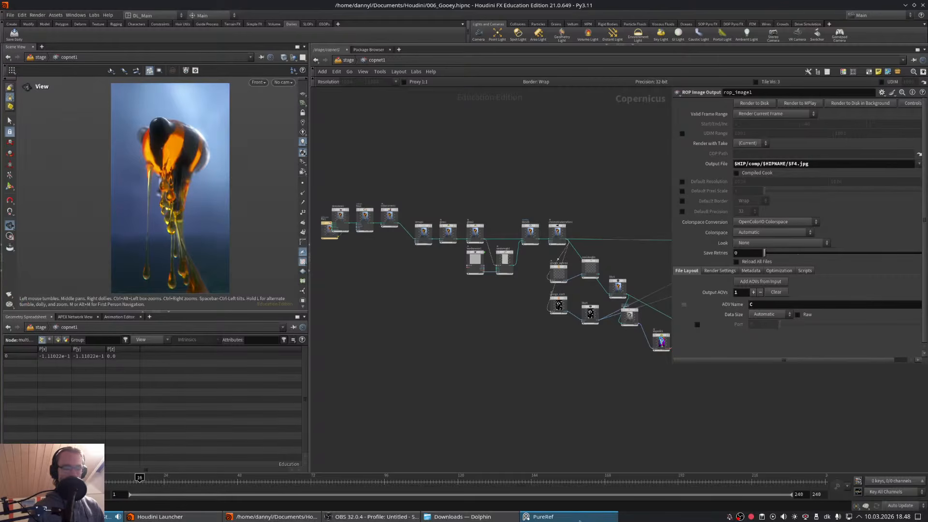
# - Switch to the PureRef board and examine the reference photo of the frog sitting on a mushroom
pyautogui.moveTo(579, 521)
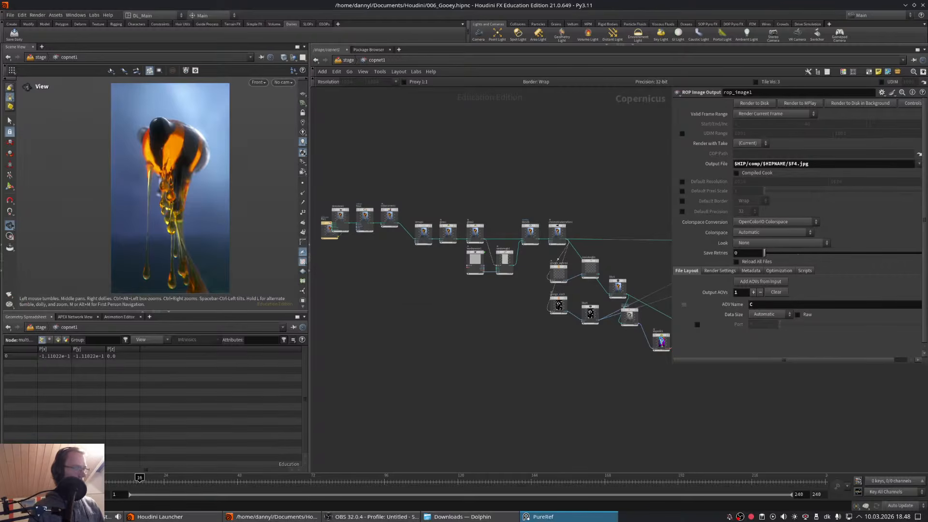
pyautogui.hotkey('ctrl', 'f')
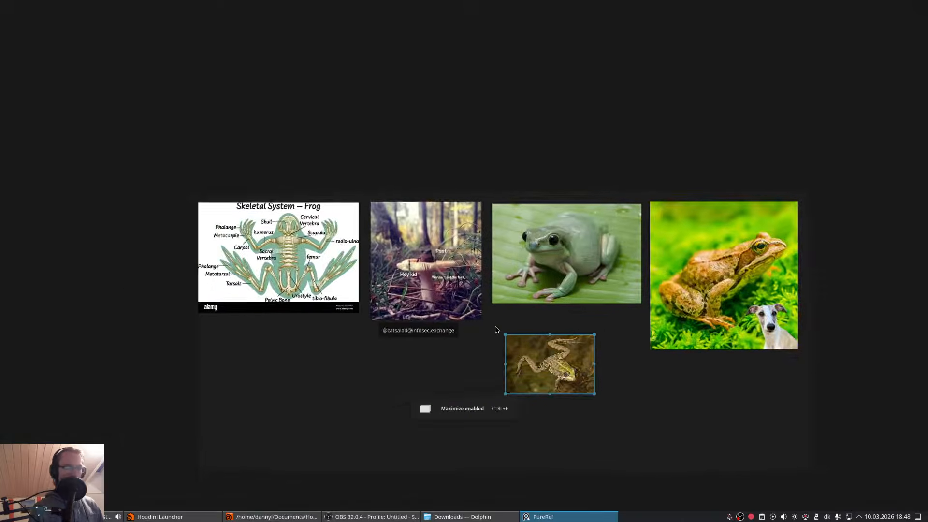
pyautogui.scroll(5, 450, 285)
pyautogui.scroll(4, 446, 220)
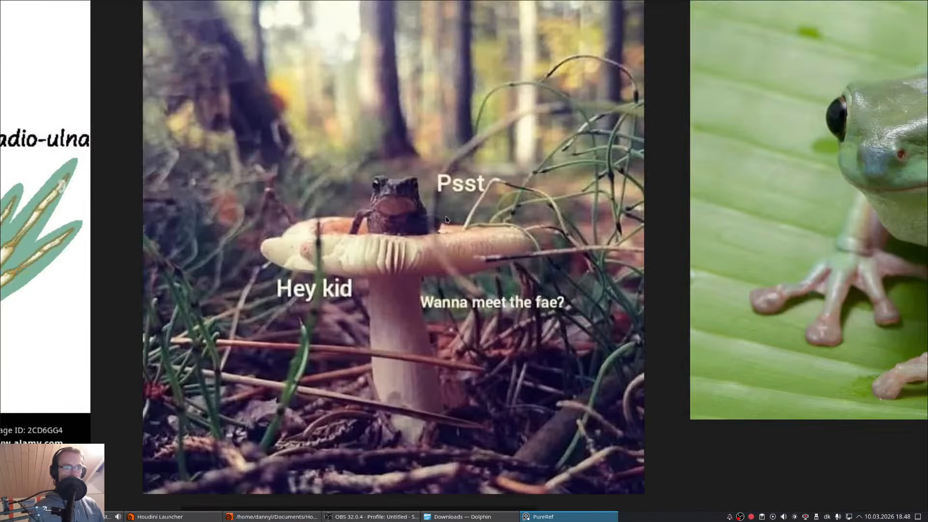
pyautogui.moveTo(417, 210); pyautogui.dragTo(425, 219, button='middle')
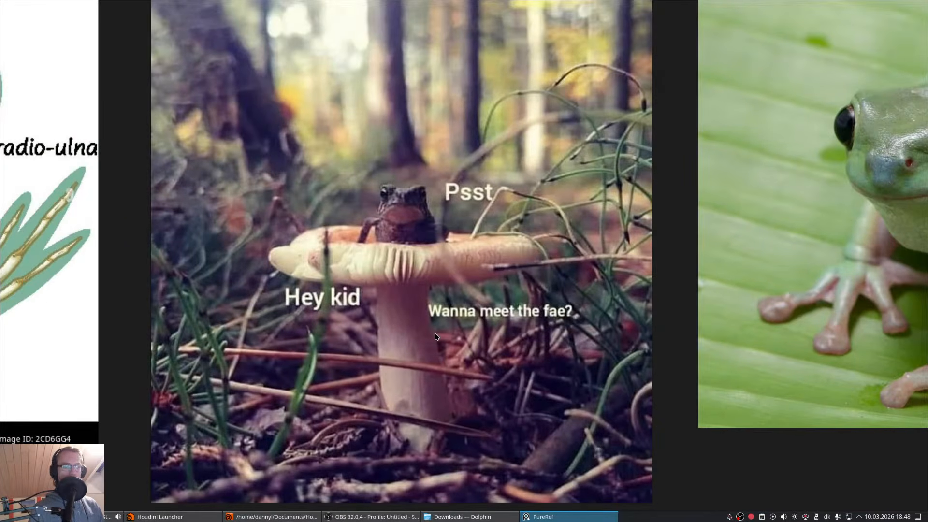
pyautogui.scroll(-2, 436, 336)
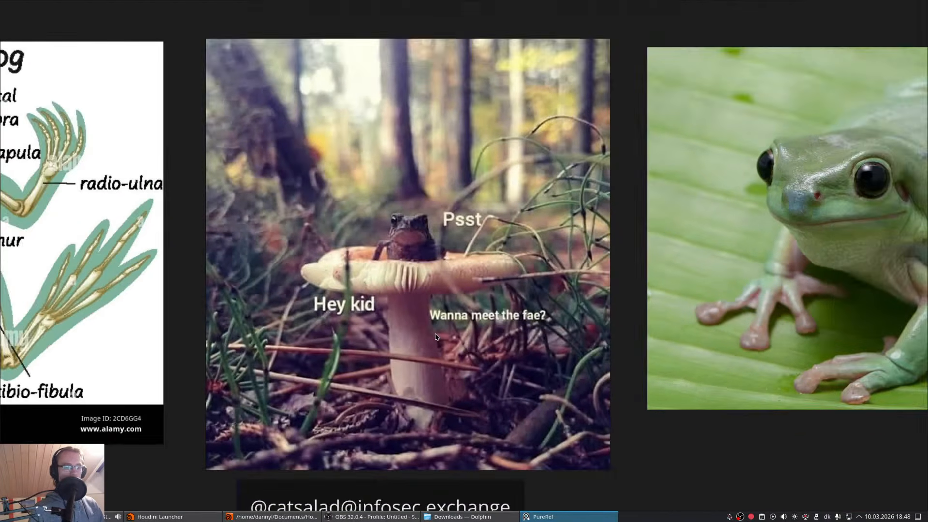
pyautogui.moveTo(435, 337); pyautogui.dragTo(447, 293, button='middle')
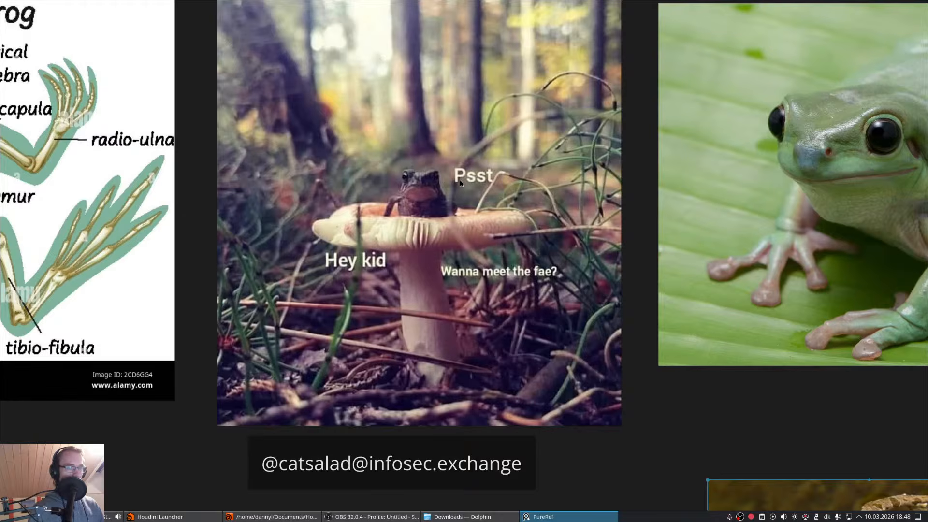
pyautogui.moveTo(459, 179); pyautogui.dragTo(469, 187, button='middle')
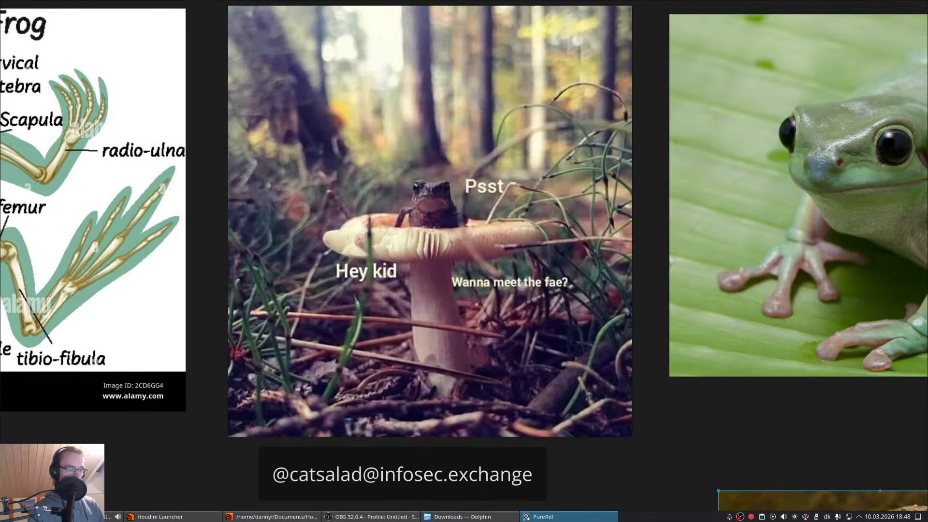
pyautogui.click(385, 516)
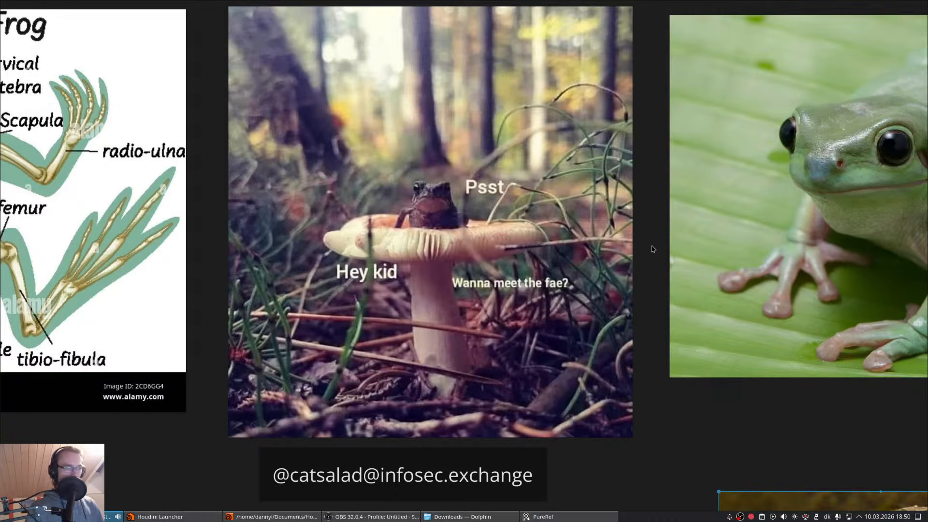
pyautogui.hotkey('ctrl', 'f')
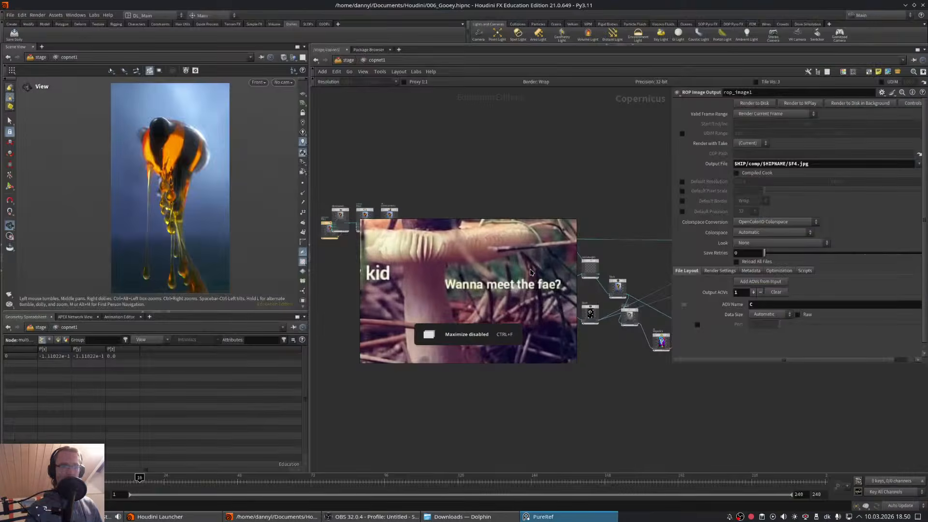
# - Survey the frog skeleton diagram and frog photos on the reference board, and move the restored board window out of the way
pyautogui.hotkey('ctrl', 'f')
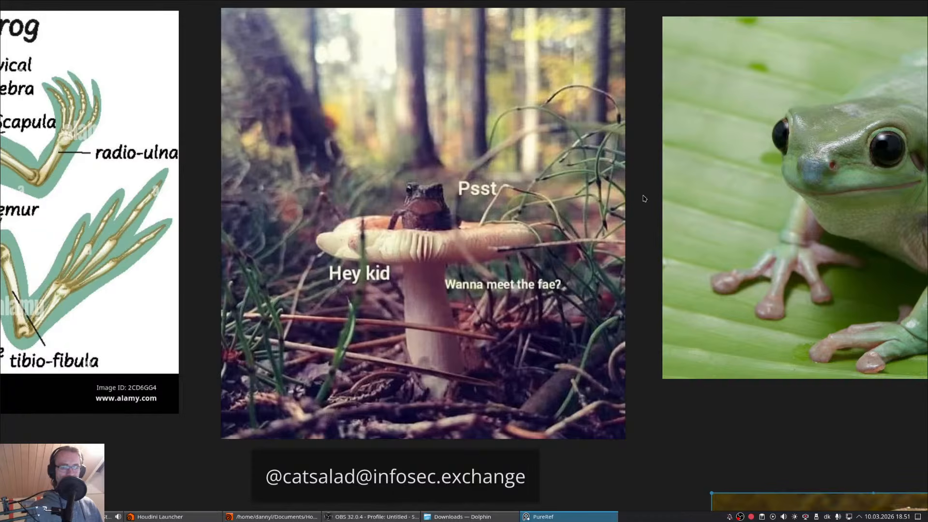
pyautogui.moveTo(644, 195); pyautogui.dragTo(640, 198, button='middle')
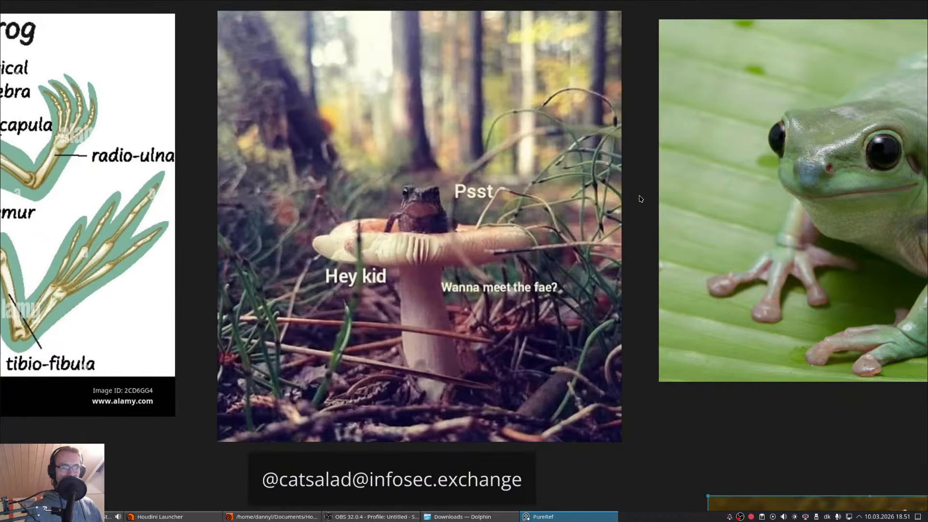
pyautogui.scroll(-5, 641, 199)
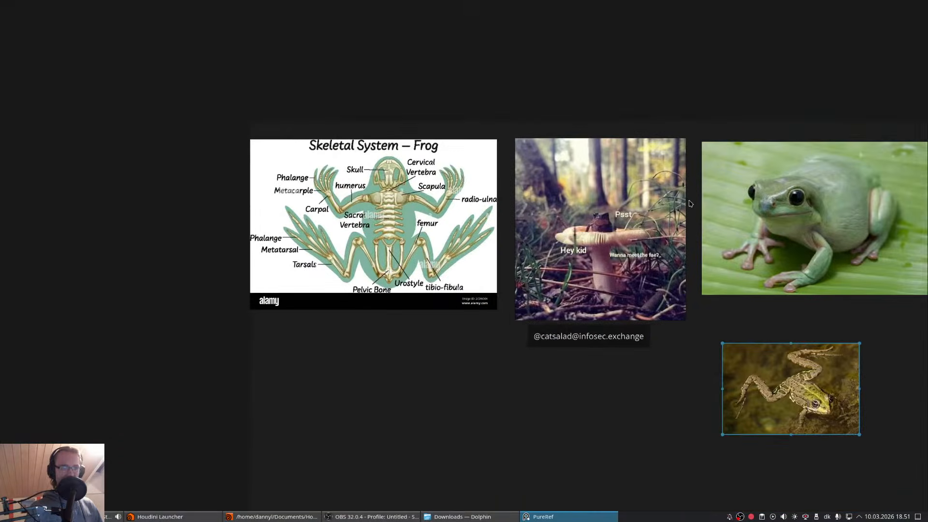
pyautogui.moveTo(691, 203); pyautogui.dragTo(617, 186, button='middle')
pyautogui.scroll(2, 617, 186)
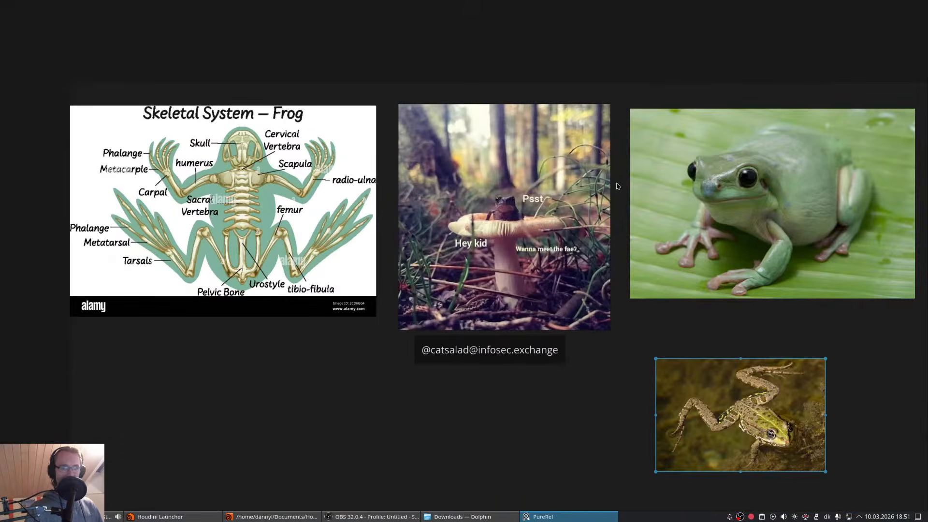
pyautogui.hotkey('ctrl', 'f')
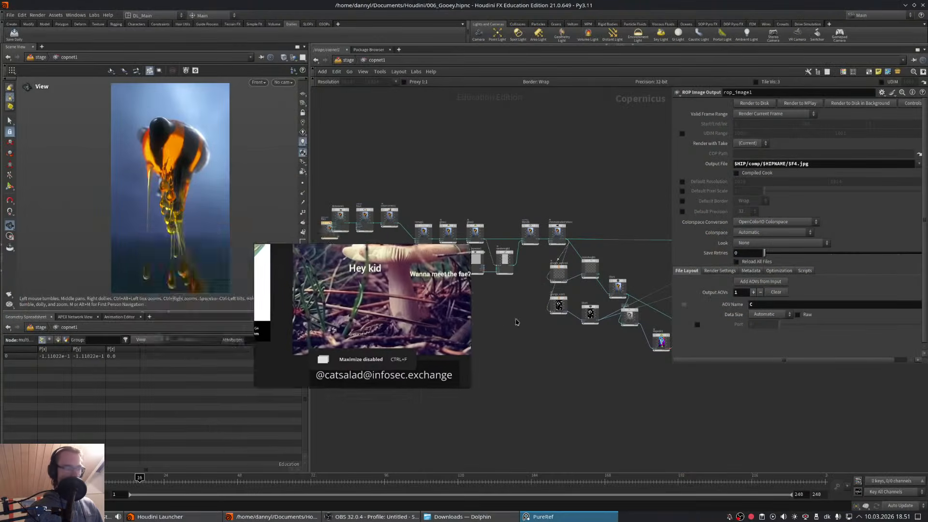
pyautogui.moveTo(394, 300); pyautogui.dragTo(0, 311, button='right')
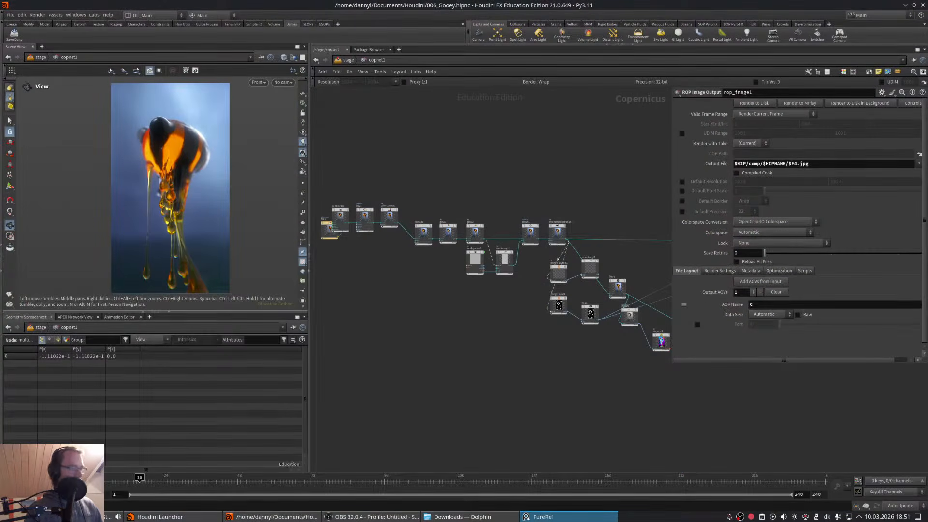
# - Start a new Houdini scene, discarding changes to the current one, and save it as a daily project named Grow
pyautogui.click(9, 15)
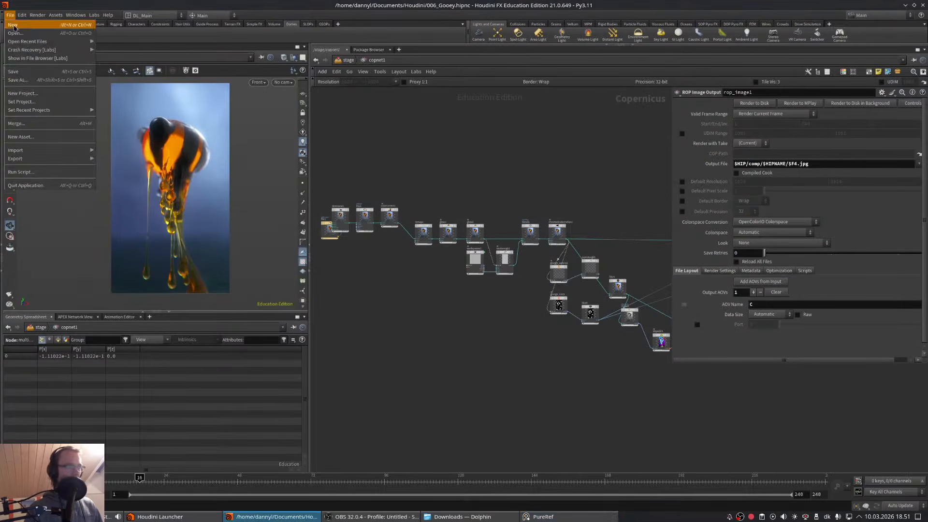
pyautogui.click(14, 25)
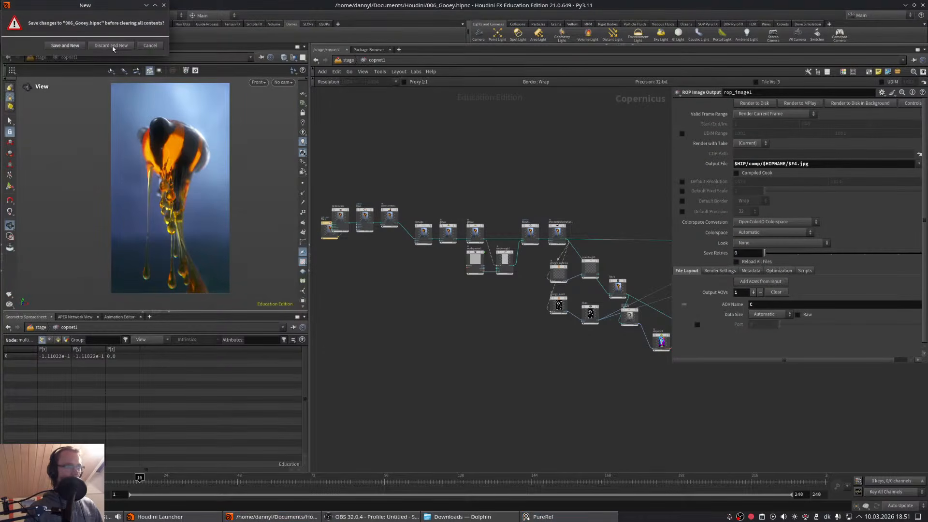
pyautogui.click(111, 46)
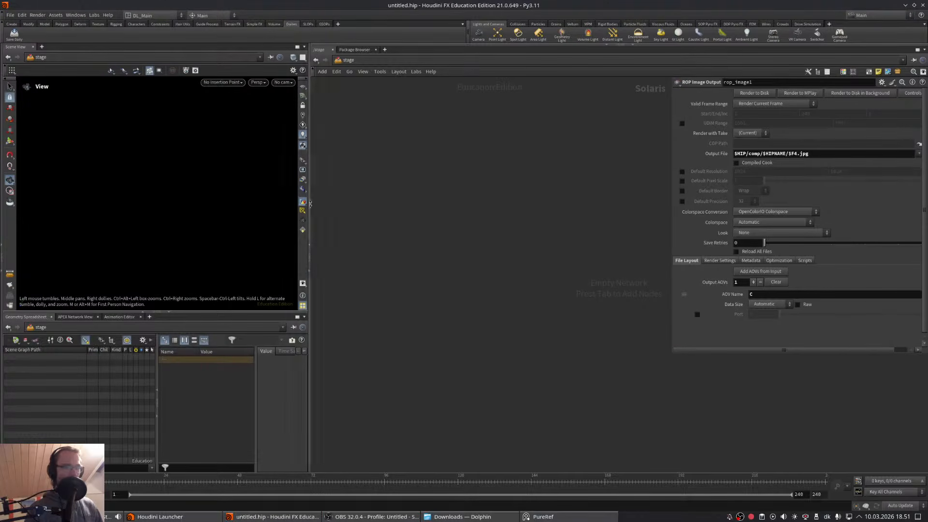
pyautogui.click(14, 34)
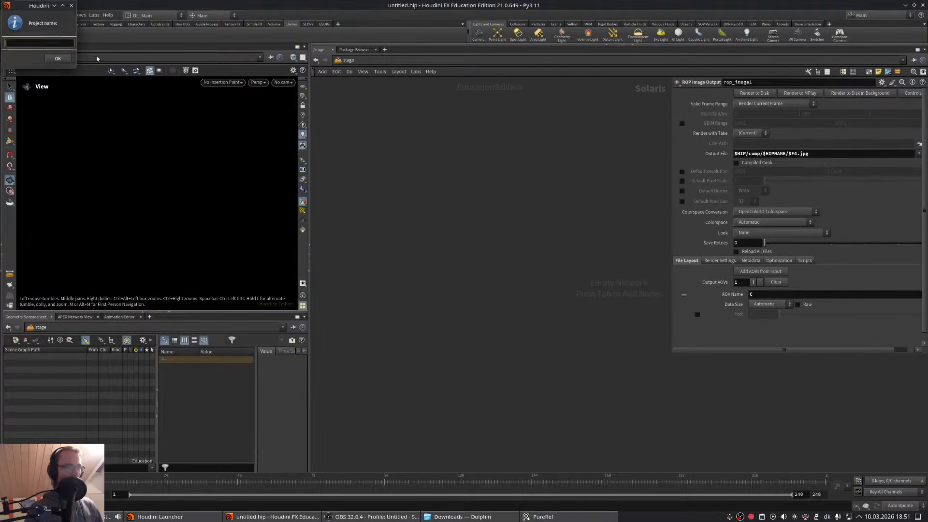
pyautogui.write('Grow')
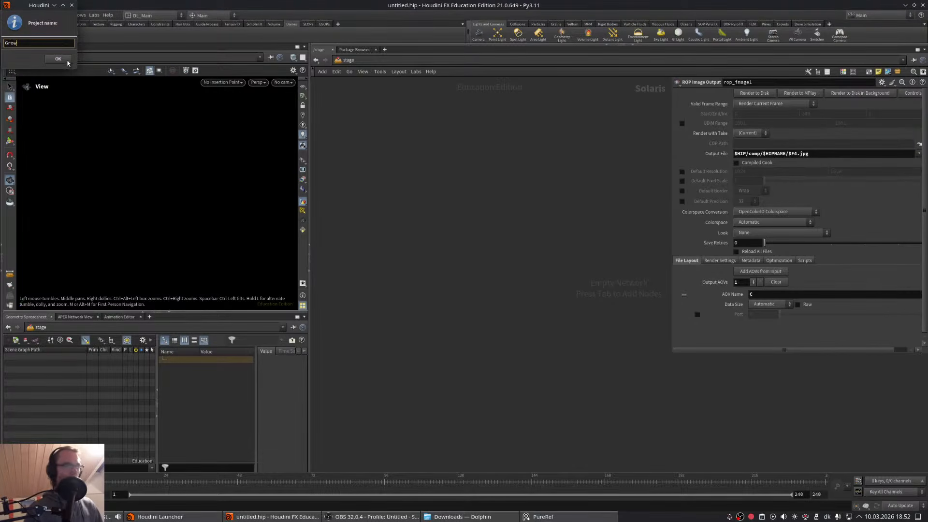
pyautogui.press('Return')
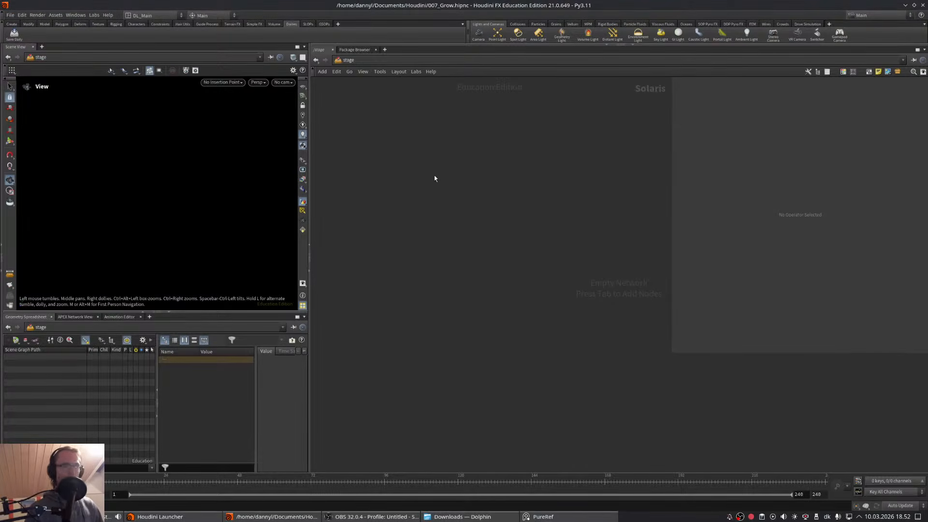
# - Add the DL Configure Daily Stage setup to the stage network and delete its pig node
pyautogui.press('Tab')
pyautogui.write('cof')
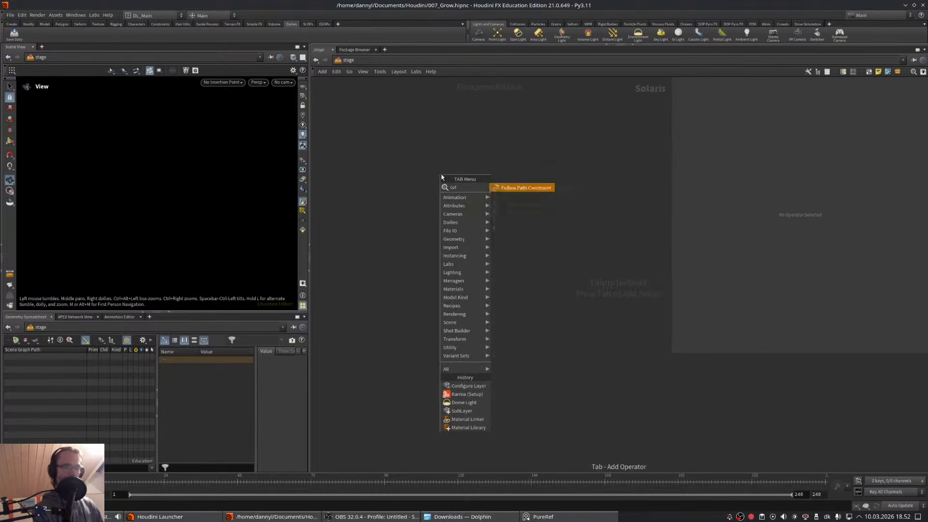
pyautogui.press('BackSpace')
pyautogui.write('nfigu')
pyautogui.press('Down')
pyautogui.press('Down')
pyautogui.press('Down')
pyautogui.press('Down')
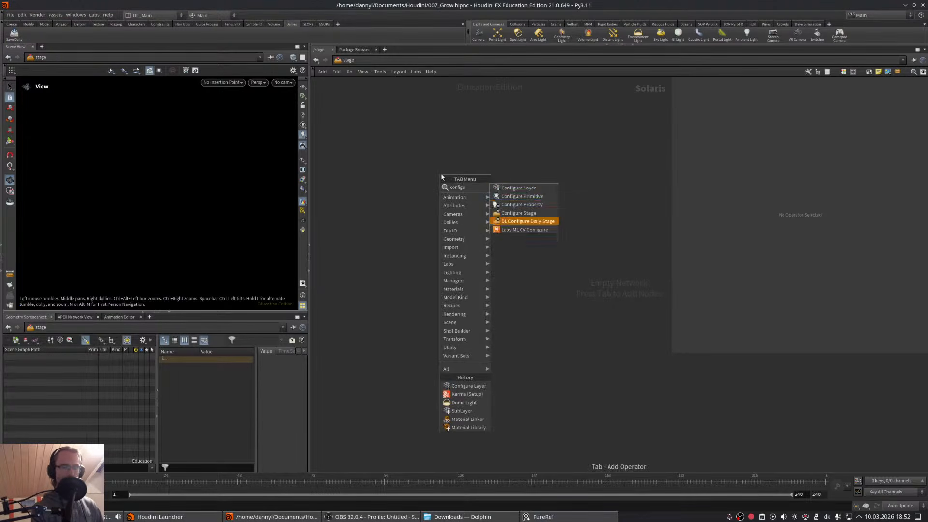
pyautogui.press('Return')
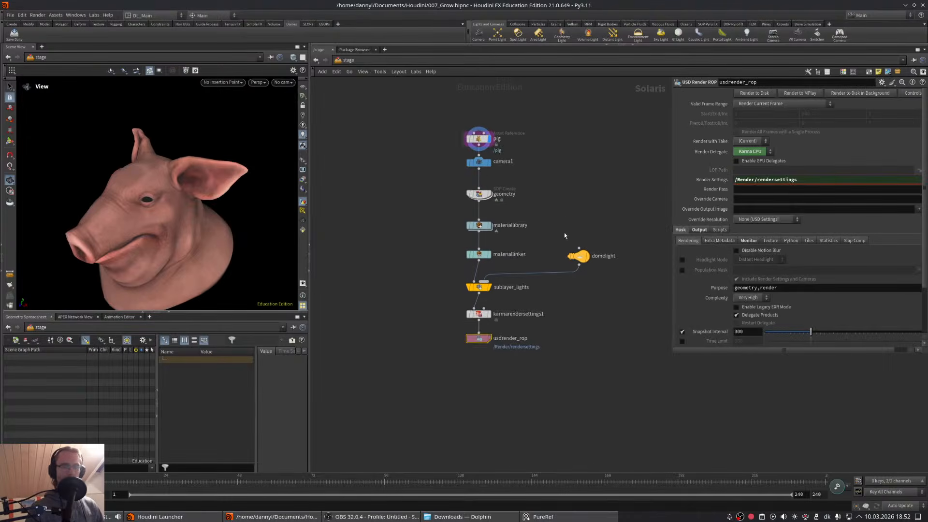
pyautogui.moveTo(426, 114); pyautogui.dragTo(522, 152)
pyautogui.press('Delete')
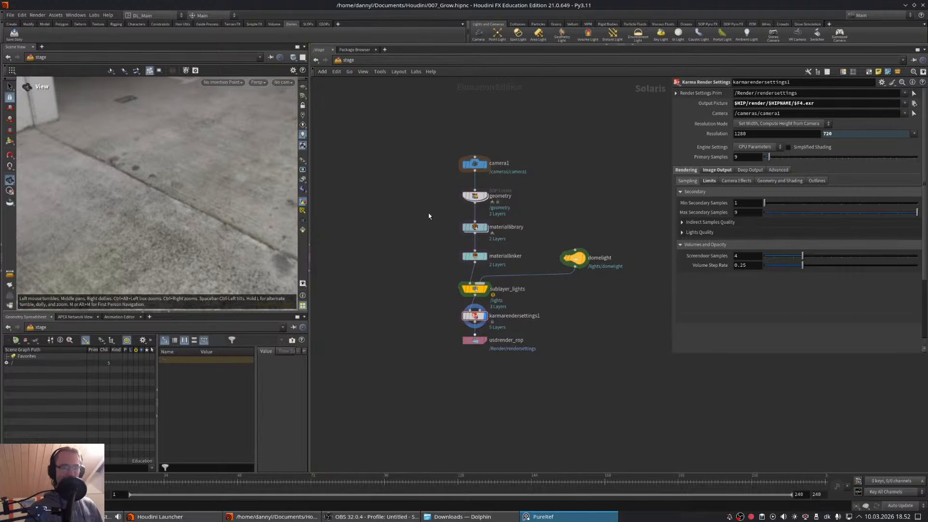
# - Go inside the geometry SOP Create node and add a Curve node to its network
pyautogui.moveTo(475, 197)
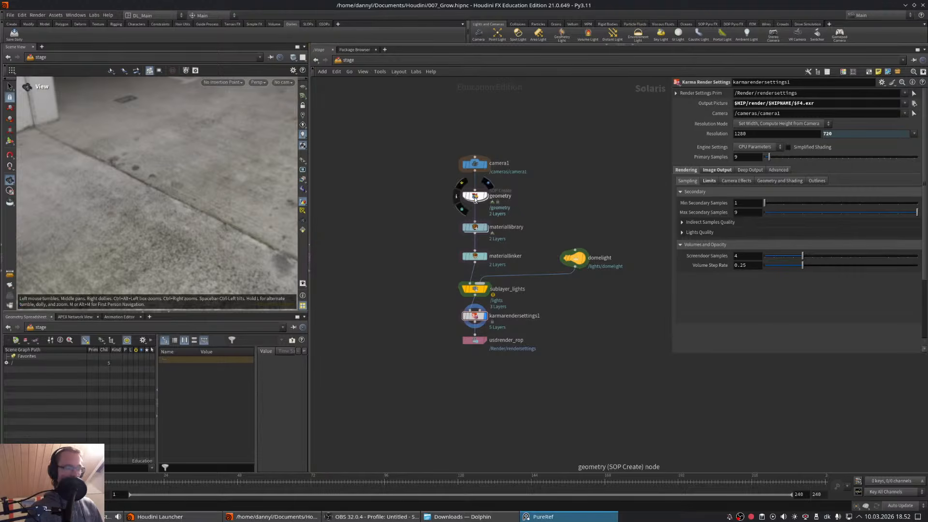
pyautogui.moveTo(475, 199); pyautogui.dragTo(503, 191, button='middle')
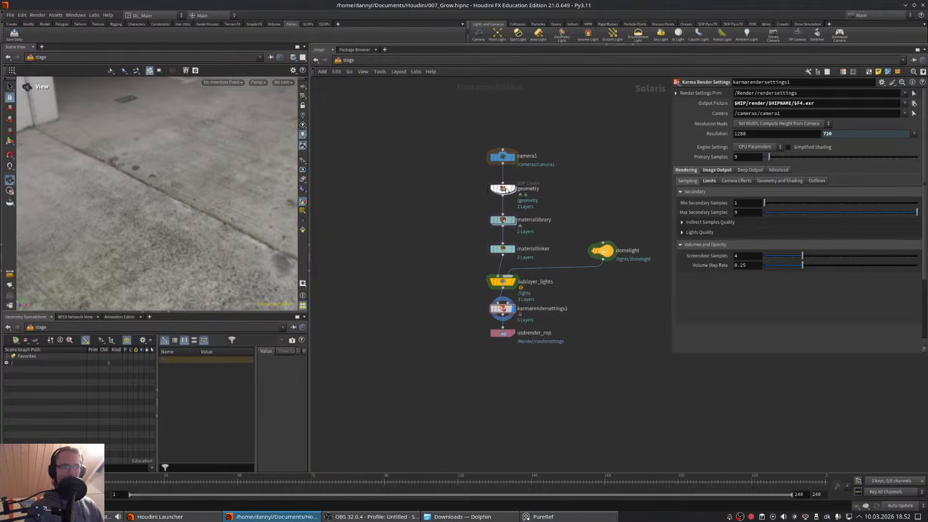
pyautogui.doubleClick(503, 191)
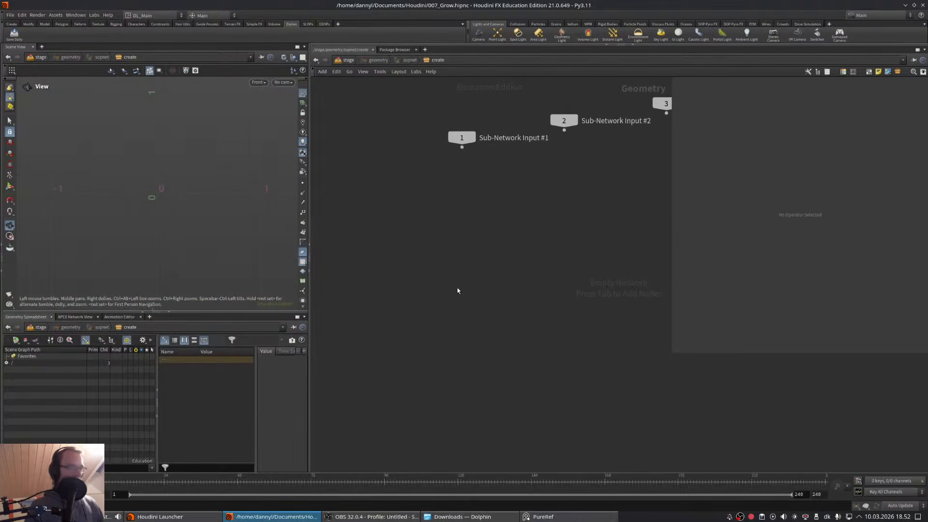
pyautogui.press('Tab')
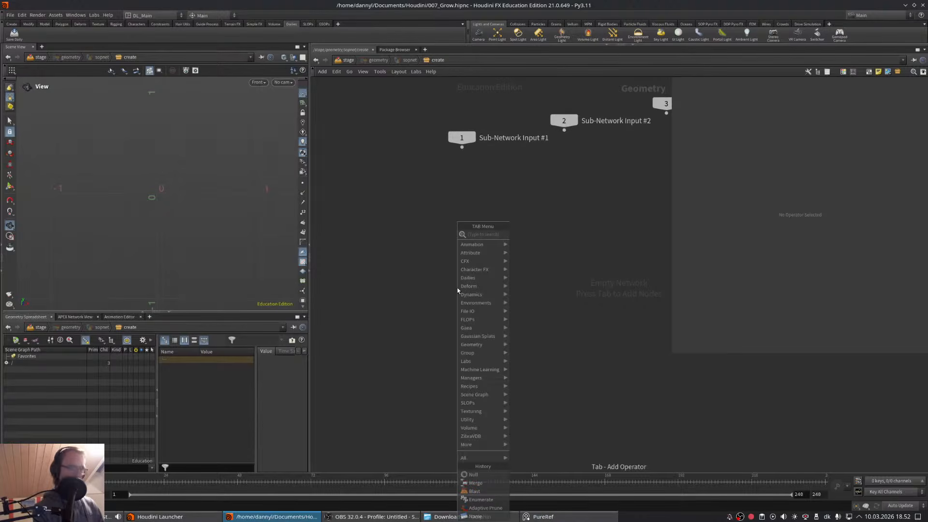
pyautogui.write('curve')
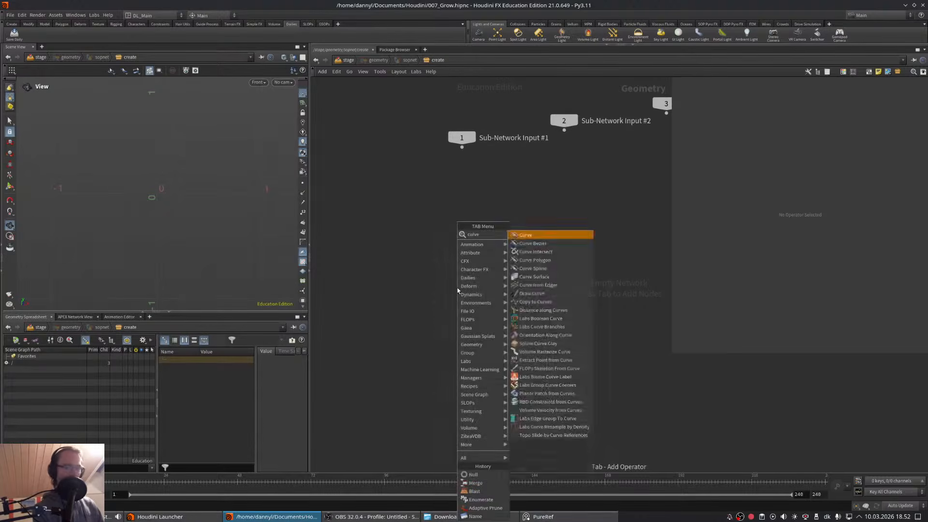
pyautogui.press('Return')
pyautogui.click(418, 247)
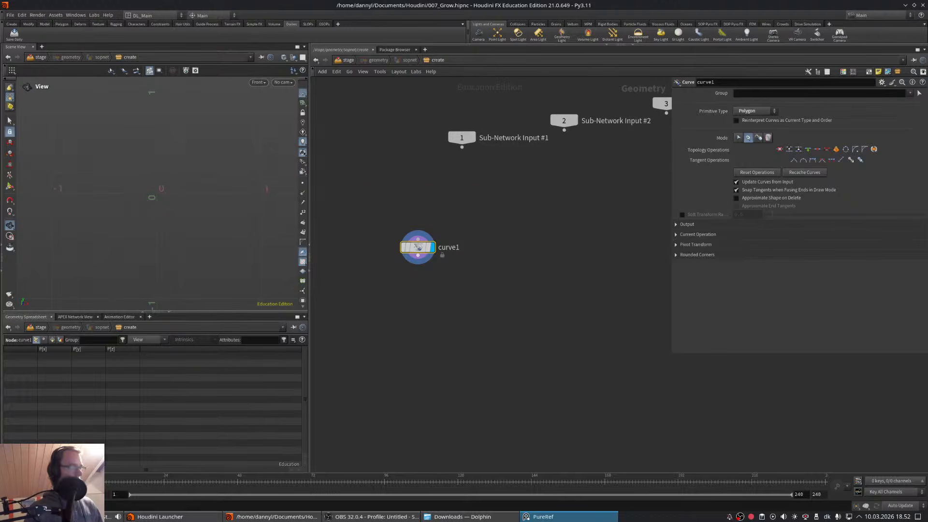
# - Enlarge the PureRef board and examine the mushroom photo and the photo of the frog in water
pyautogui.hotkey('ctrl', 'f')
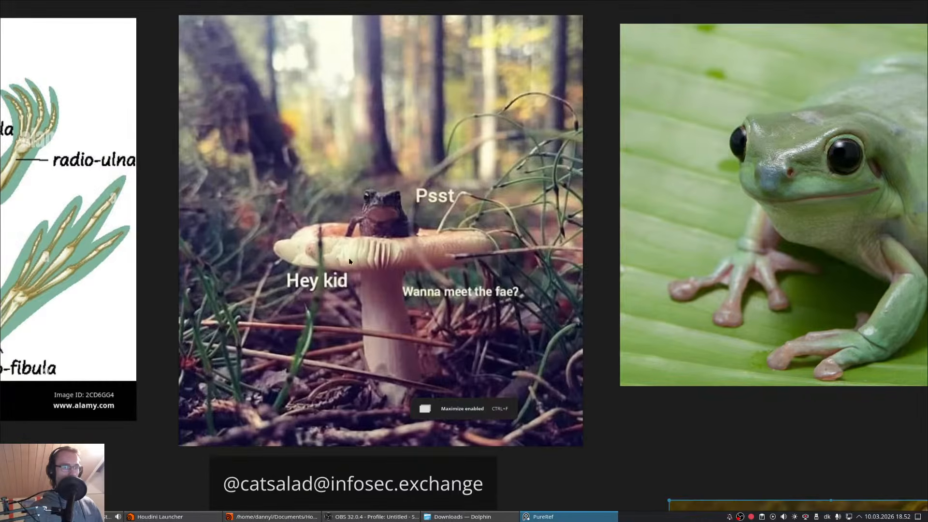
pyautogui.moveTo(425, 255); pyautogui.dragTo(397, 213, button='middle')
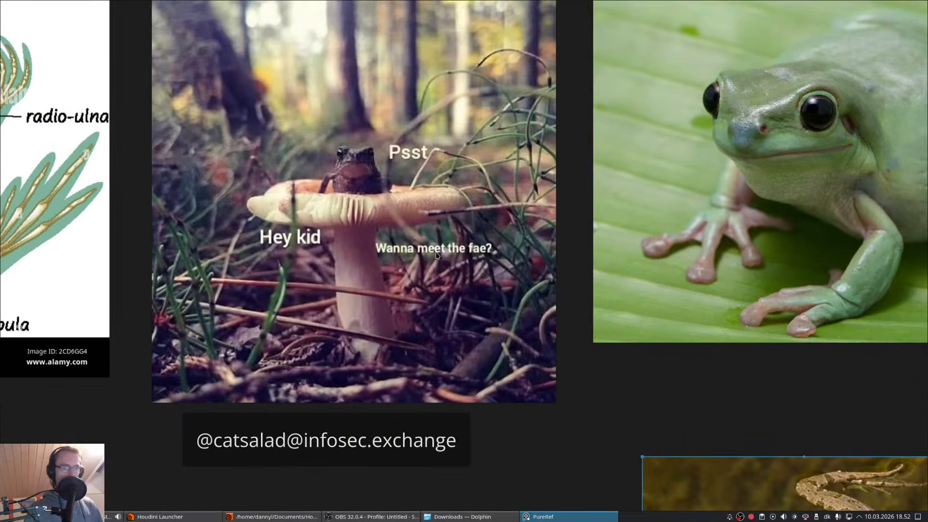
pyautogui.moveTo(468, 250); pyautogui.dragTo(440, 229, button='middle')
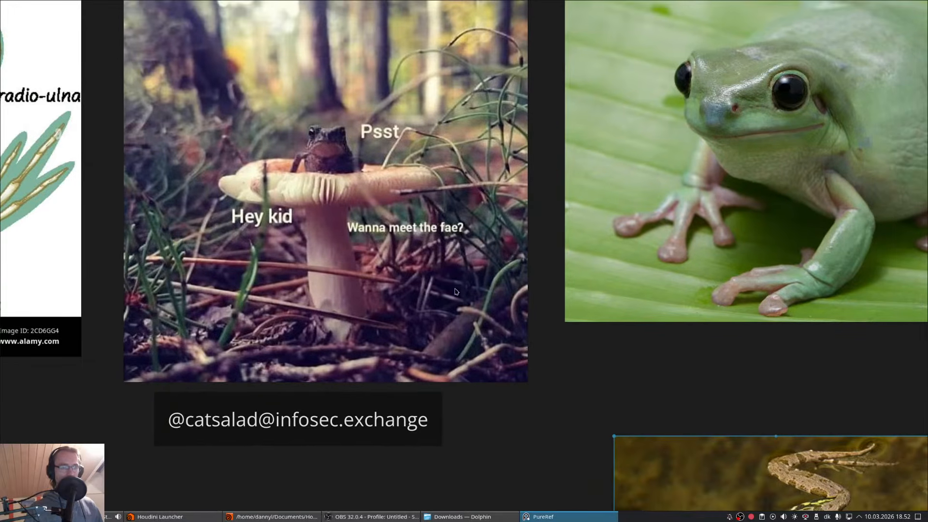
pyautogui.moveTo(457, 293); pyautogui.dragTo(317, 174, button='middle')
pyautogui.moveTo(424, 268); pyautogui.dragTo(309, 125, button='middle')
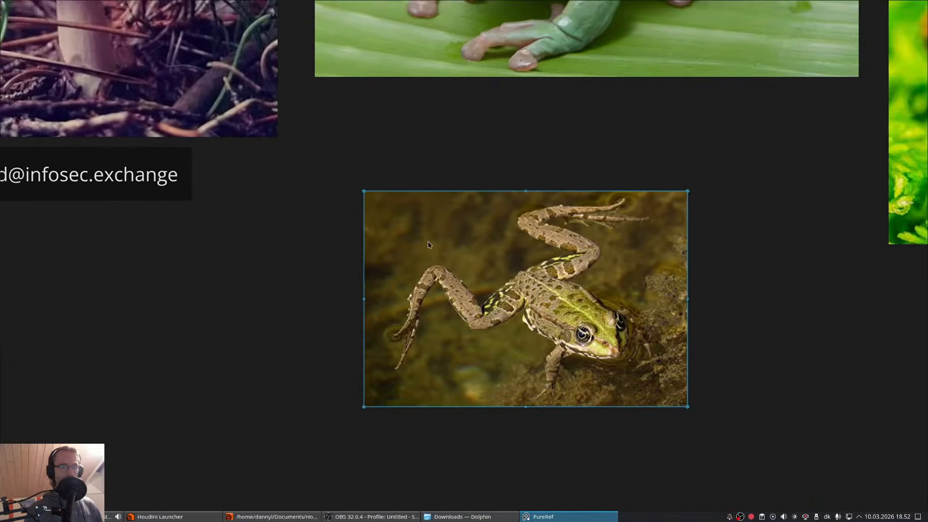
# - Examine the frog skeleton diagram, the mushroom photo and the frog photos on the reference board
pyautogui.moveTo(602, 340); pyautogui.dragTo(589, 281, button='middle')
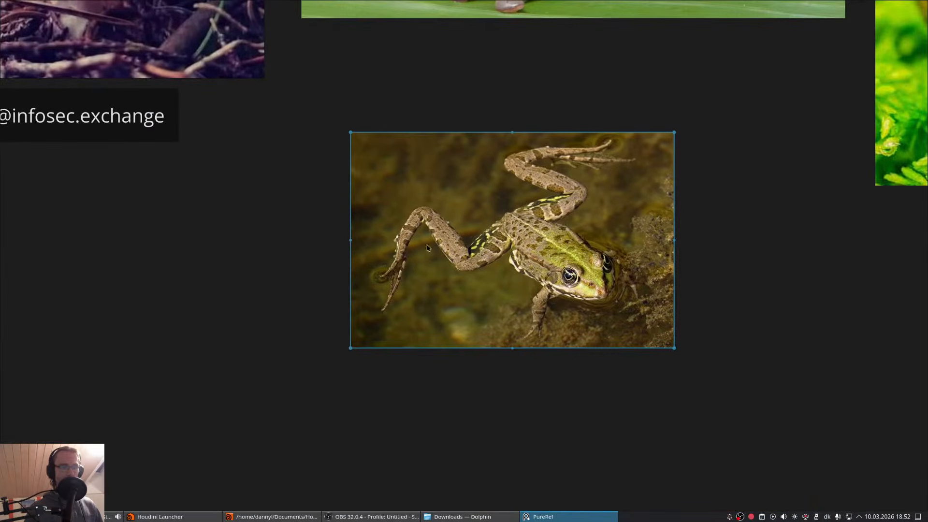
pyautogui.moveTo(304, 195); pyautogui.dragTo(560, 347, button='middle')
pyautogui.moveTo(76, 122); pyautogui.dragTo(456, 333, button='middle')
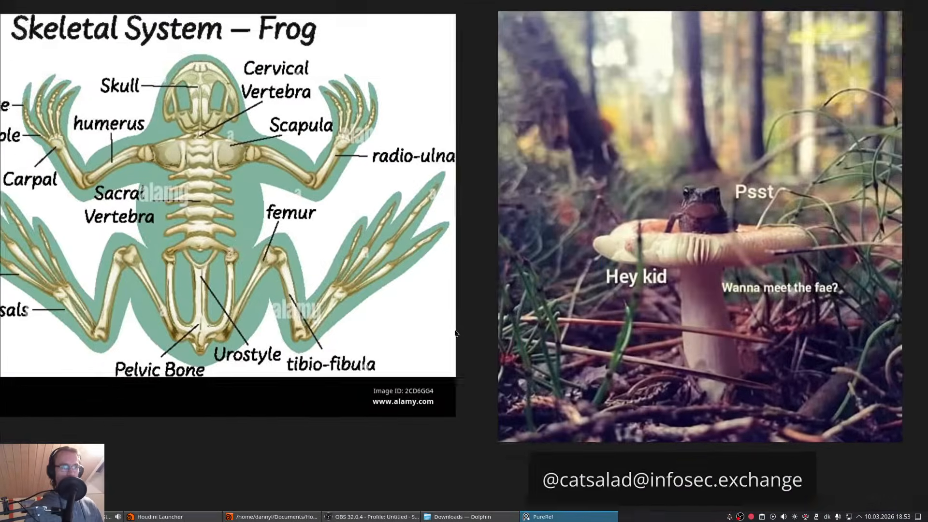
pyautogui.moveTo(311, 246); pyautogui.dragTo(440, 315, button='middle')
pyautogui.moveTo(411, 286); pyautogui.dragTo(203, 115, button='middle')
pyautogui.moveTo(532, 268); pyautogui.dragTo(251, 128, button='middle')
pyautogui.moveTo(512, 254); pyautogui.dragTo(269, 191, button='middle')
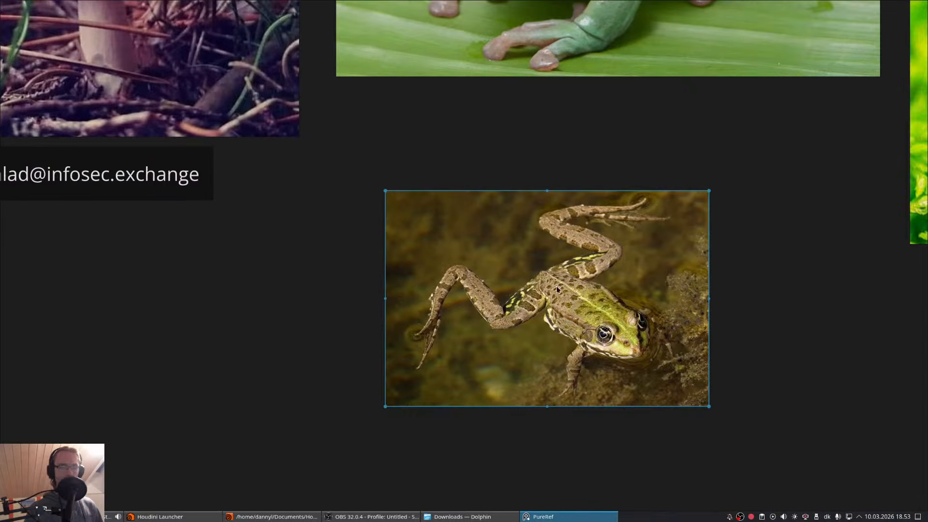
pyautogui.moveTo(438, 261); pyautogui.dragTo(659, 394, button='middle')
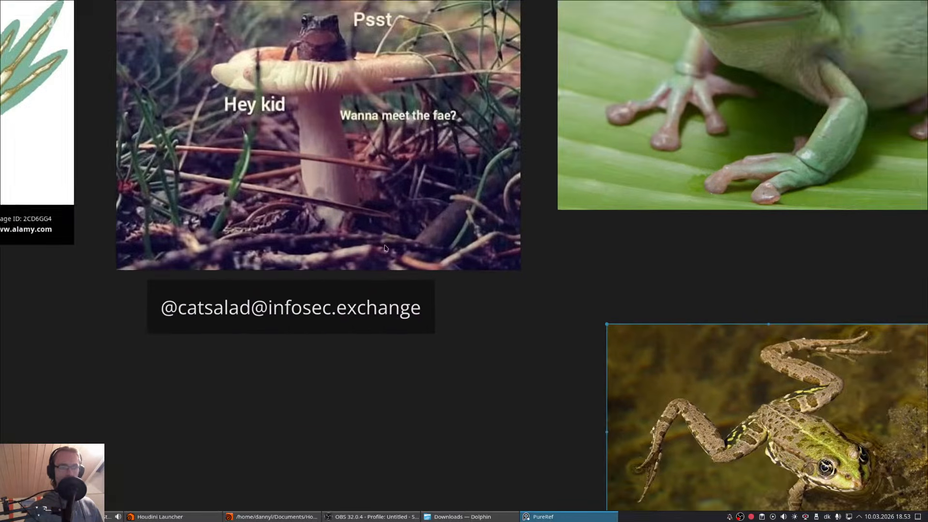
pyautogui.moveTo(286, 45); pyautogui.dragTo(410, 117, button='middle')
pyautogui.moveTo(561, 215); pyautogui.dragTo(529, 248, button='middle')
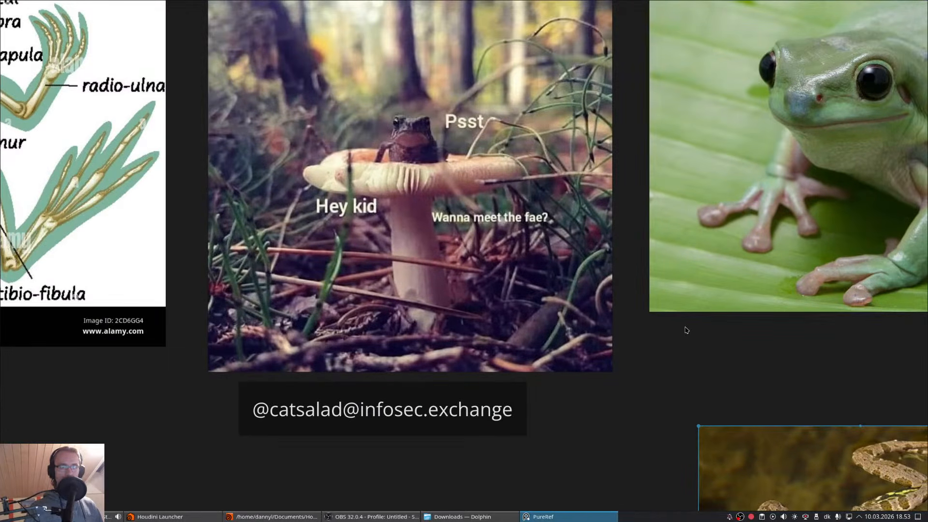
# - Restore the PureRef board from its maximized size and move it off the Houdini window
pyautogui.hotkey('ctrl', 'f')
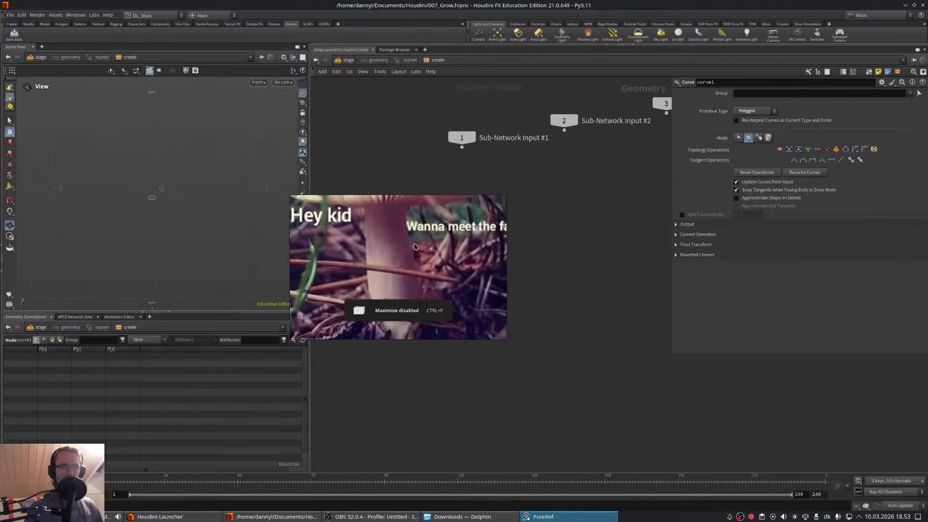
pyautogui.moveTo(414, 243); pyautogui.dragTo(0, 285, button='right')
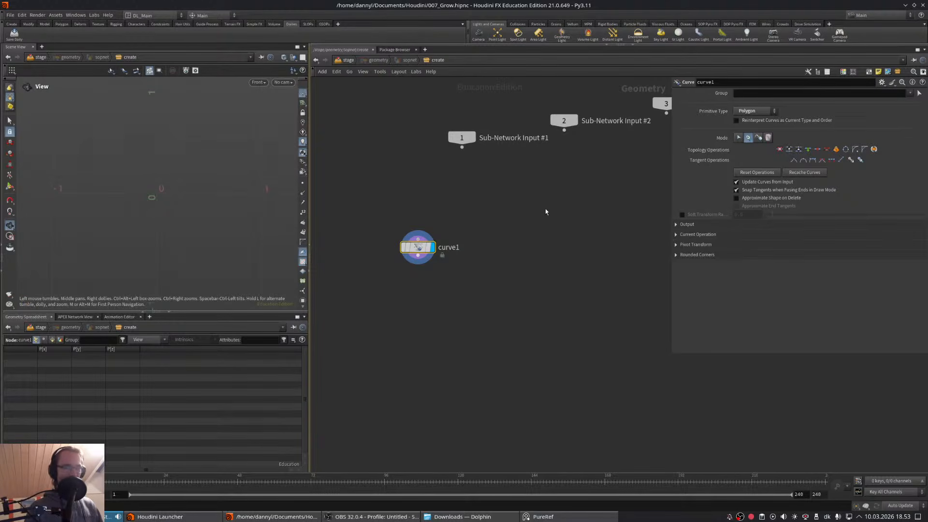
pyautogui.moveTo(523, 215); pyautogui.dragTo(557, 209, button='middle')
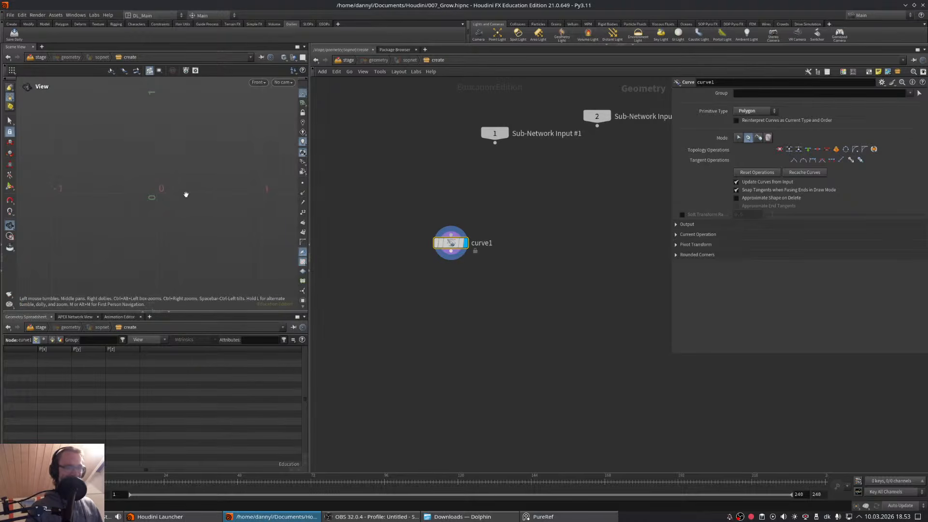
# - Switch the viewport to the Top view and enlarge the scene view over the network editor and geometry spreadsheet
pyautogui.hotkey('space', '2')
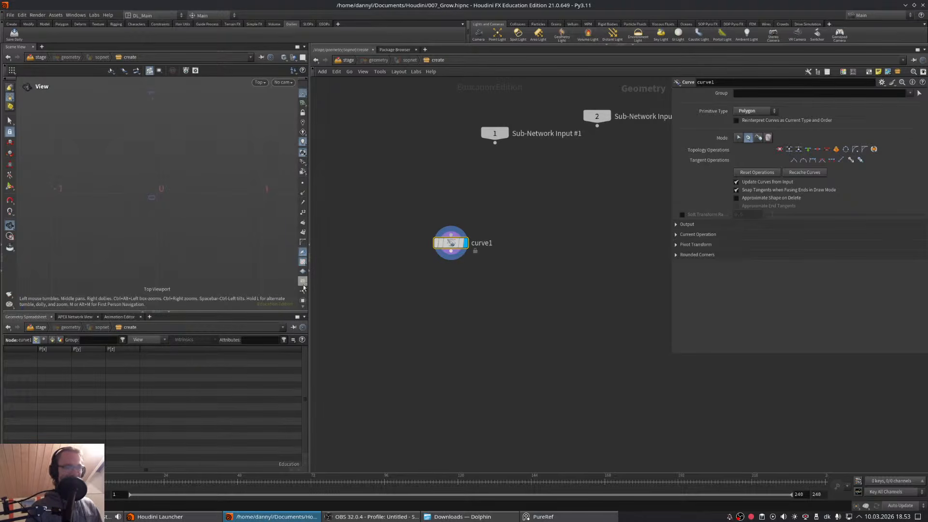
pyautogui.moveTo(312, 228); pyautogui.dragTo(529, 228)
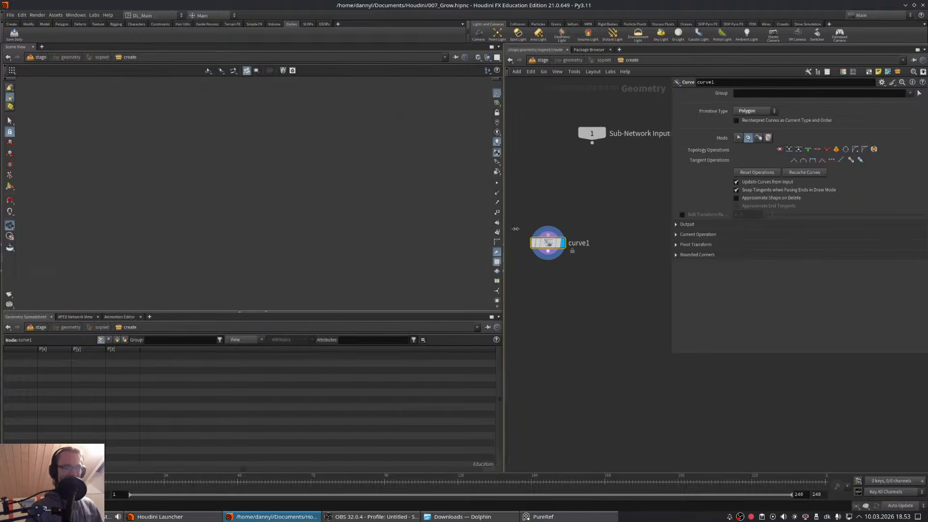
pyautogui.moveTo(281, 312); pyautogui.dragTo(280, 468)
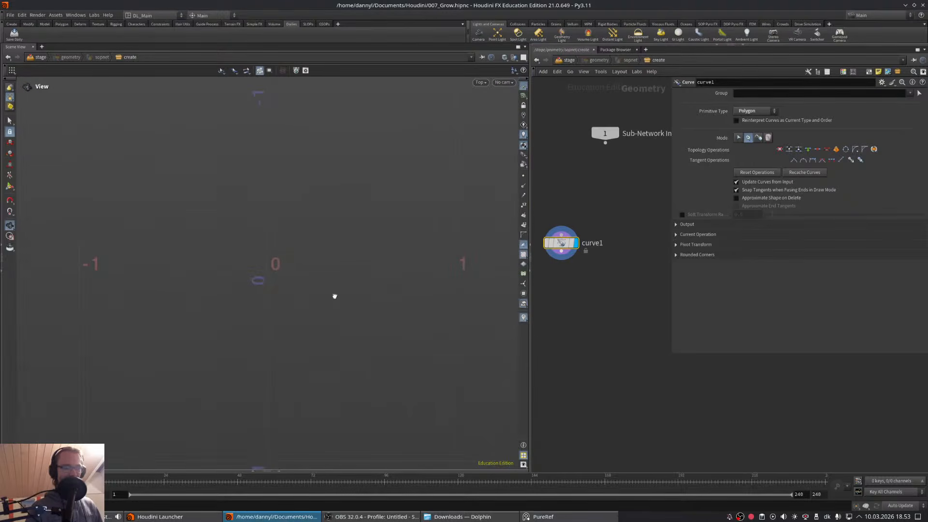
# - Bring the PureRef frog skeleton diagram over the network editor and shrink the Curve parameter area to make room
pyautogui.click(603, 520)
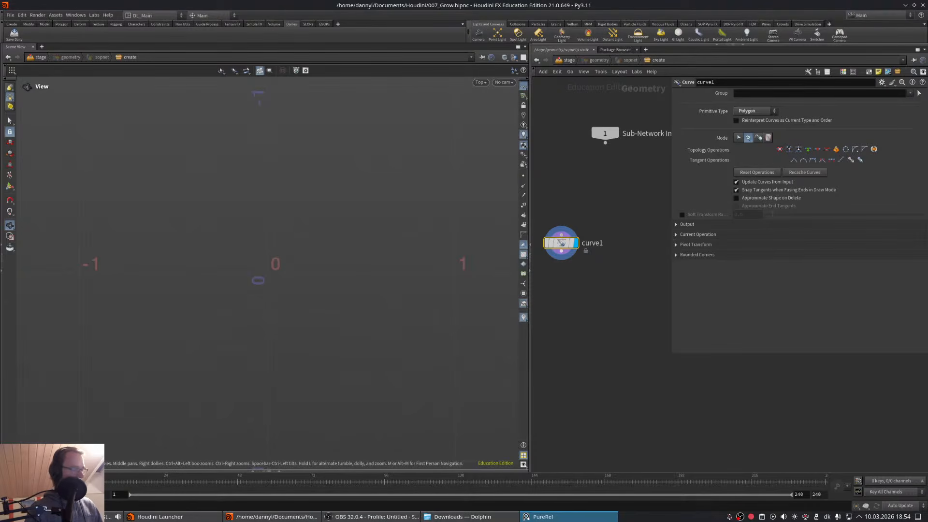
pyautogui.moveTo(0, 326); pyautogui.dragTo(809, 351, button='right')
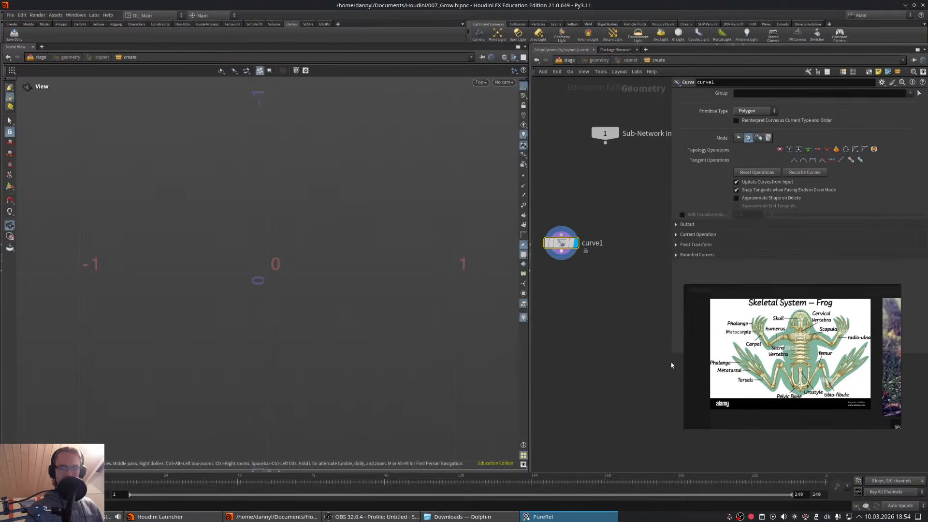
pyautogui.moveTo(671, 355); pyautogui.dragTo(718, 220)
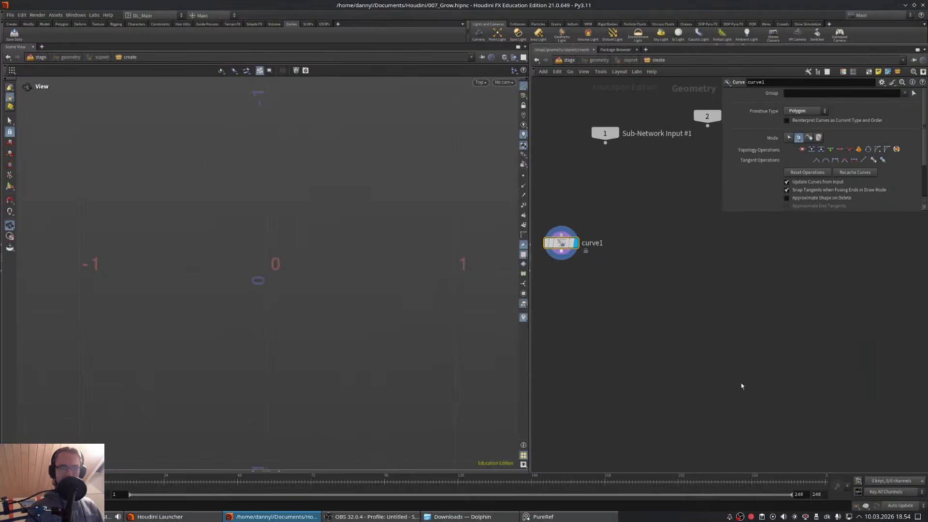
# - Set the PureRef window to Always on top and place the frog skeleton diagram below the node parameters
pyautogui.hotkey('alt', 'Tab')
pyautogui.moveTo(832, 295)
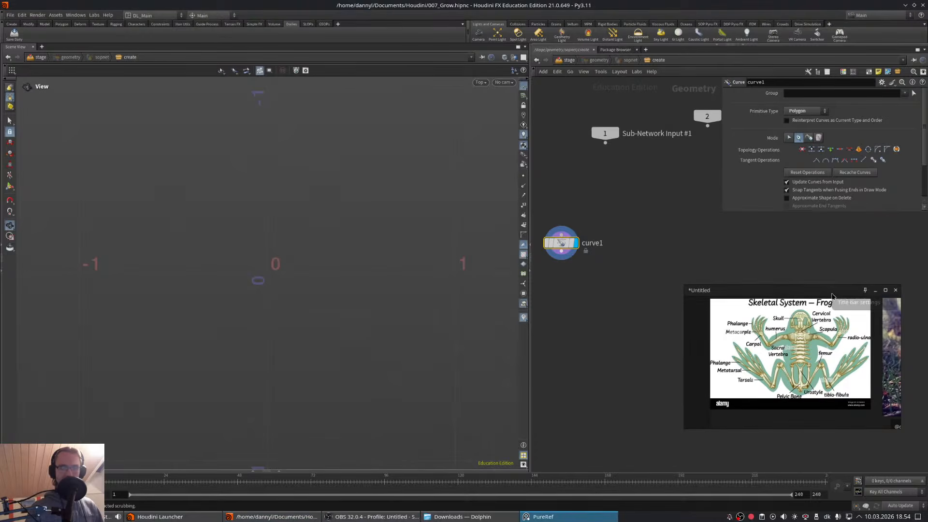
pyautogui.rightClick(698, 329)
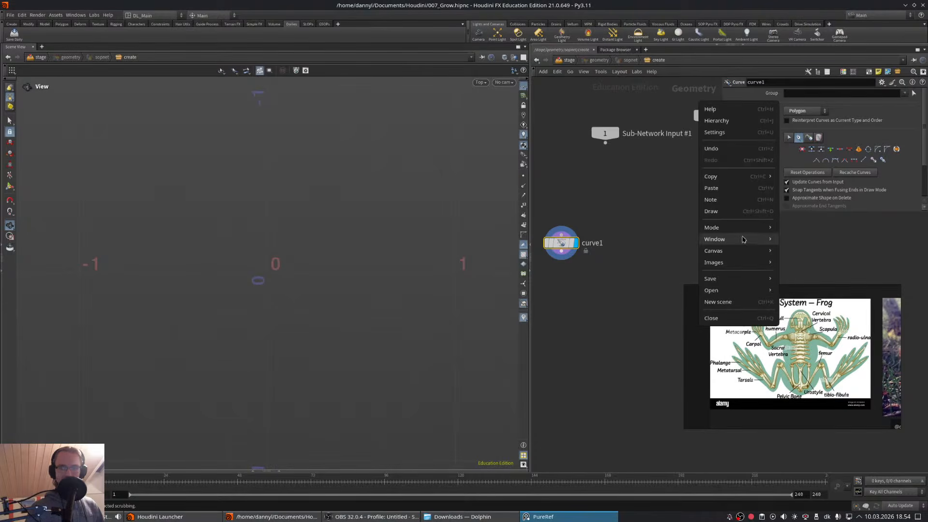
pyautogui.moveTo(745, 240)
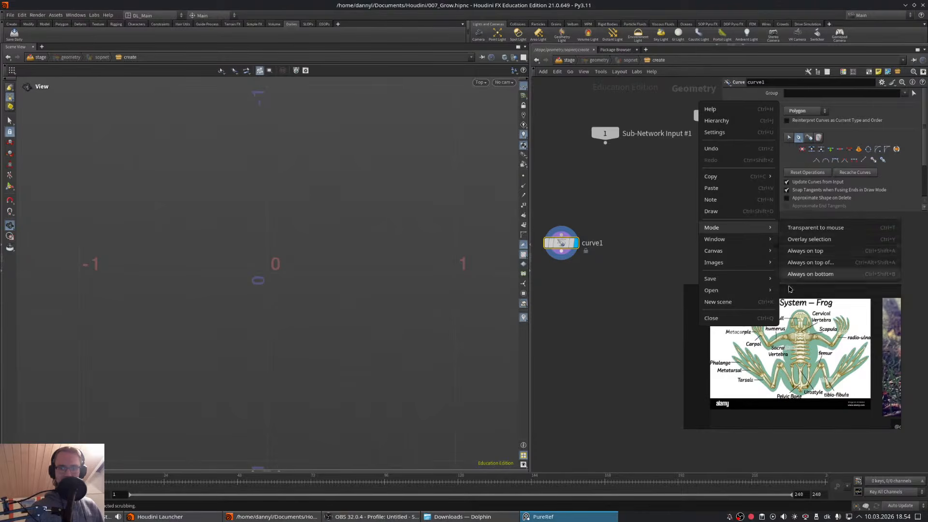
pyautogui.click(696, 361)
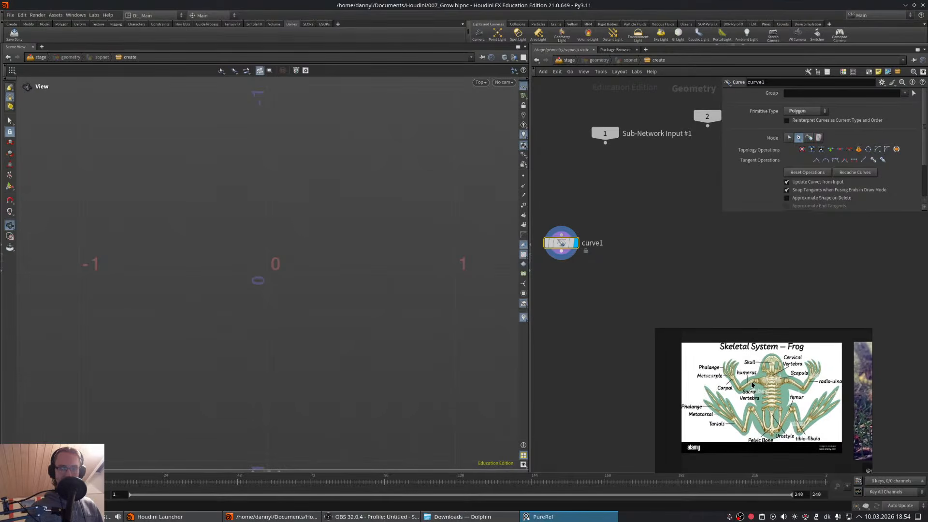
# - Draw a four-point zigzag polygon curve in the Top view with the curve1 node, starting just beside the origin
pyautogui.click(10, 186)
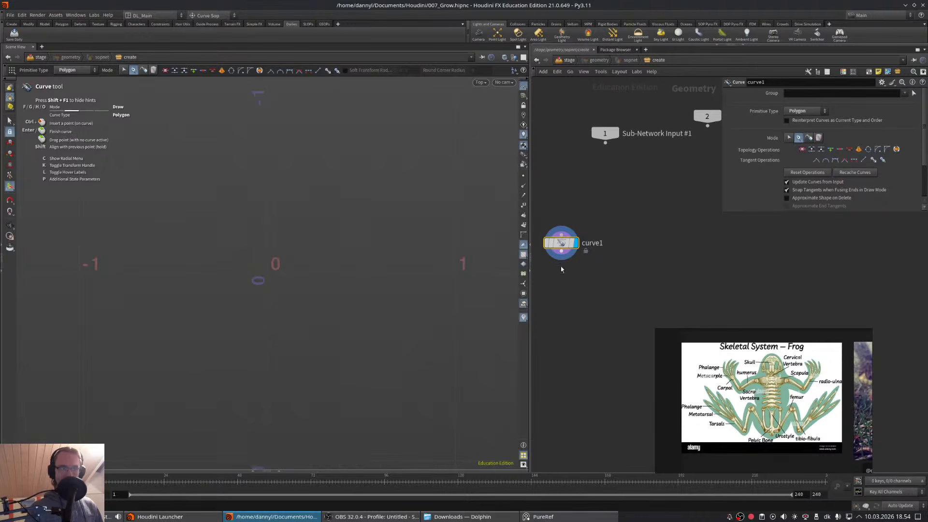
pyautogui.keyDown('alt'); pyautogui.moveTo(243, 273); pyautogui.dragTo(336, 304, button='middle'); pyautogui.keyUp('alt')
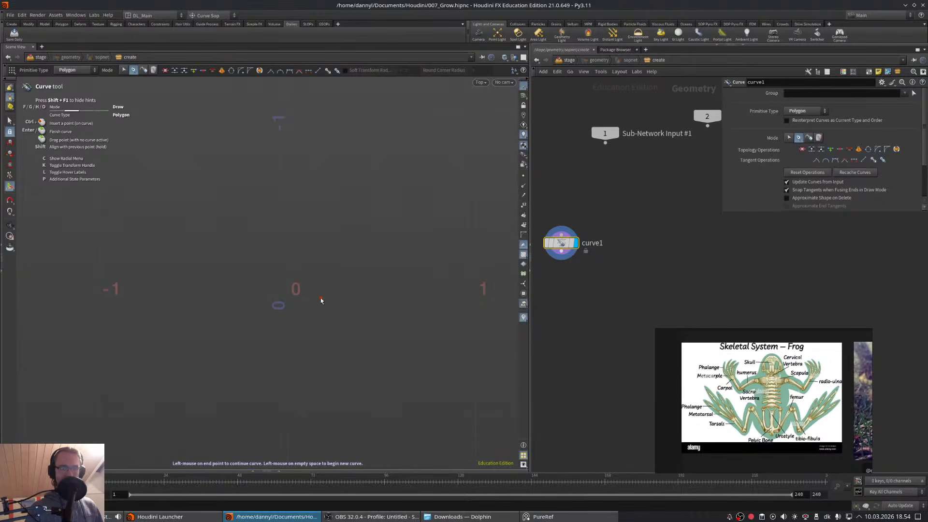
pyautogui.click(321, 299)
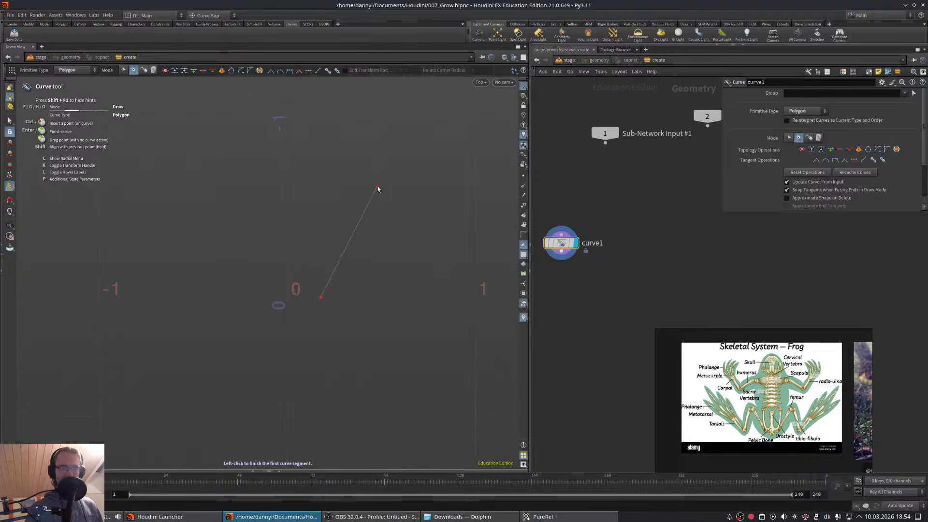
pyautogui.click(378, 186)
pyautogui.moveTo(383, 194); pyautogui.dragTo(281, 196, button='middle')
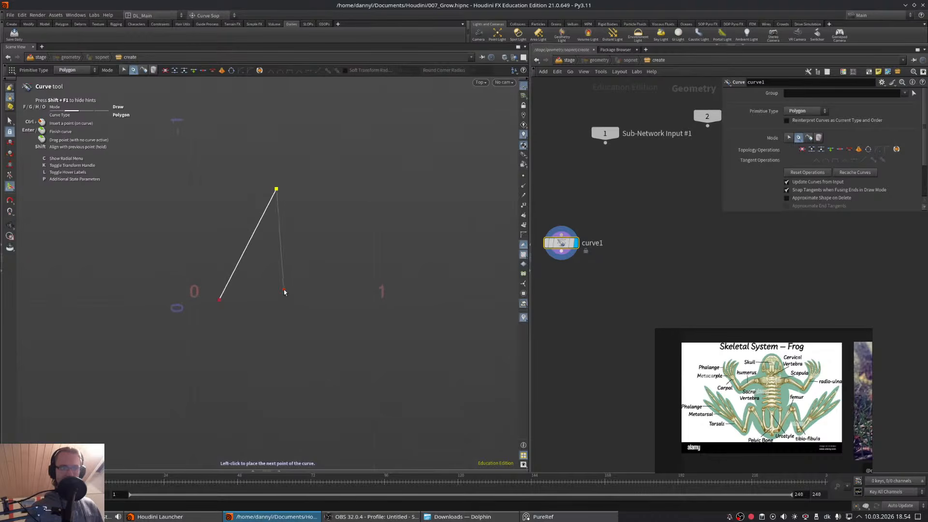
pyautogui.click(311, 299)
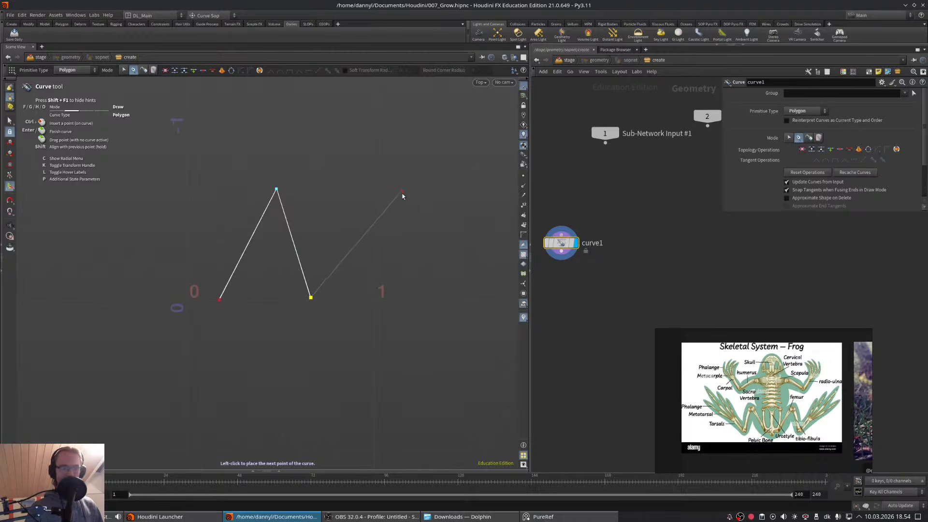
pyautogui.click(400, 200)
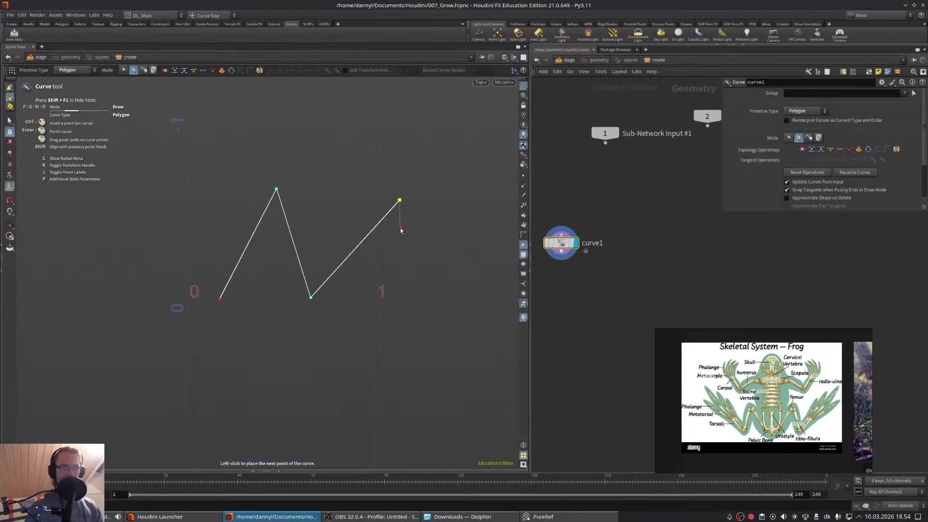
# - Add a Sweep node fed by curve1 and display its result
pyautogui.moveTo(569, 252); pyautogui.dragTo(622, 241, button='middle')
pyautogui.press('Tab')
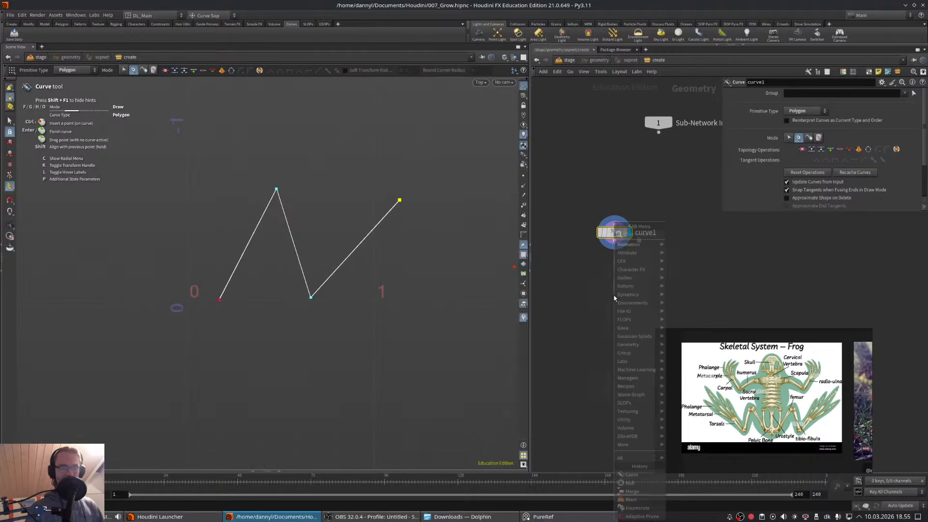
pyautogui.write('sweep')
pyautogui.press('Return')
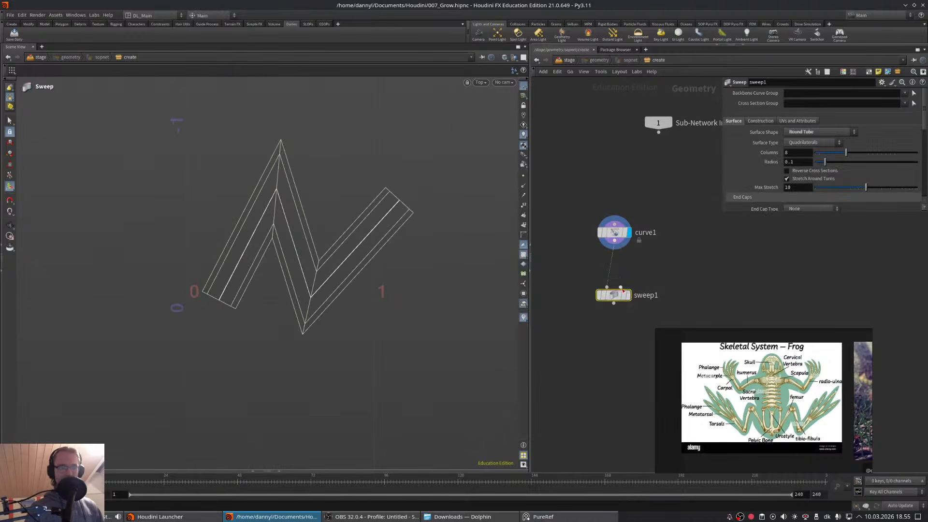
pyautogui.click(629, 295)
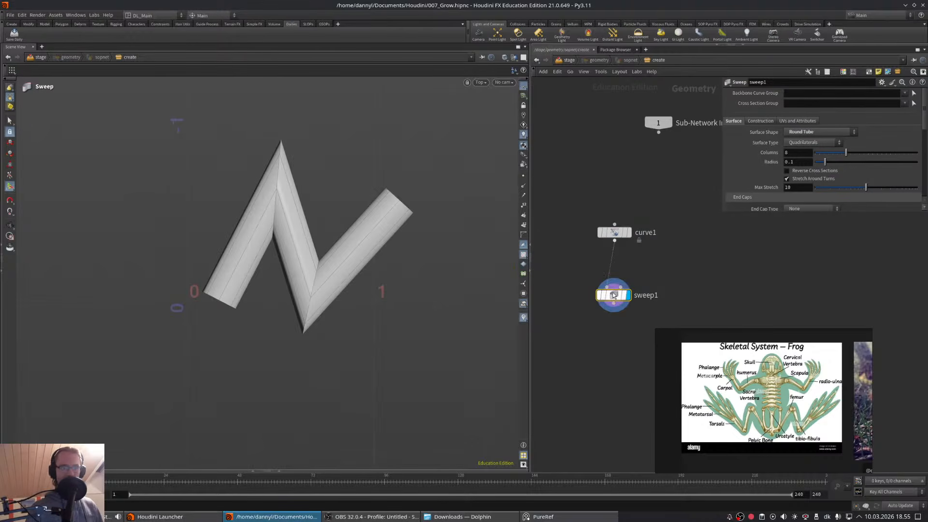
# - Insert a Resample node between curve1 and sweep1 and set its maximum segment length to 0.21
pyautogui.moveTo(615, 296); pyautogui.dragTo(604, 235, button='middle')
pyautogui.moveTo(610, 238); pyautogui.dragTo(610, 267)
pyautogui.press('Tab')
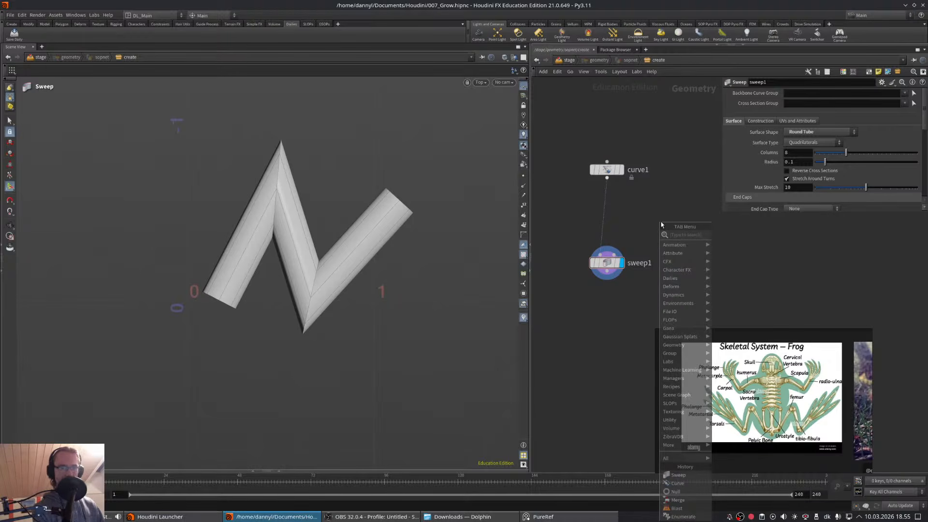
pyautogui.write('resa')
pyautogui.press('Return')
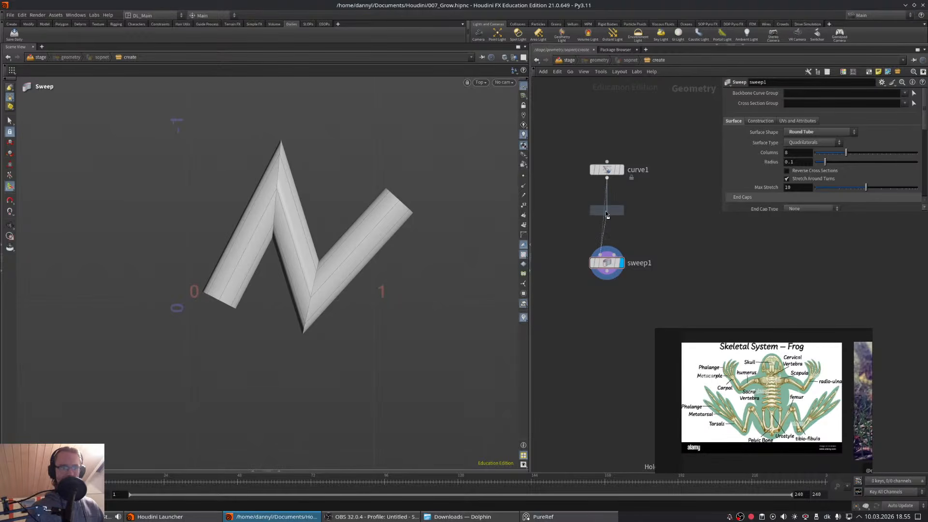
pyautogui.click(606, 216)
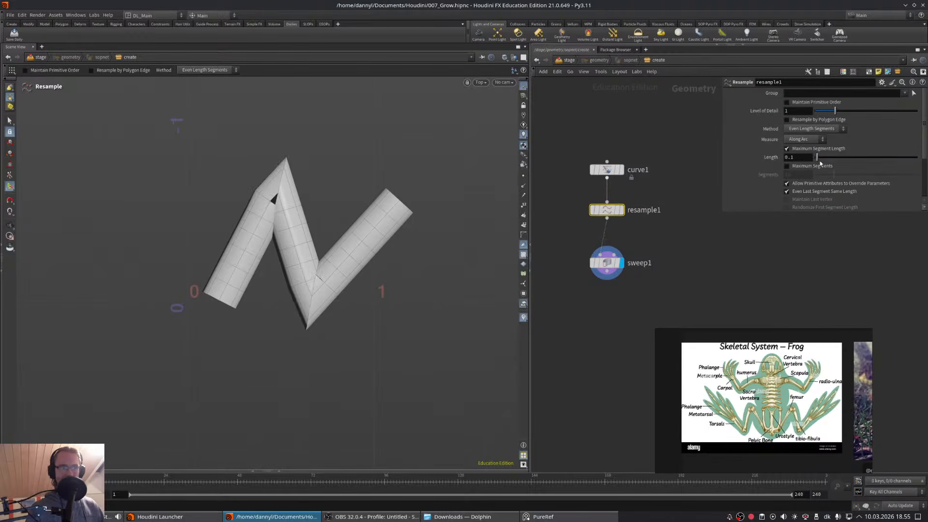
pyautogui.moveTo(818, 158); pyautogui.dragTo(819, 159)
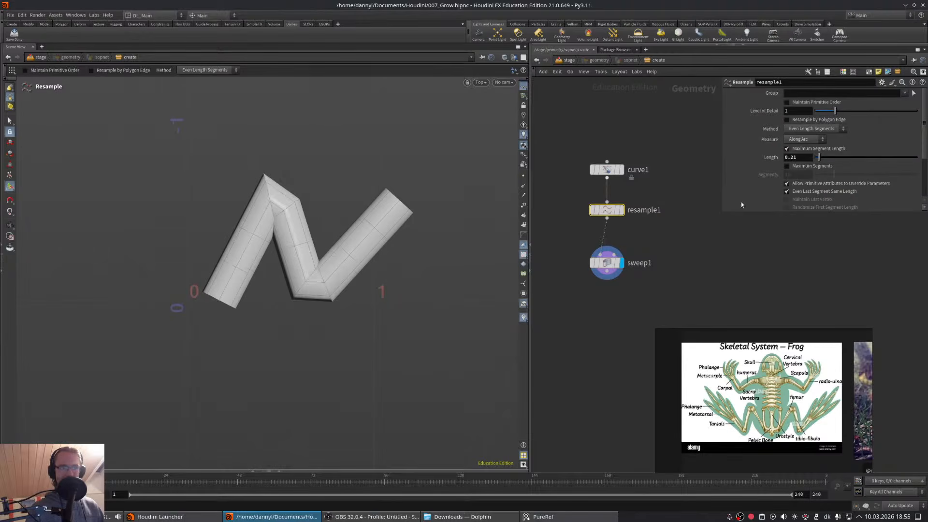
# - Resize the floating parameter area so the Resample settings and the node chain both fit beside the reference image
pyautogui.moveTo(720, 211); pyautogui.dragTo(655, 290)
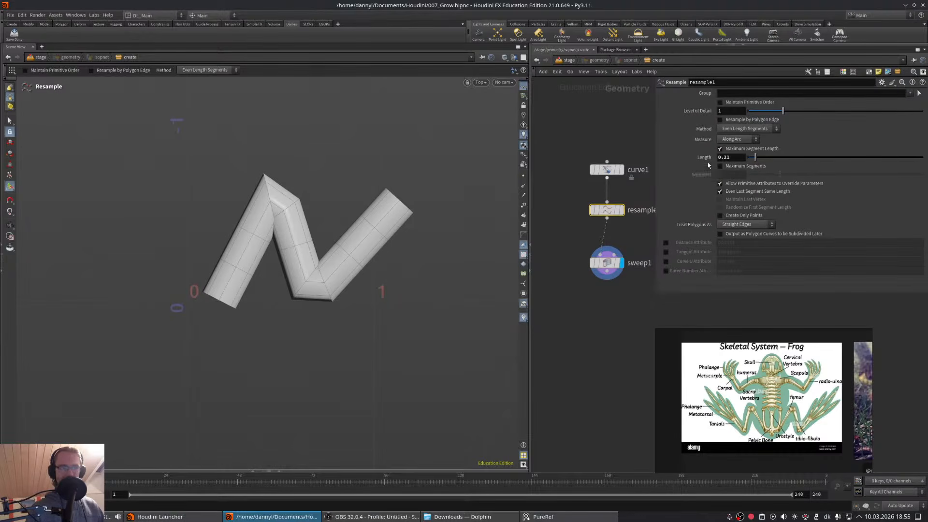
pyautogui.moveTo(706, 160)
pyautogui.mouseDown(button='middle')
pyautogui.moveTo(709, 172)
pyautogui.moveTo(655, 174)
pyautogui.moveTo(702, 166)
pyautogui.mouseUp(button='middle')
pyautogui.moveTo(656, 292); pyautogui.dragTo(690, 301)
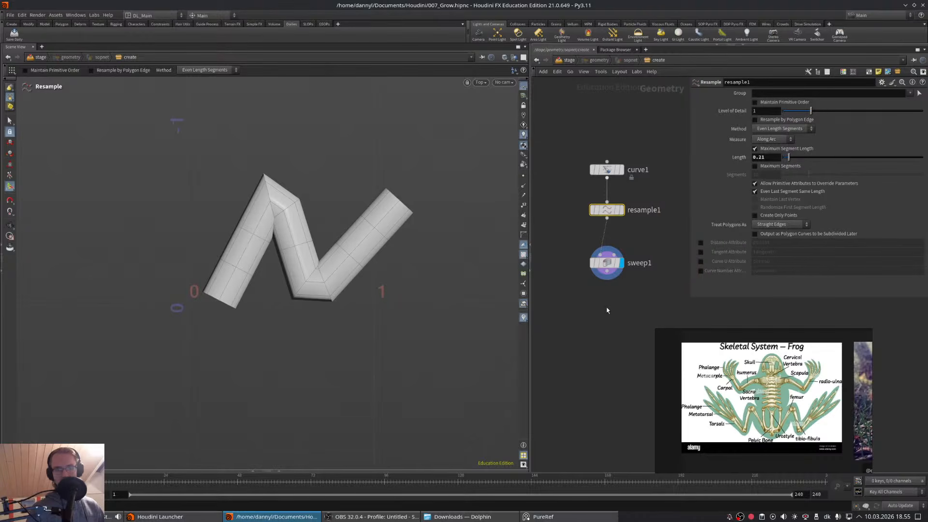
pyautogui.moveTo(607, 310); pyautogui.dragTo(617, 309, button='middle')
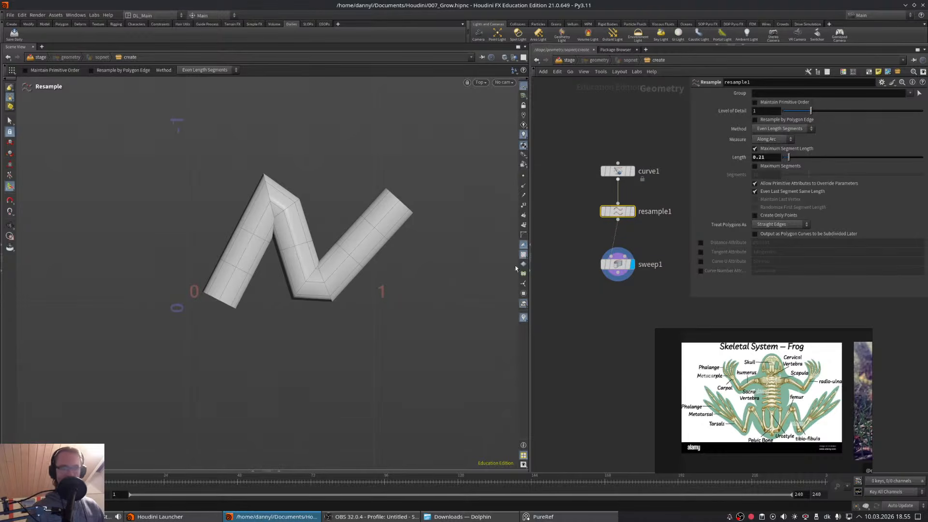
pyautogui.moveTo(573, 243); pyautogui.dragTo(584, 232, button='middle')
pyautogui.moveTo(690, 306); pyautogui.dragTo(732, 305)
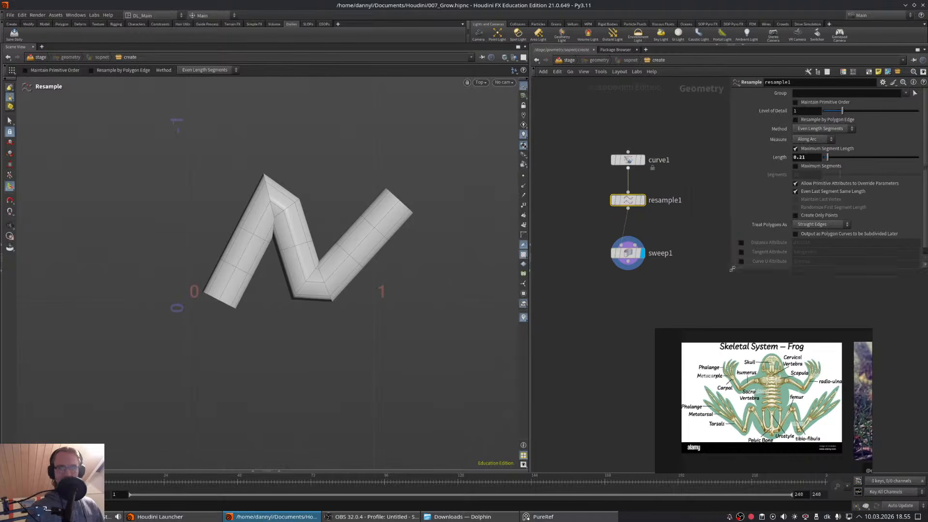
# - Add a Mirror node below sweep1, display its result, and align it under the limb chain
pyautogui.press('Tab')
pyautogui.write('mir')
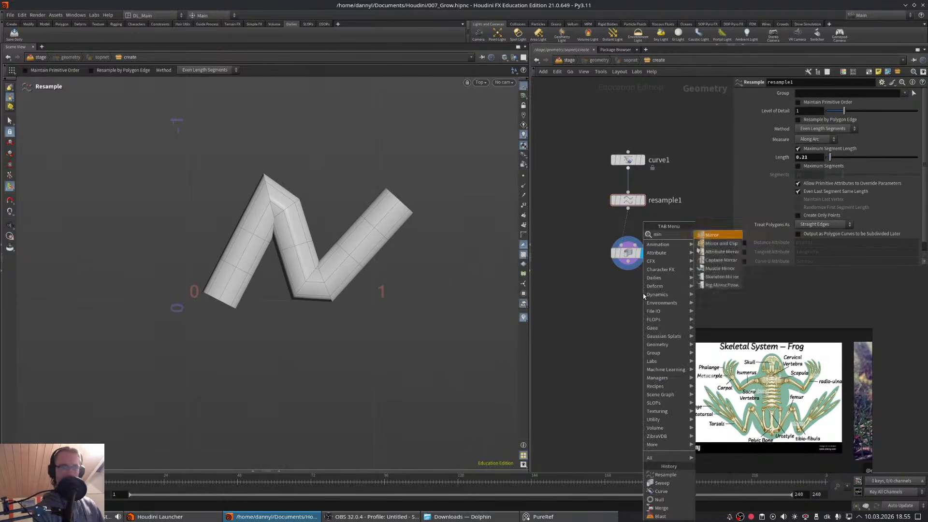
pyautogui.press('Return')
pyautogui.click(622, 308)
pyautogui.moveTo(626, 264); pyautogui.dragTo(627, 305)
pyautogui.press('Escape')
pyautogui.keyDown('alt'); pyautogui.moveTo(308, 240); pyautogui.dragTo(372, 263, button='middle'); pyautogui.keyUp('alt')
pyautogui.keyDown('alt'); pyautogui.moveTo(372, 263); pyautogui.dragTo(319, 263, button='right'); pyautogui.keyUp('alt')
pyautogui.keyDown('alt'); pyautogui.moveTo(319, 263); pyautogui.dragTo(320, 278, button='middle'); pyautogui.keyUp('alt')
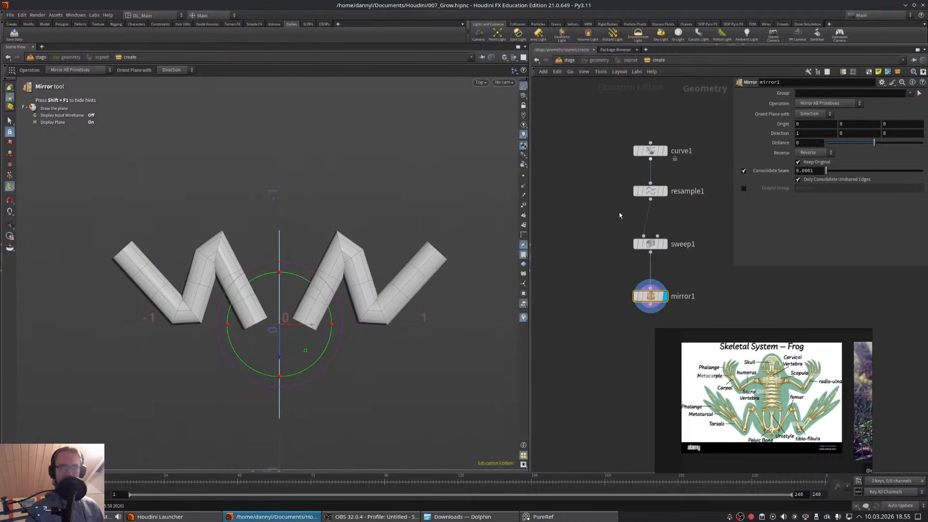
pyautogui.moveTo(688, 297); pyautogui.dragTo(632, 288, button='middle')
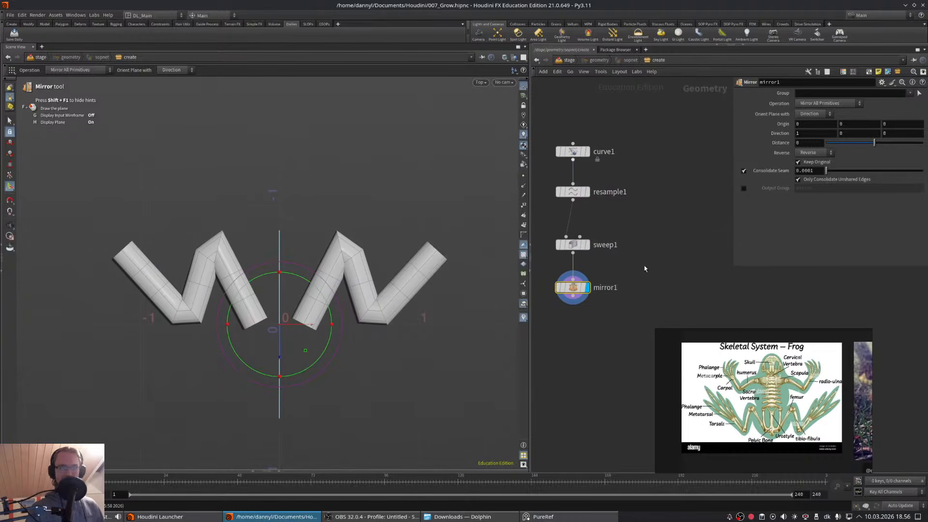
# - Add a Box node beside curve1 as the base for the frog's body
pyautogui.press('Tab')
pyautogui.write('curve')
pyautogui.press('Return')
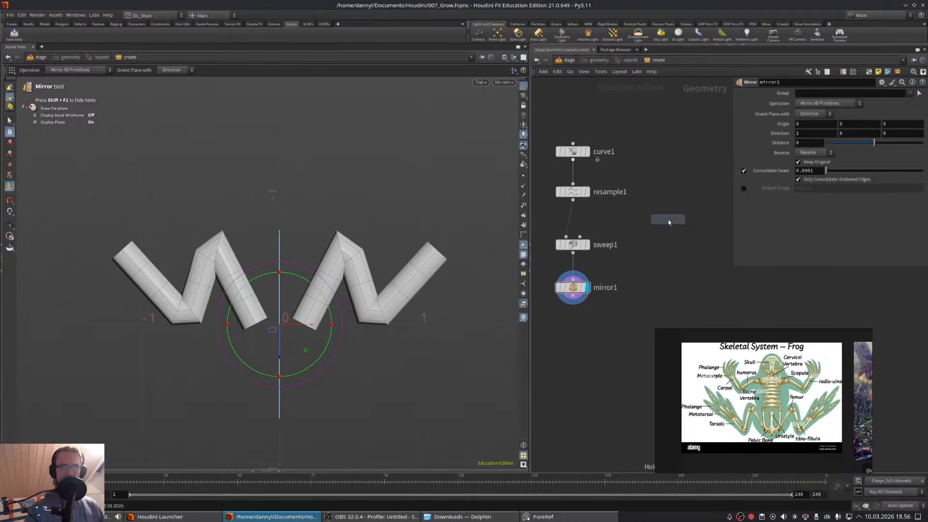
pyautogui.click(668, 155)
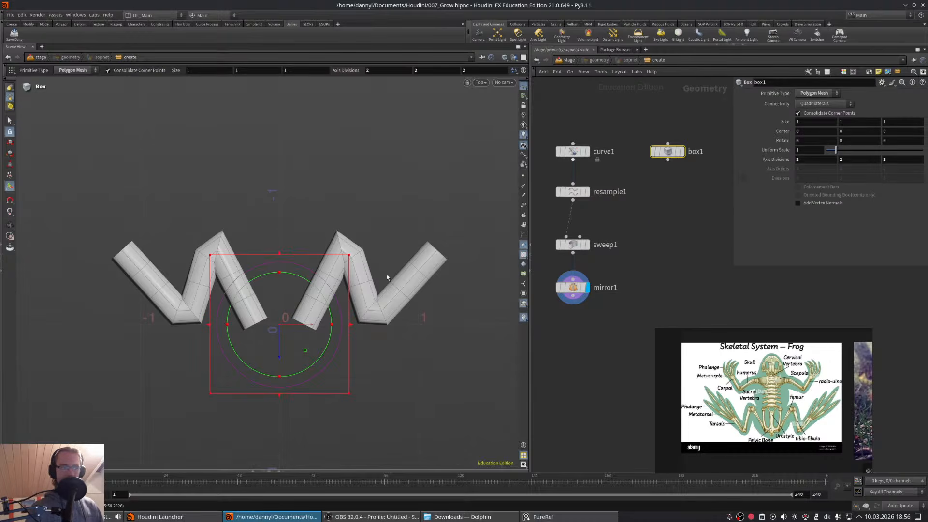
pyautogui.press('Escape')
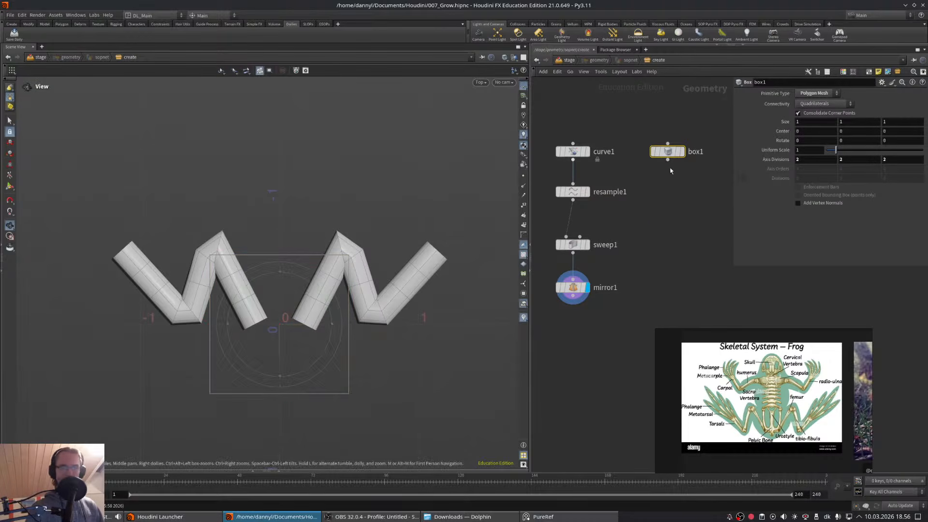
# - Add a Subdivide node fed by box1, display its result, and line it up beneath the box
pyautogui.click(674, 190)
pyautogui.write('subd')
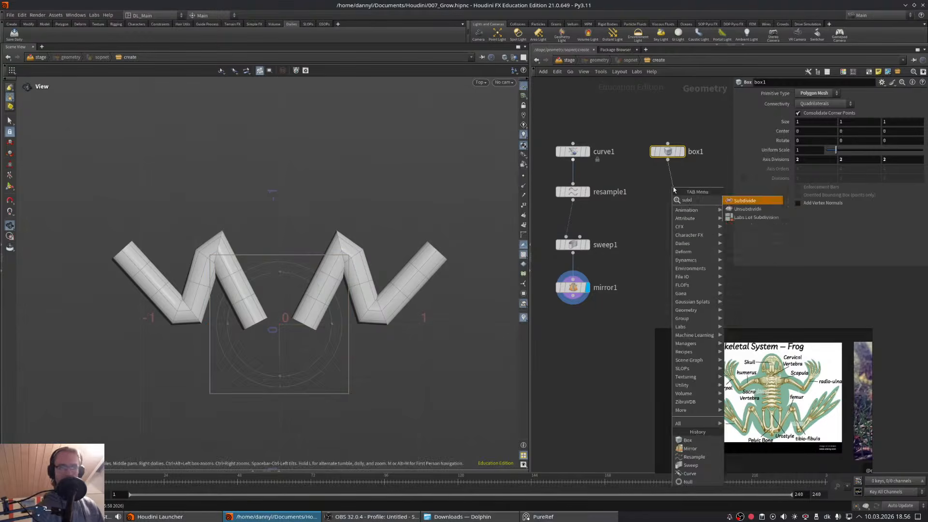
pyautogui.press('Return')
pyautogui.click(687, 187)
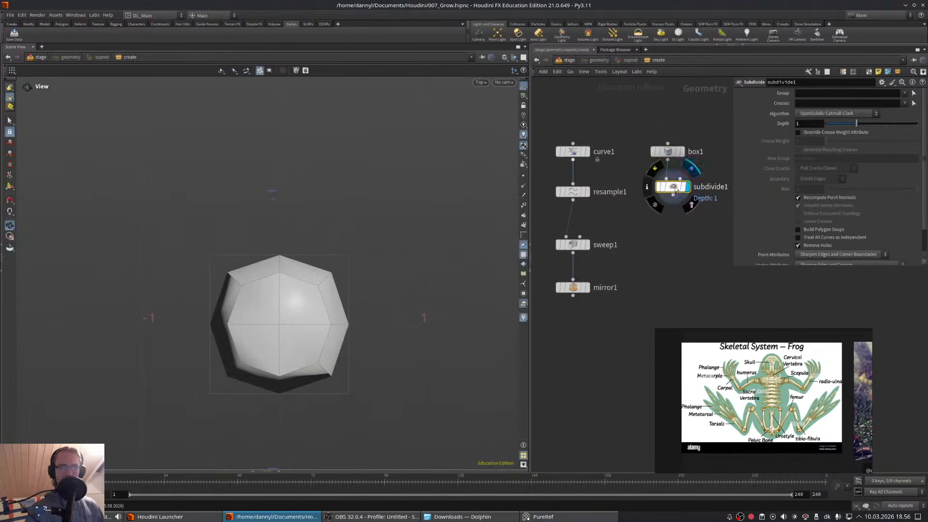
pyautogui.moveTo(676, 190); pyautogui.dragTo(670, 190)
pyautogui.moveTo(590, 322); pyautogui.dragTo(588, 273, button='middle')
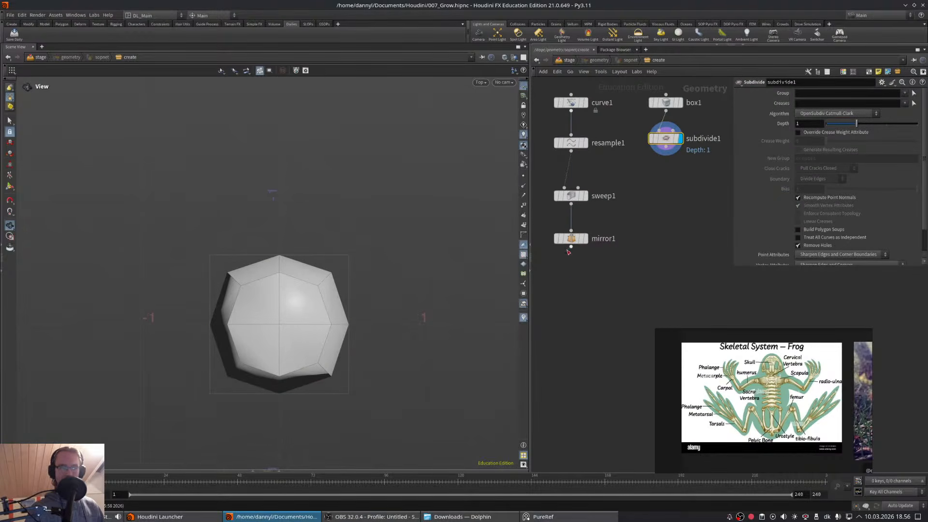
# - Add a Mirror and Clip node below subdivide1 and display its result
pyautogui.click(594, 298)
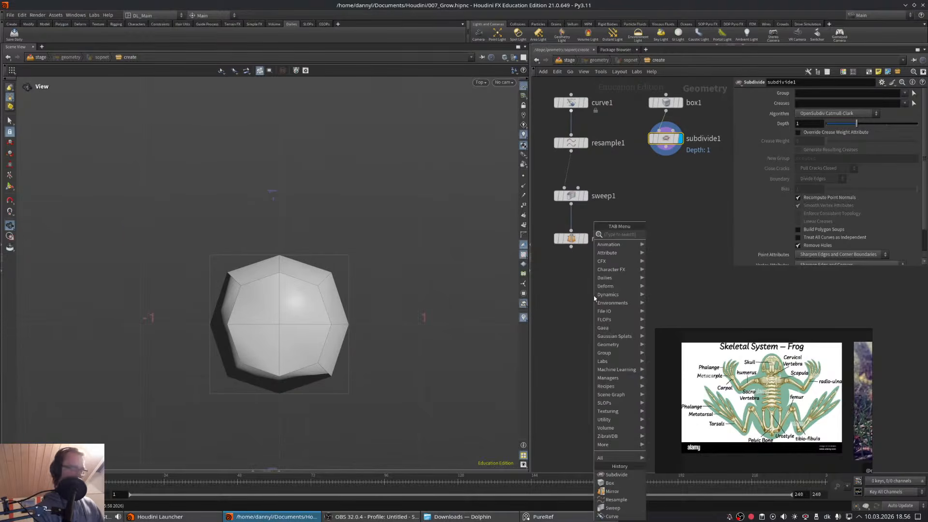
pyautogui.write('merge')
pyautogui.press('Return')
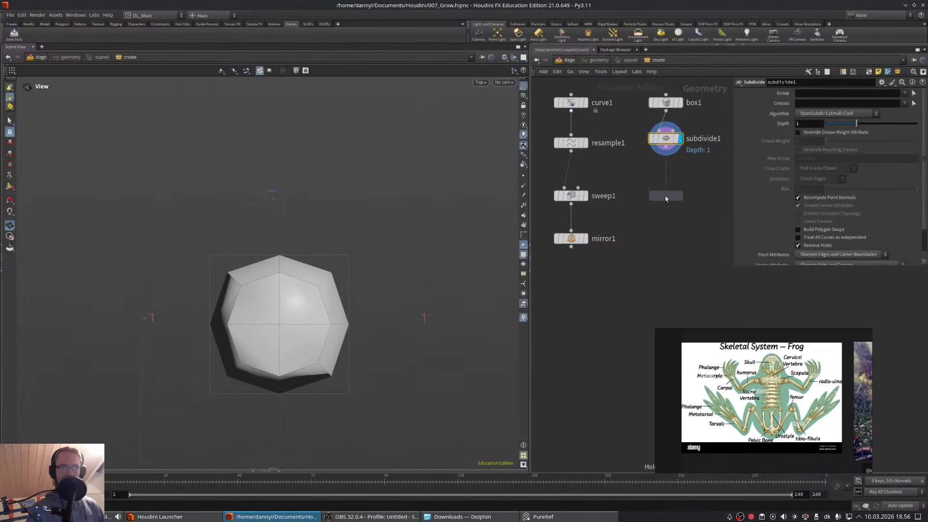
pyautogui.click(665, 196)
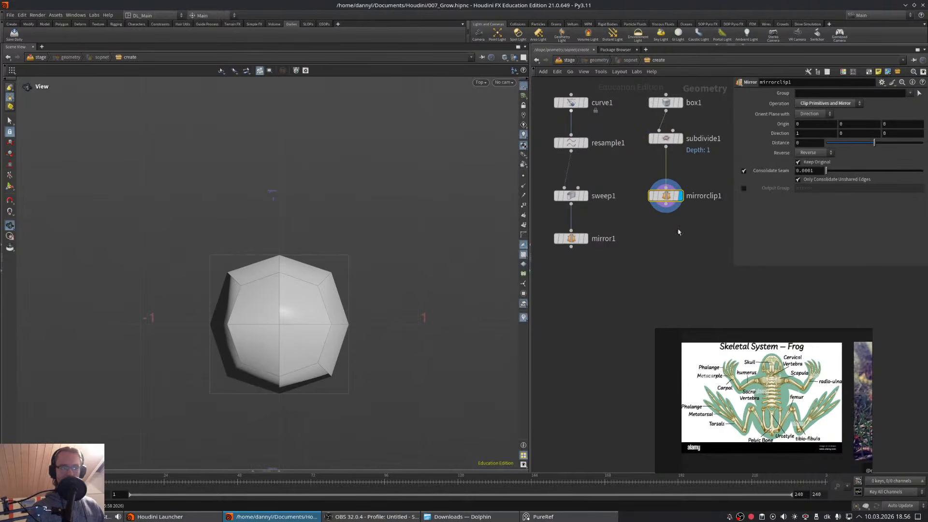
# - Combine the outputs of mirror1 and mirrorclip1 in a displayed Merge node
pyautogui.moveTo(652, 259); pyautogui.dragTo(651, 225, button='middle')
pyautogui.moveTo(595, 241); pyautogui.dragTo(618, 240, button='middle')
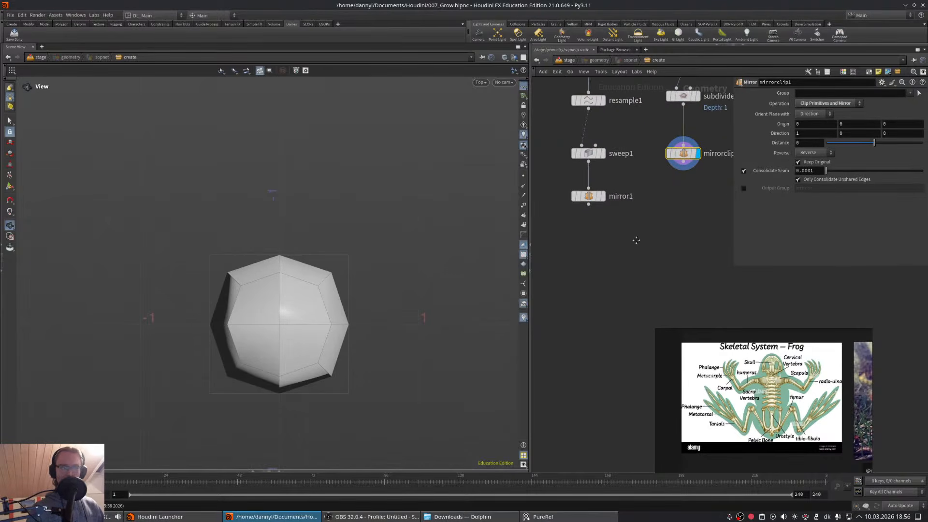
pyautogui.moveTo(566, 221); pyautogui.dragTo(616, 182)
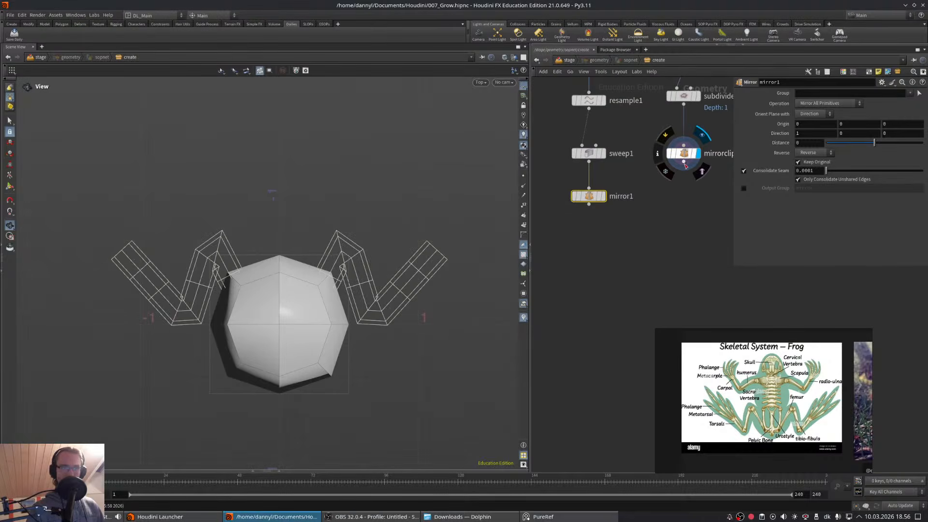
pyautogui.click(683, 163)
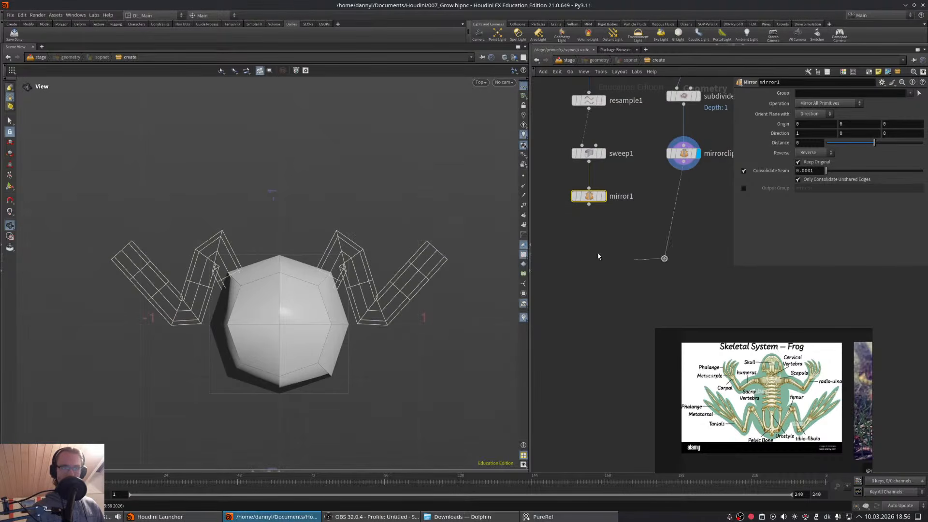
pyautogui.press('Escape')
pyautogui.click(602, 197)
pyautogui.moveTo(557, 229); pyautogui.dragTo(590, 202)
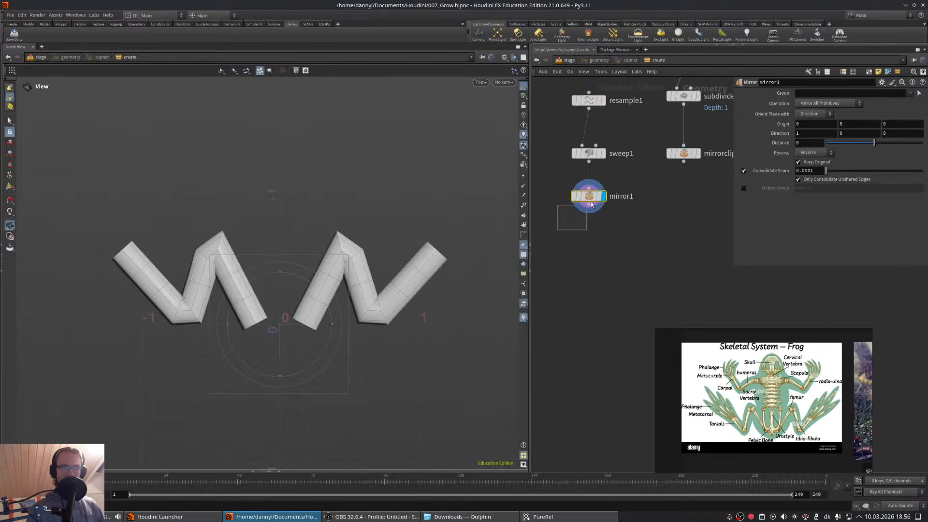
pyautogui.keyDown('shift'); pyautogui.moveTo(664, 170); pyautogui.dragTo(682, 154); pyautogui.keyUp('shift')
pyautogui.keyDown('alt'); pyautogui.click(683, 162); pyautogui.keyUp('alt')
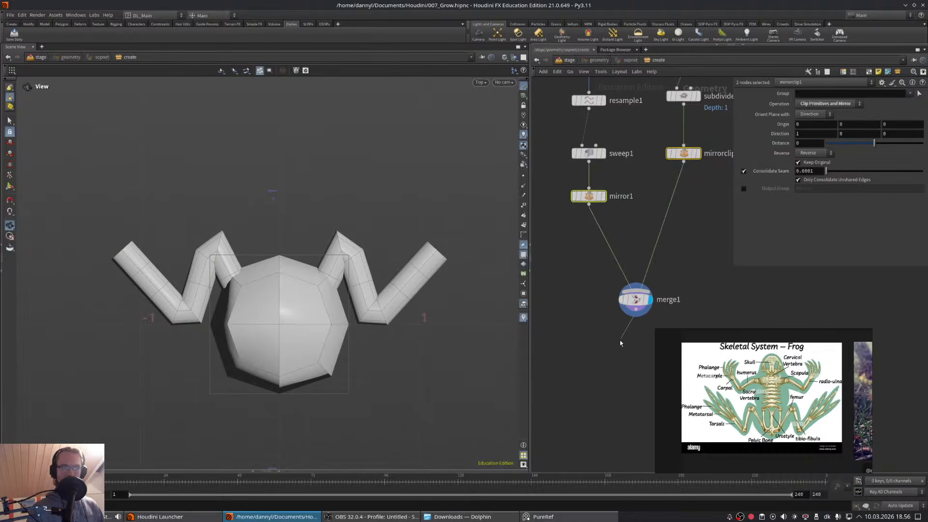
# - Reshape box1 in the Top view to a Z size of about 1.03, centred at about -0.45 in Z
pyautogui.moveTo(647, 345); pyautogui.dragTo(573, 308, button='middle')
pyautogui.moveTo(642, 175); pyautogui.dragTo(679, 255, button='middle')
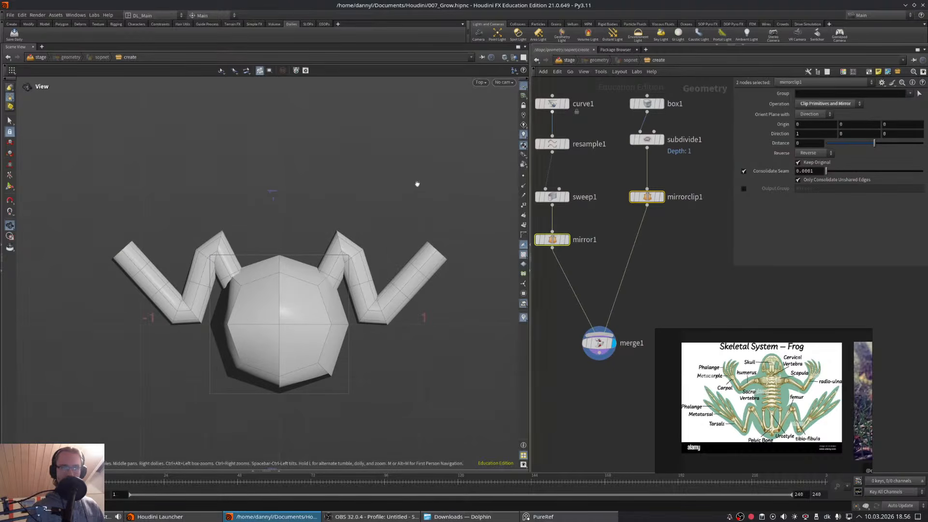
pyautogui.click(649, 104)
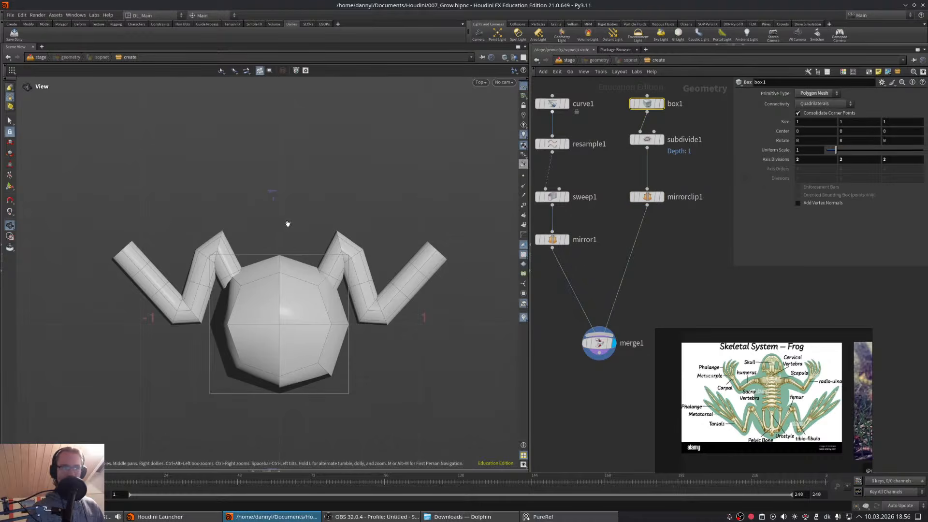
pyautogui.click(9, 186)
pyautogui.moveTo(283, 354); pyautogui.dragTo(279, 191)
# - Switch to the PureRef board, find the photo of the frog with outstretched hind legs, and enlarge it
pyautogui.click(801, 400)
pyautogui.moveTo(801, 400); pyautogui.dragTo(746, 346, button='right')
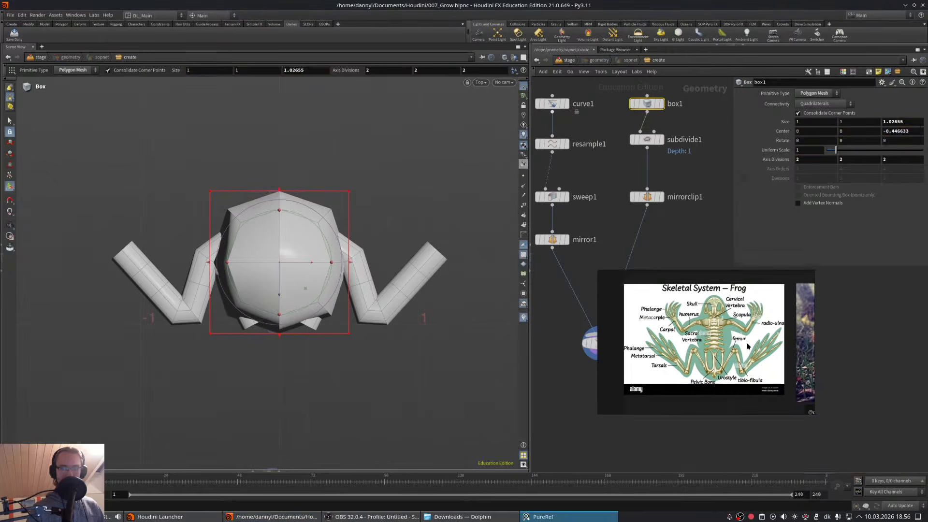
pyautogui.hotkey('ctrl', 'f')
pyautogui.hotkey('ctrl', 'f')
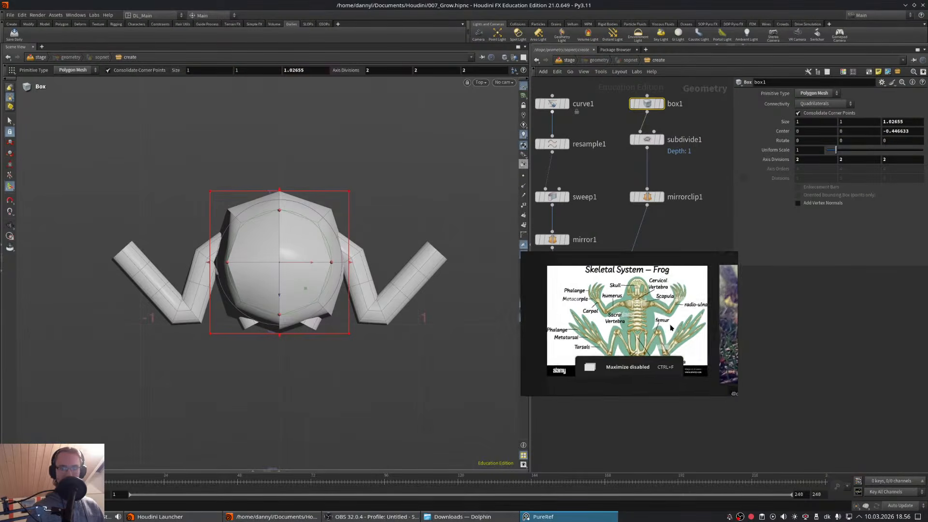
pyautogui.moveTo(674, 324); pyautogui.dragTo(572, 329, button='middle')
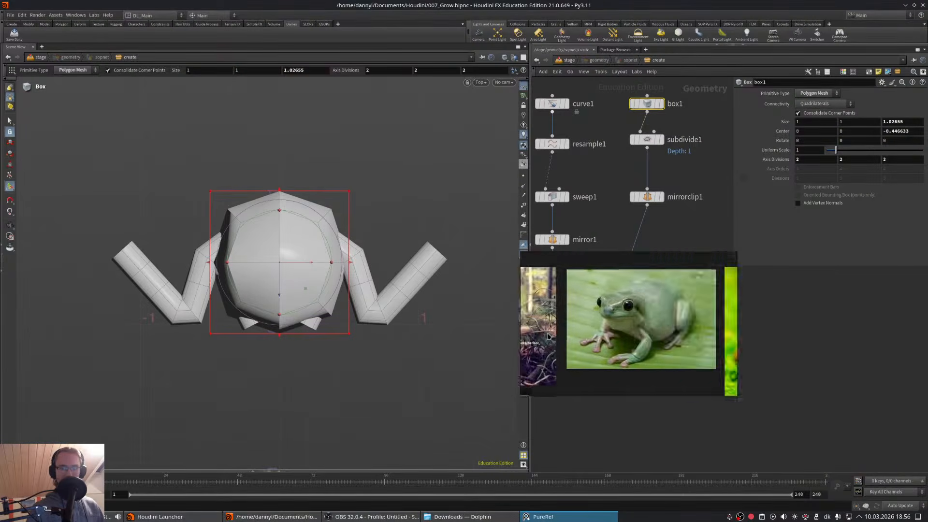
pyautogui.moveTo(706, 386); pyautogui.dragTo(687, 309, button='middle')
pyautogui.moveTo(598, 270); pyautogui.dragTo(601, 194, button='middle')
pyautogui.click(603, 324)
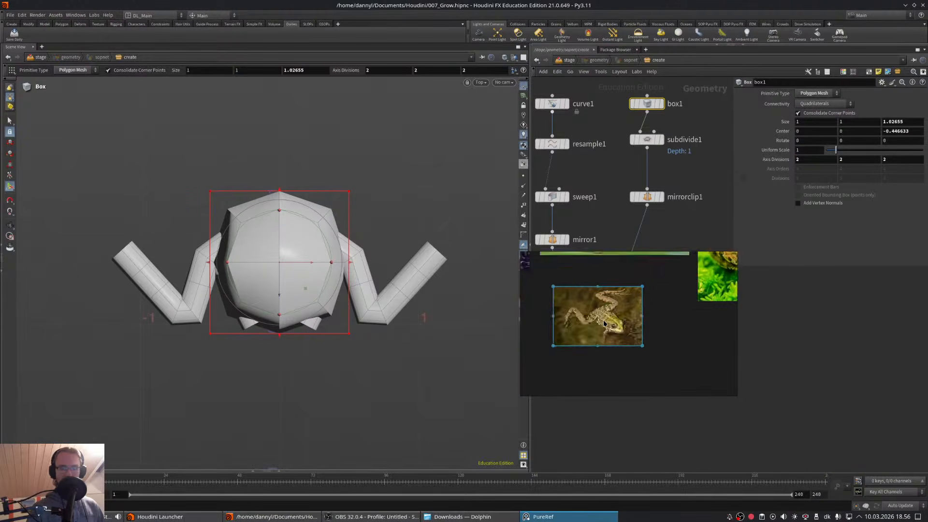
pyautogui.scroll(7, 603, 322)
pyautogui.moveTo(604, 316); pyautogui.dragTo(673, 327)
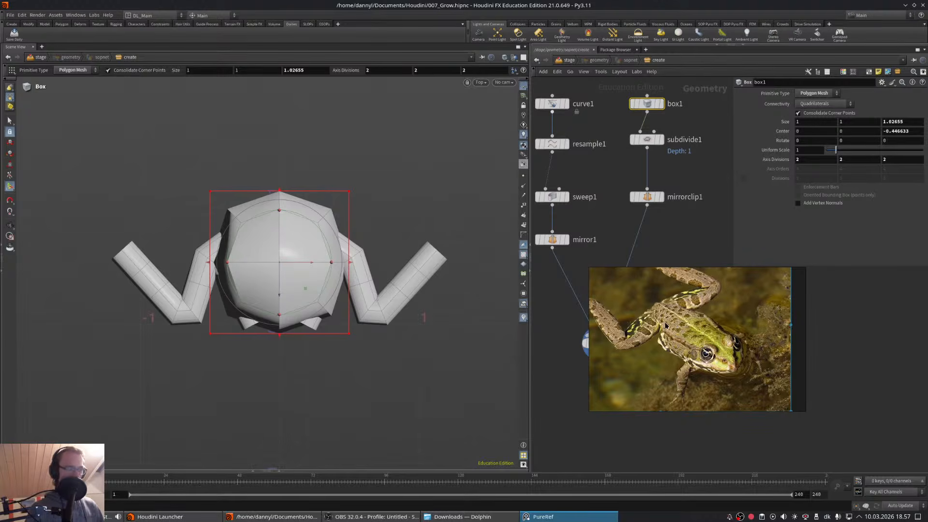
# - Frame the whole frog photo in the reference window and place the window clear of the merge1 node
pyautogui.moveTo(664, 322); pyautogui.dragTo(678, 326, button='middle')
pyautogui.scroll(1, 678, 326)
pyautogui.scroll(-2, 679, 326)
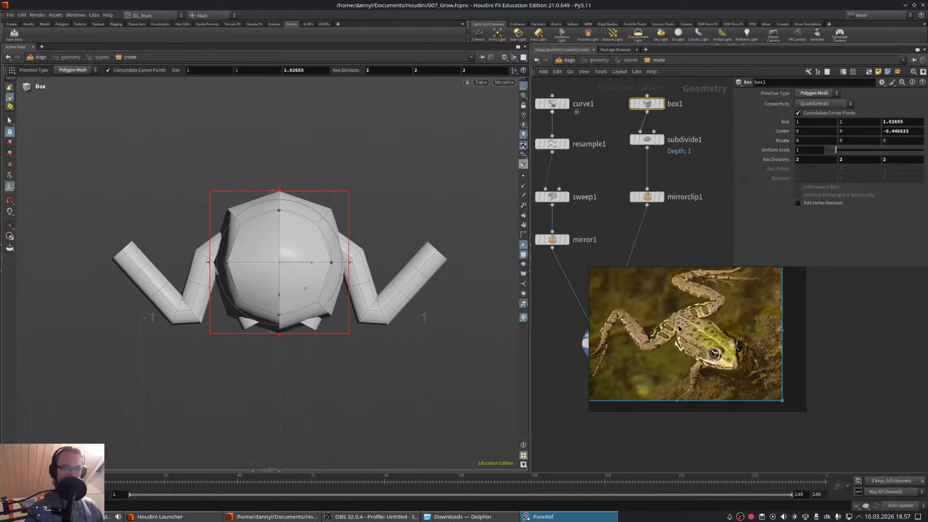
pyautogui.moveTo(676, 323); pyautogui.dragTo(688, 328, button='right')
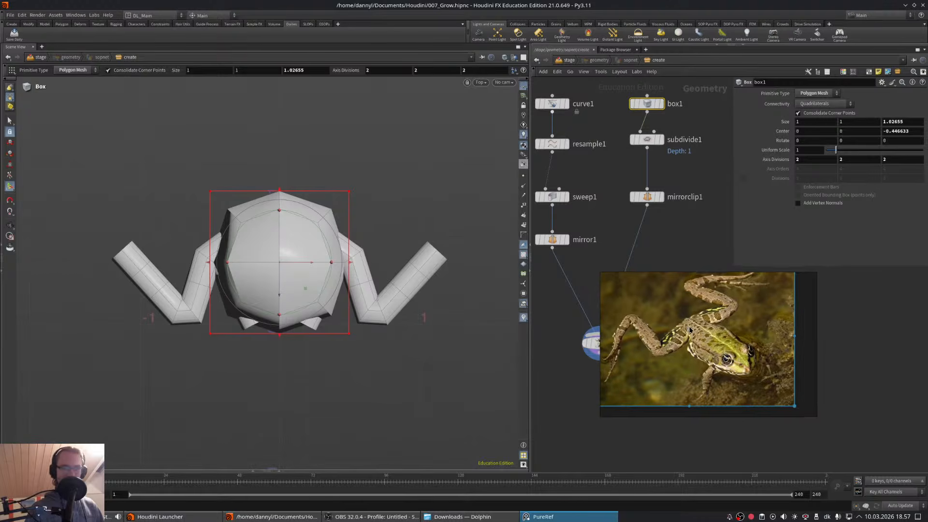
pyautogui.moveTo(688, 328)
pyautogui.mouseDown(button='middle')
pyautogui.moveTo(713, 340)
pyautogui.moveTo(702, 340)
pyautogui.mouseUp(button='middle')
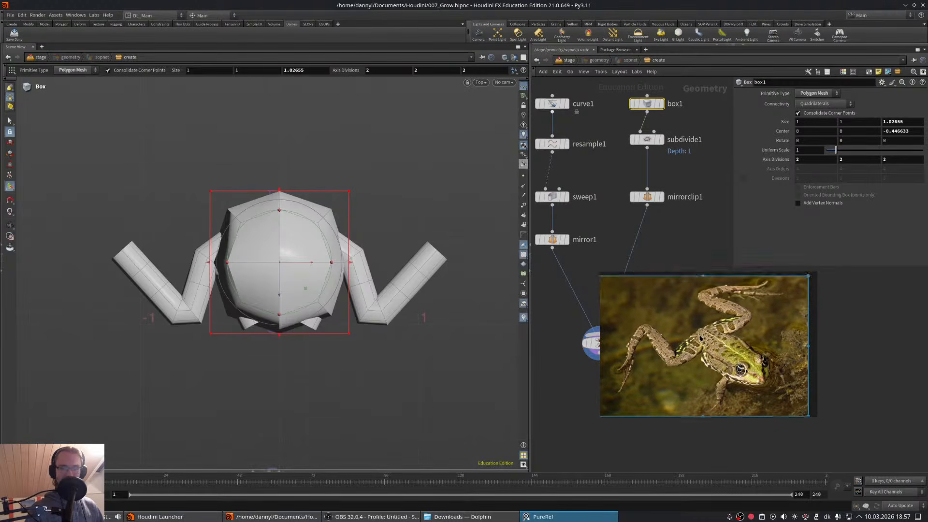
pyautogui.moveTo(779, 277)
pyautogui.click(813, 324)
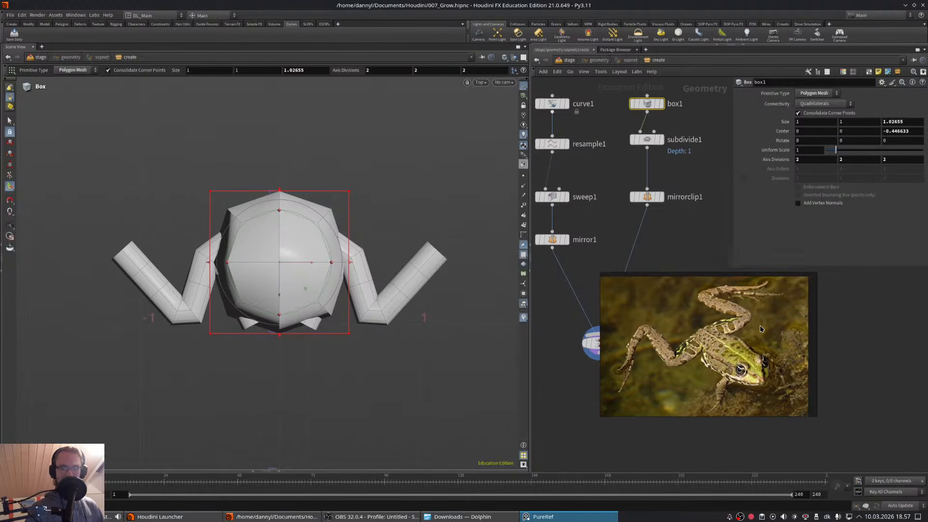
pyautogui.moveTo(760, 328); pyautogui.dragTo(844, 356, button='right')
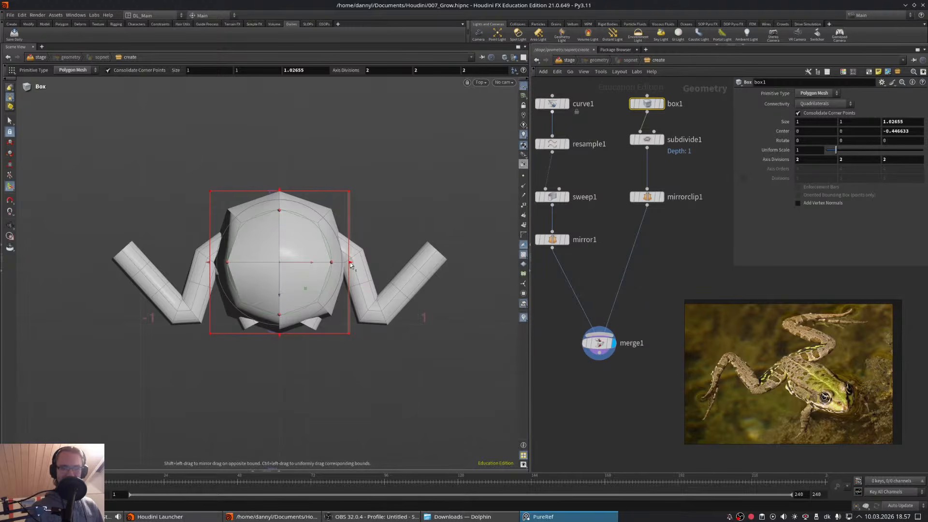
# - Back in Houdini, resize box1 to about 0.82 in X and 0.98 in Z, centred at about -0.47 in Z
pyautogui.keyDown('shift'); pyautogui.moveTo(350, 263); pyautogui.dragTo(337, 264); pyautogui.keyUp('shift')
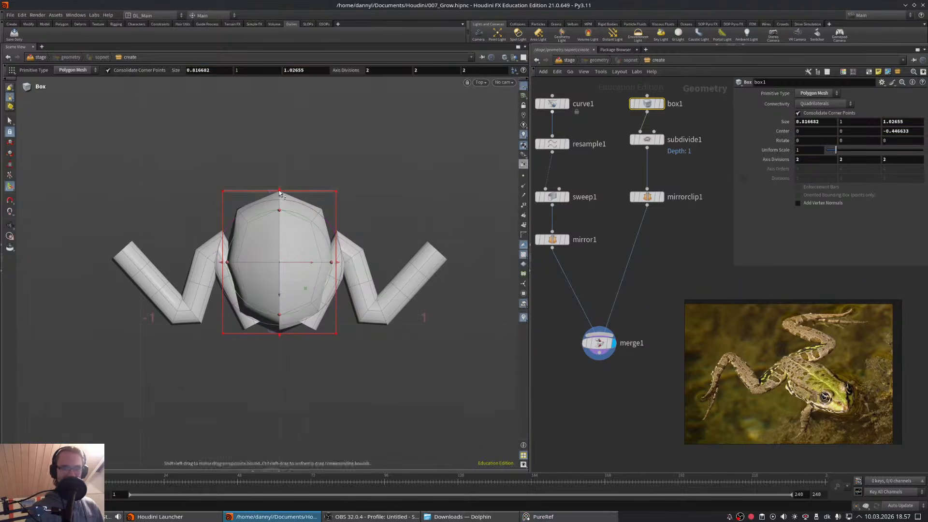
pyautogui.moveTo(279, 191)
pyautogui.keyDown('shift'); pyautogui.mouseDown()
pyautogui.moveTo(279, 200)
pyautogui.moveTo(278, 190)
pyautogui.mouseUp(); pyautogui.keyUp('shift')
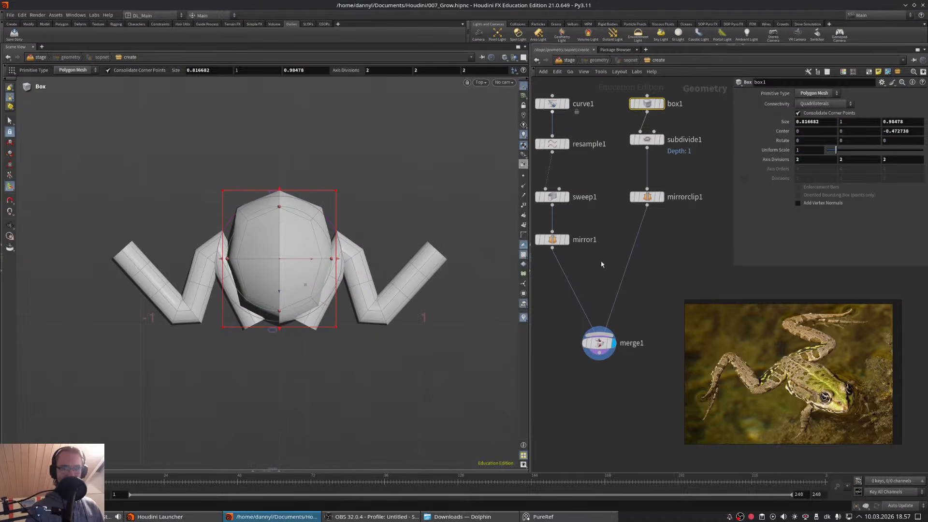
# - Spread the leg in curve1 by moving its two outer points outward, and place the second point back beside the body at about 0.80 in X
pyautogui.moveTo(601, 264); pyautogui.dragTo(679, 333, button='middle')
pyautogui.click(623, 177)
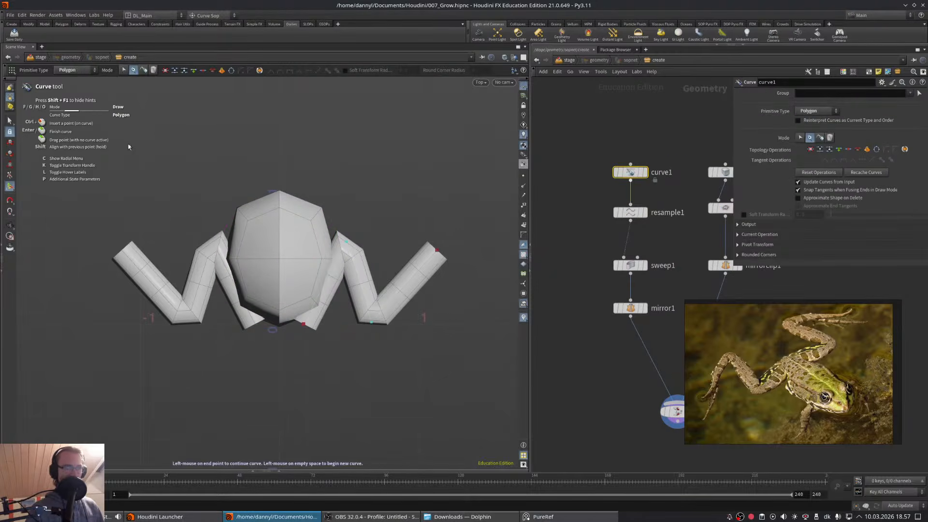
pyautogui.press('f')
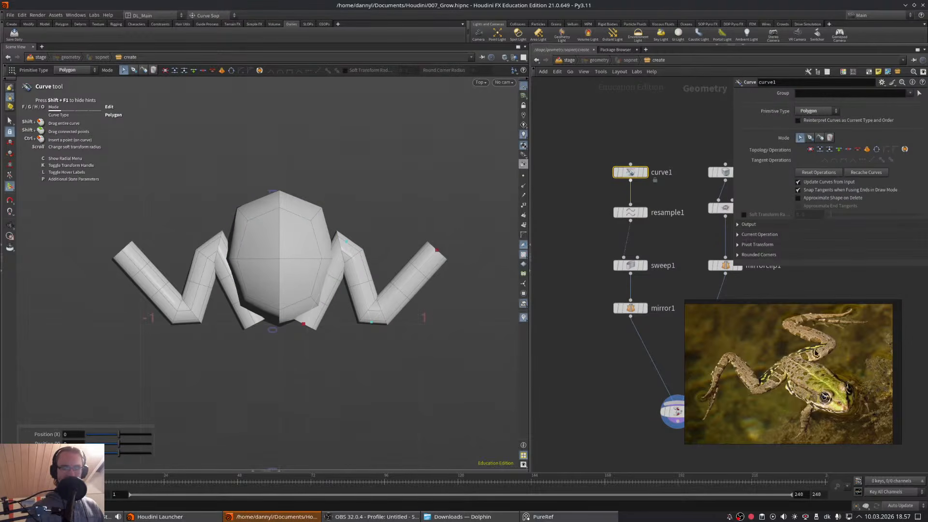
pyautogui.click(351, 243)
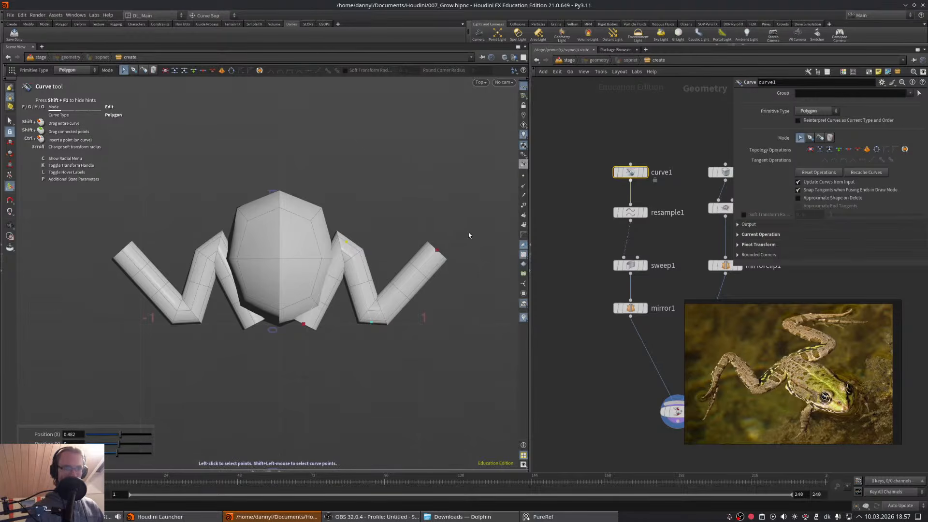
pyautogui.moveTo(468, 236); pyautogui.dragTo(359, 340)
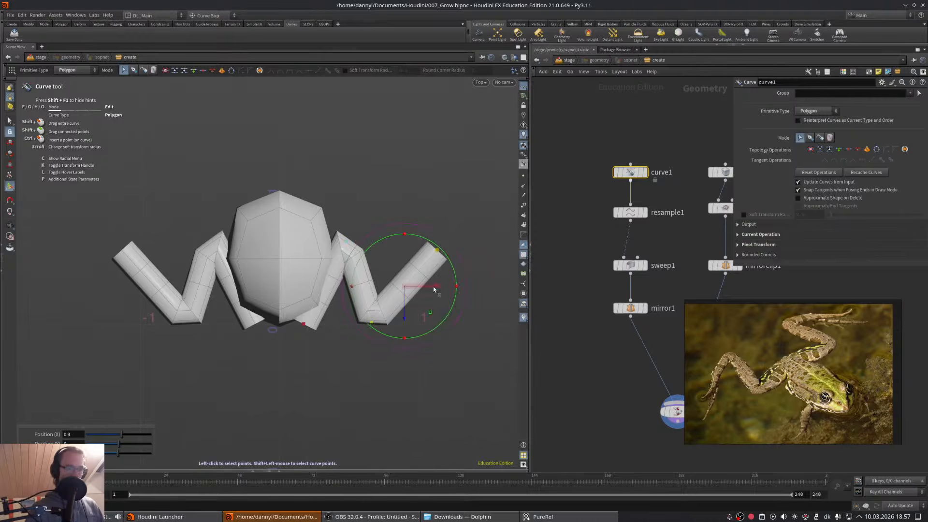
pyautogui.moveTo(434, 289); pyautogui.dragTo(506, 289)
pyautogui.click(346, 241)
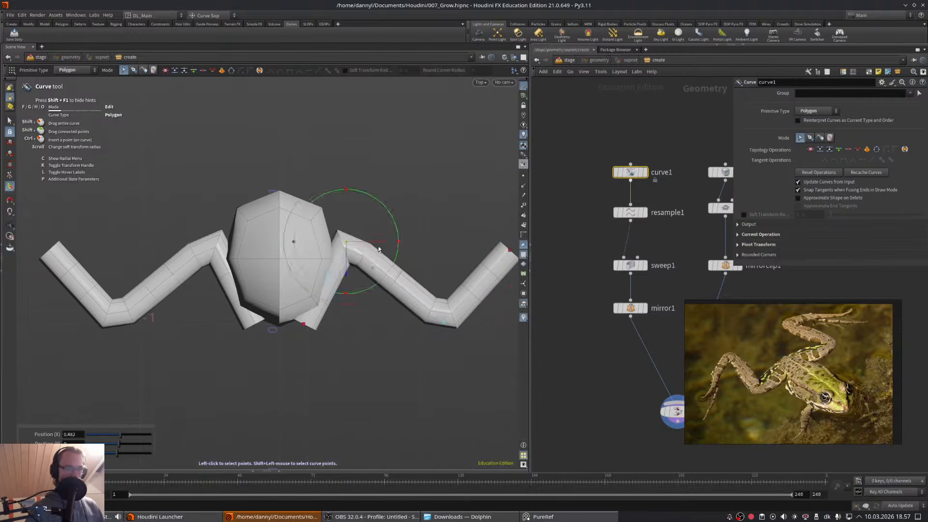
pyautogui.moveTo(378, 249); pyautogui.dragTo(392, 334)
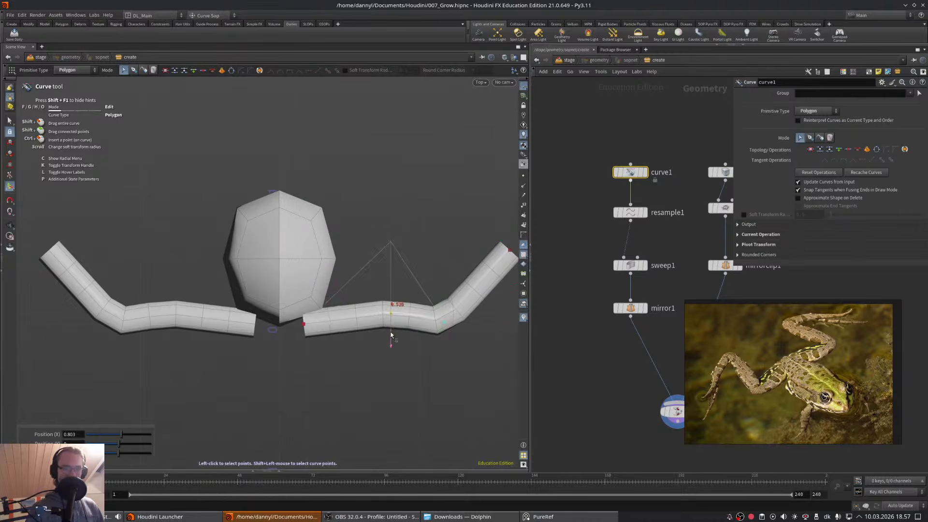
# - Bend curve1 into a Z-shaped hind leg by pulling the third point back and placing the end point at about 1.66 in X
pyautogui.moveTo(435, 230); pyautogui.dragTo(387, 196, button='middle')
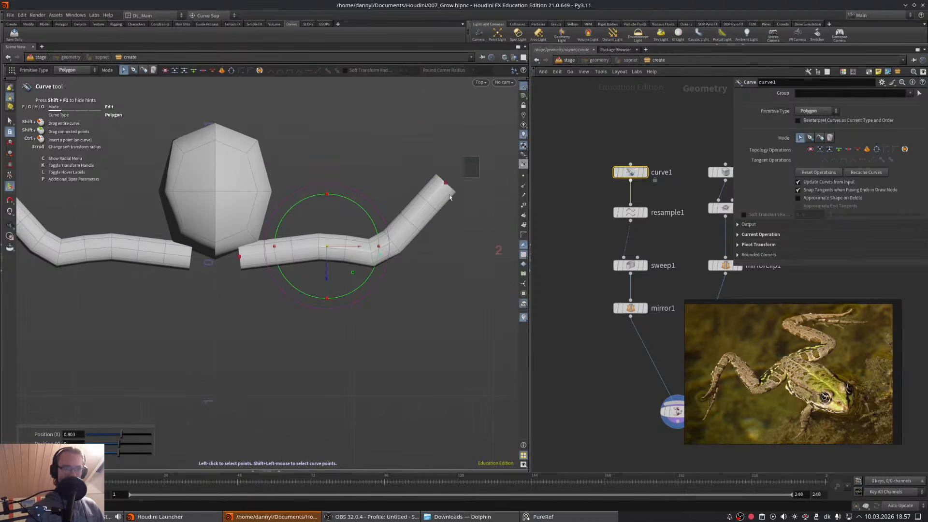
pyautogui.click(437, 182)
pyautogui.moveTo(445, 209); pyautogui.dragTo(388, 364)
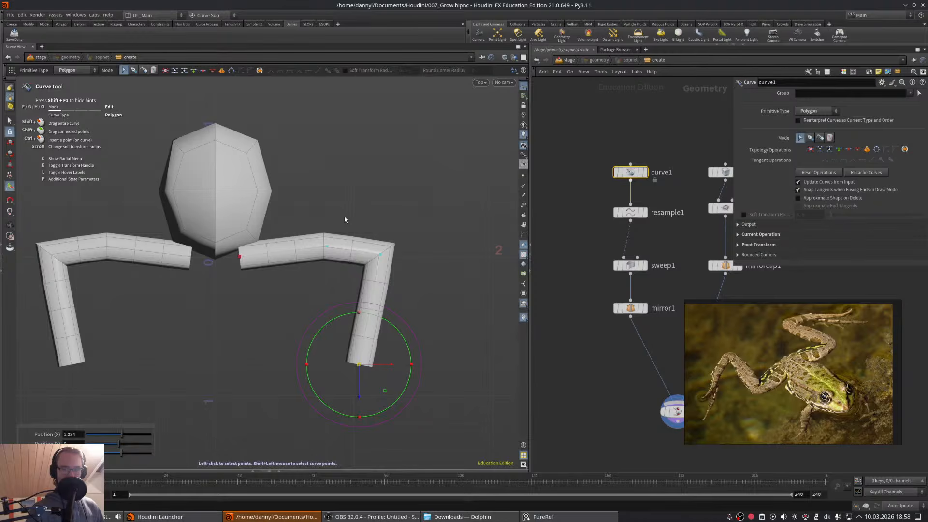
pyautogui.moveTo(391, 364); pyautogui.dragTo(502, 364)
pyautogui.click(379, 255)
pyautogui.moveTo(378, 276); pyautogui.dragTo(360, 351)
pyautogui.scroll(2, 361, 351)
pyautogui.click(456, 365)
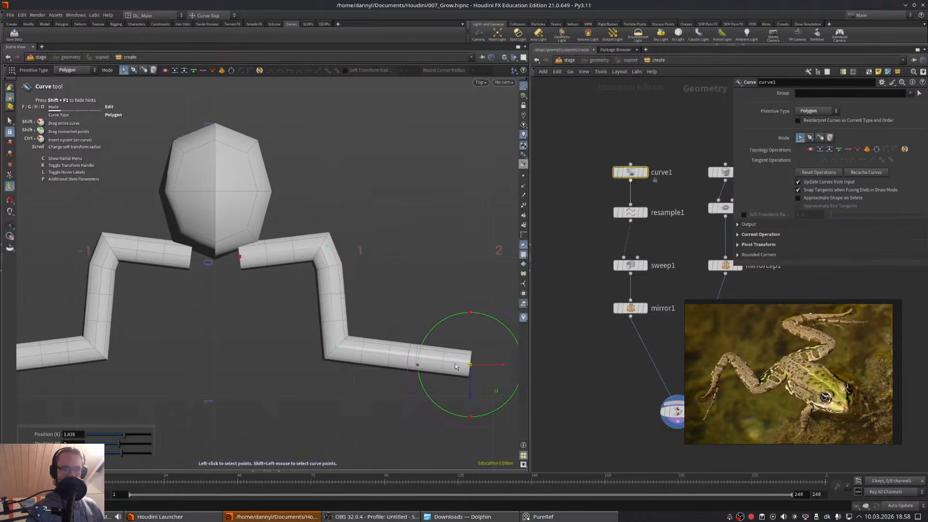
pyautogui.moveTo(497, 366); pyautogui.dragTo(465, 314)
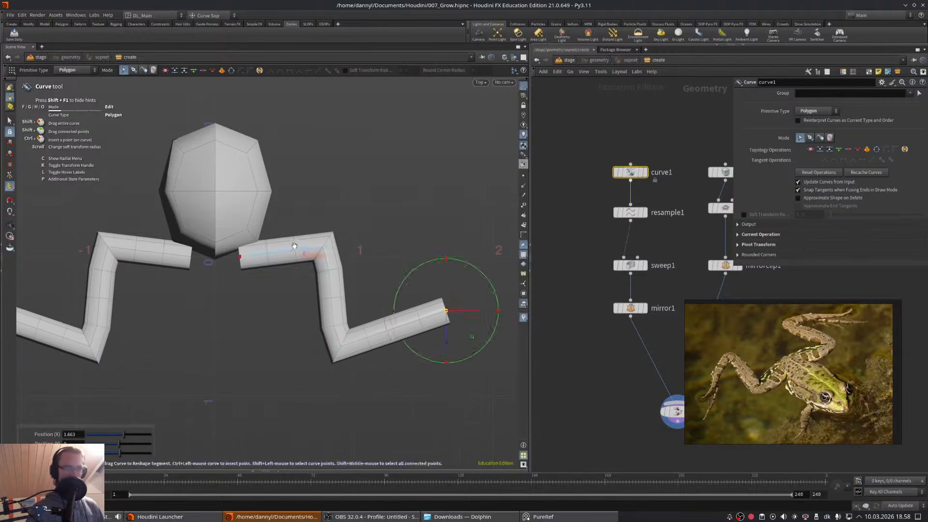
# - Move curve1's hip point forward into the body and raise the second point forward in Z to angle the thigh
pyautogui.press('Escape')
pyautogui.scroll(-2, 331, 252)
pyautogui.scroll(1, 332, 252)
pyautogui.press('Return')
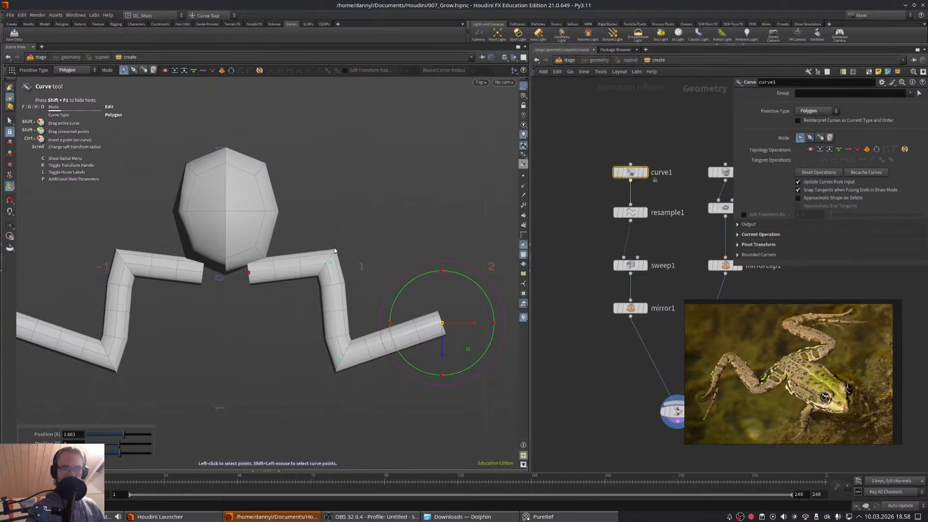
pyautogui.click(248, 272)
pyautogui.moveTo(250, 295); pyautogui.dragTo(248, 278)
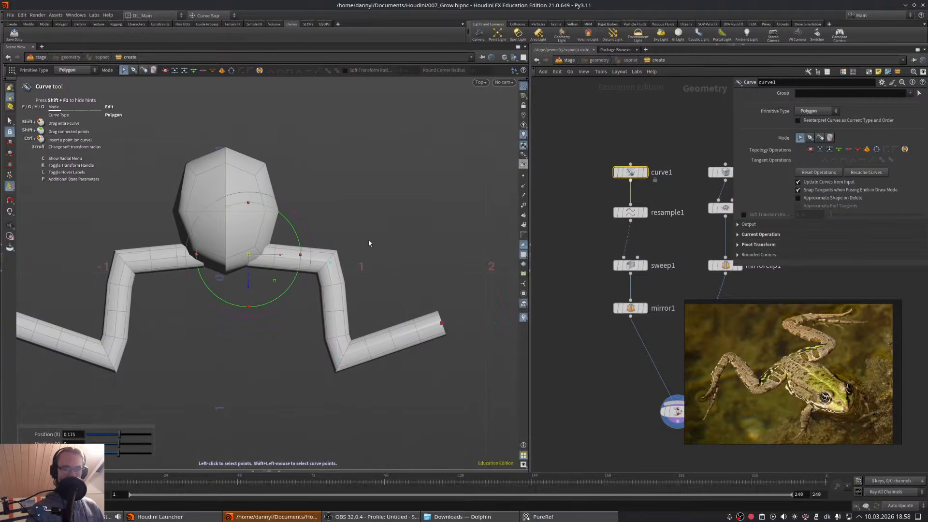
pyautogui.click(330, 261)
pyautogui.moveTo(332, 286); pyautogui.dragTo(330, 257)
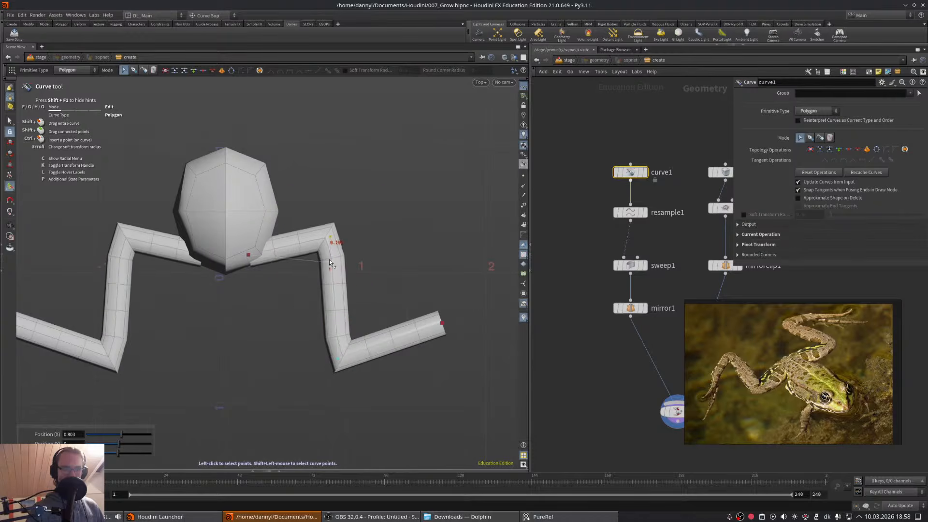
# - Shift the two outer points of curve1 together slightly forward in Z
pyautogui.click(363, 340)
pyautogui.moveTo(388, 342); pyautogui.dragTo(387, 326)
pyautogui.keyDown('alt'); pyautogui.moveTo(303, 232); pyautogui.dragTo(330, 252, button='middle'); pyautogui.keyUp('alt')
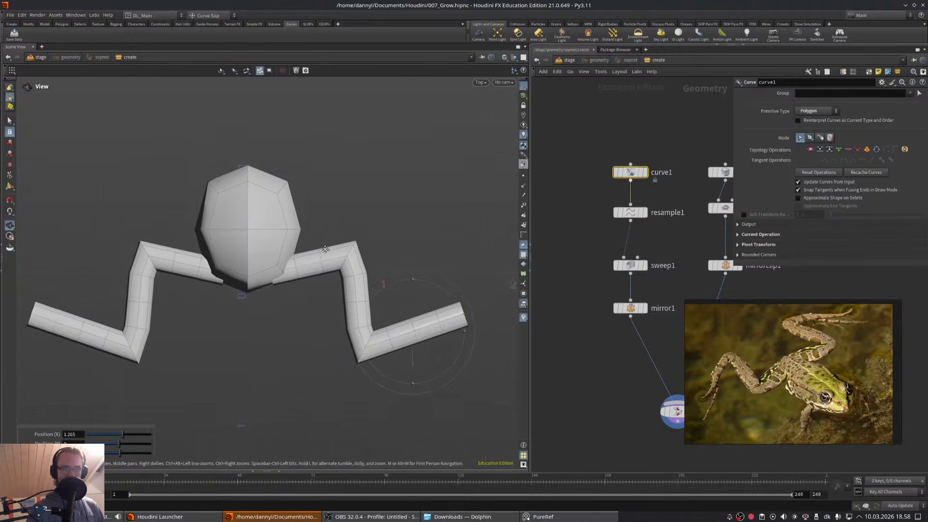
pyautogui.keyDown('alt'); pyautogui.moveTo(330, 252); pyautogui.dragTo(300, 254, button='right'); pyautogui.keyUp('alt')
pyautogui.keyDown('alt'); pyautogui.moveTo(301, 254); pyautogui.dragTo(309, 268, button='middle'); pyautogui.keyUp('alt')
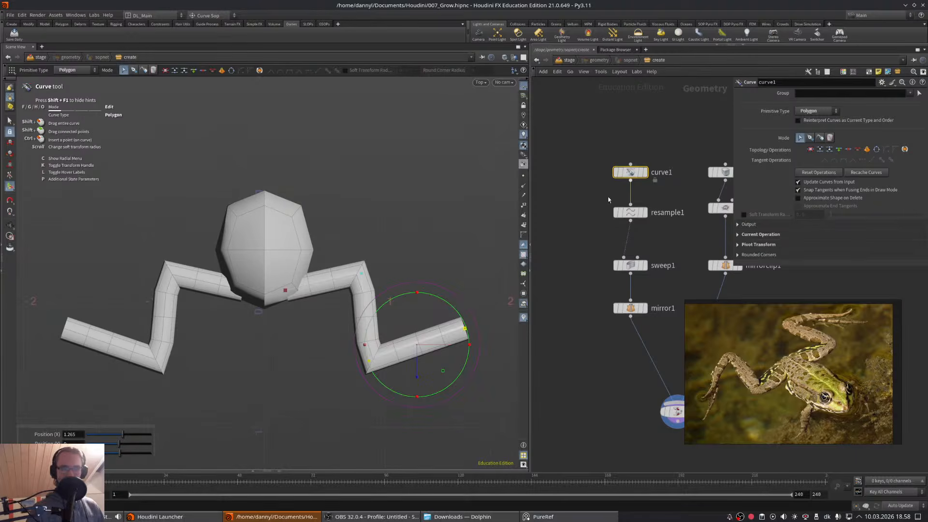
# - Resize box1 to about 0.76 in X and 0.96 in Z, centred at about -0.46 in Z
pyautogui.moveTo(581, 201); pyautogui.dragTo(507, 189, button='middle')
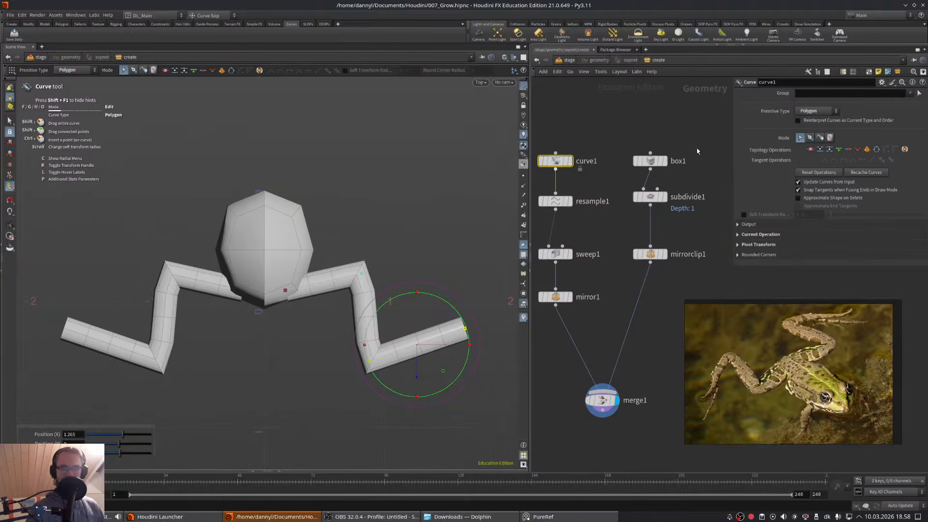
pyautogui.click(650, 161)
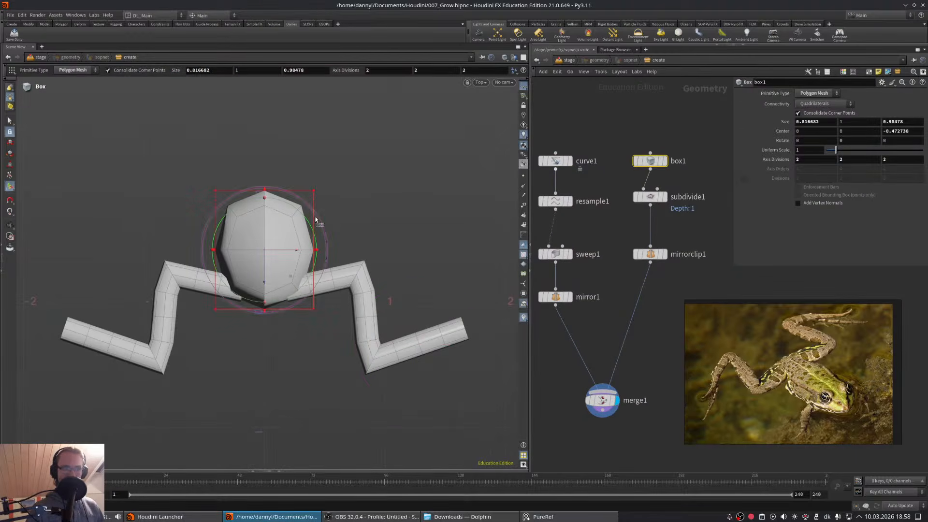
pyautogui.keyDown('shift'); pyautogui.moveTo(312, 206); pyautogui.dragTo(311, 207); pyautogui.keyUp('shift')
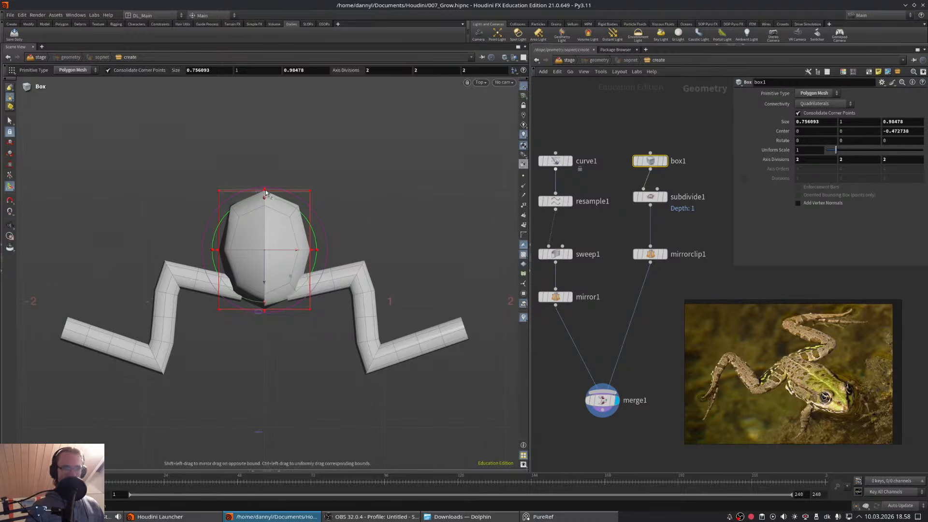
pyautogui.moveTo(266, 192); pyautogui.dragTo(265, 197)
# - Duplicate the box1, subdivide1 and mirrorclip1 chain beside the original and wire the copied mirror node into merge1
pyautogui.moveTo(728, 141); pyautogui.dragTo(657, 141, button='middle')
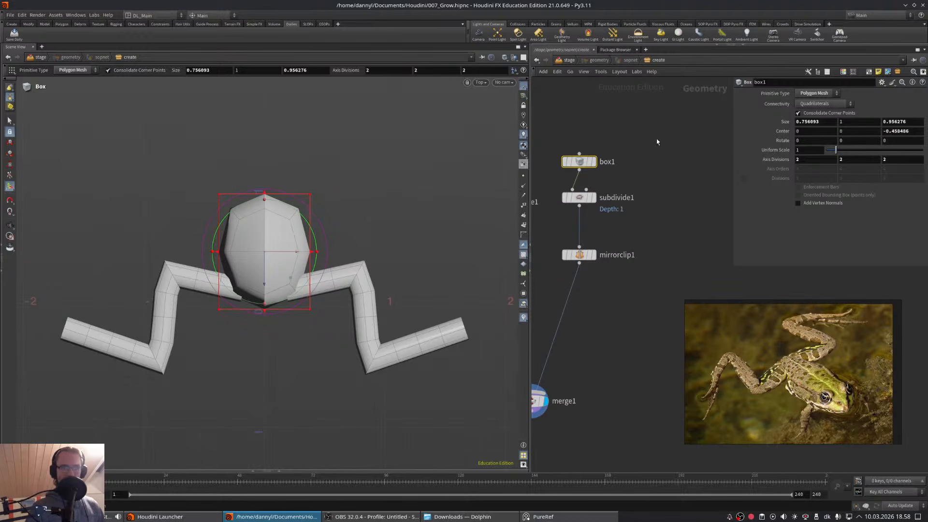
pyautogui.moveTo(657, 139); pyautogui.dragTo(579, 290)
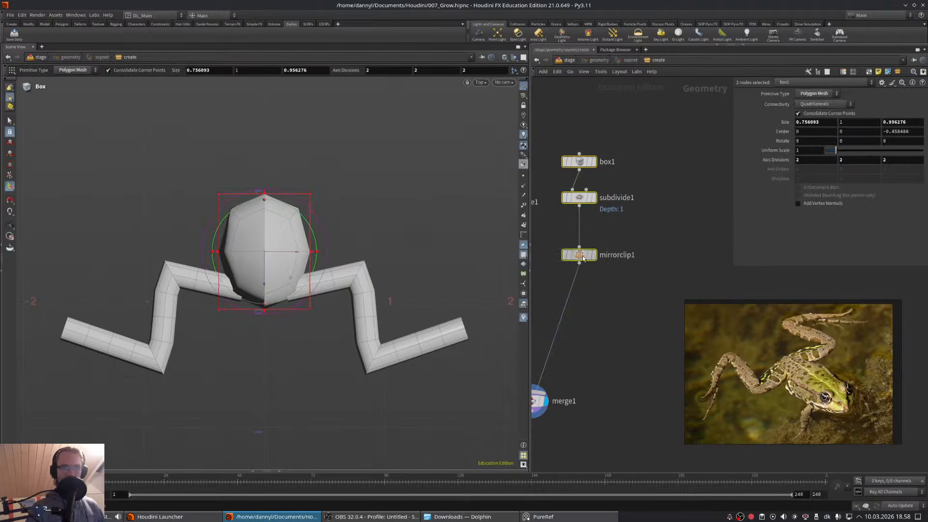
pyautogui.keyDown('alt'); pyautogui.moveTo(583, 258); pyautogui.dragTo(672, 258); pyautogui.keyUp('alt')
pyautogui.moveTo(657, 292); pyautogui.dragTo(700, 257, button='middle')
pyautogui.click(711, 228)
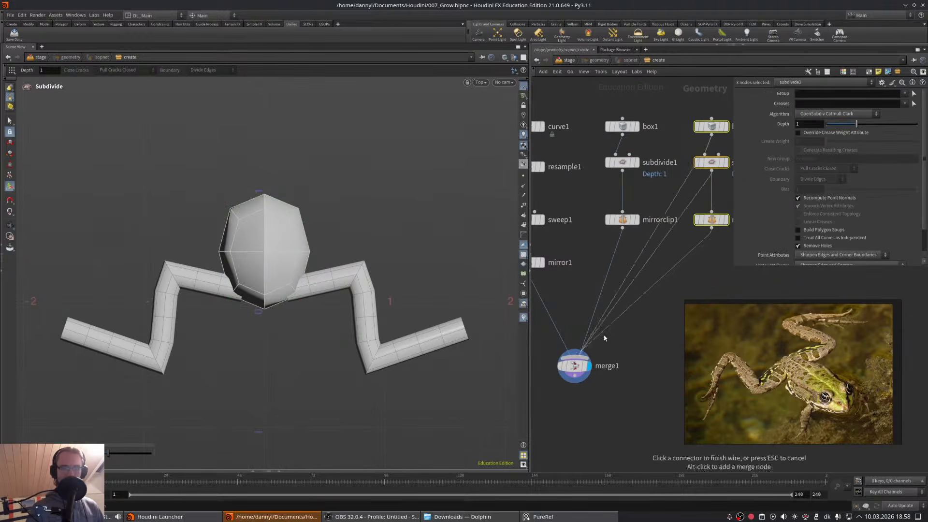
pyautogui.press('Escape')
pyautogui.click(654, 314)
pyautogui.click(711, 229)
pyautogui.click(585, 351)
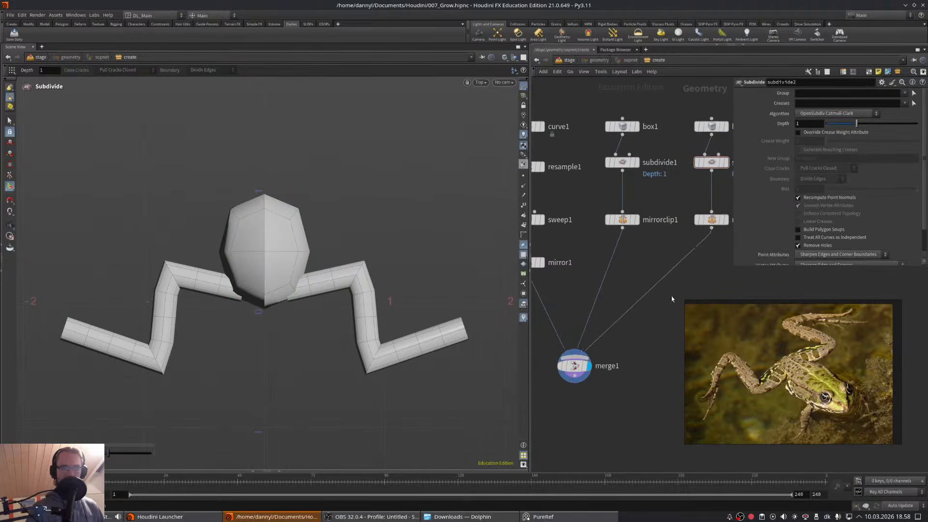
# - Move box2 forward so its centre sits at about -0.92 in Z
pyautogui.moveTo(671, 298); pyautogui.dragTo(577, 365, button='middle')
pyautogui.click(617, 193)
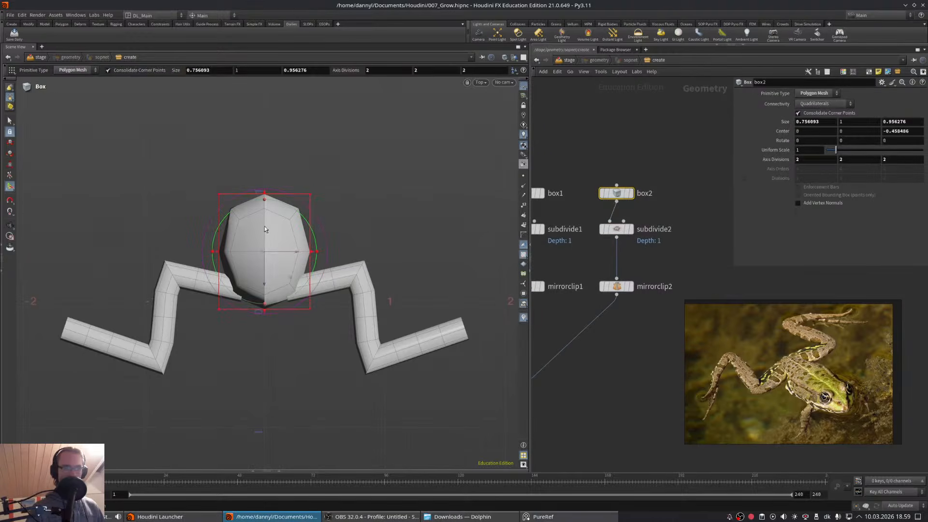
pyautogui.moveTo(265, 289); pyautogui.dragTo(265, 233)
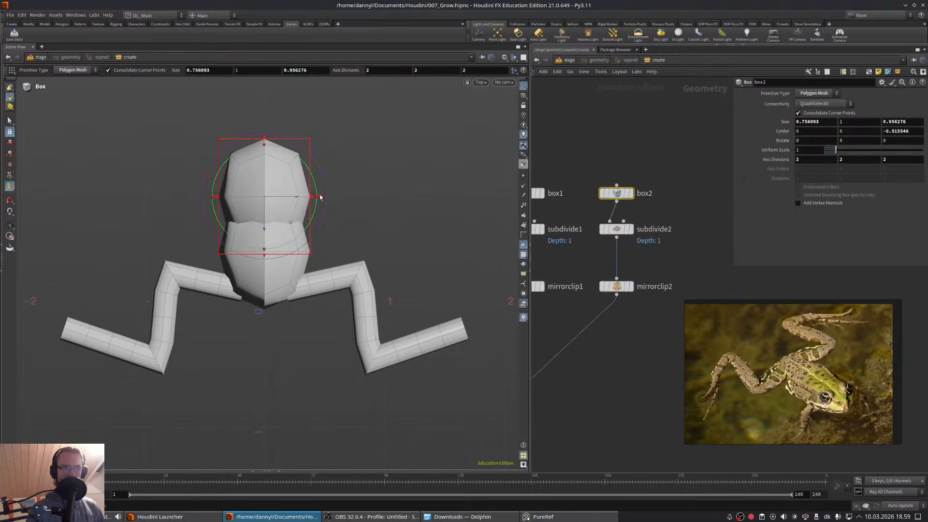
pyautogui.moveTo(311, 197); pyautogui.dragTo(347, 204)
pyautogui.hotkey('ctrl', 'z')
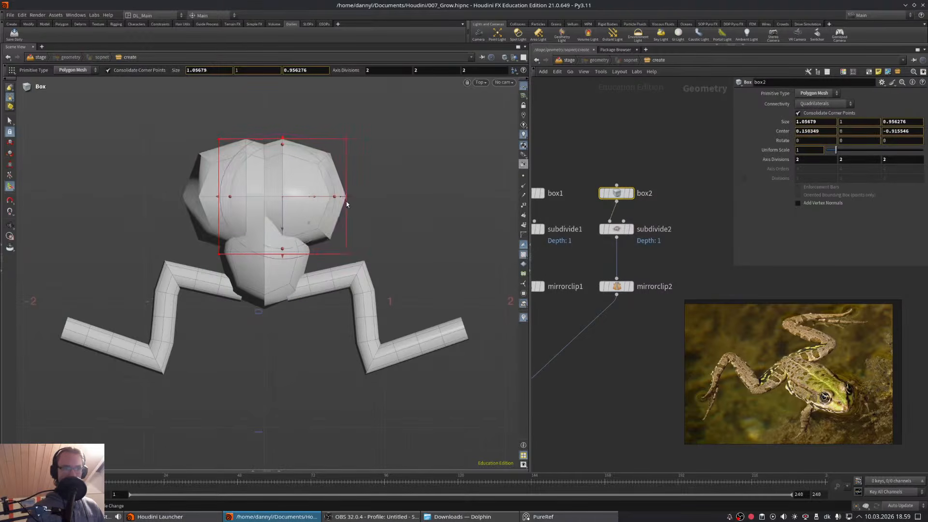
pyautogui.hotkey('ctrl', 'z')
# - Enlarge box2 to about 1.09 in X and 1.20 in Z, and centre it at about -1.02 in Z
pyautogui.moveTo(310, 246); pyautogui.dragTo(331, 245)
pyautogui.moveTo(265, 139); pyautogui.dragTo(265, 125)
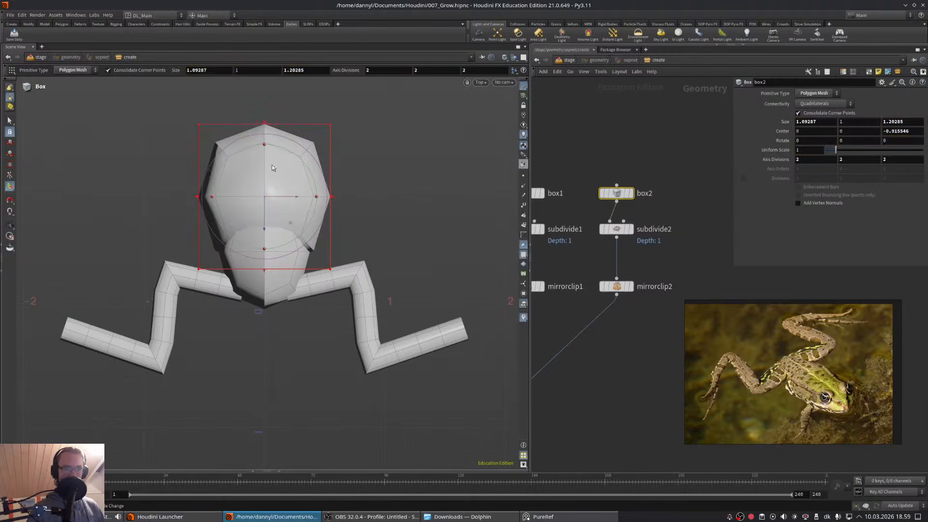
pyautogui.moveTo(265, 220); pyautogui.dragTo(265, 206)
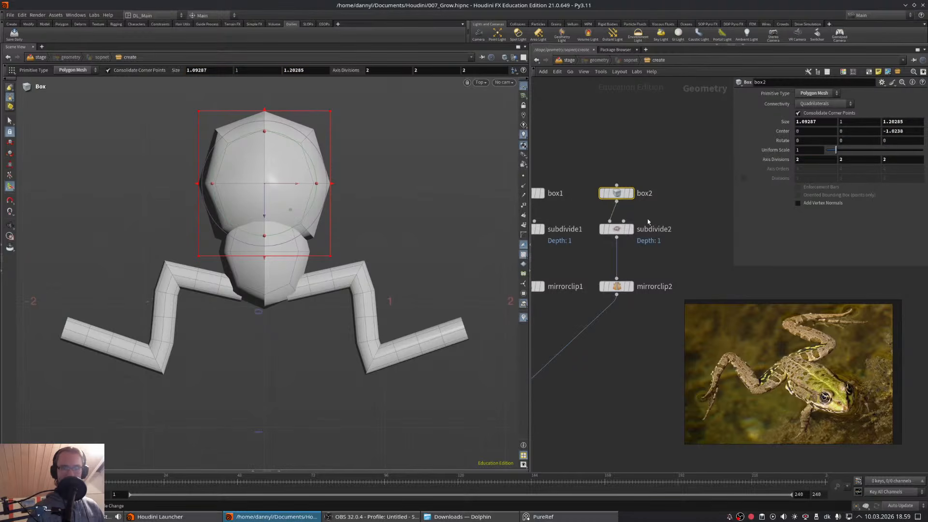
# - Try adjusting the subdivision depth of subdivide2
pyautogui.moveTo(647, 222); pyautogui.dragTo(672, 218, button='middle')
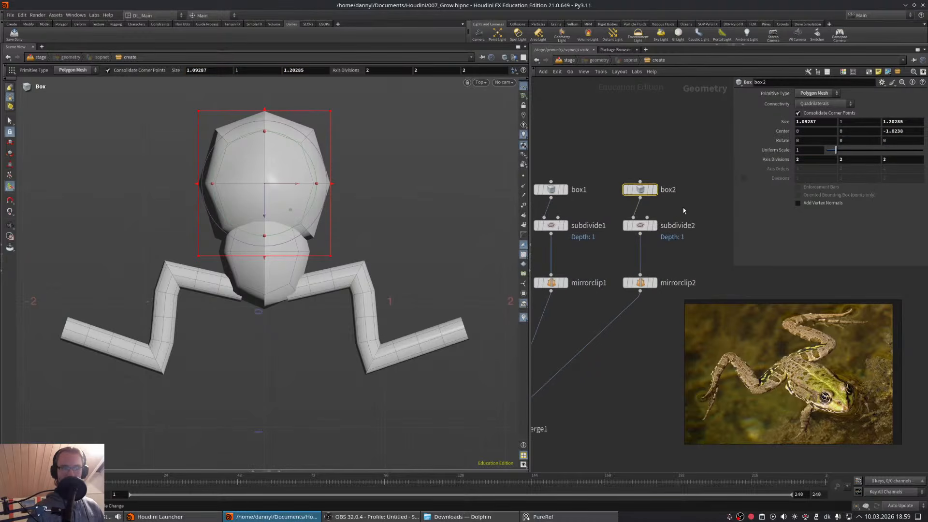
pyautogui.click(639, 225)
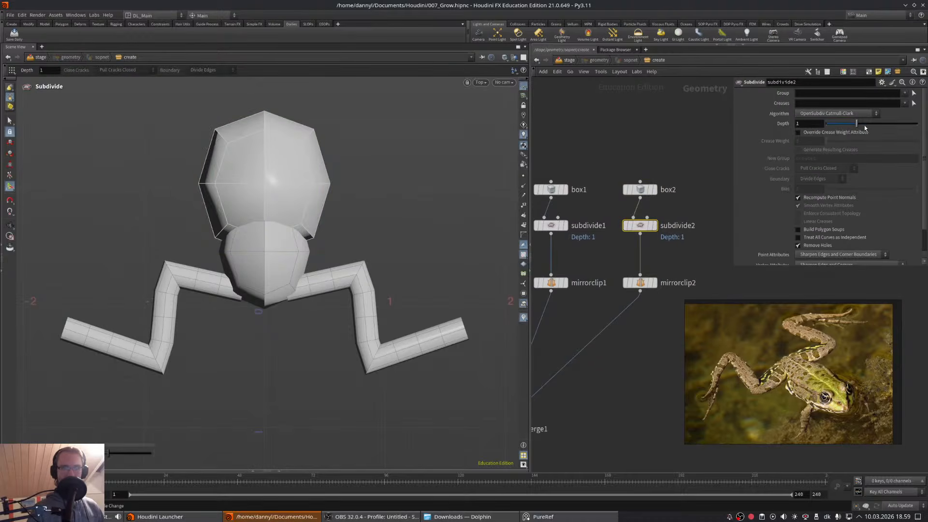
pyautogui.moveTo(864, 126)
pyautogui.mouseDown()
pyautogui.moveTo(886, 127)
pyautogui.moveTo(869, 127)
pyautogui.mouseUp()
# - Inspect mirrorclip2's output on its own and return the display to merge1
pyautogui.moveTo(680, 259); pyautogui.dragTo(677, 204, button='middle')
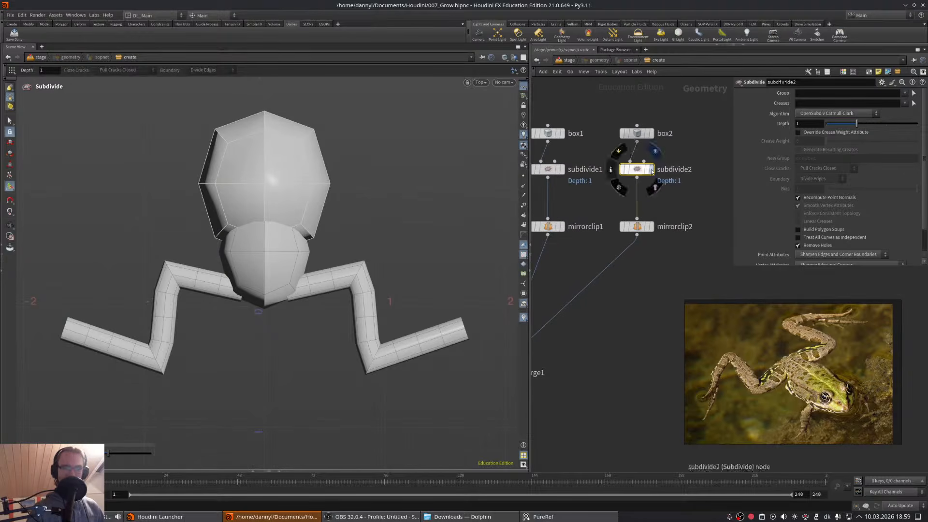
pyautogui.click(649, 226)
pyautogui.click(637, 227)
pyautogui.moveTo(590, 341); pyautogui.dragTo(671, 280, button='middle')
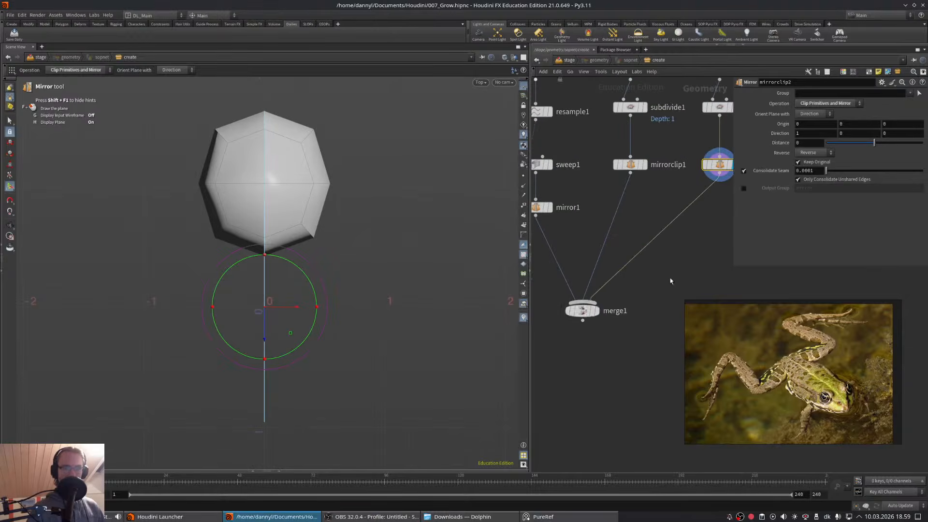
pyautogui.click(597, 311)
pyautogui.moveTo(705, 215); pyautogui.dragTo(666, 249, button='middle')
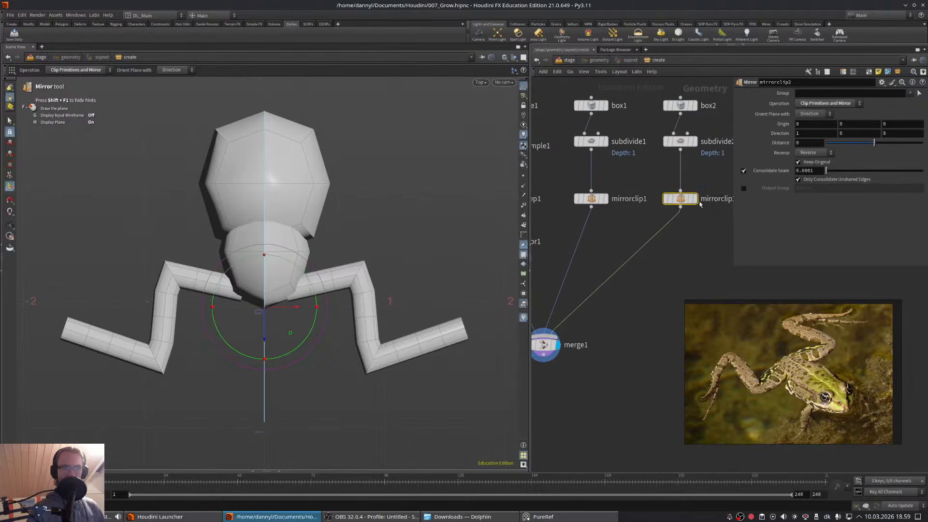
# - Display mirrorclip2 with merge1 shown as a wireframe template, and activate point selection in the viewport
pyautogui.moveTo(544, 347)
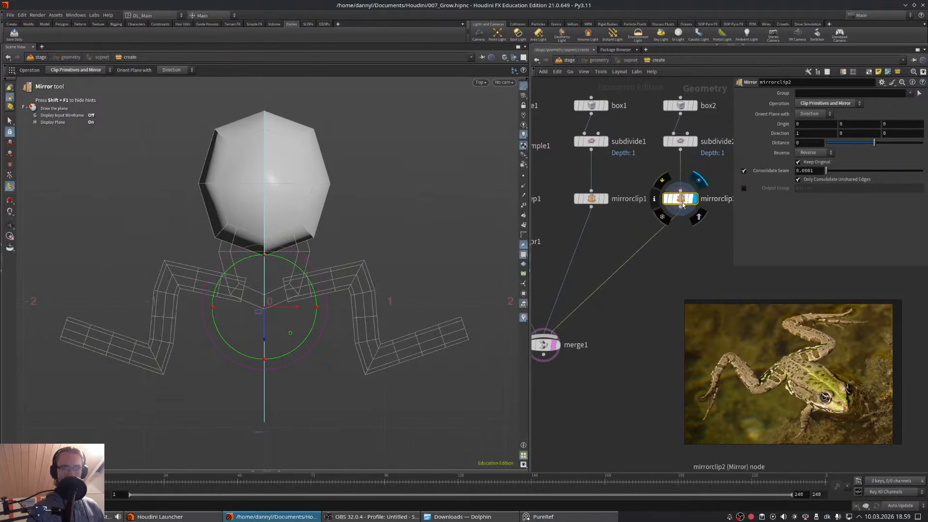
pyautogui.click(693, 198)
pyautogui.click(10, 120)
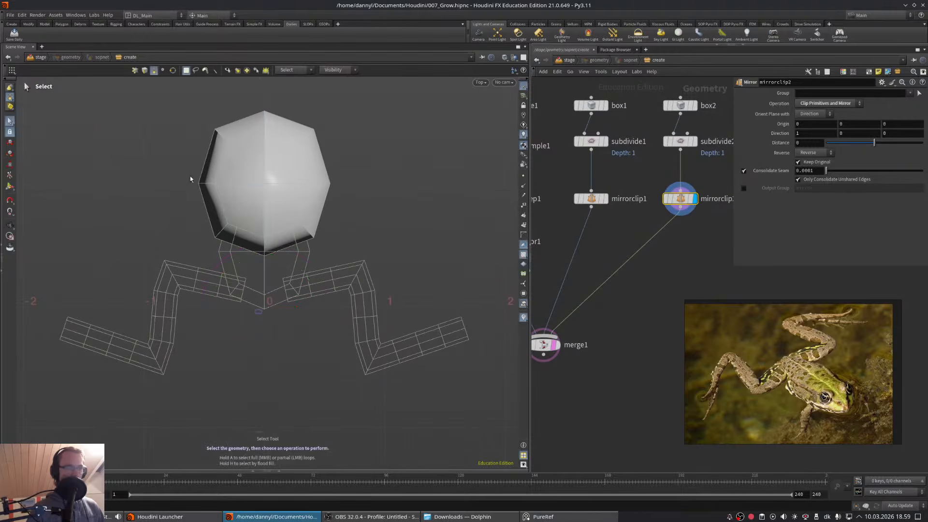
pyautogui.press('2')
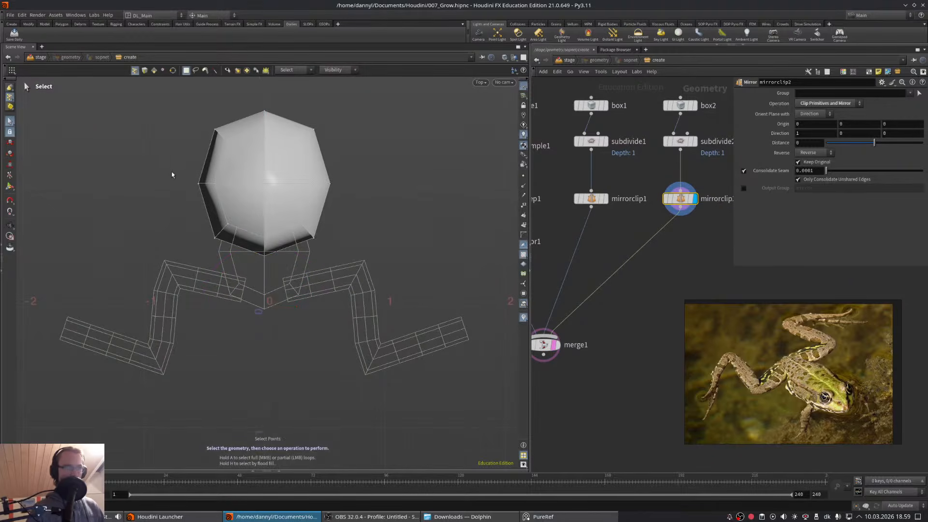
# - Move the middle row of points on the mirrorclip2 body about 0.174 in Z with an Edit node
pyautogui.moveTo(171, 173); pyautogui.dragTo(360, 201)
pyautogui.press('t')
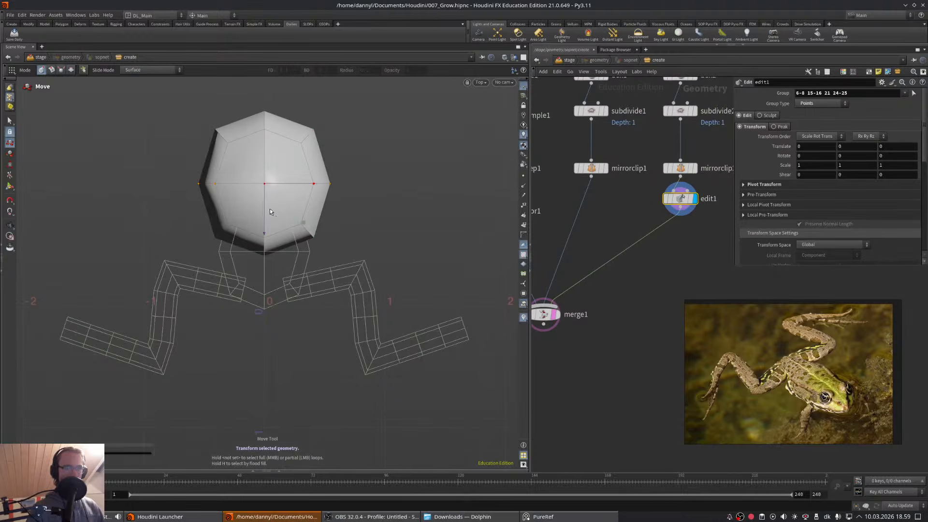
pyautogui.moveTo(266, 210); pyautogui.dragTo(263, 231)
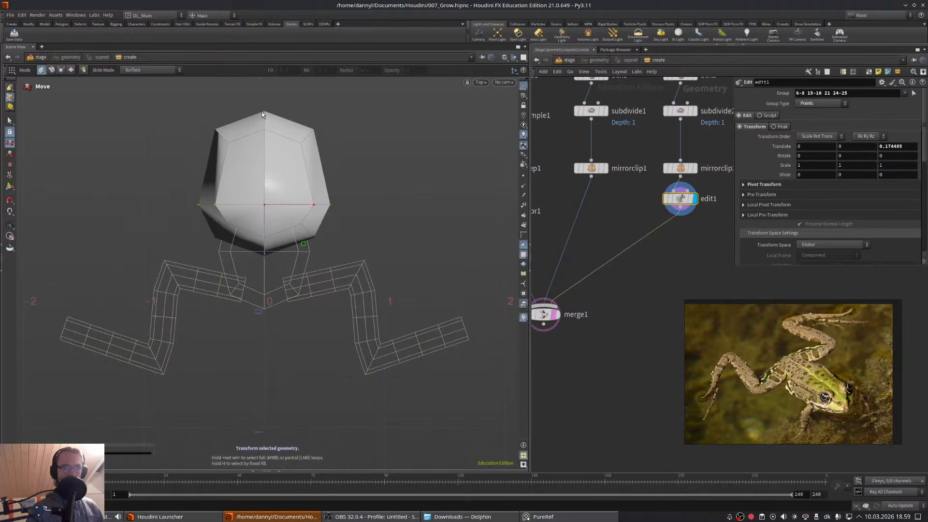
pyautogui.keyDown('alt'); pyautogui.moveTo(270, 110); pyautogui.dragTo(278, 143, button='middle'); pyautogui.keyUp('alt')
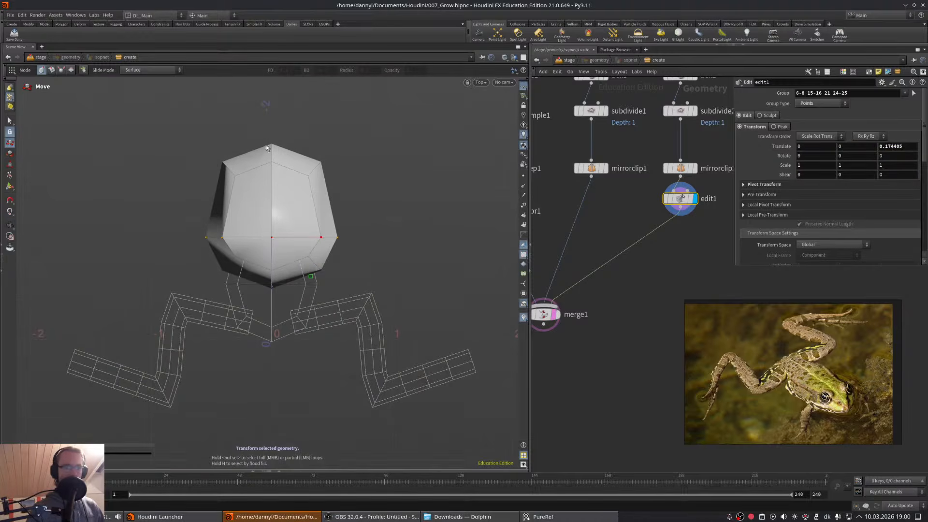
# - Duplicate the box2, subdivide2 and mirrorclip2 chain, wire the copy into merge1, and display merge1
pyautogui.moveTo(650, 274); pyautogui.dragTo(660, 269, button='middle')
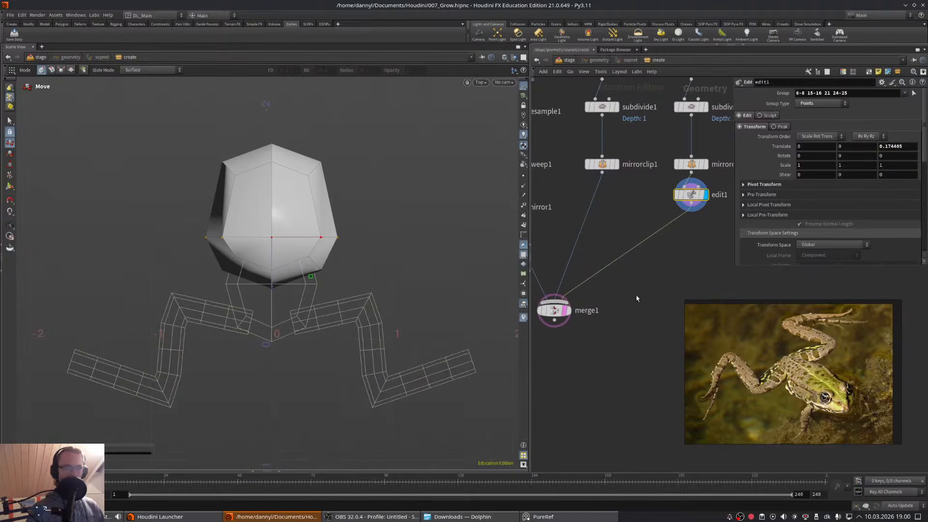
pyautogui.moveTo(637, 298); pyautogui.dragTo(649, 285, button='middle')
pyautogui.moveTo(733, 242); pyautogui.dragTo(617, 263, button='middle')
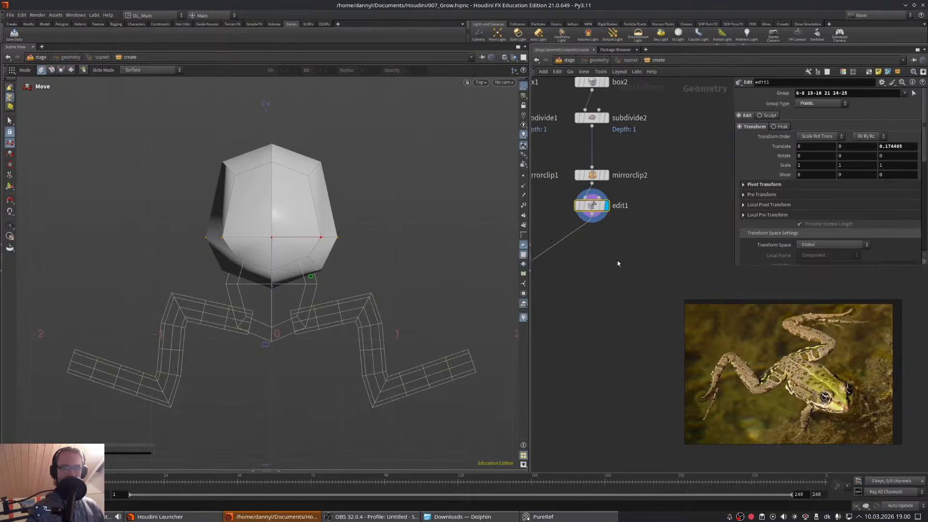
pyautogui.moveTo(649, 213); pyautogui.dragTo(622, 262, button='middle')
pyautogui.moveTo(642, 107); pyautogui.dragTo(656, 223)
pyautogui.moveTo(627, 282); pyautogui.dragTo(658, 235, button='middle')
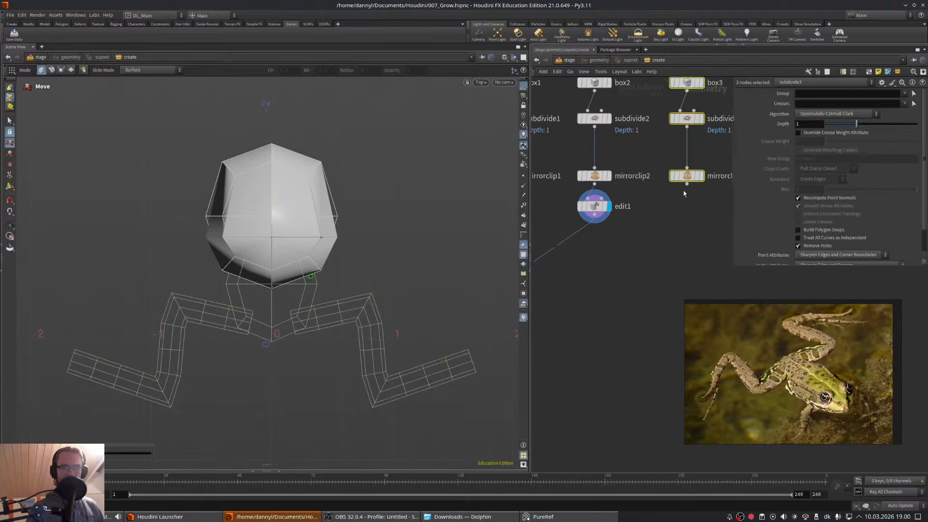
pyautogui.click(683, 190)
pyautogui.click(687, 181)
pyautogui.moveTo(593, 272); pyautogui.dragTo(695, 219, button='middle')
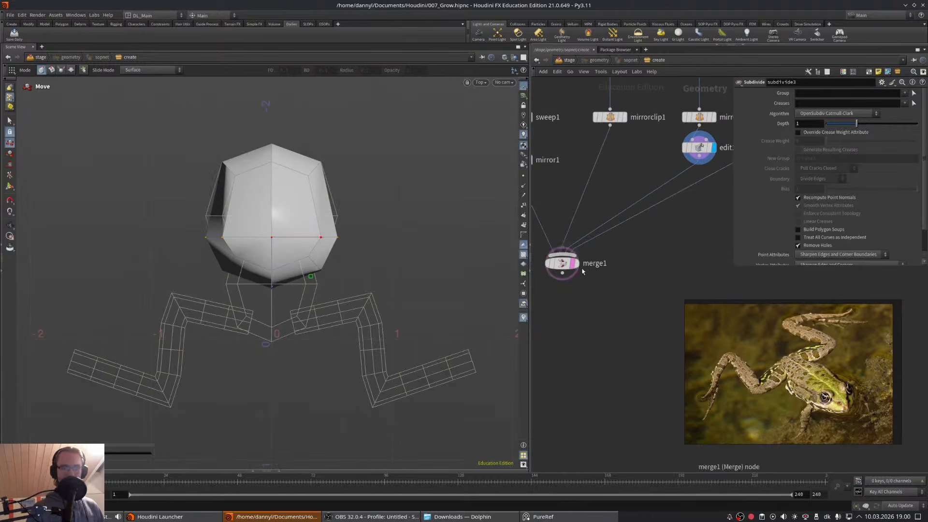
pyautogui.click(562, 261)
# - Move box3 forward in the viewport so its centre is at about -1.46 in Z
pyautogui.moveTo(660, 252); pyautogui.dragTo(481, 404, button='middle')
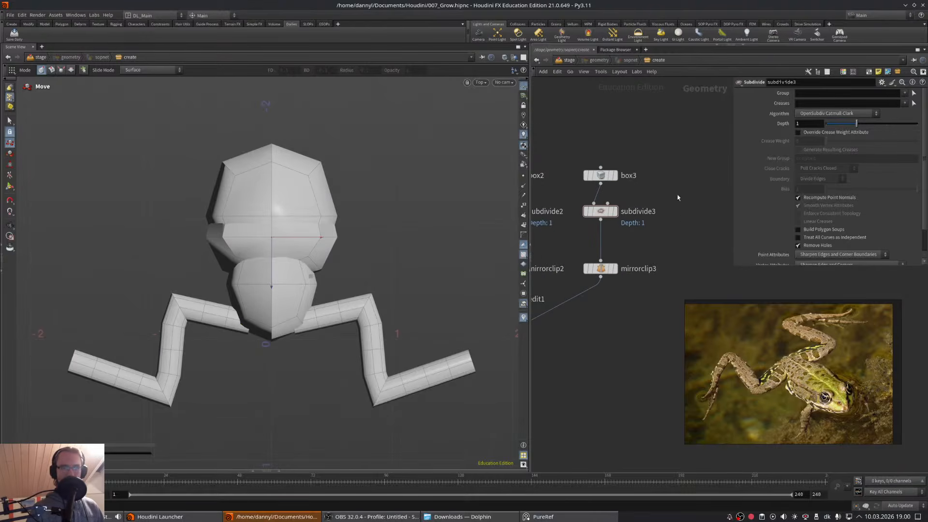
pyautogui.moveTo(644, 201); pyautogui.dragTo(610, 219)
pyautogui.moveTo(654, 156); pyautogui.dragTo(603, 185)
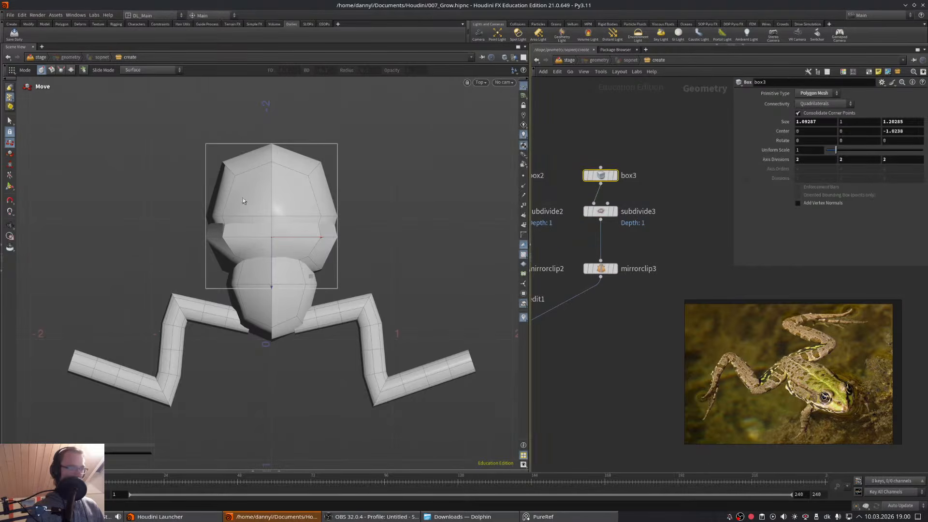
pyautogui.press('Return')
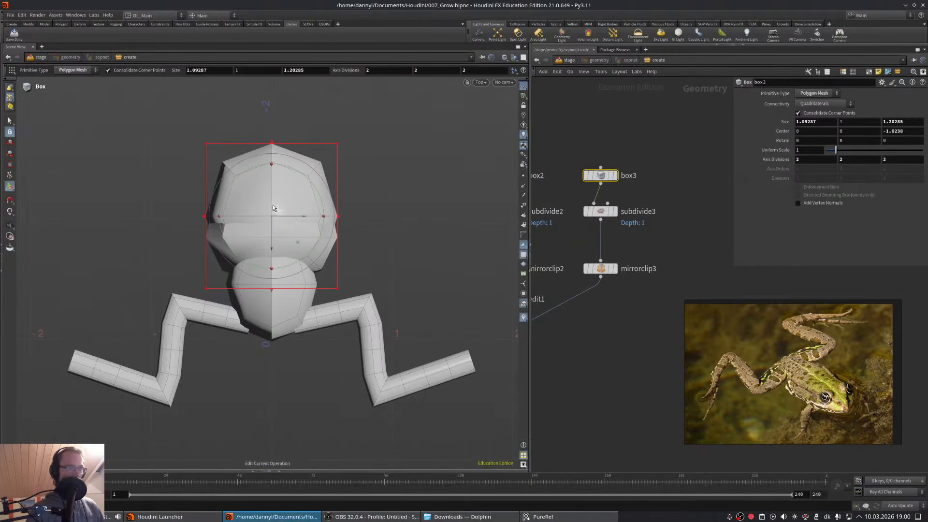
pyautogui.moveTo(270, 247); pyautogui.dragTo(270, 195)
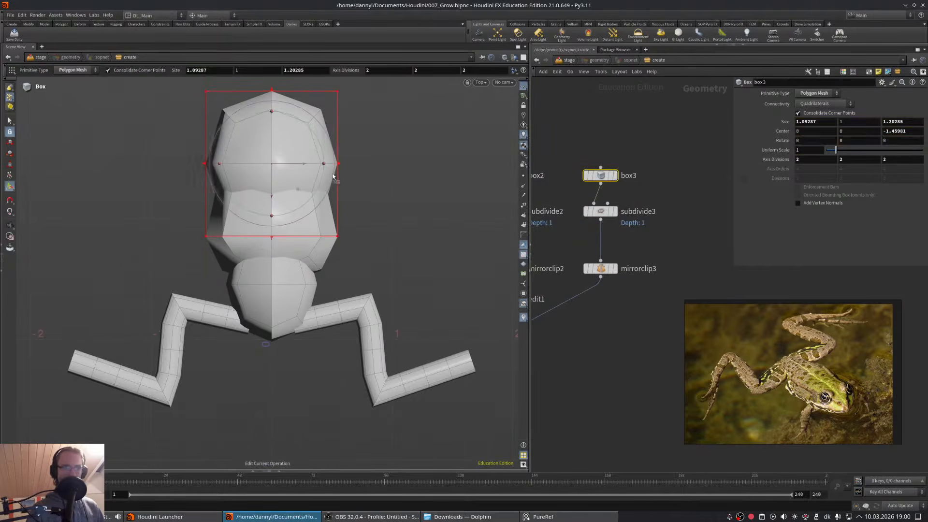
# - Shrink box3 symmetrically to about 0.80 in X and 0.88 in Z to form the frog's head
pyautogui.moveTo(338, 163); pyautogui.dragTo(314, 168)
pyautogui.hotkey('ctrl', 'z')
pyautogui.keyDown('ctrl'); pyautogui.moveTo(271, 91); pyautogui.dragTo(273, 121); pyautogui.keyUp('ctrl')
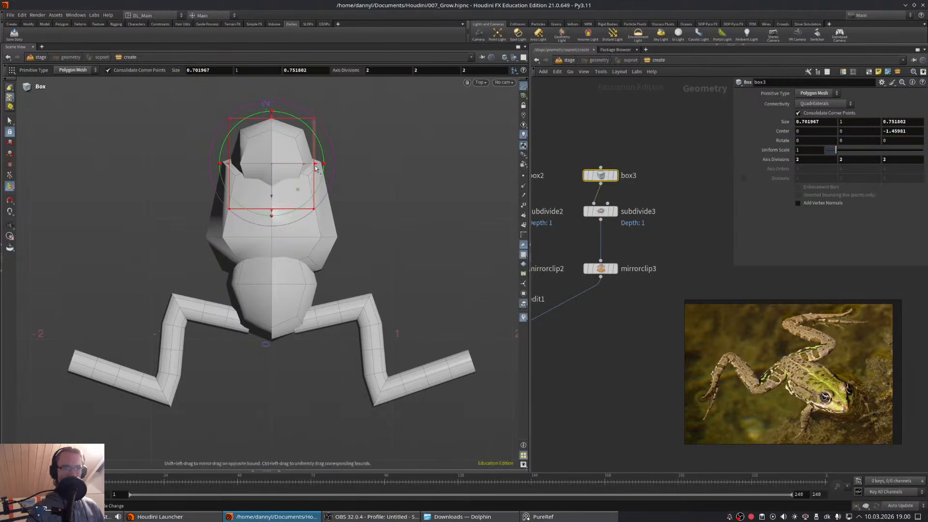
pyautogui.keyDown('ctrl'); pyautogui.moveTo(315, 165); pyautogui.dragTo(321, 166); pyautogui.keyUp('ctrl')
pyautogui.keyDown('ctrl'); pyautogui.moveTo(271, 118); pyautogui.dragTo(272, 111); pyautogui.keyUp('ctrl')
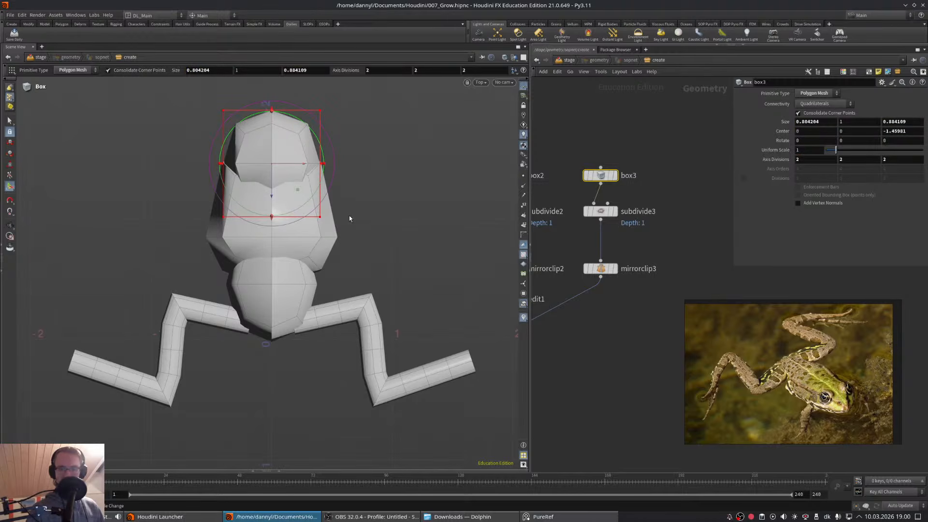
pyautogui.press('Escape')
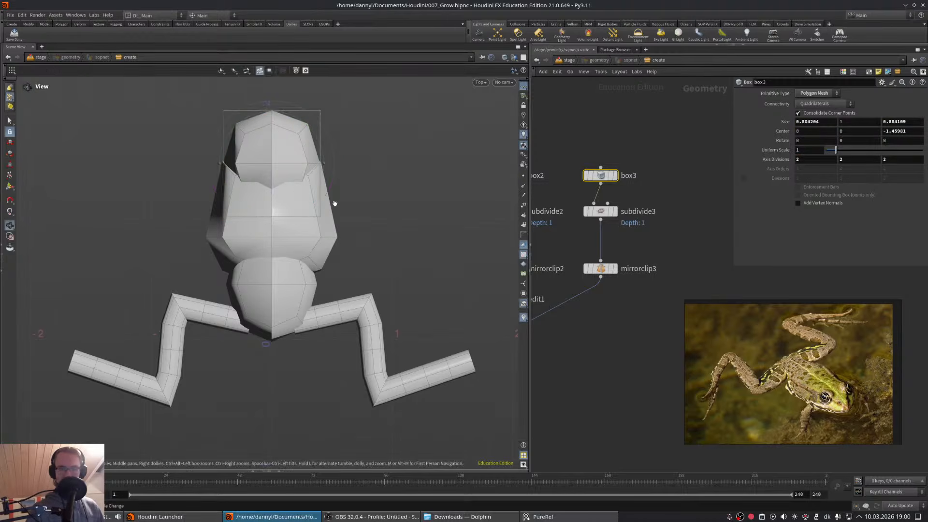
pyautogui.moveTo(339, 207); pyautogui.dragTo(348, 233, button='middle')
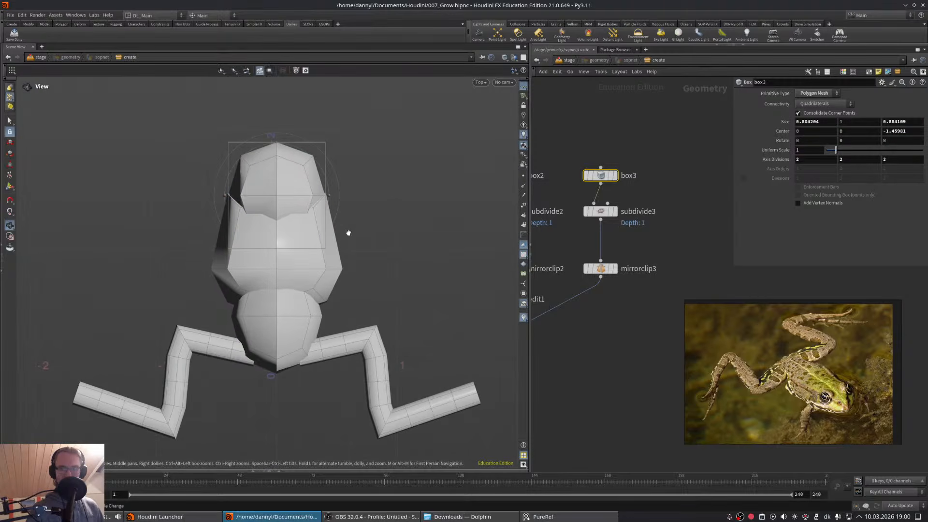
pyautogui.press('Return')
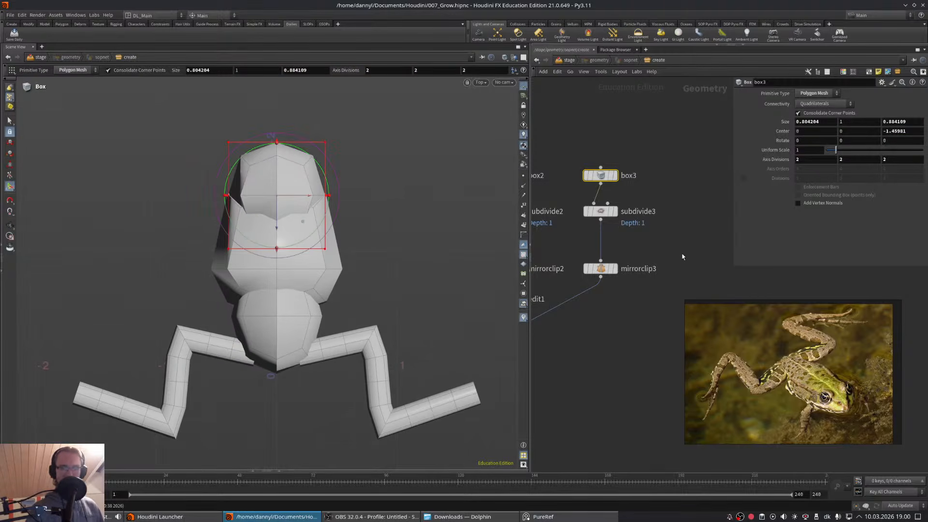
# - Shrink the floating parameter area and widen the network editor at the viewport's expense
pyautogui.moveTo(730, 265); pyautogui.dragTo(754, 218)
pyautogui.moveTo(589, 186); pyautogui.dragTo(657, 181, button='middle')
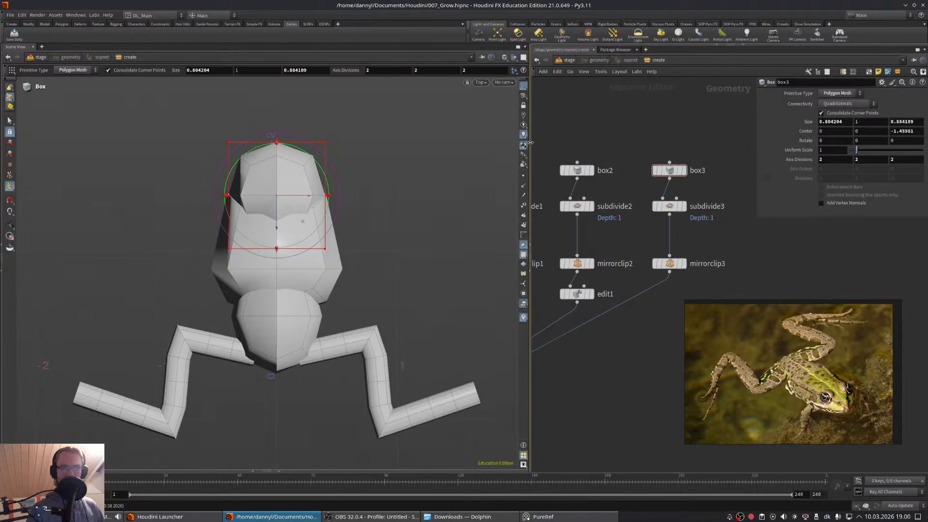
pyautogui.moveTo(530, 142); pyautogui.dragTo(483, 169)
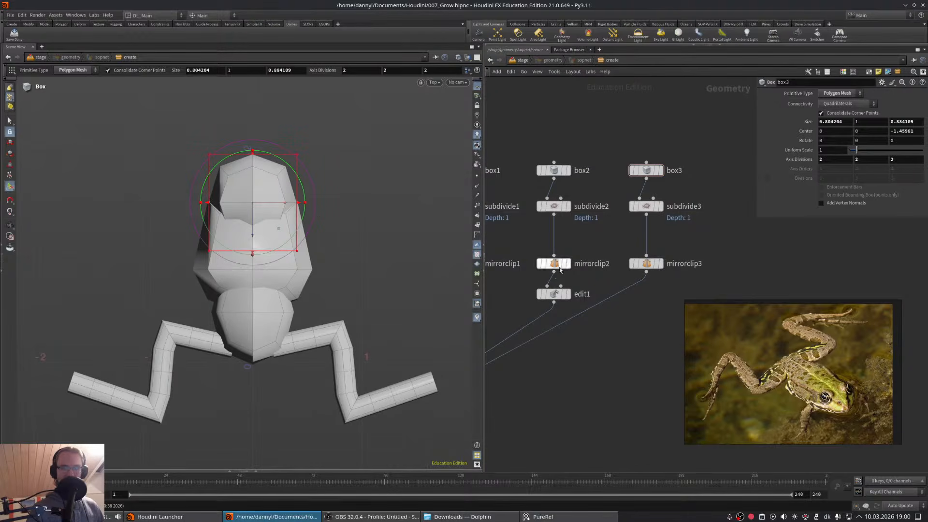
pyautogui.moveTo(754, 352)
pyautogui.moveTo(627, 343); pyautogui.dragTo(641, 329, button='middle')
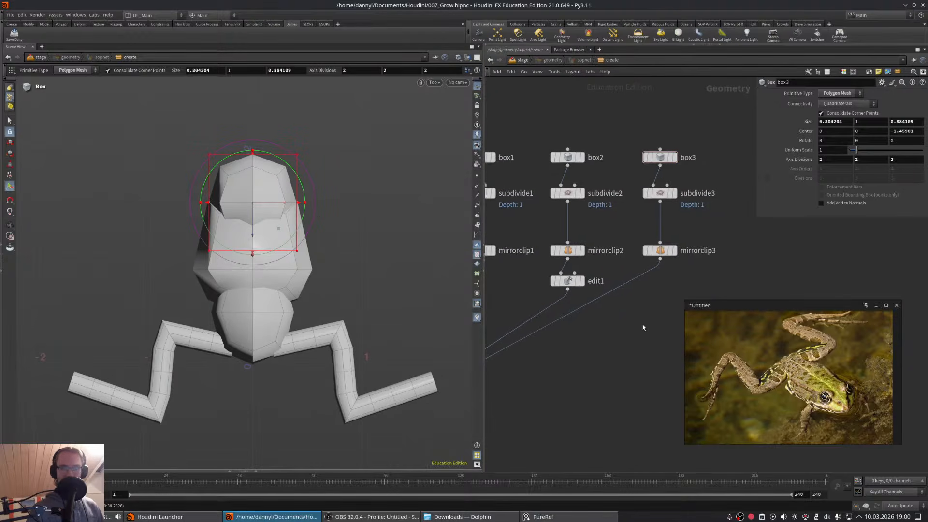
# - In PureRef, examine the labelled frog skeleton around the skull and forelimbs, and keep the reference window clear of the nodes
pyautogui.moveTo(793, 347)
pyautogui.mouseDown(button='right')
pyautogui.moveTo(820, 371)
pyautogui.moveTo(709, 267)
pyautogui.mouseUp(button='right')
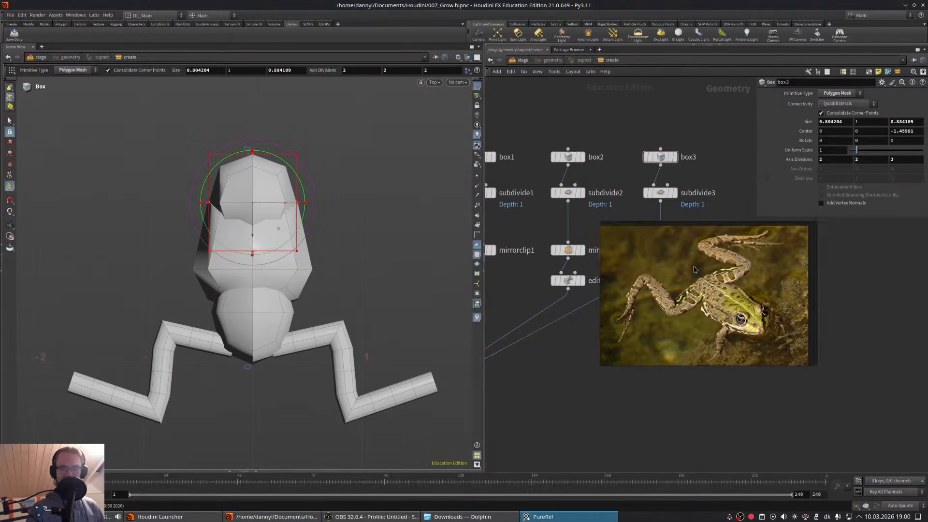
pyautogui.moveTo(694, 269); pyautogui.dragTo(802, 281, button='middle')
pyautogui.moveTo(619, 290); pyautogui.dragTo(689, 308, button='middle')
pyautogui.moveTo(616, 263); pyautogui.dragTo(735, 320, button='middle')
pyautogui.moveTo(656, 250); pyautogui.dragTo(756, 328, button='middle')
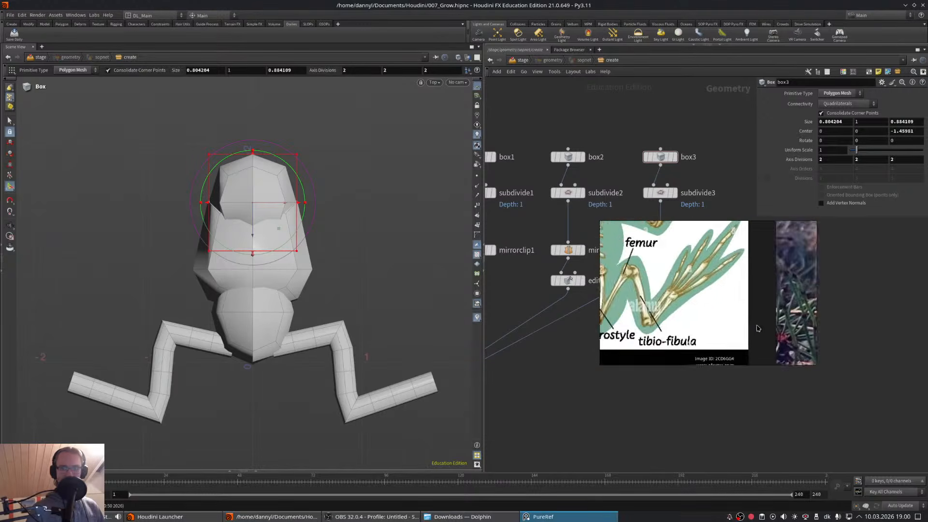
pyautogui.moveTo(626, 240)
pyautogui.mouseDown(button='middle')
pyautogui.moveTo(728, 332)
pyautogui.moveTo(735, 324)
pyautogui.mouseUp(button='middle')
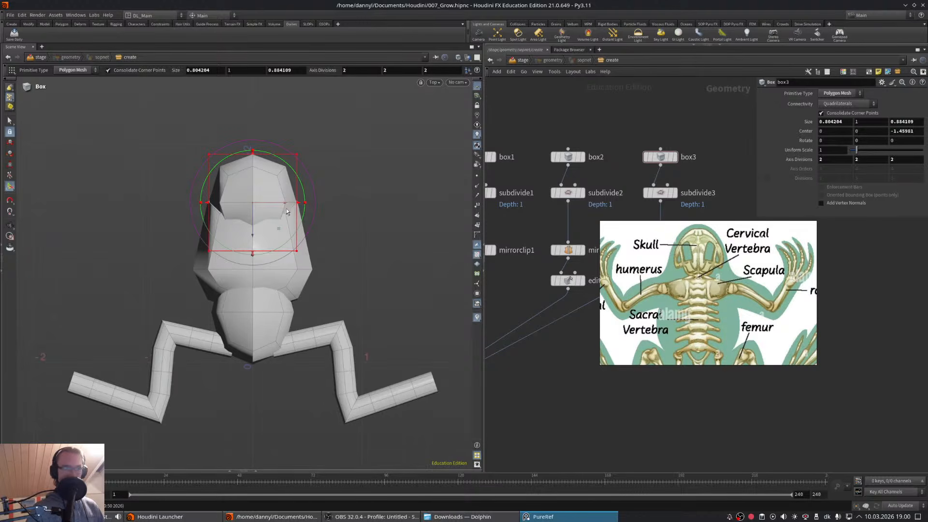
pyautogui.moveTo(618, 174); pyautogui.dragTo(613, 139, button='middle')
pyautogui.moveTo(719, 268); pyautogui.dragTo(830, 329, button='right')
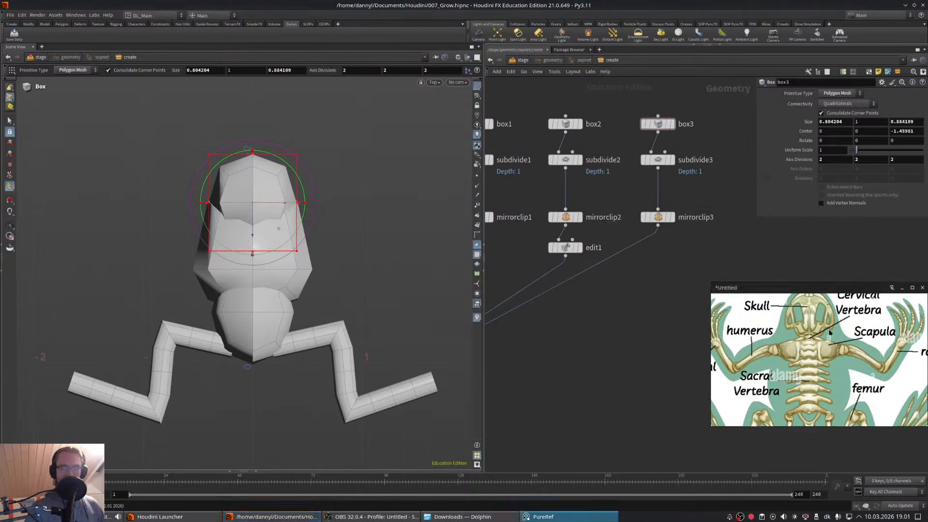
# - Duplicate the curve1, resample1, sweep1 and mirror1 chain and connect mirror2 to merge1
pyautogui.moveTo(603, 304); pyautogui.dragTo(691, 317, button='middle')
pyautogui.moveTo(512, 273); pyautogui.dragTo(599, 288, button='middle')
pyautogui.moveTo(524, 236); pyautogui.dragTo(611, 262, button='middle')
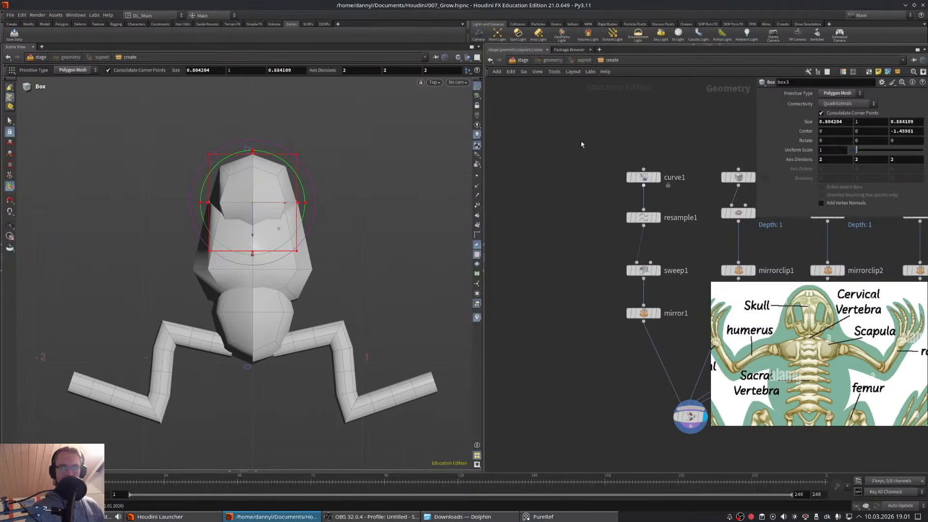
pyautogui.moveTo(580, 138); pyautogui.dragTo(575, 314)
pyautogui.click(573, 270)
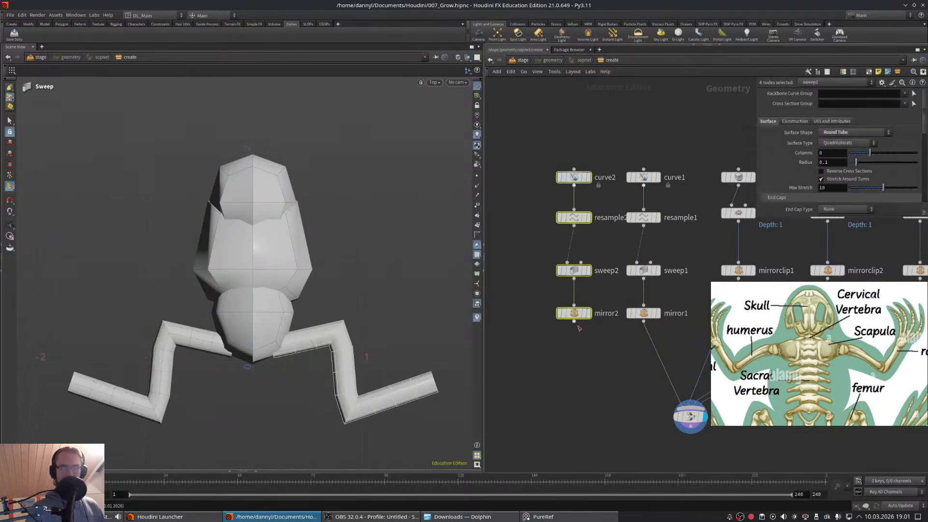
pyautogui.moveTo(570, 360); pyautogui.dragTo(562, 300, button='middle')
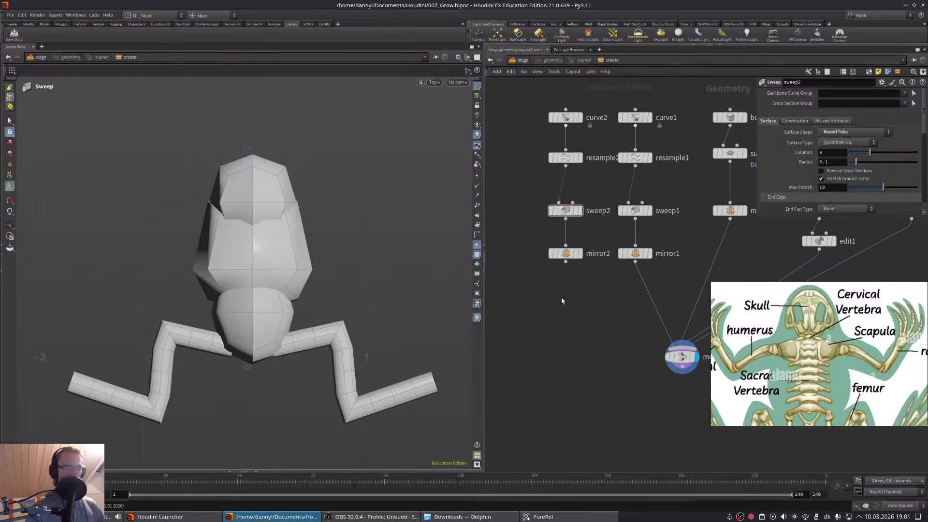
pyautogui.click(565, 261)
pyautogui.click(682, 356)
pyautogui.moveTo(615, 356); pyautogui.dragTo(583, 332, button='middle')
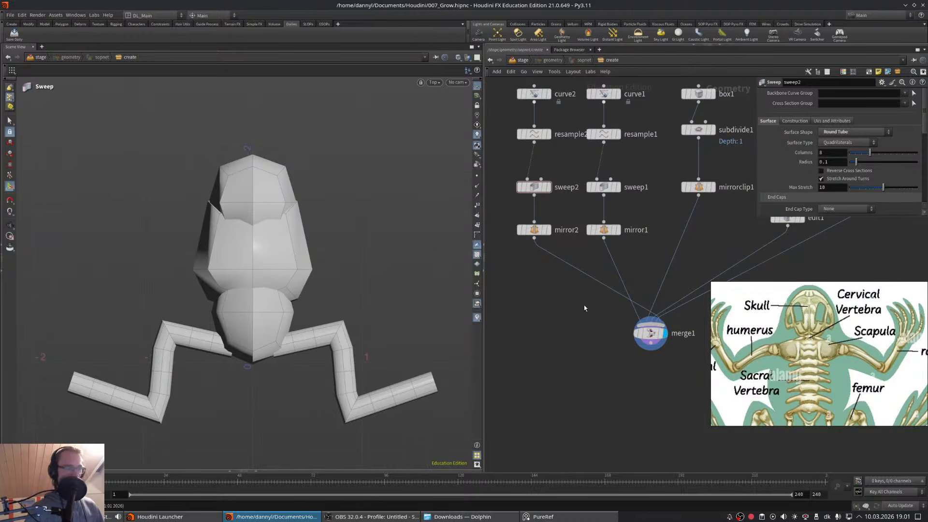
# - Move the duplicated curve2-to-mirror2 chain farther away from the curve1 chain
pyautogui.moveTo(584, 308); pyautogui.dragTo(630, 335, button='middle')
pyautogui.scroll(-2, 552, 321)
pyautogui.moveTo(560, 183); pyautogui.dragTo(580, 292)
pyautogui.click(579, 363)
pyautogui.moveTo(580, 363); pyautogui.dragTo(565, 358, button='middle')
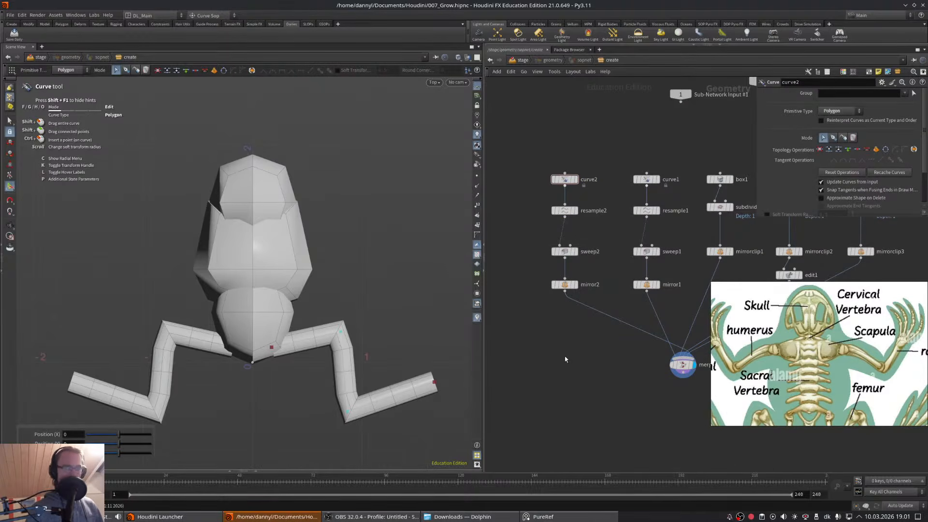
pyautogui.moveTo(603, 296); pyautogui.dragTo(590, 286, button='middle')
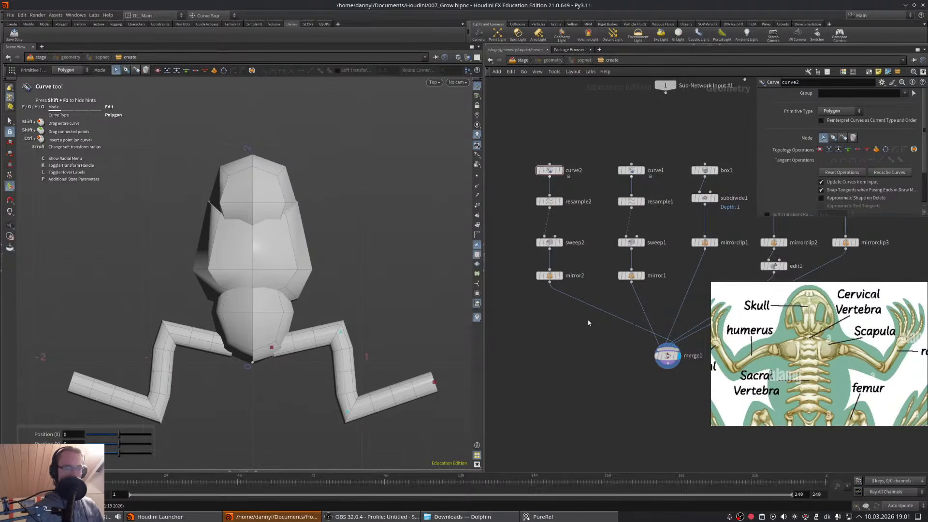
# - Lay out curve2, resample2, sweep2 and mirror2 as an evenly spaced column and offset it slightly from the curve1 chain
pyautogui.moveTo(532, 307); pyautogui.dragTo(577, 136)
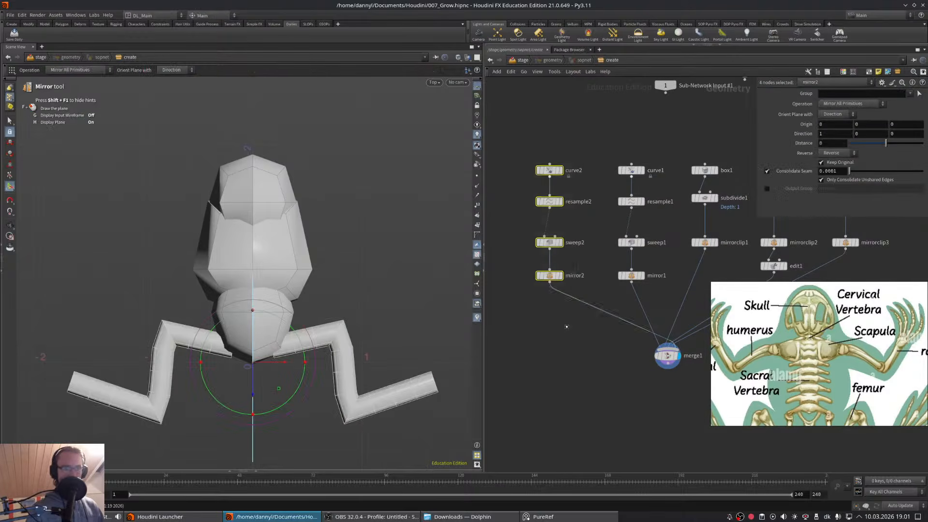
pyautogui.hotkey('shift', 'l')
pyautogui.moveTo(565, 303); pyautogui.dragTo(543, 280)
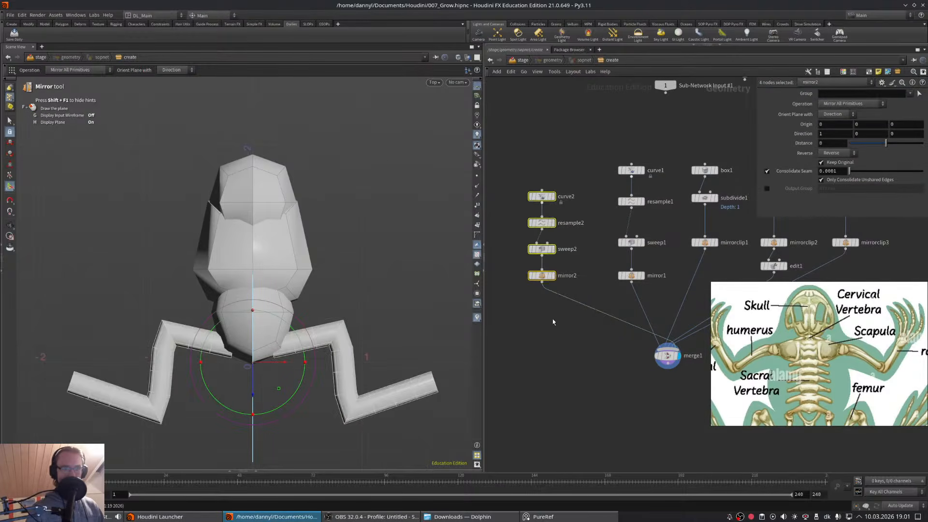
pyautogui.click(552, 318)
pyautogui.moveTo(554, 319)
pyautogui.mouseDown(button='middle')
pyautogui.moveTo(576, 326)
pyautogui.moveTo(565, 317)
pyautogui.mouseUp(button='middle')
pyautogui.scroll(1, 548, 324)
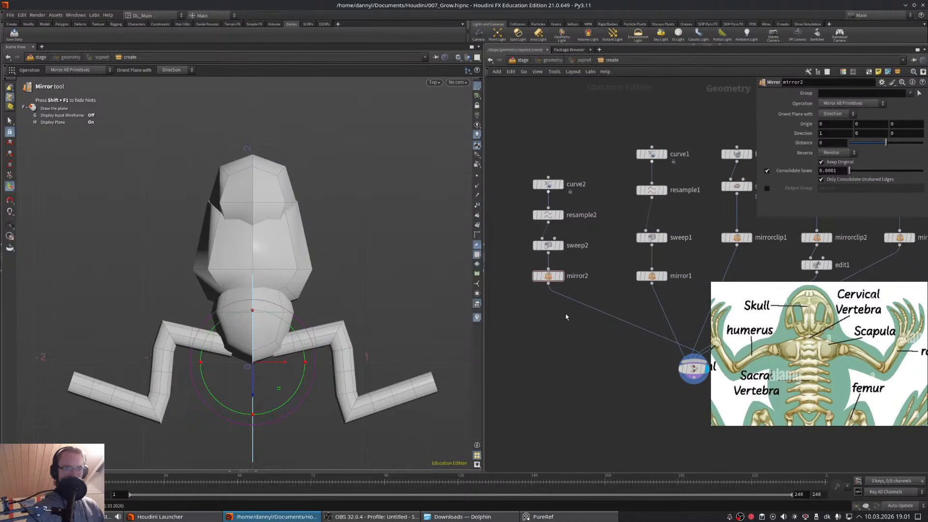
pyautogui.moveTo(566, 314); pyautogui.dragTo(562, 299, button='middle')
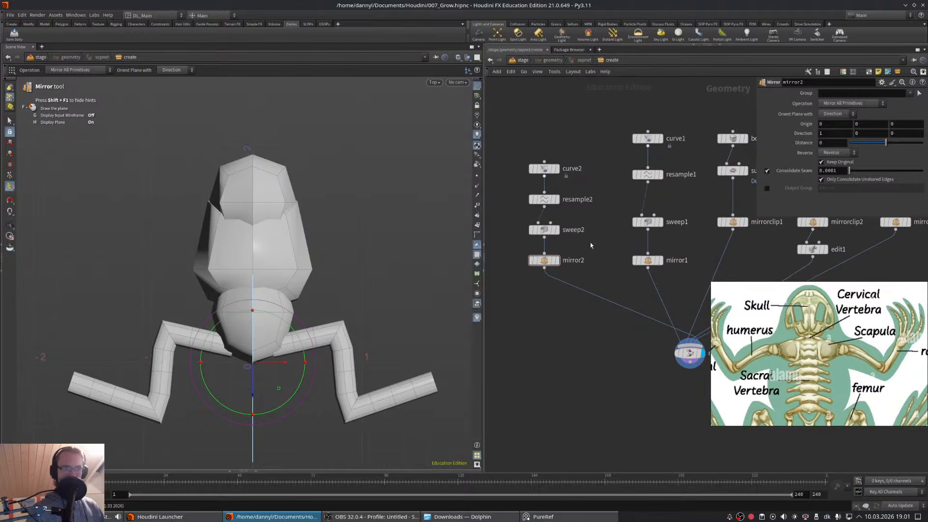
# - Draw a three-point foreleg in curve2 from the side of the frog's head out to the elbow and forward to the hand
pyautogui.click(544, 169)
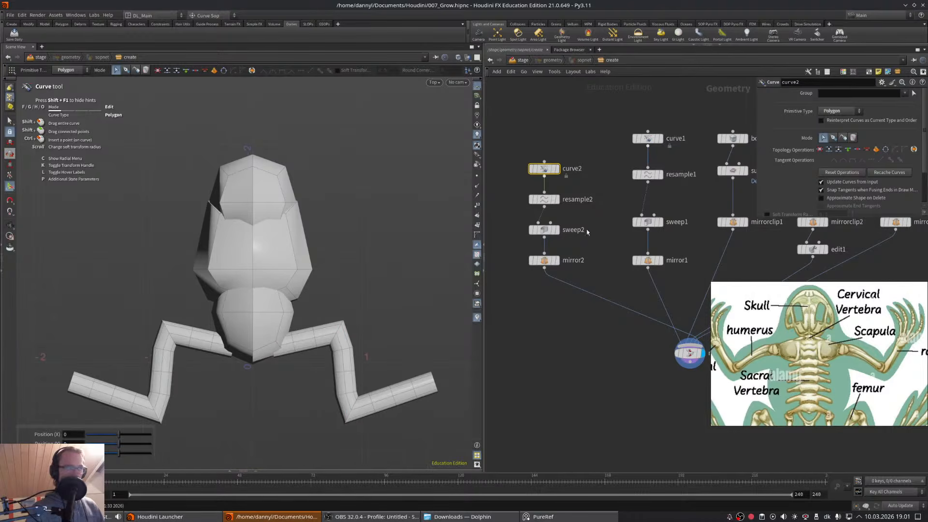
pyautogui.click(342, 204)
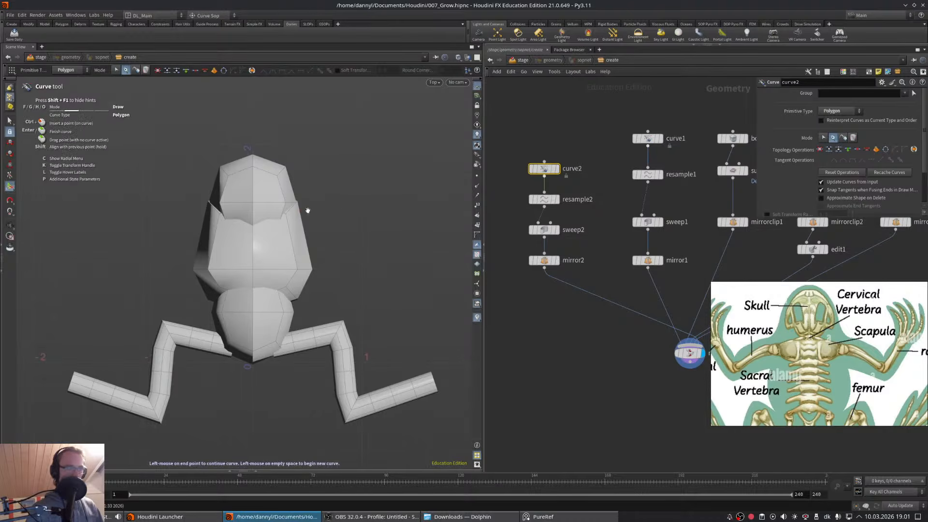
pyautogui.keyDown('alt'); pyautogui.moveTo(306, 209); pyautogui.dragTo(294, 209, button='middle'); pyautogui.keyUp('alt')
pyautogui.press('g')
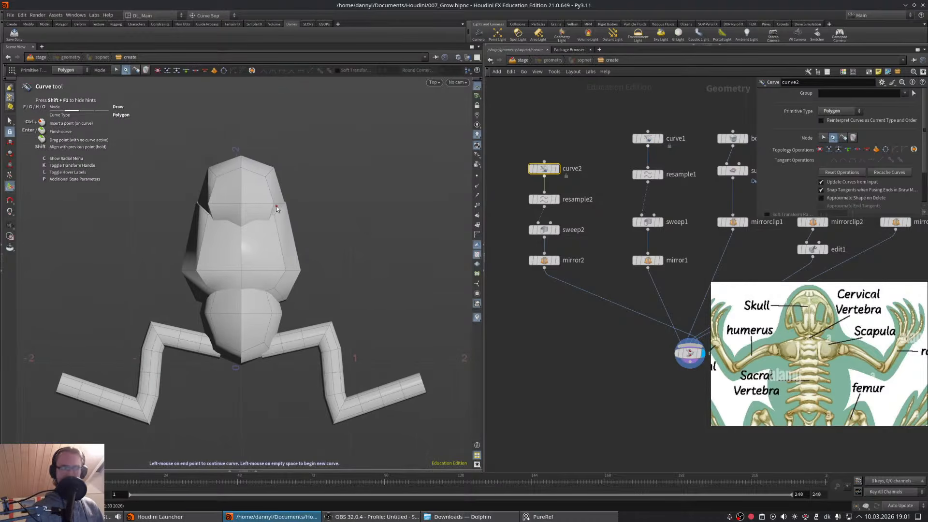
pyautogui.click(275, 207)
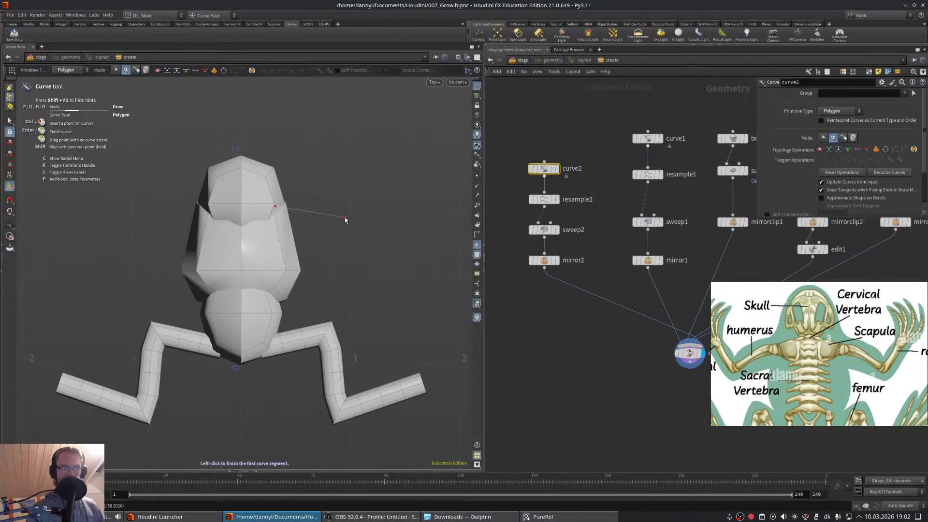
pyautogui.click(345, 219)
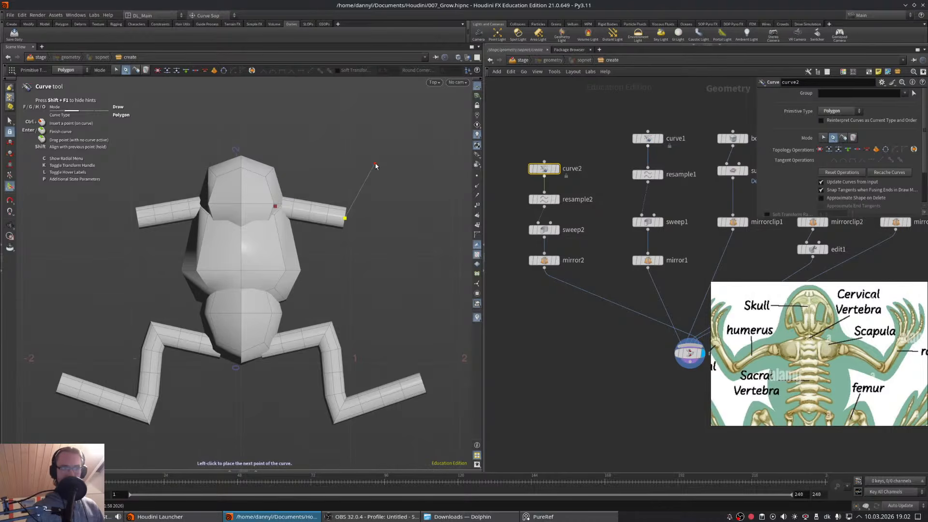
pyautogui.click(373, 166)
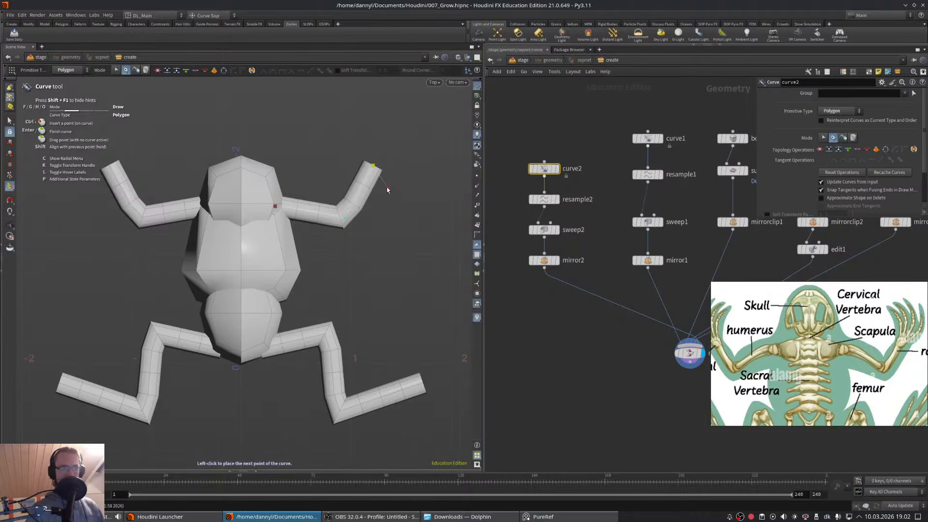
# - Undo the last hand point of curve2, place it slightly farther forward, and finish the foreleg curve
pyautogui.hotkey('ctrl', 'z')
pyautogui.click(372, 160)
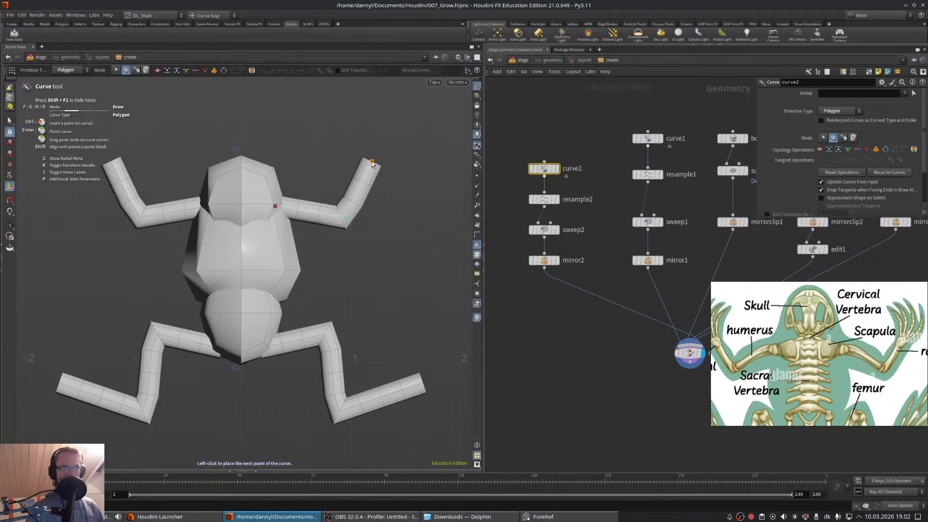
pyautogui.press('Return')
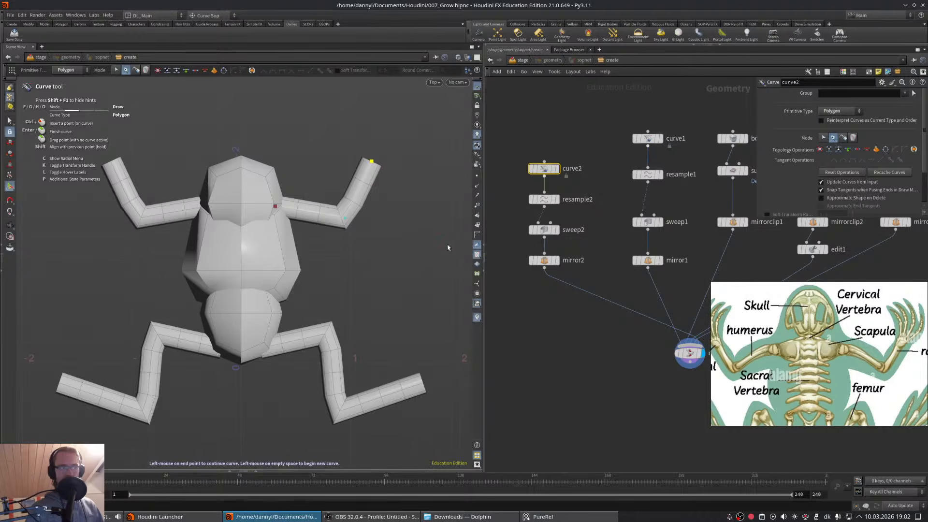
pyautogui.keyDown('alt'); pyautogui.moveTo(350, 290); pyautogui.dragTo(306, 292, button='right'); pyautogui.keyUp('alt')
pyautogui.keyDown('alt'); pyautogui.moveTo(306, 292); pyautogui.dragTo(293, 279, button='middle'); pyautogui.keyUp('alt')
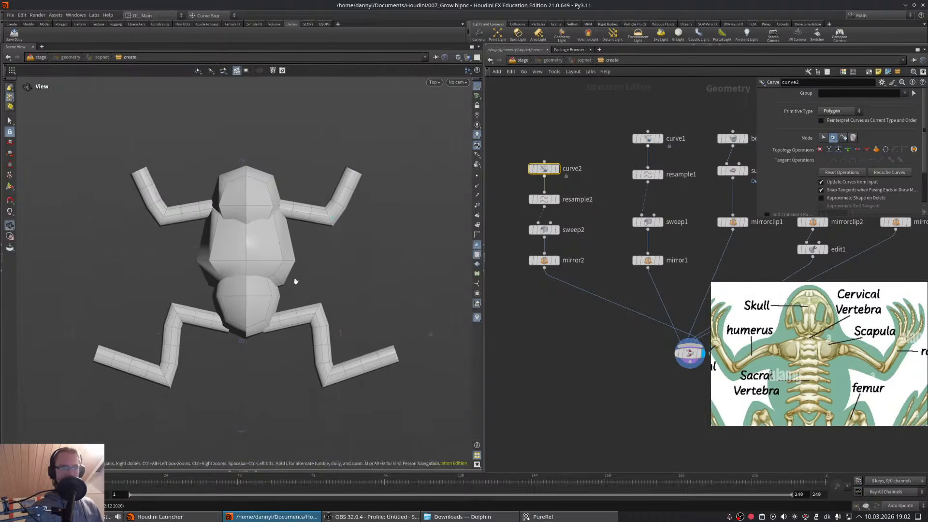
# - In PureRef, examine the photo of the swimming frog for its limb pose, and keep the reference window clear of the nodes
pyautogui.moveTo(606, 334); pyautogui.dragTo(568, 290, button='middle')
pyautogui.moveTo(788, 339); pyautogui.dragTo(593, 262, button='right')
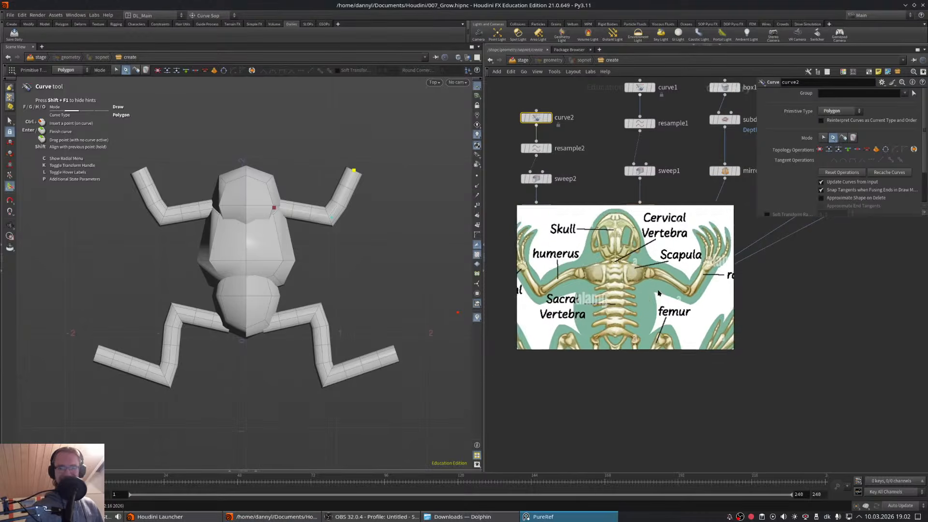
pyautogui.moveTo(658, 292); pyautogui.dragTo(515, 316, button='middle')
pyautogui.moveTo(613, 276); pyautogui.dragTo(448, 205, button='middle')
pyautogui.moveTo(681, 290); pyautogui.dragTo(560, 228, button='middle')
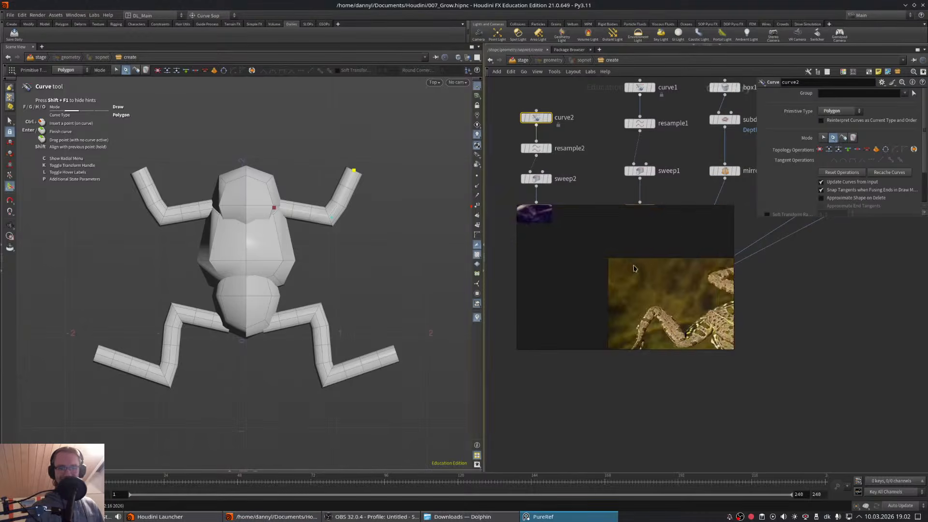
pyautogui.moveTo(706, 310); pyautogui.dragTo(653, 265, button='middle')
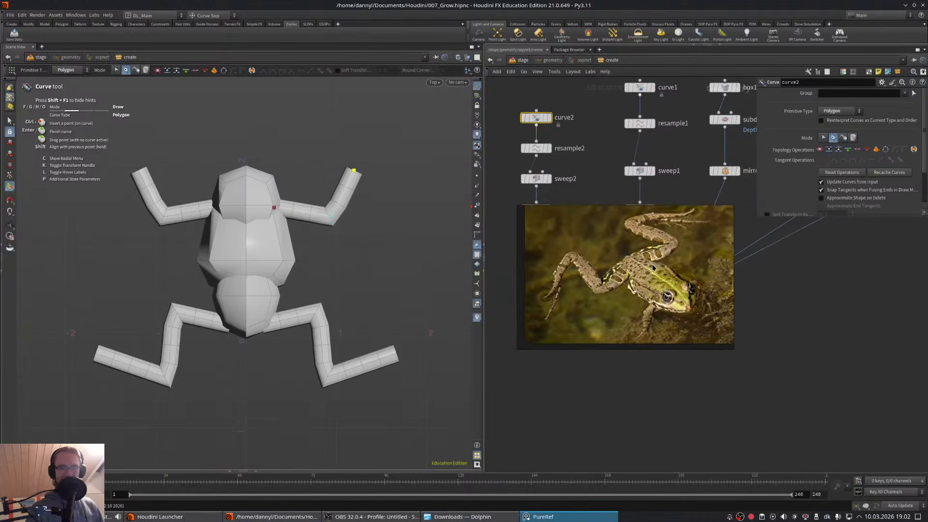
pyautogui.moveTo(653, 280); pyautogui.dragTo(741, 324, button='right')
pyautogui.moveTo(530, 288); pyautogui.dragTo(525, 285, button='middle')
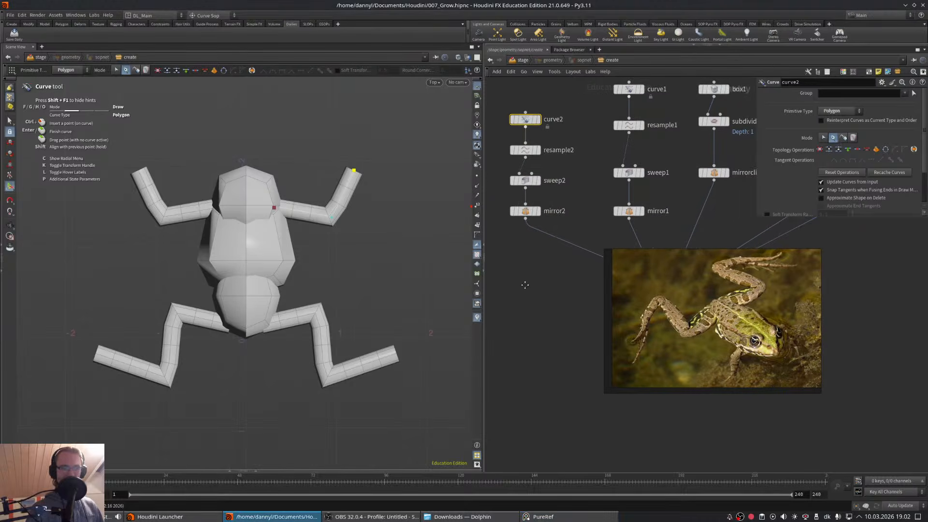
pyautogui.moveTo(710, 308); pyautogui.dragTo(797, 339, button='right')
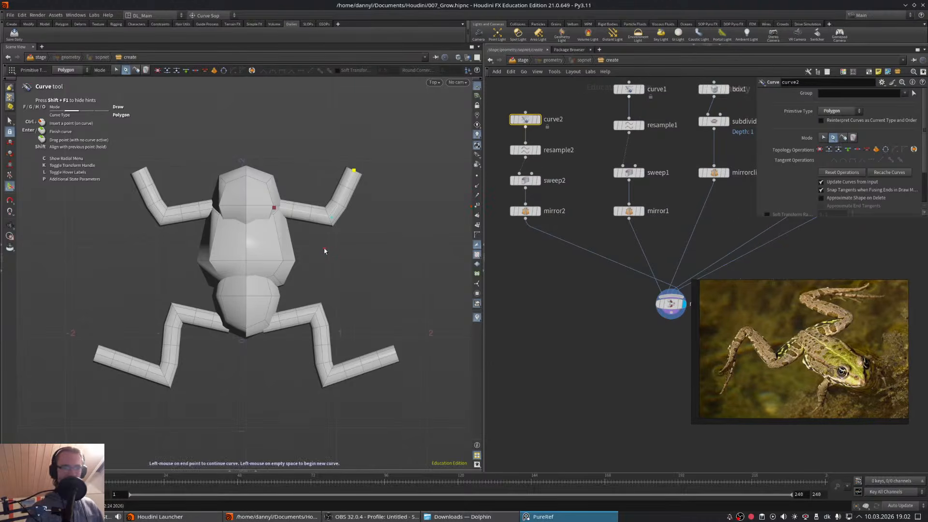
pyautogui.press('space')
pyautogui.moveTo(557, 278); pyautogui.dragTo(580, 273, button='middle')
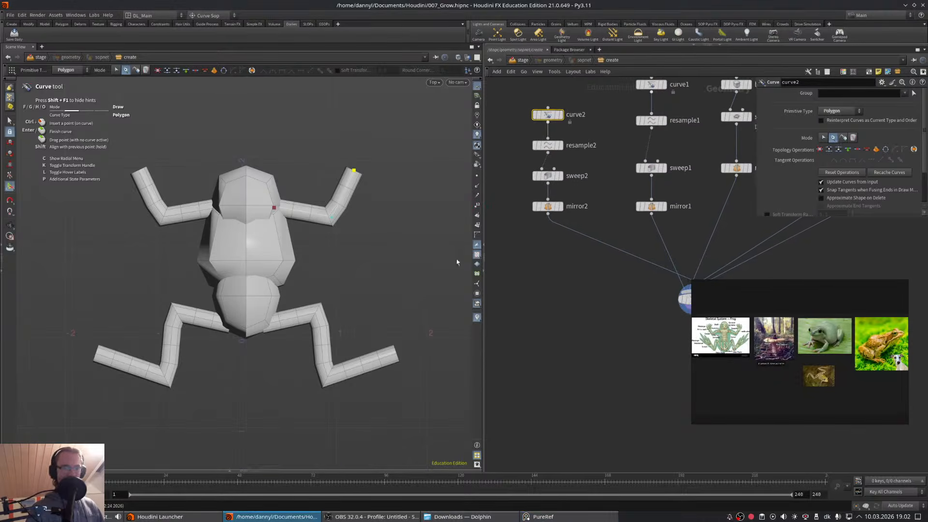
# - Flatten the rear body segment by reducing box1's Y size to about 0.707
pyautogui.press('Escape')
pyautogui.moveTo(329, 213); pyautogui.dragTo(409, 224)
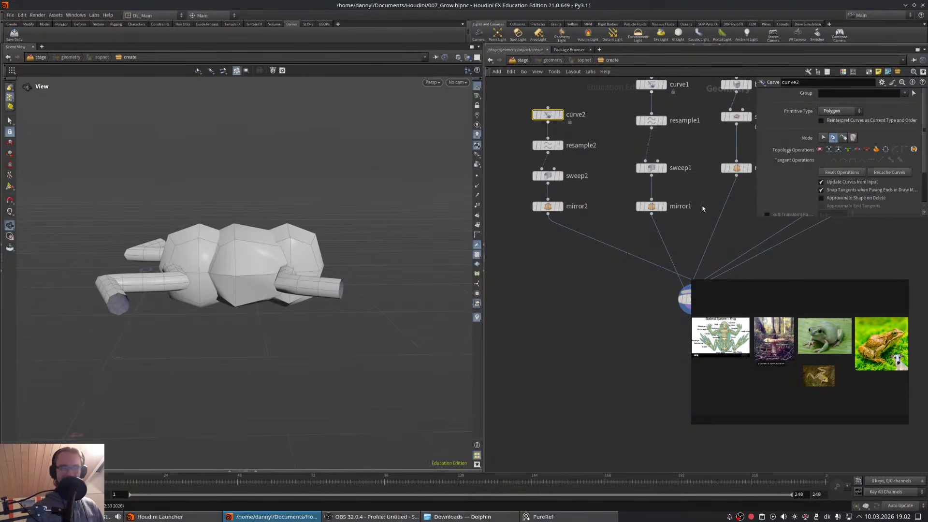
pyautogui.moveTo(703, 115); pyautogui.dragTo(667, 166, button='middle')
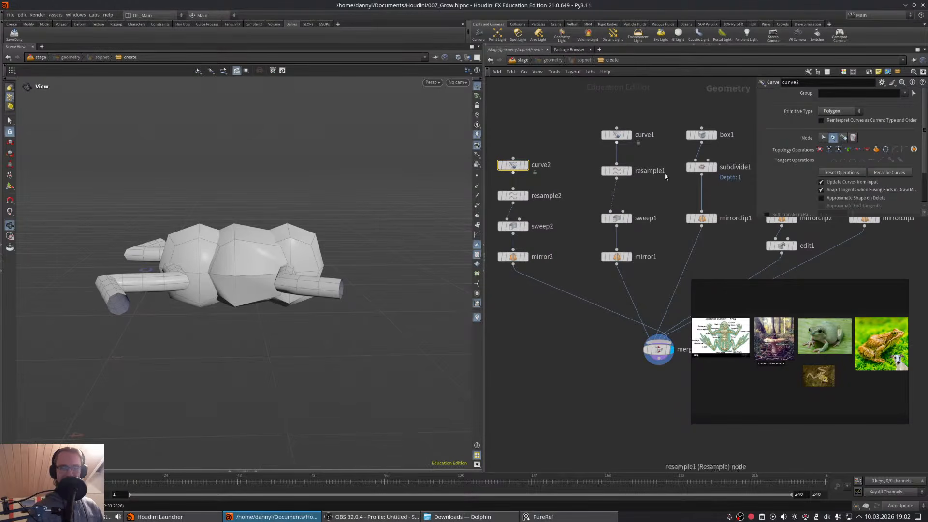
pyautogui.moveTo(674, 121); pyautogui.dragTo(612, 129, button='middle')
pyautogui.moveTo(604, 110); pyautogui.dragTo(656, 165)
pyautogui.click(10, 186)
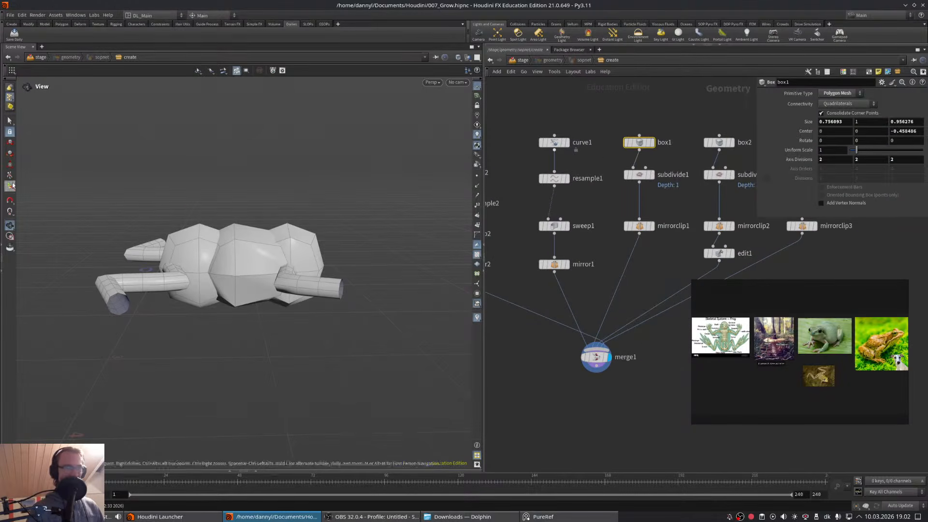
pyautogui.moveTo(200, 227); pyautogui.dragTo(200, 238)
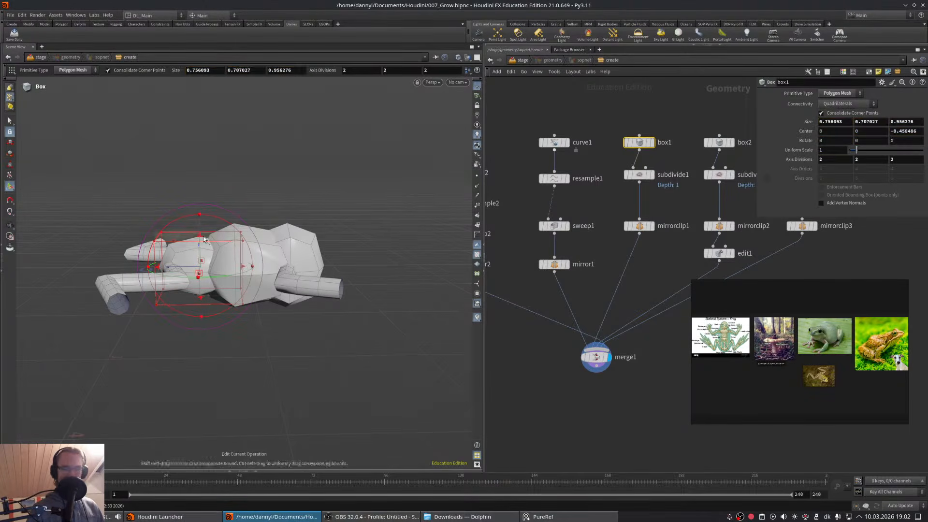
# - In PureRef, examine the frog's head and forelegs up close in the photo, and move the reference window away from the nodes
pyautogui.moveTo(837, 376); pyautogui.dragTo(846, 371, button='right')
pyautogui.scroll(5, 846, 376)
pyautogui.scroll(-5, 838, 355)
pyautogui.scroll(8, 837, 356)
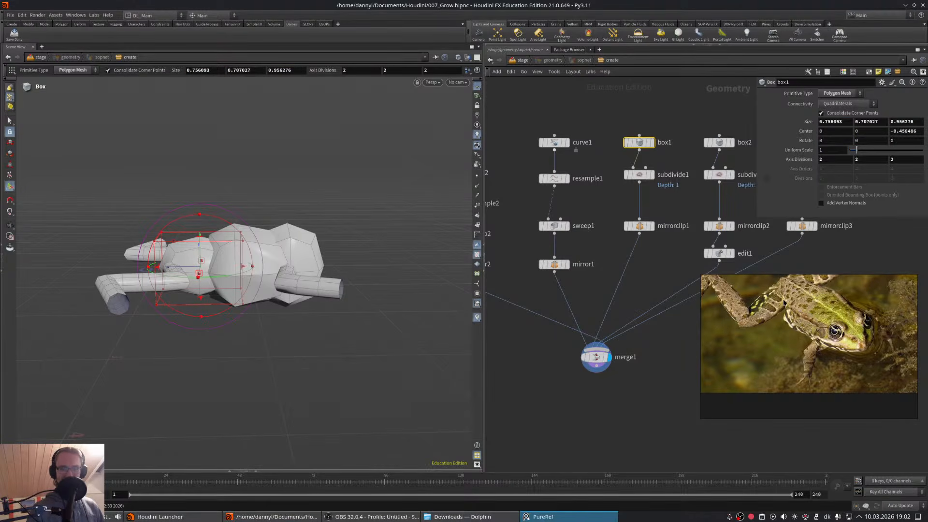
pyautogui.moveTo(786, 286)
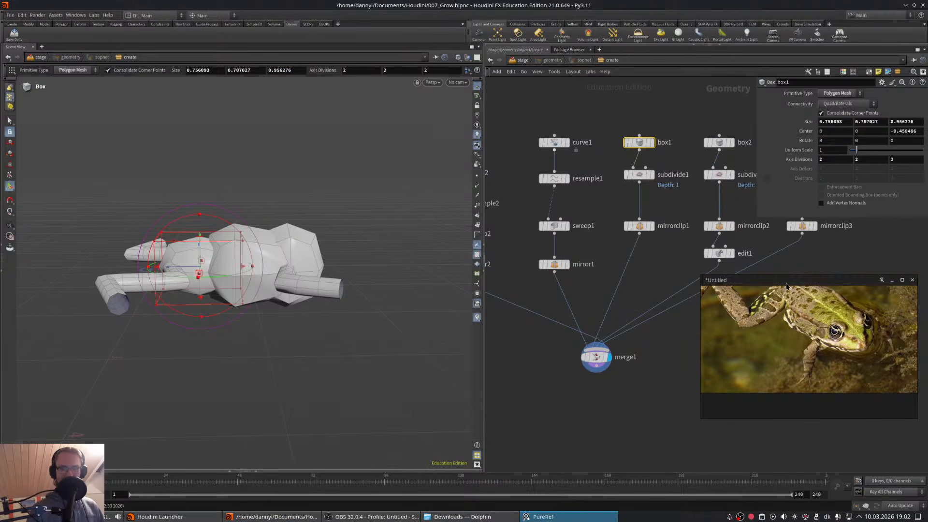
pyautogui.moveTo(791, 297); pyautogui.dragTo(799, 314)
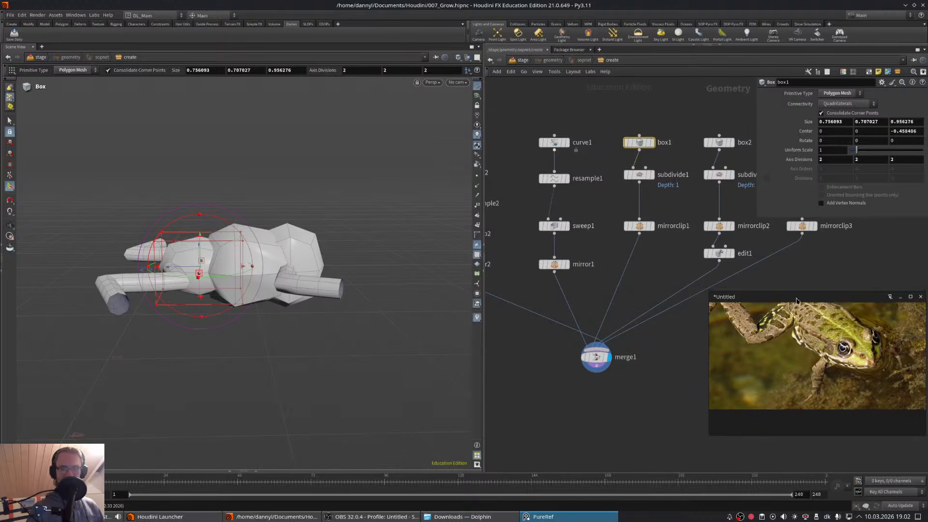
pyautogui.moveTo(663, 262); pyautogui.dragTo(663, 292, button='middle')
pyautogui.moveTo(605, 248); pyautogui.dragTo(656, 256, button='middle')
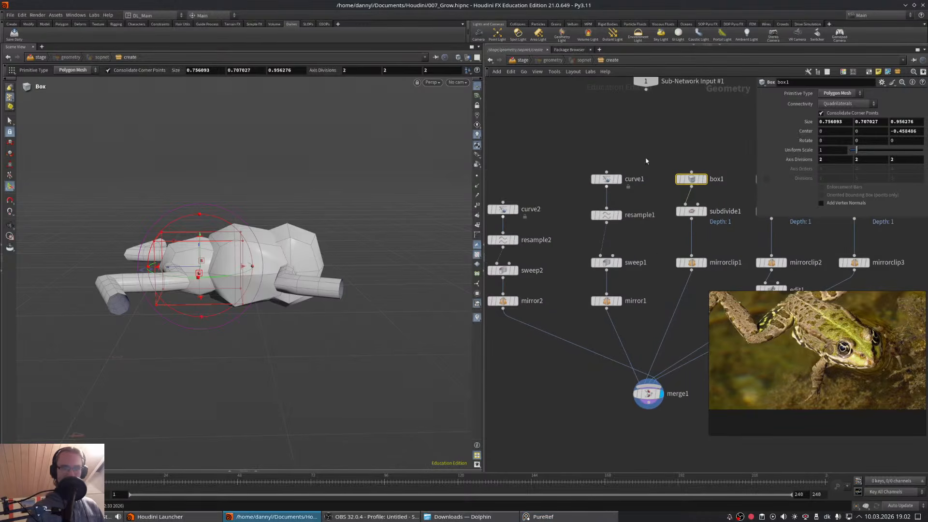
# - Raise the hip-end point of curve1 slightly so the hind legs attach higher on the rear body
pyautogui.moveTo(646, 159); pyautogui.dragTo(601, 189)
pyautogui.keyDown('alt'); pyautogui.moveTo(130, 213); pyautogui.dragTo(165, 290); pyautogui.keyUp('alt')
pyautogui.click(171, 272)
pyautogui.press('Escape')
pyautogui.press('Return')
pyautogui.press('Escape')
pyautogui.scroll(3, 189, 237)
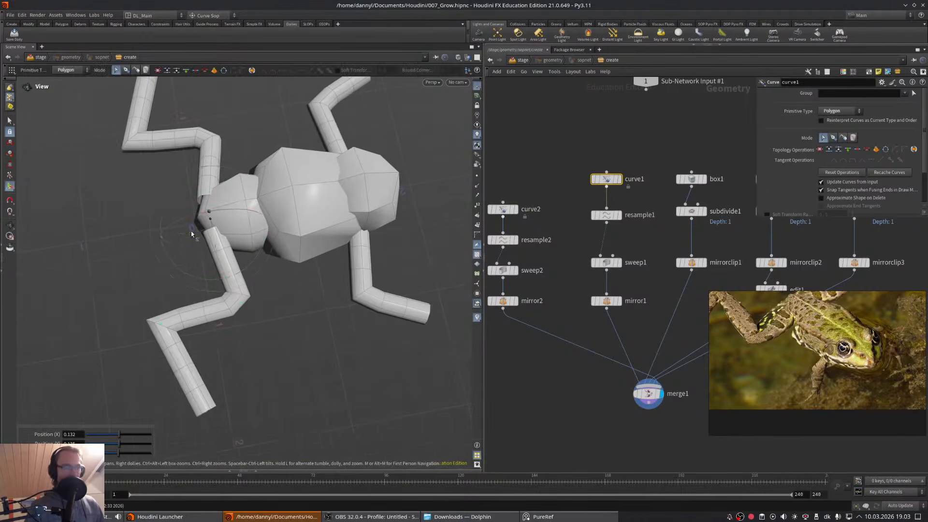
pyautogui.press('Escape')
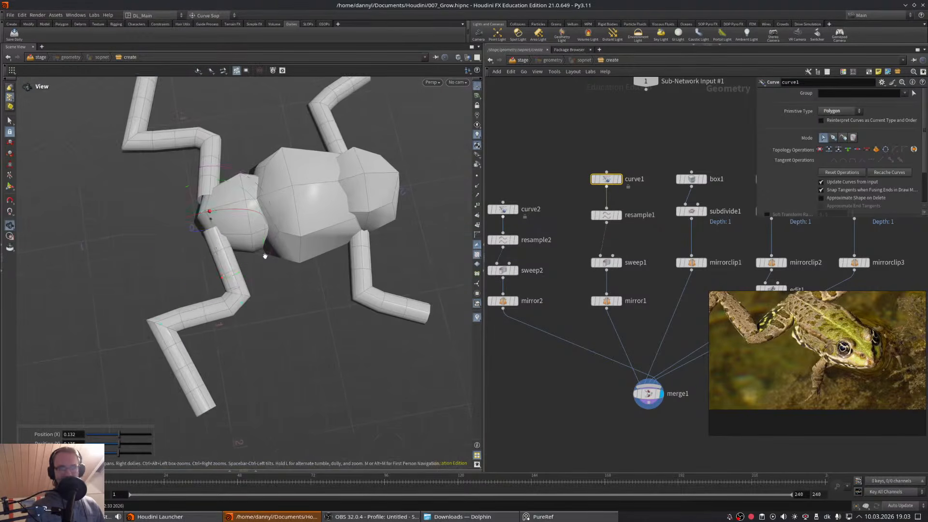
pyautogui.moveTo(186, 232); pyautogui.dragTo(216, 255)
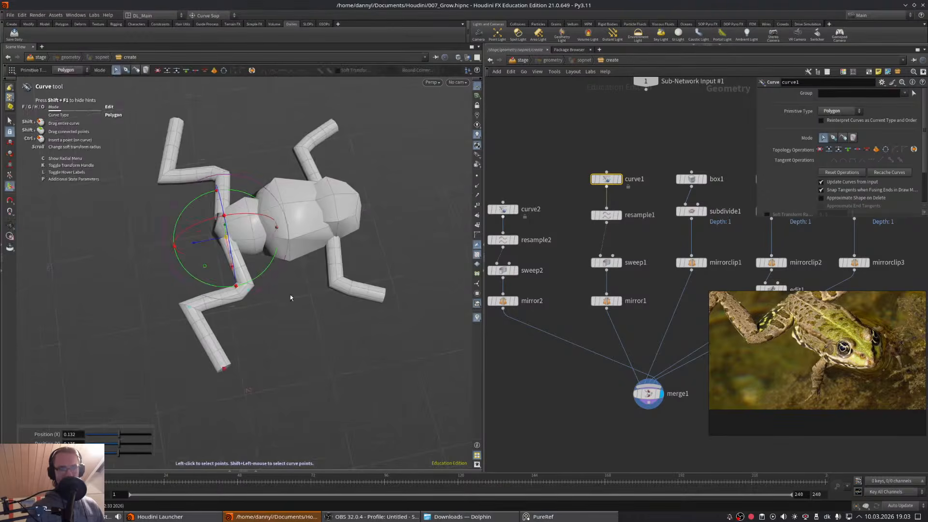
pyautogui.moveTo(273, 289); pyautogui.dragTo(211, 242)
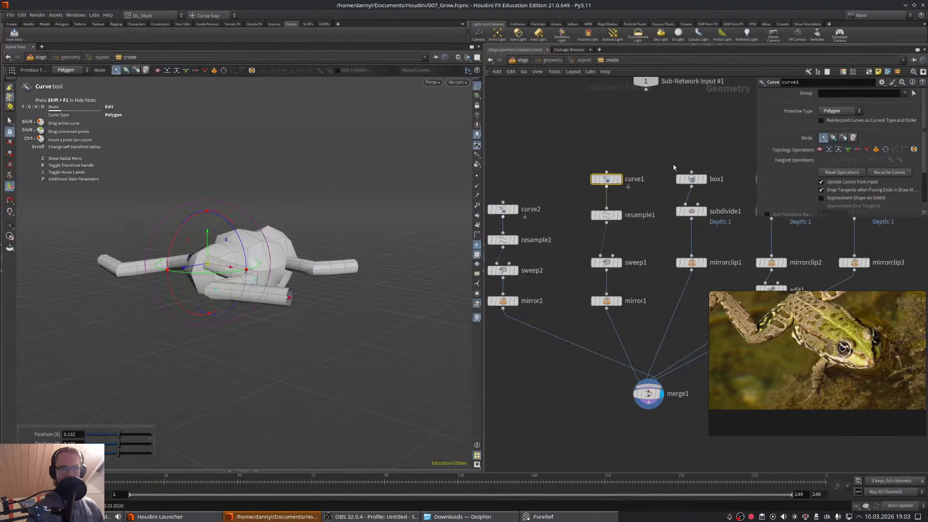
# - Reduce box1's Y size further to about 0.64
pyautogui.click(691, 179)
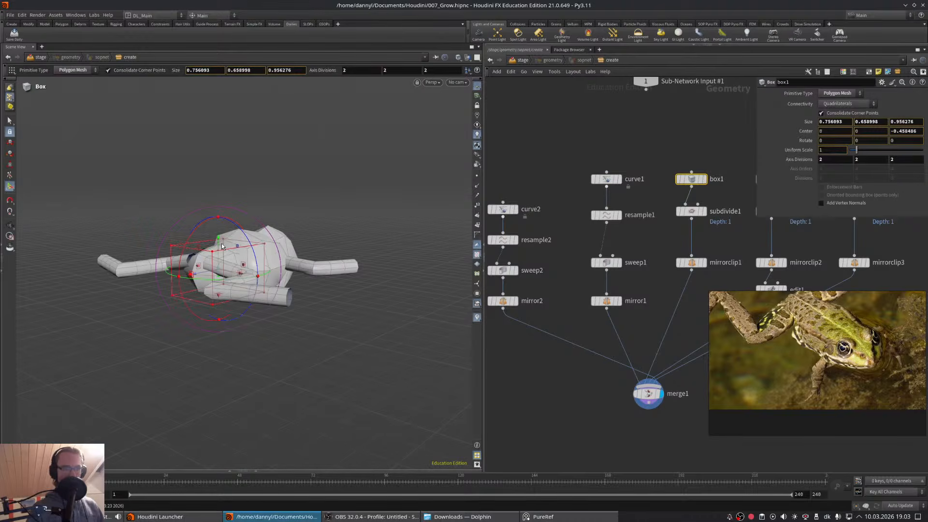
pyautogui.moveTo(221, 247); pyautogui.dragTo(222, 247)
# - Readjust the height of curve1's hip-end point to fit the flattened rear body segment
pyautogui.click(606, 179)
pyautogui.keyDown('alt'); pyautogui.moveTo(447, 210); pyautogui.dragTo(362, 203); pyautogui.keyUp('alt')
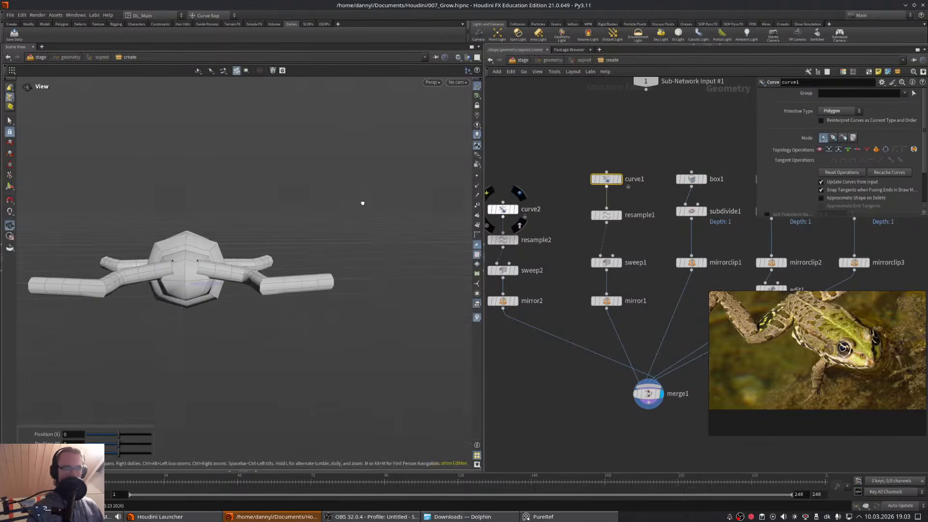
pyautogui.keyDown('alt'); pyautogui.moveTo(226, 260); pyautogui.dragTo(209, 271); pyautogui.keyUp('alt')
pyautogui.click(208, 272)
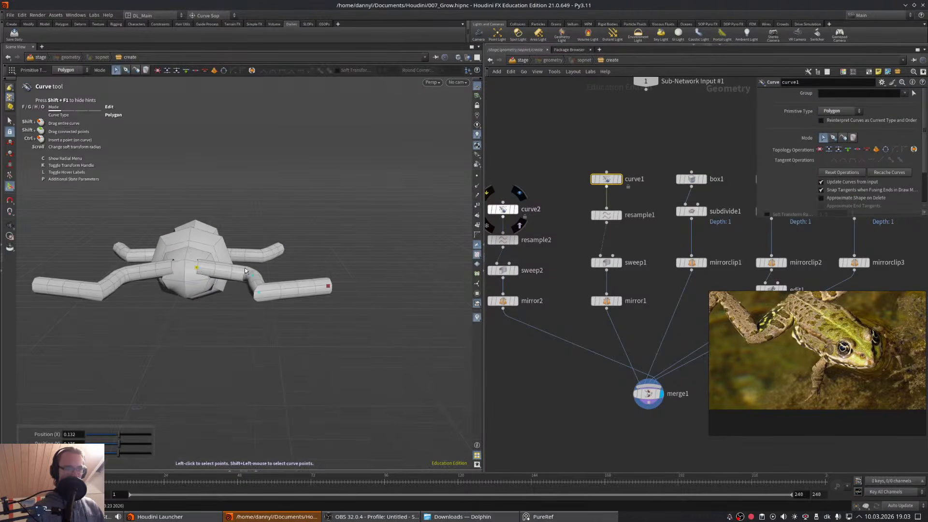
pyautogui.press('k')
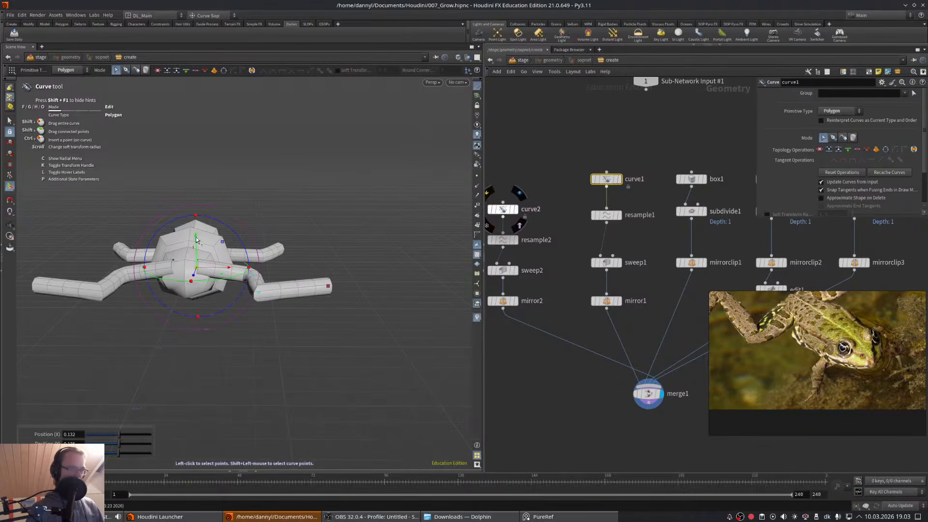
pyautogui.moveTo(195, 236); pyautogui.dragTo(127, 319)
# - Enlarge the rear body box (box1) to about 0.80 in X and 1.04 in Z
pyautogui.moveTo(572, 210); pyautogui.dragTo(578, 211, button='middle')
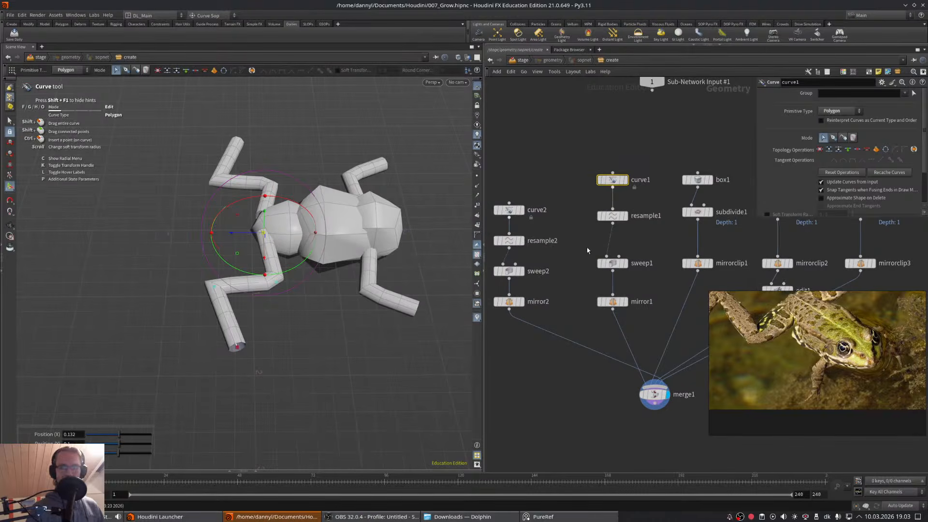
pyautogui.moveTo(587, 250); pyautogui.dragTo(580, 248, button='middle')
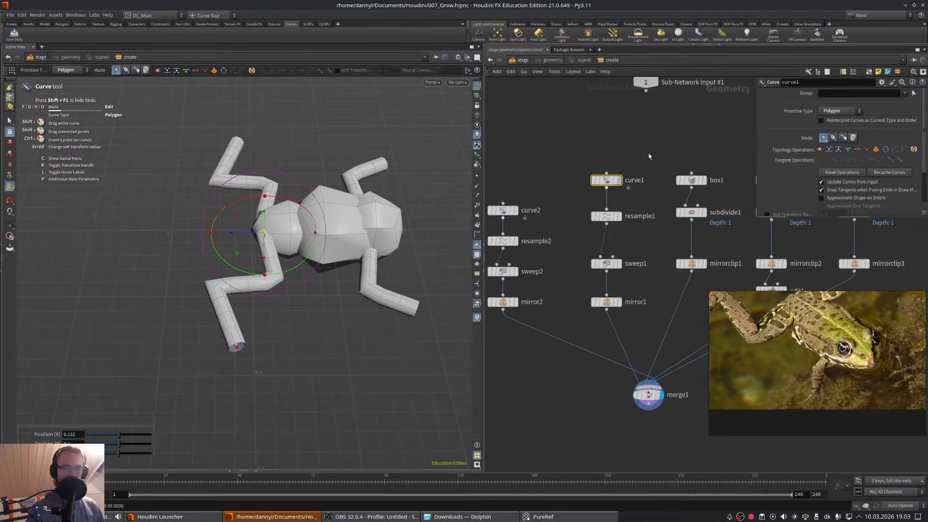
pyautogui.moveTo(649, 156); pyautogui.dragTo(607, 154, button='middle')
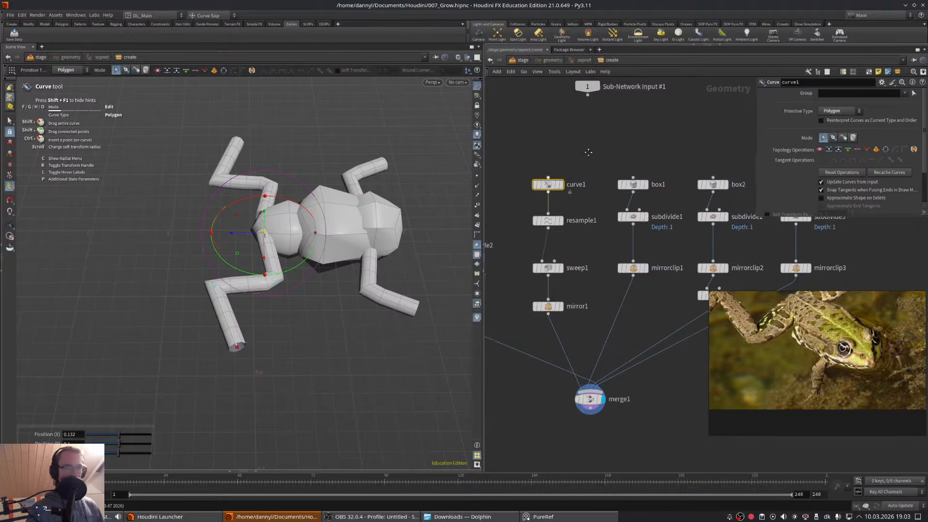
pyautogui.moveTo(507, 167); pyautogui.dragTo(469, 167, button='middle')
pyautogui.click(596, 183)
pyautogui.keyDown('alt'); pyautogui.moveTo(390, 183); pyautogui.dragTo(381, 213); pyautogui.keyUp('alt')
pyautogui.press('Return')
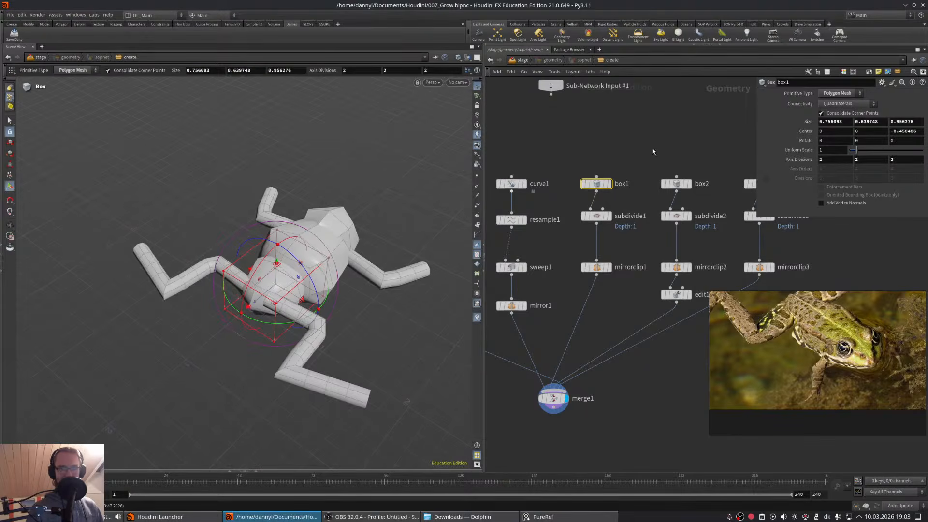
pyautogui.moveTo(653, 154); pyautogui.dragTo(616, 158, button='middle')
pyautogui.keyDown('alt'); pyautogui.moveTo(357, 251); pyautogui.dragTo(283, 260); pyautogui.keyUp('alt')
pyautogui.press('Return')
# - Lower the top of the middle body box (box2) so its Y size is about 0.88
pyautogui.click(638, 188)
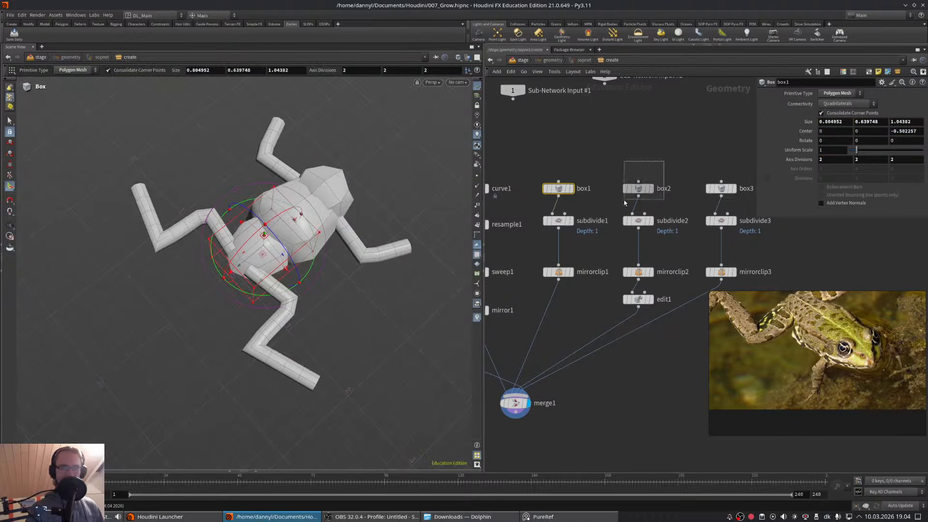
pyautogui.press('Escape')
pyautogui.moveTo(310, 222); pyautogui.dragTo(364, 201)
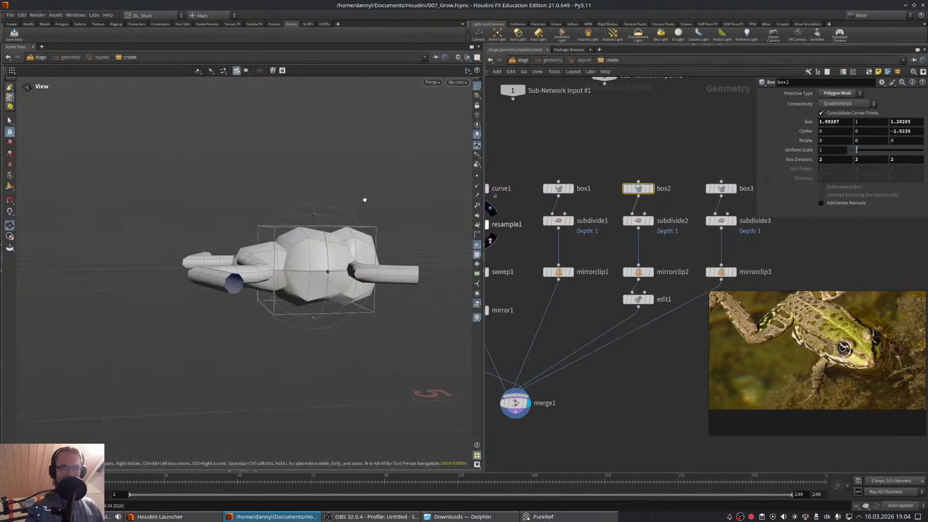
pyautogui.press('Return')
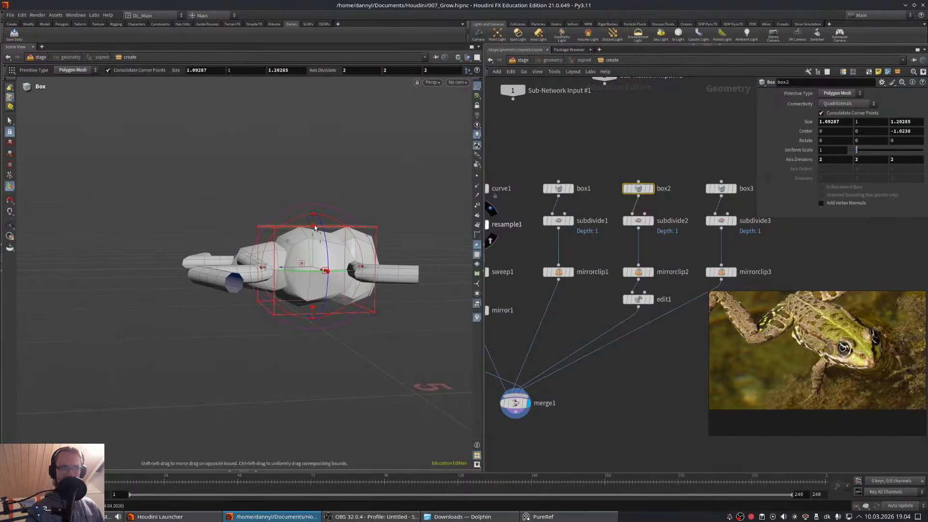
pyautogui.moveTo(317, 227); pyautogui.dragTo(325, 267)
pyautogui.press('Escape')
pyautogui.moveTo(291, 240); pyautogui.dragTo(266, 271)
pyautogui.press('Return')
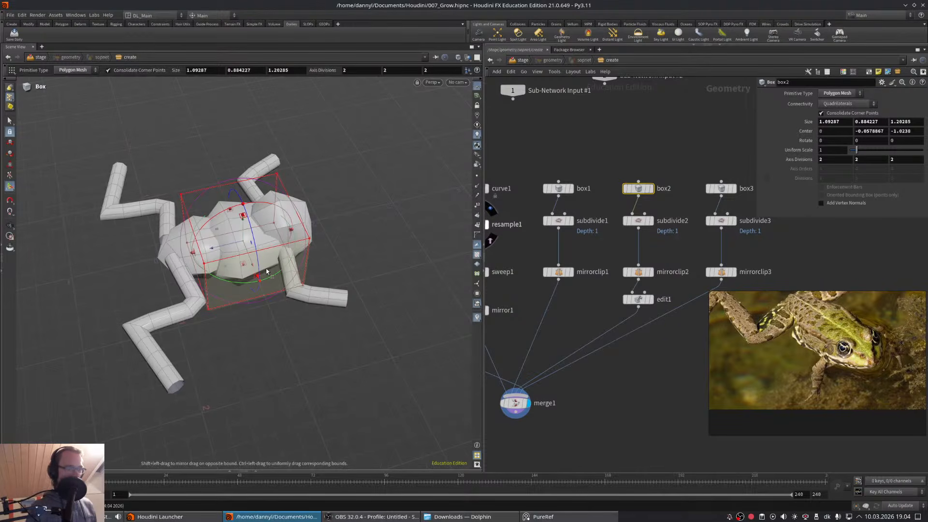
# - Flatten the head box (box3) to a Y size of about 0.70, keeping it centred
pyautogui.moveTo(547, 135); pyautogui.dragTo(564, 135, button='middle')
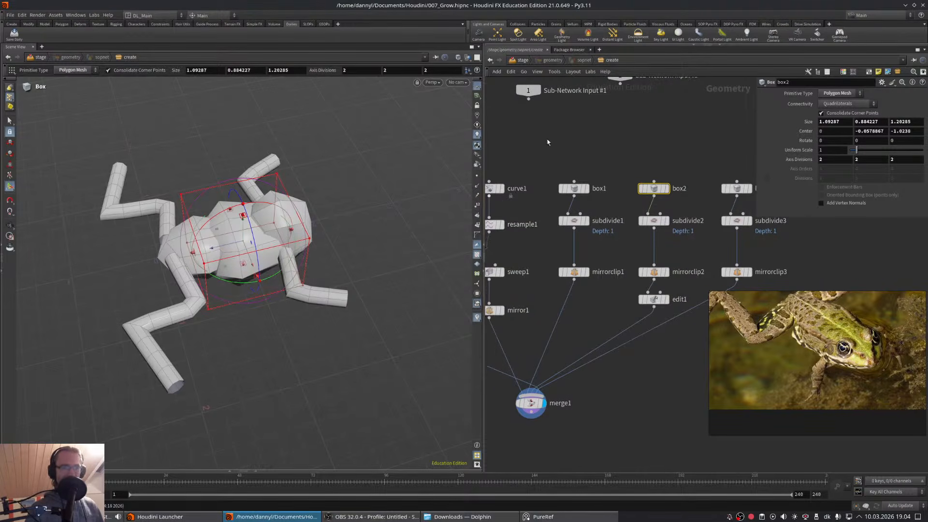
pyautogui.moveTo(270, 232); pyautogui.dragTo(292, 222)
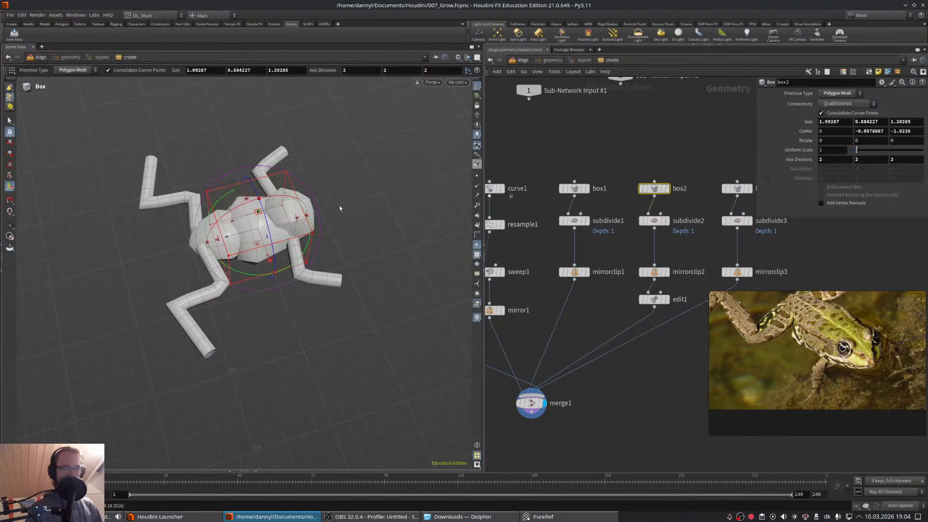
pyautogui.moveTo(665, 148); pyautogui.dragTo(639, 144, button='middle')
pyautogui.click(710, 185)
pyautogui.press('Escape')
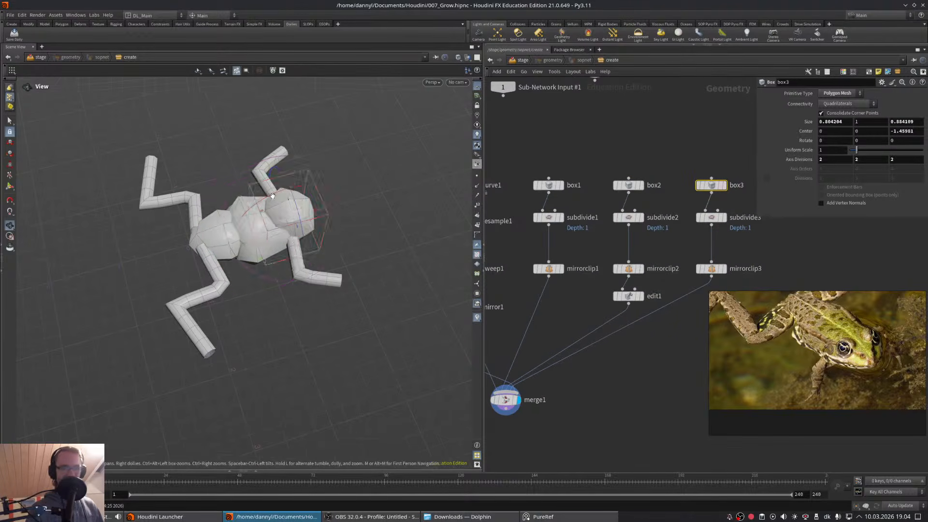
pyautogui.moveTo(268, 201)
pyautogui.mouseDown()
pyautogui.moveTo(235, 210)
pyautogui.moveTo(207, 183)
pyautogui.moveTo(321, 190)
pyautogui.moveTo(307, 210)
pyautogui.moveTo(275, 198)
pyautogui.mouseUp()
pyautogui.press('Return')
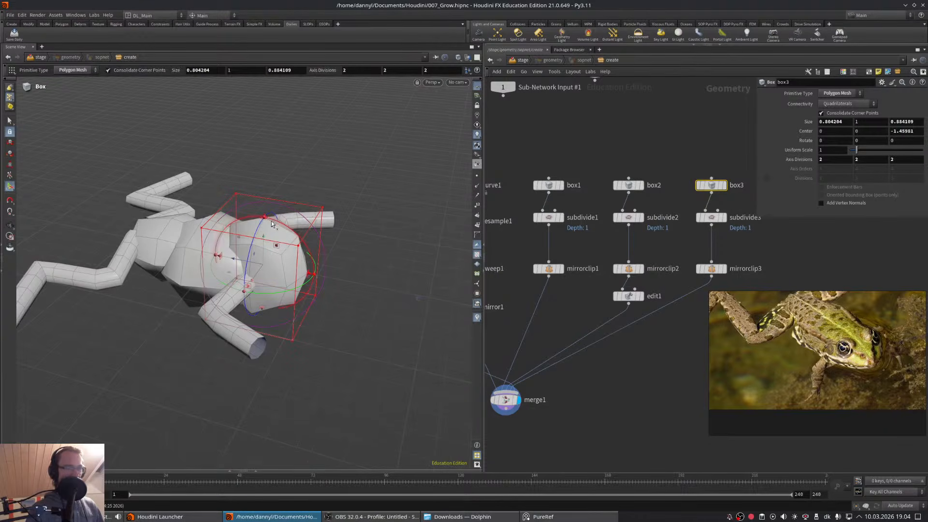
pyautogui.press('Escape')
pyautogui.moveTo(289, 213); pyautogui.dragTo(315, 294)
pyautogui.press('Return')
# - Check the frog's proportions and lengthen box3 to about 0.92 in Z
pyautogui.press('Escape')
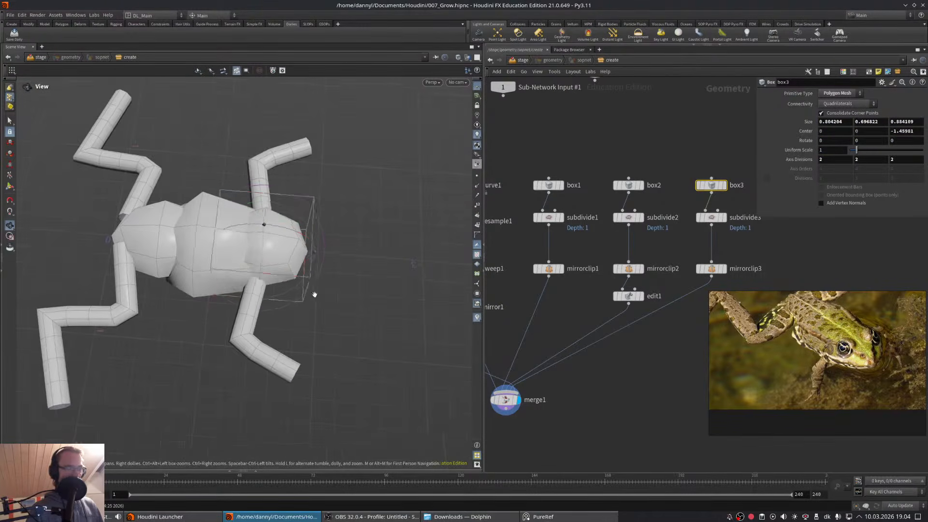
pyautogui.press('Return')
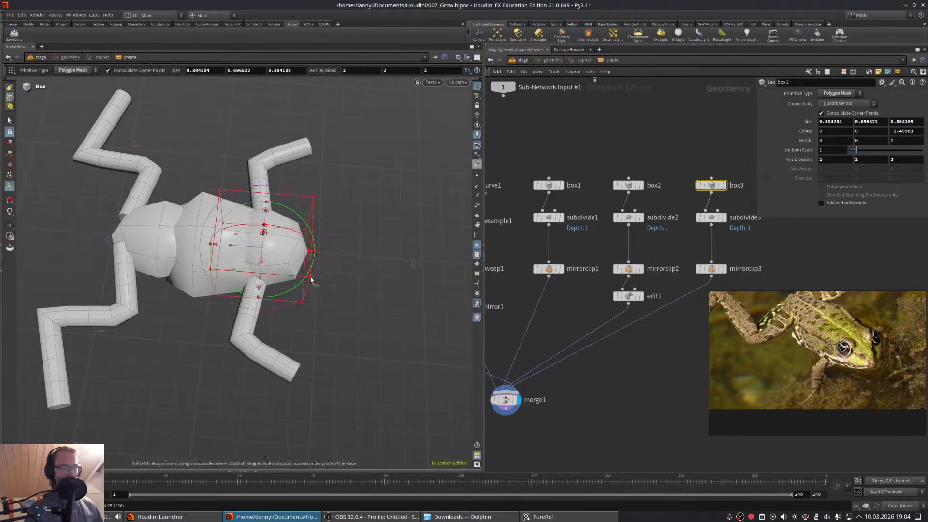
pyautogui.press('Escape')
pyautogui.moveTo(263, 219); pyautogui.dragTo(279, 258)
pyautogui.press('Return')
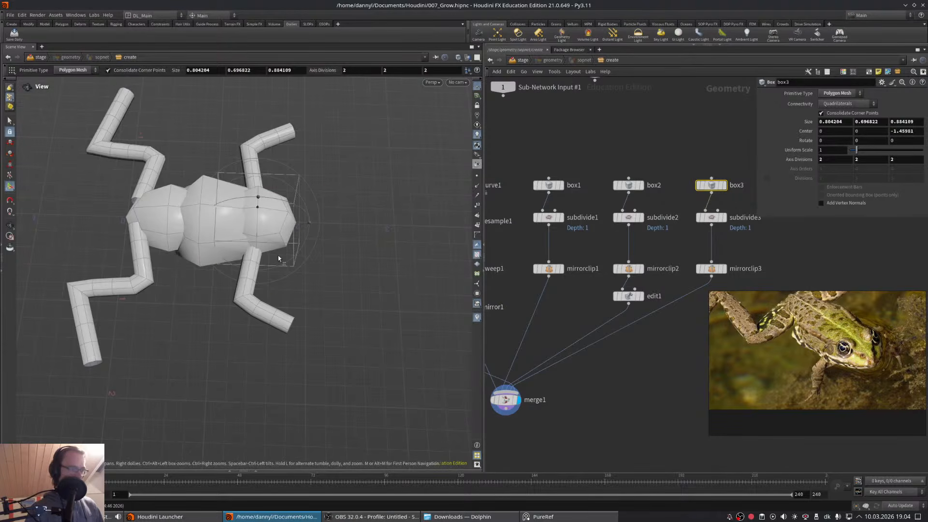
pyautogui.press('Return')
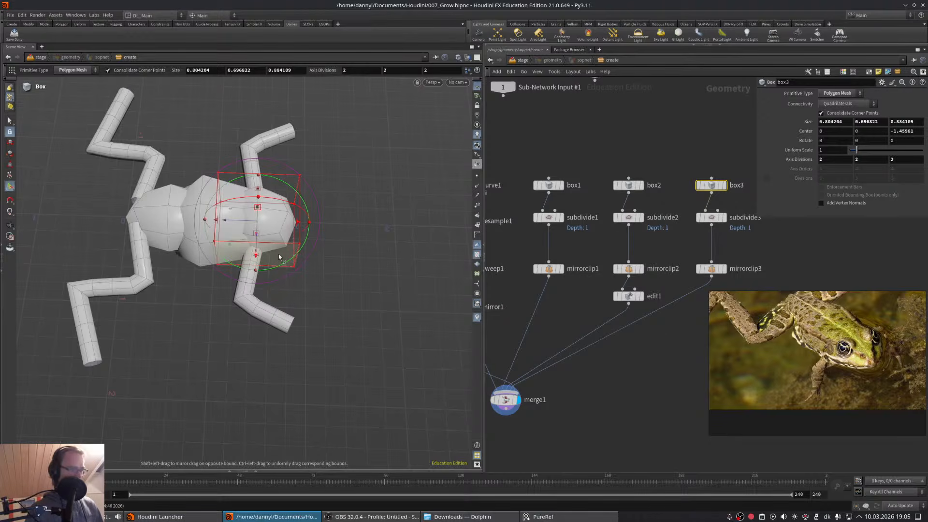
pyautogui.press('Escape')
pyautogui.moveTo(278, 257); pyautogui.dragTo(292, 238)
pyautogui.press('Return')
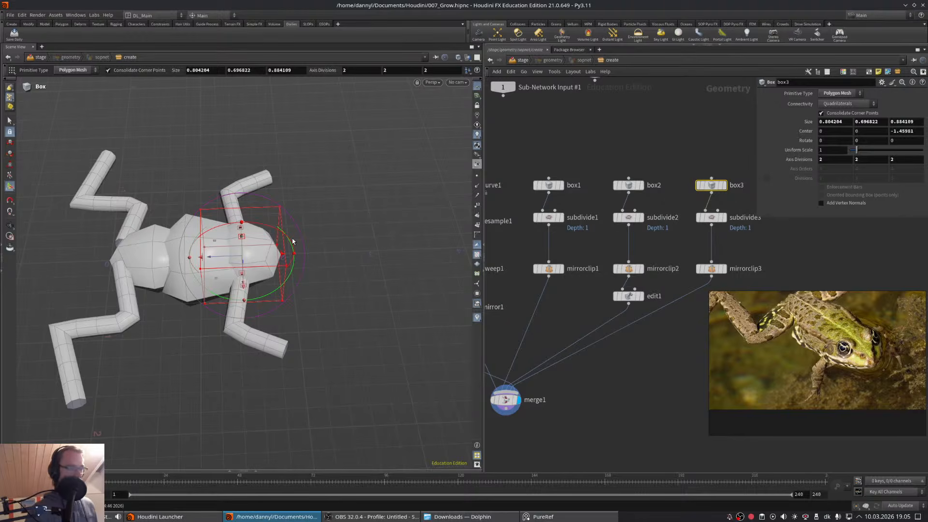
pyautogui.press('Escape')
pyautogui.moveTo(295, 242); pyautogui.dragTo(250, 192)
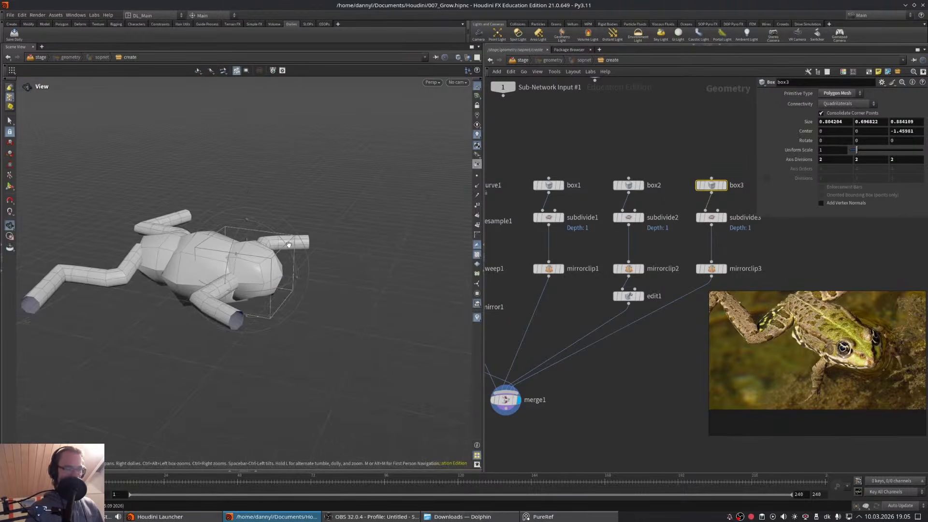
pyautogui.moveTo(288, 244); pyautogui.dragTo(232, 283)
pyautogui.press('Return')
pyautogui.press('Escape')
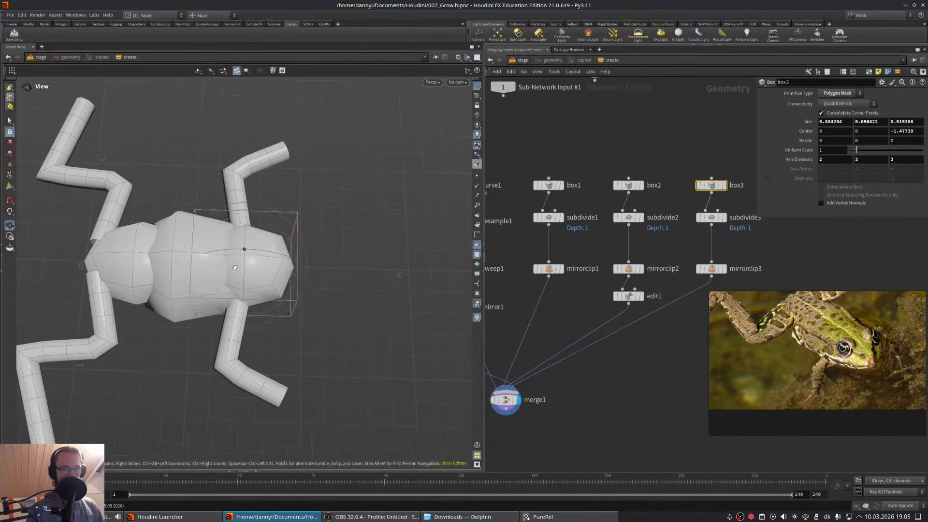
# - Select the four front points (4-7) of box3 and scale them uniformly to about 0.70 to taper the snout
pyautogui.moveTo(640, 253); pyautogui.dragTo(586, 224, button='middle')
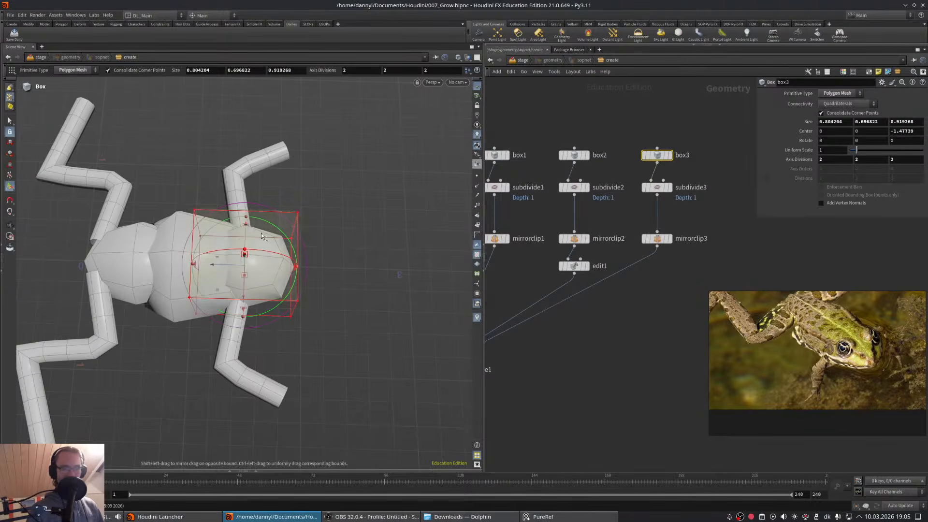
pyautogui.keyDown('alt'); pyautogui.moveTo(242, 254); pyautogui.dragTo(271, 189); pyautogui.keyUp('alt')
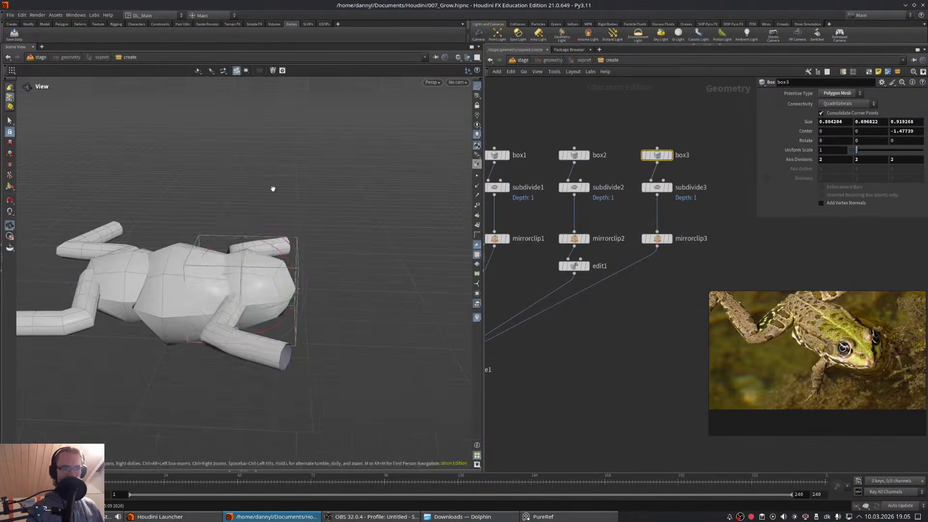
pyautogui.keyDown('alt'); pyautogui.moveTo(331, 254); pyautogui.dragTo(348, 283); pyautogui.keyUp('alt')
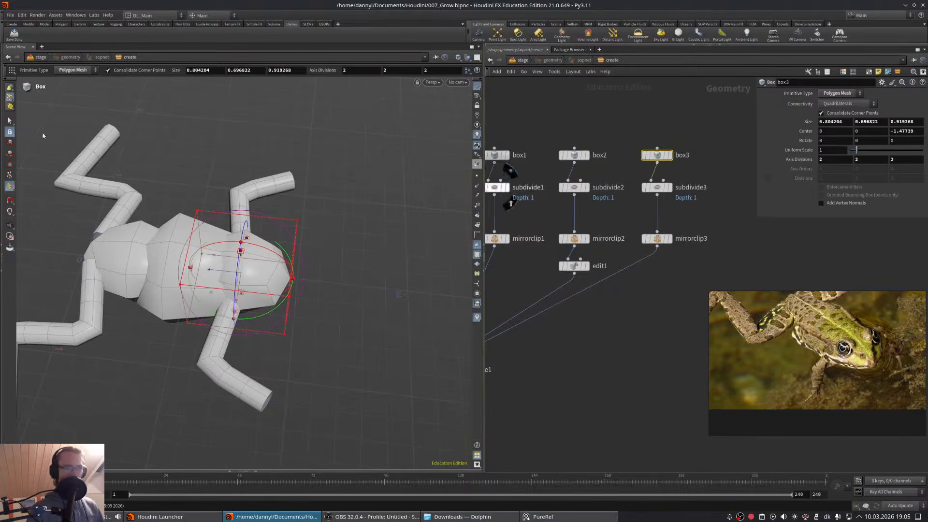
pyautogui.click(10, 121)
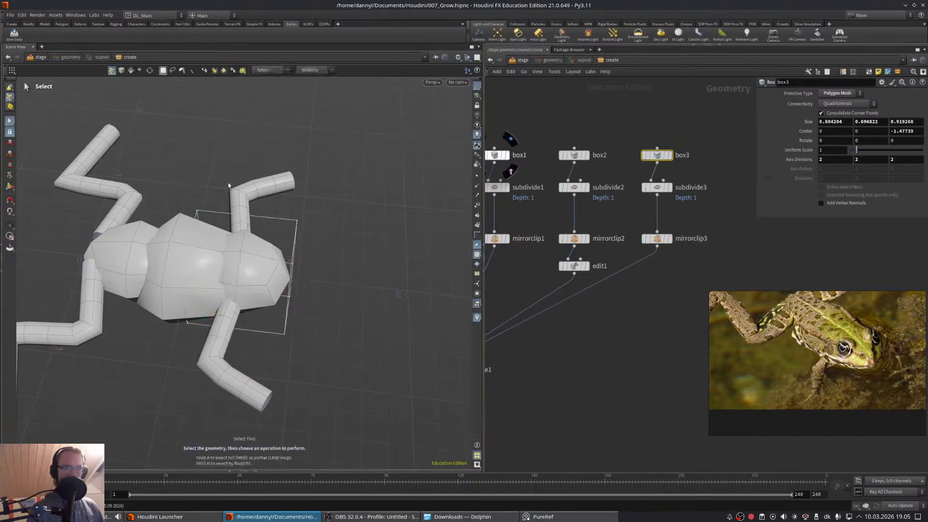
pyautogui.keyDown('alt'); pyautogui.moveTo(305, 200); pyautogui.dragTo(292, 328); pyautogui.keyUp('alt')
pyautogui.press('e')
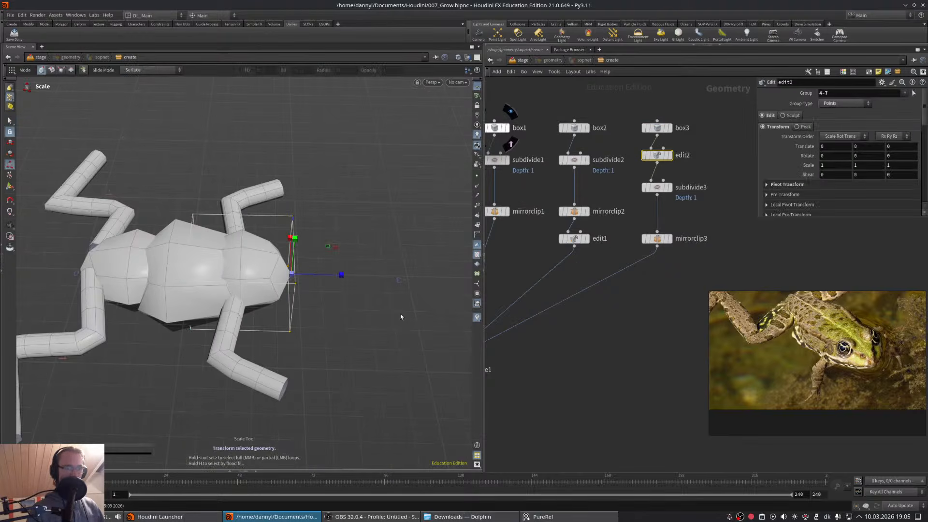
pyautogui.keyDown('alt'); pyautogui.moveTo(310, 266); pyautogui.dragTo(277, 269); pyautogui.keyUp('alt')
pyautogui.keyDown('alt'); pyautogui.moveTo(276, 271); pyautogui.dragTo(203, 344); pyautogui.keyUp('alt')
pyautogui.moveTo(322, 307)
pyautogui.keyDown('alt'); pyautogui.mouseDown()
pyautogui.moveTo(297, 269)
pyautogui.moveTo(224, 244)
pyautogui.moveTo(211, 265)
pyautogui.moveTo(228, 325)
pyautogui.moveTo(333, 337)
pyautogui.moveTo(291, 321)
pyautogui.moveTo(314, 300)
pyautogui.moveTo(341, 326)
pyautogui.moveTo(318, 324)
pyautogui.mouseUp(); pyautogui.keyUp('alt')
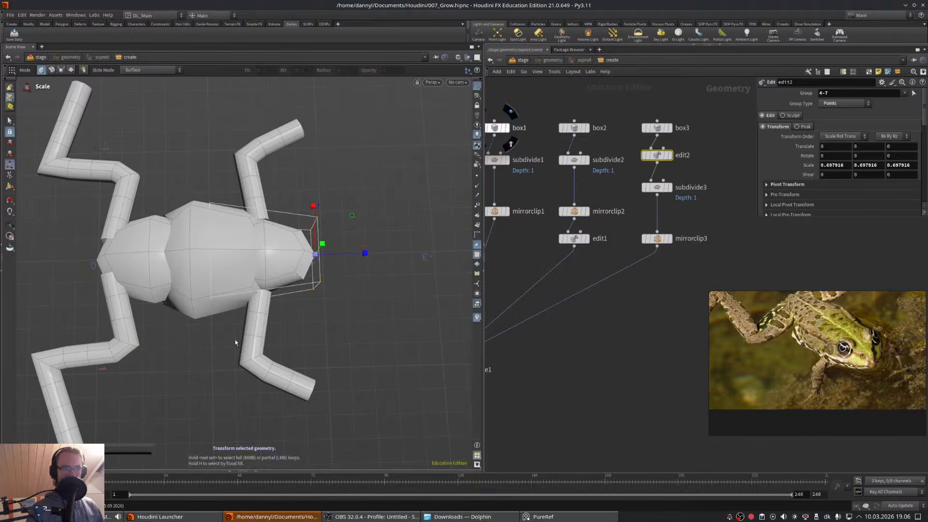
# - Select the four back points (0-3) of the head box and scale them uniformly to about 1.05
pyautogui.press('s')
pyautogui.moveTo(177, 165); pyautogui.dragTo(242, 335)
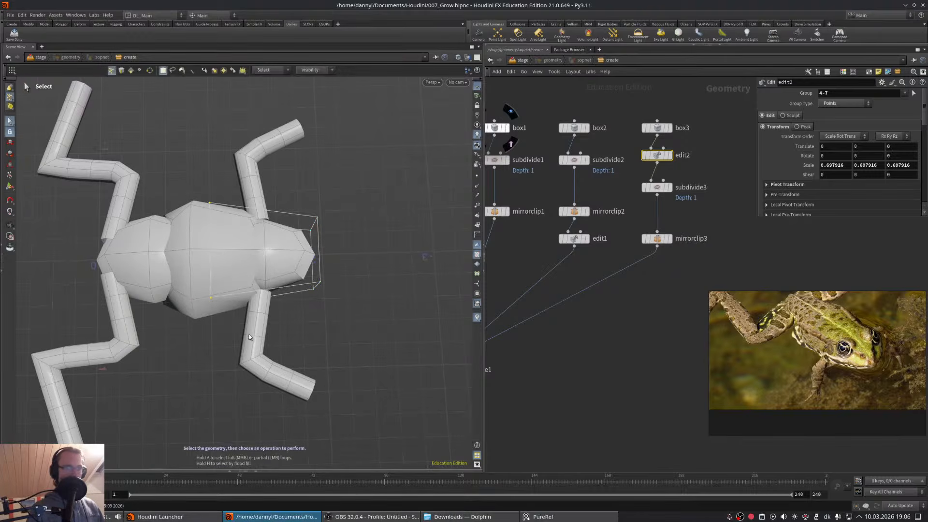
pyautogui.press('e')
pyautogui.keyDown('alt'); pyautogui.moveTo(222, 258); pyautogui.dragTo(232, 230); pyautogui.keyUp('alt')
pyautogui.press('Escape')
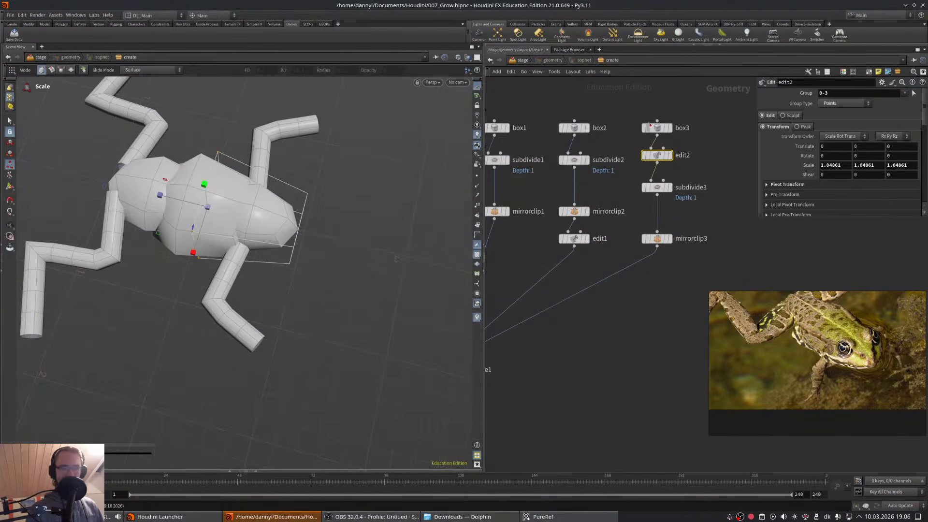
# - Open the foreleg curve (curve2) for point editing
pyautogui.moveTo(610, 126); pyautogui.dragTo(719, 158, button='middle')
pyautogui.moveTo(561, 139); pyautogui.dragTo(723, 148, button='middle')
pyautogui.click(579, 200)
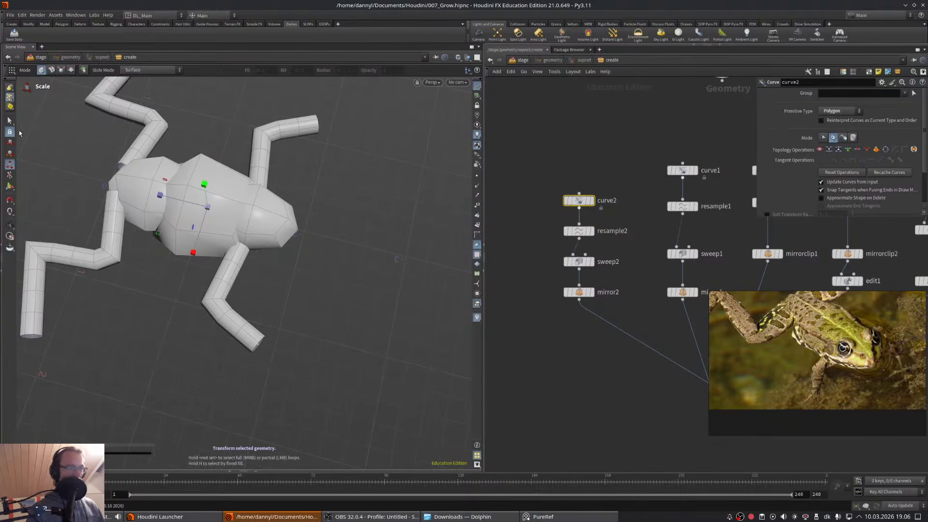
pyautogui.press('s')
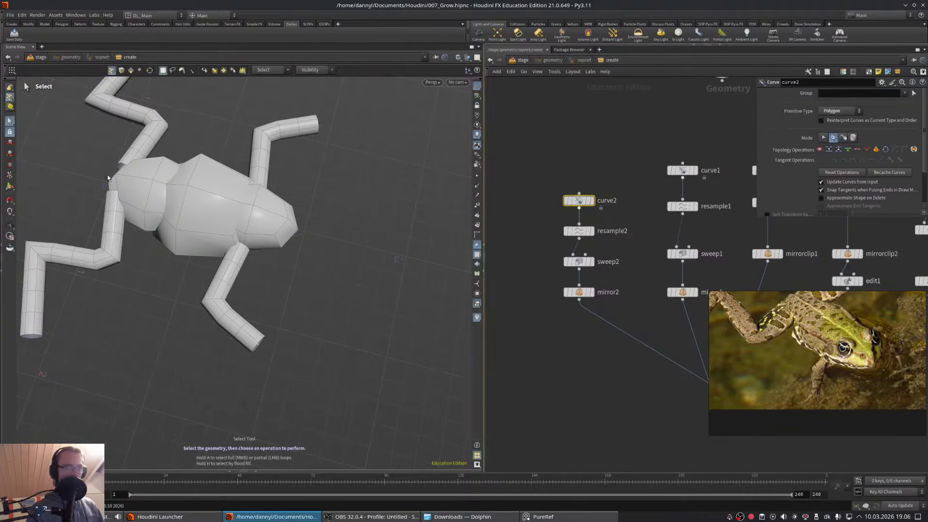
pyautogui.press('Return')
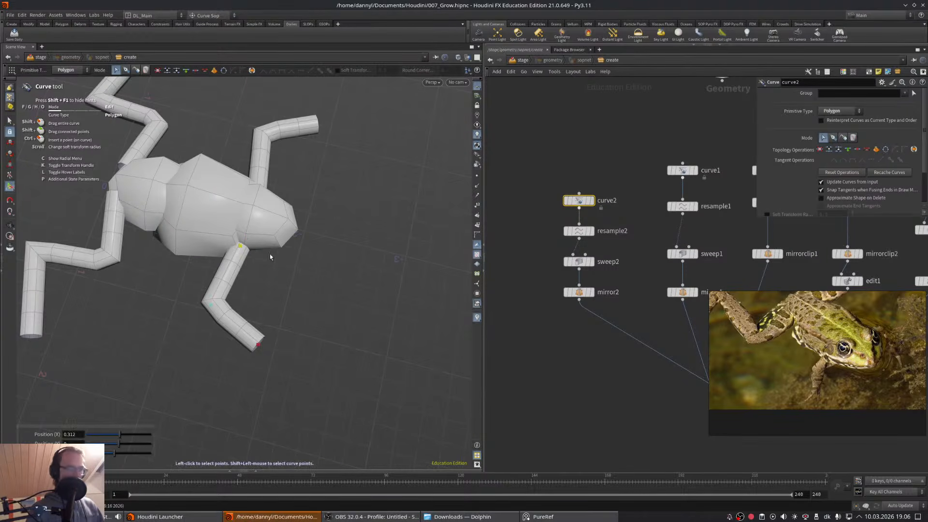
pyautogui.click(240, 246)
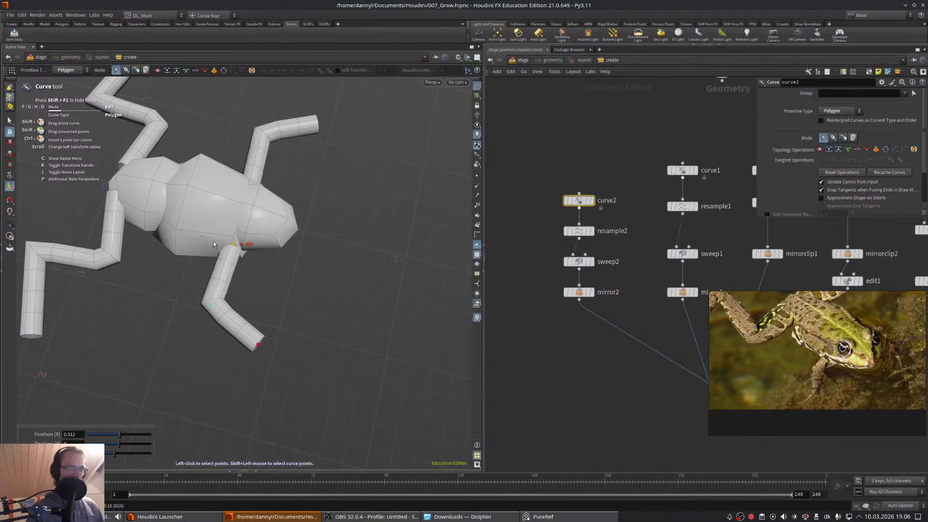
pyautogui.press('k')
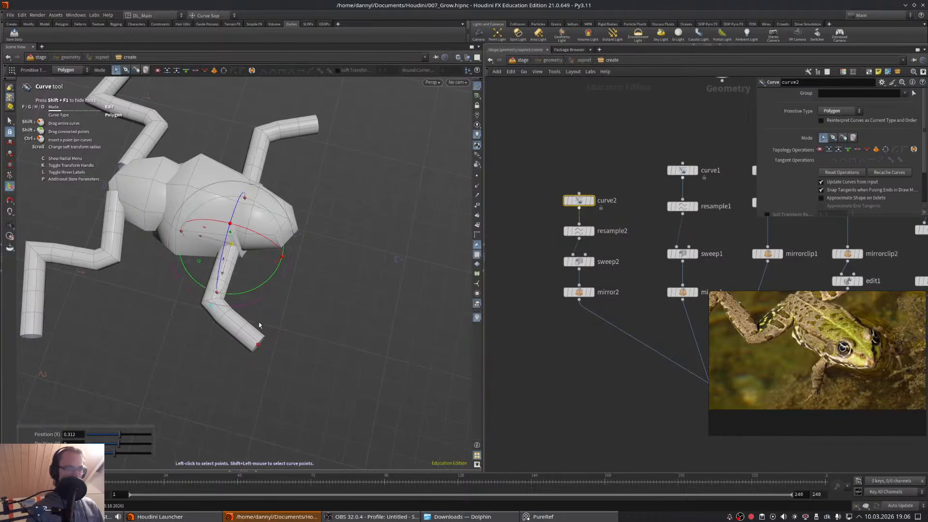
pyautogui.hotkey('ctrl', 'z')
# - Select all points of curve2 and shift the whole foreleg slightly toward the rear of the body
pyautogui.keyDown('shift'); pyautogui.moveTo(161, 293); pyautogui.dragTo(265, 375); pyautogui.keyUp('shift')
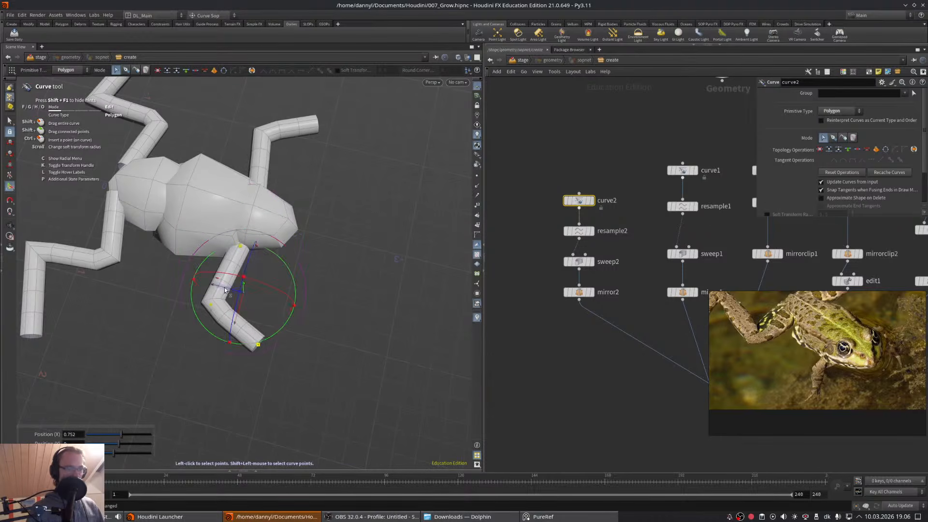
pyautogui.moveTo(225, 290); pyautogui.dragTo(216, 288)
pyautogui.keyDown('alt'); pyautogui.moveTo(263, 309); pyautogui.dragTo(237, 278); pyautogui.keyUp('alt')
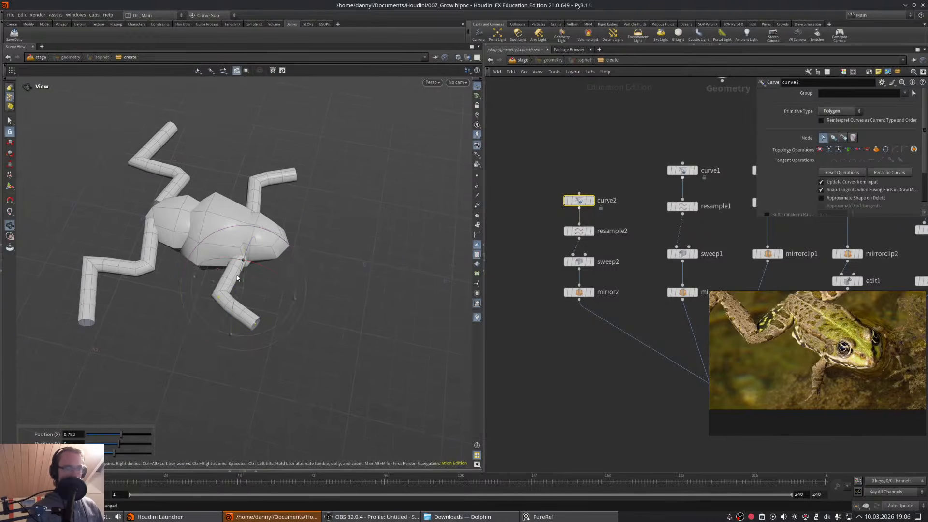
pyautogui.moveTo(629, 226); pyautogui.dragTo(665, 222, button='middle')
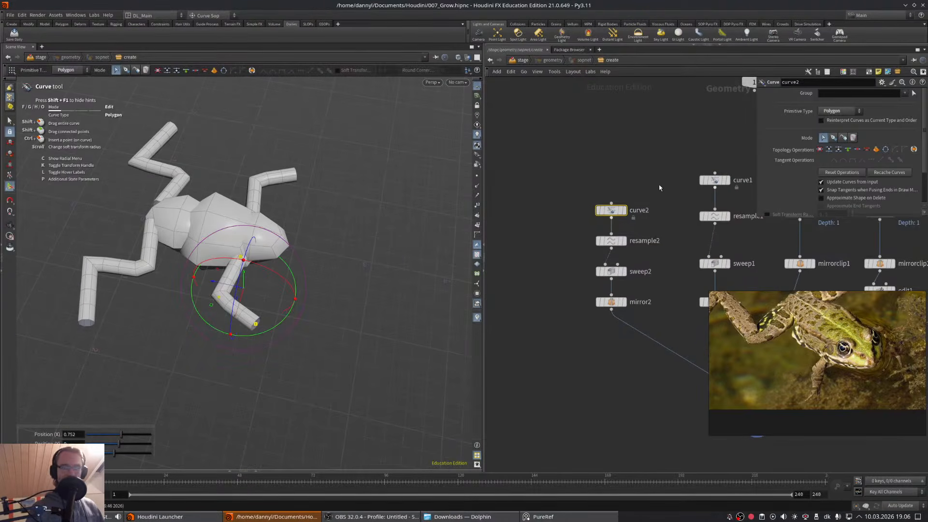
# - Move curve2 and resample2 aside, then add a polygon Circle node and connect it to sweep2's cross-section input
pyautogui.moveTo(659, 185); pyautogui.dragTo(549, 241)
pyautogui.moveTo(639, 220); pyautogui.dragTo(643, 217, button='middle')
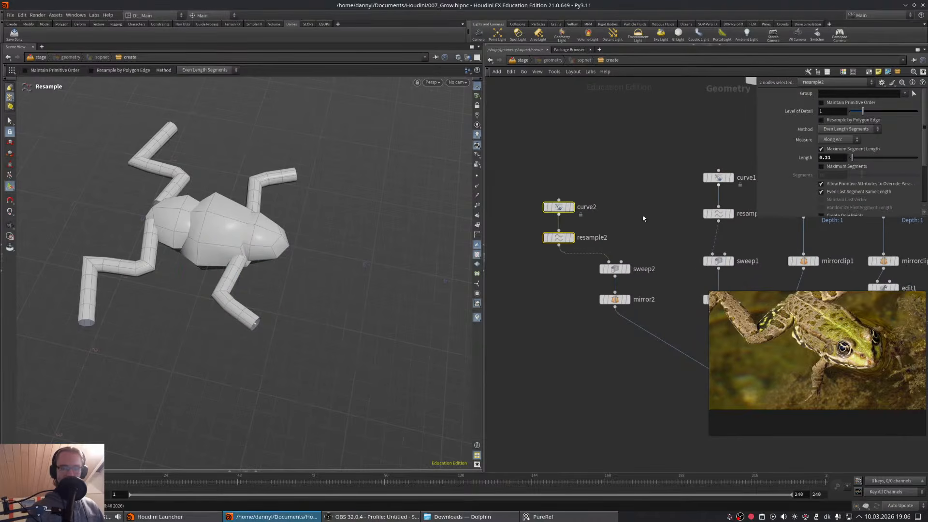
pyautogui.click(639, 226)
pyautogui.press('Tab')
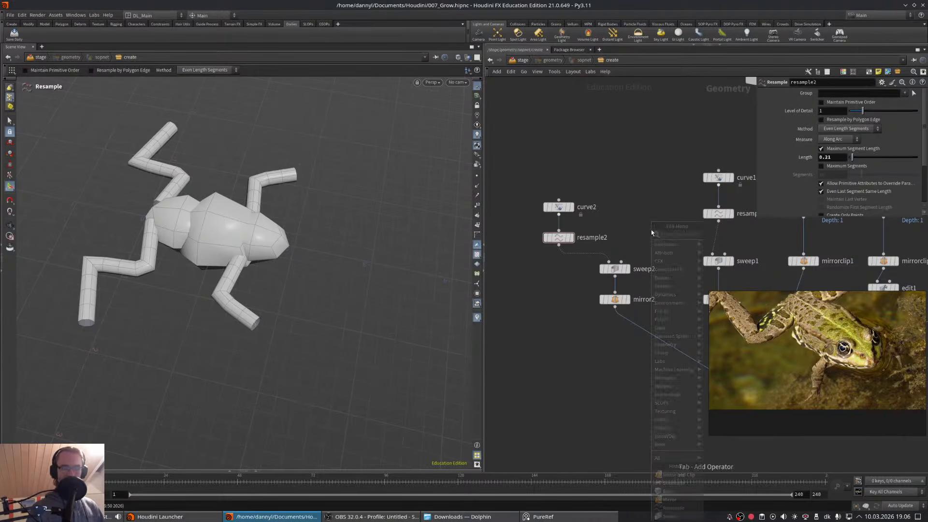
pyautogui.write('c')
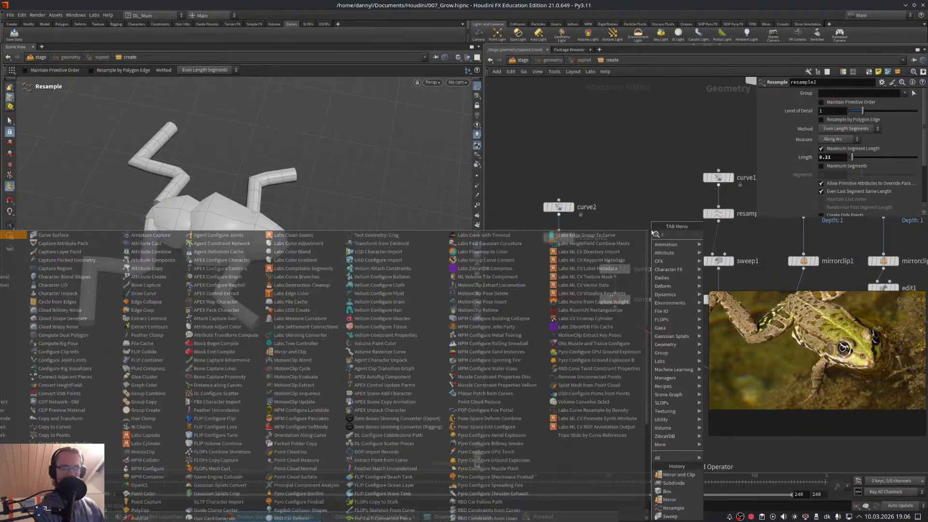
pyautogui.write('irc')
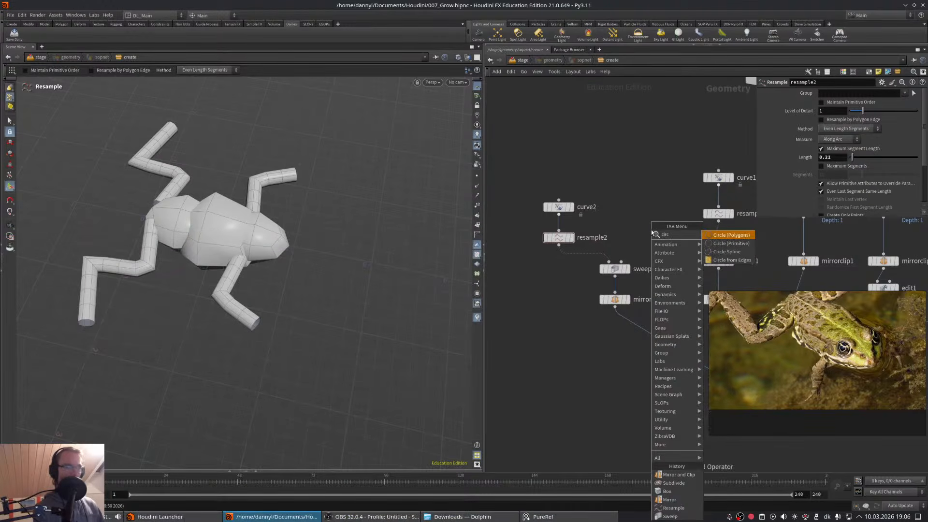
pyautogui.press('Return')
pyautogui.click(652, 232)
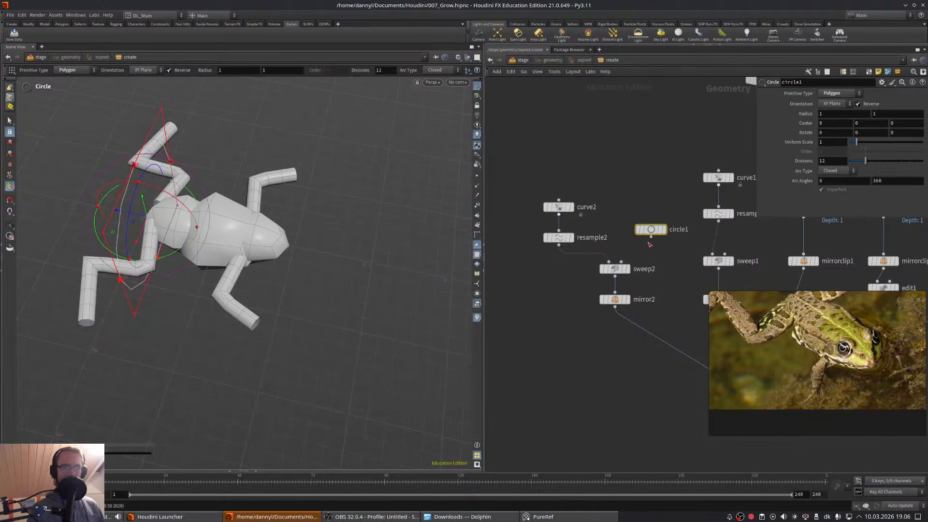
pyautogui.click(627, 269)
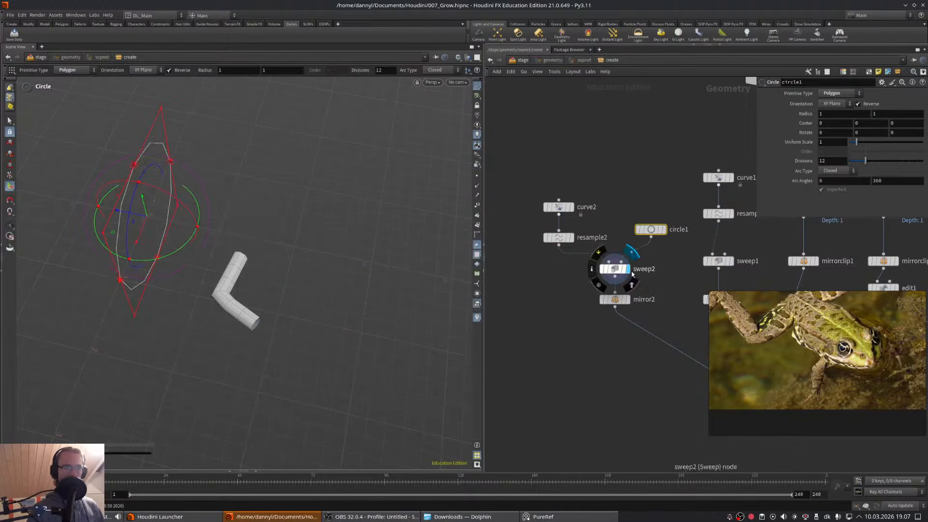
# - Set sweep2's surface shape to Second Input Cross Sections and scale the cross sections to 0.24
pyautogui.click(643, 267)
pyautogui.click(857, 138)
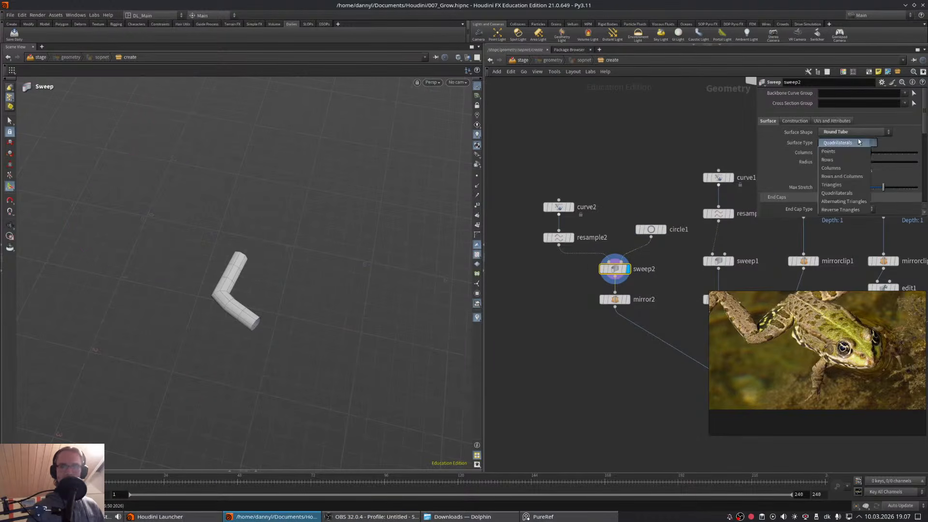
pyautogui.click(854, 133)
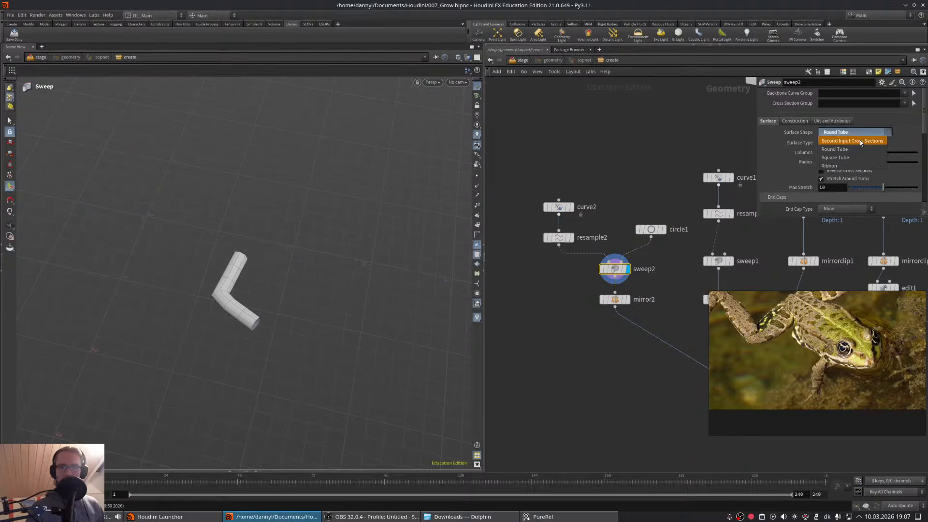
pyautogui.click(859, 140)
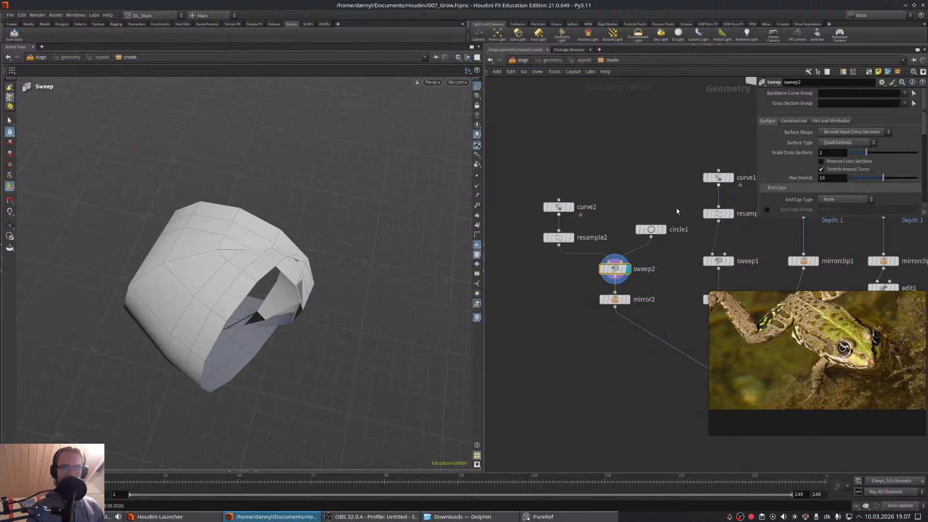
pyautogui.moveTo(864, 153); pyautogui.dragTo(853, 153)
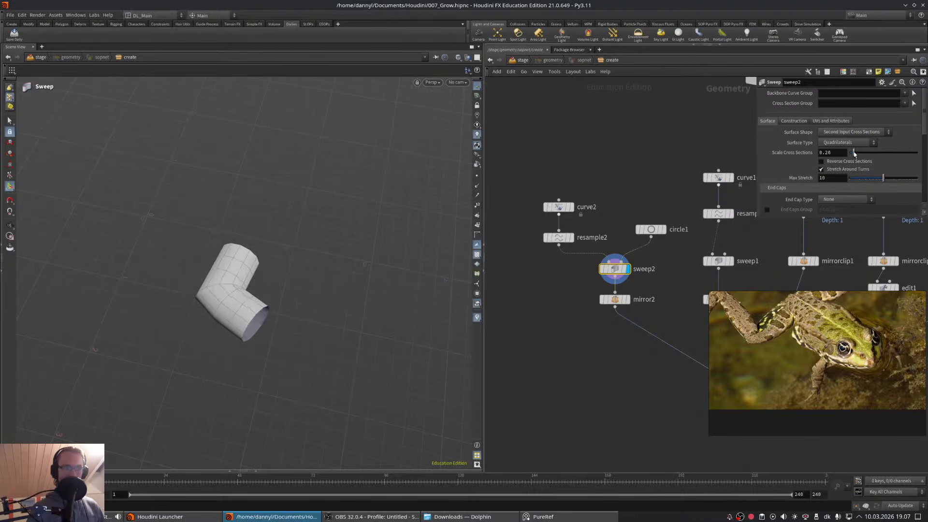
pyautogui.moveTo(696, 301); pyautogui.dragTo(645, 228, button='middle')
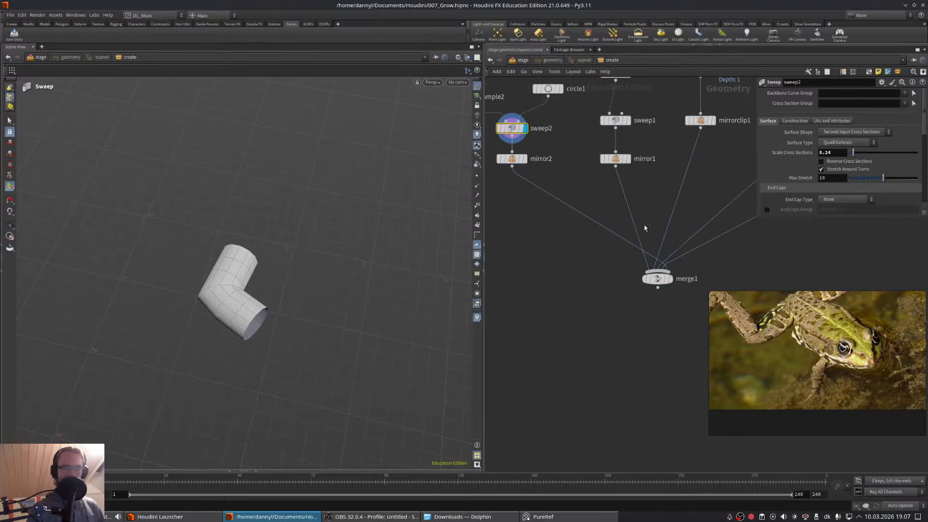
# - Display the merged frog from merge1 and select the circle1 node
pyautogui.click(675, 278)
pyautogui.moveTo(553, 78); pyautogui.dragTo(622, 145, button='middle')
pyautogui.click(622, 156)
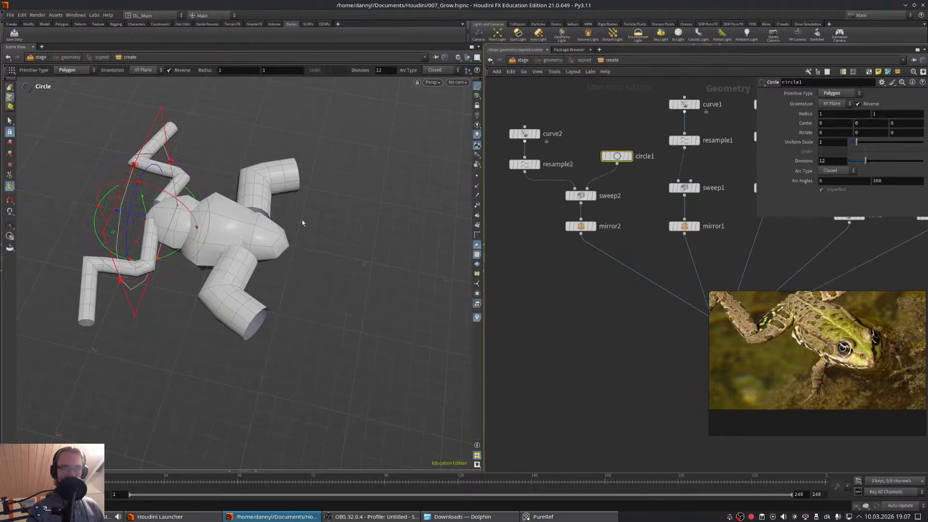
# - Select the circle's upper points (7-11) and scale them vertically to about 0.56
pyautogui.keyDown('alt'); pyautogui.moveTo(302, 222); pyautogui.dragTo(239, 284); pyautogui.keyUp('alt')
pyautogui.keyDown('alt'); pyautogui.moveTo(227, 261); pyautogui.dragTo(325, 273, button='middle'); pyautogui.keyUp('alt')
pyautogui.keyDown('alt'); pyautogui.moveTo(325, 273); pyautogui.dragTo(265, 238); pyautogui.keyUp('alt')
pyautogui.keyDown('alt'); pyautogui.moveTo(265, 239); pyautogui.dragTo(325, 252, button='right'); pyautogui.keyUp('alt')
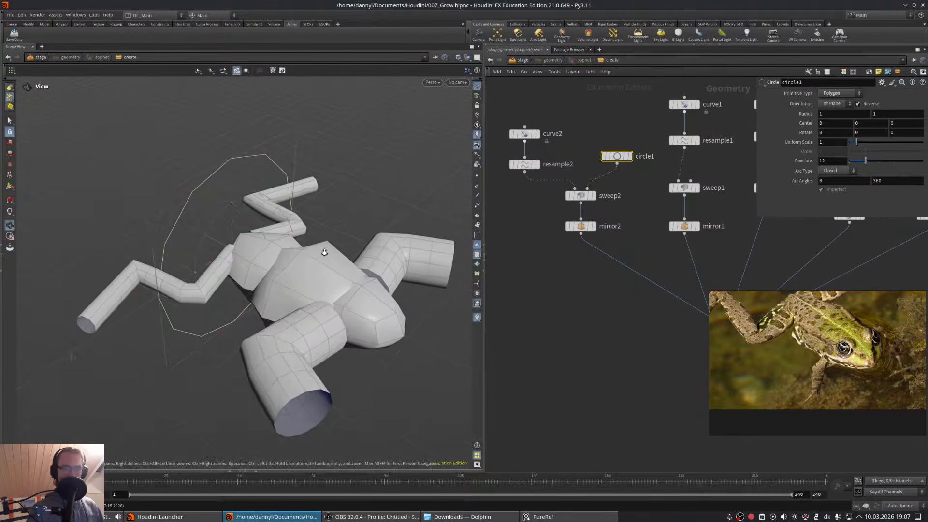
pyautogui.keyDown('alt'); pyautogui.moveTo(324, 251); pyautogui.dragTo(286, 209); pyautogui.keyUp('alt')
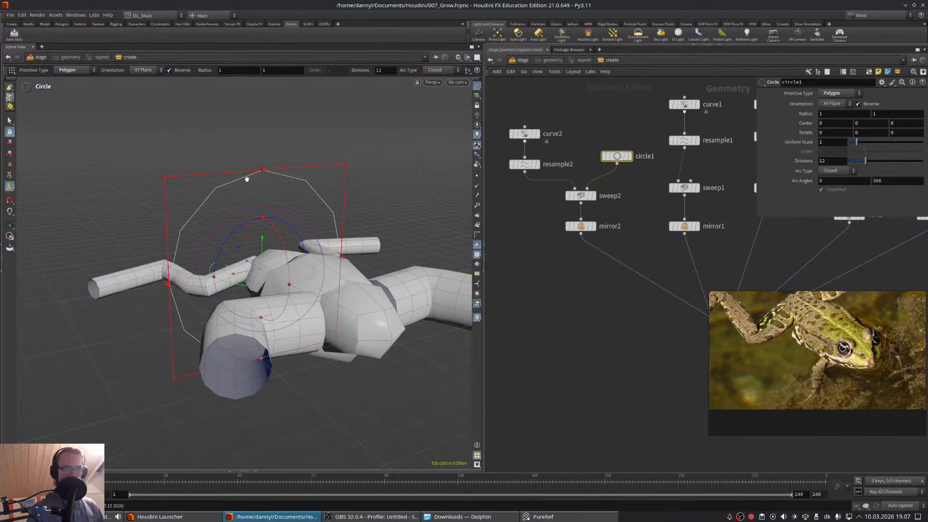
pyautogui.keyDown('alt'); pyautogui.moveTo(247, 178); pyautogui.dragTo(271, 174); pyautogui.keyUp('alt')
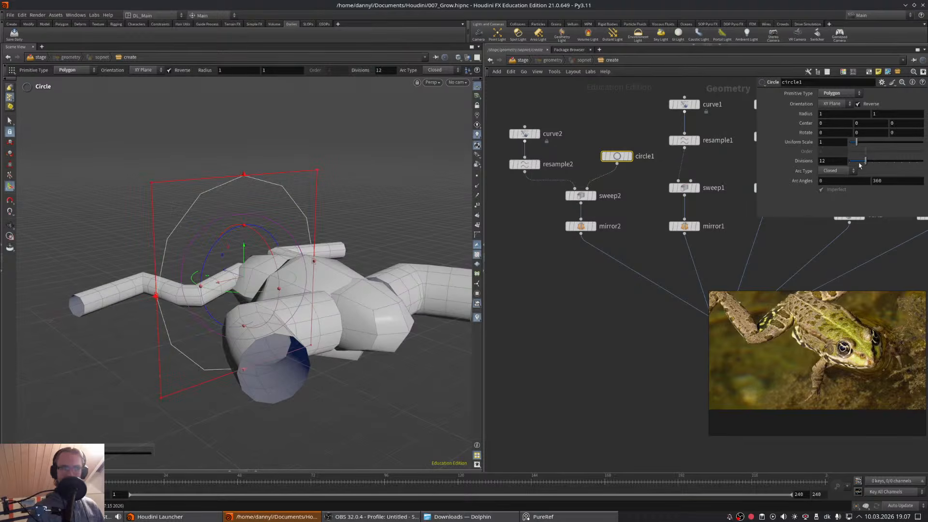
pyautogui.keyDown('alt'); pyautogui.moveTo(295, 178); pyautogui.dragTo(175, 155); pyautogui.keyUp('alt')
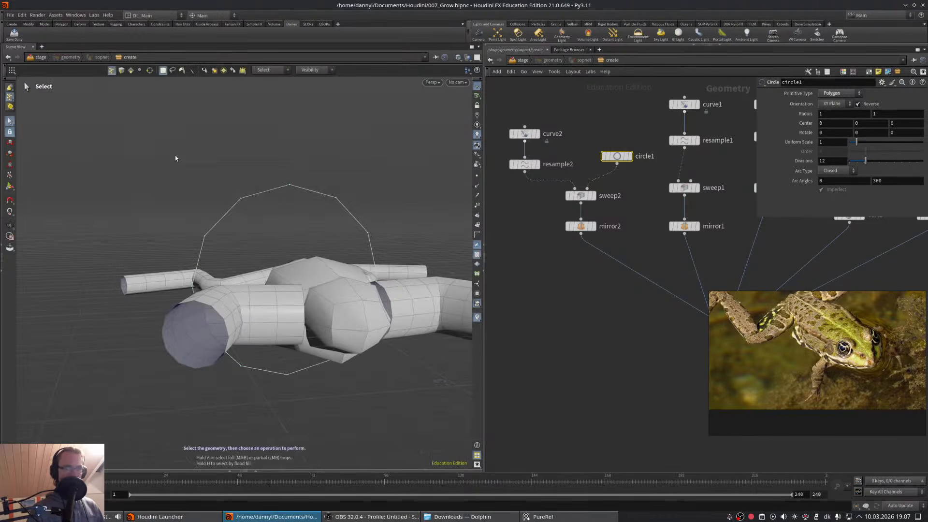
pyautogui.press('s')
pyautogui.press('e')
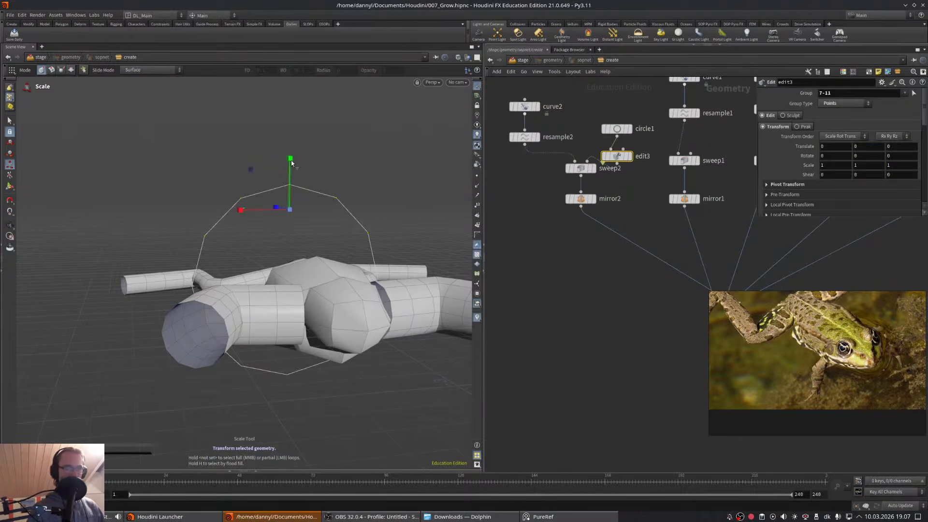
pyautogui.moveTo(291, 163); pyautogui.dragTo(292, 184)
pyautogui.press('w')
pyautogui.press('w')
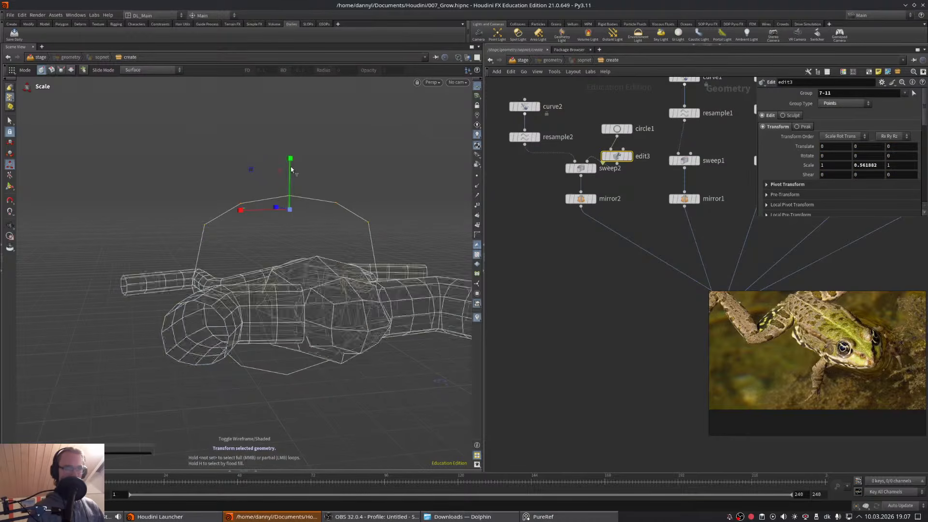
# - Move the circle's upper points (7-11) down by about 0.37
pyautogui.press('t')
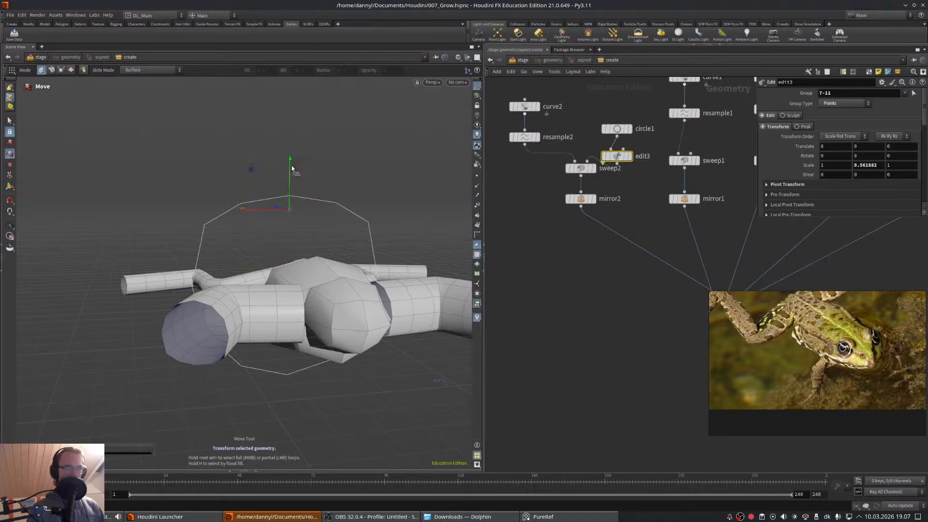
pyautogui.moveTo(291, 165); pyautogui.dragTo(223, 301)
pyautogui.press('Escape')
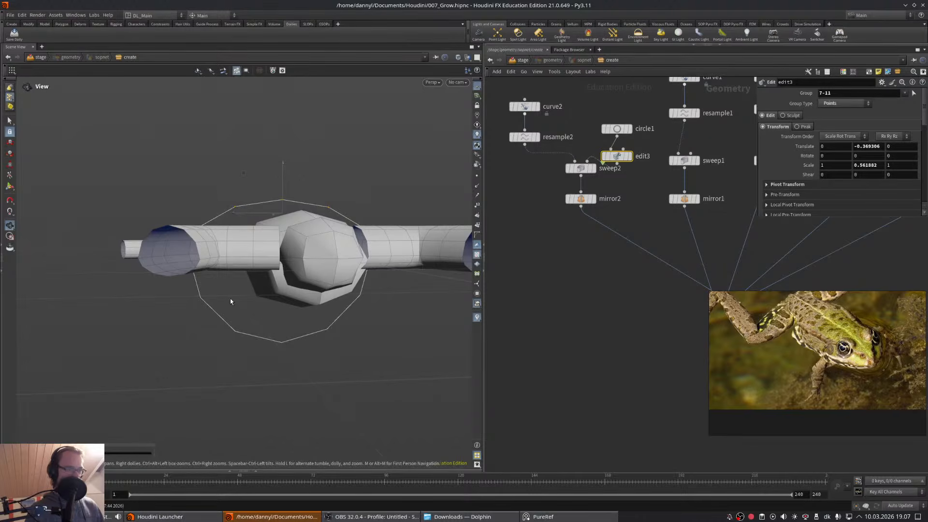
# - Select the circle's lower points (1-5), scale them vertically to about 0.71 and raise them by about 0.22
pyautogui.press('s')
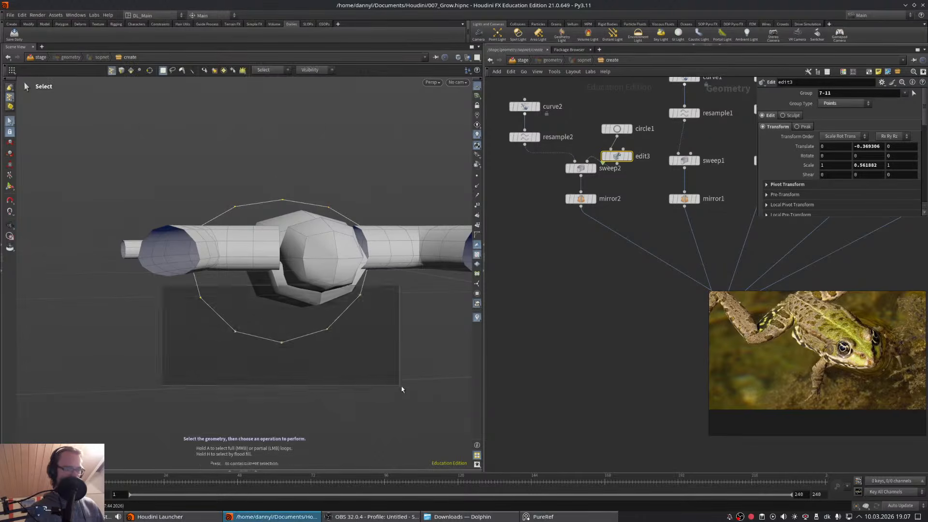
pyautogui.press('e')
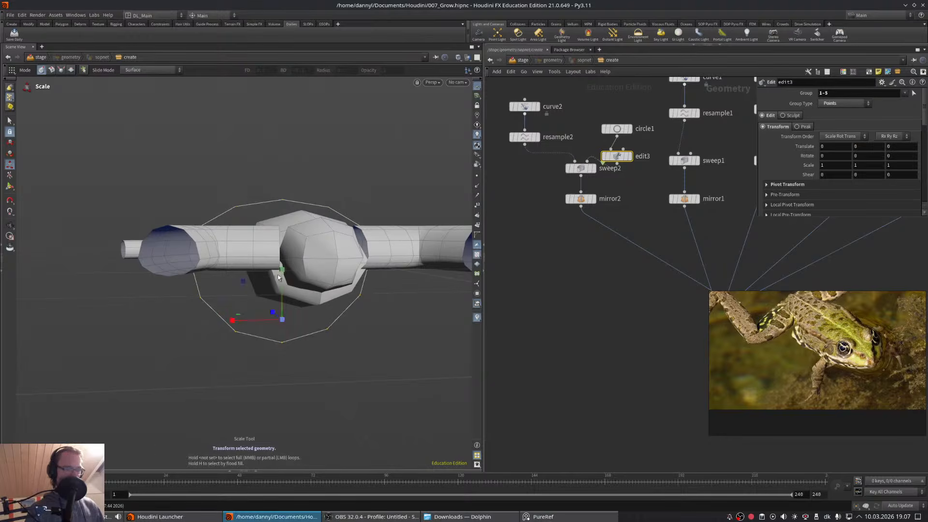
pyautogui.moveTo(283, 276); pyautogui.dragTo(320, 290)
pyautogui.press('w')
pyautogui.press('Escape')
# - Reposition circle1 and edit3 between the two limb chains and connect edit3 to sweep1's cross-section input
pyautogui.moveTo(638, 164); pyautogui.dragTo(619, 207, button='middle')
pyautogui.moveTo(635, 141); pyautogui.dragTo(594, 199)
pyautogui.moveTo(598, 198); pyautogui.dragTo(595, 185)
pyautogui.moveTo(594, 186); pyautogui.dragTo(545, 208, button='middle')
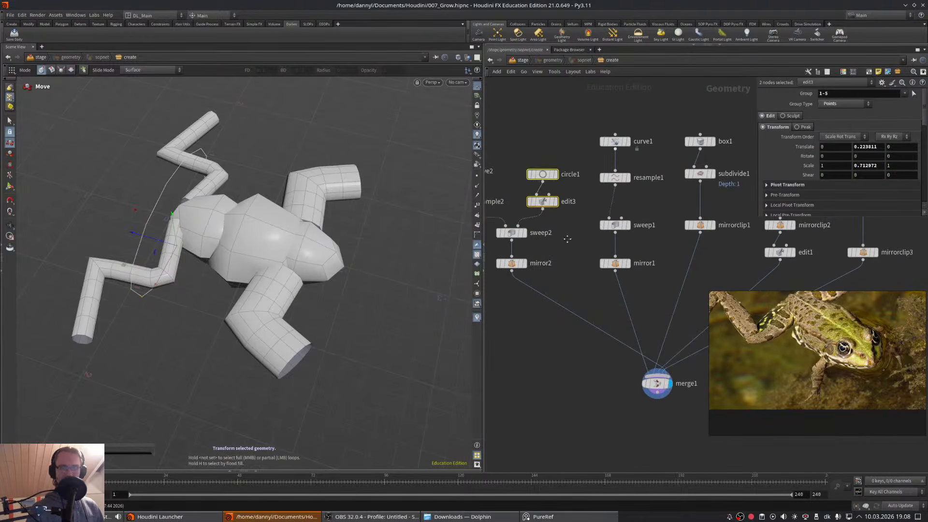
pyautogui.click(556, 174)
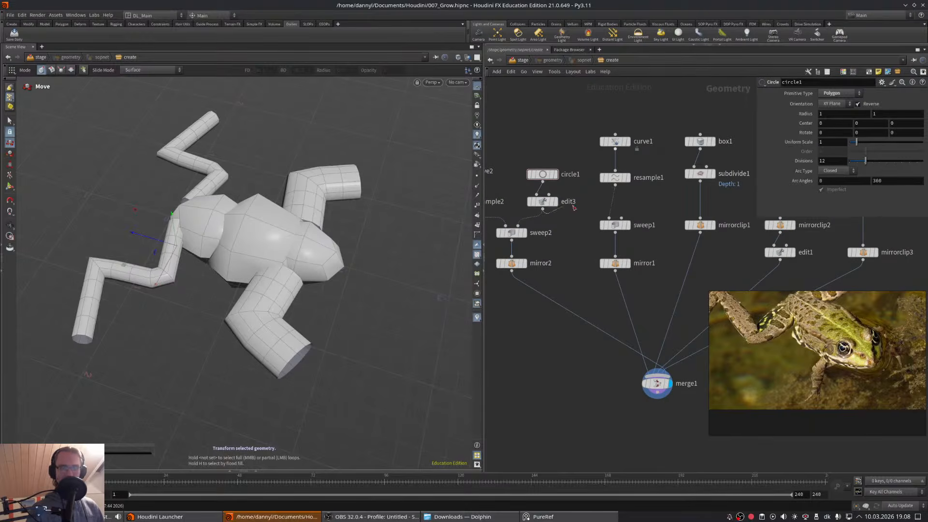
pyautogui.moveTo(543, 209); pyautogui.dragTo(621, 217)
# - Set sweep1's surface shape to Second Input Cross Sections and scale the cross sections to 0.21
pyautogui.click(614, 225)
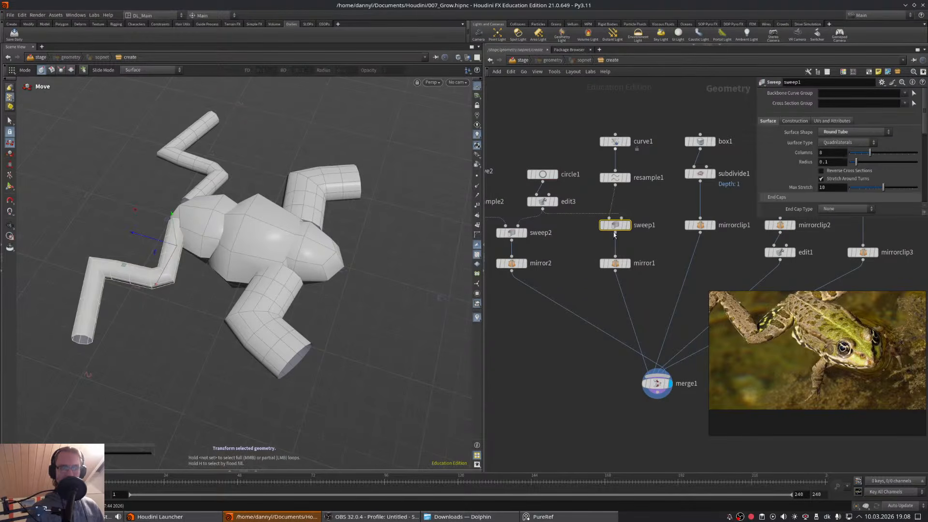
pyautogui.click(853, 133)
pyautogui.click(852, 141)
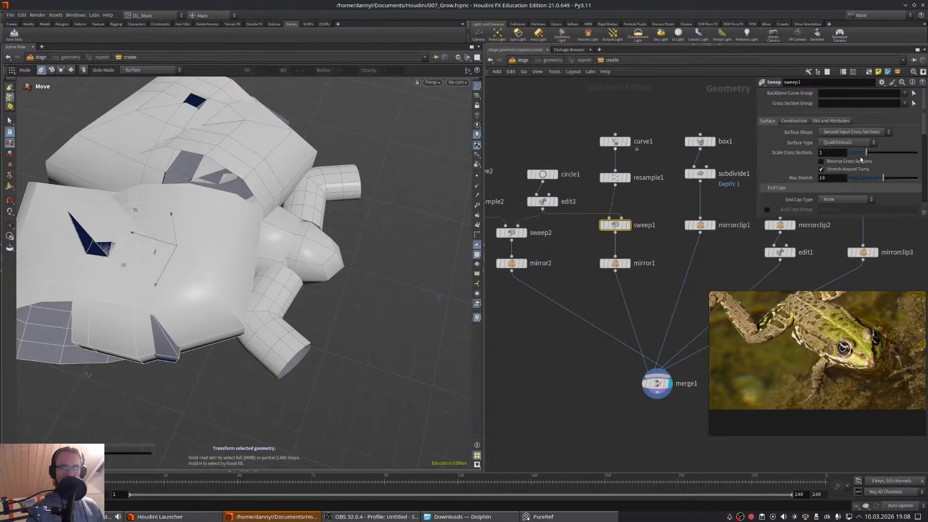
pyautogui.moveTo(866, 154); pyautogui.dragTo(853, 152)
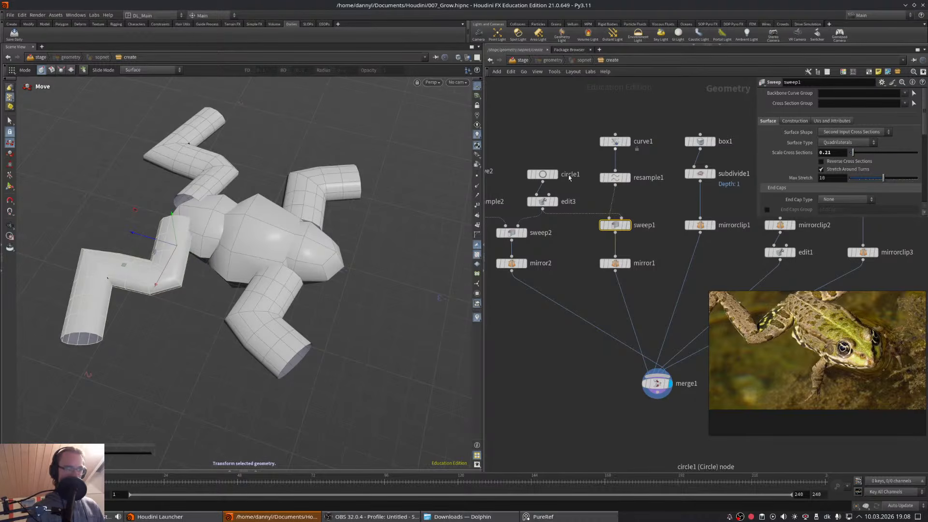
# - Widen the network editor pane and center the limb node chains in it
pyautogui.moveTo(549, 148); pyautogui.dragTo(579, 143, button='middle')
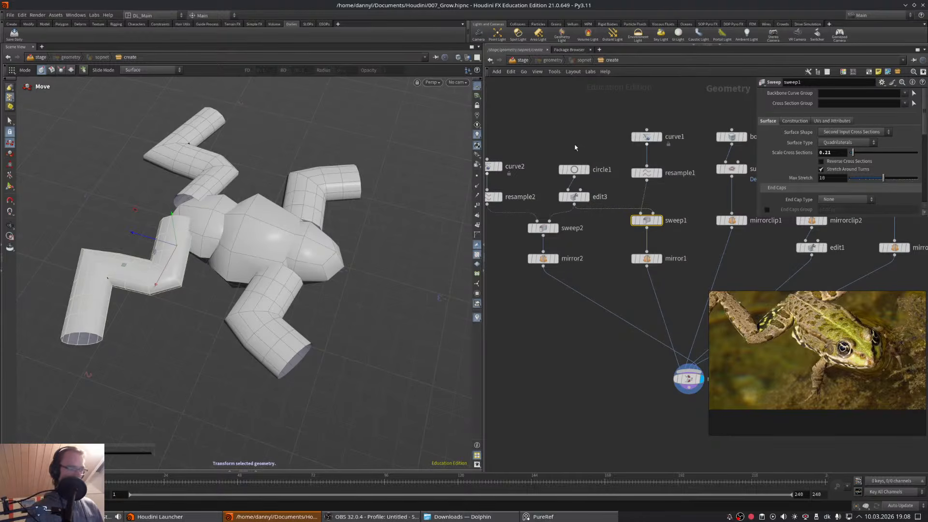
pyautogui.moveTo(574, 147); pyautogui.dragTo(605, 155, button='middle')
pyautogui.scroll(-1, 606, 143)
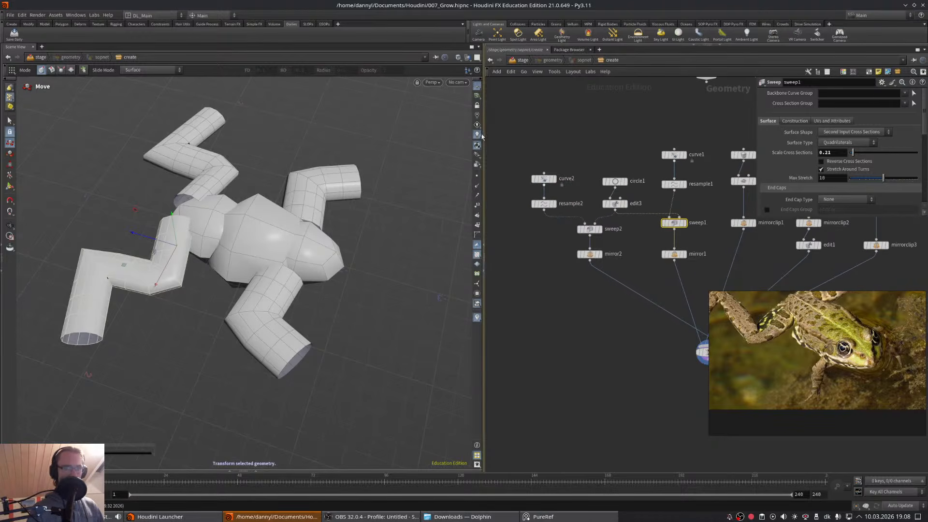
pyautogui.moveTo(483, 137); pyautogui.dragTo(438, 138)
pyautogui.moveTo(596, 146); pyautogui.dragTo(558, 164, button='middle')
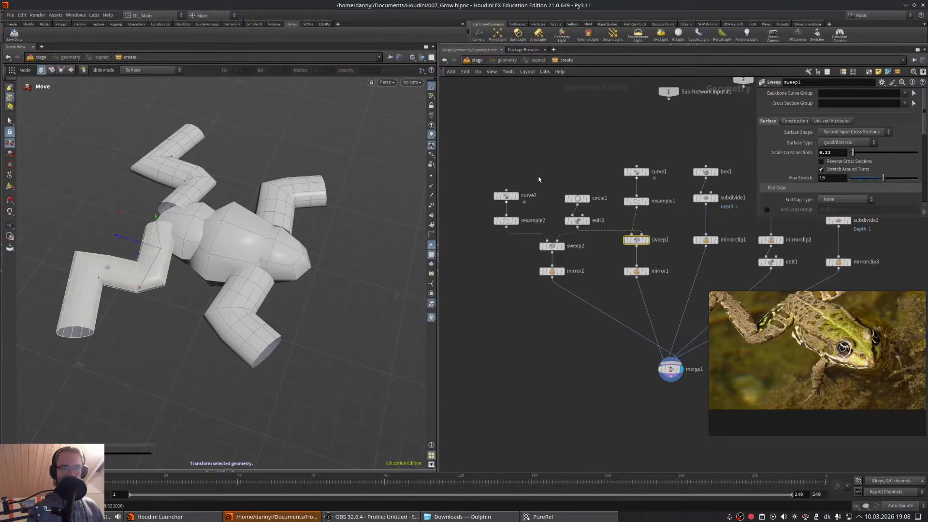
pyautogui.moveTo(536, 173)
pyautogui.mouseDown()
pyautogui.moveTo(502, 198)
pyautogui.moveTo(538, 182)
pyautogui.mouseUp()
# - Enlarge the parameter overlay for sweep2 and set its end cap type to Grid
pyautogui.click(551, 247)
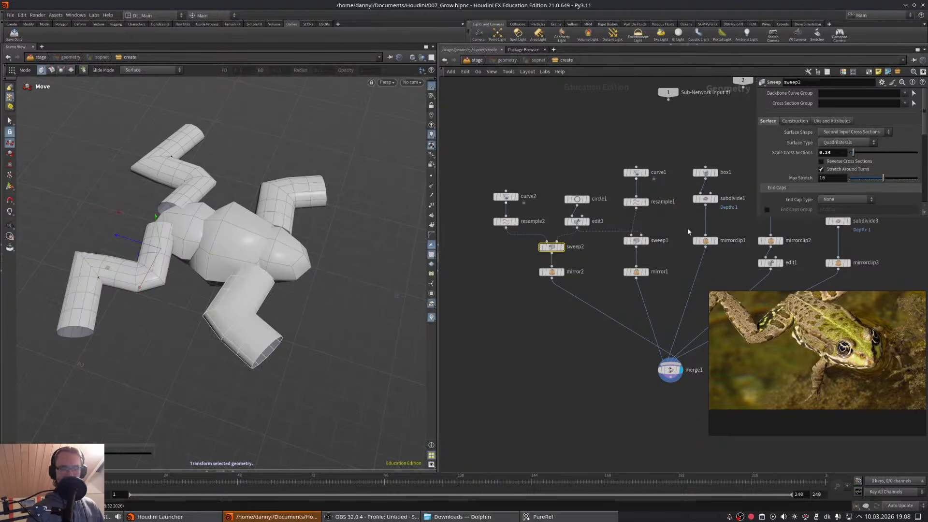
pyautogui.moveTo(754, 220); pyautogui.dragTo(665, 246)
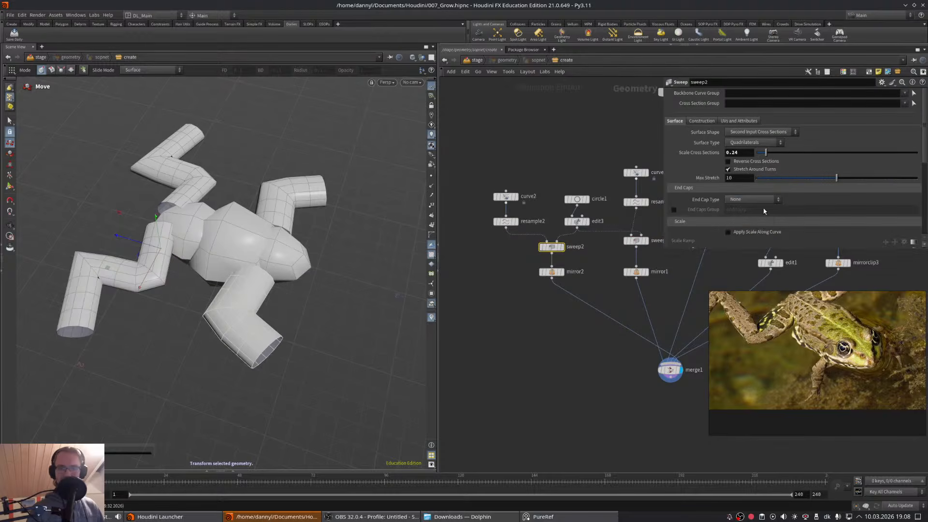
pyautogui.click(751, 199)
pyautogui.click(749, 222)
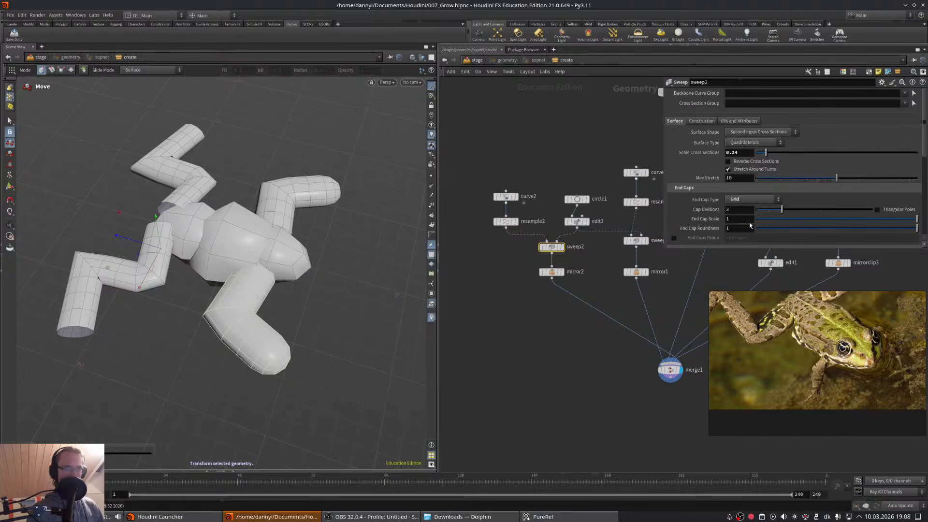
# - Set sweep1's end cap type to Grid to close the hind legs with rounded caps
pyautogui.moveTo(595, 194); pyautogui.dragTo(498, 169, button='middle')
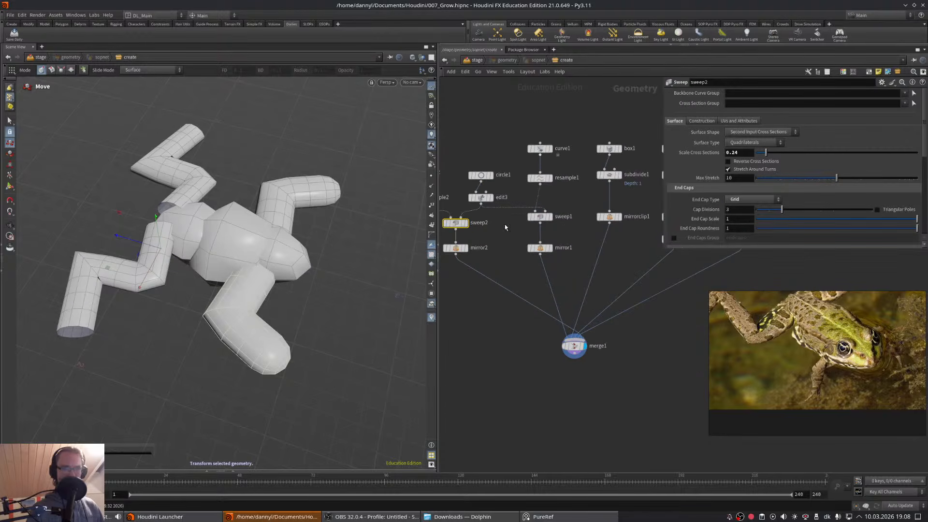
pyautogui.moveTo(546, 212); pyautogui.dragTo(550, 213)
pyautogui.click(752, 199)
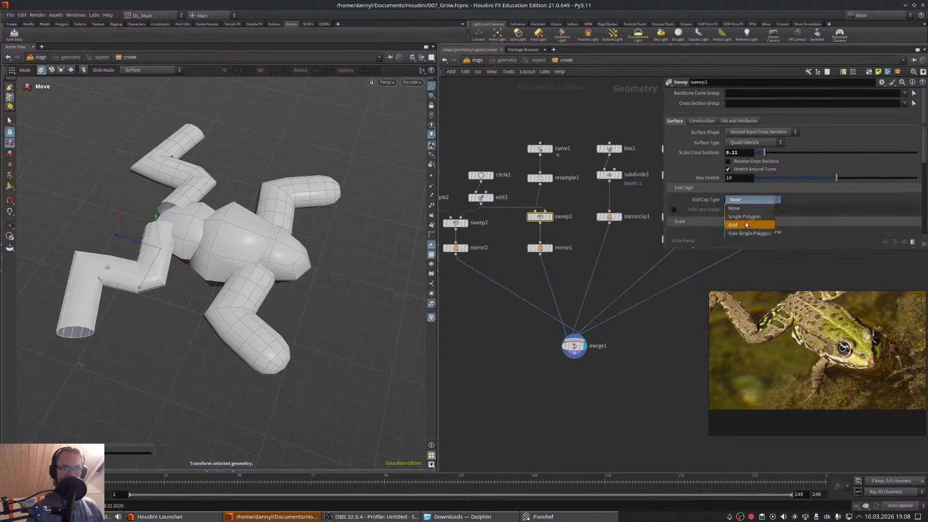
pyautogui.click(749, 222)
# - Examine the capped limbs and body of the frog from several angles and review the node chains feeding merge1
pyautogui.keyDown('alt'); pyautogui.moveTo(190, 208); pyautogui.dragTo(212, 214, button='middle'); pyautogui.keyUp('alt')
pyautogui.keyDown('alt'); pyautogui.moveTo(212, 214); pyautogui.dragTo(253, 227, button='right'); pyautogui.keyUp('alt')
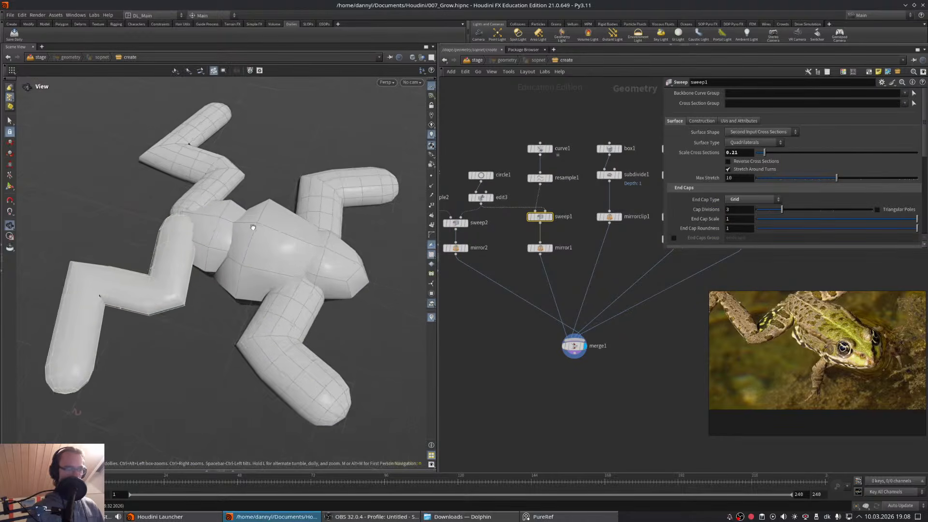
pyautogui.keyDown('alt'); pyautogui.moveTo(252, 228); pyautogui.dragTo(236, 220); pyautogui.keyUp('alt')
pyautogui.press('t')
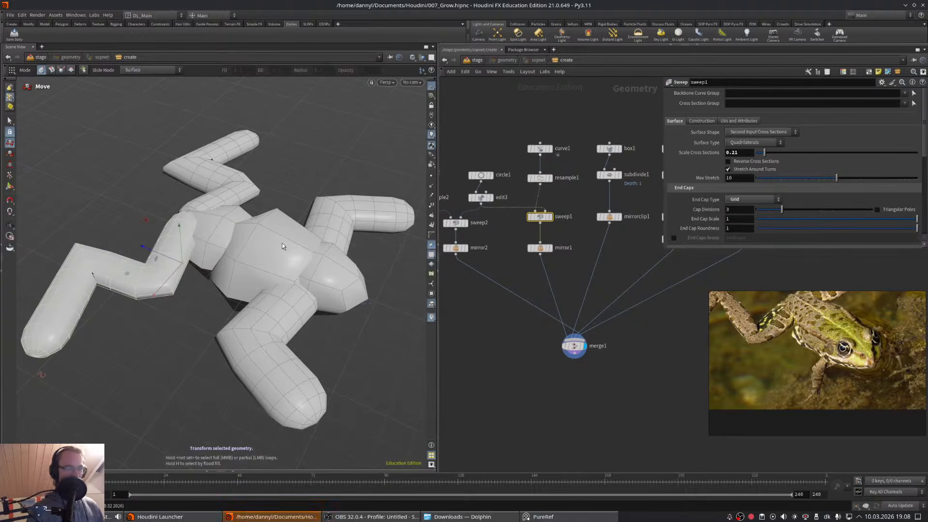
pyautogui.keyDown('alt'); pyautogui.moveTo(282, 245); pyautogui.dragTo(239, 249); pyautogui.keyUp('alt')
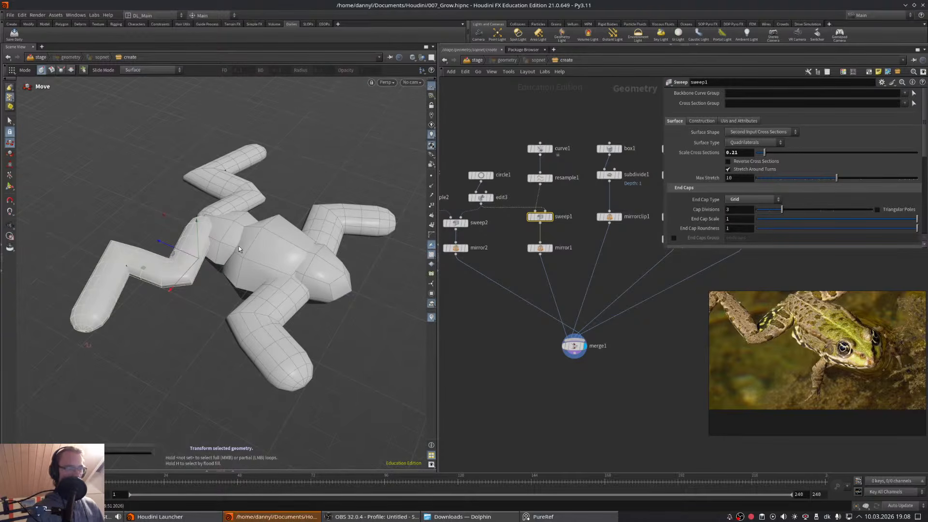
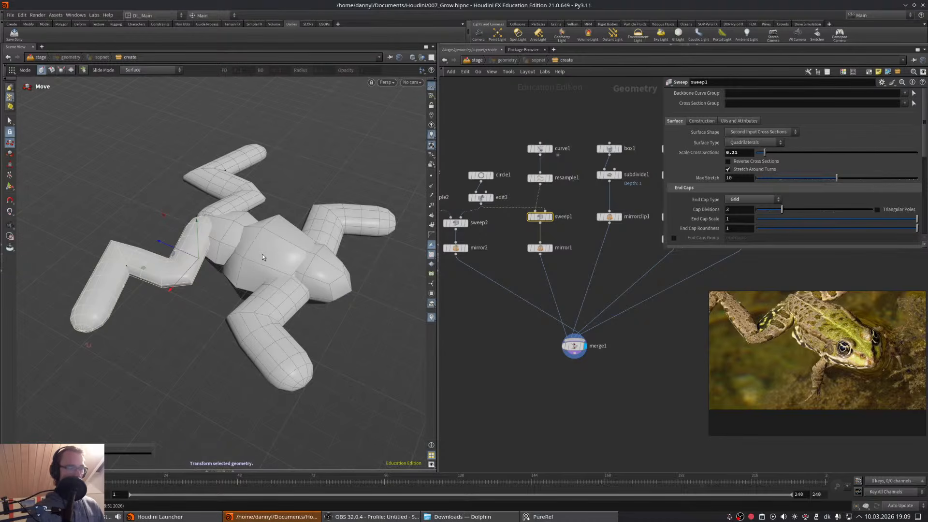
pyautogui.keyDown('alt'); pyautogui.moveTo(294, 232); pyautogui.dragTo(262, 239); pyautogui.keyUp('alt')
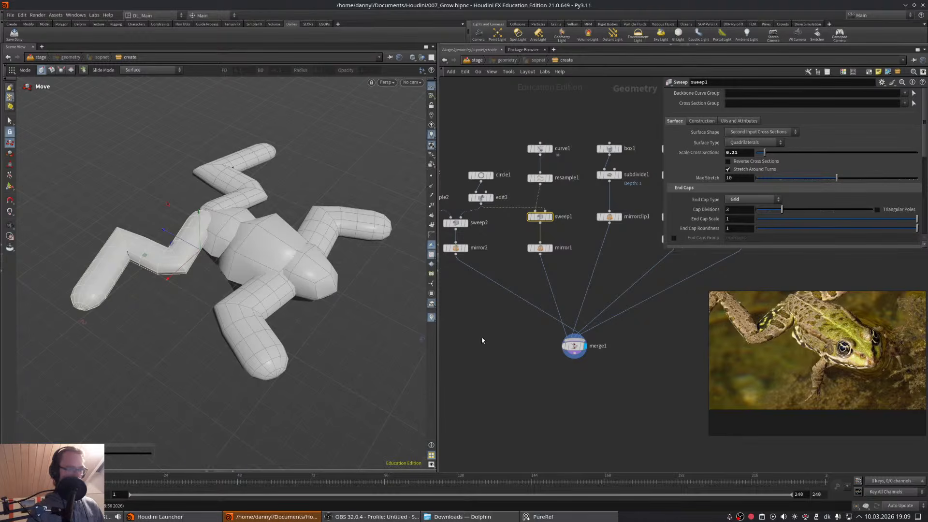
pyautogui.moveTo(482, 341); pyautogui.dragTo(471, 341, button='middle')
pyautogui.keyDown('alt'); pyautogui.moveTo(279, 269); pyautogui.dragTo(264, 252); pyautogui.keyUp('alt')
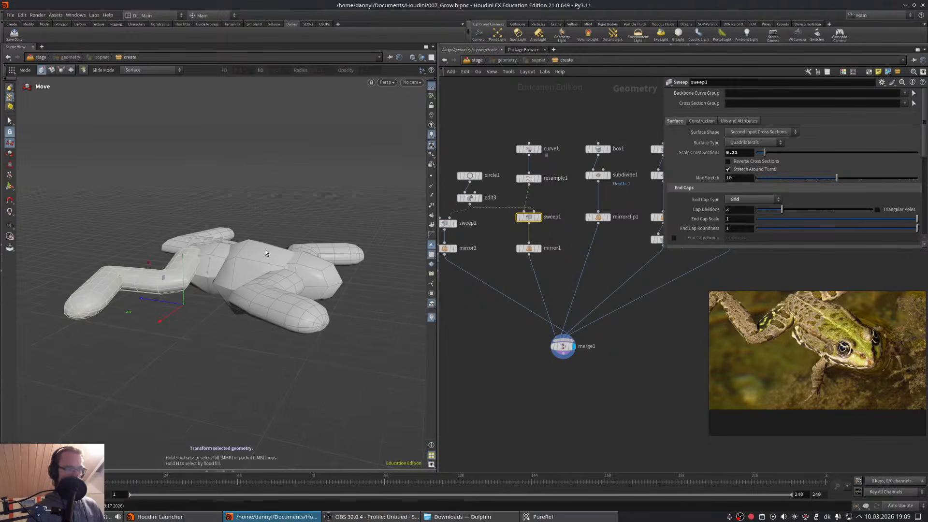
pyautogui.moveTo(598, 354); pyautogui.dragTo(563, 324, button='middle')
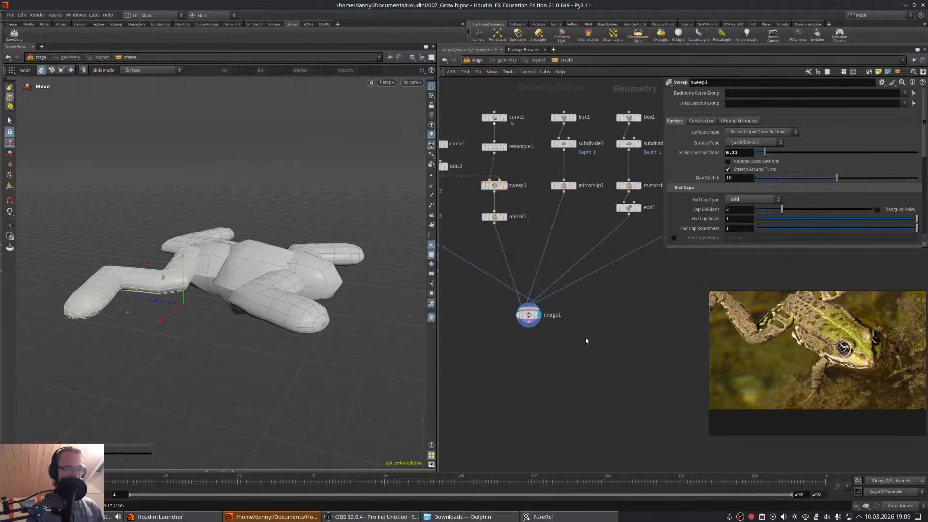
pyautogui.scroll(-8, 585, 341)
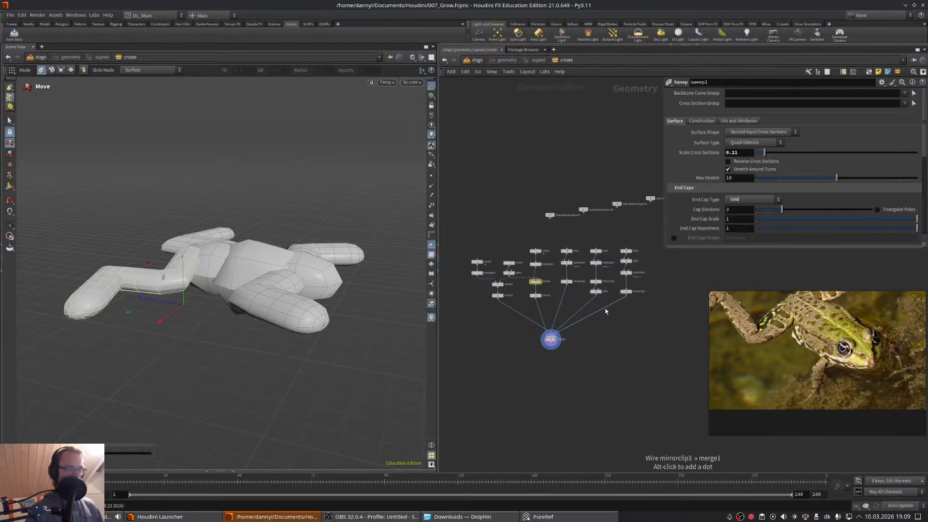
pyautogui.scroll(3, 594, 340)
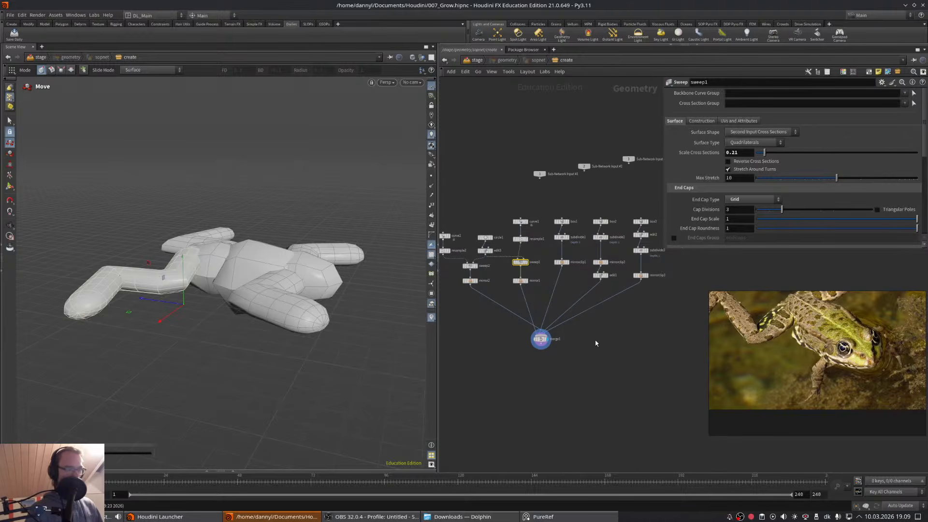
pyautogui.press('Escape')
pyautogui.moveTo(227, 271)
pyautogui.mouseDown()
pyautogui.moveTo(240, 261)
pyautogui.moveTo(235, 281)
pyautogui.mouseUp()
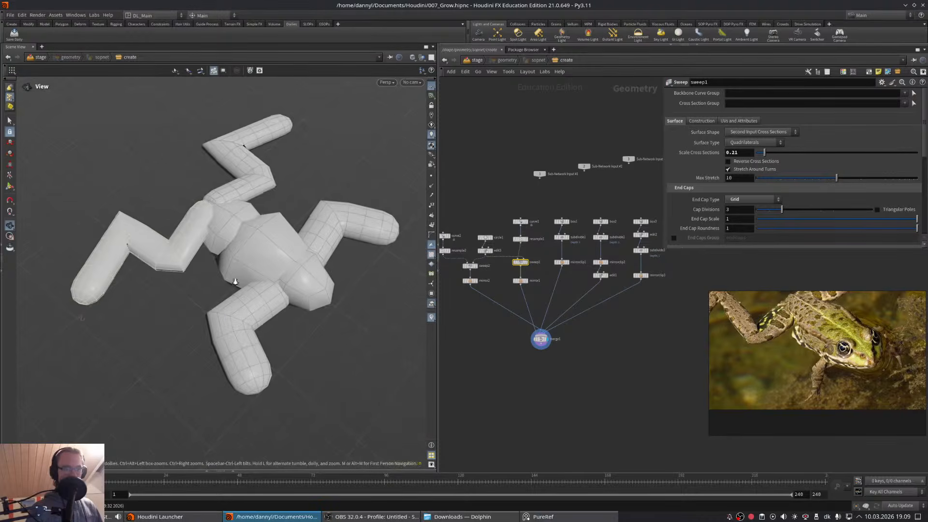
# - Switch to PureRef and study the swimming frog and mushroom references, maximizing the board and restoring its window
pyautogui.scroll(-3, 235, 282)
pyautogui.moveTo(772, 337); pyautogui.dragTo(780, 374, button='middle')
pyautogui.moveTo(784, 362); pyautogui.dragTo(771, 363, button='right')
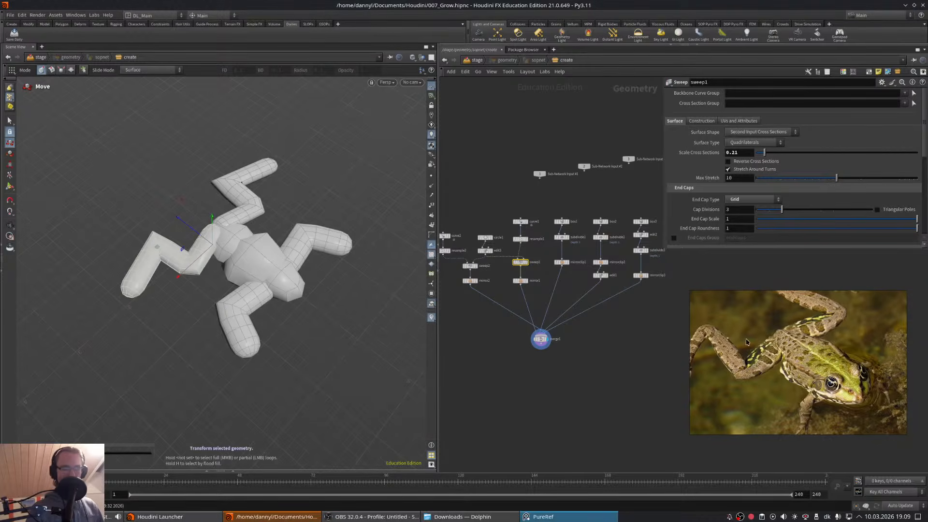
pyautogui.scroll(-3, 755, 344)
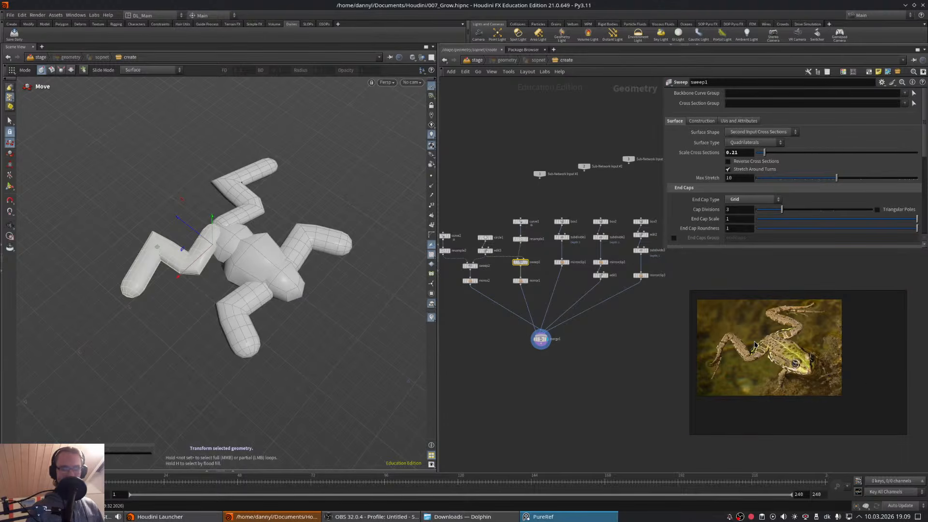
pyautogui.scroll(2, 818, 319)
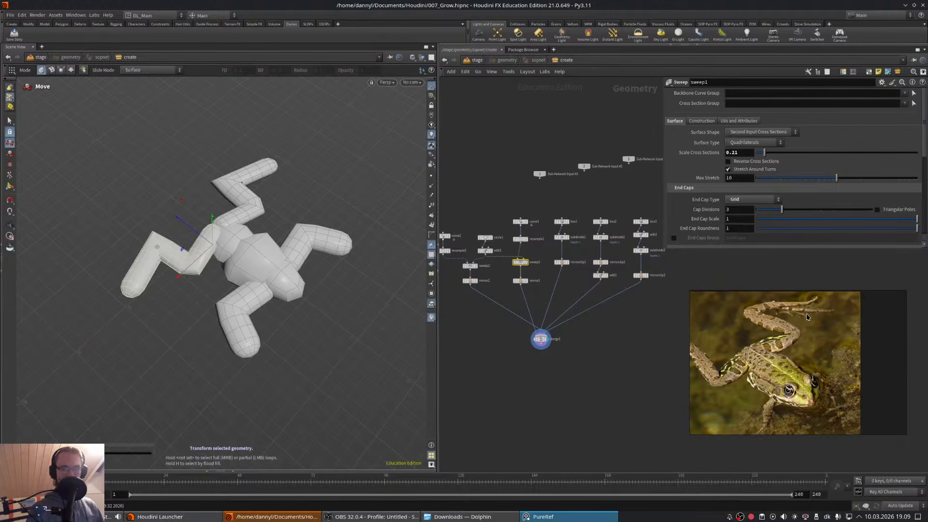
pyautogui.moveTo(820, 350); pyautogui.dragTo(621, 320, button='right')
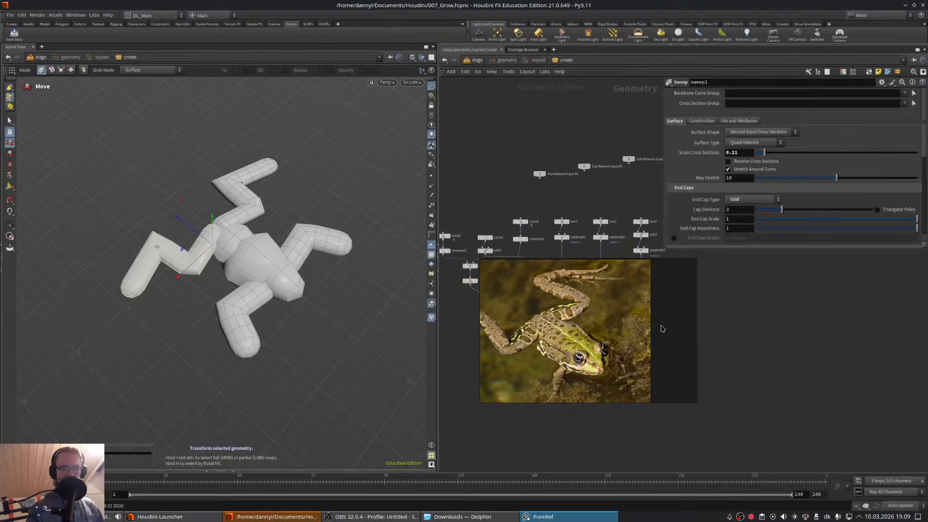
pyautogui.hotkey('ctrl', 'f')
pyautogui.moveTo(579, 243); pyautogui.dragTo(753, 357, button='middle')
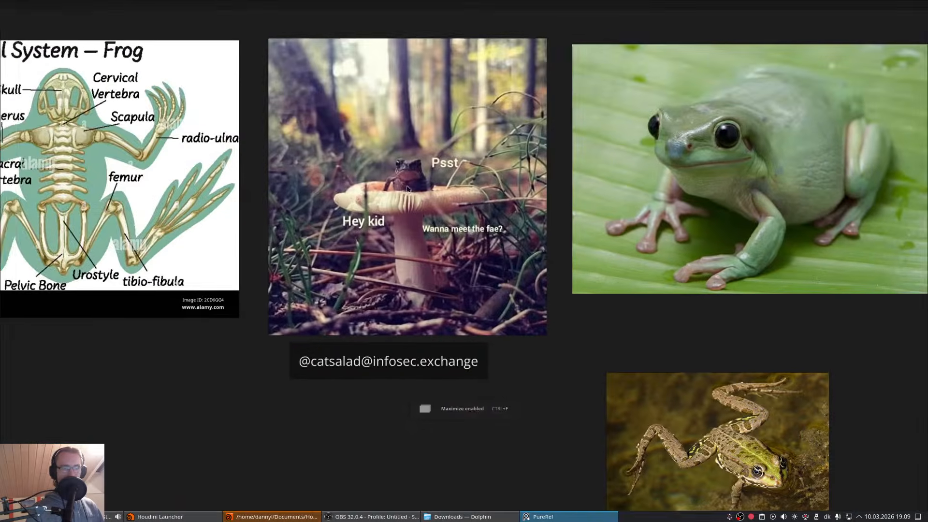
pyautogui.scroll(3, 400, 183)
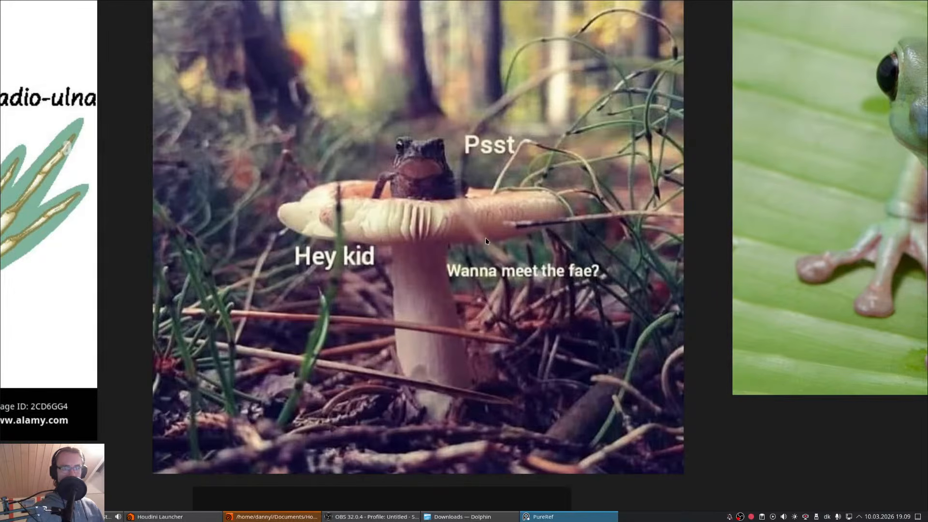
pyautogui.hotkey('ctrl', 'f')
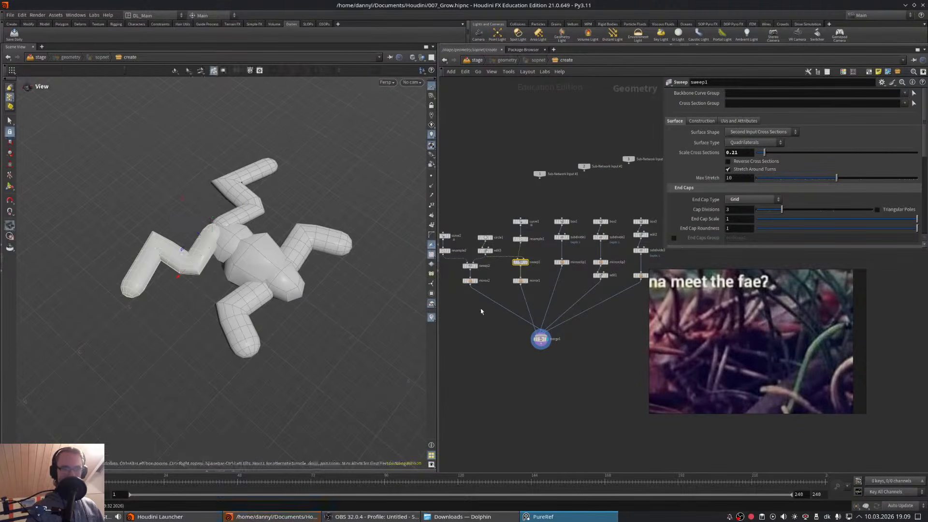
pyautogui.hotkey('ctrl', 'f')
pyautogui.hotkey('ctrl', 'f')
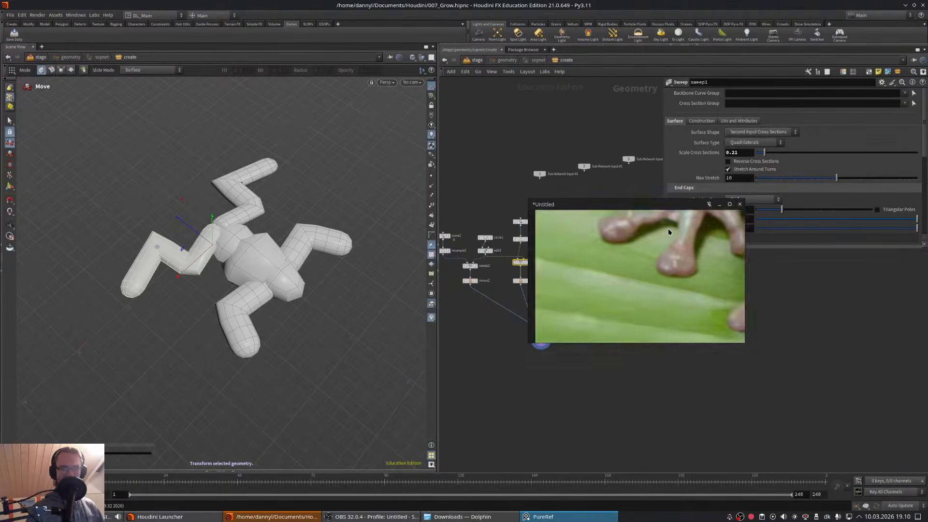
# - Frame the swimming frog photo in the small reference window and place the window clear of the limb node chains
pyautogui.moveTo(654, 271); pyautogui.dragTo(690, 299)
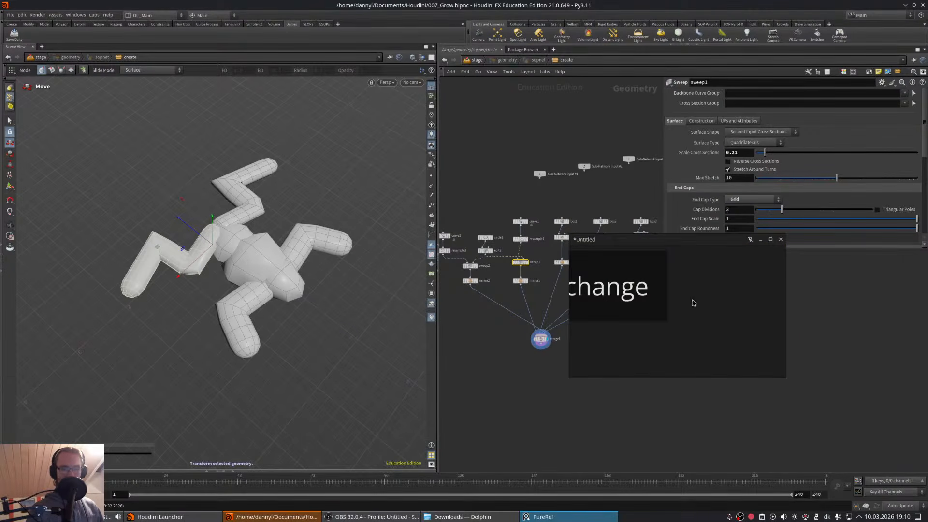
pyautogui.scroll(-8, 707, 300)
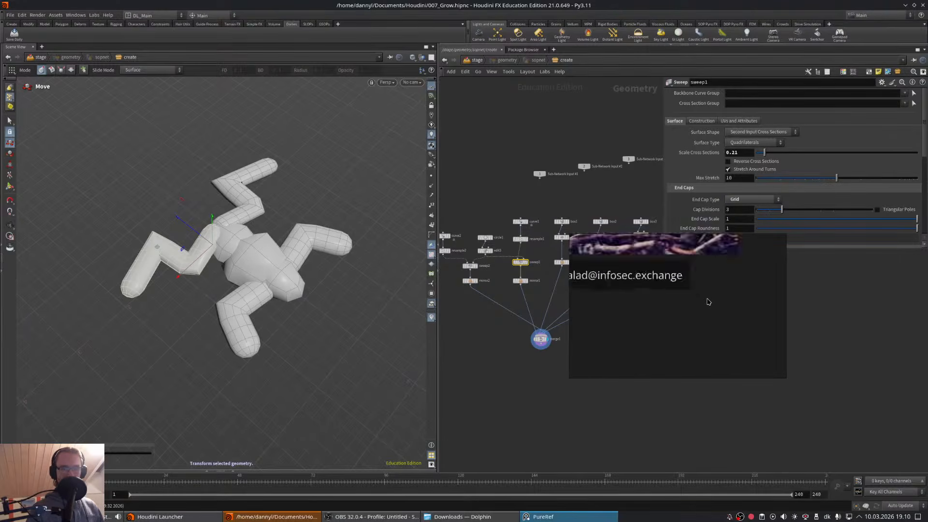
pyautogui.moveTo(707, 295); pyautogui.dragTo(624, 305, button='right')
pyautogui.moveTo(648, 311); pyautogui.dragTo(512, 297, button='middle')
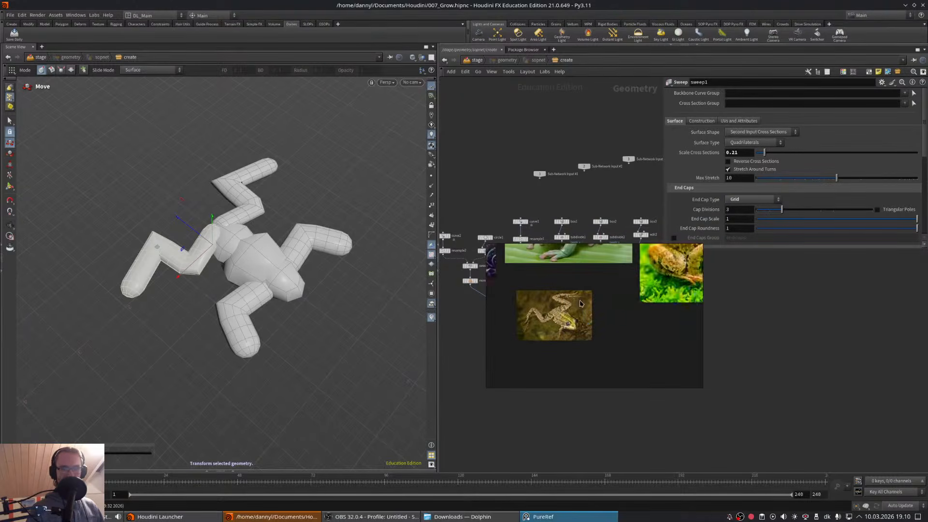
pyautogui.scroll(6, 564, 312)
pyautogui.moveTo(564, 318); pyautogui.dragTo(624, 304, button='middle')
pyautogui.scroll(2, 626, 314)
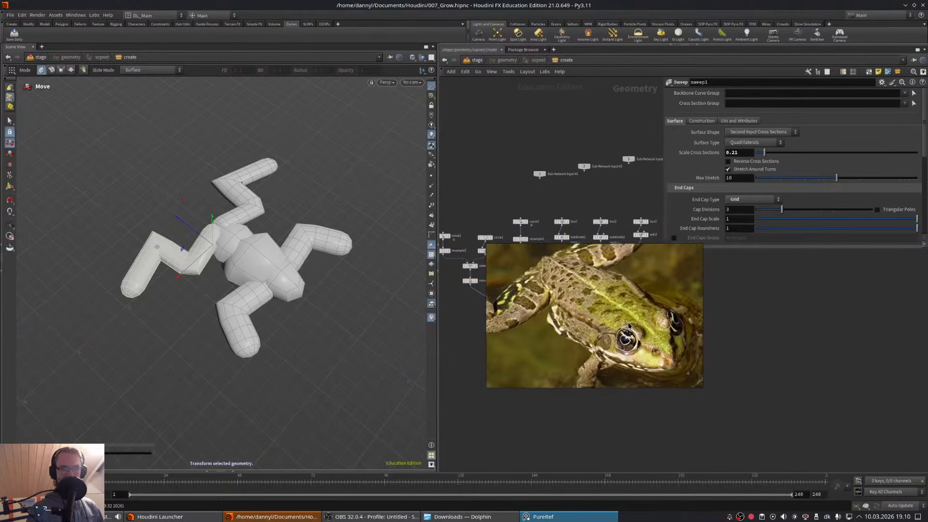
pyautogui.moveTo(621, 324); pyautogui.dragTo(813, 335, button='right')
# - Thin the front legs by setting sweep2's Scale Cross Sections to 0.162
pyautogui.keyDown('alt'); pyautogui.moveTo(310, 301); pyautogui.dragTo(277, 290); pyautogui.keyUp('alt')
pyautogui.press('t')
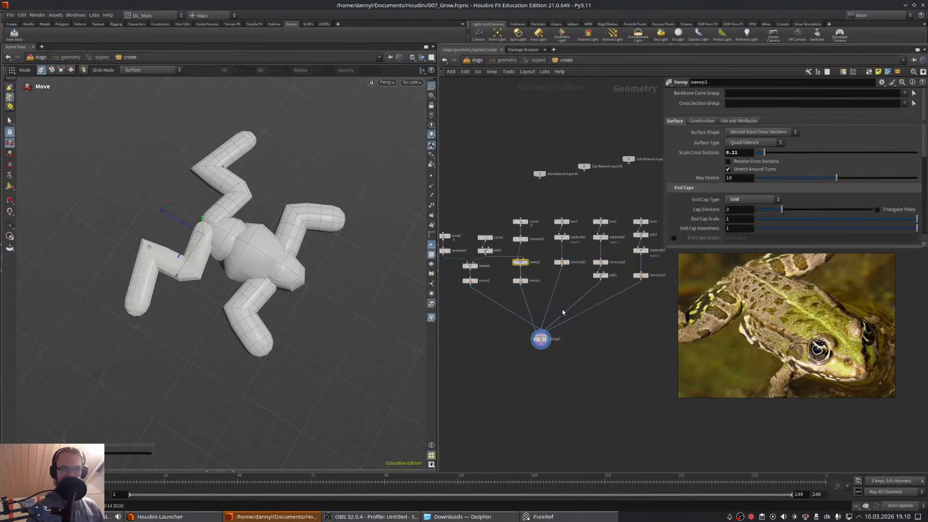
pyautogui.scroll(3, 529, 249)
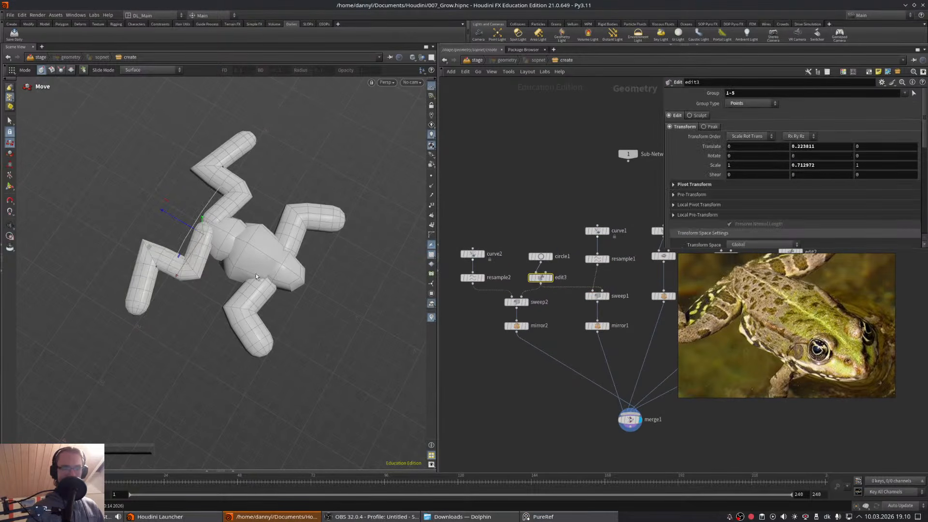
pyautogui.click(541, 257)
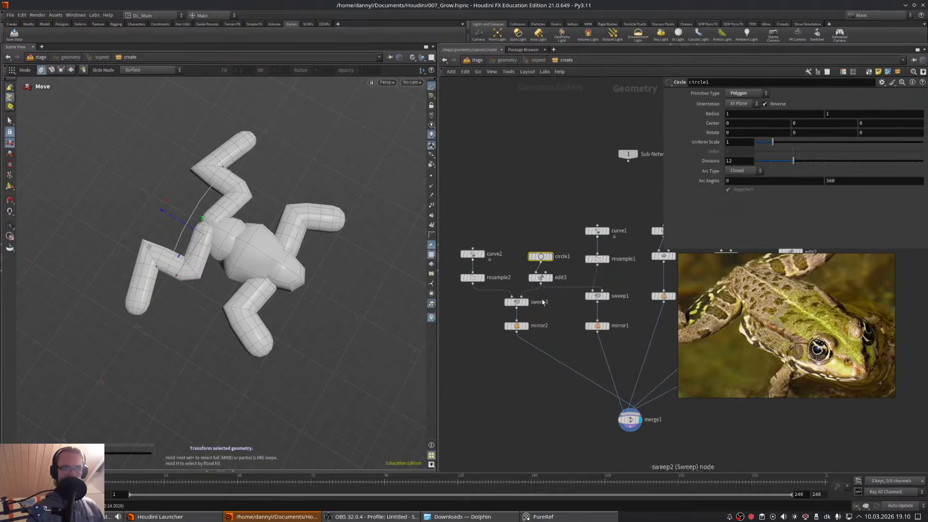
pyautogui.click(516, 302)
pyautogui.click(766, 153)
pyautogui.moveTo(765, 153); pyautogui.dragTo(763, 155)
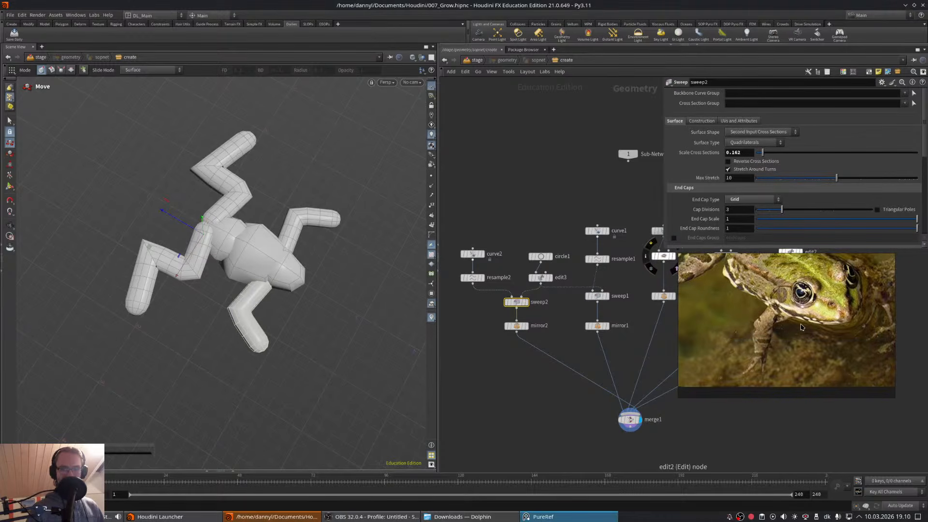
# - Enable Apply Scale Along Curve on sweep1 and set the first scale ramp point's interpolation to B-Spline
pyautogui.keyDown('alt'); pyautogui.moveTo(346, 276); pyautogui.dragTo(366, 276, button='right'); pyautogui.keyUp('alt')
pyautogui.moveTo(505, 243); pyautogui.dragTo(536, 241, button='middle')
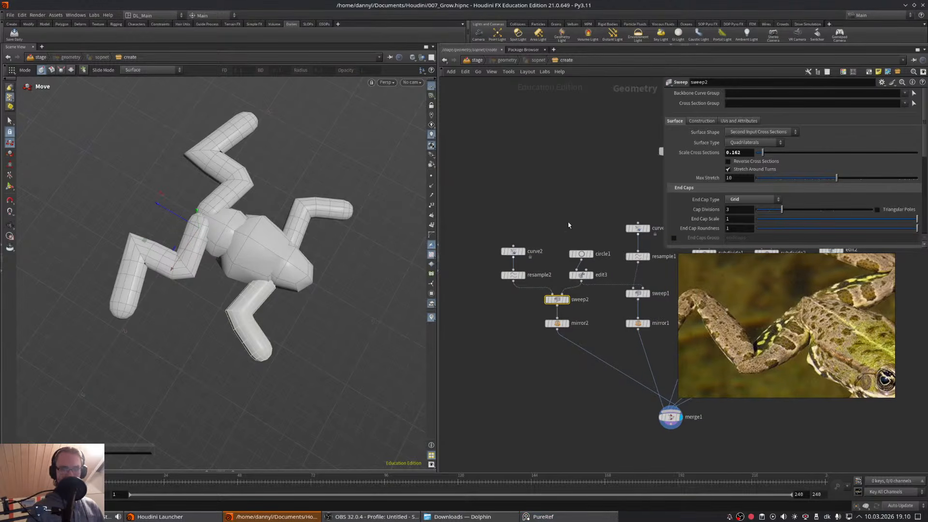
pyautogui.moveTo(548, 240); pyautogui.dragTo(481, 239, button='middle')
pyautogui.click(562, 290)
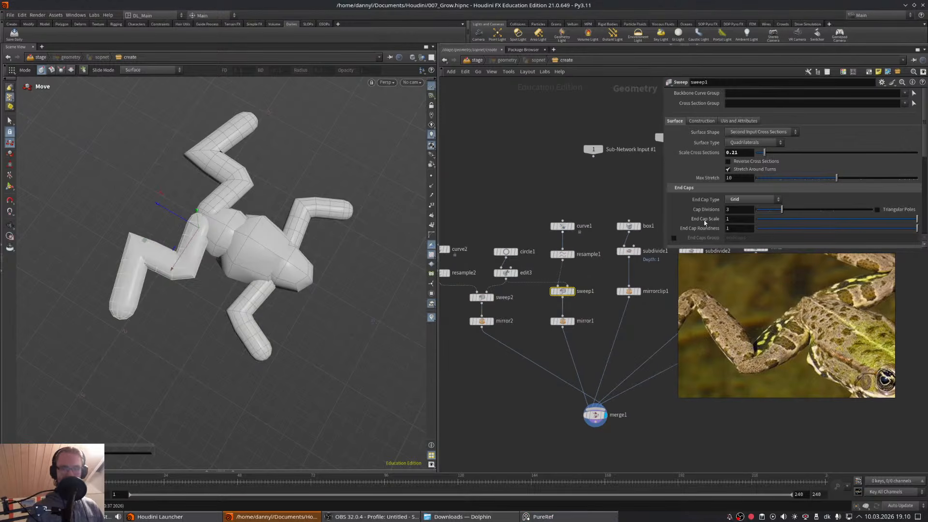
pyautogui.scroll(-3, 924, 148)
pyautogui.scroll(-1, 924, 147)
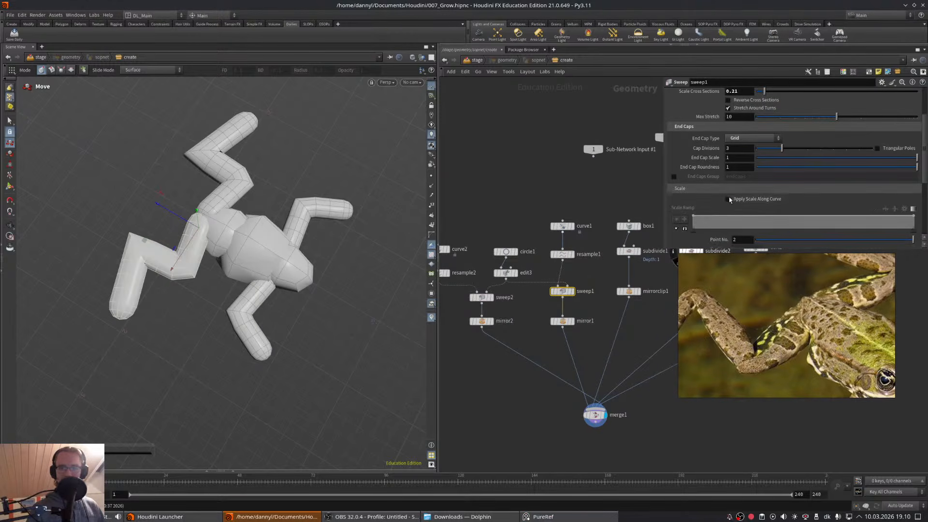
pyautogui.click(728, 199)
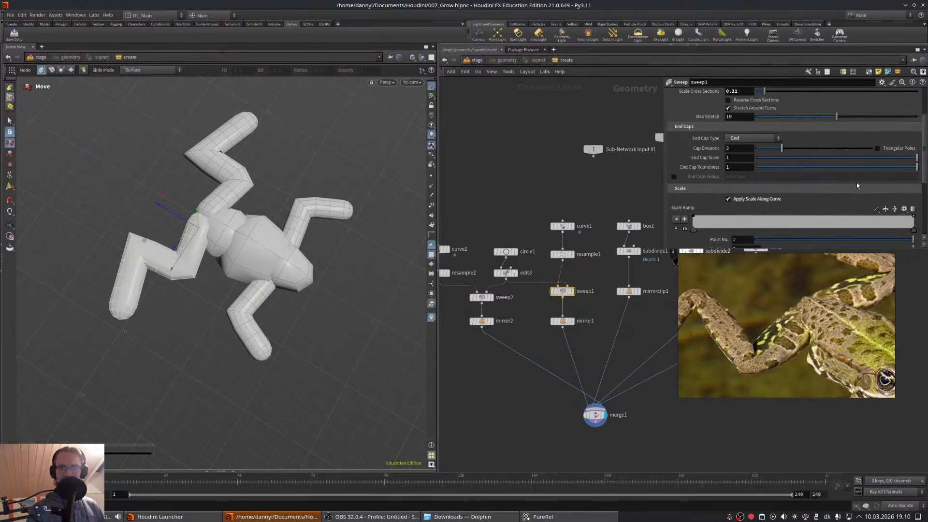
pyautogui.click(693, 221)
pyautogui.click(876, 210)
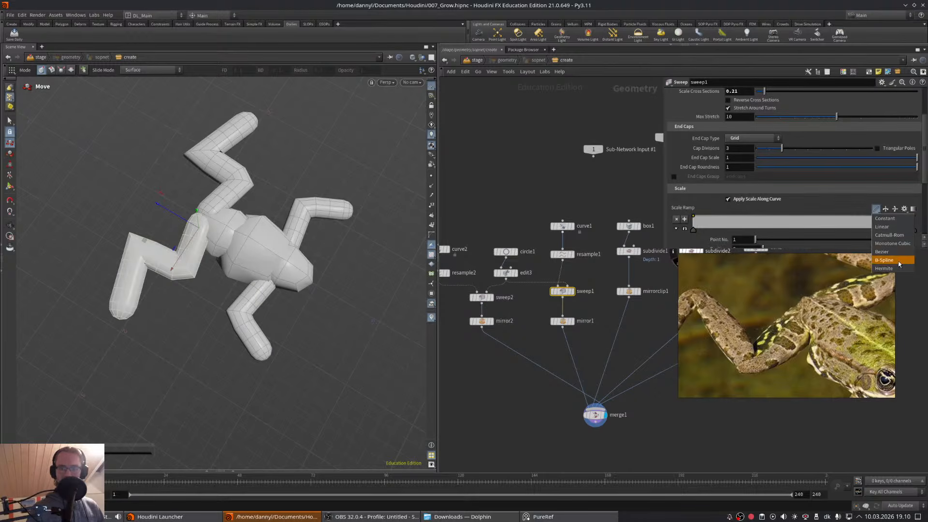
pyautogui.click(898, 261)
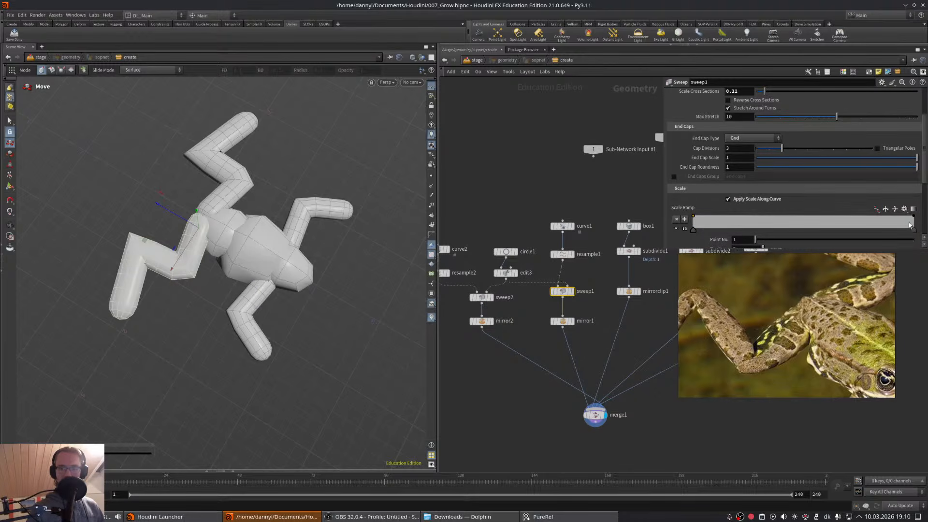
# - Enlarge sweep1's parameter overlay and pan the reference photo to the frog's bent hind leg
pyautogui.moveTo(662, 250); pyautogui.dragTo(610, 256)
pyautogui.moveTo(749, 305); pyautogui.dragTo(814, 289, button='middle')
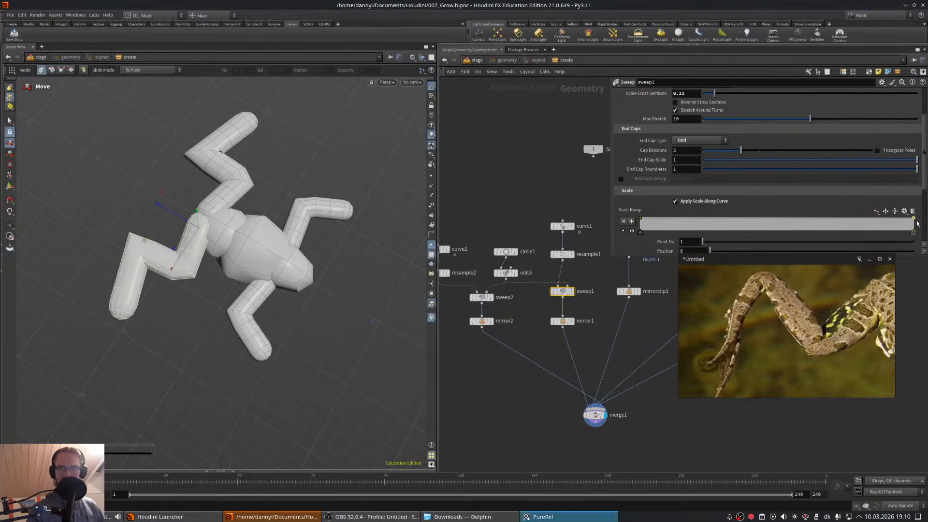
# - Taper the hind legs in sweep1 by lowering the scale ramp's end point and adding a middle point at about 0.537
pyautogui.moveTo(914, 218); pyautogui.dragTo(794, 224)
pyautogui.moveTo(786, 226); pyautogui.dragTo(787, 223)
pyautogui.press('Escape')
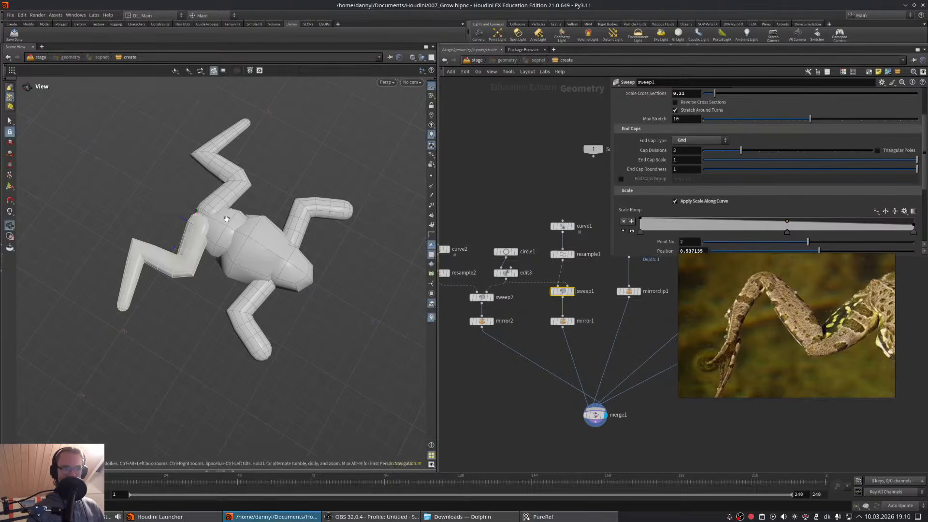
pyautogui.moveTo(184, 188); pyautogui.dragTo(287, 224)
pyautogui.press('t')
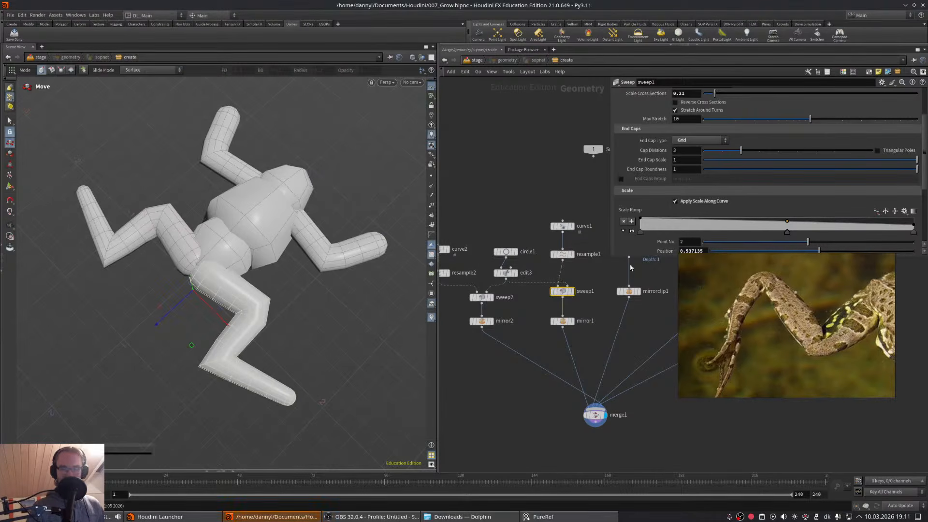
pyautogui.press('Escape')
pyautogui.moveTo(331, 234); pyautogui.dragTo(327, 186)
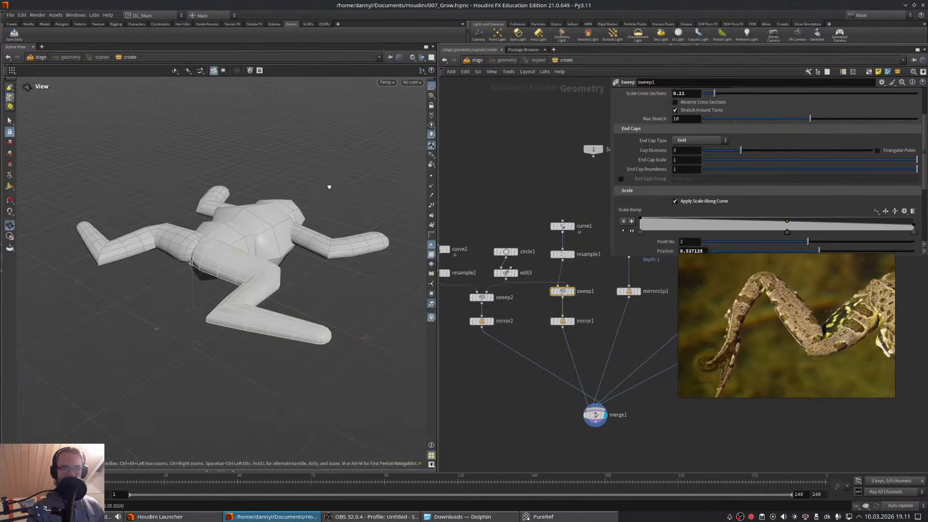
pyautogui.press('t')
# - Compare the frog's side profile with the photo's head and back, and view mirrorclip1 alone before displaying merge1 again
pyautogui.moveTo(889, 314); pyautogui.dragTo(852, 342, button='middle')
pyautogui.press('Escape')
pyautogui.moveTo(294, 212); pyautogui.dragTo(367, 255)
pyautogui.press('t')
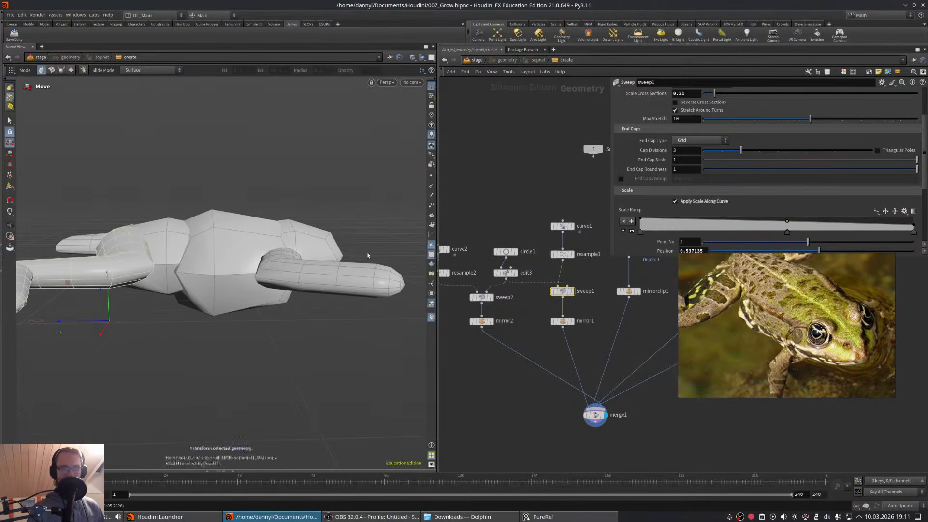
pyautogui.moveTo(602, 297); pyautogui.dragTo(510, 356, button='middle')
pyautogui.moveTo(491, 312); pyautogui.dragTo(532, 317, button='middle')
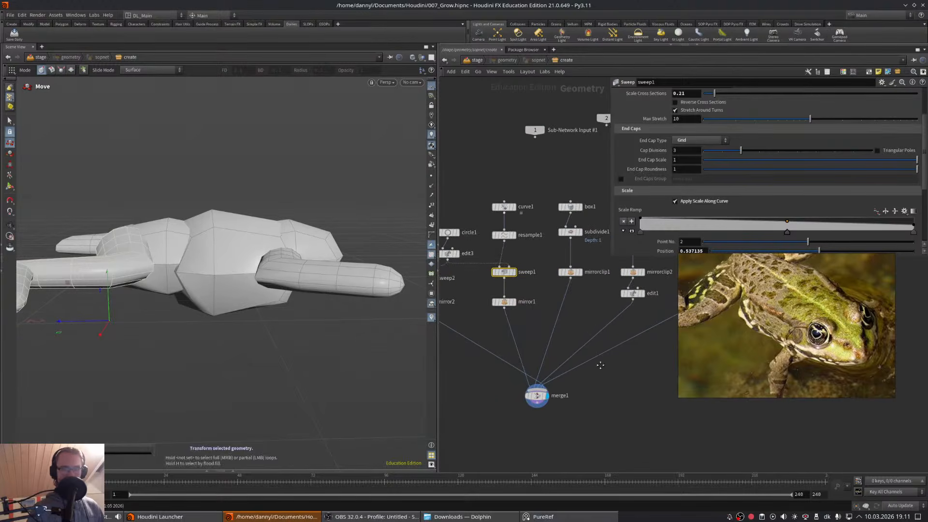
pyautogui.moveTo(590, 322); pyautogui.dragTo(549, 302, button='middle')
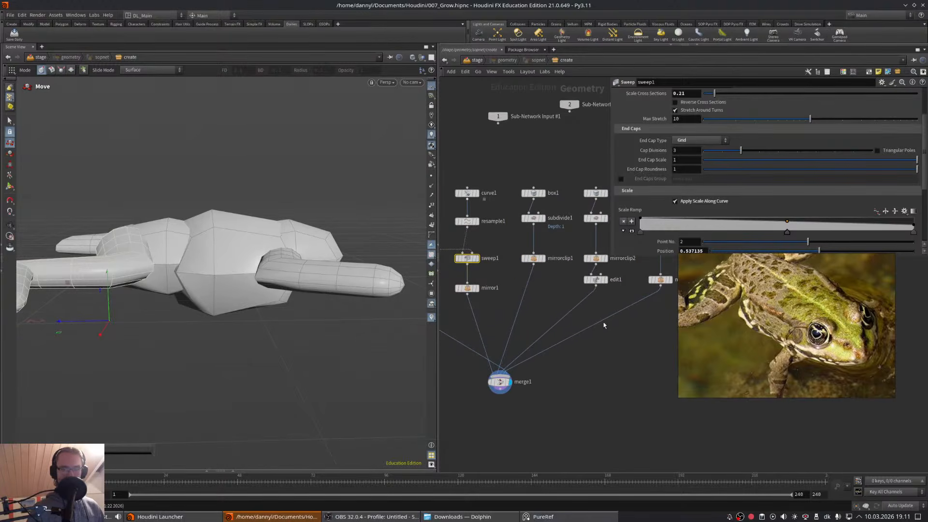
pyautogui.click(543, 258)
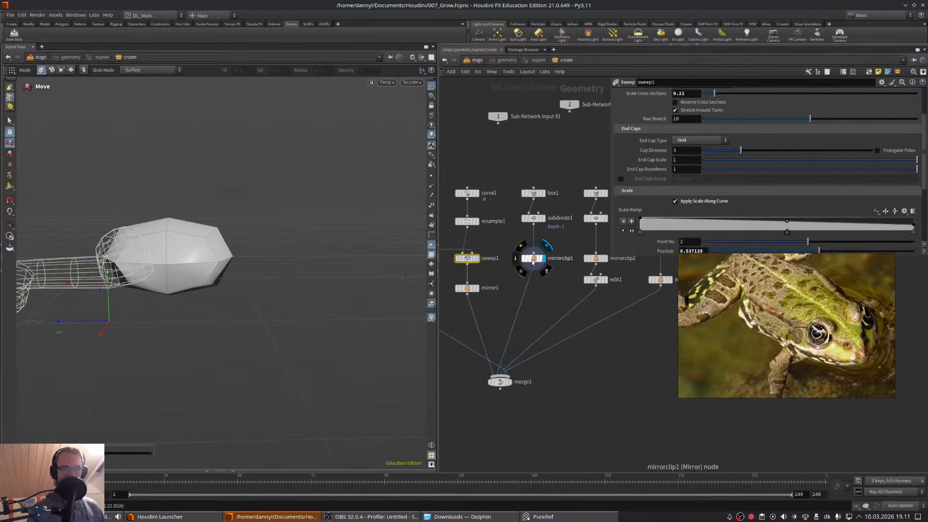
pyautogui.click(509, 382)
# - Select the torso's top point in edit1 with merge1 displayed, align the move handle to the object and raise the point slightly
pyautogui.moveTo(603, 367); pyautogui.dragTo(567, 383, button='middle')
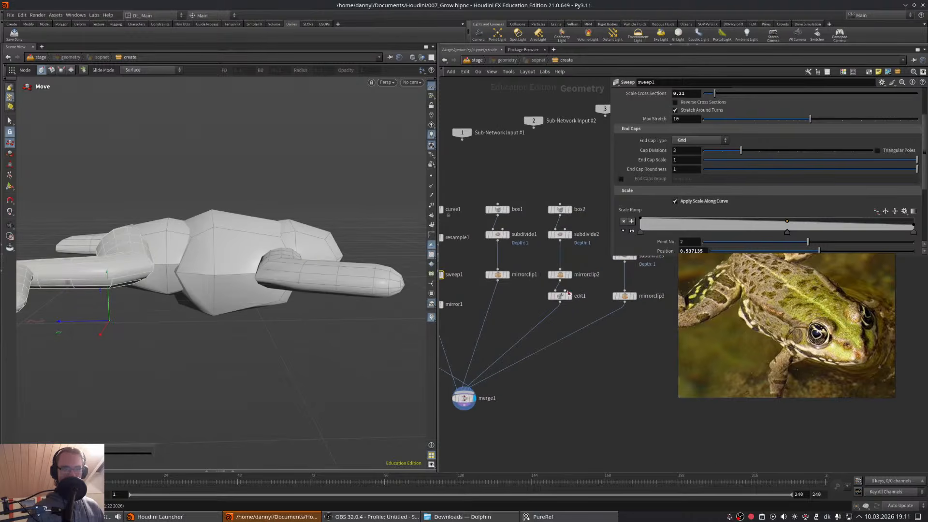
pyautogui.click(573, 298)
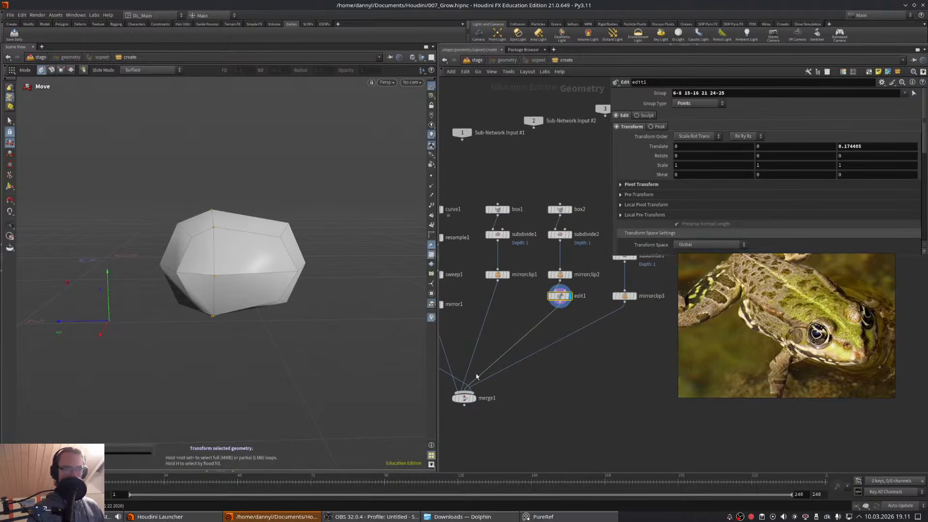
pyautogui.click(474, 399)
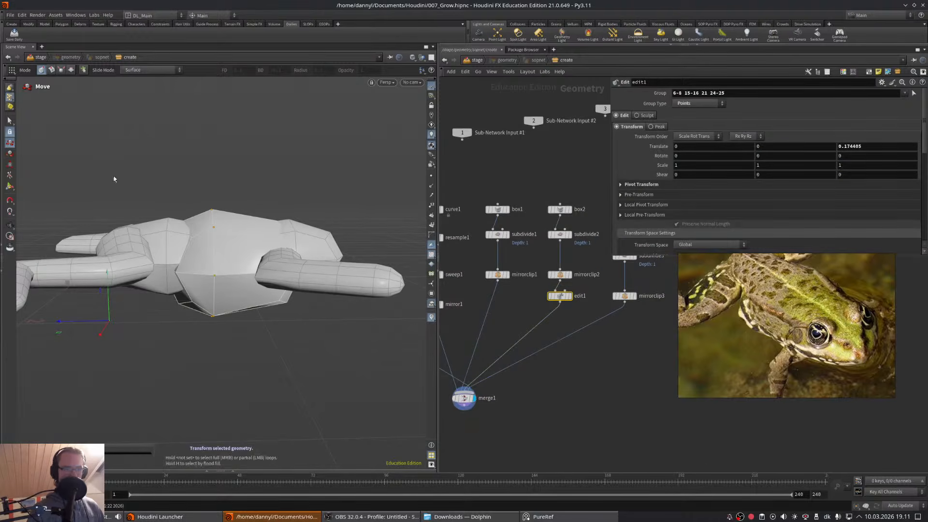
pyautogui.click(10, 122)
pyautogui.keyDown('alt'); pyautogui.moveTo(179, 158); pyautogui.dragTo(216, 172); pyautogui.keyUp('alt')
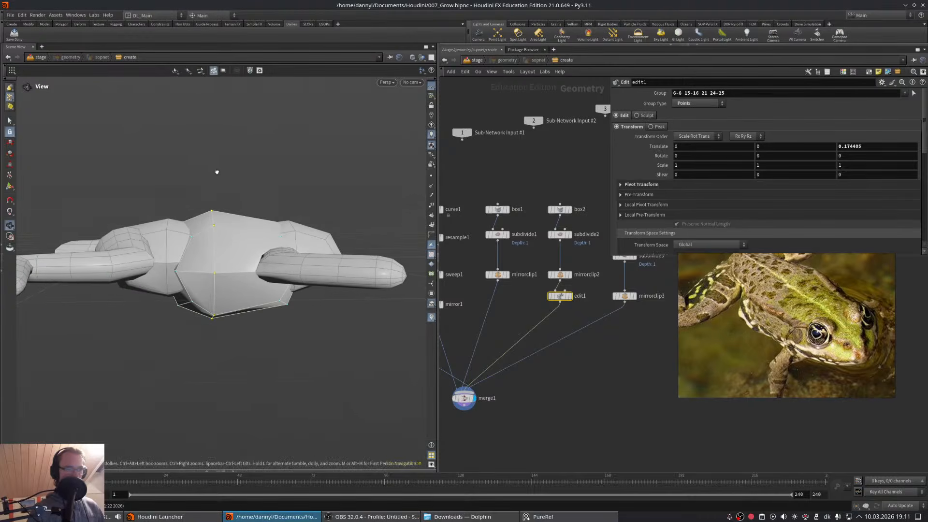
pyautogui.click(212, 210)
pyautogui.press('t')
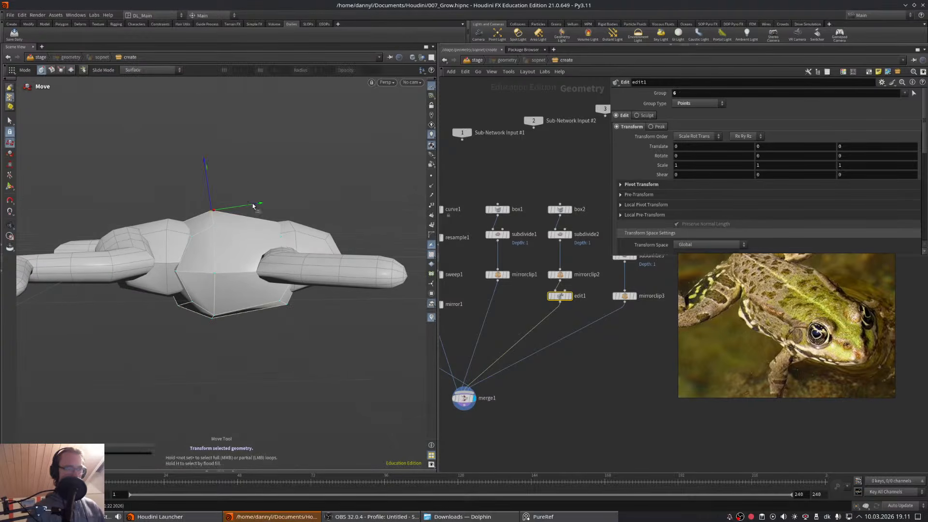
pyautogui.press('m')
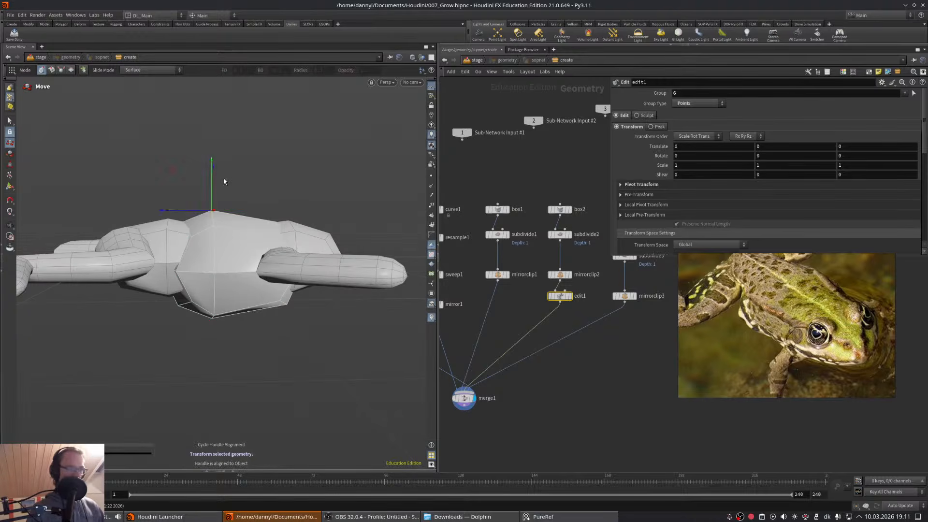
pyautogui.moveTo(212, 176); pyautogui.dragTo(211, 171)
pyautogui.scroll(10, 252, 192)
pyautogui.scroll(-8, 244, 178)
# - Raise the torso's two rear upper points, 1 and 18, by about 0.068 in edit1 with a soft falloff
pyautogui.keyDown('alt'); pyautogui.moveTo(237, 192); pyautogui.dragTo(190, 232); pyautogui.keyUp('alt')
pyautogui.press('t')
pyautogui.press('s')
pyautogui.keyDown('shift'); pyautogui.click(166, 223); pyautogui.keyUp('shift')
pyautogui.press('t')
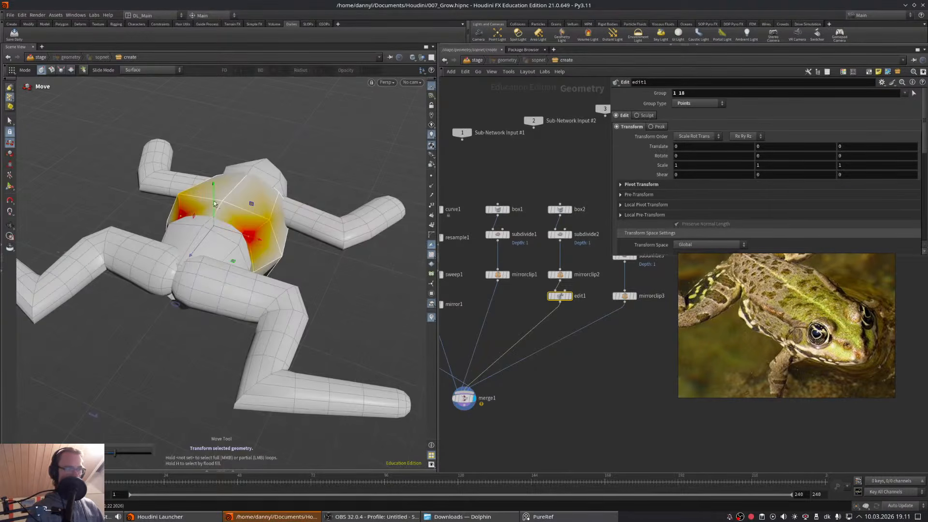
pyautogui.moveTo(213, 199); pyautogui.dragTo(262, 271)
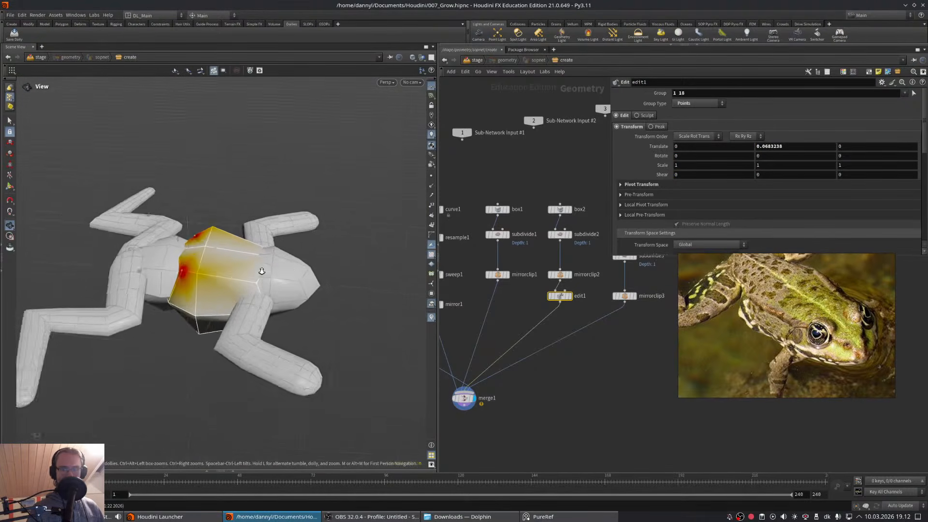
pyautogui.keyDown('alt'); pyautogui.moveTo(261, 271); pyautogui.dragTo(296, 279, button='right'); pyautogui.keyUp('alt')
pyautogui.moveTo(296, 279)
pyautogui.keyDown('alt'); pyautogui.mouseDown()
pyautogui.moveTo(278, 279)
pyautogui.moveTo(312, 253)
pyautogui.moveTo(296, 270)
pyautogui.mouseUp(); pyautogui.keyUp('alt')
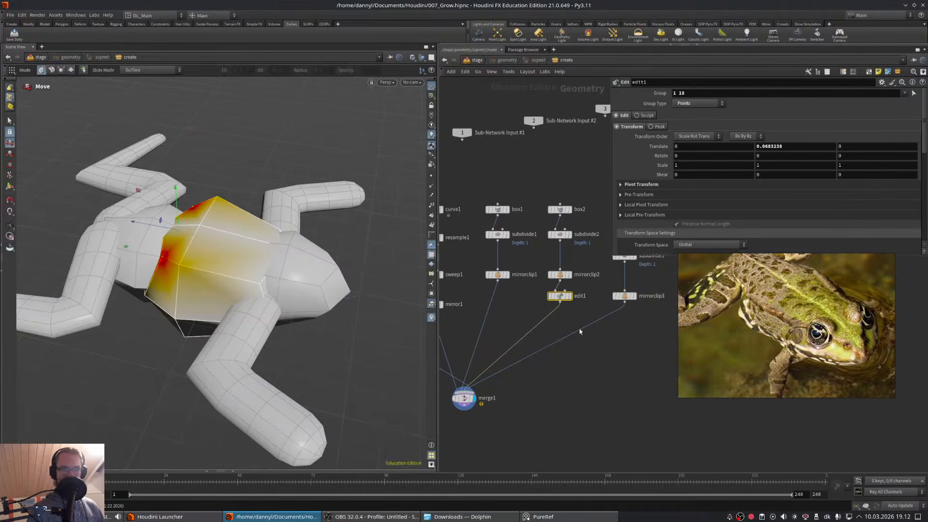
# - Enlarge the head's box3 to about 0.921 wide and 1.022 long, extending it back into the torso
pyautogui.moveTo(579, 331); pyautogui.dragTo(498, 350, button='middle')
pyautogui.click(527, 230)
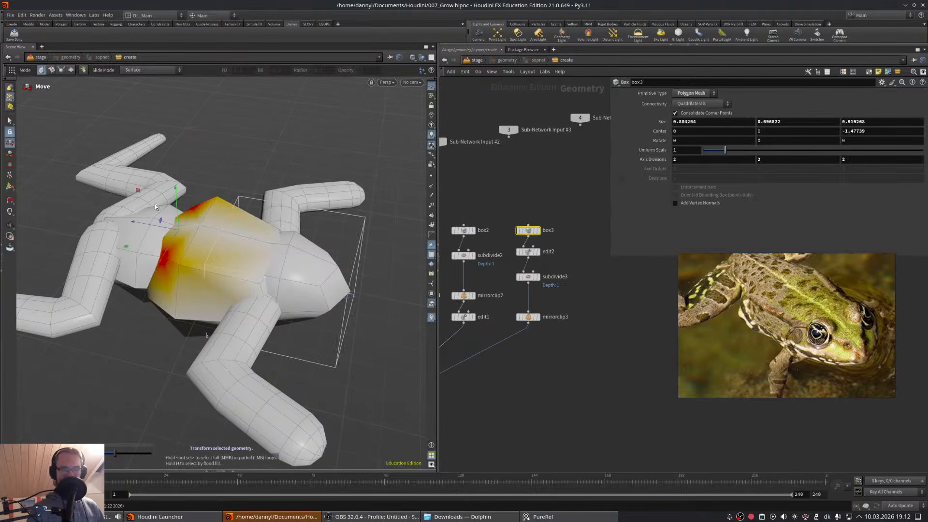
pyautogui.click(6, 187)
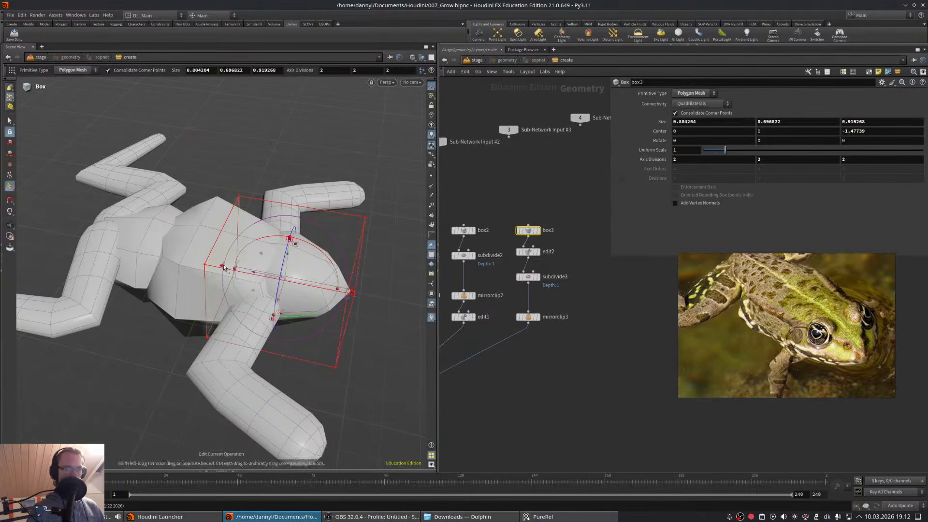
pyautogui.moveTo(290, 239); pyautogui.dragTo(289, 237)
pyautogui.moveTo(218, 266); pyautogui.dragTo(206, 265)
# - Examine the enlarged head's proportions against the torso and limbs from above, the front and the side
pyautogui.keyDown('alt'); pyautogui.moveTo(213, 266); pyautogui.dragTo(239, 336); pyautogui.keyUp('alt')
pyautogui.keyDown('alt'); pyautogui.moveTo(239, 335); pyautogui.dragTo(267, 379); pyautogui.keyUp('alt')
pyautogui.press('Return')
pyautogui.keyDown('alt'); pyautogui.moveTo(268, 379); pyautogui.dragTo(252, 350, button='middle'); pyautogui.keyUp('alt')
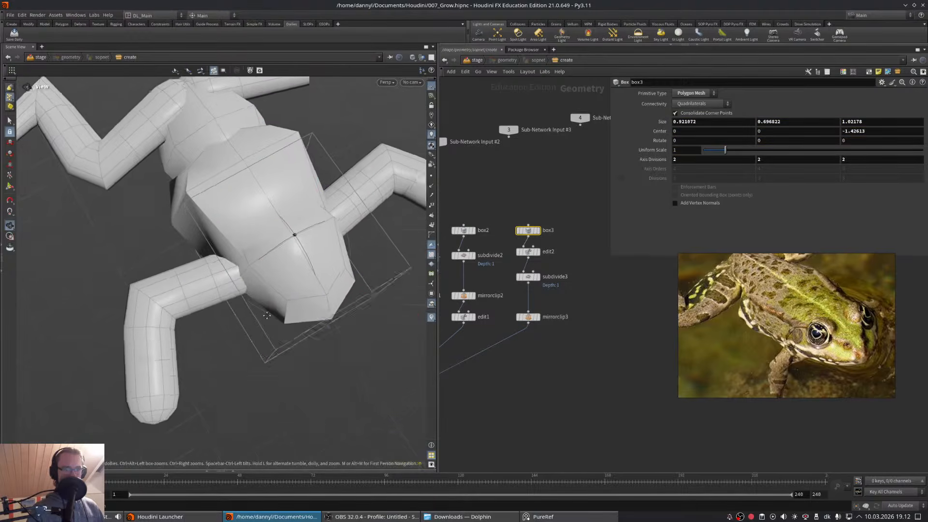
pyautogui.keyDown('alt'); pyautogui.moveTo(253, 350); pyautogui.dragTo(227, 304, button='right'); pyautogui.keyUp('alt')
pyautogui.keyDown('alt'); pyautogui.moveTo(227, 304); pyautogui.dragTo(195, 273, button='middle'); pyautogui.keyUp('alt')
pyautogui.keyDown('alt'); pyautogui.moveTo(195, 273); pyautogui.dragTo(257, 262); pyautogui.keyUp('alt')
pyautogui.keyDown('alt'); pyautogui.moveTo(257, 262); pyautogui.dragTo(321, 256, button='middle'); pyautogui.keyUp('alt')
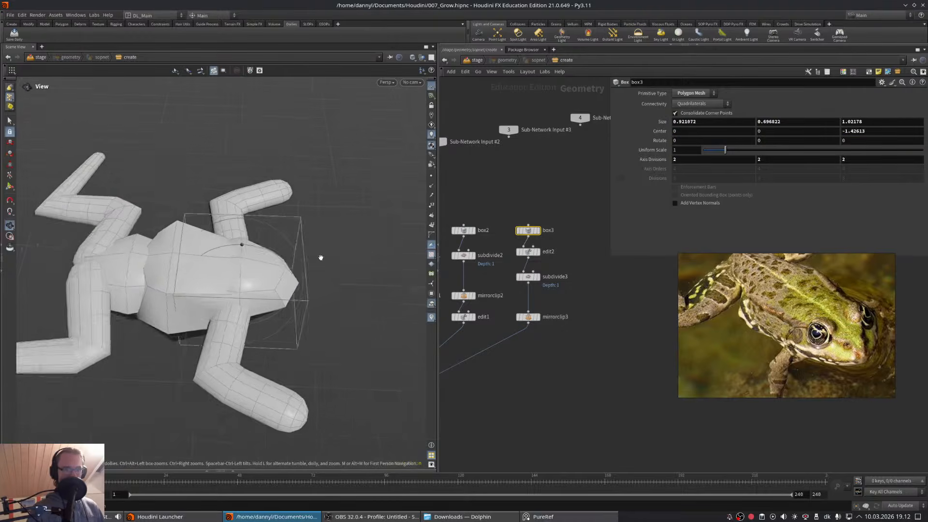
pyautogui.keyDown('alt'); pyautogui.moveTo(321, 257); pyautogui.dragTo(272, 288, button='right'); pyautogui.keyUp('alt')
pyautogui.keyDown('alt'); pyautogui.moveTo(272, 288); pyautogui.dragTo(223, 196); pyautogui.keyUp('alt')
# - Enable Apply Scale Along Curve on the front legs' sweep2 and set the first scale ramp point's interpolation to B-Spline
pyautogui.moveTo(451, 295); pyautogui.dragTo(649, 357, button='middle')
pyautogui.moveTo(556, 357); pyautogui.dragTo(607, 349, button='middle')
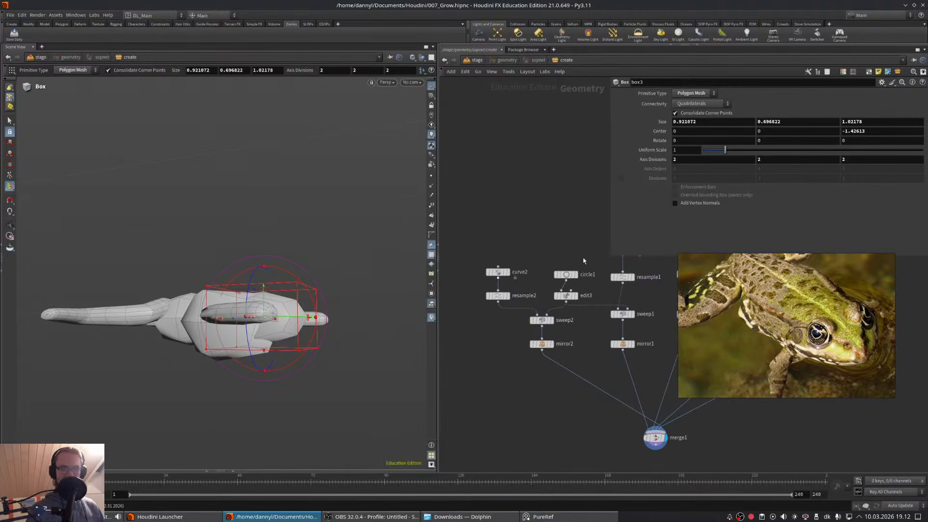
pyautogui.click(498, 272)
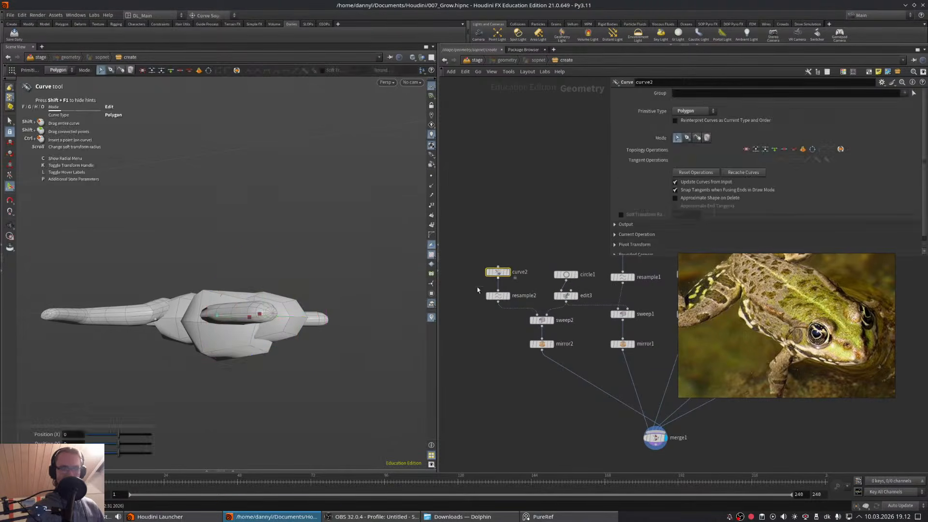
pyautogui.keyDown('alt'); pyautogui.moveTo(208, 290); pyautogui.dragTo(271, 309); pyautogui.keyUp('alt')
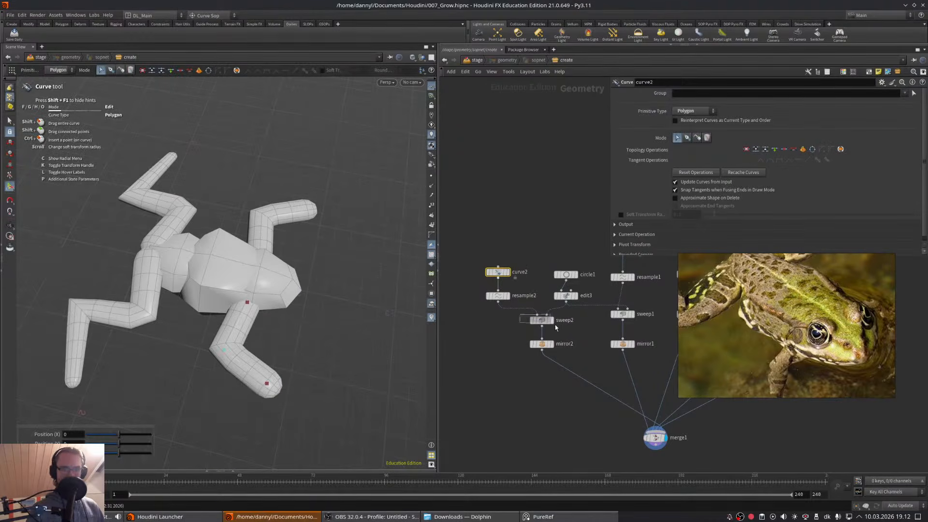
pyautogui.click(542, 319)
pyautogui.click(675, 202)
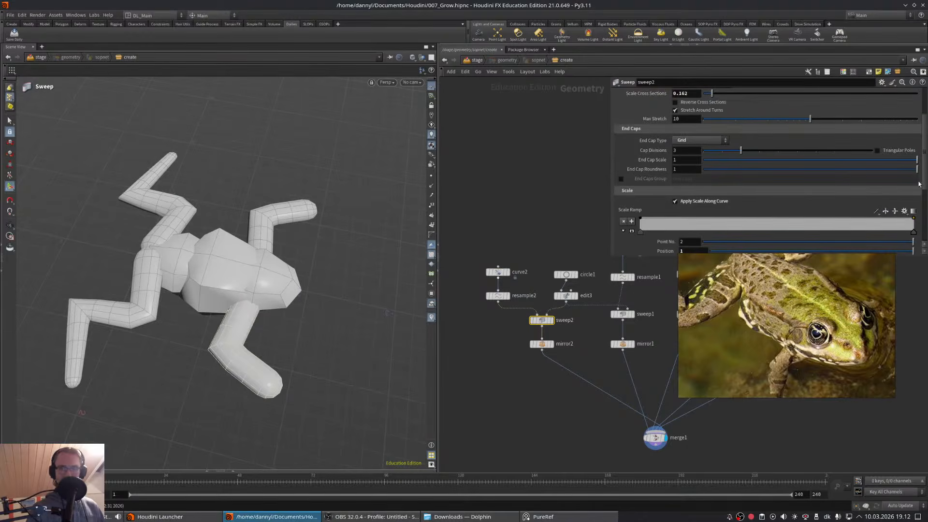
pyautogui.click(875, 211)
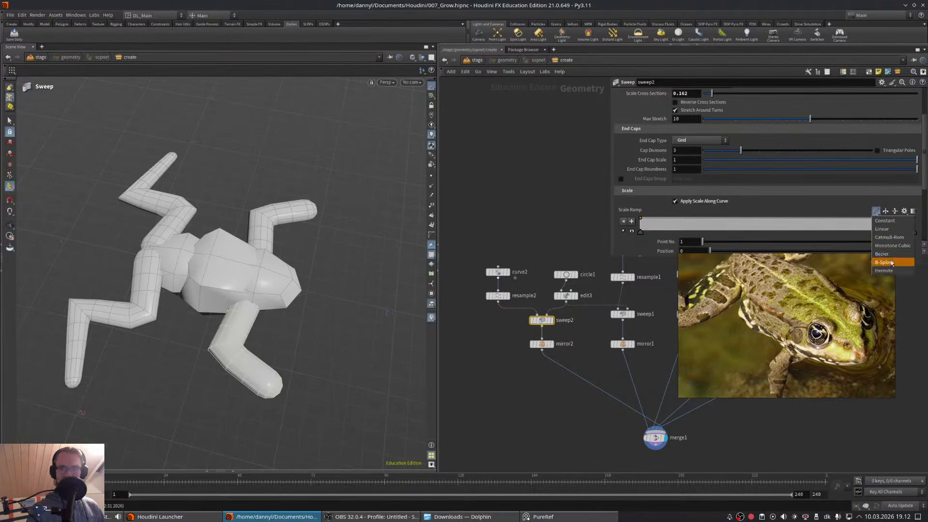
pyautogui.click(891, 262)
# - Lower the end point of sweep2's scale ramp and add two intermediate points, using the photo's front leg as reference
pyautogui.click(914, 220)
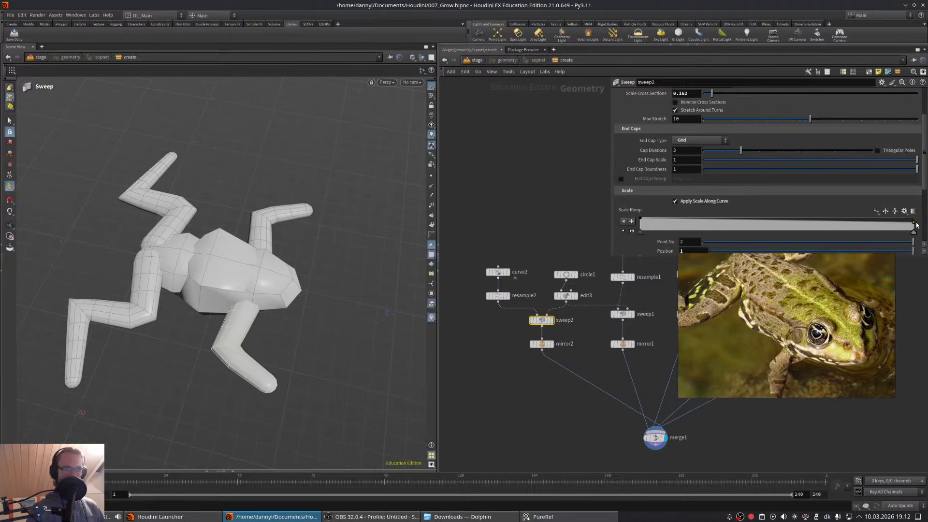
pyautogui.moveTo(841, 359); pyautogui.dragTo(823, 298)
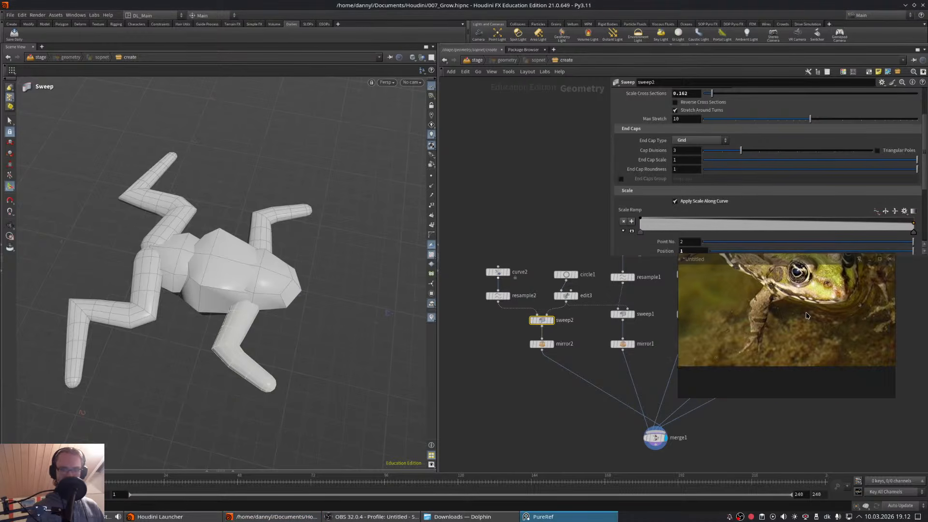
pyautogui.moveTo(779, 224); pyautogui.dragTo(791, 218)
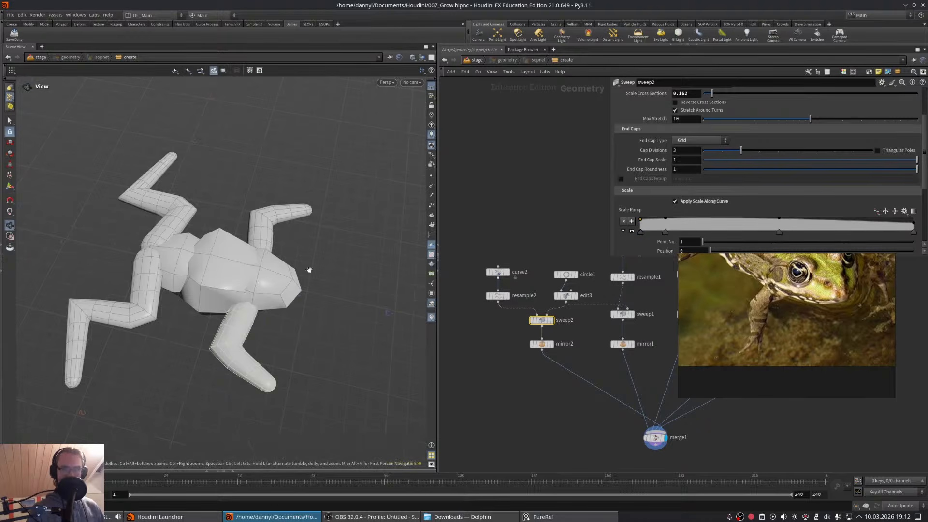
pyautogui.moveTo(307, 269); pyautogui.dragTo(237, 302)
pyautogui.moveTo(237, 302); pyautogui.dragTo(278, 288, button='right')
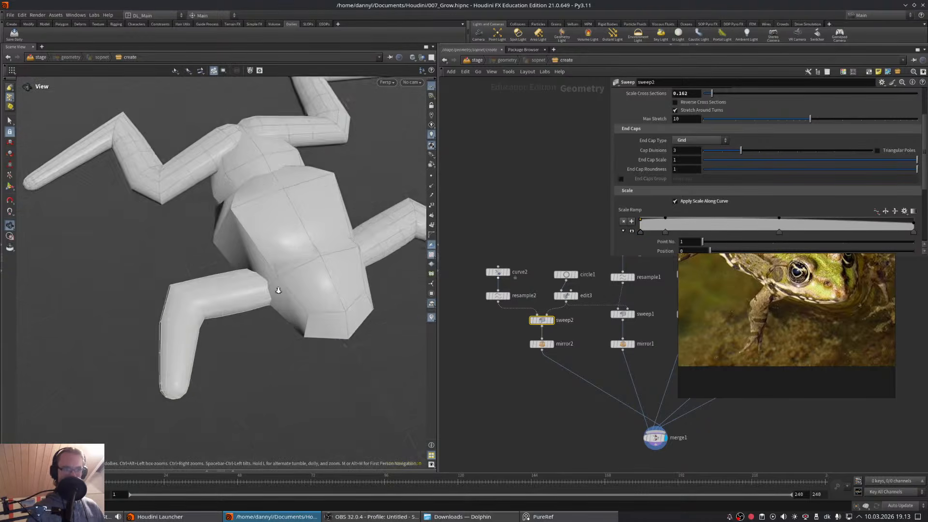
pyautogui.moveTo(277, 288); pyautogui.dragTo(312, 278)
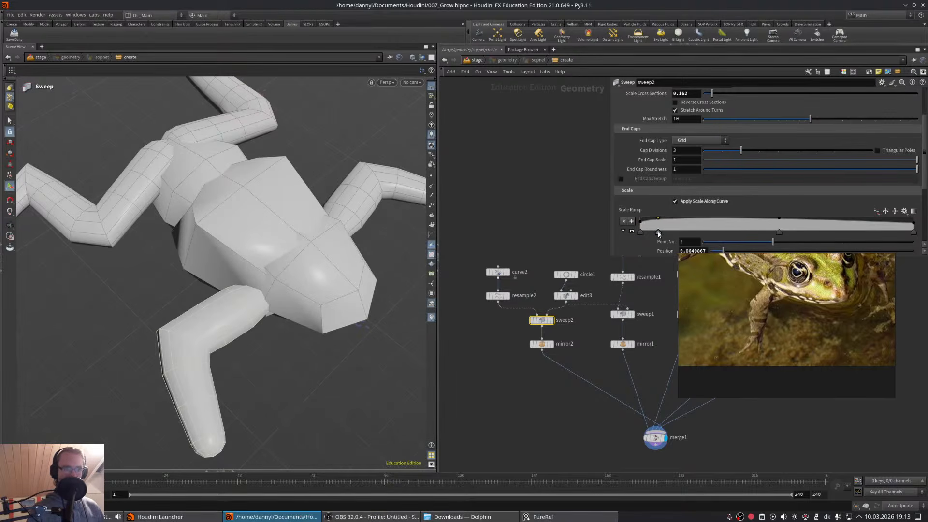
# - Move sweep2's second and third scale ramp points to about 0.065 and 0.312, and lower the end point further
pyautogui.moveTo(779, 233); pyautogui.dragTo(768, 235)
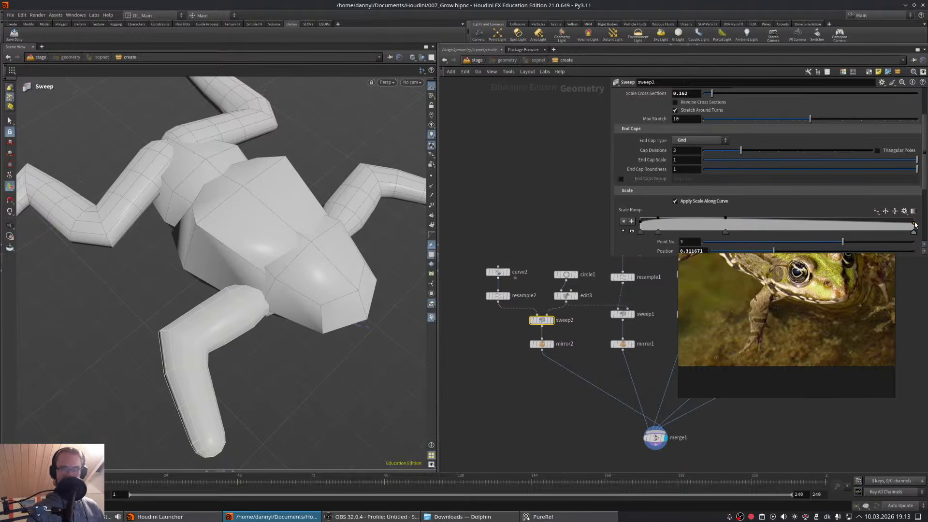
pyautogui.moveTo(914, 224); pyautogui.dragTo(921, 228)
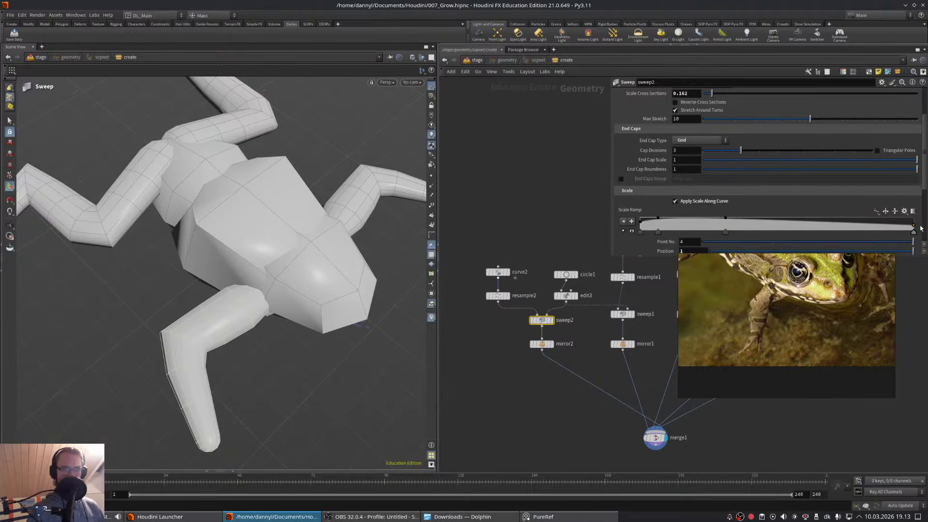
pyautogui.scroll(-4, 358, 274)
pyautogui.keyDown('alt'); pyautogui.moveTo(356, 278); pyautogui.dragTo(323, 240); pyautogui.keyUp('alt')
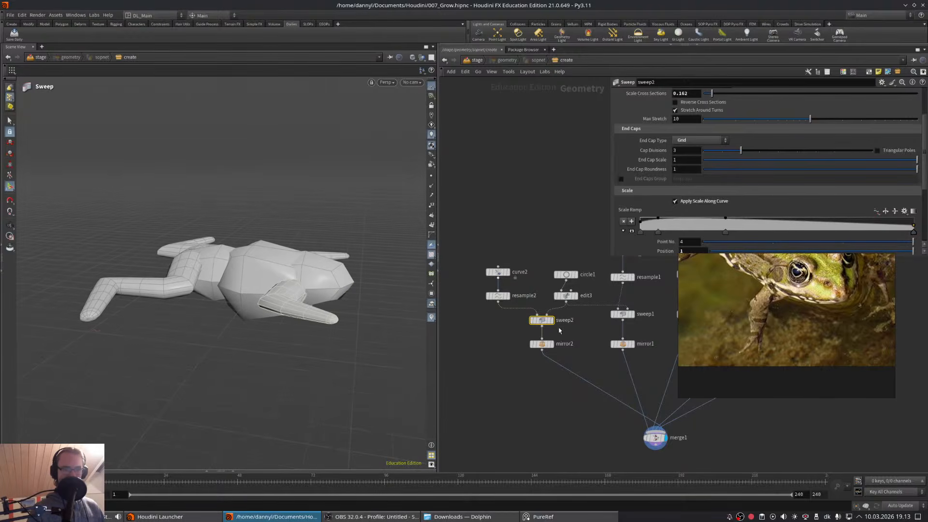
# - Examine the leg profile circle in edit3, and open the front leg's guide curve, curve2, for point editing
pyautogui.click(582, 296)
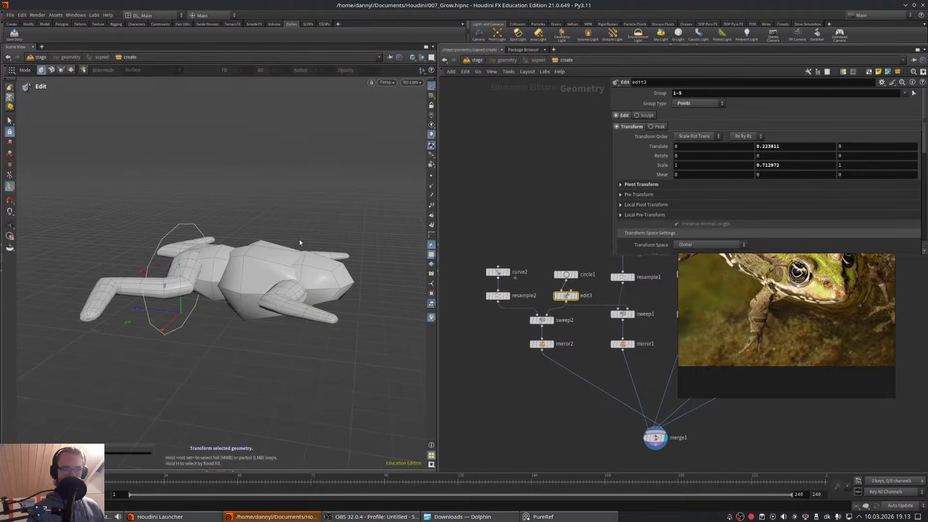
pyautogui.moveTo(199, 291); pyautogui.dragTo(210, 323)
pyautogui.moveTo(585, 246); pyautogui.dragTo(481, 247, button='middle')
pyautogui.moveTo(493, 243); pyautogui.dragTo(587, 256)
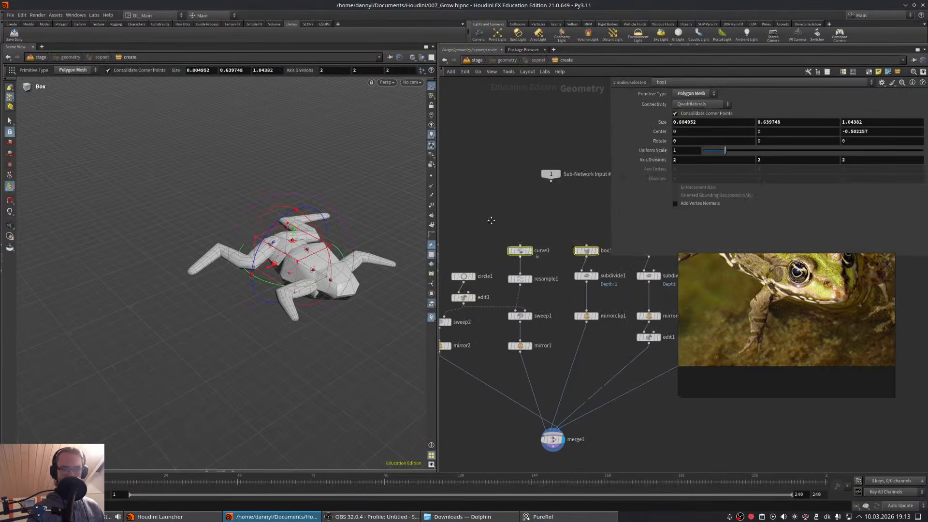
pyautogui.moveTo(493, 220); pyautogui.dragTo(578, 224, button='middle')
pyautogui.moveTo(497, 255); pyautogui.dragTo(479, 282)
pyautogui.scroll(3, 330, 269)
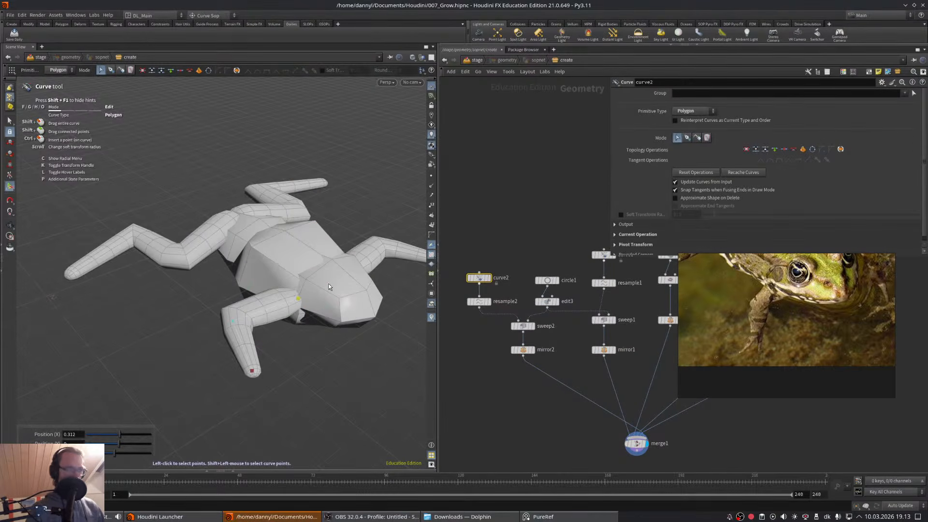
# - Select all points of curve2 and reposition the whole front leg against the torso, using the photo's leg as reference
pyautogui.press('k')
pyautogui.keyDown('alt'); pyautogui.moveTo(277, 317); pyautogui.dragTo(210, 336); pyautogui.keyUp('alt')
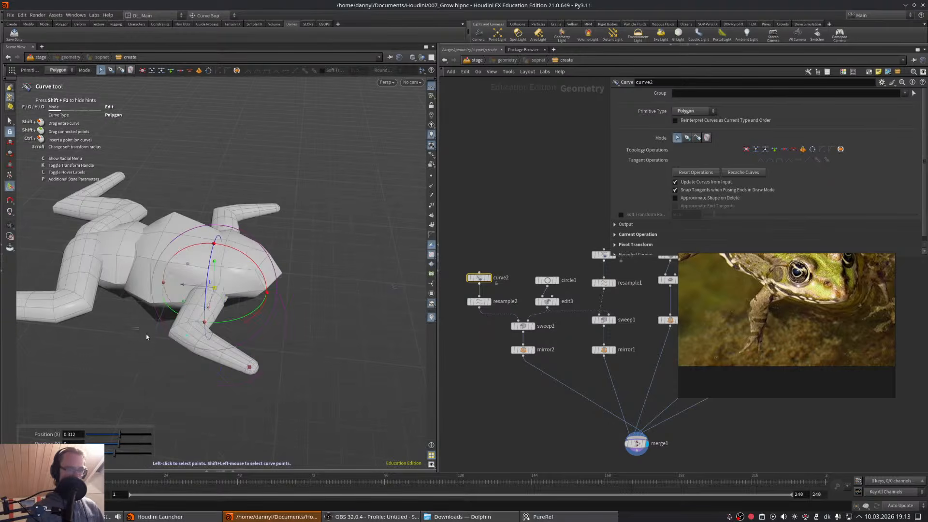
pyautogui.keyDown('shift'); pyautogui.moveTo(147, 337); pyautogui.dragTo(297, 419); pyautogui.keyUp('shift')
pyautogui.keyDown('alt'); pyautogui.moveTo(279, 380); pyautogui.dragTo(249, 356); pyautogui.keyUp('alt')
pyautogui.moveTo(197, 318); pyautogui.dragTo(175, 299)
pyautogui.press('Escape')
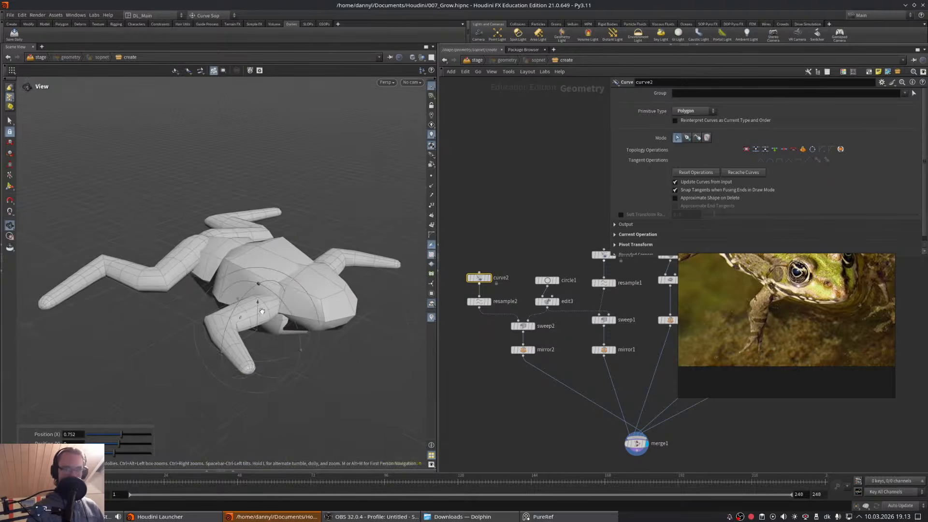
pyautogui.keyDown('alt'); pyautogui.scroll(4, 261, 311); pyautogui.keyUp('alt')
pyautogui.moveTo(796, 309); pyautogui.dragTo(885, 386, button='middle')
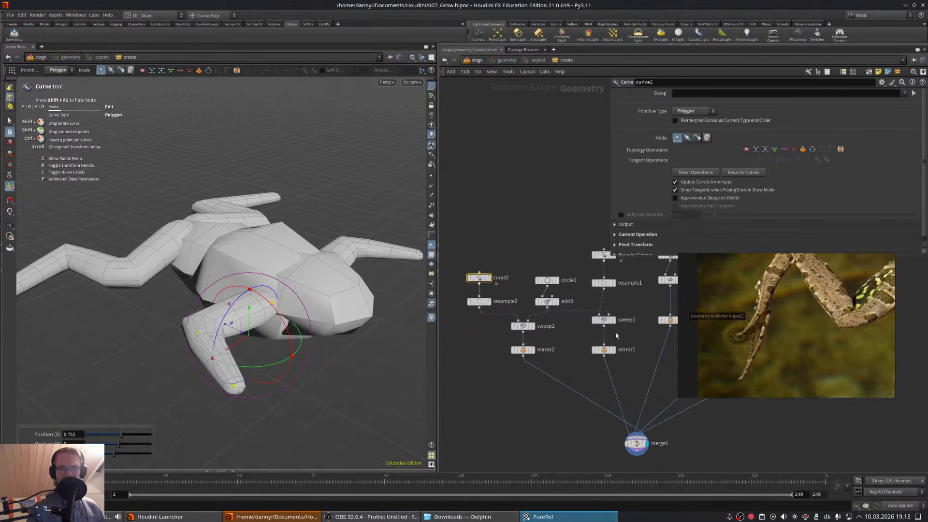
pyautogui.keyDown('alt'); pyautogui.moveTo(248, 277); pyautogui.dragTo(278, 317); pyautogui.keyUp('alt')
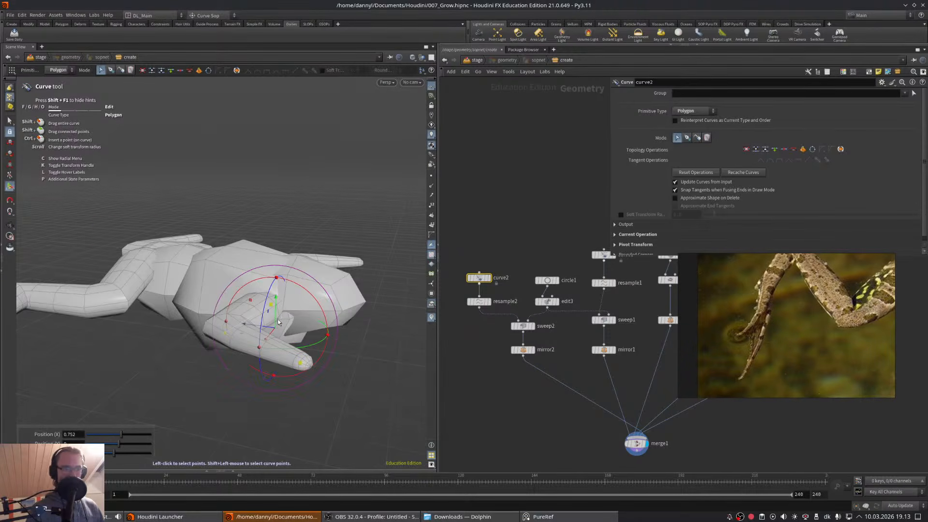
pyautogui.click(276, 311)
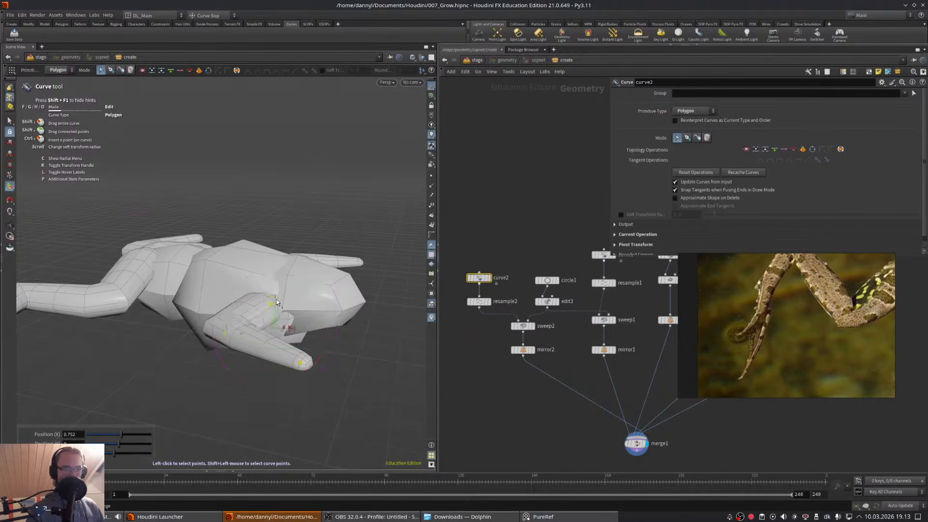
# - Select only curve2's shoulder point and adjust its position where the front leg joins the torso
pyautogui.keyDown('alt'); pyautogui.moveTo(288, 316); pyautogui.dragTo(243, 289); pyautogui.keyUp('alt')
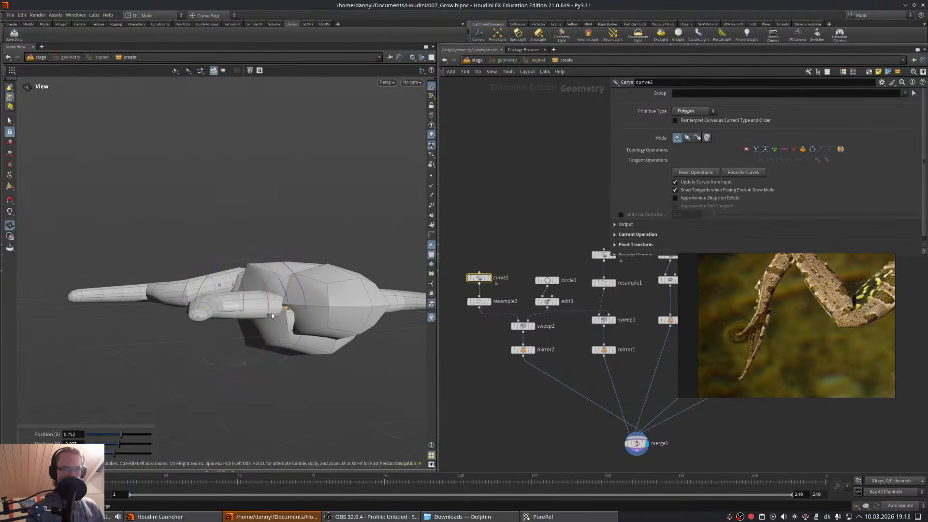
pyautogui.keyDown('alt'); pyautogui.moveTo(307, 323); pyautogui.dragTo(308, 395); pyautogui.keyUp('alt')
pyautogui.keyDown('alt'); pyautogui.moveTo(293, 309); pyautogui.dragTo(334, 362); pyautogui.keyUp('alt')
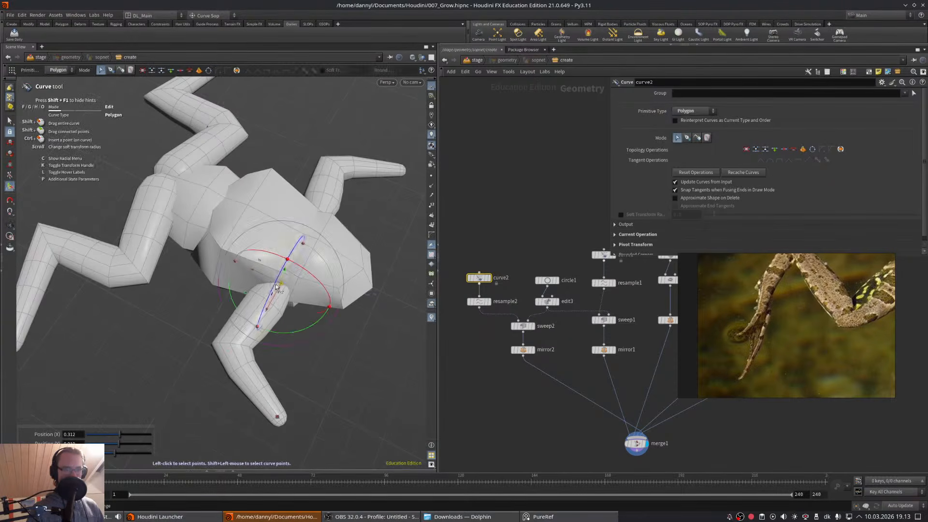
pyautogui.press('Escape')
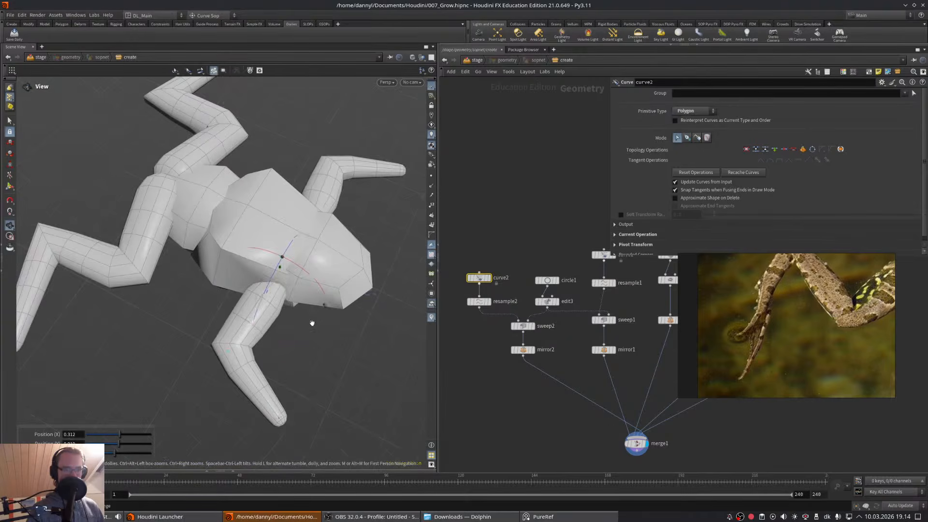
# - Set the front-leg resample's maximum segment length to 0.119
pyautogui.moveTo(310, 321); pyautogui.dragTo(290, 296)
pyautogui.press('Return')
pyautogui.moveTo(526, 341); pyautogui.dragTo(510, 300, button='middle')
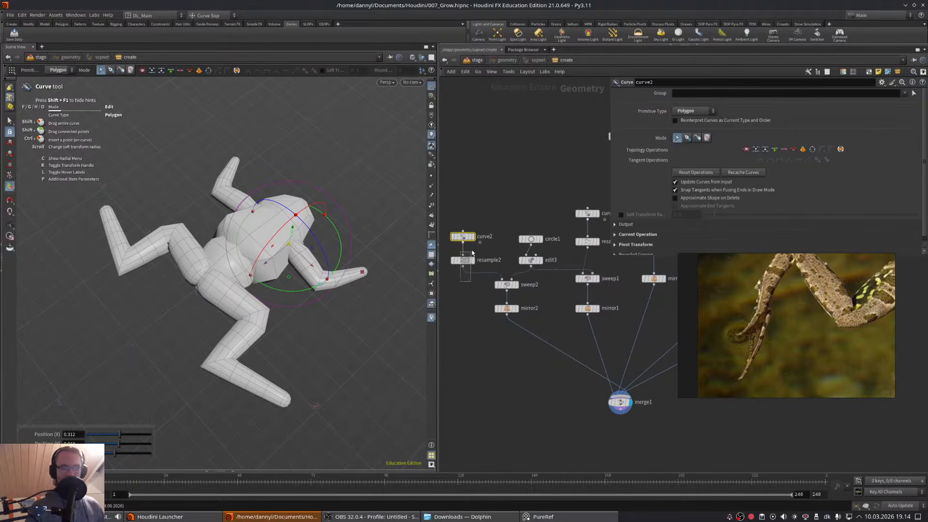
pyautogui.click(465, 260)
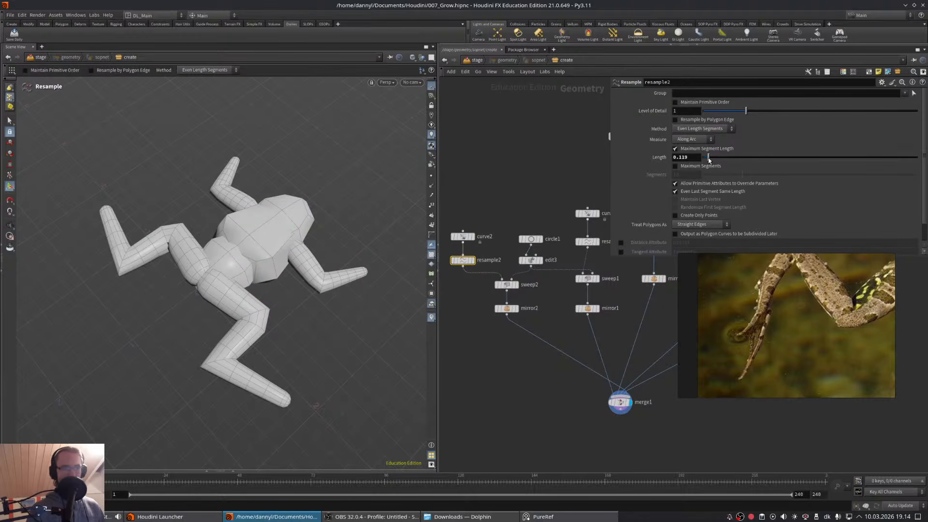
pyautogui.moveTo(346, 256); pyautogui.dragTo(315, 266)
pyautogui.moveTo(530, 293); pyautogui.dragTo(508, 291, button='middle')
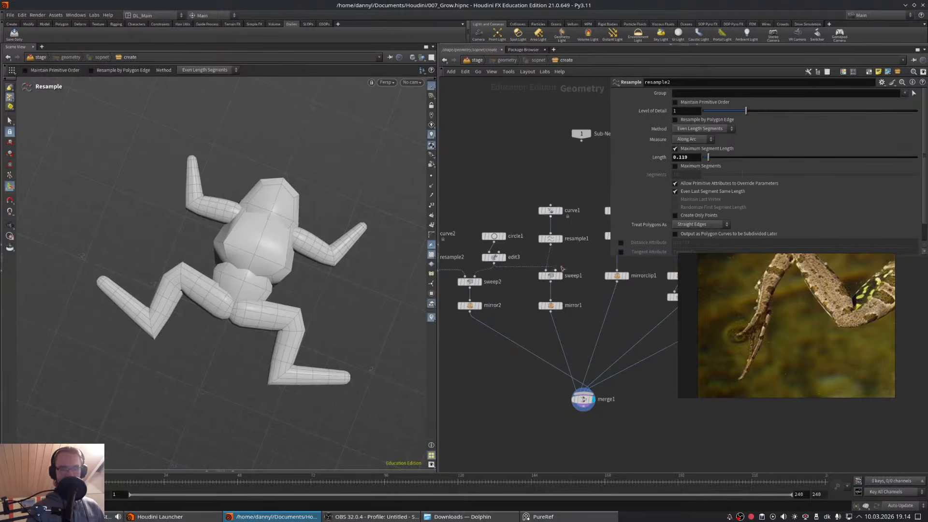
# - Make the hind-leg resample treat polygons as Interpolating Curves, after trying Subdivision Curves
pyautogui.moveTo(576, 261); pyautogui.dragTo(561, 275, button='middle')
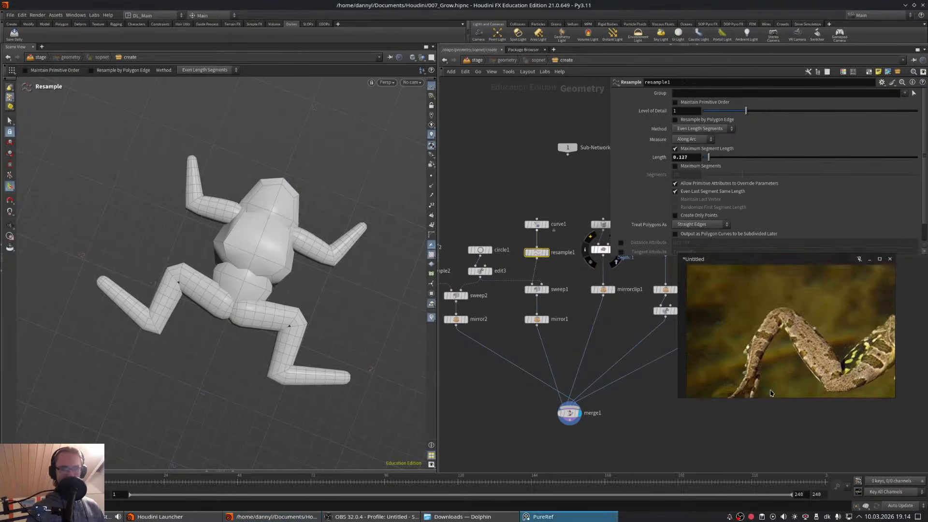
pyautogui.click(792, 320)
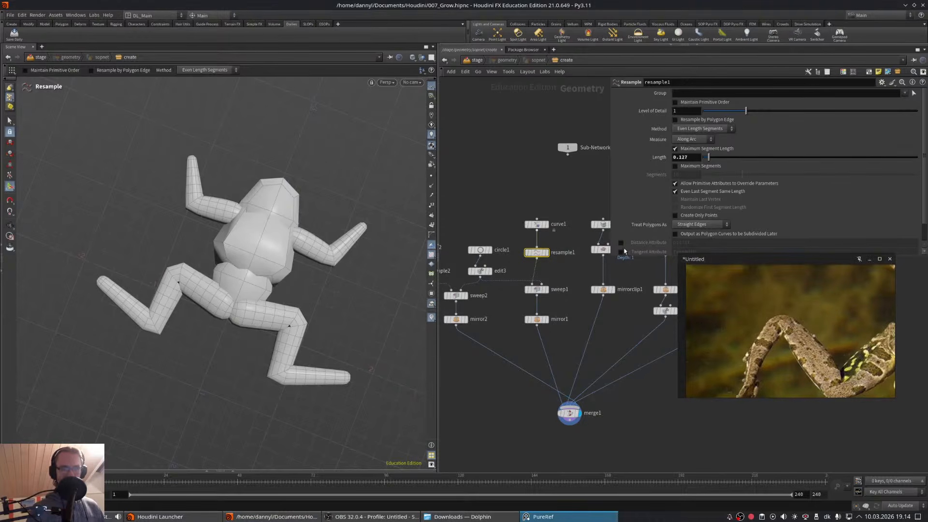
pyautogui.click(698, 225)
pyautogui.click(699, 234)
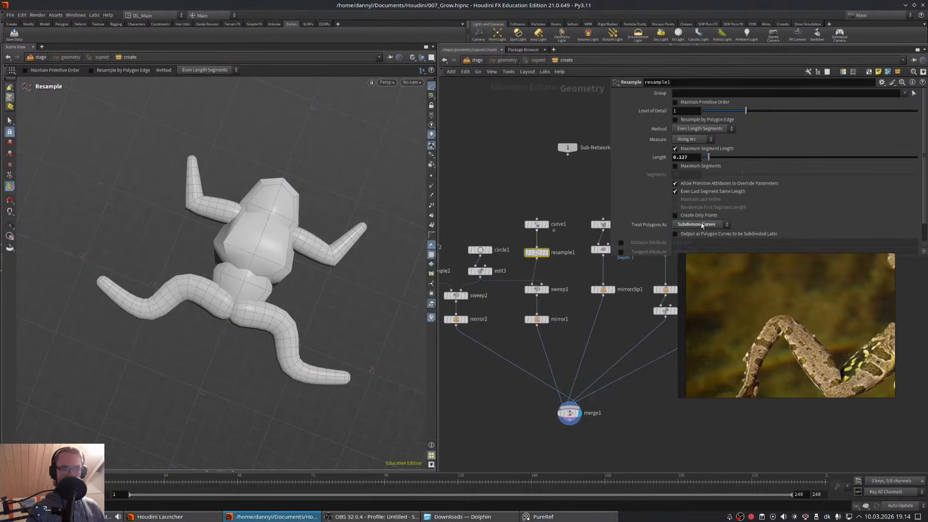
pyautogui.click(702, 225)
pyautogui.click(699, 245)
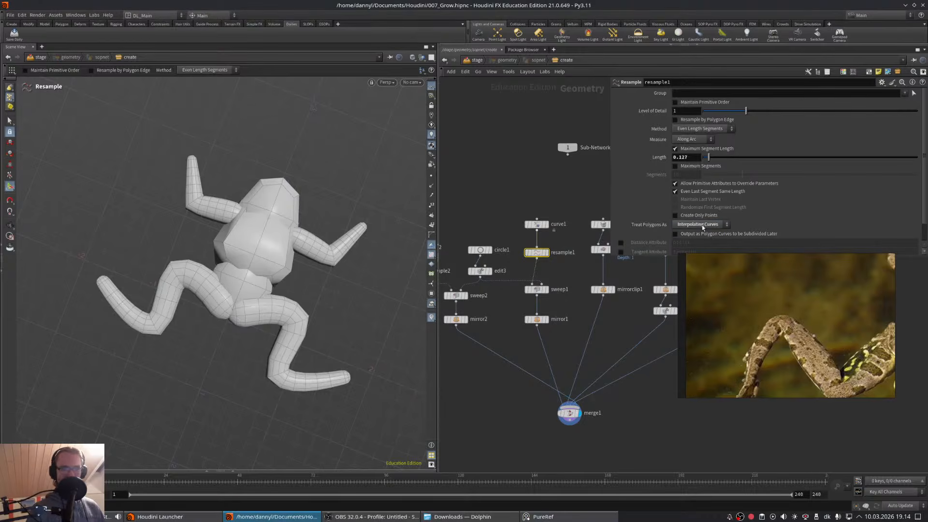
pyautogui.press('Escape')
# - Inspect the smoothed hind legs from several angles and compare them with the frog reference photo
pyautogui.moveTo(270, 309)
pyautogui.mouseDown()
pyautogui.moveTo(299, 323)
pyautogui.moveTo(253, 305)
pyautogui.moveTo(280, 321)
pyautogui.mouseUp()
pyautogui.press('Return')
pyautogui.click(744, 348)
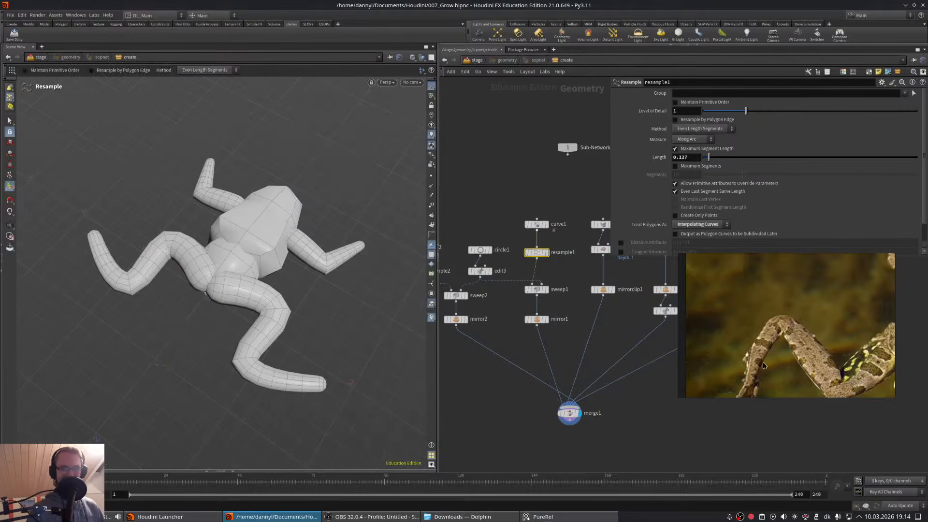
pyautogui.click(703, 228)
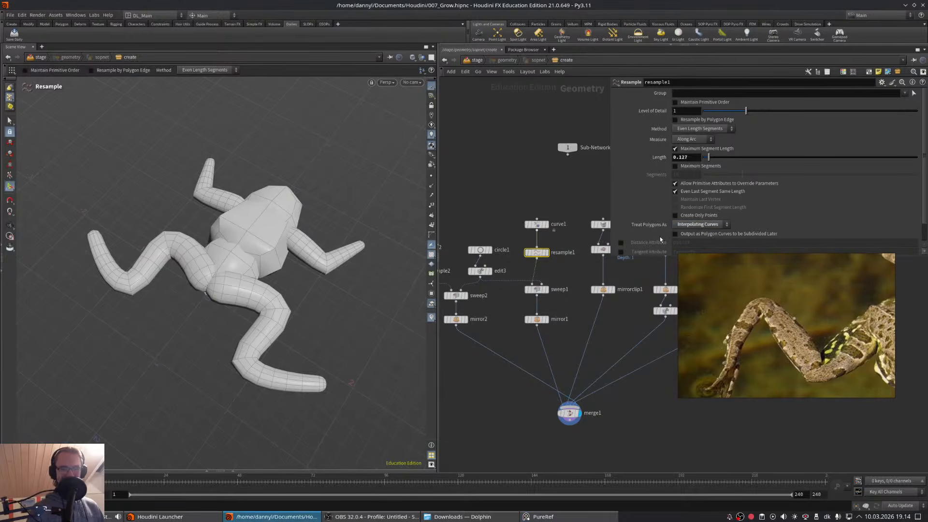
pyautogui.press('Escape')
pyautogui.moveTo(300, 300); pyautogui.dragTo(383, 312)
pyautogui.press('Return')
pyautogui.press('Escape')
pyautogui.press('Return')
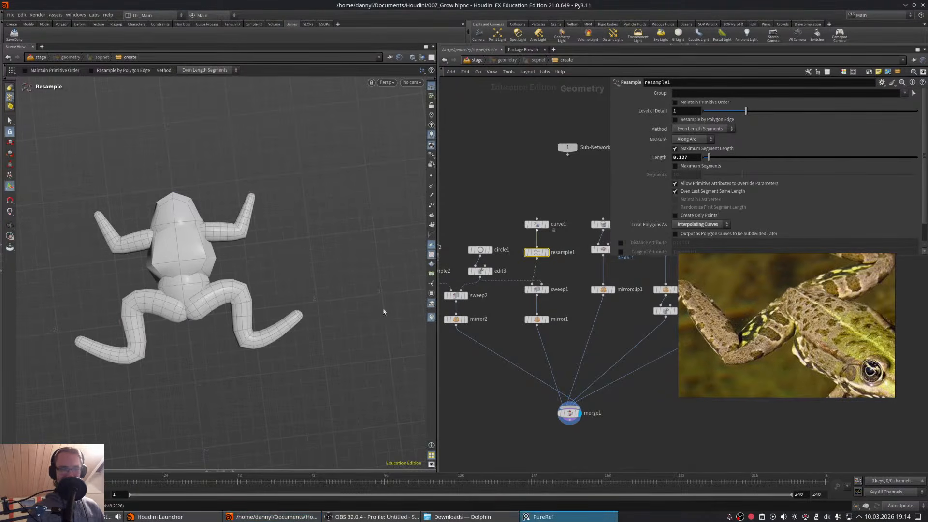
# - Adjust the hind-leg sweep's cross-section scale to about 0.21
pyautogui.moveTo(548, 296); pyautogui.dragTo(588, 299, button='middle')
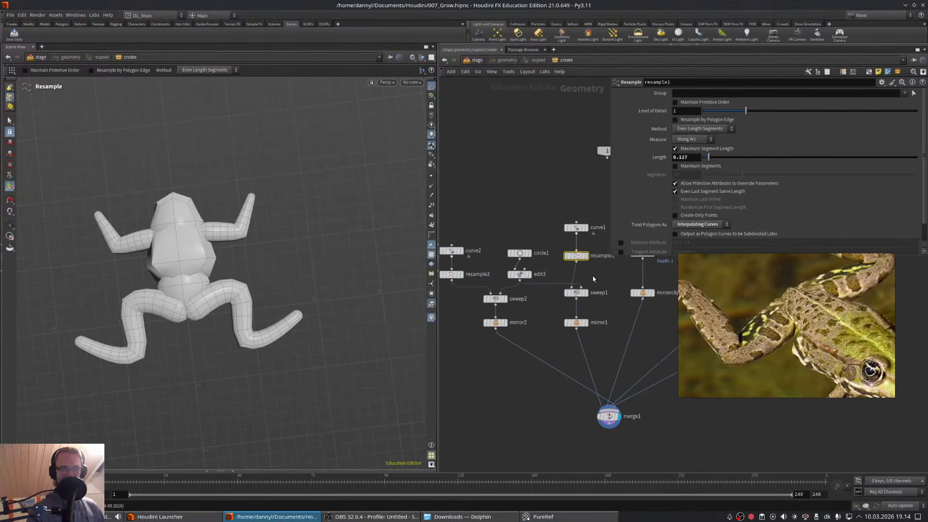
pyautogui.moveTo(596, 228); pyautogui.dragTo(564, 238, button='middle')
pyautogui.click(561, 303)
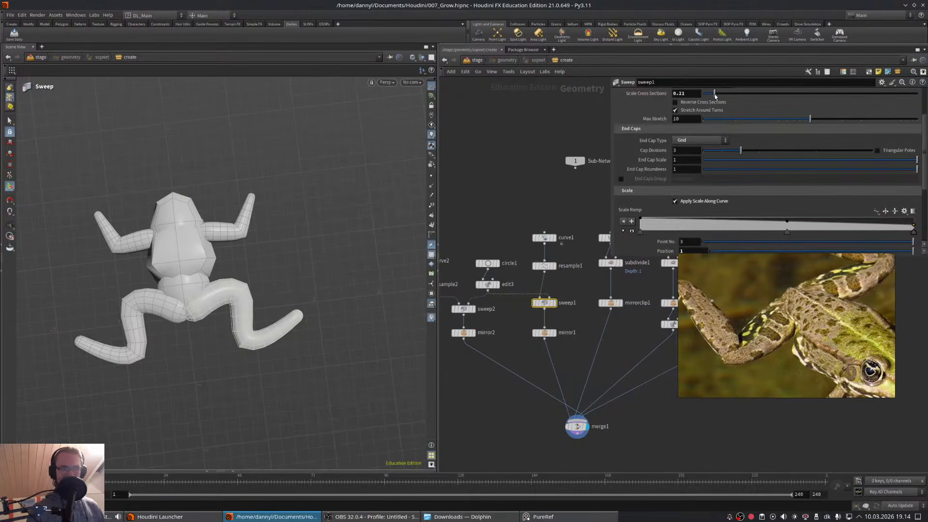
# - Move every hind-leg curve point except the hip end slightly outward from the body, to about X 1.345
pyautogui.click(545, 237)
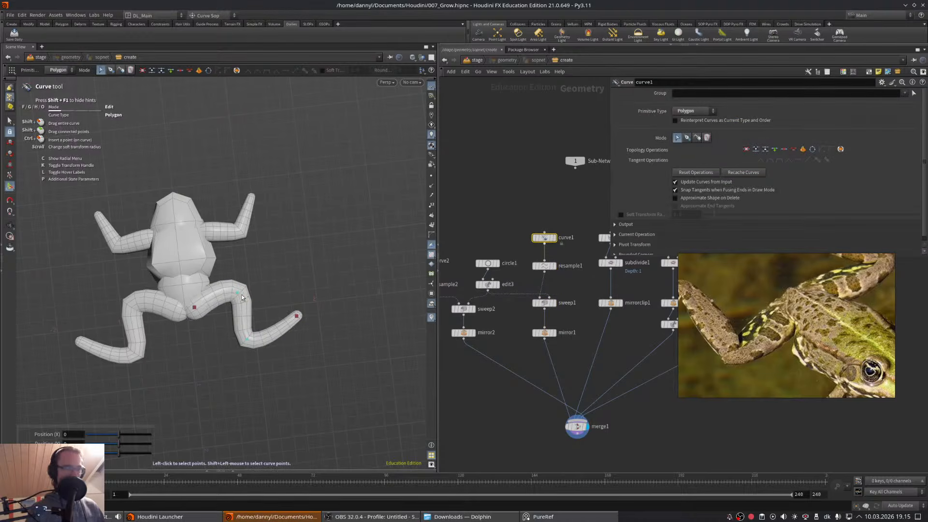
pyautogui.moveTo(326, 277); pyautogui.dragTo(222, 390)
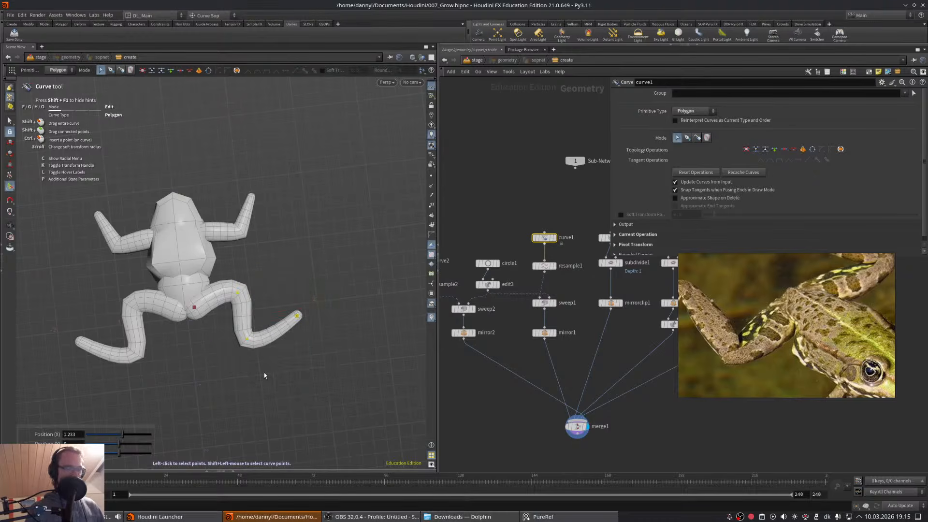
pyautogui.moveTo(298, 312); pyautogui.dragTo(305, 310)
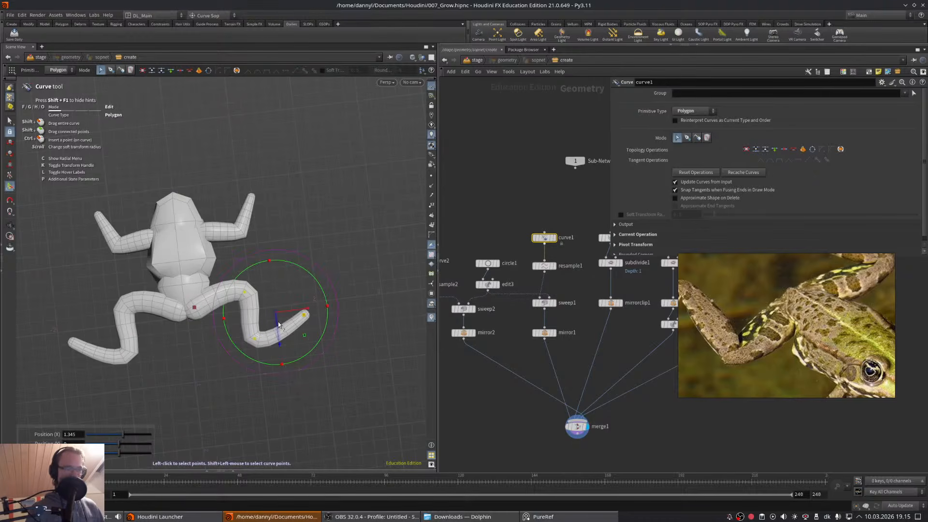
# - Reposition the hip-end point of the hind-leg curve where the leg meets the pelvis, at about X 0.216
pyautogui.moveTo(276, 339); pyautogui.dragTo(199, 314)
pyautogui.press('Escape')
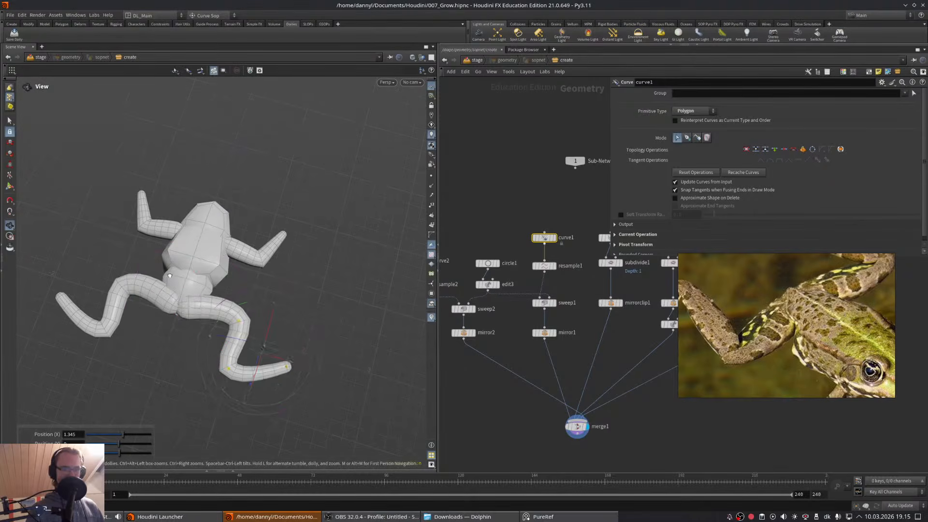
pyautogui.press('Return')
pyautogui.click(186, 310)
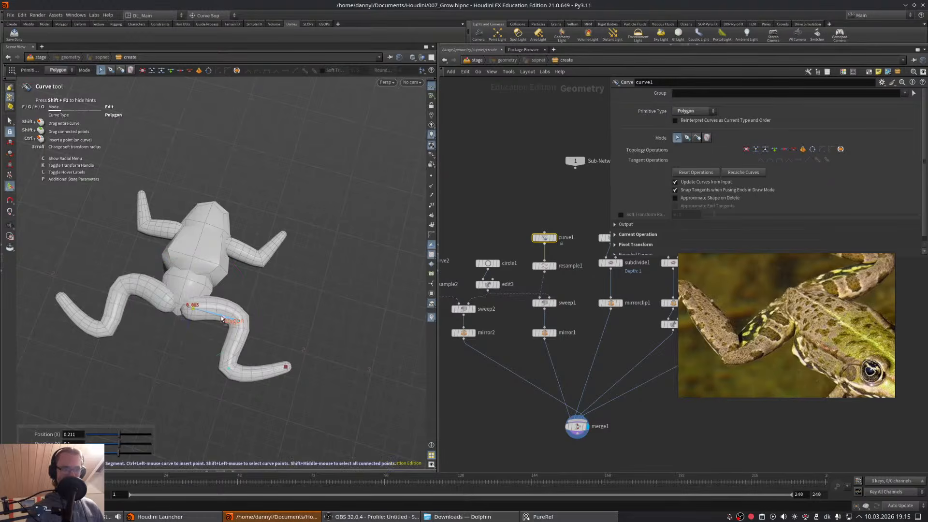
pyautogui.moveTo(221, 319); pyautogui.dragTo(222, 319)
pyautogui.keyDown('alt'); pyautogui.moveTo(222, 319); pyautogui.dragTo(181, 287); pyautogui.keyUp('alt')
pyautogui.keyDown('alt'); pyautogui.moveTo(181, 287); pyautogui.dragTo(234, 316, button='right'); pyautogui.keyUp('alt')
pyautogui.keyDown('alt'); pyautogui.moveTo(234, 316); pyautogui.dragTo(281, 304); pyautogui.keyUp('alt')
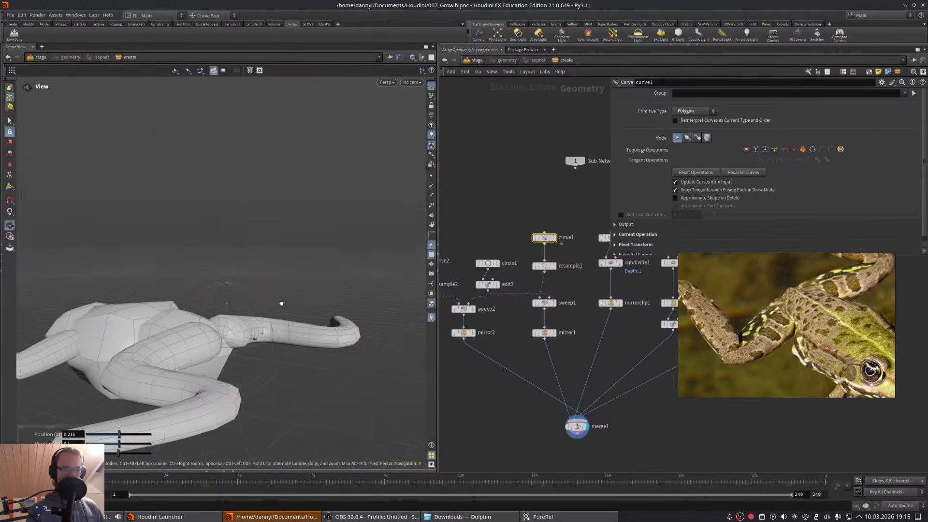
pyautogui.press('Return')
pyautogui.moveTo(227, 315); pyautogui.dragTo(227, 316)
pyautogui.moveTo(227, 316)
pyautogui.keyDown('alt'); pyautogui.mouseDown()
pyautogui.moveTo(235, 370)
pyautogui.moveTo(221, 311)
pyautogui.mouseUp(); pyautogui.keyUp('alt')
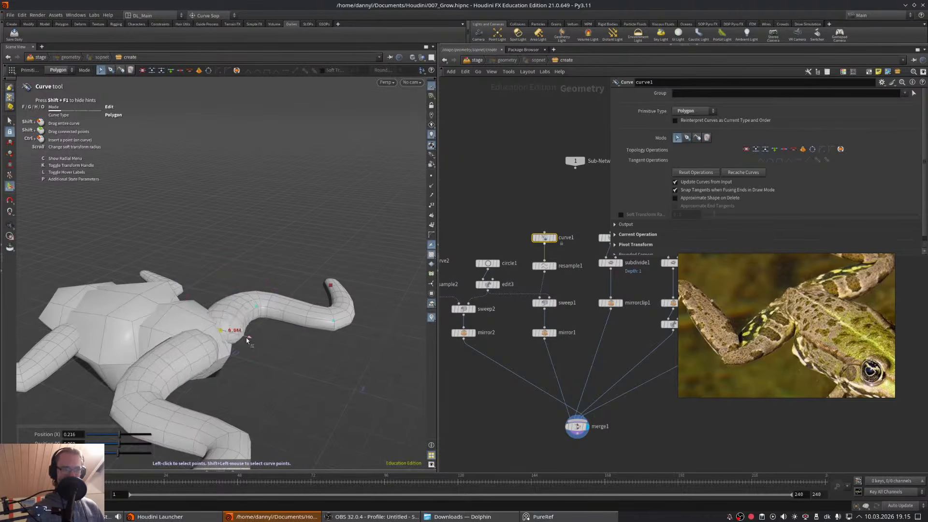
# - Inspect the frog's body and leg joints from the side and compare the head with the reference photo
pyautogui.keyDown('alt'); pyautogui.moveTo(242, 338); pyautogui.dragTo(269, 234); pyautogui.keyUp('alt')
pyautogui.scroll(-4, 201, 383)
pyautogui.press('Return')
pyautogui.moveTo(633, 333); pyautogui.dragTo(560, 317, button='middle')
pyautogui.moveTo(792, 334); pyautogui.dragTo(727, 319, button='middle')
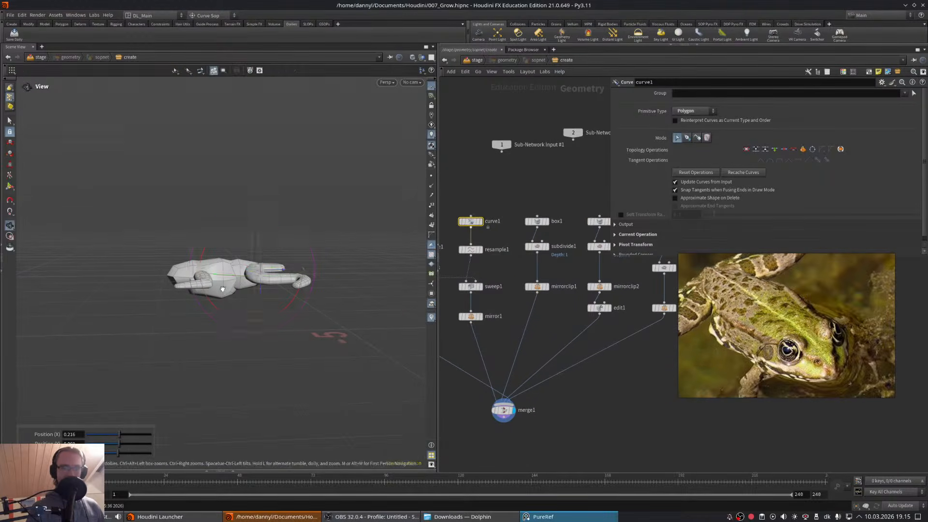
pyautogui.keyDown('alt'); pyautogui.moveTo(225, 279); pyautogui.dragTo(239, 305, button='middle'); pyautogui.keyUp('alt')
pyautogui.keyDown('alt'); pyautogui.scroll(5, 240, 305); pyautogui.keyUp('alt')
pyautogui.keyDown('alt'); pyautogui.moveTo(240, 303); pyautogui.dragTo(253, 311); pyautogui.keyUp('alt')
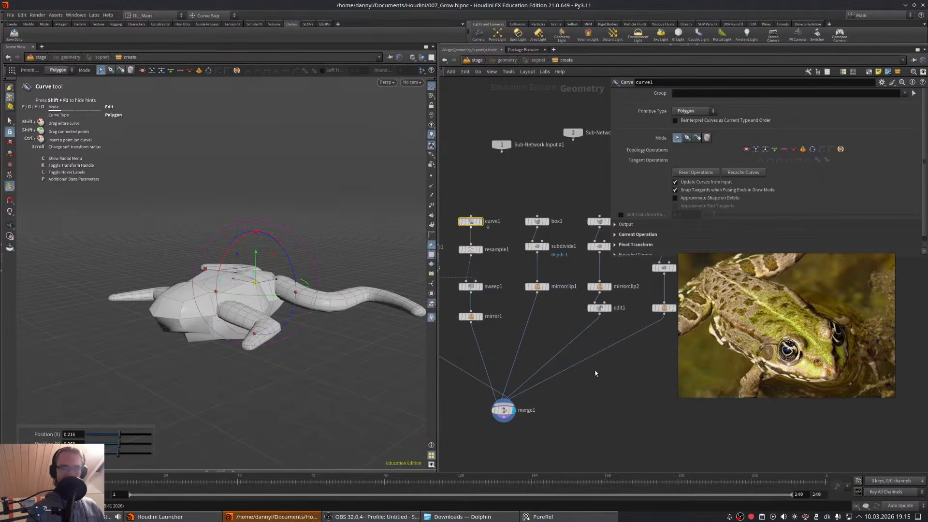
# - Add a Sphere node beside the head's mirror-and-clip node and connect it to the final merge
pyautogui.moveTo(569, 373); pyautogui.dragTo(511, 371, button='middle')
pyautogui.moveTo(628, 371)
pyautogui.mouseDown(button='middle')
pyautogui.moveTo(590, 372)
pyautogui.moveTo(529, 397)
pyautogui.mouseUp(button='middle')
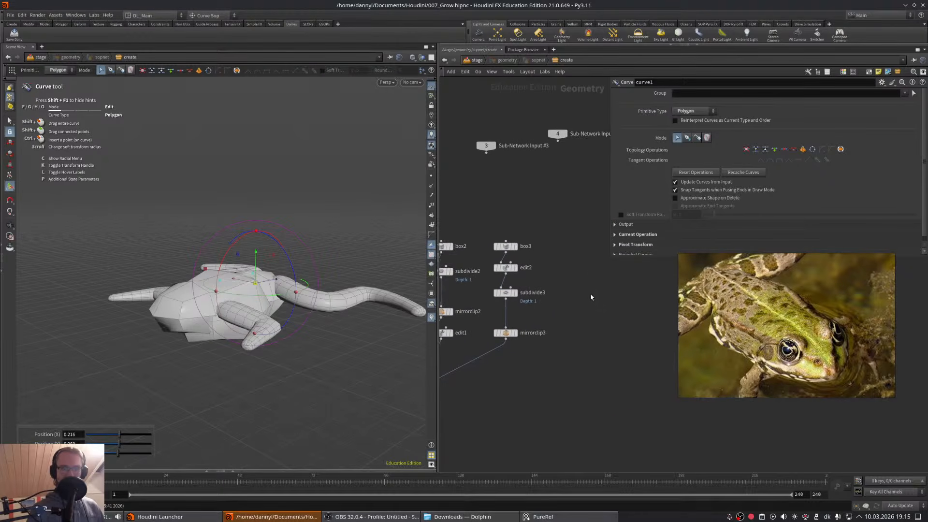
pyautogui.press('Tab')
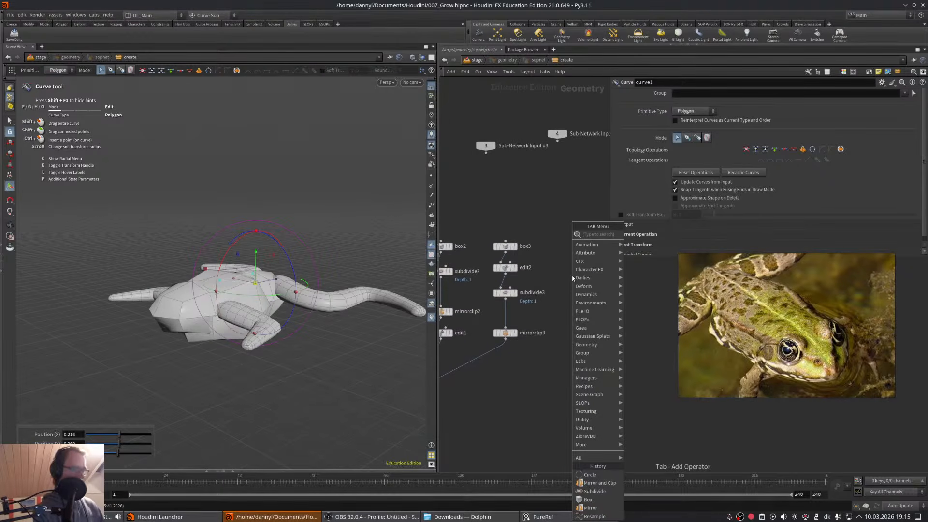
pyautogui.write('sphe')
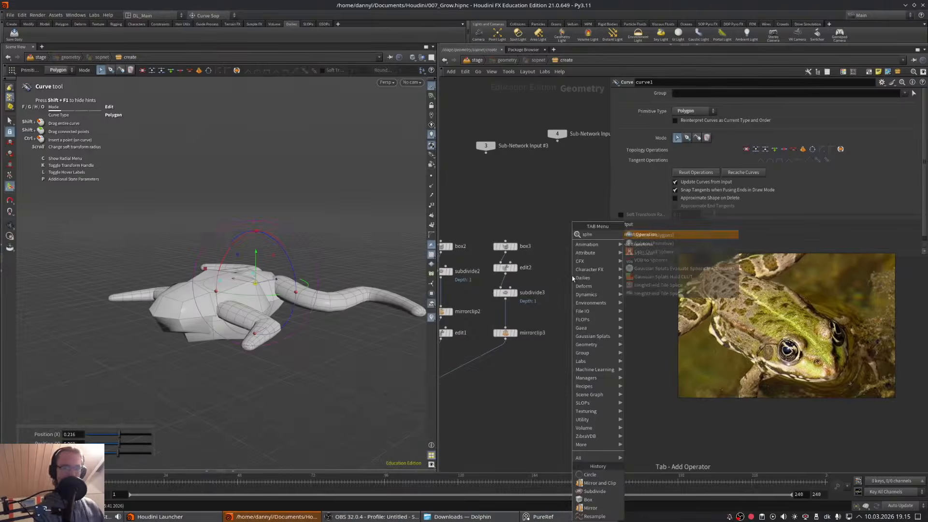
pyautogui.press('Return')
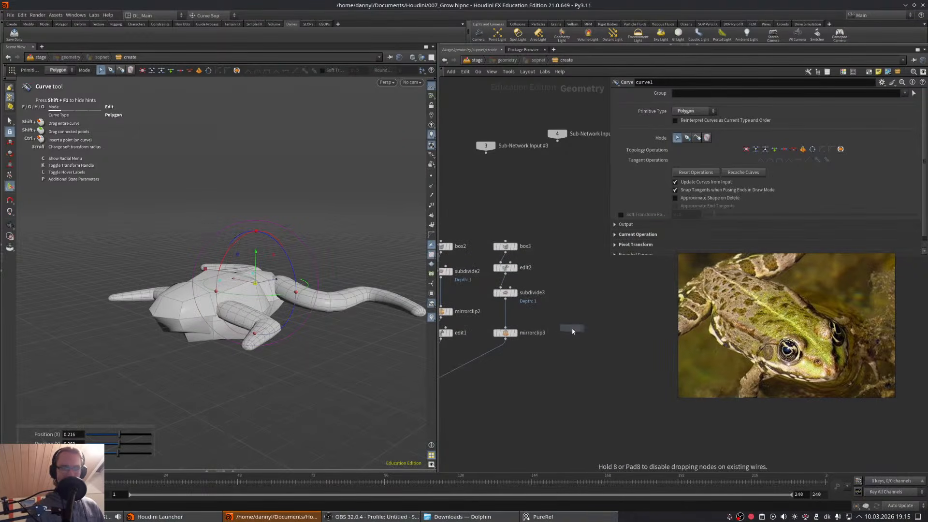
pyautogui.click(575, 334)
pyautogui.moveTo(560, 352); pyautogui.dragTo(648, 312, button='middle')
pyautogui.click(648, 312)
pyautogui.moveTo(526, 369); pyautogui.dragTo(607, 354, button='middle')
pyautogui.click(521, 375)
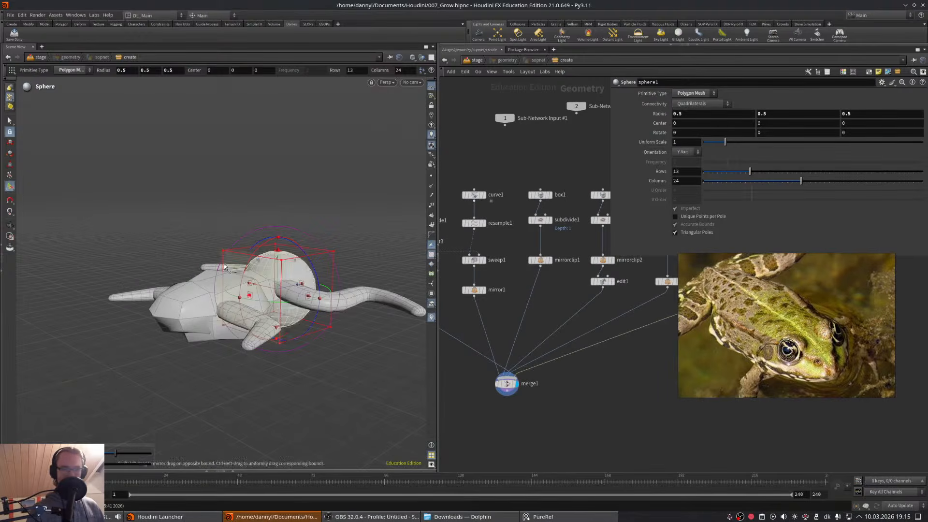
# - Switch the sphere's primitive type to Polygon with a frequency of 6
pyautogui.keyDown('alt'); pyautogui.moveTo(286, 251); pyautogui.dragTo(247, 288); pyautogui.keyUp('alt')
pyautogui.press('Return')
pyautogui.click(693, 93)
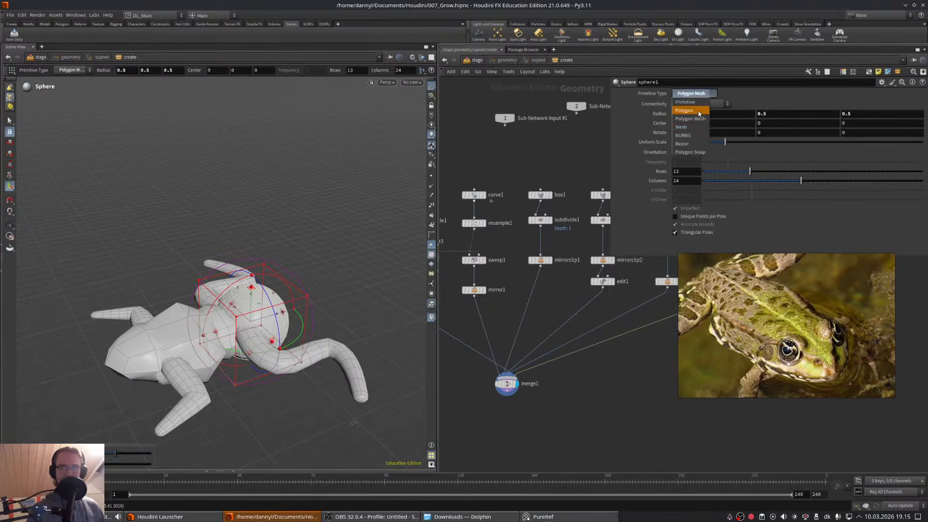
pyautogui.click(686, 110)
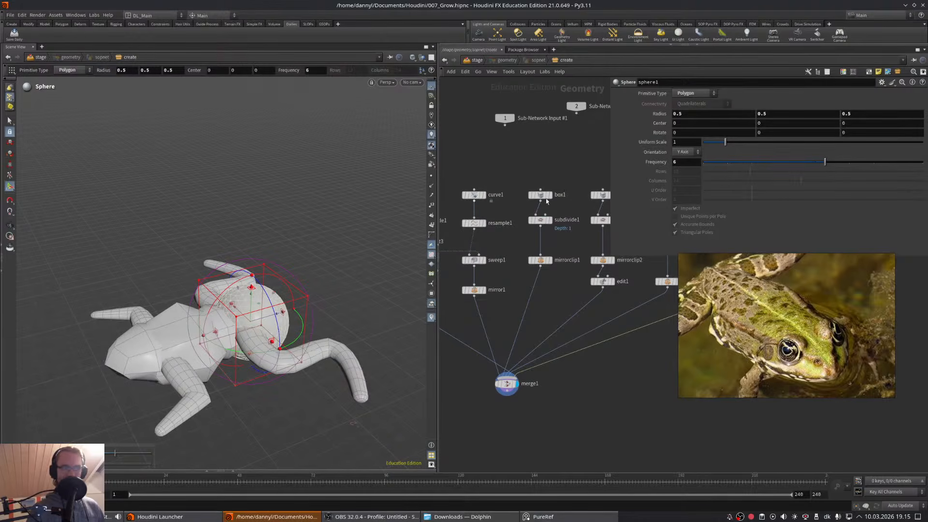
# - Move the sphere along the body to the frog's head, at centre Z about -1.617
pyautogui.moveTo(269, 318); pyautogui.dragTo(146, 352)
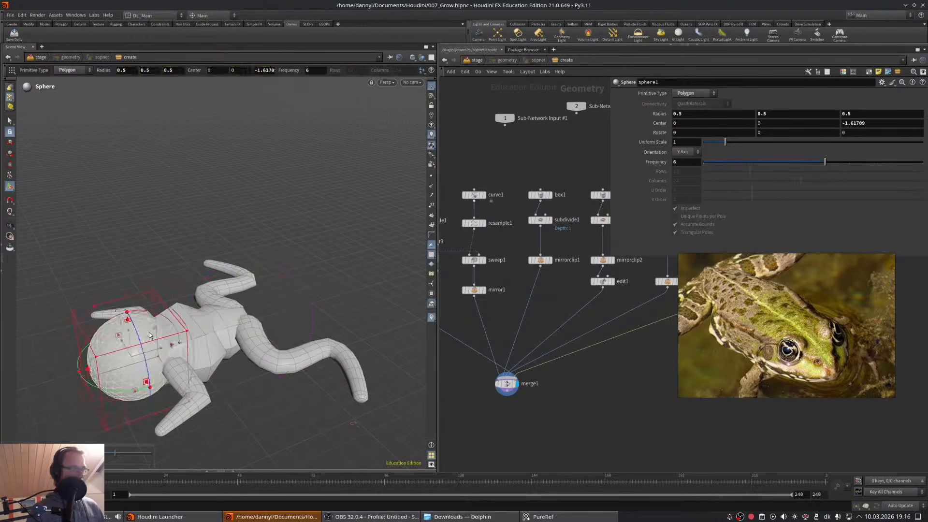
pyautogui.keyDown('alt'); pyautogui.moveTo(147, 352); pyautogui.dragTo(169, 294, button='middle'); pyautogui.keyUp('alt')
pyautogui.scroll(1, 169, 293)
# - Duplicate the head's mirror-and-clip node and insert the copy between the sphere and the merge
pyautogui.moveTo(675, 318); pyautogui.dragTo(546, 330, button='middle')
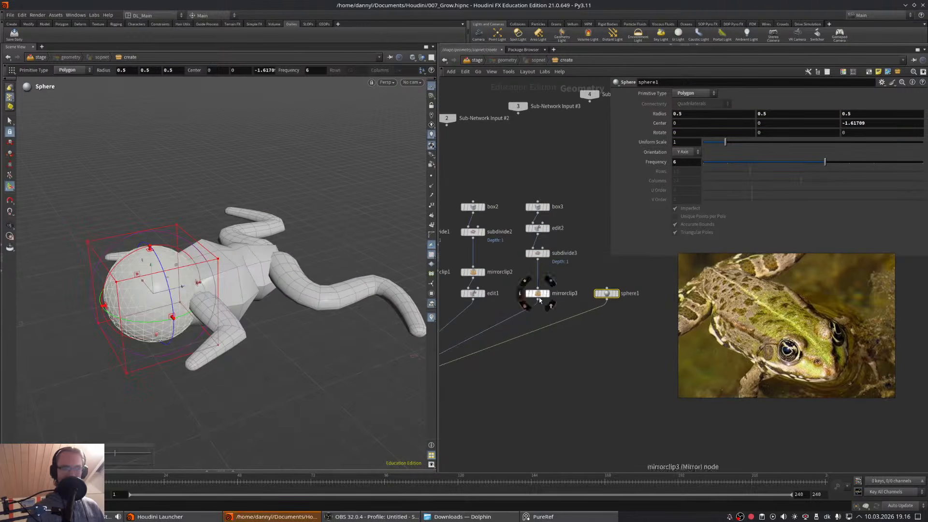
pyautogui.keyDown('alt'); pyautogui.moveTo(538, 297); pyautogui.dragTo(605, 324); pyautogui.keyUp('alt')
pyautogui.click(606, 294)
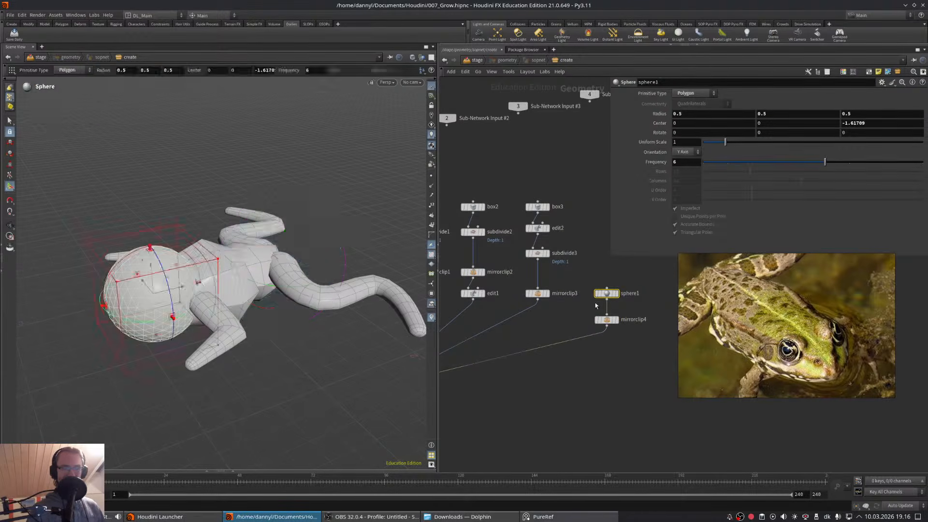
# - Scale the eye sphere down to a uniform scale of 0.45
pyautogui.keyDown('alt'); pyautogui.moveTo(213, 290); pyautogui.dragTo(252, 304); pyautogui.keyUp('alt')
pyautogui.press('Return')
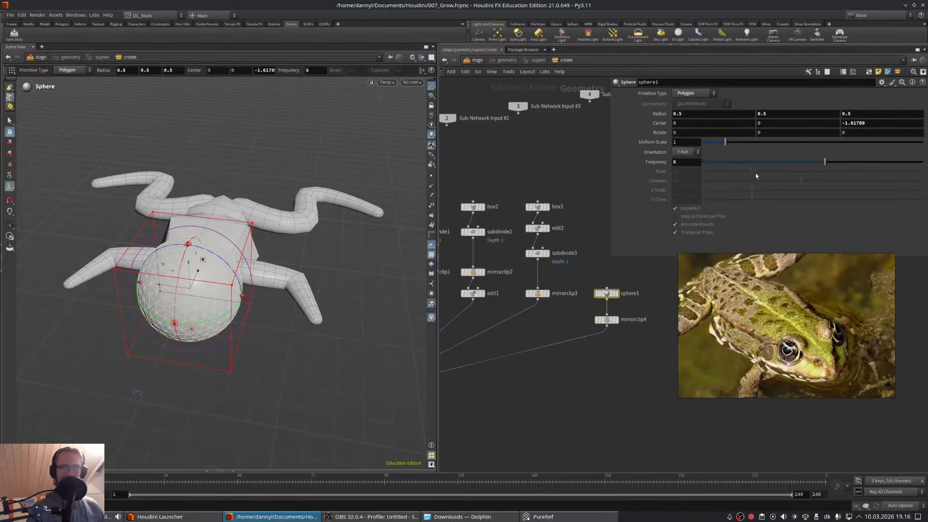
pyautogui.moveTo(723, 143); pyautogui.dragTo(713, 143)
# - Offset the eye sphere sideways and upward on the head, to about X 0.328 and Y 0.168
pyautogui.moveTo(183, 291); pyautogui.dragTo(212, 292)
pyautogui.moveTo(442, 385); pyautogui.dragTo(576, 300, button='middle')
pyautogui.moveTo(675, 291); pyautogui.dragTo(499, 369, button='middle')
pyautogui.keyDown('alt'); pyautogui.moveTo(300, 303); pyautogui.dragTo(255, 259); pyautogui.keyUp('alt')
pyautogui.moveTo(314, 256); pyautogui.dragTo(278, 230)
# - Inspect the mirrored eye spheres on the head up close and against the whole frog from above
pyautogui.press('Escape')
pyautogui.press('Return')
pyautogui.press('Escape')
pyautogui.scroll(3, 278, 230)
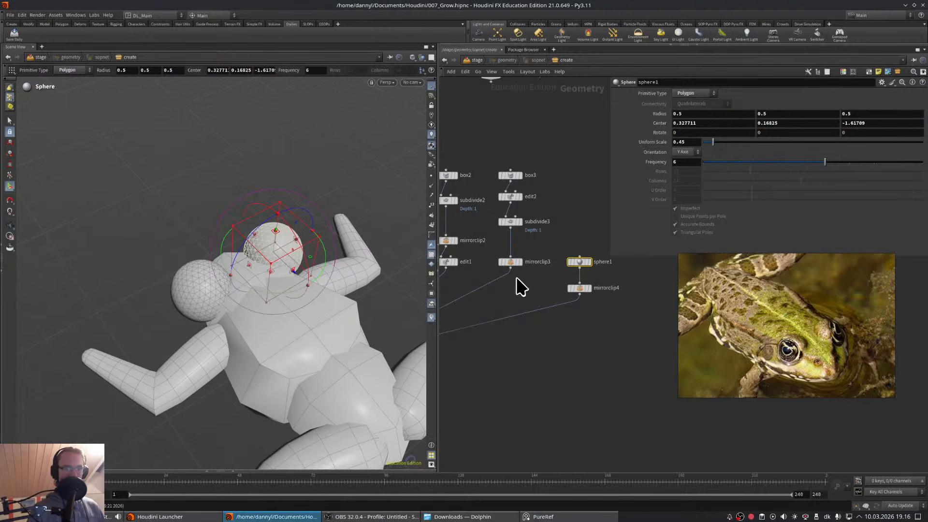
pyautogui.moveTo(528, 317); pyautogui.dragTo(575, 328, button='middle')
pyautogui.press('Escape')
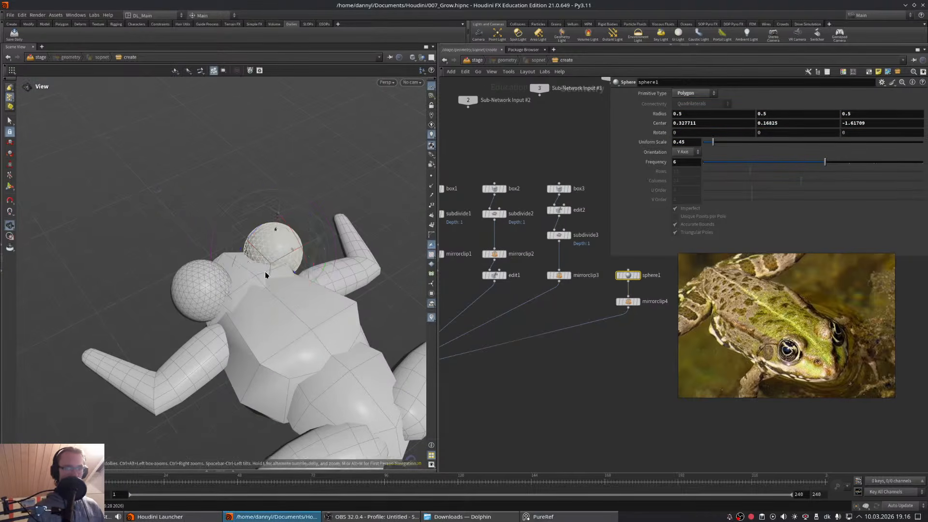
pyautogui.scroll(-5, 265, 275)
pyautogui.press('Return')
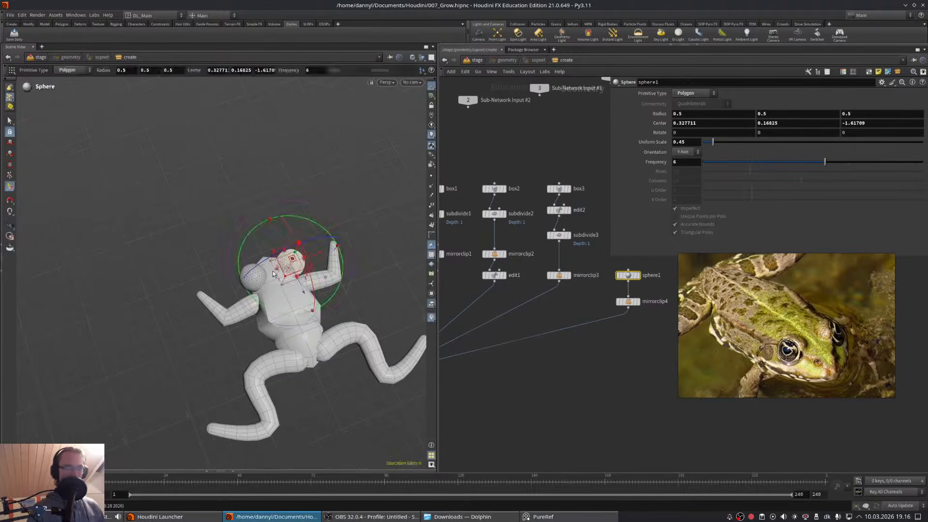
# - Set the eye sphere's uniform scale to 0.33 and move it inward on the head to about X 0.262
pyautogui.keyDown('alt'); pyautogui.moveTo(273, 274); pyautogui.dragTo(363, 304); pyautogui.keyUp('alt')
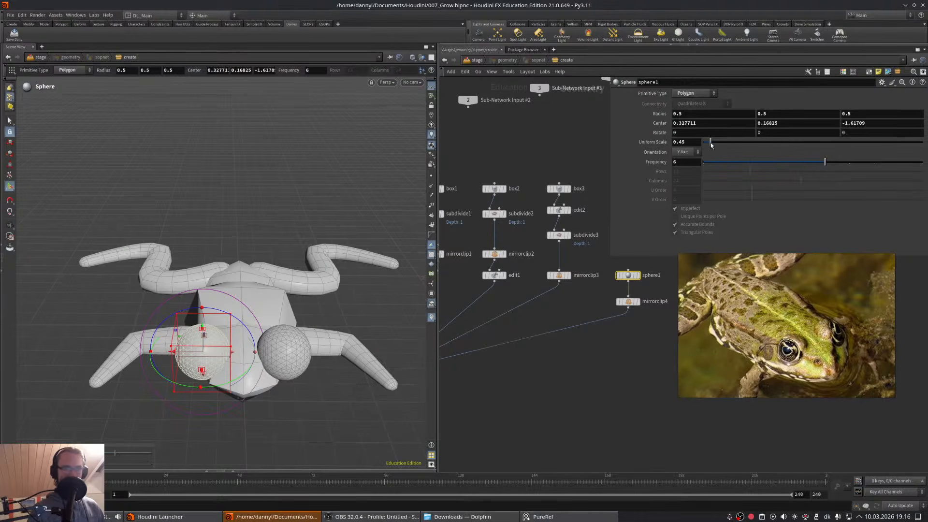
pyautogui.moveTo(710, 146); pyautogui.dragTo(710, 145)
pyautogui.keyDown('alt'); pyautogui.moveTo(304, 280); pyautogui.dragTo(92, 316); pyautogui.keyUp('alt')
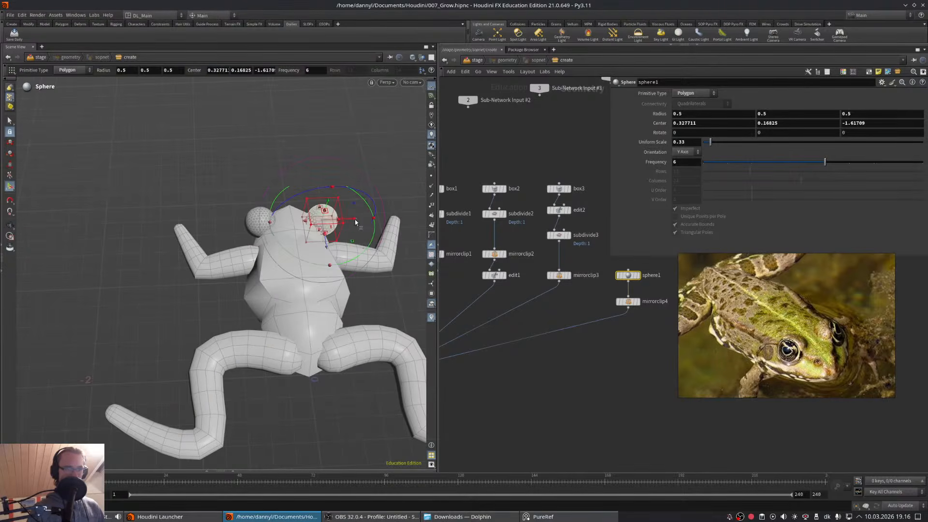
pyautogui.moveTo(355, 221); pyautogui.dragTo(129, 261)
# - Select the head's mirrorclip3 node for editing while displaying the merged frog from merge1
pyautogui.moveTo(584, 340); pyautogui.dragTo(633, 325, button='middle')
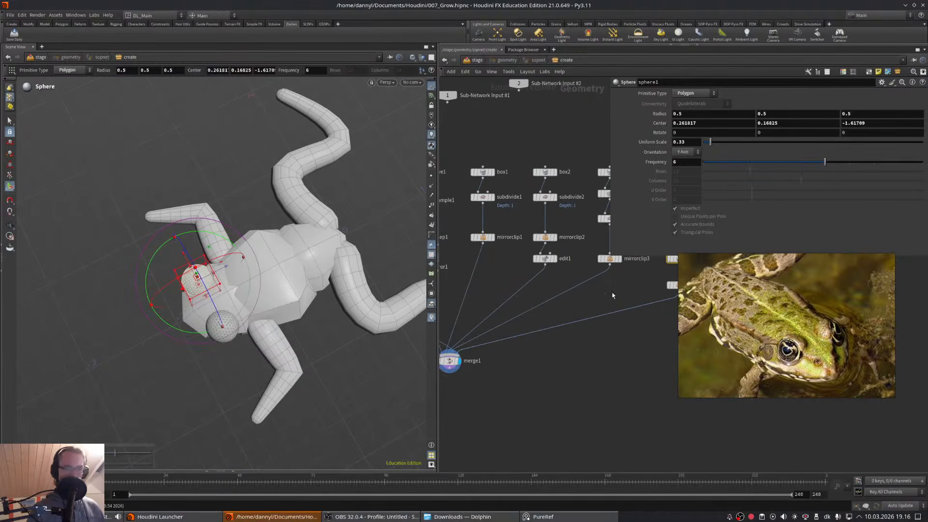
pyautogui.moveTo(612, 293); pyautogui.dragTo(580, 295, button='middle')
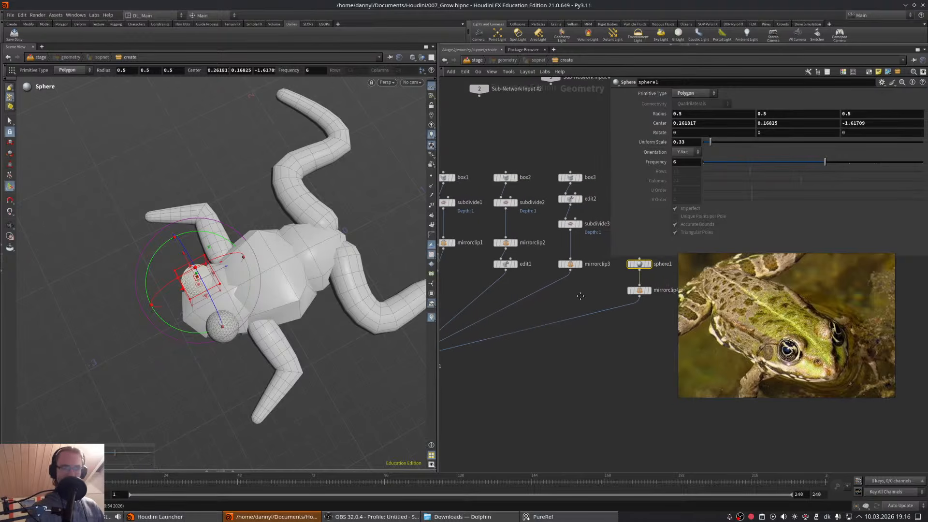
pyautogui.click(571, 265)
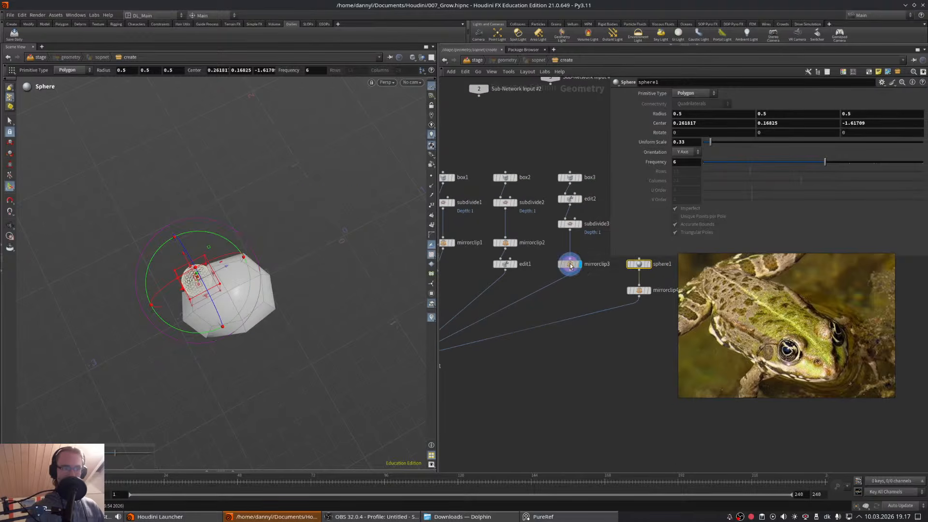
pyautogui.click(570, 266)
pyautogui.moveTo(526, 377); pyautogui.dragTo(655, 339, button='middle')
pyautogui.click(546, 327)
pyautogui.moveTo(654, 305); pyautogui.dragTo(615, 327, button='middle')
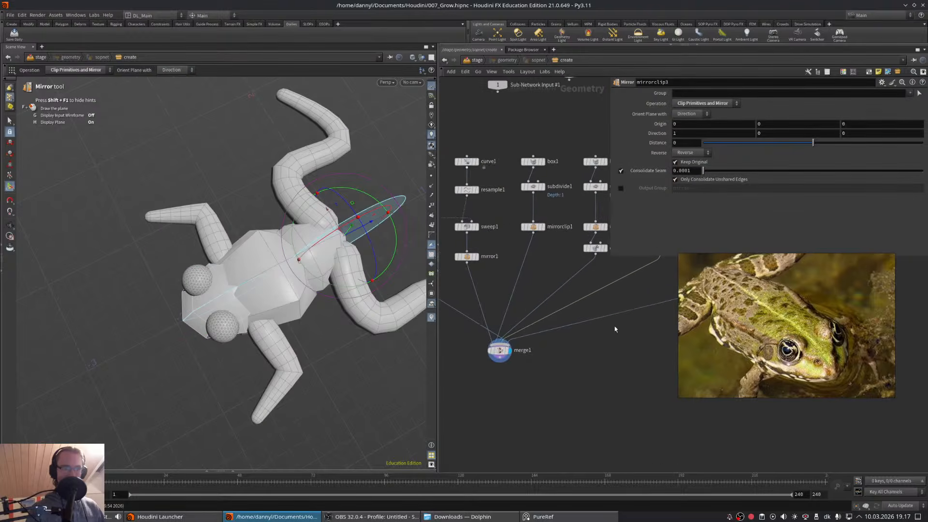
pyautogui.moveTo(658, 284); pyautogui.dragTo(576, 328, button='middle')
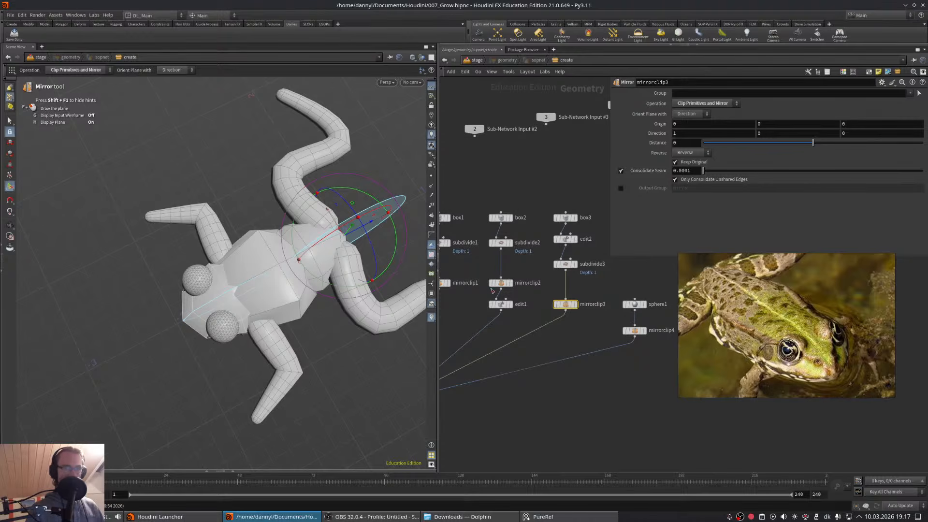
# - Select the snout-tip points of the head and move them forward by about -0.095 along Z
pyautogui.click(9, 119)
pyautogui.keyDown('alt'); pyautogui.moveTo(207, 322); pyautogui.dragTo(271, 275, button='middle'); pyautogui.keyUp('alt')
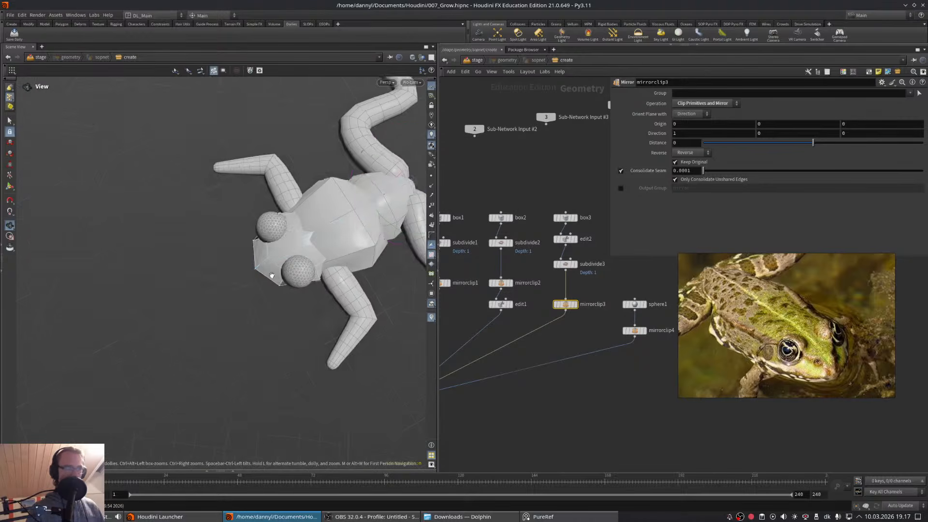
pyautogui.keyDown('alt'); pyautogui.moveTo(271, 276); pyautogui.dragTo(335, 301); pyautogui.keyUp('alt')
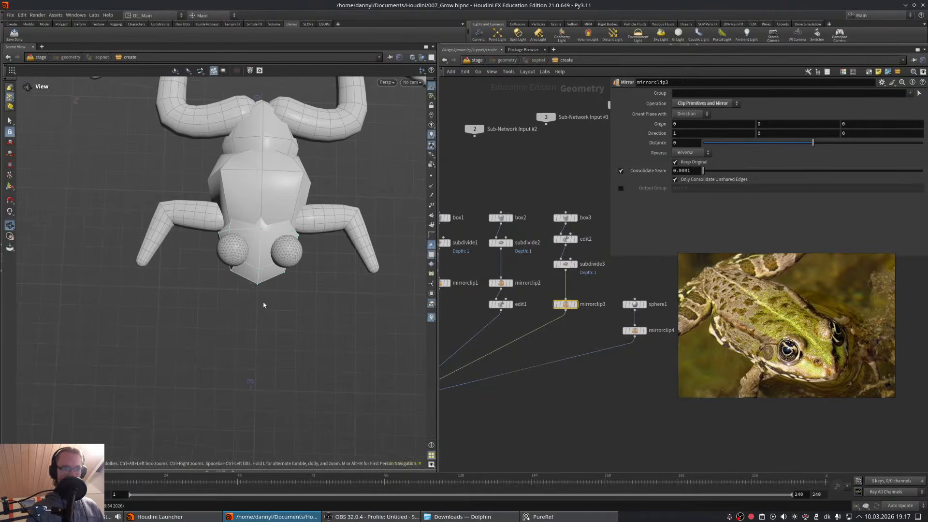
pyautogui.moveTo(249, 296); pyautogui.dragTo(264, 265)
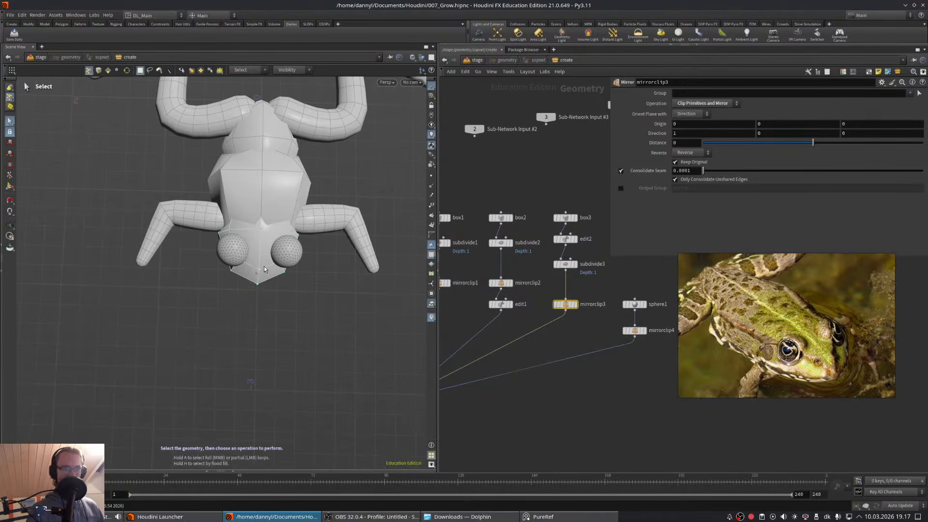
pyautogui.keyDown('alt'); pyautogui.moveTo(277, 319); pyautogui.dragTo(248, 276); pyautogui.keyUp('alt')
pyautogui.press('t')
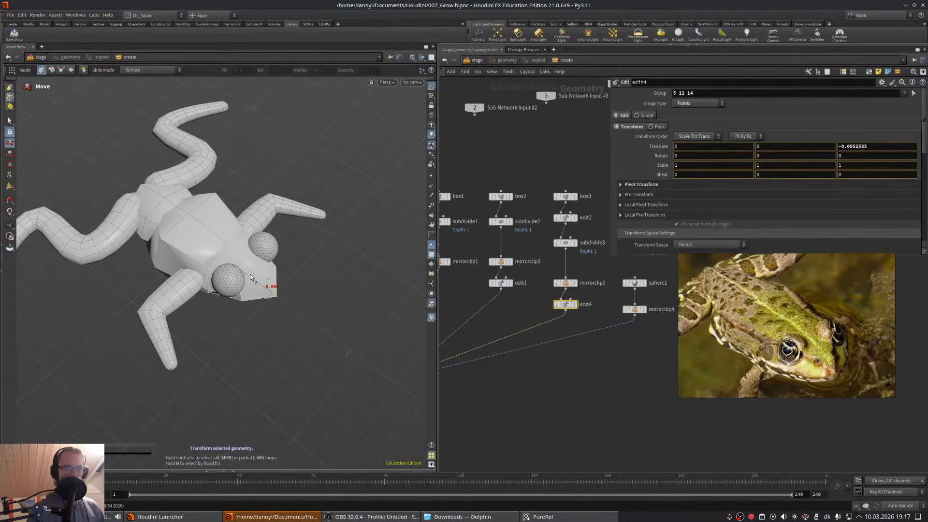
# - Lower the centre point on top of the head behind the eyes by about 0.018 along Y
pyautogui.press('Escape')
pyautogui.moveTo(251, 273); pyautogui.dragTo(217, 259)
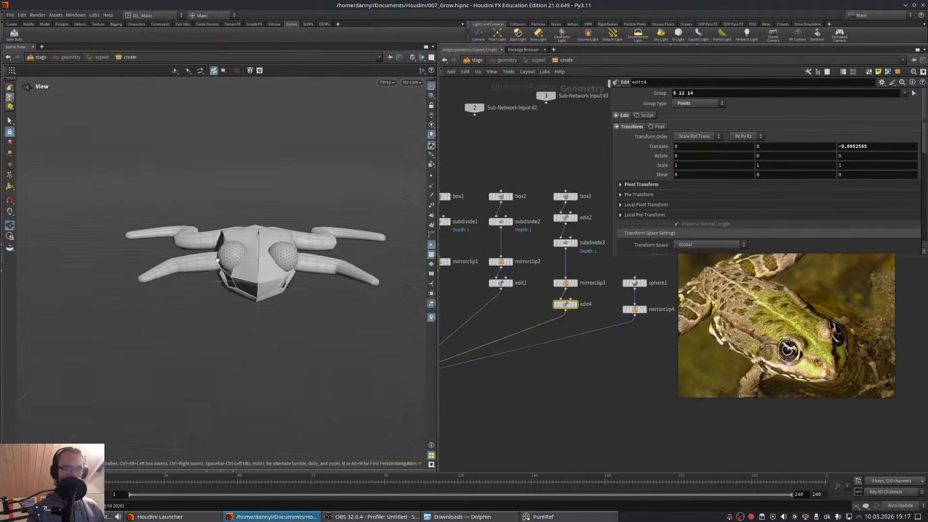
pyautogui.moveTo(242, 429); pyautogui.dragTo(242, 255)
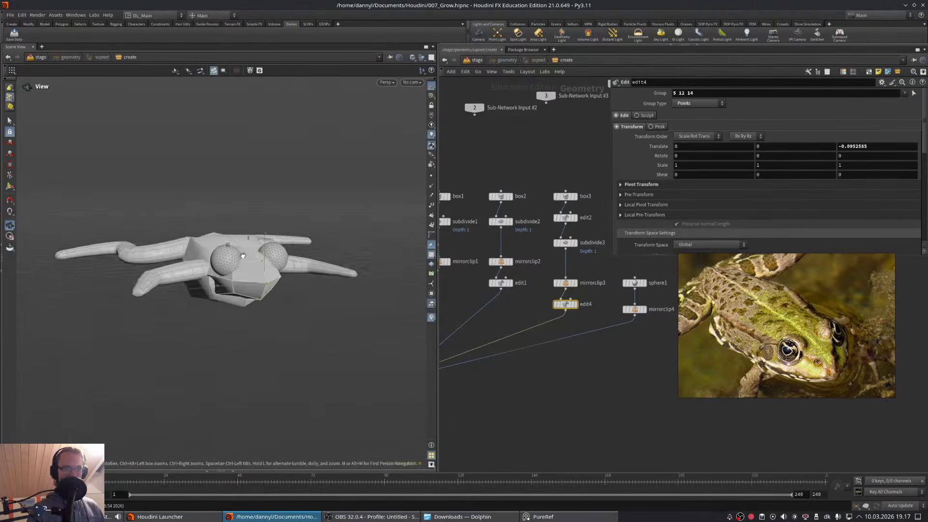
pyautogui.keyDown('alt'); pyautogui.moveTo(243, 255); pyautogui.dragTo(257, 242, button='right'); pyautogui.keyUp('alt')
pyautogui.keyDown('alt'); pyautogui.moveTo(256, 242); pyautogui.dragTo(256, 219); pyautogui.keyUp('alt')
pyautogui.press('s')
pyautogui.click(268, 237)
pyautogui.press('t')
pyautogui.keyDown('alt'); pyautogui.moveTo(256, 220); pyautogui.dragTo(164, 236); pyautogui.keyUp('alt')
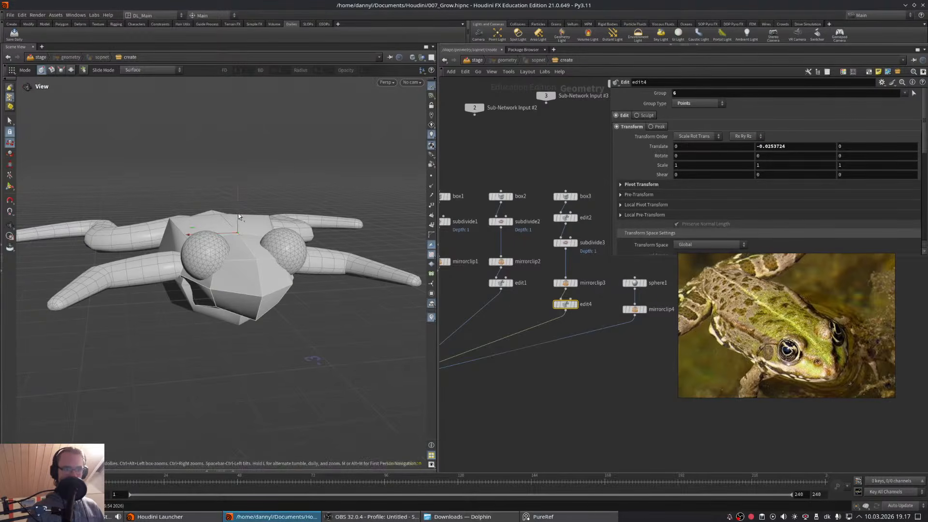
pyautogui.moveTo(239, 217); pyautogui.dragTo(238, 215)
pyautogui.keyDown('alt'); pyautogui.moveTo(258, 247); pyautogui.dragTo(267, 249); pyautogui.keyUp('alt')
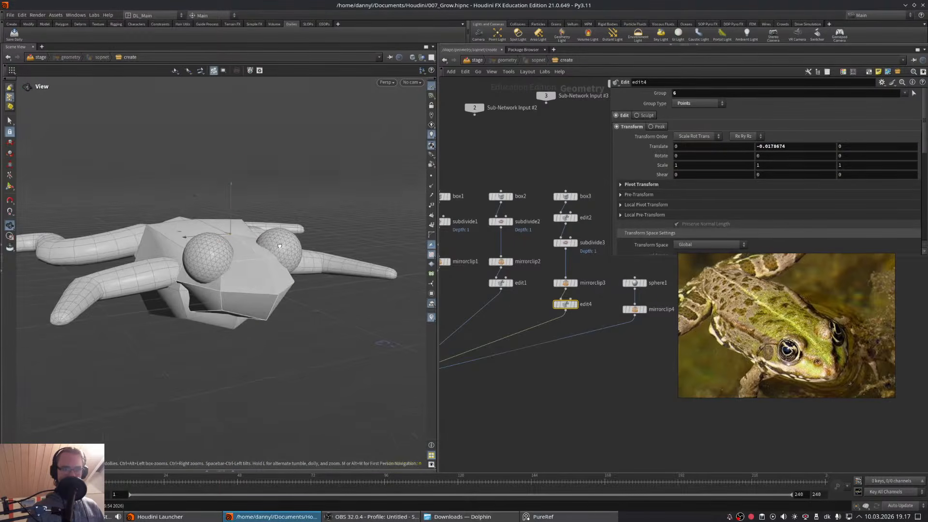
pyautogui.moveTo(279, 246); pyautogui.dragTo(235, 306)
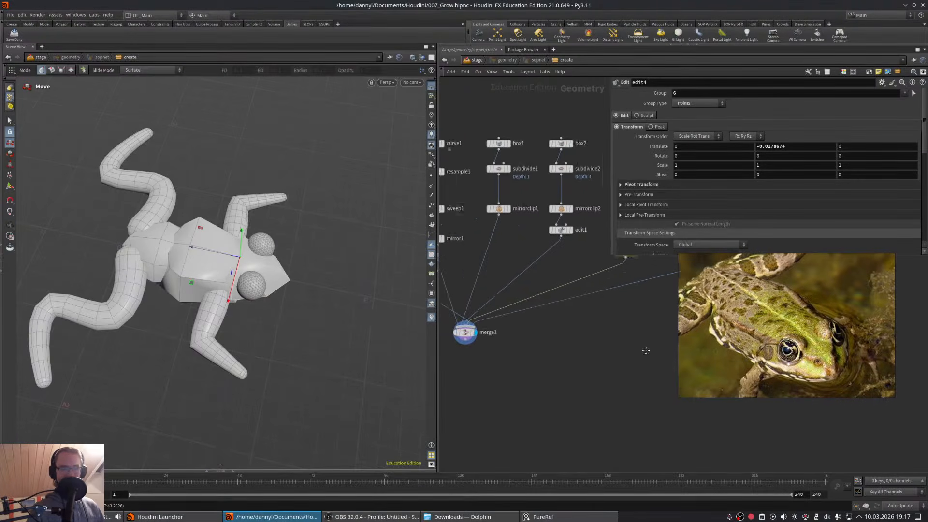
# - Add a VDB from Polygons node after merge1 and display its result
pyautogui.moveTo(646, 350); pyautogui.dragTo(503, 393, button='middle')
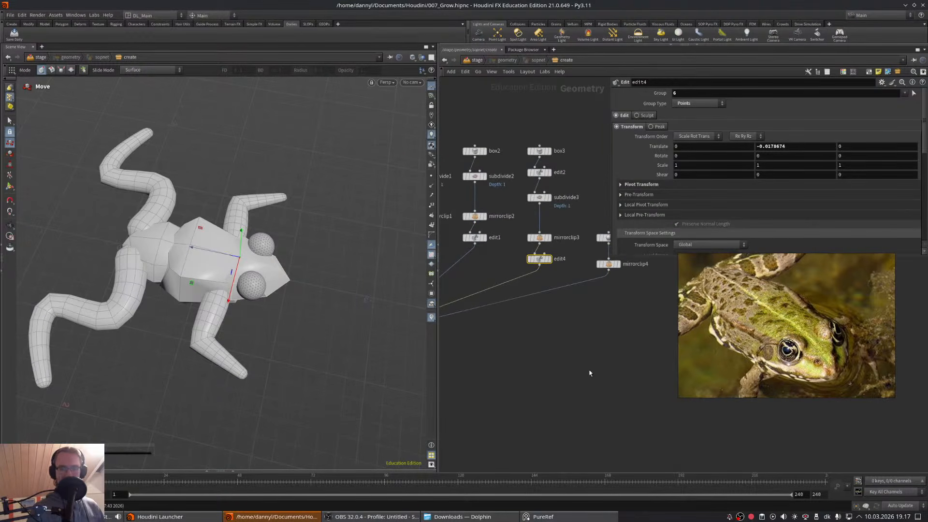
pyautogui.press('Escape')
pyautogui.moveTo(251, 270); pyautogui.dragTo(251, 232)
pyautogui.press('Return')
pyautogui.moveTo(444, 354); pyautogui.dragTo(564, 361, button='middle')
pyautogui.click(533, 338)
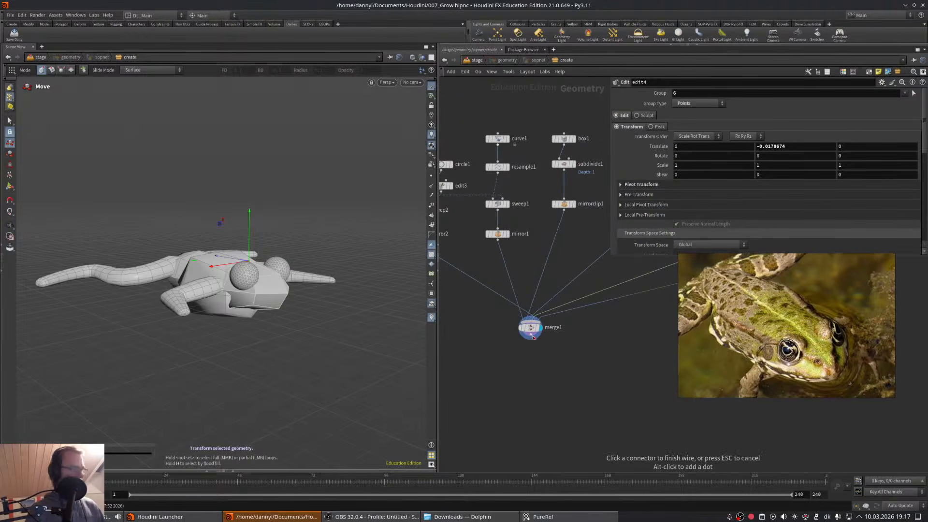
pyautogui.press('Tab')
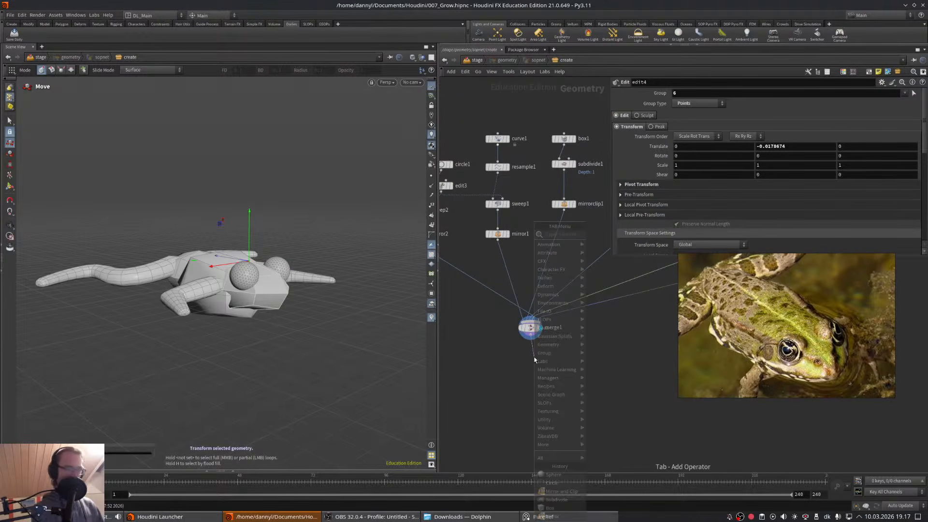
pyautogui.write('vdbfrom')
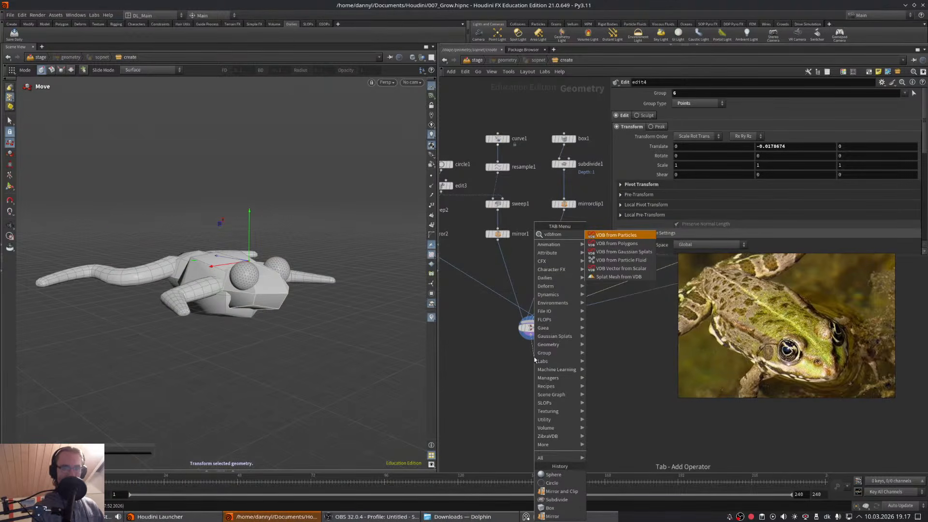
pyautogui.press('Down')
pyautogui.press('Return')
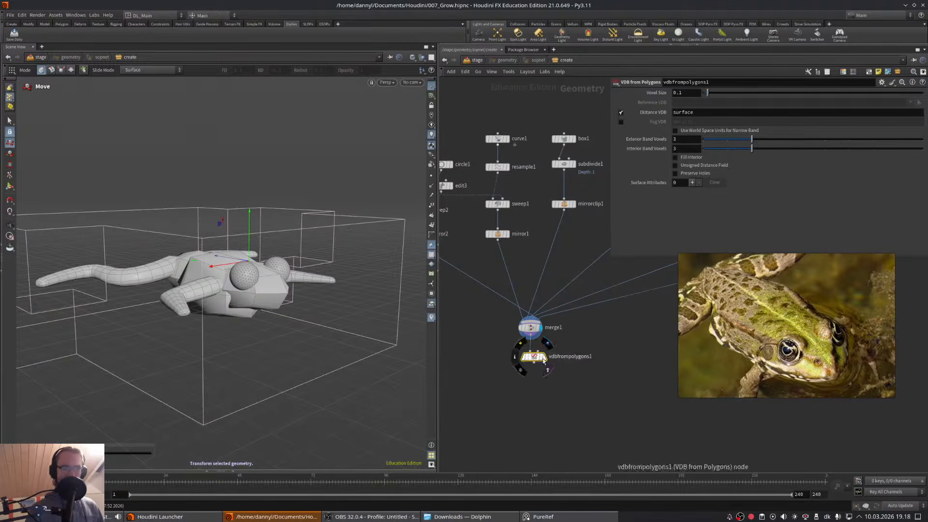
pyautogui.click(543, 356)
# - Refine the VDB voxel size, trying 0.05 and 0.035
pyautogui.press('Escape')
pyautogui.moveTo(193, 271); pyautogui.dragTo(209, 325)
pyautogui.press('t')
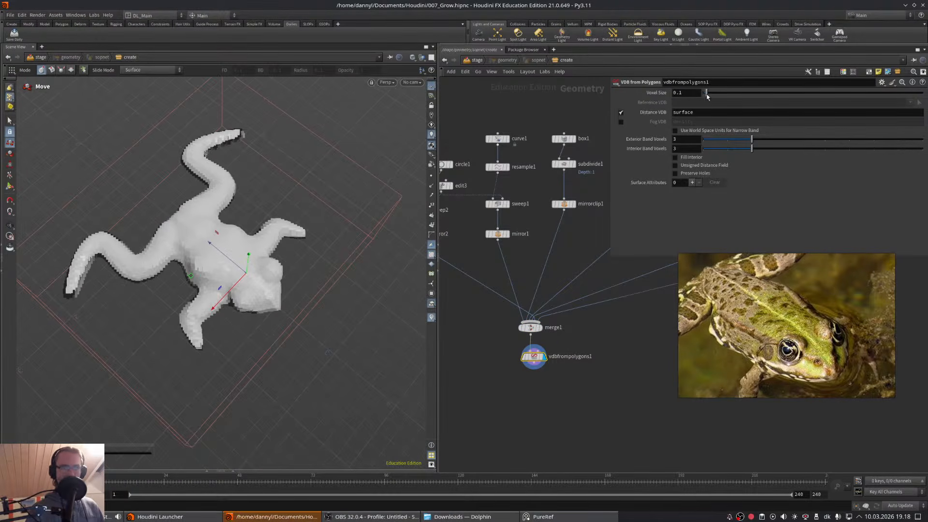
pyautogui.moveTo(707, 92); pyautogui.dragTo(705, 96)
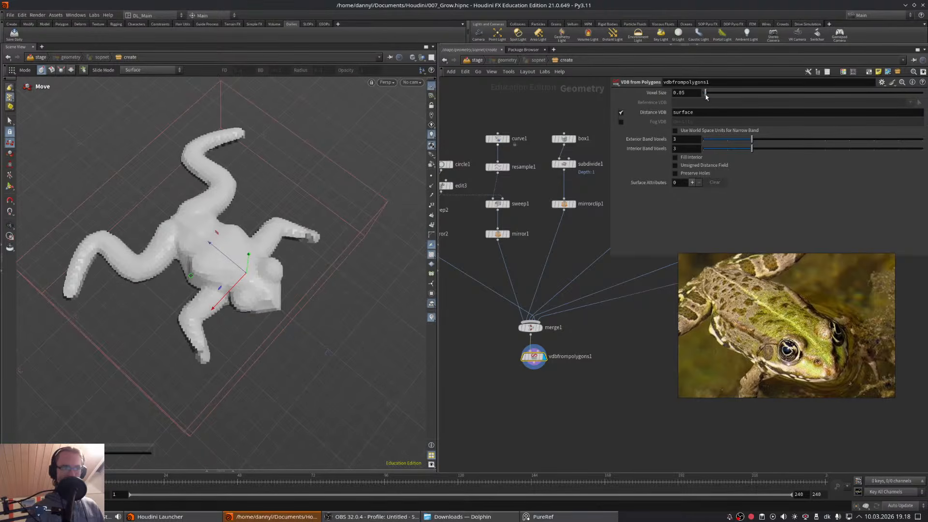
pyautogui.keyDown('alt'); pyautogui.moveTo(263, 246); pyautogui.dragTo(245, 271); pyautogui.keyUp('alt')
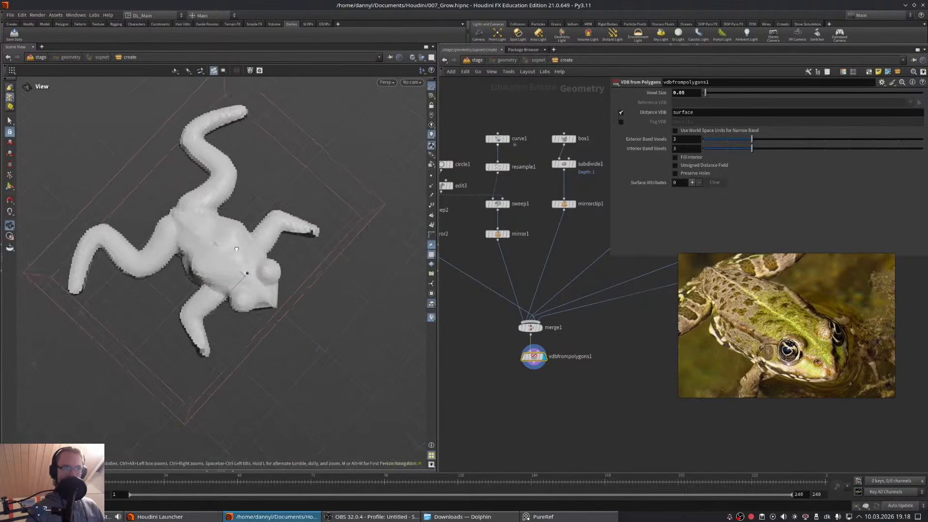
pyautogui.keyDown('alt'); pyautogui.moveTo(245, 271); pyautogui.dragTo(286, 211, button='right'); pyautogui.keyUp('alt')
pyautogui.keyDown('alt'); pyautogui.moveTo(285, 212); pyautogui.dragTo(306, 200); pyautogui.keyUp('alt')
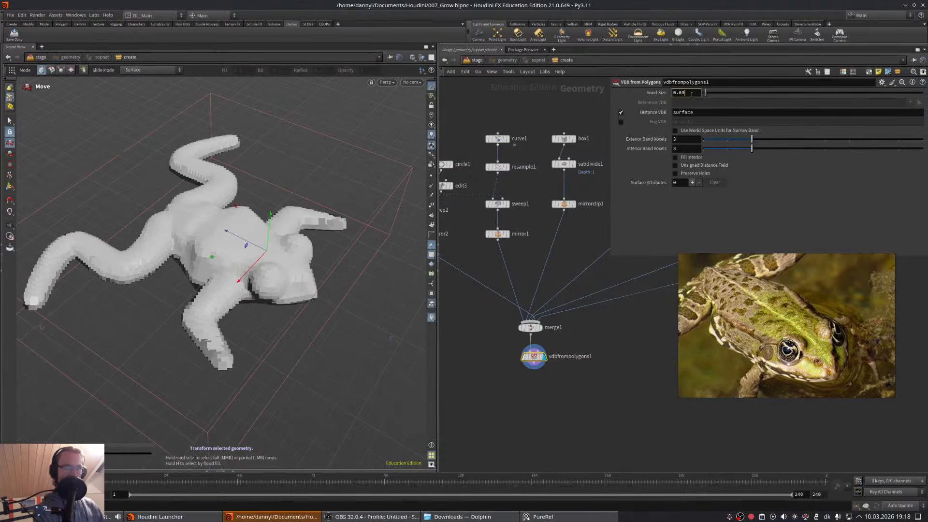
pyautogui.press('Return')
# - Examine the voxelised frog from several angles, up close around the head, eyes and legs, and as a whole
pyautogui.keyDown('alt'); pyautogui.moveTo(286, 256); pyautogui.dragTo(233, 254); pyautogui.keyUp('alt')
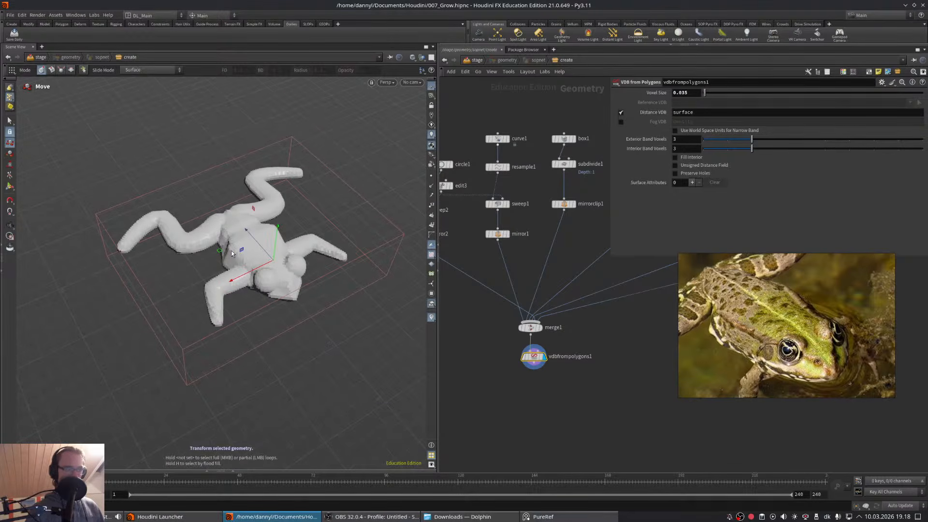
pyautogui.moveTo(232, 254)
pyautogui.keyDown('alt'); pyautogui.mouseDown()
pyautogui.moveTo(244, 266)
pyautogui.moveTo(228, 251)
pyautogui.moveTo(233, 265)
pyautogui.mouseUp(); pyautogui.keyUp('alt')
pyautogui.keyDown('alt'); pyautogui.moveTo(229, 229); pyautogui.dragTo(261, 202); pyautogui.keyUp('alt')
pyautogui.scroll(5, 271, 219)
pyautogui.scroll(-4, 261, 205)
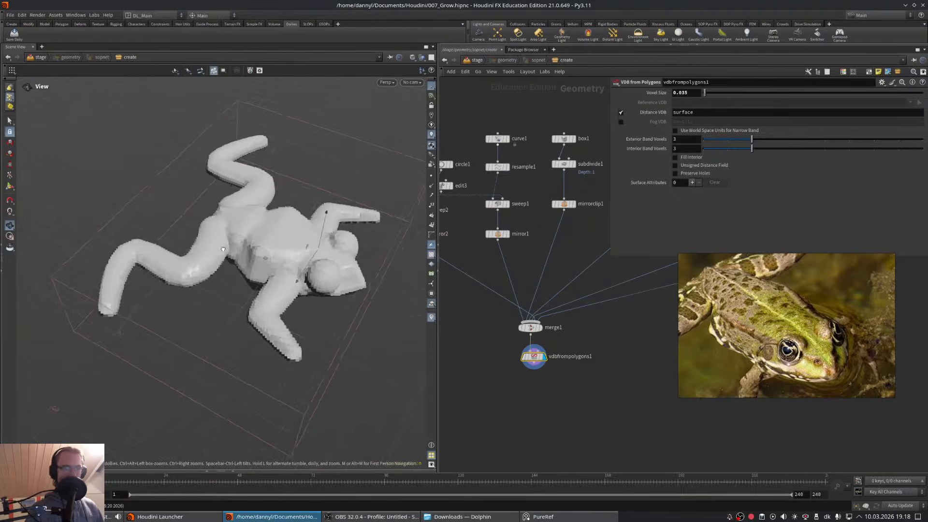
pyautogui.keyDown('alt'); pyautogui.moveTo(226, 247); pyautogui.dragTo(294, 237); pyautogui.keyUp('alt')
pyautogui.press('t')
pyautogui.press('Escape')
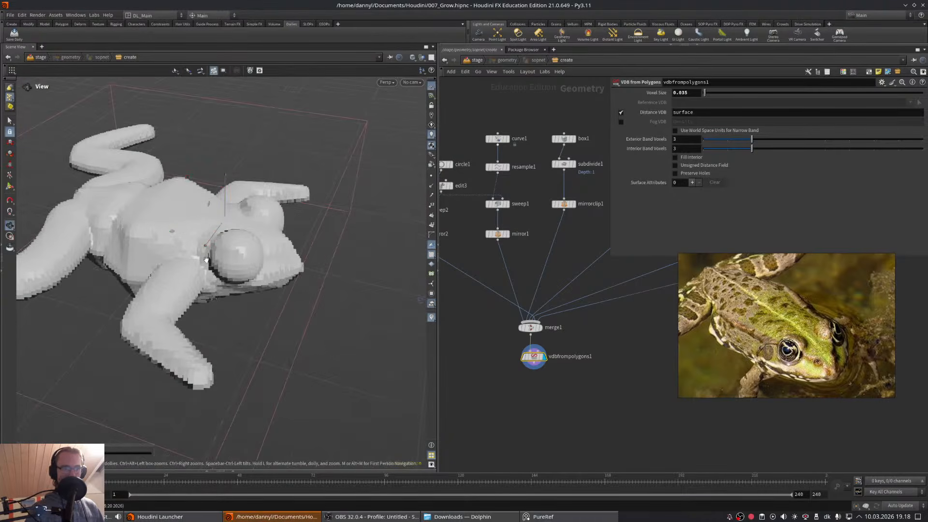
pyautogui.keyDown('alt'); pyautogui.moveTo(231, 269); pyautogui.dragTo(205, 263); pyautogui.keyUp('alt')
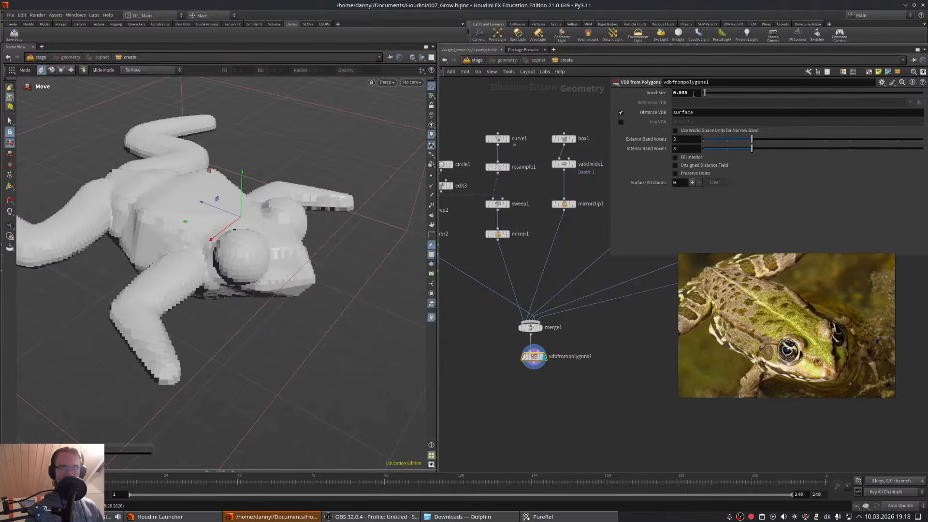
# - Try a VDB voxel size of 0.04 on the frog, and settle on 0.03
pyautogui.press('Return')
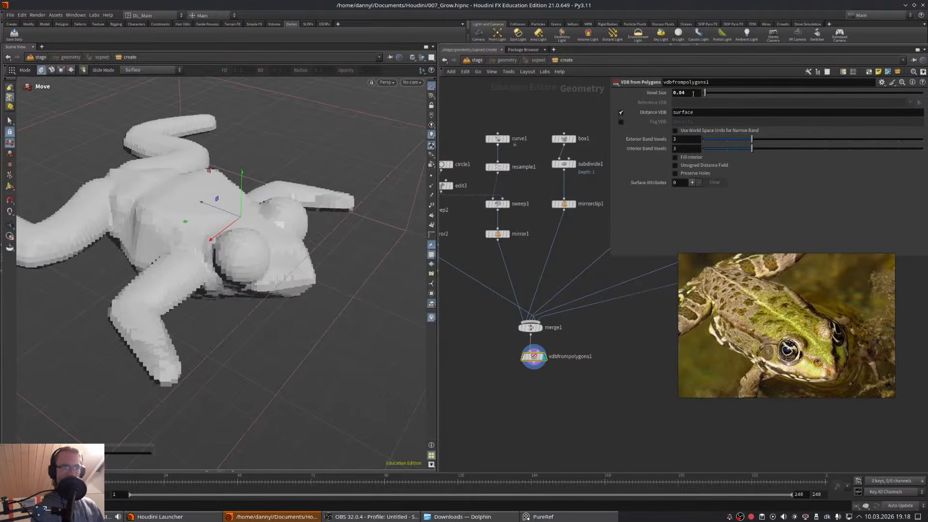
pyautogui.keyDown('alt'); pyautogui.moveTo(271, 153); pyautogui.dragTo(226, 203); pyautogui.keyUp('alt')
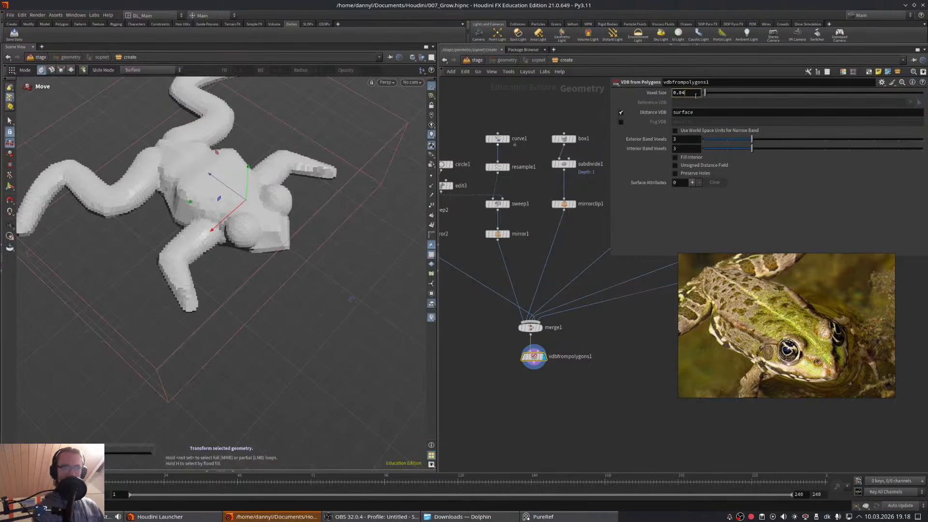
pyautogui.keyDown('alt'); pyautogui.moveTo(274, 198); pyautogui.dragTo(306, 268); pyautogui.keyUp('alt')
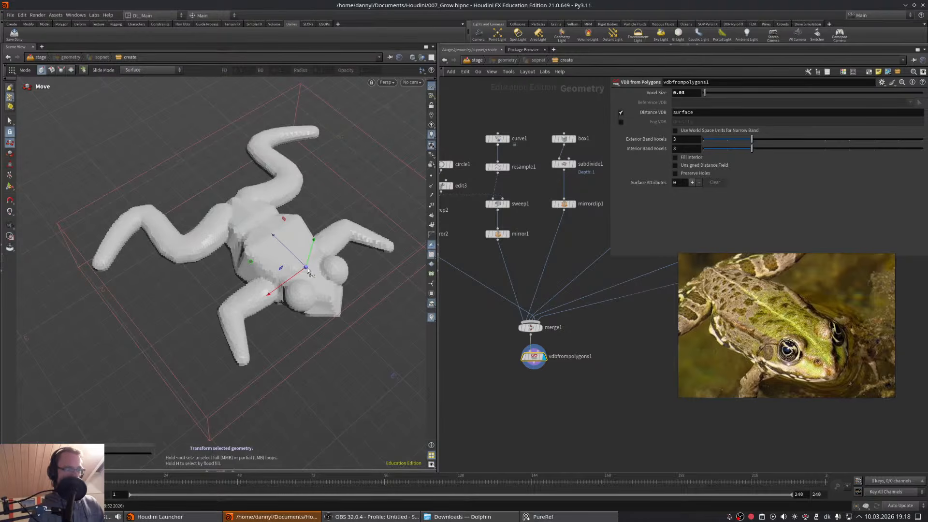
# - In PureRef, shift the frog reference photo beside the node network and zoom out to study the frog's body and legs
pyautogui.moveTo(785, 316); pyautogui.dragTo(570, 313)
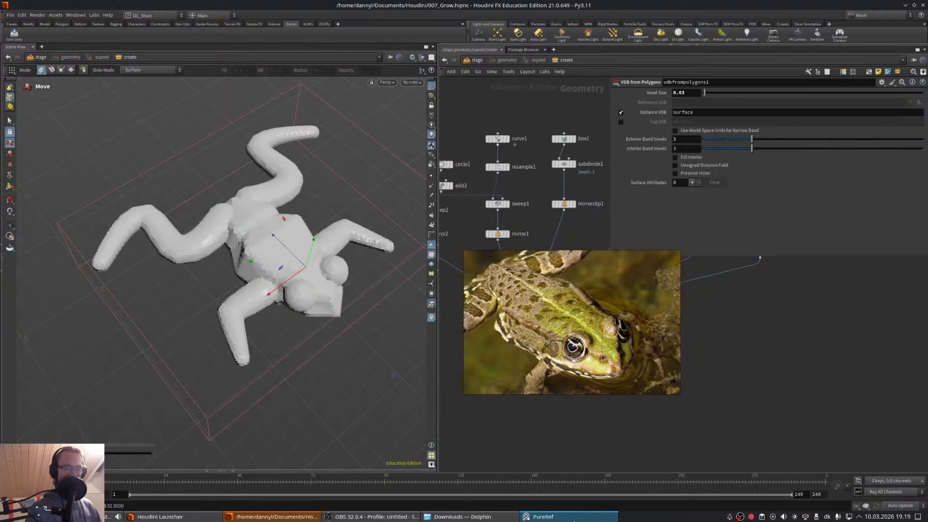
pyautogui.moveTo(578, 520)
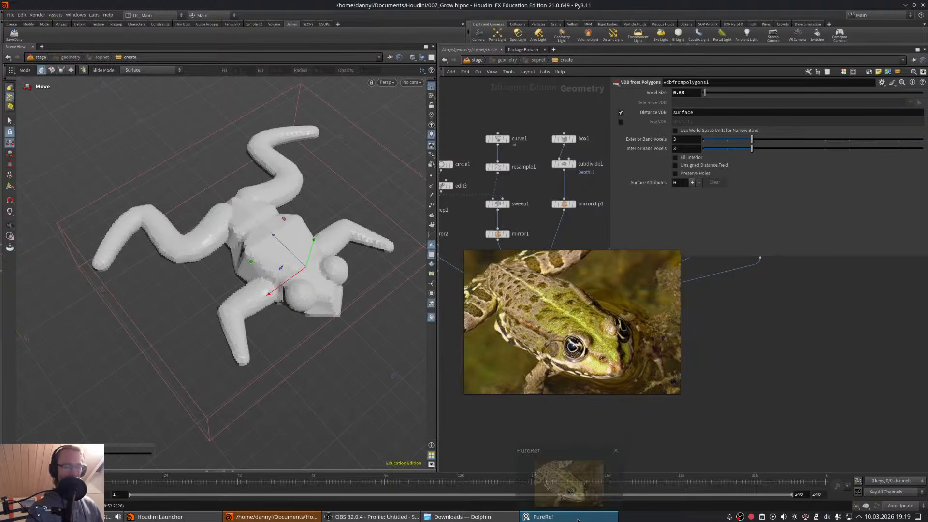
pyautogui.moveTo(593, 326); pyautogui.dragTo(772, 322)
pyautogui.hotkey('ctrl', 'f')
pyautogui.hotkey('ctrl', 'f')
pyautogui.scroll(-5, 770, 321)
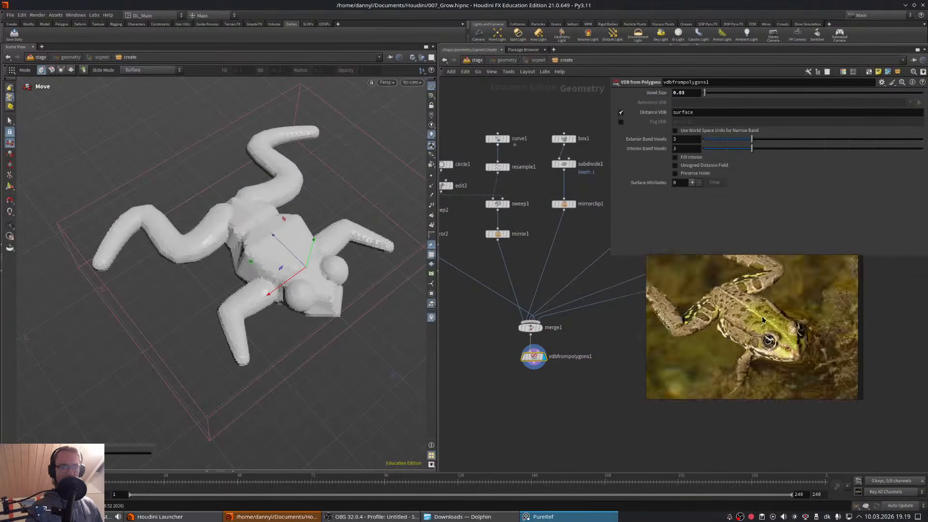
# - Reframe the frog photo in PureRef, place its window beside the VDB nodes, and save the Houdini scene
pyautogui.moveTo(768, 318); pyautogui.dragTo(895, 410, button='middle')
pyautogui.moveTo(718, 304); pyautogui.dragTo(751, 324, button='middle')
pyautogui.scroll(-3, 750, 324)
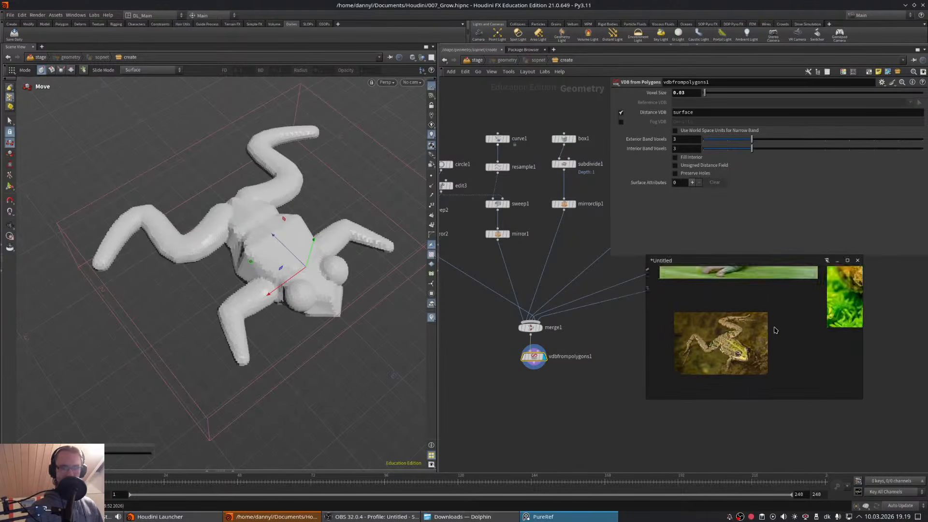
pyautogui.scroll(5, 747, 338)
pyautogui.scroll(1, 750, 329)
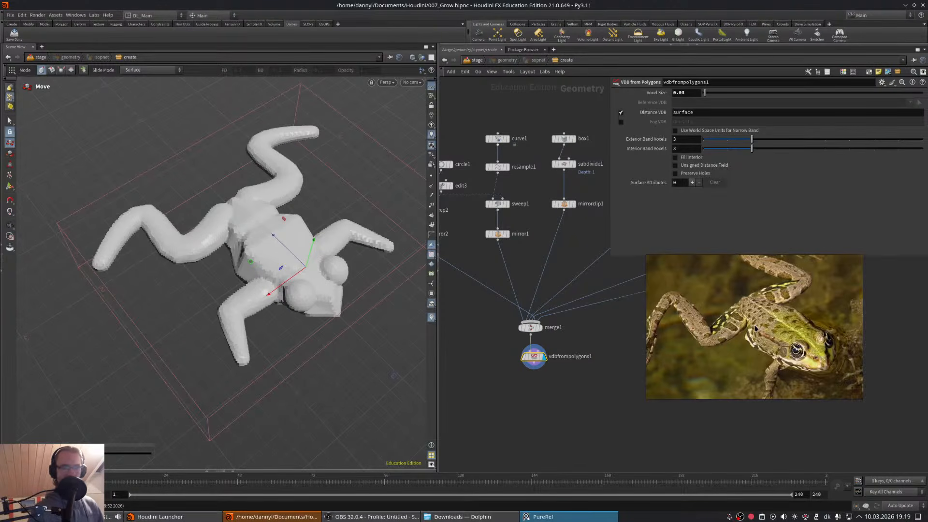
pyautogui.hotkey('ctrl', 's')
pyautogui.click(599, 358)
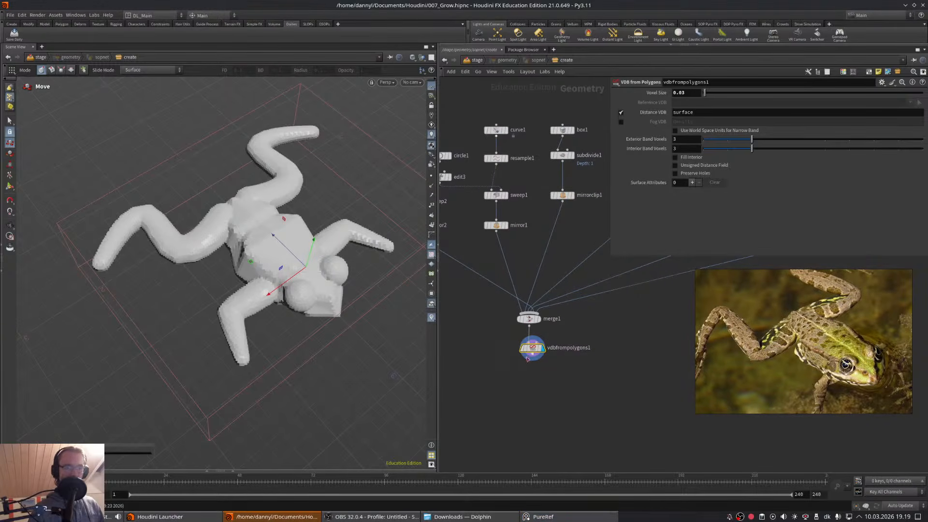
# - Add a Convert VDB node after the VDB from Polygons node and set it to convert to polygons
pyautogui.press('Tab')
pyautogui.write('conv')
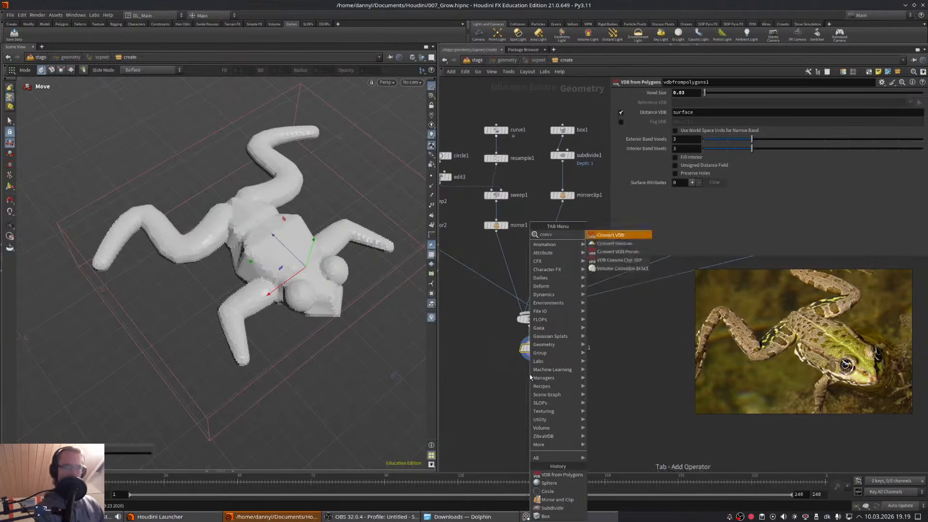
pyautogui.press('Return')
pyautogui.press('r')
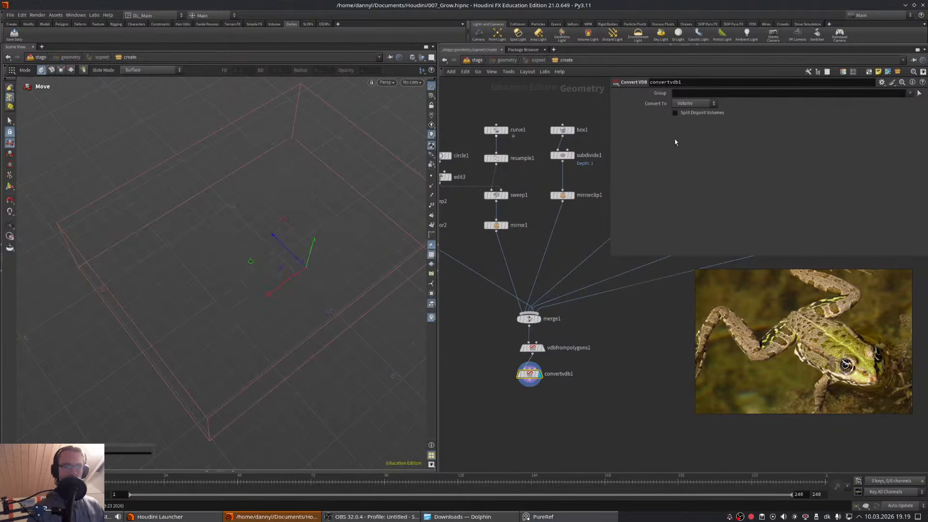
pyautogui.click(694, 102)
pyautogui.click(695, 129)
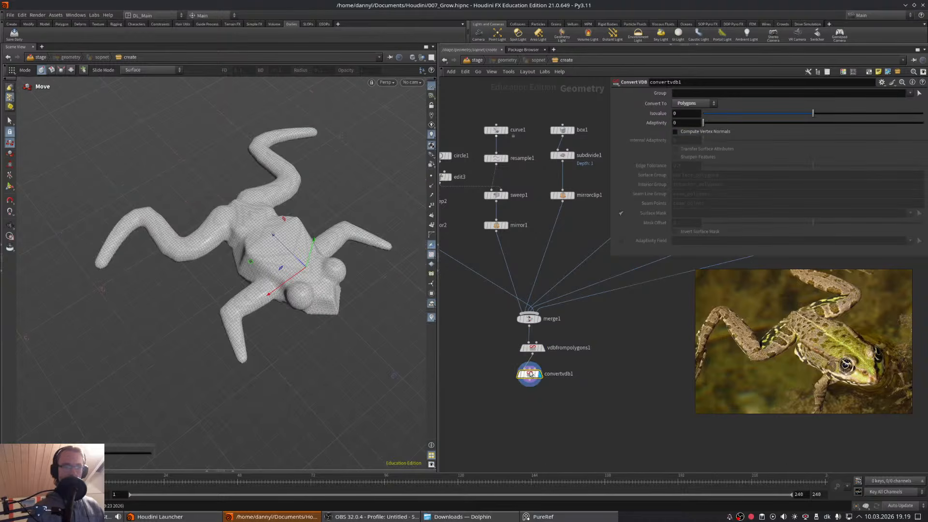
# - Display the converted frog shaded without wireframe, and move the Convert VDB node lower to make room above it
pyautogui.moveTo(530, 374); pyautogui.dragTo(533, 373)
pyautogui.moveTo(329, 261)
pyautogui.keyDown('alt'); pyautogui.mouseDown()
pyautogui.moveTo(330, 198)
pyautogui.moveTo(337, 261)
pyautogui.moveTo(324, 274)
pyautogui.moveTo(334, 290)
pyautogui.mouseUp(); pyautogui.keyUp('alt')
pyautogui.hotkey('shift', 'w')
pyautogui.press('t')
pyautogui.moveTo(533, 374); pyautogui.dragTo(536, 387)
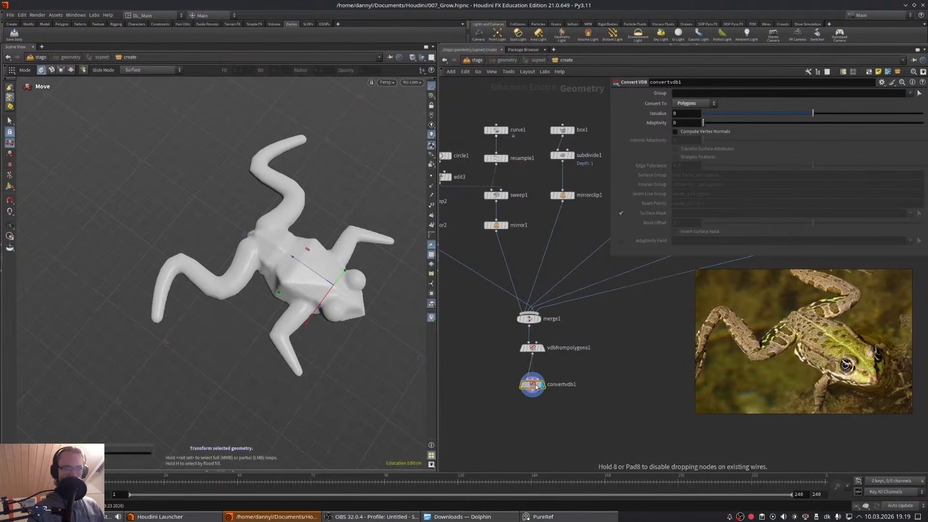
# - Insert a VDB Smooth SDF node between the VDB from Polygons and Convert VDB nodes and inspect the smoothed frog
pyautogui.press('Tab')
pyautogui.write('vdbsm')
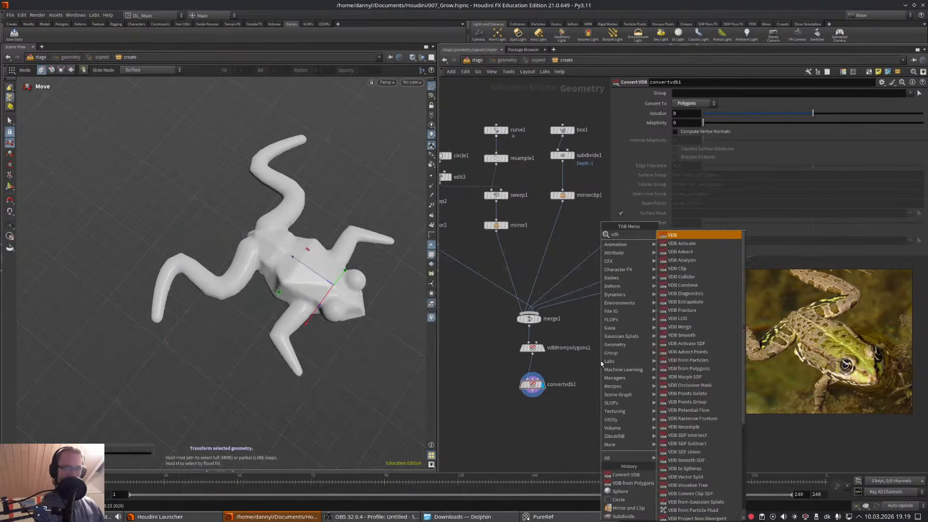
pyautogui.press('Down')
pyautogui.press('Return')
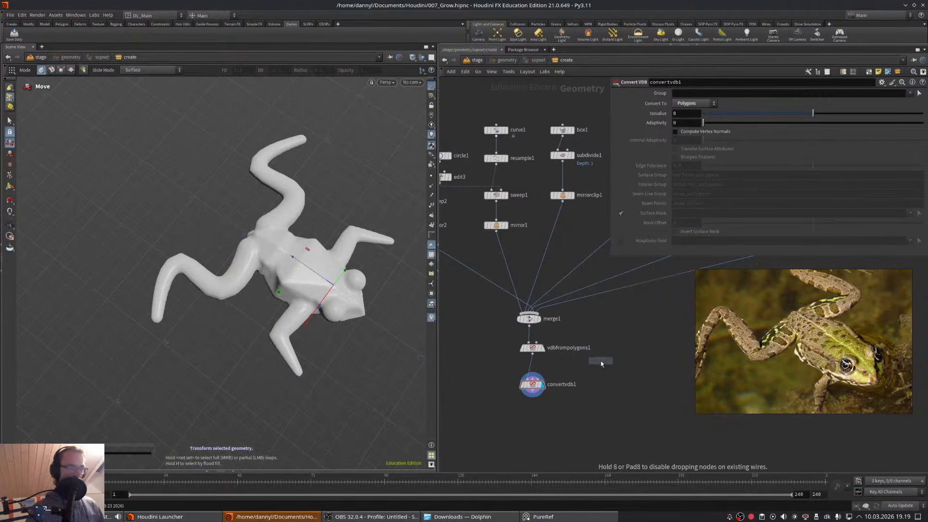
pyautogui.click(532, 369)
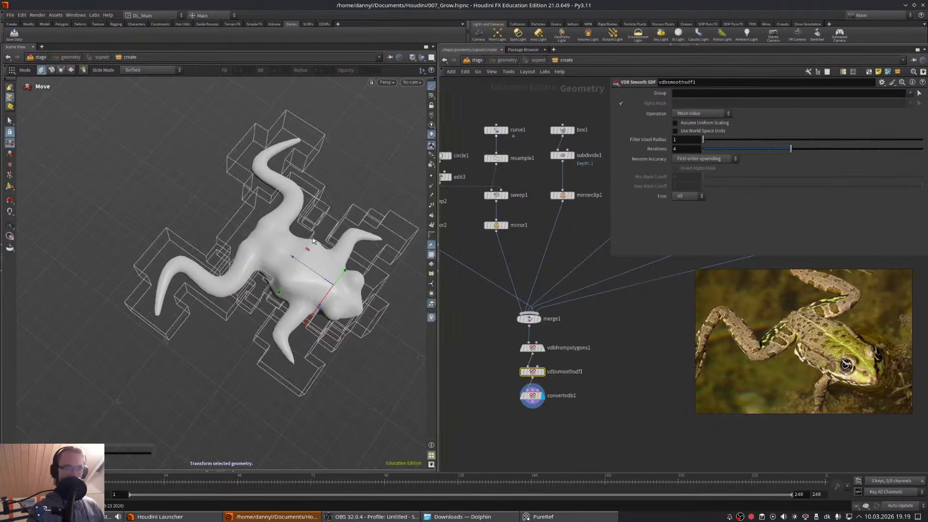
pyautogui.press('Escape')
pyautogui.moveTo(312, 240); pyautogui.dragTo(334, 255)
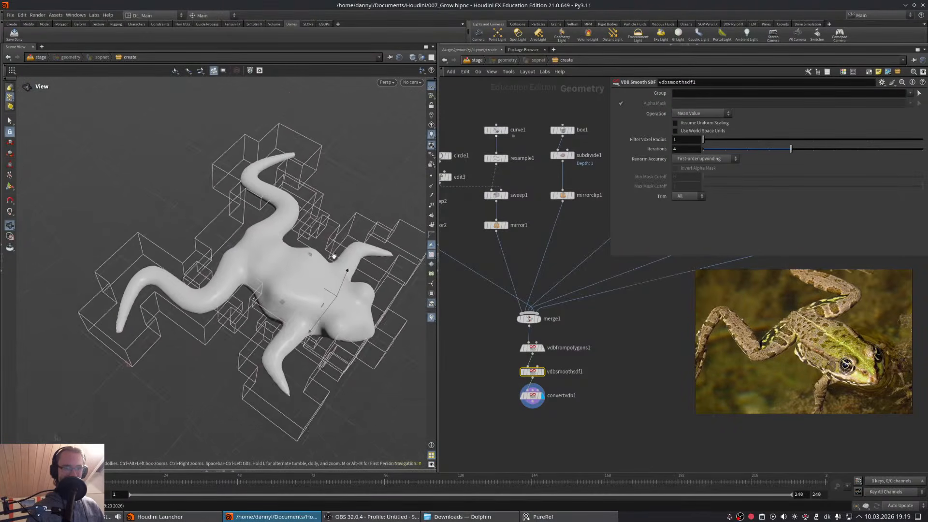
pyautogui.keyDown('alt'); pyautogui.moveTo(309, 272); pyautogui.dragTo(338, 281, button='right'); pyautogui.keyUp('alt')
pyautogui.keyDown('alt'); pyautogui.moveTo(288, 298); pyautogui.dragTo(282, 291); pyautogui.keyUp('alt')
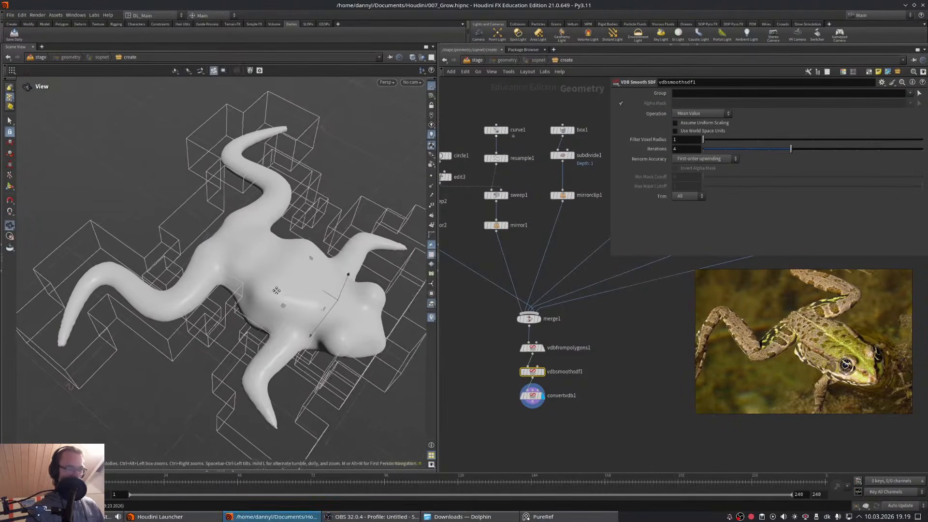
pyautogui.keyDown('alt'); pyautogui.moveTo(282, 291); pyautogui.dragTo(265, 283, button='middle'); pyautogui.keyUp('alt')
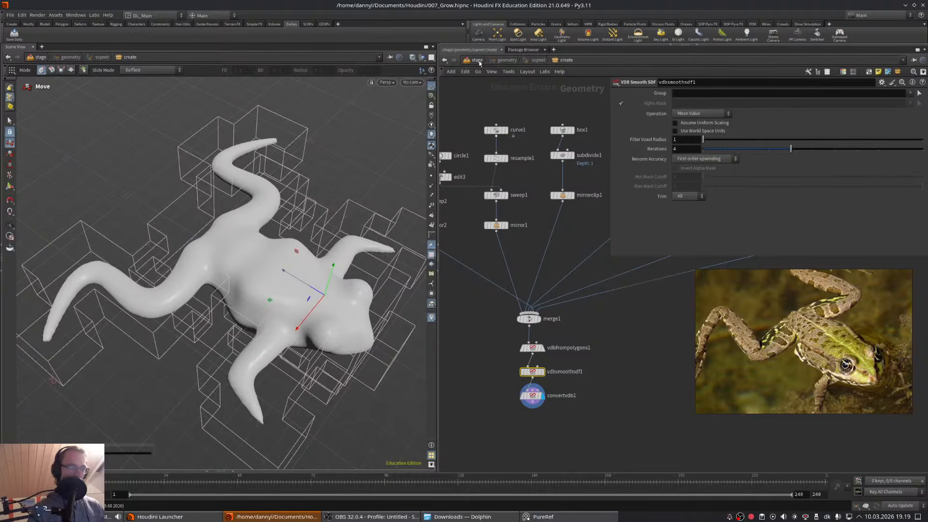
# - Switch to the obj network and add a Reference Image node
pyautogui.moveTo(499, 87); pyautogui.dragTo(486, 80, button='middle')
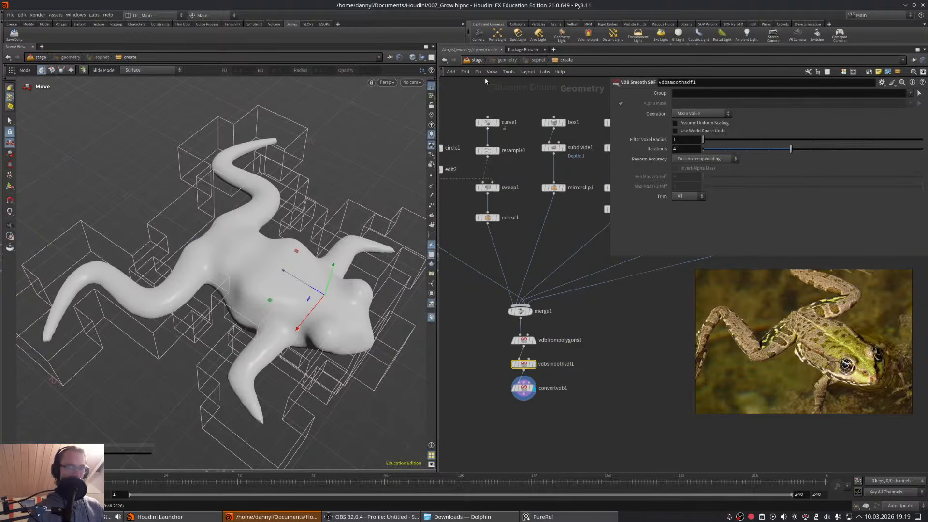
pyautogui.click(477, 60)
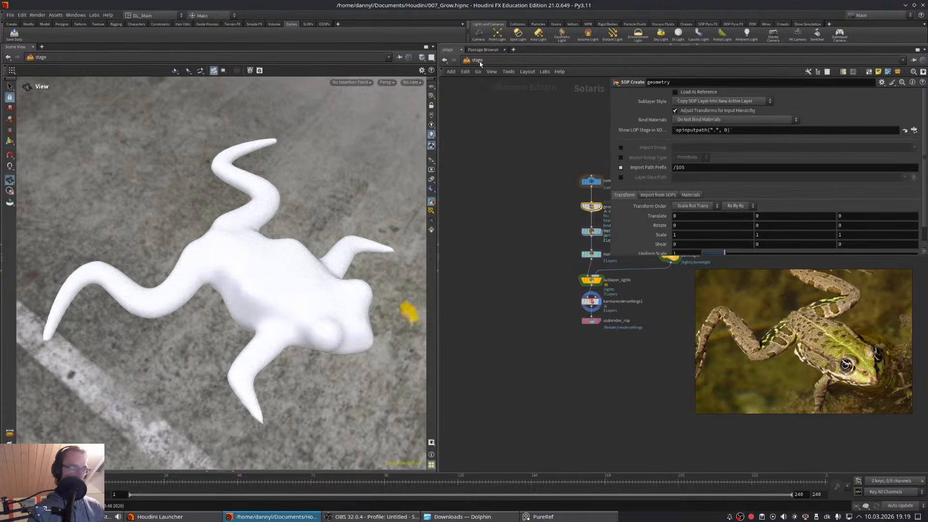
pyautogui.click(480, 62)
pyautogui.click(489, 99)
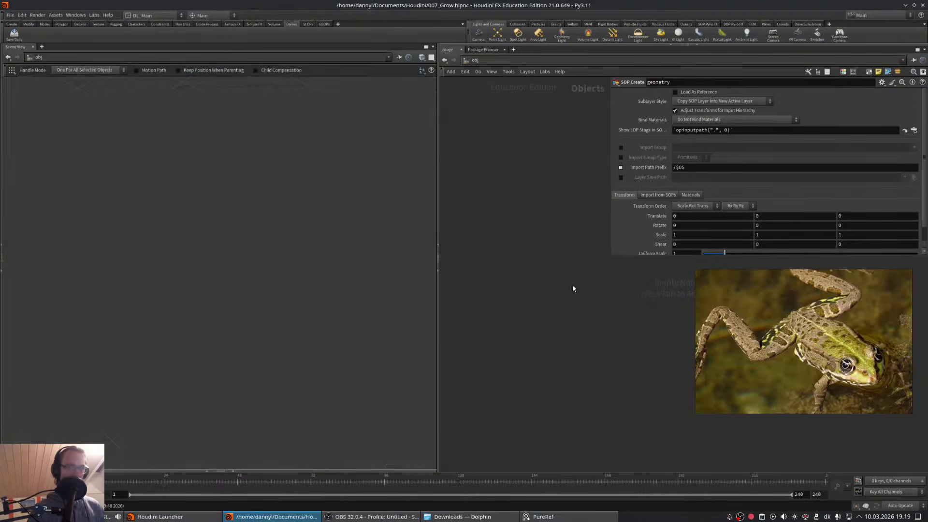
pyautogui.press('Tab')
pyautogui.write('geo')
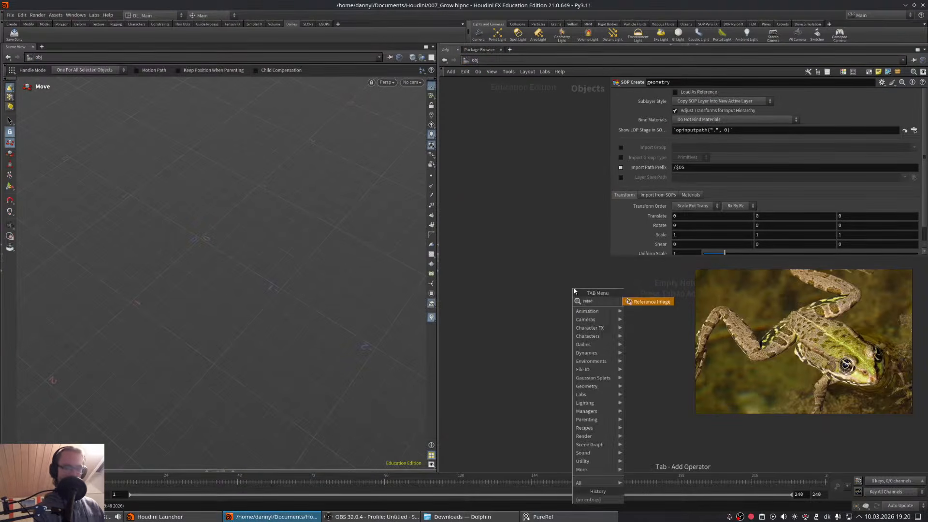
pyautogui.press('Return')
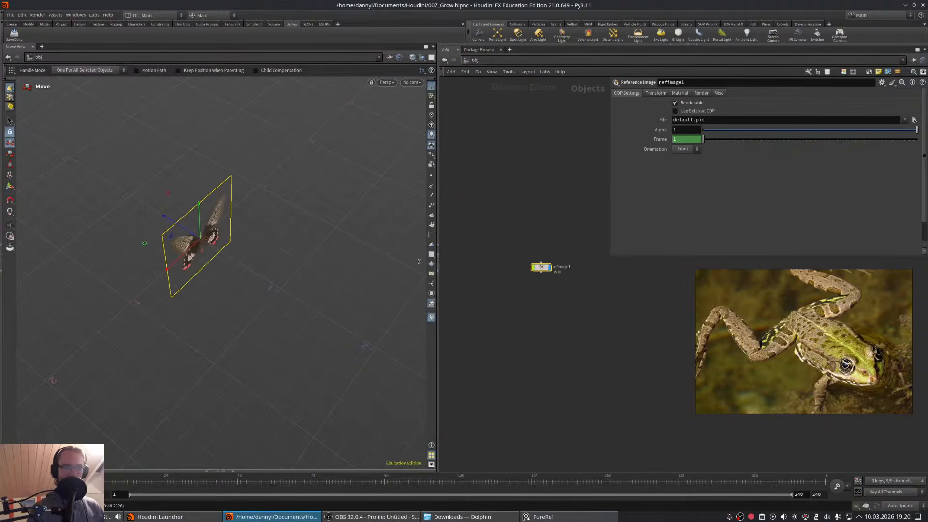
# - Examine the reference image plane head-on in the viewport and its node in the obj network
pyautogui.scroll(5, 241, 220)
pyautogui.keyDown('alt'); pyautogui.moveTo(252, 218); pyautogui.dragTo(187, 192); pyautogui.keyUp('alt')
pyautogui.keyDown('alt'); pyautogui.moveTo(186, 193); pyautogui.dragTo(263, 223, button='right'); pyautogui.keyUp('alt')
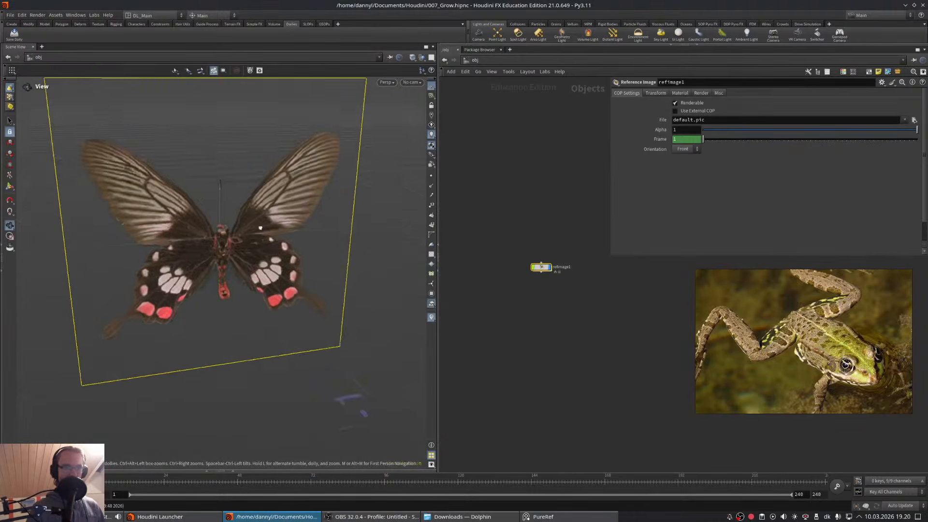
pyautogui.keyDown('alt'); pyautogui.moveTo(263, 223); pyautogui.dragTo(253, 208); pyautogui.keyUp('alt')
pyautogui.keyDown('alt'); pyautogui.moveTo(252, 207); pyautogui.dragTo(269, 257, button='middle'); pyautogui.keyUp('alt')
pyautogui.keyDown('alt'); pyautogui.moveTo(269, 257); pyautogui.dragTo(230, 260, button='right'); pyautogui.keyUp('alt')
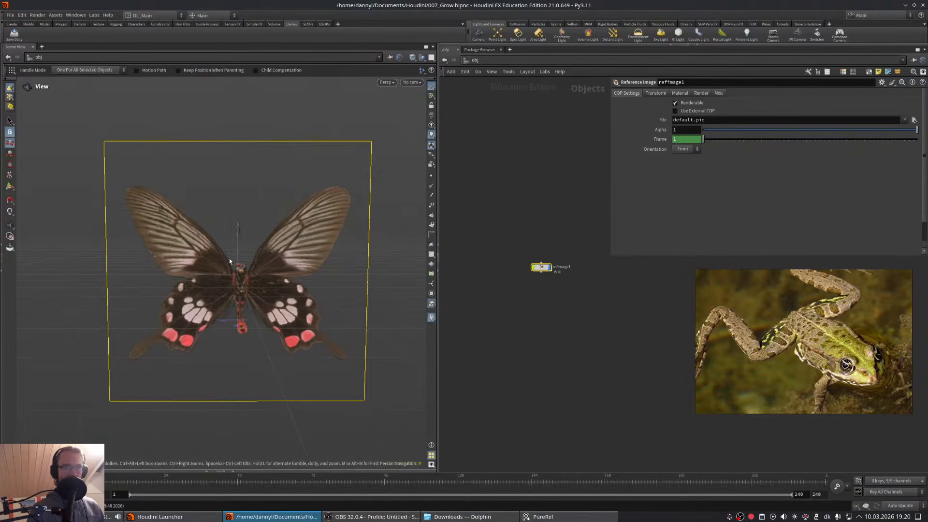
pyautogui.press('t')
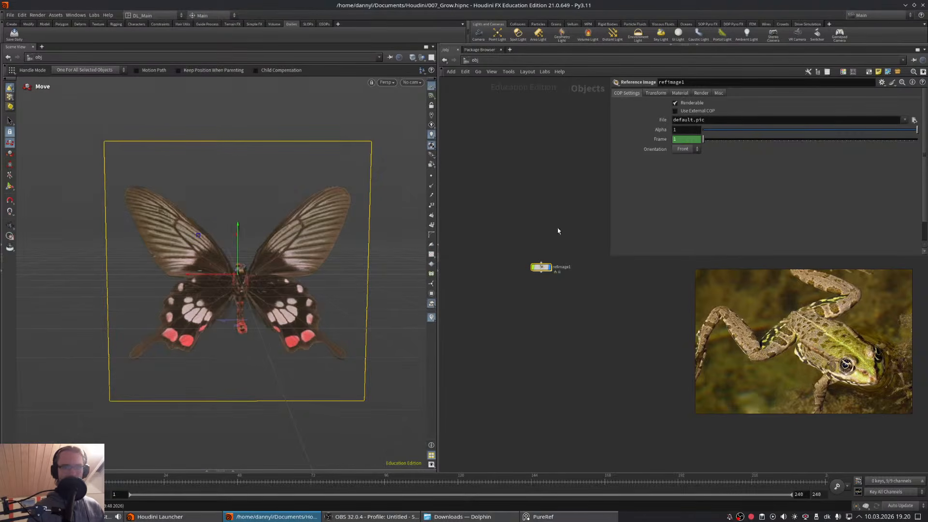
pyautogui.scroll(3, 561, 231)
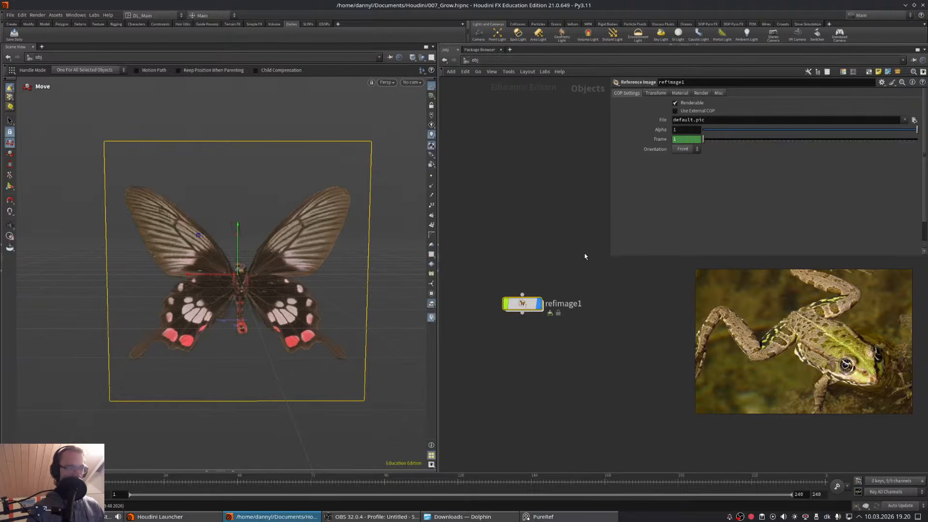
# - Return to the stage network, view the frog there, and reopen the geometry node's modelling network
pyautogui.click(477, 60)
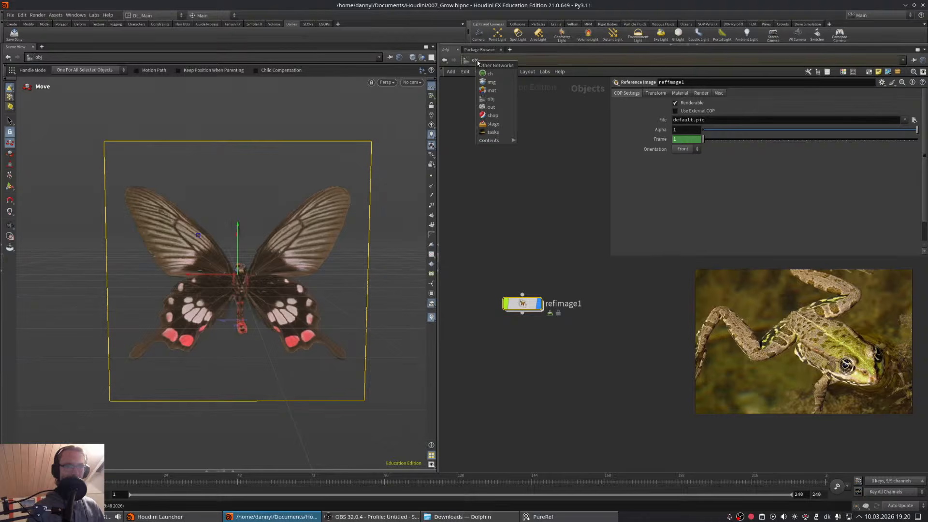
pyautogui.click(492, 124)
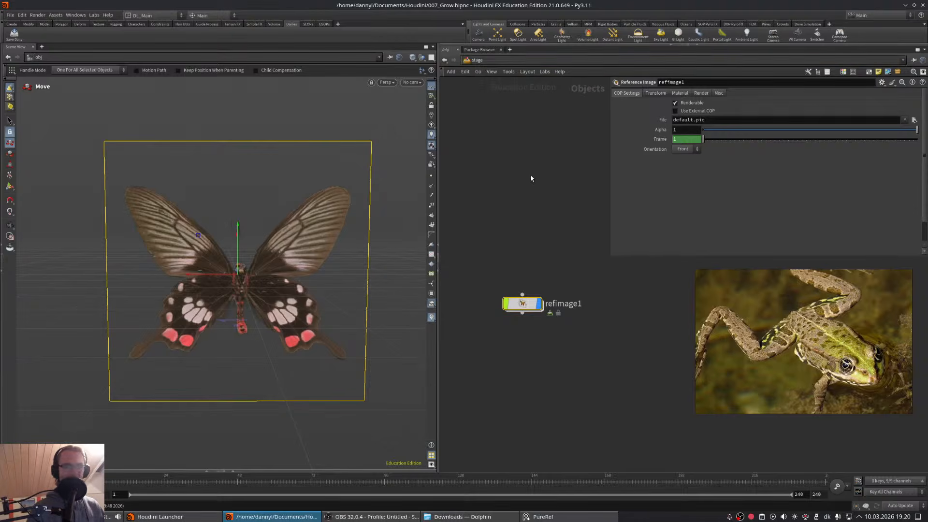
pyautogui.moveTo(346, 189); pyautogui.dragTo(216, 217, button='right')
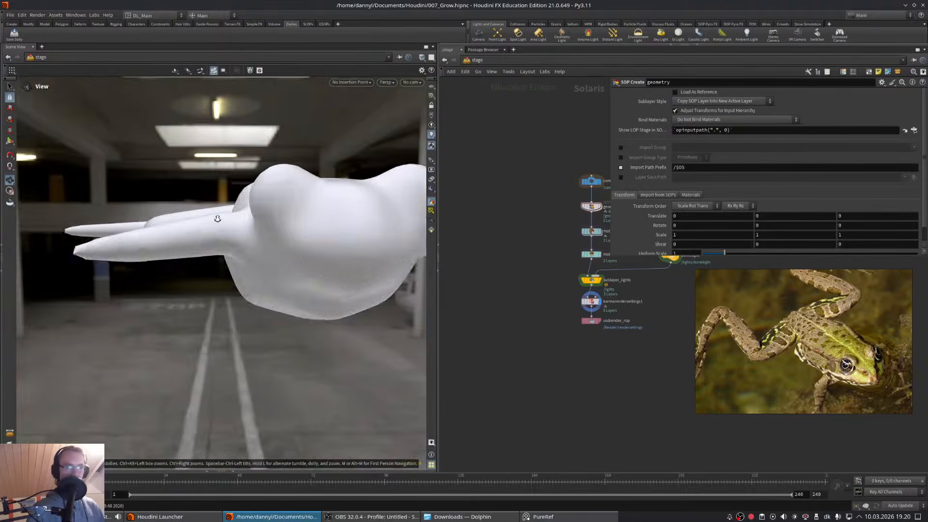
pyautogui.moveTo(215, 218); pyautogui.dragTo(293, 260)
pyautogui.moveTo(293, 261); pyautogui.dragTo(176, 211, button='right')
pyautogui.moveTo(176, 211); pyautogui.dragTo(324, 186)
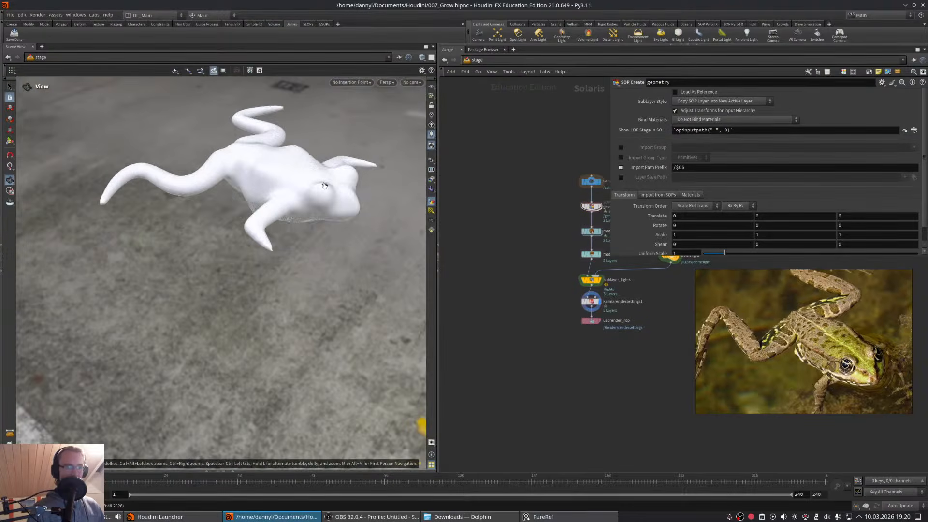
pyautogui.moveTo(310, 188); pyautogui.dragTo(274, 214, button='middle')
pyautogui.moveTo(637, 263); pyautogui.dragTo(564, 309, button='middle')
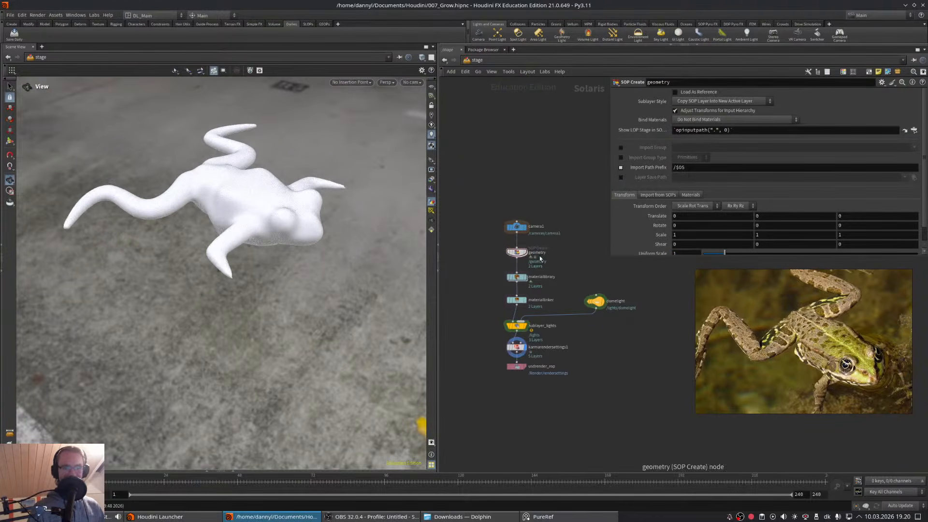
pyautogui.doubleClick(518, 253)
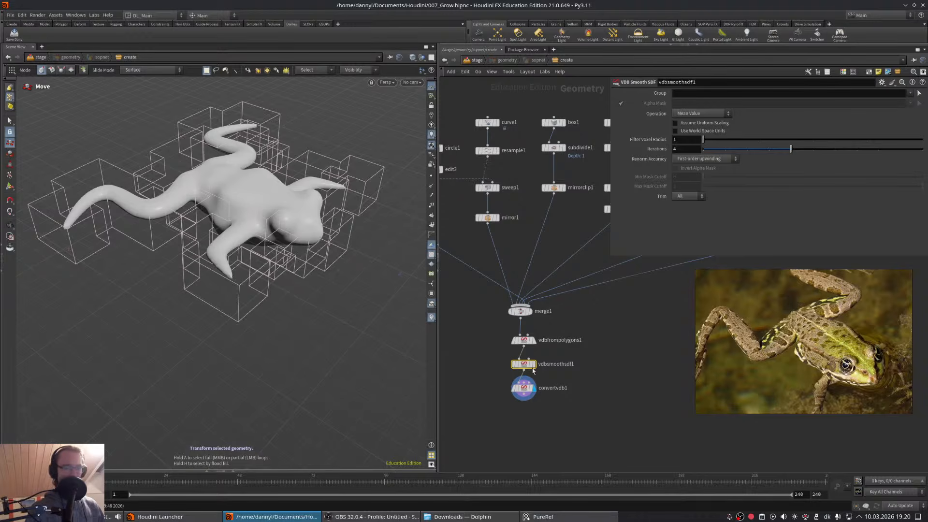
# - Align the three VDB nodes closely beneath the merge node and shrink the floating parameter pane to uncover more of the network
pyautogui.moveTo(533, 371); pyautogui.dragTo(534, 350, button='middle')
pyautogui.moveTo(582, 313); pyautogui.dragTo(527, 360)
pyautogui.moveTo(523, 325)
pyautogui.mouseDown()
pyautogui.moveTo(562, 350)
pyautogui.moveTo(521, 323)
pyautogui.mouseUp()
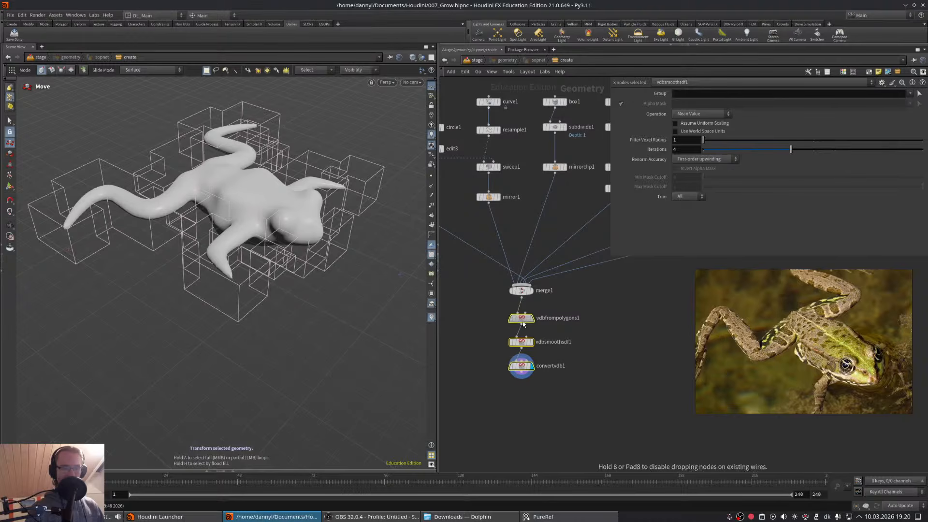
pyautogui.click(615, 318)
pyautogui.moveTo(611, 257); pyautogui.dragTo(669, 281)
pyautogui.keyDown('alt'); pyautogui.moveTo(265, 207); pyautogui.dragTo(254, 238); pyautogui.keyUp('alt')
pyautogui.keyDown('alt'); pyautogui.moveTo(254, 238); pyautogui.dragTo(222, 209, button='right'); pyautogui.keyUp('alt')
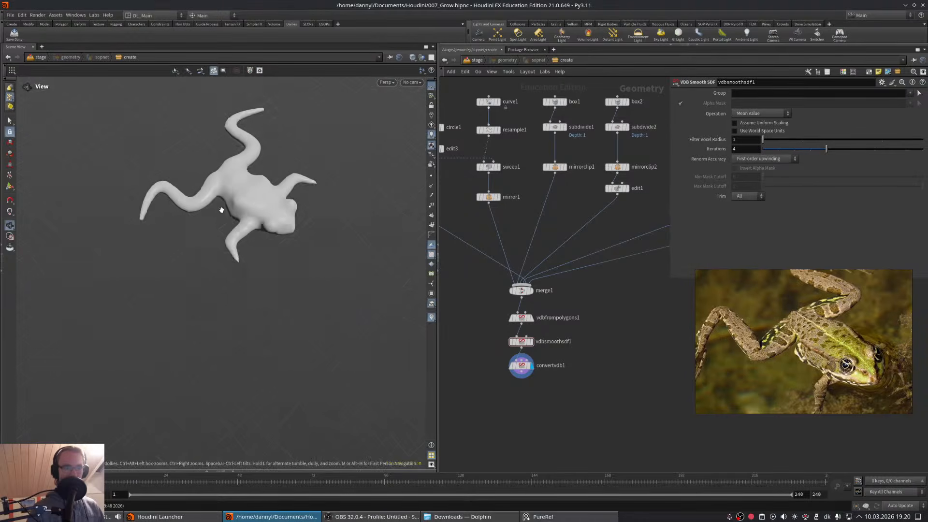
pyautogui.keyDown('alt'); pyautogui.moveTo(221, 210); pyautogui.dragTo(209, 212); pyautogui.keyUp('alt')
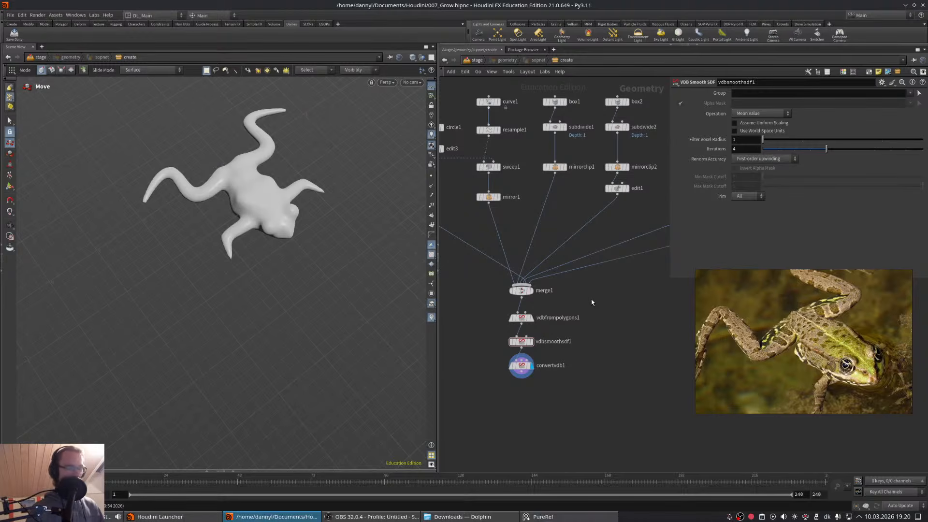
pyautogui.moveTo(669, 279); pyautogui.dragTo(673, 268)
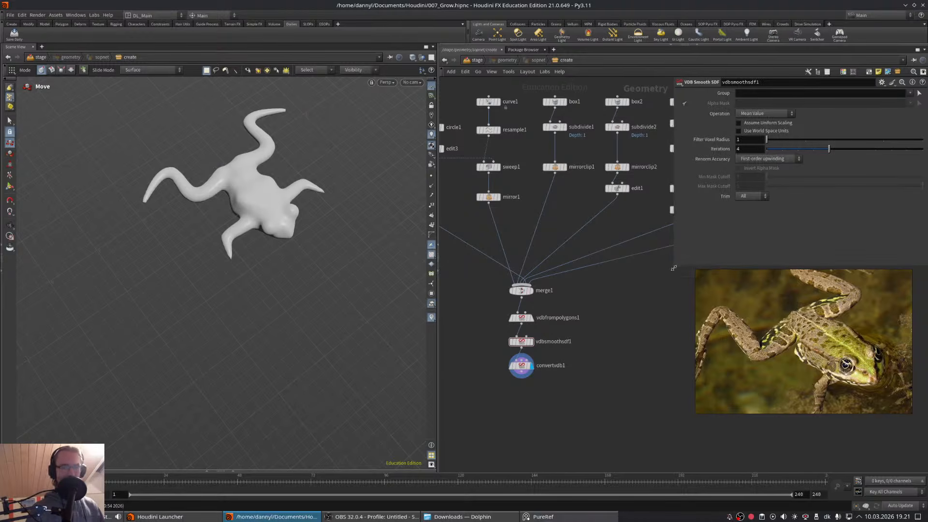
# - Reduce the VDB Smooth SDF iterations to 1 and check the frog's shape up close
pyautogui.click(520, 365)
pyautogui.click(521, 341)
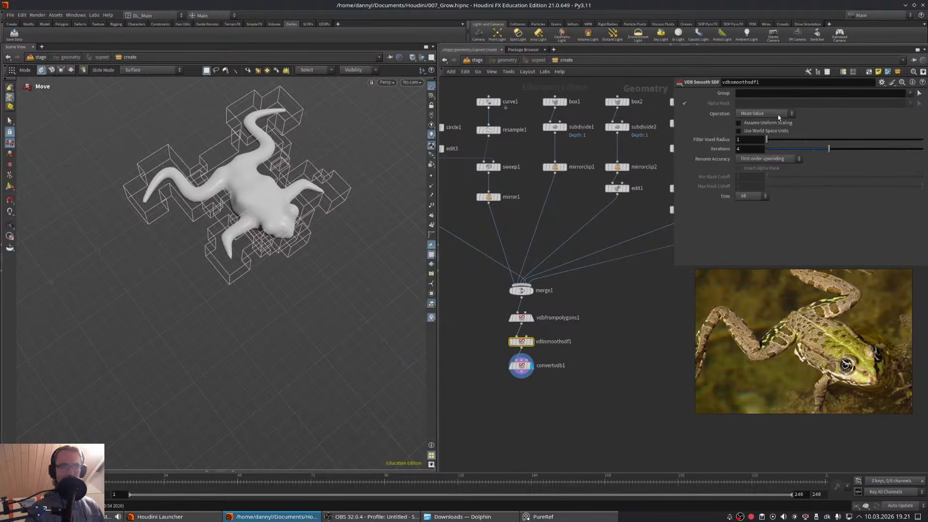
pyautogui.moveTo(829, 149); pyautogui.dragTo(786, 150)
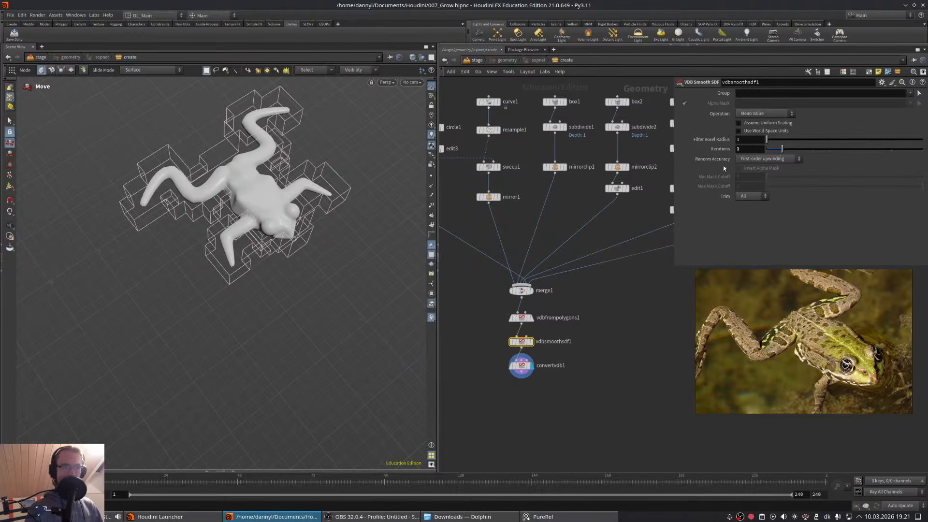
pyautogui.scroll(4, 325, 180)
pyautogui.moveTo(325, 180)
pyautogui.keyDown('alt'); pyautogui.mouseDown()
pyautogui.moveTo(234, 196)
pyautogui.moveTo(289, 162)
pyautogui.moveTo(338, 189)
pyautogui.mouseUp(); pyautogui.keyUp('alt')
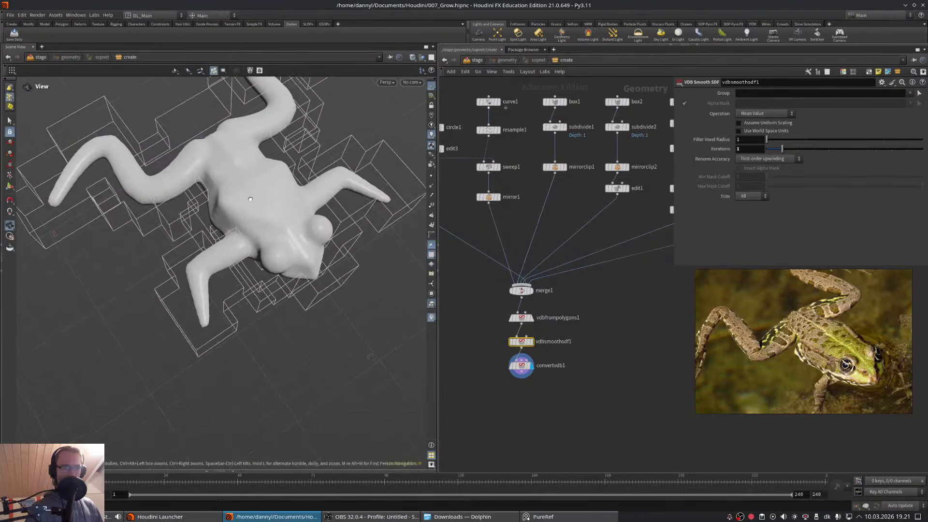
# - Examine the fused frog's body, head and legs in the viewport from several angles and distances
pyautogui.moveTo(578, 230); pyautogui.dragTo(597, 298, button='middle')
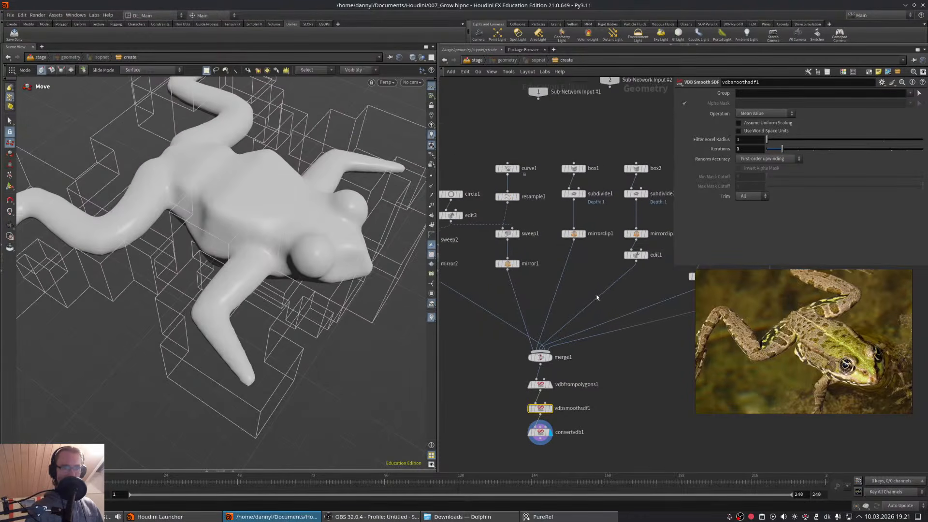
pyautogui.keyDown('alt'); pyautogui.moveTo(288, 195); pyautogui.dragTo(332, 224); pyautogui.keyUp('alt')
pyautogui.press('t')
pyautogui.press('Escape')
pyautogui.press('s')
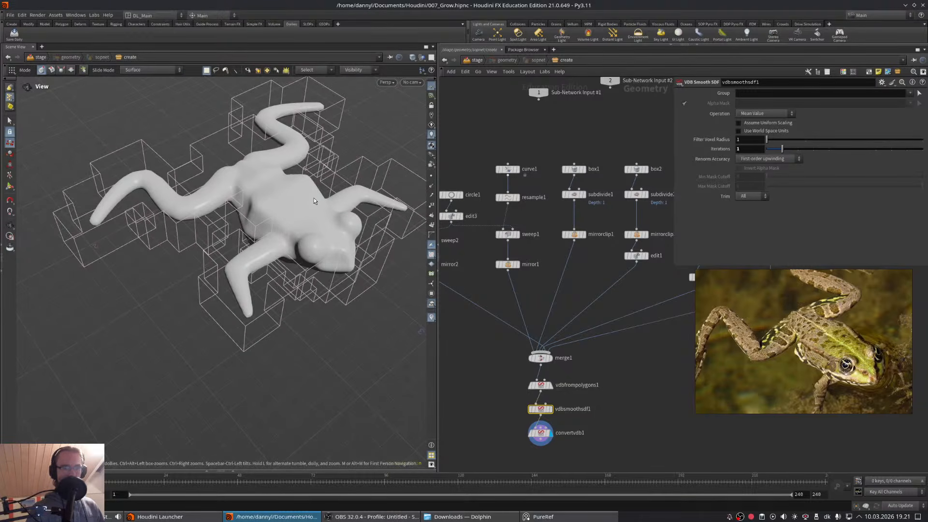
pyautogui.press('Escape')
pyautogui.moveTo(343, 221); pyautogui.dragTo(311, 213)
pyautogui.scroll(-3, 208, 220)
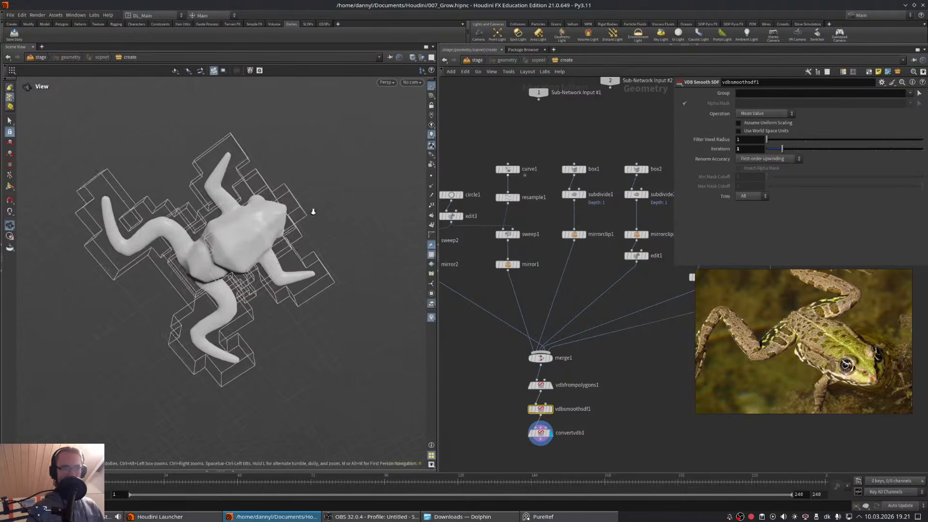
pyautogui.scroll(3, 244, 226)
pyautogui.moveTo(181, 270); pyautogui.dragTo(272, 276)
pyautogui.scroll(4, 324, 269)
pyautogui.scroll(-4, 216, 252)
pyautogui.scroll(-3, 272, 277)
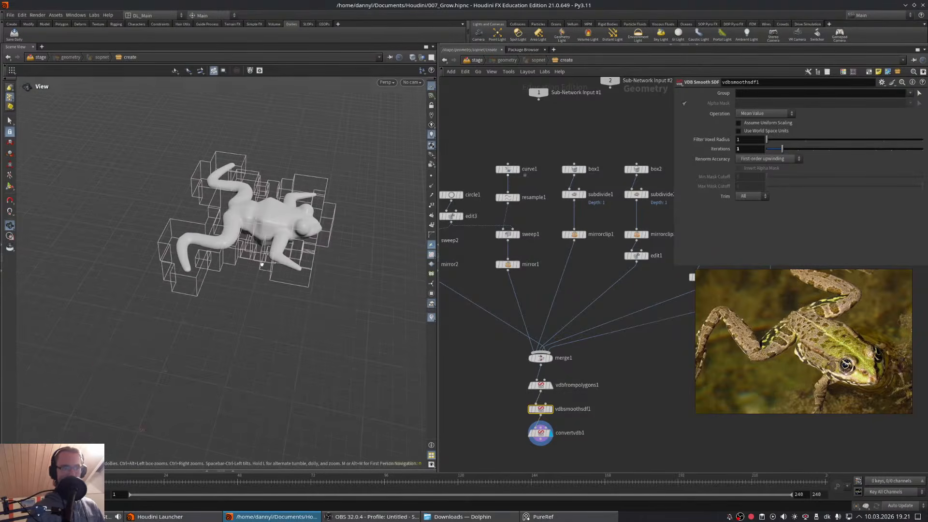
pyautogui.press('s')
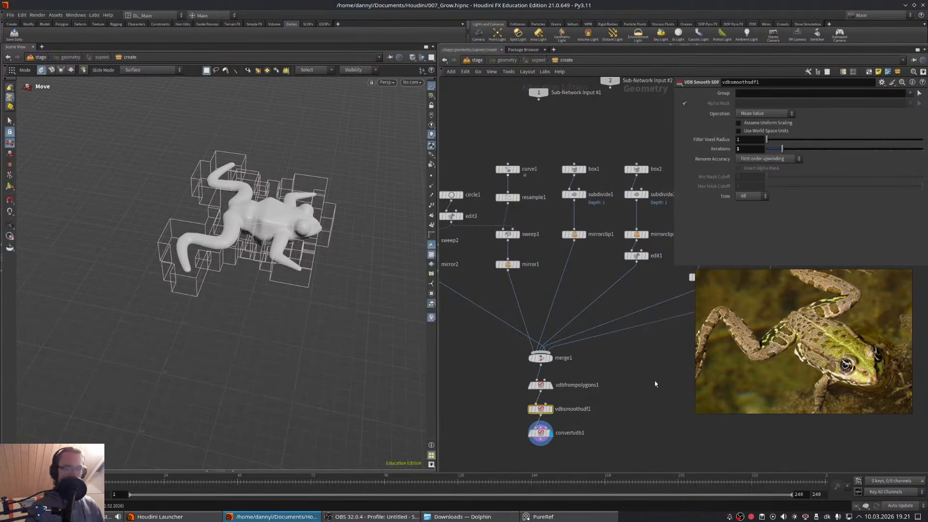
# - Widen the network editor by narrowing the viewport, keeping the merge and VDB nodes in view
pyautogui.moveTo(654, 384); pyautogui.dragTo(624, 365, button='middle')
pyautogui.moveTo(439, 217); pyautogui.dragTo(392, 218)
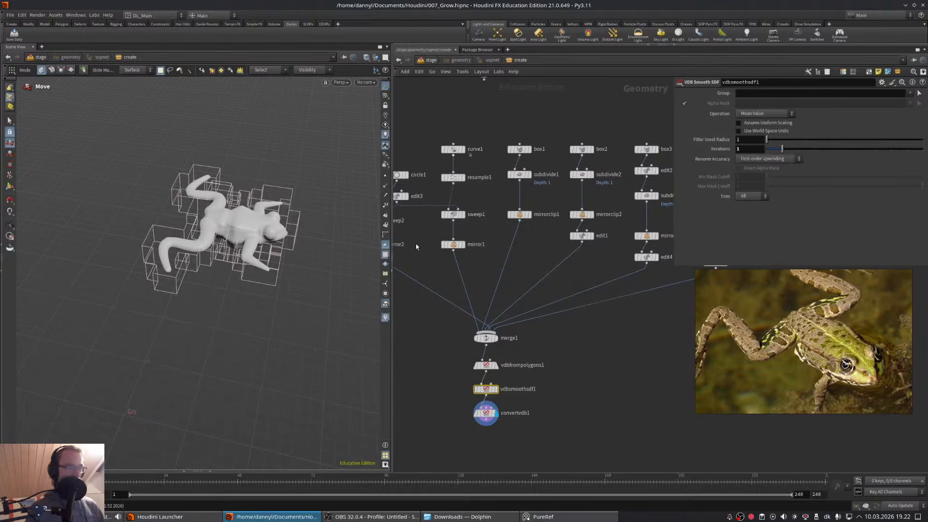
pyautogui.moveTo(582, 391); pyautogui.dragTo(566, 351, button='middle')
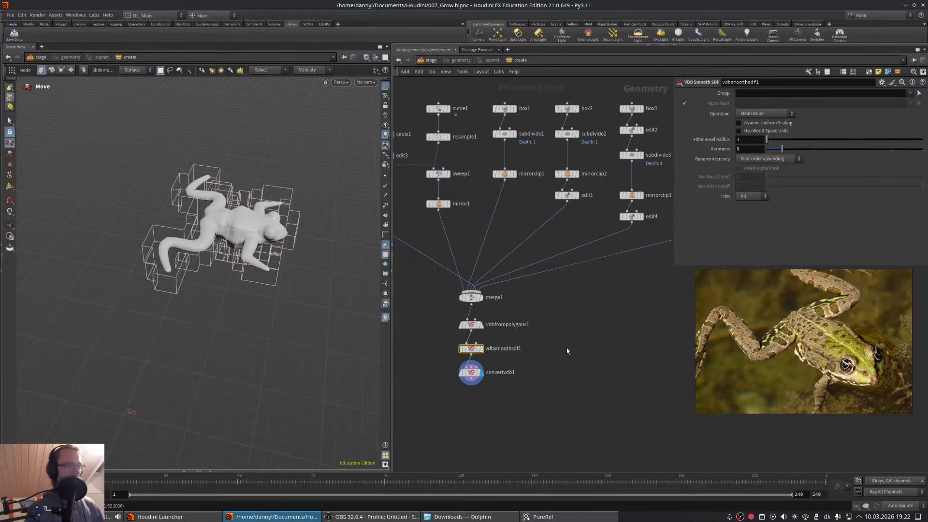
pyautogui.moveTo(567, 348); pyautogui.dragTo(616, 336, button='middle')
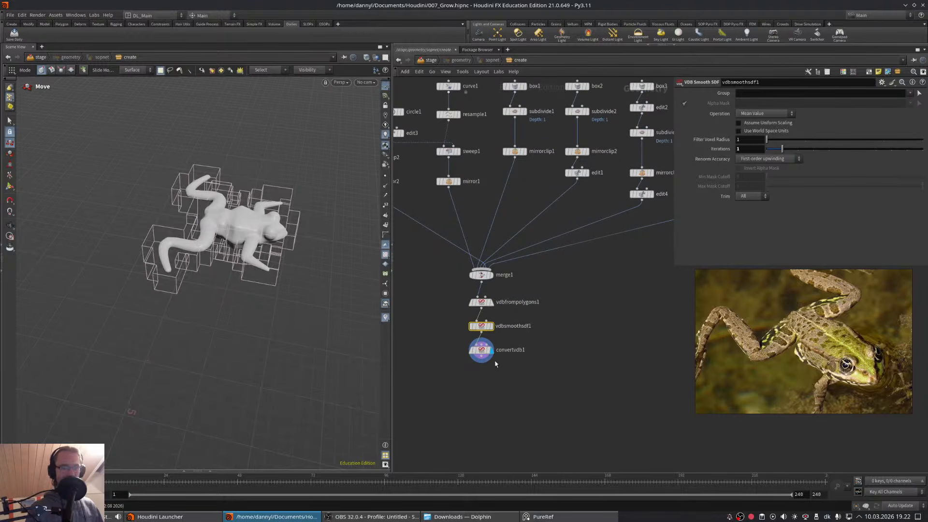
# - Add a Bone Capture Proximity node to the network, below convertvdb1
pyautogui.moveTo(485, 357)
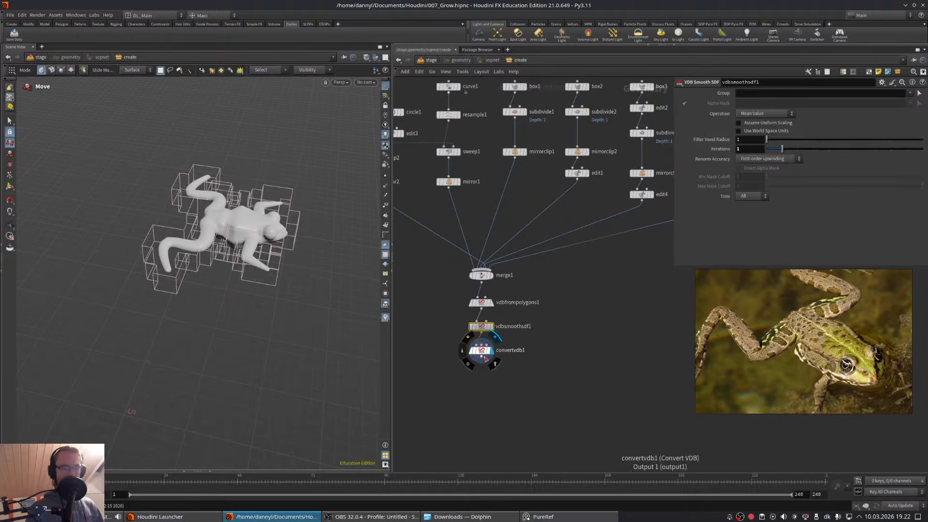
pyautogui.click(486, 358)
pyautogui.click(485, 407)
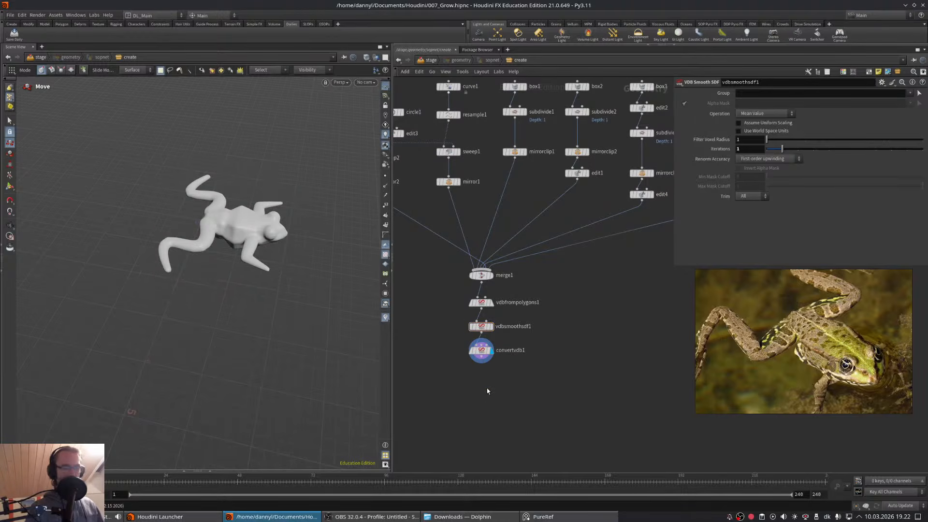
pyautogui.press('Tab')
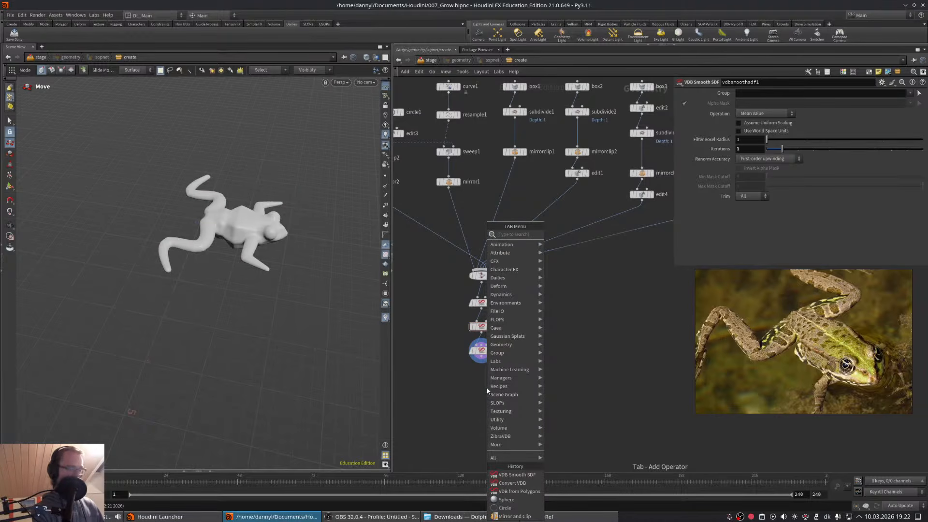
pyautogui.write('b')
pyautogui.press('BackSpace')
pyautogui.write('capture')
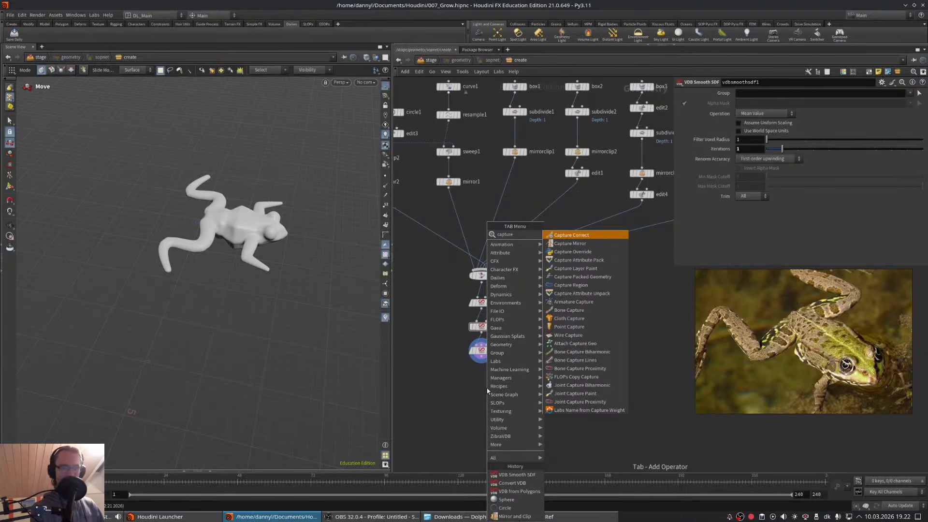
pyautogui.write('r')
pyautogui.press('BackSpace')
pyautogui.press('BackSpace')
pyautogui.press('BackSpace')
pyautogui.press('BackSpace')
pyautogui.press('BackSpace')
pyautogui.press('BackSpace')
pyautogui.write('bone capt')
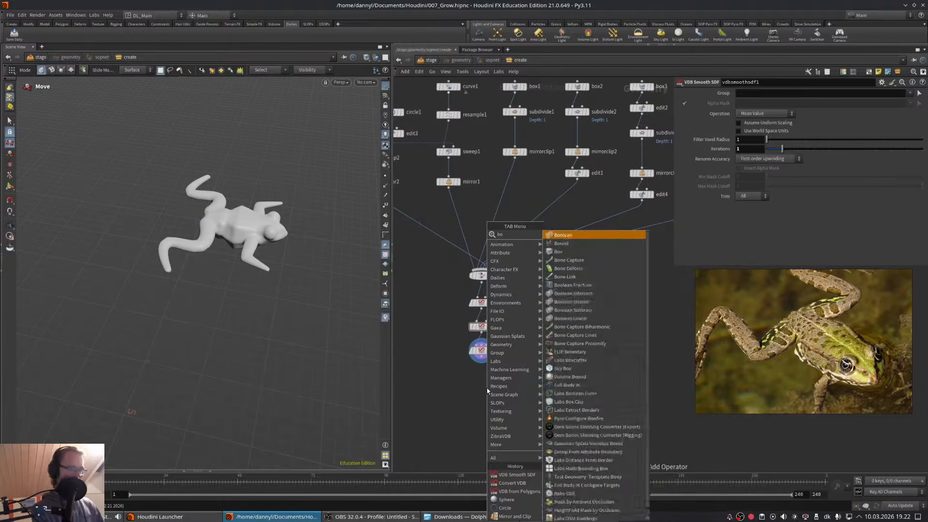
pyautogui.press('Down')
pyautogui.press('Down')
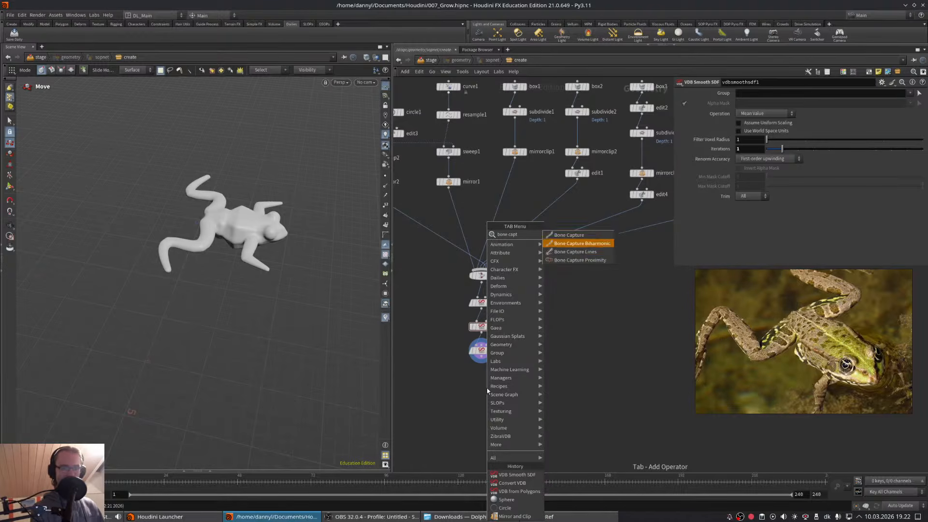
pyautogui.press('Return')
pyautogui.click(470, 407)
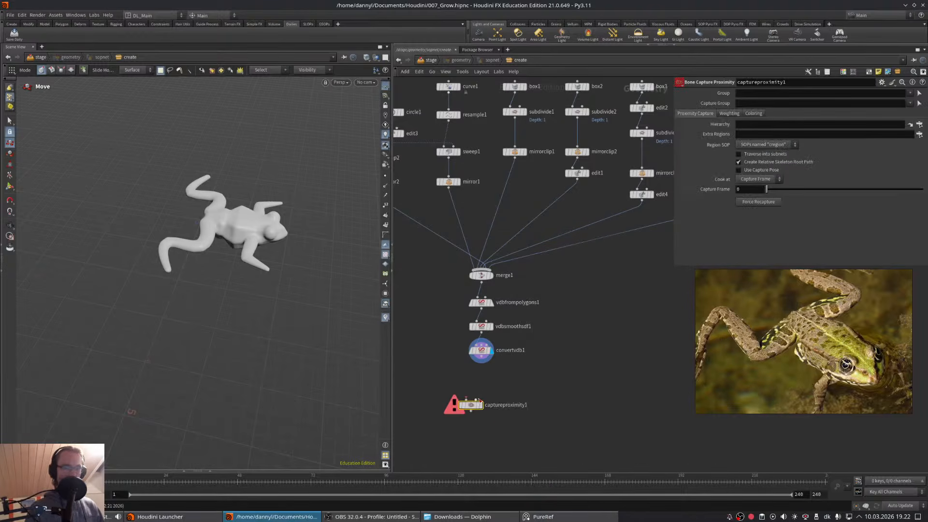
# - Move the Bone Capture Proximity node into the empty area below the curve2 branch
pyautogui.moveTo(516, 387); pyautogui.dragTo(567, 403, button='middle')
pyautogui.moveTo(522, 420); pyautogui.dragTo(479, 433)
pyautogui.moveTo(475, 341); pyautogui.dragTo(640, 368, button='middle')
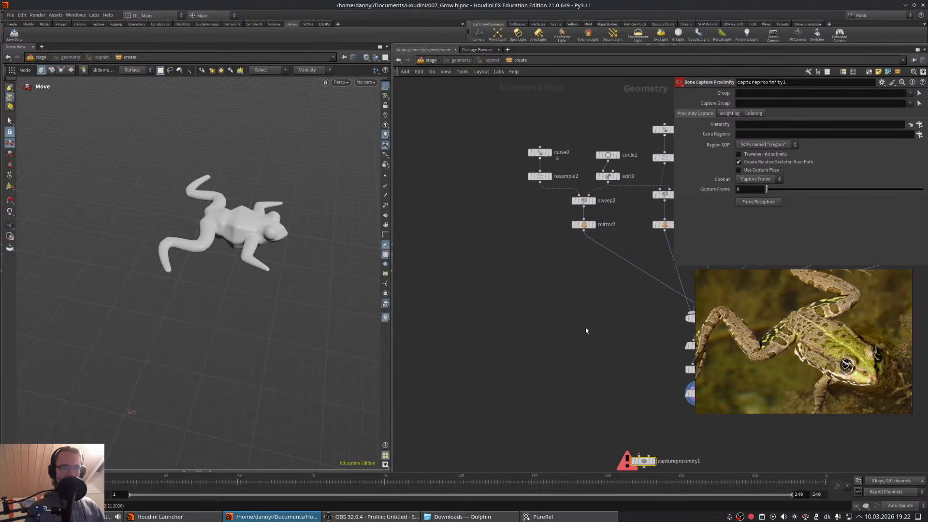
pyautogui.moveTo(586, 329); pyautogui.dragTo(511, 329, button='middle')
pyautogui.moveTo(570, 460); pyautogui.dragTo(487, 442)
pyautogui.moveTo(495, 399); pyautogui.dragTo(515, 364, button='middle')
# - Display curve2 and curve1 in turn, and check the settings of the two leg Mirror nodes
pyautogui.click(497, 120)
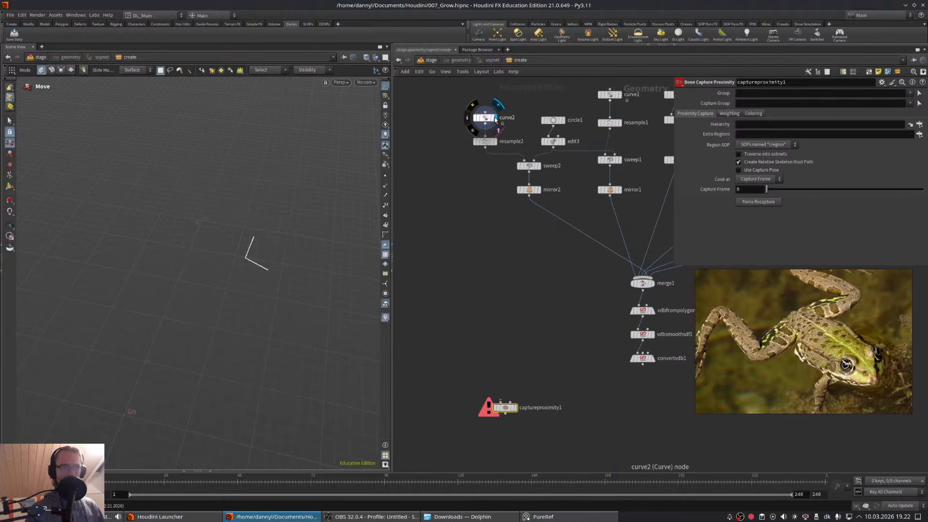
pyautogui.click(621, 94)
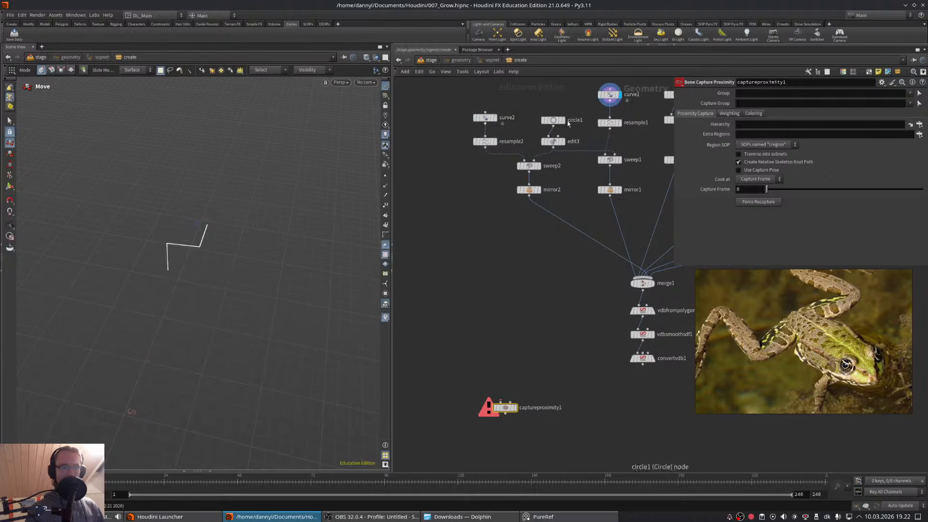
pyautogui.moveTo(515, 105); pyautogui.dragTo(485, 115, button='middle')
pyautogui.moveTo(433, 177); pyautogui.dragTo(495, 189, button='middle')
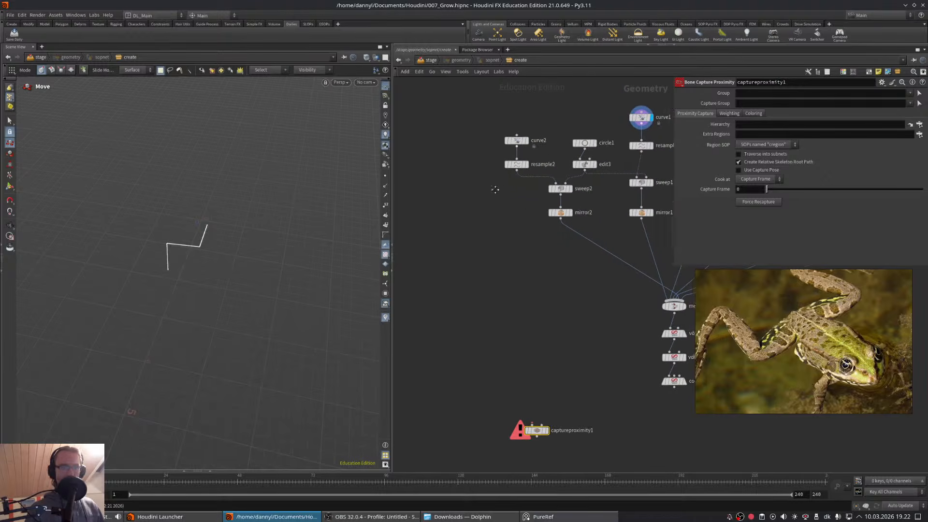
pyautogui.moveTo(525, 206); pyautogui.dragTo(686, 239)
pyautogui.moveTo(514, 259); pyautogui.dragTo(495, 251, button='middle')
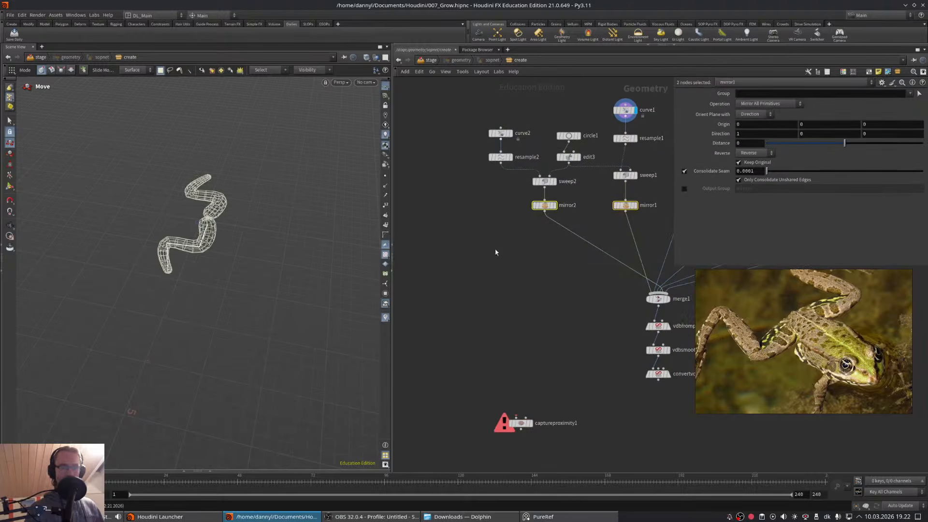
# - Add a second Merge node below the curve2 branch and connect the outputs of curve2 and curve1 to it
pyautogui.click(493, 295)
pyautogui.press('Tab')
pyautogui.write('merge')
pyautogui.press('Return')
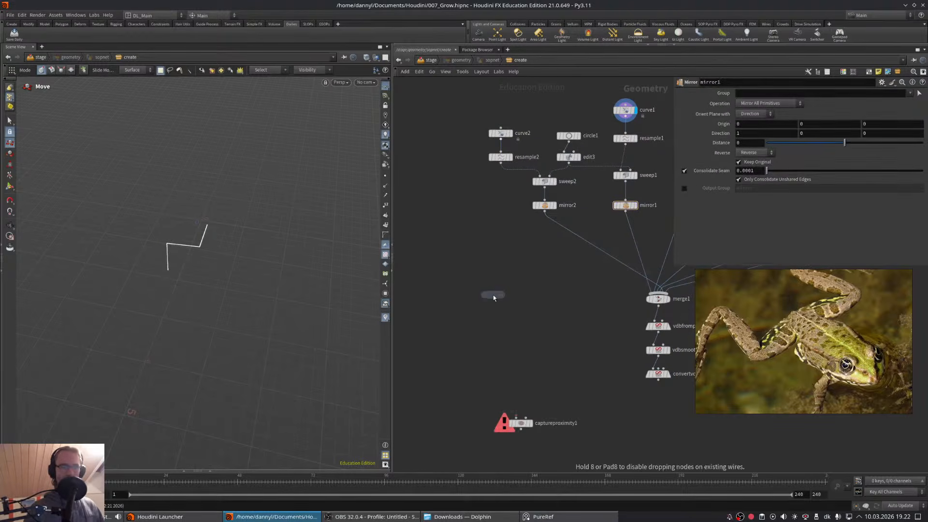
pyautogui.click(494, 296)
pyautogui.moveTo(500, 140); pyautogui.dragTo(493, 288)
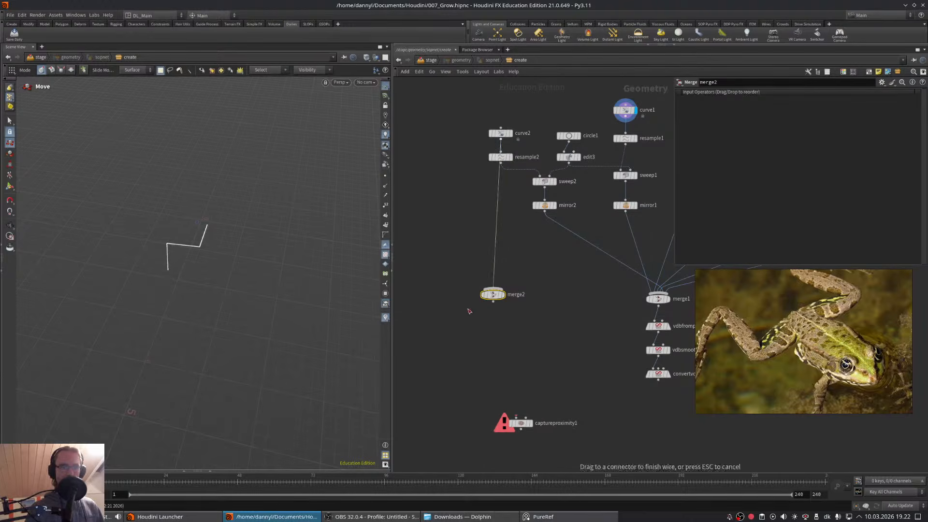
pyautogui.moveTo(626, 117); pyautogui.dragTo(495, 289)
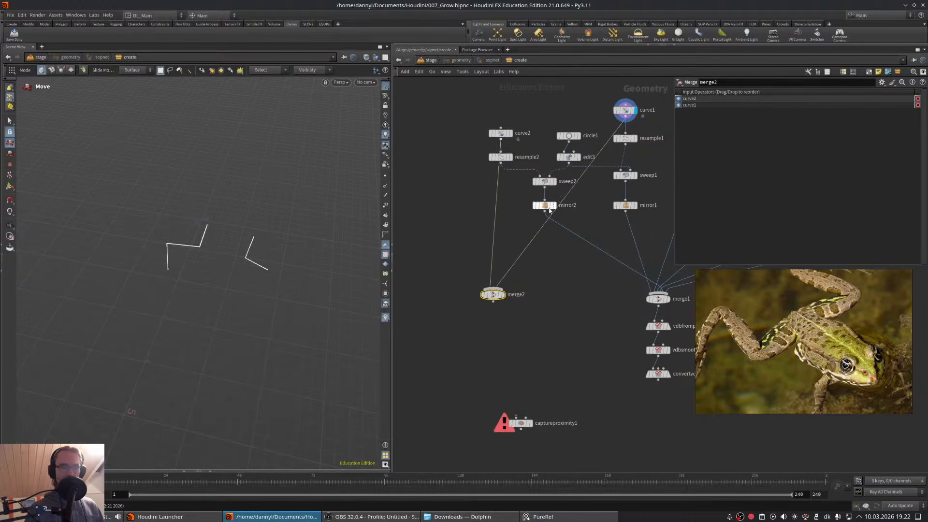
# - Try mirroring the merged leg curves with a copy of mirror2 placed under merge2
pyautogui.keyDown('alt'); pyautogui.moveTo(546, 207); pyautogui.dragTo(511, 339); pyautogui.keyUp('alt')
pyautogui.moveTo(493, 302); pyautogui.dragTo(492, 338)
pyautogui.click(521, 325)
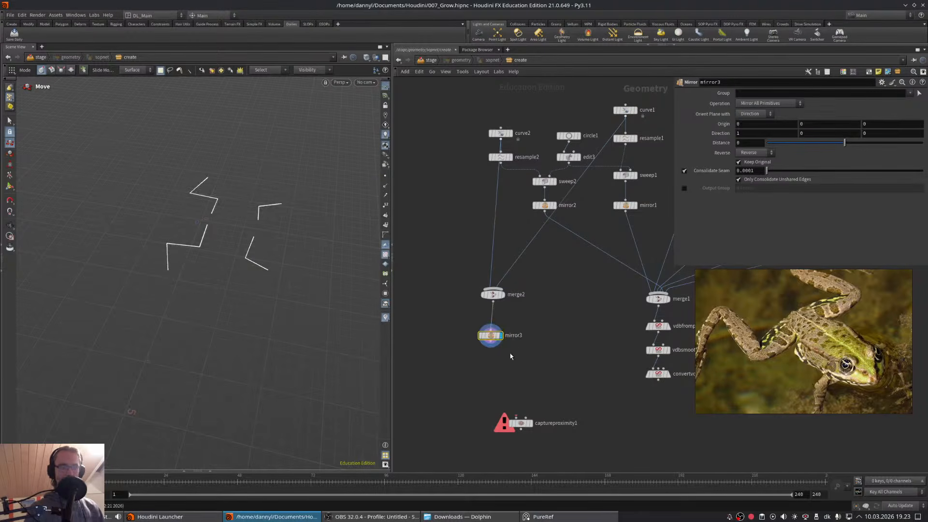
pyautogui.press('Delete')
pyautogui.moveTo(248, 238); pyautogui.dragTo(261, 265)
pyautogui.moveTo(526, 343); pyautogui.dragTo(523, 320, button='middle')
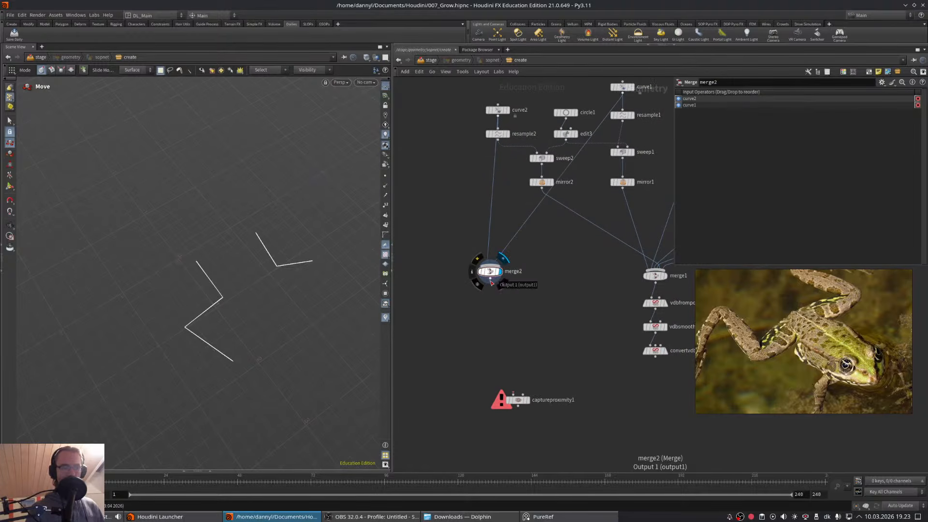
pyautogui.moveTo(603, 276); pyautogui.dragTo(596, 303, button='middle')
pyautogui.press('Tab')
pyautogui.write('mir')
pyautogui.press('Return')
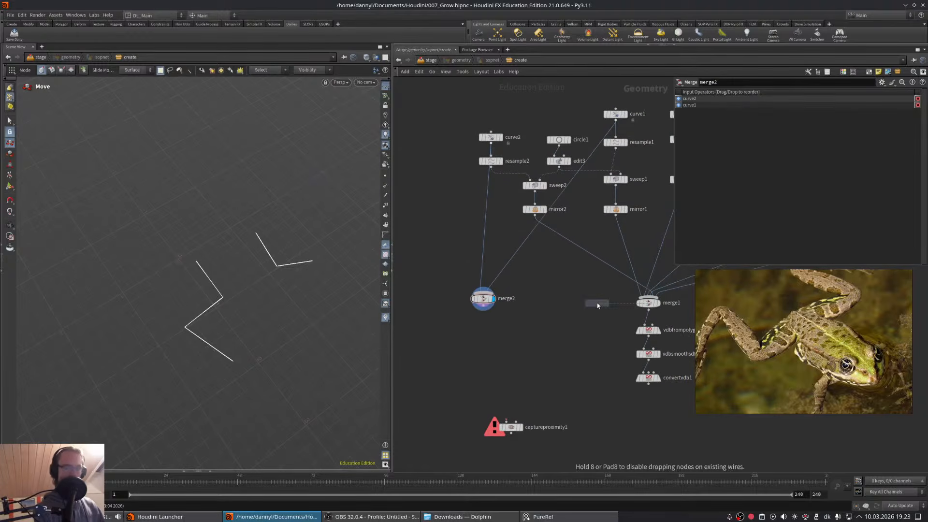
pyautogui.click(587, 313)
pyautogui.press('Delete')
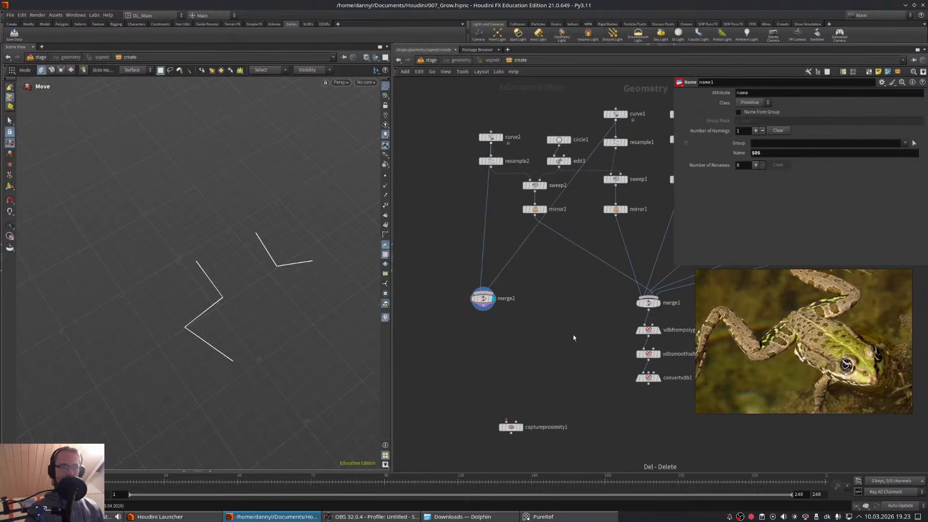
# - Insert a Rig Doctor node between curve2 and merge2, and a copy of it between curve1 and merge2
pyautogui.press('Tab')
pyautogui.write('rigd')
pyautogui.press('Return')
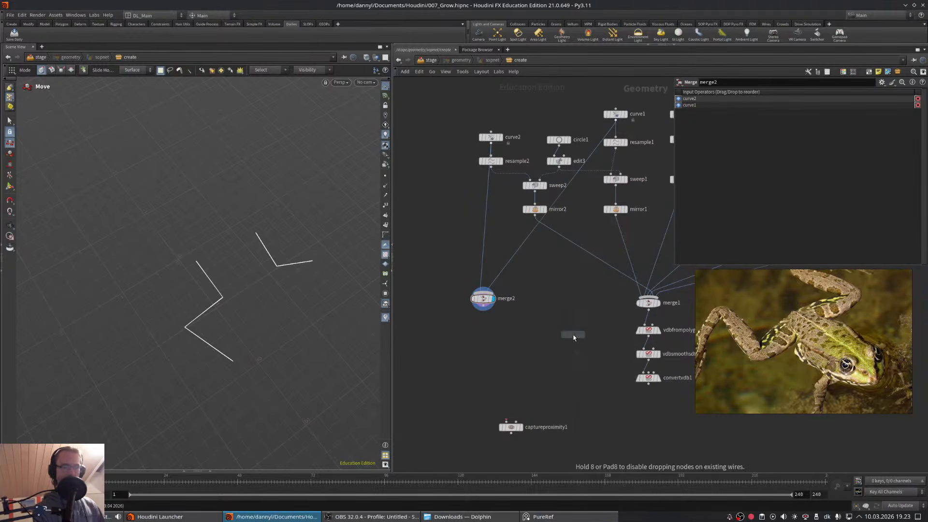
pyautogui.click(483, 244)
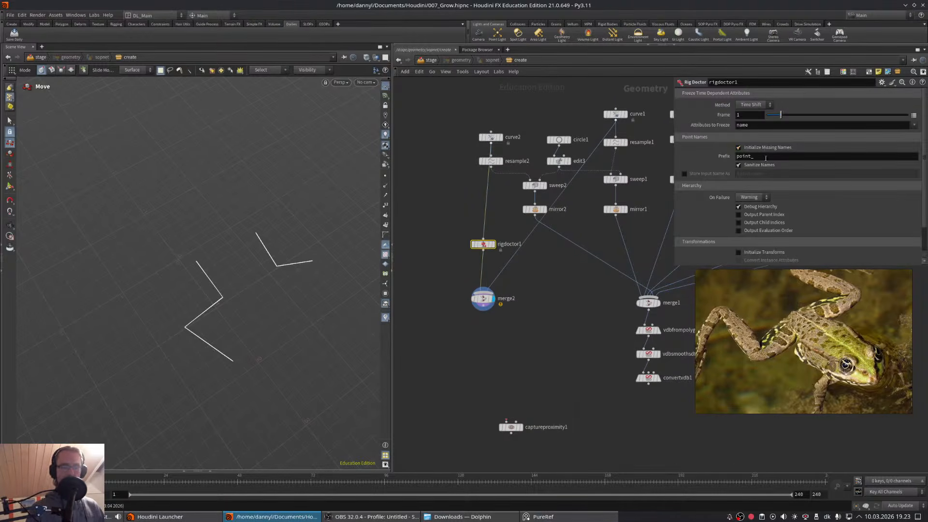
pyautogui.keyDown('alt'); pyautogui.moveTo(484, 245); pyautogui.dragTo(541, 247); pyautogui.keyUp('alt')
pyautogui.moveTo(481, 248); pyautogui.dragTo(465, 250)
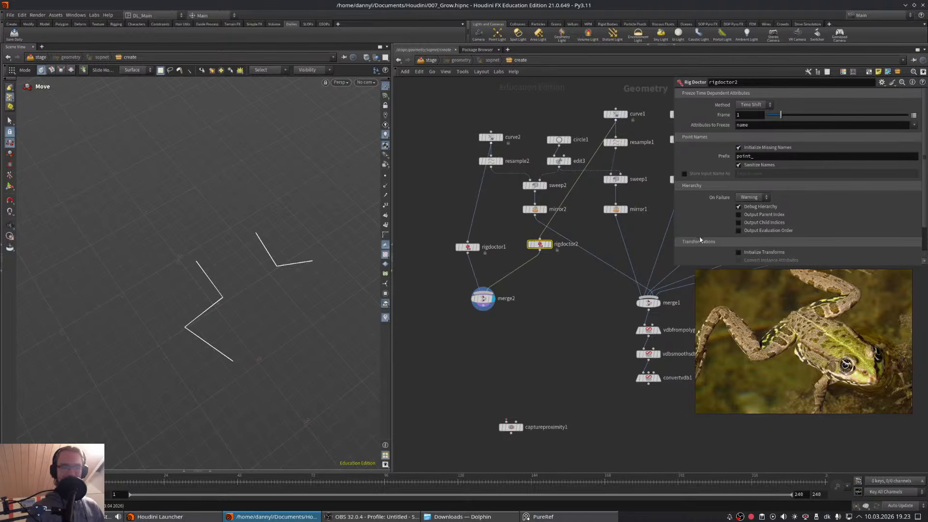
pyautogui.moveTo(538, 245); pyautogui.dragTo(543, 248)
# - Insert an Orientation along Curve node between curve2 and its Rig Doctor node
pyautogui.moveTo(563, 305); pyautogui.dragTo(552, 305, button='middle')
pyautogui.press('Tab')
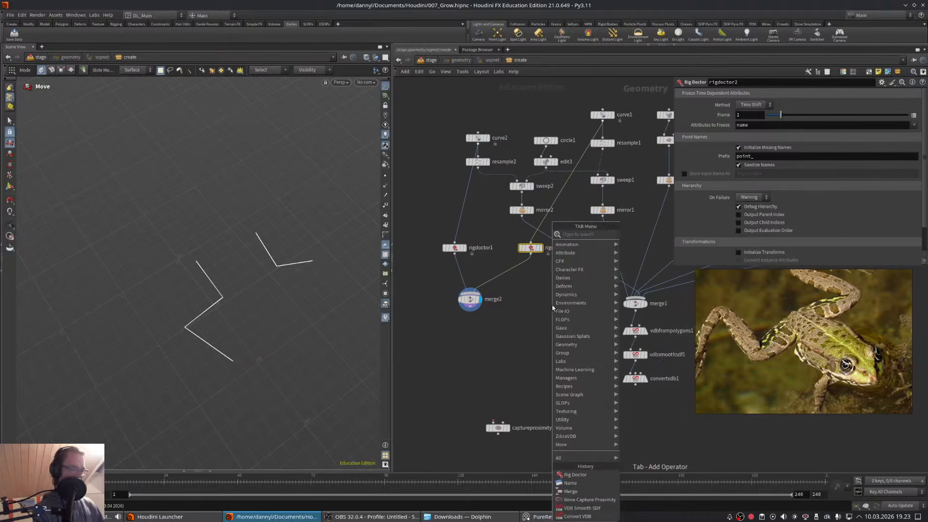
pyautogui.write('orientat')
pyautogui.press('Return')
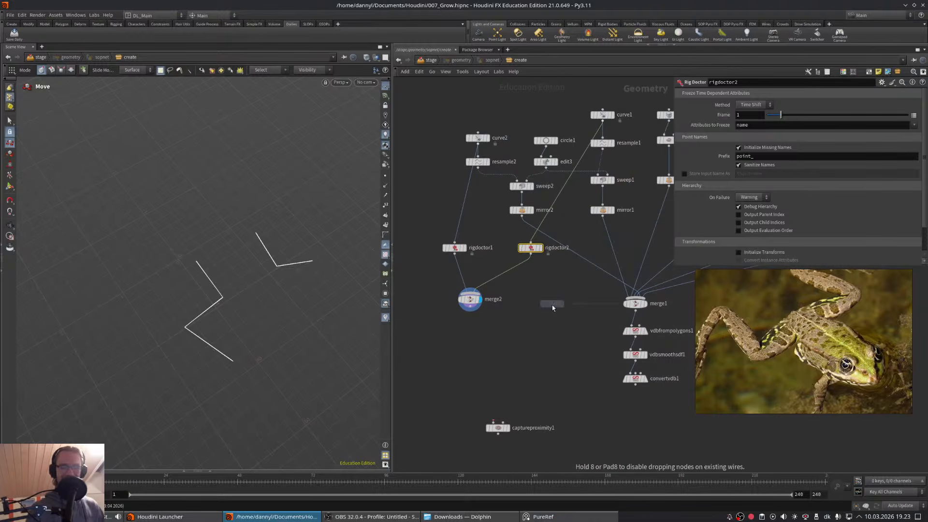
pyautogui.click(454, 228)
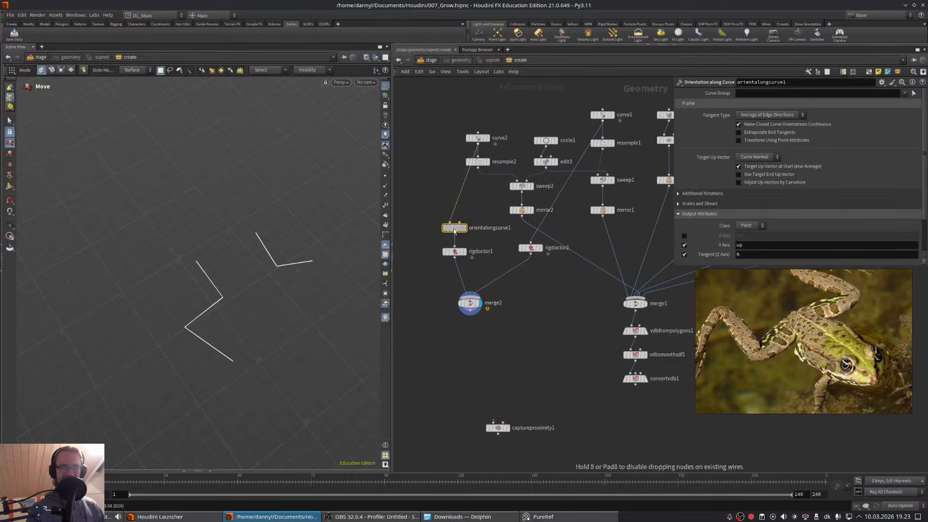
# - Turn off the Y Axis and Tangent output attributes on orientalongcurve1 and enable its 3x3 Transform output
pyautogui.click(684, 245)
pyautogui.click(684, 254)
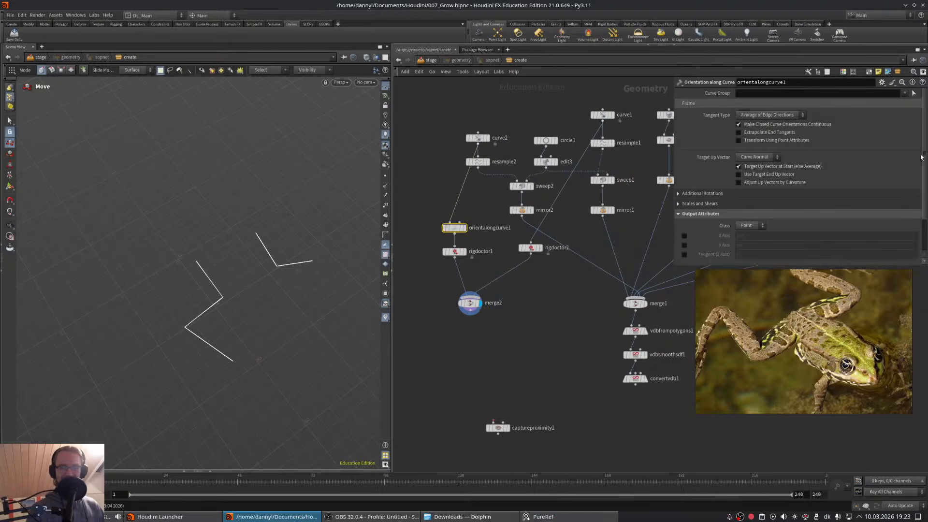
pyautogui.scroll(-2, 694, 232)
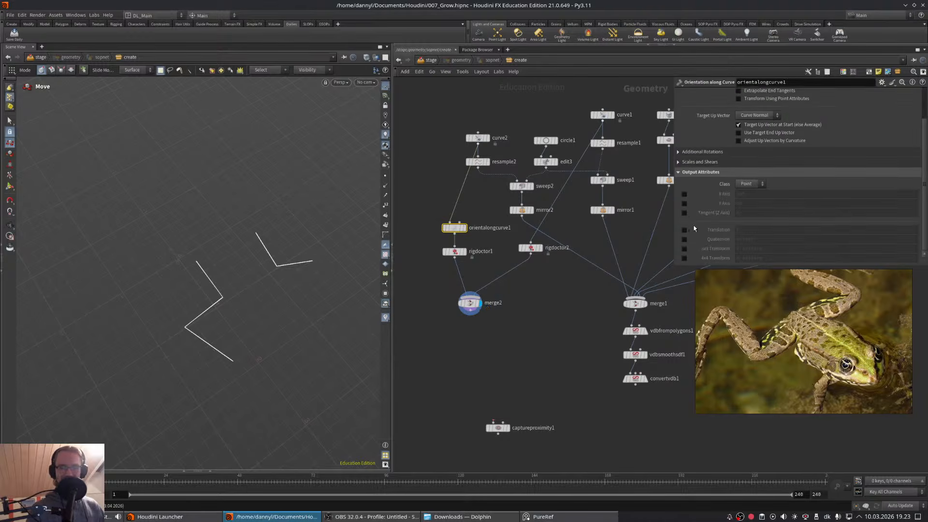
pyautogui.click(684, 249)
# - Insert a copy of orientalongcurve1 between curve1 and rigdoctor2, and move both nodes clear of the mirror2 wire
pyautogui.keyDown('alt'); pyautogui.moveTo(454, 228); pyautogui.dragTo(526, 264); pyautogui.keyUp('alt')
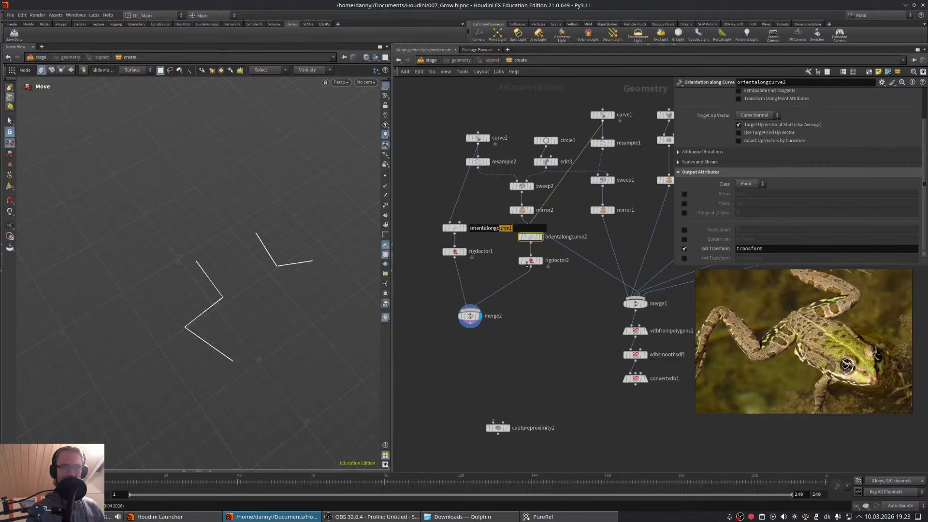
pyautogui.click(563, 309)
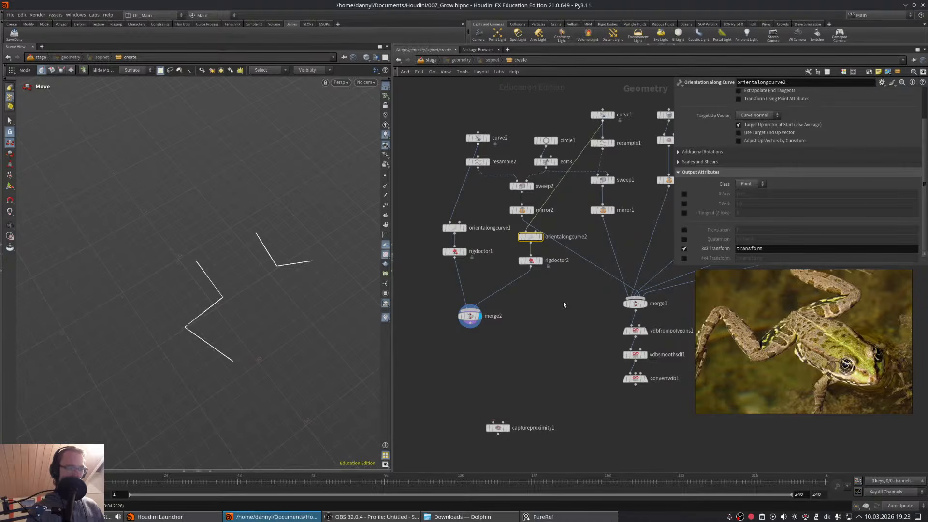
pyautogui.moveTo(563, 304); pyautogui.dragTo(557, 299, button='middle')
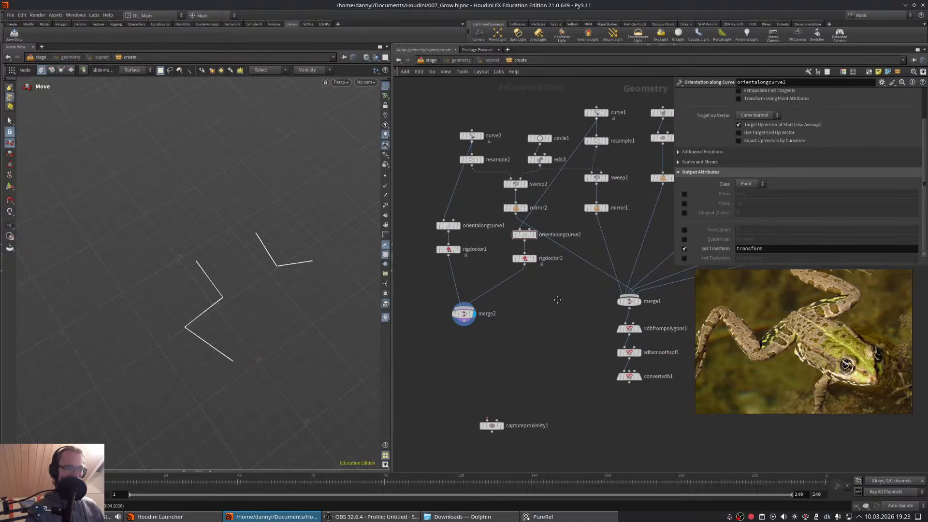
pyautogui.moveTo(551, 299); pyautogui.dragTo(521, 233)
pyautogui.moveTo(557, 348); pyautogui.dragTo(573, 338, button='middle')
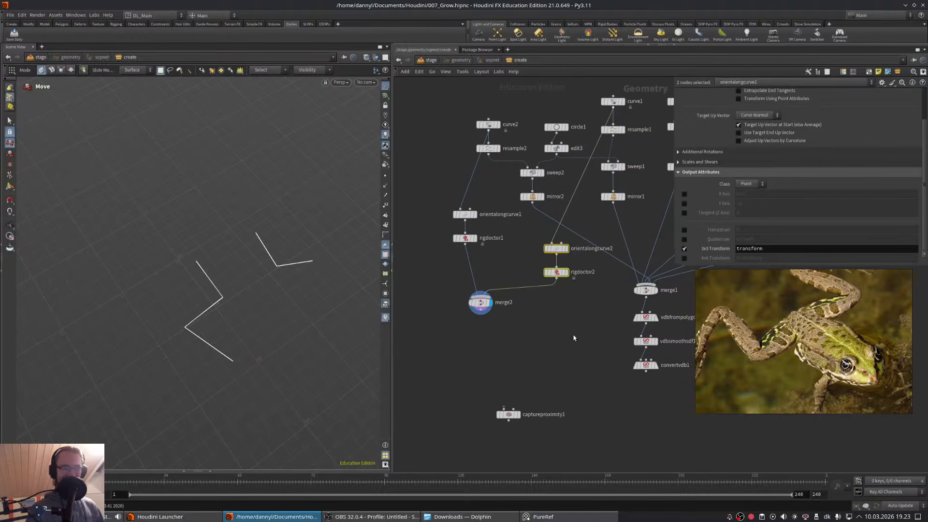
# - Set the point name prefix of rigdoctor2 to leg_
pyautogui.click(489, 306)
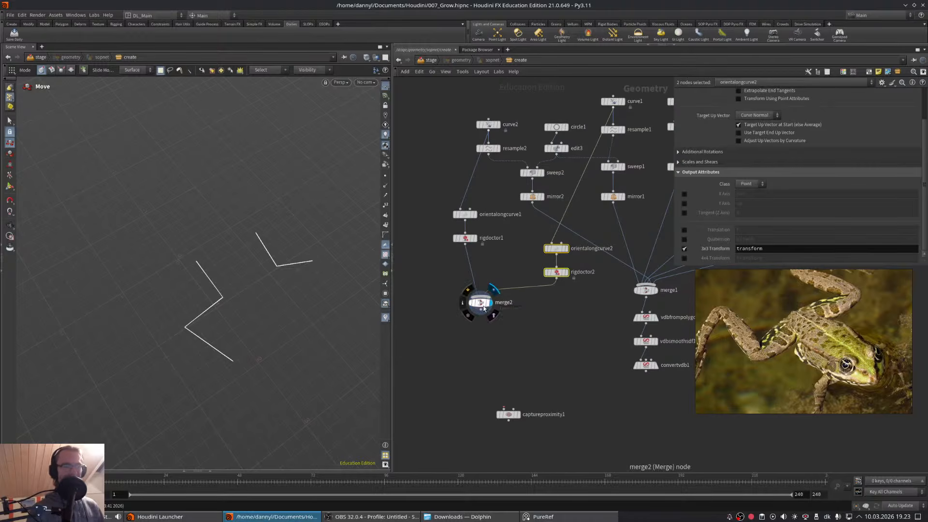
pyautogui.moveTo(506, 331); pyautogui.dragTo(503, 331, button='middle')
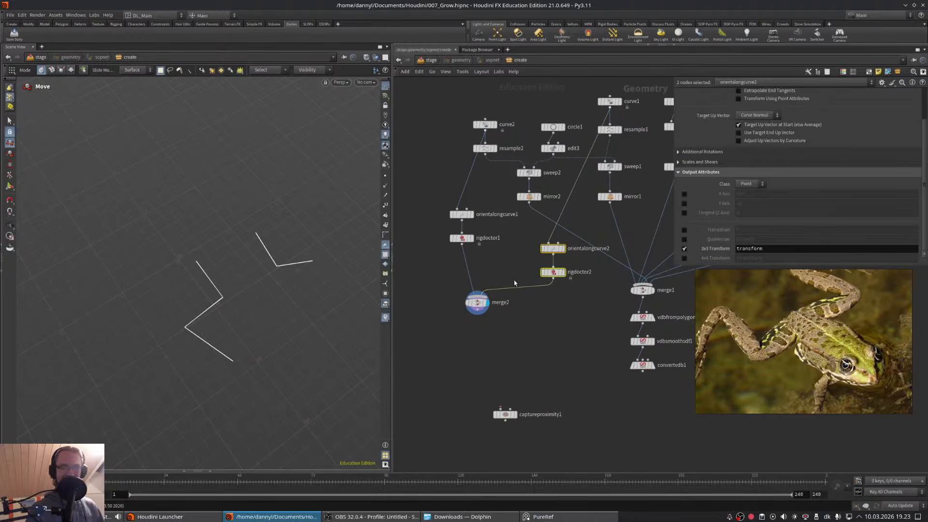
pyautogui.click(552, 272)
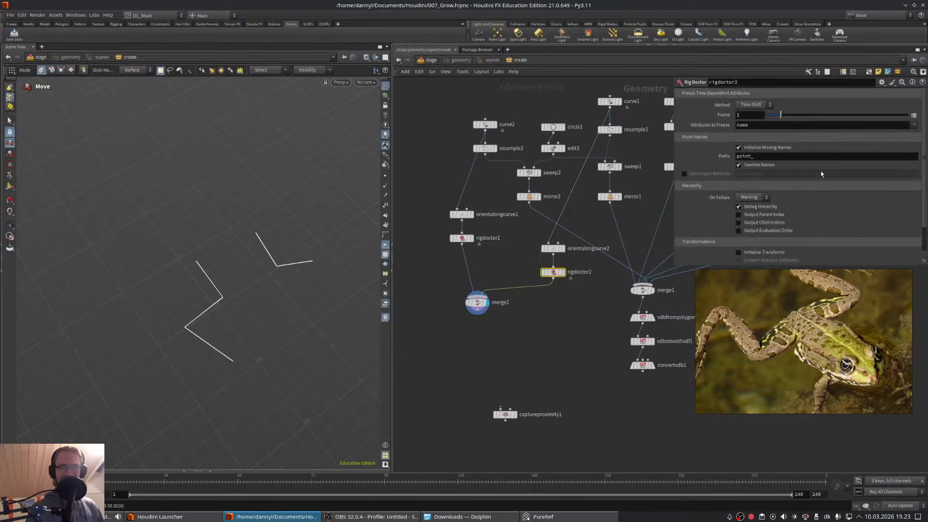
pyautogui.click(792, 157)
pyautogui.click(562, 273)
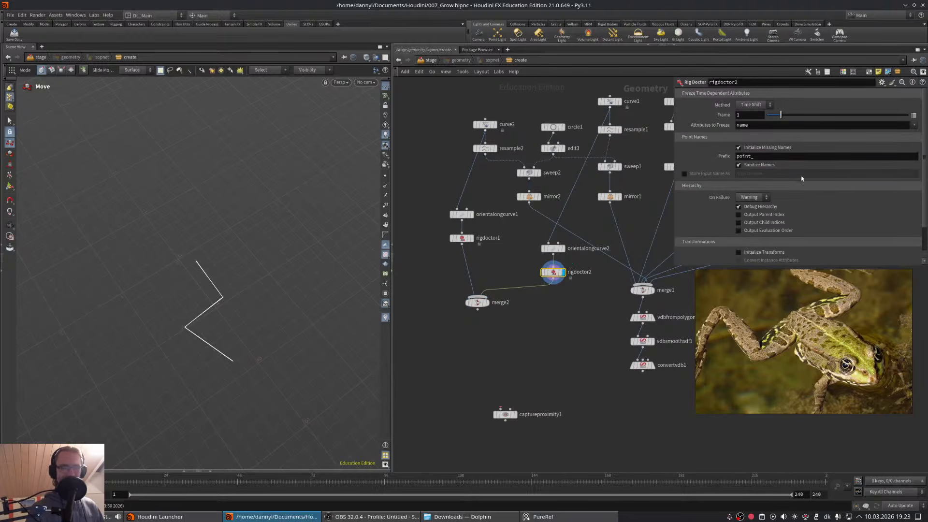
pyautogui.click(785, 158)
pyautogui.write('leg_')
pyautogui.press('Return')
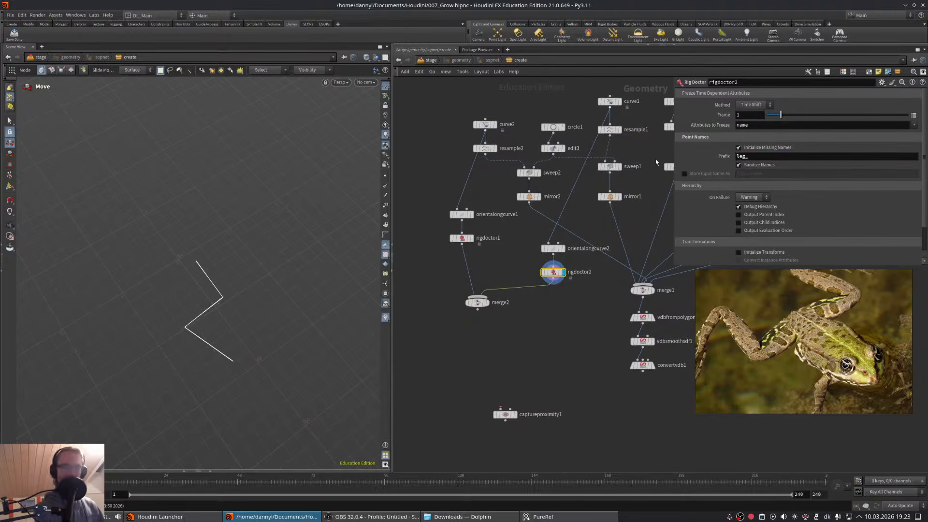
# - Set the point name prefix of rigdoctor1 to arm_ and display merge2
pyautogui.click(487, 237)
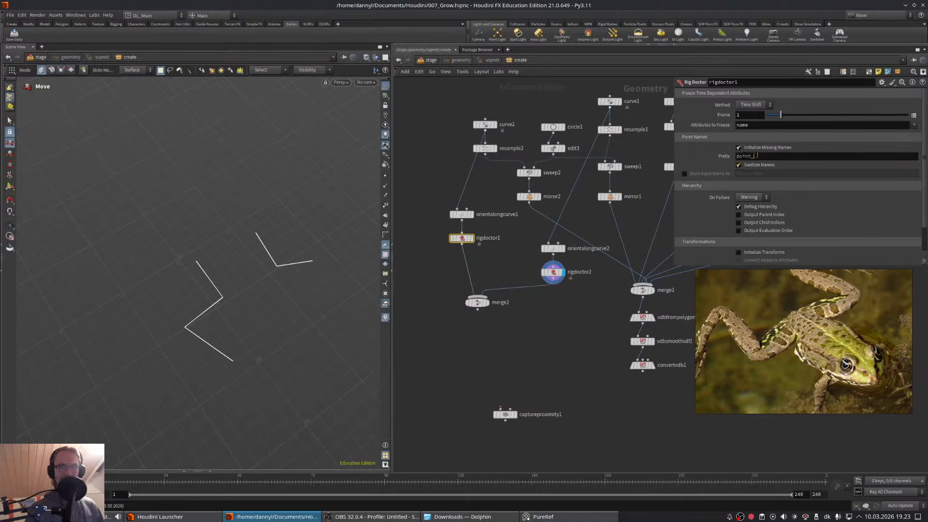
pyautogui.click(757, 156)
pyautogui.write('arm_')
pyautogui.press('Return')
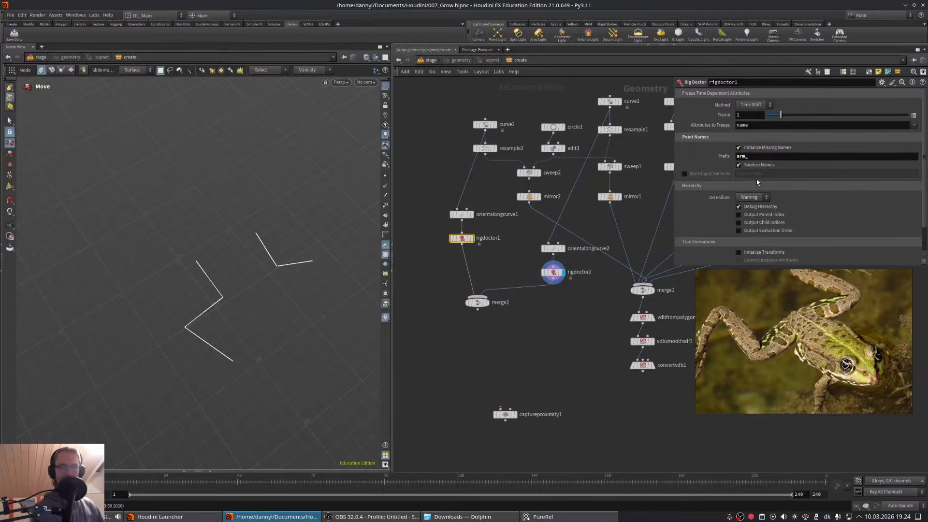
pyautogui.click(491, 304)
# - Connect the output of convertvdb1 to the first input of captureproximity1
pyautogui.moveTo(517, 321); pyautogui.dragTo(521, 300, button='middle')
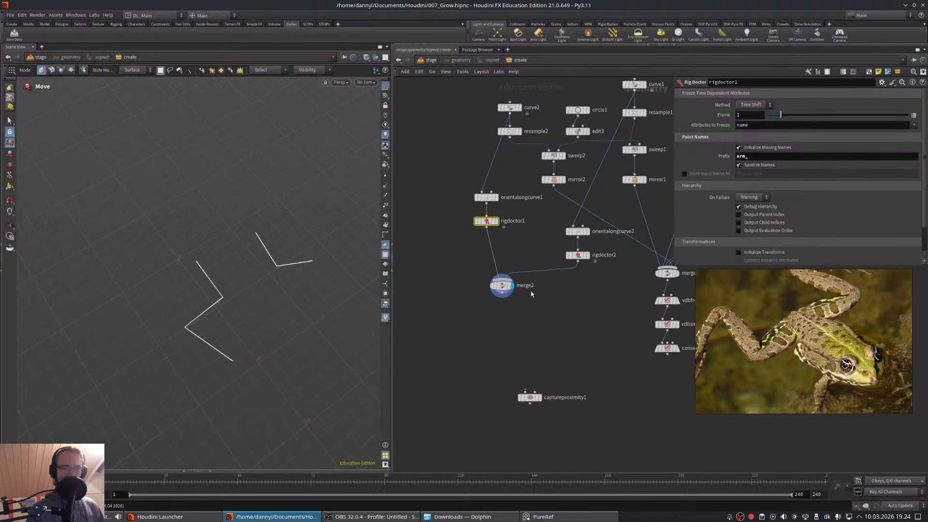
pyautogui.moveTo(624, 313); pyautogui.dragTo(585, 286, button='middle')
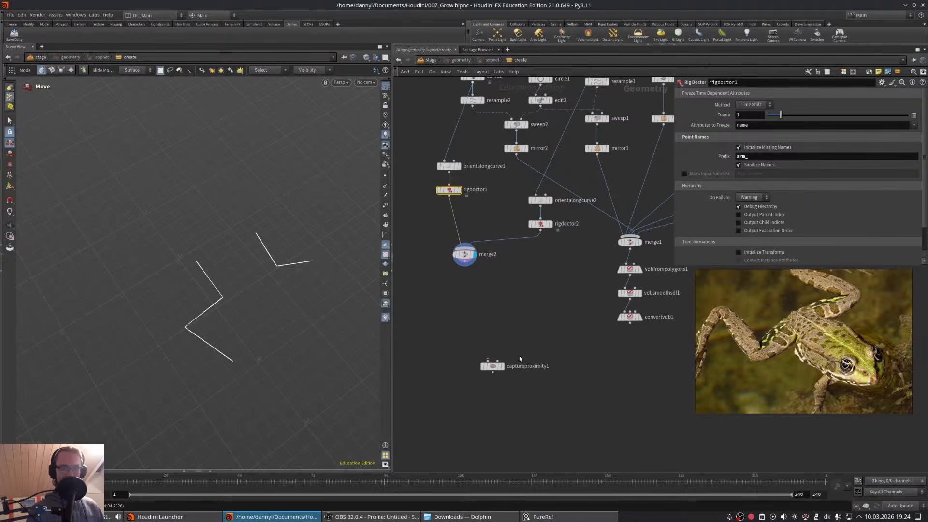
pyautogui.moveTo(630, 322); pyautogui.dragTo(515, 372)
pyautogui.moveTo(495, 291); pyautogui.dragTo(443, 298, button='middle')
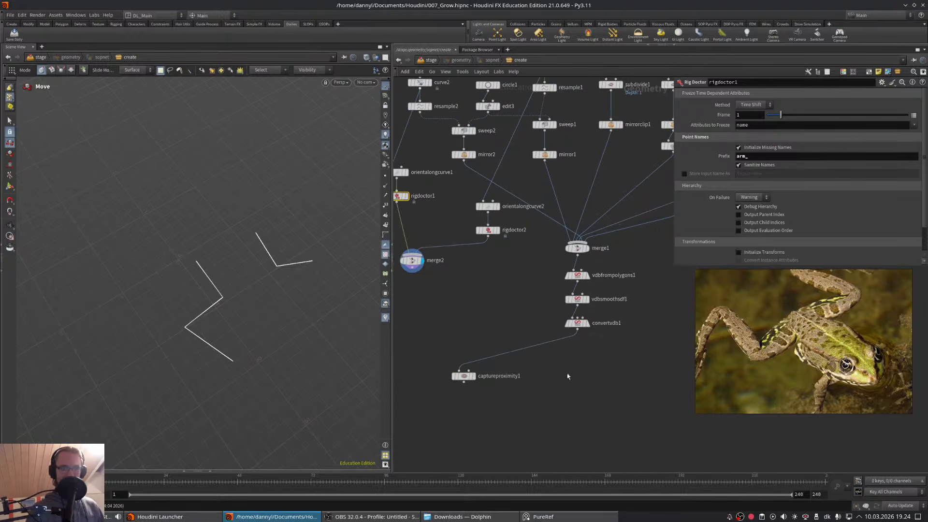
# - Insert a Null node between convertvdb1 and captureproximity1 and rename it frog_mesh
pyautogui.press('Tab')
pyautogui.write('null')
pyautogui.press('Return')
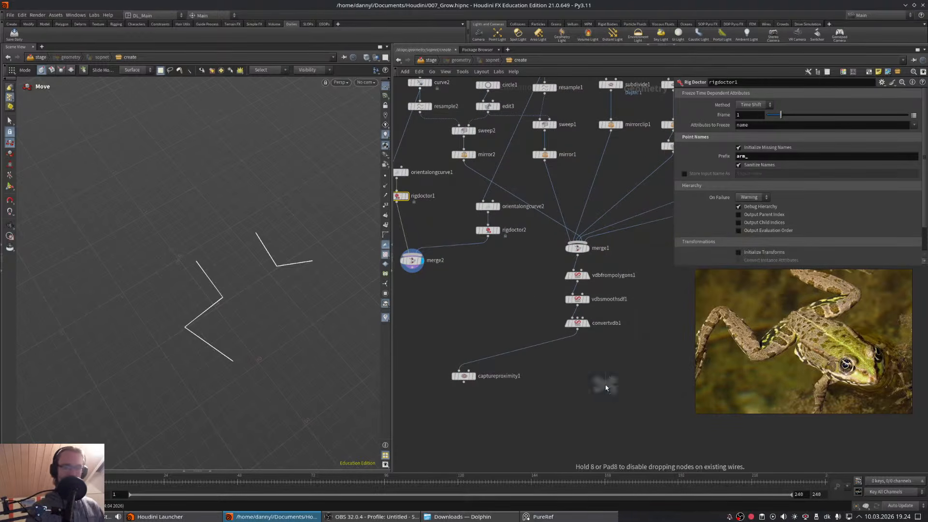
pyautogui.click(575, 348)
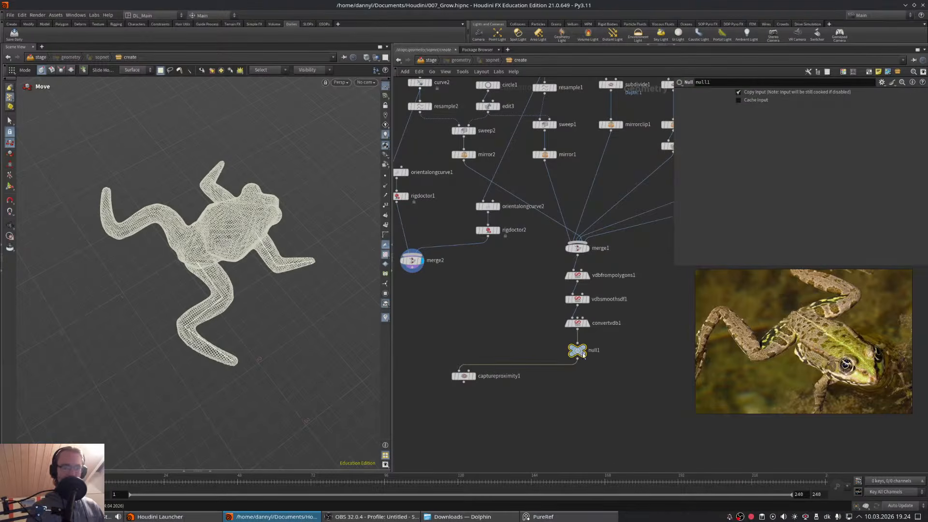
pyautogui.doubleClick(594, 350)
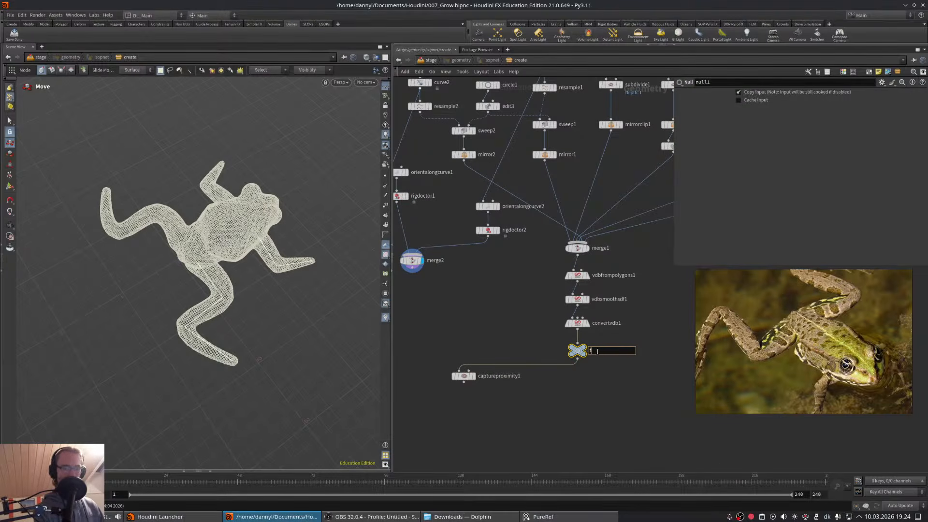
pyautogui.write('og')
pyautogui.press('Return')
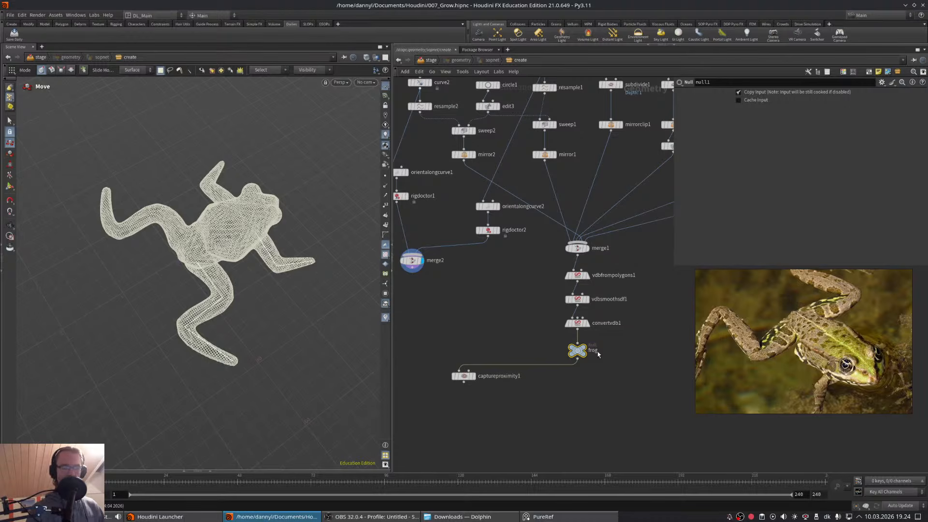
pyautogui.doubleClick(597, 354)
pyautogui.write('_mesh')
pyautogui.press('Return')
# - Connect merge2 to the second input of captureproximity1 and display the capture node
pyautogui.moveTo(469, 331); pyautogui.dragTo(510, 335, button='middle')
pyautogui.moveTo(455, 275)
pyautogui.mouseDown()
pyautogui.moveTo(499, 340)
pyautogui.moveTo(503, 374)
pyautogui.mouseUp()
pyautogui.click(516, 368)
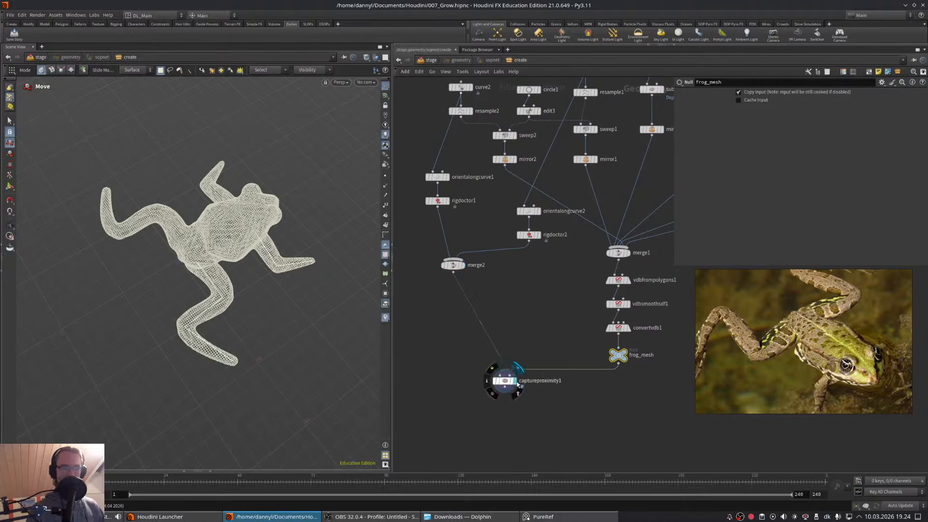
# - Display merge2 with frog_mesh shown as a template to compare the leg curves with the mesh
pyautogui.click(462, 265)
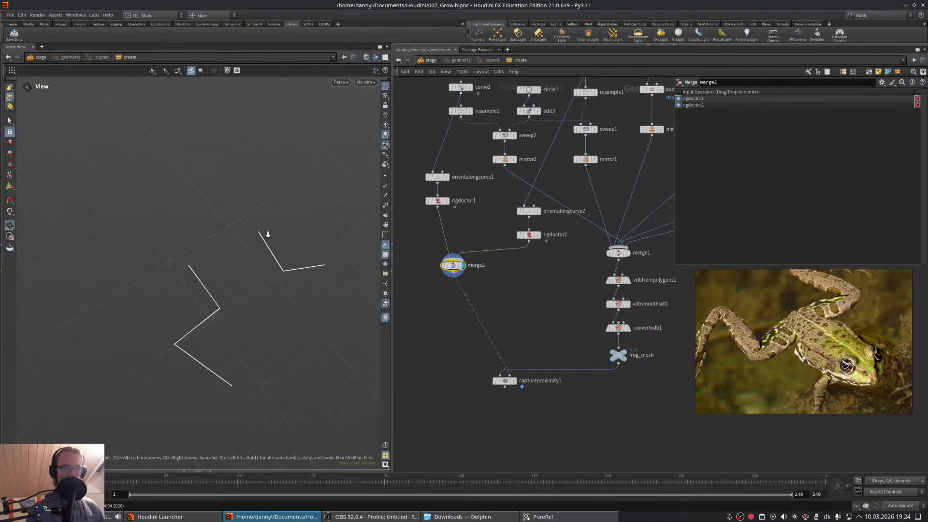
pyautogui.moveTo(639, 414); pyautogui.dragTo(628, 408, button='middle')
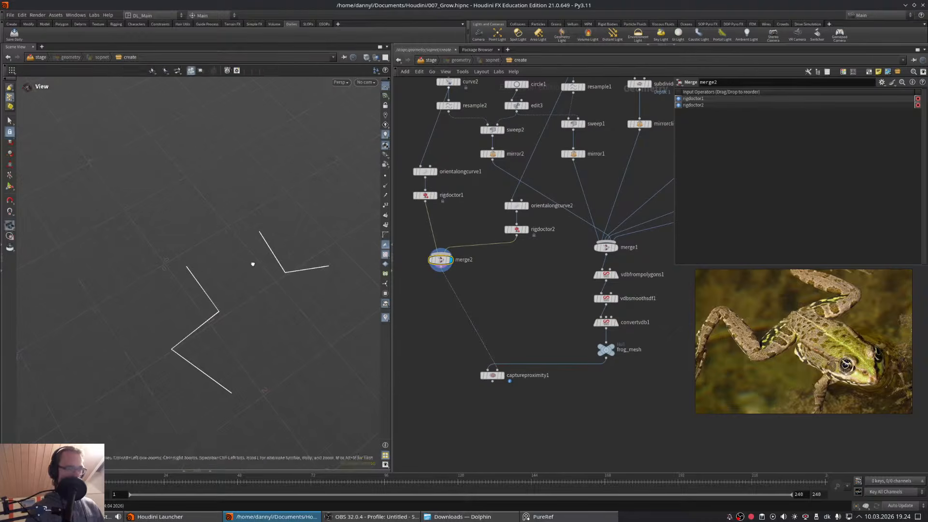
pyautogui.moveTo(253, 264); pyautogui.dragTo(285, 266)
pyautogui.press('t')
pyautogui.moveTo(515, 294)
pyautogui.mouseDown(button='middle')
pyautogui.moveTo(533, 324)
pyautogui.moveTo(499, 296)
pyautogui.mouseUp(button='middle')
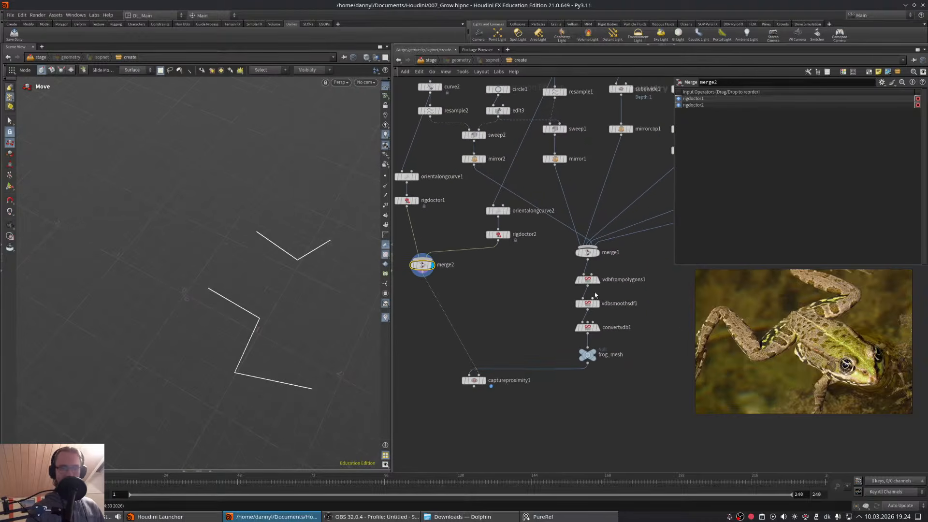
pyautogui.click(599, 364)
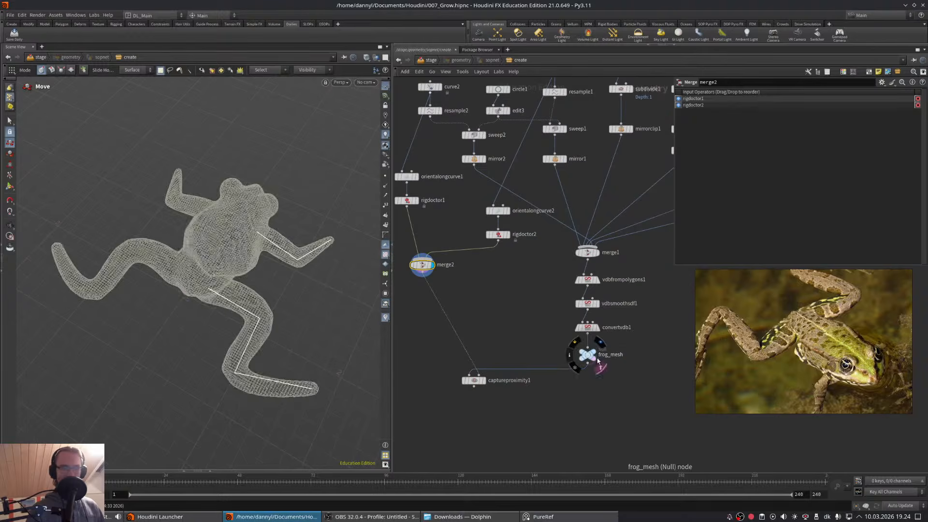
pyautogui.keyDown('alt'); pyautogui.moveTo(242, 271); pyautogui.dragTo(259, 279); pyautogui.keyUp('alt')
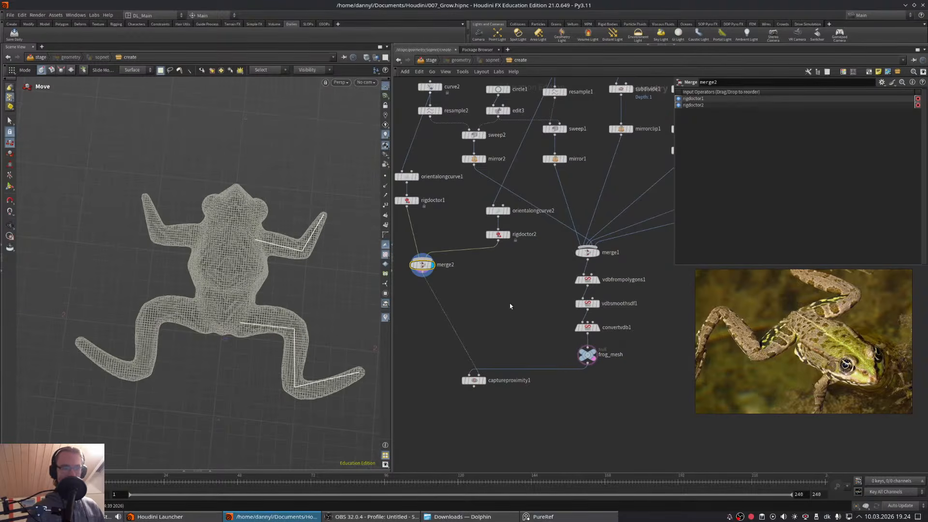
# - Add a Curve node beside merge2 for the body's centre line
pyautogui.moveTo(516, 305); pyautogui.dragTo(539, 286, button='middle')
pyautogui.press('Tab')
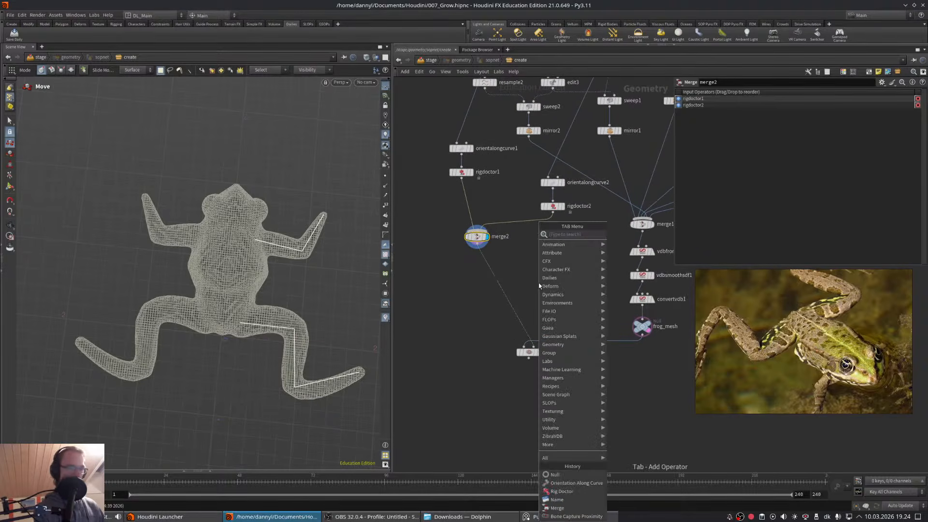
pyautogui.write('nu')
pyautogui.press('Return')
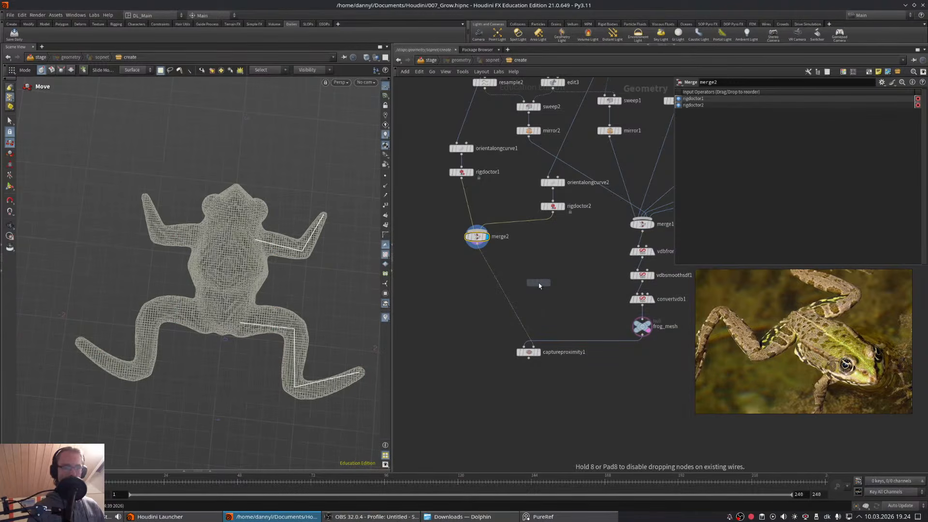
pyautogui.moveTo(538, 285); pyautogui.dragTo(623, 312, button='middle')
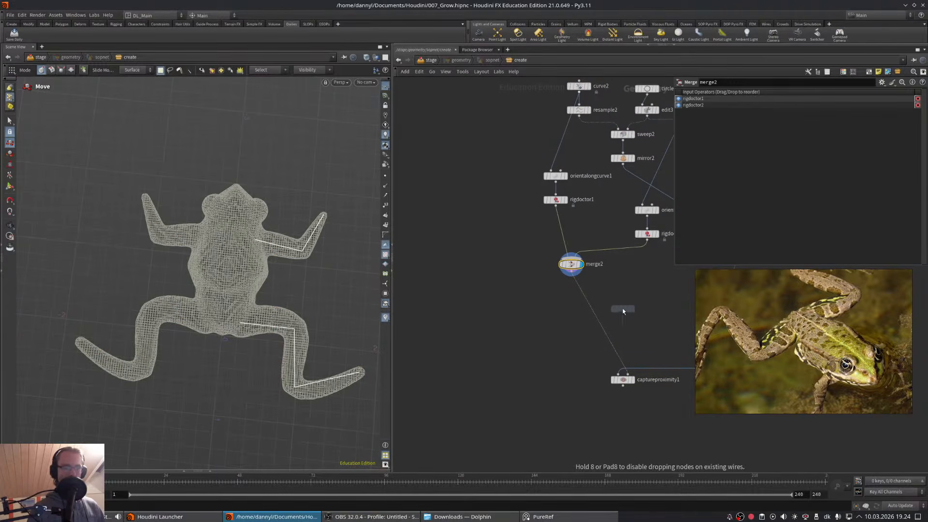
pyautogui.click(497, 264)
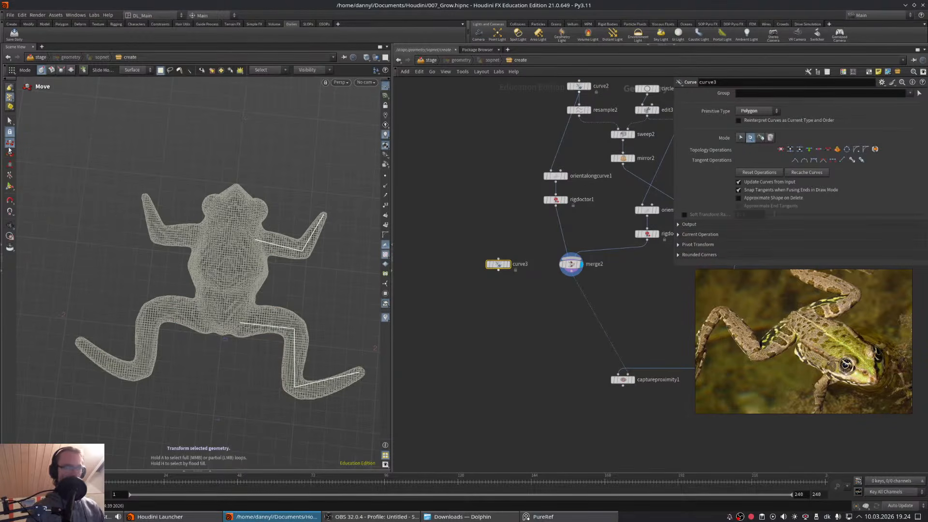
# - In the top view, draw a straight two-point curve with snapping enabled along the body's centre line, from rear end to snout
pyautogui.press('Return')
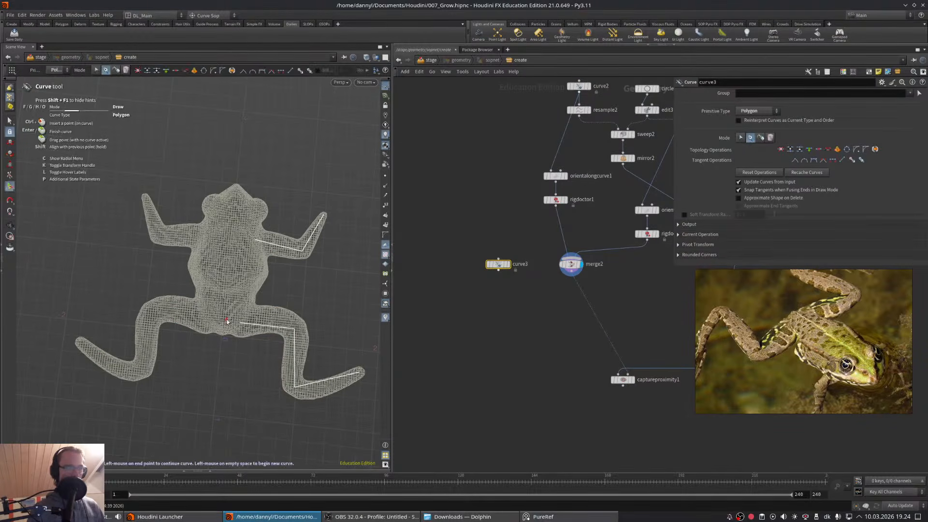
pyautogui.keyDown('alt'); pyautogui.moveTo(227, 321); pyautogui.dragTo(234, 326); pyautogui.keyUp('alt')
pyautogui.hotkey('space', '3')
pyautogui.hotkey('space', '2')
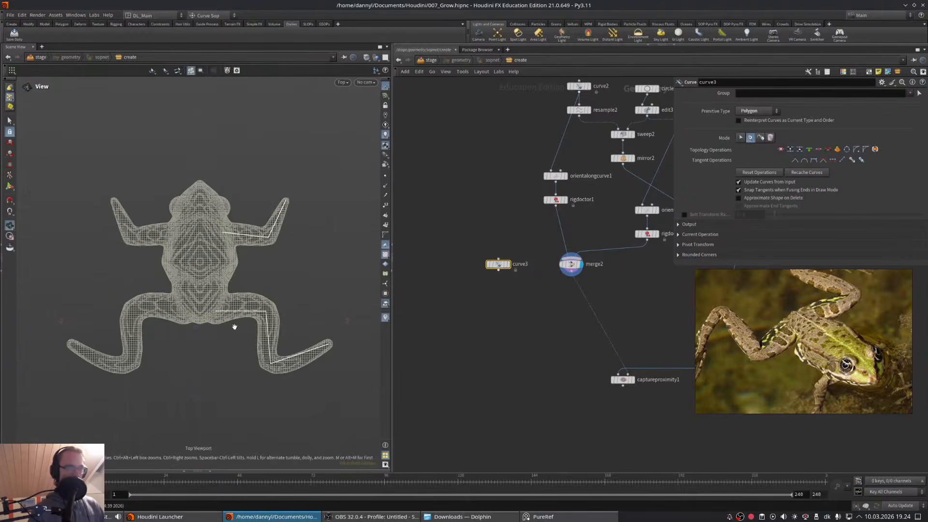
pyautogui.click(199, 314)
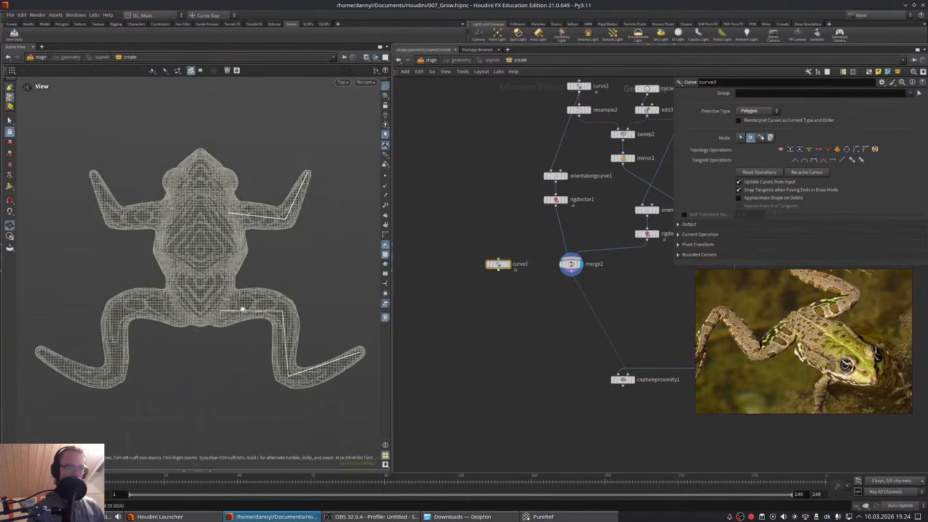
pyautogui.scroll(3, 59, 227)
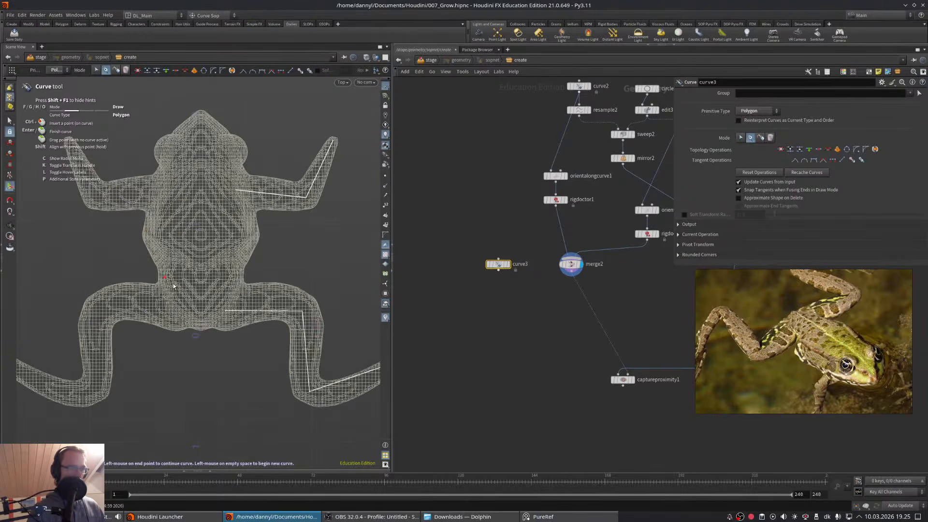
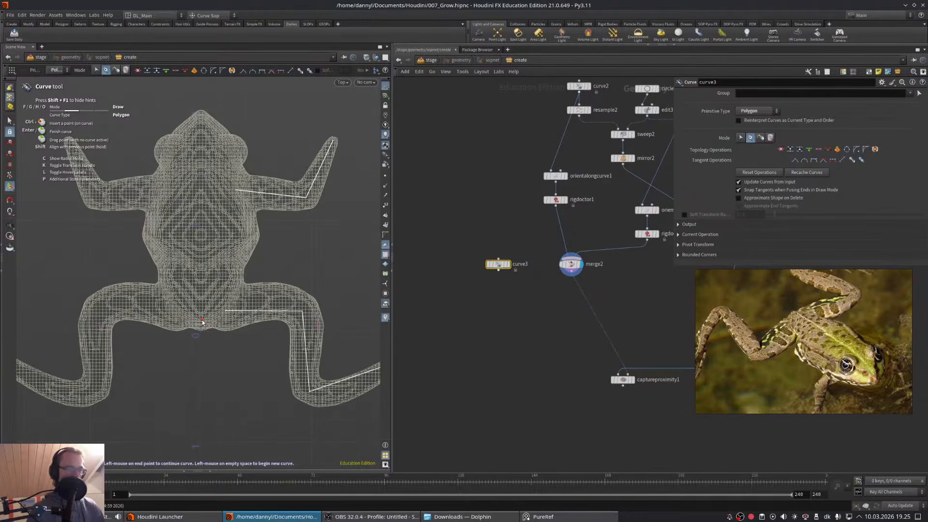
pyautogui.click(10, 211)
pyautogui.click(37, 222)
pyautogui.click(201, 331)
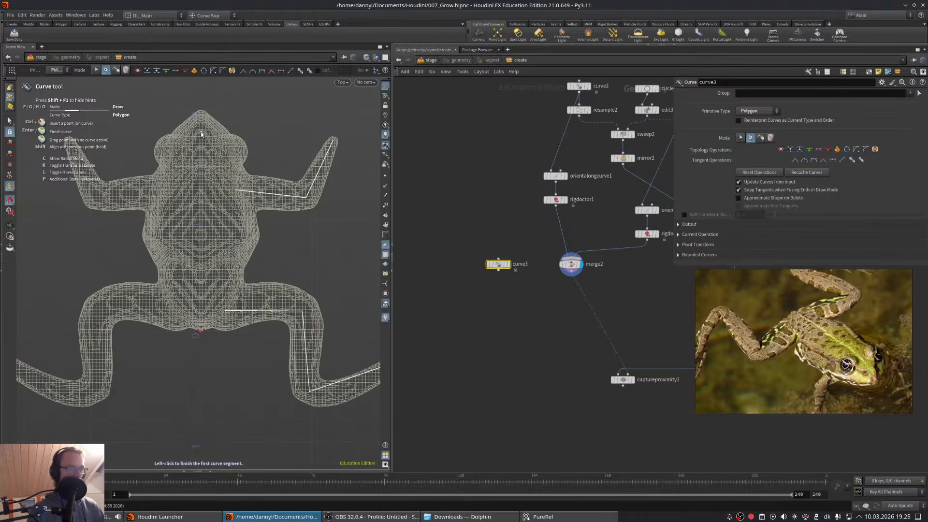
pyautogui.click(201, 110)
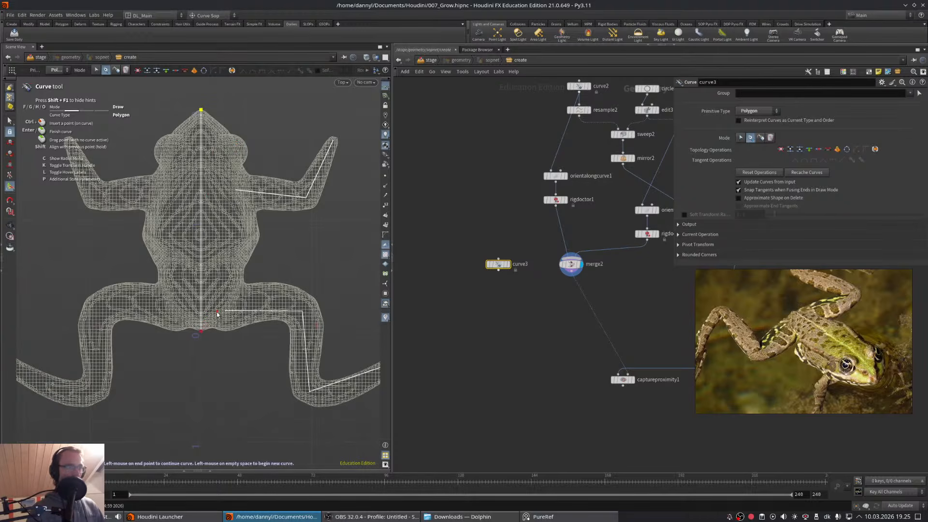
# - Finish the curve and move its rear end point forward along the body axis, to the level of the hind leg roots
pyautogui.press('Return')
pyautogui.press('k')
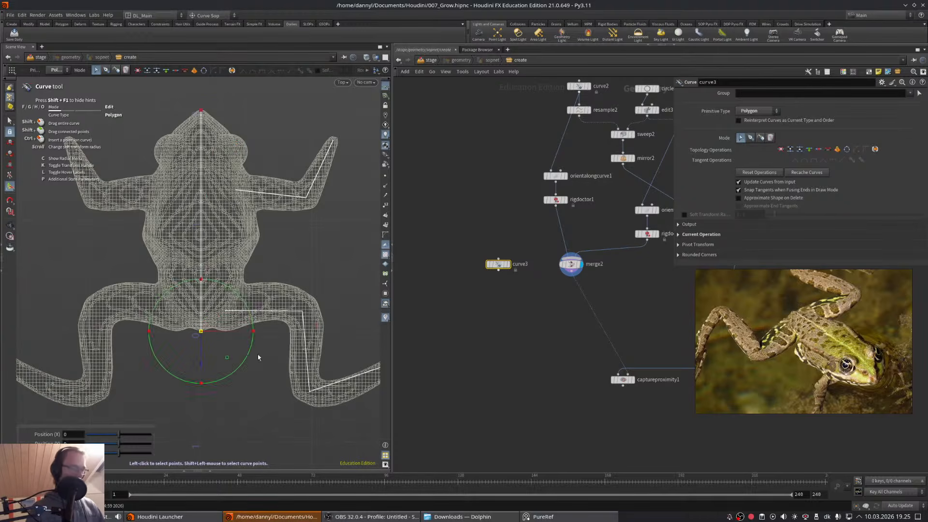
pyautogui.moveTo(202, 357); pyautogui.dragTo(202, 335)
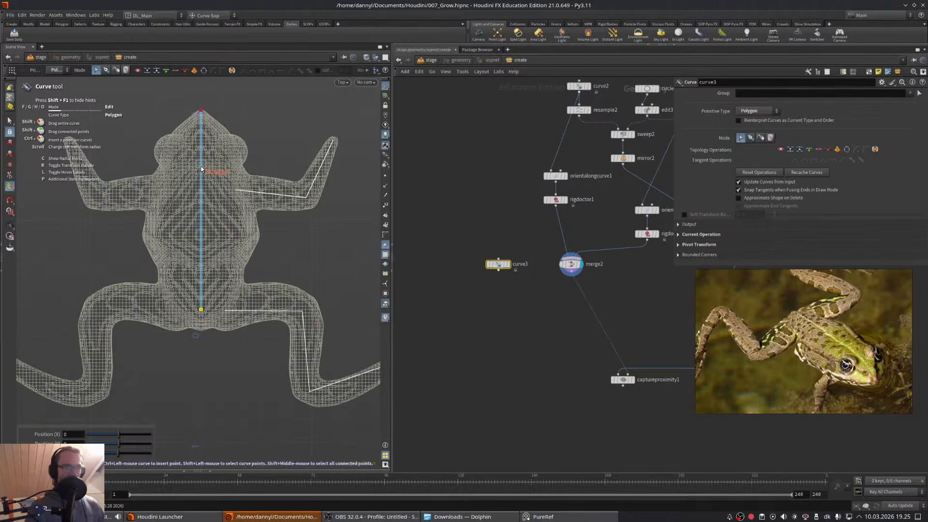
# - Insert three points on the centre-line curve: behind the head, between the front legs and at the middle of the belly
pyautogui.keyDown('ctrl'); pyautogui.click(202, 168); pyautogui.keyUp('ctrl')
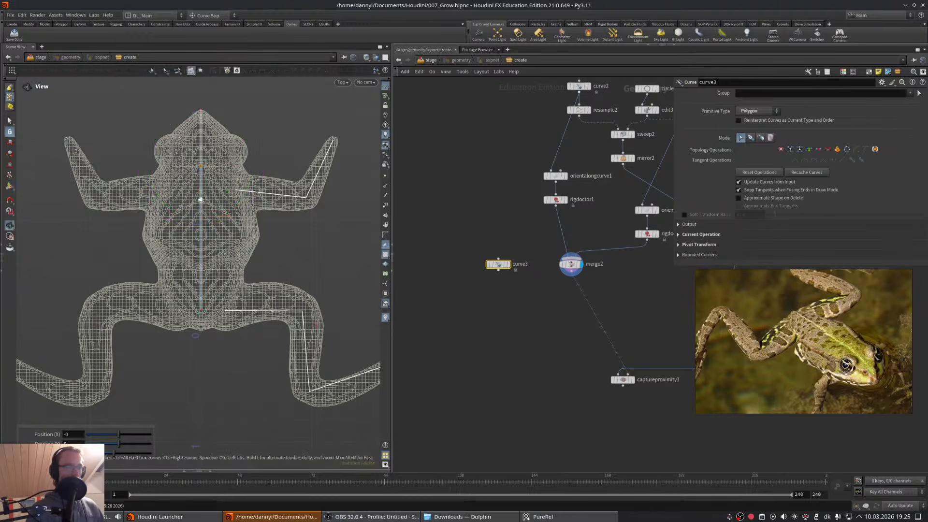
pyautogui.scroll(4, 202, 203)
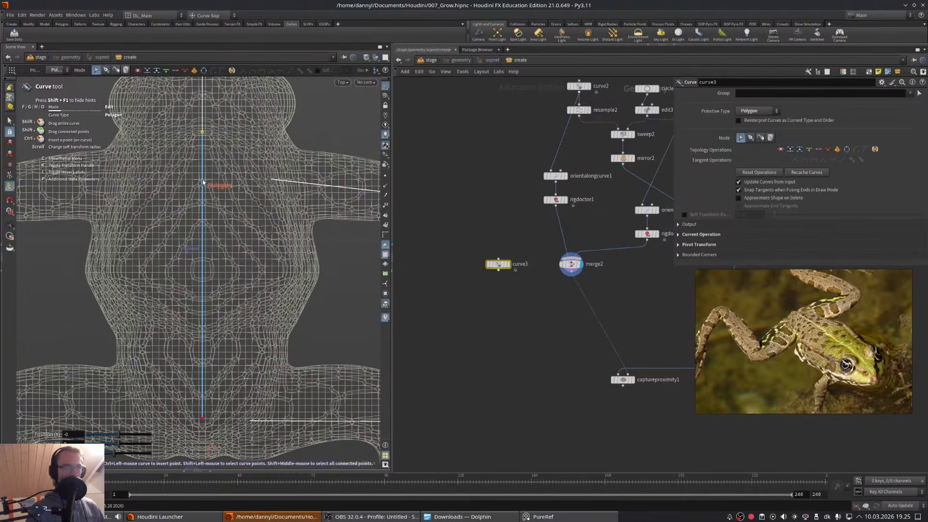
pyautogui.click(204, 179)
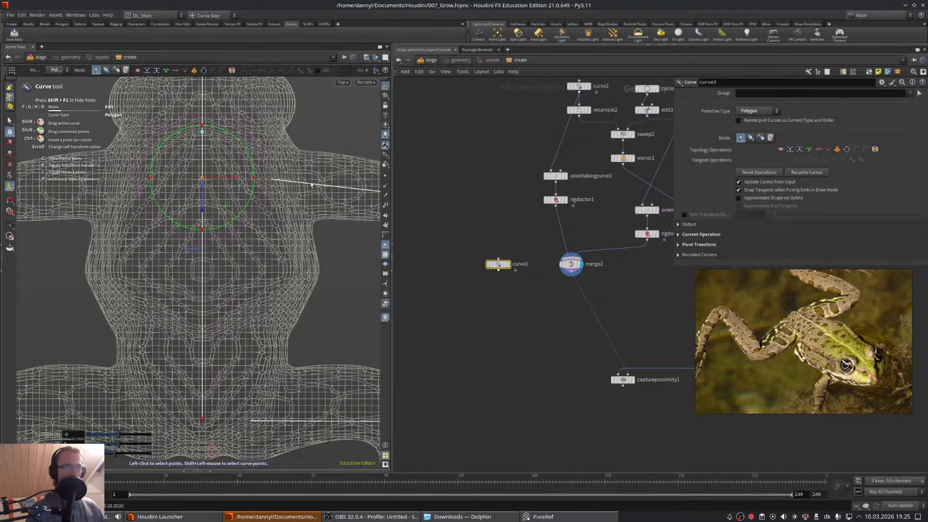
pyautogui.click(209, 254)
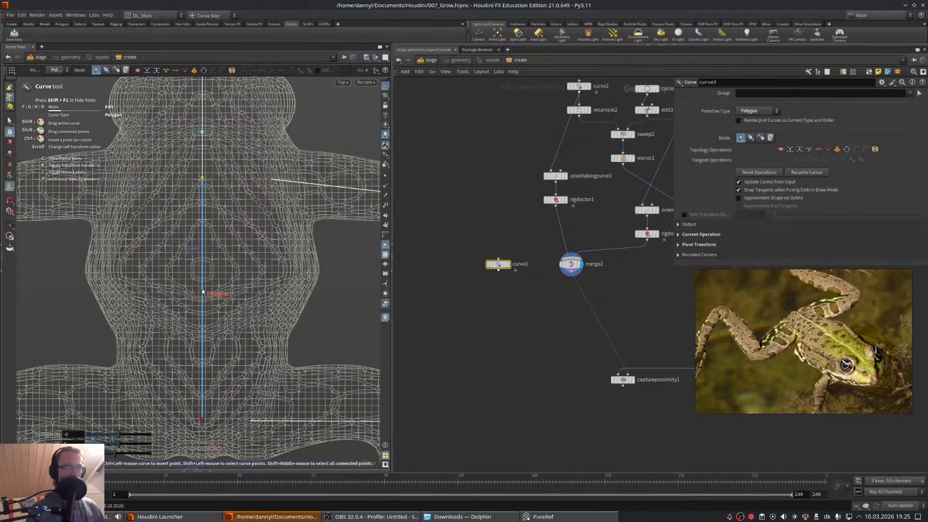
pyautogui.keyDown('ctrl'); pyautogui.click(203, 290); pyautogui.keyUp('ctrl')
# - Insert a fourth point on the centre-line curve at the lower back, between the belly point and the rear end
pyautogui.keyDown('alt'); pyautogui.moveTo(256, 327); pyautogui.dragTo(259, 268, button='middle'); pyautogui.keyUp('alt')
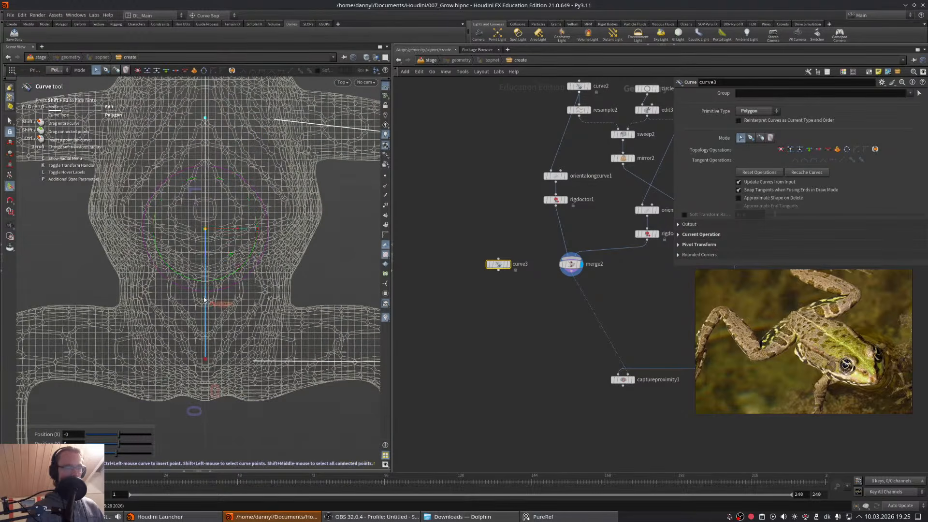
pyautogui.press('Escape')
pyautogui.keyDown('alt'); pyautogui.moveTo(267, 299); pyautogui.dragTo(290, 287, button='right'); pyautogui.keyUp('alt')
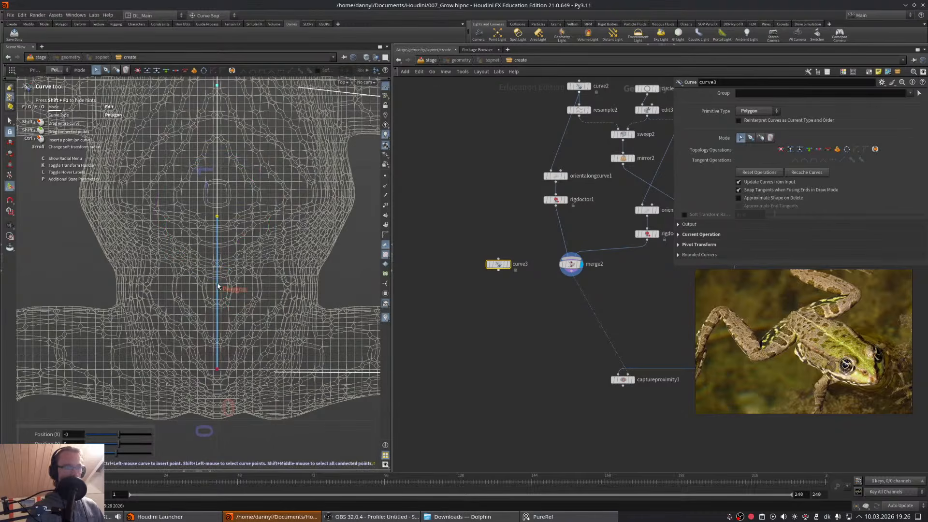
pyautogui.moveTo(217, 292)
pyautogui.keyDown('alt'); pyautogui.mouseDown(button='right')
pyautogui.moveTo(244, 302)
pyautogui.moveTo(222, 308)
pyautogui.mouseUp(button='right'); pyautogui.keyUp('alt')
pyautogui.keyDown('alt'); pyautogui.moveTo(223, 308); pyautogui.dragTo(199, 299, button='middle'); pyautogui.keyUp('alt')
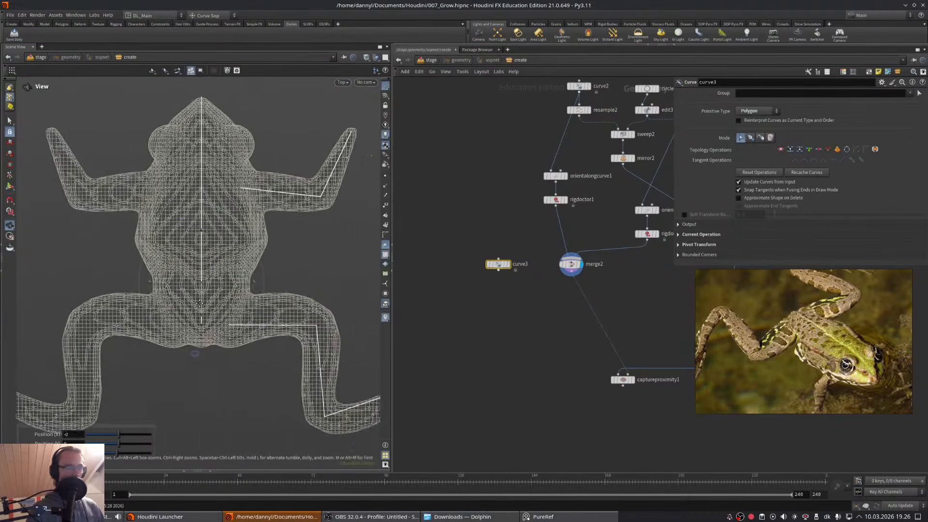
pyautogui.keyDown('alt'); pyautogui.moveTo(199, 299); pyautogui.dragTo(234, 300, button='right'); pyautogui.keyUp('alt')
pyautogui.keyDown('alt'); pyautogui.moveTo(234, 300); pyautogui.dragTo(220, 300, button='middle'); pyautogui.keyUp('alt')
pyautogui.keyDown('alt'); pyautogui.moveTo(220, 300); pyautogui.dragTo(197, 304, button='right'); pyautogui.keyUp('alt')
pyautogui.press('Return')
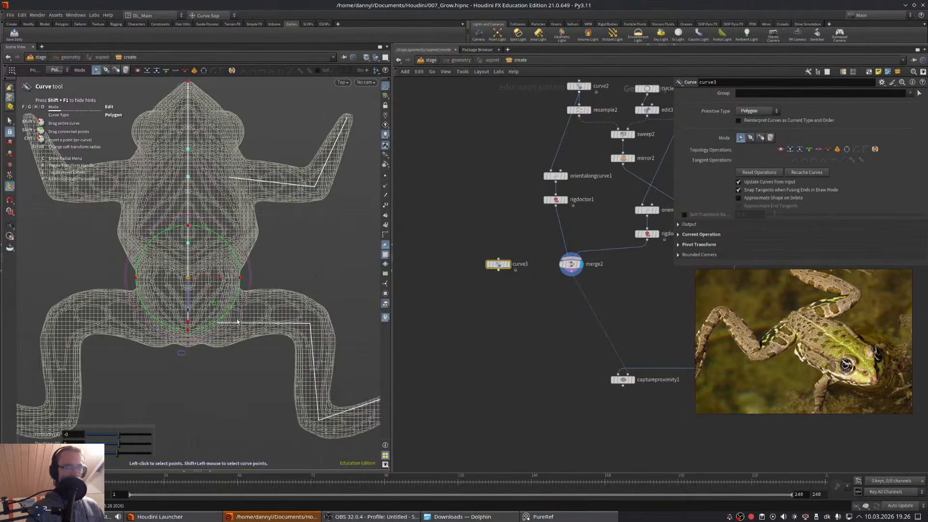
# - Display curve3 and attach a Rig Doctor node to it with the point name prefix spine_
pyautogui.moveTo(505, 295); pyautogui.dragTo(467, 294, button='middle')
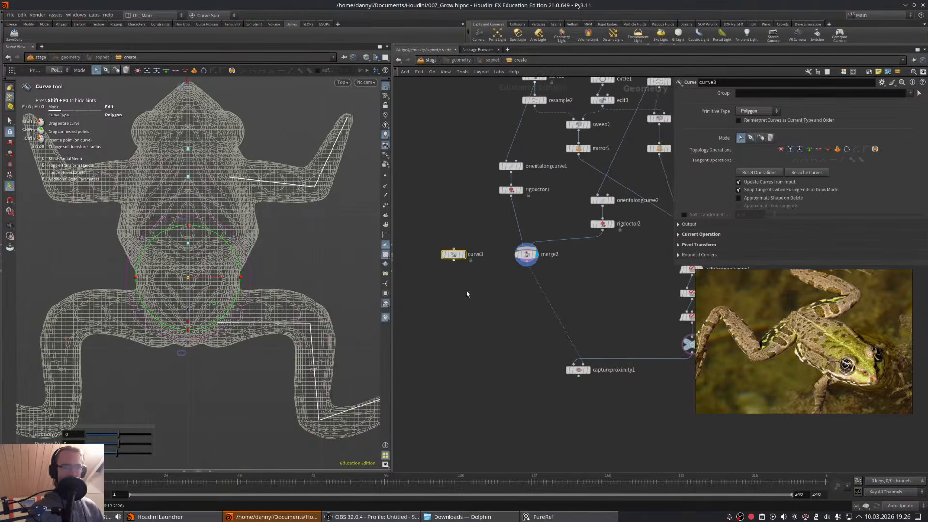
pyautogui.click(10, 225)
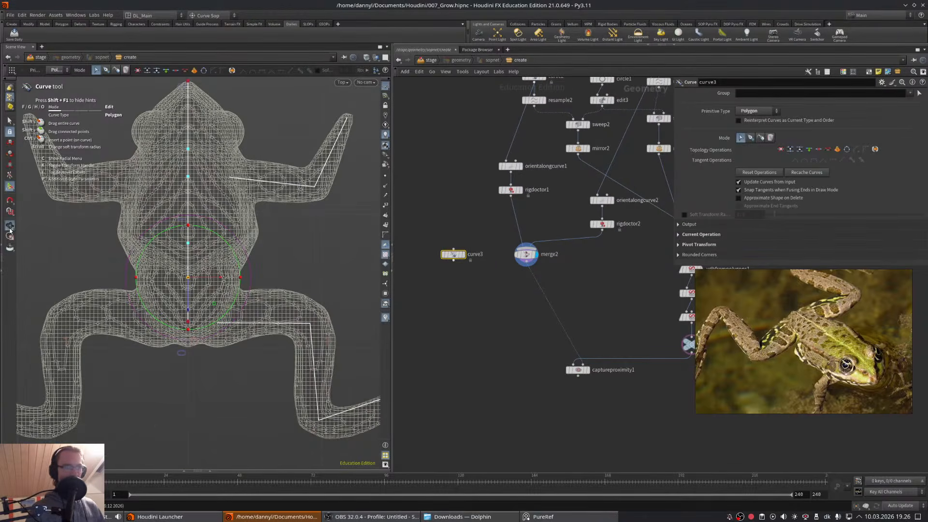
pyautogui.click(464, 255)
pyautogui.click(453, 264)
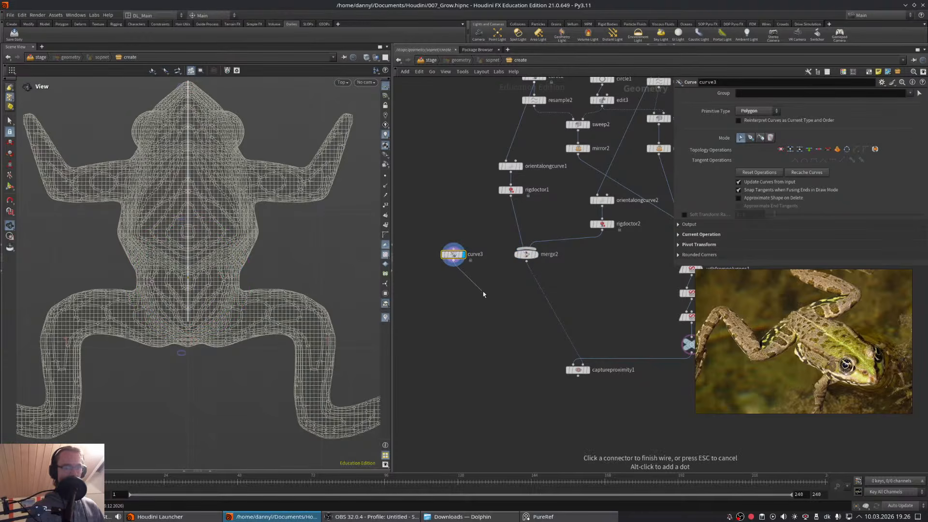
pyautogui.click(476, 289)
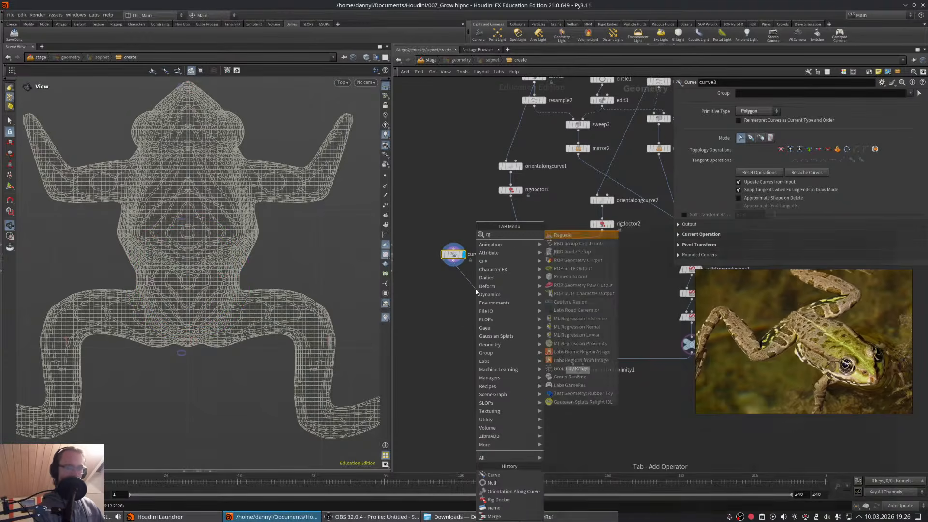
pyautogui.write('rigd')
pyautogui.press('Return')
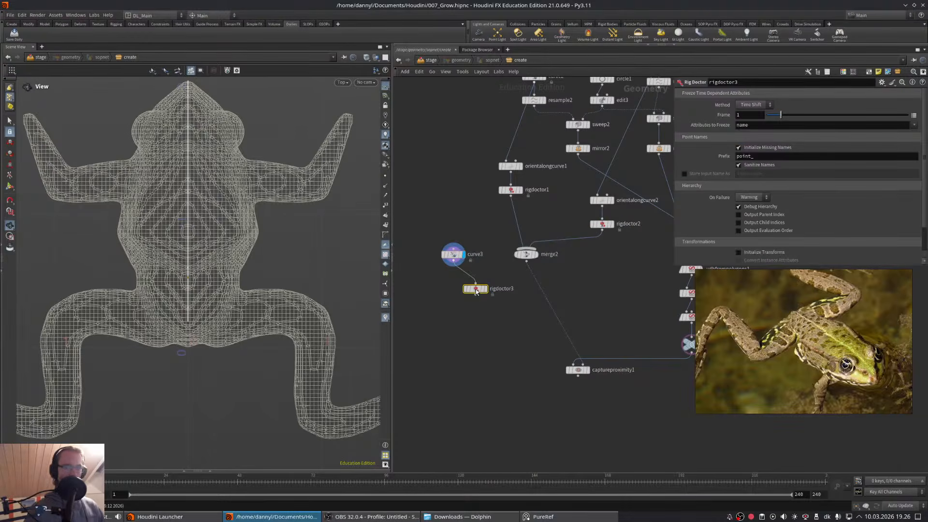
pyautogui.write('spine_')
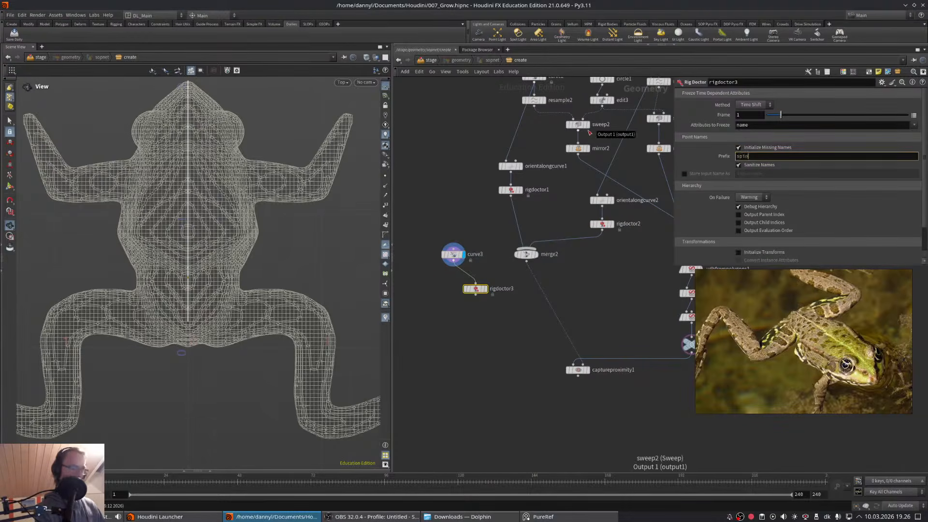
pyautogui.press('Return')
# - Align rigdoctor3 below curve3, connect it to merge2 and display captureproximity1
pyautogui.moveTo(477, 290); pyautogui.dragTo(455, 282)
pyautogui.moveTo(431, 202); pyautogui.dragTo(525, 250)
pyautogui.click(443, 250)
pyautogui.moveTo(586, 382); pyautogui.dragTo(552, 323, button='middle')
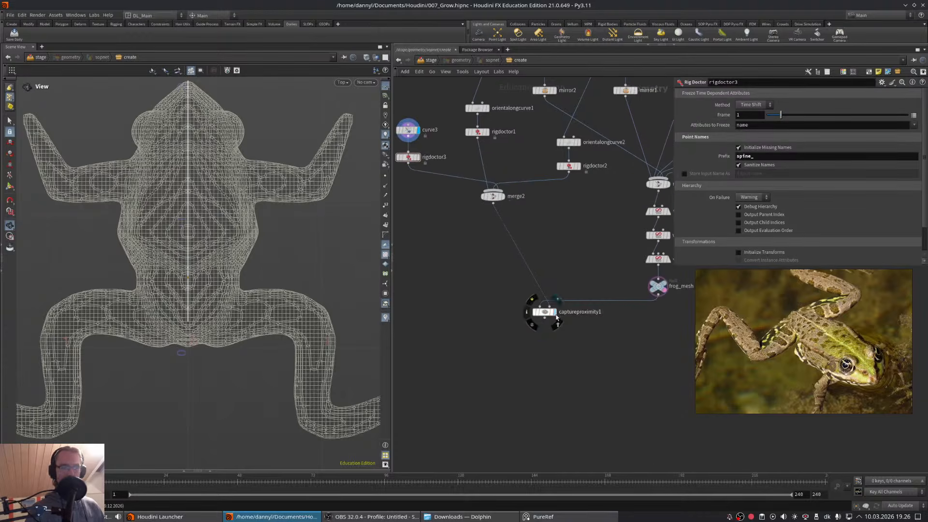
pyautogui.click(556, 315)
pyautogui.moveTo(553, 361); pyautogui.dragTo(541, 356, button='middle')
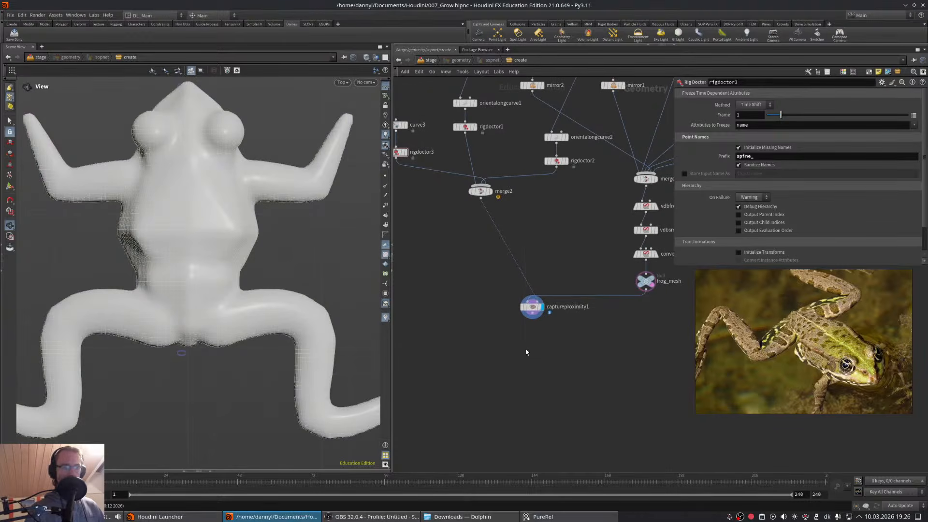
# - Add a Bone Deform node below captureproximity1 and wire captureproximity1 and frog_mesh into it
pyautogui.press('Tab')
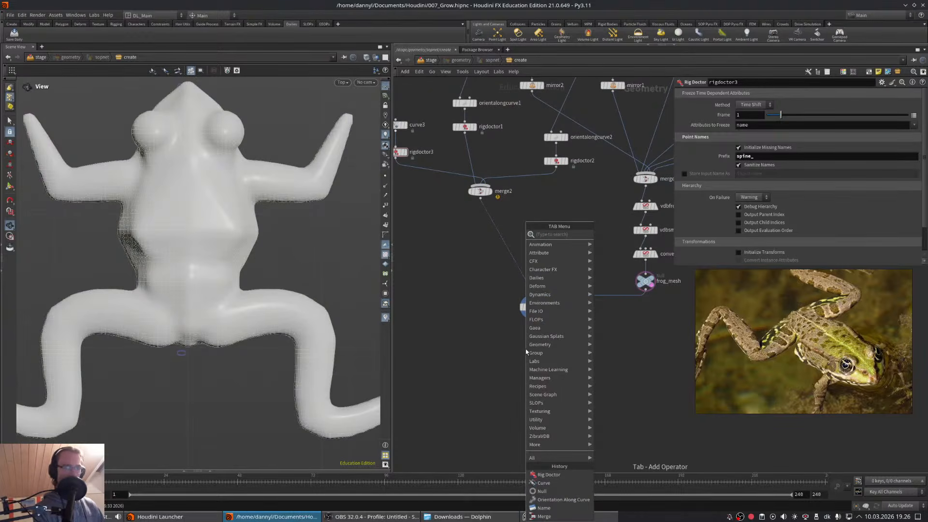
pyautogui.write('bonedef')
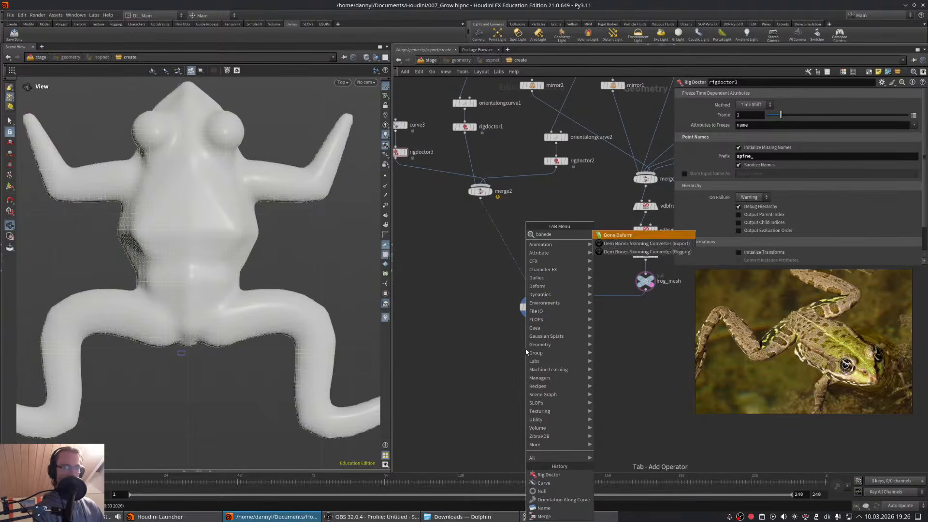
pyautogui.press('Return')
pyautogui.click(536, 378)
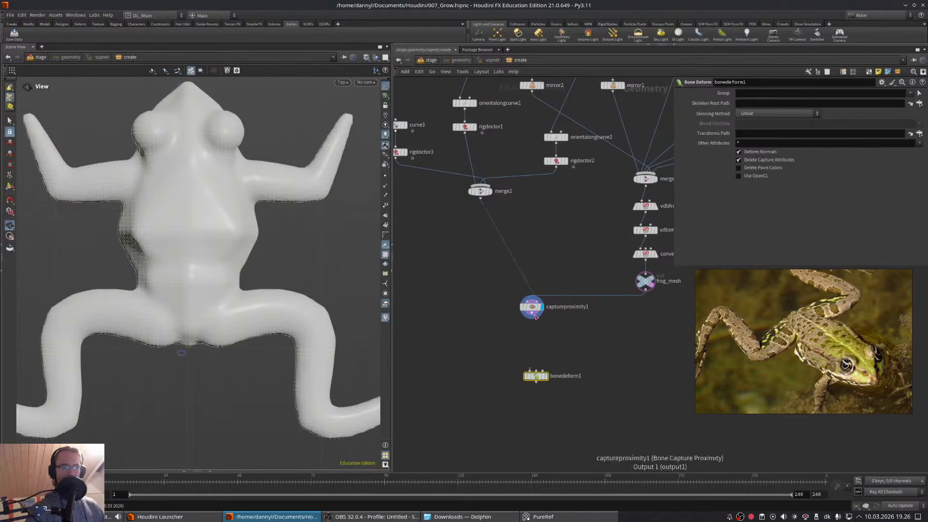
pyautogui.moveTo(531, 318); pyautogui.dragTo(521, 359)
# - Add a Rig Pose node fed by captureproximity1, connect it to bonedeform1's third input and display bonedeform1
pyautogui.moveTo(532, 314); pyautogui.dragTo(604, 347)
pyautogui.press('Tab')
pyautogui.write('rigp')
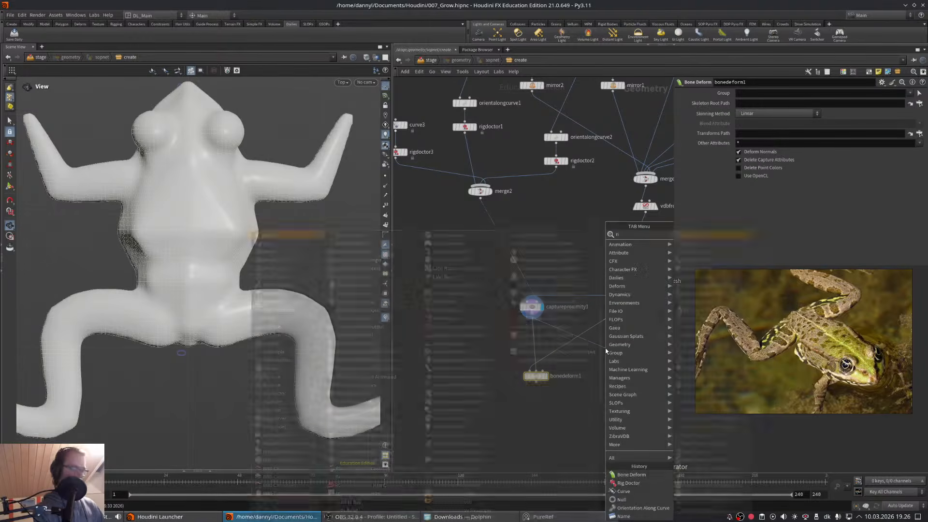
pyautogui.press('Return')
pyautogui.moveTo(605, 357); pyautogui.dragTo(546, 369)
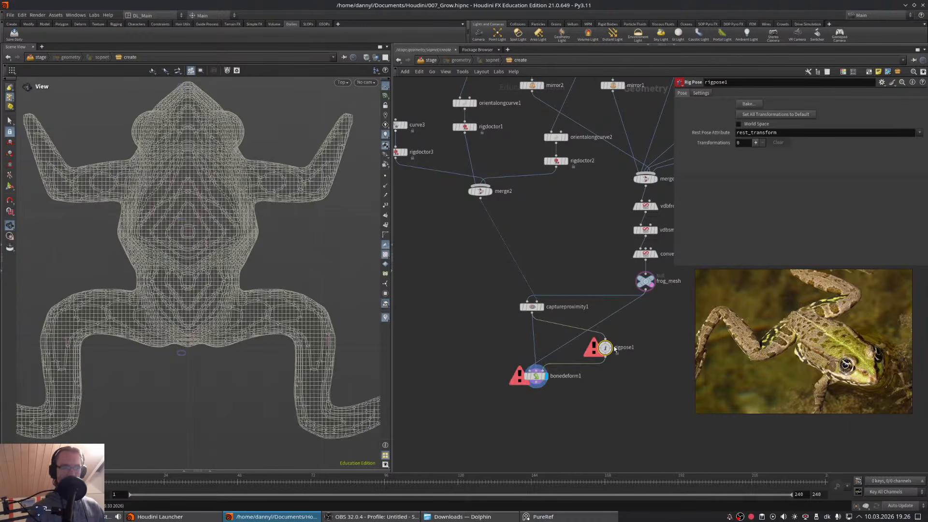
# - Check the node info of rigpose1 and delete the node
pyautogui.scroll(3, 585, 318)
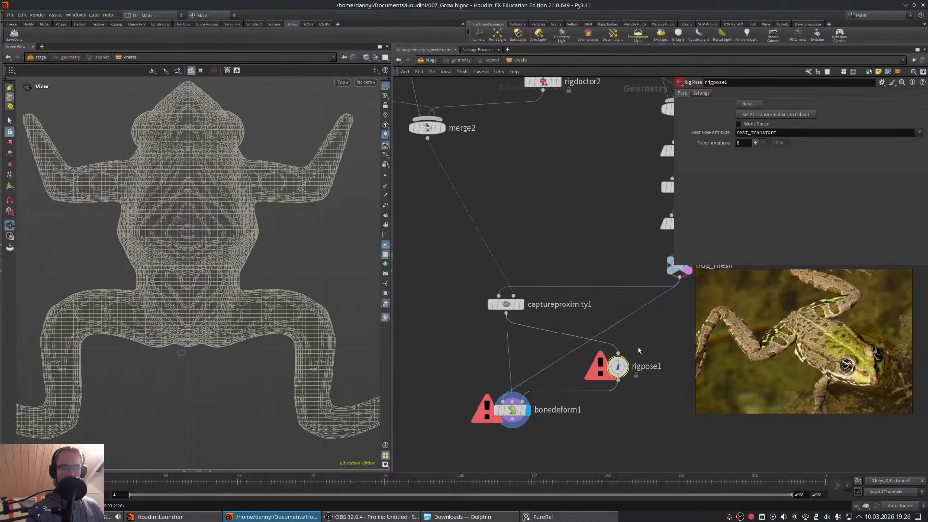
pyautogui.middleClick(615, 369)
pyautogui.moveTo(530, 243); pyautogui.dragTo(564, 280, button='middle')
pyautogui.moveTo(407, 195); pyautogui.dragTo(475, 233, button='middle')
pyautogui.moveTo(620, 358); pyautogui.dragTo(520, 282, button='middle')
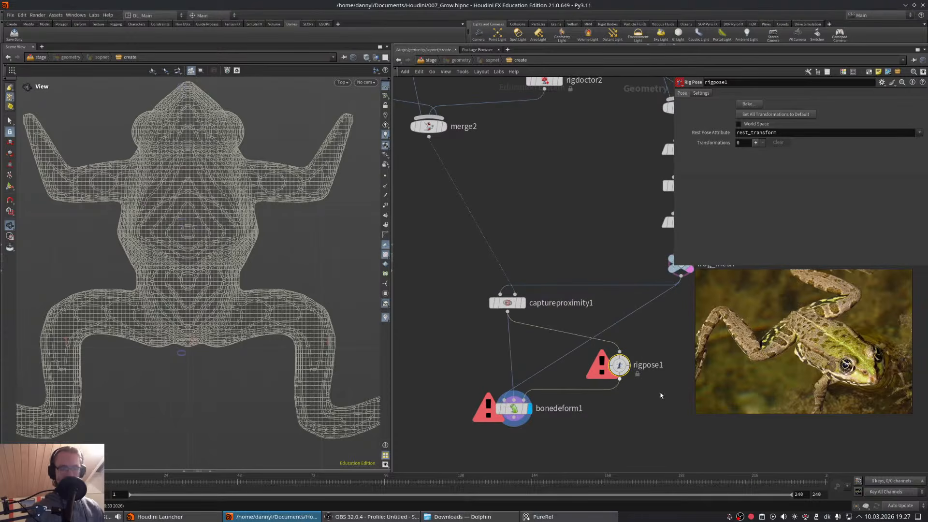
pyautogui.press('Delete')
pyautogui.press('t')
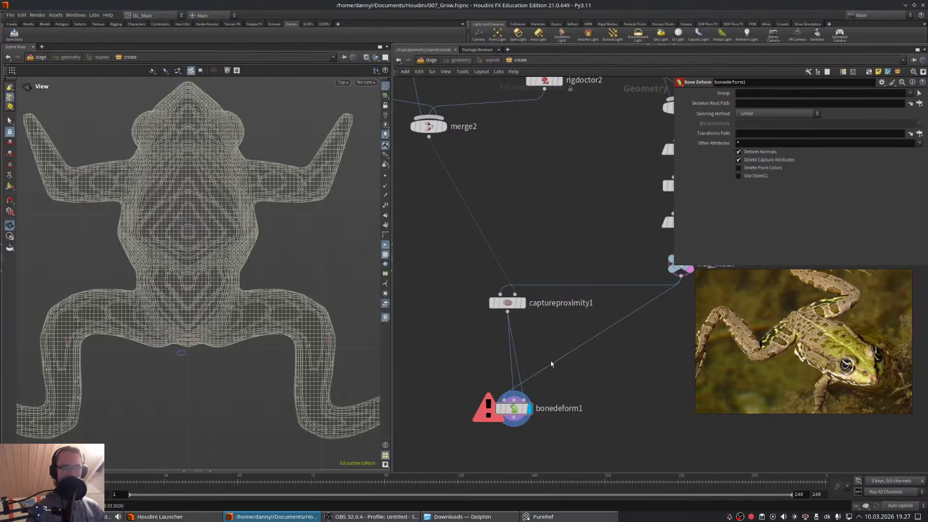
# - Shift captureproximity1 aside and connect merge2 to bonedeform1's skeleton input in place of frog_mesh
pyautogui.moveTo(510, 303); pyautogui.dragTo(482, 303)
pyautogui.moveTo(459, 215); pyautogui.dragTo(523, 264, button='middle')
pyautogui.click(530, 226)
pyautogui.click(534, 352)
# - Add a Rig Pose node fed by merge2 and place it beside captureproximity1
pyautogui.click(435, 183)
pyautogui.press('Tab')
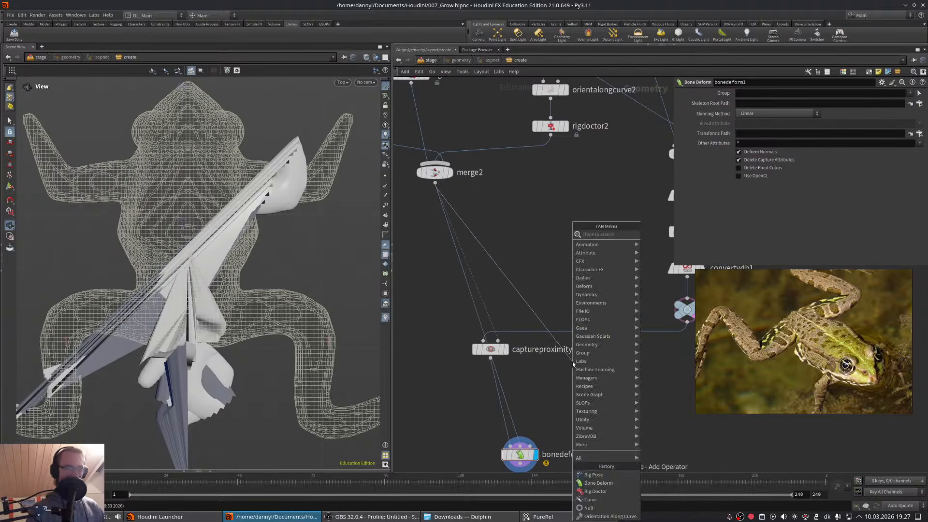
pyautogui.write('rigp')
pyautogui.press('Return')
pyautogui.press('Return')
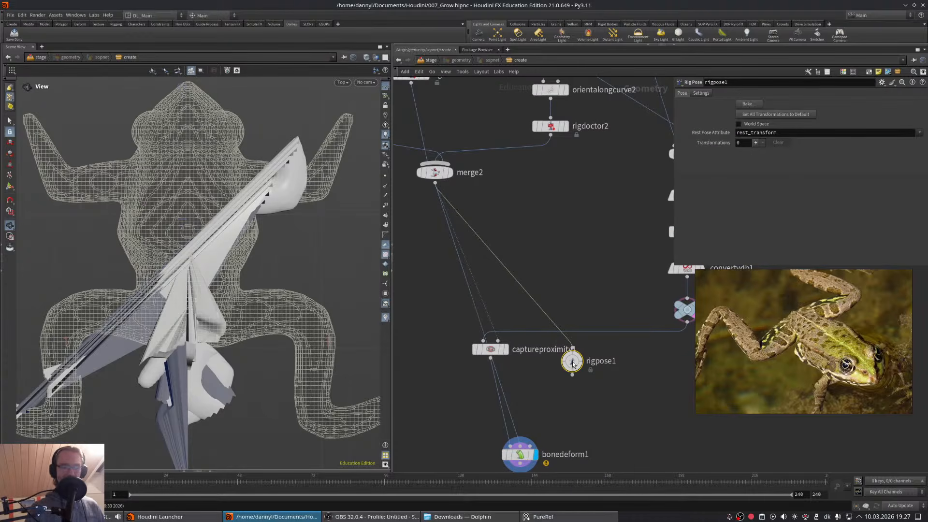
# - Connect rigpose1's output to bonedeform1's third input
pyautogui.click(572, 362)
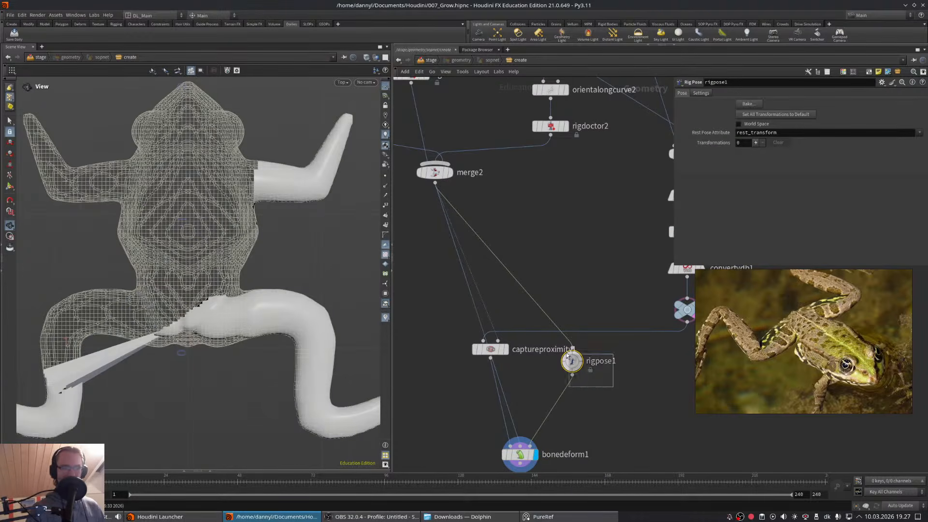
pyautogui.scroll(-4, 284, 246)
pyautogui.scroll(-2, 238, 258)
pyautogui.moveTo(522, 248); pyautogui.dragTo(555, 373, button='middle')
pyautogui.moveTo(280, 298); pyautogui.dragTo(244, 220, button='middle')
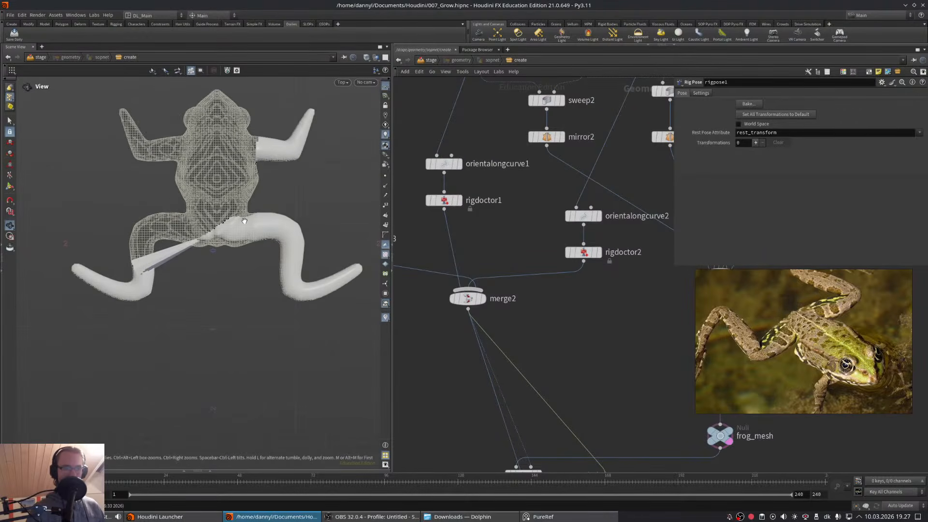
# - Set captureproximity1's weighting to Drop Off 10 and Max. Influences 1
pyautogui.moveTo(521, 459); pyautogui.dragTo(507, 333, button='middle')
pyautogui.click(514, 350)
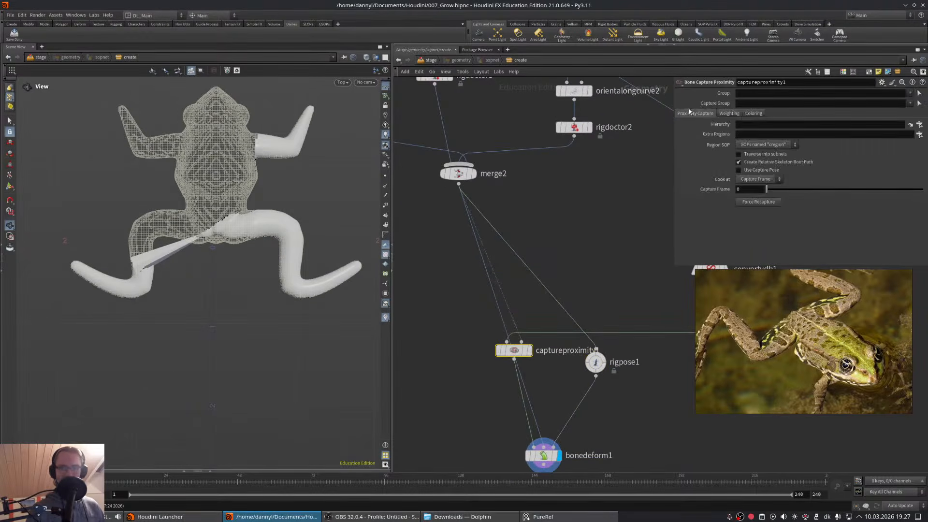
pyautogui.click(730, 113)
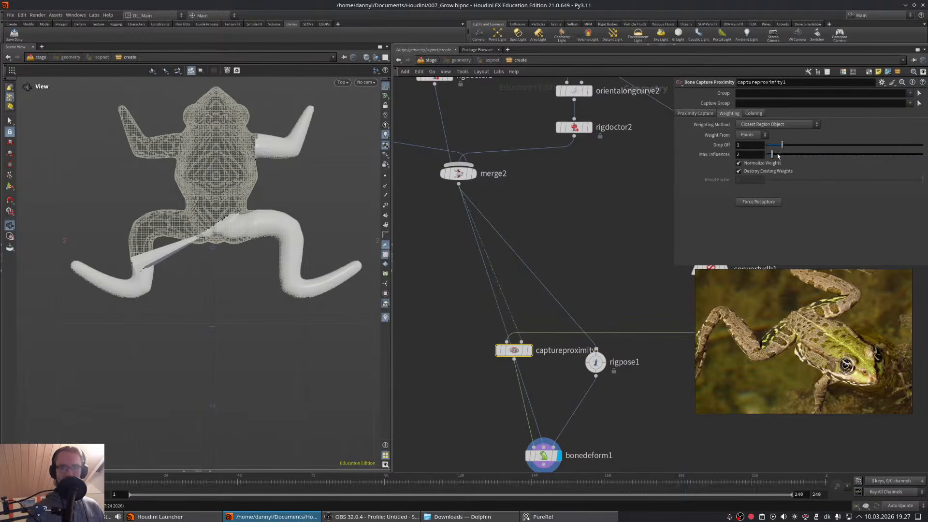
pyautogui.moveTo(782, 148); pyautogui.dragTo(923, 145)
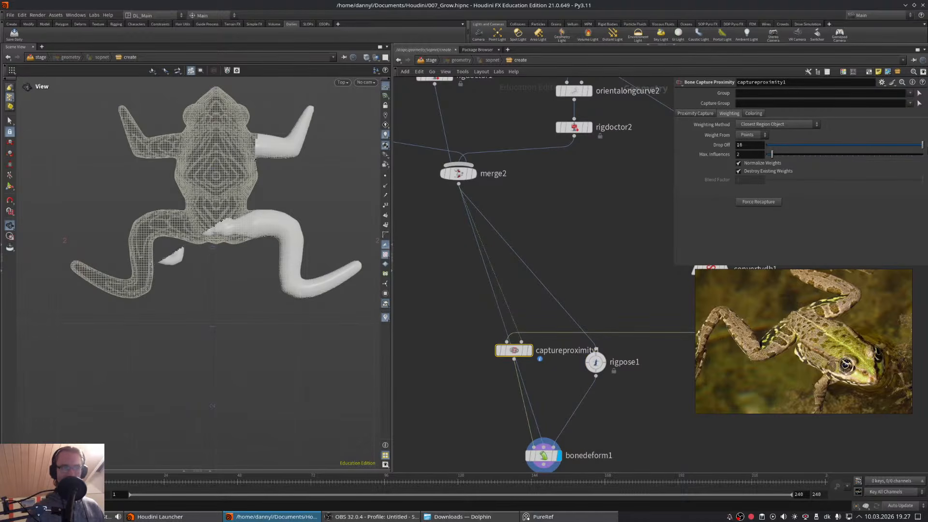
pyautogui.click(788, 155)
pyautogui.moveTo(791, 157); pyautogui.dragTo(764, 158)
# - Move captureproximity1 to the other side of rigpose1, just below frog_mesh, and display it in the perspective view
pyautogui.scroll(4, 321, 174)
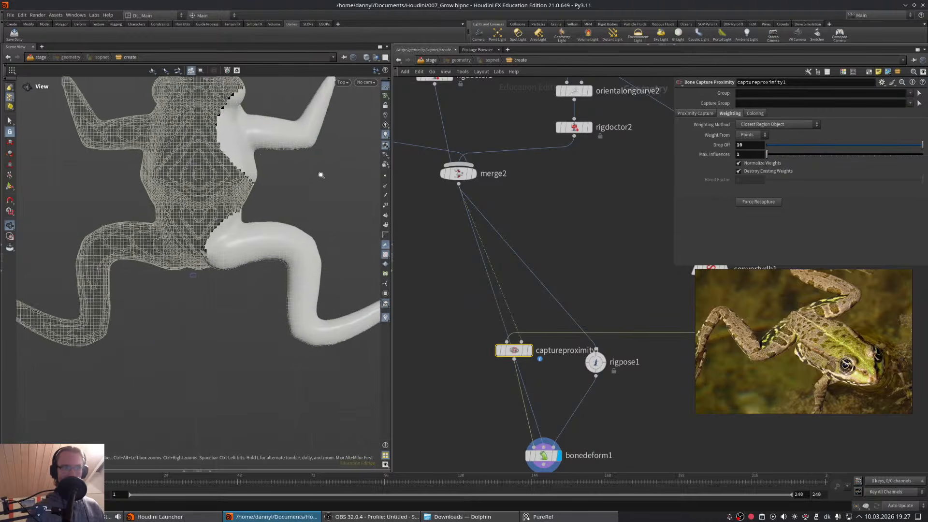
pyautogui.hotkey('space', '1')
pyautogui.moveTo(259, 155); pyautogui.dragTo(186, 217)
pyautogui.moveTo(512, 290); pyautogui.dragTo(441, 216, button='middle')
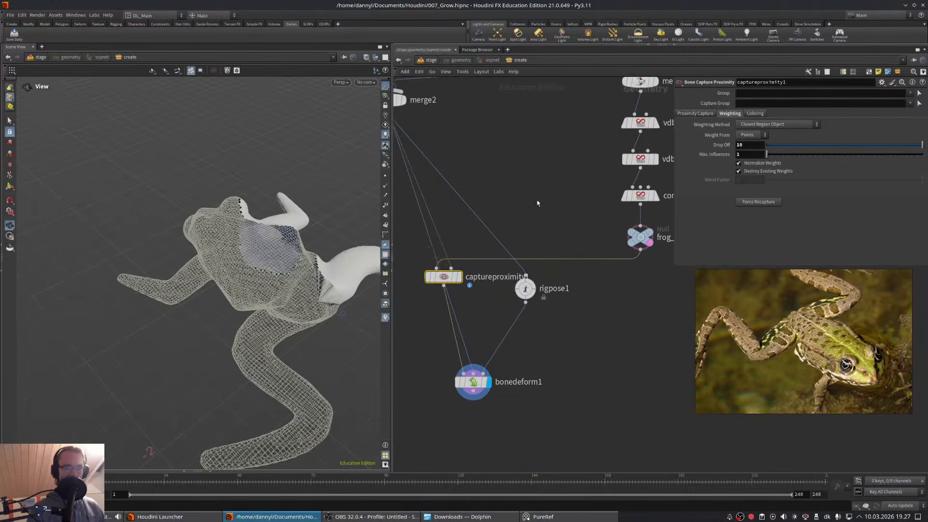
pyautogui.moveTo(444, 276); pyautogui.dragTo(598, 309)
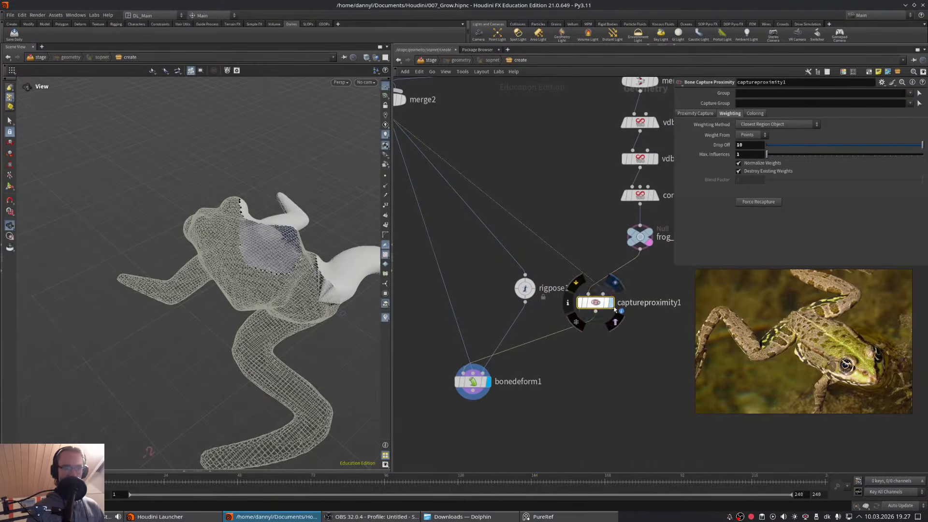
pyautogui.click(611, 303)
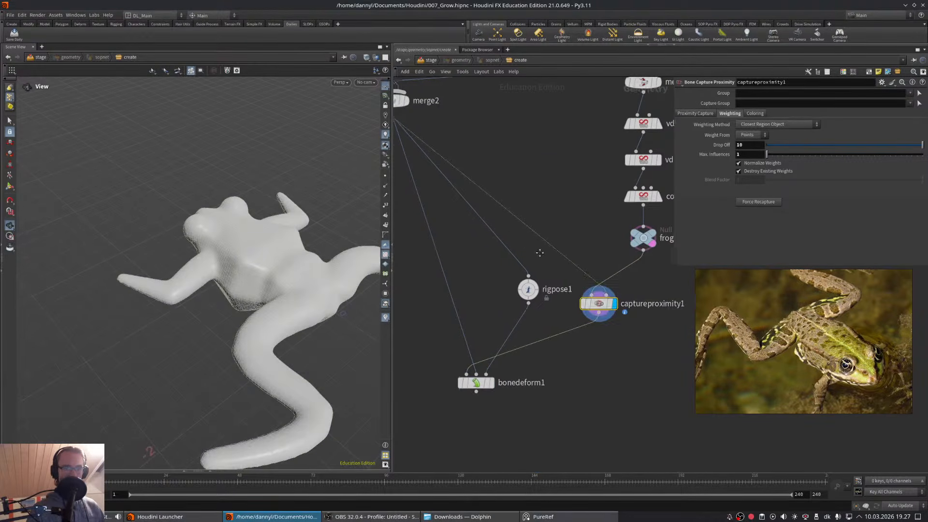
# - Display merge2 and examine the merged skeleton inside the frog mesh from above
pyautogui.moveTo(580, 302); pyautogui.dragTo(676, 383, button='middle')
pyautogui.click(504, 161)
pyautogui.moveTo(556, 218); pyautogui.dragTo(584, 277, button='middle')
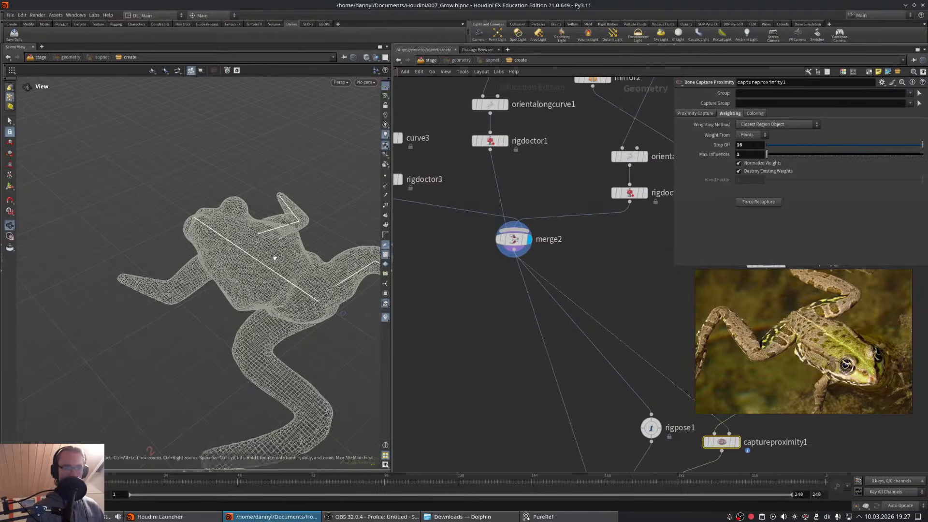
pyautogui.moveTo(289, 251); pyautogui.dragTo(304, 287)
pyautogui.moveTo(591, 300); pyautogui.dragTo(580, 304, button='middle')
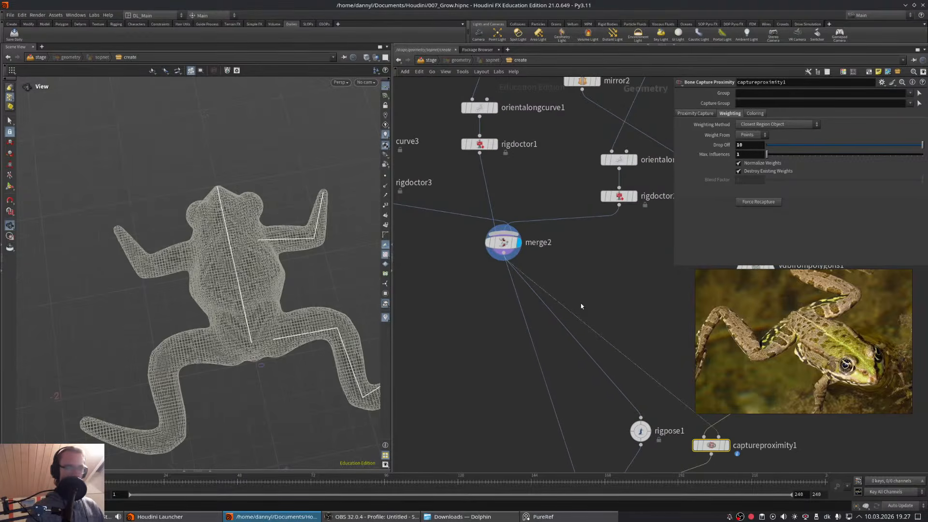
# - Add a Skeleton Mirror node and place it unconnected below merge2
pyautogui.press('Tab')
pyautogui.write('mirror')
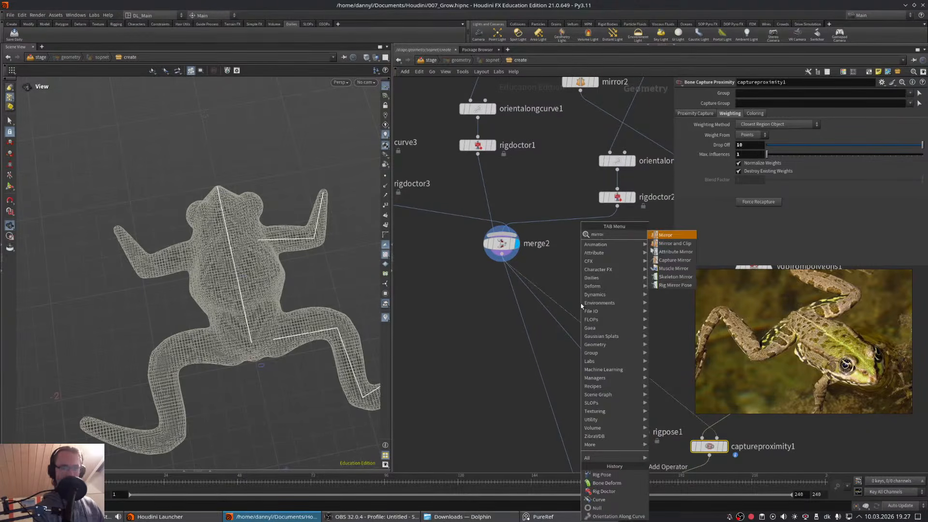
pyautogui.press('Down')
pyautogui.press('Down')
pyautogui.press('Down')
pyautogui.press('Down')
pyautogui.press('Down')
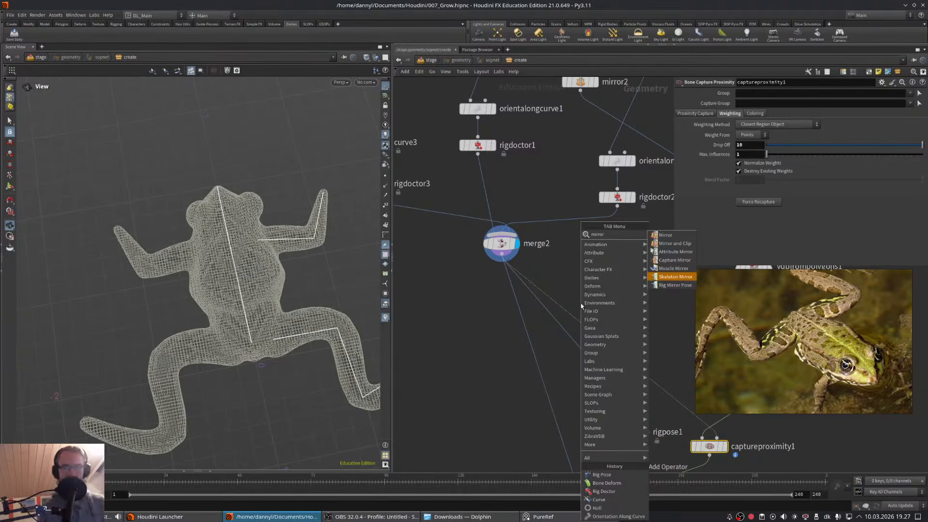
pyautogui.press('Return')
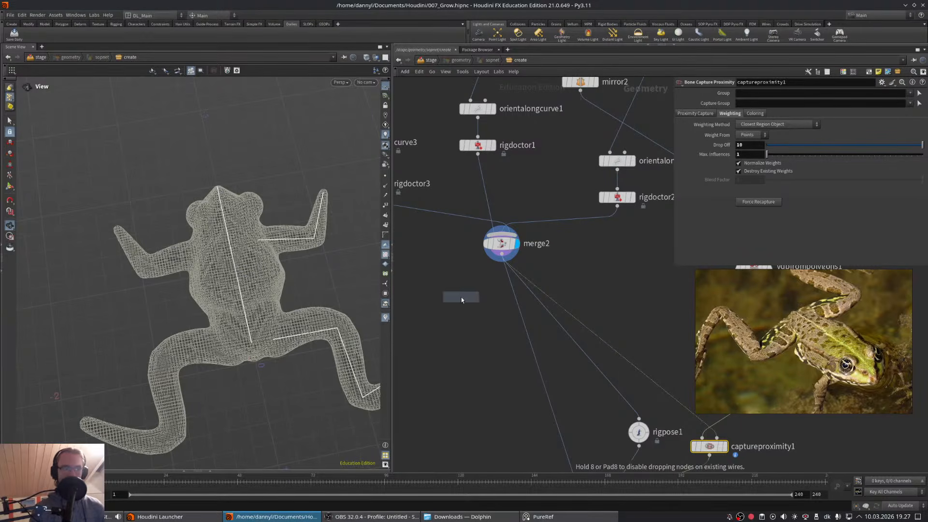
pyautogui.click(464, 296)
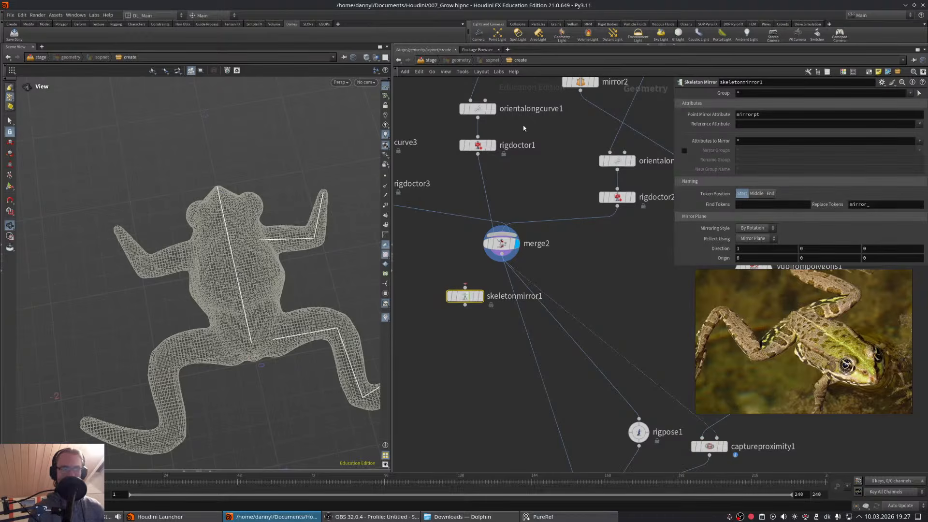
# - Set rigdoctor1's point name prefix to L_arm_
pyautogui.click(484, 148)
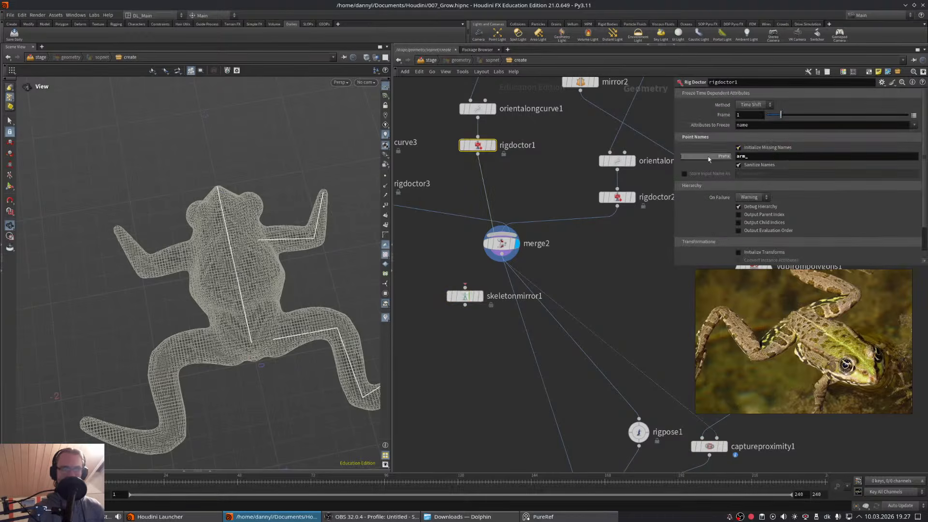
pyautogui.click(736, 156)
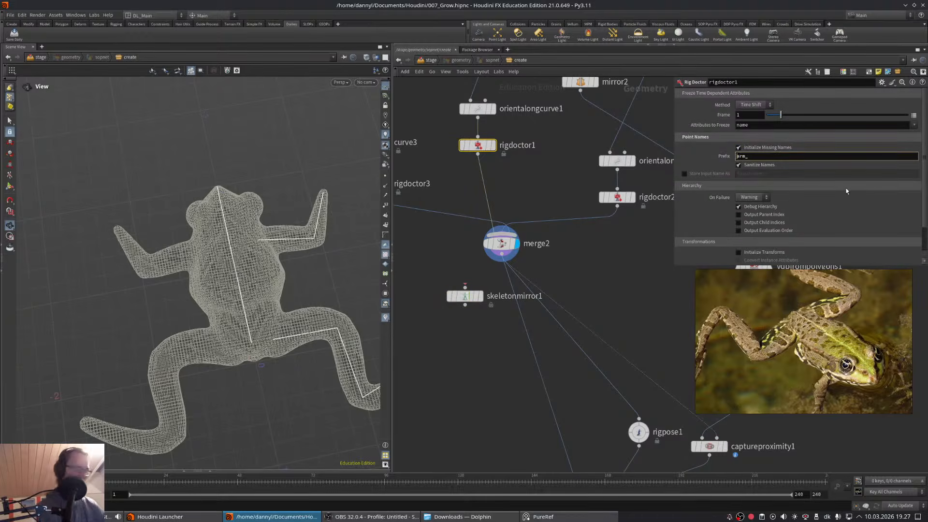
pyautogui.write('L_')
pyautogui.press('Return')
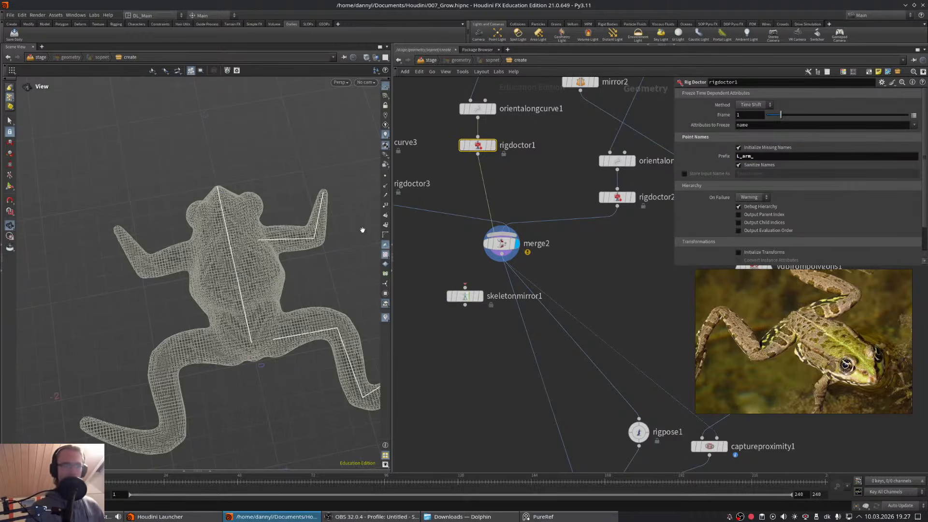
# - Set rigdoctor1's point name prefix to R_arm_ and insert skeletonmirror1 between rigdoctor1 and merge2
pyautogui.moveTo(362, 230); pyautogui.dragTo(356, 266)
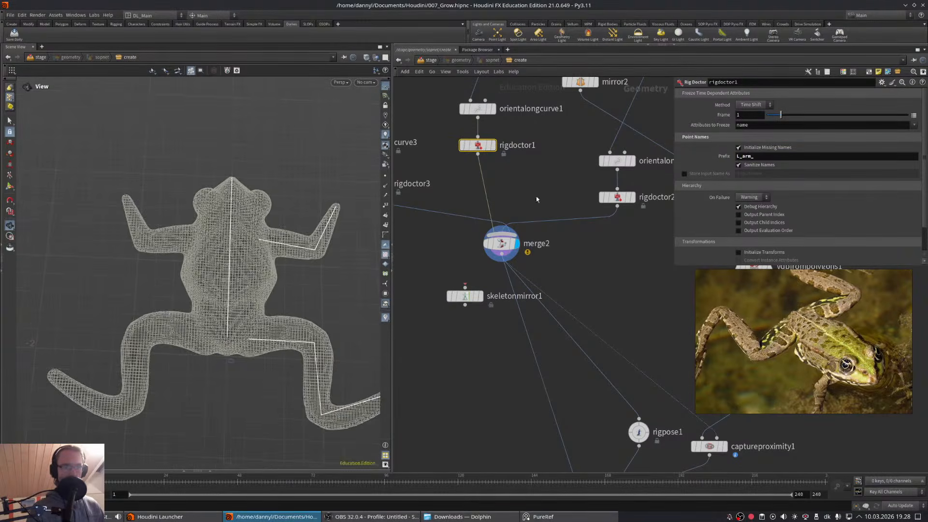
pyautogui.click(737, 156)
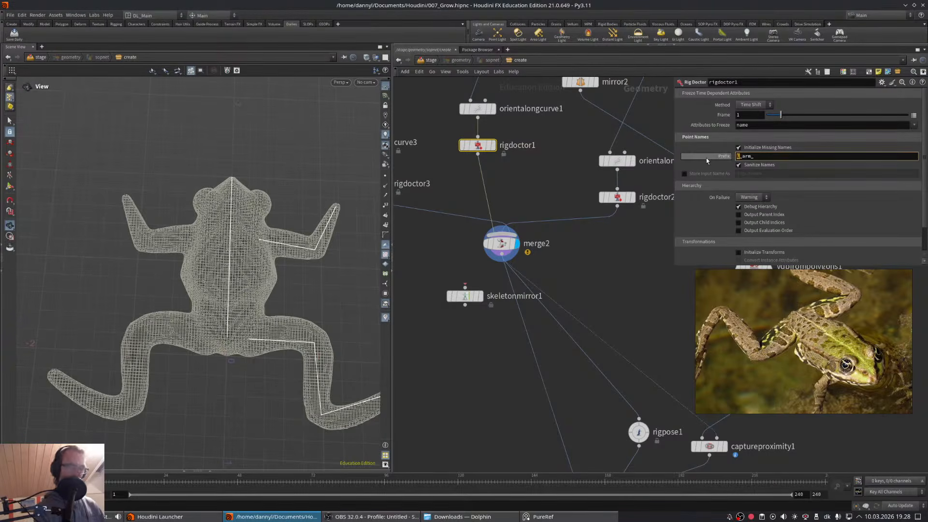
pyautogui.write('R')
pyautogui.press('Return')
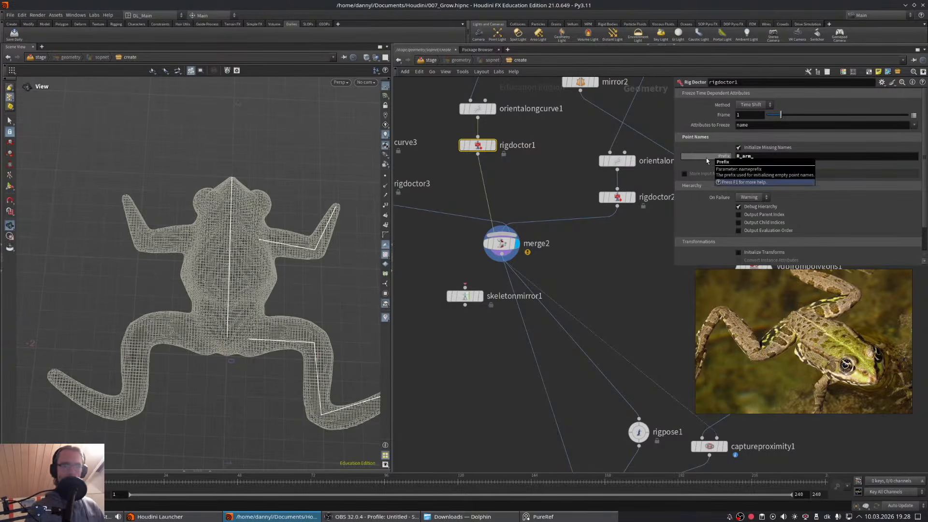
pyautogui.moveTo(465, 299); pyautogui.dragTo(487, 185)
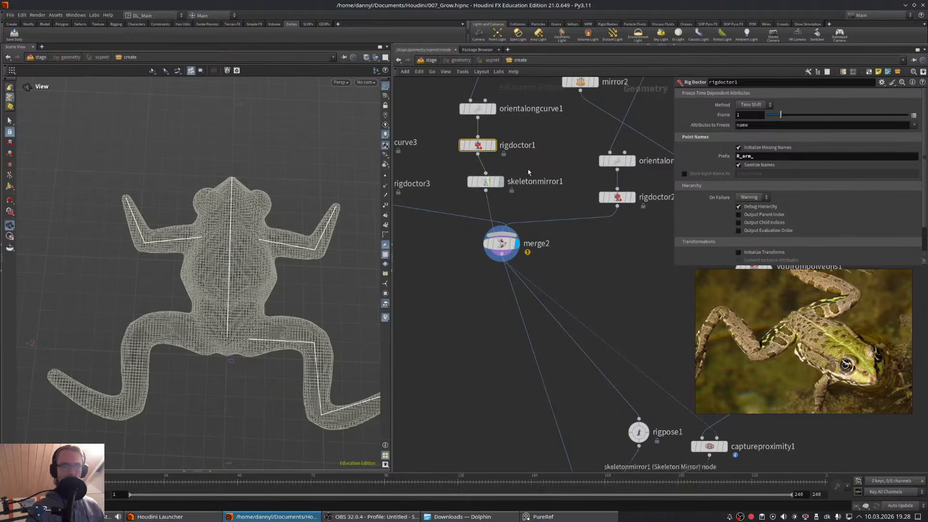
pyautogui.moveTo(496, 184)
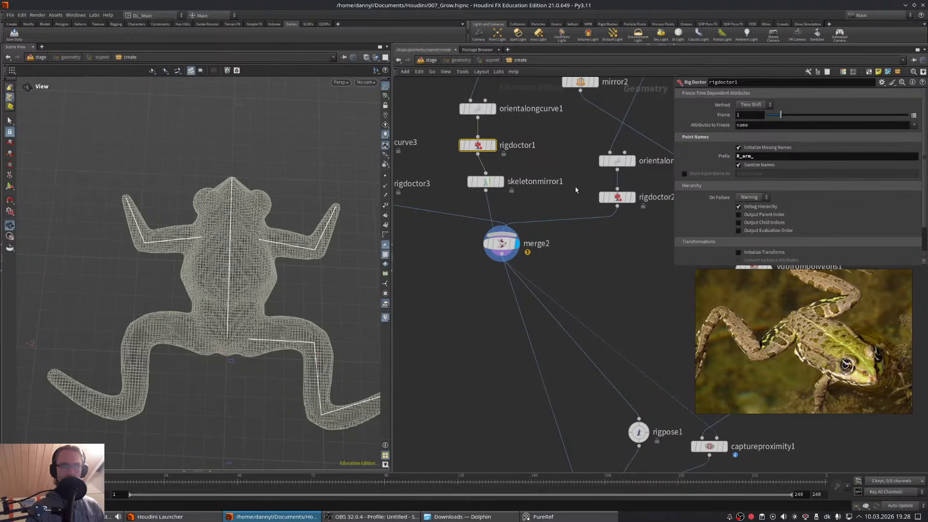
# - Set rigdoctor2's point name prefix to R_leg_ and insert a copy of skeletonmirror1 between rigdoctor2 and merge2
pyautogui.click(617, 197)
pyautogui.click(735, 156)
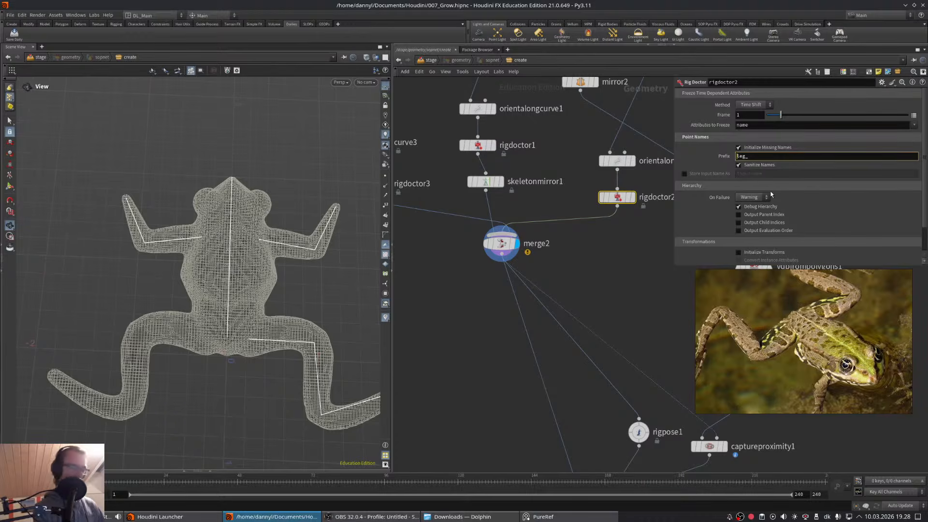
pyautogui.press('Return')
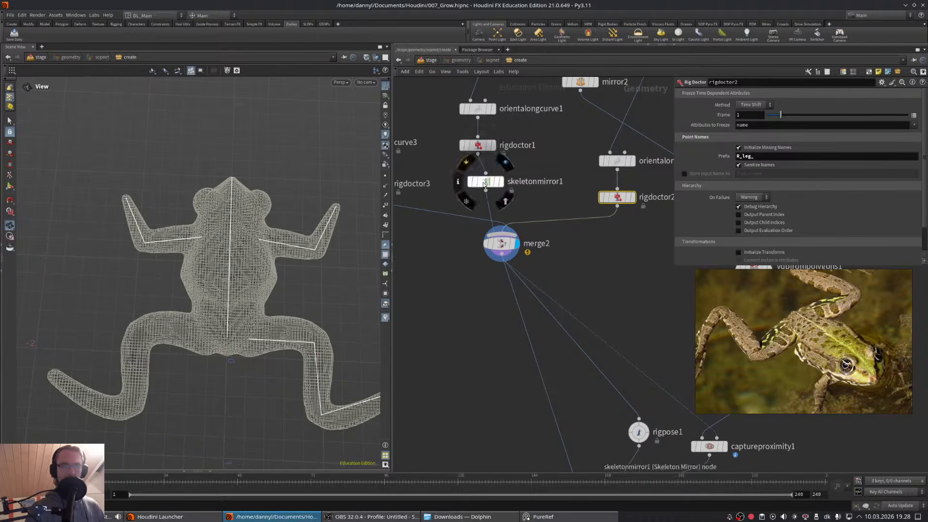
pyautogui.keyDown('alt'); pyautogui.moveTo(485, 181); pyautogui.dragTo(584, 234); pyautogui.keyUp('alt')
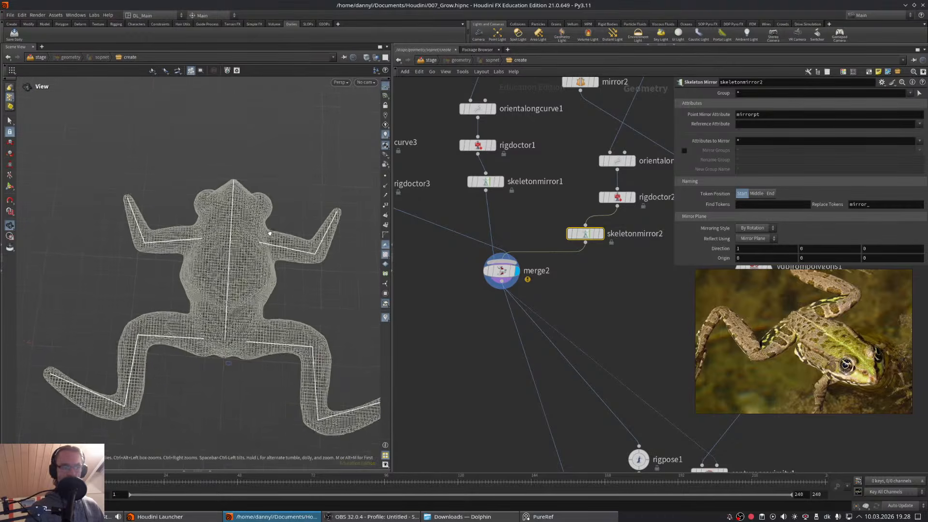
# - Display bonedeform1 and inspect the deformed frog mesh in the viewport
pyautogui.moveTo(601, 315); pyautogui.dragTo(520, 154, button='middle')
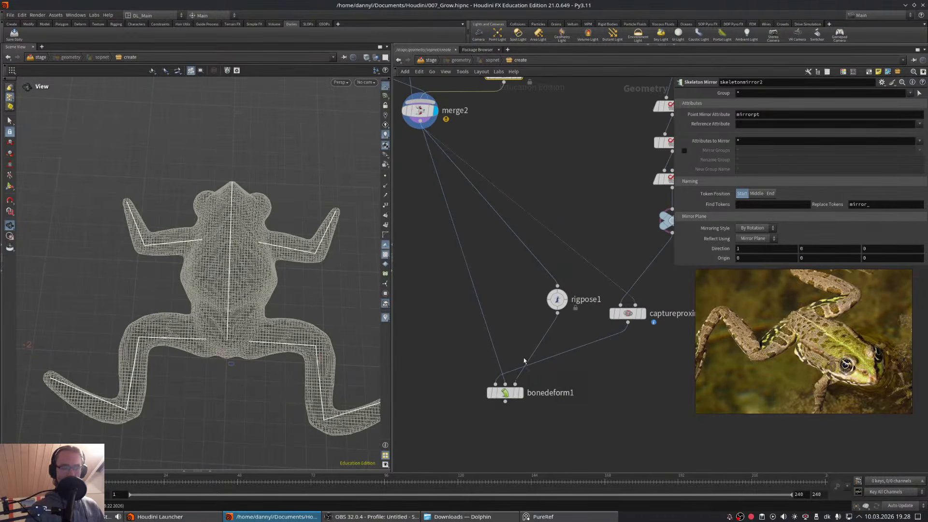
pyautogui.click(525, 397)
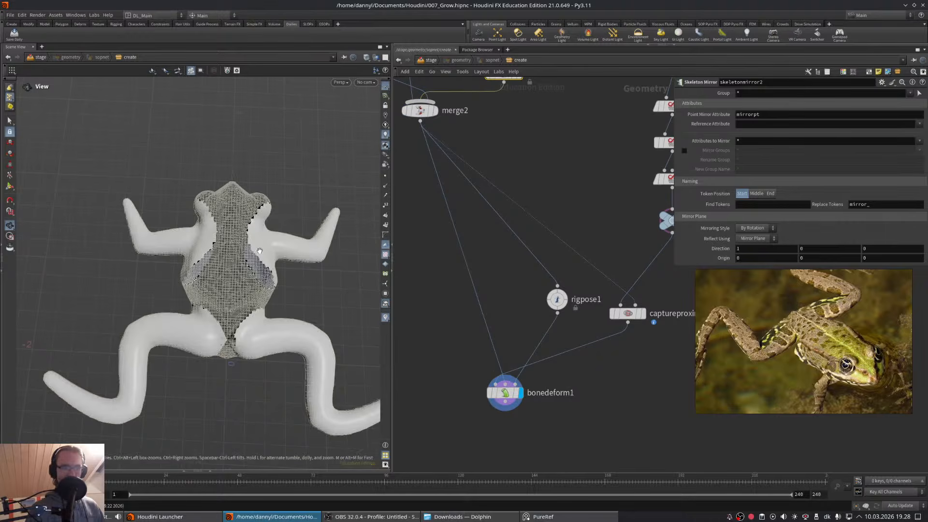
pyautogui.moveTo(232, 251)
pyautogui.mouseDown()
pyautogui.moveTo(284, 214)
pyautogui.moveTo(263, 242)
pyautogui.mouseUp()
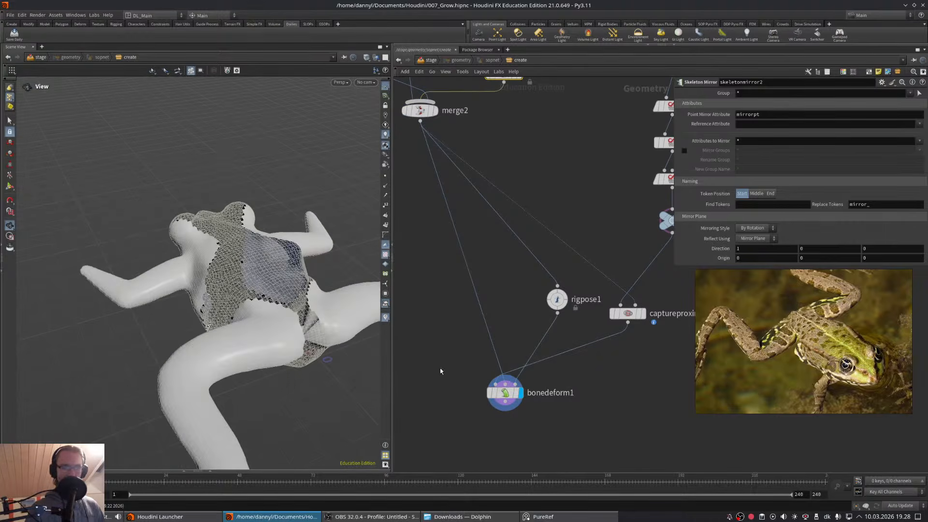
# - Select rigpose1, activate its Rig Pose tool and check the joints on the frog from above
pyautogui.click(505, 393)
pyautogui.click(552, 298)
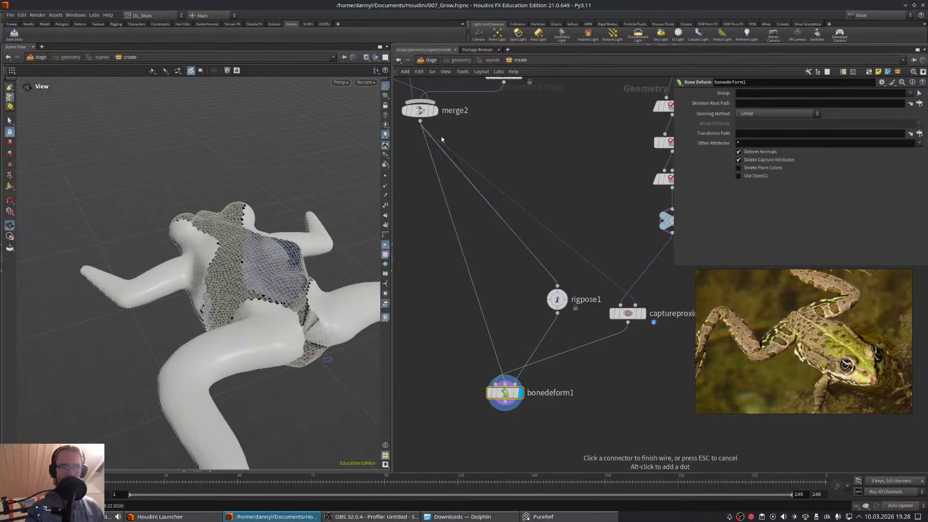
pyautogui.press('Escape')
pyautogui.moveTo(522, 281); pyautogui.dragTo(572, 317)
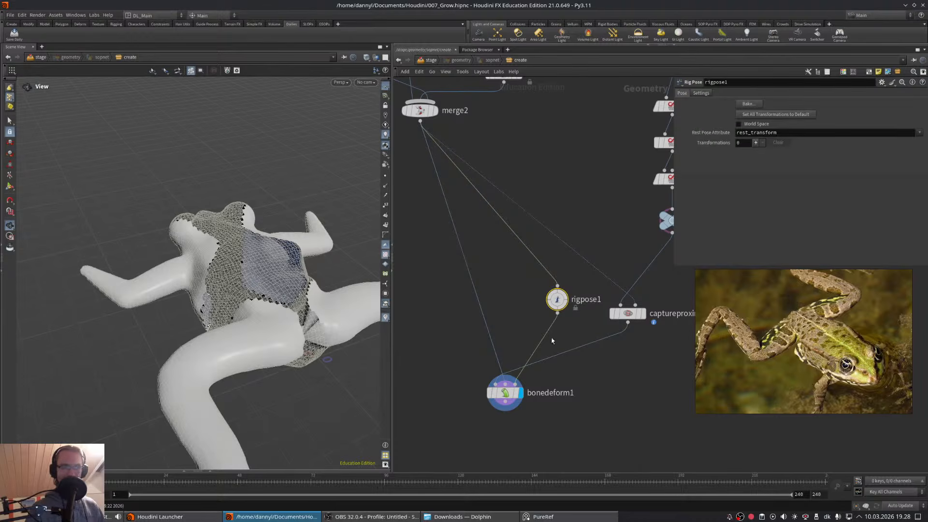
pyautogui.press('Return')
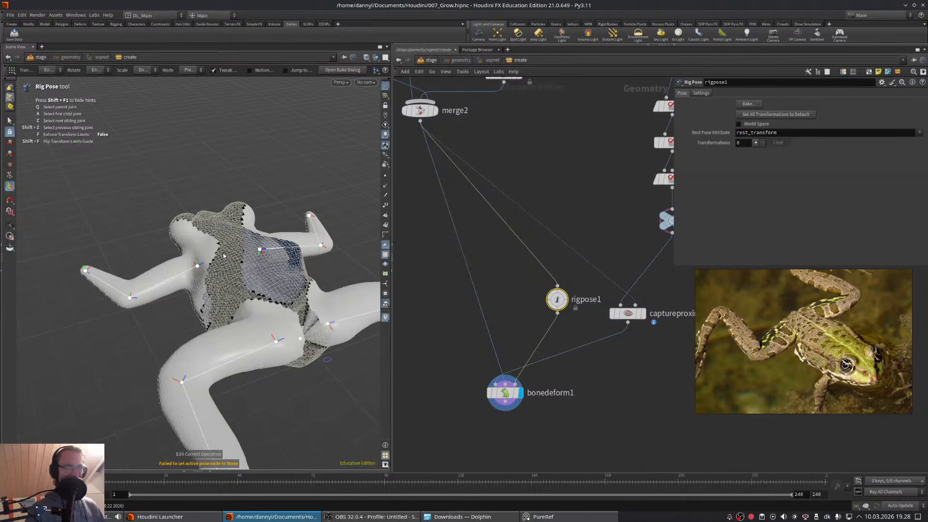
pyautogui.keyDown('alt'); pyautogui.moveTo(199, 266); pyautogui.dragTo(241, 304); pyautogui.keyUp('alt')
# - Insert an Orientation Along Curve node between curve3 and rigdoctor3 for the spine and check the frog mesh deformed by bonedeform1
pyautogui.moveTo(501, 184); pyautogui.dragTo(636, 348, button='middle')
pyautogui.moveTo(527, 297); pyautogui.dragTo(503, 312, button='middle')
pyautogui.moveTo(547, 224); pyautogui.dragTo(605, 247, button='middle')
pyautogui.click(459, 224)
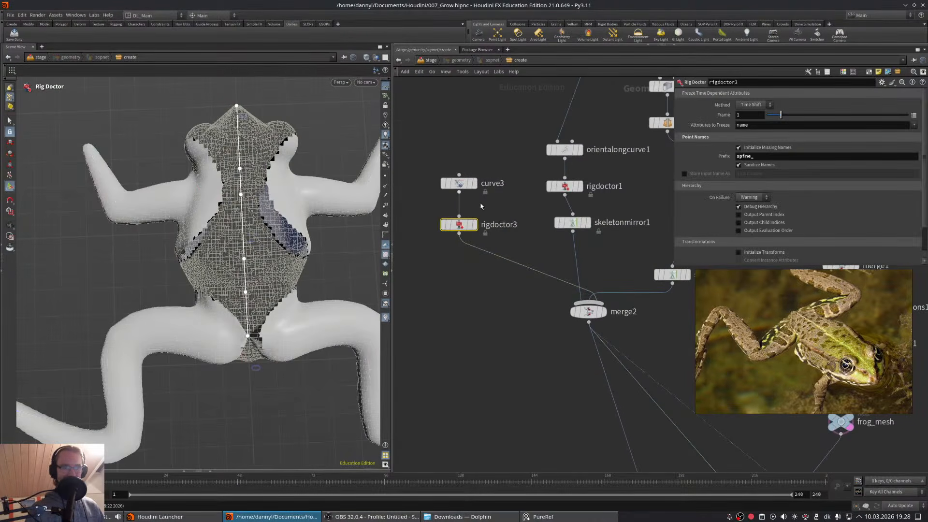
pyautogui.moveTo(493, 123); pyautogui.dragTo(467, 163, button='middle')
pyautogui.click(437, 246)
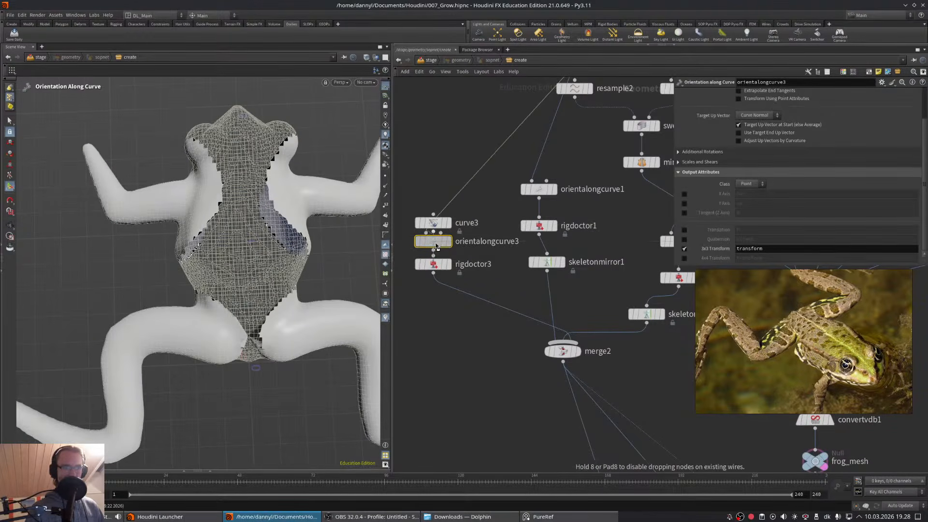
pyautogui.moveTo(500, 278); pyautogui.dragTo(483, 118, button='middle')
pyautogui.moveTo(575, 363); pyautogui.dragTo(486, 177, button='middle')
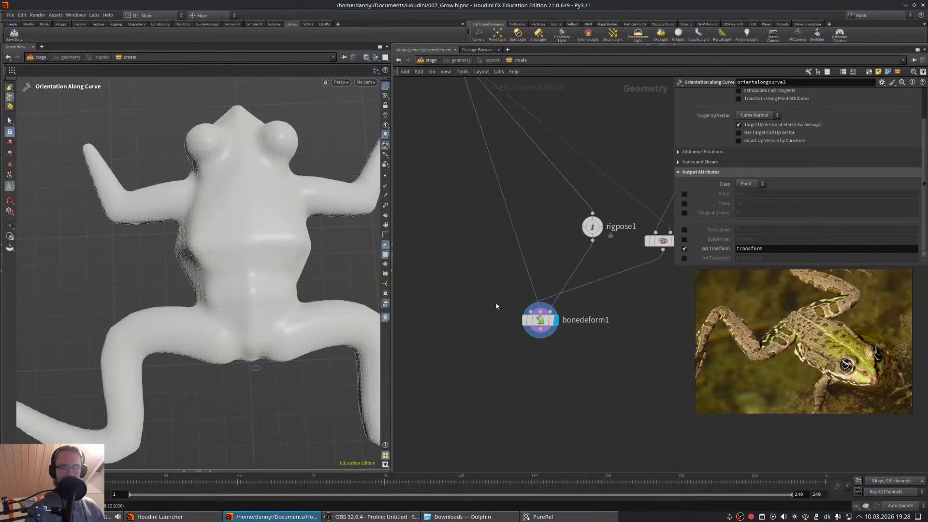
# - Inspect the frog mesh deformed by bonedeform1, then select a spine joint on it with rigpose1's Rig Pose tool
pyautogui.click(528, 318)
pyautogui.press('Escape')
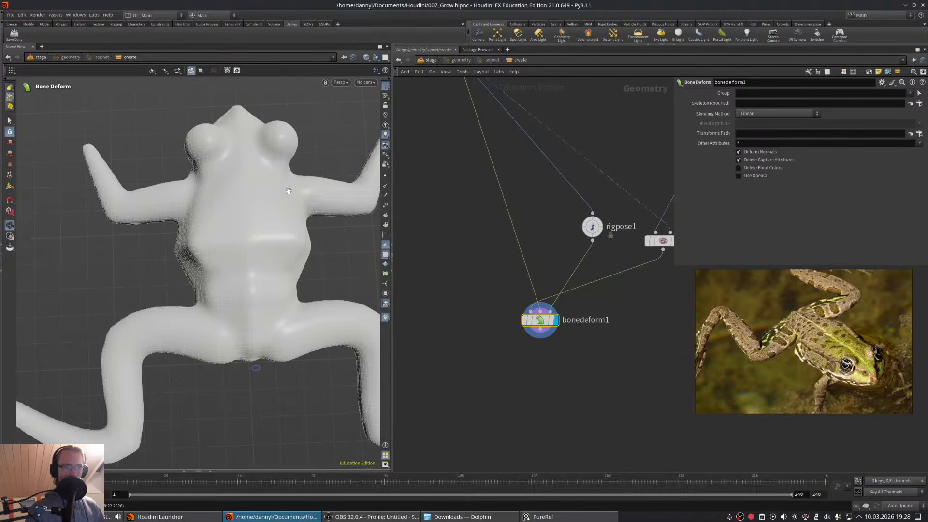
pyautogui.moveTo(290, 190); pyautogui.dragTo(229, 257)
pyautogui.click(551, 321)
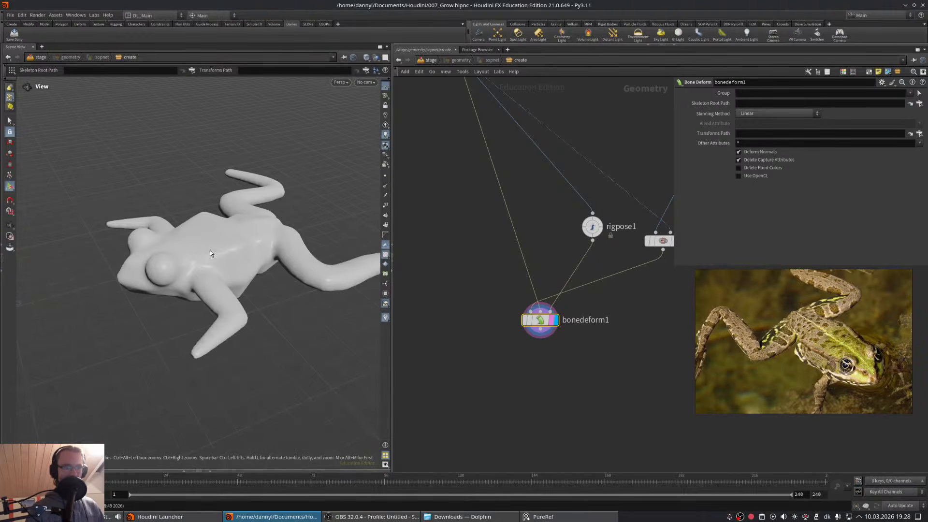
pyautogui.click(591, 226)
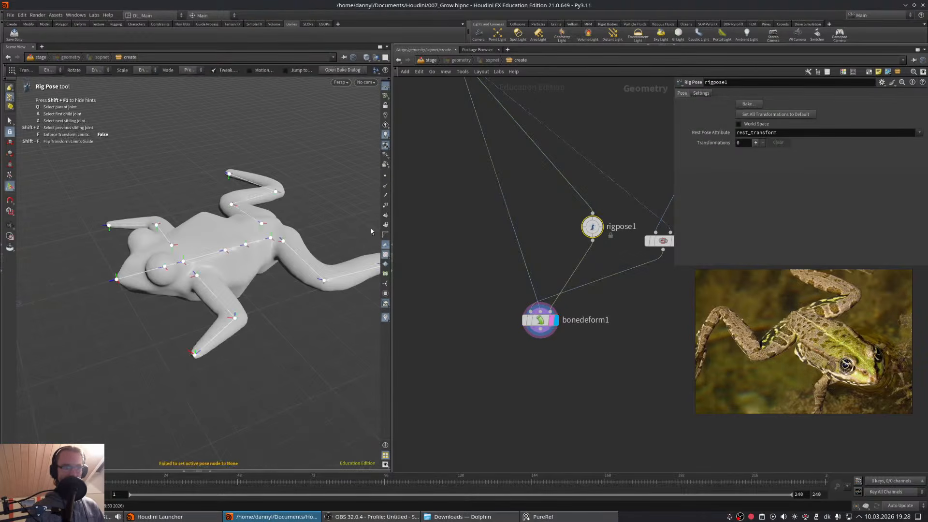
pyautogui.keyDown('alt'); pyautogui.moveTo(232, 246); pyautogui.dragTo(161, 207); pyautogui.keyUp('alt')
pyautogui.click(170, 264)
# - Set captureproximity1's weighting Drop Off to 0.79
pyautogui.moveTo(586, 285); pyautogui.dragTo(543, 330, button='middle')
pyautogui.moveTo(605, 341); pyautogui.dragTo(622, 266)
pyautogui.moveTo(768, 155)
pyautogui.mouseDown()
pyautogui.moveTo(806, 159)
pyautogui.moveTo(803, 145)
pyautogui.moveTo(779, 151)
pyautogui.mouseUp()
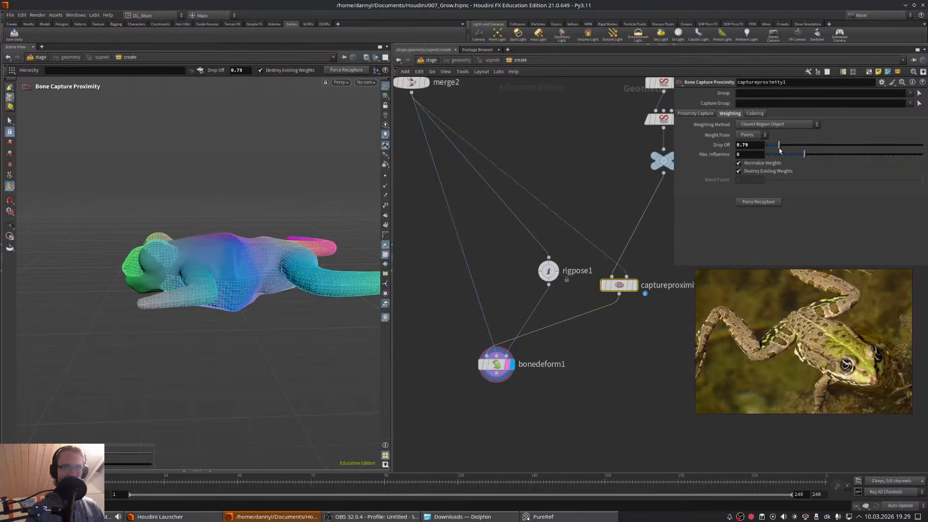
# - Rotate the spine_2 joint about 18.4 degrees on X in rigpose1, select spine_4 and check the deformation of bonedeform1
pyautogui.click(506, 364)
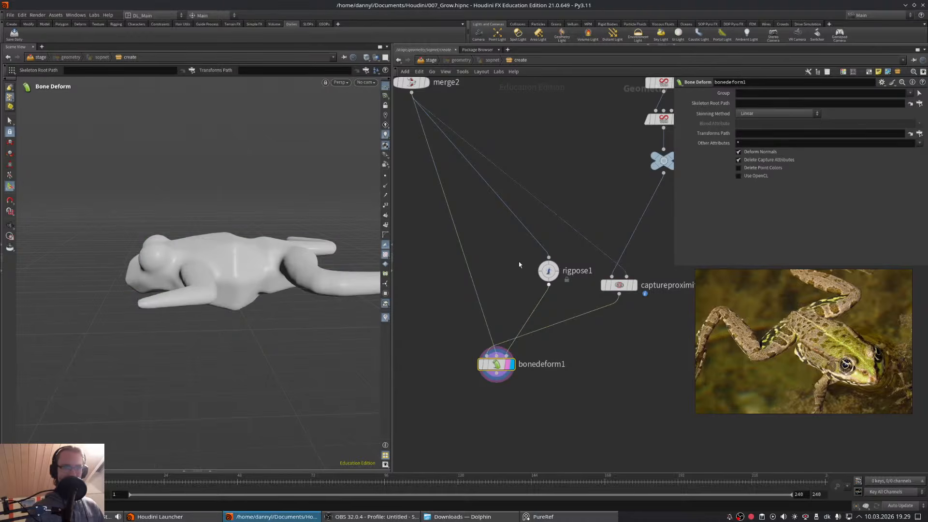
pyautogui.click(548, 270)
pyautogui.moveTo(185, 223); pyautogui.dragTo(211, 280)
pyautogui.click(231, 240)
pyautogui.moveTo(227, 211)
pyautogui.mouseDown()
pyautogui.moveTo(251, 214)
pyautogui.moveTo(227, 211)
pyautogui.mouseUp()
pyautogui.keyDown('alt'); pyautogui.moveTo(273, 265); pyautogui.dragTo(251, 251); pyautogui.keyUp('alt')
# - Delete captureproximity1 and place a Bone Capture Biharmonic node in the network
pyautogui.click(619, 284)
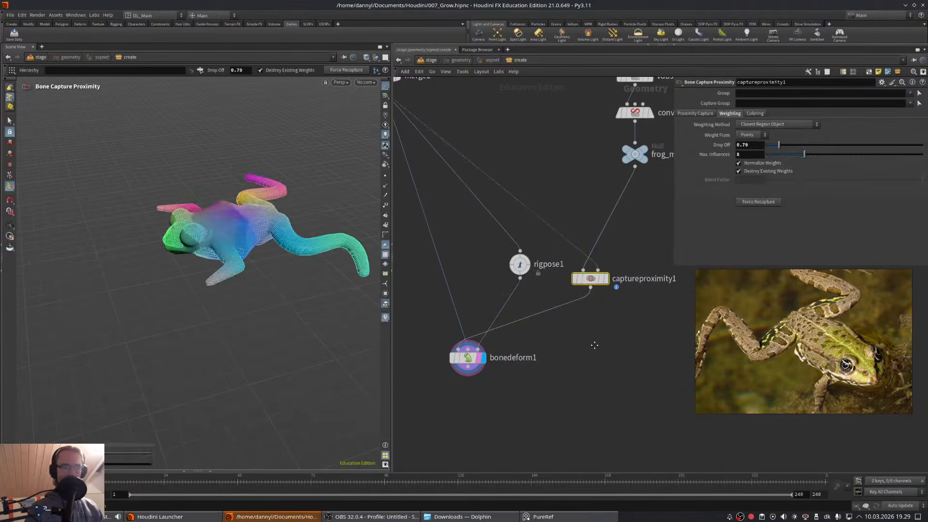
pyautogui.press('Delete')
pyautogui.press('Tab')
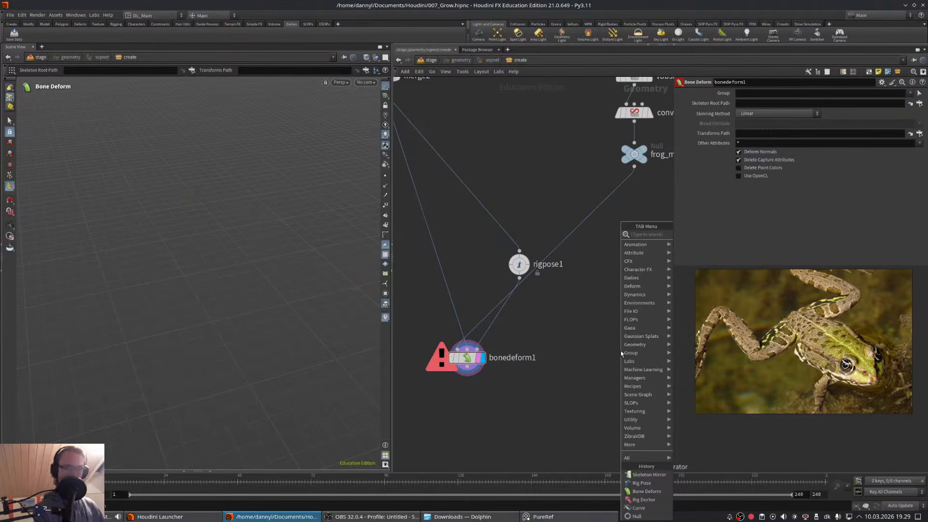
pyautogui.write('capture')
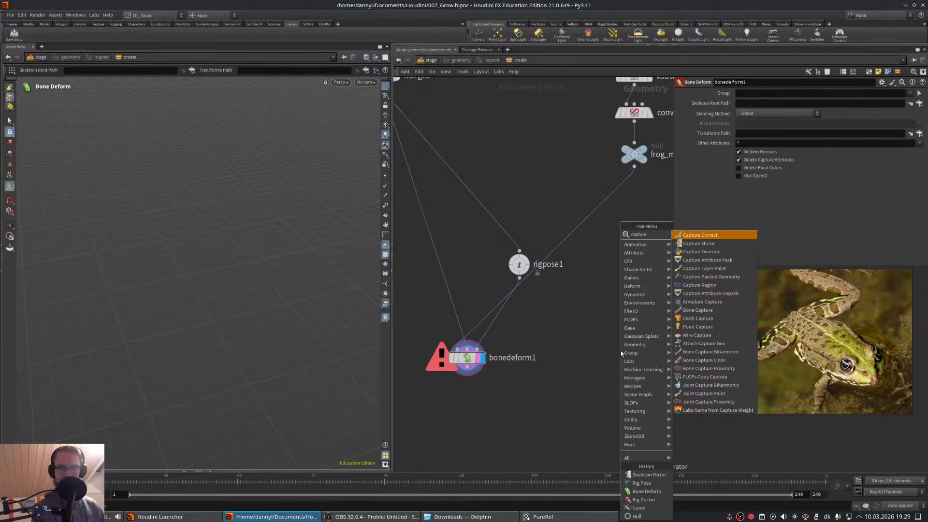
pyautogui.press('Down')
pyautogui.press('Down')
pyautogui.press('Down')
pyautogui.press('Down')
pyautogui.press('Down')
pyautogui.press('Down')
pyautogui.press('Down')
pyautogui.press('Down')
pyautogui.press('Down')
pyautogui.press('Down')
pyautogui.press('Down')
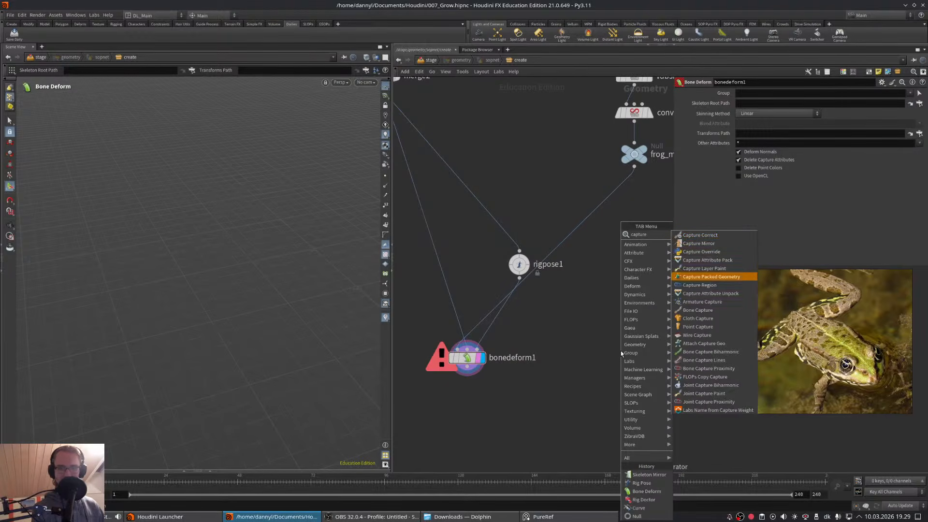
pyautogui.press('Down')
pyautogui.press('Down')
pyautogui.press('Down')
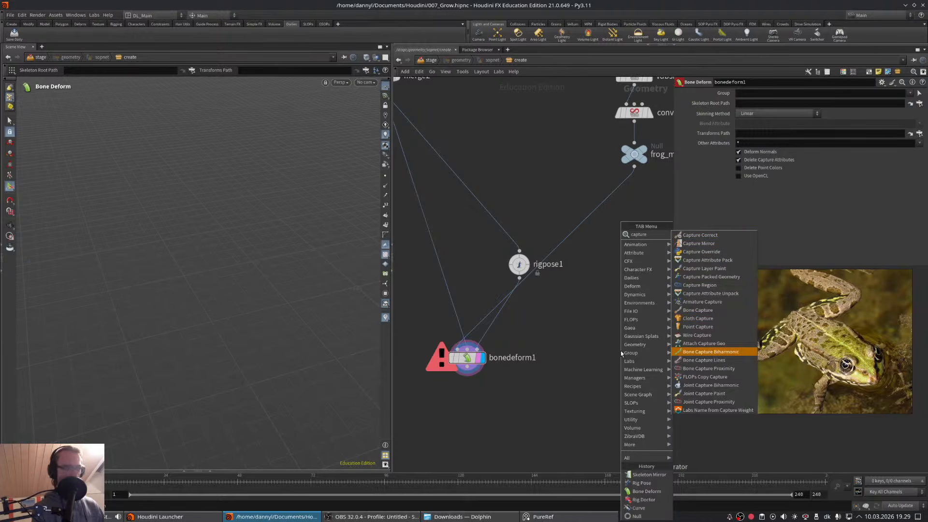
pyautogui.press('Return')
pyautogui.click(620, 349)
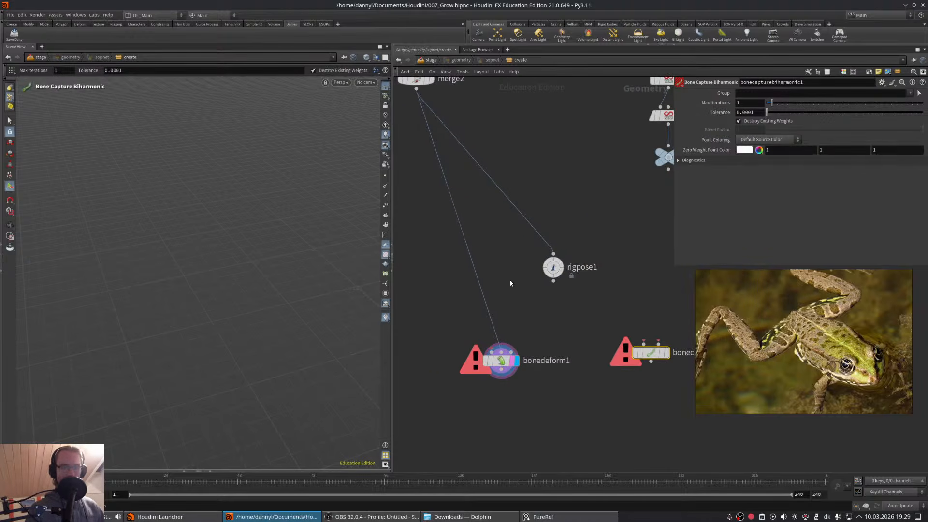
# - Disconnect bonedeform1 from its inputs and reposition rigpose1 and bonecapturebiharmonic1 in the network
pyautogui.moveTo(553, 268); pyautogui.dragTo(425, 190)
pyautogui.moveTo(557, 280); pyautogui.dragTo(486, 243, button='middle')
pyautogui.moveTo(582, 307); pyautogui.dragTo(501, 201)
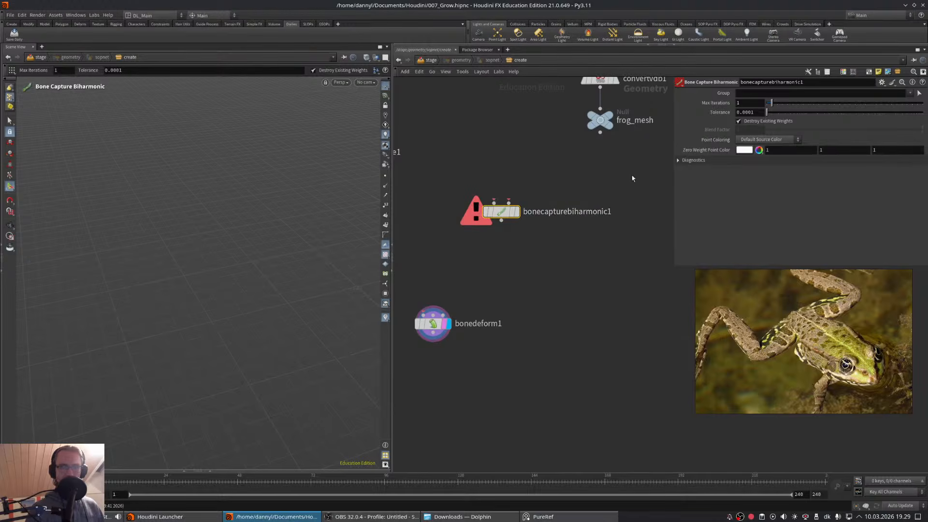
# - Open the help page for Bone Capture Biharmonic and read the suggested tetrahedral mesh setup
pyautogui.click(922, 83)
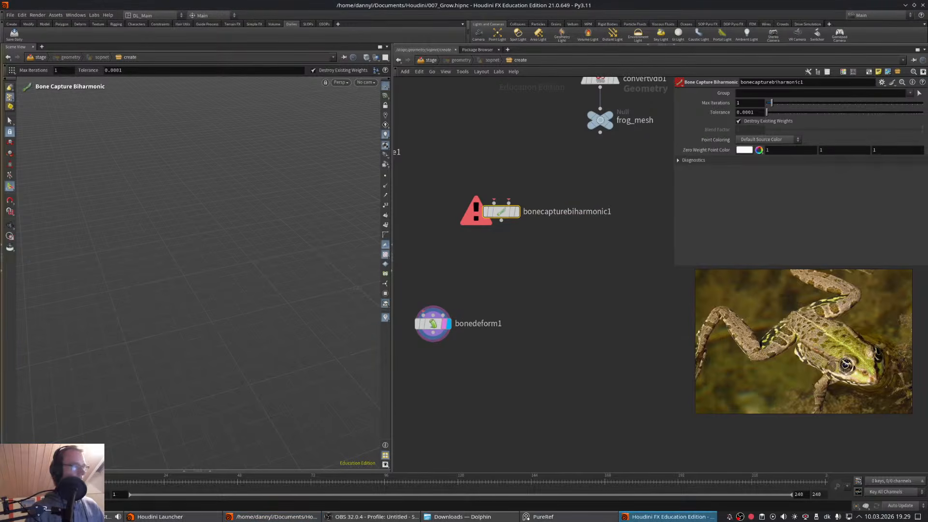
pyautogui.moveTo(578, 343); pyautogui.dragTo(570, 336, button='middle')
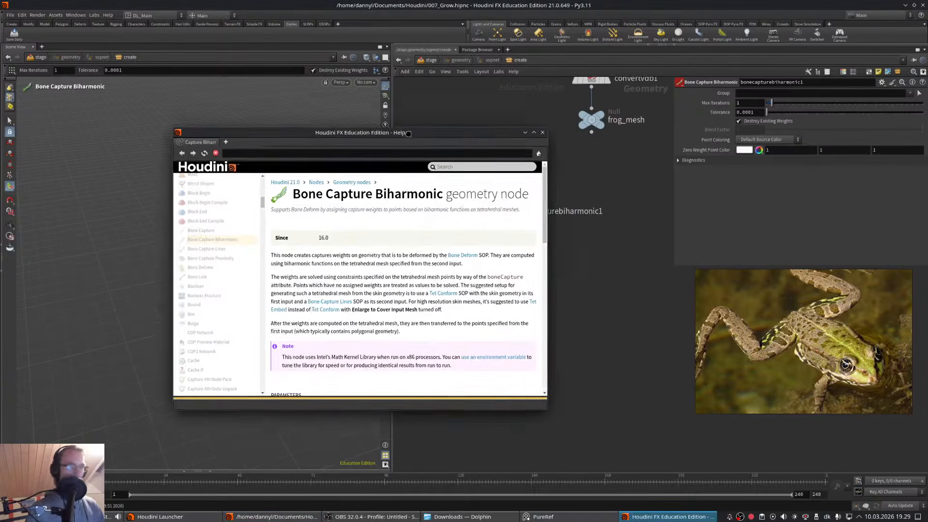
pyautogui.moveTo(408, 133); pyautogui.dragTo(423, 122)
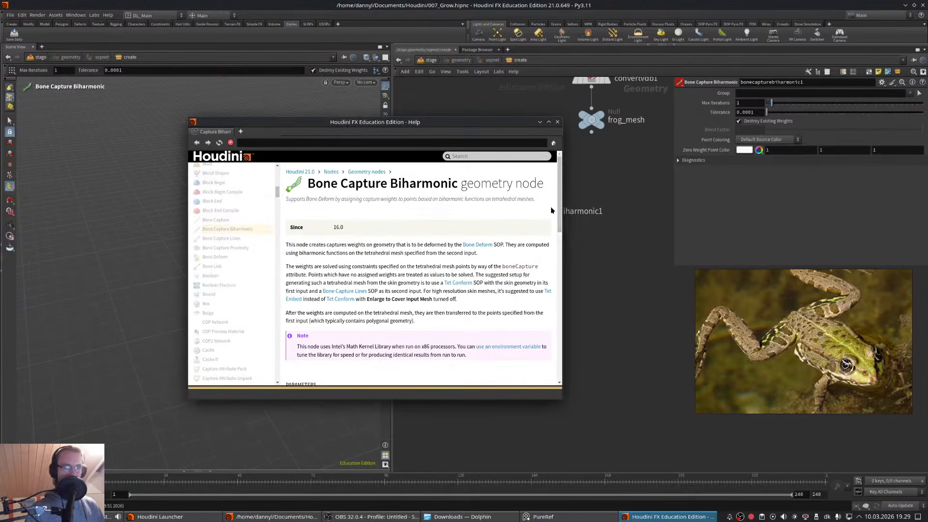
pyautogui.scroll(-3, 561, 221)
pyautogui.moveTo(560, 221); pyautogui.dragTo(561, 197)
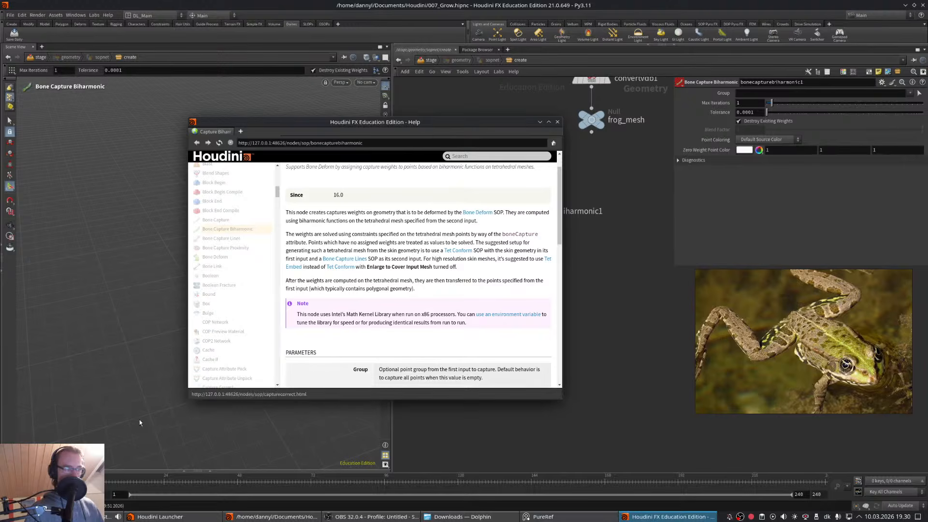
# - Put the help window away and place a Tet Conform node below bonecapturebiharmonic1
pyautogui.click(540, 122)
pyautogui.press('Tab')
pyautogui.write('tetco')
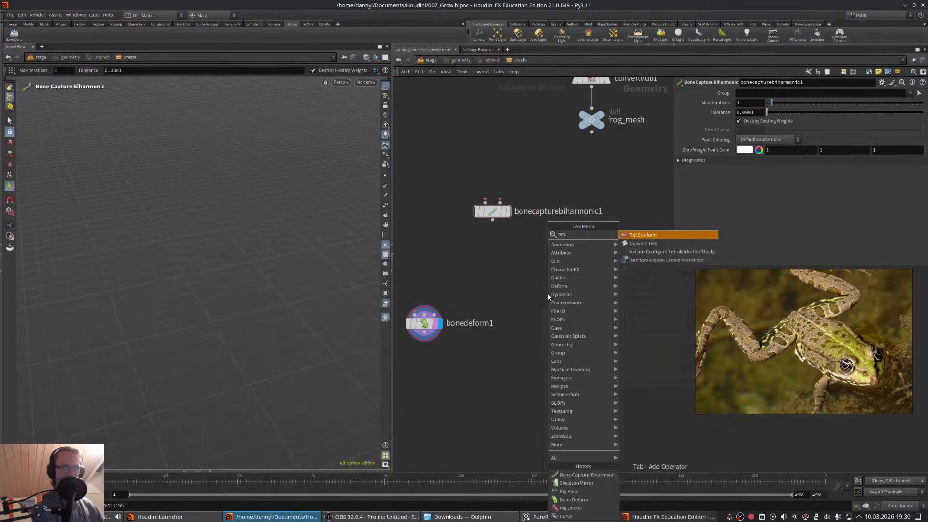
pyautogui.press('Return')
pyautogui.click(547, 295)
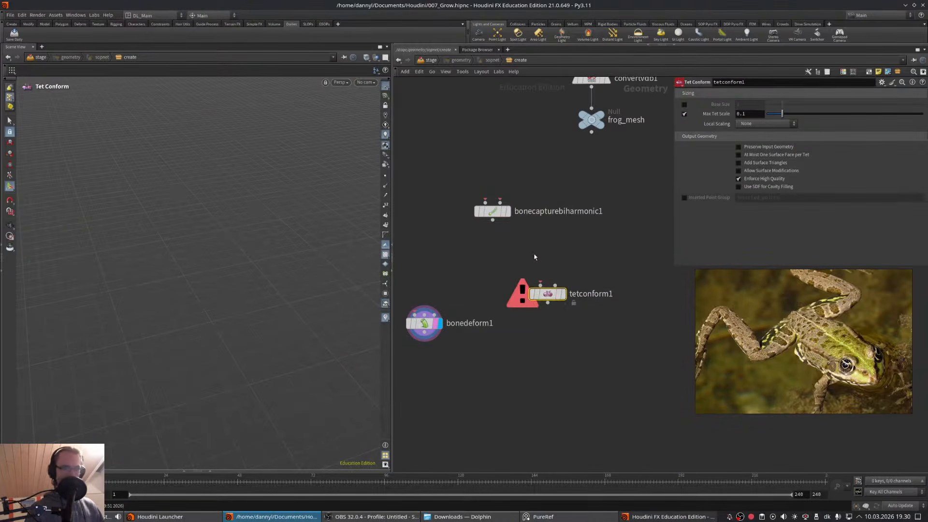
# - Place a Bone Capture Lines node between bonecapturebiharmonic1 and bonedeform1
pyautogui.press('Tab')
pyautogui.write('boneca')
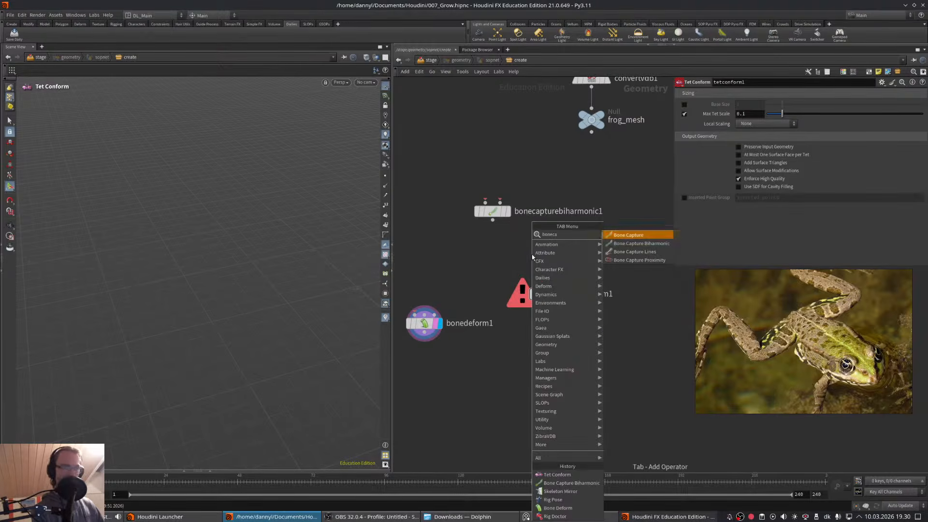
pyautogui.press('Down')
pyautogui.press('Down')
pyautogui.press('Return')
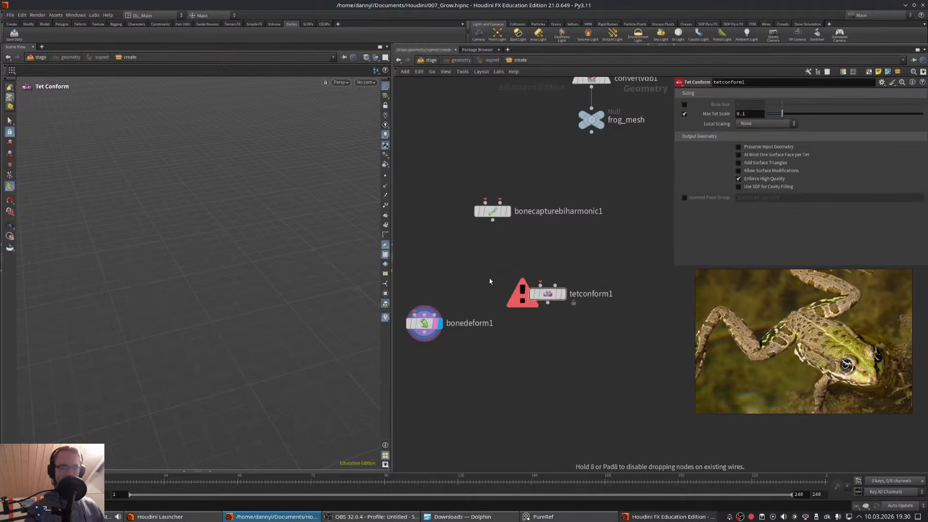
pyautogui.click(490, 281)
# - Wire frog_mesh into tetconform1's first input, display the result and place the node below frog_mesh
pyautogui.moveTo(548, 293); pyautogui.dragTo(565, 252)
pyautogui.moveTo(592, 218); pyautogui.dragTo(582, 299, button='middle')
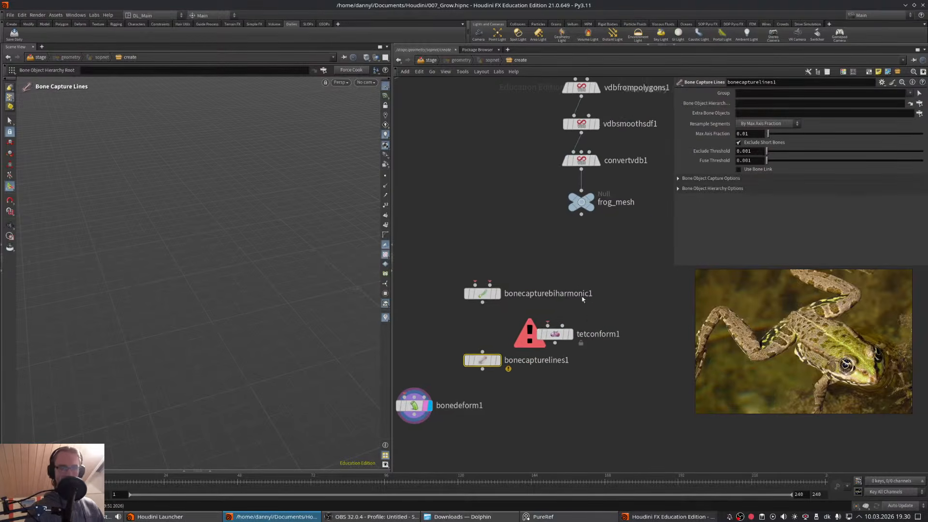
pyautogui.moveTo(547, 323); pyautogui.dragTo(594, 222)
pyautogui.moveTo(567, 339)
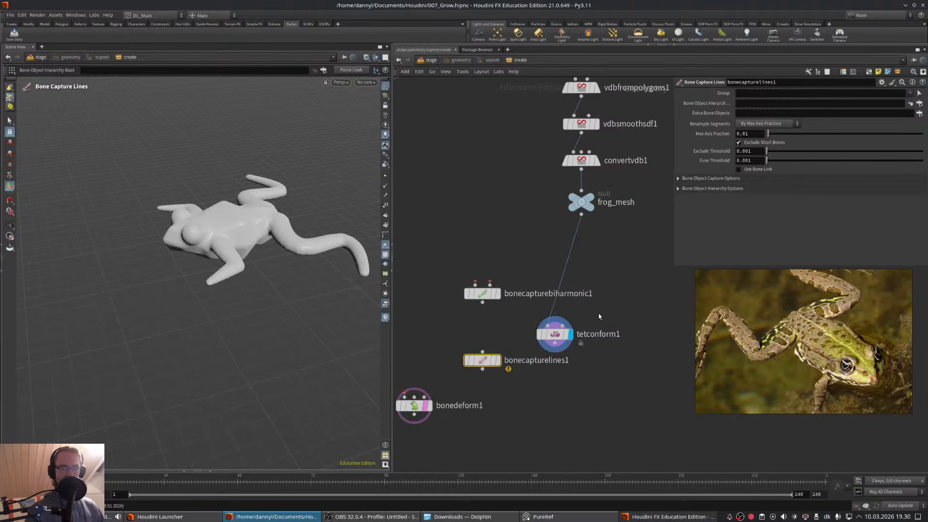
pyautogui.moveTo(599, 313); pyautogui.dragTo(614, 309, button='middle')
pyautogui.keyDown('alt'); pyautogui.moveTo(213, 212); pyautogui.dragTo(272, 200); pyautogui.keyUp('alt')
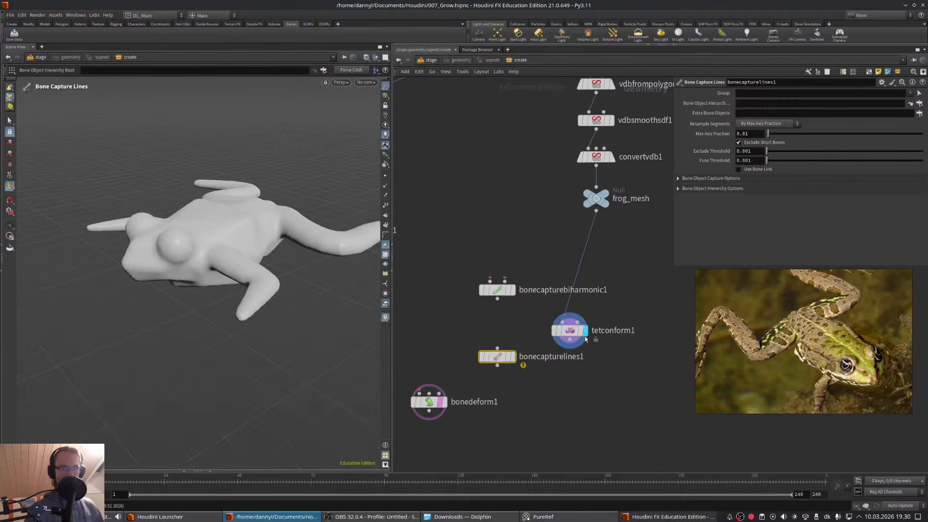
pyautogui.middleClick(571, 333)
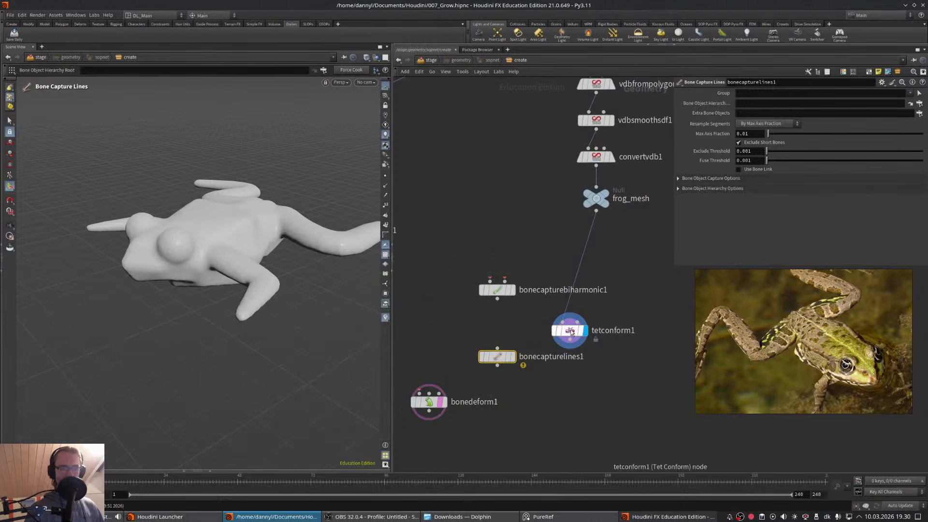
pyautogui.moveTo(570, 333); pyautogui.dragTo(615, 281)
# - Check bonecapturelines1's node info and try wiring tetconform1 into its input
pyautogui.middleClick(500, 357)
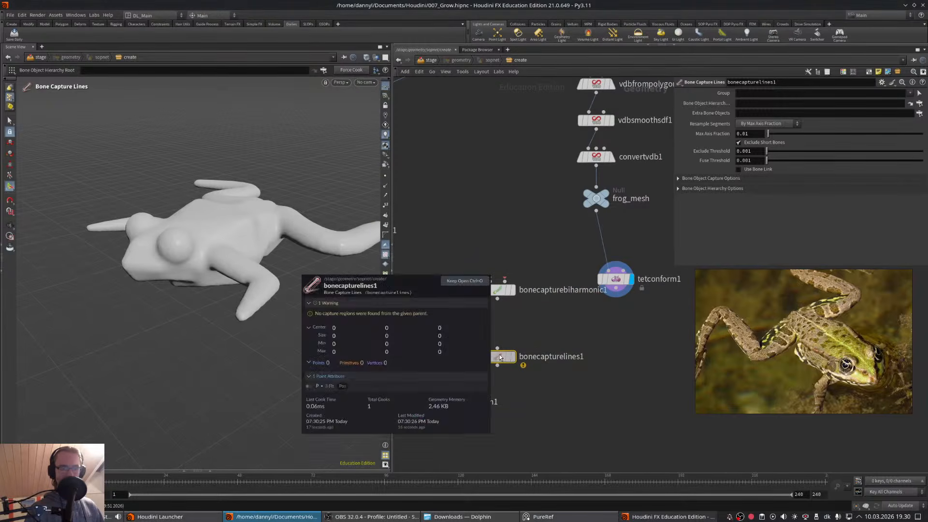
pyautogui.middleClick(496, 360)
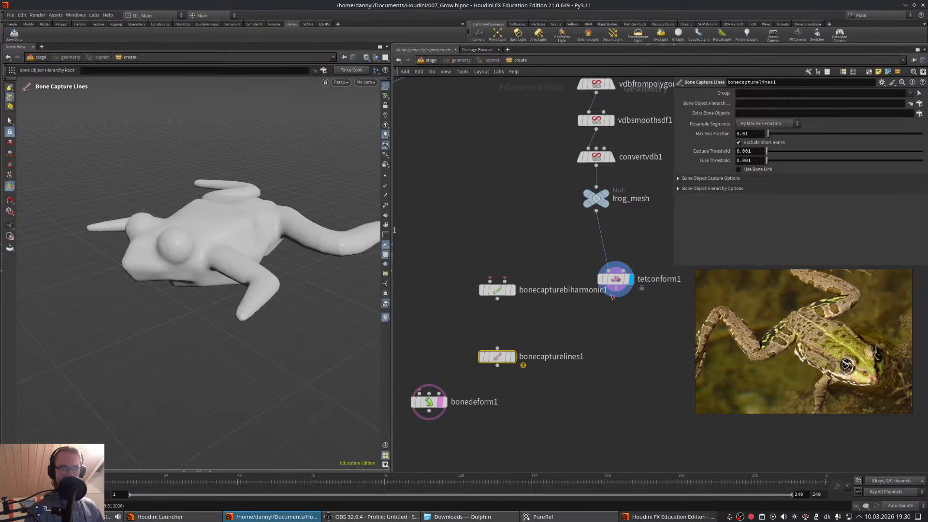
pyautogui.moveTo(612, 296); pyautogui.dragTo(502, 348)
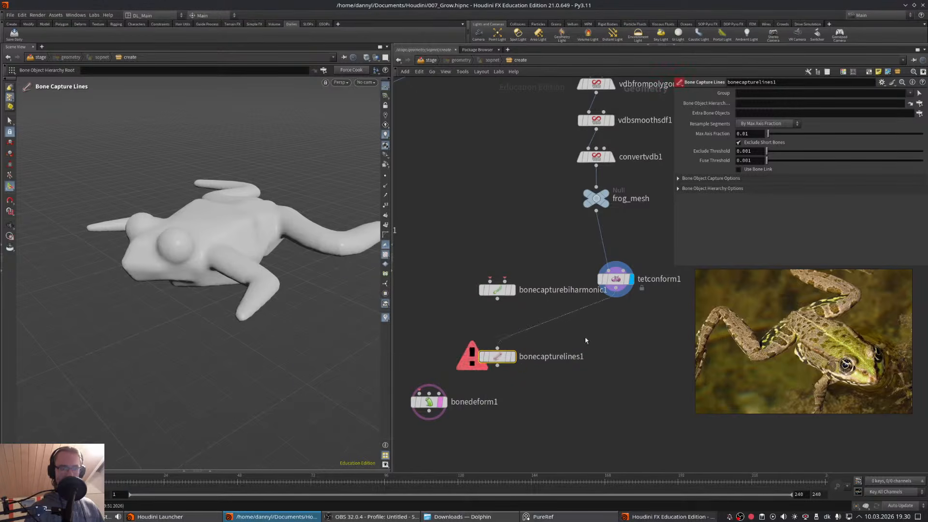
pyautogui.hotkey('ctrl', 'z')
# - Delete rigpose1 and wire merge2's skeleton into bonecapturelines1
pyautogui.moveTo(414, 267); pyautogui.dragTo(543, 280, button='middle')
pyautogui.scroll(-3, 543, 281)
pyautogui.click(506, 258)
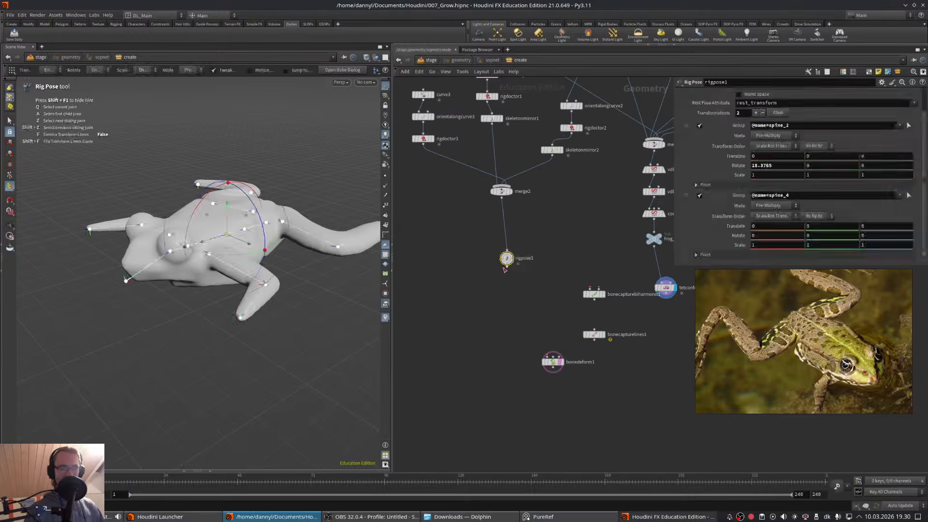
pyautogui.press('Delete')
pyautogui.moveTo(502, 198); pyautogui.dragTo(549, 304)
pyautogui.middleClick(549, 304)
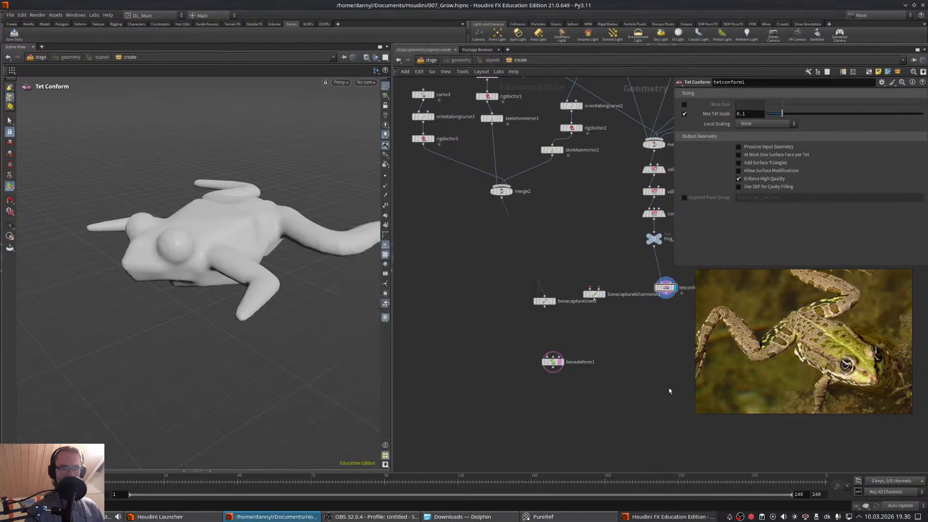
# - Recheck the biharmonic capture help, wire bonecapturelines1 into tetconform1's second input and move bonecapturebiharmonic1 below them
pyautogui.click(676, 513)
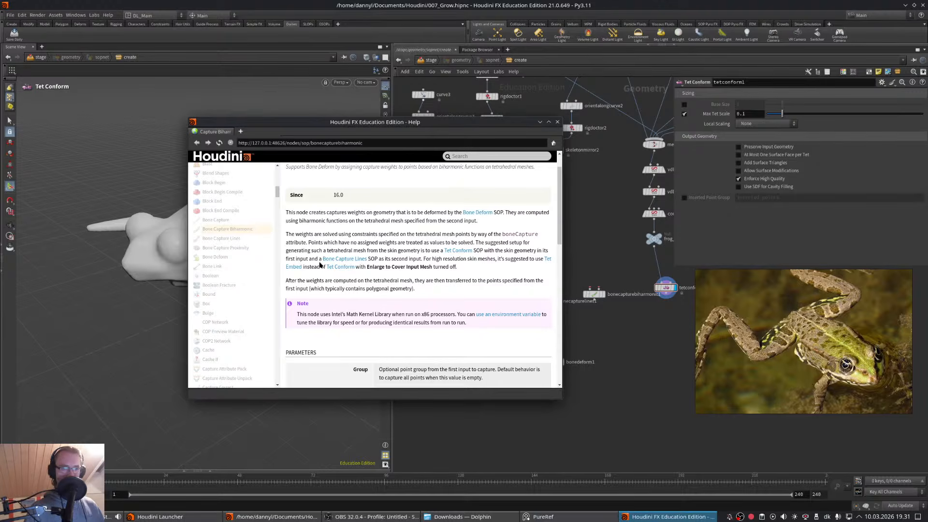
pyautogui.click(605, 235)
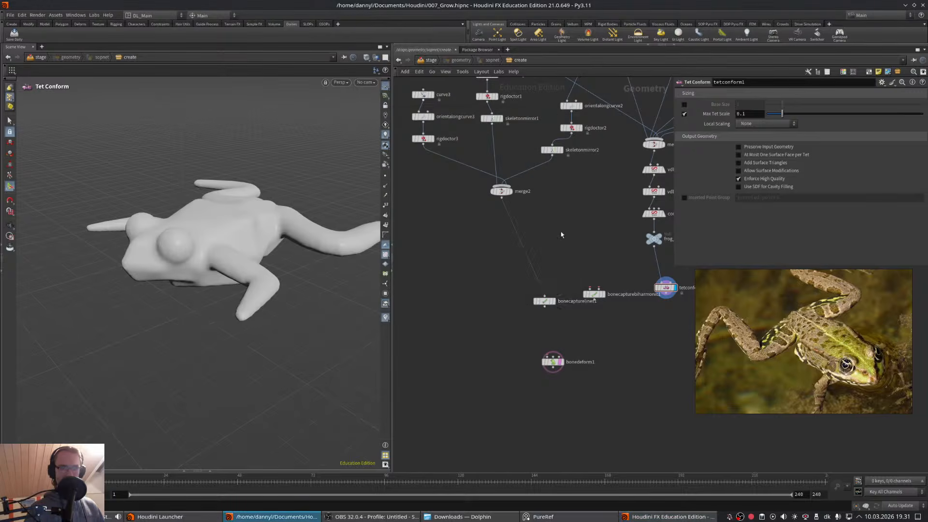
pyautogui.moveTo(554, 302)
pyautogui.mouseDown()
pyautogui.moveTo(575, 258)
pyautogui.moveTo(597, 279)
pyautogui.moveTo(605, 267)
pyautogui.moveTo(649, 267)
pyautogui.mouseUp()
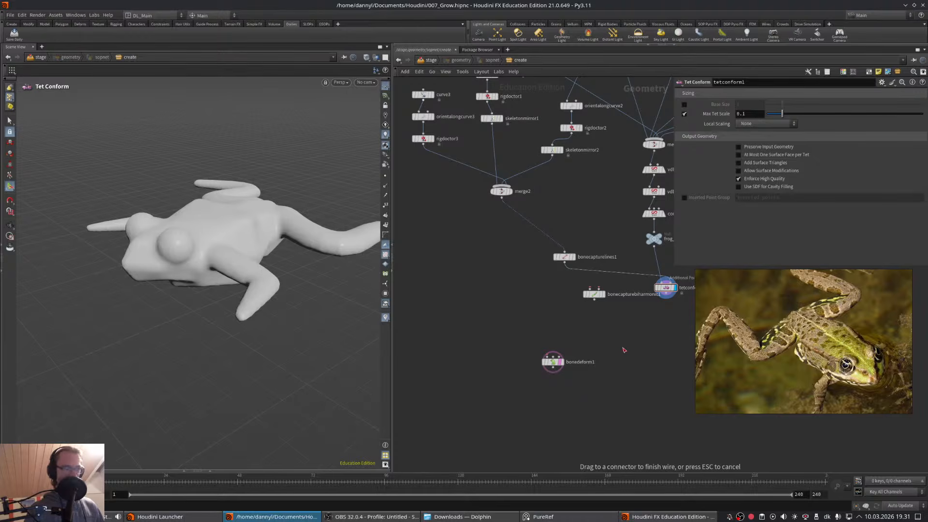
pyautogui.scroll(-2, 622, 335)
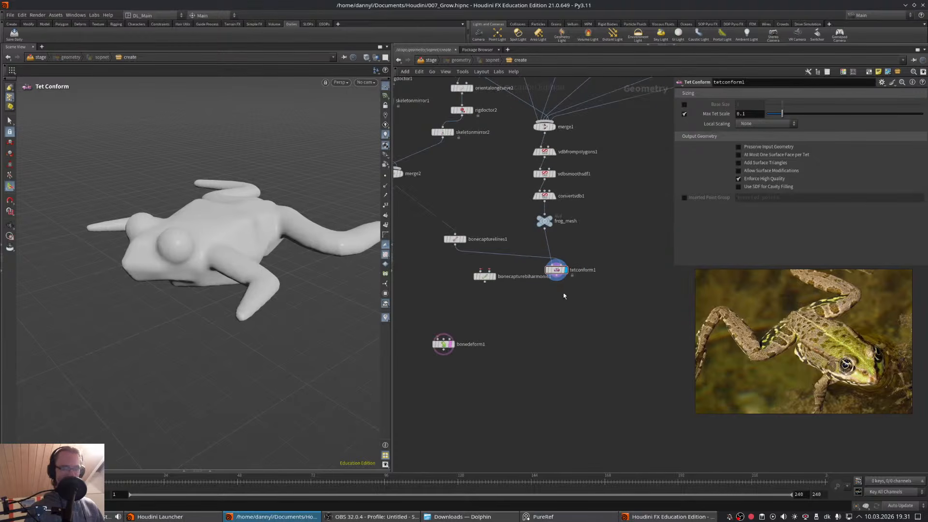
pyautogui.scroll(4, 561, 289)
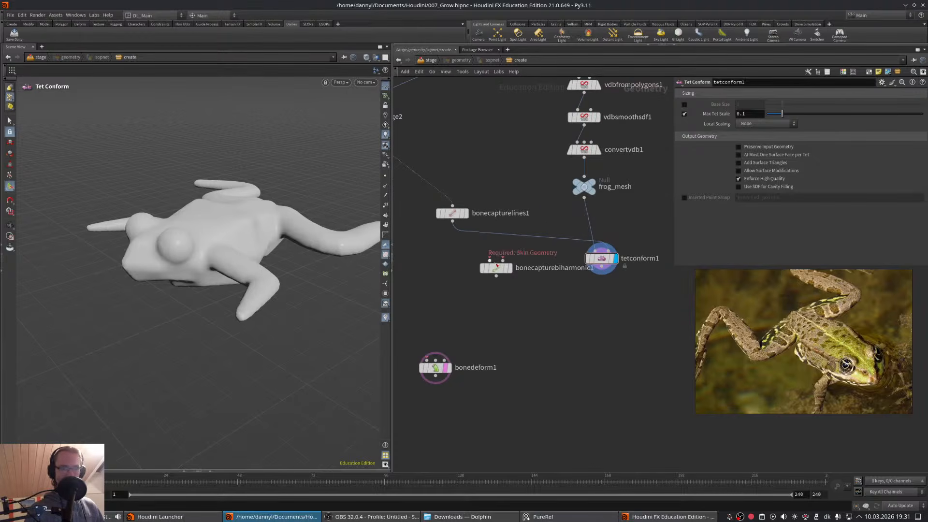
pyautogui.moveTo(495, 270); pyautogui.dragTo(522, 304)
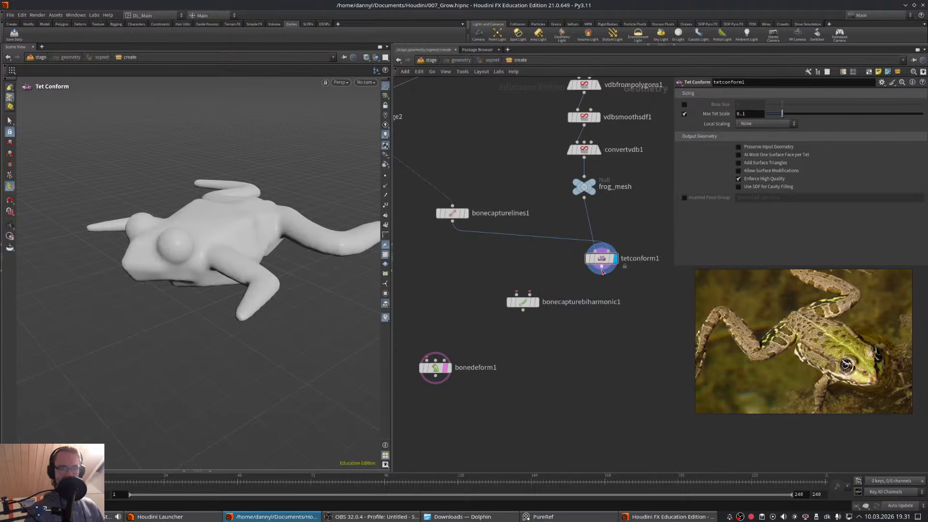
# - Wire frog_mesh into bonecapturebiharmonic1's first input, display its result and inspect the capture weight colours on the frog
pyautogui.moveTo(516, 293); pyautogui.dragTo(584, 194)
pyautogui.moveTo(536, 331); pyautogui.dragTo(609, 301, button='middle')
pyautogui.moveTo(611, 279)
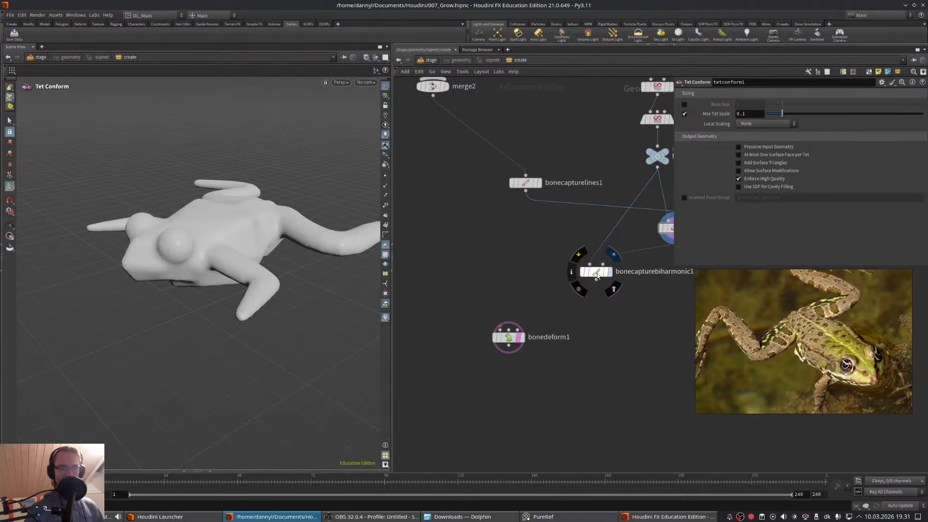
pyautogui.moveTo(615, 326); pyautogui.dragTo(586, 343, button='middle')
pyautogui.keyDown('alt'); pyautogui.moveTo(265, 247); pyautogui.dragTo(214, 248); pyautogui.keyUp('alt')
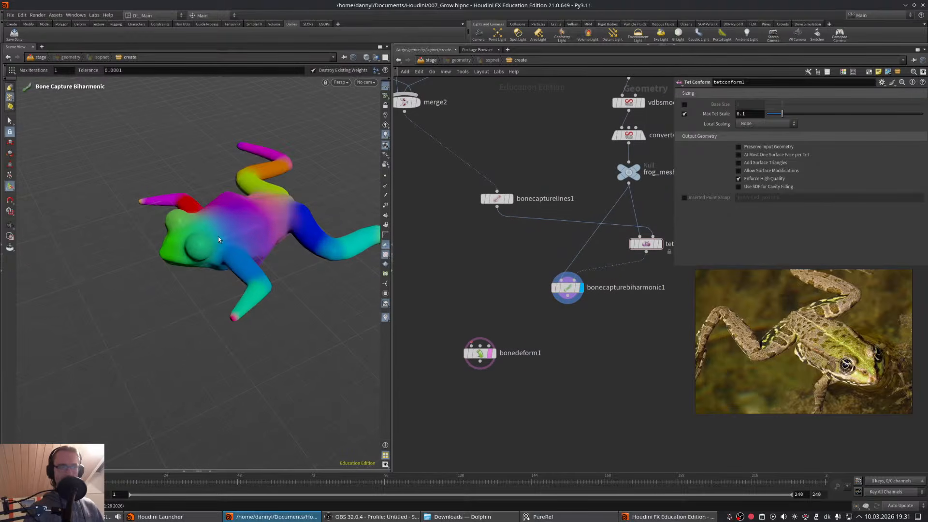
# - Tidy the network by placing tetconform1 above bonecapturebiharmonic1 and bonecapturelines1 directly beneath merge2
pyautogui.moveTo(570, 288); pyautogui.dragTo(575, 301)
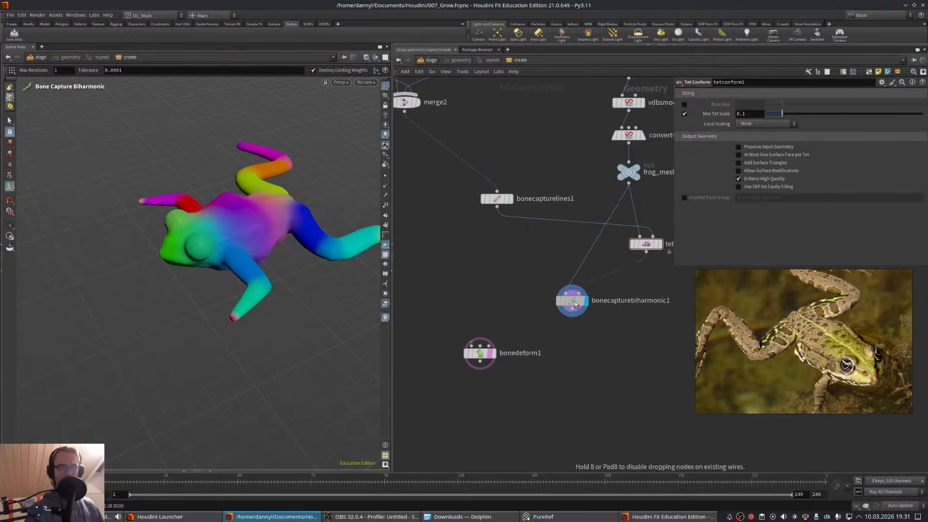
pyautogui.moveTo(650, 247); pyautogui.dragTo(621, 255)
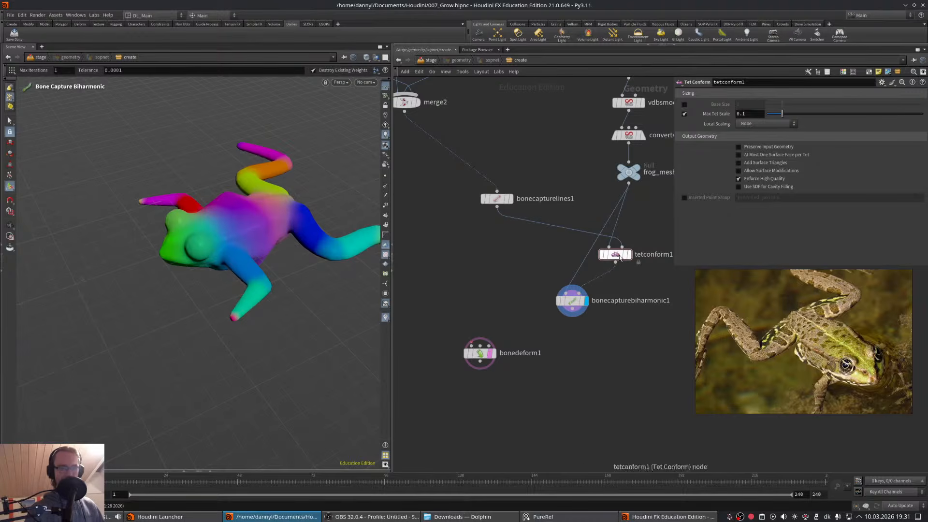
pyautogui.moveTo(489, 271); pyautogui.dragTo(503, 276, button='middle')
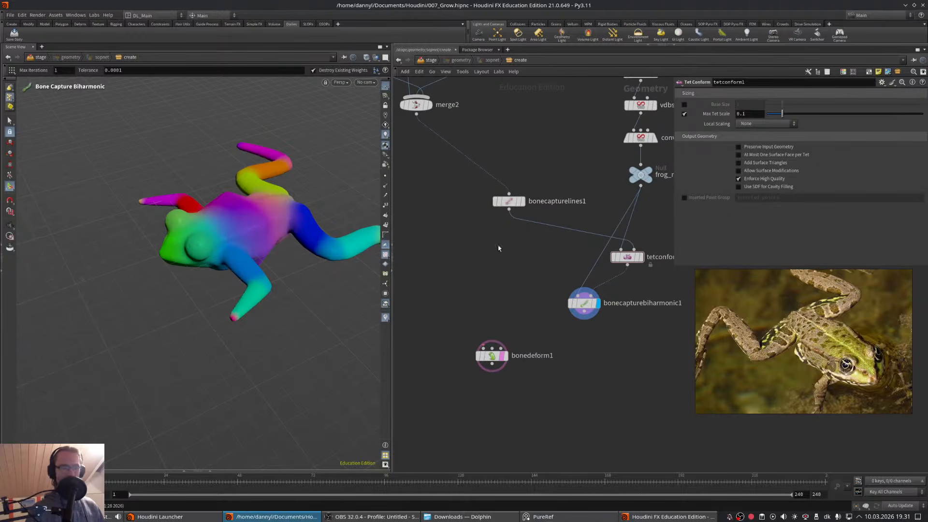
pyautogui.moveTo(508, 201); pyautogui.dragTo(418, 219)
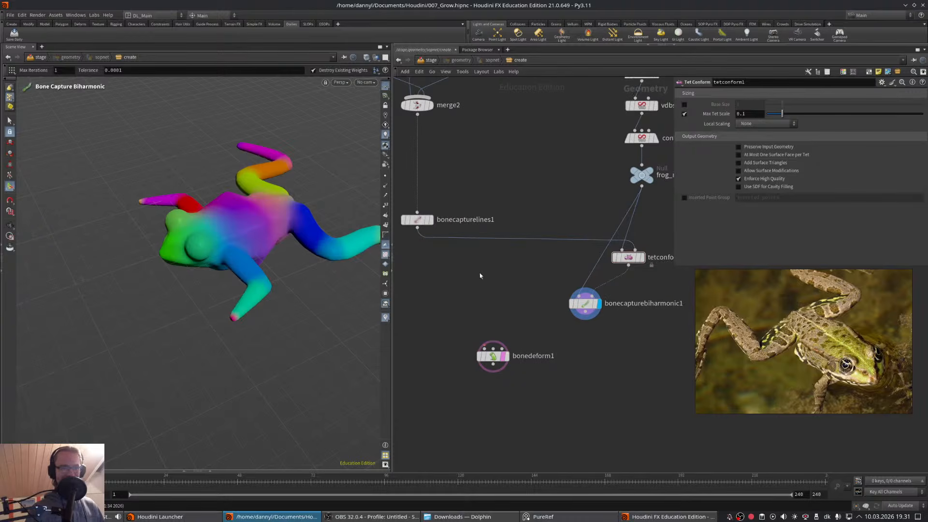
pyautogui.moveTo(507, 301); pyautogui.dragTo(515, 284, button='middle')
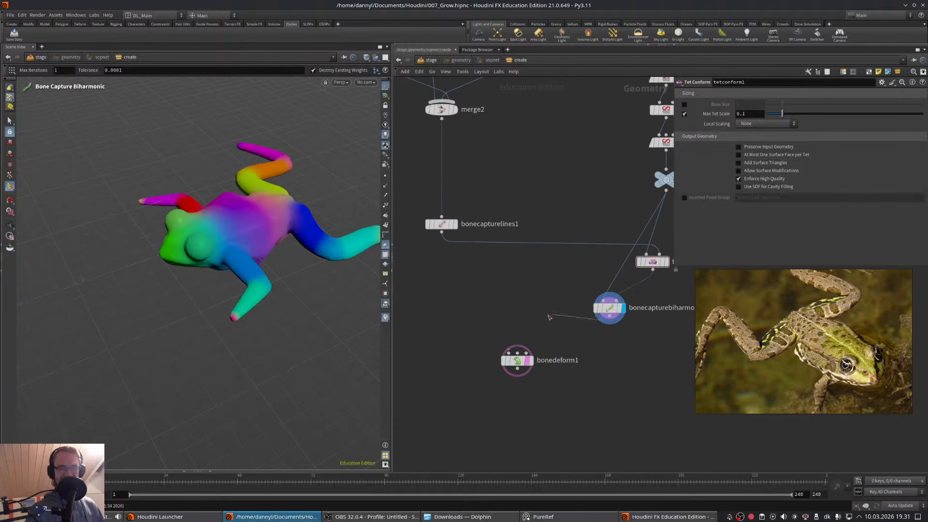
# - Wire bonecapturebiharmonic1 into bonedeform1's first input and merge2 into its second, moving bonecapturelines1 out of the way
pyautogui.moveTo(608, 324); pyautogui.dragTo(517, 345)
pyautogui.moveTo(491, 307); pyautogui.dragTo(498, 309, button='middle')
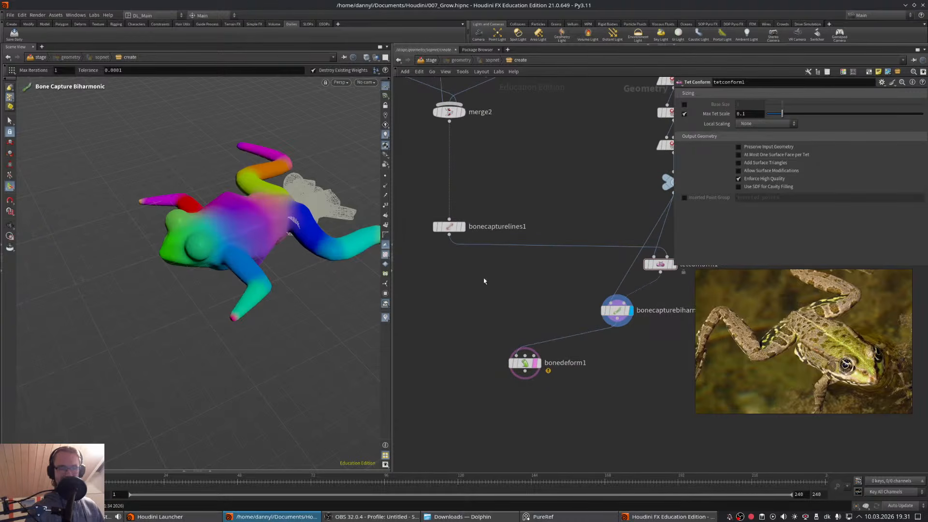
pyautogui.moveTo(450, 226); pyautogui.dragTo(562, 220)
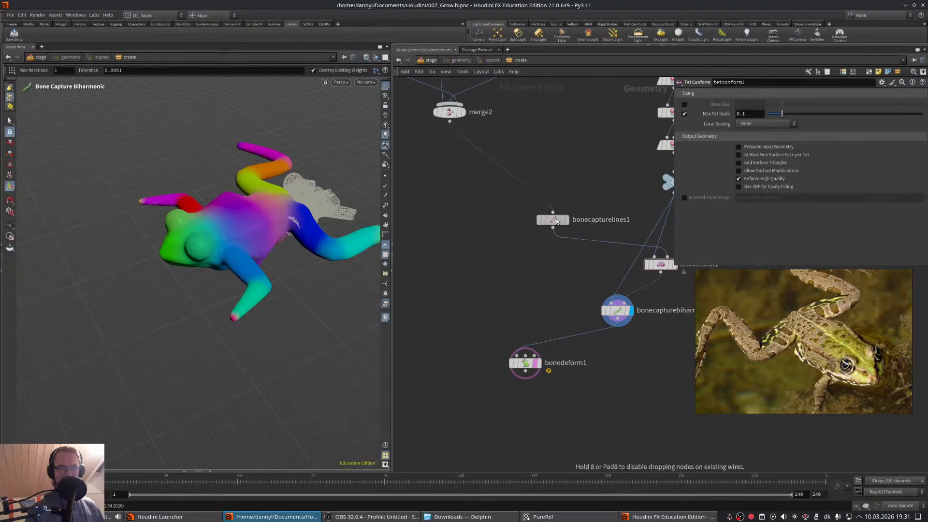
pyautogui.moveTo(449, 122); pyautogui.dragTo(525, 354)
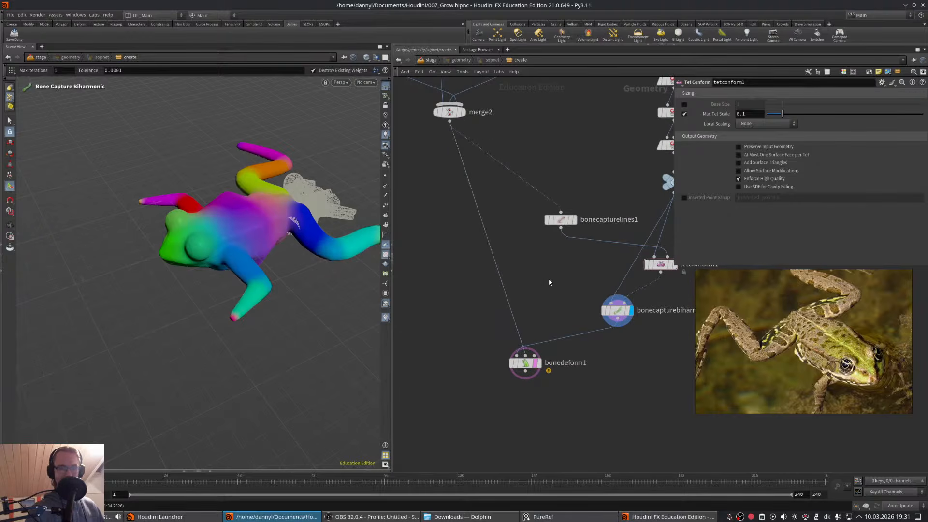
# - Add a Rig Pose node fed by merge2 and wire its skeleton into bonedeform1's third input
pyautogui.press('Tab')
pyautogui.write('null')
pyautogui.press('Return')
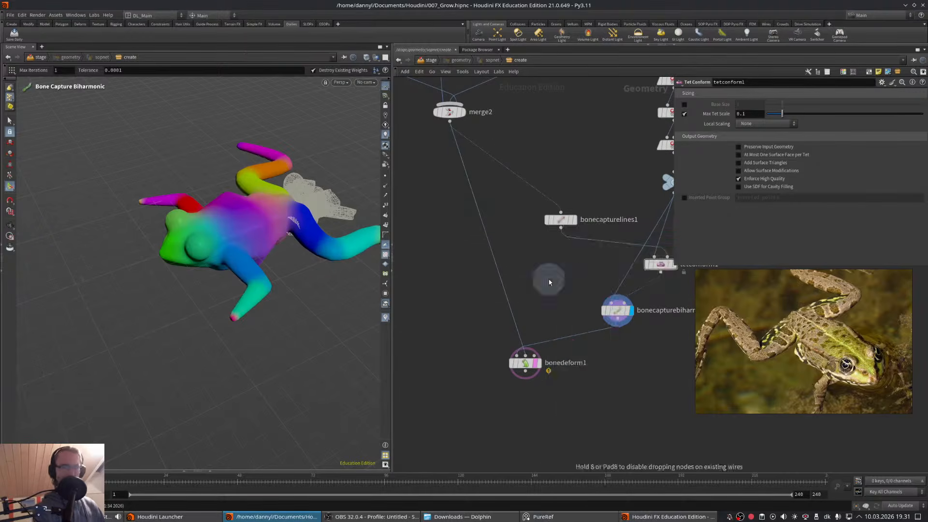
pyautogui.click(548, 282)
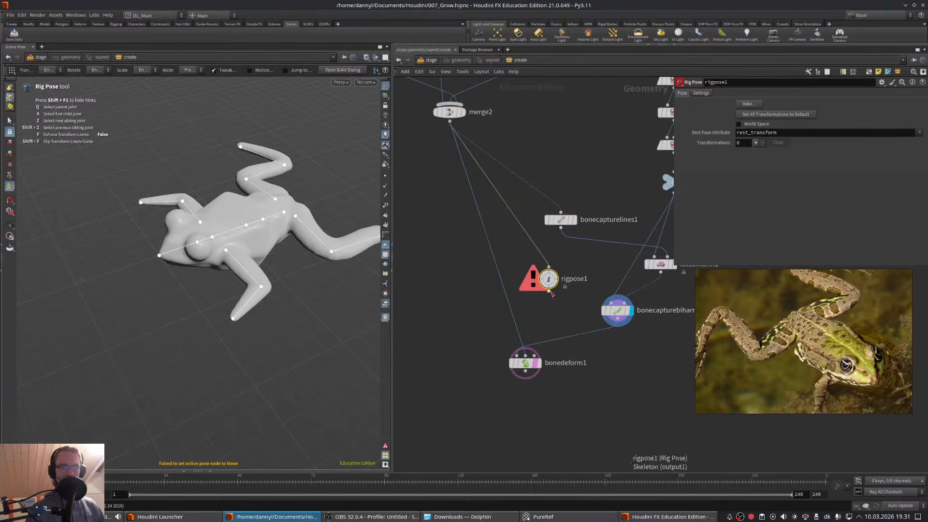
pyautogui.moveTo(549, 290); pyautogui.dragTo(545, 344)
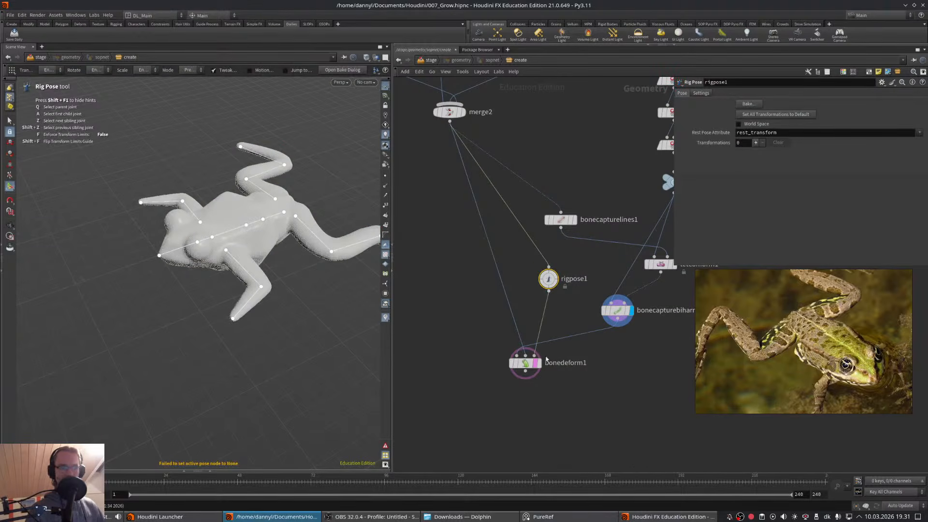
# - Display bonedeform1's result and rotate the spine_3 joint to about 23.5 degrees in X with Rig Pose
pyautogui.click(211, 238)
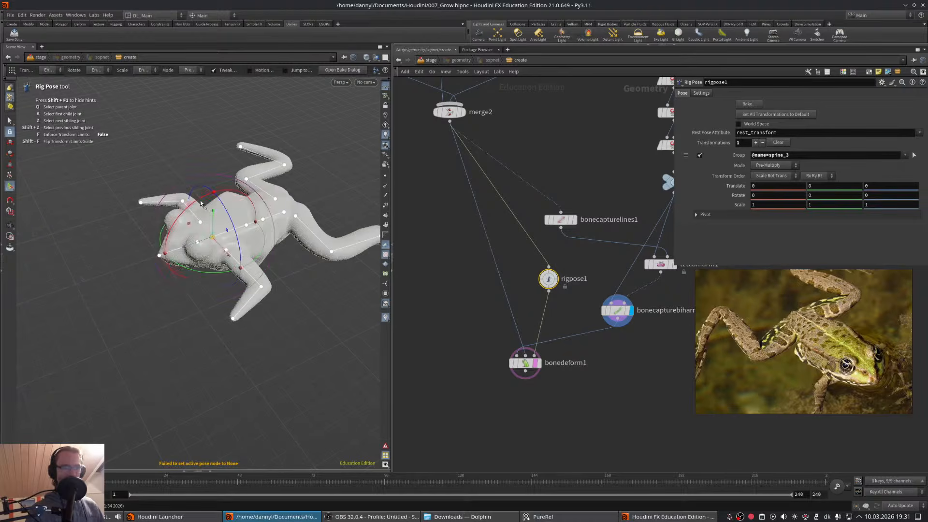
pyautogui.moveTo(200, 200)
pyautogui.mouseDown()
pyautogui.moveTo(197, 228)
pyautogui.moveTo(200, 203)
pyautogui.mouseUp()
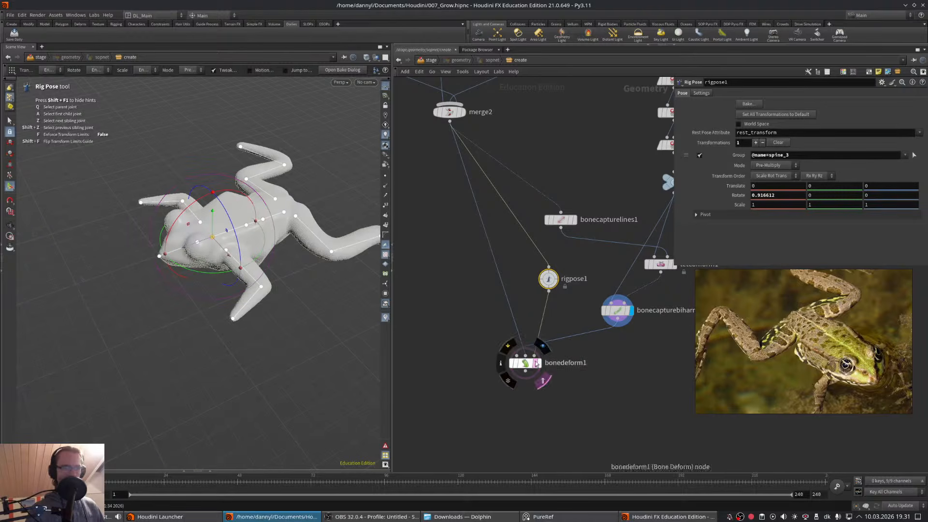
pyautogui.click(541, 363)
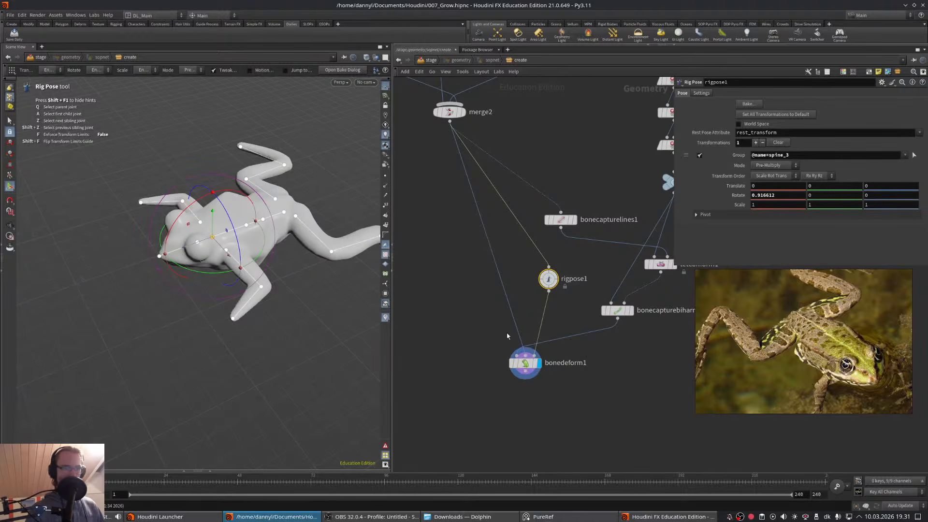
pyautogui.moveTo(200, 202); pyautogui.dragTo(179, 203)
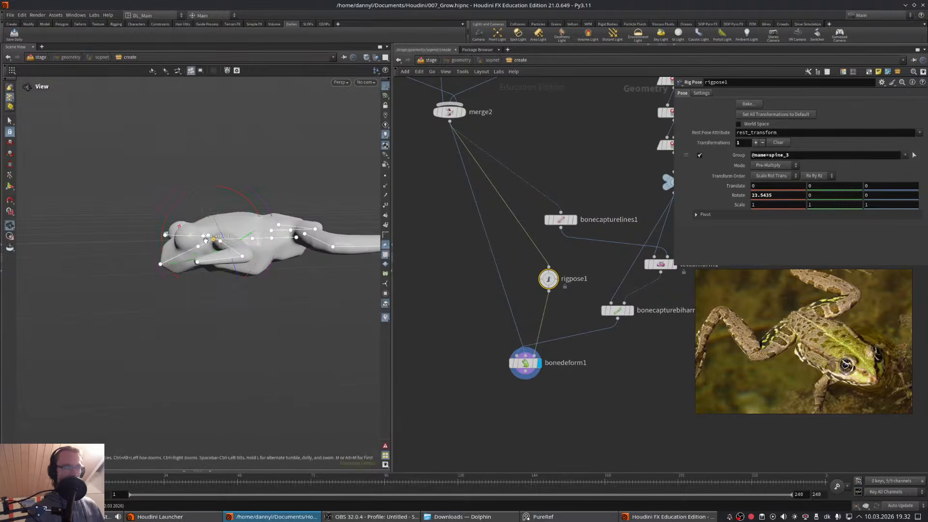
pyautogui.keyDown('alt'); pyautogui.moveTo(207, 237); pyautogui.dragTo(217, 252); pyautogui.keyUp('alt')
pyautogui.press('Return')
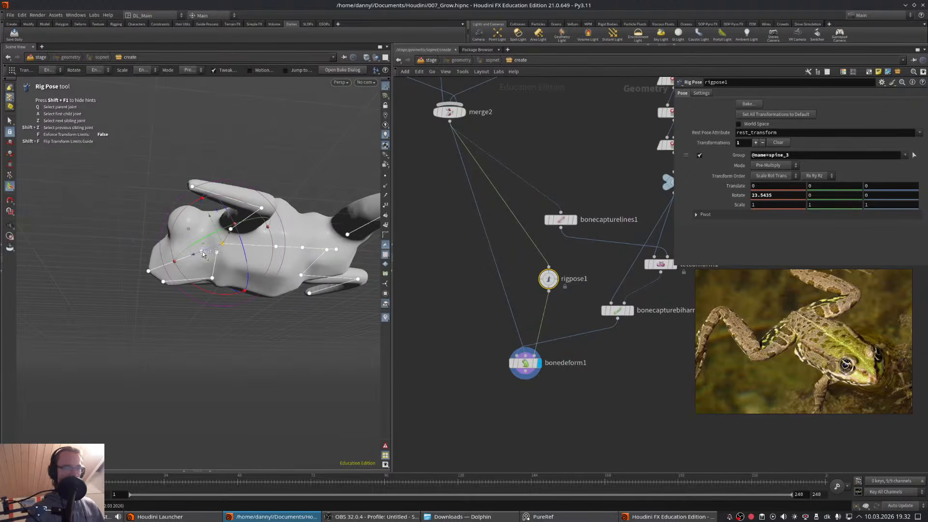
# - Undo the excess spine_3 rotation back to about 10.1 degrees in X and rotate spine_2 about 28 degrees in X
pyautogui.moveTo(202, 250); pyautogui.dragTo(193, 301)
pyautogui.hotkey('ctrl', 'z')
pyautogui.hotkey('ctrl', 'z')
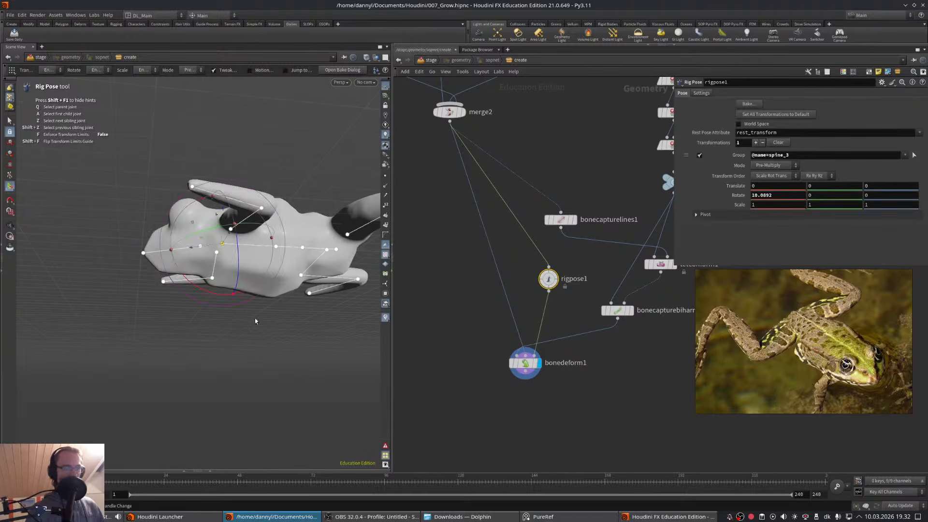
pyautogui.moveTo(201, 248); pyautogui.dragTo(256, 244)
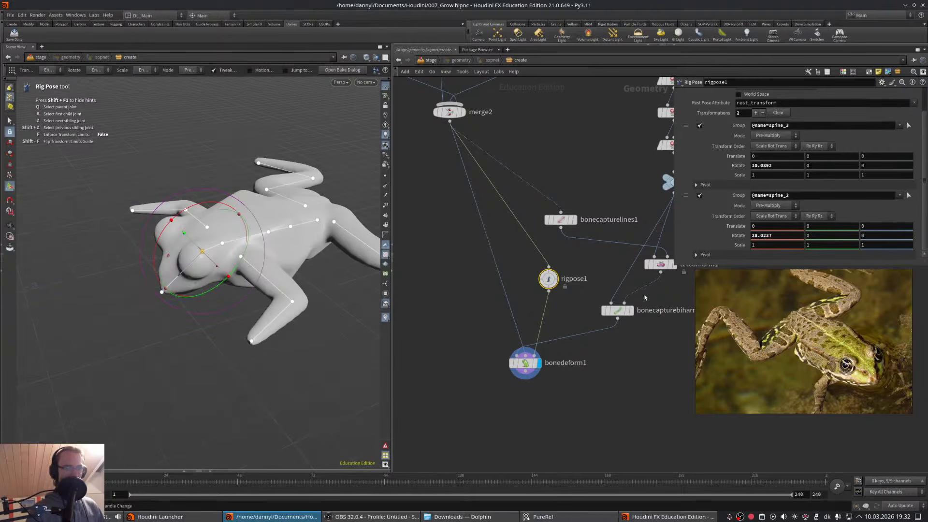
pyautogui.moveTo(614, 377); pyautogui.dragTo(610, 379, button='middle')
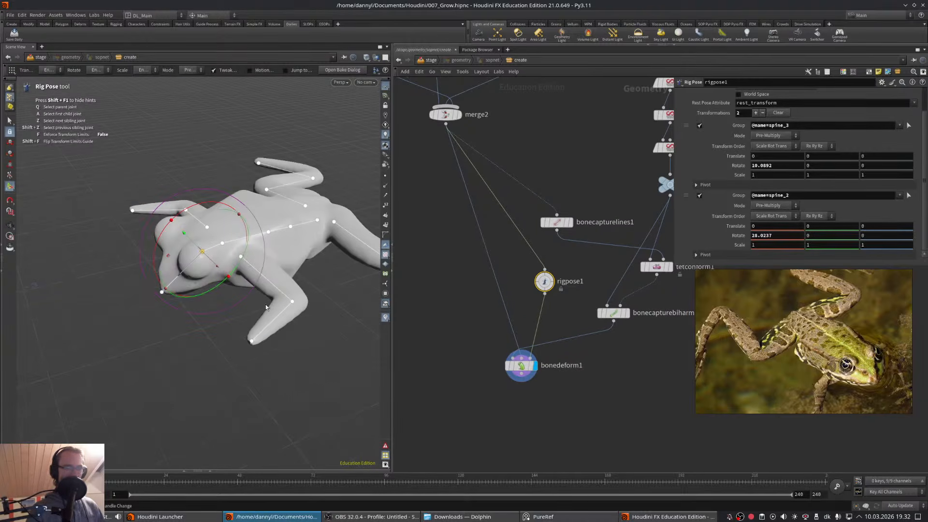
# - Try rotating the mirror_R_arm_0 shoulder joint about -20 degrees in X and further, and undo the rotations
pyautogui.click(241, 257)
pyautogui.keyDown('alt'); pyautogui.moveTo(243, 259); pyautogui.dragTo(283, 288); pyautogui.keyUp('alt')
pyautogui.moveTo(294, 205); pyautogui.dragTo(250, 275)
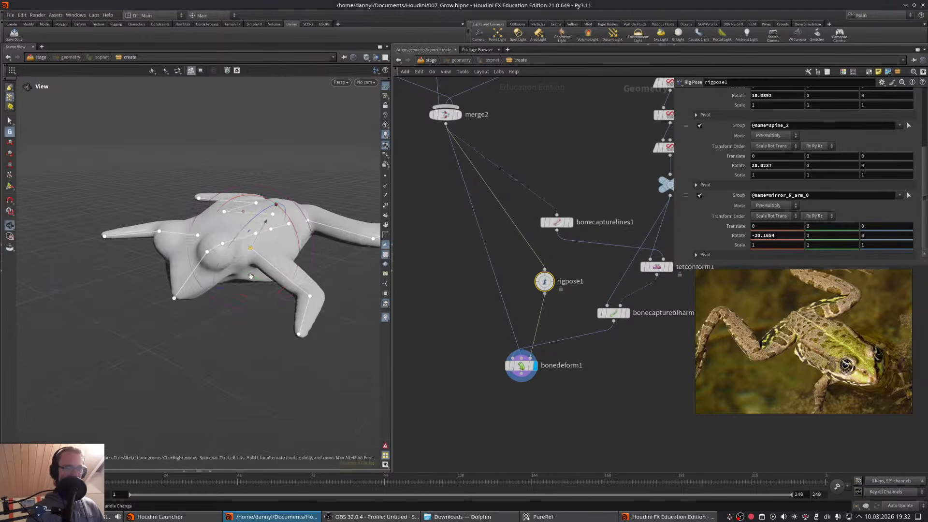
pyautogui.moveTo(293, 192); pyautogui.dragTo(219, 274)
pyautogui.hotkey('ctrl', 'z')
pyautogui.hotkey('ctrl', 'z')
# - Try rotating the R_arm_0 shoulder joint on the opposite side and undo the change
pyautogui.click(179, 267)
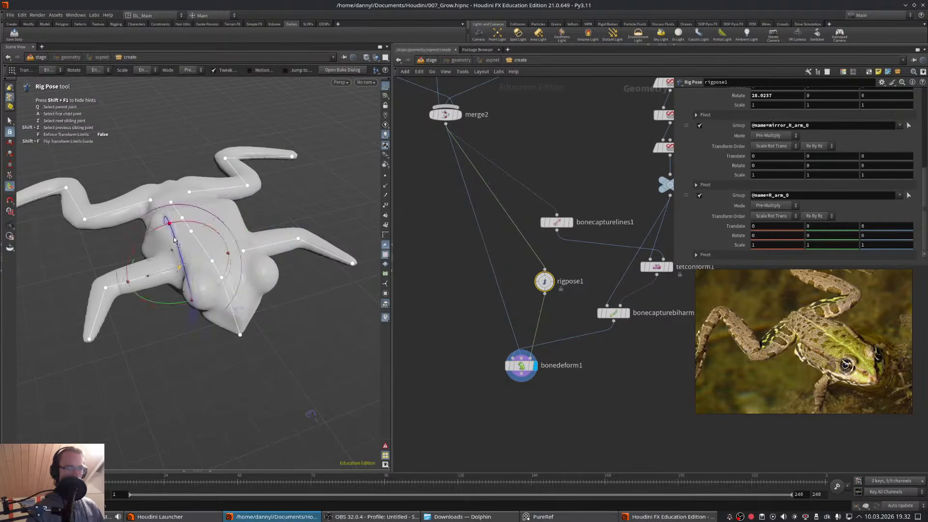
pyautogui.moveTo(174, 239); pyautogui.dragTo(156, 293)
pyautogui.hotkey('ctrl', 'z')
pyautogui.hotkey('ctrl', 'z')
pyautogui.keyDown('alt'); pyautogui.moveTo(306, 321); pyautogui.dragTo(188, 329); pyautogui.keyUp('alt')
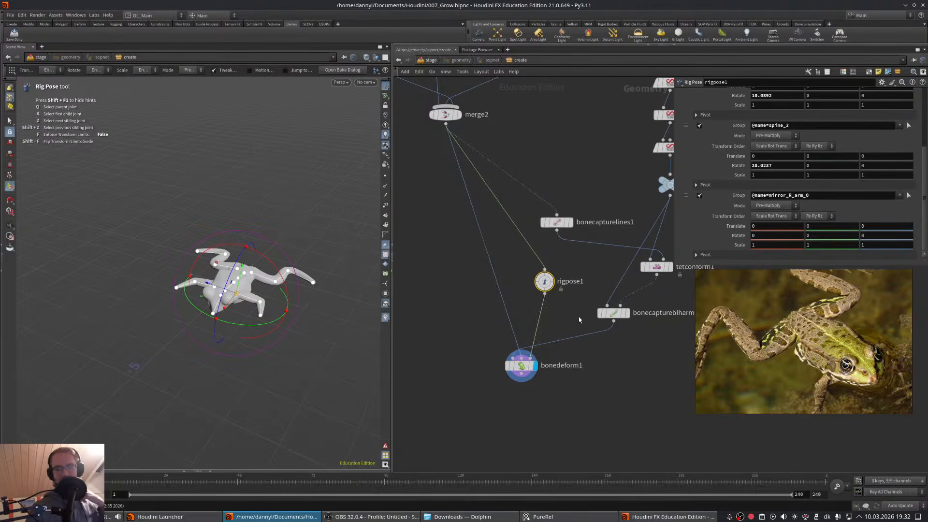
# - Move bonedeform1 slightly lower in the network and view the whole posed frog
pyautogui.moveTo(633, 350); pyautogui.dragTo(605, 331, button='middle')
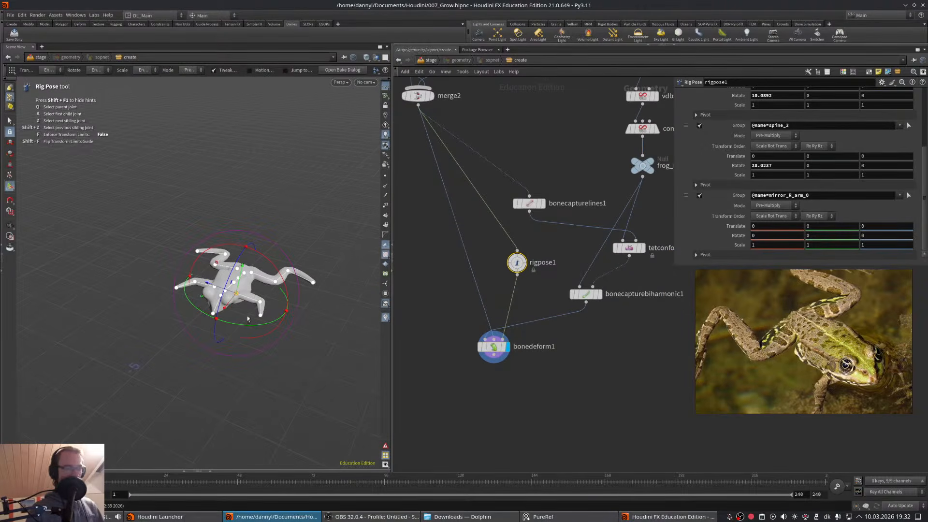
pyautogui.moveTo(498, 349)
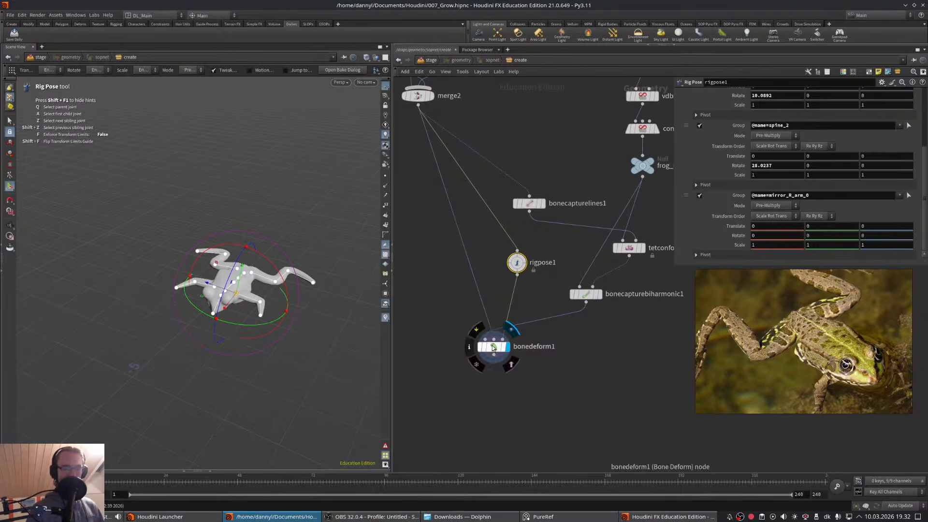
pyautogui.moveTo(494, 348); pyautogui.dragTo(499, 359)
pyautogui.moveTo(222, 289); pyautogui.dragTo(182, 285)
pyautogui.moveTo(566, 355); pyautogui.dragTo(578, 349, button='middle')
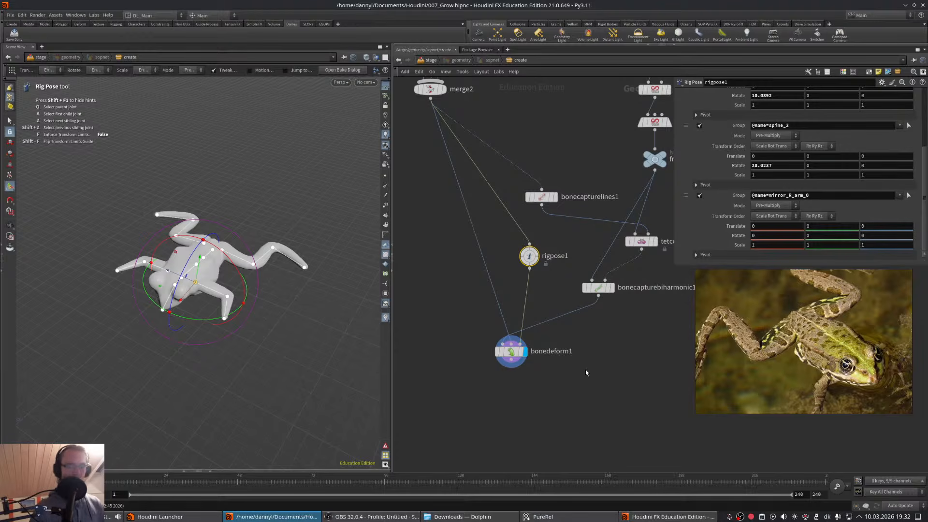
# - Switch to PureRef, maximize the reference board and examine the photo of the frog sitting on a mushroom
pyautogui.moveTo(821, 325); pyautogui.dragTo(543, 260)
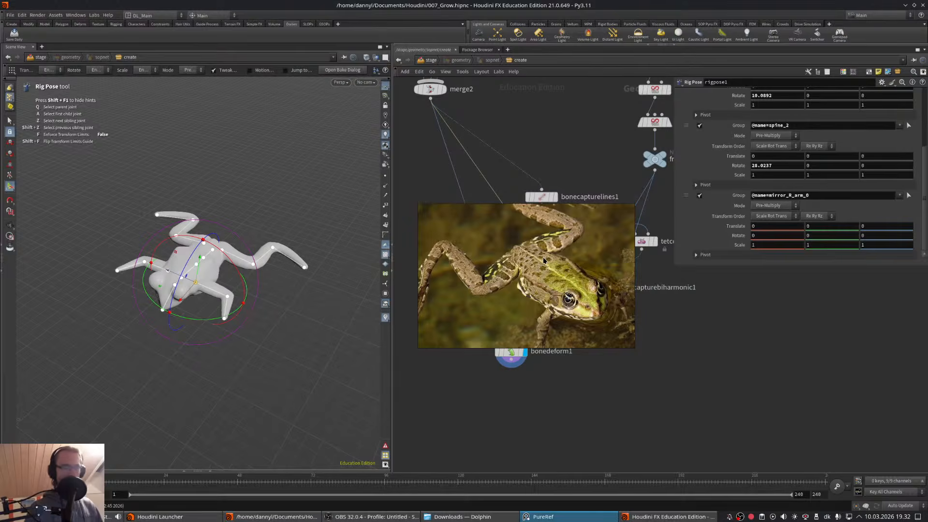
pyautogui.hotkey('ctrl', 'f')
pyautogui.moveTo(412, 166); pyautogui.dragTo(588, 346, button='middle')
pyautogui.moveTo(418, 239); pyautogui.dragTo(509, 297, button='middle')
pyautogui.moveTo(466, 254); pyautogui.dragTo(477, 276, button='middle')
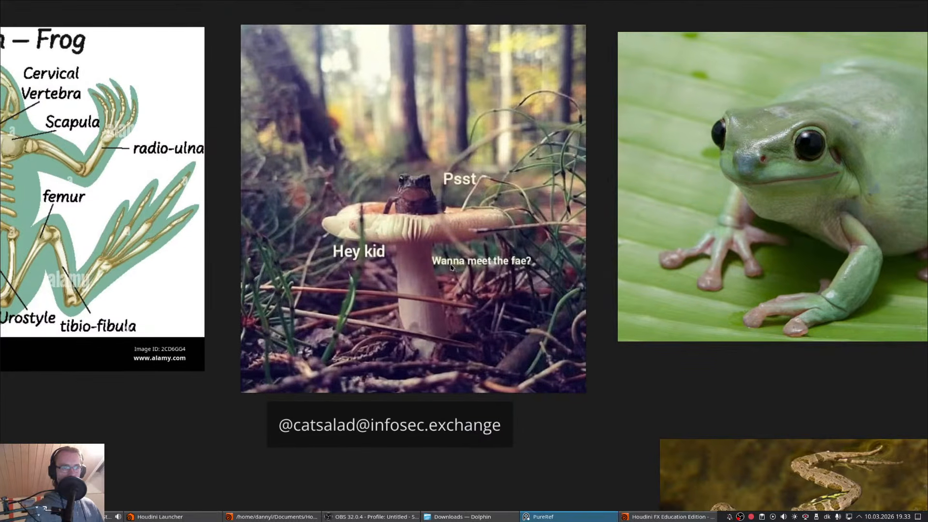
pyautogui.moveTo(451, 267); pyautogui.dragTo(442, 268, button='middle')
pyautogui.hotkey('ctrl', 'f')
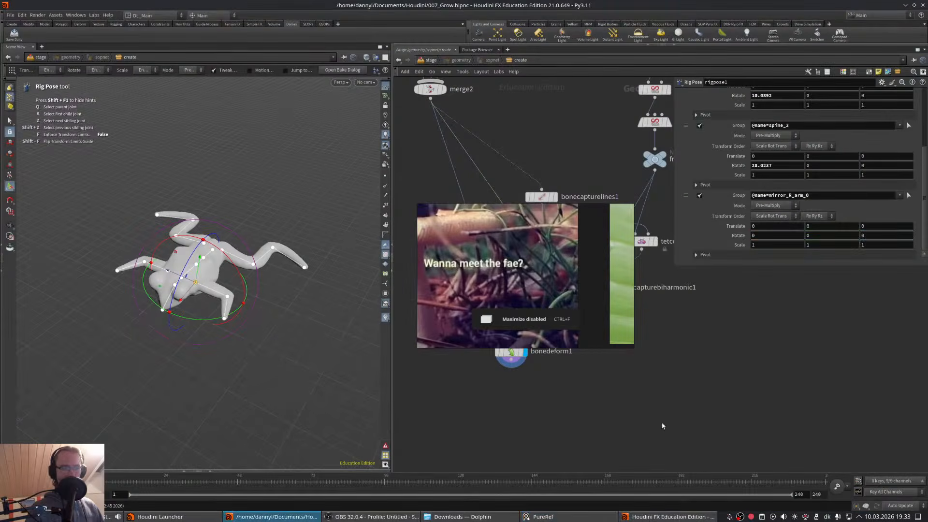
# - Frame the frog-on-mushroom photo in the small PureRef window and place it beside the node network below the Rig Pose parameters
pyautogui.moveTo(611, 210)
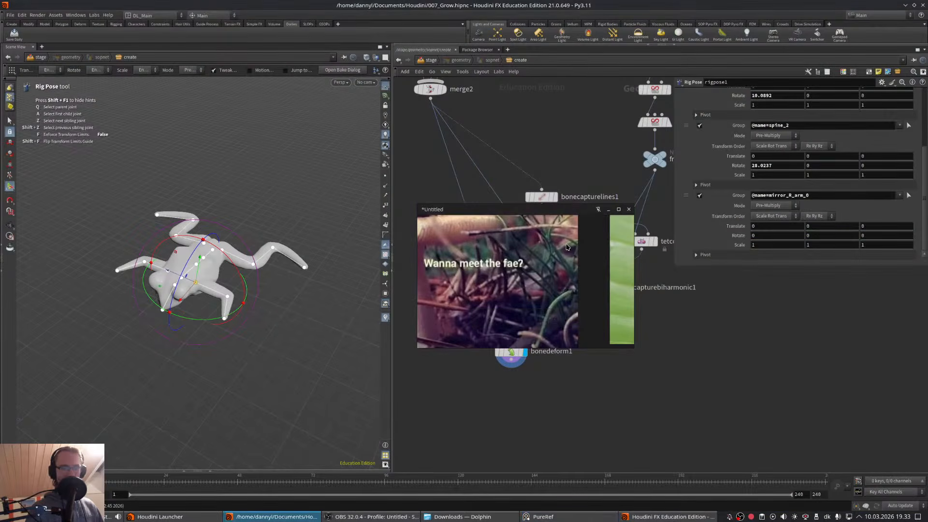
pyautogui.moveTo(482, 245); pyautogui.dragTo(589, 298, button='middle')
pyautogui.scroll(-5, 555, 300)
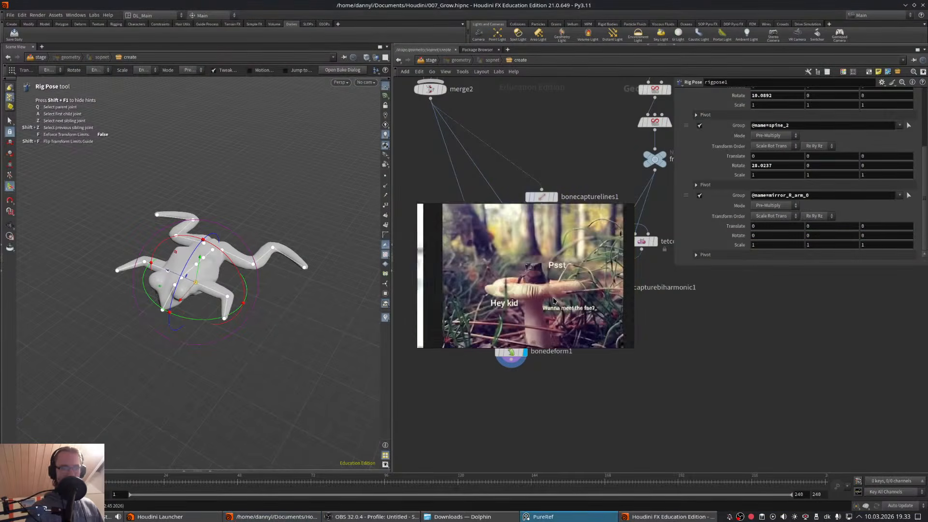
pyautogui.moveTo(613, 200)
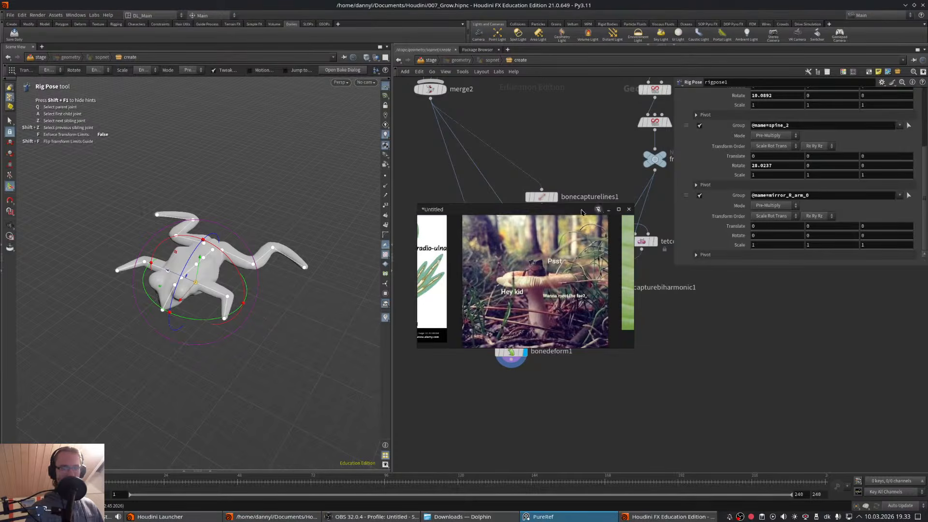
pyautogui.moveTo(584, 211); pyautogui.dragTo(890, 327)
pyautogui.moveTo(651, 328); pyautogui.dragTo(633, 303, button='middle')
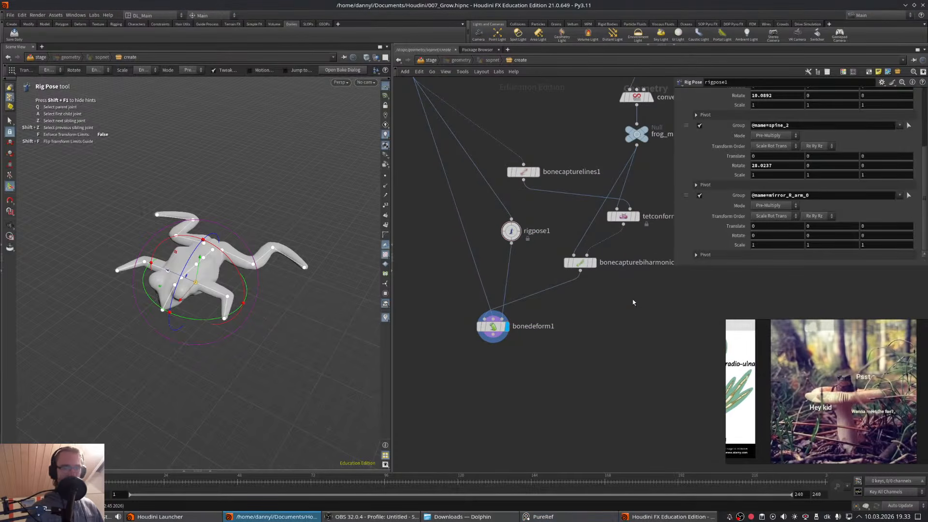
pyautogui.moveTo(818, 374); pyautogui.dragTo(739, 334, button='right')
pyautogui.moveTo(740, 341); pyautogui.dragTo(733, 337, button='middle')
pyautogui.keyDown('alt'); pyautogui.moveTo(236, 249); pyautogui.dragTo(179, 278); pyautogui.keyUp('alt')
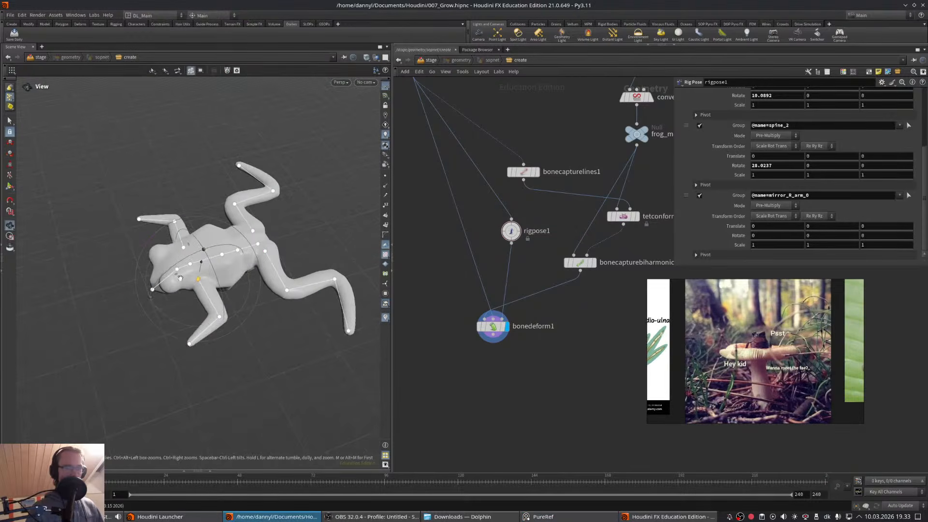
# - Append a Null node to the output of bonedeform1
pyautogui.press('Return')
pyautogui.moveTo(585, 371); pyautogui.dragTo(534, 309, button='middle')
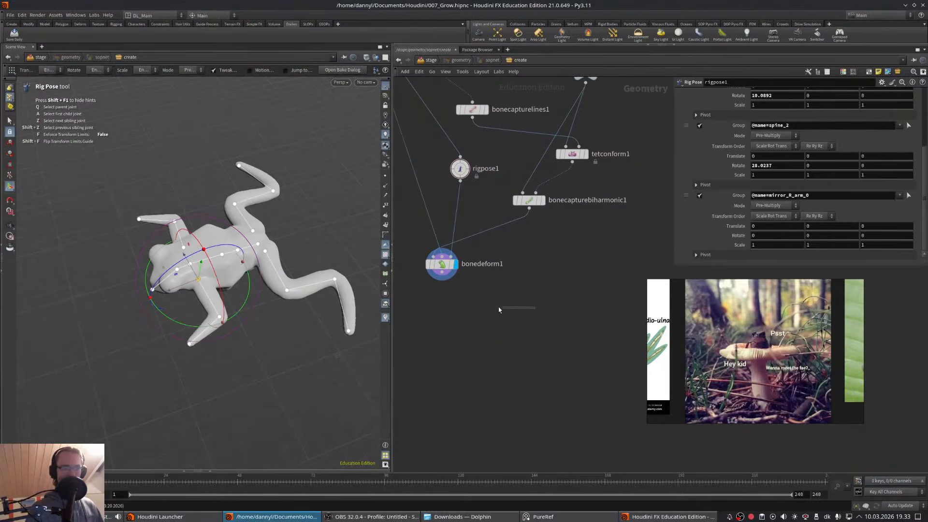
pyautogui.moveTo(433, 328); pyautogui.dragTo(565, 293, button='middle')
pyautogui.moveTo(565, 293); pyautogui.dragTo(517, 291, button='right')
pyautogui.moveTo(586, 304); pyautogui.dragTo(557, 314, button='middle')
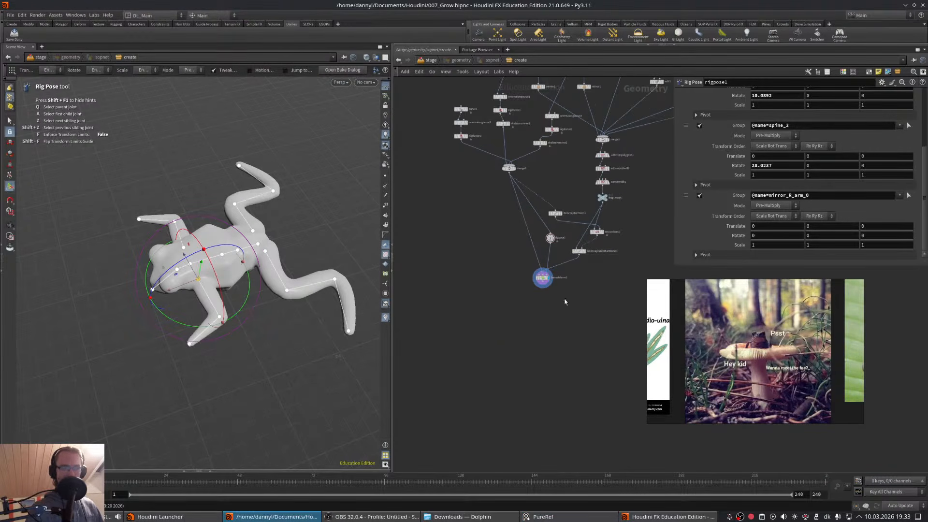
pyautogui.click(543, 289)
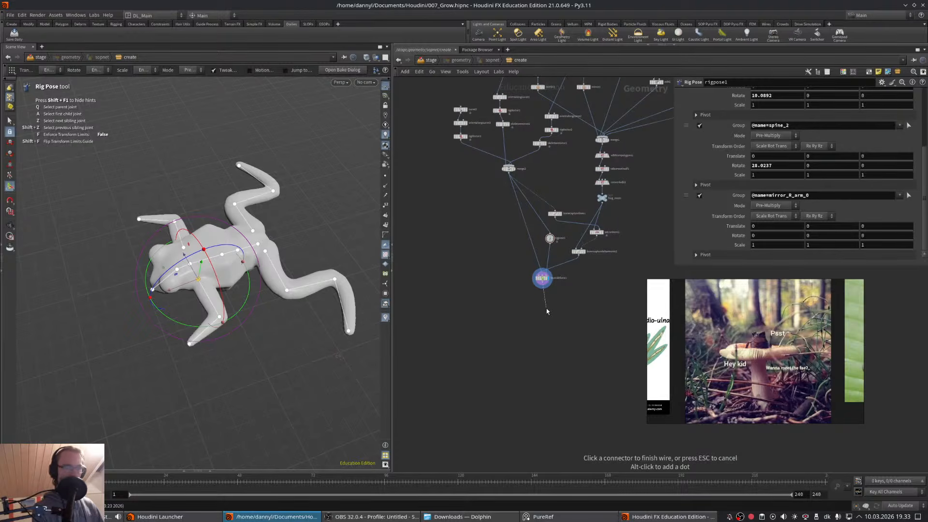
pyautogui.press('Tab')
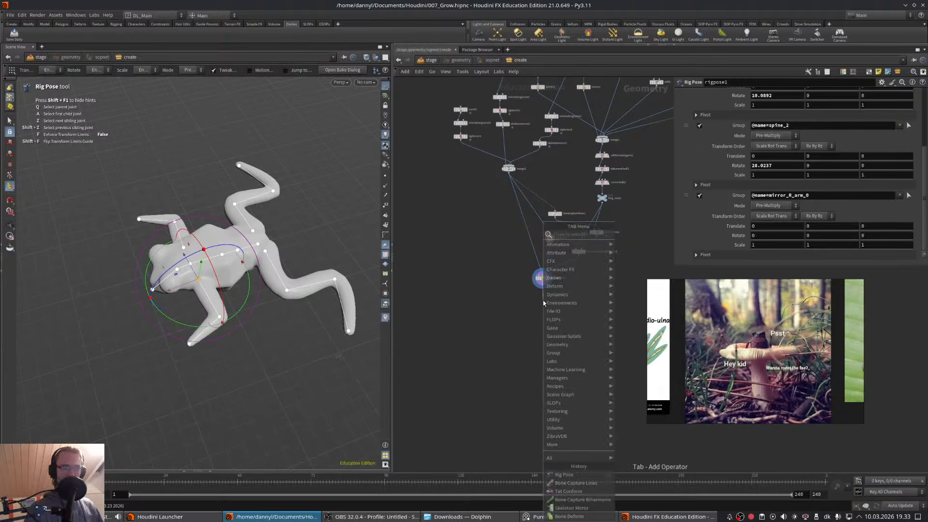
pyautogui.write('null')
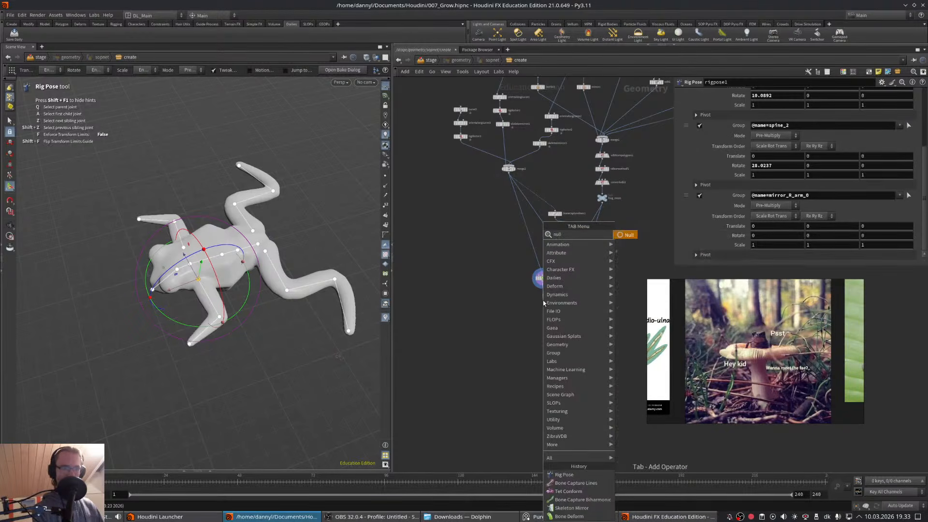
pyautogui.press('Return')
pyautogui.scroll(5, 543, 303)
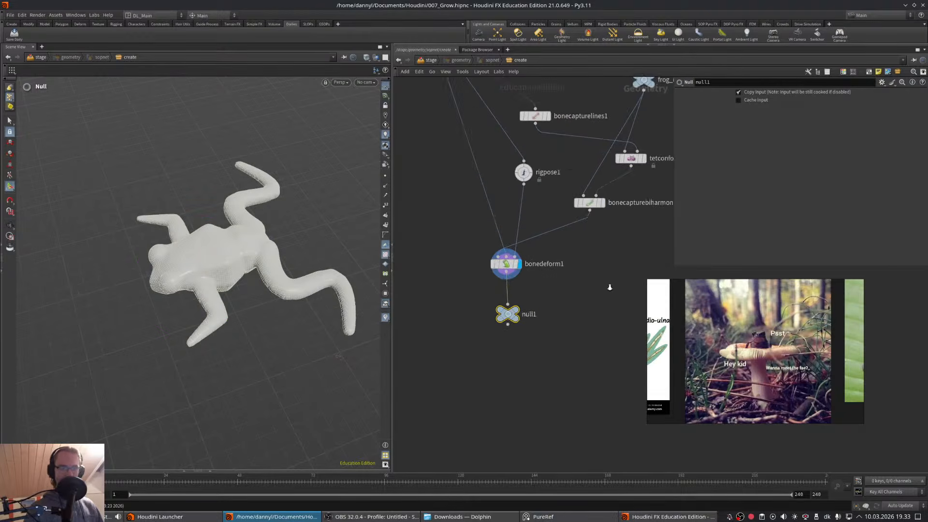
# - Rename the new Null posed_frog and align it straight below bonedeform1
pyautogui.doubleClick(535, 315)
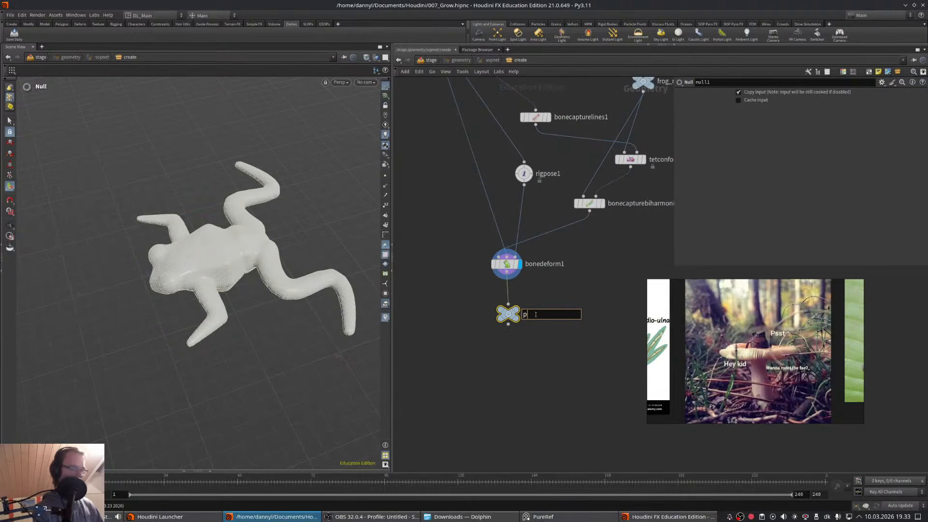
pyautogui.write('posed_frog')
pyautogui.press('Return')
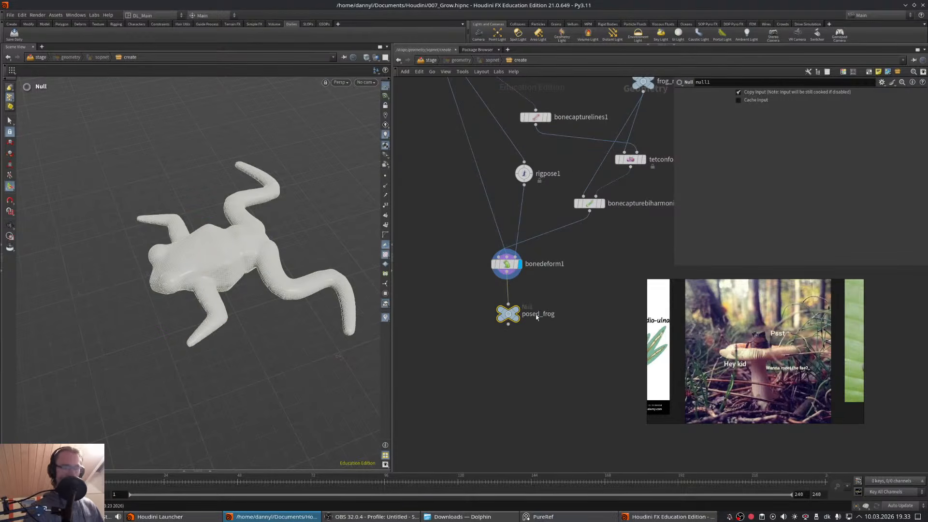
pyautogui.moveTo(509, 318); pyautogui.dragTo(508, 327)
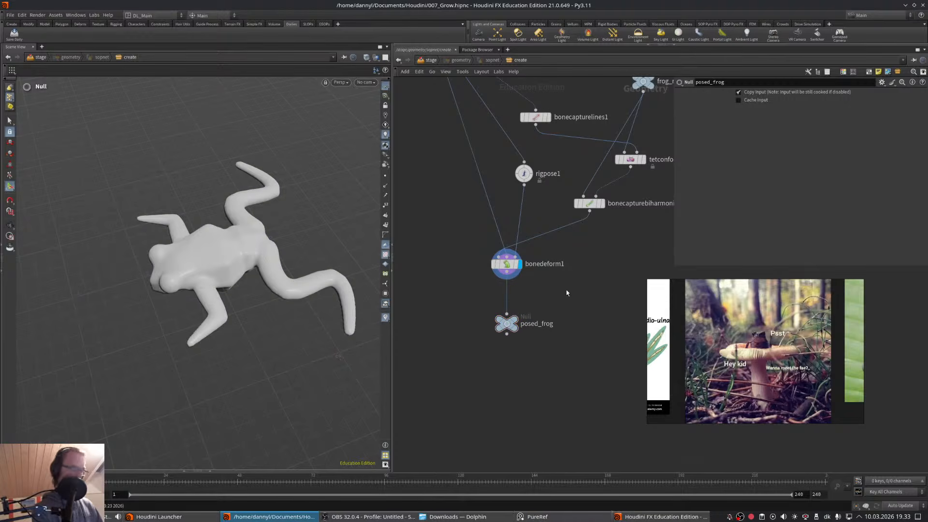
# - Insert a Name node on the wire between bonedeform1 and posed_frog
pyautogui.press('Tab')
pyautogui.write('ba')
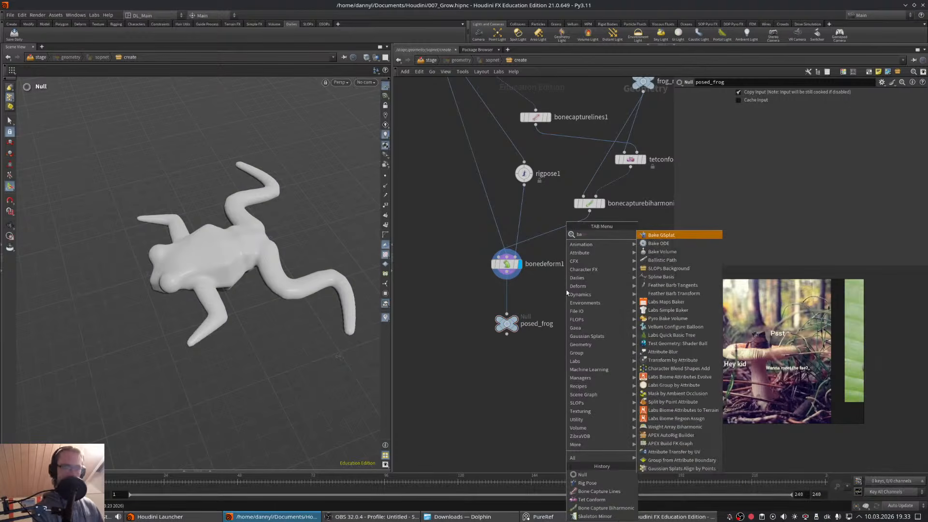
pyautogui.press('BackSpace')
pyautogui.press('BackSpace')
pyautogui.write('stash')
pyautogui.press('Return')
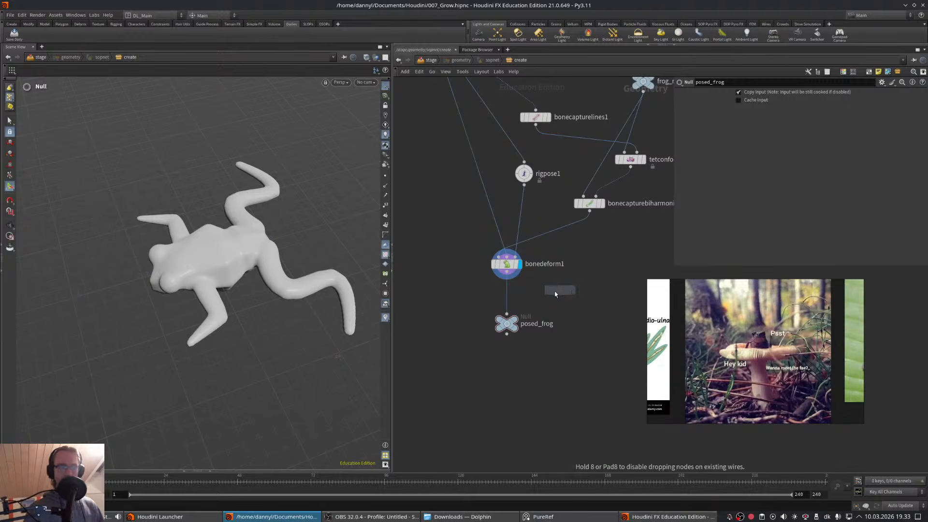
pyautogui.click(555, 293)
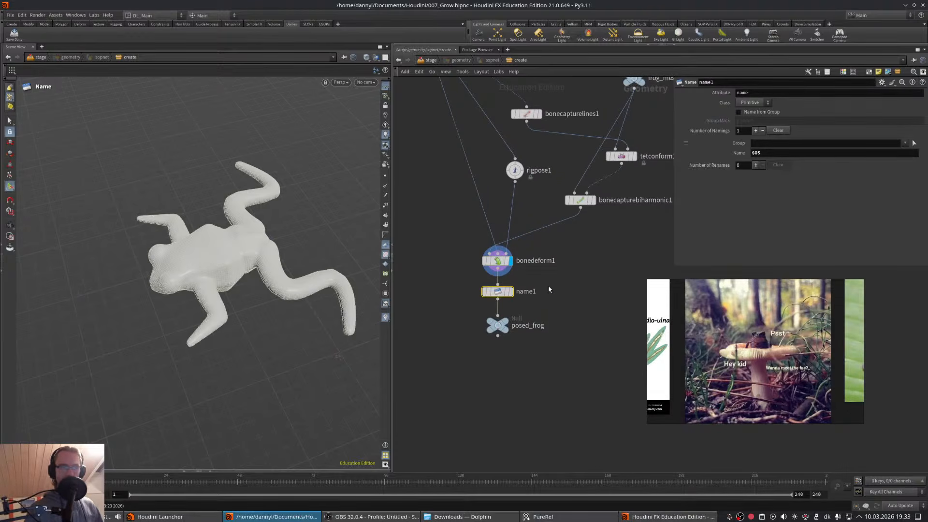
# - Rename the inserted Name node frog so its $OS name value yields frog
pyautogui.doubleClick(525, 291)
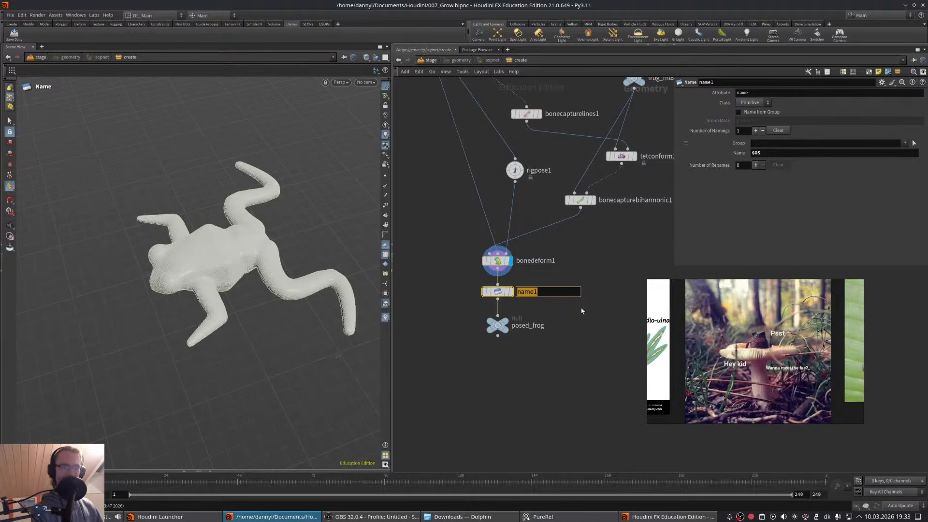
pyautogui.press('BackSpace')
pyautogui.write('fr')
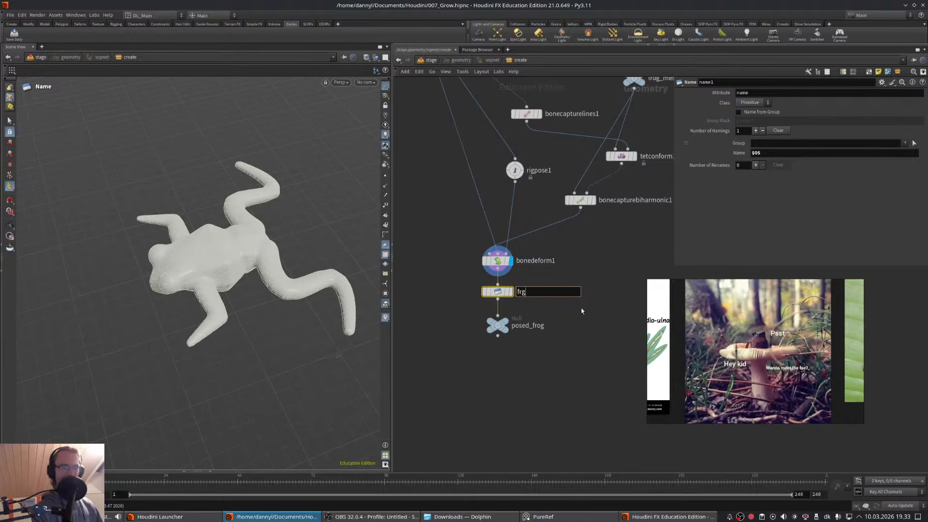
pyautogui.write('og')
pyautogui.press('Return')
# - Add an unconnected Curve node in the empty network area beside the frog's deform chain
pyautogui.moveTo(581, 308); pyautogui.dragTo(566, 297, button='middle')
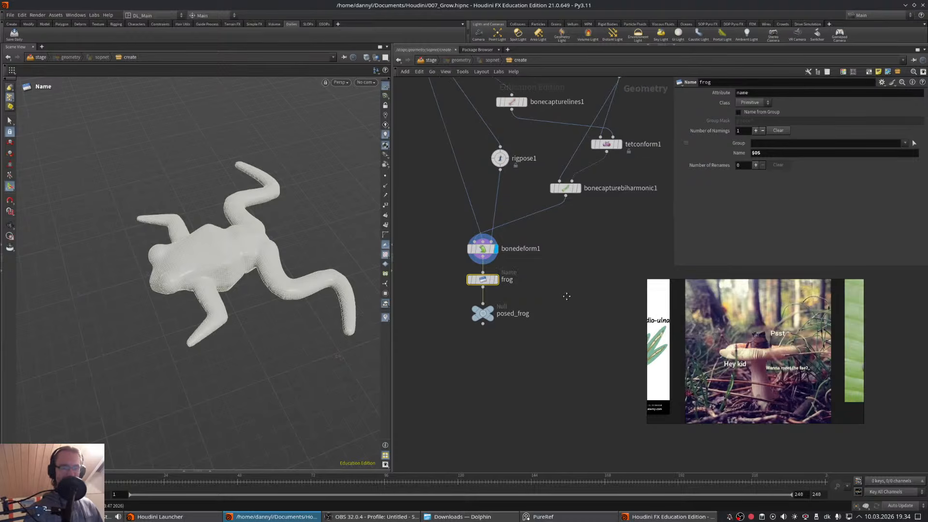
pyautogui.moveTo(566, 297); pyautogui.dragTo(560, 307, button='right')
pyautogui.scroll(-3, 559, 307)
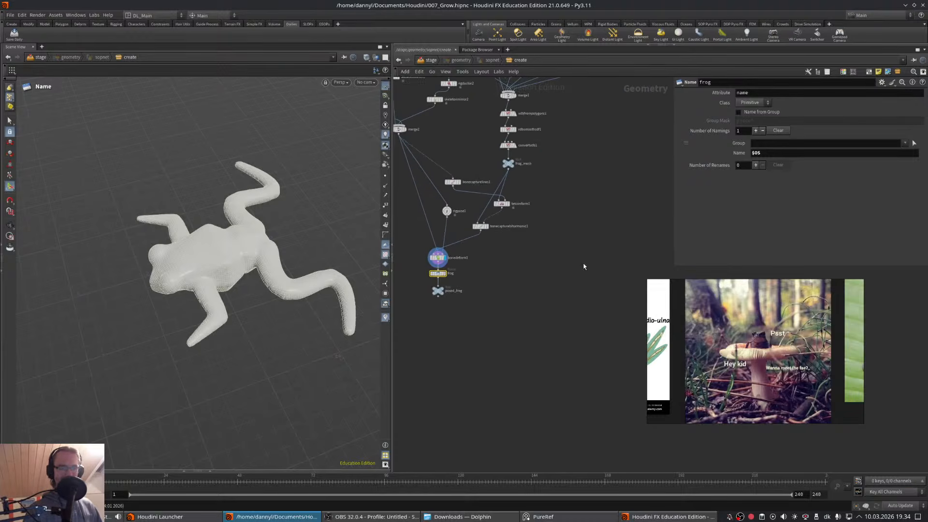
pyautogui.press('Tab')
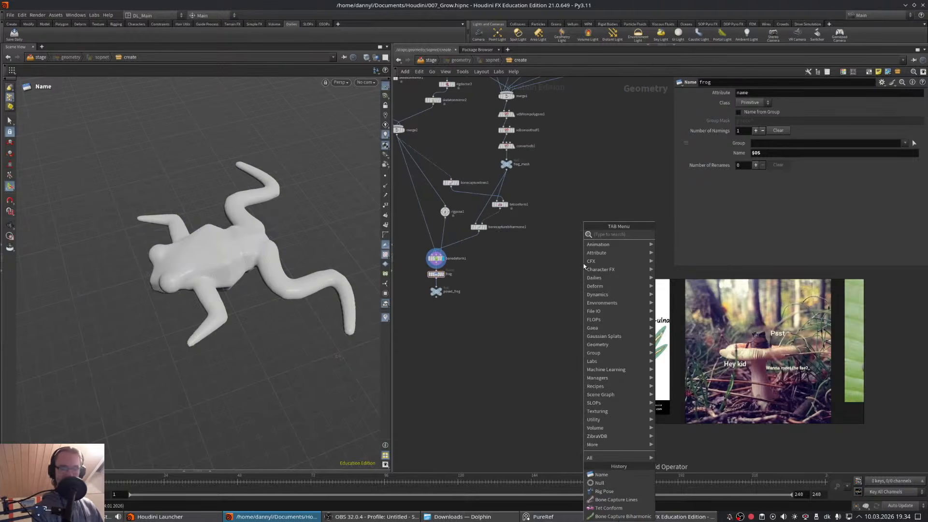
pyautogui.write('l')
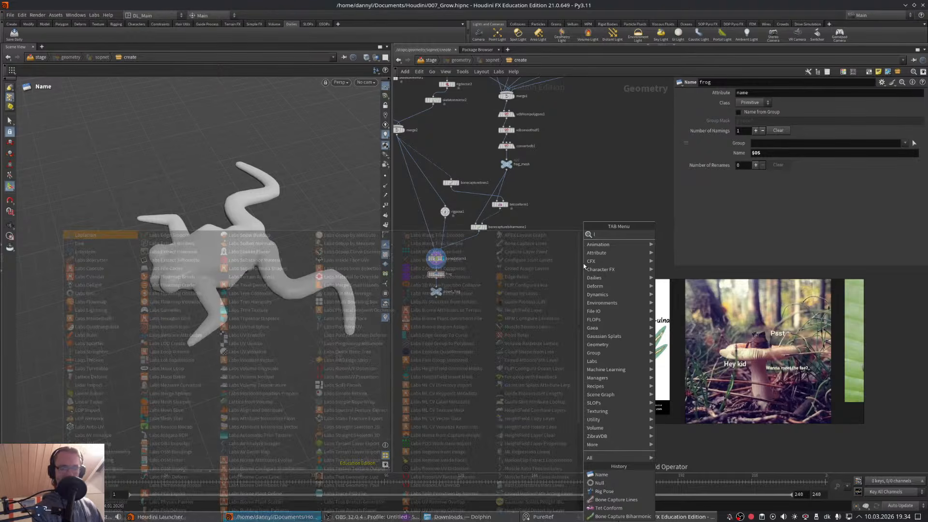
pyautogui.write('ine')
pyautogui.press('Return')
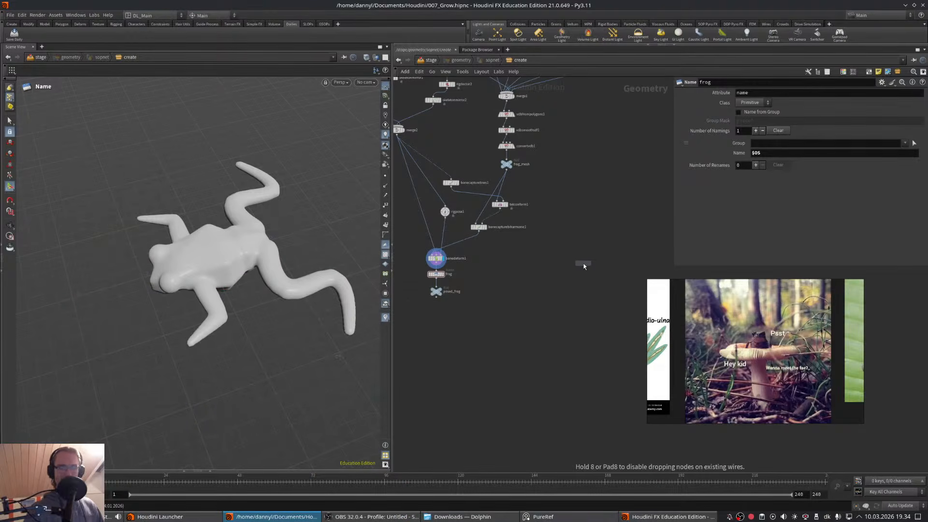
pyautogui.click(575, 252)
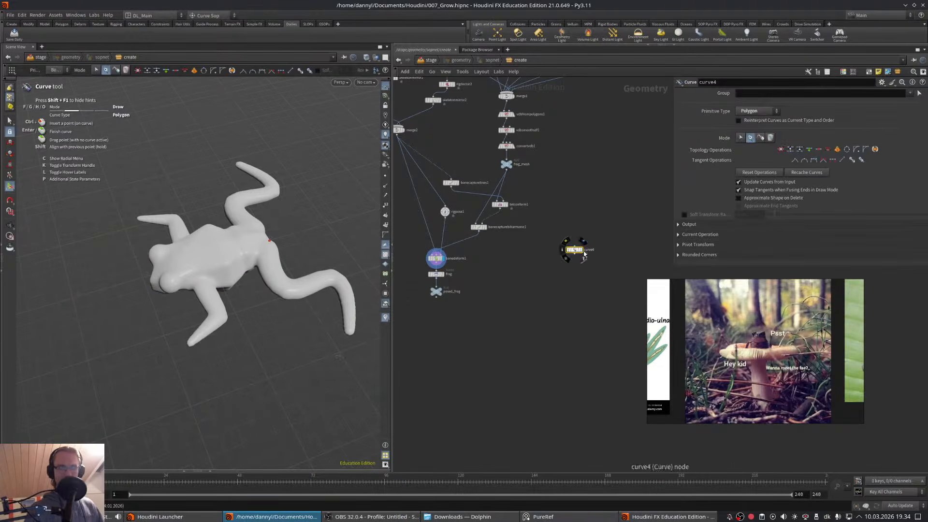
# - Display the new curve node and draw a three-point, slightly bent polygon curve from the origin in the Bottom view, about 1 unit long
pyautogui.press('Escape')
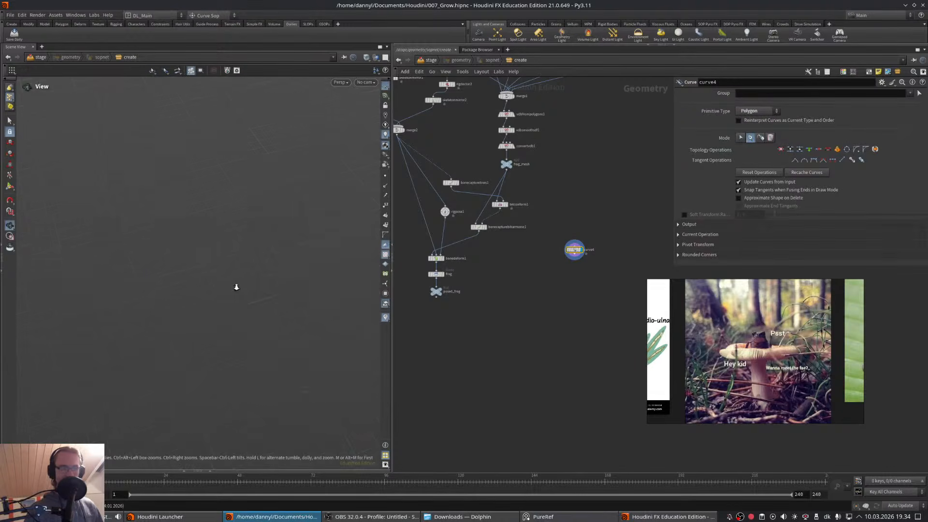
pyautogui.hotkey('space', '2')
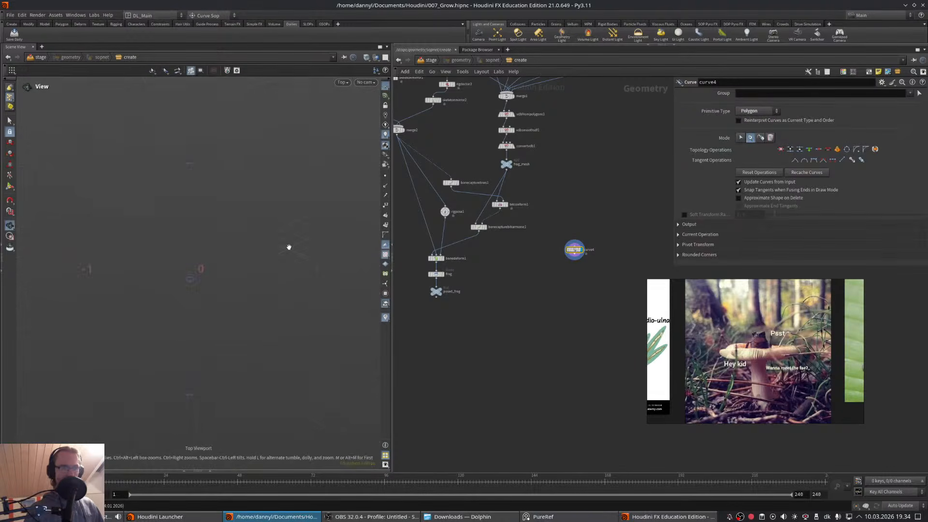
pyautogui.hotkey('space', '2')
pyautogui.press('Return')
pyautogui.press('Return')
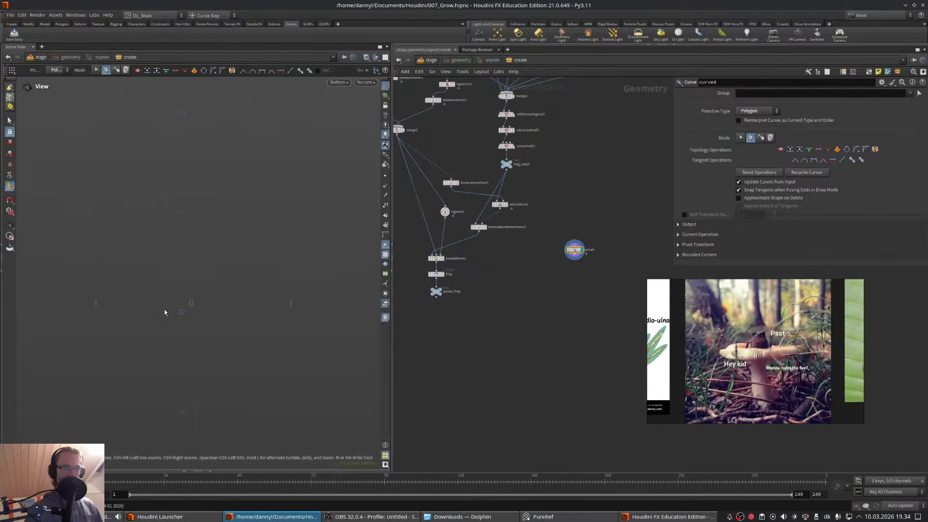
pyautogui.click(187, 308)
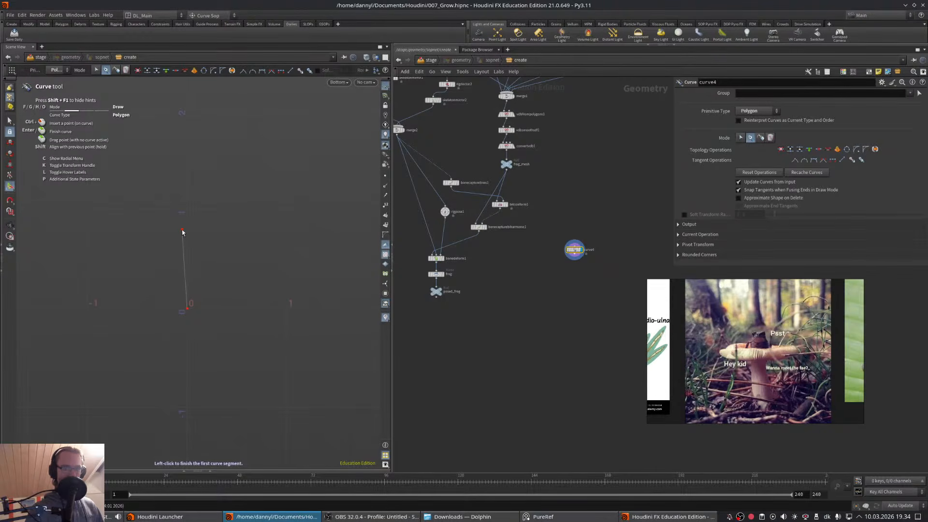
pyautogui.click(181, 229)
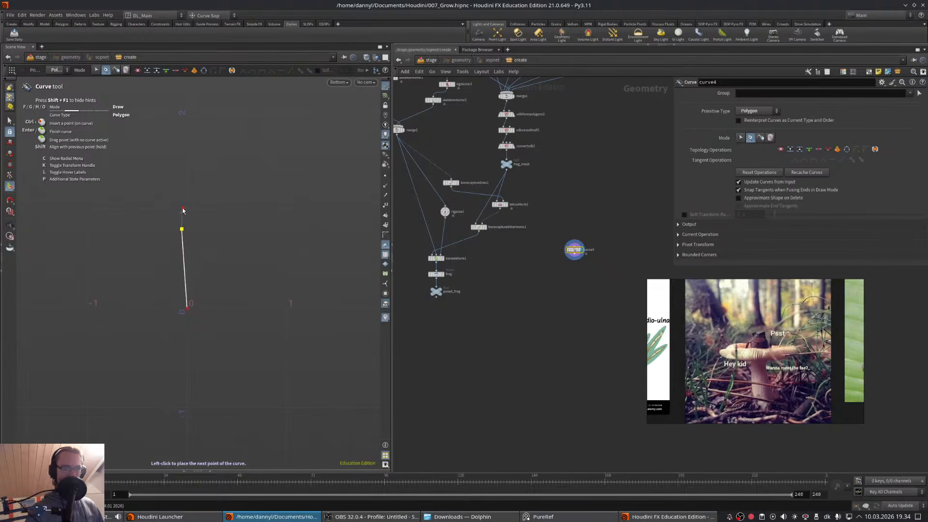
pyautogui.click(182, 209)
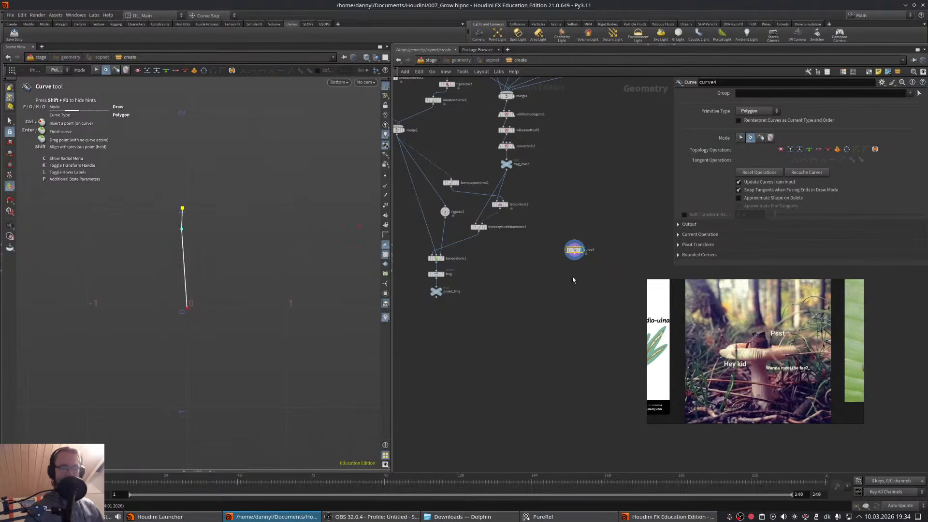
# - Append a Sweep node to curve4 and display the resulting tube
pyautogui.scroll(3, 569, 274)
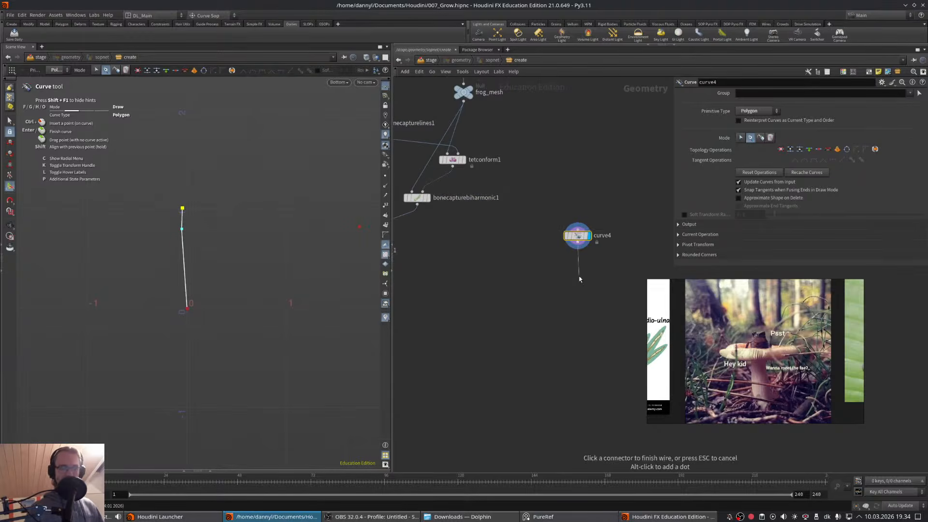
pyautogui.press('Tab')
pyautogui.write('sweep')
pyautogui.press('Return')
pyautogui.click(578, 277)
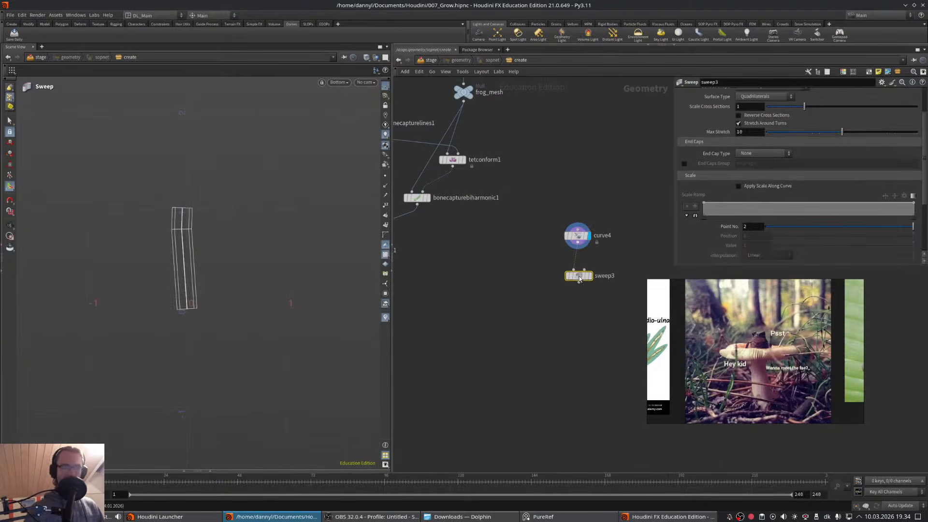
pyautogui.click(594, 262)
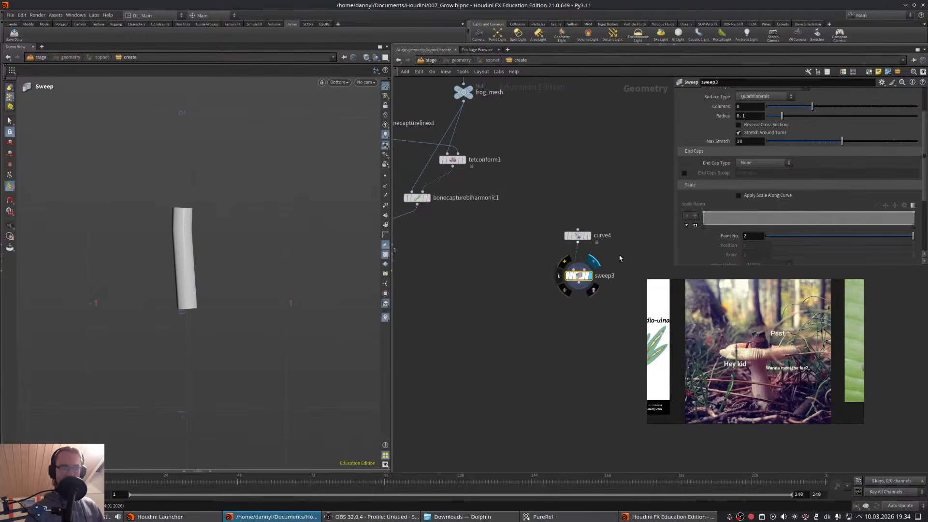
# - Insert a Resample node between curve4 and sweep3 and turn on point display in the viewport
pyautogui.moveTo(620, 258); pyautogui.dragTo(606, 250, button='middle')
pyautogui.press('Tab')
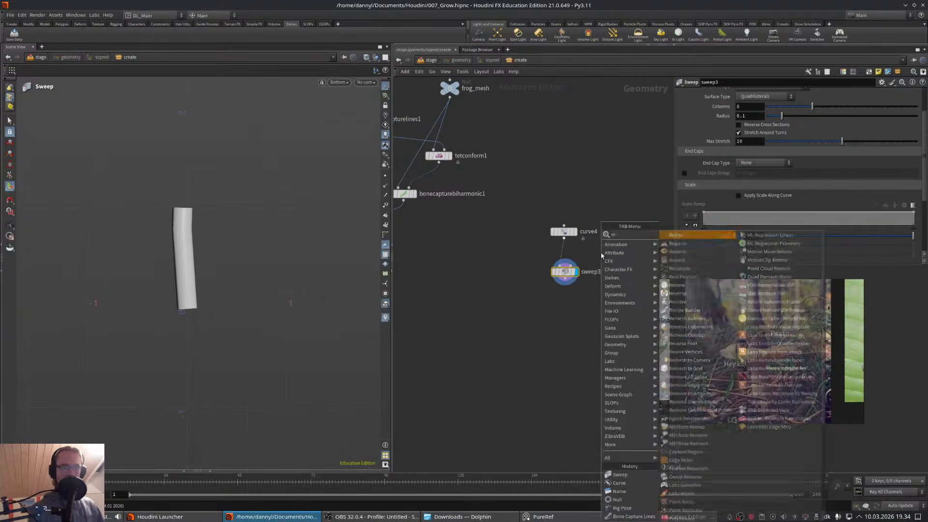
pyautogui.click(672, 234)
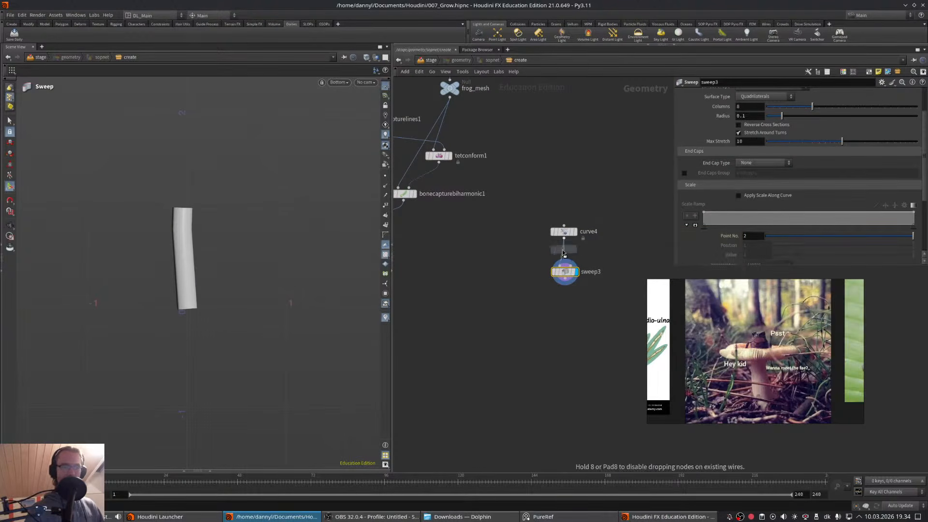
pyautogui.click(563, 250)
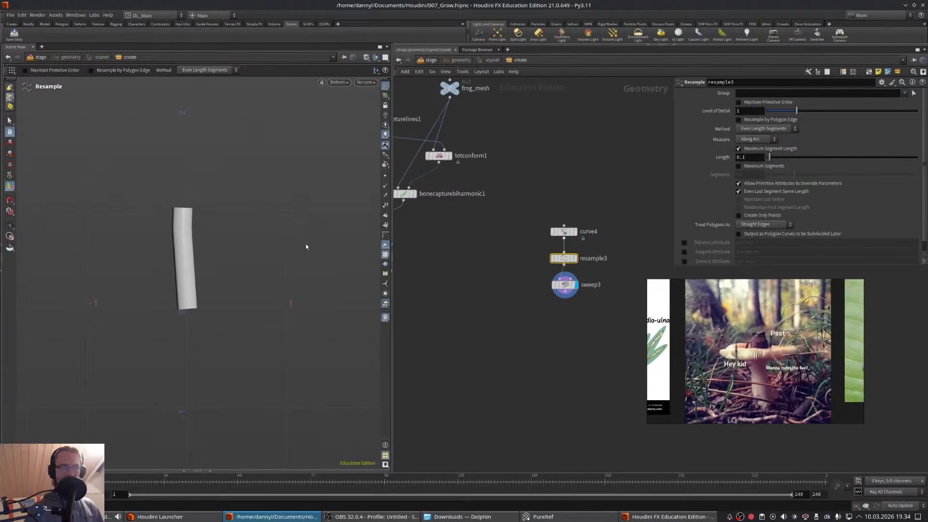
pyautogui.click(385, 177)
pyautogui.scroll(2, 172, 227)
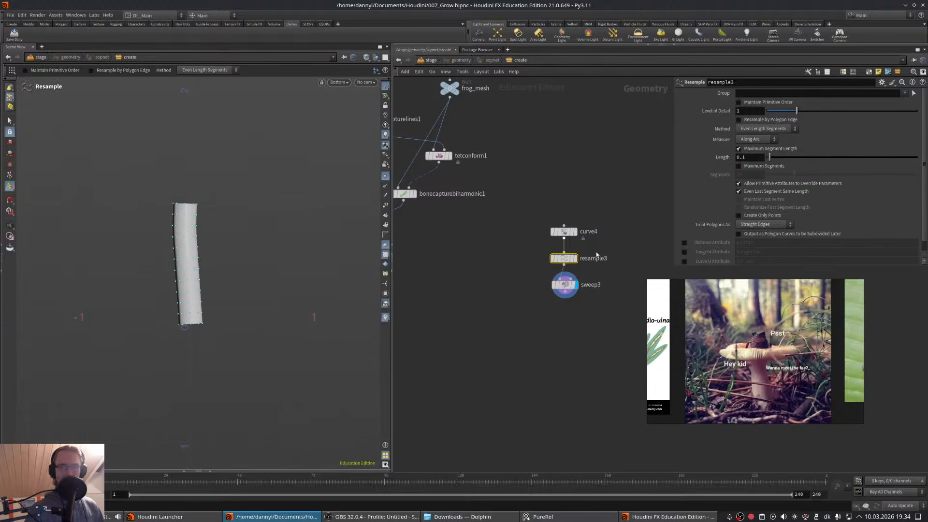
# - Set the End Cap Type of sweep3 to Grid
pyautogui.click(597, 281)
pyautogui.click(751, 163)
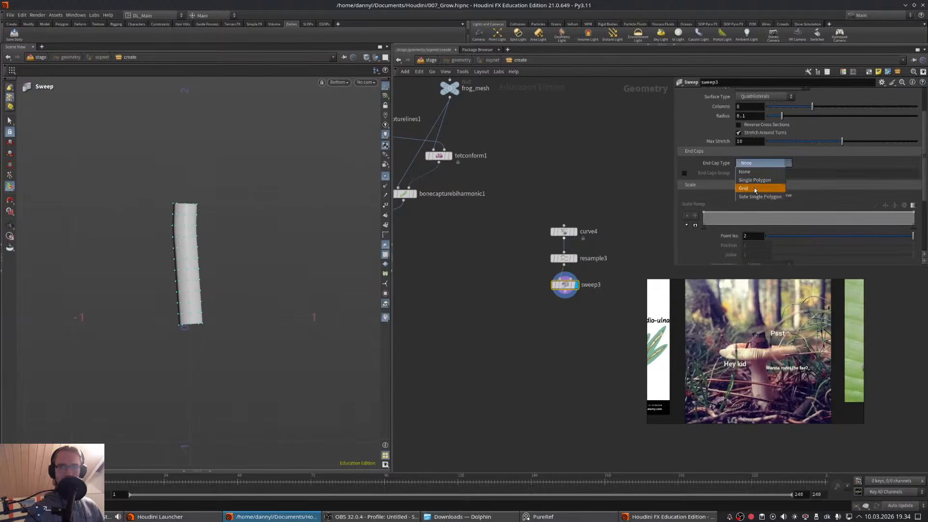
pyautogui.click(754, 189)
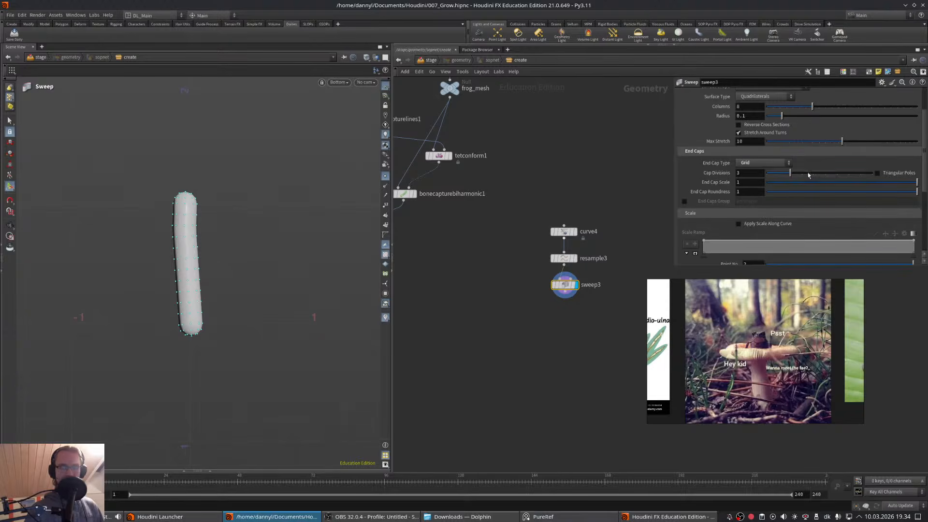
# - Switch to PureRef and zoom in on the frog and mushroom cap in the reference photo to examine them
pyautogui.moveTo(551, 201); pyautogui.dragTo(536, 205, button='middle')
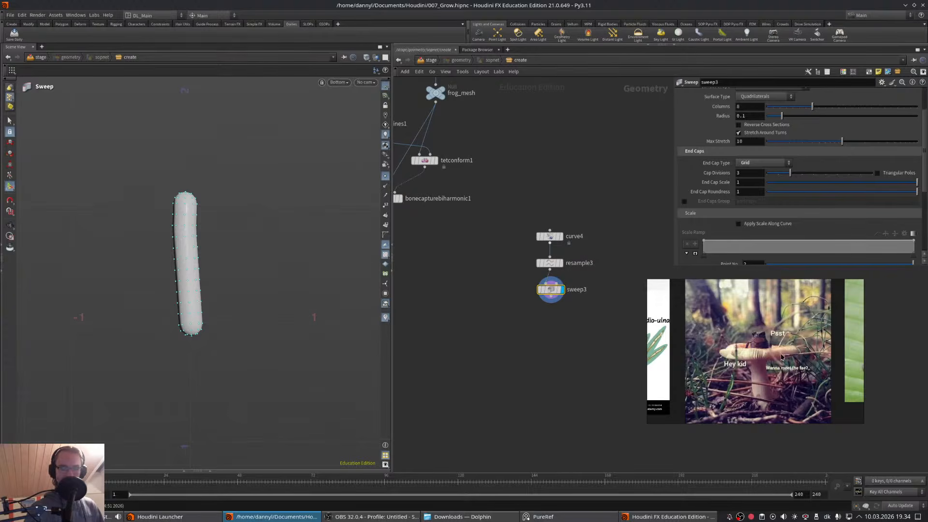
pyautogui.moveTo(636, 254); pyautogui.dragTo(571, 214, button='middle')
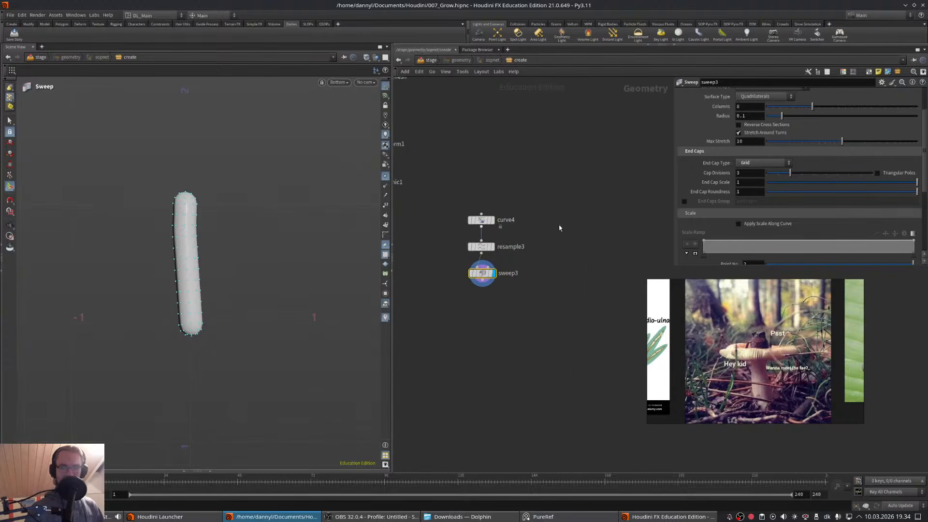
pyautogui.press('Tab')
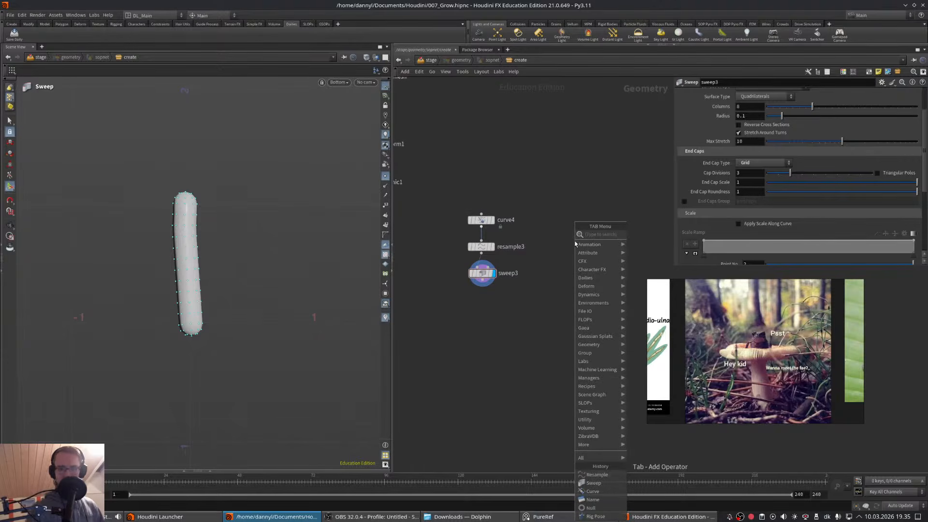
pyautogui.click(770, 350)
pyautogui.scroll(4, 770, 350)
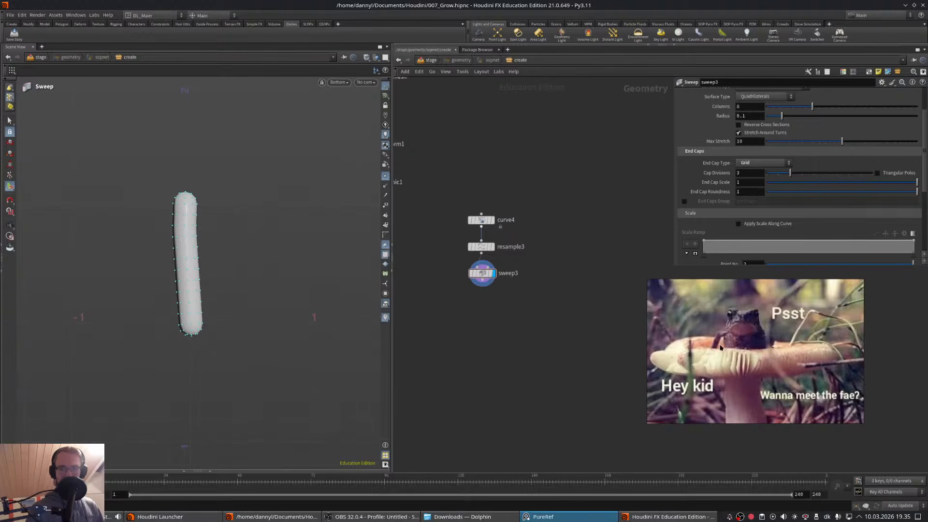
pyautogui.click(561, 264)
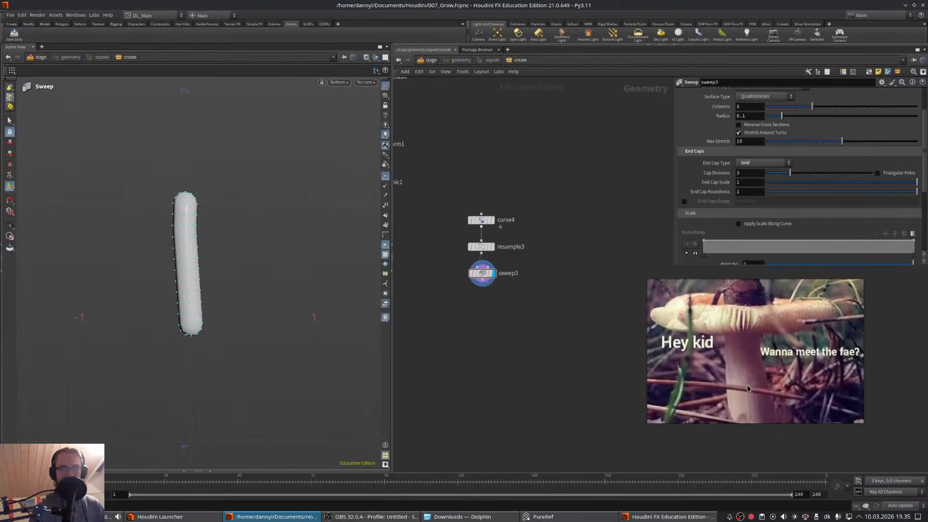
pyautogui.scroll(3, 744, 338)
pyautogui.scroll(-4, 785, 318)
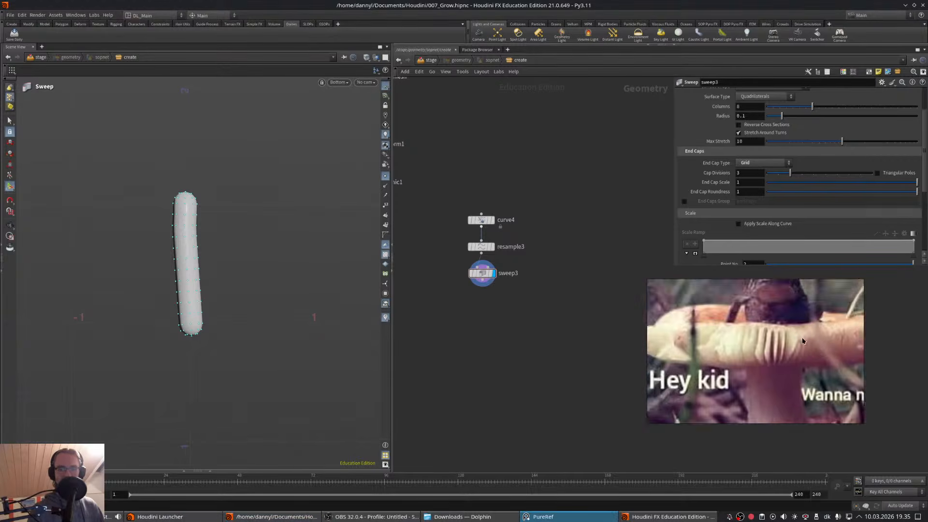
pyautogui.click(561, 286)
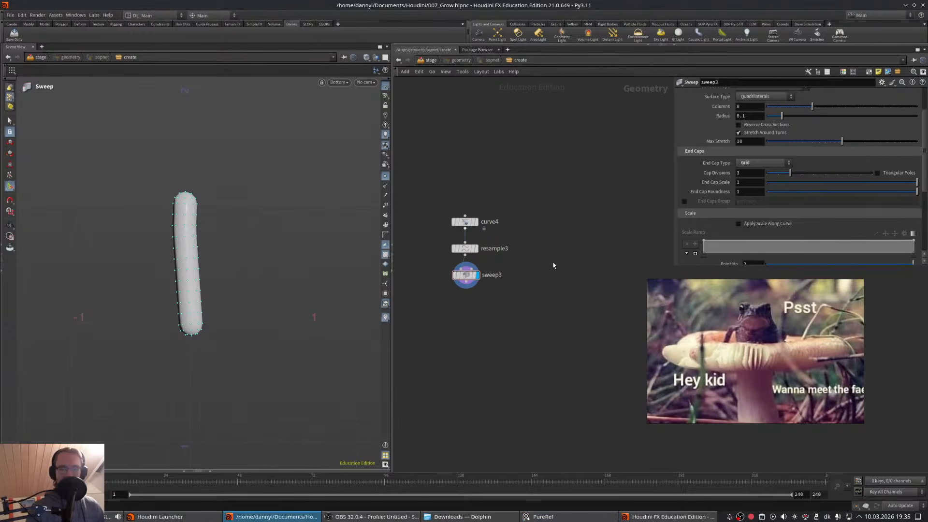
# - Add a Box node beside the curve4 chain as the base for the mushroom cap
pyautogui.press('Tab')
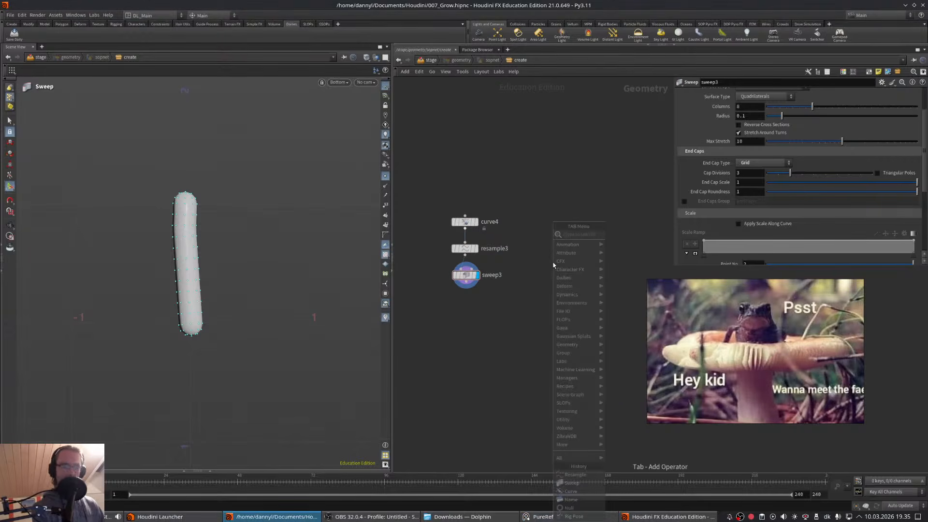
pyautogui.write('sp')
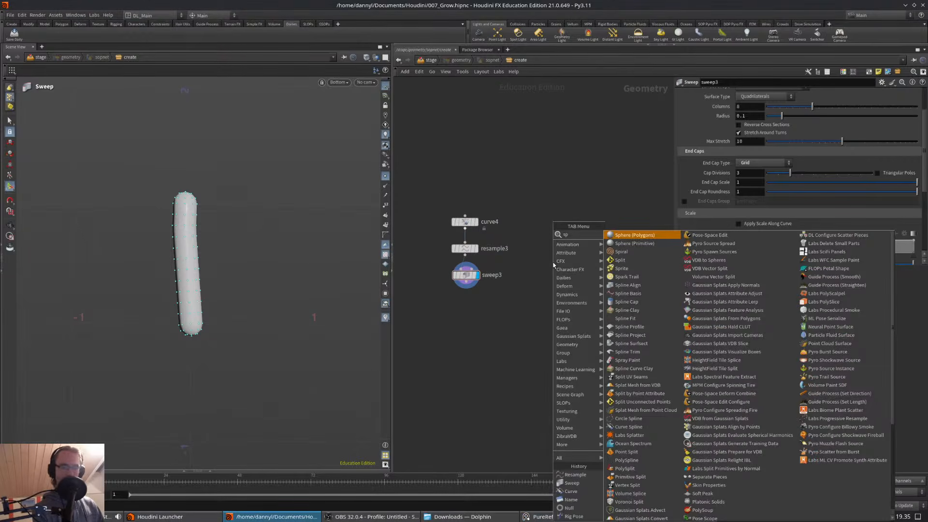
pyautogui.press('BackSpace')
pyautogui.press('BackSpace')
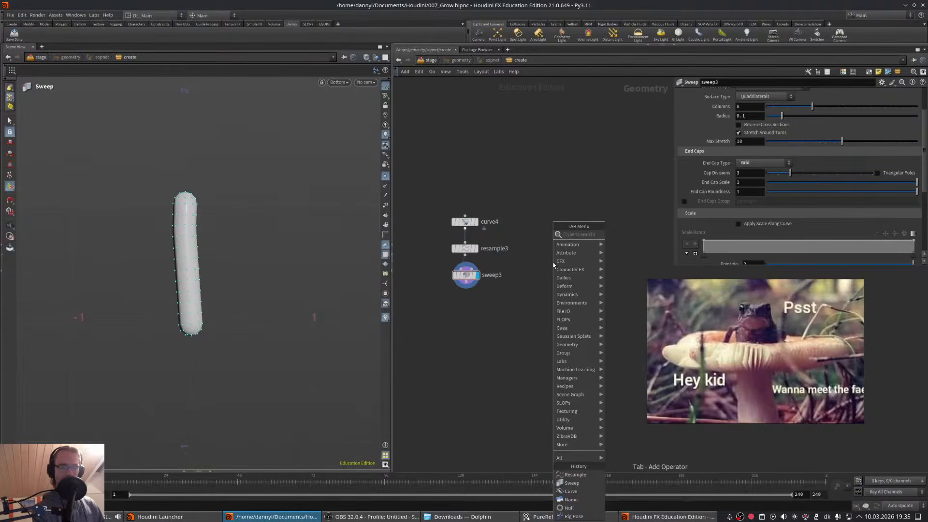
pyautogui.write('sph')
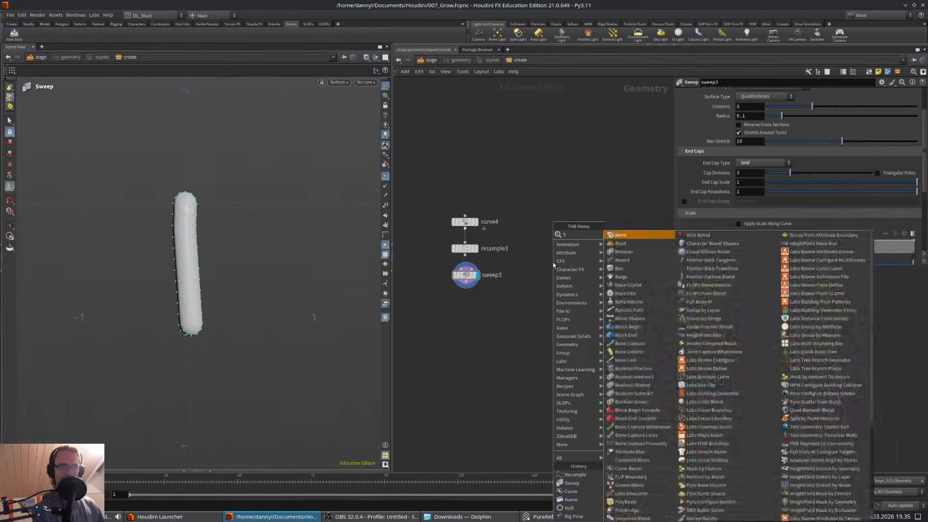
pyautogui.press('Return')
pyautogui.click(560, 231)
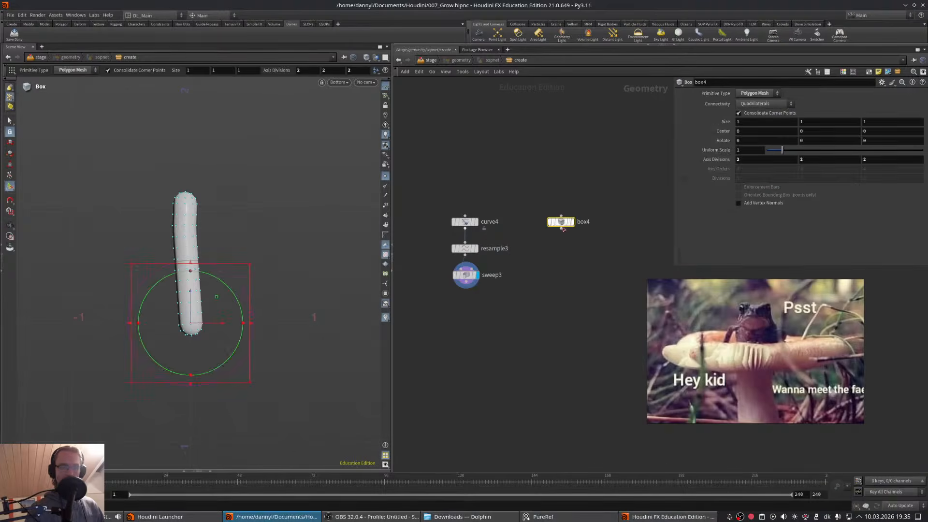
# - Connect a Subdivide node to the box's output and display its result
pyautogui.press('Tab')
pyautogui.write('sw')
pyautogui.press('BackSpace')
pyautogui.press('BackSpace')
pyautogui.press('BackSpace')
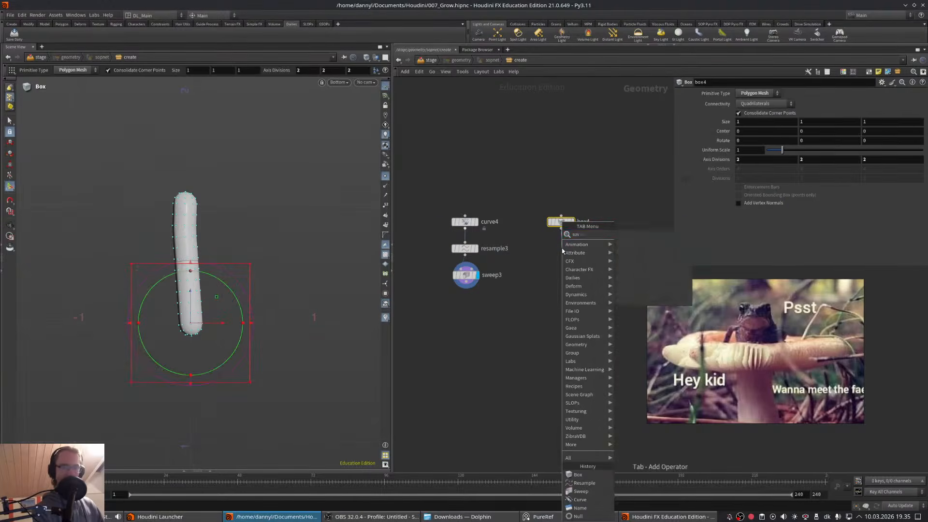
pyautogui.write('subd')
pyautogui.press('Return')
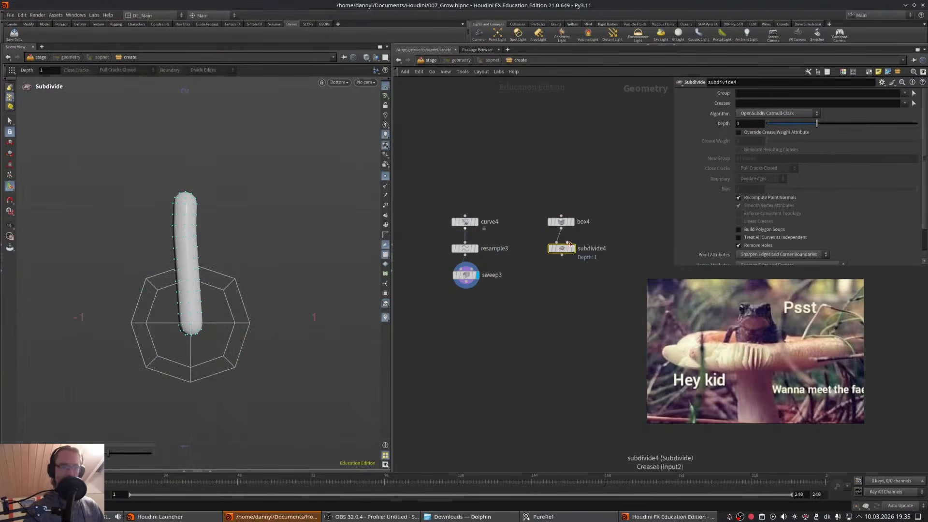
pyautogui.click(574, 249)
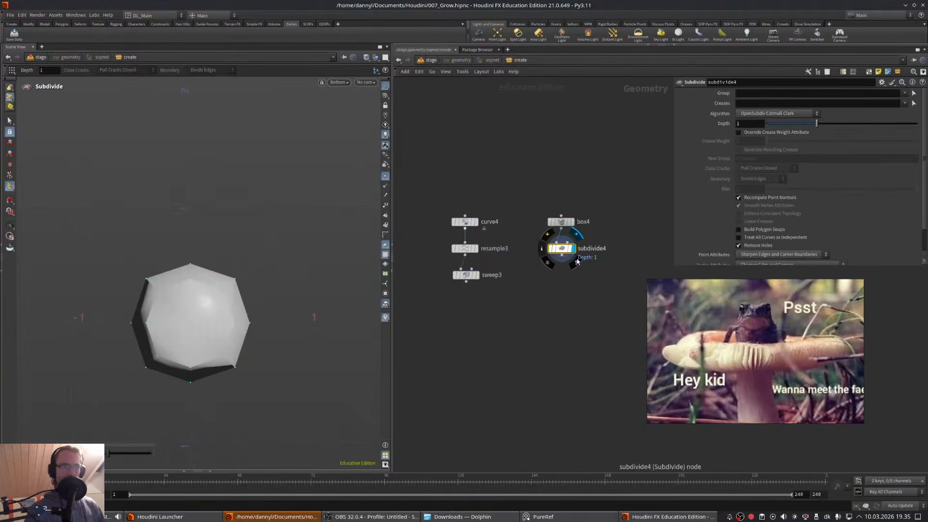
# - Add a Merge node that combines the stem's sweep3 output with the subdivided box
pyautogui.click(466, 281)
pyautogui.press('Tab')
pyautogui.write('mer')
pyautogui.press('Return')
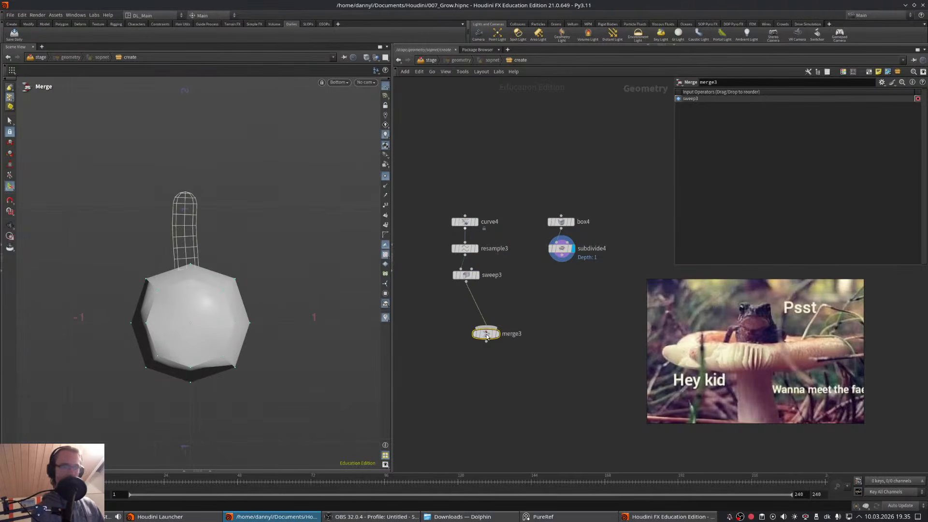
pyautogui.moveTo(561, 255); pyautogui.dragTo(487, 328)
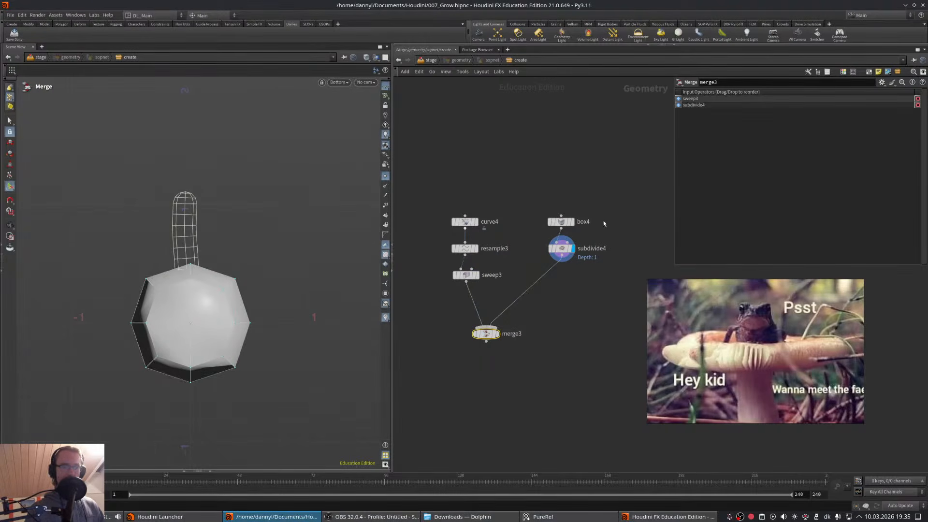
# - Display the merge, move the box onto the stem's upper end at about Z 1.2, and flatten its Z size to about 0.45
pyautogui.moveTo(601, 207); pyautogui.dragTo(531, 241)
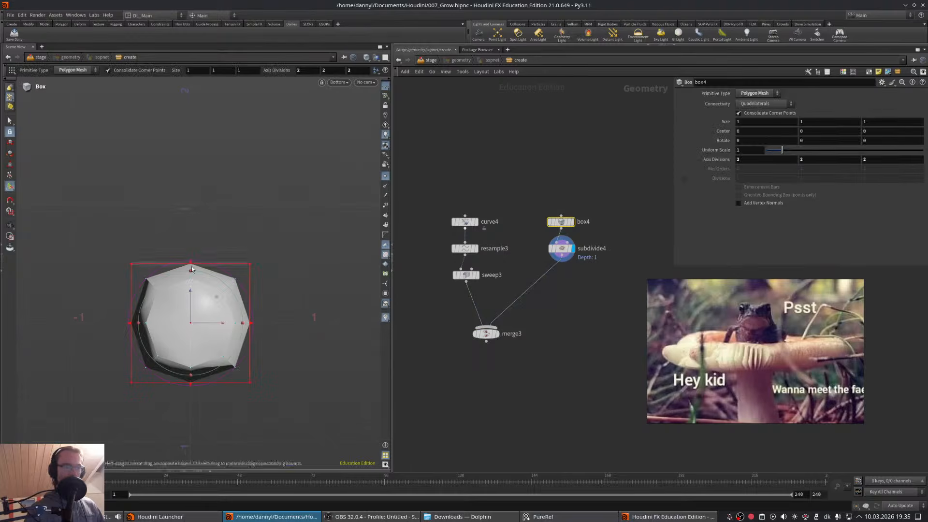
pyautogui.click(496, 333)
pyautogui.moveTo(191, 314); pyautogui.dragTo(201, 169)
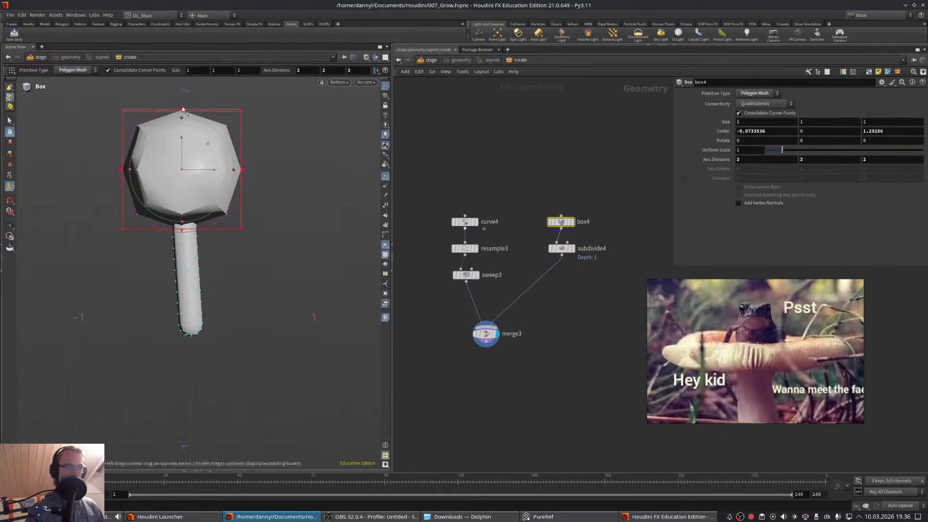
pyautogui.moveTo(182, 110); pyautogui.dragTo(187, 166)
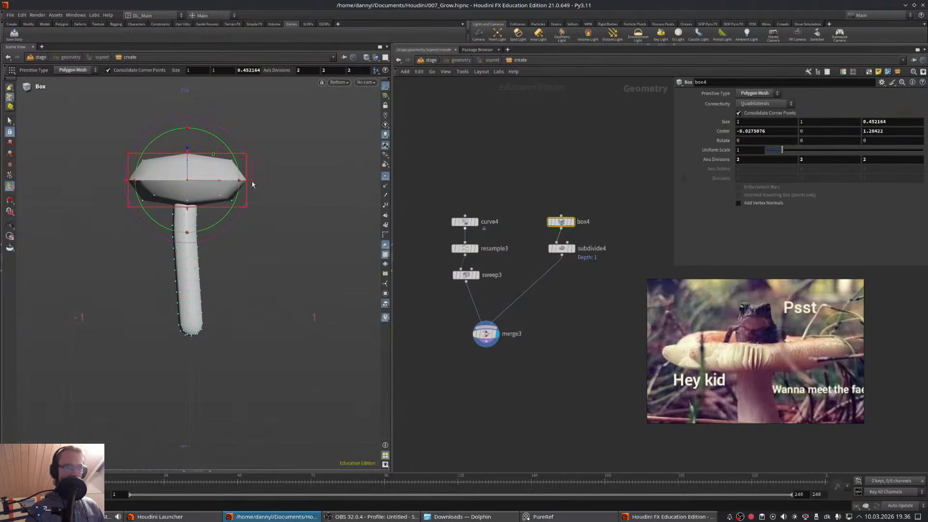
pyautogui.moveTo(251, 181); pyautogui.dragTo(127, 216)
pyautogui.hotkey('ctrl', 'z')
pyautogui.press('Escape')
pyautogui.press('Return')
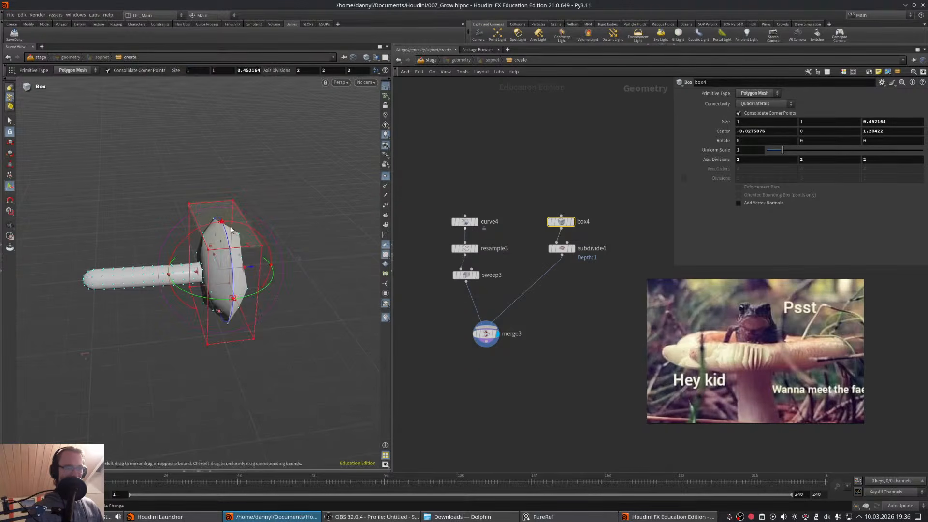
# - Widen the cap box symmetrically to about 1.46 in X and 1.41 in Y
pyautogui.keyDown('shift'); pyautogui.moveTo(231, 230); pyautogui.dragTo(232, 210); pyautogui.keyUp('shift')
pyautogui.keyDown('shift'); pyautogui.moveTo(243, 306); pyautogui.dragTo(305, 332); pyautogui.keyUp('shift')
pyautogui.keyDown('alt'); pyautogui.moveTo(304, 333); pyautogui.dragTo(402, 339, button='middle'); pyautogui.keyUp('alt')
pyautogui.keyDown('alt'); pyautogui.moveTo(402, 339); pyautogui.dragTo(404, 331); pyautogui.keyUp('alt')
# - Set the cap's subdivision depth to 3 and widen its box symmetrically to about 1.88 by 1.84
pyautogui.click(565, 249)
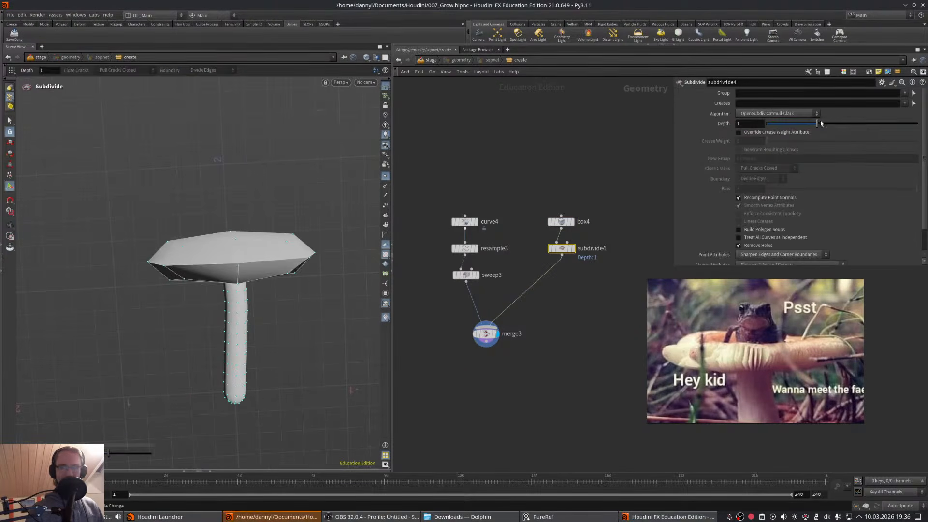
pyautogui.moveTo(820, 123); pyautogui.dragTo(894, 129)
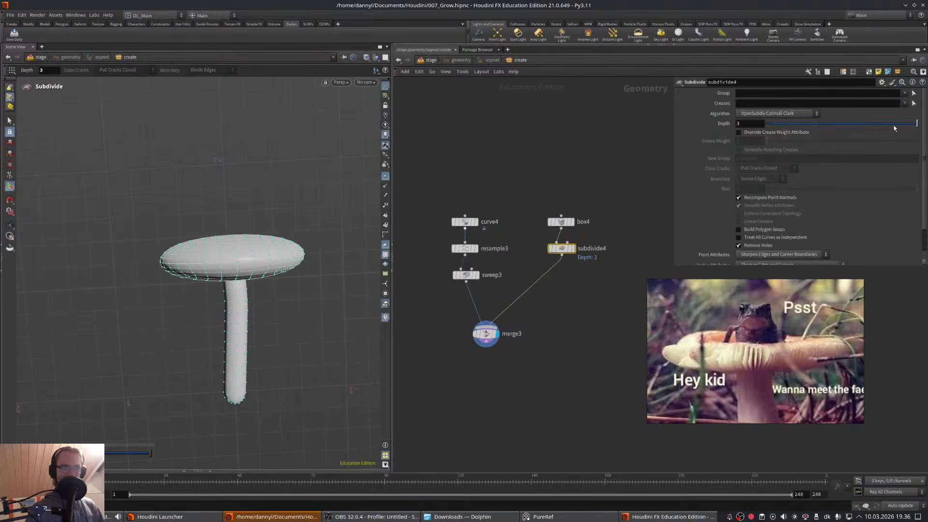
pyautogui.click(561, 221)
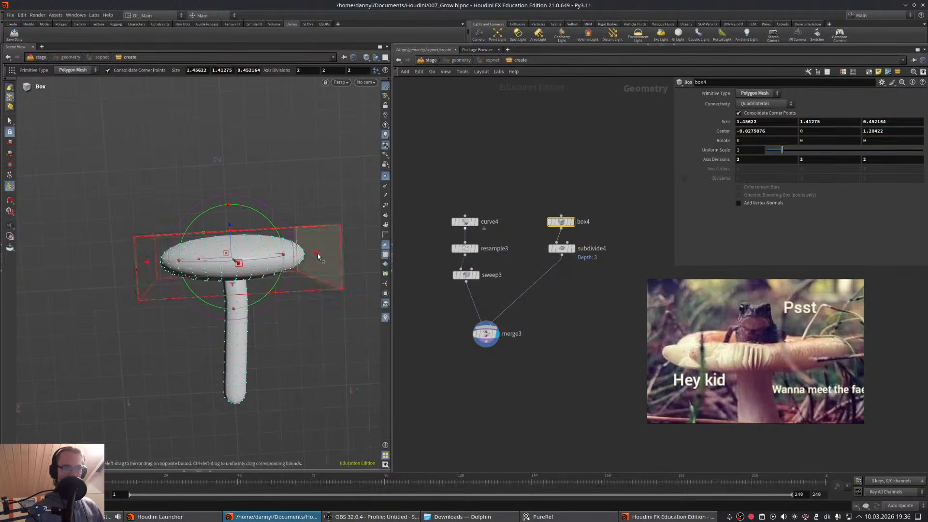
pyautogui.moveTo(335, 255); pyautogui.dragTo(347, 254)
pyautogui.keyDown('alt'); pyautogui.moveTo(262, 244); pyautogui.dragTo(234, 213); pyautogui.keyUp('alt')
pyautogui.press('Escape')
pyautogui.press('Escape')
# - Insert a Clip node between the cap's Subdivide node and the merge
pyautogui.press('Tab')
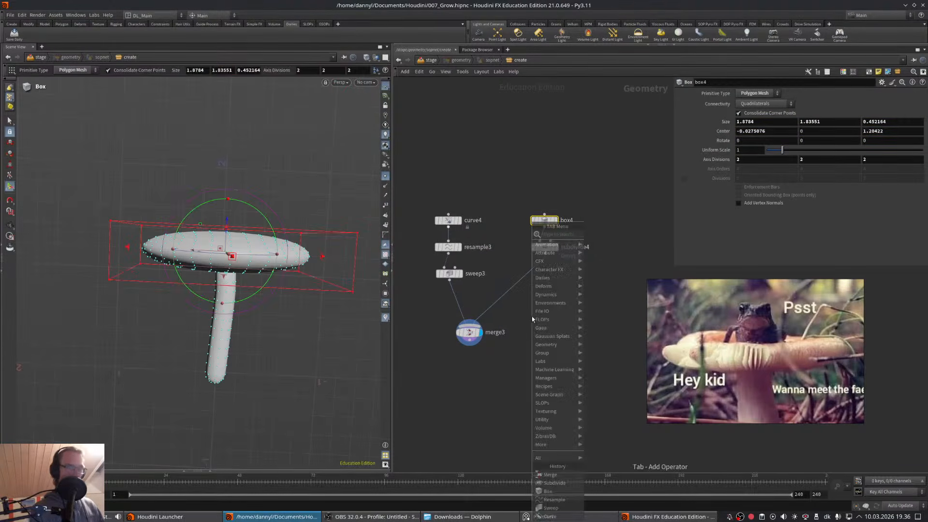
pyautogui.write('clip')
pyautogui.press('Return')
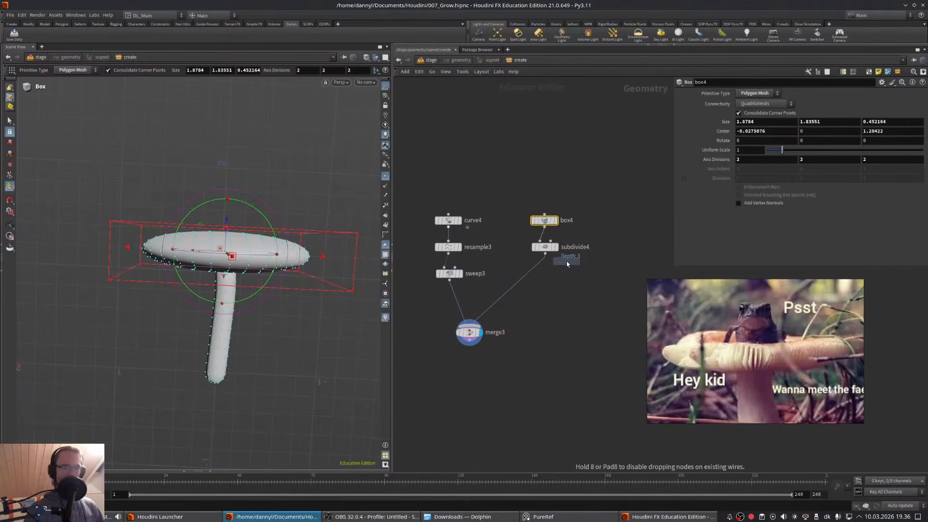
pyautogui.click(538, 270)
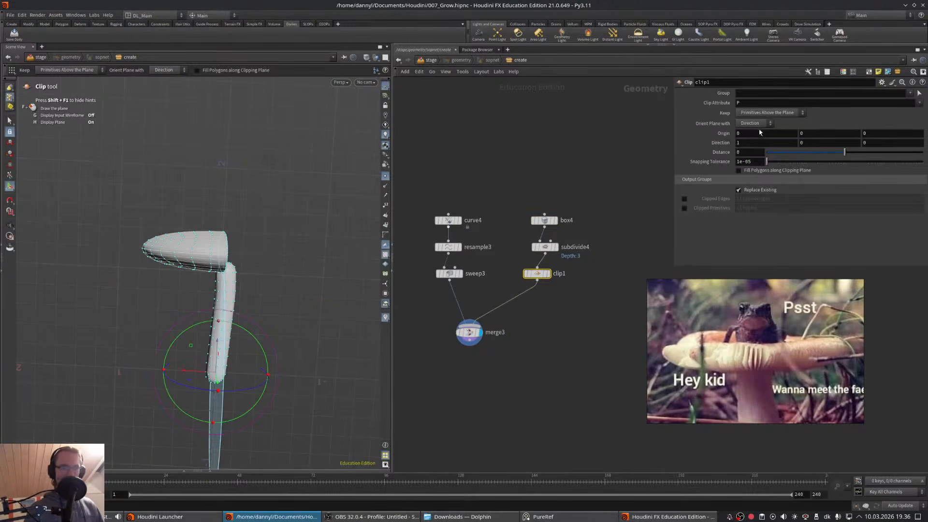
# - Set the clip plane's direction to 0, 0, 1
pyautogui.doubleClick(773, 142)
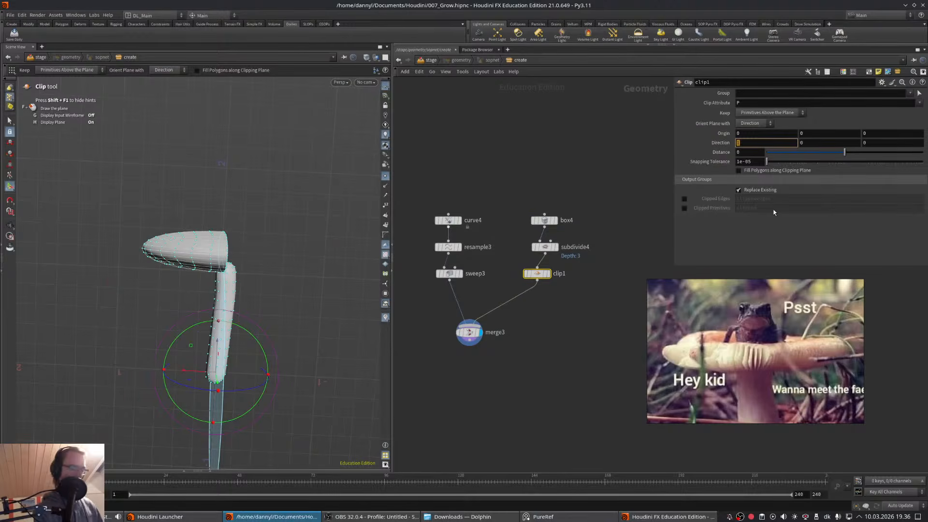
pyautogui.write('0')
pyautogui.press('Tab')
pyautogui.press('Tab')
pyautogui.write('1')
pyautogui.press('Return')
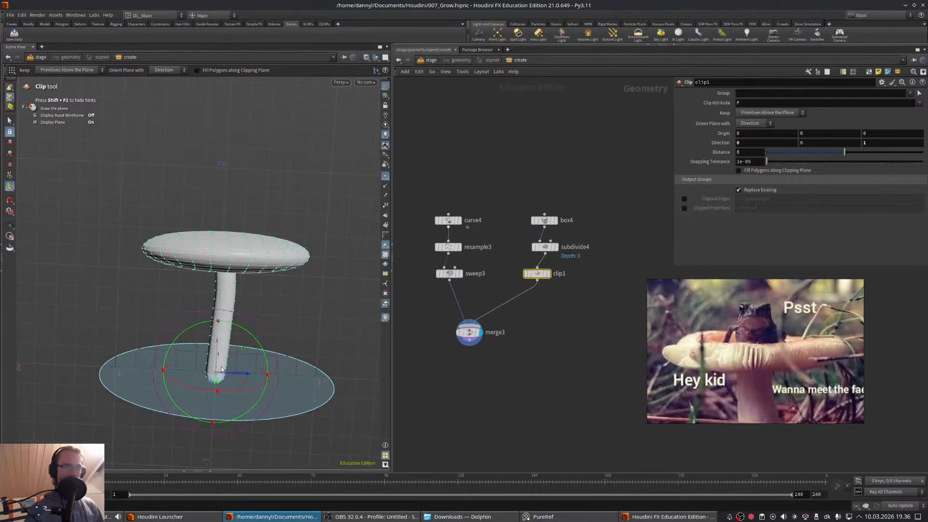
# - Raise the clip plane's origin to about Z 1.2 to cut off the cap's underside, and save the scene
pyautogui.moveTo(219, 382); pyautogui.dragTo(244, 263)
pyautogui.press('Escape')
pyautogui.press('Return')
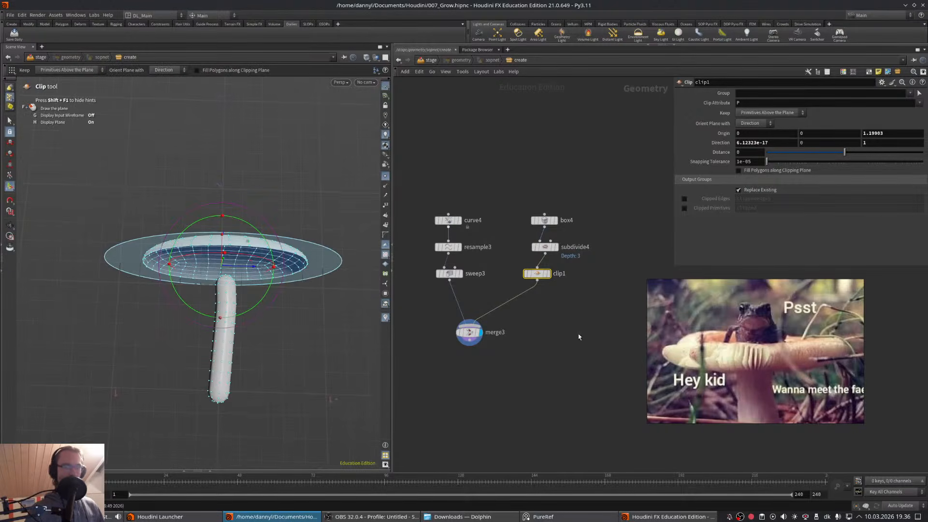
pyautogui.moveTo(599, 359); pyautogui.dragTo(561, 336, button='middle')
pyautogui.click(566, 300)
pyautogui.hotkey('ctrl', 's')
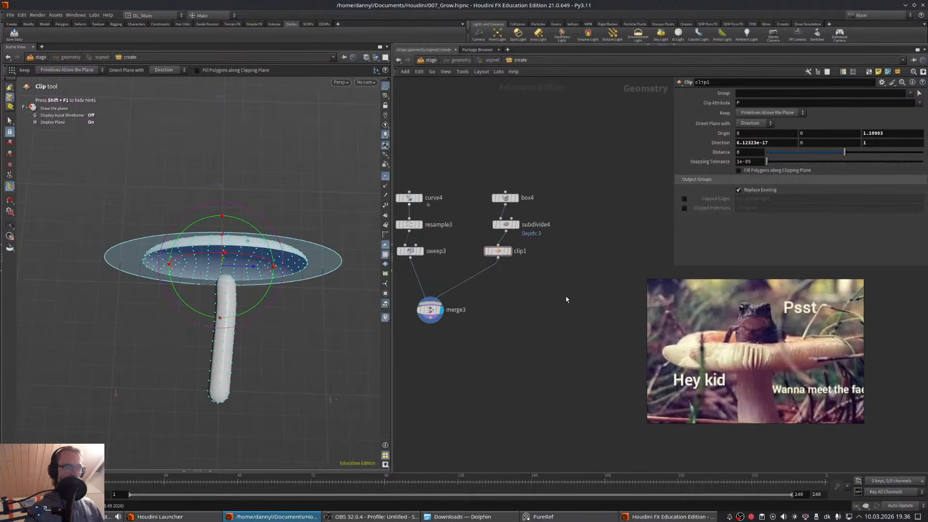
# - Add a Line node beside the cap's Clip node
pyautogui.press('Tab')
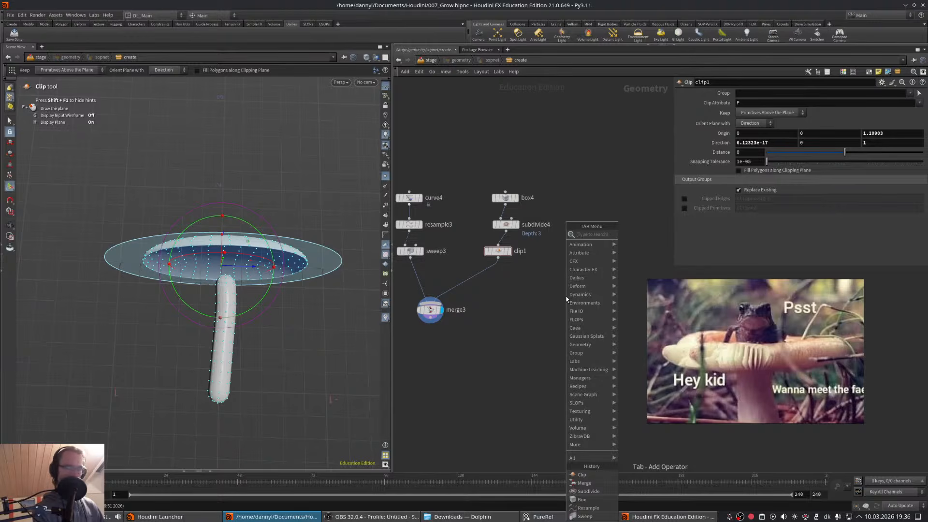
pyautogui.write('cir')
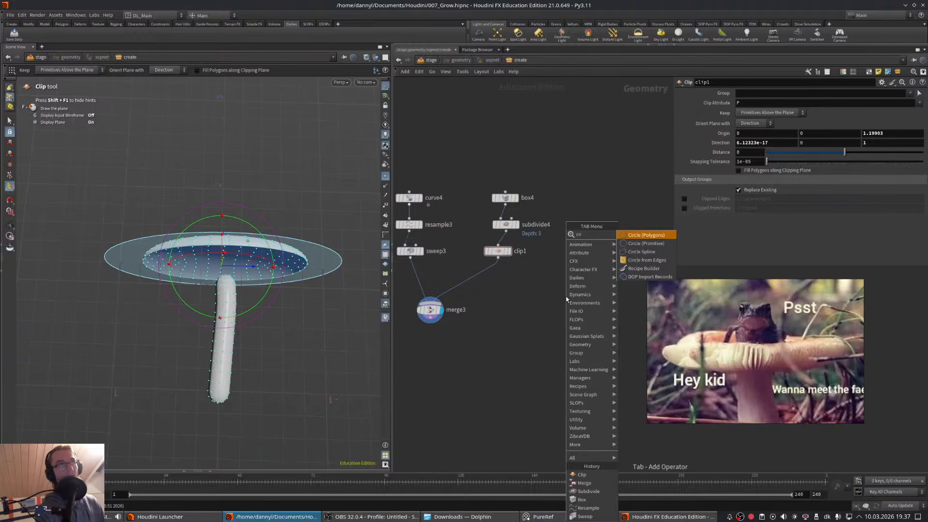
pyautogui.press('BackSpace')
pyautogui.press('BackSpace')
pyautogui.press('BackSpace')
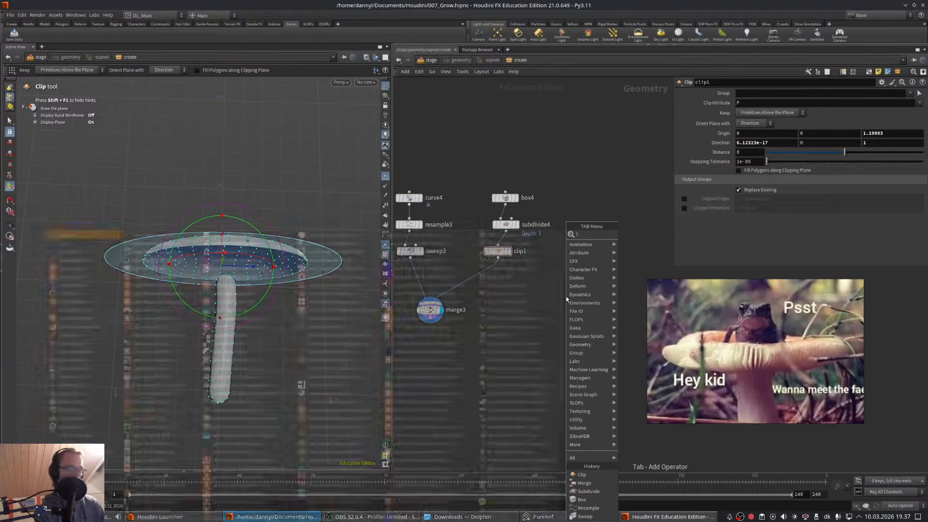
pyautogui.write('line')
pyautogui.press('Return')
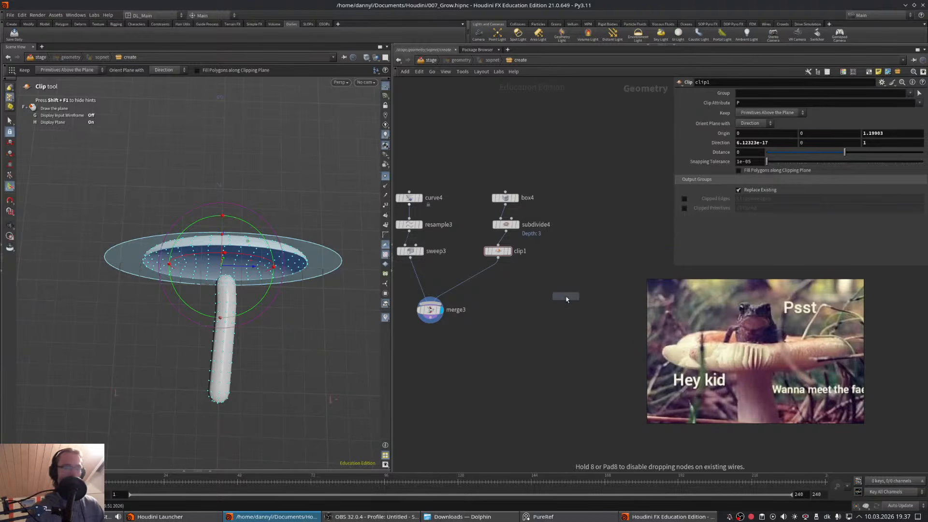
pyautogui.click(566, 252)
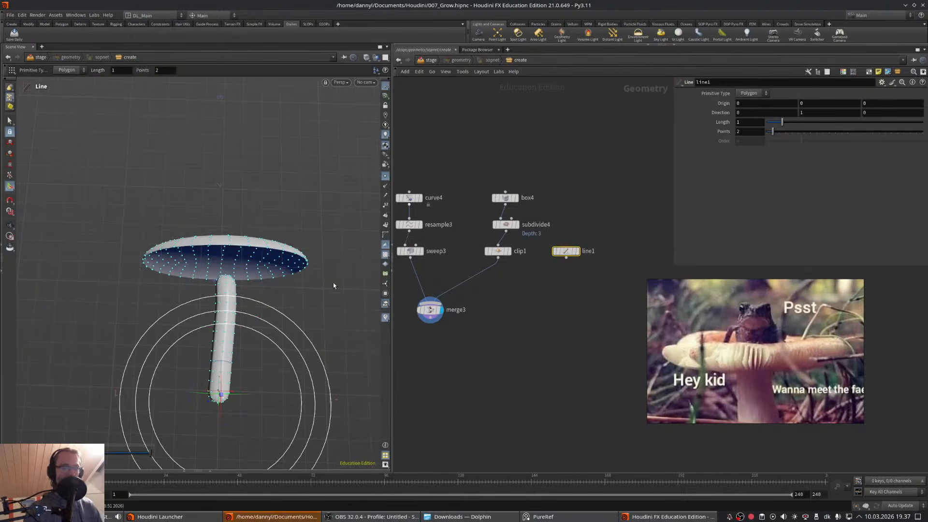
pyautogui.keyDown('alt'); pyautogui.moveTo(247, 349); pyautogui.dragTo(143, 261); pyautogui.keyUp('alt')
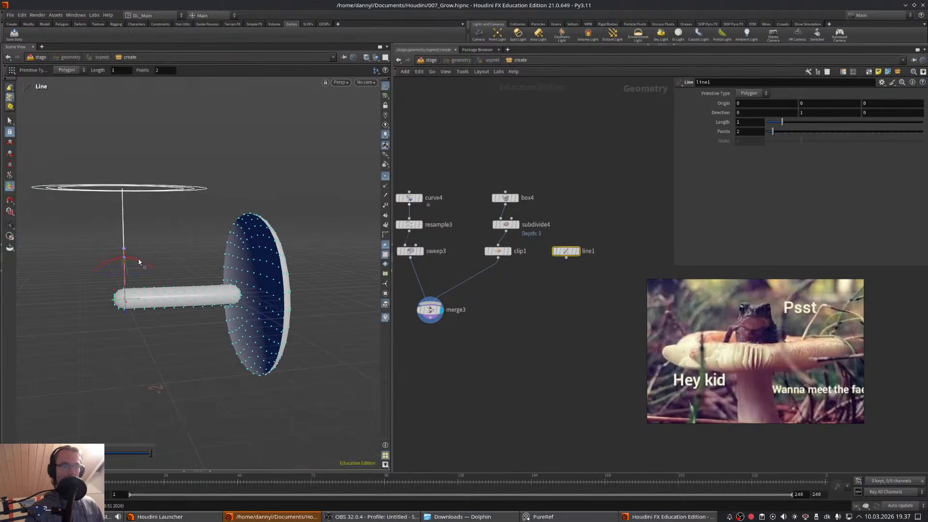
# - Connect a Sweep node to the line's output and display its result
pyautogui.moveTo(566, 258); pyautogui.dragTo(564, 317)
pyautogui.write('sweep')
pyautogui.press('Return')
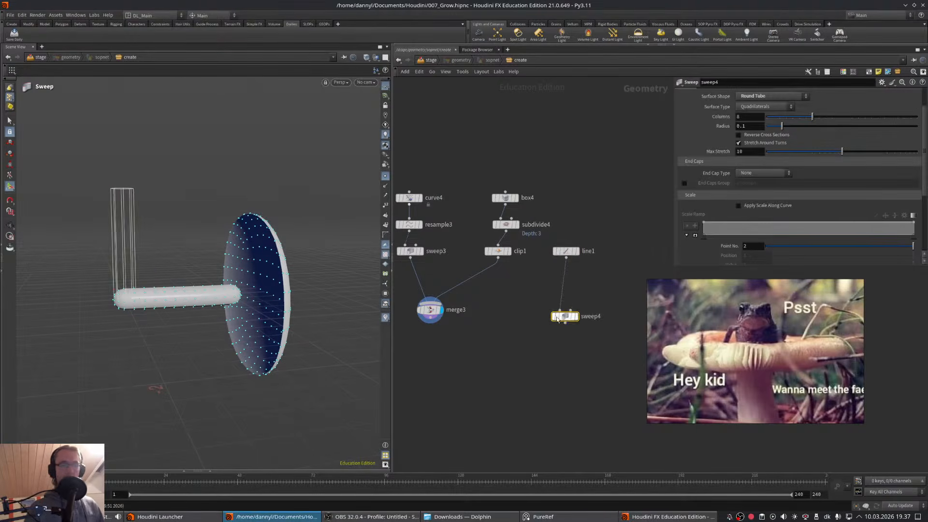
pyautogui.click(576, 316)
# - Set the line sweep's radius to 0.863 and enable Apply Scale Along Curve
pyautogui.click(813, 126)
pyautogui.moveTo(814, 127); pyautogui.dragTo(896, 126)
pyautogui.click(738, 205)
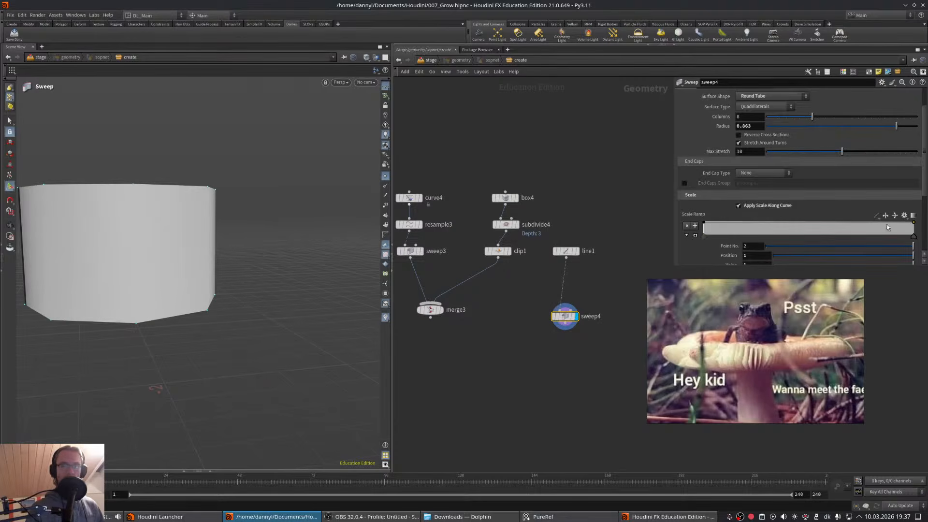
# - Taper the line sweep by lowering its scale ramp's start to about 0.147, and set the surface type to Columns with 72 columns
pyautogui.moveTo(702, 222); pyautogui.dragTo(703, 235)
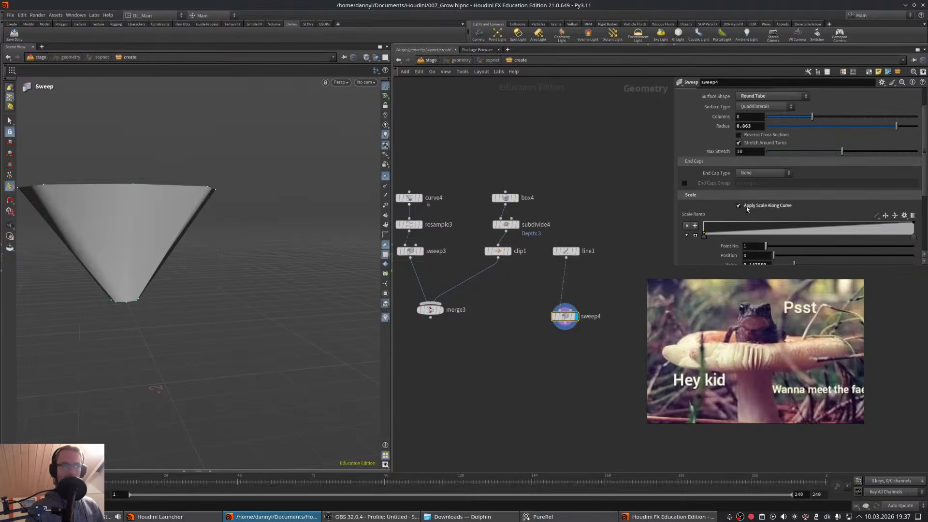
pyautogui.click(772, 97)
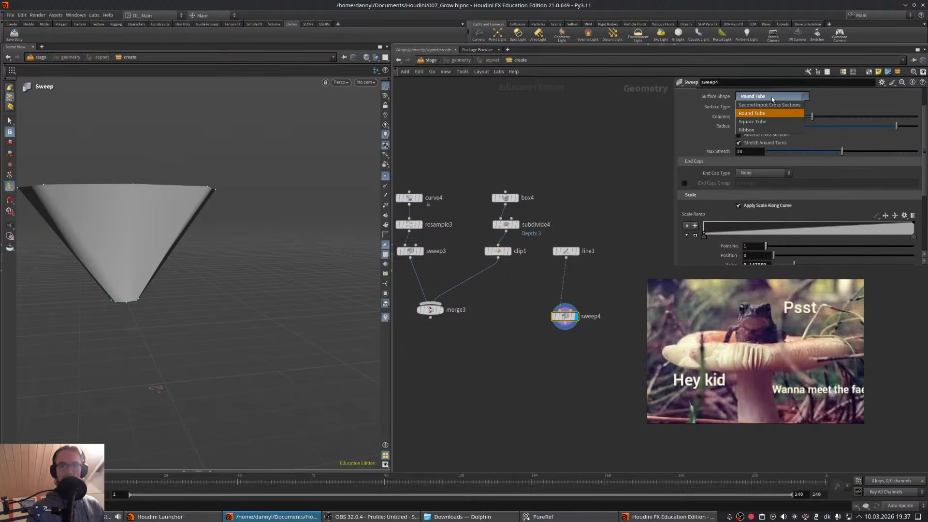
pyautogui.click(771, 100)
pyautogui.click(768, 106)
pyautogui.click(761, 131)
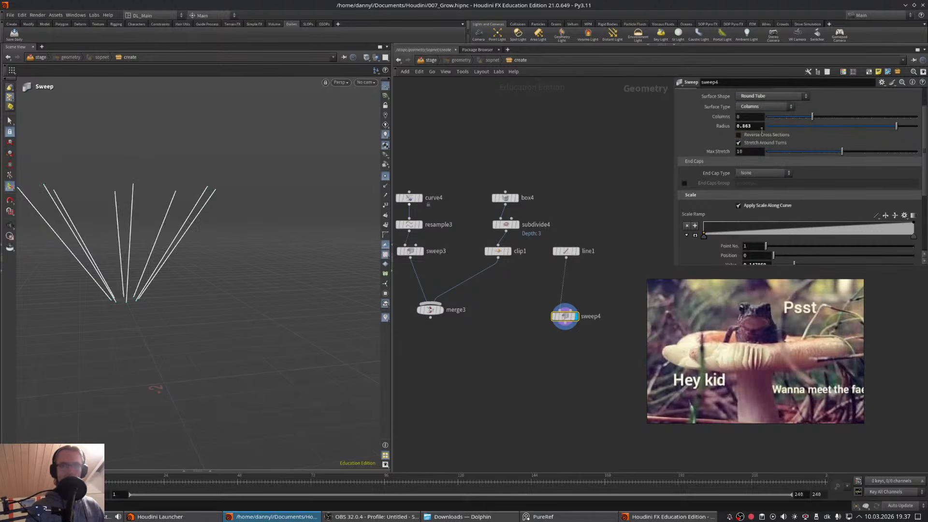
pyautogui.moveTo(812, 117); pyautogui.dragTo(917, 117)
pyautogui.moveTo(720, 116); pyautogui.dragTo(860, 117, button='middle')
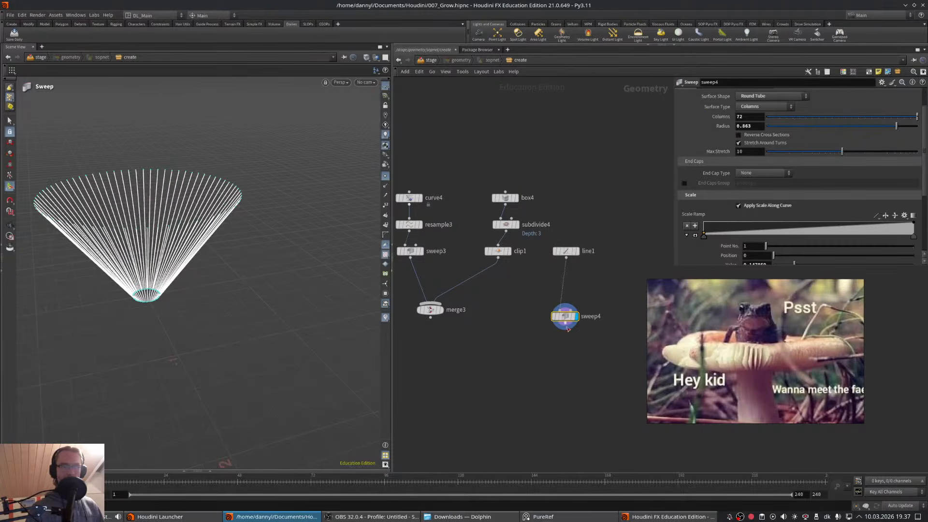
# - Connect a second Sweep node to the line sweep's output, display it, and set its radius to 0.034
pyautogui.click(563, 356)
pyautogui.write('sweep')
pyautogui.press('Return')
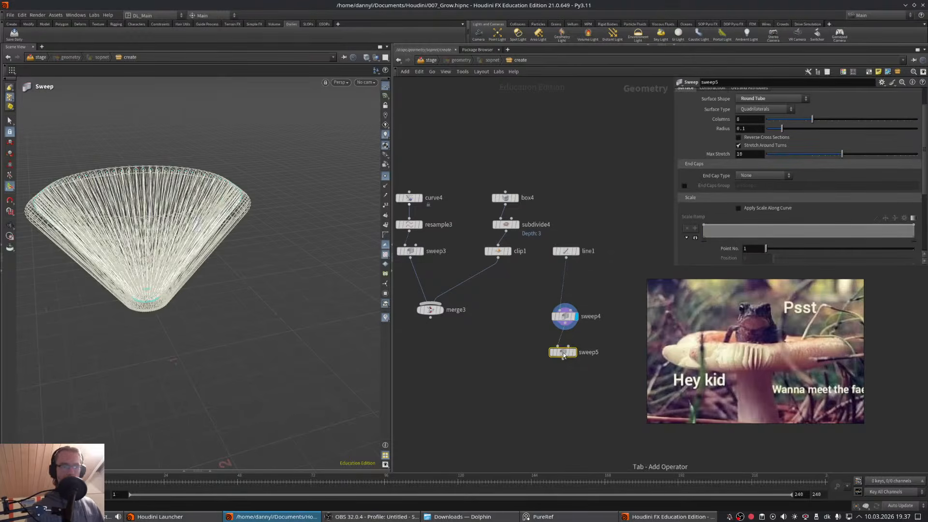
pyautogui.click(575, 357)
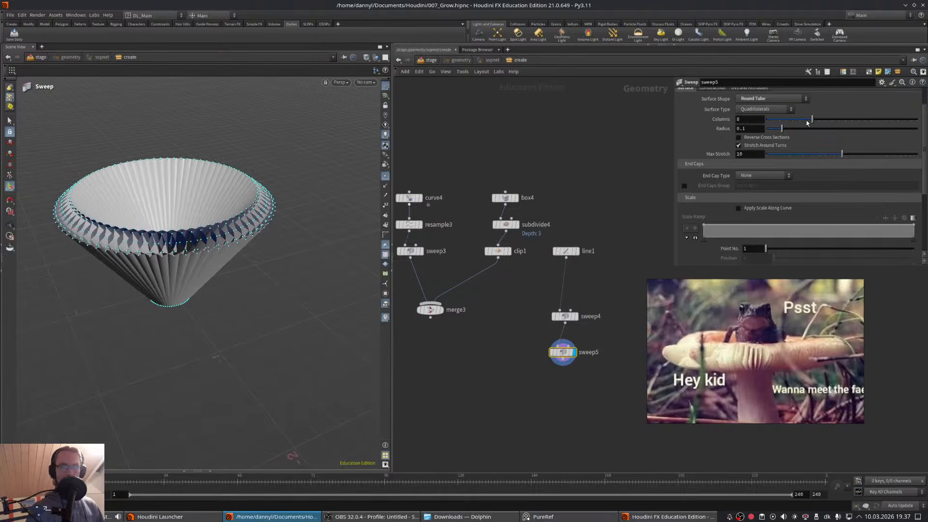
pyautogui.moveTo(781, 129); pyautogui.dragTo(772, 130)
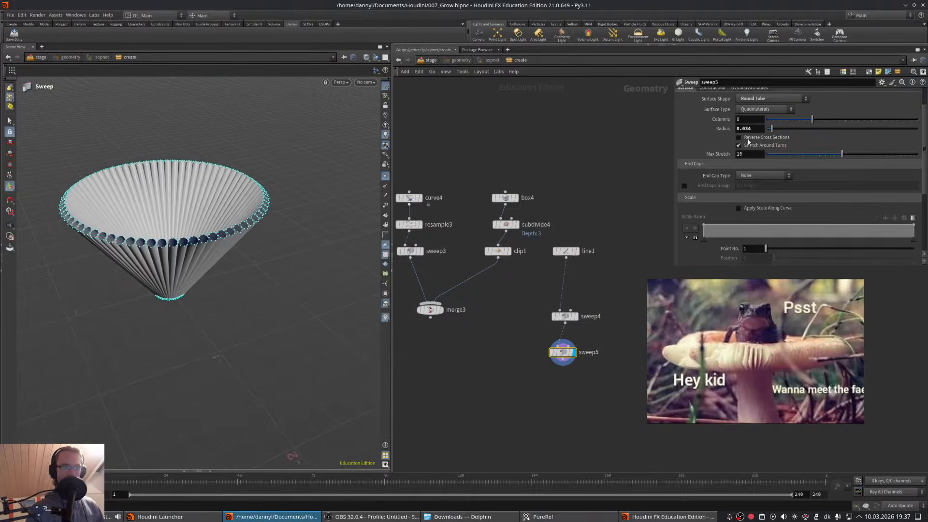
# - Enable Apply Scale Along Curve on the second sweep and lower its scale ramp's start to about 0.206
pyautogui.press('Escape')
pyautogui.scroll(3, 251, 203)
pyautogui.moveTo(251, 202); pyautogui.dragTo(297, 208)
pyautogui.press('Return')
pyautogui.click(737, 208)
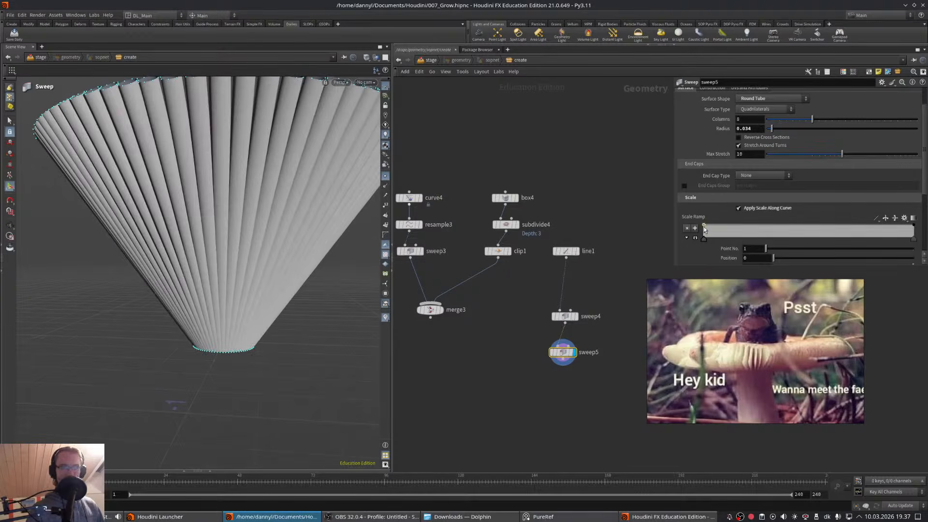
pyautogui.moveTo(704, 229); pyautogui.dragTo(702, 237)
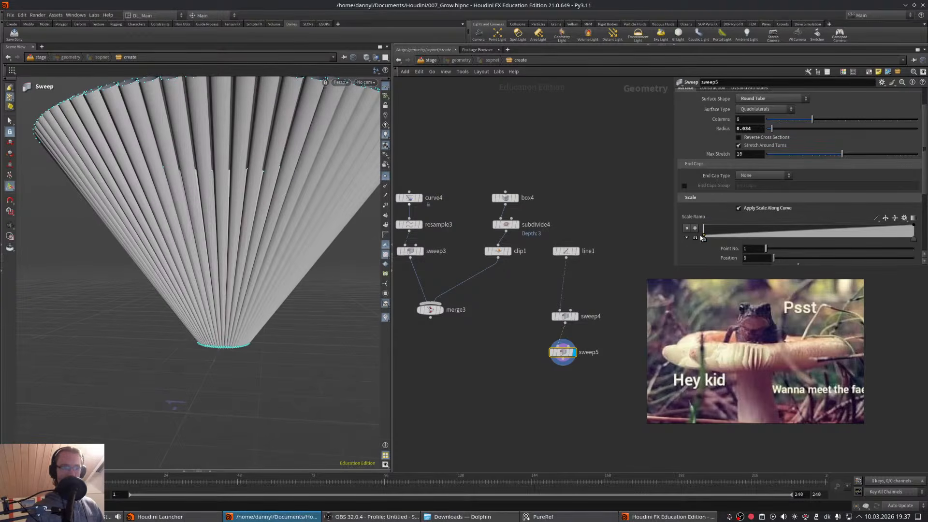
# - Reduce the second sweep's tubes to 4 columns and set their radius to 0.041
pyautogui.press('Escape')
pyautogui.scroll(-3, 227, 204)
pyautogui.moveTo(207, 182); pyautogui.dragTo(191, 235)
pyautogui.moveTo(609, 305); pyautogui.dragTo(554, 262, button='middle')
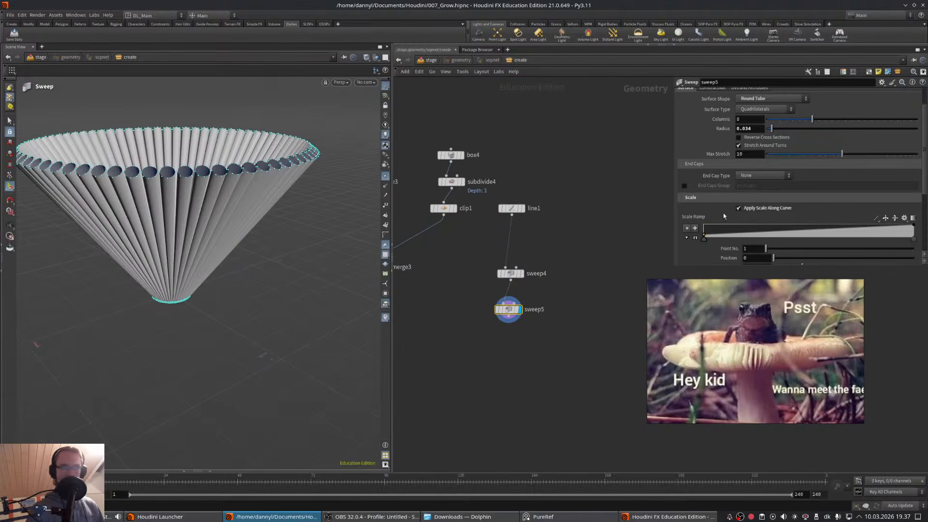
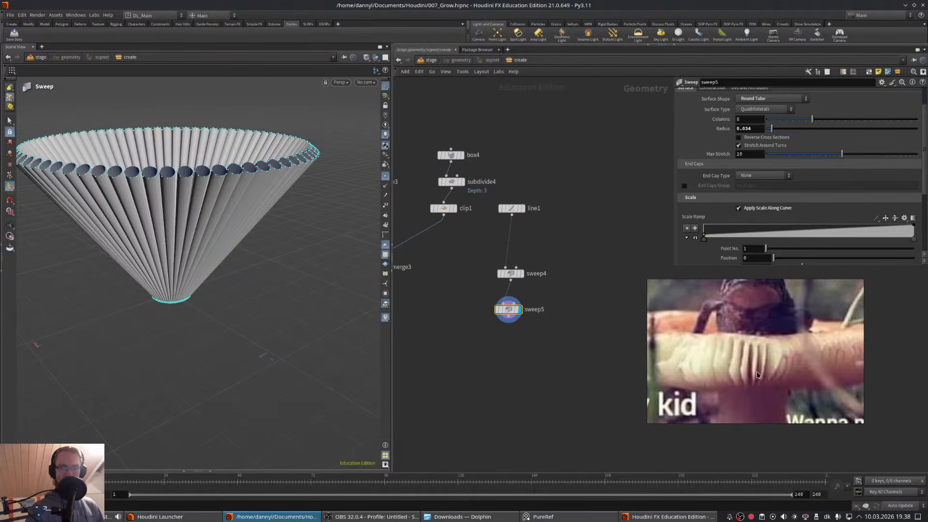
pyautogui.moveTo(804, 121); pyautogui.dragTo(773, 129)
pyautogui.moveTo(165, 184); pyautogui.dragTo(141, 197)
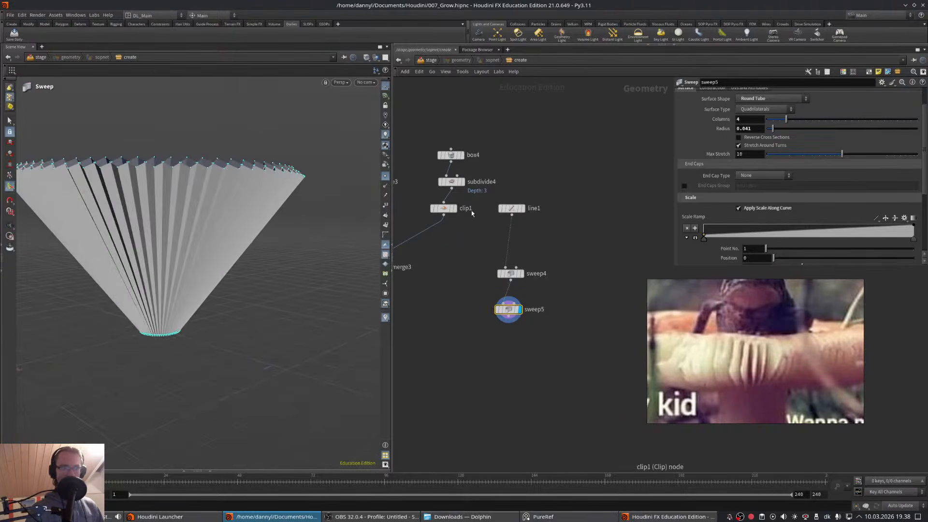
pyautogui.moveTo(277, 196); pyautogui.dragTo(189, 224)
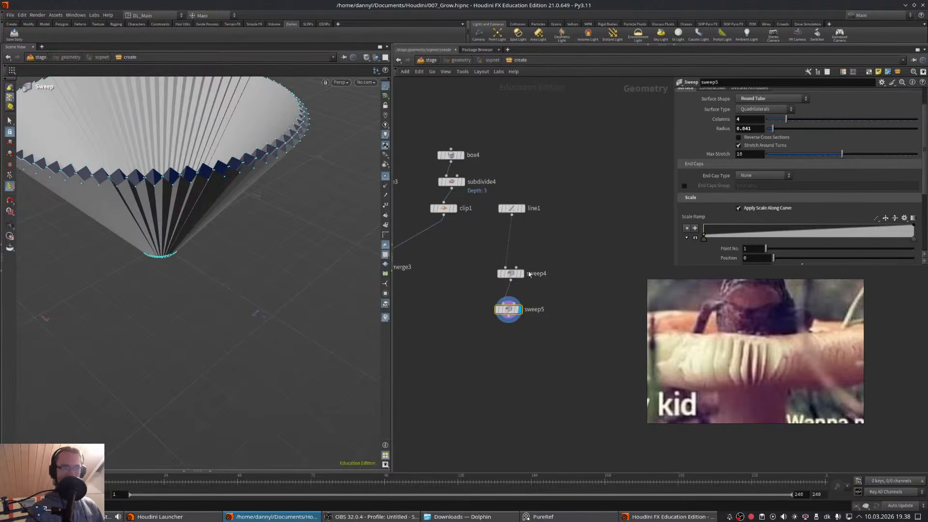
# - Add a polygon Circle node and connect it to the second sweep's cross-section input
pyautogui.press('Tab')
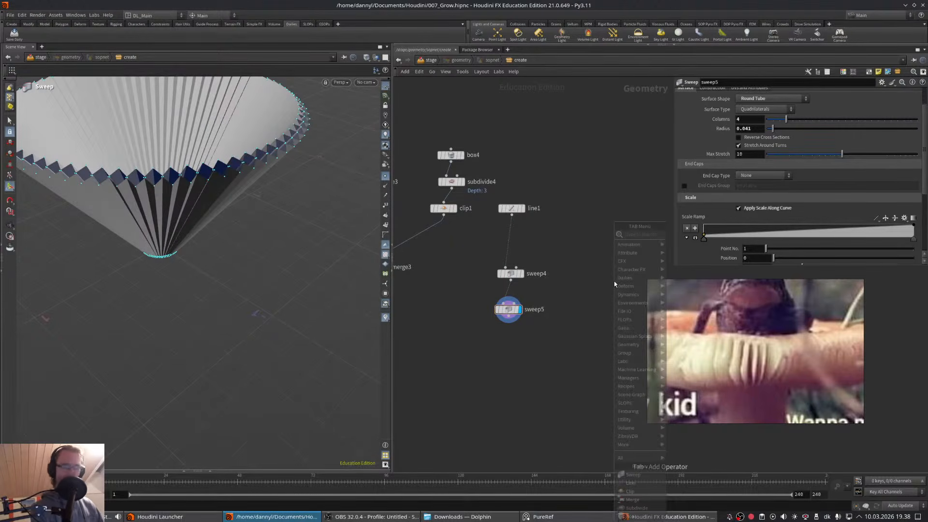
pyautogui.write('circl')
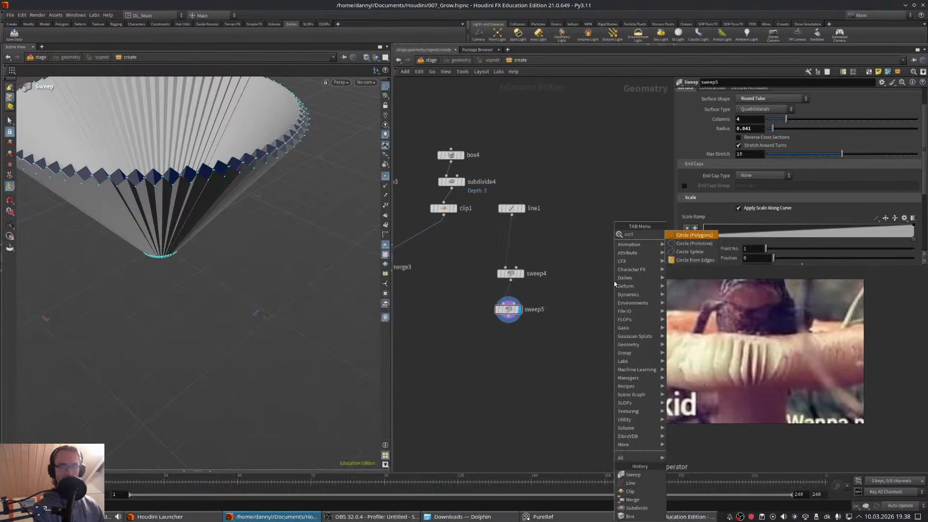
pyautogui.press('Return')
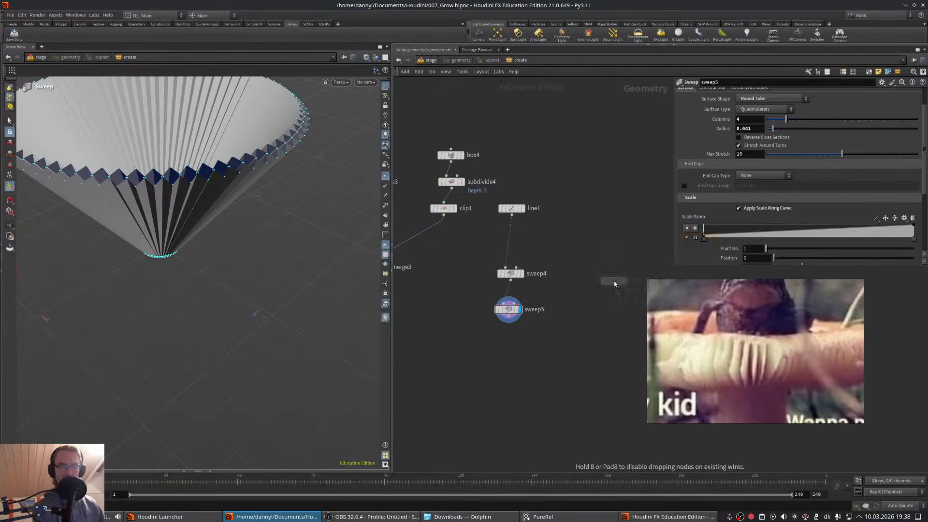
pyautogui.click(614, 284)
pyautogui.moveTo(614, 287); pyautogui.dragTo(539, 303)
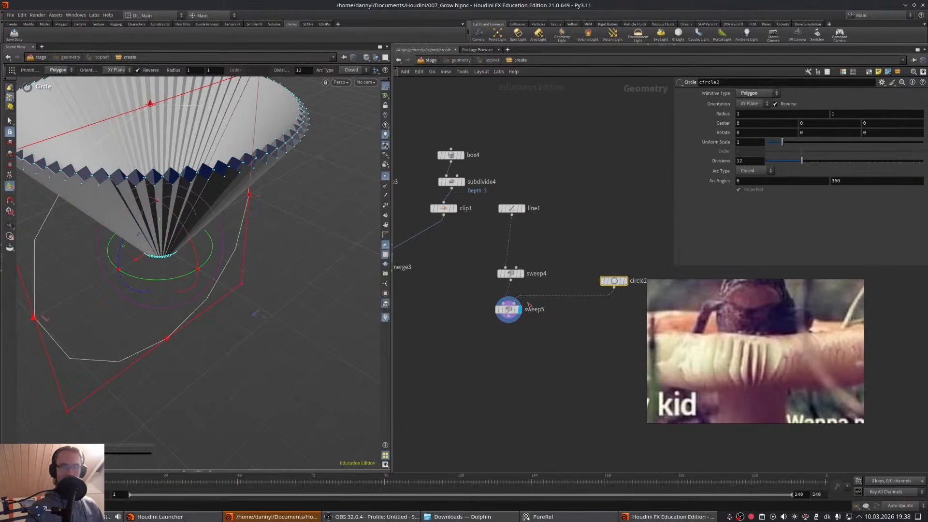
# - Set the second sweep's surface shape to Second Input Cross Sections and scale the cross sections to 0.048
pyautogui.click(508, 312)
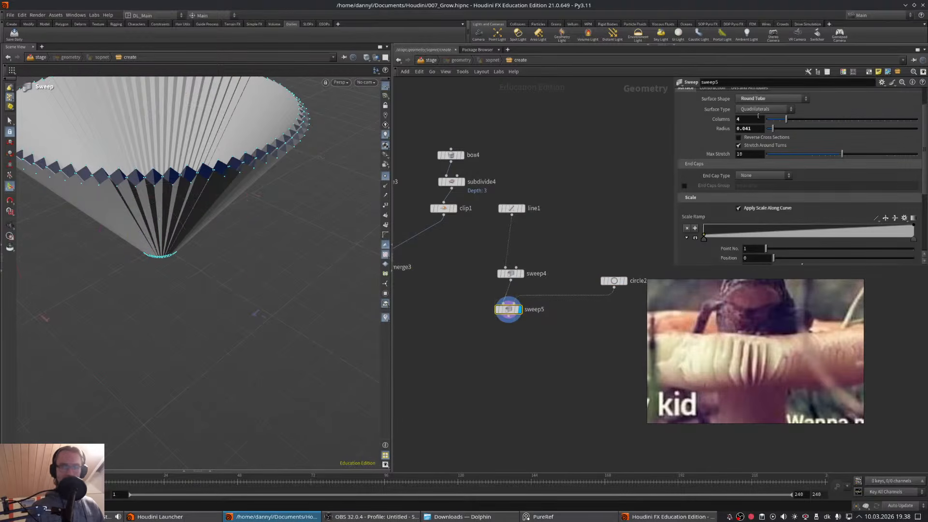
pyautogui.click(766, 111)
pyautogui.click(766, 111)
pyautogui.click(766, 100)
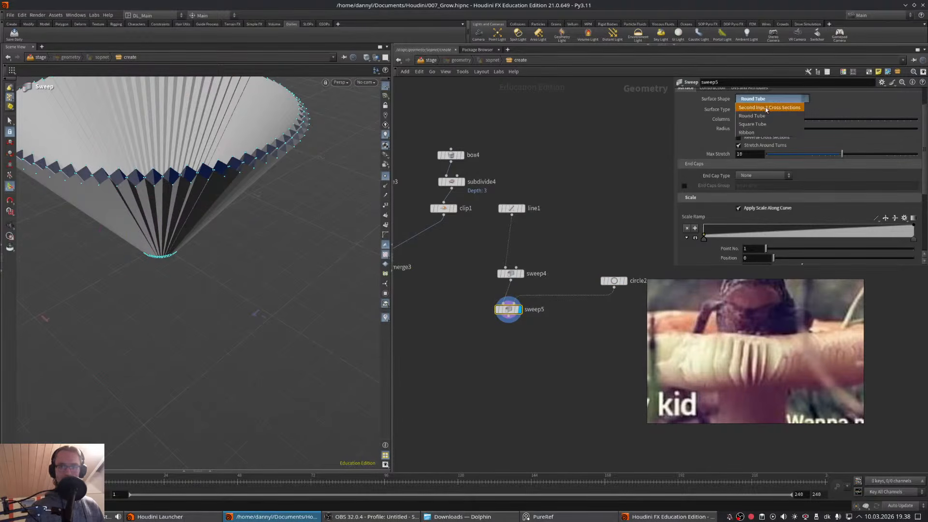
pyautogui.click(767, 109)
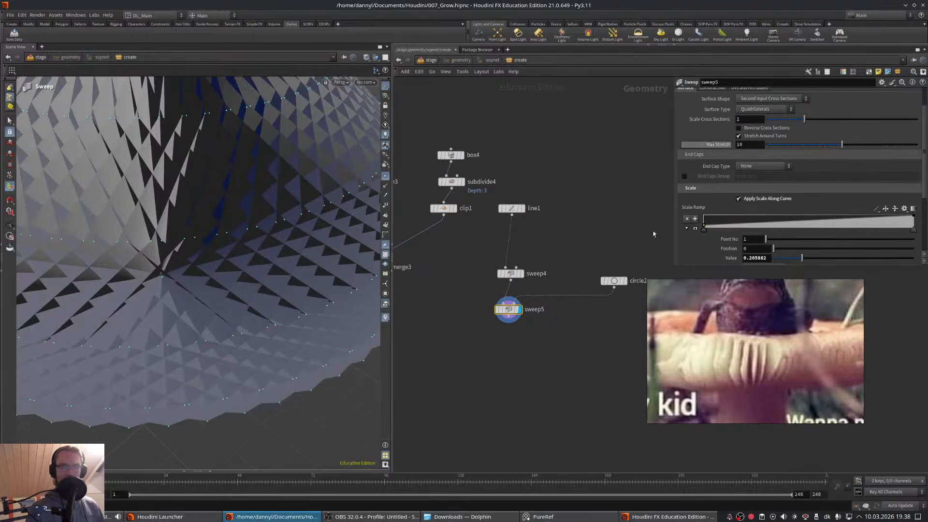
pyautogui.moveTo(804, 120); pyautogui.dragTo(769, 124)
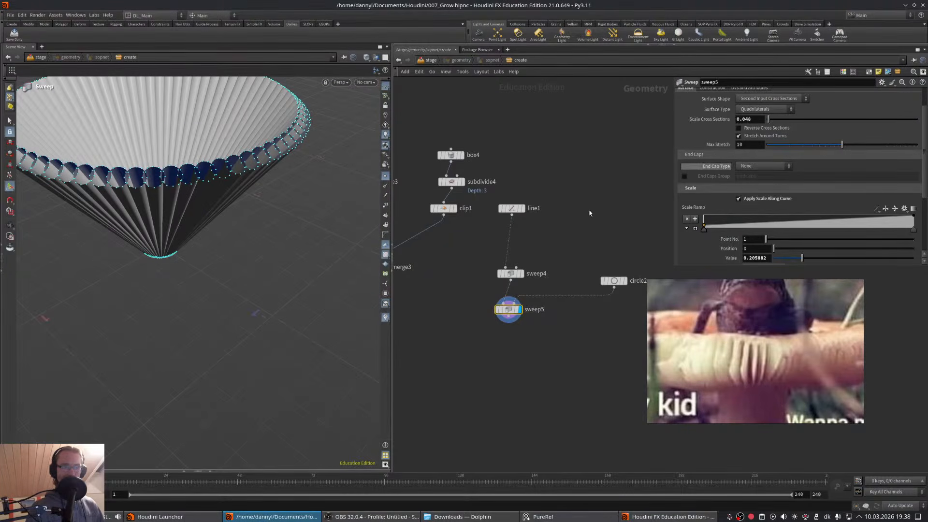
# - Narrow the circle cross section's X radius to about 0.484 and reduce its divisions to 5
pyautogui.click(611, 281)
pyautogui.moveTo(255, 199)
pyautogui.keyDown('alt'); pyautogui.mouseDown()
pyautogui.moveTo(305, 222)
pyautogui.moveTo(246, 237)
pyautogui.moveTo(275, 205)
pyautogui.moveTo(254, 213)
pyautogui.mouseUp(); pyautogui.keyUp('alt')
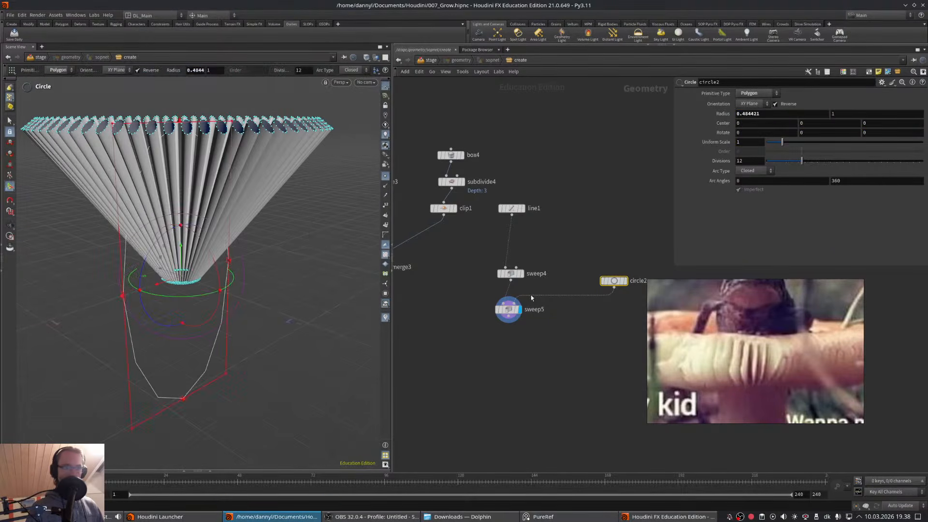
pyautogui.click(507, 310)
pyautogui.keyDown('alt'); pyautogui.moveTo(257, 181); pyautogui.dragTo(375, 183); pyautogui.keyUp('alt')
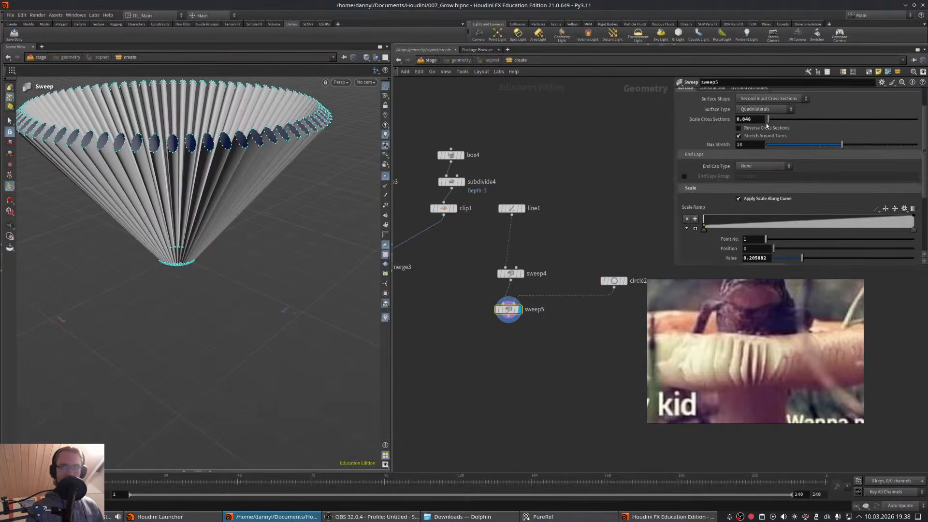
pyautogui.click(614, 281)
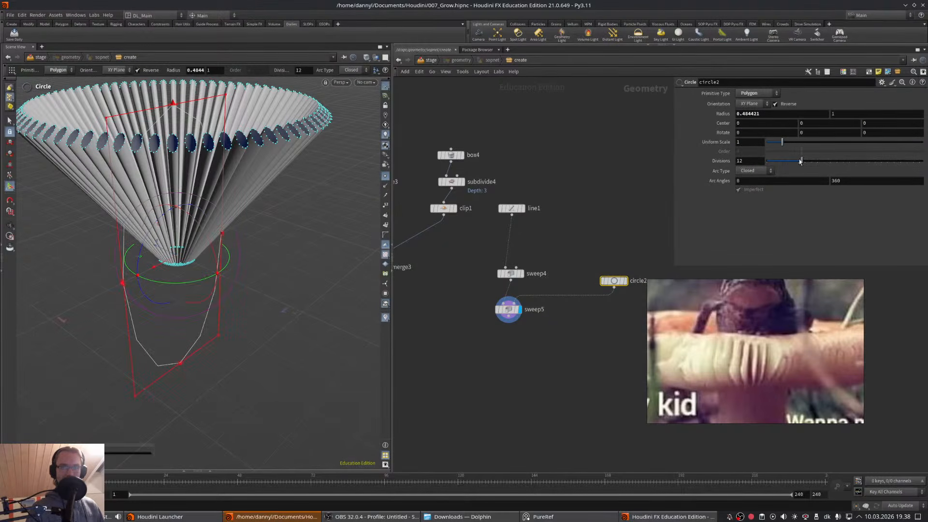
pyautogui.moveTo(800, 161); pyautogui.dragTo(780, 165)
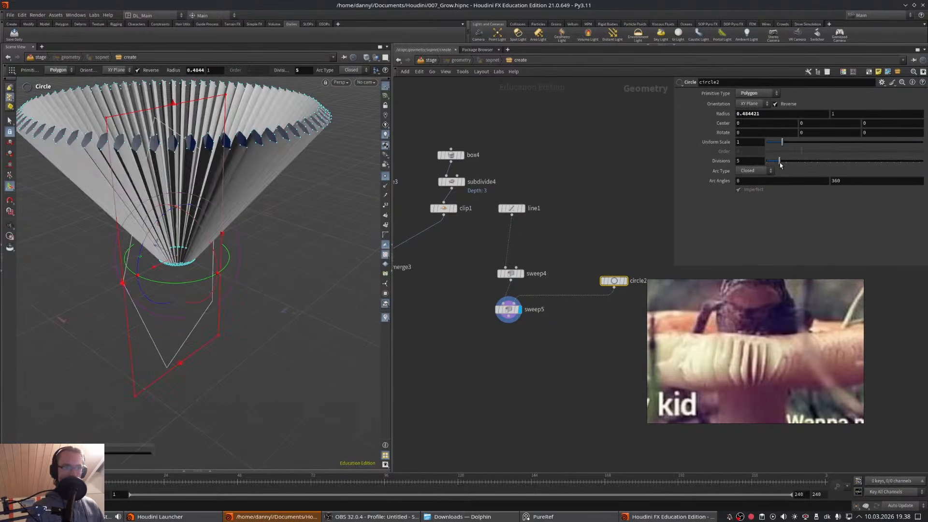
pyautogui.moveTo(253, 180)
pyautogui.keyDown('alt'); pyautogui.mouseDown()
pyautogui.moveTo(253, 192)
pyautogui.moveTo(242, 190)
pyautogui.moveTo(236, 164)
pyautogui.moveTo(271, 171)
pyautogui.moveTo(240, 201)
pyautogui.moveTo(256, 182)
pyautogui.mouseUp(); pyautogui.keyUp('alt')
# - Increase the second sweep's Scale Cross Sections to 0.077 to thicken the gills
pyautogui.click(511, 309)
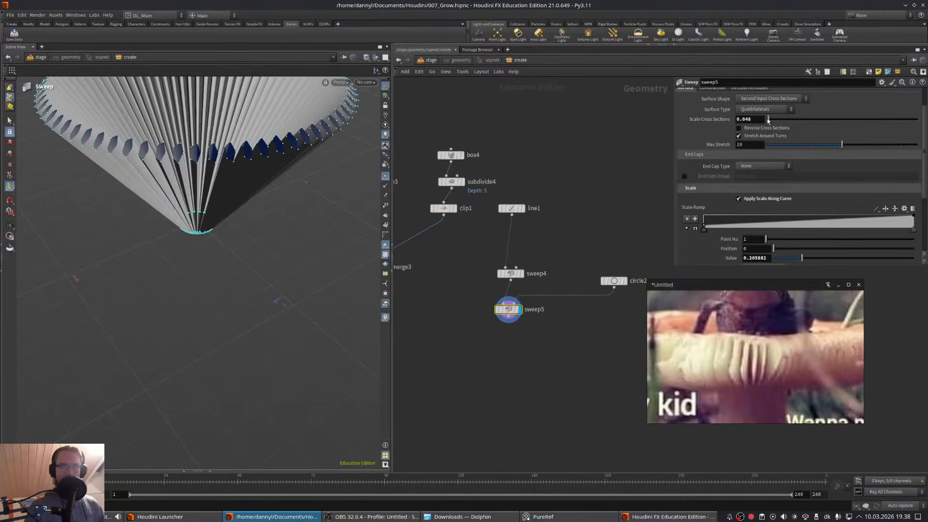
pyautogui.moveTo(768, 120); pyautogui.dragTo(770, 121)
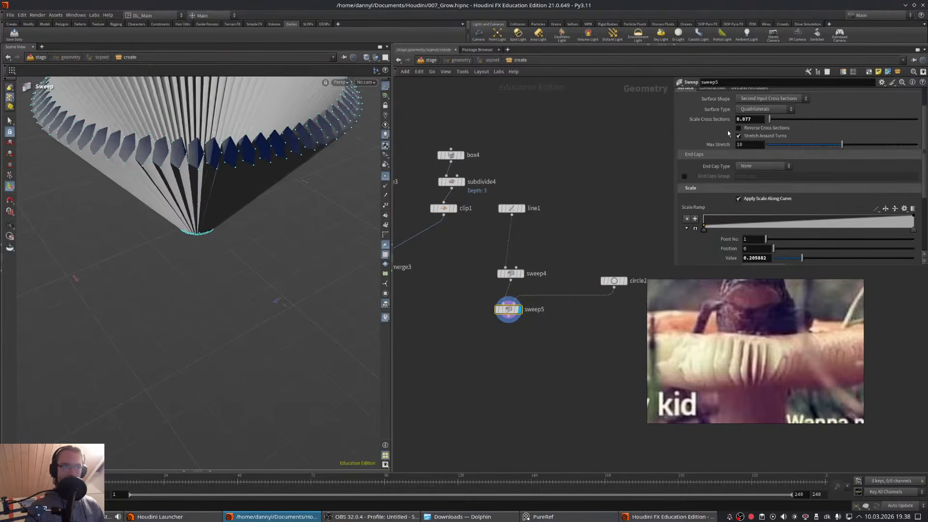
pyautogui.scroll(-3, 237, 186)
pyautogui.keyDown('alt'); pyautogui.moveTo(237, 186); pyautogui.dragTo(217, 163); pyautogui.keyUp('alt')
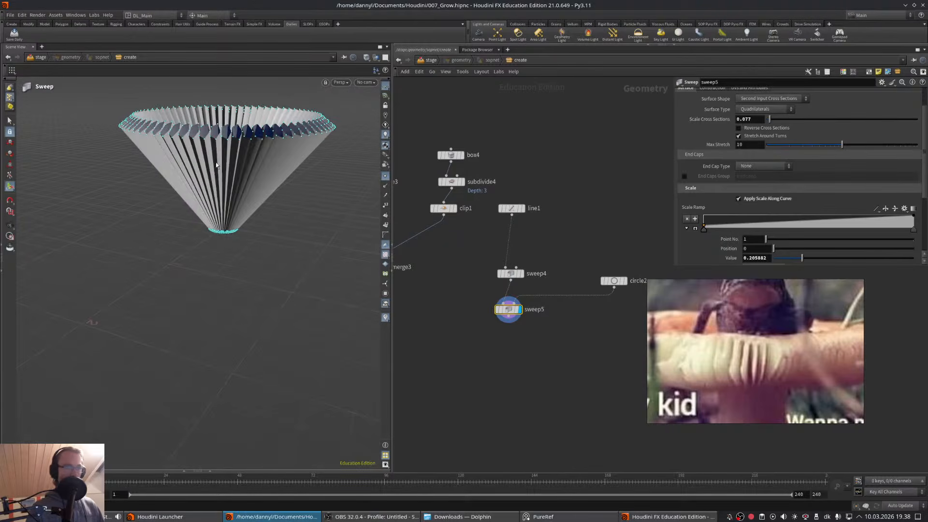
# - Display the merged stem and cap result from merge3
pyautogui.moveTo(596, 200); pyautogui.dragTo(618, 207, button='middle')
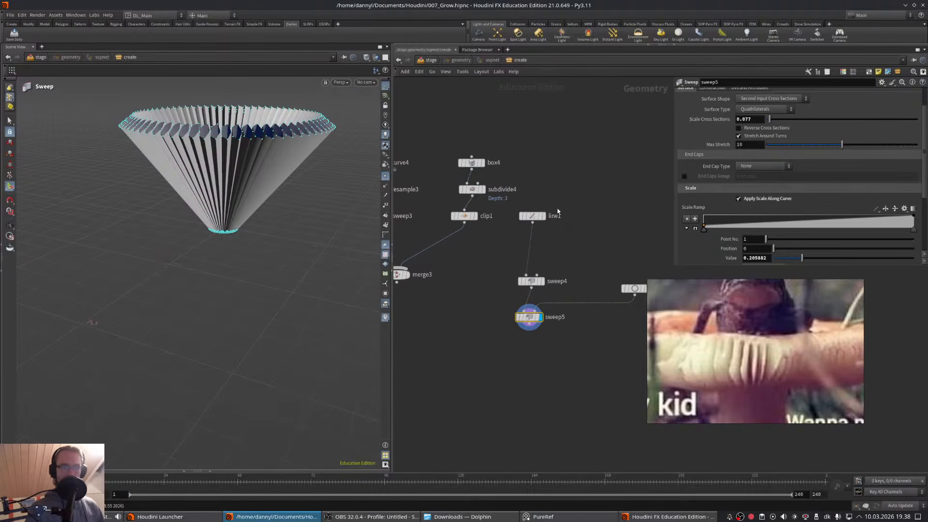
pyautogui.moveTo(465, 274); pyautogui.dragTo(546, 259, button='middle')
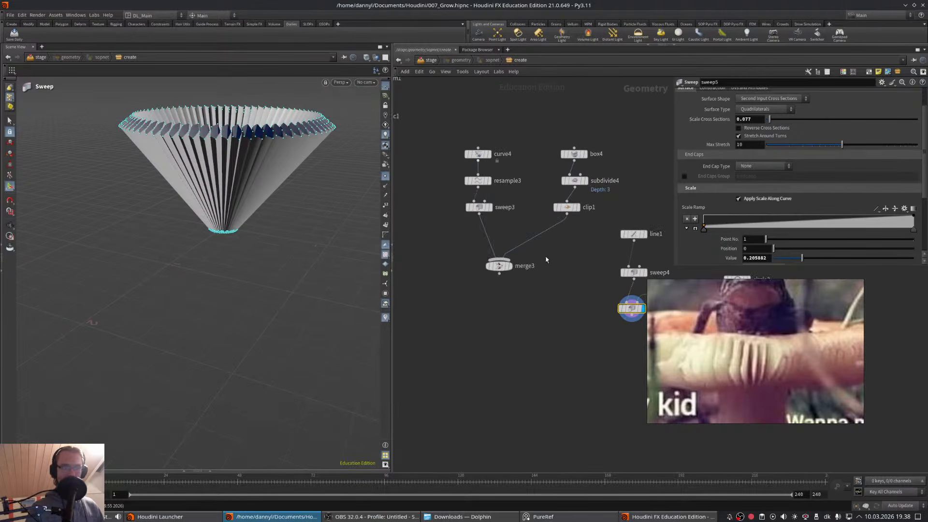
pyautogui.click(510, 269)
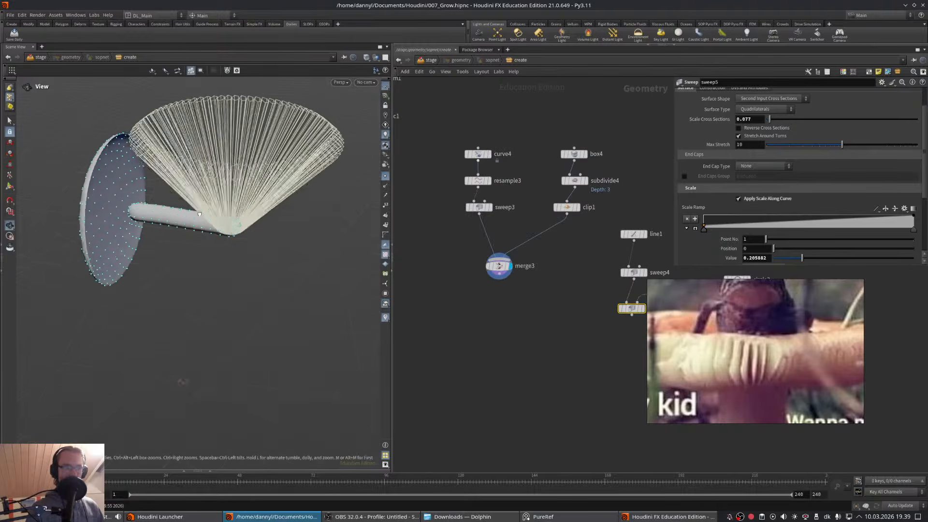
# - Point the gill line along Z, with its origin at about Z 0.962 and a length of about 0.228, beneath the cap
pyautogui.moveTo(590, 303); pyautogui.dragTo(527, 264, button='middle')
pyautogui.click(571, 195)
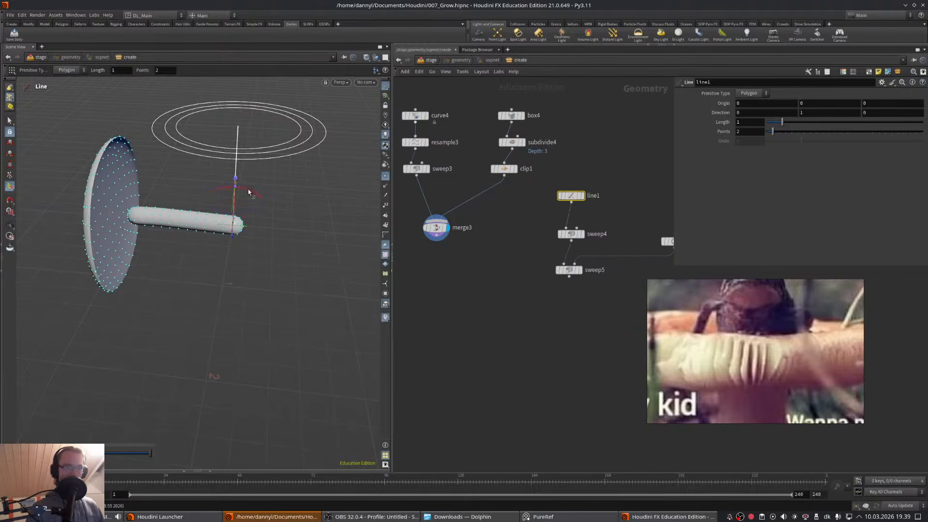
pyautogui.moveTo(248, 189); pyautogui.dragTo(198, 194)
pyautogui.hotkey('ctrl', 'z')
pyautogui.moveTo(254, 189); pyautogui.dragTo(130, 221)
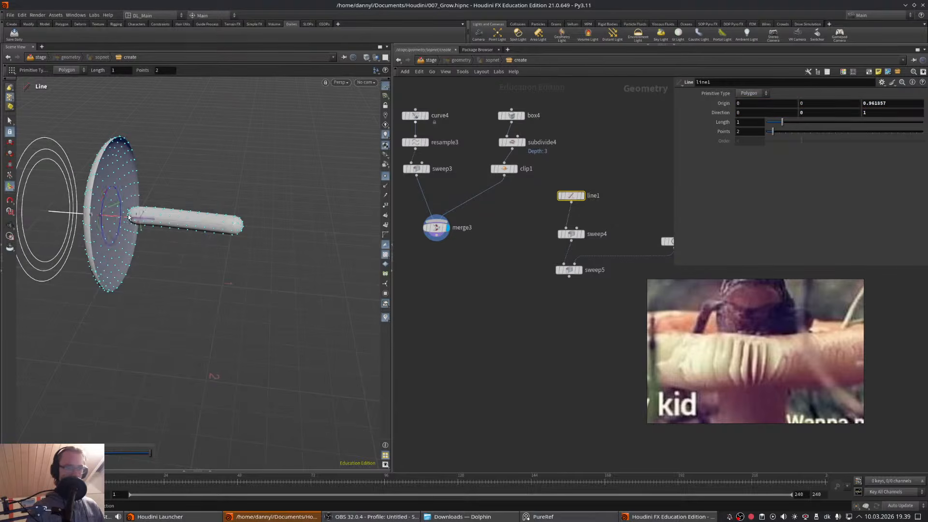
pyautogui.keyDown('alt'); pyautogui.moveTo(128, 218); pyautogui.dragTo(213, 194, button='middle'); pyautogui.keyUp('alt')
pyautogui.moveTo(118, 189); pyautogui.dragTo(226, 205)
# - Connect the gill sweep's output to the stem and cap merge, and display the merged result
pyautogui.click(583, 276)
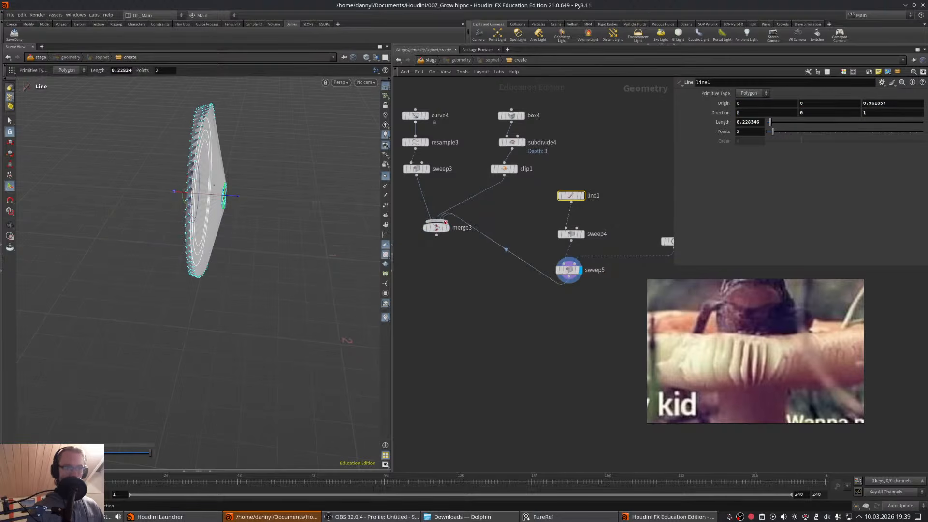
pyautogui.click(448, 233)
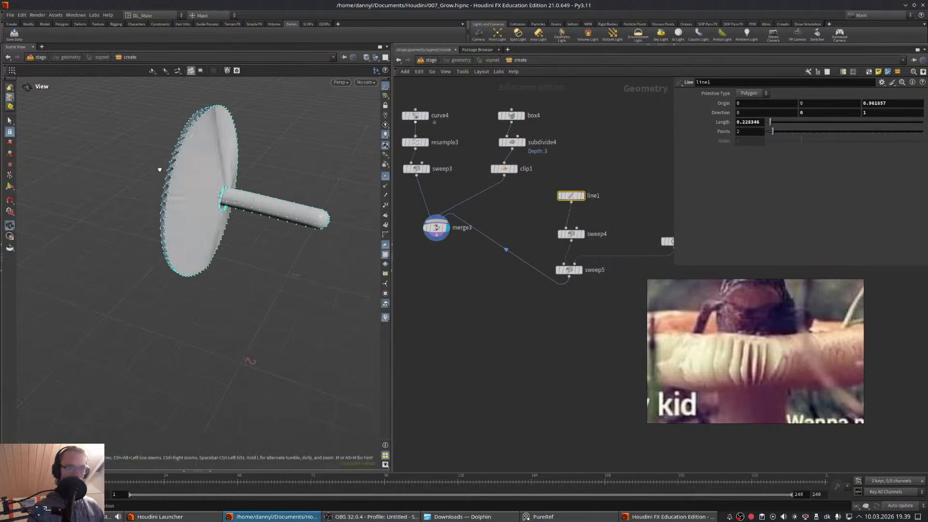
# - Close the gill ends by setting sweep5's End Cap Type to Grid
pyautogui.click(569, 270)
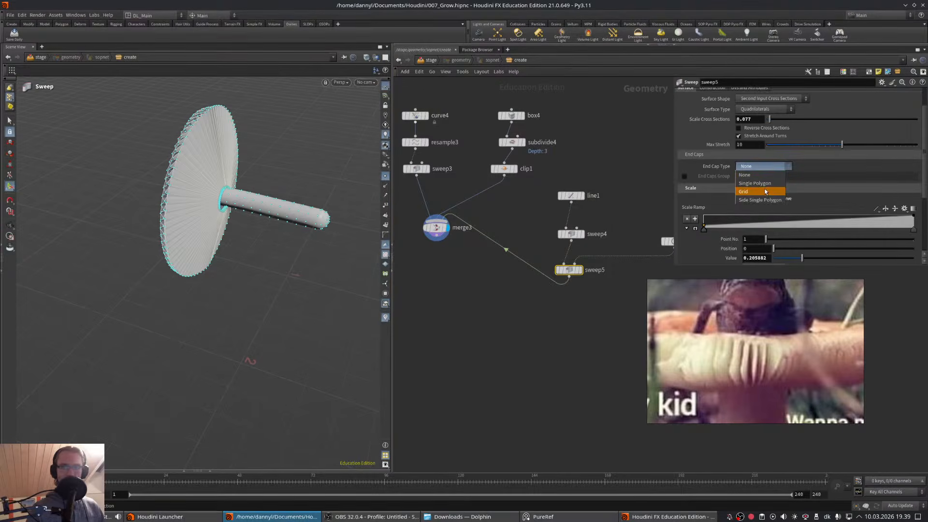
pyautogui.click(764, 192)
pyautogui.moveTo(166, 140); pyautogui.dragTo(299, 111)
pyautogui.moveTo(589, 210); pyautogui.dragTo(552, 196, button='middle')
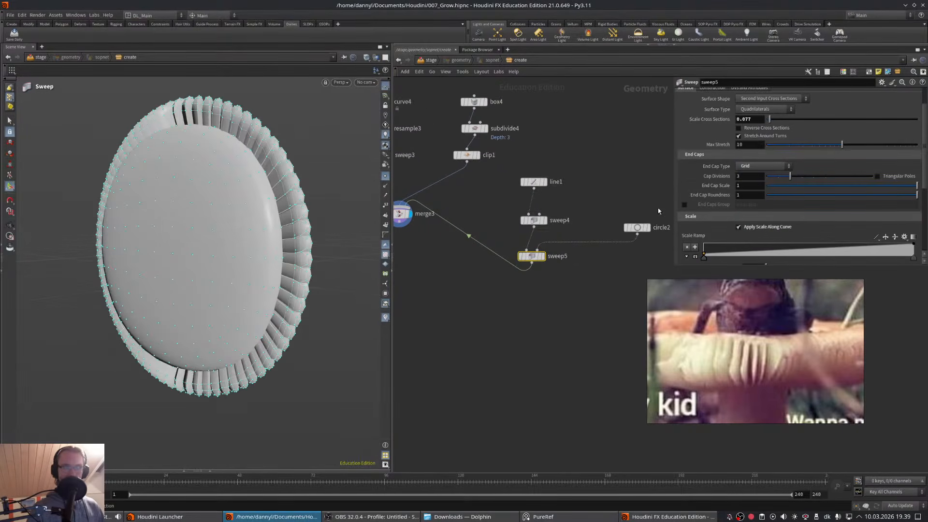
# - Set the first gill sweep's radius to 0.692 and hide the point display in the viewport
pyautogui.click(532, 220)
pyautogui.moveTo(896, 134); pyautogui.dragTo(874, 138)
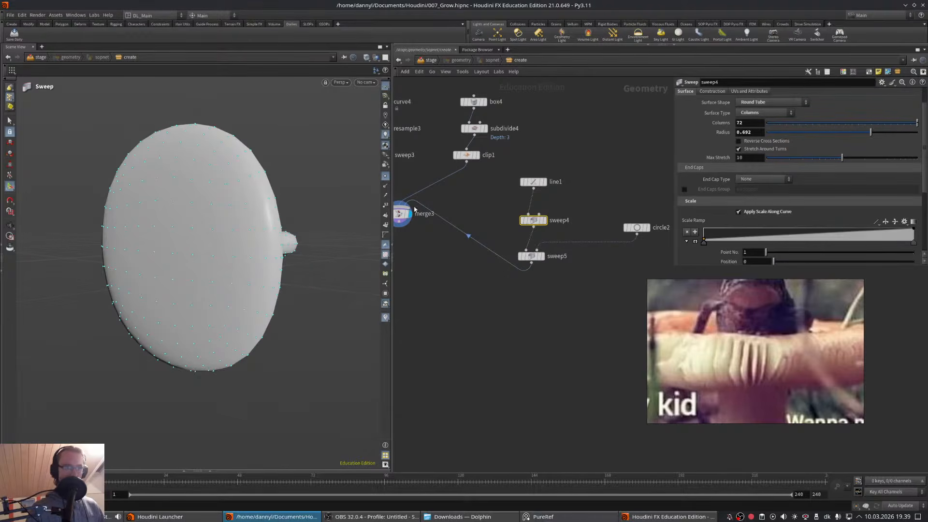
pyautogui.click(385, 179)
pyautogui.keyDown('alt'); pyautogui.moveTo(218, 197); pyautogui.dragTo(104, 209); pyautogui.keyUp('alt')
pyautogui.moveTo(259, 188)
pyautogui.keyDown('alt'); pyautogui.mouseDown()
pyautogui.moveTo(222, 227)
pyautogui.moveTo(236, 247)
pyautogui.moveTo(265, 214)
pyautogui.moveTo(280, 220)
pyautogui.moveTo(261, 223)
pyautogui.moveTo(280, 218)
pyautogui.moveTo(256, 239)
pyautogui.moveTo(260, 246)
pyautogui.moveTo(234, 211)
pyautogui.moveTo(193, 205)
pyautogui.moveTo(254, 170)
pyautogui.moveTo(232, 172)
pyautogui.moveTo(321, 217)
pyautogui.moveTo(300, 227)
pyautogui.moveTo(220, 172)
pyautogui.moveTo(248, 200)
pyautogui.mouseUp(); pyautogui.keyUp('alt')
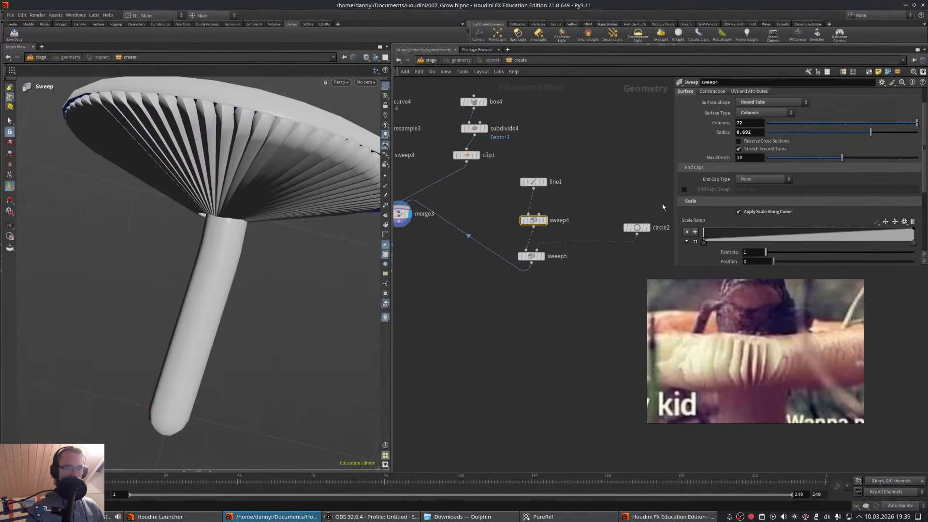
# - Try rotating the gill cross-section circle -90 degrees about X, and instead -90 degrees about Z
pyautogui.click(634, 228)
pyautogui.moveTo(571, 280); pyautogui.dragTo(596, 271, button='middle')
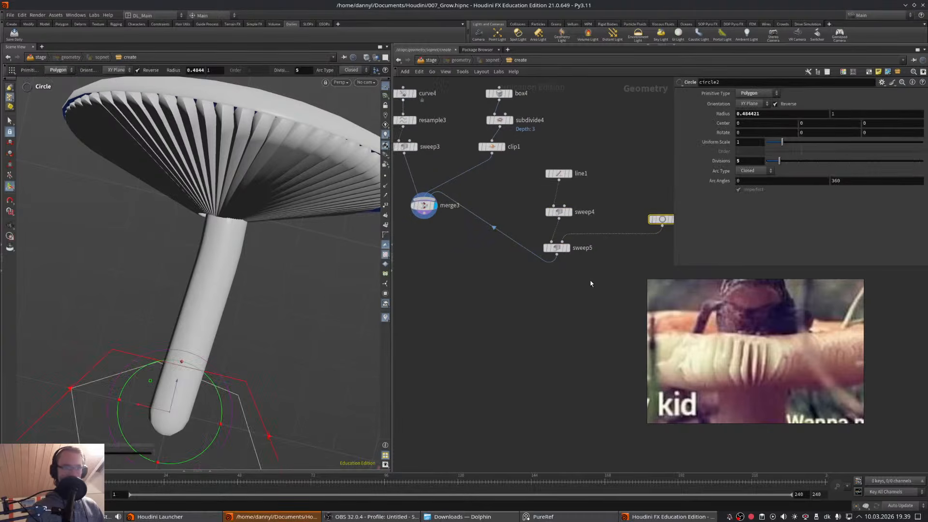
pyautogui.moveTo(613, 235); pyautogui.dragTo(585, 226, button='middle')
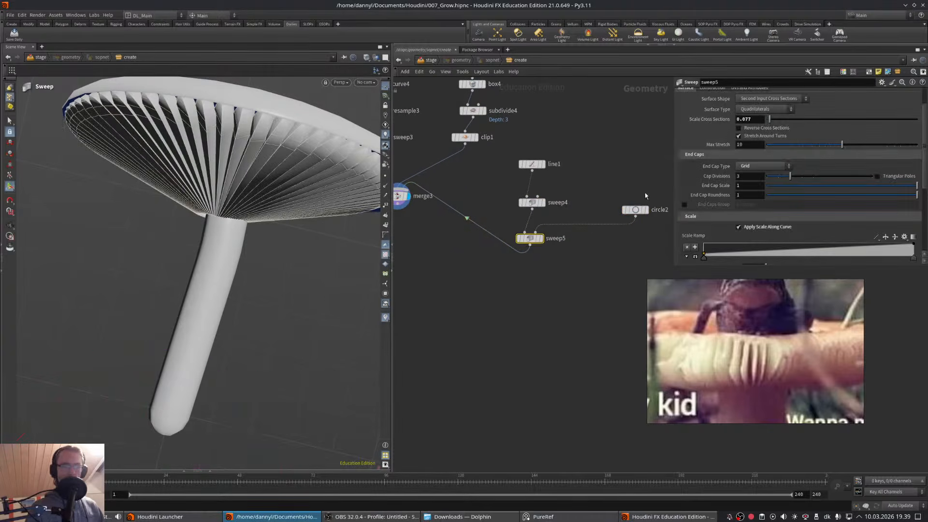
pyautogui.moveTo(246, 143); pyautogui.dragTo(205, 321)
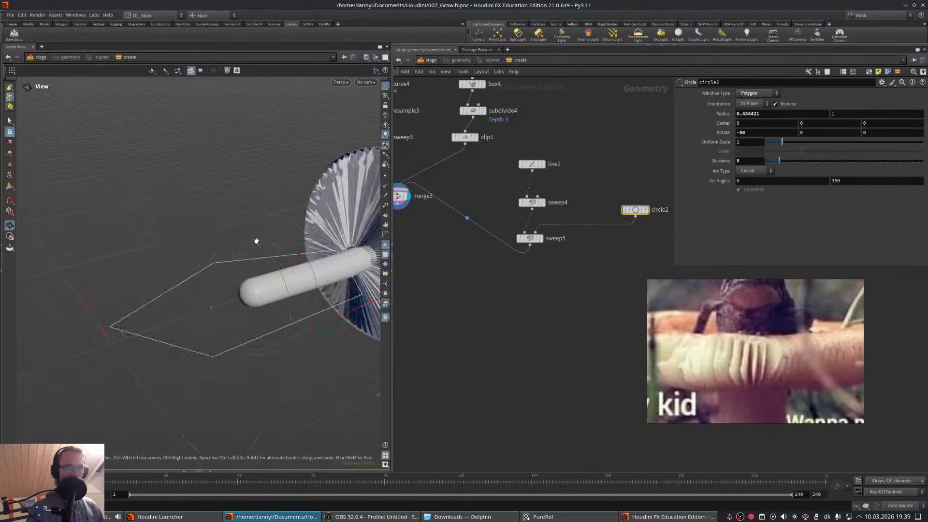
pyautogui.keyDown('alt'); pyautogui.moveTo(255, 239); pyautogui.dragTo(236, 291); pyautogui.keyUp('alt')
pyautogui.keyDown('alt'); pyautogui.moveTo(284, 265); pyautogui.dragTo(283, 310); pyautogui.keyUp('alt')
pyautogui.keyDown('alt'); pyautogui.moveTo(300, 356); pyautogui.dragTo(297, 279); pyautogui.keyUp('alt')
pyautogui.keyDown('alt'); pyautogui.moveTo(305, 161); pyautogui.dragTo(307, 186); pyautogui.keyUp('alt')
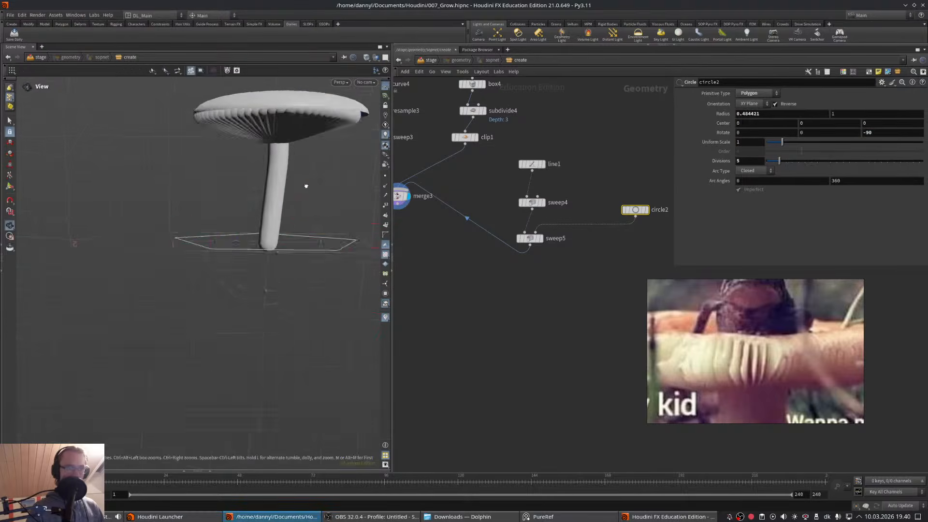
# - Display the gill sweep on its own and try rotating its cross-section circle 45 degrees about Y
pyautogui.press('l')
pyautogui.click(593, 250)
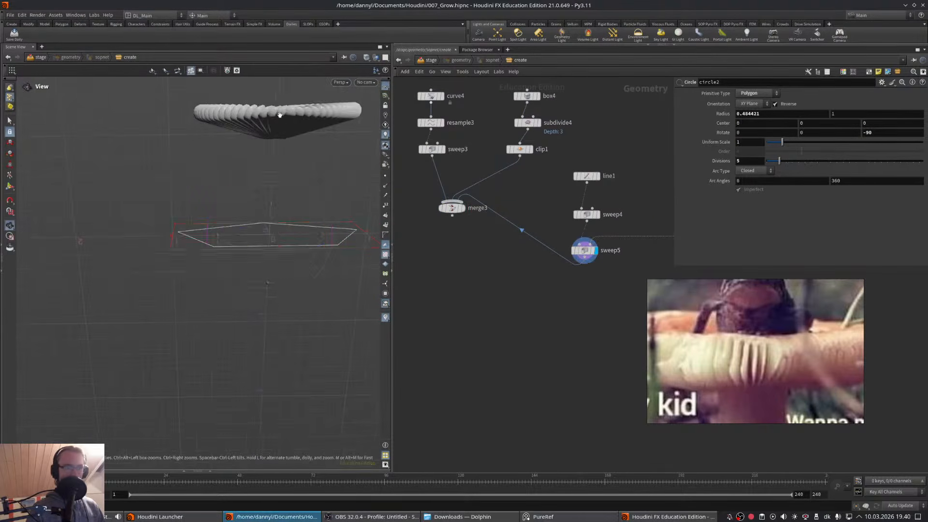
pyautogui.moveTo(280, 114); pyautogui.dragTo(339, 175)
pyautogui.press('Return')
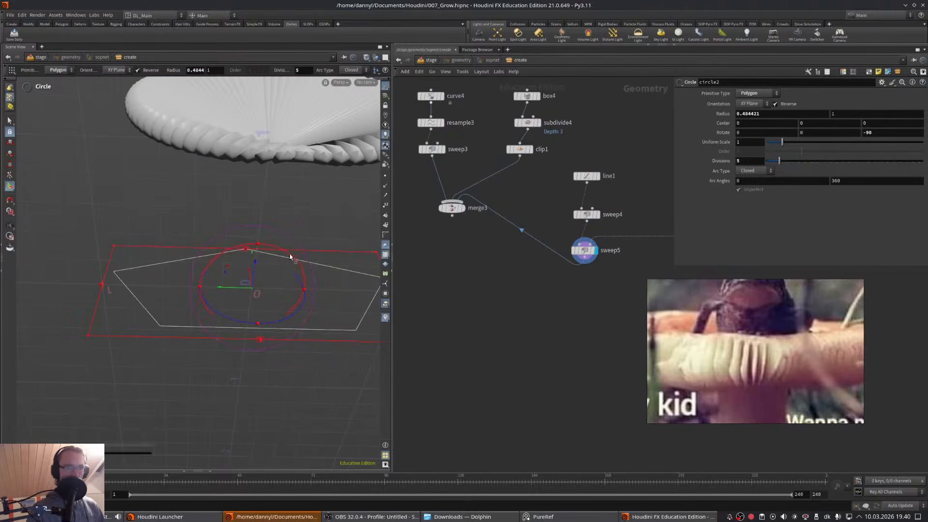
pyautogui.moveTo(291, 260); pyautogui.dragTo(291, 242)
pyautogui.moveTo(586, 306); pyautogui.dragTo(546, 306, button='middle')
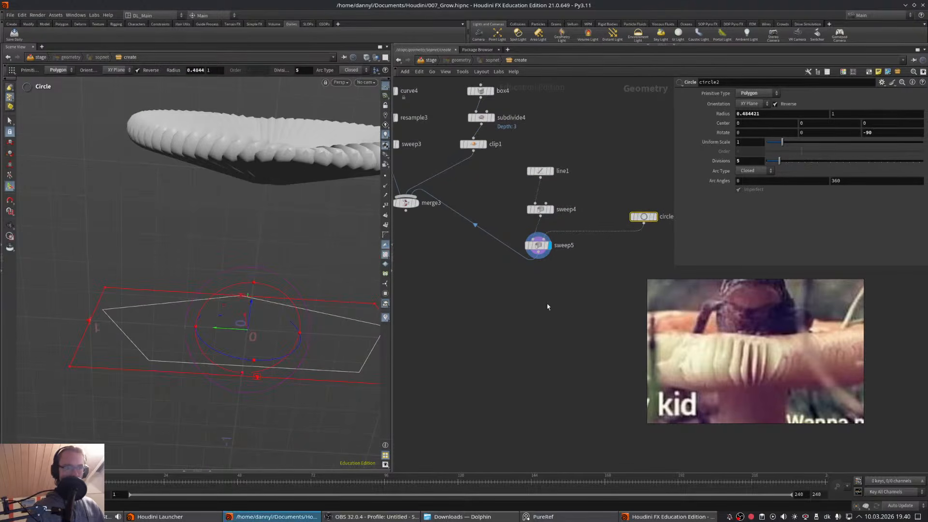
pyautogui.press('Tab')
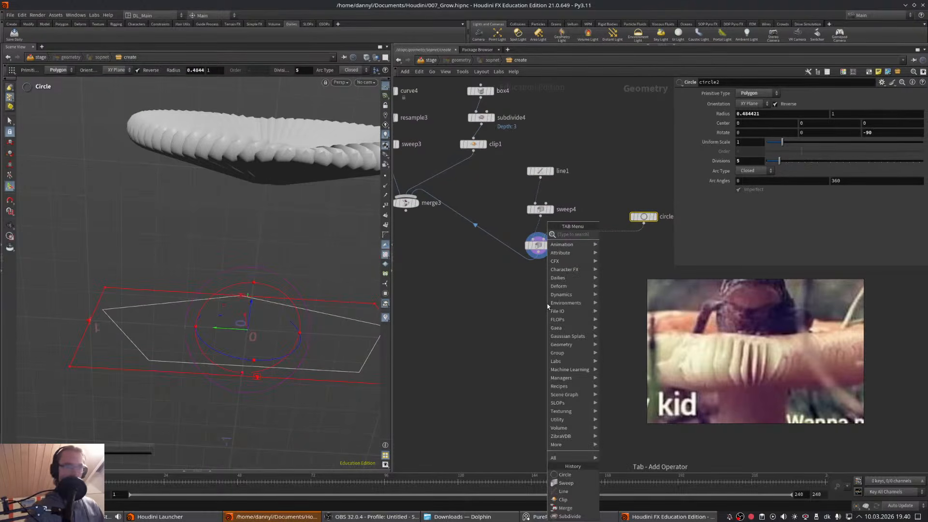
pyautogui.press('Escape')
pyautogui.moveTo(541, 253); pyautogui.dragTo(540, 250)
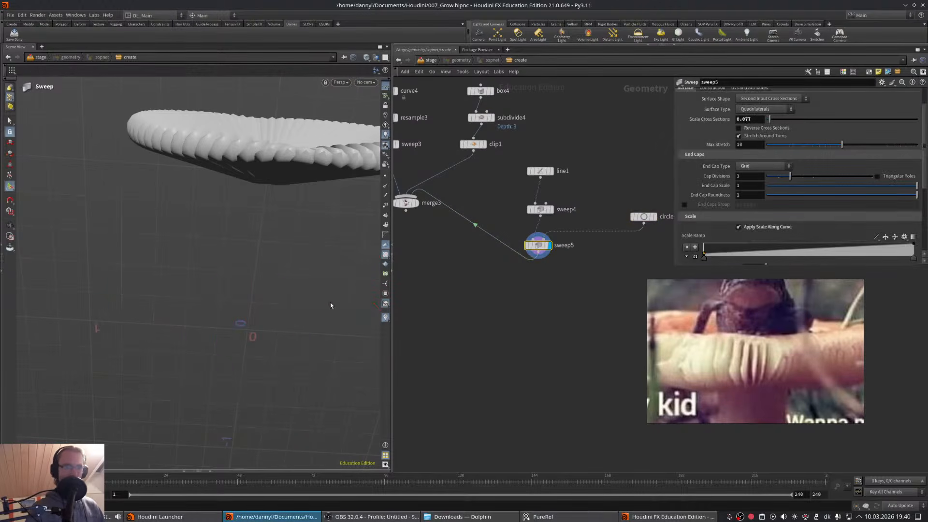
pyautogui.moveTo(654, 209); pyautogui.dragTo(654, 208)
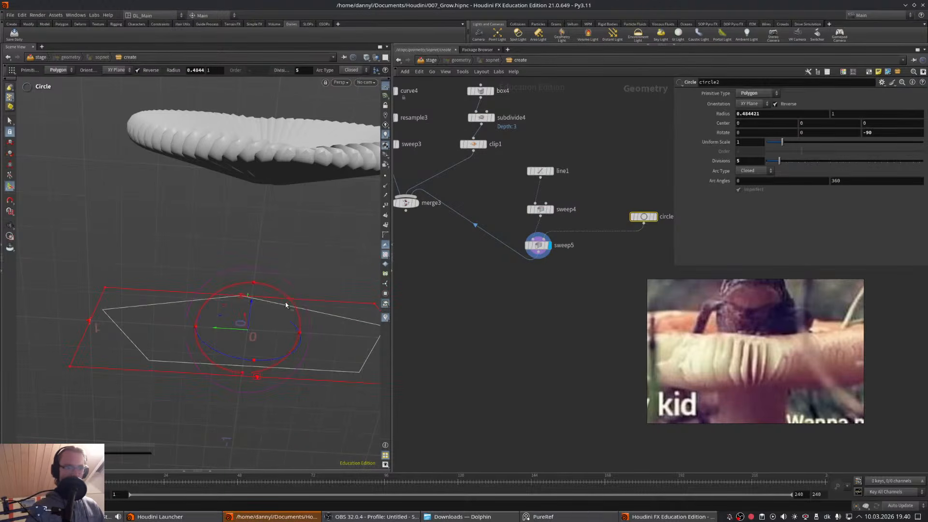
pyautogui.moveTo(285, 305); pyautogui.dragTo(333, 306)
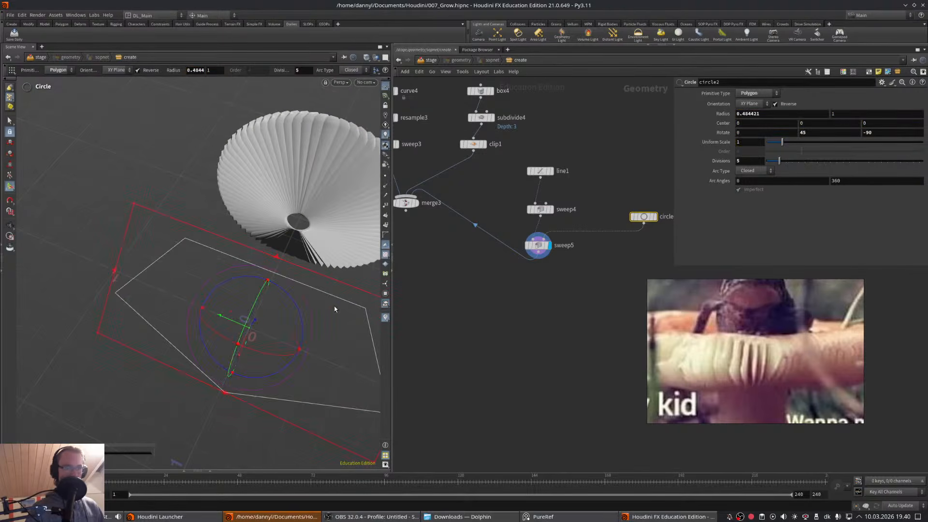
# - Insert an Orientation Along Curve node between sweep4 and sweep5
pyautogui.press('Tab')
pyautogui.write('orient')
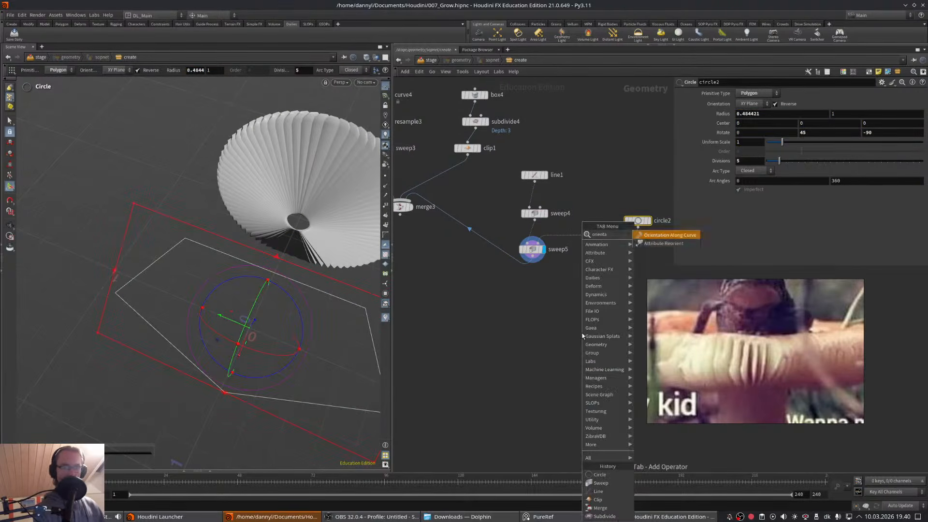
pyautogui.press('Return')
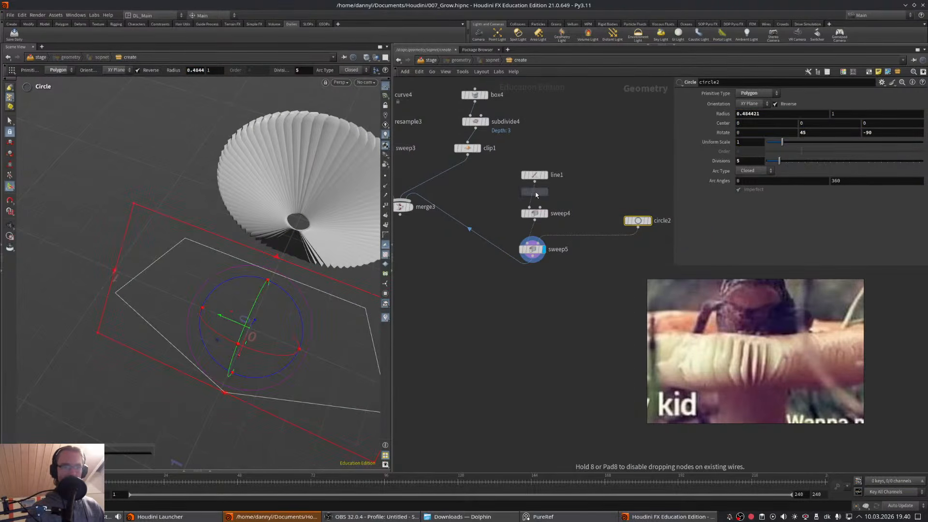
pyautogui.click(533, 193)
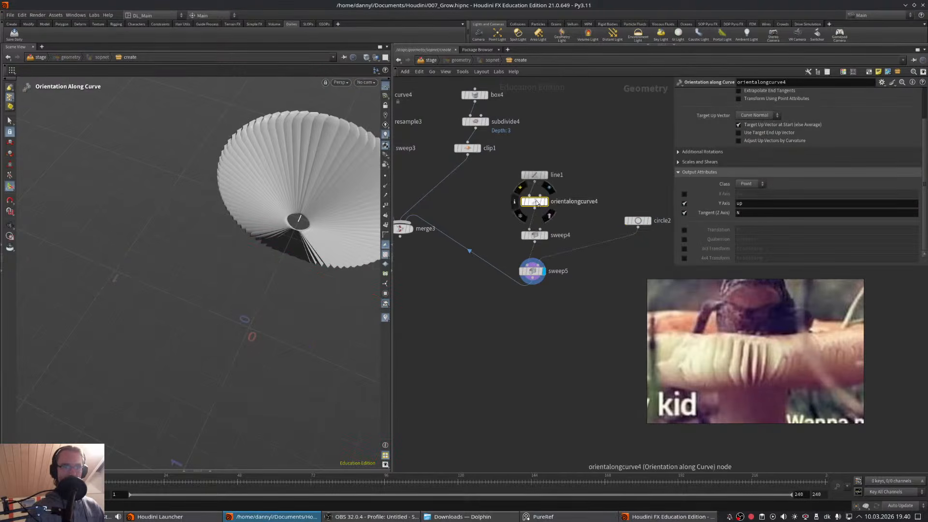
pyautogui.moveTo(531, 201); pyautogui.dragTo(536, 252)
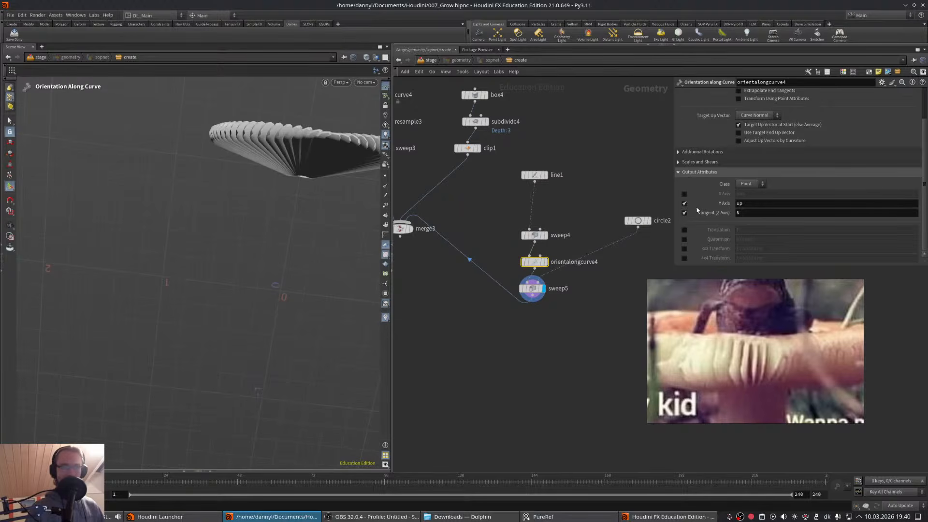
# - Set the Orientation Along Curve node's Target Up Vector to Z Axis
pyautogui.scroll(1, 926, 191)
pyautogui.click(757, 124)
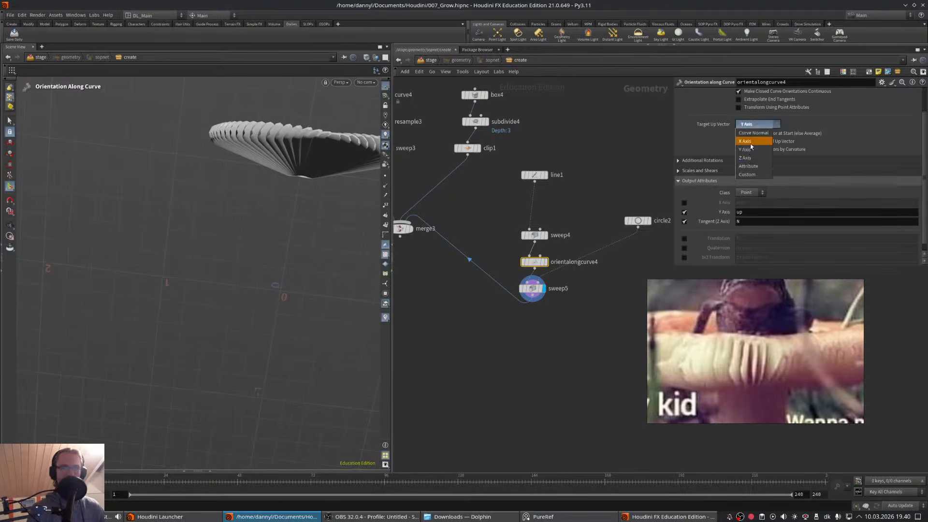
pyautogui.click(745, 157)
pyautogui.keyDown('alt'); pyautogui.moveTo(322, 141); pyautogui.dragTo(356, 157); pyautogui.keyUp('alt')
# - Reset the gill cross-section circle's rotation to 0 on all axes
pyautogui.click(638, 220)
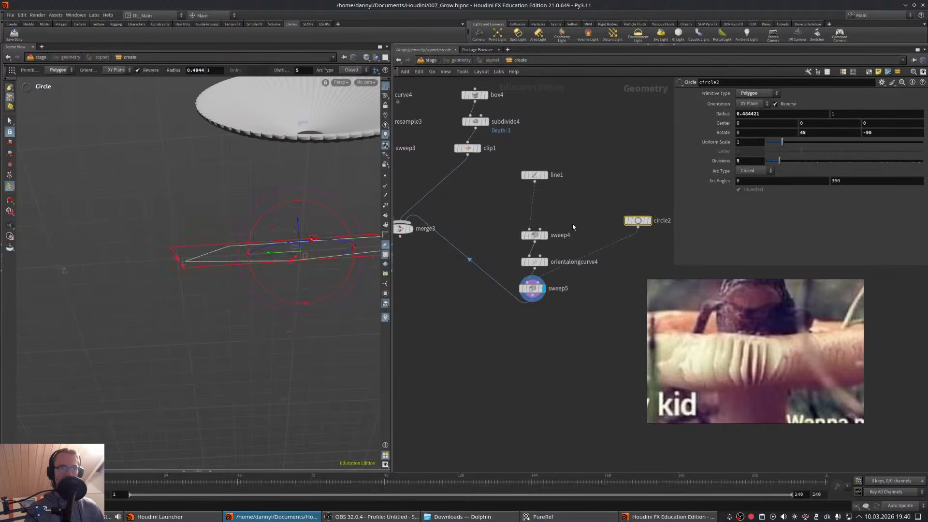
pyautogui.moveTo(295, 202); pyautogui.dragTo(310, 187)
pyautogui.press('Return')
pyautogui.keyDown('alt'); pyautogui.moveTo(332, 308); pyautogui.dragTo(330, 286); pyautogui.keyUp('alt')
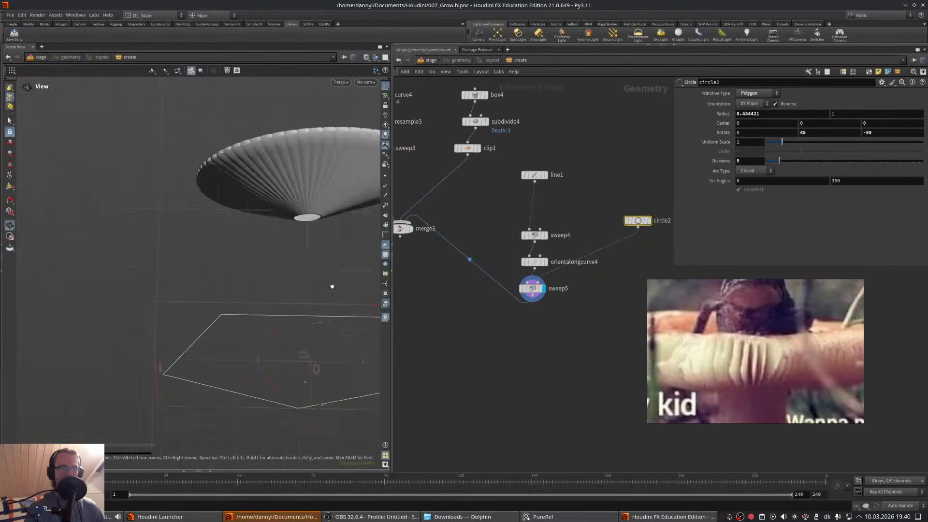
pyautogui.keyDown('alt'); pyautogui.moveTo(337, 329); pyautogui.dragTo(341, 290); pyautogui.keyUp('alt')
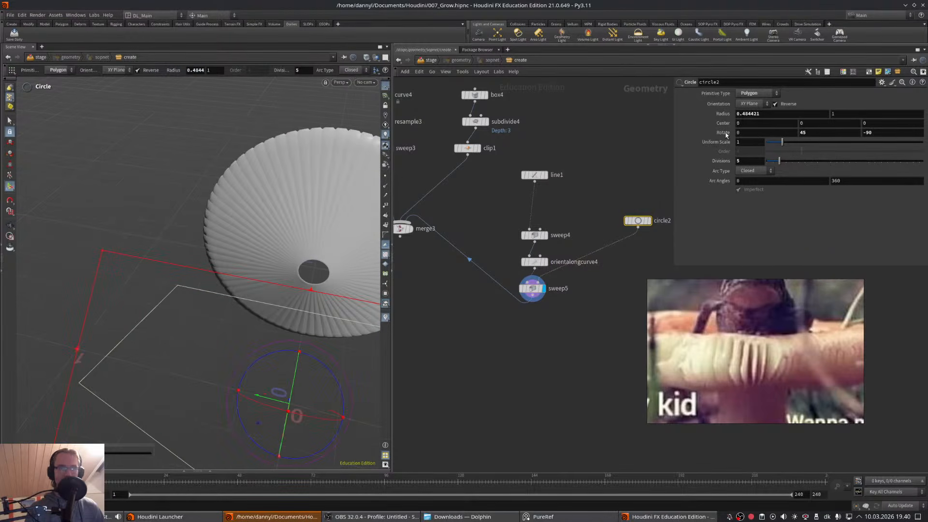
pyautogui.keyDown('ctrl'); pyautogui.middleClick(726, 132); pyautogui.keyUp('ctrl')
pyautogui.keyDown('alt'); pyautogui.moveTo(311, 231); pyautogui.dragTo(316, 271); pyautogui.keyUp('alt')
pyautogui.moveTo(330, 292); pyautogui.dragTo(339, 270)
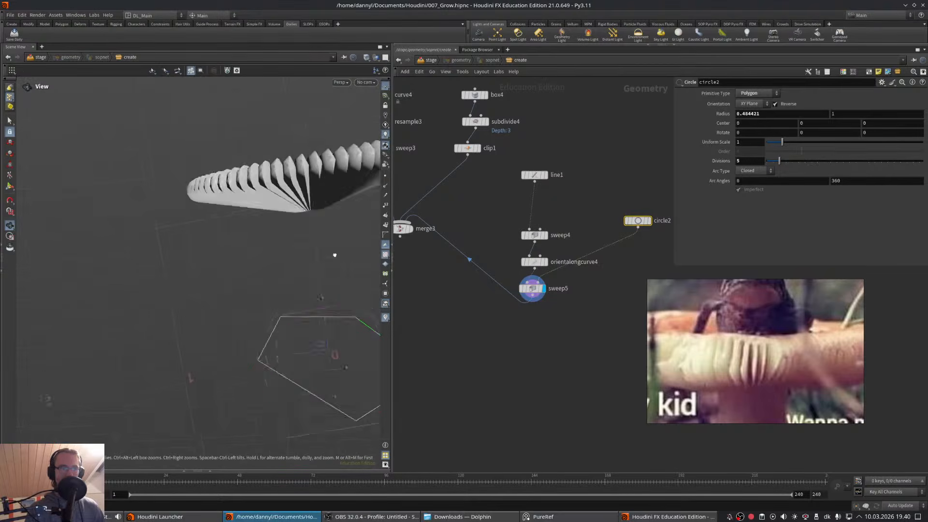
# - Display merge3 to check the reoriented gills together with the stem and cap
pyautogui.click(411, 228)
pyautogui.press('Return')
pyautogui.press('Escape')
pyautogui.moveTo(351, 202); pyautogui.dragTo(455, 215)
pyautogui.press('Return')
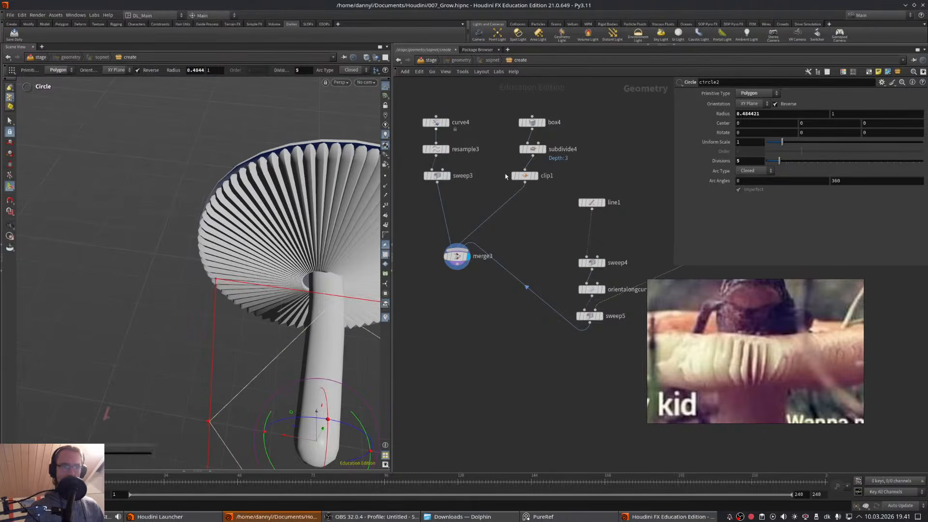
# - Enable Fill Polygons along Clipping Plane on the cap's clip node, and display the merged mushroom again
pyautogui.click(534, 176)
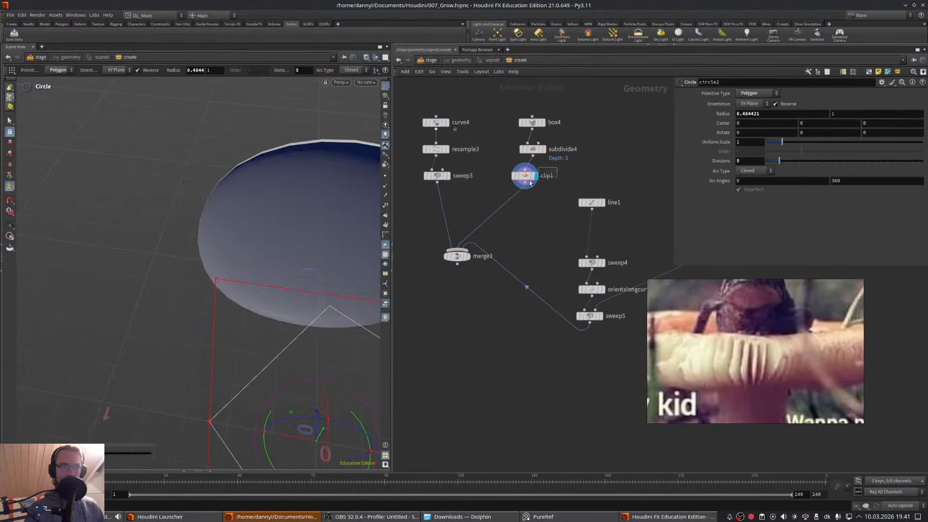
pyautogui.moveTo(529, 182); pyautogui.dragTo(504, 192)
pyautogui.keyDown('alt'); pyautogui.moveTo(356, 175); pyautogui.dragTo(328, 187); pyautogui.keyUp('alt')
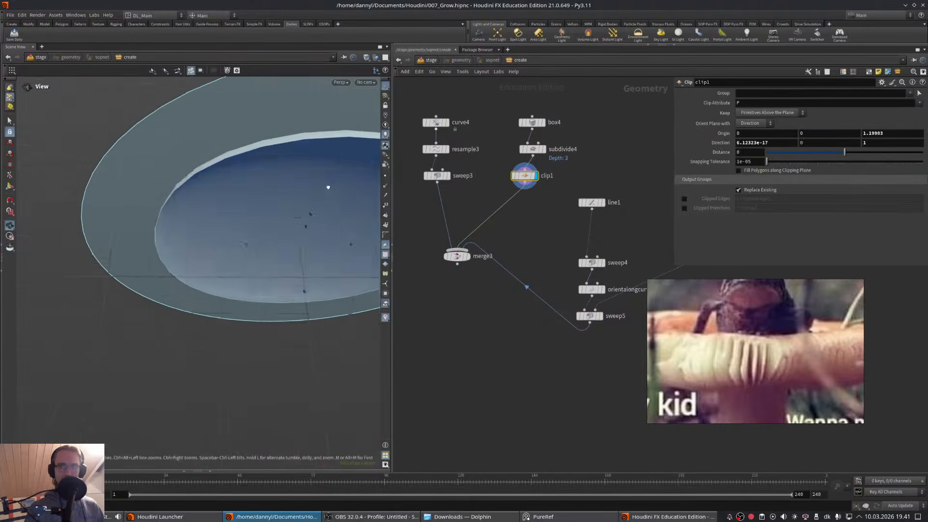
pyautogui.press('Return')
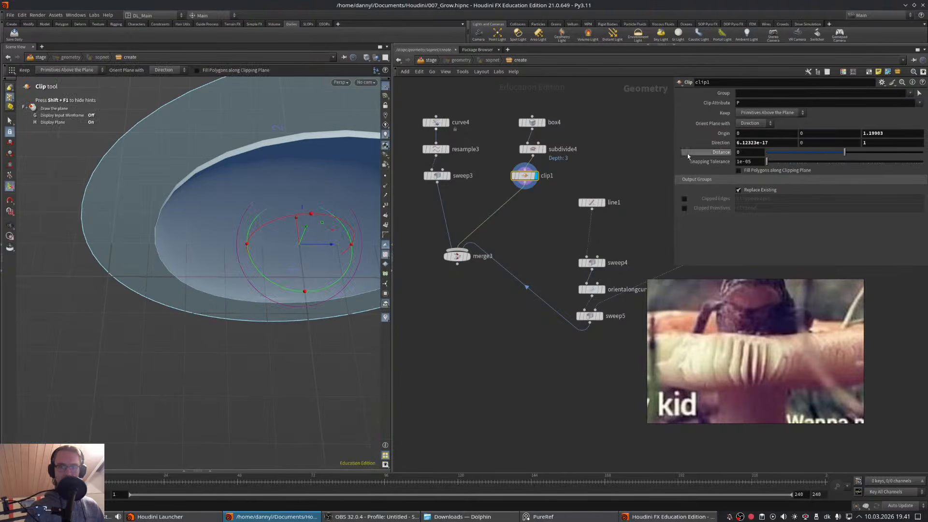
pyautogui.click(738, 170)
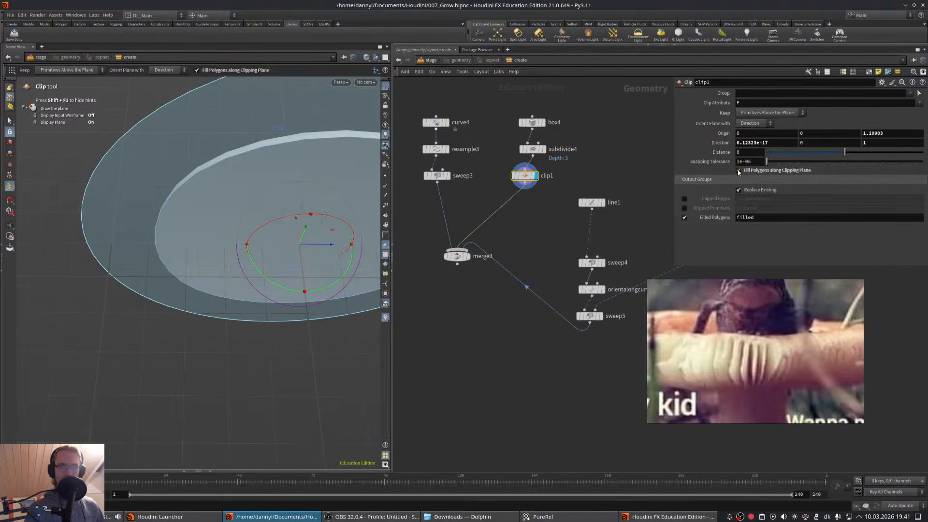
pyautogui.click(466, 256)
pyautogui.keyDown('alt'); pyautogui.moveTo(203, 252); pyautogui.dragTo(4, 205); pyautogui.keyUp('alt')
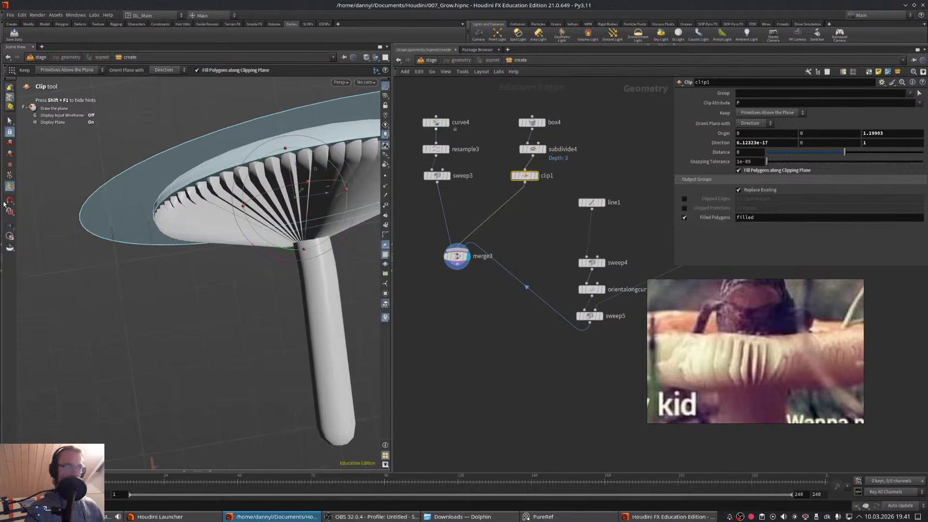
pyautogui.click(10, 225)
pyautogui.moveTo(232, 145); pyautogui.dragTo(338, 154)
pyautogui.scroll(-5, 317, 187)
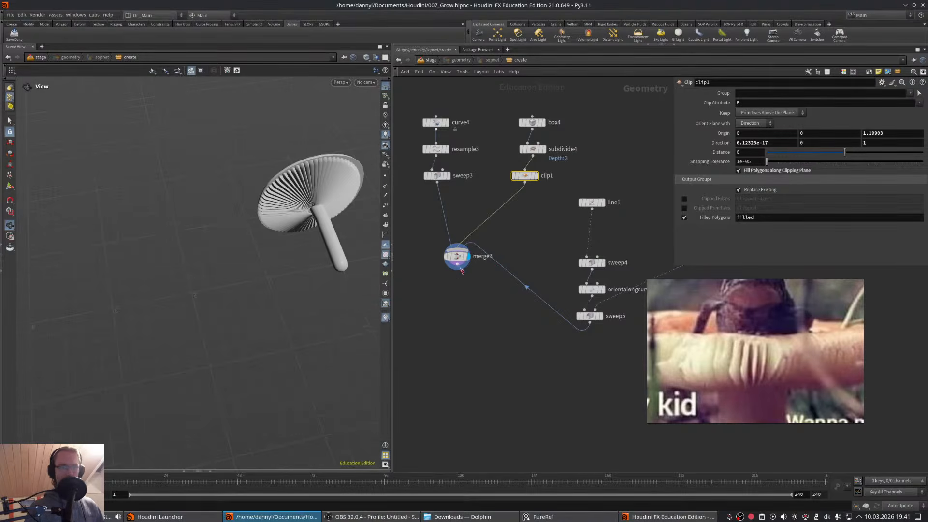
# - Append a Transform node to merge3, display it, and stand the mushroom upright with a -90 degree X rotation
pyautogui.moveTo(460, 269); pyautogui.dragTo(464, 302)
pyautogui.write('trans')
pyautogui.press('Return')
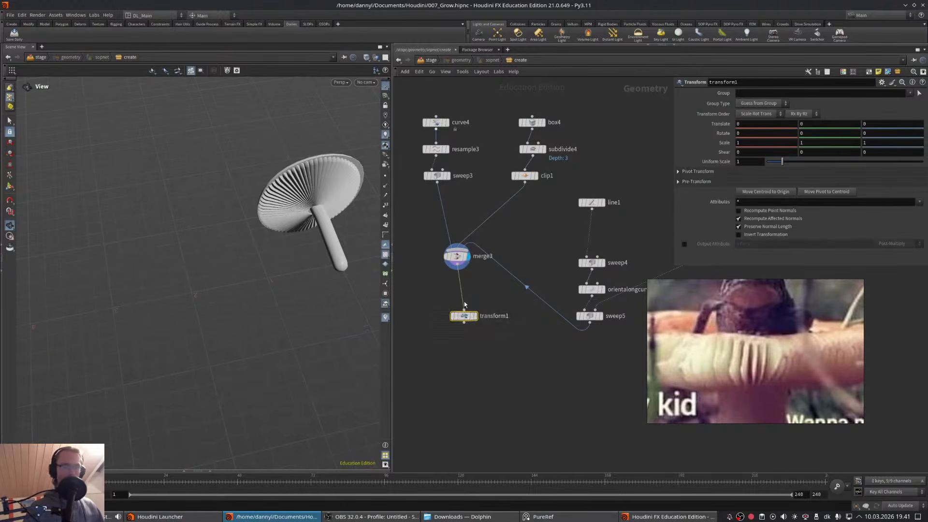
pyautogui.click(10, 186)
pyautogui.moveTo(207, 180); pyautogui.dragTo(432, 160)
pyautogui.keyDown('alt'); pyautogui.moveTo(284, 171); pyautogui.dragTo(207, 190); pyautogui.keyUp('alt')
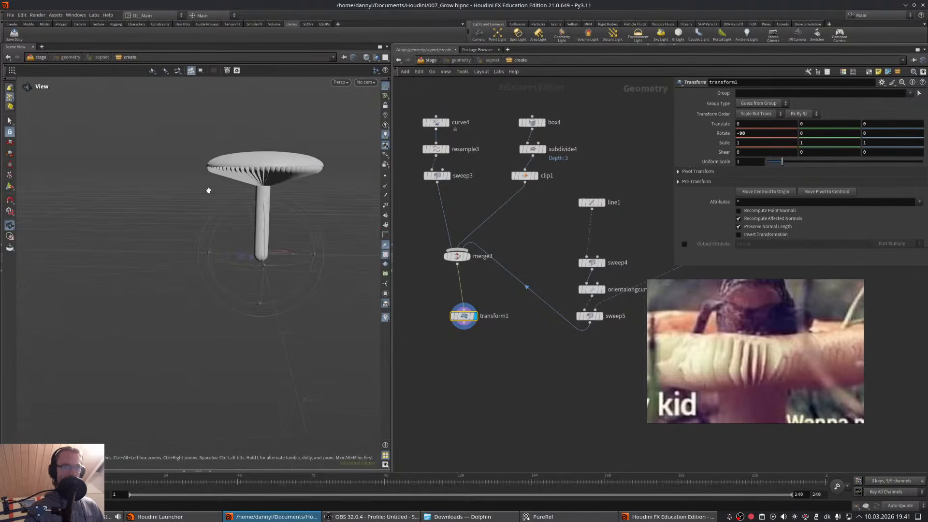
pyautogui.keyDown('alt'); pyautogui.moveTo(208, 190); pyautogui.dragTo(344, 170, button='right'); pyautogui.keyUp('alt')
pyautogui.keyDown('alt'); pyautogui.moveTo(343, 182); pyautogui.dragTo(253, 200, button='middle'); pyautogui.keyUp('alt')
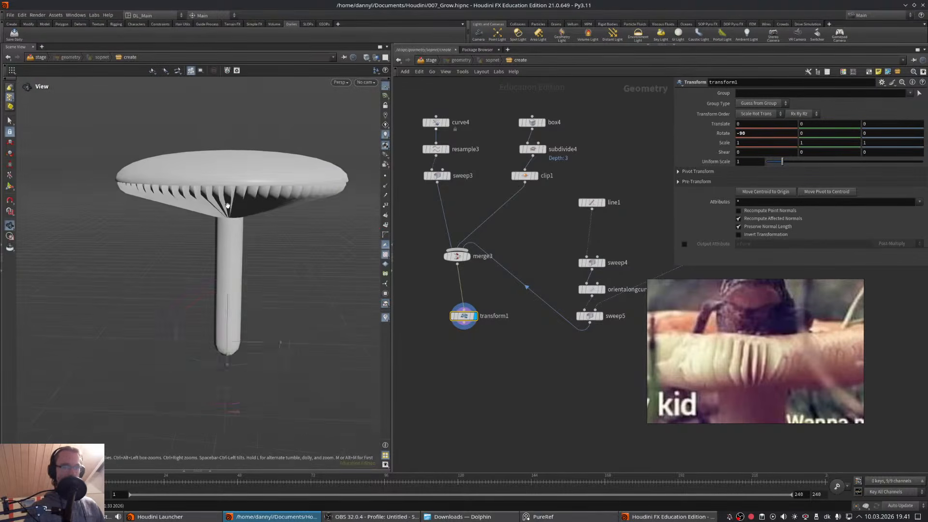
pyautogui.keyDown('alt'); pyautogui.moveTo(228, 209); pyautogui.dragTo(257, 210); pyautogui.keyUp('alt')
pyautogui.keyDown('alt'); pyautogui.moveTo(257, 211); pyautogui.dragTo(196, 230, button='right'); pyautogui.keyUp('alt')
pyautogui.keyDown('alt'); pyautogui.moveTo(197, 230); pyautogui.dragTo(223, 230); pyautogui.keyUp('alt')
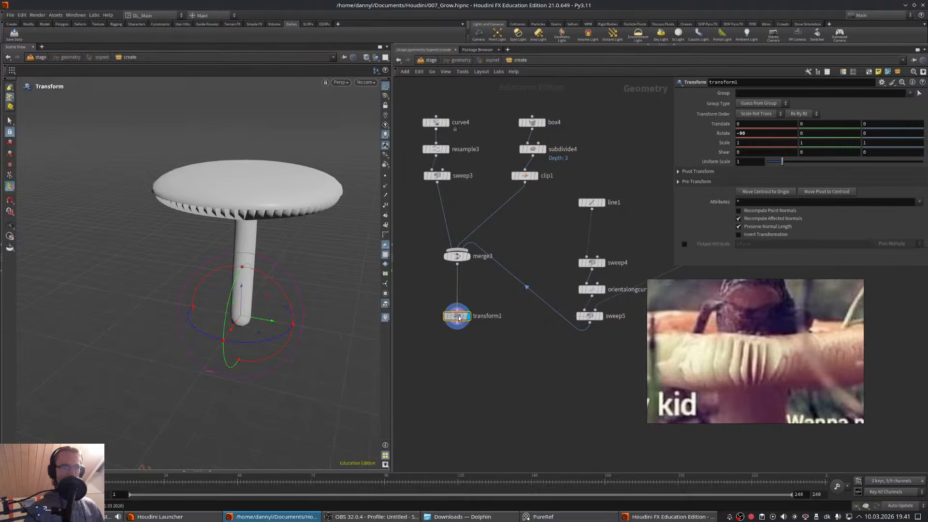
# - Merge the upright mushroom's transform1 with posed_frog in a new Merge node, and display the combined result
pyautogui.moveTo(474, 352); pyautogui.dragTo(539, 338, button='middle')
pyautogui.scroll(-3, 503, 337)
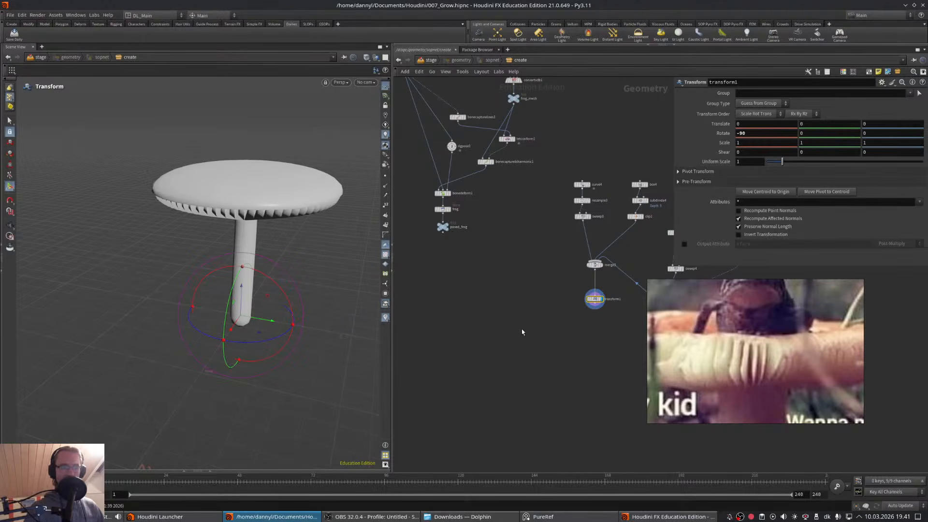
pyautogui.press('Tab')
pyautogui.write('mer')
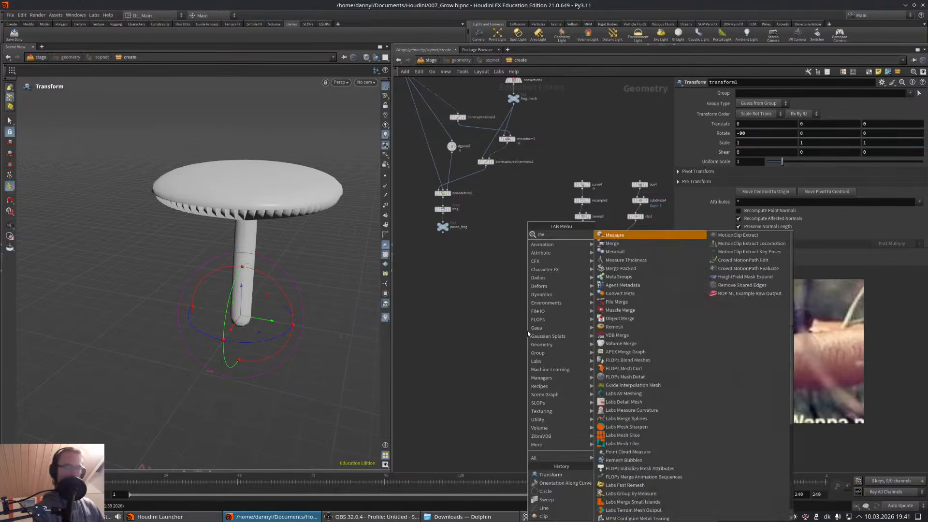
pyautogui.press('Return')
pyautogui.click(526, 331)
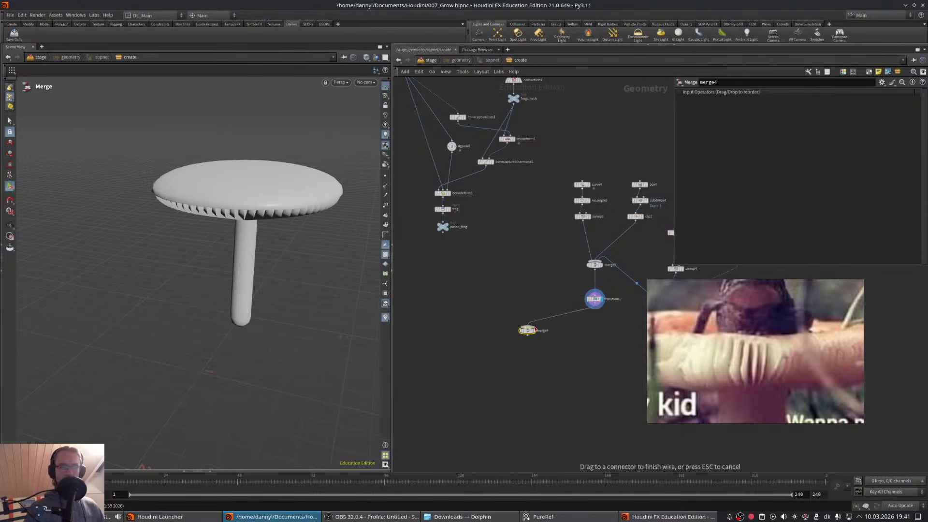
pyautogui.moveTo(443, 231); pyautogui.dragTo(527, 329)
pyautogui.click(533, 331)
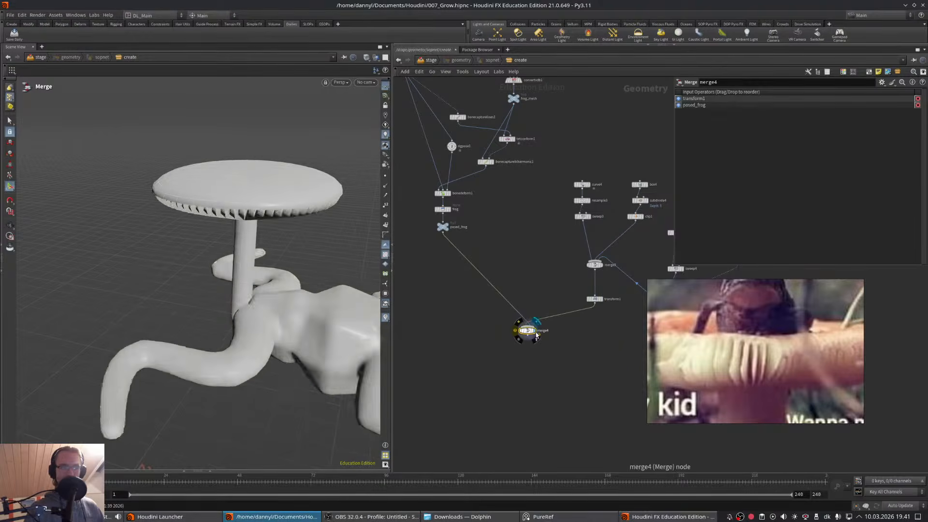
pyautogui.scroll(-4, 244, 296)
pyautogui.keyDown('alt'); pyautogui.moveTo(244, 296); pyautogui.dragTo(201, 263, button='middle'); pyautogui.keyUp('alt')
pyautogui.keyDown('alt'); pyautogui.moveTo(201, 262); pyautogui.dragTo(162, 244); pyautogui.keyUp('alt')
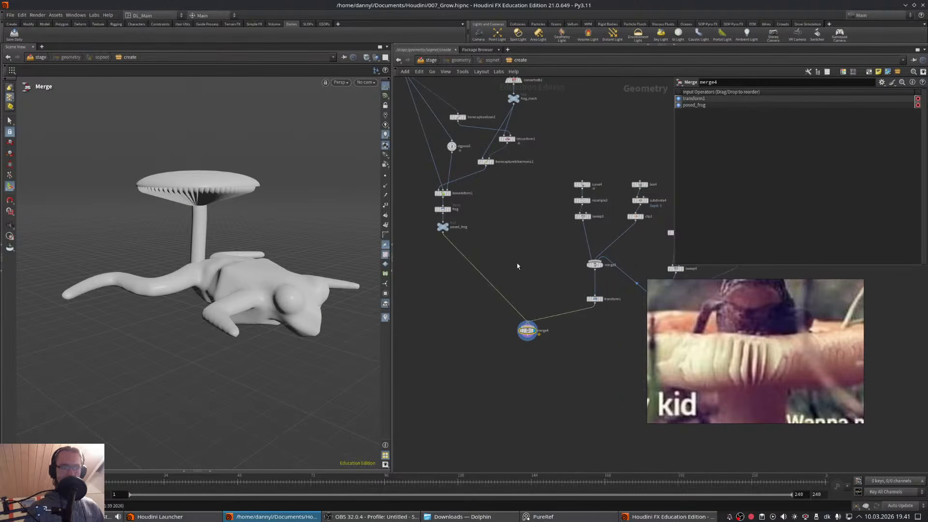
pyautogui.moveTo(517, 267); pyautogui.dragTo(506, 280, button='middle')
pyautogui.press('Tab')
pyautogui.write('trans')
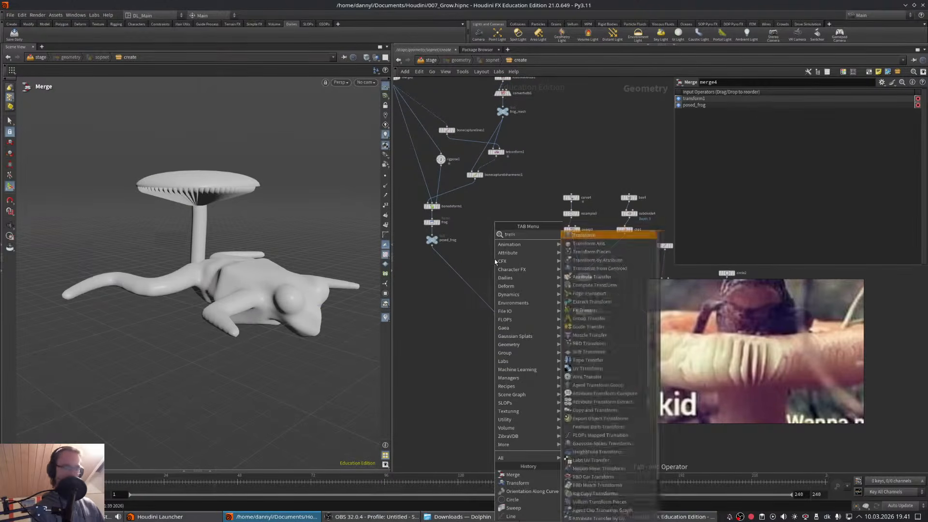
pyautogui.press('Return')
pyautogui.click(445, 264)
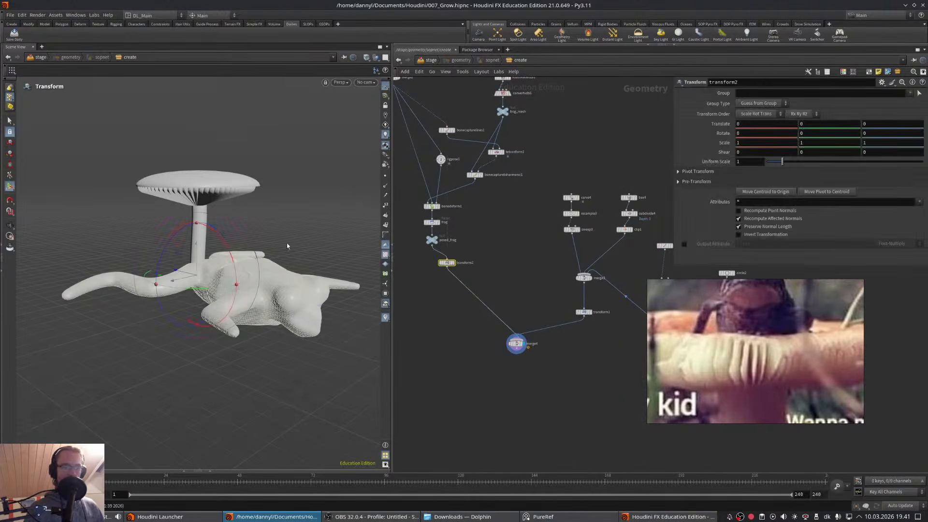
pyautogui.moveTo(774, 164); pyautogui.dragTo(773, 165)
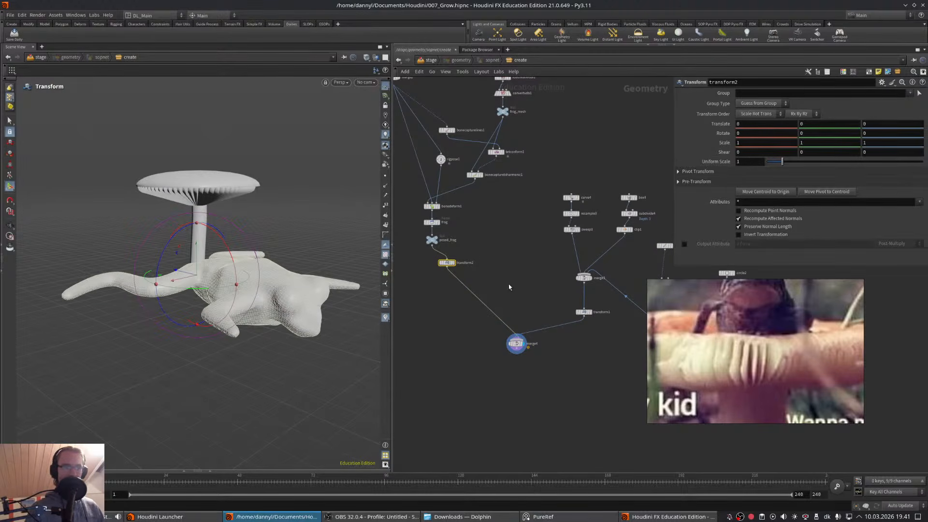
pyautogui.press('Delete')
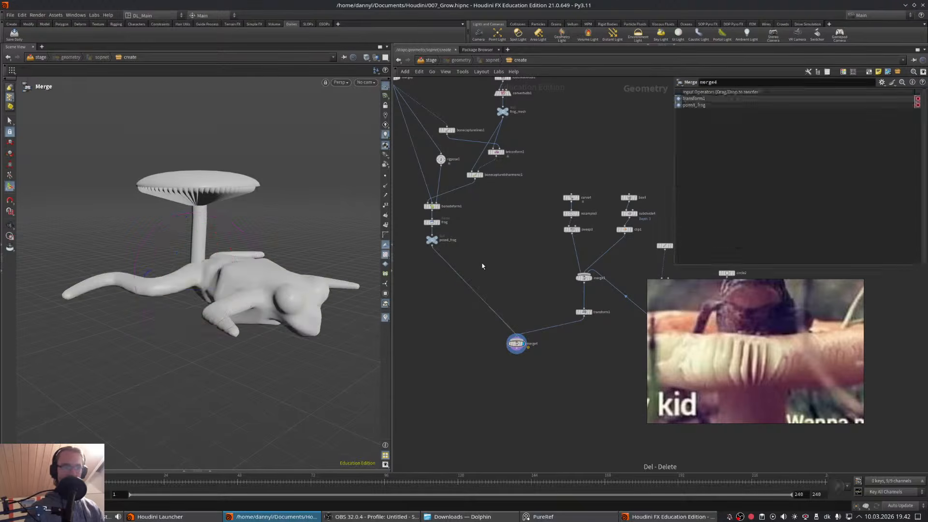
# - Scale the mushroom up beside the frog by setting transform1's Uniform Scale to 2.79
pyautogui.click(584, 312)
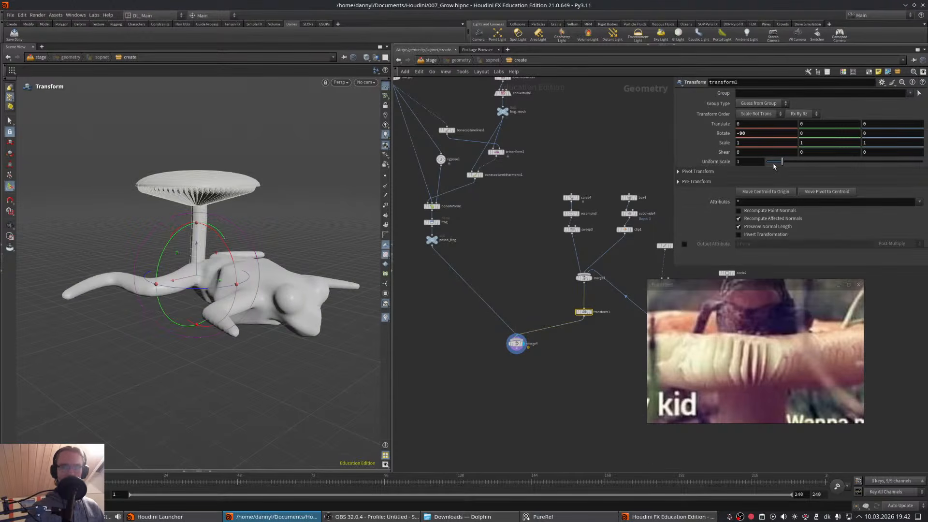
pyautogui.moveTo(781, 161); pyautogui.dragTo(803, 162)
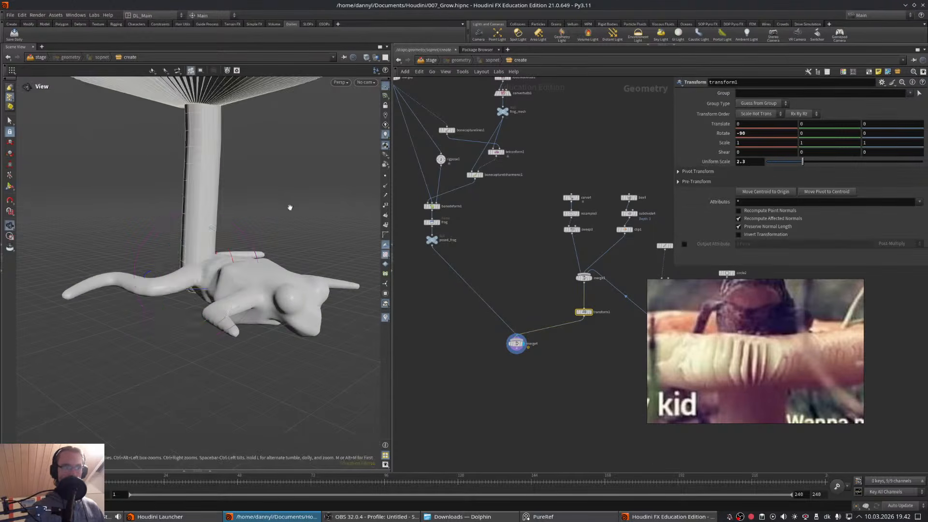
pyautogui.keyDown('alt'); pyautogui.scroll(-6, 290, 206); pyautogui.keyUp('alt')
pyautogui.keyDown('alt'); pyautogui.moveTo(271, 208); pyautogui.dragTo(207, 288); pyautogui.keyUp('alt')
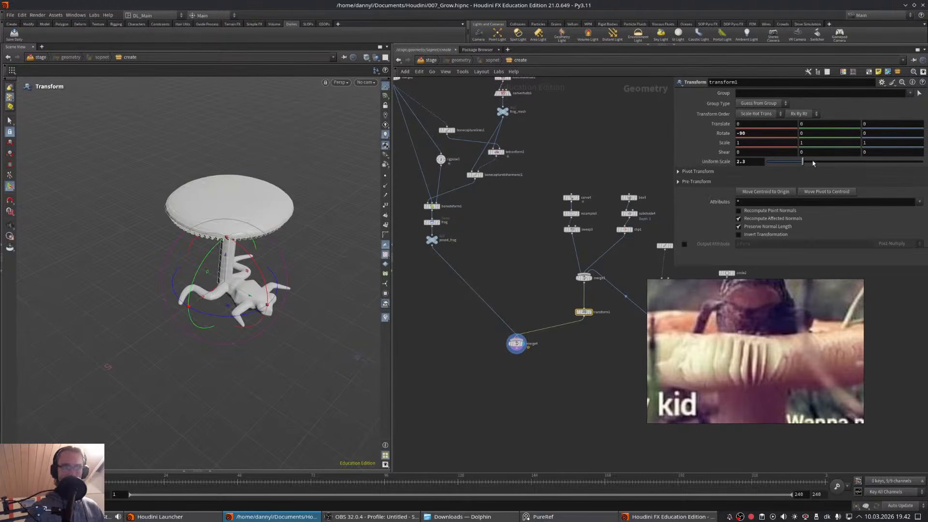
pyautogui.moveTo(803, 161); pyautogui.dragTo(810, 161)
pyautogui.moveTo(511, 297); pyautogui.dragTo(528, 289, button='middle')
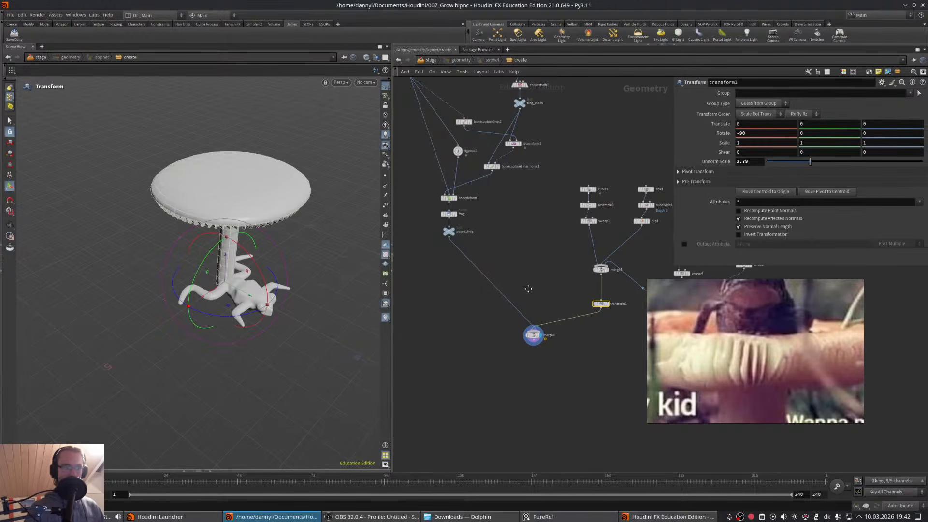
pyautogui.moveTo(240, 265)
pyautogui.keyDown('alt'); pyautogui.mouseDown()
pyautogui.moveTo(207, 234)
pyautogui.moveTo(227, 254)
pyautogui.mouseUp(); pyautogui.keyUp('alt')
pyautogui.press('Return')
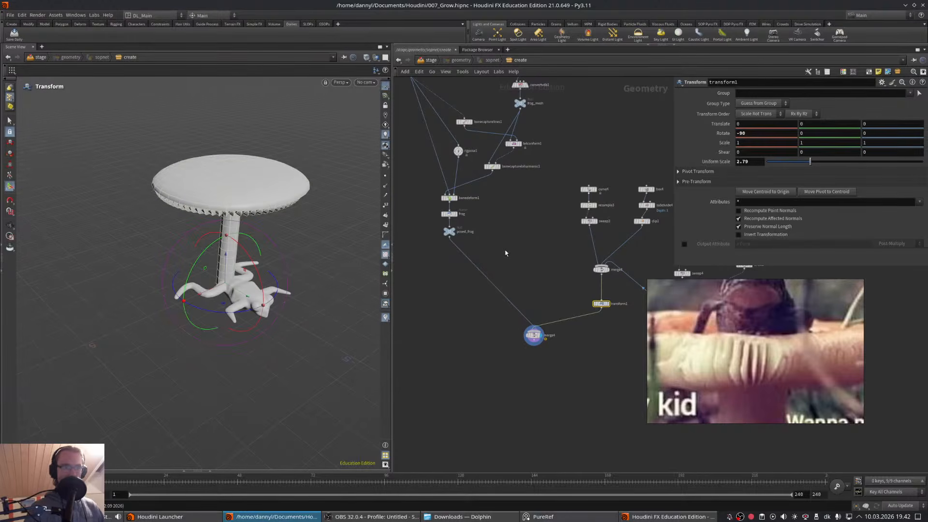
# - Open the frog's rigpose1 node and examine how the leg joints relate to the base of the spine
pyautogui.moveTo(503, 253); pyautogui.dragTo(549, 295, button='middle')
pyautogui.click(504, 193)
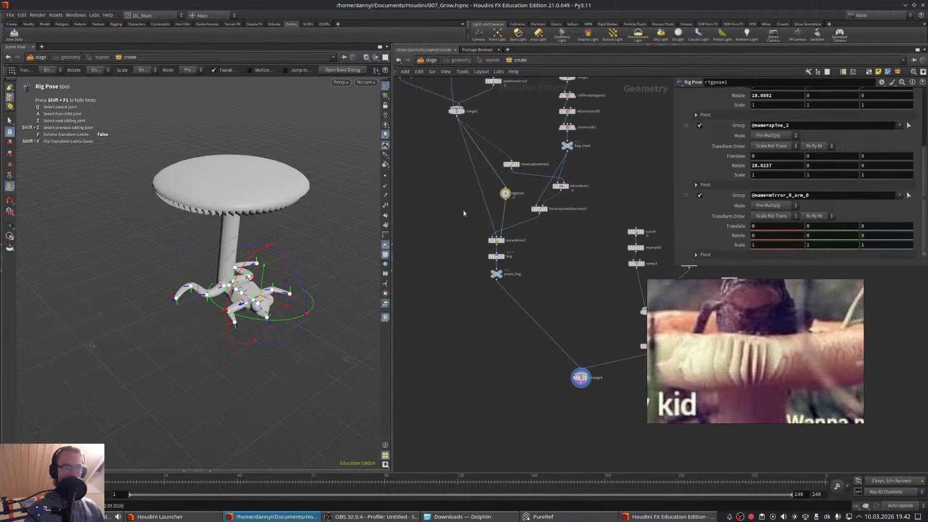
pyautogui.keyDown('alt'); pyautogui.moveTo(294, 269); pyautogui.dragTo(250, 305); pyautogui.keyUp('alt')
pyautogui.scroll(4, 222, 286)
pyautogui.scroll(4, 239, 285)
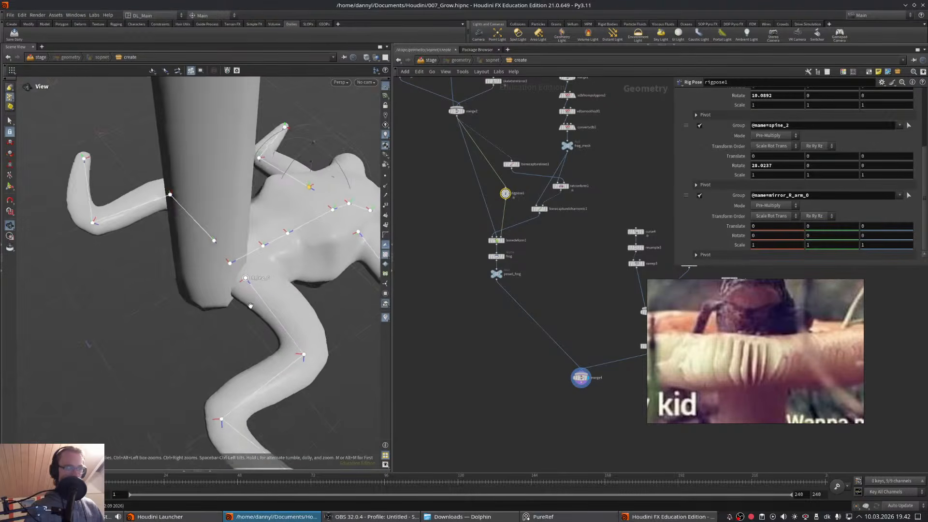
pyautogui.scroll(1, 250, 304)
pyautogui.keyDown('alt'); pyautogui.moveTo(250, 305); pyautogui.dragTo(225, 288, button='middle'); pyautogui.keyUp('alt')
pyautogui.keyDown('alt'); pyautogui.moveTo(225, 288); pyautogui.dragTo(189, 273); pyautogui.keyUp('alt')
pyautogui.scroll(-3, 210, 286)
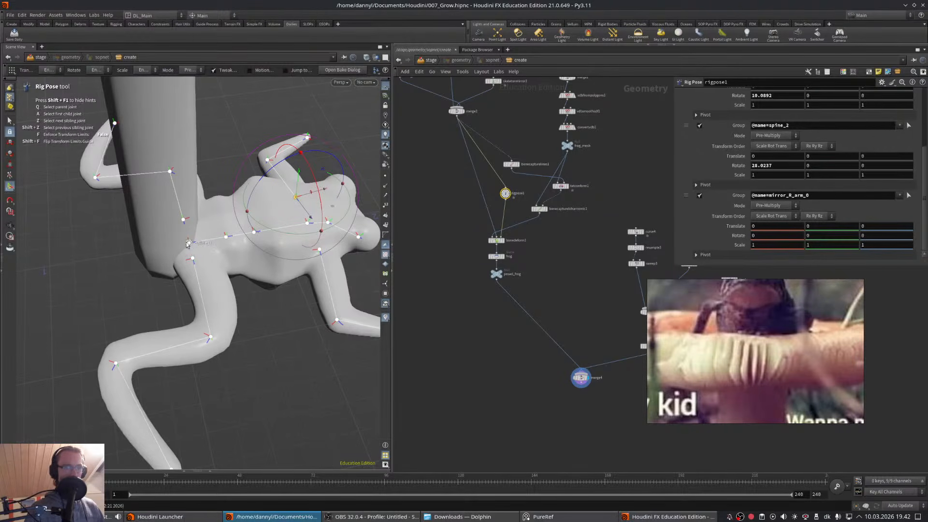
# - Add a Parent Joints node fed by the merged frog skeleton and display it
pyautogui.moveTo(562, 232); pyautogui.dragTo(616, 335, button='middle')
pyautogui.press('Tab')
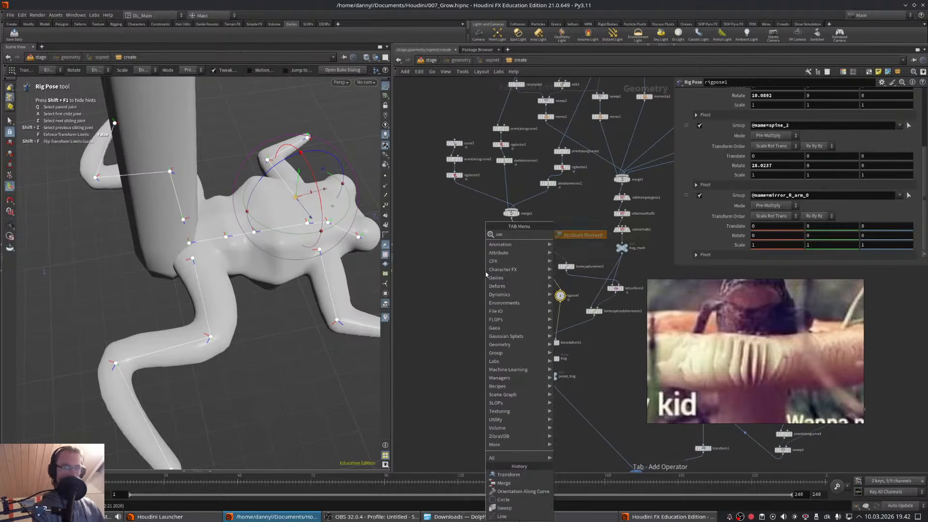
pyautogui.write('objm')
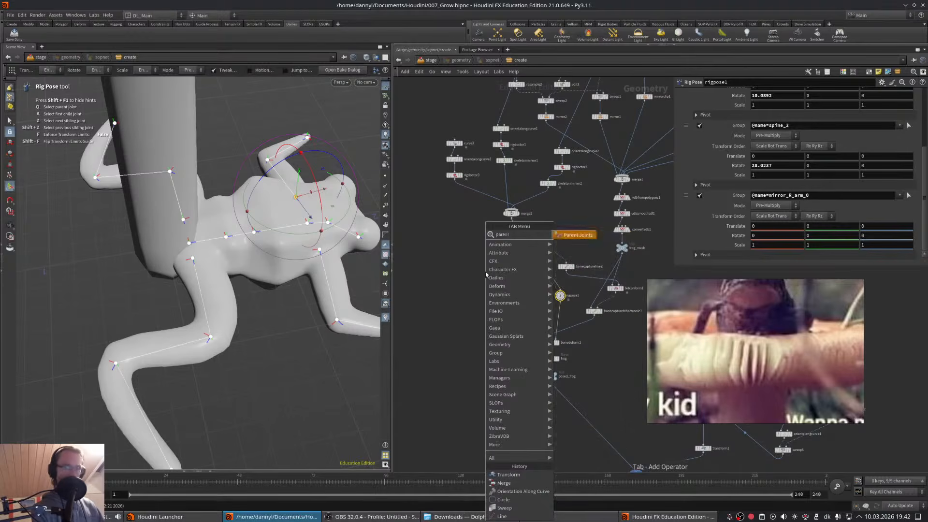
pyautogui.press('Return')
pyautogui.click(466, 253)
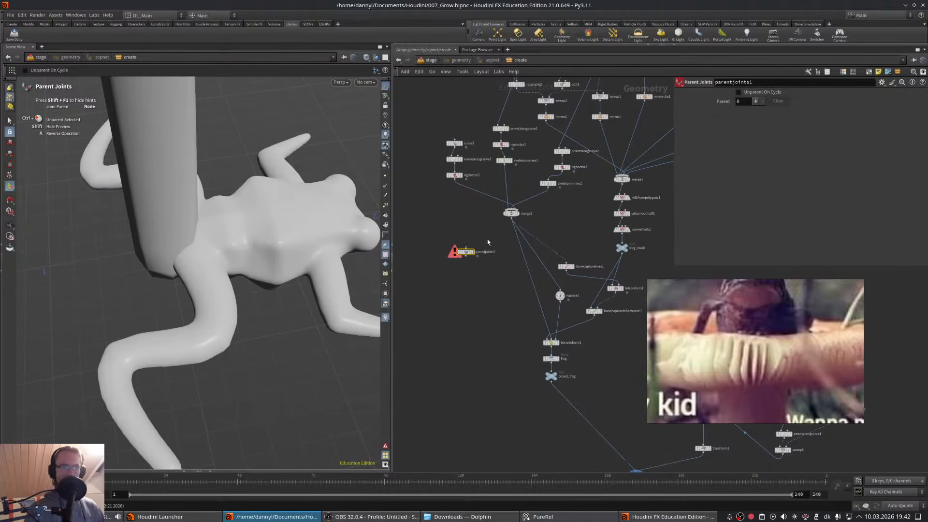
pyautogui.moveTo(511, 222); pyautogui.dragTo(465, 248)
pyautogui.keyDown('alt'); pyautogui.moveTo(108, 263); pyautogui.dragTo(167, 264); pyautogui.keyUp('alt')
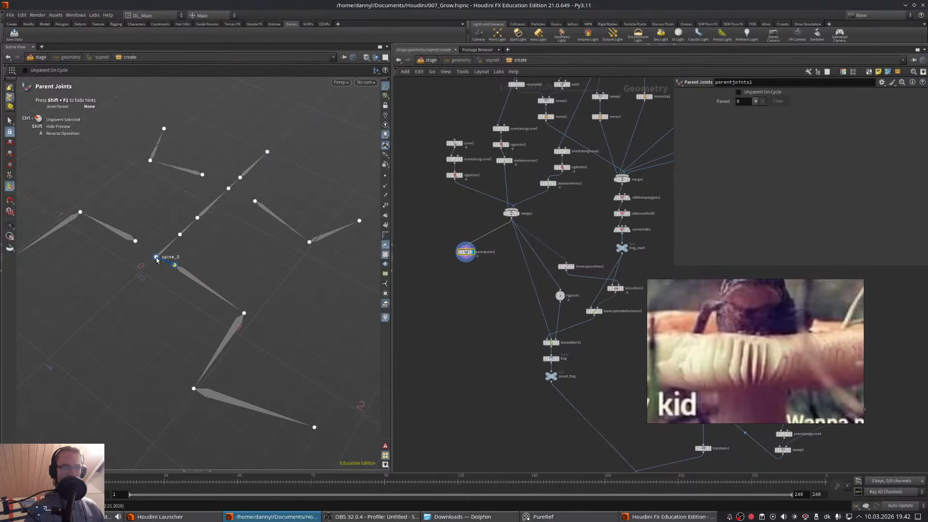
pyautogui.click(156, 260)
pyautogui.scroll(6, 299, 325)
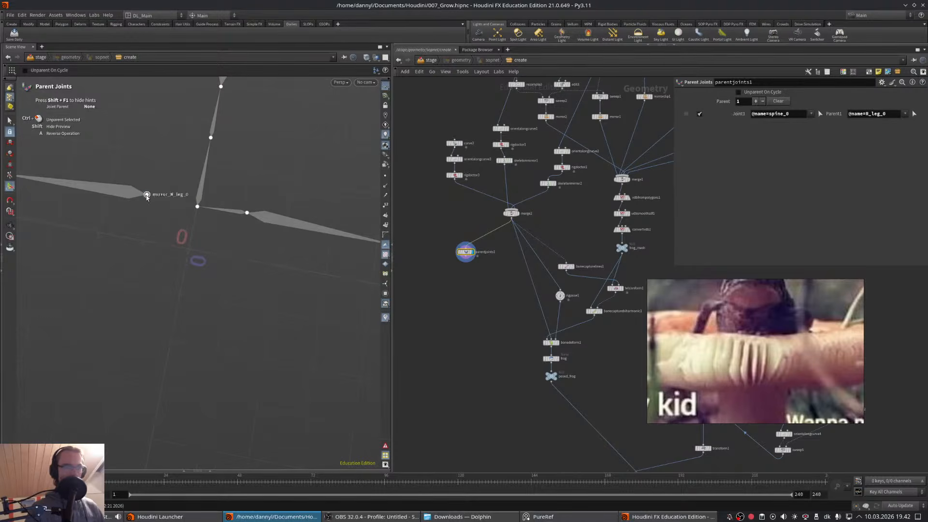
pyautogui.click(199, 209)
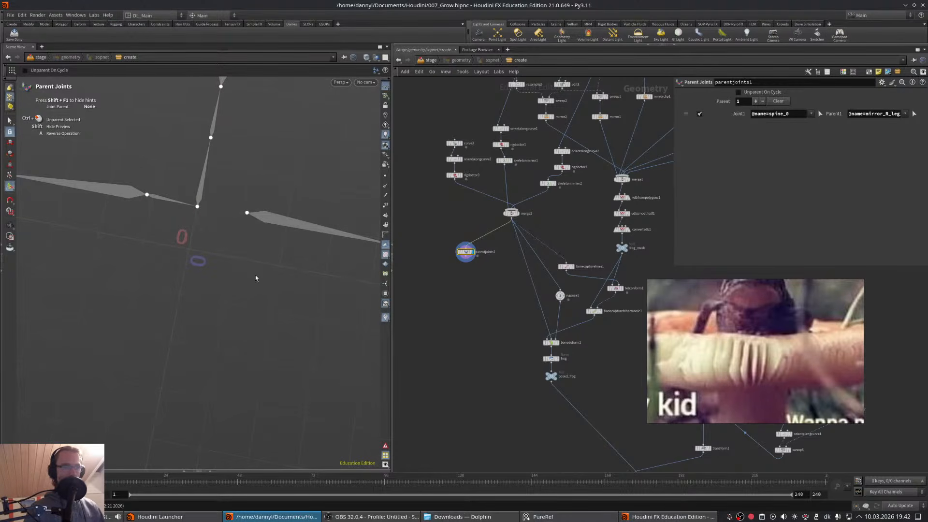
pyautogui.keyDown('alt'); pyautogui.moveTo(255, 275); pyautogui.dragTo(263, 181); pyautogui.keyUp('alt')
pyautogui.click(263, 180)
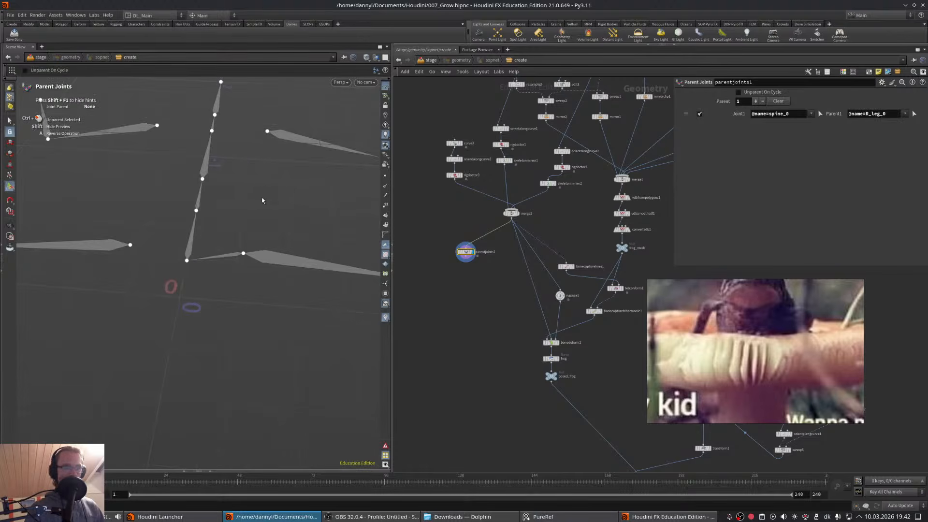
pyautogui.keyDown('alt'); pyautogui.moveTo(254, 234); pyautogui.dragTo(247, 204); pyautogui.keyUp('alt')
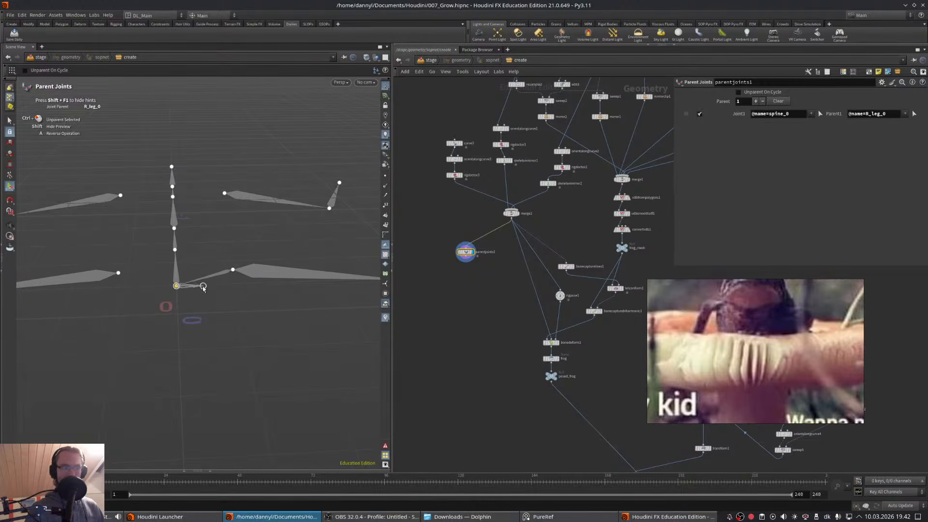
pyautogui.hotkey('ctrl', 'z')
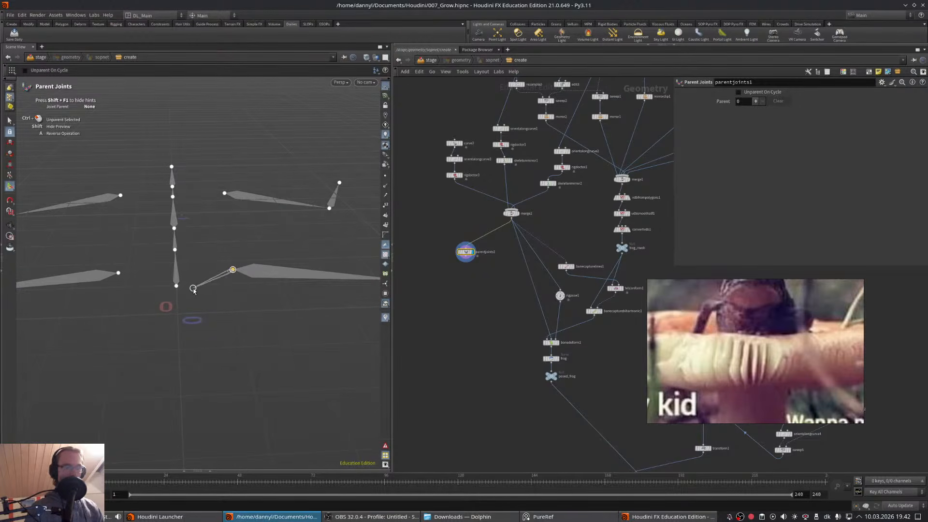
# - Parent both leg root joints, R_leg_0 and mirror_R_leg_0, to spine_0
pyautogui.click(176, 286)
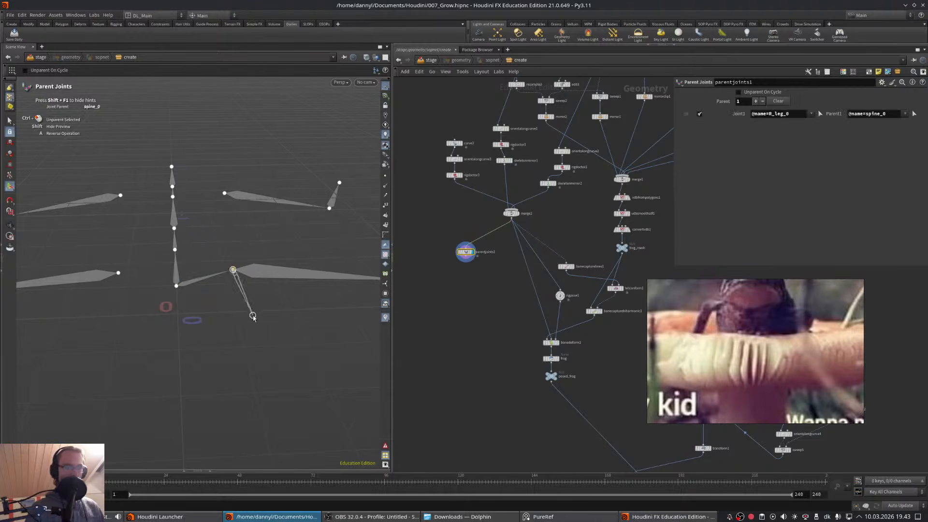
pyautogui.click(119, 273)
pyautogui.click(249, 243)
# - Parent both arm root joints, R_arm_0 and mirror_R_arm_0, to spine_3
pyautogui.keyDown('alt'); pyautogui.moveTo(211, 203); pyautogui.dragTo(205, 175); pyautogui.keyUp('alt')
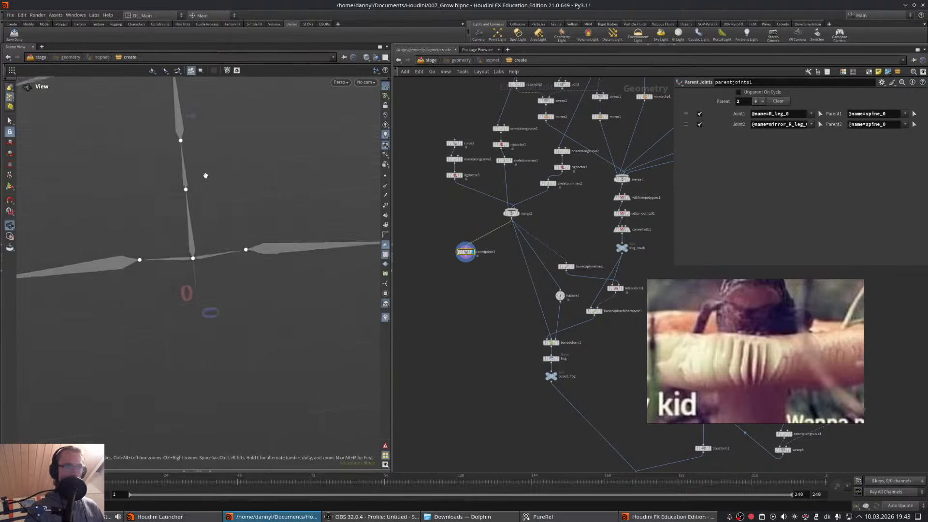
pyautogui.keyDown('alt'); pyautogui.moveTo(205, 175); pyautogui.dragTo(228, 291, button='middle'); pyautogui.keyUp('alt')
pyautogui.click(192, 152)
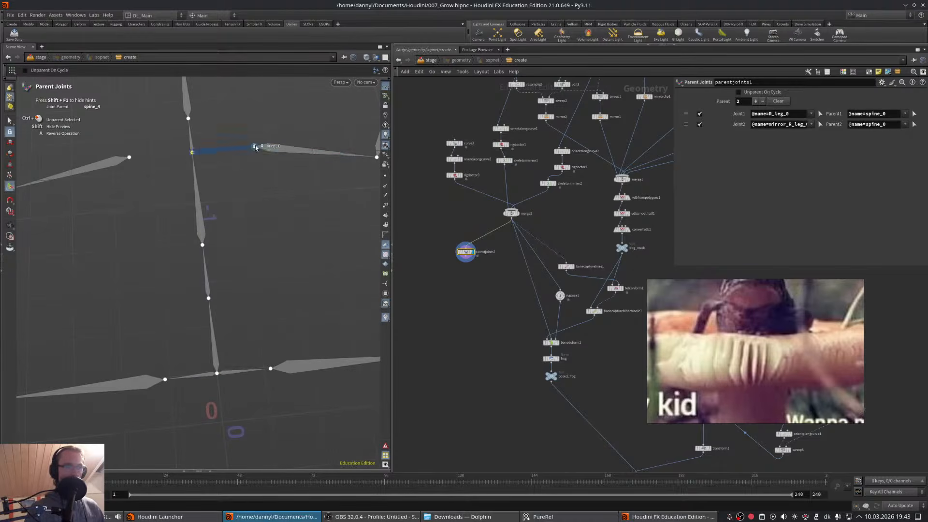
pyautogui.click(255, 147)
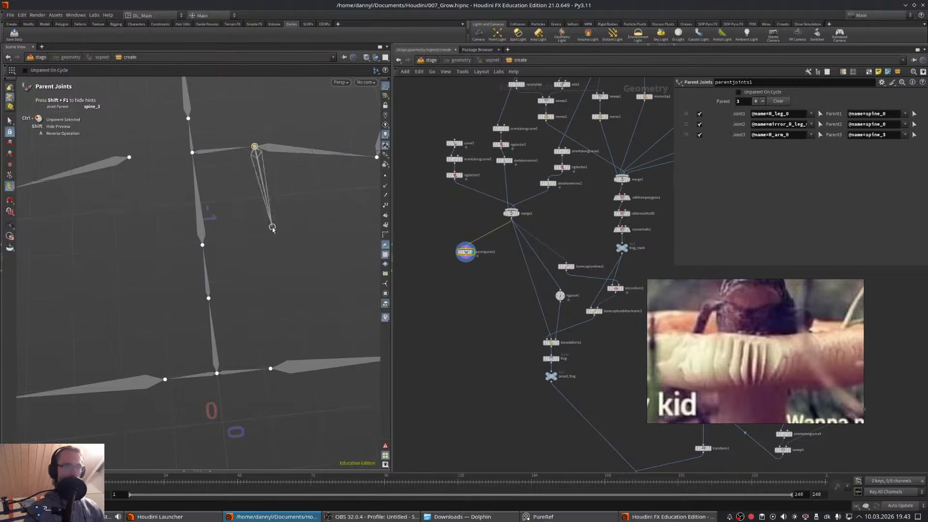
pyautogui.click(130, 158)
pyautogui.click(266, 227)
pyautogui.keyDown('alt'); pyautogui.moveTo(282, 234); pyautogui.dragTo(164, 232, button='right'); pyautogui.keyUp('alt')
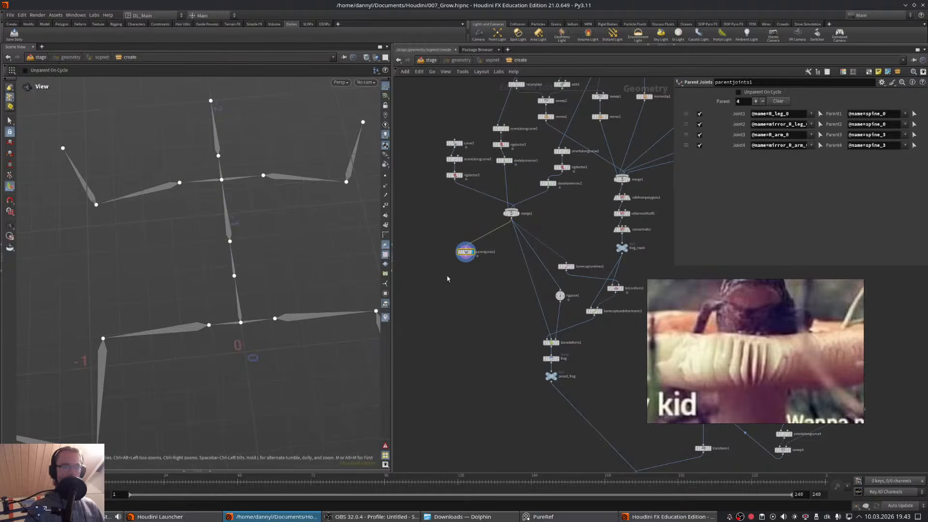
pyautogui.keyDown('alt'); pyautogui.moveTo(289, 260); pyautogui.dragTo(319, 355); pyautogui.keyUp('alt')
pyautogui.keyDown('alt'); pyautogui.moveTo(321, 338); pyautogui.dragTo(404, 303, button='right'); pyautogui.keyUp('alt')
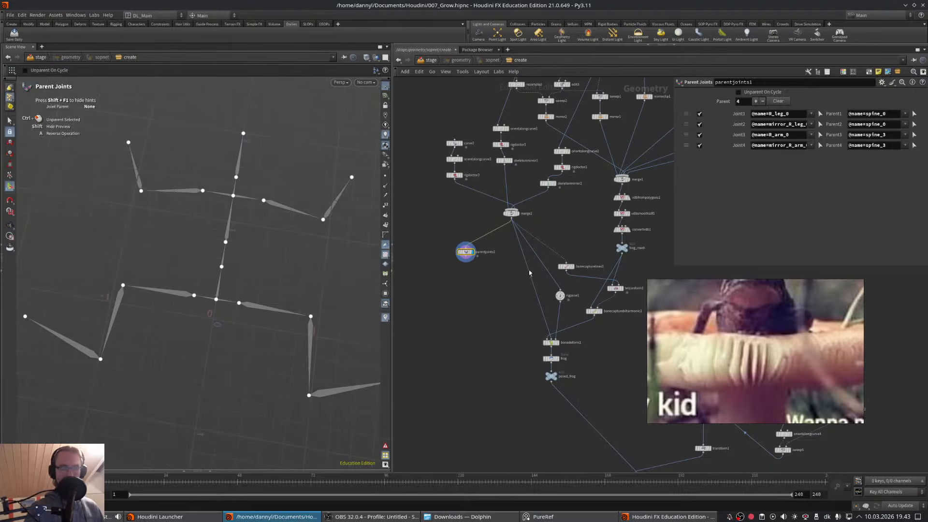
# - Display frog_mesh under the skeleton, and rewire the bone capture, rig pose and bone deform inputs from the skeleton merge to parentjoints1
pyautogui.click(627, 247)
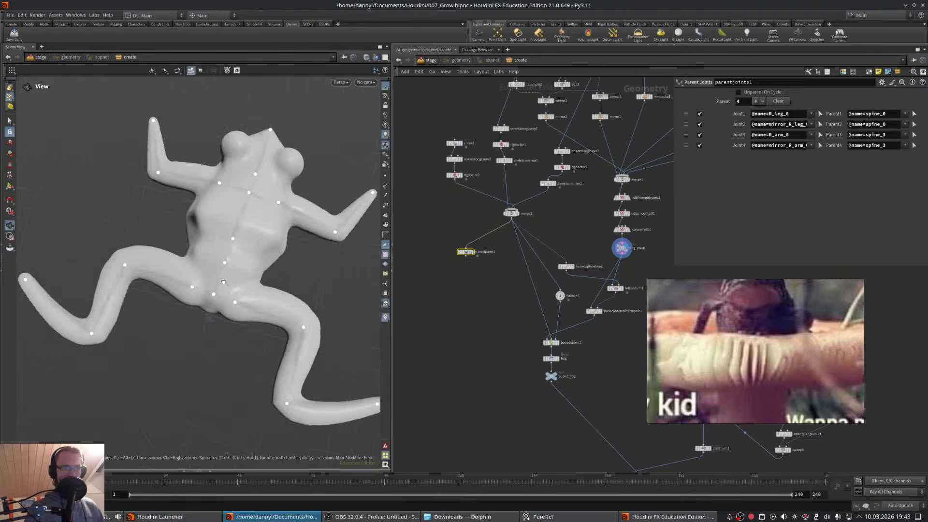
pyautogui.keyDown('alt'); pyautogui.moveTo(223, 282); pyautogui.dragTo(163, 255); pyautogui.keyUp('alt')
pyautogui.moveTo(465, 287); pyautogui.dragTo(444, 207, button='middle')
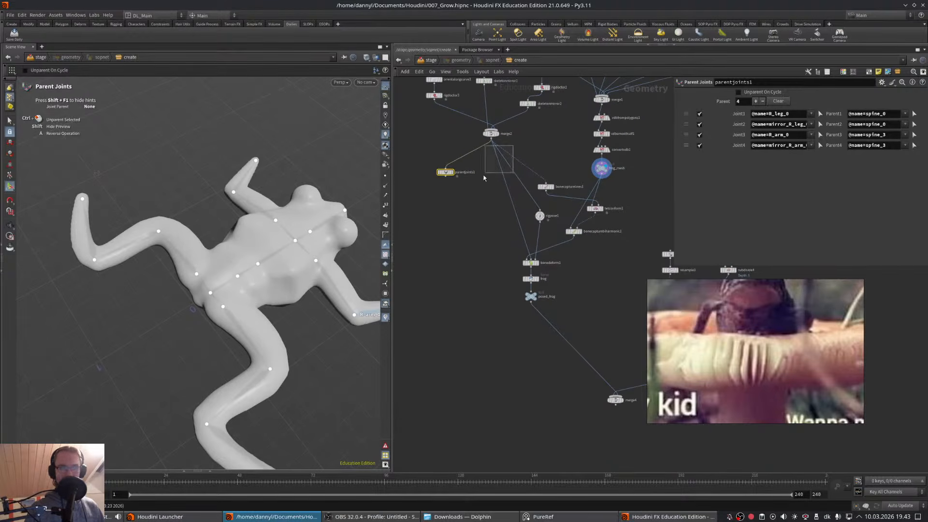
pyautogui.moveTo(502, 159); pyautogui.dragTo(528, 155)
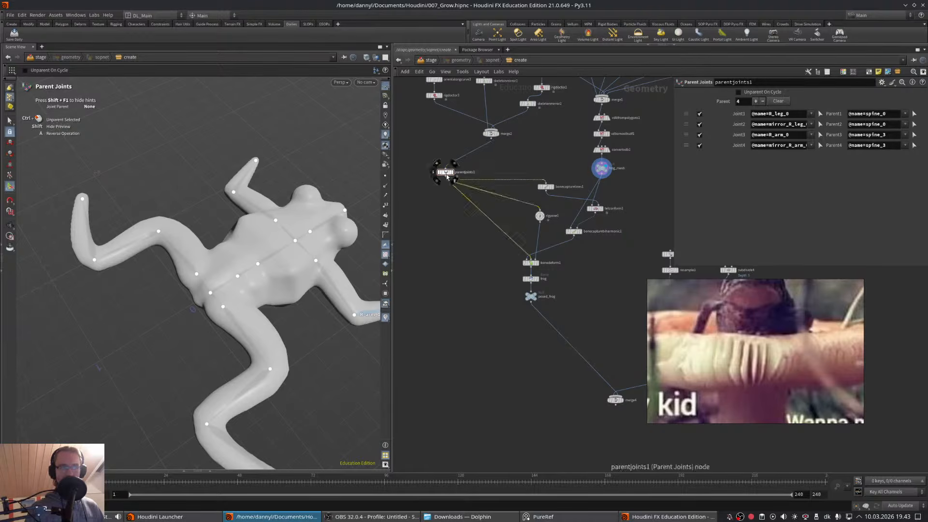
# - Place the parentjoints1 node directly under the skeleton merge and display its joints alone
pyautogui.moveTo(449, 173); pyautogui.dragTo(495, 151)
pyautogui.click(496, 151)
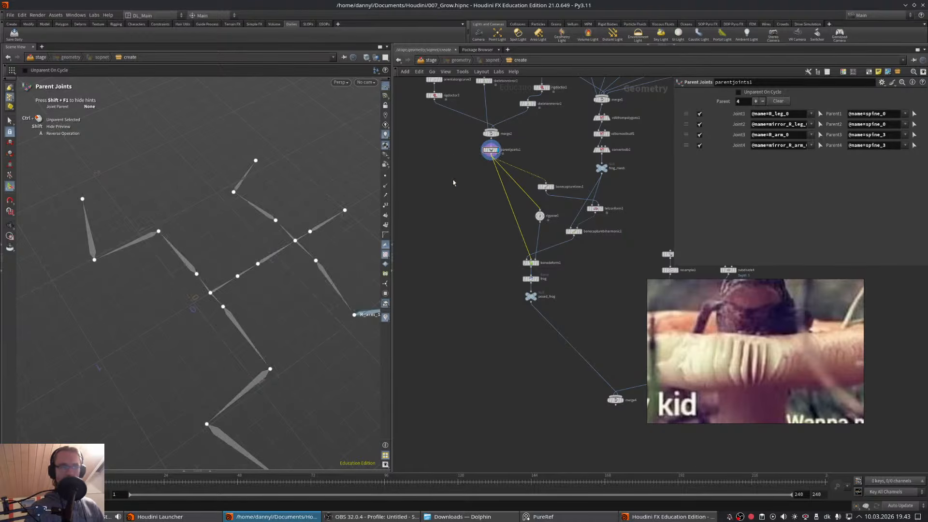
pyautogui.press('Escape')
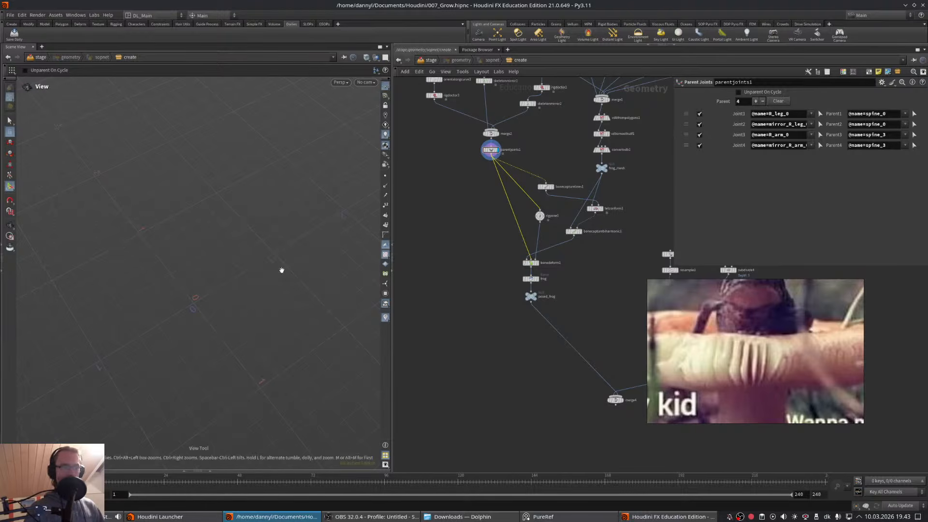
# - Display the posed_frog output to check the deformed frog with the parented skeleton
pyautogui.moveTo(527, 307); pyautogui.dragTo(514, 236, button='middle')
pyautogui.moveTo(524, 223)
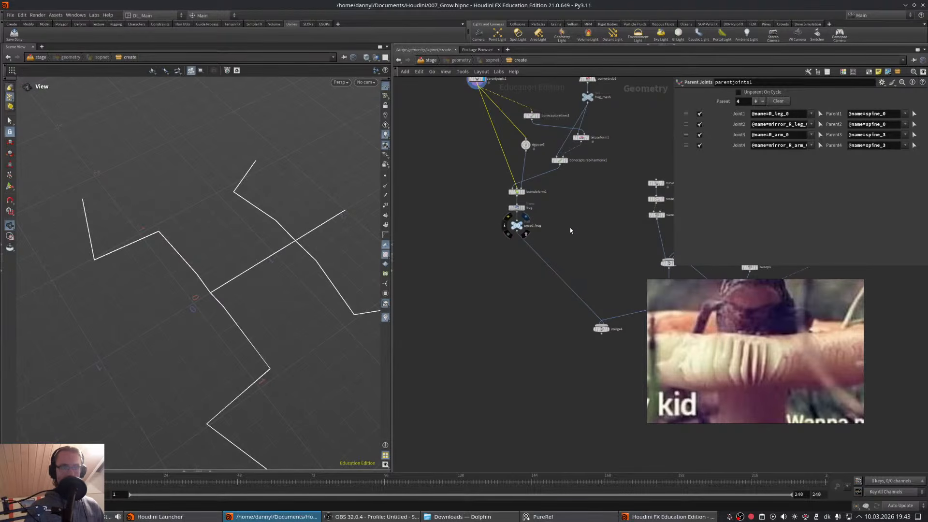
pyautogui.click(520, 224)
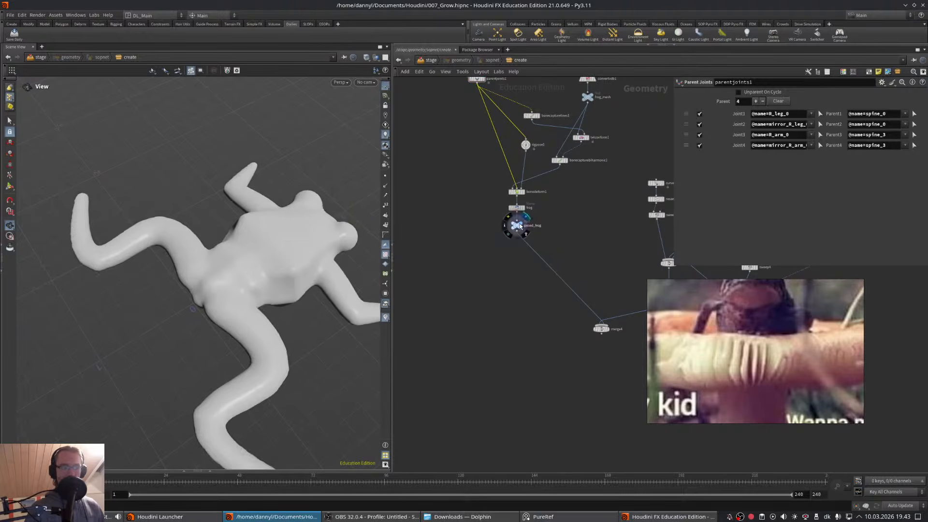
pyautogui.moveTo(304, 248); pyautogui.dragTo(248, 259)
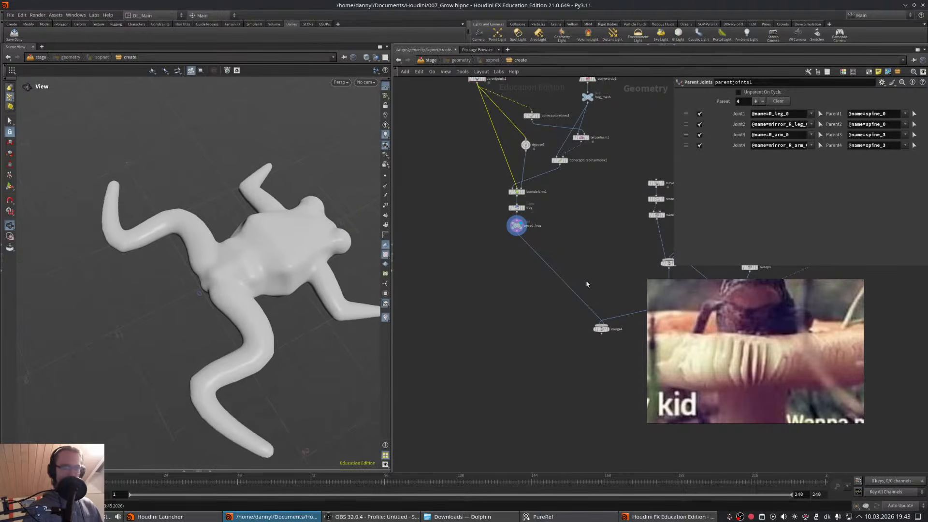
# - Display merge4 so the frog and mushroom appear together, viewed from the side
pyautogui.moveTo(618, 329); pyautogui.dragTo(560, 266, button='middle')
pyautogui.click(551, 267)
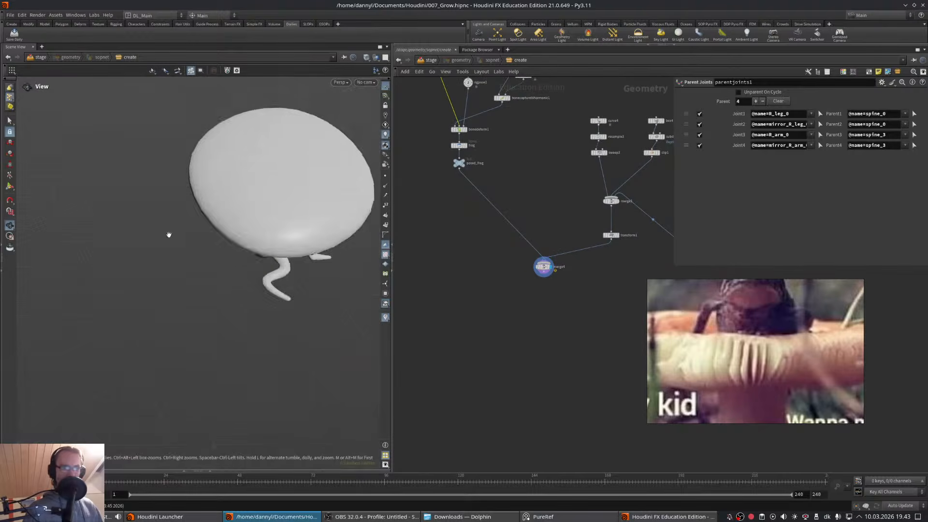
pyautogui.scroll(-5, 209, 188)
pyautogui.scroll(1, 260, 230)
pyautogui.moveTo(260, 230); pyautogui.dragTo(176, 270, button='middle')
pyautogui.scroll(6, 186, 271)
pyautogui.moveTo(186, 272); pyautogui.dragTo(160, 274)
# - Set the mushroom's transform1 uniform scale to 2.5
pyautogui.moveTo(596, 232); pyautogui.dragTo(556, 242, button='middle')
pyautogui.click(570, 245)
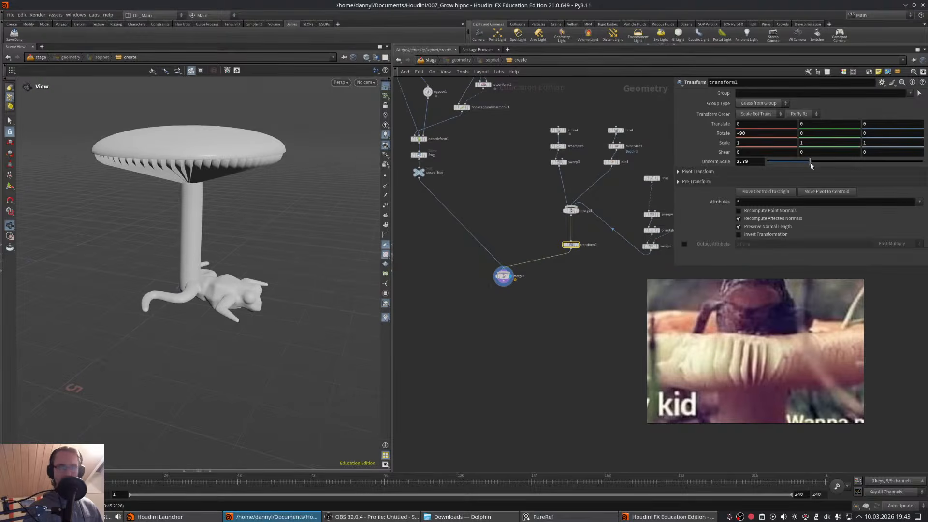
pyautogui.moveTo(810, 165); pyautogui.dragTo(806, 165)
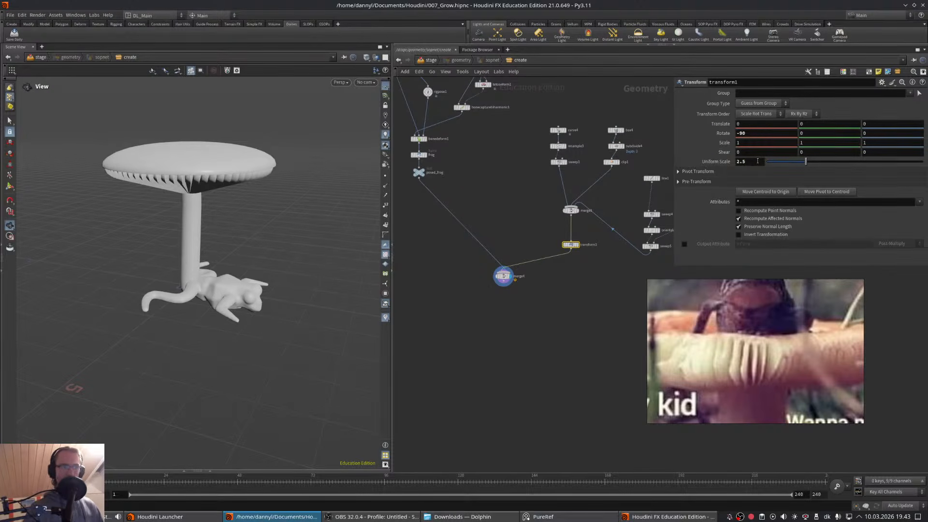
pyautogui.press('Return')
# - In rigpose1, raise the spine_0 joint about 3.67 in Y to lift the whole frog onto the mushroom cap
pyautogui.moveTo(462, 165); pyautogui.dragTo(526, 249, button='middle')
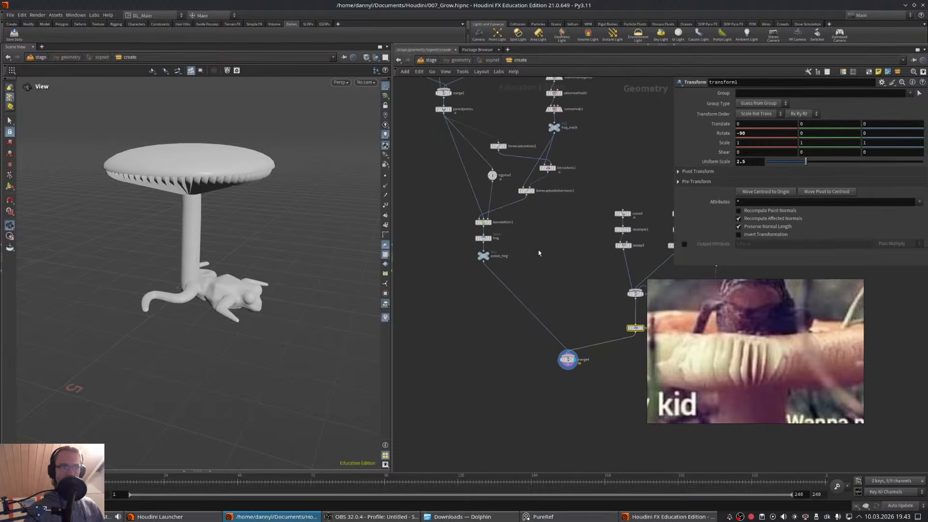
pyautogui.click(492, 176)
pyautogui.click(7, 188)
pyautogui.keyDown('alt'); pyautogui.moveTo(182, 280); pyautogui.dragTo(208, 310); pyautogui.keyUp('alt')
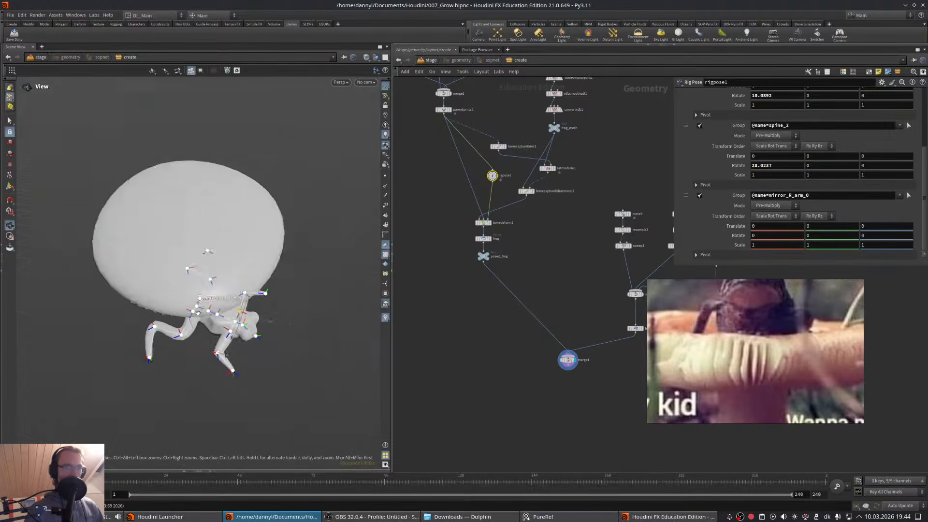
pyautogui.scroll(5, 209, 304)
pyautogui.keyDown('alt'); pyautogui.moveTo(209, 304); pyautogui.dragTo(205, 283, button='middle'); pyautogui.keyUp('alt')
pyautogui.click(199, 281)
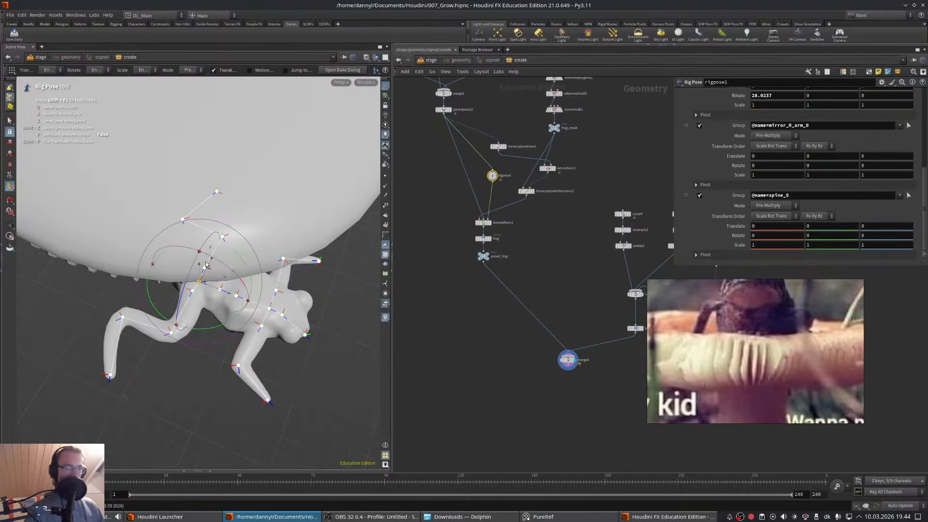
pyautogui.moveTo(199, 269); pyautogui.dragTo(289, 163)
# - Tilt spine_0 about -25.8 in X and shift its translation to about 0.17, 3.83, -0.56 so the frog's chest lifts off the cap
pyautogui.scroll(-6, 208, 116)
pyautogui.scroll(3, 289, 163)
pyautogui.keyDown('alt'); pyautogui.moveTo(289, 163); pyautogui.dragTo(282, 242, button='middle'); pyautogui.keyUp('alt')
pyautogui.keyDown('alt'); pyautogui.moveTo(281, 242); pyautogui.dragTo(211, 167); pyautogui.keyUp('alt')
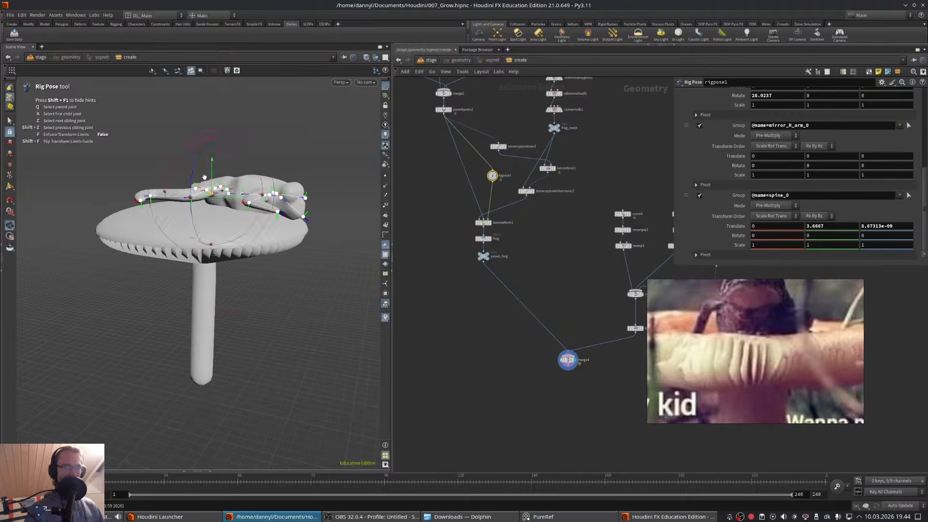
pyautogui.keyDown('alt'); pyautogui.moveTo(211, 167); pyautogui.dragTo(282, 176, button='right'); pyautogui.keyUp('alt')
pyautogui.keyDown('alt'); pyautogui.moveTo(283, 176); pyautogui.dragTo(282, 227); pyautogui.keyUp('alt')
pyautogui.keyDown('alt'); pyautogui.moveTo(283, 227); pyautogui.dragTo(254, 192, button='right'); pyautogui.keyUp('alt')
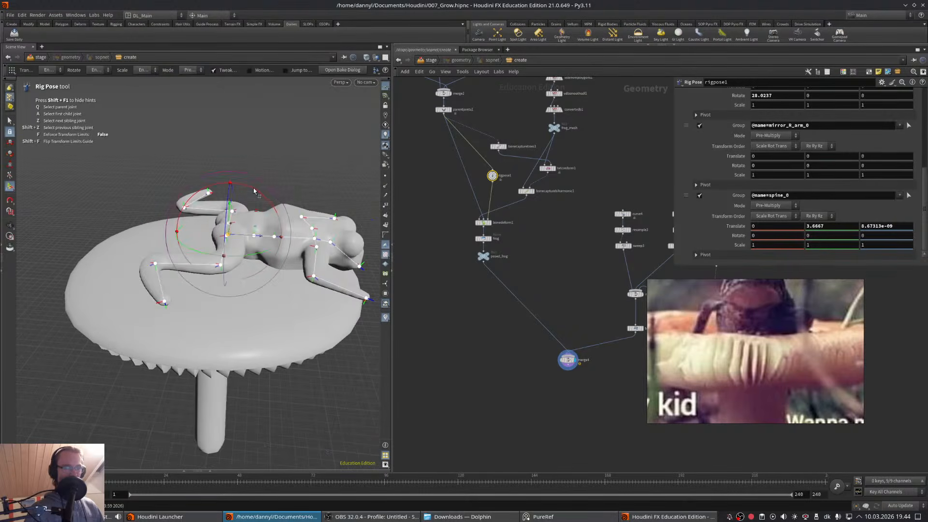
pyautogui.moveTo(257, 193); pyautogui.dragTo(211, 252)
pyautogui.moveTo(195, 262); pyautogui.dragTo(371, 280)
# - Rotate the R_arm_0 shoulder joint about -33 in X to angle the upper arm downward
pyautogui.press('Return')
pyautogui.click(258, 232)
pyautogui.press('Return')
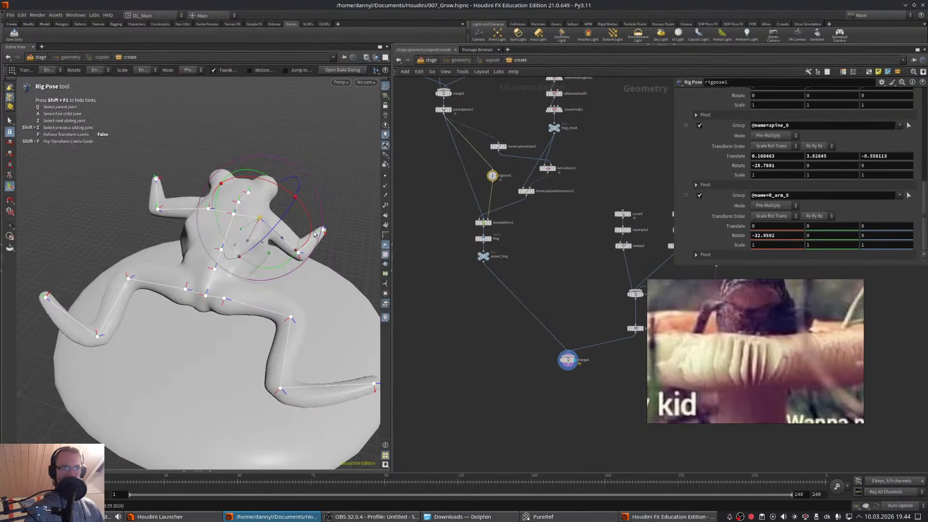
pyautogui.keyDown('alt'); pyautogui.moveTo(309, 230); pyautogui.dragTo(271, 245); pyautogui.keyUp('alt')
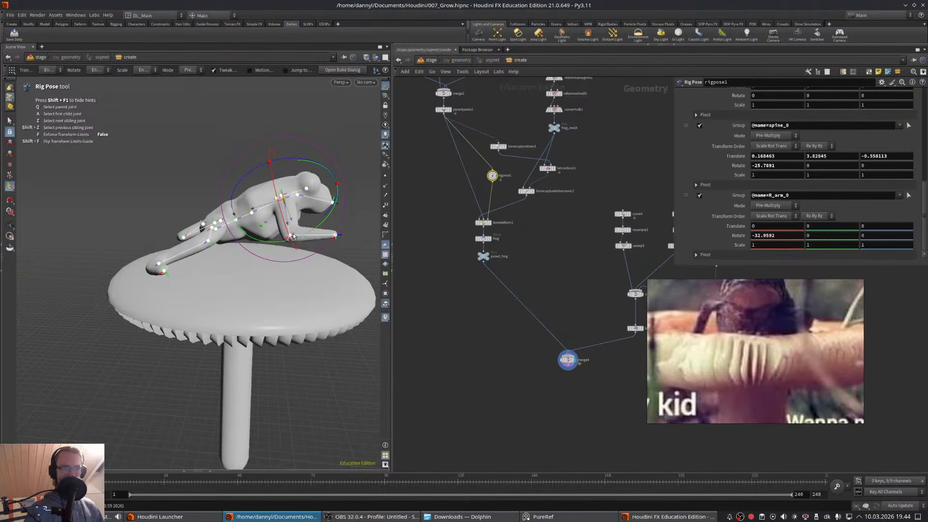
pyautogui.click(315, 313)
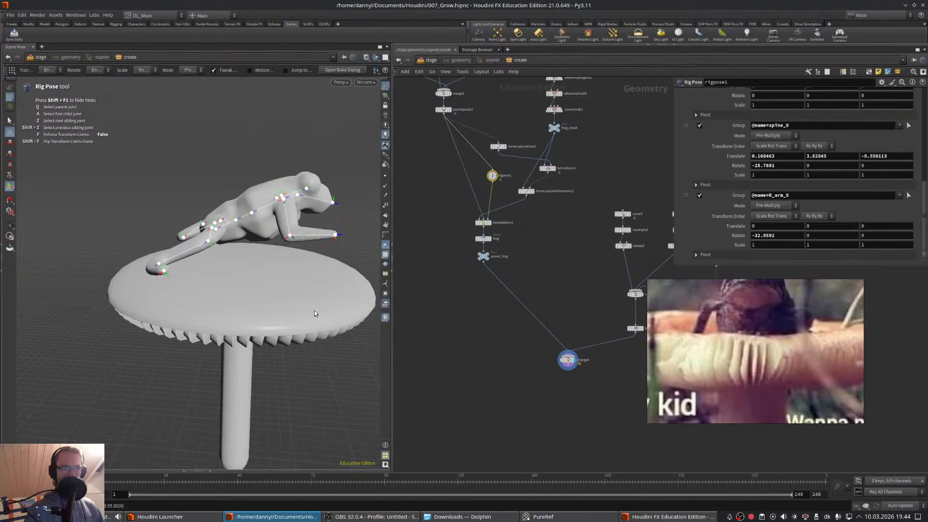
# - Bend the R_arm_1 elbow joint to about -74, 19, -22 so the forearm points down toward the cap
pyautogui.click(289, 235)
pyautogui.moveTo(307, 230); pyautogui.dragTo(367, 236)
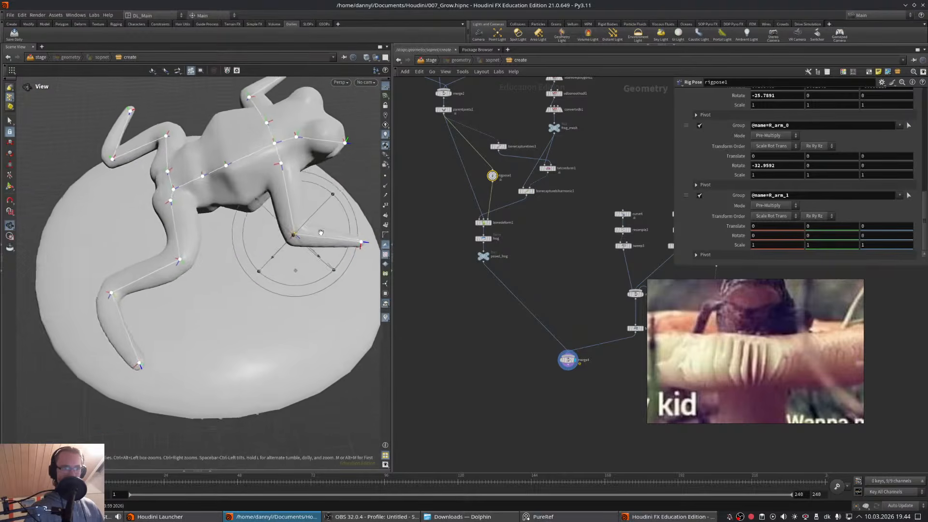
pyautogui.scroll(5, 279, 256)
pyautogui.keyDown('alt'); pyautogui.moveTo(278, 255); pyautogui.dragTo(293, 241); pyautogui.keyUp('alt')
pyautogui.moveTo(314, 197); pyautogui.dragTo(212, 227)
# - Pose the mirrored arm, bending mirror_R_arm_1 to about -53, 10, -82 so its forearm points down, and undo the last handle change
pyautogui.click(192, 175)
pyautogui.moveTo(251, 155); pyautogui.dragTo(233, 192)
pyautogui.keyDown('alt'); pyautogui.moveTo(220, 261); pyautogui.dragTo(212, 215); pyautogui.keyUp('alt')
pyautogui.click(264, 211)
pyautogui.click(212, 211)
pyautogui.moveTo(260, 190); pyautogui.dragTo(250, 233)
pyautogui.keyDown('alt'); pyautogui.moveTo(245, 235); pyautogui.dragTo(166, 246); pyautogui.keyUp('alt')
pyautogui.keyDown('alt'); pyautogui.moveTo(214, 234); pyautogui.dragTo(232, 273, button='middle'); pyautogui.keyUp('alt')
pyautogui.keyDown('alt'); pyautogui.moveTo(232, 273); pyautogui.dragTo(251, 238); pyautogui.keyUp('alt')
pyautogui.click(236, 258)
pyautogui.hotkey('ctrl', 'z')
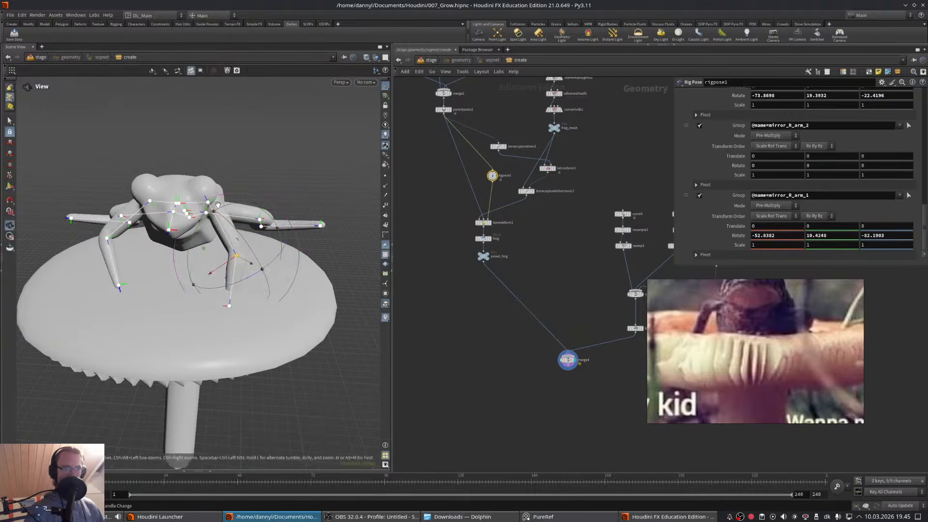
# - Rotate the mirror_R_arm_0 shoulder joint to about -27.9 in X
pyautogui.keyDown('alt'); pyautogui.moveTo(248, 206); pyautogui.dragTo(220, 239); pyautogui.keyUp('alt')
pyautogui.click(218, 188)
pyautogui.moveTo(266, 212); pyautogui.dragTo(298, 213)
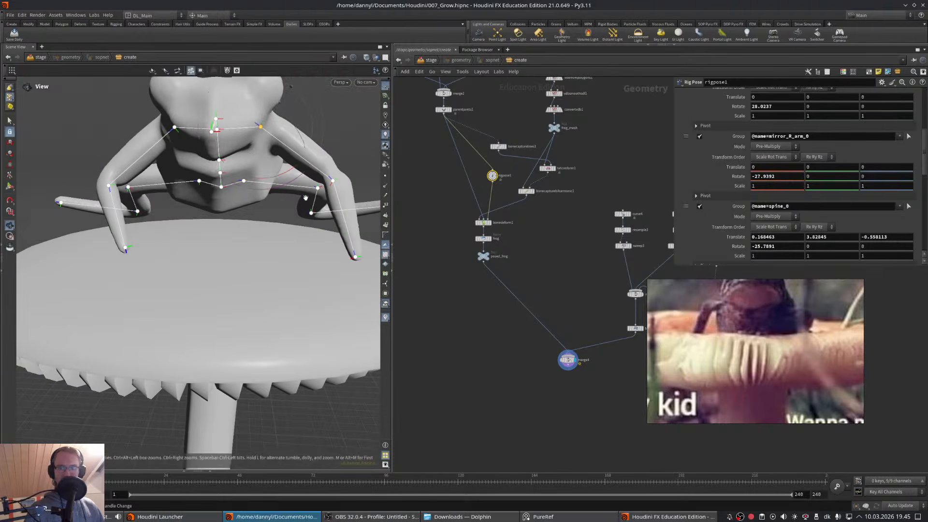
# - Switch to PureRef and examine how the front legs bend and rest in the green frog photo
pyautogui.moveTo(772, 403); pyautogui.dragTo(731, 334, button='middle')
pyautogui.moveTo(739, 401); pyautogui.dragTo(679, 371, button='middle')
pyautogui.scroll(-10, 757, 331)
pyautogui.scroll(6, 725, 342)
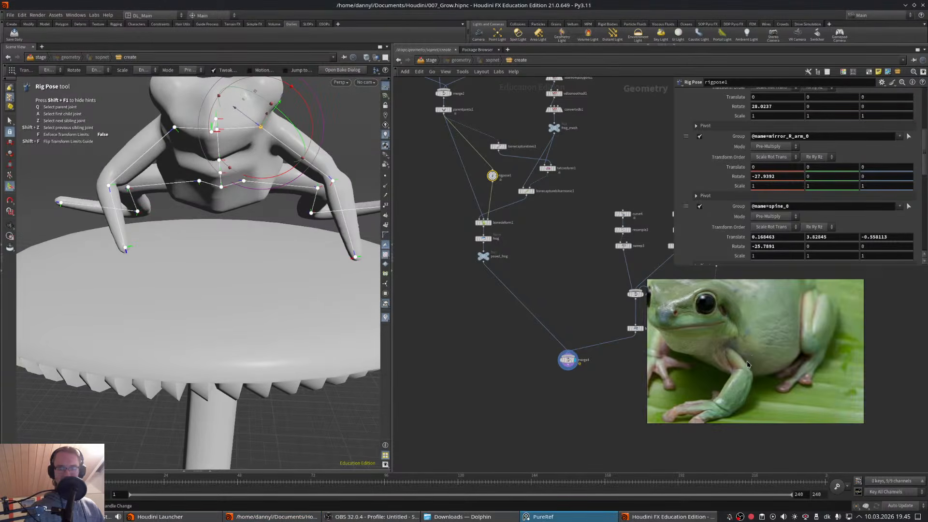
pyautogui.moveTo(747, 364); pyautogui.dragTo(779, 366, button='middle')
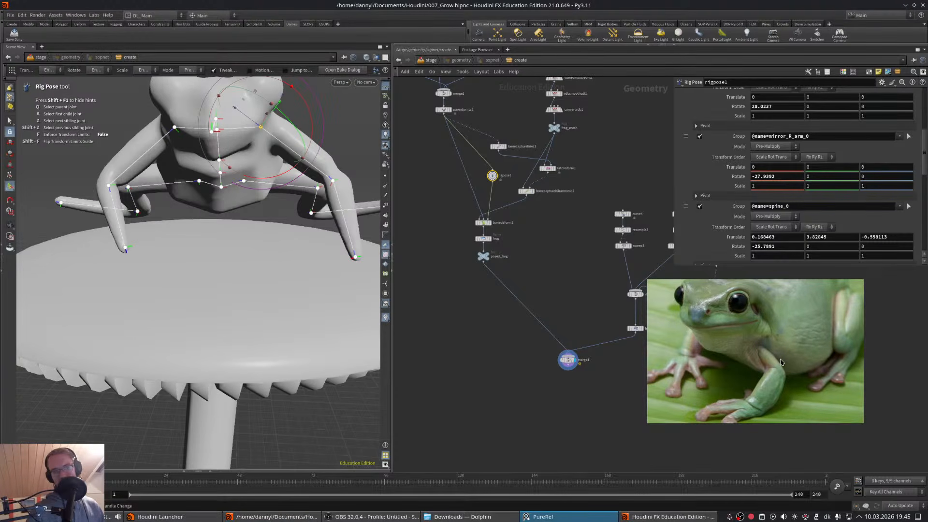
pyautogui.moveTo(770, 358); pyautogui.dragTo(733, 357, button='middle')
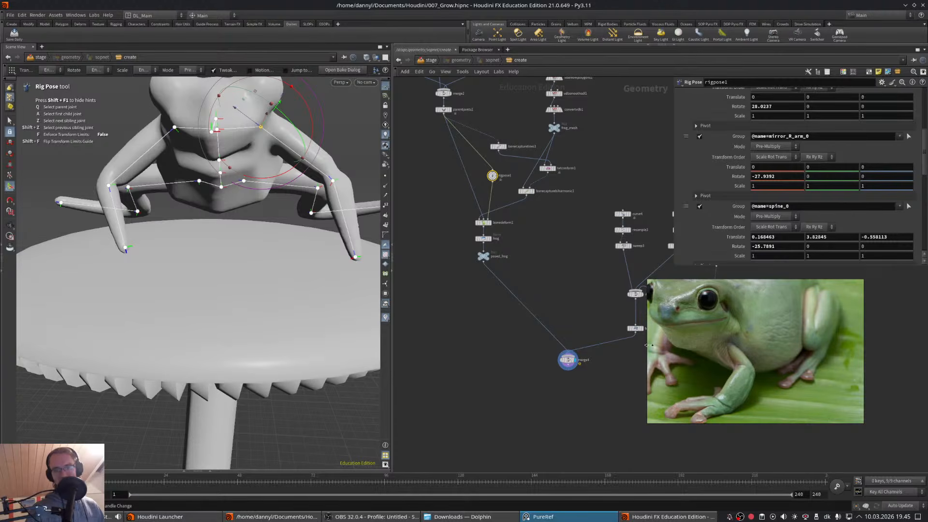
pyautogui.moveTo(728, 354); pyautogui.dragTo(725, 382, button='middle')
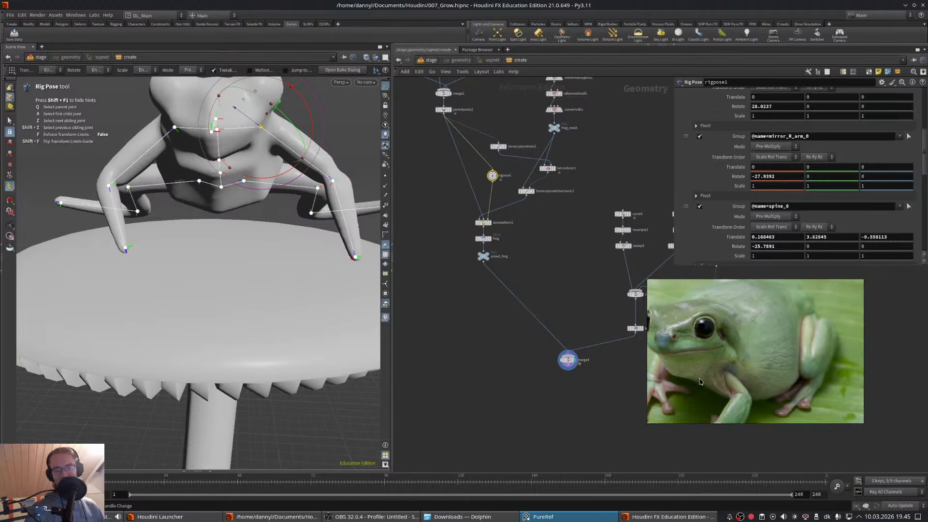
# - Examine the frog skeleton diagram and the brown frog photo for the arm bones' proportions and bend
pyautogui.moveTo(703, 383); pyautogui.dragTo(824, 383, button='middle')
pyautogui.moveTo(731, 358); pyautogui.dragTo(865, 381, button='middle')
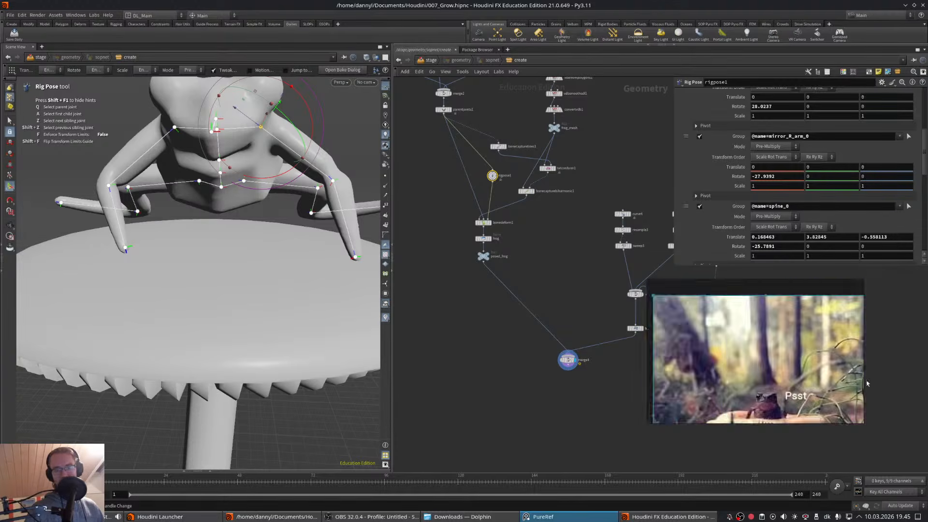
pyautogui.moveTo(677, 360); pyautogui.dragTo(798, 350, button='middle')
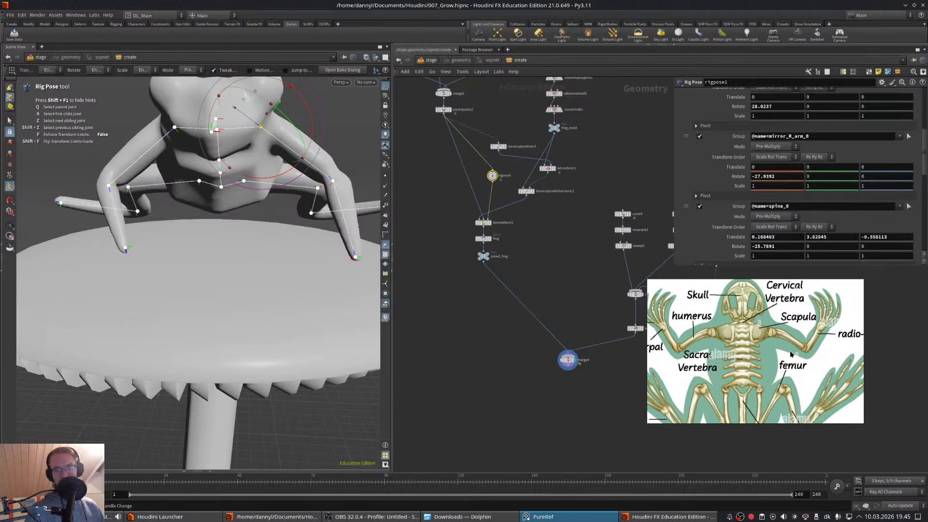
pyautogui.moveTo(791, 354); pyautogui.dragTo(782, 342, button='middle')
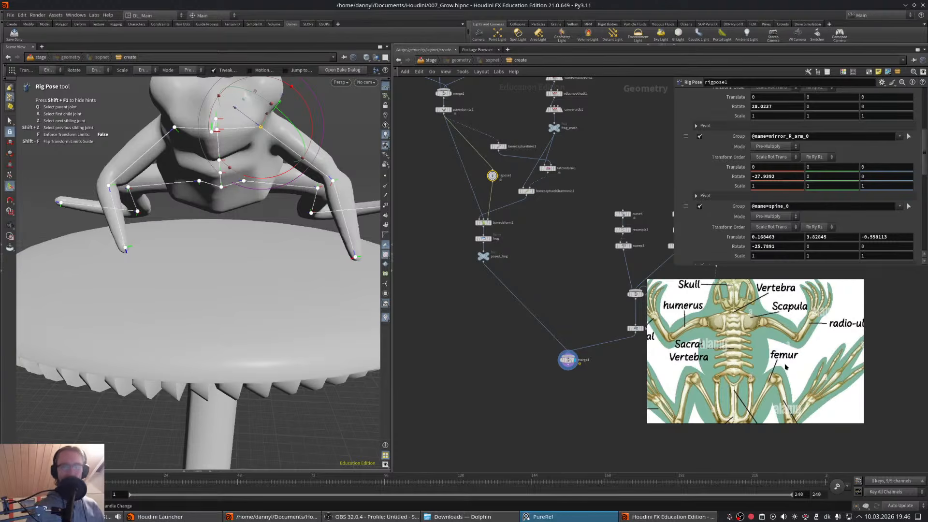
pyautogui.moveTo(794, 365); pyautogui.dragTo(600, 338, button='middle')
pyautogui.moveTo(855, 360); pyautogui.dragTo(653, 346, button='middle')
pyautogui.moveTo(838, 359); pyautogui.dragTo(648, 349, button='middle')
pyautogui.moveTo(831, 355); pyautogui.dragTo(720, 336, button='middle')
# - Back in Houdini, display the merge1 node holding the frog's unsmoothed body parts and view it from the front
pyautogui.keyDown('alt'); pyautogui.moveTo(261, 255); pyautogui.dragTo(174, 273); pyautogui.keyUp('alt')
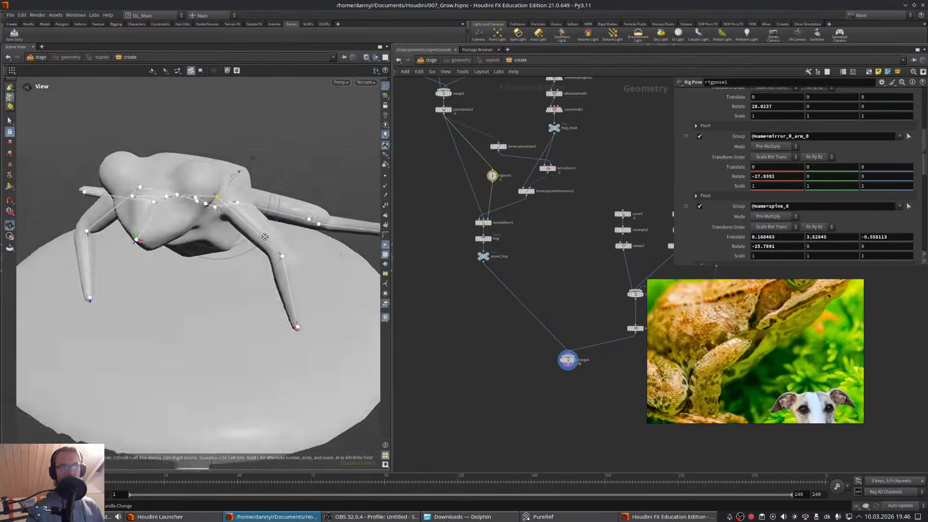
pyautogui.scroll(-5, 169, 275)
pyautogui.moveTo(567, 207); pyautogui.dragTo(594, 332, button='middle')
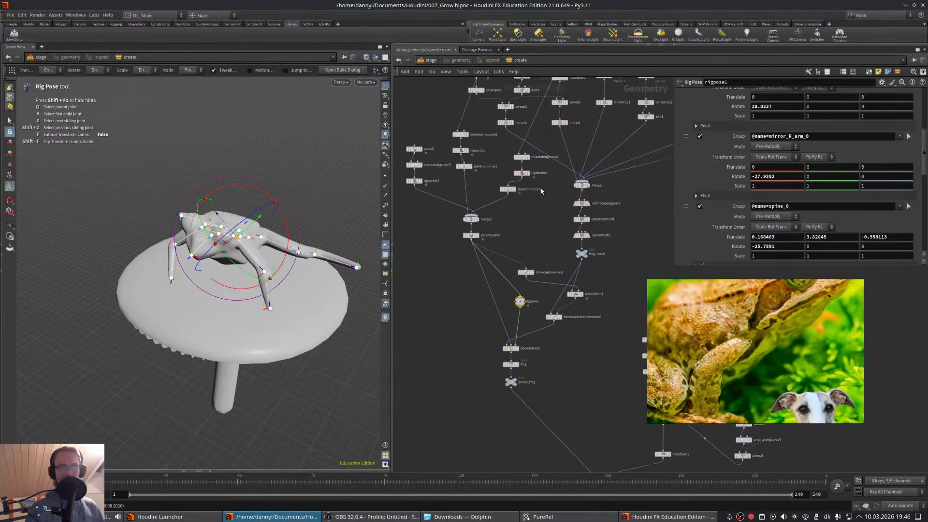
pyautogui.moveTo(509, 230); pyautogui.dragTo(526, 259, button='middle')
pyautogui.moveTo(488, 218); pyautogui.dragTo(477, 257, button='middle')
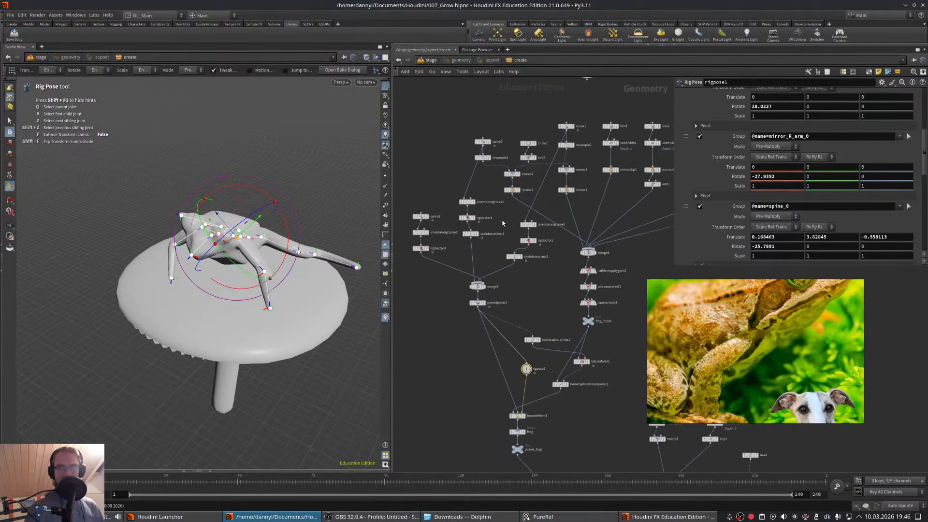
pyautogui.scroll(2, 504, 217)
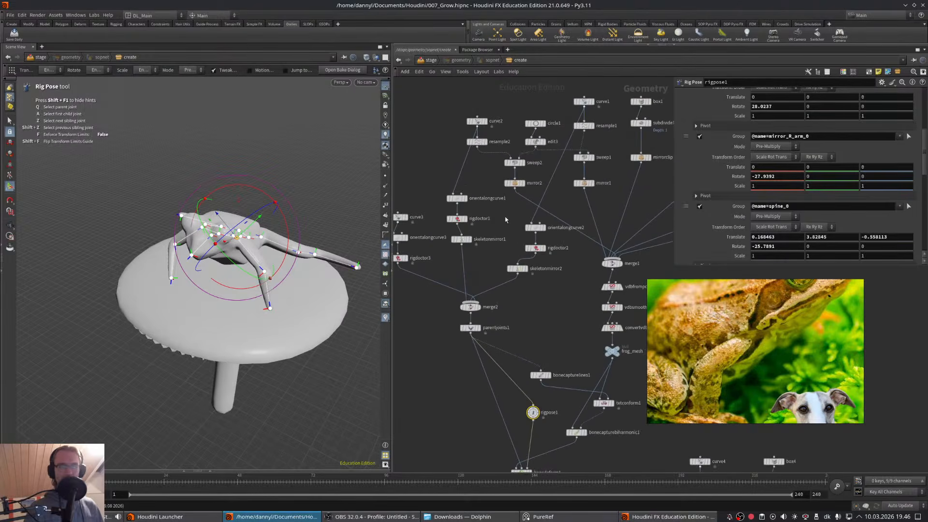
pyautogui.scroll(1, 503, 216)
pyautogui.moveTo(496, 204); pyautogui.dragTo(518, 254, button='middle')
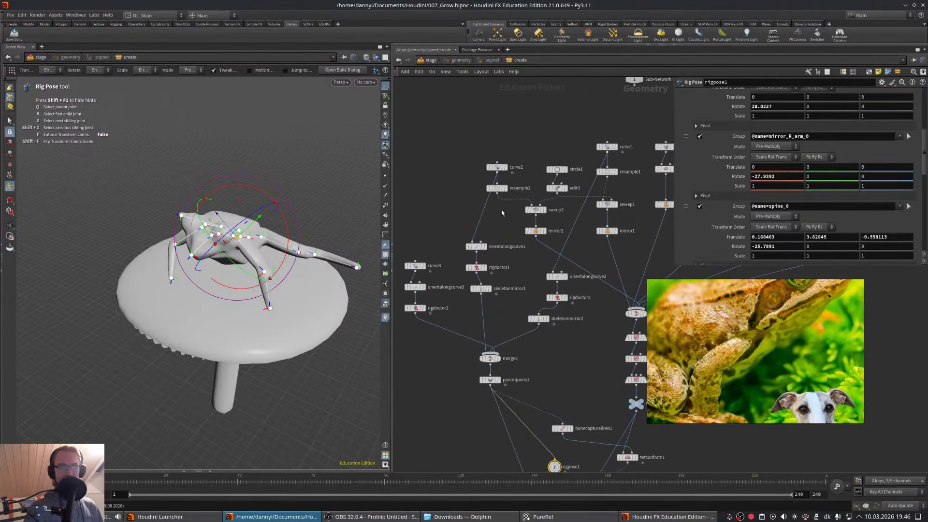
pyautogui.click(505, 189)
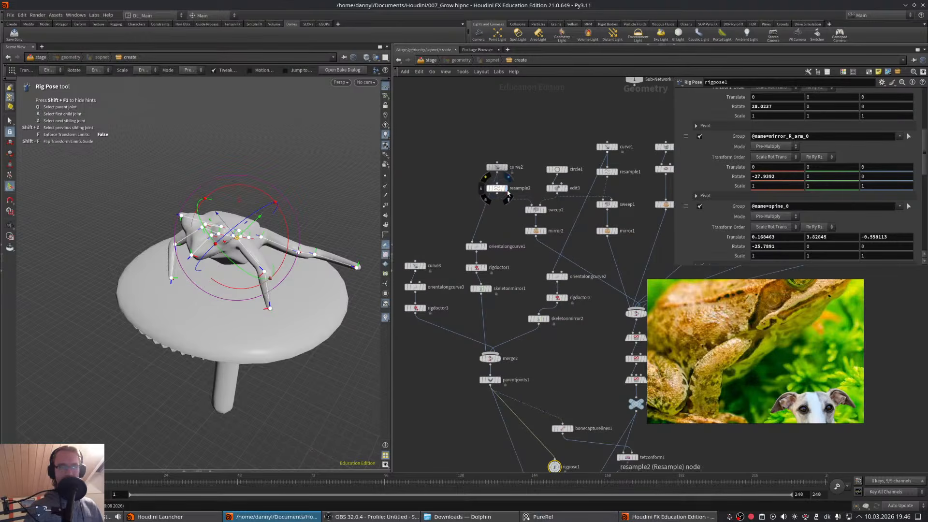
pyautogui.moveTo(576, 278); pyautogui.dragTo(541, 220, button='middle')
pyautogui.click(608, 255)
pyautogui.moveTo(238, 327); pyautogui.dragTo(182, 253)
# - Edit the arm curve in curve2 and move its points downward beside the frog's body
pyautogui.moveTo(525, 161); pyautogui.dragTo(543, 226, button='middle')
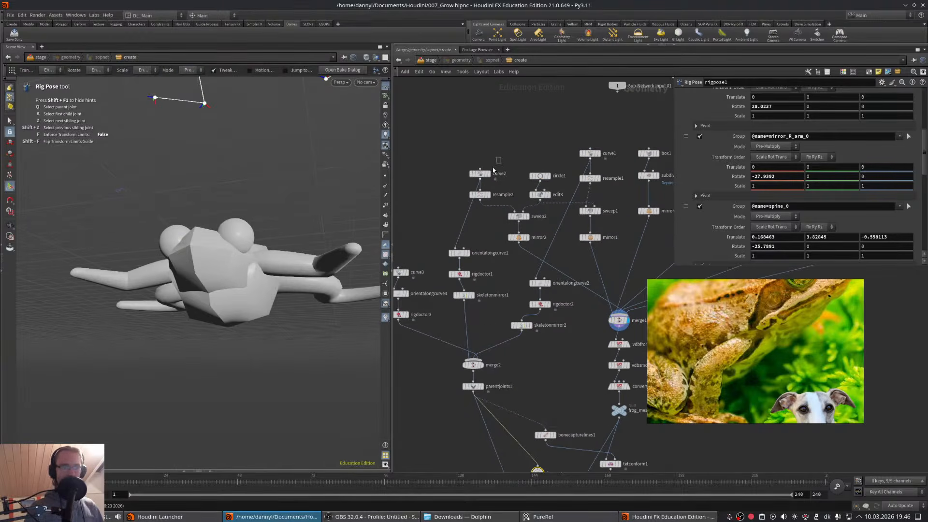
pyautogui.moveTo(493, 170); pyautogui.dragTo(480, 185)
pyautogui.keyDown('alt'); pyautogui.moveTo(311, 221); pyautogui.dragTo(241, 263); pyautogui.keyUp('alt')
pyautogui.click(207, 235)
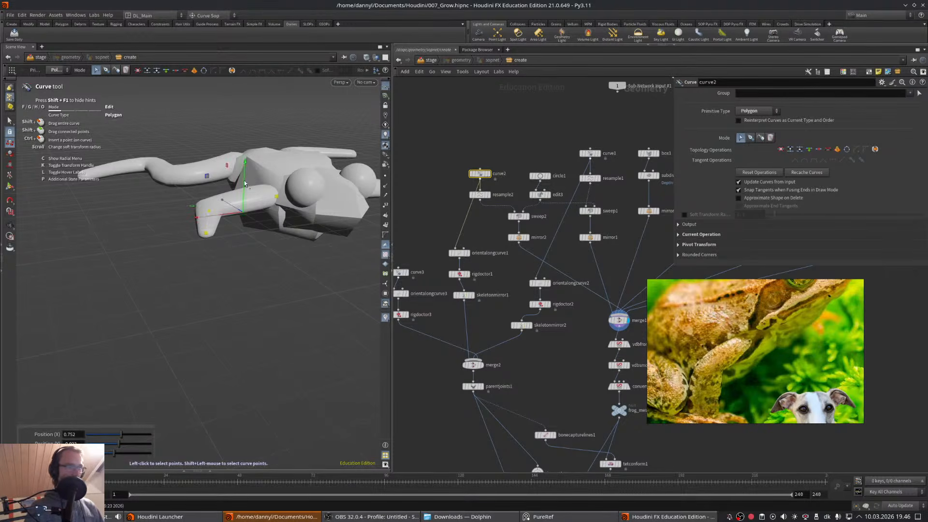
pyautogui.moveTo(244, 184); pyautogui.dragTo(246, 222)
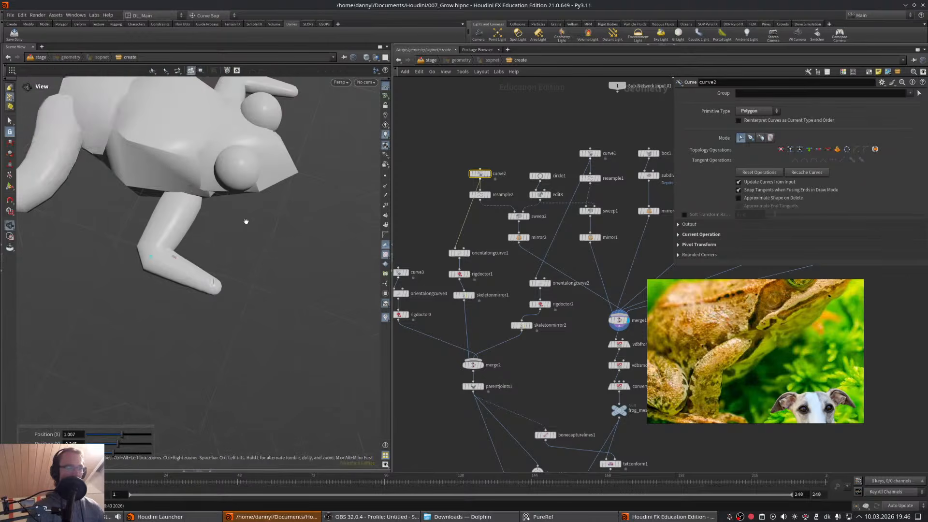
# - Move the hand end point of curve2 outward from the body so the arm extends almost straight
pyautogui.click(185, 276)
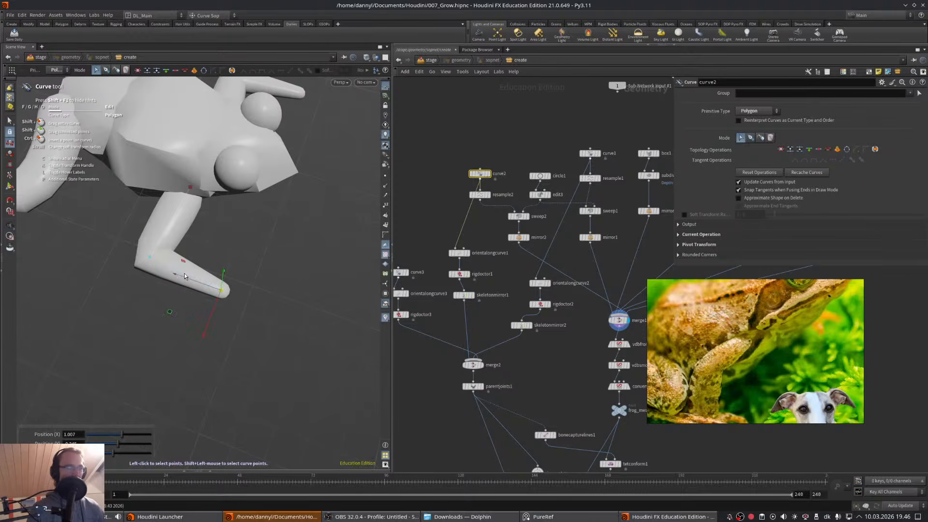
pyautogui.moveTo(209, 310)
pyautogui.mouseDown()
pyautogui.moveTo(158, 265)
pyautogui.moveTo(144, 284)
pyautogui.moveTo(141, 302)
pyautogui.moveTo(224, 316)
pyautogui.mouseUp()
pyautogui.press('Escape')
pyautogui.press('Return')
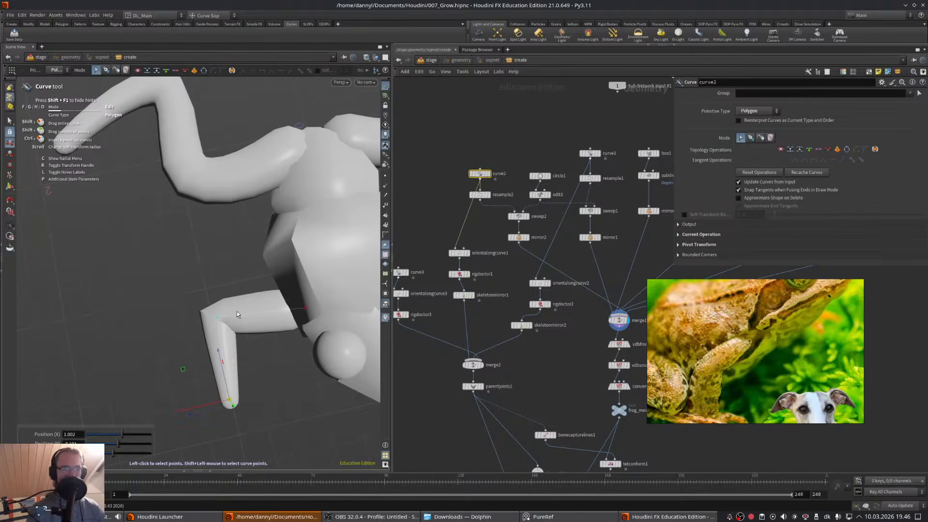
pyautogui.moveTo(219, 405); pyautogui.dragTo(135, 309)
pyautogui.keyDown('alt'); pyautogui.moveTo(138, 308); pyautogui.dragTo(228, 323); pyautogui.keyUp('alt')
# - Insert an Orientation Along Curve node between resample2 and sweep2 and set its Target Up Vector to Y Axis
pyautogui.moveTo(480, 218); pyautogui.dragTo(468, 177, button='middle')
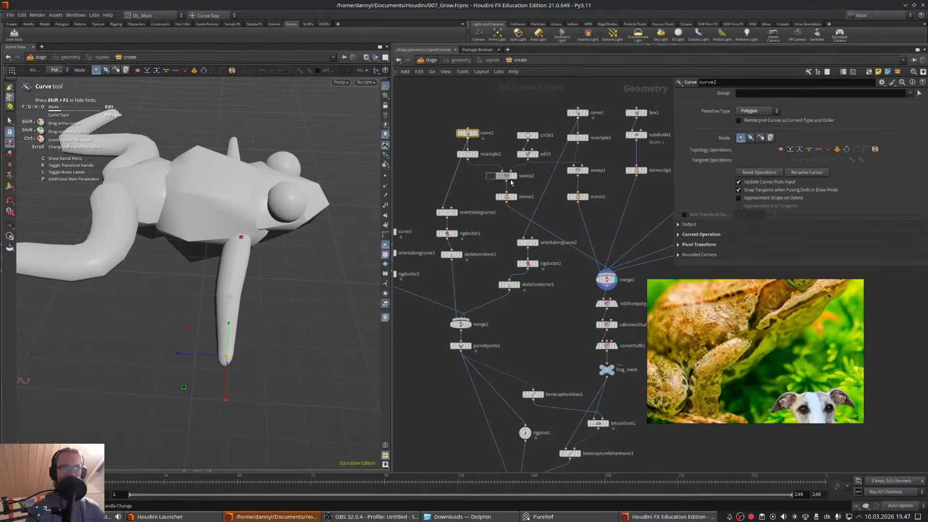
pyautogui.click(506, 176)
pyautogui.moveTo(488, 192); pyautogui.dragTo(495, 198, button='middle')
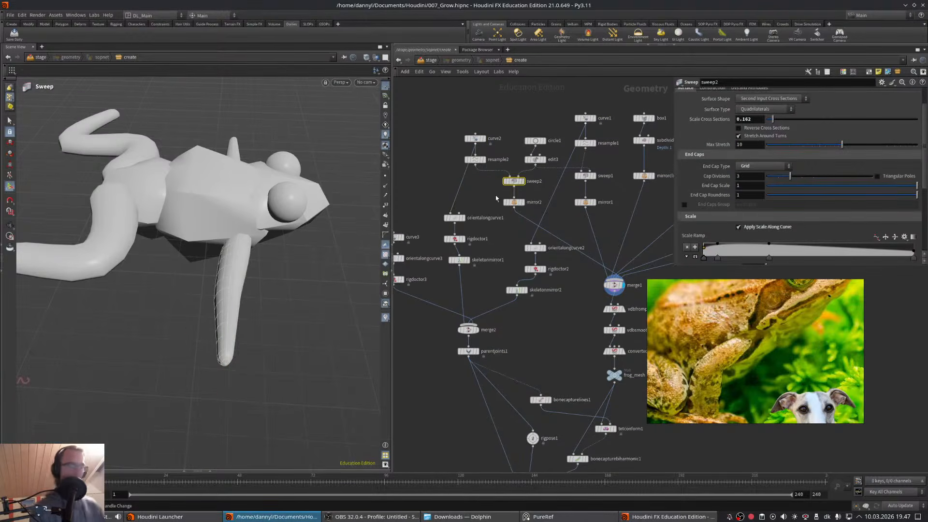
pyautogui.press('Tab')
pyautogui.write('orie')
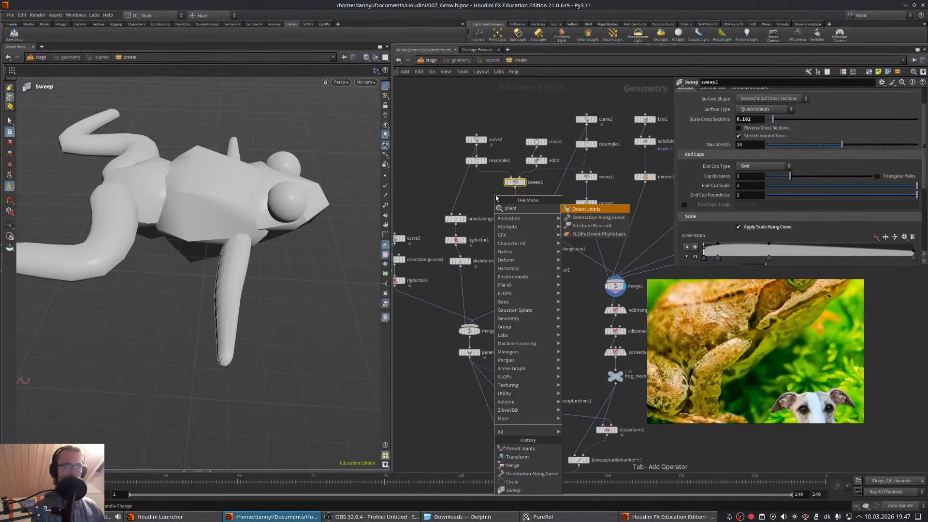
pyautogui.write('nt')
pyautogui.press('Return')
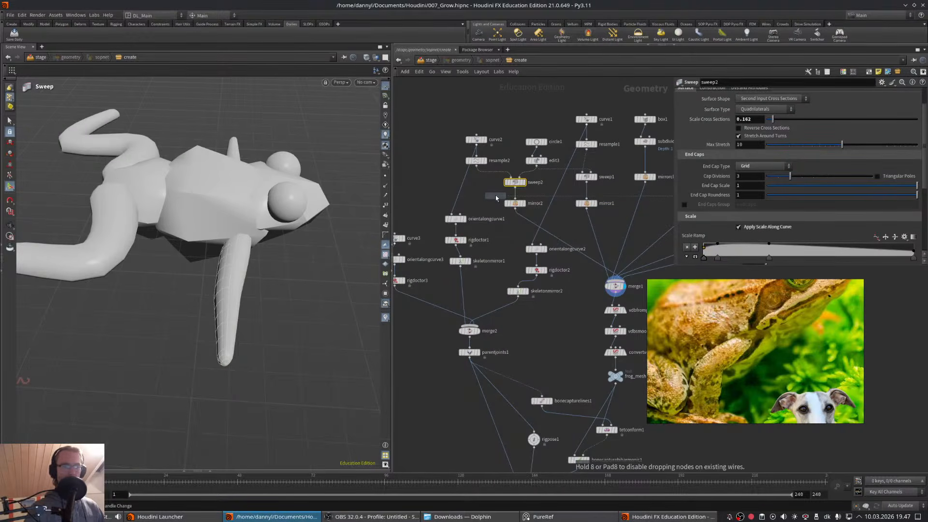
pyautogui.click(489, 176)
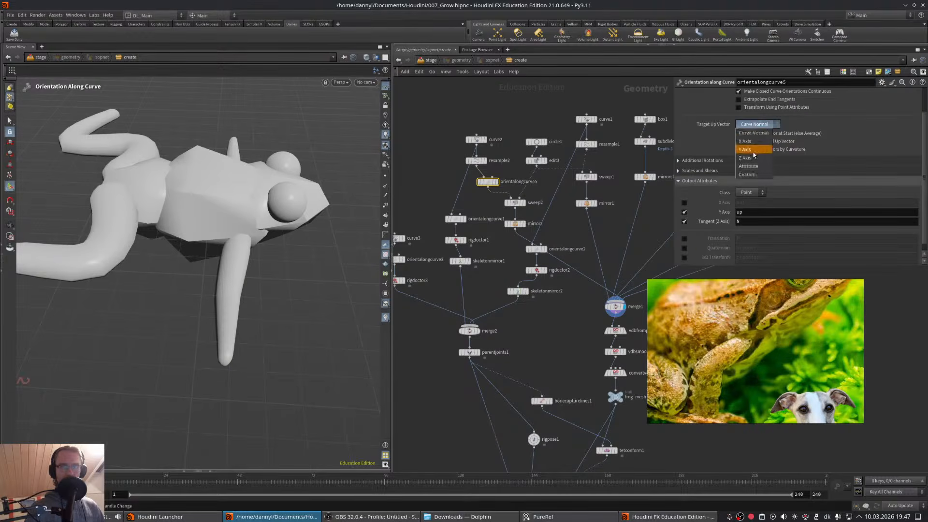
pyautogui.click(752, 149)
pyautogui.press('Escape')
# - Lower the hand end point of curve2 slightly and check the arm's shape from several angles
pyautogui.moveTo(169, 144); pyautogui.dragTo(191, 209)
pyautogui.moveTo(506, 126); pyautogui.dragTo(479, 142)
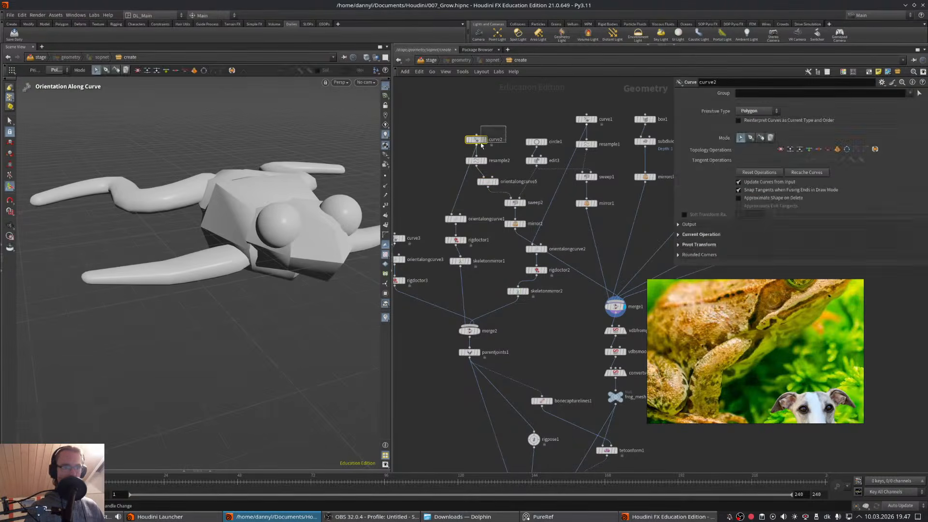
pyautogui.keyDown('alt'); pyautogui.moveTo(241, 249); pyautogui.dragTo(229, 212); pyautogui.keyUp('alt')
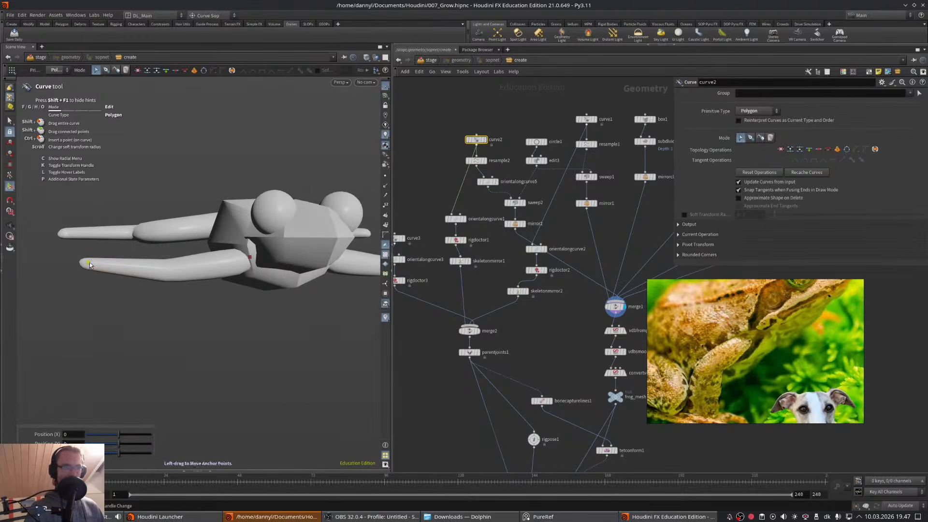
pyautogui.moveTo(89, 265); pyautogui.dragTo(168, 267)
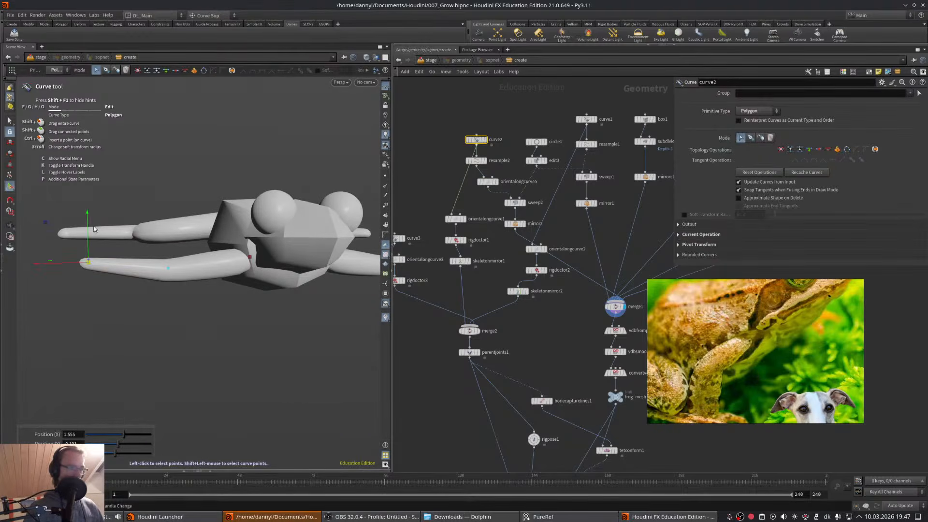
pyautogui.moveTo(90, 230); pyautogui.dragTo(90, 247)
pyautogui.press('Escape')
pyautogui.moveTo(90, 250); pyautogui.dragTo(219, 272)
pyautogui.press('Return')
pyautogui.moveTo(129, 281); pyautogui.dragTo(198, 213)
pyautogui.press('Escape')
pyautogui.press('Return')
pyautogui.press('Escape')
pyautogui.press('Return')
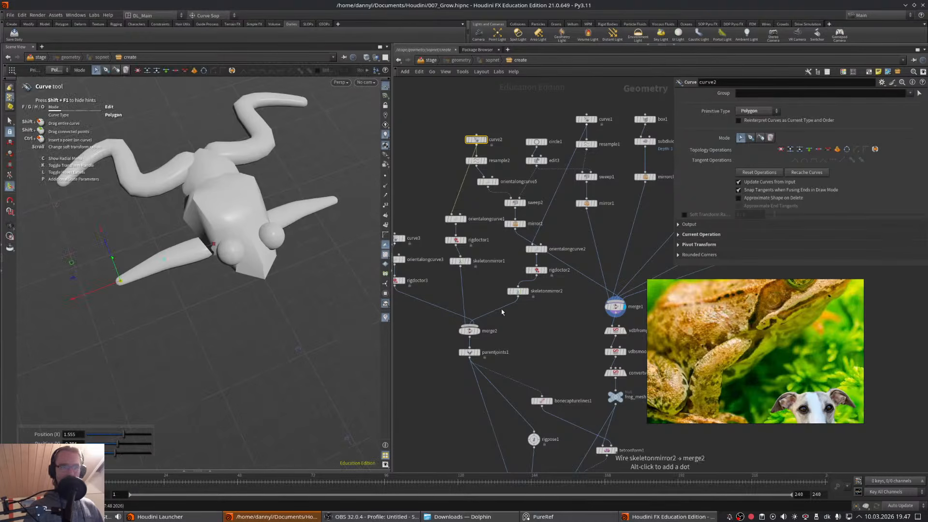
# - Display the posed_frog node and examine how the reshaped arms deform on the posed body
pyautogui.moveTo(501, 312); pyautogui.dragTo(533, 161, button='middle')
pyautogui.moveTo(548, 316); pyautogui.dragTo(508, 241, button='middle')
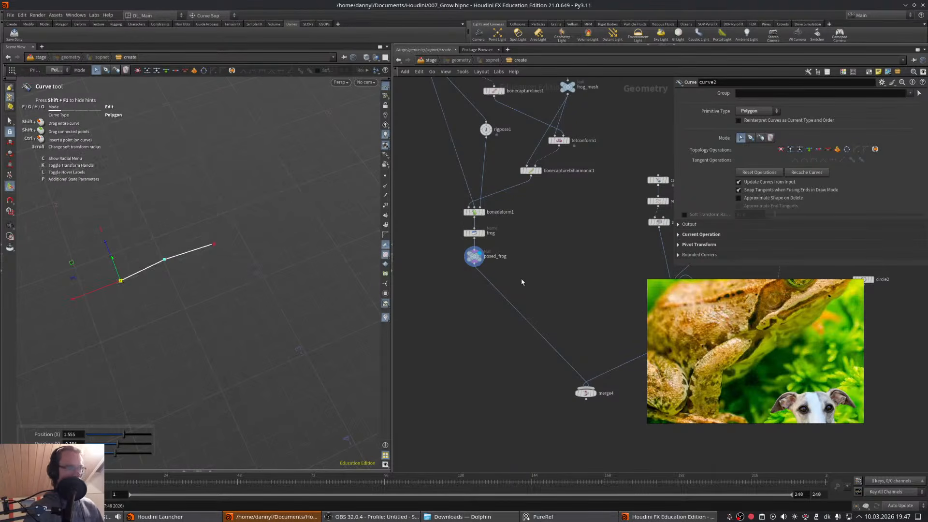
pyautogui.keyDown('alt'); pyautogui.moveTo(277, 218); pyautogui.dragTo(227, 218, button='right'); pyautogui.keyUp('alt')
pyautogui.keyDown('alt'); pyautogui.moveTo(228, 217); pyautogui.dragTo(215, 275, button='middle'); pyautogui.keyUp('alt')
pyautogui.keyDown('alt'); pyautogui.moveTo(231, 194); pyautogui.dragTo(332, 158, button='right'); pyautogui.keyUp('alt')
pyautogui.keyDown('alt'); pyautogui.moveTo(314, 194); pyautogui.dragTo(211, 258); pyautogui.keyUp('alt')
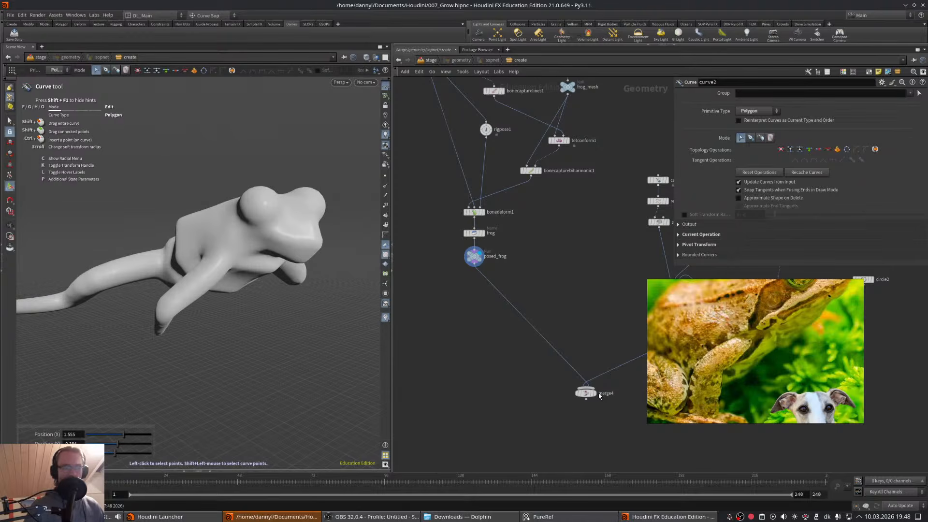
# - Display the merge4 node to show the posed frog together with the mushroom
pyautogui.moveTo(572, 327); pyautogui.dragTo(562, 302, button='middle')
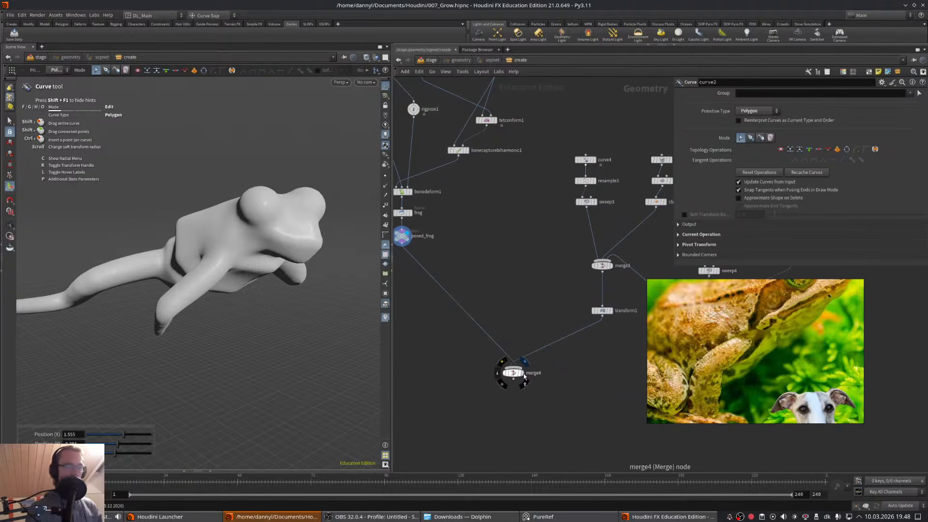
pyautogui.click(525, 362)
pyautogui.keyDown('alt'); pyautogui.scroll(-4, 298, 300); pyautogui.keyUp('alt')
pyautogui.keyDown('alt'); pyautogui.moveTo(295, 300); pyautogui.dragTo(205, 287); pyautogui.keyUp('alt')
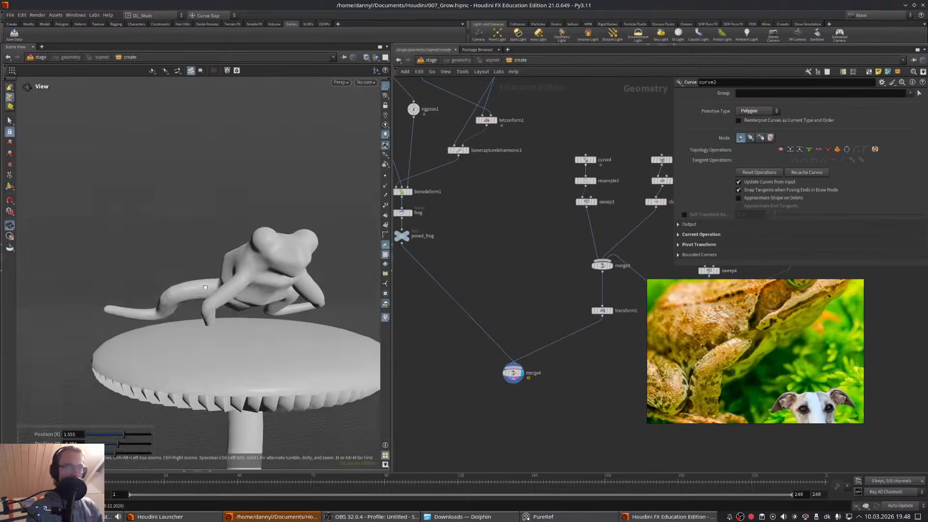
pyautogui.press('Return')
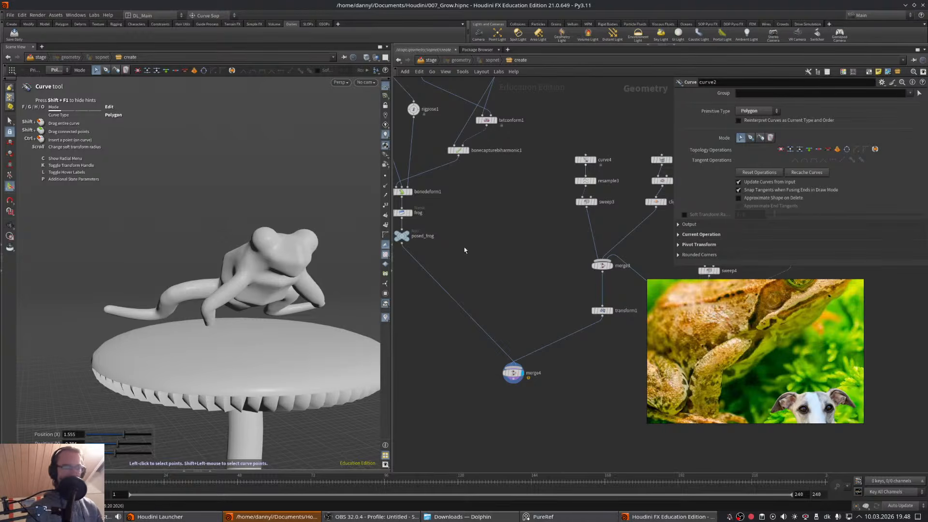
pyautogui.moveTo(466, 235); pyautogui.dragTo(540, 277, button='middle')
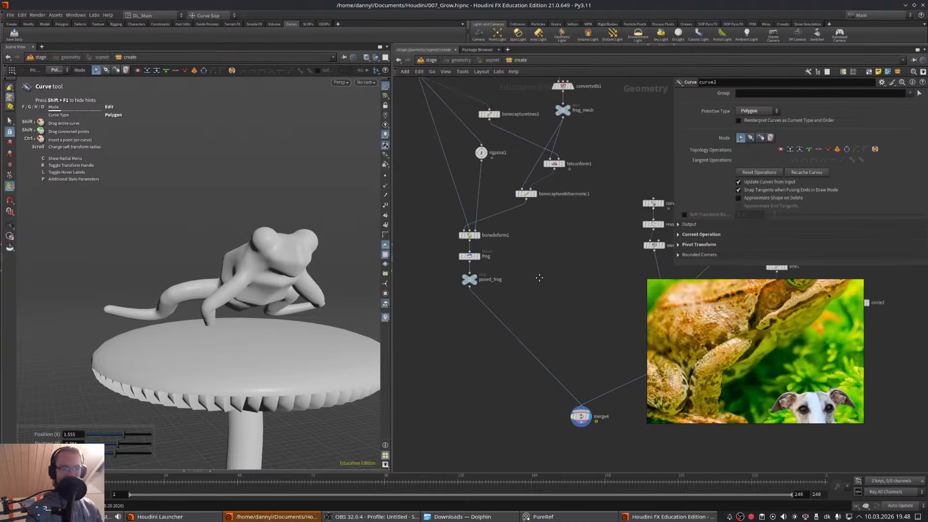
pyautogui.keyDown('alt'); pyautogui.moveTo(241, 271); pyautogui.dragTo(328, 309); pyautogui.keyUp('alt')
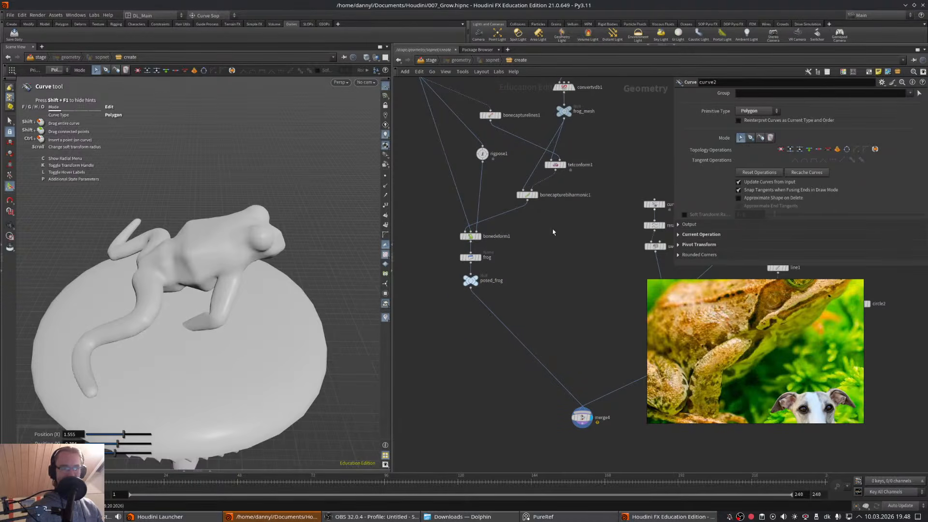
# - Reset all rigpose1 transformations to default and clear its transformation list
pyautogui.moveTo(518, 159); pyautogui.dragTo(551, 241, button='middle')
pyautogui.moveTo(485, 260); pyautogui.dragTo(486, 260)
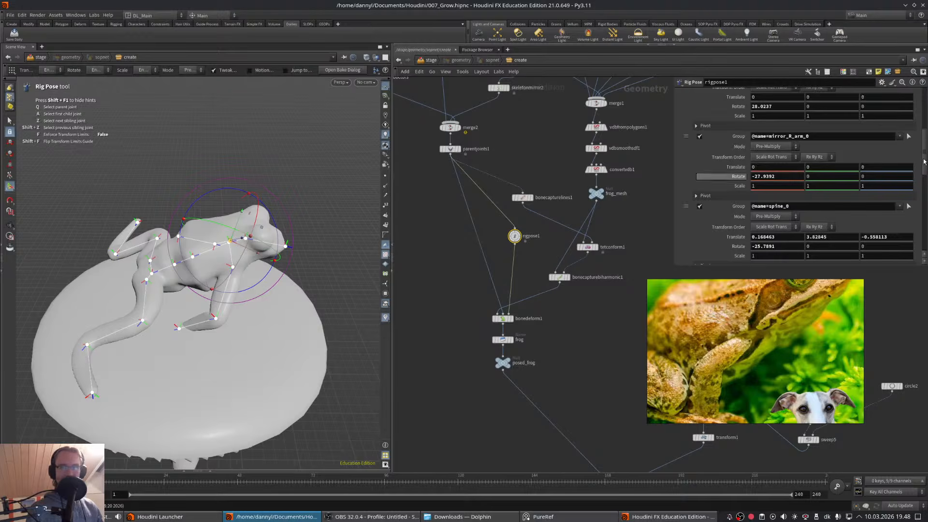
pyautogui.scroll(10, 823, 120)
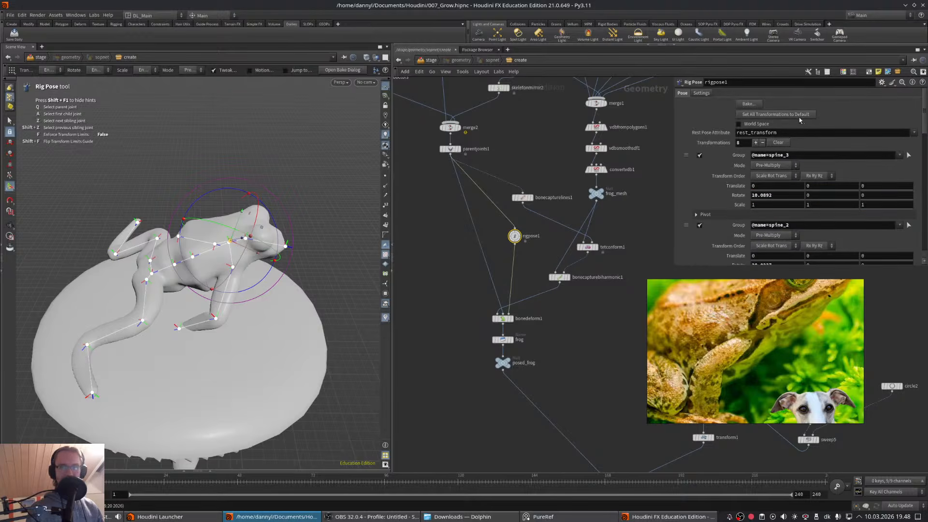
pyautogui.click(800, 116)
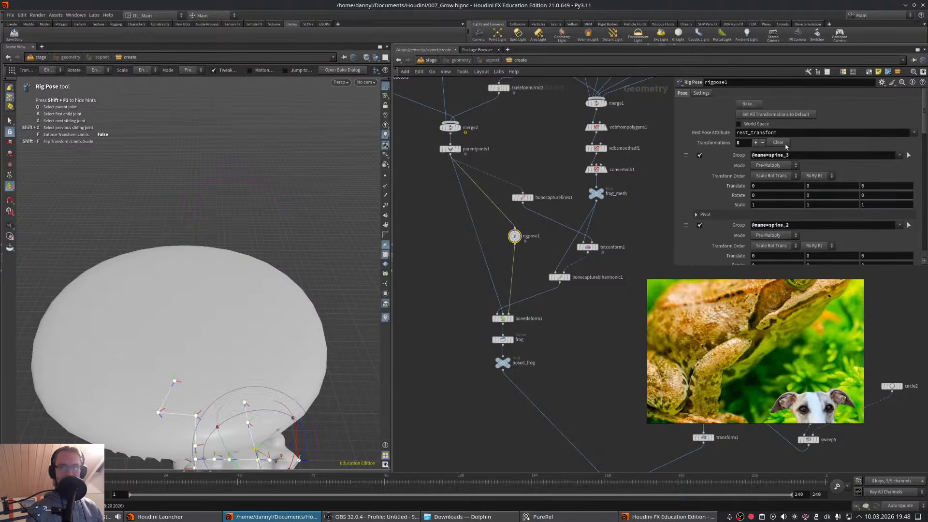
pyautogui.click(785, 144)
# - Raise the frog's spine_0 root joint to about 3.97 in Y so the frog sits above the mushroom cap
pyautogui.keyDown('alt'); pyautogui.moveTo(293, 325); pyautogui.dragTo(287, 252, button='middle'); pyautogui.keyUp('alt')
pyautogui.keyDown('alt'); pyautogui.moveTo(287, 252); pyautogui.dragTo(208, 302, button='right'); pyautogui.keyUp('alt')
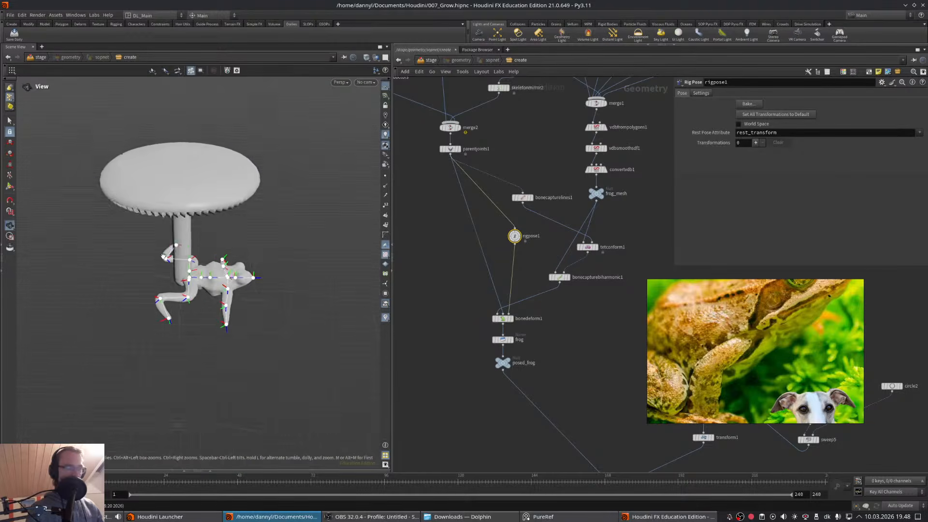
pyautogui.keyDown('alt'); pyautogui.moveTo(208, 302); pyautogui.dragTo(186, 283); pyautogui.keyUp('alt')
pyautogui.scroll(8, 192, 282)
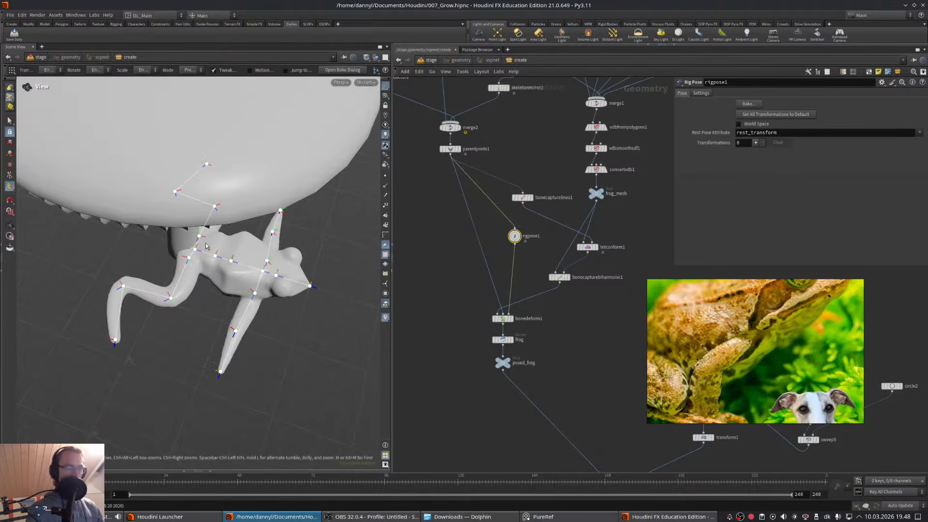
pyautogui.click(199, 252)
pyautogui.keyDown('alt'); pyautogui.moveTo(219, 256); pyautogui.dragTo(205, 134); pyautogui.keyUp('alt')
pyautogui.keyDown('alt'); pyautogui.moveTo(205, 135); pyautogui.dragTo(265, 188); pyautogui.keyUp('alt')
pyautogui.keyDown('alt'); pyautogui.moveTo(265, 188); pyautogui.dragTo(250, 212, button='right'); pyautogui.keyUp('alt')
pyautogui.moveTo(249, 212); pyautogui.dragTo(262, 110)
# - Rotate spine_0 to about -32.2 in X and shift it to about -0.46 in Z to tilt the body upward
pyautogui.keyDown('alt'); pyautogui.moveTo(262, 110); pyautogui.dragTo(227, 187); pyautogui.keyUp('alt')
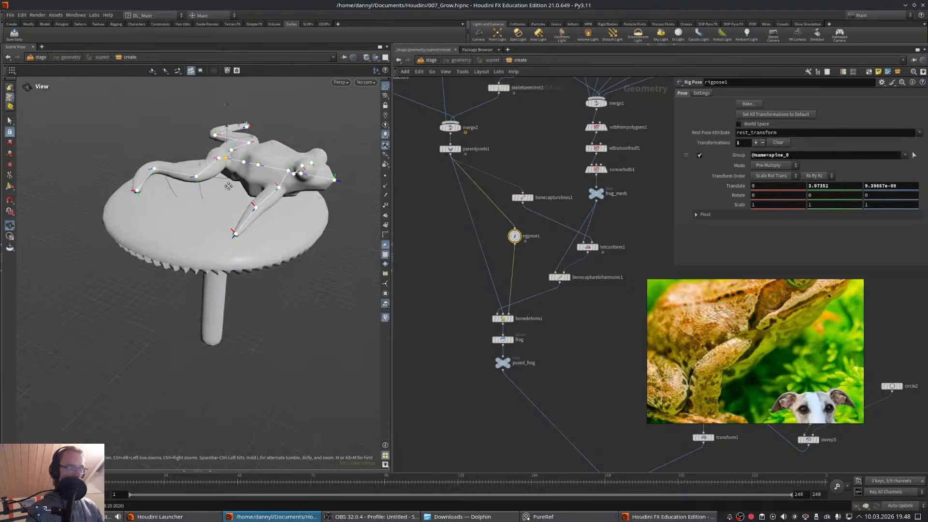
pyautogui.keyDown('alt'); pyautogui.moveTo(228, 186); pyautogui.dragTo(267, 213, button='right'); pyautogui.keyUp('alt')
pyautogui.keyDown('alt'); pyautogui.moveTo(267, 212); pyautogui.dragTo(257, 227, button='middle'); pyautogui.keyUp('alt')
pyautogui.keyDown('alt'); pyautogui.moveTo(258, 227); pyautogui.dragTo(273, 229); pyautogui.keyUp('alt')
pyautogui.keyDown('alt'); pyautogui.moveTo(274, 229); pyautogui.dragTo(245, 230, button='right'); pyautogui.keyUp('alt')
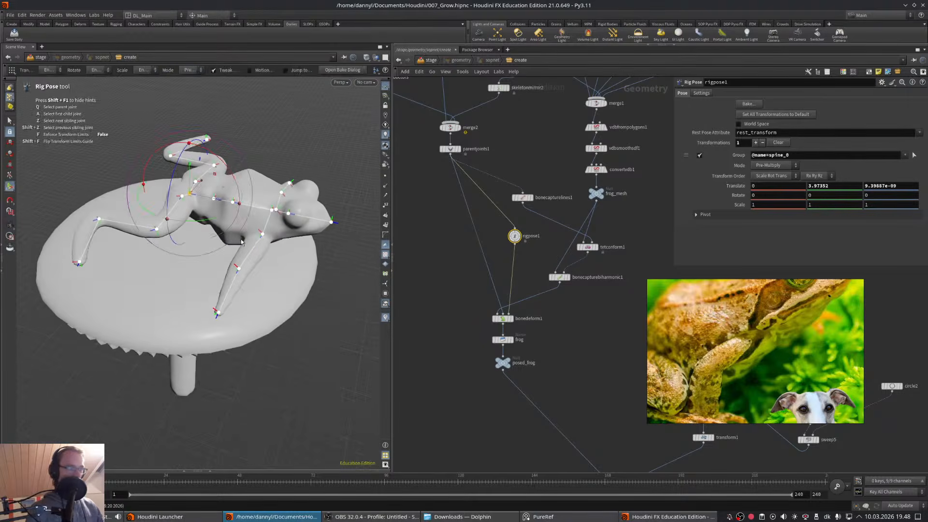
pyautogui.keyDown('alt'); pyautogui.moveTo(245, 230); pyautogui.dragTo(254, 246); pyautogui.keyUp('alt')
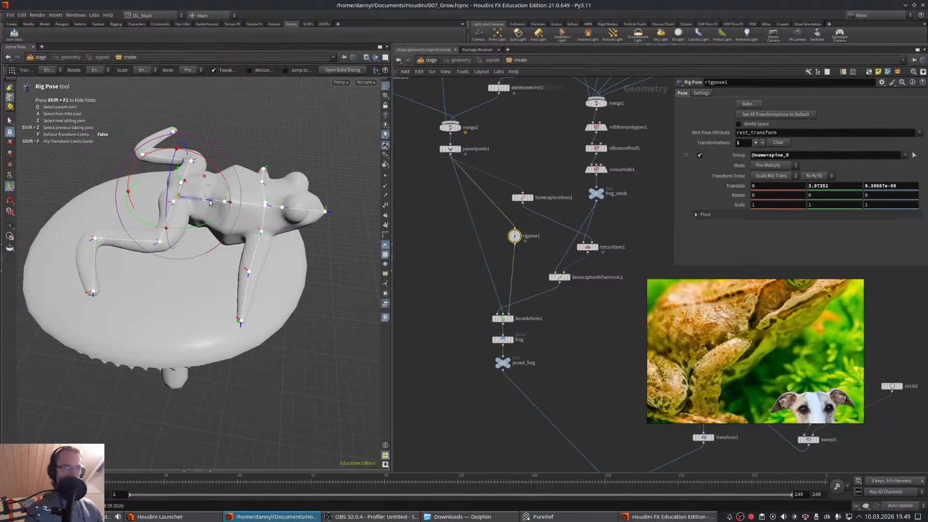
pyautogui.moveTo(191, 202); pyautogui.dragTo(232, 168)
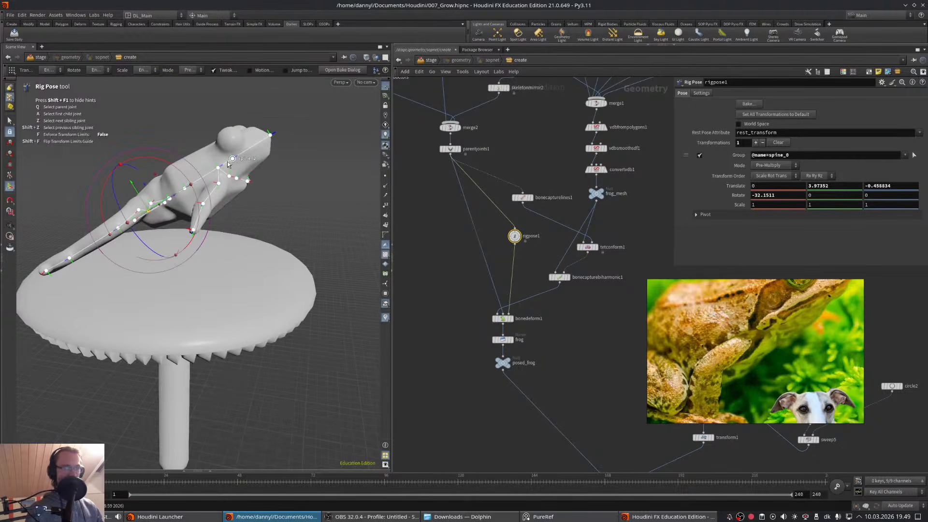
# - Rotate the spine_2 joint to about 34.3, 5.6 and -8.2 to bend and turn the head
pyautogui.click(233, 159)
pyautogui.moveTo(271, 122)
pyautogui.mouseDown()
pyautogui.moveTo(285, 147)
pyautogui.moveTo(244, 140)
pyautogui.moveTo(278, 125)
pyautogui.mouseUp()
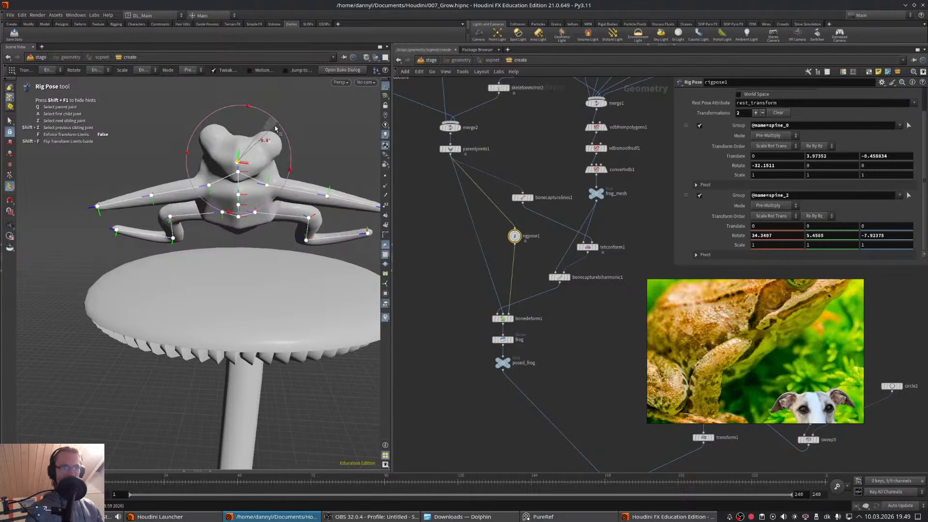
pyautogui.keyDown('alt'); pyautogui.moveTo(268, 222); pyautogui.dragTo(338, 250); pyautogui.keyUp('alt')
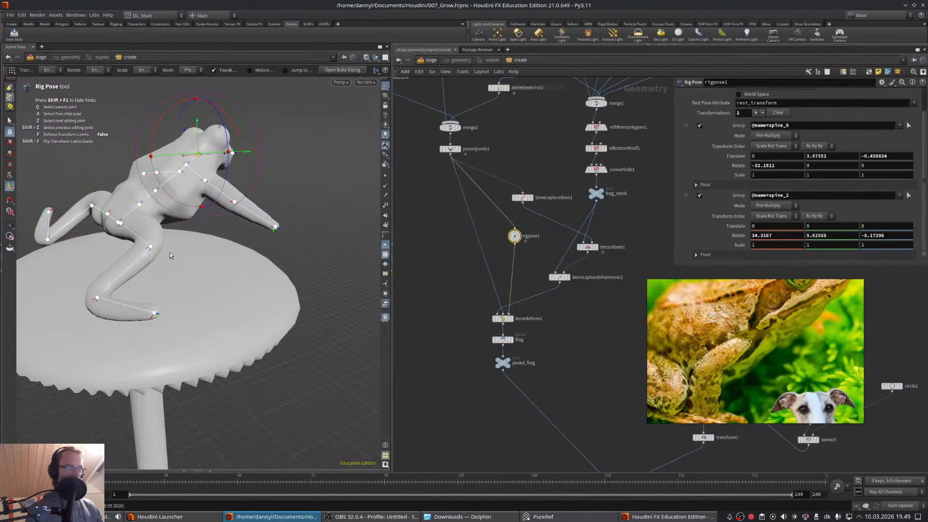
# - Rotate the R_leg_0 hip joint to about -52.8 in X and -43.6 in Y to swing the hind leg forward
pyautogui.keyDown('alt'); pyautogui.moveTo(170, 254); pyautogui.dragTo(145, 256); pyautogui.keyUp('alt')
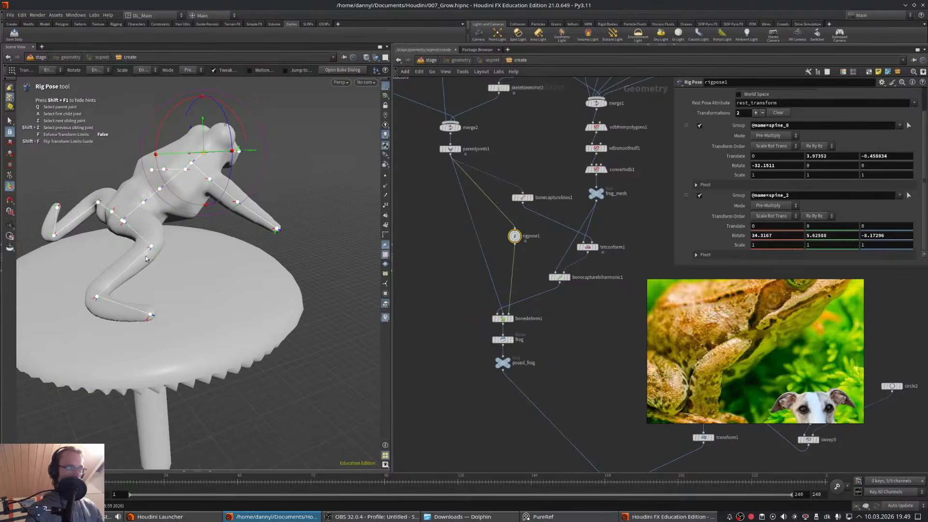
pyautogui.click(111, 214)
pyautogui.keyDown('alt'); pyautogui.moveTo(111, 214); pyautogui.dragTo(145, 270); pyautogui.keyUp('alt')
pyautogui.press('Escape')
pyautogui.click(93, 214)
pyautogui.click(110, 235)
pyautogui.keyDown('alt'); pyautogui.moveTo(109, 236); pyautogui.dragTo(171, 183); pyautogui.keyUp('alt')
# - Bring the brown frog's folded leg into view in PureRef, and in Houdini rotate R_leg_0 to about -69.5, -16.4 and 59.9
pyautogui.moveTo(678, 352); pyautogui.dragTo(774, 328, button='middle')
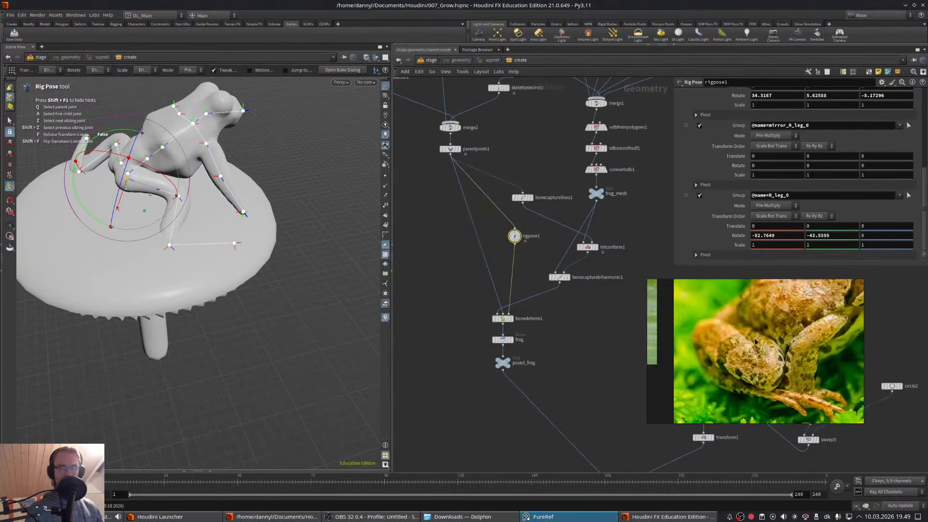
pyautogui.keyDown('alt'); pyautogui.moveTo(224, 203); pyautogui.dragTo(214, 237); pyautogui.keyUp('alt')
pyautogui.keyDown('alt'); pyautogui.moveTo(264, 256); pyautogui.dragTo(218, 226); pyautogui.keyUp('alt')
pyautogui.scroll(2, 270, 265)
pyautogui.press('Return')
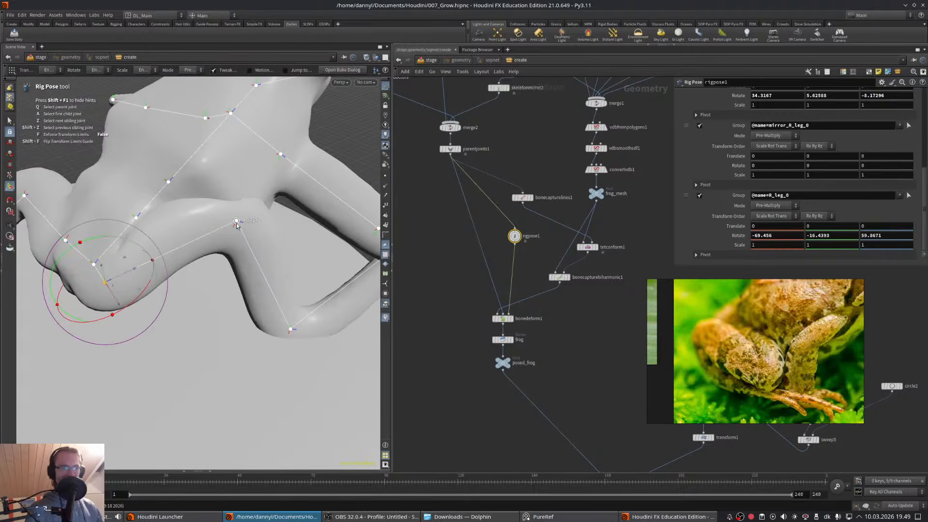
# - Fold the hind leg by rotating R_leg_1 to about 73.3 in Y and R_leg_2 to about -45.6 in Y
pyautogui.click(236, 221)
pyautogui.moveTo(245, 172); pyautogui.dragTo(112, 186)
pyautogui.press('Return')
pyautogui.click(148, 235)
pyautogui.keyDown('alt'); pyautogui.moveTo(112, 186); pyautogui.dragTo(251, 223); pyautogui.keyUp('alt')
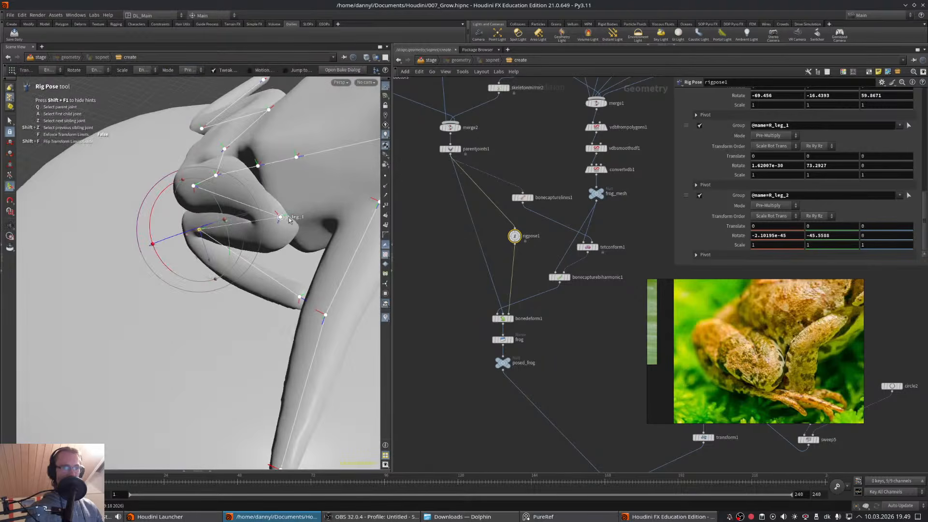
# - Adjust the R_leg_0 hip joint's rotation to about -58.8 in X and check the folded leg
pyautogui.click(195, 187)
pyautogui.moveTo(198, 209); pyautogui.dragTo(186, 213)
pyautogui.keyDown('alt'); pyautogui.moveTo(187, 212); pyautogui.dragTo(279, 226); pyautogui.keyUp('alt')
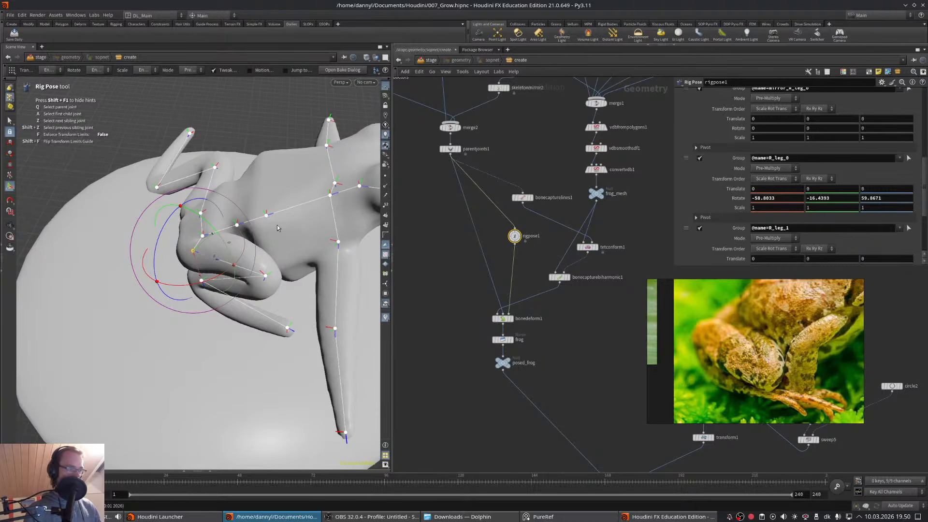
pyautogui.keyDown('alt'); pyautogui.moveTo(315, 191); pyautogui.dragTo(168, 259); pyautogui.keyUp('alt')
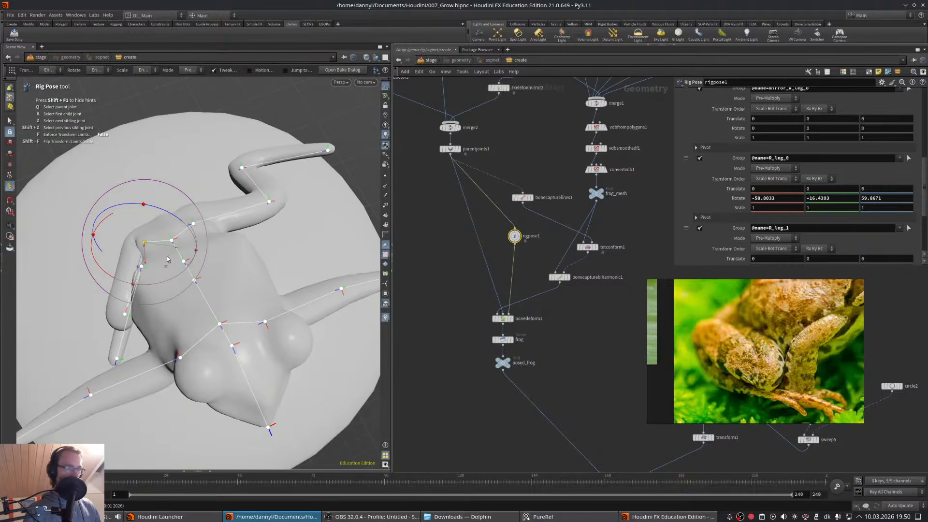
pyautogui.click(230, 108)
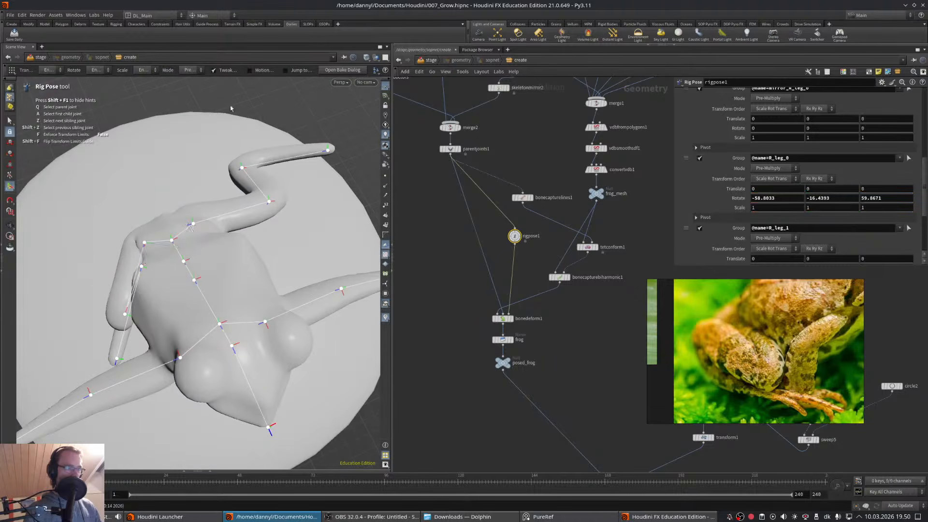
# - Swing the opposite hind leg forward by rotating mirror_R_leg_0 to about -42.3, -17.5 and 31.8
pyautogui.click(193, 223)
pyautogui.keyDown('alt'); pyautogui.moveTo(193, 224); pyautogui.dragTo(229, 213); pyautogui.keyUp('alt')
pyautogui.keyDown('alt'); pyautogui.moveTo(242, 222); pyautogui.dragTo(278, 221); pyautogui.keyUp('alt')
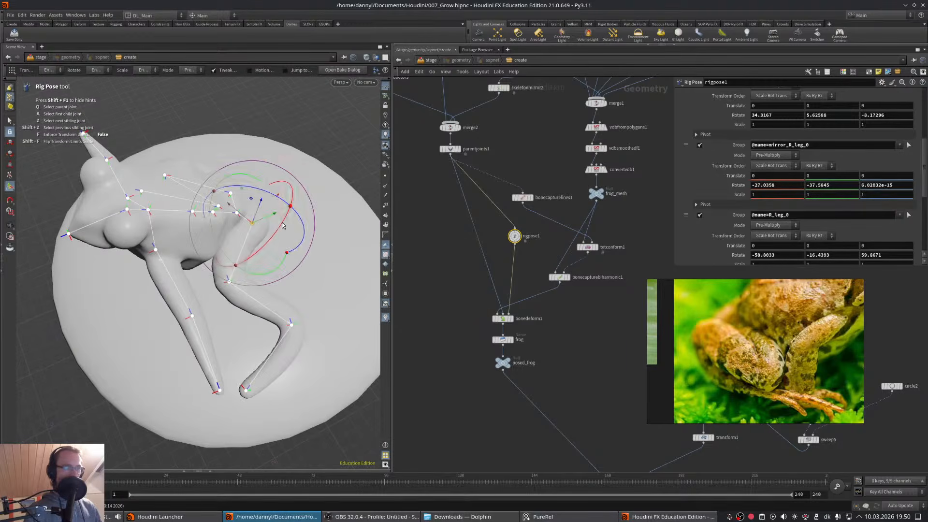
pyautogui.moveTo(245, 188); pyautogui.dragTo(271, 208)
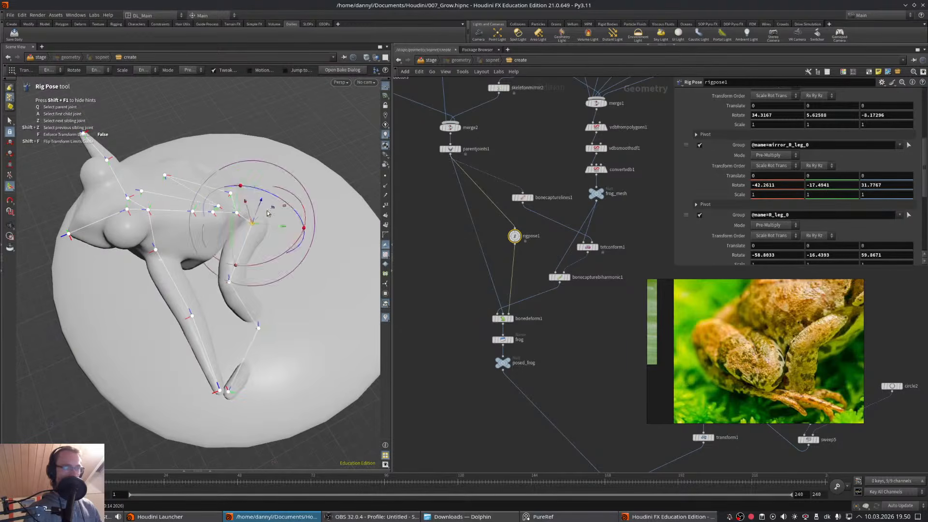
pyautogui.keyDown('alt'); pyautogui.moveTo(270, 256); pyautogui.dragTo(203, 222); pyautogui.keyUp('alt')
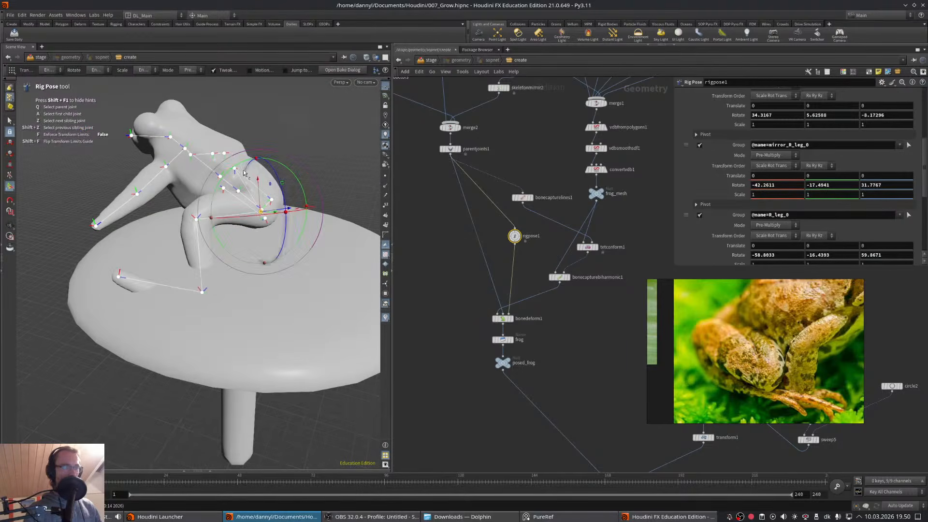
pyautogui.moveTo(247, 167); pyautogui.dragTo(258, 163)
pyautogui.keyDown('alt'); pyautogui.moveTo(249, 170); pyautogui.dragTo(219, 264); pyautogui.keyUp('alt')
# - Fold the mirrored hind leg's lower joints and refine mirror_R_leg_0 to about -38.8, -40.4 and 29.5
pyautogui.click(177, 232)
pyautogui.click(240, 244)
pyautogui.press('Return')
pyautogui.moveTo(166, 281); pyautogui.dragTo(192, 240)
pyautogui.click(211, 252)
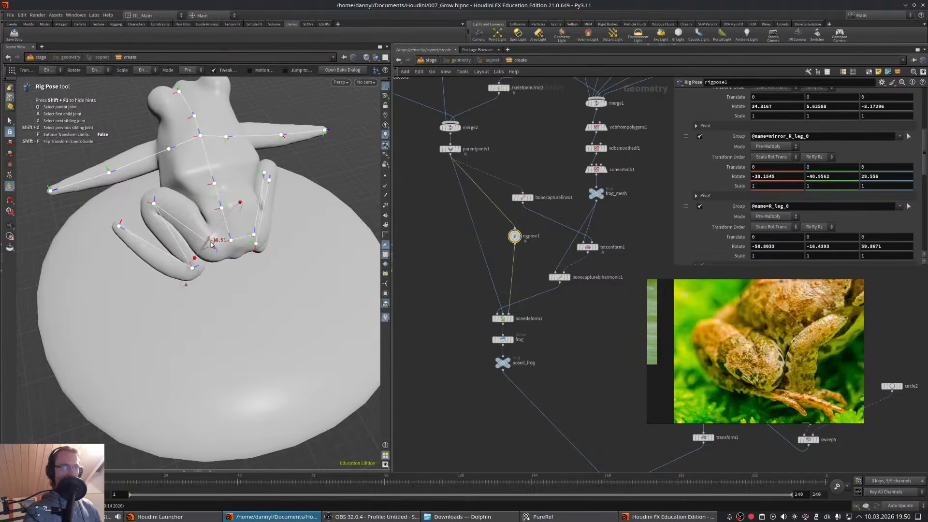
pyautogui.scroll(-4, 211, 242)
pyautogui.moveTo(211, 243); pyautogui.dragTo(269, 202)
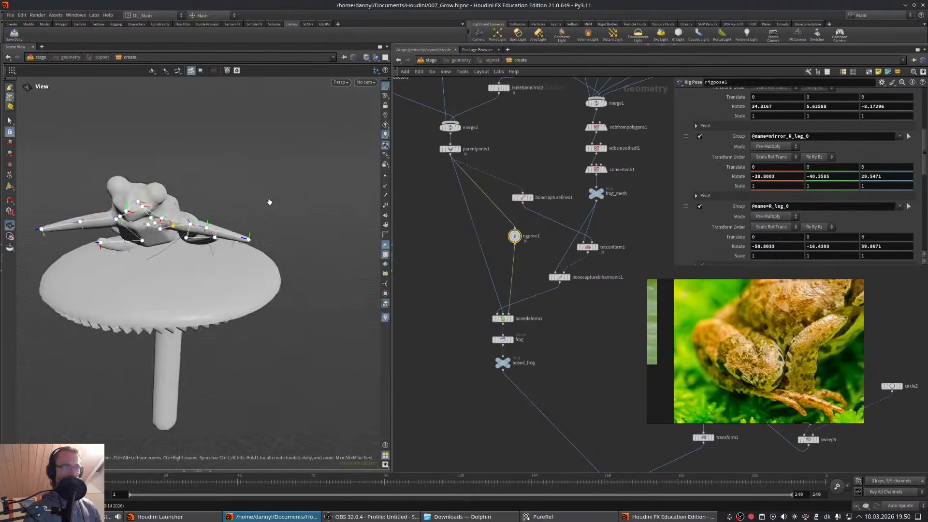
# - Rotate the spine_5 joint to about -11.4 in Z
pyautogui.keyDown('alt'); pyautogui.moveTo(207, 200); pyautogui.dragTo(242, 246, button='middle'); pyautogui.keyUp('alt')
pyautogui.scroll(4, 241, 247)
pyautogui.keyDown('alt'); pyautogui.moveTo(242, 247); pyautogui.dragTo(218, 241); pyautogui.keyUp('alt')
pyautogui.moveTo(196, 272); pyautogui.dragTo(292, 276)
pyautogui.click(231, 254)
pyautogui.scroll(4, 327, 245)
# - Select the R_arm_0 shoulder joint and examine its position and rotation axes from several sides
pyautogui.click(248, 230)
pyautogui.moveTo(248, 231); pyautogui.dragTo(210, 238)
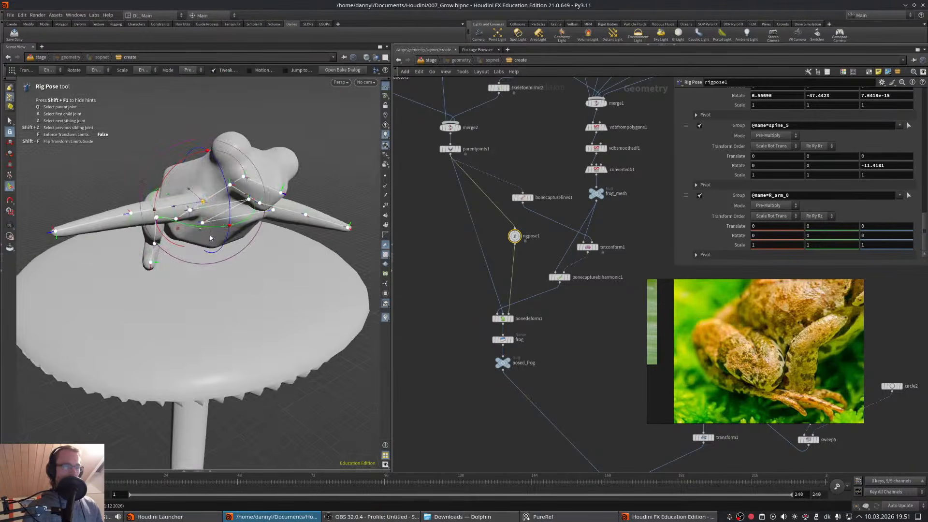
pyautogui.moveTo(184, 206); pyautogui.dragTo(203, 226)
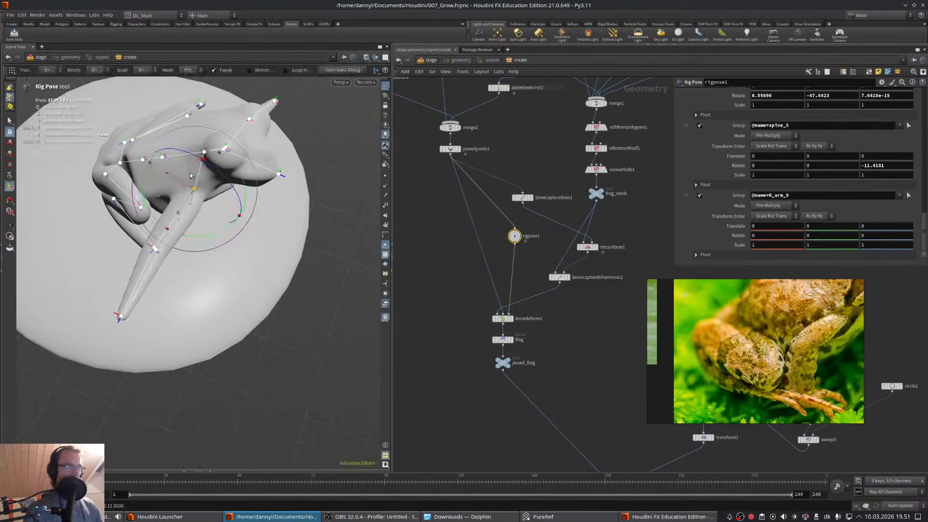
pyautogui.moveTo(191, 176); pyautogui.dragTo(250, 201)
pyautogui.hotkey('ctrl', 'z')
pyautogui.press('Escape')
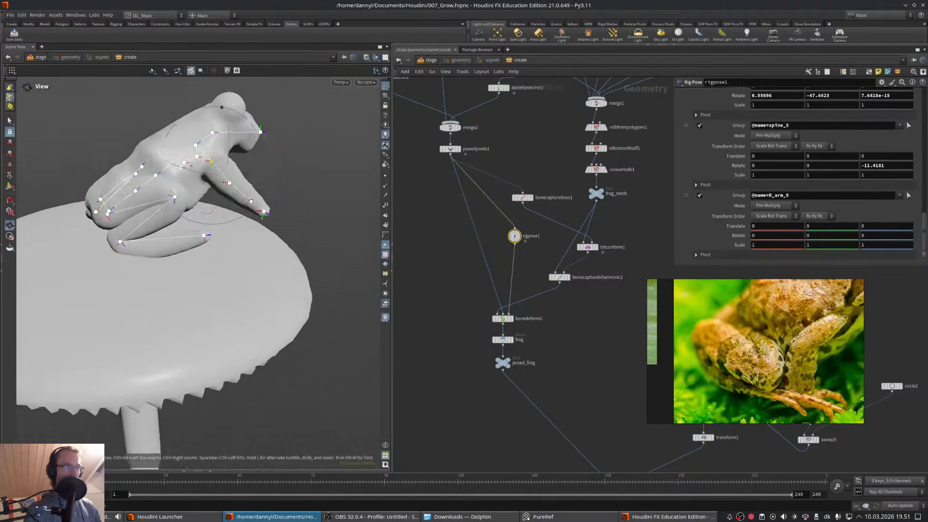
pyautogui.scroll(10, 250, 201)
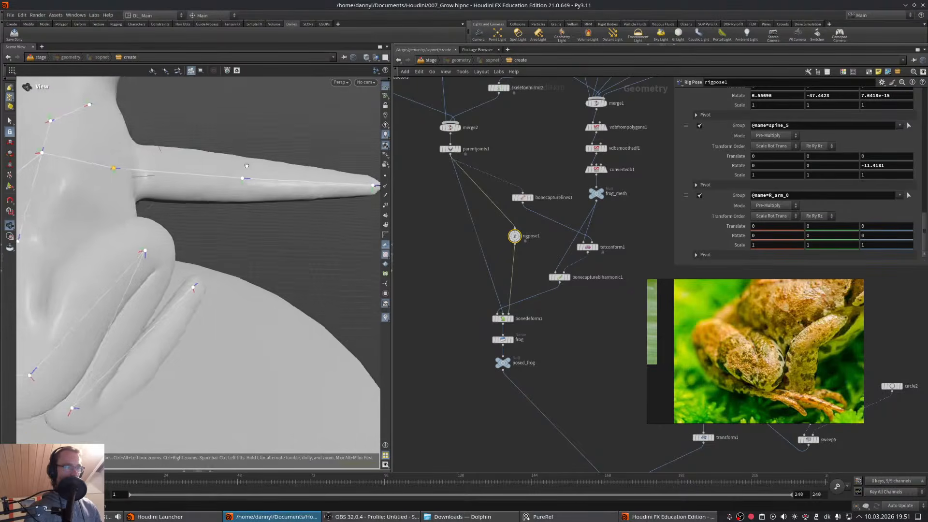
pyautogui.moveTo(246, 165); pyautogui.dragTo(173, 204)
pyautogui.press('Return')
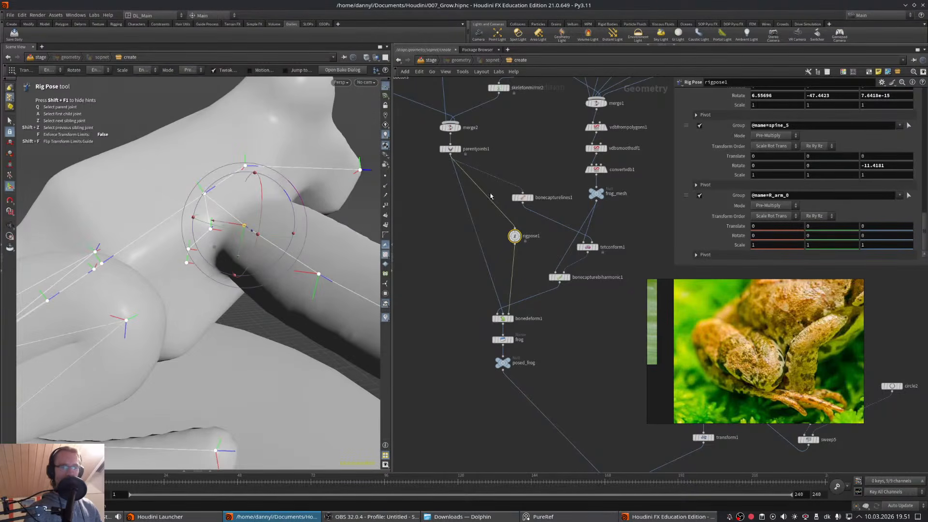
# - Display rigdoctor3 and set the Target Up Vector of orientalongcurve3 to Y Axis
pyautogui.moveTo(396, 152); pyautogui.dragTo(473, 300, button='middle')
pyautogui.click(466, 228)
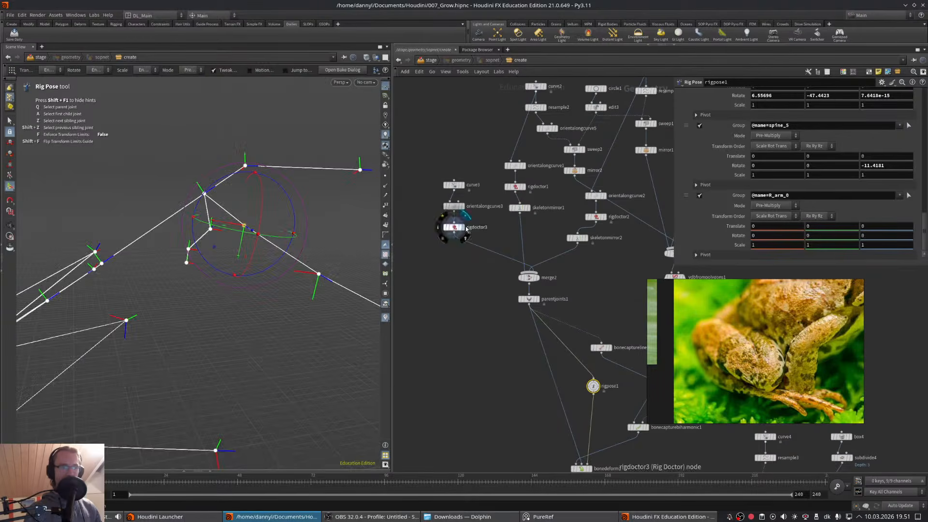
pyautogui.click(454, 226)
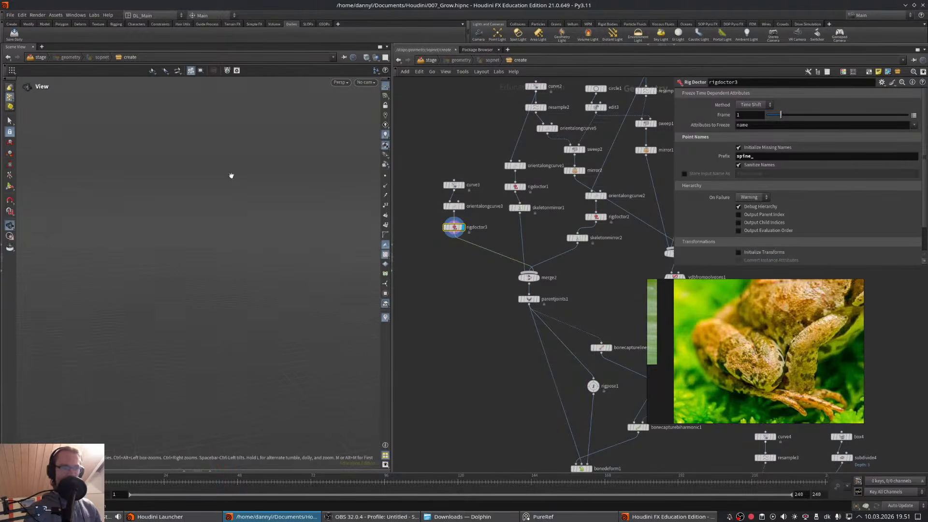
pyautogui.scroll(5, 266, 336)
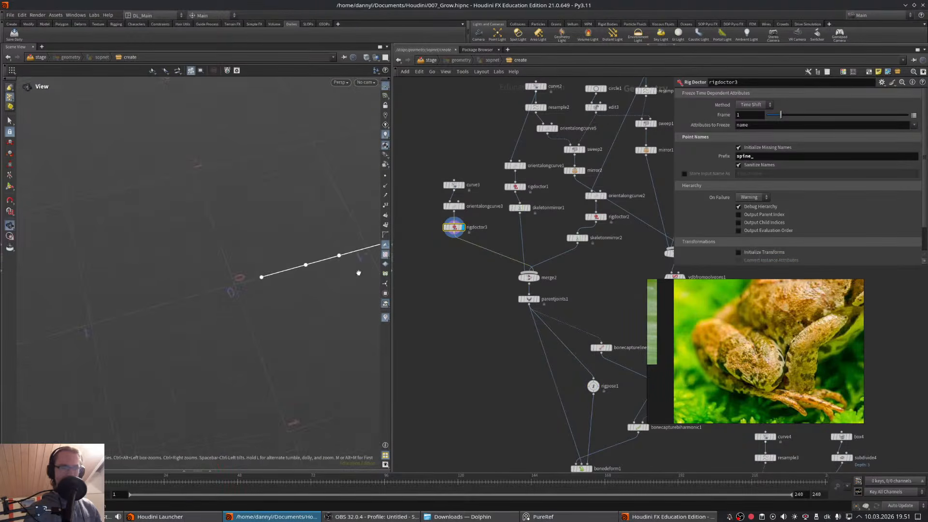
pyautogui.click(454, 206)
pyautogui.click(755, 124)
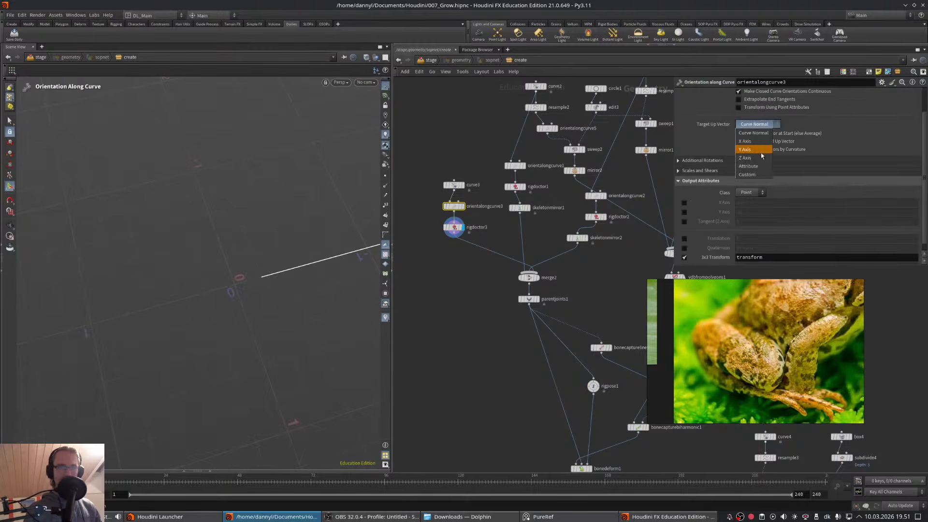
pyautogui.click(757, 149)
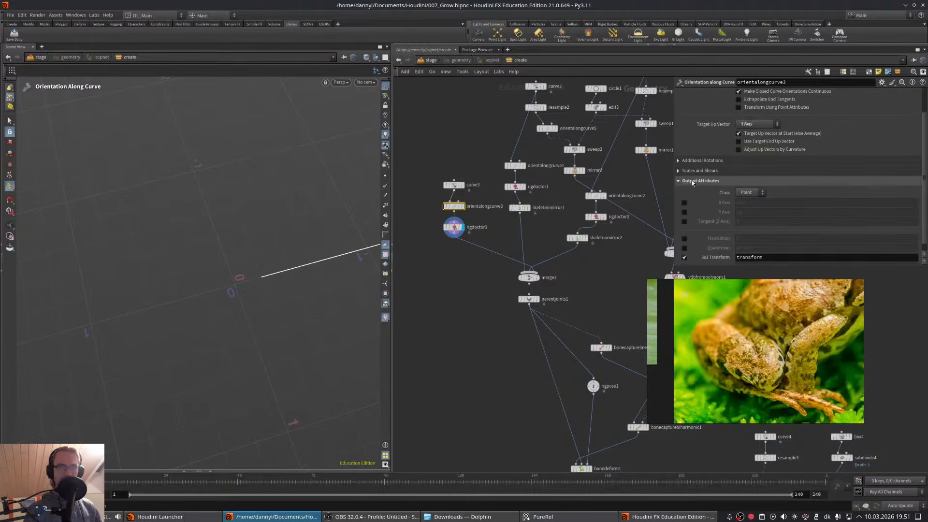
pyautogui.click(454, 227)
# - Display posed_frog, reselect rigpose1 and examine the deformed body and shoulder joints
pyautogui.moveTo(472, 289); pyautogui.dragTo(481, 234, button='middle')
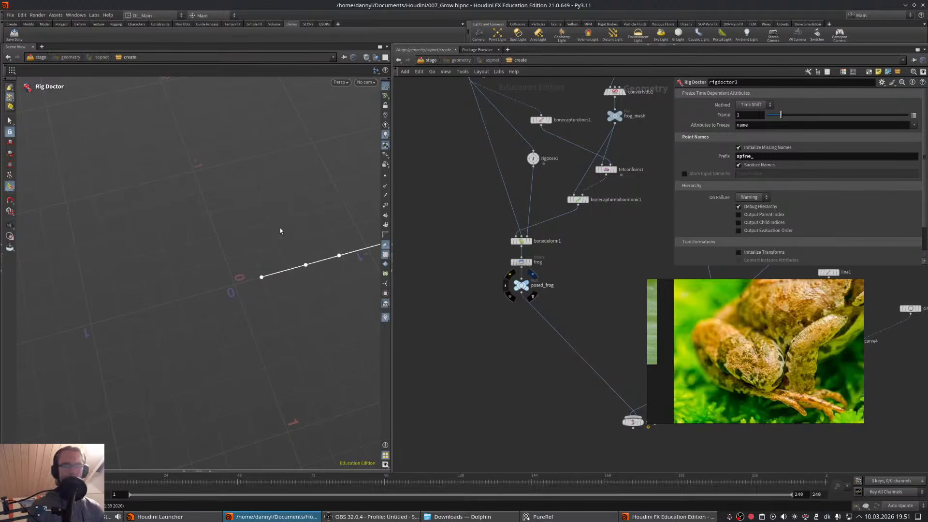
pyautogui.keyDown('alt'); pyautogui.moveTo(281, 228); pyautogui.dragTo(63, 231, button='right'); pyautogui.keyUp('alt')
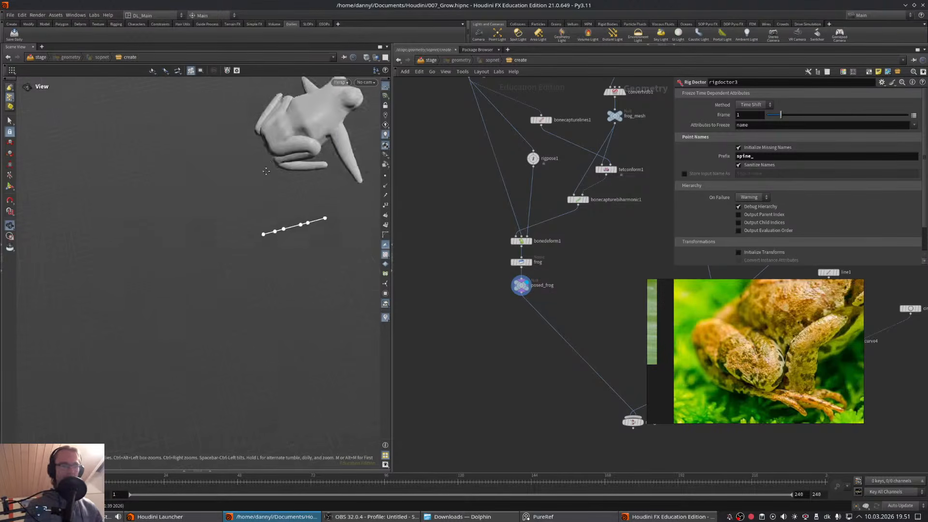
pyautogui.keyDown('alt'); pyautogui.moveTo(298, 128); pyautogui.dragTo(179, 223, button='middle'); pyautogui.keyUp('alt')
pyautogui.keyDown('alt'); pyautogui.moveTo(179, 223); pyautogui.dragTo(298, 225, button='right'); pyautogui.keyUp('alt')
pyautogui.keyDown('alt'); pyautogui.moveTo(297, 225); pyautogui.dragTo(135, 209); pyautogui.keyUp('alt')
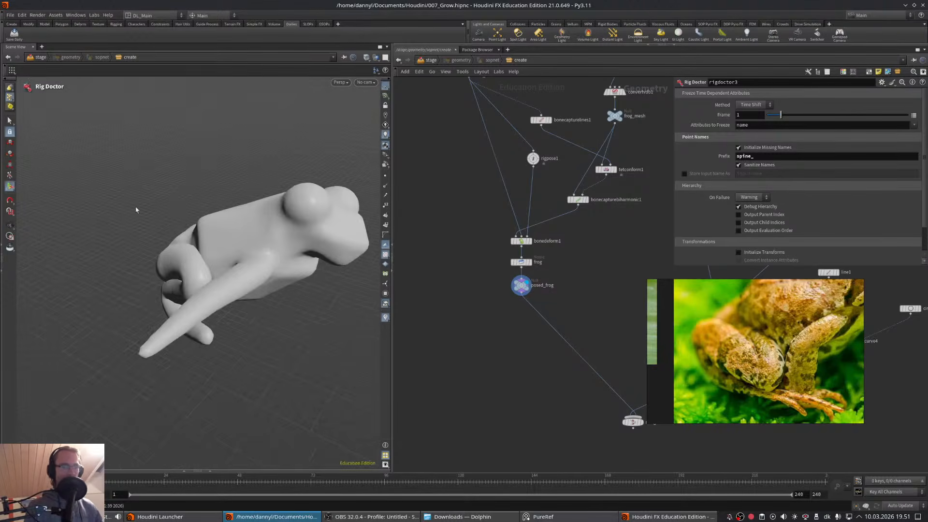
pyautogui.moveTo(579, 249); pyautogui.dragTo(556, 284, button='middle')
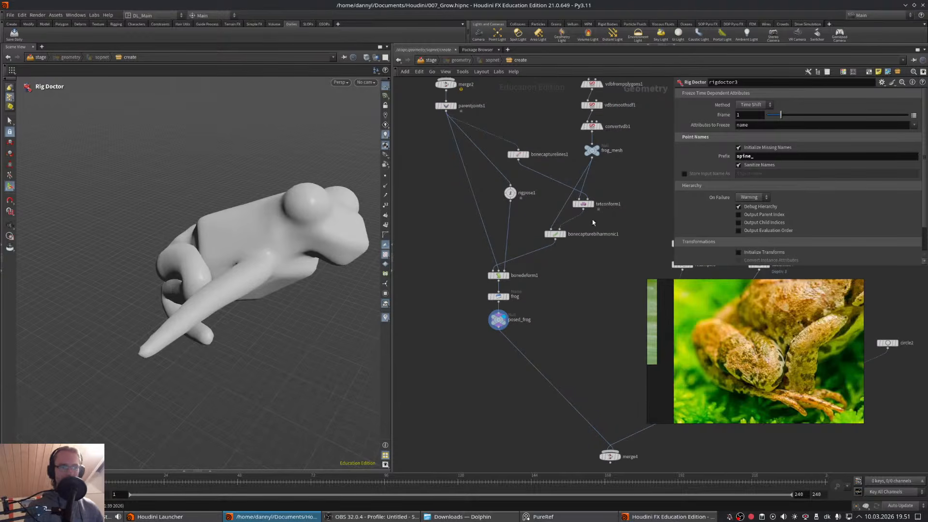
pyautogui.moveTo(535, 181); pyautogui.dragTo(491, 211)
pyautogui.keyDown('alt'); pyautogui.moveTo(237, 237); pyautogui.dragTo(360, 261); pyautogui.keyUp('alt')
pyautogui.keyDown('alt'); pyautogui.moveTo(307, 246); pyautogui.dragTo(365, 277); pyautogui.keyUp('alt')
pyautogui.moveTo(305, 262)
pyautogui.keyDown('alt'); pyautogui.mouseDown()
pyautogui.moveTo(335, 264)
pyautogui.moveTo(348, 290)
pyautogui.moveTo(317, 263)
pyautogui.mouseUp(); pyautogui.keyUp('alt')
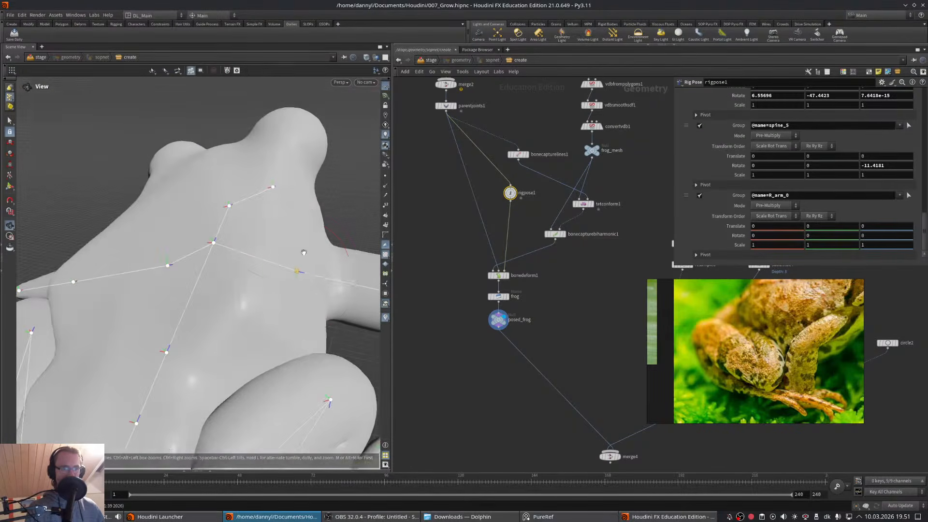
# - Display merge2 and parentjoints1 in turn to examine the unposed skeleton and its joint parenting
pyautogui.moveTo(453, 194); pyautogui.dragTo(515, 300, button='middle')
pyautogui.click(546, 283)
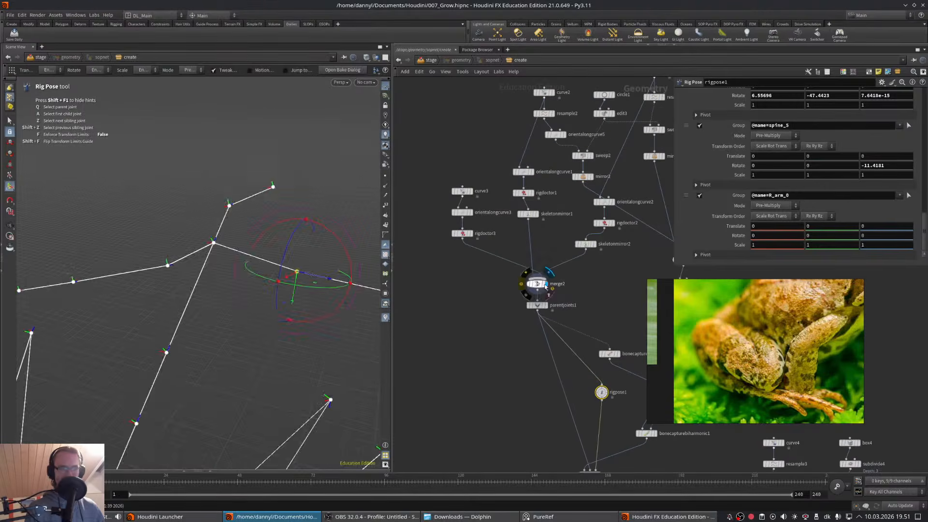
pyautogui.click(539, 284)
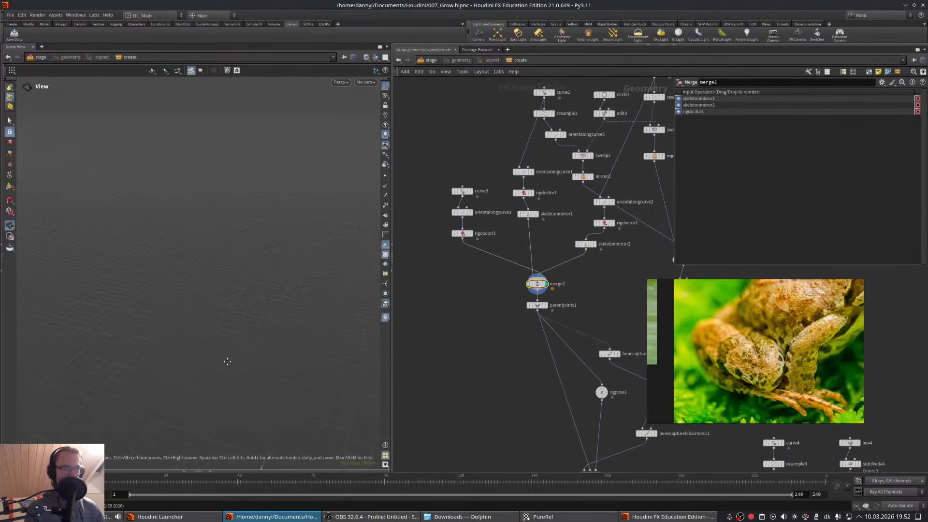
pyautogui.keyDown('alt'); pyautogui.moveTo(227, 362); pyautogui.dragTo(267, 174, button='middle'); pyautogui.keyUp('alt')
pyautogui.keyDown('alt'); pyautogui.moveTo(252, 323); pyautogui.dragTo(225, 362); pyautogui.keyUp('alt')
pyautogui.scroll(3, 225, 362)
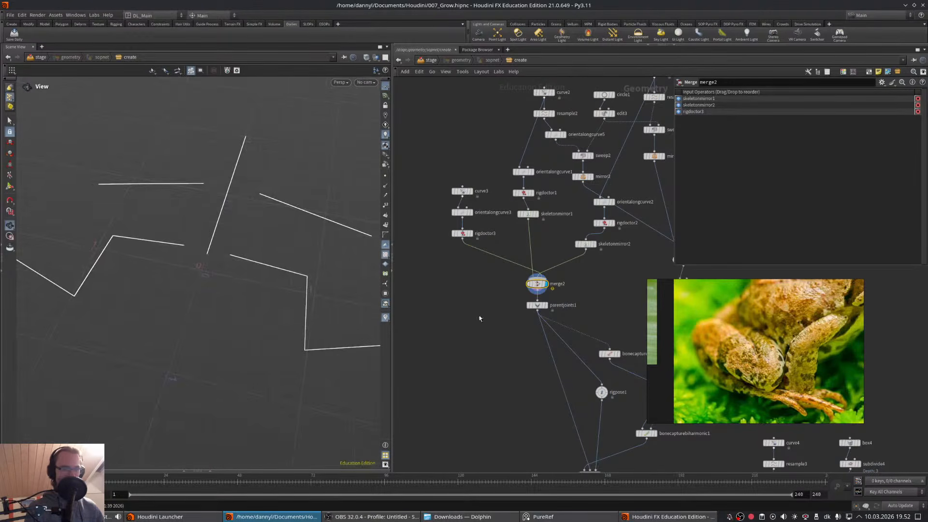
pyautogui.click(546, 305)
pyautogui.click(538, 307)
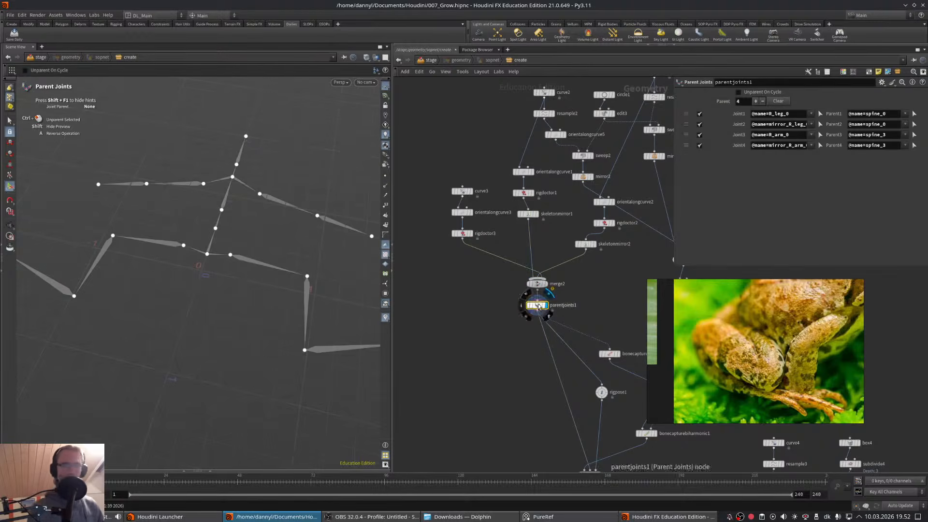
# - Display merge2 again and add a Visualize Rig node branching off its output
pyautogui.moveTo(506, 242); pyautogui.dragTo(523, 250, button='middle')
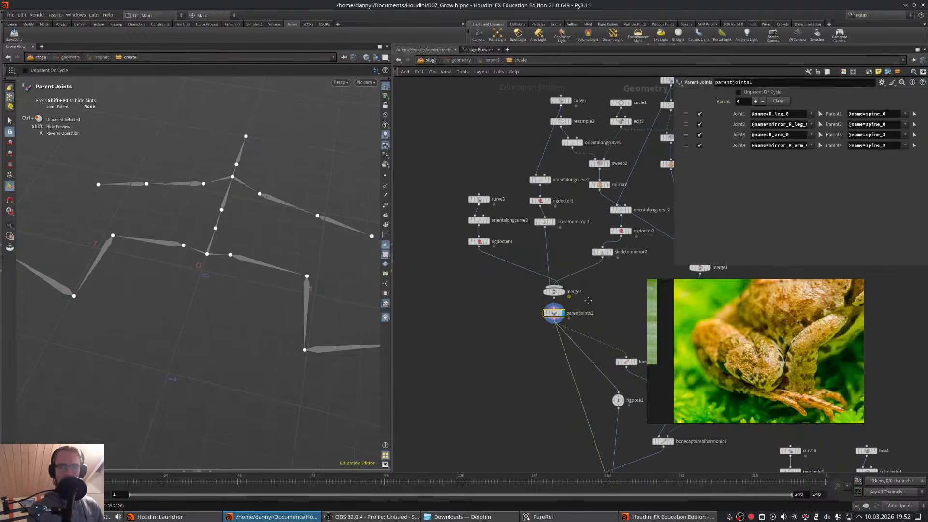
pyautogui.click(562, 291)
pyautogui.click(553, 291)
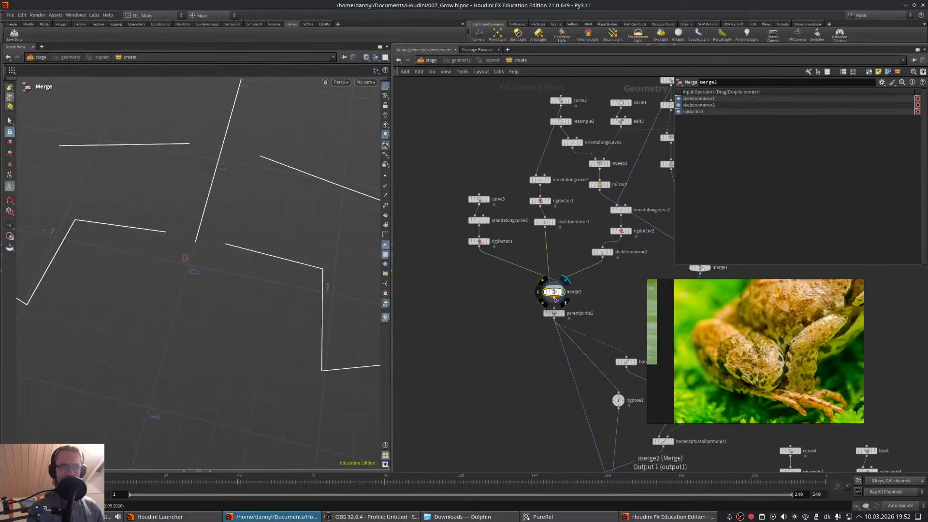
pyautogui.press('Tab')
pyautogui.write('visua')
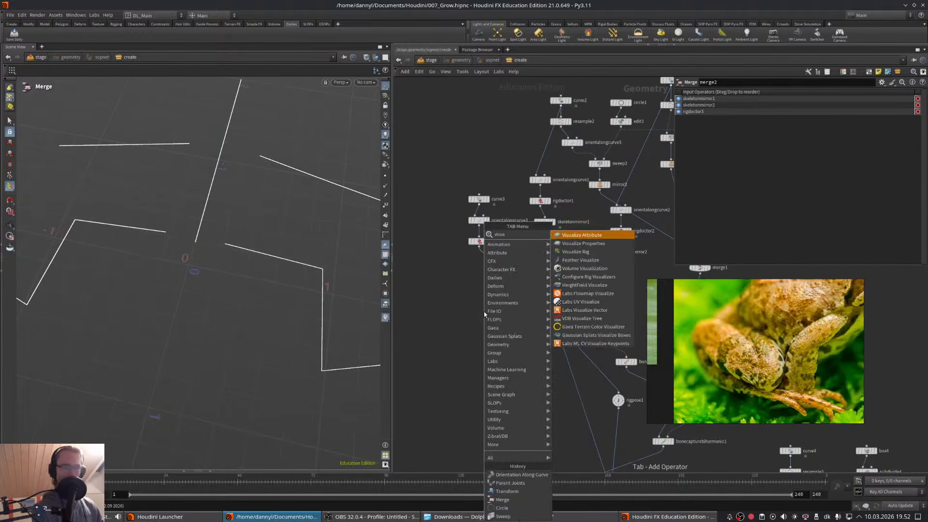
pyautogui.press('Down')
pyautogui.press('Down')
pyautogui.press('Return')
pyautogui.click(483, 311)
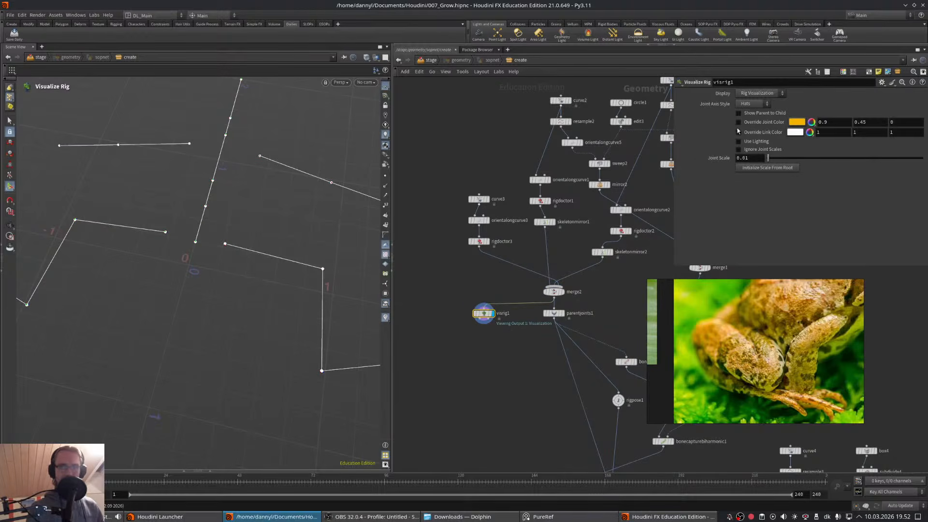
# - Set the Visualize Rig joint scale to 0.058 and examine the axes of the spine and limb joints
pyautogui.moveTo(772, 160); pyautogui.dragTo(775, 158)
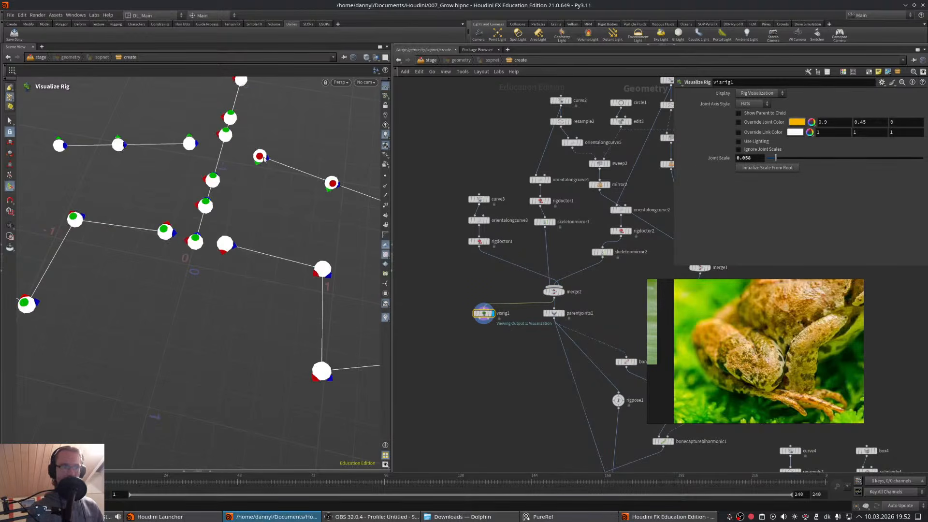
pyautogui.press('Escape')
pyautogui.scroll(3, 319, 189)
pyautogui.moveTo(318, 189); pyautogui.dragTo(198, 236)
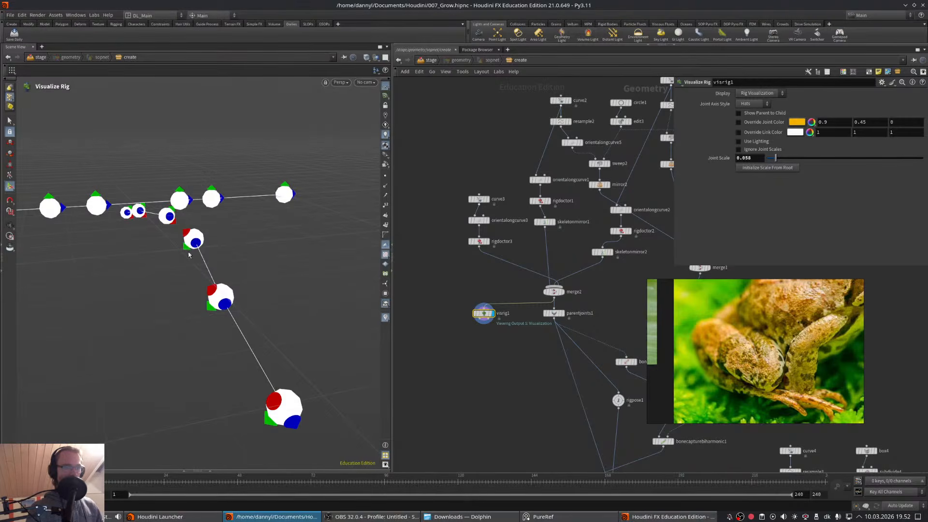
pyautogui.moveTo(198, 188); pyautogui.dragTo(201, 234)
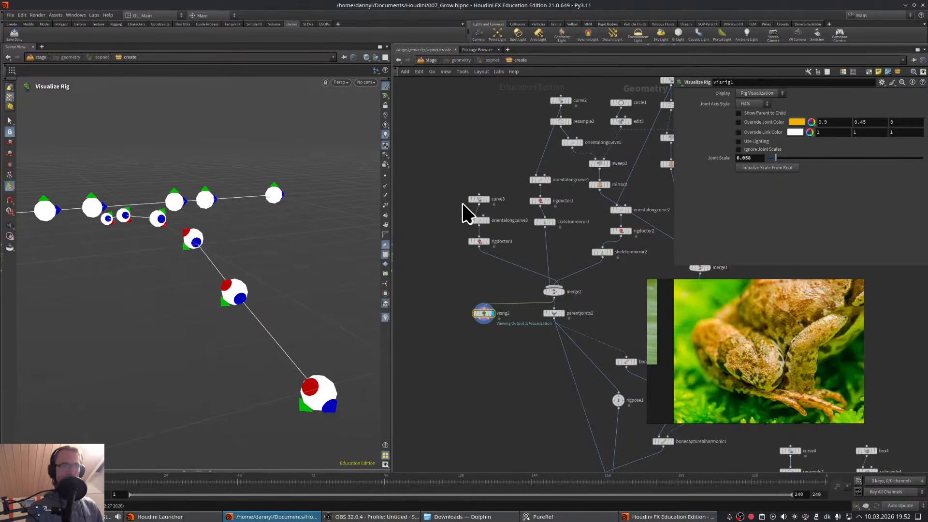
# - Try X Axis as the target up vector of the spine's orientalongcurve3 node and return it to Y Axis
pyautogui.click(479, 219)
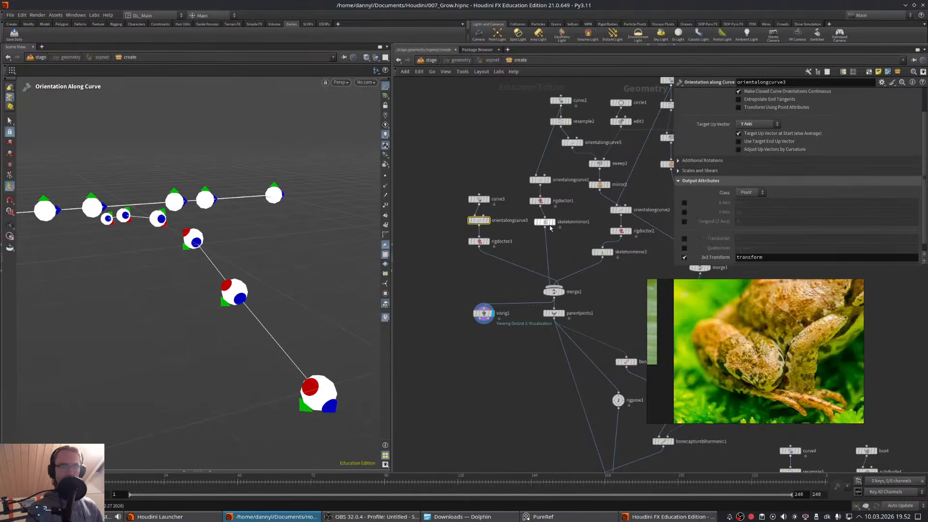
pyautogui.moveTo(452, 239); pyautogui.dragTo(495, 258)
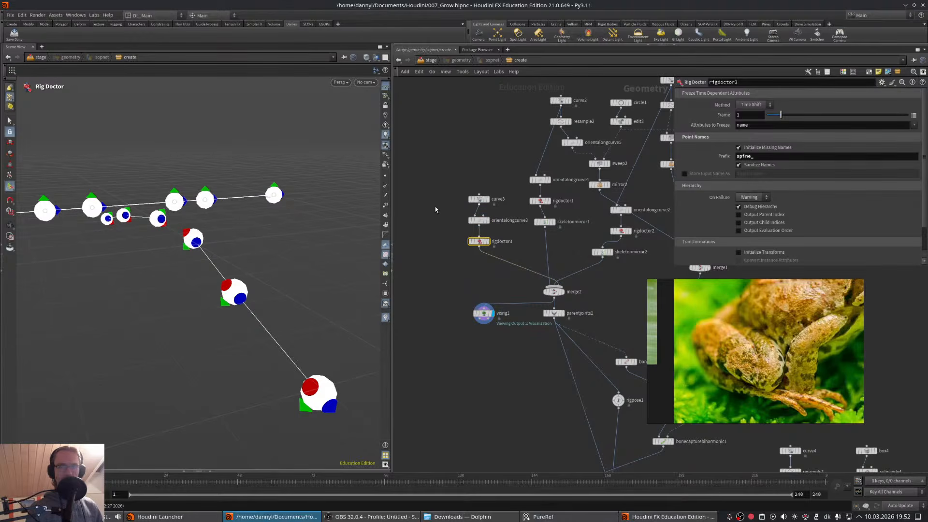
pyautogui.press('Up')
pyautogui.scroll(3, 766, 157)
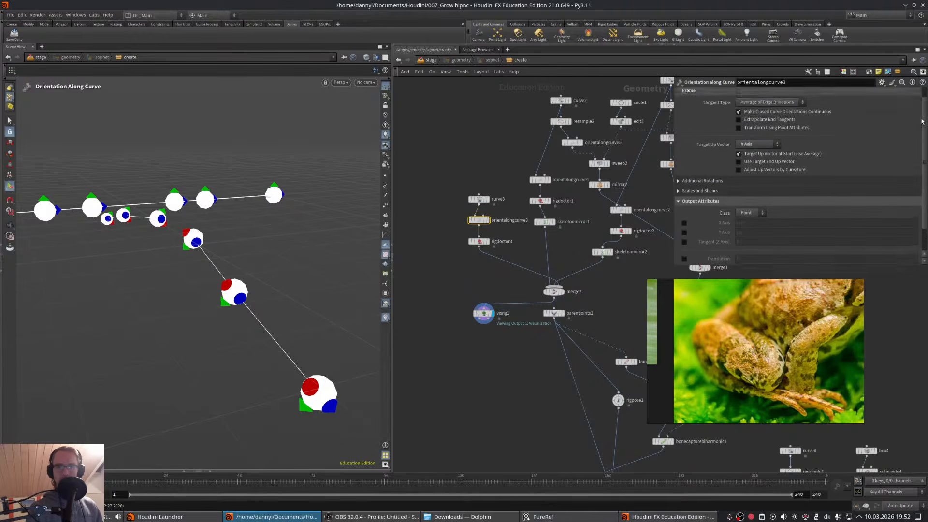
pyautogui.click(765, 156)
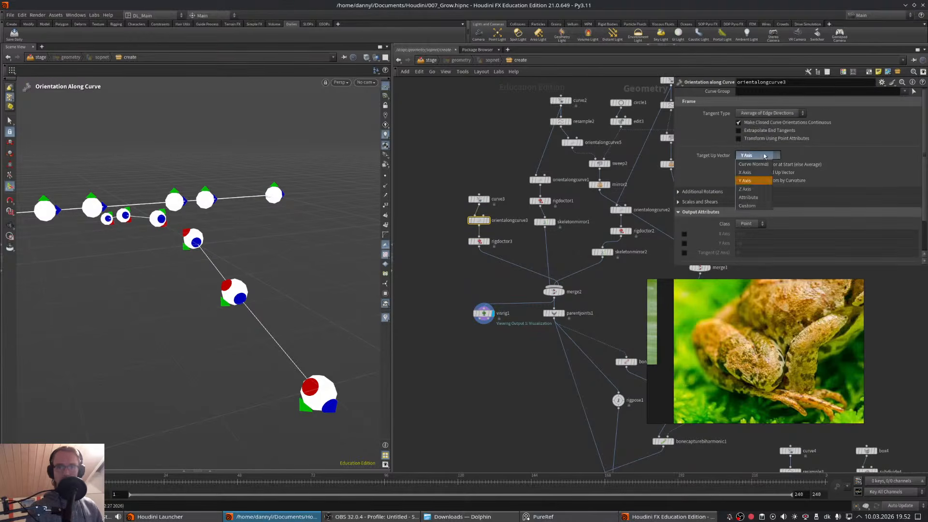
pyautogui.click(758, 172)
pyautogui.click(766, 155)
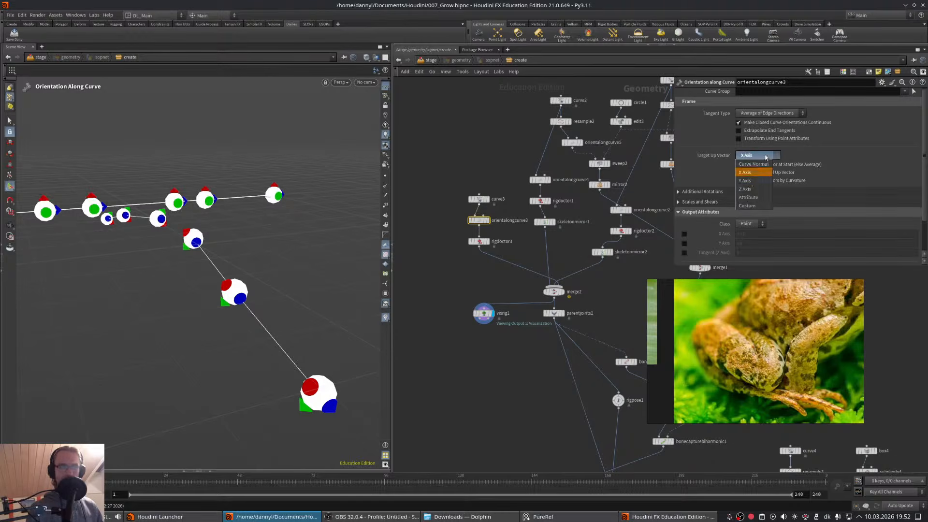
pyautogui.click(750, 181)
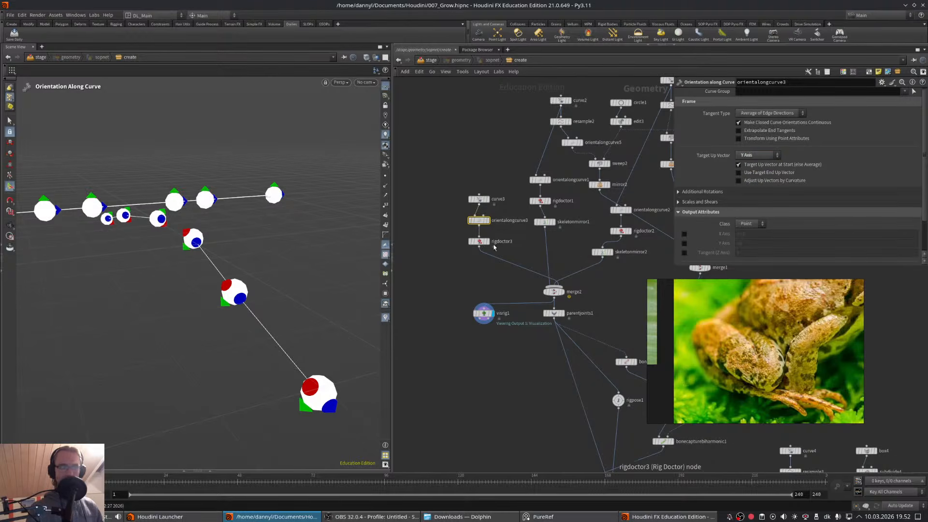
# - Display rigdoctor3 and skeletonmirror1 in turn to examine their joints, and return the display to visrig1
pyautogui.click(494, 246)
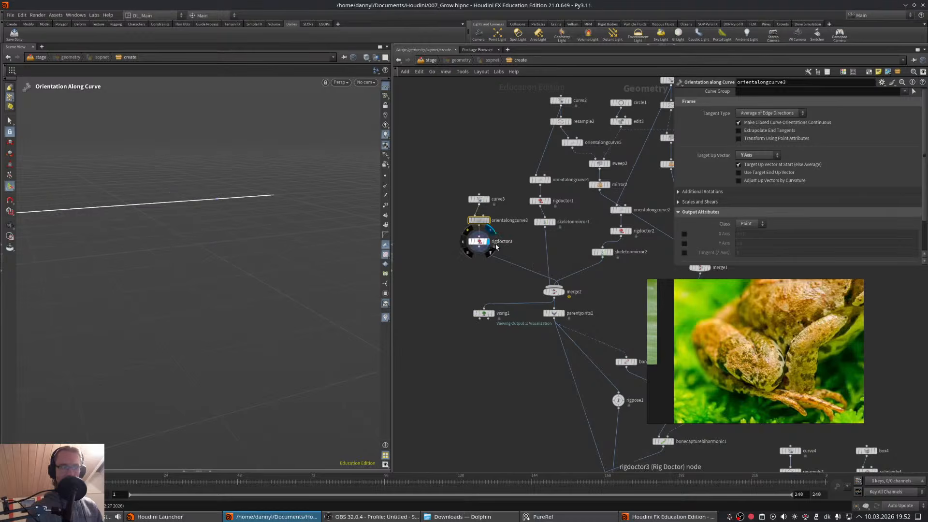
pyautogui.click(555, 223)
pyautogui.click(546, 223)
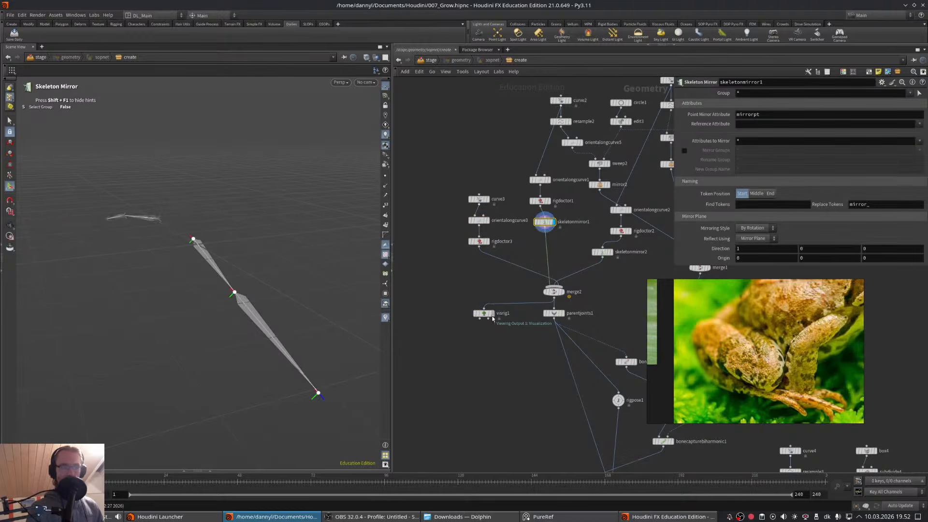
pyautogui.click(493, 317)
# - Set the target up vector of the arm's orientalongcurve1 node to Y Axis, comparing the joint axes against Curve Normal
pyautogui.click(540, 201)
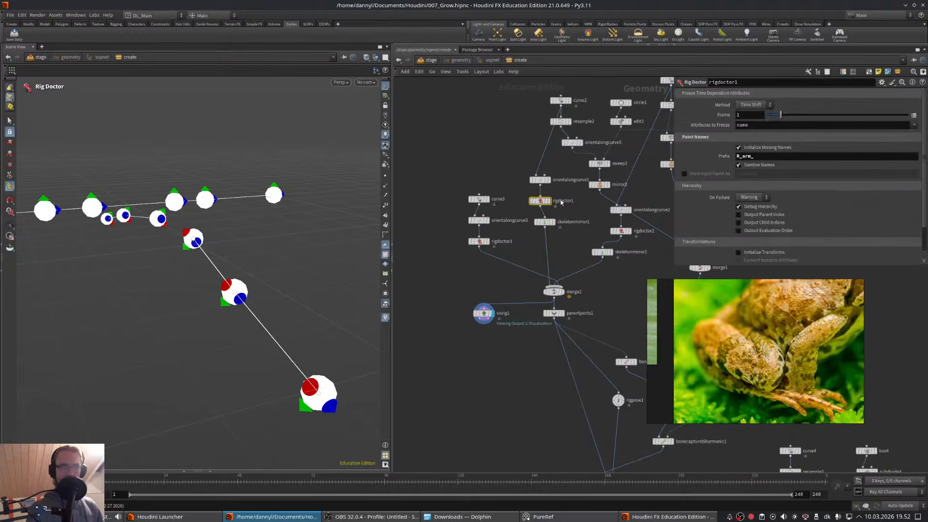
pyautogui.click(539, 180)
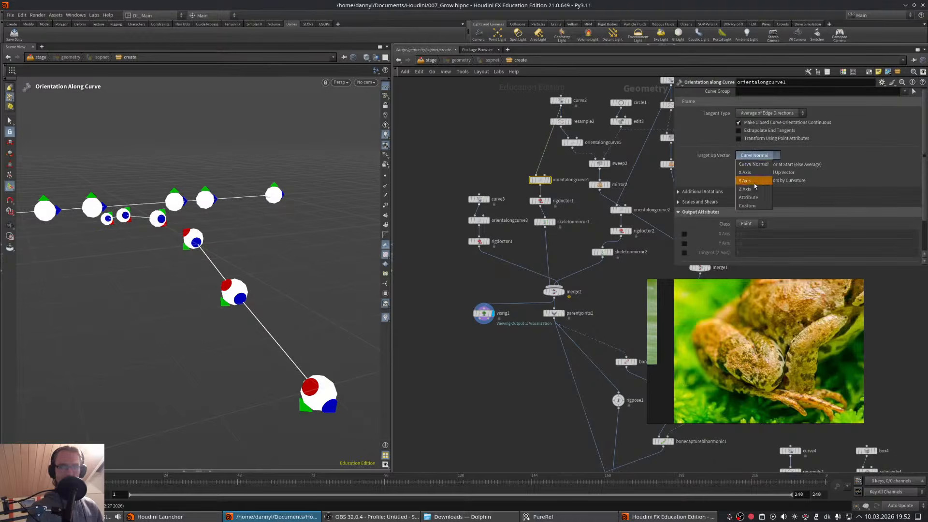
pyautogui.click(753, 182)
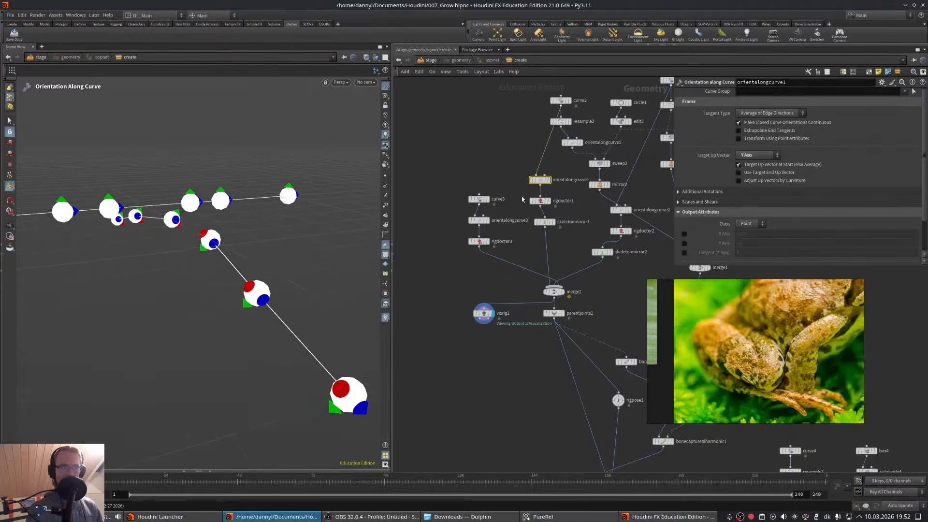
pyautogui.keyDown('alt'); pyautogui.moveTo(159, 232); pyautogui.dragTo(229, 261); pyautogui.keyUp('alt')
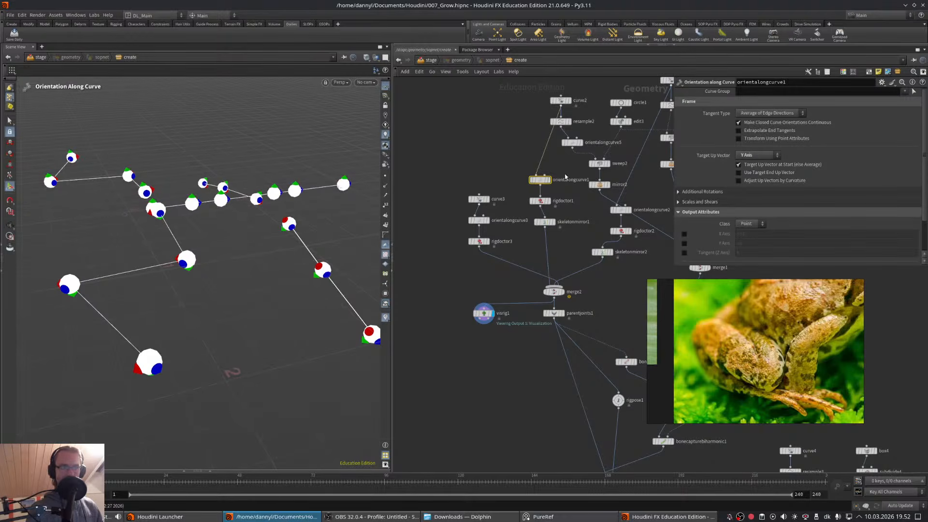
pyautogui.click(756, 154)
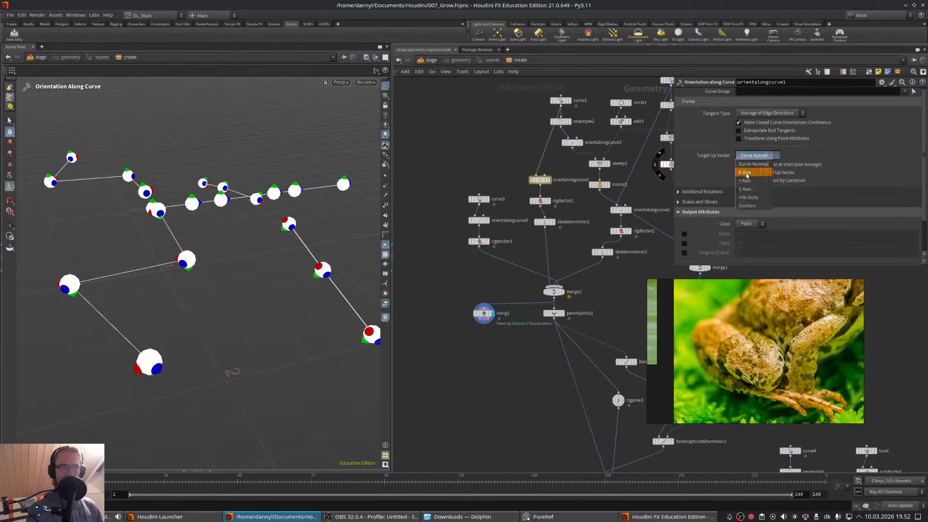
pyautogui.click(761, 163)
pyautogui.click(759, 155)
pyautogui.click(747, 181)
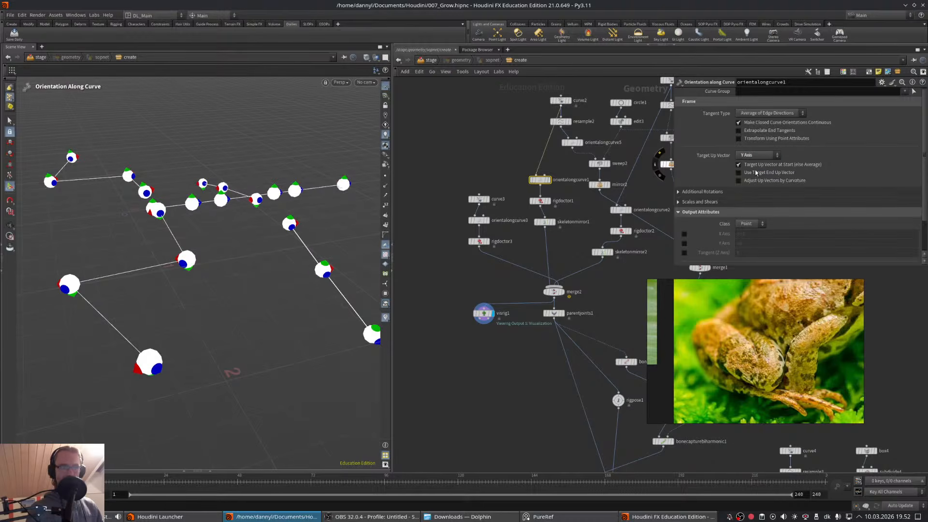
pyautogui.keyDown('alt'); pyautogui.moveTo(270, 216); pyautogui.dragTo(290, 245); pyautogui.keyUp('alt')
# - Display posed_frog and examine the deformed frog from several angles
pyautogui.moveTo(508, 367); pyautogui.dragTo(438, 199, button='middle')
pyautogui.moveTo(493, 348); pyautogui.dragTo(443, 200, button='middle')
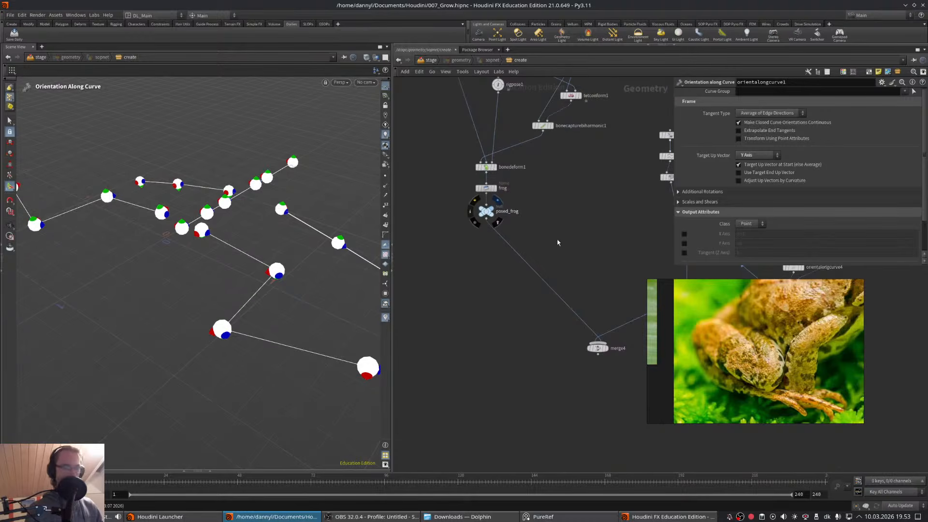
pyautogui.click(496, 200)
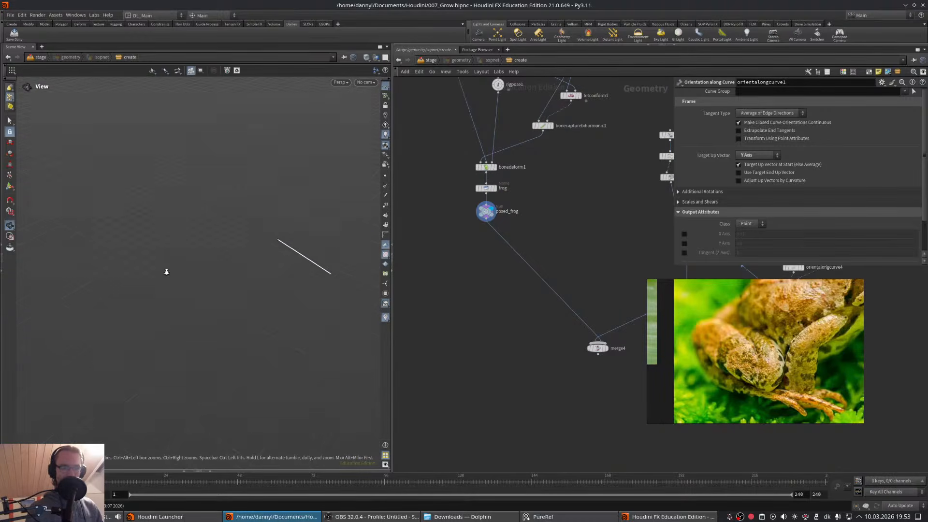
pyautogui.moveTo(332, 245); pyautogui.dragTo(149, 247, button='right')
pyautogui.moveTo(291, 182); pyautogui.dragTo(217, 250, button='middle')
pyautogui.moveTo(218, 250); pyautogui.dragTo(252, 213, button='right')
pyautogui.moveTo(217, 207); pyautogui.dragTo(239, 223, button='middle')
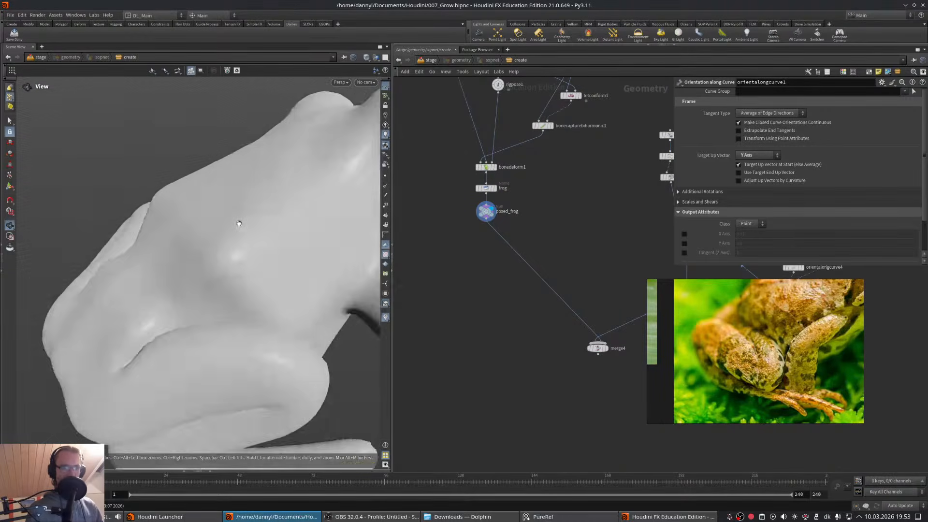
pyautogui.moveTo(239, 224); pyautogui.dragTo(193, 258, button='right')
pyautogui.moveTo(245, 257); pyautogui.dragTo(105, 236)
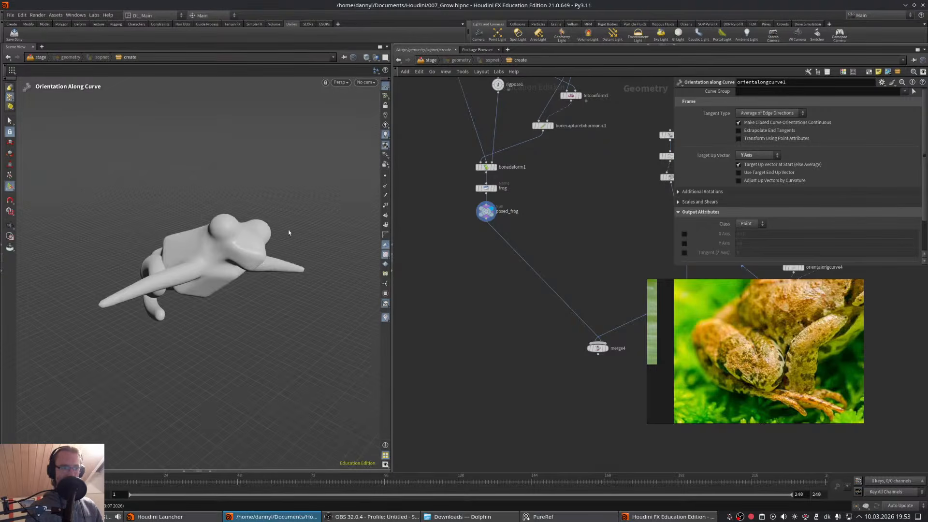
# - Select rigpose1 and rotate the R_arm_0 joint about 33.14 degrees in X to swing the right arm down
pyautogui.moveTo(498, 84); pyautogui.dragTo(513, 209, button='middle')
pyautogui.click(513, 209)
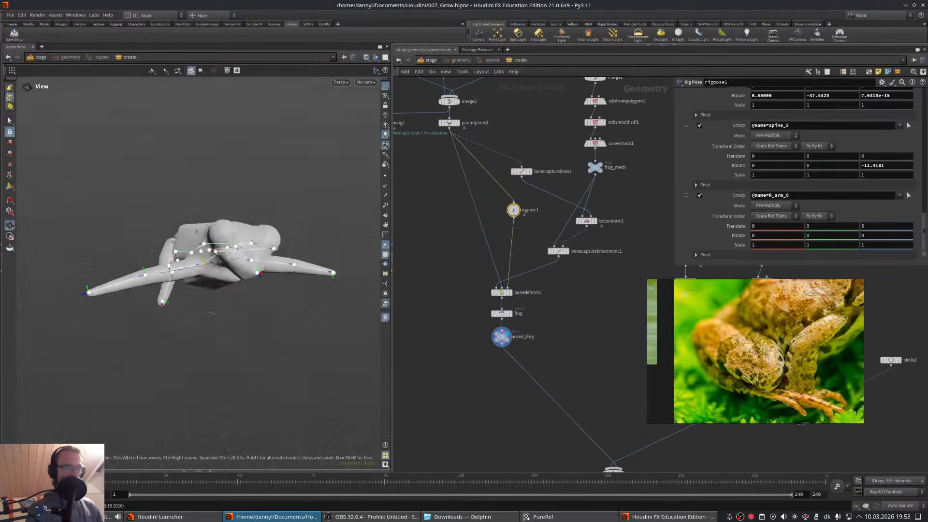
pyautogui.moveTo(178, 260); pyautogui.dragTo(217, 217, button='right')
pyautogui.moveTo(218, 217); pyautogui.dragTo(245, 222)
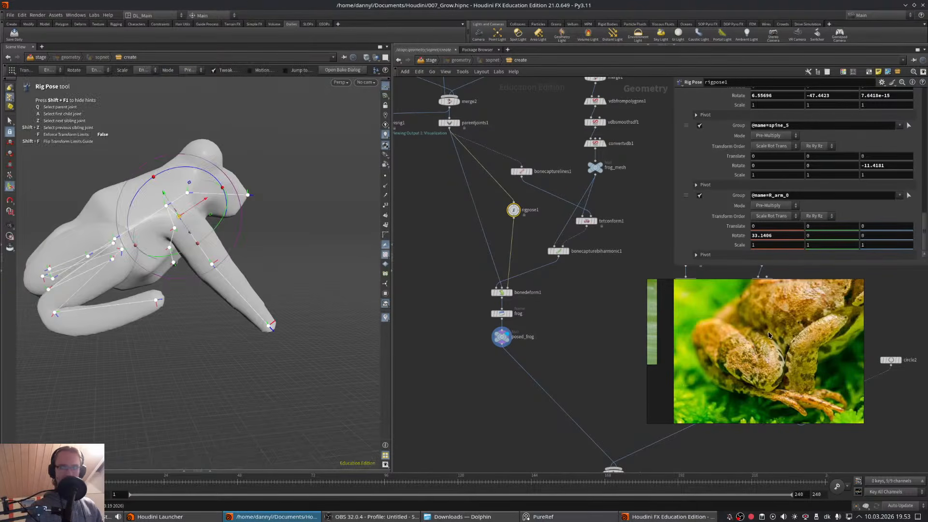
# - Examine the front leg and foot in the PureRef frog photo, and place the reference clear of the parameters
pyautogui.moveTo(819, 319); pyautogui.dragTo(748, 266, button='middle')
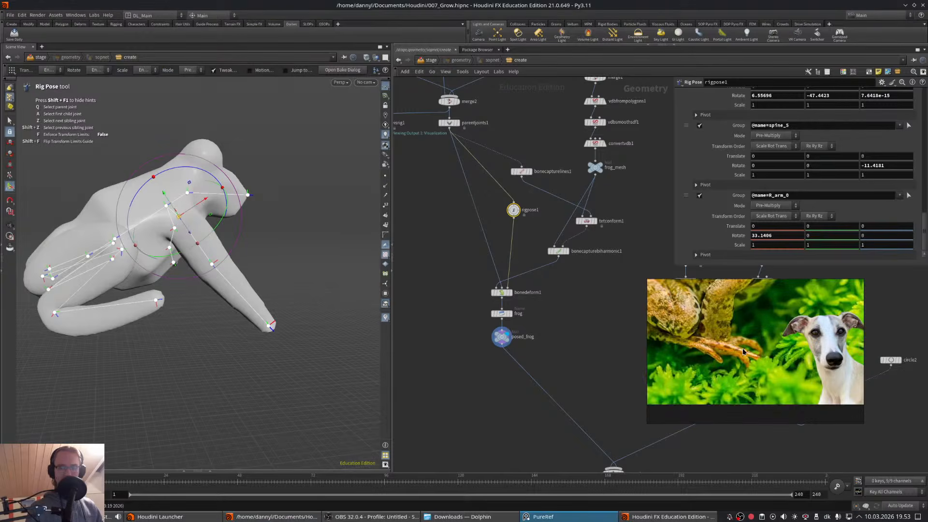
pyautogui.moveTo(797, 383)
pyautogui.mouseDown(button='middle')
pyautogui.moveTo(797, 340)
pyautogui.moveTo(782, 380)
pyautogui.mouseUp(button='middle')
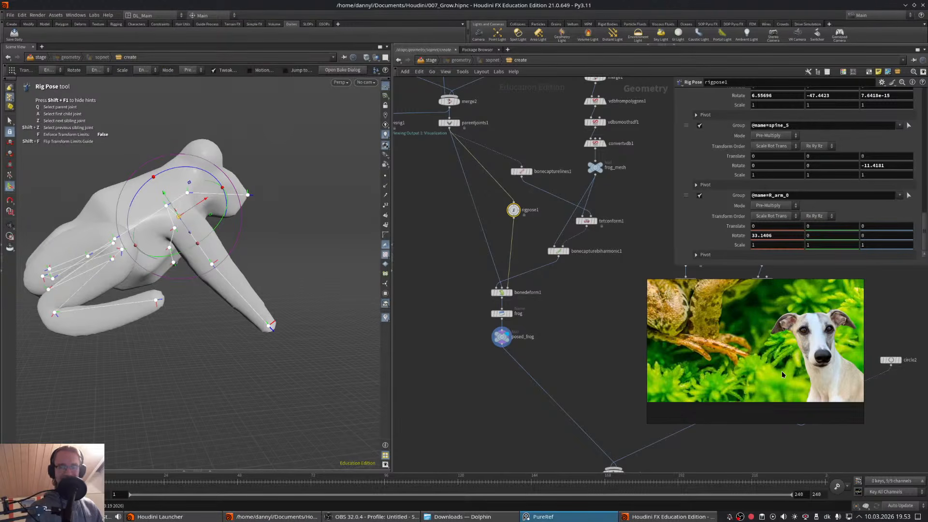
pyautogui.scroll(-2, 764, 345)
pyautogui.scroll(3, 766, 344)
pyautogui.scroll(-5, 728, 343)
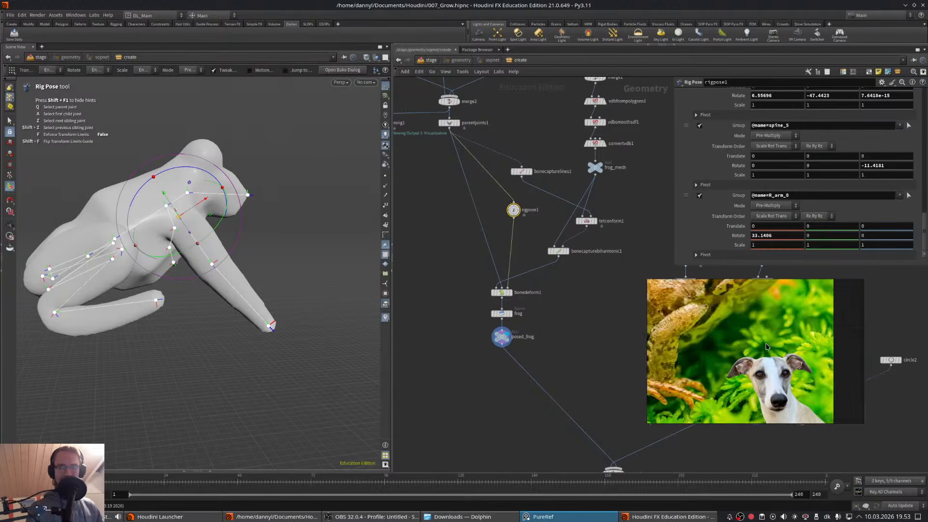
pyautogui.scroll(5, 728, 343)
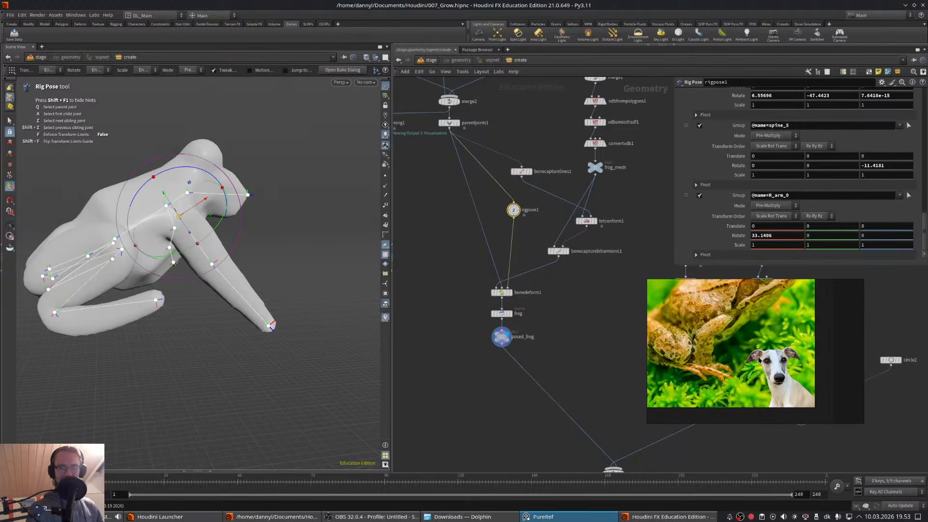
pyautogui.scroll(-3, 760, 361)
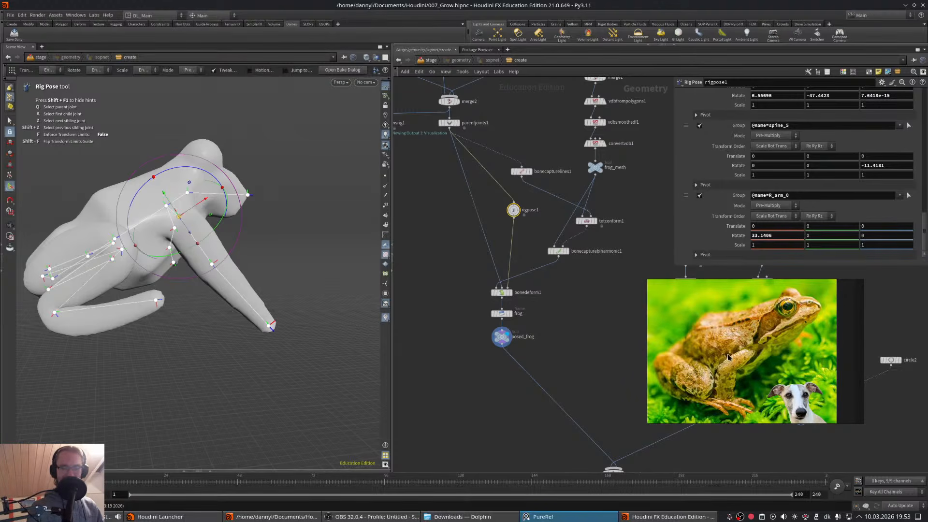
pyautogui.scroll(1, 748, 354)
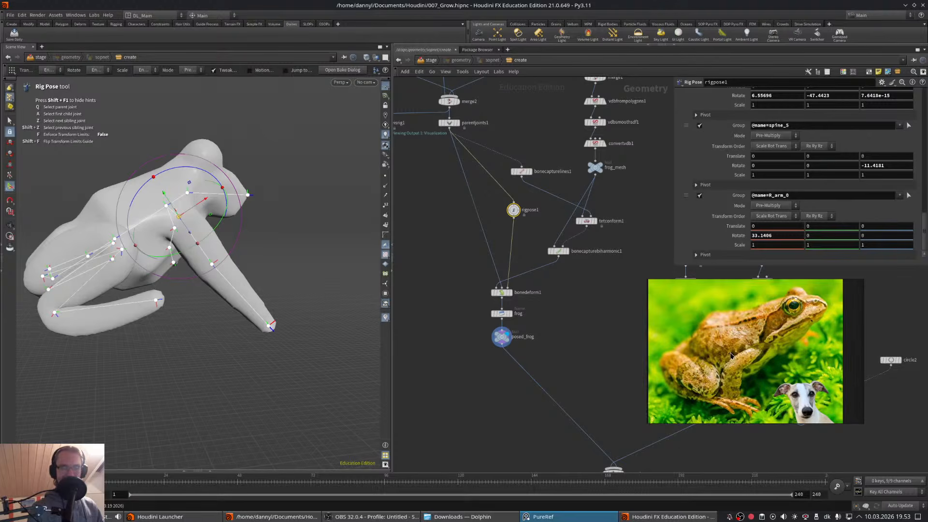
pyautogui.moveTo(730, 355); pyautogui.dragTo(780, 377, button='right')
# - Display merge4 to view the posed frog together with the mushroom
pyautogui.keyDown('alt'); pyautogui.moveTo(204, 226); pyautogui.dragTo(158, 213); pyautogui.keyUp('alt')
pyautogui.keyDown('alt'); pyautogui.moveTo(159, 213); pyautogui.dragTo(190, 255, button='middle'); pyautogui.keyUp('alt')
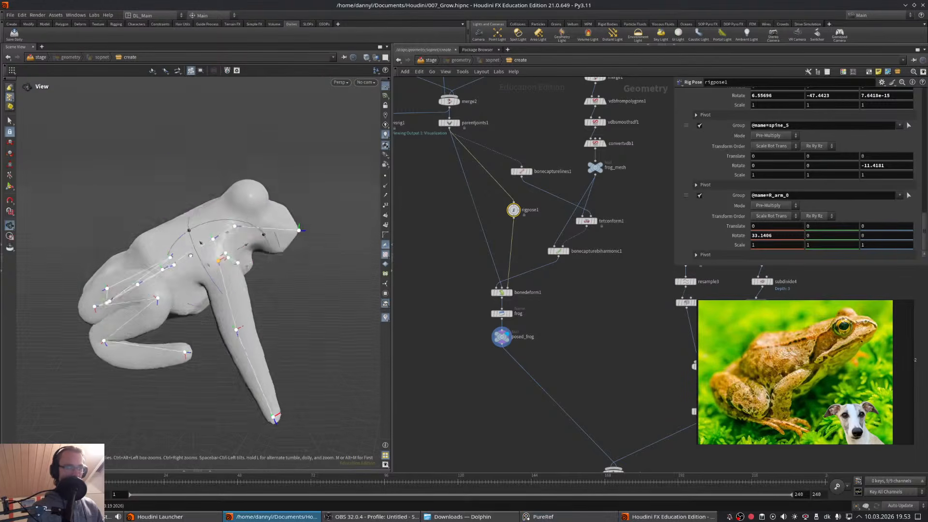
pyautogui.keyDown('alt'); pyautogui.moveTo(190, 255); pyautogui.dragTo(263, 277); pyautogui.keyUp('alt')
pyautogui.click(225, 359)
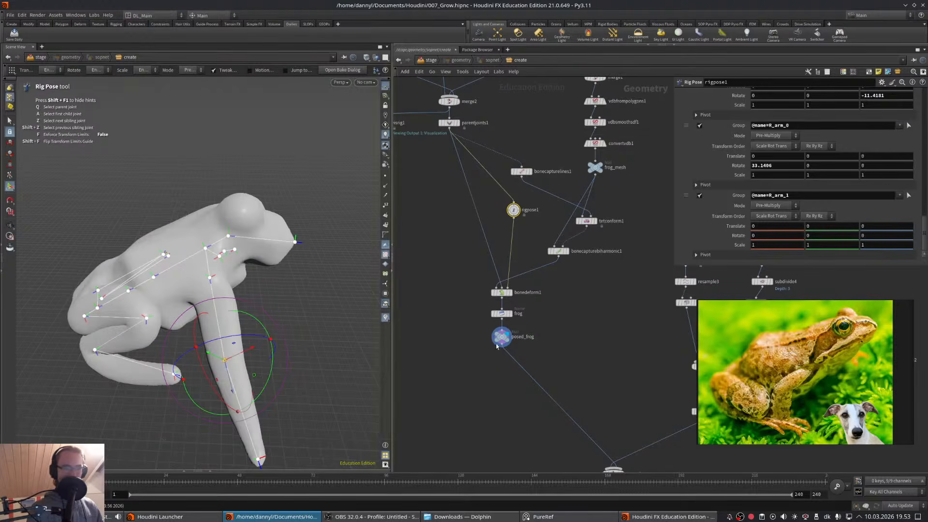
pyautogui.moveTo(496, 346); pyautogui.dragTo(459, 183, button='middle')
pyautogui.click(582, 309)
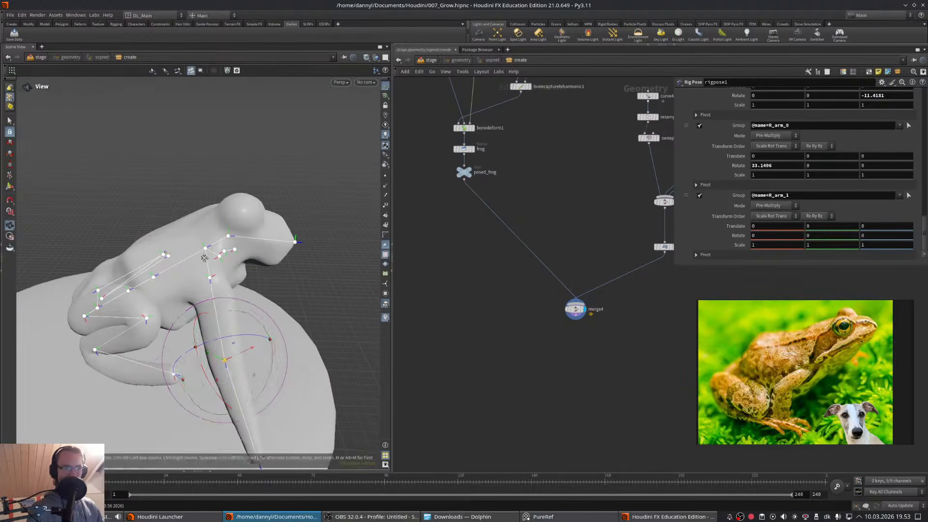
pyautogui.keyDown('alt'); pyautogui.moveTo(204, 258); pyautogui.dragTo(279, 264); pyautogui.keyUp('alt')
# - Rotate R_arm_0 to about 39.35, -30.43, -22.55 and bend R_arm_1 to about 73.81 degrees in X
pyautogui.press('Return')
pyautogui.click(265, 264)
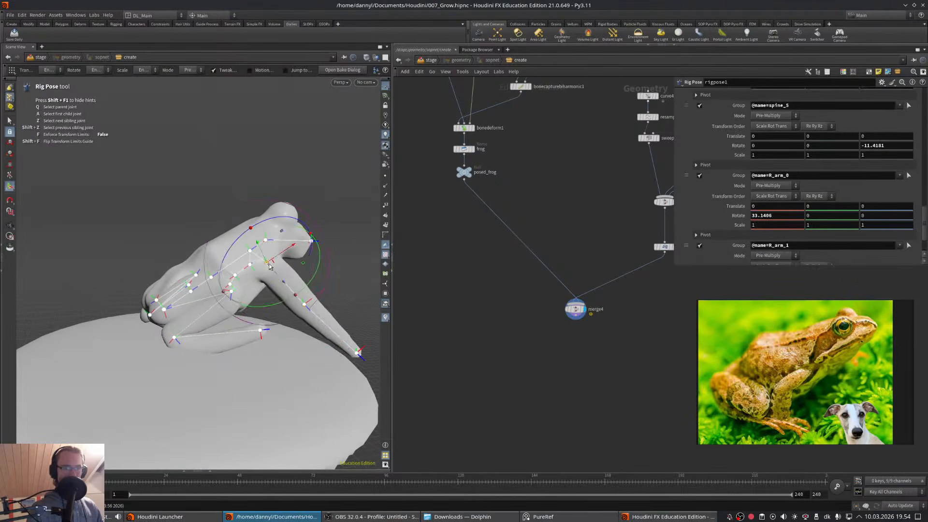
pyautogui.moveTo(281, 310)
pyautogui.mouseDown()
pyautogui.moveTo(249, 318)
pyautogui.moveTo(261, 294)
pyautogui.moveTo(279, 314)
pyautogui.mouseUp()
pyautogui.click(278, 313)
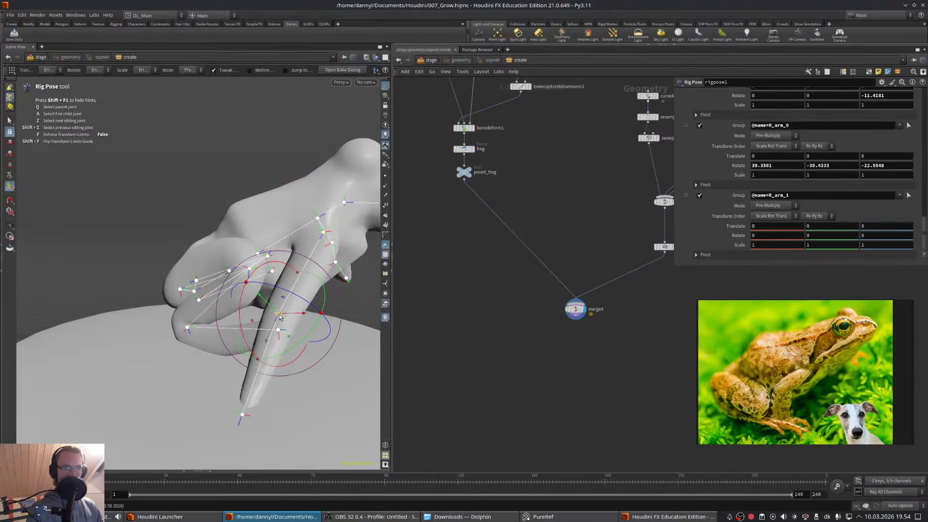
pyautogui.moveTo(244, 340); pyautogui.dragTo(211, 342)
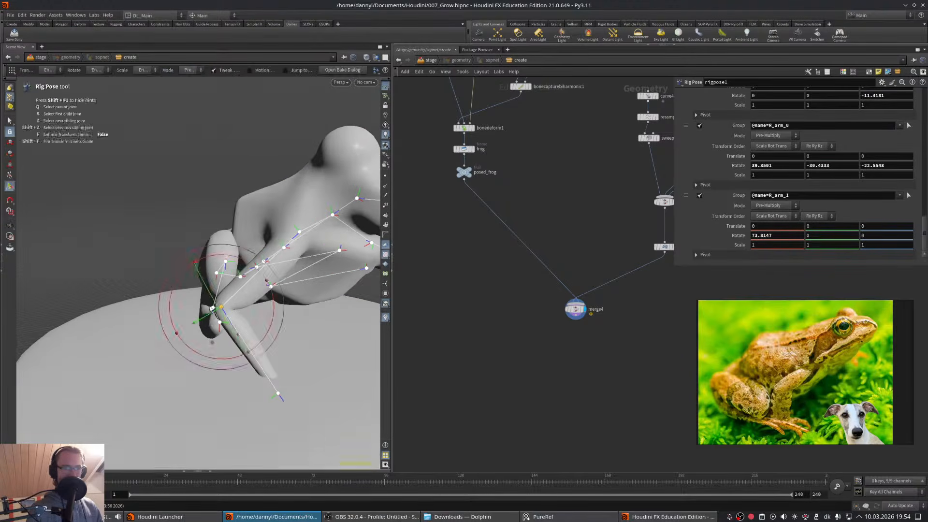
pyautogui.keyDown('alt'); pyautogui.moveTo(208, 290); pyautogui.dragTo(204, 271); pyautogui.keyUp('alt')
# - Rotate the opposite shoulder joint, mirror_R_arm_0, to about 44.97 degrees in X
pyautogui.moveTo(208, 242); pyautogui.dragTo(261, 286)
pyautogui.press('Return')
pyautogui.click(259, 263)
pyautogui.press('Escape')
pyautogui.press('Return')
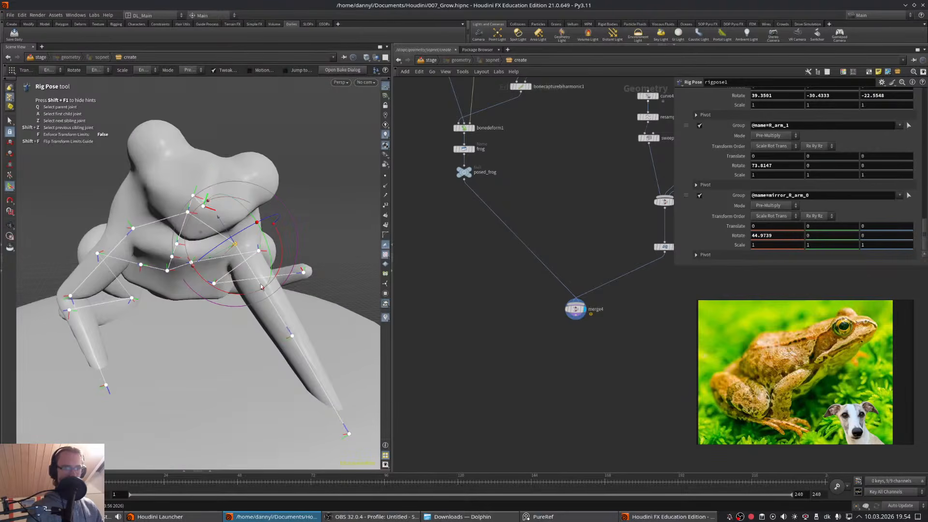
# - Bend the mirrored arm at its elbow joint so the forearm reaches down to the mushroom cap
pyautogui.click(291, 336)
pyautogui.moveTo(279, 379); pyautogui.dragTo(237, 268)
pyautogui.press('Escape')
pyautogui.press('Return')
pyautogui.press('Escape')
pyautogui.press('Return')
pyautogui.press('Escape')
# - Move the spine_0 root joint to a translation of about 0, 3.69, -0.28 to seat the frog on the cap
pyautogui.scroll(5, 297, 266)
pyautogui.moveTo(297, 267); pyautogui.dragTo(205, 291)
pyautogui.scroll(5, 257, 289)
pyautogui.press('Return')
pyautogui.click(241, 287)
pyautogui.press('w')
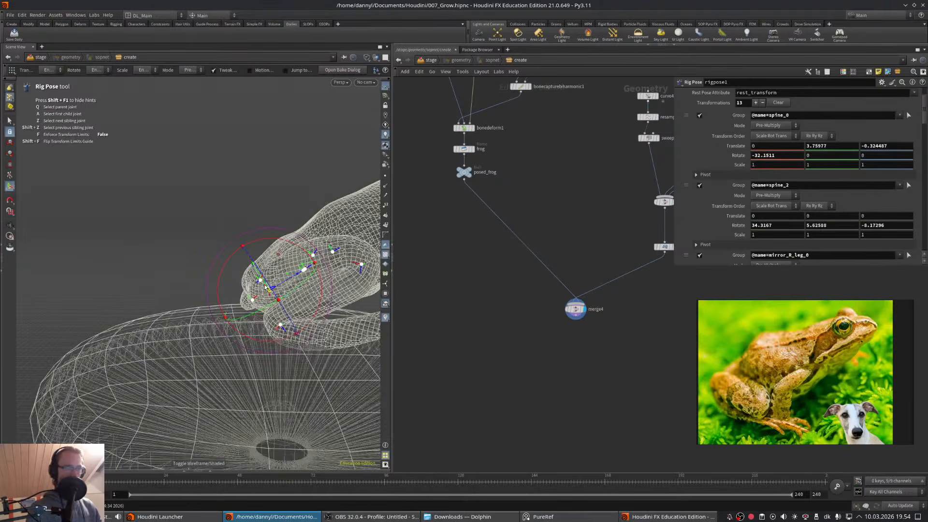
pyautogui.press('w')
pyautogui.keyDown('alt'); pyautogui.moveTo(257, 267); pyautogui.dragTo(224, 253); pyautogui.keyUp('alt')
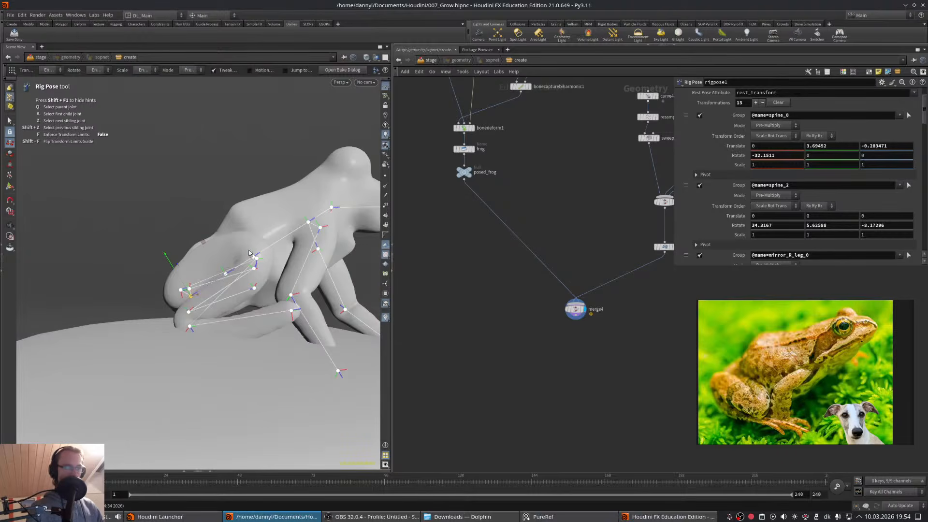
# - Rotate the R_arm_1 elbow joint to about 75.88, 7.99, 28.93 degrees so the forearm angles outward over the mushroom cap
pyautogui.keyDown('alt'); pyautogui.moveTo(248, 253); pyautogui.dragTo(129, 257, button='right'); pyautogui.keyUp('alt')
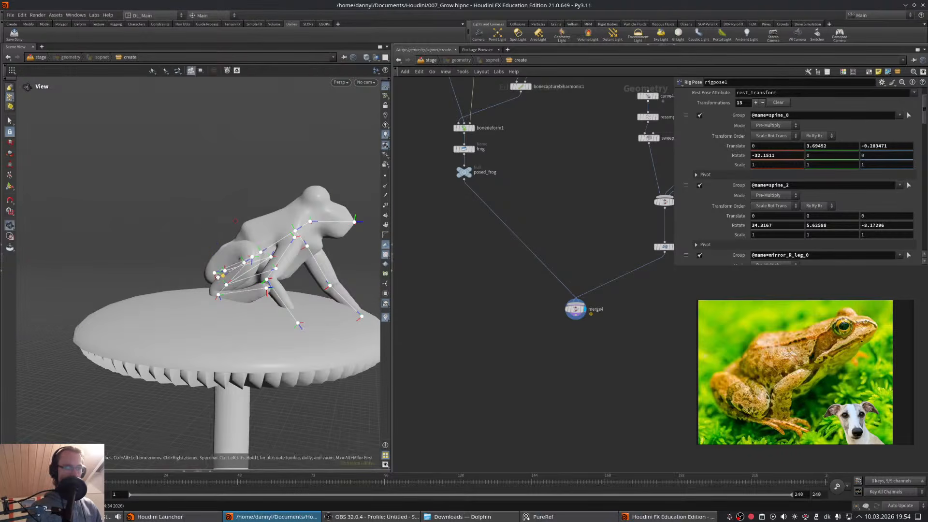
pyautogui.click(267, 281)
pyautogui.keyDown('alt'); pyautogui.moveTo(296, 288); pyautogui.dragTo(312, 306); pyautogui.keyUp('alt')
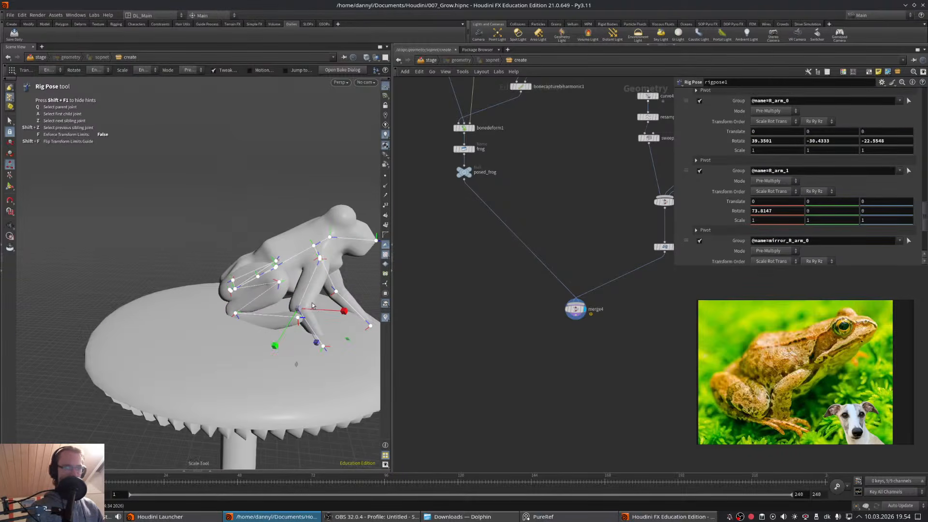
pyautogui.press('r')
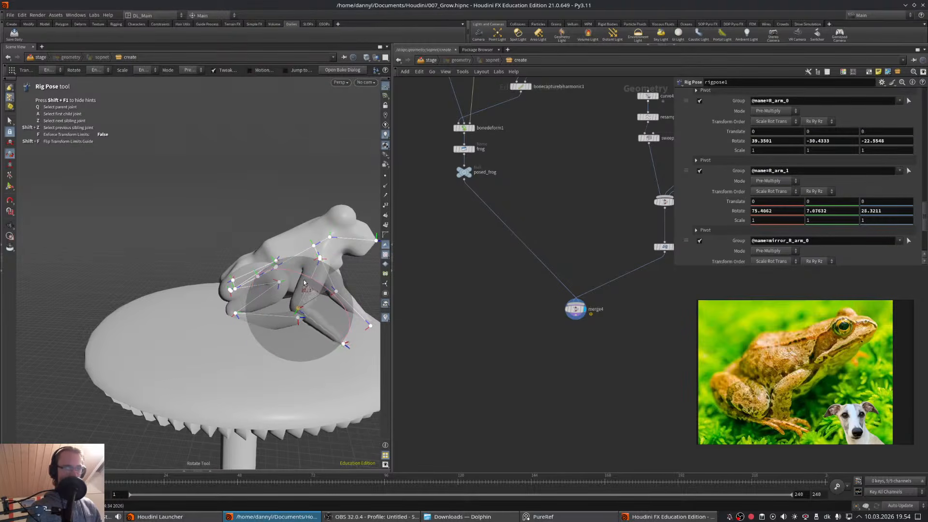
pyautogui.moveTo(304, 283); pyautogui.dragTo(225, 312)
pyautogui.click(10, 227)
pyautogui.scroll(-2, 195, 293)
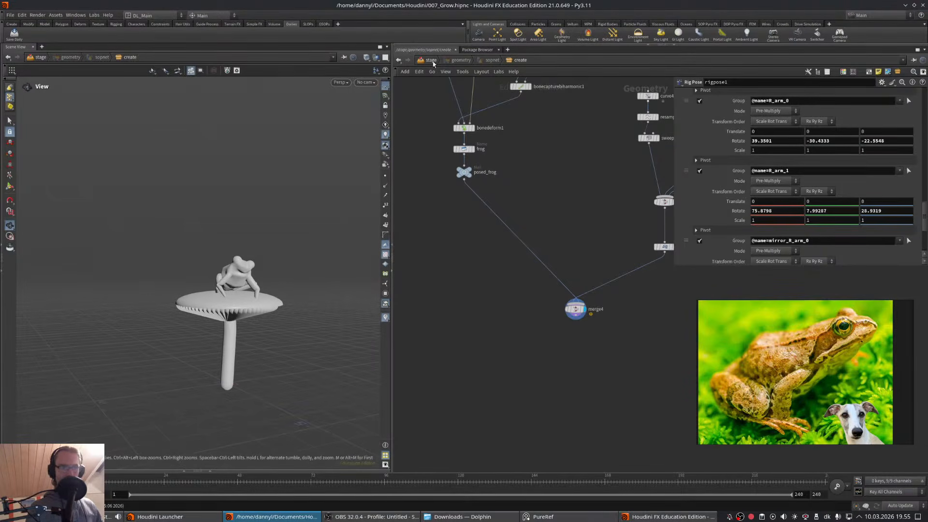
# - Return to the stage network, select camera1 and look through it in the viewport
pyautogui.click(432, 60)
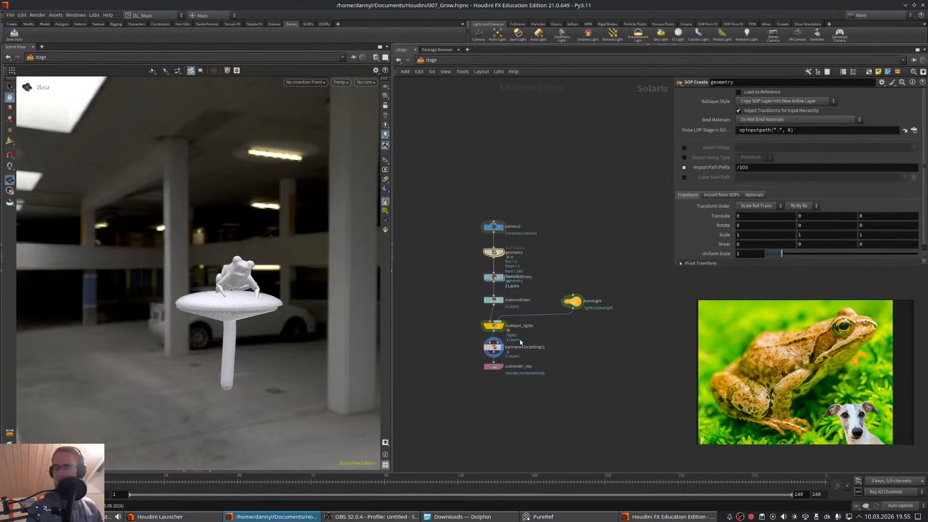
pyautogui.scroll(5, 520, 342)
pyautogui.moveTo(539, 338); pyautogui.dragTo(575, 322, button='middle')
pyautogui.scroll(3, 260, 194)
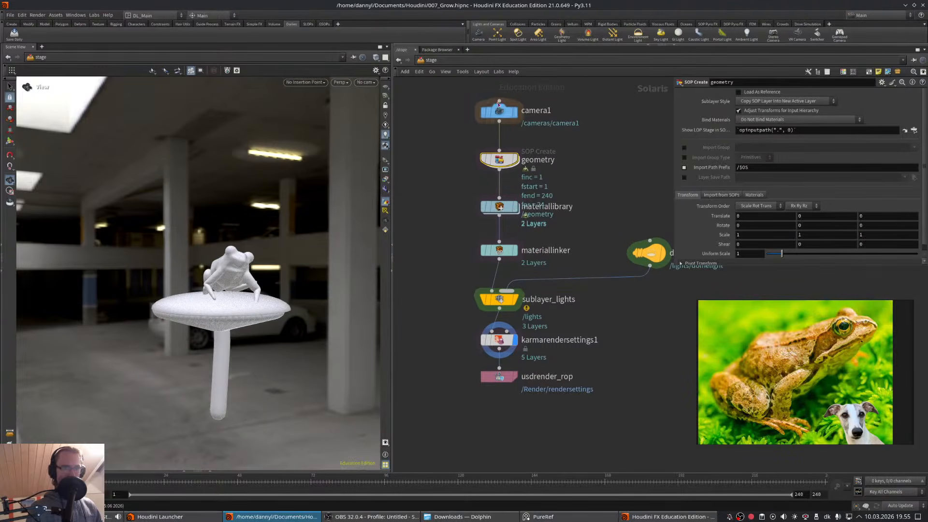
pyautogui.moveTo(534, 129); pyautogui.dragTo(536, 129)
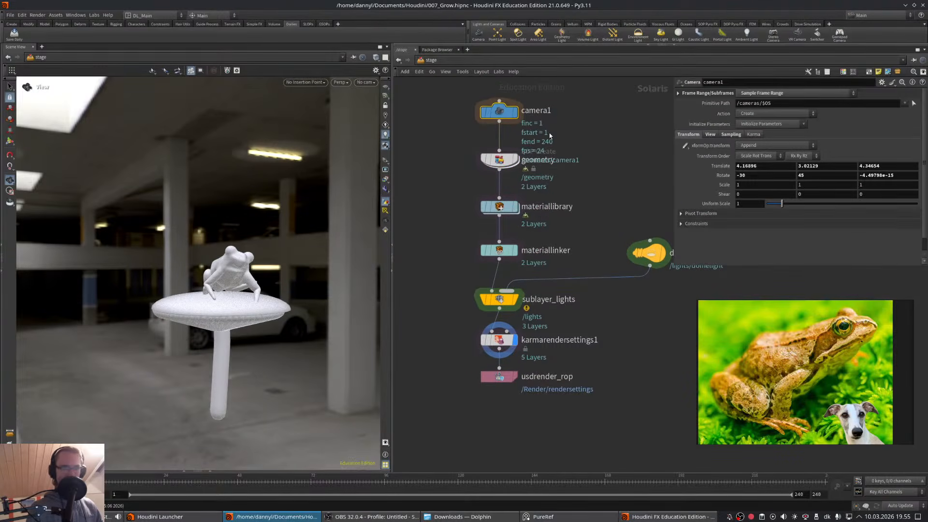
pyautogui.click(370, 87)
pyautogui.click(390, 98)
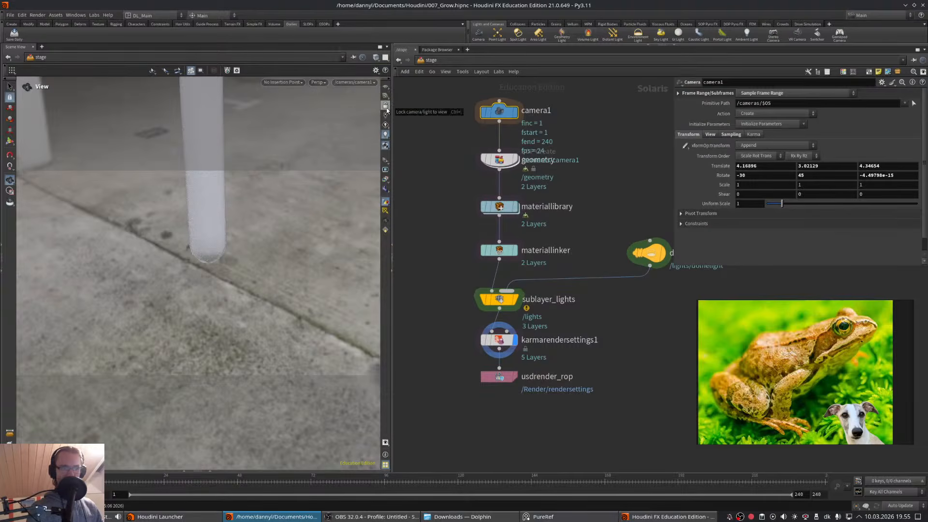
# - Lock camera1 to the view and frame the whole mushroom and frog, at about 4.82, 1.16, -11.34 with rotation 9.8, -201.69, 0
pyautogui.click(386, 106)
pyautogui.moveTo(217, 216); pyautogui.dragTo(227, 286)
pyautogui.moveTo(227, 286); pyautogui.dragTo(223, 258, button='middle')
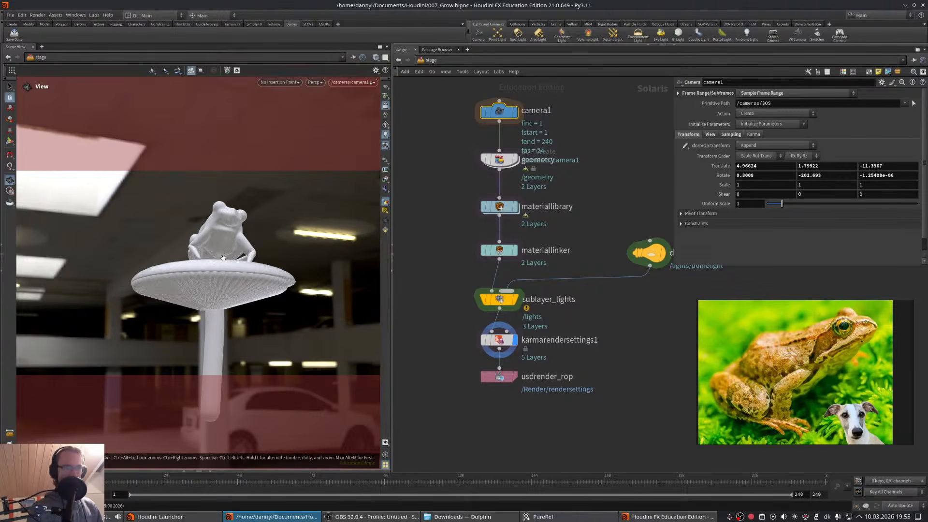
# - Move the PureRef reference board from the frog photo to the forest mushroom photo for comparing the composition
pyautogui.moveTo(766, 350); pyautogui.dragTo(815, 358, button='middle')
pyautogui.moveTo(733, 331); pyautogui.dragTo(901, 423, button='middle')
pyautogui.moveTo(739, 371); pyautogui.dragTo(893, 379, button='middle')
pyautogui.moveTo(771, 430); pyautogui.dragTo(797, 343, button='middle')
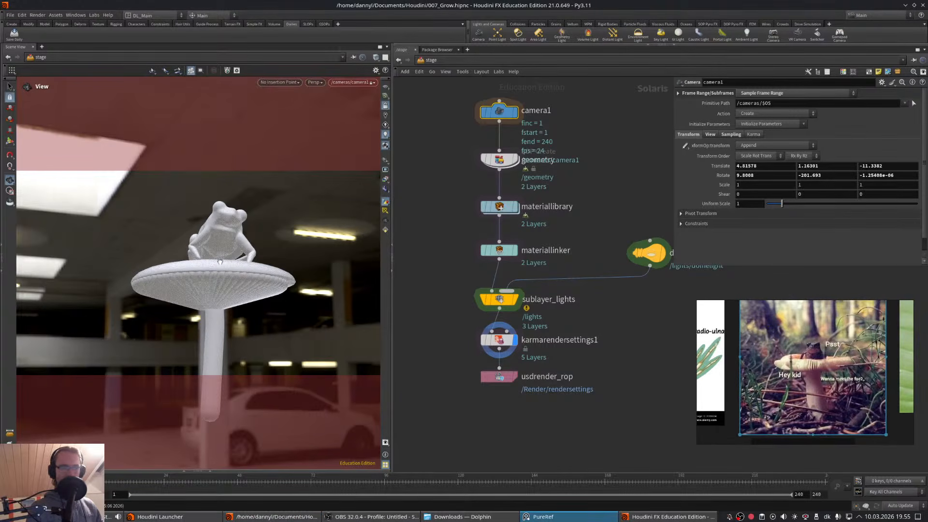
# - Reframe camera1 to a lower, more angled view at about 6.28, 0.51, -10.42 with rotation 13.03, -211.02, 0
pyautogui.moveTo(219, 262)
pyautogui.mouseDown()
pyautogui.moveTo(214, 245)
pyautogui.moveTo(222, 248)
pyautogui.mouseUp()
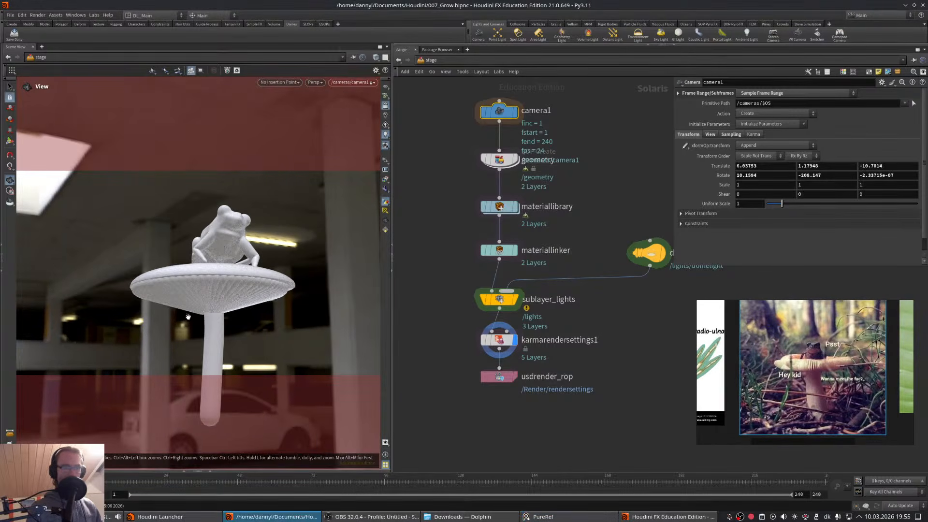
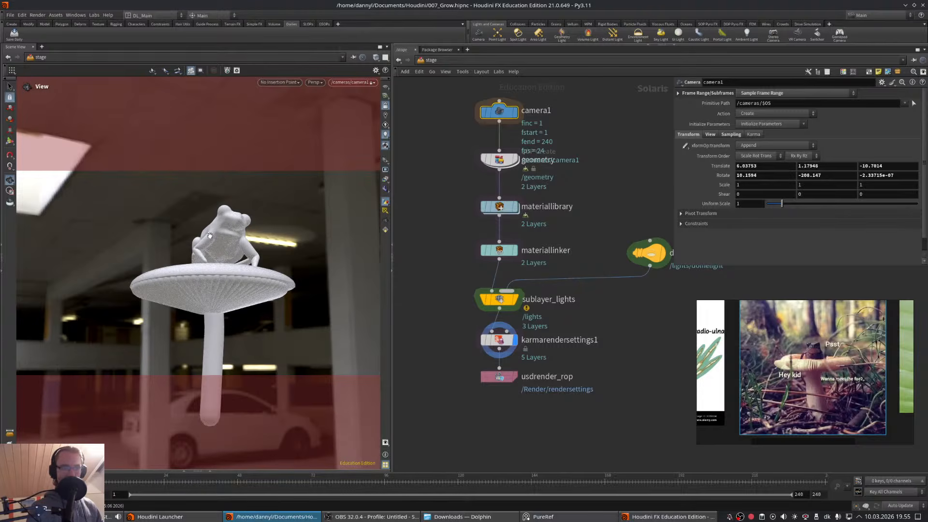
pyautogui.moveTo(222, 250)
pyautogui.mouseDown()
pyautogui.moveTo(224, 264)
pyautogui.moveTo(225, 248)
pyautogui.mouseUp()
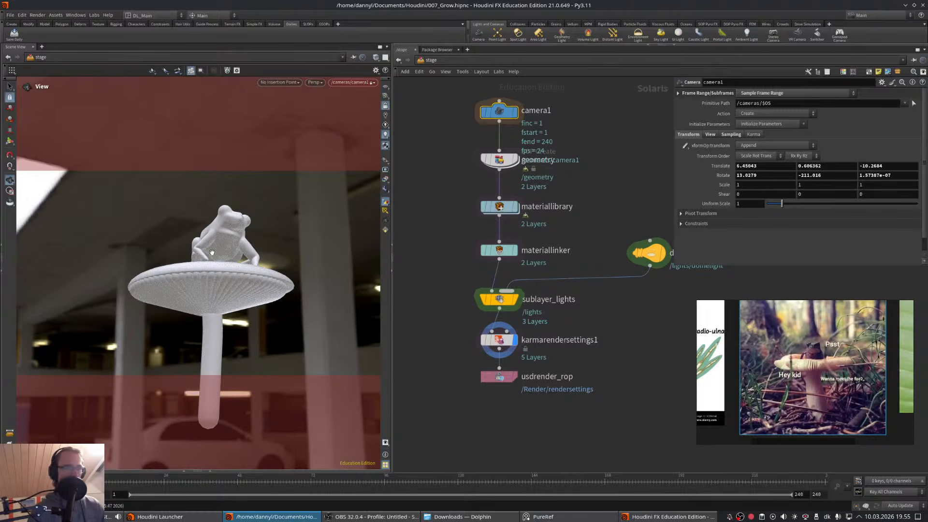
pyautogui.moveTo(289, 267); pyautogui.dragTo(277, 264, button='middle')
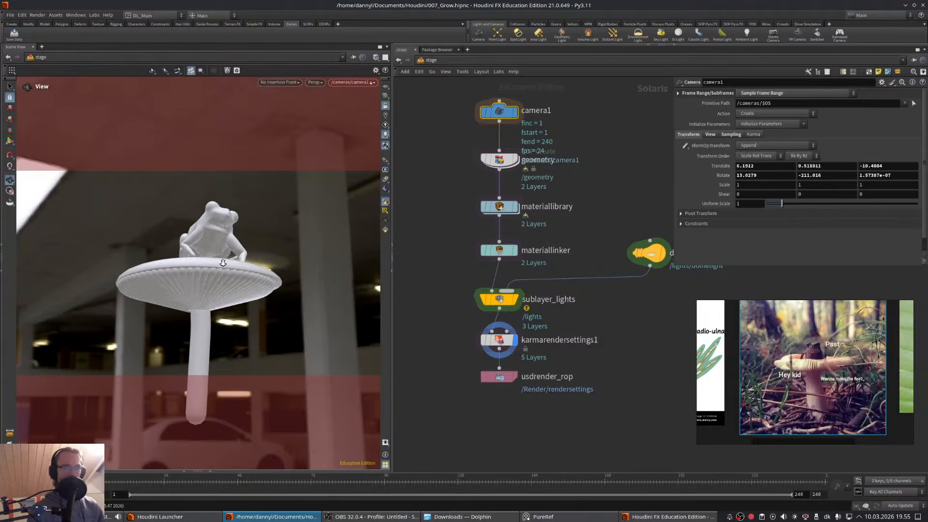
pyautogui.rightClick(223, 263)
# - Replace the domelight's texture with HDRIHaven_lenong_1_2k.rat from the $HFS/houdini/pic/hdri folder
pyautogui.click(420, 190)
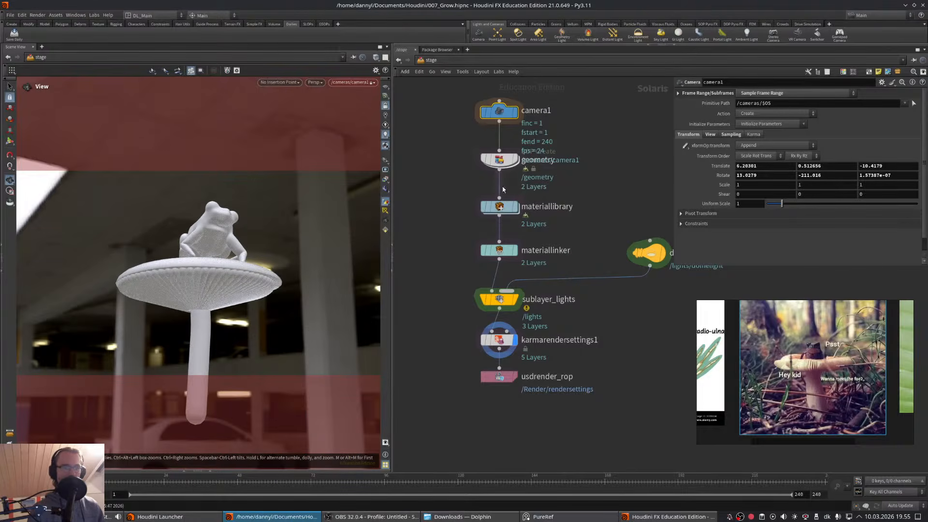
pyautogui.moveTo(503, 189); pyautogui.dragTo(429, 134, button='middle')
pyautogui.click(575, 197)
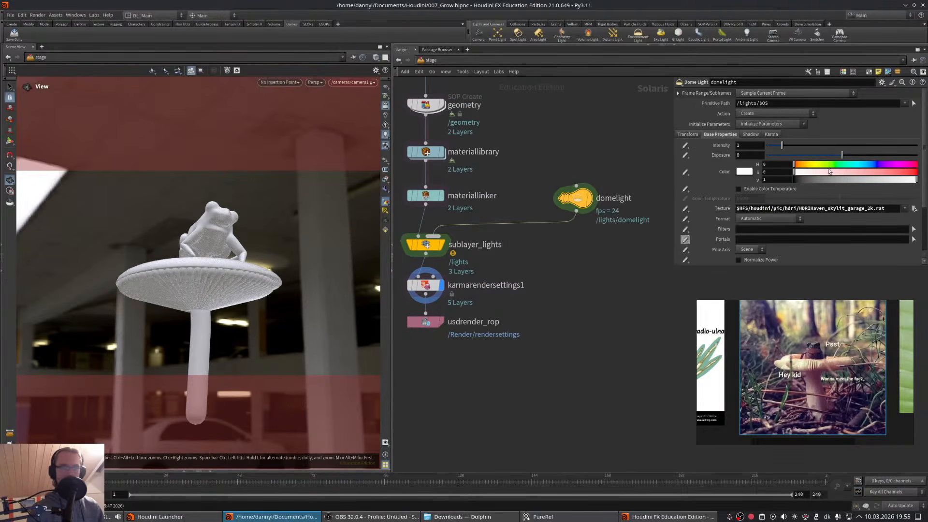
pyautogui.click(912, 209)
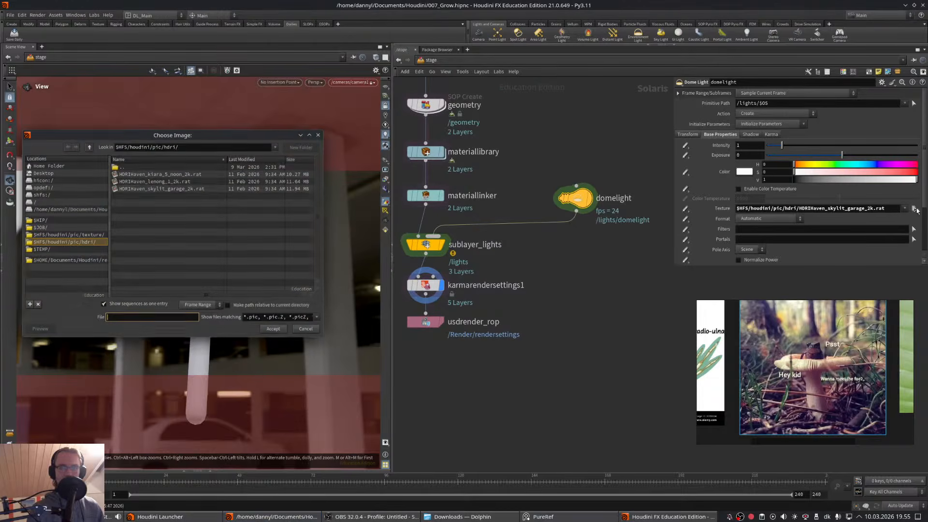
pyautogui.click(209, 181)
pyautogui.click(277, 329)
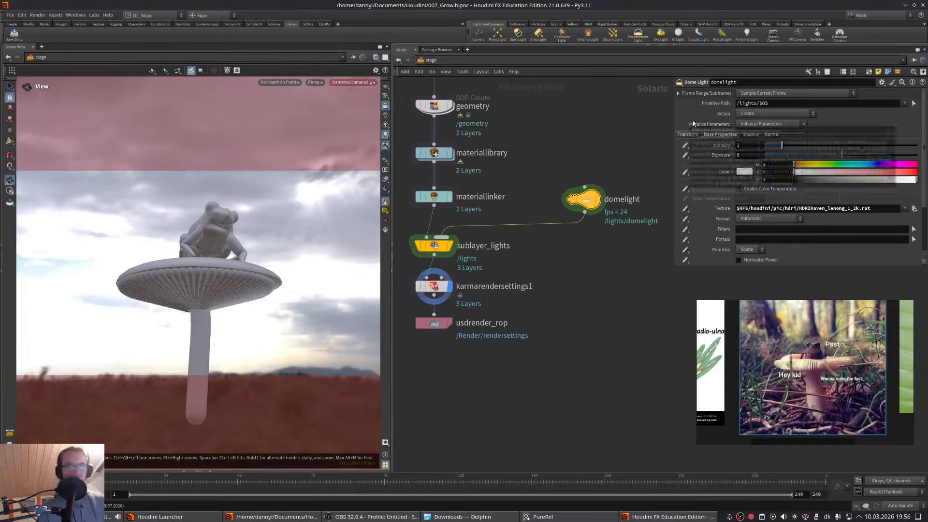
# - Rotate the dome light to about 110.95 degrees around Y using its viewport handle
pyautogui.click(687, 134)
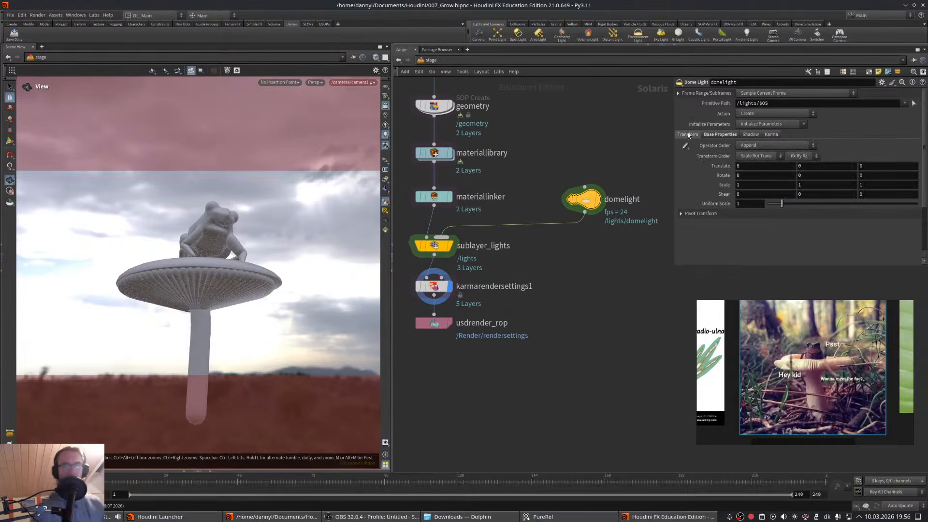
pyautogui.click(14, 142)
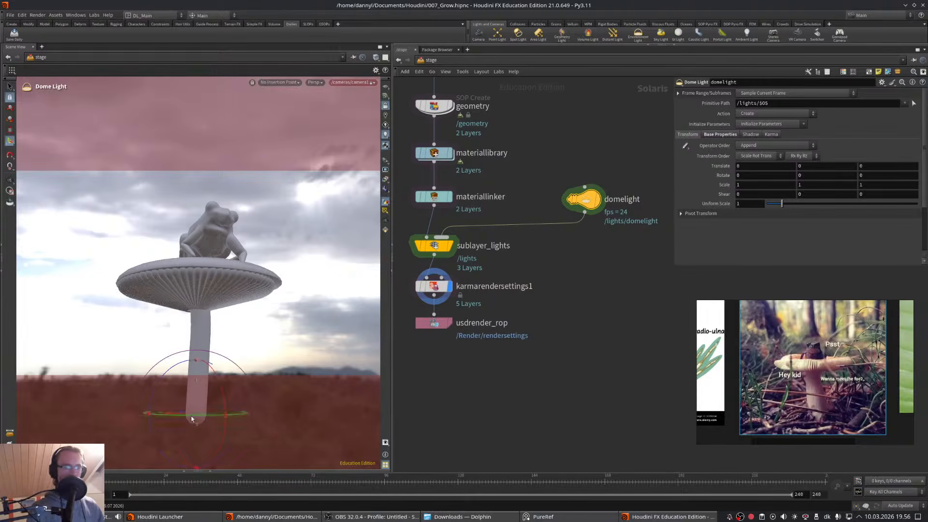
pyautogui.moveTo(190, 416); pyautogui.dragTo(258, 419)
pyautogui.moveTo(603, 251)
pyautogui.mouseDown(button='middle')
pyautogui.moveTo(610, 233)
pyautogui.moveTo(599, 257)
pyautogui.mouseUp(button='middle')
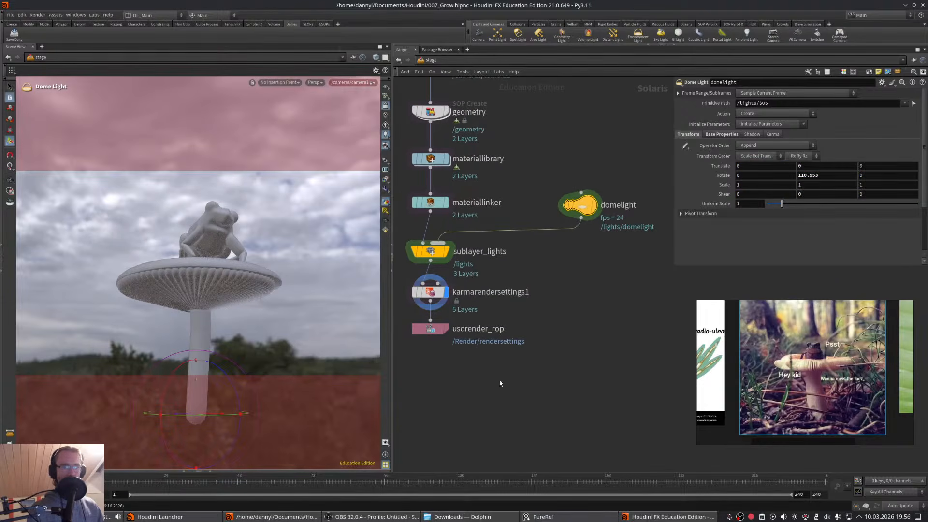
# - Switch the viewport renderer to Karma CPU to preview the lit scene through the camera
pyautogui.moveTo(500, 384); pyautogui.dragTo(560, 308, button='middle')
pyautogui.click(315, 82)
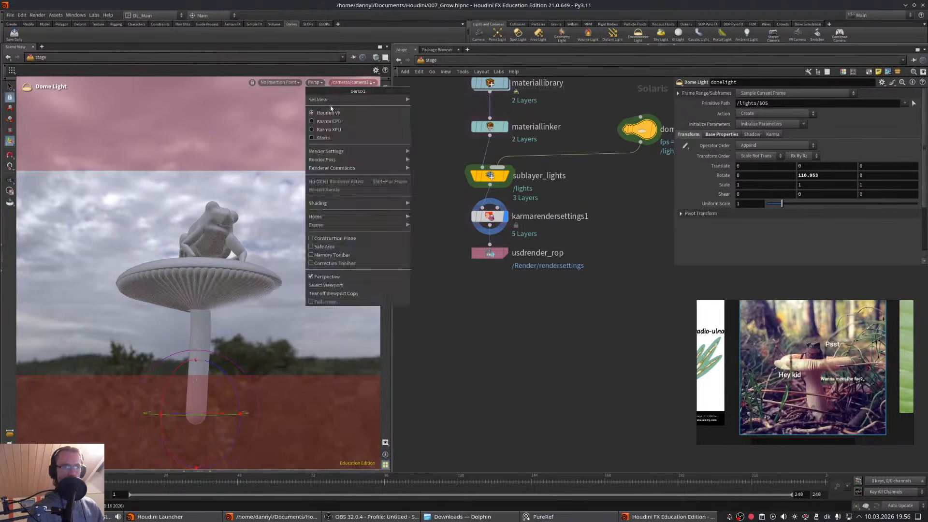
pyautogui.click(338, 123)
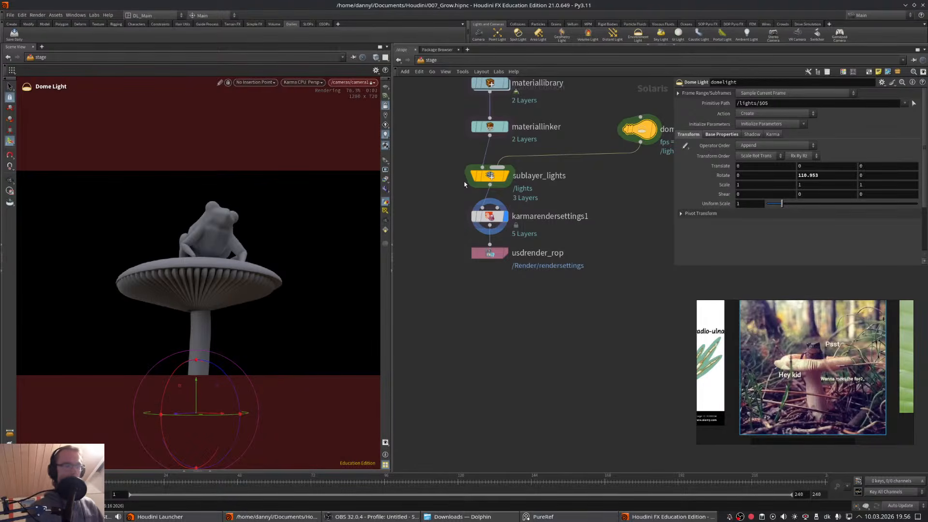
pyautogui.moveTo(590, 172); pyautogui.dragTo(525, 232, button='middle')
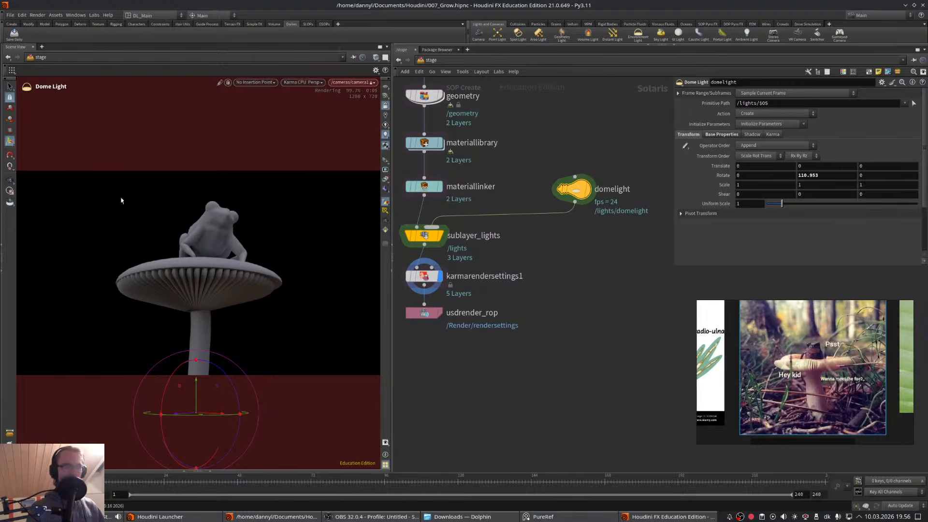
# - Turn the dome light further to about 347.26 degrees around Y while the Karma preview renders
pyautogui.moveTo(216, 418); pyautogui.dragTo(246, 419)
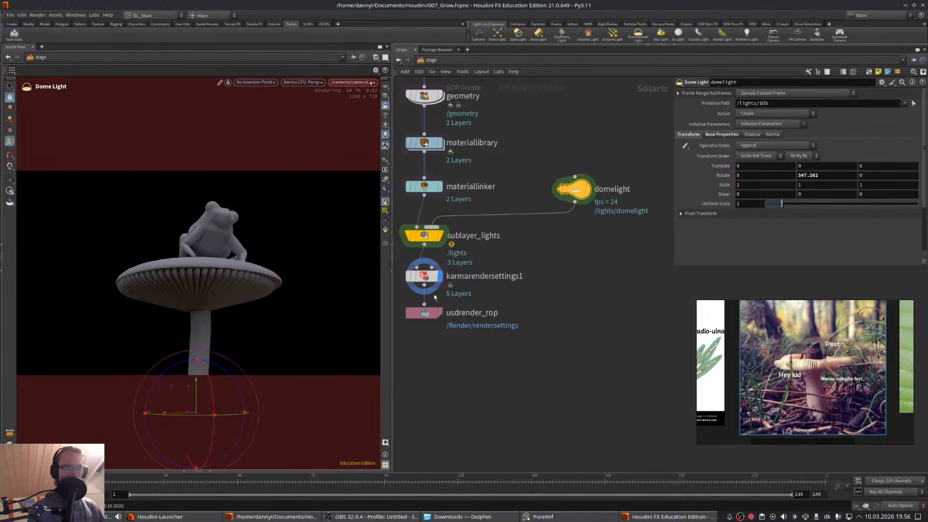
pyautogui.moveTo(536, 287); pyautogui.dragTo(552, 266, button='middle')
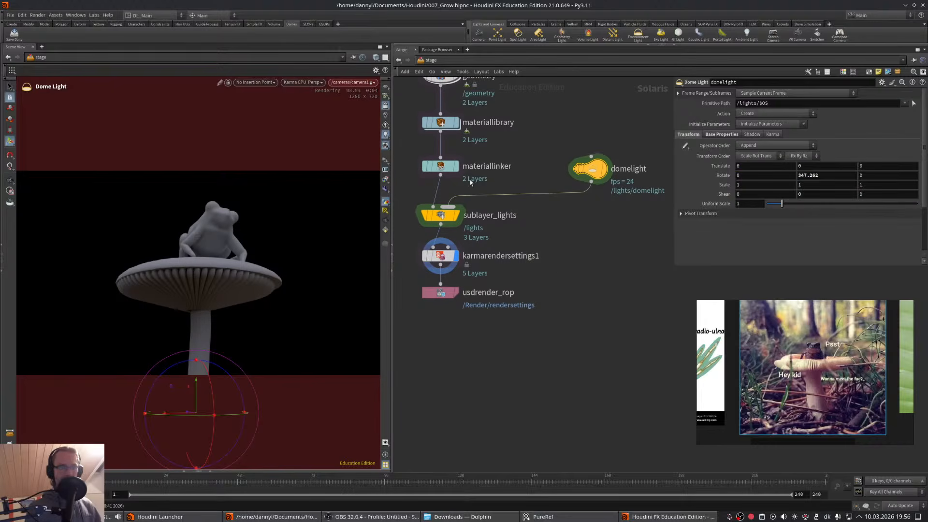
pyautogui.moveTo(546, 132); pyautogui.dragTo(601, 246, button='middle')
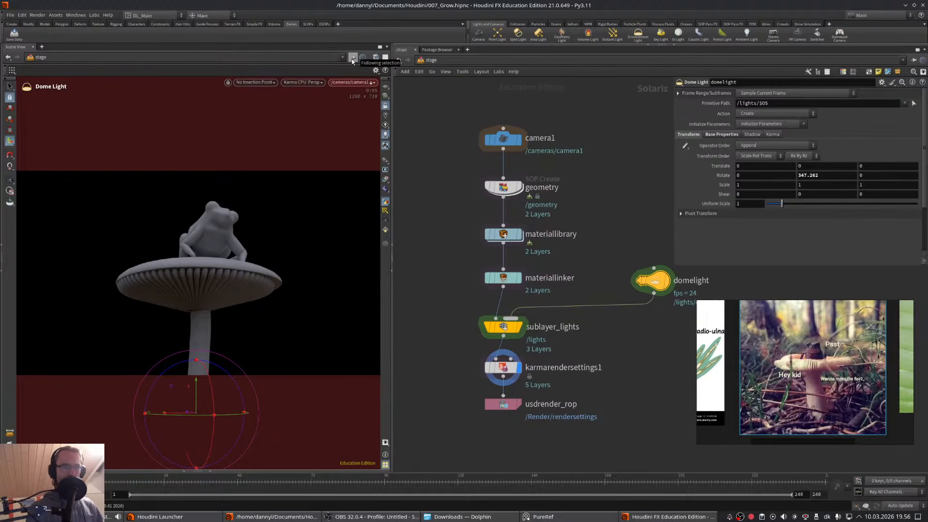
# - Recompose the locked camera so the frog and mushroom sit off-centre in the left part of the frame, seen from slightly below
pyautogui.press('Escape')
pyautogui.moveTo(254, 236); pyautogui.dragTo(152, 261)
pyautogui.moveTo(153, 262); pyautogui.dragTo(130, 262, button='right')
pyautogui.moveTo(165, 261)
pyautogui.mouseDown(button='middle')
pyautogui.moveTo(149, 240)
pyautogui.moveTo(170, 261)
pyautogui.mouseUp(button='middle')
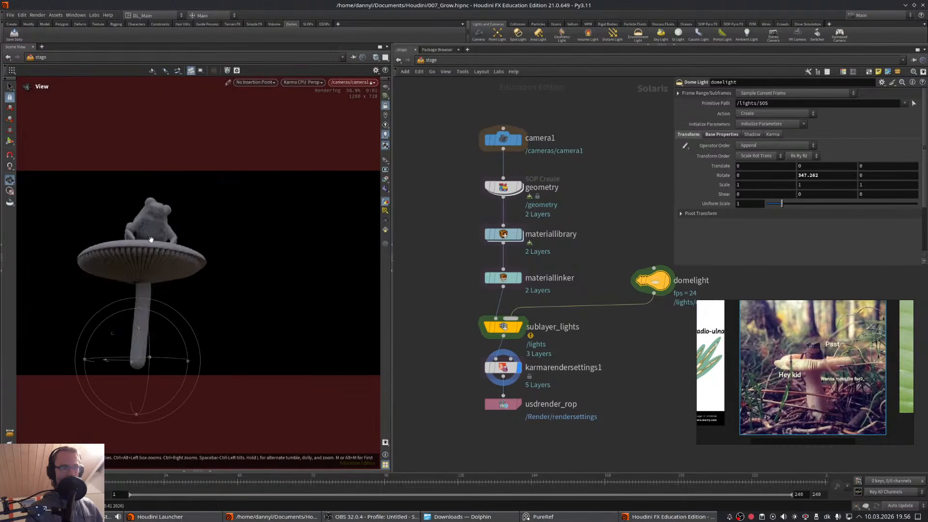
pyautogui.scroll(5, 151, 240)
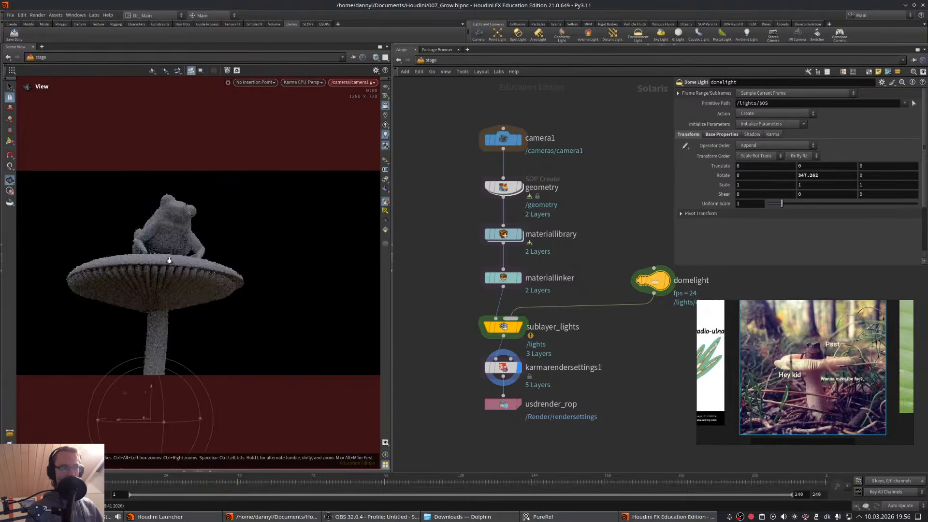
pyautogui.scroll(-1, 169, 262)
pyautogui.press('Return')
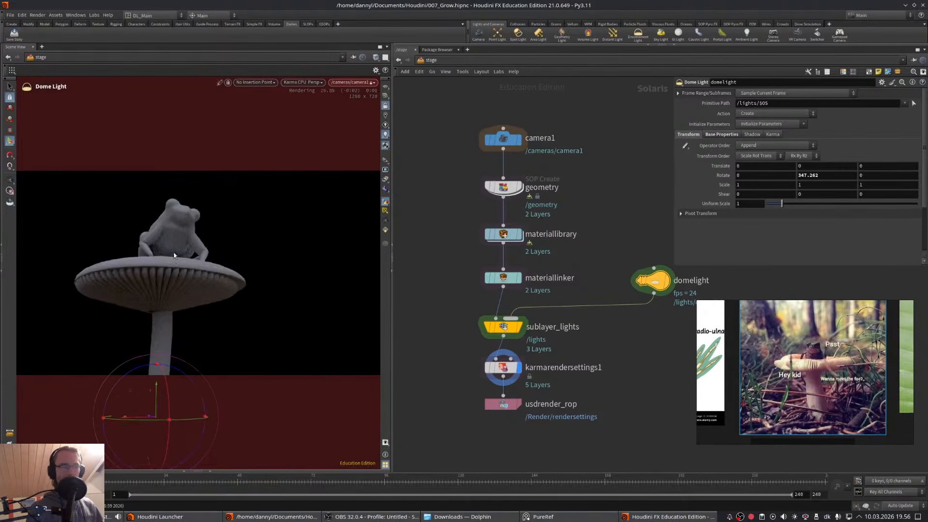
pyautogui.keyDown('alt'); pyautogui.moveTo(172, 253); pyautogui.dragTo(149, 254, button='middle'); pyautogui.keyUp('alt')
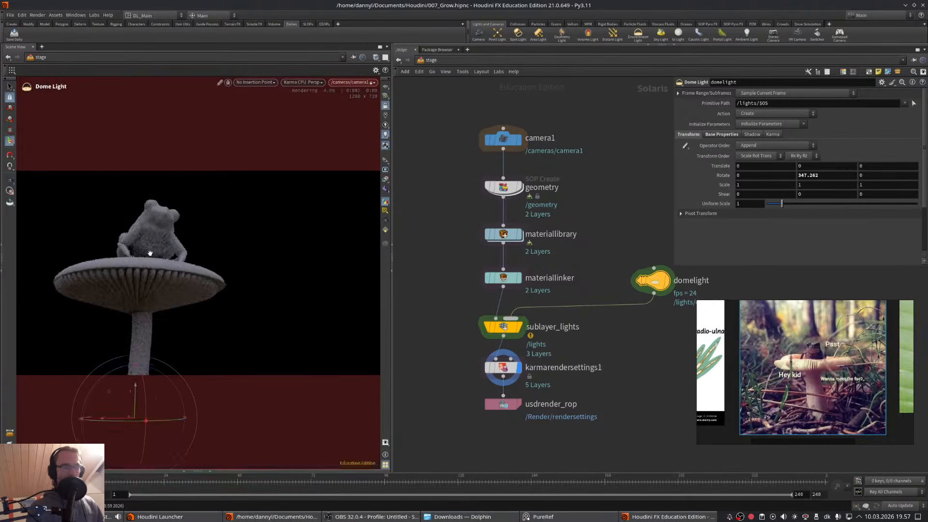
pyautogui.keyDown('alt'); pyautogui.moveTo(149, 253); pyautogui.dragTo(153, 254); pyautogui.keyUp('alt')
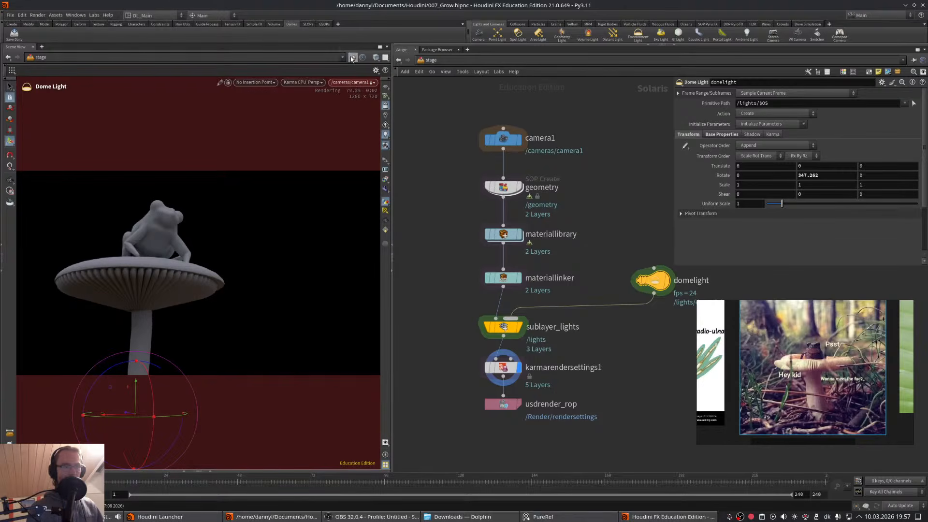
# - Enter the geometry node's SOP network and look through /cameras/camera1 in its scene view
pyautogui.doubleClick(503, 187)
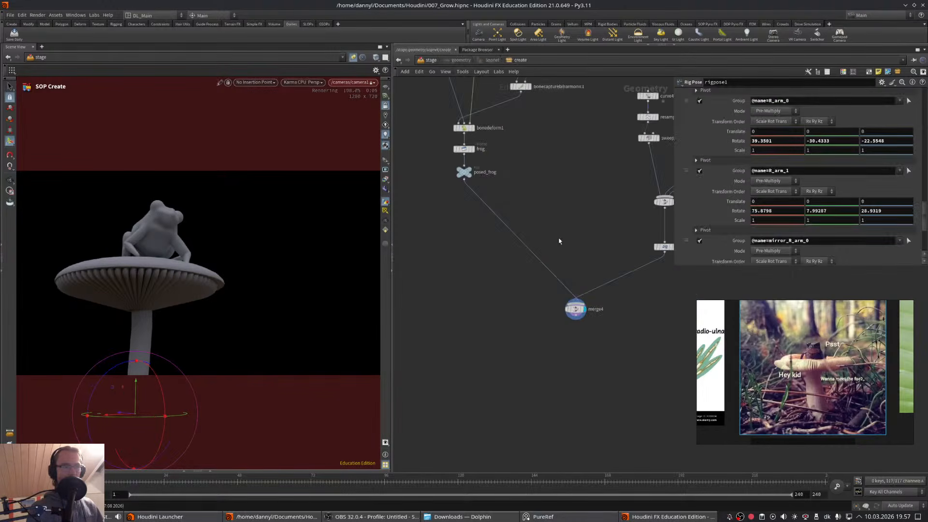
pyautogui.click(353, 58)
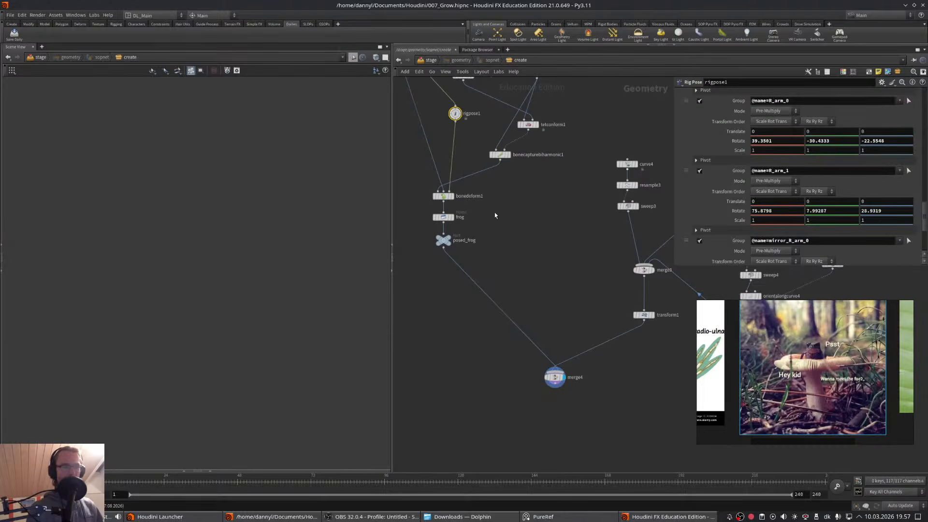
pyautogui.click(365, 82)
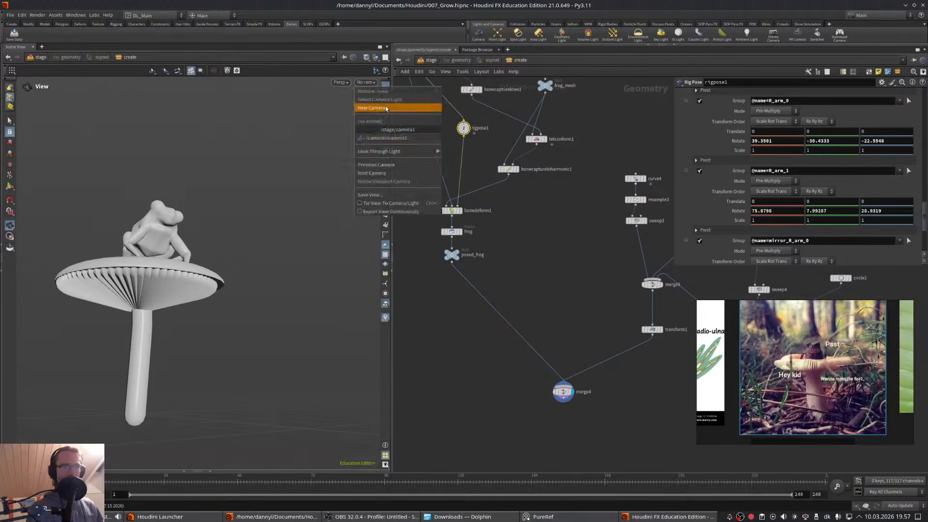
pyautogui.click(386, 138)
# - Insert a Transform node between bonedeform1 and the frog name node
pyautogui.moveTo(481, 160); pyautogui.dragTo(528, 229, button='middle')
pyautogui.moveTo(566, 304); pyautogui.dragTo(559, 274, button='middle')
pyautogui.press('Tab')
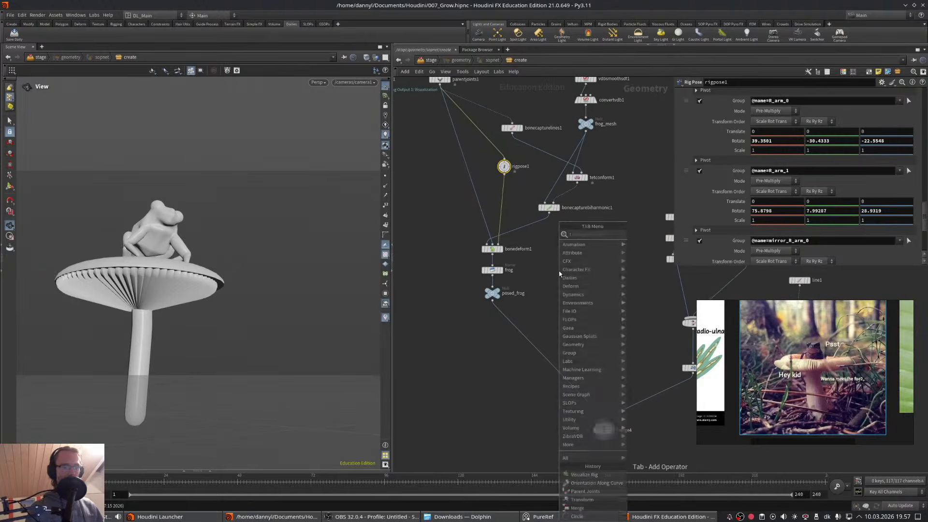
pyautogui.press('Return')
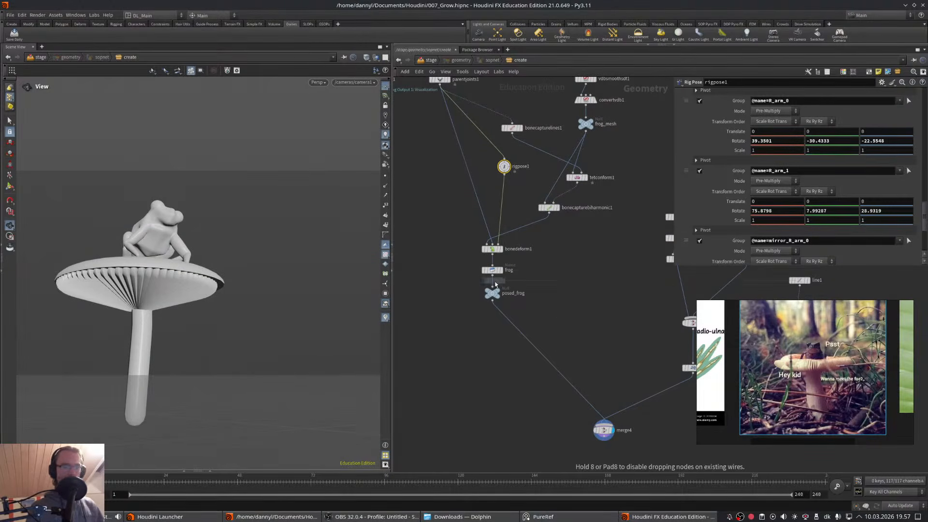
pyautogui.click(494, 263)
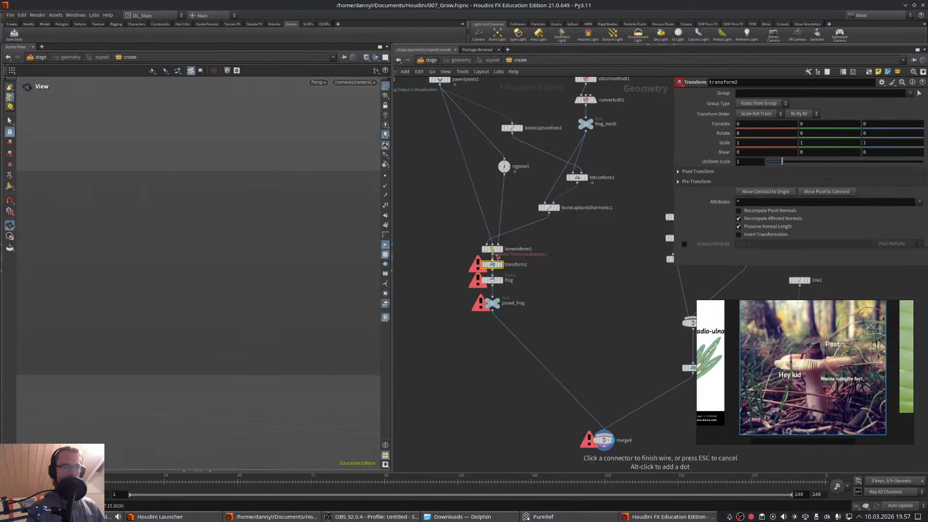
# - Move the transform's pivot to the frog's centroid and rotate the frog to about 15.07 degrees around Y
pyautogui.click(9, 186)
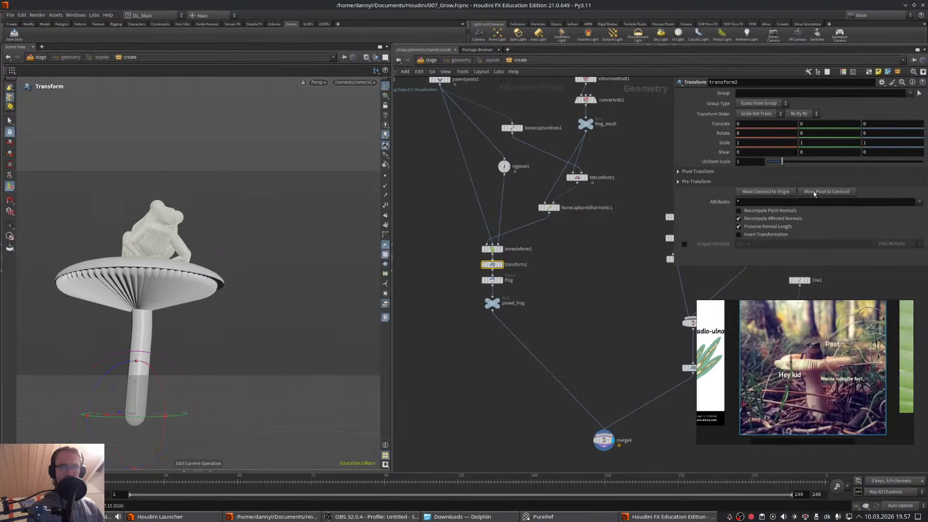
pyautogui.click(826, 192)
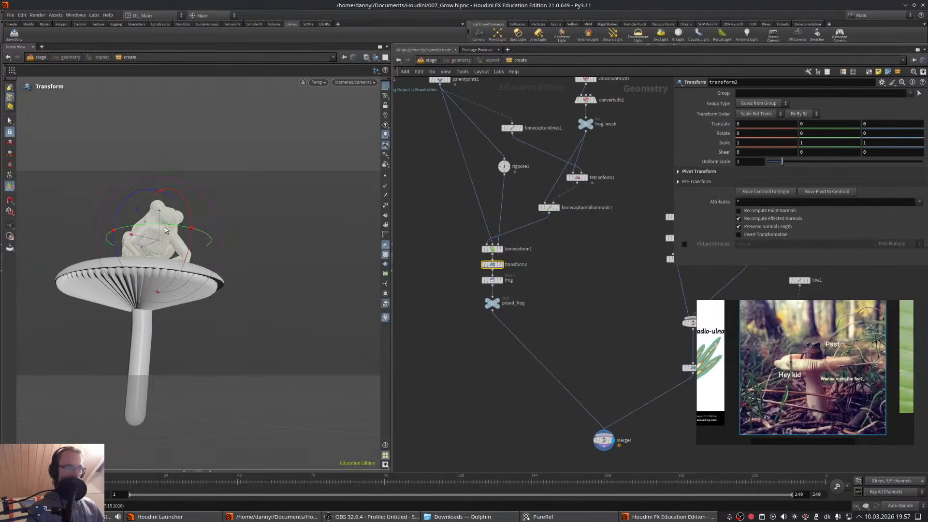
pyautogui.moveTo(165, 230); pyautogui.dragTo(169, 229)
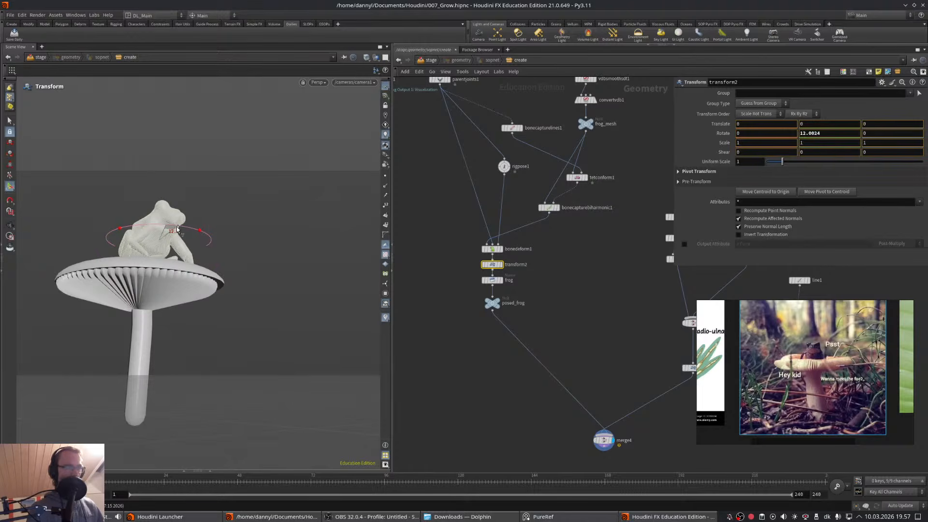
pyautogui.moveTo(177, 229); pyautogui.dragTo(192, 245)
pyautogui.press('Escape')
pyautogui.scroll(3, 167, 240)
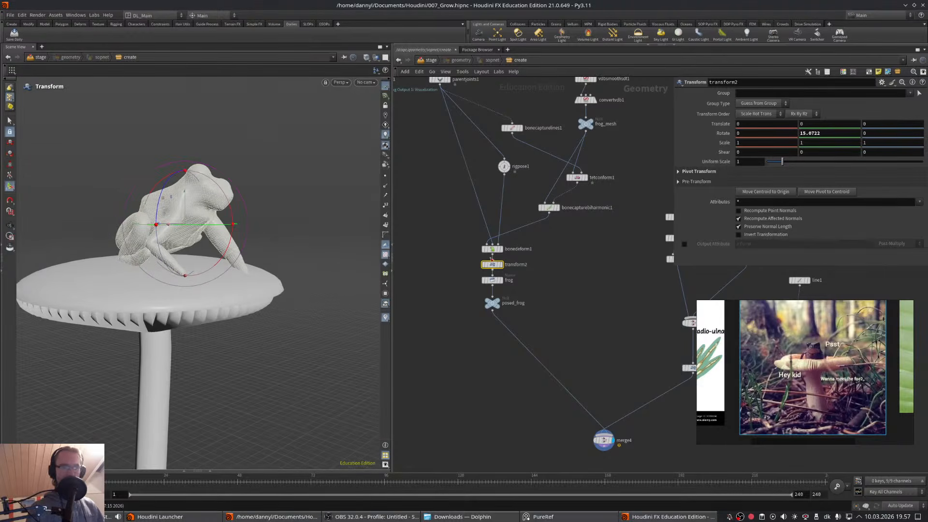
# - Return to the camera1 view, activate rigpose1 for posing and select a joint in the frog's hind leg
pyautogui.click(359, 83)
pyautogui.click(382, 139)
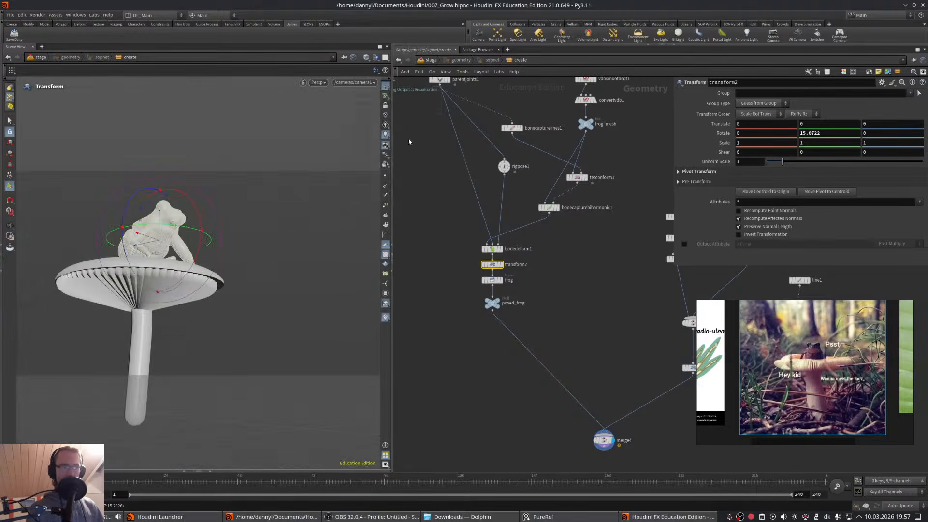
pyautogui.click(504, 166)
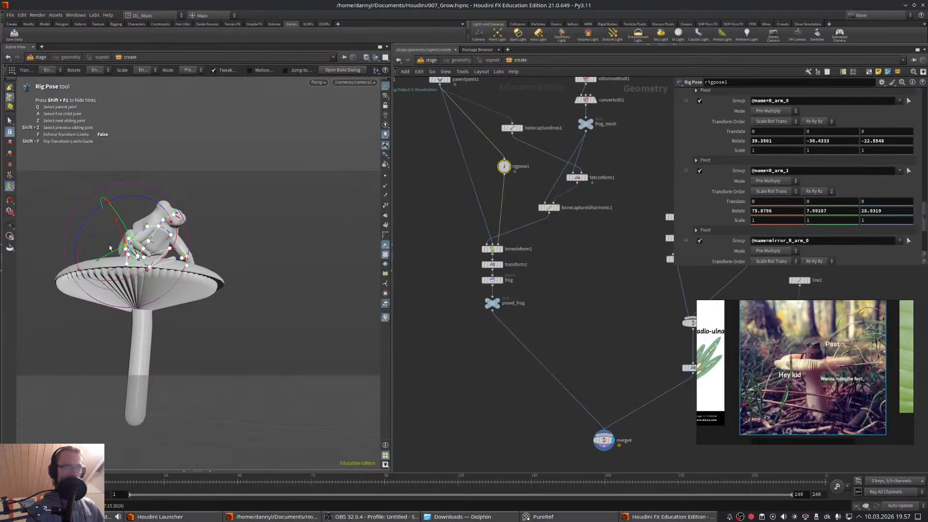
pyautogui.click(126, 250)
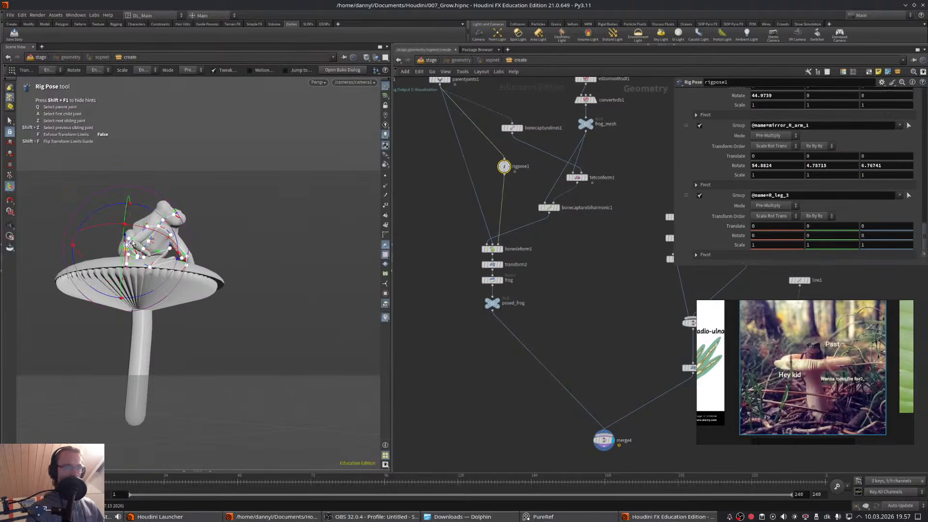
pyautogui.moveTo(148, 227); pyautogui.dragTo(114, 224)
pyautogui.hotkey('ctrl', 'z')
pyautogui.keyDown('alt'); pyautogui.moveTo(157, 200); pyautogui.dragTo(93, 241); pyautogui.keyUp('alt')
pyautogui.scroll(5, 123, 228)
pyautogui.click(126, 237)
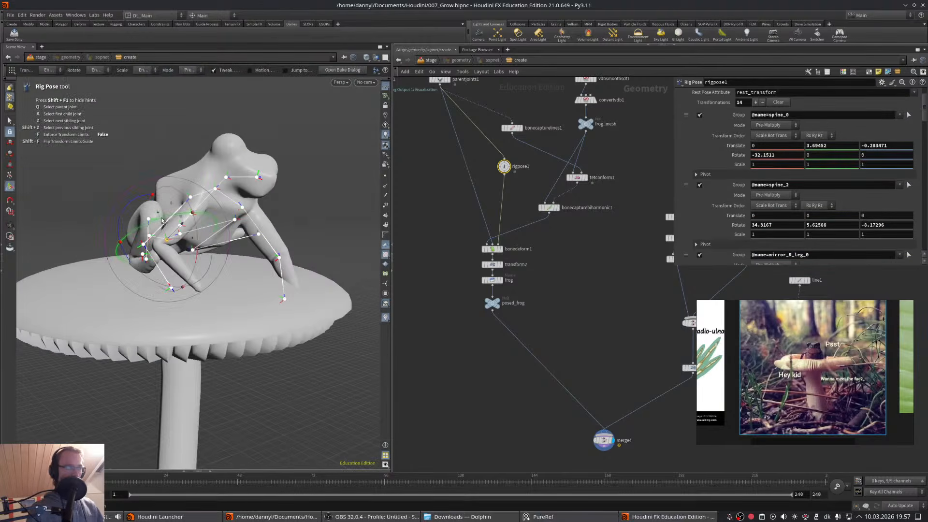
pyautogui.moveTo(168, 222); pyautogui.dragTo(150, 289)
pyautogui.hotkey('ctrl', 'z')
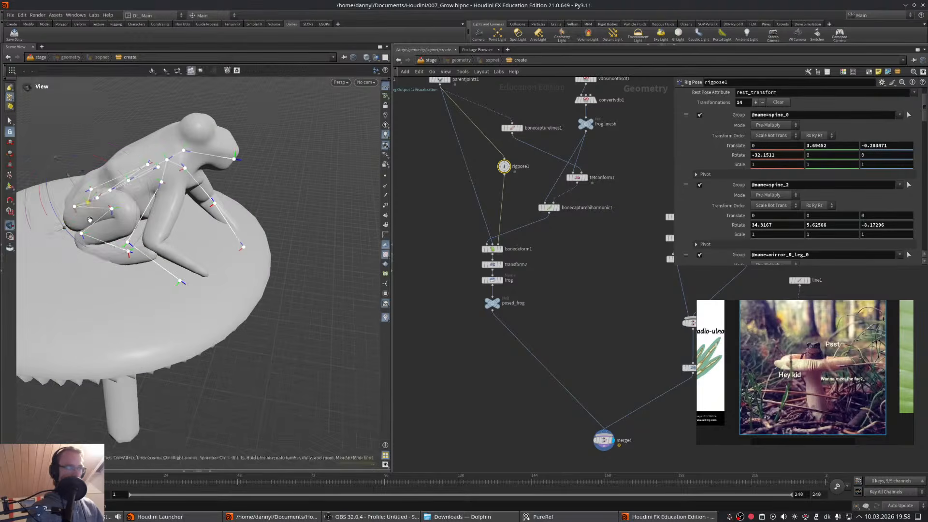
# - Rotate the R_leg_0 joint to about -41.10 degrees around X, judging the hind leg through camera1
pyautogui.click(75, 207)
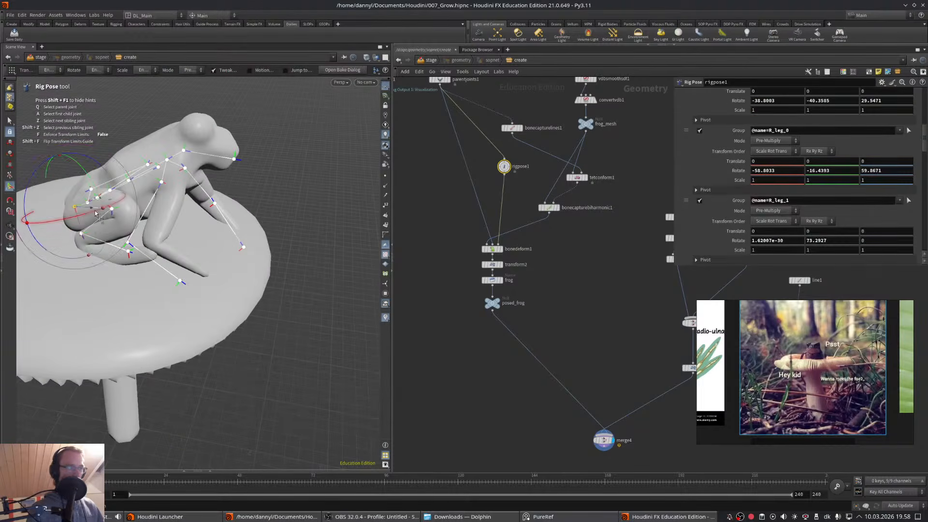
pyautogui.moveTo(102, 211); pyautogui.dragTo(70, 203)
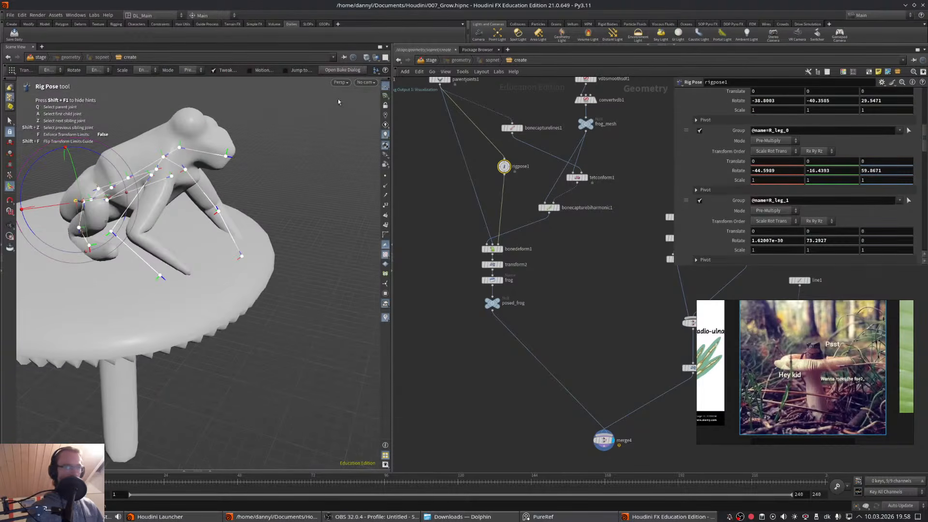
pyautogui.click(366, 82)
pyautogui.click(380, 137)
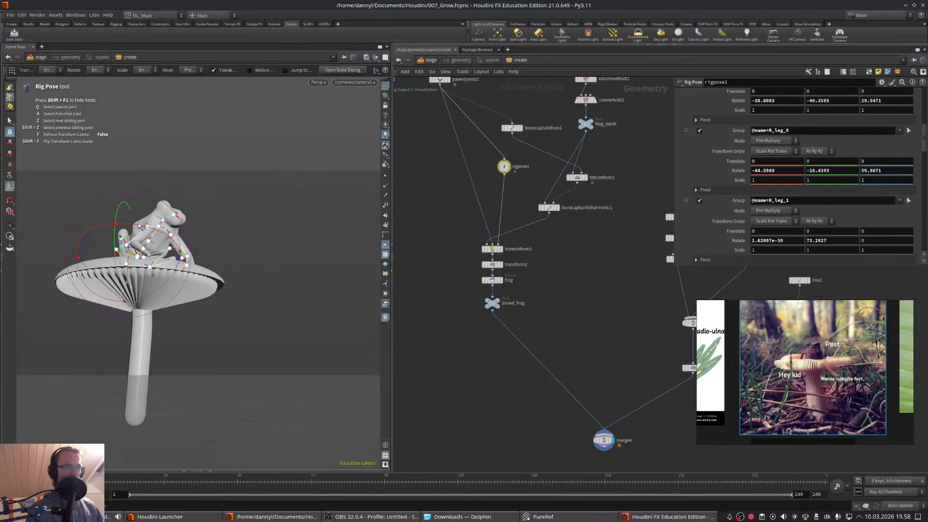
pyautogui.moveTo(116, 235); pyautogui.dragTo(139, 229)
# - Rotate the mirror_R_leg_2 joint to about 19.18, -44.65 and -17.47 degrees in X, Y and Z
pyautogui.click(151, 267)
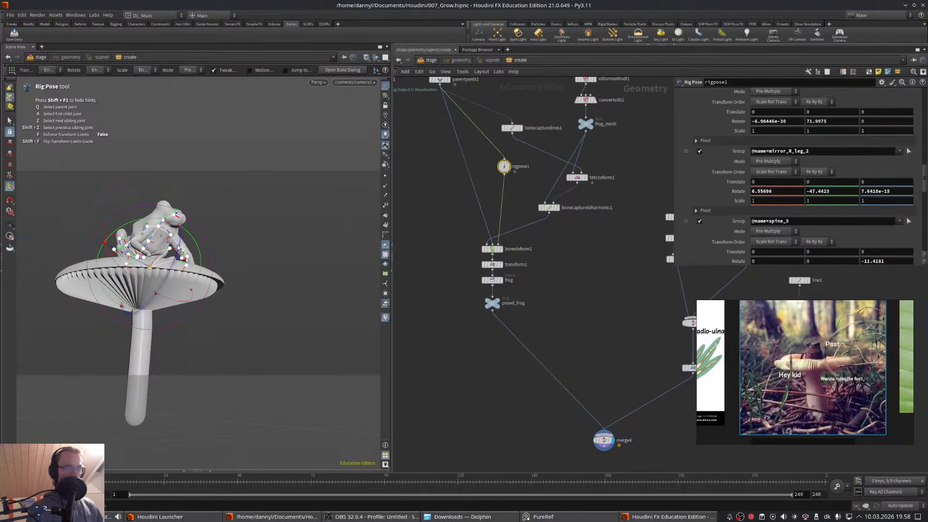
pyautogui.moveTo(184, 251); pyautogui.dragTo(145, 282)
pyautogui.keyDown('alt'); pyautogui.moveTo(145, 281); pyautogui.dragTo(294, 234, button='right'); pyautogui.keyUp('alt')
pyautogui.keyDown('alt'); pyautogui.moveTo(293, 234); pyautogui.dragTo(241, 290); pyautogui.keyUp('alt')
pyautogui.keyDown('alt'); pyautogui.moveTo(242, 290); pyautogui.dragTo(343, 283, button='right'); pyautogui.keyUp('alt')
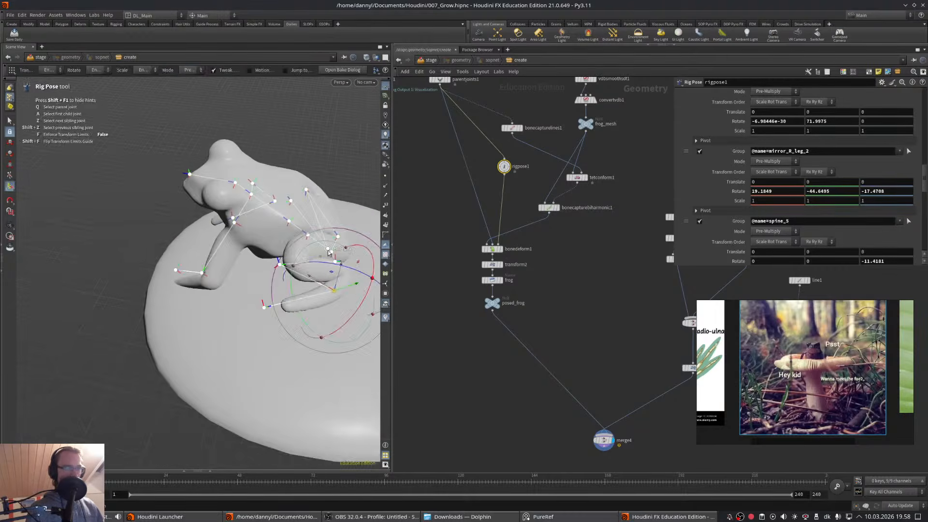
# - Rotate the mirror_R_leg_0 joint to about -21.73 degrees around X and return to the camera1 view
pyautogui.keyDown('alt'); pyautogui.moveTo(328, 251); pyautogui.dragTo(257, 257); pyautogui.keyUp('alt')
pyautogui.click(308, 251)
pyautogui.hotkey('ctrl', 'z')
pyautogui.click(298, 250)
pyautogui.keyDown('alt'); pyautogui.moveTo(258, 257); pyautogui.dragTo(255, 257); pyautogui.keyUp('alt')
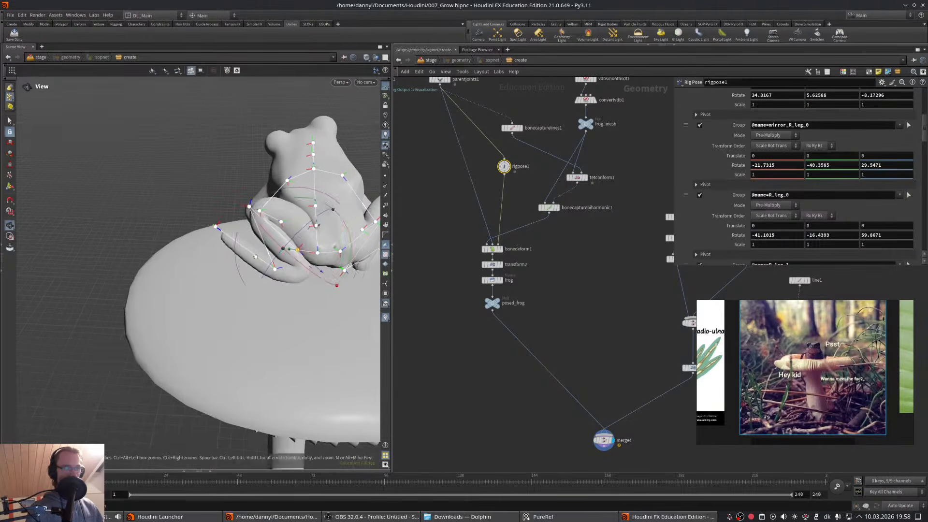
pyautogui.press('h')
pyautogui.press('Return')
pyautogui.click(354, 82)
pyautogui.click(387, 142)
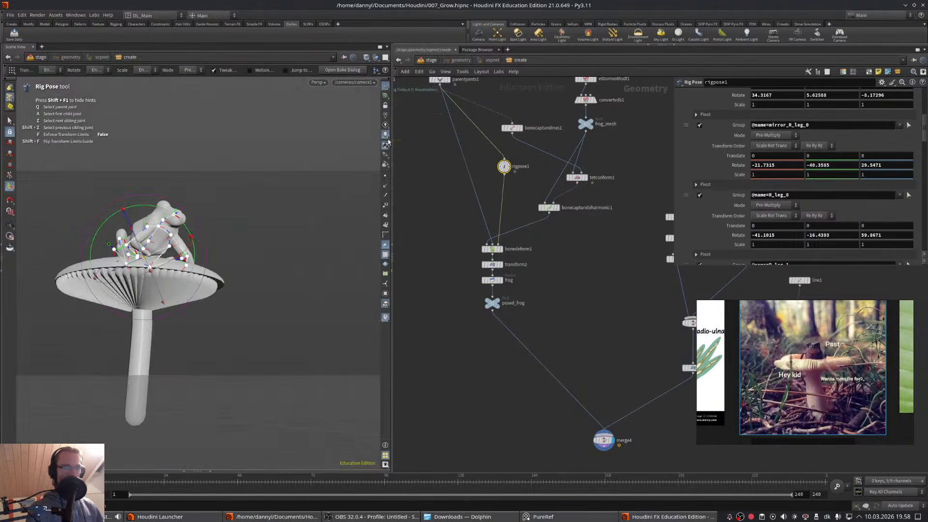
# - Try rotating the mirror_R_leg_0 joint to about -17.63, -21.38 and 21.68 degrees, then undo it
pyautogui.moveTo(174, 250); pyautogui.dragTo(158, 269)
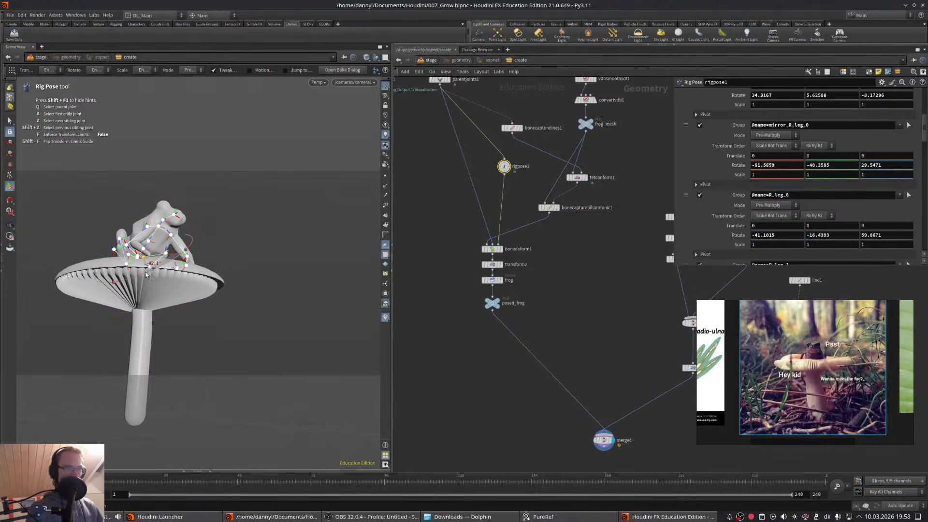
pyautogui.hotkey('ctrl', 'z')
pyautogui.moveTo(181, 222); pyautogui.dragTo(188, 239)
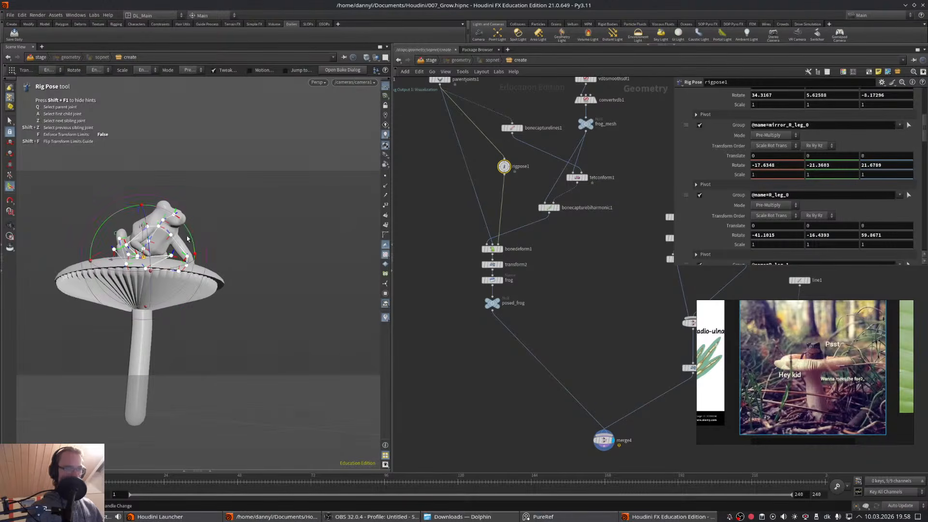
pyautogui.click(10, 226)
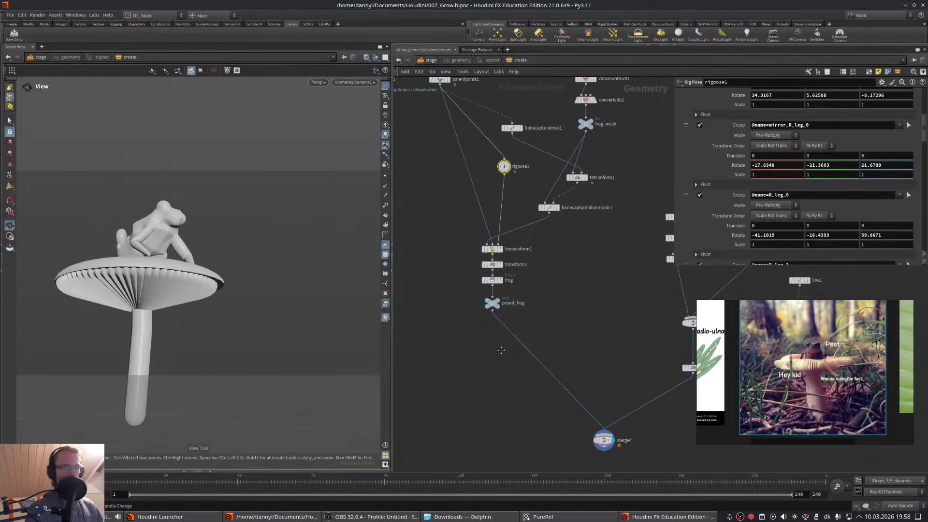
pyautogui.moveTo(501, 350); pyautogui.dragTo(490, 346, button='middle')
pyautogui.hotkey('ctrl', 's')
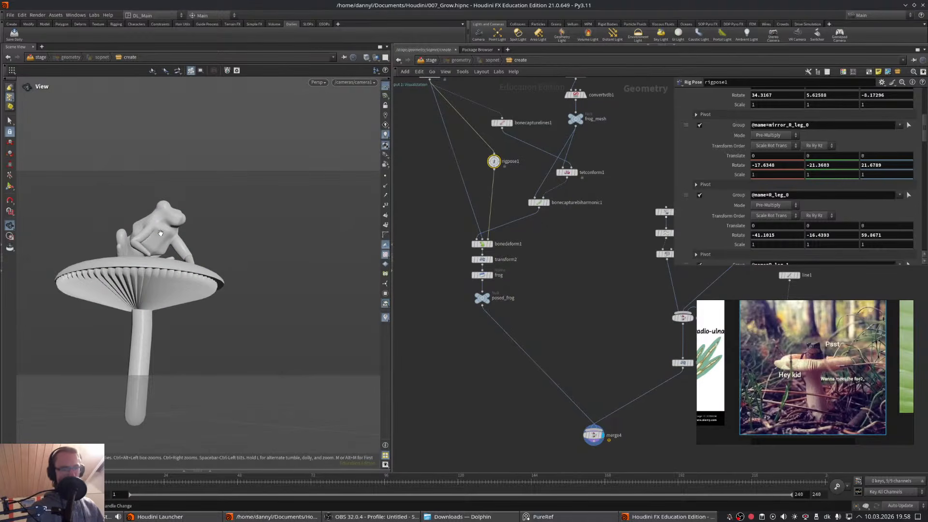
pyautogui.hotkey('ctrl', 'z')
# - Rotate the mirror_R_leg_0 joint to about -50.92, -32.18 and 22.39 degrees in X, Y and Z
pyautogui.click(10, 187)
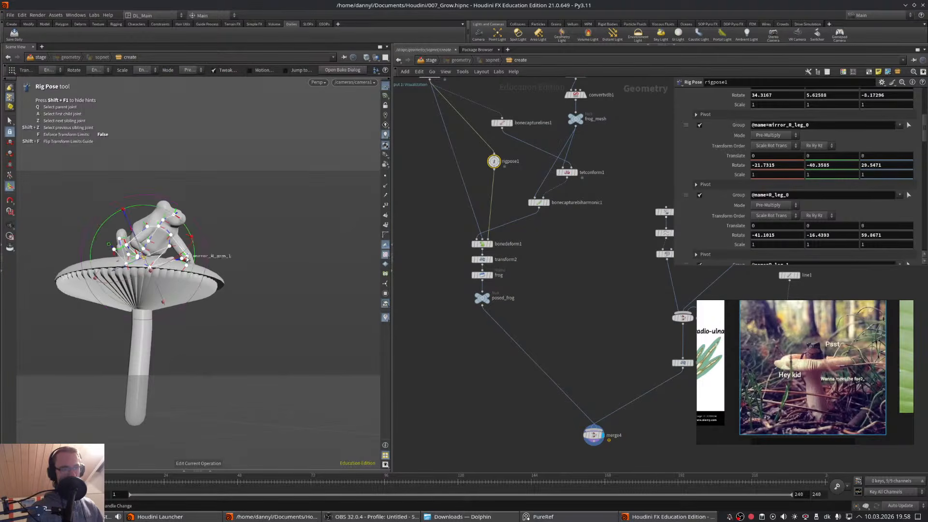
pyautogui.moveTo(189, 259); pyautogui.dragTo(178, 265)
pyautogui.moveTo(178, 225); pyautogui.dragTo(153, 248)
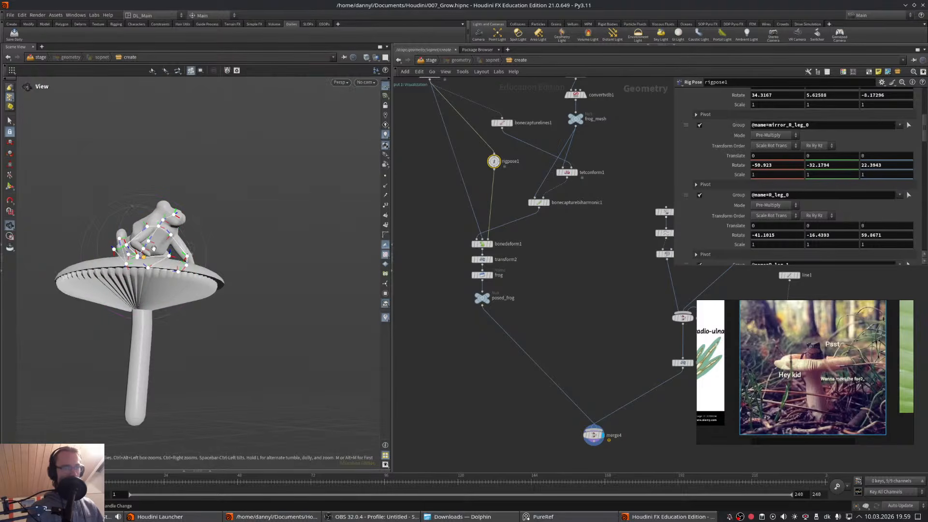
# - Try rotating the mirror_R_leg_0 joint to about -66.42, -20.83 and 52.85 degrees while viewing the leg up close
pyautogui.keyDown('alt'); pyautogui.moveTo(154, 248); pyautogui.dragTo(223, 227, button='right'); pyautogui.keyUp('alt')
pyautogui.keyDown('alt'); pyautogui.moveTo(222, 227); pyautogui.dragTo(198, 241); pyautogui.keyUp('alt')
pyautogui.keyDown('alt'); pyautogui.moveTo(198, 239); pyautogui.dragTo(306, 219, button='right'); pyautogui.keyUp('alt')
pyautogui.keyDown('alt'); pyautogui.moveTo(306, 219); pyautogui.dragTo(227, 265); pyautogui.keyUp('alt')
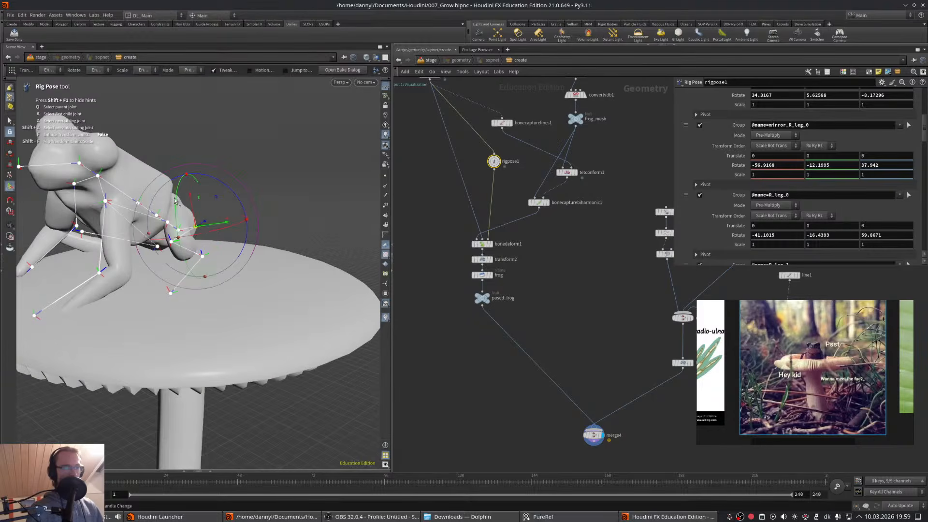
pyautogui.moveTo(174, 200); pyautogui.dragTo(154, 276)
# - Try rotating the mirror_R_leg_2 joint to about 14.15, -17.02 and -7.95 degrees and check the pose through camera1
pyautogui.click(219, 253)
pyautogui.moveTo(181, 241); pyautogui.dragTo(185, 267)
pyautogui.click(366, 82)
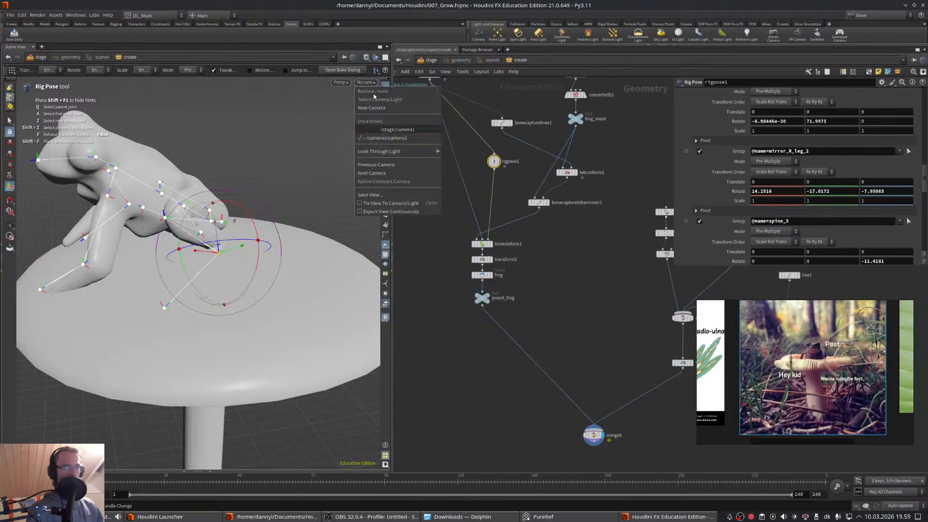
pyautogui.click(394, 139)
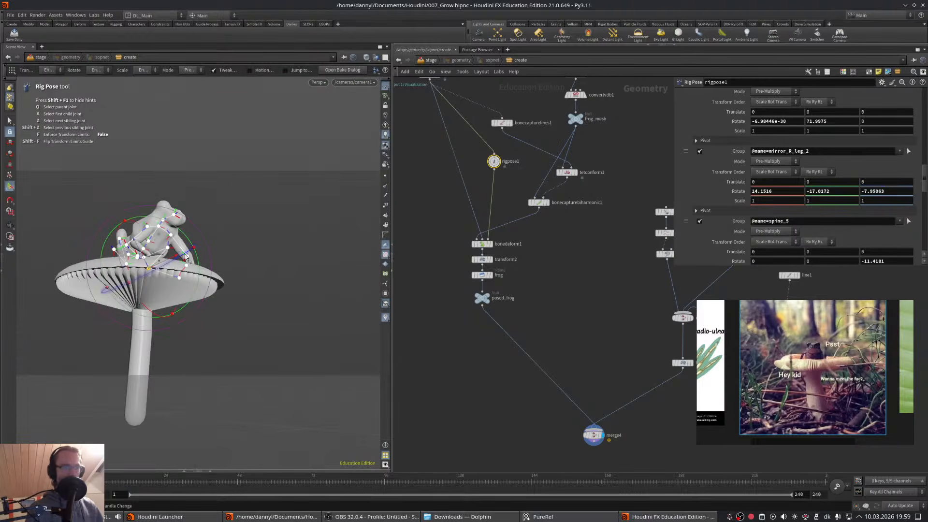
pyautogui.moveTo(193, 249); pyautogui.dragTo(186, 264)
pyautogui.hotkey('ctrl', 'z')
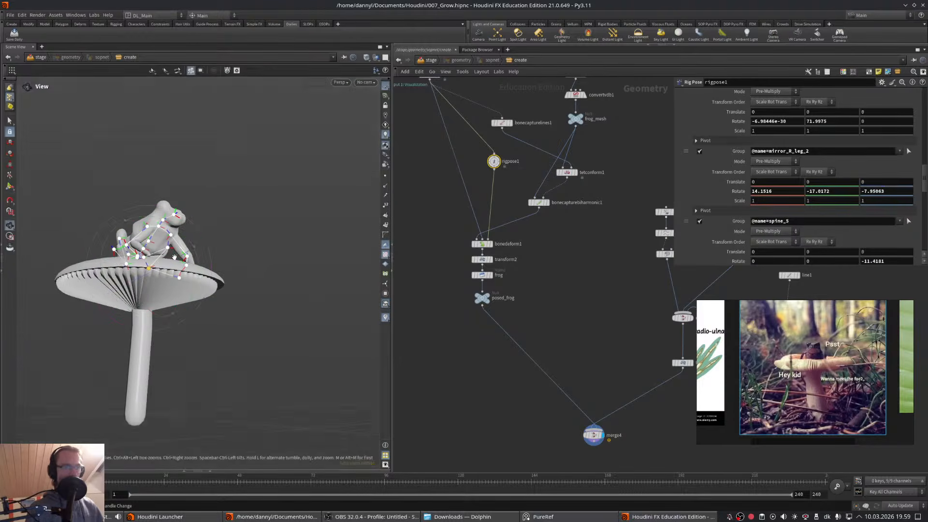
# - Try turning the mirror_R_leg_0 joint further to about -68.69, -23.15 and 58.91 degrees and check it through camera1
pyautogui.keyDown('alt'); pyautogui.moveTo(144, 254); pyautogui.dragTo(269, 224, button='right'); pyautogui.keyUp('alt')
pyautogui.keyDown('alt'); pyautogui.moveTo(269, 223); pyautogui.dragTo(116, 261); pyautogui.keyUp('alt')
pyautogui.click(278, 218)
pyautogui.moveTo(278, 218)
pyautogui.keyDown('alt'); pyautogui.mouseDown()
pyautogui.moveTo(303, 243)
pyautogui.moveTo(280, 223)
pyautogui.mouseUp(); pyautogui.keyUp('alt')
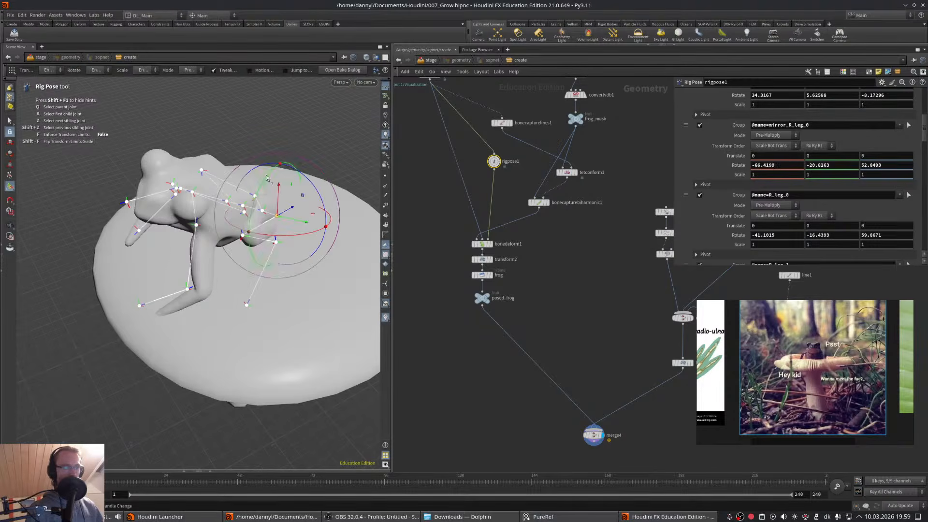
pyautogui.moveTo(267, 178); pyautogui.dragTo(271, 173)
pyautogui.click(365, 82)
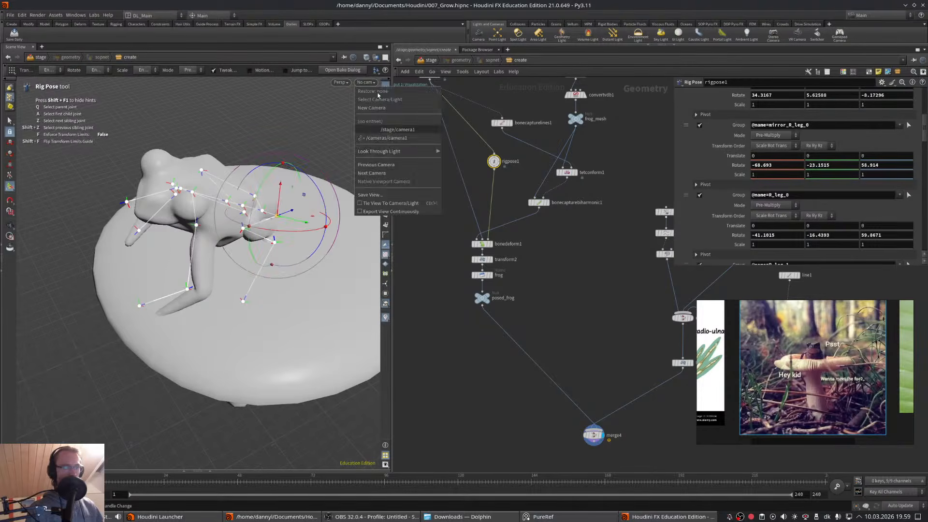
pyautogui.click(384, 138)
pyautogui.press('Escape')
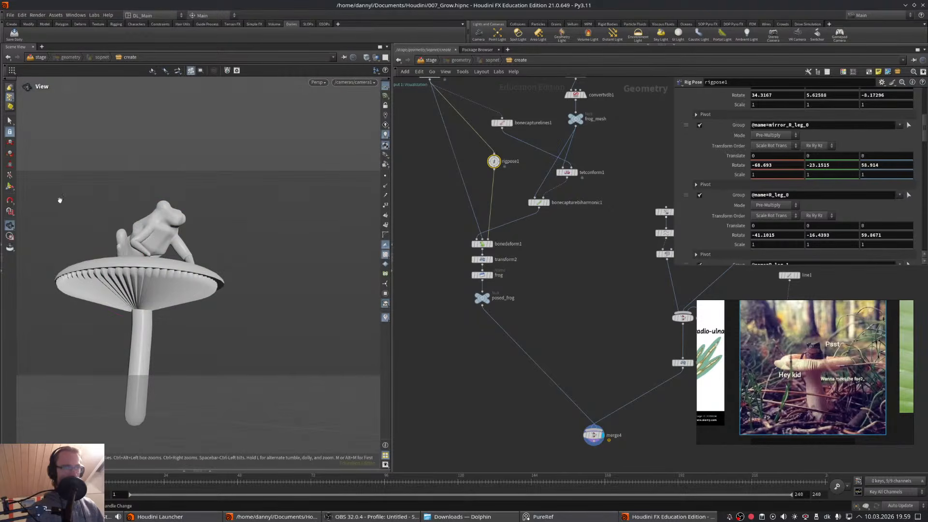
# - Undo the recent leg rotations until the mirror_R_leg_0 joint is back at about -34.12, -34.46 and 24.21 degrees
pyautogui.click(9, 185)
pyautogui.hotkey('ctrl', 'z')
pyautogui.hotkey('ctrl', 'z')
pyautogui.hotkey('ctrl', 'z')
pyautogui.hotkey('ctrl', 'z')
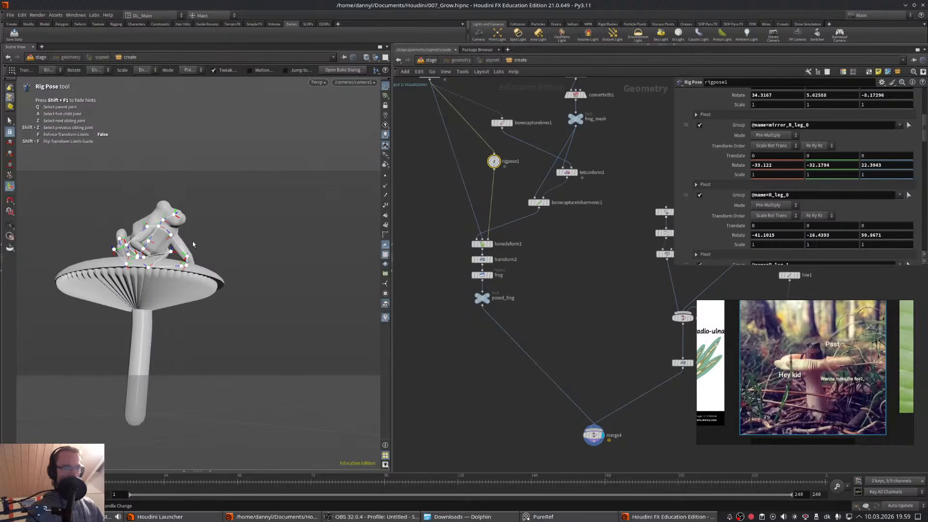
pyautogui.hotkey('ctrl', 'z')
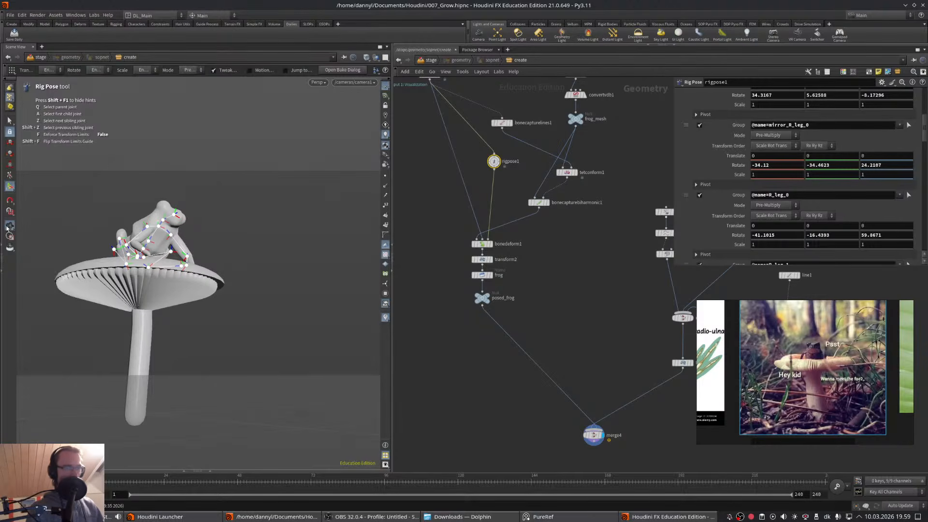
pyautogui.click(10, 225)
pyautogui.moveTo(493, 351); pyautogui.dragTo(510, 359, button='middle')
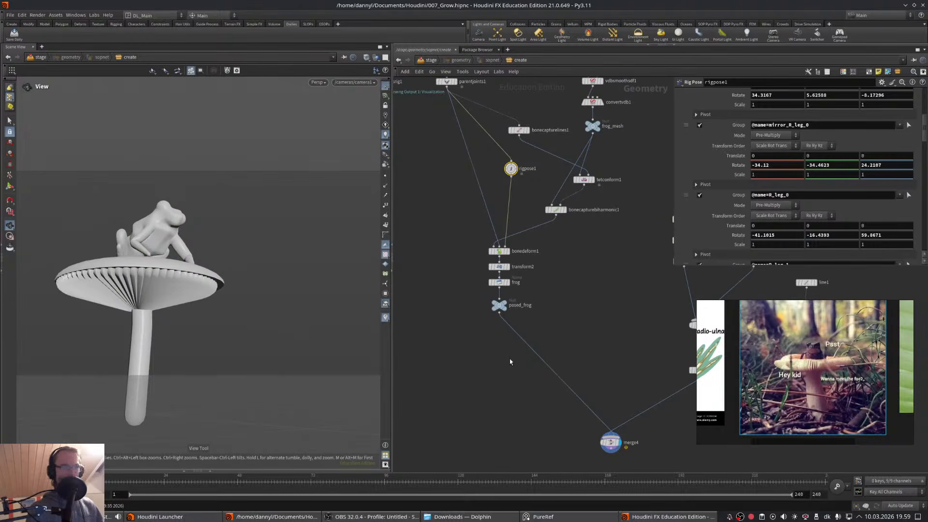
pyautogui.moveTo(564, 382); pyautogui.dragTo(565, 382, button='middle')
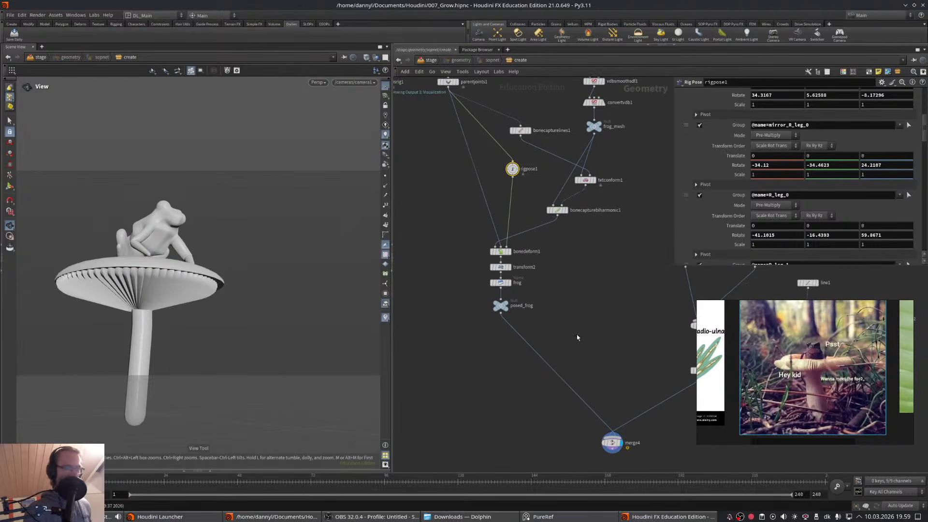
pyautogui.moveTo(576, 337); pyautogui.dragTo(564, 331, button='middle')
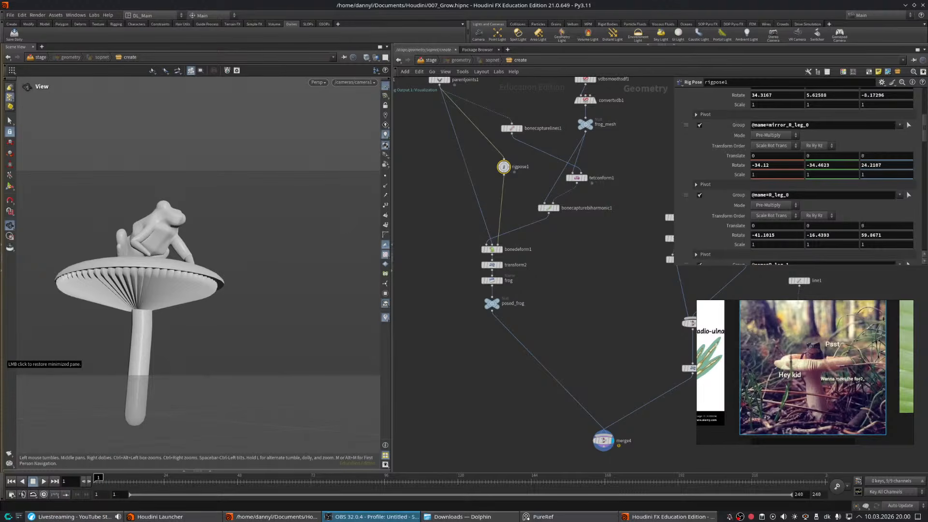
pyautogui.hotkey('alt', 'Tab')
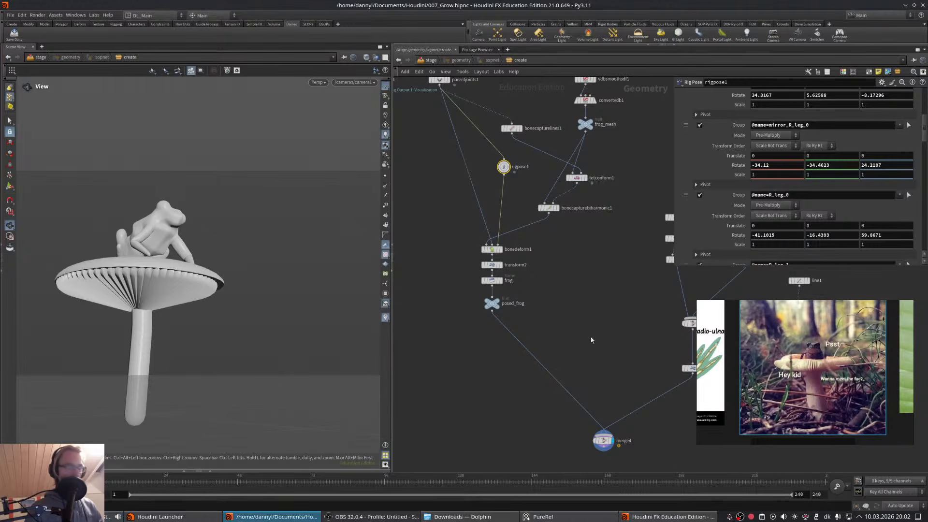
pyautogui.moveTo(591, 338); pyautogui.dragTo(587, 319, button='middle')
pyautogui.moveTo(651, 359); pyautogui.dragTo(579, 326, button='middle')
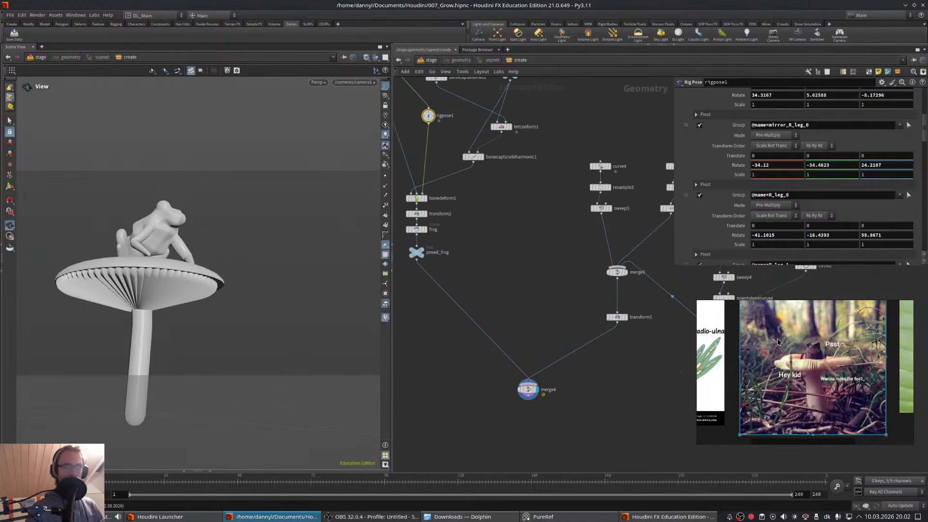
# - Reposition the PureRef reference board and reframe its mushroom photo
pyautogui.moveTo(777, 342); pyautogui.dragTo(761, 304, button='right')
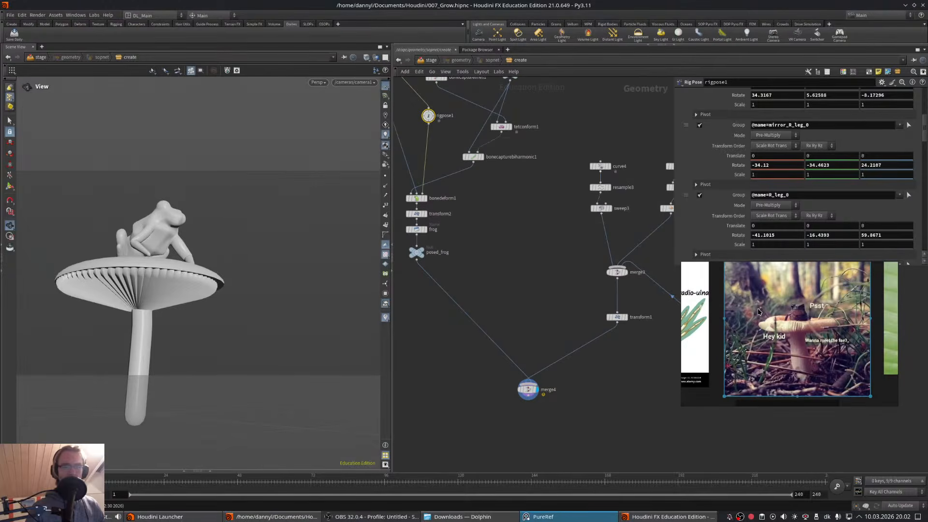
pyautogui.moveTo(760, 312); pyautogui.dragTo(752, 330, button='middle')
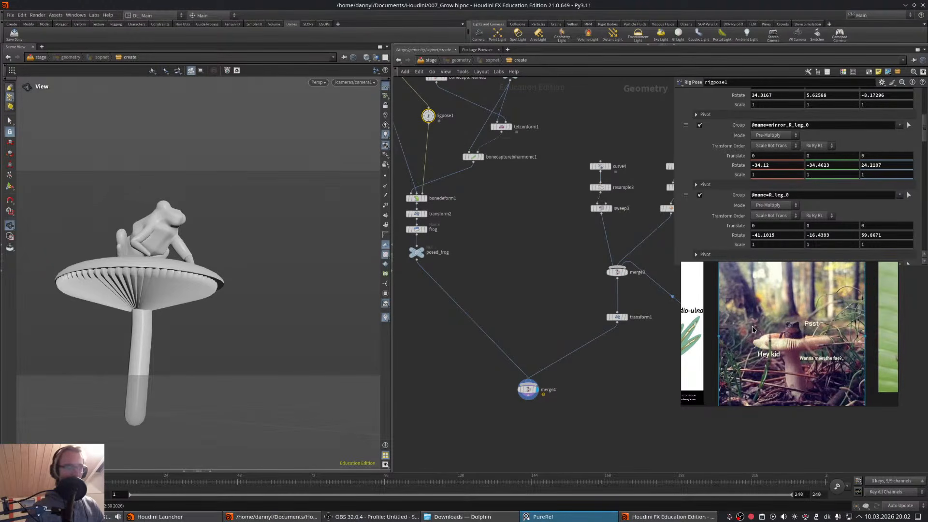
pyautogui.moveTo(752, 330); pyautogui.dragTo(769, 352, button='right')
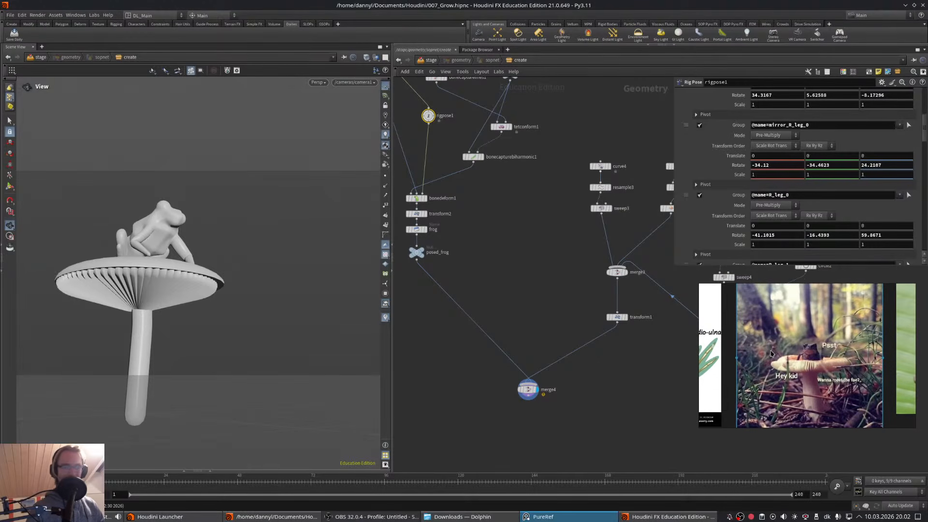
# - Rotate the posed frog on the transform2 node to about 10.57 degrees around the Y axis
pyautogui.moveTo(584, 377); pyautogui.dragTo(596, 379, button='middle')
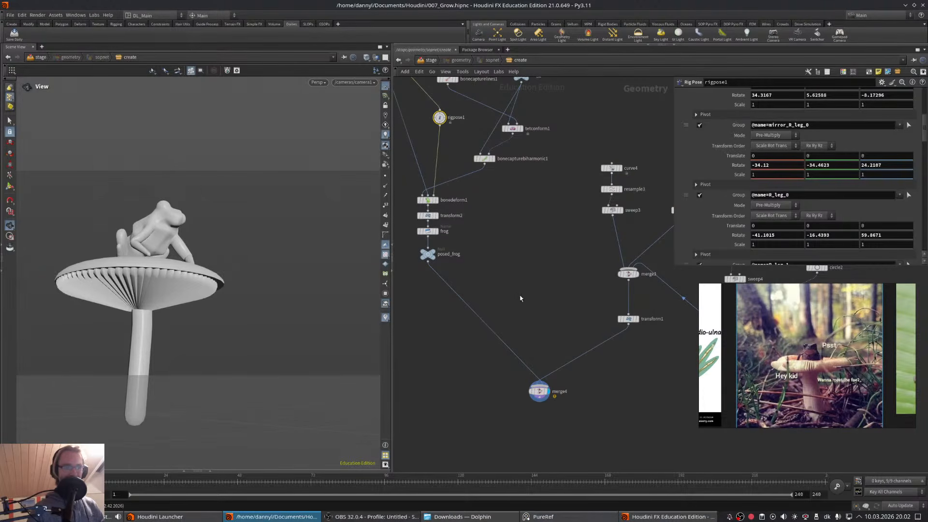
pyautogui.moveTo(519, 299); pyautogui.dragTo(563, 320, button='middle')
pyautogui.click(463, 238)
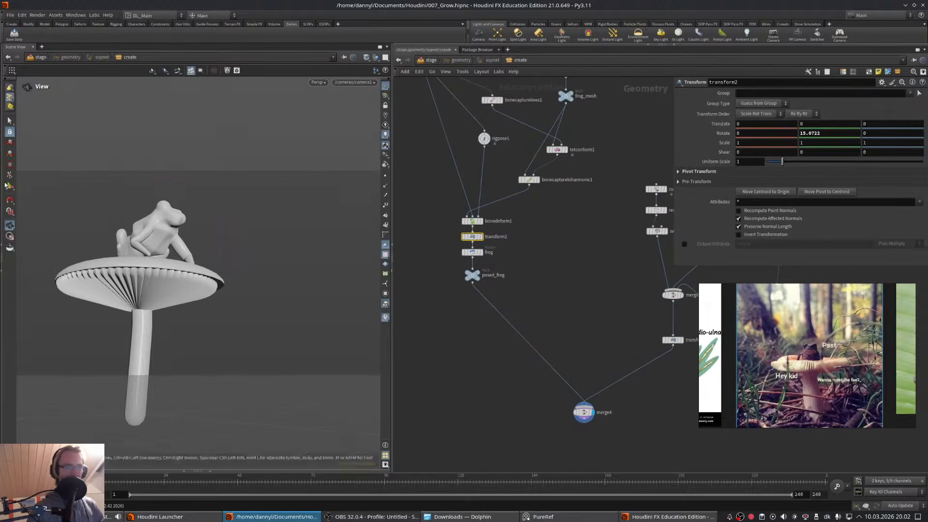
pyautogui.press('Return')
pyautogui.moveTo(138, 227); pyautogui.dragTo(140, 224)
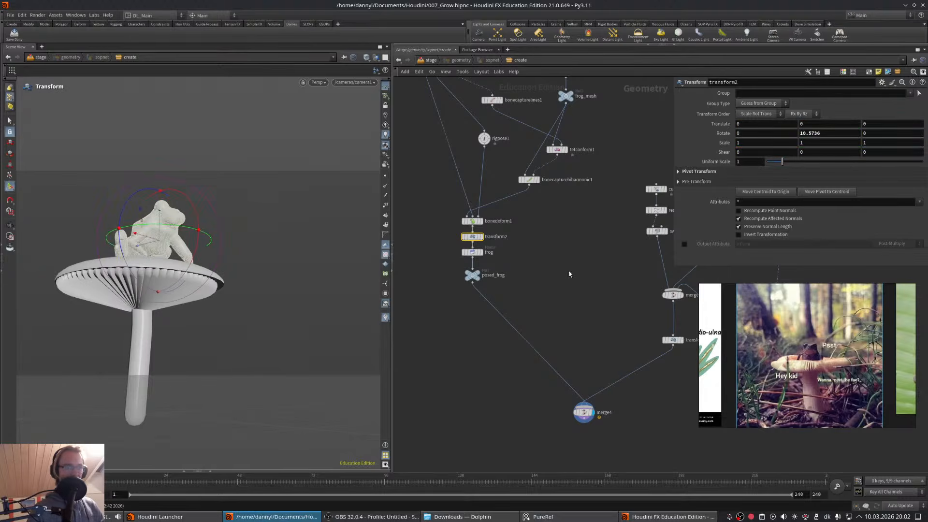
# - Lengthen the line1 curve that drives the mushroom gills to about 0.249
pyautogui.moveTo(558, 270); pyautogui.dragTo(525, 241, button='middle')
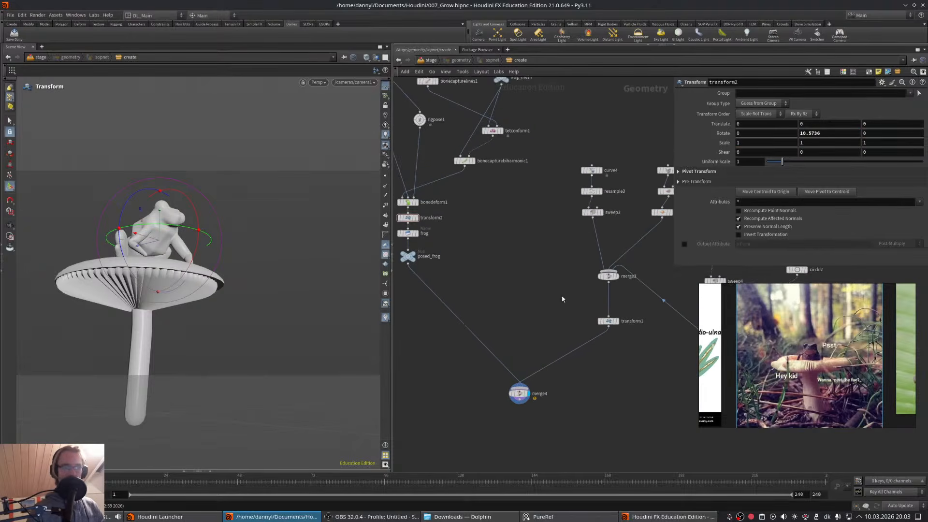
pyautogui.moveTo(581, 294); pyautogui.dragTo(521, 289, button='middle')
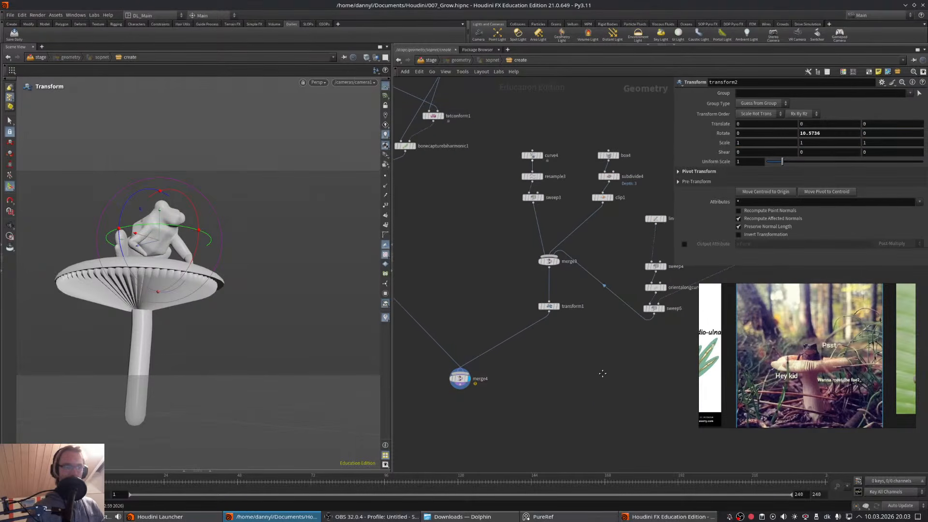
pyautogui.moveTo(615, 298); pyautogui.dragTo(525, 300, button='middle')
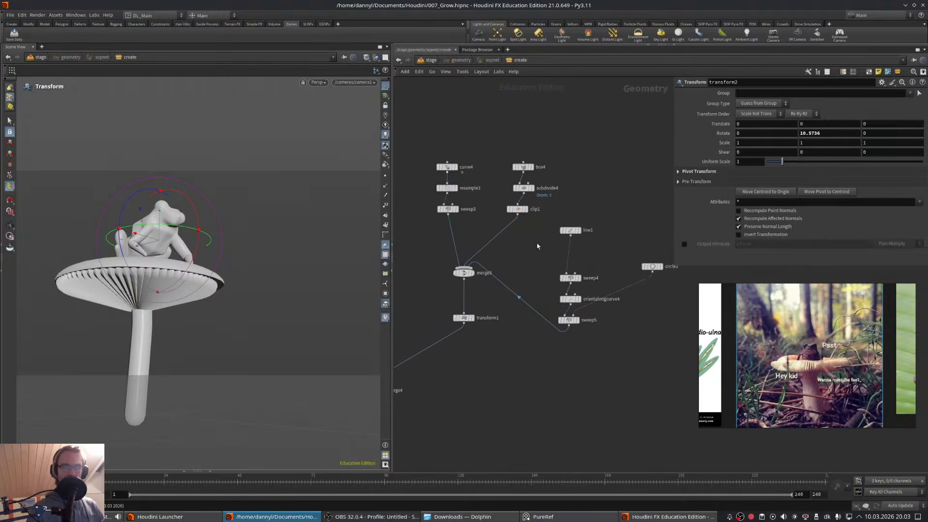
pyautogui.click(564, 279)
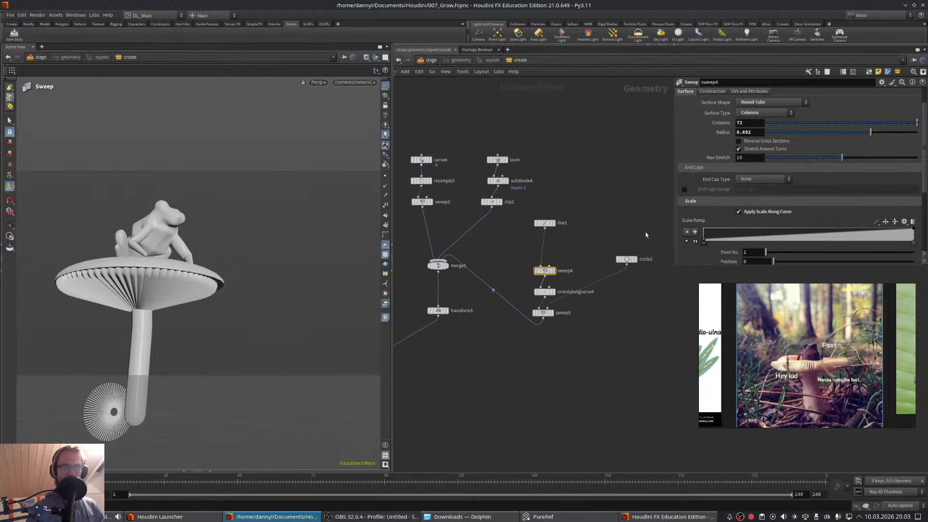
pyautogui.moveTo(642, 234); pyautogui.dragTo(621, 225, button='middle')
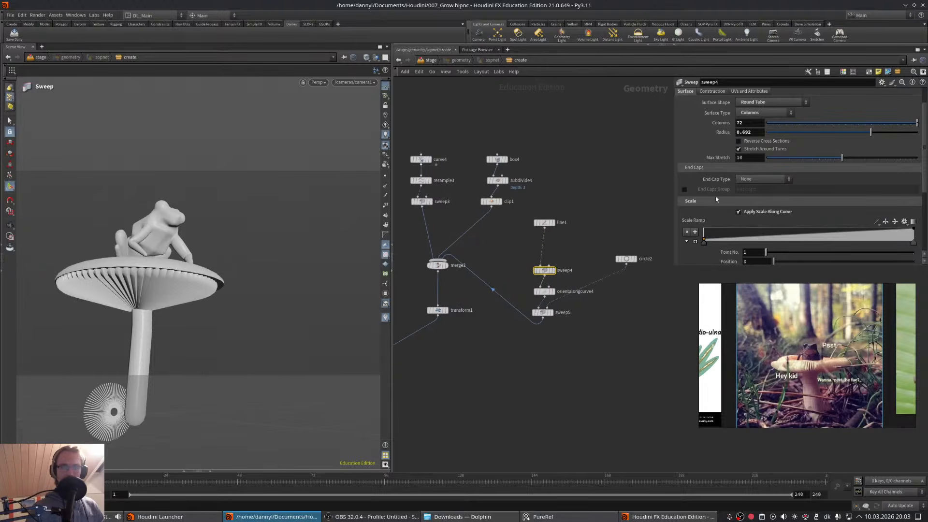
pyautogui.click(545, 222)
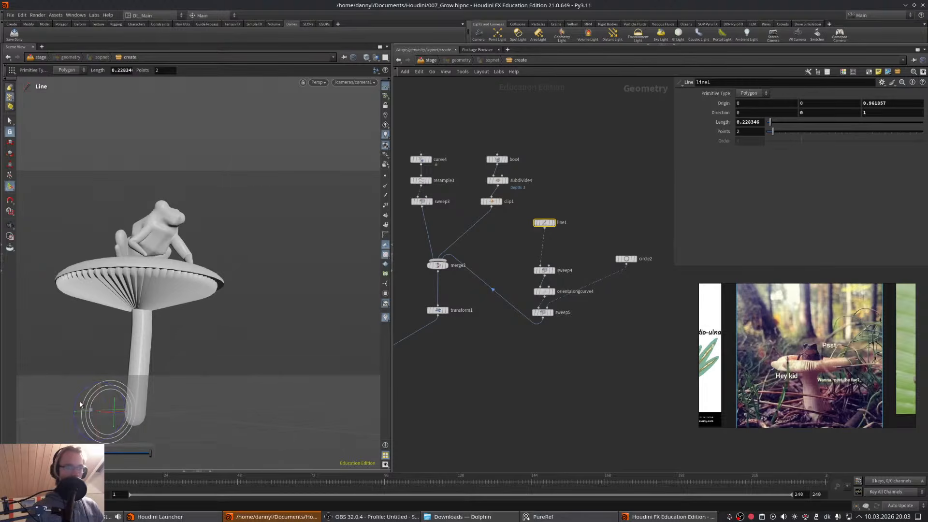
pyautogui.moveTo(89, 402); pyautogui.dragTo(88, 399)
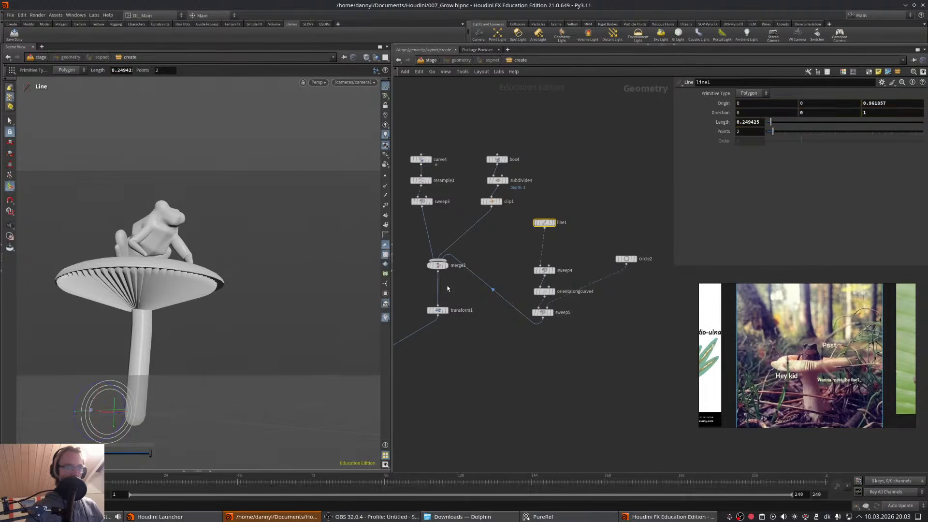
# - Set the sweep4 radius to 0.747 and the line1 length to about 0.217 for the mushroom gills
pyautogui.click(544, 271)
pyautogui.moveTo(854, 131); pyautogui.dragTo(879, 132)
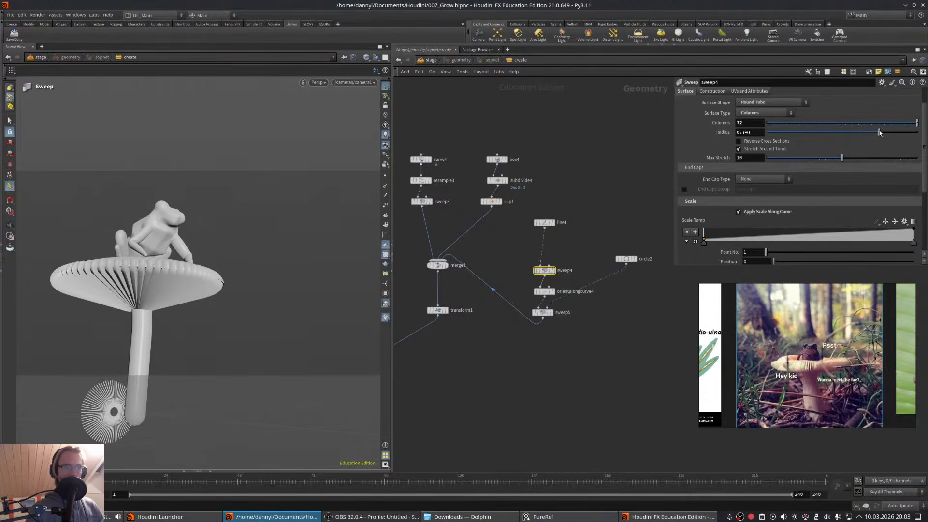
pyautogui.click(544, 222)
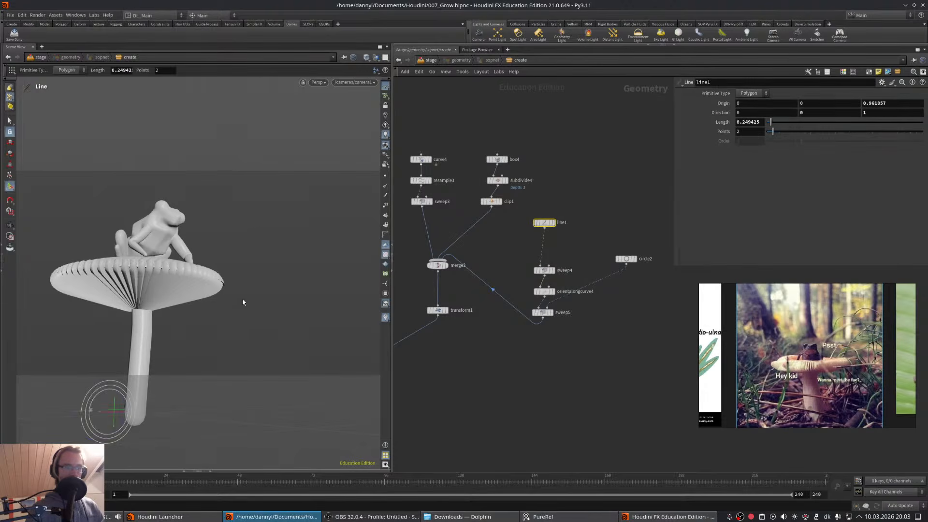
pyautogui.moveTo(129, 398); pyautogui.dragTo(130, 397)
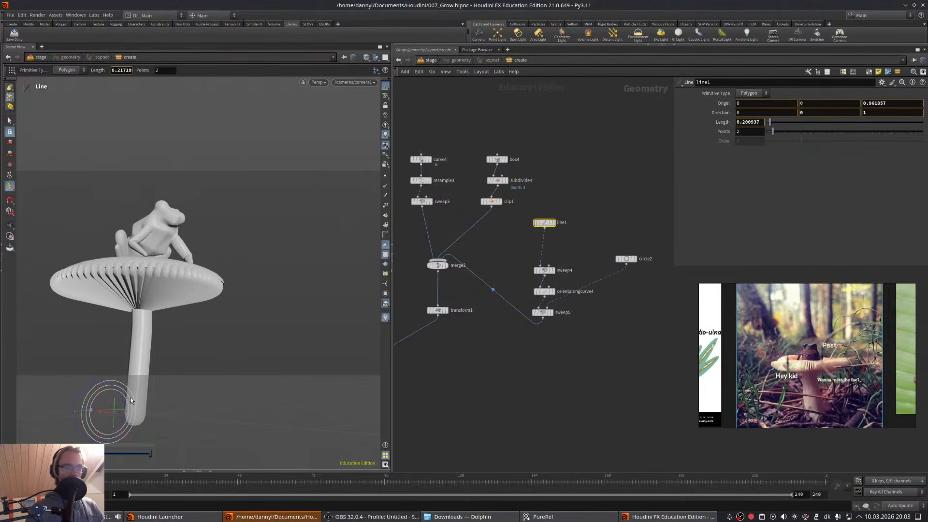
# - Move the gill nodes line1, sweep4, orientalongcurve4, sweep5 and circle2 up beside the box4 branch
pyautogui.moveTo(561, 222); pyautogui.dragTo(574, 218, button='middle')
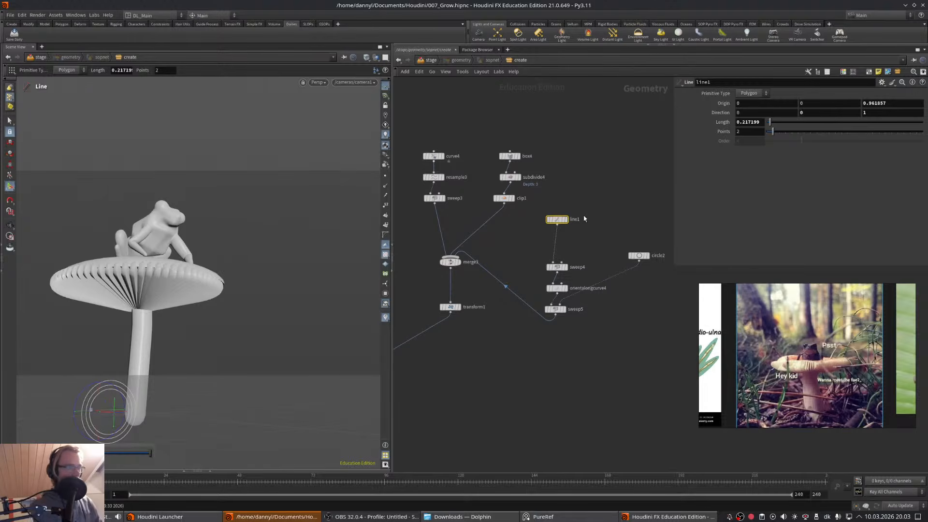
pyautogui.moveTo(599, 204); pyautogui.dragTo(582, 197, button='middle')
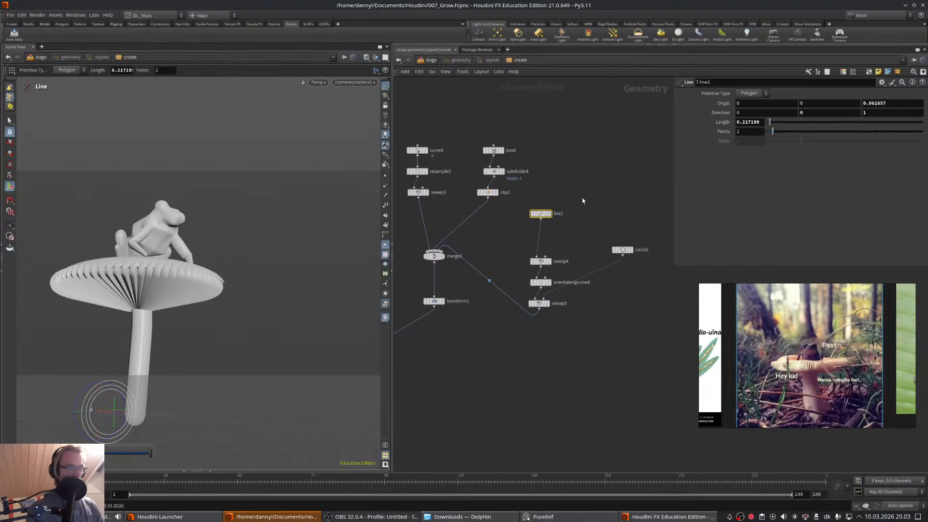
pyautogui.moveTo(655, 196); pyautogui.dragTo(568, 229)
pyautogui.moveTo(584, 288); pyautogui.dragTo(576, 284, button='middle')
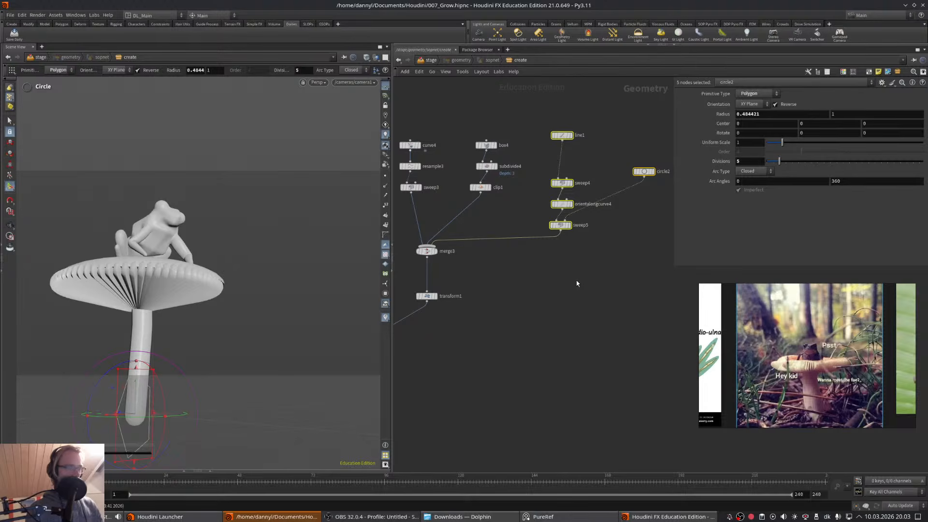
pyautogui.moveTo(562, 284); pyautogui.dragTo(556, 283, button='middle')
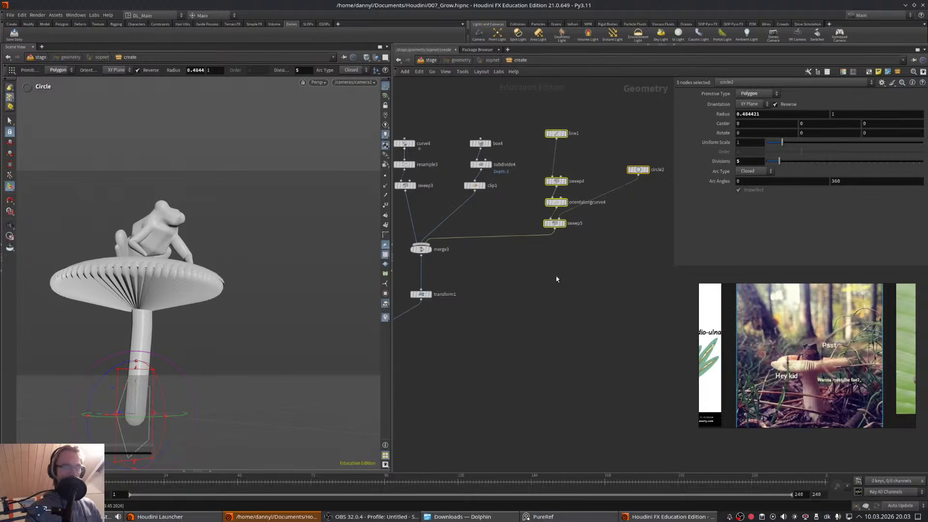
pyautogui.moveTo(541, 249); pyautogui.dragTo(562, 255, button='middle')
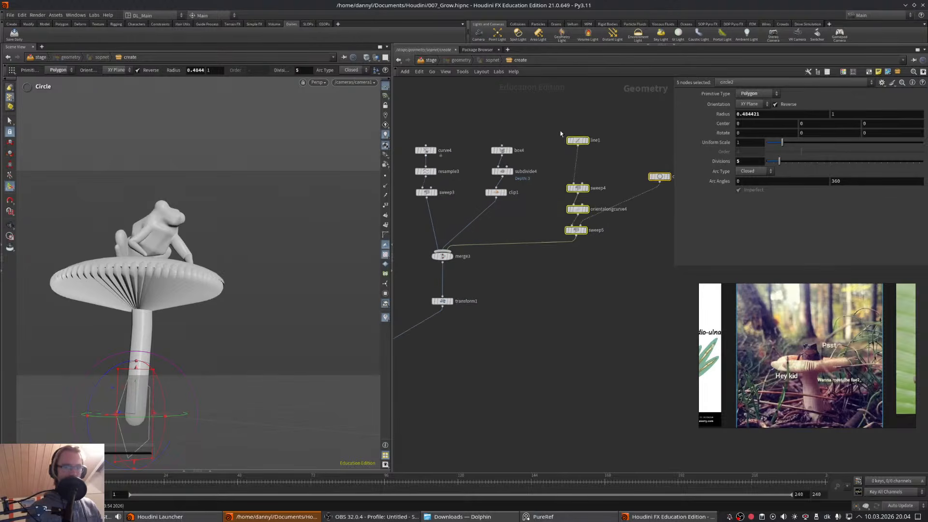
# - Thin the gills by setting Scale Cross Sections on sweep5 to 0.067
pyautogui.moveTo(604, 146); pyautogui.dragTo(587, 139, button='middle')
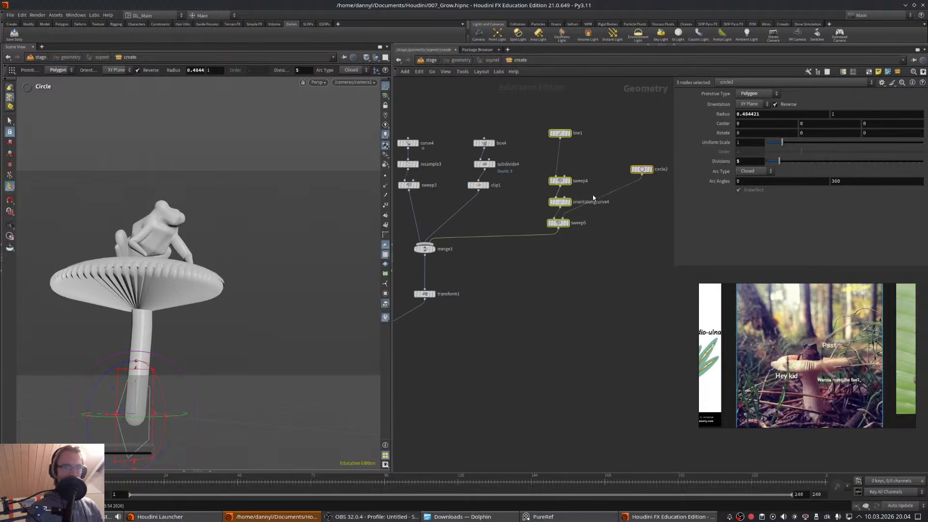
pyautogui.click(558, 223)
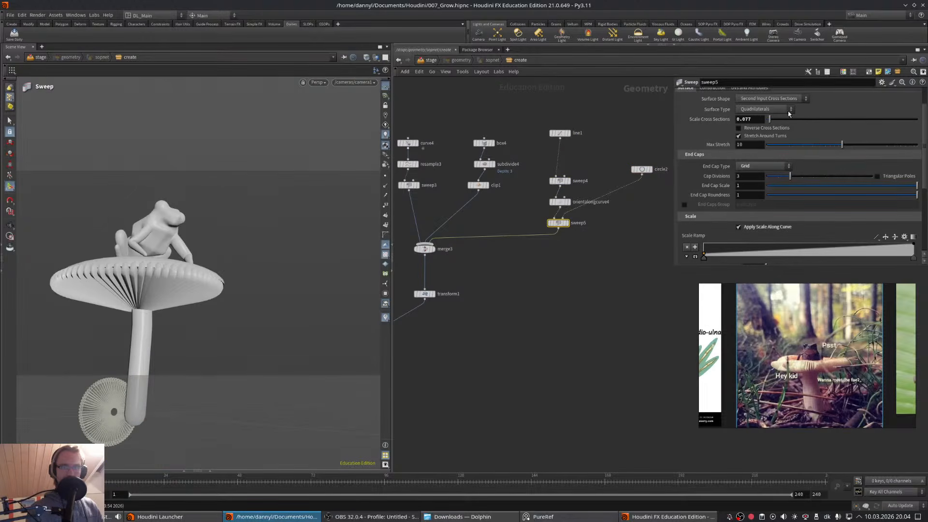
pyautogui.moveTo(769, 120); pyautogui.dragTo(769, 120)
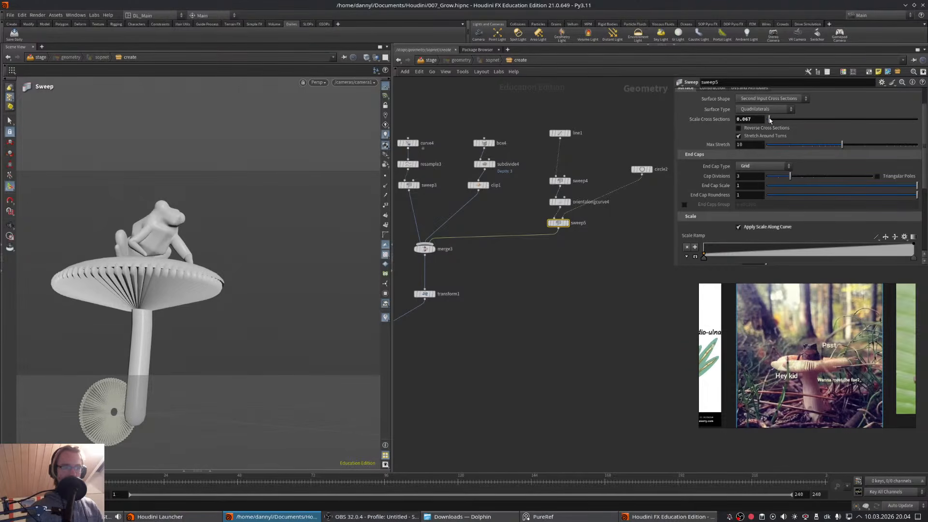
# - Add a Mountain node, try it between merge3 and transform1, and park it disconnected beside the chain
pyautogui.moveTo(504, 277); pyautogui.dragTo(525, 279, button='middle')
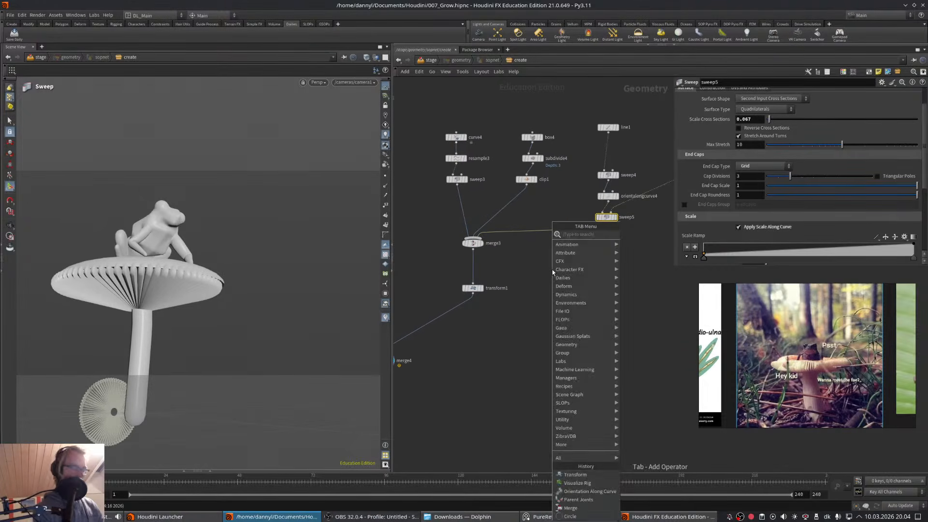
pyautogui.write('null')
pyautogui.press('Return')
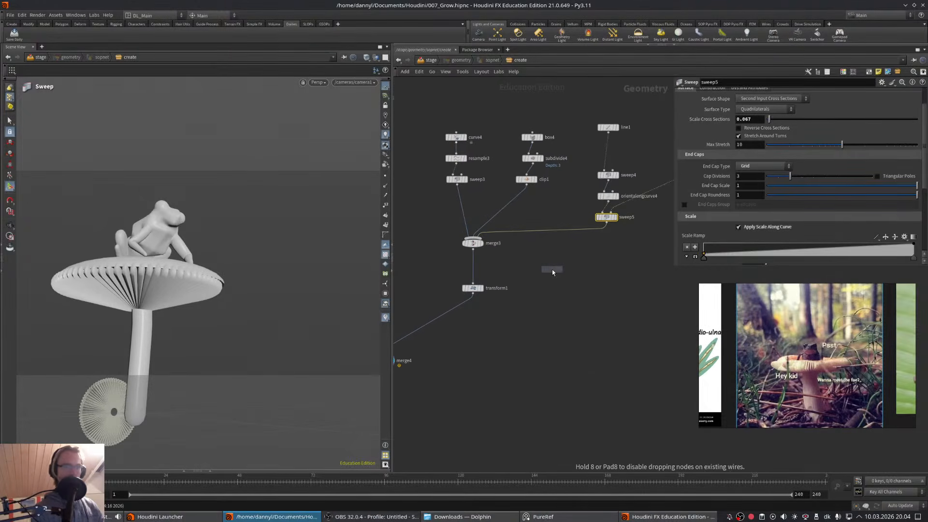
pyautogui.click(472, 263)
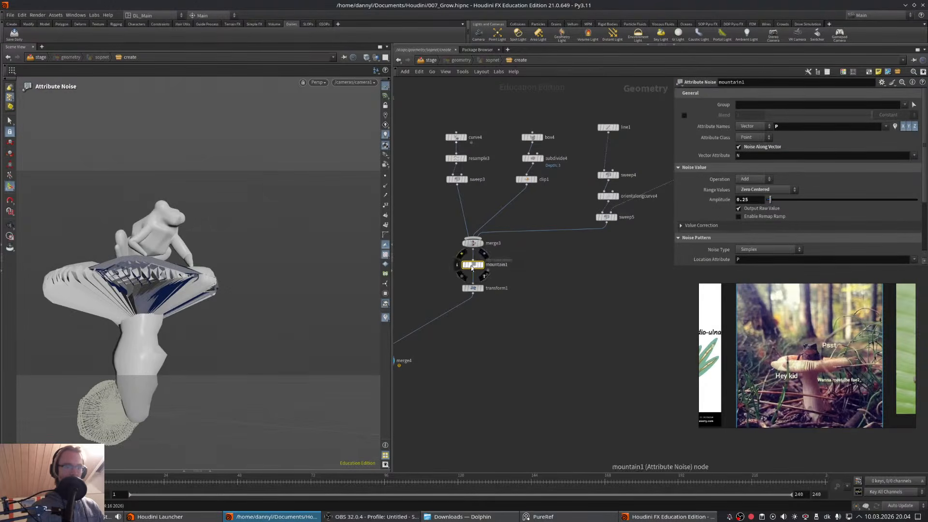
pyautogui.moveTo(474, 268); pyautogui.dragTo(553, 261)
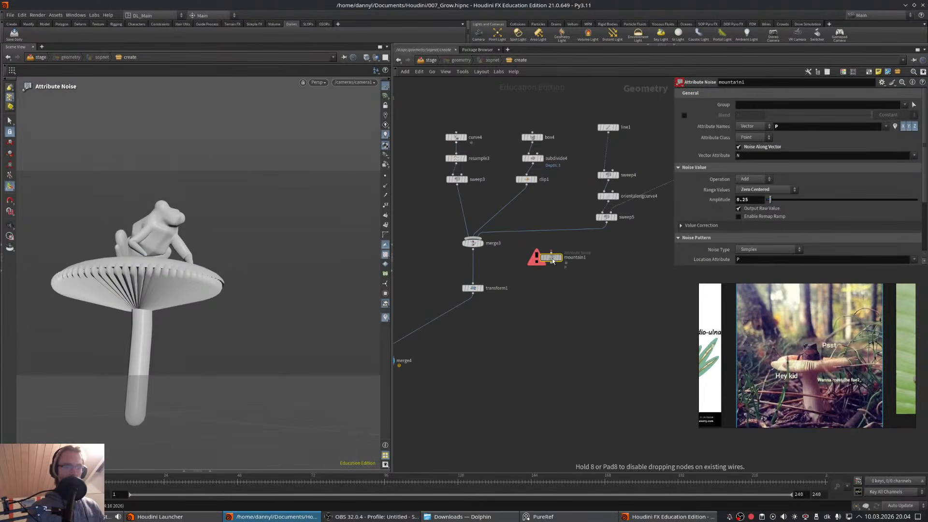
pyautogui.moveTo(473, 243); pyautogui.dragTo(472, 242)
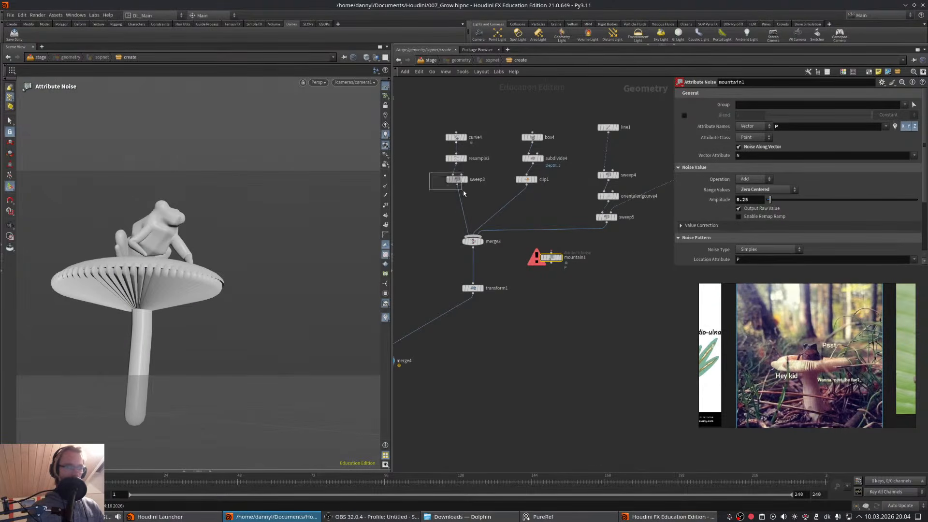
# - Enable Apply Scale Along Curve on the stem's sweep3 node and slightly lower the end of its scale ramp
pyautogui.moveTo(463, 193); pyautogui.dragTo(462, 192)
pyautogui.click(738, 235)
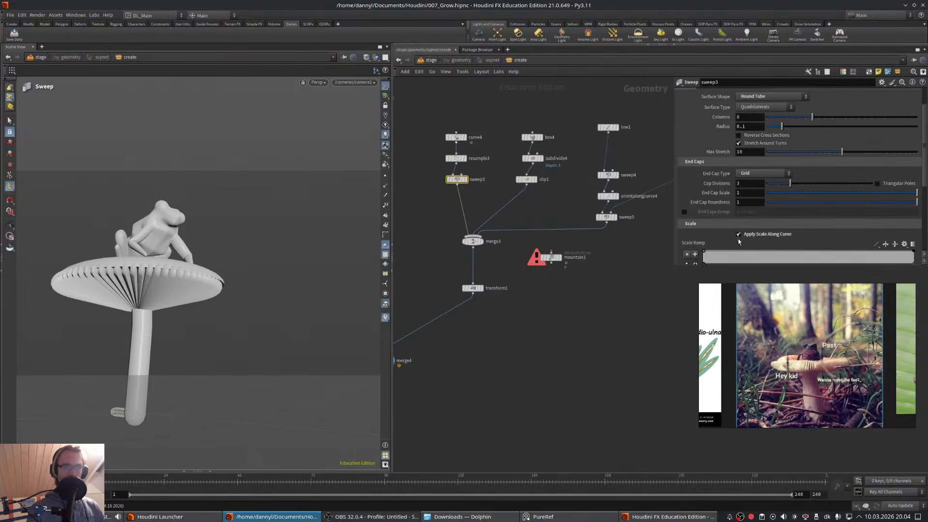
pyautogui.scroll(-1, 683, 265)
pyautogui.scroll(-5, 926, 148)
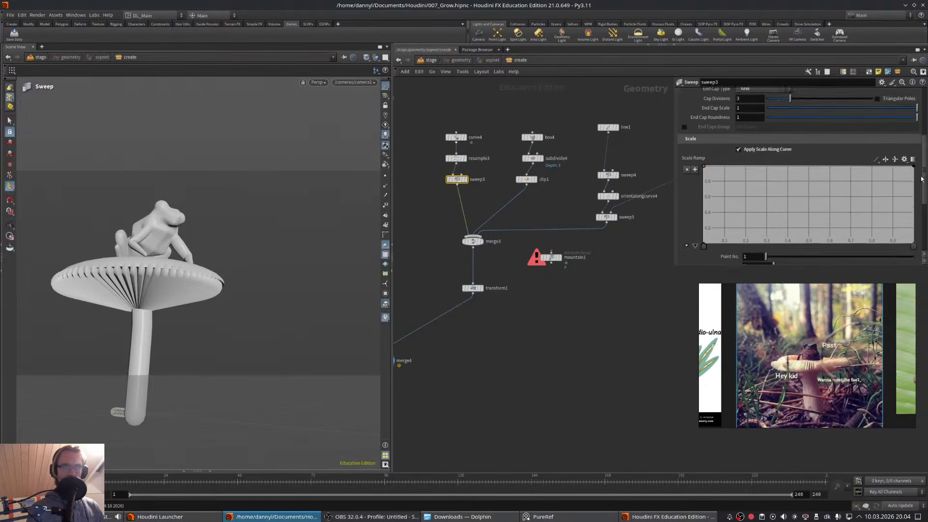
pyautogui.moveTo(913, 162); pyautogui.dragTo(913, 165)
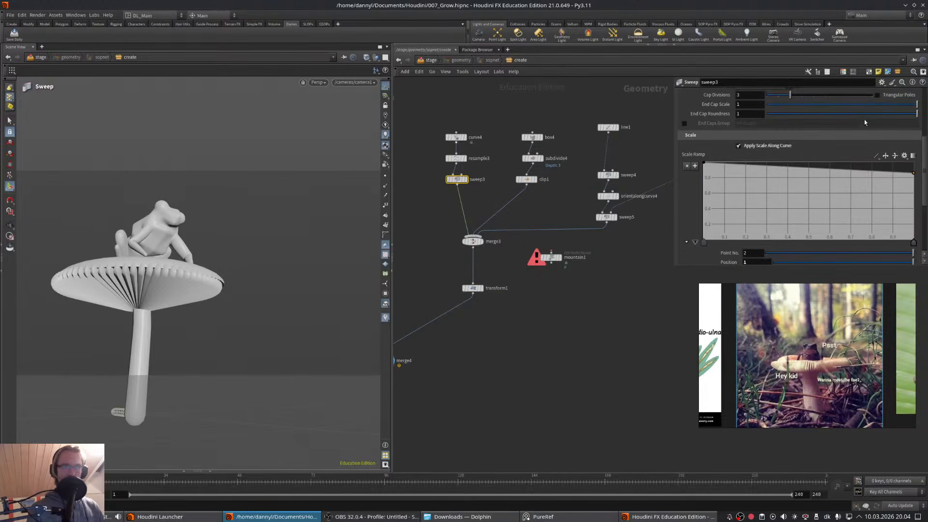
# - Thicken the stem to a sweep3 radius of 0.173 and add a dip to its scale ramp at about 0.78
pyautogui.scroll(3, 835, 124)
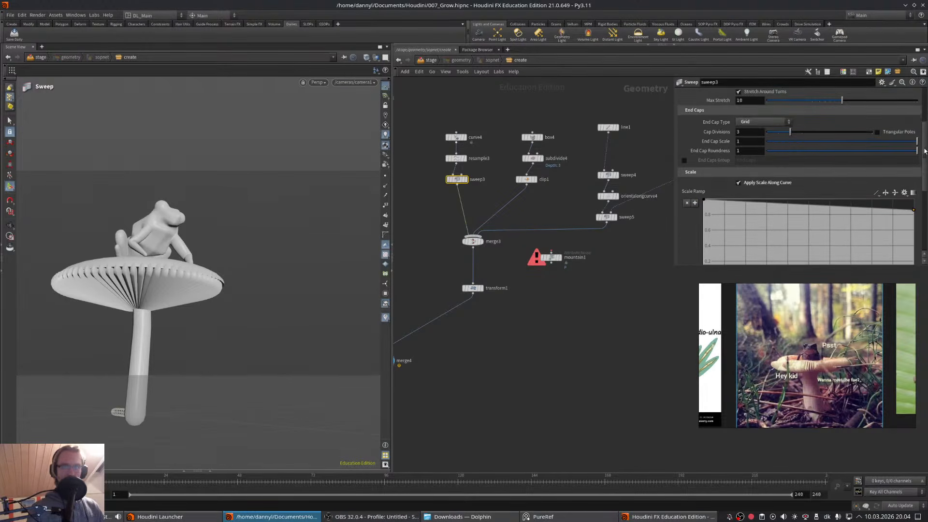
pyautogui.scroll(2, 811, 104)
pyautogui.moveTo(785, 98); pyautogui.dragTo(790, 98)
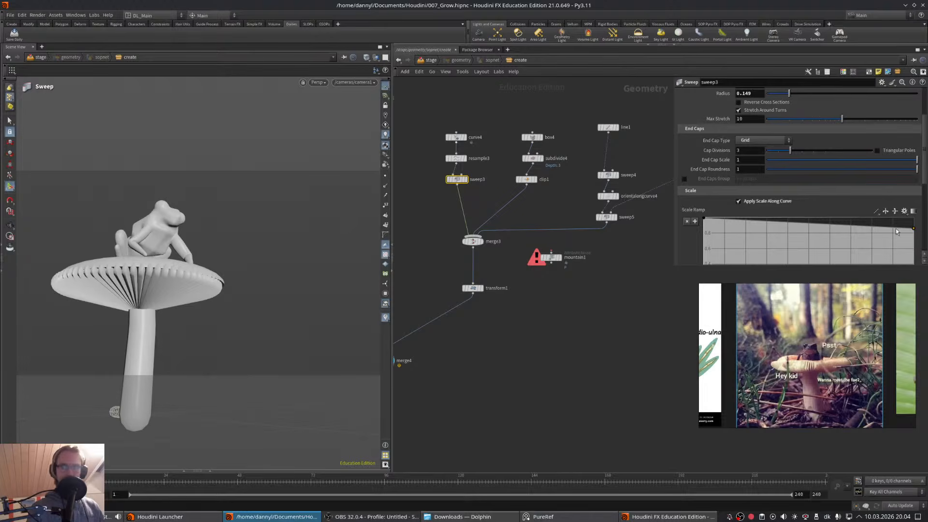
pyautogui.moveTo(894, 228); pyautogui.dragTo(868, 242)
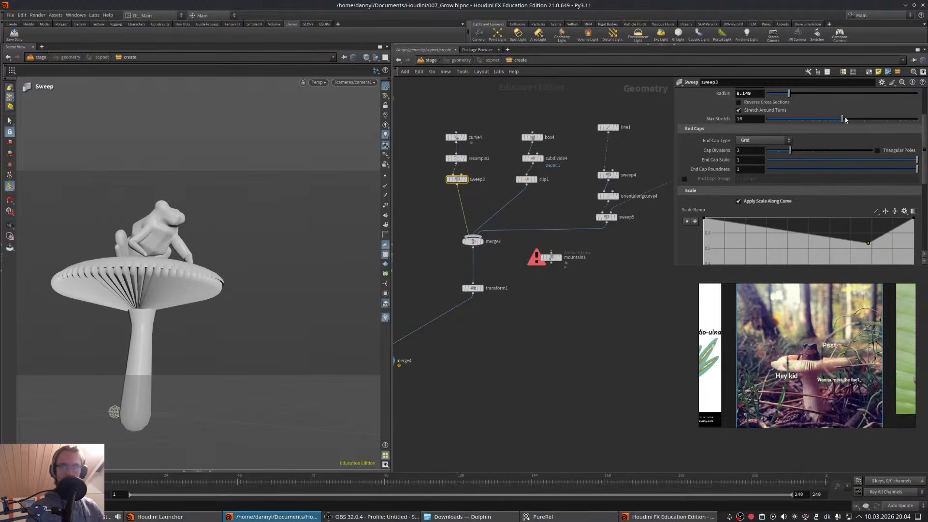
pyautogui.click(793, 95)
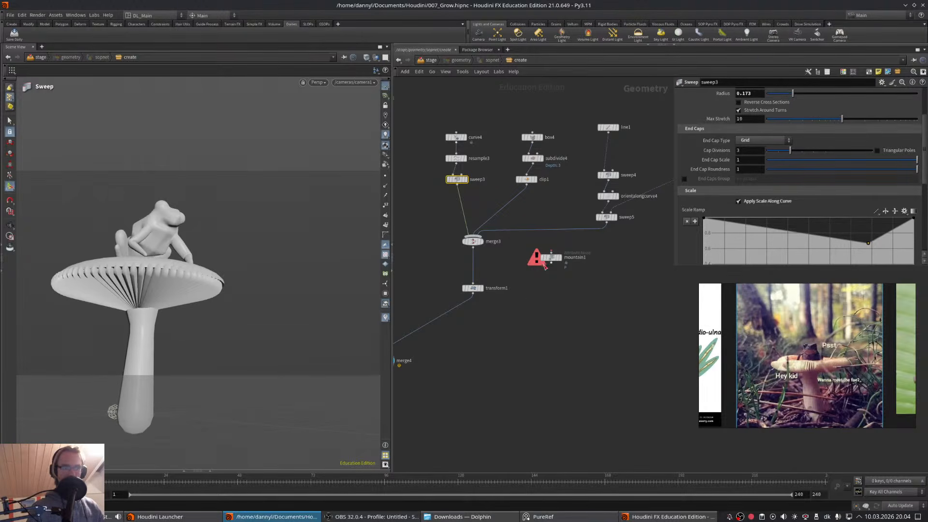
# - Insert mountain1 between merge3 and transform1, turn off Noise Along Vector and set its amplitude to 0.21
pyautogui.moveTo(543, 264); pyautogui.dragTo(467, 269)
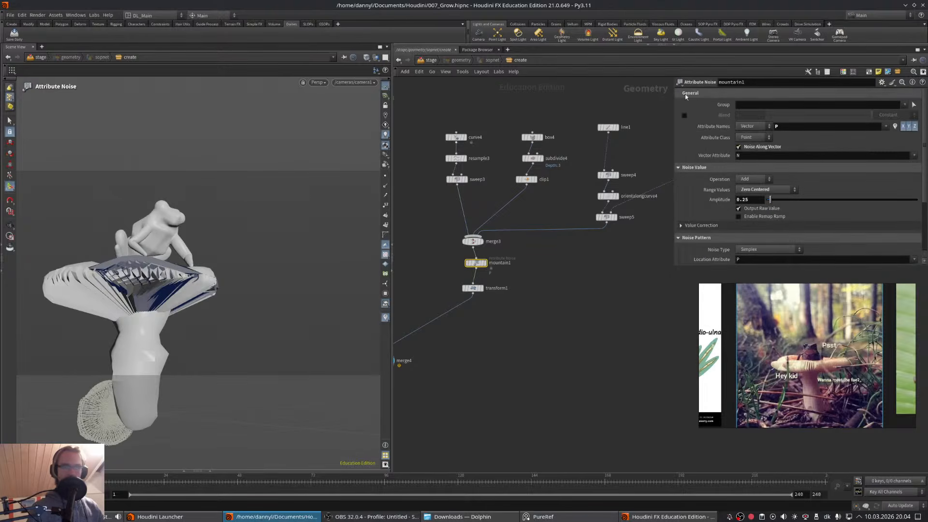
pyautogui.click(739, 147)
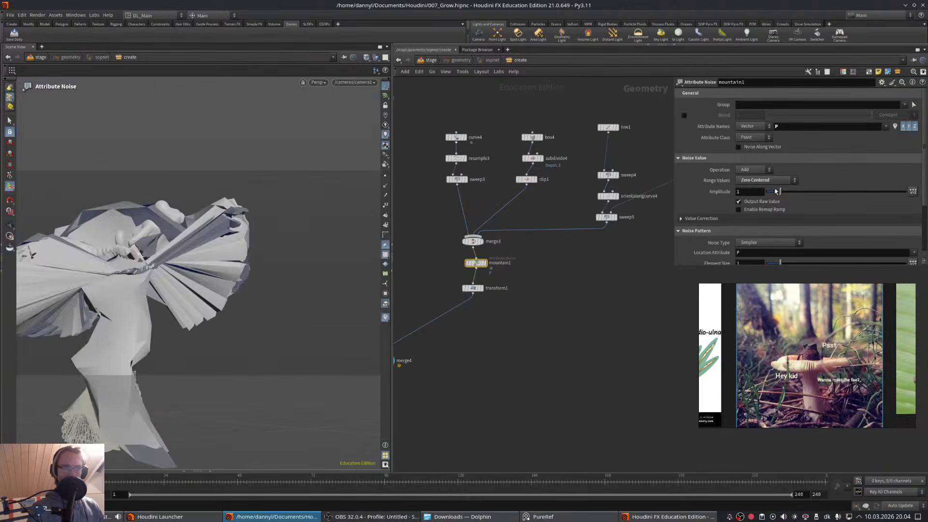
pyautogui.moveTo(775, 191); pyautogui.dragTo(768, 191)
# - Display the orientalongcurve4 output with point markers and examine the point distribution along the gill curves
pyautogui.moveTo(654, 205); pyautogui.dragTo(606, 215, button='middle')
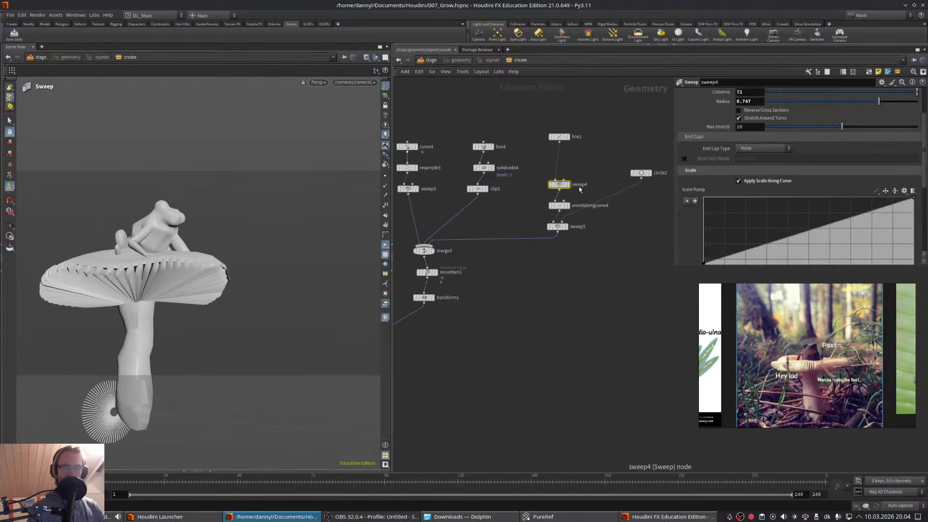
pyautogui.click(580, 185)
pyautogui.click(567, 206)
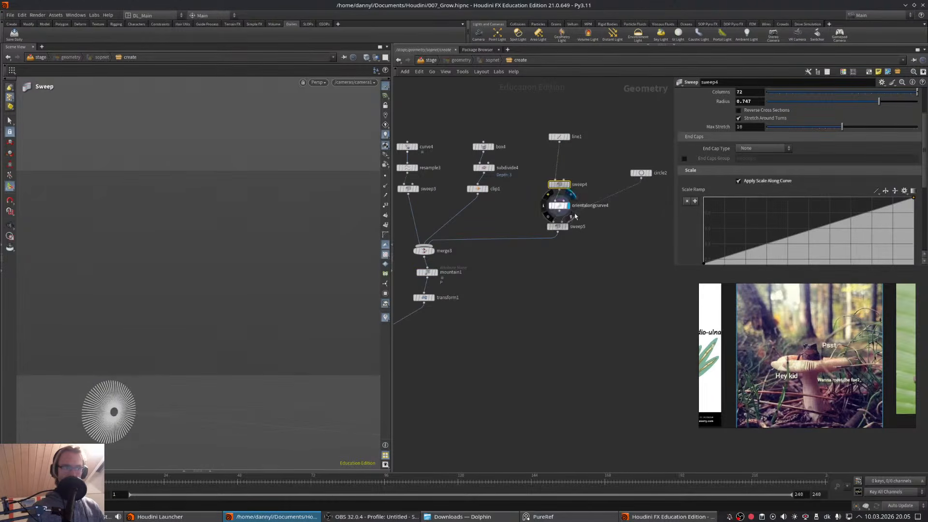
pyautogui.click(385, 176)
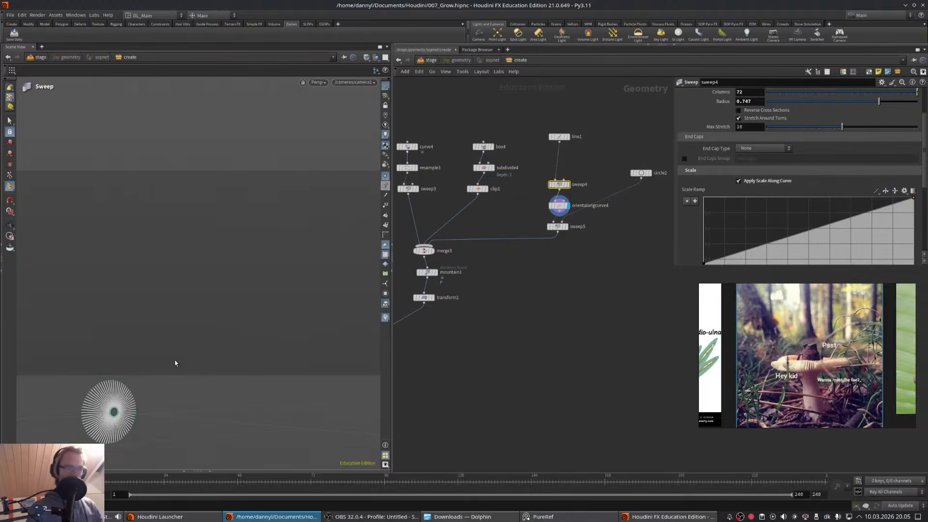
pyautogui.moveTo(135, 387); pyautogui.dragTo(226, 272, button='middle')
pyautogui.scroll(5, 225, 272)
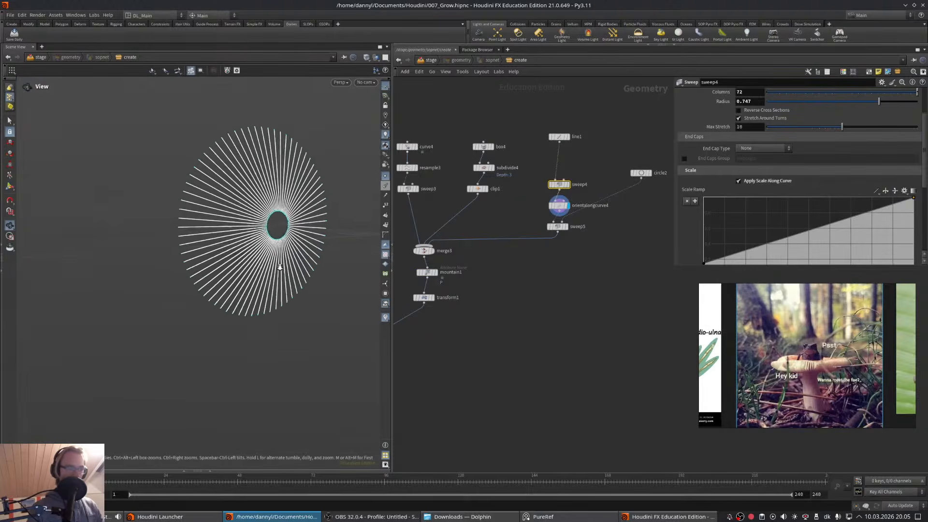
# - Try a Resample node between sweep4 and orientalongcurve4, and delete it again
pyautogui.press('Tab')
pyautogui.write('resa')
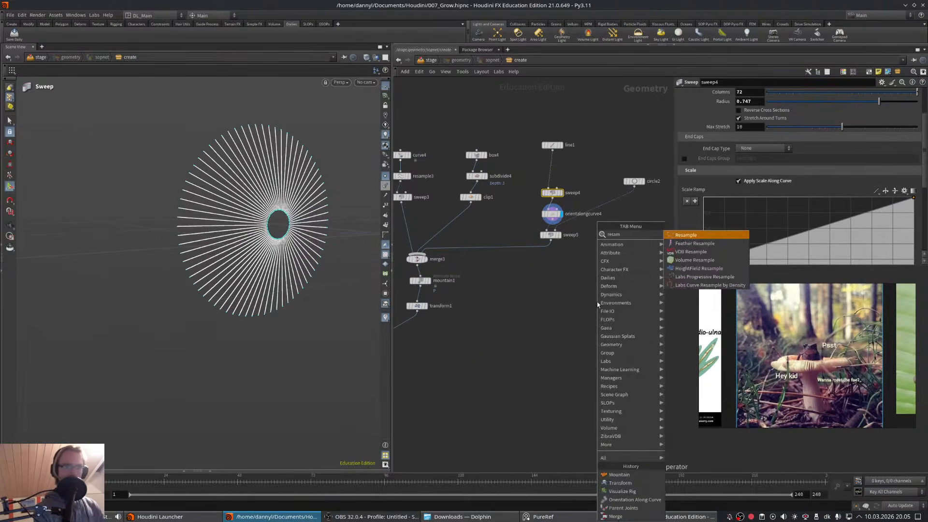
pyautogui.press('Return')
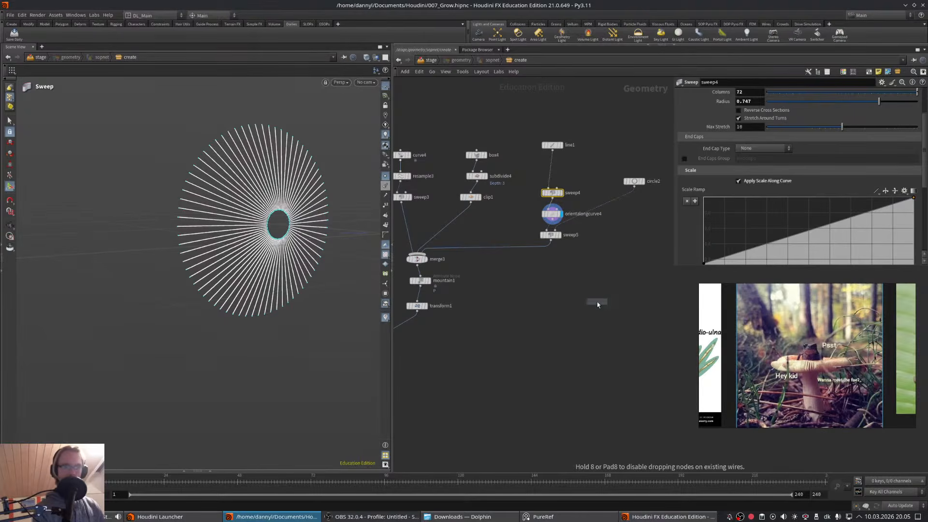
pyautogui.click(553, 208)
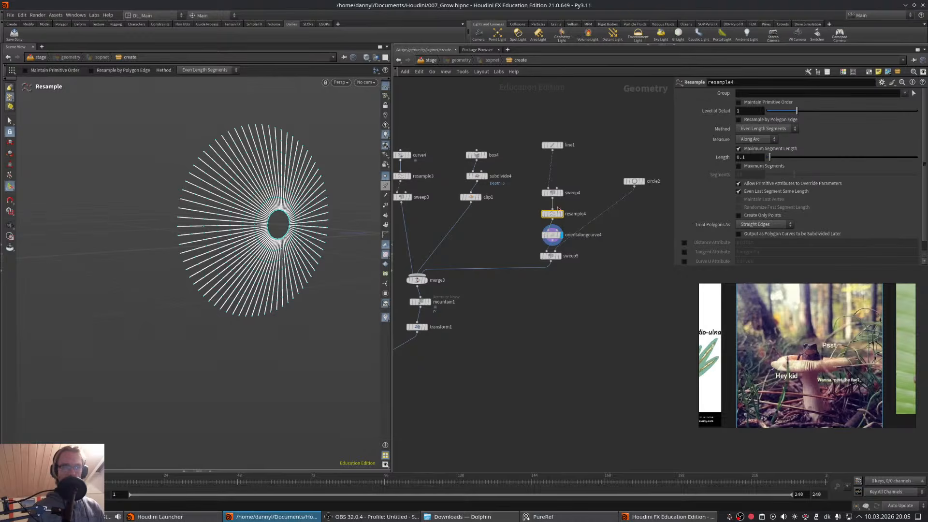
pyautogui.moveTo(558, 209)
pyautogui.mouseDown()
pyautogui.moveTo(555, 153)
pyautogui.moveTo(572, 208)
pyautogui.mouseUp()
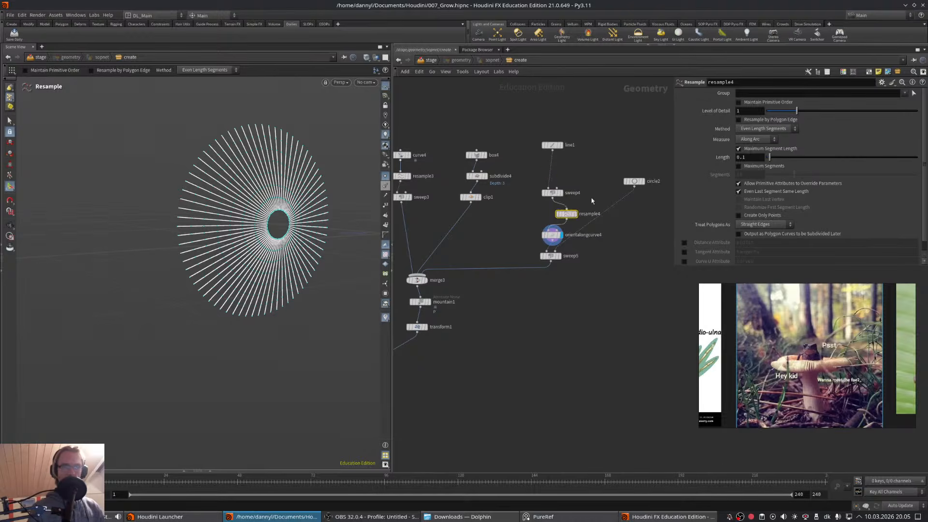
pyautogui.press('Delete')
# - Set the number of points on line1 to 27 to subdivide the gills
pyautogui.moveTo(535, 113); pyautogui.dragTo(571, 156)
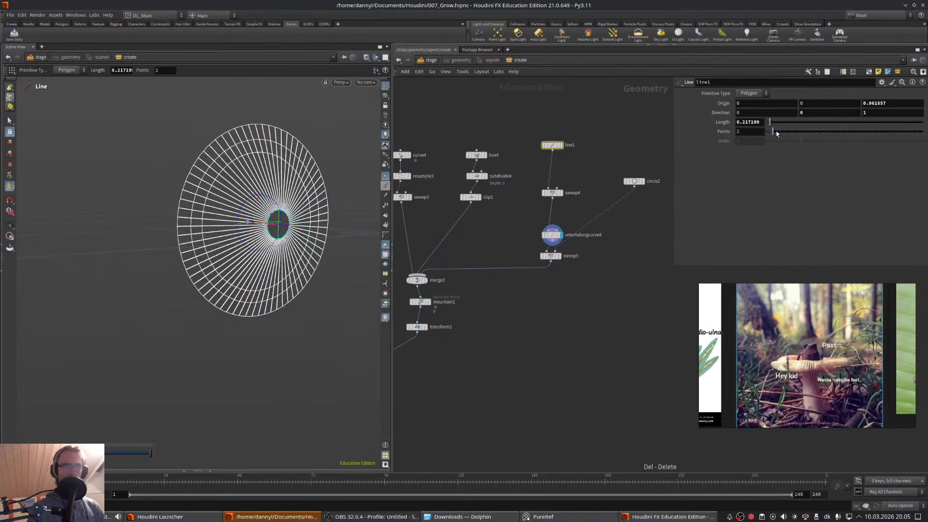
pyautogui.moveTo(776, 134); pyautogui.dragTo(834, 135)
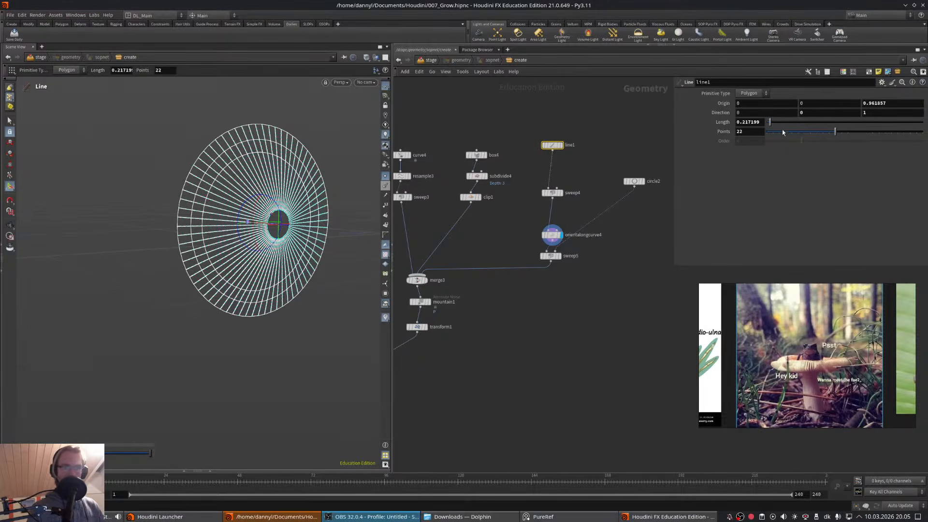
pyautogui.moveTo(844, 133); pyautogui.dragTo(849, 133)
# - Display transform1 and inspect the noisy mushroom up close, and display the merge4 result with the frog
pyautogui.moveTo(493, 295); pyautogui.dragTo(623, 231, button='middle')
pyautogui.click(558, 267)
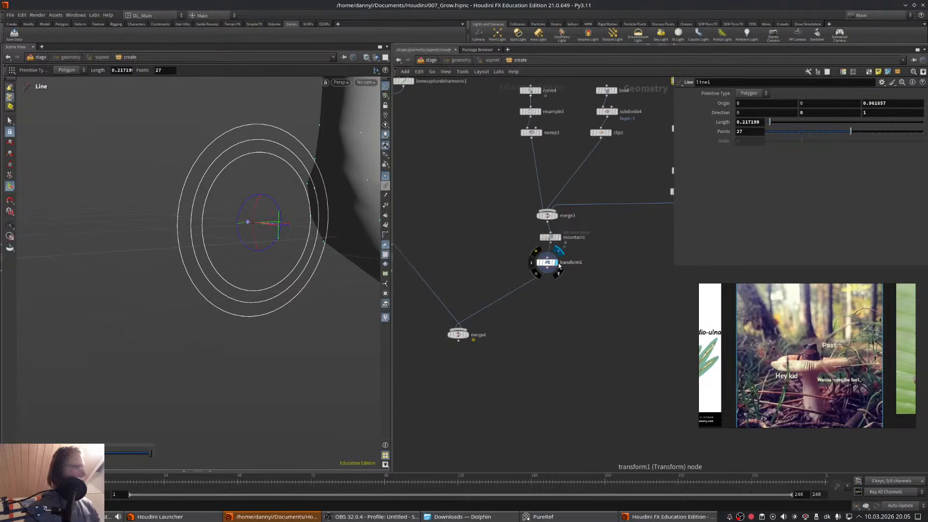
pyautogui.press('Escape')
pyautogui.moveTo(325, 182); pyautogui.dragTo(261, 291)
pyautogui.moveTo(261, 292); pyautogui.dragTo(234, 259, button='right')
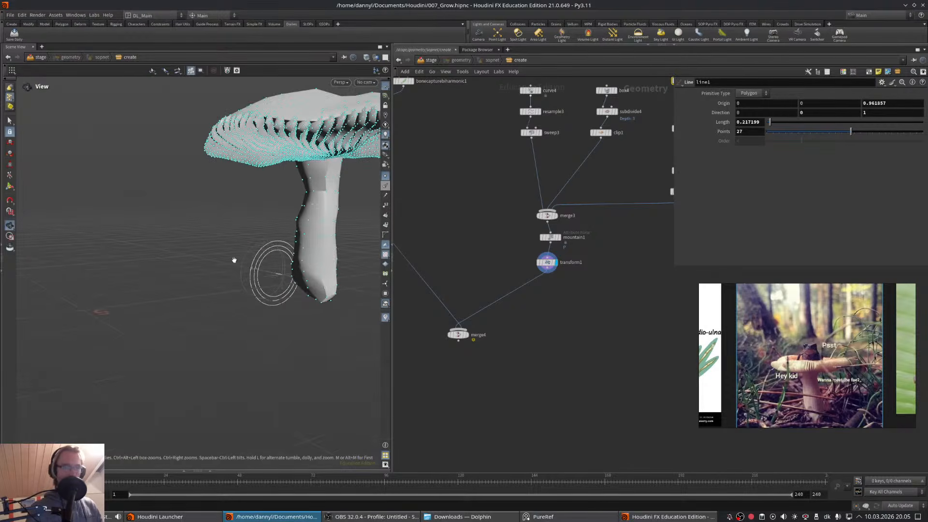
pyautogui.moveTo(300, 246); pyautogui.dragTo(328, 248)
pyautogui.moveTo(333, 246); pyautogui.dragTo(273, 264, button='middle')
pyautogui.click(466, 334)
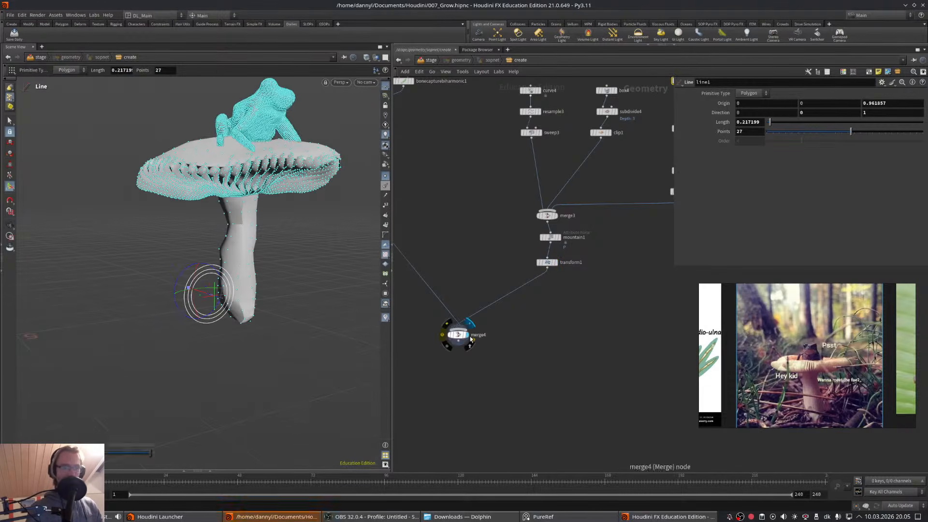
# - Return the viewport to the camera1 view and hide the line handle and the point markers
pyautogui.click(366, 82)
pyautogui.click(387, 139)
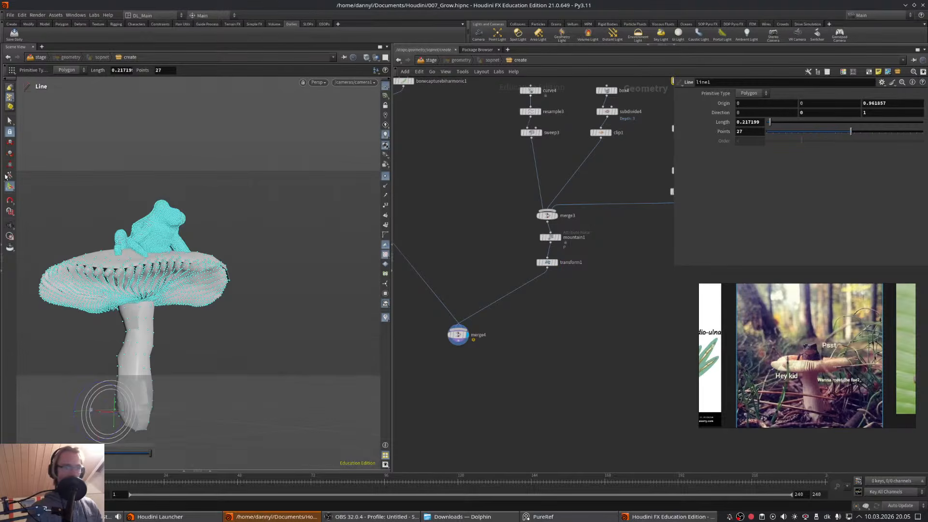
pyautogui.click(9, 225)
pyautogui.click(385, 177)
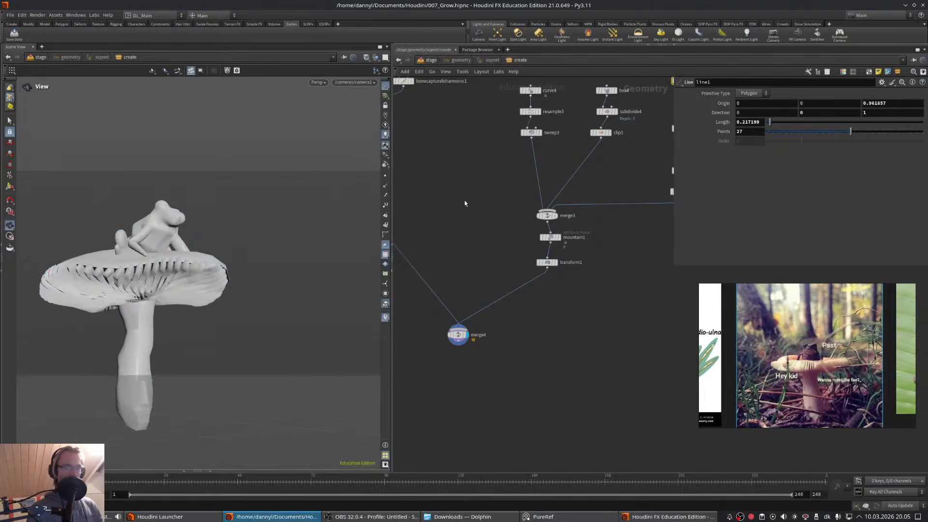
# - Reduce the mountain1 noise amplitude to 0.075 for subtler deformation of the mushroom
pyautogui.moveTo(505, 215); pyautogui.dragTo(526, 209, button='middle')
pyautogui.click(570, 231)
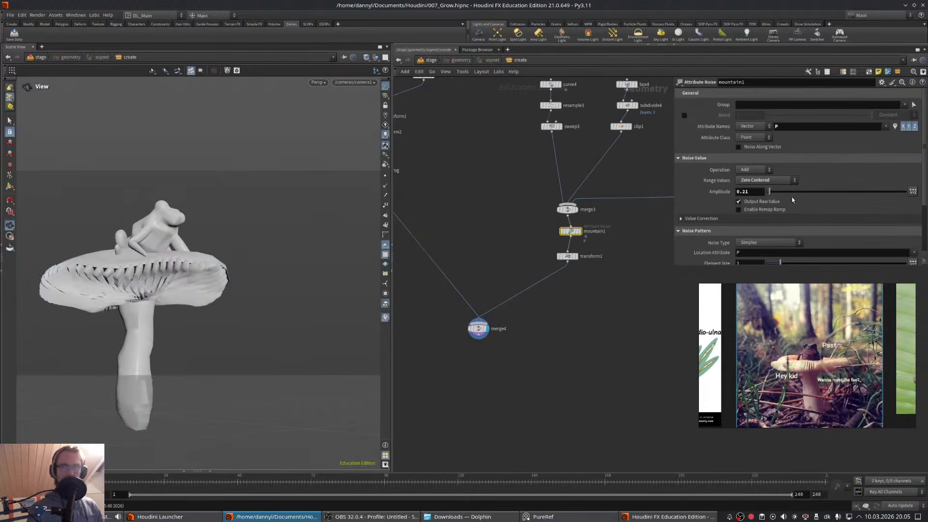
pyautogui.moveTo(770, 193); pyautogui.dragTo(768, 194)
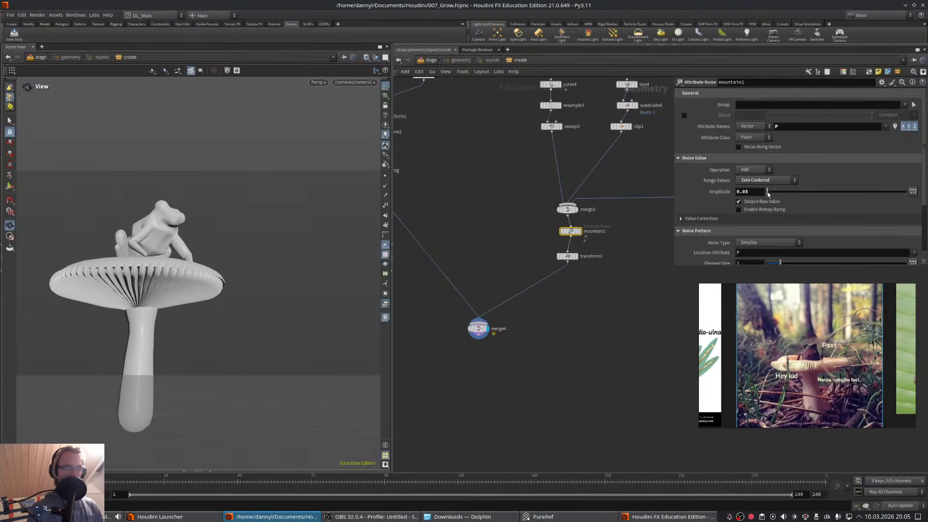
pyautogui.moveTo(580, 317); pyautogui.dragTo(576, 311, button='middle')
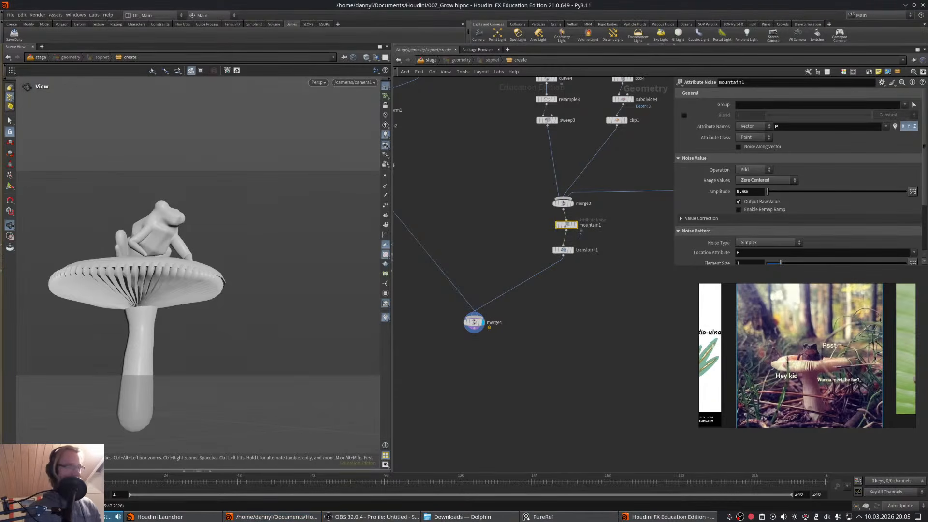
pyautogui.moveTo(542, 401); pyautogui.dragTo(580, 364, button='middle')
pyautogui.click(751, 192)
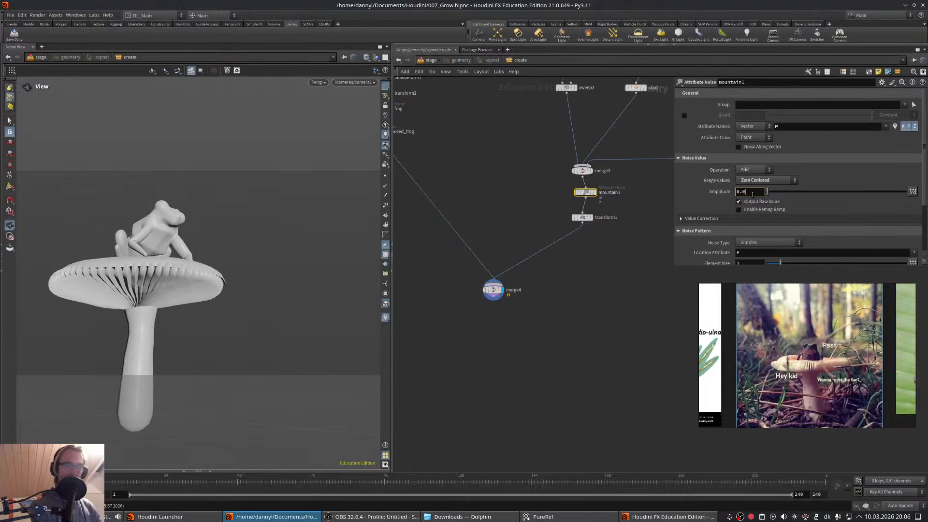
pyautogui.write('0')
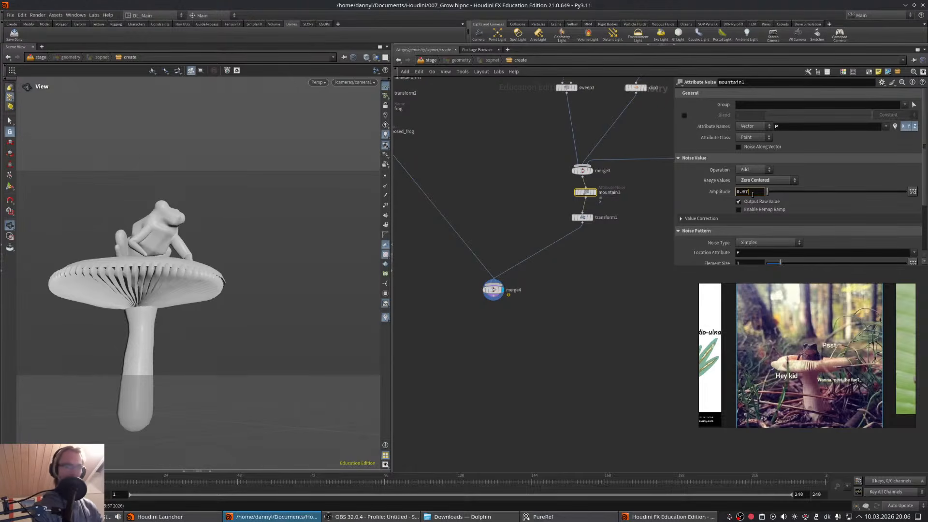
pyautogui.write('75')
pyautogui.press('Return')
# - Set the fractal roughness of mountain1 to 0.26
pyautogui.scroll(-3, 925, 136)
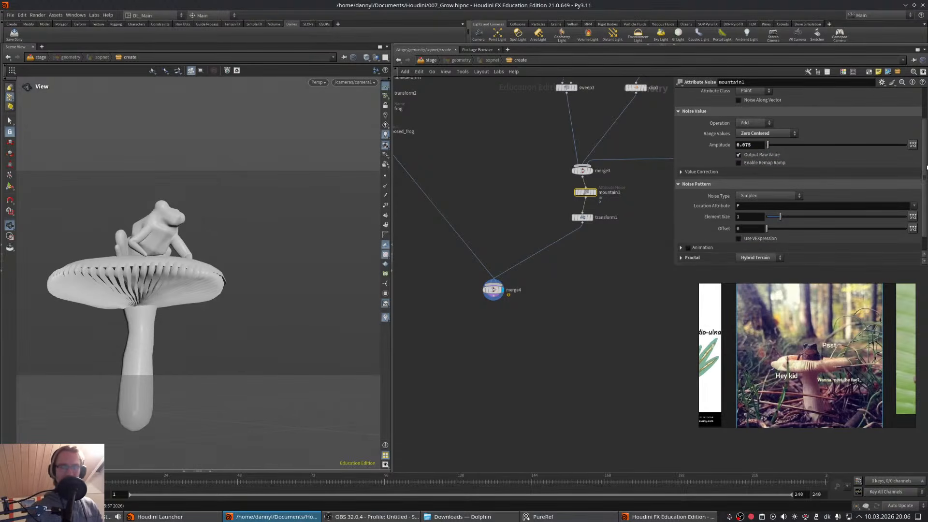
pyautogui.scroll(-1, 925, 167)
pyautogui.click(681, 250)
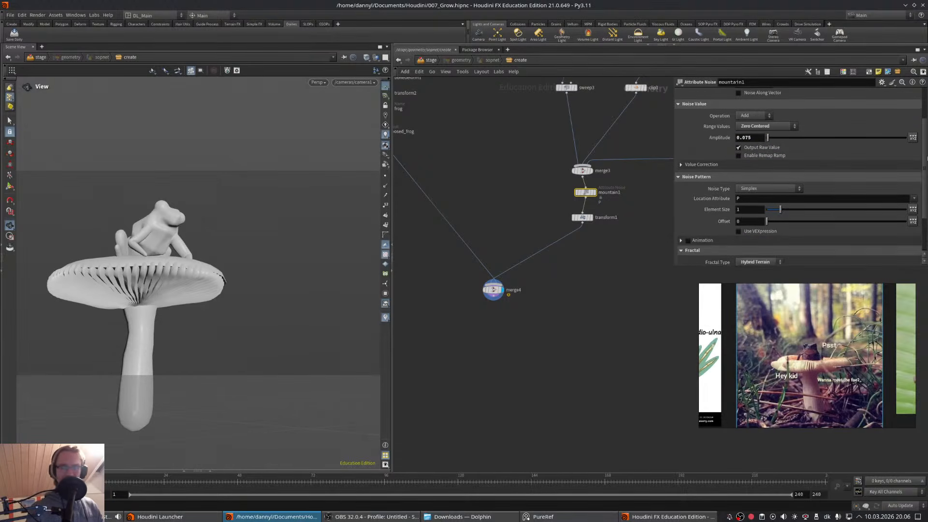
pyautogui.scroll(-3, 925, 158)
pyautogui.moveTo(821, 236)
pyautogui.mouseDown()
pyautogui.moveTo(797, 240)
pyautogui.moveTo(806, 239)
pyautogui.mouseUp()
# - Insert a VDB from Polygons node between mountain1 and transform1 in the mushroom network
pyautogui.moveTo(554, 349); pyautogui.dragTo(565, 308, button='middle')
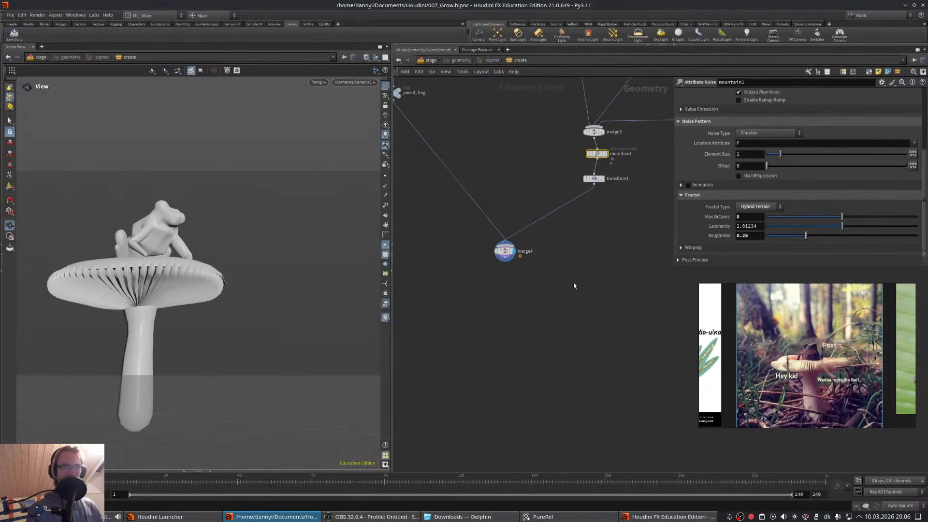
pyautogui.moveTo(569, 290); pyautogui.dragTo(568, 293, button='middle')
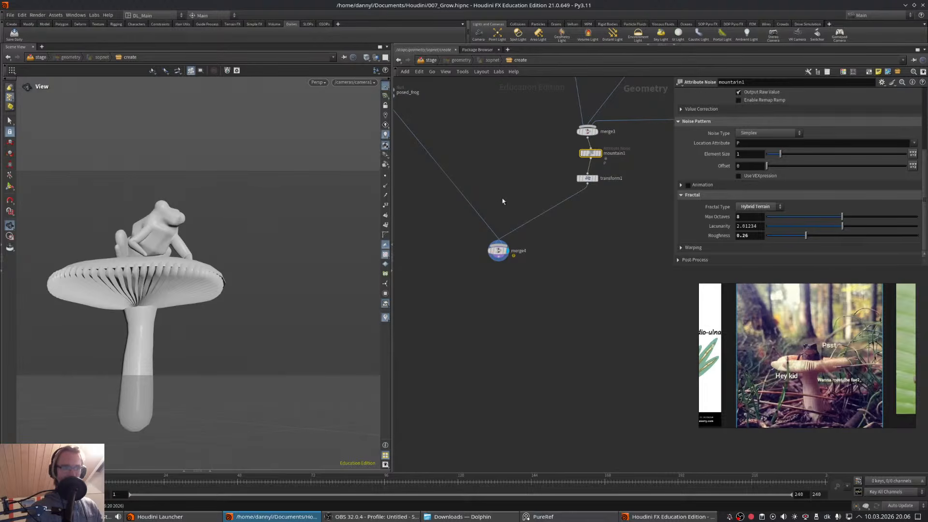
pyautogui.moveTo(610, 204); pyautogui.dragTo(573, 292, button='middle')
pyautogui.press('Tab')
pyautogui.write('vdbm')
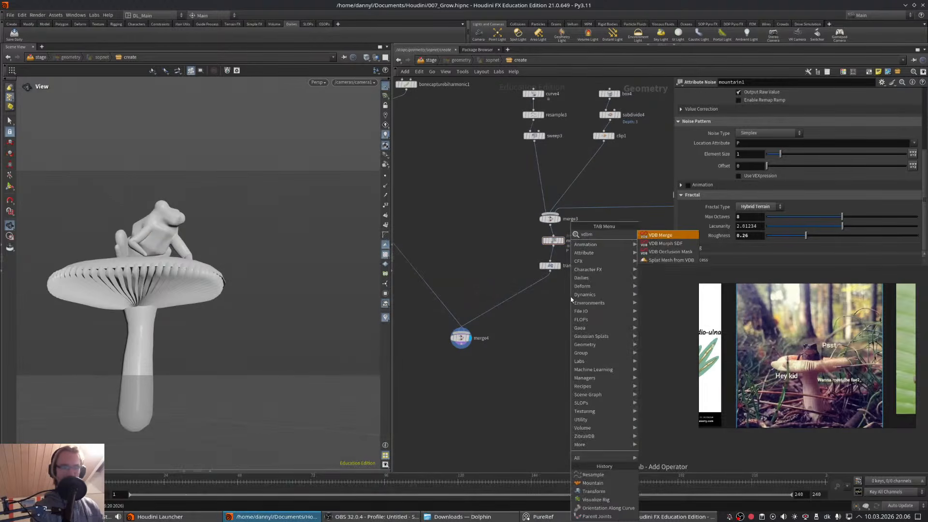
pyautogui.press('BackSpace')
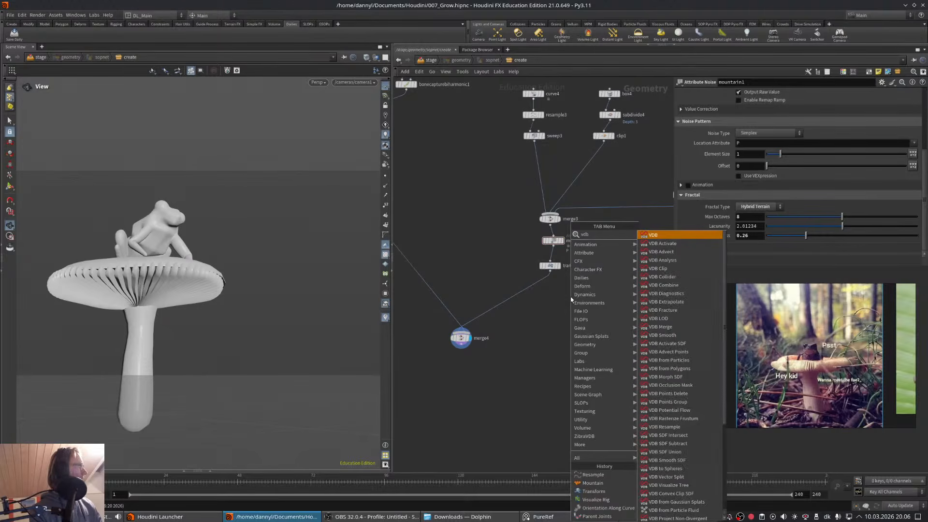
pyautogui.write('from')
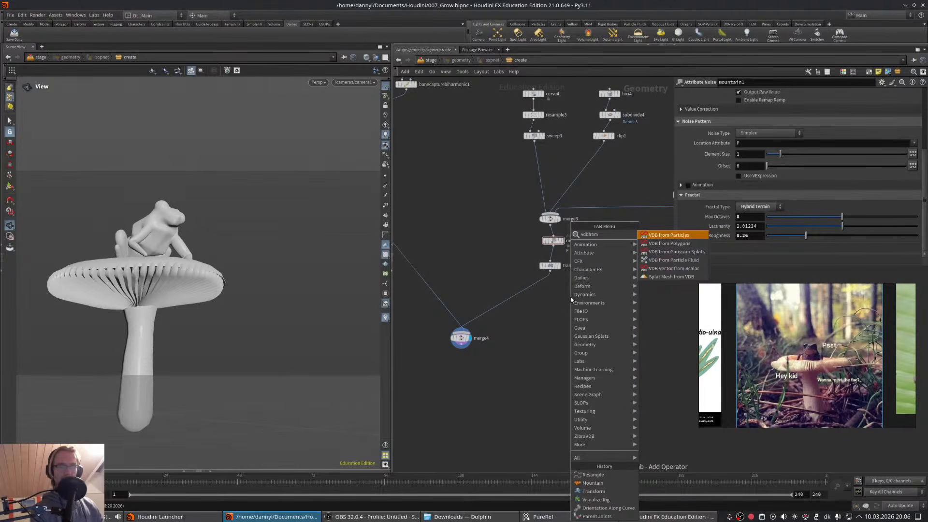
pyautogui.press('Return')
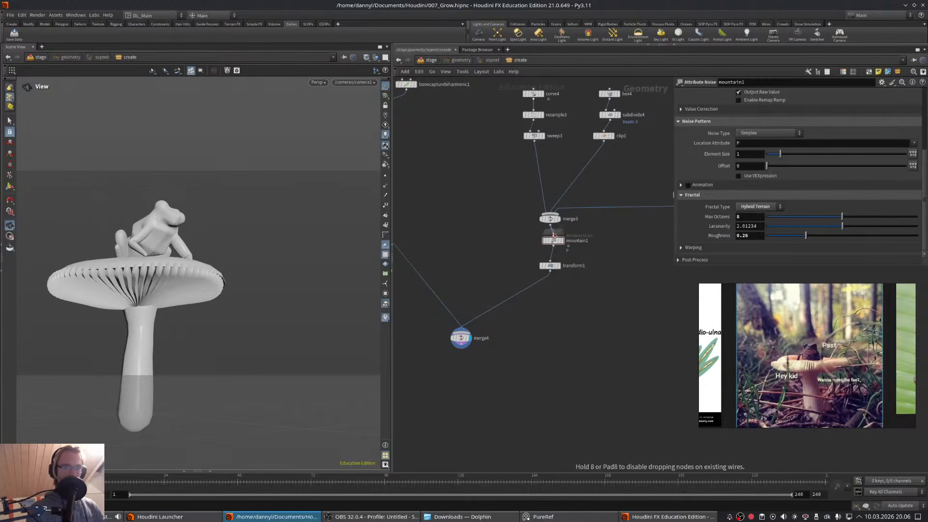
pyautogui.click(553, 260)
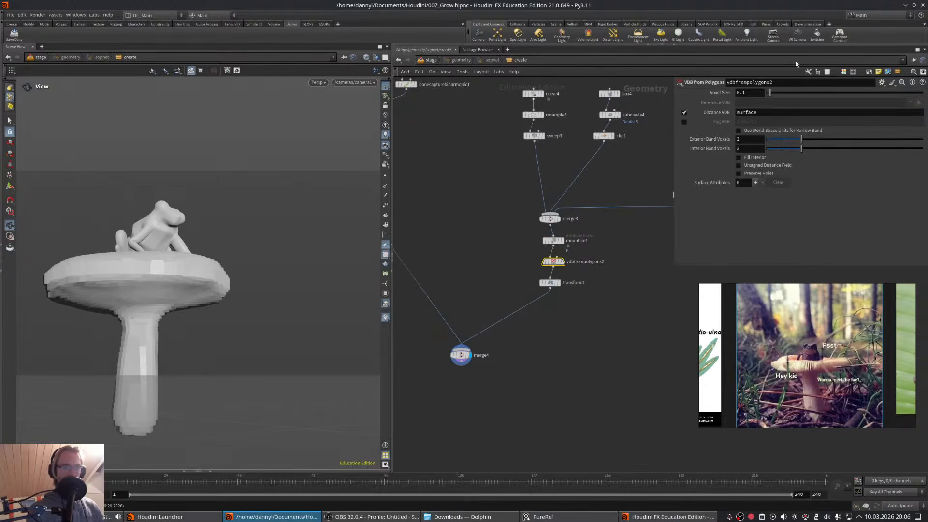
# - Refine the voxel size of the mushroom's VDB conversion through 0.02 and 0.01 to 0.005, and inspect the gills from below
pyautogui.click(755, 93)
pyautogui.press('BackSpace')
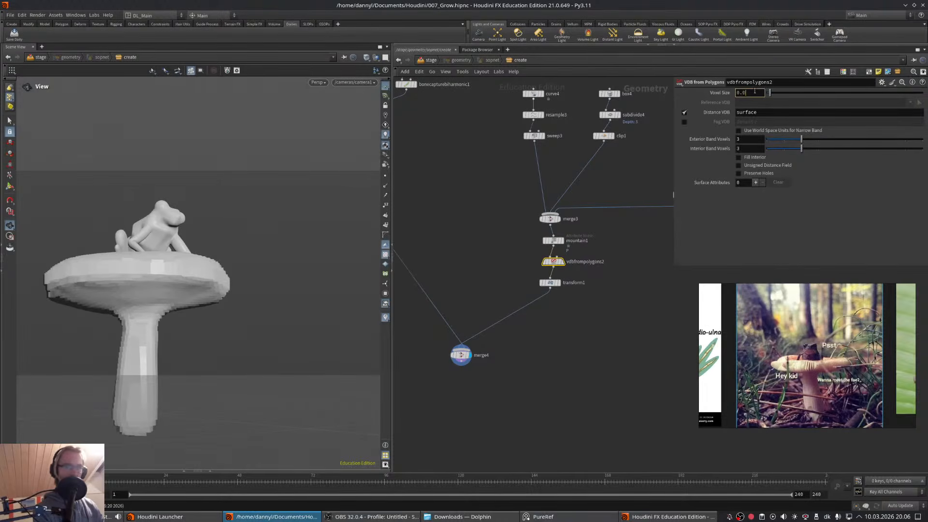
pyautogui.write('02')
pyautogui.press('Return')
pyautogui.click(755, 91)
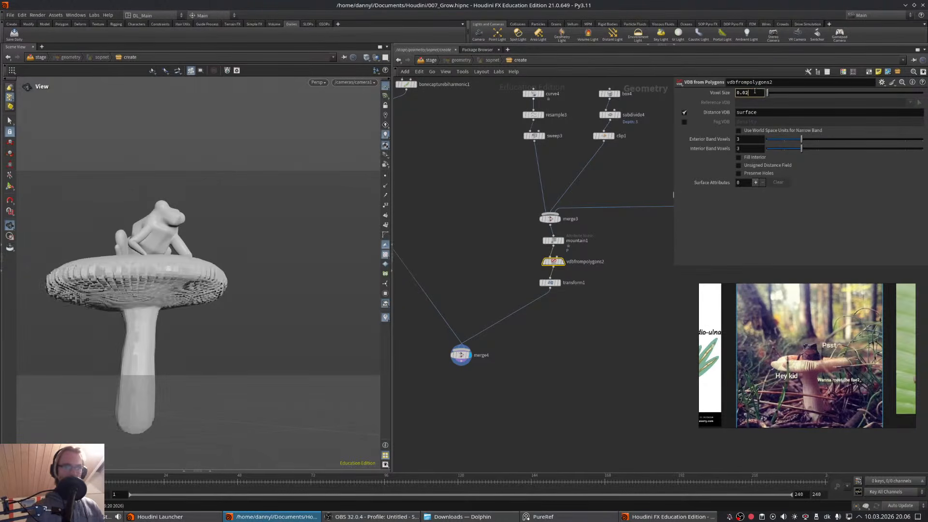
pyautogui.write('1')
pyautogui.press('Return')
pyautogui.click(754, 91)
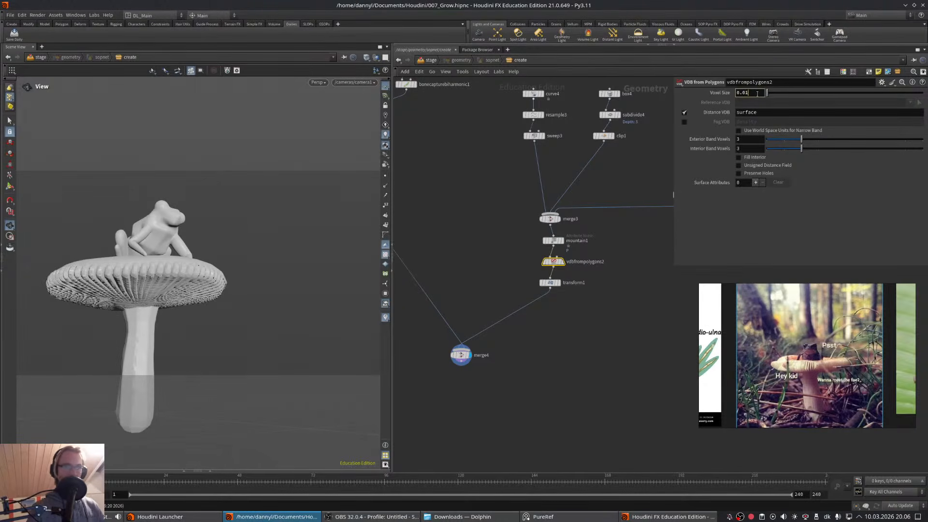
pyautogui.write('0.005')
pyautogui.press('Return')
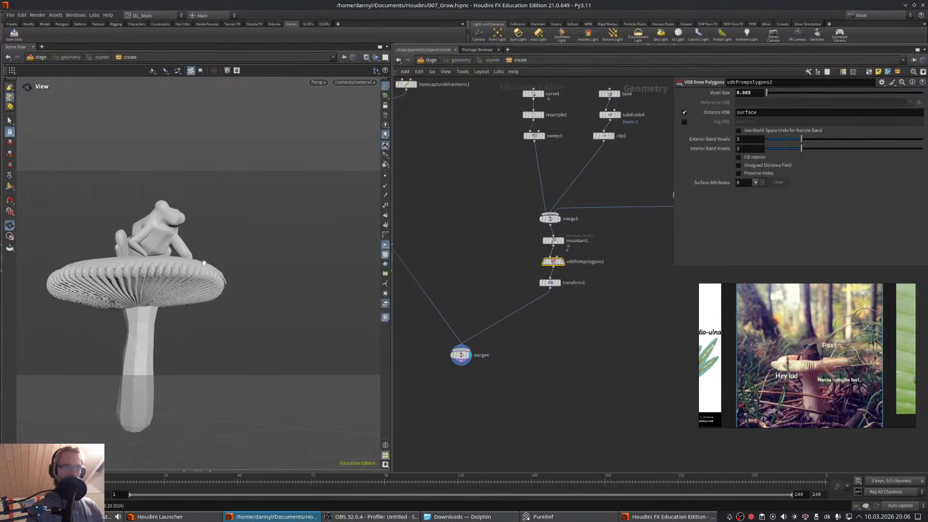
pyautogui.moveTo(169, 279); pyautogui.dragTo(209, 269, button='right')
pyautogui.moveTo(209, 269); pyautogui.dragTo(287, 236)
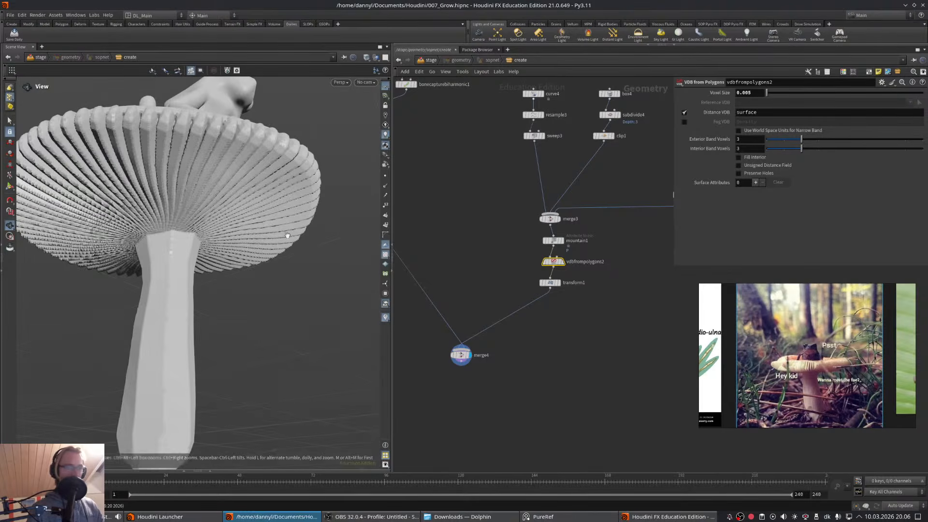
# - Raise the column count of the stem's sweep3 to 36 for a rounder stem
pyautogui.moveTo(507, 107); pyautogui.dragTo(503, 219, button='middle')
pyautogui.click(529, 247)
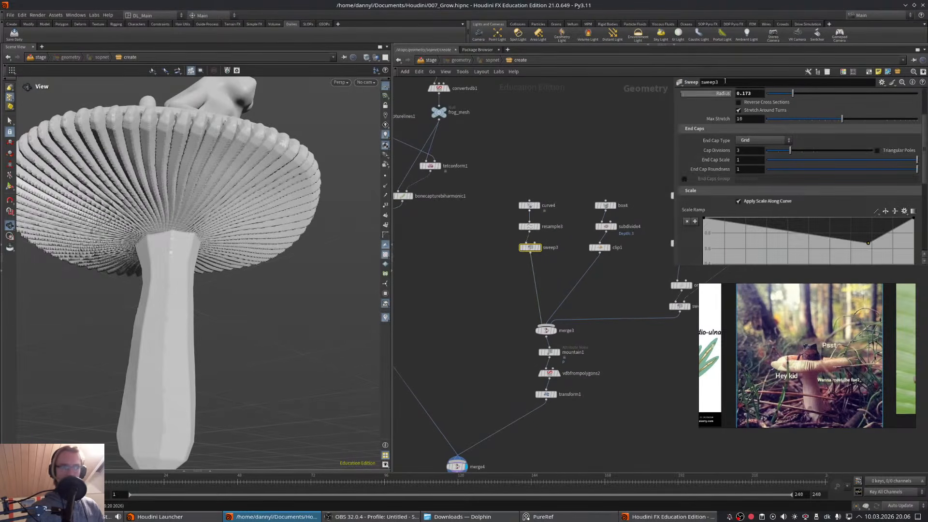
pyautogui.scroll(3, 923, 127)
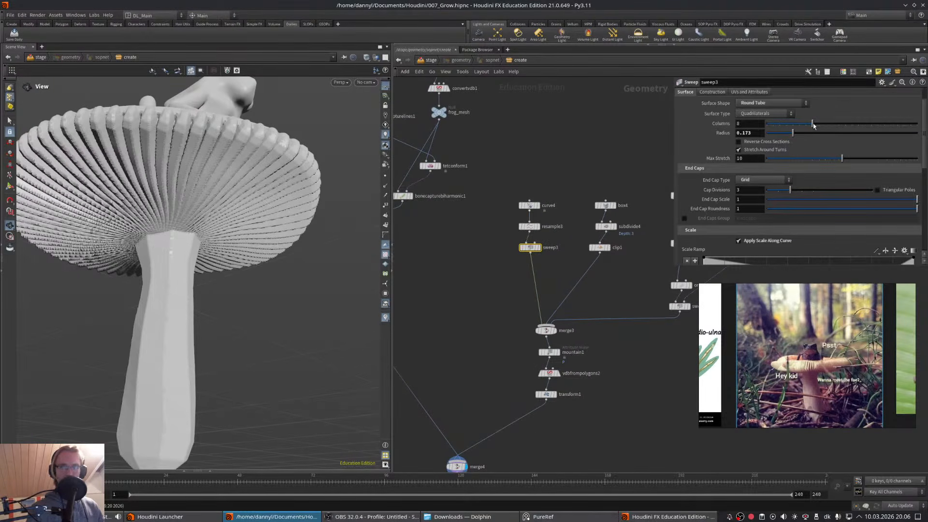
pyautogui.moveTo(813, 124); pyautogui.dragTo(918, 125)
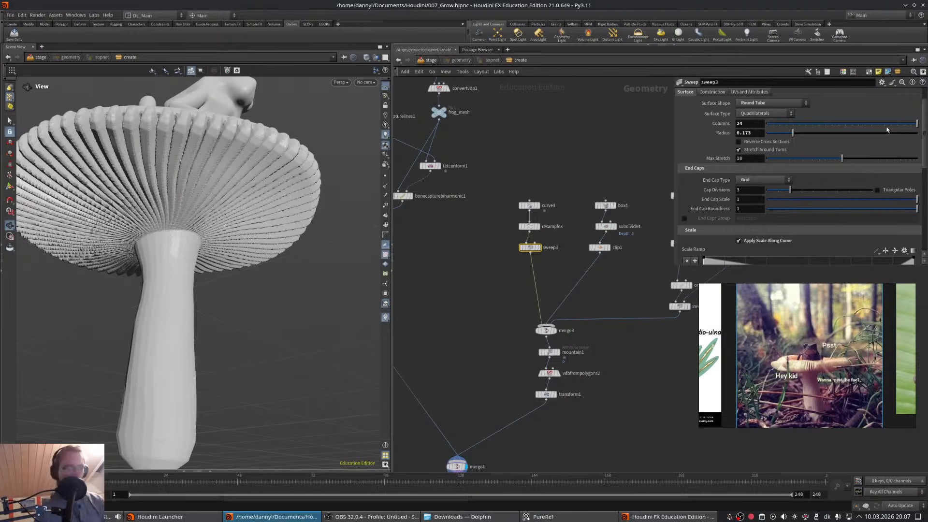
pyautogui.moveTo(651, 226); pyautogui.dragTo(600, 168, button='middle')
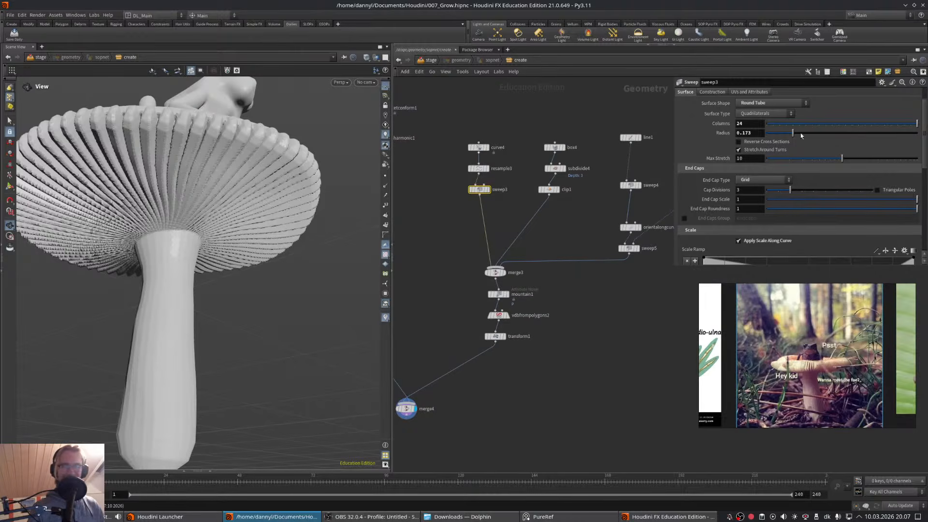
pyautogui.click(750, 124)
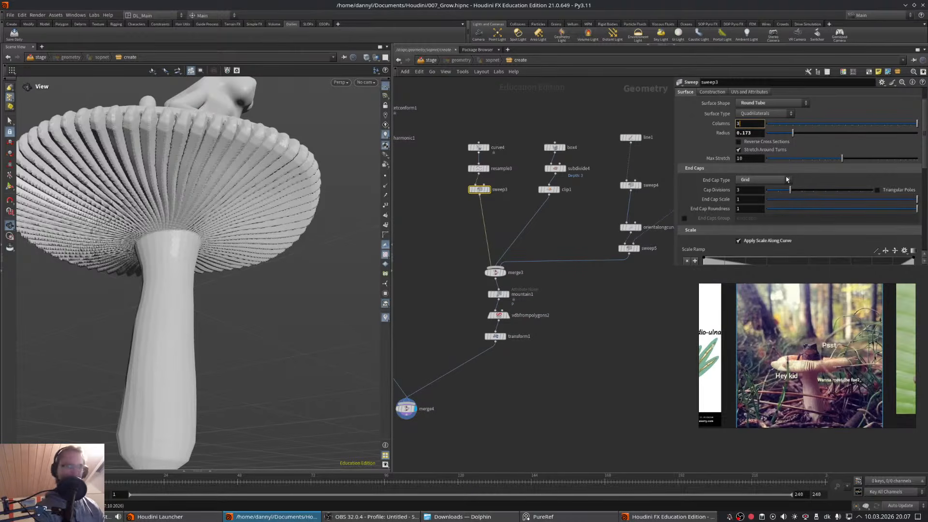
pyautogui.press('Return')
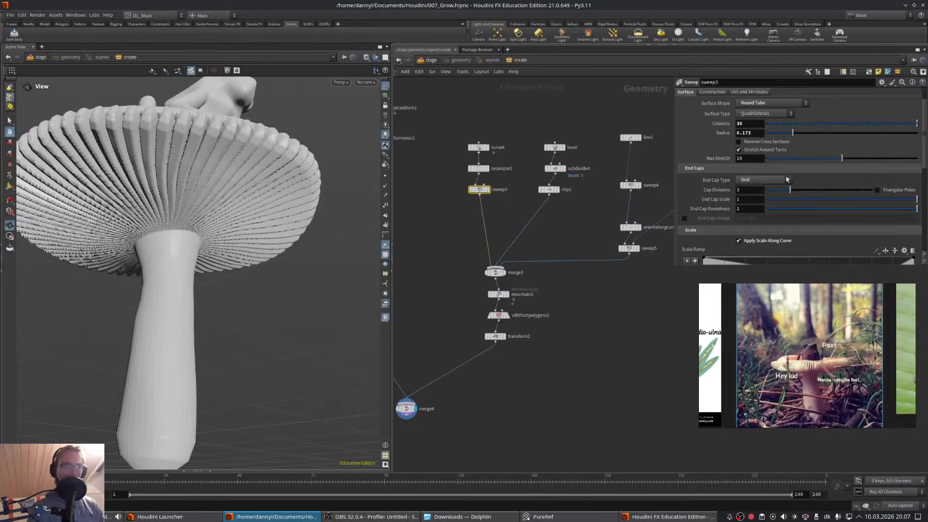
pyautogui.moveTo(307, 171); pyautogui.dragTo(271, 211)
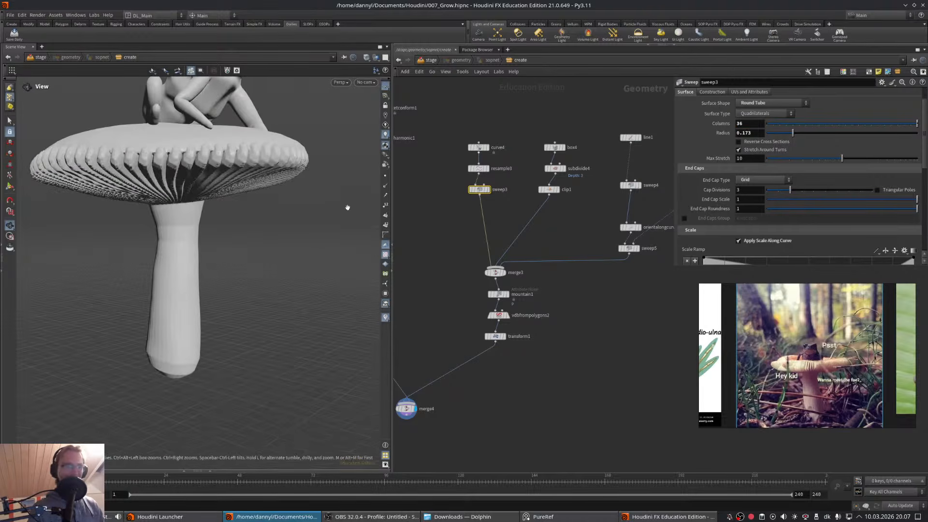
# - Display transform1 and examine the mushroom without the frog from slightly below
pyautogui.moveTo(574, 218); pyautogui.dragTo(496, 206, button='middle')
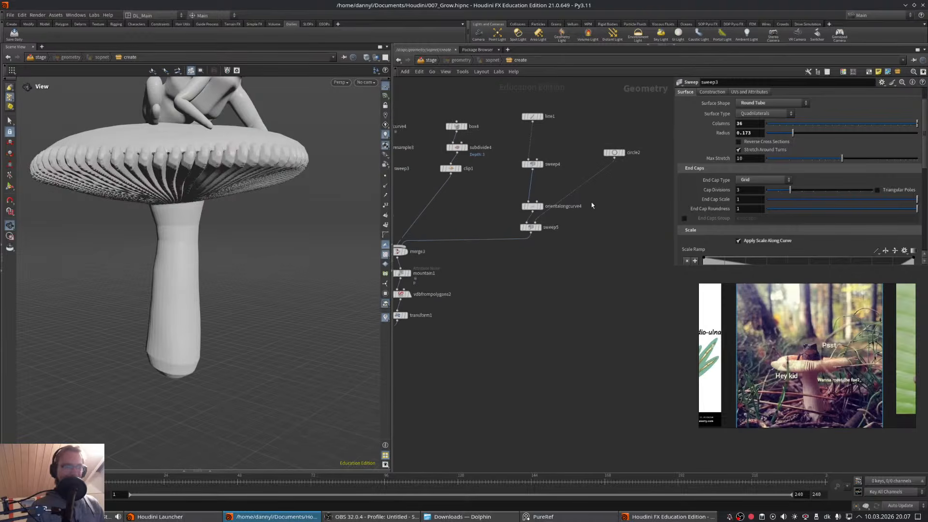
pyautogui.moveTo(593, 207); pyautogui.dragTo(586, 260, button='middle')
pyautogui.click(525, 245)
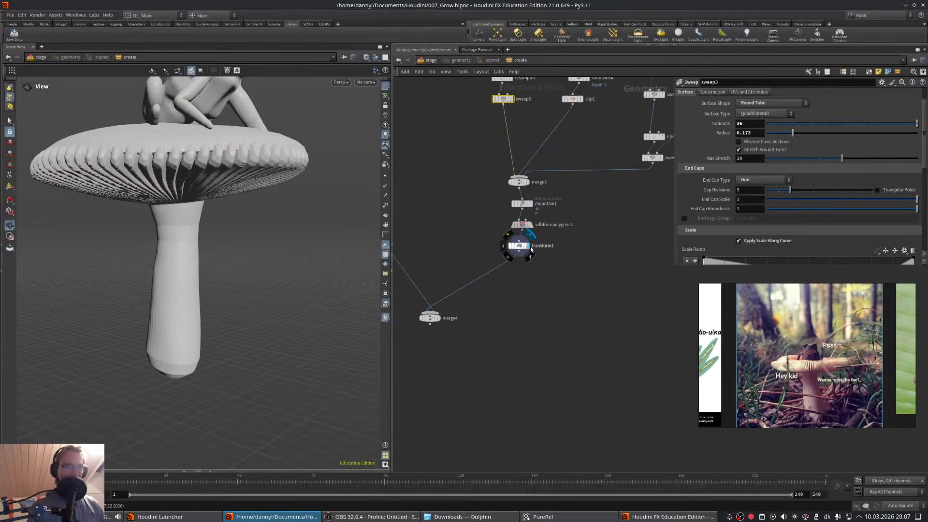
pyautogui.moveTo(229, 232); pyautogui.dragTo(231, 207)
pyautogui.moveTo(555, 290); pyautogui.dragTo(569, 287, button='middle')
# - Insert a Convert VDB node between transform1 and merge4, align it beneath transform1 and display its result
pyautogui.press('Tab')
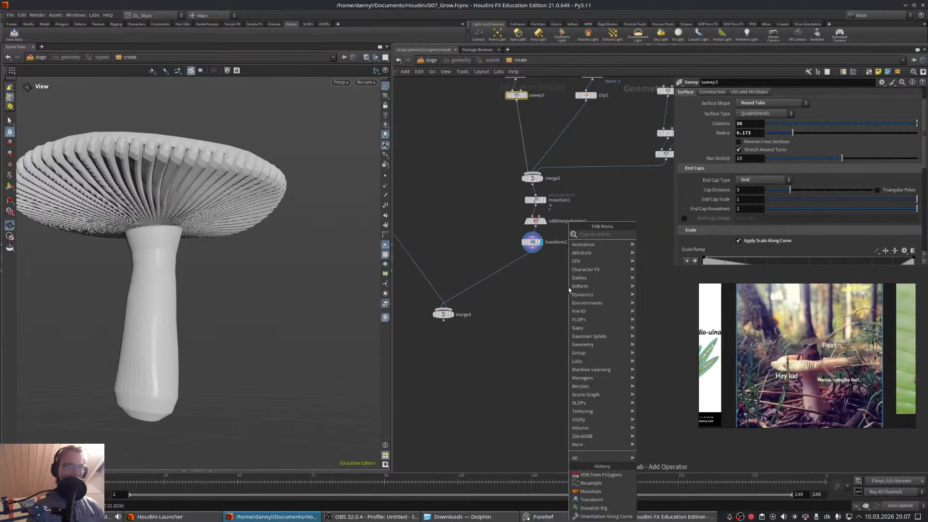
pyautogui.write('convdb')
pyautogui.press('Return')
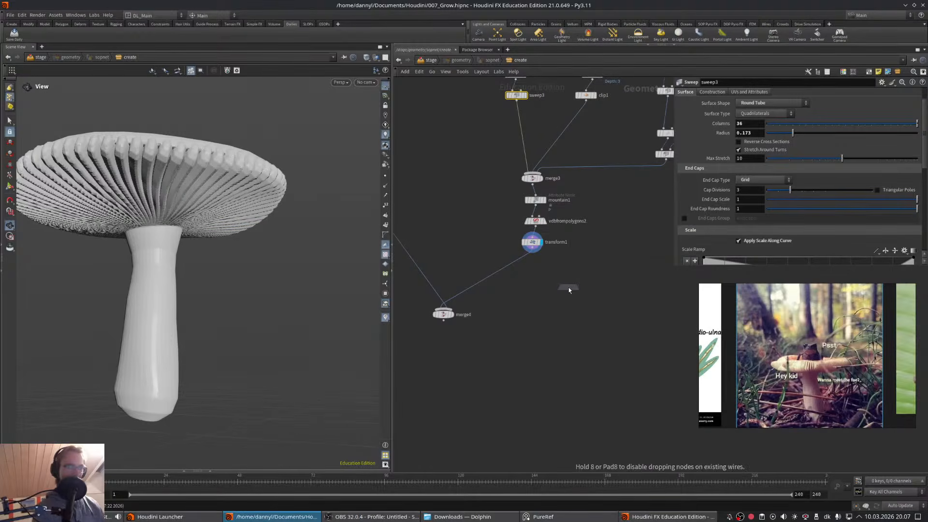
pyautogui.click(521, 263)
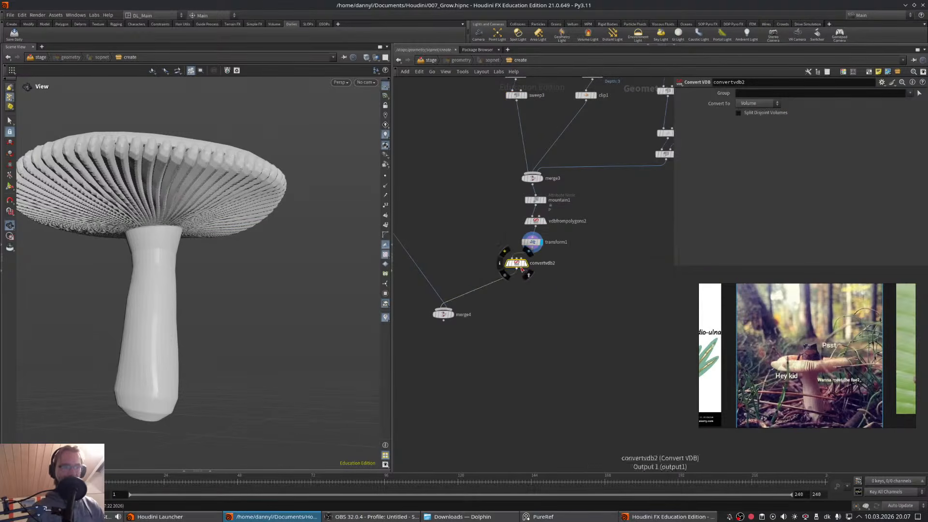
pyautogui.moveTo(522, 264); pyautogui.dragTo(534, 266)
pyautogui.click(541, 263)
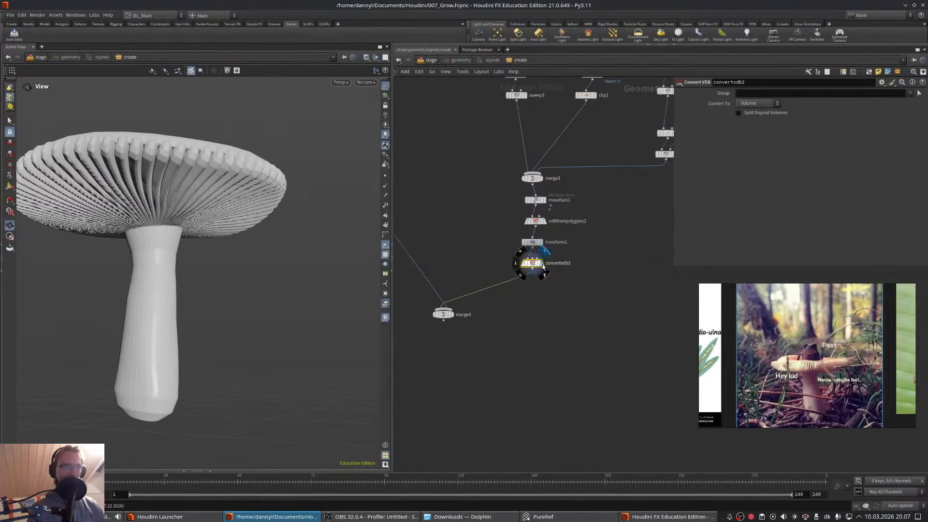
# - Set the maximum segment length of the stem's resample3 to 0.025
pyautogui.moveTo(556, 176); pyautogui.dragTo(552, 249, button='middle')
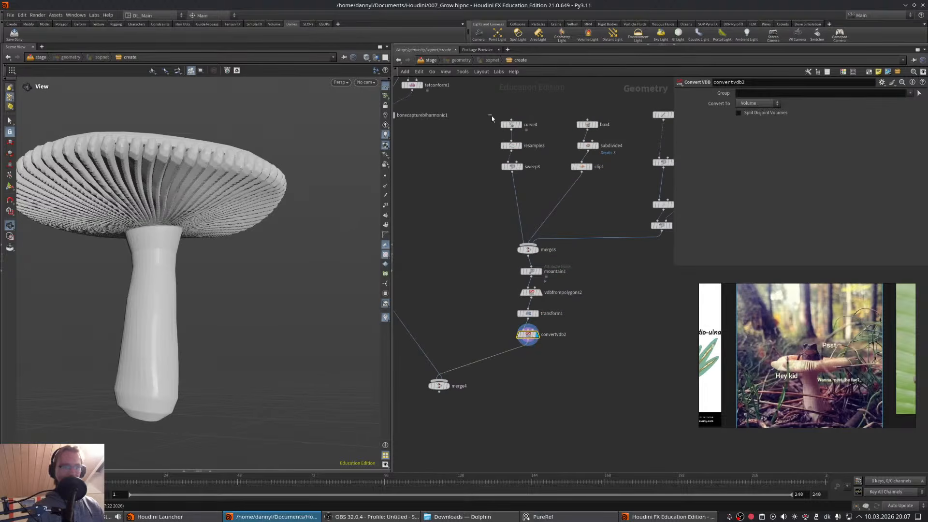
pyautogui.click(511, 146)
pyautogui.click(750, 157)
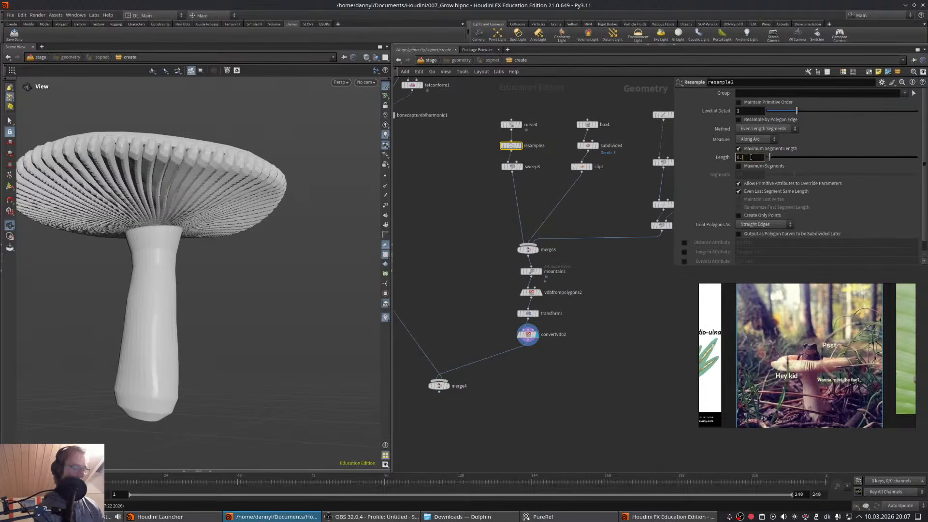
pyautogui.press('Return')
pyautogui.click(751, 157)
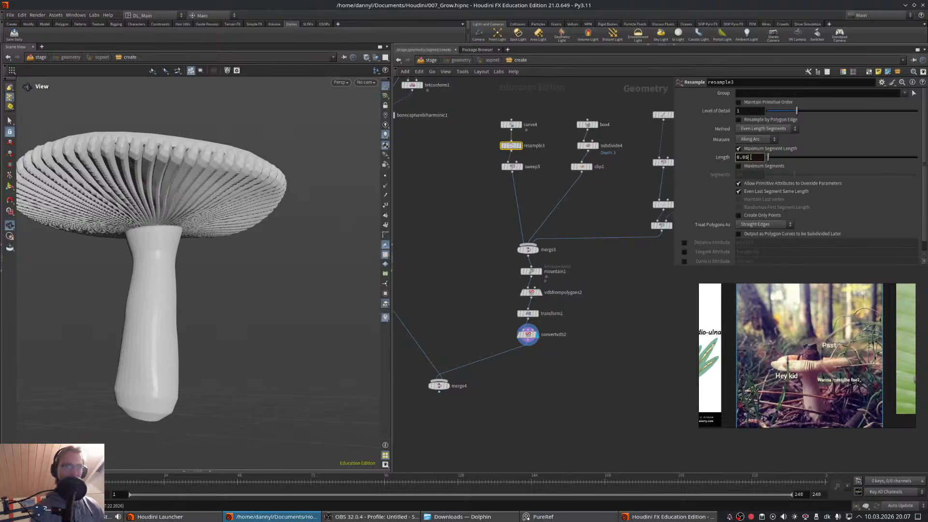
pyautogui.press('BackSpace')
pyautogui.write('2')
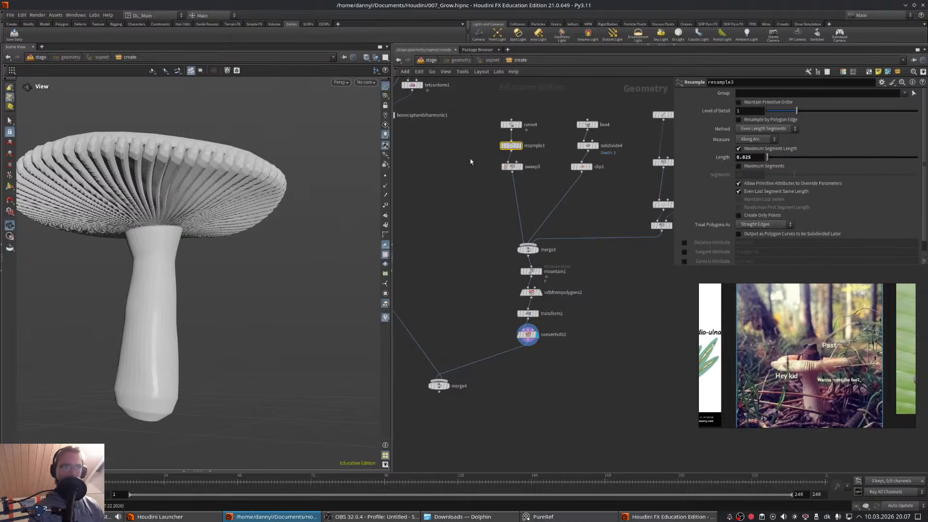
# - Smooth sweep3's scale ramp with curved interpolation, adding a point at about 0.82 and shifting the neighbouring point to about 0.6
pyautogui.click(511, 166)
pyautogui.scroll(-4, 751, 178)
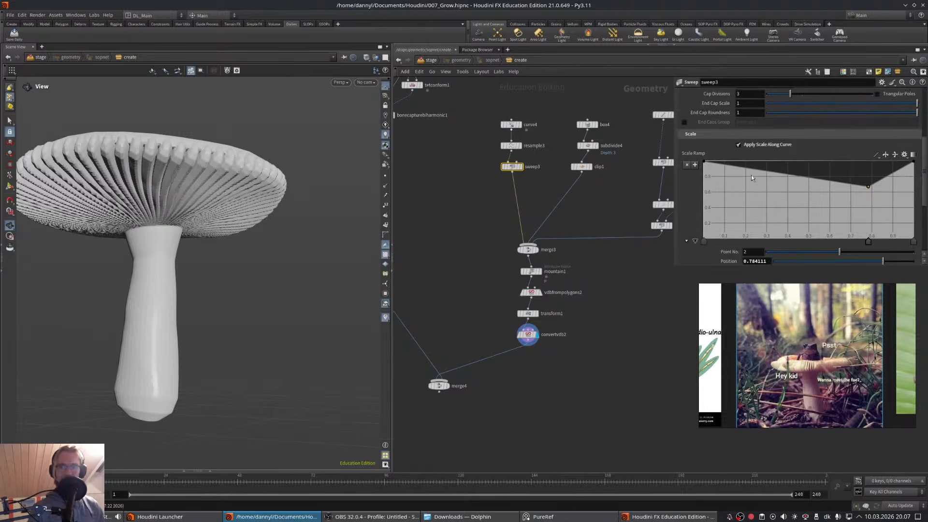
pyautogui.click(703, 163)
pyautogui.click(913, 163)
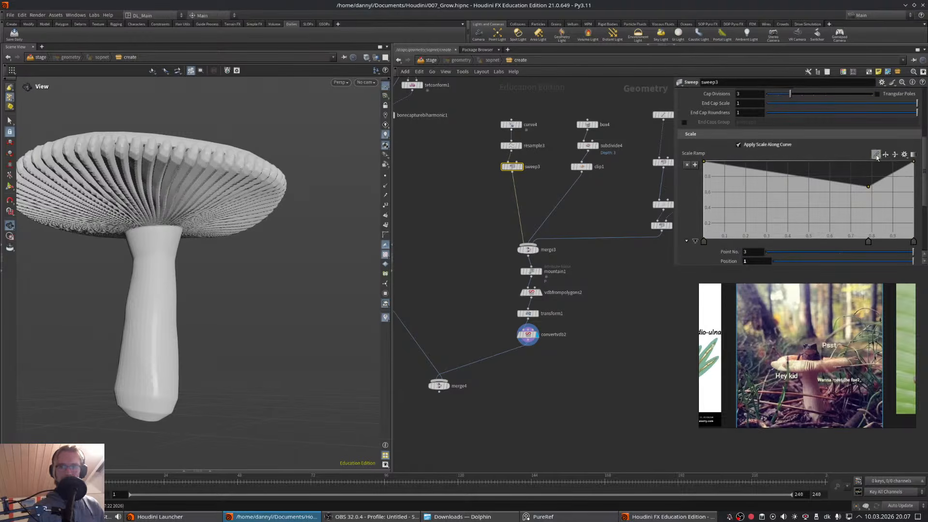
pyautogui.click(876, 155)
pyautogui.click(891, 206)
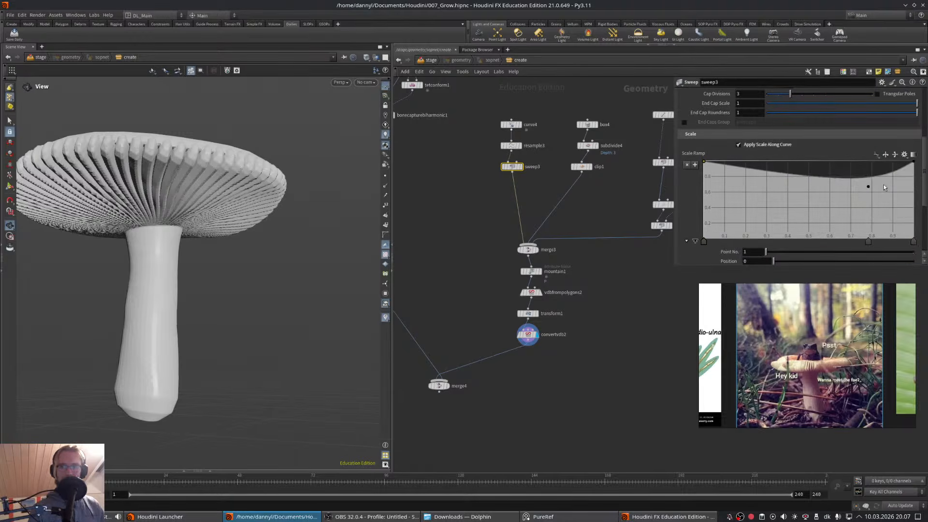
pyautogui.click(876, 191)
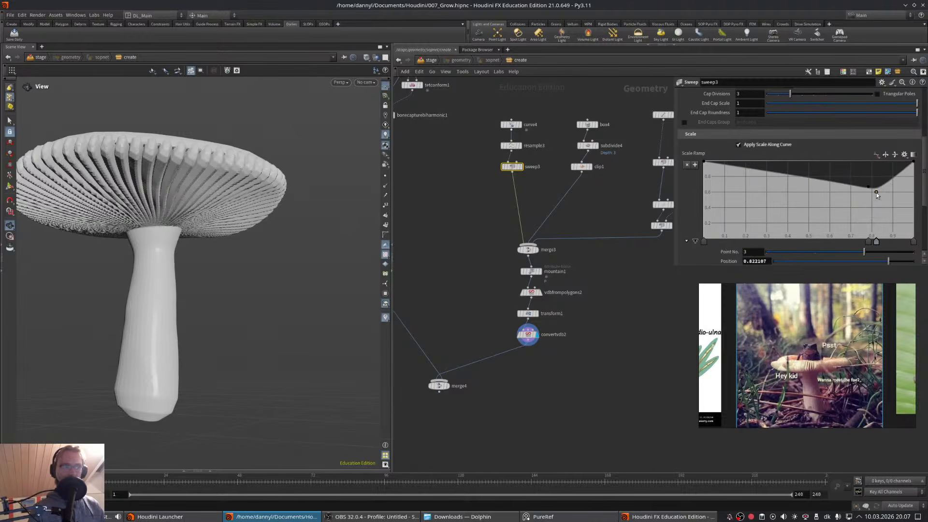
pyautogui.moveTo(854, 248); pyautogui.dragTo(829, 251)
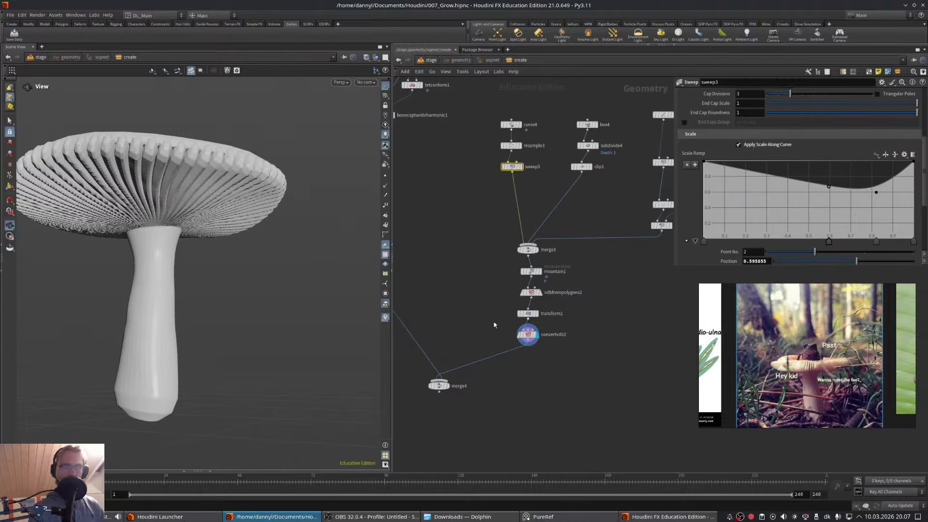
# - Set convertvdb2 to convert to polygons while displaying merge4, and inspect the mushroom's gills
pyautogui.click(527, 334)
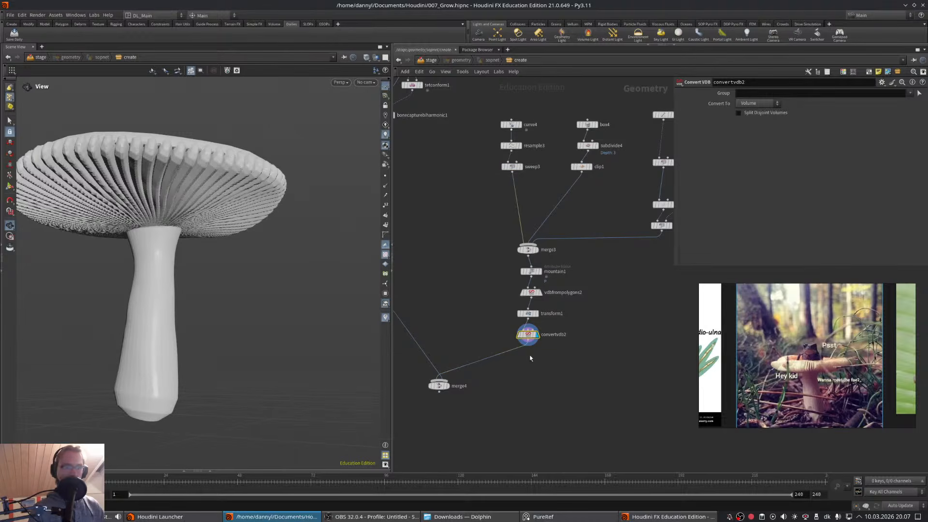
pyautogui.click(446, 386)
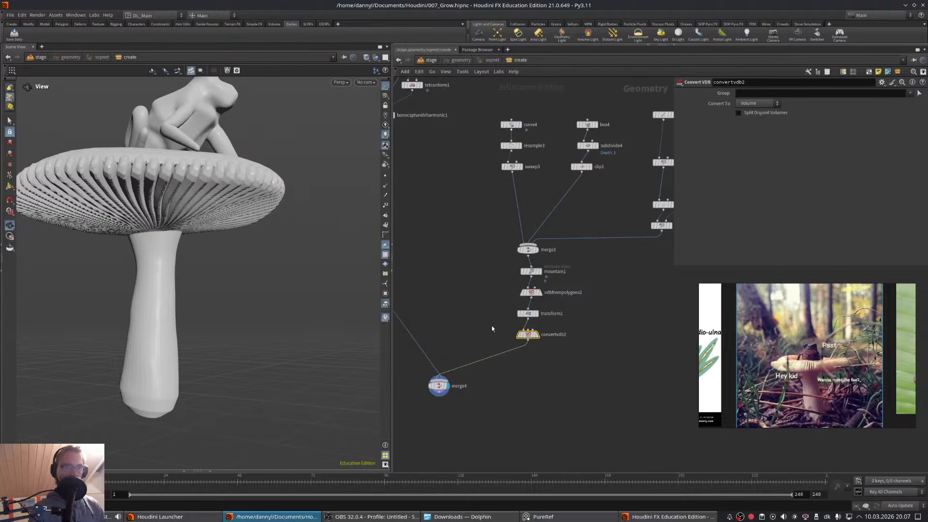
pyautogui.click(757, 103)
pyautogui.click(749, 128)
pyautogui.moveTo(251, 212); pyautogui.dragTo(241, 183)
pyautogui.scroll(5, 260, 174)
pyautogui.scroll(-8, 260, 175)
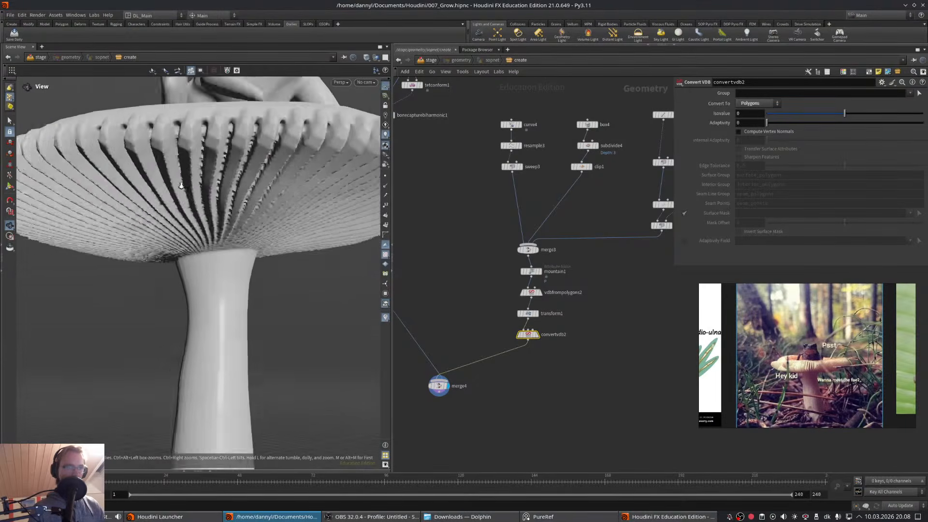
pyautogui.moveTo(211, 179); pyautogui.dragTo(214, 208)
# - Set the cap's subdivide4 depth to 4 and check the cap from above and below
pyautogui.moveTo(624, 143); pyautogui.dragTo(523, 182, button='middle')
pyautogui.click(517, 184)
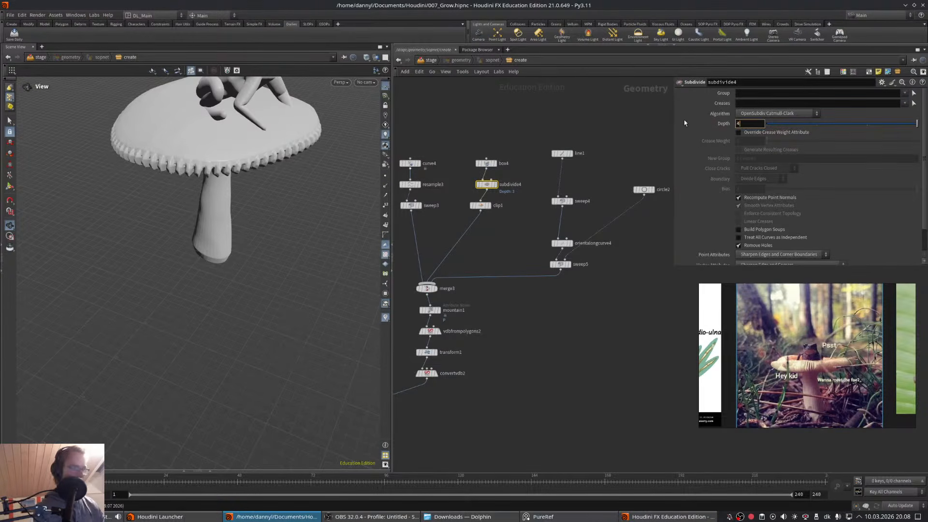
pyautogui.write('4')
pyautogui.scroll(5, 377, 107)
pyautogui.moveTo(293, 152)
pyautogui.mouseDown()
pyautogui.moveTo(297, 161)
pyautogui.moveTo(306, 139)
pyautogui.moveTo(303, 166)
pyautogui.mouseUp()
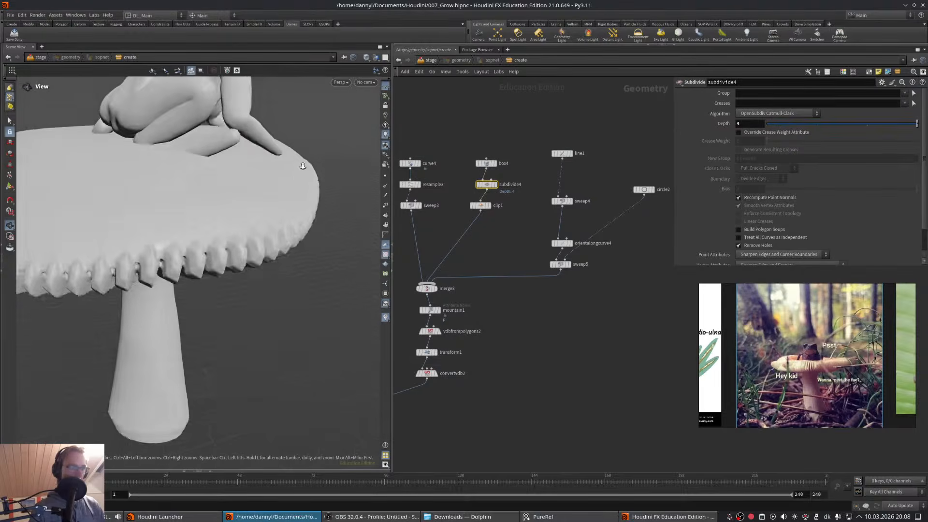
pyautogui.scroll(-4, 302, 166)
pyautogui.moveTo(209, 193); pyautogui.dragTo(176, 152)
pyautogui.moveTo(280, 236); pyautogui.dragTo(223, 238, button='middle')
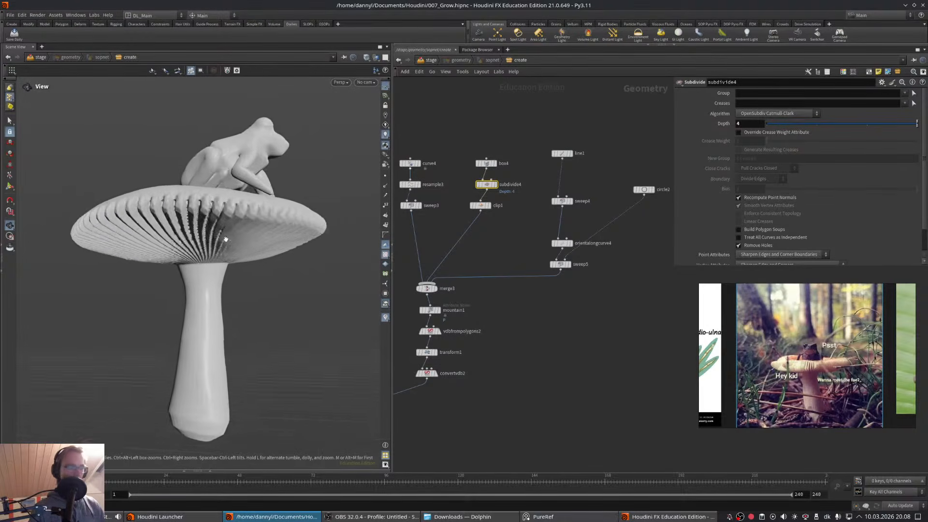
pyautogui.scroll(-2, 224, 238)
# - Look through /cameras/camera1 at the merged frog and mushroom
pyautogui.moveTo(563, 376); pyautogui.dragTo(725, 247, button='middle')
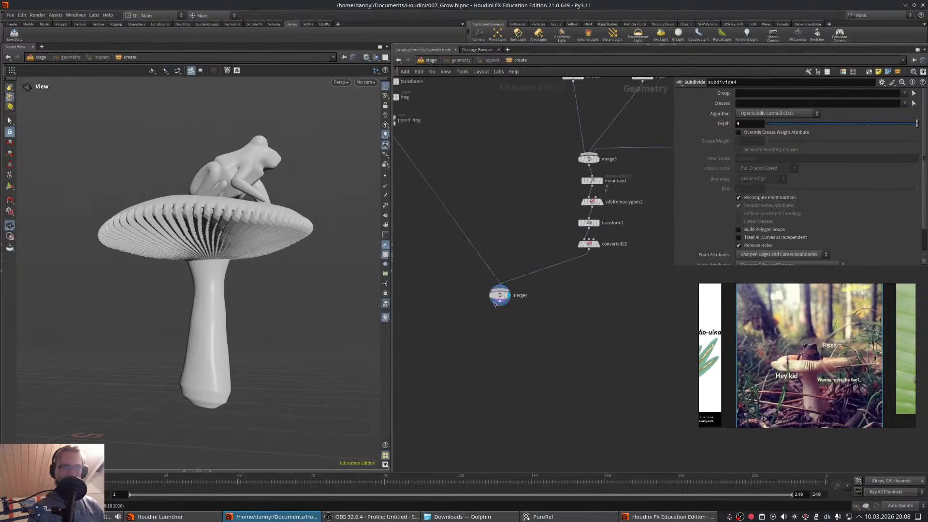
pyautogui.click(366, 82)
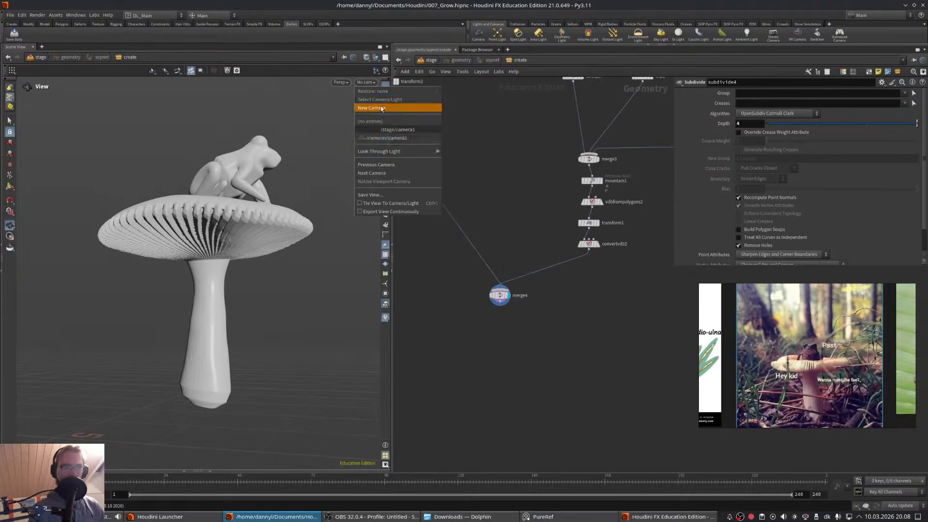
pyautogui.click(384, 138)
pyautogui.moveTo(567, 349); pyautogui.dragTo(597, 310, button='middle')
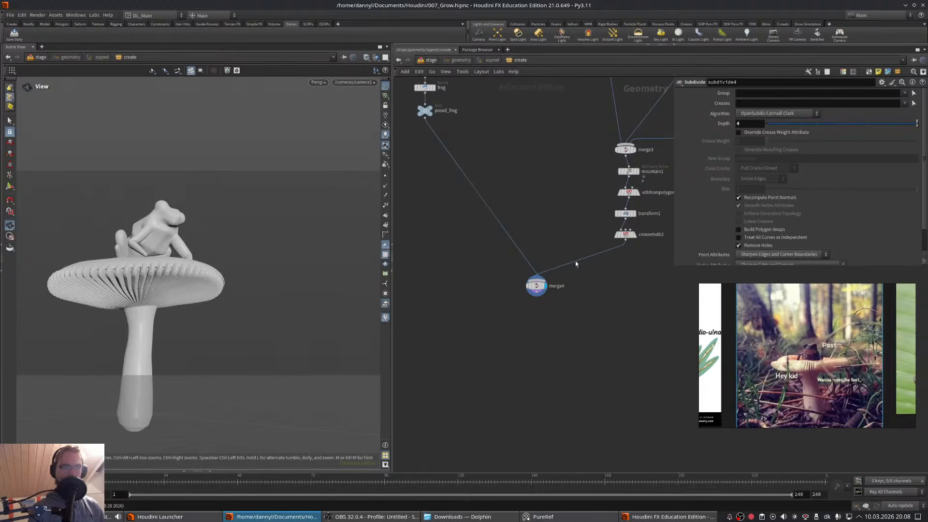
pyautogui.moveTo(568, 330); pyautogui.dragTo(519, 299, button='middle')
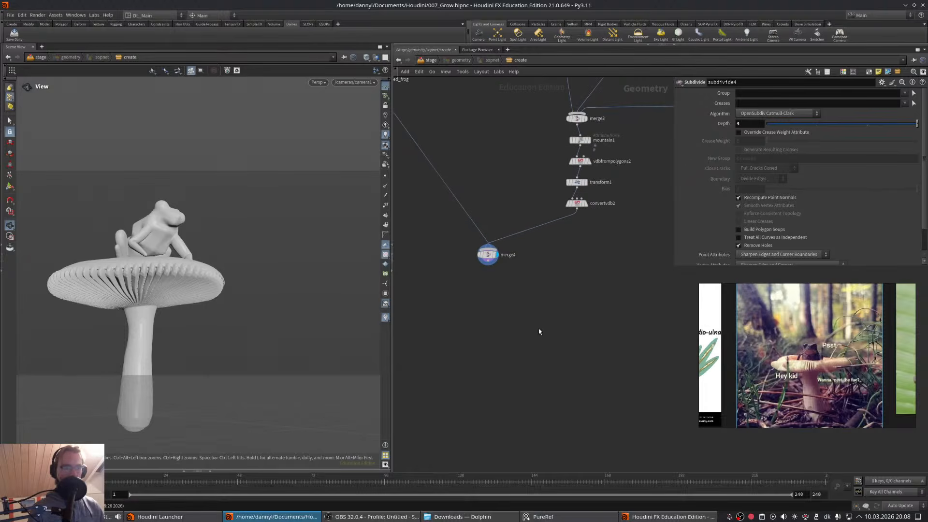
pyautogui.moveTo(541, 331); pyautogui.dragTo(540, 330, button='middle')
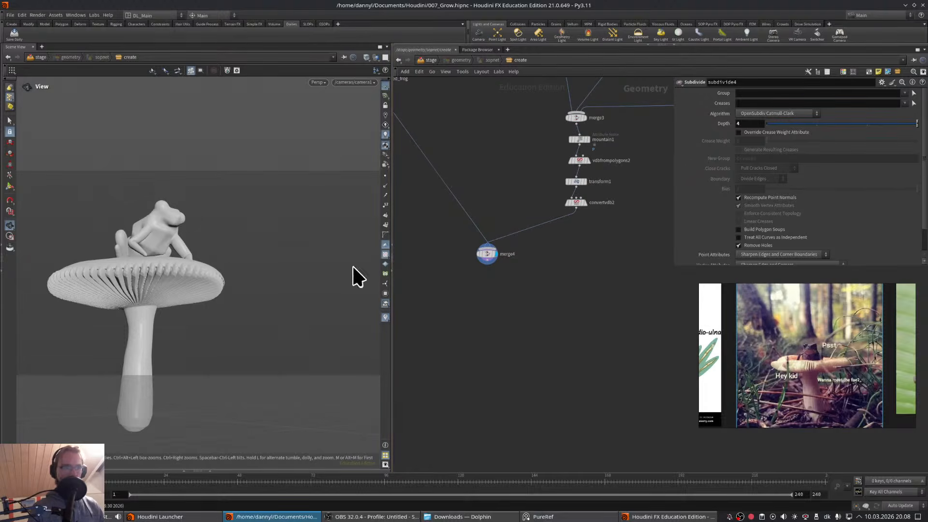
pyautogui.moveTo(543, 337); pyautogui.dragTo(450, 304, button='middle')
pyautogui.moveTo(582, 294); pyautogui.dragTo(606, 315, button='middle')
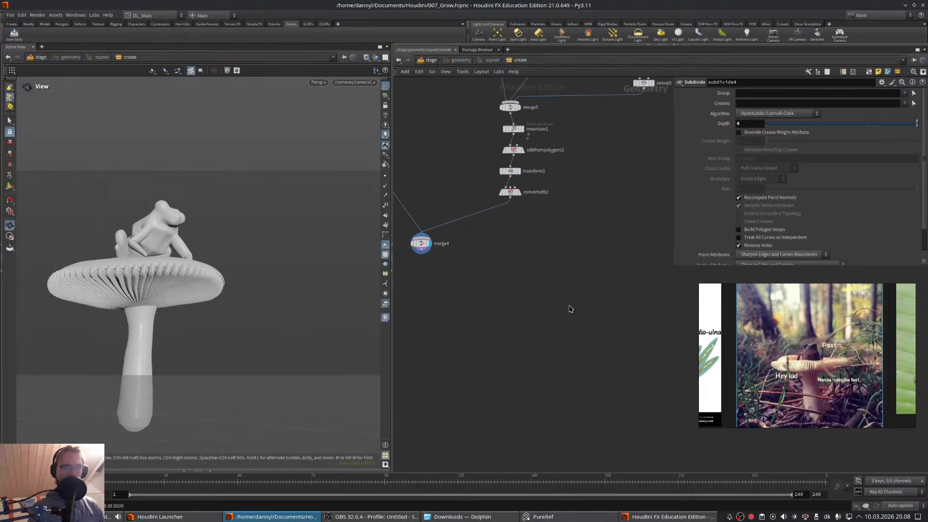
# - Examine the grass and forest background around the mushroom in the PureRef reference photo
pyautogui.moveTo(838, 342); pyautogui.dragTo(823, 335, button='middle')
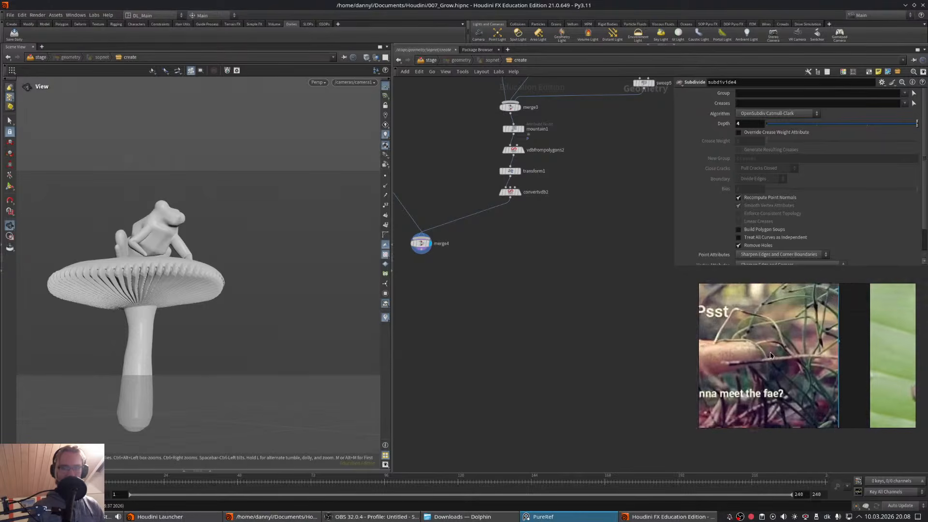
pyautogui.moveTo(788, 357); pyautogui.dragTo(799, 366, button='middle')
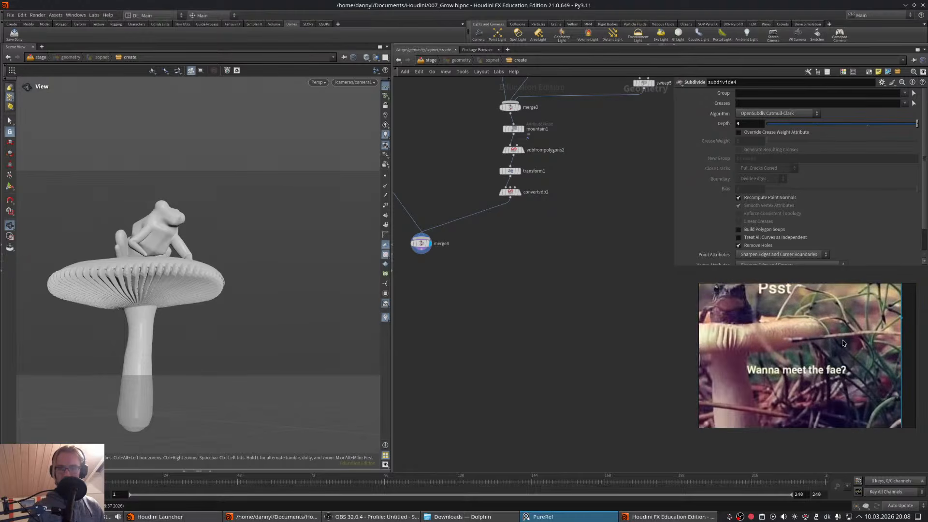
pyautogui.scroll(-3, 801, 358)
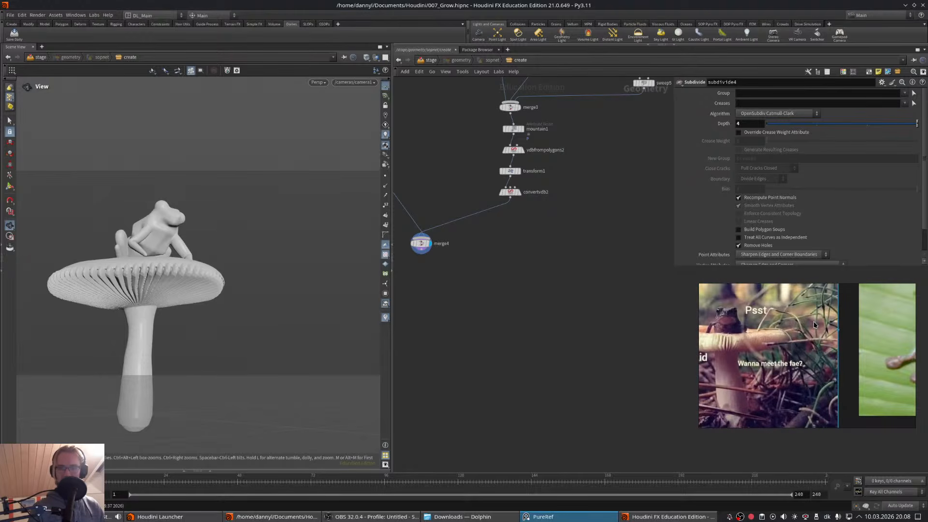
pyautogui.moveTo(805, 309)
pyautogui.scroll(-2, 828, 333)
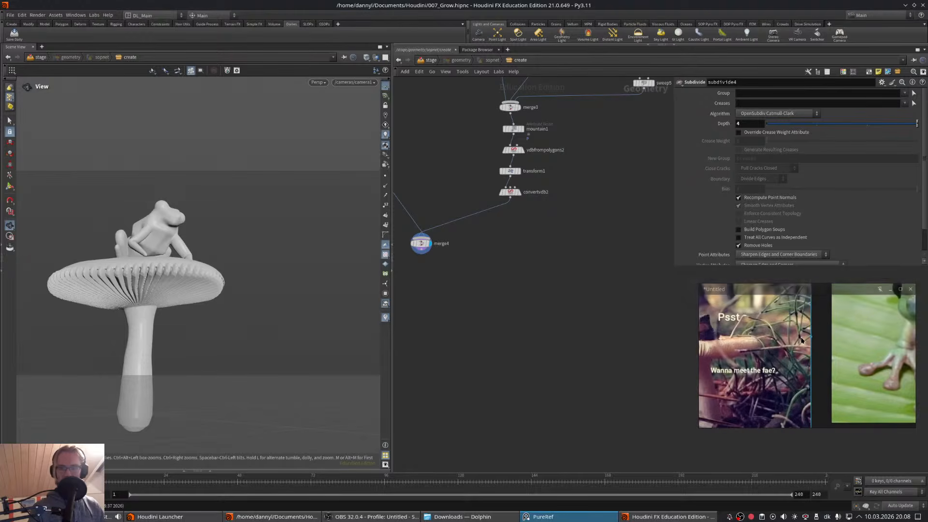
pyautogui.scroll(-3, 778, 343)
pyautogui.scroll(-4, 777, 343)
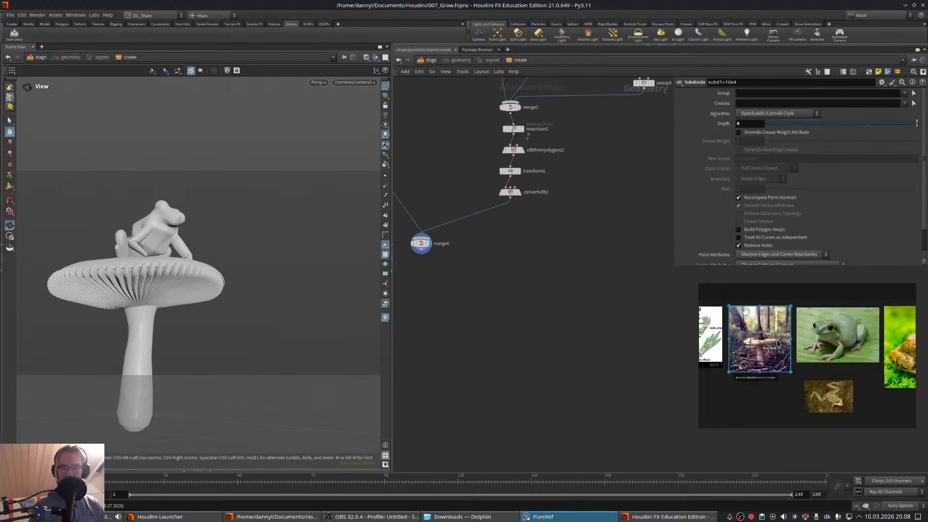
pyautogui.hotkey('ctrl', 's')
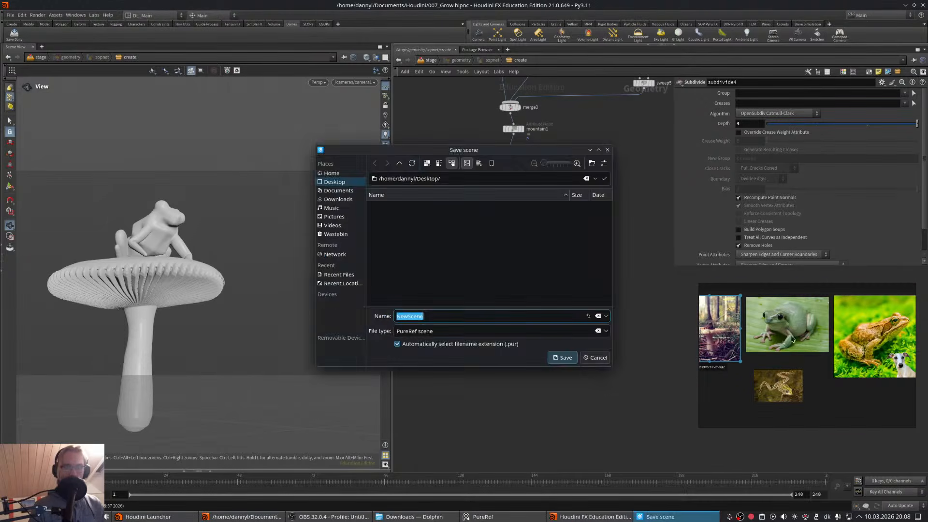
pyautogui.click(599, 358)
pyautogui.moveTo(789, 350)
pyautogui.mouseDown(button='middle')
pyautogui.moveTo(887, 369)
pyautogui.moveTo(861, 348)
pyautogui.moveTo(785, 339)
pyautogui.mouseUp(button='middle')
pyautogui.scroll(2, 785, 339)
pyautogui.scroll(3, 785, 341)
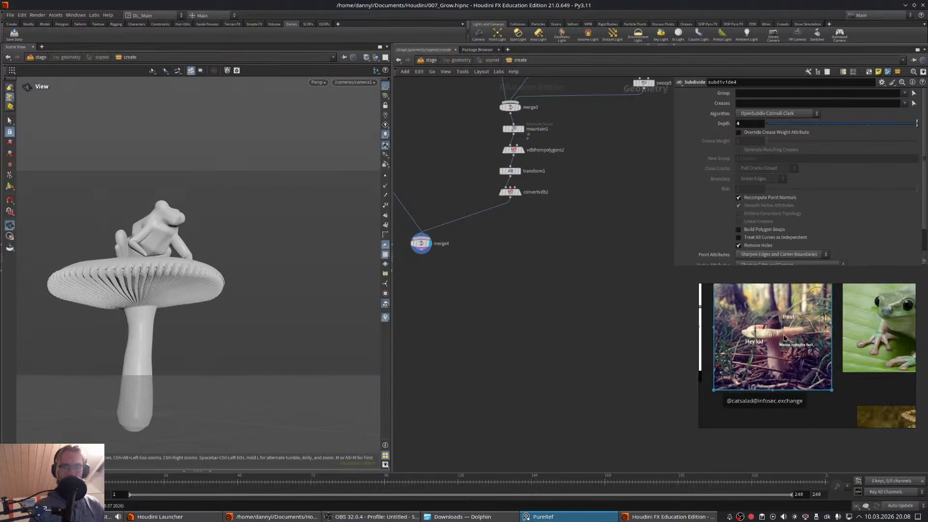
# - Add a Labs Tree Trunk Generator node beside convertvdb2 and connect its output to merge4
pyautogui.moveTo(553, 273); pyautogui.dragTo(535, 279, button='middle')
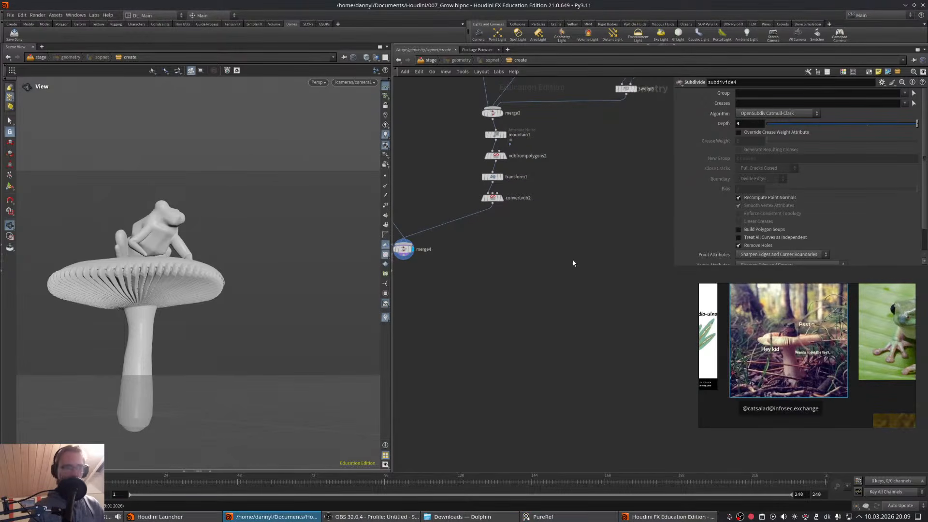
pyautogui.press('Tab')
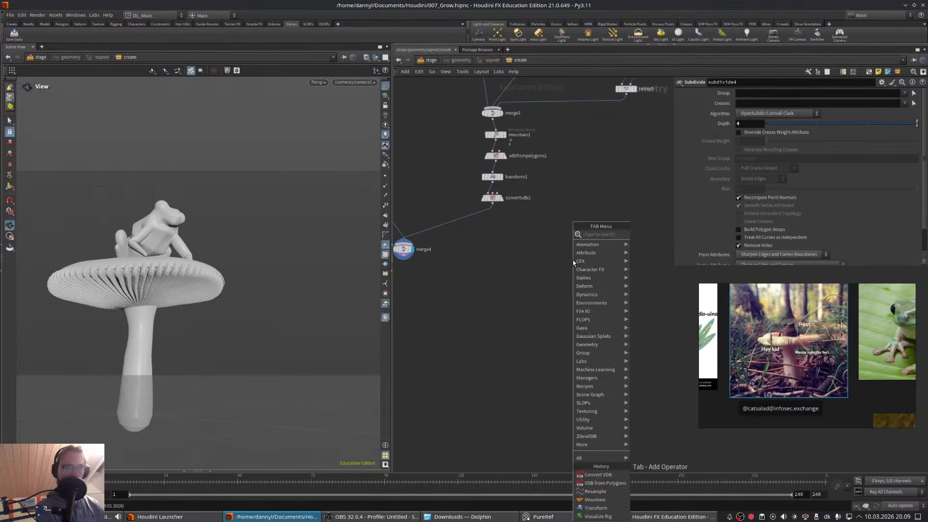
pyautogui.write('trunk')
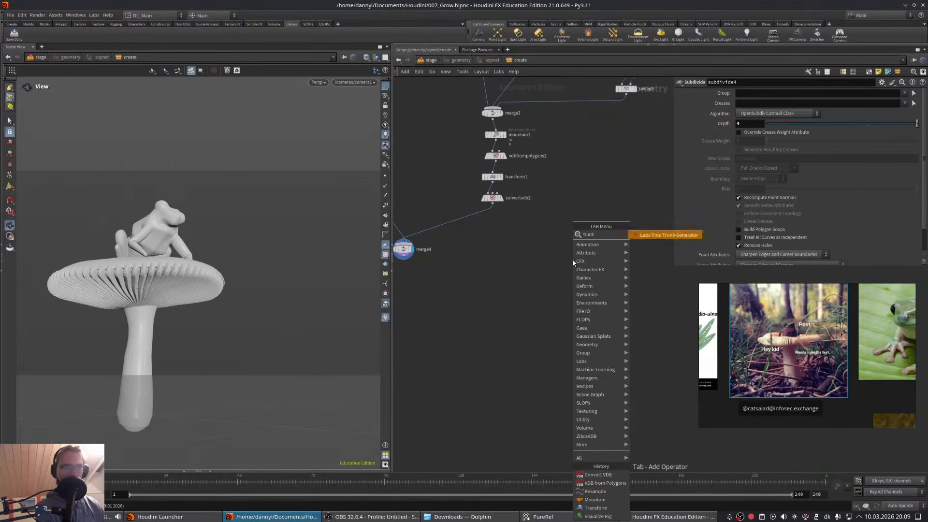
pyautogui.press('Return')
pyautogui.click(572, 260)
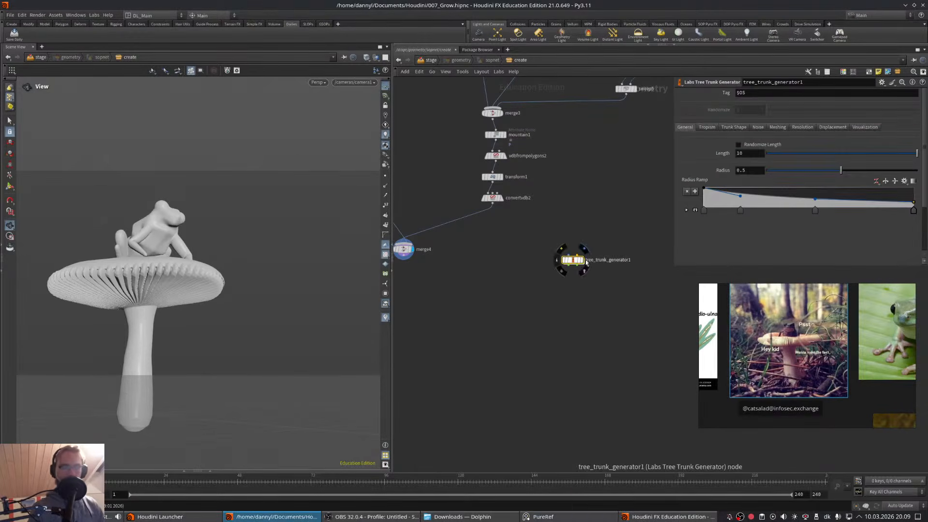
pyautogui.moveTo(585, 262); pyautogui.dragTo(610, 197)
pyautogui.click(592, 204)
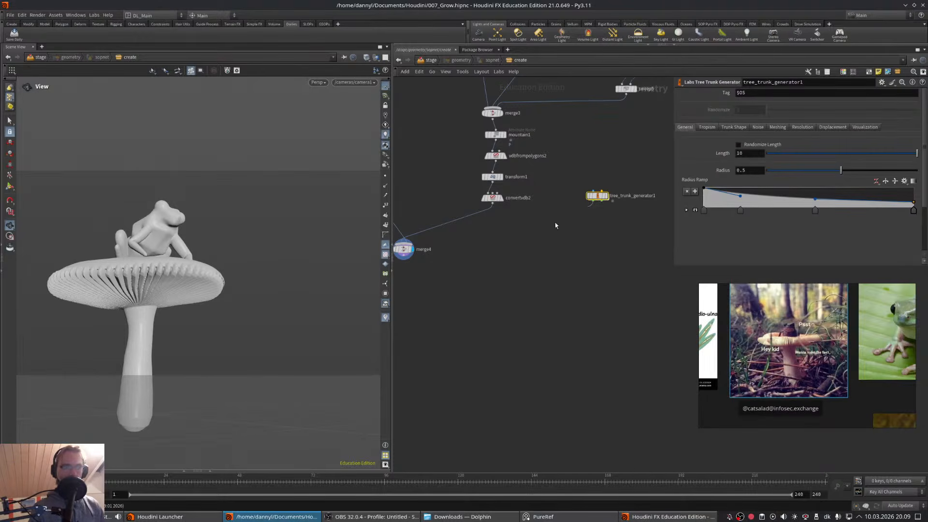
pyautogui.click(607, 196)
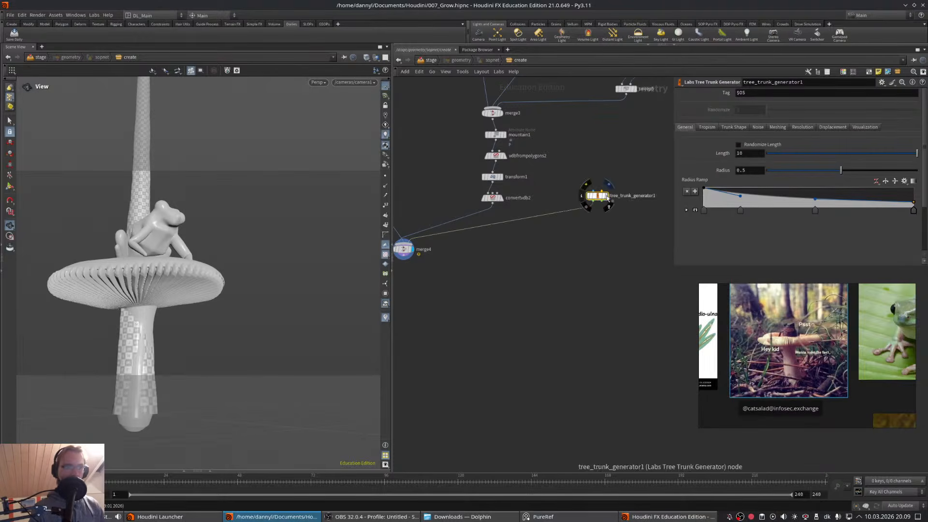
# - Insert a Transform node between tree_trunk_generator1 and merge4, placing it beneath the generator
pyautogui.moveTo(153, 272); pyautogui.dragTo(138, 237, button='right')
pyautogui.moveTo(138, 237)
pyautogui.mouseDown()
pyautogui.moveTo(142, 265)
pyautogui.moveTo(145, 242)
pyautogui.mouseUp()
pyautogui.press('Tab')
pyautogui.write('trans')
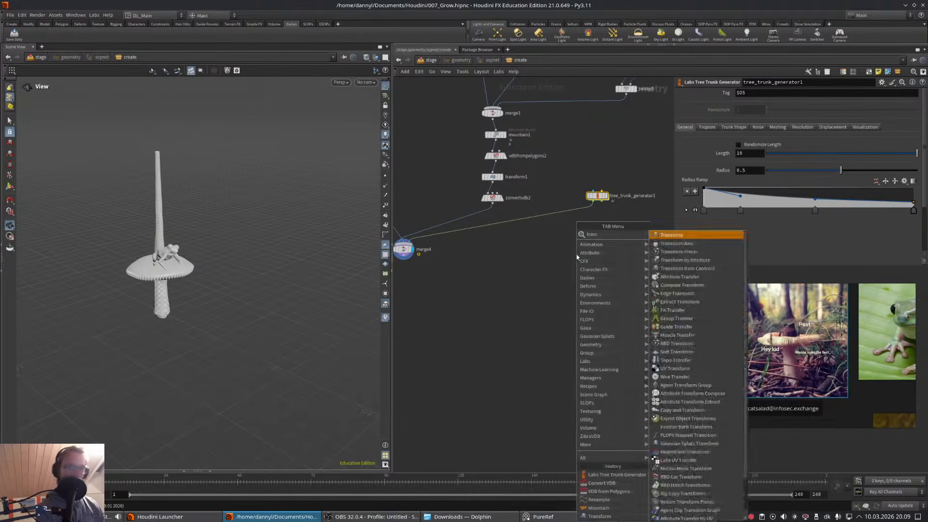
pyautogui.press('Return')
pyautogui.click(559, 216)
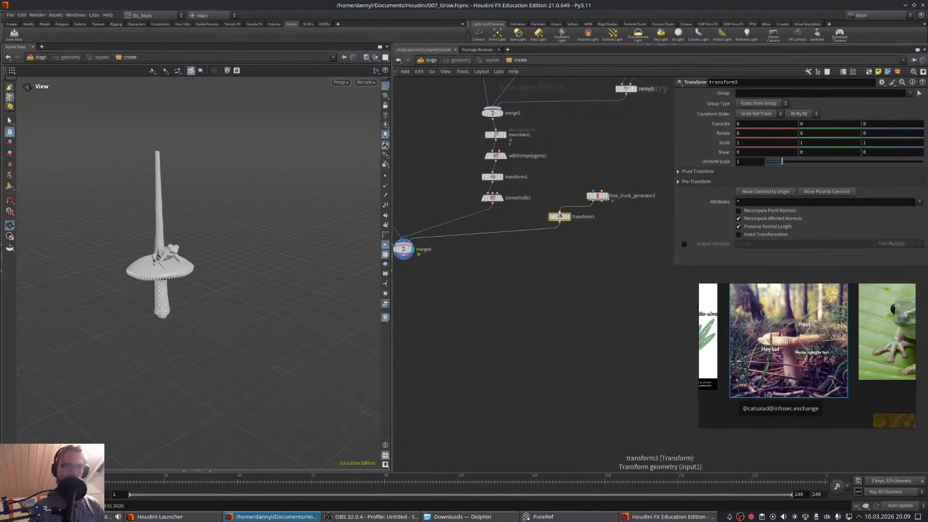
pyautogui.moveTo(559, 214); pyautogui.dragTo(583, 230)
# - Set up a split viewport with a free perspective beside the camera1 view, framing the mushroom and trunk from afar
pyautogui.click(384, 87)
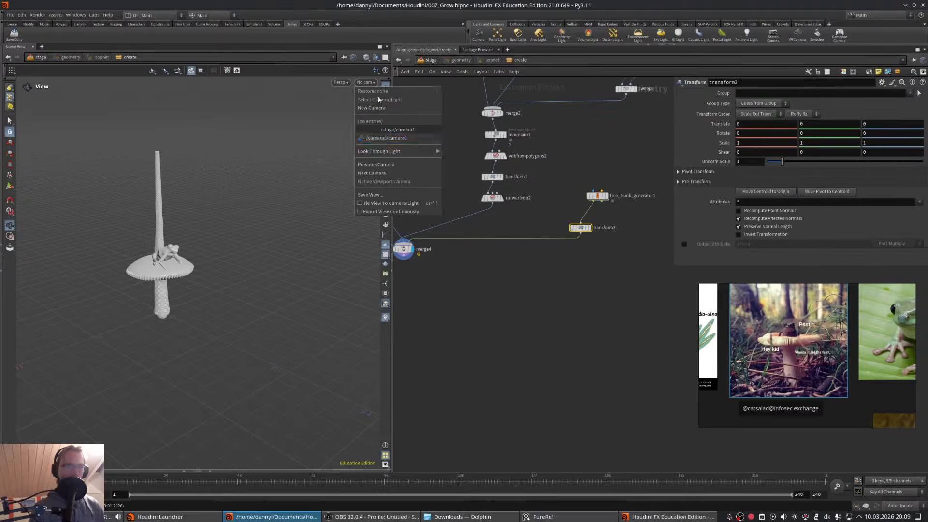
pyautogui.click(384, 137)
pyautogui.hotkey('space', '1')
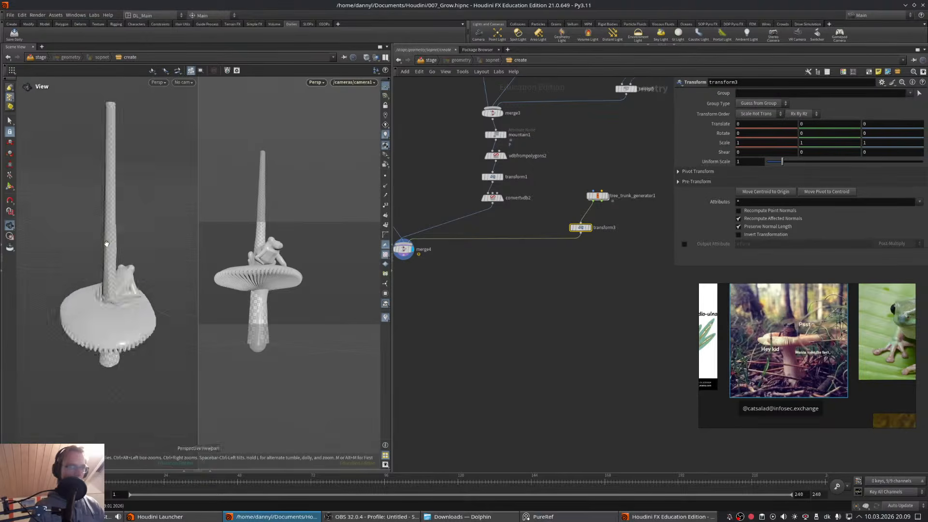
pyautogui.scroll(-5, 80, 292)
pyautogui.moveTo(80, 291); pyautogui.dragTo(146, 302)
pyautogui.scroll(-5, 100, 293)
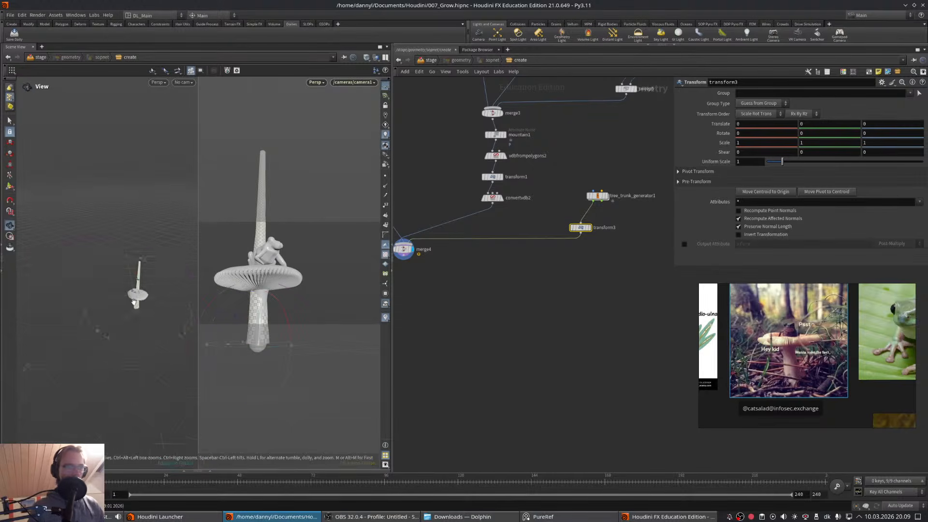
pyautogui.keyDown('alt'); pyautogui.moveTo(147, 303); pyautogui.dragTo(97, 298, button='middle'); pyautogui.keyUp('alt')
# - Move the trunk behind and beside the mushroom with transform3, to about -12.93 in X and 8.33 in Z
pyautogui.moveTo(111, 293); pyautogui.dragTo(180, 305)
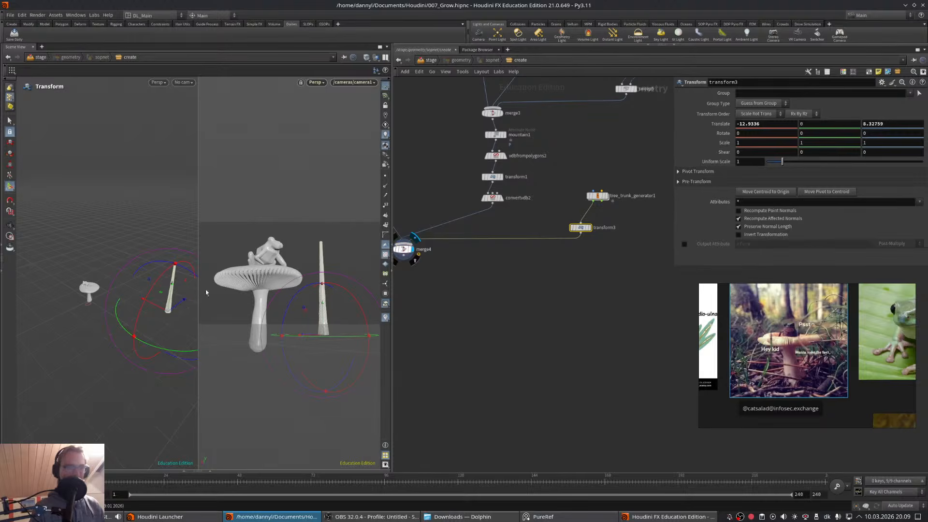
pyautogui.keyDown('alt'); pyautogui.moveTo(77, 298); pyautogui.dragTo(124, 290); pyautogui.keyUp('alt')
pyautogui.scroll(2, 155, 283)
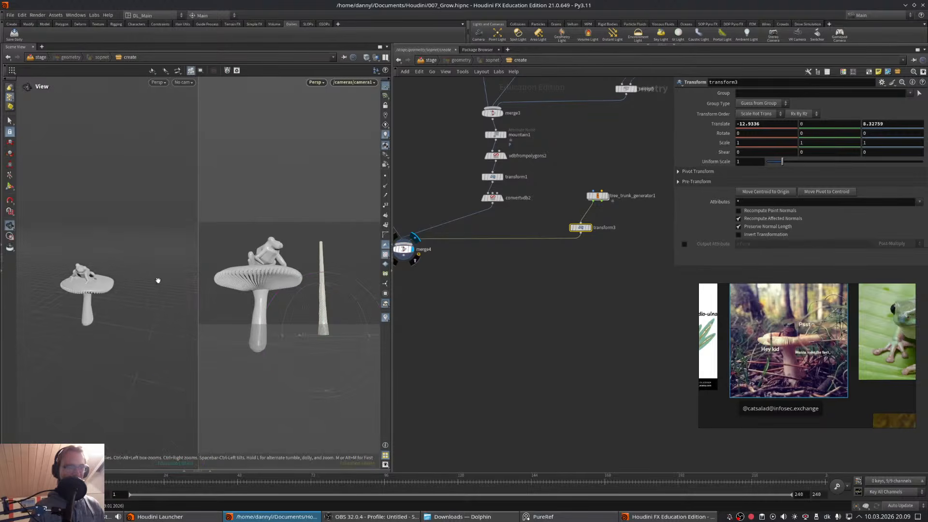
pyautogui.scroll(4, 143, 274)
pyautogui.keyDown('alt'); pyautogui.moveTo(116, 272); pyautogui.dragTo(61, 284); pyautogui.keyUp('alt')
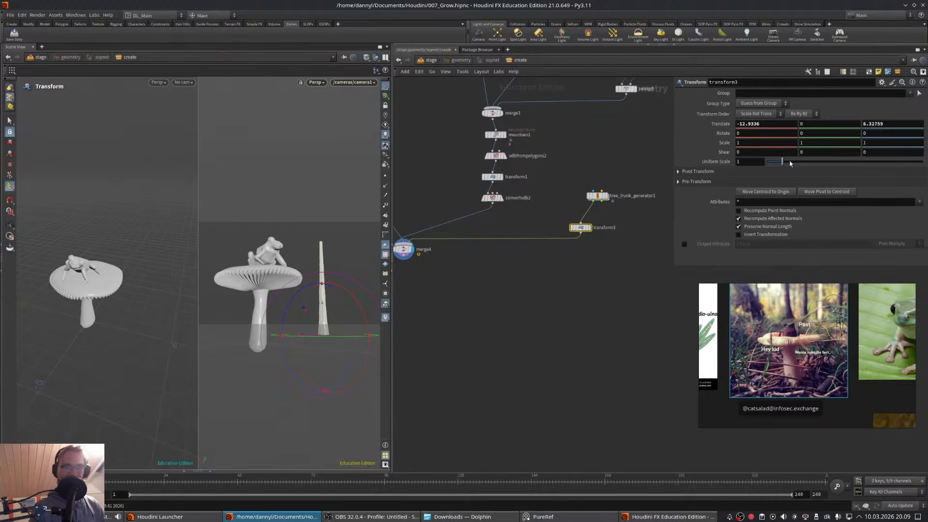
# - Set the trunk's uniform scale to 4.3 and move it farther away, to about -15.89 in X and 9.52 in Z
pyautogui.moveTo(790, 164); pyautogui.dragTo(837, 165)
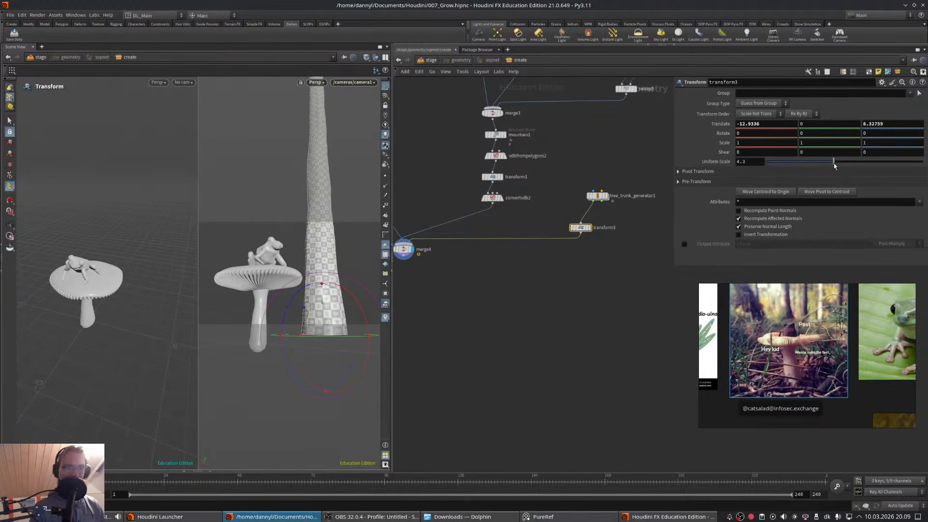
pyautogui.keyDown('alt'); pyautogui.moveTo(170, 271); pyautogui.dragTo(162, 297, button='right'); pyautogui.keyUp('alt')
pyautogui.keyDown('alt'); pyautogui.moveTo(162, 297); pyautogui.dragTo(83, 285, button='middle'); pyautogui.keyUp('alt')
pyautogui.press('t')
pyautogui.keyDown('alt'); pyautogui.moveTo(157, 279); pyautogui.dragTo(156, 312); pyautogui.keyUp('alt')
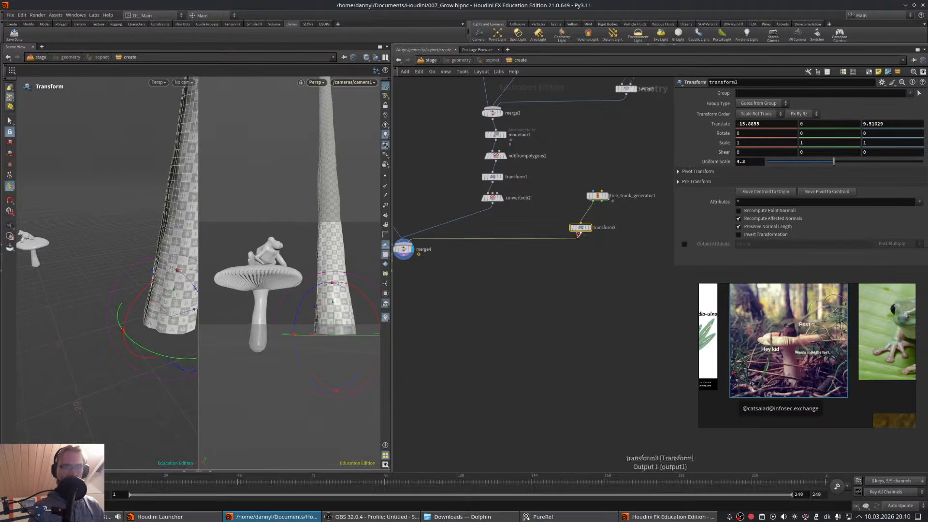
# - Duplicate transform3 as a second branch of the trunk generator, and tilt the original trunk to about -2.82 in Z rotation
pyautogui.moveTo(582, 228); pyautogui.dragTo(598, 228)
pyautogui.moveTo(627, 288); pyautogui.dragTo(605, 285, button='middle')
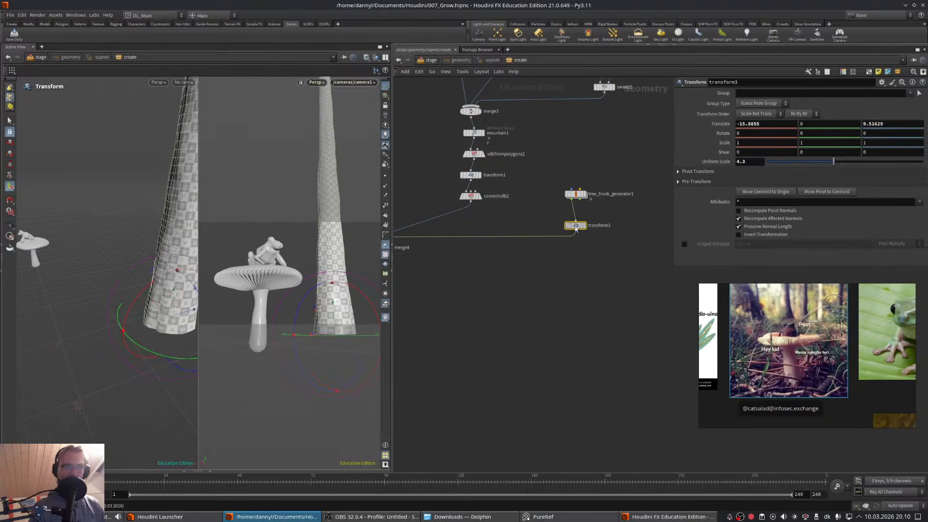
pyautogui.keyDown('alt'); pyautogui.moveTo(575, 226); pyautogui.dragTo(626, 226); pyautogui.keyUp('alt')
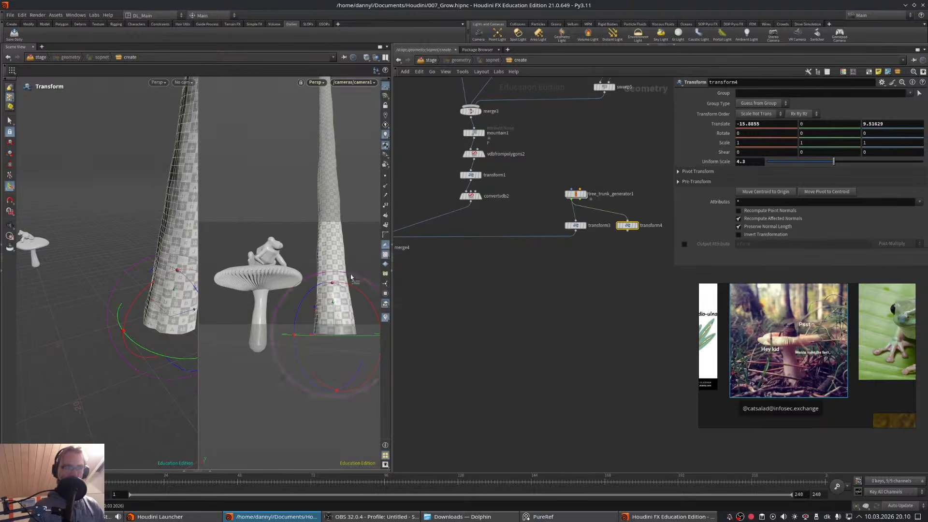
pyautogui.click(575, 226)
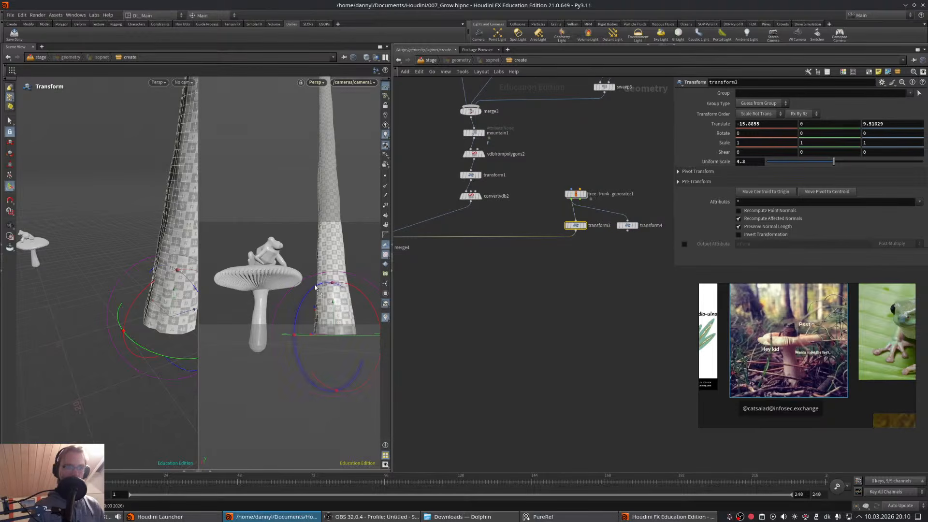
pyautogui.moveTo(315, 287); pyautogui.dragTo(315, 290)
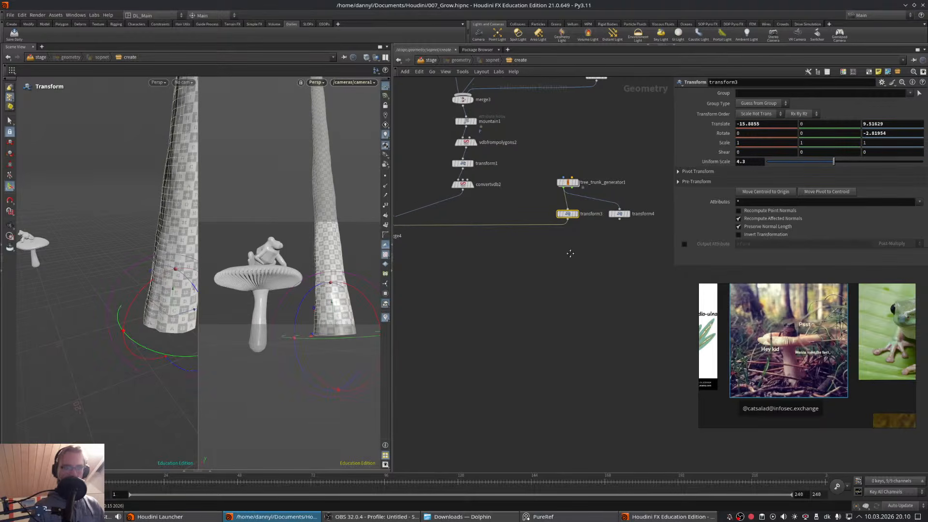
# - Return to the stage network and set camera1's focal length to 25
pyautogui.click(431, 60)
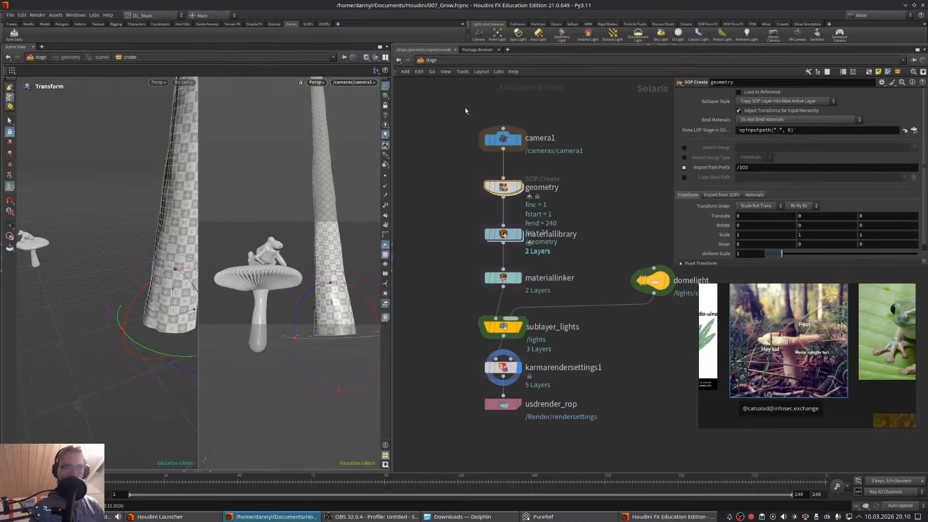
pyautogui.click(503, 139)
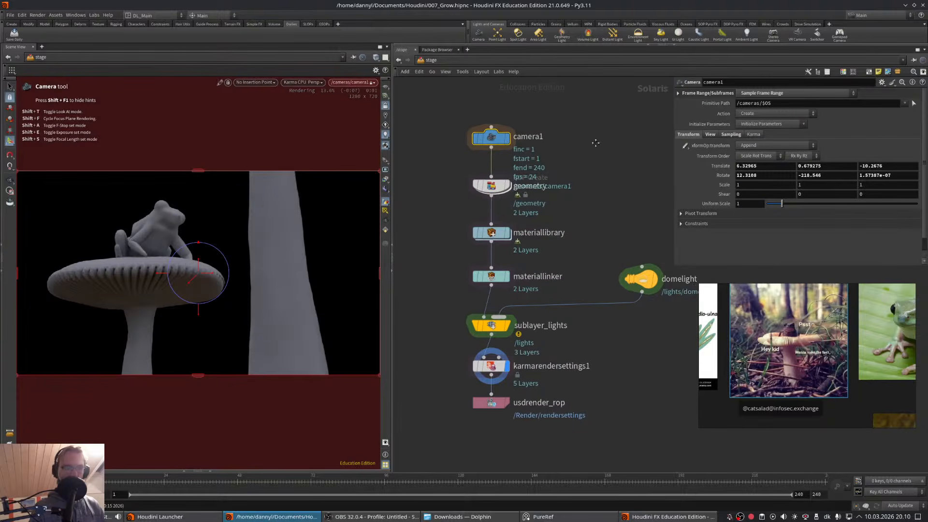
pyautogui.click(709, 134)
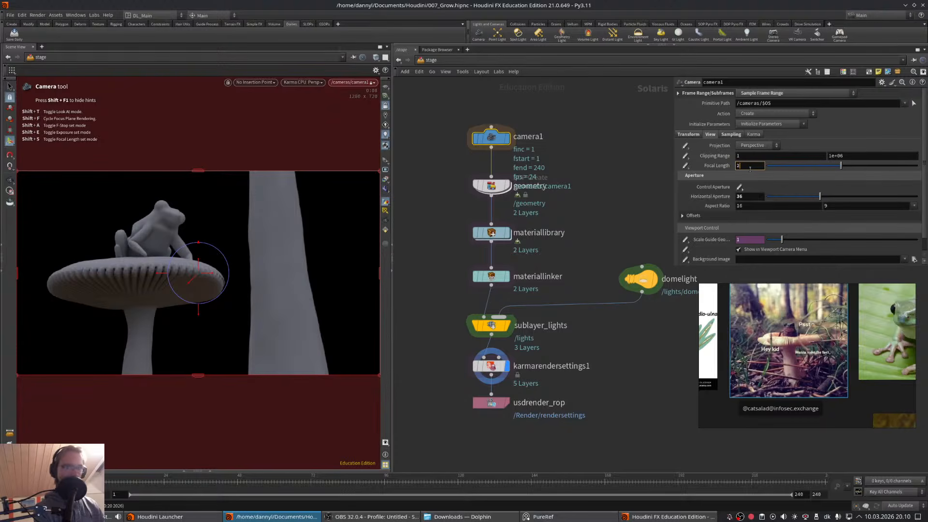
pyautogui.write('5')
pyautogui.press('Return')
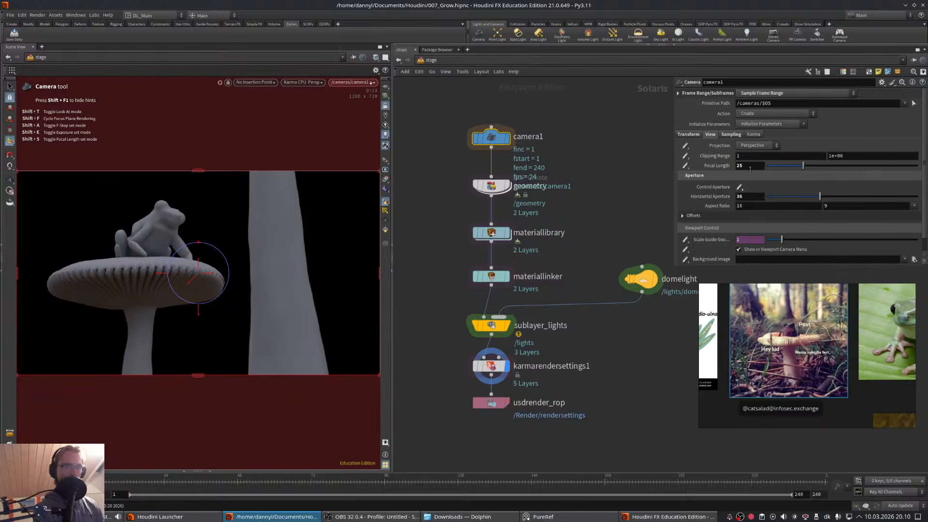
# - Try to reframe the frog, mushroom and trunk through camera1 by dollying and tumbling the locked camera
pyautogui.keyDown('alt'); pyautogui.moveTo(209, 259); pyautogui.dragTo(295, 241, button='right'); pyautogui.keyUp('alt')
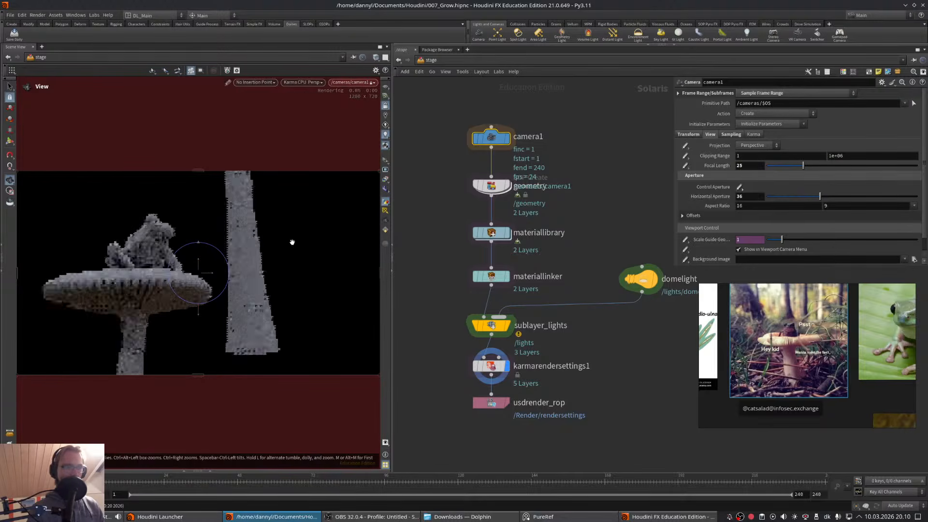
pyautogui.keyDown('alt'); pyautogui.moveTo(202, 258); pyautogui.dragTo(201, 250); pyautogui.keyUp('alt')
pyautogui.keyDown('alt'); pyautogui.moveTo(200, 250); pyautogui.dragTo(189, 262, button='right'); pyautogui.keyUp('alt')
pyautogui.keyDown('alt'); pyautogui.moveTo(189, 262); pyautogui.dragTo(196, 265); pyautogui.keyUp('alt')
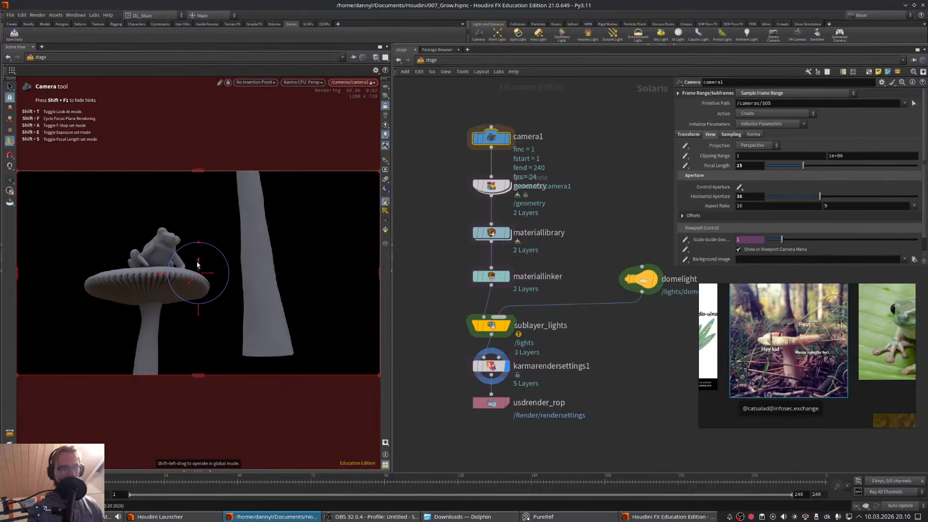
pyautogui.press('Escape')
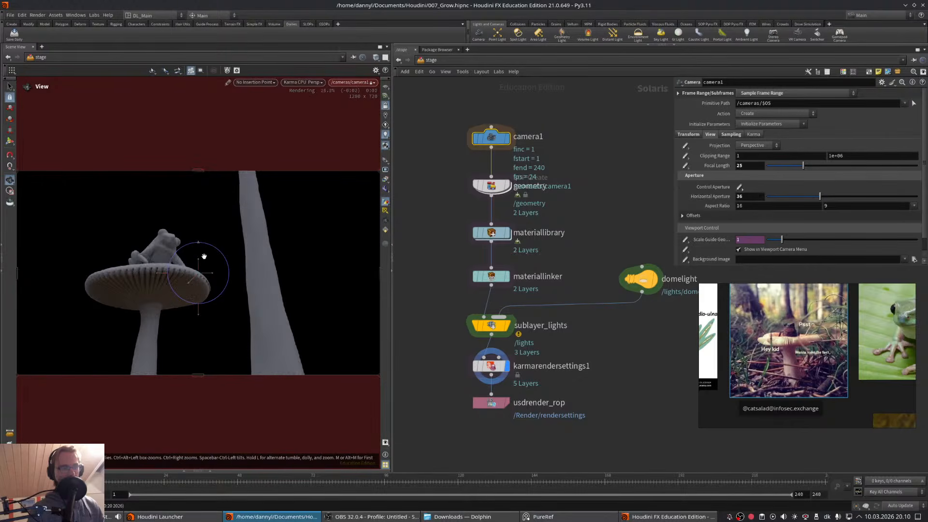
pyautogui.press('Return')
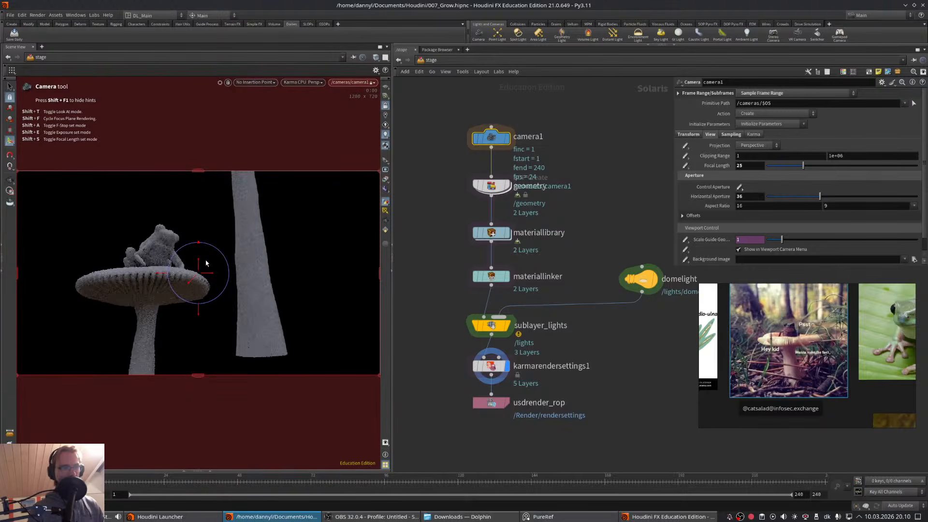
pyautogui.scroll(5, 206, 263)
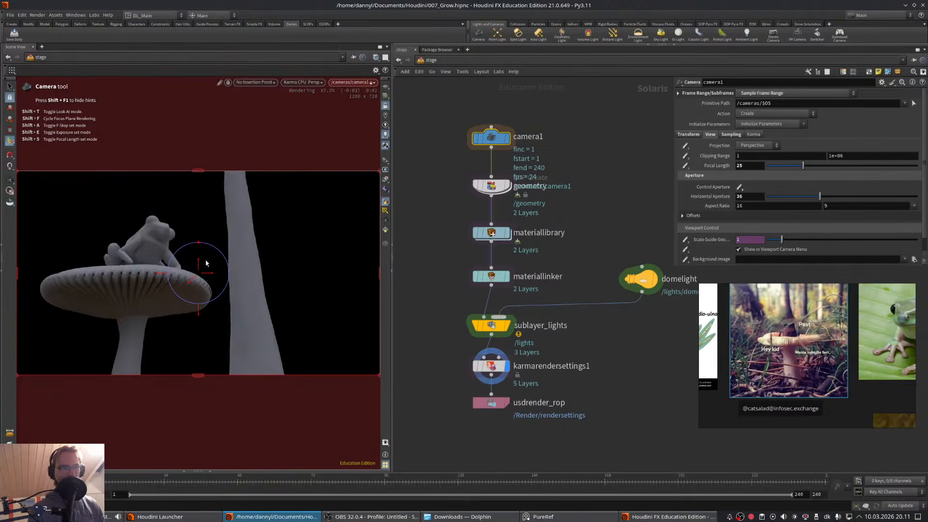
pyautogui.press('Escape')
pyautogui.moveTo(202, 263); pyautogui.dragTo(153, 259)
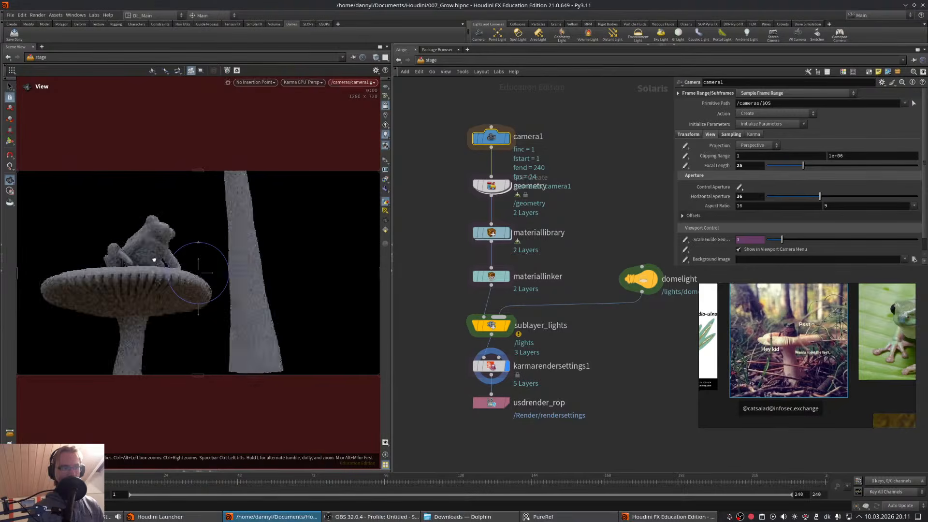
pyautogui.press('Return')
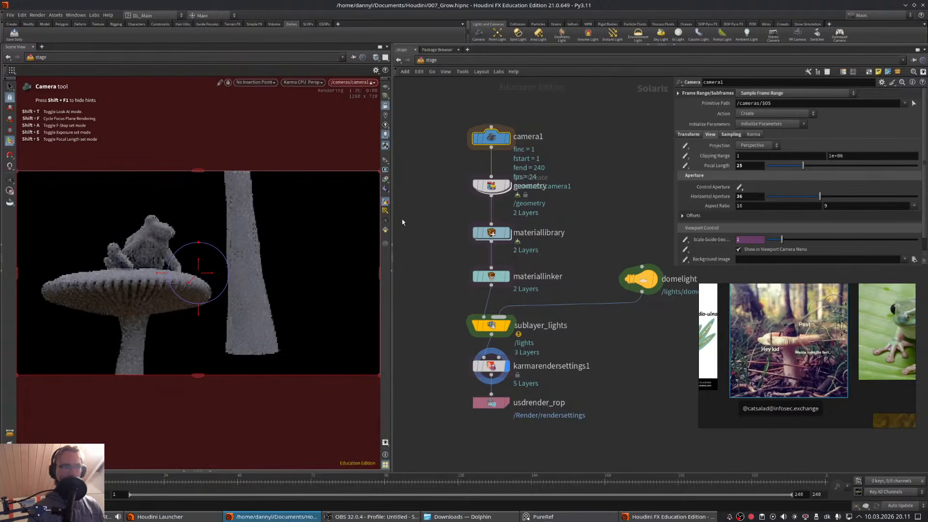
# - Switch the viewport from Karma CPU to the regular display, and reframe the mushroom and trunk through camera1 with a focal length of 25
pyautogui.click(296, 83)
pyautogui.click(304, 112)
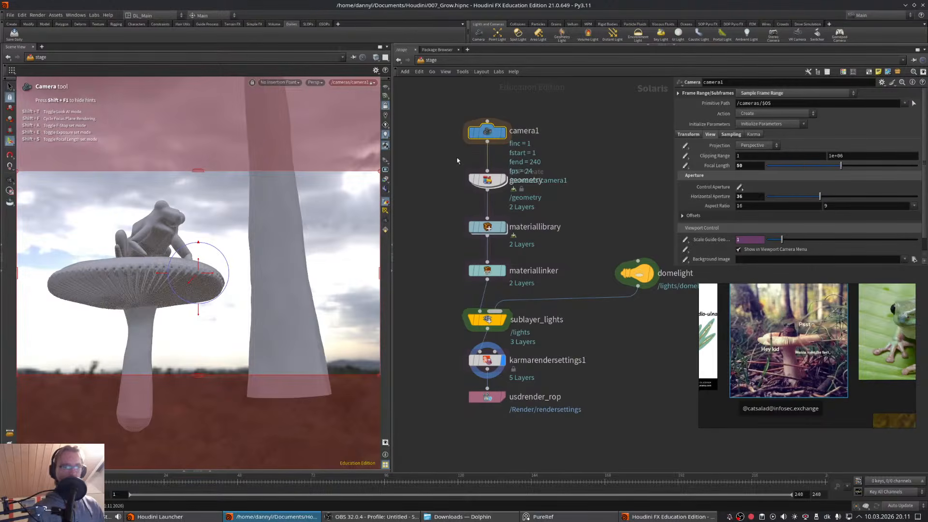
pyautogui.moveTo(566, 165); pyautogui.dragTo(551, 159, button='middle')
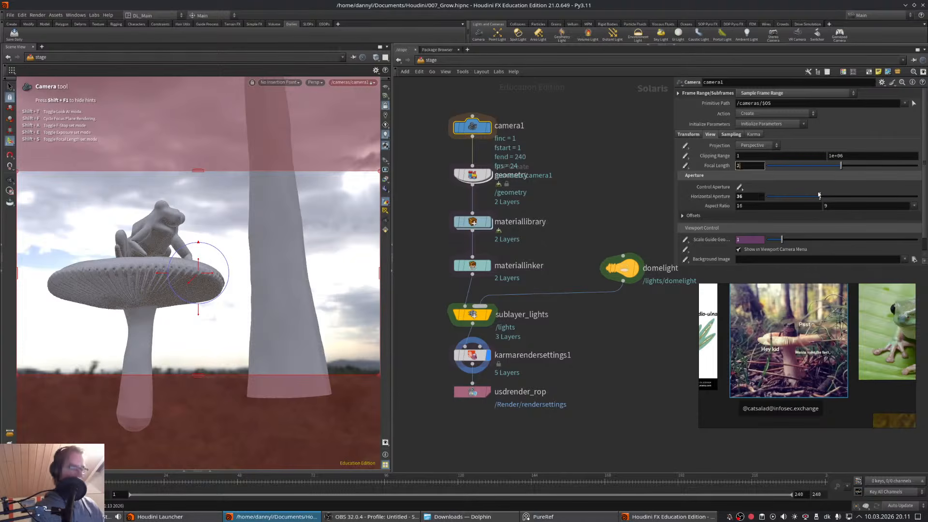
pyautogui.hotkey('ctrl', 'z')
pyautogui.press('Escape')
pyautogui.moveTo(218, 260); pyautogui.dragTo(191, 246)
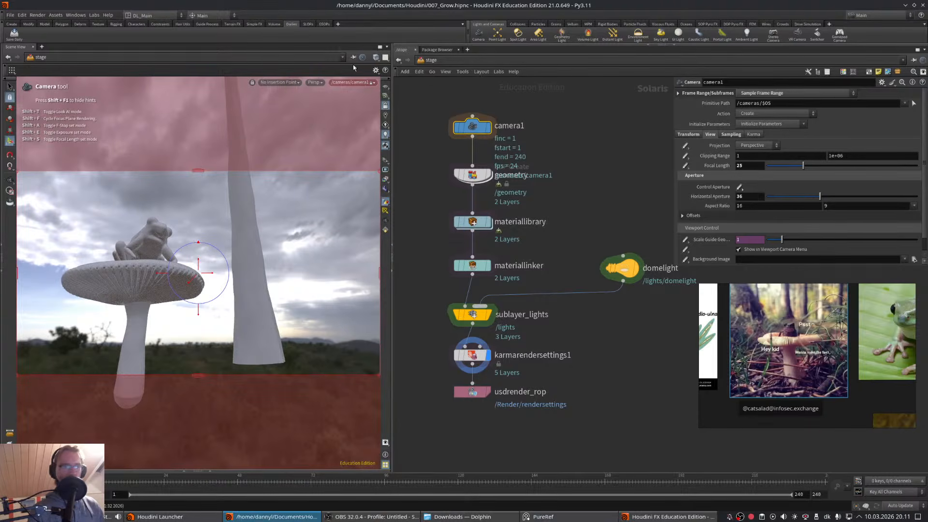
# - Reopen the geometry's create network in its split viewport and move the transform3 trunk to about 6.94 in Z
pyautogui.doubleClick(475, 175)
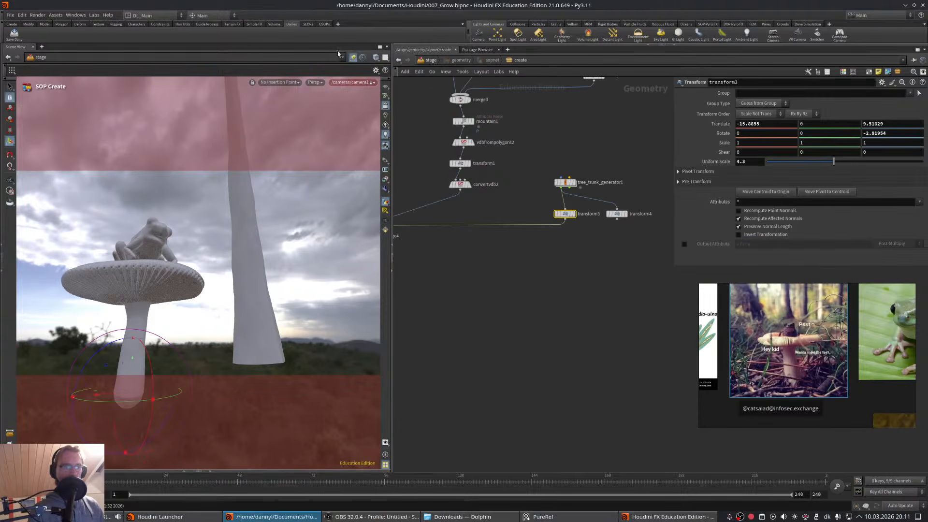
pyautogui.click(352, 57)
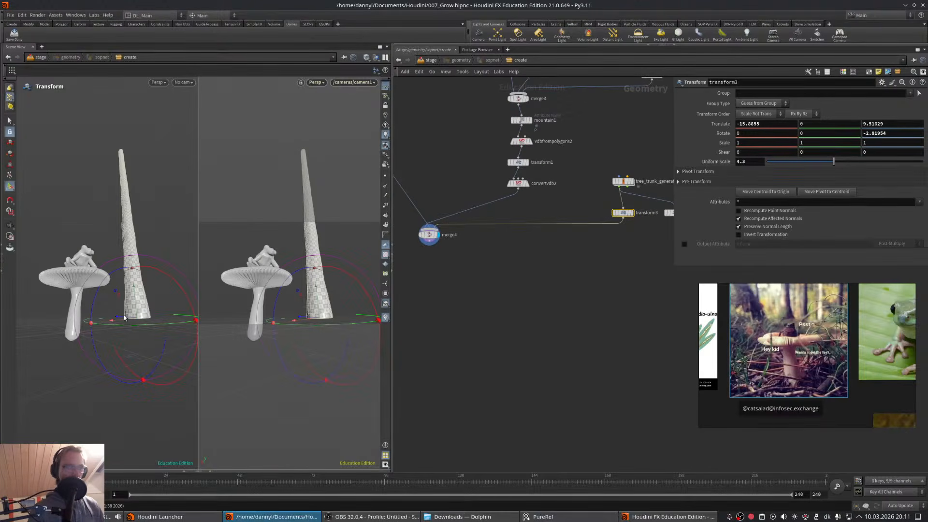
pyautogui.moveTo(123, 318); pyautogui.dragTo(133, 321)
pyautogui.moveTo(632, 209); pyautogui.dragTo(577, 233, button='middle')
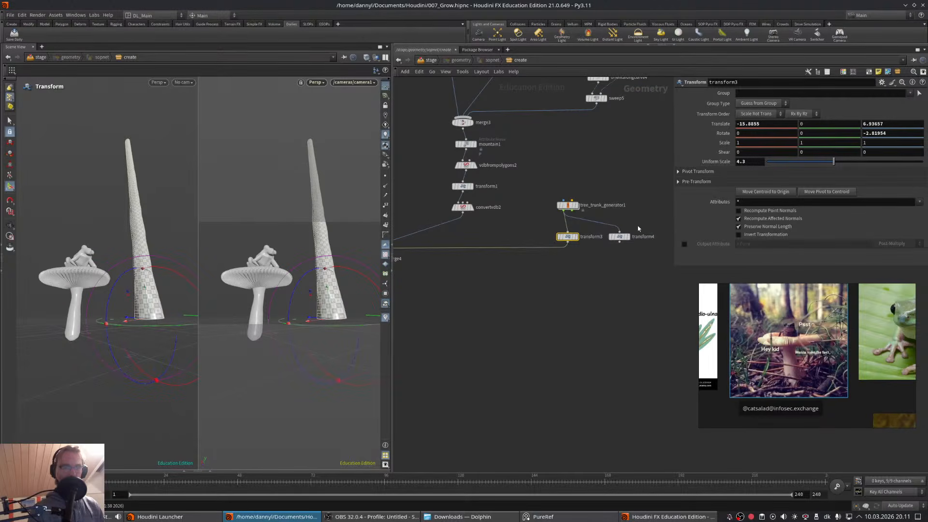
# - Connect transform4 to merge4 and place the second trunk on the mushroom's other side, turned about -38.4 in Y
pyautogui.click(624, 244)
pyautogui.moveTo(421, 273); pyautogui.dragTo(408, 323, button='middle')
pyautogui.click(508, 268)
pyautogui.click(570, 263)
pyautogui.moveTo(304, 323); pyautogui.dragTo(210, 322)
# - Move the second trunk farther back with transform4, to about -4.86 in X and 34.68 in Z, and save the scene
pyautogui.press('alt')
pyautogui.keyDown('alt'); pyautogui.moveTo(73, 268); pyautogui.dragTo(72, 291); pyautogui.keyUp('alt')
pyautogui.keyDown('alt'); pyautogui.moveTo(71, 291); pyautogui.dragTo(25, 268, button='right'); pyautogui.keyUp('alt')
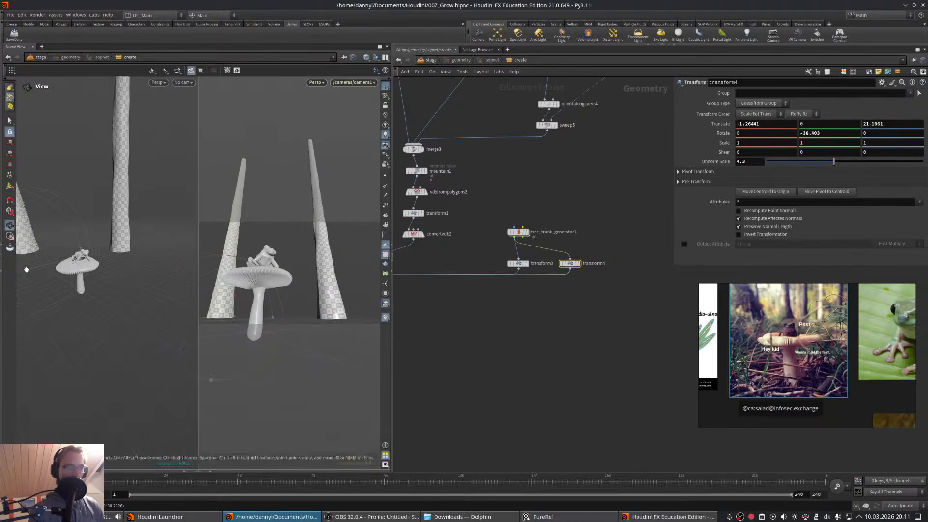
pyautogui.keyDown('alt'); pyautogui.moveTo(25, 267); pyautogui.dragTo(96, 285, button='middle'); pyautogui.keyUp('alt')
pyautogui.keyDown('alt'); pyautogui.moveTo(95, 285); pyautogui.dragTo(31, 315, button='right'); pyautogui.keyUp('alt')
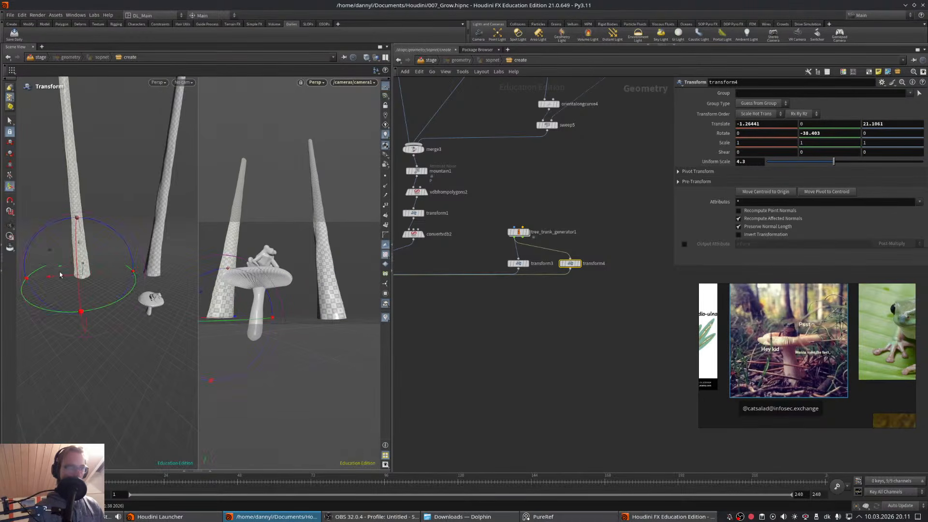
pyautogui.moveTo(61, 273); pyautogui.dragTo(51, 257)
pyautogui.press('r')
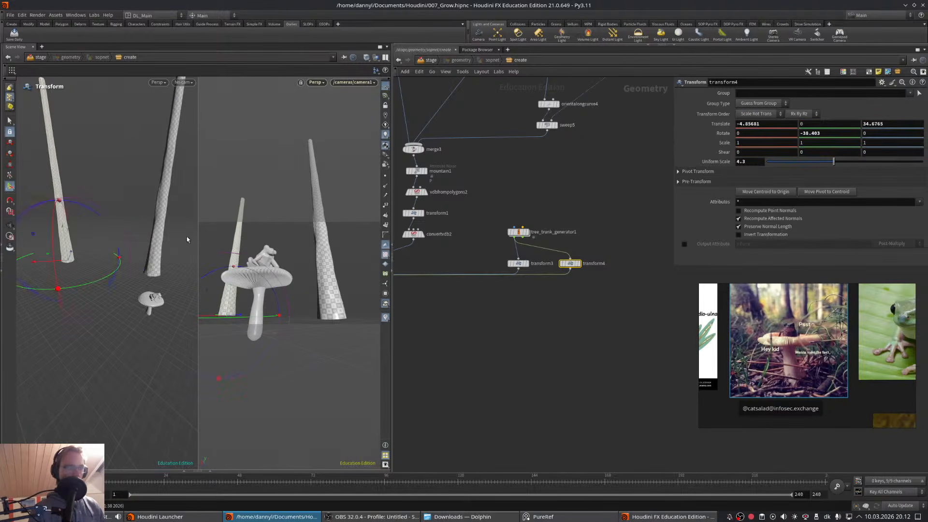
pyautogui.click(9, 227)
pyautogui.moveTo(557, 355)
pyautogui.mouseDown(button='middle')
pyautogui.moveTo(581, 328)
pyautogui.moveTo(500, 272)
pyautogui.moveTo(543, 284)
pyautogui.moveTo(563, 347)
pyautogui.moveTo(554, 342)
pyautogui.mouseUp(button='middle')
pyautogui.hotkey('ctrl', 's')
# - Add a Merge node, cut the trunk transforms' wires to merge4, and connect transform3 and transform4 into the new node
pyautogui.press('Tab')
pyautogui.write('merge')
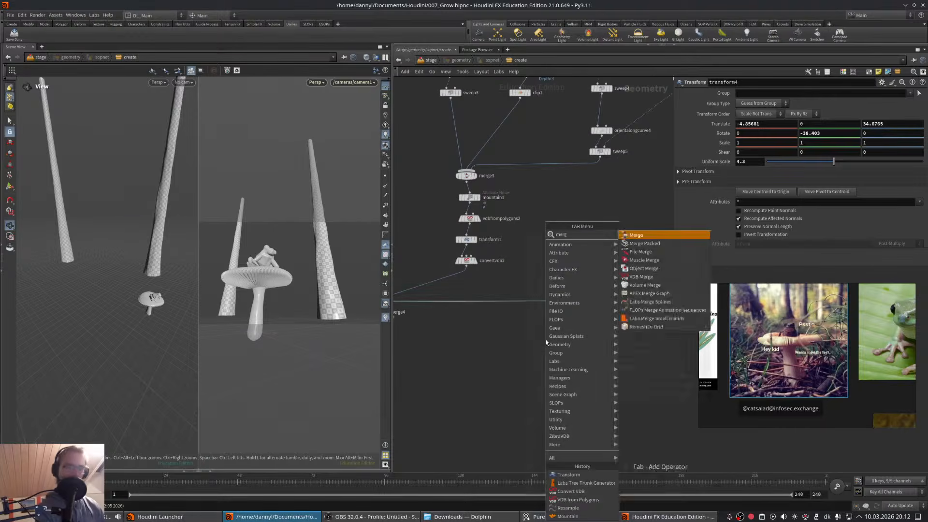
pyautogui.press('Return')
pyautogui.click(546, 342)
pyautogui.press('y')
pyautogui.moveTo(469, 291); pyautogui.dragTo(488, 312)
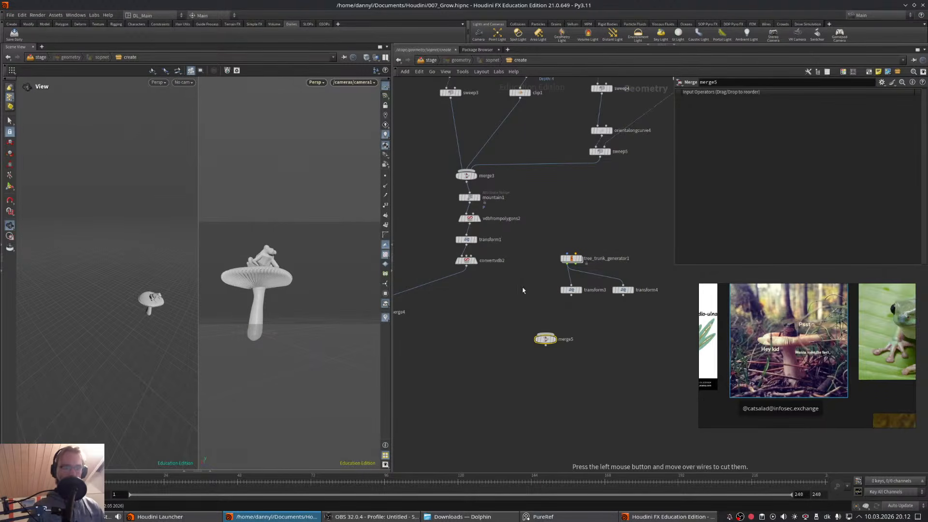
pyautogui.moveTo(523, 285); pyautogui.dragTo(536, 331)
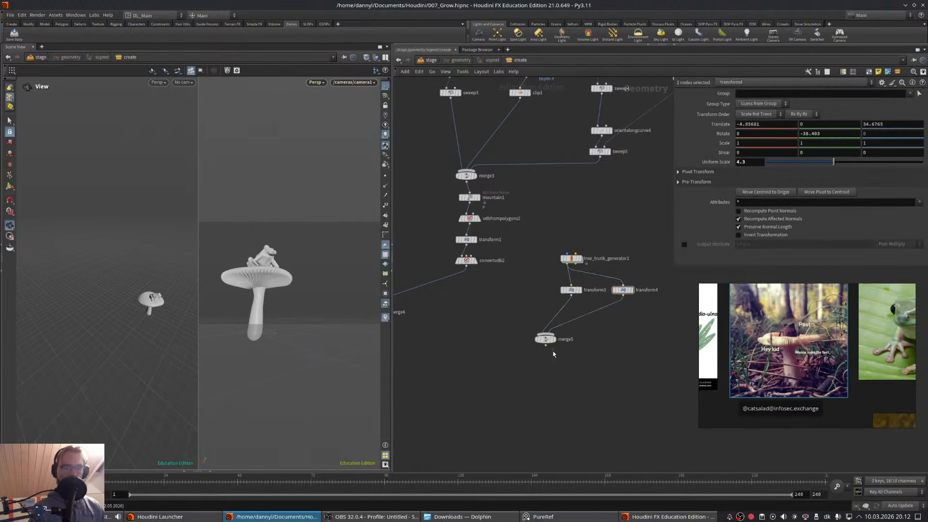
# - Add a Name node called trees below merge5 and connect it to merge4
pyautogui.press('Tab')
pyautogui.write('name')
pyautogui.press('Return')
pyautogui.click(553, 365)
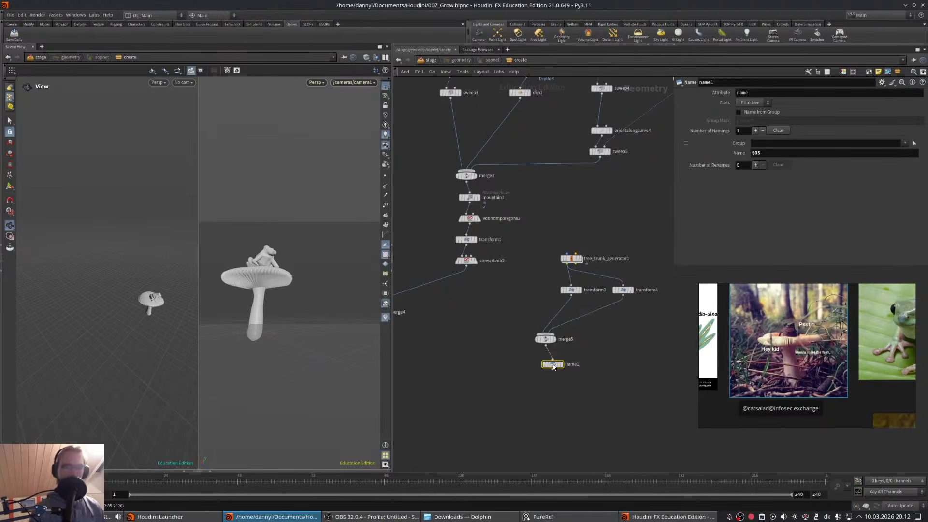
pyautogui.doubleClick(572, 364)
pyautogui.write('trees')
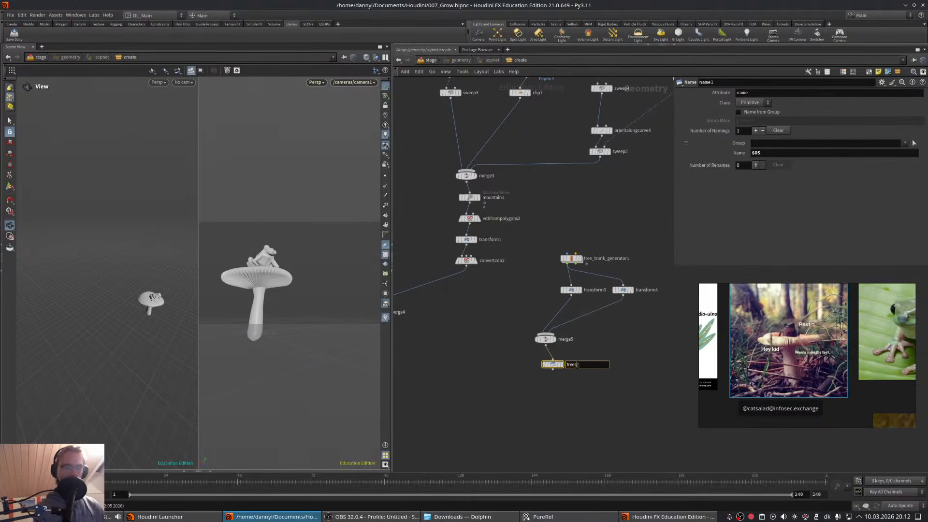
pyautogui.press('Return')
pyautogui.moveTo(594, 348); pyautogui.dragTo(654, 342, button='middle')
pyautogui.moveTo(612, 367)
pyautogui.mouseDown()
pyautogui.moveTo(469, 289)
pyautogui.moveTo(444, 300)
pyautogui.mouseUp()
# - Insert a Name node called mushroom between convertvdb2 and merge4
pyautogui.moveTo(552, 282); pyautogui.dragTo(565, 297, button='middle')
pyautogui.click(567, 309)
pyautogui.press('Tab')
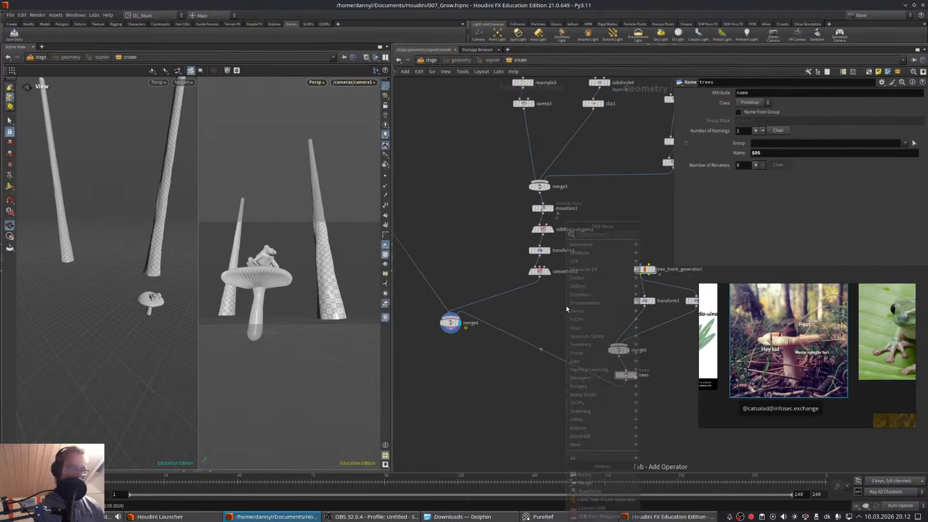
pyautogui.write('name')
pyautogui.press('Return')
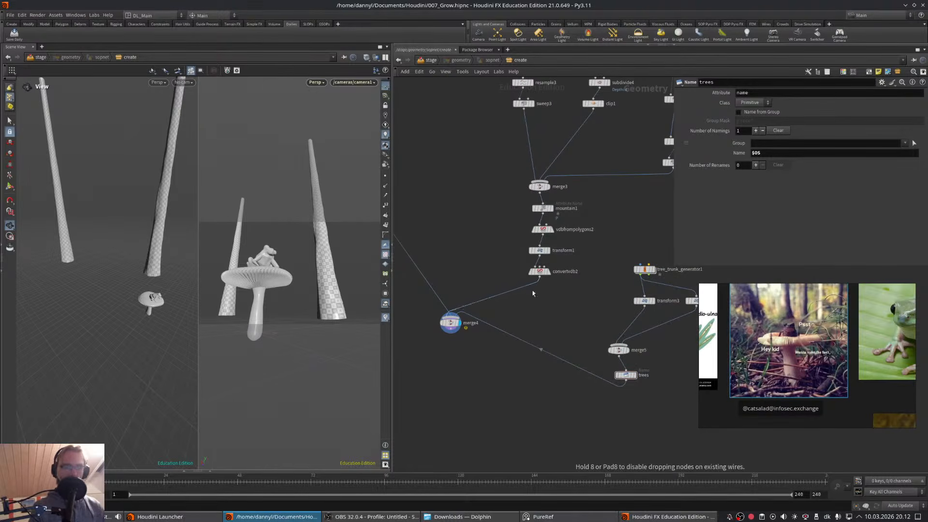
pyautogui.click(532, 291)
pyautogui.write('mushroo')
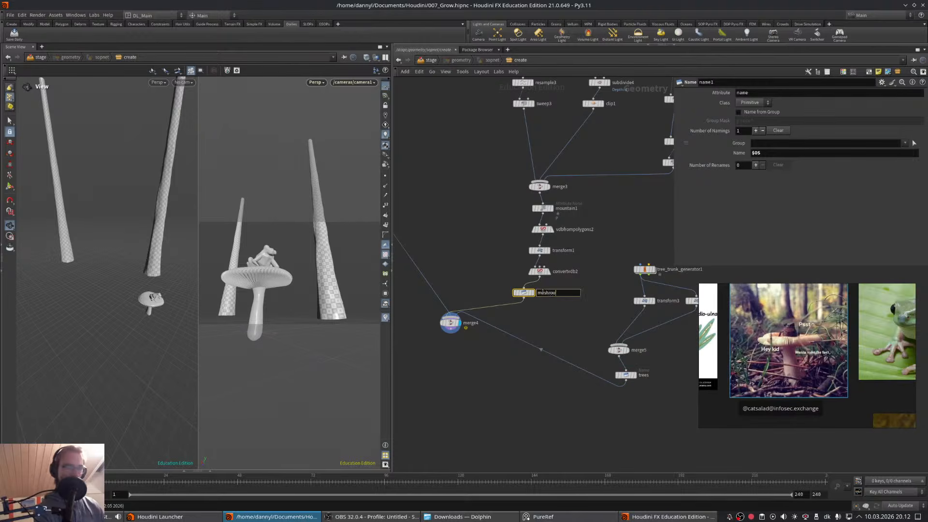
pyautogui.write('m')
pyautogui.press('Return')
# - Tidy the network by aligning mushroom under convertvdb2, lowering merge4, and moving the whole tree branch away from the mushroom branch
pyautogui.moveTo(525, 296); pyautogui.dragTo(541, 295)
pyautogui.moveTo(564, 350); pyautogui.dragTo(583, 312, button='middle')
pyautogui.moveTo(473, 290); pyautogui.dragTo(478, 357)
pyautogui.moveTo(536, 302); pyautogui.dragTo(520, 306, button='middle')
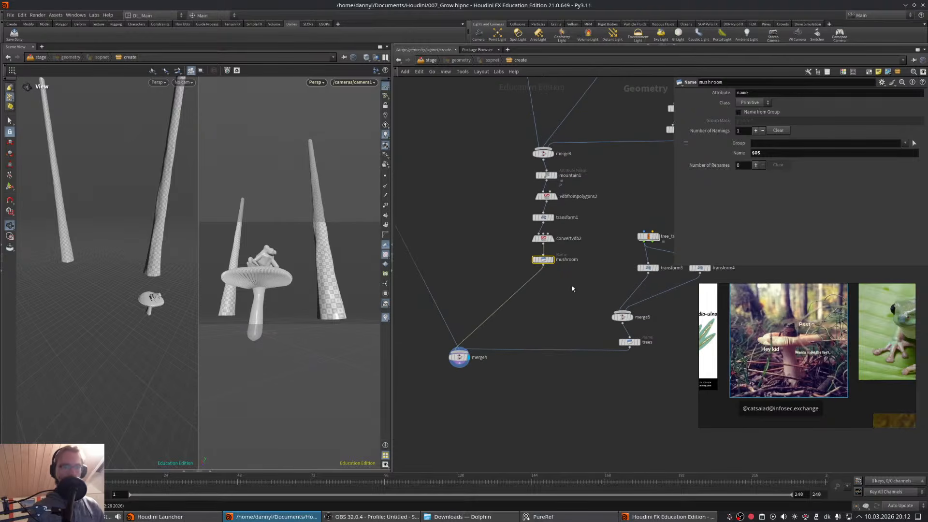
pyautogui.moveTo(572, 289); pyautogui.dragTo(538, 298, button='middle')
pyautogui.moveTo(566, 279); pyautogui.dragTo(533, 285, button='middle')
pyautogui.moveTo(548, 237); pyautogui.dragTo(653, 392)
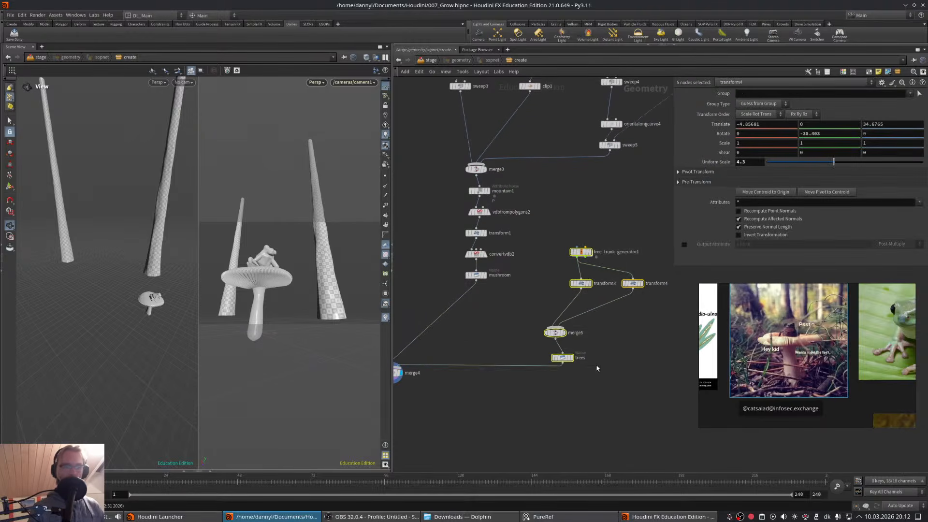
pyautogui.moveTo(563, 357); pyautogui.dragTo(599, 370)
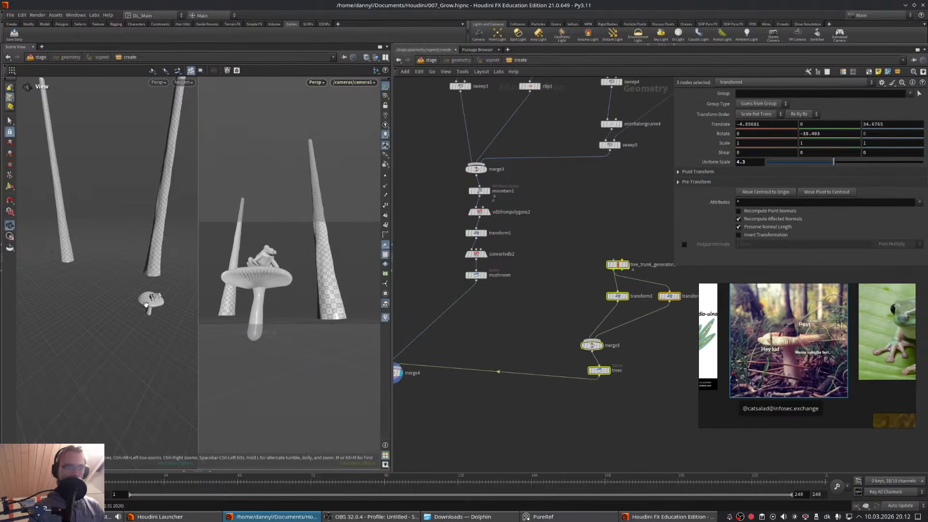
# - Set the adaptivity of convertvdb2 to 0.023 to reduce the mushroom mesh density
pyautogui.moveTo(146, 305); pyautogui.dragTo(188, 303, button='right')
pyautogui.moveTo(187, 303); pyautogui.dragTo(108, 280, button='middle')
pyautogui.moveTo(109, 280); pyautogui.dragTo(192, 269, button='right')
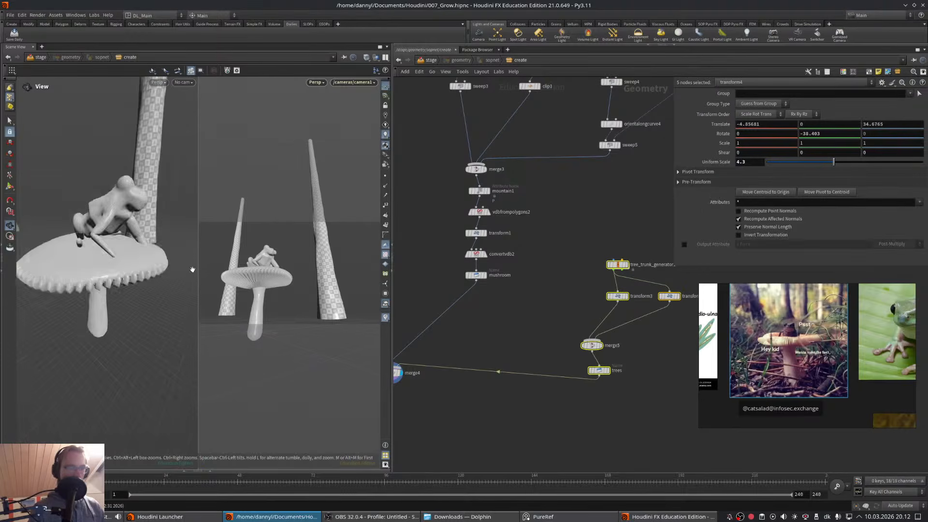
pyautogui.moveTo(116, 275); pyautogui.dragTo(63, 266, button='right')
pyautogui.moveTo(62, 266); pyautogui.dragTo(389, 274)
pyautogui.click(476, 253)
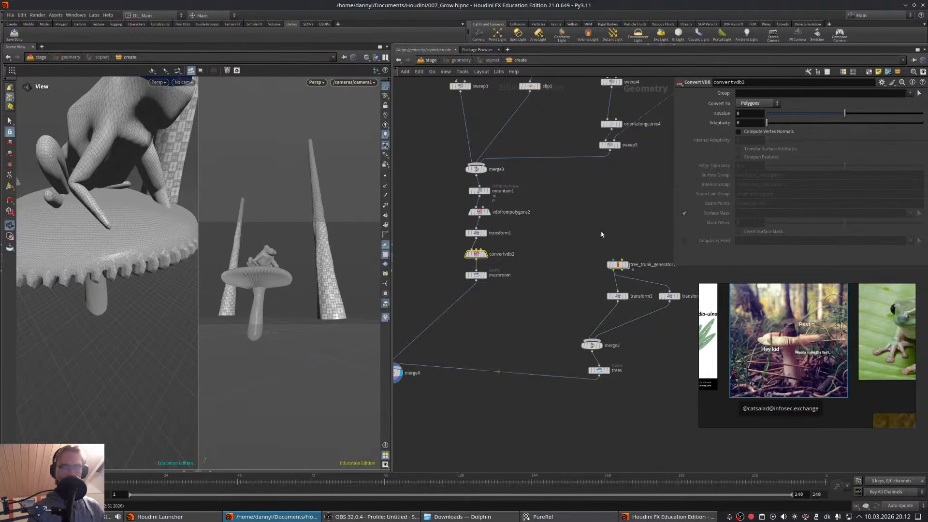
pyautogui.click(772, 124)
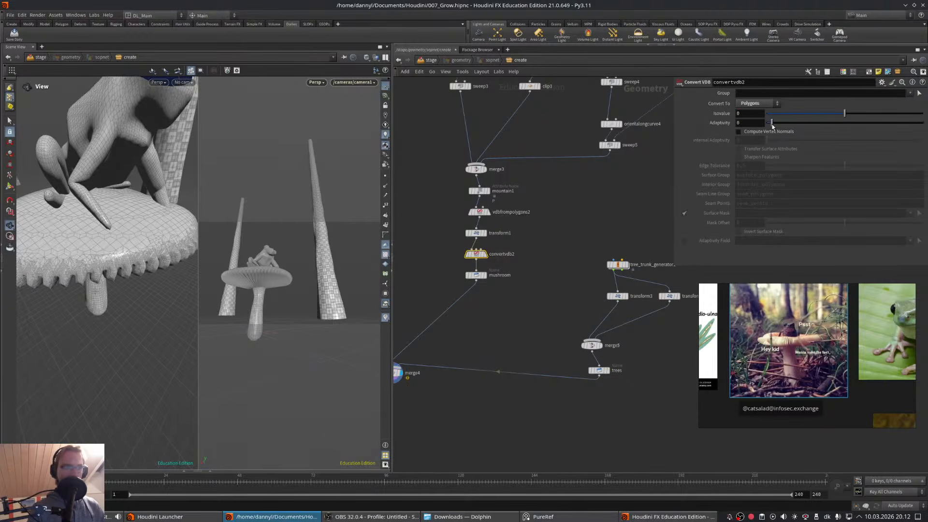
pyautogui.moveTo(770, 124); pyautogui.dragTo(769, 124)
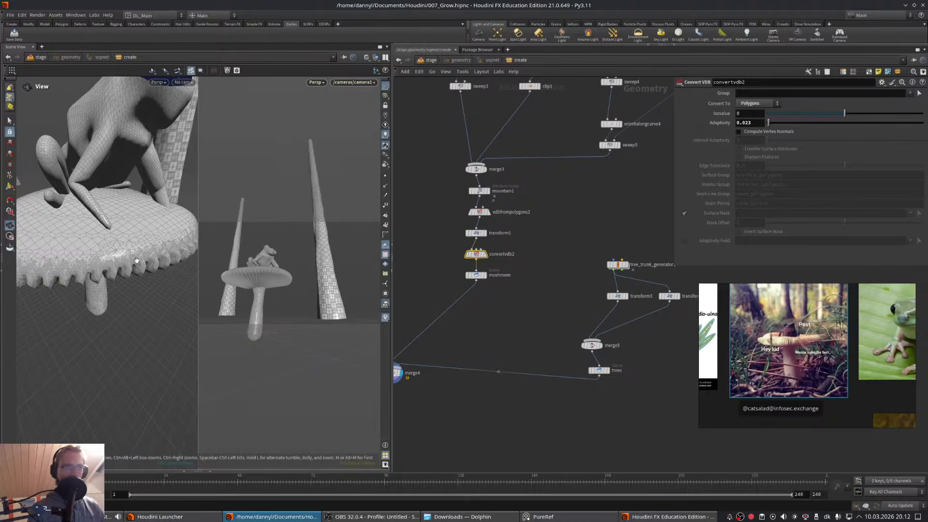
pyautogui.moveTo(112, 325); pyautogui.dragTo(127, 257)
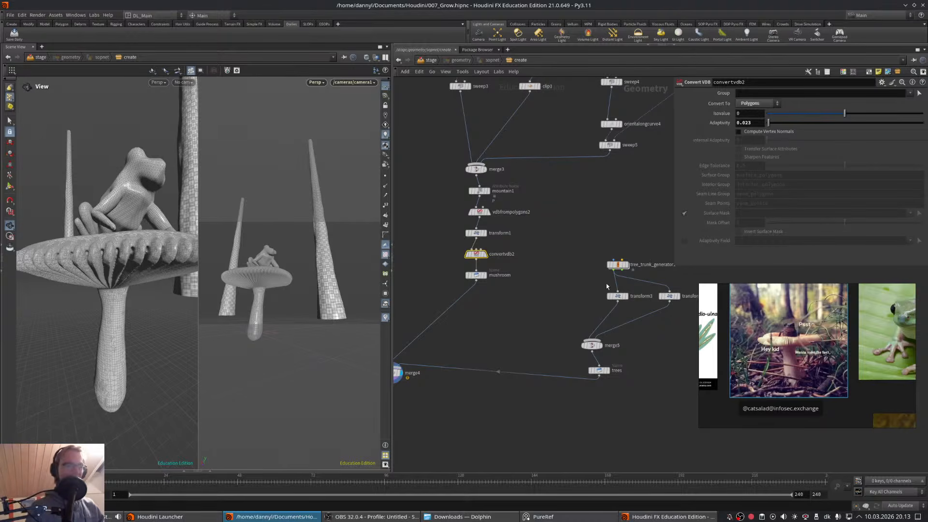
# - Align merge5 and the trees node directly beneath transform3
pyautogui.moveTo(606, 283); pyautogui.dragTo(623, 280, button='middle')
pyautogui.moveTo(549, 300); pyautogui.dragTo(539, 219, button='middle')
pyautogui.scroll(-3, 543, 229)
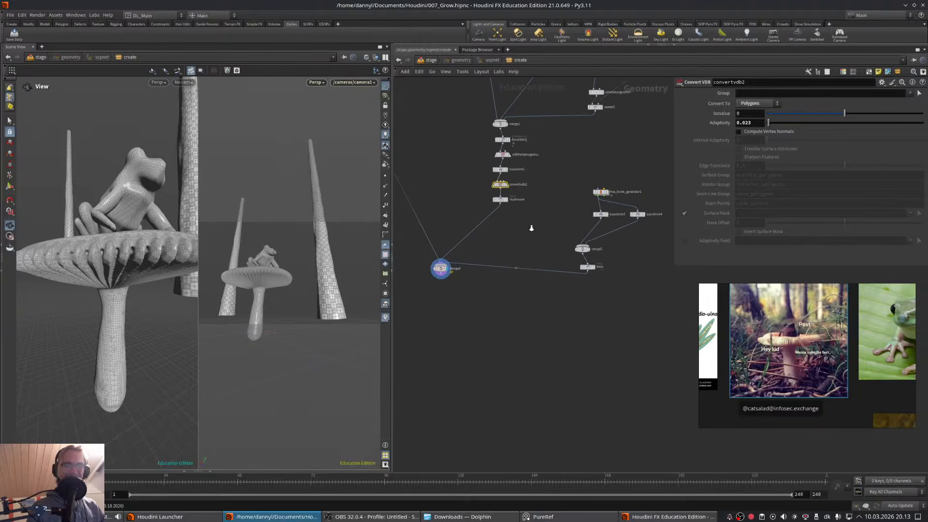
pyautogui.moveTo(572, 249); pyautogui.dragTo(605, 278)
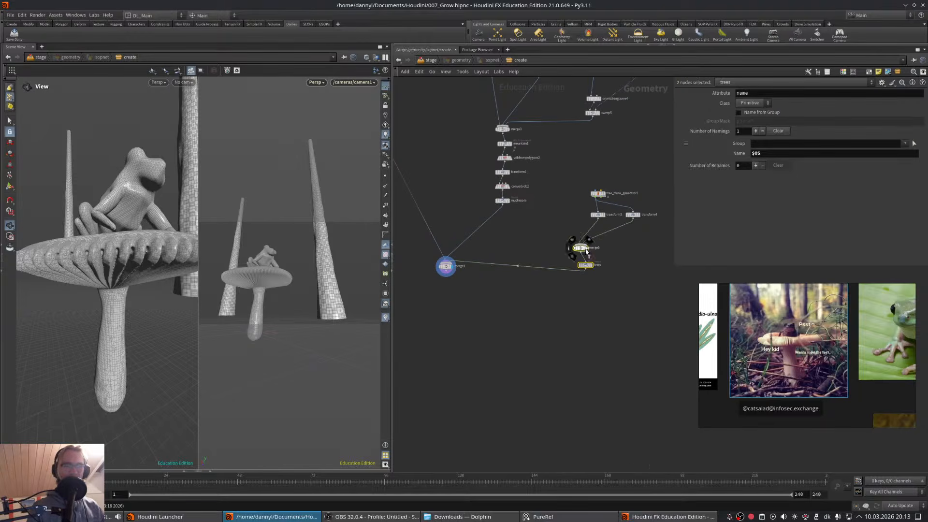
pyautogui.moveTo(581, 248); pyautogui.dragTo(603, 261)
pyautogui.click(606, 260)
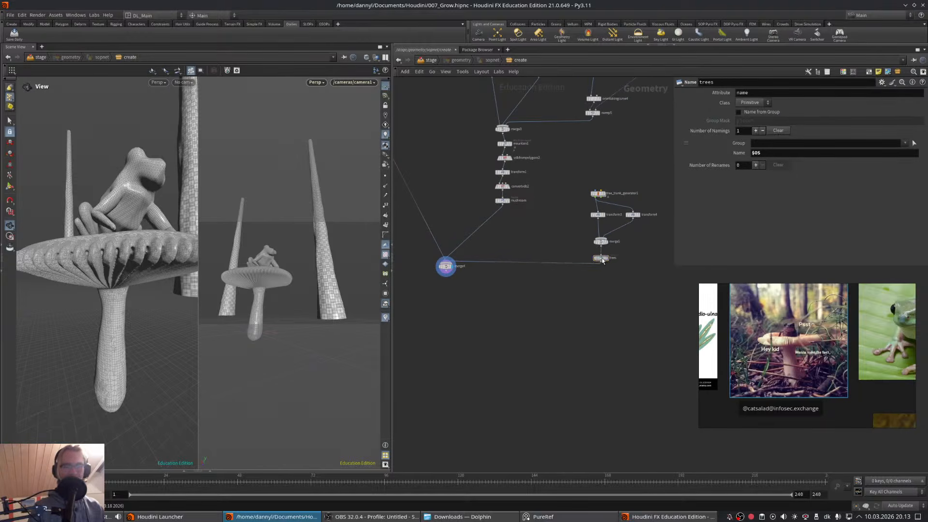
# - Add a Grid node in the empty space below the mushroom node, between the mushroom and tree branches
pyautogui.moveTo(605, 264); pyautogui.dragTo(569, 338, button='middle')
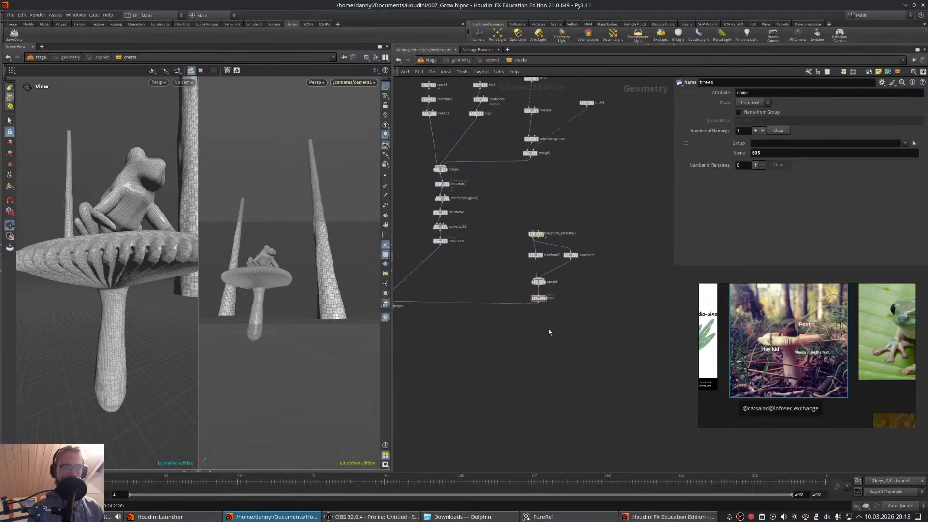
pyautogui.moveTo(465, 271); pyautogui.dragTo(577, 298, button='middle')
pyautogui.scroll(5, 574, 281)
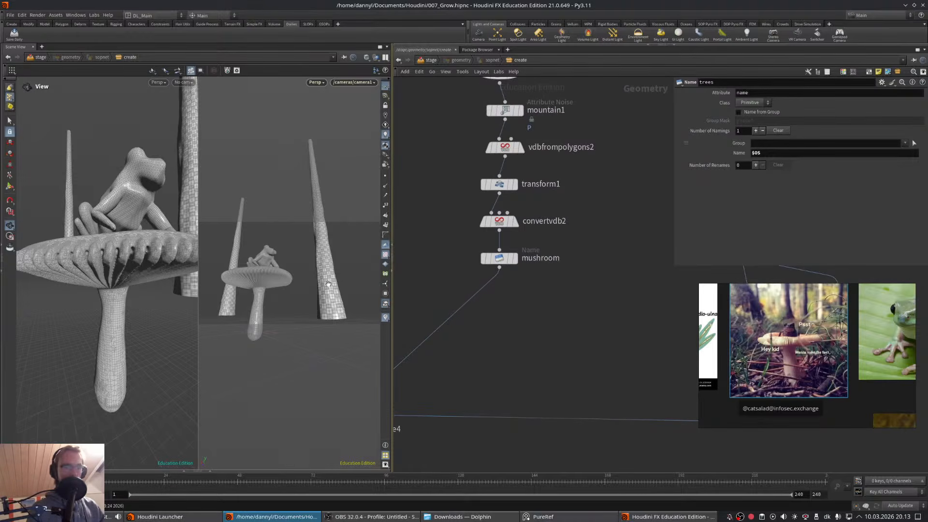
pyautogui.moveTo(542, 325); pyautogui.dragTo(557, 322, button='middle')
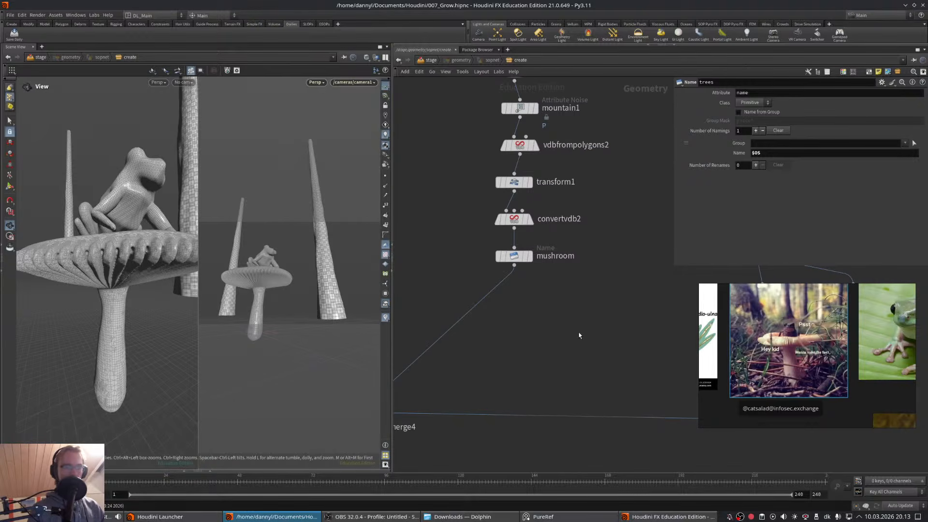
pyautogui.moveTo(584, 331); pyautogui.dragTo(592, 329, button='middle')
pyautogui.press('Tab')
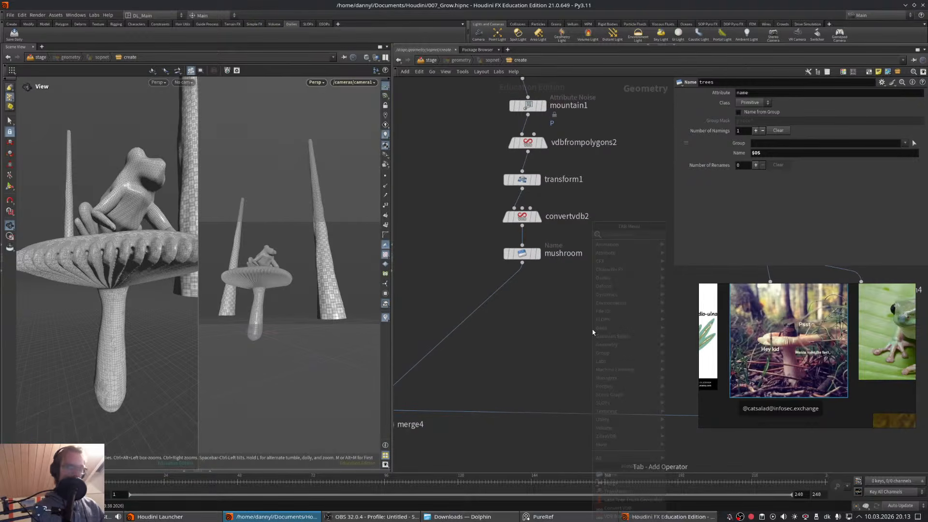
pyautogui.write('grid')
pyautogui.press('Return')
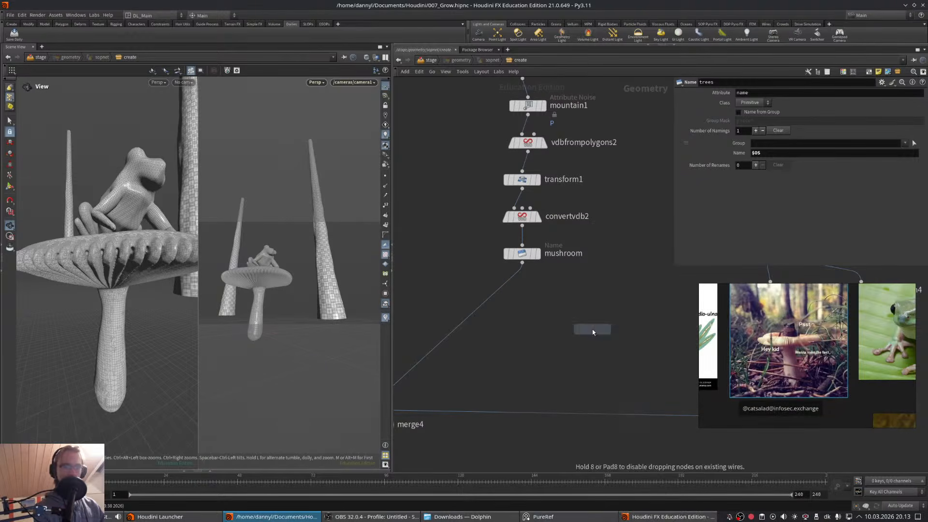
pyautogui.click(592, 332)
# - Add a Name node called ground below grid1, align it under the grid, and connect it to merge4
pyautogui.moveTo(617, 377); pyautogui.dragTo(574, 307, button='middle')
pyautogui.scroll(-3, 574, 307)
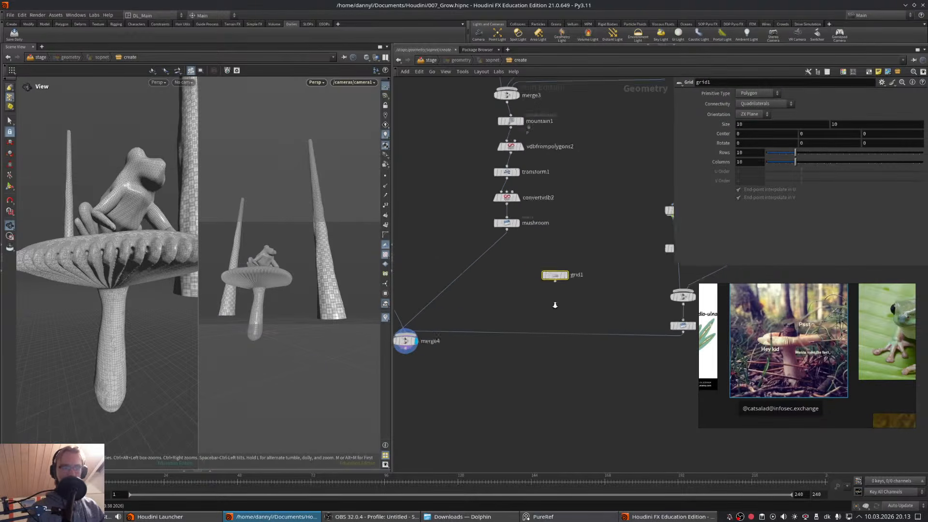
pyautogui.press('Tab')
pyautogui.write('name')
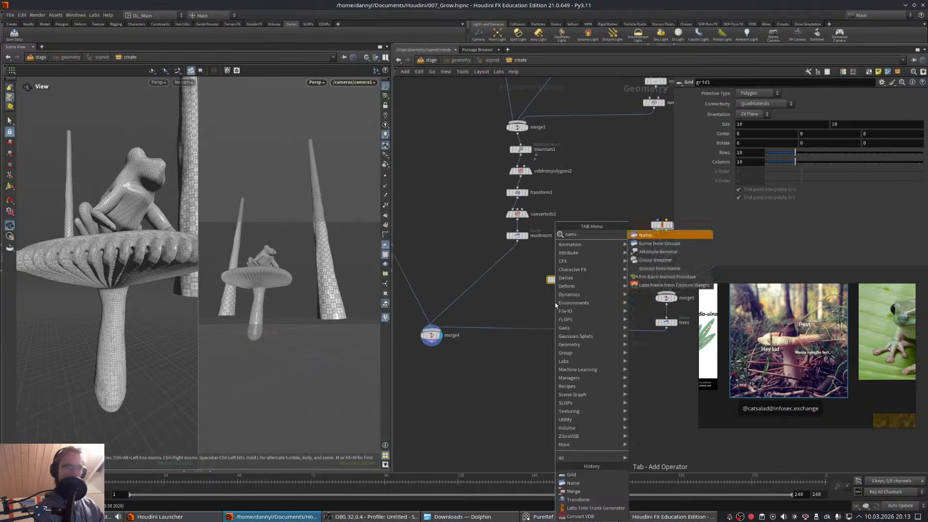
pyautogui.press('Return')
pyautogui.click(554, 303)
pyautogui.doubleClick(575, 302)
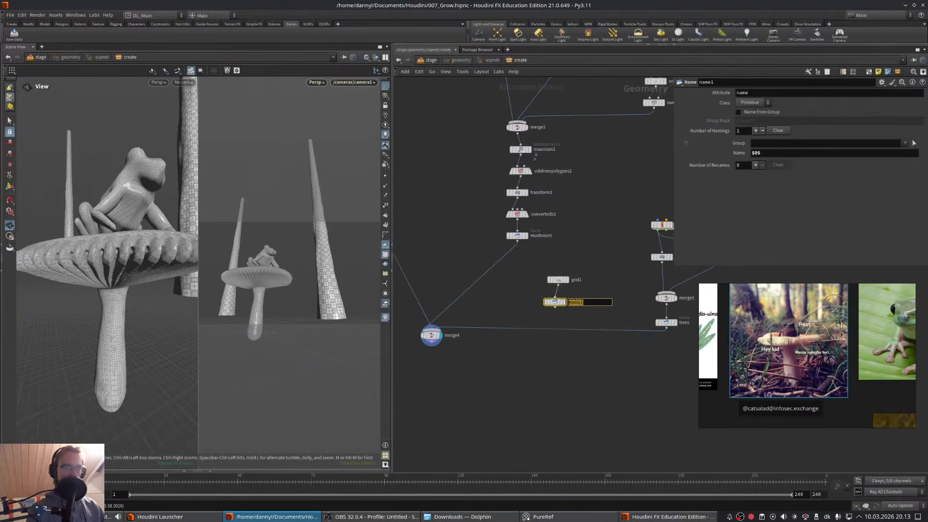
pyautogui.press('Return')
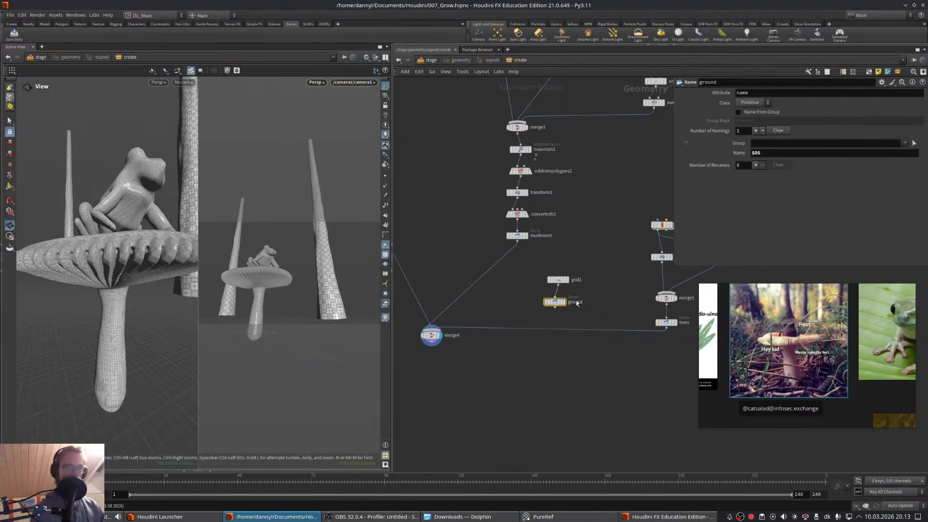
pyautogui.moveTo(557, 303); pyautogui.dragTo(561, 303)
pyautogui.click(589, 286)
pyautogui.moveTo(590, 286); pyautogui.dragTo(607, 246, button='middle')
pyautogui.moveTo(574, 268); pyautogui.dragTo(458, 291)
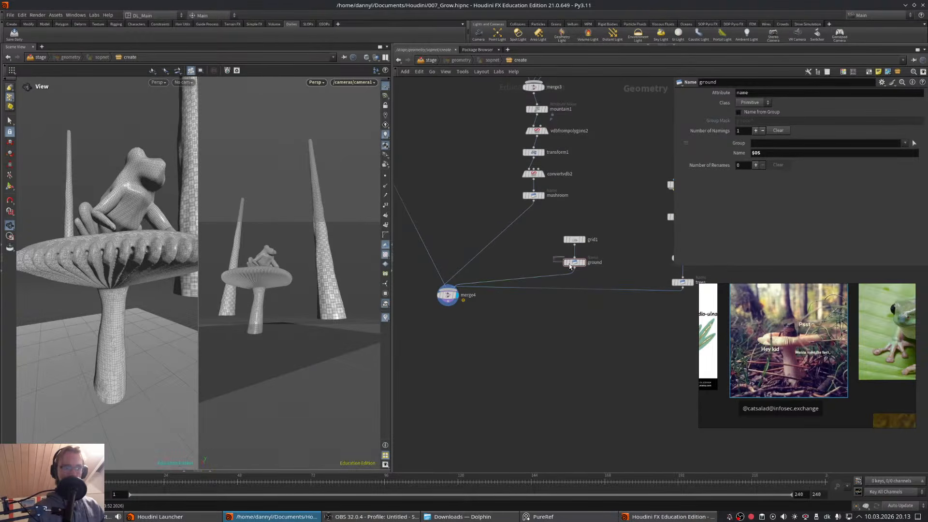
# - Set grid1's size to 115.2 by 115.2 with 500 rows and 500 columns
pyautogui.click(574, 240)
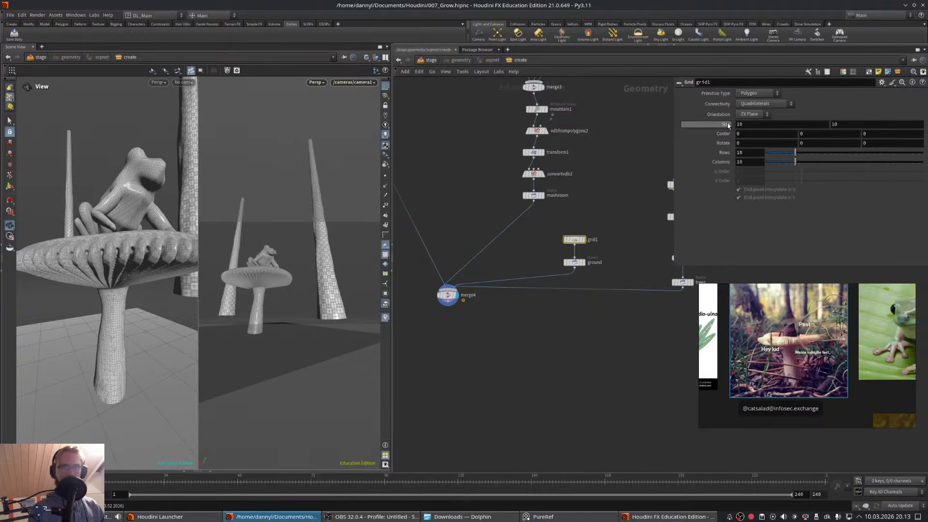
pyautogui.moveTo(724, 124); pyautogui.dragTo(912, 128, button='middle')
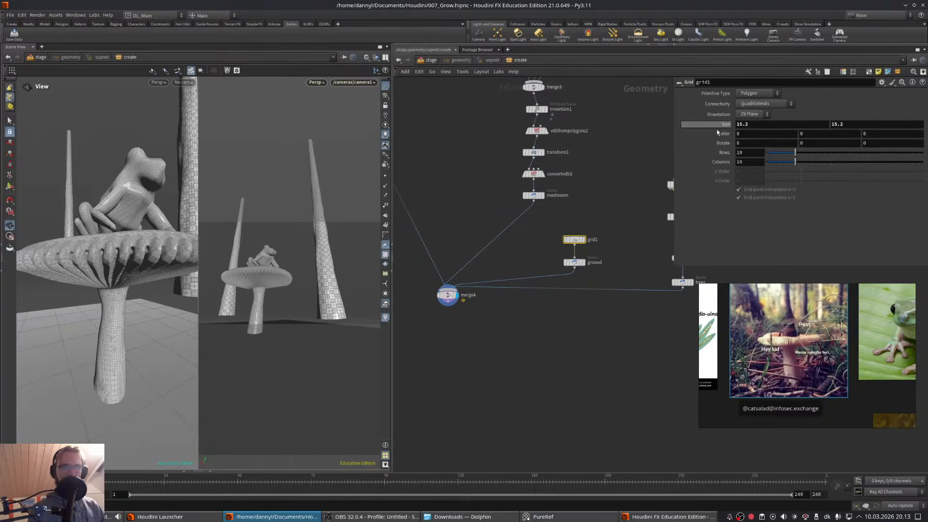
pyautogui.moveTo(723, 124); pyautogui.dragTo(769, 93, button='middle')
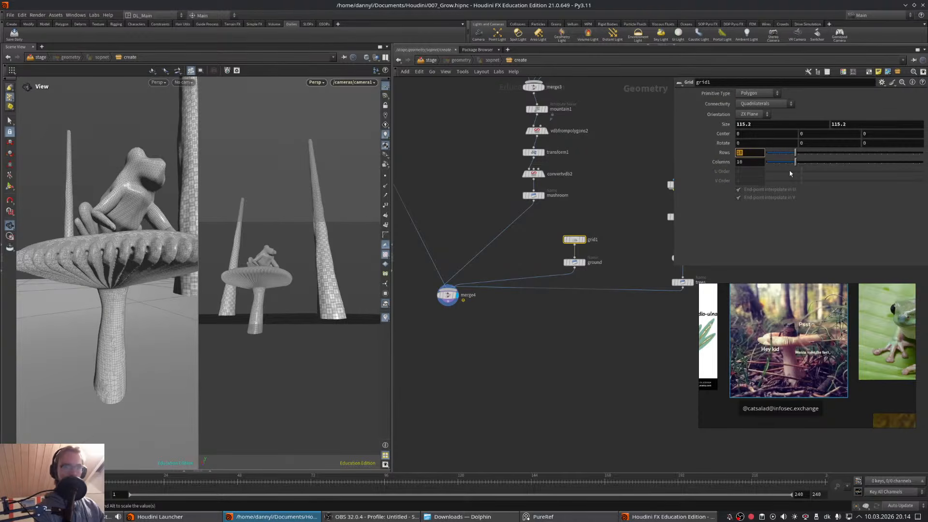
pyautogui.write('500')
pyautogui.press('Tab')
pyautogui.write('500')
pyautogui.press('Return')
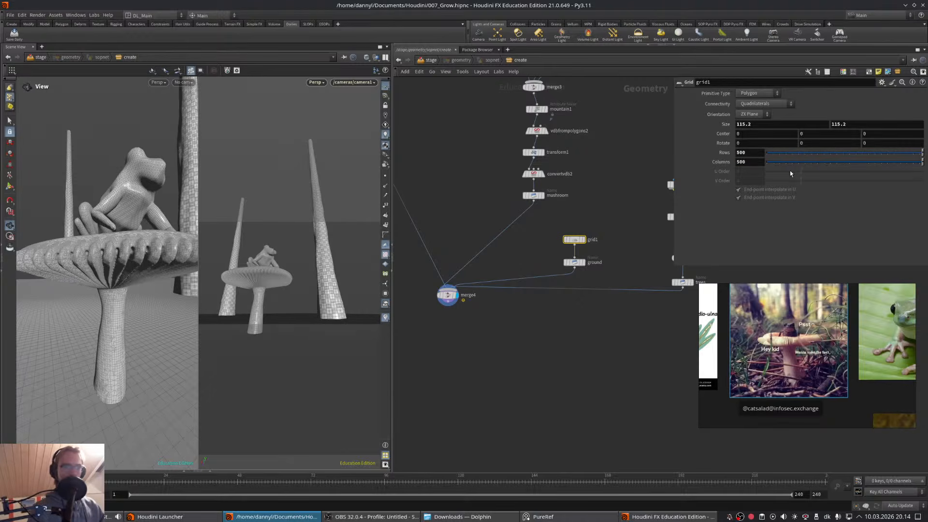
# - Insert a Mountain node between grid1 and ground, spacing the nodes out to fit it
pyautogui.moveTo(605, 278); pyautogui.dragTo(607, 266, button='middle')
pyautogui.press('Tab')
pyautogui.write('mount')
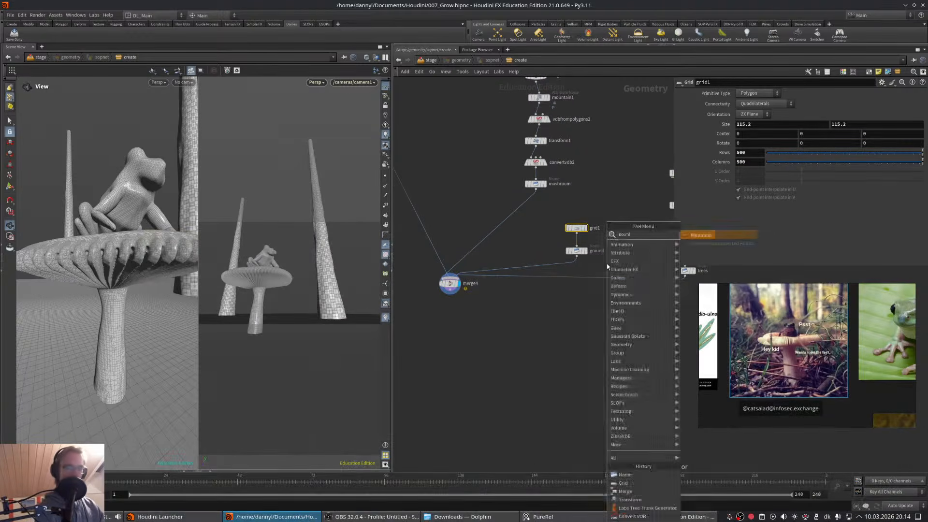
pyautogui.press('Return')
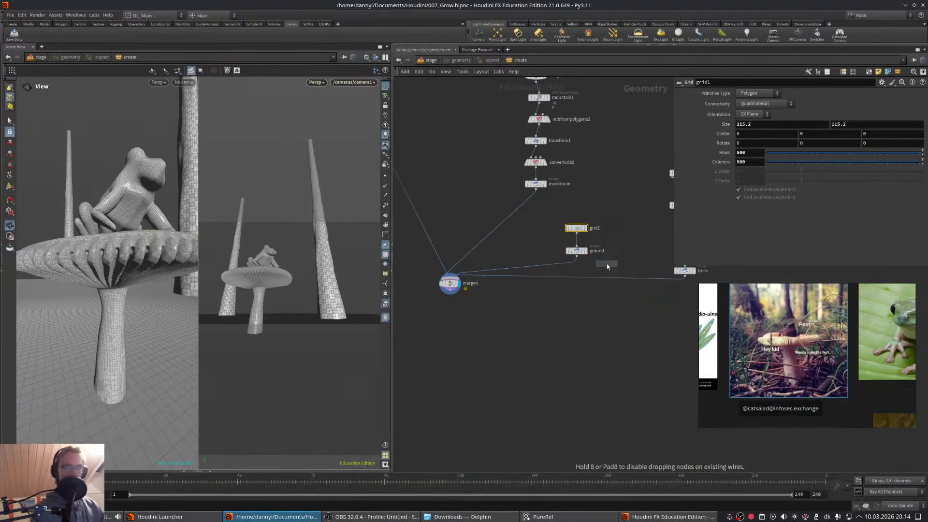
pyautogui.click(577, 247)
pyautogui.moveTo(614, 217); pyautogui.dragTo(580, 256)
# - Set mountain2's noise element size to 4.11 and its fractal roughness to 0.561
pyautogui.click(579, 234)
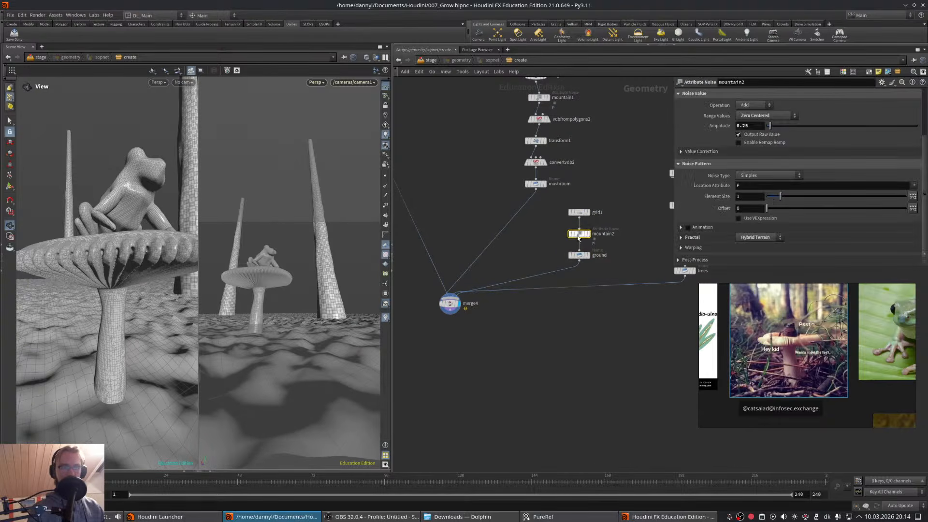
pyautogui.moveTo(795, 195); pyautogui.dragTo(824, 195)
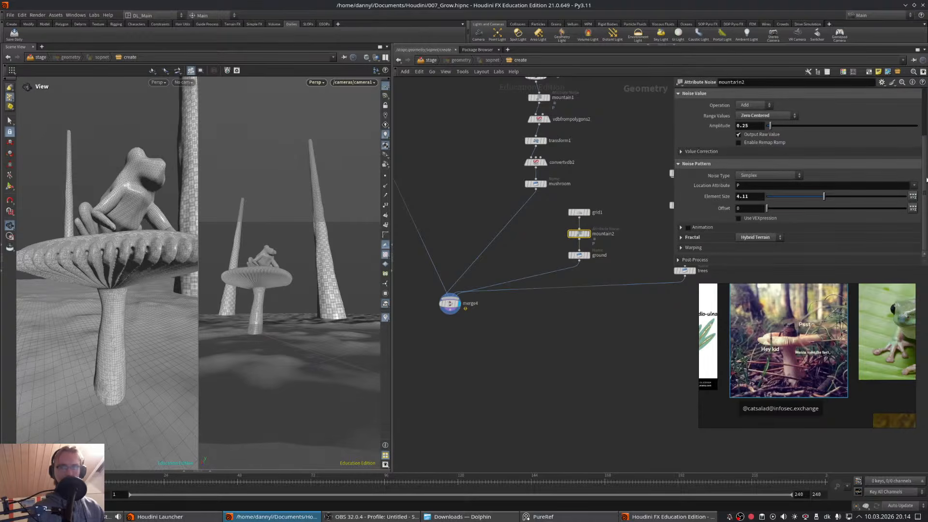
pyautogui.click(710, 237)
pyautogui.moveTo(925, 183); pyautogui.dragTo(926, 205)
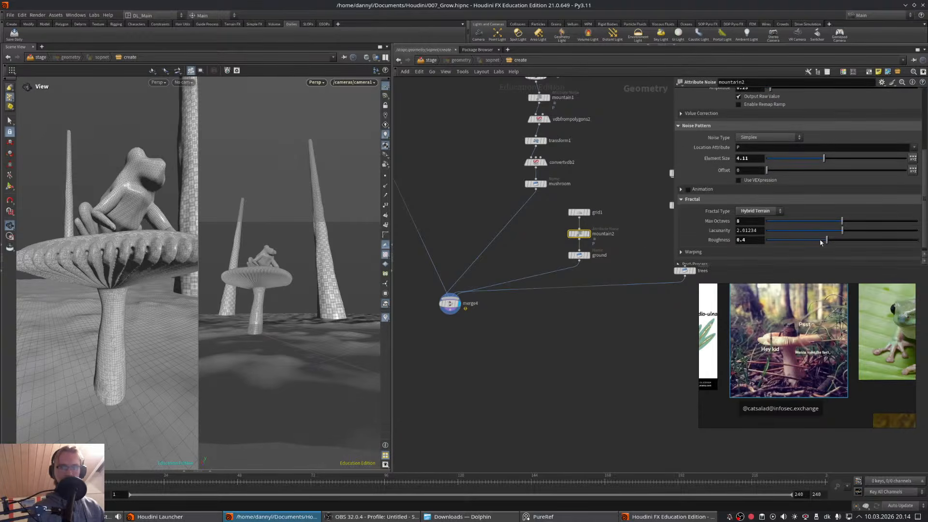
pyautogui.click(844, 240)
pyautogui.moveTo(851, 239); pyautogui.dragTo(852, 240)
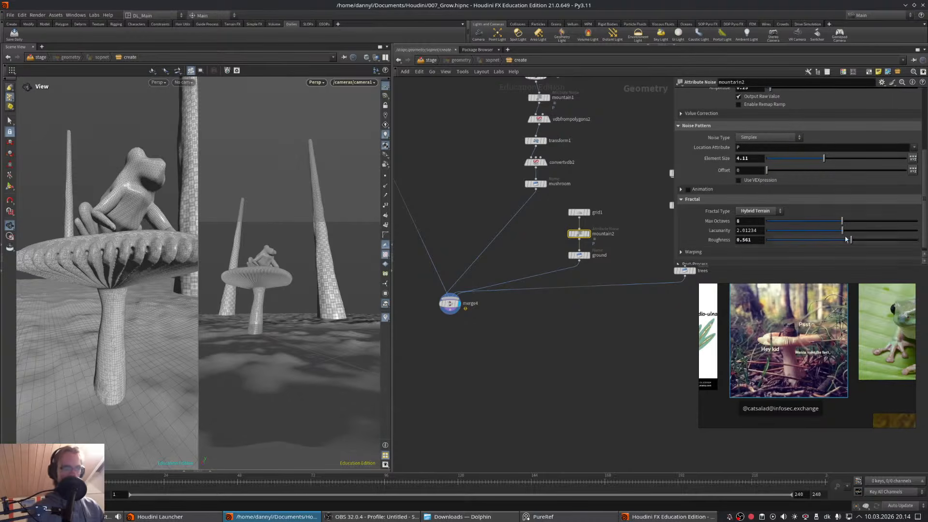
# - Move the grid1, mountain2 and ground chain up beside the mushroom branch, level with the mushroom node
pyautogui.moveTo(607, 203); pyautogui.dragTo(594, 200, button='middle')
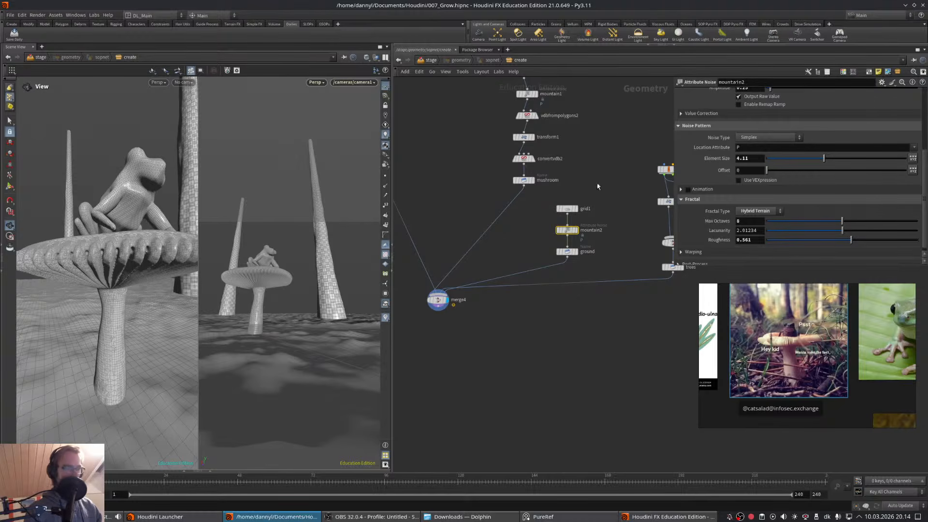
pyautogui.moveTo(599, 184); pyautogui.dragTo(616, 195, button='middle')
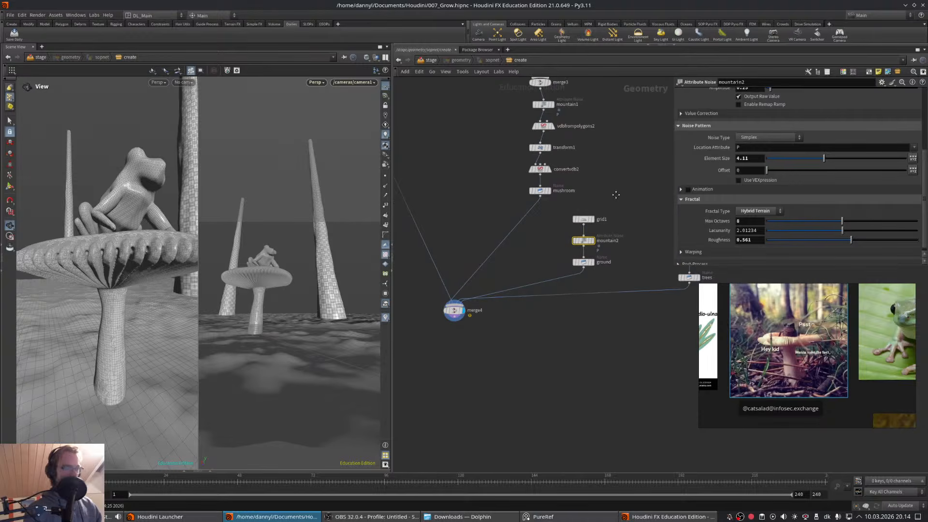
pyautogui.moveTo(623, 216); pyautogui.dragTo(622, 193)
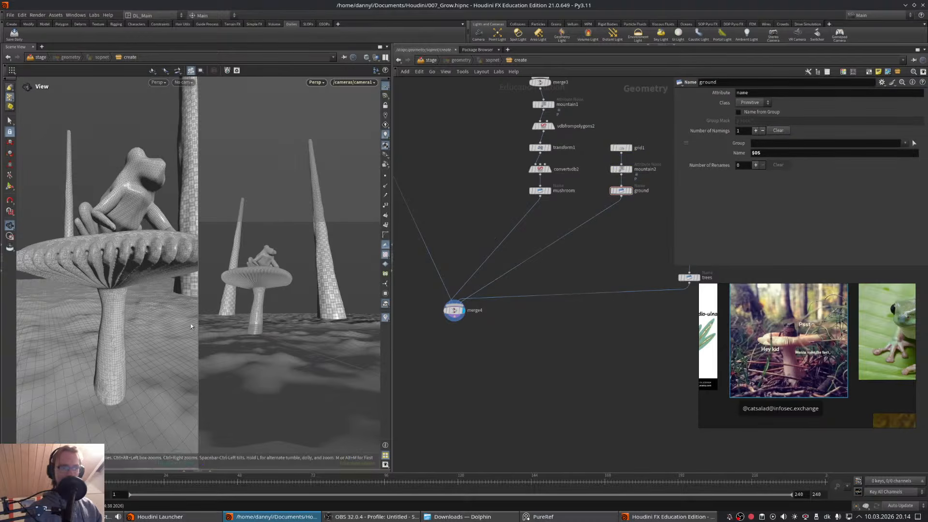
pyautogui.moveTo(133, 331); pyautogui.dragTo(114, 341)
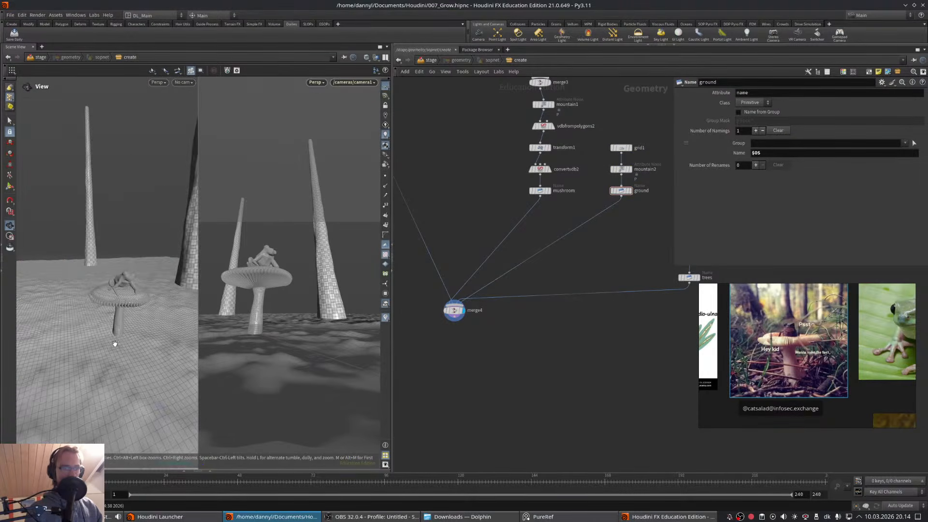
# - Save the scene file
pyautogui.moveTo(621, 235); pyautogui.dragTo(617, 236, button='middle')
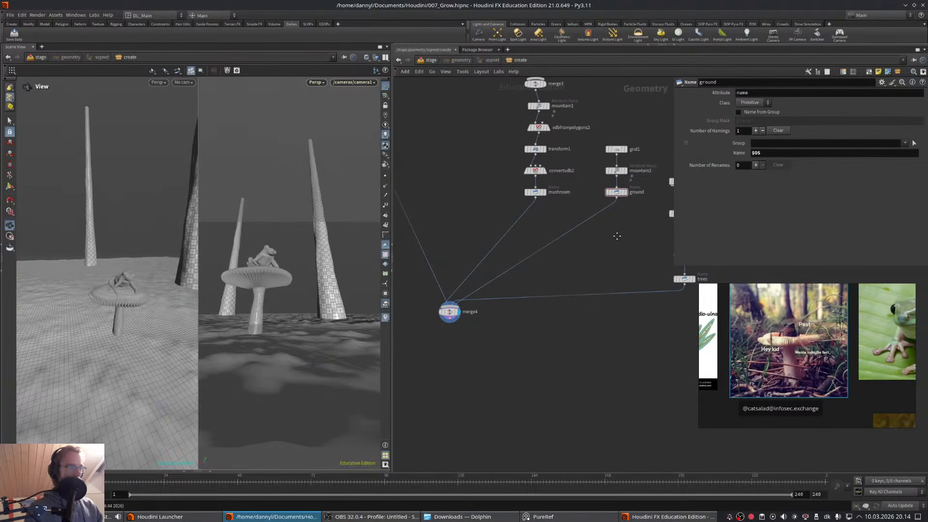
pyautogui.moveTo(616, 235); pyautogui.dragTo(589, 232, button='middle')
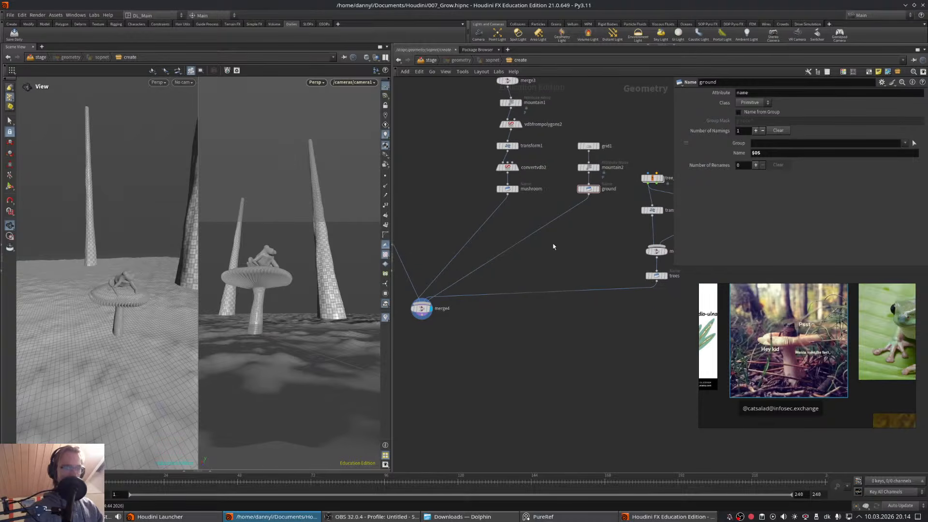
pyautogui.hotkey('ctrl', 's')
pyautogui.moveTo(553, 246); pyautogui.dragTo(552, 245, button='middle')
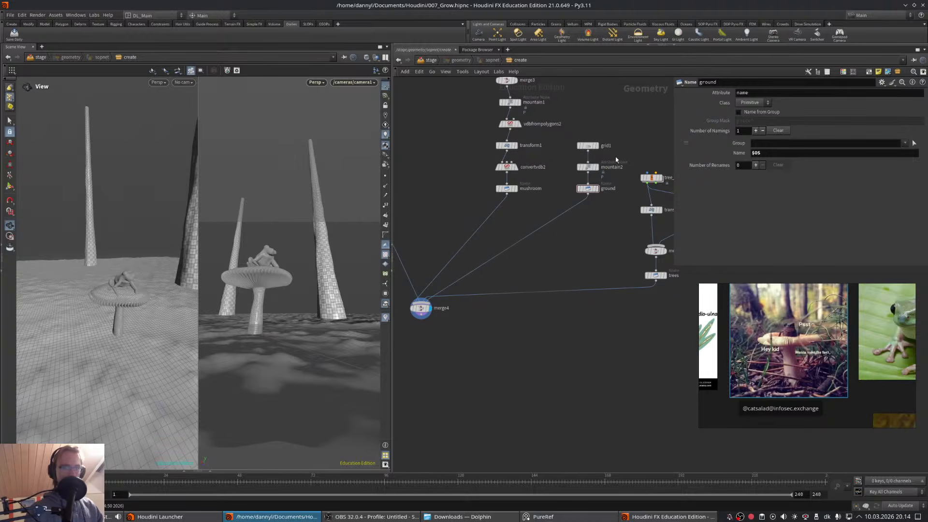
# - Set mountain2's noise element size to 6.41 and its fractal roughness to 0.528
pyautogui.click(588, 167)
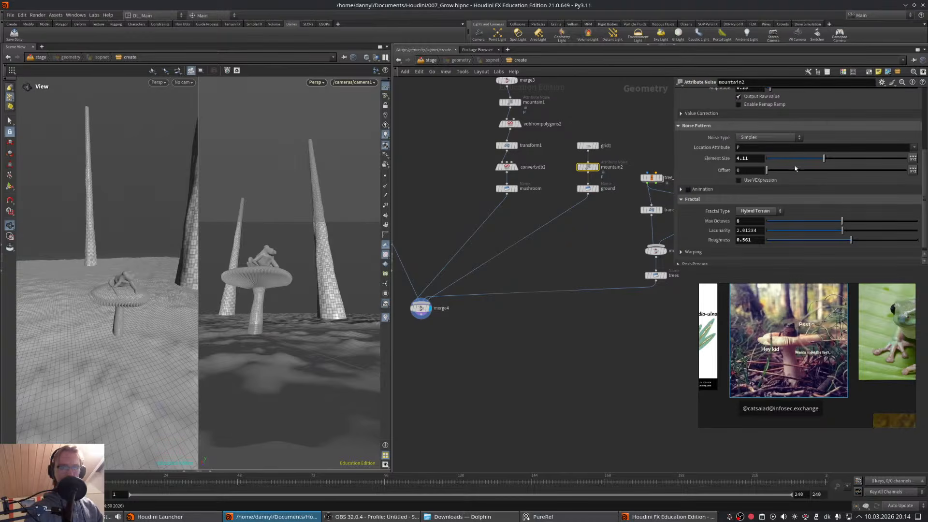
pyautogui.moveTo(834, 159); pyautogui.dragTo(854, 158)
pyautogui.moveTo(850, 240); pyautogui.dragTo(846, 242)
pyautogui.moveTo(554, 235); pyautogui.dragTo(584, 236, button='middle')
pyautogui.press('Tab')
pyautogui.write('scatter')
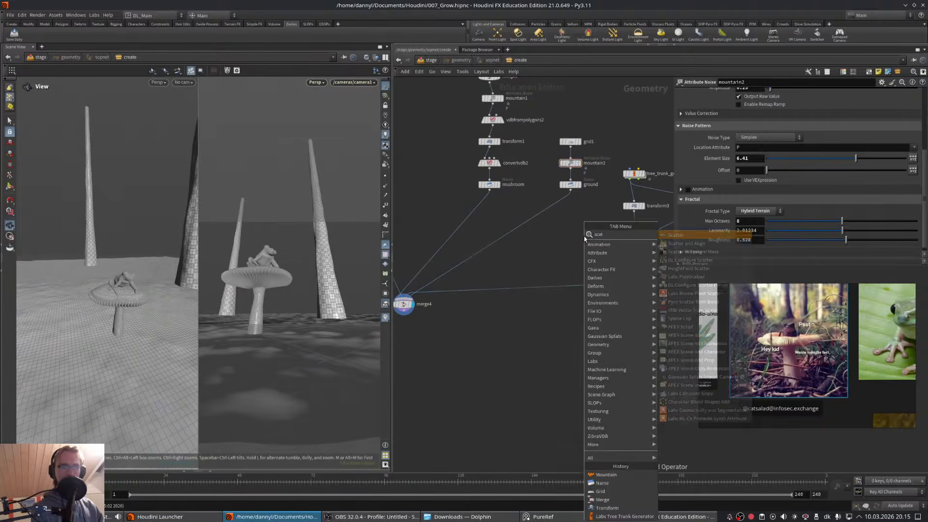
pyautogui.press('Return')
pyautogui.click(584, 236)
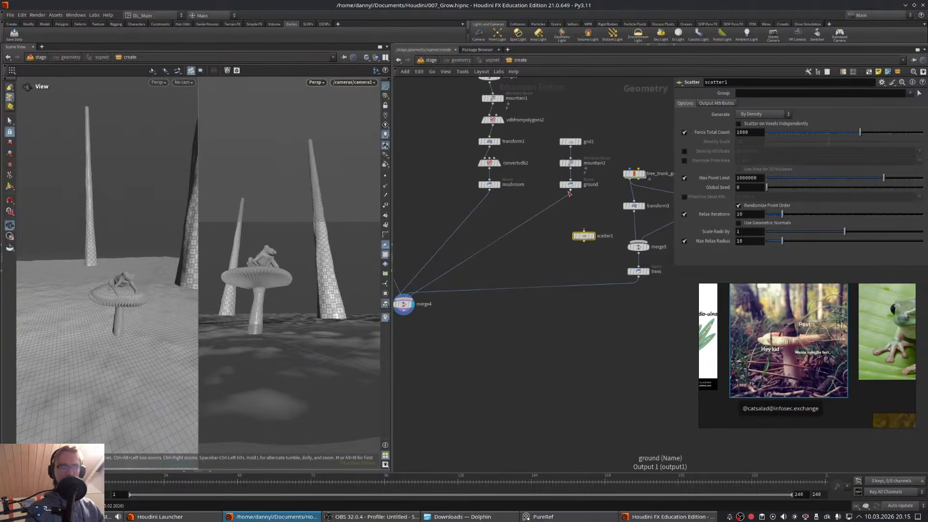
pyautogui.press('Delete')
# - Add a DL Configure Scatter setup to the empty network area below the trees node
pyautogui.moveTo(630, 331); pyautogui.dragTo(571, 286, button='middle')
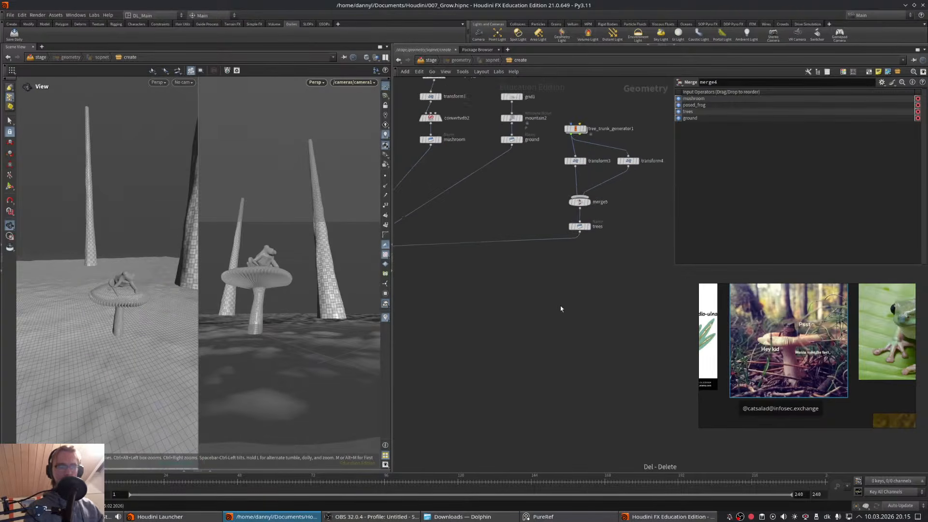
pyautogui.scroll(-3, 575, 319)
pyautogui.press('Tab')
pyautogui.write('scatte')
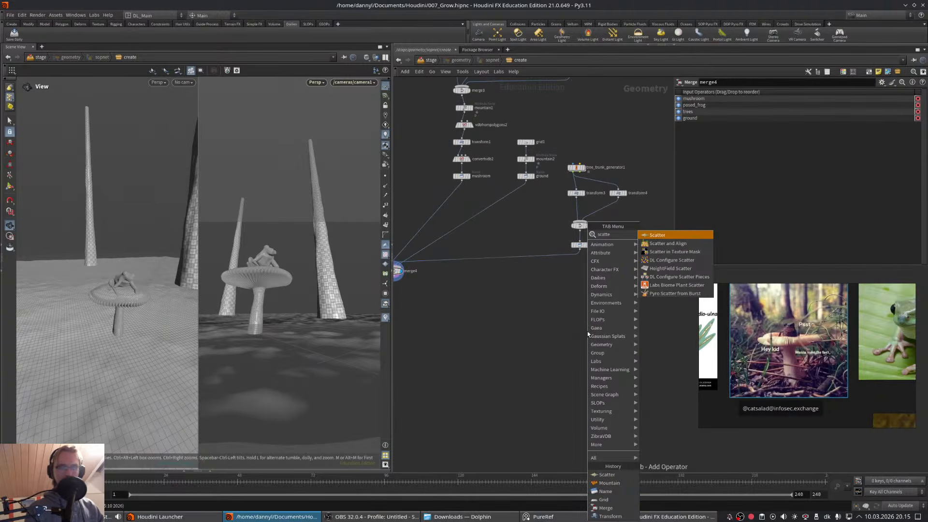
pyautogui.click(670, 261)
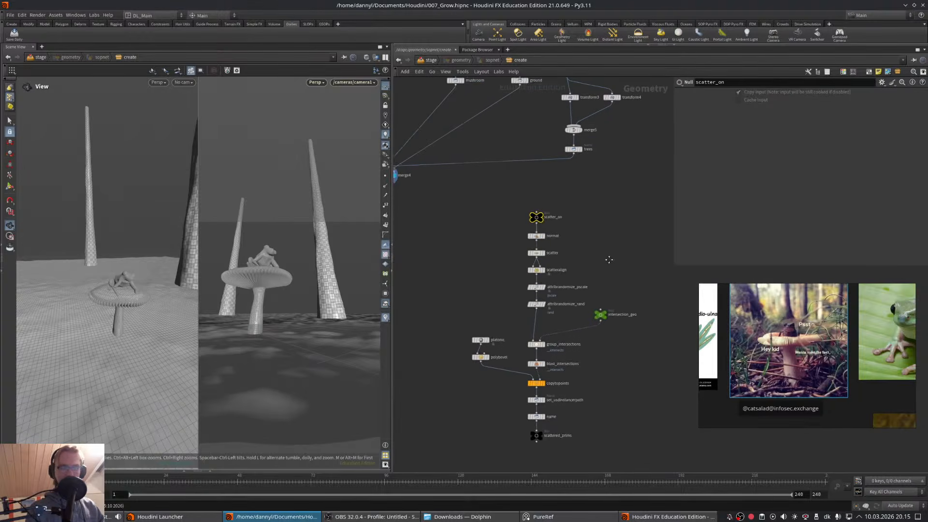
# - Wire the trees node's output into the intersection_geo null of the scatter setup
pyautogui.moveTo(608, 262); pyautogui.dragTo(630, 314, button='middle')
pyautogui.moveTo(640, 328); pyautogui.dragTo(618, 397)
pyautogui.moveTo(614, 236); pyautogui.dragTo(609, 265, button='middle')
pyautogui.moveTo(594, 235); pyautogui.dragTo(616, 388)
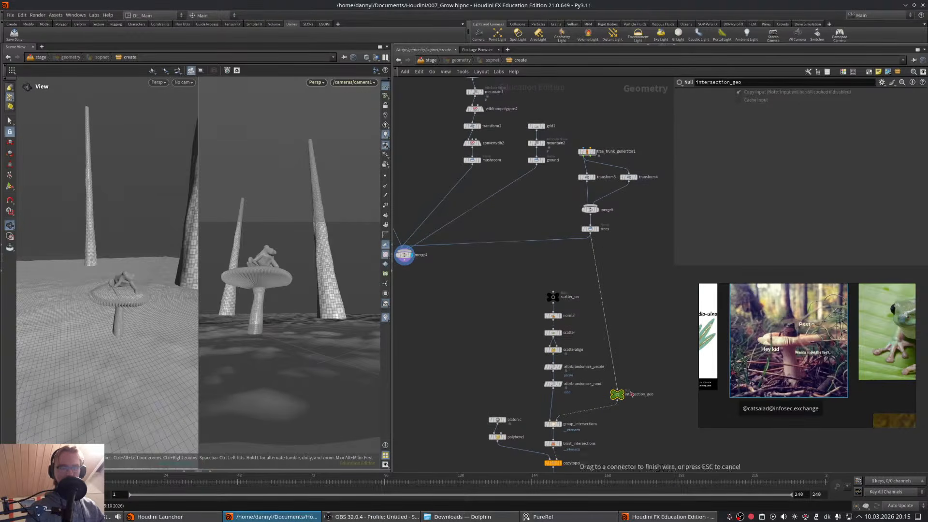
pyautogui.moveTo(642, 363); pyautogui.dragTo(637, 340, button='middle')
pyautogui.moveTo(617, 282); pyautogui.dragTo(612, 264, button='middle')
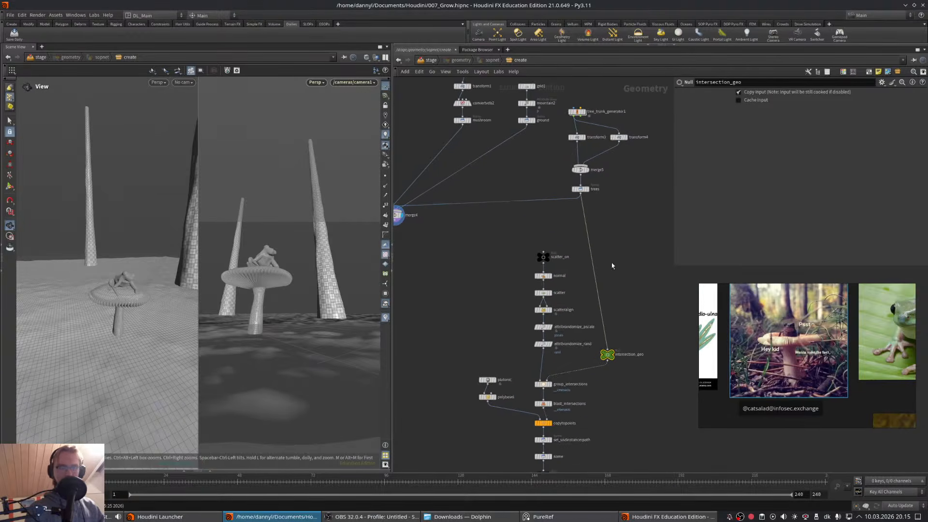
# - Wire the ground node's output into the scatter_on null so the setup scatters on the ground
pyautogui.scroll(2, 612, 265)
pyautogui.moveTo(642, 333); pyautogui.dragTo(625, 214, button='middle')
pyautogui.scroll(-2, 639, 250)
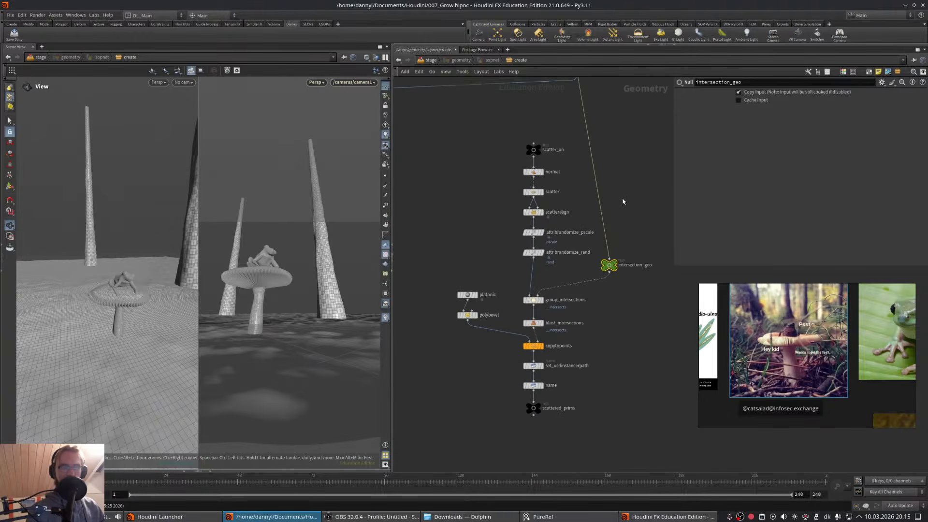
pyautogui.moveTo(603, 151); pyautogui.dragTo(609, 221, button='middle')
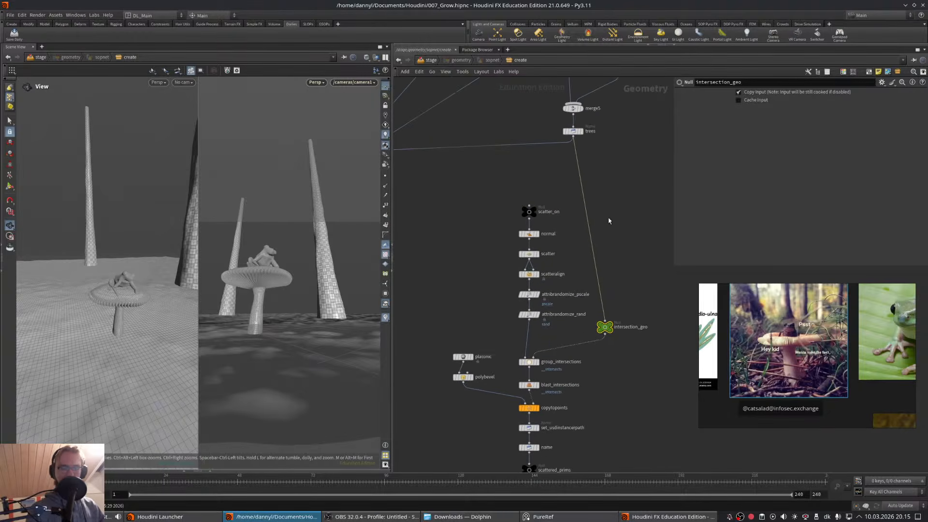
pyautogui.moveTo(533, 173); pyautogui.dragTo(569, 222, button='middle')
pyautogui.moveTo(506, 236); pyautogui.dragTo(514, 294, button='middle')
pyautogui.moveTo(568, 266); pyautogui.dragTo(567, 260, button='middle')
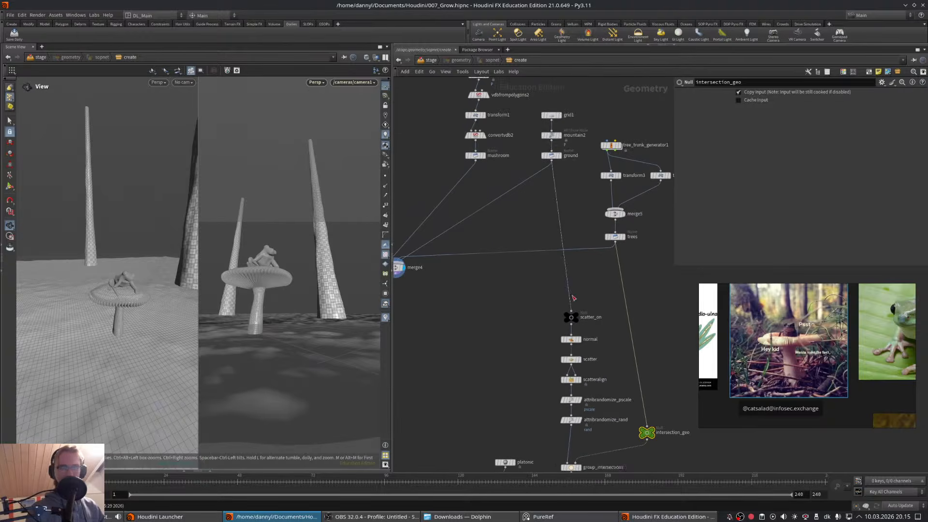
# - Try to replace copytopoints' platonic and polybevel source with the mushroom node, and display the scattered_prims null
pyautogui.moveTo(528, 324); pyautogui.dragTo(509, 163, button='middle')
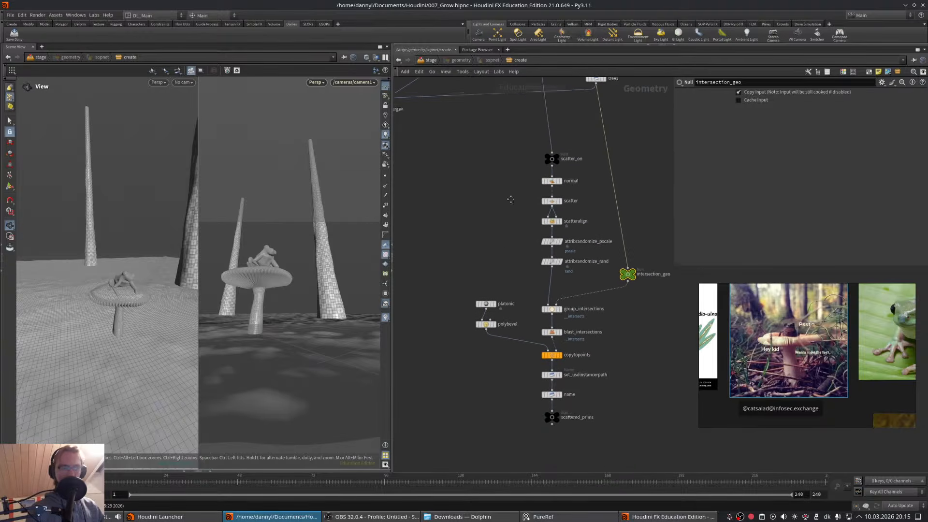
pyautogui.moveTo(502, 242); pyautogui.dragTo(519, 289, button='middle')
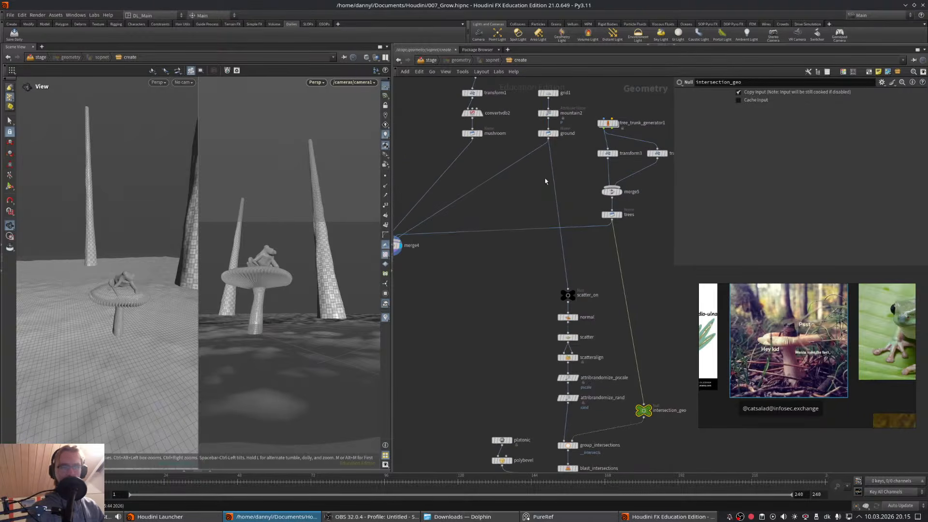
pyautogui.click(474, 144)
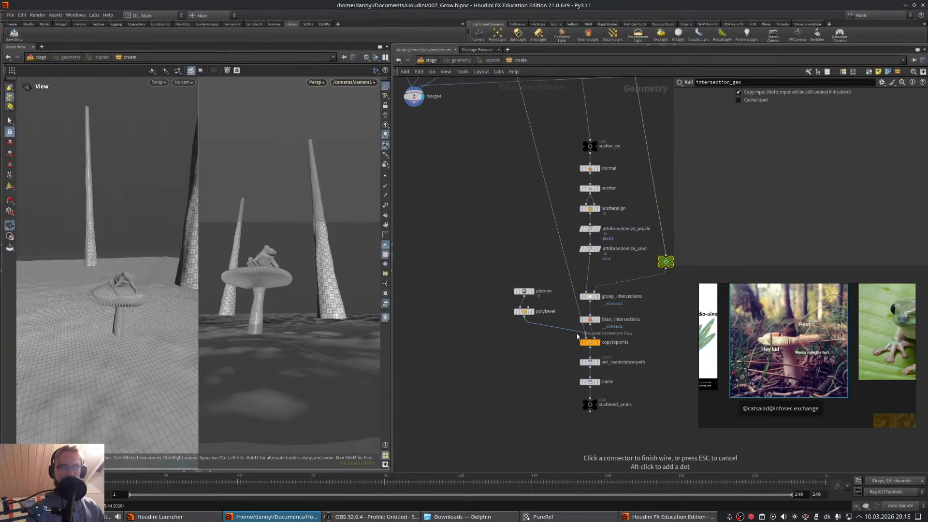
pyautogui.click(577, 336)
pyautogui.moveTo(550, 278); pyautogui.dragTo(502, 344)
pyautogui.press('Delete')
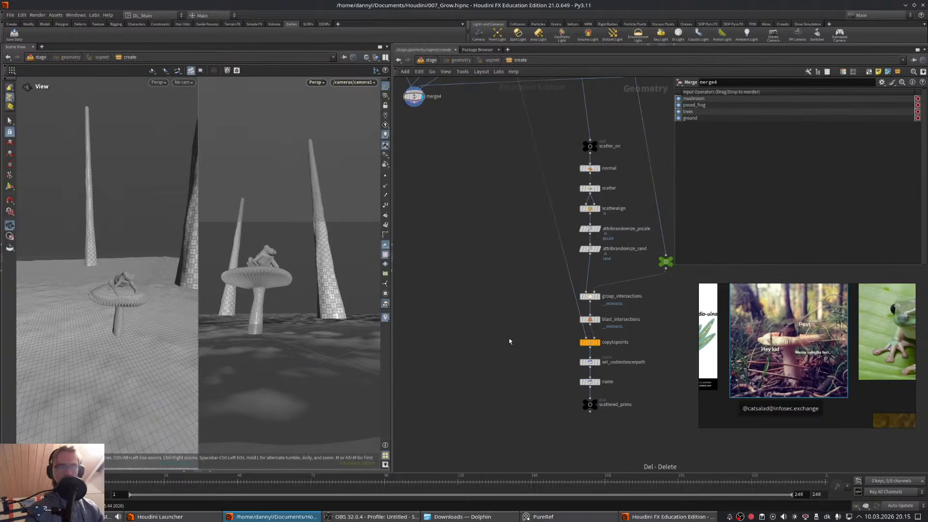
pyautogui.moveTo(599, 405)
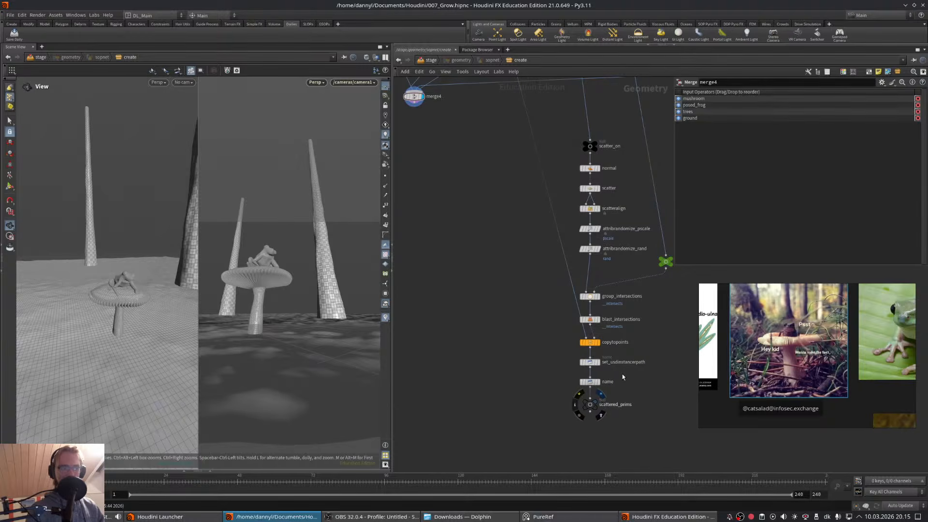
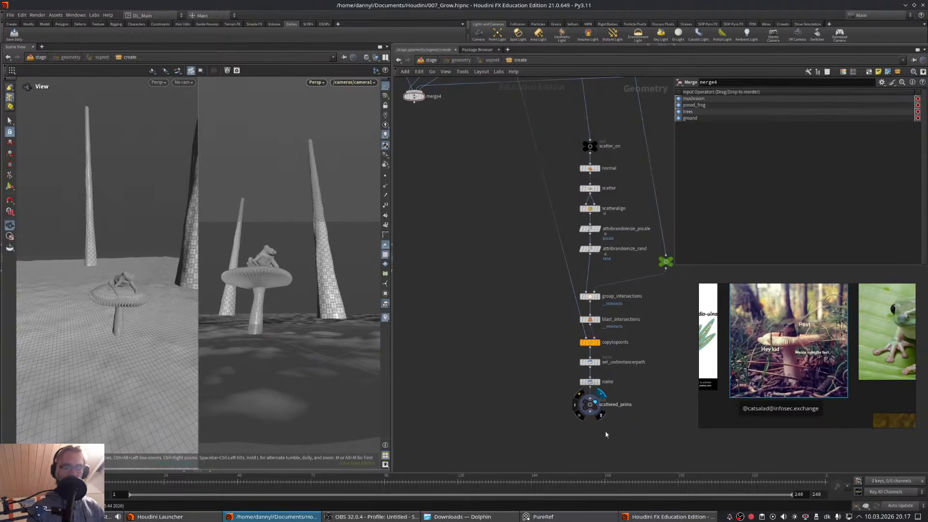
# - Dismiss the memory shortage notification and relaunch Houdini 21.0.649 through the Houdini Launcher
pyautogui.moveTo(675, 520)
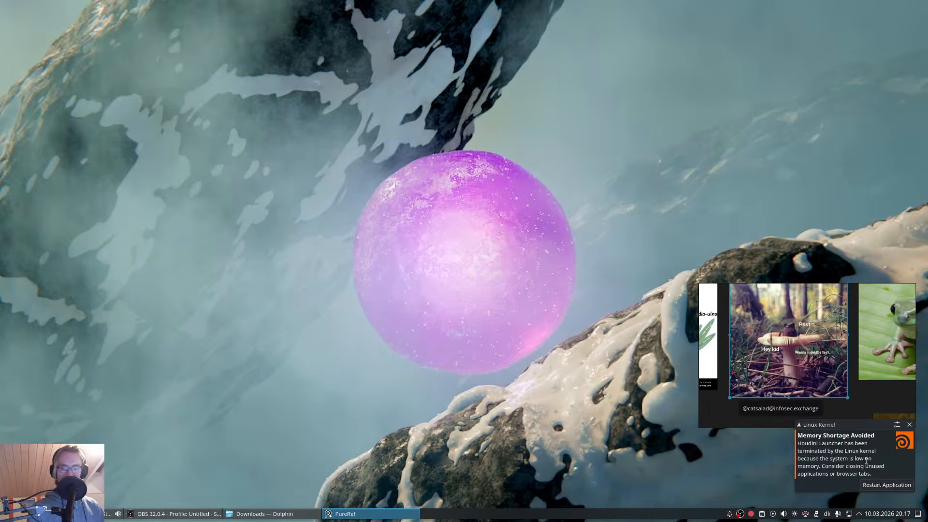
pyautogui.click(909, 424)
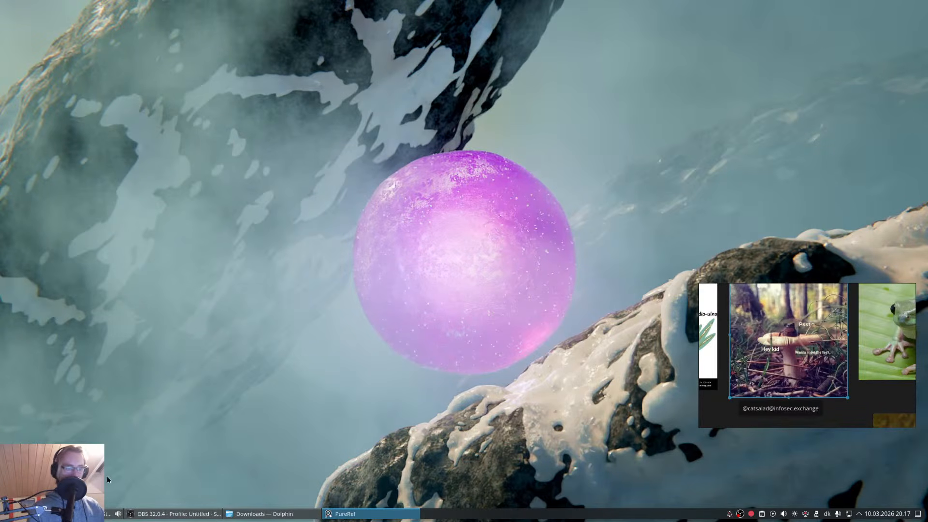
pyautogui.press('super')
pyautogui.write('launc')
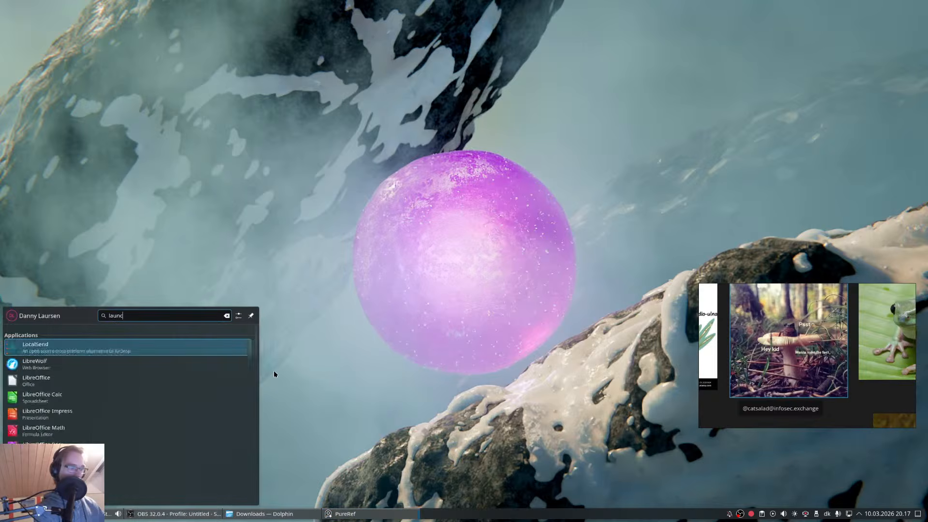
pyautogui.write('h')
pyautogui.press('Return')
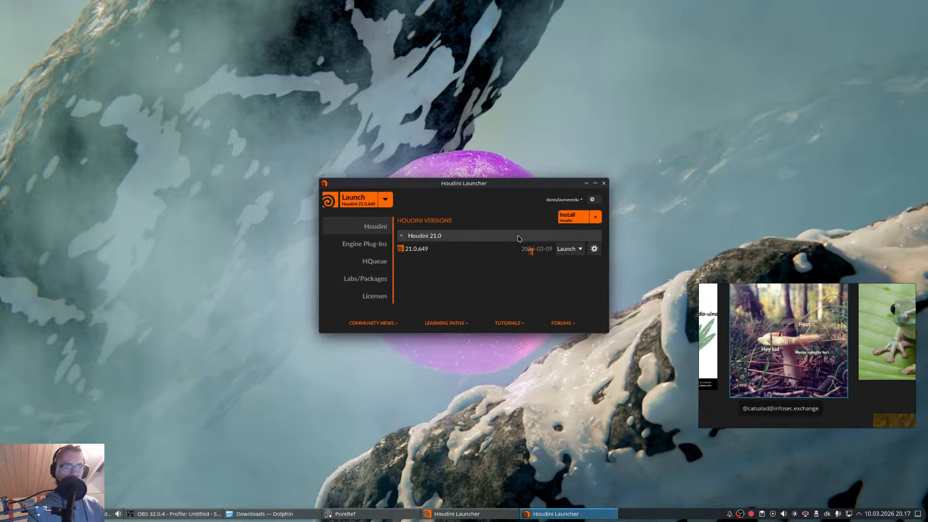
pyautogui.click(566, 250)
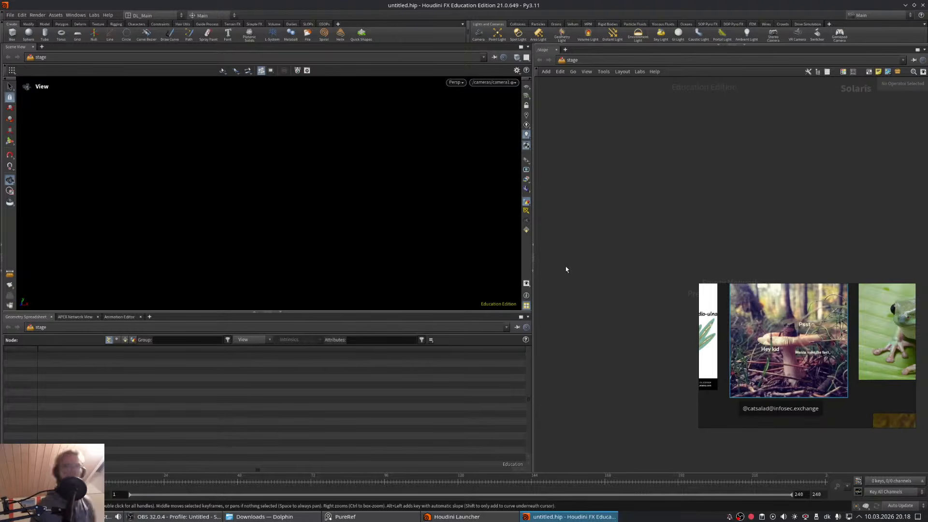
# - Reopen the recent scene file 007_Grow.hipnc
pyautogui.click(10, 15)
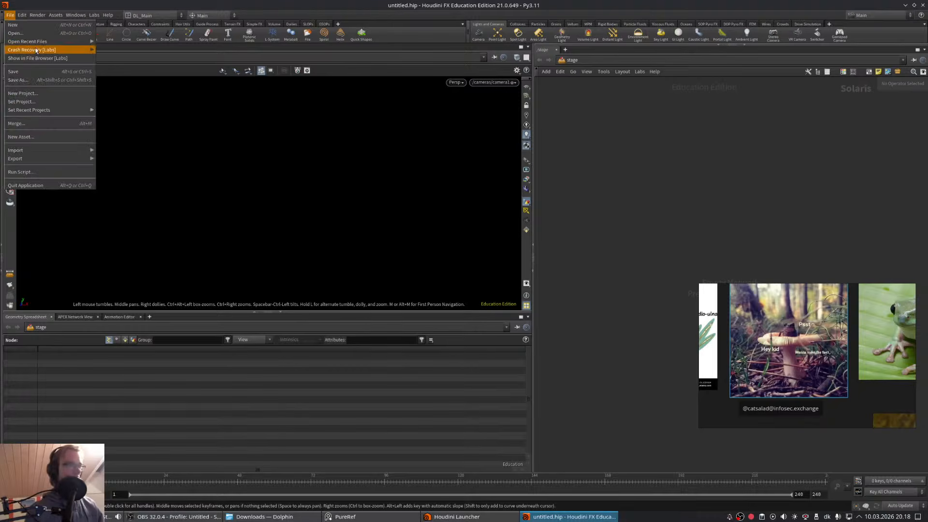
pyautogui.moveTo(35, 45)
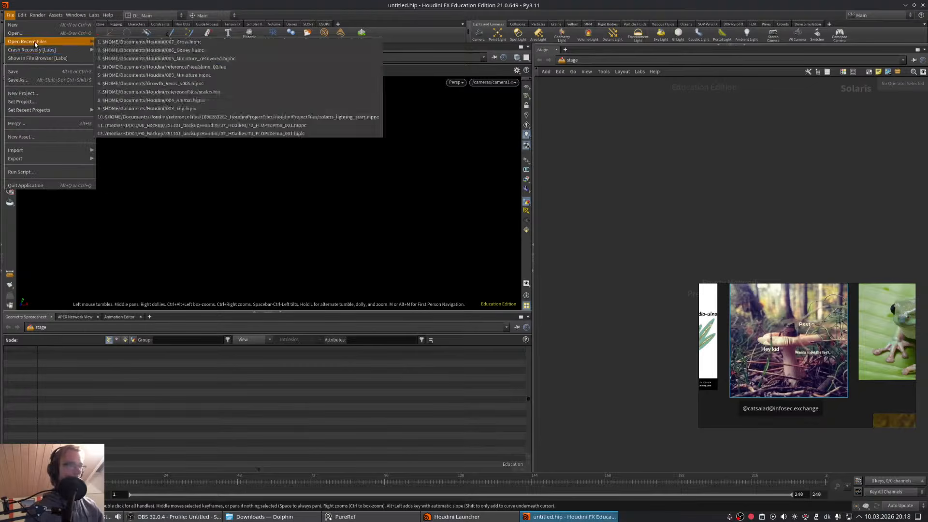
pyautogui.click(144, 42)
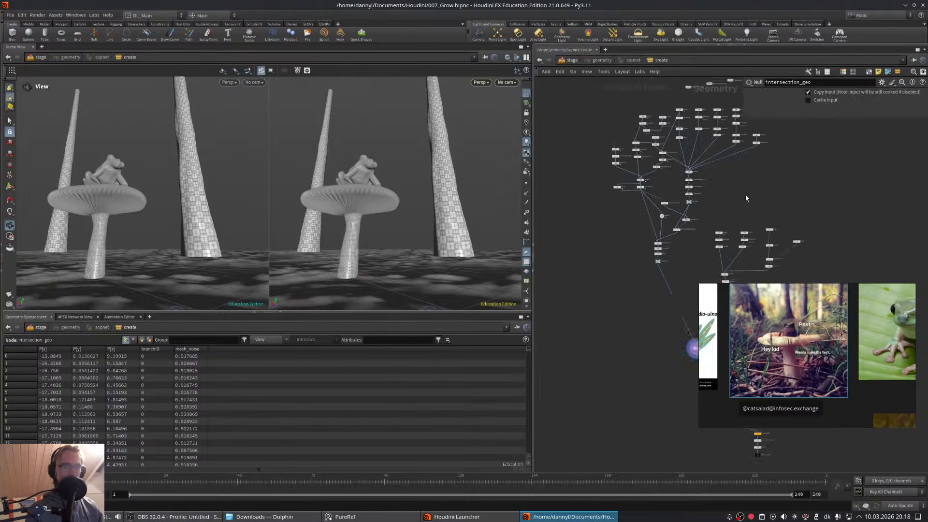
# - Set the scene's update mode to Manual and enable Pack and Instance on the copytopoints node
pyautogui.scroll(2, 621, 279)
pyautogui.moveTo(622, 279); pyautogui.dragTo(599, 212, button='middle')
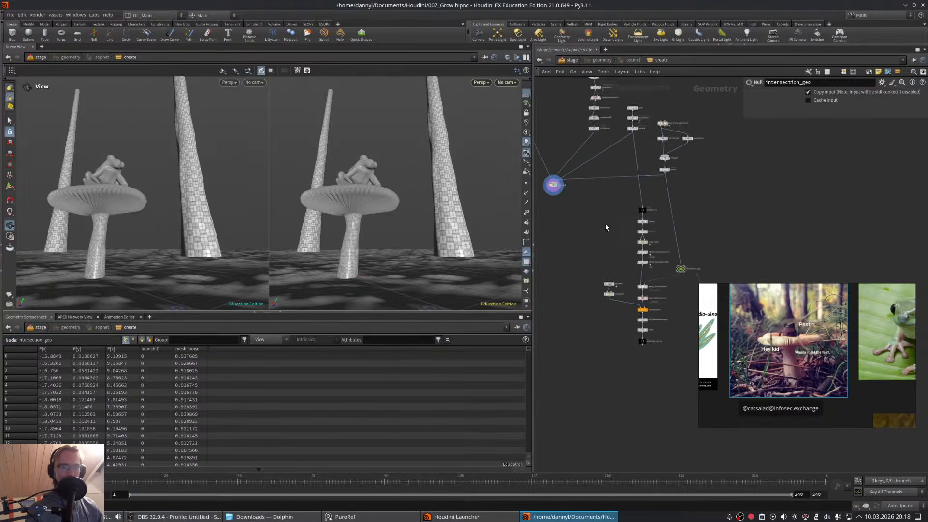
pyautogui.scroll(3, 607, 226)
pyautogui.moveTo(639, 272); pyautogui.dragTo(605, 189, button='middle')
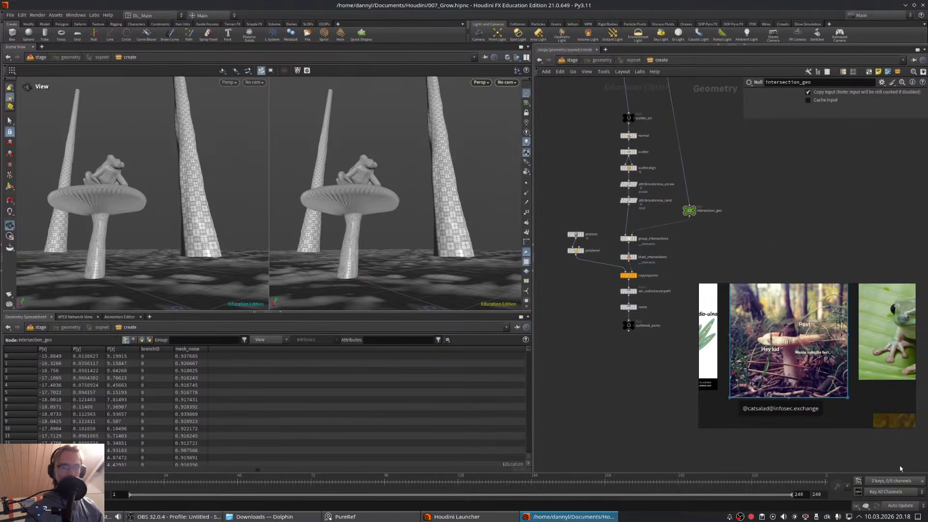
pyautogui.click(899, 505)
pyautogui.click(897, 480)
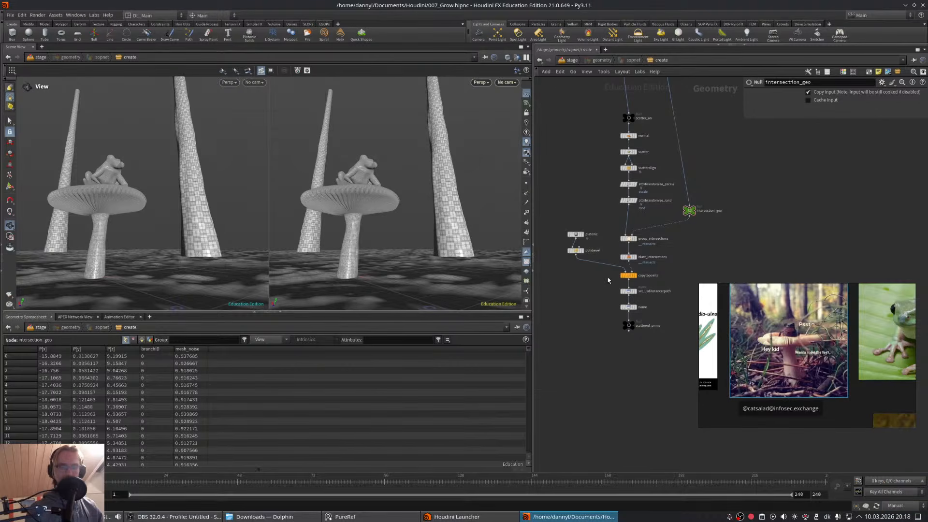
pyautogui.click(628, 275)
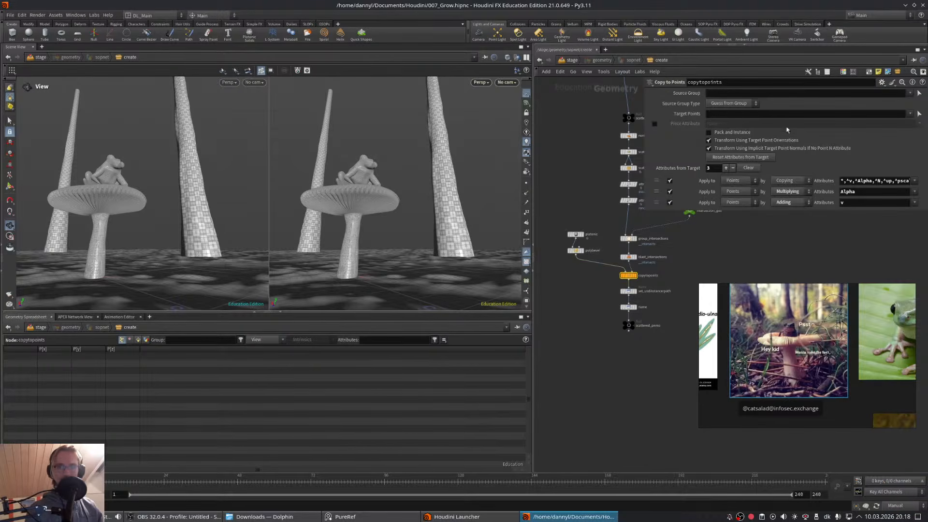
pyautogui.click(709, 133)
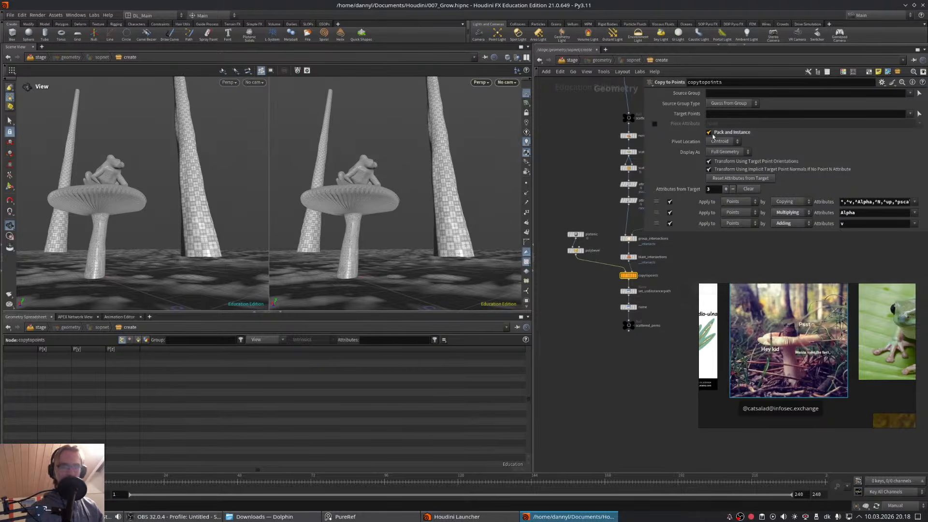
# - Switch the update mode back to Auto Update and display the scattered_prims null
pyautogui.click(895, 505)
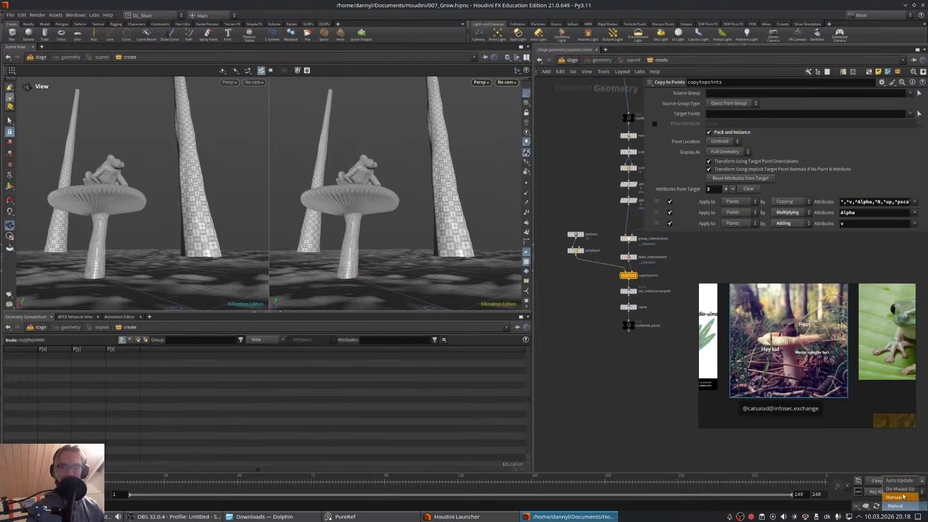
pyautogui.click(899, 480)
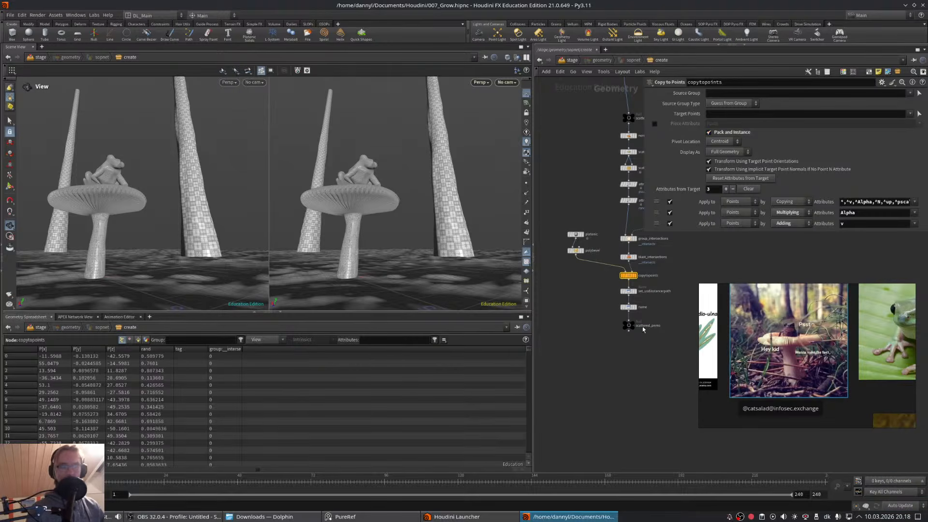
pyautogui.scroll(3, 642, 331)
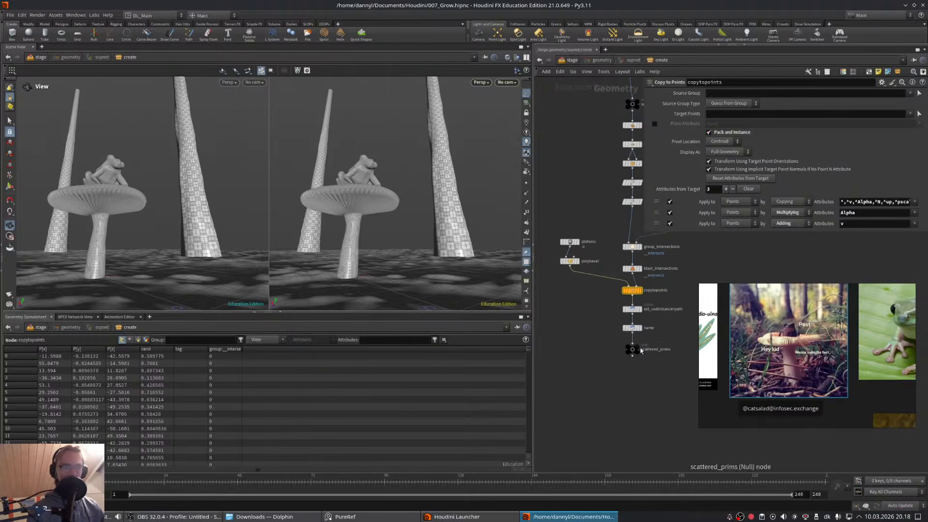
pyautogui.click(639, 347)
# - Connect the mushroom node's output to the first input of copytopoints so mushrooms are instanced on the scattered points
pyautogui.moveTo(665, 325); pyautogui.dragTo(649, 425, button='middle')
pyautogui.scroll(-3, 657, 327)
pyautogui.moveTo(598, 284); pyautogui.dragTo(583, 393, button='middle')
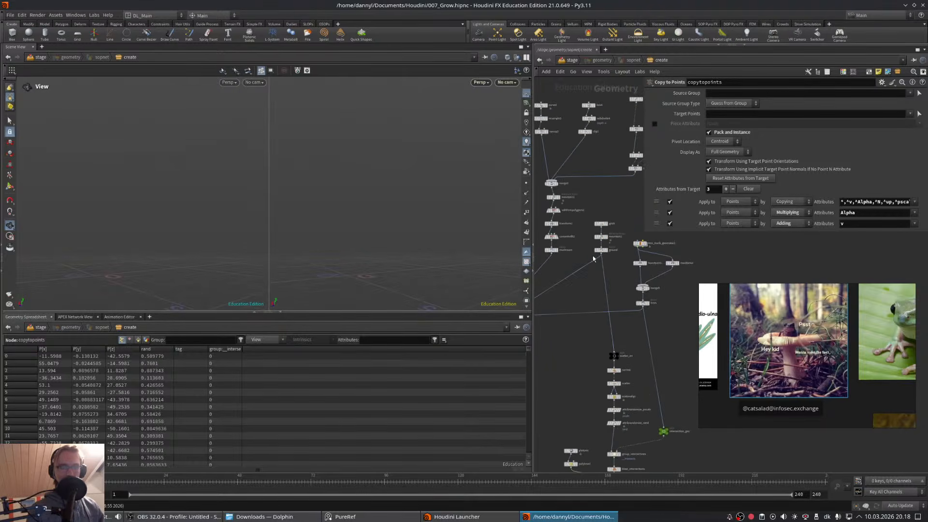
pyautogui.scroll(4, 602, 276)
pyautogui.moveTo(605, 279); pyautogui.dragTo(670, 266, button='middle')
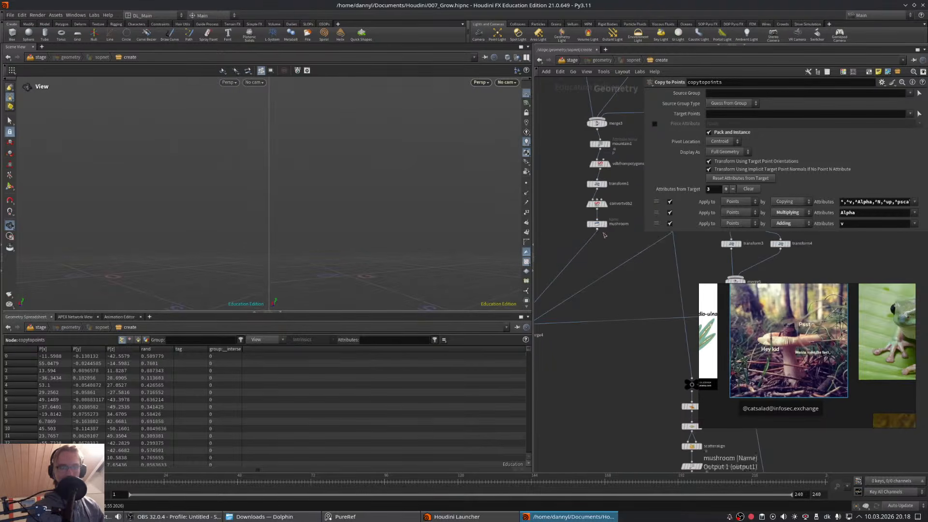
pyautogui.click(596, 229)
pyautogui.moveTo(612, 388); pyautogui.dragTo(591, 190, button='middle')
pyautogui.click(665, 374)
pyautogui.moveTo(647, 407); pyautogui.dragTo(619, 305, button='middle')
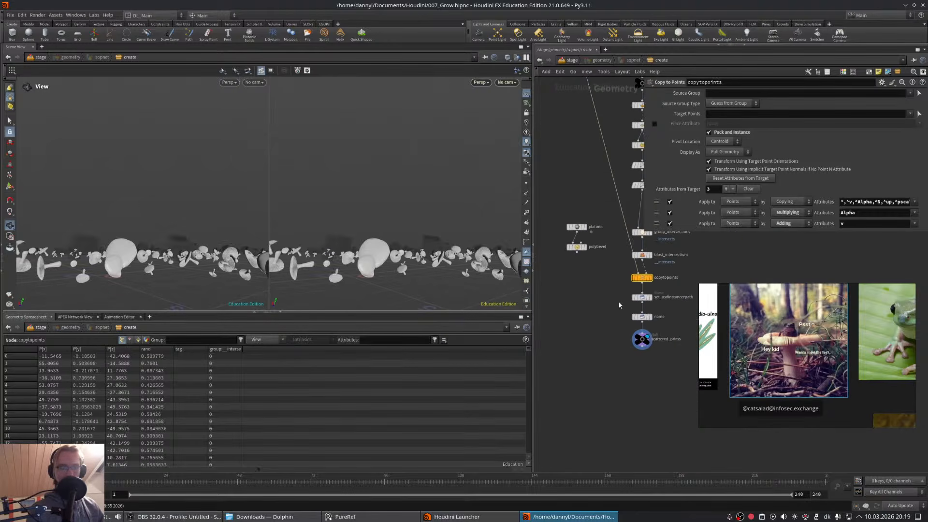
# - Set the Max Random Cone Angle of the scatteralign node to 11
pyautogui.moveTo(684, 271)
pyautogui.mouseDown(button='middle')
pyautogui.moveTo(642, 323)
pyautogui.moveTo(669, 344)
pyautogui.mouseUp(button='middle')
pyautogui.moveTo(652, 298); pyautogui.dragTo(636, 323, button='middle')
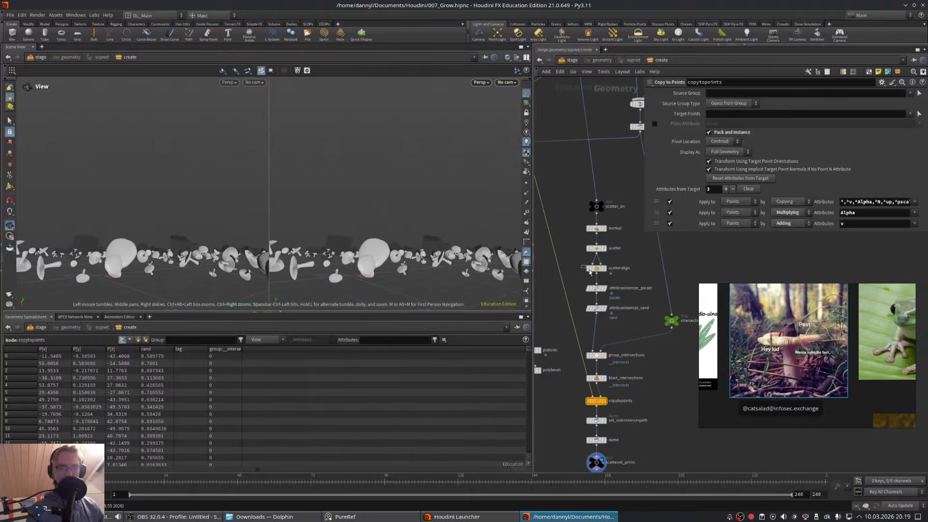
pyautogui.click(593, 268)
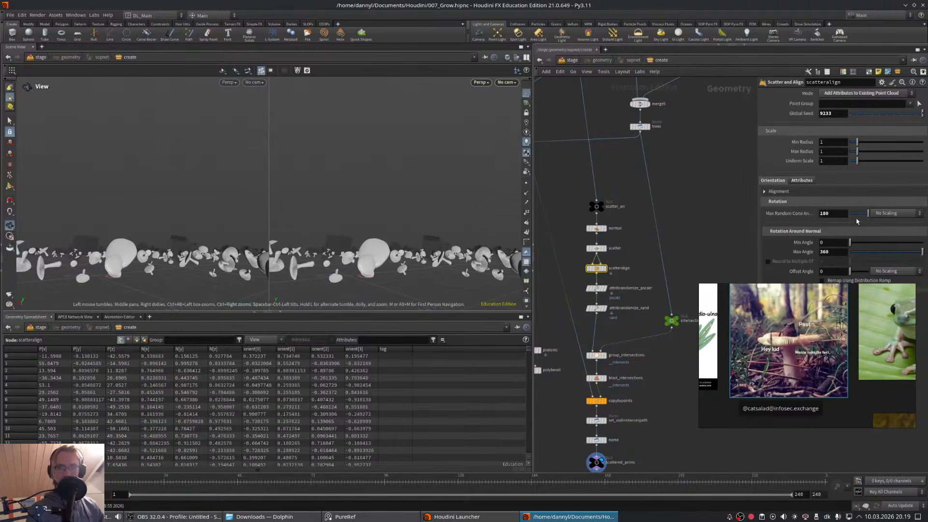
pyautogui.moveTo(866, 214); pyautogui.dragTo(852, 216)
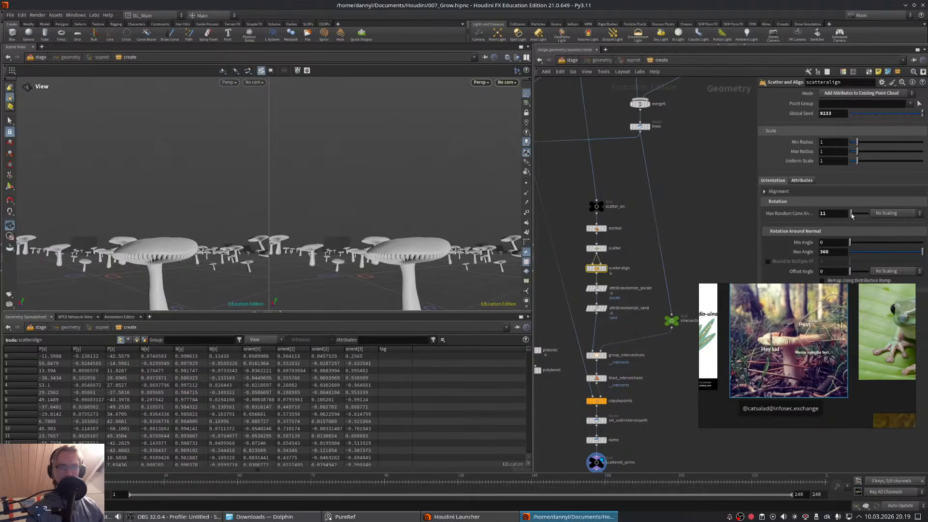
# - Delete the unused platonic and polybevel nodes beside the scatter chain
pyautogui.moveTo(628, 263); pyautogui.dragTo(688, 238, button='middle')
pyautogui.moveTo(588, 263); pyautogui.dragTo(610, 183, button='middle')
pyautogui.moveTo(616, 249); pyautogui.dragTo(679, 366)
pyautogui.moveTo(679, 366); pyautogui.dragTo(704, 498, button='middle')
pyautogui.press('Delete')
# - Connect the scattered_prims null to merge4 and display the merge4 node
pyautogui.click(631, 364)
pyautogui.click(580, 260)
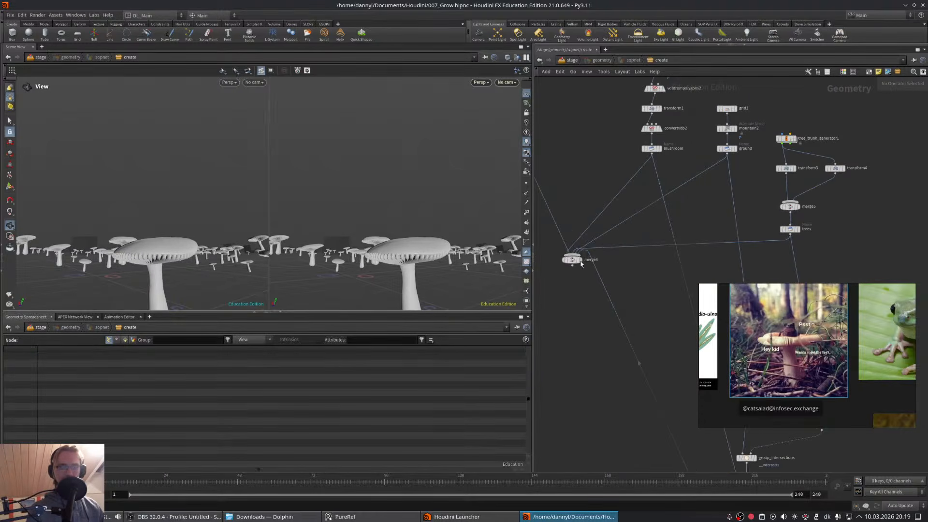
pyautogui.click(580, 260)
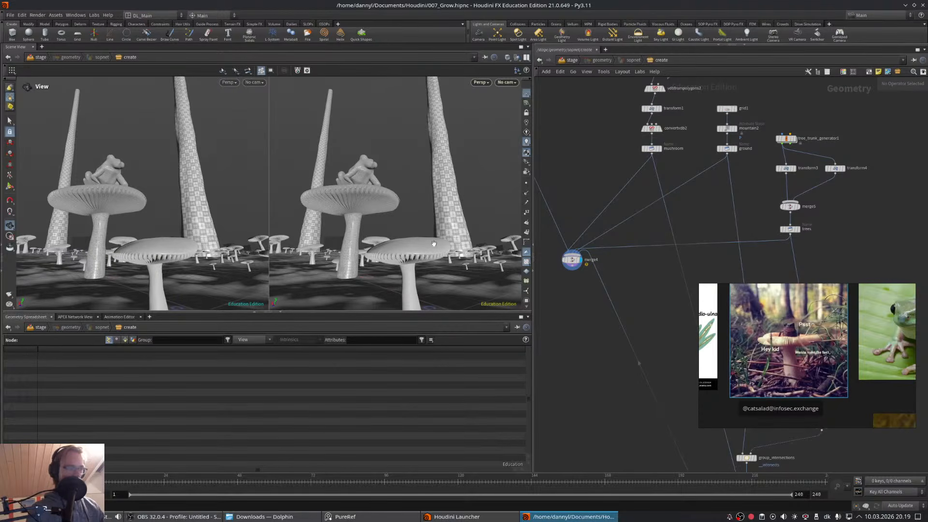
# - Look through /cameras/camera1 in the second viewport
pyautogui.moveTo(652, 225); pyautogui.dragTo(644, 233, button='middle')
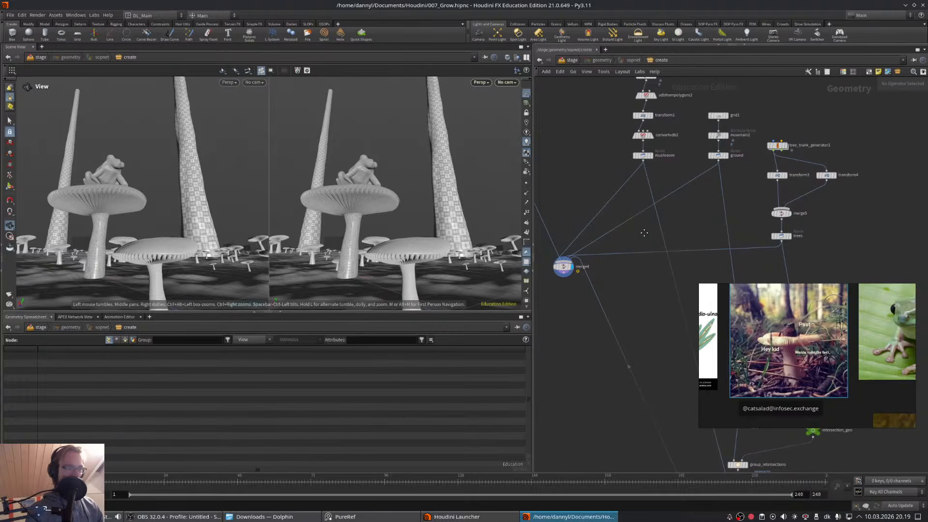
pyautogui.click(505, 83)
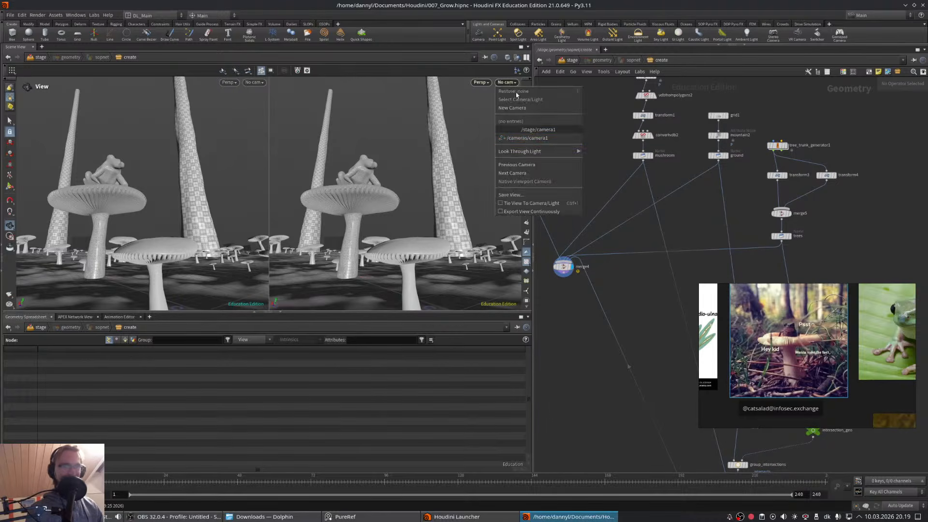
pyautogui.click(536, 136)
# - Move the reference image board clear of the lower scatter nodes in the network
pyautogui.moveTo(609, 209); pyautogui.dragTo(646, 223, button='middle')
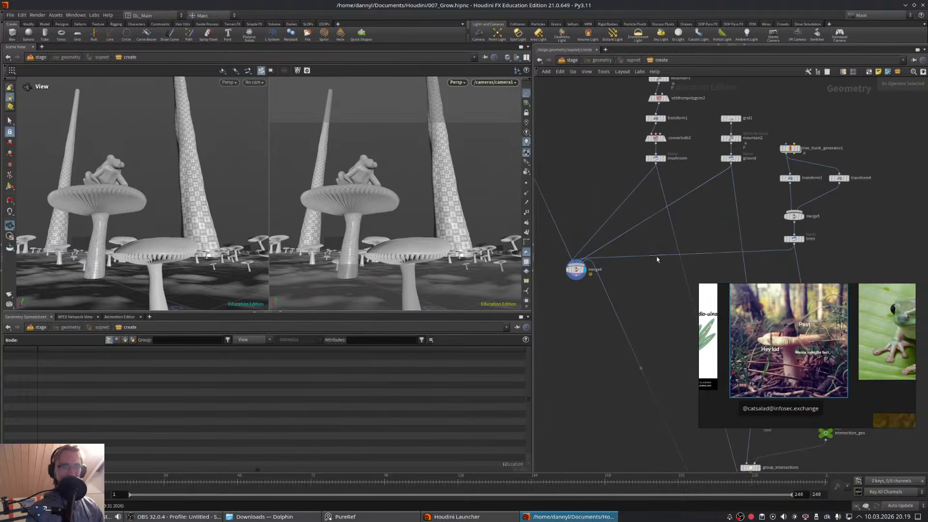
pyautogui.moveTo(656, 257); pyautogui.dragTo(621, 223, button='middle')
pyautogui.moveTo(637, 299); pyautogui.dragTo(582, 226, button='middle')
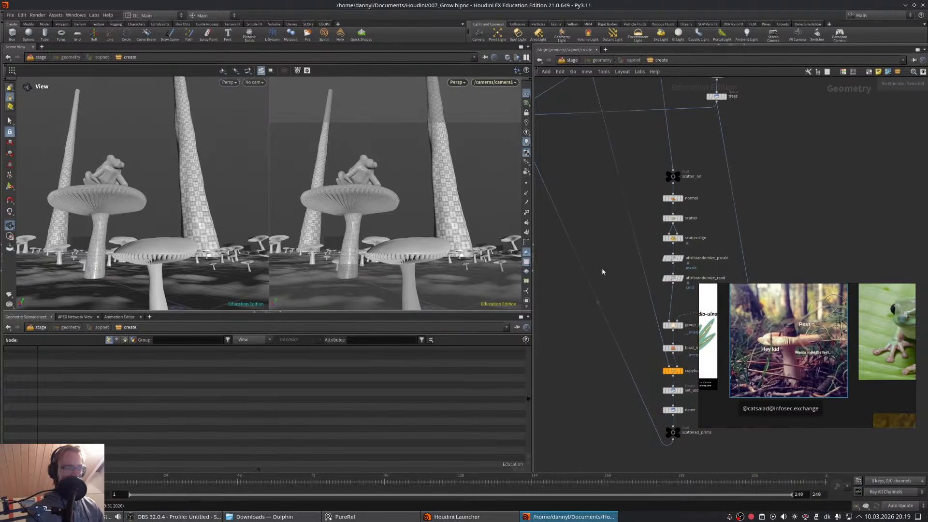
pyautogui.moveTo(602, 269); pyautogui.dragTo(576, 234, button='middle')
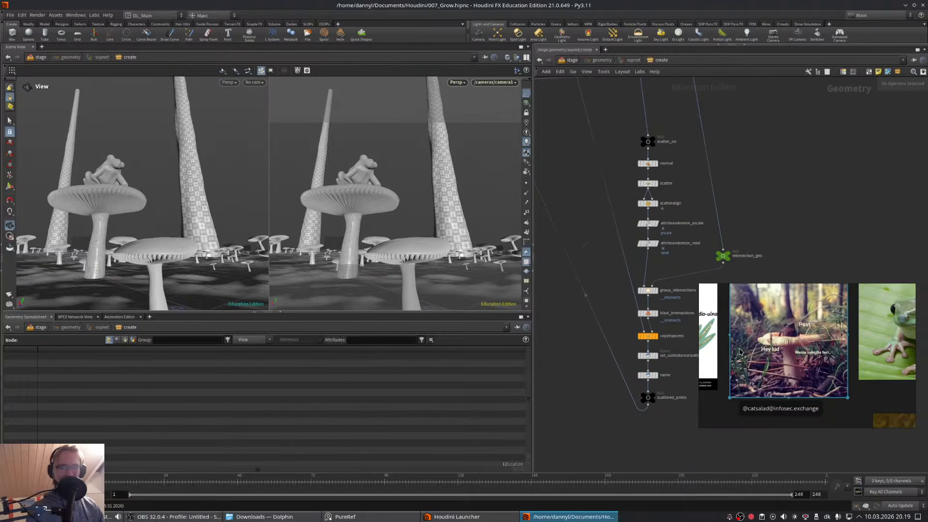
pyautogui.moveTo(764, 347); pyautogui.dragTo(767, 358, button='middle')
pyautogui.moveTo(762, 355); pyautogui.dragTo(825, 427, button='right')
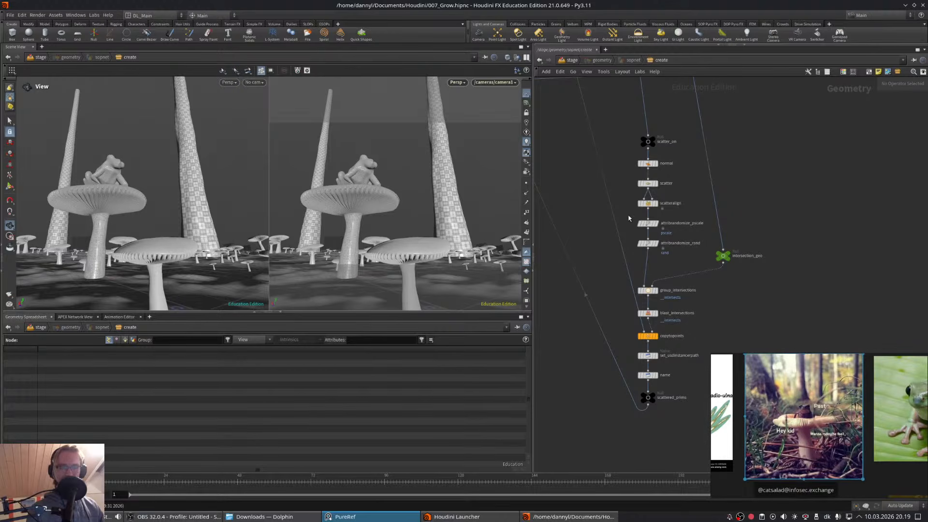
# - Move point 2 of the custom ramp on attribrandomize_pscale to about position 0.855 and value 0.241
pyautogui.click(653, 224)
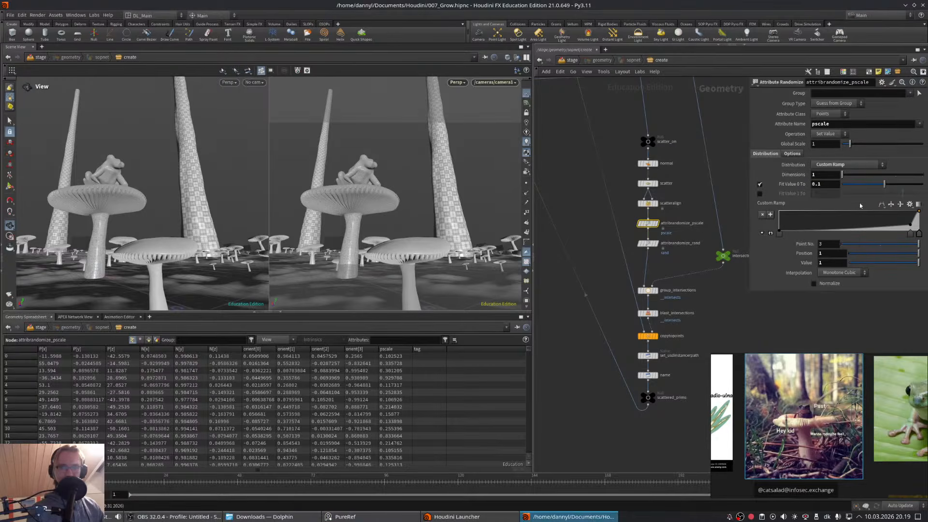
pyautogui.moveTo(910, 225)
pyautogui.mouseDown()
pyautogui.moveTo(887, 222)
pyautogui.moveTo(899, 228)
pyautogui.mouseUp()
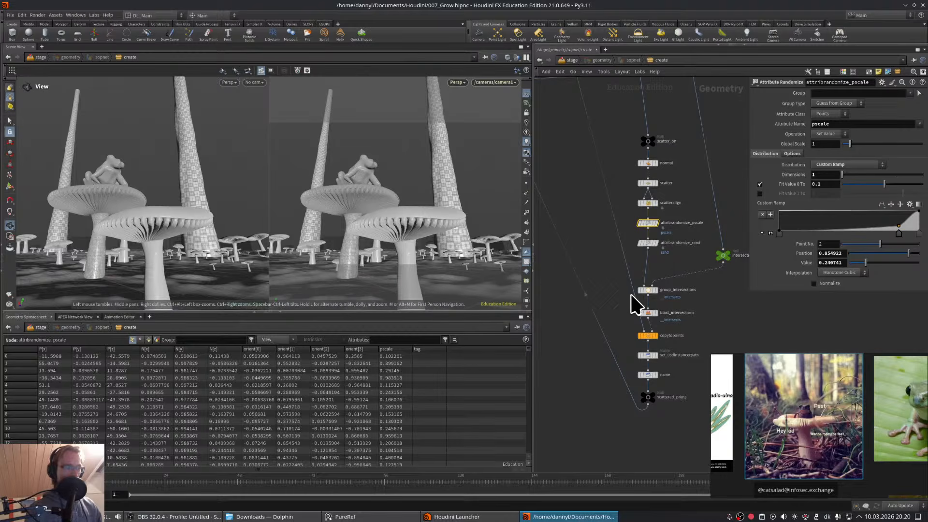
pyautogui.moveTo(631, 301); pyautogui.dragTo(633, 280, button='middle')
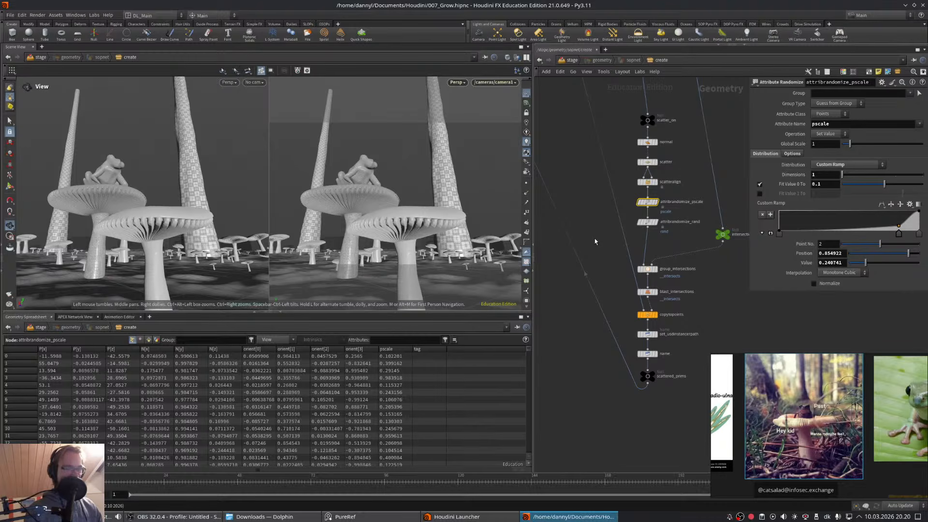
# - Reposition the merge4 node in the network below the end of the scatter chain, beside the scattered_prims null
pyautogui.moveTo(594, 239); pyautogui.dragTo(593, 265, button='middle')
pyautogui.scroll(-4, 592, 240)
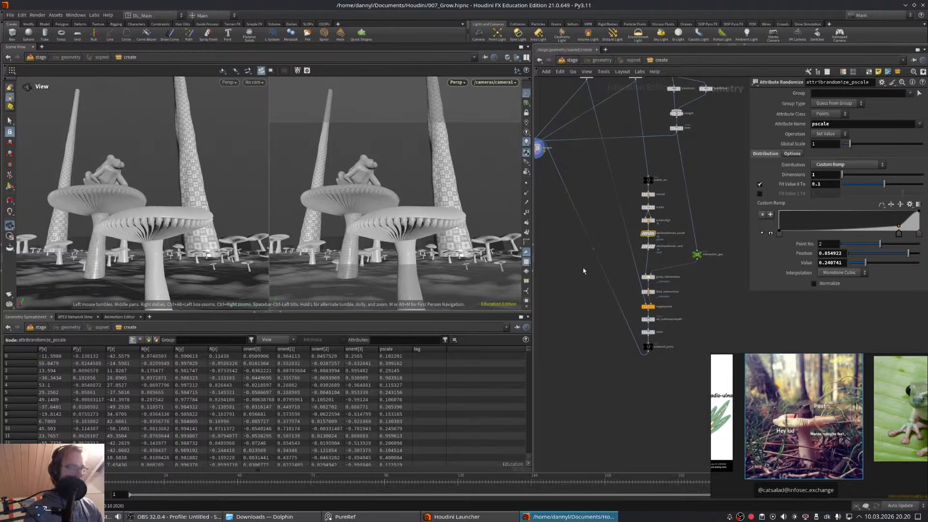
pyautogui.moveTo(599, 211); pyautogui.dragTo(603, 236, button='middle')
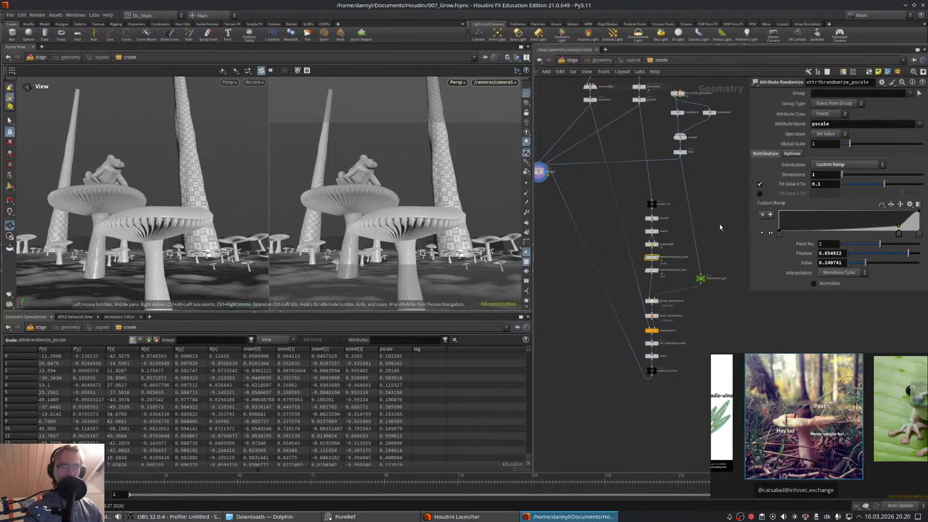
pyautogui.moveTo(726, 195); pyautogui.dragTo(661, 340)
pyautogui.moveTo(586, 316); pyautogui.dragTo(642, 356, button='middle')
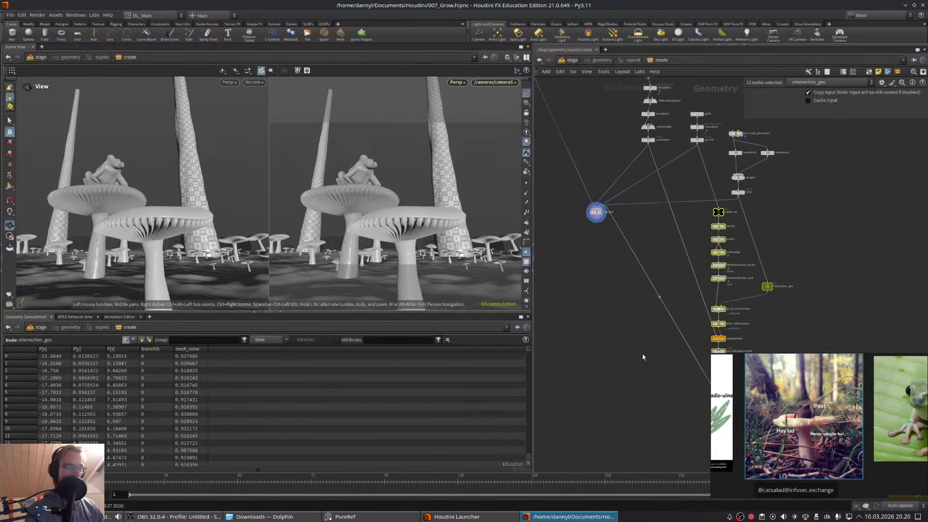
pyautogui.click(642, 356)
pyautogui.moveTo(599, 219); pyautogui.dragTo(635, 428)
pyautogui.moveTo(663, 399); pyautogui.dragTo(635, 339, button='middle')
pyautogui.scroll(3, 625, 342)
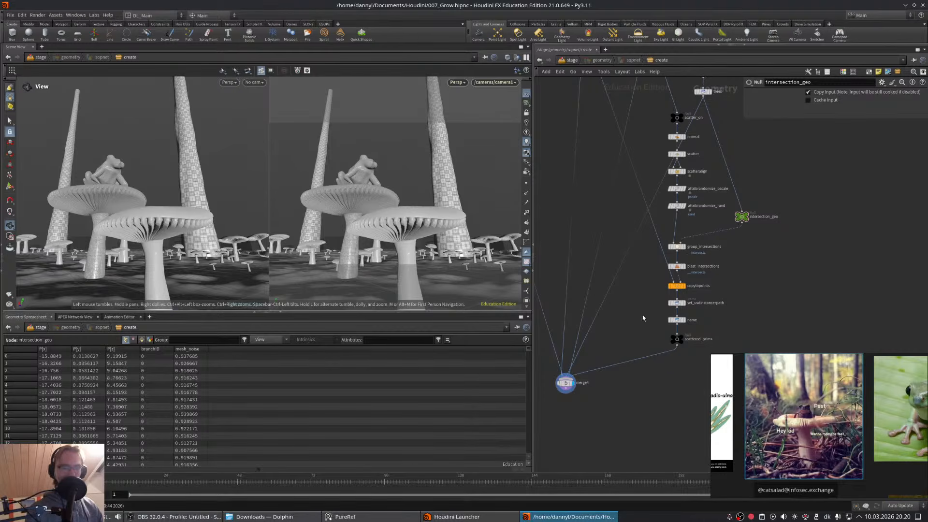
# - Examine the scattered mushrooms around the frog from above in the perspective view and review the scatter chain
pyautogui.moveTo(643, 318)
pyautogui.mouseDown(button='middle')
pyautogui.moveTo(659, 340)
pyautogui.moveTo(640, 335)
pyautogui.mouseUp(button='middle')
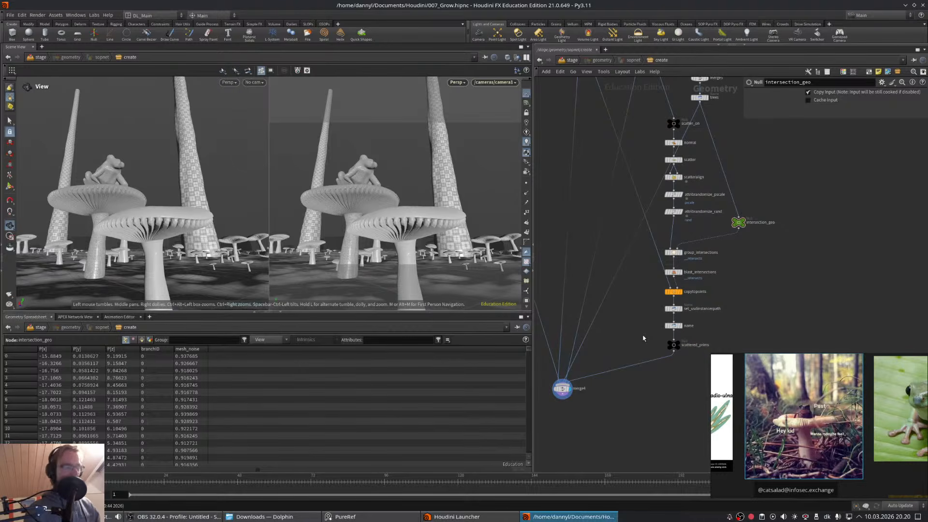
pyautogui.moveTo(642, 338); pyautogui.dragTo(631, 321, button='middle')
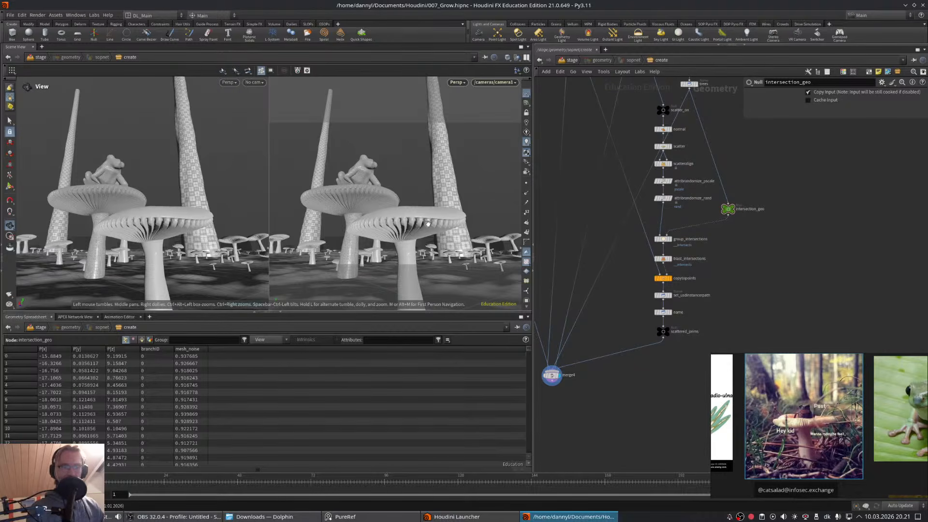
pyautogui.moveTo(177, 193); pyautogui.dragTo(185, 251)
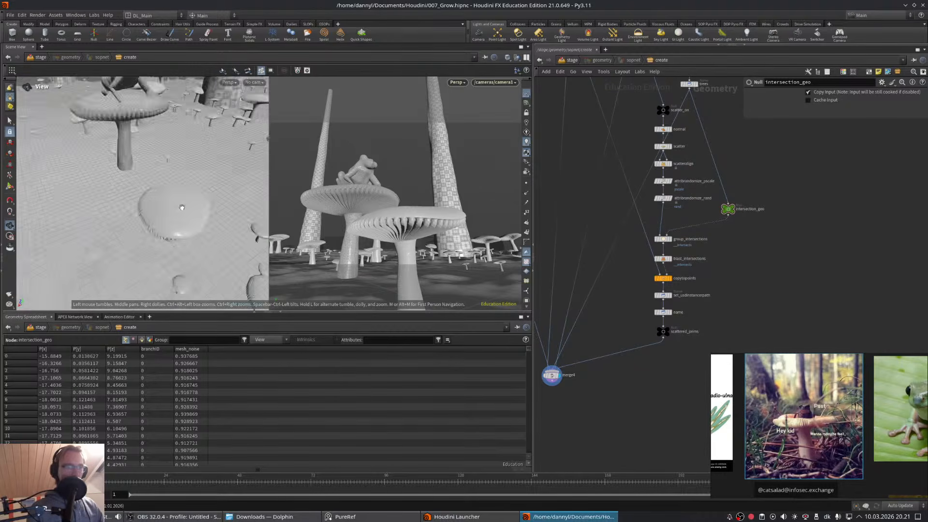
pyautogui.moveTo(185, 251); pyautogui.dragTo(186, 241, button='right')
pyautogui.moveTo(187, 242); pyautogui.dragTo(187, 218)
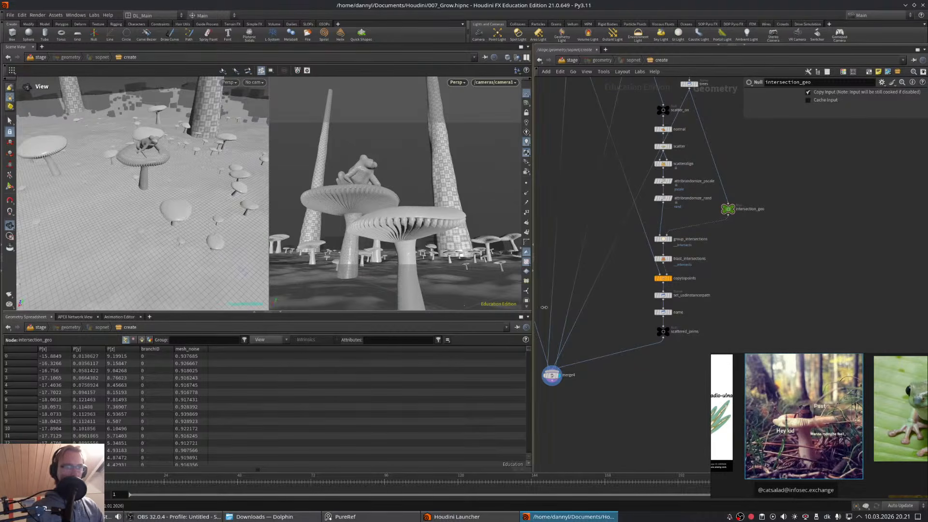
pyautogui.moveTo(625, 317); pyautogui.dragTo(683, 249, button='middle')
pyautogui.scroll(1, 686, 247)
pyautogui.scroll(1, 686, 247)
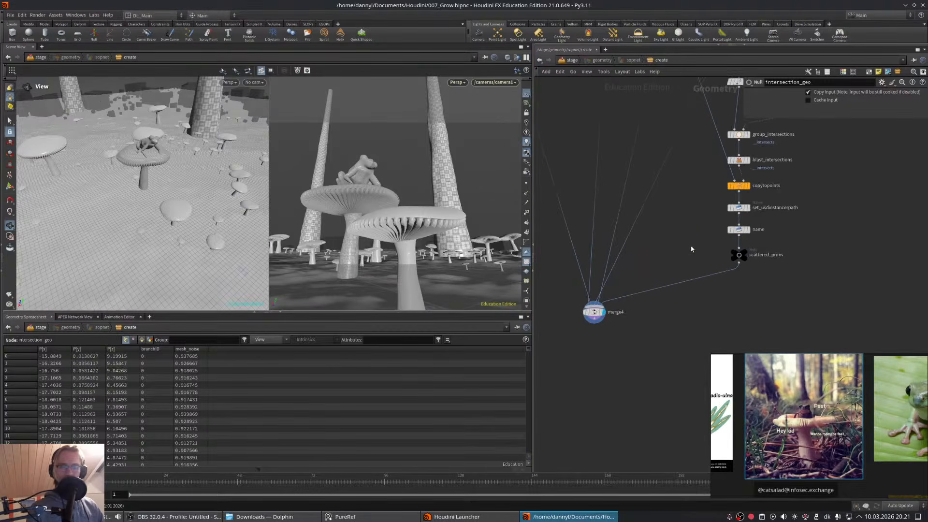
pyautogui.moveTo(799, 259); pyautogui.dragTo(790, 271, button='middle')
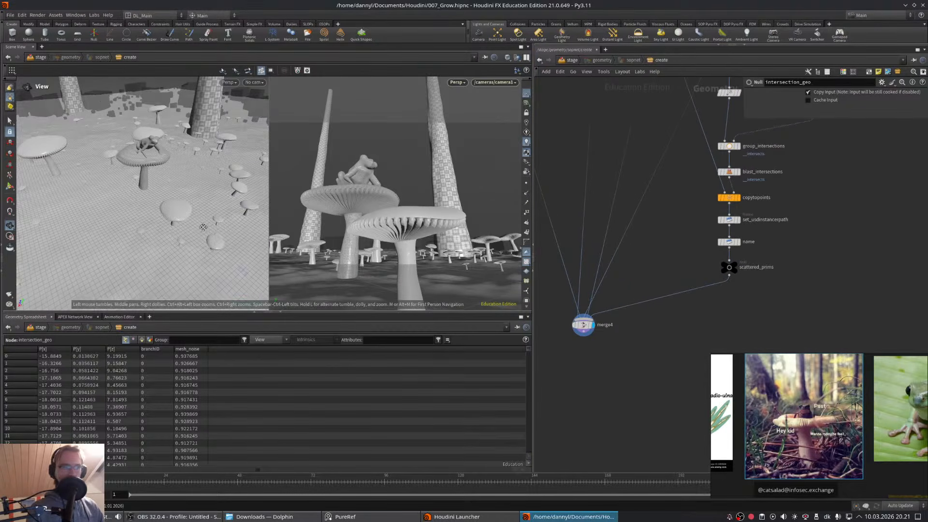
pyautogui.scroll(-2, 176, 233)
pyautogui.moveTo(176, 233); pyautogui.dragTo(170, 218, button='middle')
pyautogui.scroll(2, 170, 219)
# - Try a different Global Seed on the scatter node
pyautogui.moveTo(821, 173); pyautogui.dragTo(784, 255, button='middle')
pyautogui.moveTo(740, 186); pyautogui.dragTo(738, 238, button='middle')
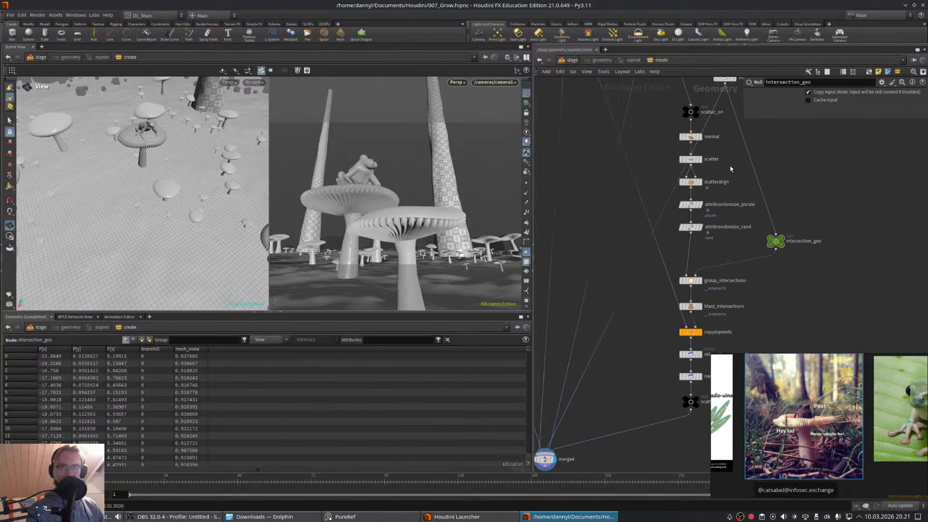
pyautogui.click(690, 160)
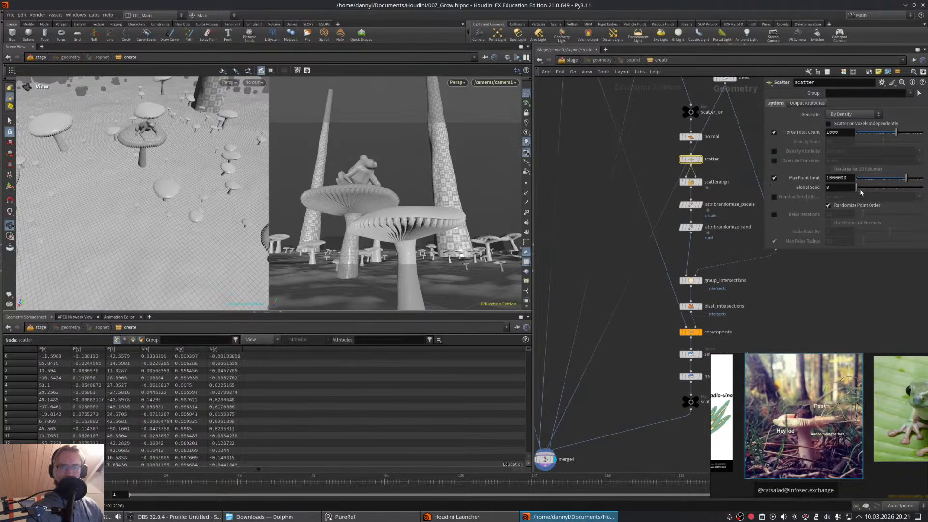
pyautogui.moveTo(856, 189)
pyautogui.mouseDown()
pyautogui.moveTo(864, 192)
pyautogui.moveTo(839, 193)
pyautogui.mouseUp()
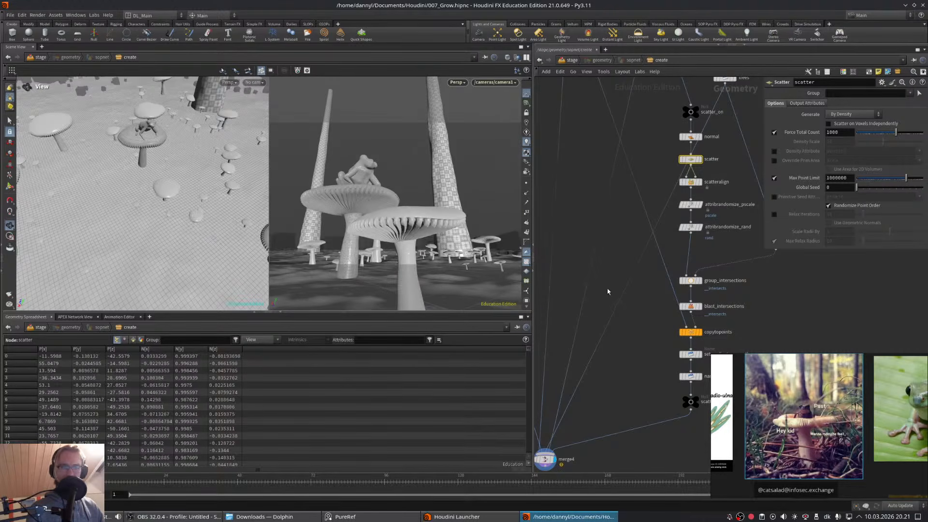
pyautogui.moveTo(608, 292); pyautogui.dragTo(601, 274, button='middle')
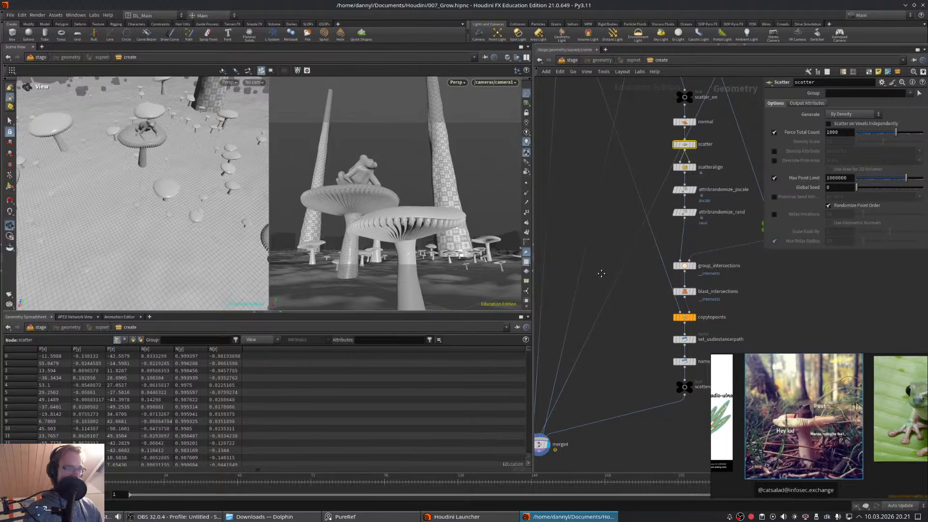
pyautogui.moveTo(601, 273); pyautogui.dragTo(598, 197, button='middle')
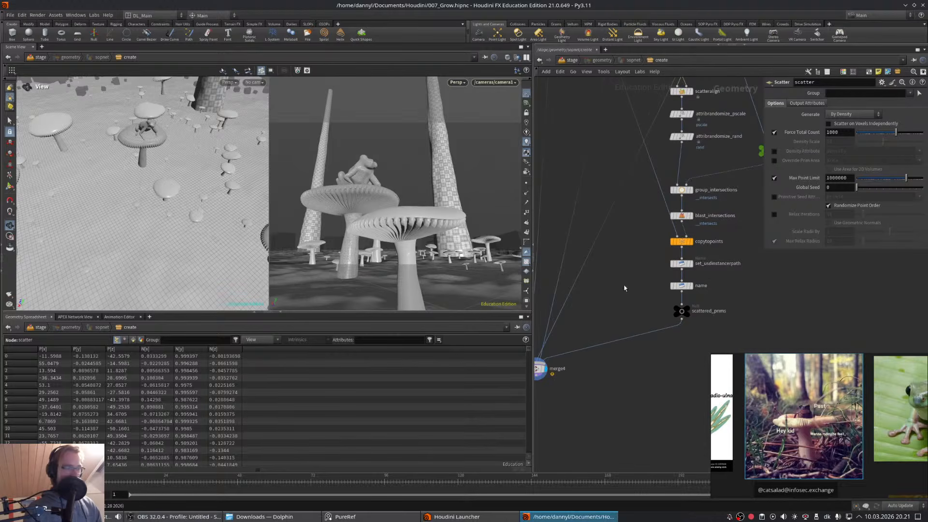
pyautogui.moveTo(625, 288); pyautogui.dragTo(658, 289, button='middle')
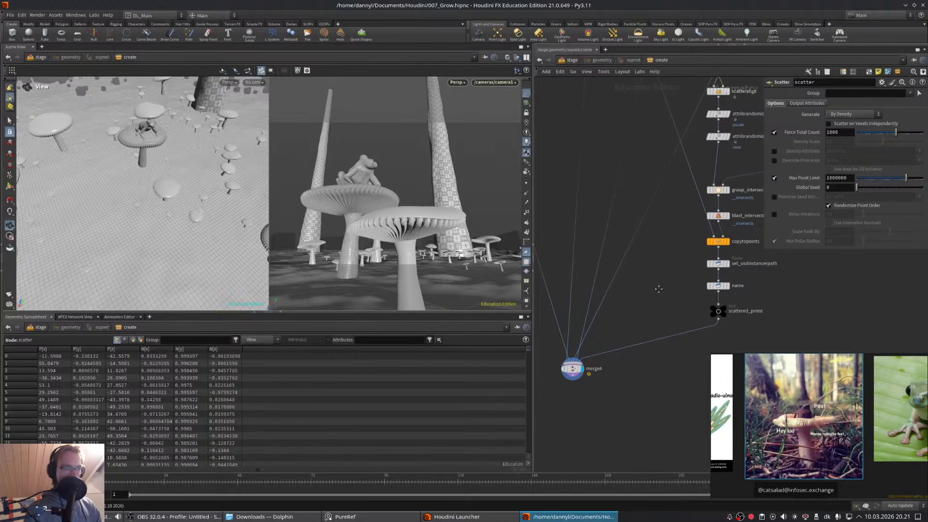
pyautogui.moveTo(658, 288); pyautogui.dragTo(657, 288, button='middle')
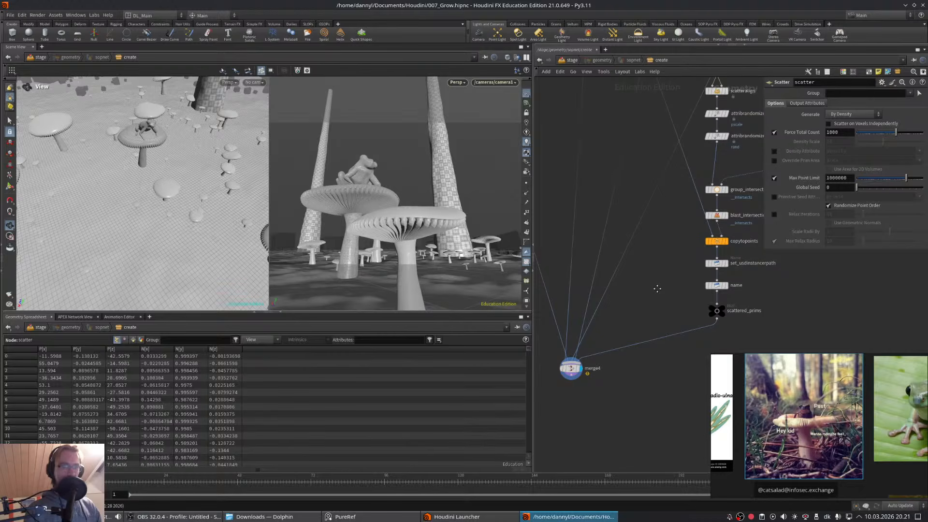
pyautogui.moveTo(657, 289); pyautogui.dragTo(645, 310, button='middle')
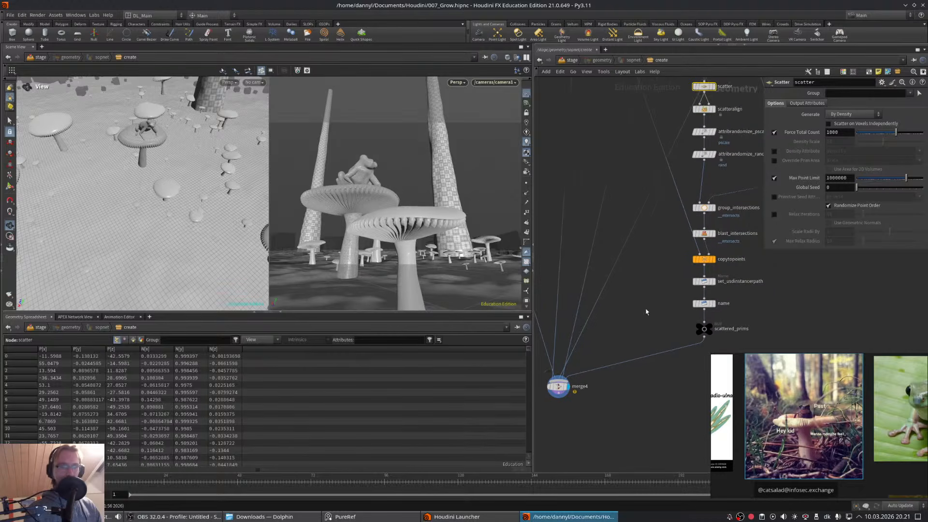
# - Reposition the merge4 node in the network closer to the scattered_prims null
pyautogui.moveTo(560, 387); pyautogui.dragTo(593, 368)
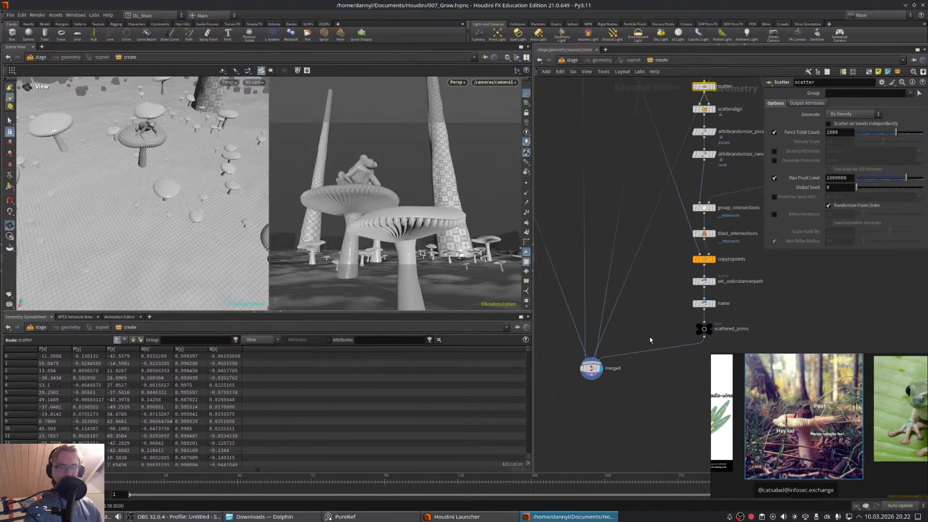
pyautogui.moveTo(650, 332); pyautogui.dragTo(633, 333, button='middle')
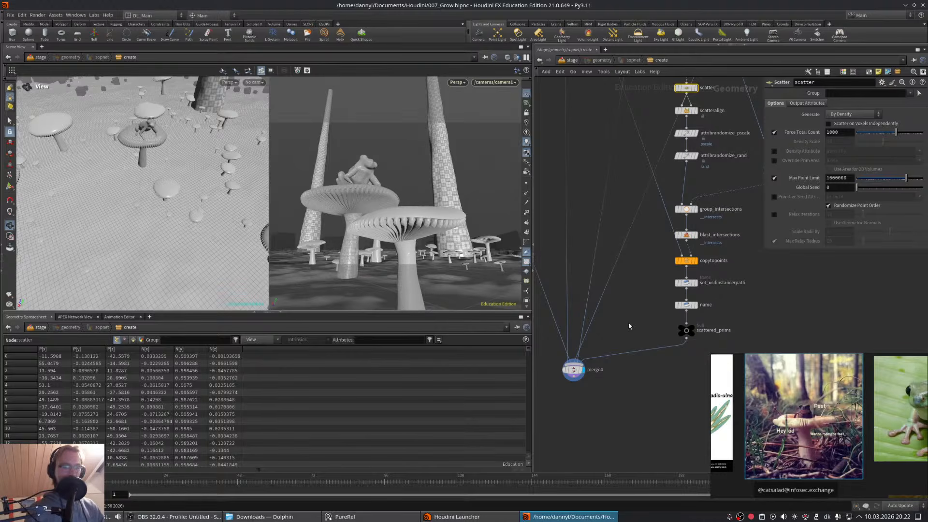
pyautogui.moveTo(627, 322); pyautogui.dragTo(629, 303, button='middle')
pyautogui.scroll(-4, 630, 303)
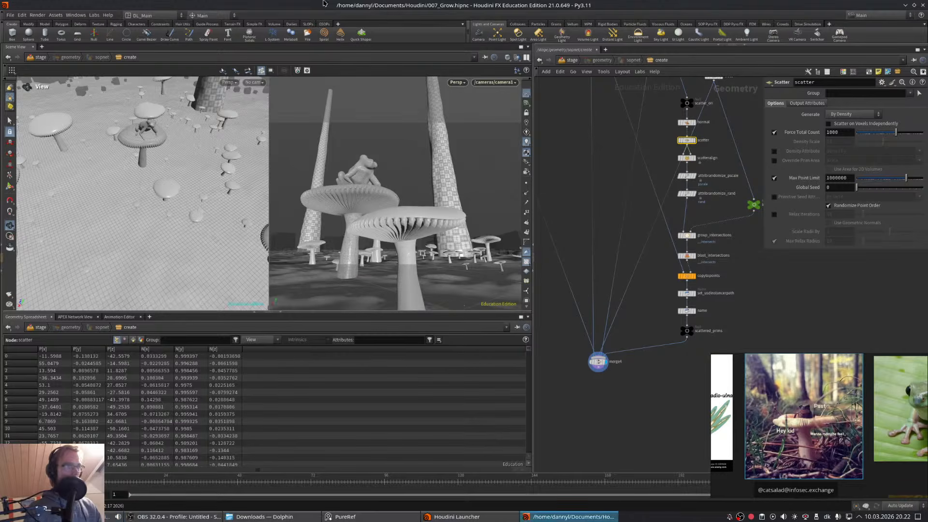
# - Switch to the web browser to view the article "Installing Linux as a Houdini Artist" and select its web address, then return to Houdini
pyautogui.moveTo(324, 2); pyautogui.dragTo(369, 1)
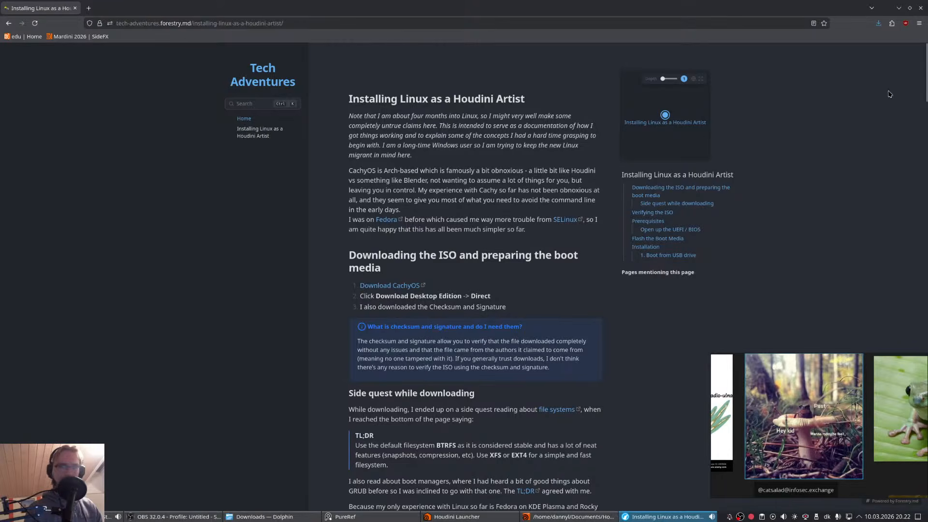
pyautogui.scroll(-1, 925, 73)
pyautogui.scroll(1, 925, 73)
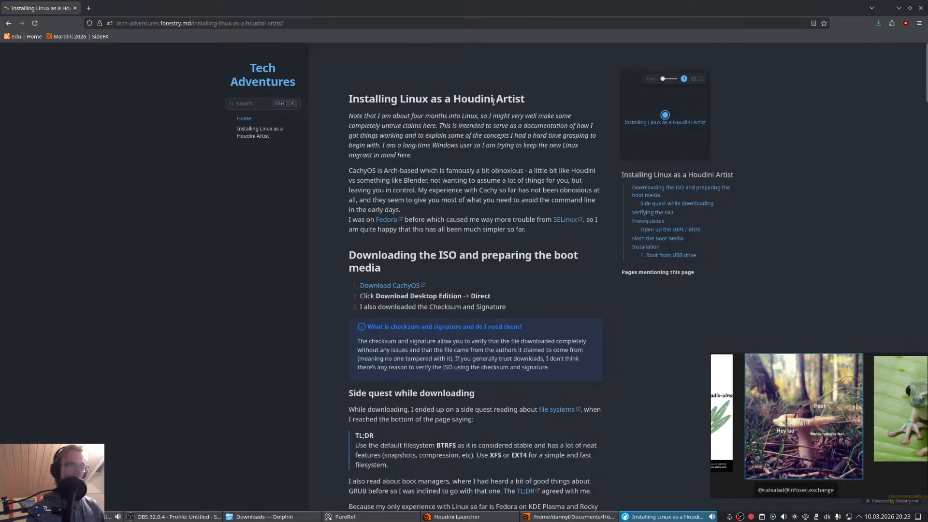
pyautogui.click(264, 24)
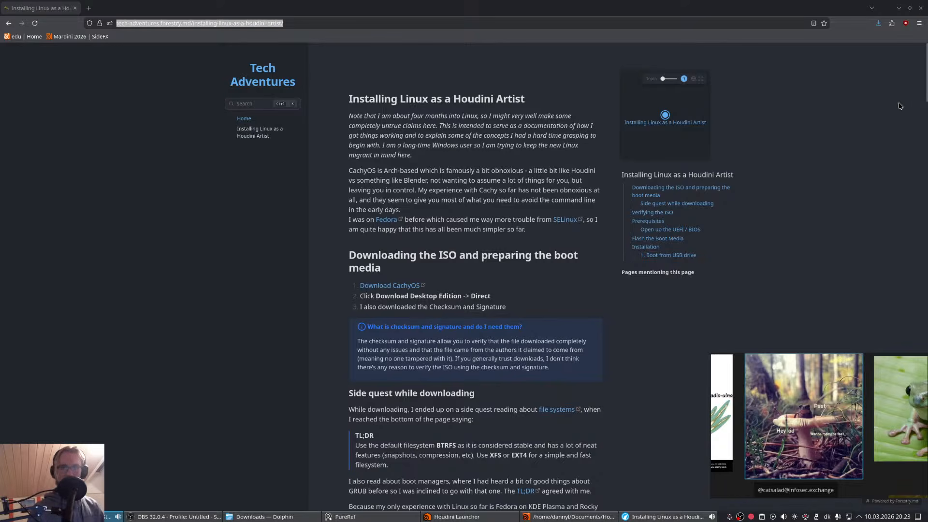
pyautogui.click(924, 5)
pyautogui.moveTo(634, 212); pyautogui.dragTo(620, 196, button='middle')
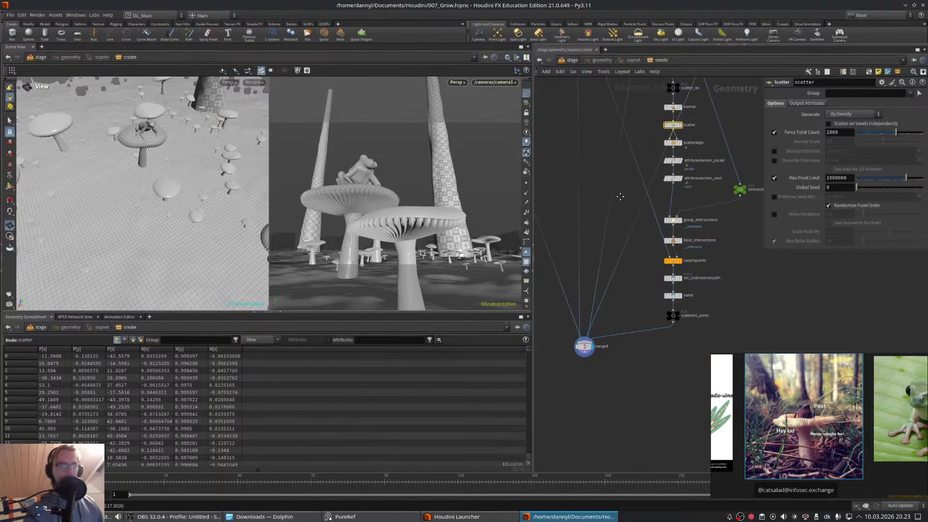
pyautogui.moveTo(617, 208); pyautogui.dragTo(620, 201, button='middle')
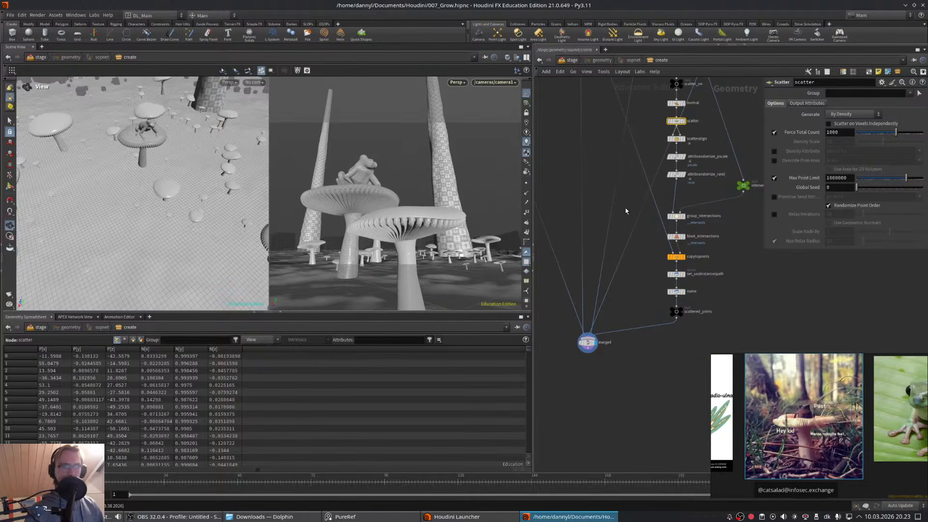
pyautogui.moveTo(718, 307); pyautogui.dragTo(713, 280, button='middle')
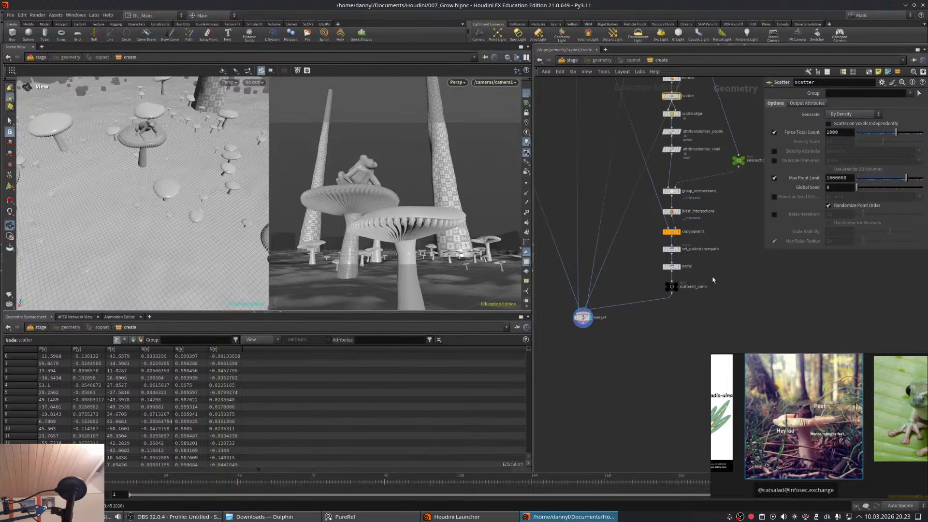
pyautogui.moveTo(712, 281); pyautogui.dragTo(712, 279, button='middle')
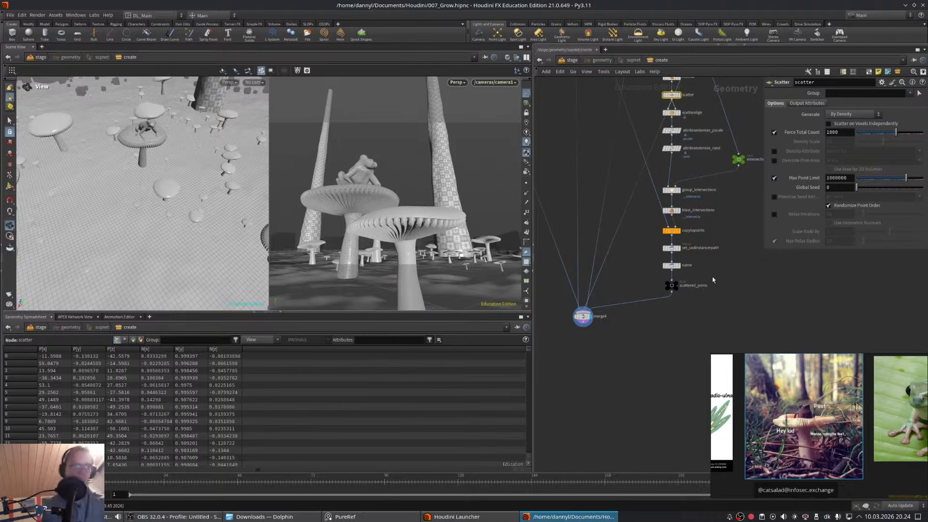
pyautogui.moveTo(712, 280); pyautogui.dragTo(702, 282, button='middle')
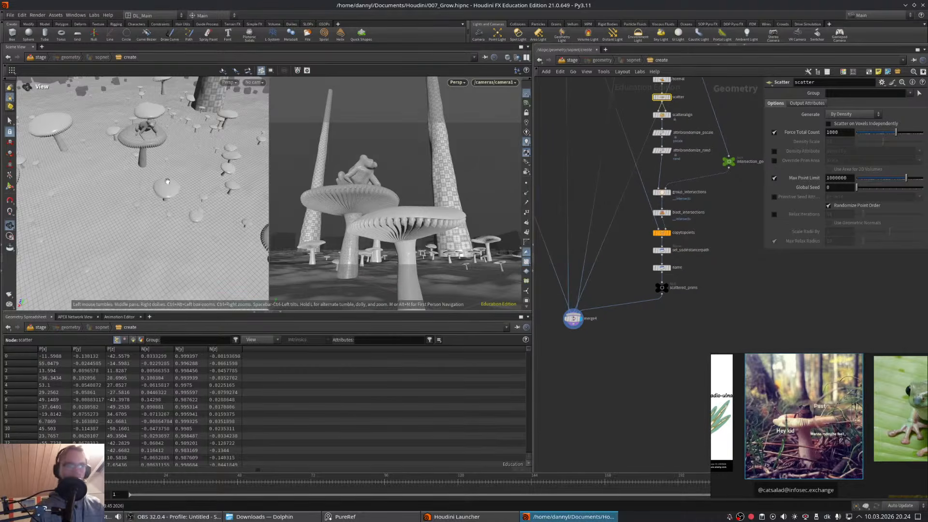
# - Add a Blast node below scattered_prims, wire the null into it, and check its display before displaying merge4 again
pyautogui.moveTo(159, 198); pyautogui.dragTo(174, 220, button='middle')
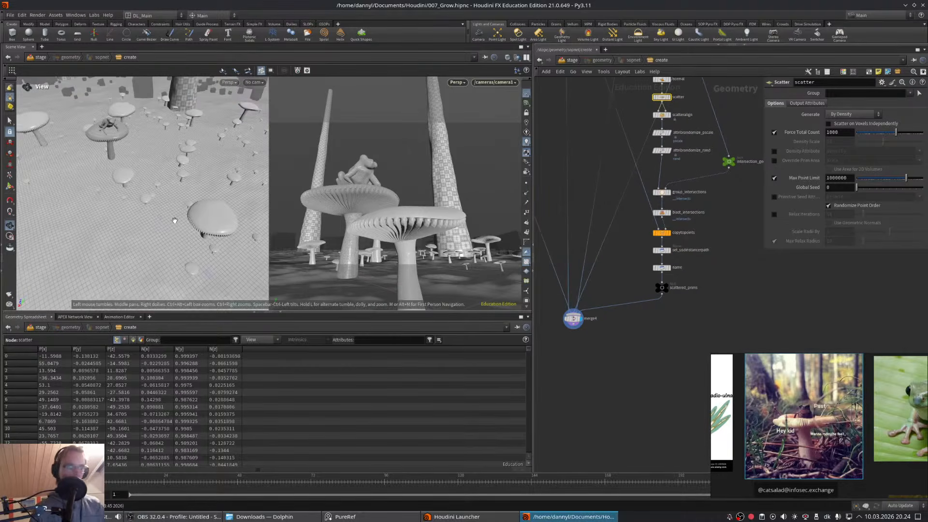
pyautogui.moveTo(702, 247); pyautogui.dragTo(711, 246, button='middle')
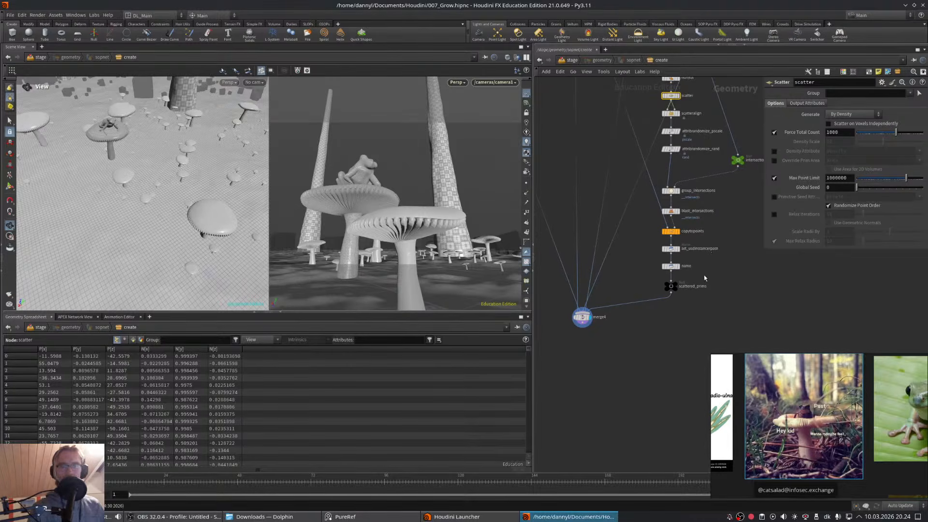
pyautogui.moveTo(704, 279); pyautogui.dragTo(694, 274, button='middle')
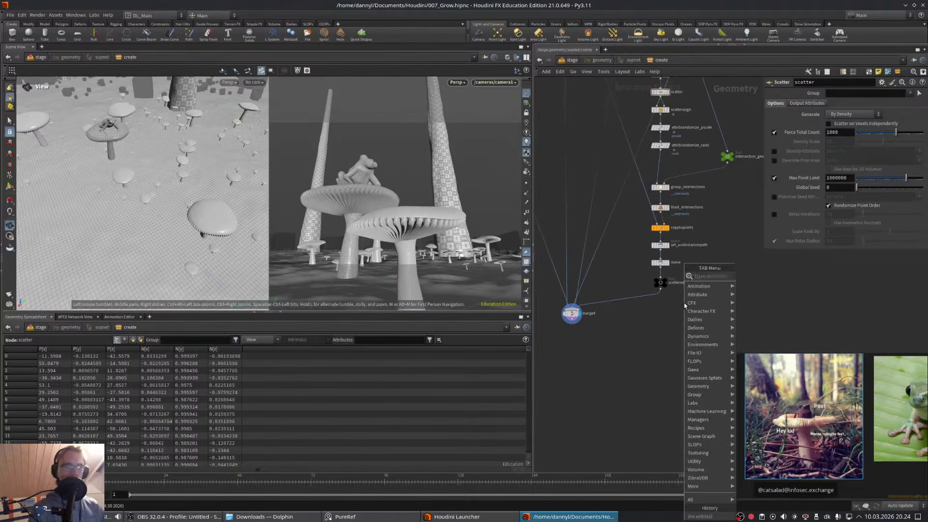
pyautogui.press('Tab')
pyautogui.press('Escape')
pyautogui.click(683, 302)
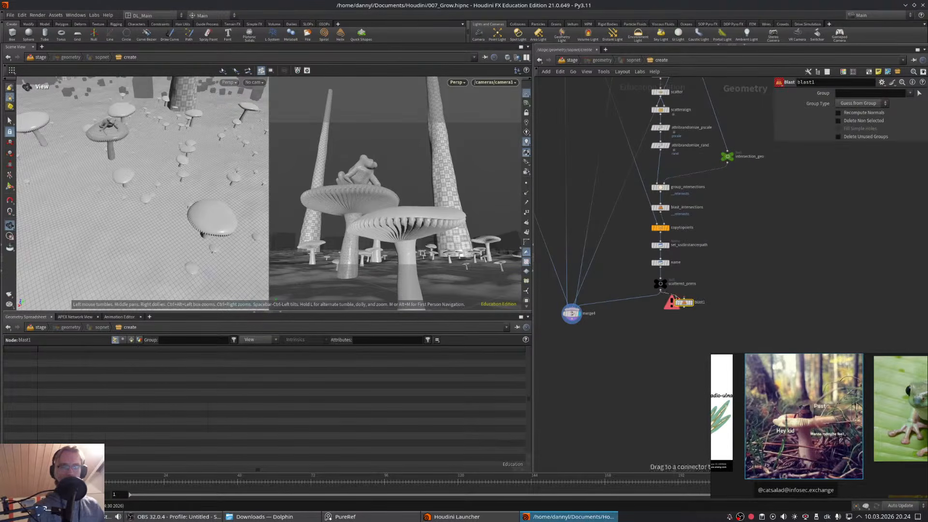
pyautogui.moveTo(661, 291); pyautogui.dragTo(683, 299)
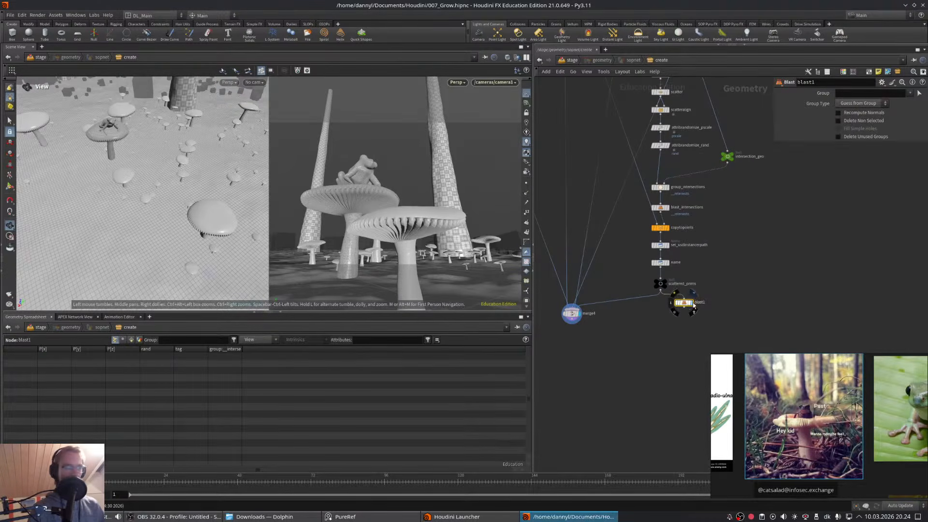
pyautogui.click(691, 302)
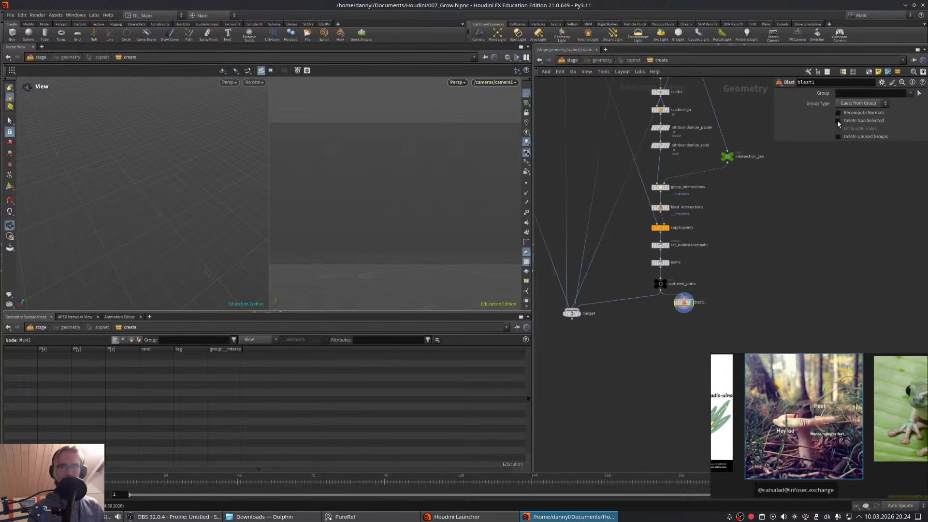
pyautogui.click(578, 313)
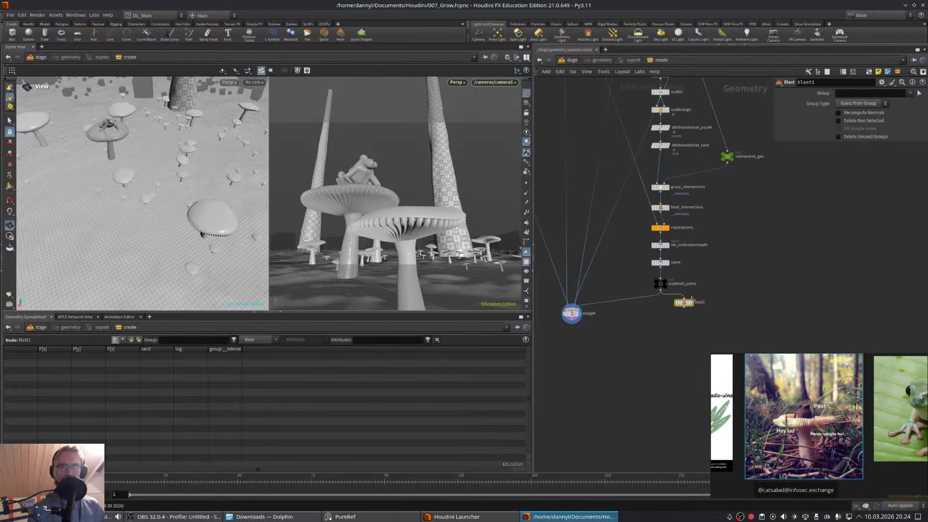
# - Pick the large foreground mushroom in the camera view as the blast group and route blast1 into merge4 in place of scattered_prims
pyautogui.click(919, 93)
pyautogui.click(410, 220)
pyautogui.press('Return')
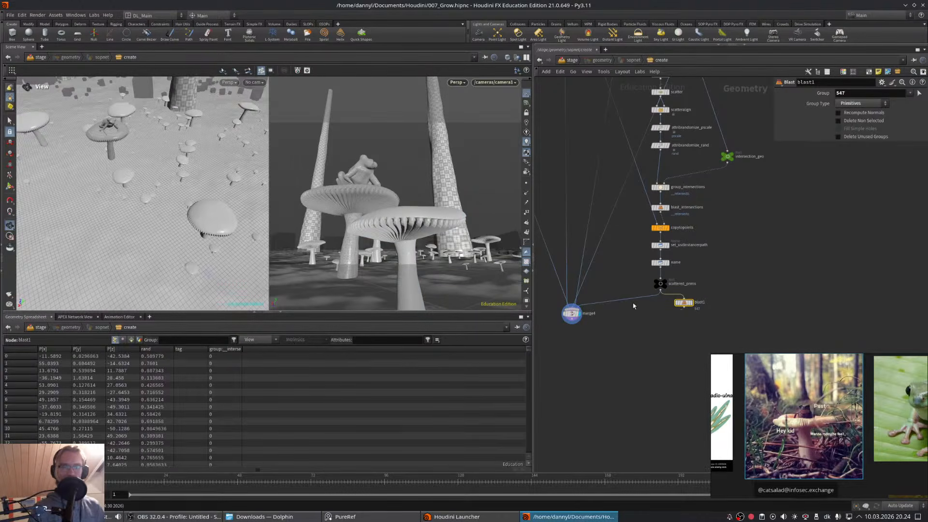
pyautogui.moveTo(634, 302); pyautogui.dragTo(673, 312)
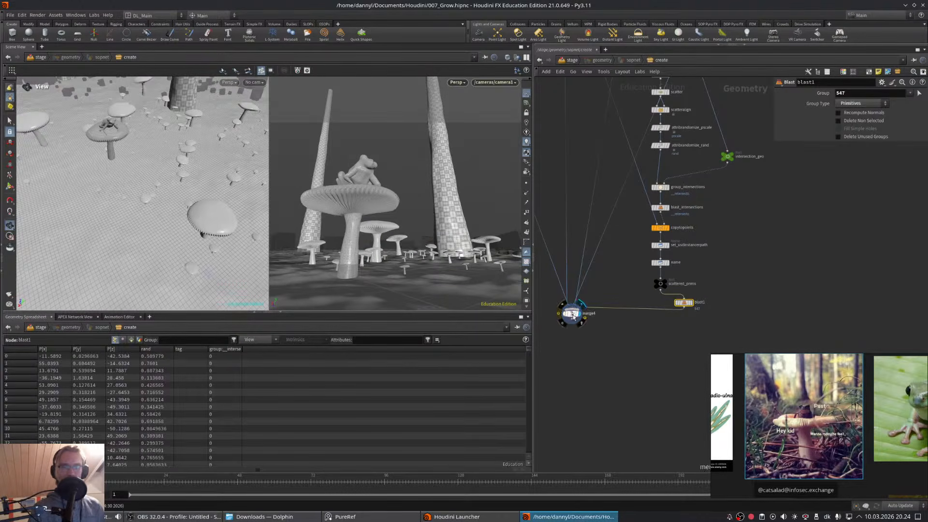
pyautogui.click(571, 313)
pyautogui.click(683, 302)
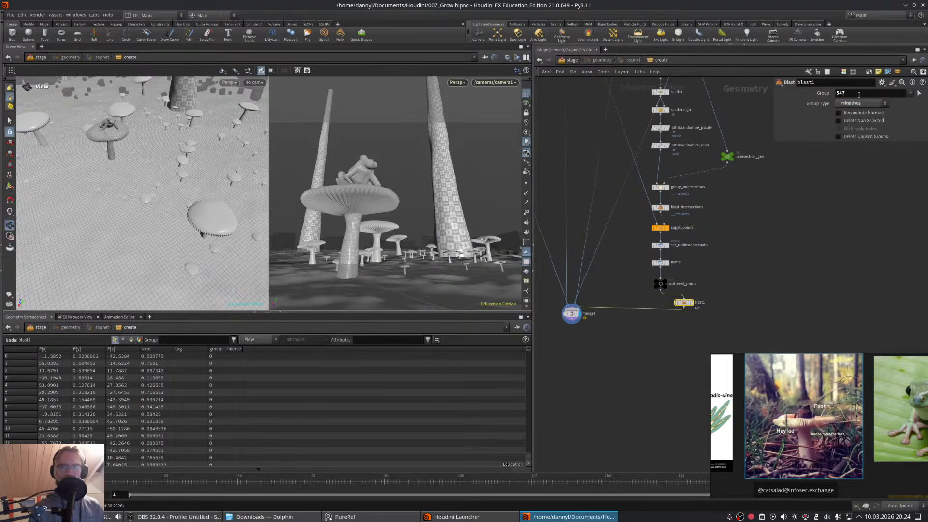
# - Try Points as the Group Type on blast1 and set it back to Primitives
pyautogui.click(854, 104)
pyautogui.click(846, 137)
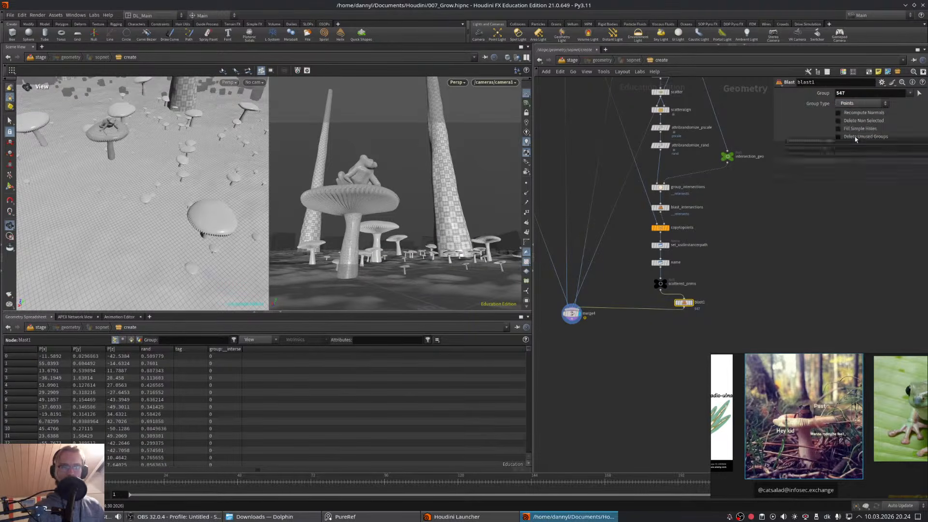
pyautogui.click(863, 103)
pyautogui.click(854, 144)
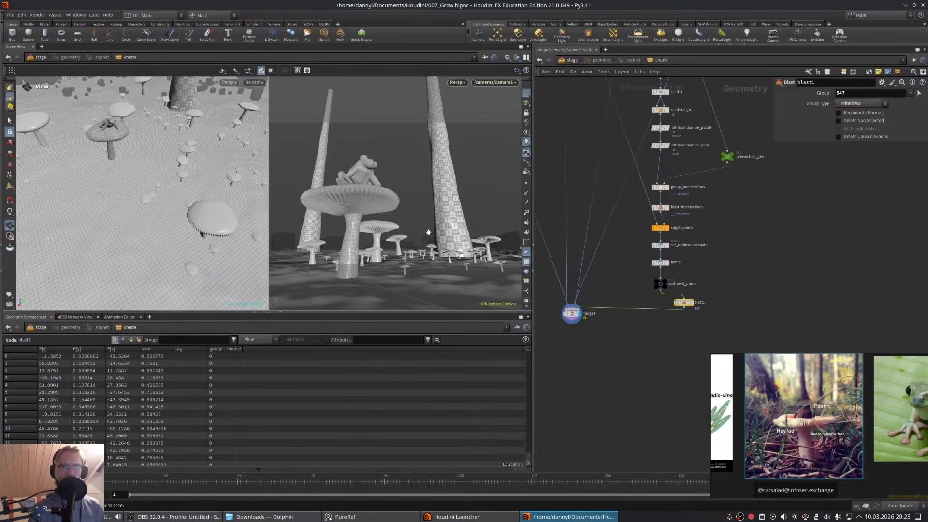
# - Align blast1 directly beneath scattered_prims, lower merge4 to make room, and save the scene file
pyautogui.moveTo(749, 237); pyautogui.dragTo(741, 235, button='middle')
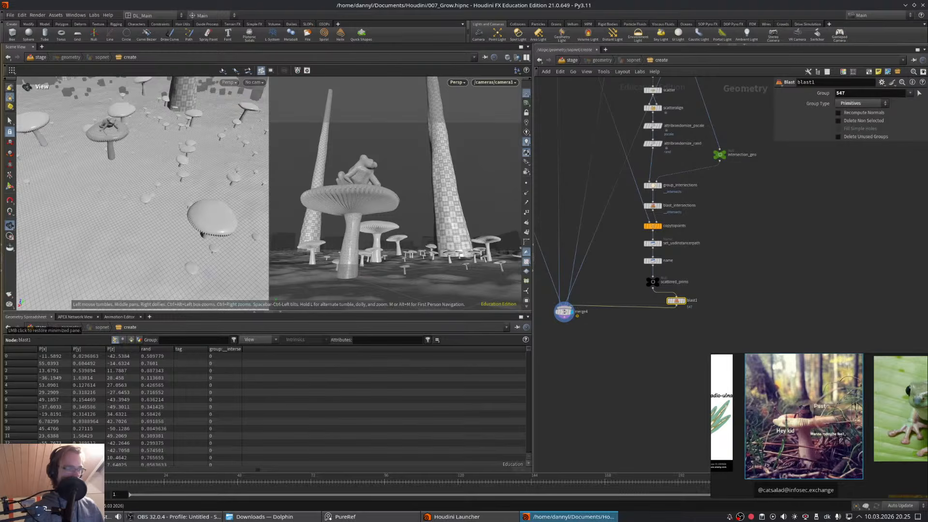
pyautogui.moveTo(679, 304); pyautogui.dragTo(689, 302, button='middle')
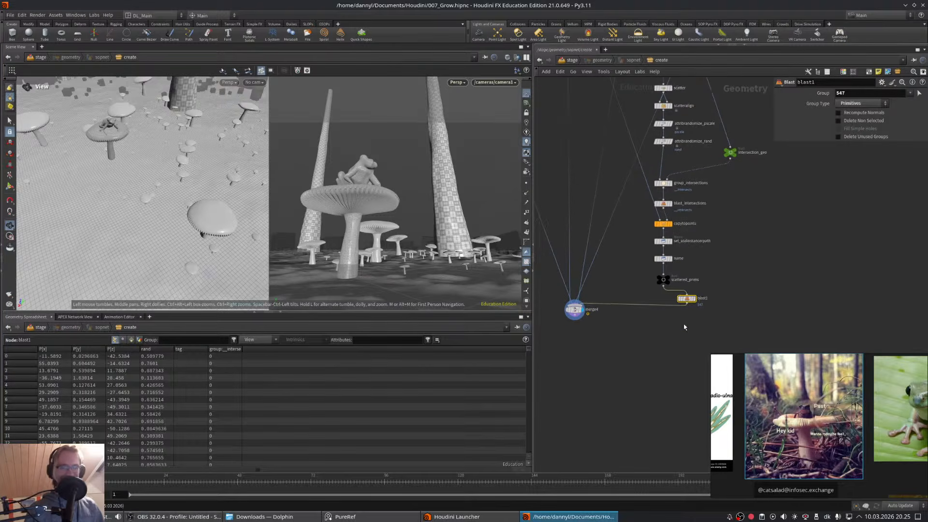
pyautogui.moveTo(689, 302); pyautogui.dragTo(665, 299)
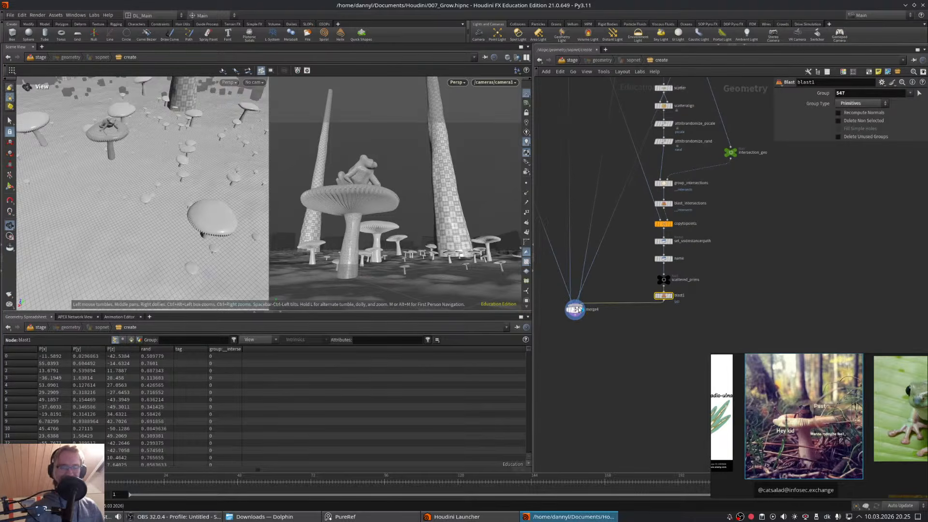
pyautogui.moveTo(575, 312); pyautogui.dragTo(574, 333)
pyautogui.moveTo(669, 296); pyautogui.dragTo(669, 300)
pyautogui.moveTo(731, 279); pyautogui.dragTo(742, 282, button='middle')
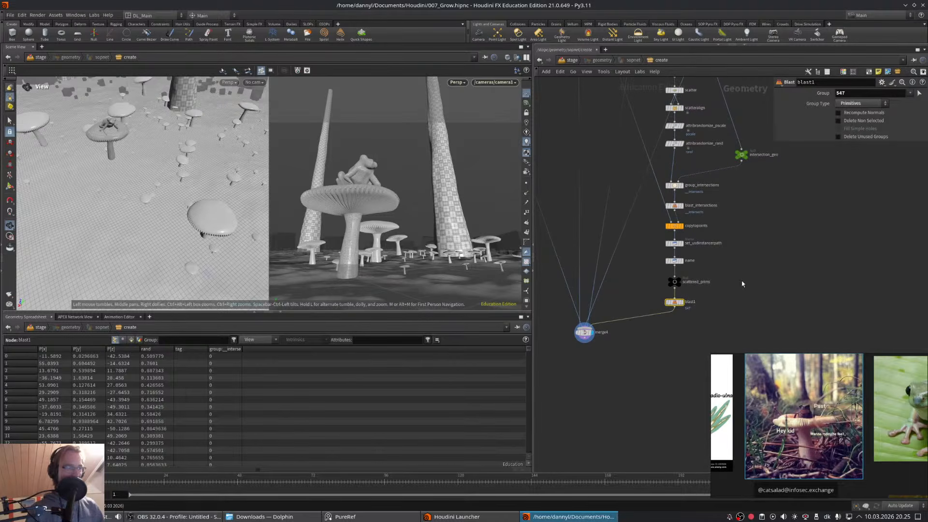
pyautogui.moveTo(741, 281); pyautogui.dragTo(743, 282, button='middle')
pyautogui.hotkey('ctrl', 's')
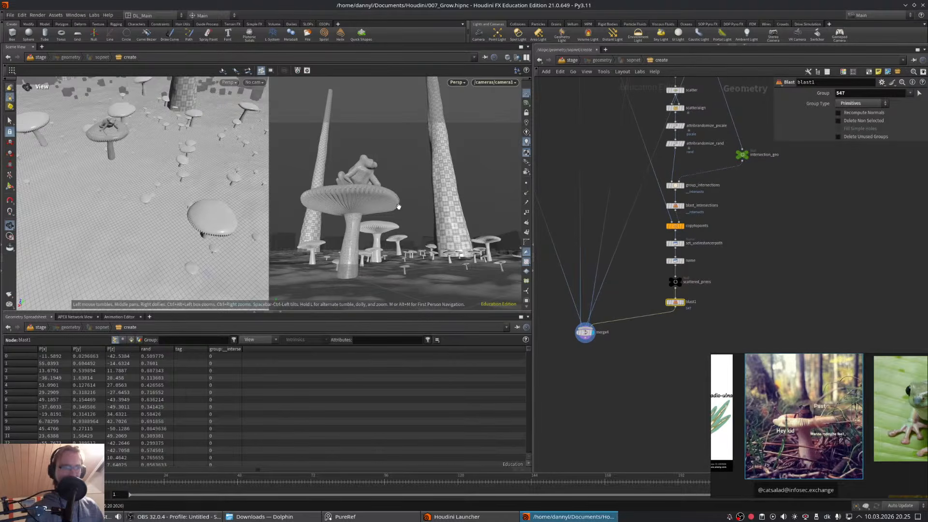
# - Return to the stage level and switch the camera viewport to Karma CPU rendering
pyautogui.click(571, 61)
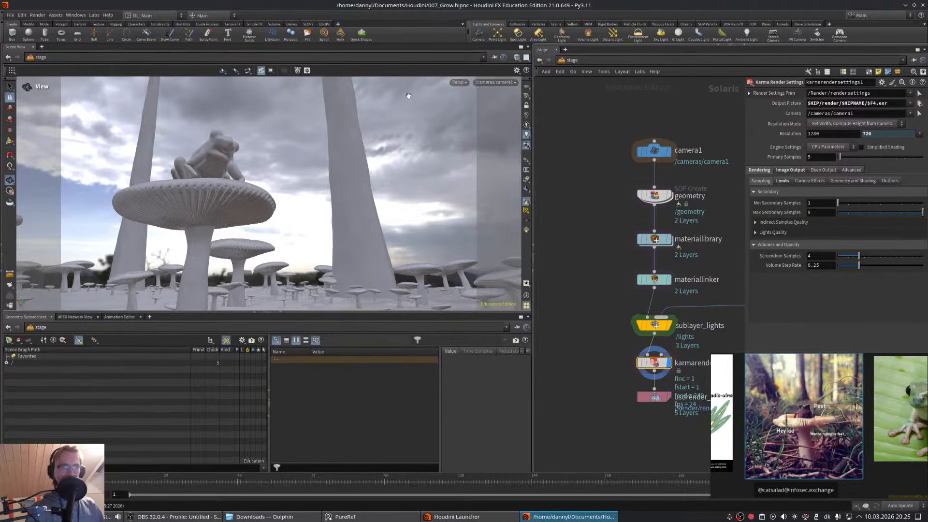
pyautogui.click(458, 82)
pyautogui.click(482, 118)
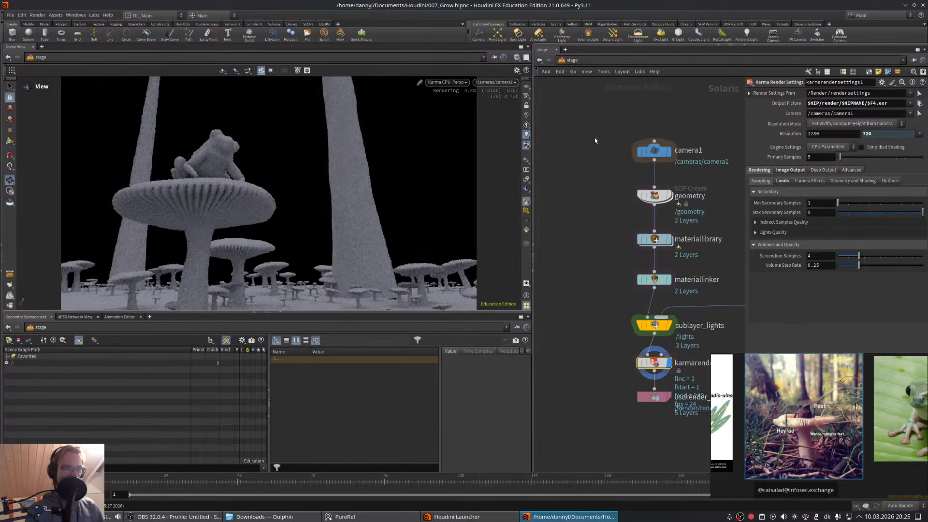
# - Enable Render Light Geometry in the Karma settings of the domelight node
pyautogui.moveTo(610, 151); pyautogui.dragTo(604, 146, button='middle')
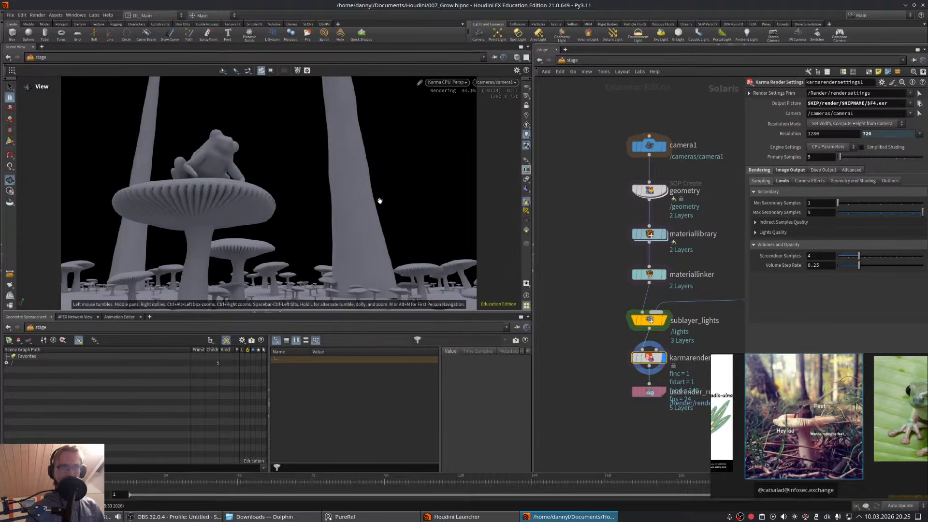
pyautogui.moveTo(622, 161); pyautogui.dragTo(630, 151, button='middle')
pyautogui.moveTo(622, 239); pyautogui.dragTo(559, 184, button='middle')
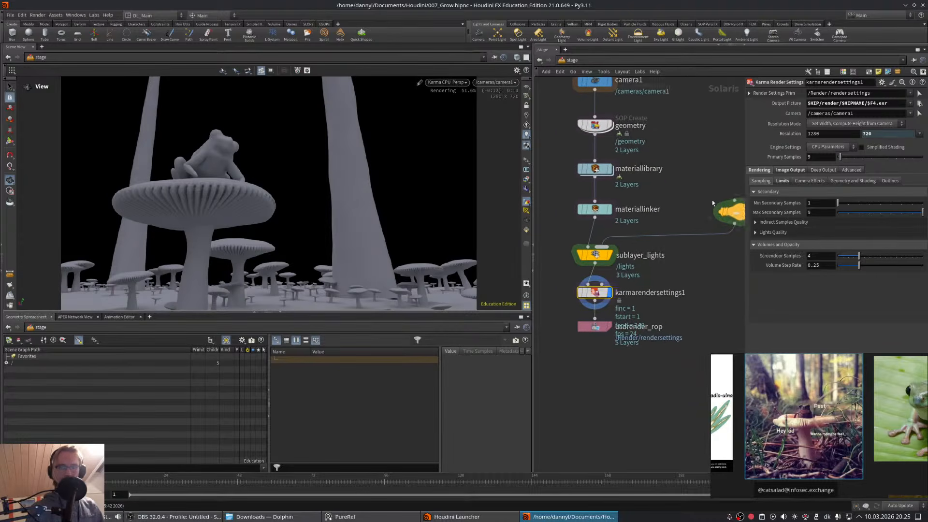
pyautogui.moveTo(712, 202); pyautogui.dragTo(681, 211, button='middle')
pyautogui.click(701, 220)
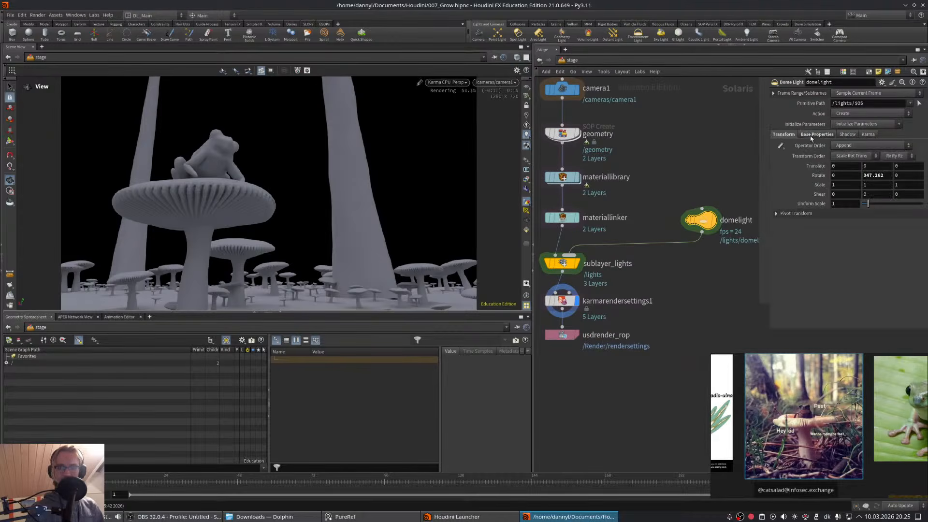
pyautogui.click(812, 134)
pyautogui.scroll(-5, 820, 189)
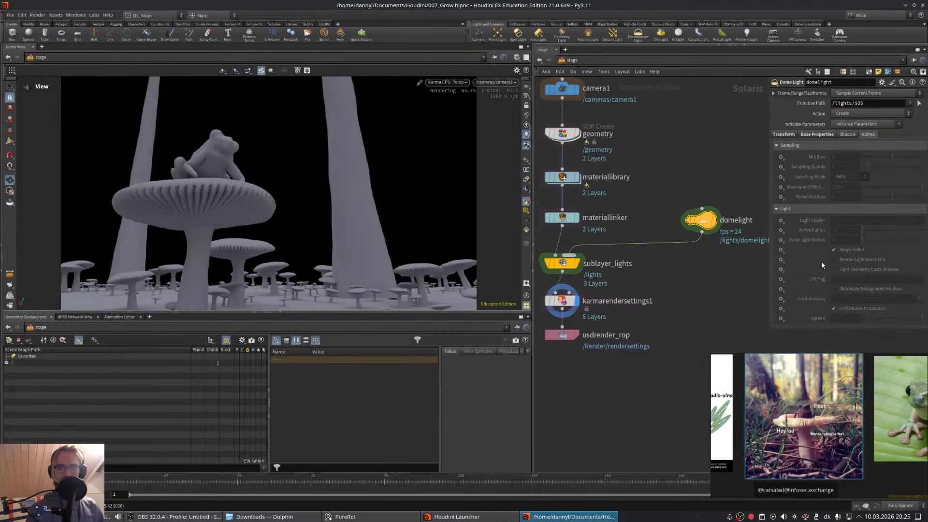
pyautogui.click(838, 259)
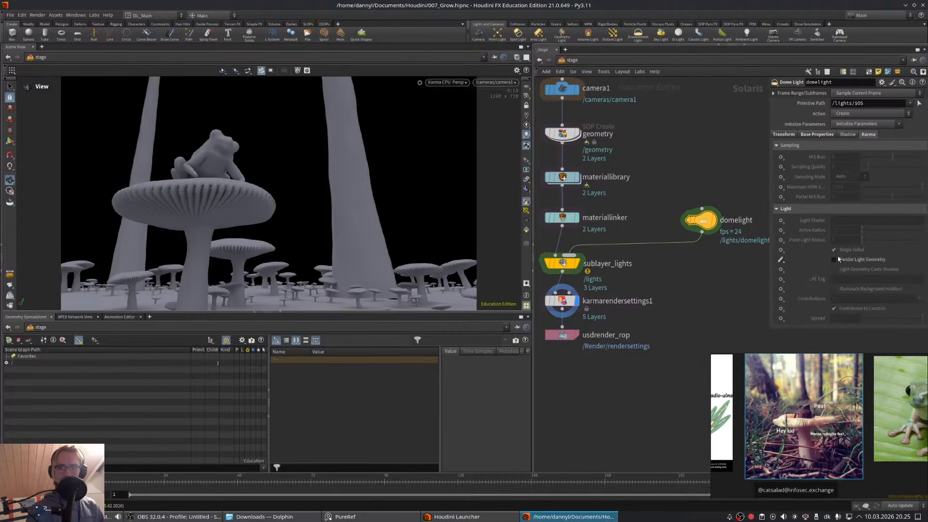
pyautogui.click(835, 259)
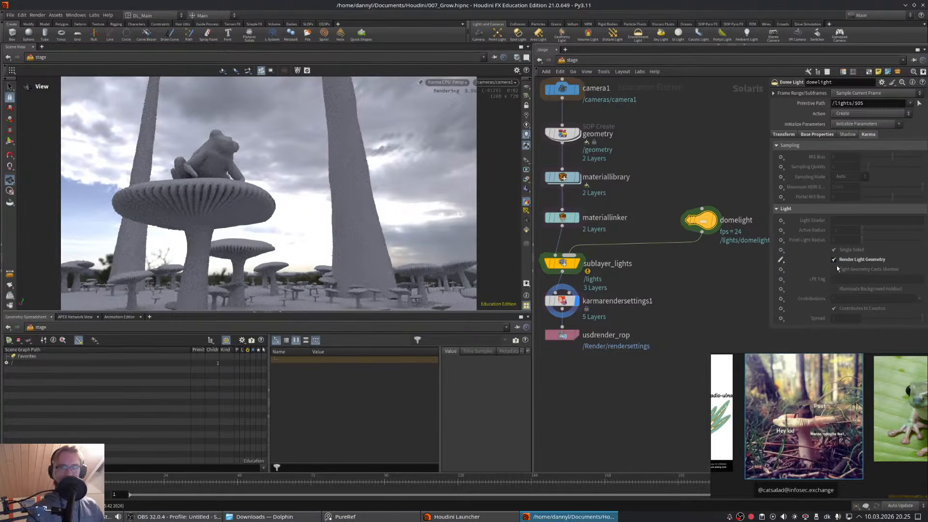
# - Select camera1 and use the Camera tool to set its focus distance on the large mushroom's cap just below the frog
pyautogui.moveTo(675, 299); pyautogui.dragTo(693, 282, button='middle')
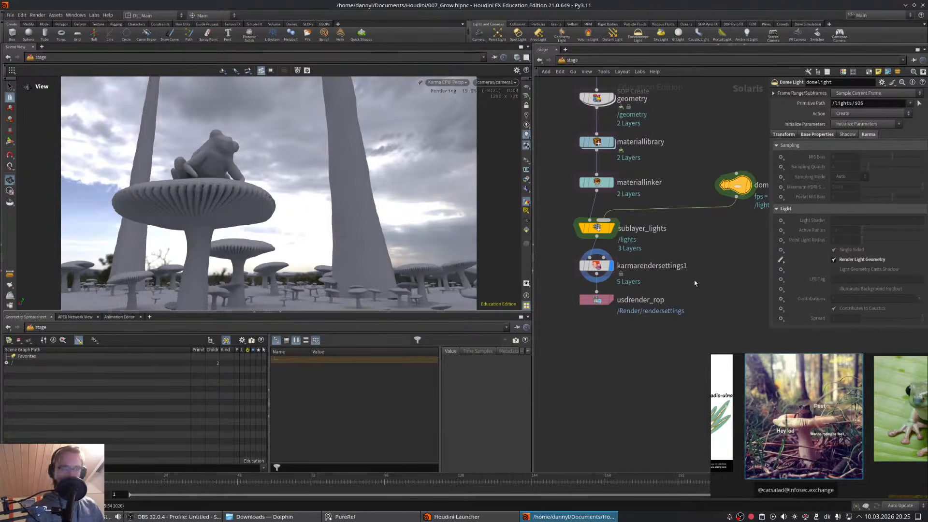
pyautogui.moveTo(728, 362)
pyautogui.moveTo(653, 245)
pyautogui.mouseDown(button='middle')
pyautogui.moveTo(649, 220)
pyautogui.moveTo(687, 290)
pyautogui.mouseUp(button='middle')
pyautogui.moveTo(684, 206); pyautogui.dragTo(702, 283, button='middle')
pyautogui.moveTo(683, 129); pyautogui.dragTo(640, 165)
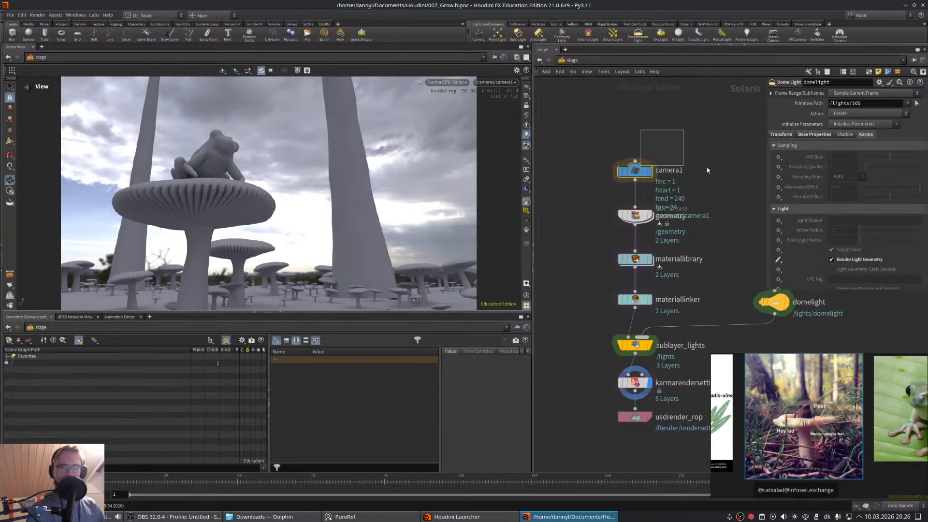
pyautogui.click(12, 141)
pyautogui.hotkey('shift', 'f')
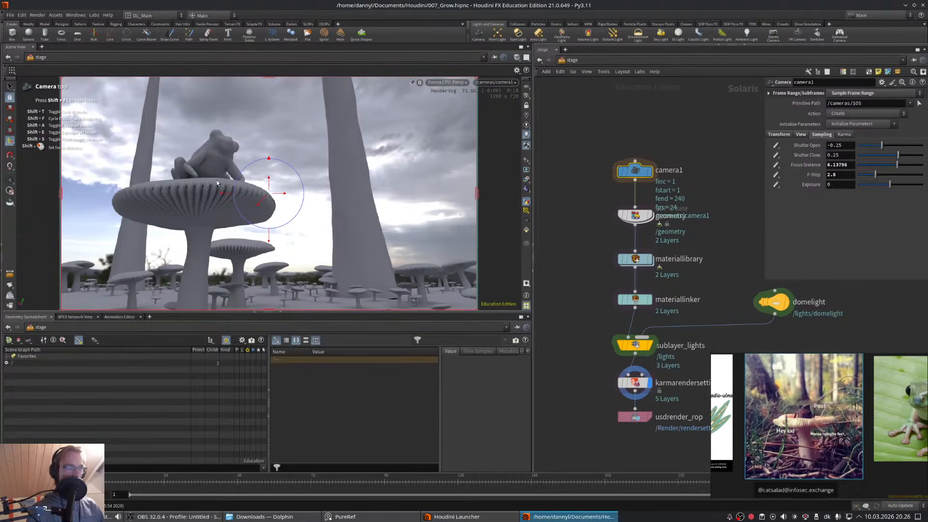
pyautogui.keyDown('shift'); pyautogui.click(217, 181); pyautogui.keyUp('shift')
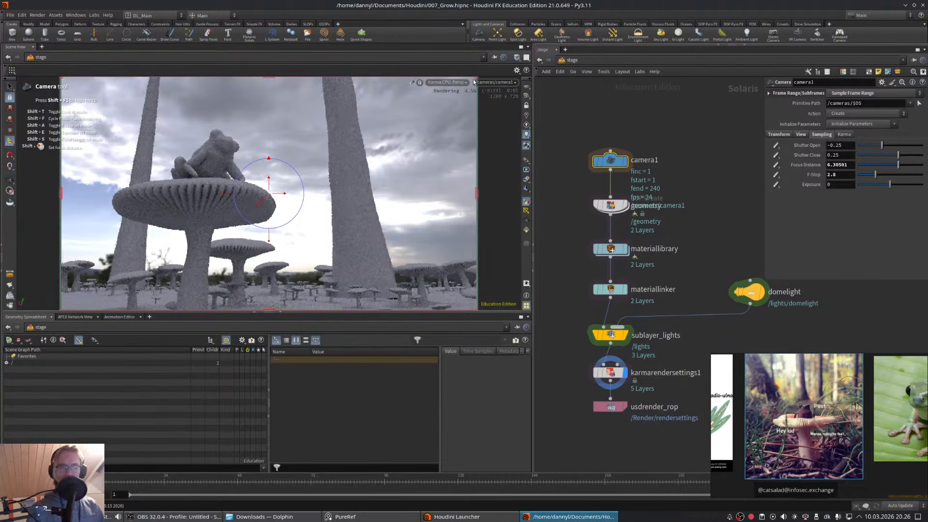
# - Set camera1's F-Stop to 0.1 for a shallow depth of field
pyautogui.click(463, 84)
pyautogui.press('Escape')
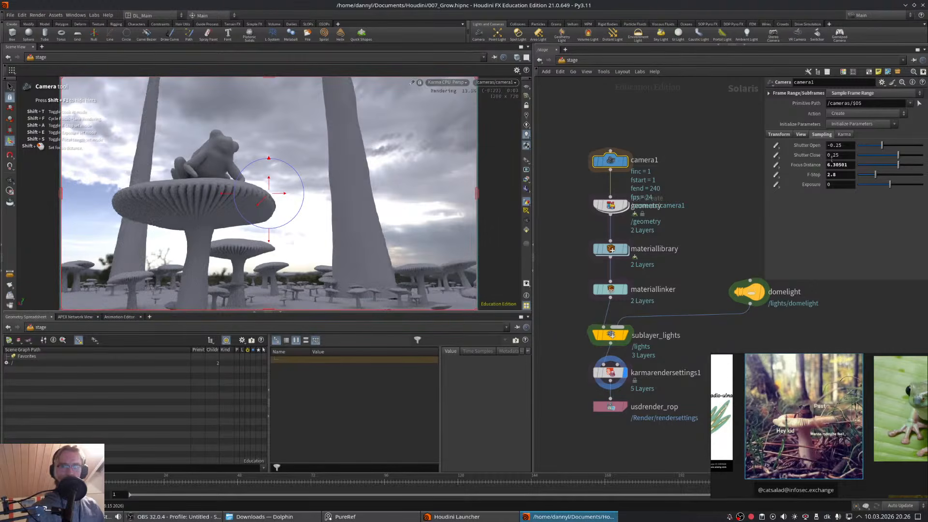
pyautogui.press('Return')
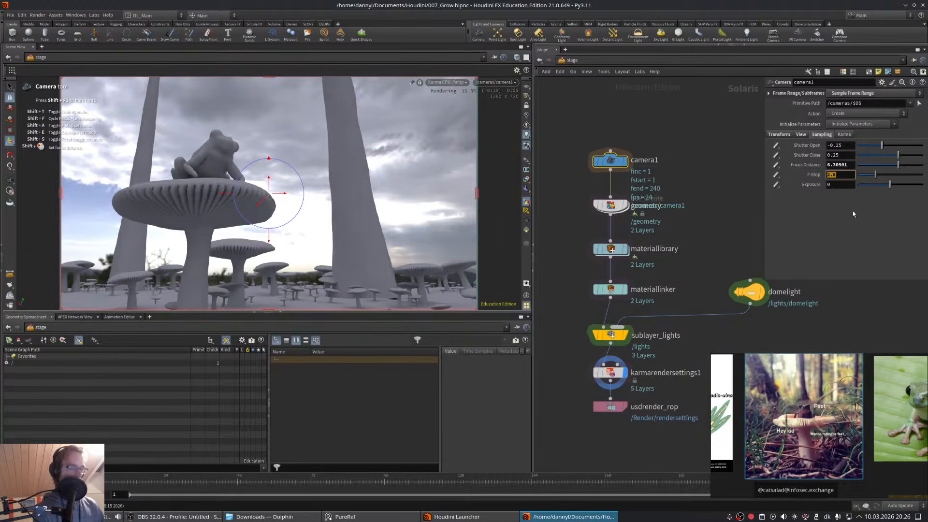
pyautogui.write('0.1')
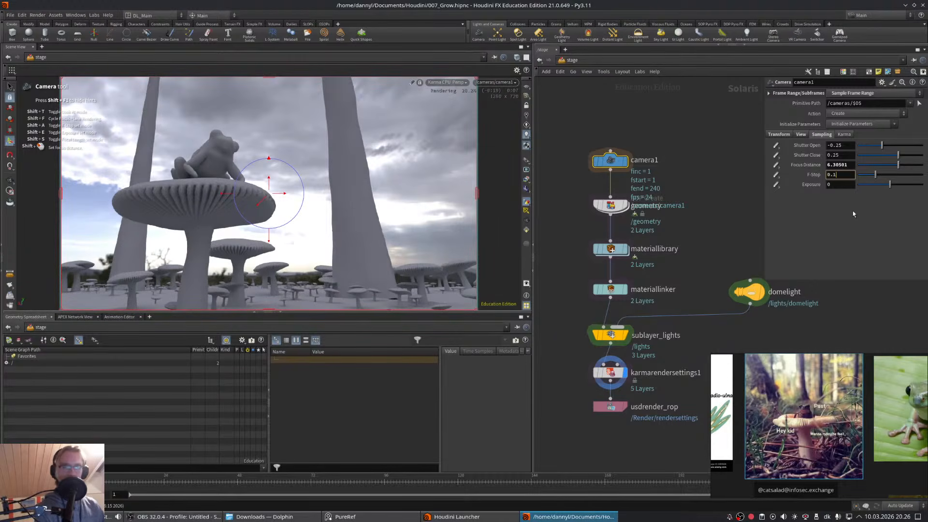
pyautogui.press('Return')
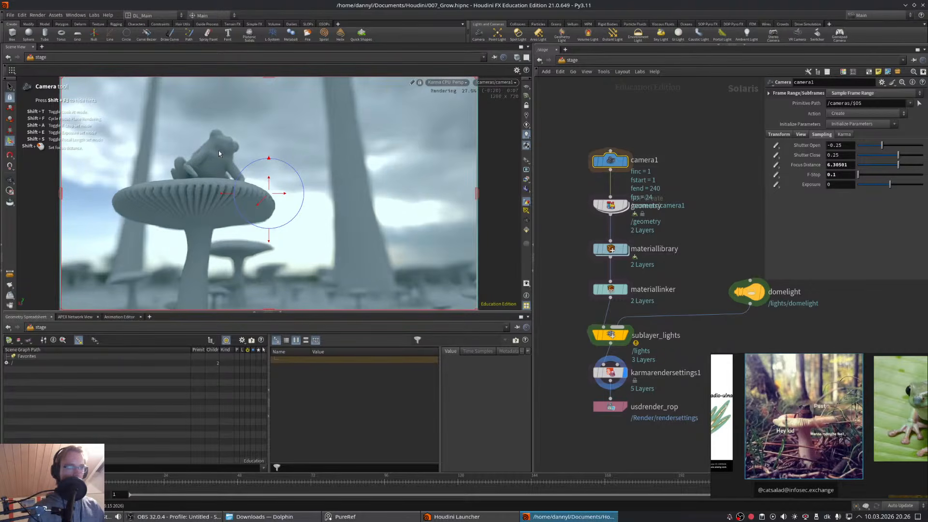
# - Refocus camera1 on the frog at a focus distance of 7.20931 and return to the View tool
pyautogui.moveTo(717, 231); pyautogui.dragTo(702, 213, button='middle')
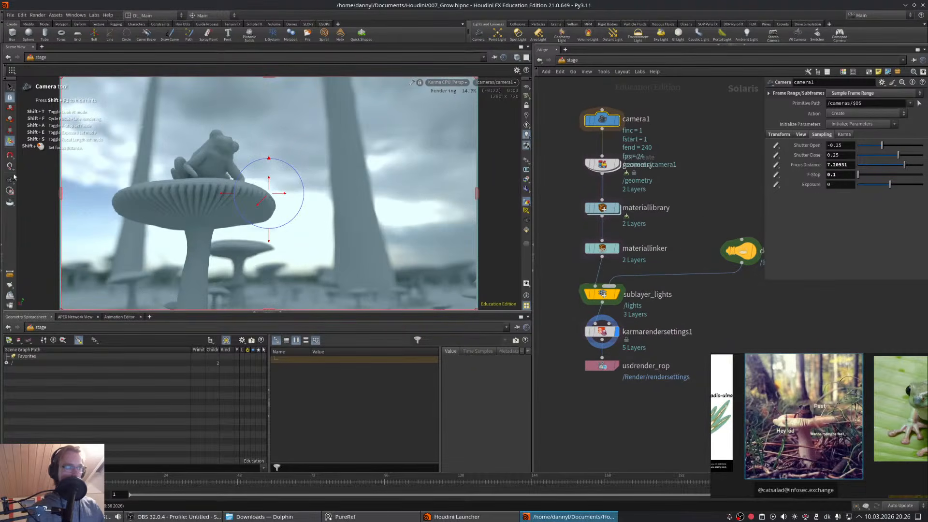
pyautogui.click(10, 179)
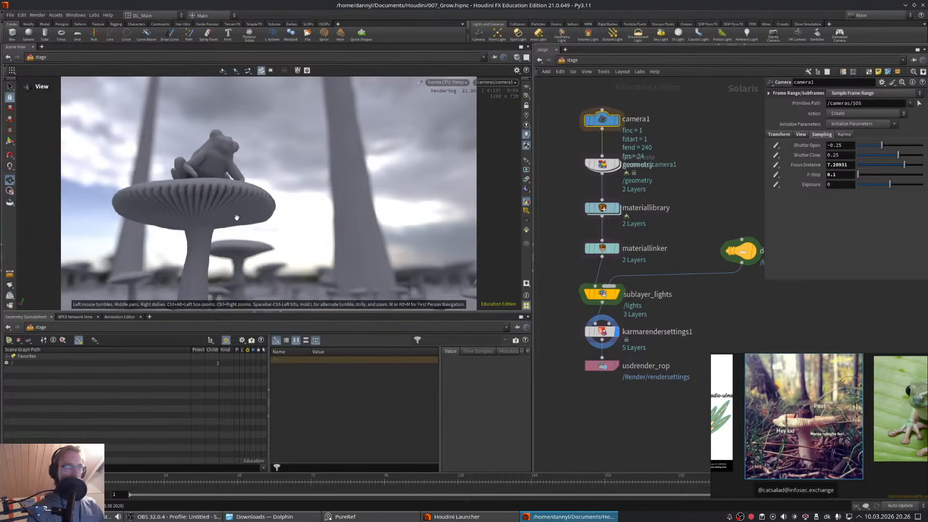
pyautogui.moveTo(657, 204); pyautogui.dragTo(668, 191, button='middle')
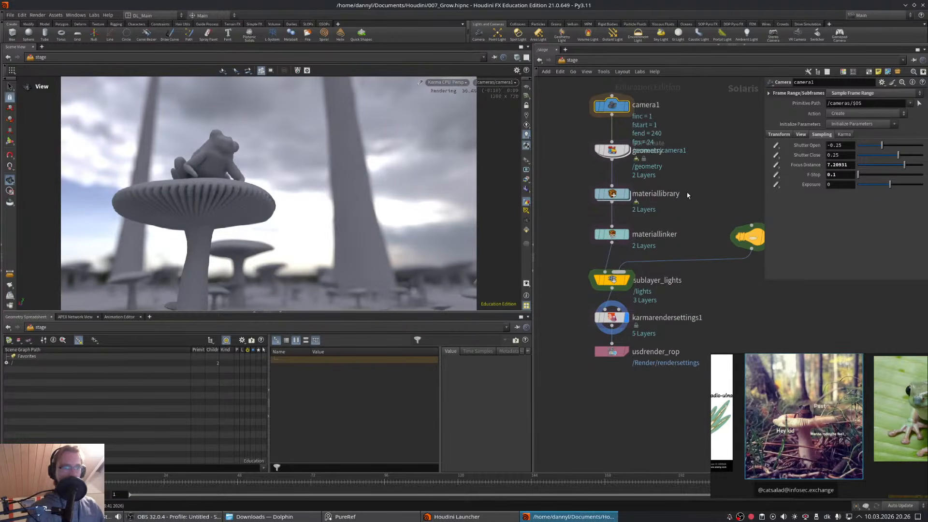
pyautogui.click(842, 175)
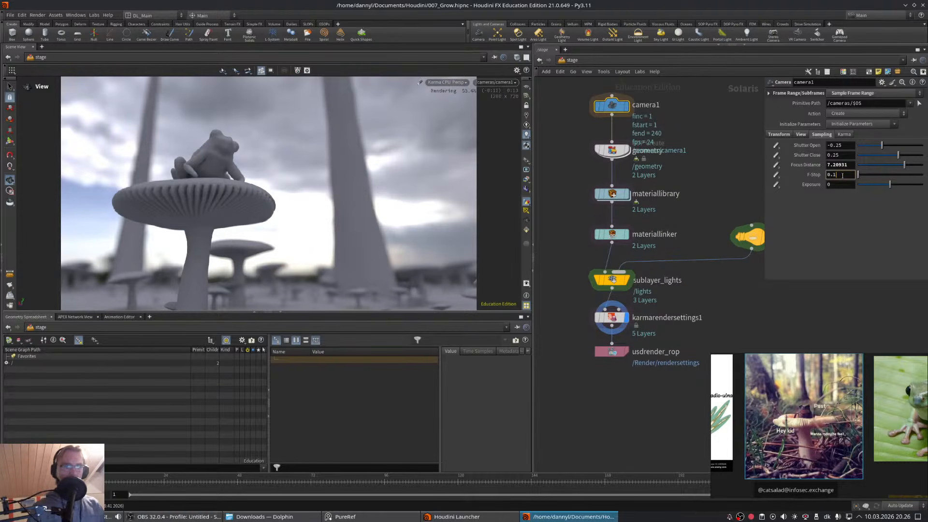
# - Set the domelight's exposure to -1
pyautogui.moveTo(697, 218); pyautogui.dragTo(651, 155, button='middle')
pyautogui.click(702, 175)
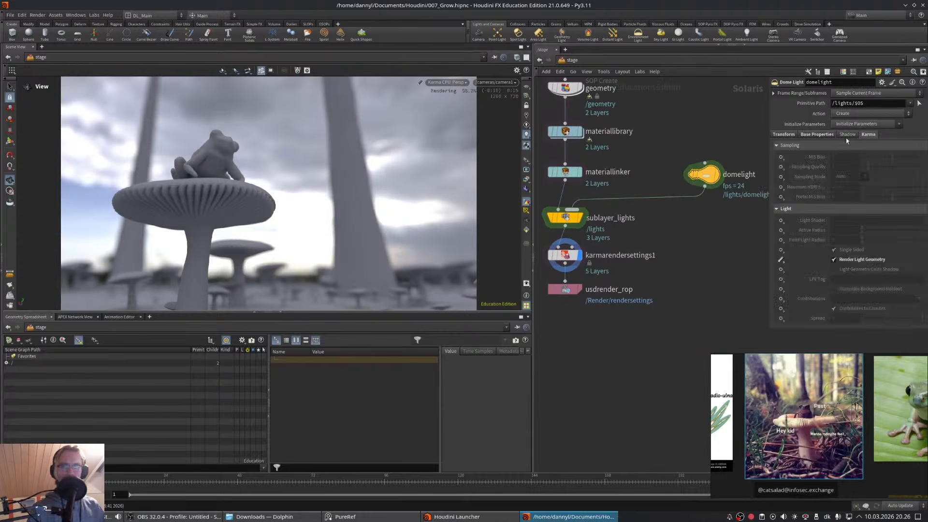
pyautogui.click(815, 135)
pyautogui.write('-1')
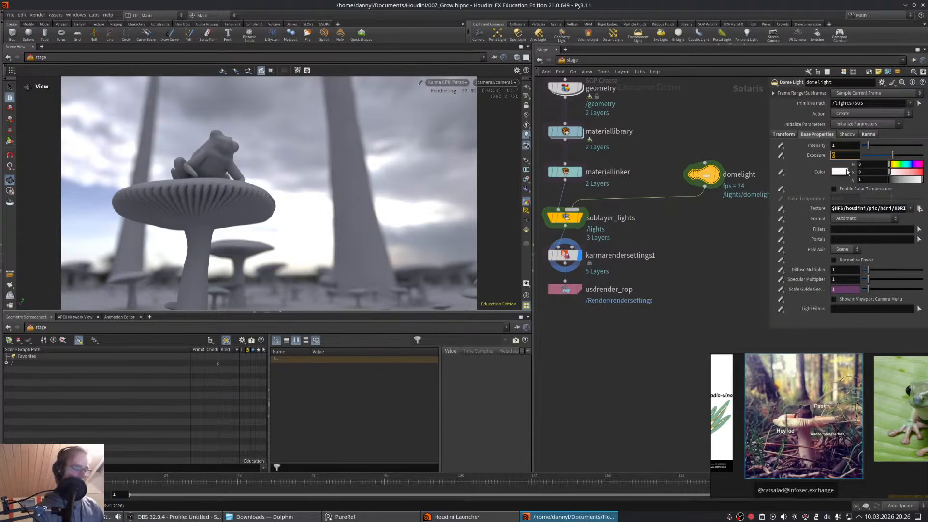
pyautogui.press('Return')
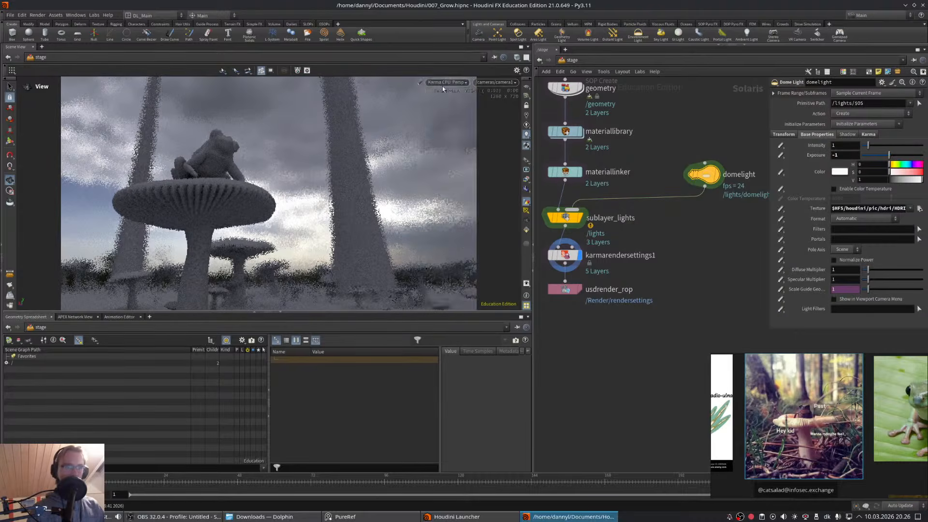
# - Show the viewport's color correction controls and set the view transform to ACES 1.0 - SDR Video
pyautogui.click(446, 82)
pyautogui.click(467, 263)
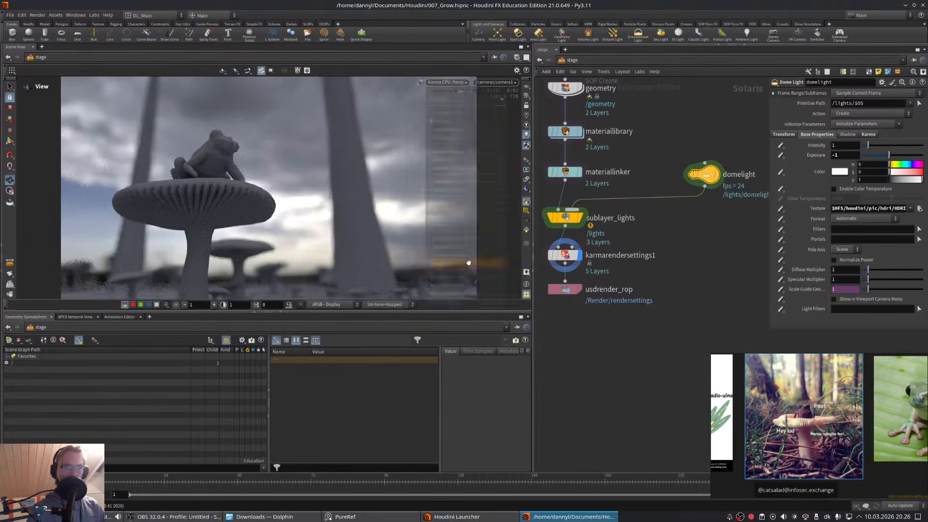
pyautogui.click(388, 304)
pyautogui.click(392, 330)
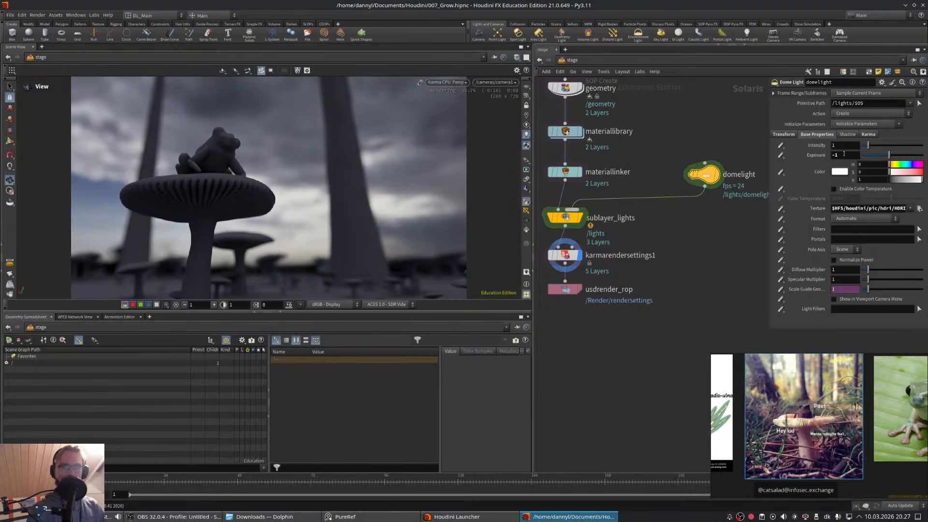
# - Set the domelight's exposure to -0.5
pyautogui.moveTo(843, 155); pyautogui.dragTo(794, 165)
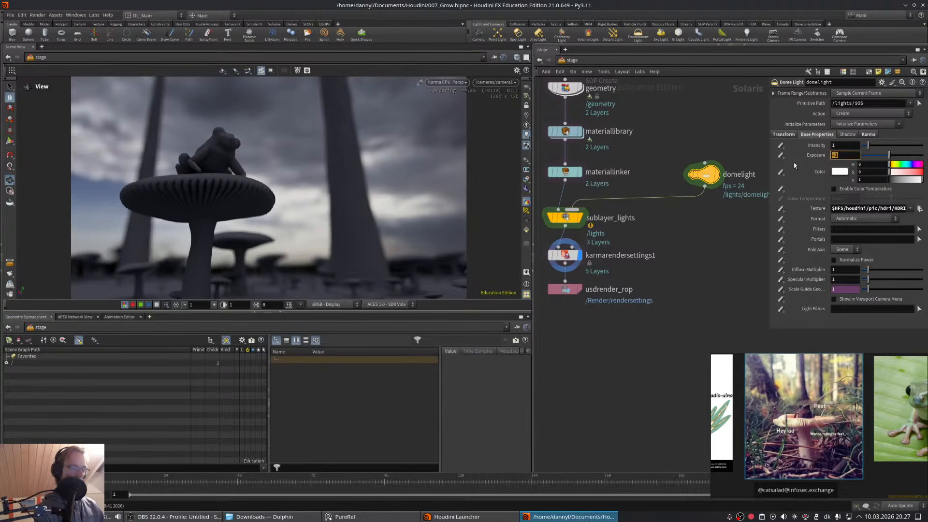
pyautogui.write('0')
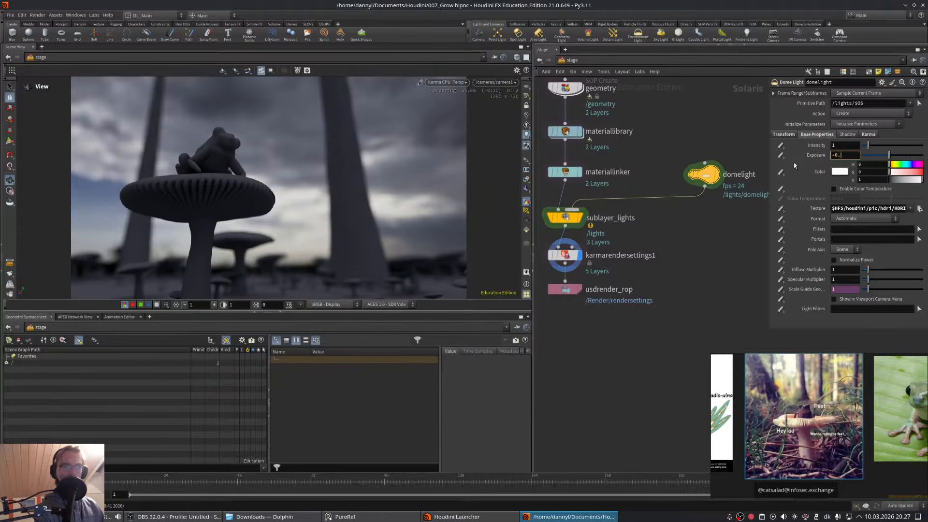
pyautogui.write('.5')
pyautogui.press('Return')
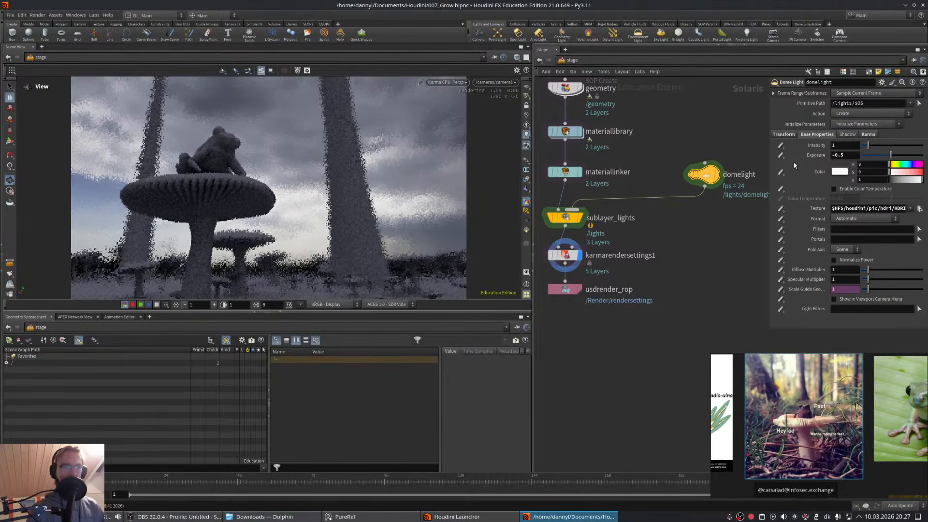
# - Set the domelight's exposure back to 0
pyautogui.moveTo(717, 241); pyautogui.dragTo(666, 258, button='middle')
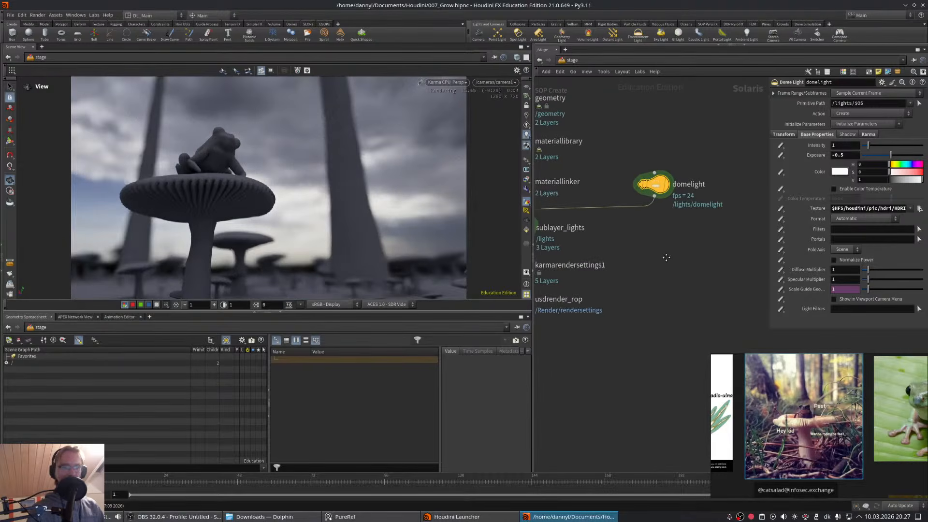
pyautogui.moveTo(633, 127); pyautogui.dragTo(731, 153, button='middle')
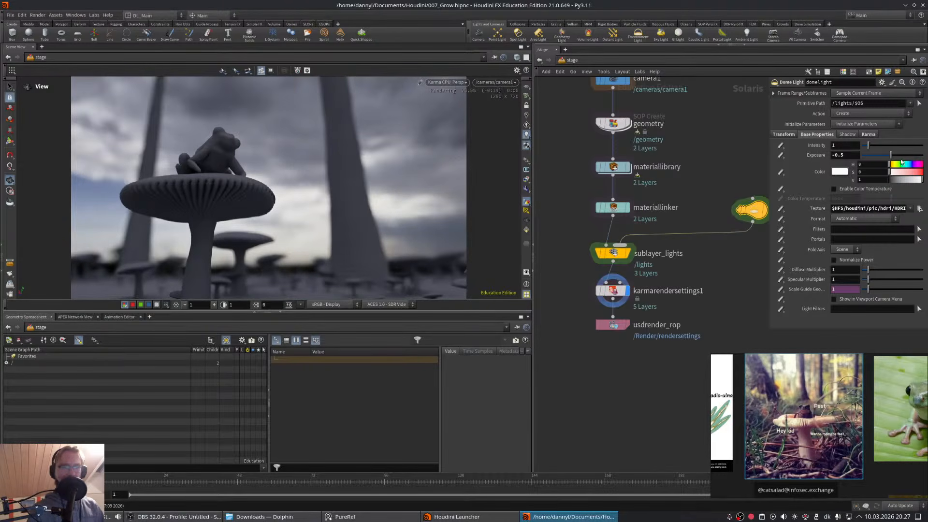
pyautogui.doubleClick(847, 155)
pyautogui.write('0')
pyautogui.press('Return')
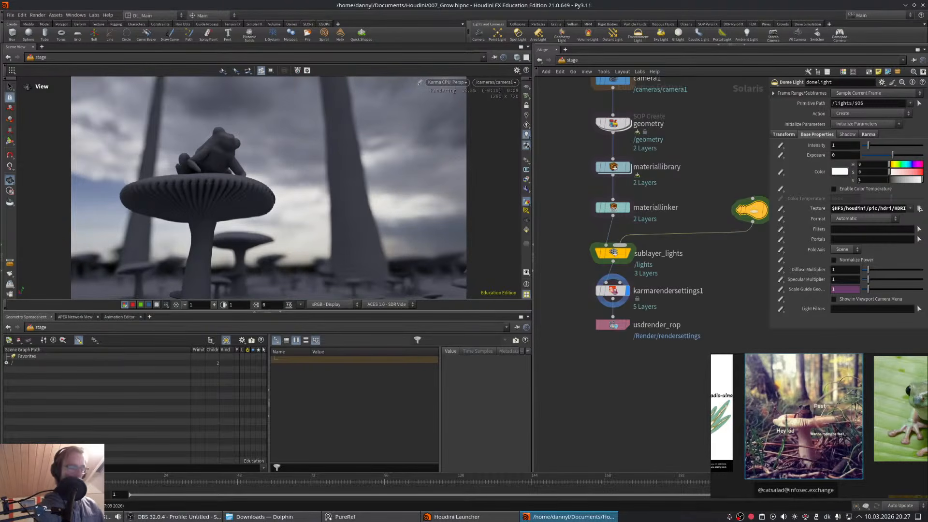
pyautogui.moveTo(686, 131); pyautogui.dragTo(671, 132, button='middle')
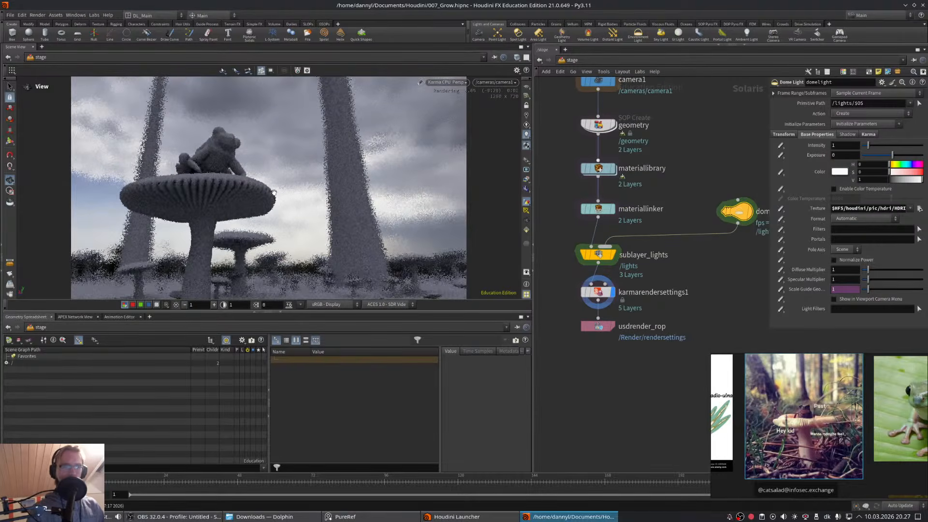
pyautogui.moveTo(650, 211); pyautogui.dragTo(697, 190, button='middle')
pyautogui.scroll(2, 683, 167)
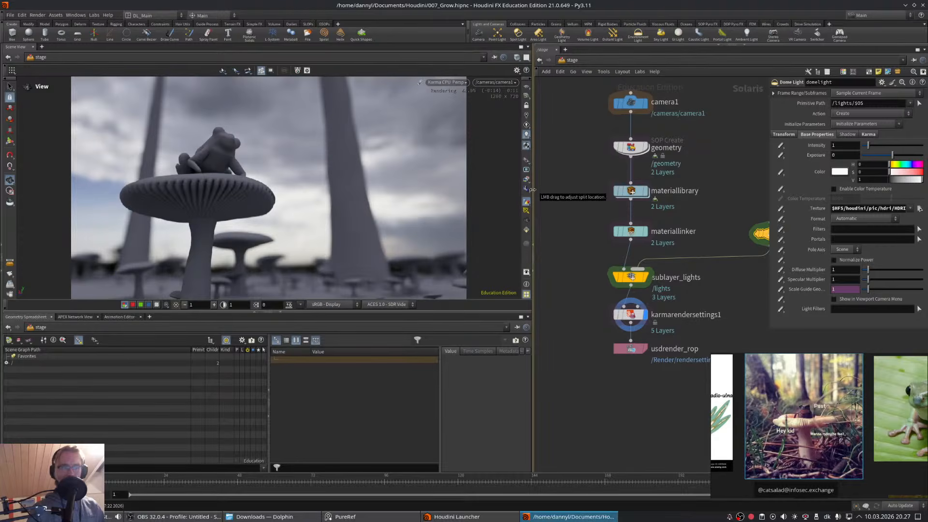
pyautogui.moveTo(755, 132); pyautogui.dragTo(729, 125, button='middle')
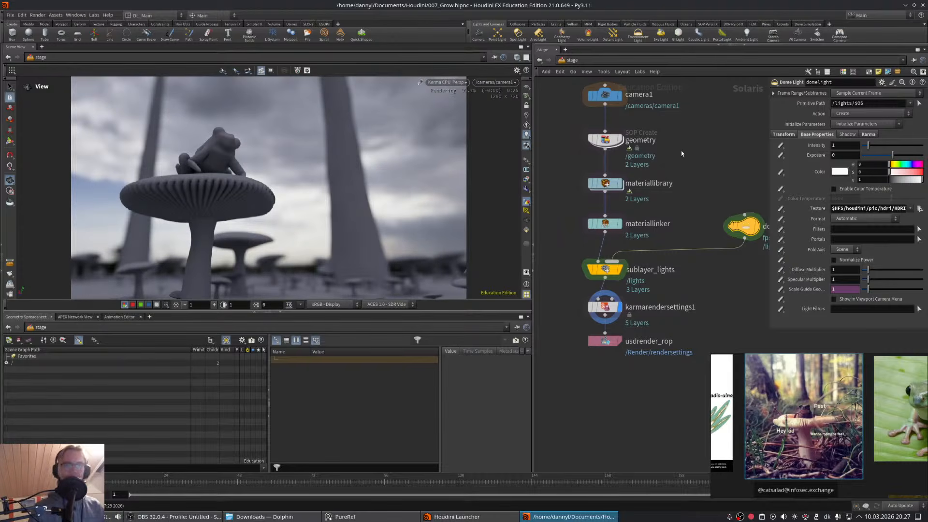
# - Enter the geometry node's network and bring up the posed_frog branch with its frog name node
pyautogui.moveTo(680, 149); pyautogui.dragTo(616, 140, button='middle')
pyautogui.moveTo(599, 138)
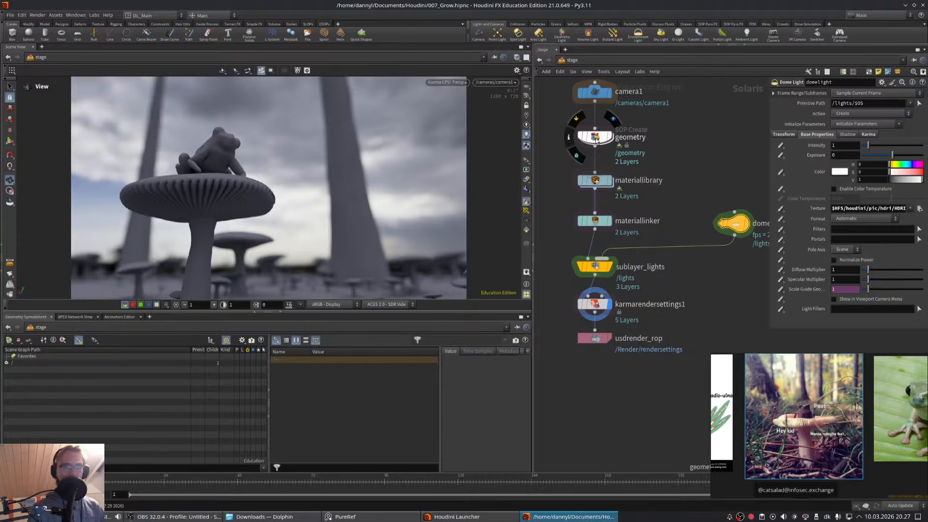
pyautogui.doubleClick(596, 138)
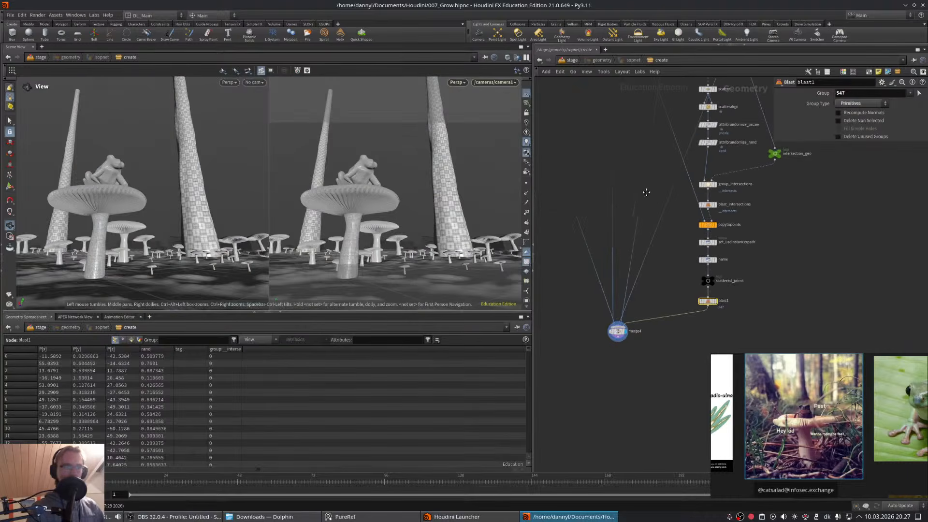
pyautogui.moveTo(614, 172); pyautogui.dragTo(663, 266, button='middle')
pyautogui.scroll(5, 616, 236)
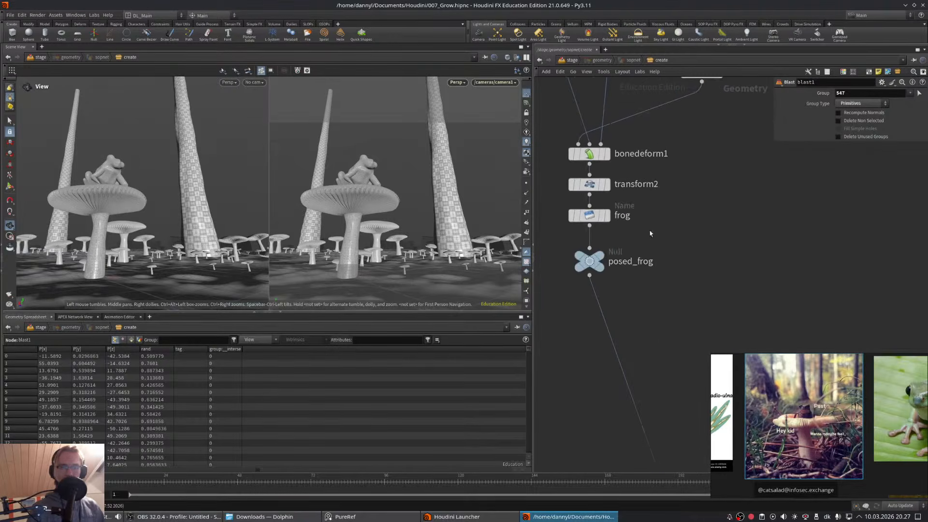
# - Display the posed_frog output, switch the display to the frog_mesh null, and view the unposed frog mesh up close
pyautogui.click(610, 239)
pyautogui.moveTo(610, 238); pyautogui.dragTo(673, 234, button='middle')
pyautogui.scroll(-4, 603, 330)
pyautogui.scroll(3, 673, 233)
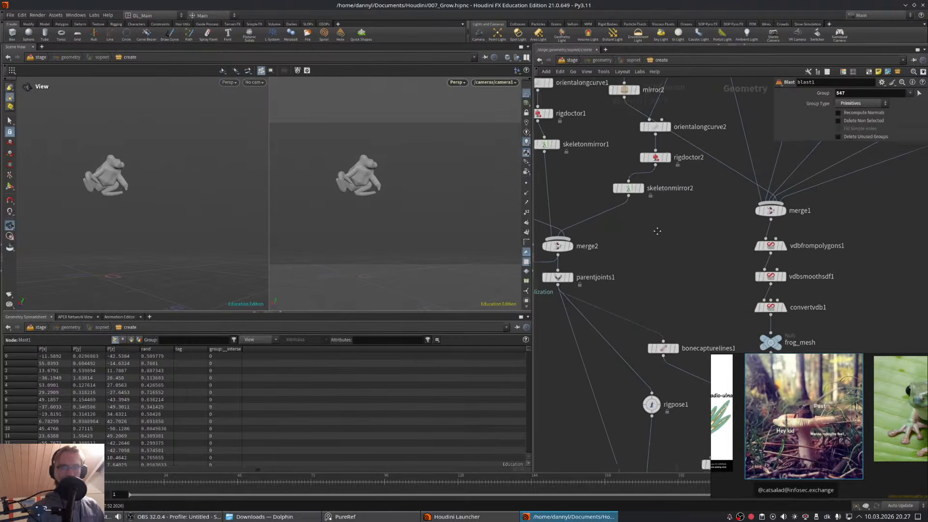
pyautogui.scroll(-3, 673, 234)
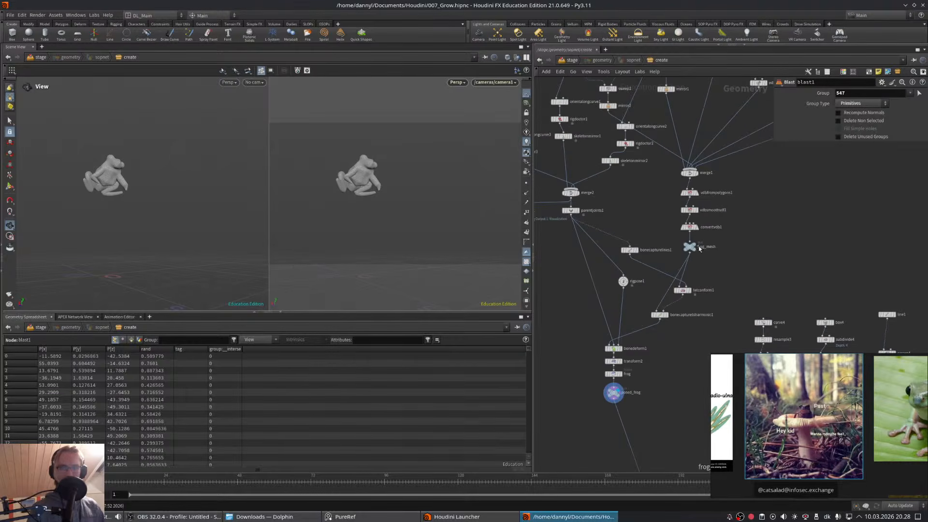
pyautogui.click(696, 246)
pyautogui.moveTo(155, 244); pyautogui.dragTo(245, 205)
pyautogui.moveTo(179, 217); pyautogui.dragTo(246, 191)
# - Switch to the PureRef reference board, bring the frog photos into view, and place its window between the 3D view and the node network
pyautogui.moveTo(851, 402); pyautogui.dragTo(764, 433, button='middle')
pyautogui.hotkey('ctrl', 'f')
pyautogui.moveTo(758, 400); pyautogui.dragTo(640, 265, button='middle')
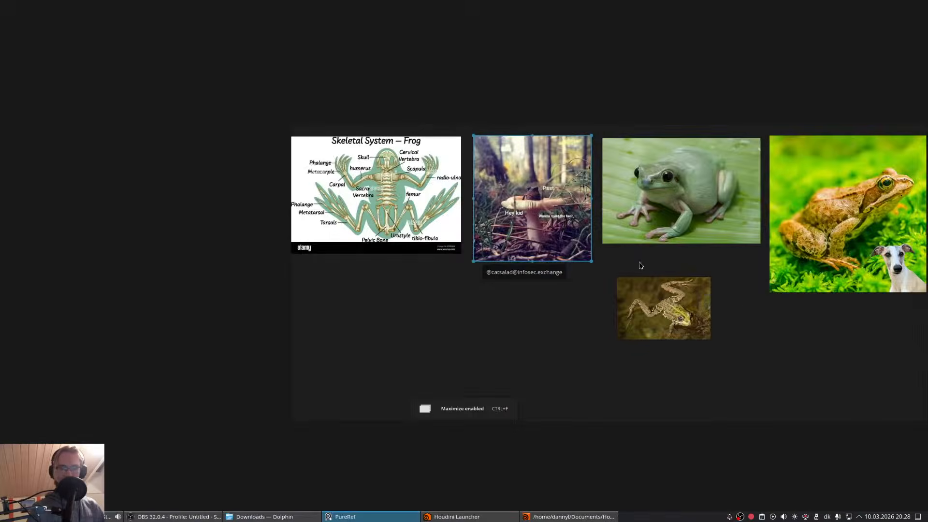
pyautogui.hotkey('ctrl', 'f')
pyautogui.moveTo(714, 281); pyautogui.dragTo(756, 338, button='middle')
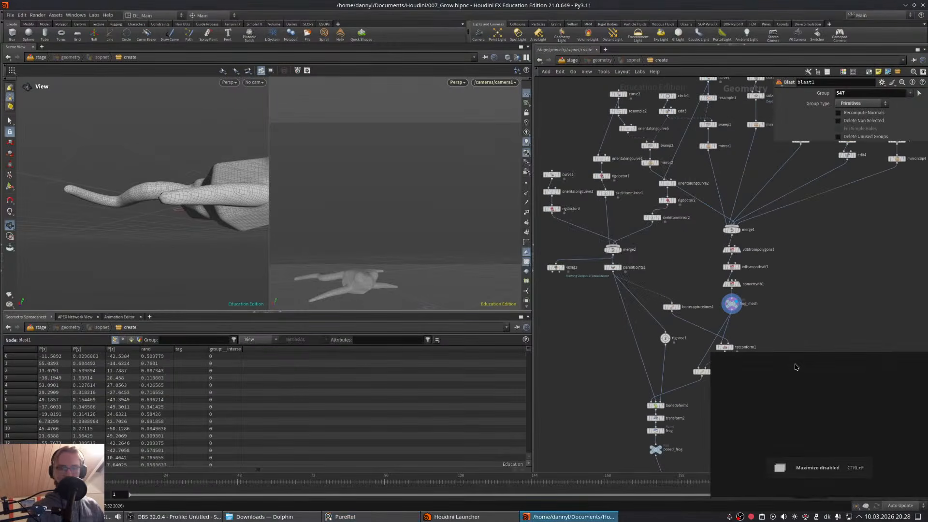
pyautogui.moveTo(792, 360); pyautogui.dragTo(558, 137)
# - Examine the green, brown and swimming frog photos and the frog-on-mushroom reference up close, and minimize the reference board
pyautogui.moveTo(599, 186); pyautogui.dragTo(671, 261, button='middle')
pyautogui.scroll(3, 627, 256)
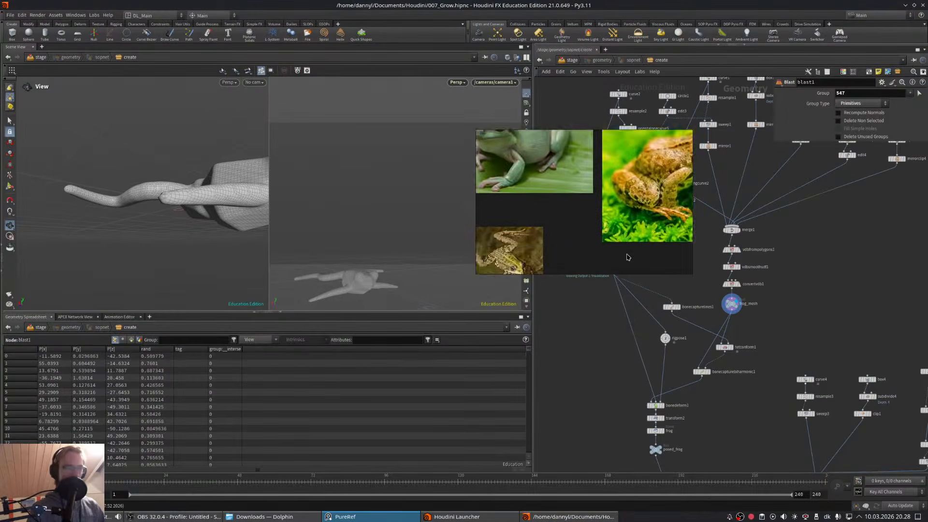
pyautogui.scroll(2, 611, 215)
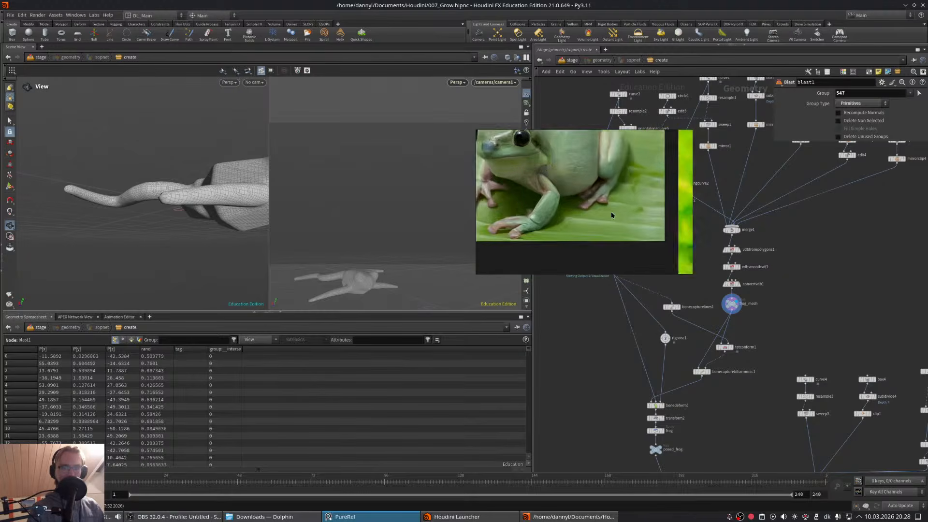
pyautogui.scroll(-5, 610, 220)
pyautogui.scroll(3, 617, 245)
pyautogui.scroll(3, 603, 244)
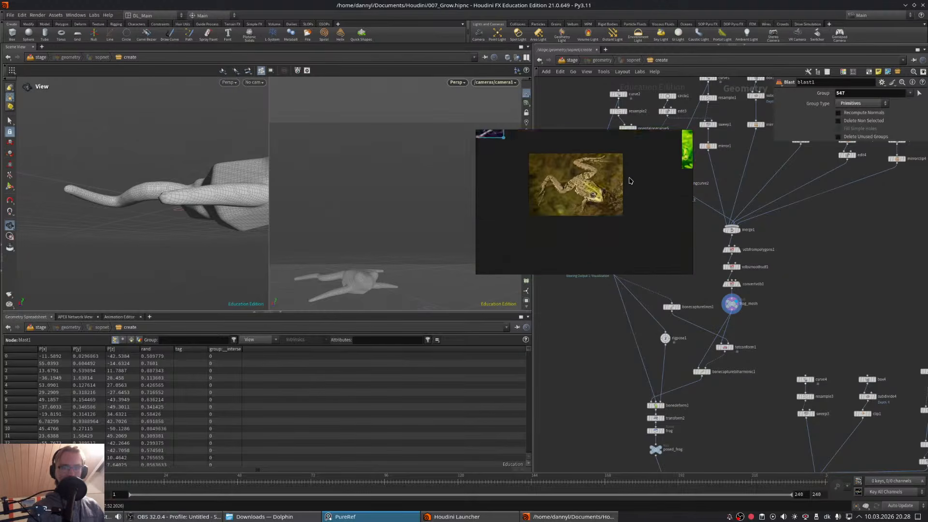
pyautogui.scroll(-4, 588, 197)
pyautogui.scroll(3, 600, 154)
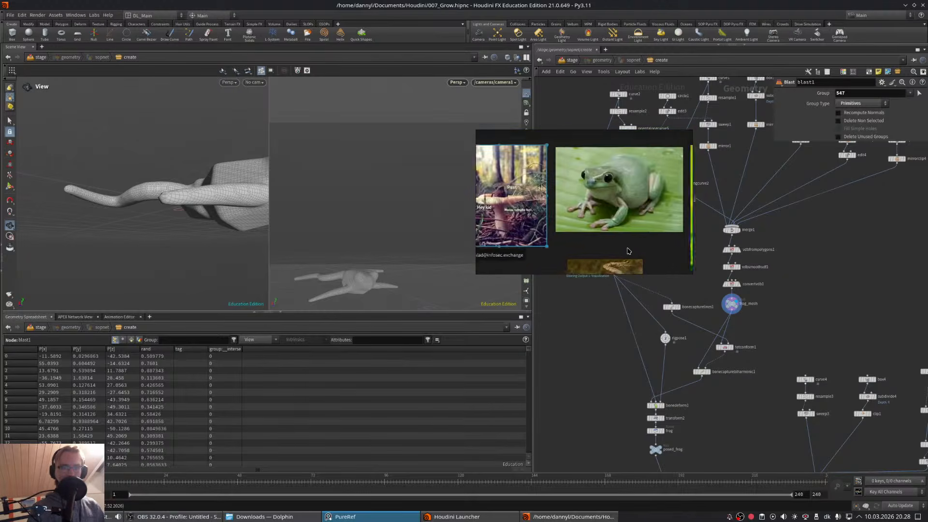
pyautogui.moveTo(598, 212); pyautogui.dragTo(643, 214, button='middle')
pyautogui.scroll(6, 558, 186)
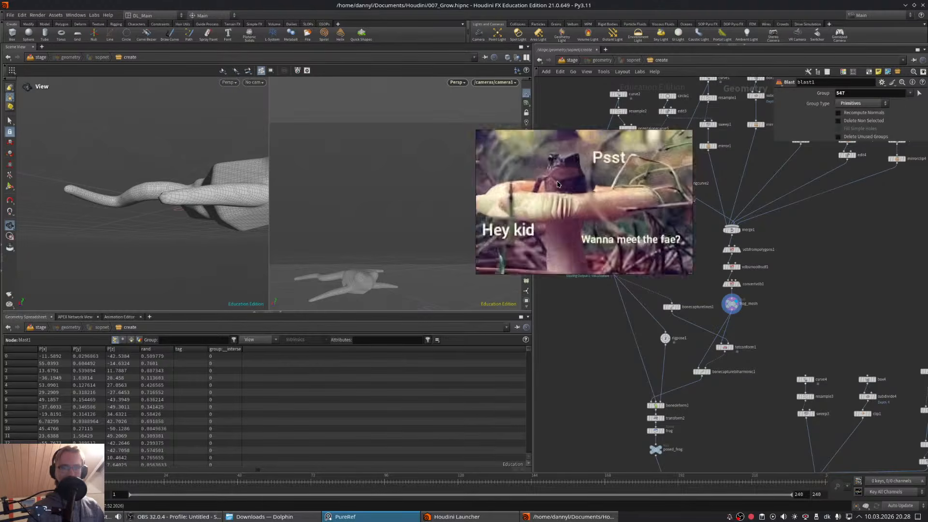
pyautogui.scroll(-3, 558, 184)
pyautogui.scroll(4, 558, 184)
pyautogui.scroll(-2, 570, 165)
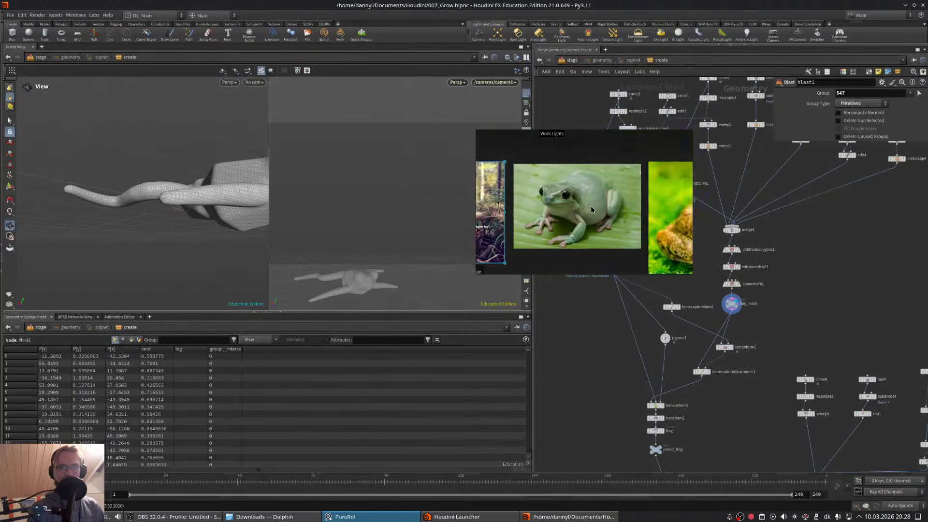
pyautogui.scroll(3, 591, 209)
pyautogui.scroll(-3, 594, 204)
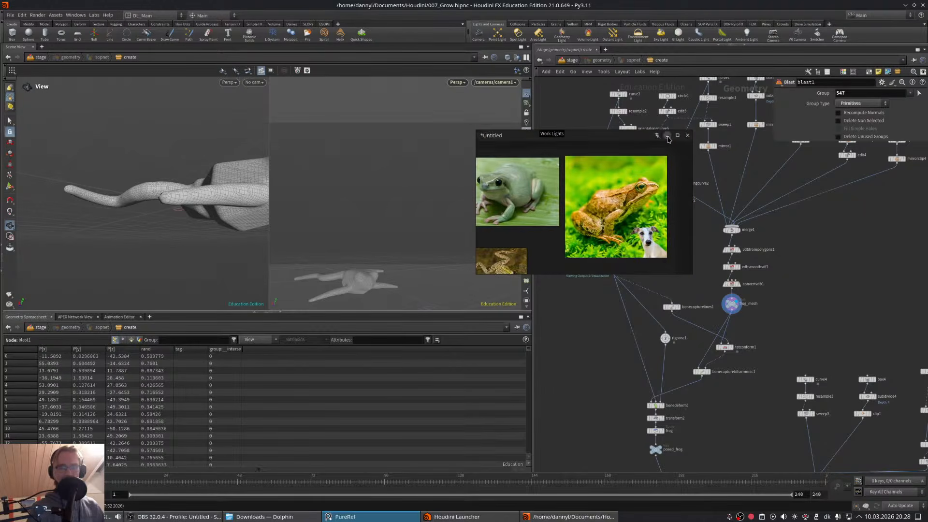
pyautogui.click(668, 137)
pyautogui.moveTo(667, 203); pyautogui.dragTo(637, 203, button='middle')
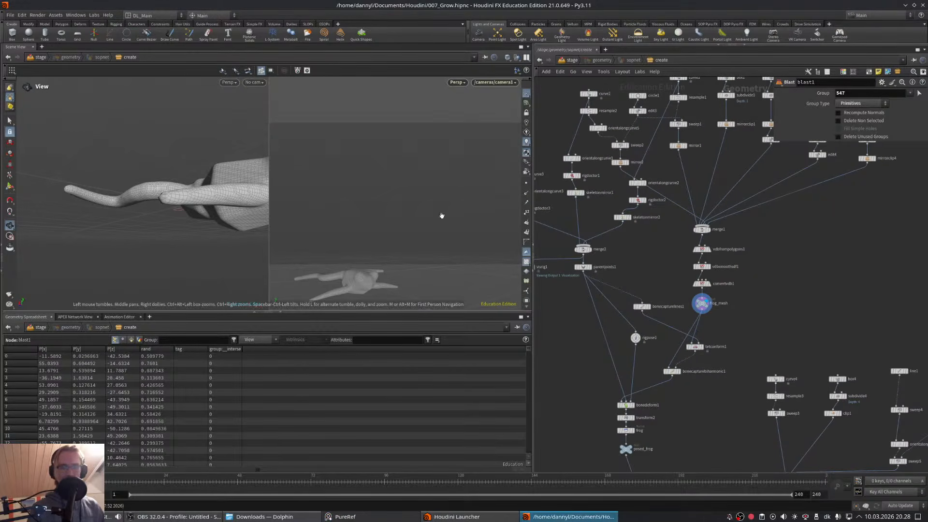
# - Add an Attribute Paint node for the mask attribute and feed it from frog_mesh
pyautogui.moveTo(219, 194); pyautogui.dragTo(159, 181)
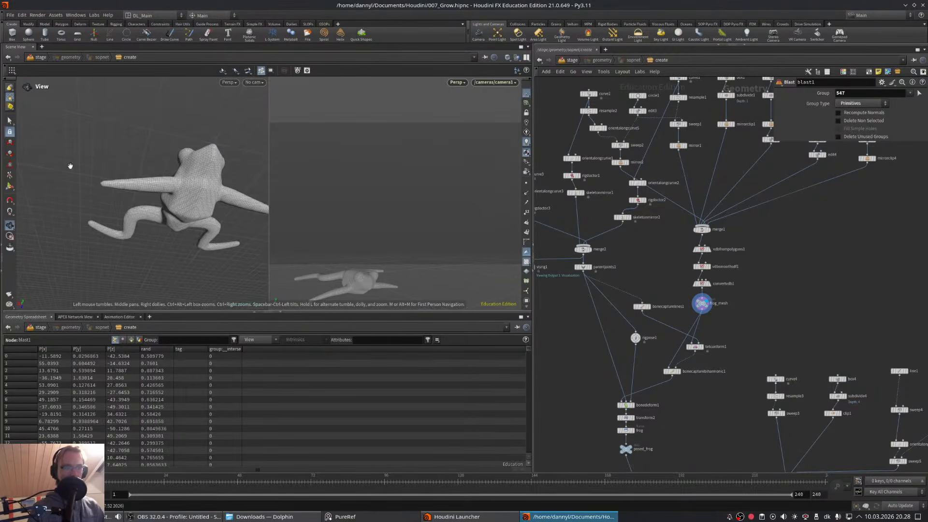
pyautogui.click(9, 186)
pyautogui.scroll(6, 718, 261)
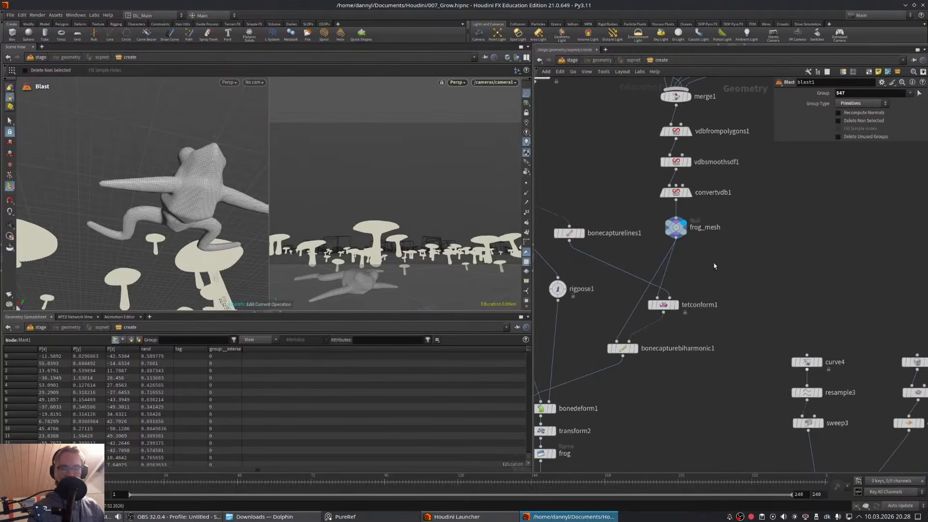
pyautogui.press('Tab')
pyautogui.write('mask')
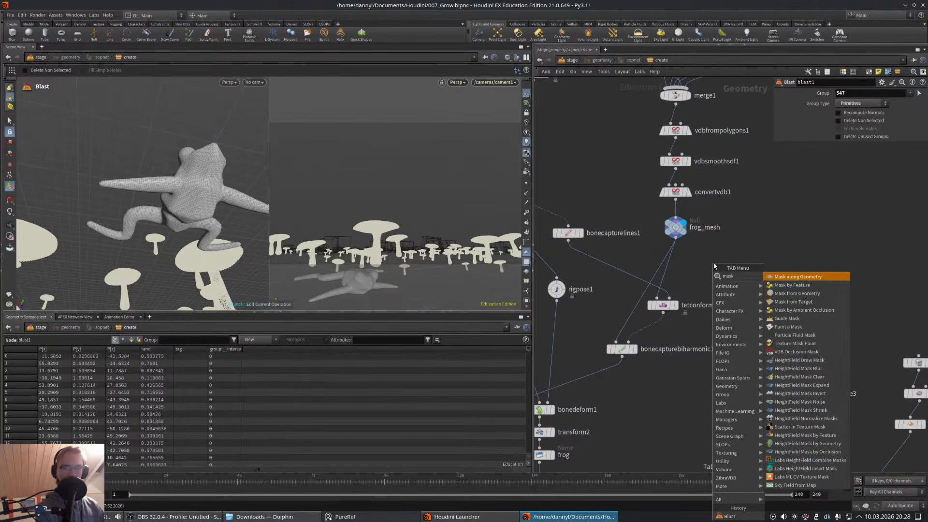
pyautogui.press('BackSpace')
pyautogui.press('BackSpace')
pyautogui.press('BackSpace')
pyautogui.press('BackSpace')
pyautogui.write('paint')
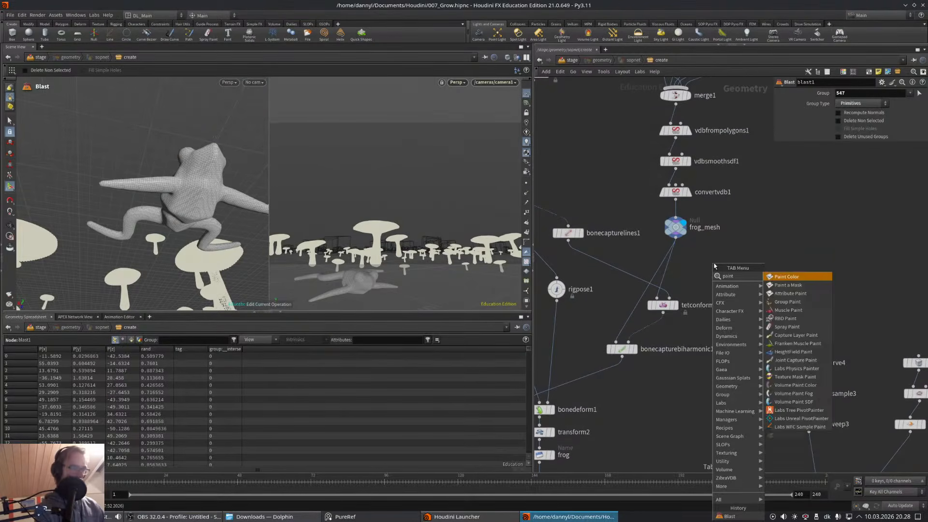
pyautogui.press('Return')
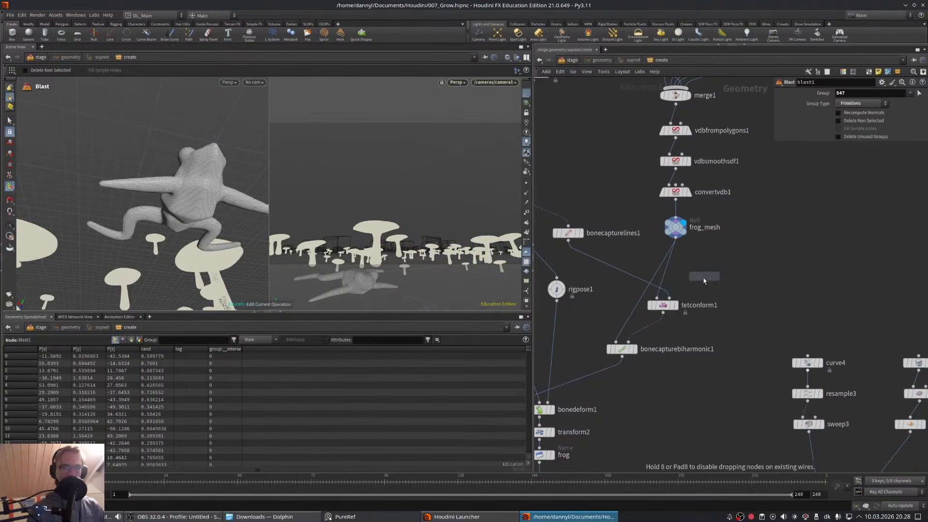
pyautogui.click(703, 280)
pyautogui.moveTo(679, 238); pyautogui.dragTo(699, 275)
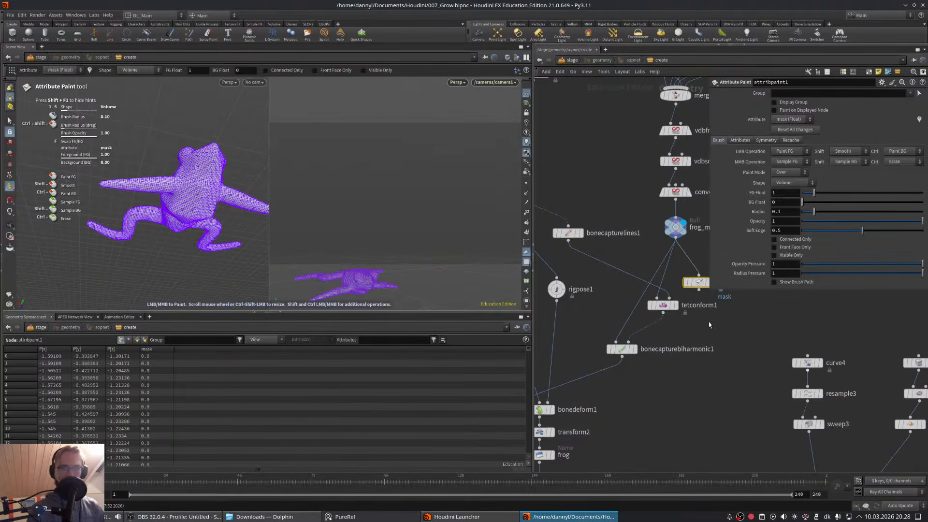
# - Insert the mask paint node between convertvdb1 and frog_mesh and display its result
pyautogui.moveTo(708, 320); pyautogui.dragTo(695, 302, button='middle')
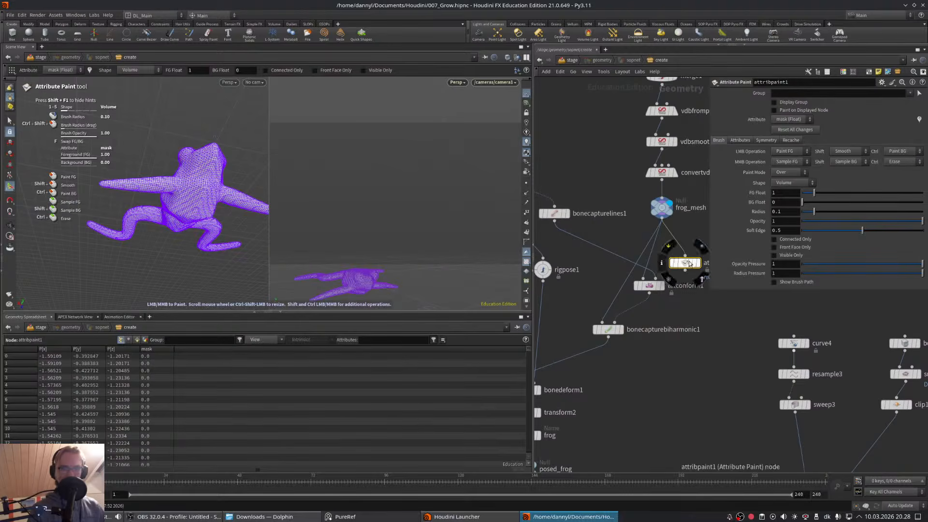
pyautogui.moveTo(688, 263); pyautogui.dragTo(666, 204)
pyautogui.click(676, 203)
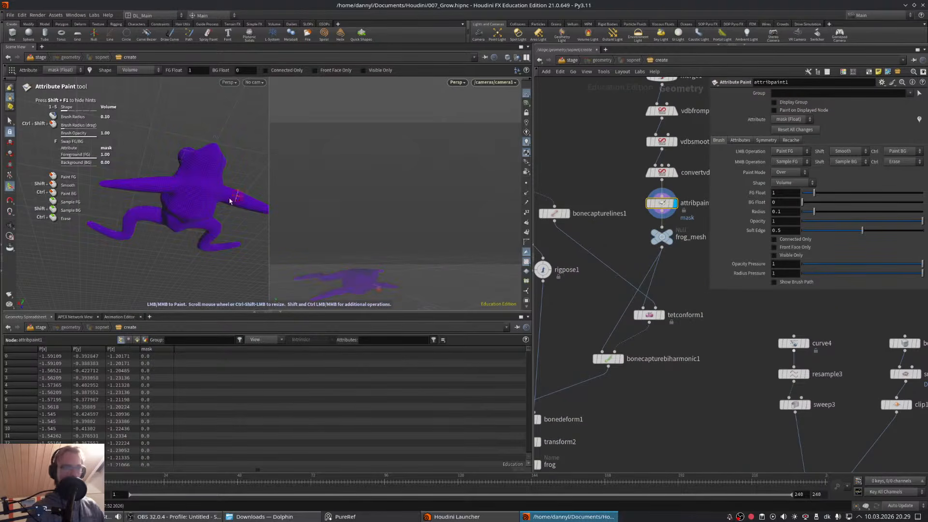
# - Paint mask value 1 over the underside of the frog's head and body with a brush radius of about 0.13 to 0.16
pyautogui.keyDown('alt'); pyautogui.moveTo(228, 198); pyautogui.dragTo(197, 172); pyautogui.keyUp('alt')
pyautogui.keyDown('alt'); pyautogui.moveTo(197, 209); pyautogui.dragTo(163, 200, button='middle'); pyautogui.keyUp('alt')
pyautogui.press('Return')
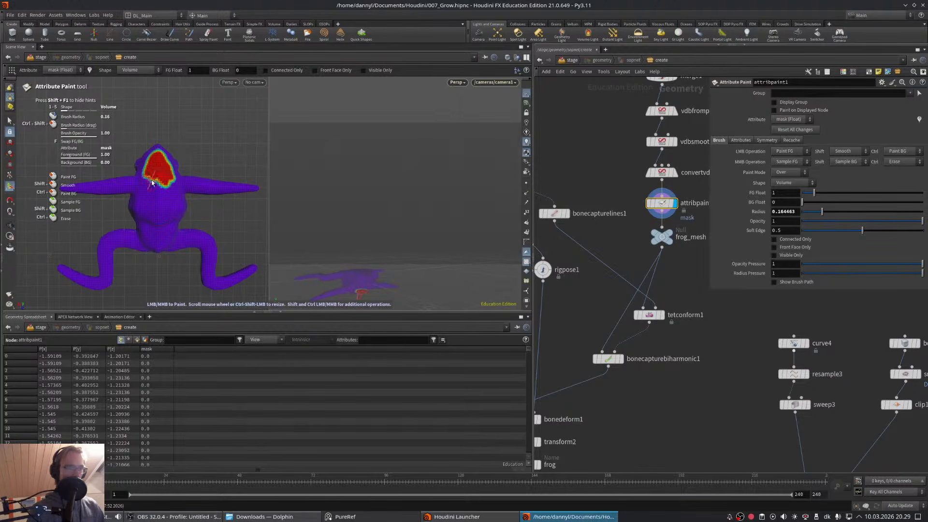
pyautogui.moveTo(151, 178)
pyautogui.mouseDown()
pyautogui.moveTo(140, 209)
pyautogui.moveTo(148, 187)
pyautogui.moveTo(169, 191)
pyautogui.moveTo(173, 208)
pyautogui.mouseUp()
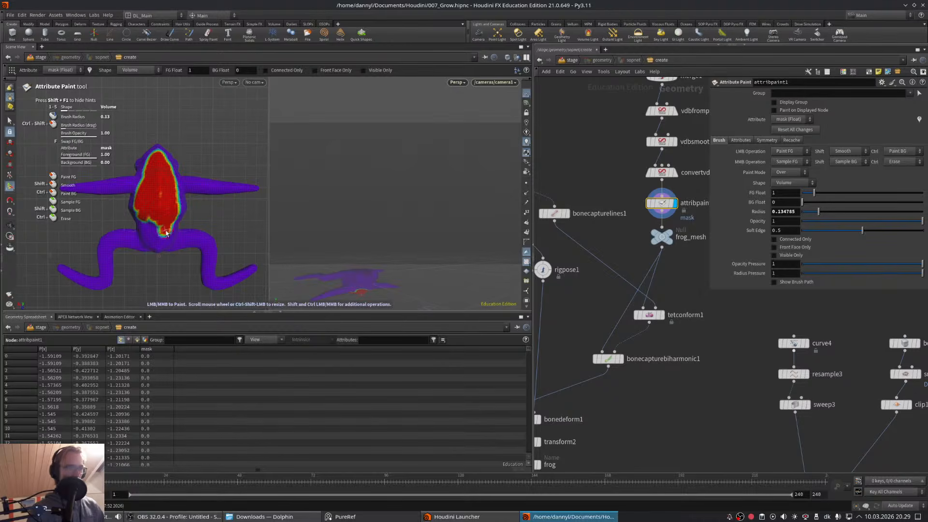
# - Paint the mask along the underside of the frog's arm with a brush radius of about 0.07
pyautogui.keyDown('alt'); pyautogui.moveTo(166, 233); pyautogui.dragTo(213, 208, button='right'); pyautogui.keyUp('alt')
pyautogui.moveTo(212, 208)
pyautogui.keyDown('alt'); pyautogui.mouseDown()
pyautogui.moveTo(169, 220)
pyautogui.moveTo(135, 250)
pyautogui.moveTo(123, 197)
pyautogui.moveTo(150, 213)
pyautogui.moveTo(164, 241)
pyautogui.moveTo(220, 211)
pyautogui.moveTo(108, 197)
pyautogui.moveTo(147, 159)
pyautogui.moveTo(140, 137)
pyautogui.moveTo(126, 162)
pyautogui.moveTo(152, 191)
pyautogui.moveTo(149, 202)
pyautogui.moveTo(129, 164)
pyautogui.mouseUp(); pyautogui.keyUp('alt')
pyautogui.click(129, 164)
pyautogui.scroll(-3, 149, 202)
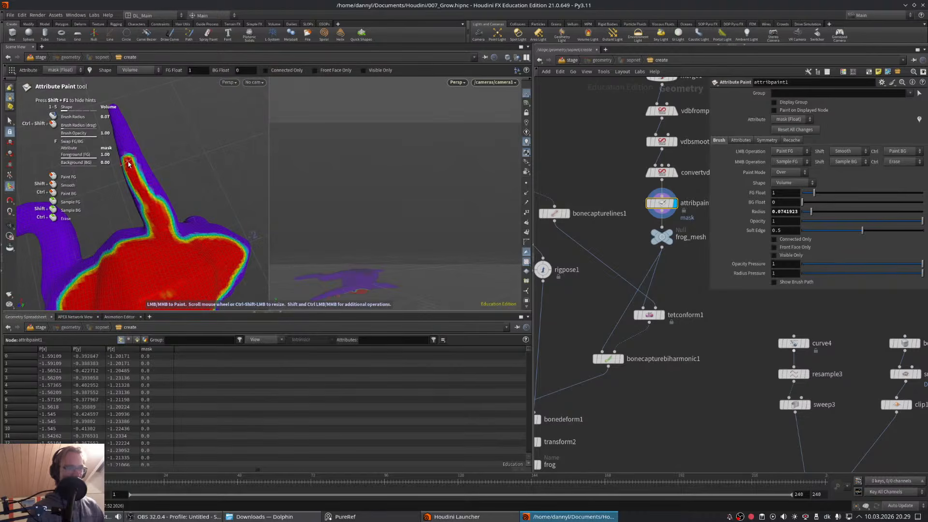
pyautogui.moveTo(150, 195); pyautogui.dragTo(131, 160)
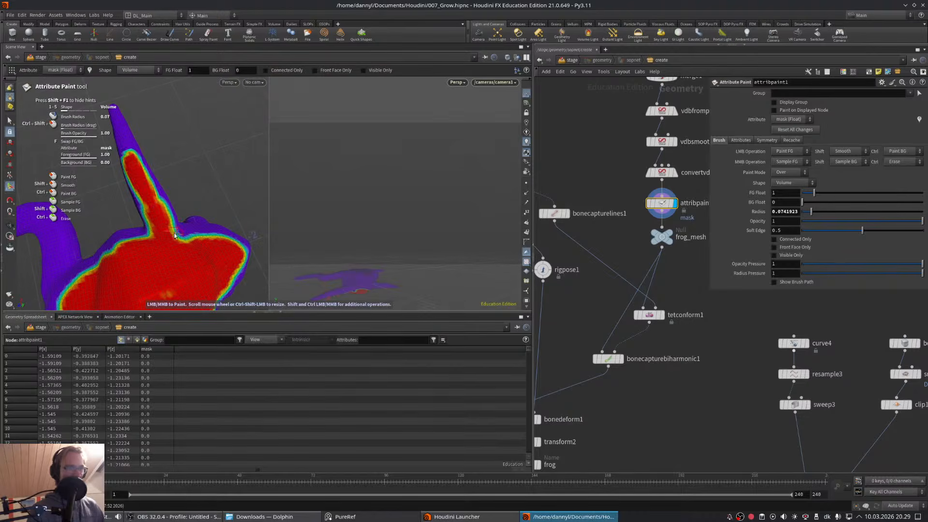
pyautogui.moveTo(174, 235)
pyautogui.keyDown('alt'); pyautogui.mouseDown()
pyautogui.moveTo(160, 194)
pyautogui.moveTo(177, 190)
pyautogui.mouseUp(); pyautogui.keyUp('alt')
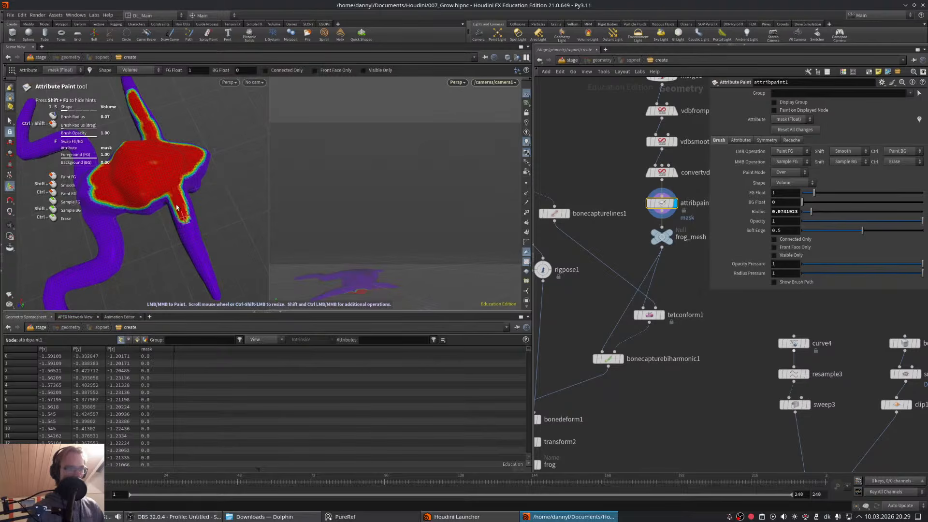
# - Extend the painted mask along the second arm, the upper hind legs and the lower flanks, using a radius of about 0.13 for the legs
pyautogui.moveTo(177, 208)
pyautogui.keyDown('alt'); pyautogui.mouseDown()
pyautogui.moveTo(188, 211)
pyautogui.moveTo(175, 213)
pyautogui.moveTo(182, 238)
pyautogui.moveTo(161, 201)
pyautogui.moveTo(137, 193)
pyautogui.moveTo(198, 190)
pyautogui.moveTo(188, 195)
pyautogui.mouseUp(); pyautogui.keyUp('alt')
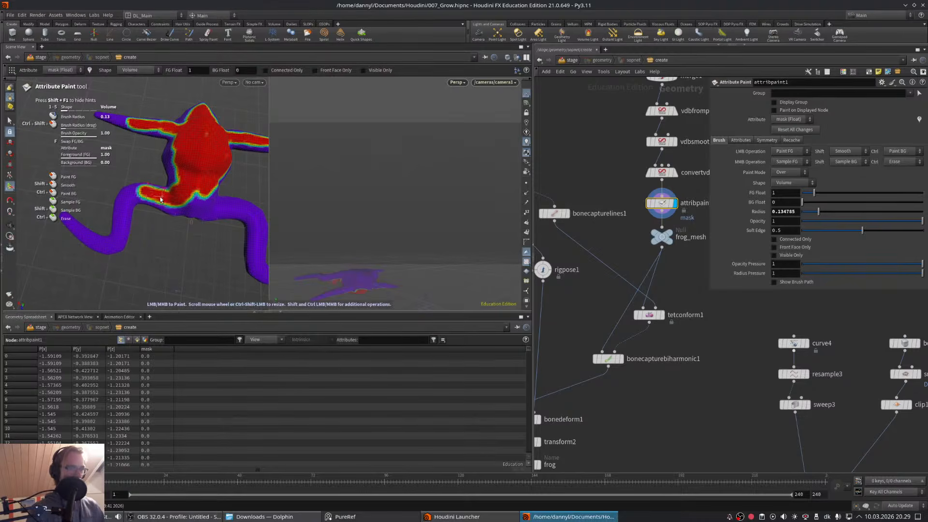
pyautogui.keyDown('alt'); pyautogui.moveTo(137, 202); pyautogui.dragTo(151, 195); pyautogui.keyUp('alt')
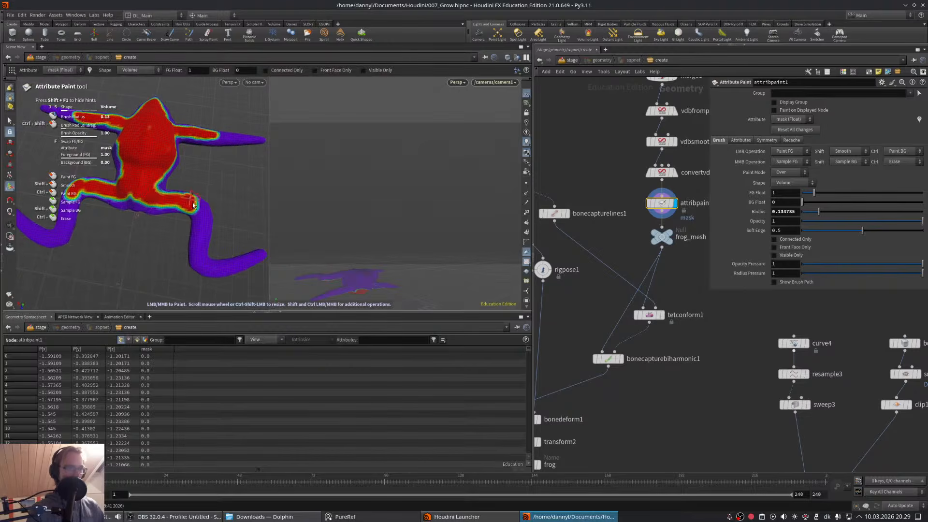
pyautogui.moveTo(203, 227)
pyautogui.keyDown('alt'); pyautogui.mouseDown()
pyautogui.moveTo(151, 247)
pyautogui.moveTo(169, 202)
pyautogui.moveTo(141, 186)
pyautogui.moveTo(207, 174)
pyautogui.moveTo(138, 166)
pyautogui.mouseUp(); pyautogui.keyUp('alt')
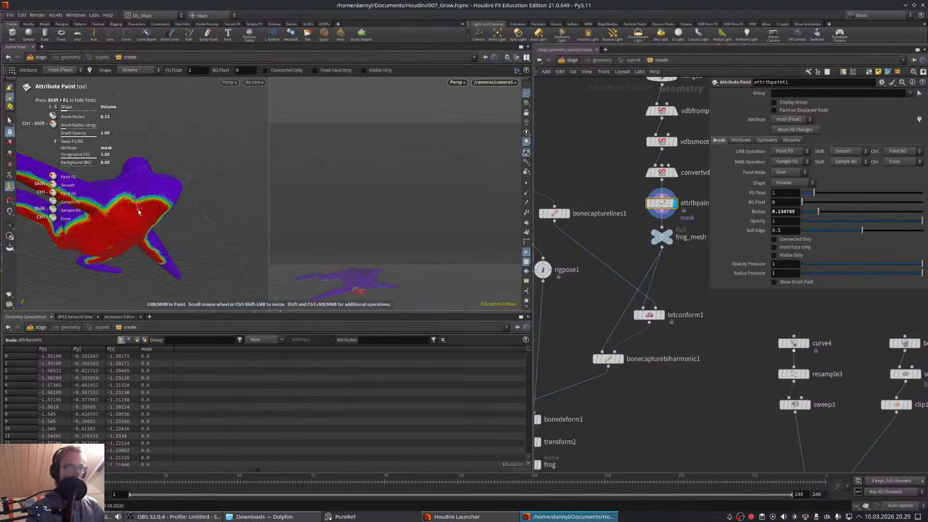
pyautogui.moveTo(125, 210)
pyautogui.mouseDown()
pyautogui.moveTo(148, 206)
pyautogui.moveTo(134, 191)
pyautogui.moveTo(179, 251)
pyautogui.mouseUp()
# - Display the posed_frog null at the end of the frog's deformation chain
pyautogui.moveTo(686, 212); pyautogui.dragTo(619, 213, button='middle')
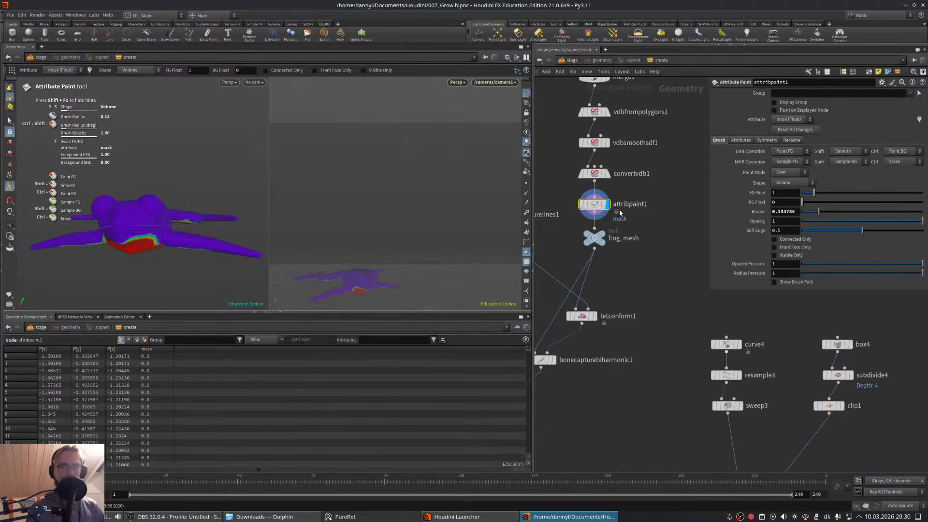
pyautogui.click(628, 205)
pyautogui.click(628, 205)
pyautogui.click(658, 259)
pyautogui.moveTo(632, 391); pyautogui.dragTo(800, 196, button='middle')
pyautogui.click(643, 289)
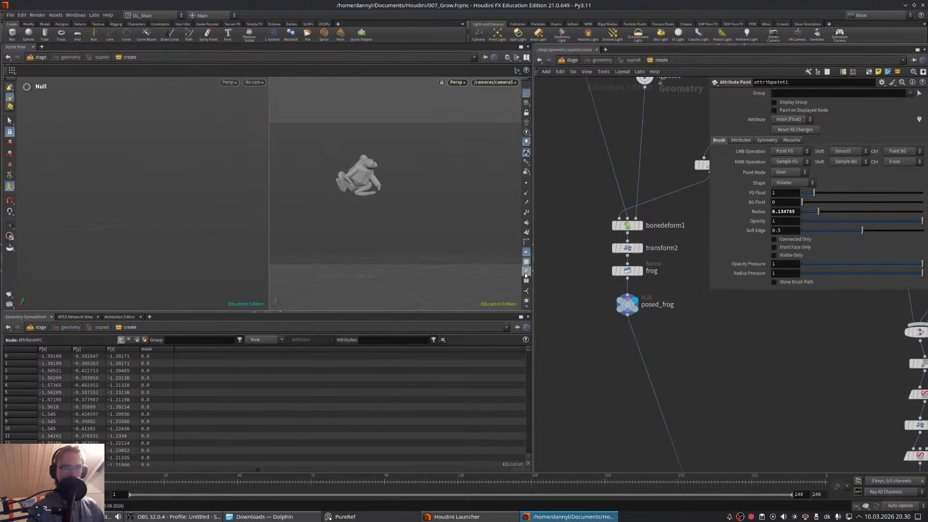
# - Check the mask attribute on posed_frog by toggling its visualization on and off in the node information
pyautogui.scroll(-3, 525, 275)
pyautogui.middleClick(628, 305)
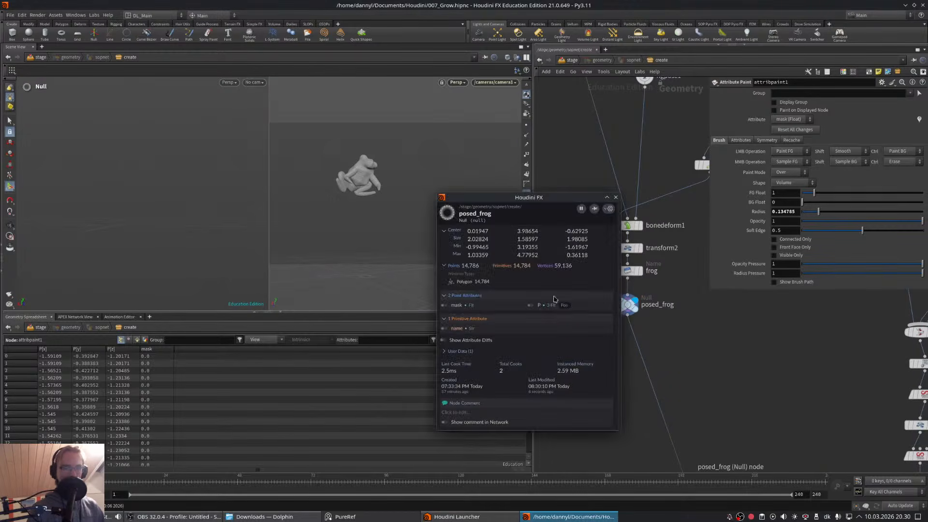
pyautogui.click(447, 306)
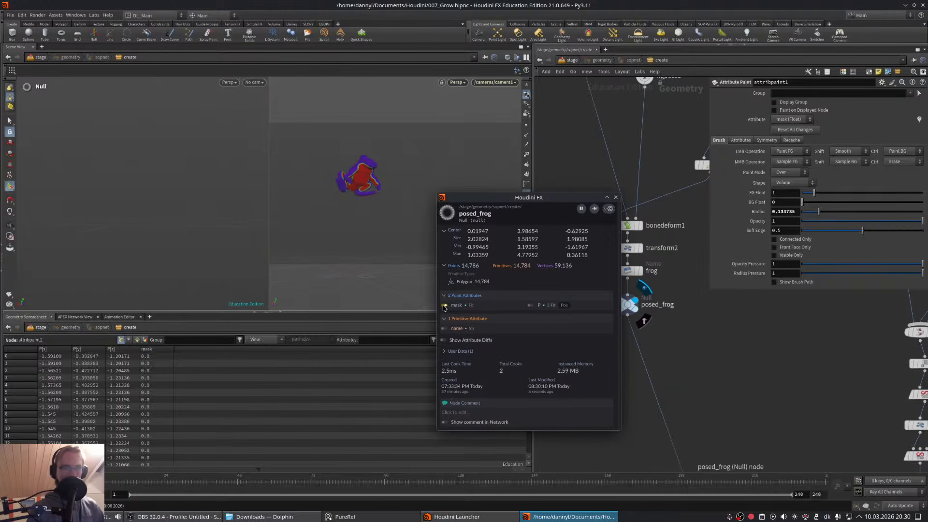
pyautogui.click(444, 305)
pyautogui.click(615, 197)
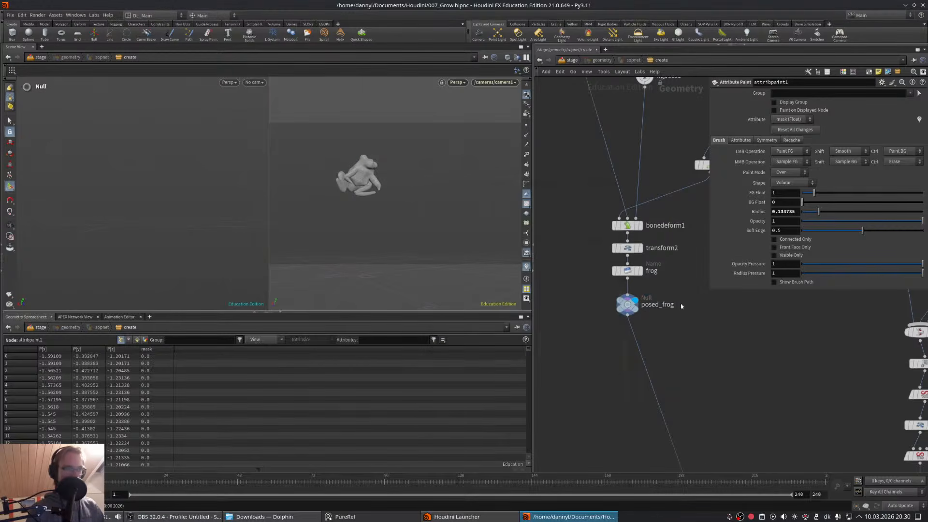
# - Set the display flag on the final merge4 node and return to the stage network
pyautogui.moveTo(714, 364); pyautogui.dragTo(627, 281, button='middle')
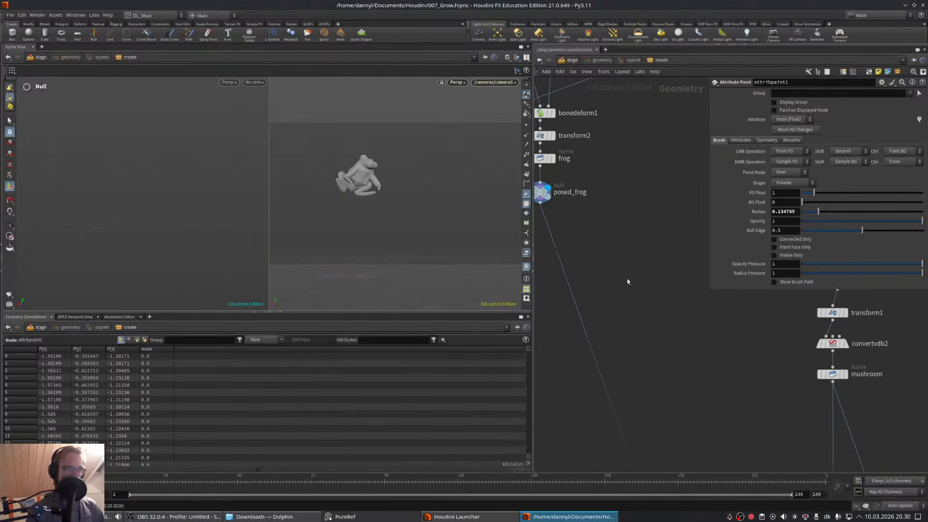
pyautogui.moveTo(643, 339); pyautogui.dragTo(622, 220, button='middle')
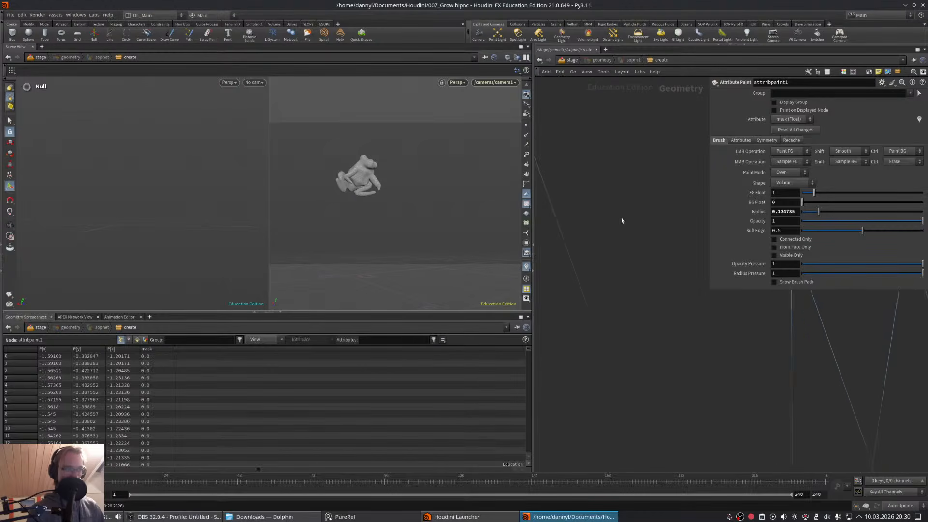
pyautogui.moveTo(658, 294); pyautogui.dragTo(611, 198, button='middle')
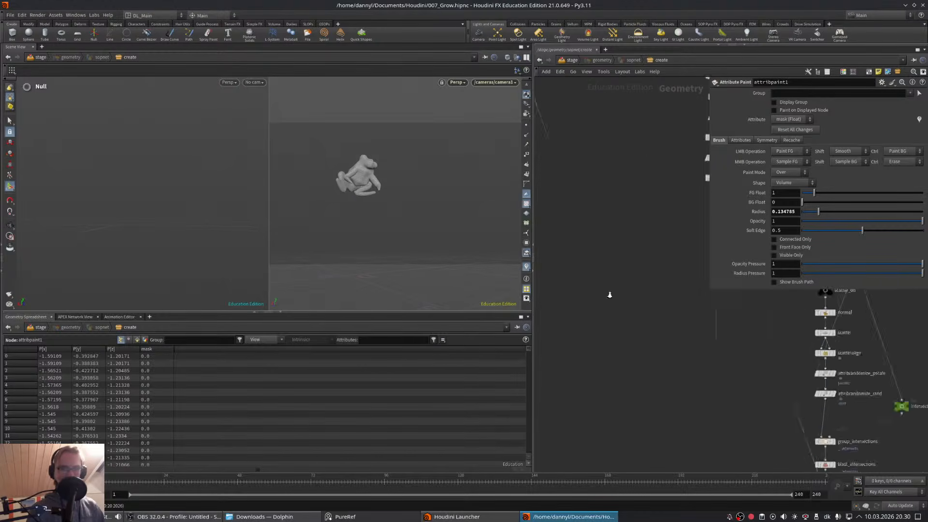
pyautogui.moveTo(608, 292); pyautogui.dragTo(578, 142, button='middle')
pyautogui.scroll(3, 660, 321)
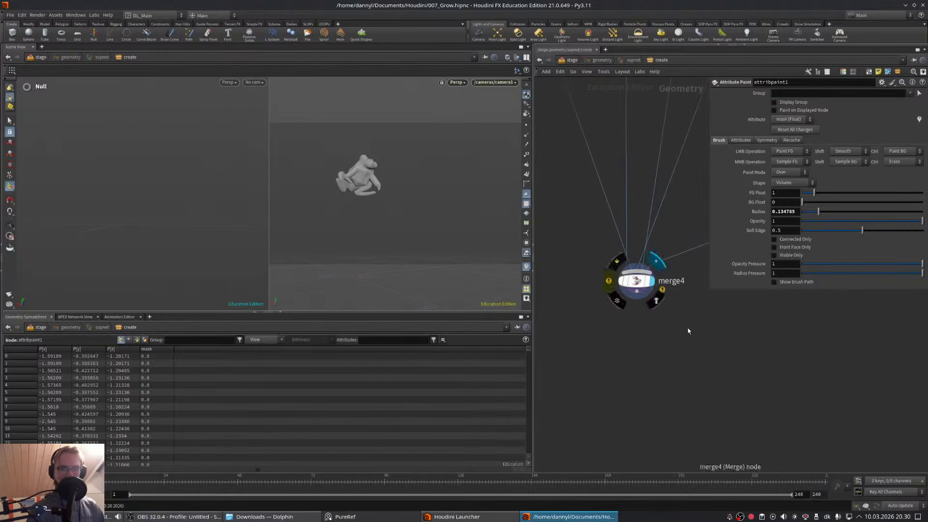
pyautogui.click(653, 274)
pyautogui.moveTo(690, 354); pyautogui.dragTo(670, 355, button='middle')
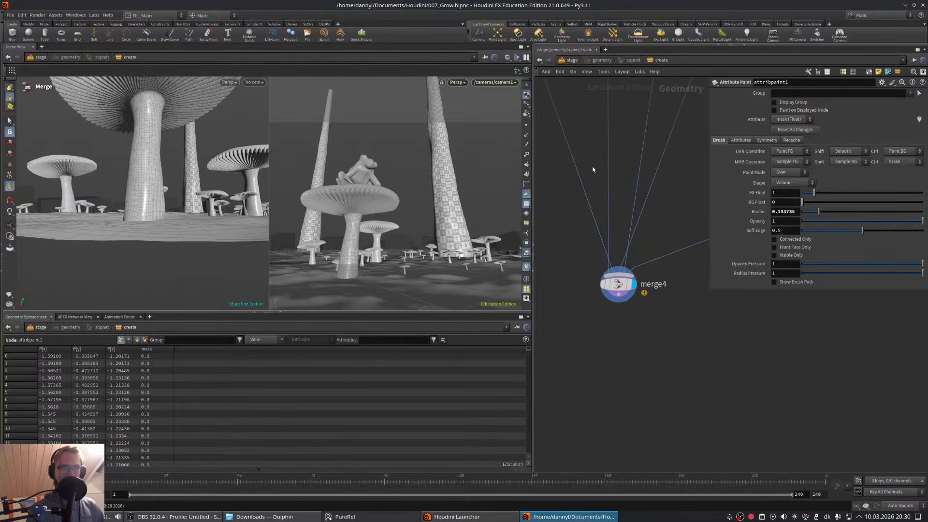
pyautogui.click(575, 62)
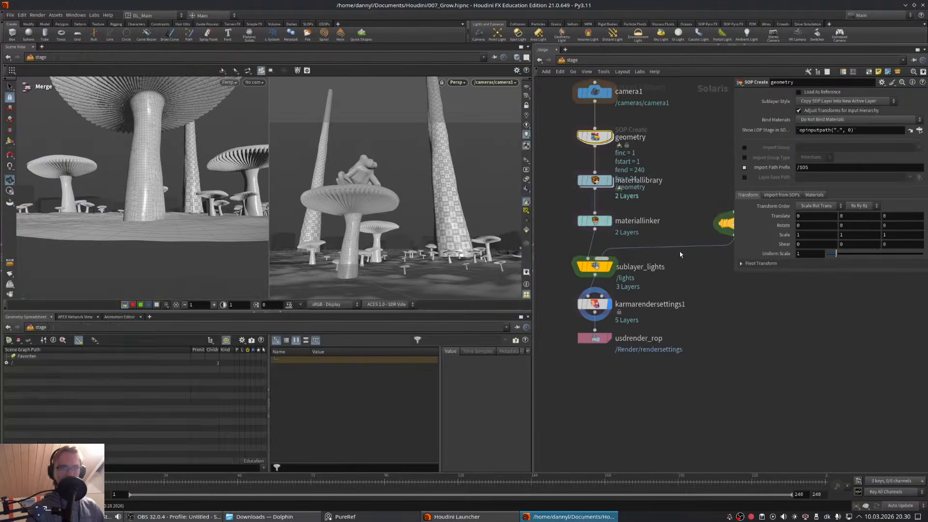
# - Add a Karma Material Builder inside the materiallibrary node
pyautogui.doubleClick(599, 230)
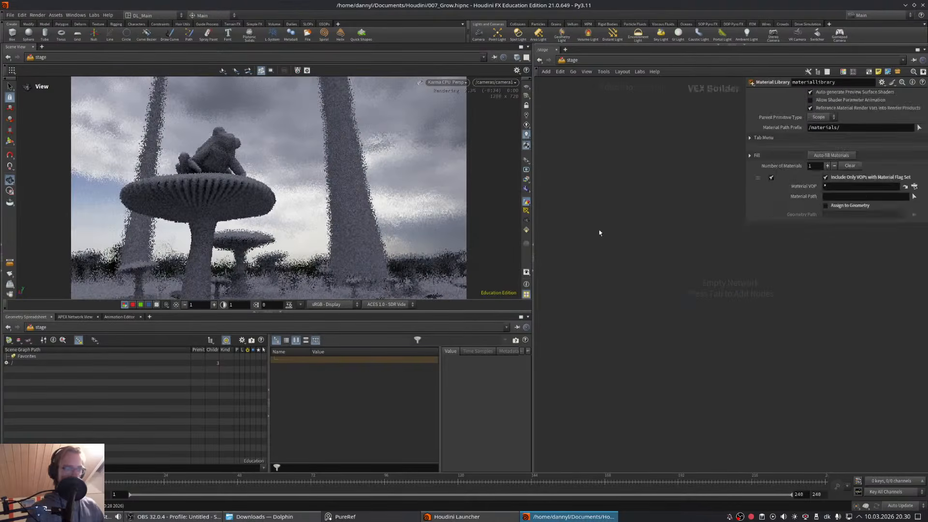
pyautogui.press('Tab')
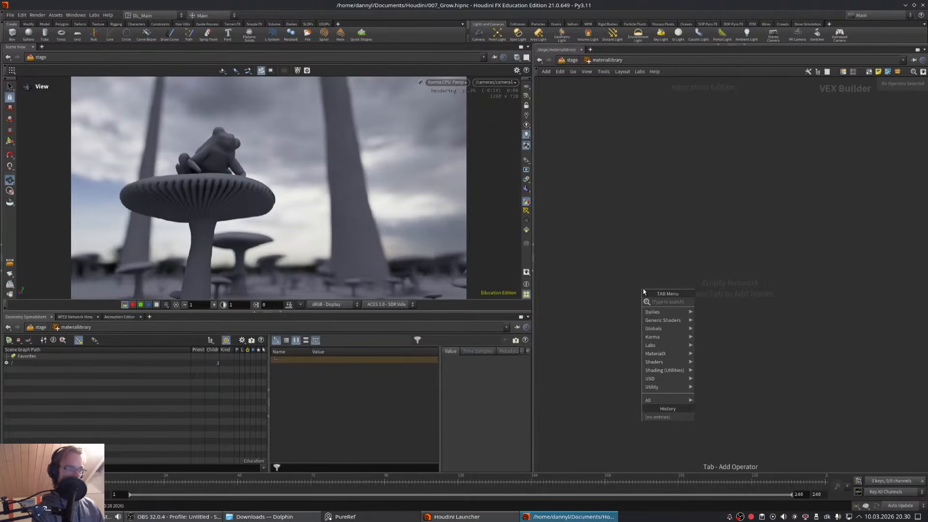
pyautogui.write('karma')
pyautogui.press('Down')
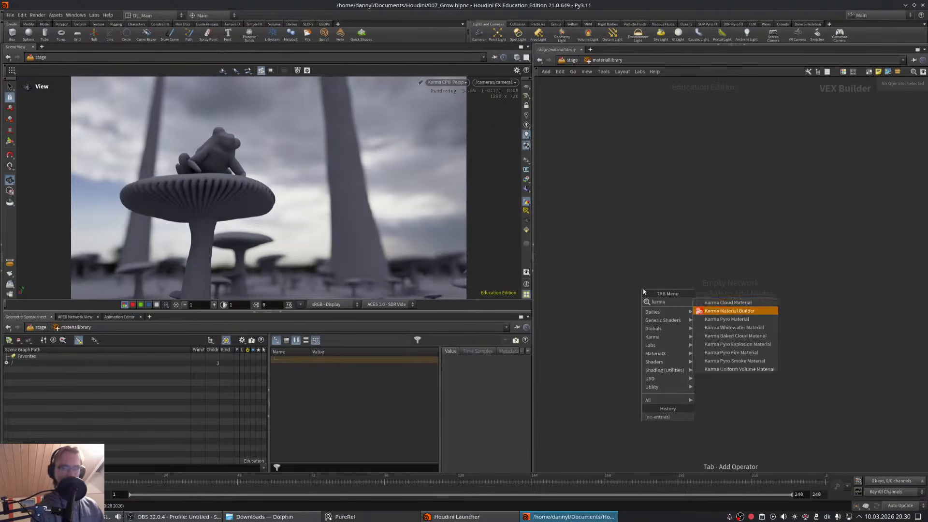
pyautogui.press('Return')
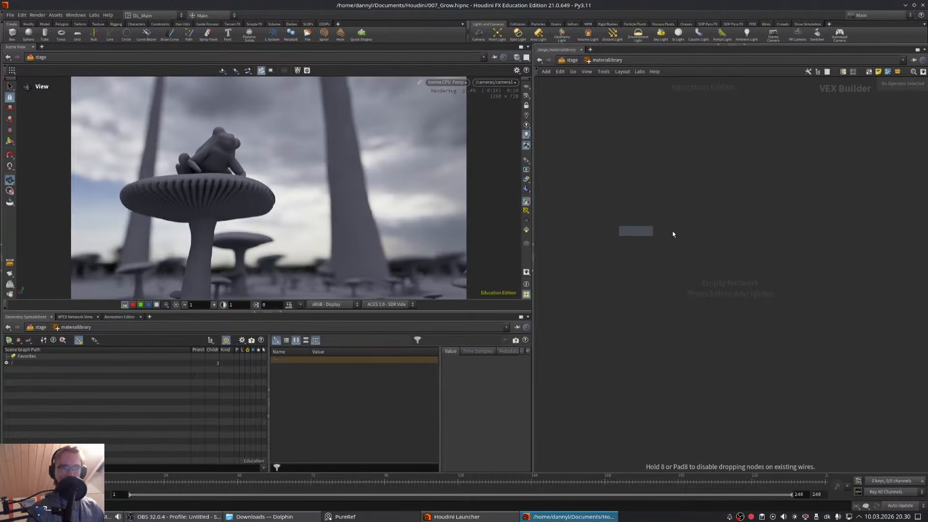
pyautogui.click(672, 231)
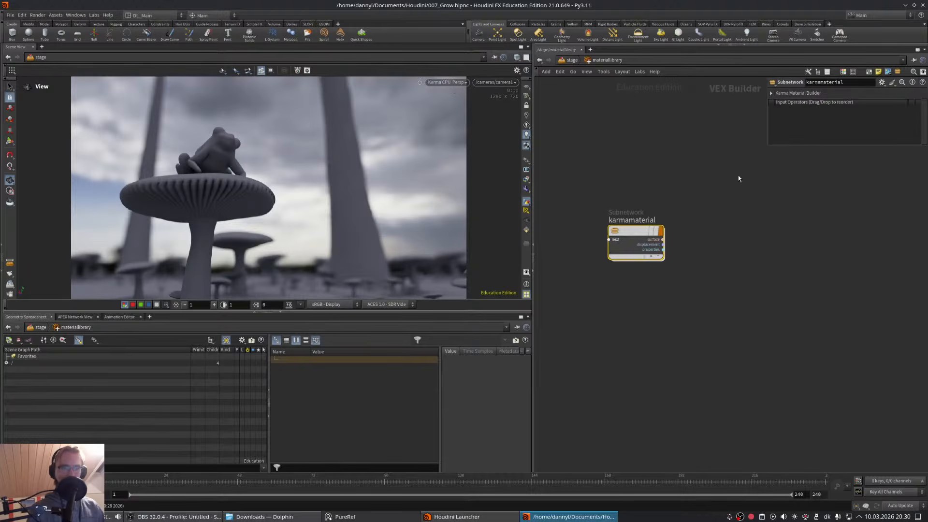
# - Rename the new Karma material frog_mtl and return to the stage network
pyautogui.moveTo(633, 246); pyautogui.dragTo(658, 250)
pyautogui.doubleClick(643, 223)
pyautogui.write('frog_')
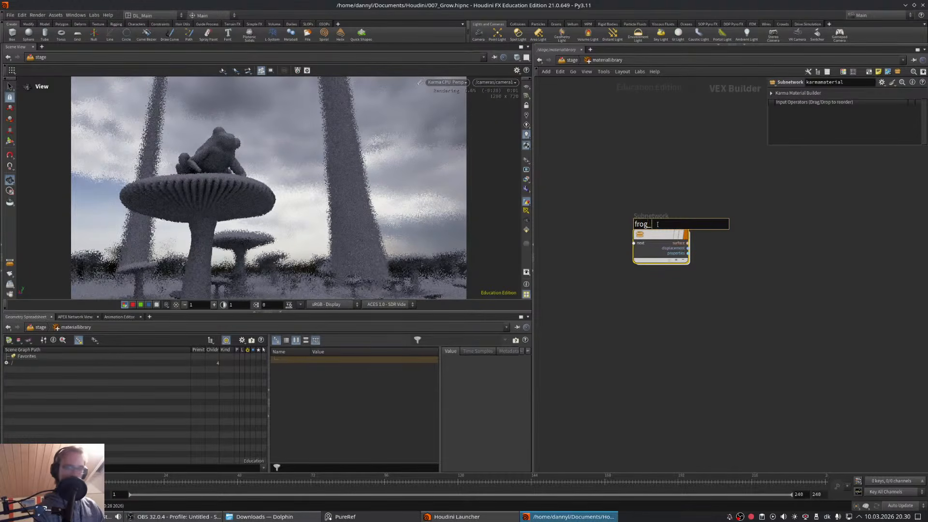
pyautogui.write('mtl')
pyautogui.press('Return')
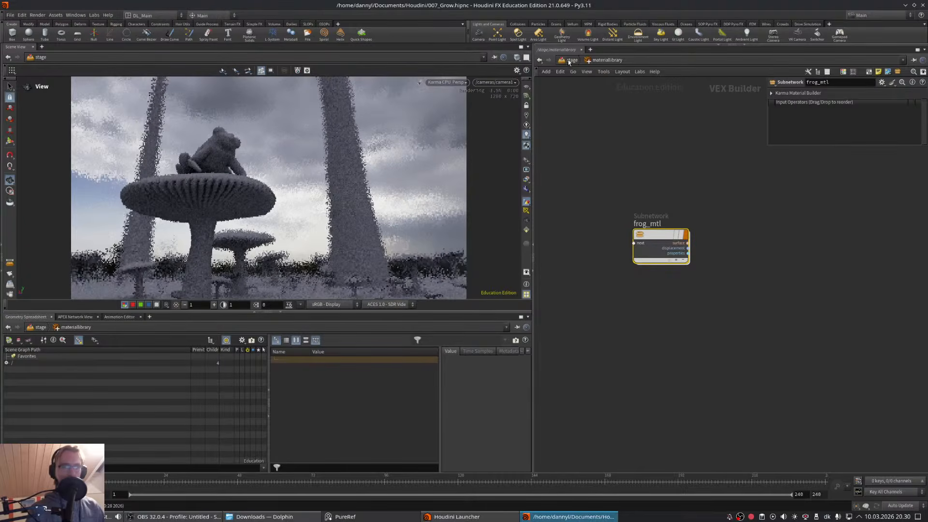
pyautogui.click(569, 59)
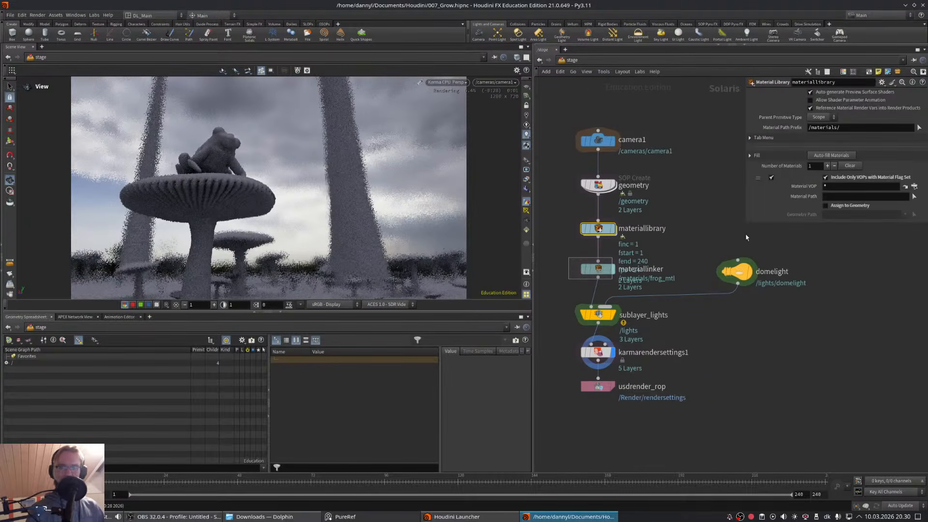
# - Select the materiallinker node and switch the viewport renderer to Houdini VK
pyautogui.click(598, 269)
pyautogui.click(452, 82)
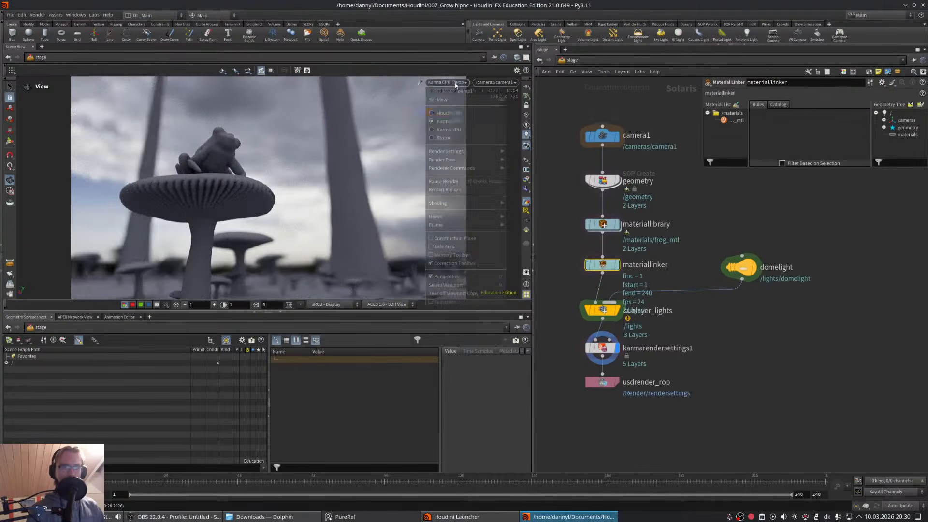
pyautogui.click(445, 113)
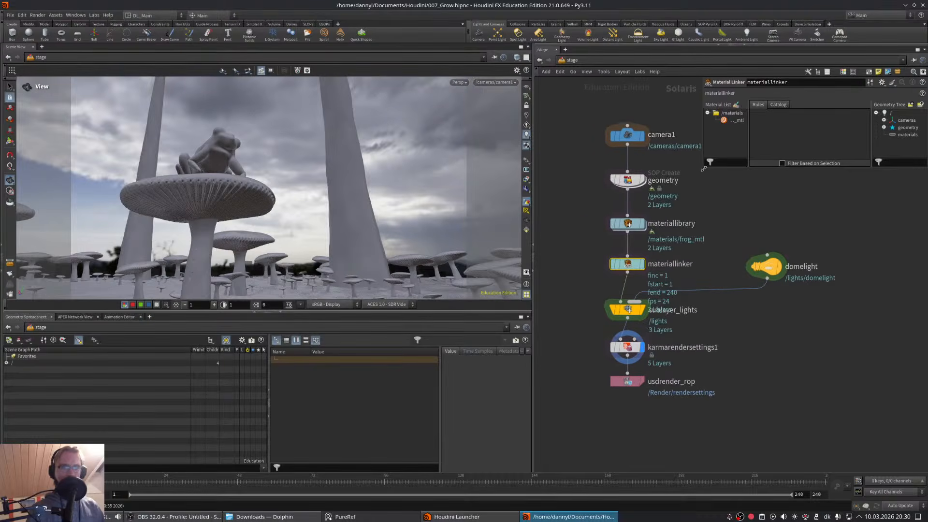
# - Enlarge the material linker's parameter area, add a rule for frog_mtl, and expand geometry in its geometry tree
pyautogui.moveTo(703, 169); pyautogui.dragTo(631, 214)
pyautogui.moveTo(599, 234); pyautogui.dragTo(595, 237)
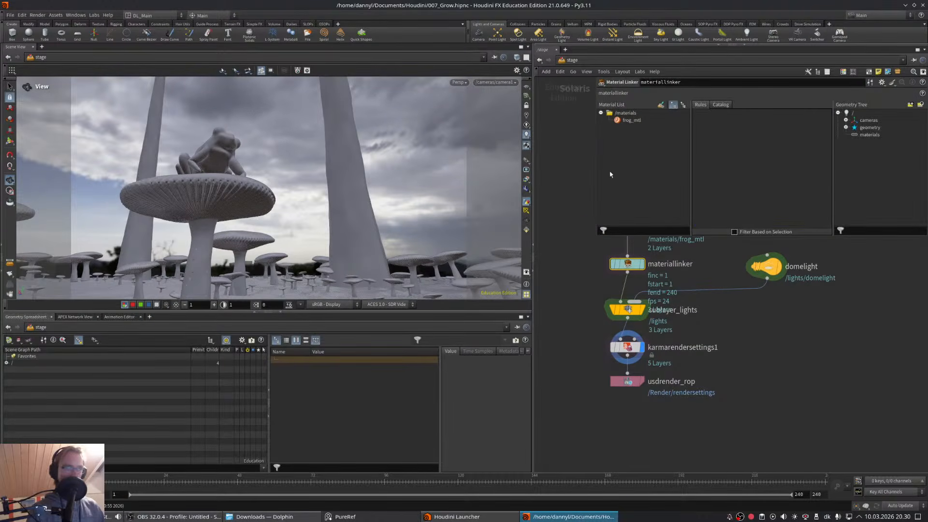
pyautogui.moveTo(630, 120); pyautogui.dragTo(783, 157)
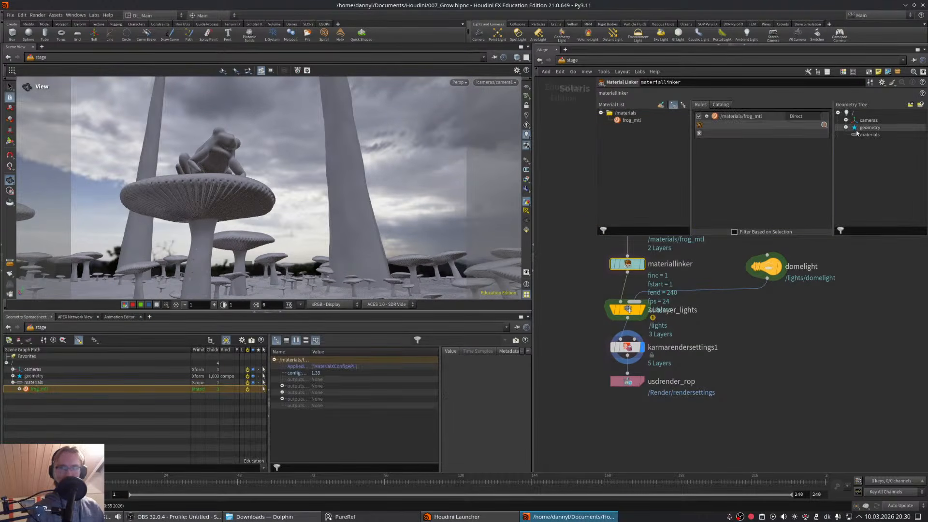
pyautogui.click(845, 129)
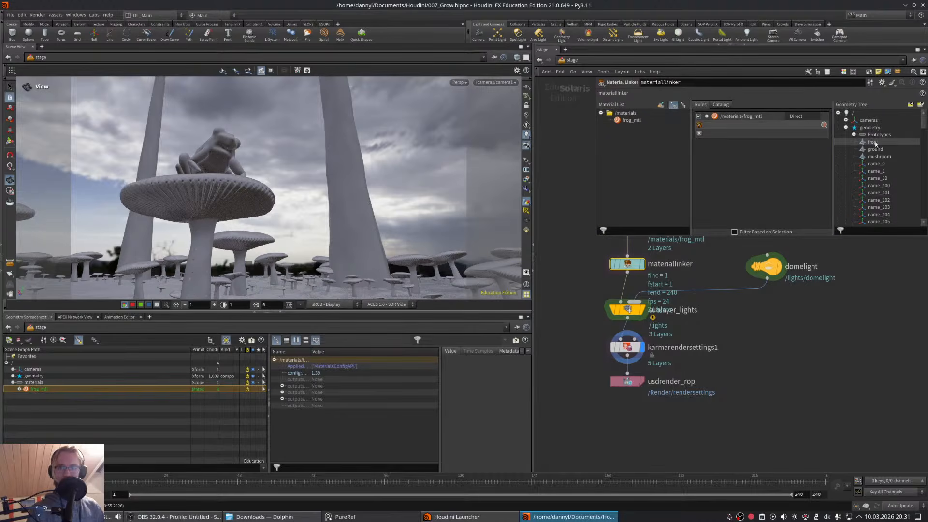
pyautogui.scroll(-15, 875, 145)
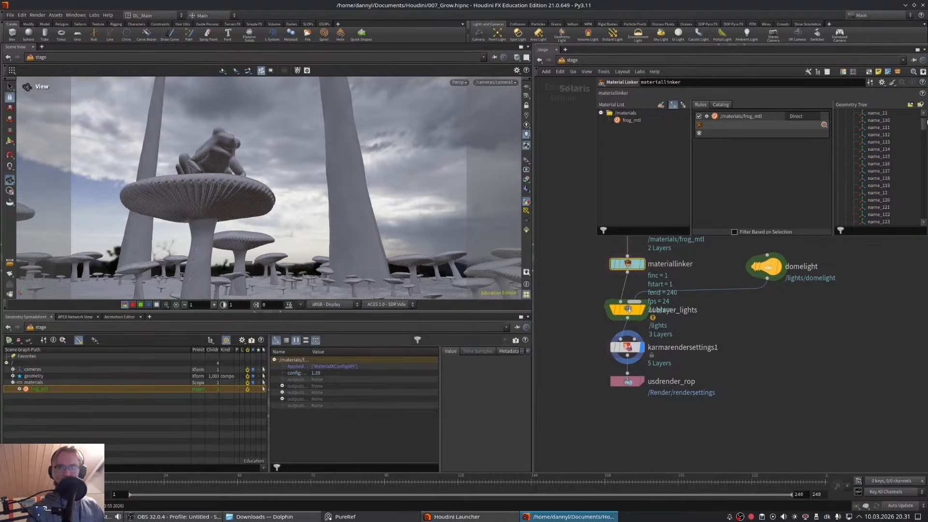
pyautogui.scroll(7, 888, 164)
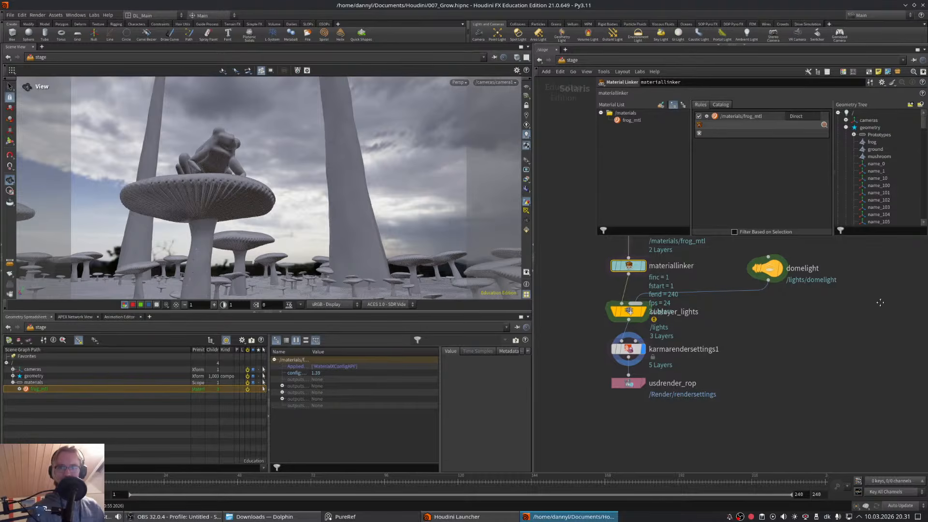
# - In the geometry SOP Create node's primitive definition, set Packed Primitives to Create Point Instancer
pyautogui.moveTo(599, 201); pyautogui.dragTo(598, 299, button='middle')
pyautogui.click(625, 279)
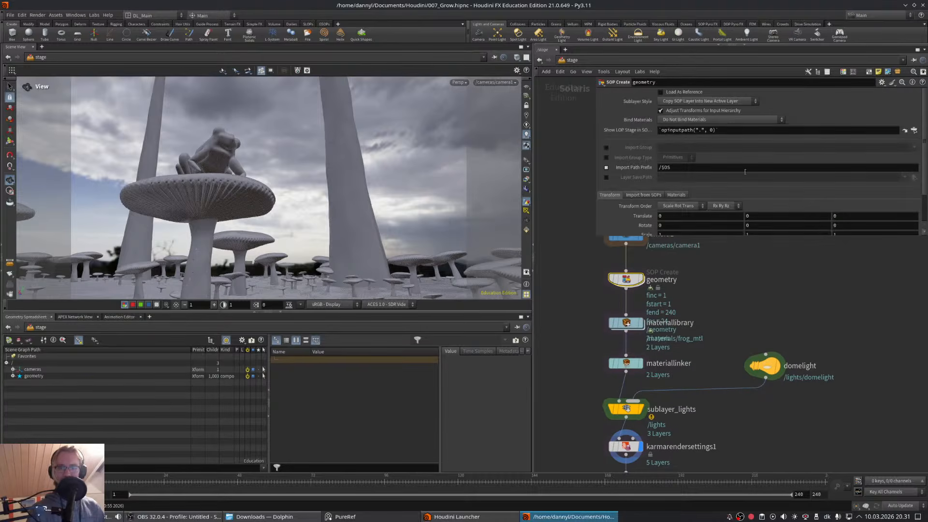
pyautogui.click(638, 195)
pyautogui.scroll(-2, 919, 161)
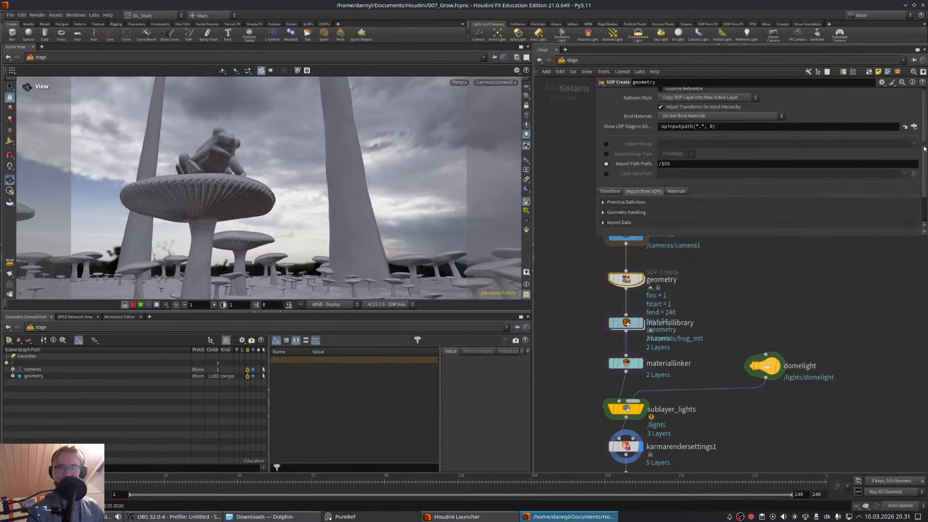
pyautogui.click(624, 190)
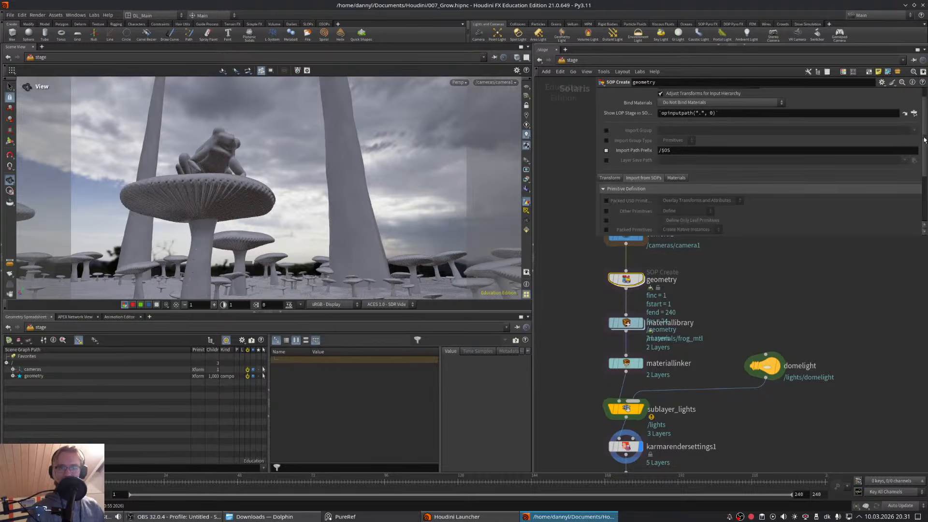
pyautogui.moveTo(924, 140); pyautogui.dragTo(923, 172)
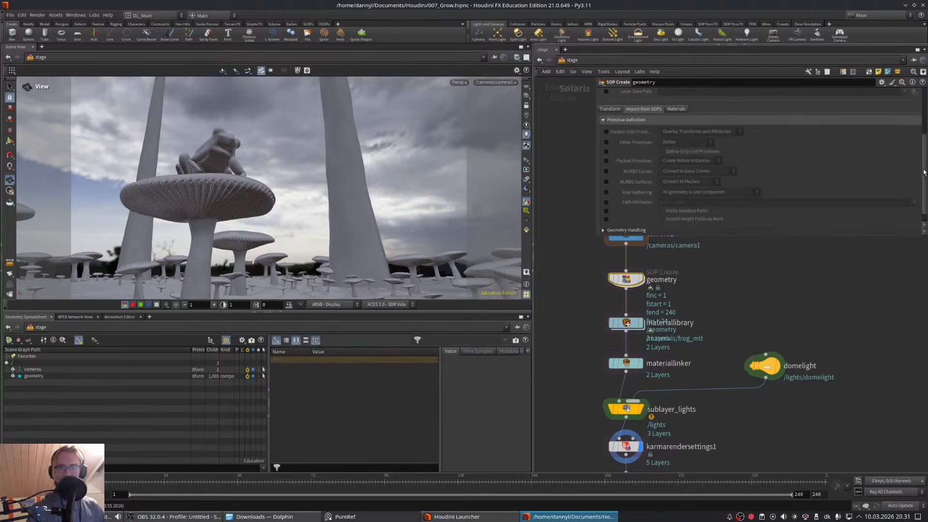
pyautogui.click(685, 162)
pyautogui.click(692, 180)
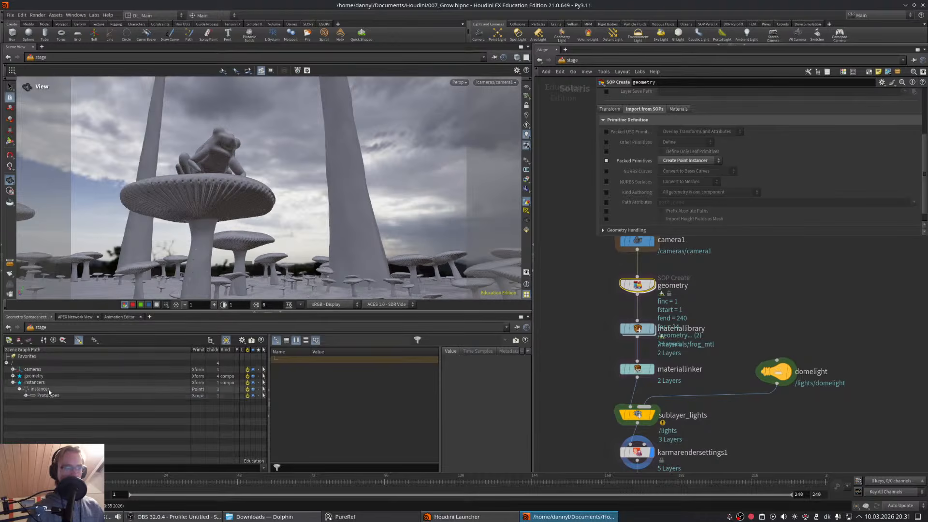
# - Inspect the instancer and its Prototypes in the scene graph, and collapse the instancers branch
pyautogui.click(38, 394)
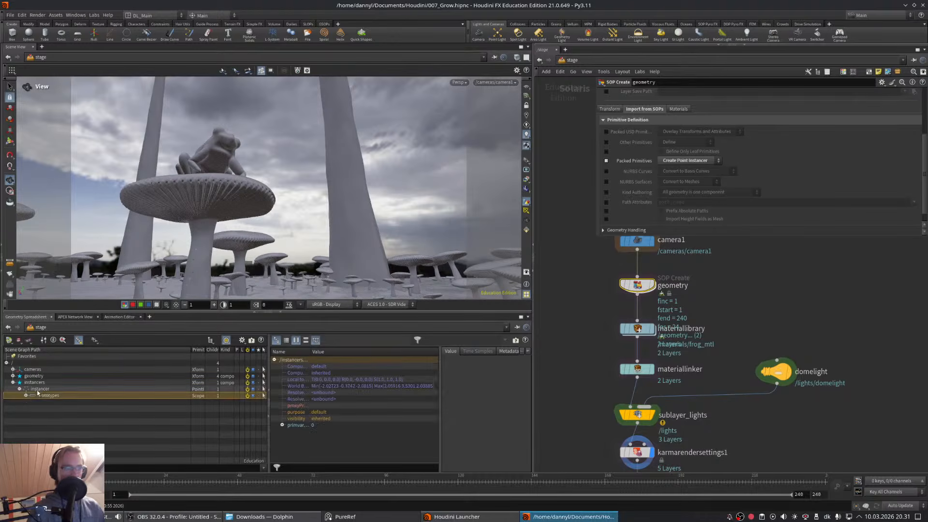
pyautogui.click(64, 390)
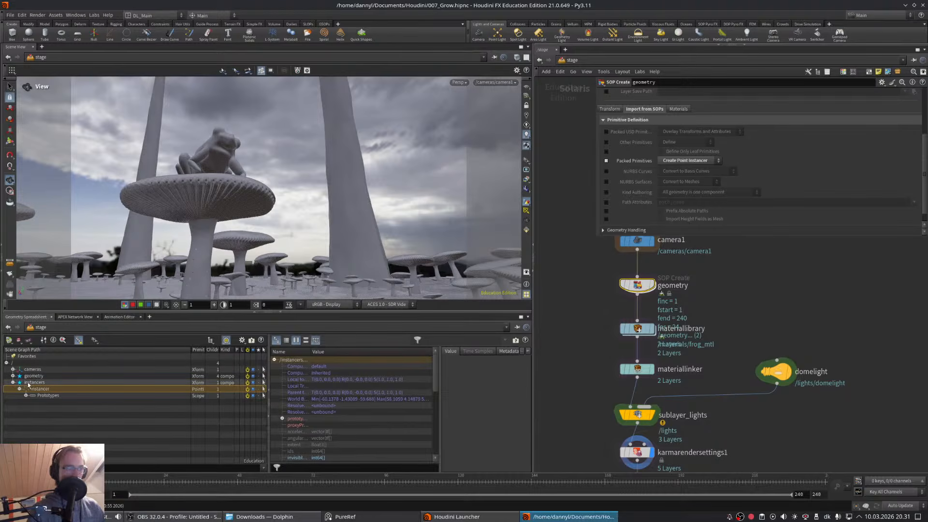
pyautogui.click(13, 382)
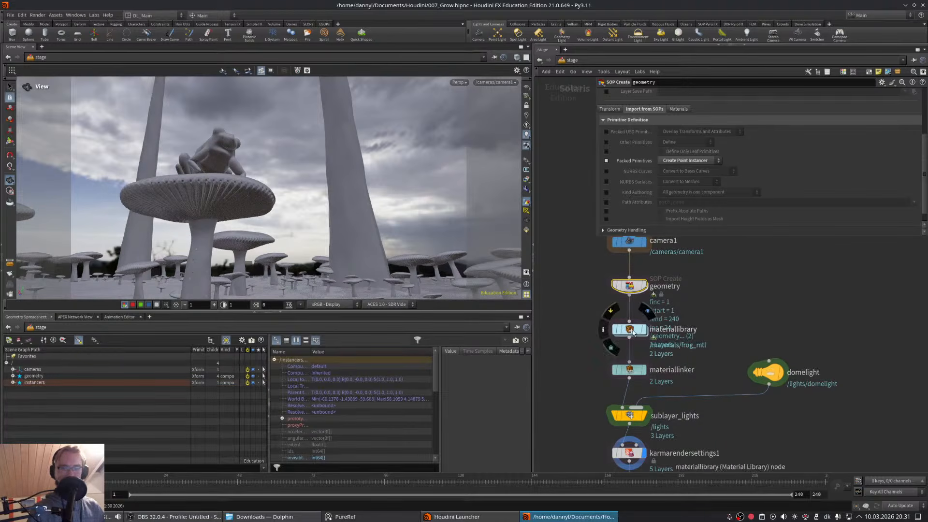
# - Assign frog_mtl to /geometry/frog in the materiallinker rule
pyautogui.click(629, 369)
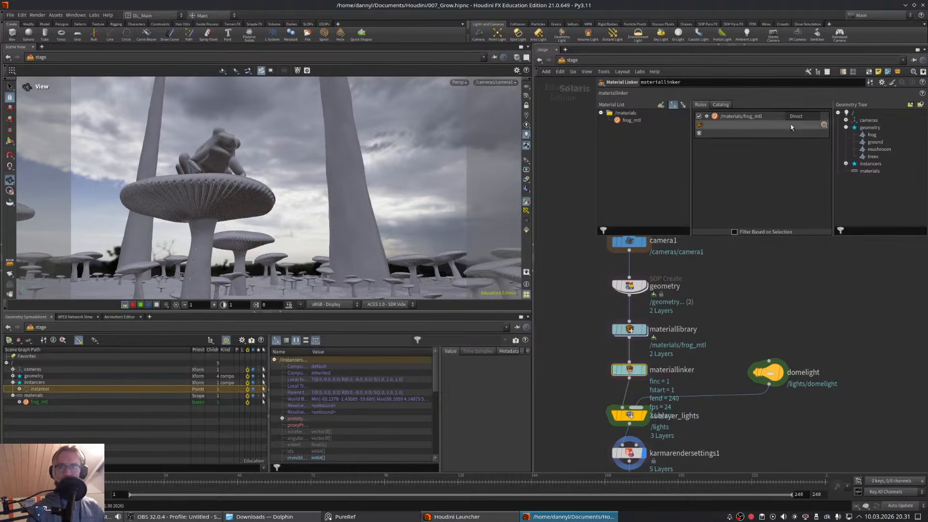
pyautogui.moveTo(871, 135); pyautogui.dragTo(792, 126)
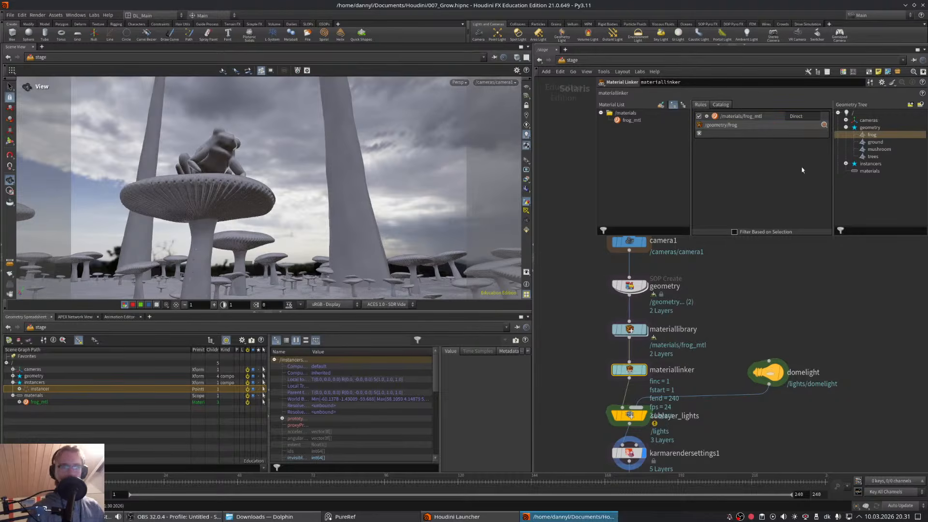
# - Add a MtlX Geometry Property Value node inside the frog_mtl material in the materiallibrary
pyautogui.moveTo(656, 283); pyautogui.dragTo(671, 295, button='middle')
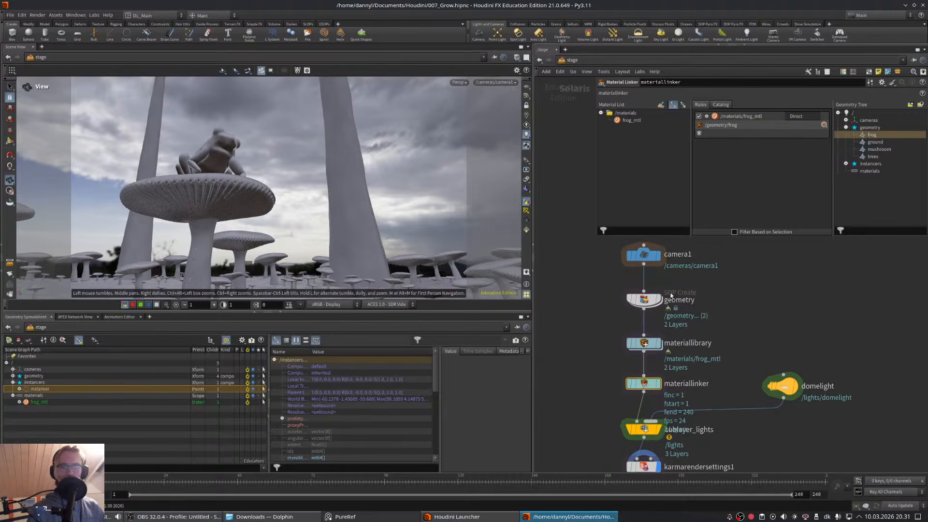
pyautogui.doubleClick(644, 343)
pyautogui.doubleClick(653, 312)
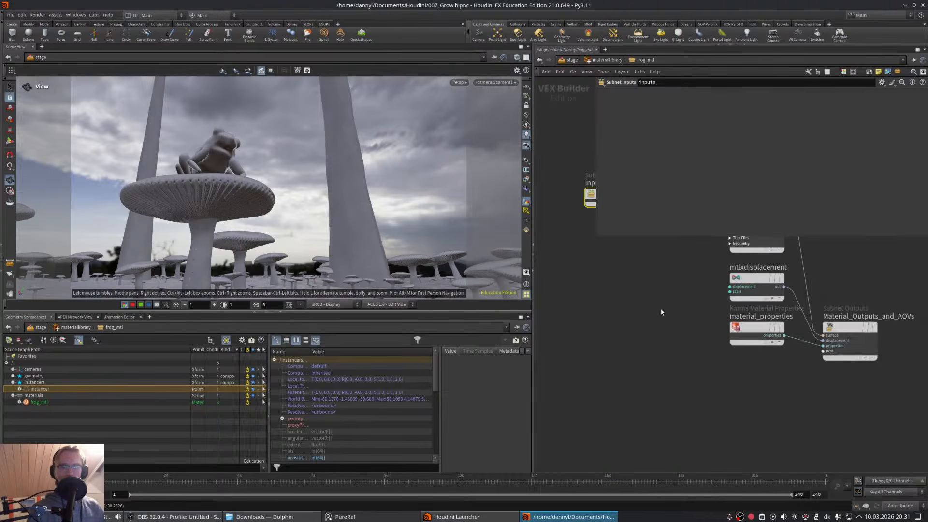
pyautogui.press('Tab')
pyautogui.write('image')
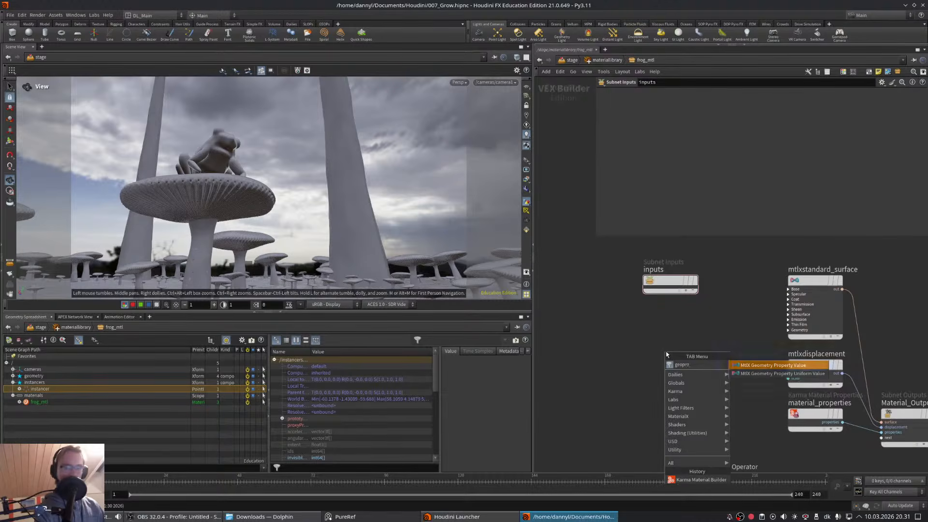
pyautogui.press('Return')
pyautogui.click(602, 351)
# - Rename the geometry property node mask and set its Geomprop to mask
pyautogui.doubleClick(606, 340)
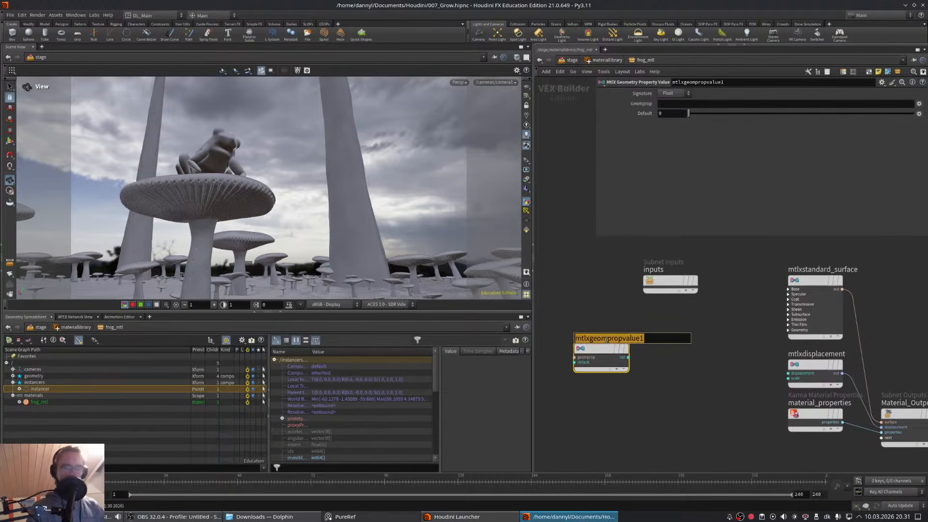
pyautogui.write('mask')
pyautogui.press('Return')
pyautogui.click(698, 103)
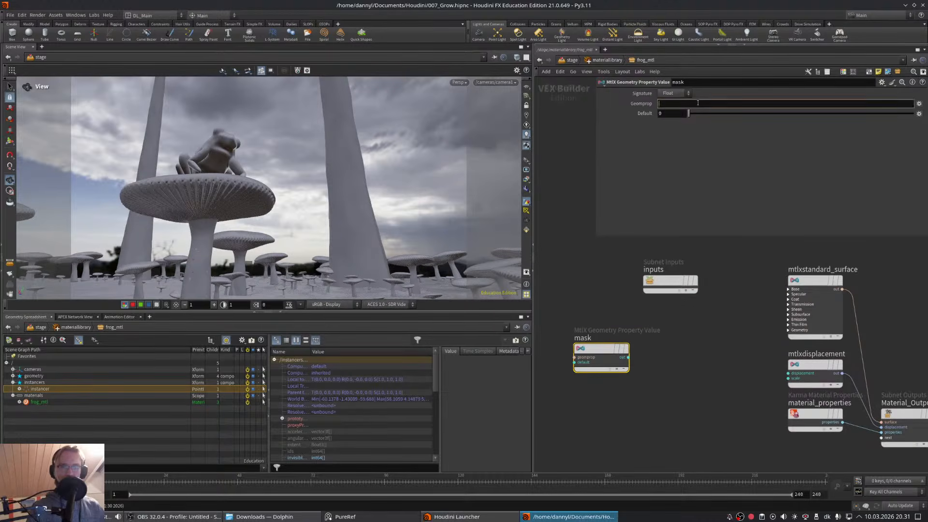
pyautogui.write('mask')
pyautogui.press('Return')
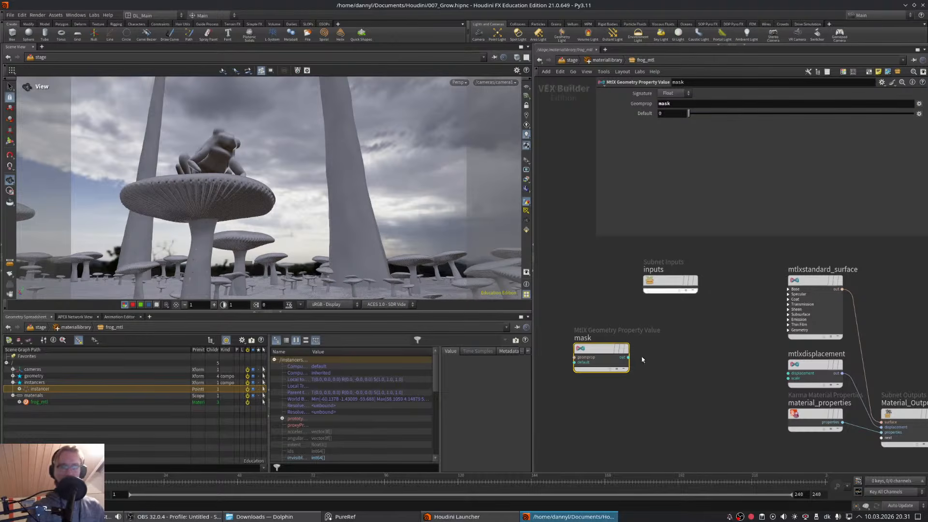
# - Connect the mask output to Base Color on mtlxstandard_surface and switch the viewport renderer to Karma CPU
pyautogui.moveTo(628, 357); pyautogui.dragTo(795, 315)
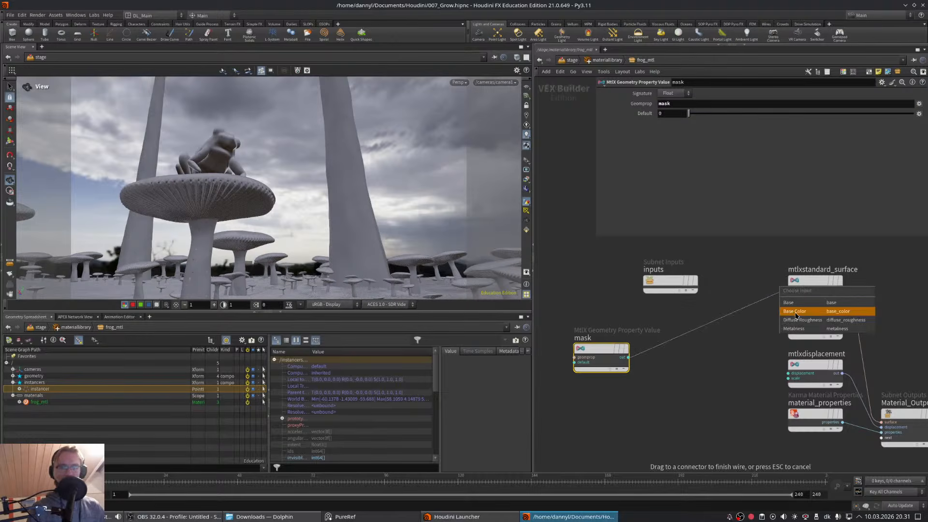
pyautogui.click(796, 315)
pyautogui.click(460, 83)
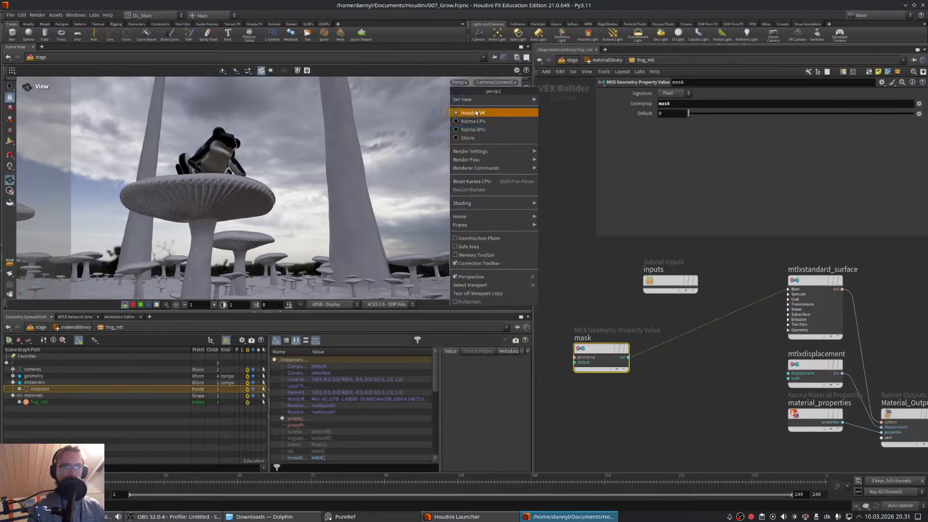
pyautogui.click(490, 119)
# - Insert a Karma Ramp Const node on the wire between mask and mtlxstandard_surface
pyautogui.moveTo(671, 329); pyautogui.dragTo(704, 309, button='middle')
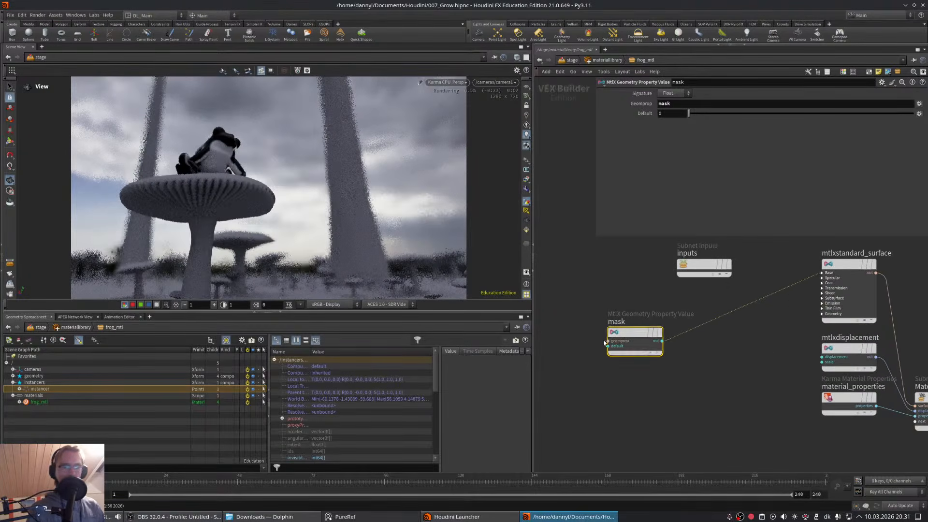
pyautogui.moveTo(635, 341); pyautogui.dragTo(613, 329)
pyautogui.press('Tab')
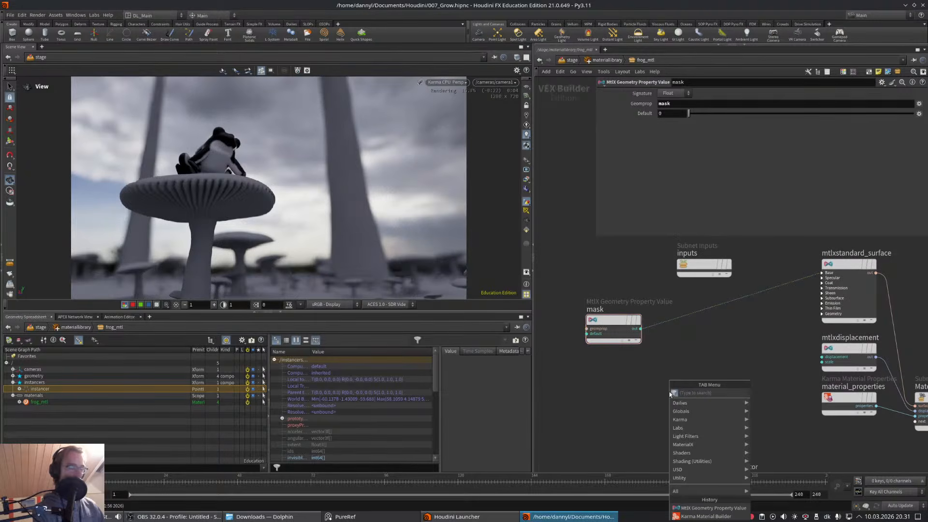
pyautogui.write('ramp')
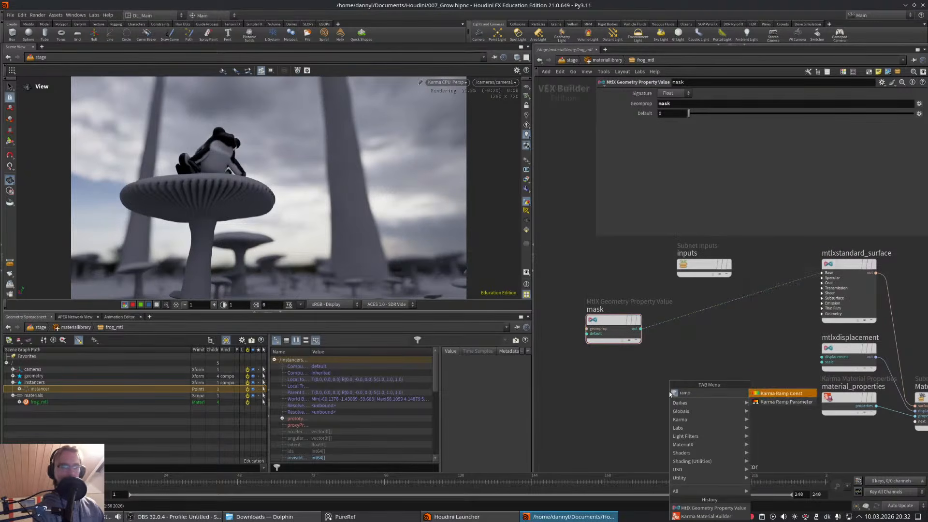
pyautogui.press('Return')
pyautogui.click(672, 310)
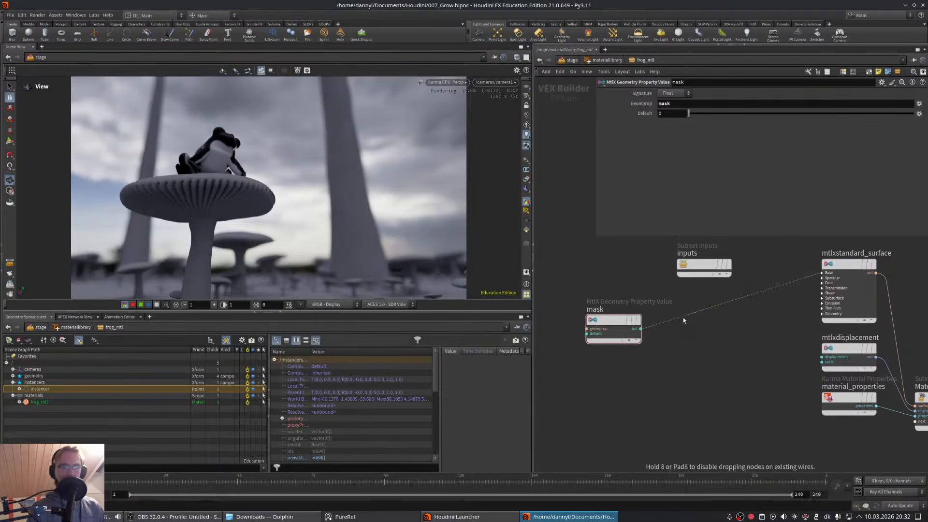
pyautogui.moveTo(716, 246); pyautogui.dragTo(738, 294, button='middle')
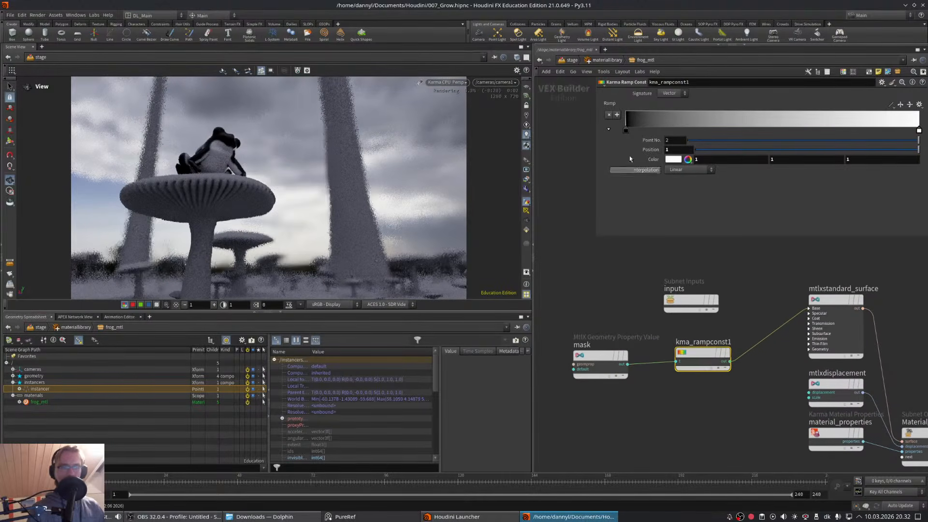
# - Set the ramp's first color to pale yellow (0.72, 0.611328, 0.31248) and reverse the ramp
pyautogui.doubleClick(627, 131)
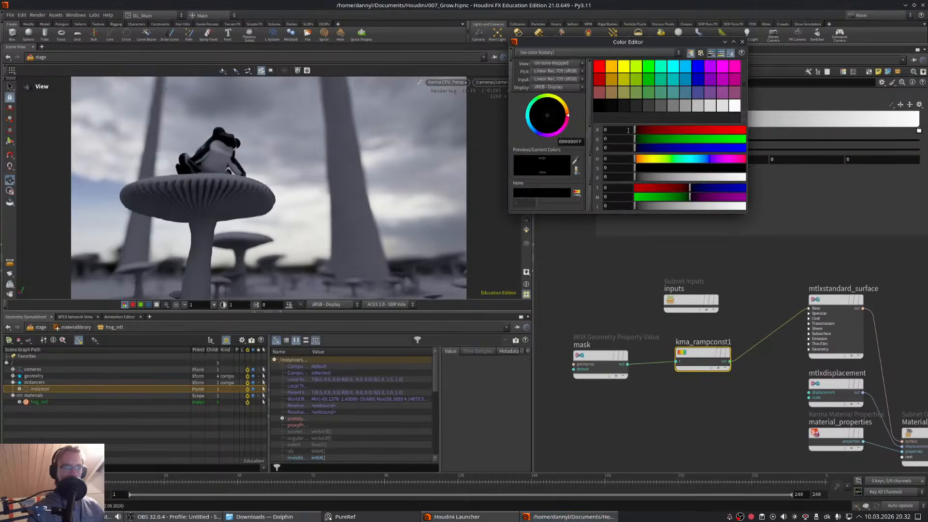
pyautogui.moveTo(626, 43); pyautogui.dragTo(643, 87)
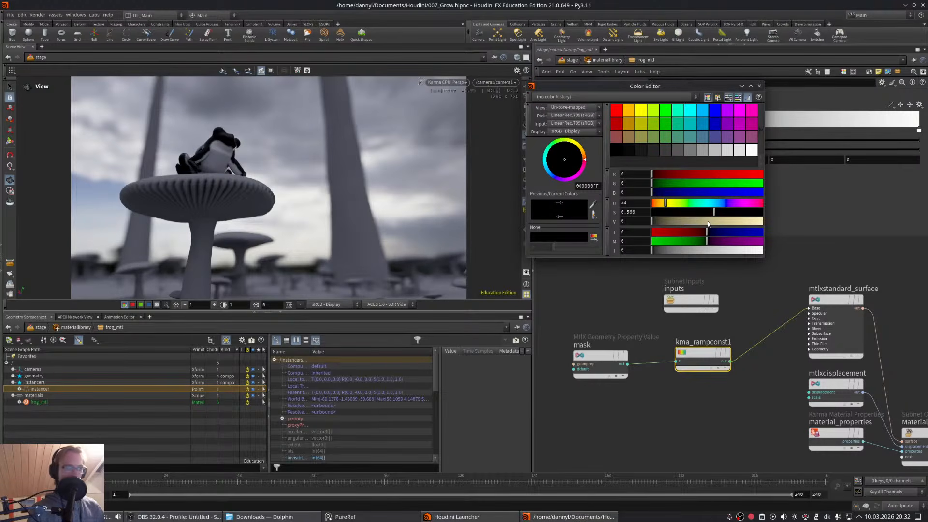
pyautogui.moveTo(708, 223); pyautogui.dragTo(732, 223)
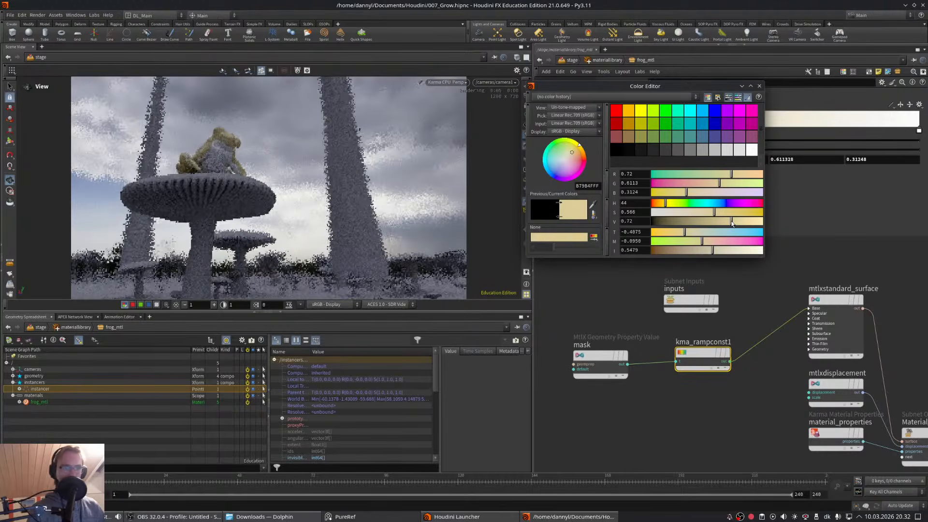
pyautogui.click(759, 86)
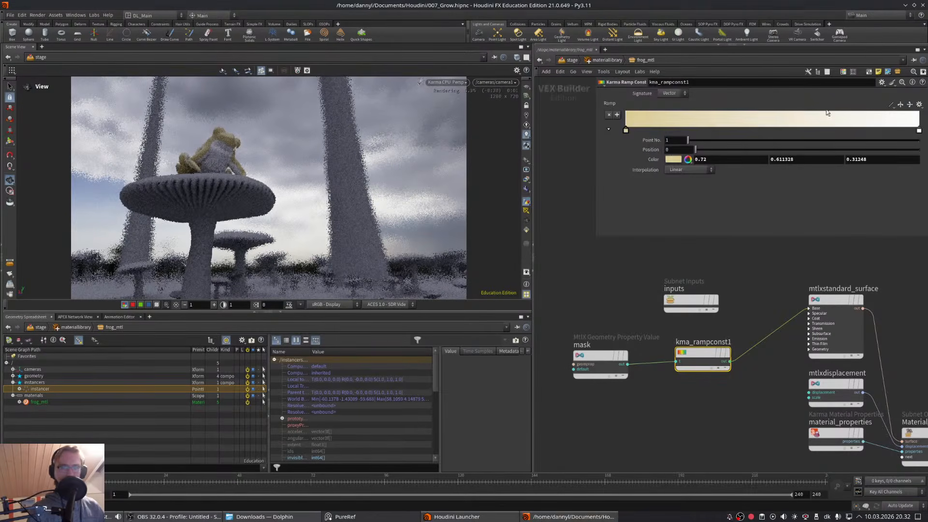
pyautogui.click(900, 105)
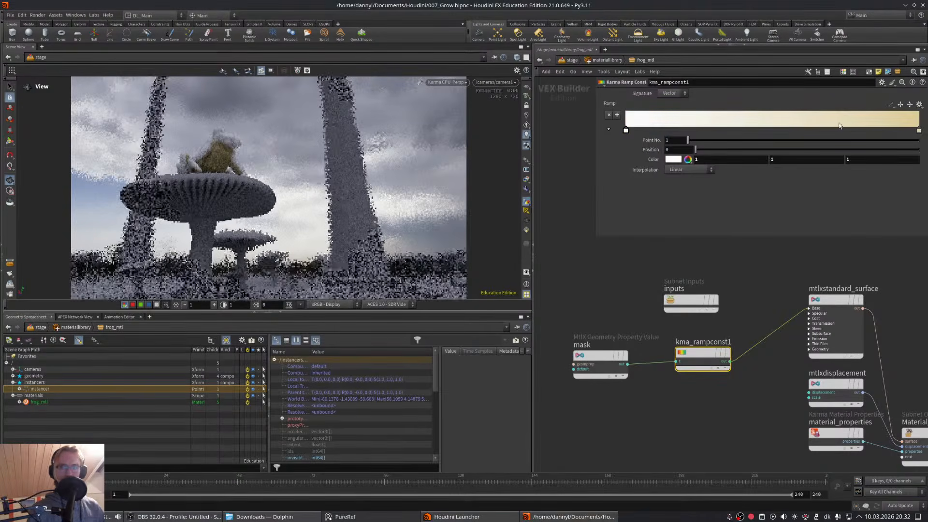
# - Set the color of the ramp's end point to pale cream (0.734, 0.686437, 0.555638)
pyautogui.click(919, 130)
pyautogui.click(688, 159)
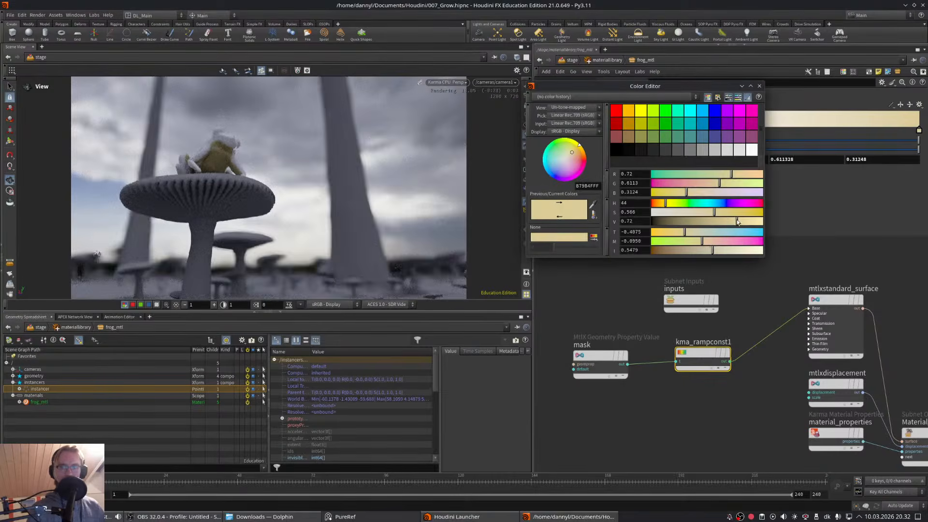
pyautogui.moveTo(736, 219); pyautogui.dragTo(678, 212)
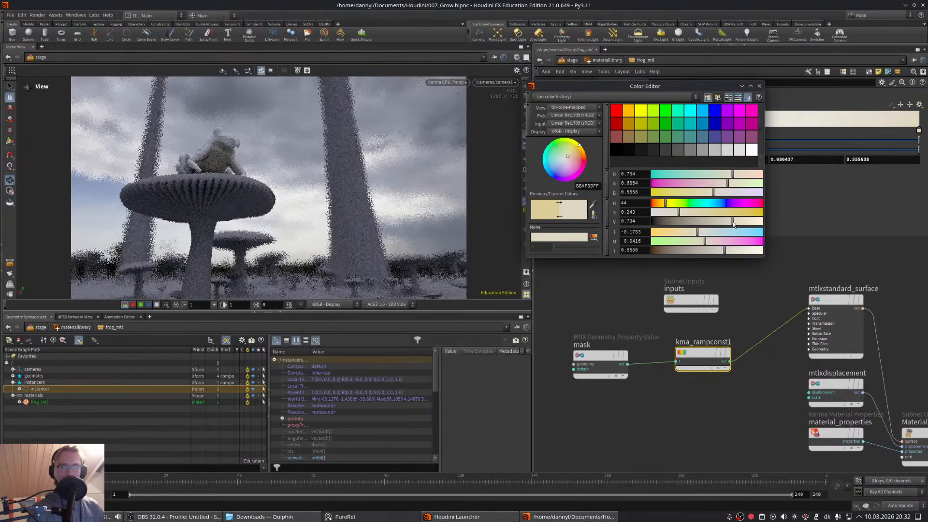
pyautogui.click(759, 86)
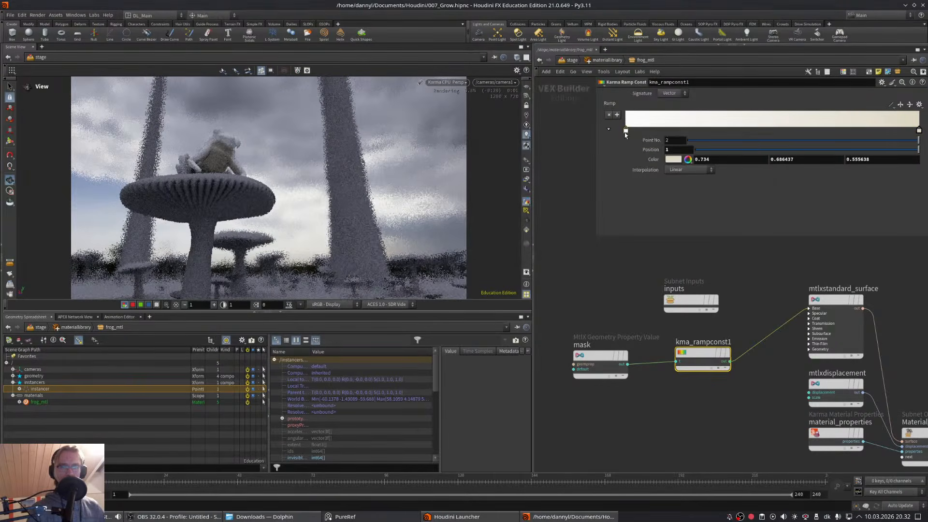
# - Set the color of the ramp's start point to dark green (0.08173, 0.132, 0.071676) and save the scene
pyautogui.doubleClick(625, 131)
pyautogui.moveTo(485, 293); pyautogui.dragTo(507, 293)
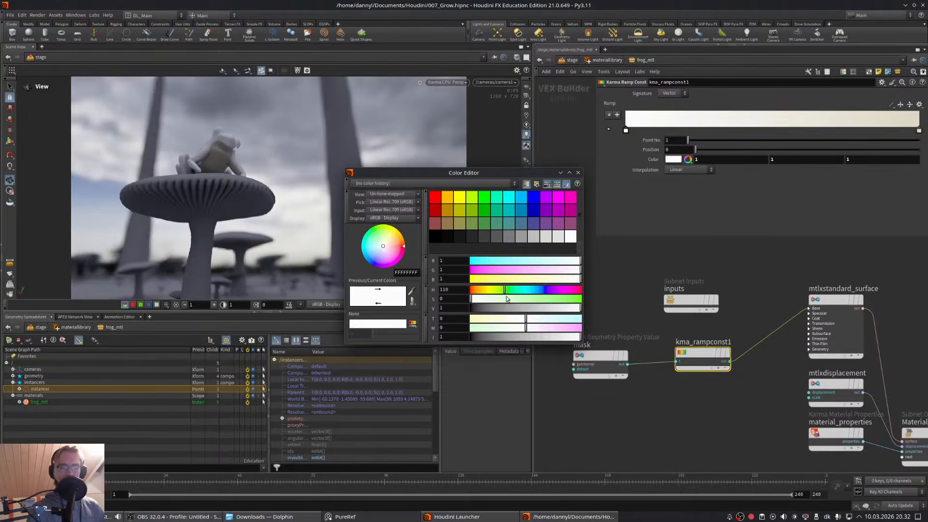
pyautogui.moveTo(507, 299); pyautogui.dragTo(484, 307)
pyautogui.moveTo(548, 299); pyautogui.dragTo(522, 299)
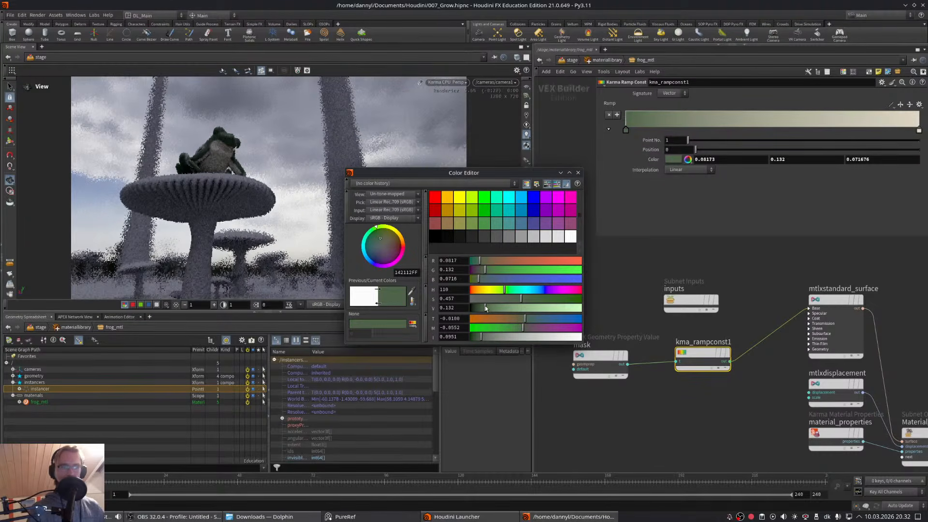
pyautogui.click(578, 173)
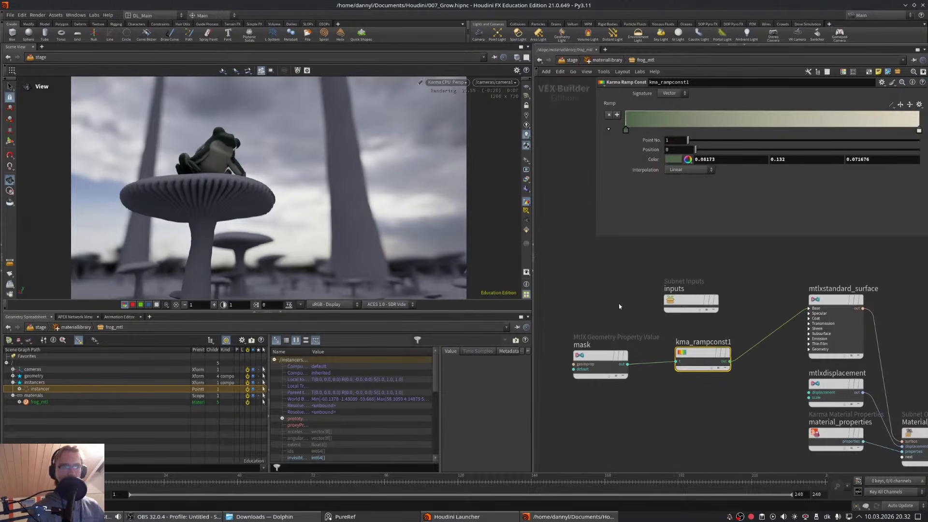
pyautogui.moveTo(709, 413); pyautogui.dragTo(686, 403, button='middle')
pyautogui.hotkey('ctrl', 's')
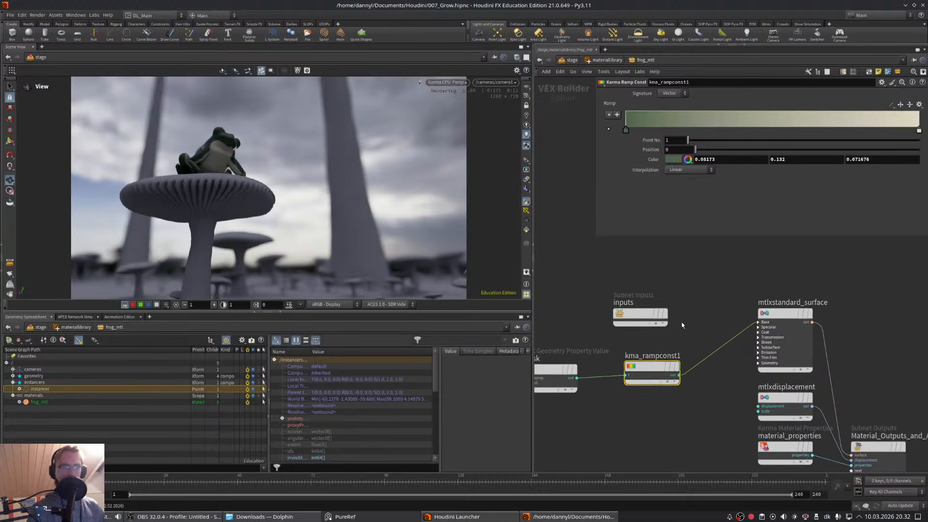
# - Connect the ramp's output to Subsurface Color on mtlxstandard_surface and set Subsurface to 0.5
pyautogui.moveTo(682, 324); pyautogui.dragTo(670, 325, button='middle')
pyautogui.click(773, 338)
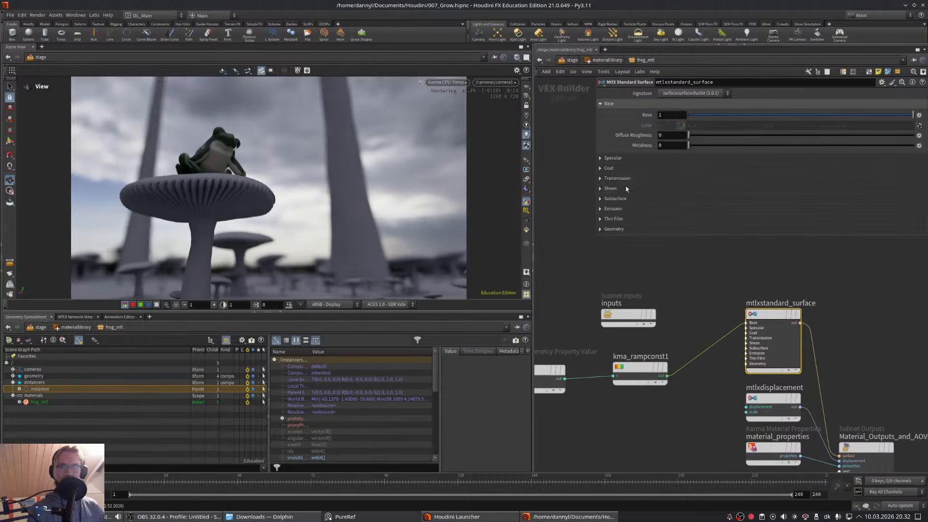
pyautogui.click(621, 199)
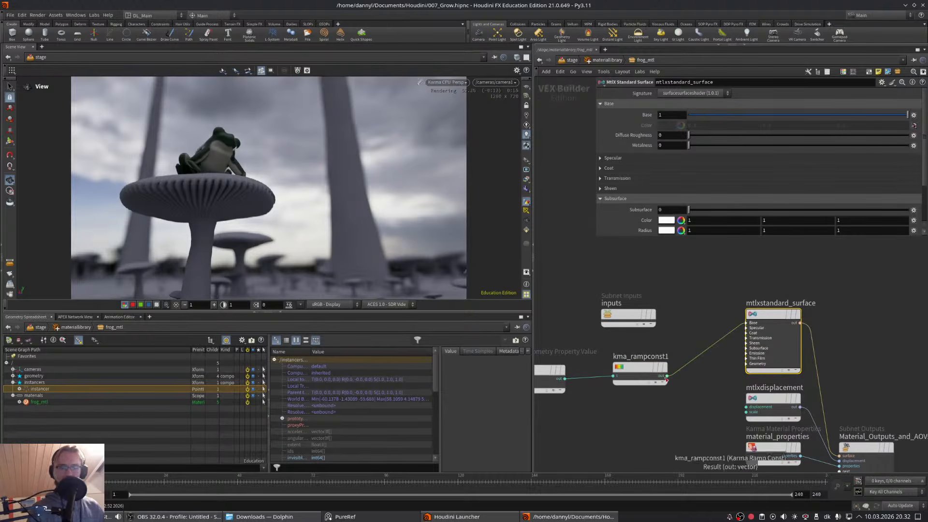
pyautogui.moveTo(667, 375); pyautogui.dragTo(753, 348)
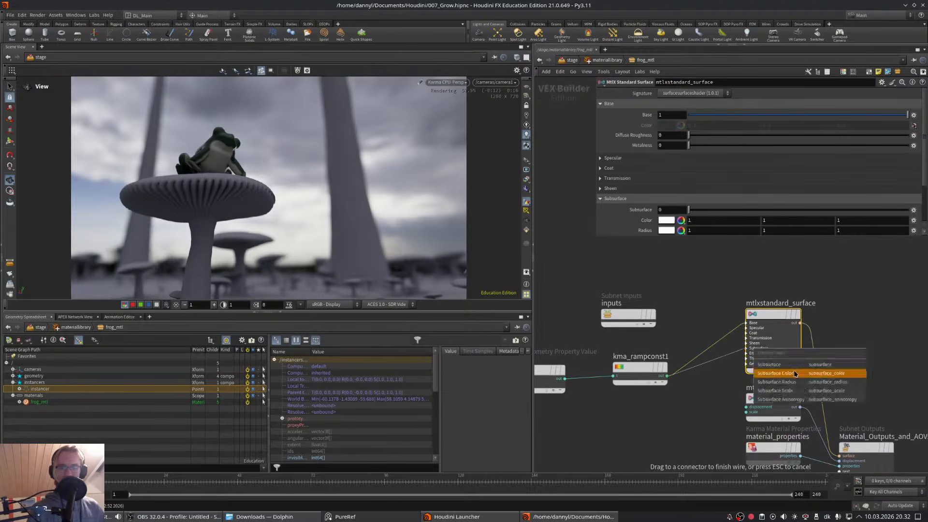
pyautogui.click(793, 374)
pyautogui.moveTo(694, 214); pyautogui.dragTo(794, 210)
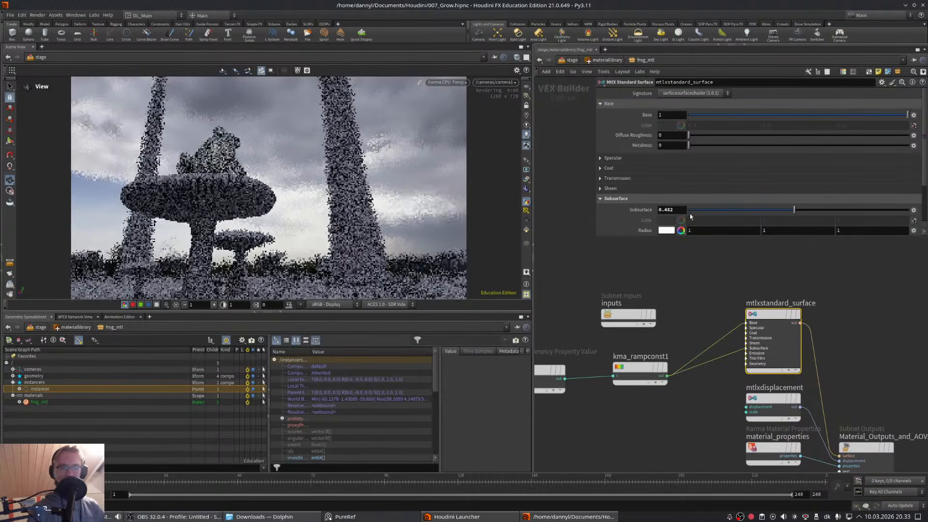
pyautogui.write('0.5')
pyautogui.press('Return')
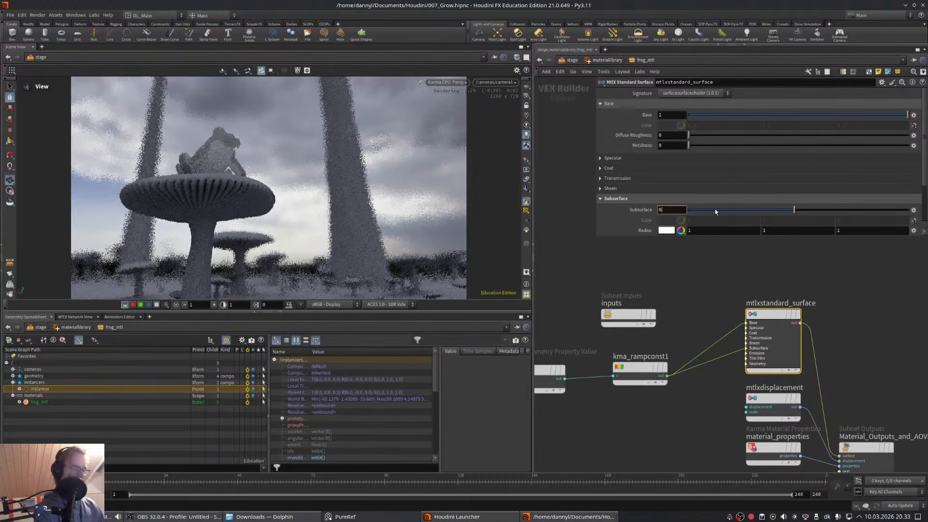
# - Set the Subsurface Radius color of mtlxstandard_surface to a warm off-white (1, 0.8758, 0.724)
pyautogui.scroll(-3, 855, 174)
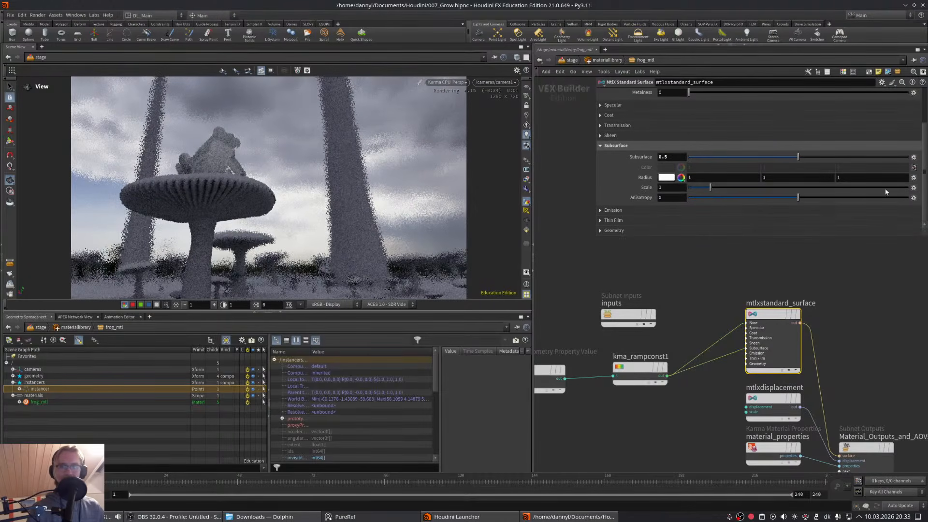
pyautogui.click(680, 177)
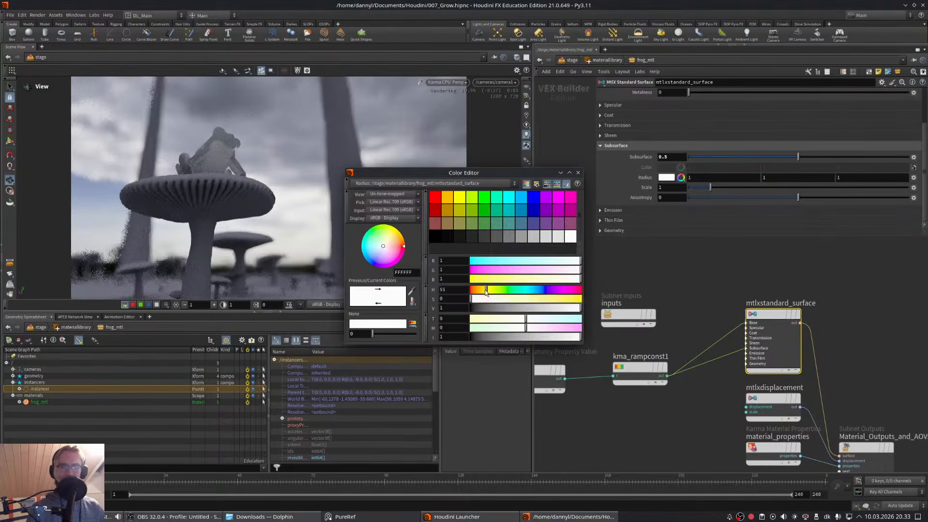
pyautogui.click(501, 298)
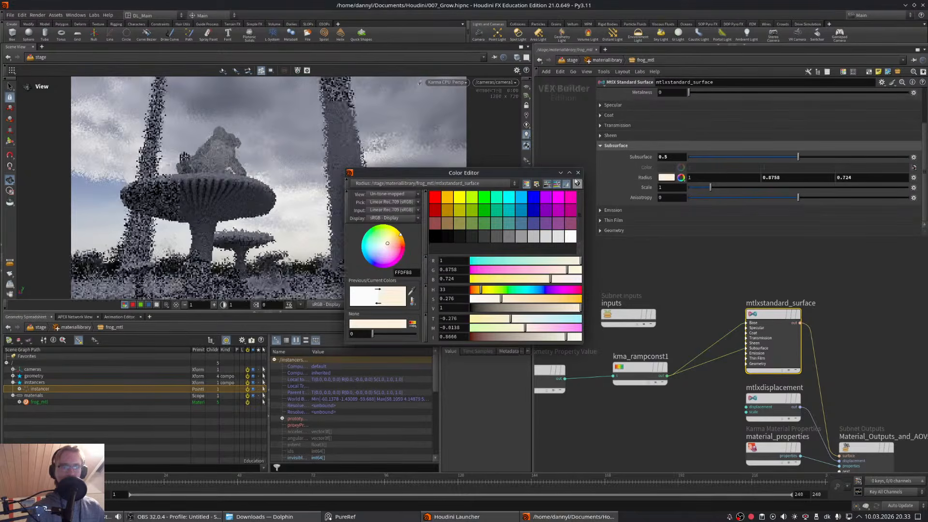
# - Set the frog material's subsurface Scale to 0.01 and raise Subsurface to 1
pyautogui.doubleClick(681, 187)
pyautogui.write('0.01')
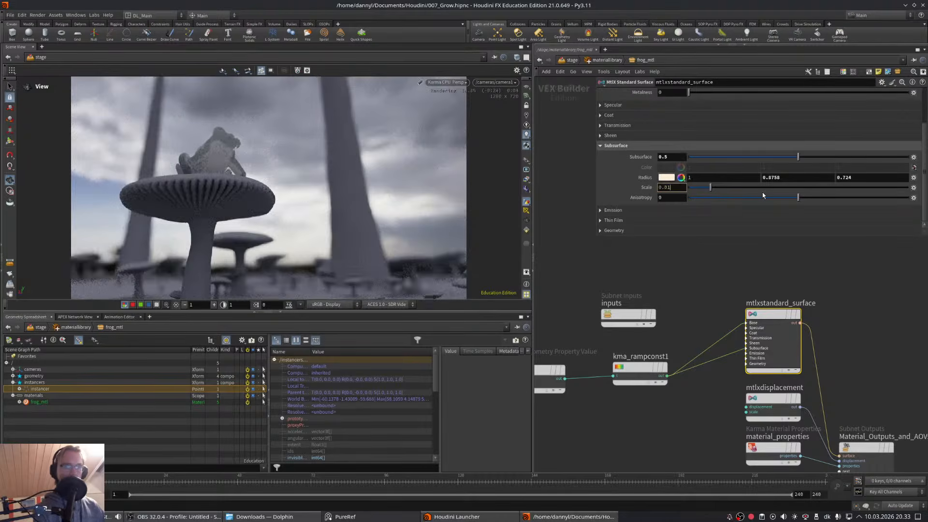
pyautogui.press('Return')
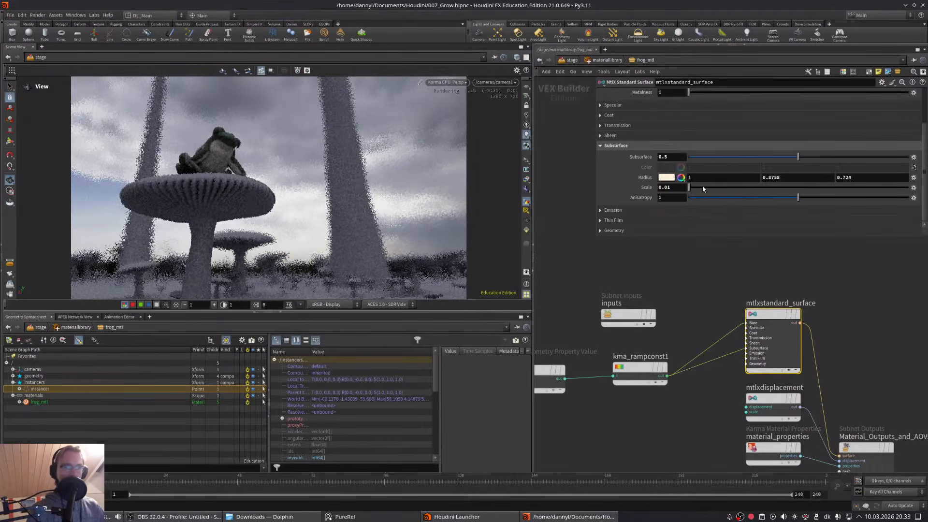
pyautogui.click(868, 157)
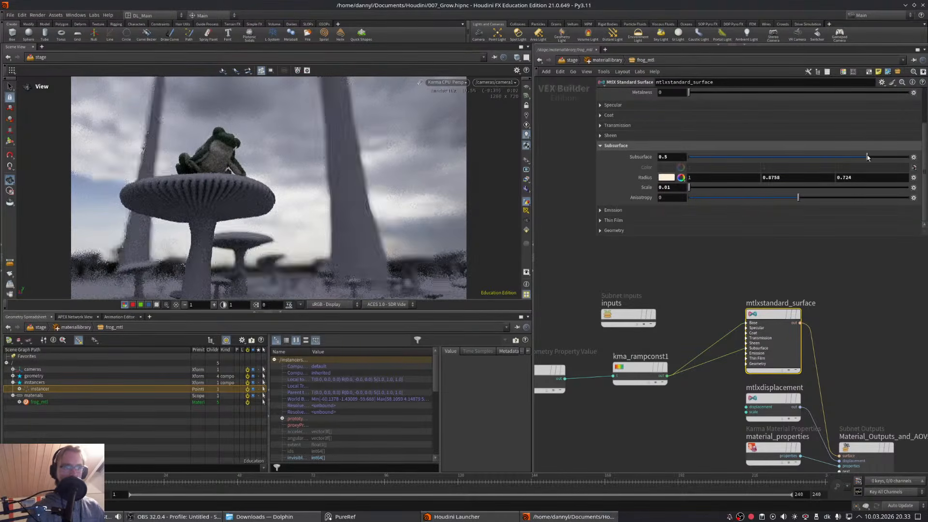
pyautogui.moveTo(867, 157); pyautogui.dragTo(926, 157)
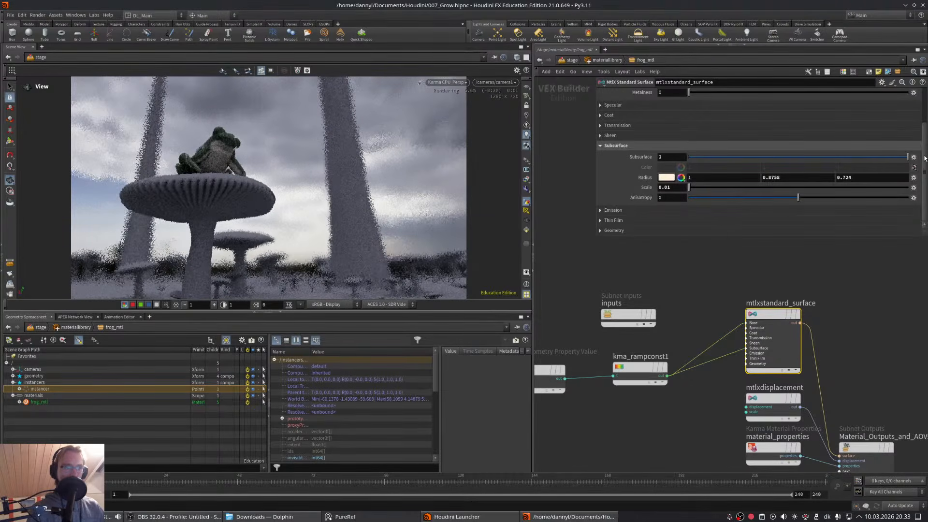
pyautogui.moveTo(699, 273); pyautogui.dragTo(742, 282, button='middle')
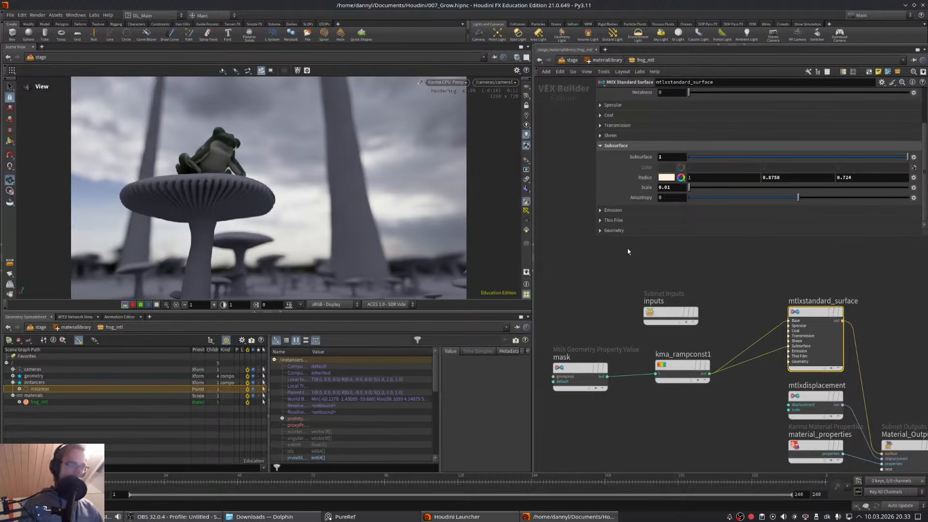
# - Add a Karma Material Builder to the material library below frog_mtl and rename it mushroom_mtl
pyautogui.click(600, 60)
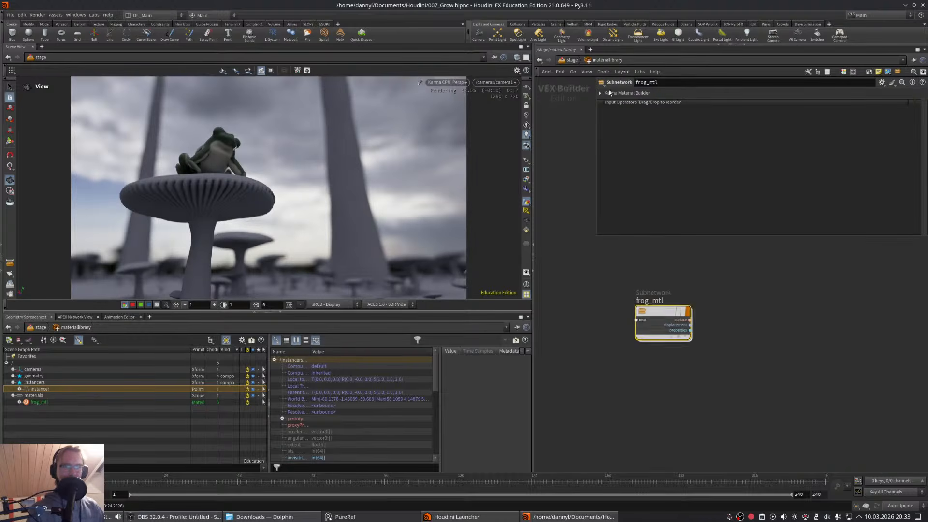
pyautogui.press('Tab')
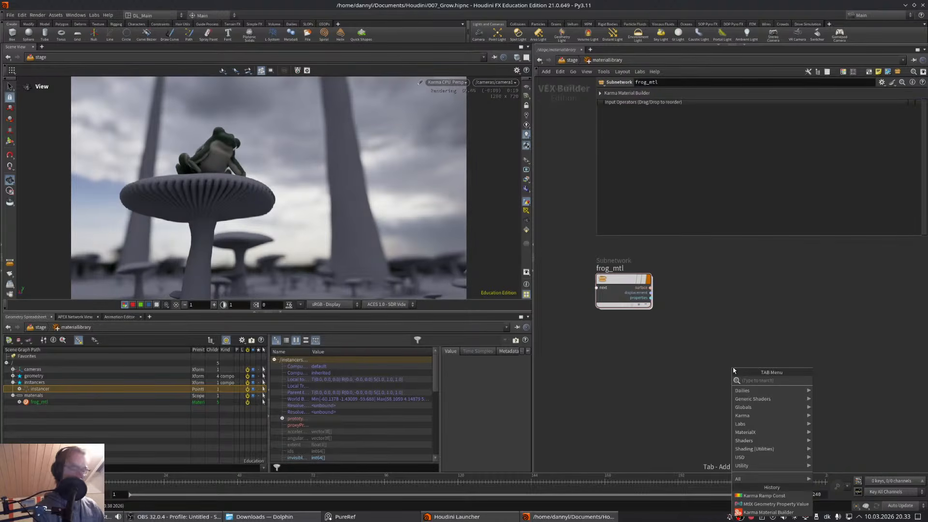
pyautogui.write('karma')
pyautogui.press('Return')
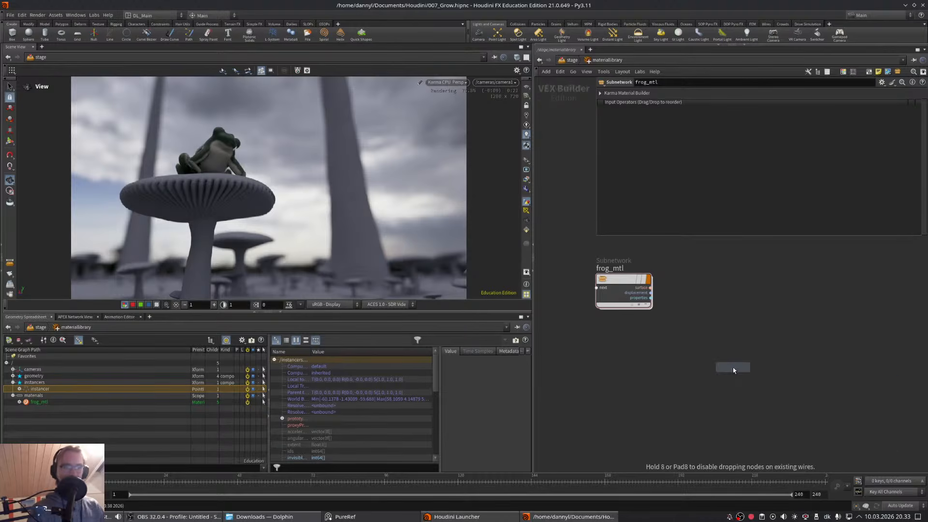
pyautogui.click(636, 355)
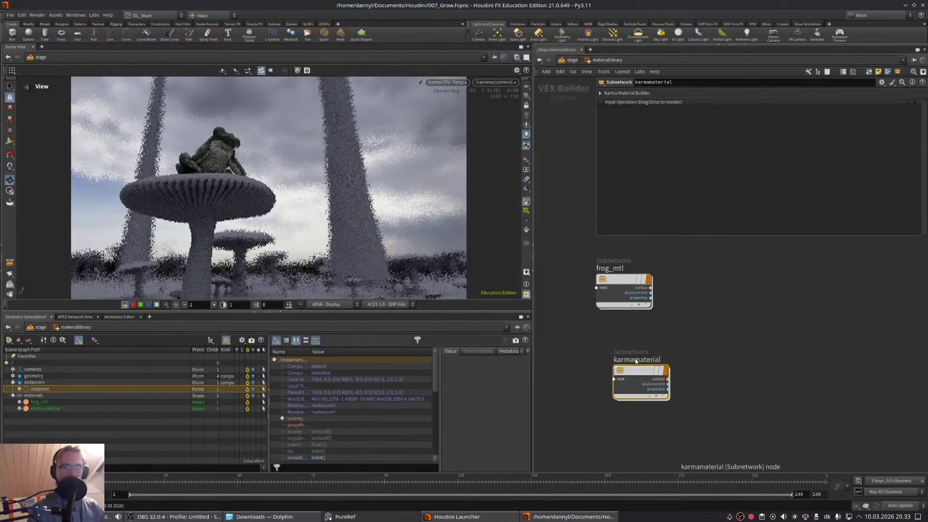
pyautogui.write('mushroom_mtl')
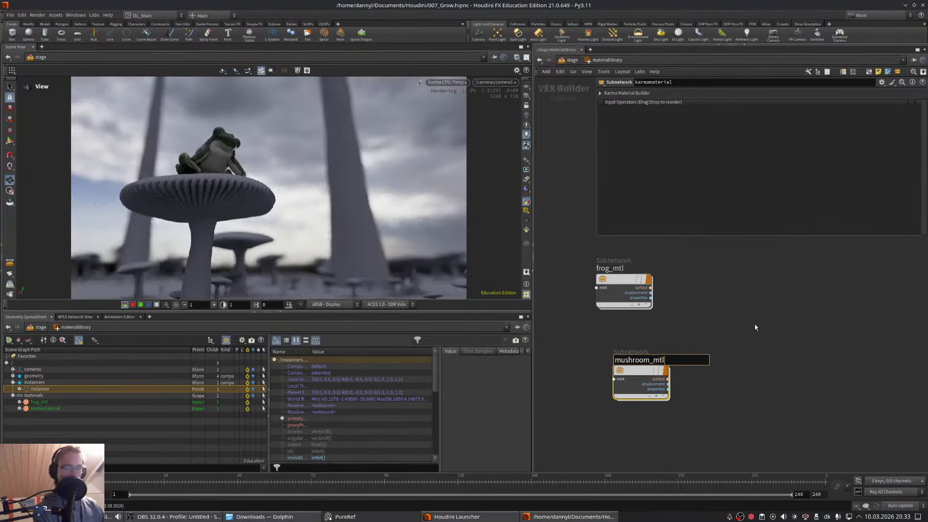
pyautogui.press('Return')
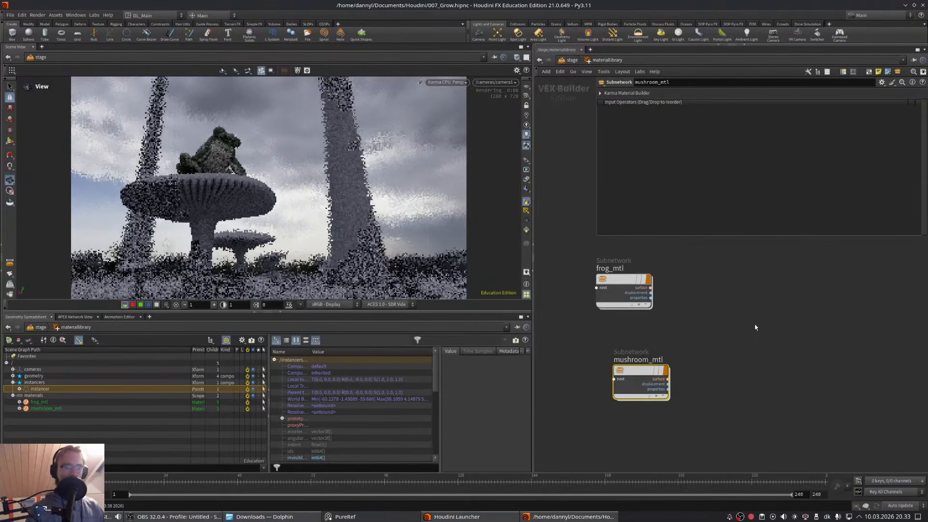
pyautogui.moveTo(642, 371); pyautogui.dragTo(624, 366)
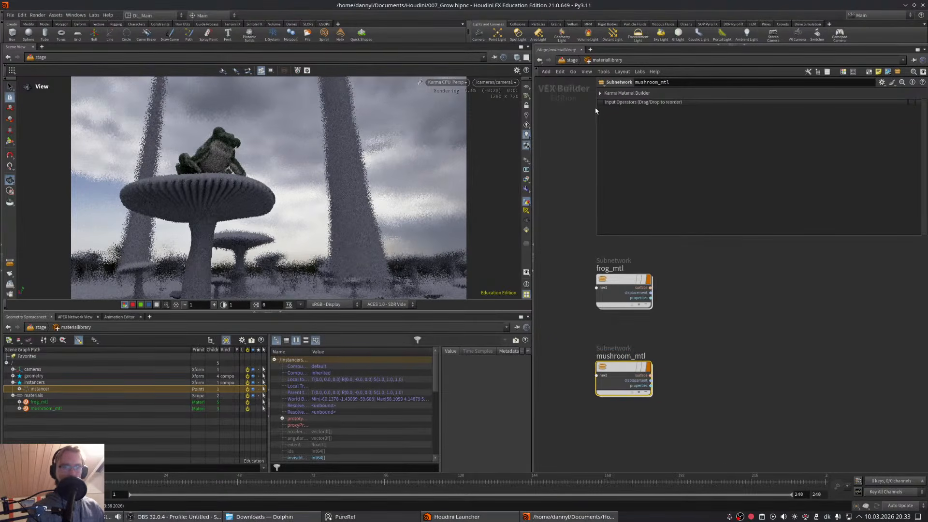
# - Assign mushroom_mtl to /geometry/mushroom and /instancers/instancer in the materiallinker node
pyautogui.click(572, 61)
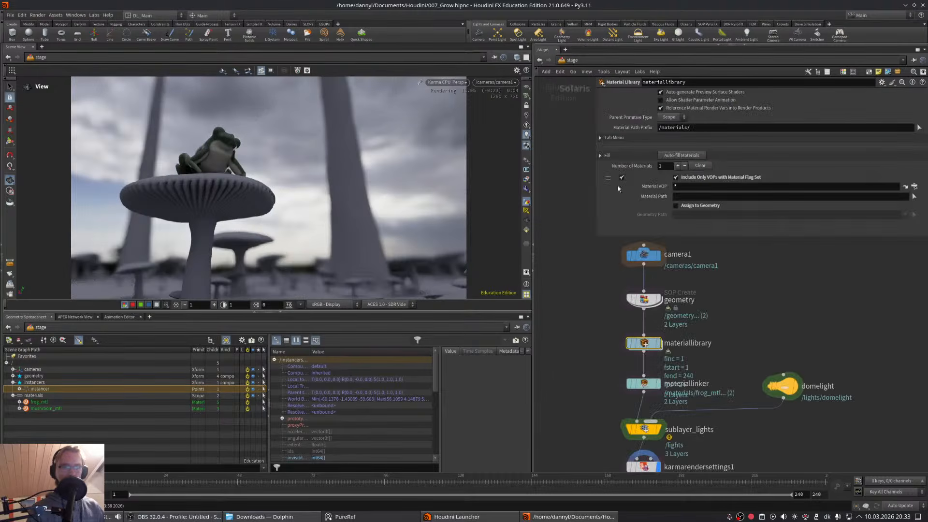
pyautogui.moveTo(604, 372); pyautogui.dragTo(708, 396)
pyautogui.moveTo(638, 128); pyautogui.dragTo(729, 166)
pyautogui.moveTo(878, 148); pyautogui.dragTo(769, 154)
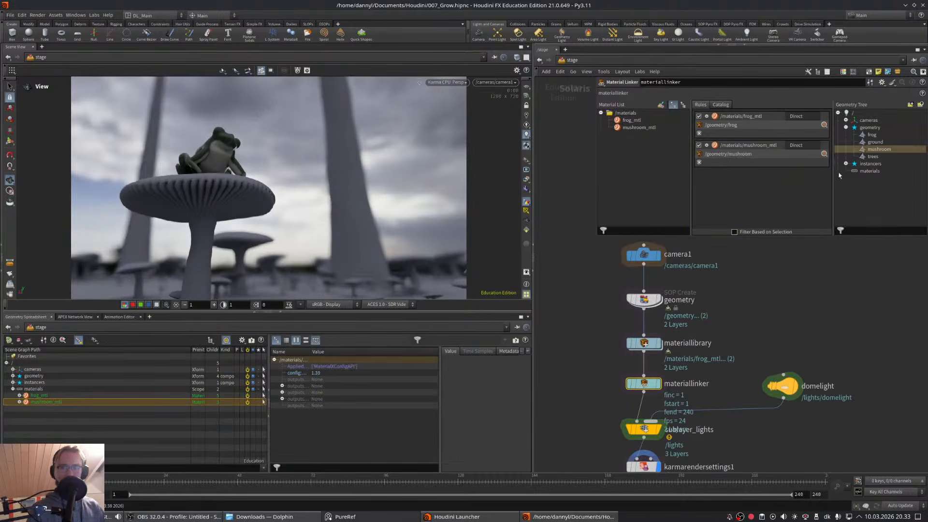
pyautogui.click(845, 164)
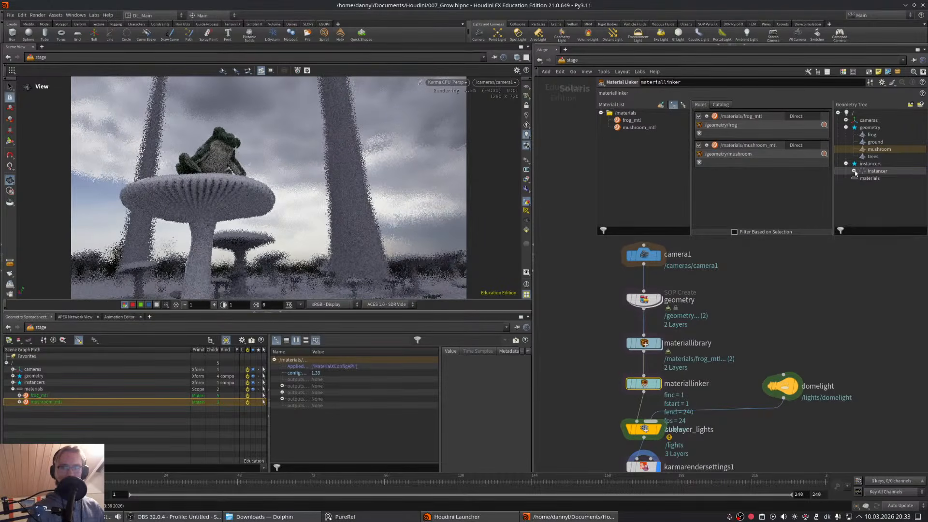
pyautogui.moveTo(879, 171); pyautogui.dragTo(771, 156)
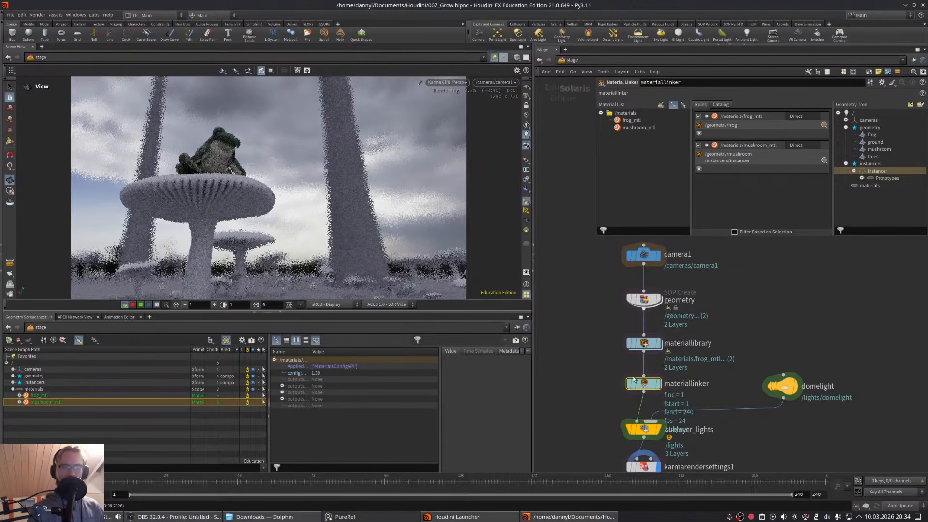
pyautogui.doubleClick(644, 342)
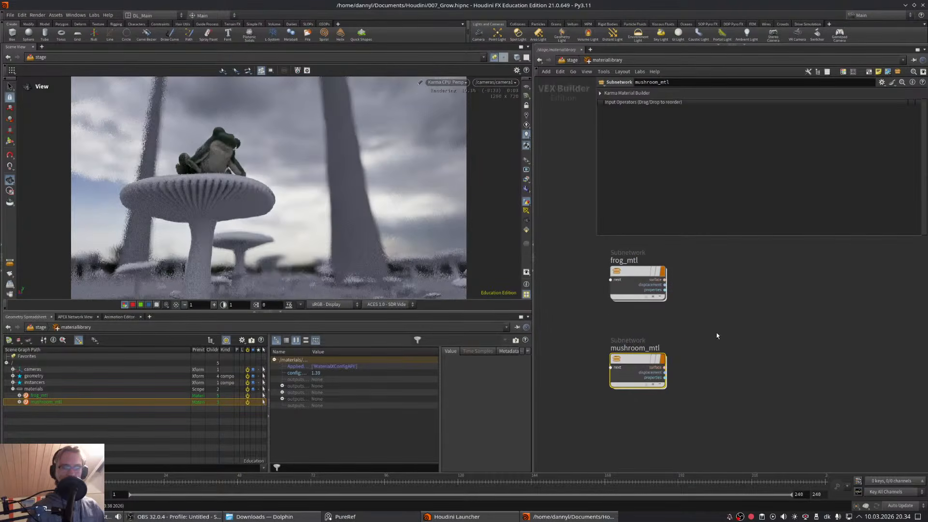
pyautogui.doubleClick(631, 363)
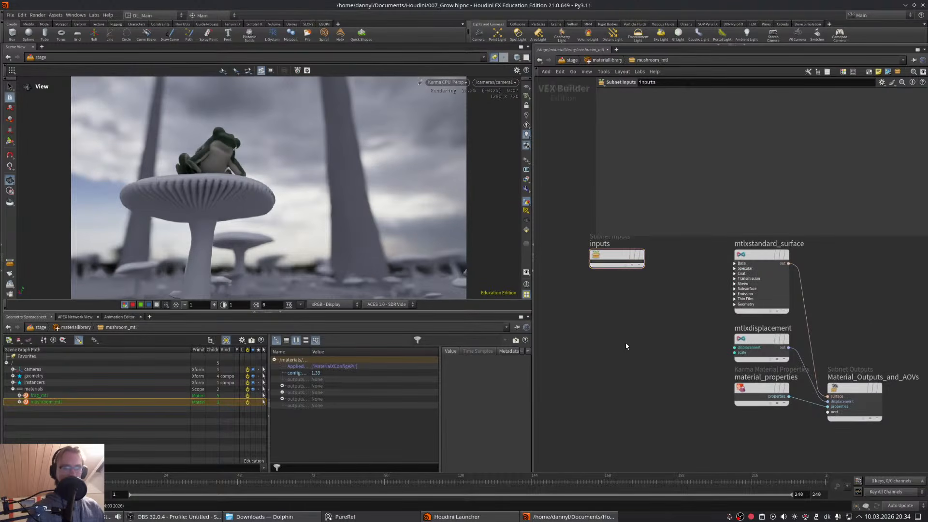
pyautogui.moveTo(625, 346); pyautogui.dragTo(672, 361, button='middle')
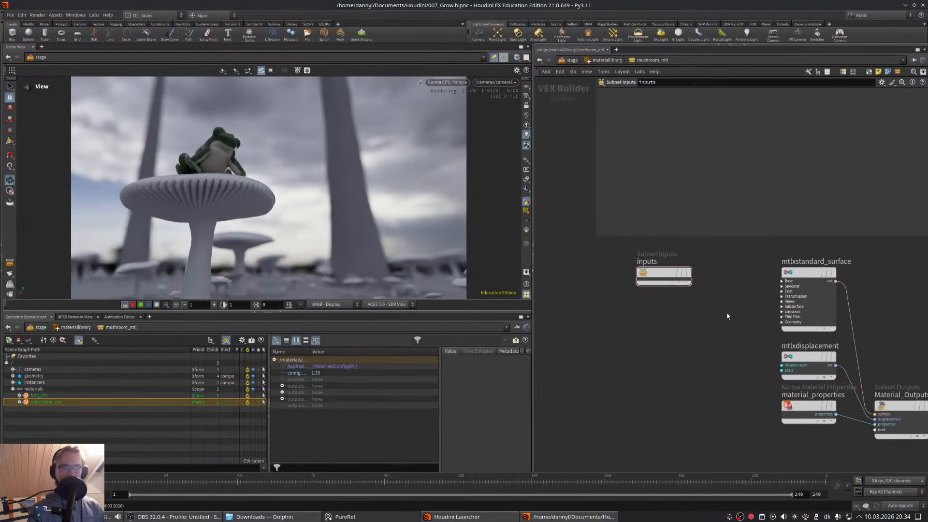
pyautogui.click(797, 278)
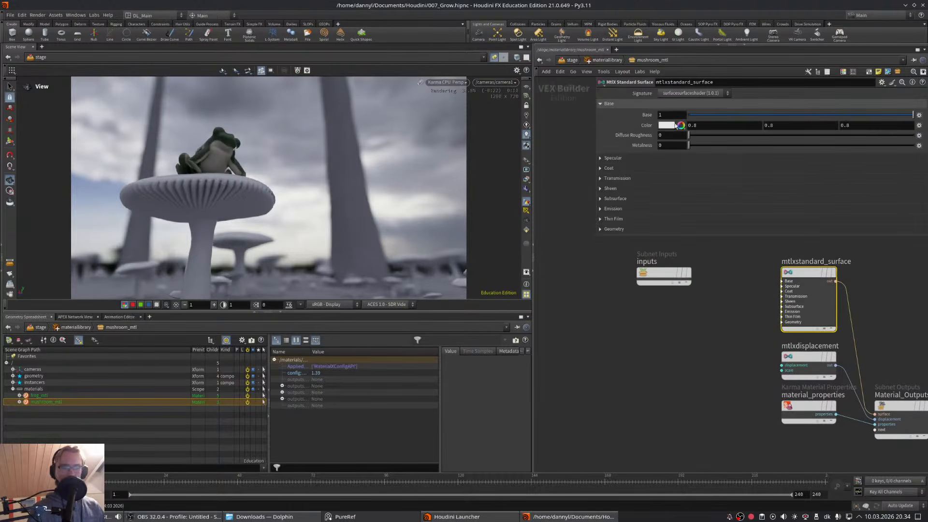
pyautogui.click(670, 126)
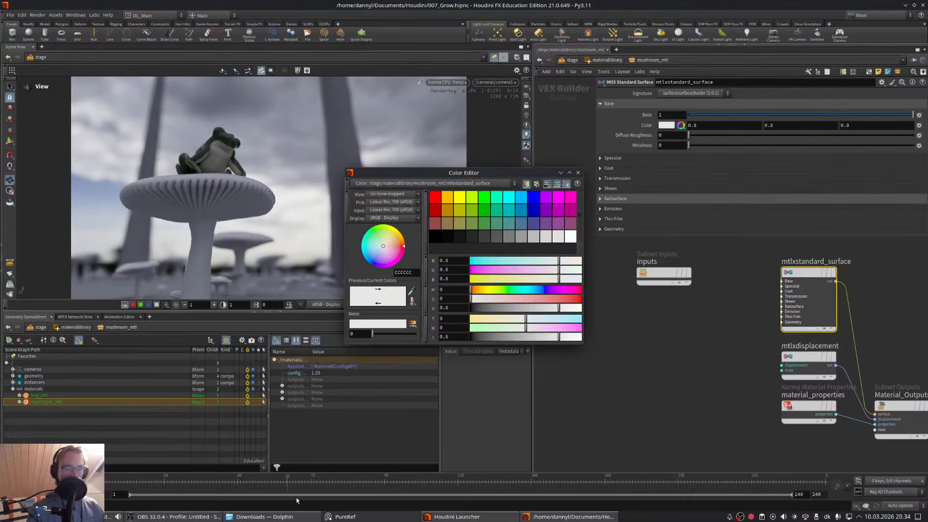
# - Switch to PureRef and examine the mushroom reference photo for the colouring of the cap and stem
pyautogui.click(357, 516)
pyautogui.scroll(-2, 566, 262)
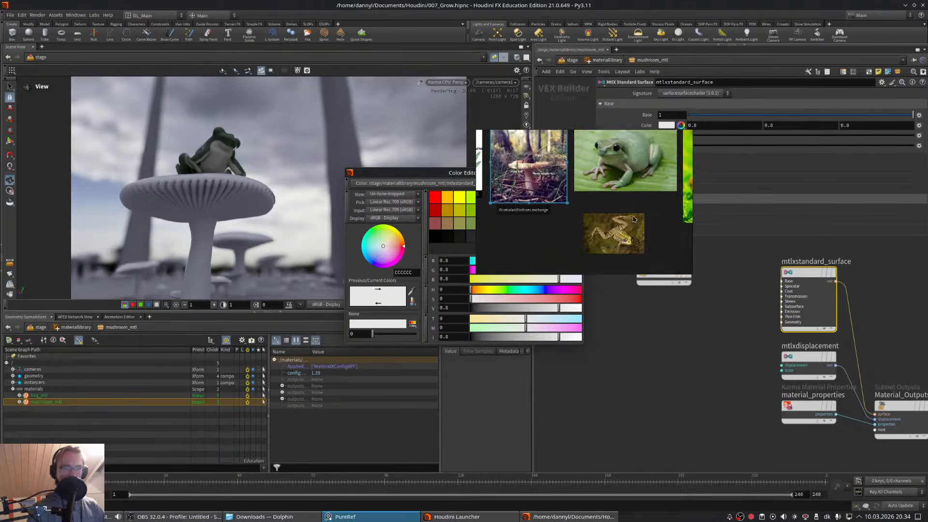
pyautogui.click(608, 221)
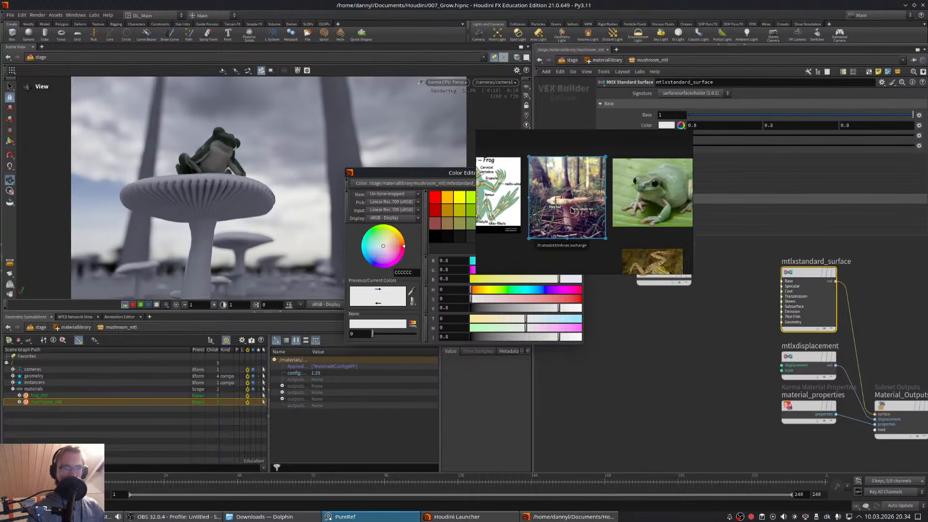
pyautogui.moveTo(680, 137)
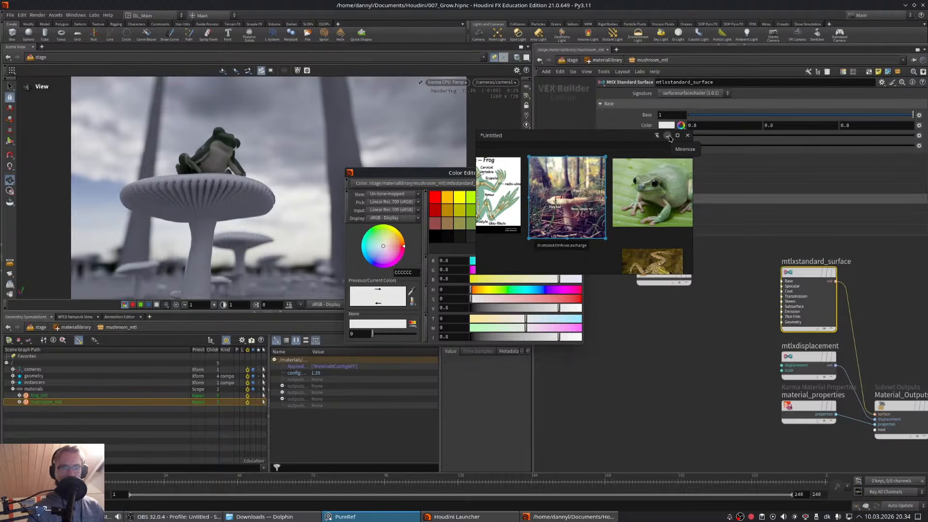
pyautogui.moveTo(497, 207); pyautogui.dragTo(584, 204, button='middle')
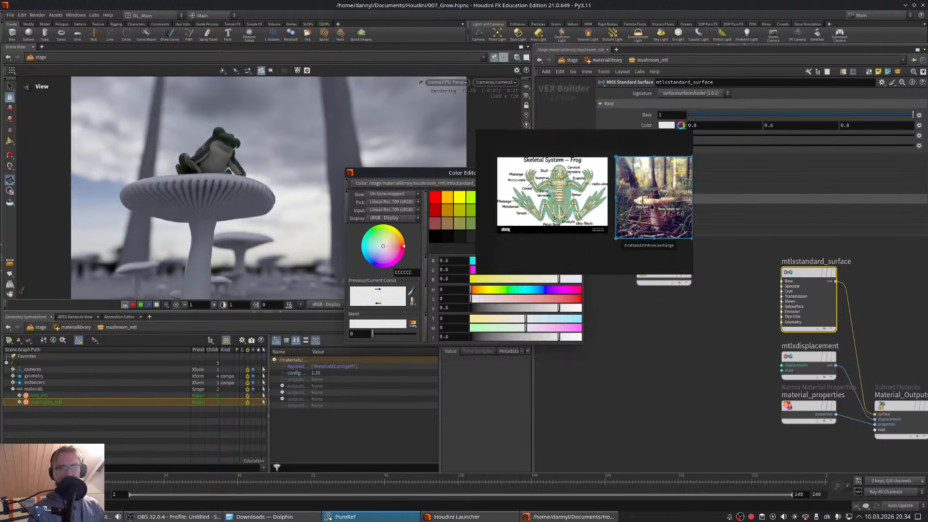
pyautogui.scroll(5, 652, 206)
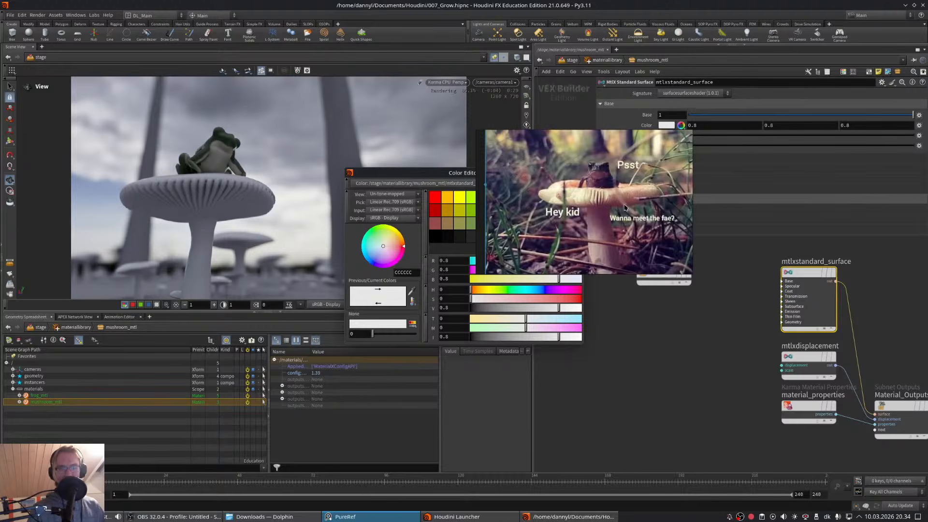
pyautogui.scroll(2, 625, 207)
pyautogui.scroll(-2, 584, 225)
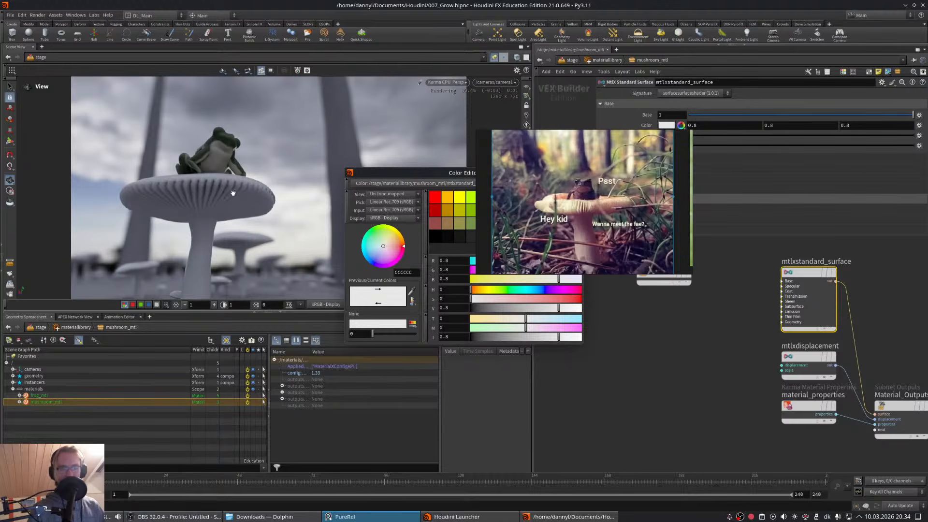
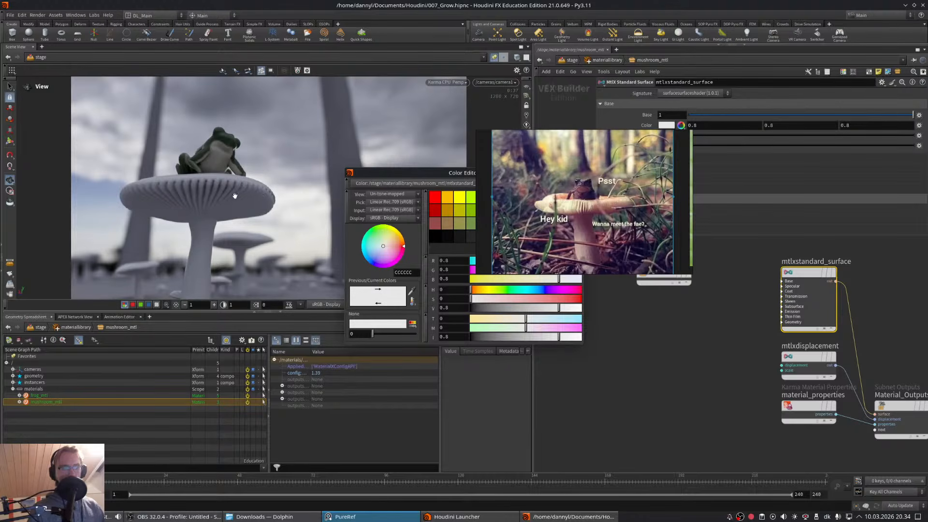
pyautogui.click(667, 136)
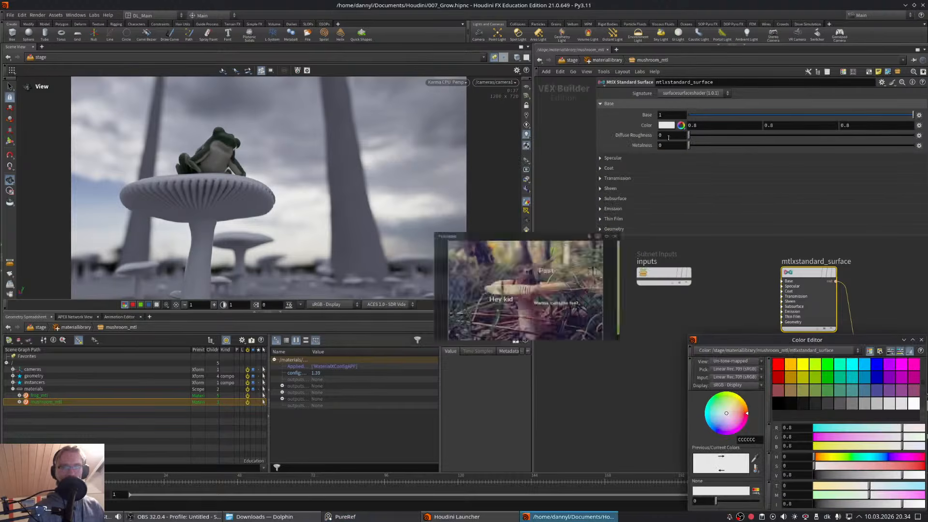
pyautogui.click(921, 340)
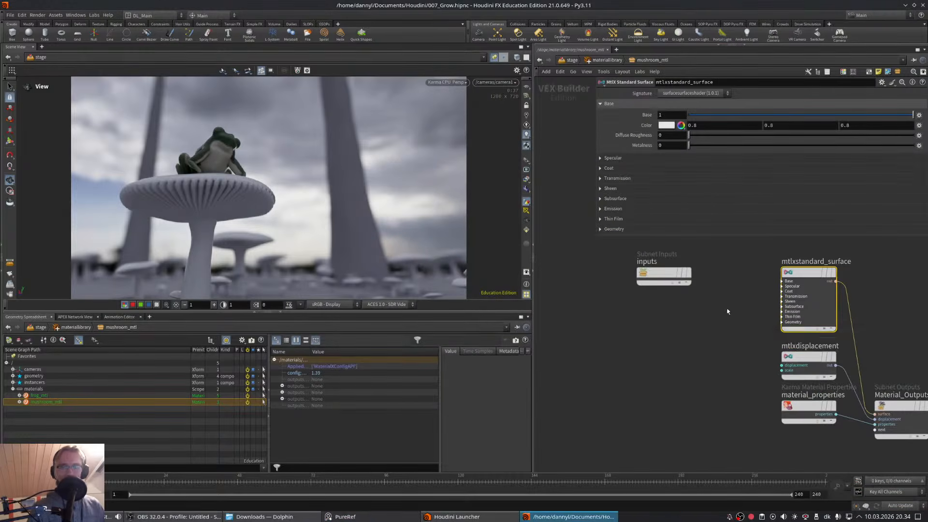
# - Return to the stage, enter the geometry node's SOP network and display merge3 in the mushroom chain
pyautogui.click(568, 60)
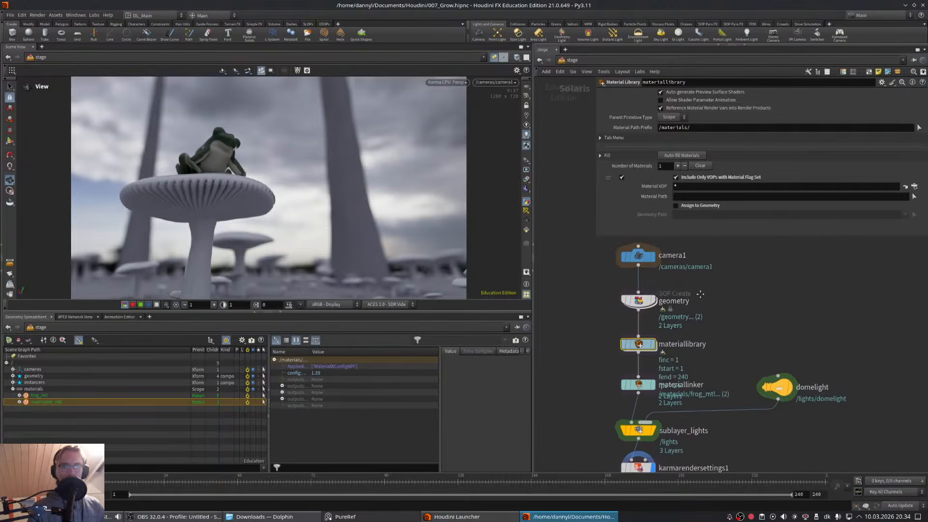
pyautogui.click(638, 303)
pyautogui.doubleClick(638, 304)
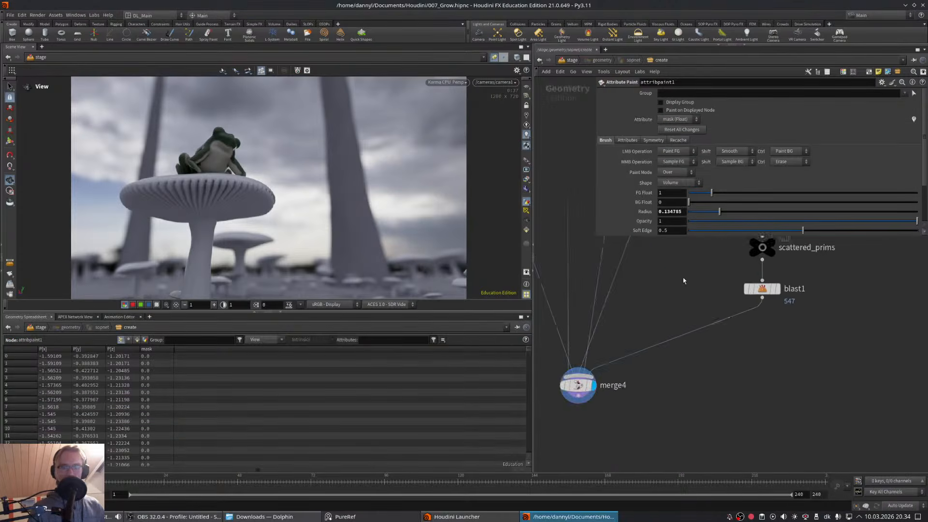
pyautogui.moveTo(814, 306); pyautogui.dragTo(682, 365, button='middle')
pyautogui.scroll(6, 682, 365)
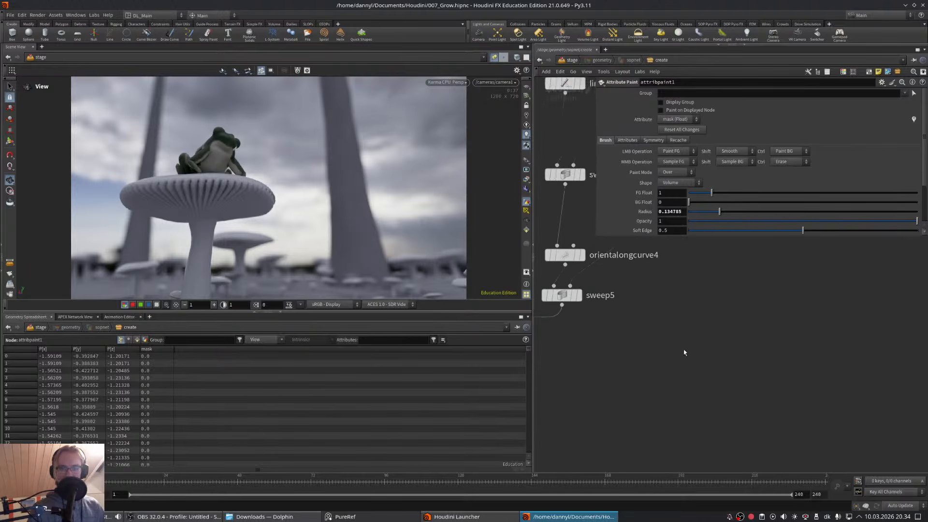
pyautogui.moveTo(766, 394); pyautogui.dragTo(705, 316, button='middle')
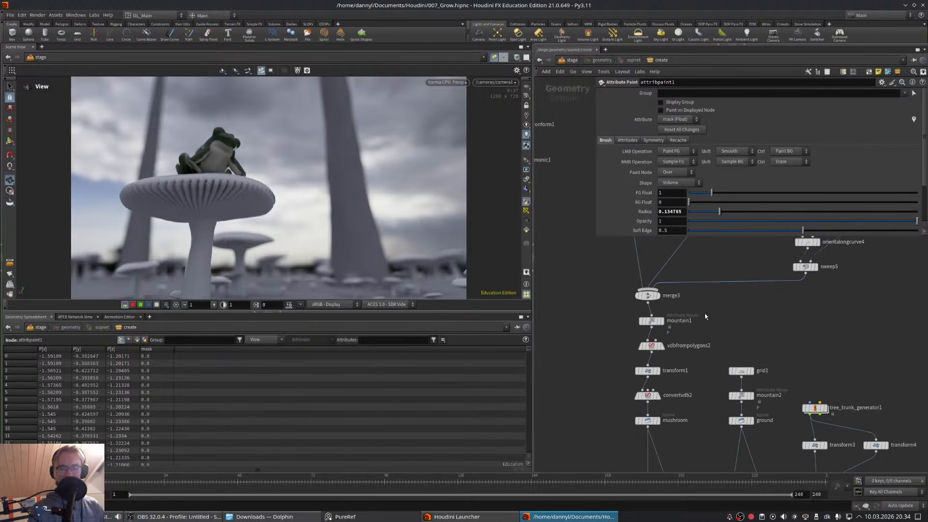
pyautogui.click(660, 300)
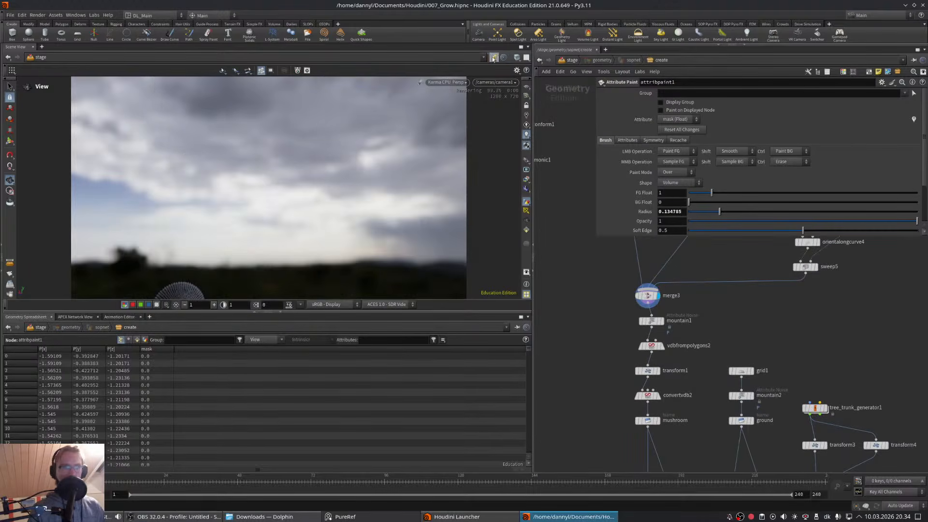
# - Show the SOP geometry in a single free perspective view and collapse the geometry spreadsheet pane to enlarge it
pyautogui.click(492, 57)
pyautogui.moveTo(123, 267); pyautogui.dragTo(181, 219)
pyautogui.press('Return')
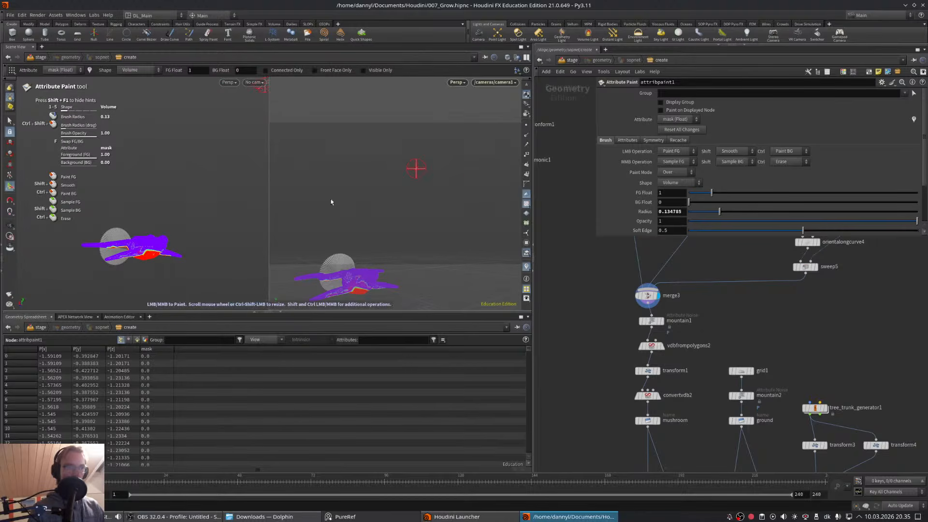
pyautogui.hotkey('space', 'b')
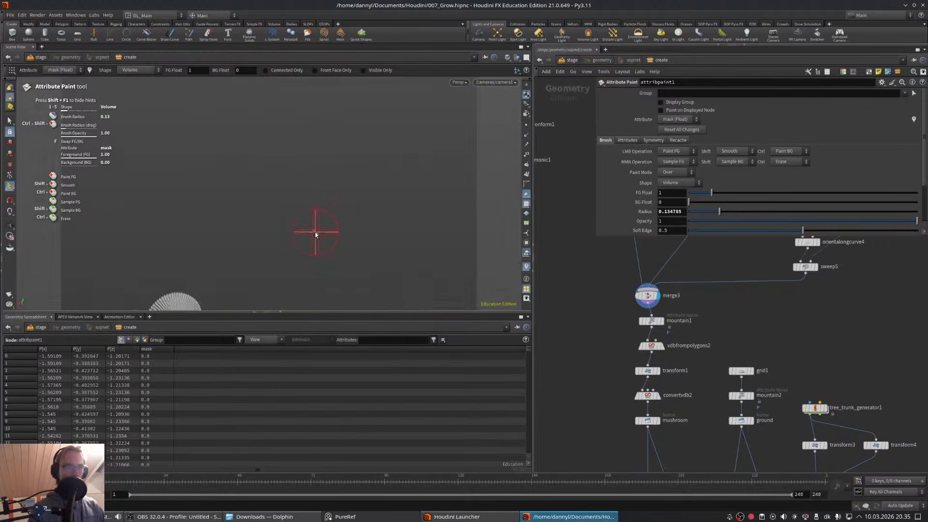
pyautogui.moveTo(282, 225); pyautogui.dragTo(265, 271, button='right')
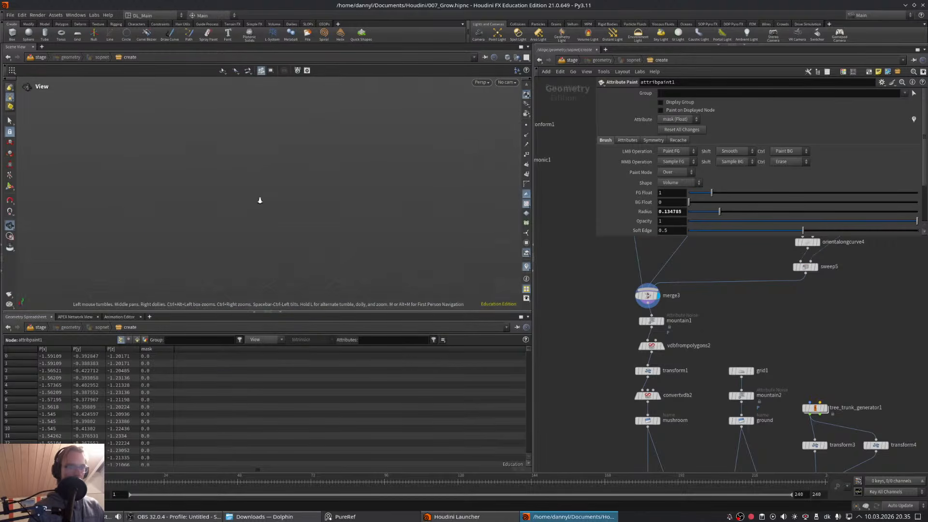
pyautogui.moveTo(259, 199); pyautogui.dragTo(225, 232, button='right')
pyautogui.moveTo(226, 232); pyautogui.dragTo(269, 201)
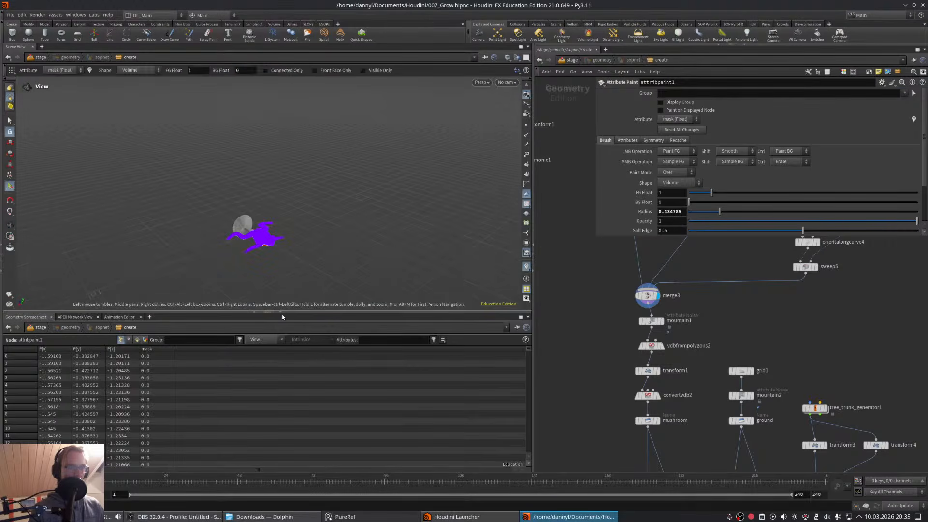
pyautogui.click(281, 313)
pyautogui.moveTo(245, 263); pyautogui.dragTo(294, 349, button='right')
pyautogui.moveTo(294, 348); pyautogui.dragTo(326, 240, button='middle')
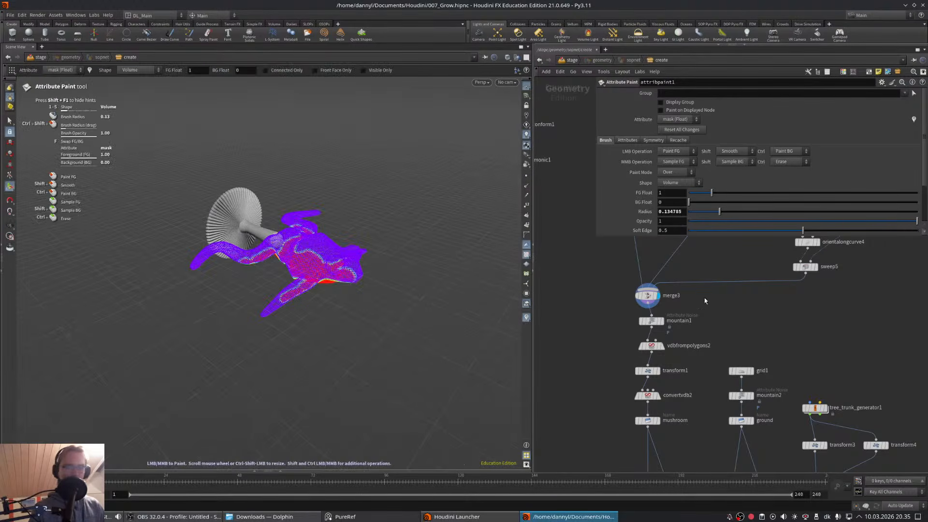
# - Display the clip1 node and inspect the mushroom cap's base shape from the side
pyautogui.moveTo(679, 355)
pyautogui.mouseDown(button='middle')
pyautogui.moveTo(663, 261)
pyautogui.moveTo(663, 360)
pyautogui.mouseUp(button='middle')
pyautogui.moveTo(687, 313)
pyautogui.mouseDown(button='middle')
pyautogui.moveTo(663, 370)
pyautogui.moveTo(677, 364)
pyautogui.mouseUp(button='middle')
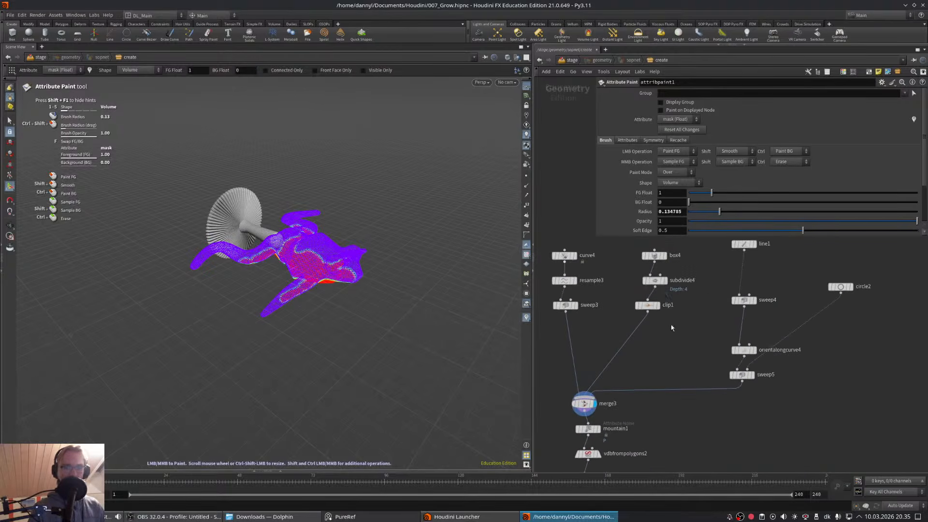
pyautogui.click(657, 305)
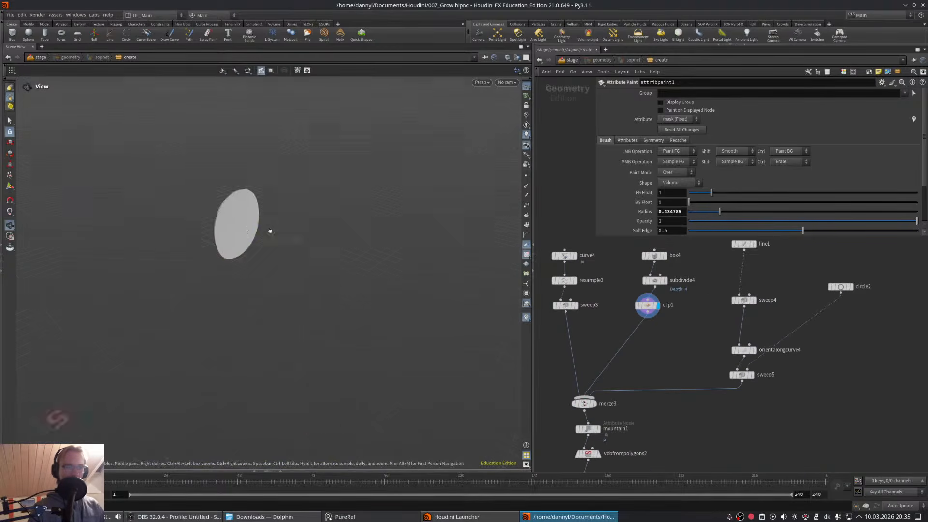
pyautogui.moveTo(270, 230)
pyautogui.keyDown('alt'); pyautogui.mouseDown()
pyautogui.moveTo(343, 207)
pyautogui.moveTo(294, 206)
pyautogui.mouseUp(); pyautogui.keyUp('alt')
# - Display the convertvdb2 node's output so the complete mushroom mesh is shown from above
pyautogui.moveTo(655, 345); pyautogui.dragTo(676, 219, button='middle')
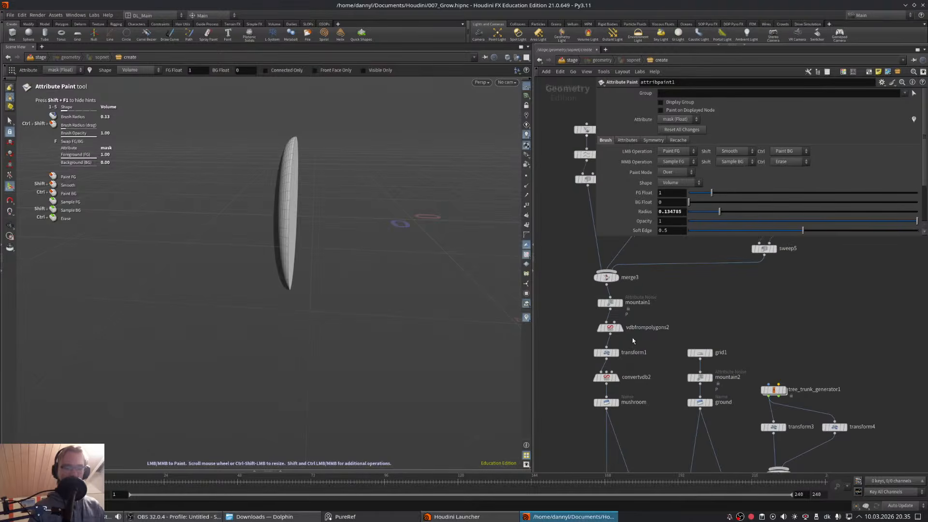
pyautogui.moveTo(627, 345); pyautogui.dragTo(619, 310, button='middle')
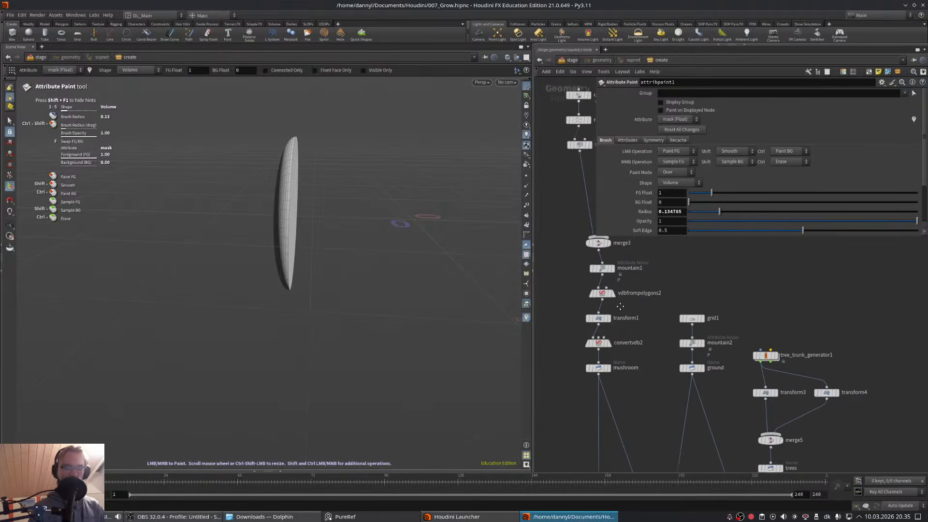
pyautogui.click(608, 342)
pyautogui.scroll(-5, 415, 157)
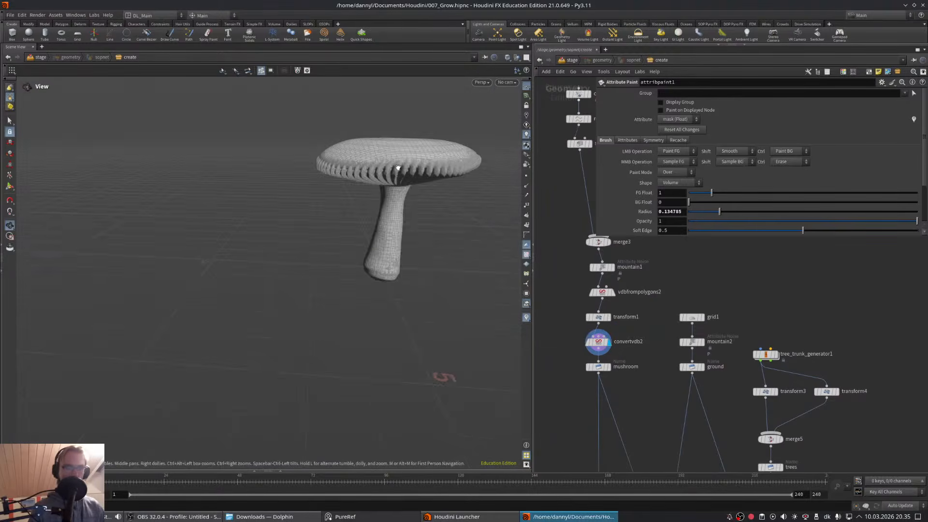
pyautogui.keyDown('alt'); pyautogui.moveTo(397, 167); pyautogui.dragTo(410, 133); pyautogui.keyUp('alt')
pyautogui.keyDown('alt'); pyautogui.moveTo(411, 133); pyautogui.dragTo(359, 193, button='middle'); pyautogui.keyUp('alt')
# - Insert an Attribute Paint node between convertvdb2 and the mushroom name node, making room for it in the chain
pyautogui.moveTo(609, 367); pyautogui.dragTo(602, 313, button='middle')
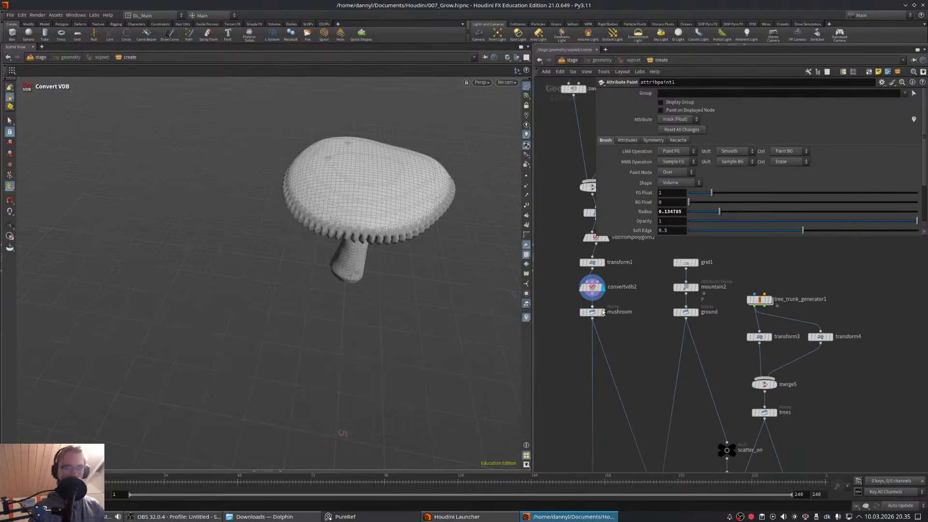
pyautogui.moveTo(603, 312); pyautogui.dragTo(602, 330)
pyautogui.press('Tab')
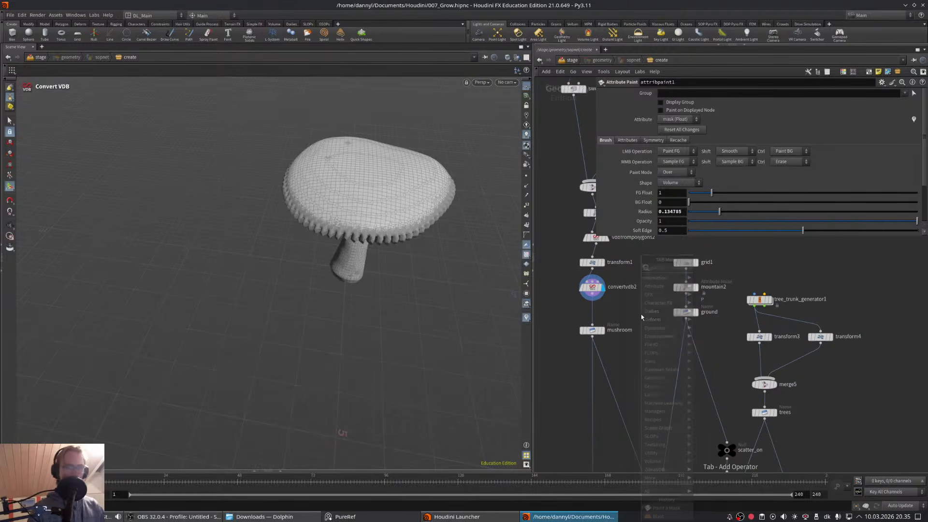
pyautogui.write('remesh')
pyautogui.press('Return')
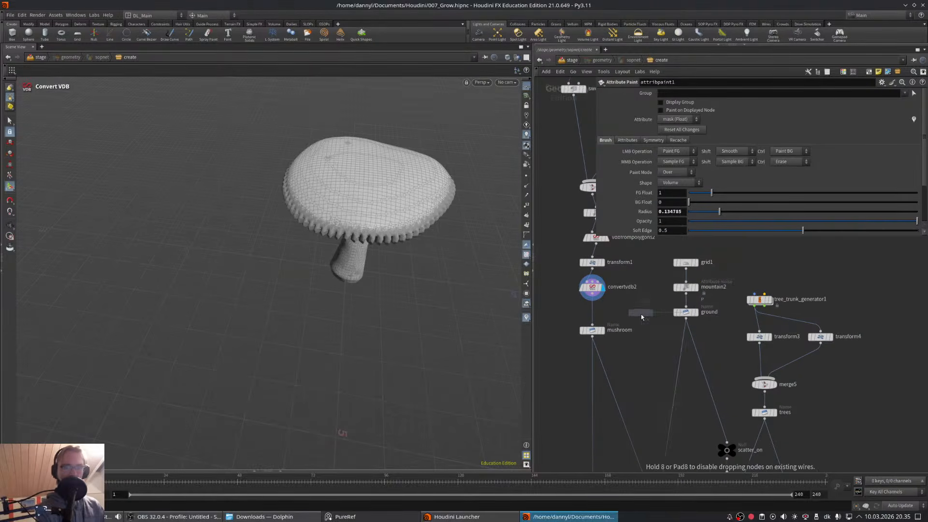
pyautogui.click(592, 311)
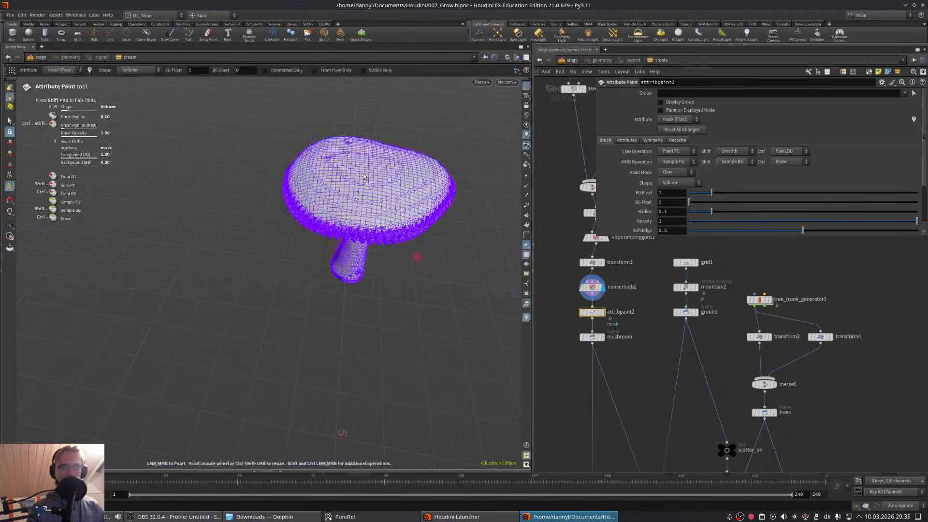
# - Enlarge the brush radius to about 0.44 and paint the mask attribute at value 1 over the top of the mushroom cap
pyautogui.keyDown('alt'); pyautogui.moveTo(364, 177); pyautogui.dragTo(312, 221, button='middle'); pyautogui.keyUp('alt')
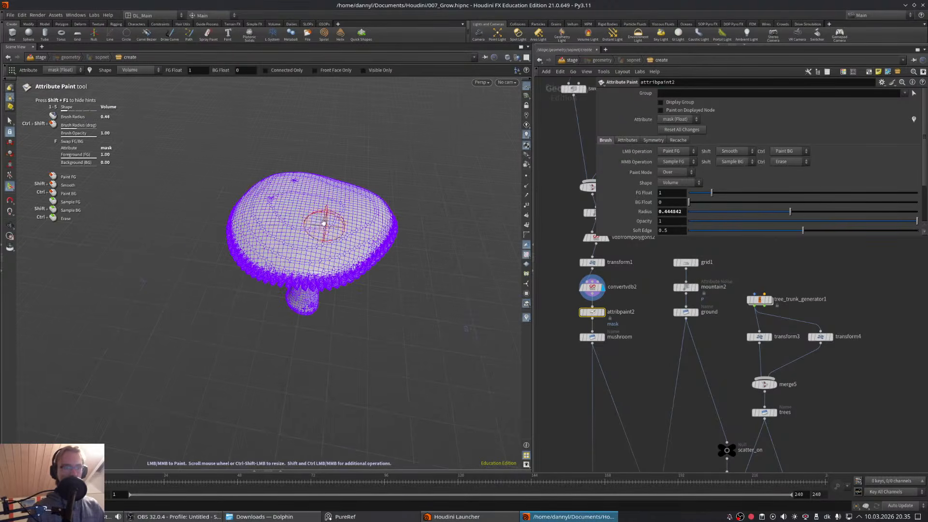
pyautogui.moveTo(324, 223)
pyautogui.keyDown('alt'); pyautogui.mouseDown()
pyautogui.moveTo(333, 208)
pyautogui.moveTo(372, 213)
pyautogui.moveTo(333, 256)
pyautogui.moveTo(290, 263)
pyautogui.moveTo(257, 245)
pyautogui.moveTo(252, 181)
pyautogui.moveTo(265, 165)
pyautogui.mouseUp(); pyautogui.keyUp('alt')
pyautogui.moveTo(267, 157)
pyautogui.keyDown('alt'); pyautogui.mouseDown()
pyautogui.moveTo(276, 164)
pyautogui.moveTo(289, 126)
pyautogui.moveTo(334, 123)
pyautogui.moveTo(372, 164)
pyautogui.moveTo(333, 143)
pyautogui.moveTo(316, 227)
pyautogui.moveTo(337, 207)
pyautogui.moveTo(305, 130)
pyautogui.moveTo(312, 187)
pyautogui.moveTo(277, 216)
pyautogui.moveTo(285, 233)
pyautogui.moveTo(314, 182)
pyautogui.moveTo(277, 186)
pyautogui.mouseUp(); pyautogui.keyUp('alt')
pyautogui.press('Return')
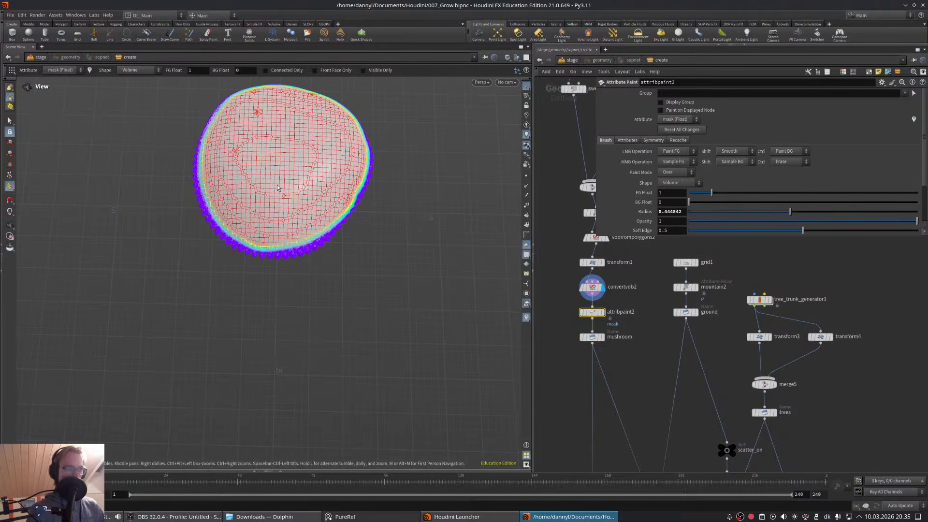
# - Display the attribpaint2 node's output and inspect the painted mask on the mushroom cap from several angles
pyautogui.press('Return')
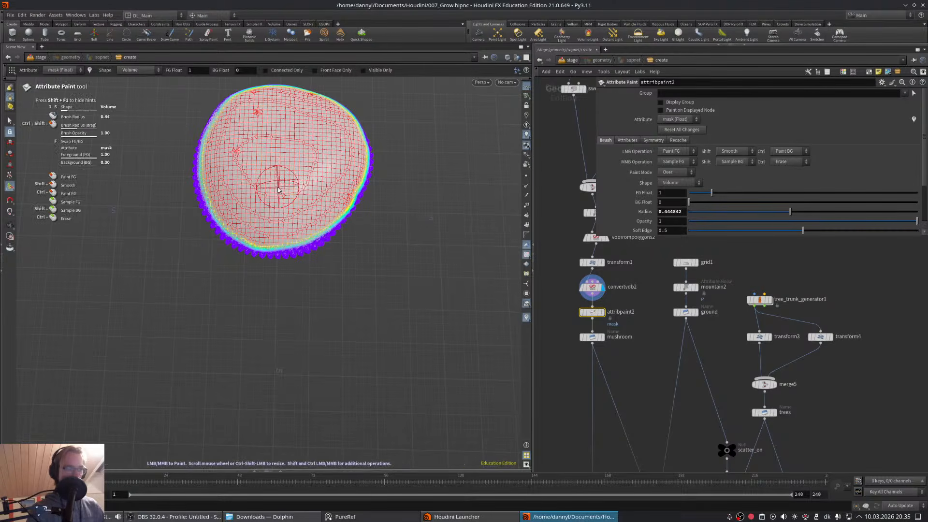
pyautogui.moveTo(284, 194)
pyautogui.keyDown('alt'); pyautogui.mouseDown()
pyautogui.moveTo(245, 228)
pyautogui.moveTo(277, 202)
pyautogui.moveTo(263, 227)
pyautogui.moveTo(230, 168)
pyautogui.moveTo(253, 207)
pyautogui.mouseUp(); pyautogui.keyUp('alt')
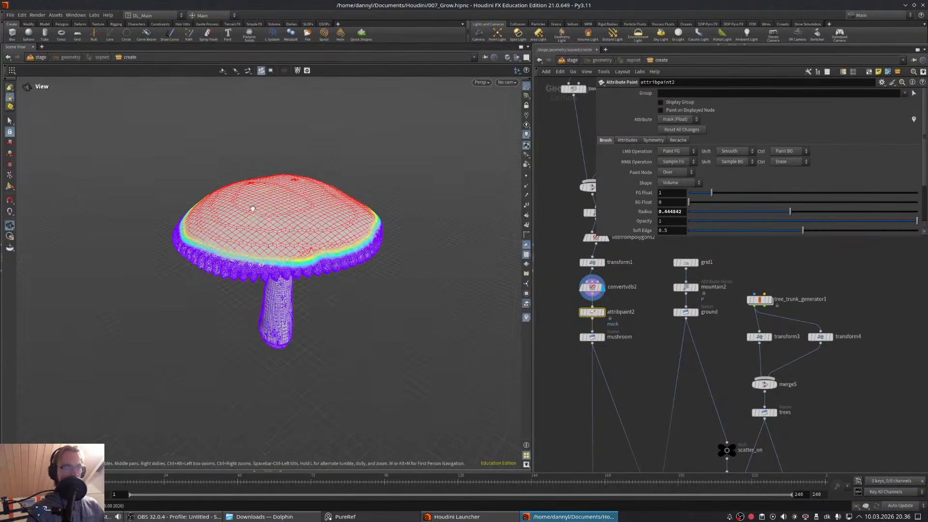
pyautogui.keyDown('alt'); pyautogui.moveTo(287, 235); pyautogui.dragTo(268, 234, button='middle'); pyautogui.keyUp('alt')
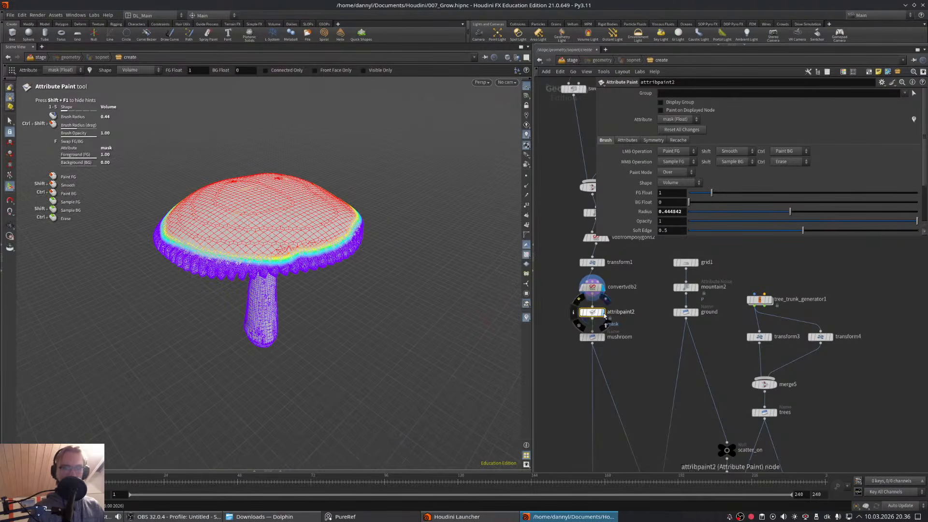
pyautogui.click(603, 313)
pyautogui.moveTo(281, 186)
pyautogui.keyDown('alt'); pyautogui.mouseDown()
pyautogui.moveTo(286, 214)
pyautogui.moveTo(267, 192)
pyautogui.mouseUp(); pyautogui.keyUp('alt')
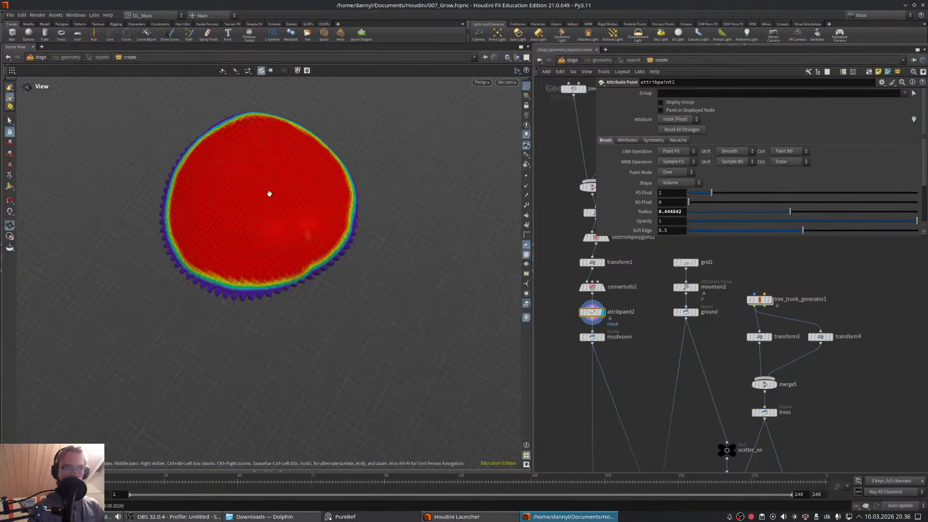
pyautogui.keyDown('alt'); pyautogui.moveTo(289, 238); pyautogui.dragTo(207, 232); pyautogui.keyUp('alt')
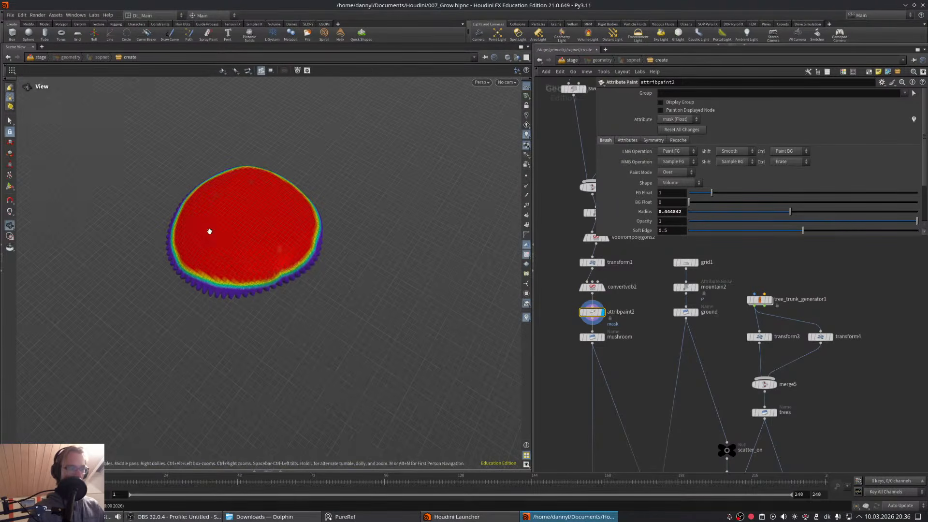
# - Display the merge4 node's output at the end of the geometry network to show the complete scene
pyautogui.scroll(-5, 596, 348)
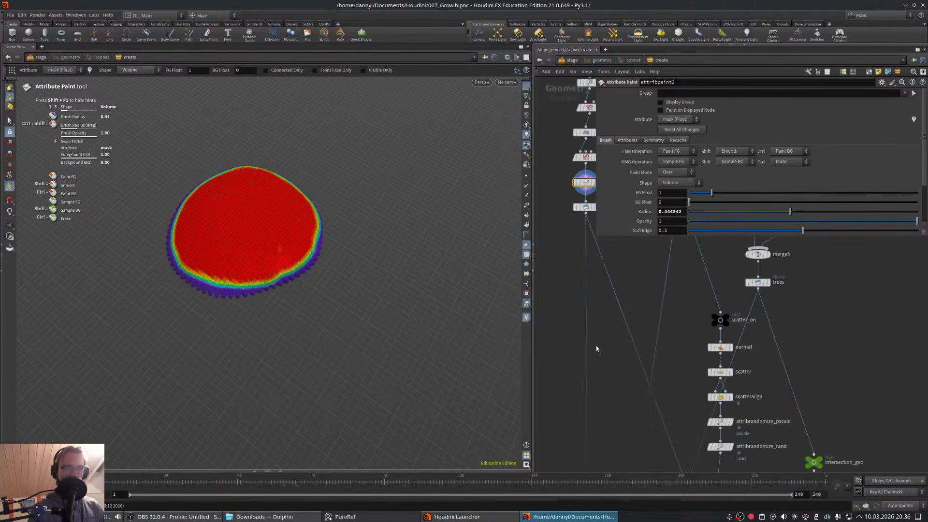
pyautogui.moveTo(602, 371); pyautogui.dragTo(621, 141, button='middle')
pyautogui.moveTo(659, 450)
pyautogui.mouseDown(button='middle')
pyautogui.moveTo(666, 317)
pyautogui.moveTo(694, 389)
pyautogui.moveTo(684, 441)
pyautogui.moveTo(706, 351)
pyautogui.moveTo(662, 458)
pyautogui.mouseUp(button='middle')
pyautogui.moveTo(804, 361); pyautogui.dragTo(693, 305, button='middle')
pyautogui.click(674, 346)
pyautogui.moveTo(737, 389); pyautogui.dragTo(799, 286, button='middle')
pyautogui.moveTo(702, 466); pyautogui.dragTo(773, 321, button='middle')
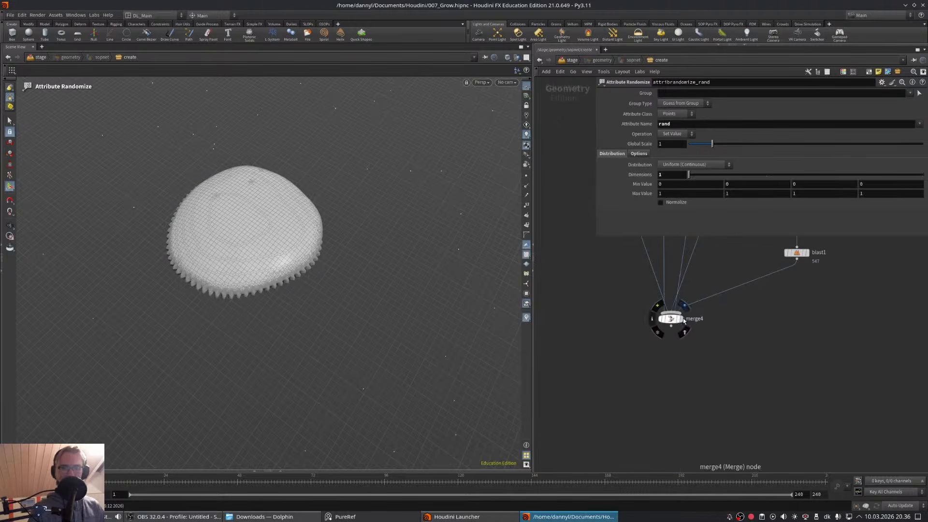
pyautogui.moveTo(726, 377); pyautogui.dragTo(742, 361, button='middle')
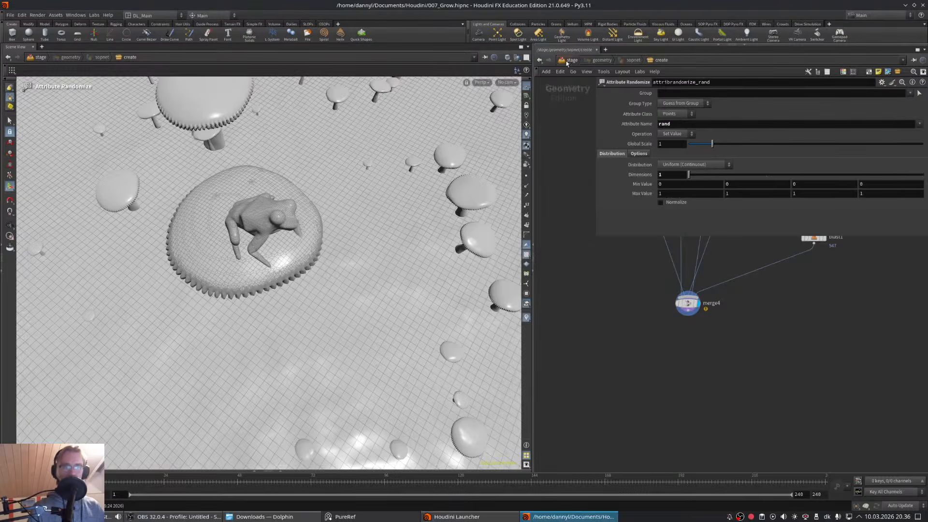
# - Return to the stage network and open the mushroom_mtl material inside the materiallibrary node
pyautogui.click(568, 61)
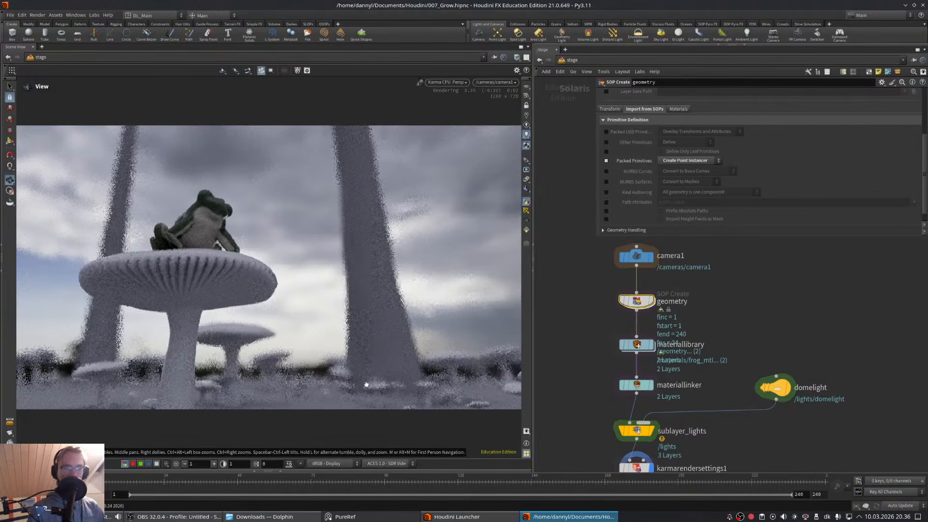
pyautogui.moveTo(745, 325); pyautogui.dragTo(733, 313, button='middle')
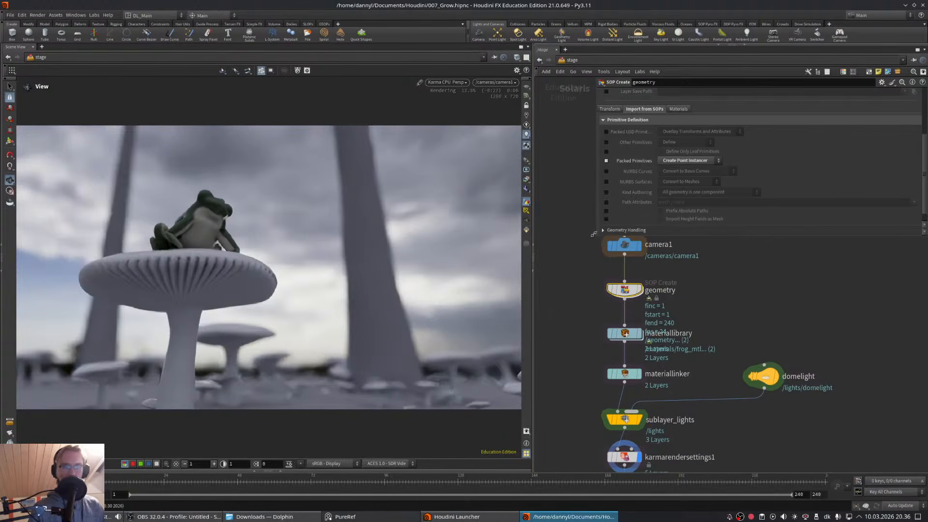
pyautogui.moveTo(594, 234); pyautogui.dragTo(600, 216)
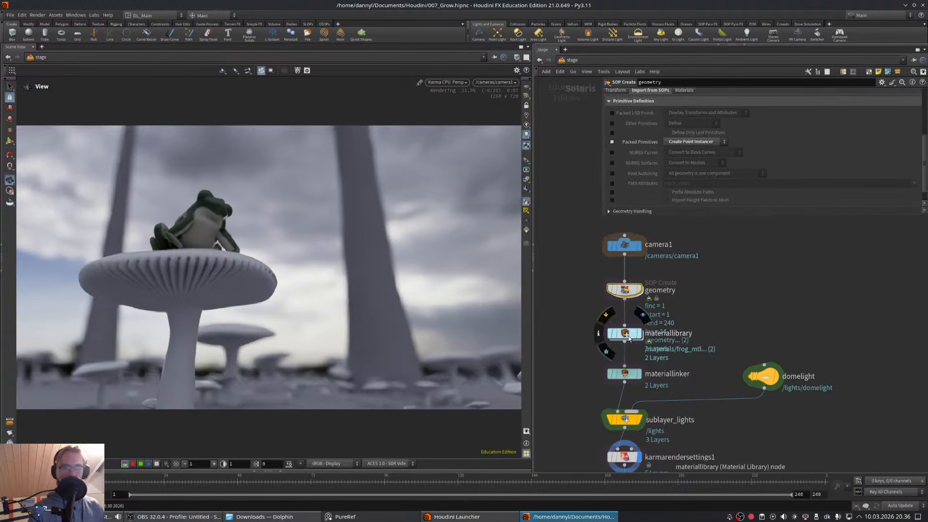
pyautogui.doubleClick(629, 339)
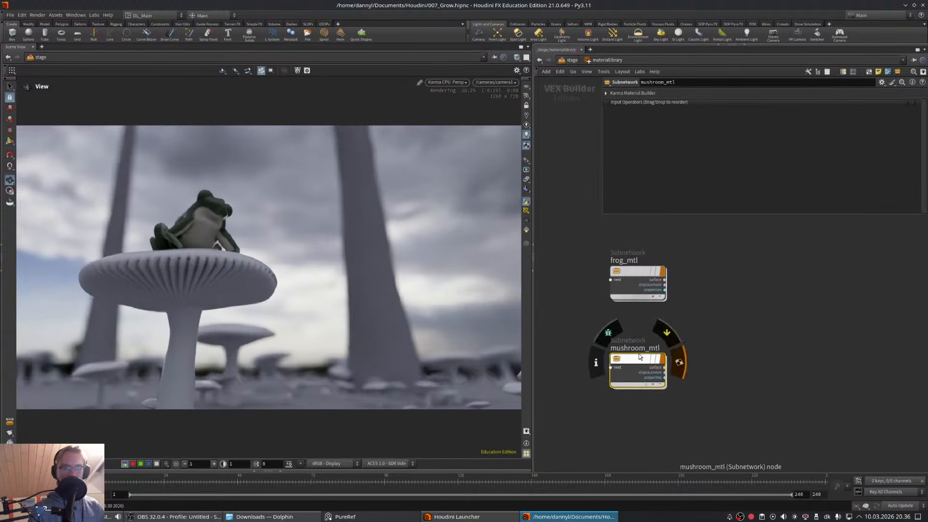
pyautogui.doubleClick(640, 356)
# - Add a MtlX Geometry Property Value node named mask and set its Geomprop to mask
pyautogui.press('Tab')
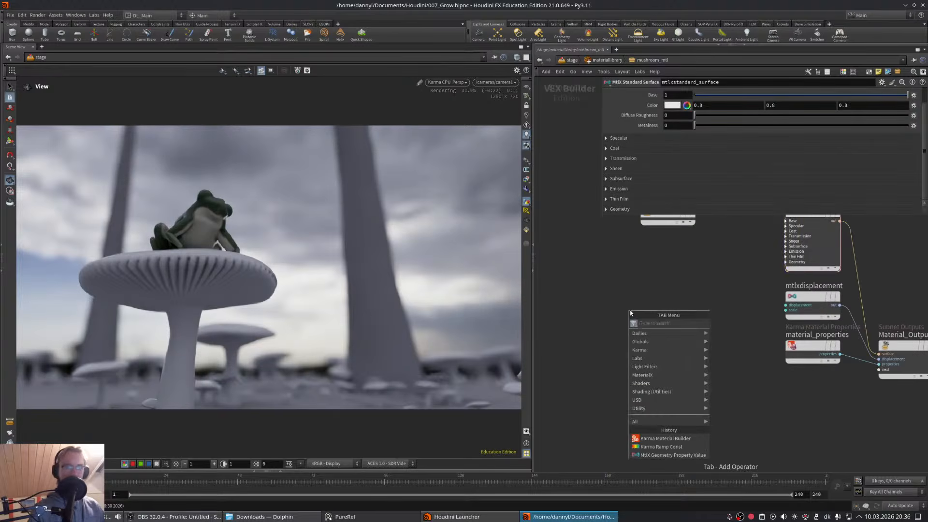
pyautogui.write('geop')
pyautogui.press('Return')
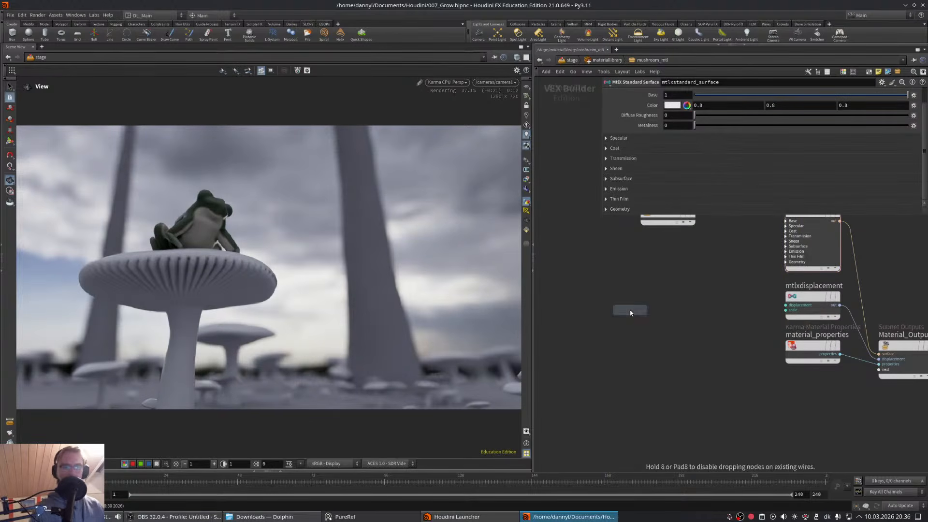
pyautogui.click(630, 310)
pyautogui.doubleClick(640, 299)
pyautogui.write('m')
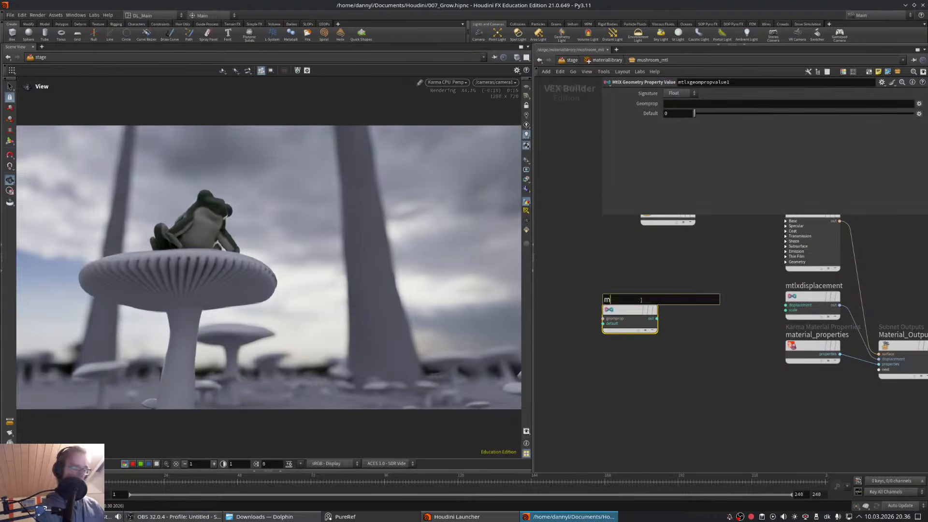
pyautogui.write('ask')
pyautogui.press('Return')
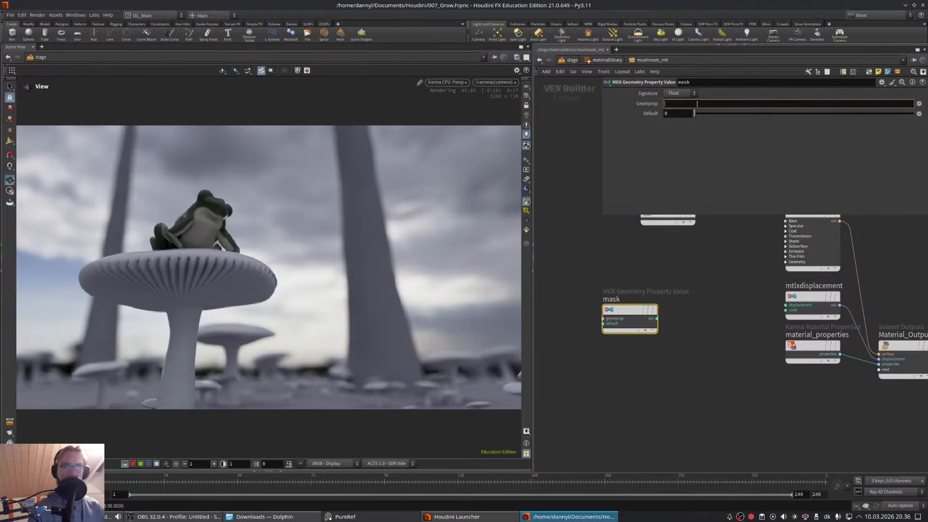
pyautogui.write('mask')
pyautogui.press('Return')
# - Add a Karma Ramp Const node driven by the mask node's output
pyautogui.moveTo(669, 286); pyautogui.dragTo(683, 348, button='middle')
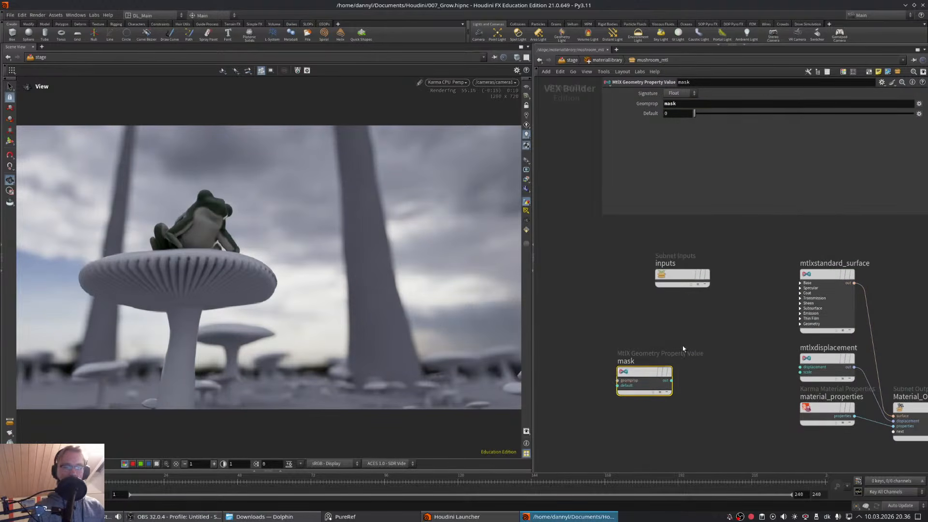
pyautogui.click(671, 380)
pyautogui.press('Tab')
pyautogui.write('ramp')
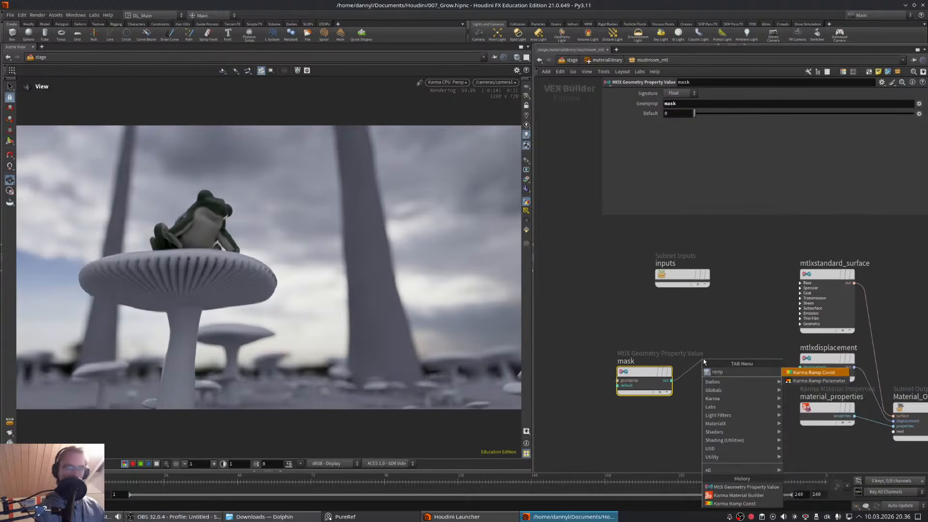
pyautogui.press('Return')
pyautogui.click(703, 358)
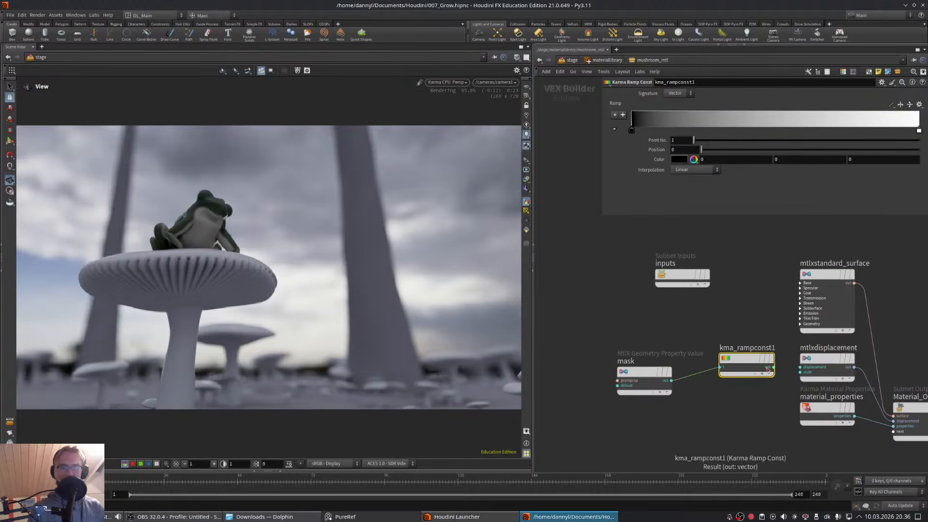
# - Connect the ramp's output to the standard surface's base_color input and tidy the mask and ramp node positions
pyautogui.click(797, 282)
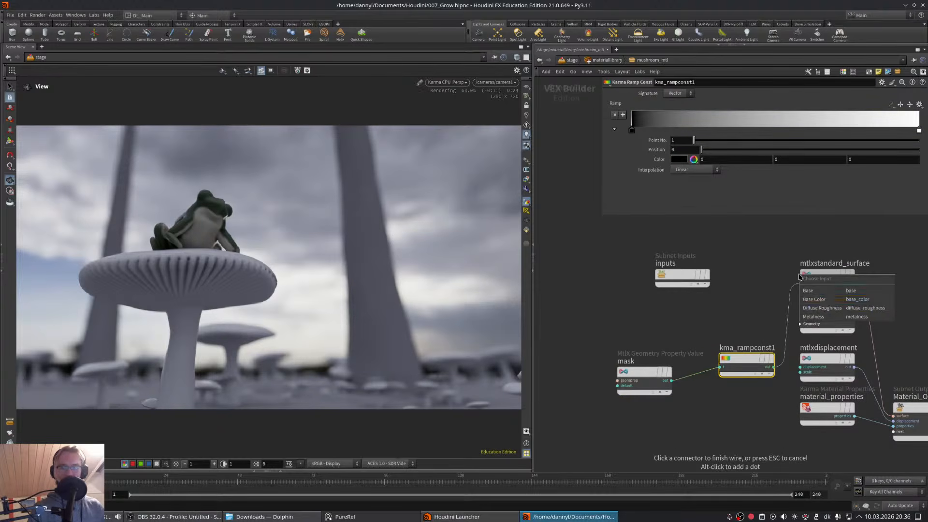
pyautogui.click(824, 303)
pyautogui.moveTo(759, 307); pyautogui.dragTo(774, 292, button='middle')
pyautogui.moveTo(677, 361); pyautogui.dragTo(635, 347)
pyautogui.moveTo(758, 339); pyautogui.dragTo(699, 339)
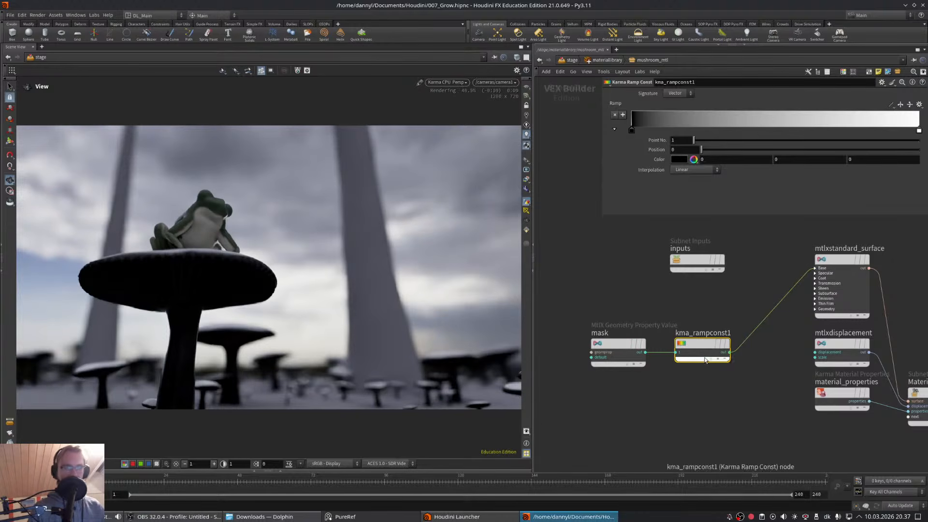
pyautogui.moveTo(704, 296); pyautogui.dragTo(684, 297, button='middle')
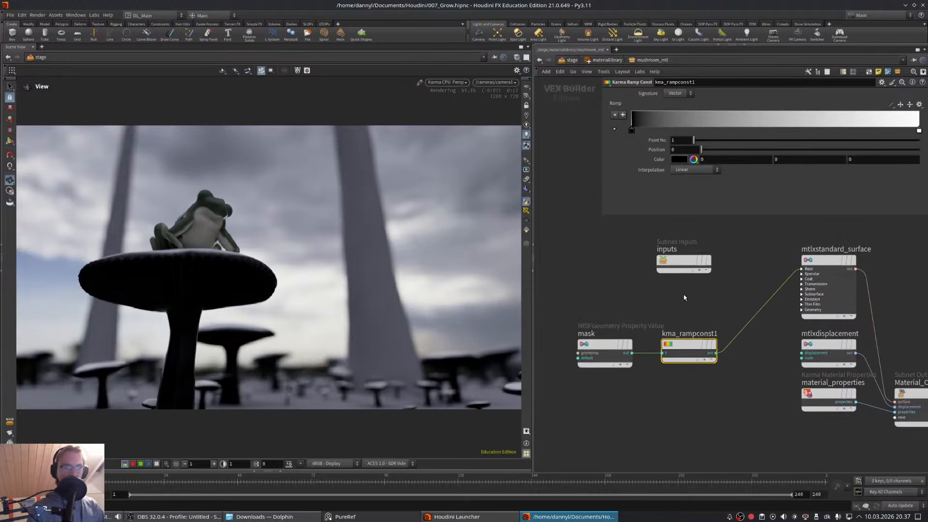
# - Set the ramp's end point colour to a red of 0.727, 0.050163, 0.050163
pyautogui.click(631, 131)
pyautogui.doubleClick(919, 132)
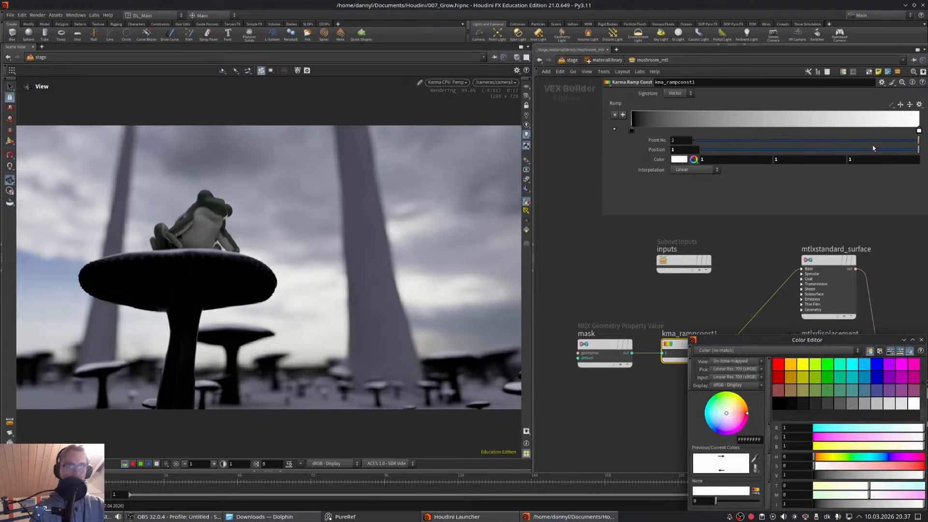
pyautogui.moveTo(891, 466); pyautogui.dragTo(916, 476)
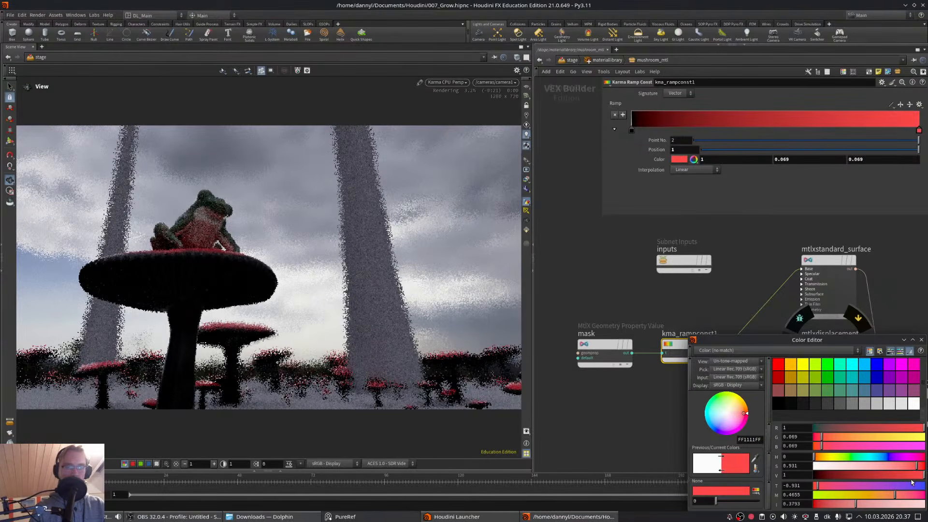
pyautogui.moveTo(916, 476); pyautogui.dragTo(894, 478)
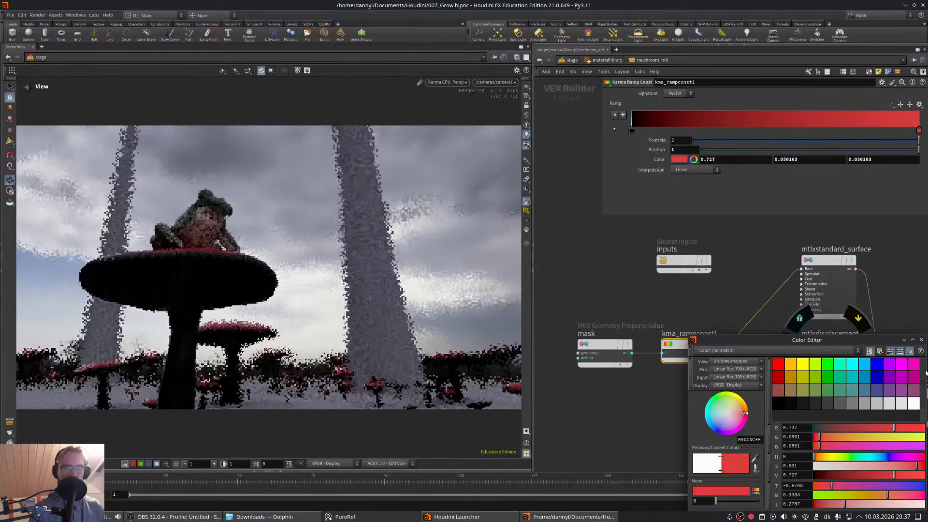
pyautogui.click(921, 340)
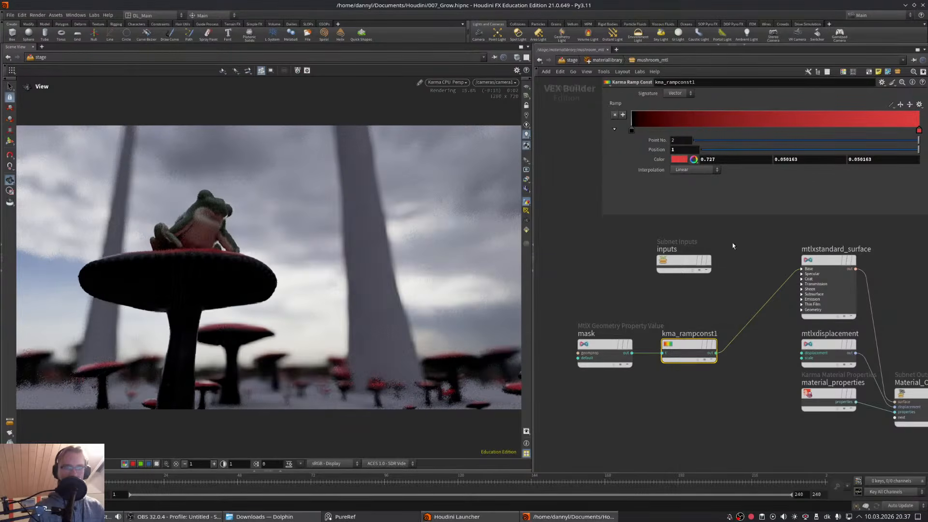
# - Set the ramp's start point colour to a muted beige with hue 45 and brightness about 0.63
pyautogui.doubleClick(631, 130)
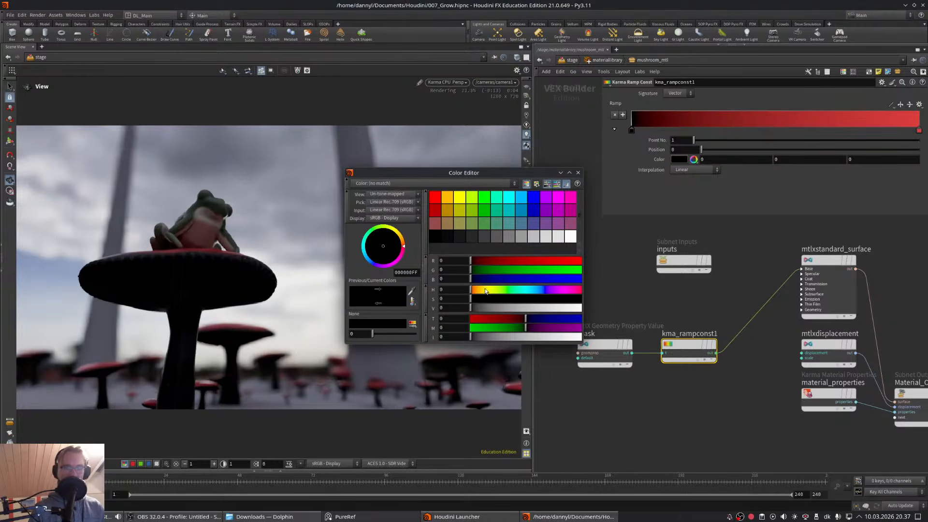
pyautogui.moveTo(515, 306); pyautogui.dragTo(559, 308)
pyautogui.moveTo(481, 299); pyautogui.dragTo(497, 301)
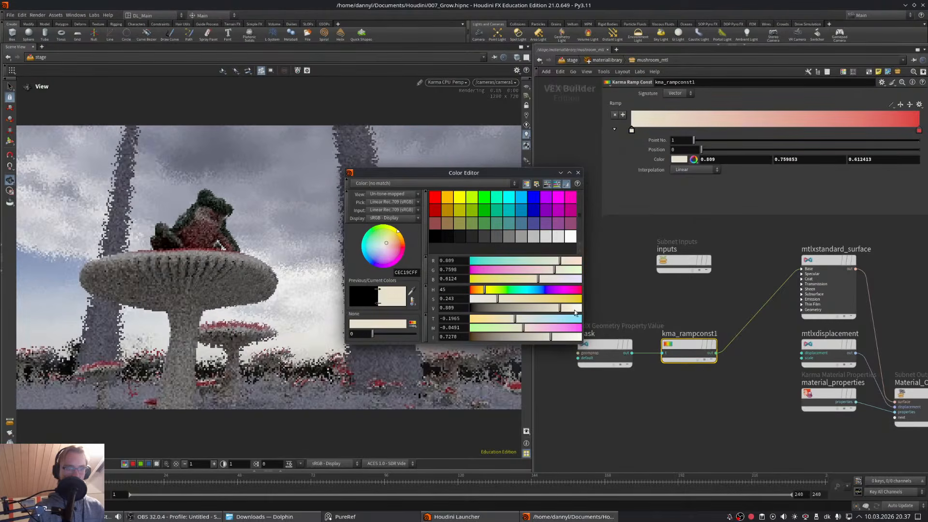
pyautogui.moveTo(560, 308); pyautogui.dragTo(541, 310)
pyautogui.moveTo(501, 300); pyautogui.dragTo(494, 300)
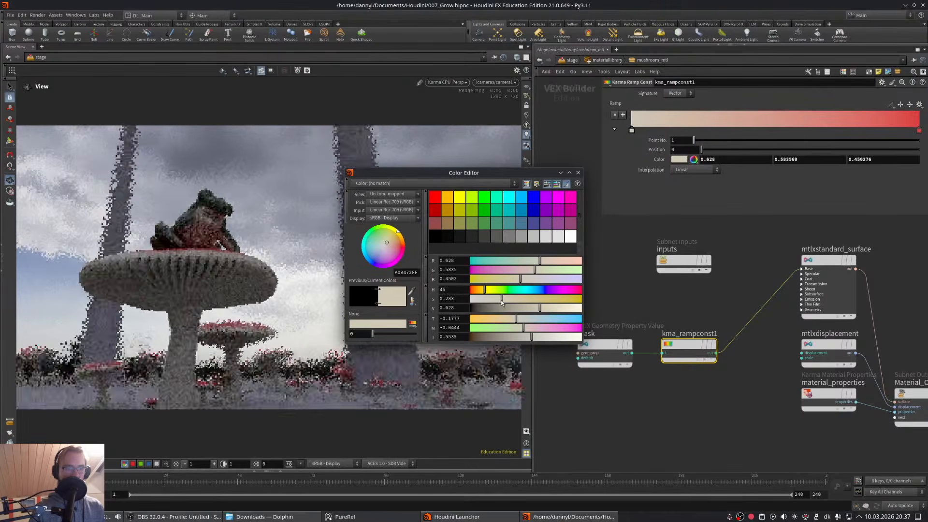
pyautogui.click(578, 173)
# - Connect the ramp's output to the standard surface's subsurface colour input and set Subsurface to 0.847
pyautogui.moveTo(797, 251); pyautogui.dragTo(742, 245, button='middle')
pyautogui.click(752, 286)
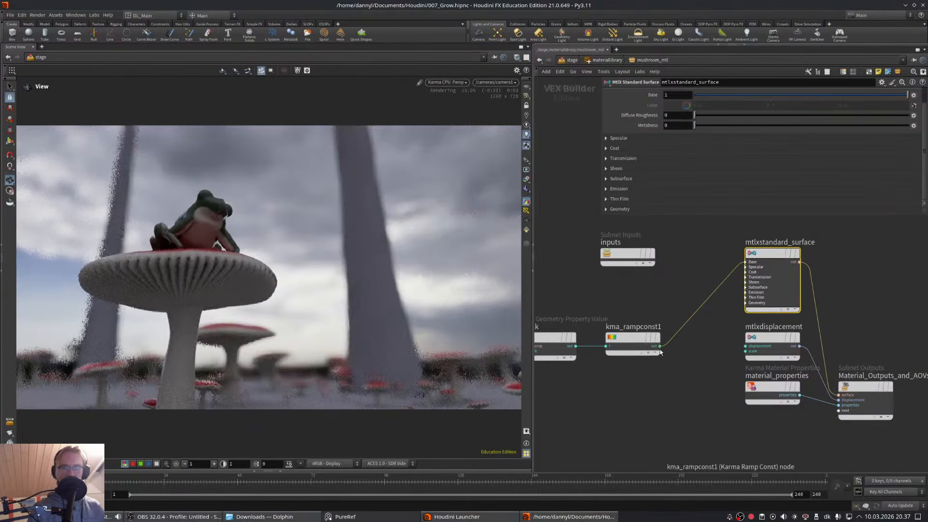
pyautogui.moveTo(660, 349)
pyautogui.mouseDown()
pyautogui.moveTo(719, 290)
pyautogui.moveTo(649, 349)
pyautogui.mouseUp()
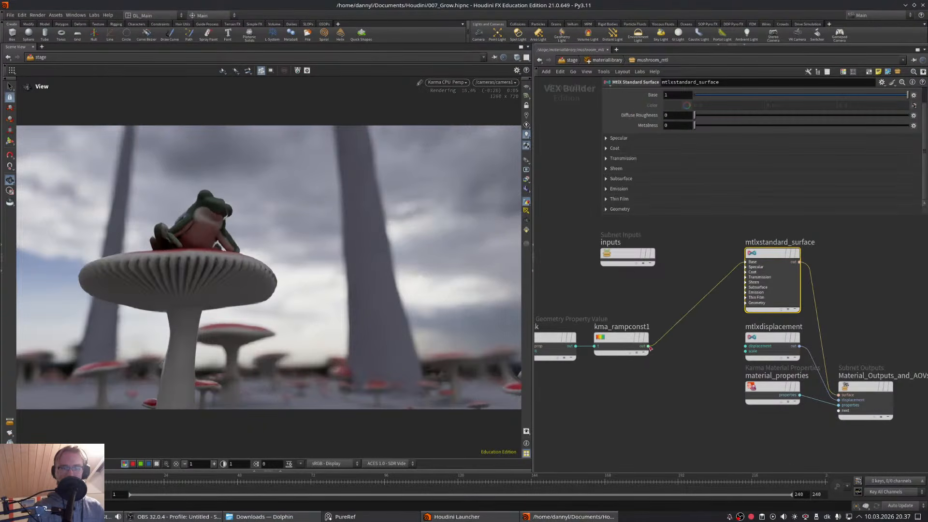
pyautogui.click(648, 346)
pyautogui.click(747, 287)
pyautogui.click(757, 312)
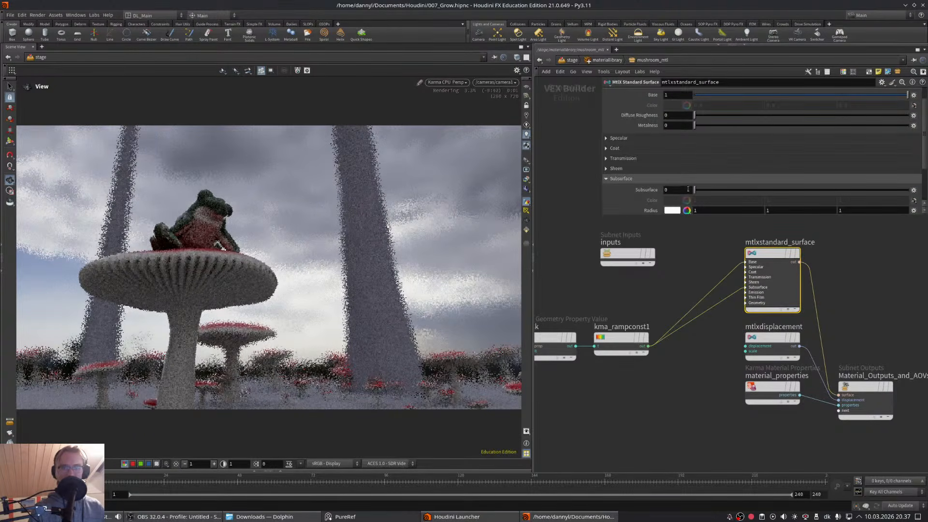
pyautogui.moveTo(695, 189); pyautogui.dragTo(874, 189)
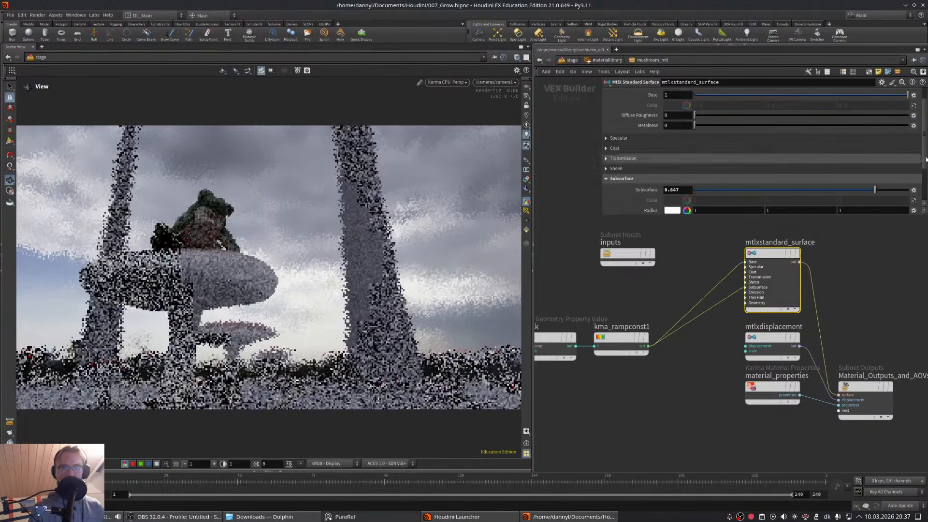
# - Set the standard surface's subsurface Radius colour to a warm cream of 1, 0.917667, 0.74
pyautogui.scroll(-3, 679, 168)
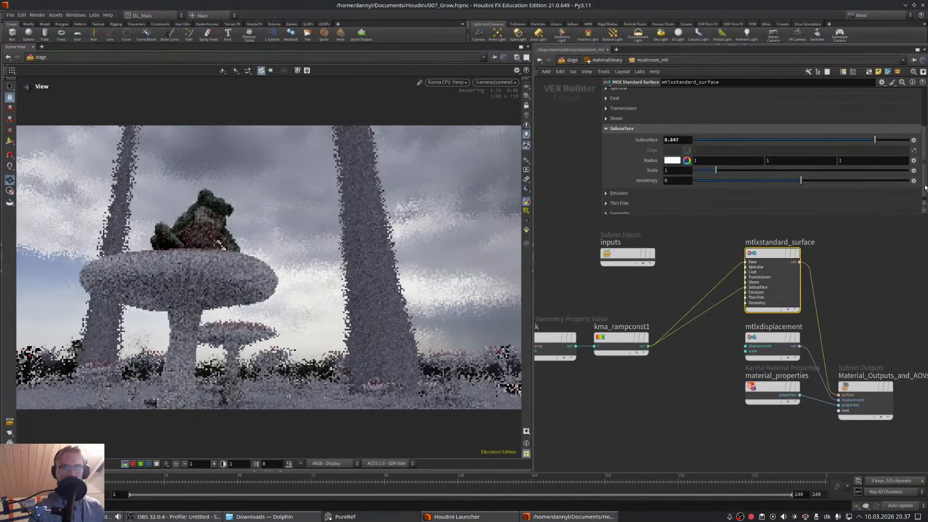
pyautogui.click(675, 161)
pyautogui.click(484, 288)
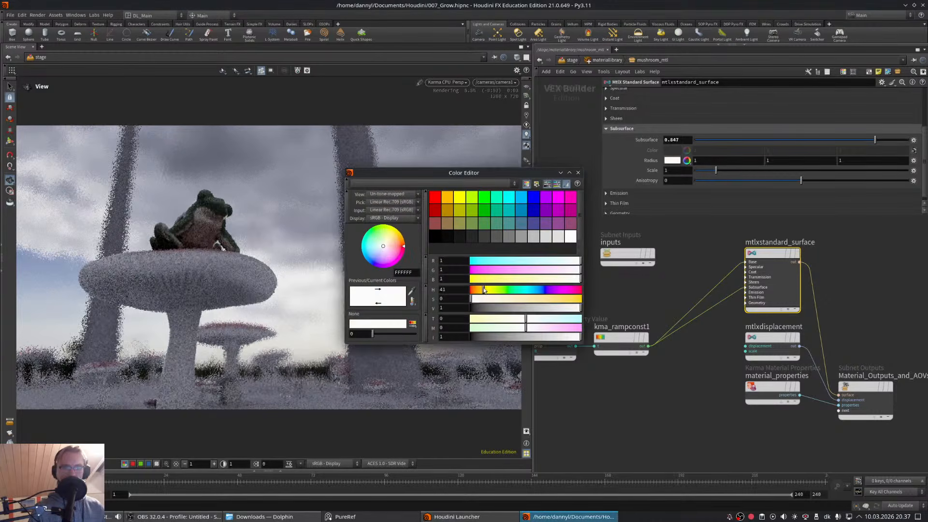
pyautogui.moveTo(471, 299); pyautogui.dragTo(489, 299)
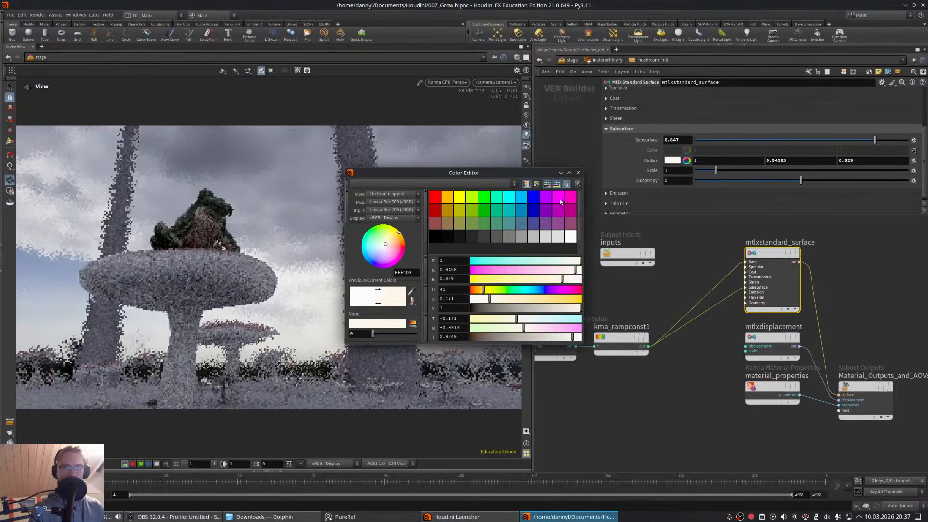
pyautogui.moveTo(495, 300); pyautogui.dragTo(501, 300)
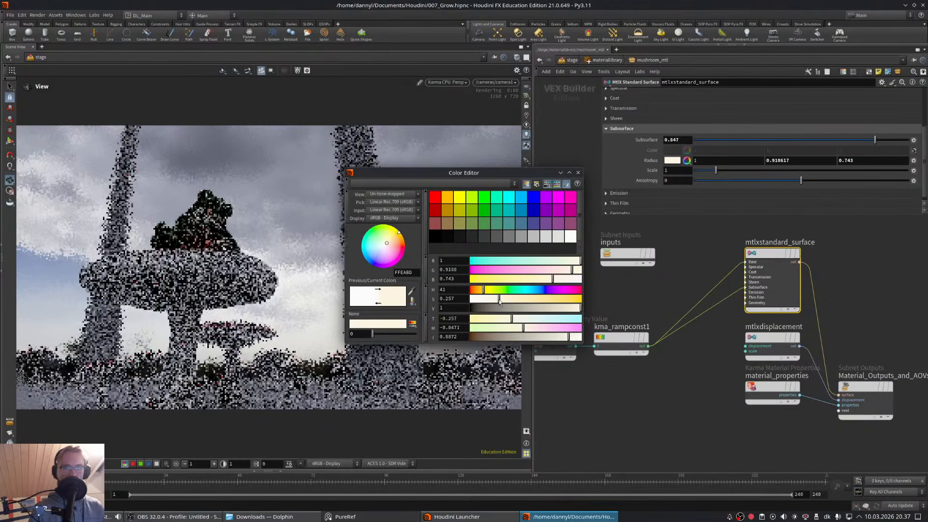
pyautogui.click(578, 173)
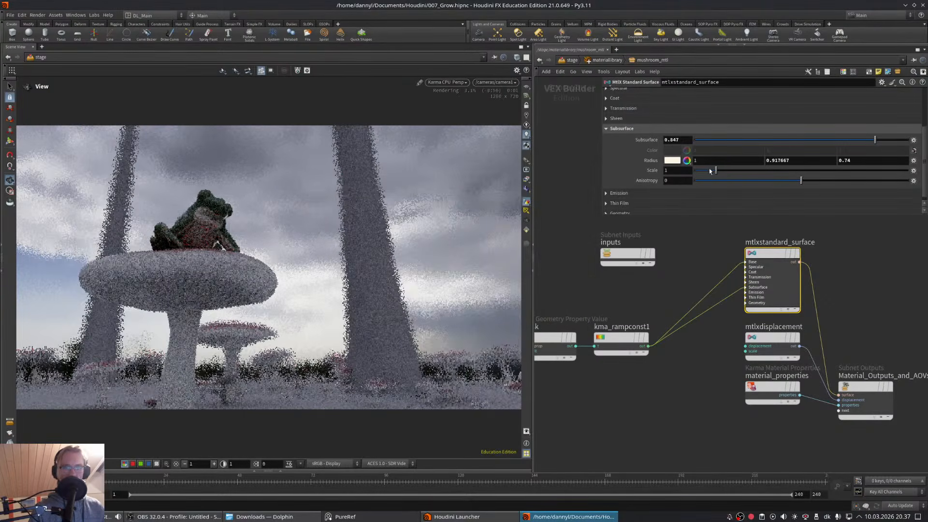
# - Set the standard surface's subsurface Scale to 0.05
pyautogui.moveTo(715, 170); pyautogui.dragTo(690, 169)
pyautogui.click(689, 170)
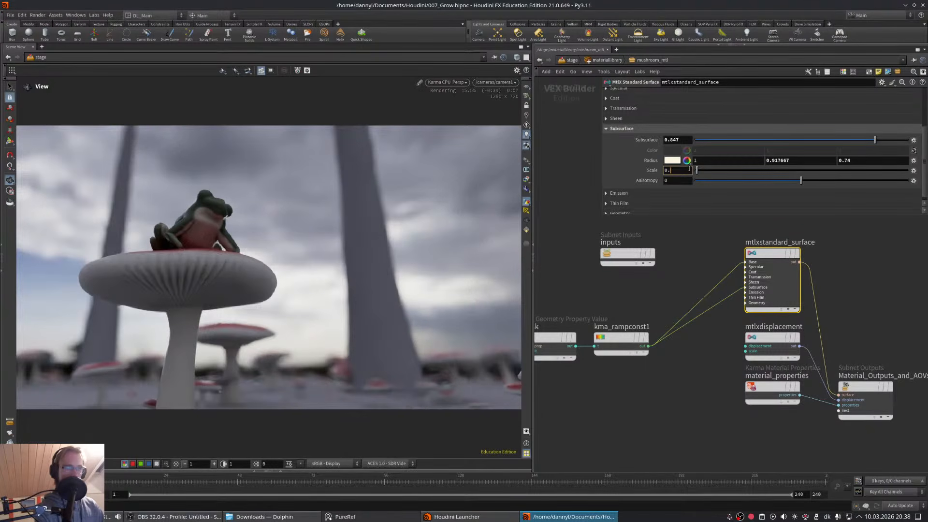
pyautogui.write('05')
pyautogui.press('Return')
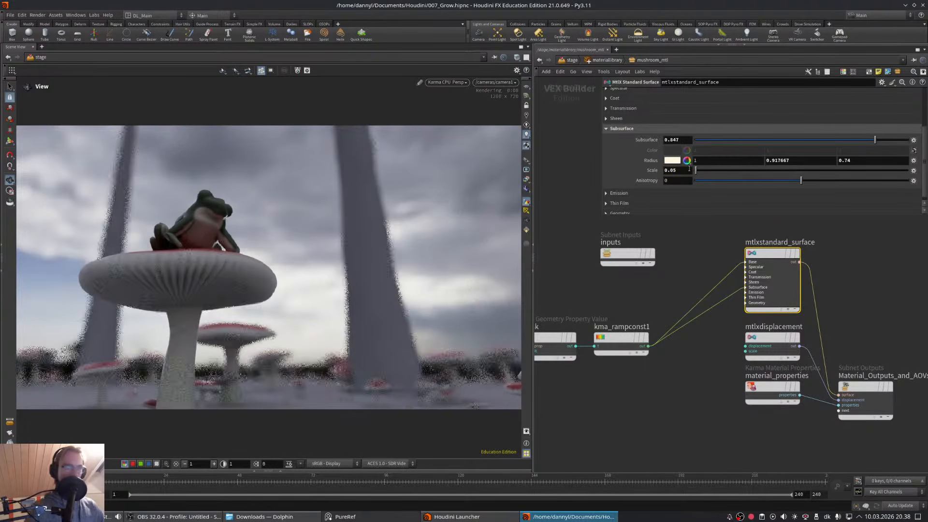
pyautogui.moveTo(673, 240); pyautogui.dragTo(689, 260, button='middle')
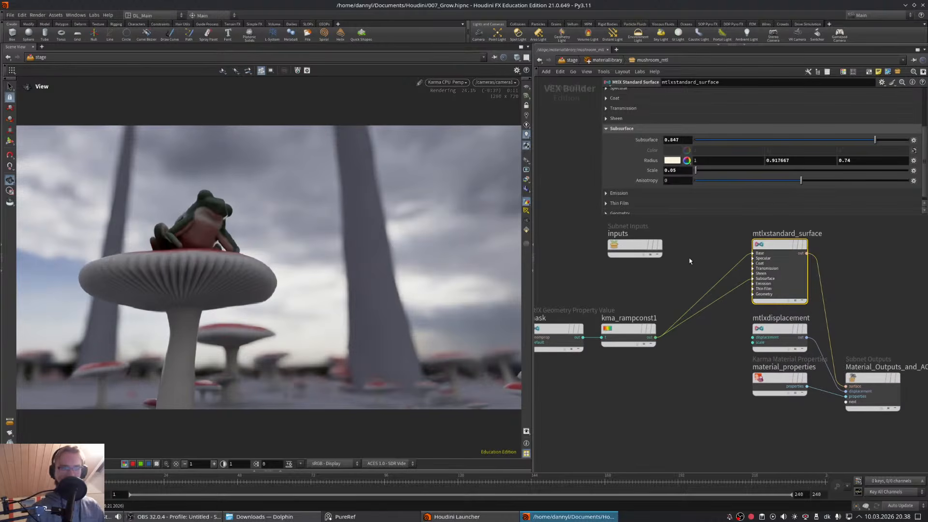
# - Return to the stage, enter the geometry node's SOP network and colour the attribpaint2 node green
pyautogui.click(602, 60)
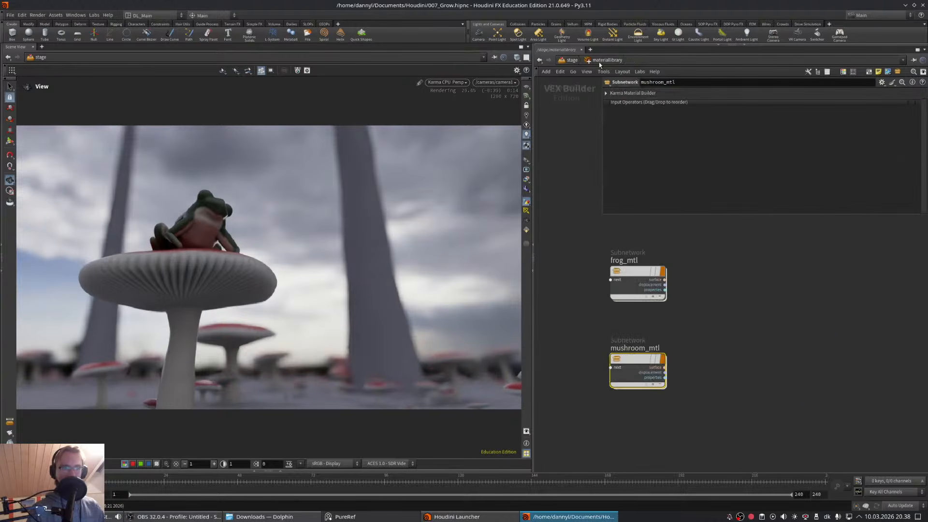
pyautogui.click(572, 60)
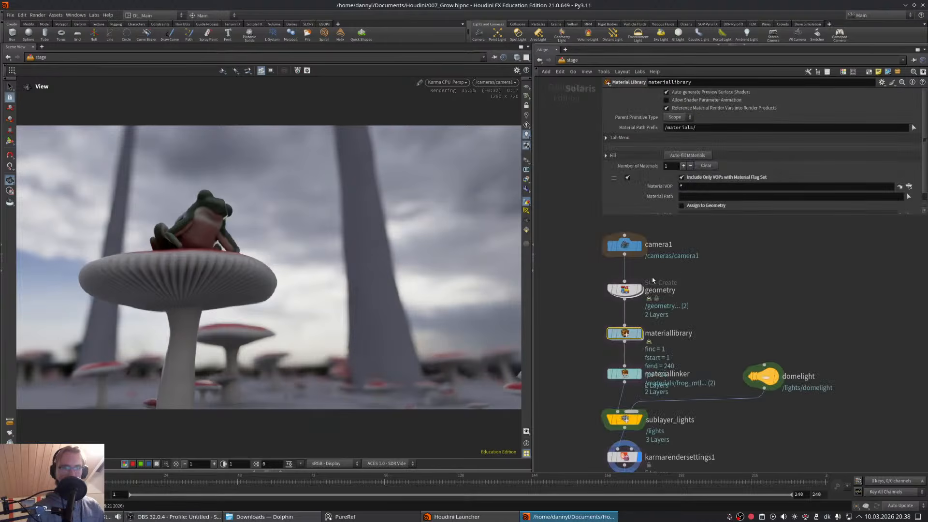
pyautogui.doubleClick(630, 290)
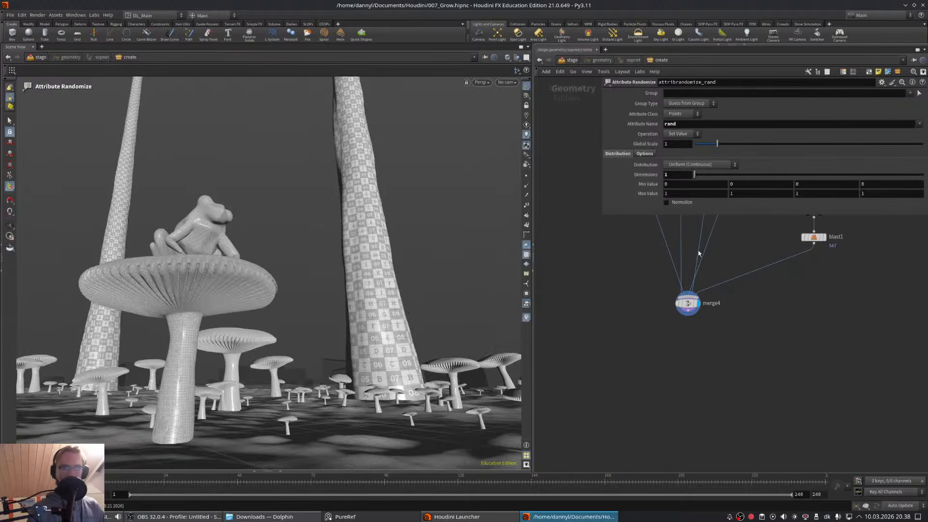
pyautogui.moveTo(700, 252); pyautogui.dragTo(640, 417, button='middle')
pyautogui.moveTo(882, 219); pyautogui.dragTo(839, 334, button='middle')
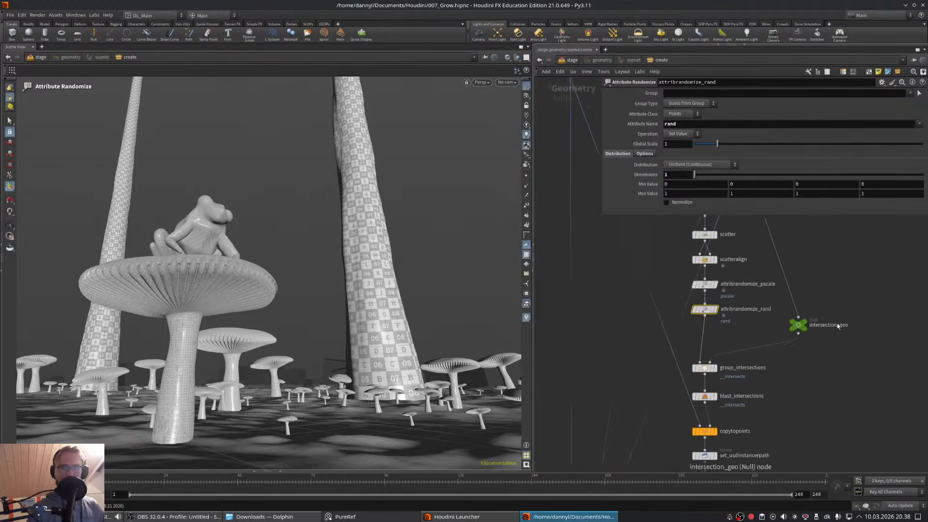
pyautogui.moveTo(839, 326); pyautogui.dragTo(802, 329, button='right')
pyautogui.moveTo(802, 328); pyautogui.dragTo(757, 441, button='middle')
pyautogui.moveTo(715, 295); pyautogui.dragTo(742, 290, button='right')
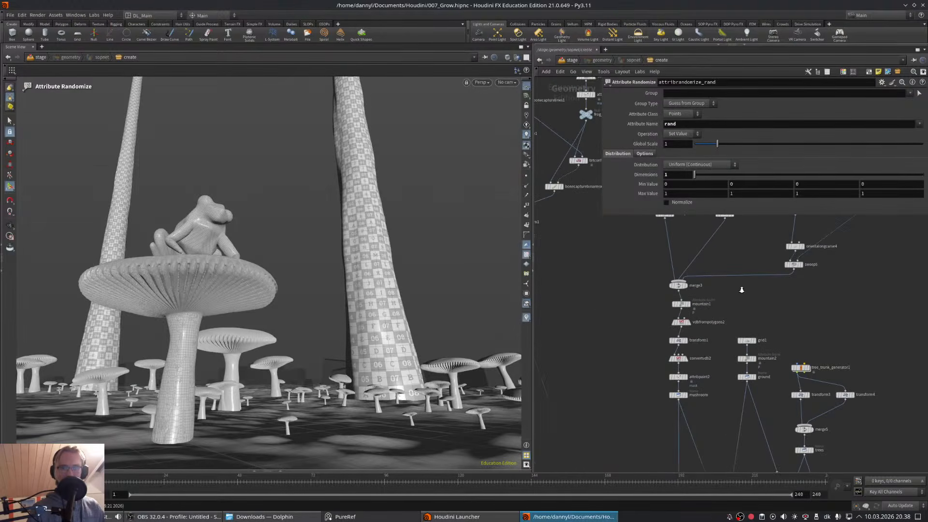
pyautogui.scroll(3, 704, 356)
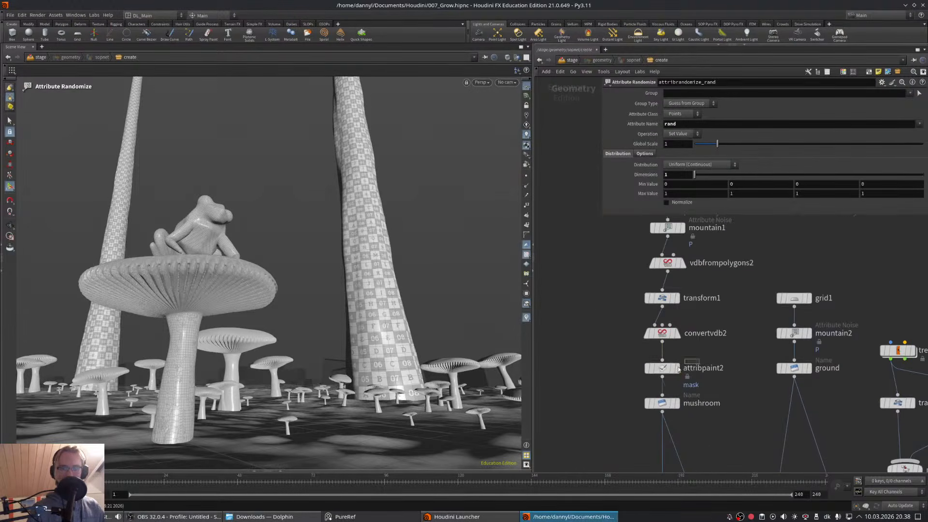
pyautogui.click(662, 368)
pyautogui.press('c')
pyautogui.click(880, 439)
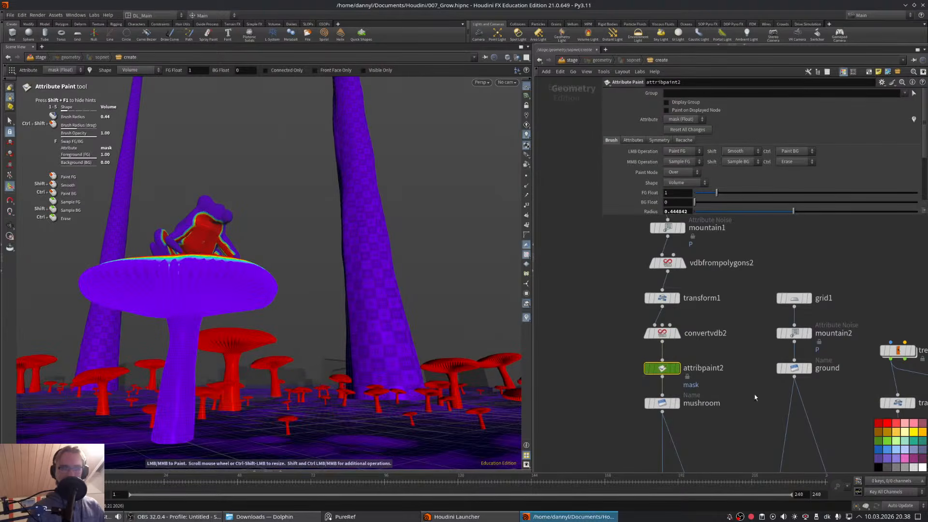
# - Display attribpaint2 and paint the mask further out to the mushroom cap's rim with a brush radius of about 0.22
pyautogui.click(677, 368)
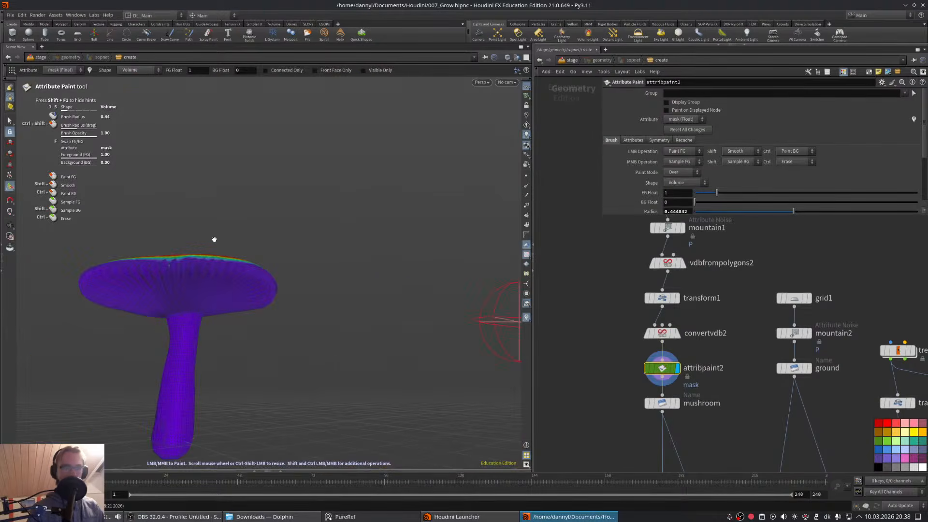
pyautogui.keyDown('alt'); pyautogui.moveTo(193, 305); pyautogui.dragTo(274, 277, button='right'); pyautogui.keyUp('alt')
pyautogui.keyDown('alt'); pyautogui.moveTo(274, 278); pyautogui.dragTo(285, 312); pyautogui.keyUp('alt')
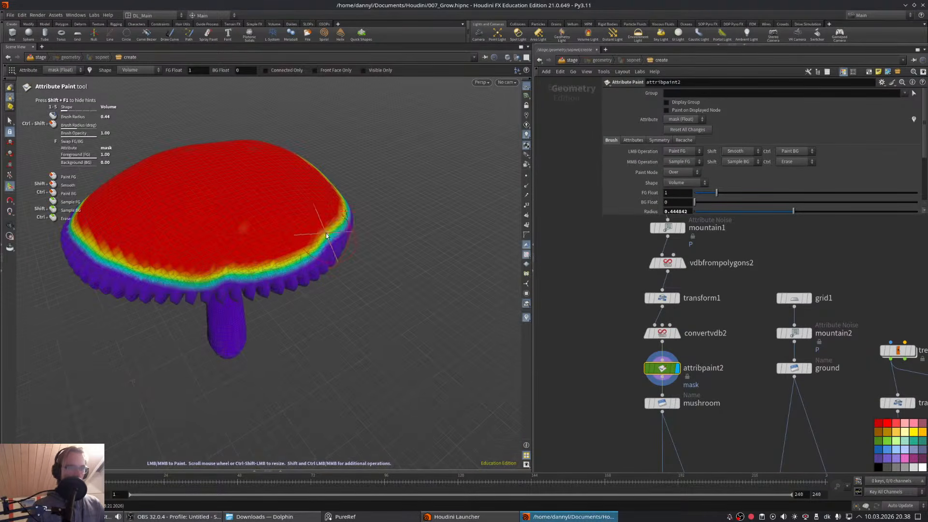
pyautogui.scroll(-7, 325, 235)
pyautogui.moveTo(325, 234)
pyautogui.mouseDown()
pyautogui.moveTo(290, 257)
pyautogui.moveTo(311, 253)
pyautogui.moveTo(219, 277)
pyautogui.moveTo(239, 271)
pyautogui.moveTo(157, 274)
pyautogui.moveTo(172, 279)
pyautogui.mouseUp()
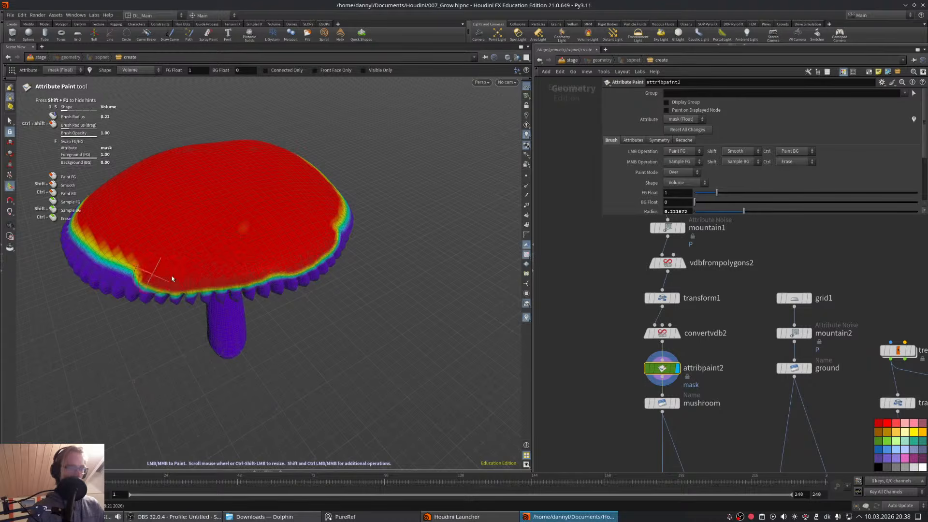
pyautogui.moveTo(325, 244)
pyautogui.mouseDown()
pyautogui.moveTo(337, 225)
pyautogui.moveTo(321, 244)
pyautogui.moveTo(276, 255)
pyautogui.mouseUp()
pyautogui.moveTo(327, 231)
pyautogui.keyDown('alt'); pyautogui.mouseDown()
pyautogui.moveTo(271, 246)
pyautogui.moveTo(233, 271)
pyautogui.moveTo(144, 245)
pyautogui.mouseUp(); pyautogui.keyUp('alt')
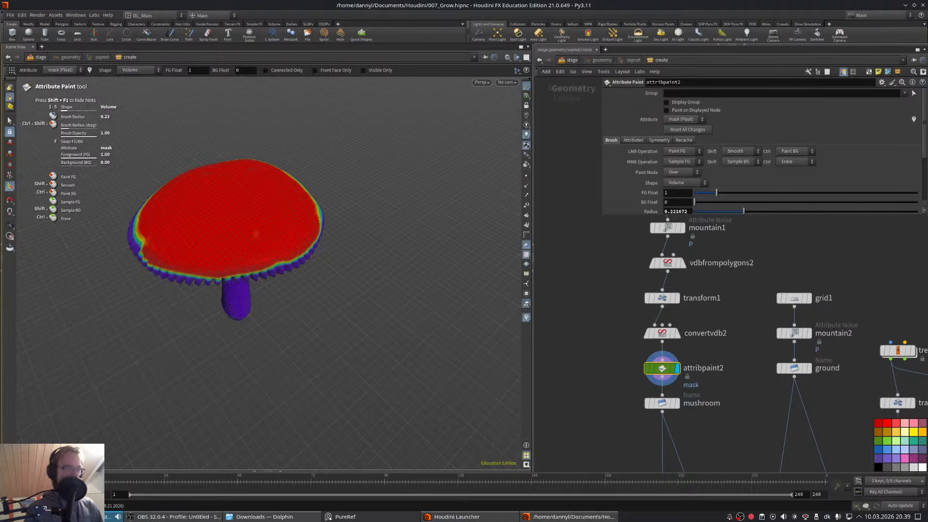
pyautogui.press('Escape')
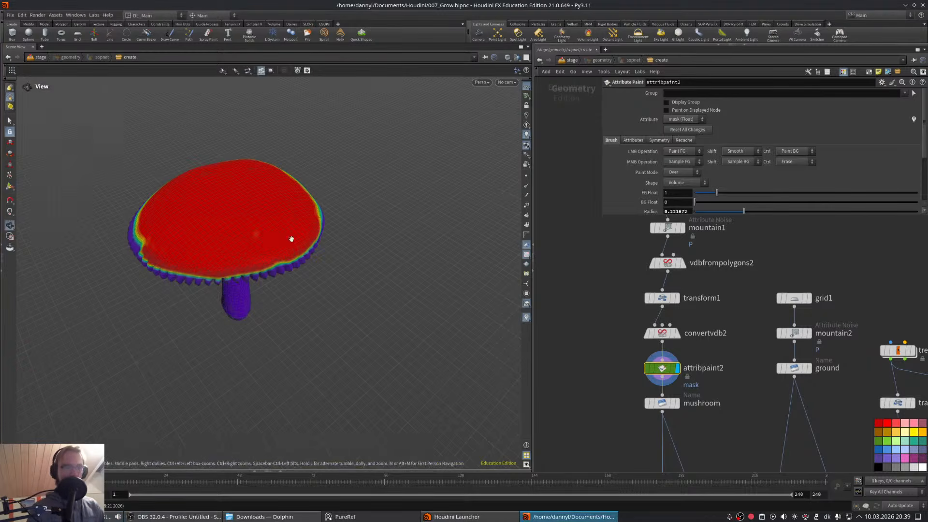
pyautogui.moveTo(290, 238); pyautogui.dragTo(278, 213)
pyautogui.press('Return')
pyautogui.keyDown('alt'); pyautogui.moveTo(276, 247); pyautogui.dragTo(325, 240); pyautogui.keyUp('alt')
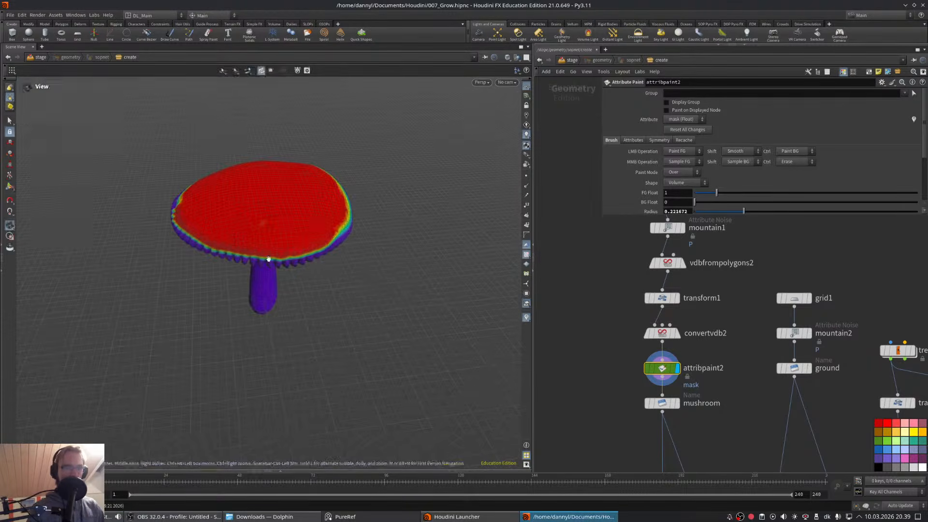
pyautogui.moveTo(222, 247)
pyautogui.keyDown('alt'); pyautogui.mouseDown()
pyautogui.moveTo(190, 228)
pyautogui.moveTo(221, 211)
pyautogui.moveTo(215, 203)
pyautogui.moveTo(227, 208)
pyautogui.mouseUp(); pyautogui.keyUp('alt')
# - Display the final merge node, add a displayed Output node connected below it and align the two
pyautogui.moveTo(696, 463); pyautogui.dragTo(675, 340, button='middle')
pyautogui.scroll(-4, 693, 325)
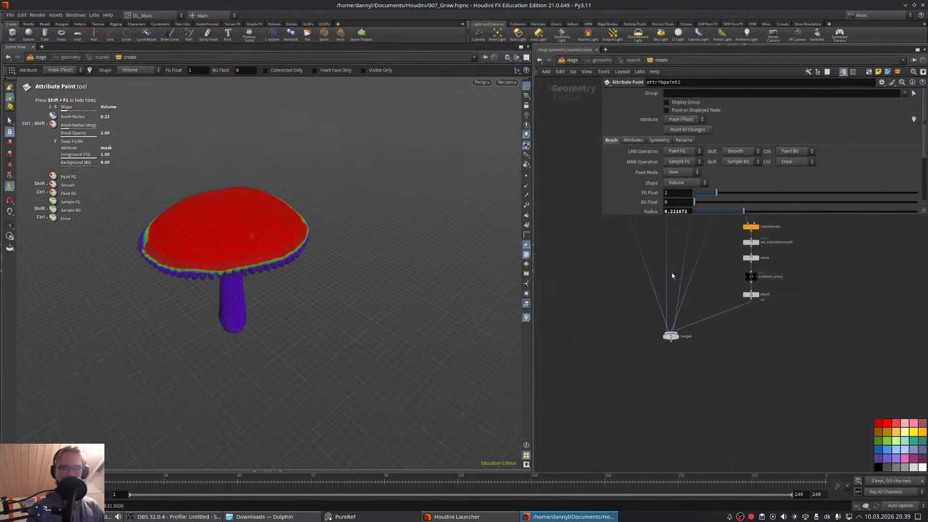
pyautogui.click(678, 340)
pyautogui.press('Tab')
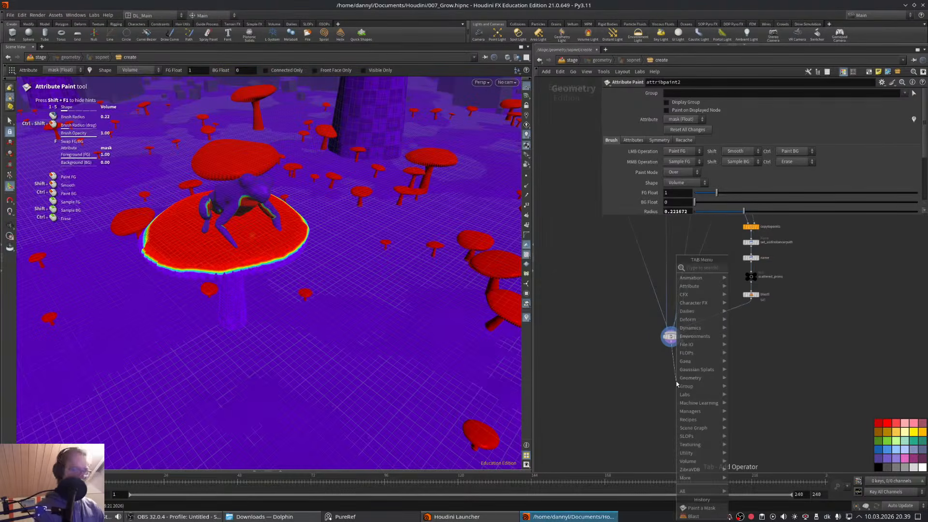
pyautogui.write('output')
pyautogui.press('Return')
pyautogui.press('Return')
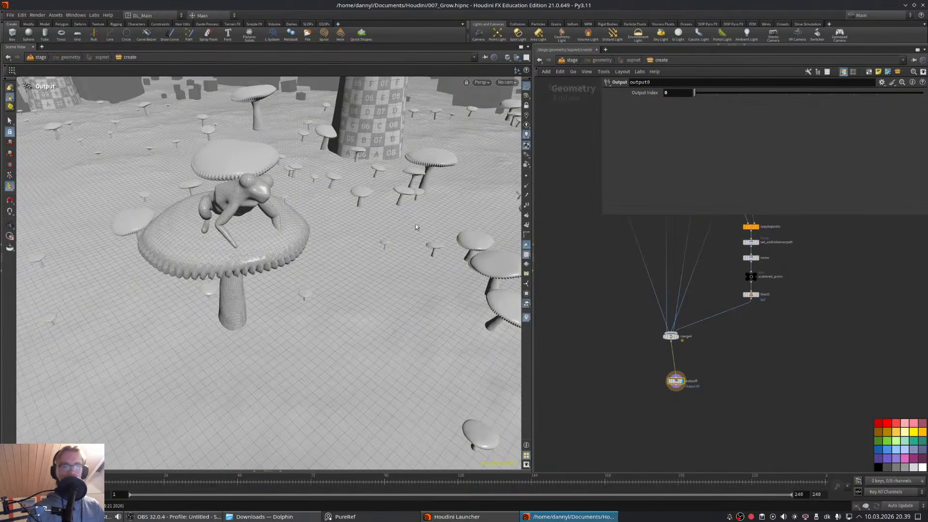
pyautogui.keyDown('alt'); pyautogui.moveTo(340, 178); pyautogui.dragTo(329, 208); pyautogui.keyUp('alt')
pyautogui.scroll(1, 336, 211)
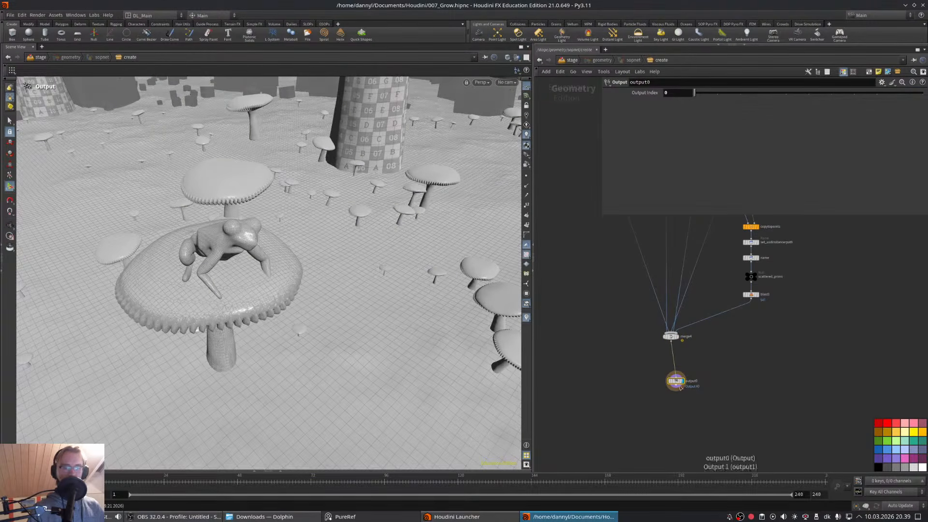
pyautogui.moveTo(676, 381); pyautogui.dragTo(671, 377)
pyautogui.moveTo(671, 377); pyautogui.dragTo(657, 375, button='middle')
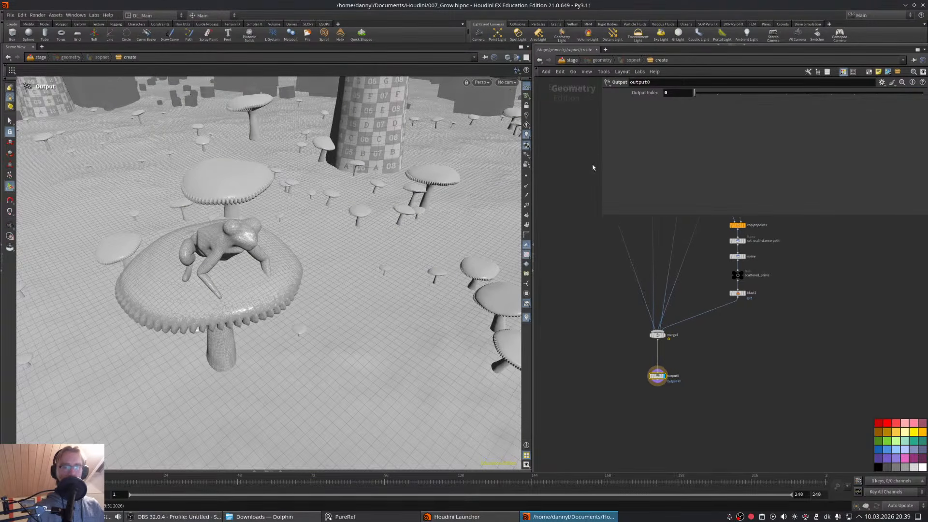
# - Return to the stage, widen the network space beside the parameters and open mushroom_mtl inside the material library
pyautogui.click(566, 61)
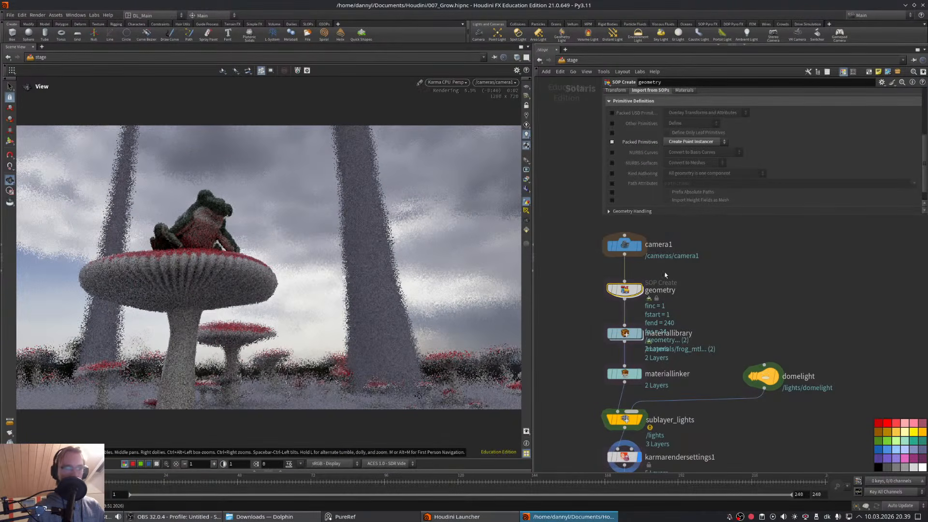
pyautogui.moveTo(696, 283); pyautogui.dragTo(680, 270, button='middle')
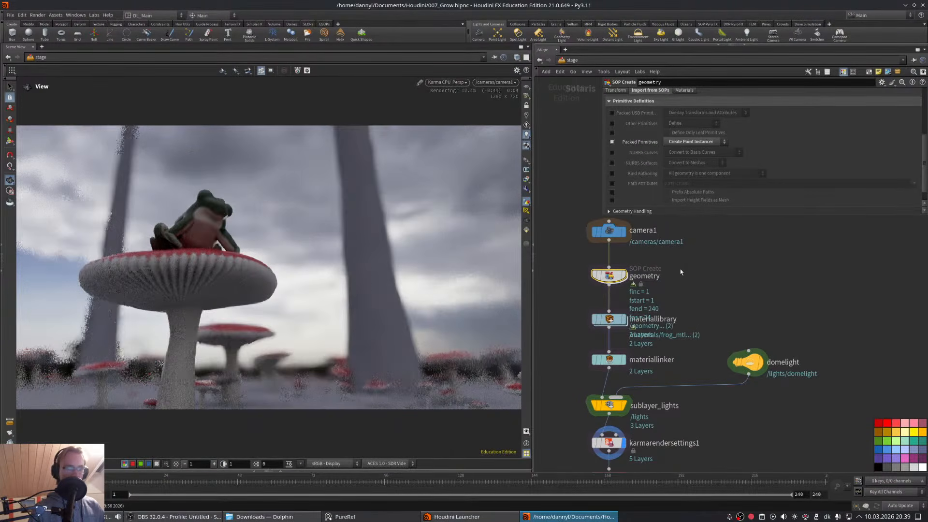
pyautogui.moveTo(680, 269); pyautogui.dragTo(669, 258, button='middle')
pyautogui.moveTo(599, 214)
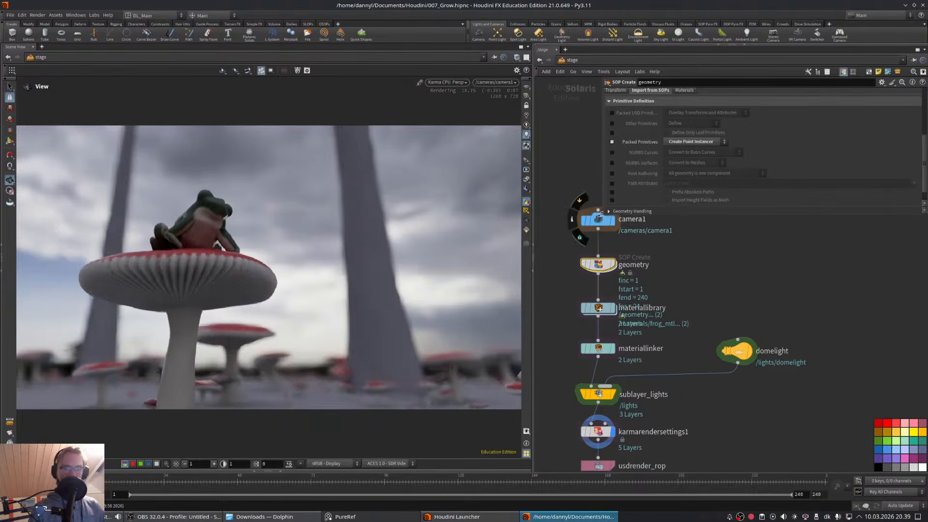
pyautogui.moveTo(600, 213); pyautogui.dragTo(644, 211)
pyautogui.moveTo(705, 267); pyautogui.dragTo(737, 265, button='middle')
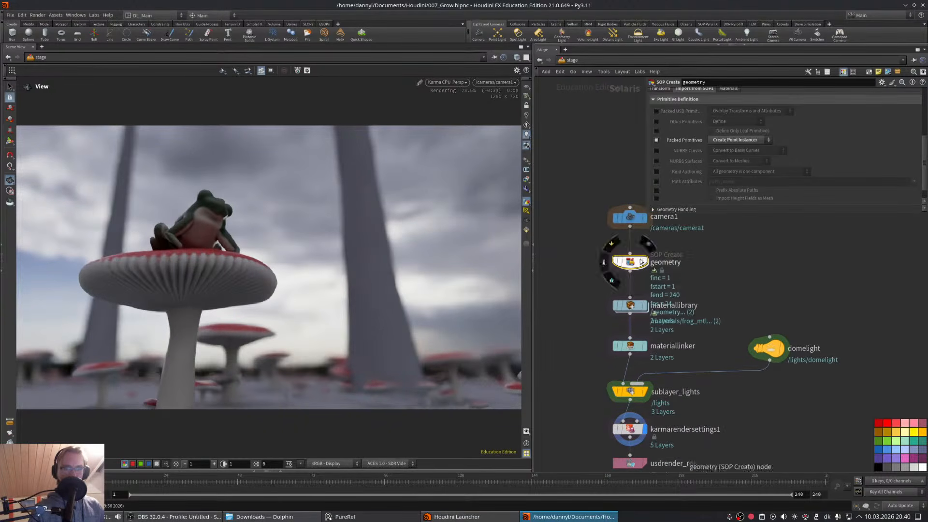
pyautogui.doubleClick(633, 310)
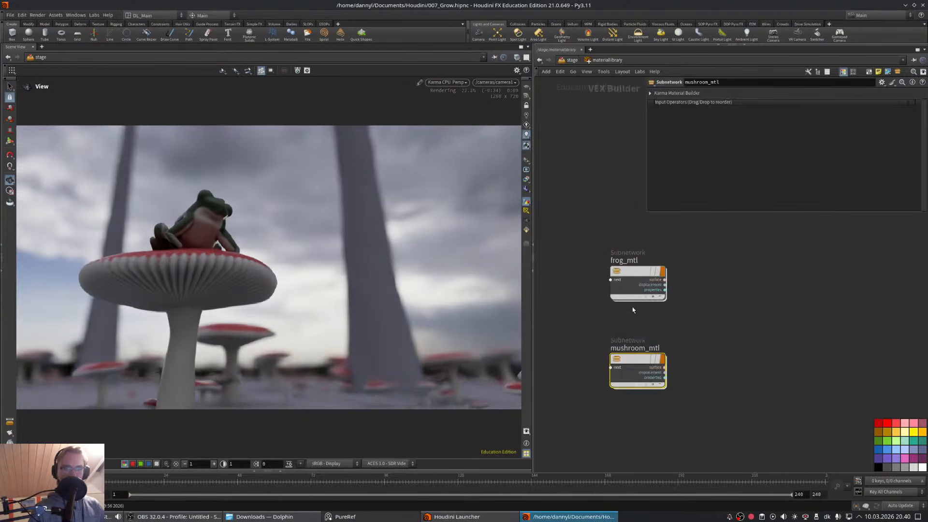
pyautogui.doubleClick(638, 370)
# - Spread out the mushroom material's inputs, mask and ramp nodes to make room between them and the standard surface
pyautogui.moveTo(720, 293); pyautogui.dragTo(766, 252)
pyautogui.moveTo(718, 338); pyautogui.dragTo(614, 381)
pyautogui.moveTo(707, 376); pyautogui.dragTo(631, 333)
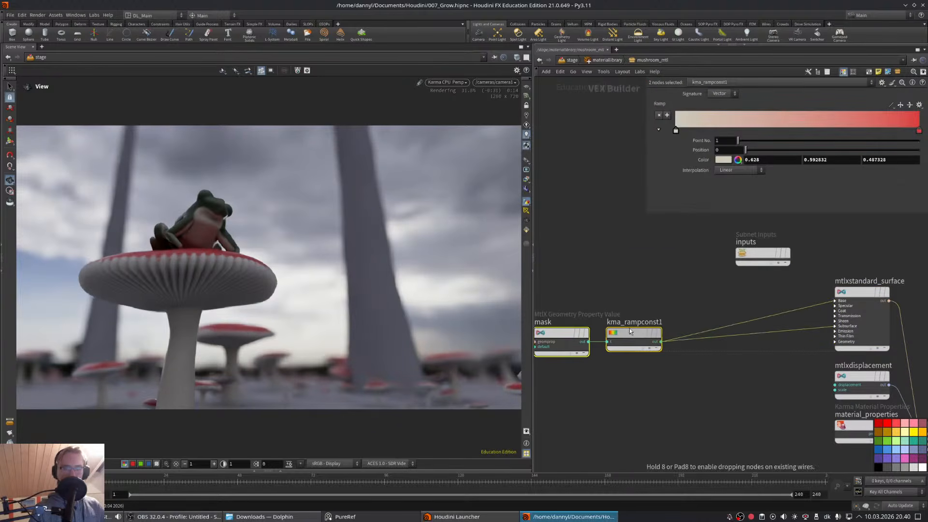
pyautogui.moveTo(670, 293); pyautogui.dragTo(708, 331, button='middle')
pyautogui.moveTo(791, 292); pyautogui.dragTo(820, 248)
pyautogui.click(718, 297)
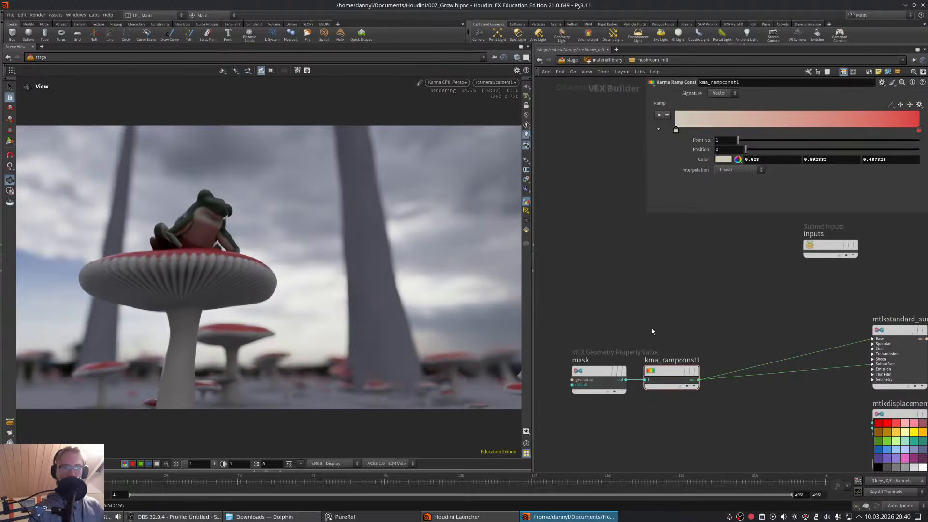
pyautogui.moveTo(611, 365); pyautogui.dragTo(581, 310)
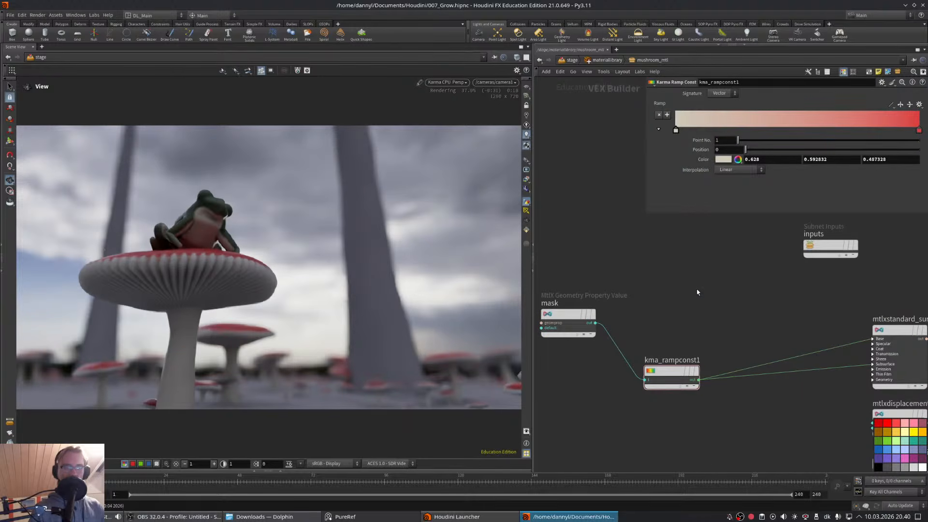
pyautogui.press('Tab')
pyautogui.write('hu')
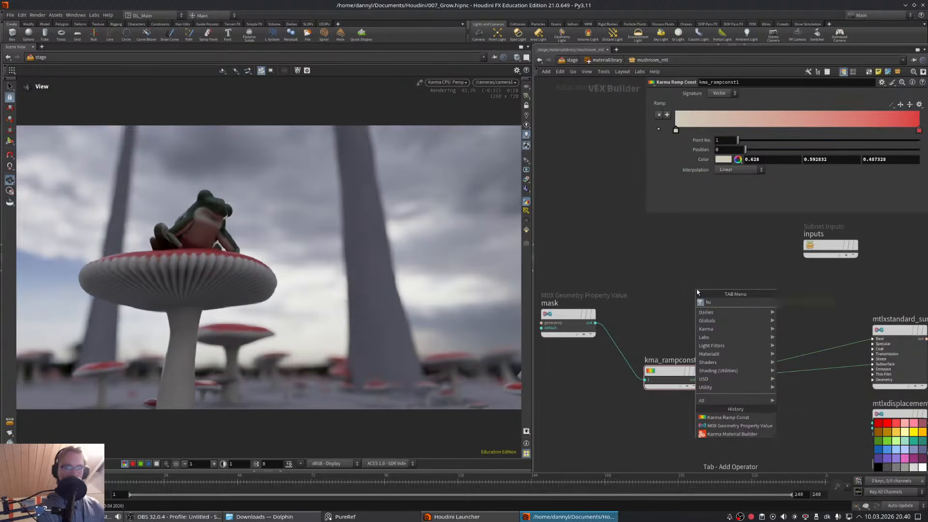
pyautogui.press('Escape')
# - Place the mask node level with the colour ramp and go back to the material library's list of materials
pyautogui.moveTo(573, 316); pyautogui.dragTo(583, 370)
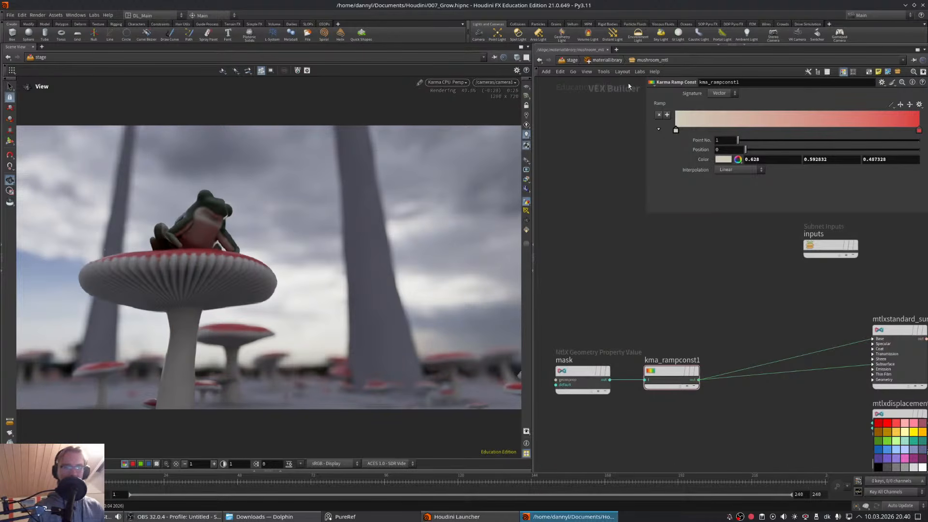
pyautogui.click(610, 59)
pyautogui.click(573, 60)
pyautogui.moveTo(697, 262); pyautogui.dragTo(688, 263, button='middle')
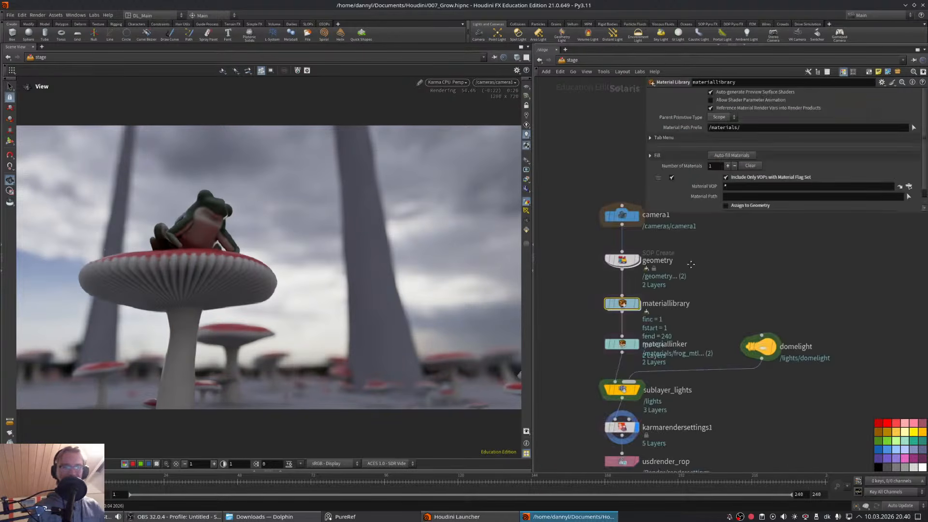
pyautogui.doubleClick(624, 304)
# - Add a Karma Material Builder beside mushroom_mtl and name it ground_mtl
pyautogui.click(744, 342)
pyautogui.press('Tab')
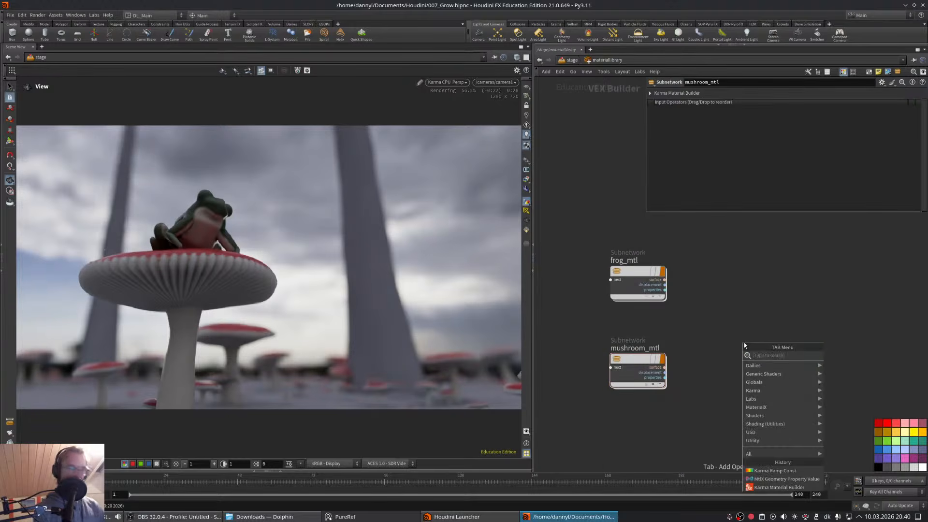
pyautogui.write('karma')
pyautogui.press('Return')
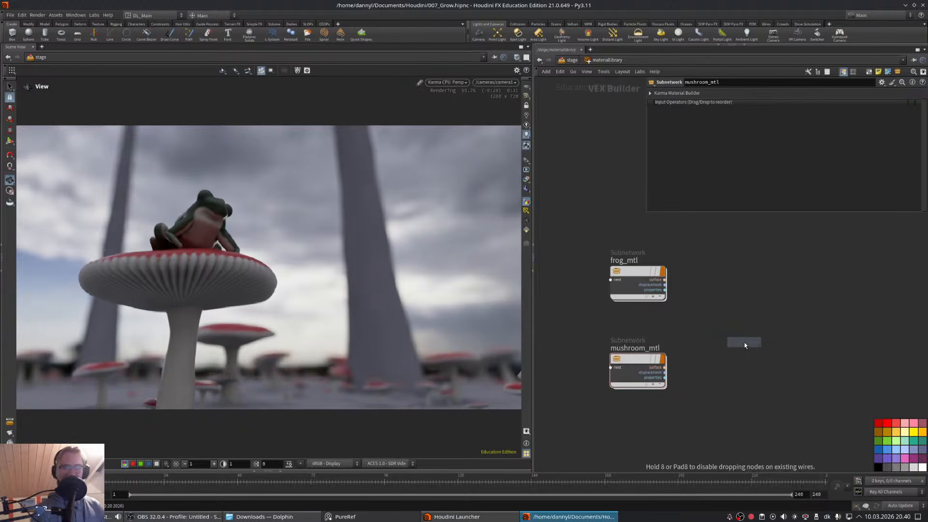
pyautogui.click(757, 358)
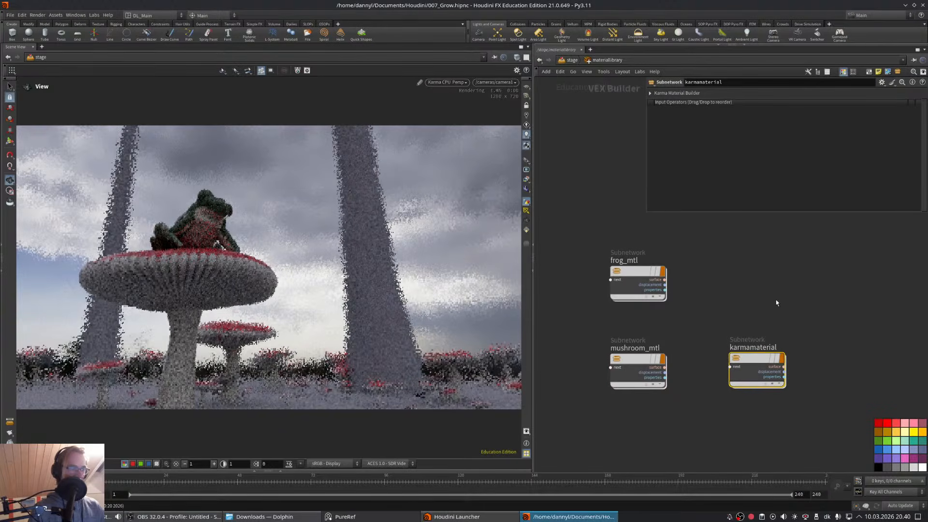
pyautogui.moveTo(773, 299); pyautogui.dragTo(742, 282, button='middle')
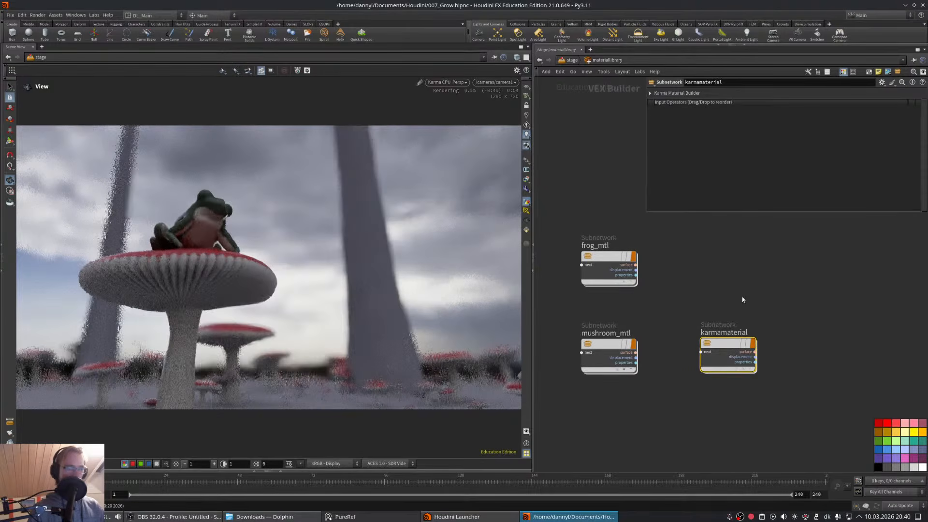
pyautogui.doubleClick(735, 333)
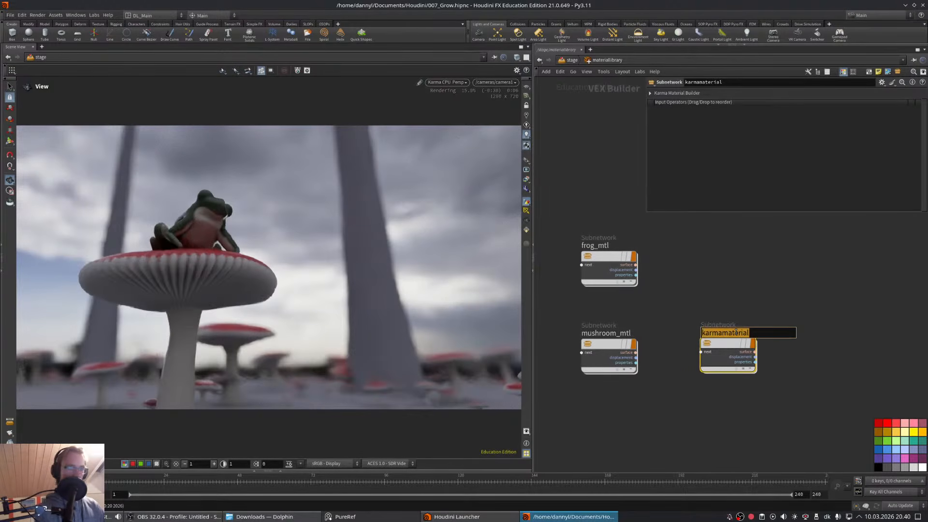
pyautogui.write('ground_mtl')
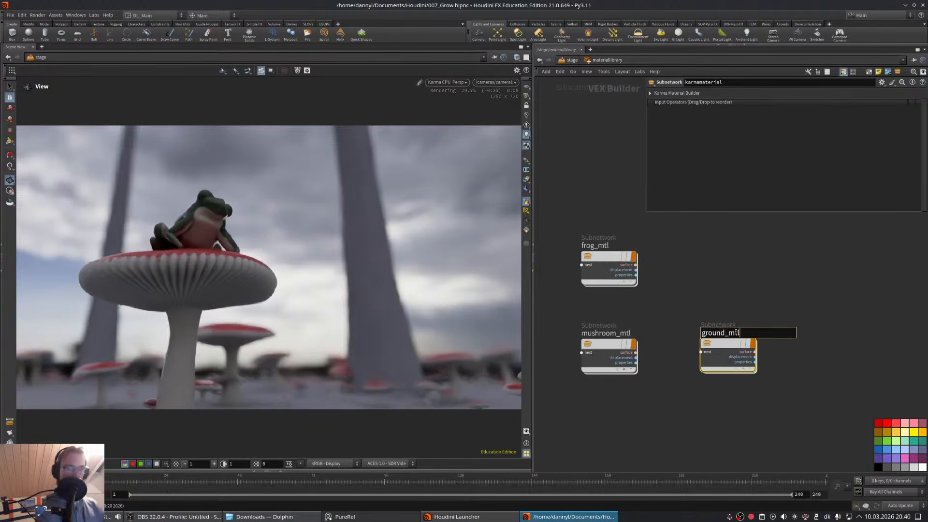
pyautogui.press('Return')
# - Open ground_mtl and add an MtlX Unified Noise 3D node below and to the left of the inputs node
pyautogui.moveTo(765, 315); pyautogui.dragTo(748, 310, button='middle')
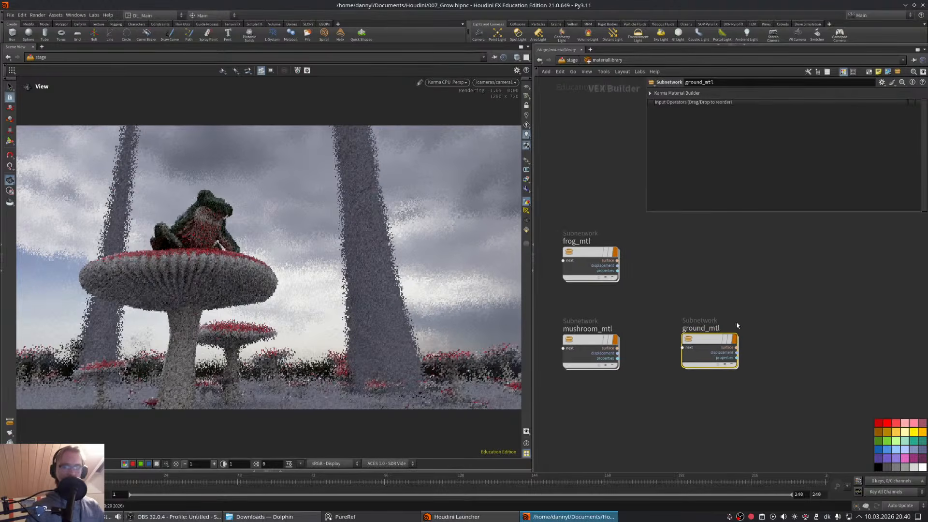
pyautogui.doubleClick(714, 339)
pyautogui.moveTo(678, 279); pyautogui.dragTo(693, 319, button='middle')
pyautogui.scroll(-1, 691, 325)
pyautogui.scroll(-3, 692, 323)
pyautogui.scroll(3, 694, 318)
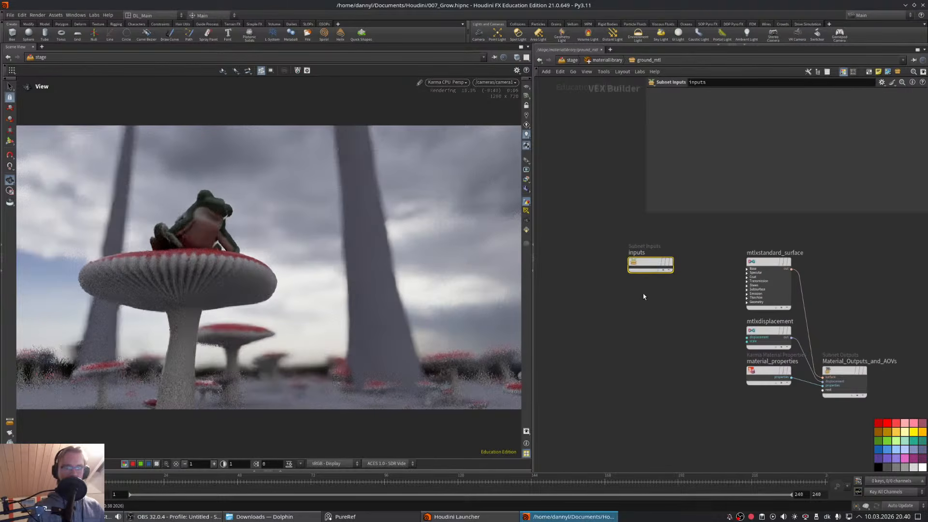
pyautogui.click(627, 356)
pyautogui.press('Tab')
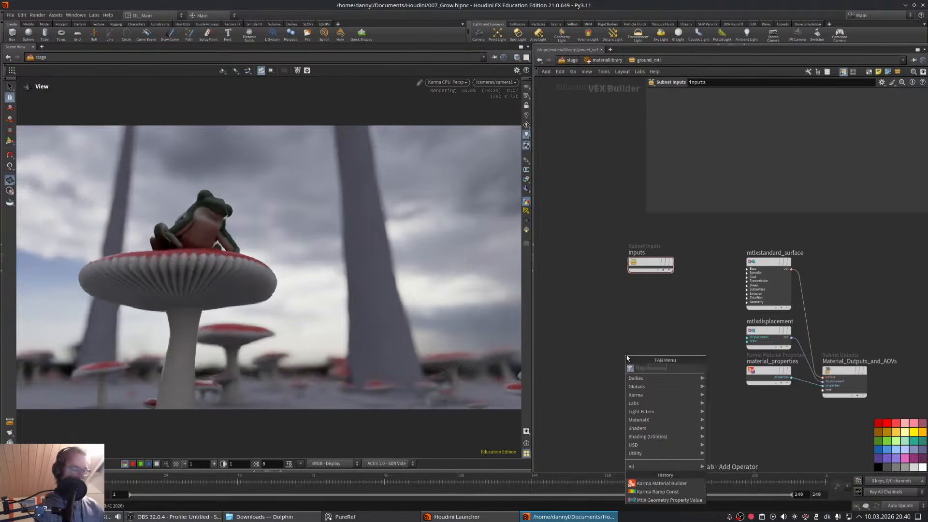
pyautogui.write('uni')
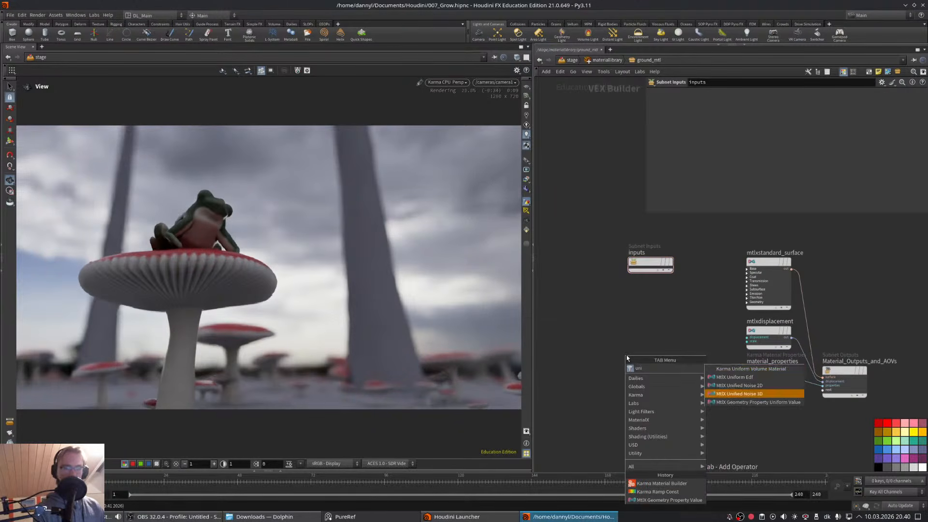
pyautogui.press('Return')
pyautogui.click(589, 337)
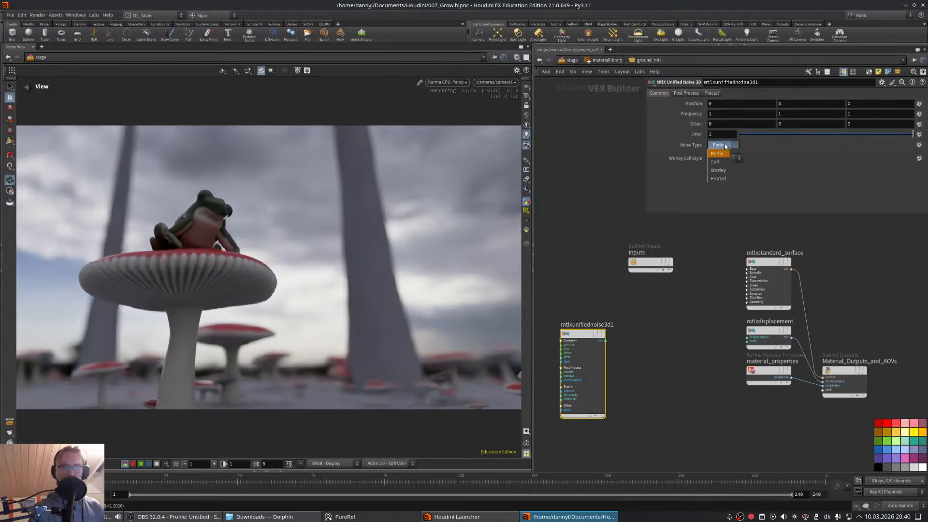
# - Set the noise type to Fractal with frequency 8 on all axes, 7 octaves and a diminish of 0.948
pyautogui.click(721, 179)
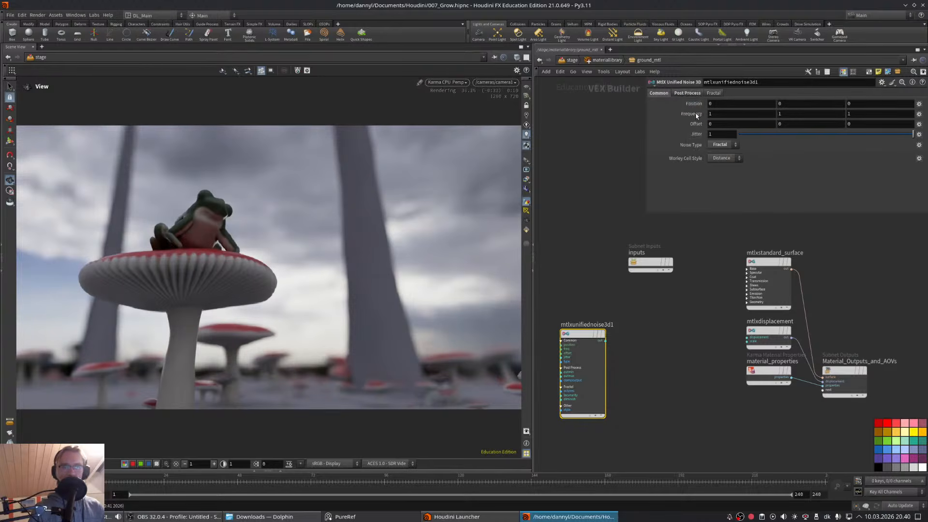
pyautogui.moveTo(695, 113); pyautogui.dragTo(701, 100, button='middle')
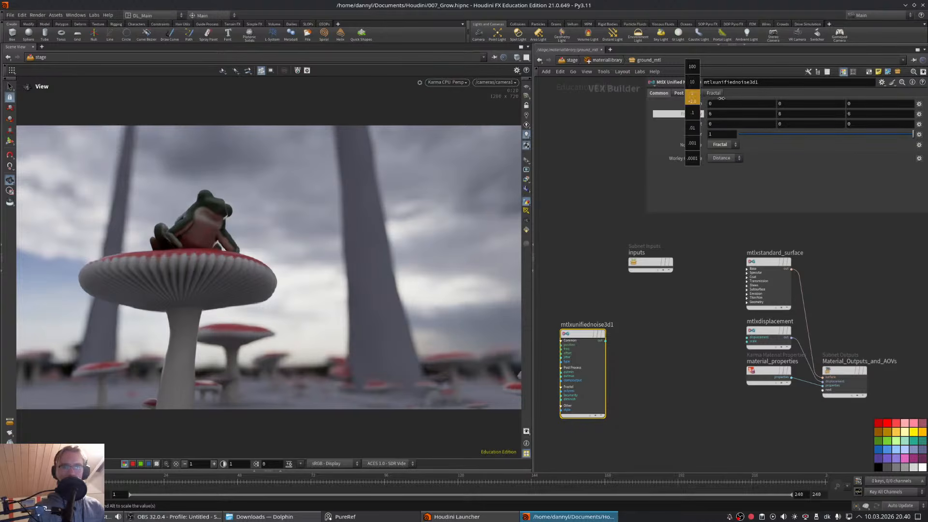
pyautogui.moveTo(721, 98); pyautogui.dragTo(722, 136, button='middle')
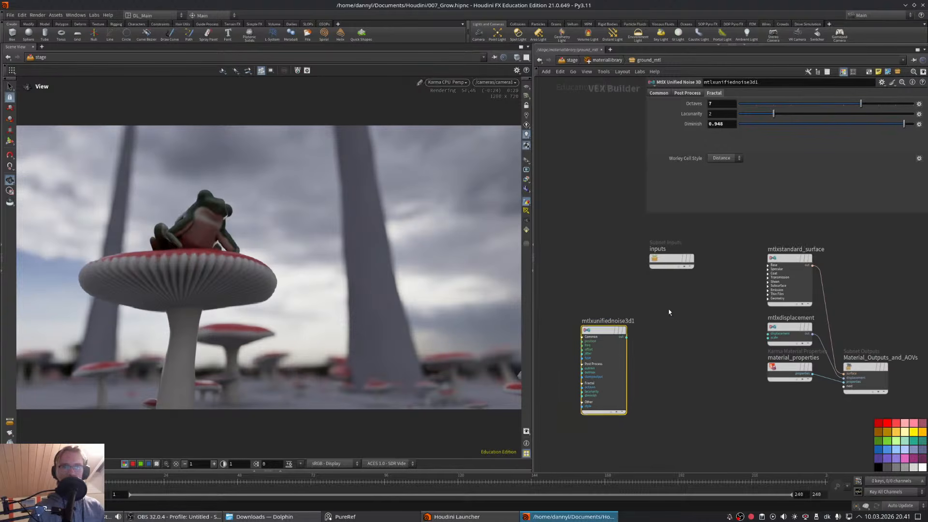
# - Add a Karma Ramp Const node between the unified noise and the standard surface
pyautogui.press('Tab')
pyautogui.write('remap')
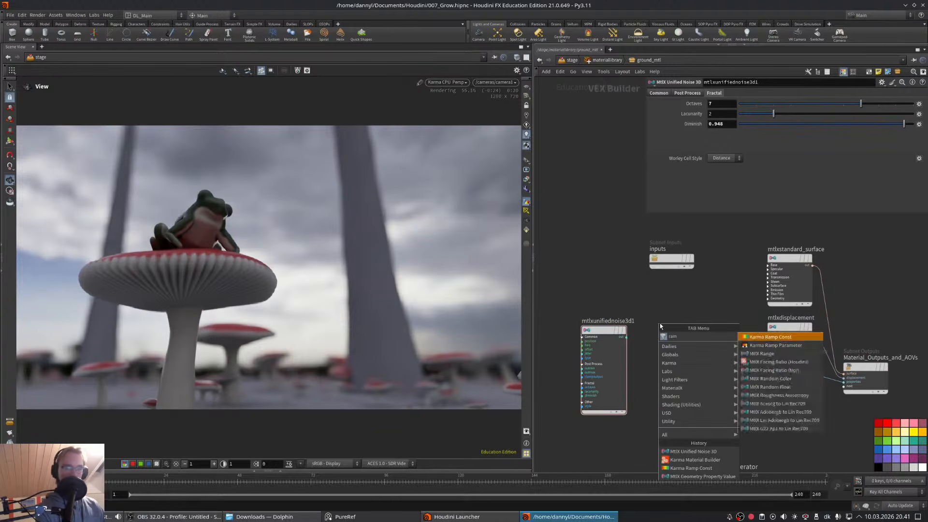
pyautogui.press('Return')
pyautogui.click(697, 323)
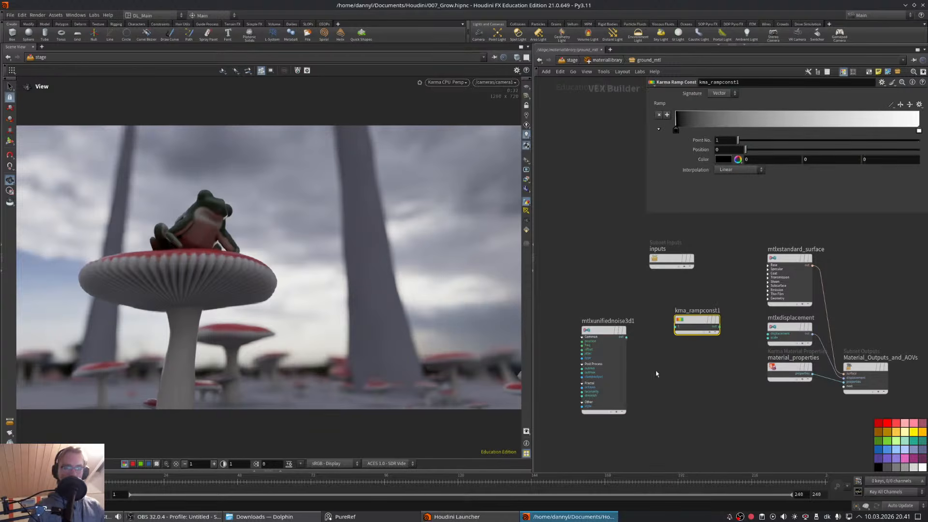
# - Add an MtlX Range node fed by the noise output, with Inlow -0.5 and Inhigh 0.5
pyautogui.moveTo(627, 340); pyautogui.dragTo(658, 353)
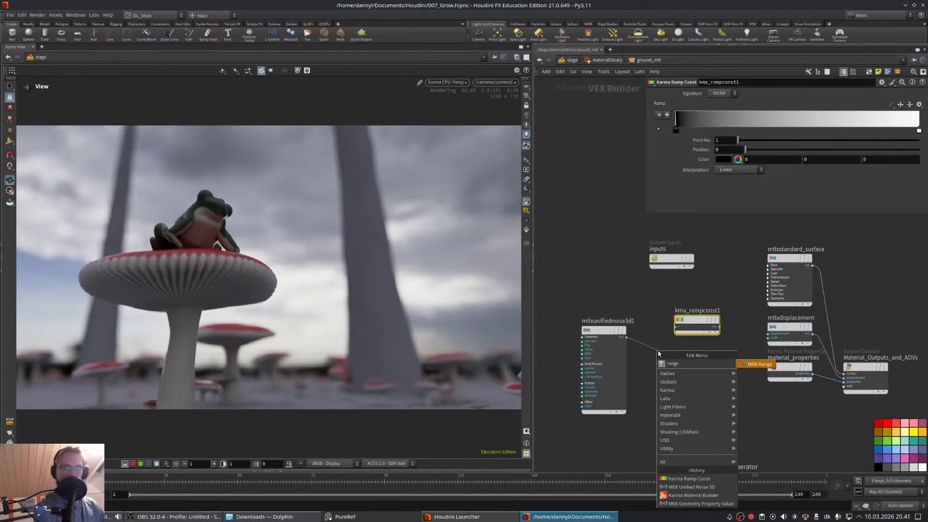
pyautogui.press('Escape')
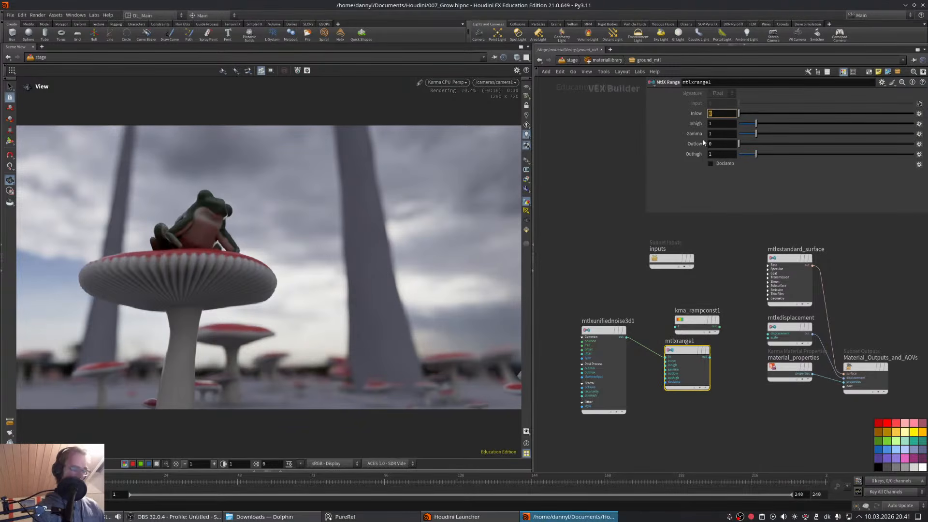
pyautogui.write('-0.5')
pyautogui.press('Tab')
pyautogui.write('0.5')
pyautogui.press('Return')
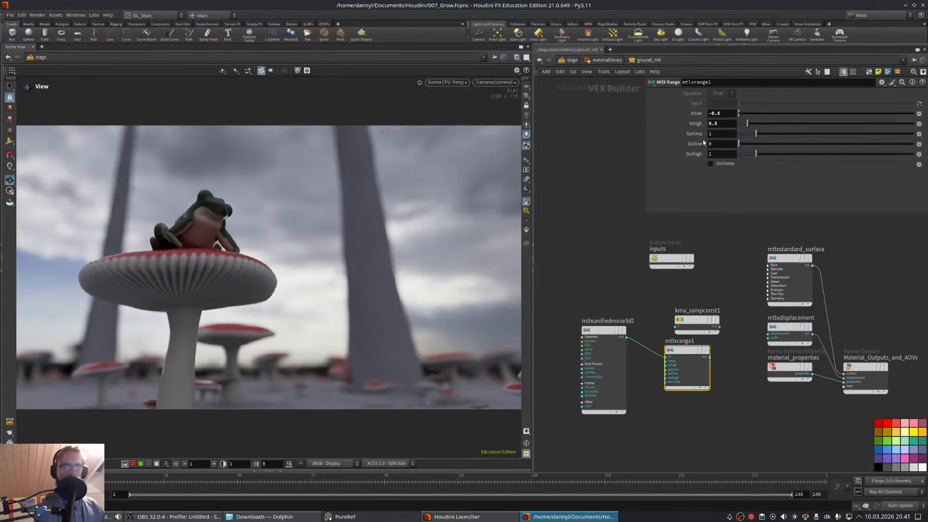
# - Move the noise and range nodes side by side, well clear of the ramp node
pyautogui.moveTo(691, 355); pyautogui.dragTo(663, 338)
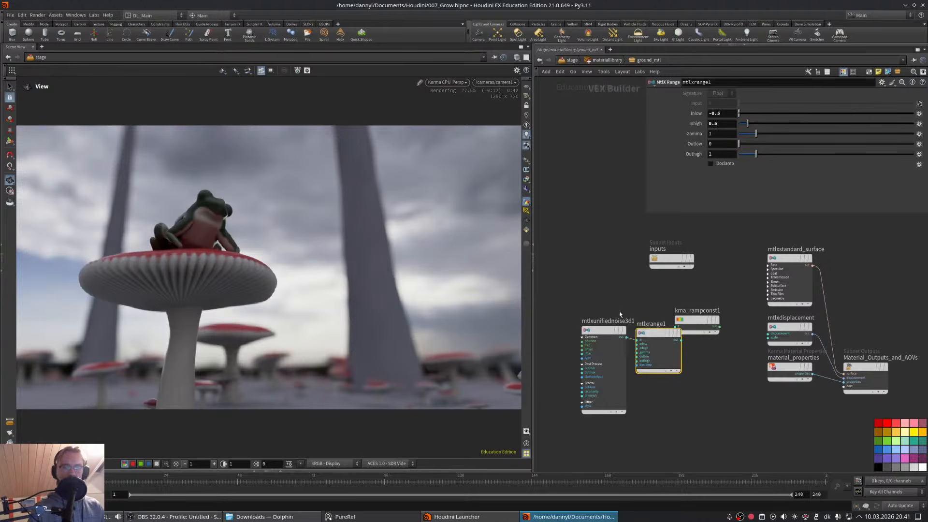
pyautogui.click(606, 343)
pyautogui.click(658, 94)
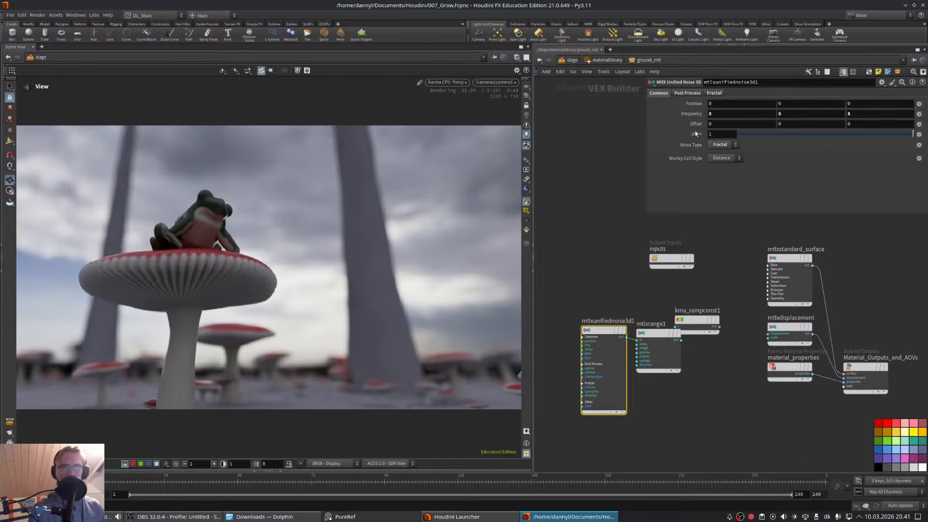
pyautogui.moveTo(614, 311); pyautogui.dragTo(694, 282, button='middle')
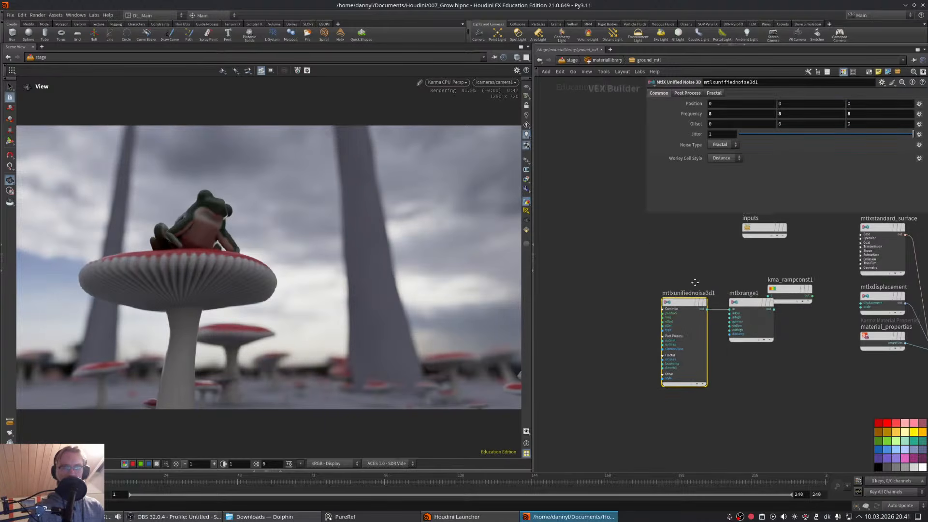
pyautogui.moveTo(732, 320); pyautogui.dragTo(647, 333)
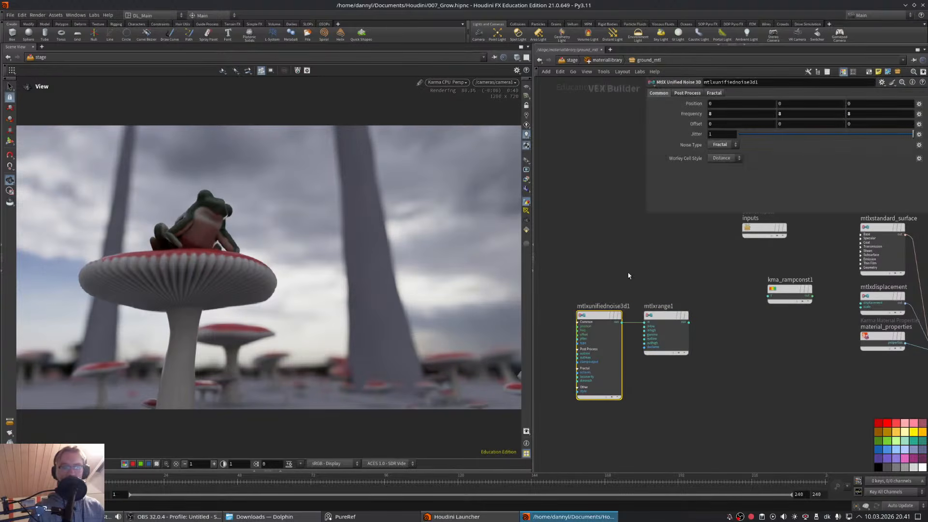
pyautogui.click(666, 335)
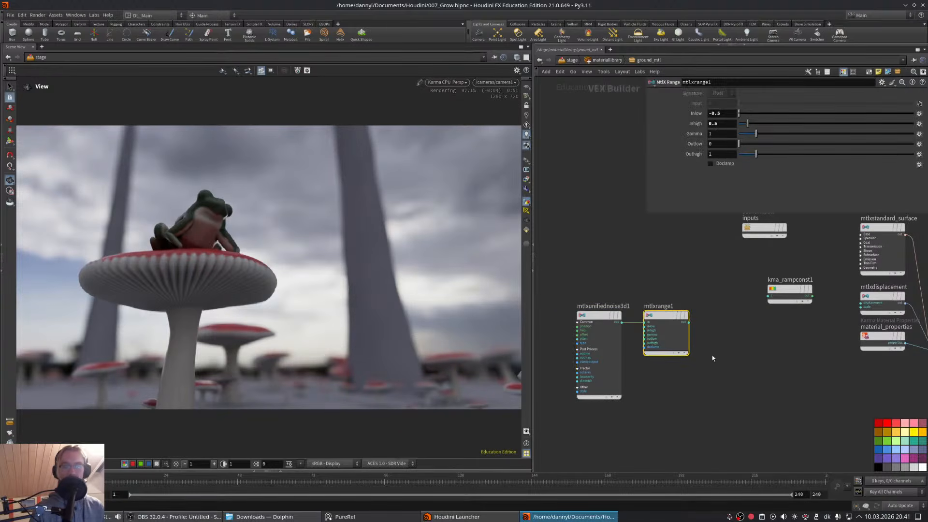
# - Wire the range output into the ramp and the ramp output into the standard surface's Base Color
pyautogui.moveTo(709, 330); pyautogui.dragTo(655, 350, button='middle')
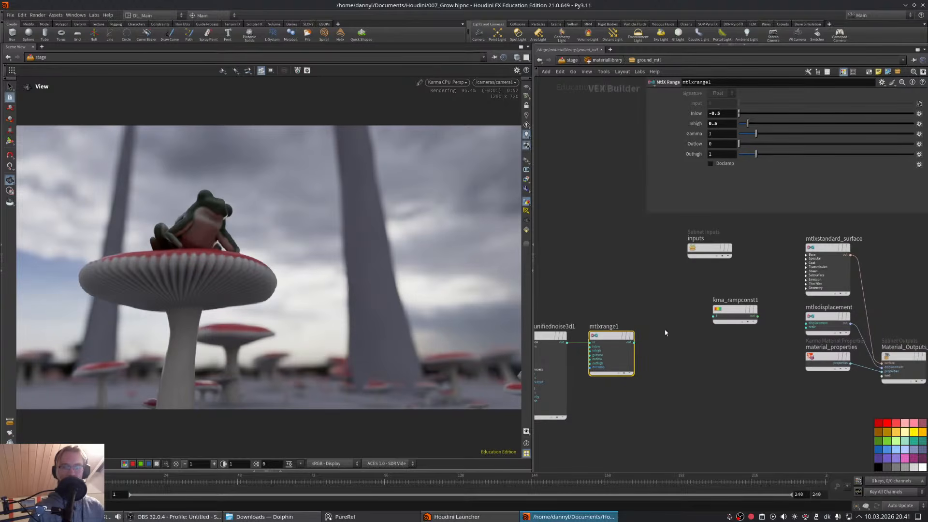
pyautogui.moveTo(634, 342); pyautogui.dragTo(713, 316)
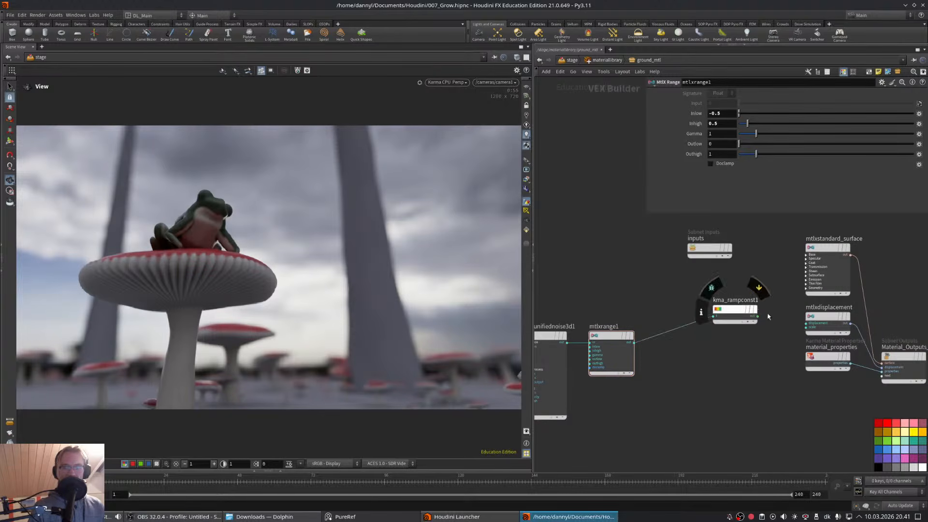
pyautogui.moveTo(768, 317); pyautogui.dragTo(688, 367, button='middle')
pyautogui.moveTo(673, 367); pyautogui.dragTo(715, 304)
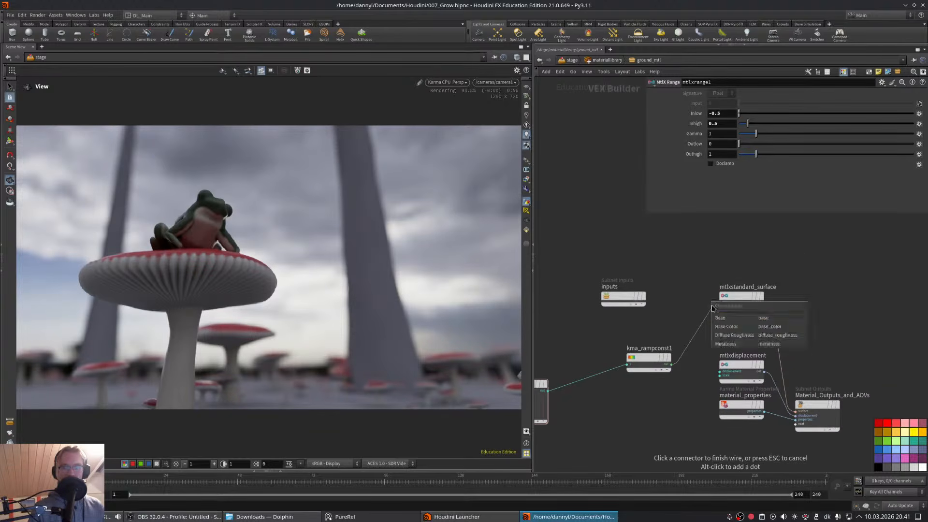
pyautogui.click(739, 327)
pyautogui.moveTo(656, 271); pyautogui.dragTo(697, 273, button='middle')
# - Return to the stage and assign ground_mtl to the ground geometry in the material linker
pyautogui.click(570, 60)
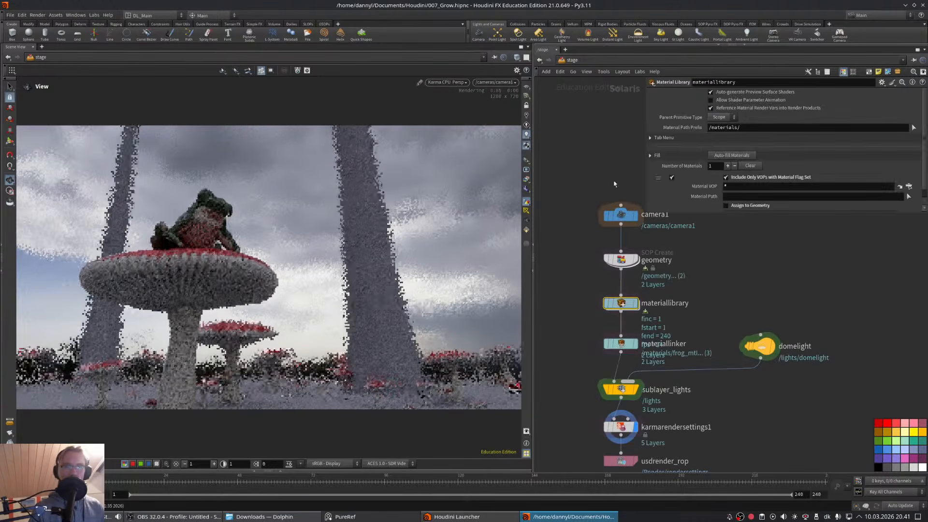
pyautogui.click(621, 344)
pyautogui.moveTo(688, 127); pyautogui.dragTo(761, 187)
pyautogui.moveTo(884, 144); pyautogui.dragTo(791, 190)
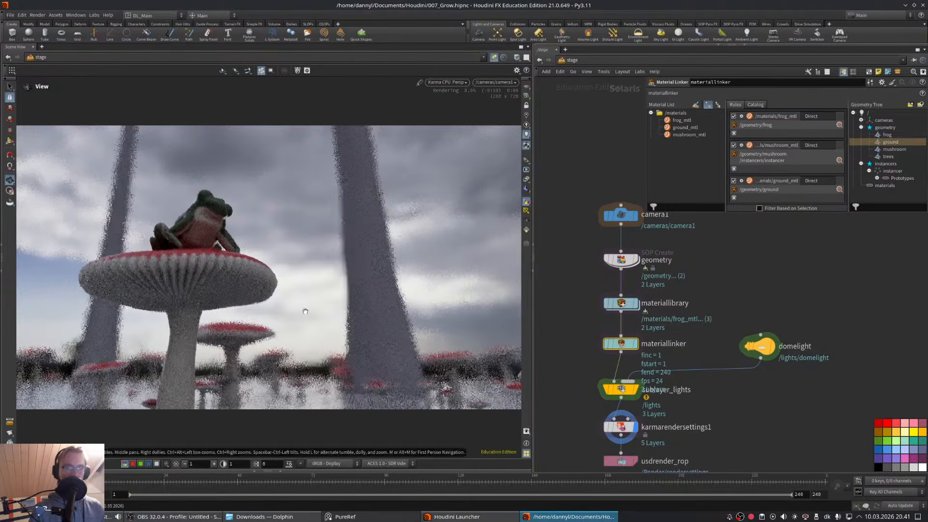
# - Open the material library's ground_mtl network and select its Karma ramp node
pyautogui.doubleClick(625, 306)
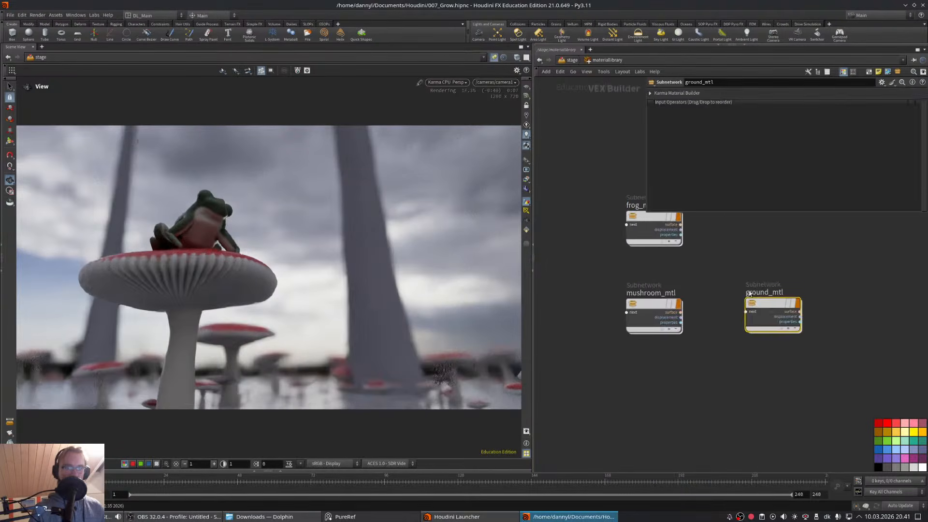
pyautogui.doubleClick(769, 302)
pyautogui.click(689, 366)
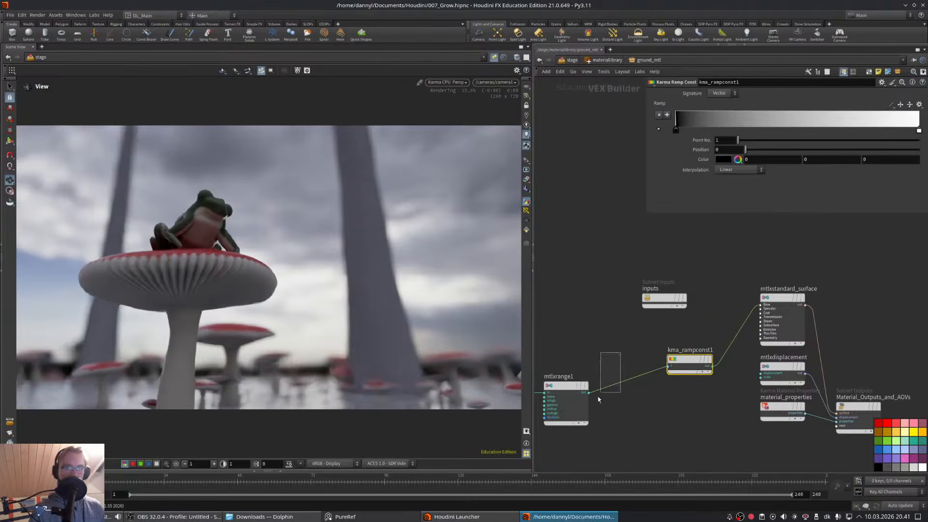
pyautogui.click(581, 384)
pyautogui.click(679, 360)
# - Colour the ramp's start point pure blue and its end point pure red as a test
pyautogui.doubleClick(675, 131)
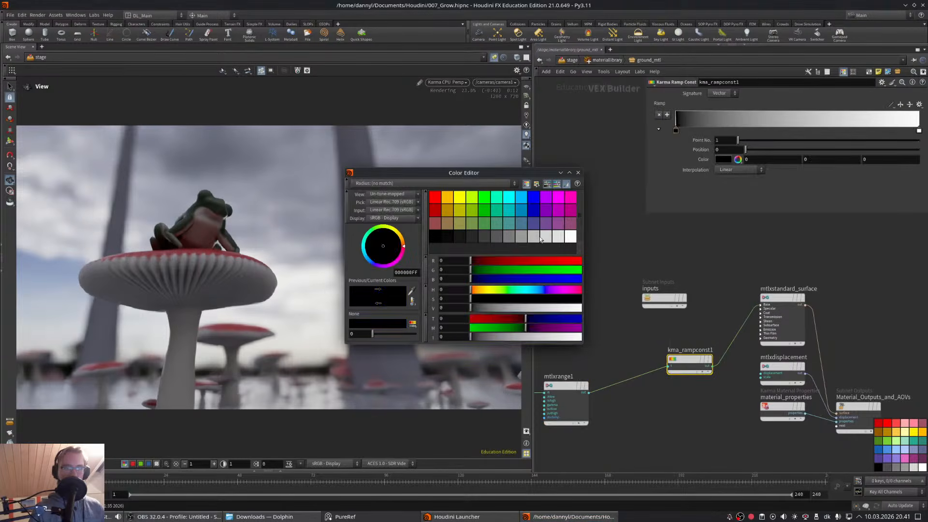
pyautogui.click(534, 202)
pyautogui.click(578, 173)
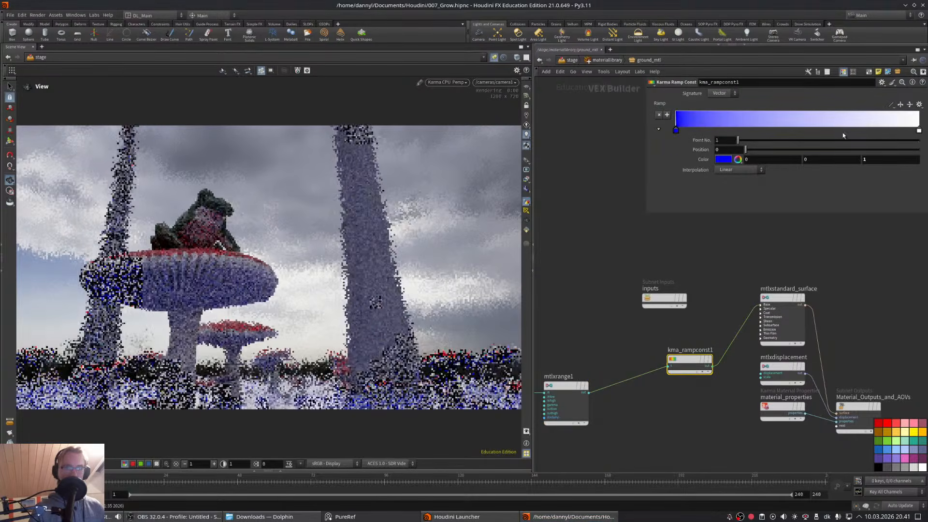
pyautogui.doubleClick(918, 130)
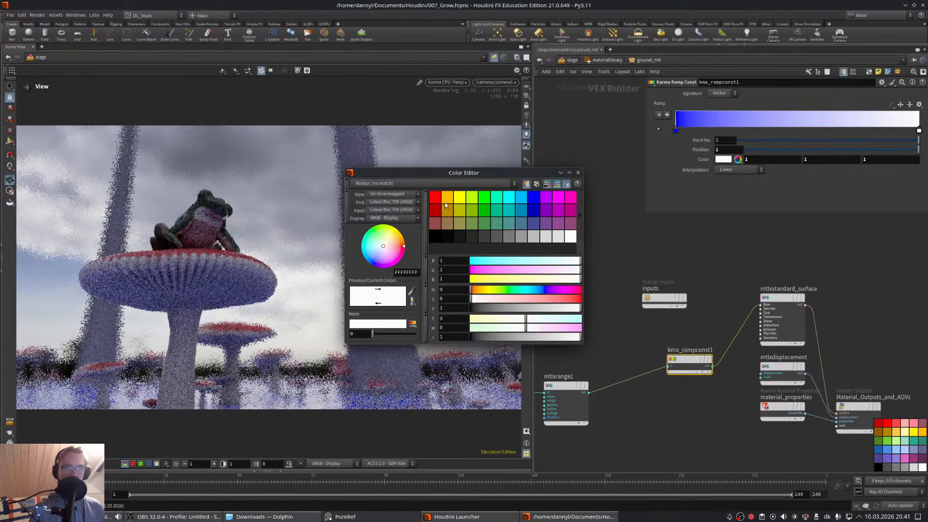
pyautogui.click(435, 197)
pyautogui.click(578, 172)
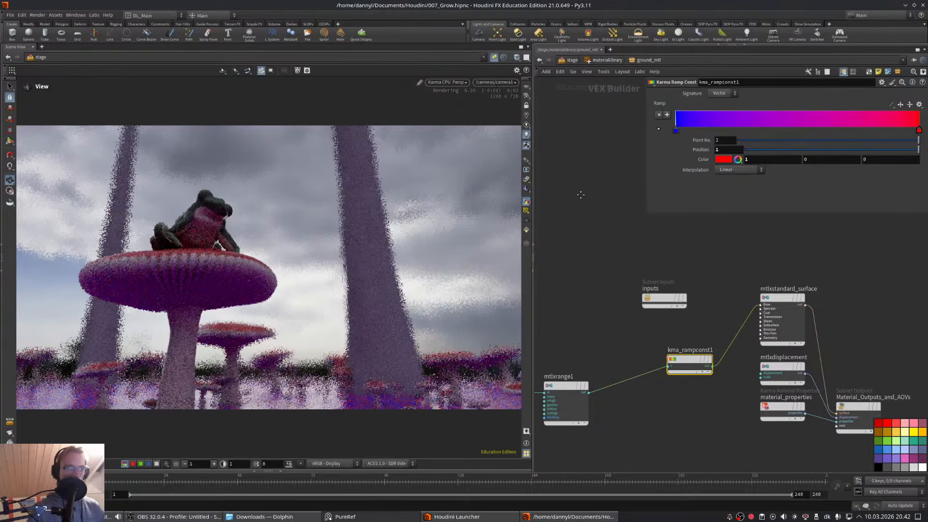
pyautogui.moveTo(582, 195); pyautogui.dragTo(579, 195, button='middle')
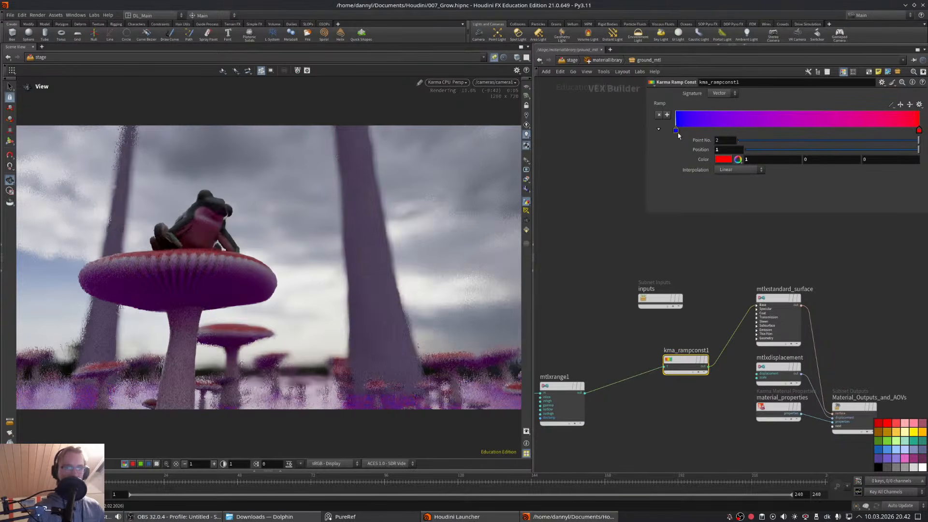
# - Recolour the ramp's start point to a dark reddish brown with hue 11 and saturation about 0.7
pyautogui.doubleClick(678, 136)
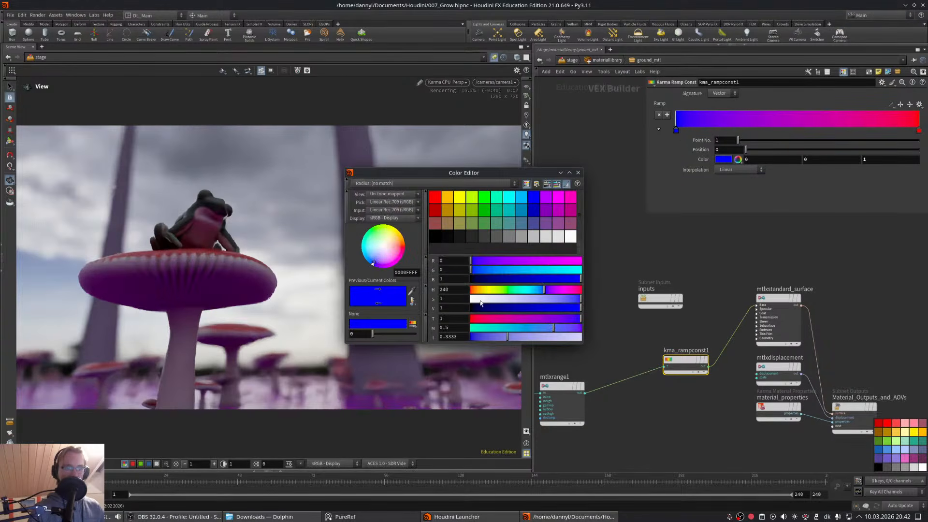
pyautogui.moveTo(482, 291); pyautogui.dragTo(481, 310)
pyautogui.moveTo(537, 298)
pyautogui.mouseDown()
pyautogui.moveTo(524, 299)
pyautogui.moveTo(546, 298)
pyautogui.mouseUp()
pyautogui.moveTo(481, 308); pyautogui.dragTo(476, 312)
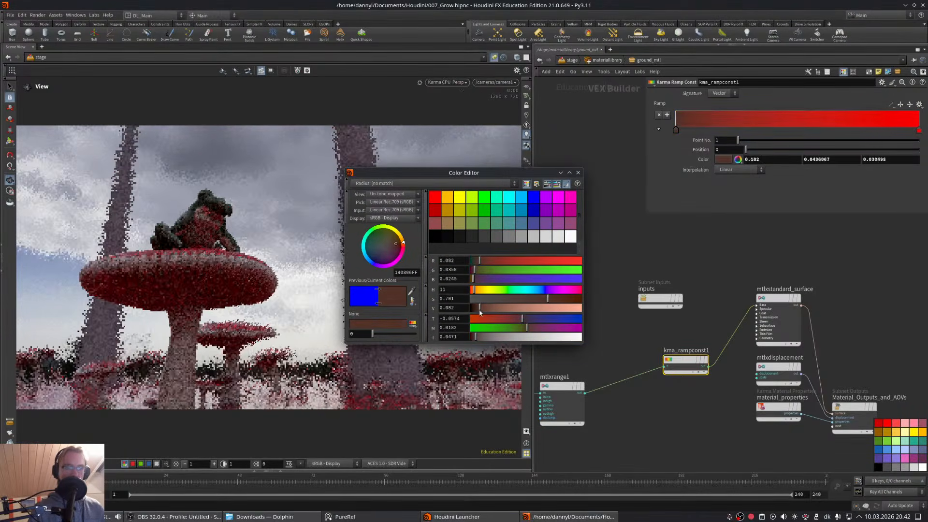
# - Recolour the ramp's end point to a dark brown of 0.066, 0.0253, 0
pyautogui.click(919, 131)
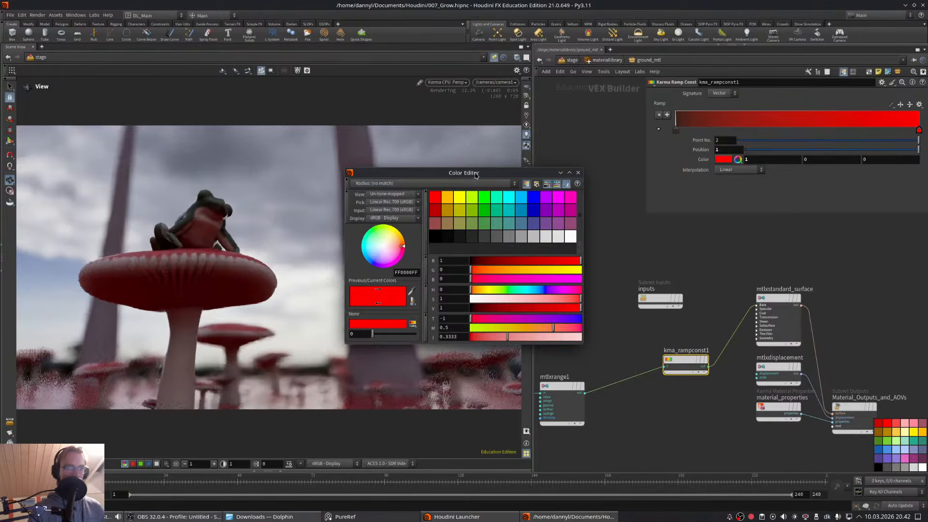
pyautogui.moveTo(476, 175); pyautogui.dragTo(566, 155)
pyautogui.click(567, 270)
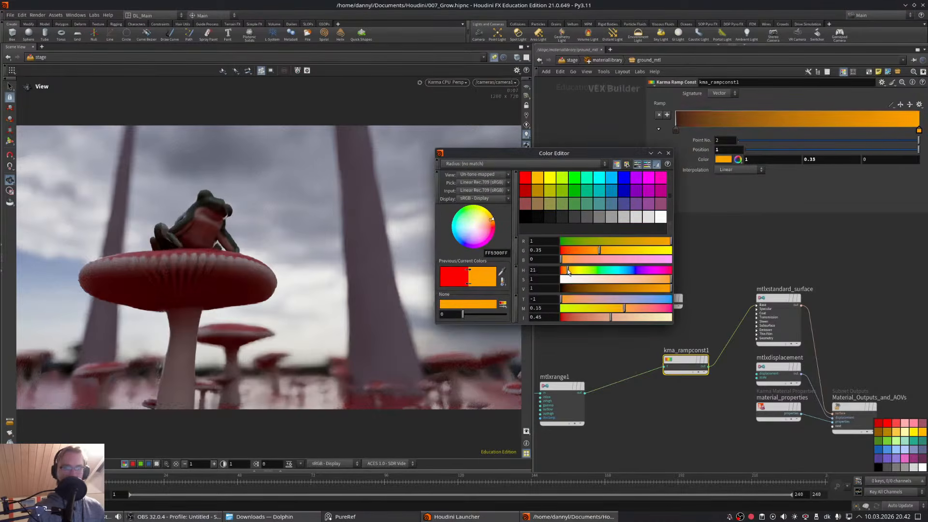
pyautogui.click(570, 288)
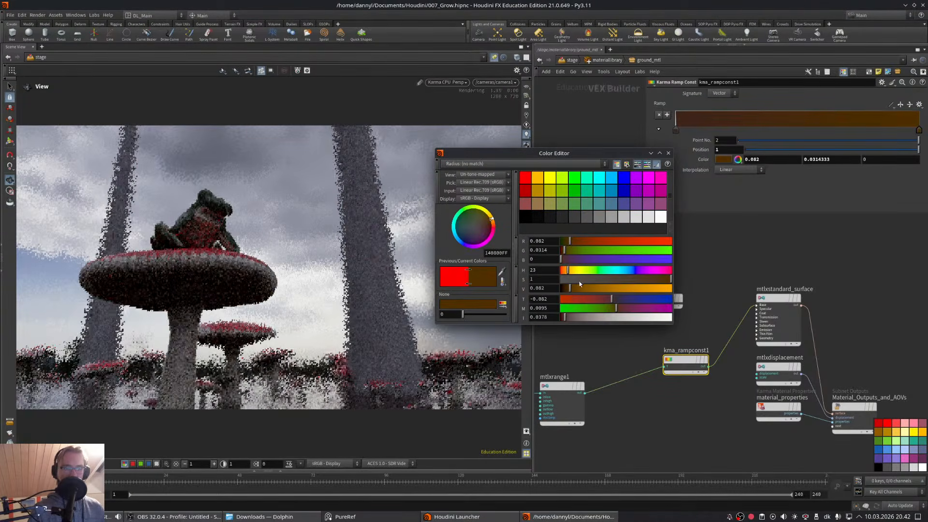
pyautogui.click(568, 288)
pyautogui.click(668, 153)
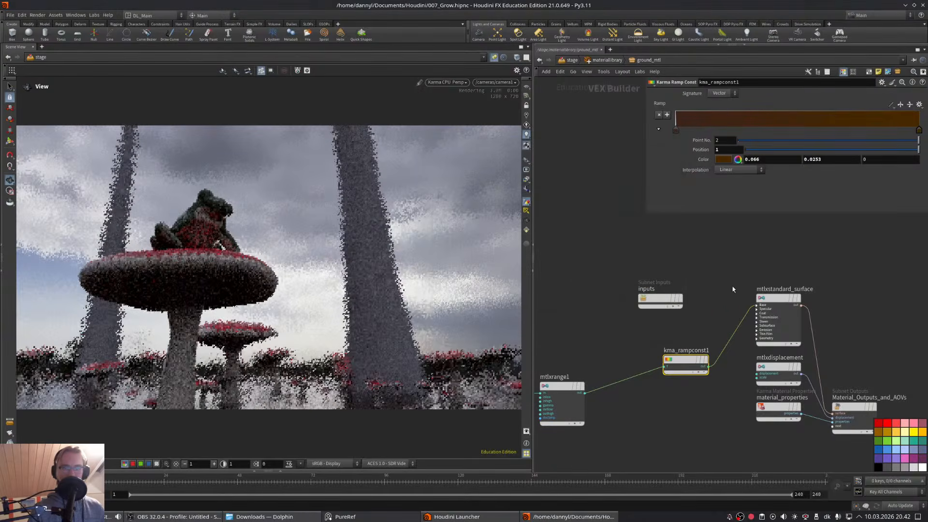
# - On the ground's standard surface, set specular Roughness to about 0.605 and Index of Refraction to 1.33
pyautogui.click(778, 317)
pyautogui.click(663, 138)
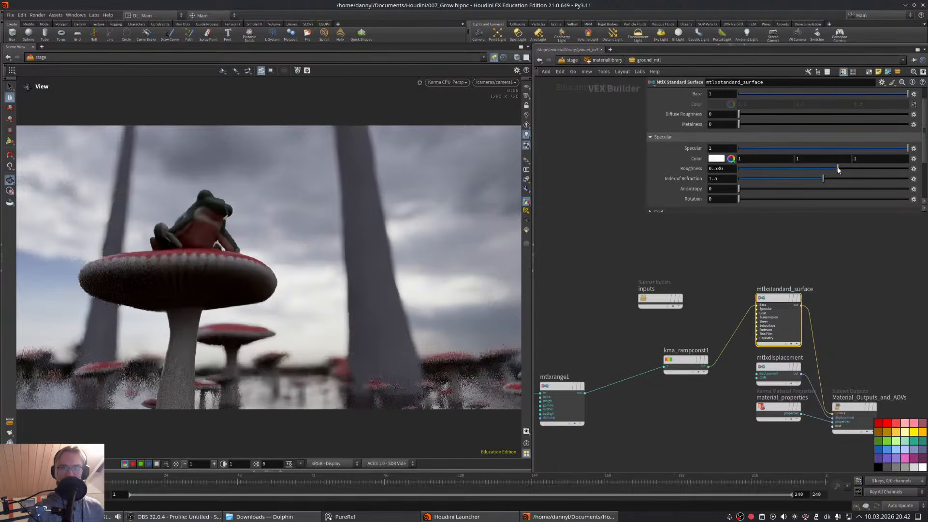
pyautogui.moveTo(837, 167); pyautogui.dragTo(841, 168)
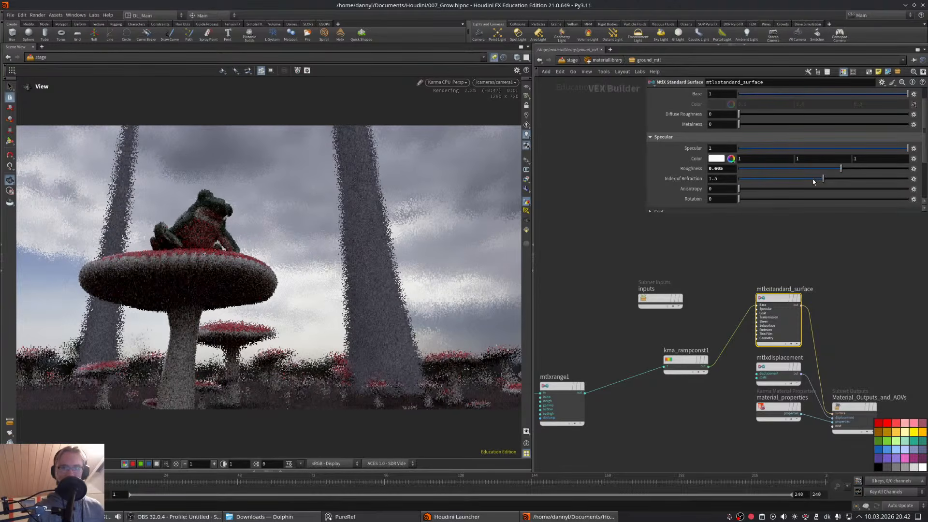
pyautogui.click(717, 179)
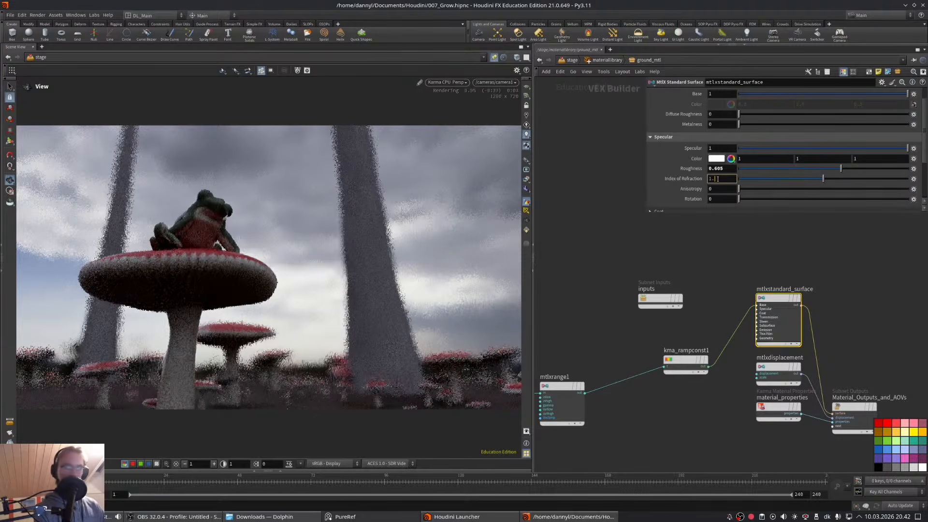
pyautogui.write('33')
pyautogui.press('Return')
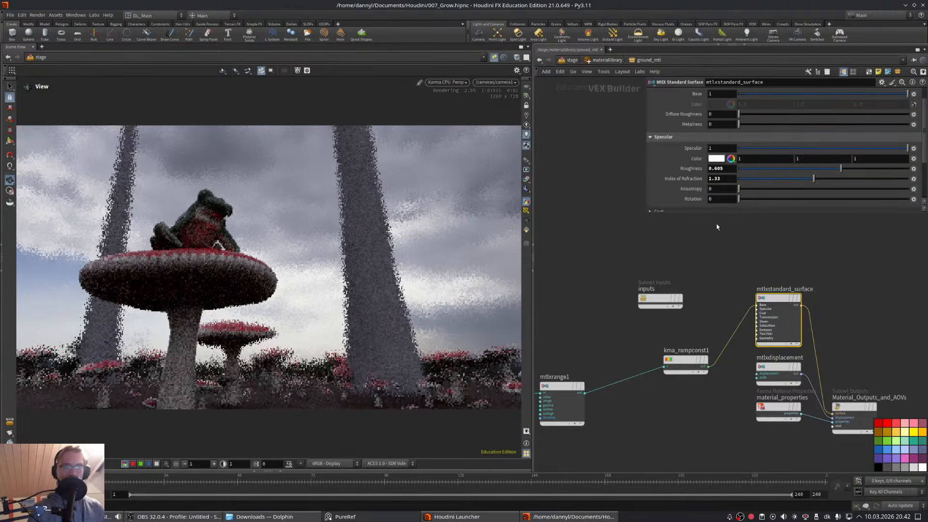
# - Place the ramp node beside the range node and move the noise, range and ramp chain level with the standard surface
pyautogui.moveTo(723, 259); pyautogui.dragTo(713, 256, button='middle')
pyautogui.moveTo(670, 357); pyautogui.dragTo(609, 383)
pyautogui.moveTo(635, 325); pyautogui.dragTo(678, 311, button='middle')
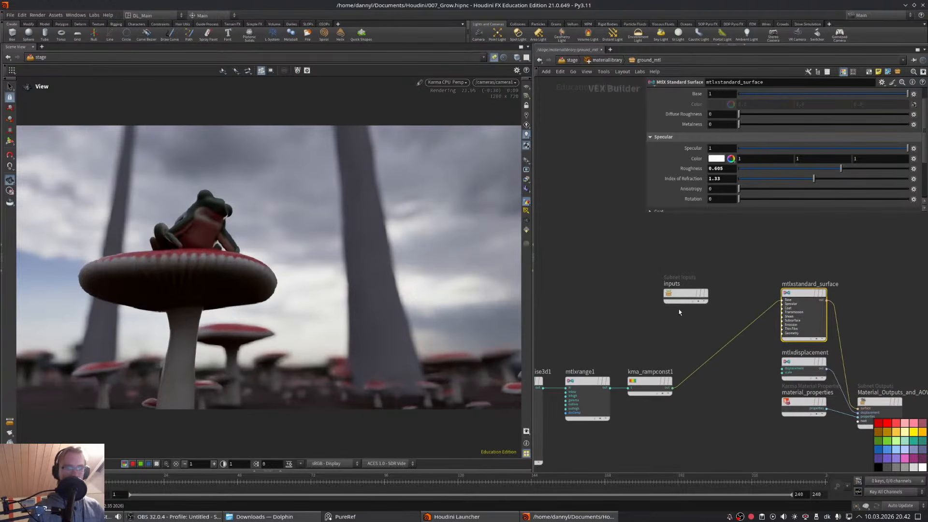
pyautogui.moveTo(709, 338); pyautogui.dragTo(789, 273, button='middle')
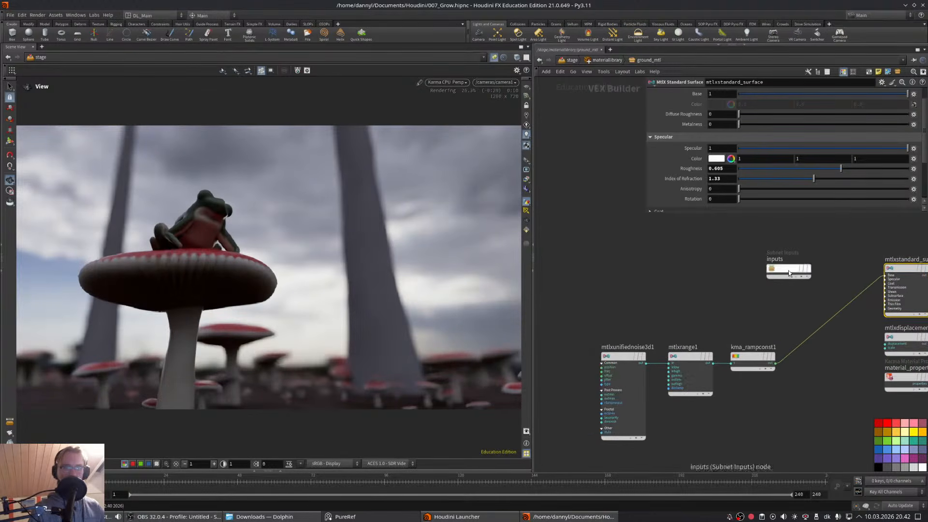
pyautogui.moveTo(787, 313); pyautogui.dragTo(588, 442)
pyautogui.moveTo(750, 357); pyautogui.dragTo(709, 272)
pyautogui.moveTo(758, 367); pyautogui.dragTo(728, 376, button='middle')
pyautogui.click(716, 376)
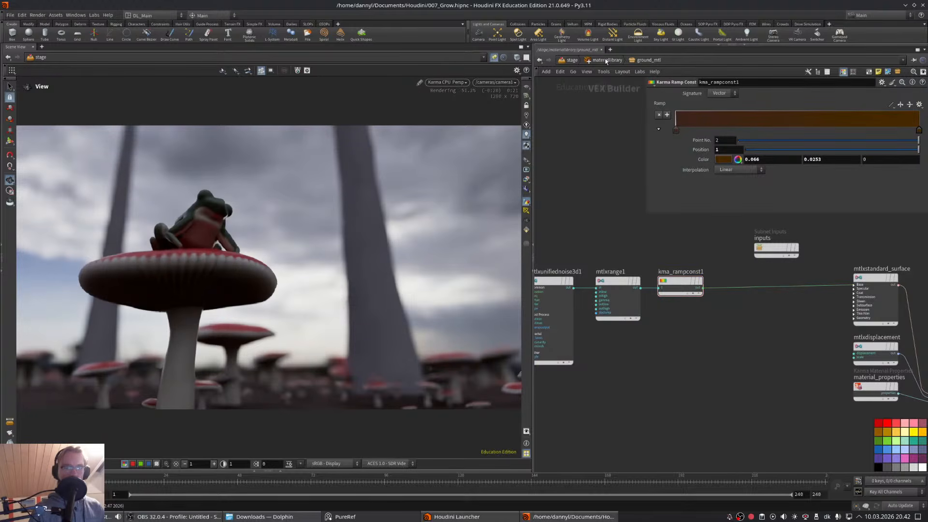
# - Duplicate the unified noise node below the original, with Frequency 13 and Offset 14 on all axes
pyautogui.moveTo(666, 269); pyautogui.dragTo(711, 260, button='middle')
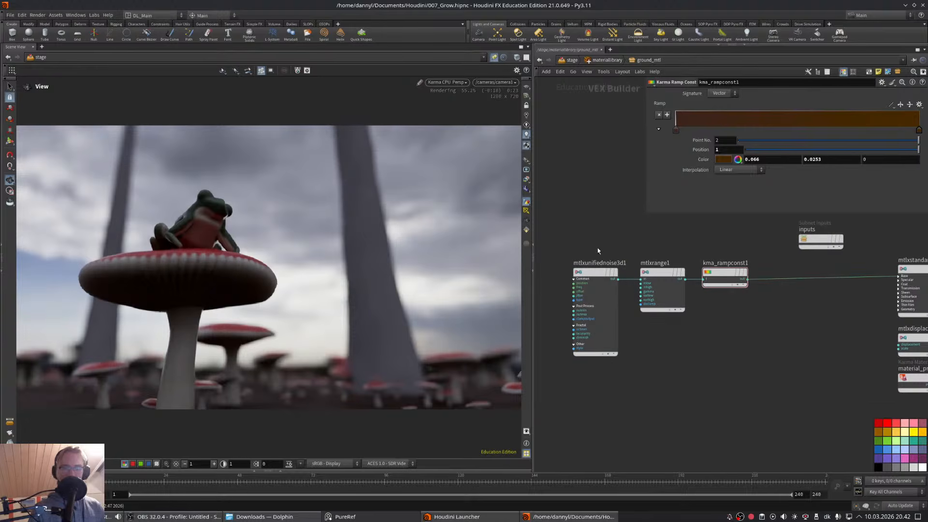
pyautogui.click(597, 275)
pyautogui.keyDown('alt'); pyautogui.moveTo(596, 275); pyautogui.dragTo(621, 418); pyautogui.keyUp('alt')
pyautogui.moveTo(718, 395); pyautogui.dragTo(696, 332, button='middle')
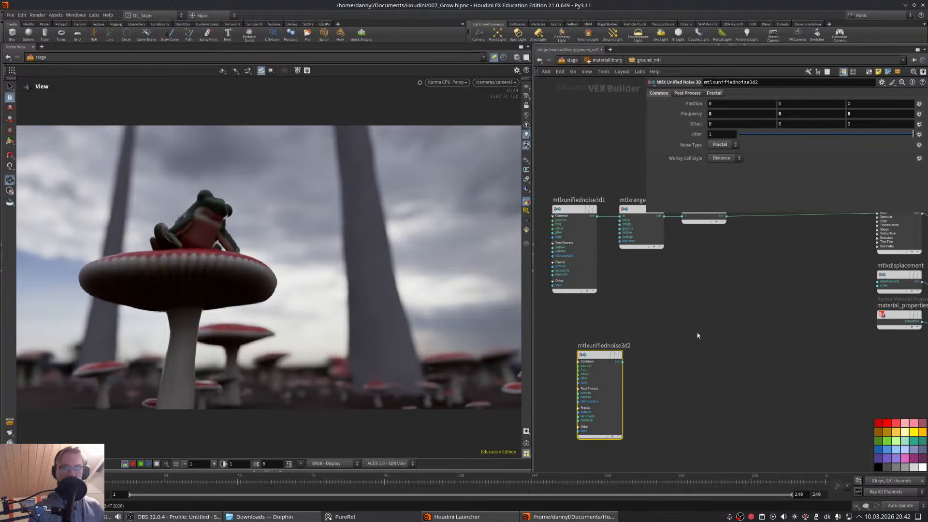
pyautogui.moveTo(692, 124); pyautogui.dragTo(739, 95, button='middle')
# - Add an MtlX Bump node and feed the duplicated noise into its height input
pyautogui.press('Tab')
pyautogui.write('range')
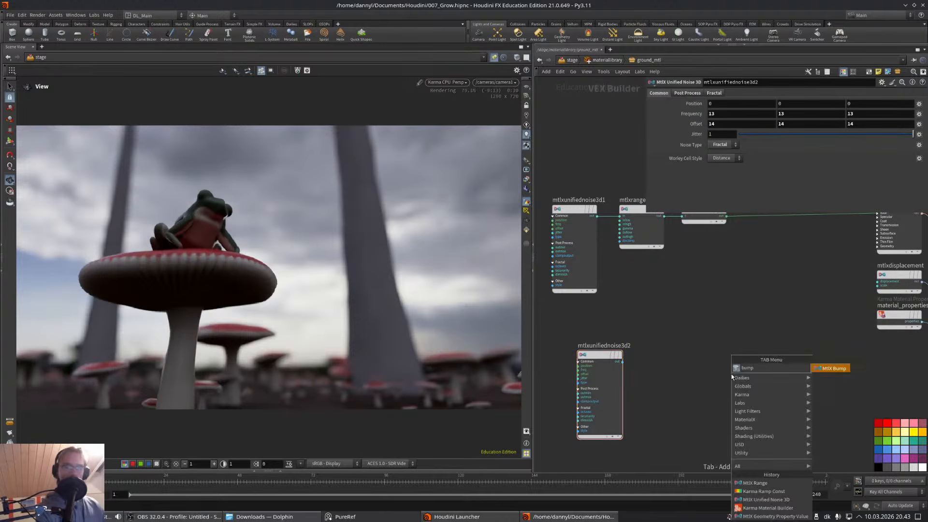
pyautogui.press('Return')
pyautogui.click(747, 326)
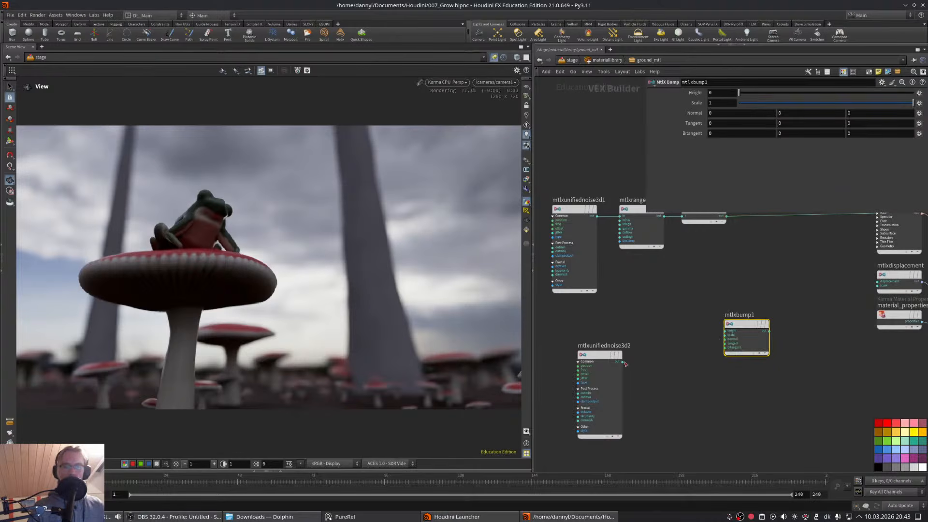
pyautogui.moveTo(622, 362); pyautogui.dragTo(725, 330)
# - Wire the bump output into the standard surface's Geometry input and set the bump Scale to 0.025
pyautogui.moveTo(772, 336); pyautogui.dragTo(616, 342, button='middle')
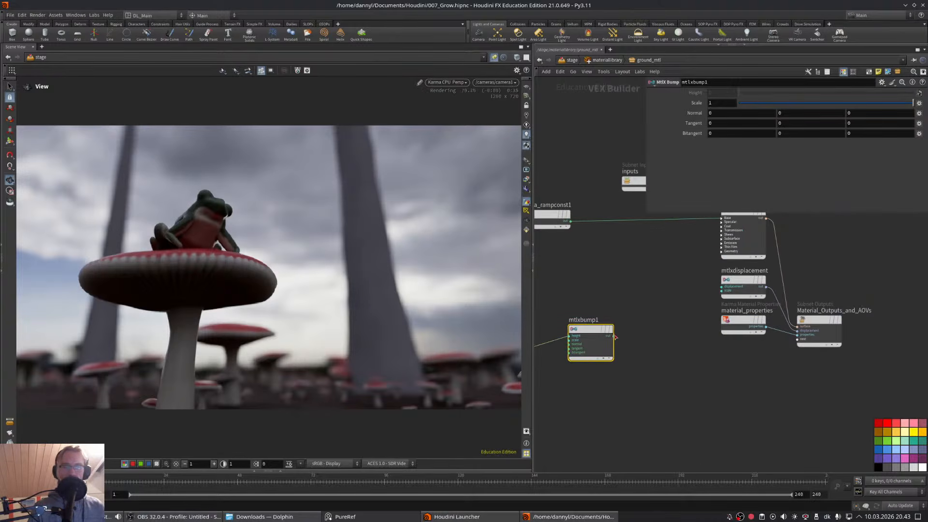
pyautogui.moveTo(715, 251); pyautogui.dragTo(715, 251)
pyautogui.click(733, 283)
pyautogui.moveTo(651, 285); pyautogui.dragTo(695, 279, button='middle')
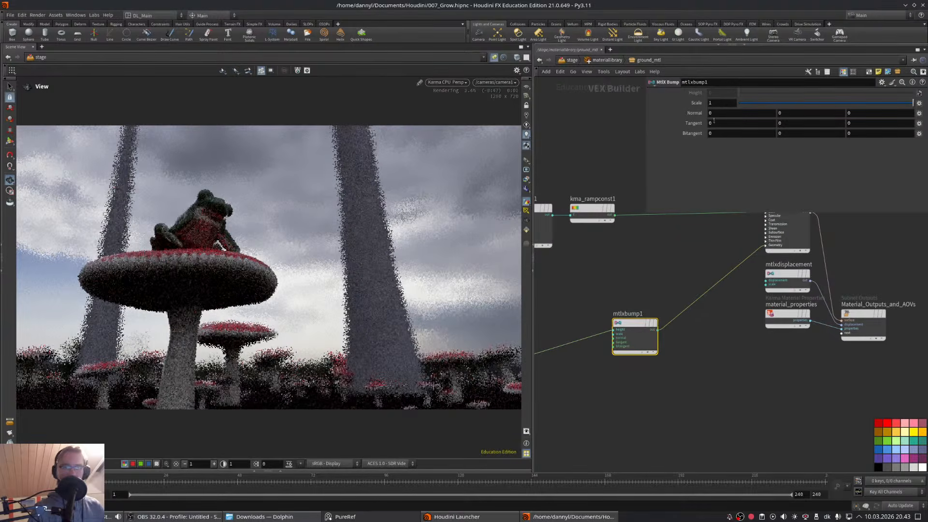
pyautogui.write('0.025')
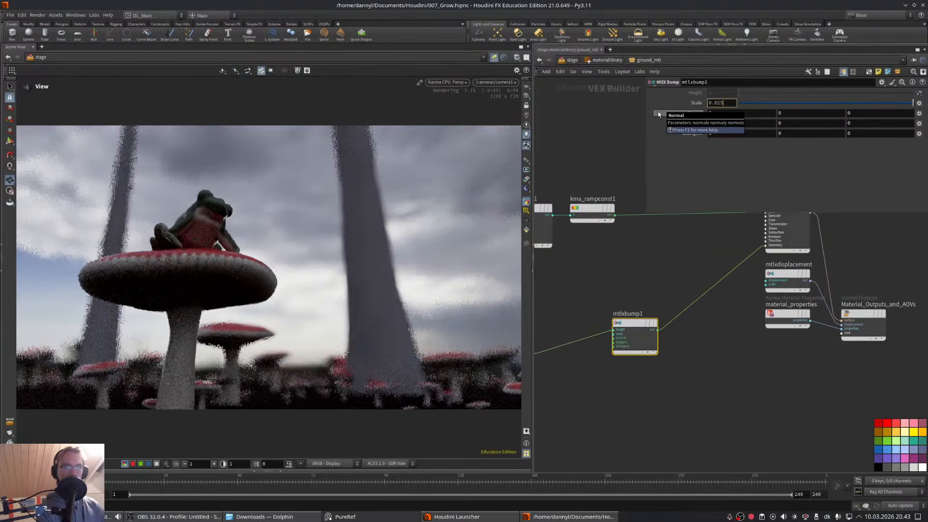
pyautogui.press('Return')
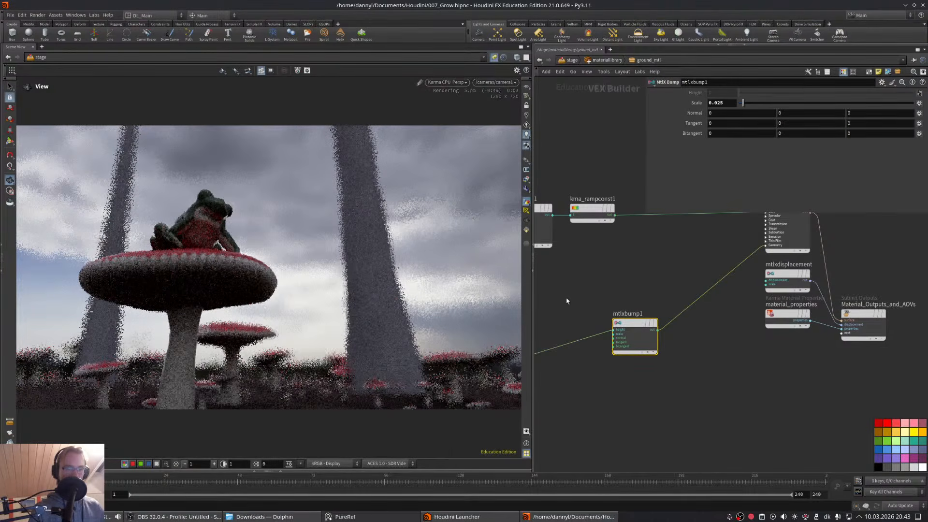
# - Move the bump node next to the duplicated noise node, level with its output
pyautogui.moveTo(643, 272); pyautogui.dragTo(668, 269, button='middle')
pyautogui.moveTo(658, 314); pyautogui.dragTo(731, 265, button='middle')
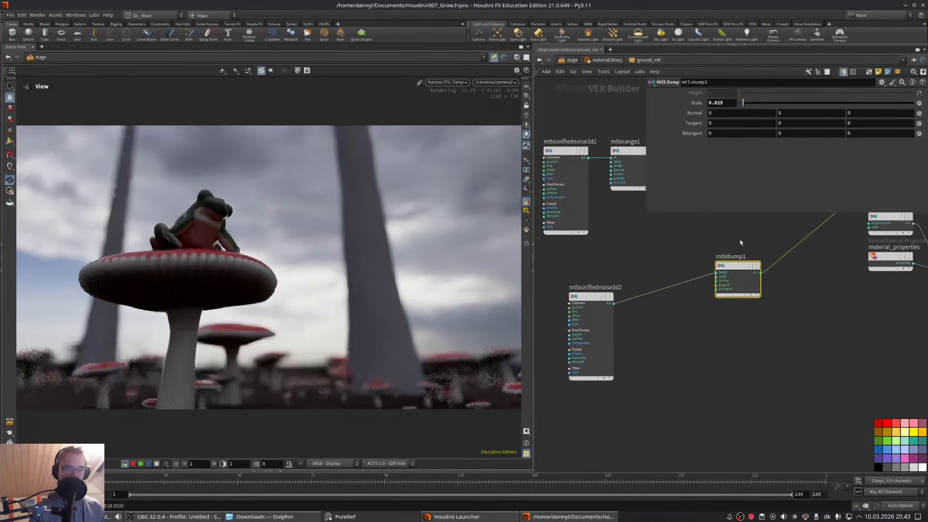
pyautogui.moveTo(733, 267); pyautogui.dragTo(673, 295)
pyautogui.moveTo(656, 255); pyautogui.dragTo(668, 265, button='middle')
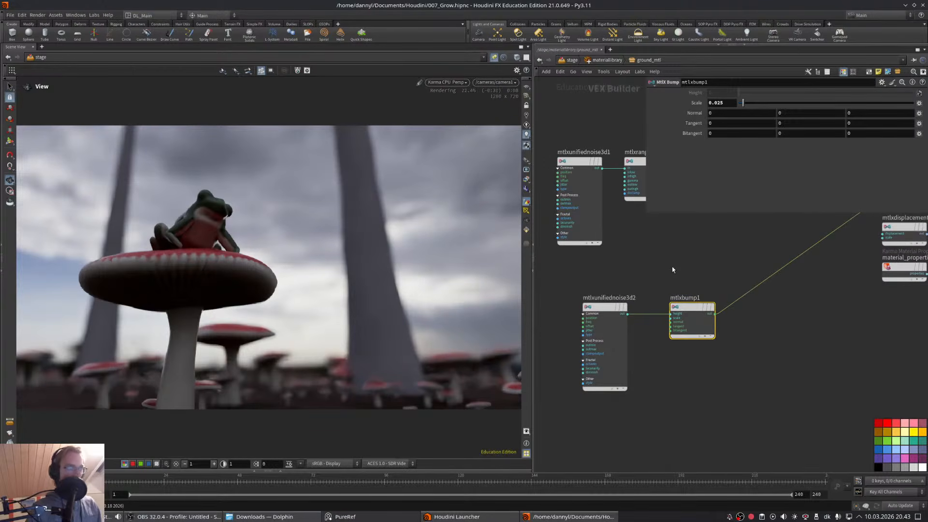
# - Return to the material library network and add a Karma Material Builder below ground_mtl
pyautogui.click(605, 60)
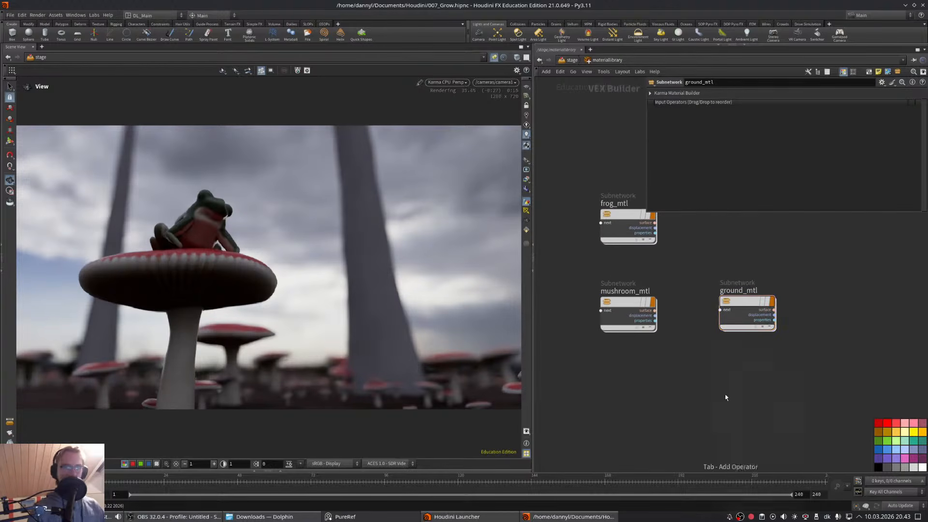
pyautogui.press('Tab')
pyautogui.write('karma')
pyautogui.press('Down')
pyautogui.press('Return')
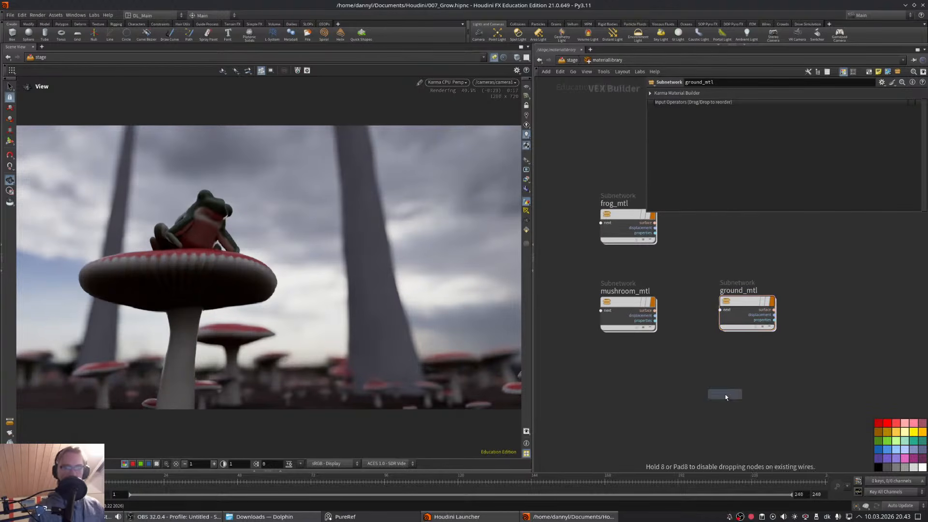
pyautogui.click(725, 394)
# - Rename the new material to tree_mtl and align it directly beneath ground_mtl
pyautogui.click(733, 384)
pyautogui.write('t')
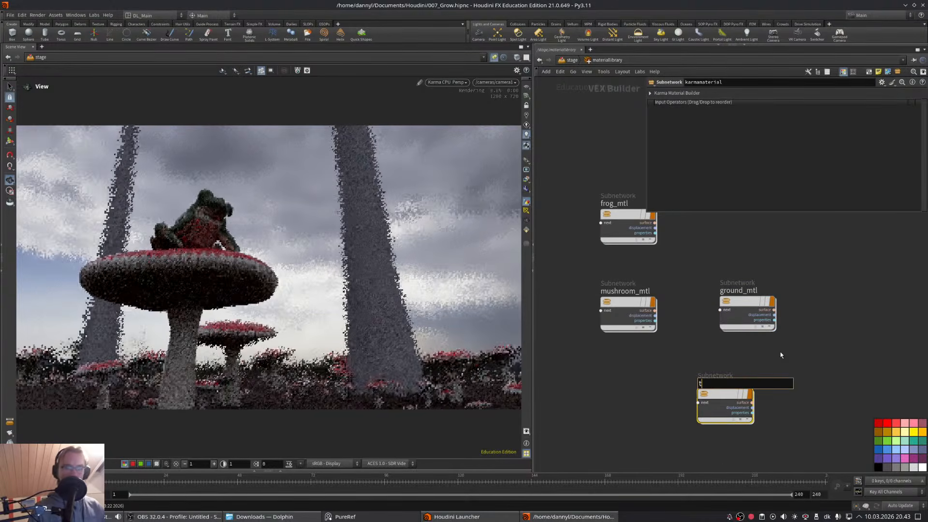
pyautogui.write('ree_mtl')
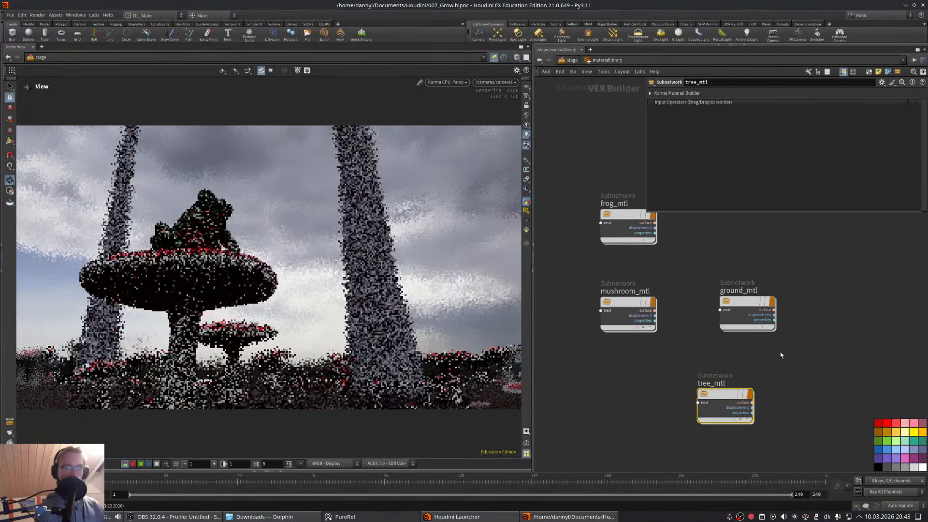
pyautogui.press('Return')
pyautogui.moveTo(724, 394); pyautogui.dragTo(746, 397)
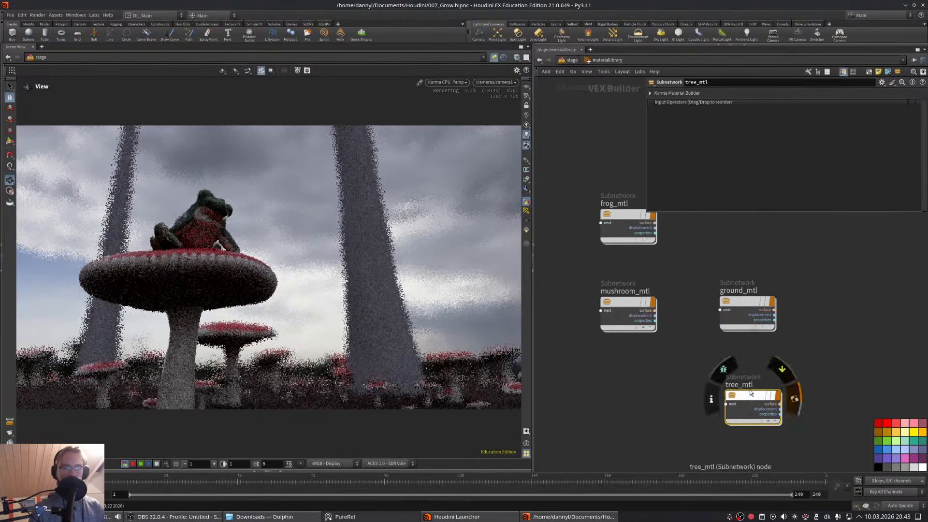
# - Assign tree_mtl to the trees geometry in the materiallinker node
pyautogui.moveTo(778, 372); pyautogui.dragTo(755, 341, button='middle')
pyautogui.doubleClick(717, 367)
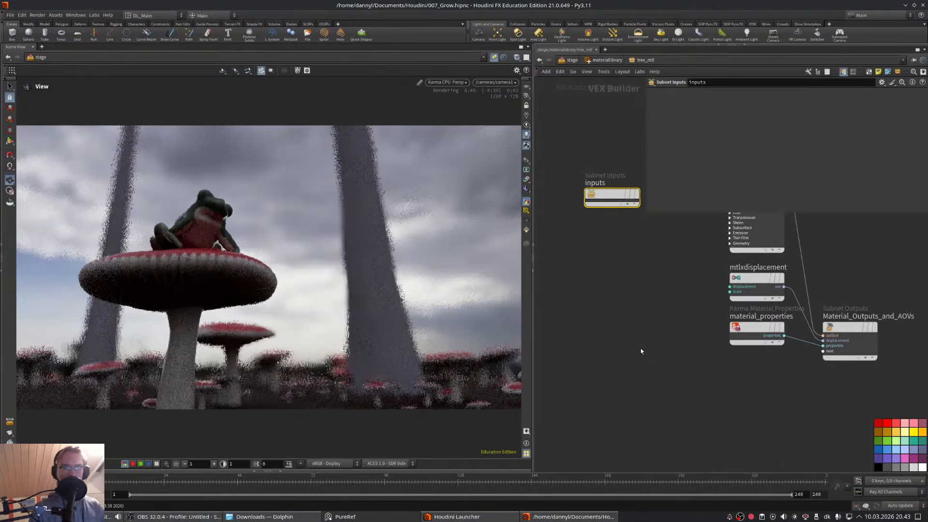
pyautogui.moveTo(645, 324); pyautogui.dragTo(641, 362, button='middle')
pyautogui.click(572, 60)
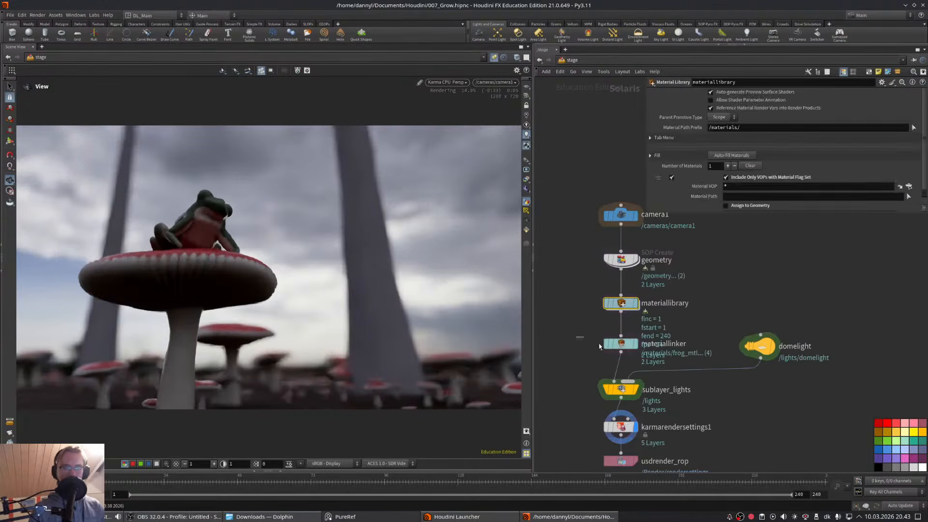
pyautogui.click(613, 344)
pyautogui.moveTo(688, 144); pyautogui.dragTo(773, 169)
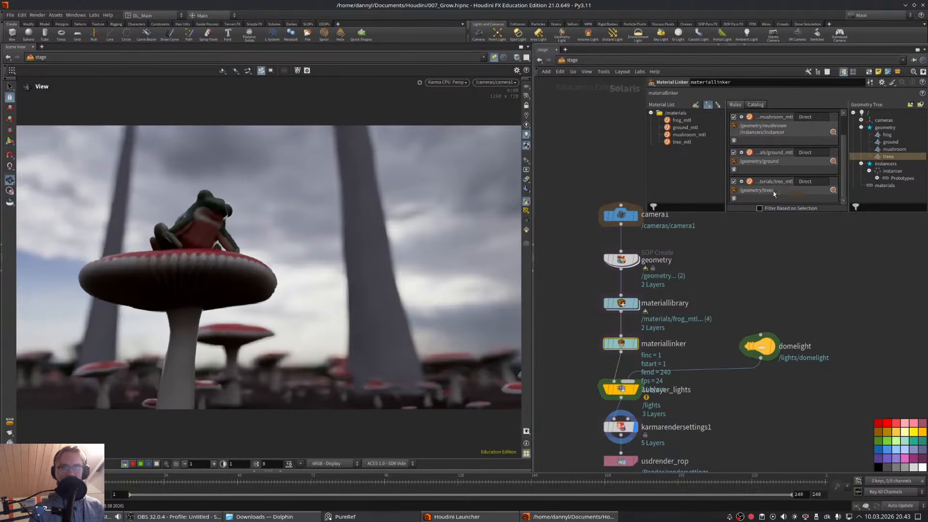
# - Go into ground_mtl in the material library and copy its two noise nodes, range, ramp and bump nodes
pyautogui.doubleClick(621, 305)
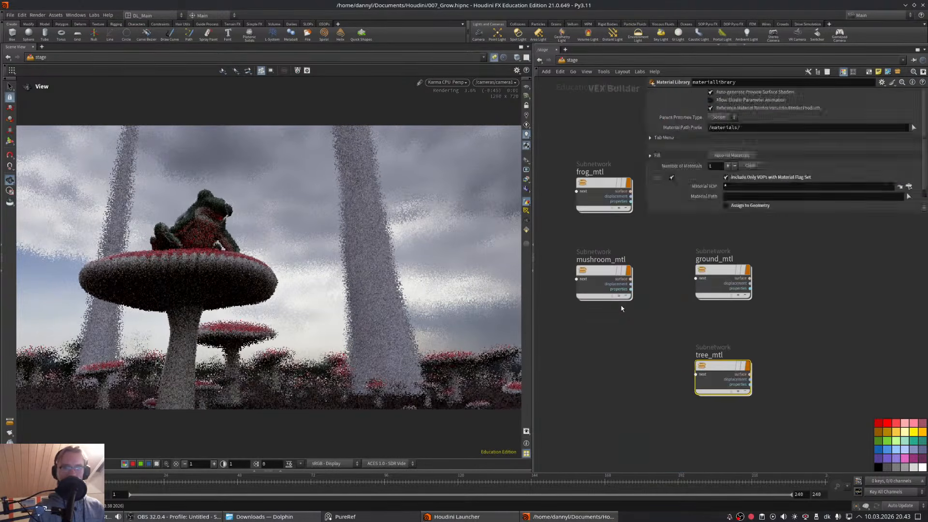
pyautogui.doubleClick(720, 371)
pyautogui.press('Tab')
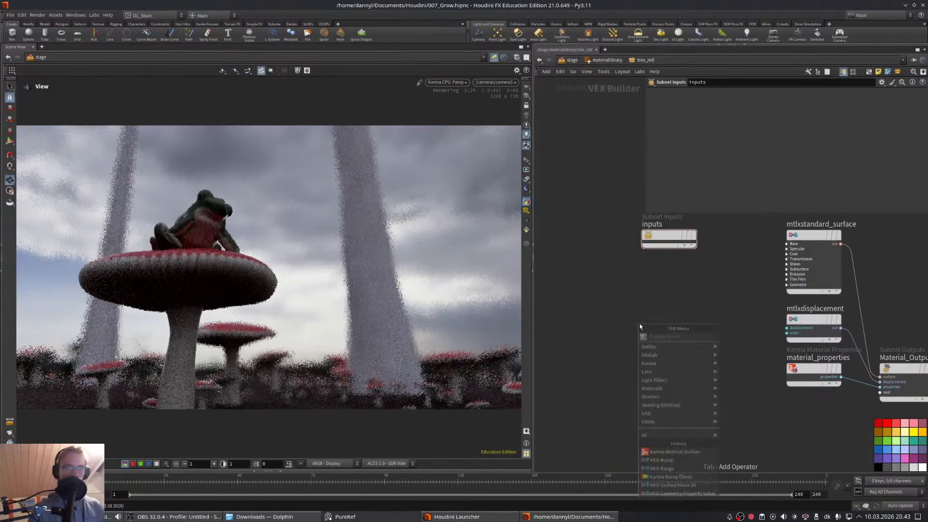
pyautogui.click(612, 62)
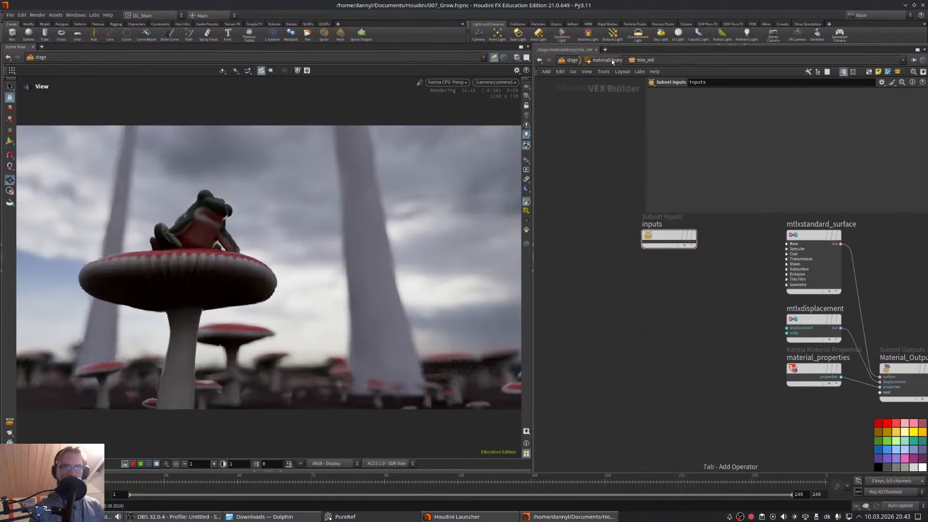
pyautogui.click(612, 60)
pyautogui.doubleClick(727, 269)
pyautogui.moveTo(667, 248); pyautogui.dragTo(688, 320, button='middle')
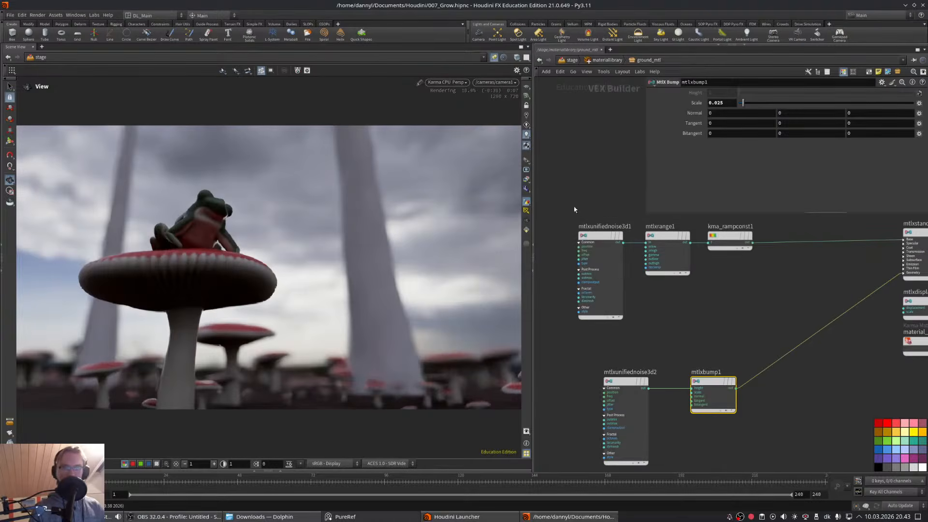
pyautogui.moveTo(576, 207); pyautogui.dragTo(753, 282)
pyautogui.keyDown('shift'); pyautogui.moveTo(599, 370); pyautogui.dragTo(769, 417); pyautogui.keyUp('shift')
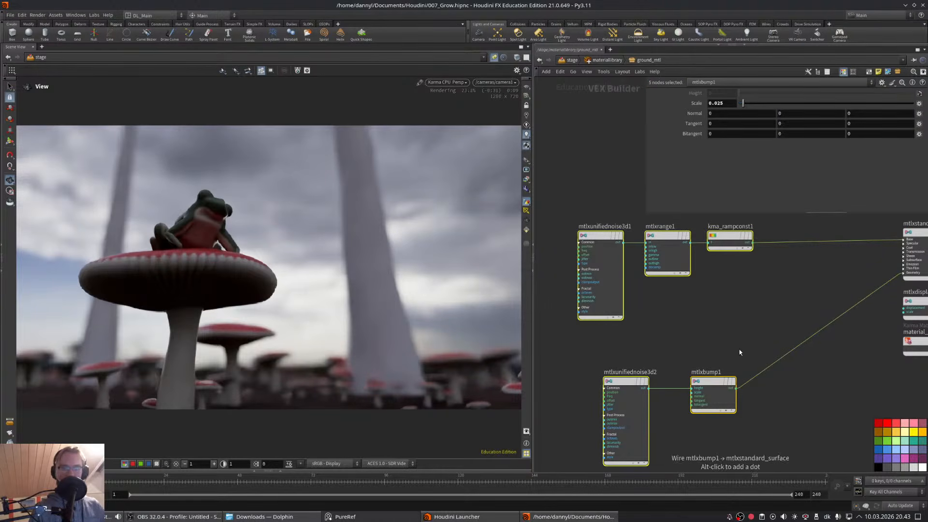
# - Paste the copied noise, range, ramp and bump nodes into the tree_mtl network
pyautogui.click(603, 61)
pyautogui.doubleClick(724, 363)
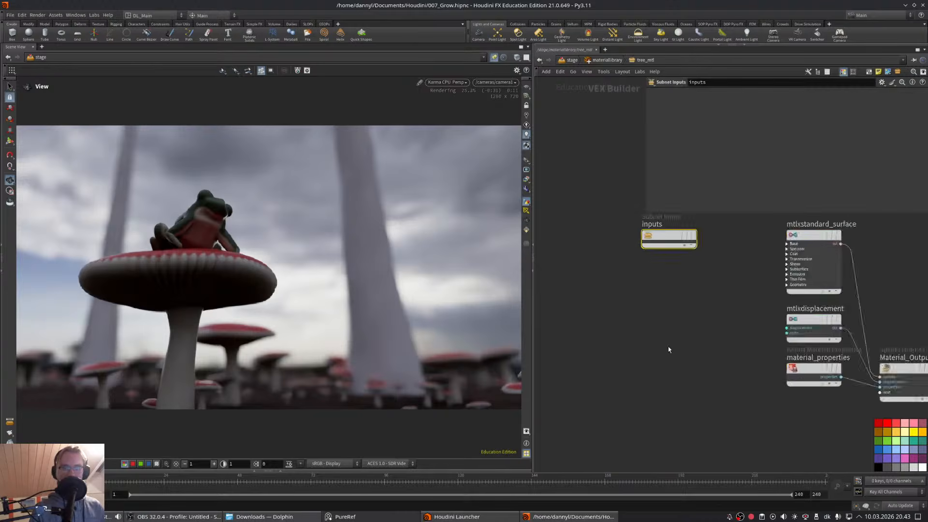
pyautogui.hotkey('ctrl', 'v')
pyautogui.click(696, 272)
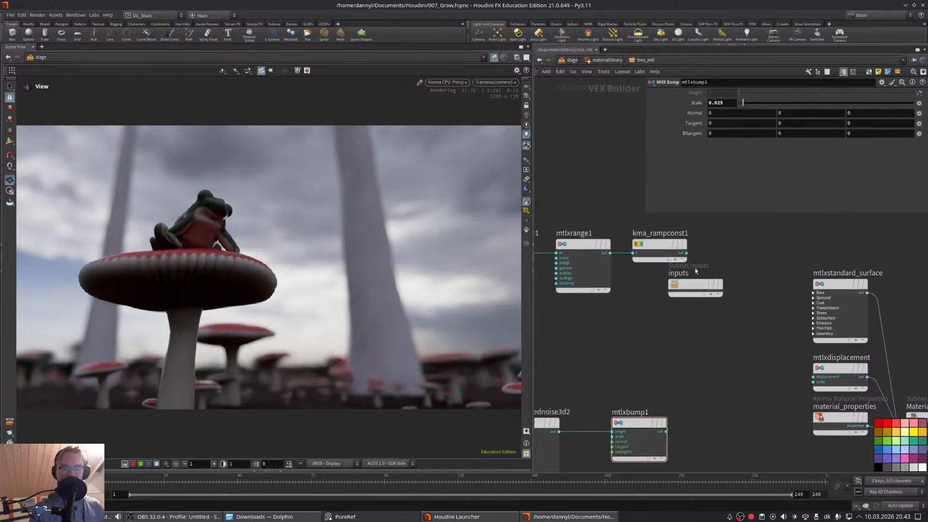
# - Wire the ramp into the standard surface's Base input and the bump into its Geometry input, moving the inputs node aside
pyautogui.moveTo(686, 253); pyautogui.dragTo(814, 292)
pyautogui.click(826, 311)
pyautogui.moveTo(693, 289); pyautogui.dragTo(719, 311)
pyautogui.moveTo(666, 431); pyautogui.dragTo(809, 346)
pyautogui.click(828, 374)
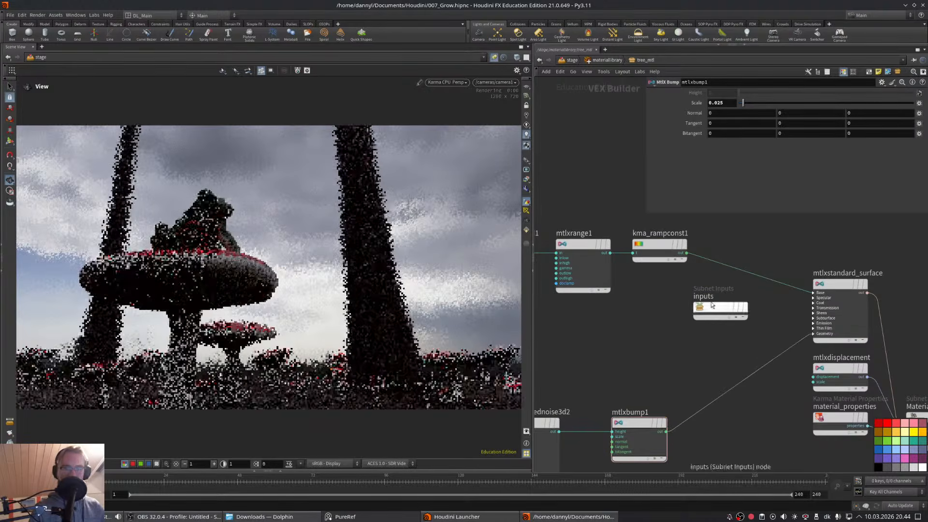
# - Check the forest reference image in PureRef and set the saturation of the tree ramp's first colour to 0.388
pyautogui.moveTo(647, 317); pyautogui.dragTo(670, 332, button='middle')
pyautogui.click(681, 261)
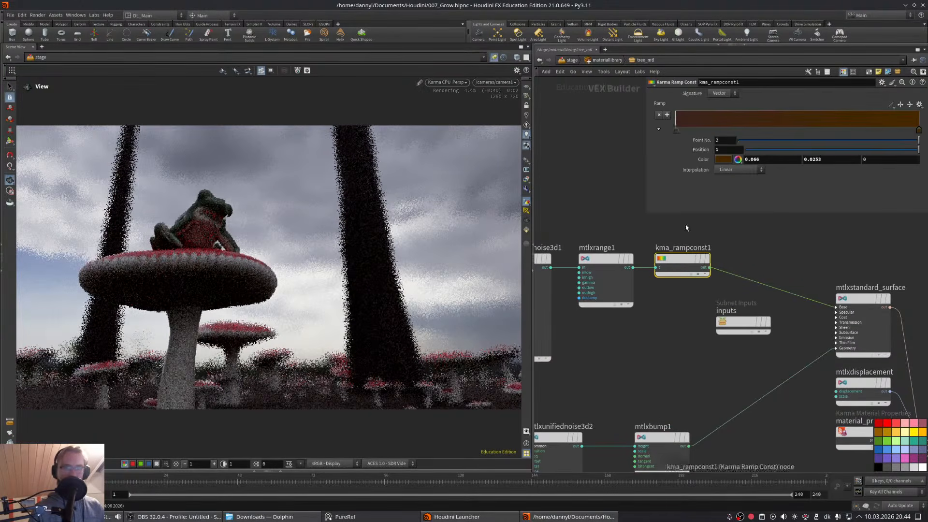
pyautogui.doubleClick(675, 129)
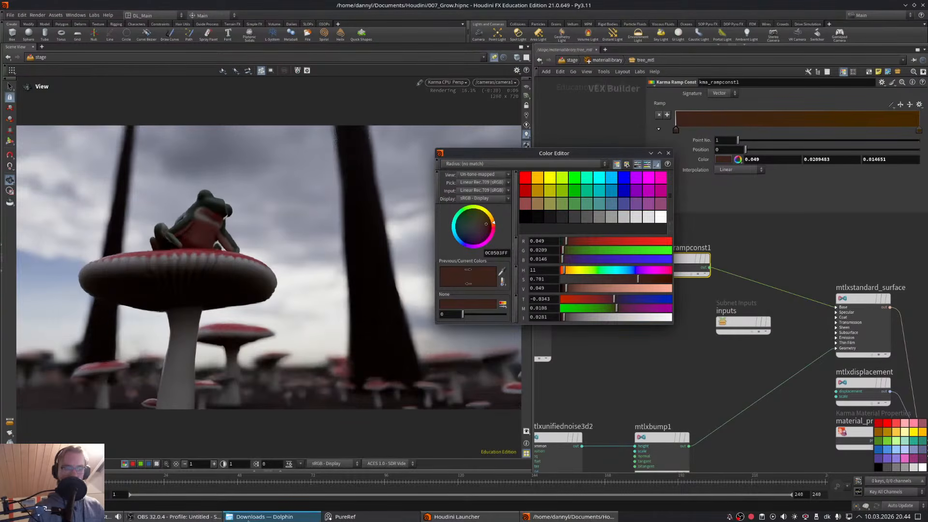
pyautogui.click(345, 516)
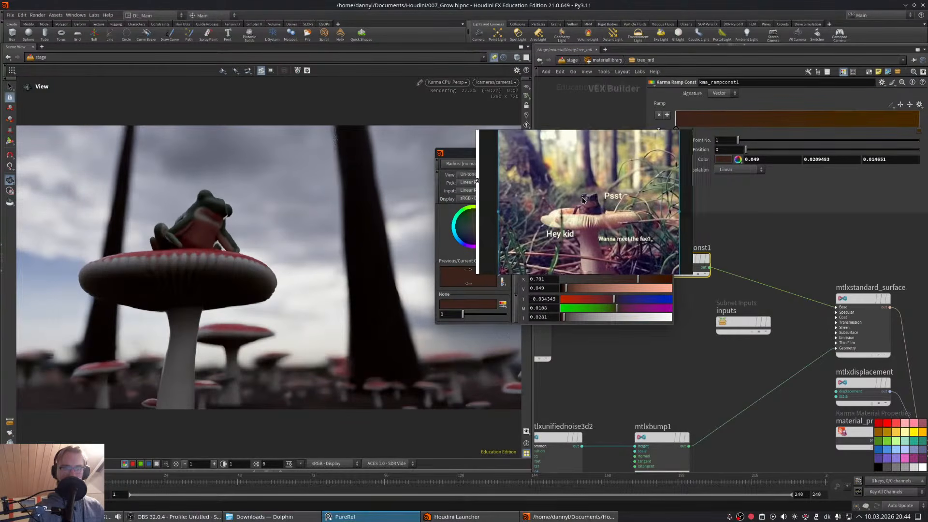
pyautogui.moveTo(582, 200); pyautogui.dragTo(565, 220)
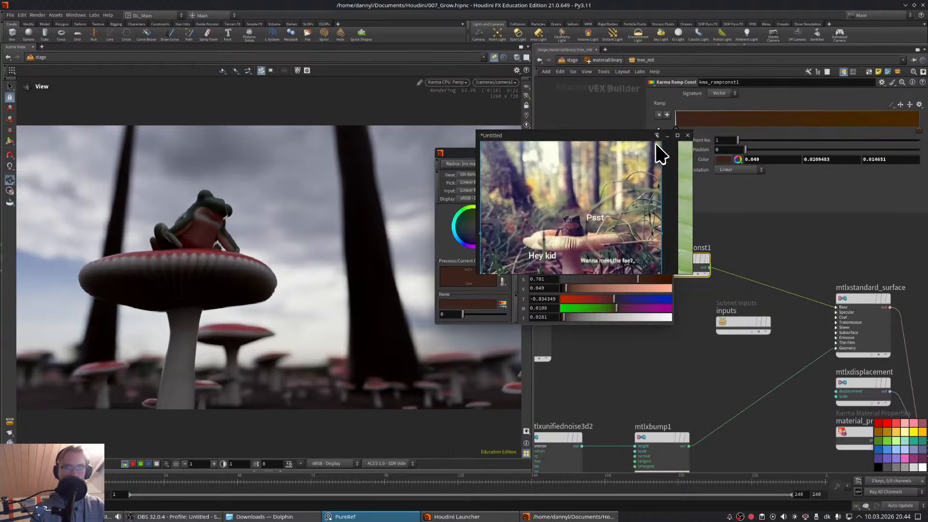
pyautogui.click(668, 136)
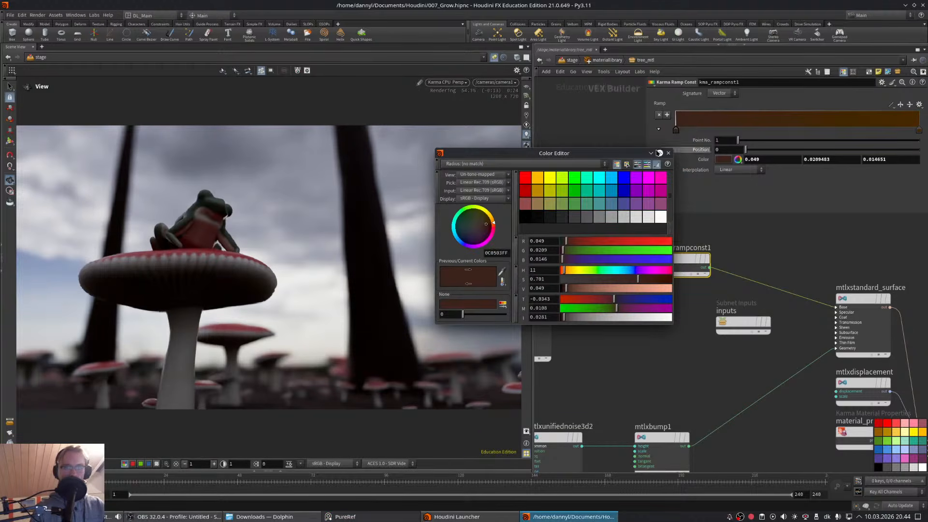
pyautogui.moveTo(581, 283); pyautogui.dragTo(603, 280)
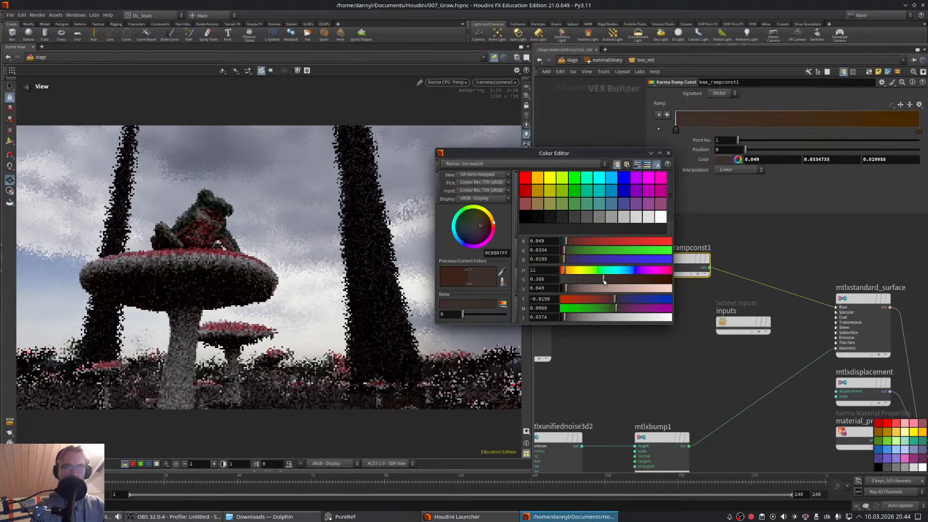
# - Set the saturation of the tree ramp's second colour to 0.724 and close the colour editor
pyautogui.click(918, 130)
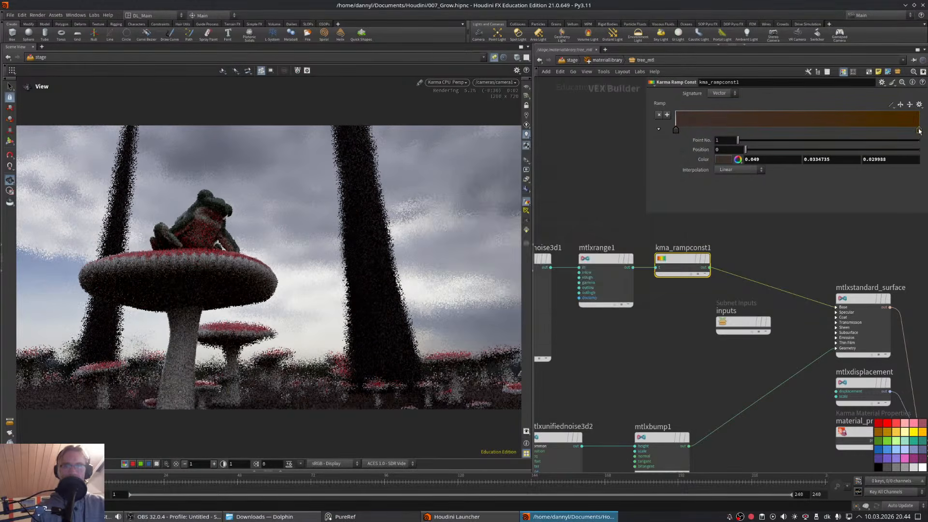
pyautogui.moveTo(616, 282); pyautogui.dragTo(640, 283)
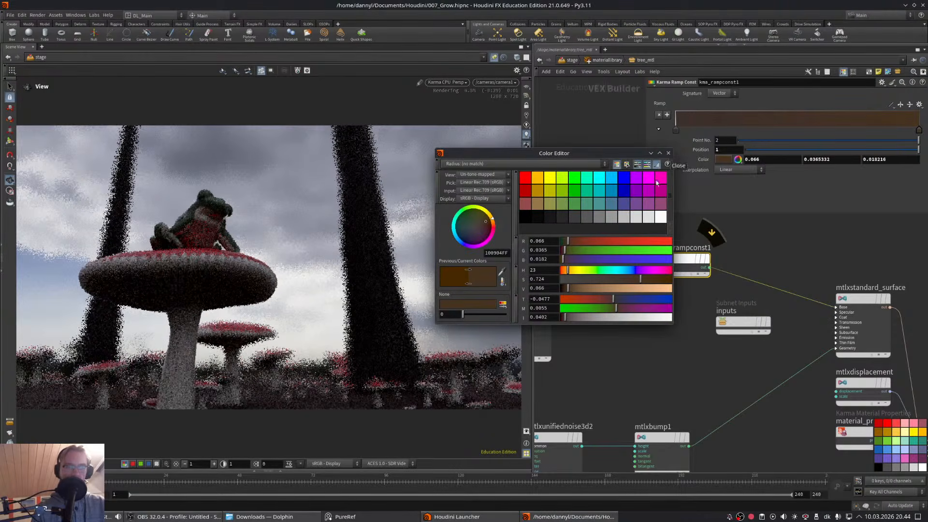
pyautogui.click(669, 153)
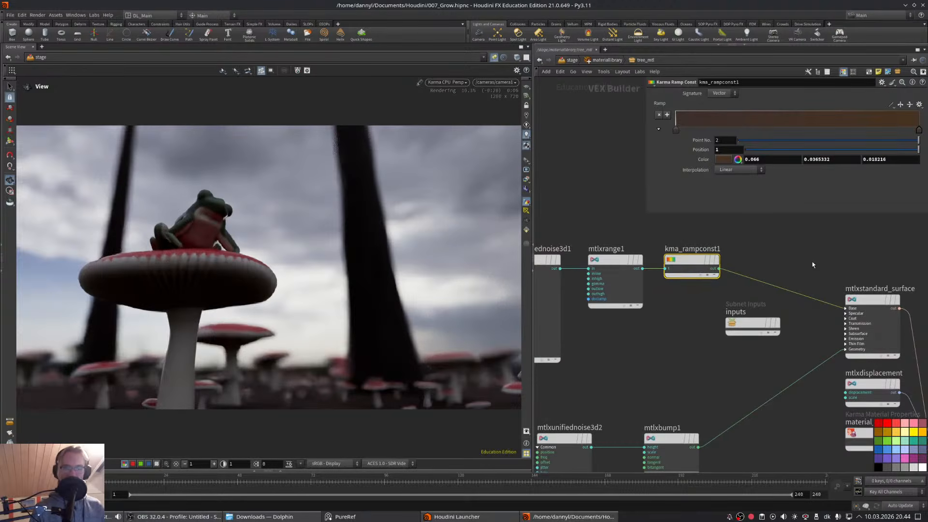
# - Adjust the Scale of the tree material's bump node
pyautogui.click(677, 466)
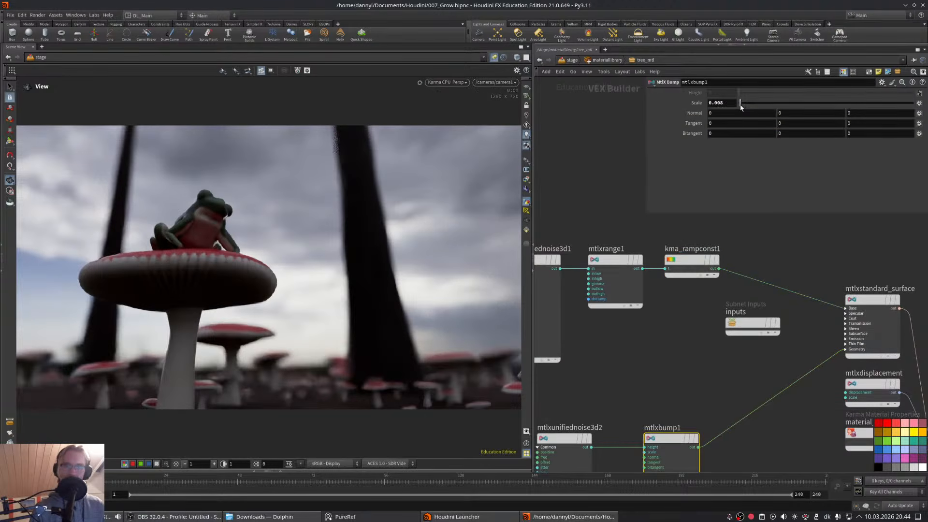
pyautogui.moveTo(740, 104); pyautogui.dragTo(743, 104)
# - Set the tree standard surface's specular Roughness to 0.708 and its Index of Refraction to 1.3
pyautogui.moveTo(817, 265); pyautogui.dragTo(874, 319)
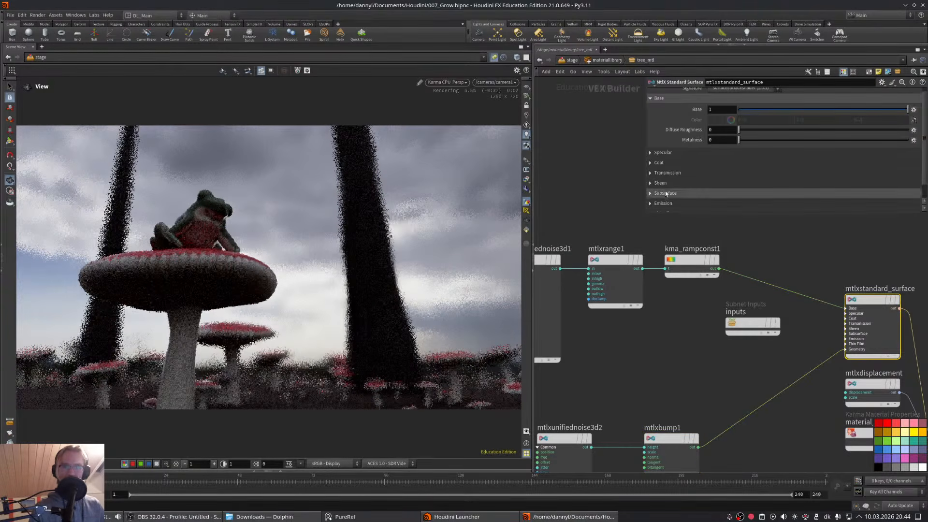
pyautogui.click(662, 152)
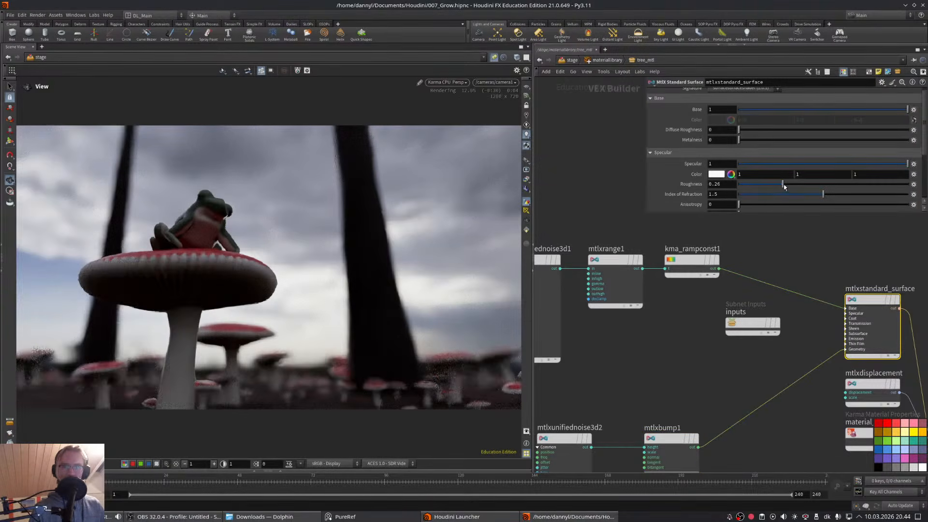
pyautogui.moveTo(834, 183); pyautogui.dragTo(816, 194)
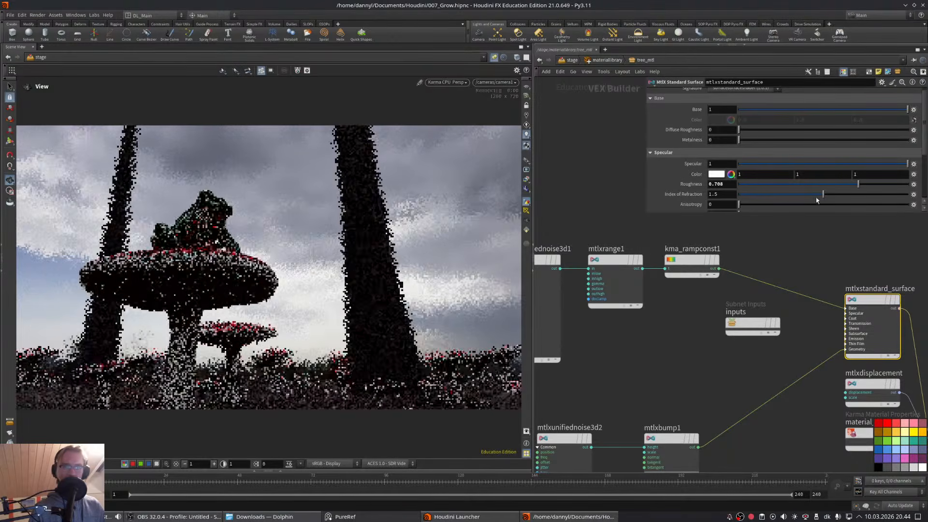
pyautogui.click(729, 194)
pyautogui.press('BackSpace')
pyautogui.press('BackSpace')
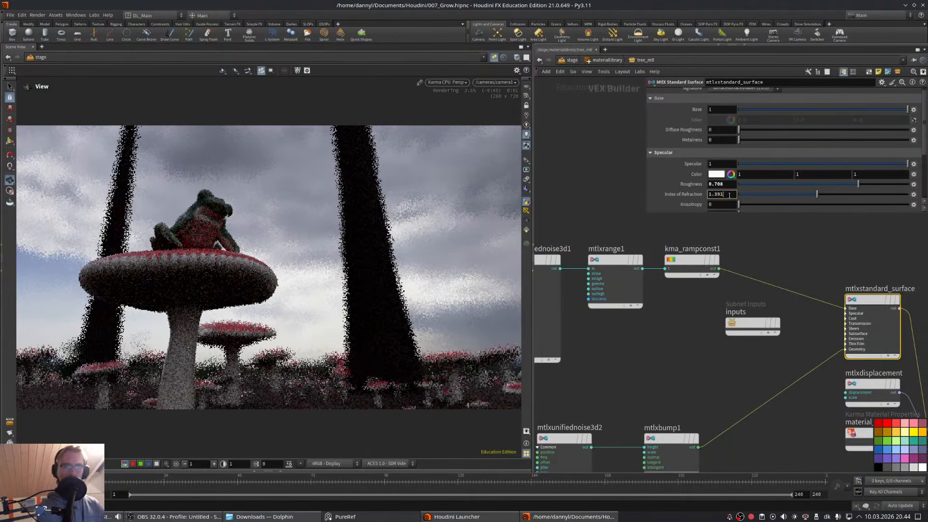
pyautogui.press('Return')
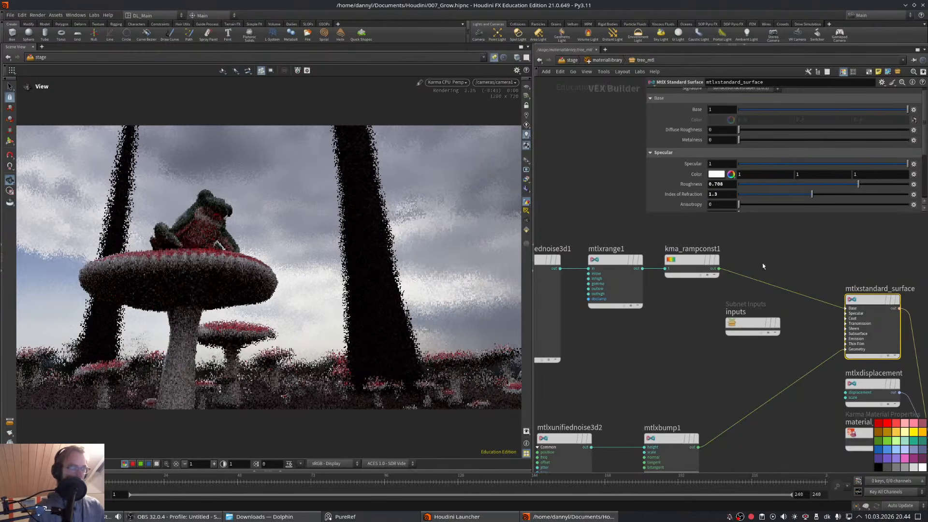
# - Lighten the tree ramp's first colour to a value of 0.204
pyautogui.moveTo(730, 308); pyautogui.dragTo(715, 307, button='middle')
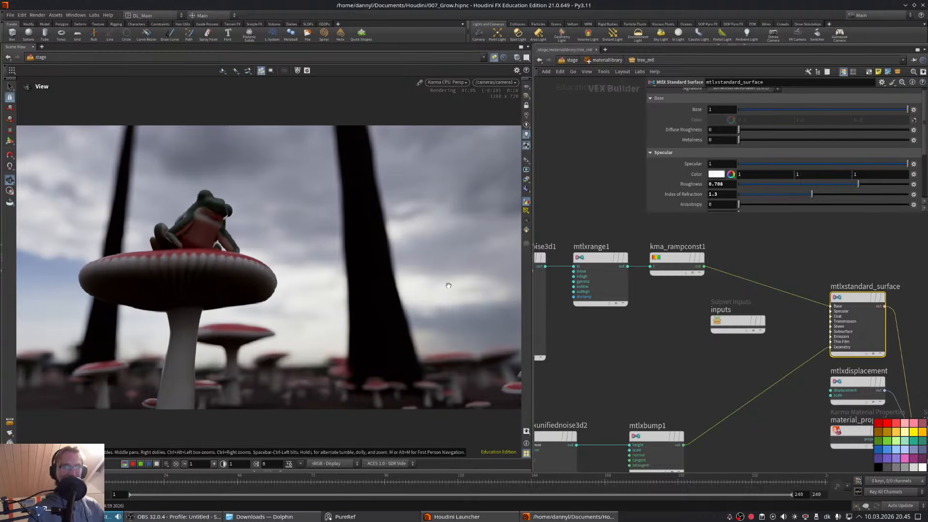
pyautogui.moveTo(667, 339); pyautogui.dragTo(707, 370, button='middle')
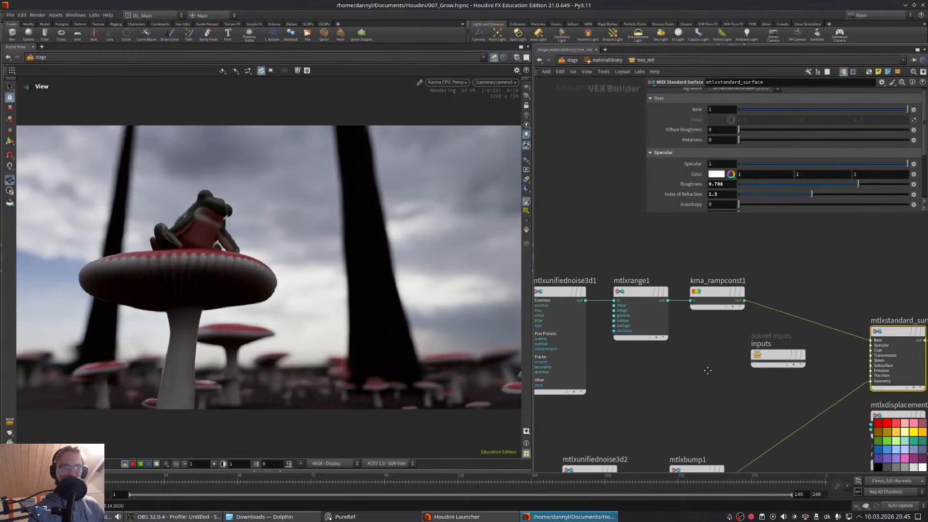
pyautogui.moveTo(760, 264); pyautogui.dragTo(689, 329)
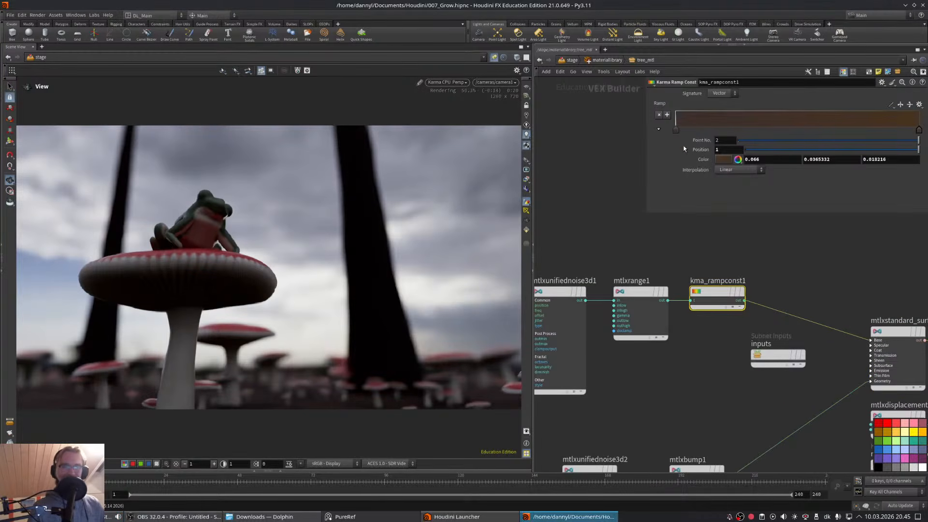
pyautogui.doubleClick(676, 131)
pyautogui.moveTo(520, 307); pyautogui.dragTo(493, 308)
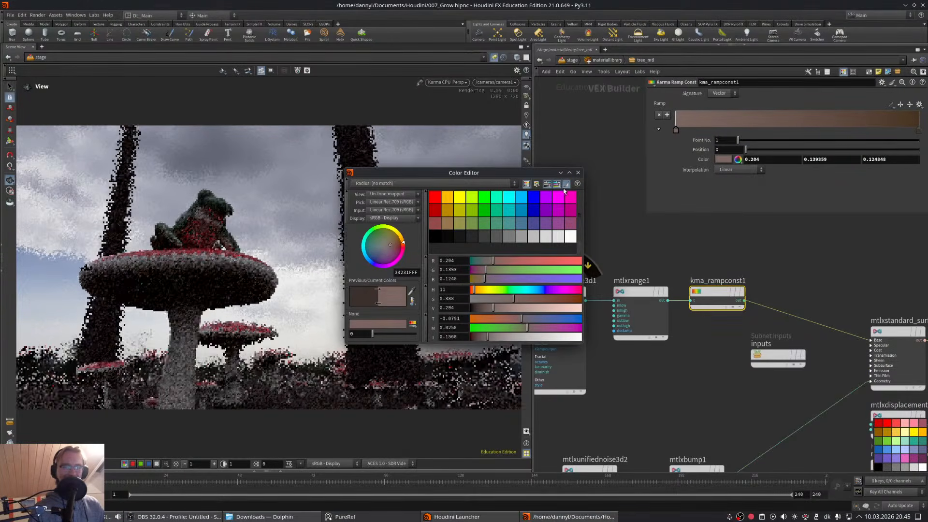
pyautogui.click(577, 172)
# - Lighten the tree ramp's second colour to a value of 0.128
pyautogui.doubleClick(918, 129)
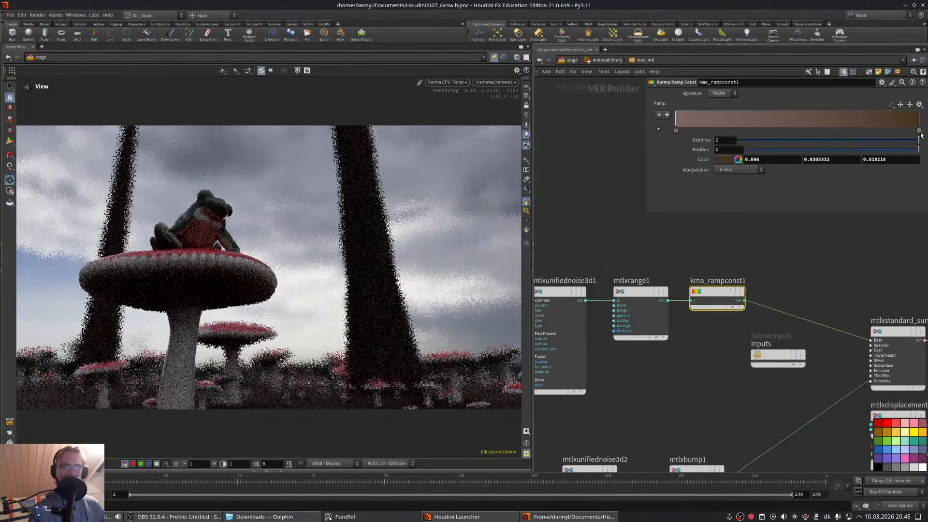
pyautogui.moveTo(491, 309); pyautogui.dragTo(484, 311)
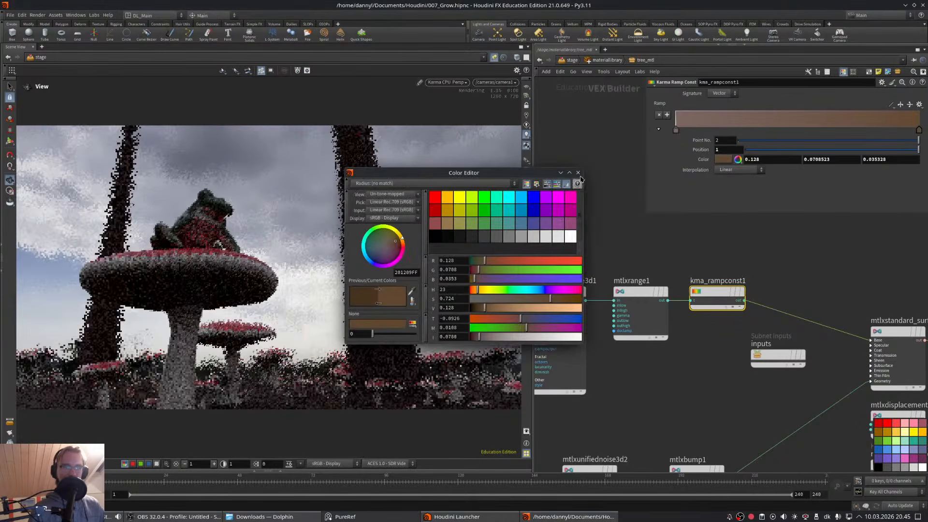
pyautogui.click(578, 172)
# - Lighten the tree ramp's first colour to a value of 0.582
pyautogui.moveTo(379, 232); pyautogui.dragTo(385, 202)
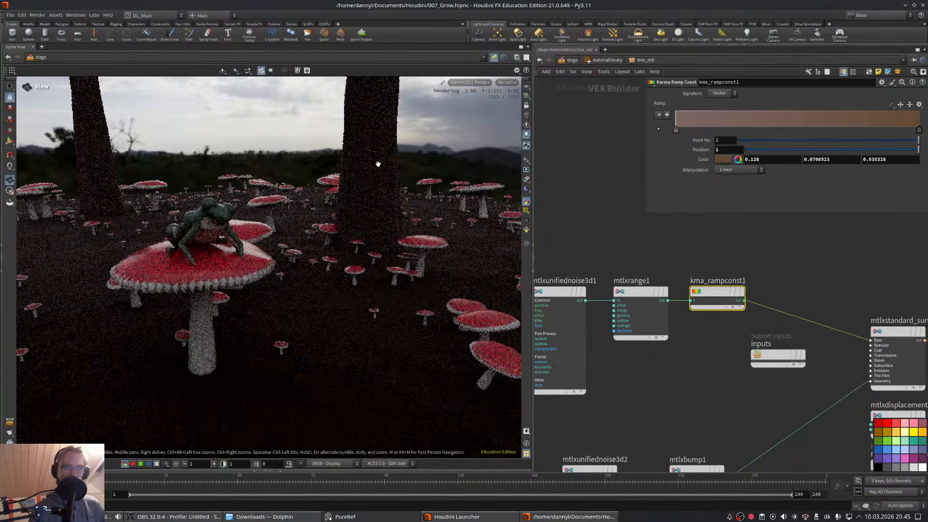
pyautogui.moveTo(376, 160); pyautogui.dragTo(329, 152)
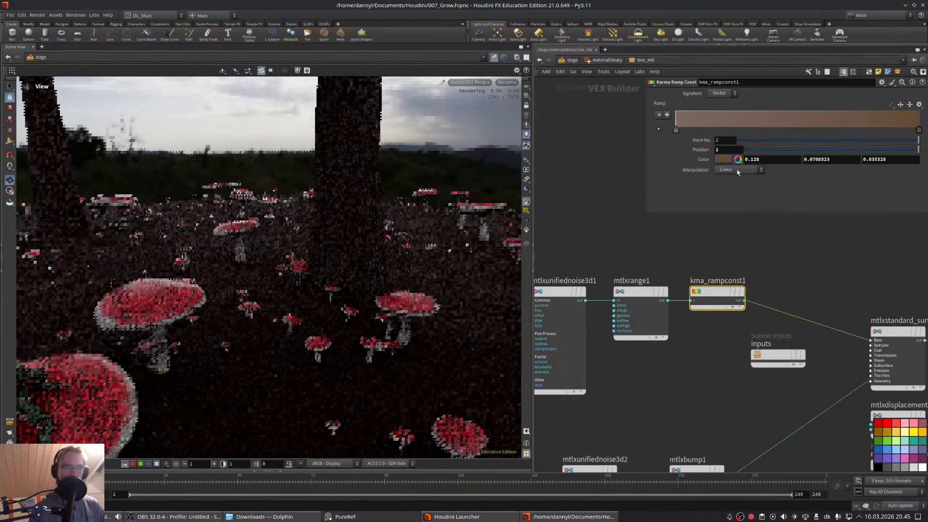
pyautogui.doubleClick(676, 130)
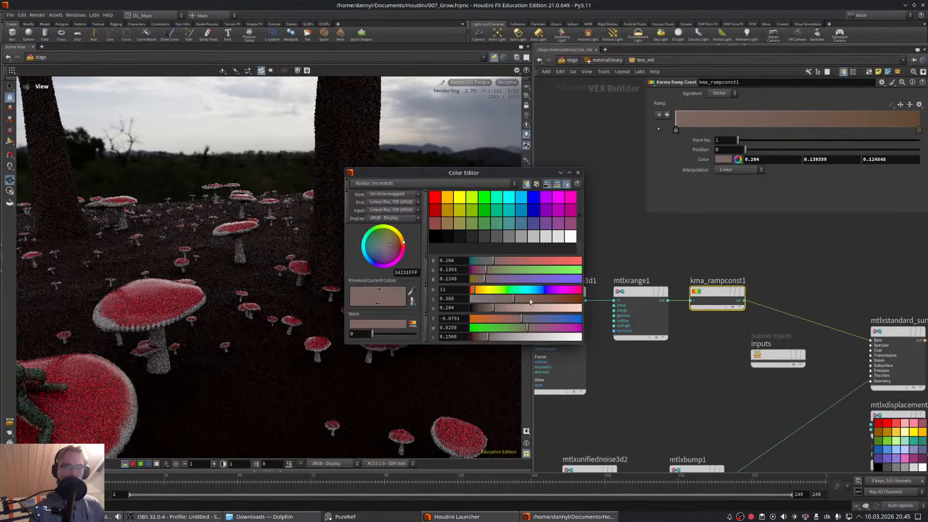
pyautogui.click(535, 312)
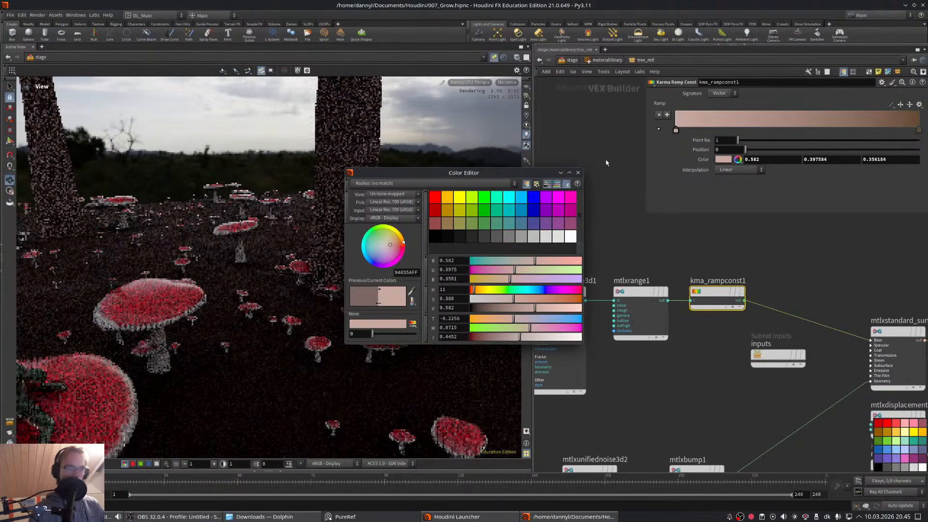
pyautogui.click(580, 173)
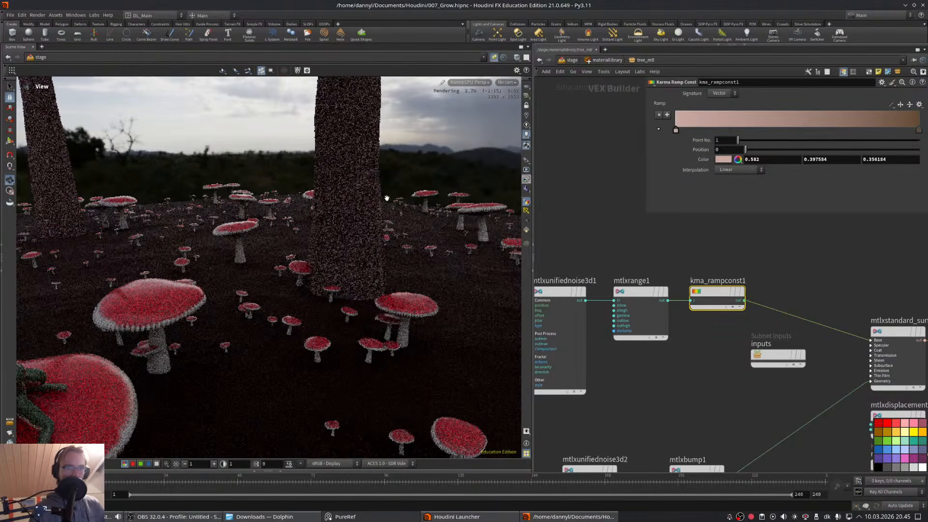
# - Disconnect the bump node's output from the tree material's standard surface
pyautogui.moveTo(729, 440); pyautogui.dragTo(719, 293, button='middle')
pyautogui.press('y')
pyautogui.moveTo(735, 276); pyautogui.dragTo(769, 339)
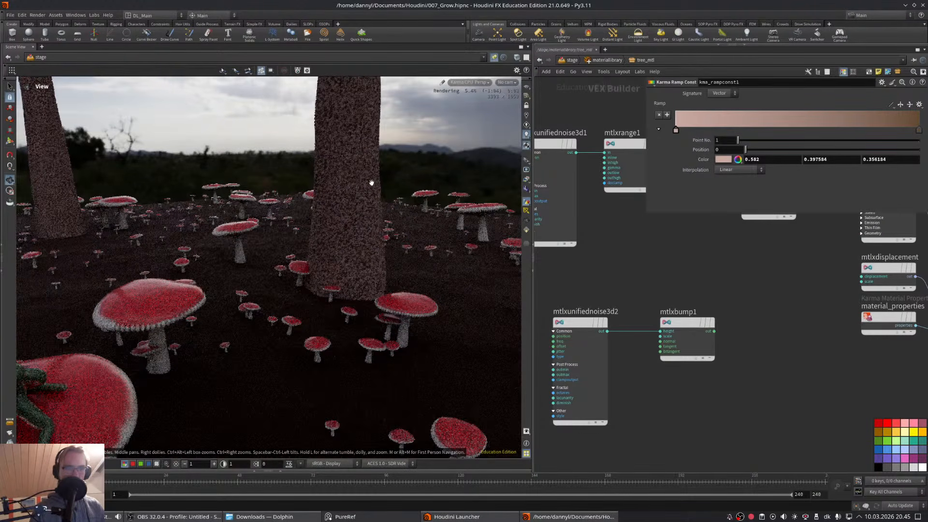
# - Set the tree ramp's second colour to a value of 0.224 and a saturation of 0.592
pyautogui.moveTo(372, 183); pyautogui.dragTo(364, 201, button='middle')
pyautogui.doubleClick(919, 132)
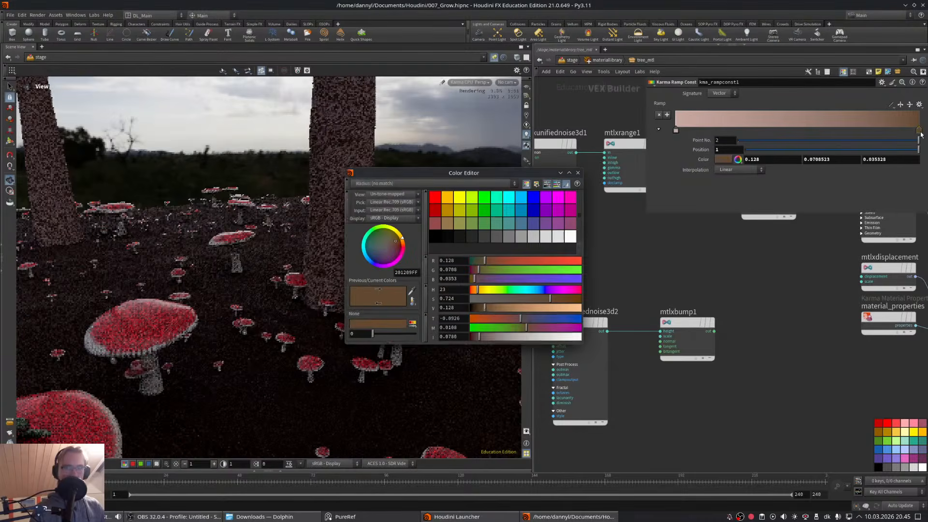
pyautogui.moveTo(480, 309); pyautogui.dragTo(535, 300)
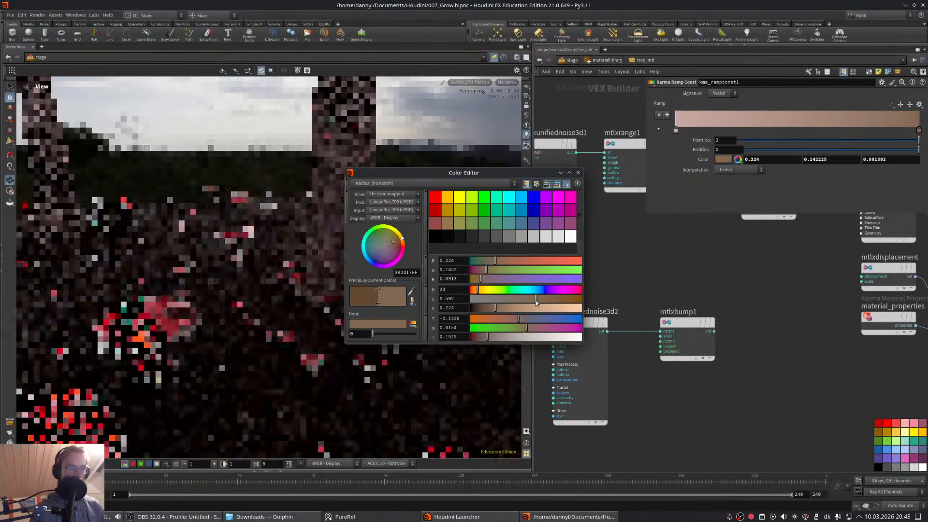
pyautogui.click(579, 173)
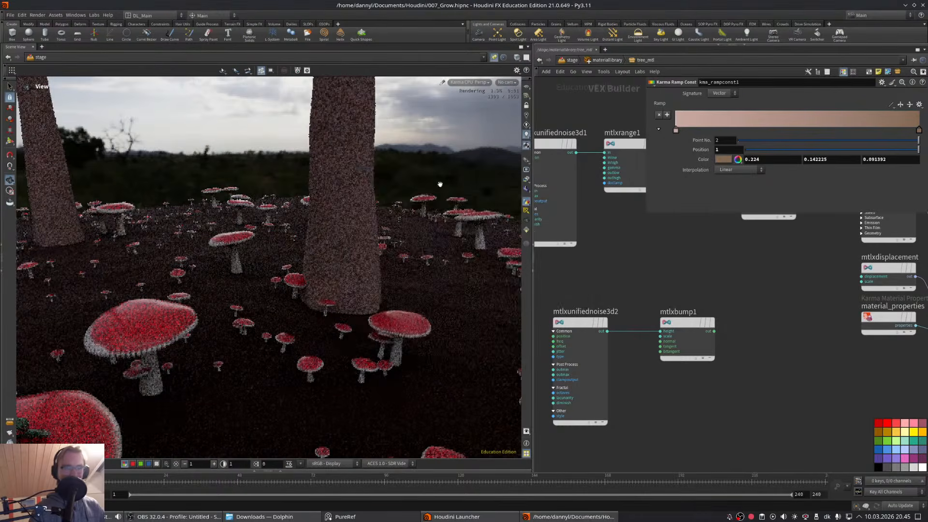
# - Set the Frequency of the unified noise driving the tree colour to 2.2, 0.5, 2.2 so the pattern stretches vertically
pyautogui.moveTo(422, 136); pyautogui.dragTo(420, 157, button='middle')
pyautogui.moveTo(666, 238); pyautogui.dragTo(722, 362, button='middle')
pyautogui.click(610, 284)
pyautogui.moveTo(703, 117); pyautogui.dragTo(535, 127, button='middle')
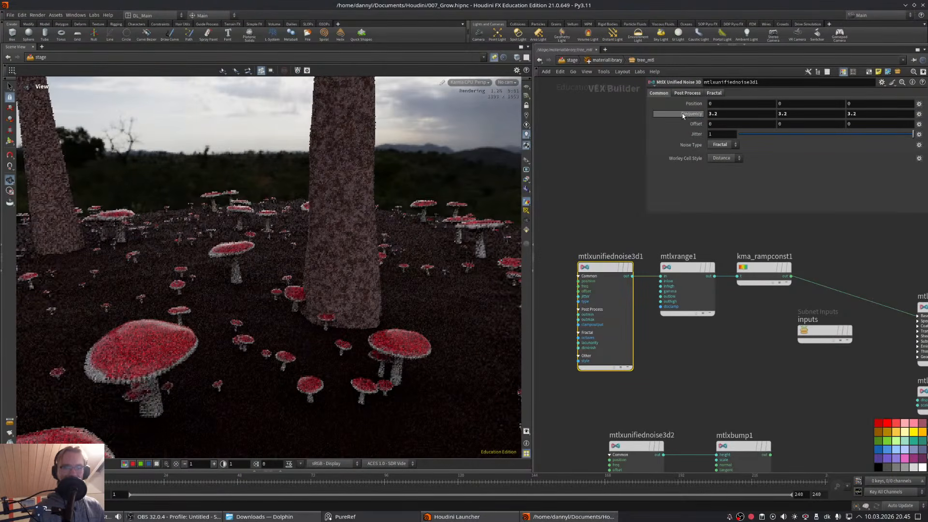
pyautogui.moveTo(687, 116); pyautogui.dragTo(641, 111, button='middle')
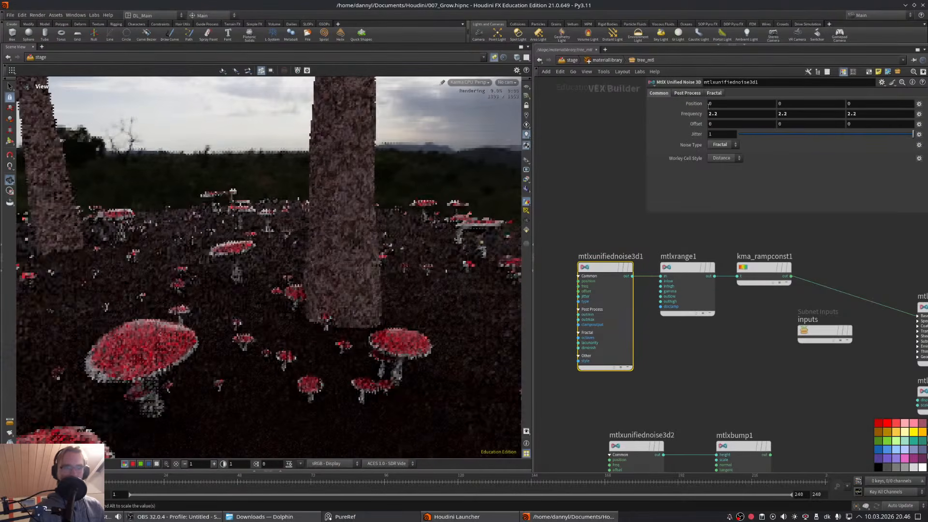
pyautogui.moveTo(796, 111)
pyautogui.mouseDown(button='middle')
pyautogui.moveTo(826, 110)
pyautogui.moveTo(755, 104)
pyautogui.moveTo(797, 115)
pyautogui.moveTo(778, 114)
pyautogui.mouseUp(button='middle')
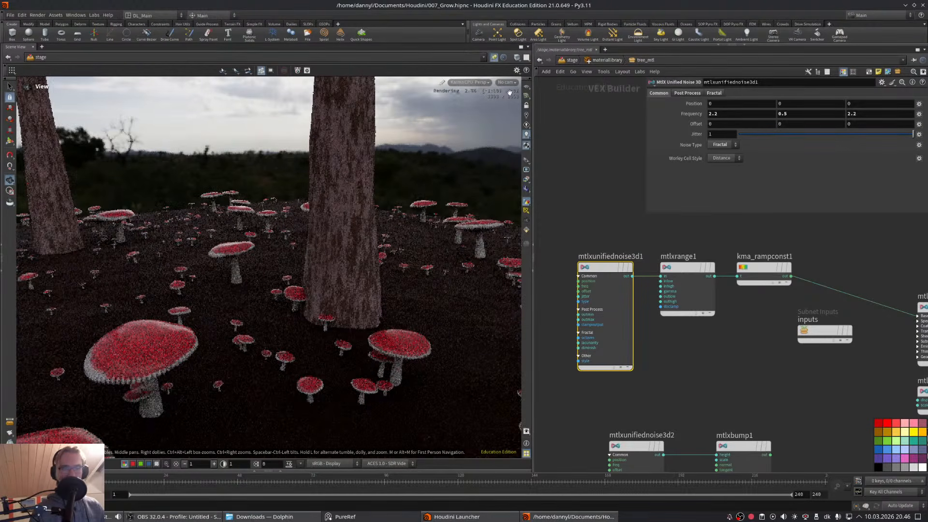
# - Look through camera1 and darken the tree ramp's first colour to a value of 0.266
pyautogui.click(506, 82)
pyautogui.click(526, 99)
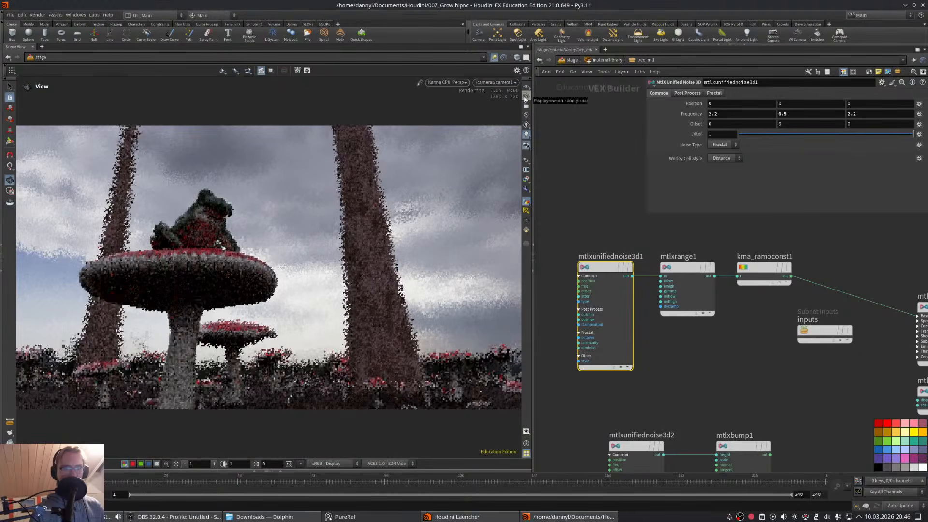
pyautogui.click(764, 273)
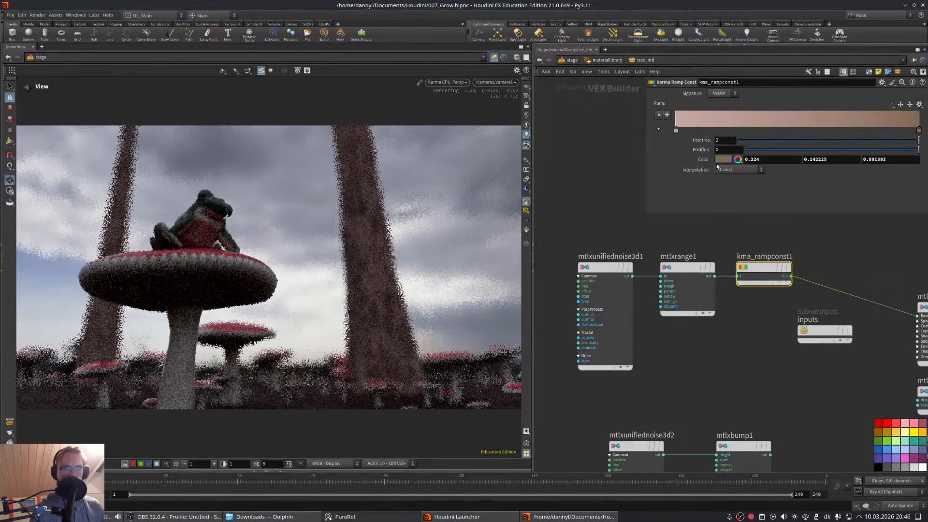
pyautogui.doubleClick(675, 130)
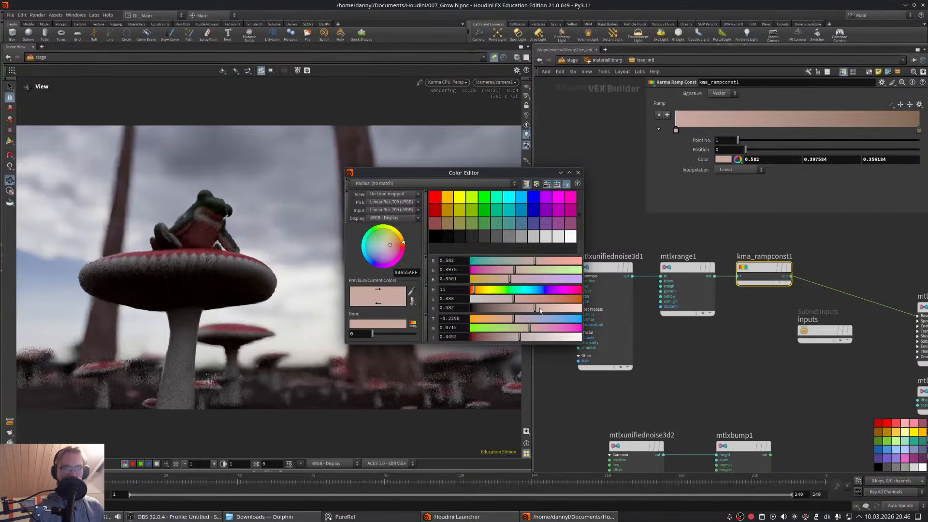
pyautogui.moveTo(456, 172); pyautogui.dragTo(603, 162)
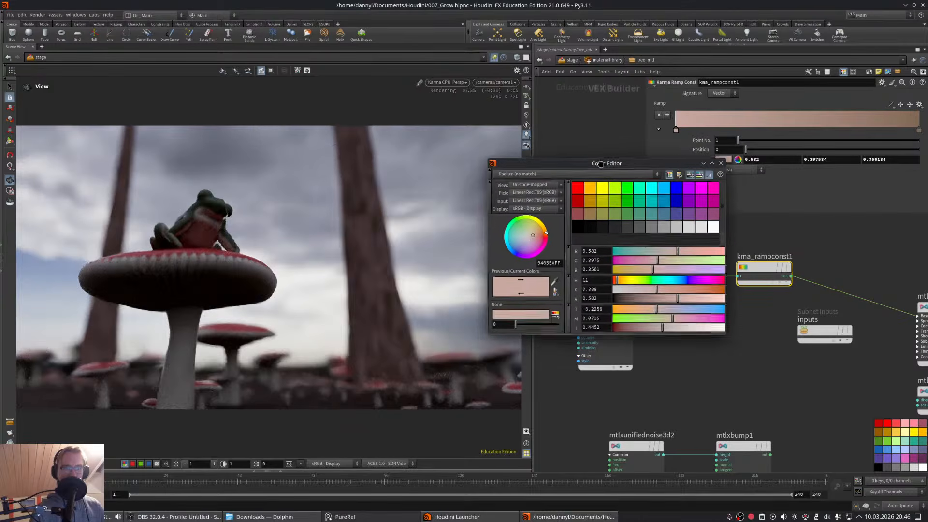
pyautogui.click(650, 298)
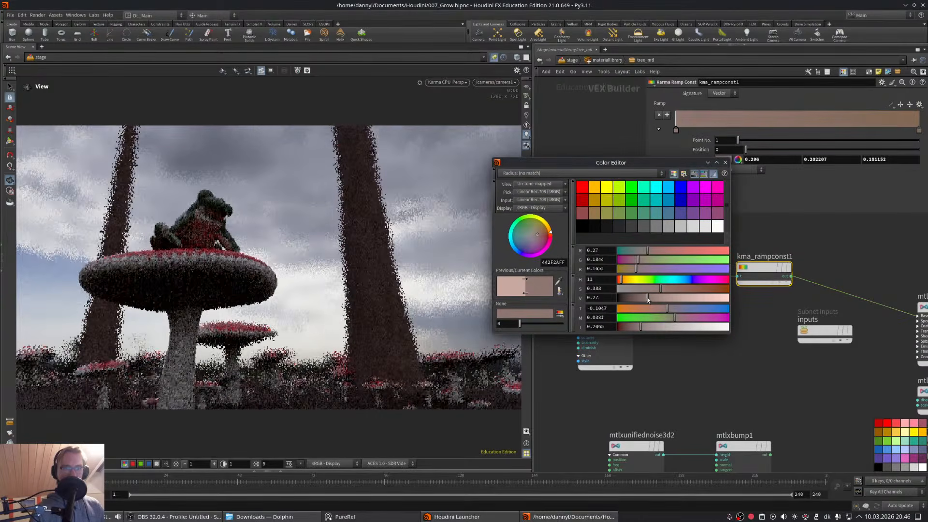
pyautogui.click(724, 163)
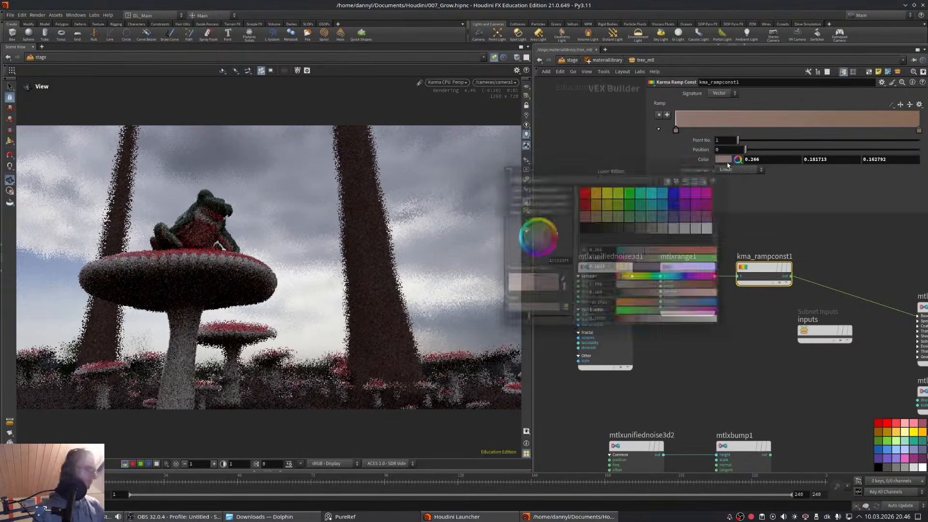
# - Darken the tree ramp's second colour to a value of 0.105 with a saturation of 0.5
pyautogui.click(918, 130)
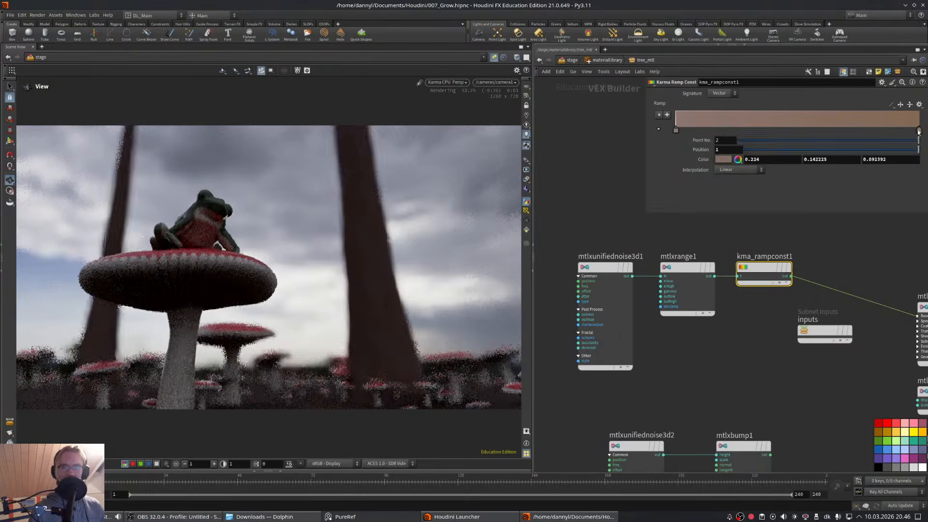
pyautogui.click(723, 159)
pyautogui.moveTo(663, 288); pyautogui.dragTo(629, 297)
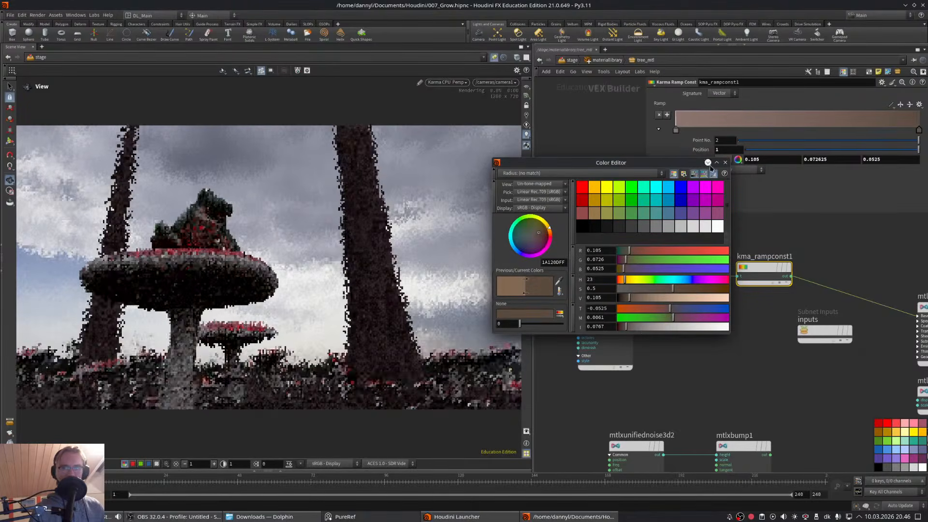
pyautogui.click(725, 163)
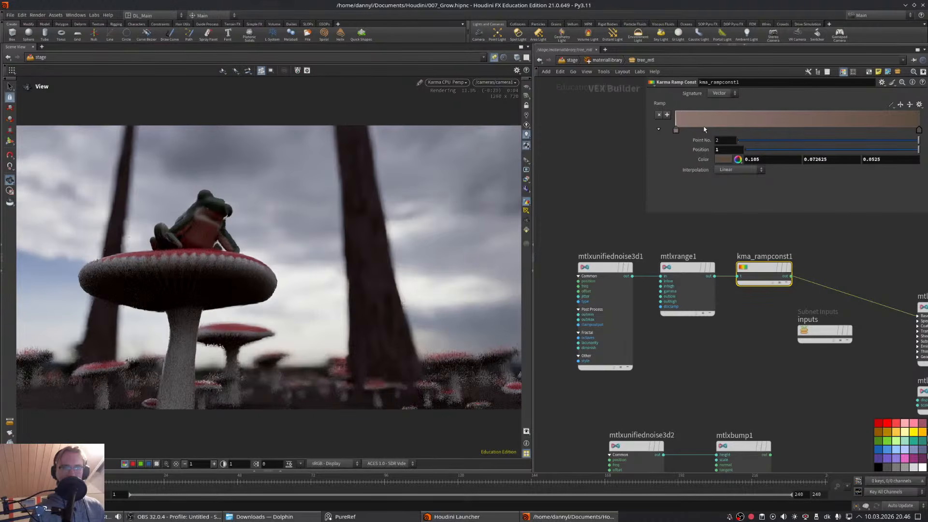
# - Reconnect the tree material's bump output to the Geometry input of the standard surface
pyautogui.moveTo(585, 241); pyautogui.dragTo(574, 228, button='middle')
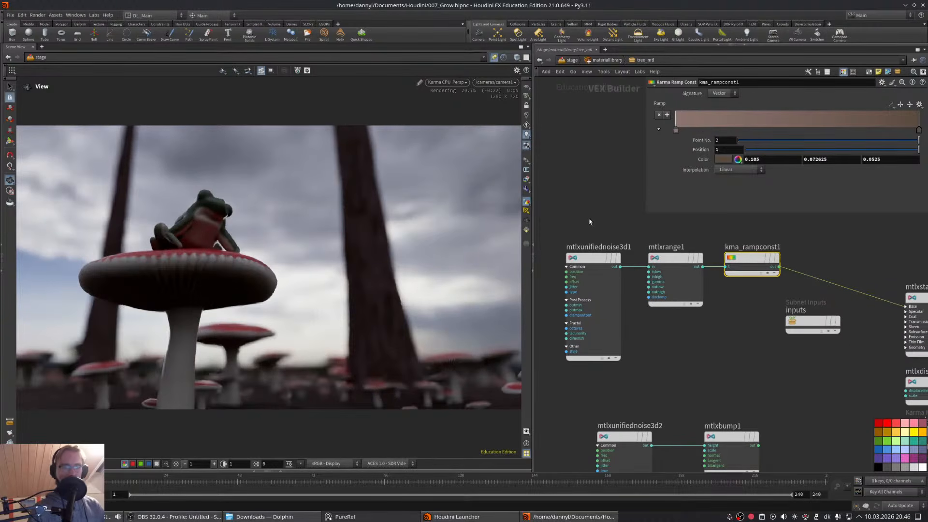
pyautogui.moveTo(734, 351); pyautogui.dragTo(700, 333, button='middle')
pyautogui.moveTo(734, 378); pyautogui.dragTo(716, 292, button='middle')
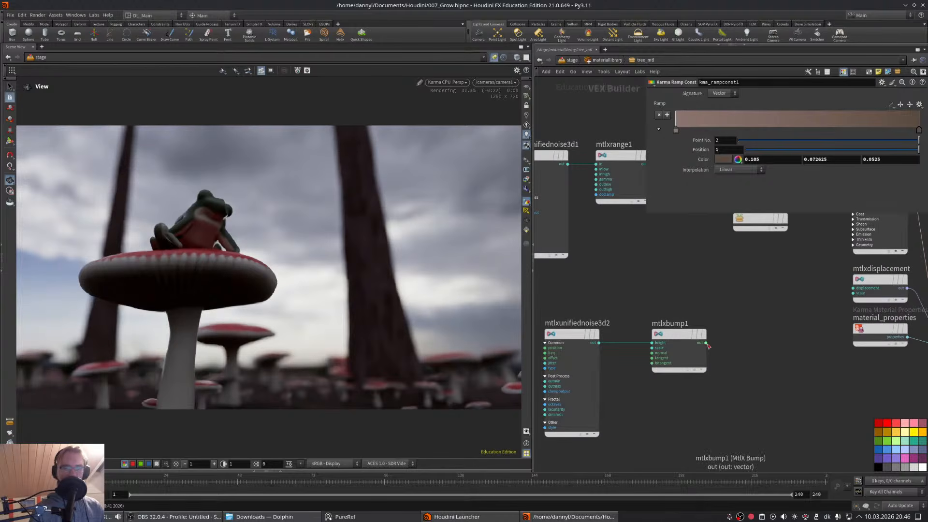
pyautogui.press('Escape')
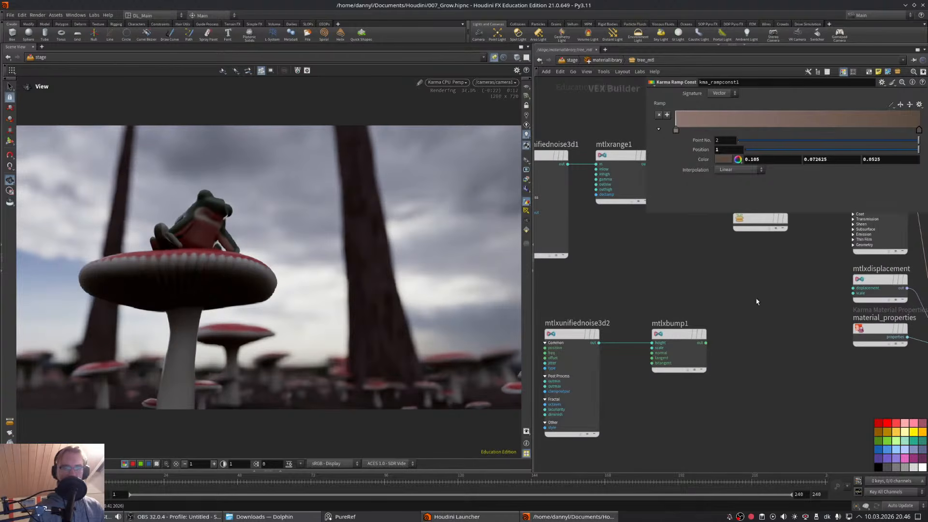
pyautogui.moveTo(756, 301); pyautogui.dragTo(778, 311, button='middle')
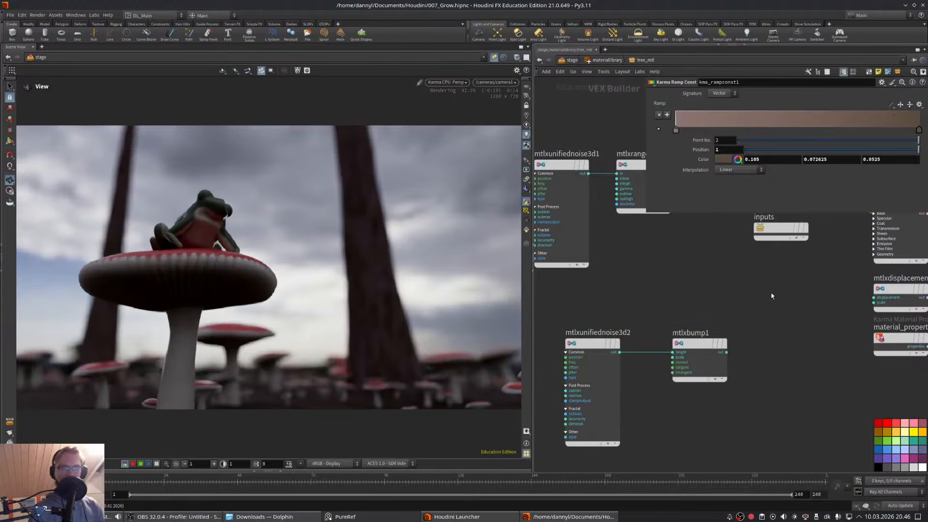
pyautogui.moveTo(771, 296); pyautogui.dragTo(614, 388)
pyautogui.click(730, 358)
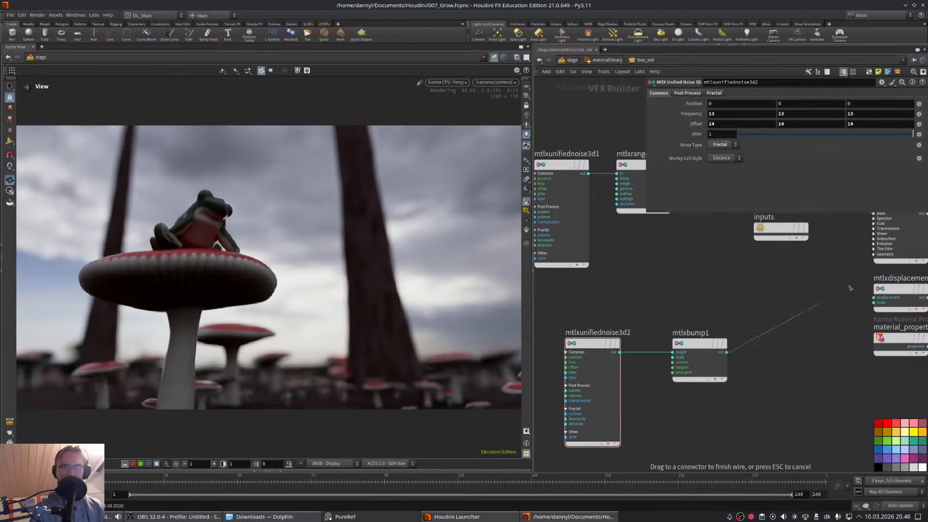
pyautogui.moveTo(850, 288); pyautogui.dragTo(869, 256)
pyautogui.click(872, 289)
# - Set the Scale of the tree material's bump node to 0.01
pyautogui.moveTo(758, 314); pyautogui.dragTo(665, 380)
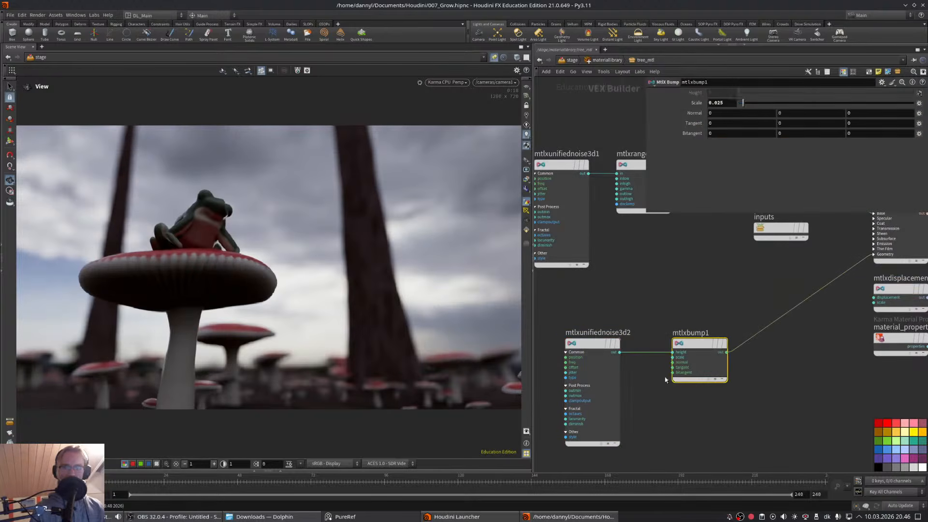
pyautogui.click(731, 106)
pyautogui.press('BackSpace')
pyautogui.press('BackSpace')
pyautogui.write('1')
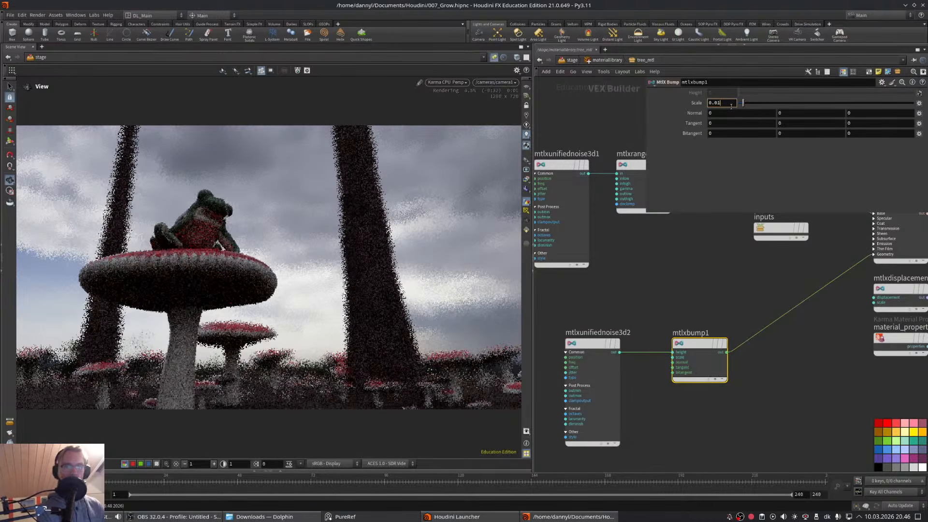
pyautogui.write('5')
pyautogui.press('BackSpace')
pyautogui.press('BackSpace')
pyautogui.write('25')
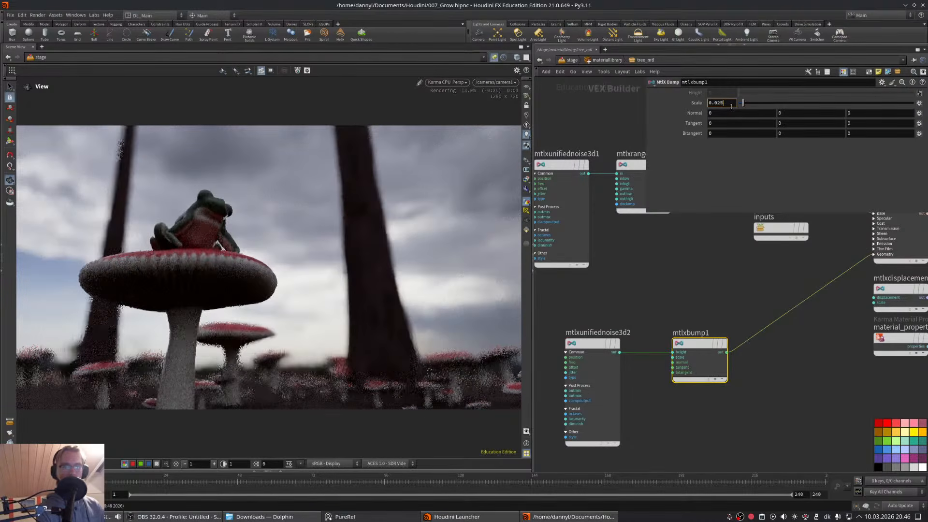
pyautogui.press('BackSpace')
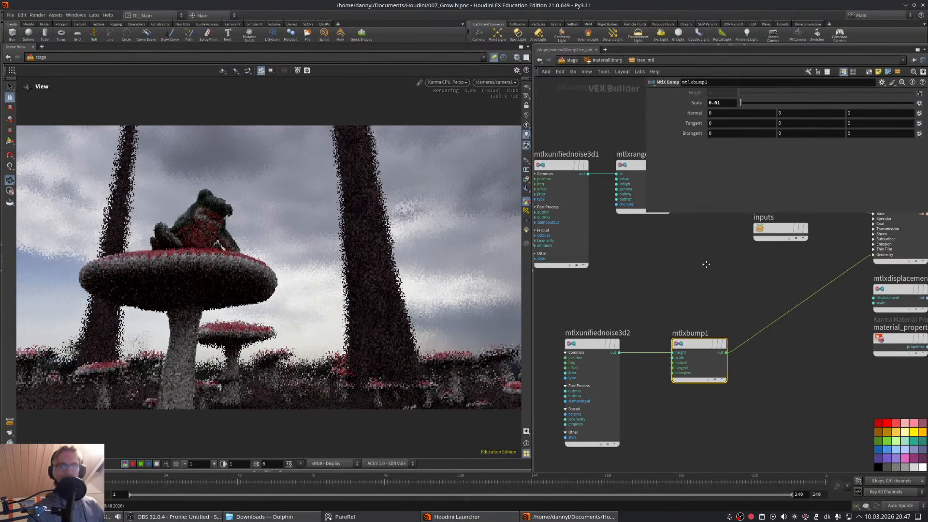
# - Lighten the first colour of the ground material's ramp to a value of 0.086
pyautogui.click(601, 62)
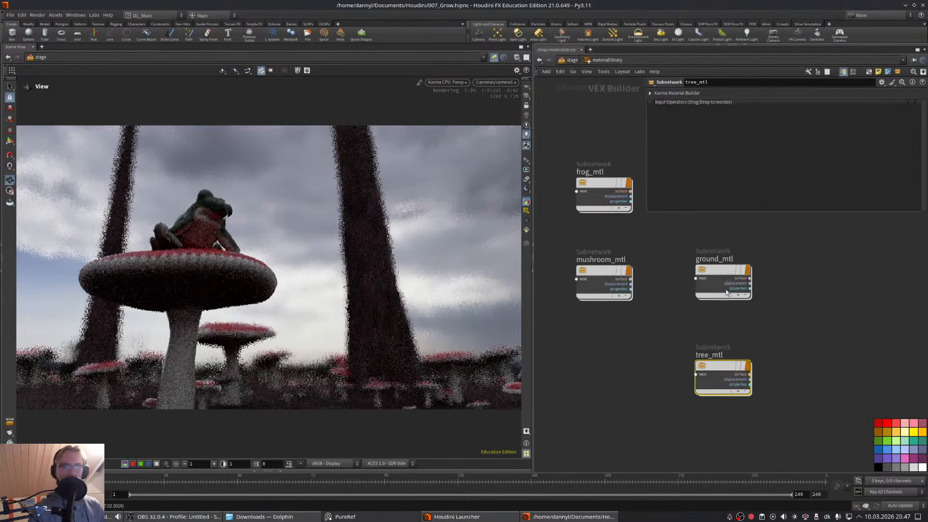
pyautogui.doubleClick(719, 269)
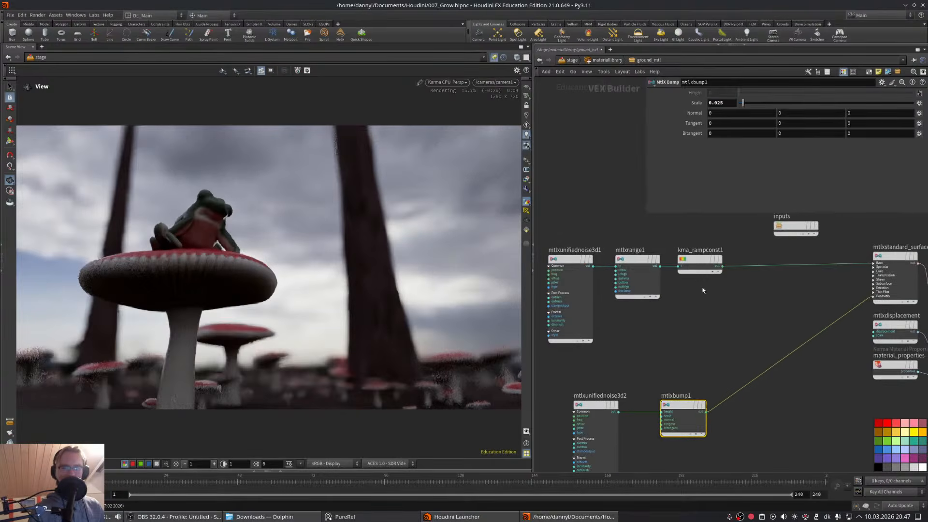
pyautogui.click(714, 264)
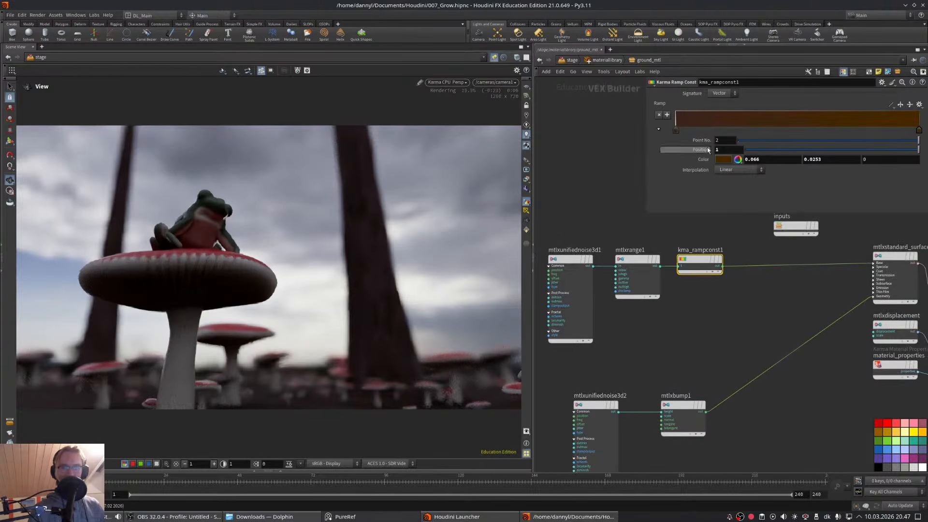
pyautogui.doubleClick(675, 130)
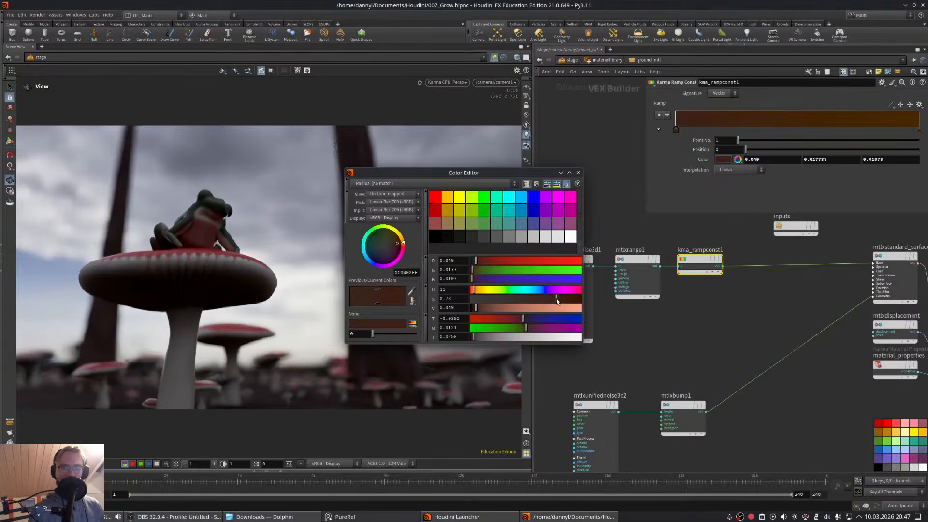
pyautogui.moveTo(475, 308); pyautogui.dragTo(480, 309)
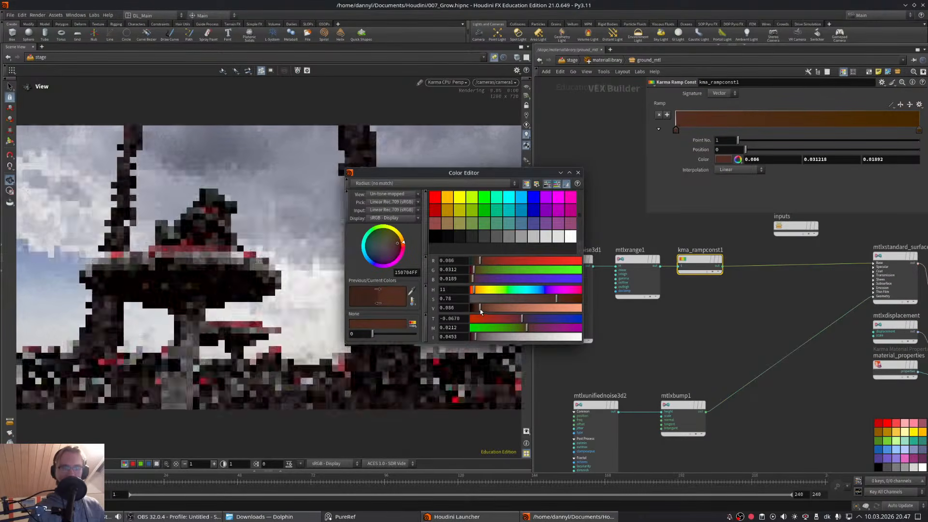
pyautogui.click(578, 173)
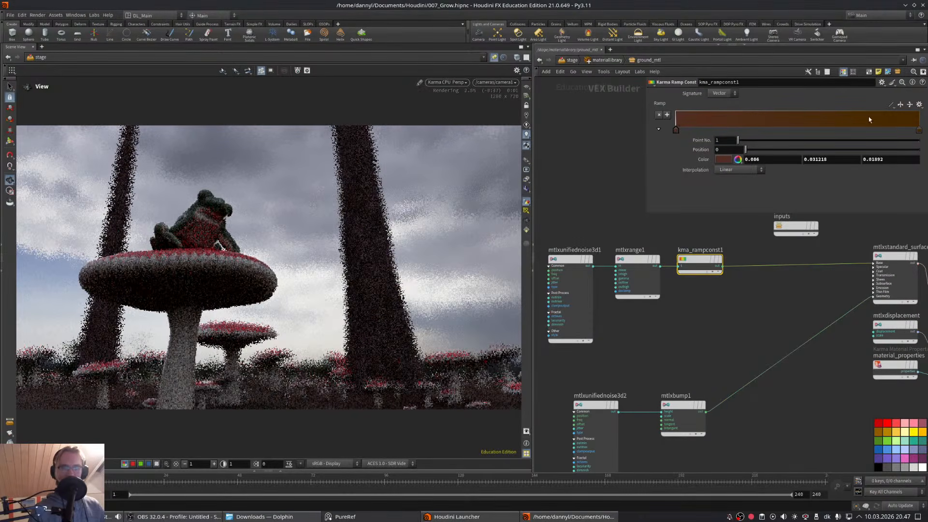
# - Lighten the second colour of the ground material's ramp to a value of 0.102
pyautogui.doubleClick(919, 130)
pyautogui.click(482, 309)
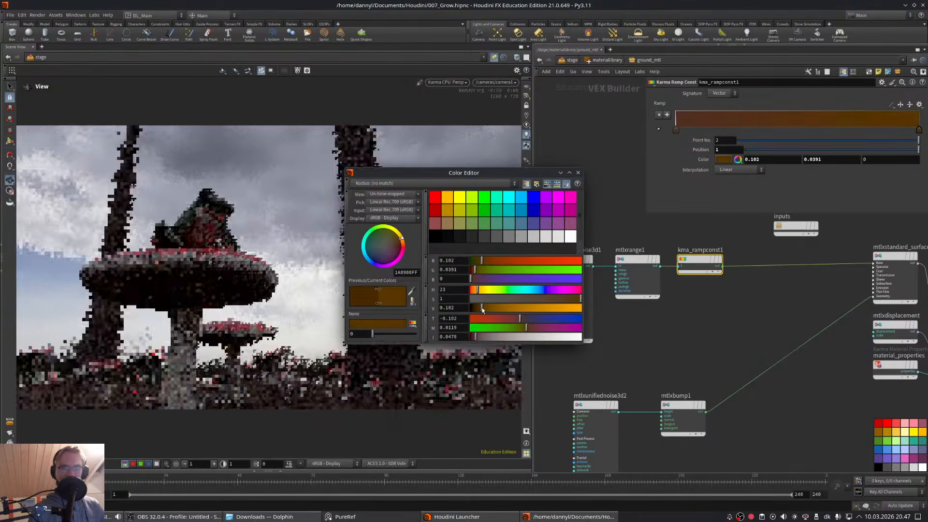
pyautogui.click(578, 172)
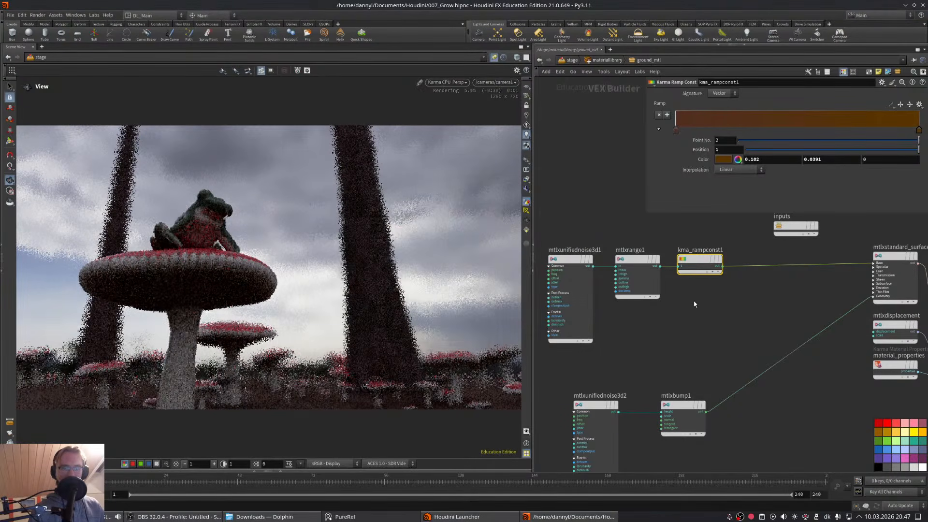
# - Return to the stage network, add a Light node above the dome light and connect it to the dome light's input
pyautogui.moveTo(727, 338); pyautogui.dragTo(701, 310, button='middle')
pyautogui.click(587, 63)
pyautogui.click(573, 61)
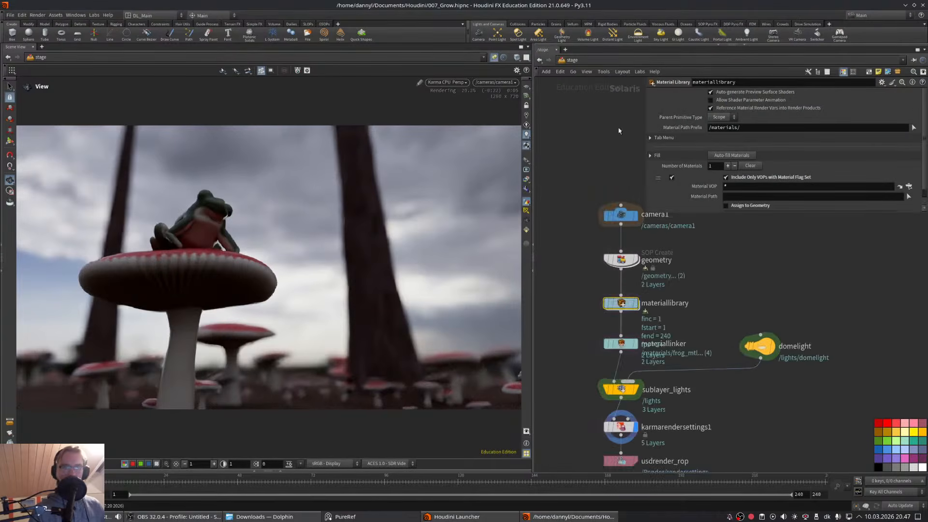
pyautogui.moveTo(823, 305); pyautogui.dragTo(748, 232, button='middle')
pyautogui.press('Tab')
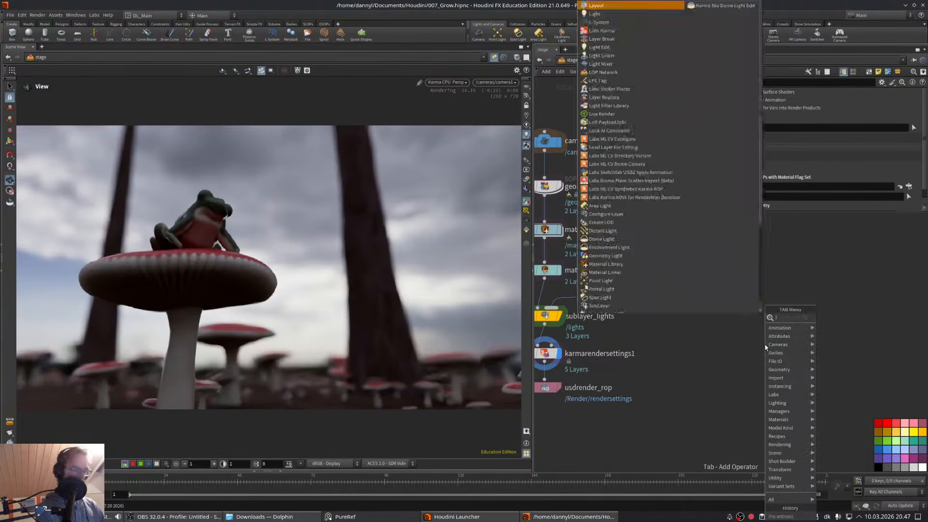
pyautogui.press('Return')
pyautogui.moveTo(765, 347); pyautogui.dragTo(757, 343, button='middle')
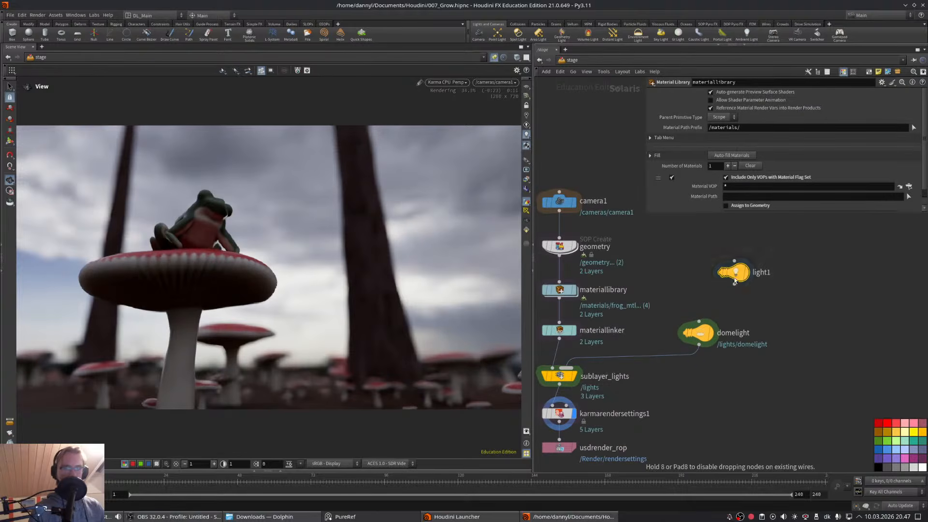
pyautogui.click(734, 281)
pyautogui.moveTo(734, 285); pyautogui.dragTo(699, 278)
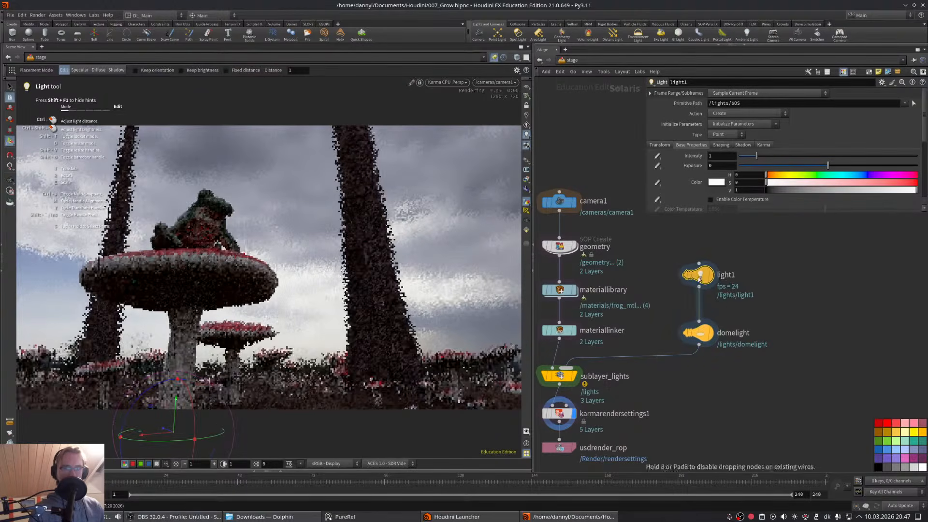
# - Rename the new light node as KEY
pyautogui.click(727, 275)
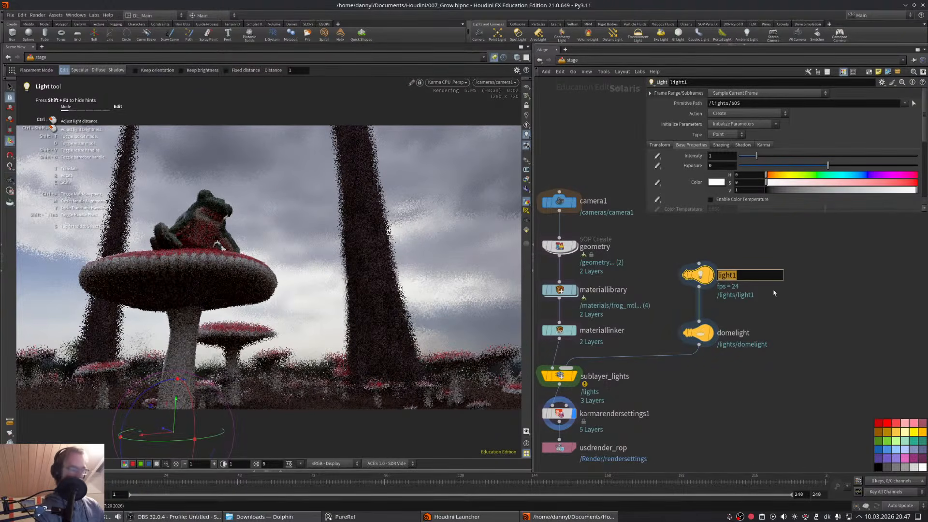
pyautogui.write('KEY')
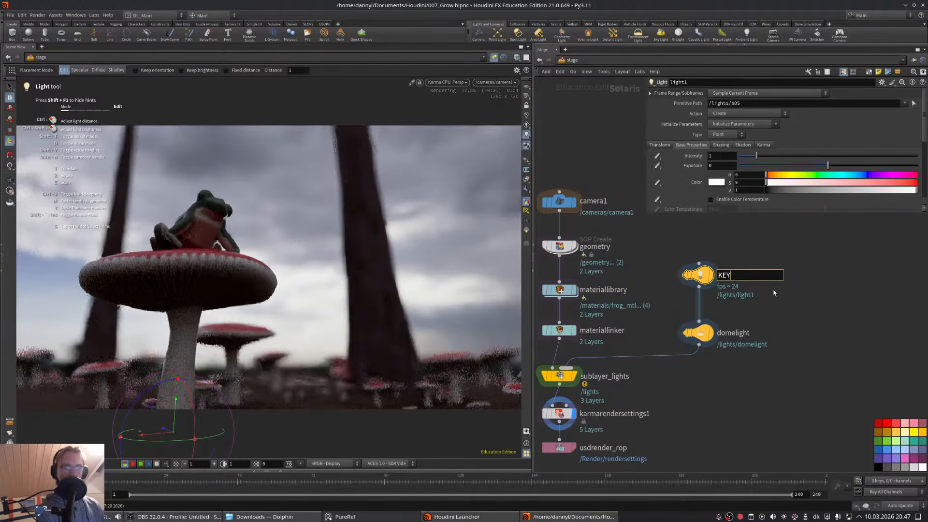
pyautogui.press('Return')
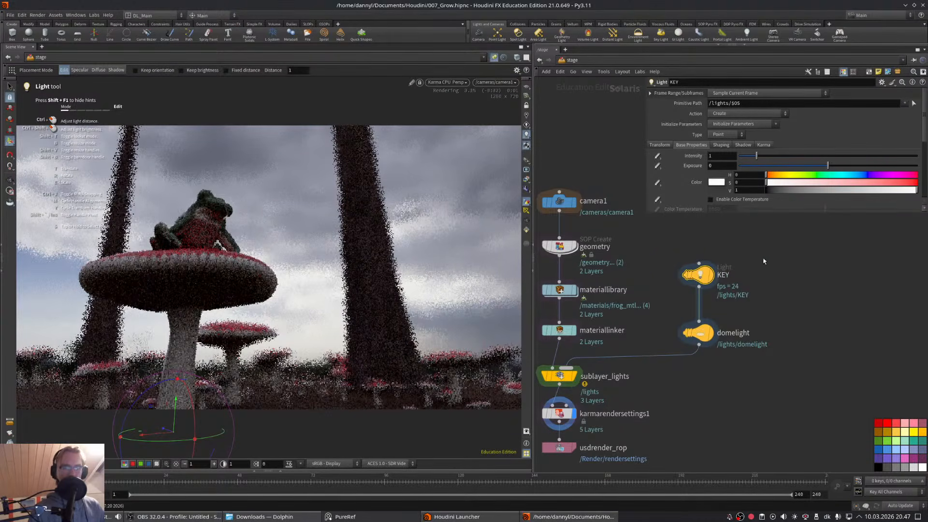
# - Change the KEY light's type to Rectangle
pyautogui.scroll(-1, 776, 274)
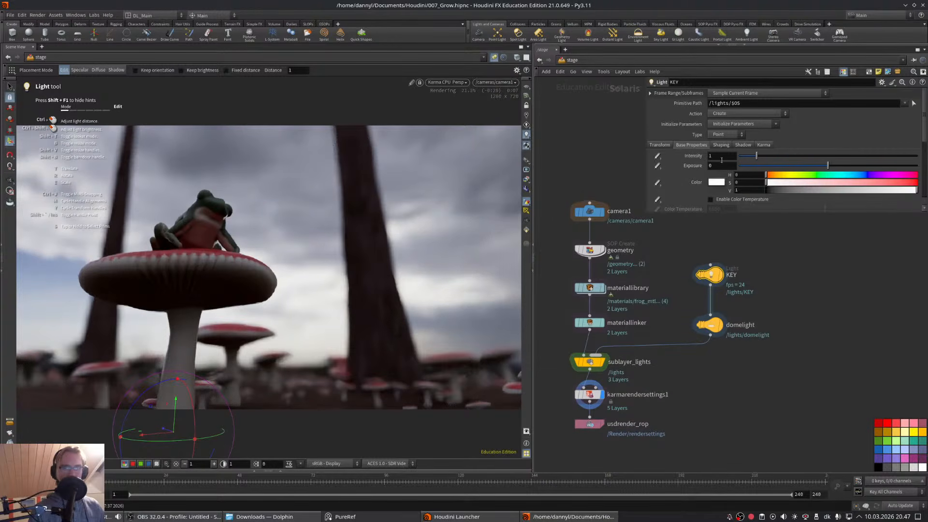
pyautogui.click(720, 135)
pyautogui.click(721, 150)
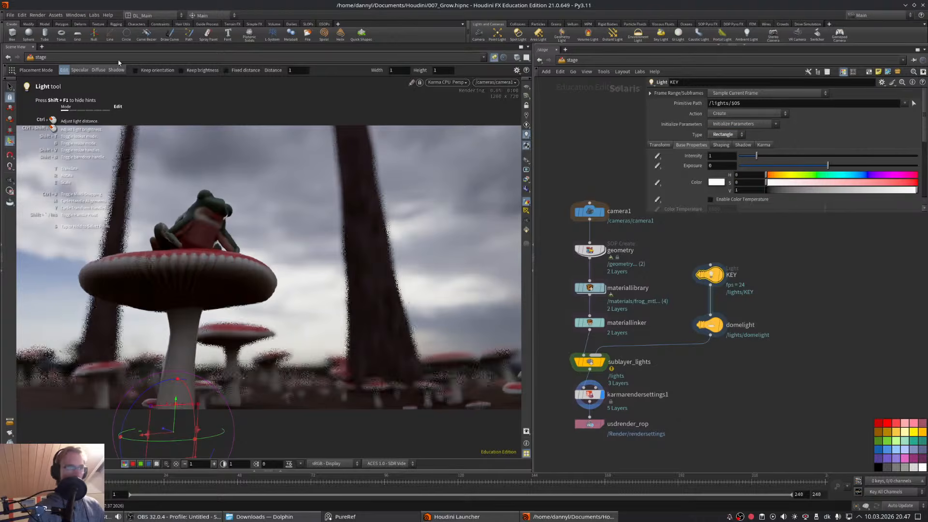
# - Position the KEY light using Specular placement mode, putting its highlight on the frog's head
pyautogui.click(83, 70)
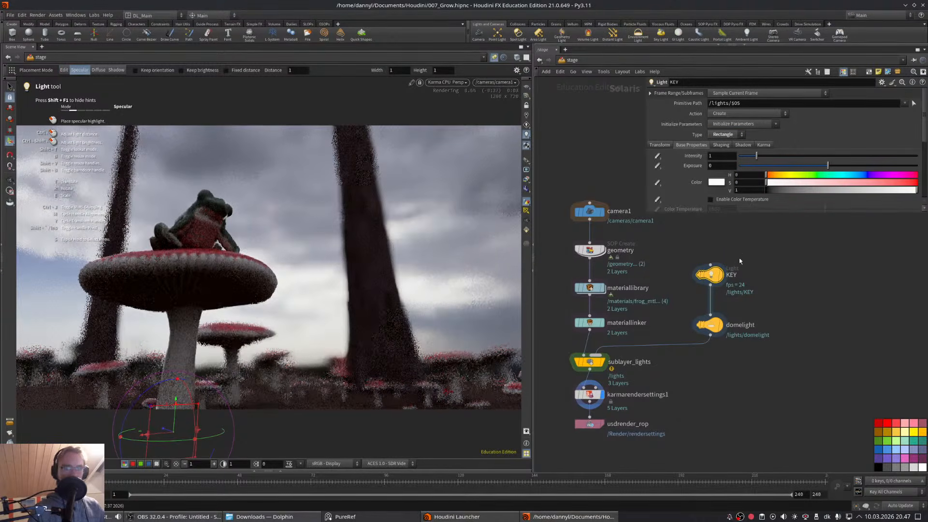
pyautogui.click(588, 361)
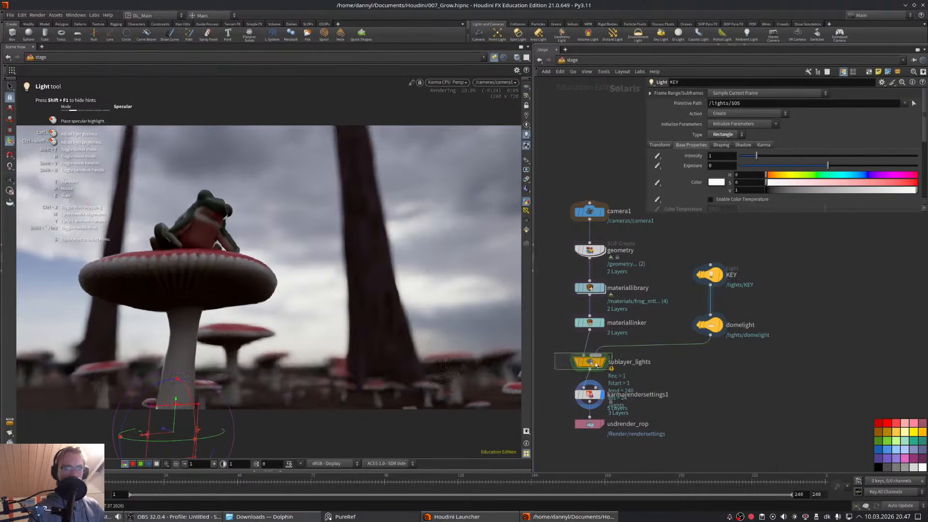
pyautogui.click(709, 275)
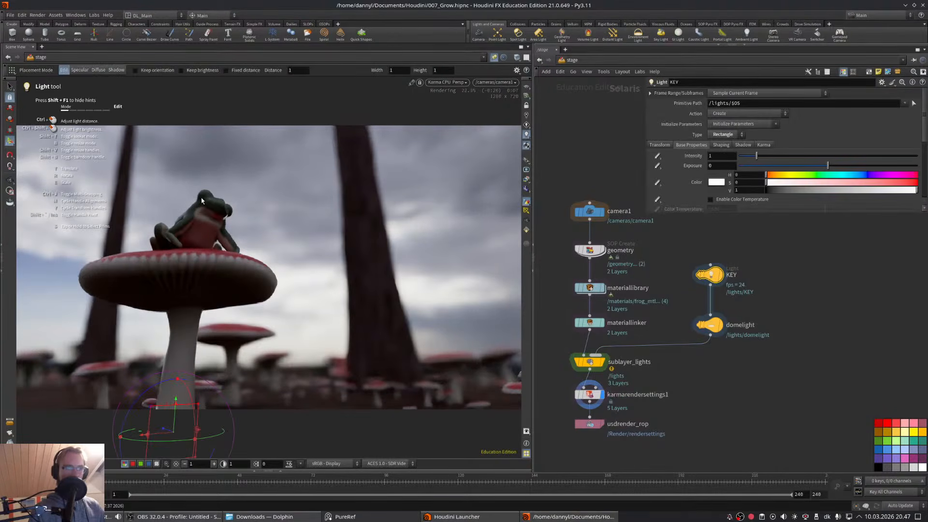
pyautogui.click(82, 70)
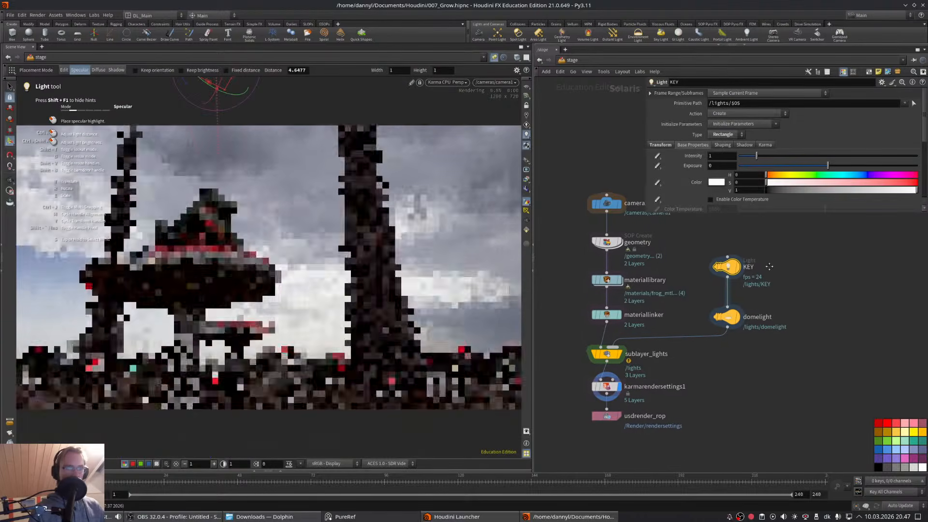
pyautogui.moveTo(771, 267); pyautogui.dragTo(763, 267, button='middle')
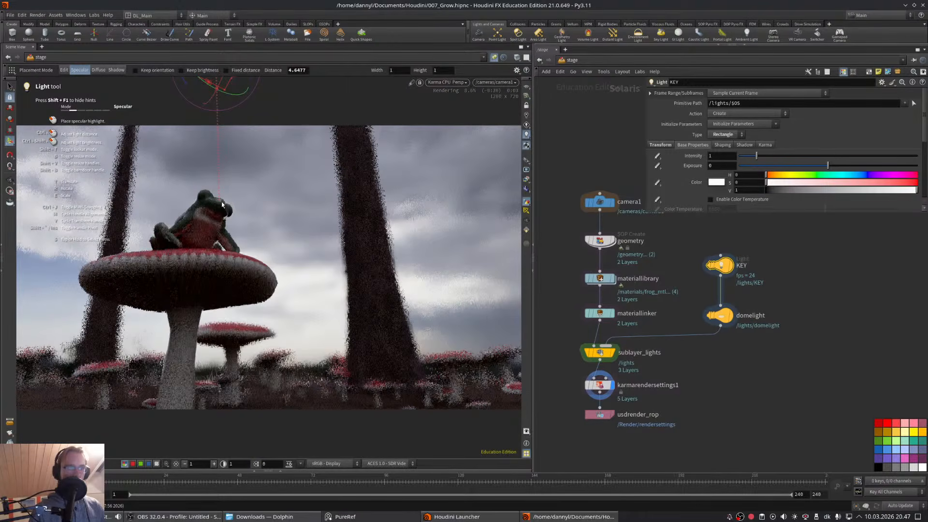
pyautogui.moveTo(222, 204); pyautogui.dragTo(229, 212)
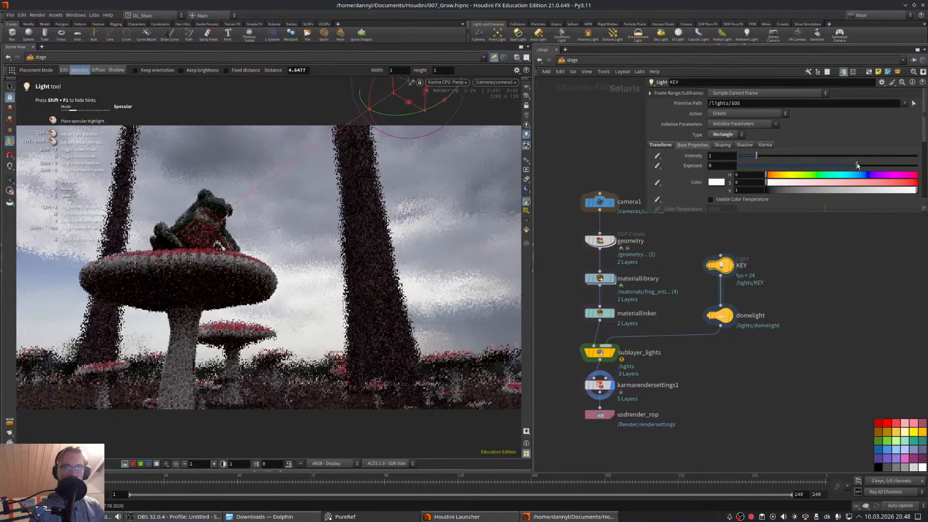
# - Set the KEY light's exposure to 6.83 and enable color temperature with a value of 5000
pyautogui.click(857, 166)
pyautogui.moveTo(857, 164); pyautogui.dragTo(888, 167)
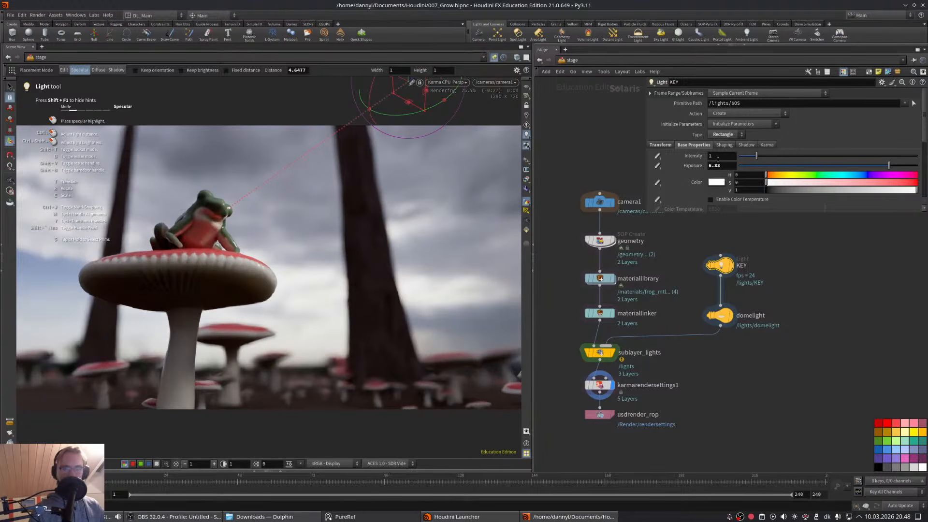
pyautogui.click(711, 199)
pyautogui.scroll(-3, 773, 188)
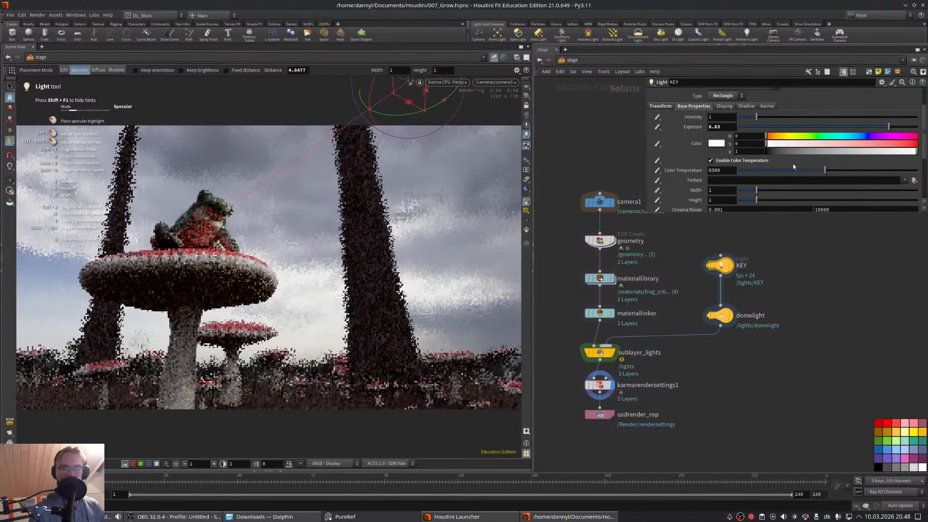
pyautogui.moveTo(819, 171); pyautogui.dragTo(814, 171)
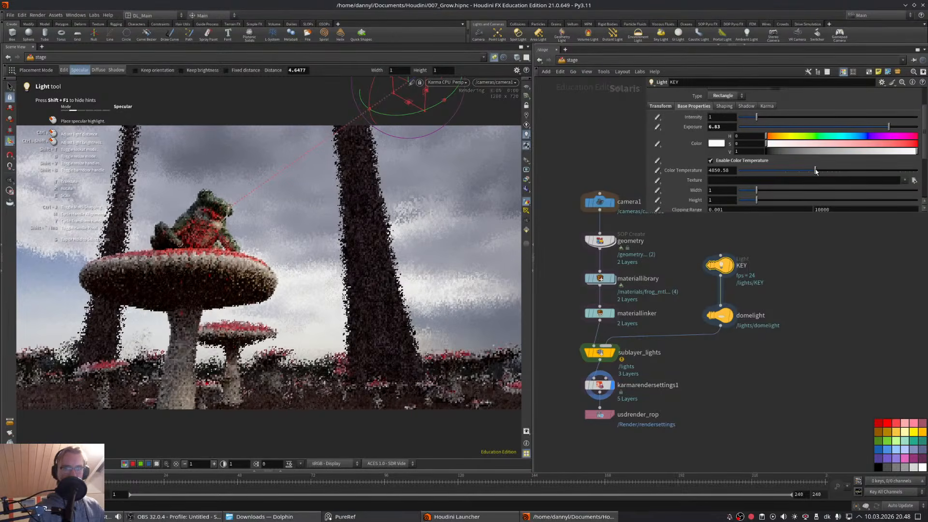
pyautogui.doubleClick(730, 171)
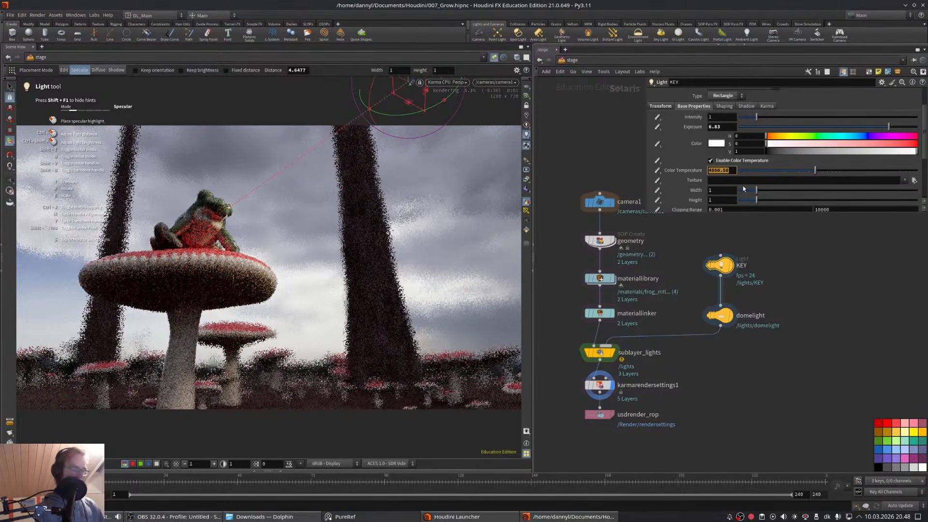
pyautogui.write('5000')
pyautogui.press('Return')
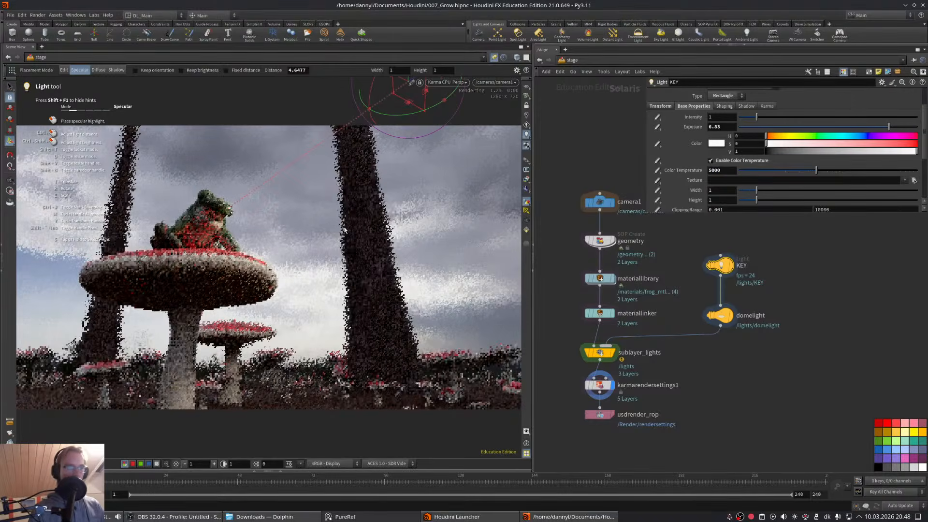
# - Move the KEY light back to a distance of about 10.75, with intensity 1 and exposure 9.72
pyautogui.keyDown('ctrl'); pyautogui.moveTo(241, 262); pyautogui.dragTo(278, 259); pyautogui.keyUp('ctrl')
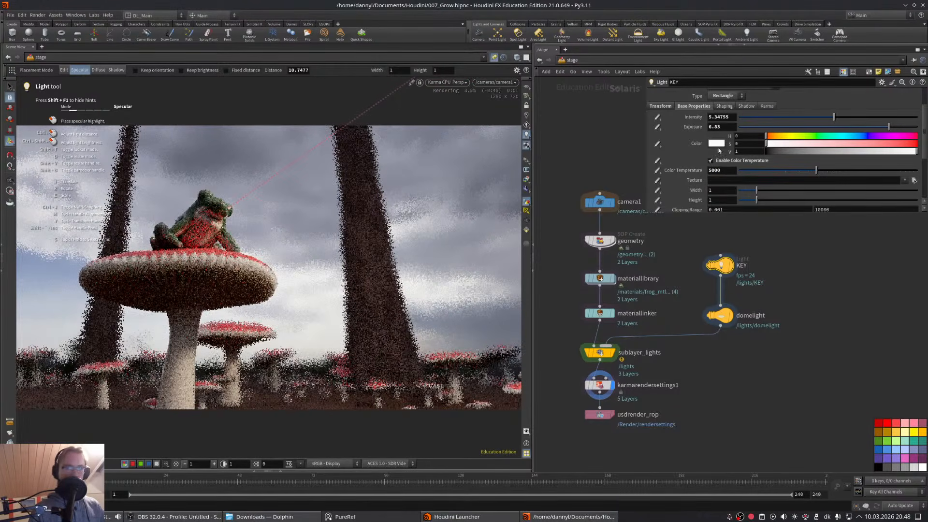
pyautogui.doubleClick(729, 118)
pyautogui.write('1')
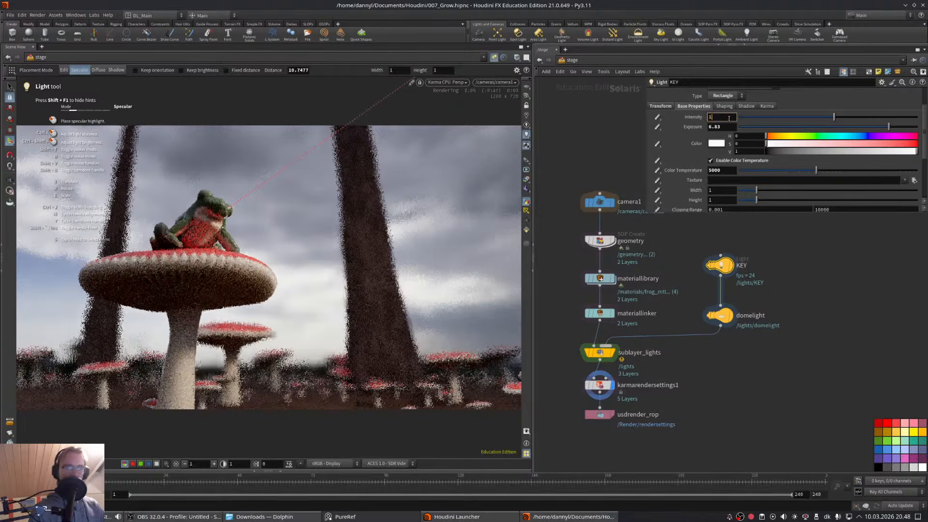
pyautogui.press('Return')
pyautogui.moveTo(888, 126); pyautogui.dragTo(914, 127)
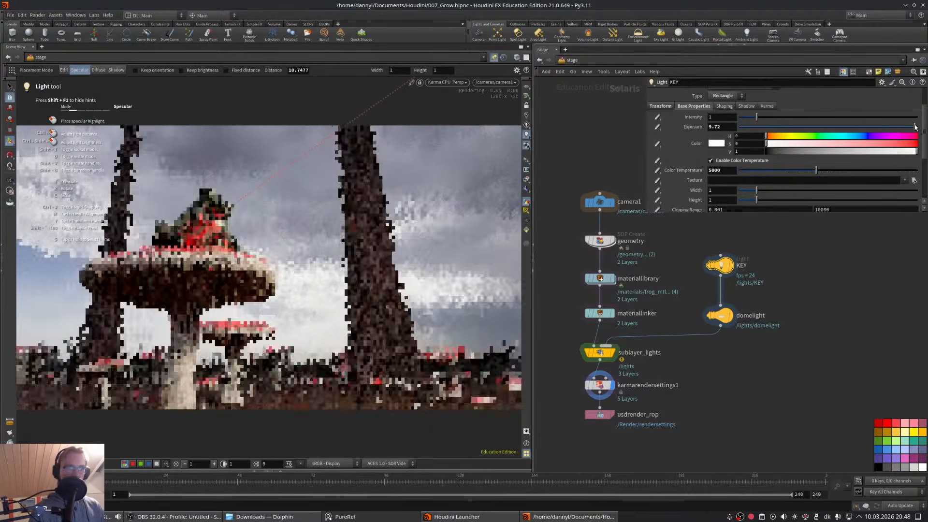
# - Enable spotlight shaping on the KEY light with an angle of 48.7 and softness of 0.203
pyautogui.click(724, 106)
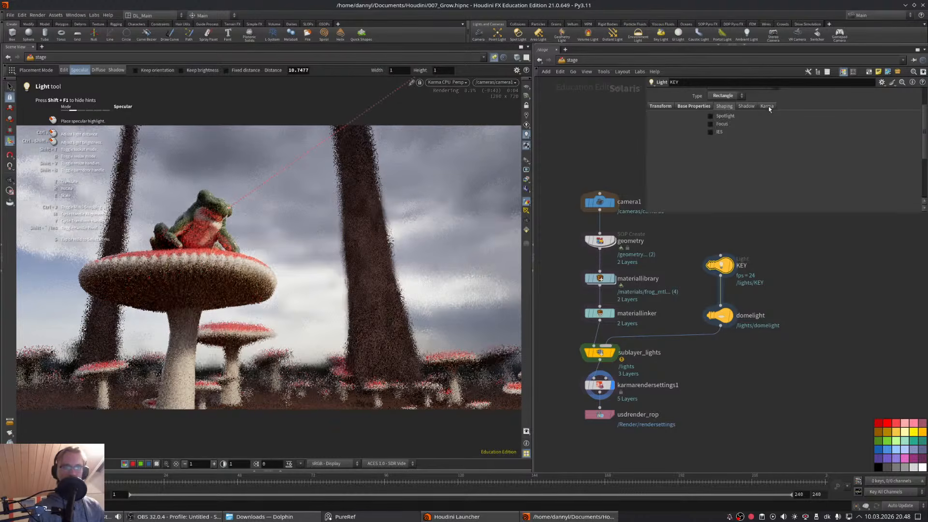
pyautogui.click(710, 116)
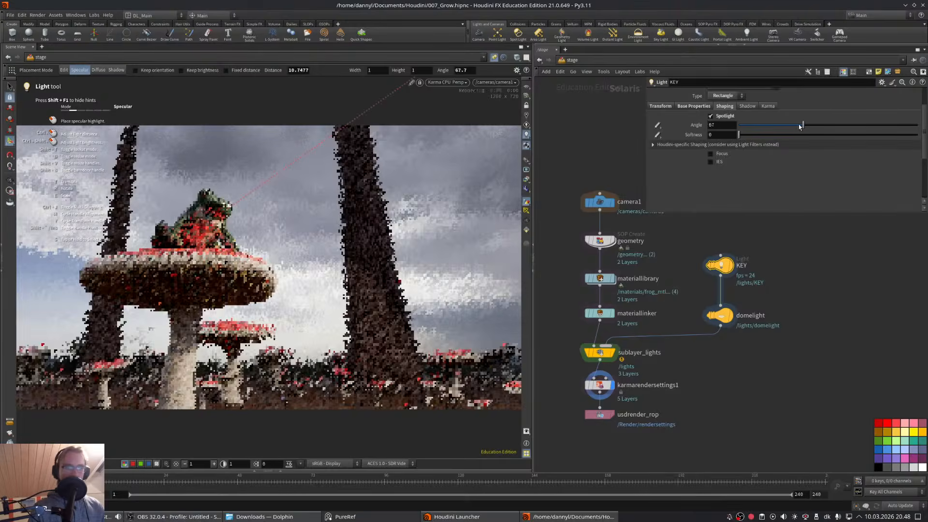
pyautogui.moveTo(805, 124); pyautogui.dragTo(786, 125)
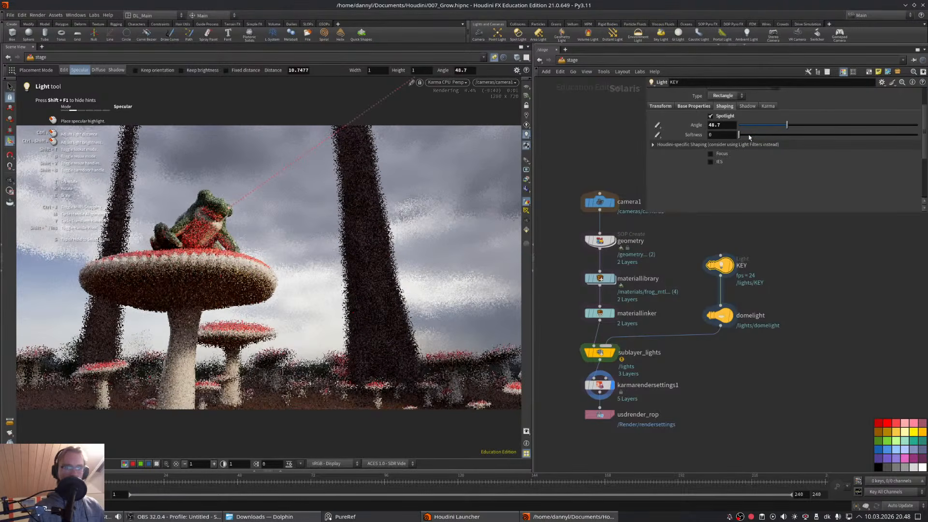
pyautogui.moveTo(751, 136); pyautogui.dragTo(774, 134)
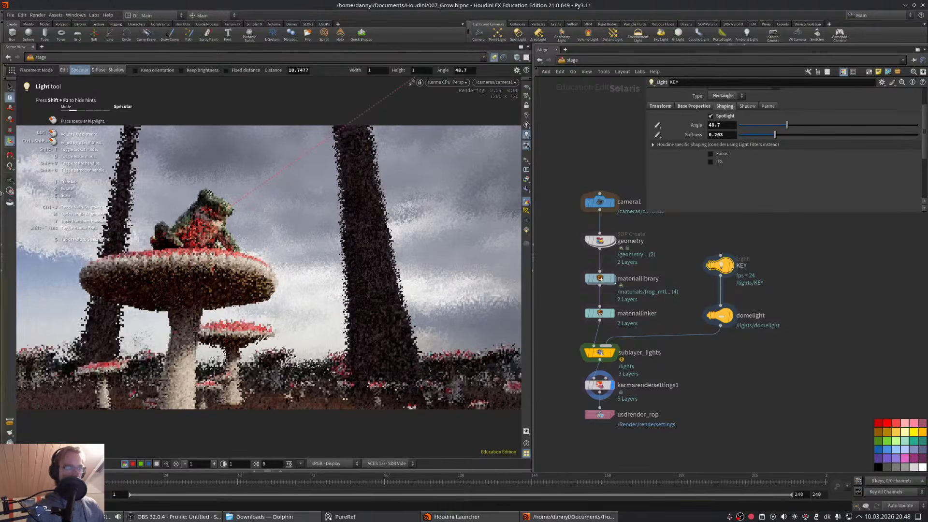
# - Switch the viewport to the View tool and shrink the parameter overlay in the network editor
pyautogui.click(12, 183)
pyautogui.moveTo(802, 309); pyautogui.dragTo(790, 302, button='middle')
pyautogui.moveTo(654, 205); pyautogui.dragTo(679, 192)
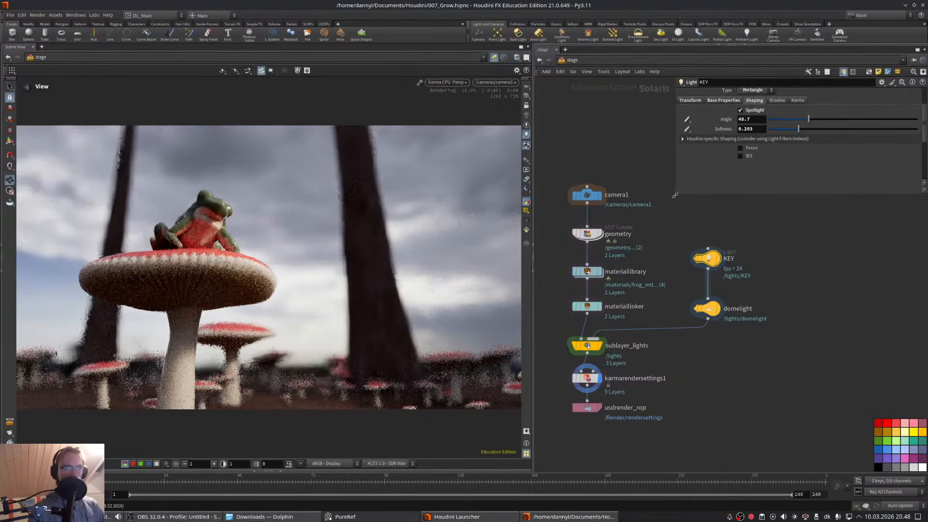
pyautogui.moveTo(775, 295); pyautogui.dragTo(749, 290, button='middle')
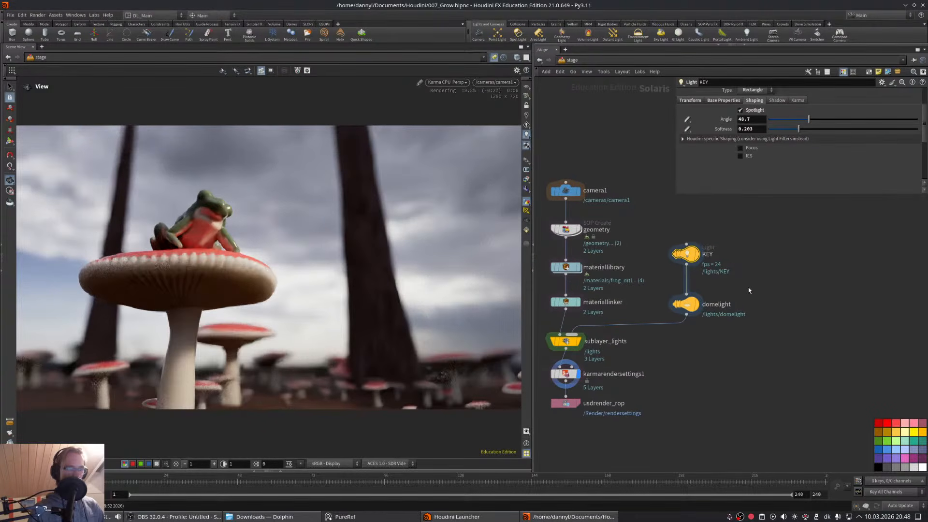
pyautogui.moveTo(749, 291); pyautogui.dragTo(740, 289, button='middle')
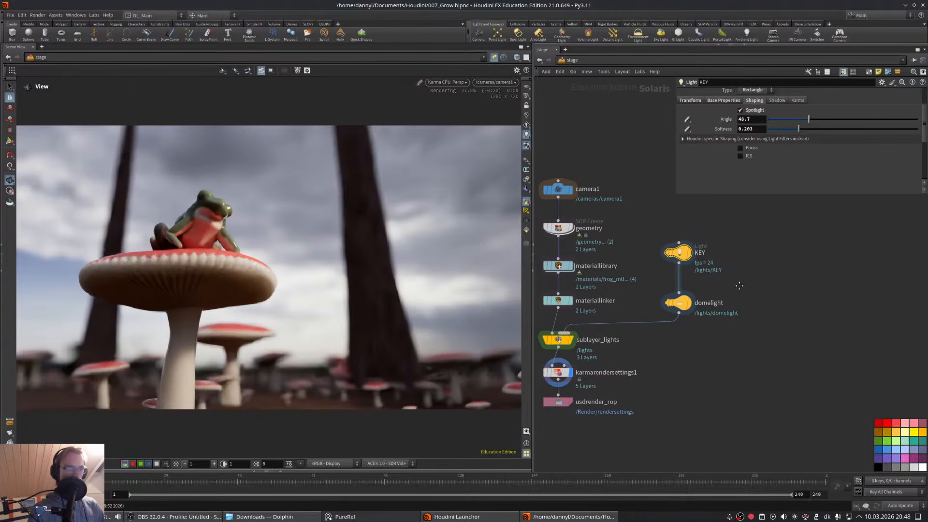
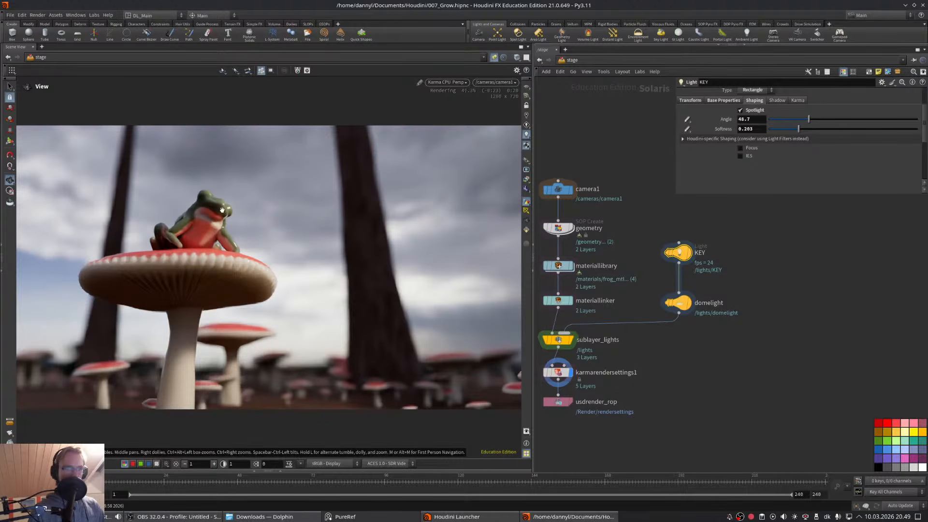
# - Open frog_mtl inside the material library and set its standard surface's specular roughness to 0.526
pyautogui.moveTo(541, 226); pyautogui.dragTo(567, 223, button='middle')
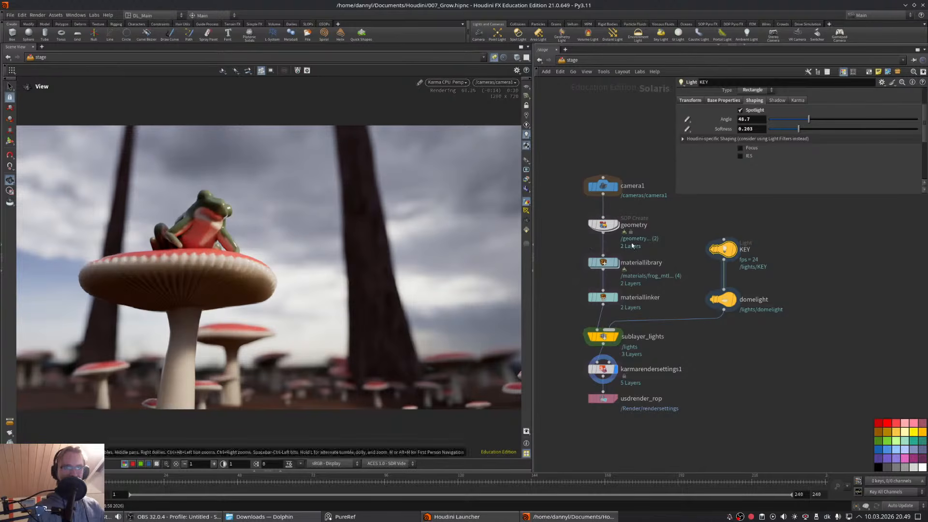
pyautogui.doubleClick(606, 263)
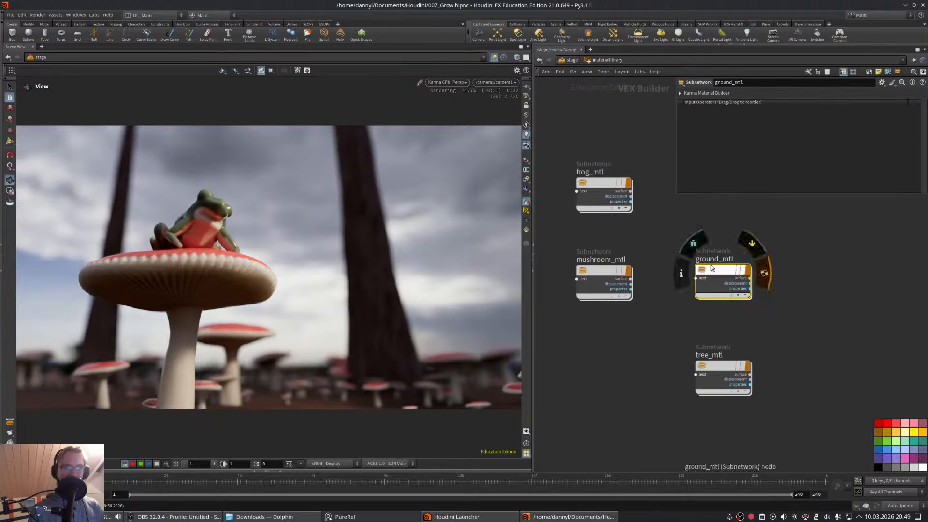
pyautogui.doubleClick(604, 183)
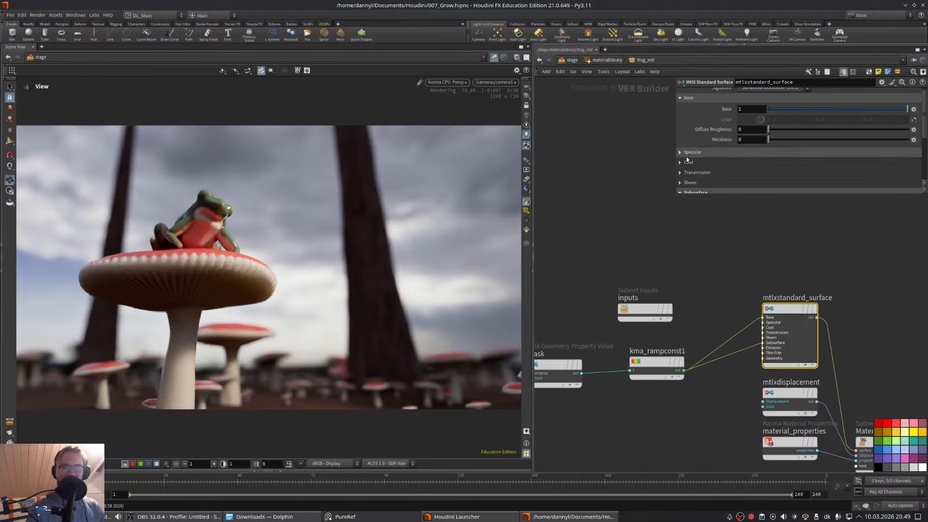
pyautogui.click(705, 152)
pyautogui.click(841, 183)
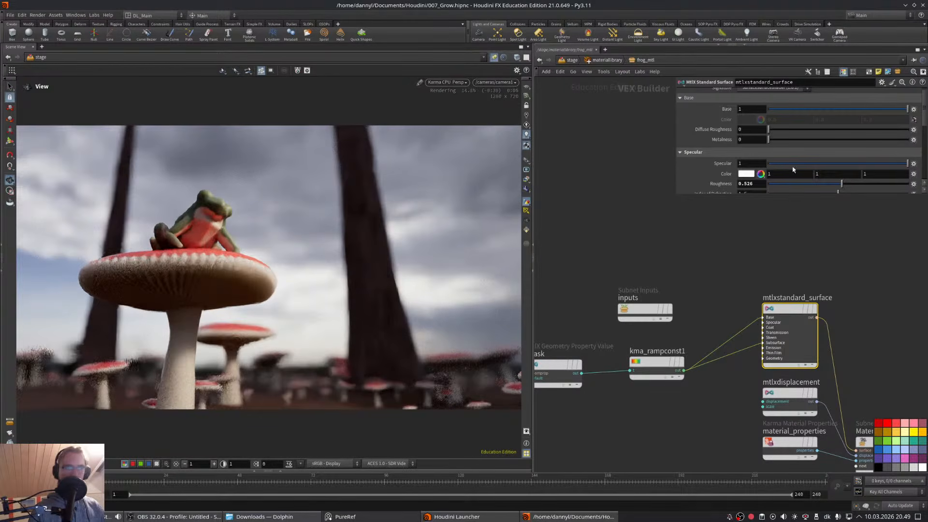
pyautogui.scroll(-1, 924, 134)
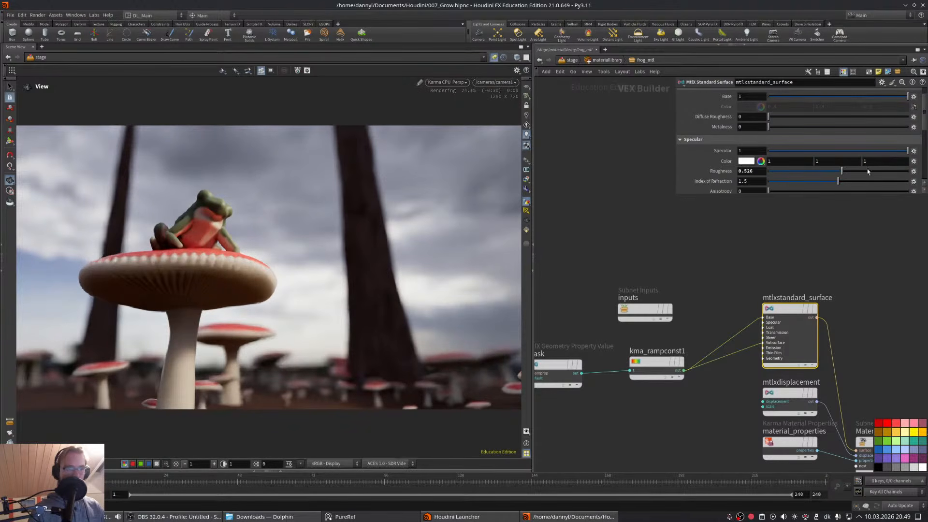
# - Move the inputs node up out of the way and add a MtlX Unified Noise 3D node below the mask node
pyautogui.moveTo(639, 264); pyautogui.dragTo(711, 218, button='middle')
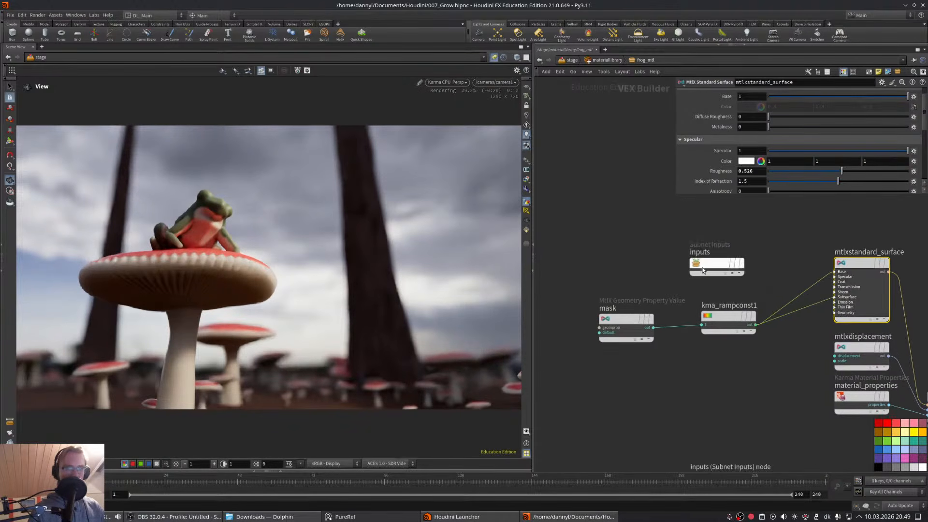
pyautogui.moveTo(703, 266); pyautogui.dragTo(589, 192)
pyautogui.moveTo(686, 353); pyautogui.dragTo(666, 359, button='middle')
pyautogui.press('Tab')
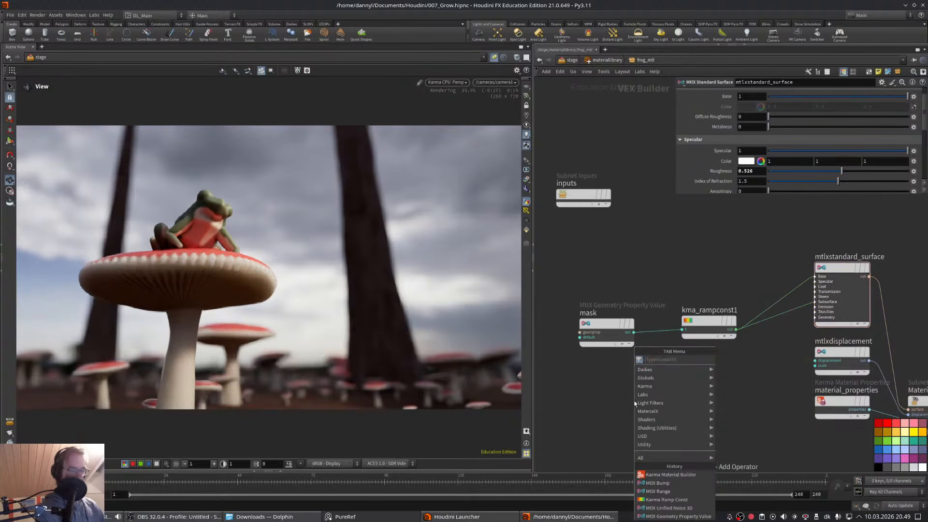
pyautogui.write('unifi')
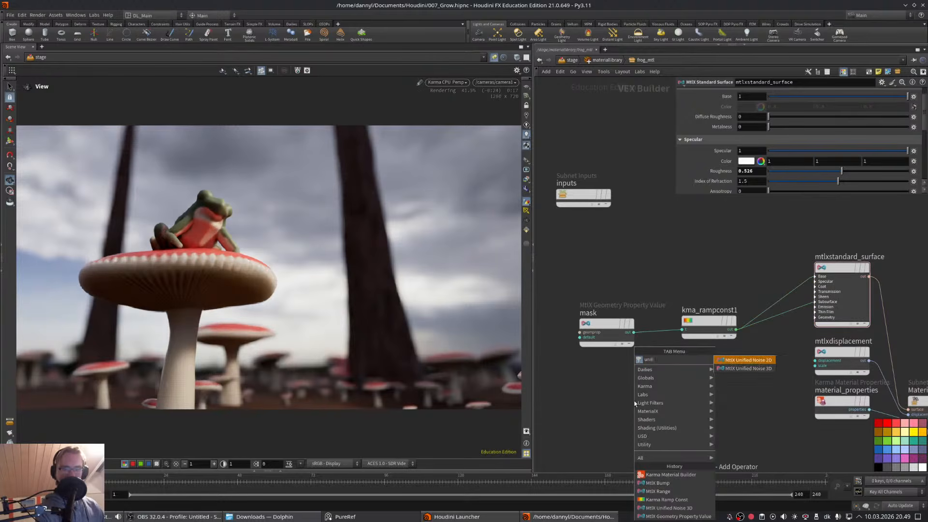
pyautogui.write('e')
pyautogui.press('Down')
pyautogui.press('Return')
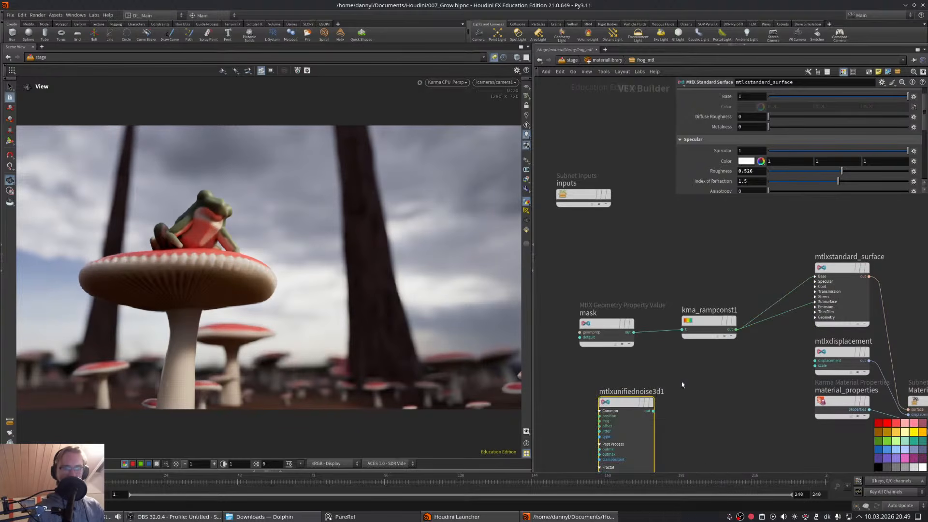
# - Set the unified noise node's frequency to 4.4 on all three axes
pyautogui.click(633, 407)
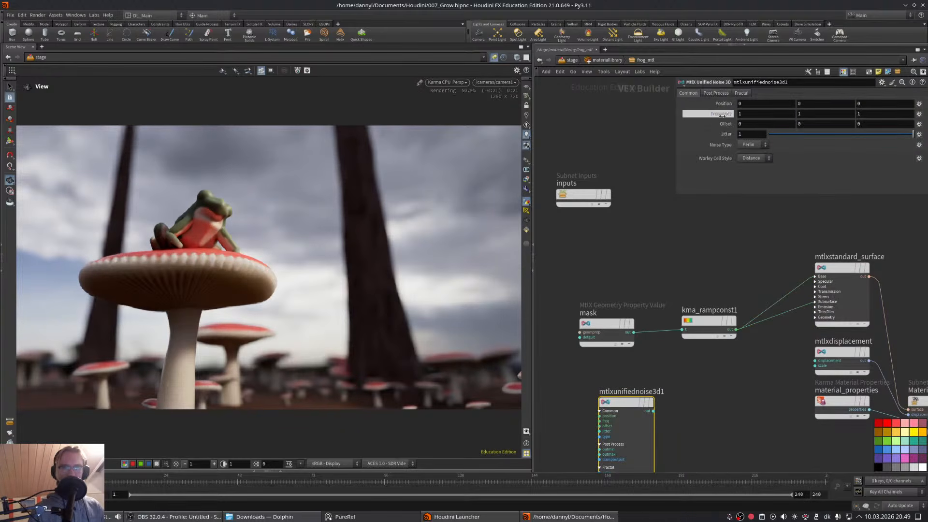
pyautogui.moveTo(722, 114); pyautogui.dragTo(760, 113, button='middle')
pyautogui.moveTo(828, 109); pyautogui.dragTo(818, 131, button='middle')
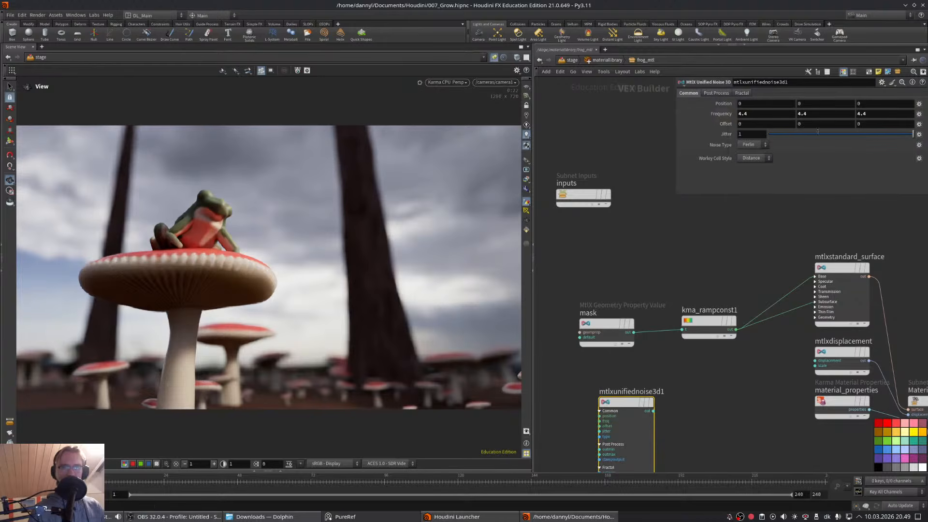
# - Set the unified noise node's type to Fractal with 6 octaves and a diminish of 0.945
pyautogui.click(752, 145)
pyautogui.click(749, 175)
pyautogui.click(744, 93)
pyautogui.click(752, 104)
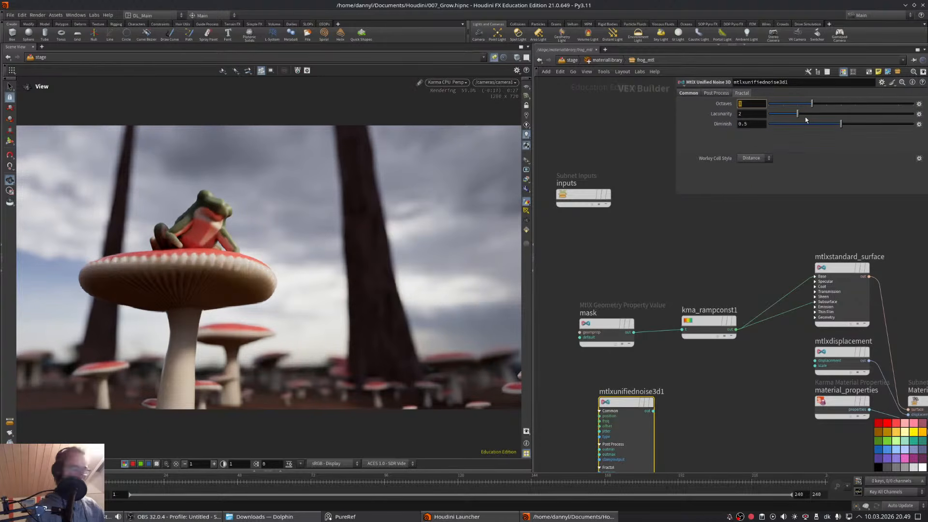
pyautogui.write('6')
pyautogui.press('Return')
pyautogui.click(905, 125)
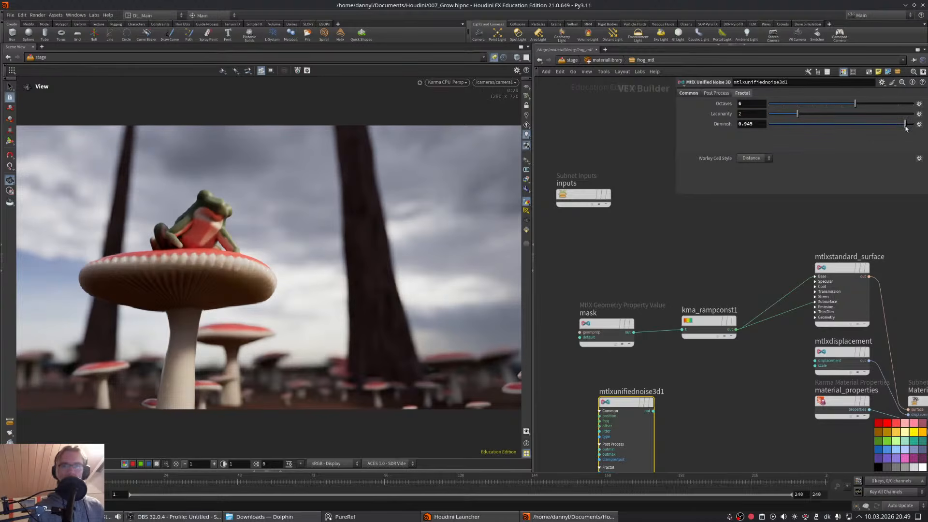
pyautogui.click(688, 93)
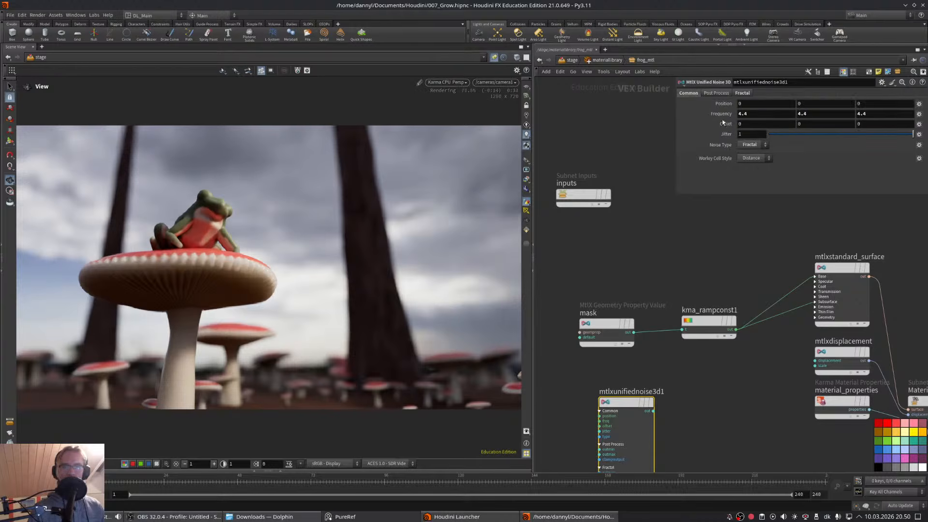
pyautogui.click(721, 94)
# - Add a MtlX Bump node beside the unified noise and feed the noise output into its height
pyautogui.moveTo(688, 423); pyautogui.dragTo(690, 272, button='middle')
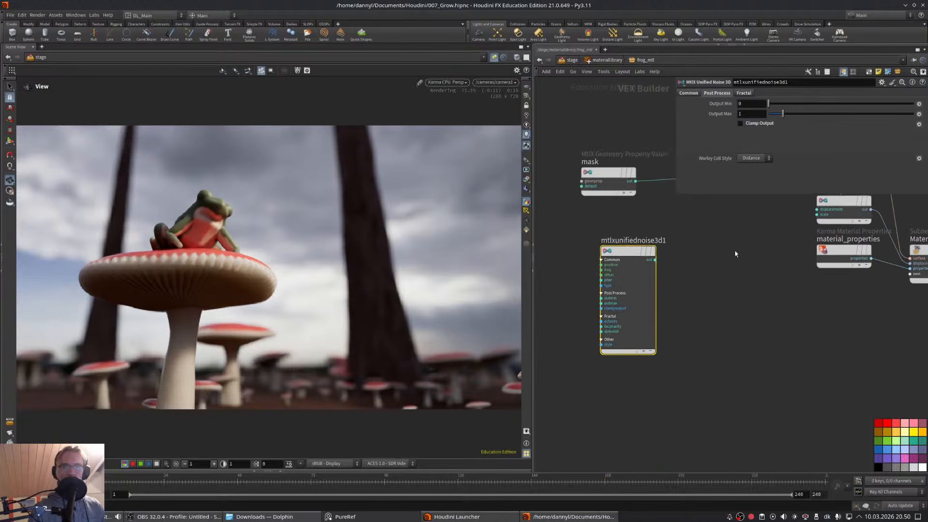
pyautogui.press('Tab')
pyautogui.write('bu')
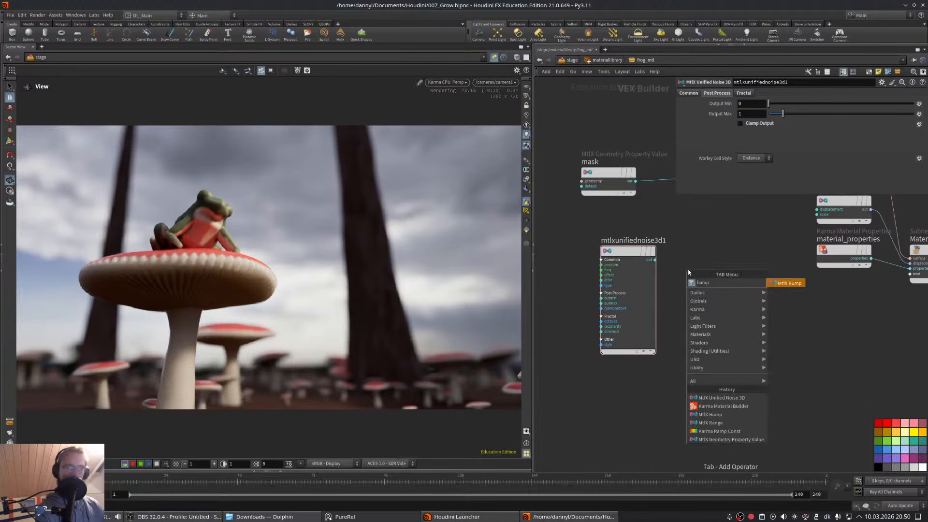
pyautogui.press('Return')
pyautogui.click(714, 256)
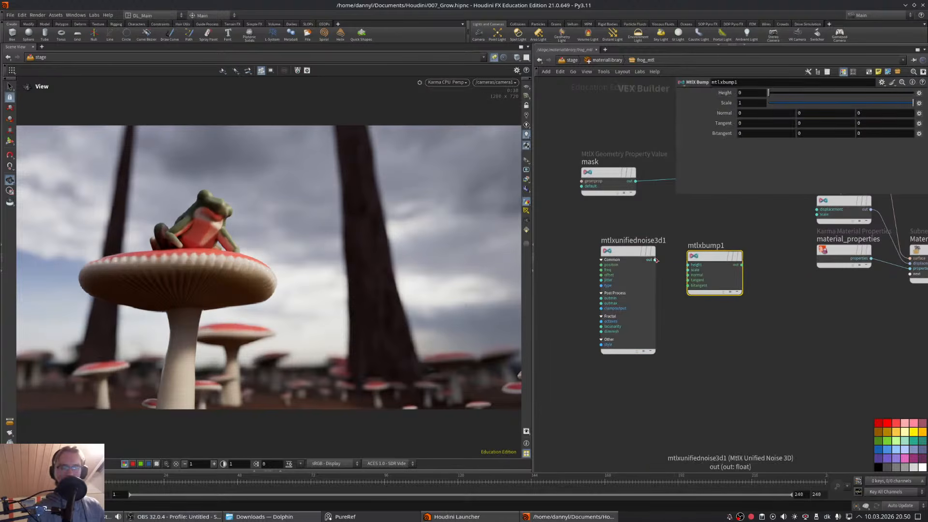
pyautogui.moveTo(656, 260); pyautogui.dragTo(688, 266)
# - Connect the bump node's output to the normal input in the standard surface's Geometry group
pyautogui.moveTo(765, 258); pyautogui.dragTo(702, 307, button='middle')
pyautogui.click(679, 314)
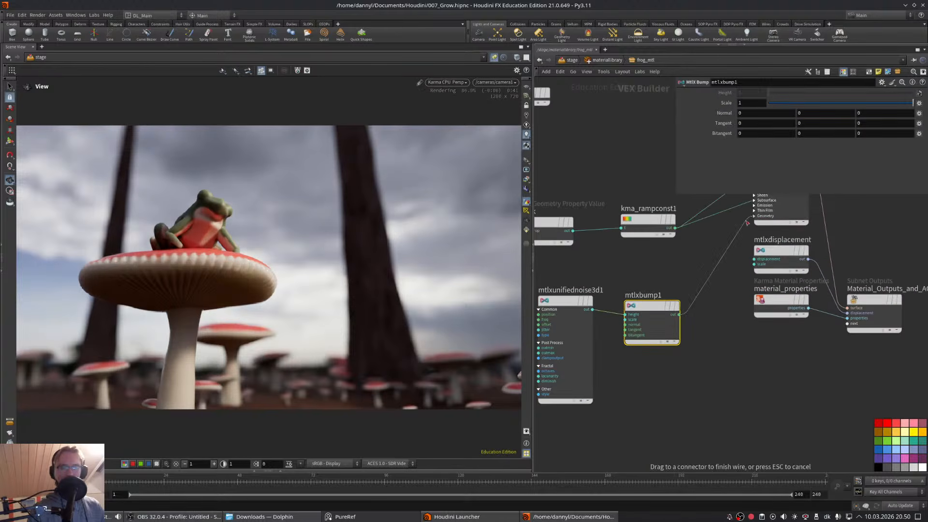
pyautogui.click(756, 216)
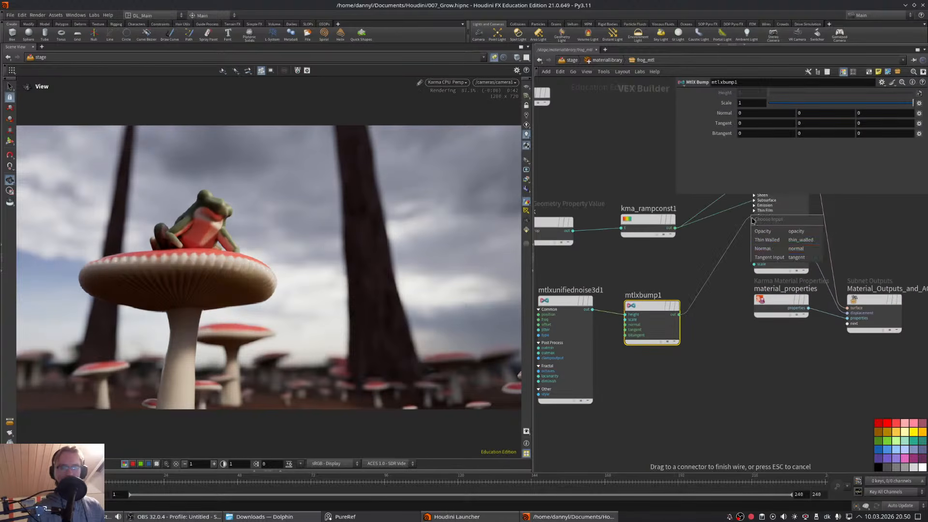
pyautogui.click(774, 249)
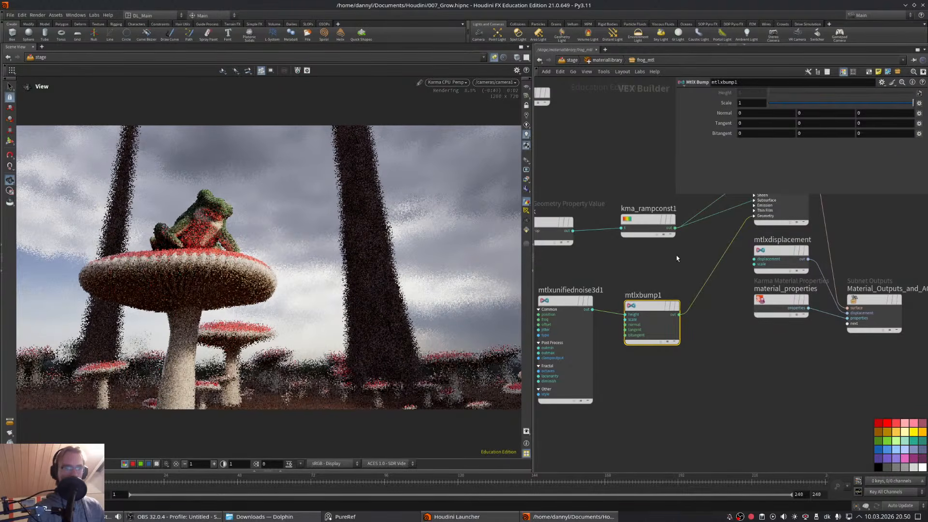
# - Set the bump node's scale to 0.025
pyautogui.click(751, 102)
pyautogui.write('0')
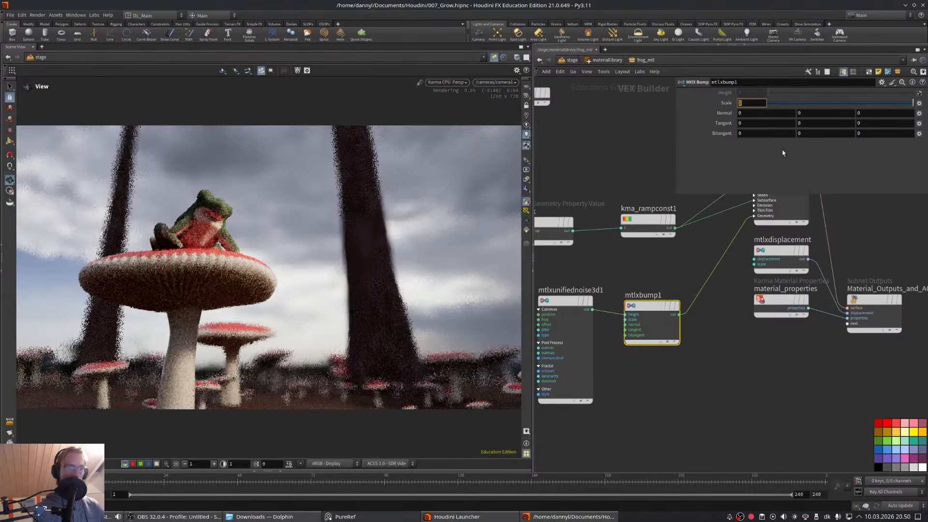
pyautogui.write('.025')
pyautogui.press('Return')
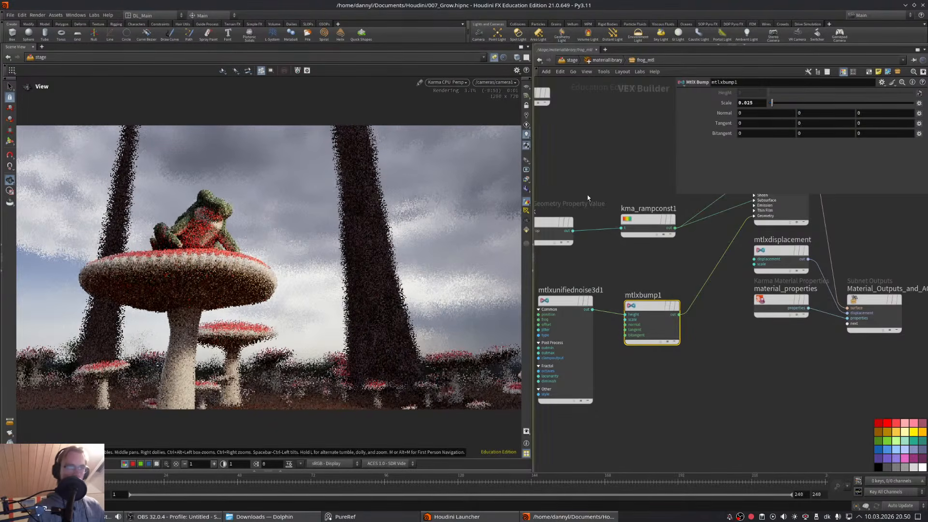
# - Restrict the viewport render to a region around the frog and the upper part of its mushroom cap
pyautogui.moveTo(613, 191); pyautogui.dragTo(554, 262, button='middle')
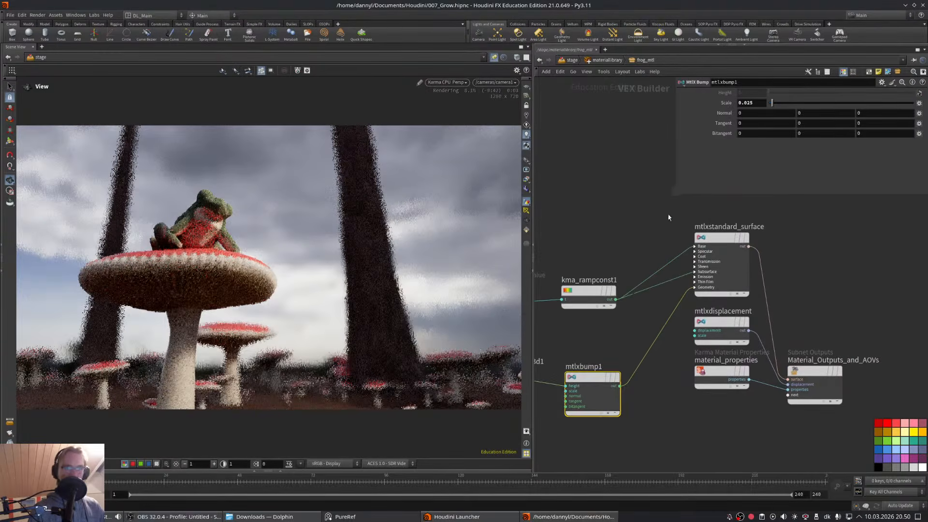
pyautogui.click(9, 192)
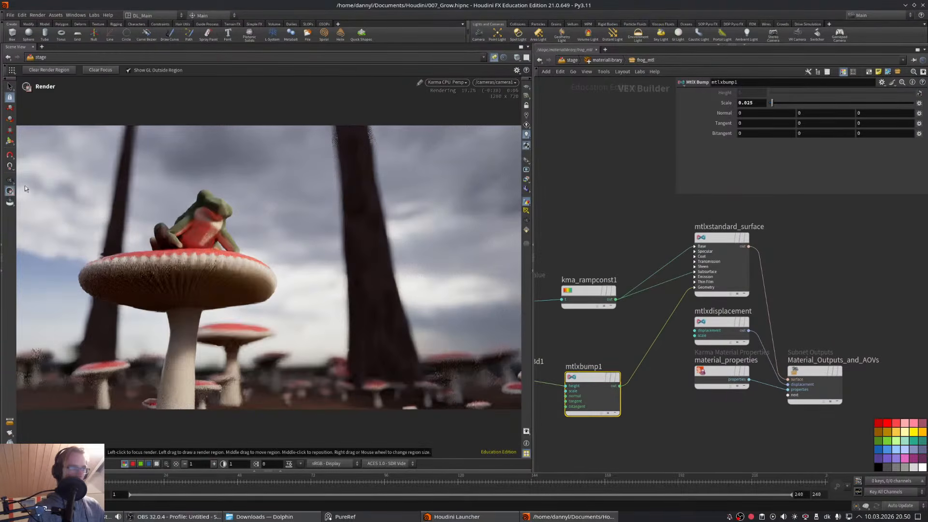
pyautogui.moveTo(84, 160); pyautogui.dragTo(282, 289)
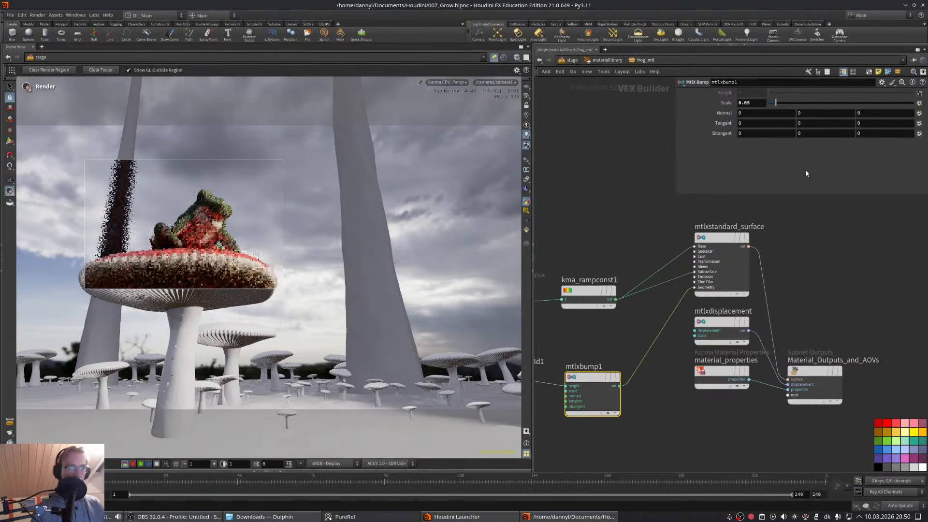
# - Raise the unified noise node's frequency to 7.7 on all three axes
pyautogui.moveTo(636, 238); pyautogui.dragTo(789, 210, button='middle')
pyautogui.click(659, 344)
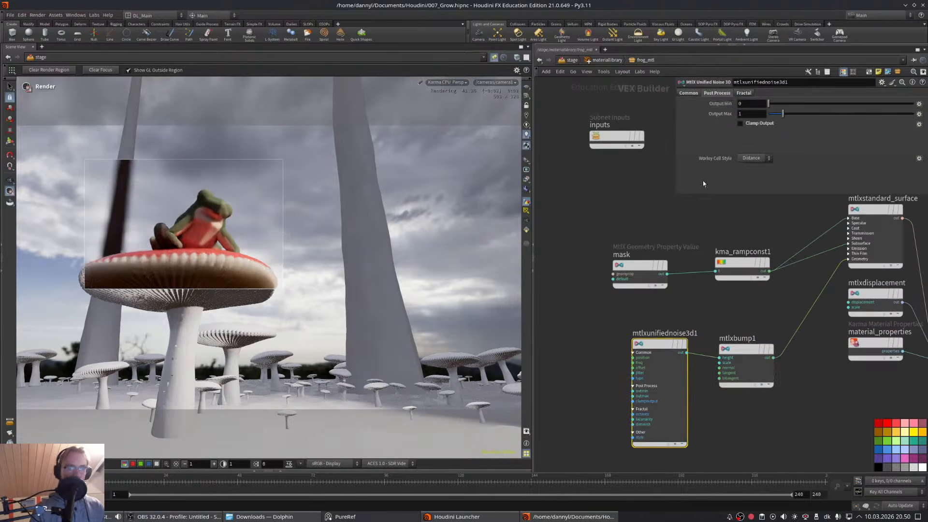
pyautogui.click(687, 92)
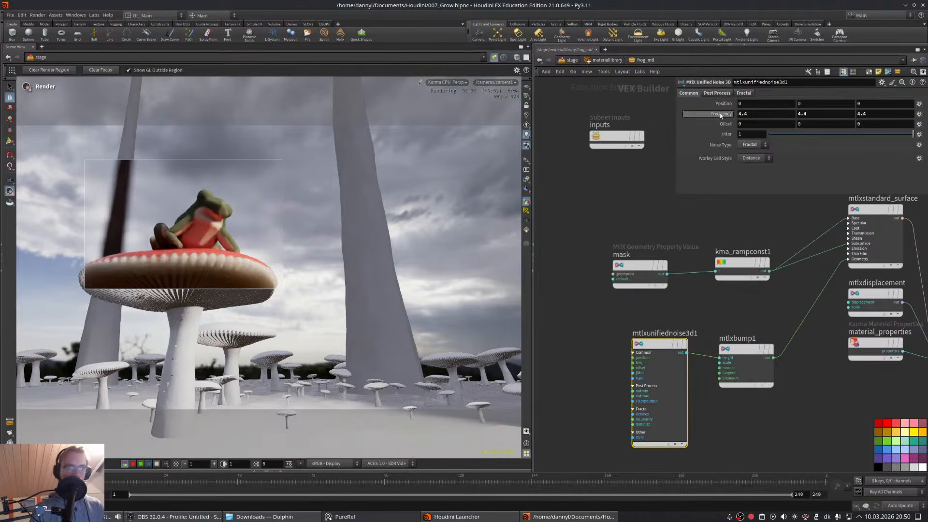
pyautogui.moveTo(719, 113); pyautogui.dragTo(841, 116, button='middle')
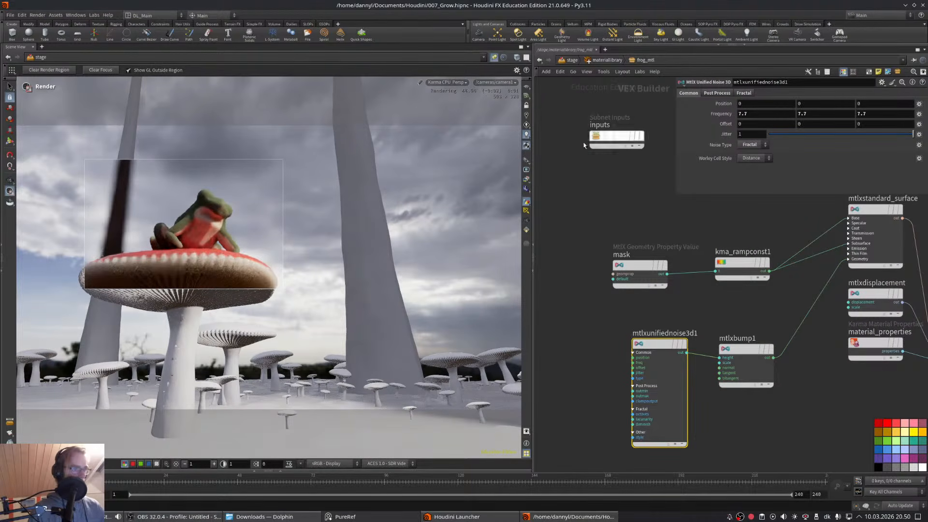
# - Lower the unified noise node's frequency to 1.4 on all three axes
pyautogui.press('Escape')
pyautogui.moveTo(198, 229); pyautogui.dragTo(200, 229)
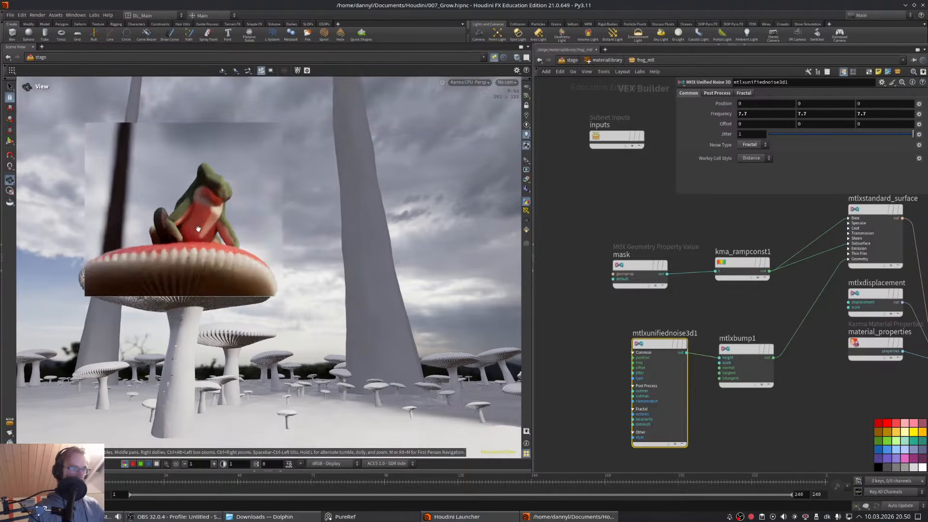
pyautogui.keyDown('alt'); pyautogui.moveTo(200, 229); pyautogui.dragTo(293, 203, button='right'); pyautogui.keyUp('alt')
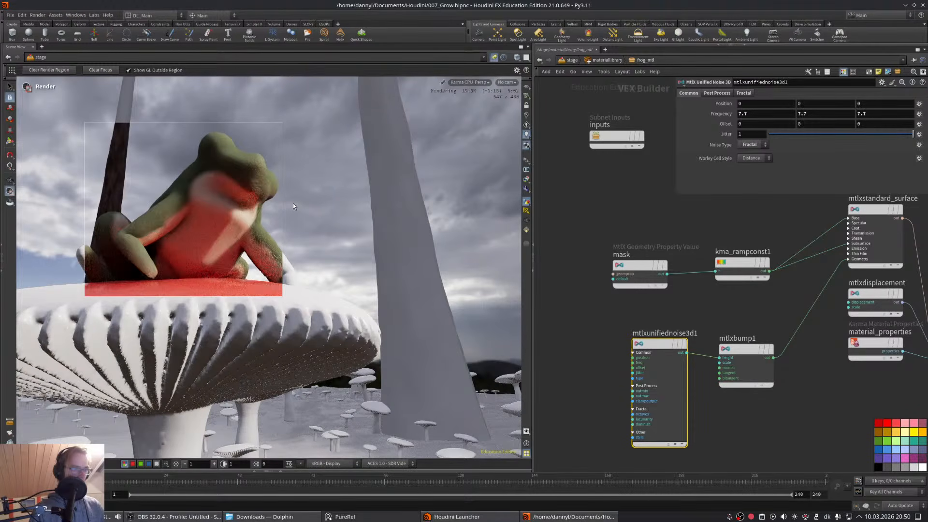
pyautogui.moveTo(723, 115); pyautogui.dragTo(499, 112, button='middle')
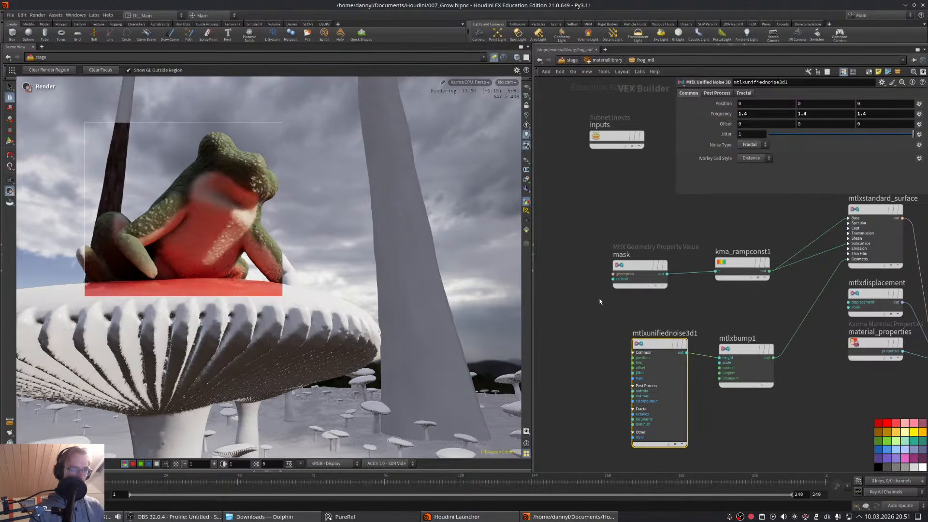
# - Reduce the bump node's scale to 0.02
pyautogui.click(741, 382)
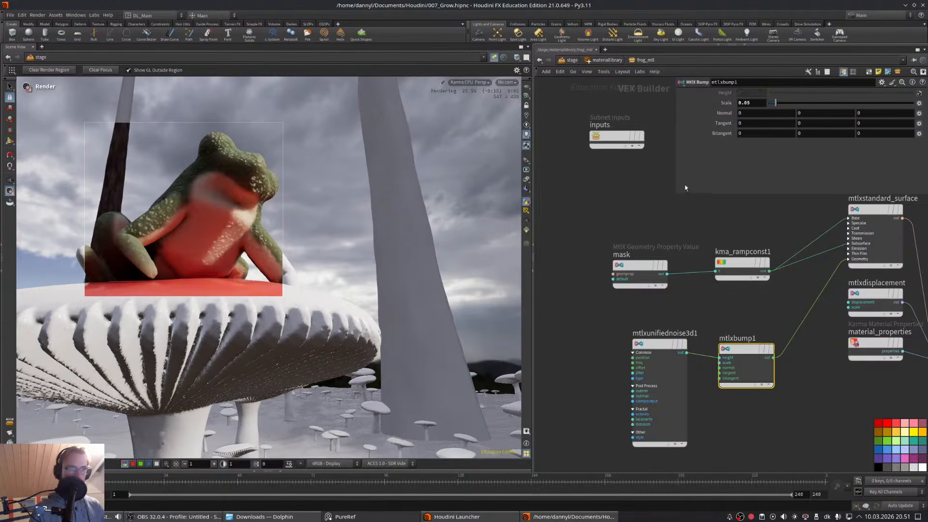
pyautogui.click(758, 103)
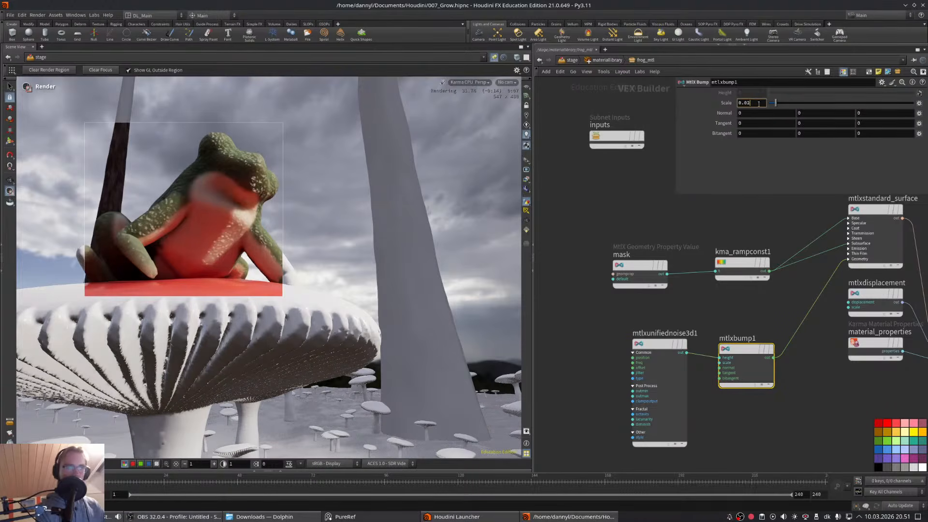
pyautogui.press('BackSpace')
pyautogui.write('2')
pyautogui.press('Return')
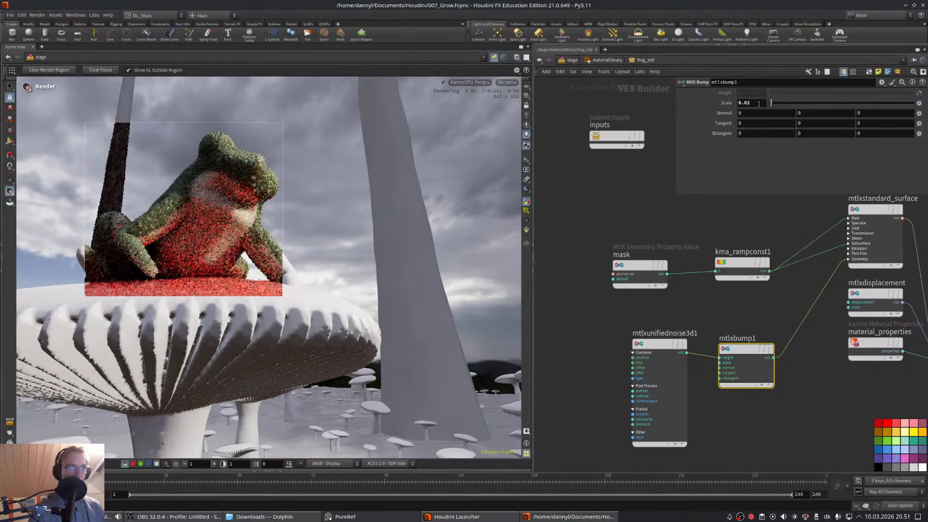
# - Set the bump node's scale to 0.015
pyautogui.click(758, 103)
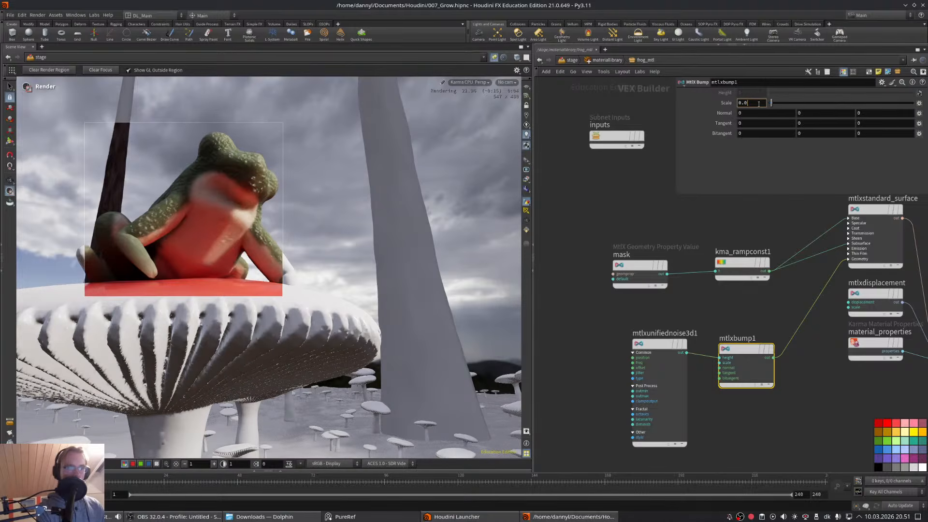
pyautogui.write('15')
pyautogui.press('Return')
pyautogui.click(760, 103)
pyautogui.write('5')
pyautogui.press('Return')
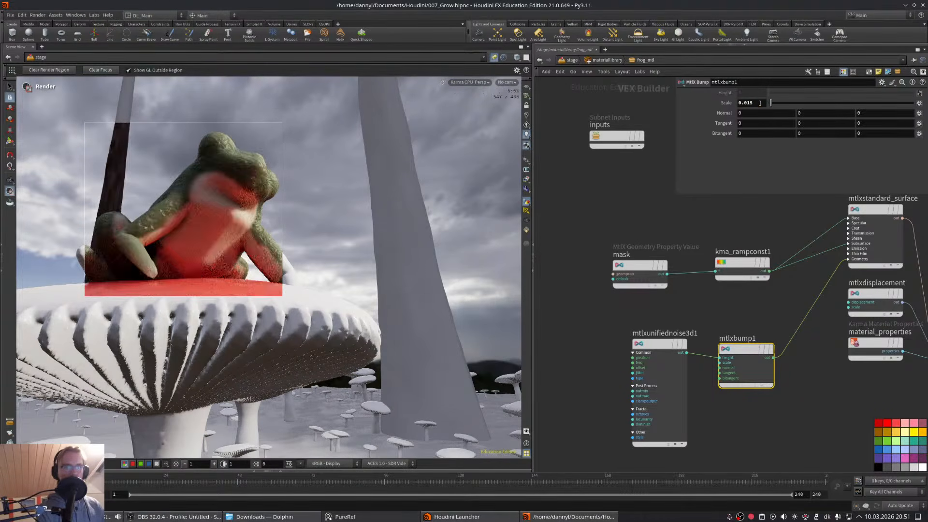
# - Save the scene file
pyautogui.moveTo(743, 341); pyautogui.dragTo(716, 291, button='middle')
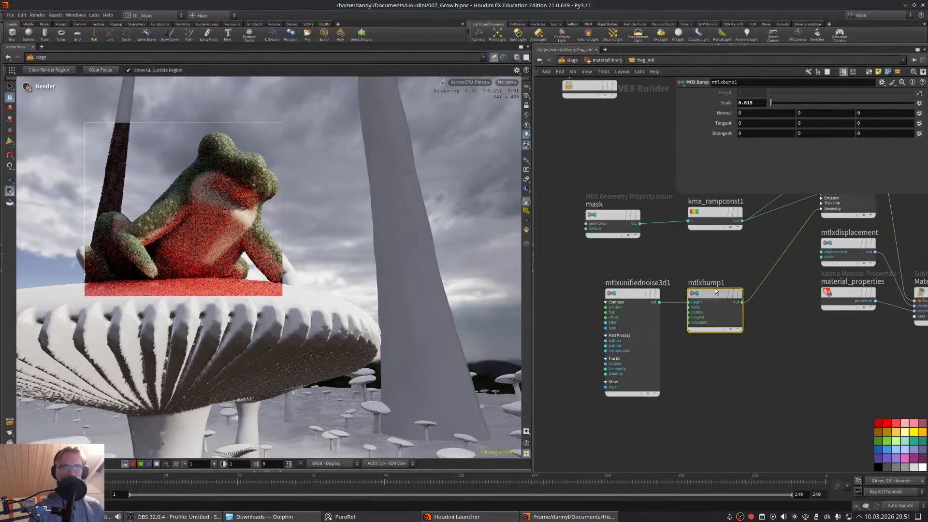
pyautogui.moveTo(765, 397)
pyautogui.mouseDown(button='middle')
pyautogui.moveTo(737, 369)
pyautogui.moveTo(740, 396)
pyautogui.moveTo(763, 404)
pyautogui.mouseUp(button='middle')
pyautogui.hotkey('ctrl', 's')
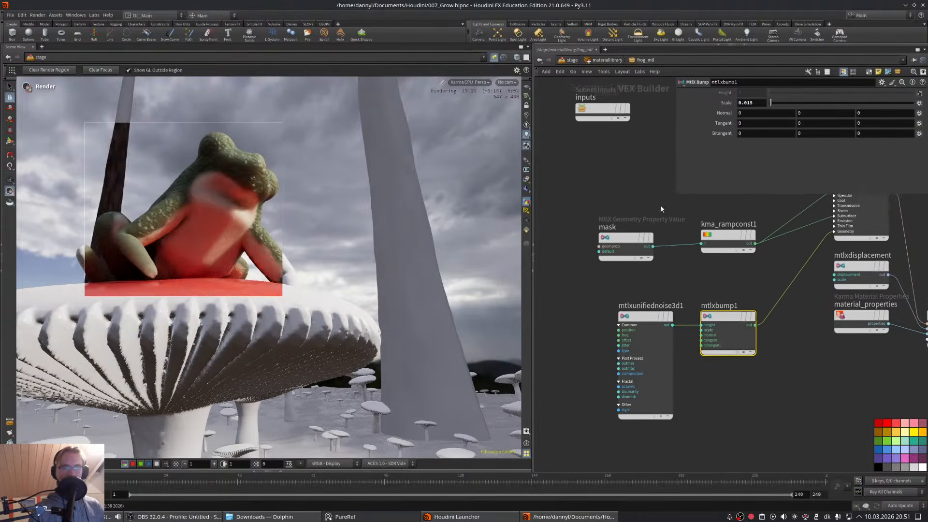
# - Add a MtlX Remap node above the color ramp, fed by the mask node's output
pyautogui.moveTo(661, 209); pyautogui.dragTo(671, 277, button='middle')
pyautogui.press('Tab')
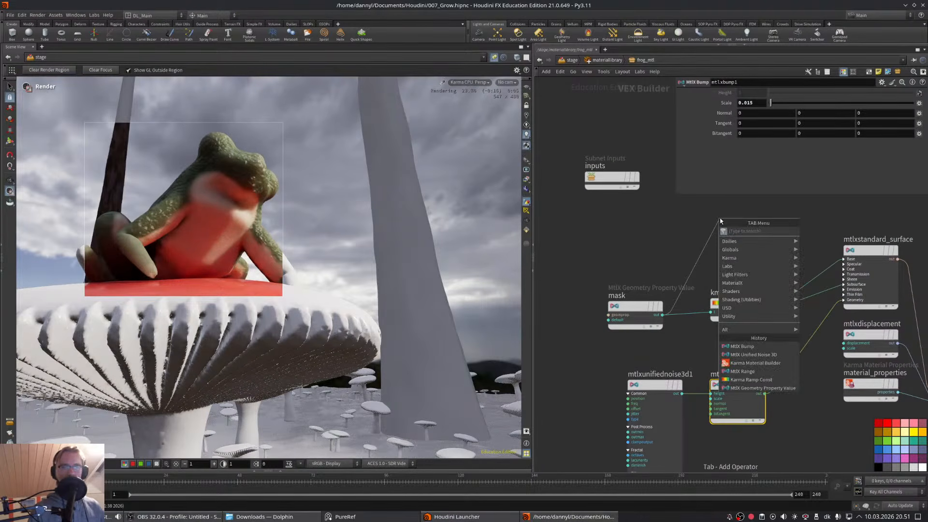
pyautogui.write('rema')
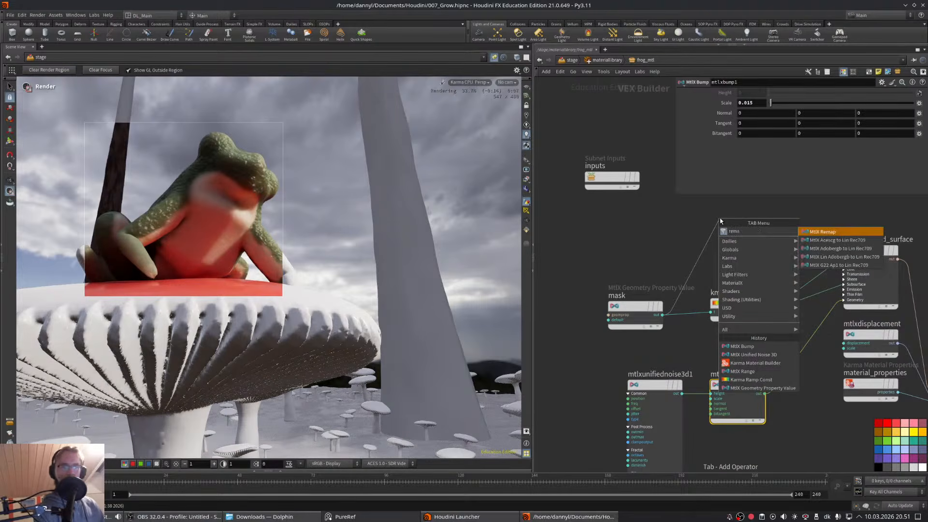
pyautogui.press('Return')
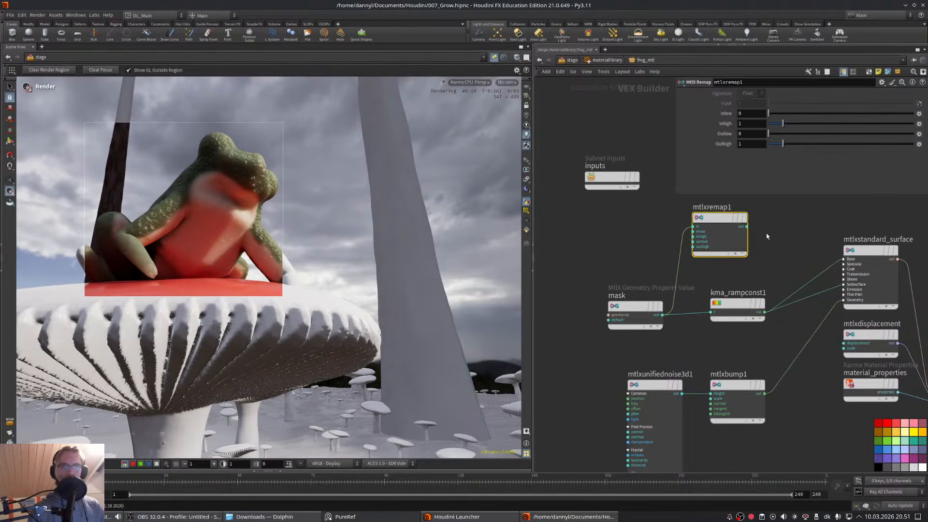
# - Connect the remap node's output to the standard surface's specular roughness input
pyautogui.moveTo(764, 244); pyautogui.dragTo(633, 239, button='middle')
pyautogui.click(616, 231)
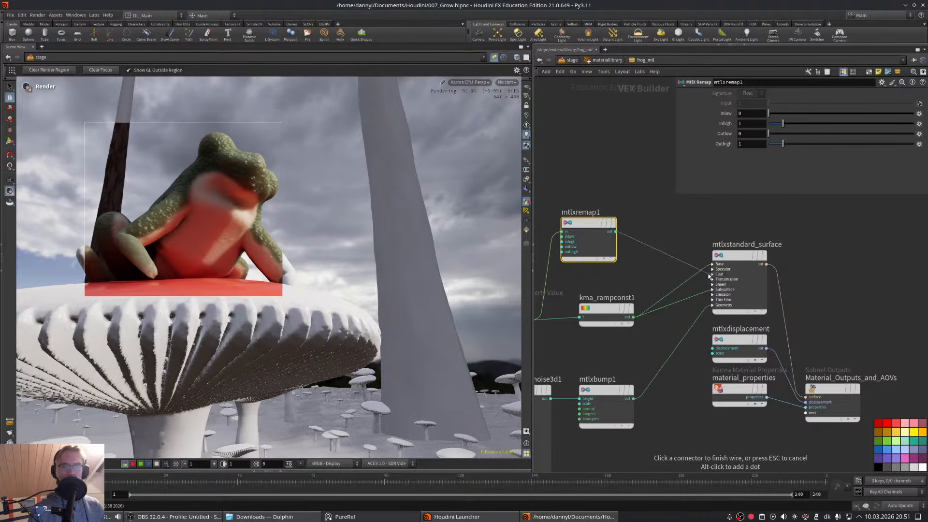
pyautogui.click(713, 269)
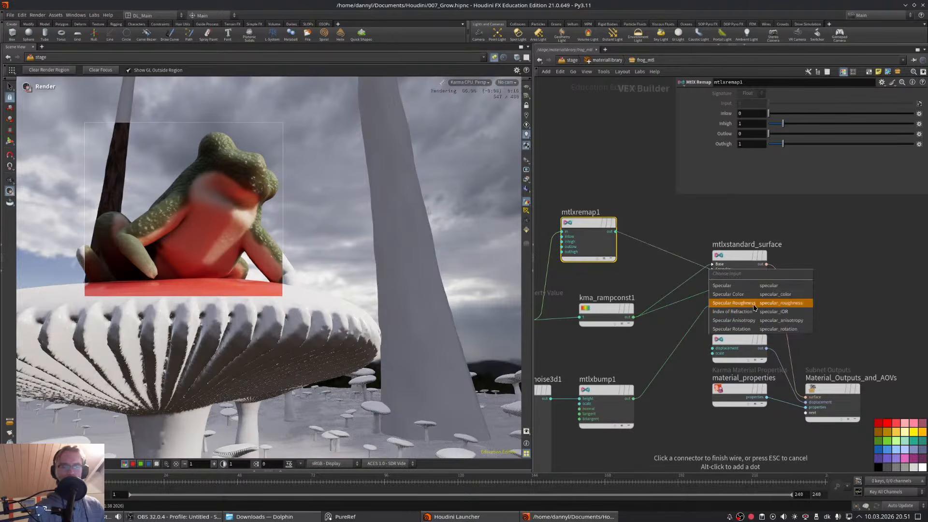
pyautogui.click(753, 303)
pyautogui.moveTo(688, 245); pyautogui.dragTo(763, 244, button='middle')
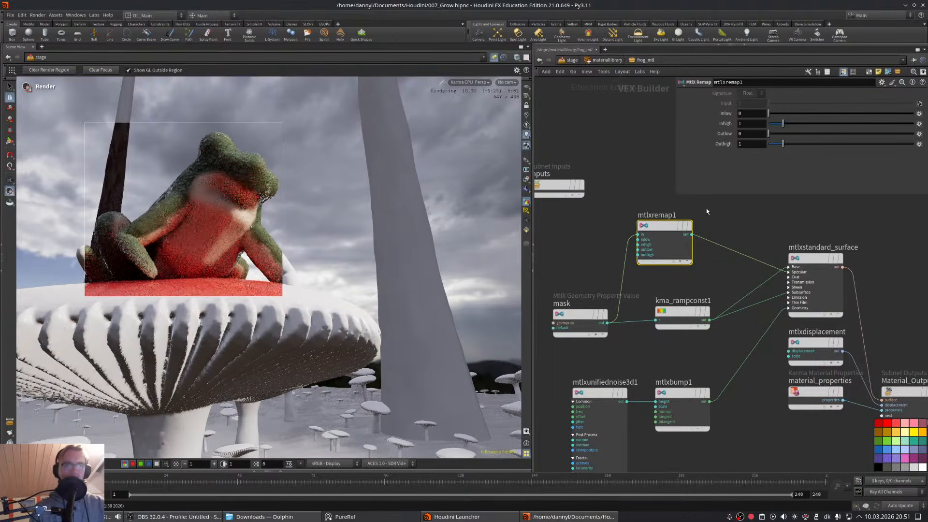
# - Invert the remap node's output range by setting Outlow to 1 and Outhigh to 0
pyautogui.click(764, 133)
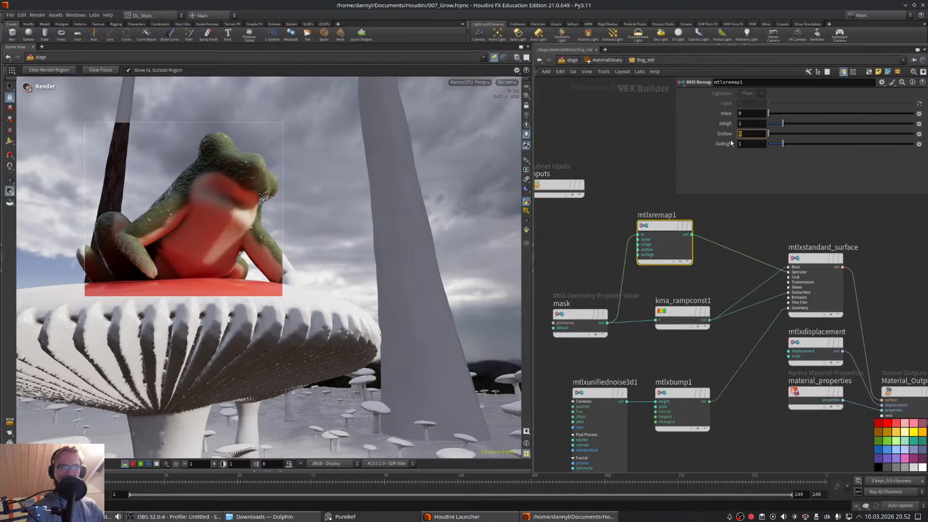
pyautogui.press('Tab')
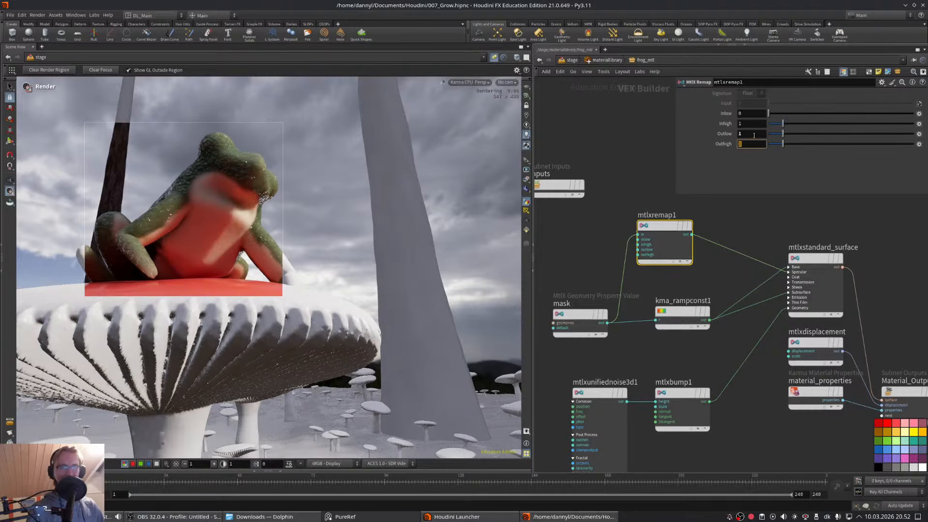
pyautogui.write('0')
pyautogui.press('Return')
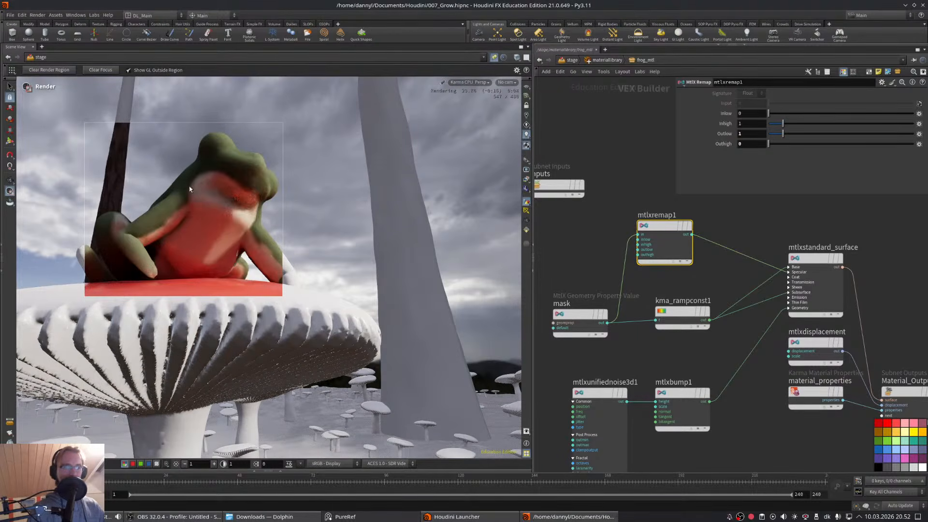
# - Set the remap node's Outlow to 0.6 and Outhigh to 0.2
pyautogui.press('BackSpace')
pyautogui.write('0.6')
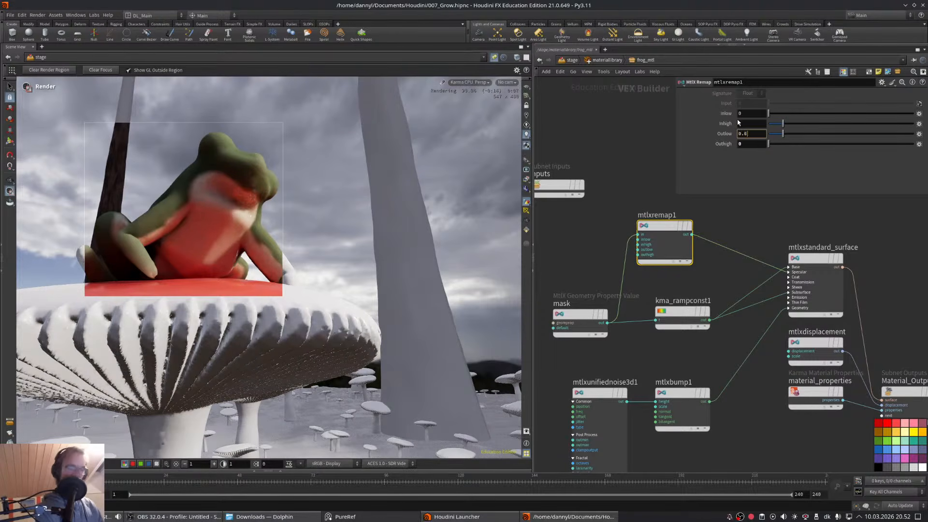
pyautogui.press('Tab')
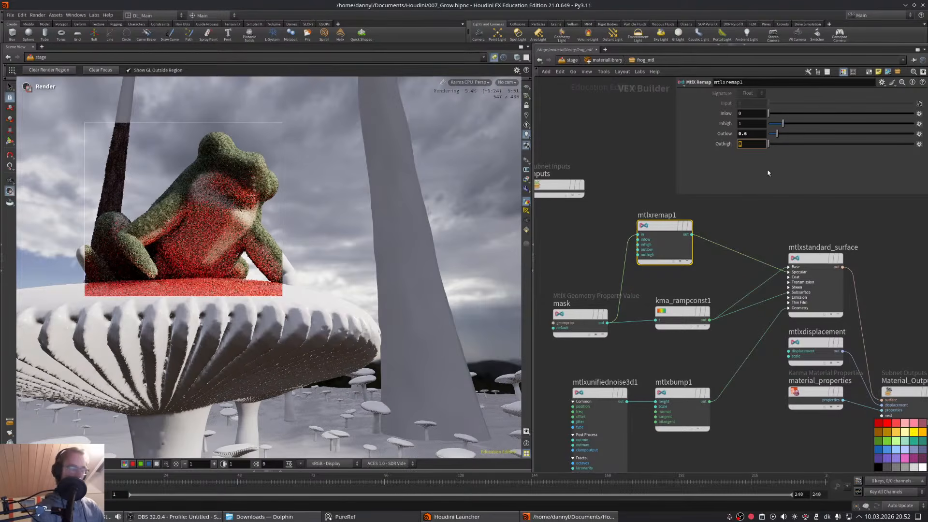
pyautogui.write('0.2')
pyautogui.press('Return')
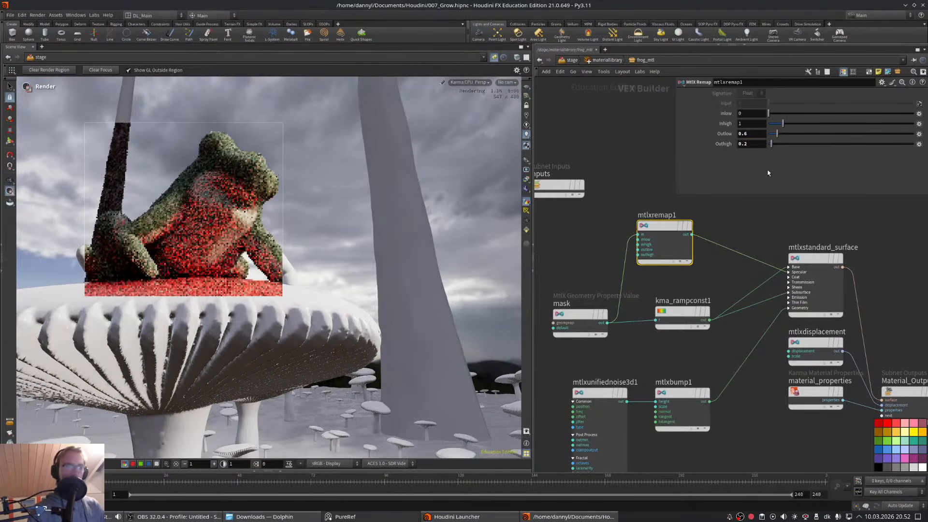
pyautogui.moveTo(728, 228); pyautogui.dragTo(756, 248, button='middle')
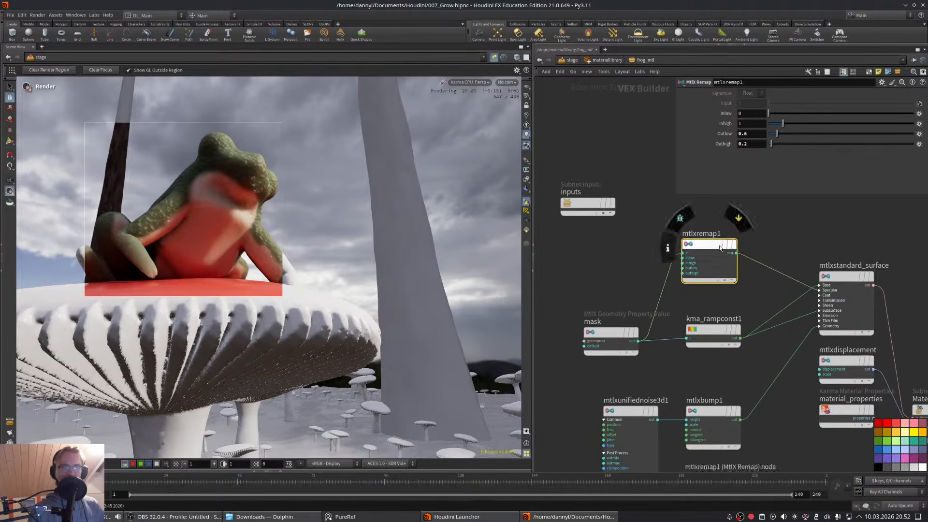
pyautogui.moveTo(671, 216); pyautogui.dragTo(695, 304, button='middle')
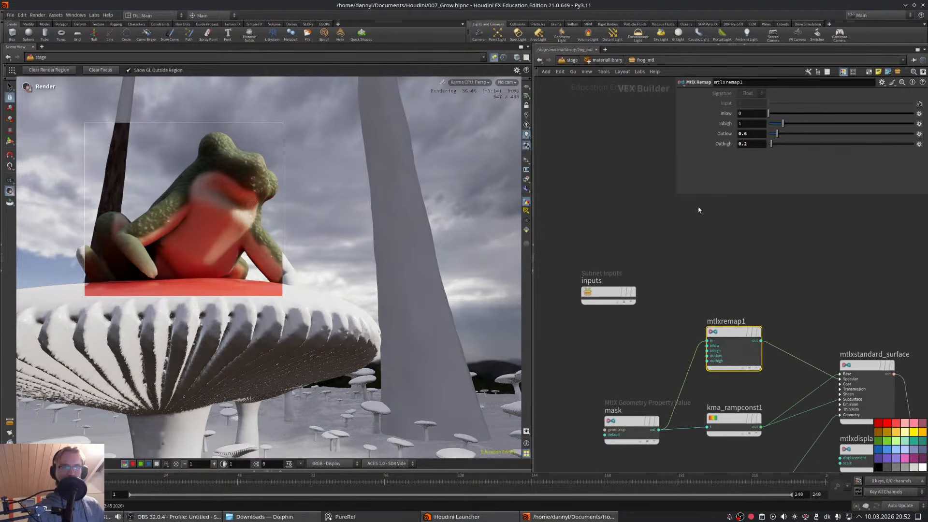
pyautogui.moveTo(677, 193); pyautogui.dragTo(681, 181)
pyautogui.moveTo(608, 296); pyautogui.dragTo(587, 295)
pyautogui.moveTo(685, 293); pyautogui.dragTo(724, 281, button='middle')
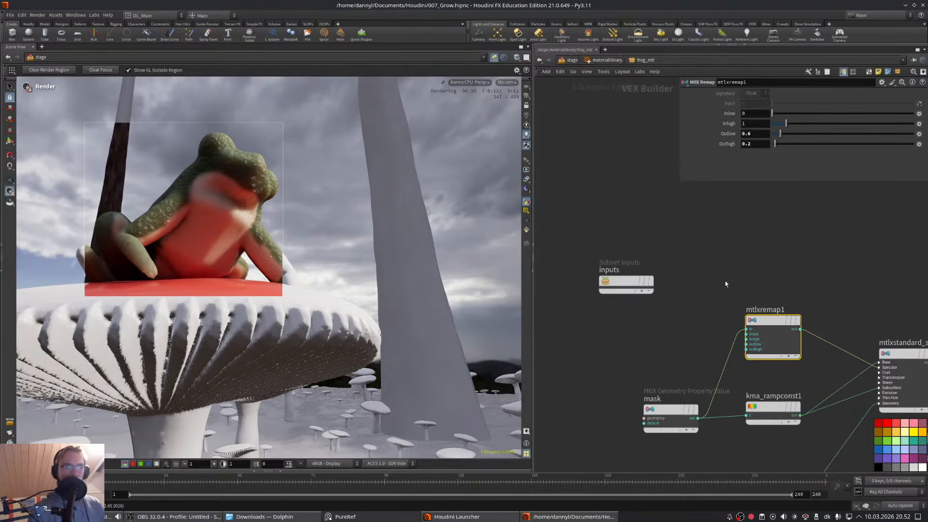
pyautogui.click(725, 283)
pyautogui.moveTo(743, 271); pyautogui.dragTo(703, 259, button='middle')
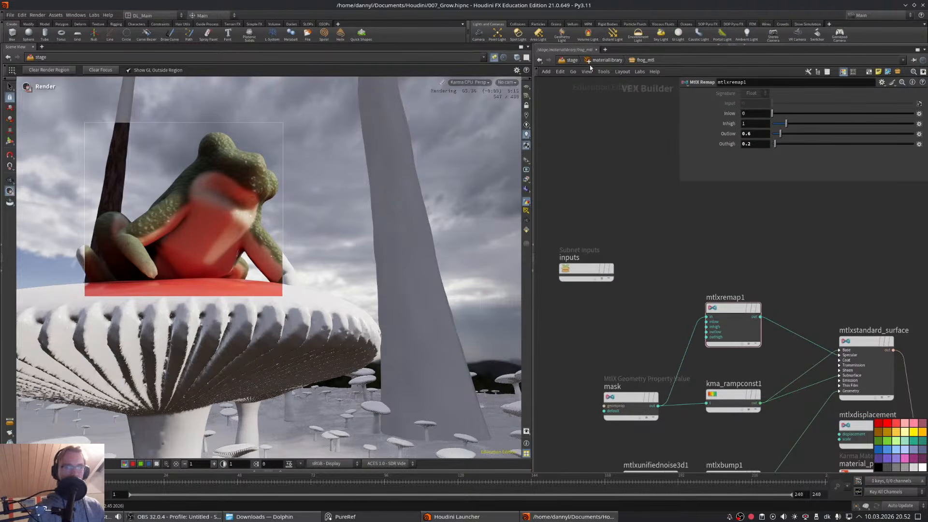
# - Return to the stage network and render the full frame through camera1 with the render region cleared
pyautogui.click(506, 82)
pyautogui.click(526, 98)
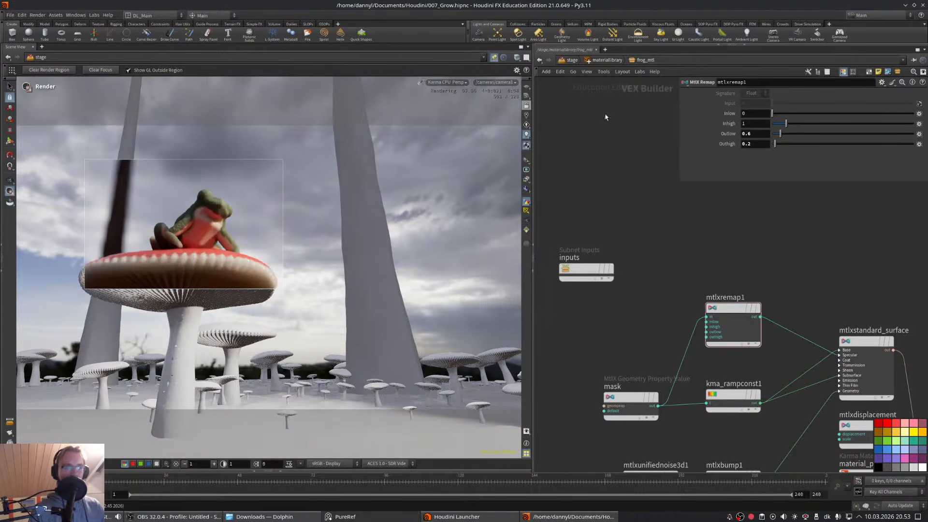
pyautogui.click(598, 62)
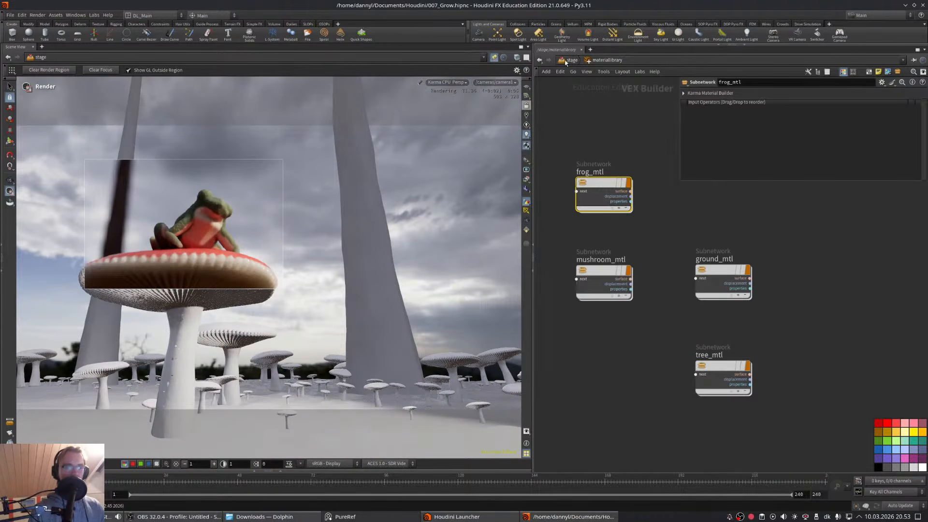
pyautogui.click(570, 60)
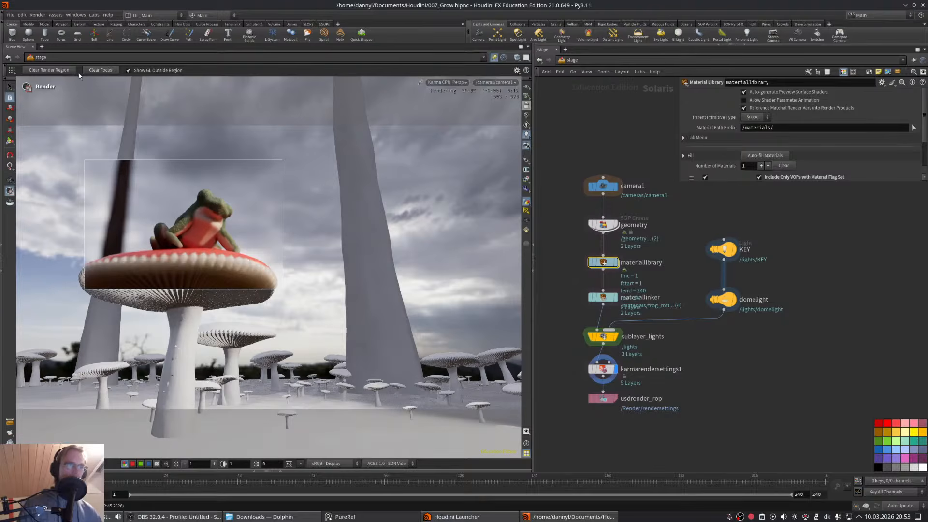
pyautogui.click(49, 70)
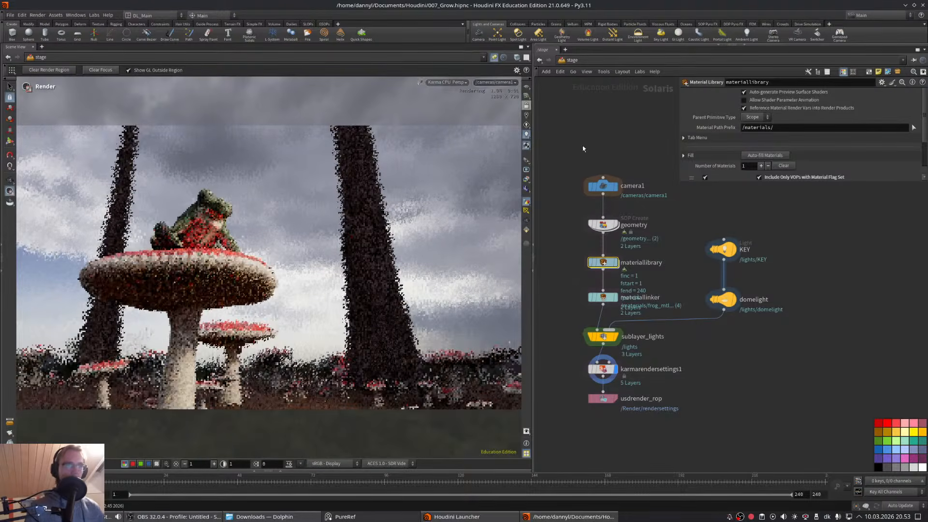
pyautogui.moveTo(614, 155); pyautogui.dragTo(611, 138, button='middle')
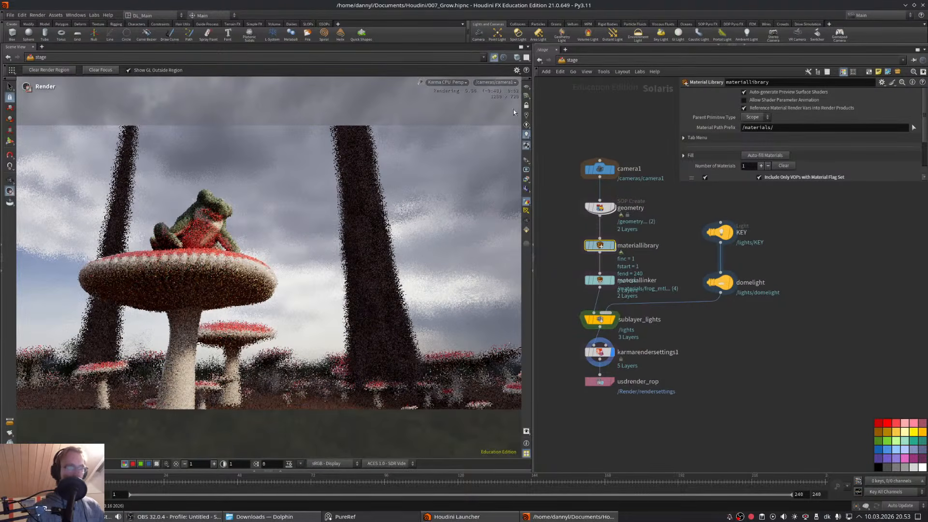
pyautogui.click(459, 84)
pyautogui.click(458, 84)
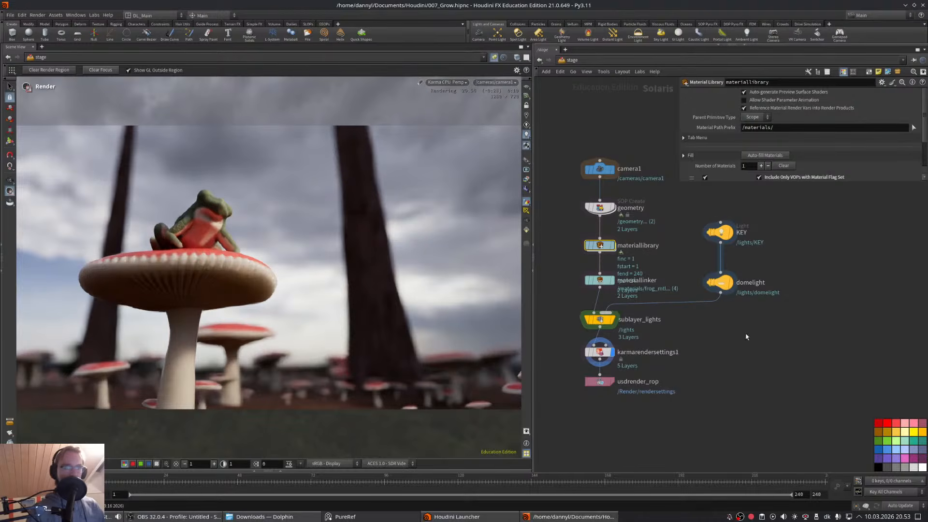
pyautogui.moveTo(756, 348); pyautogui.dragTo(746, 344, button='middle')
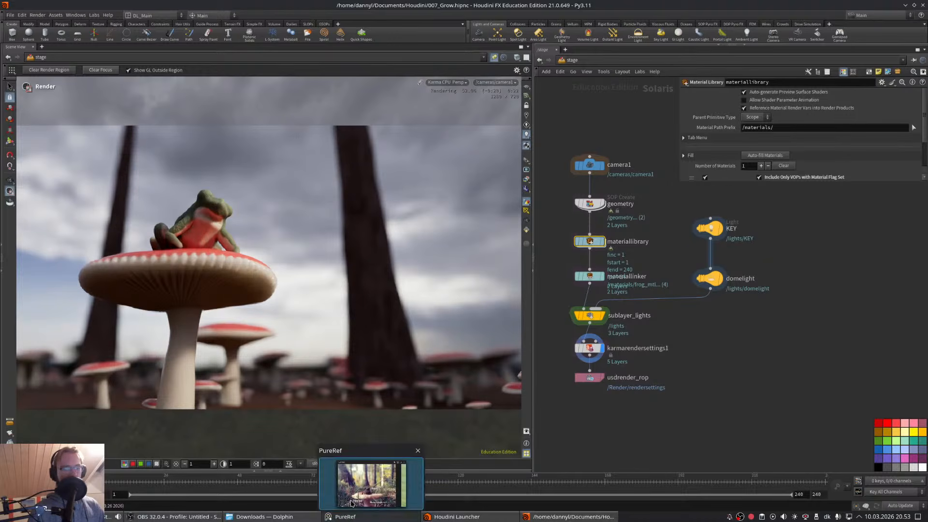
# - Check the frog-on-mushroom reference image in PureRef, then minimize it and return to Houdini
pyautogui.click(347, 517)
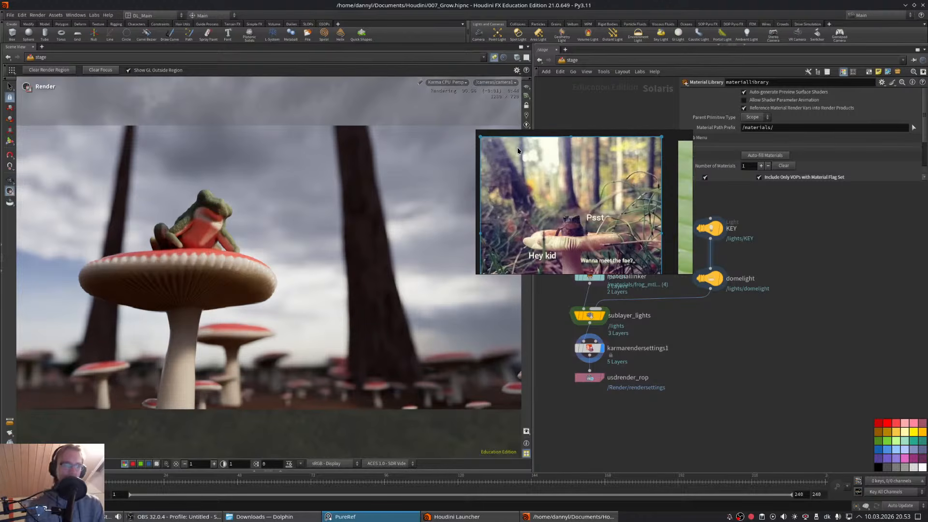
pyautogui.moveTo(668, 142)
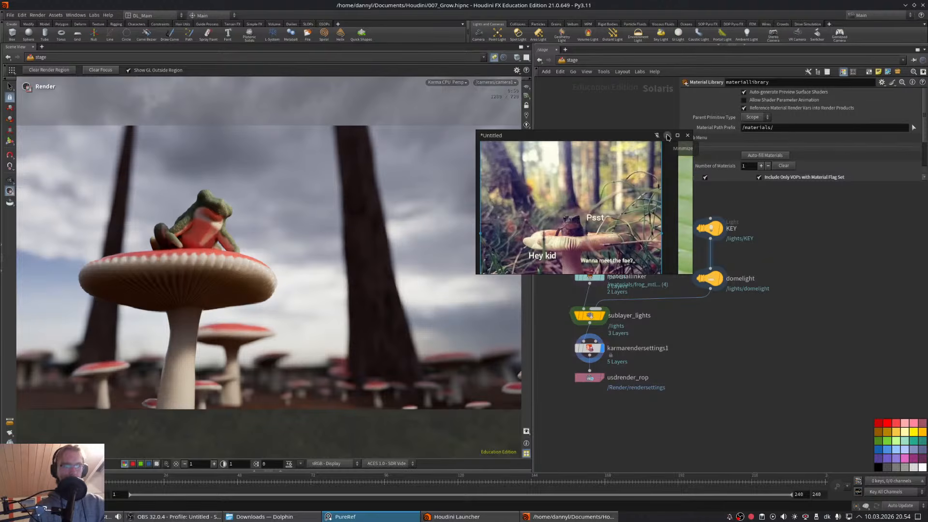
pyautogui.click(667, 135)
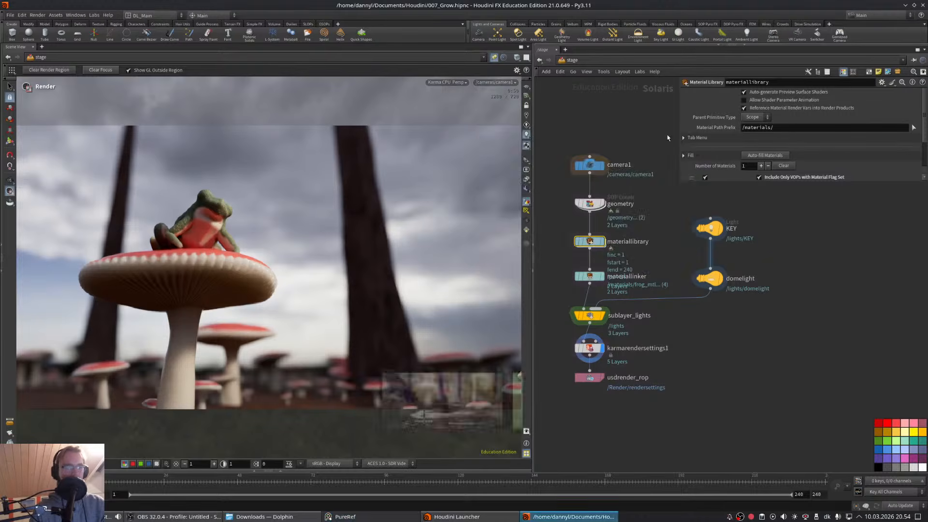
# - Open the geometry node's inner network, let the viewport follow it, and add a Box node in the empty area beside the scatter chain
pyautogui.doubleClick(590, 204)
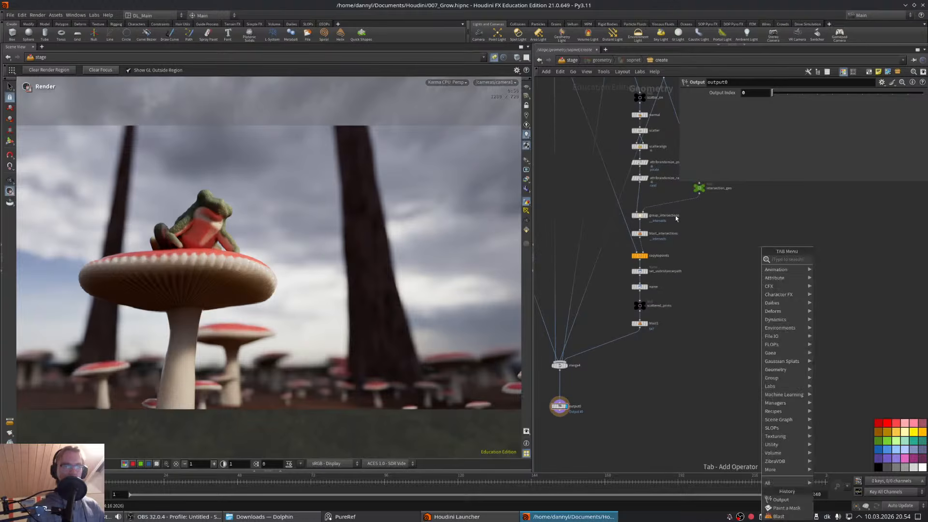
pyautogui.click(494, 58)
pyautogui.moveTo(770, 285); pyautogui.dragTo(737, 292, button='middle')
pyautogui.press('Tab')
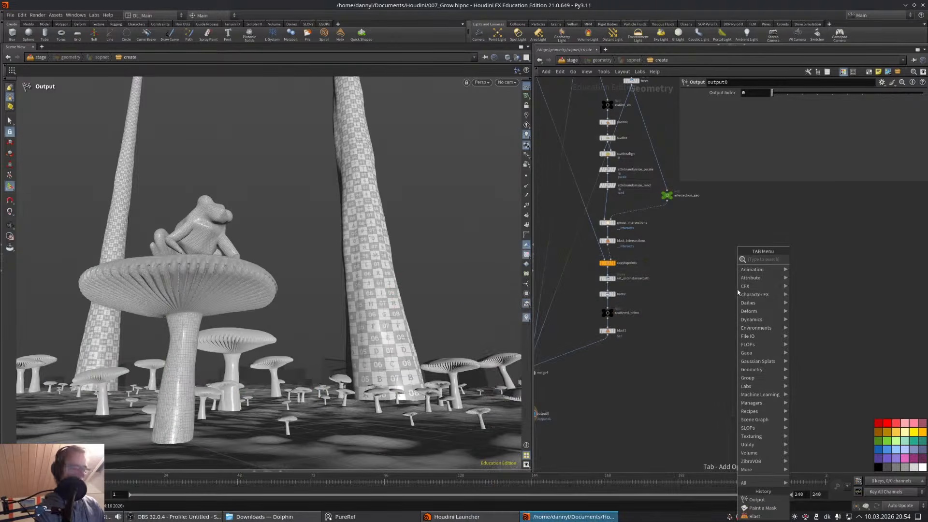
pyautogui.press('Return')
pyautogui.click(738, 291)
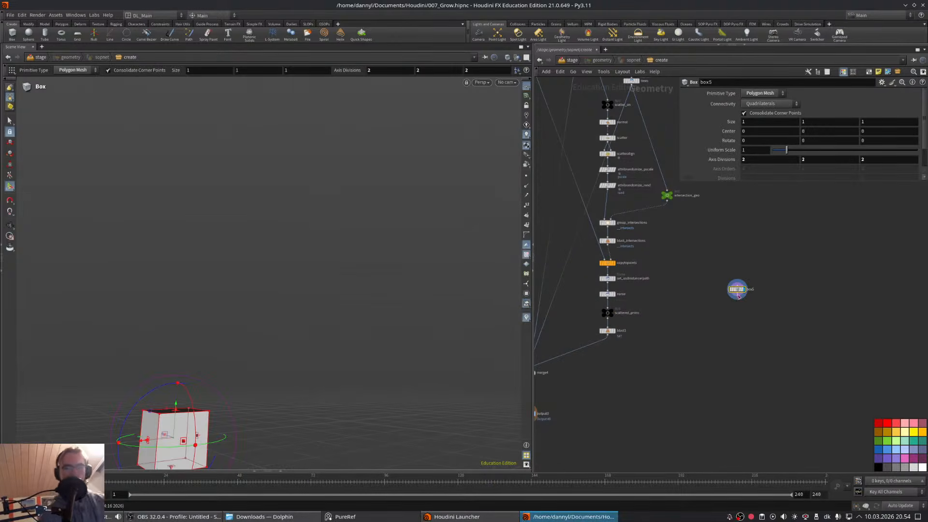
# - Add a VDB from Polygons node below the new box, fed by the box's output
pyautogui.press('Tab')
pyautogui.write('vdbfrom')
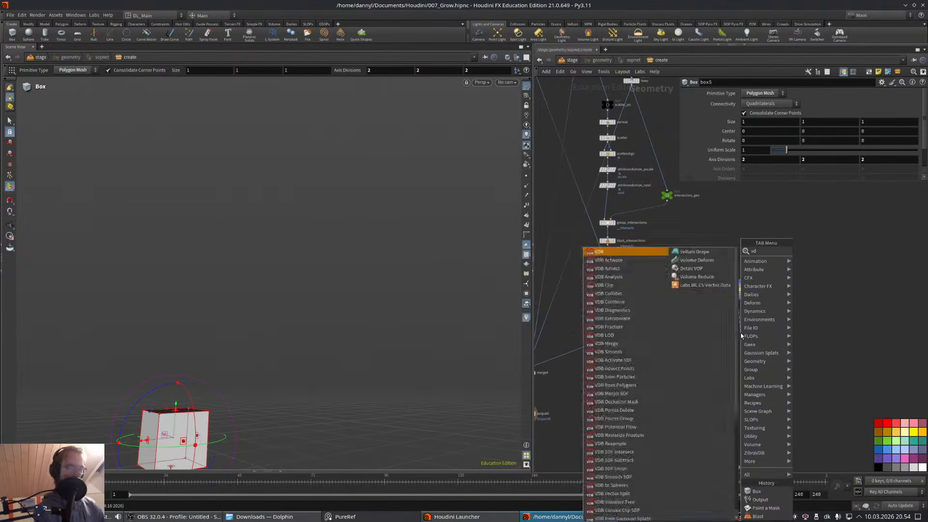
pyautogui.press('Down')
pyautogui.press('Return')
pyautogui.click(741, 333)
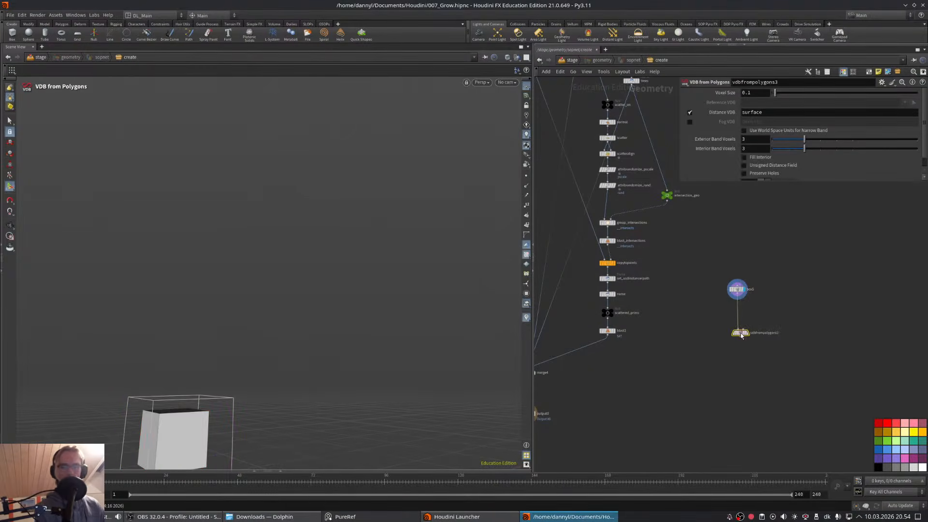
# - Display the VDB from Polygons node and make it output a Fog VDB instead of a Distance VDB
pyautogui.scroll(4, 773, 321)
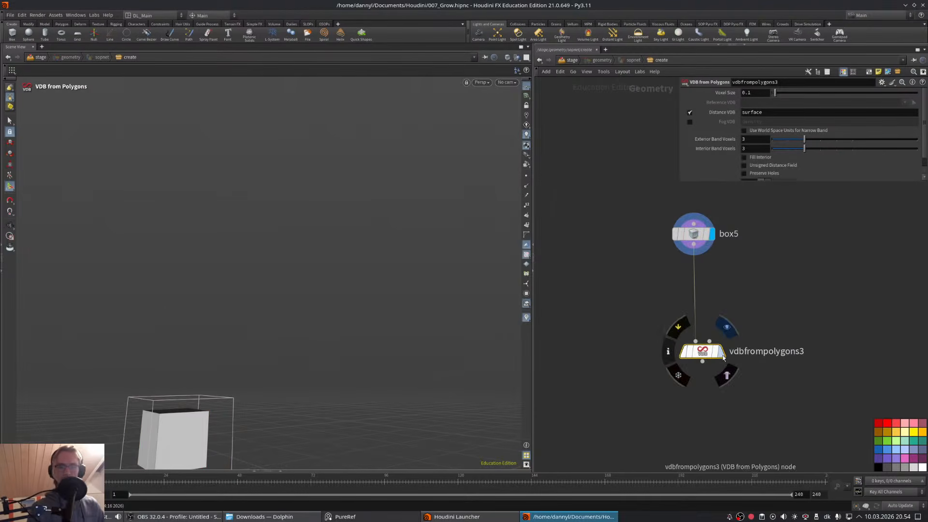
pyautogui.click(723, 353)
pyautogui.click(690, 113)
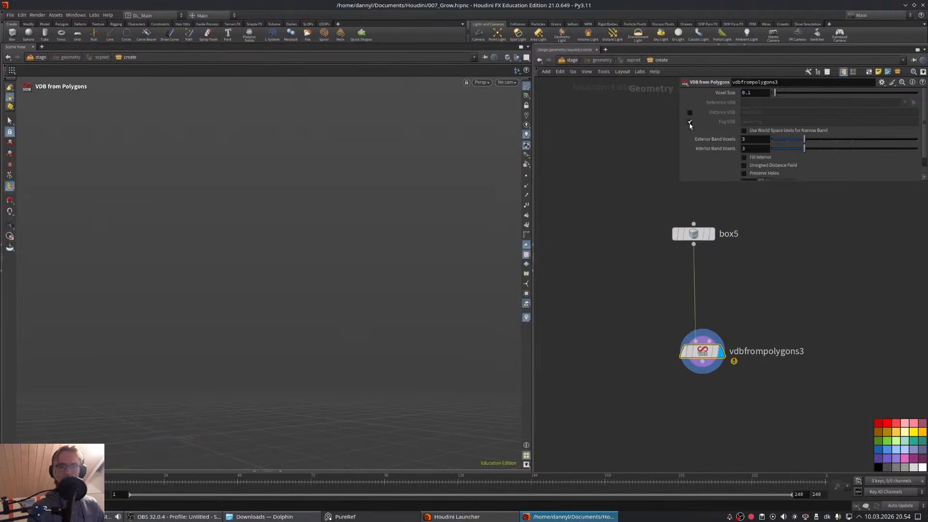
pyautogui.click(689, 121)
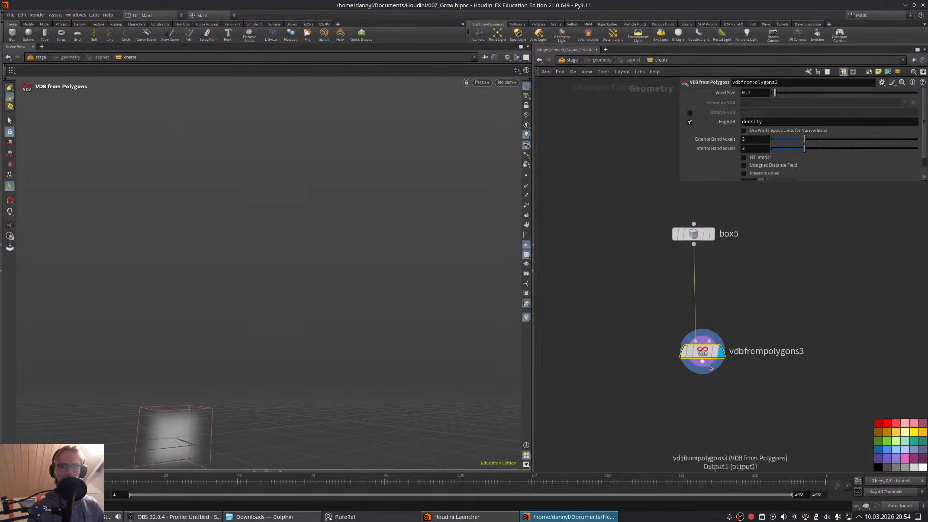
# - Add a Scatter node below the VDB from Polygons node and display its points
pyautogui.press('Tab')
pyautogui.write('scat')
pyautogui.press('Return')
pyautogui.click(704, 405)
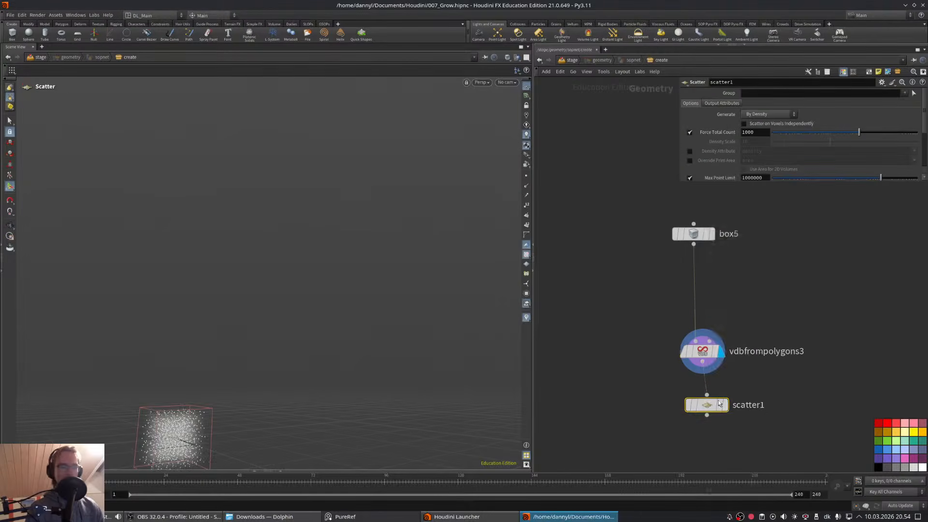
pyautogui.moveTo(705, 404); pyautogui.dragTo(726, 312, button='middle')
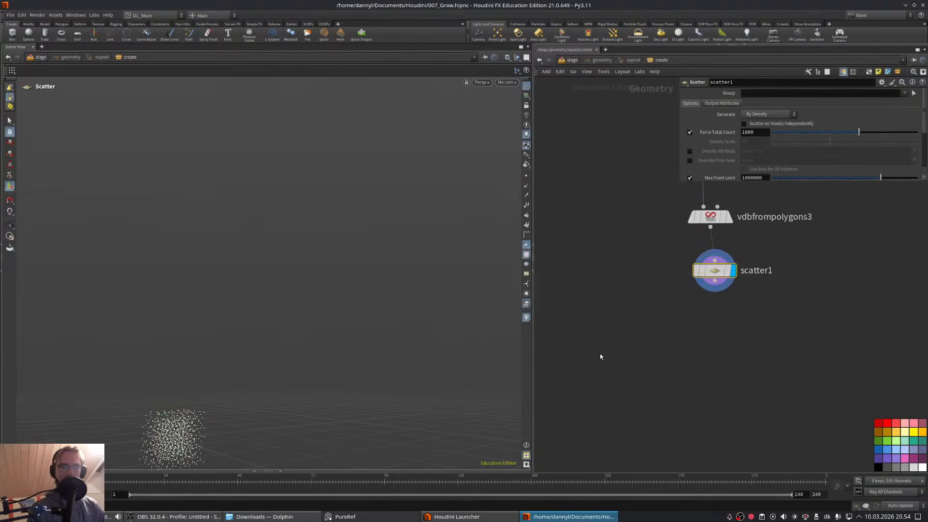
# - Add a Labs Tree Simple Leaf node beside the scatter node and display it
pyautogui.press('Tab')
pyautogui.write('leaf')
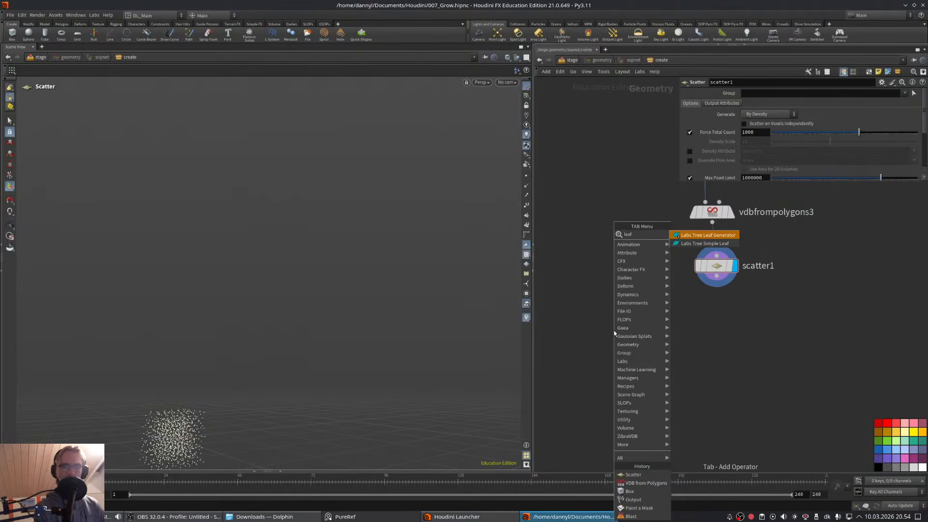
pyautogui.press('Return')
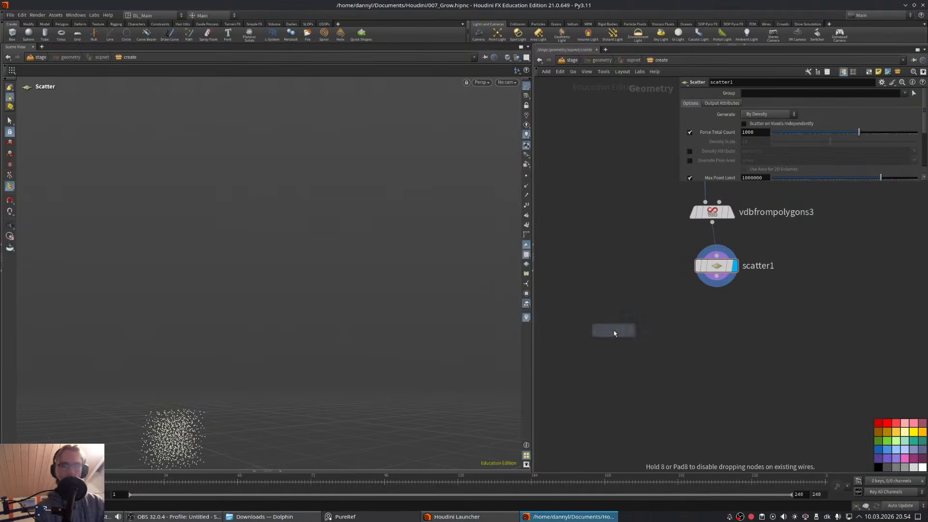
pyautogui.click(619, 267)
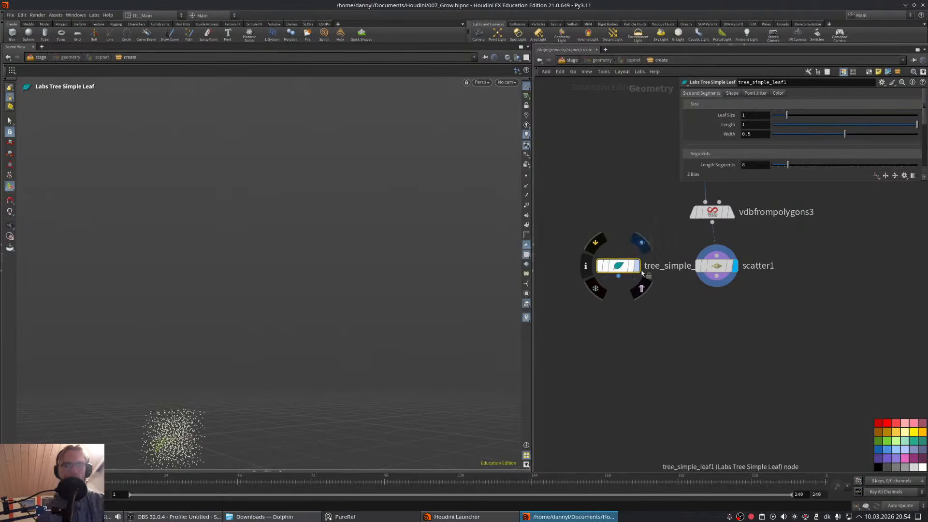
pyautogui.click(639, 269)
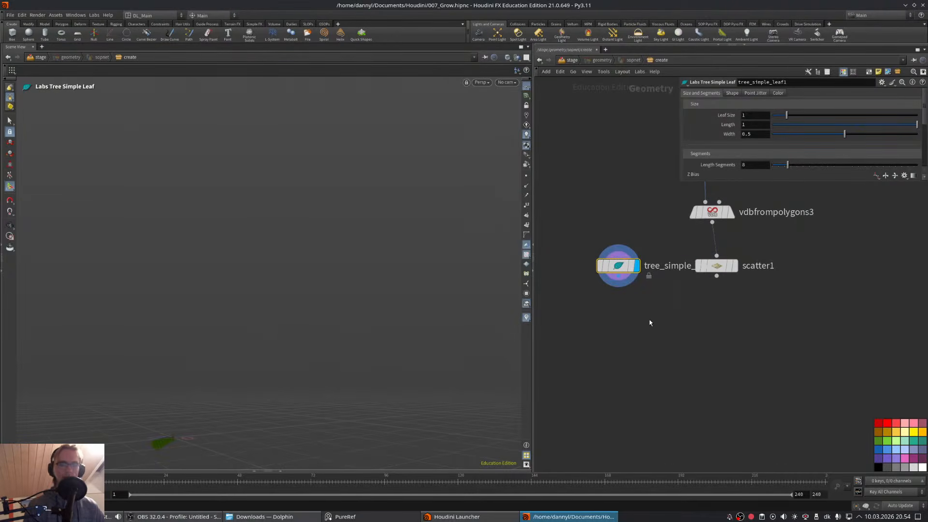
# - Add a Copy to Points node below the leaf and scatter nodes
pyautogui.press('Tab')
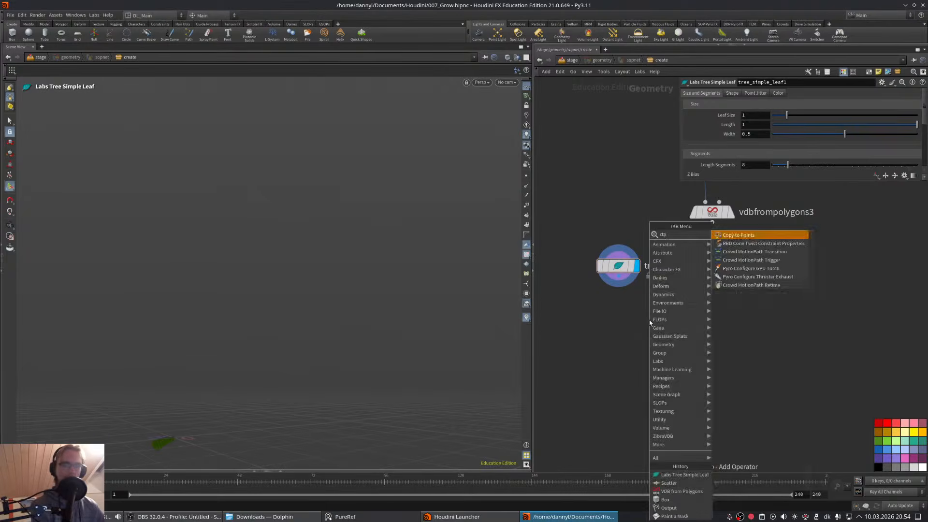
pyautogui.press('Return')
pyautogui.click(649, 322)
pyautogui.moveTo(716, 275); pyautogui.dragTo(665, 327)
pyautogui.press('Escape')
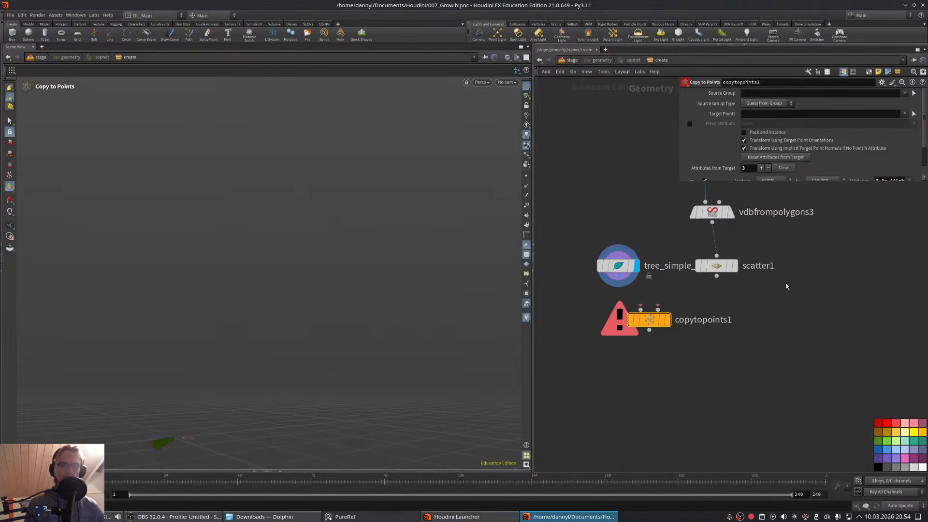
# - Delete the Tree Simple Leaf, Scatter and Copy to Points nodes below the VDB from Polygons node
pyautogui.scroll(-5, 785, 285)
pyautogui.moveTo(786, 269); pyautogui.dragTo(696, 315)
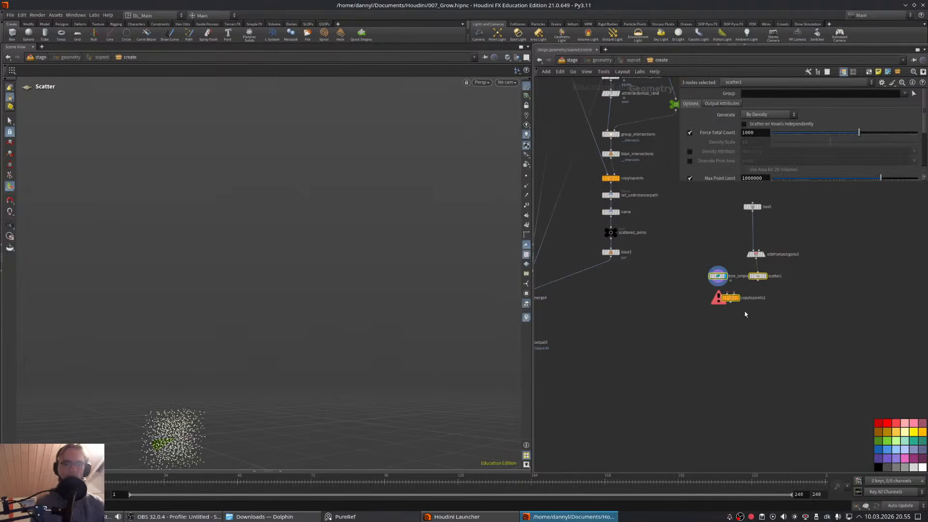
pyautogui.press('Delete')
pyautogui.moveTo(774, 327); pyautogui.dragTo(757, 353, button='middle')
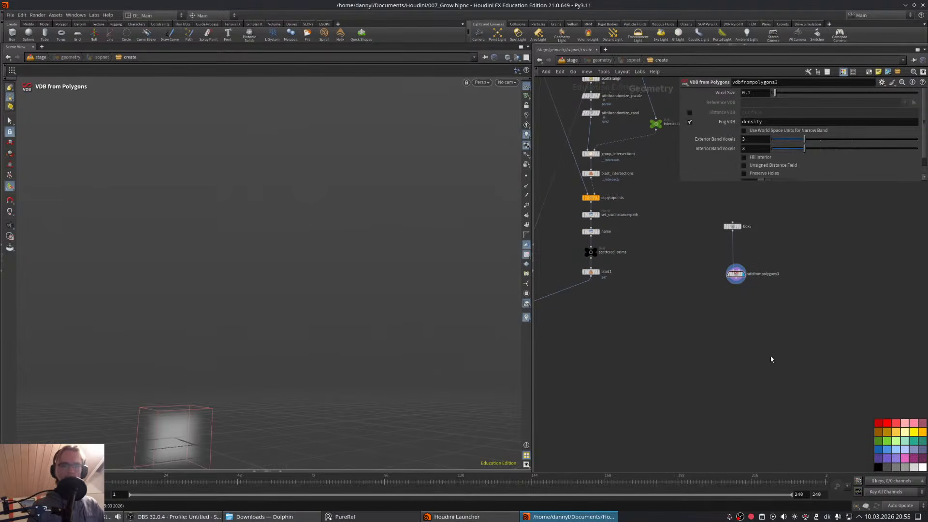
# - Add the DL Configure Scatter recipe below the VDB from Polygons node
pyautogui.press('Tab')
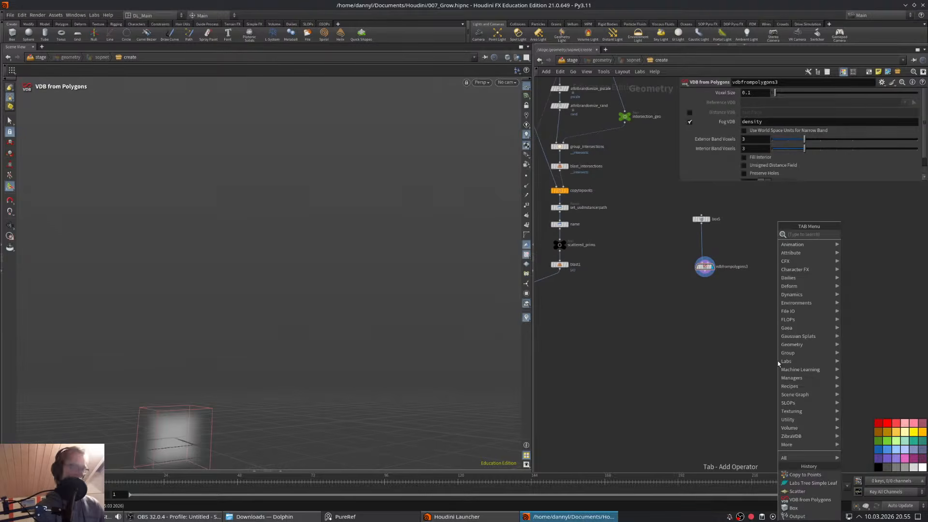
pyautogui.write('confi')
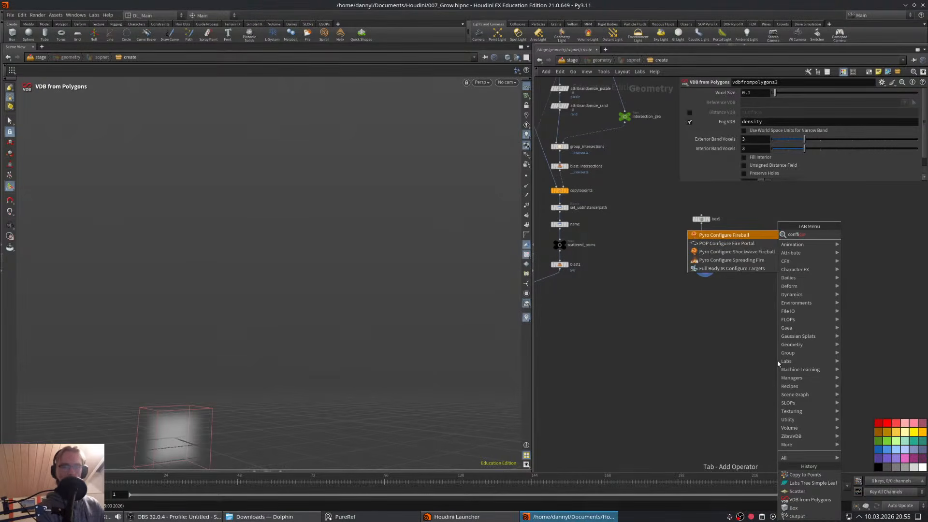
pyautogui.press('BackSpace')
pyautogui.press('BackSpace')
pyautogui.press('BackSpace')
pyautogui.press('BackSpace')
pyautogui.press('BackSpace')
pyautogui.write('scatter')
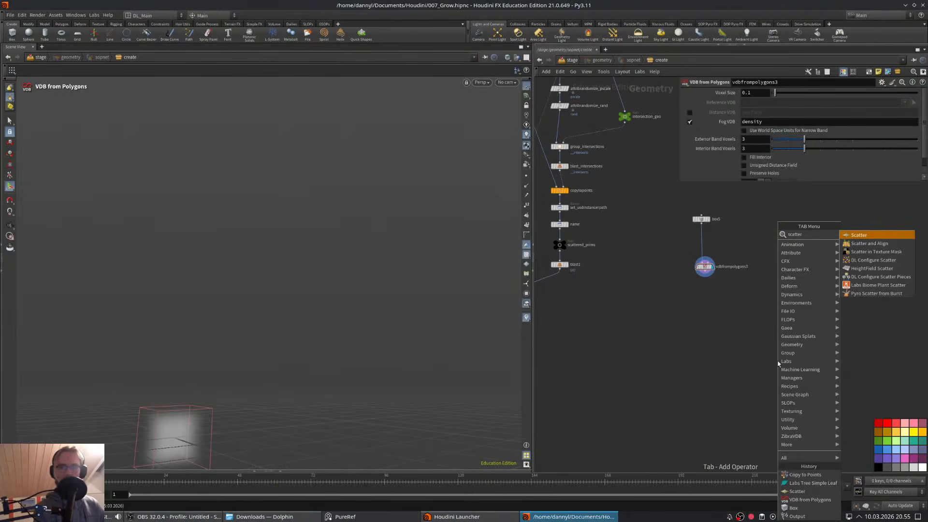
pyautogui.press('Down')
pyautogui.press('Down')
pyautogui.press('Return')
pyautogui.click(735, 364)
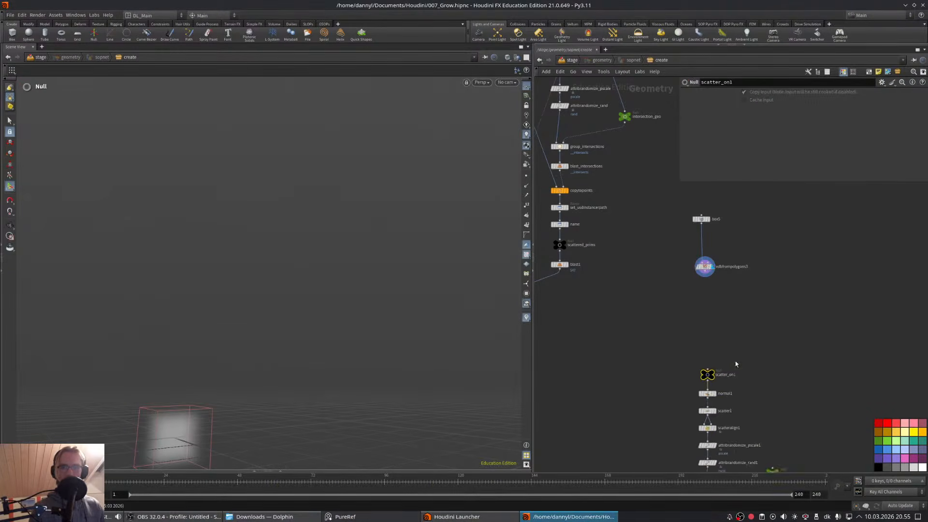
# - Feed the VDB from Polygons output into scatter_on1 and delete the normal1 node from the scatter chain
pyautogui.moveTo(762, 341); pyautogui.dragTo(705, 266, button='middle')
pyautogui.scroll(2, 733, 240)
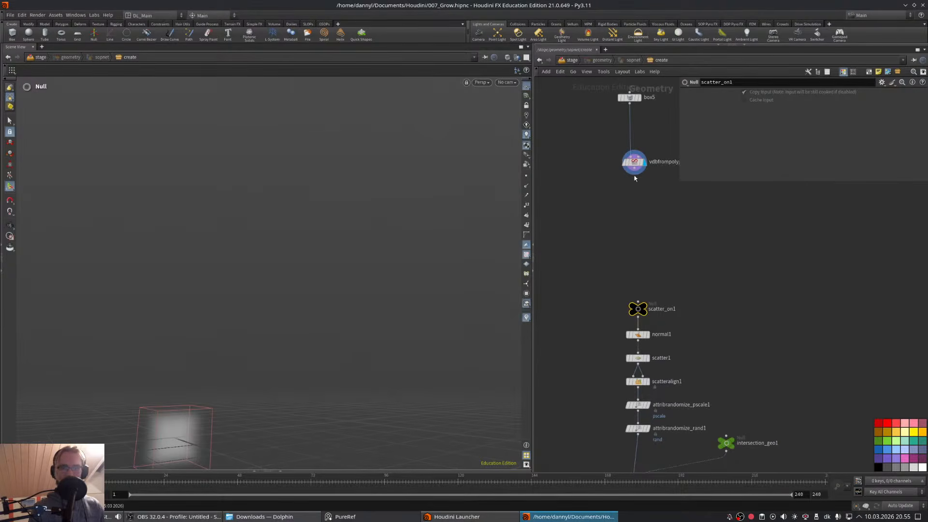
pyautogui.moveTo(635, 172); pyautogui.dragTo(603, 348)
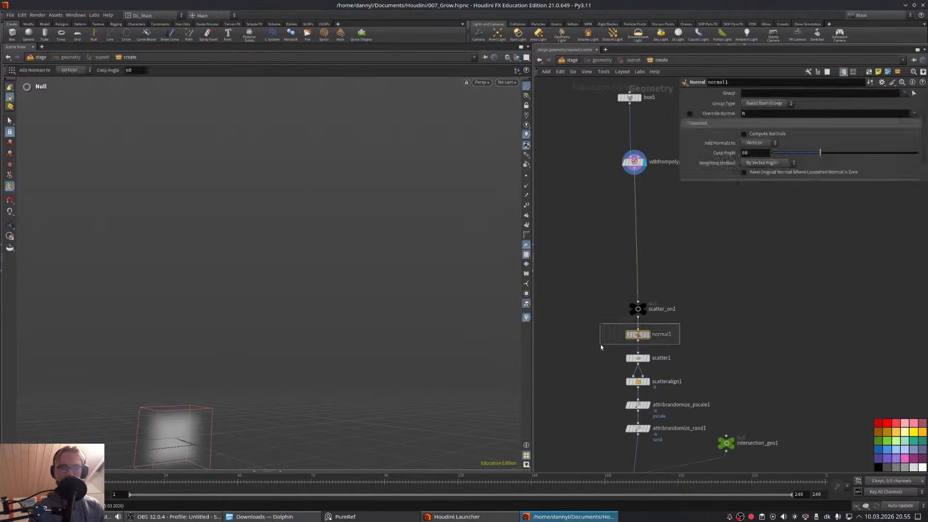
pyautogui.moveTo(753, 335); pyautogui.dragTo(752, 260, button='middle')
pyautogui.press('Delete')
# - Delete intersection_geo1, group_intersections1 and blast_intersections1 from the new scatter setup, along with its platonic and polybevel nodes
pyautogui.moveTo(744, 292); pyautogui.dragTo(725, 217, button='middle')
pyautogui.moveTo(742, 261); pyautogui.dragTo(700, 312)
pyautogui.moveTo(717, 331); pyautogui.dragTo(743, 280, button='middle')
pyautogui.press('Delete')
pyautogui.moveTo(711, 263); pyautogui.dragTo(620, 316)
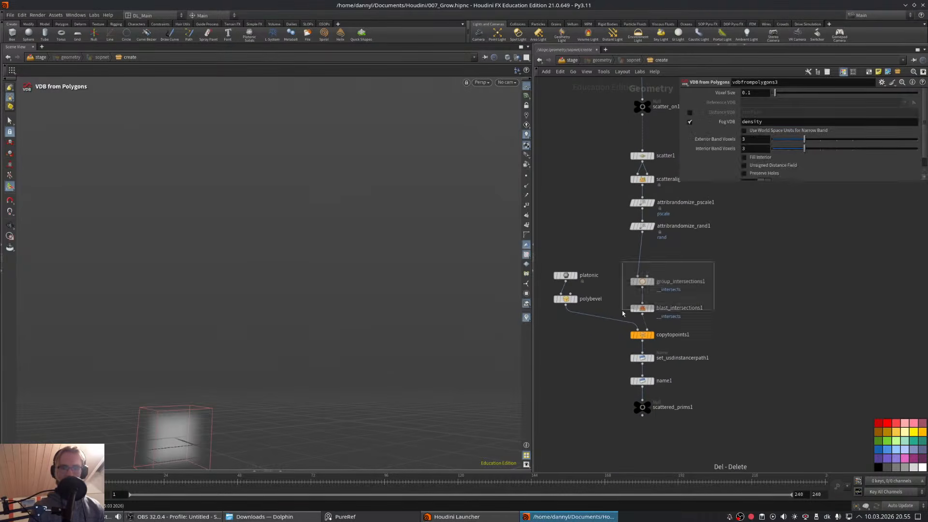
pyautogui.press('Delete')
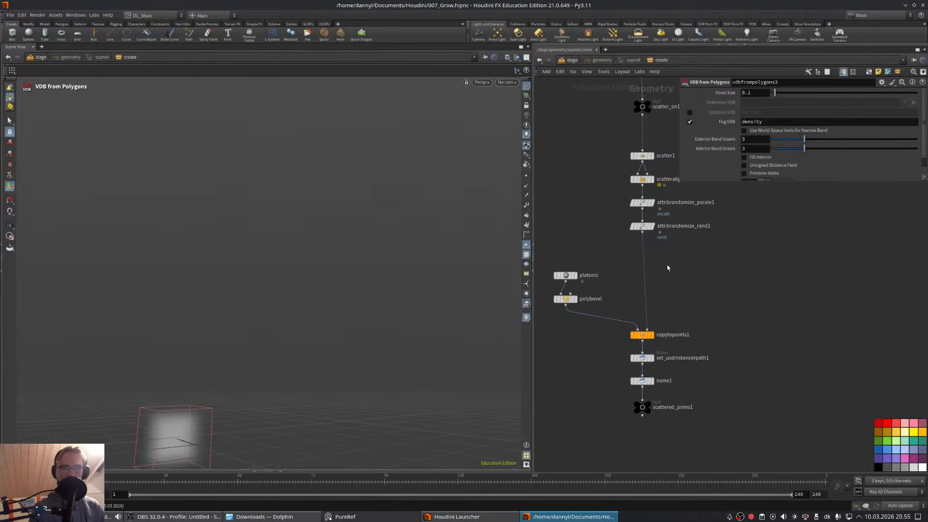
pyautogui.moveTo(613, 264); pyautogui.dragTo(551, 317)
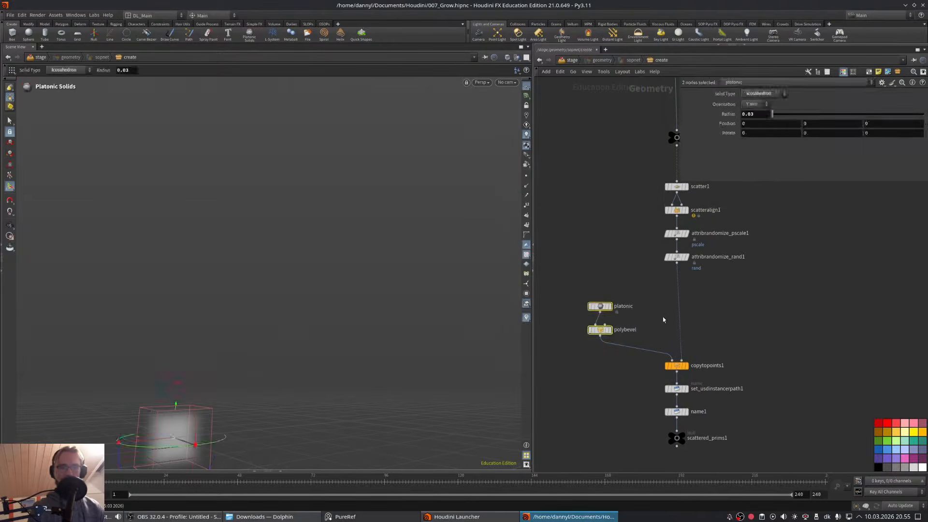
pyautogui.press('Delete')
pyautogui.scroll(-3, 625, 238)
pyautogui.moveTo(615, 189); pyautogui.dragTo(642, 284, button='middle')
pyautogui.moveTo(617, 460); pyautogui.dragTo(612, 341, button='middle')
pyautogui.press('Tab')
pyautogui.write('pla')
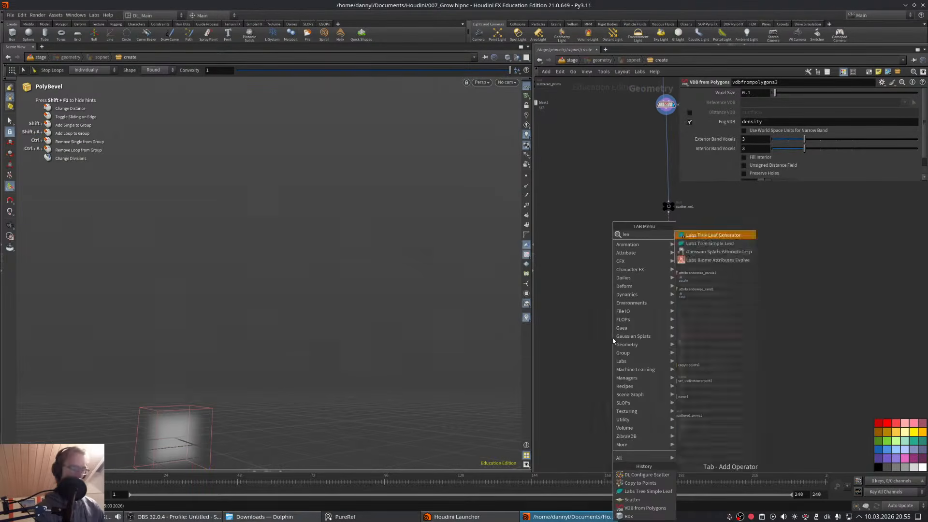
pyautogui.press('Return')
pyautogui.click(612, 340)
pyautogui.scroll(2, 601, 338)
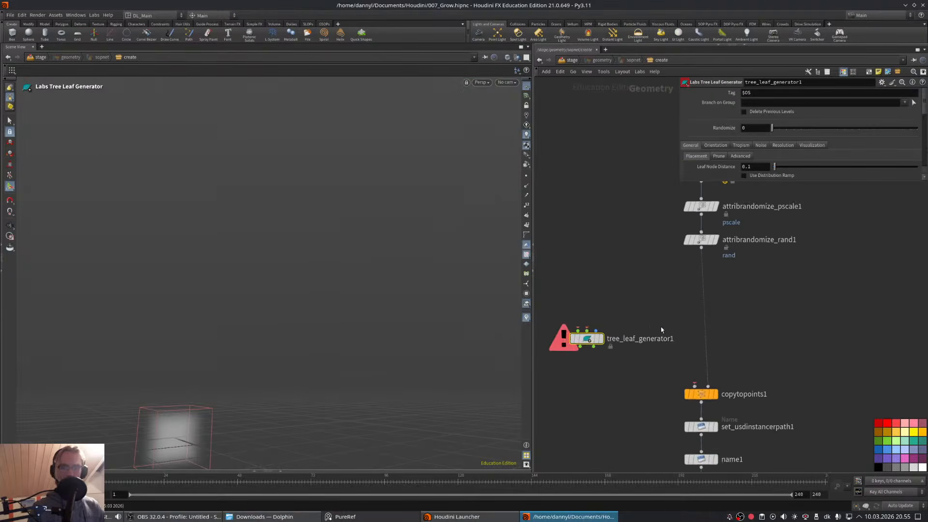
pyautogui.press('Delete')
# - Add a Labs Tree Simple Leaf node and connect it to the first input of copytopoints1
pyautogui.press('Tab')
pyautogui.write('leaf')
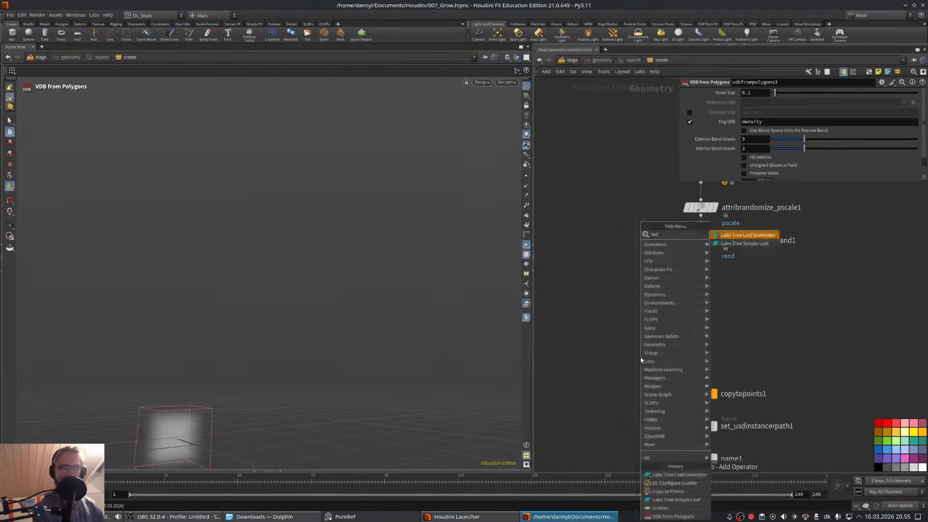
pyautogui.press('Down')
pyautogui.press('Return')
pyautogui.click(639, 358)
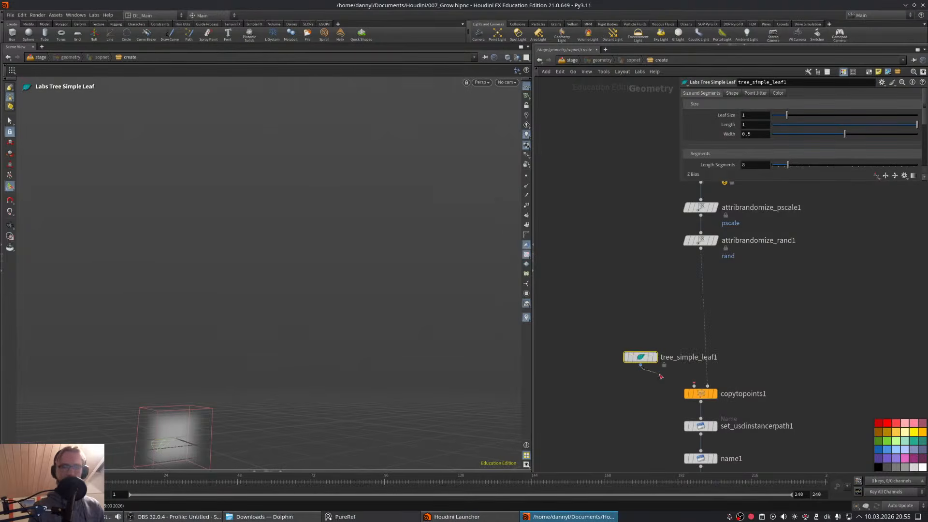
pyautogui.moveTo(640, 366); pyautogui.dragTo(693, 385)
# - Insert an Attribute Randomize node between scatter1 and scatteralign1
pyautogui.scroll(-3, 658, 315)
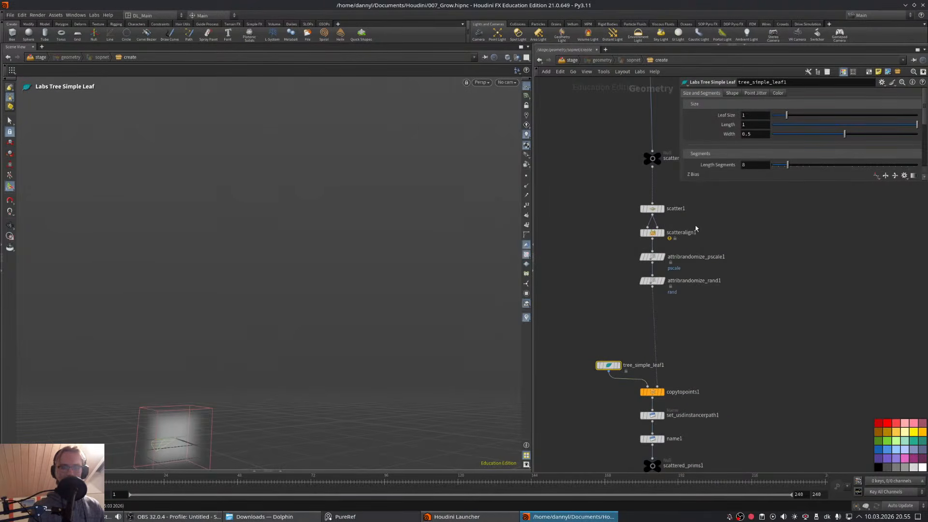
pyautogui.click(649, 234)
pyautogui.moveTo(752, 231); pyautogui.dragTo(738, 289, button='middle')
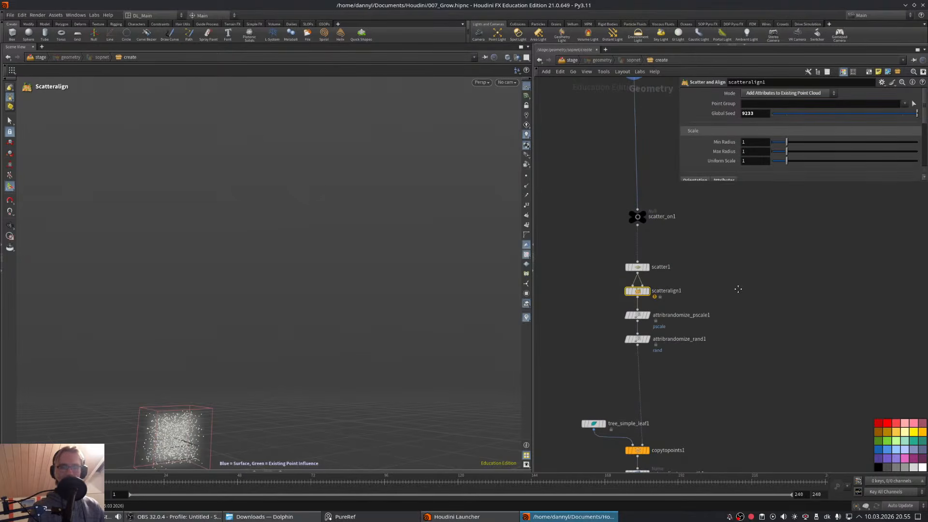
pyautogui.press('Tab')
pyautogui.write('arand')
pyautogui.press('Return')
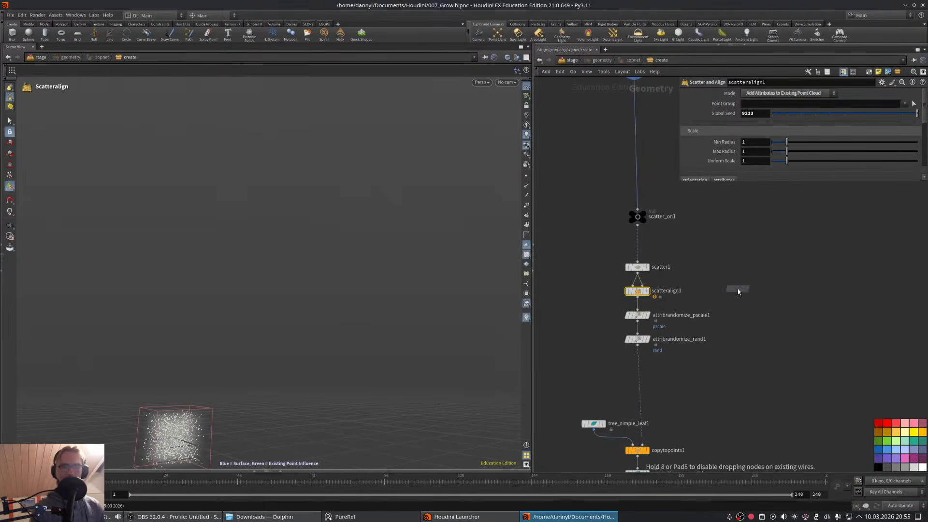
pyautogui.click(637, 285)
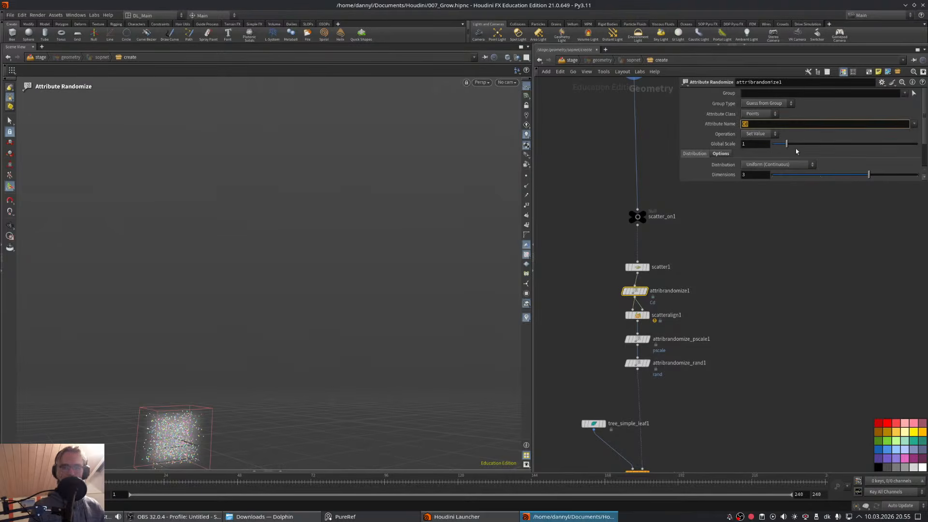
# - Make the new Attribute Randomize node randomize the attribute N with a Direction or Orientation distribution
pyautogui.write('N')
pyautogui.press('Return')
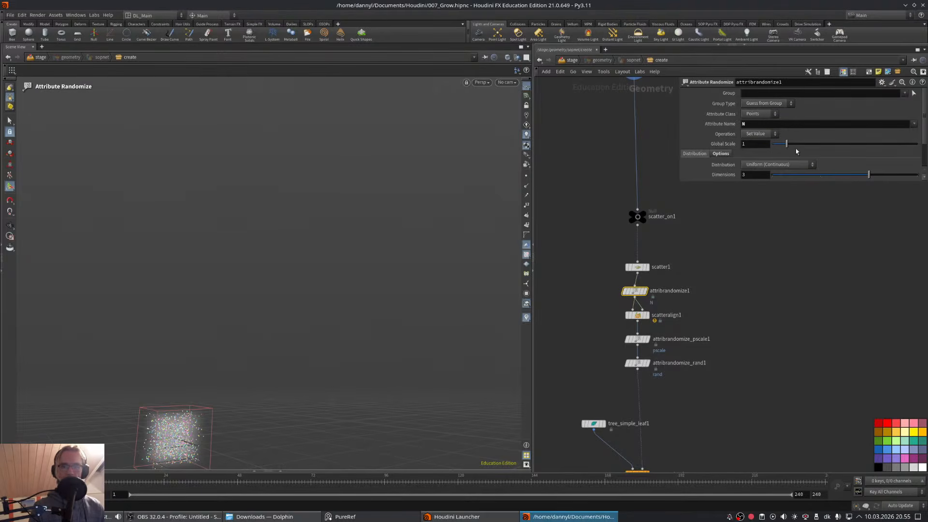
pyautogui.scroll(-2, 925, 114)
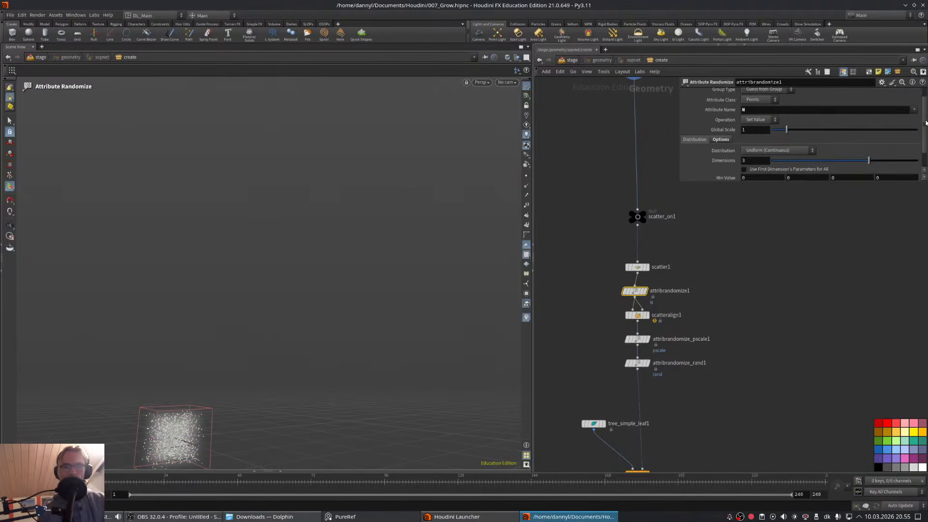
pyautogui.click(797, 137)
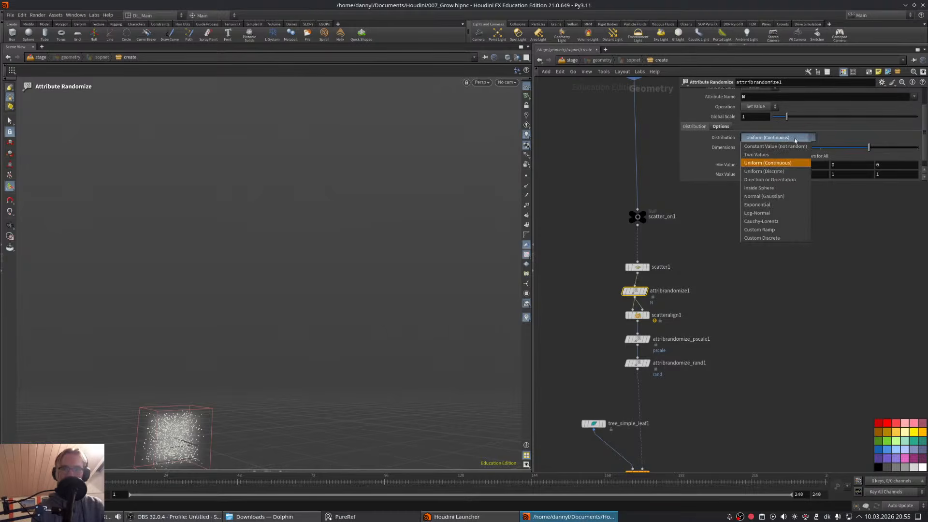
pyautogui.click(791, 181)
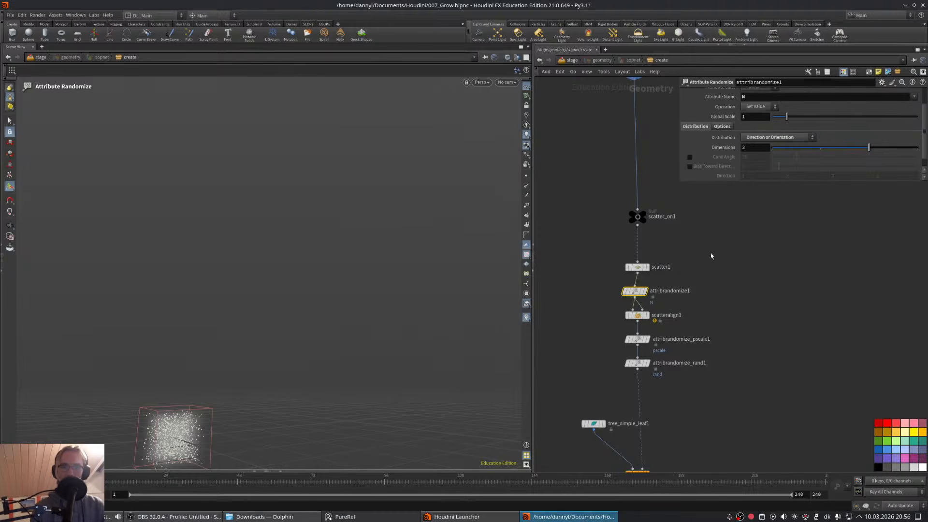
# - Display the scatteralign1 points, then the scattered_prims1 output, and examine the scattered leaves in the viewport
pyautogui.middleClick(637, 313)
pyautogui.click(638, 315)
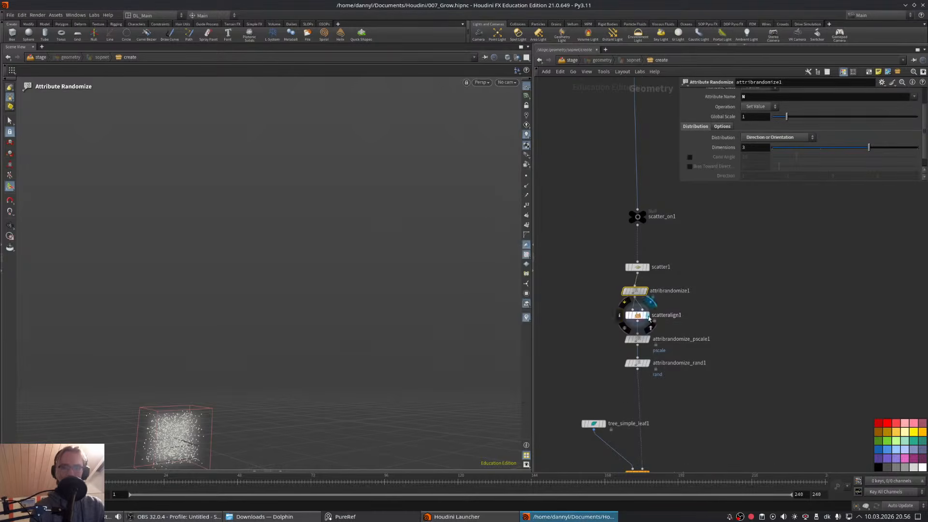
pyautogui.moveTo(670, 332); pyautogui.dragTo(673, 180, button='middle')
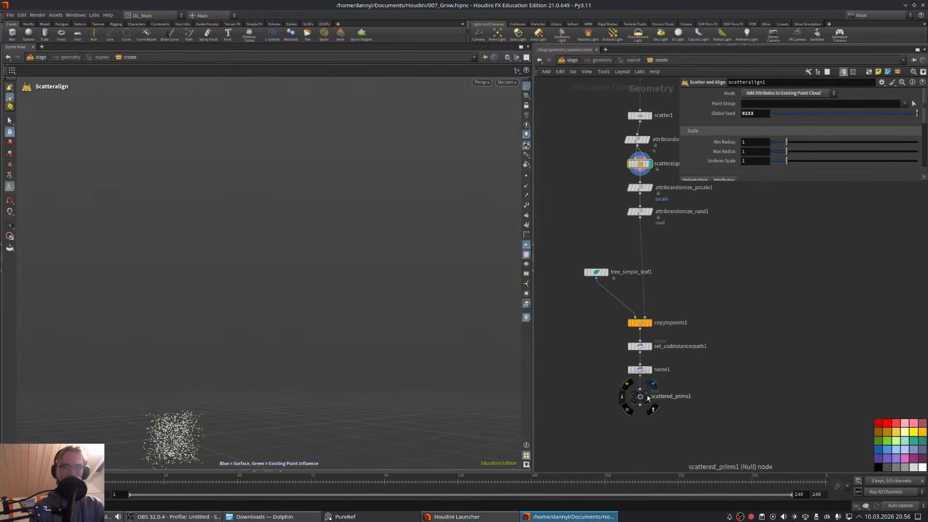
pyautogui.click(646, 396)
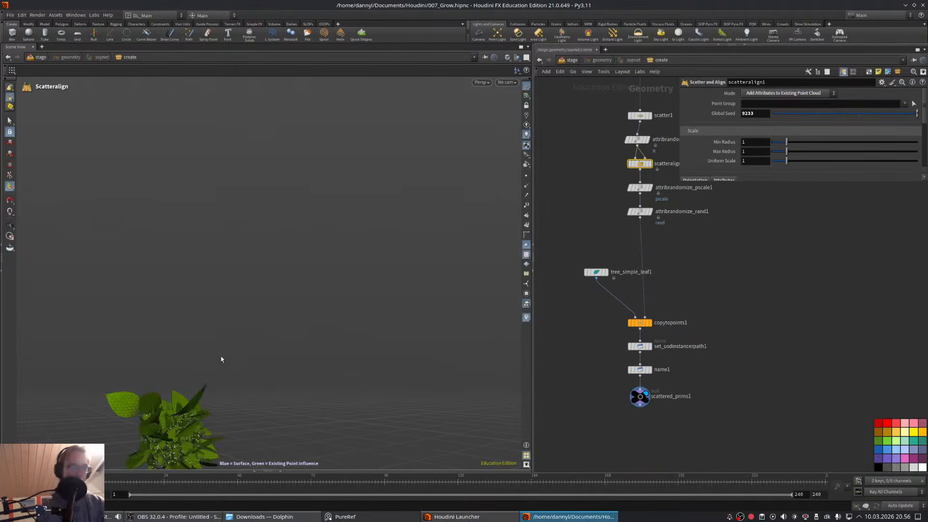
pyautogui.press('Escape')
pyautogui.moveTo(211, 363); pyautogui.dragTo(241, 315)
pyautogui.scroll(-1, 240, 315)
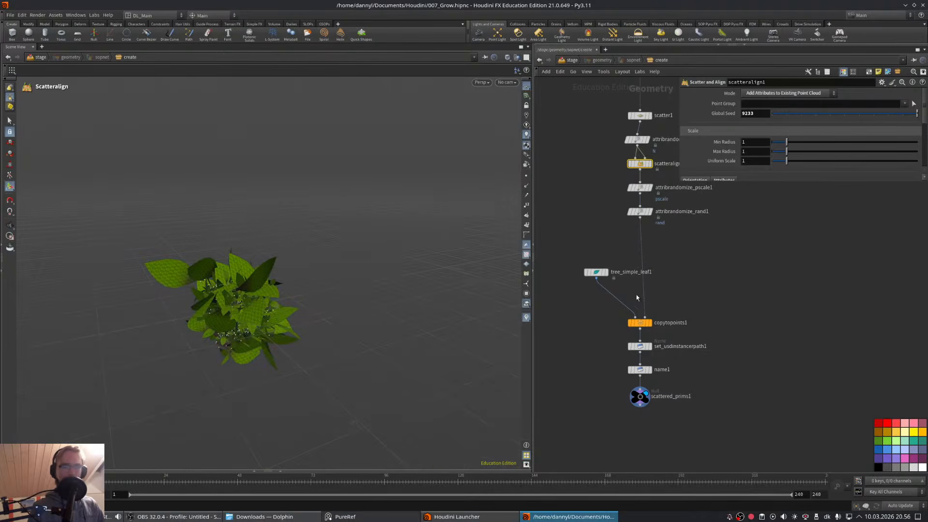
# - In attribrandomize_pscale1, move ramp point 2 to position 0.803191 and set Fit Value 0 To to 0.72
pyautogui.click(628, 188)
pyautogui.moveTo(899, 151); pyautogui.dragTo(873, 149)
pyautogui.moveTo(816, 118); pyautogui.dragTo(871, 118)
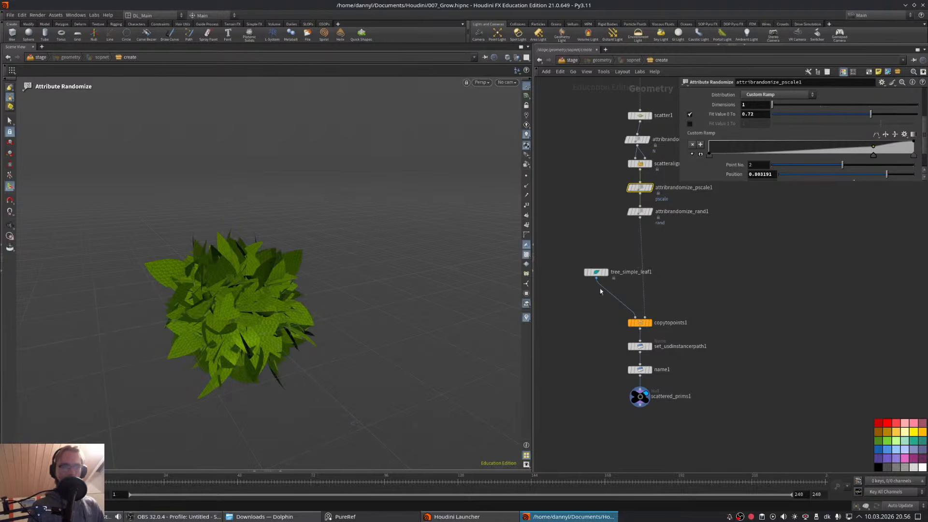
# - Enlarge box5 with its viewport handles to about 3.48 by 3.88 by 3.31 to spread the leaves over a bigger volume
pyautogui.scroll(-3, 215, 298)
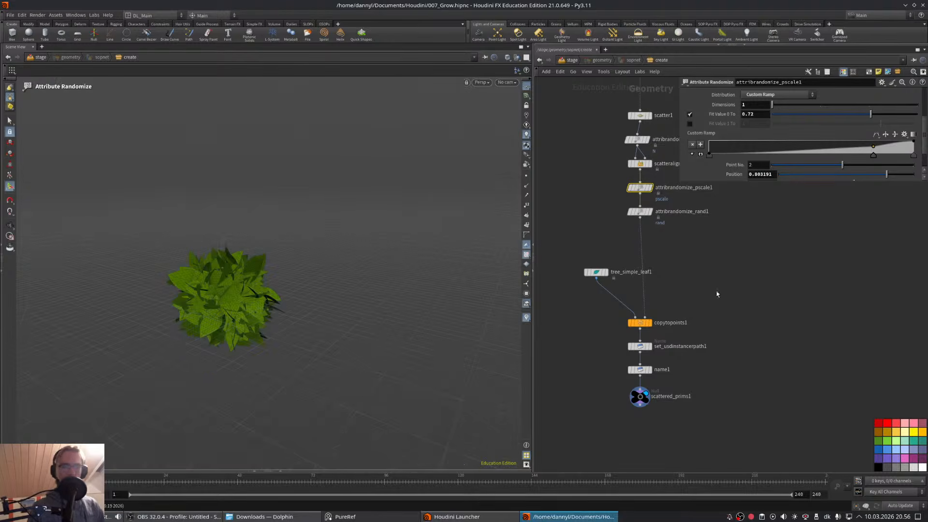
pyautogui.moveTo(722, 291); pyautogui.dragTo(709, 288, button='middle')
pyautogui.moveTo(685, 255); pyautogui.dragTo(678, 361, button='middle')
pyautogui.moveTo(659, 130); pyautogui.dragTo(671, 396, button='middle')
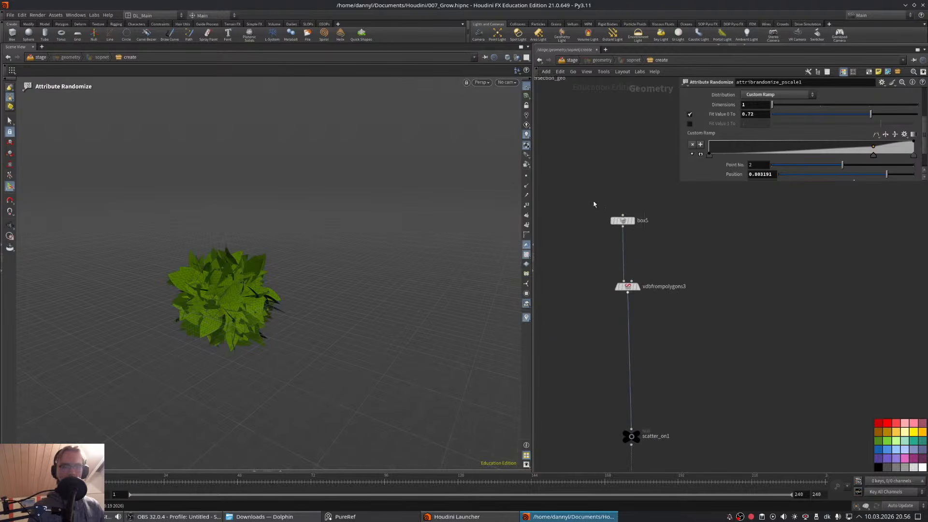
pyautogui.moveTo(591, 193); pyautogui.dragTo(632, 228)
pyautogui.moveTo(223, 248); pyautogui.dragTo(227, 209)
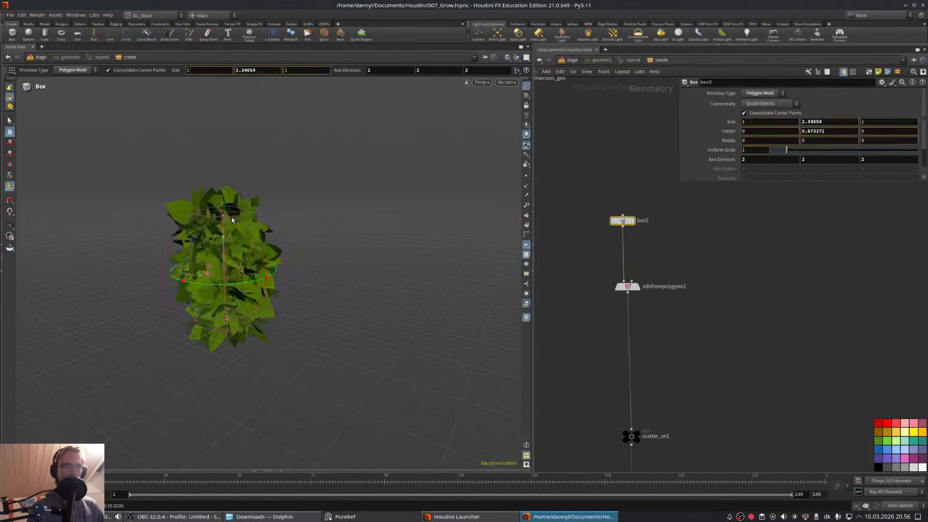
pyautogui.keyDown('shift'); pyautogui.moveTo(208, 277); pyautogui.dragTo(160, 292); pyautogui.keyUp('shift')
pyautogui.keyDown('shift'); pyautogui.moveTo(239, 273); pyautogui.dragTo(286, 283); pyautogui.keyUp('shift')
pyautogui.keyDown('shift'); pyautogui.moveTo(223, 217); pyautogui.dragTo(226, 181); pyautogui.keyUp('shift')
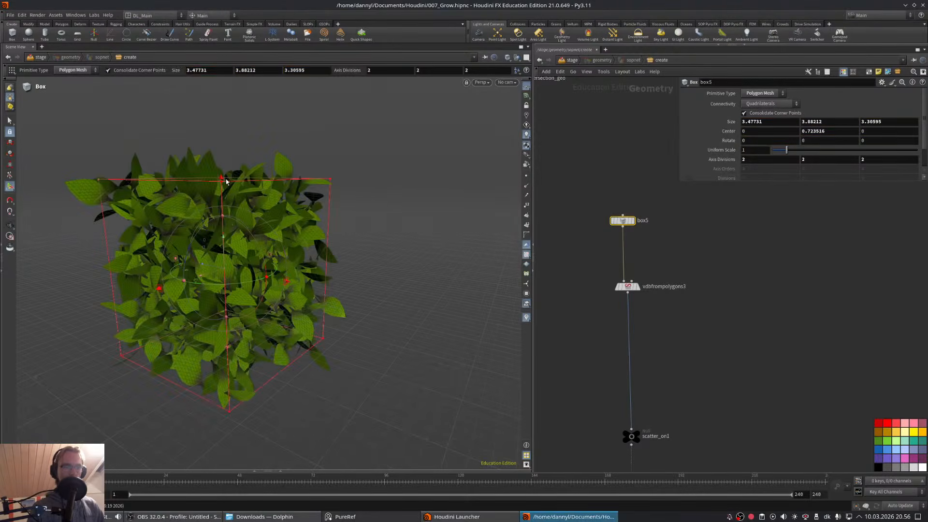
pyautogui.press('h')
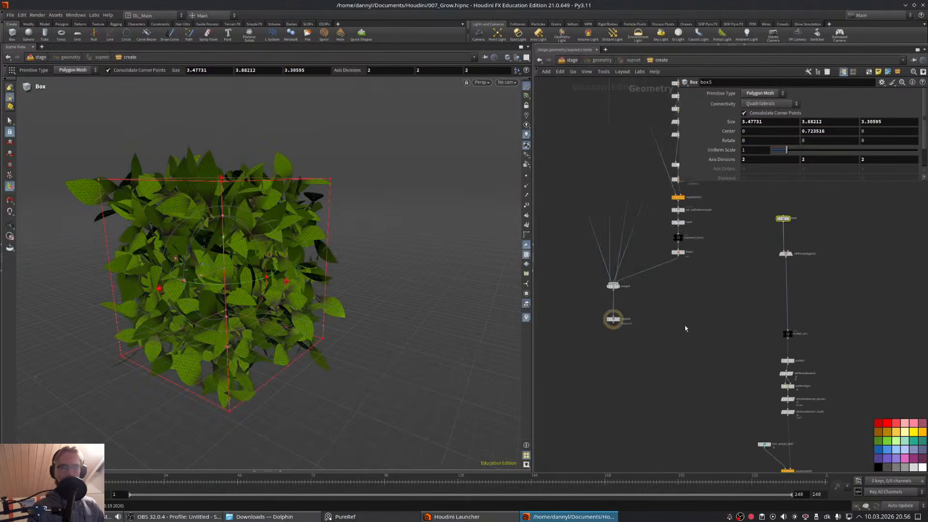
# - In set_usdinstancerpath1, change the instancer name in the path to leaves
pyautogui.moveTo(766, 459); pyautogui.dragTo(736, 349, button='middle')
pyautogui.scroll(5, 734, 351)
pyautogui.moveTo(780, 254); pyautogui.dragTo(708, 262, button='middle')
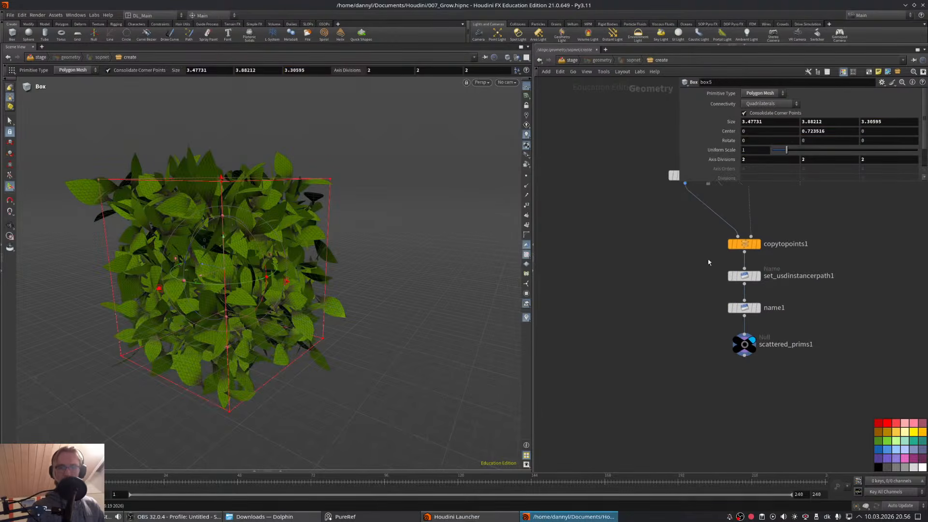
pyautogui.click(744, 276)
pyautogui.click(829, 153)
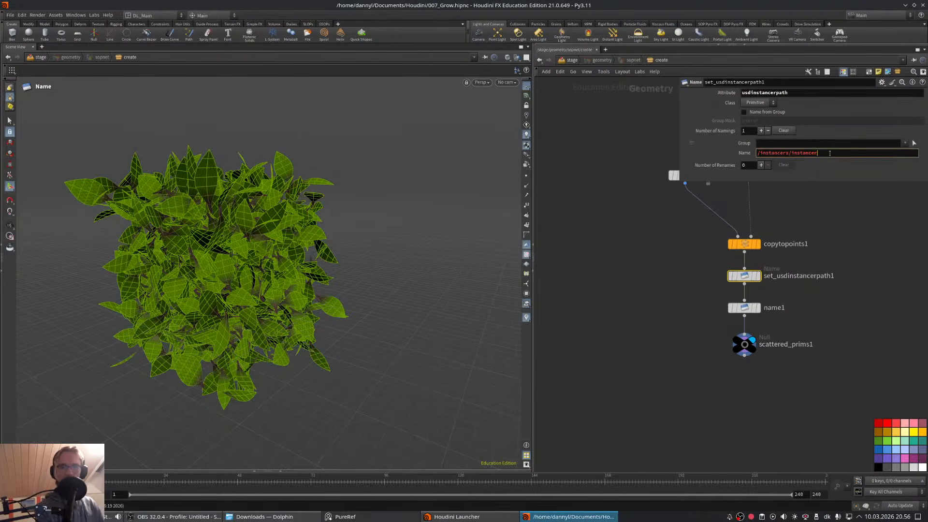
pyautogui.write('leaves')
pyautogui.press('Return')
# - Rename the name1 node below set_usdinstancerpath1 to leaf
pyautogui.click(744, 307)
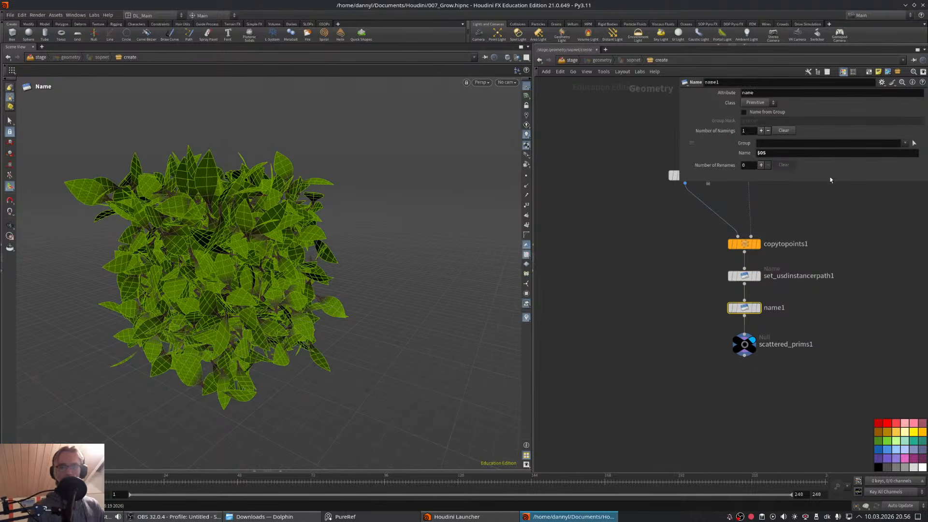
pyautogui.doubleClick(775, 309)
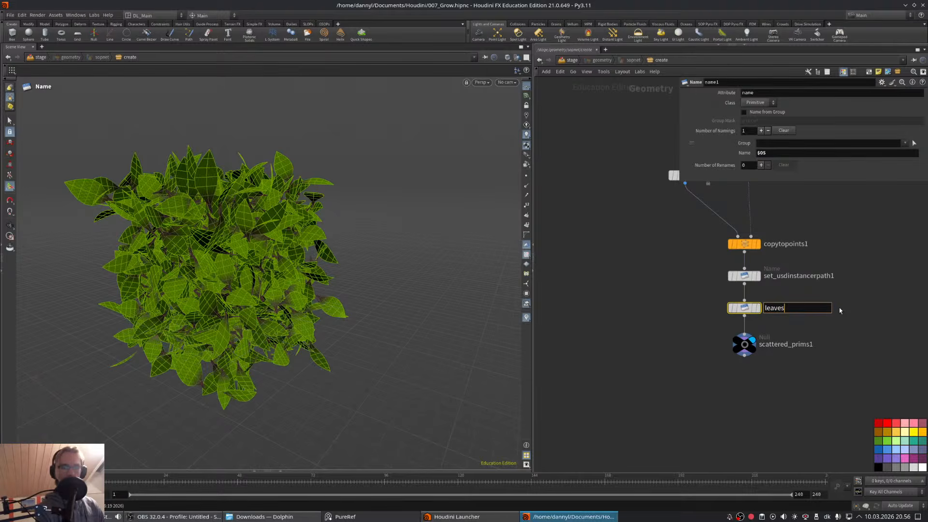
pyautogui.write('leaves')
pyautogui.press('BackSpace')
pyautogui.press('BackSpace')
pyautogui.press('BackSpace')
pyautogui.write('f')
pyautogui.press('Return')
# - Wire the scattered_prims1 output into the merge node that feeds output0
pyautogui.scroll(-3, 779, 301)
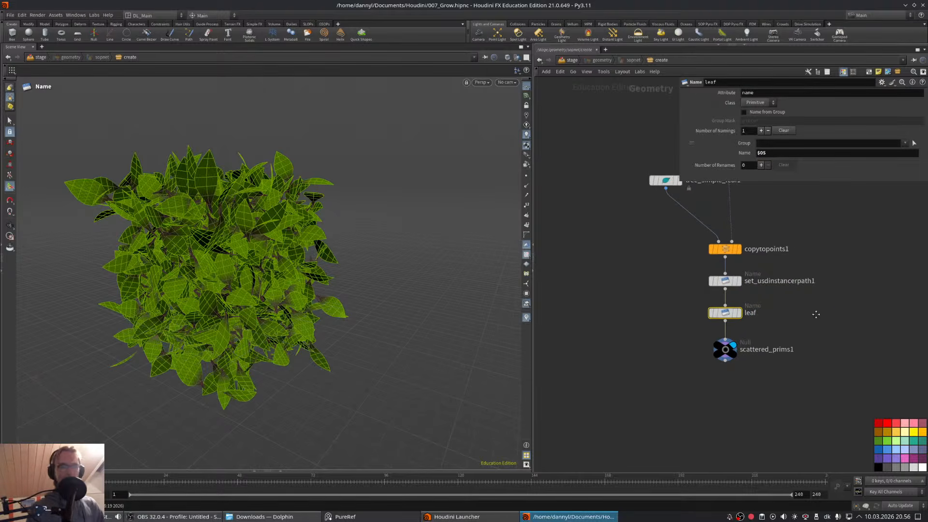
pyautogui.moveTo(649, 200); pyautogui.dragTo(664, 282, button='middle')
pyautogui.scroll(-6, 663, 273)
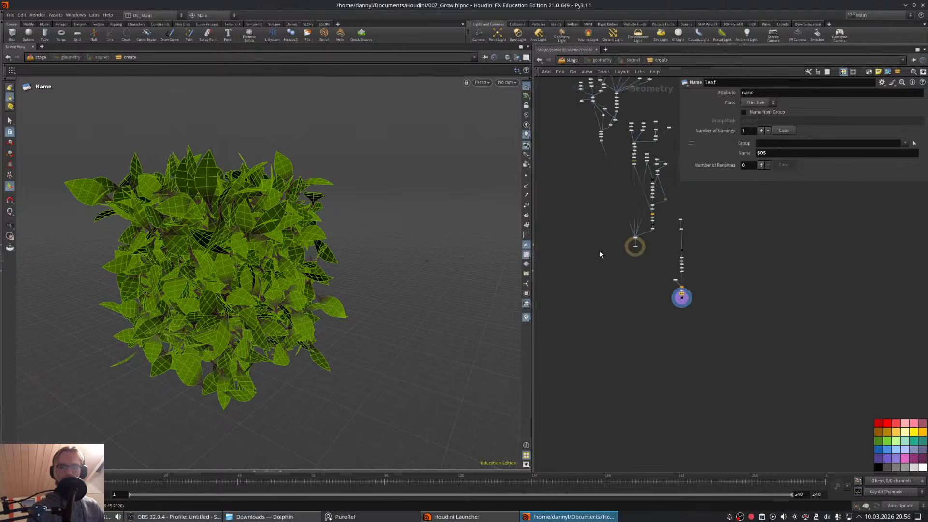
pyautogui.scroll(3, 641, 260)
pyautogui.click(733, 354)
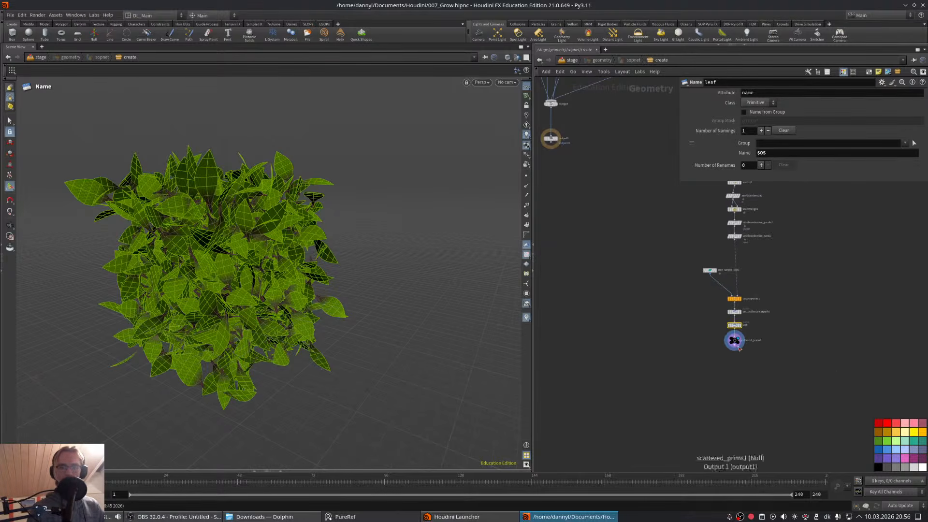
pyautogui.scroll(4, 652, 290)
pyautogui.click(629, 249)
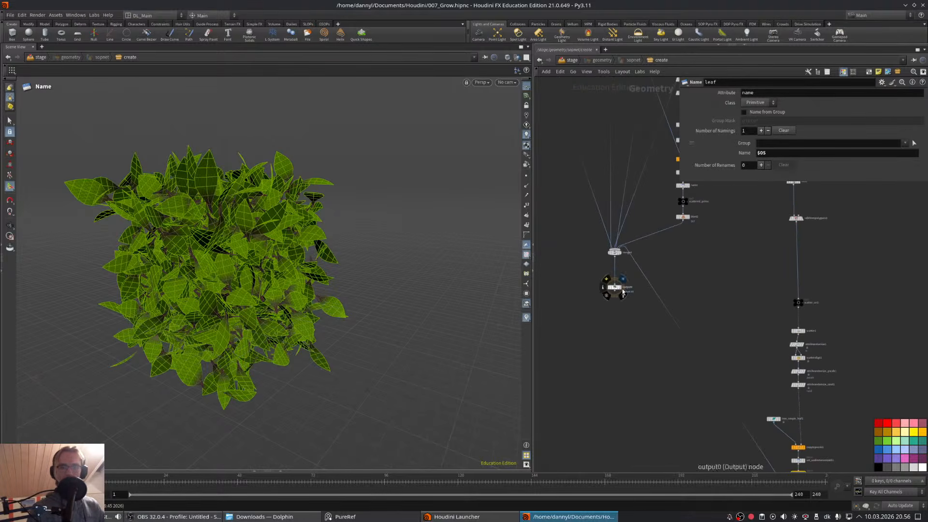
# - Check the leaves in the stage render, then return to the geometry network and set up two side-by-side views, one through /cameras/camera1
pyautogui.click(572, 60)
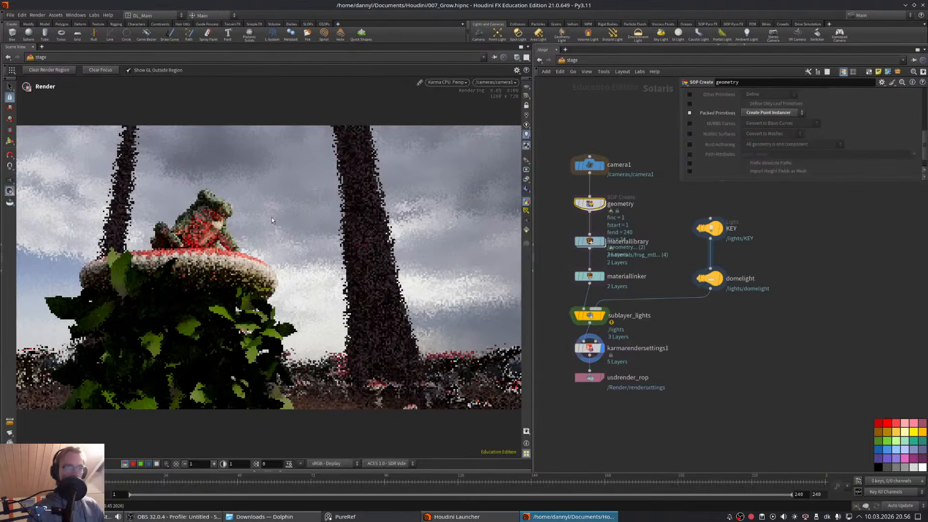
pyautogui.doubleClick(594, 207)
pyautogui.click(506, 82)
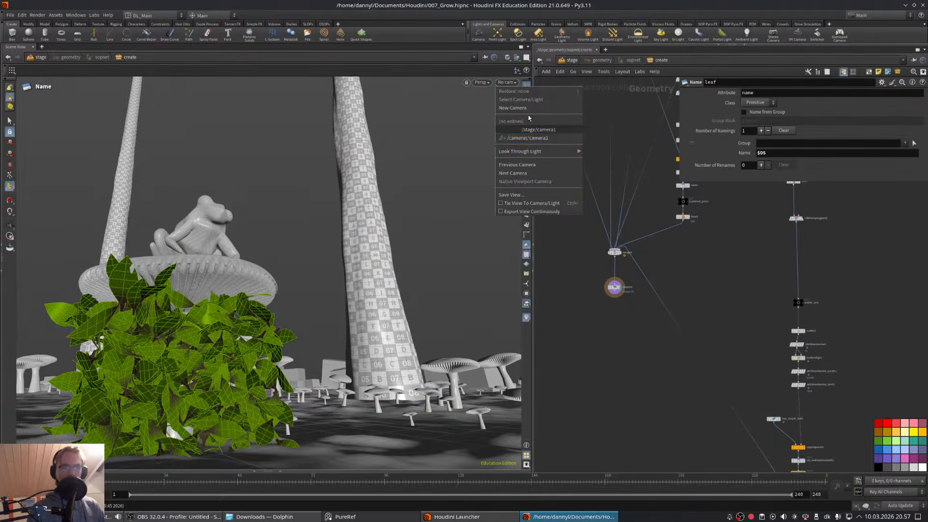
pyautogui.click(527, 139)
pyautogui.hotkey('ctrl', '4')
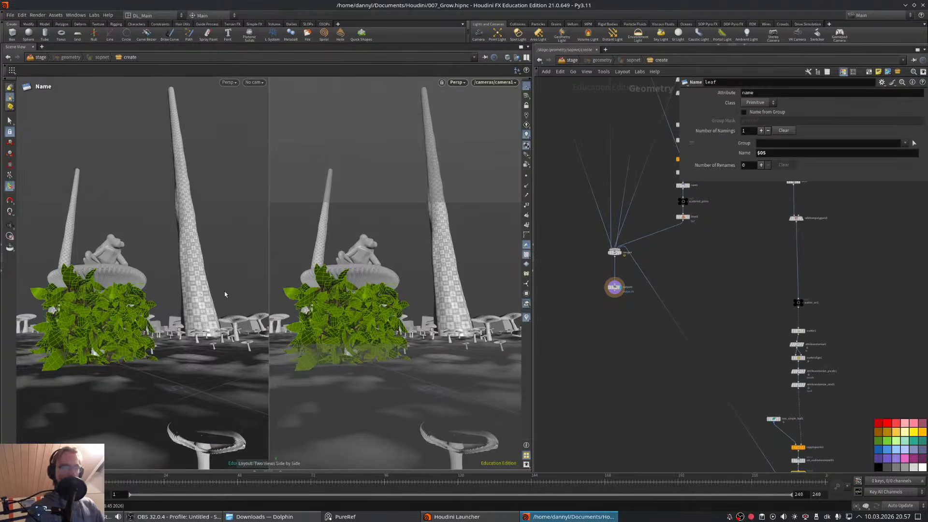
# - Move box5 up and away from the mushroom towards the tree trunk, centred at about 5.49, 14.46, 15.88
pyautogui.keyDown('alt'); pyautogui.moveTo(225, 294); pyautogui.dragTo(192, 360); pyautogui.keyUp('alt')
pyautogui.scroll(-6, 196, 401)
pyautogui.moveTo(651, 315); pyautogui.dragTo(632, 164, button='middle')
pyautogui.moveTo(822, 186); pyautogui.dragTo(791, 331, button='middle')
pyautogui.moveTo(805, 231); pyautogui.dragTo(780, 237, button='middle')
pyautogui.moveTo(760, 189); pyautogui.dragTo(759, 225, button='middle')
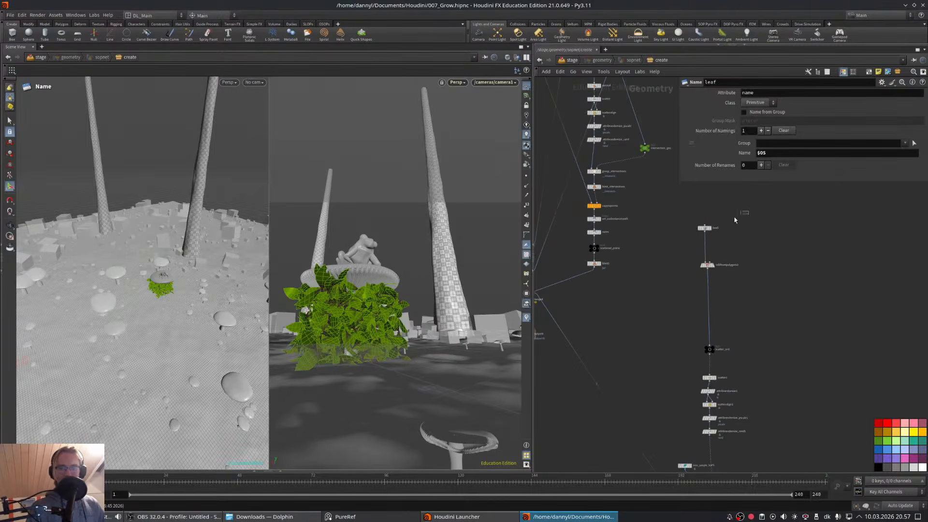
pyautogui.click(705, 228)
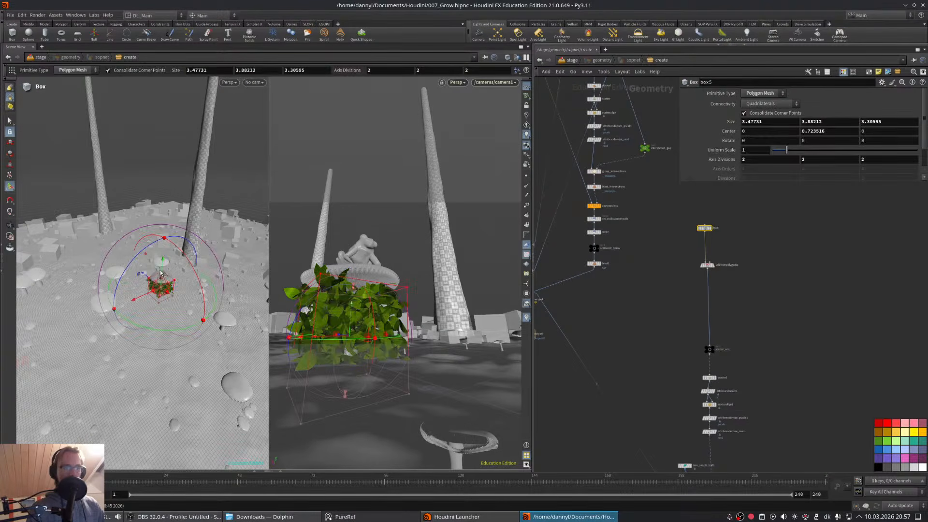
pyautogui.moveTo(160, 228); pyautogui.dragTo(208, 159)
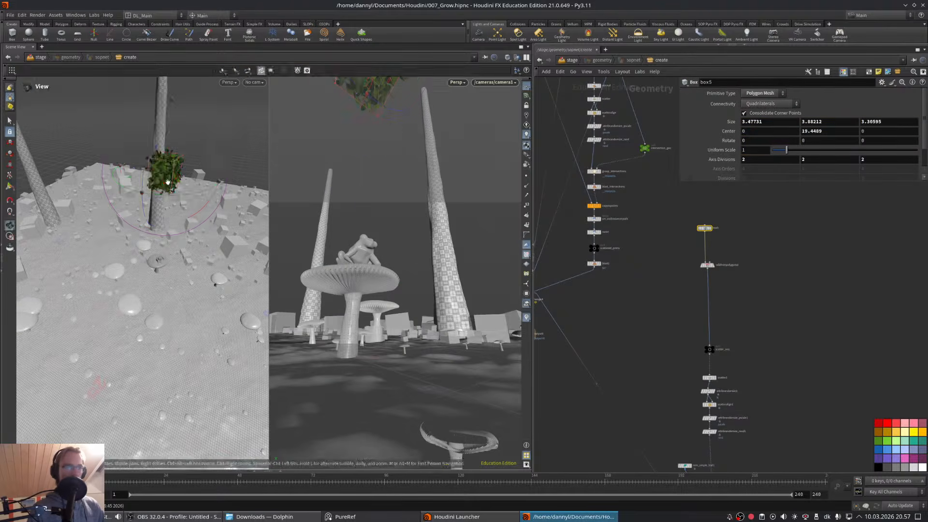
pyautogui.moveTo(137, 169); pyautogui.dragTo(120, 214)
pyautogui.moveTo(131, 180); pyautogui.dragTo(193, 204)
pyautogui.press('Escape')
pyautogui.moveTo(193, 204); pyautogui.dragTo(145, 193, button='right')
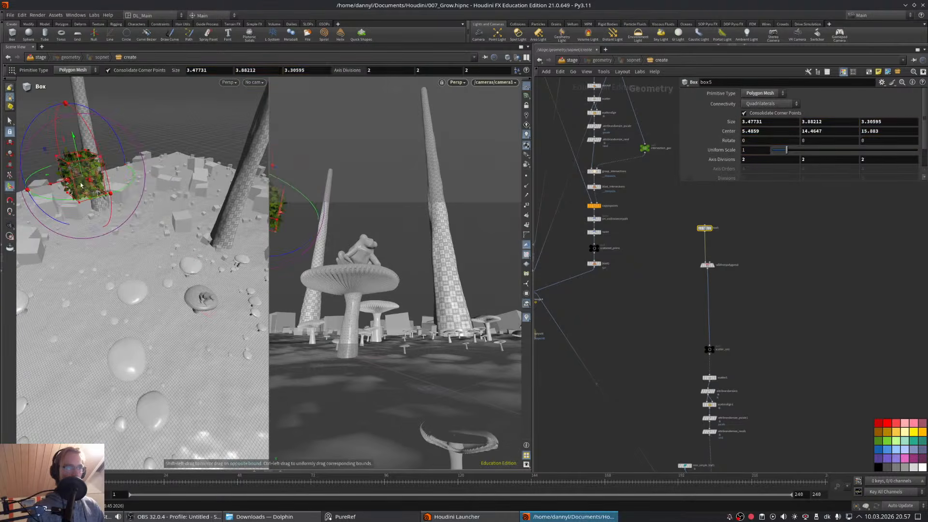
# - Stretch box5 with its handles to about 8.49 by 3.88 by 8.57, centred near 2.98, 14.46, 13.25
pyautogui.moveTo(92, 182); pyautogui.dragTo(52, 192)
pyautogui.press('Return')
pyautogui.moveTo(182, 201); pyautogui.dragTo(211, 206)
pyautogui.moveTo(211, 205); pyautogui.dragTo(217, 207)
# - Enable Pack and Instance on copytopoints1
pyautogui.moveTo(751, 264); pyautogui.dragTo(720, 255, button='middle')
pyautogui.scroll(3, 719, 254)
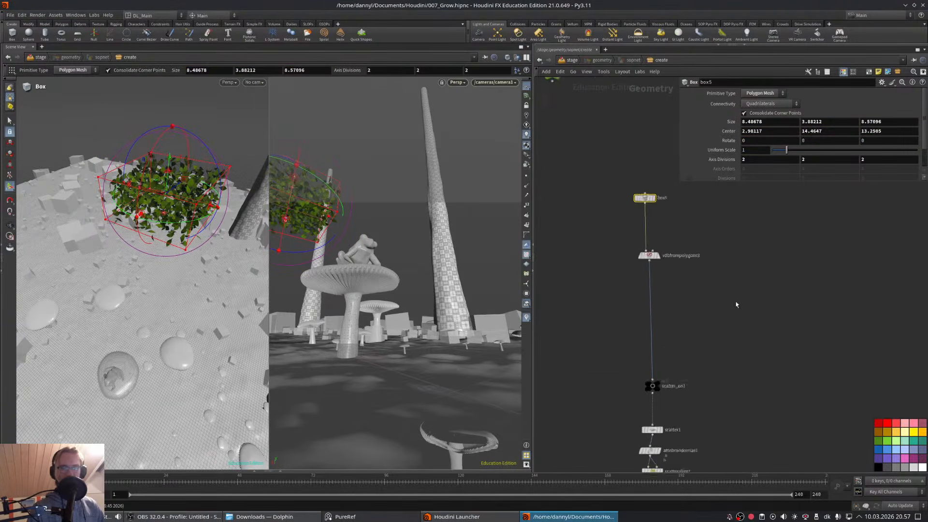
pyautogui.moveTo(736, 306); pyautogui.dragTo(637, 330, button='middle')
pyautogui.click(656, 428)
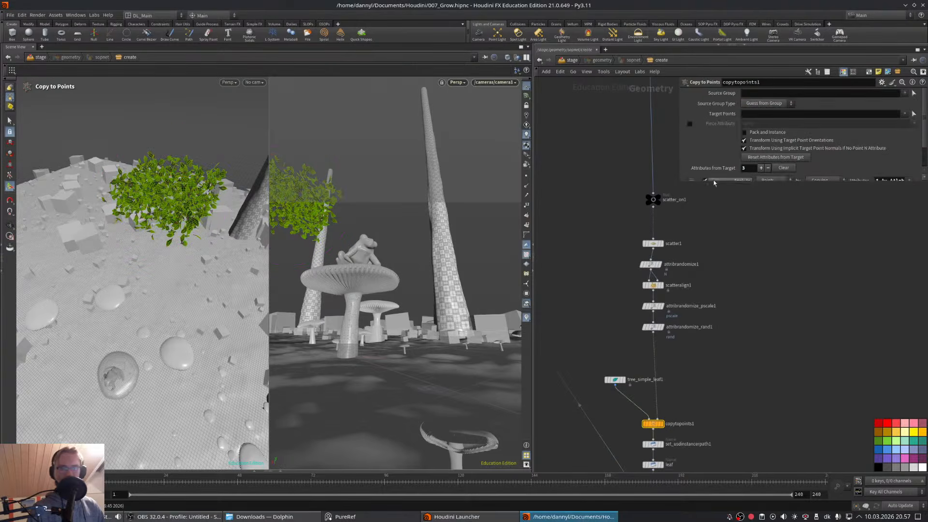
pyautogui.click(744, 133)
# - Extend box5 to about 11.45 along Z and inspect the settings of vdbfrompolygons3
pyautogui.moveTo(713, 222); pyautogui.dragTo(724, 287, button='middle')
pyautogui.moveTo(722, 244); pyautogui.dragTo(716, 182, button='middle')
pyautogui.moveTo(634, 212); pyautogui.dragTo(634, 212)
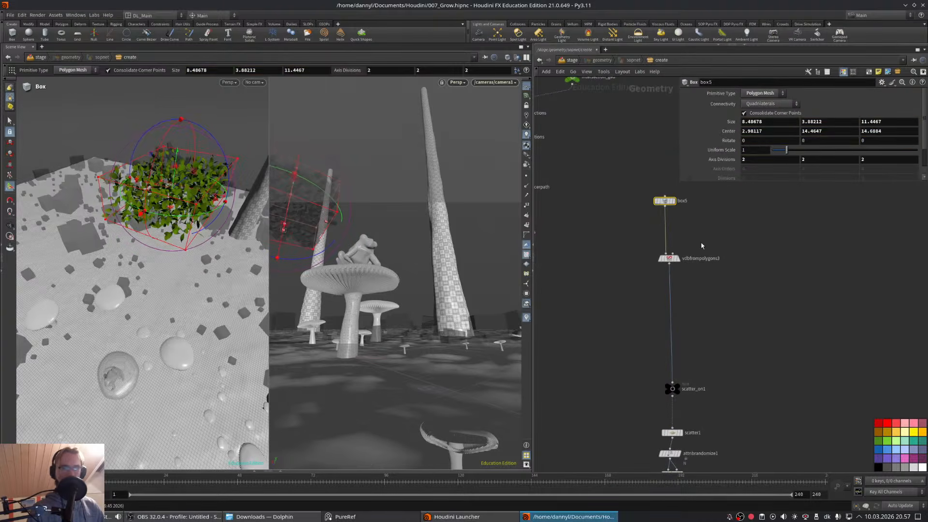
pyautogui.click(669, 258)
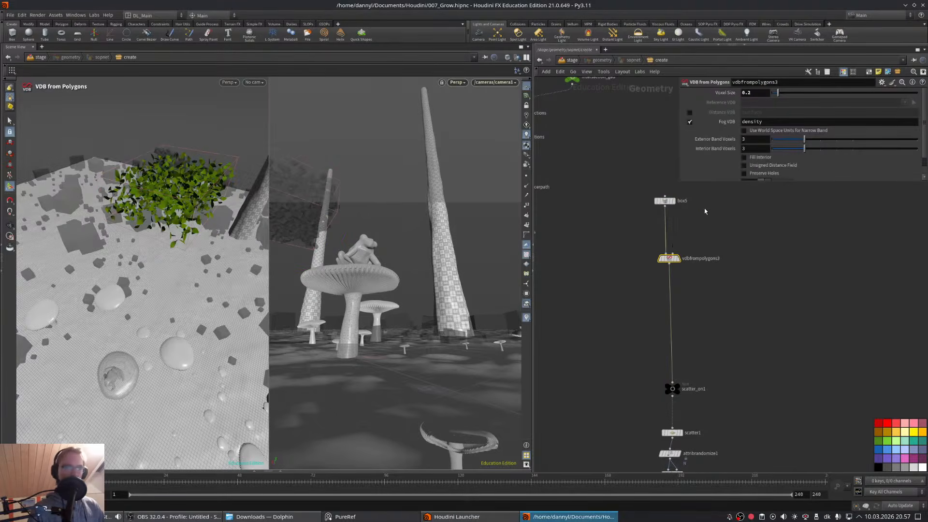
pyautogui.moveTo(704, 211); pyautogui.dragTo(693, 231, button='middle')
# - Enlarge box5 to about 7.21 high and 12.05 deep, centred near 2.98, 14.05, 14.39
pyautogui.click(653, 220)
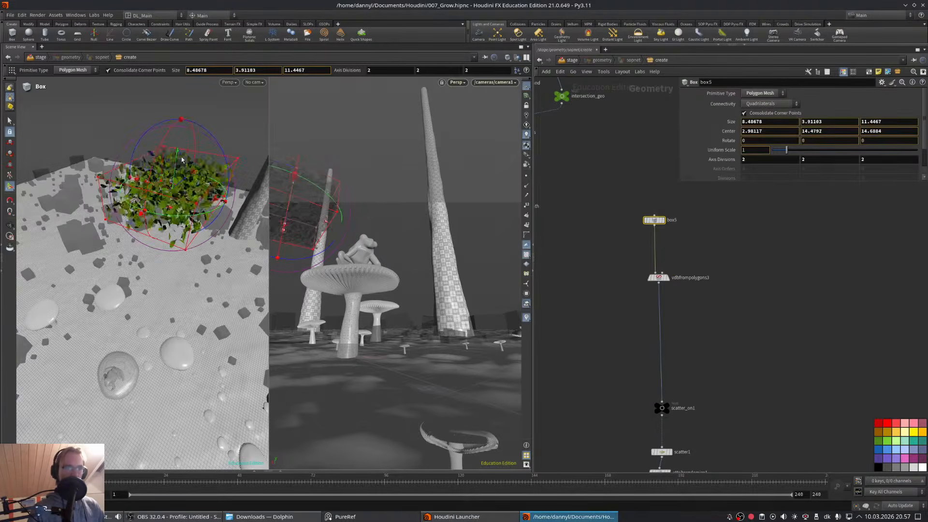
pyautogui.moveTo(182, 160)
pyautogui.mouseDown()
pyautogui.moveTo(194, 187)
pyautogui.moveTo(184, 162)
pyautogui.mouseUp()
pyautogui.moveTo(187, 261); pyautogui.dragTo(200, 380)
pyautogui.press('Escape')
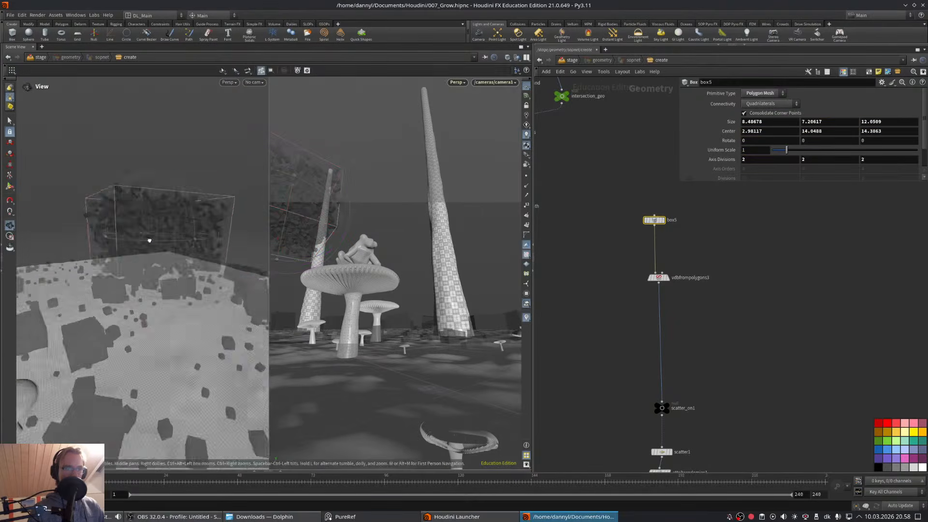
pyautogui.press('Return')
# - Widen box5 to about 10.55 along X and raise it so its centre sits near 1.95, 14.90, 14.39
pyautogui.moveTo(232, 237); pyautogui.dragTo(265, 237)
pyautogui.hotkey('ctrl', 'z')
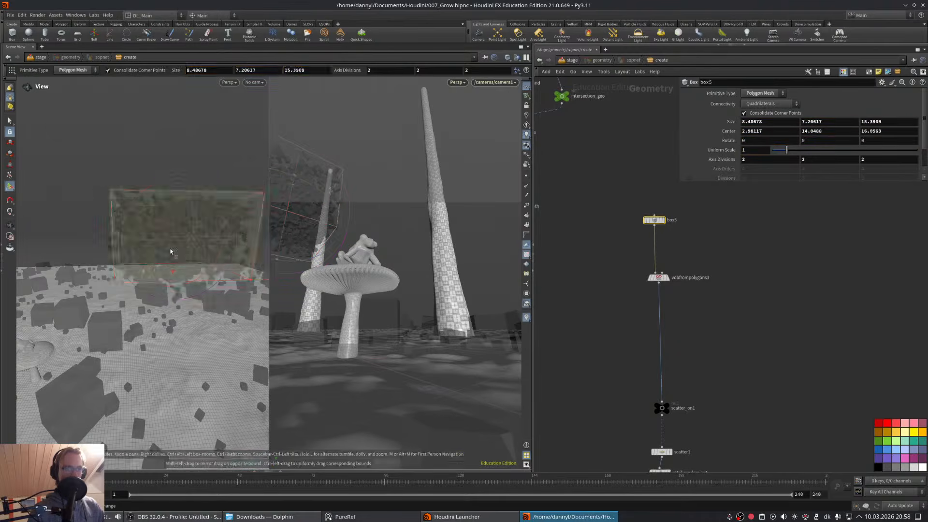
pyautogui.moveTo(175, 233); pyautogui.dragTo(196, 241)
pyautogui.moveTo(148, 195); pyautogui.dragTo(149, 190)
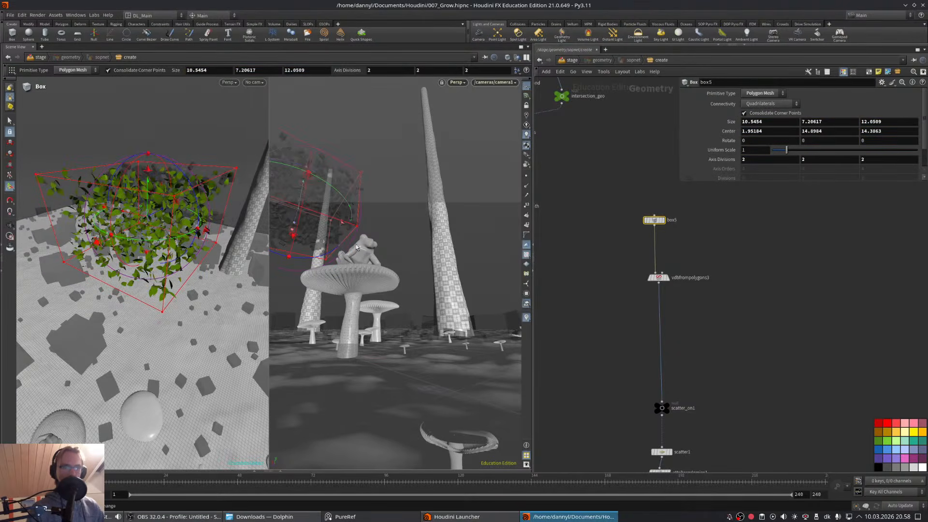
# - Insert a Merge node between box5 and vdbfrompolygons3
pyautogui.moveTo(704, 238); pyautogui.dragTo(655, 202, button='middle')
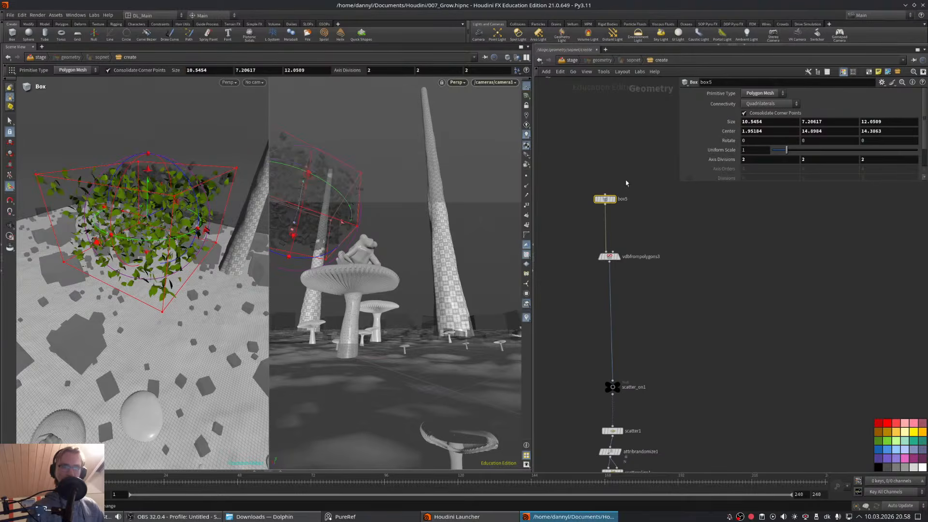
pyautogui.press('Tab')
pyautogui.write('merge')
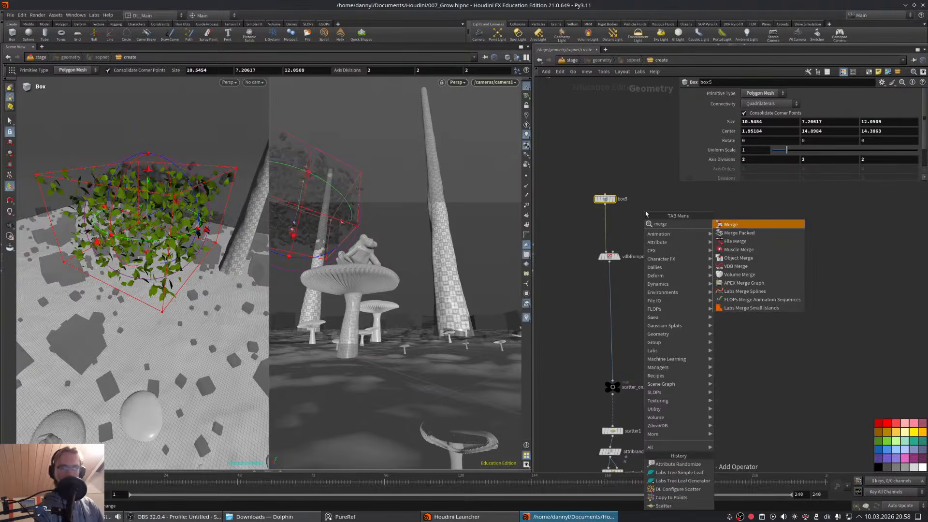
pyautogui.click(727, 225)
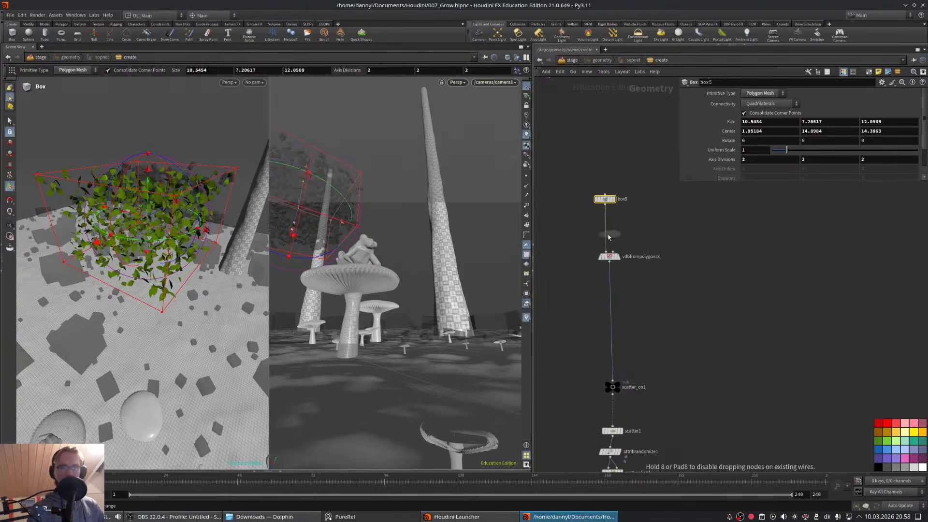
pyautogui.click(611, 234)
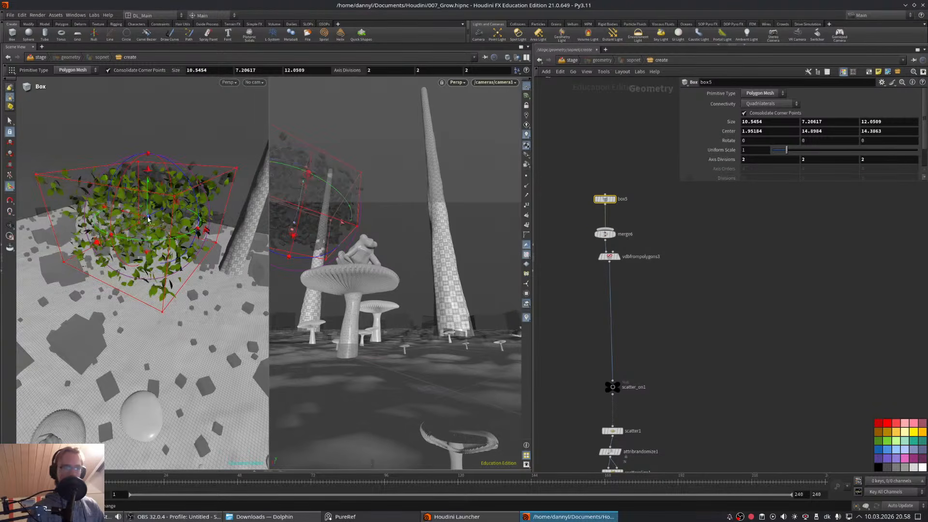
# - Duplicate box5, wire the copy into merge6, and move the copy towards the other trunk to a centre X of about -14.48
pyautogui.moveTo(151, 216); pyautogui.dragTo(166, 199)
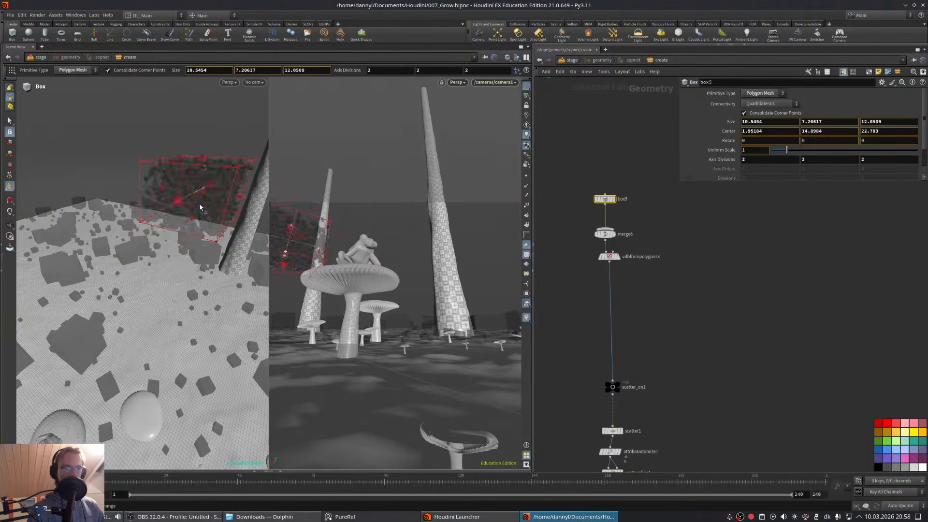
pyautogui.hotkey('ctrl', 'z')
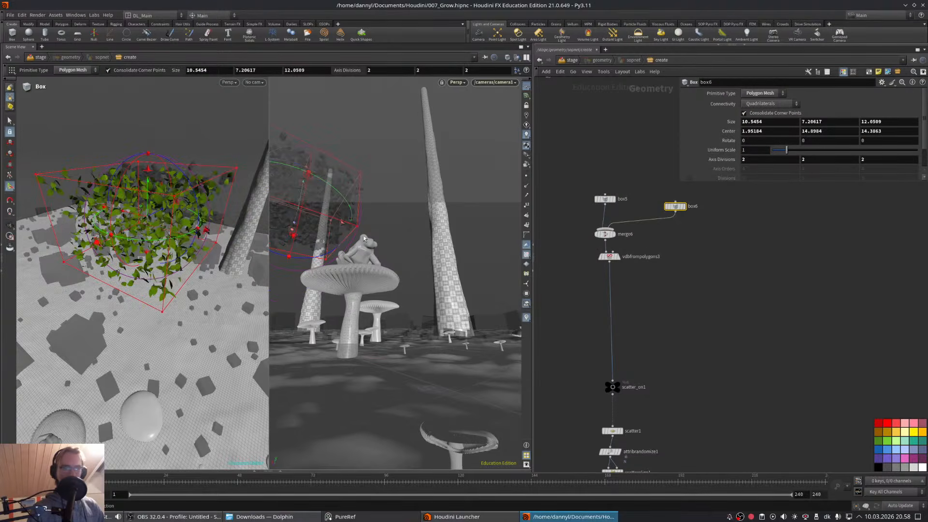
pyautogui.moveTo(124, 211); pyautogui.dragTo(353, 282)
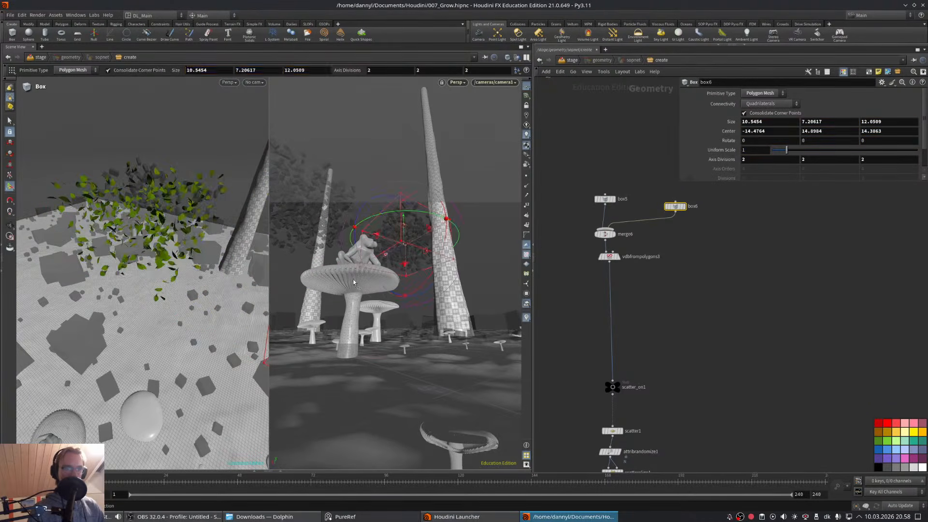
# - Enlarge box6 with its handles to about 11.45 by 12.36 by 14.29, with its centre raised to about 17.91
pyautogui.moveTo(193, 251)
pyautogui.keyDown('alt'); pyautogui.mouseDown()
pyautogui.moveTo(120, 237)
pyautogui.moveTo(126, 223)
pyautogui.moveTo(179, 204)
pyautogui.moveTo(199, 245)
pyautogui.mouseUp(); pyautogui.keyUp('alt')
pyautogui.moveTo(166, 279)
pyautogui.keyDown('shift'); pyautogui.mouseDown()
pyautogui.moveTo(155, 297)
pyautogui.moveTo(179, 285)
pyautogui.mouseUp(); pyautogui.keyUp('shift')
pyautogui.scroll(-3, 179, 285)
pyautogui.keyDown('shift'); pyautogui.moveTo(245, 272); pyautogui.dragTo(218, 160); pyautogui.keyUp('shift')
pyautogui.keyDown('alt'); pyautogui.moveTo(195, 222); pyautogui.dragTo(153, 238); pyautogui.keyUp('alt')
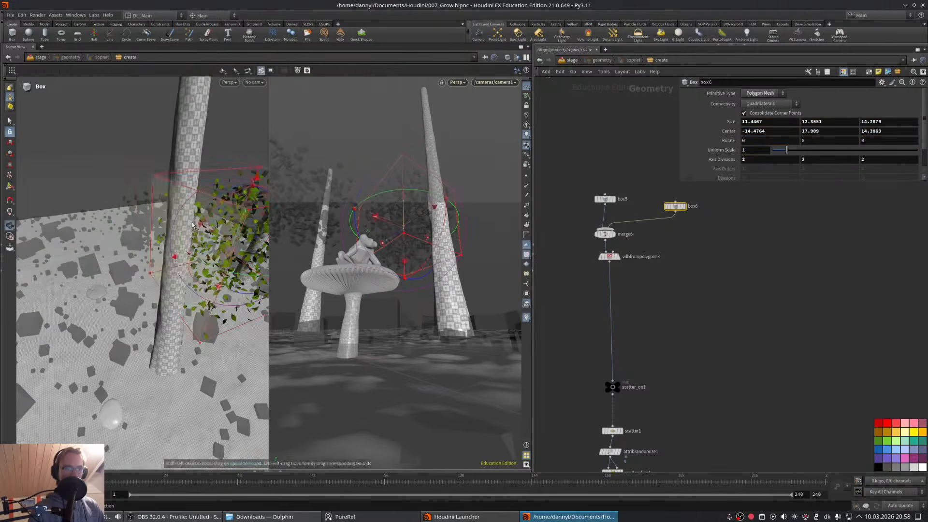
# - Reshape box6 around the trunk to about 8.08 high and 16.89 deep, centred near -14.48, 20.05, 9.43
pyautogui.moveTo(256, 178); pyautogui.dragTo(147, 255)
pyautogui.press('Return')
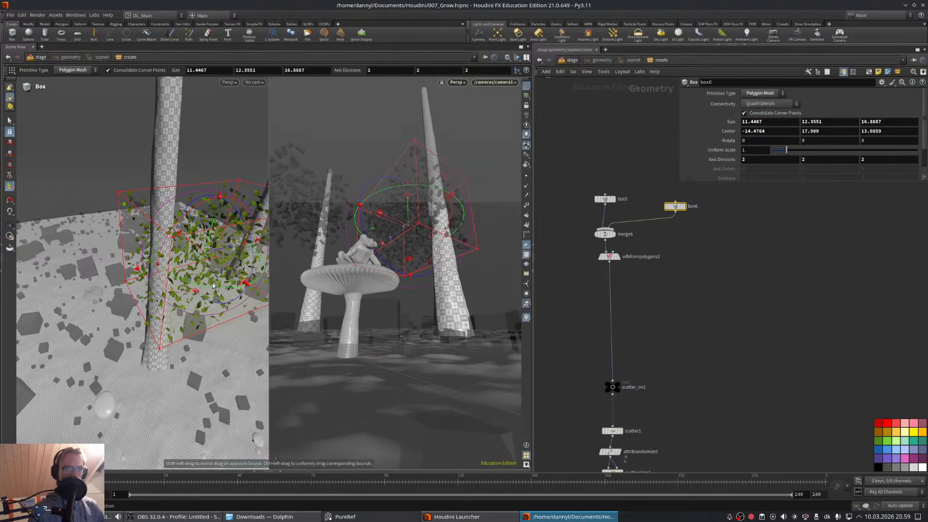
pyautogui.moveTo(196, 292); pyautogui.dragTo(192, 244)
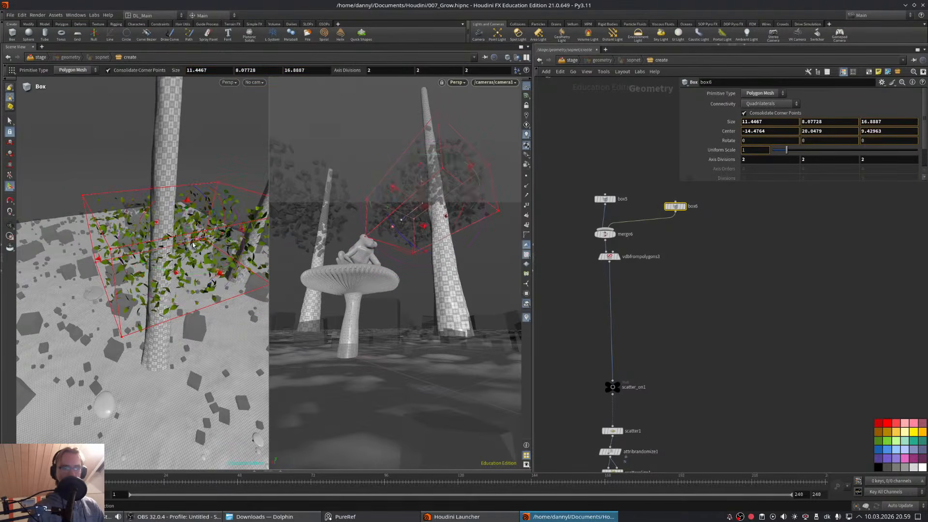
pyautogui.moveTo(713, 291); pyautogui.dragTo(661, 285, button='middle')
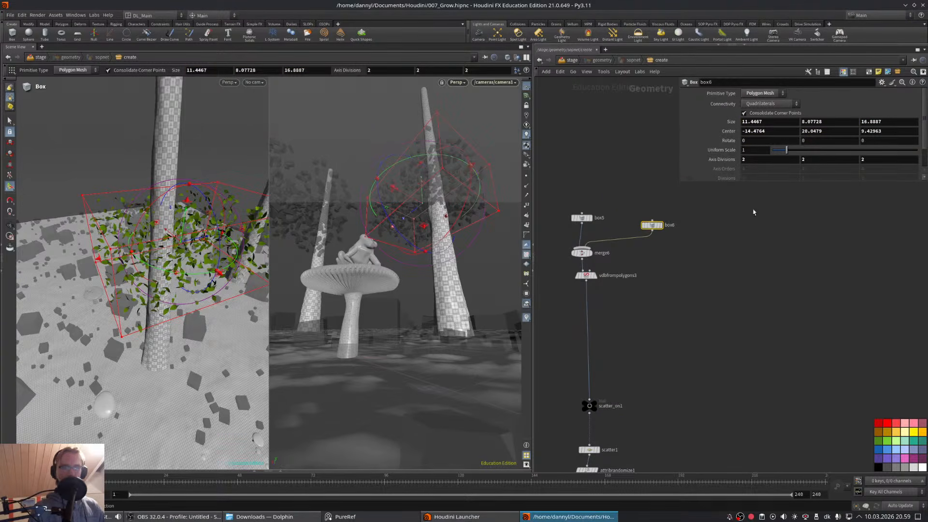
pyautogui.moveTo(594, 404); pyautogui.dragTo(617, 345, button='middle')
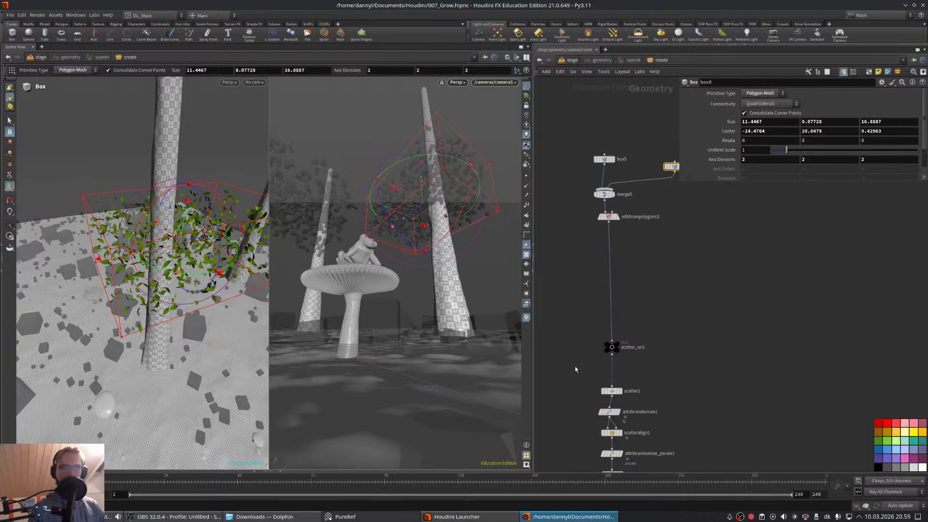
# - Raise the Force Total Count of scatter1 to 4340 points
pyautogui.click(625, 389)
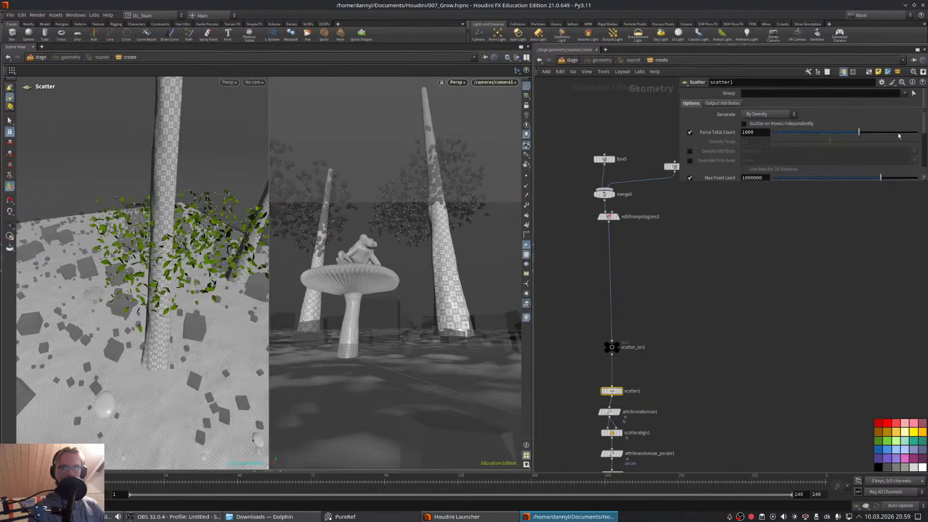
pyautogui.scroll(-3, 885, 166)
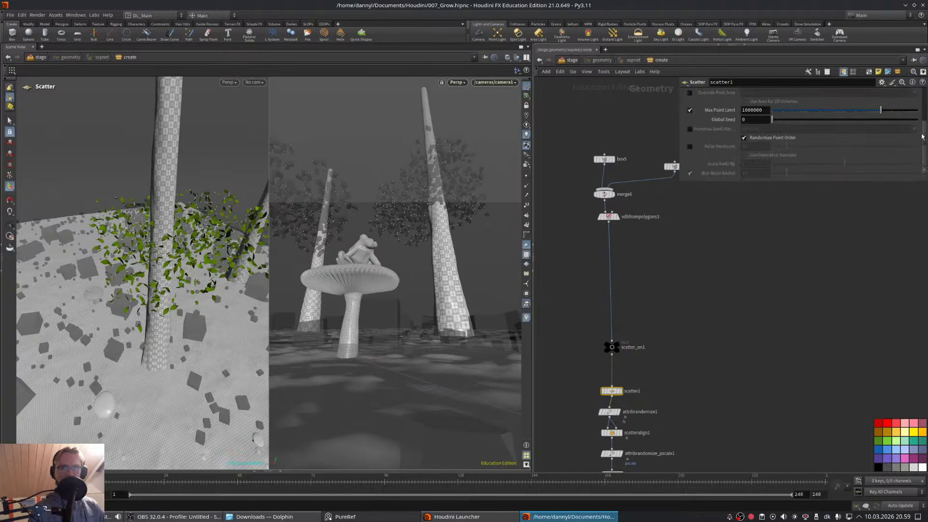
pyautogui.scroll(3, 898, 129)
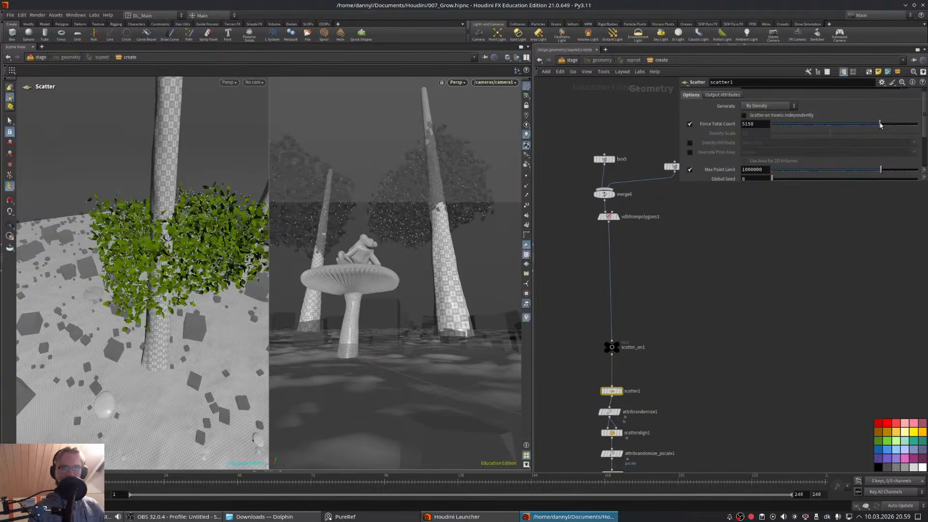
pyautogui.moveTo(879, 123); pyautogui.dragTo(877, 125)
# - Insert a Mountain (Attribute Noise) node between scatter1 and attribrandomize1
pyautogui.moveTo(702, 296); pyautogui.dragTo(698, 304, button='middle')
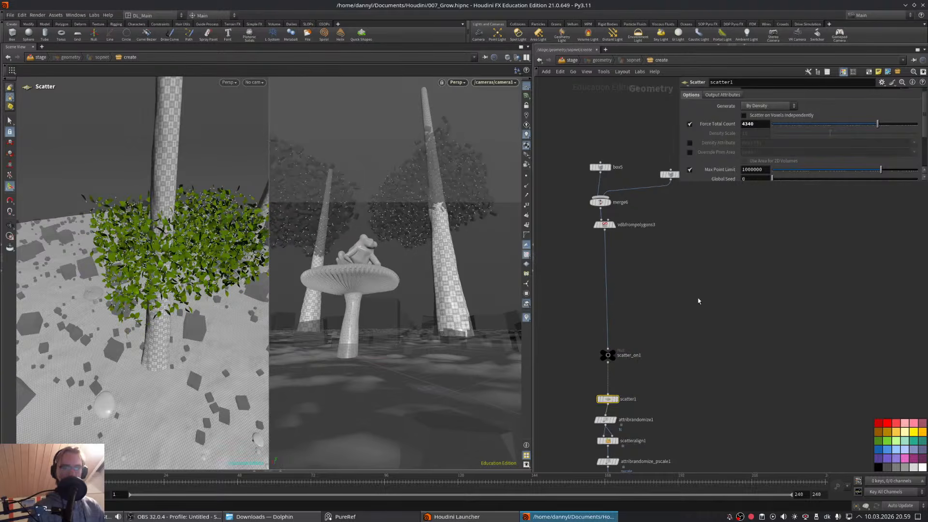
pyautogui.press('Tab')
pyautogui.write('moun')
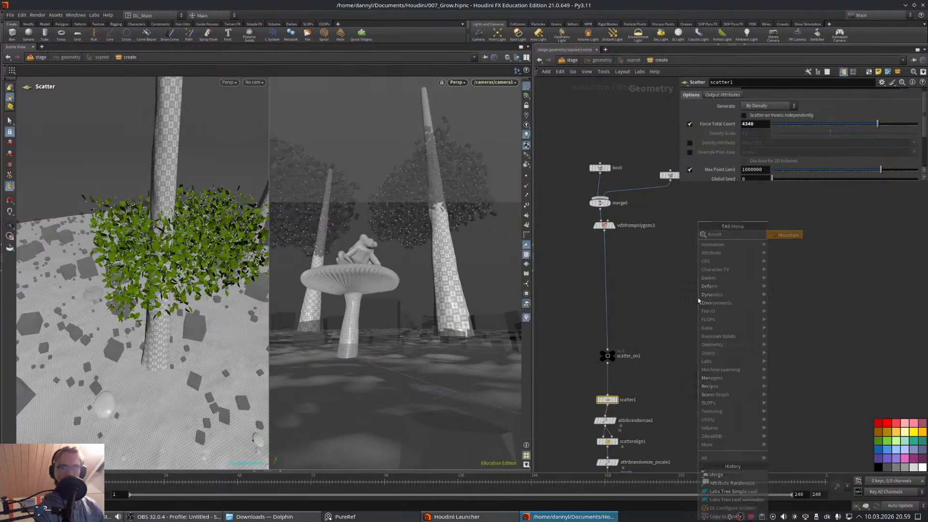
pyautogui.press('Return')
pyautogui.moveTo(698, 301); pyautogui.dragTo(689, 196, button='middle')
pyautogui.click(630, 310)
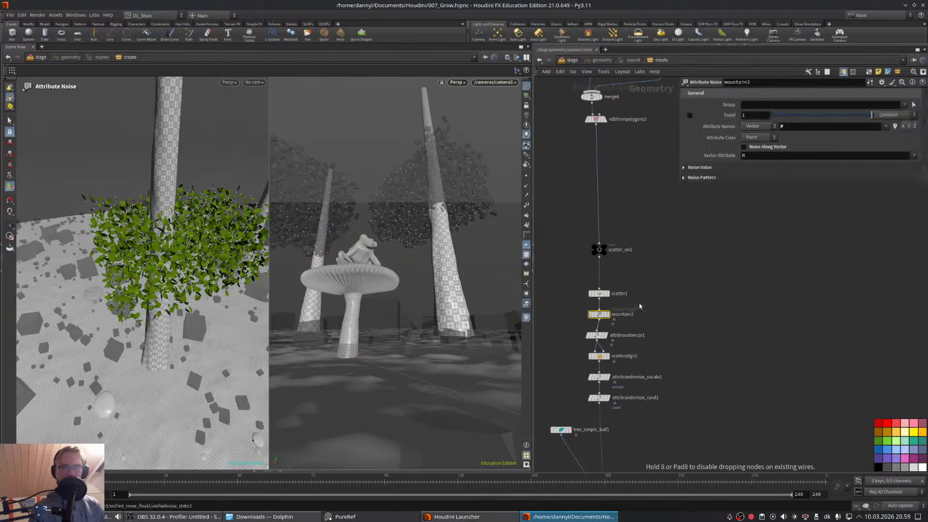
# - Turn off Noise Along Vector on mountain3, display its points and set the noise amplitude to 3.58
pyautogui.scroll(-2, 922, 112)
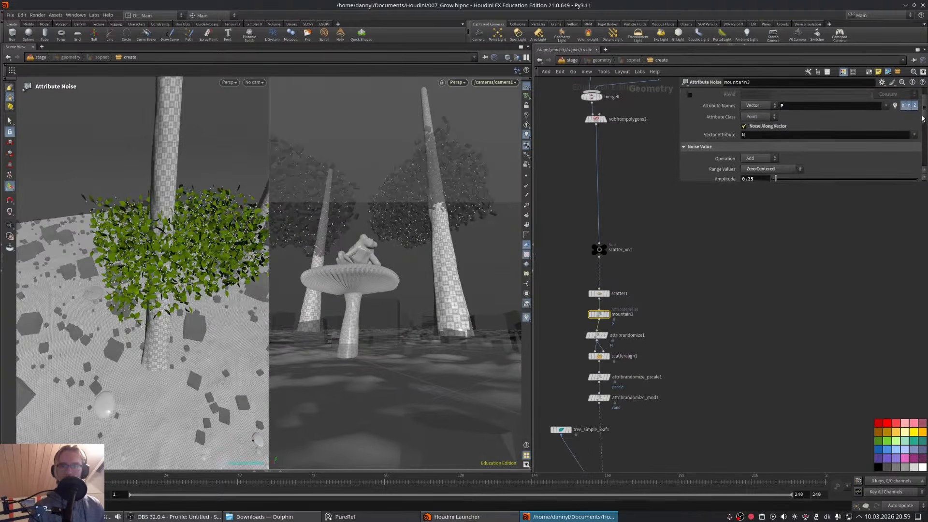
pyautogui.click(743, 125)
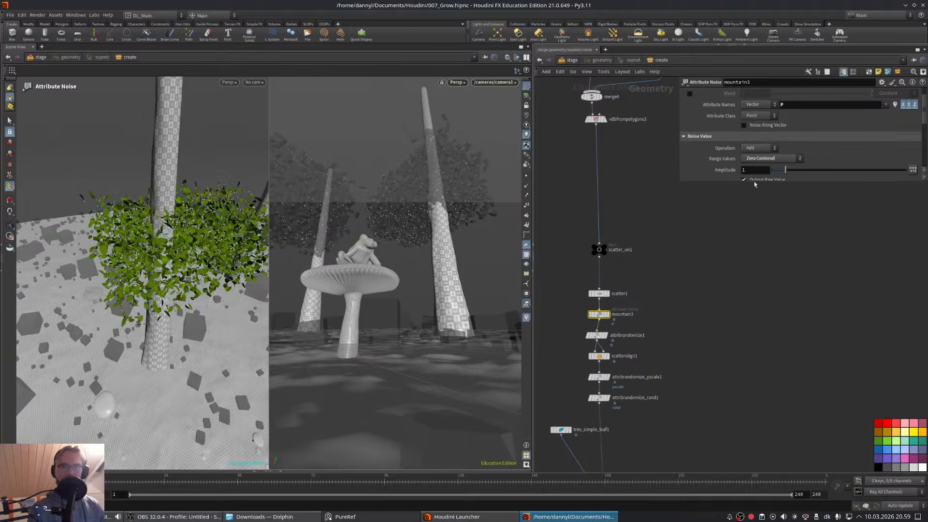
pyautogui.scroll(-1, 924, 121)
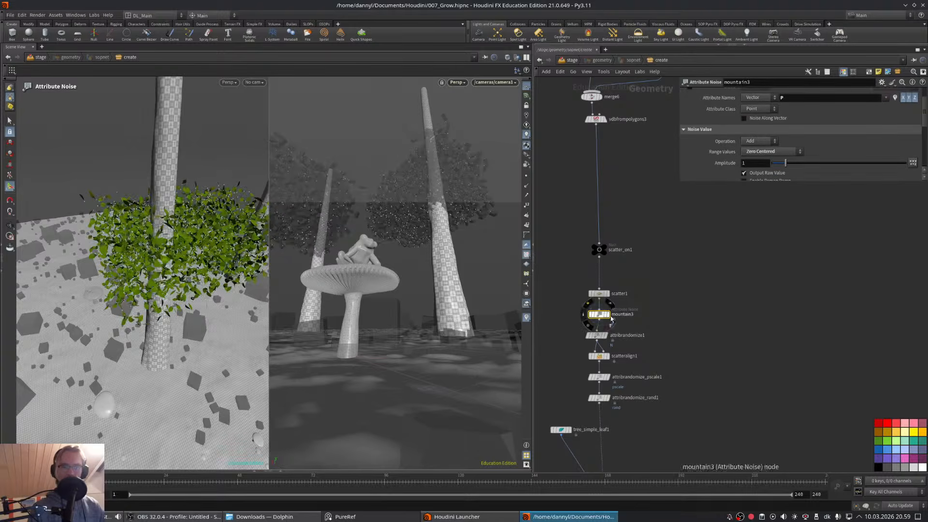
pyautogui.click(607, 315)
pyautogui.moveTo(662, 326); pyautogui.dragTo(685, 219, button='middle')
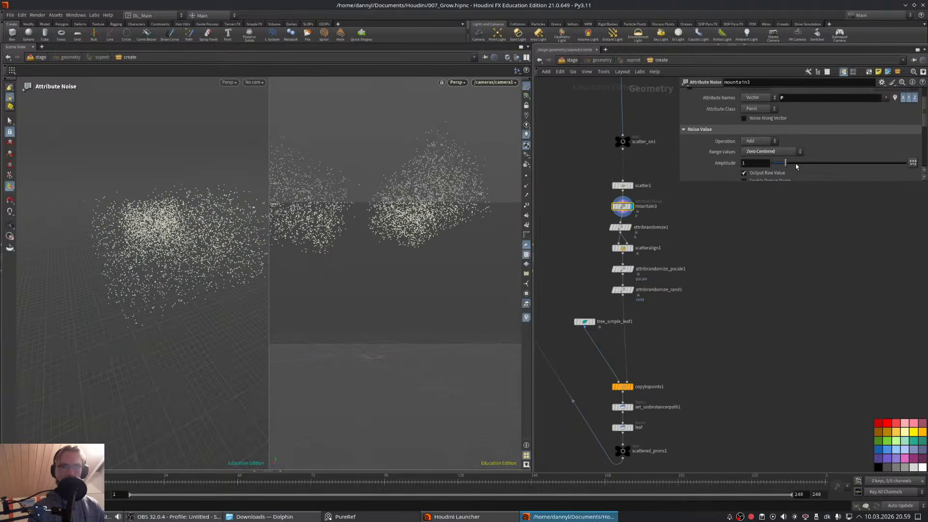
pyautogui.moveTo(796, 166); pyautogui.dragTo(820, 166)
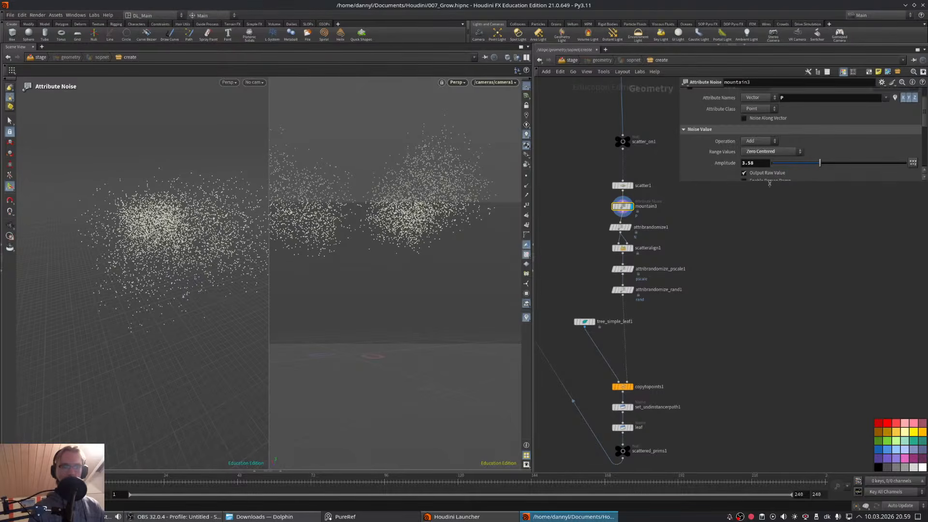
# - Set the display back to the output0 node to show the full scene
pyautogui.moveTo(670, 302); pyautogui.dragTo(691, 206, button='middle')
pyautogui.moveTo(619, 251); pyautogui.dragTo(749, 343, button='middle')
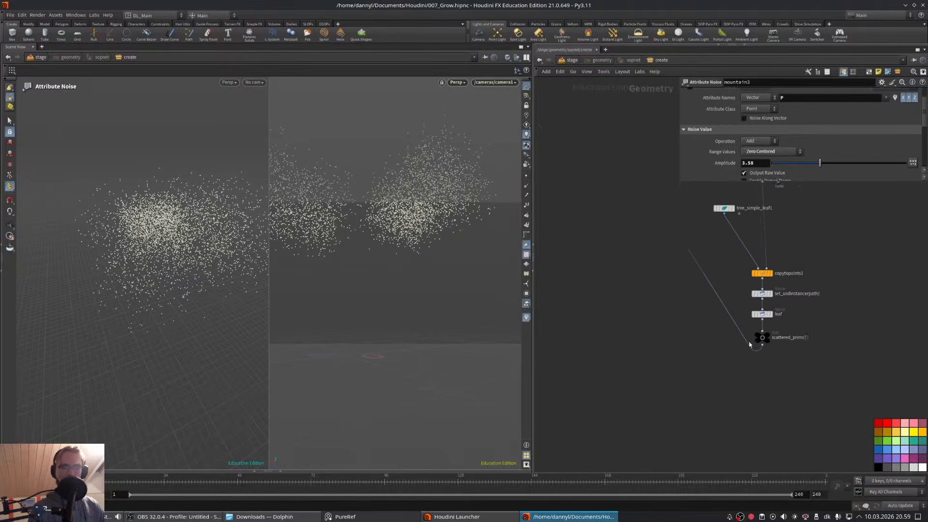
pyautogui.moveTo(556, 223); pyautogui.dragTo(696, 307, button='middle')
pyautogui.moveTo(651, 115); pyautogui.dragTo(651, 271, button='middle')
pyautogui.click(662, 219)
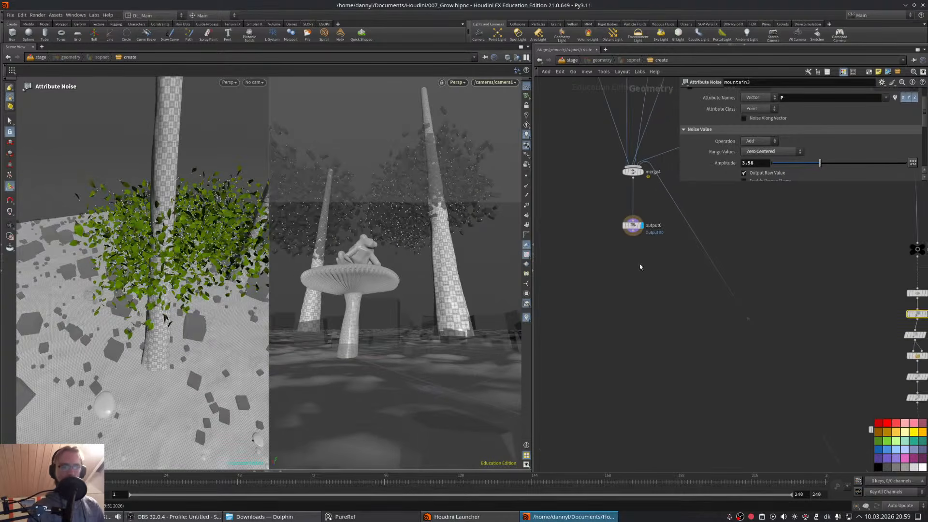
# - Shift box6 with its handles to a centre X of about -16.81
pyautogui.moveTo(804, 219); pyautogui.dragTo(691, 329, button='middle')
pyautogui.moveTo(900, 232); pyautogui.dragTo(786, 329, button='middle')
pyautogui.click(753, 278)
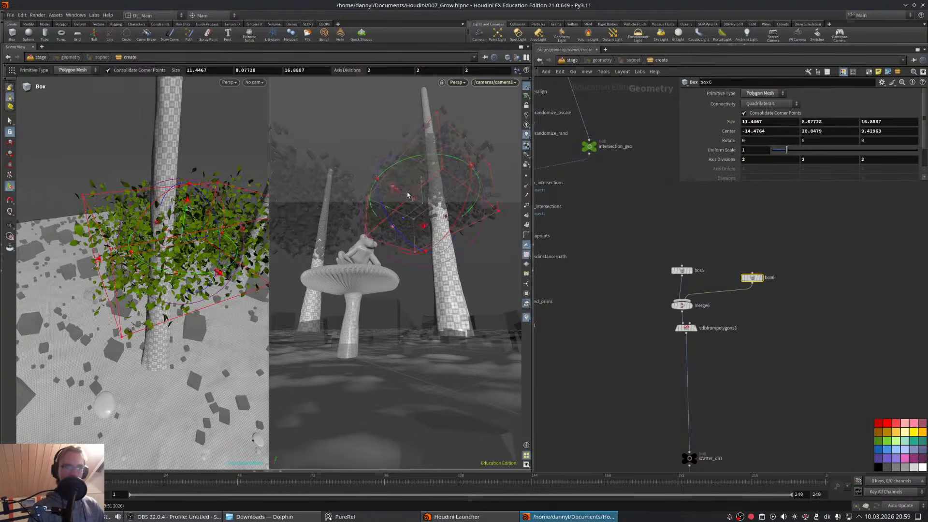
pyautogui.moveTo(407, 195); pyautogui.dragTo(413, 197)
# - Go up to the stage network and examine the foliage in the Karma render
pyautogui.moveTo(716, 260); pyautogui.dragTo(733, 244, button='middle')
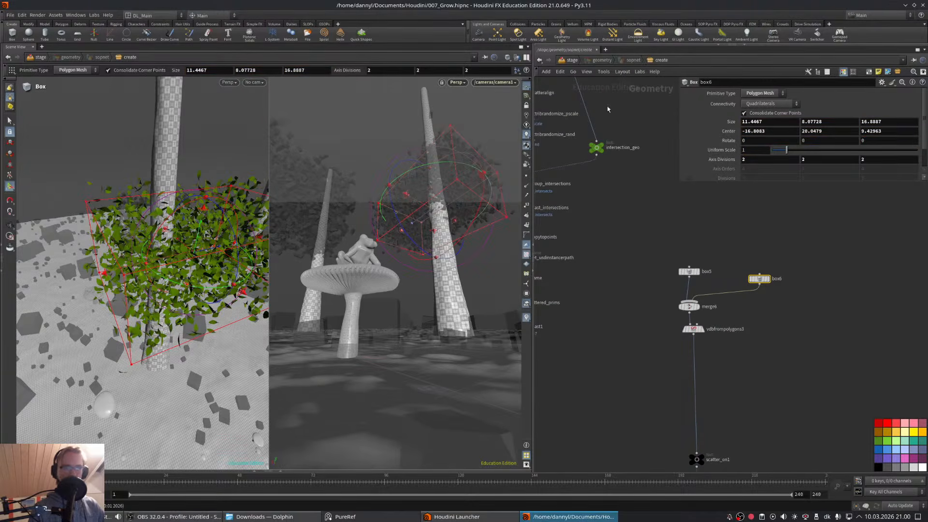
pyautogui.click(574, 60)
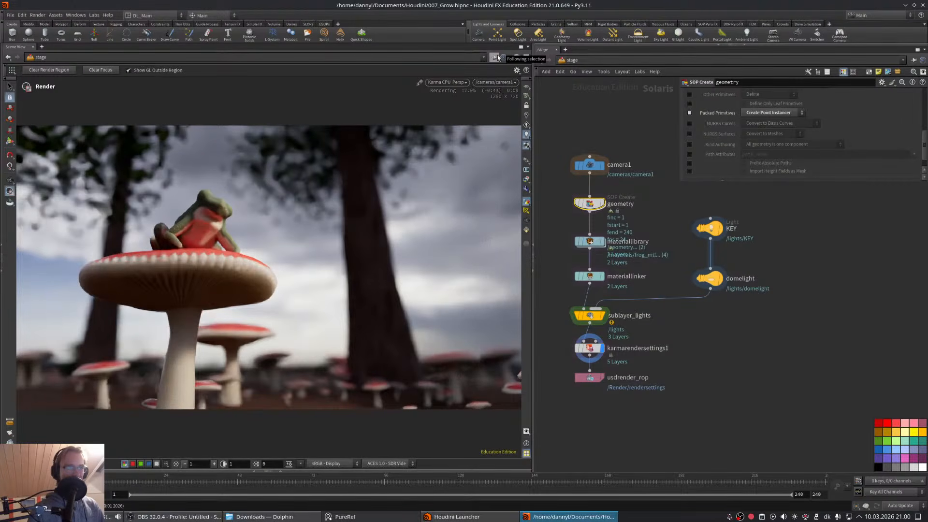
pyautogui.moveTo(619, 159); pyautogui.dragTo(589, 135, button='middle')
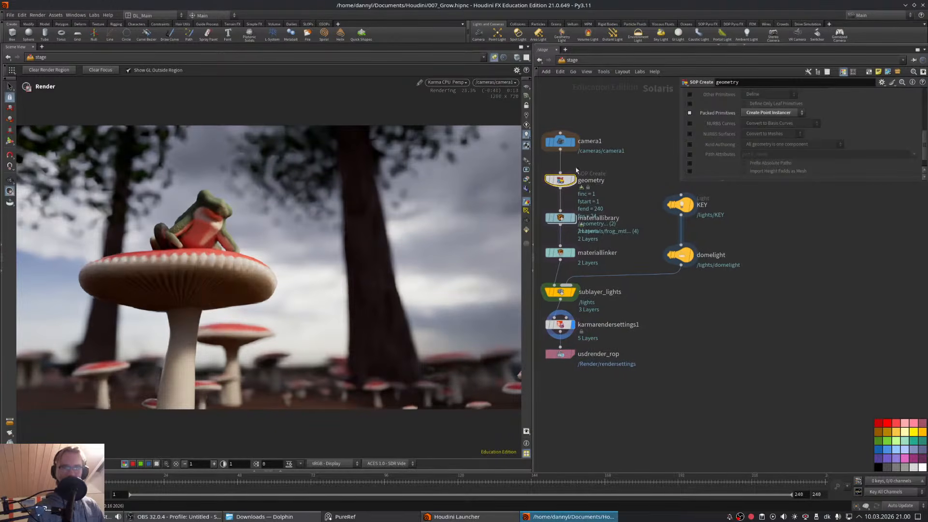
pyautogui.moveTo(592, 171); pyautogui.dragTo(619, 178, button='middle')
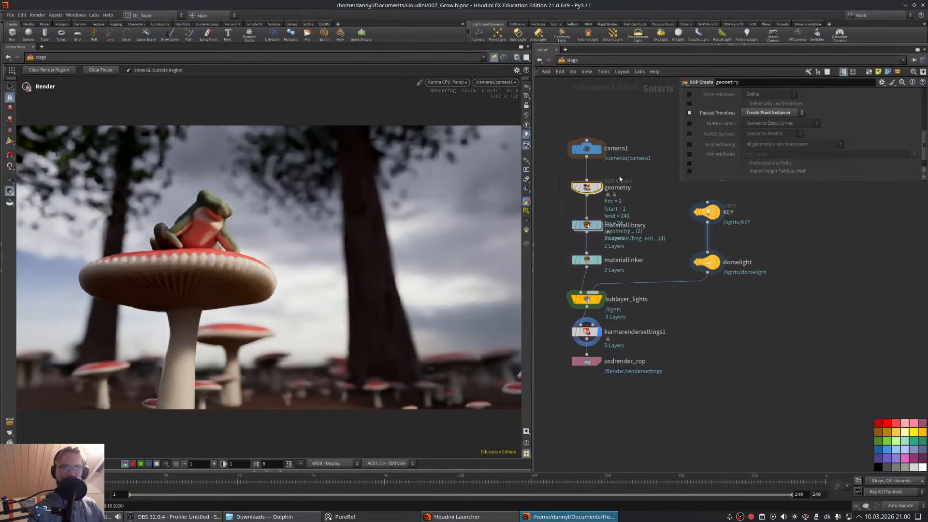
# - Re-enter the geometry node's network and raise the Force Total Count of scatter1 to 12589
pyautogui.doubleClick(587, 188)
pyautogui.moveTo(660, 304); pyautogui.dragTo(631, 185, button='middle')
pyautogui.click(666, 384)
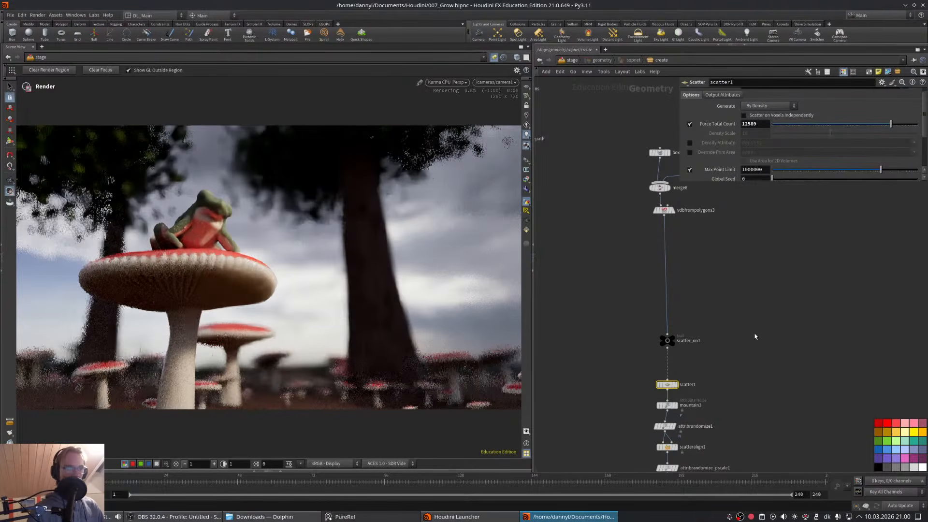
pyautogui.moveTo(743, 332); pyautogui.dragTo(724, 257, button='middle')
pyautogui.moveTo(733, 290); pyautogui.dragTo(731, 251, button='middle')
pyautogui.moveTo(736, 309)
pyautogui.mouseDown(button='middle')
pyautogui.moveTo(708, 257)
pyautogui.moveTo(720, 277)
pyautogui.mouseUp(button='middle')
pyautogui.moveTo(720, 329)
pyautogui.mouseDown(button='middle')
pyautogui.moveTo(719, 269)
pyautogui.moveTo(704, 293)
pyautogui.moveTo(741, 403)
pyautogui.mouseUp(button='middle')
# - Make the viewport follow the geometry network, then duplicate box6 and wire the copy into merge6
pyautogui.click(494, 57)
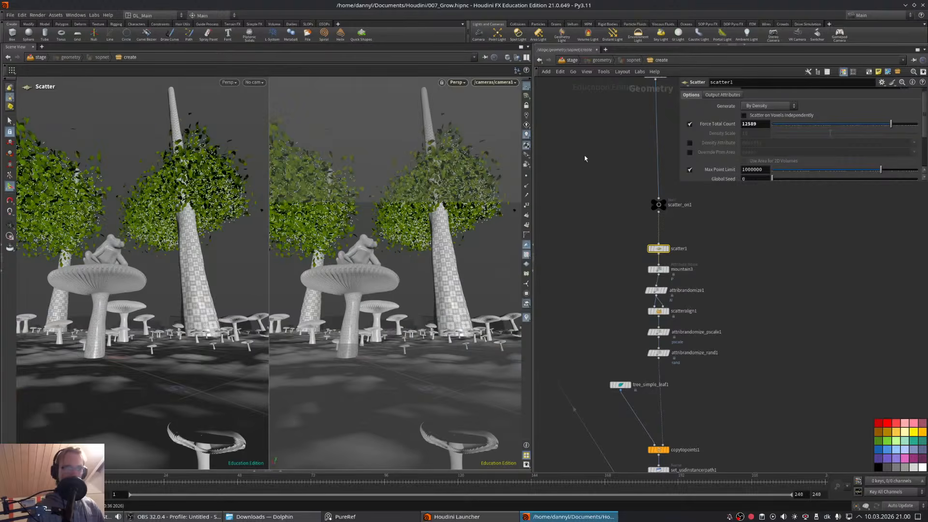
pyautogui.moveTo(584, 158)
pyautogui.mouseDown(button='middle')
pyautogui.moveTo(575, 177)
pyautogui.moveTo(580, 228)
pyautogui.moveTo(538, 388)
pyautogui.mouseUp(button='middle')
pyautogui.moveTo(711, 258); pyautogui.dragTo(685, 265, button='middle')
pyautogui.click(650, 262)
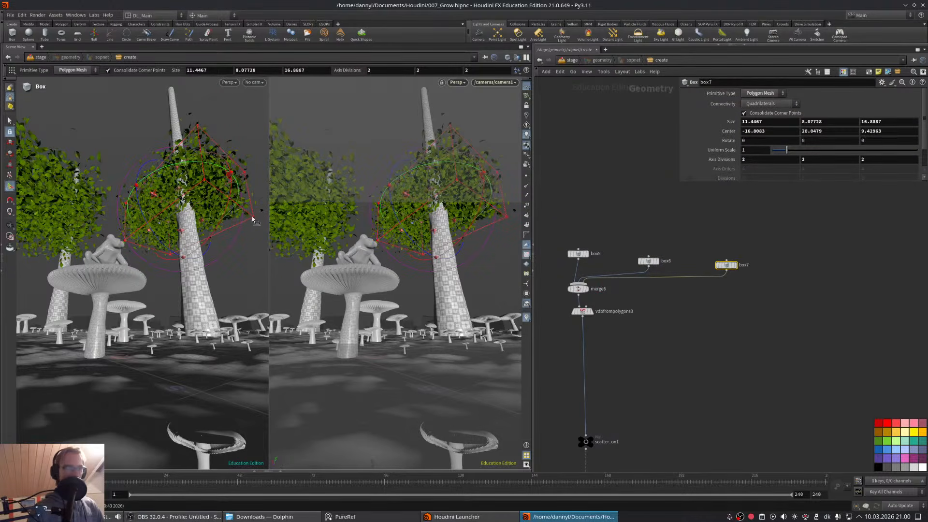
# - Move box7 down to the ground behind the trunk, centred near -34.81, 2.73, 18.71, and make it about 13.27 high
pyautogui.press('Escape')
pyautogui.moveTo(172, 335); pyautogui.dragTo(143, 282)
pyautogui.press('Return')
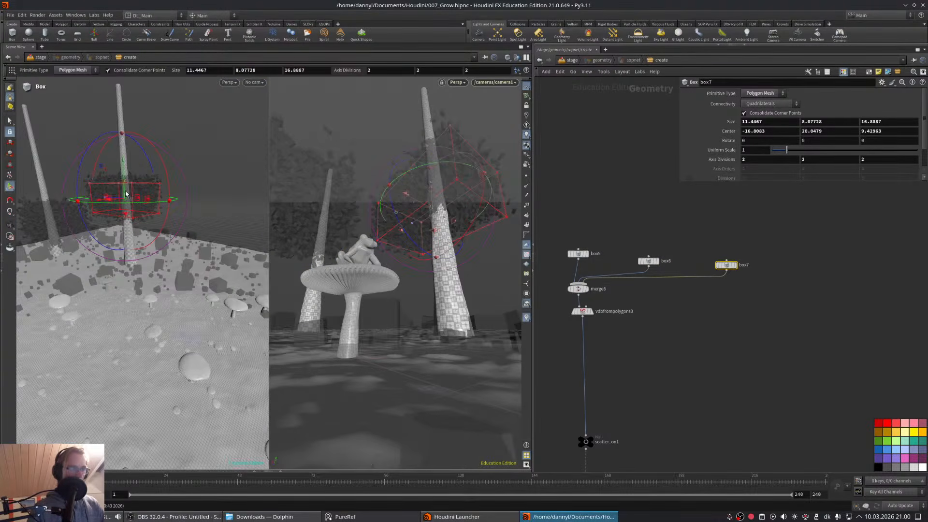
pyautogui.moveTo(131, 233); pyautogui.dragTo(160, 209)
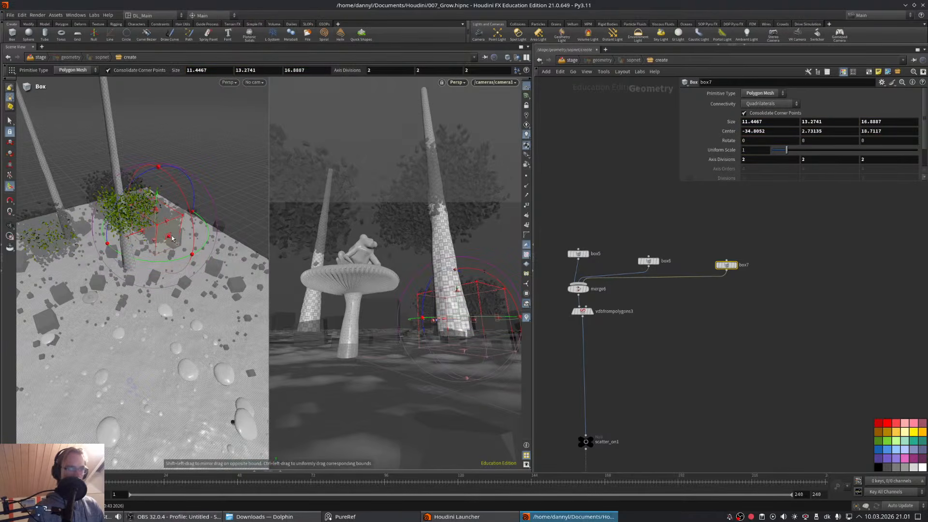
# - Insert a Subdivide node between box7 and merge6 and set box7's uniform scale to 1.42
pyautogui.press('Tab')
pyautogui.write('sli')
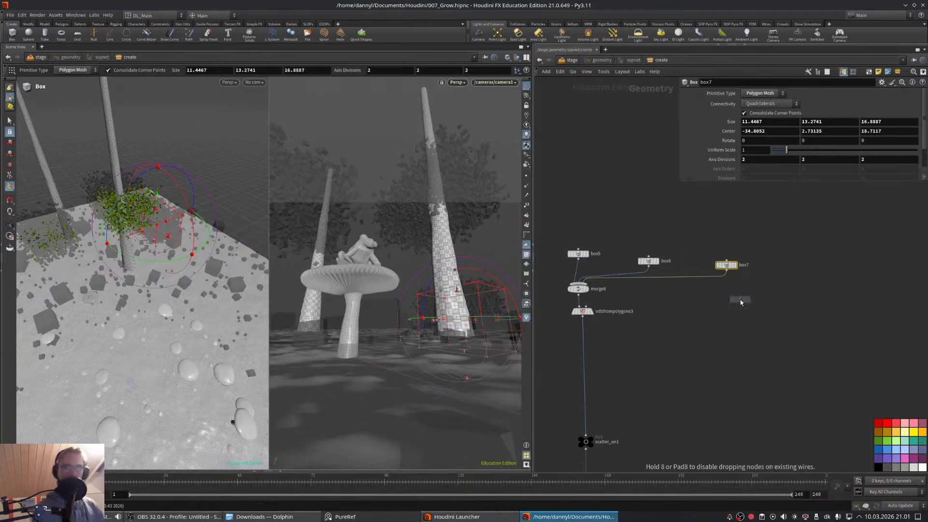
pyautogui.click(701, 284)
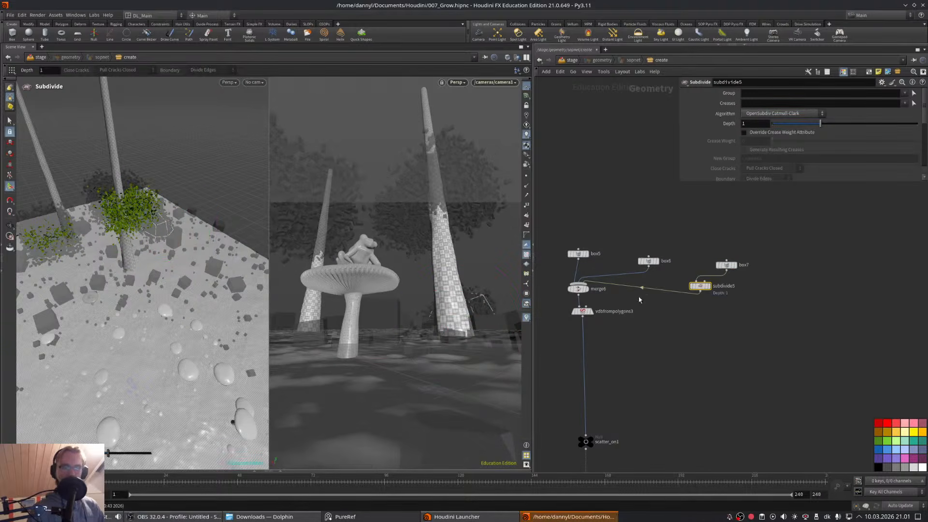
pyautogui.click(725, 265)
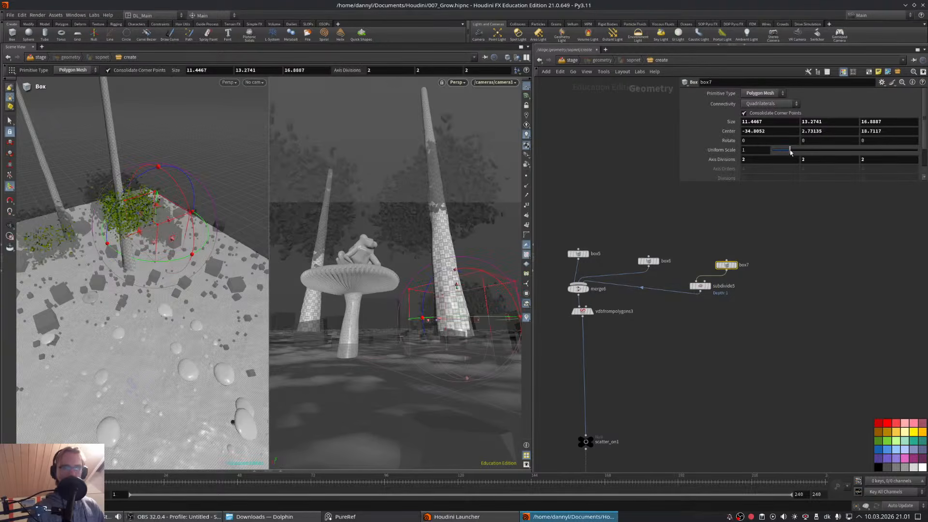
pyautogui.moveTo(790, 153); pyautogui.dragTo(793, 151)
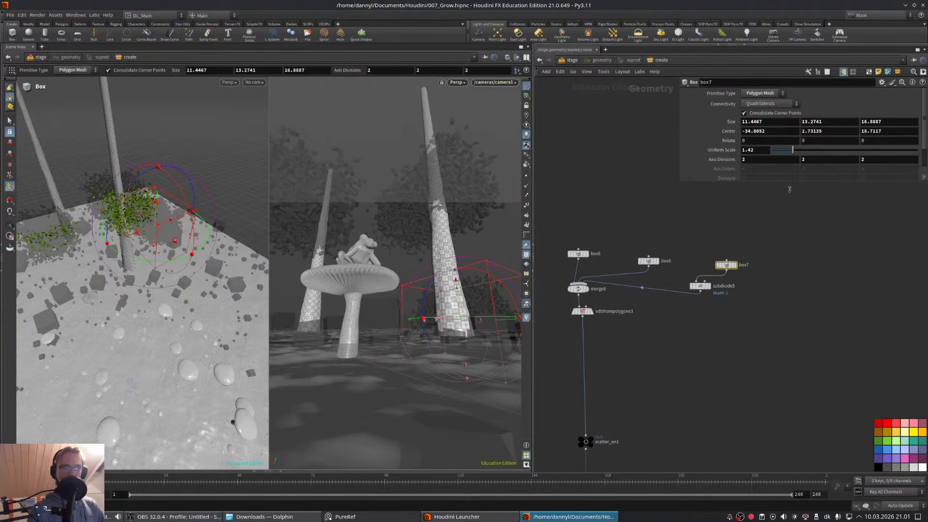
# - Duplicate box7 together with its Subdivide node and wire the copy into merge6
pyautogui.moveTo(762, 288); pyautogui.dragTo(733, 249, button='middle')
pyautogui.moveTo(725, 226); pyautogui.dragTo(657, 257)
pyautogui.keyDown('alt'); pyautogui.moveTo(671, 247); pyautogui.dragTo(688, 271); pyautogui.keyUp('alt')
pyautogui.click(550, 247)
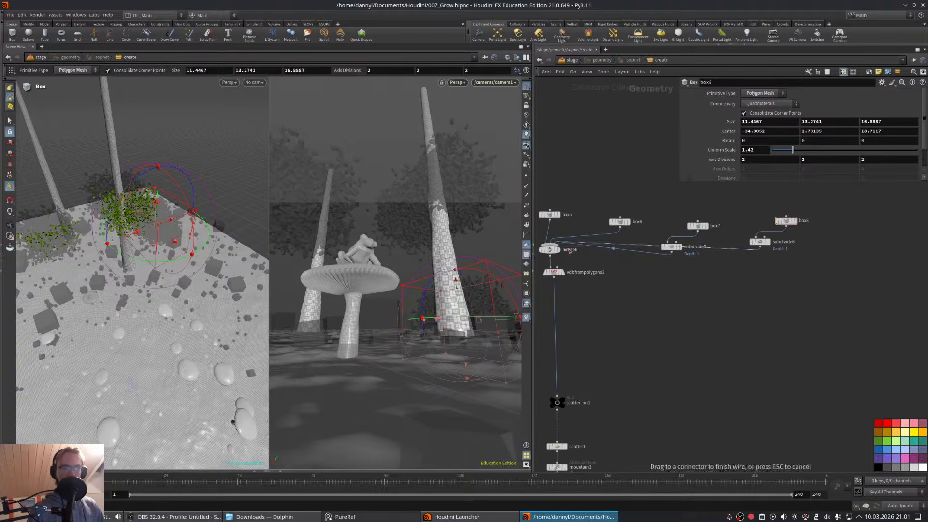
# - Move box8 along the ground beside the other trunk, centred near -7.54, 2.73, 50.21
pyautogui.click(786, 220)
pyautogui.keyDown('alt'); pyautogui.moveTo(73, 208); pyautogui.dragTo(24, 273); pyautogui.keyUp('alt')
pyautogui.keyDown('alt'); pyautogui.moveTo(104, 252); pyautogui.dragTo(154, 216); pyautogui.keyUp('alt')
# - Duplicate box8 together with its Subdivide node and wire the copy into merge6
pyautogui.moveTo(830, 212); pyautogui.dragTo(770, 237, button='middle')
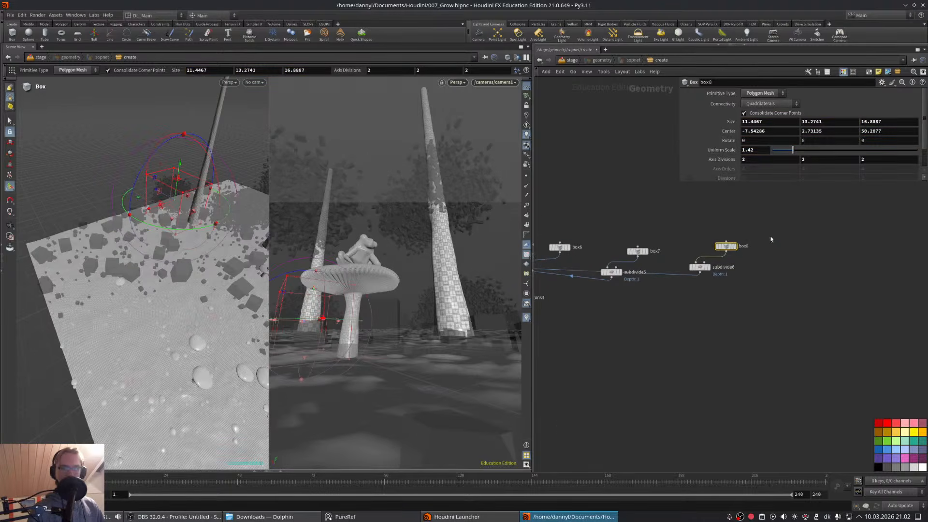
pyautogui.moveTo(769, 236); pyautogui.dragTo(789, 267)
pyautogui.click(796, 290)
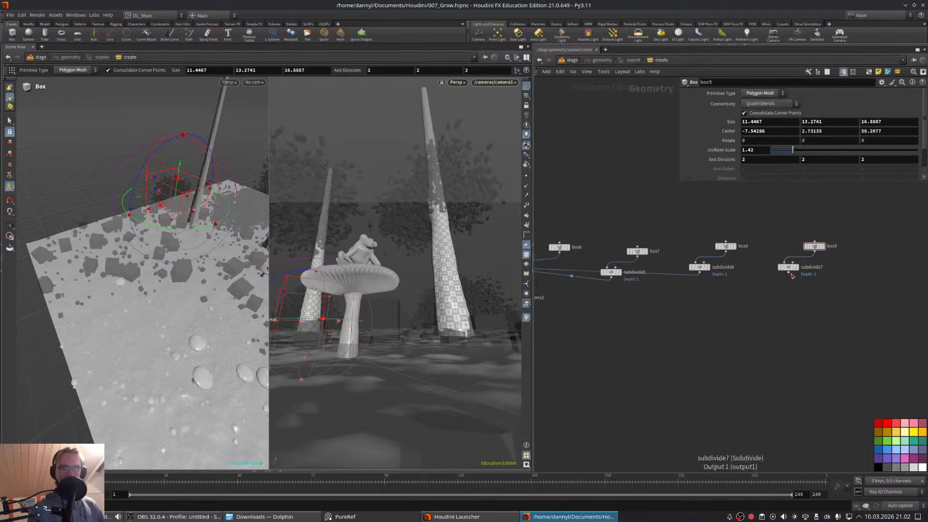
pyautogui.click(788, 273)
pyautogui.moveTo(697, 324); pyautogui.dragTo(837, 328, button='middle')
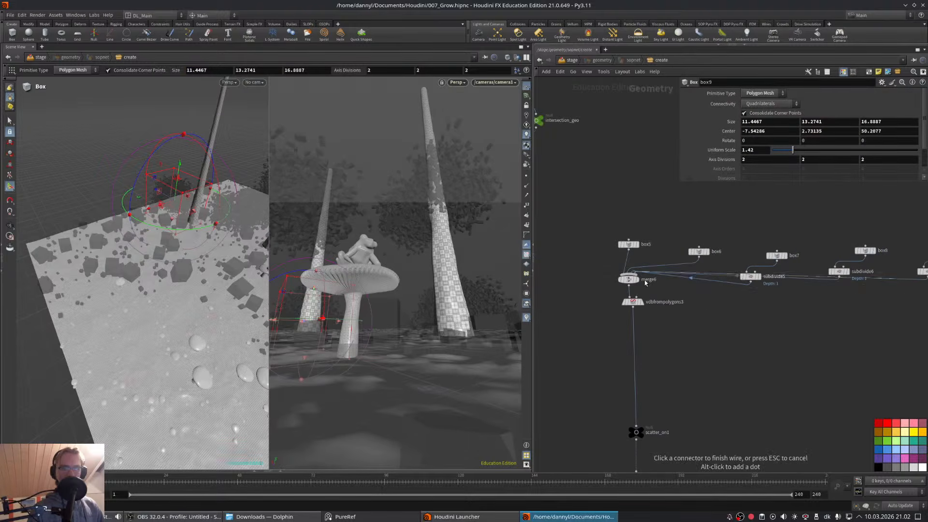
pyautogui.click(642, 279)
# - Move box9 into the background between the two trunks, centred near -64.49, 2.73, 83.28
pyautogui.keyDown('alt'); pyautogui.moveTo(194, 215); pyautogui.dragTo(150, 262); pyautogui.keyUp('alt')
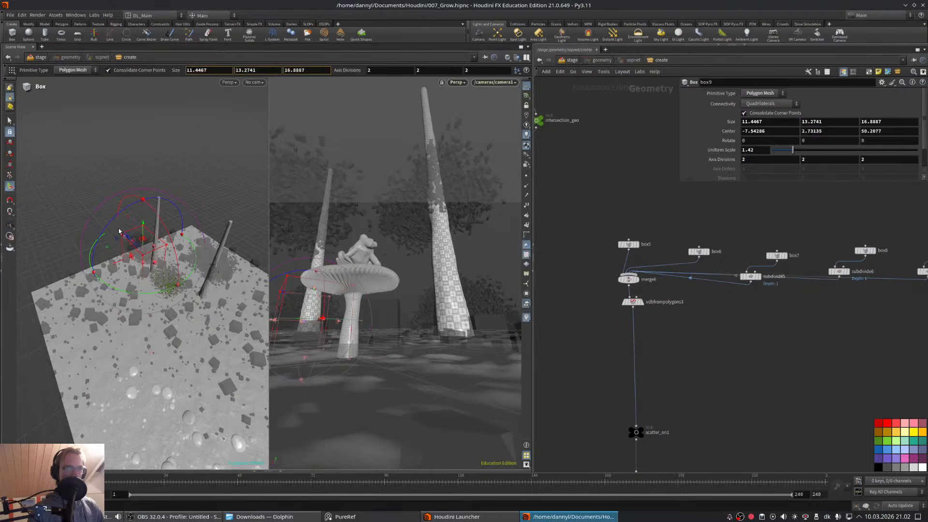
pyautogui.moveTo(122, 233); pyautogui.dragTo(163, 227)
# - Return to the stage network and examine the added ground-level bushes in the Karma render
pyautogui.moveTo(745, 440); pyautogui.dragTo(775, 213, button='middle')
pyautogui.moveTo(772, 442); pyautogui.dragTo(764, 248, button='middle')
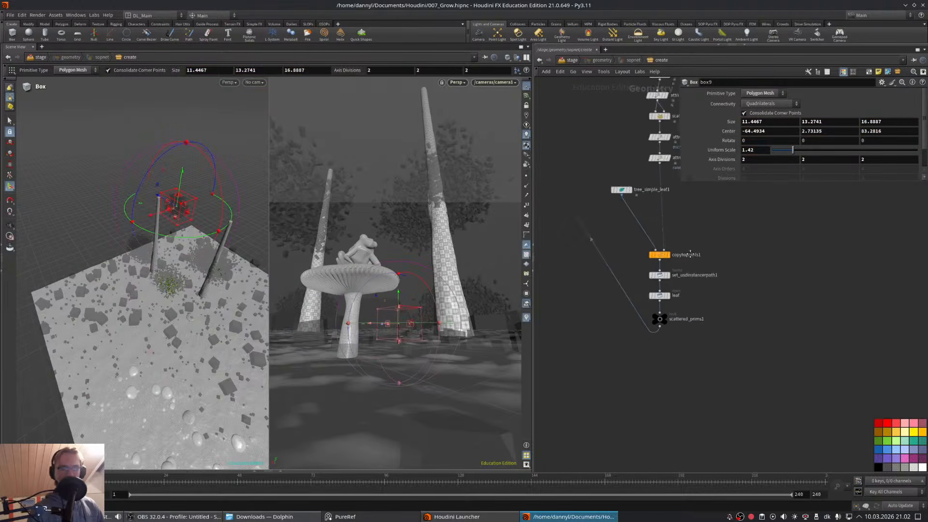
pyautogui.moveTo(546, 248); pyautogui.dragTo(731, 321, button='middle')
pyautogui.moveTo(599, 311); pyautogui.dragTo(683, 367, button='middle')
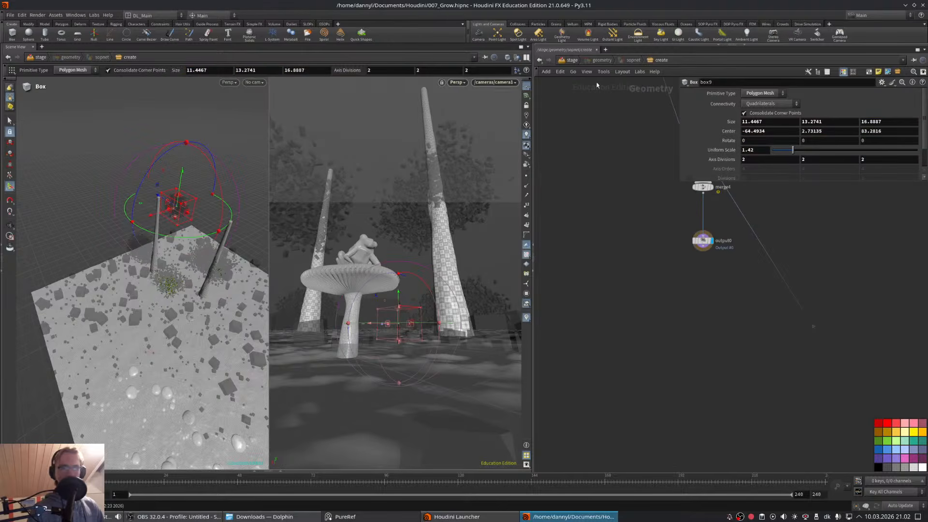
pyautogui.click(570, 60)
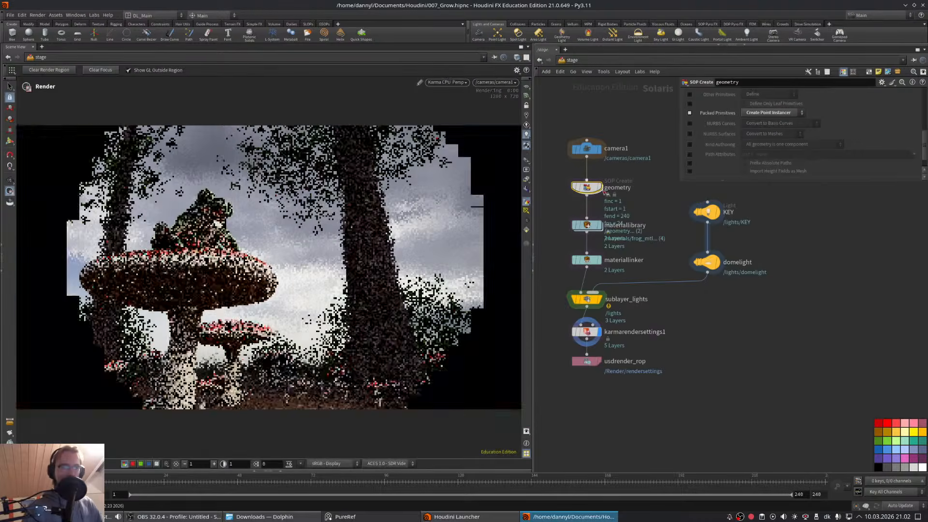
# - Keep the render view locked to the stage, enter the geometry network and set scatter1's Force Total Count to 35000
pyautogui.click(493, 59)
pyautogui.doubleClick(587, 187)
pyautogui.moveTo(810, 289); pyautogui.dragTo(614, 318, button='middle')
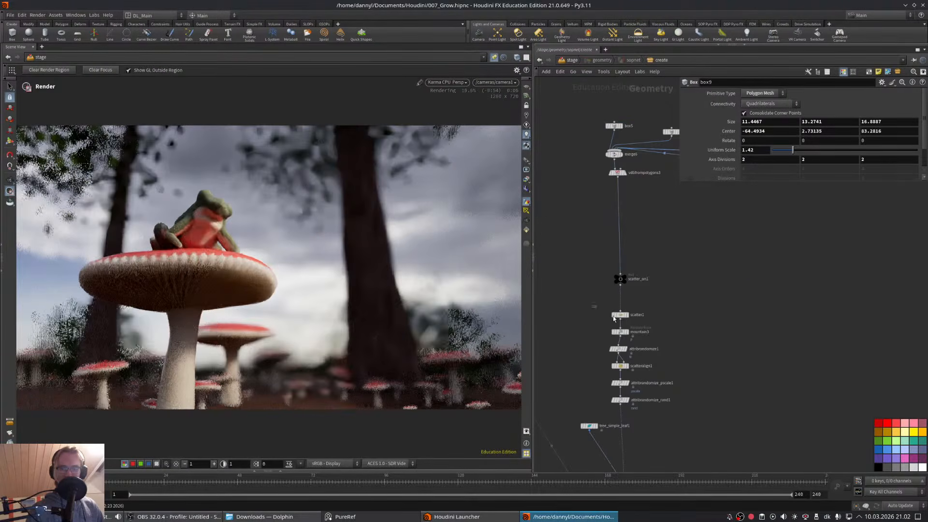
pyautogui.click(614, 317)
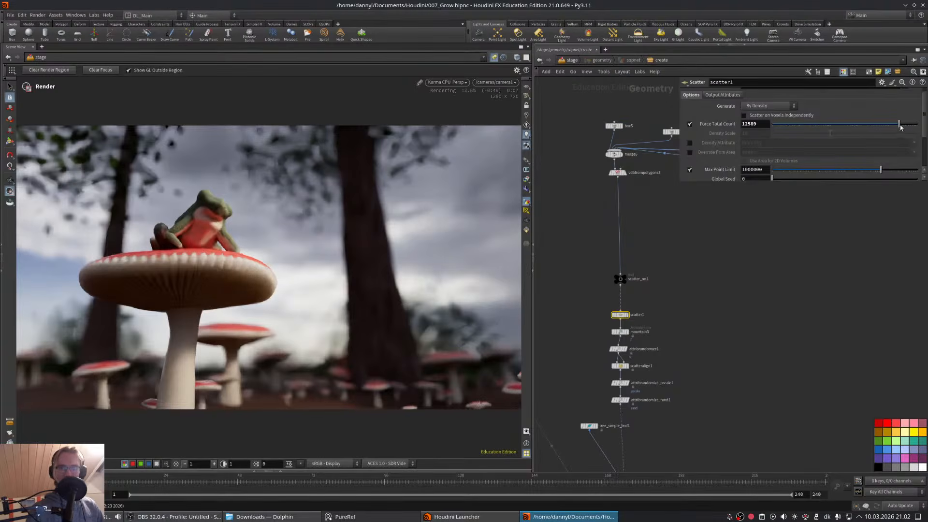
pyautogui.moveTo(900, 128); pyautogui.dragTo(913, 128)
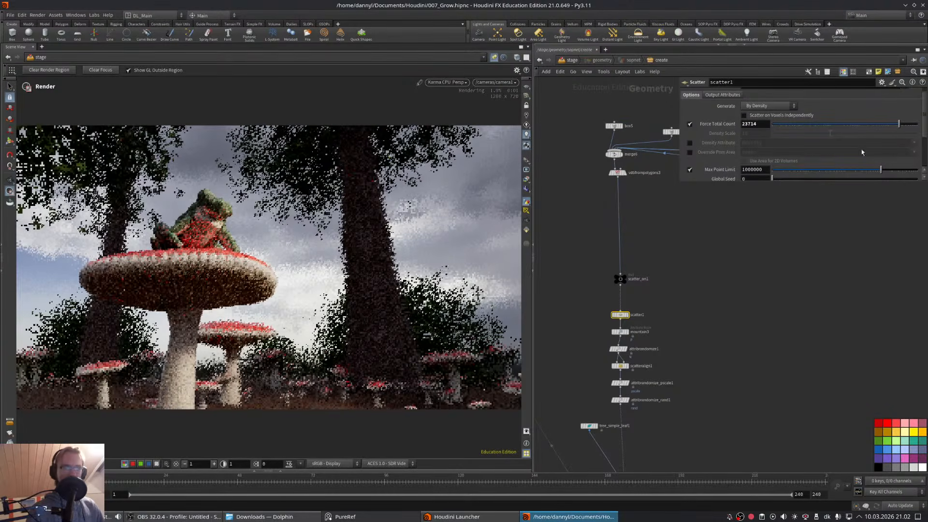
pyautogui.doubleClick(754, 124)
pyautogui.write('3')
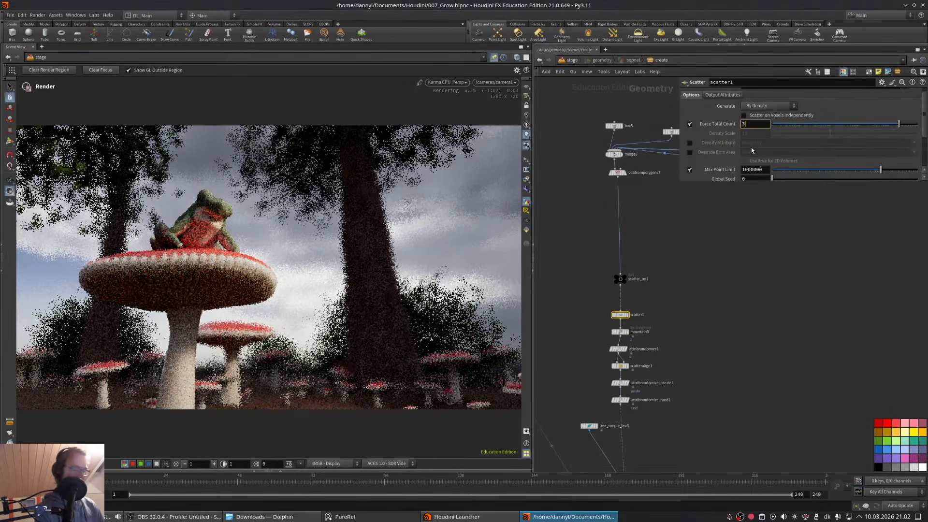
pyautogui.write('5000')
pyautogui.press('Return')
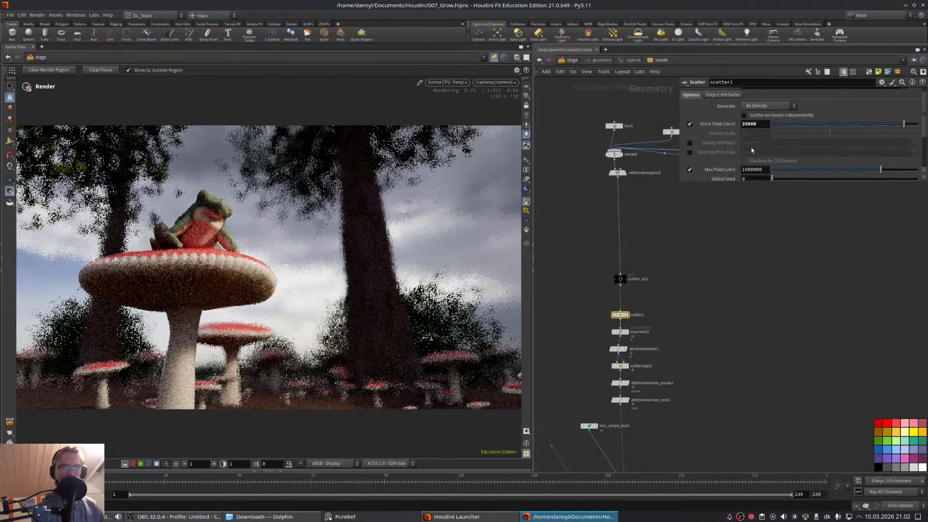
# - Examine the denser leaf foliage around the trunks and along the ground in the Karma CPU render
pyautogui.moveTo(793, 296); pyautogui.dragTo(778, 298, button='middle')
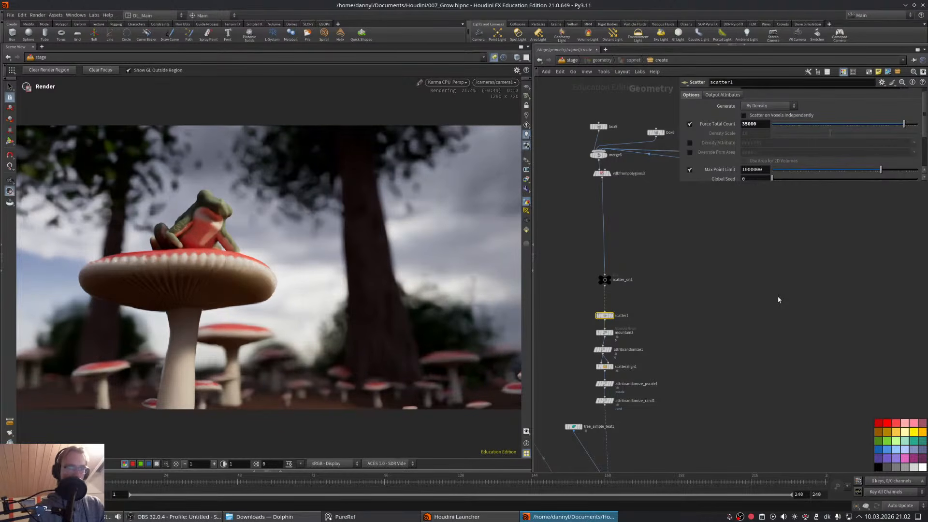
pyautogui.moveTo(781, 311); pyautogui.dragTo(748, 293, button='middle')
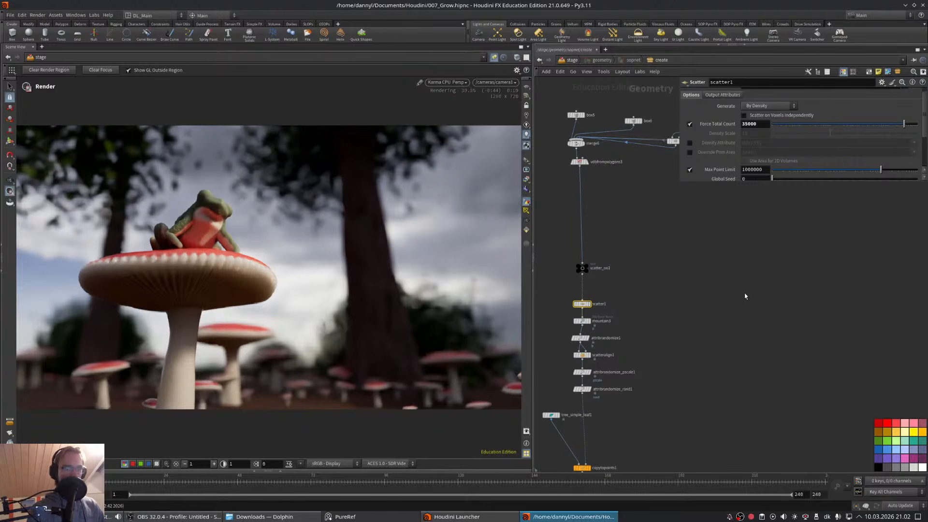
pyautogui.moveTo(746, 292); pyautogui.dragTo(697, 279, button='middle')
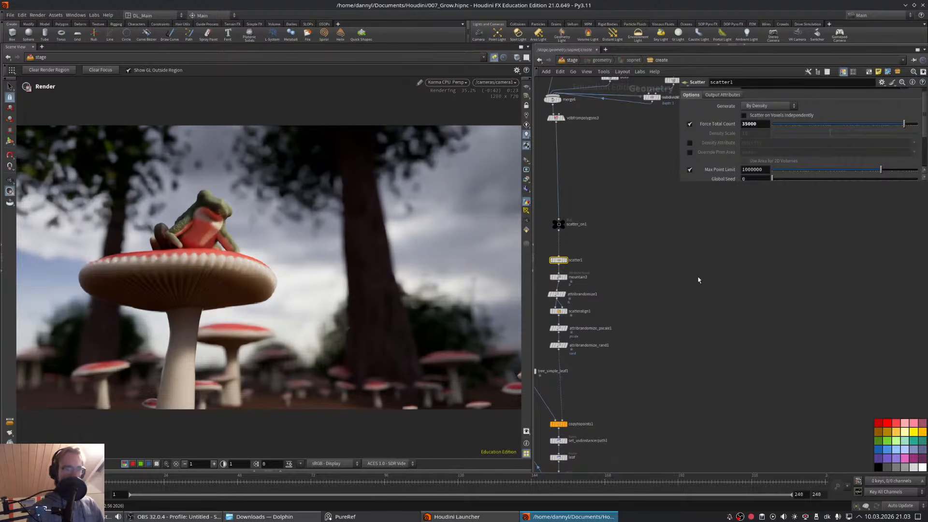
pyautogui.moveTo(698, 347); pyautogui.dragTo(899, 406, button='middle')
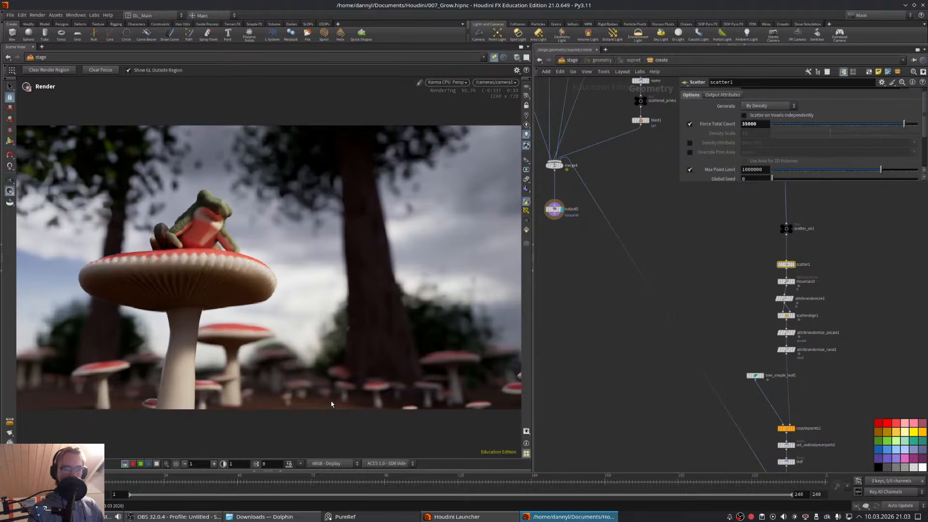
pyautogui.moveTo(676, 326); pyautogui.dragTo(667, 305, button='middle')
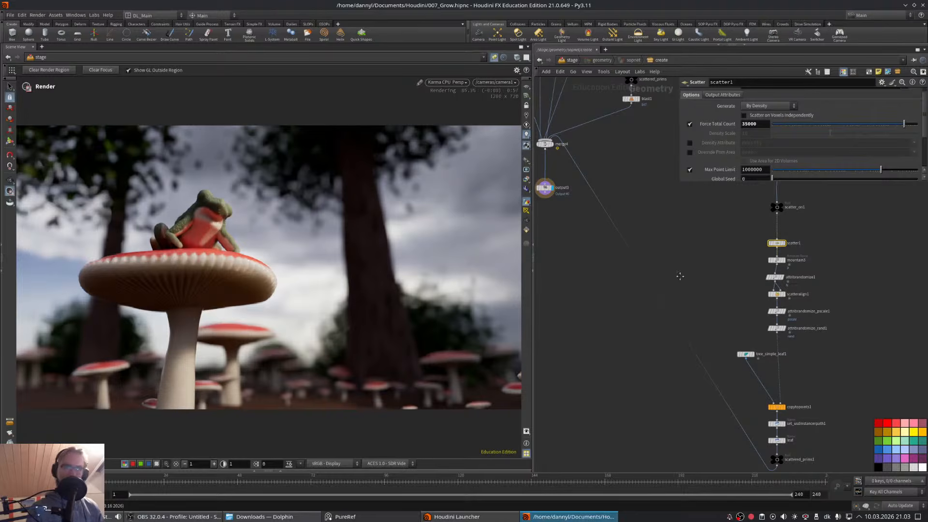
pyautogui.moveTo(703, 226); pyautogui.dragTo(559, 387, button='middle')
pyautogui.moveTo(717, 314); pyautogui.dragTo(675, 303, button='middle')
# - Switch the viewport to Houdini VK showing the geometry network, and duplicate box6 with the copy wired into merge6
pyautogui.click(458, 85)
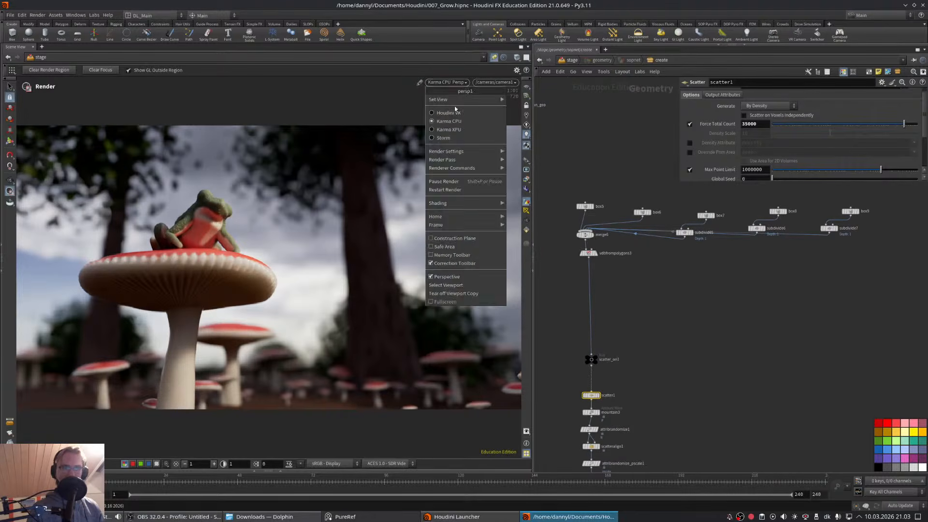
pyautogui.click(455, 113)
pyautogui.moveTo(704, 298); pyautogui.dragTo(688, 297, button='middle')
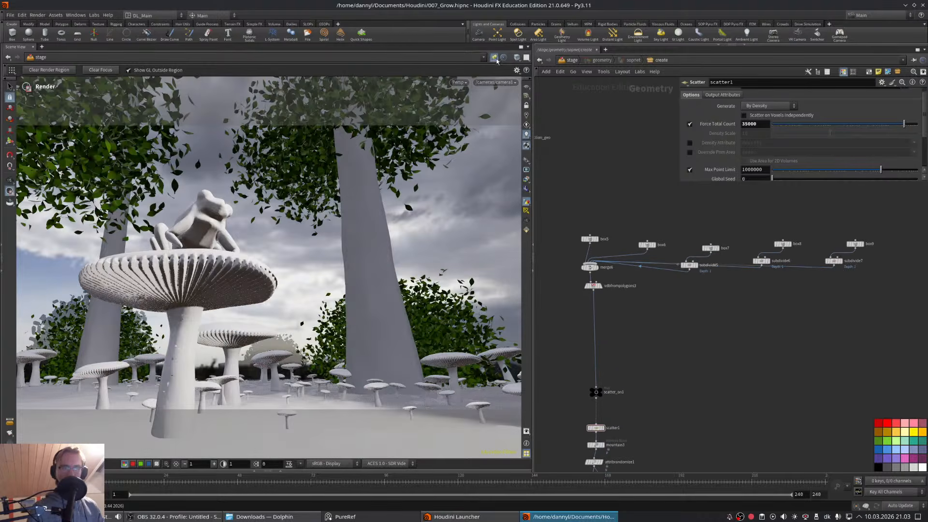
pyautogui.click(495, 58)
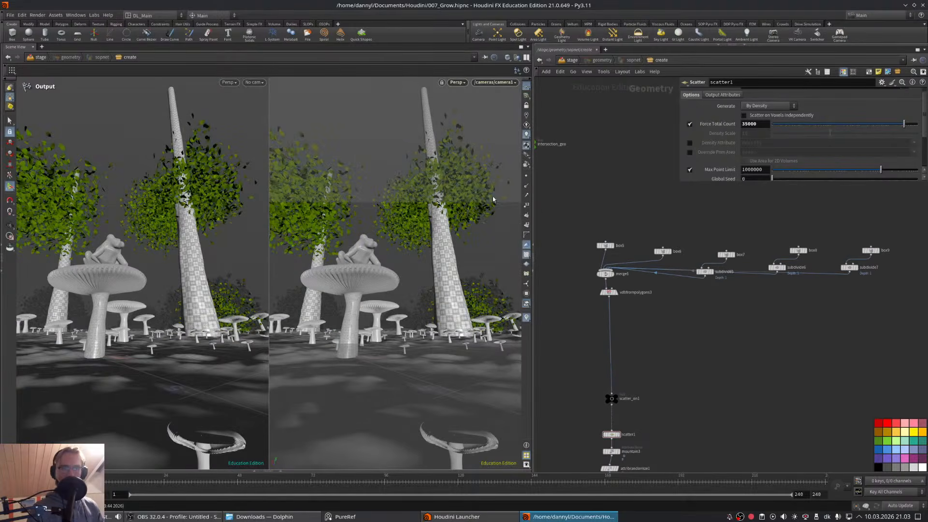
pyautogui.click(663, 251)
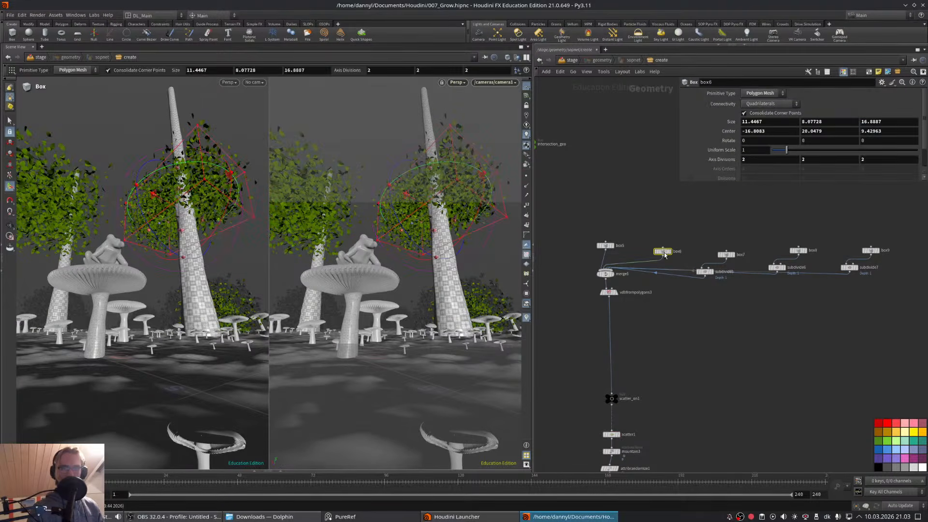
pyautogui.keyDown('alt'); pyautogui.moveTo(663, 252); pyautogui.dragTo(609, 271); pyautogui.keyUp('alt')
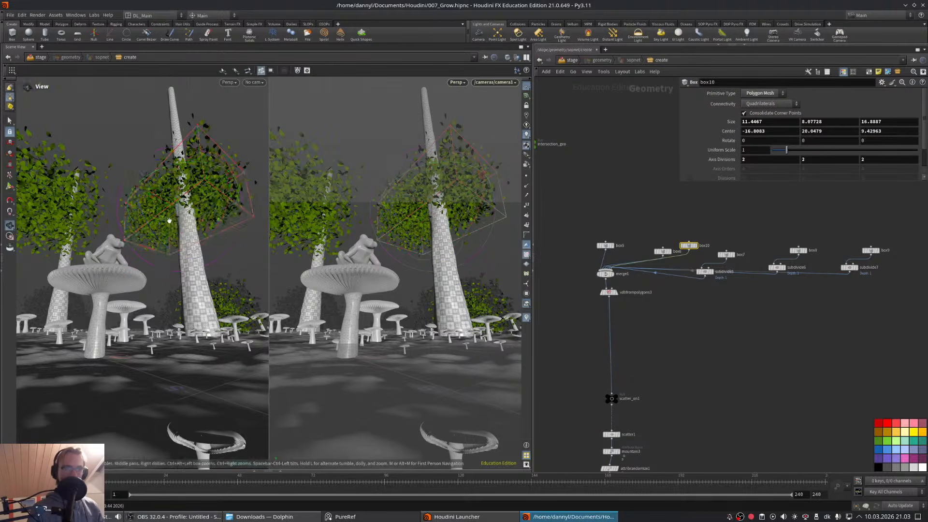
# - Reshape box10 to about 12.2 × 10.31 × 9.52, centred near -16.43, 16.39, 1.25 and rotated about -28.64 degrees in X
pyautogui.keyDown('alt'); pyautogui.moveTo(170, 220); pyautogui.dragTo(248, 212); pyautogui.keyUp('alt')
pyautogui.press('Return')
pyautogui.keyDown('alt'); pyautogui.moveTo(248, 212); pyautogui.dragTo(179, 209, button='middle'); pyautogui.keyUp('alt')
pyautogui.moveTo(166, 206); pyautogui.dragTo(239, 180)
pyautogui.keyDown('alt'); pyautogui.moveTo(239, 161); pyautogui.dragTo(204, 165, button='middle'); pyautogui.keyUp('alt')
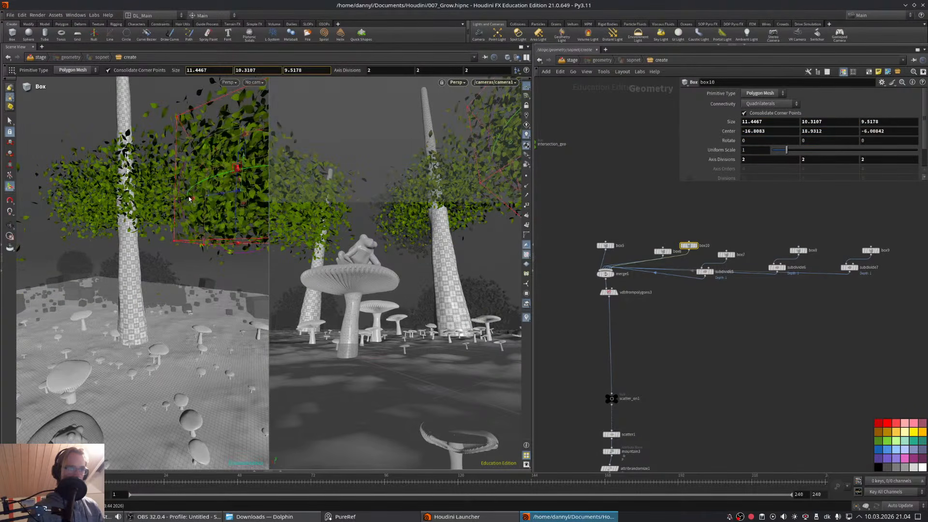
pyautogui.moveTo(223, 196); pyautogui.dragTo(175, 190)
# - Return to the stage network and examine the extended tree foliage in a Karma XPU render
pyautogui.click(568, 61)
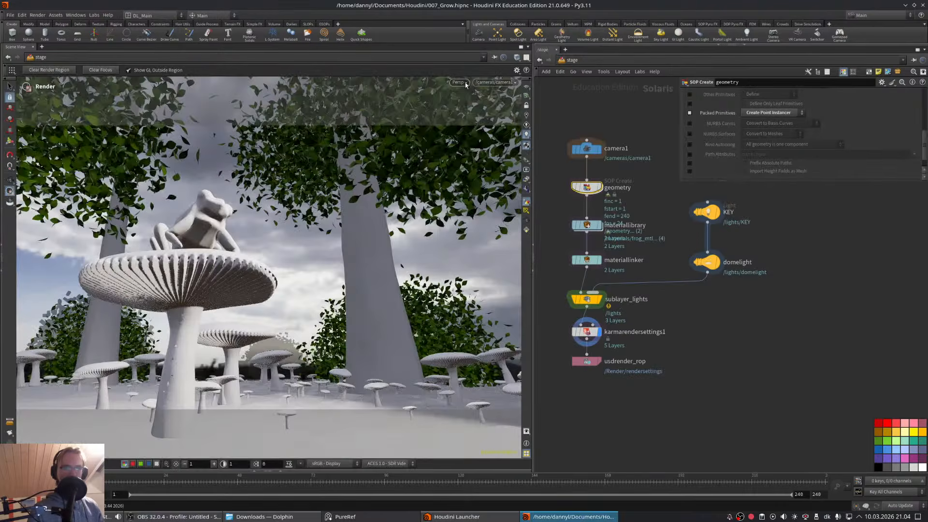
pyautogui.click(465, 85)
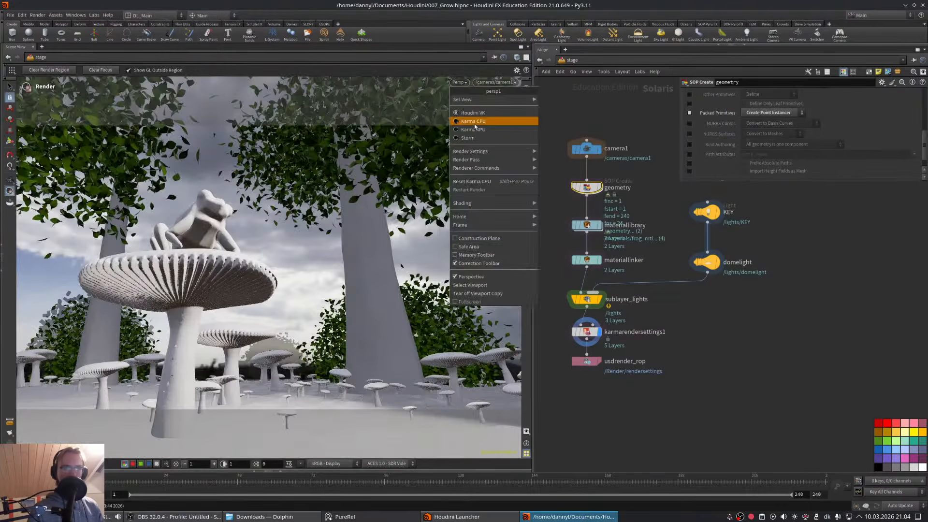
pyautogui.click(474, 124)
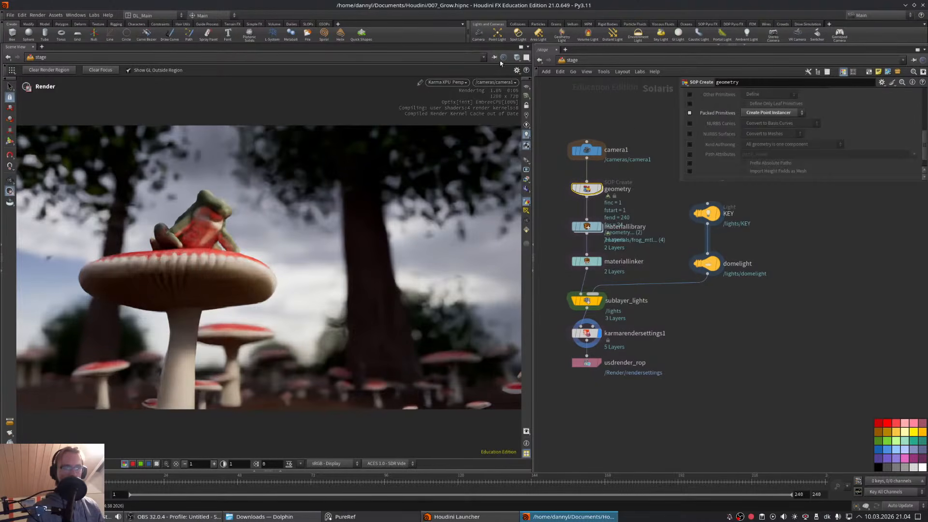
# - Reenter the geometry network with the render view kept on the stage, and set scatter1's Force Total Count to 50000
pyautogui.doubleClick(587, 188)
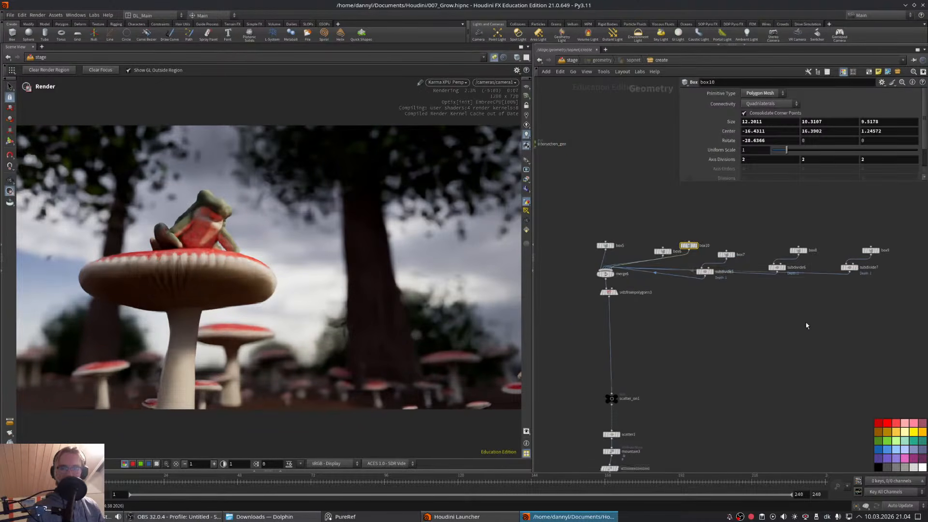
pyautogui.moveTo(682, 362); pyautogui.dragTo(684, 256, button='middle')
pyautogui.scroll(3, 607, 327)
pyautogui.click(632, 342)
pyautogui.scroll(-1, 786, 148)
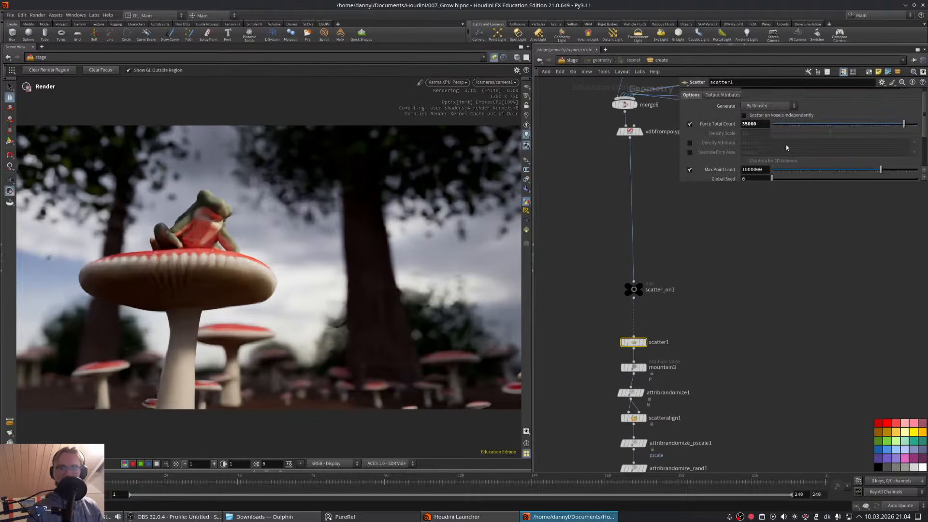
pyautogui.press('Delete')
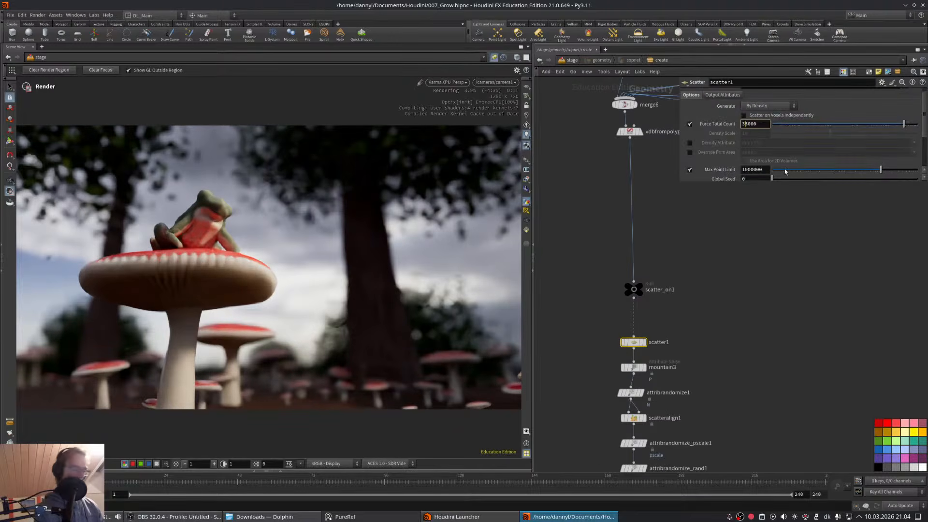
pyautogui.write('0')
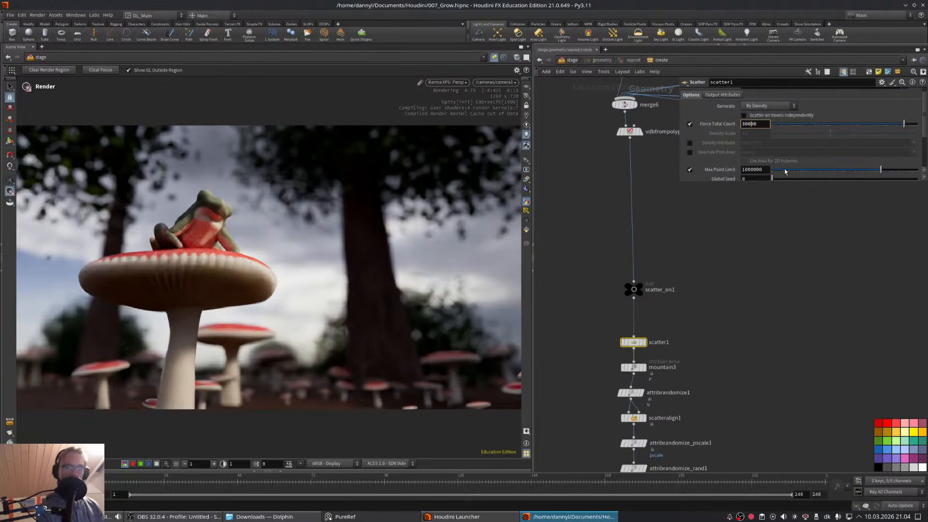
pyautogui.press('Return')
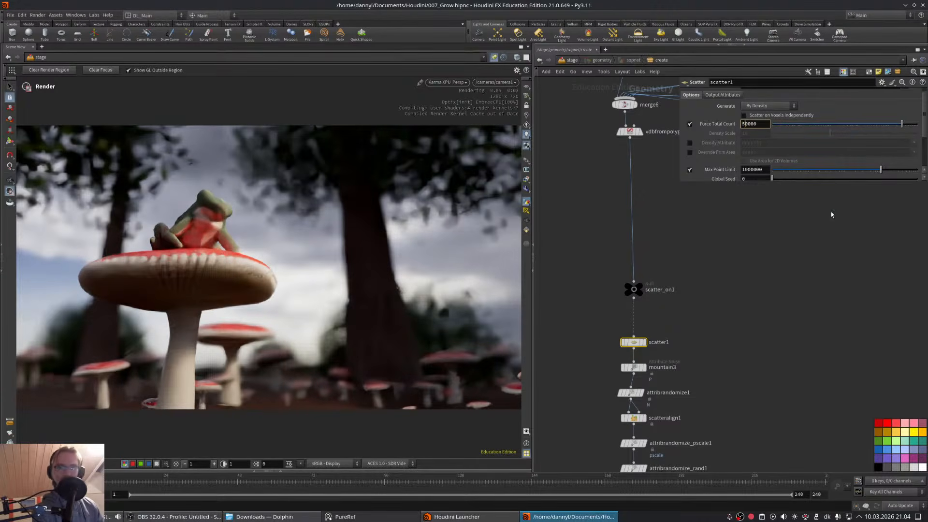
pyautogui.press('Return')
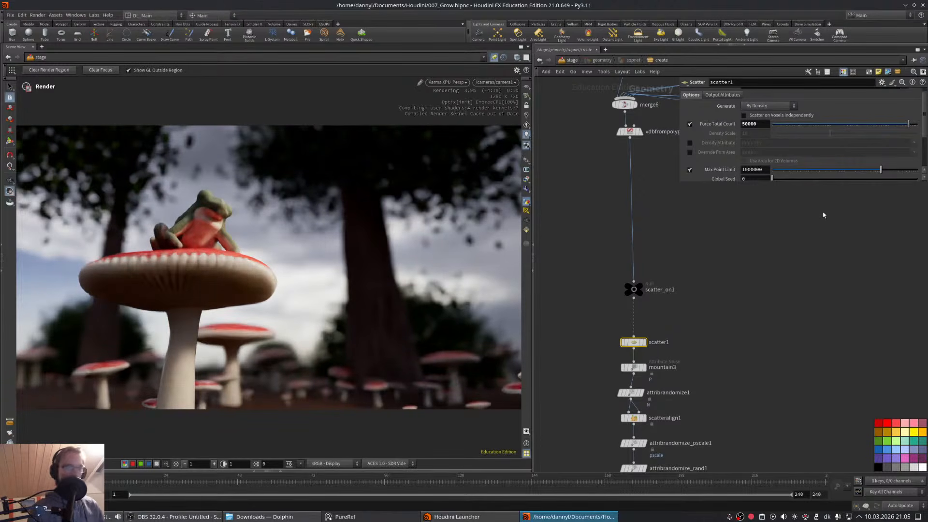
# - Examine the density of the tree canopies and ground bushes in the Karma XPU render
pyautogui.moveTo(831, 265); pyautogui.dragTo(825, 263, button='middle')
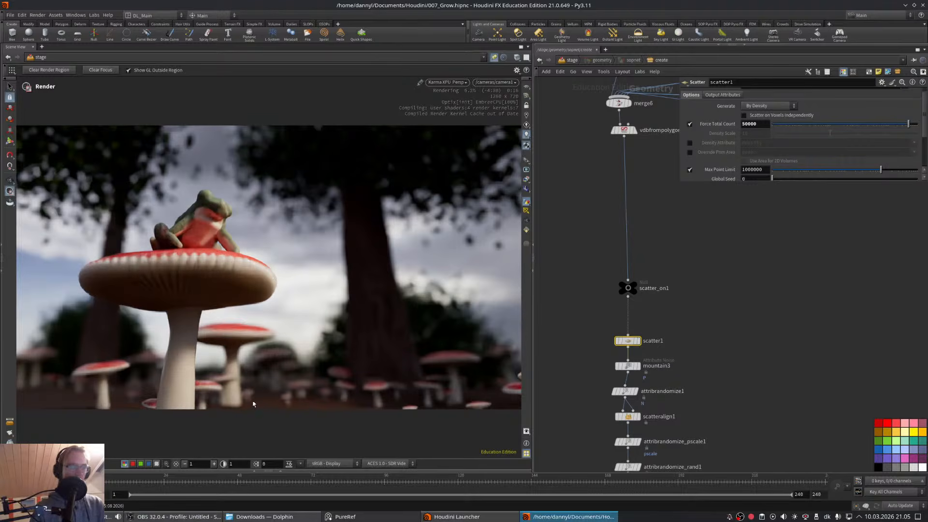
pyautogui.moveTo(745, 335); pyautogui.dragTo(712, 291, button='middle')
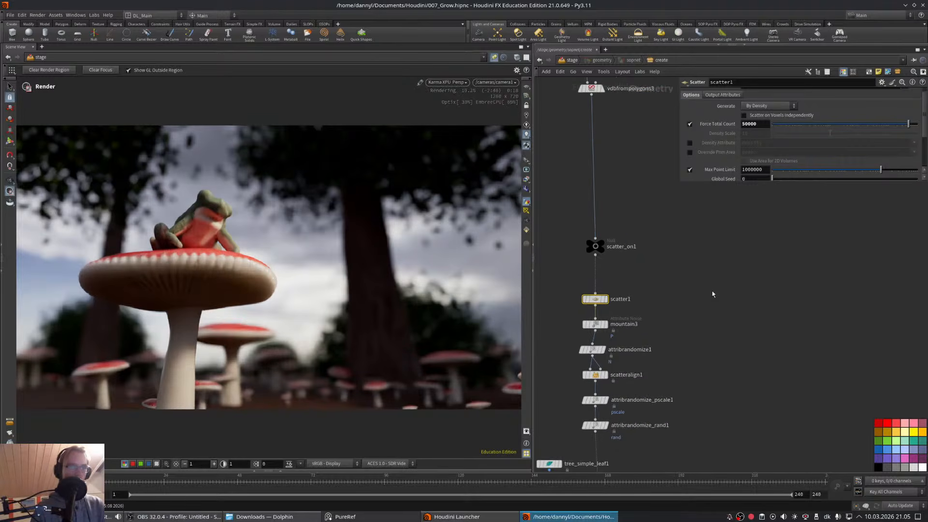
pyautogui.scroll(-2, 712, 291)
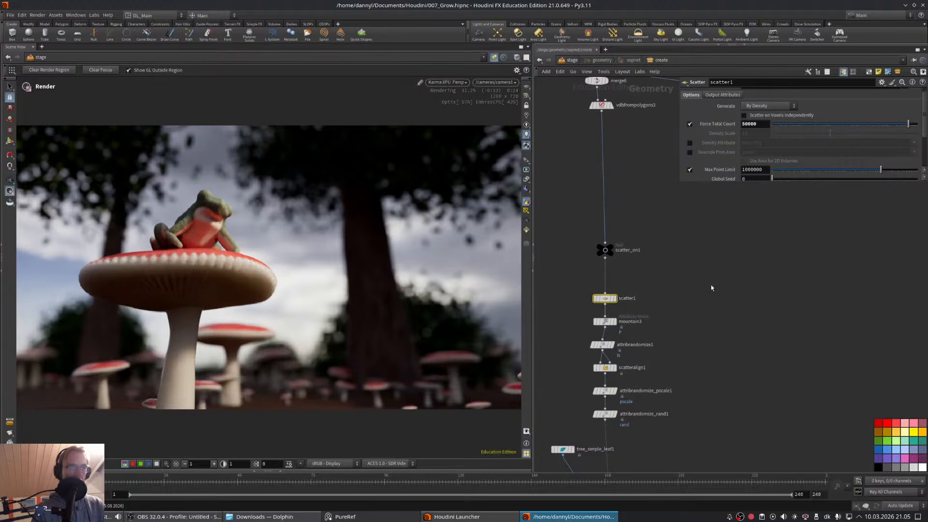
pyautogui.moveTo(760, 303); pyautogui.dragTo(743, 256, button='middle')
pyautogui.moveTo(701, 298); pyautogui.dragTo(723, 286, button='middle')
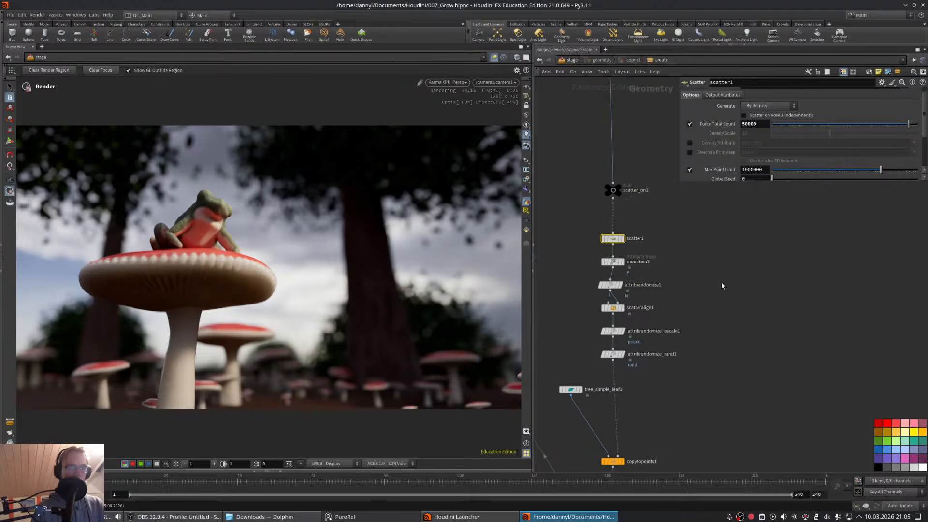
pyautogui.moveTo(722, 285); pyautogui.dragTo(709, 288, button='right')
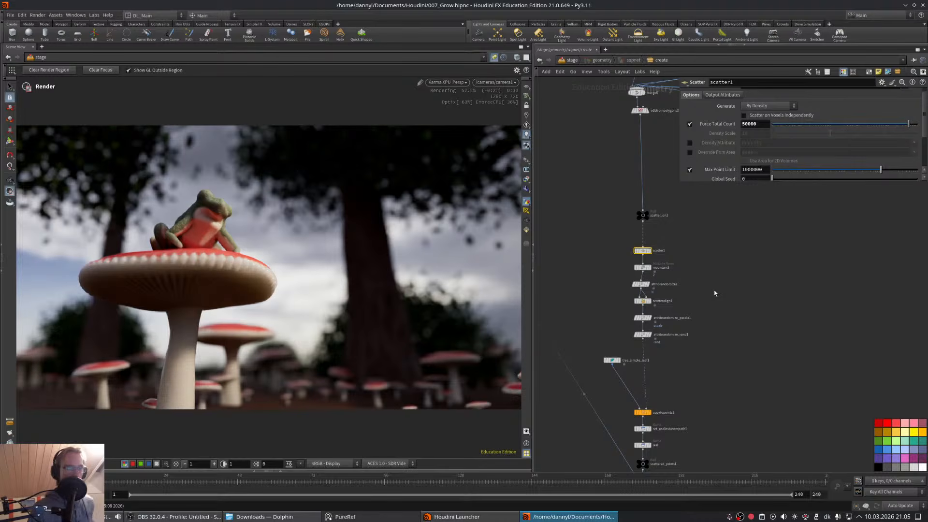
pyautogui.moveTo(717, 308); pyautogui.dragTo(710, 283, button='middle')
pyautogui.moveTo(733, 353); pyautogui.dragTo(714, 320, button='middle')
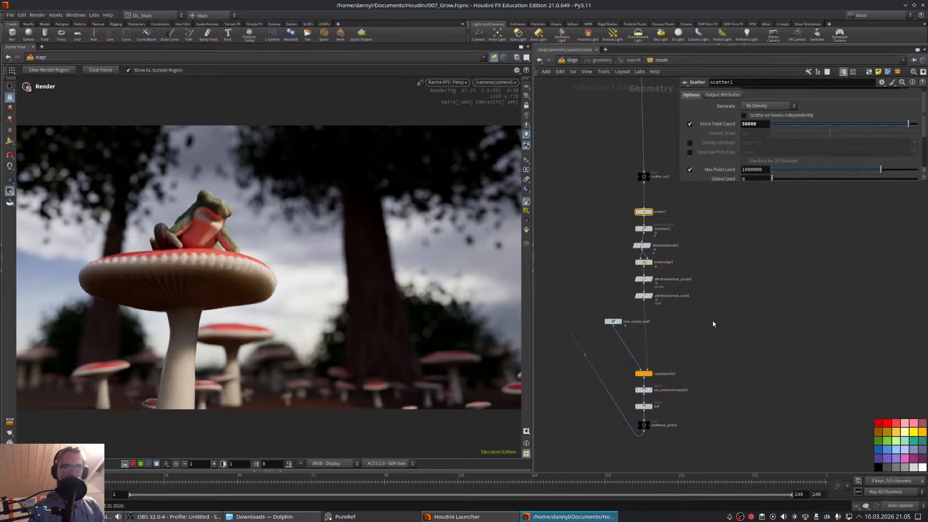
# - Switch the render to Karma CPU to check the foliage, and return the viewport to the geometry network's scene
pyautogui.click(447, 82)
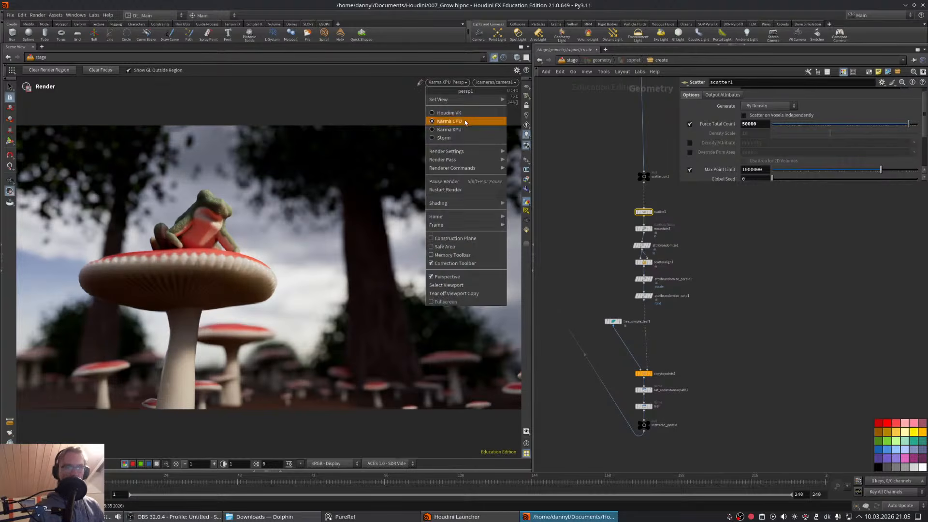
pyautogui.click(445, 117)
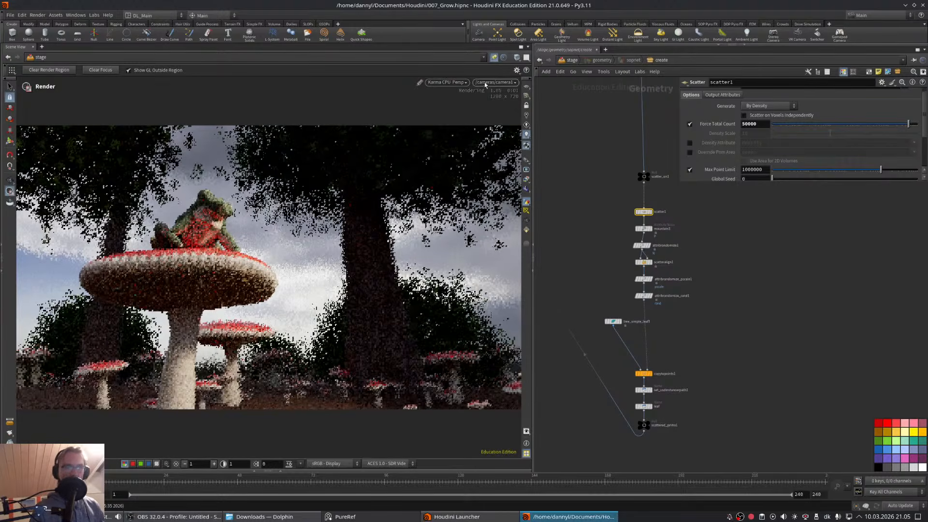
pyautogui.moveTo(715, 260); pyautogui.dragTo(702, 262, button='middle')
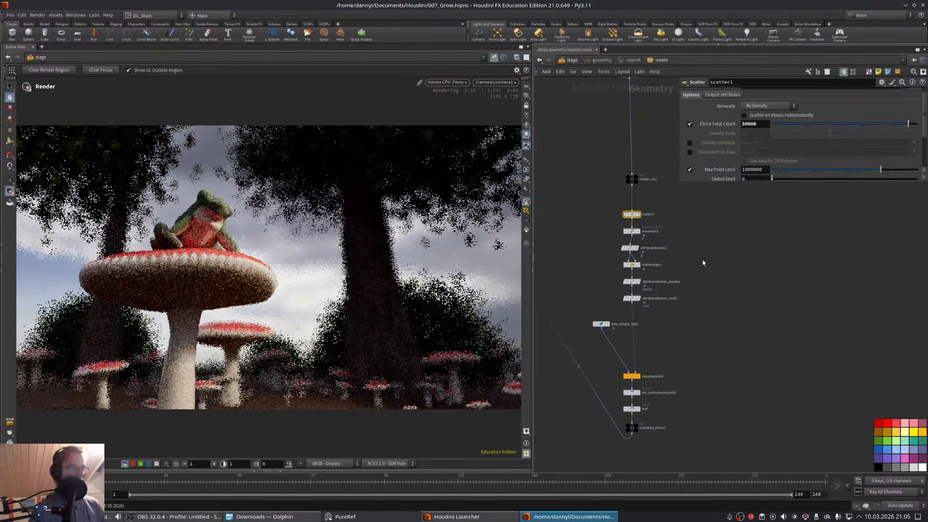
pyautogui.moveTo(706, 264); pyautogui.dragTo(670, 311, button='middle')
pyautogui.click(493, 57)
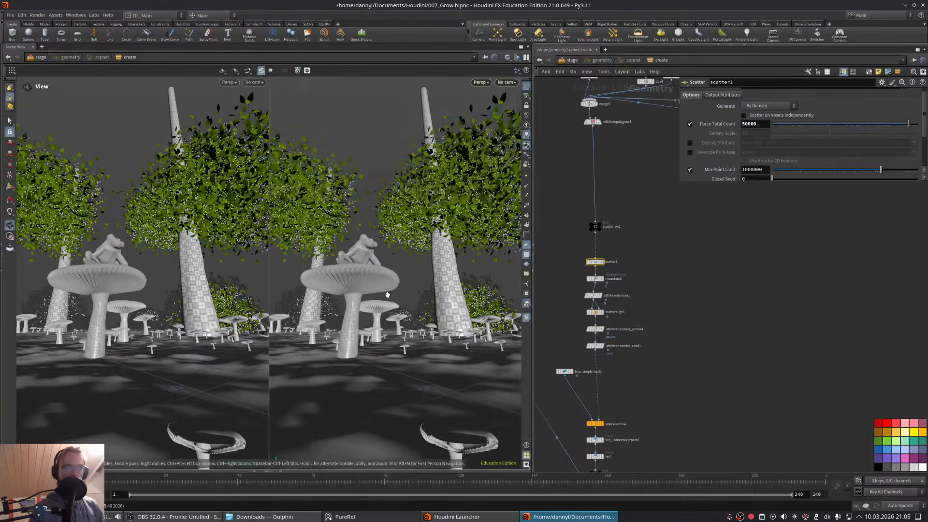
# - Switch back to a single full viewport and look over the mushroom ground and tree trunks
pyautogui.hotkey('ctrl', '1')
pyautogui.keyDown('alt'); pyautogui.moveTo(327, 338); pyautogui.dragTo(273, 281); pyautogui.keyUp('alt')
pyautogui.keyDown('alt'); pyautogui.moveTo(330, 258); pyautogui.dragTo(323, 307, button='middle'); pyautogui.keyUp('alt')
pyautogui.moveTo(721, 278); pyautogui.dragTo(693, 294, button='middle')
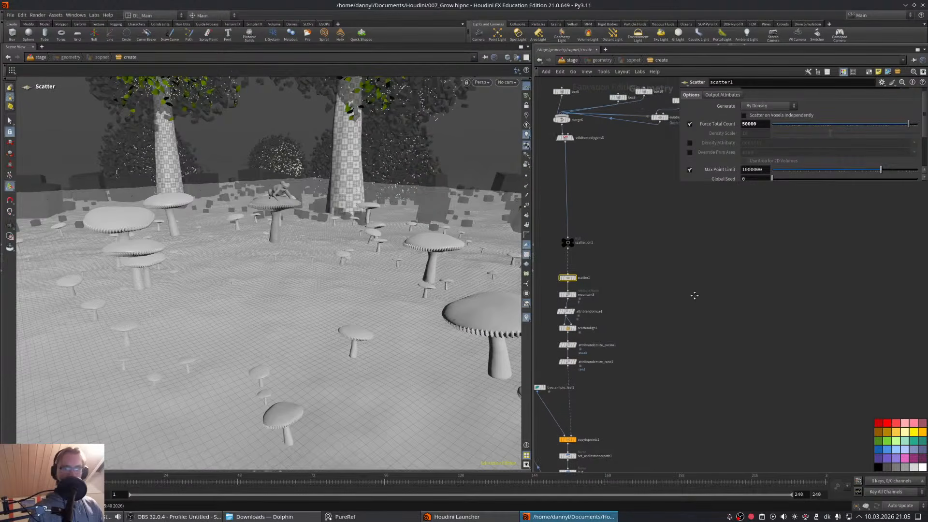
# - Add a polygon Tube node in an empty area beside the scatter chain
pyautogui.click(722, 299)
pyautogui.press('Tab')
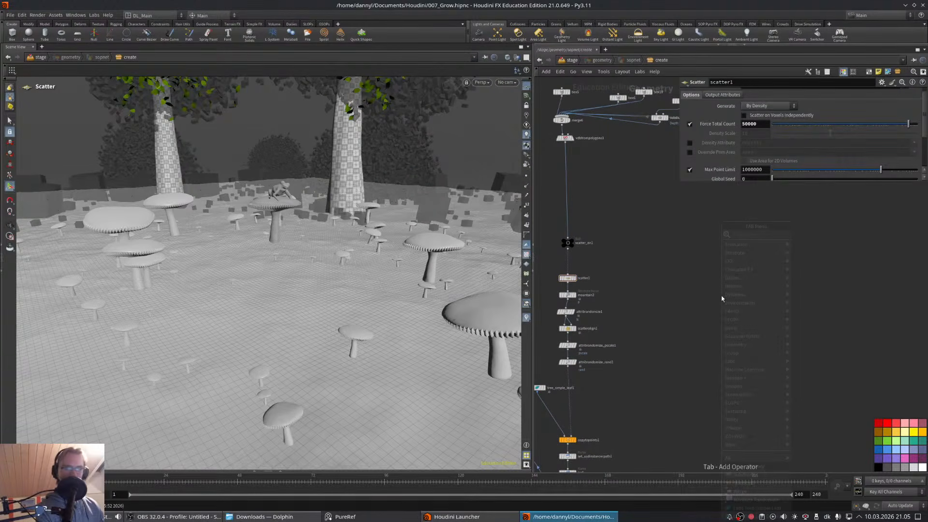
pyautogui.write('tube')
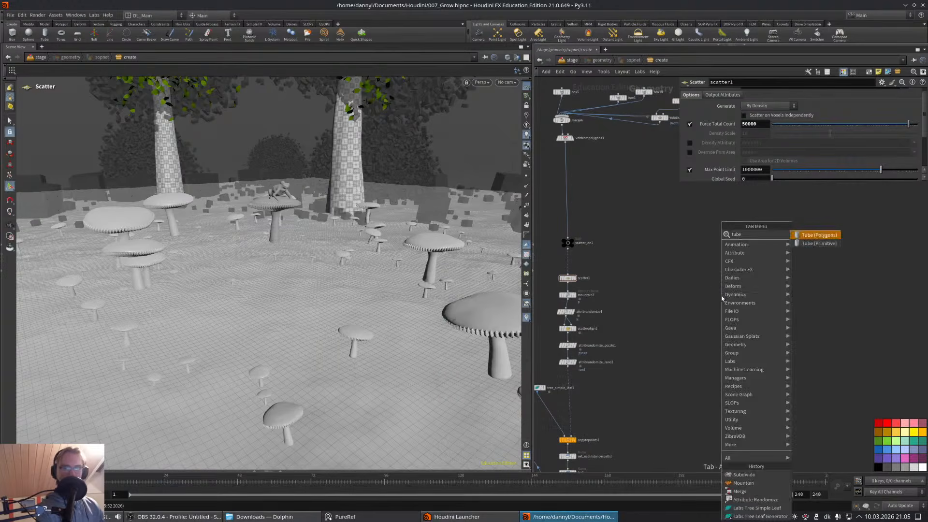
pyautogui.press('Return')
pyautogui.click(721, 295)
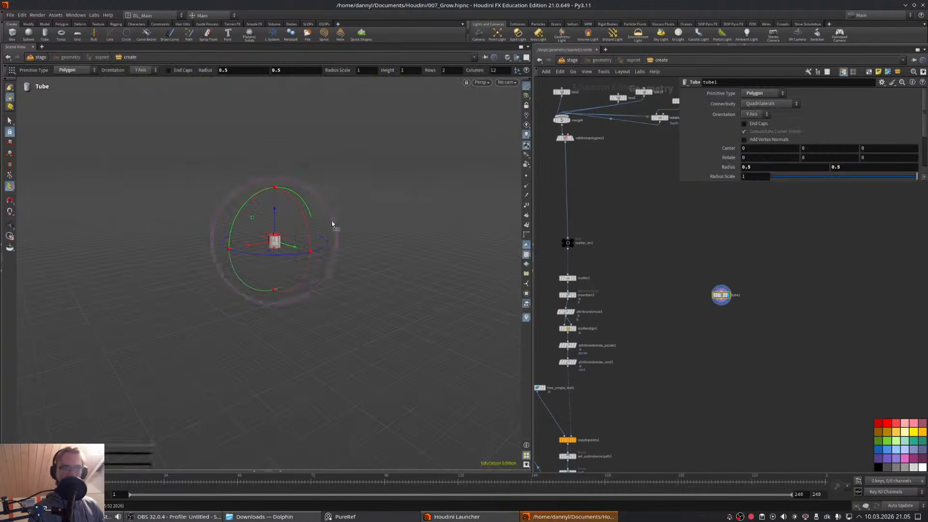
# - Stretch the tube upward to a height of about 5.5
pyautogui.keyDown('alt'); pyautogui.moveTo(286, 224); pyautogui.dragTo(465, 202, button='right'); pyautogui.keyUp('alt')
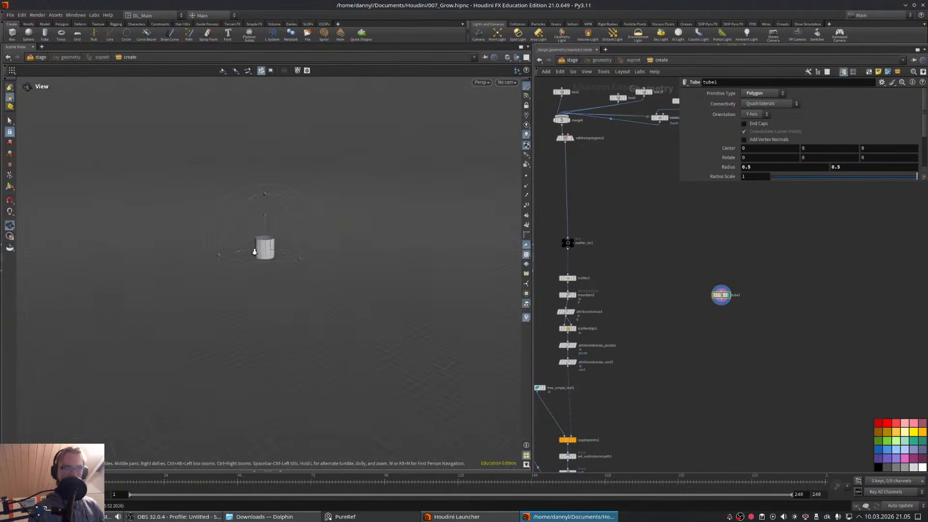
pyautogui.keyDown('alt'); pyautogui.moveTo(254, 253); pyautogui.dragTo(460, 191, button='right'); pyautogui.keyUp('alt')
pyautogui.keyDown('alt'); pyautogui.moveTo(290, 232); pyautogui.dragTo(336, 240, button='right'); pyautogui.keyUp('alt')
pyautogui.press('Return')
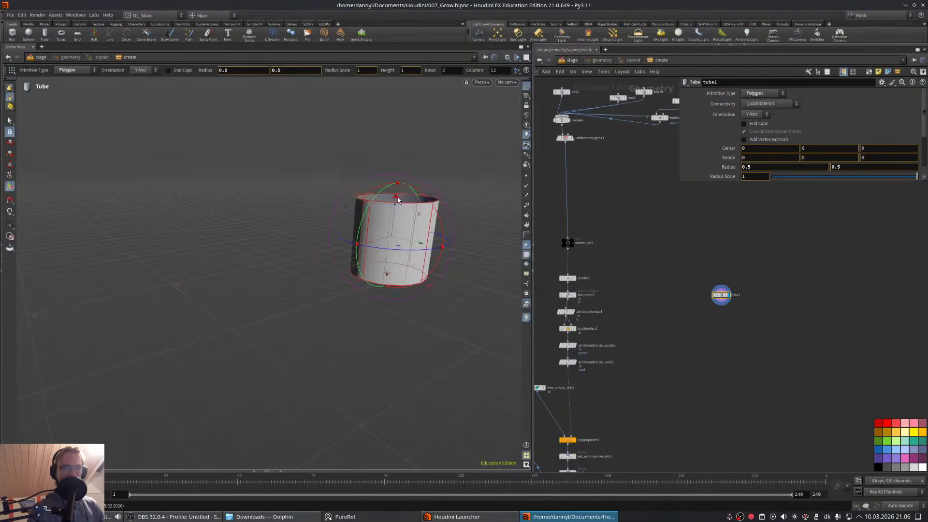
pyautogui.moveTo(396, 193); pyautogui.dragTo(413, 86)
pyautogui.keyDown('alt'); pyautogui.moveTo(428, 183); pyautogui.dragTo(342, 226, button='right'); pyautogui.keyUp('alt')
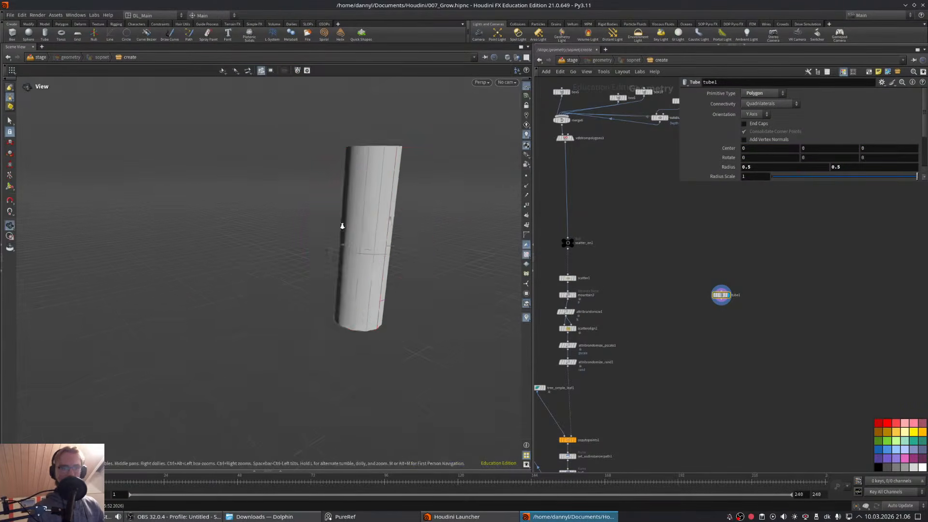
pyautogui.keyDown('alt'); pyautogui.moveTo(445, 162); pyautogui.dragTo(312, 246, button='right'); pyautogui.keyUp('alt')
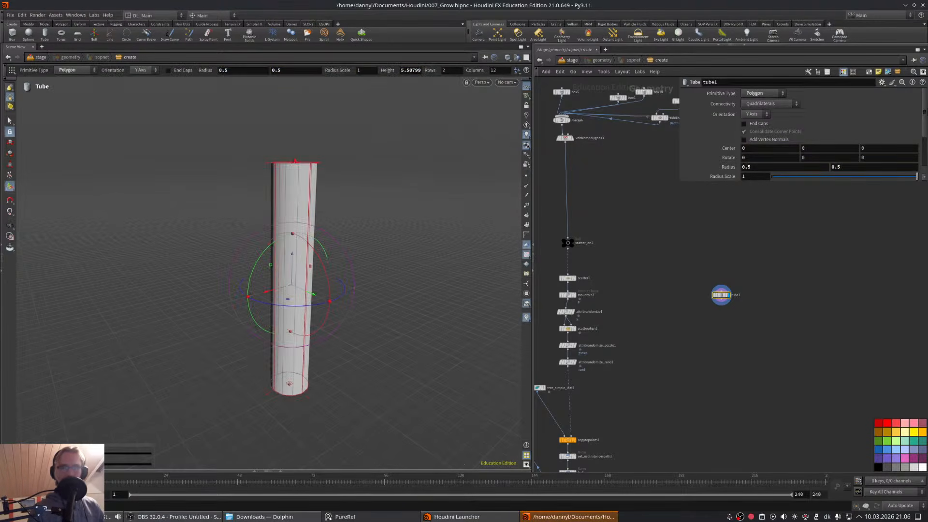
# - Set the tube to 4 rows and reduce its radius scale to 0.333
pyautogui.scroll(-2, 921, 123)
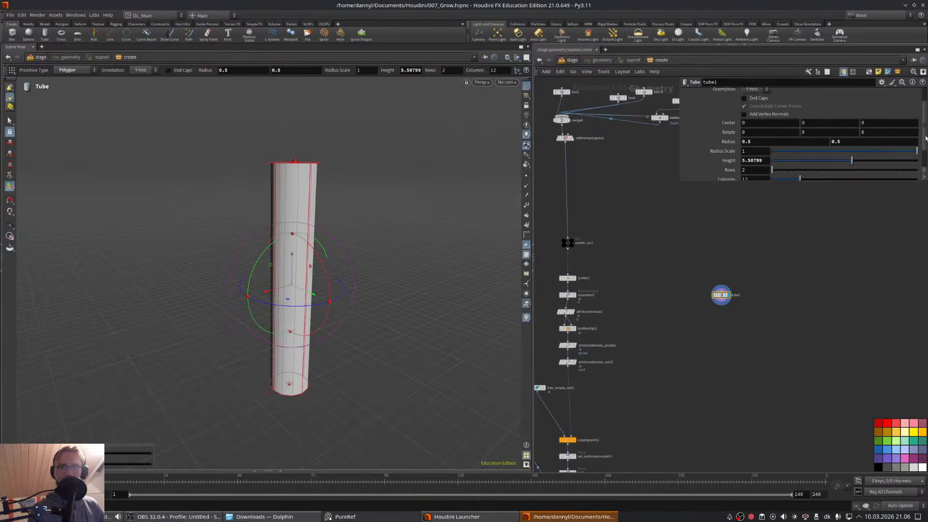
pyautogui.scroll(-1, 925, 139)
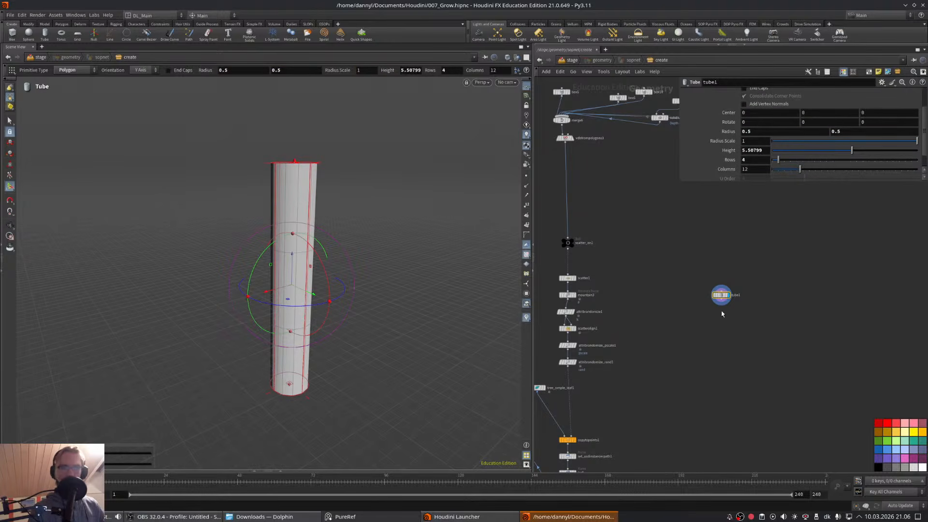
pyautogui.scroll(2, 722, 314)
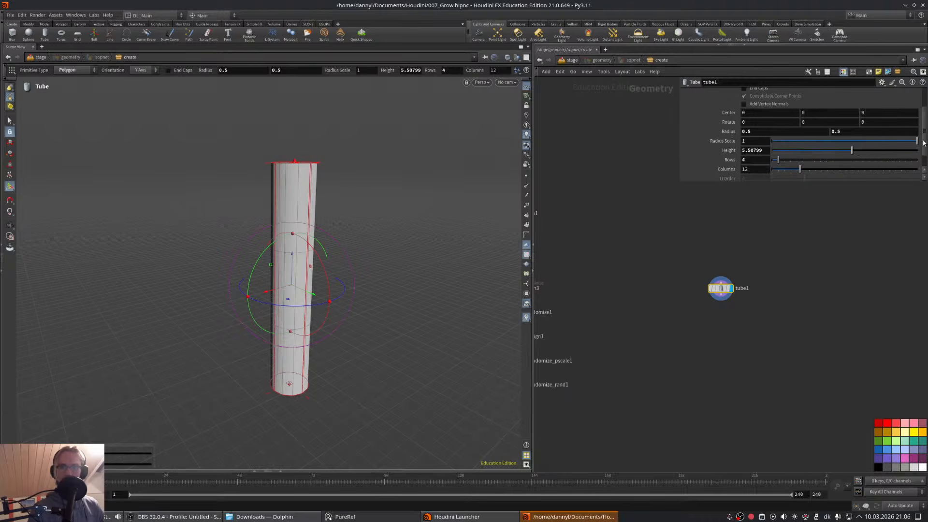
pyautogui.moveTo(916, 141); pyautogui.dragTo(820, 155)
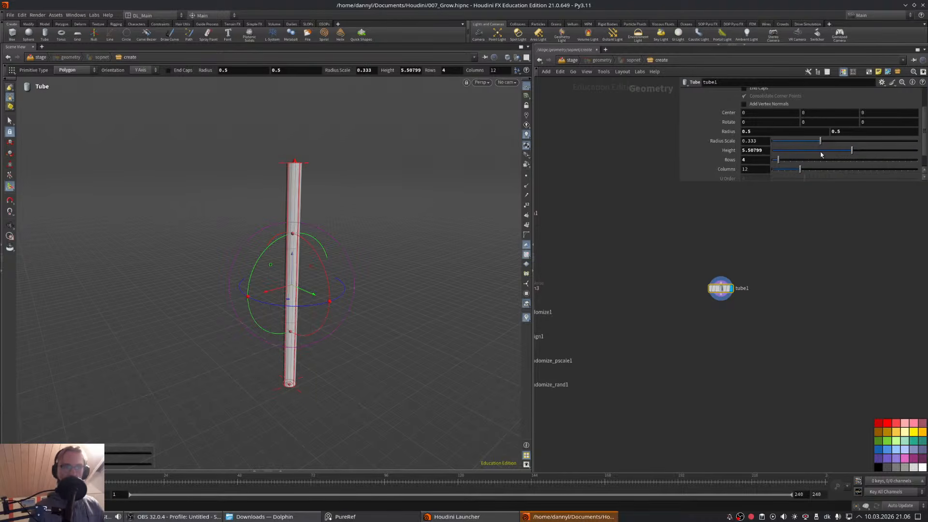
# - Attach a Mountain node below the tube, turn on the tube's End Caps, and display the Mountain output
pyautogui.press('Tab')
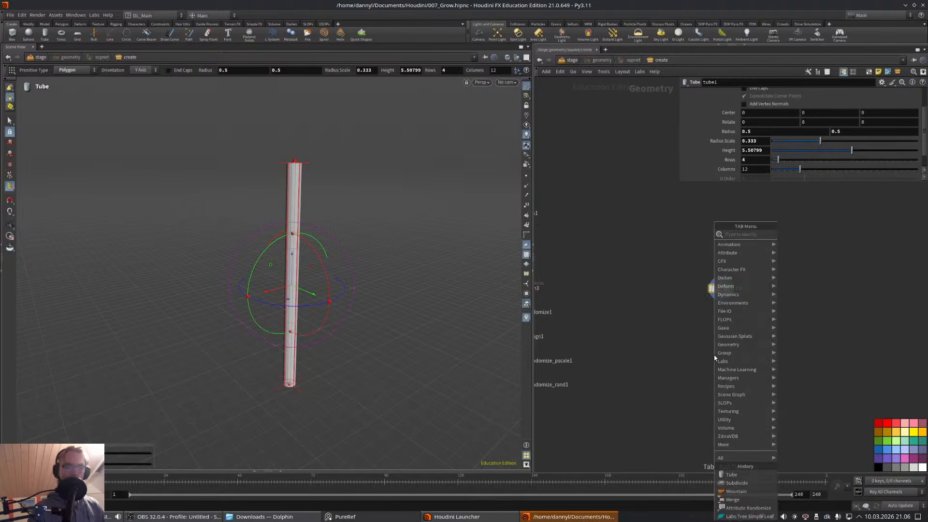
pyautogui.write('mount')
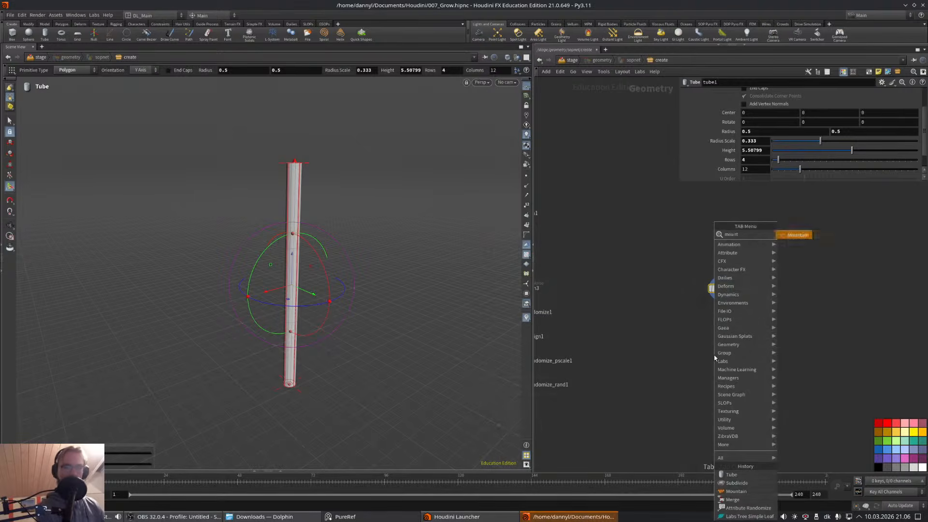
pyautogui.press('Return')
pyautogui.click(714, 356)
pyautogui.click(721, 288)
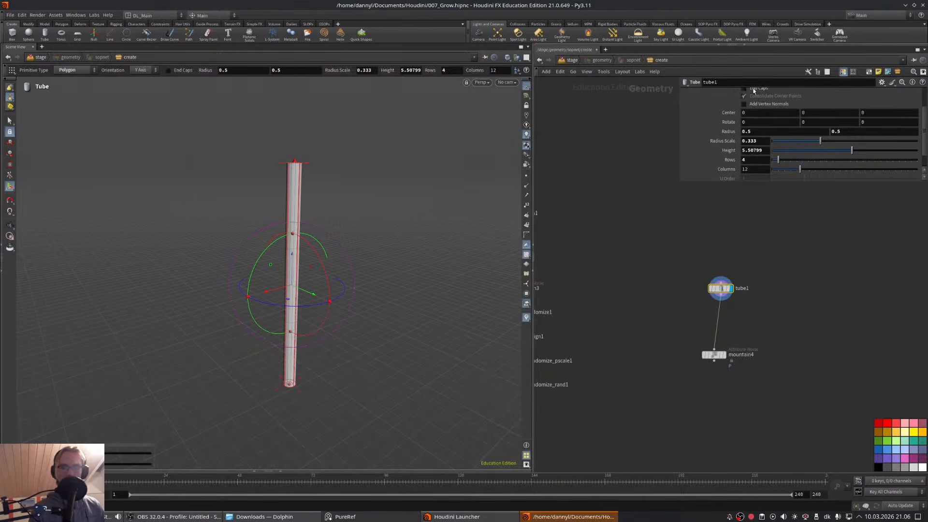
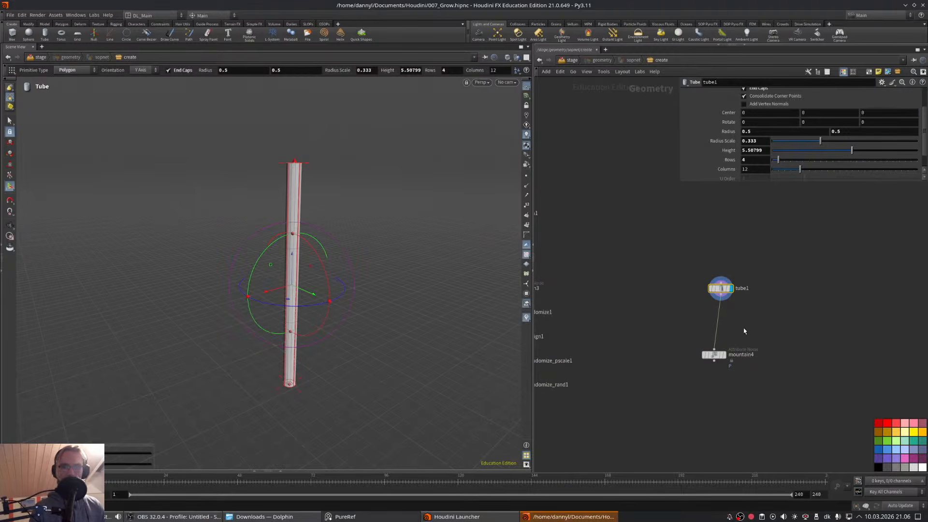
pyautogui.click(724, 355)
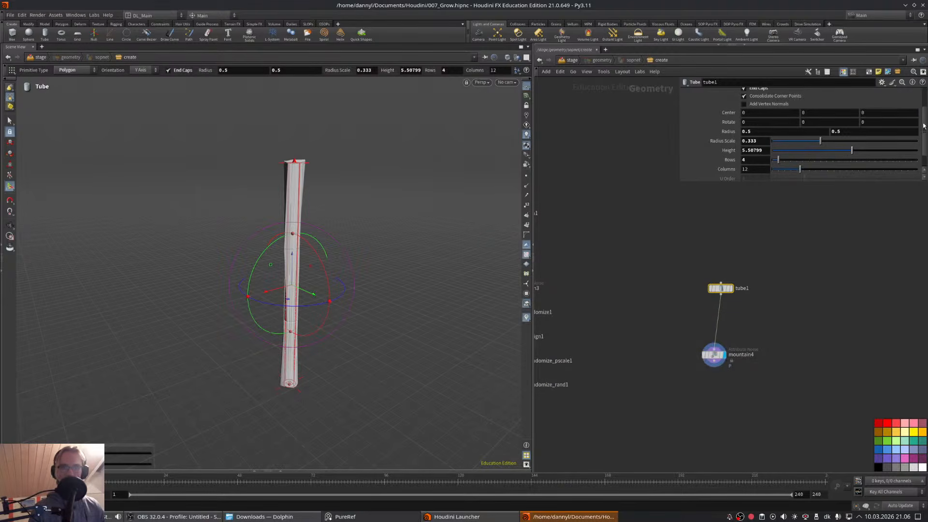
# - Turn off Noise Along Vector on the Mountain node, set its Amplitude to 1, and soften its fractal noise
pyautogui.click(714, 355)
pyautogui.scroll(3, 290, 264)
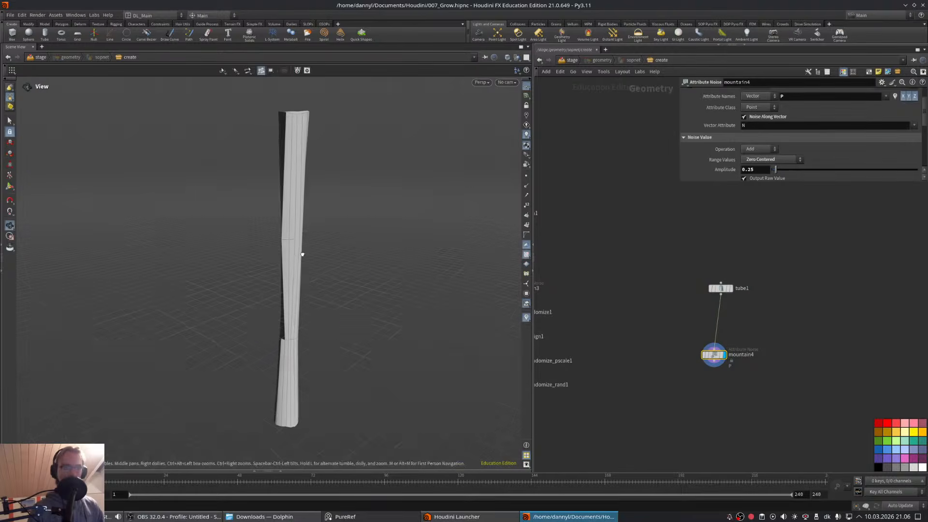
pyautogui.click(744, 118)
pyautogui.scroll(-3, 925, 114)
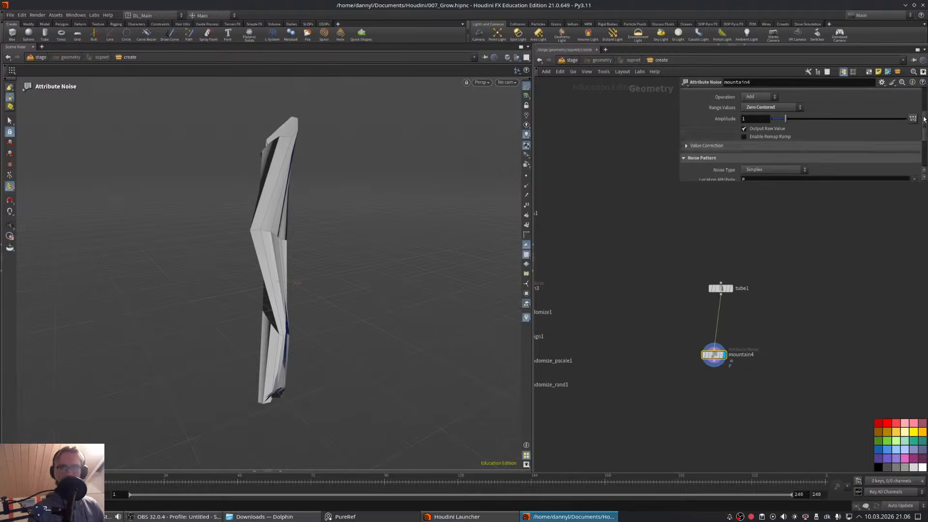
pyautogui.scroll(-5, 924, 121)
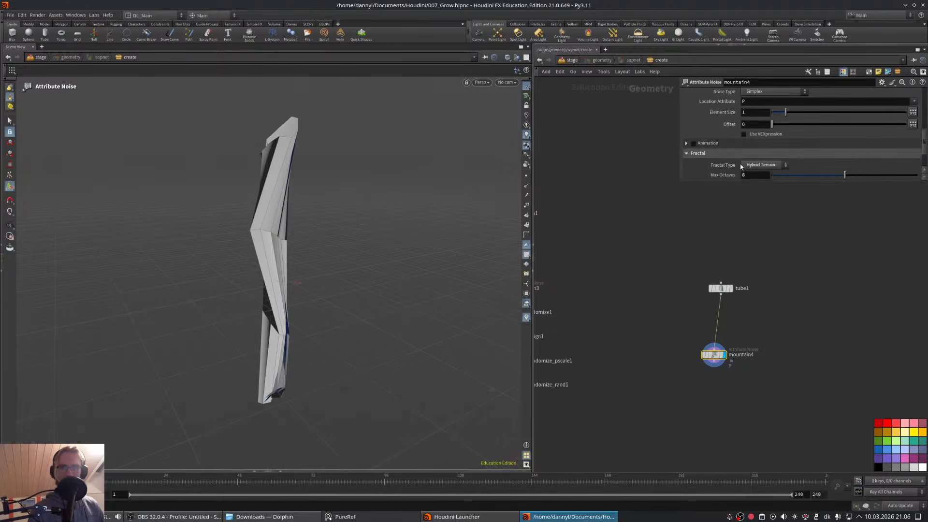
pyautogui.scroll(-2, 925, 128)
pyautogui.moveTo(830, 159); pyautogui.dragTo(795, 162)
pyautogui.scroll(3, 923, 146)
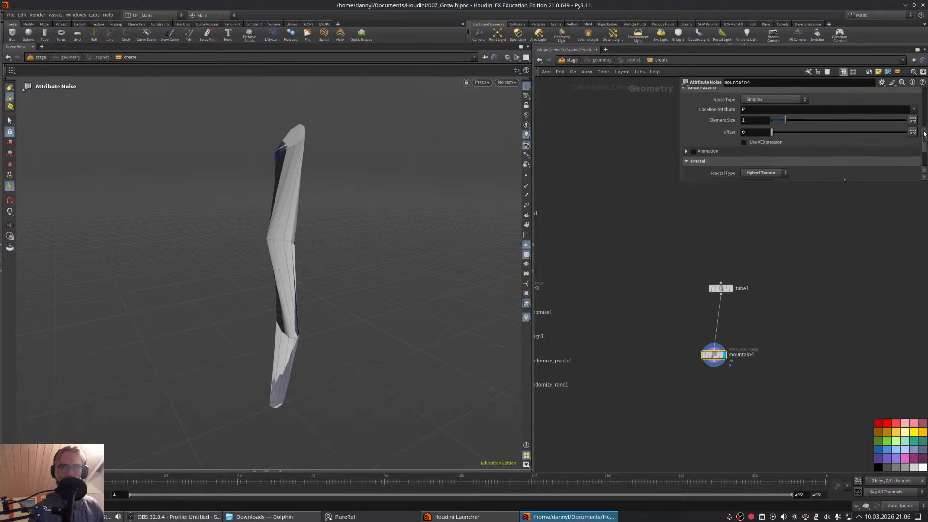
pyautogui.press('Escape')
pyautogui.moveTo(279, 207); pyautogui.dragTo(360, 209)
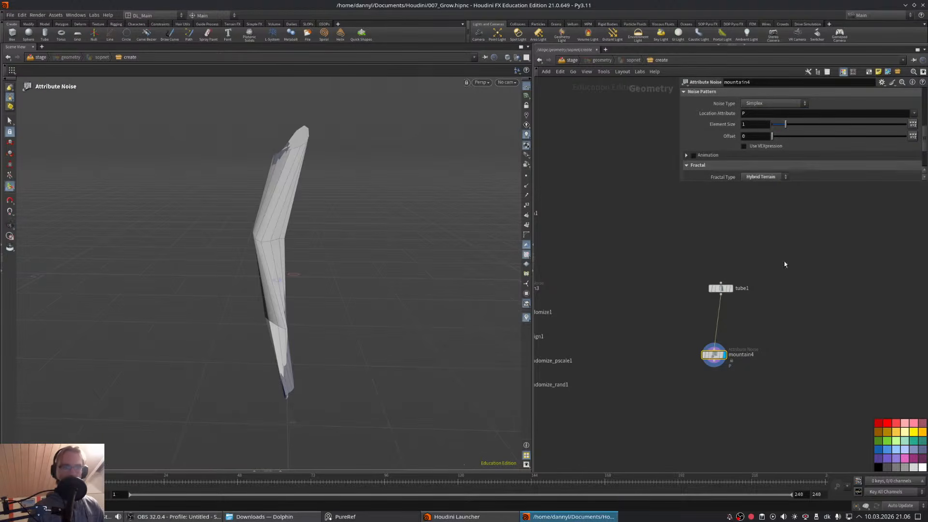
# - Delete the tube and its attached Mountain node
pyautogui.keyDown('shift'); pyautogui.click(720, 288); pyautogui.keyUp('shift')
pyautogui.moveTo(794, 317); pyautogui.dragTo(753, 317, button='middle')
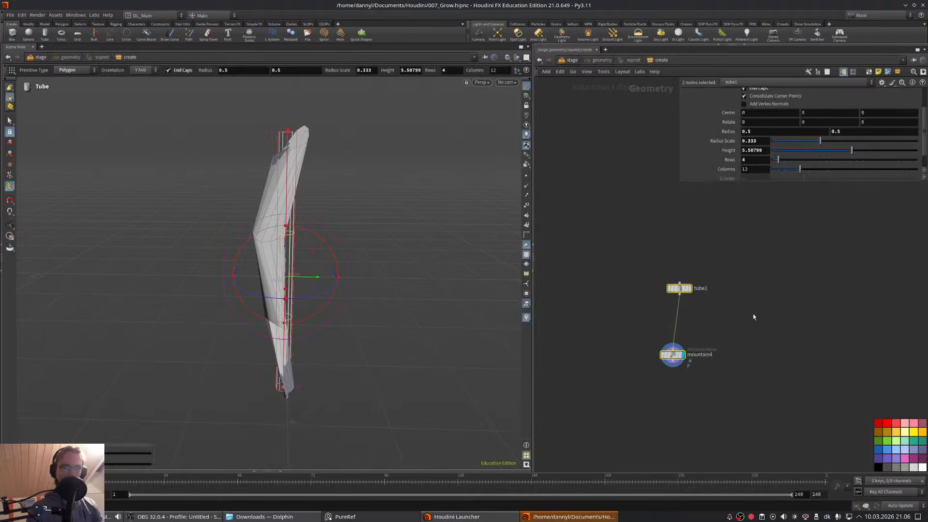
pyautogui.press('Delete')
# - Add a Line node with 5 points in the empty area of the network
pyautogui.press('Tab')
pyautogui.write('line')
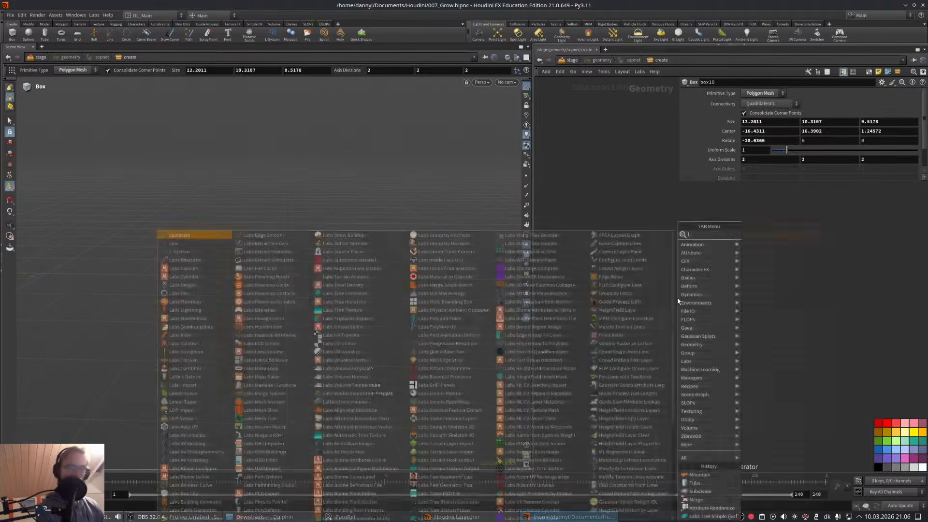
pyautogui.press('Return')
pyautogui.click(678, 299)
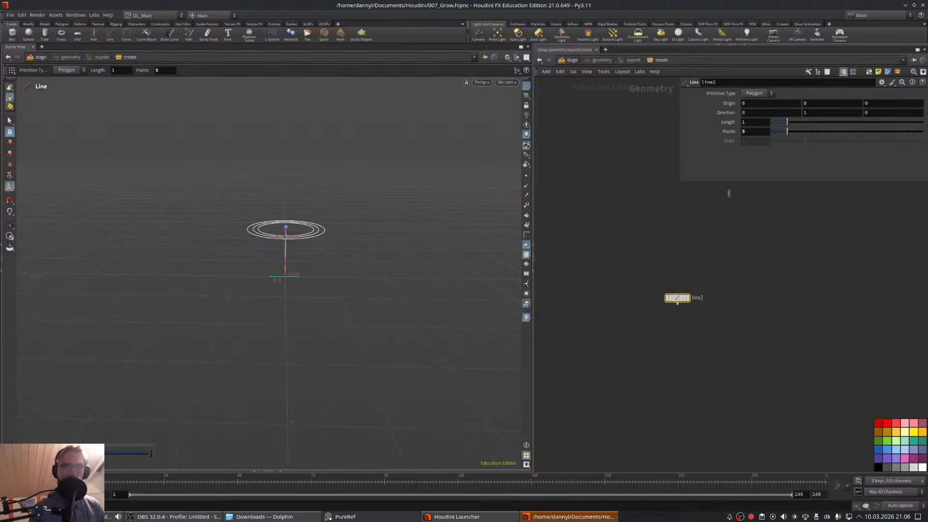
# - Connect a Mountain node below the new line and display its output
pyautogui.click(677, 303)
pyautogui.press('Tab')
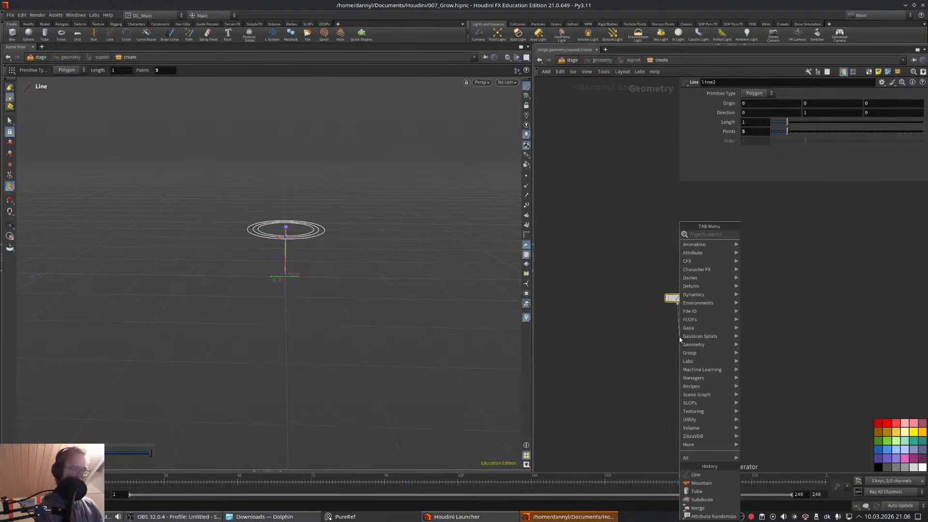
pyautogui.write('mount')
pyautogui.press('Return')
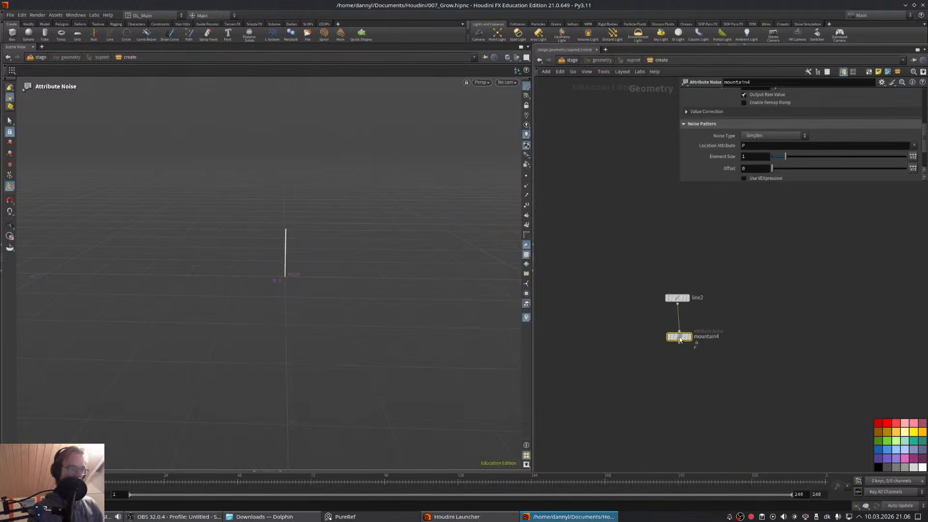
pyautogui.moveTo(749, 322); pyautogui.dragTo(725, 314, button='middle')
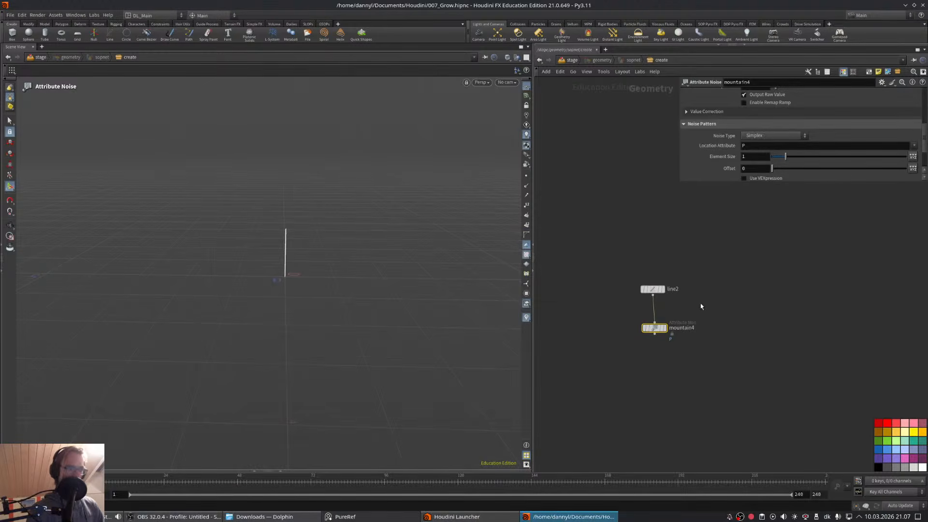
pyautogui.click(667, 331)
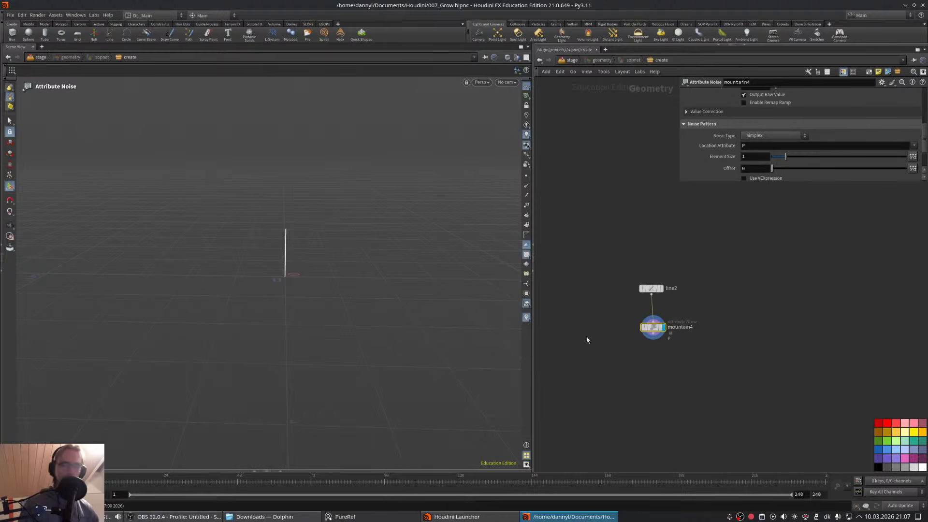
# - Show points in the viewport, turn off the Mountain node's Noise Along Vector, and set its Amplitude to 0.21
pyautogui.moveTo(680, 180); pyautogui.dragTo(634, 230)
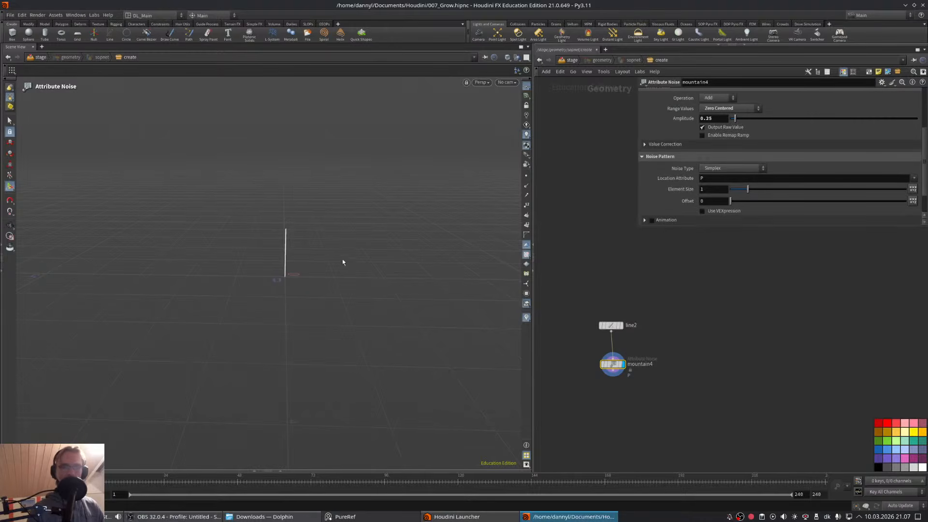
pyautogui.keyDown('alt'); pyautogui.moveTo(342, 262); pyautogui.dragTo(310, 251); pyautogui.keyUp('alt')
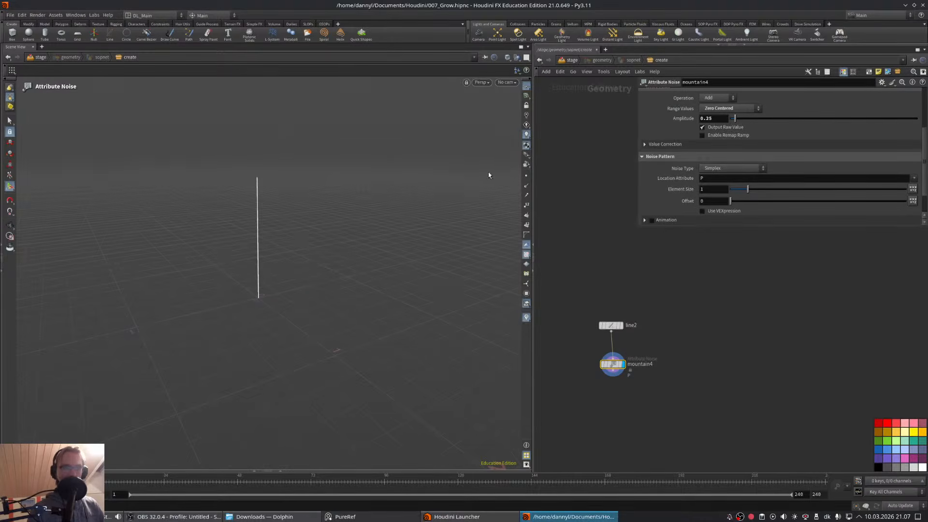
pyautogui.click(526, 176)
pyautogui.moveTo(925, 134); pyautogui.dragTo(924, 115)
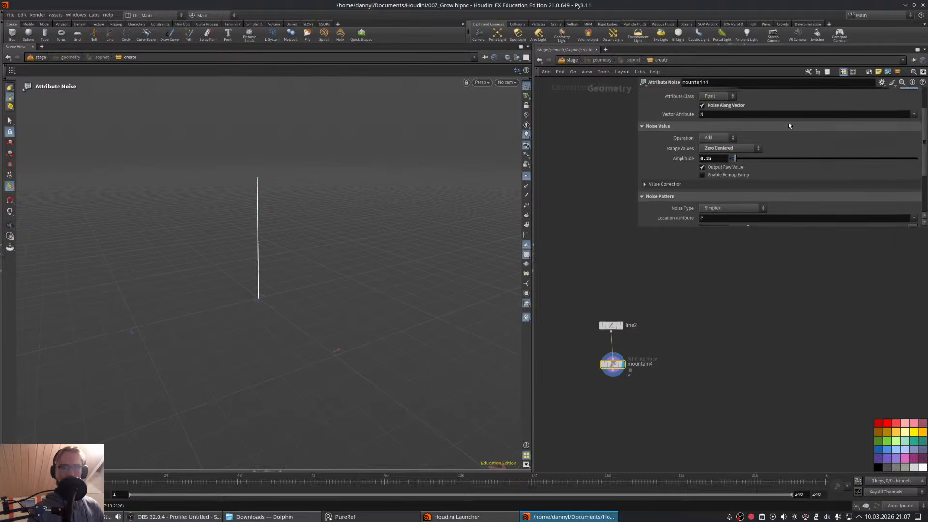
pyautogui.click(703, 107)
pyautogui.moveTo(747, 153); pyautogui.dragTo(735, 153)
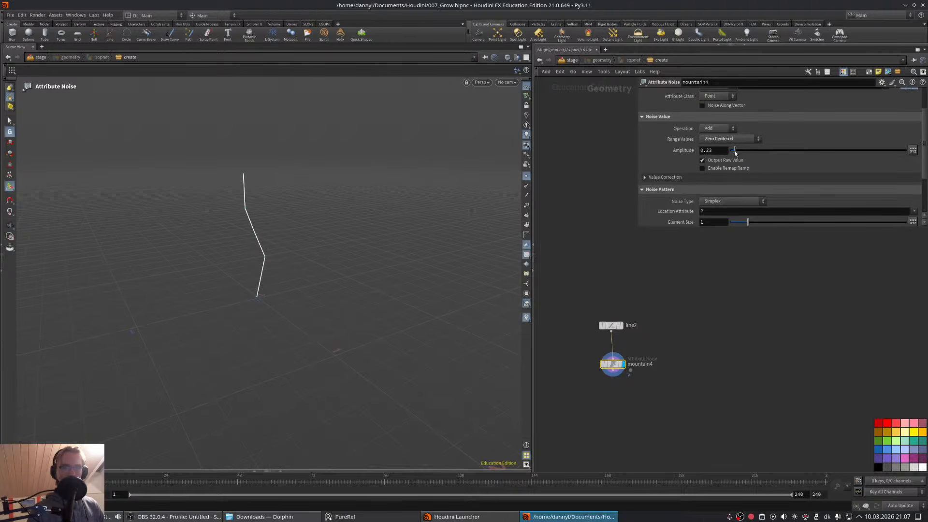
# - Add a Sweep node after the Mountain node to give the bent line a tubular surface
pyautogui.moveTo(708, 352); pyautogui.dragTo(731, 321, button='middle')
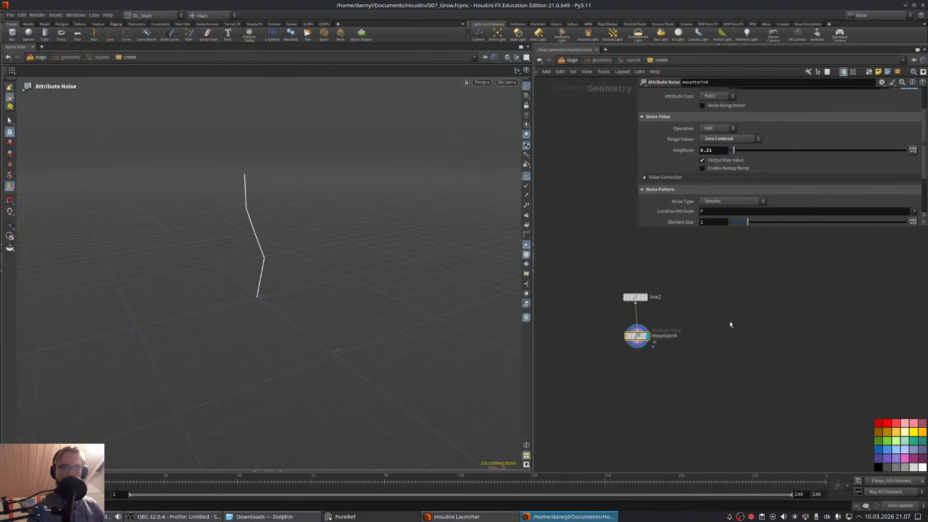
pyautogui.press('Tab')
pyautogui.write('sweep')
pyautogui.press('Return')
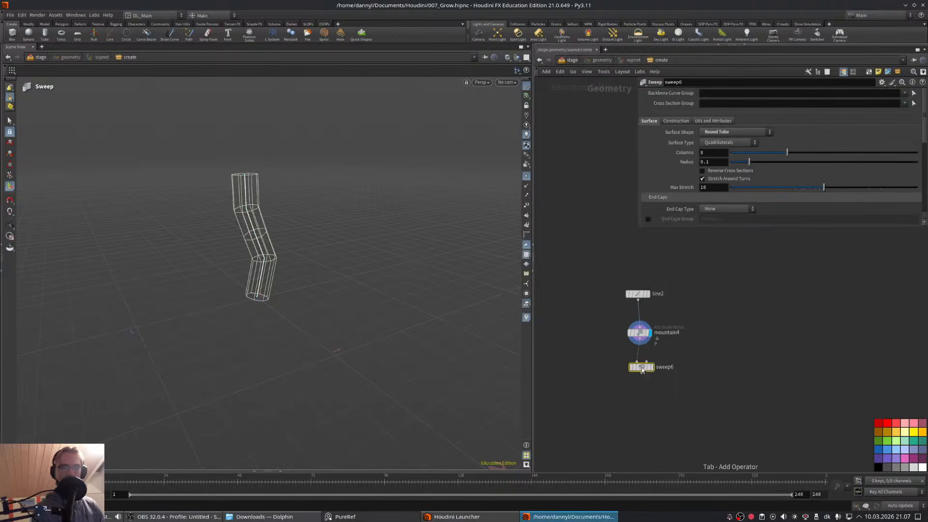
# - Display the Sweep node's output, set its End Cap Type to Grid, and reduce the tube Radius to 0.045
pyautogui.click(651, 369)
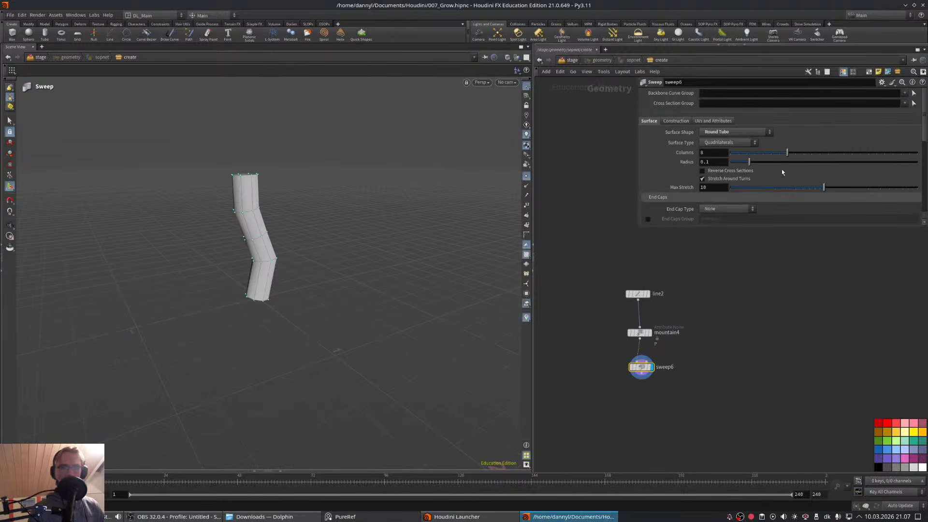
pyautogui.click(727, 208)
pyautogui.click(722, 235)
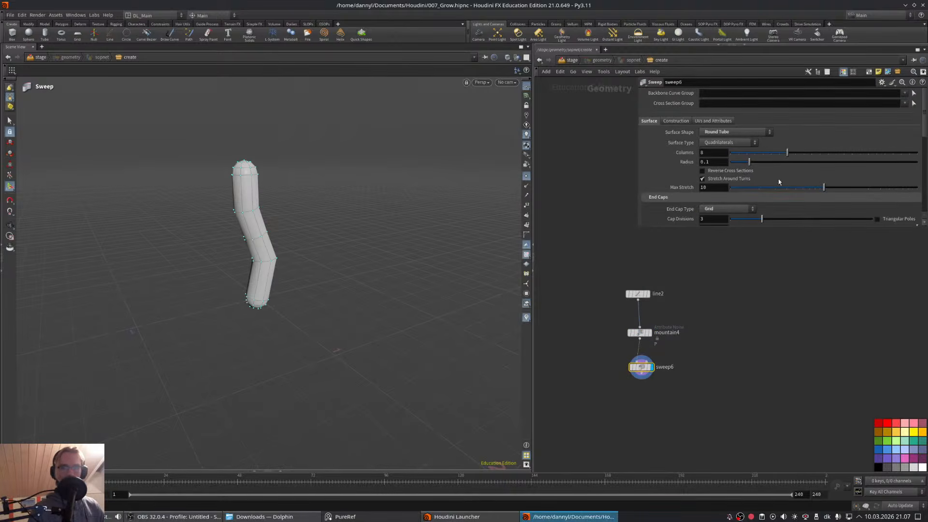
pyautogui.moveTo(749, 162); pyautogui.dragTo(739, 163)
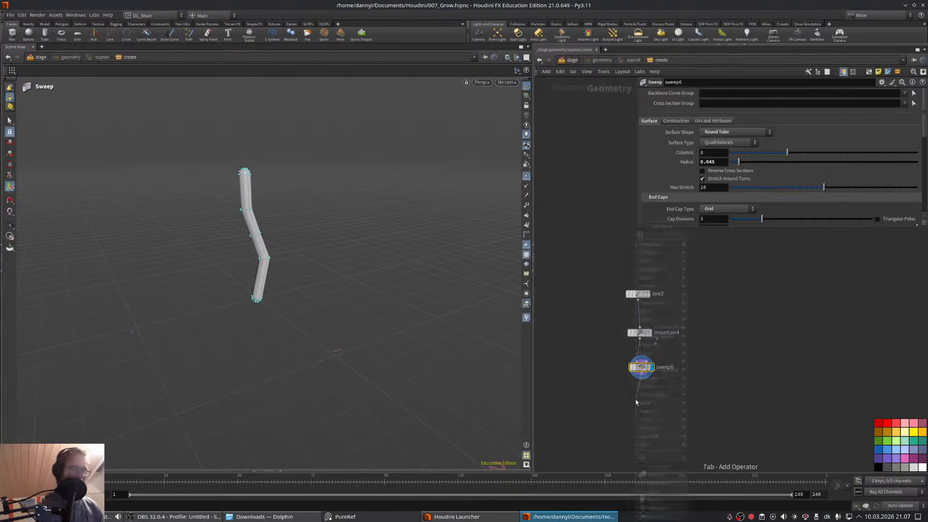
# - Add and display a Mountain node below the sweep, with Amplitude 0.06 and Element Size 0.43
pyautogui.press('Tab')
pyautogui.press('Escape')
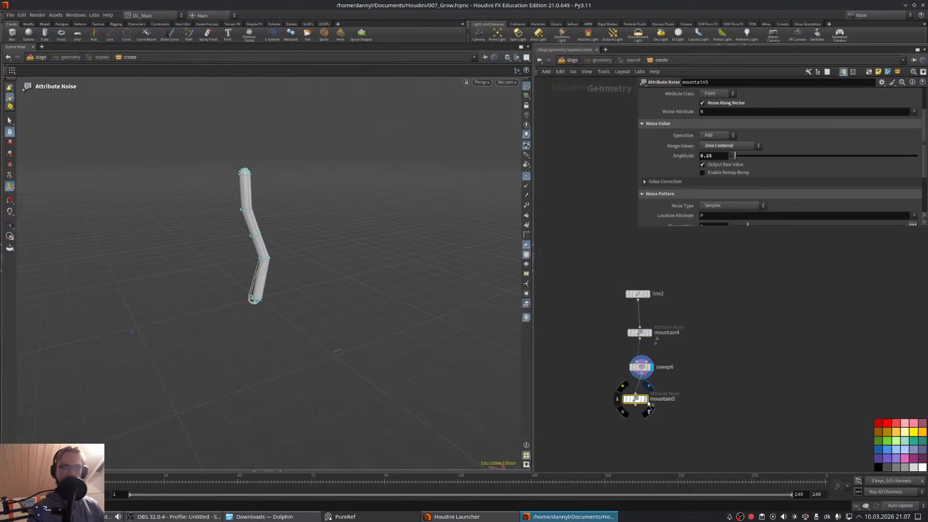
pyautogui.click(648, 403)
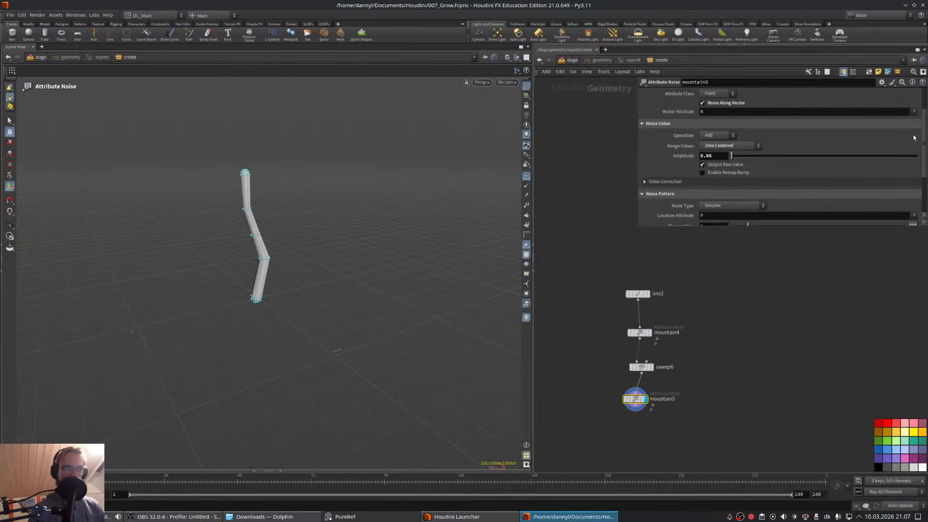
pyautogui.scroll(-3, 925, 132)
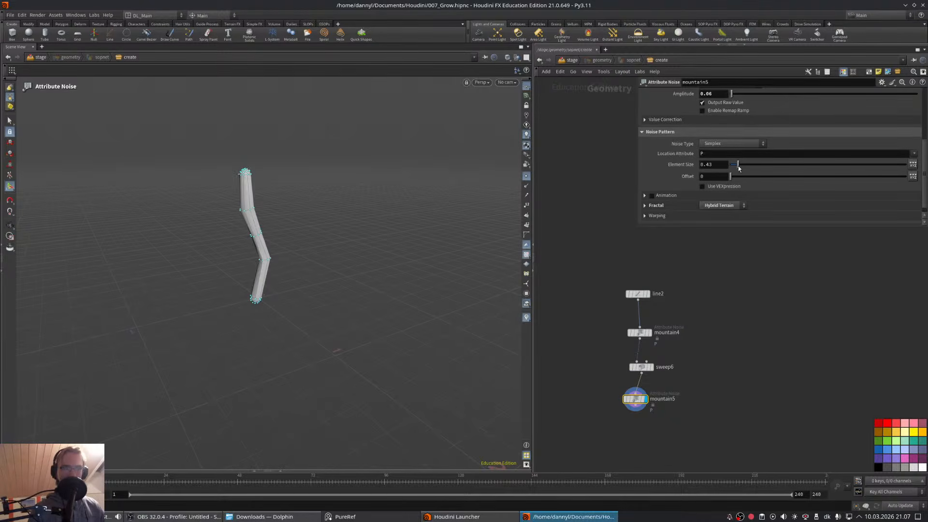
pyautogui.moveTo(708, 343); pyautogui.dragTo(696, 332, button='middle')
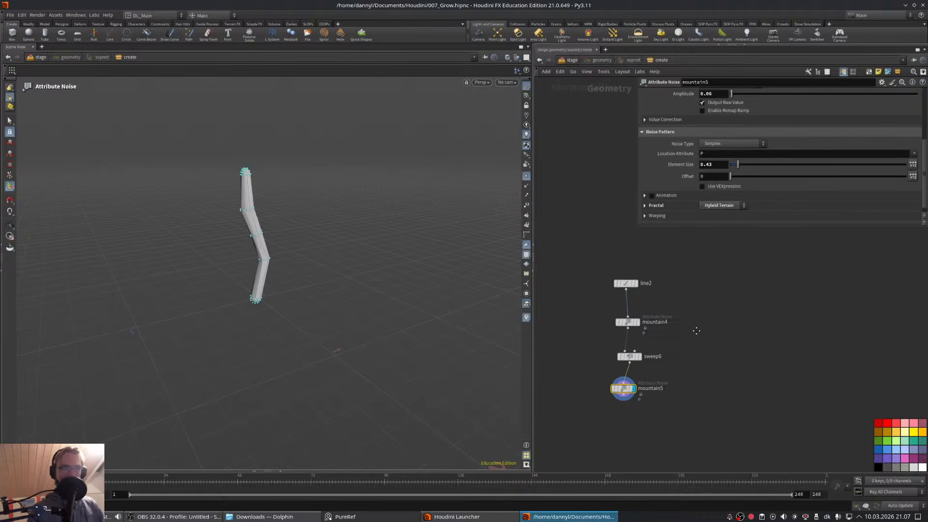
# - Inspect the stem from different angles and reduce the sweep6 node's Radius to 0.021
pyautogui.press('Escape')
pyautogui.moveTo(303, 244); pyautogui.dragTo(263, 274)
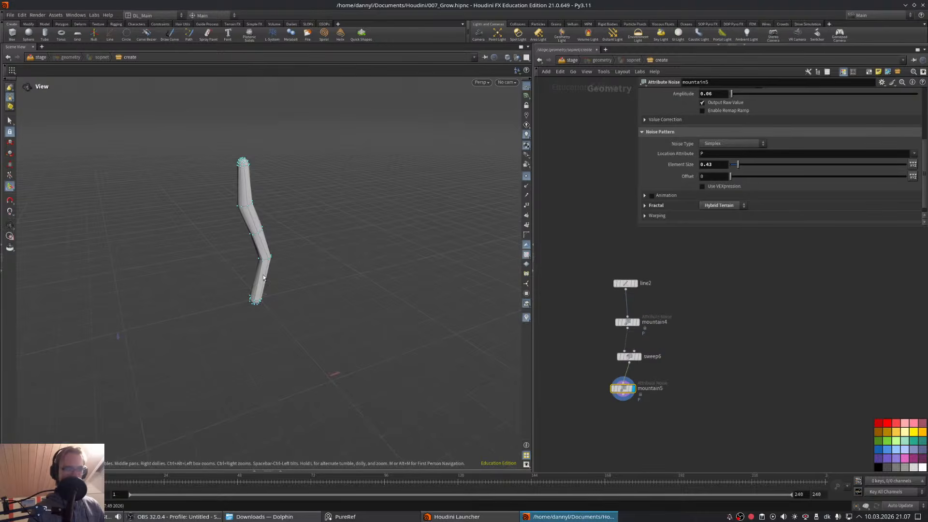
pyautogui.moveTo(263, 277); pyautogui.dragTo(199, 271)
pyautogui.press('Return')
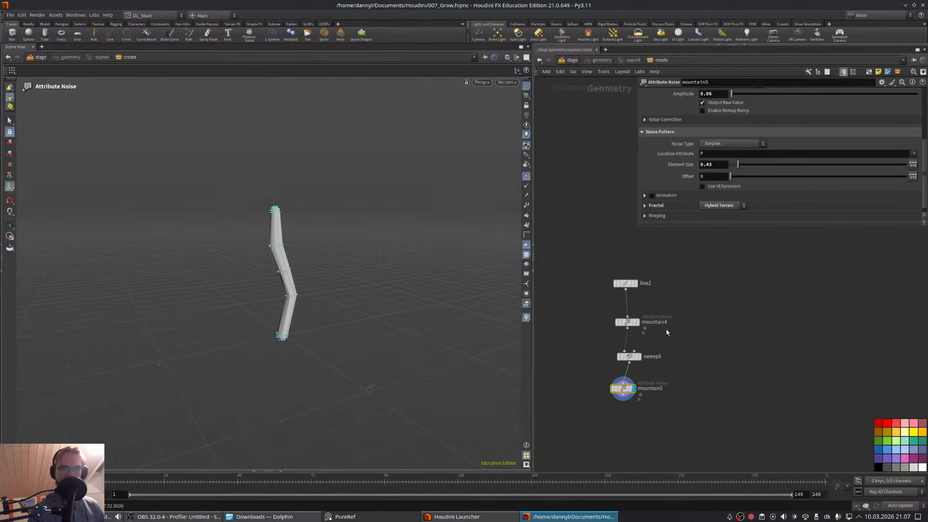
pyautogui.press('Up')
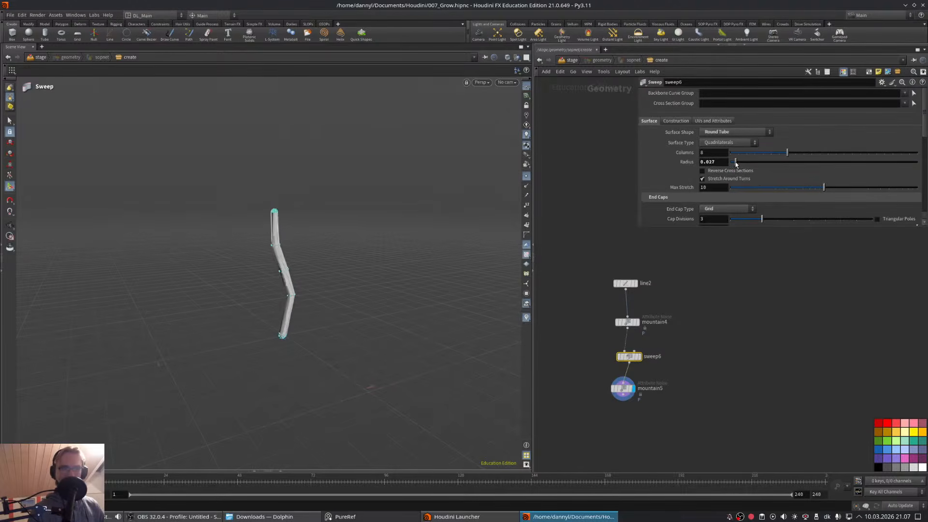
pyautogui.press('Escape')
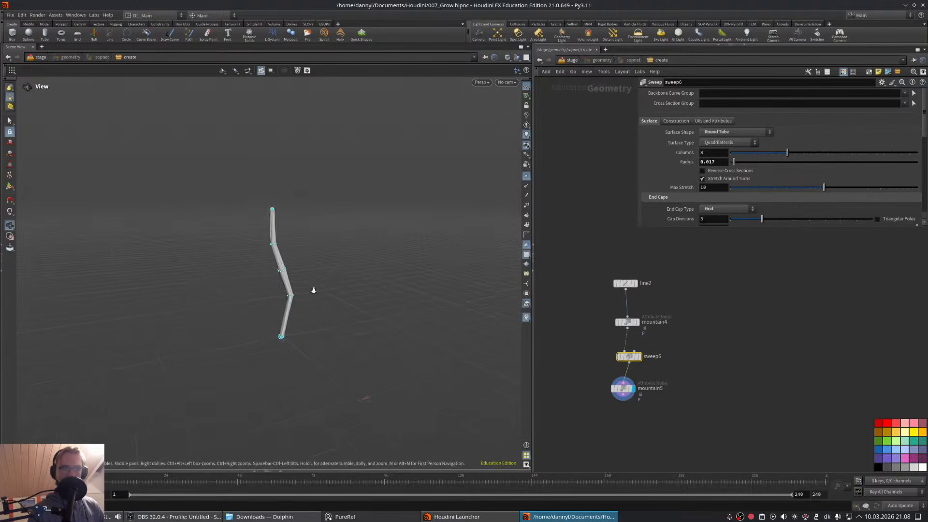
pyautogui.press('Return')
pyautogui.moveTo(314, 290); pyautogui.dragTo(333, 278)
# - Add the DL Configure Scatter node setup in the empty area below the stem's node chain
pyautogui.moveTo(626, 466); pyautogui.dragTo(698, 373, button='middle')
pyautogui.scroll(-5, 699, 373)
pyautogui.press('Tab')
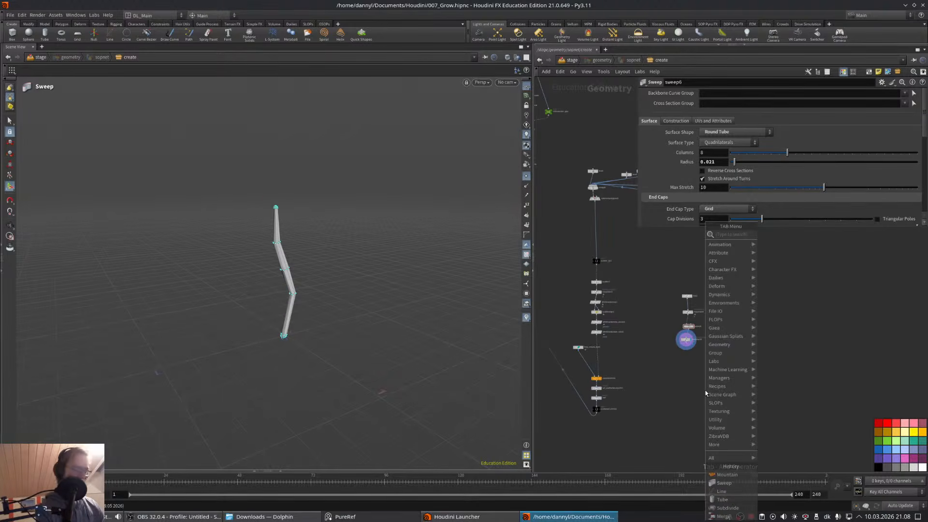
pyautogui.write('scatte')
pyautogui.press('Down')
pyautogui.press('Down')
pyautogui.press('Down')
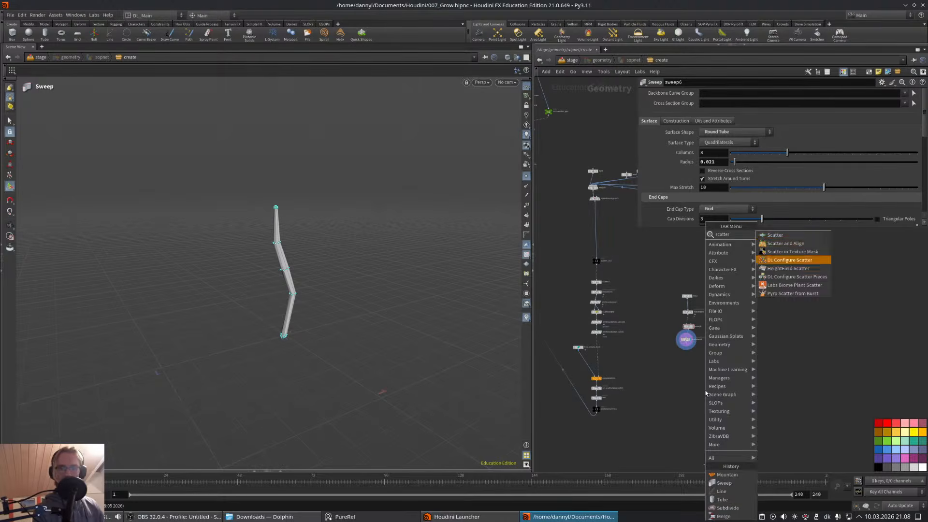
pyautogui.press('Return')
pyautogui.click(697, 385)
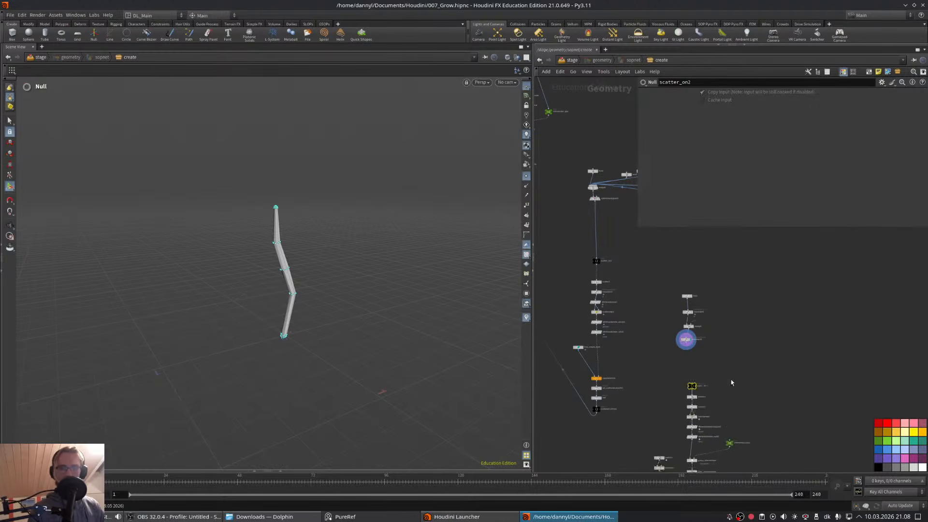
# - Set the instancer path name in set_usdinstancerpath2 to /instancers/sticks
pyautogui.click(720, 316)
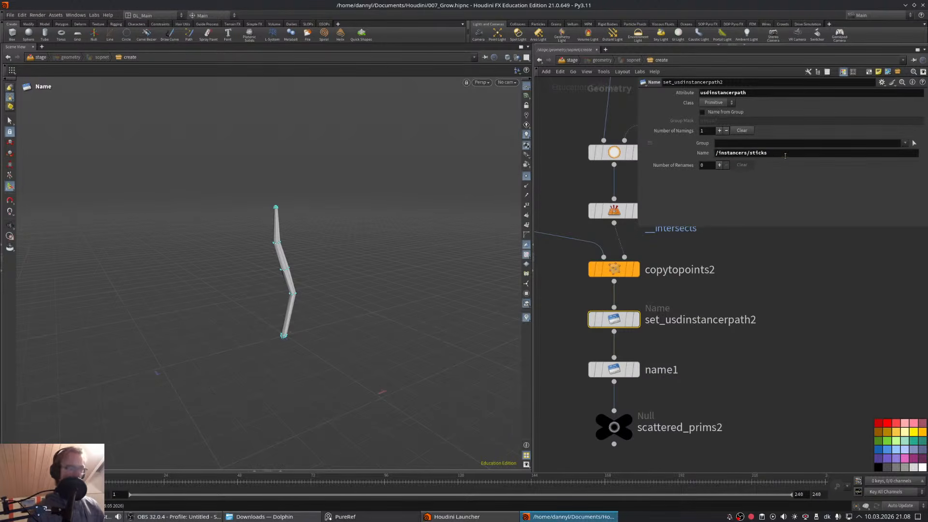
pyautogui.scroll(-8, 776, 312)
pyautogui.moveTo(797, 296); pyautogui.dragTo(745, 348, button='middle')
pyautogui.scroll(3, 737, 280)
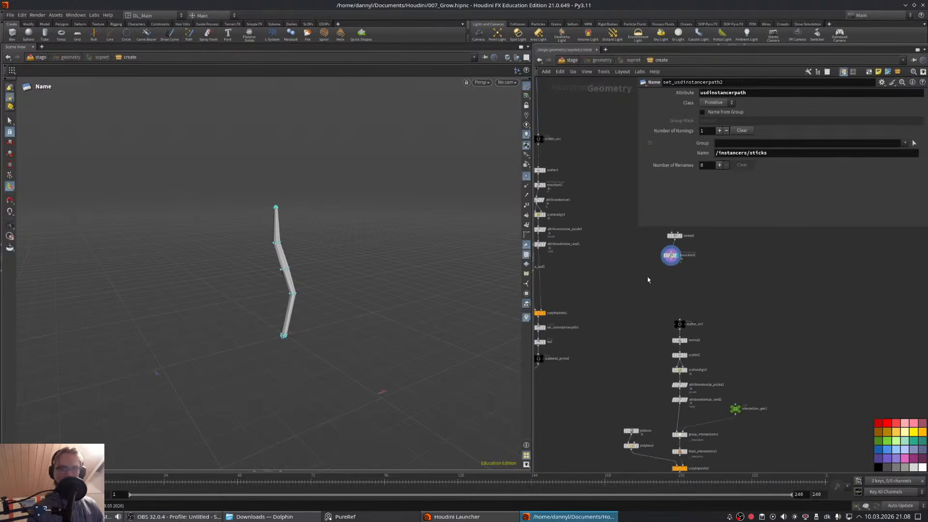
# - Align the four stem nodes, from line2 to mountain5, in a straight, evenly spaced vertical column
pyautogui.moveTo(648, 280); pyautogui.dragTo(638, 288, button='middle')
pyautogui.scroll(2, 638, 288)
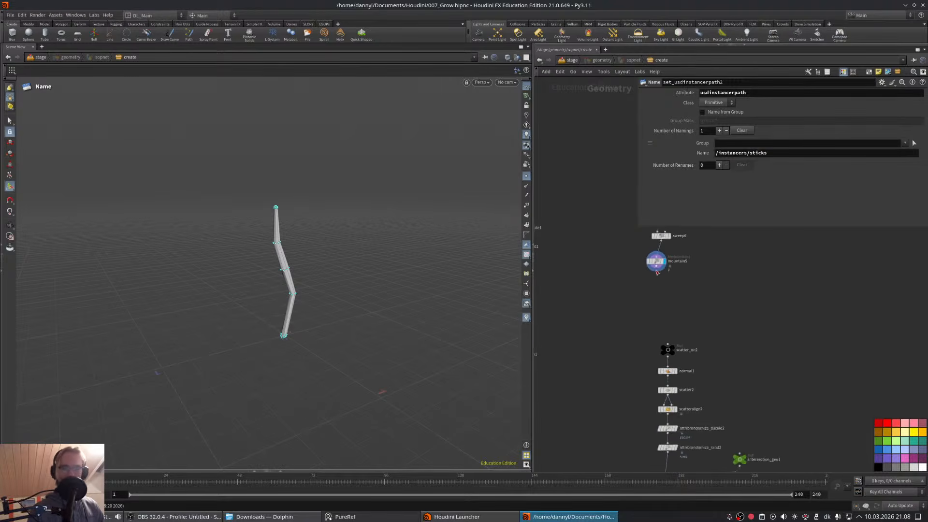
pyautogui.moveTo(720, 320); pyautogui.dragTo(718, 370, button='middle')
pyautogui.moveTo(665, 353); pyautogui.dragTo(640, 395, button='middle')
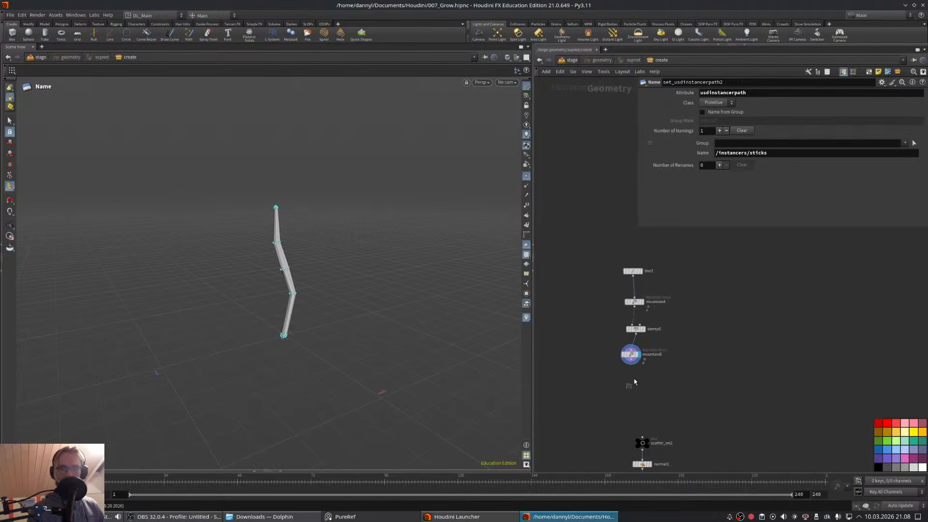
pyautogui.moveTo(628, 388); pyautogui.dragTo(691, 259)
pyautogui.press('l')
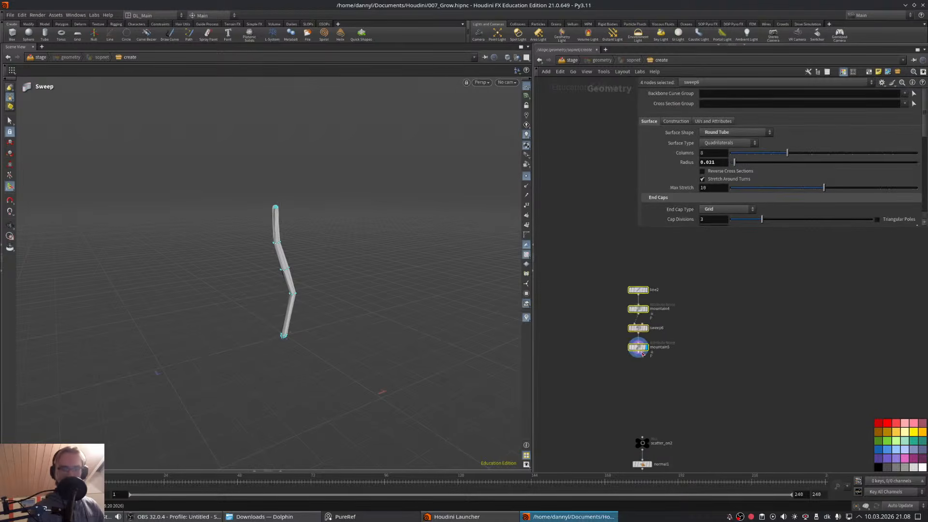
pyautogui.click(714, 381)
pyautogui.scroll(4, 676, 369)
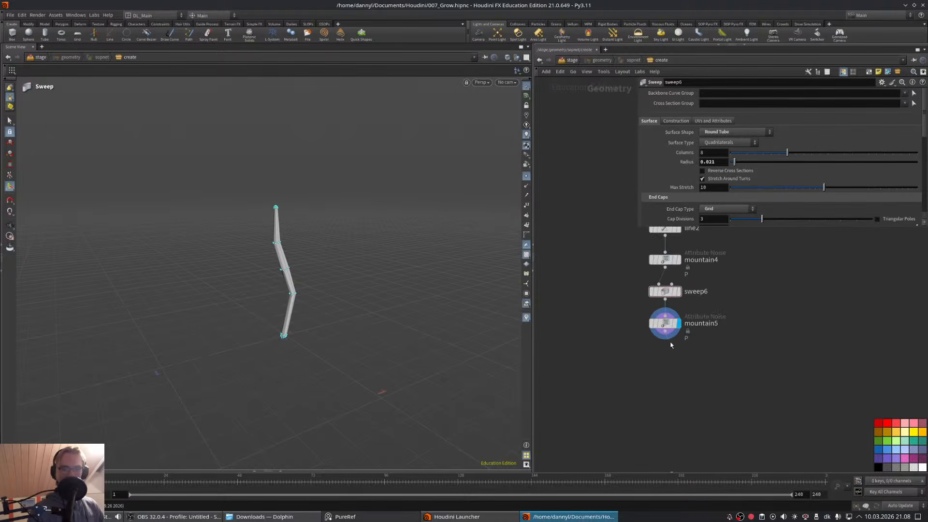
pyautogui.click(665, 330)
pyautogui.moveTo(706, 400); pyautogui.dragTo(697, 258, button='middle')
pyautogui.click(659, 325)
pyautogui.scroll(-5, 761, 371)
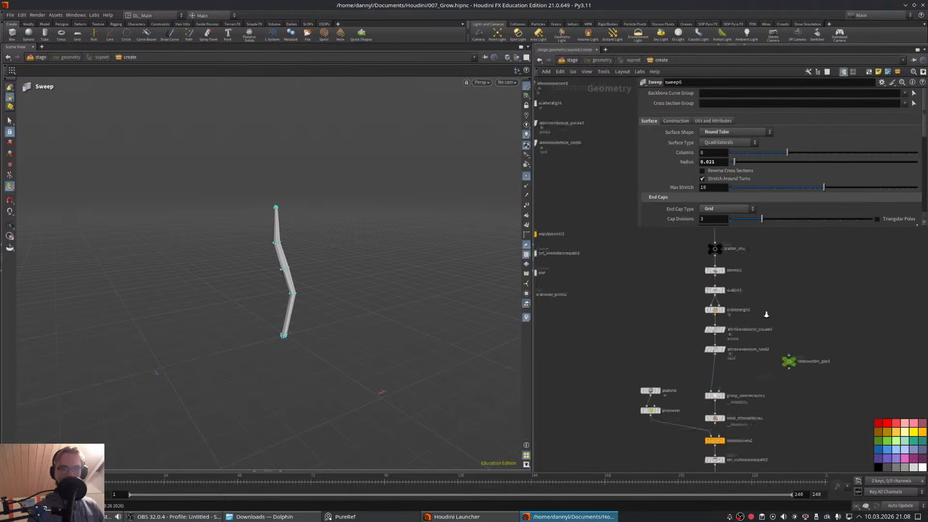
# - Move the four stem nodes beside the new scatter setup, above its platonic source node
pyautogui.moveTo(732, 266); pyautogui.dragTo(718, 325, button='middle')
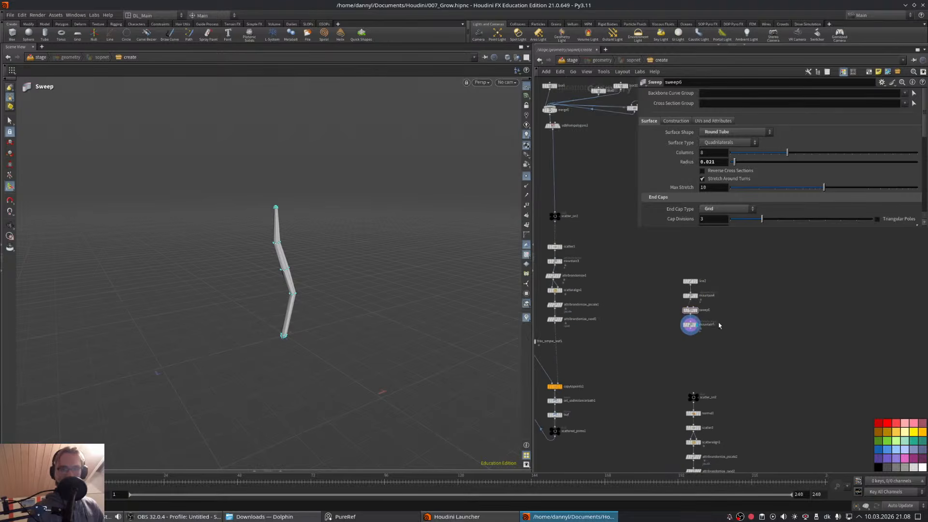
pyautogui.moveTo(667, 352); pyautogui.dragTo(667, 352)
pyautogui.scroll(3, 711, 369)
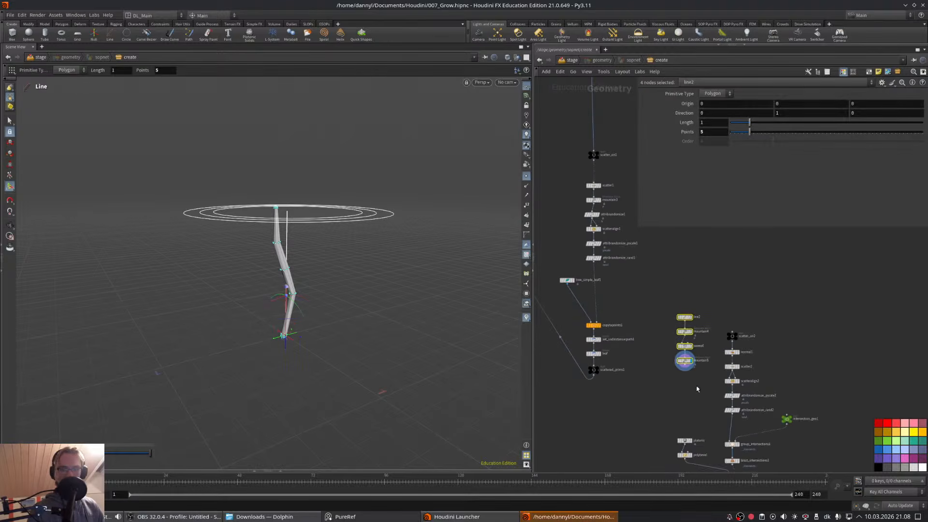
pyautogui.scroll(-4, 710, 368)
pyautogui.moveTo(691, 336); pyautogui.dragTo(677, 353, button='middle')
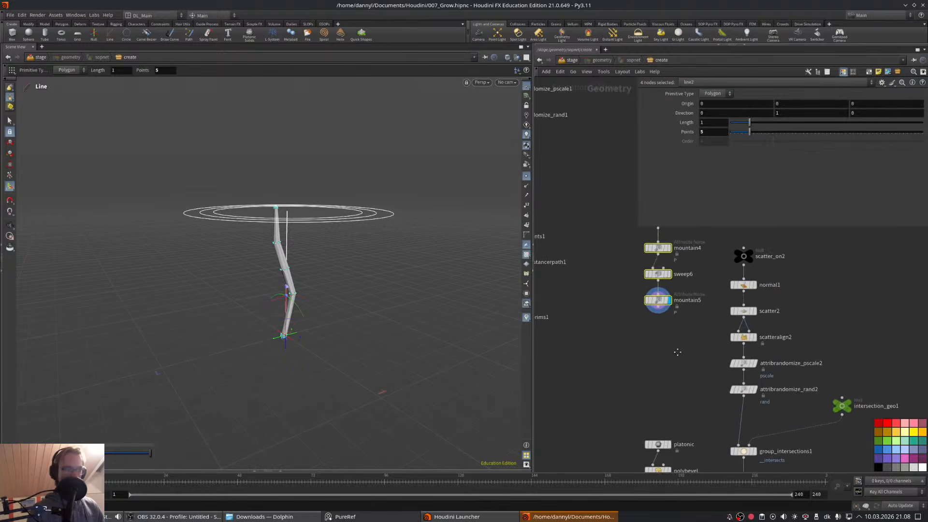
# - Connect mountain5 to the first input of copytopoints2 and delete the placeholder platonic and polybevel nodes
pyautogui.moveTo(660, 304); pyautogui.dragTo(656, 367)
pyautogui.moveTo(676, 394); pyautogui.dragTo(668, 302, button='middle')
pyautogui.moveTo(628, 325); pyautogui.dragTo(729, 413)
pyautogui.click(645, 272)
pyautogui.moveTo(665, 404); pyautogui.dragTo(641, 393, button='middle')
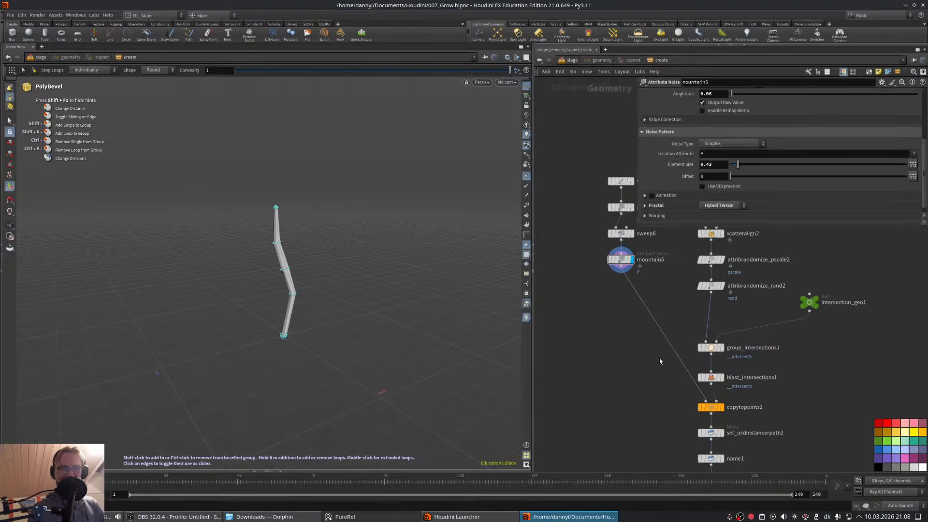
# - Save the scene and move the four stem nodes down next to the intersection and copytopoints2 nodes
pyautogui.moveTo(580, 192); pyautogui.dragTo(571, 232, button='middle')
pyautogui.hotkey('ctrl', 's')
pyautogui.moveTo(571, 232); pyautogui.dragTo(608, 415)
pyautogui.moveTo(719, 439); pyautogui.dragTo(666, 328, button='middle')
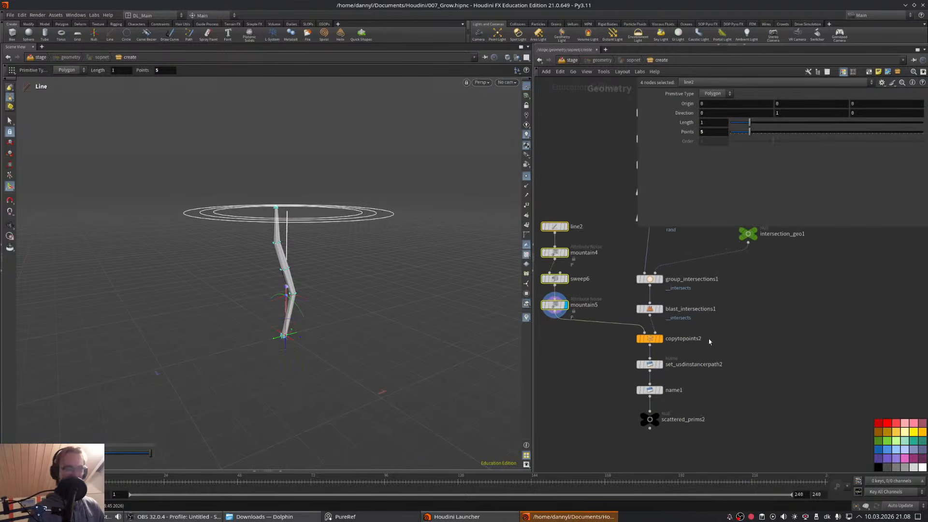
# - Display the output of the scattered_prims2 null at the end of the sticks scatter setup
pyautogui.scroll(-3, 709, 341)
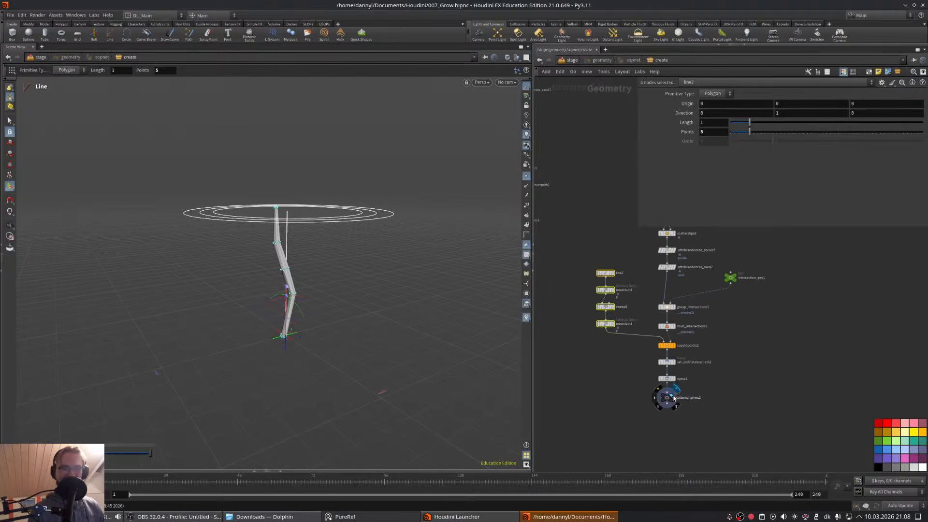
pyautogui.click(674, 397)
pyautogui.moveTo(738, 356); pyautogui.dragTo(776, 433, button='middle')
pyautogui.scroll(-3, 792, 302)
pyautogui.moveTo(792, 302); pyautogui.dragTo(798, 321, button='middle')
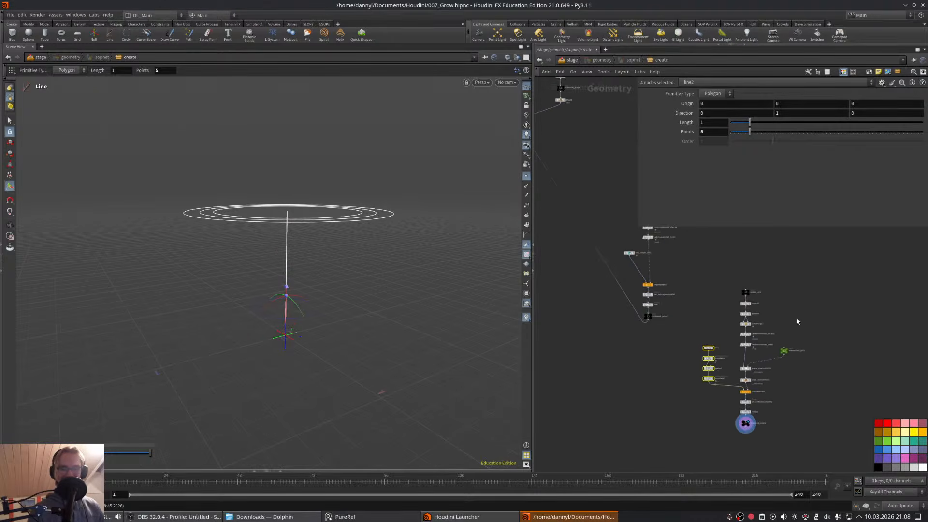
# - Connect the output of the ground node to the scatter_on2 null so the sticks scatter over the ground
pyautogui.moveTo(729, 228)
pyautogui.mouseDown(button='middle')
pyautogui.moveTo(783, 277)
pyautogui.moveTo(805, 451)
pyautogui.mouseUp(button='middle')
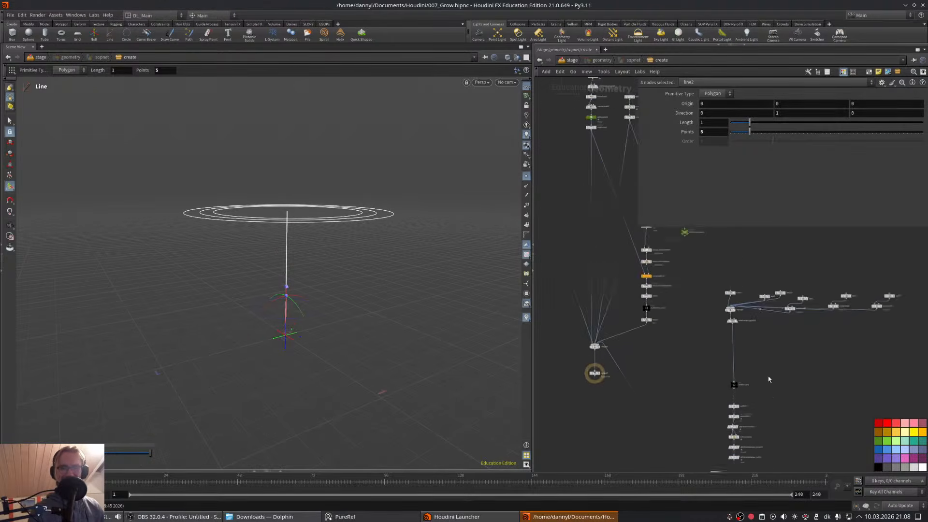
pyautogui.moveTo(716, 318); pyautogui.dragTo(728, 419, button='middle')
pyautogui.moveTo(728, 295); pyautogui.dragTo(783, 391, button='middle')
pyautogui.moveTo(586, 277); pyautogui.dragTo(625, 317, button='middle')
pyautogui.moveTo(632, 304)
pyautogui.mouseDown(button='right')
pyautogui.moveTo(666, 304)
pyautogui.moveTo(644, 311)
pyautogui.mouseUp(button='right')
pyautogui.moveTo(676, 333); pyautogui.dragTo(550, 299, button='middle')
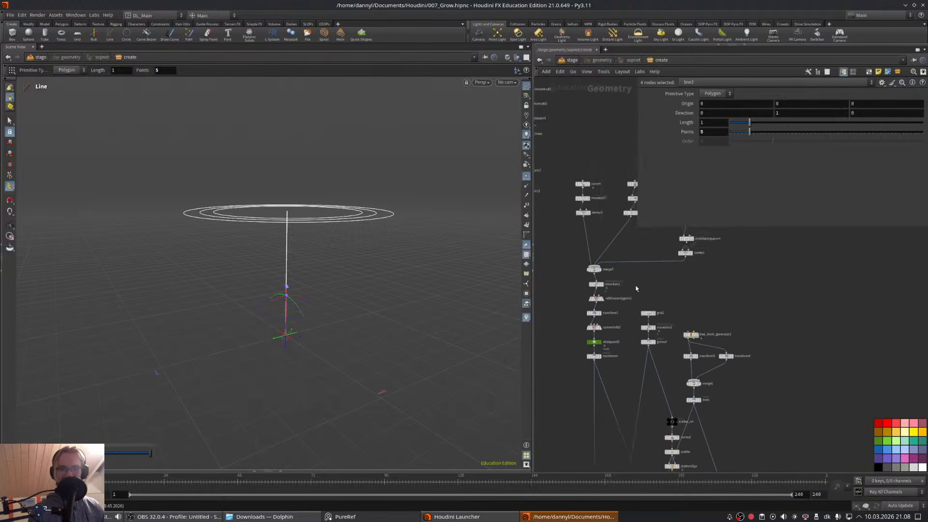
pyautogui.moveTo(637, 285); pyautogui.dragTo(665, 284, button='right')
pyautogui.moveTo(679, 318); pyautogui.dragTo(653, 319, button='right')
pyautogui.moveTo(699, 392); pyautogui.dragTo(664, 320, button='middle')
pyautogui.rightClick(628, 289)
pyautogui.click(639, 278)
pyautogui.moveTo(633, 284); pyautogui.dragTo(661, 283, button='right')
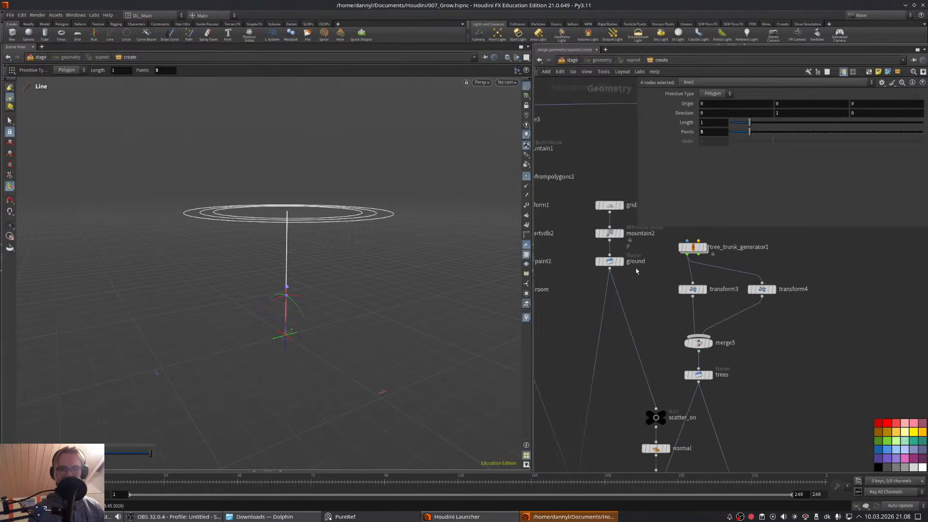
pyautogui.click(609, 269)
pyautogui.moveTo(697, 358); pyautogui.dragTo(628, 203, button='middle')
pyautogui.moveTo(741, 319); pyautogui.dragTo(711, 320, button='right')
pyautogui.moveTo(797, 427); pyautogui.dragTo(720, 300, button='middle')
pyautogui.moveTo(737, 362); pyautogui.dragTo(682, 280, button='middle')
pyautogui.moveTo(652, 289); pyautogui.dragTo(673, 285, button='right')
pyautogui.moveTo(652, 293); pyautogui.dragTo(611, 327, button='middle')
pyautogui.click(635, 283)
pyautogui.moveTo(693, 330); pyautogui.dragTo(738, 286, button='middle')
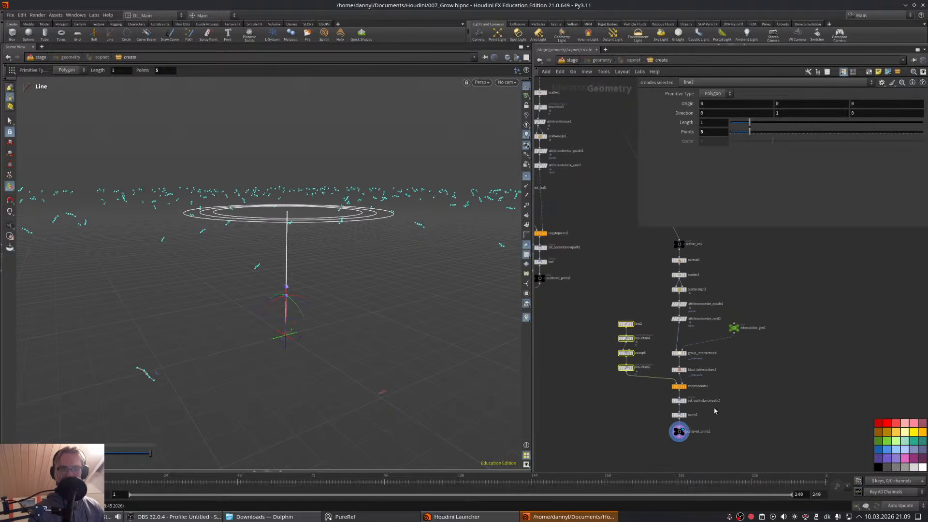
# - Enable Pack and Instance on the copytopoints2 node that copies the sticks
pyautogui.moveTo(718, 380); pyautogui.dragTo(730, 373, button='middle')
pyautogui.click(690, 378)
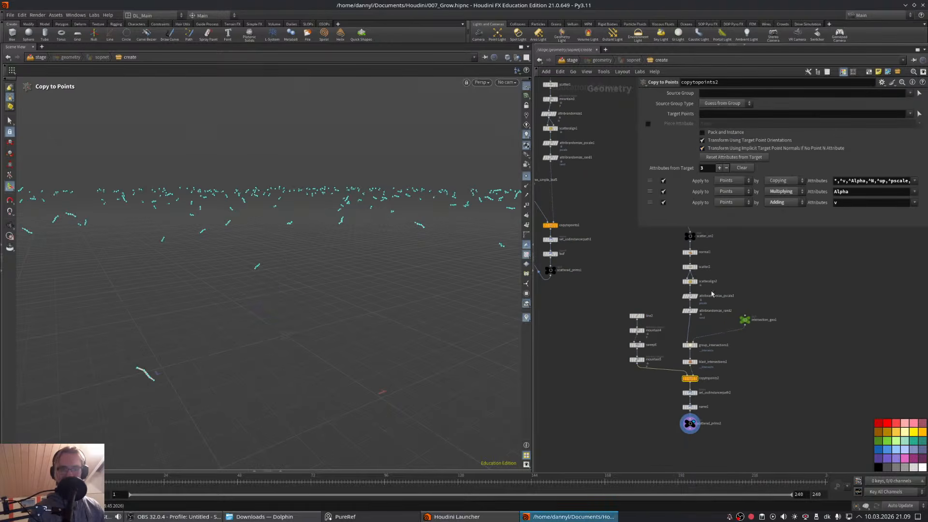
pyautogui.click(702, 132)
# - Set the Force Total Count of the scatter2 node to 100000
pyautogui.moveTo(804, 348); pyautogui.dragTo(794, 361, button='middle')
pyautogui.scroll(3, 704, 277)
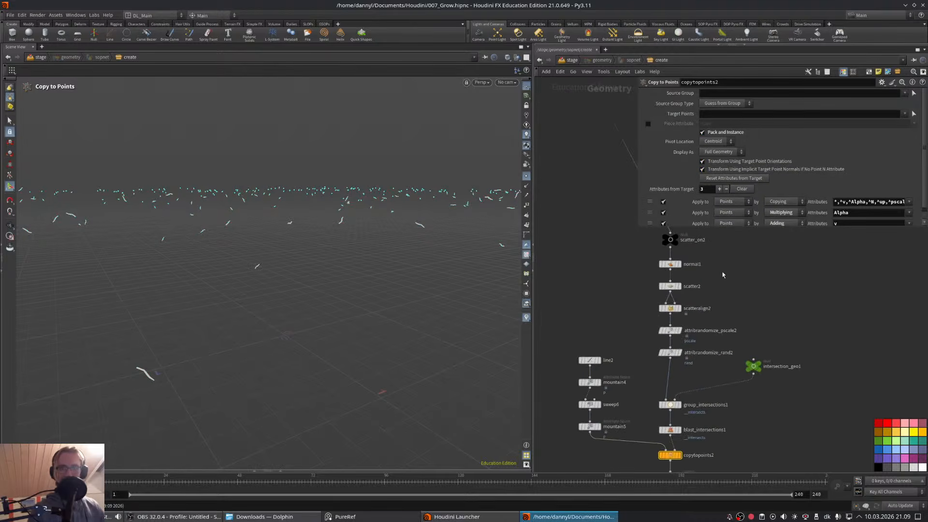
pyautogui.moveTo(715, 295); pyautogui.dragTo(718, 305, button='middle')
pyautogui.click(670, 296)
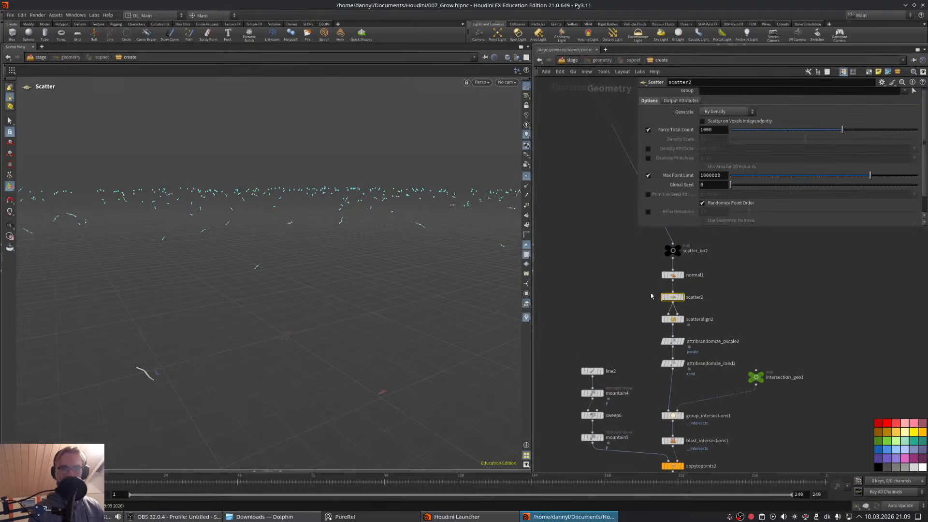
pyautogui.moveTo(882, 130); pyautogui.dragTo(926, 128)
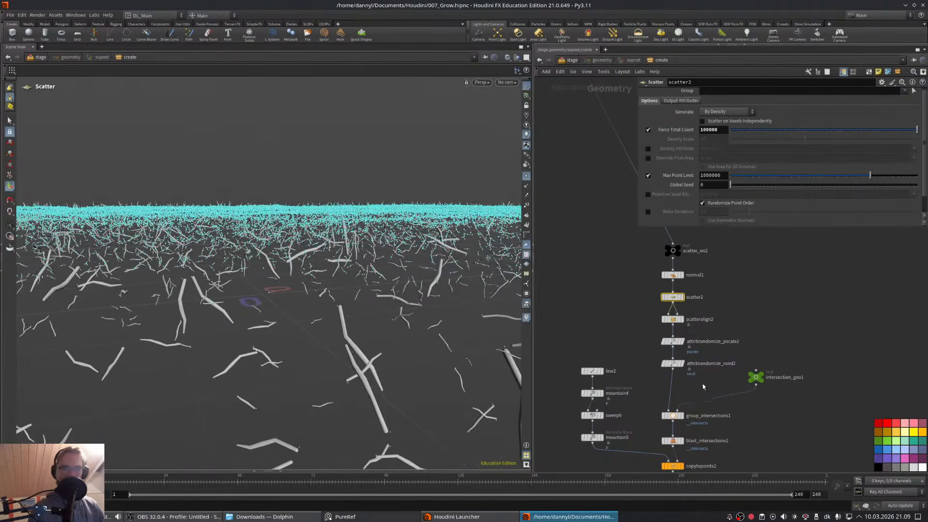
# - Set the Max Random Cone Angle of the scatteralign2 node to 0
pyautogui.moveTo(717, 434); pyautogui.dragTo(686, 307, button='middle')
pyautogui.moveTo(684, 197); pyautogui.dragTo(664, 265, button='middle')
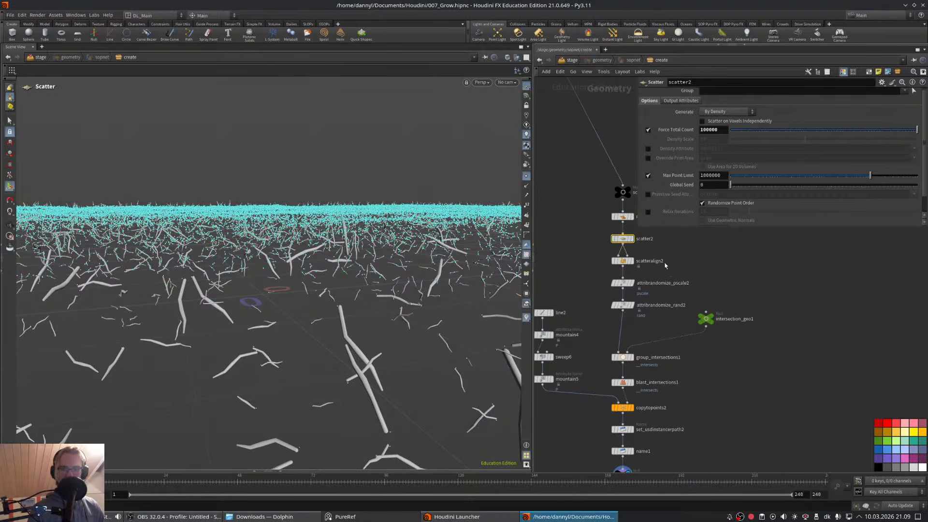
pyautogui.click(622, 261)
pyautogui.scroll(-3, 868, 166)
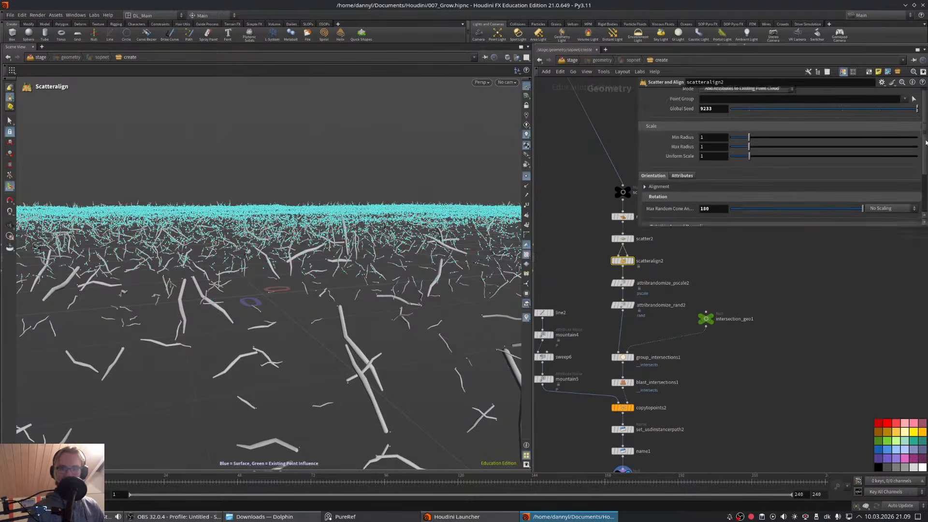
pyautogui.moveTo(862, 170); pyautogui.dragTo(699, 188)
# - Insert a Transform node between the mountain5 and copytopoints2 nodes of the stick setup
pyautogui.moveTo(704, 294); pyautogui.dragTo(721, 357, button='middle')
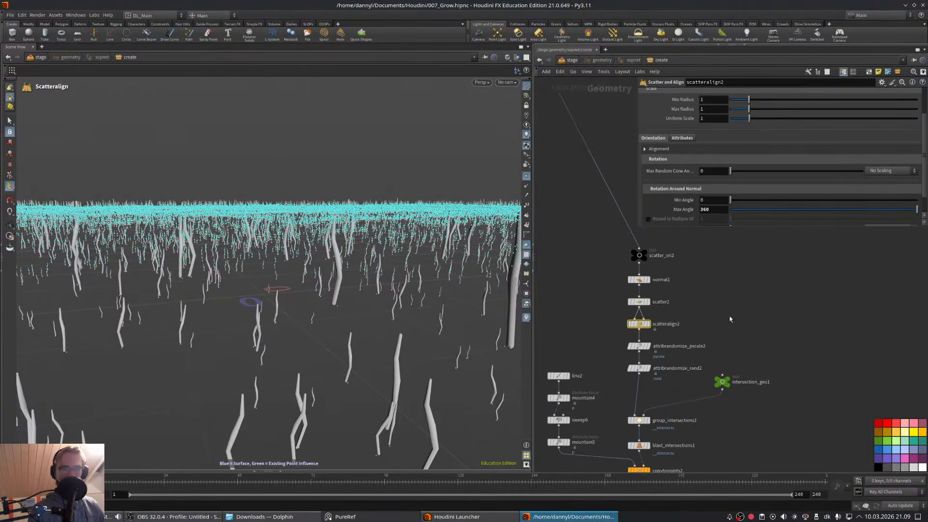
pyautogui.scroll(4, 729, 293)
pyautogui.moveTo(665, 299); pyautogui.dragTo(832, 273, button='middle')
pyautogui.moveTo(661, 332); pyautogui.dragTo(708, 207, button='middle')
pyautogui.press('Tab')
pyautogui.write('trans')
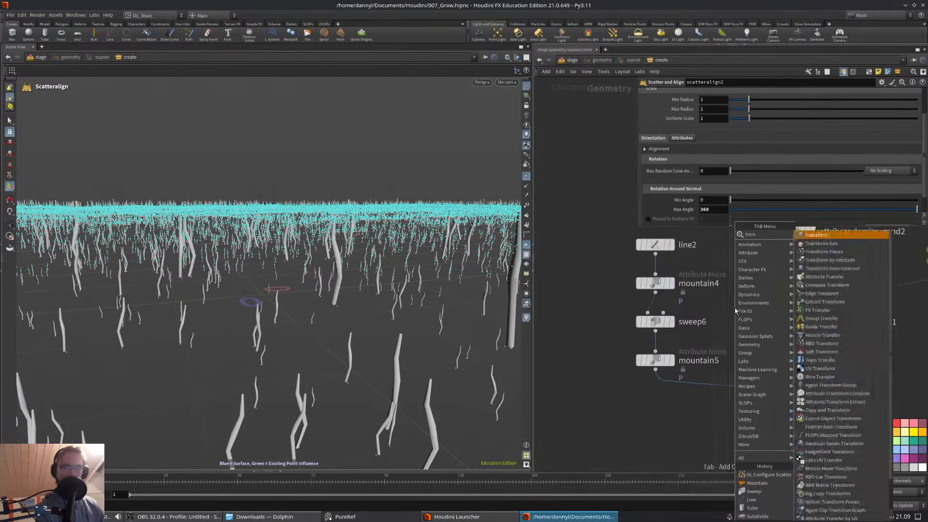
pyautogui.press('Return')
pyautogui.click(679, 382)
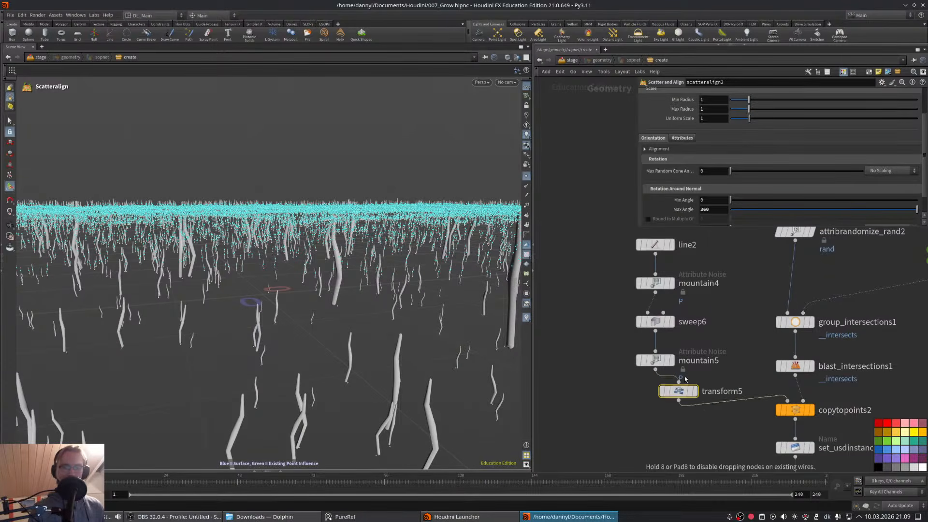
# - Set the X rotation of the new Transform node to 90 so the sticks lie flat on the ground
pyautogui.click(718, 136)
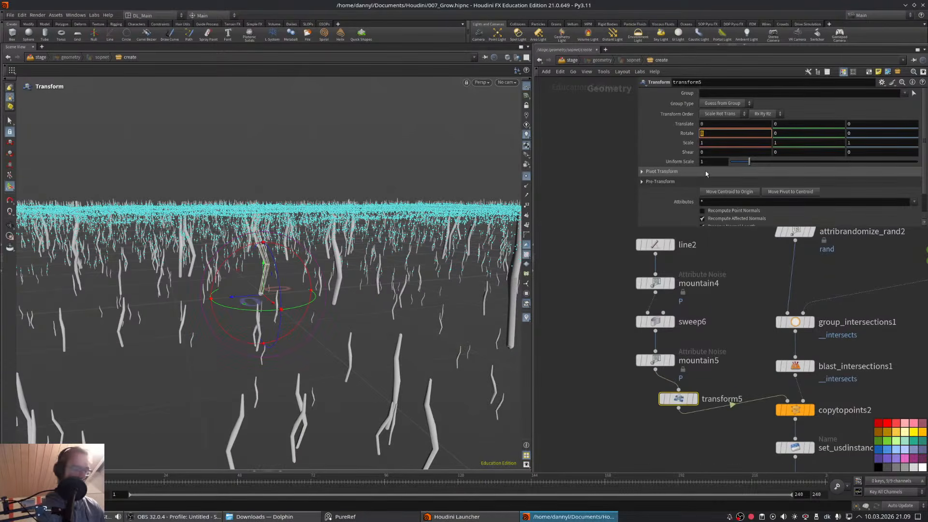
pyautogui.write('90')
pyautogui.press('Return')
pyautogui.keyDown('alt'); pyautogui.moveTo(333, 285); pyautogui.dragTo(287, 308); pyautogui.keyUp('alt')
pyautogui.moveTo(791, 281); pyautogui.dragTo(664, 282, button='middle')
pyautogui.moveTo(790, 330); pyautogui.dragTo(796, 344, button='middle')
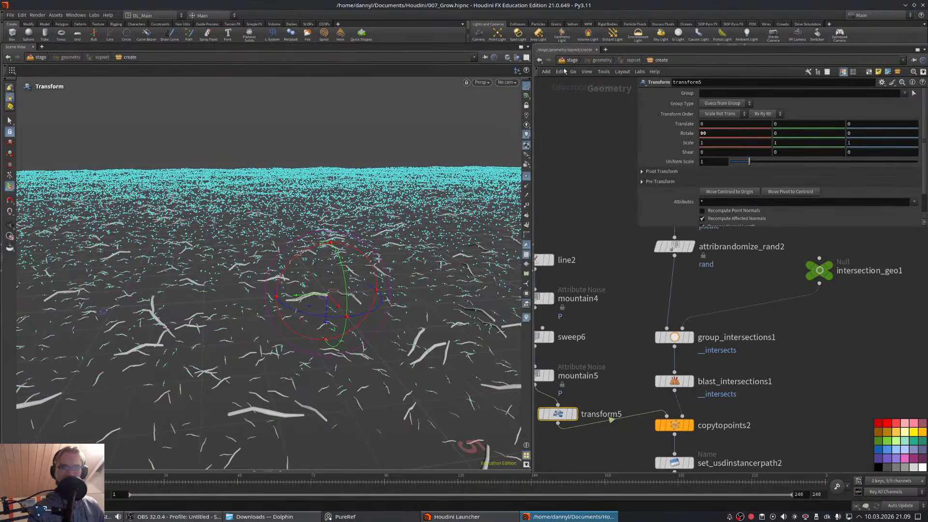
# - Connect the scattered_prims2 output to the merge4 node and go back up to the stage network
pyautogui.moveTo(796, 467); pyautogui.dragTo(856, 272, button='middle')
pyautogui.scroll(-3, 664, 316)
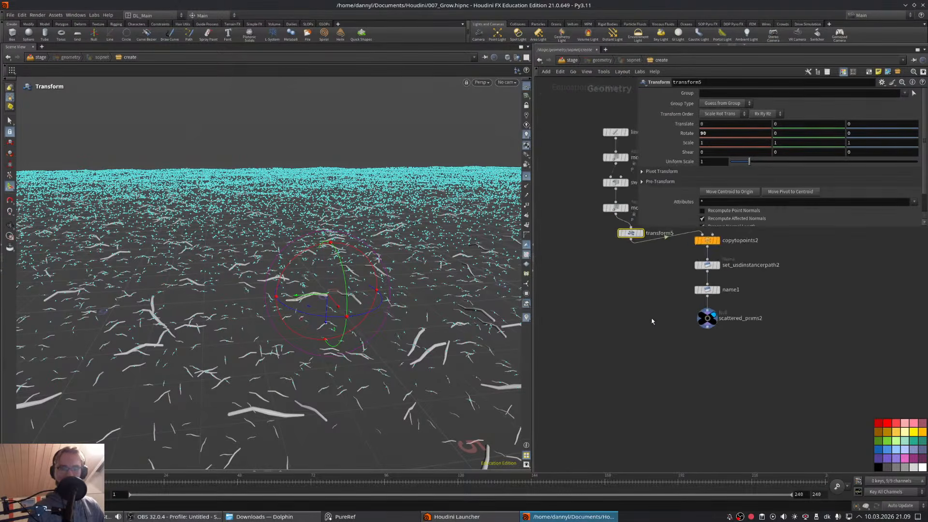
pyautogui.moveTo(652, 321); pyautogui.dragTo(787, 394, button='middle')
pyautogui.scroll(-5, 720, 375)
pyautogui.scroll(4, 767, 379)
pyautogui.moveTo(555, 217); pyautogui.dragTo(662, 390, button='middle')
pyautogui.click(662, 304)
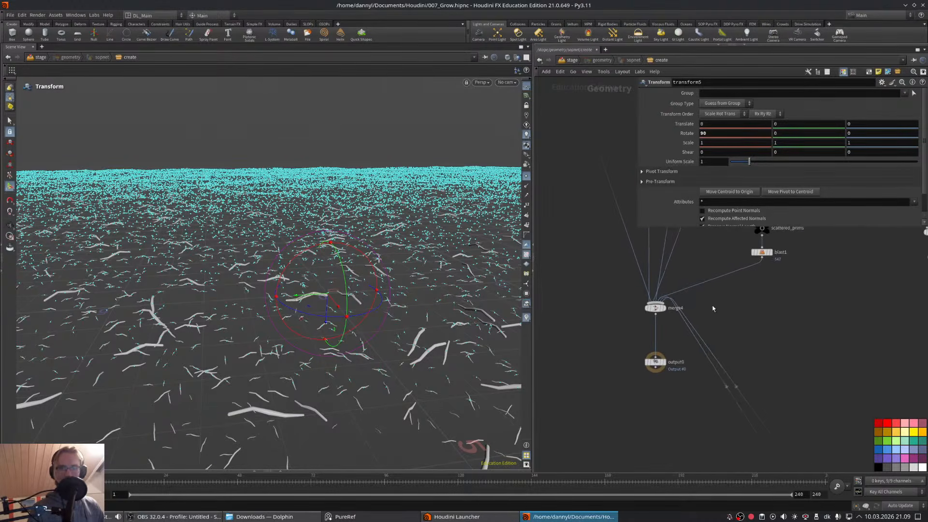
pyautogui.moveTo(712, 308); pyautogui.dragTo(695, 327, button='middle')
pyautogui.press('u')
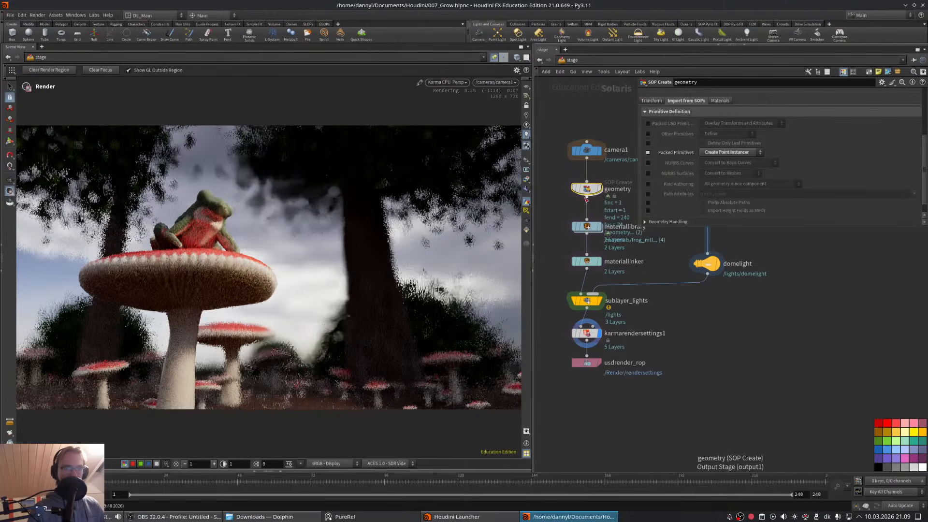
# - Reopen the geometry network and examine the settings of scatteralign2, attribrandomize_rand2, attribrandomize_pscale2 and scatter2 against the render
pyautogui.doubleClick(586, 196)
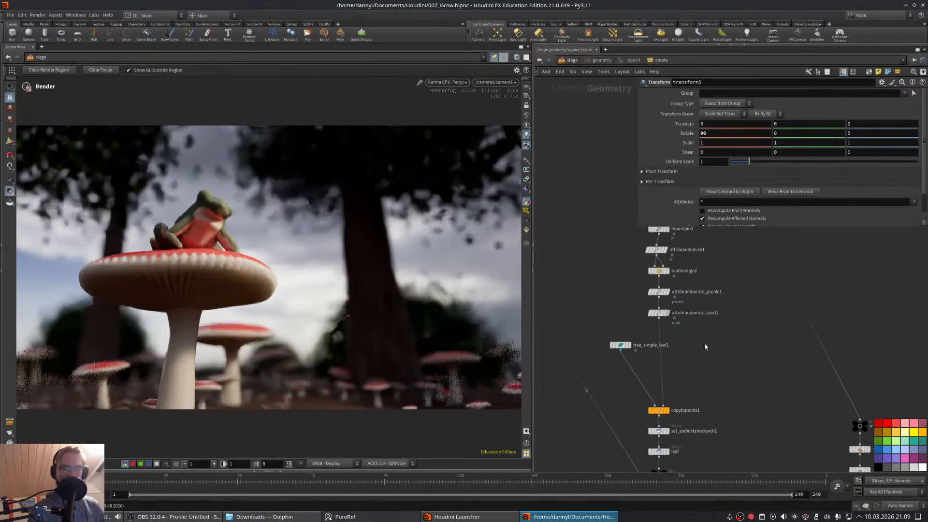
pyautogui.moveTo(710, 346); pyautogui.dragTo(650, 376, button='middle')
pyautogui.moveTo(687, 442); pyautogui.dragTo(619, 282, button='middle')
pyautogui.moveTo(703, 386); pyautogui.dragTo(607, 306, button='middle')
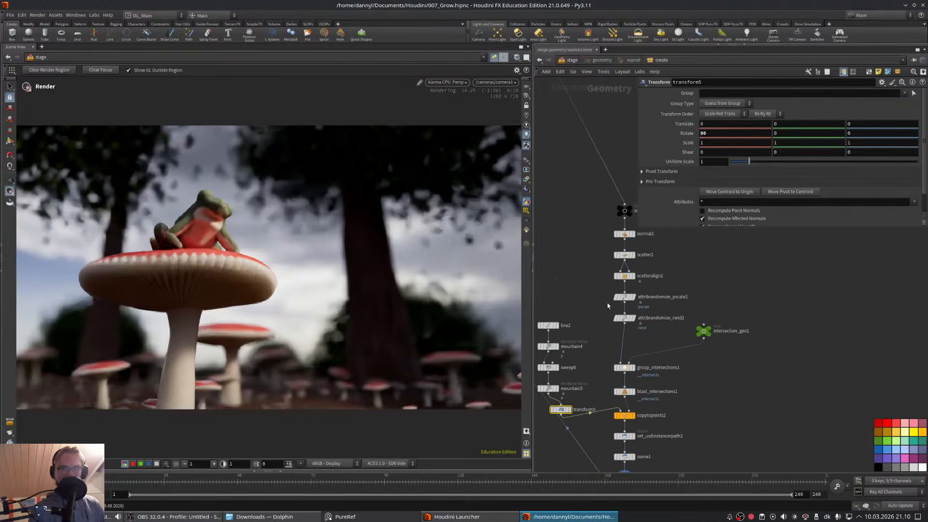
pyautogui.click(624, 275)
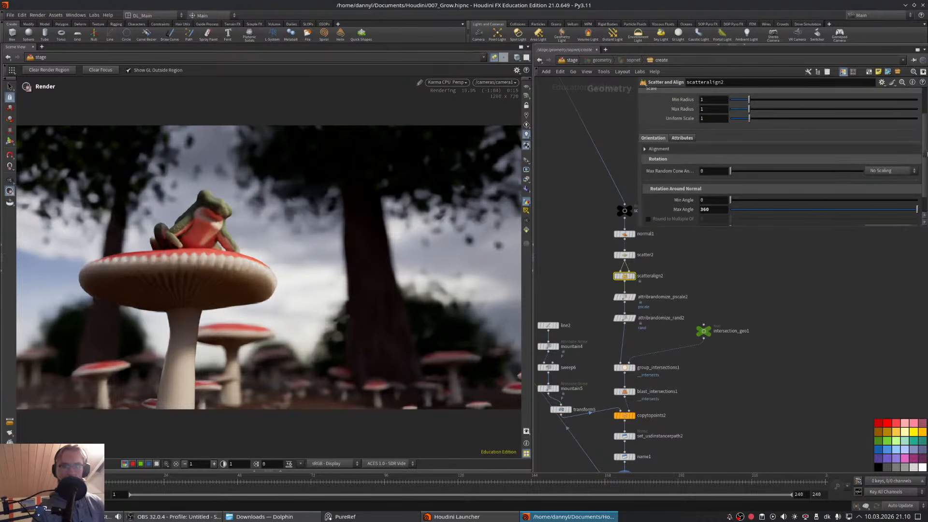
pyautogui.click(624, 317)
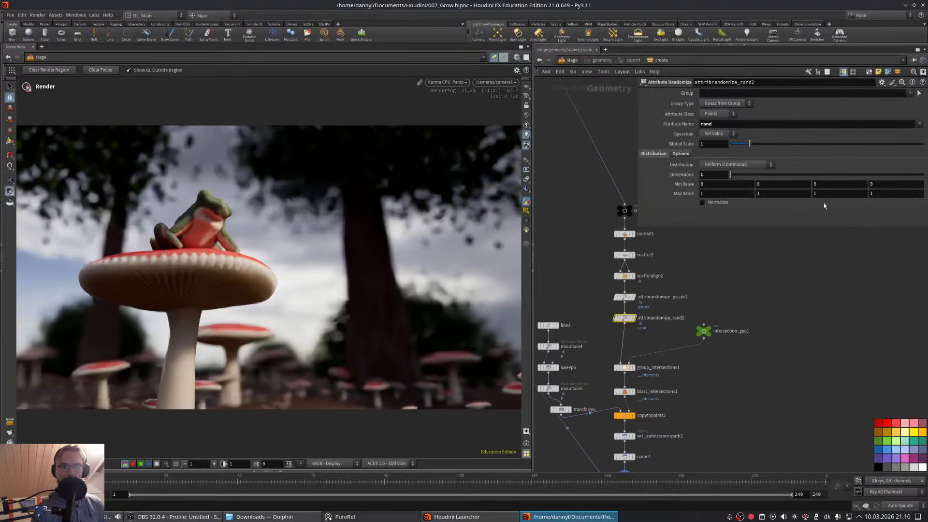
pyautogui.click(624, 297)
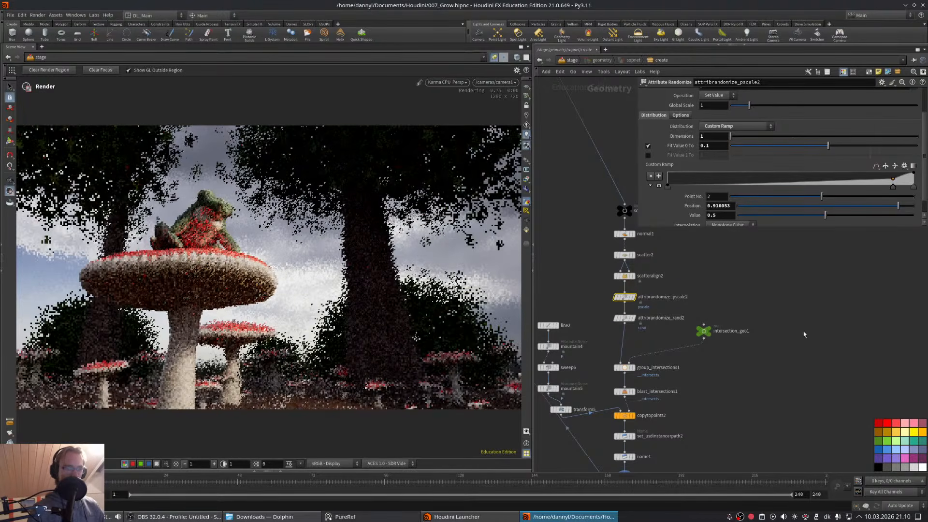
pyautogui.moveTo(803, 332); pyautogui.dragTo(795, 312, button='middle')
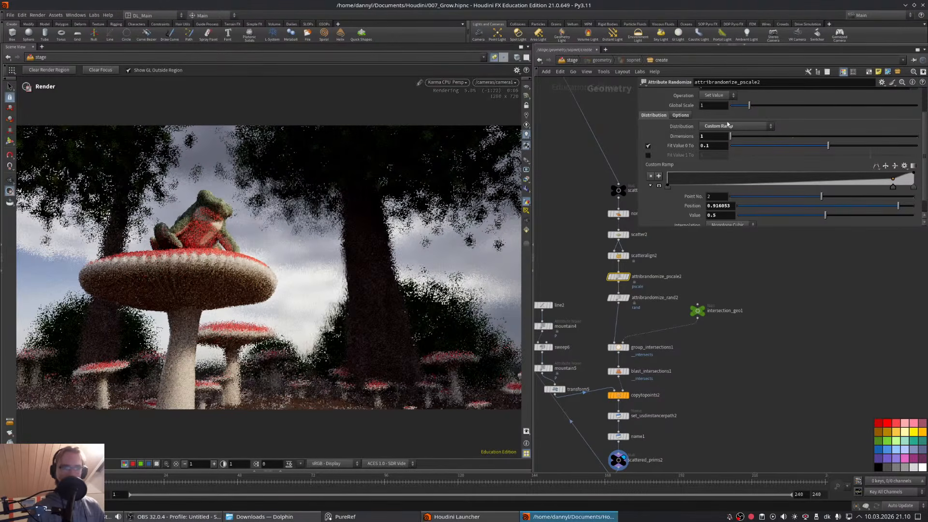
pyautogui.click(621, 235)
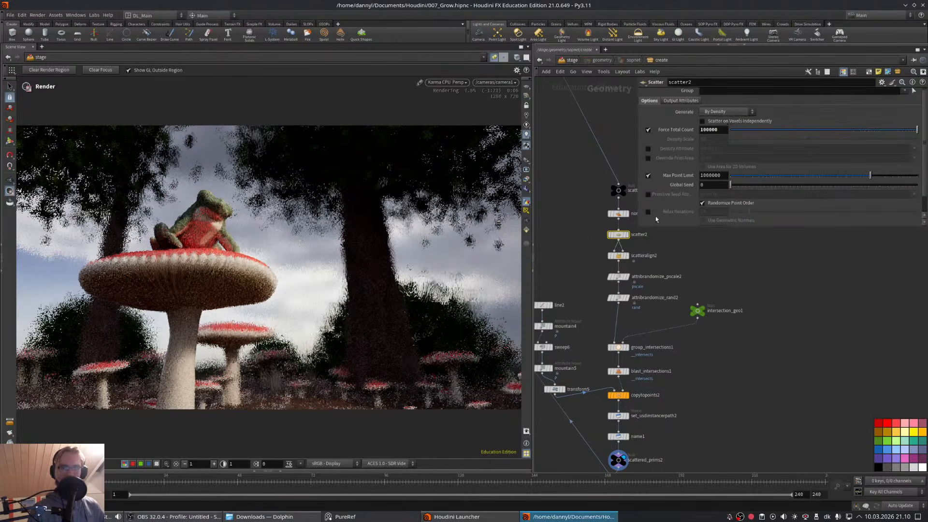
pyautogui.click(714, 128)
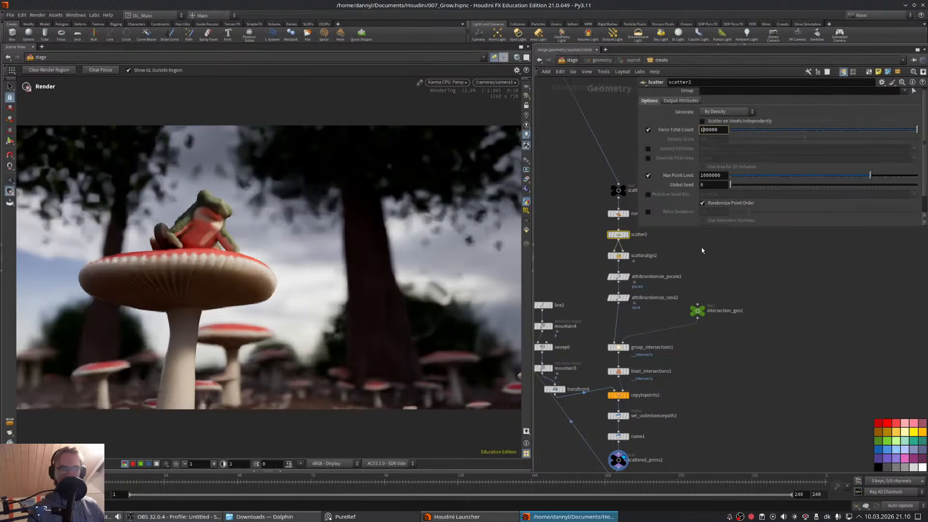
pyautogui.moveTo(707, 256); pyautogui.dragTo(717, 262, button='middle')
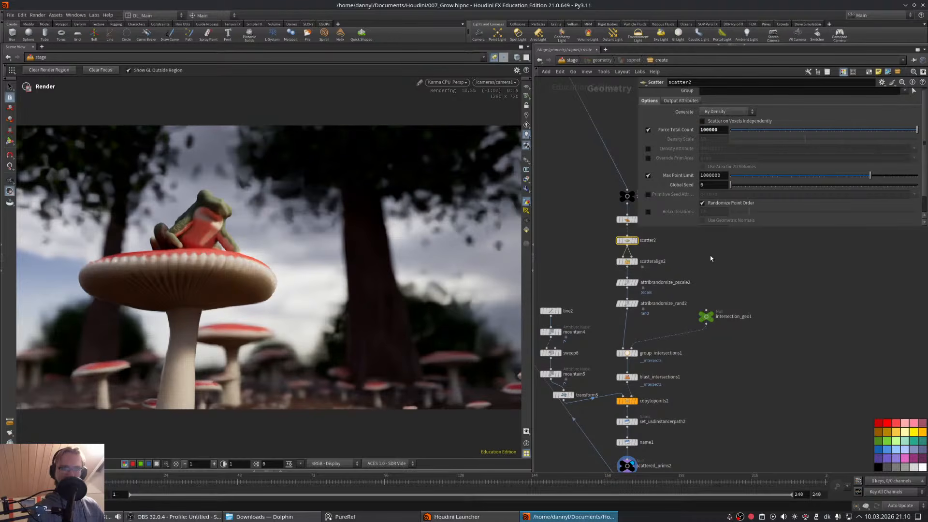
pyautogui.moveTo(714, 270); pyautogui.dragTo(710, 268, button='middle')
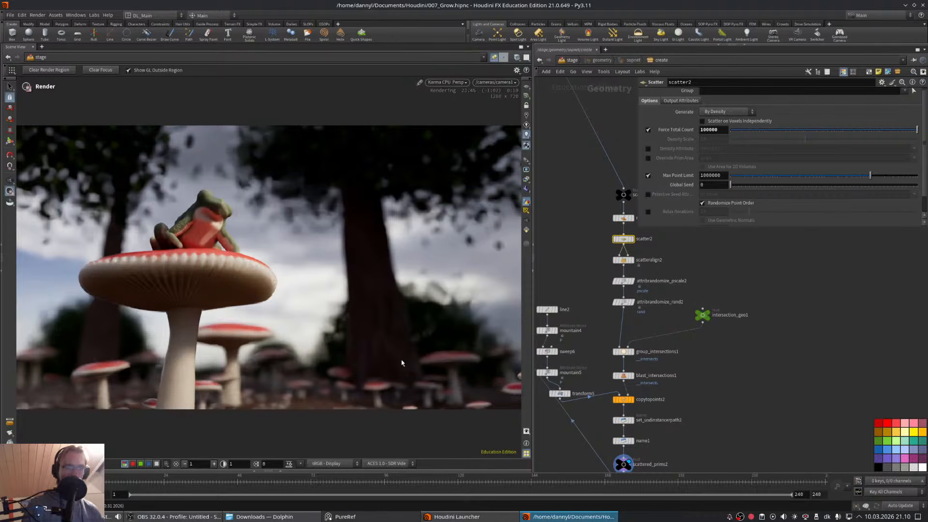
# - Examine the scattered sticks on the forest floor in the render from a freely moved viewpoint
pyautogui.press('Escape')
pyautogui.click(370, 359)
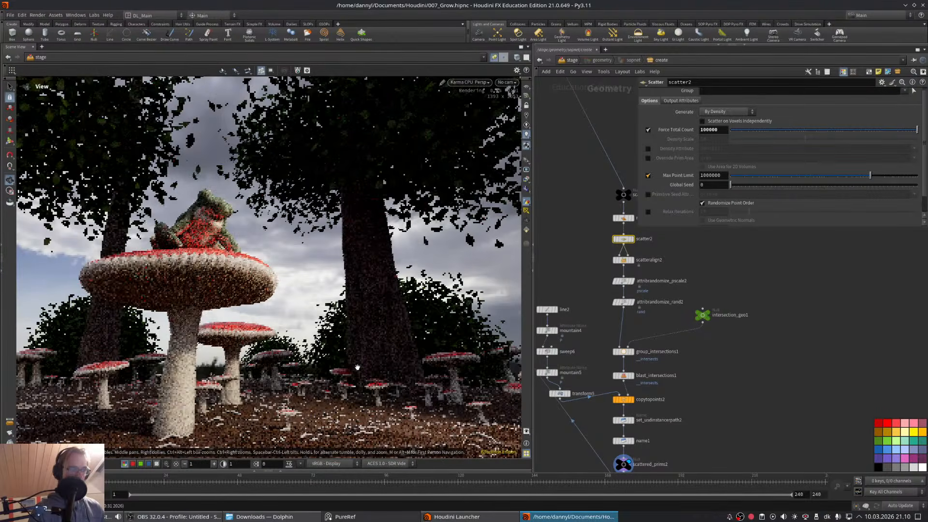
pyautogui.moveTo(343, 376); pyautogui.dragTo(313, 356, button='right')
pyautogui.moveTo(313, 356); pyautogui.dragTo(311, 341, button='middle')
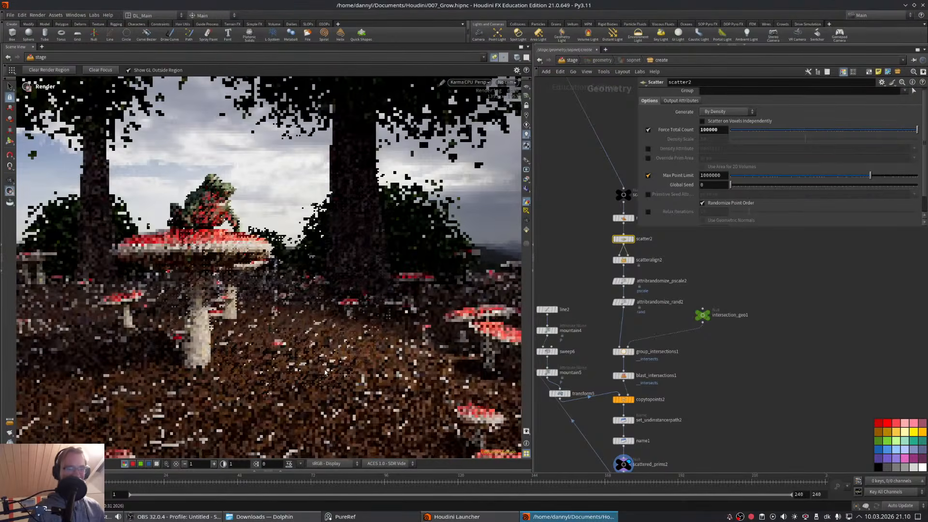
pyautogui.moveTo(311, 369); pyautogui.dragTo(363, 374, button='right')
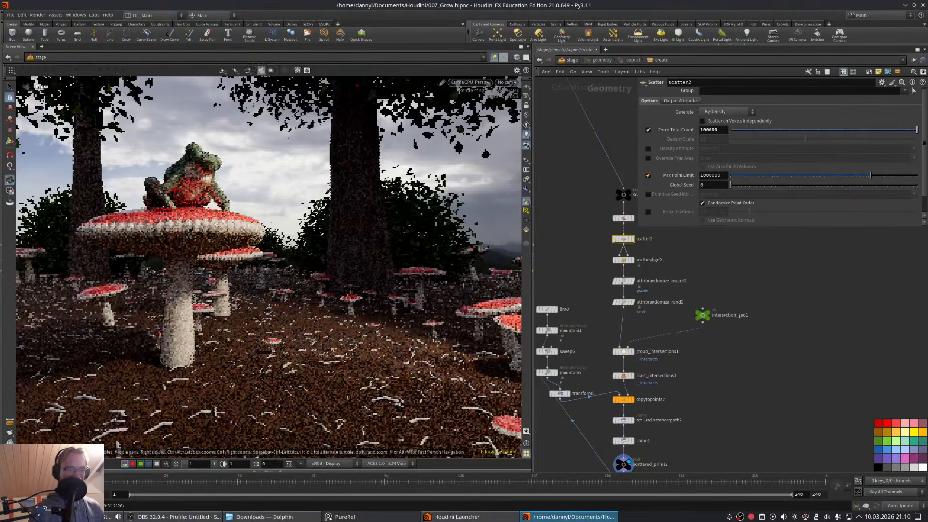
pyautogui.moveTo(364, 375); pyautogui.dragTo(342, 339, button='middle')
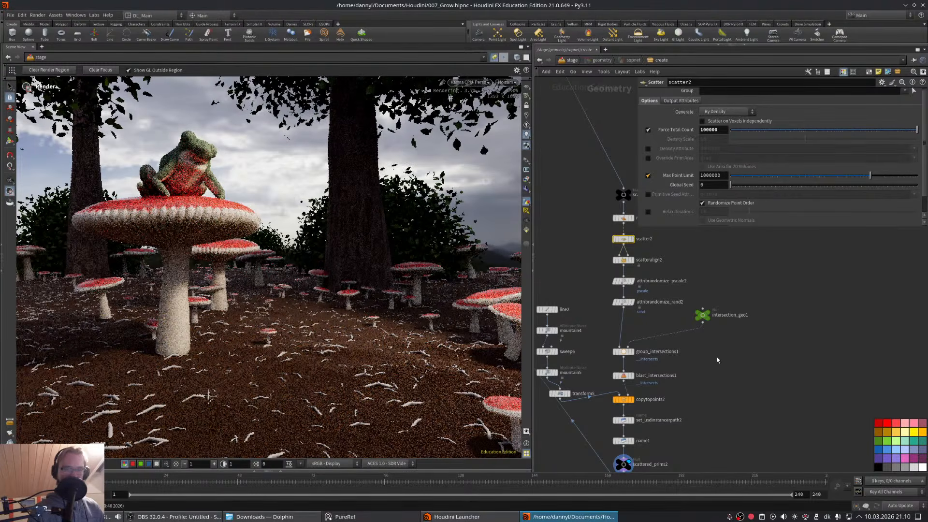
# - Set the Y translation of the transform5 node to 0.1 to raise the sticks above the ground
pyautogui.moveTo(699, 298); pyautogui.dragTo(746, 311, button='middle')
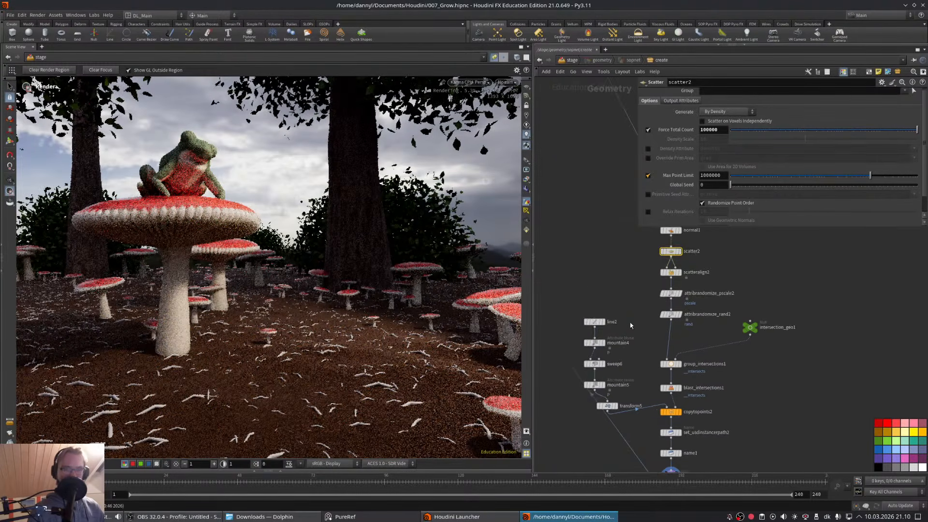
pyautogui.moveTo(622, 365); pyautogui.dragTo(641, 288, button='middle')
pyautogui.click(626, 328)
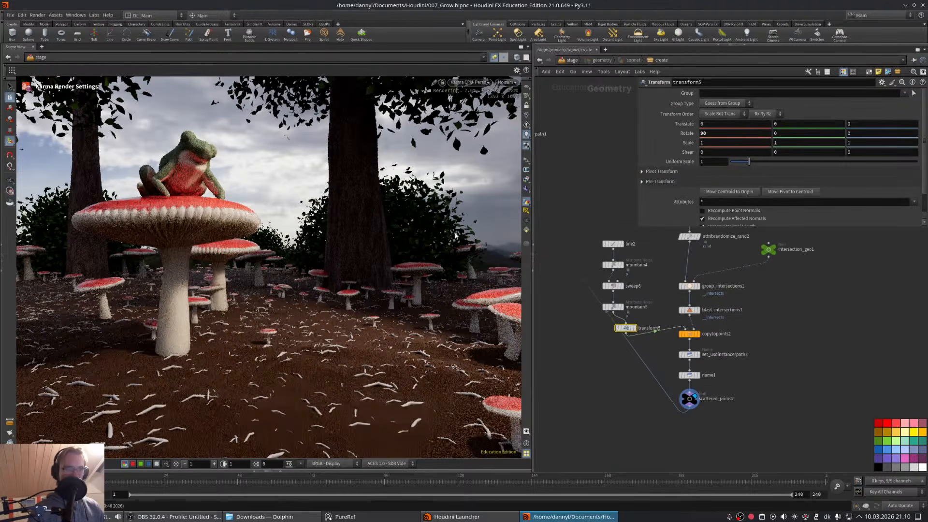
pyautogui.moveTo(790, 124); pyautogui.dragTo(792, 124, button='middle')
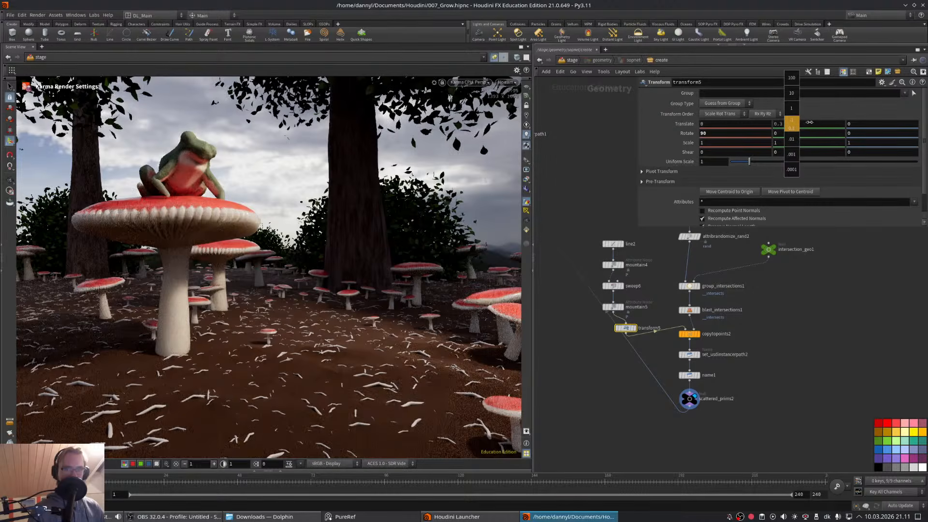
pyautogui.moveTo(806, 121); pyautogui.dragTo(810, 124, button='middle')
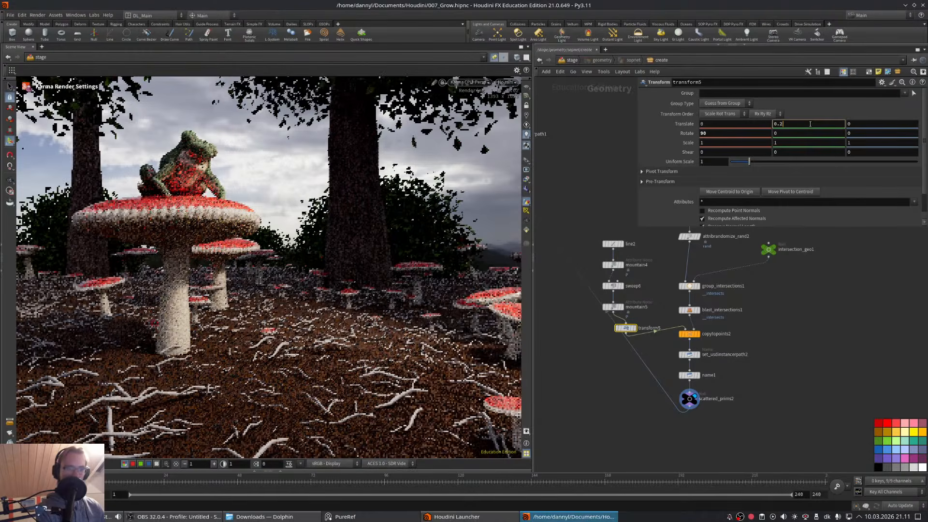
pyautogui.click(810, 123)
pyautogui.press('BackSpace')
pyautogui.write('1')
pyautogui.press('Return')
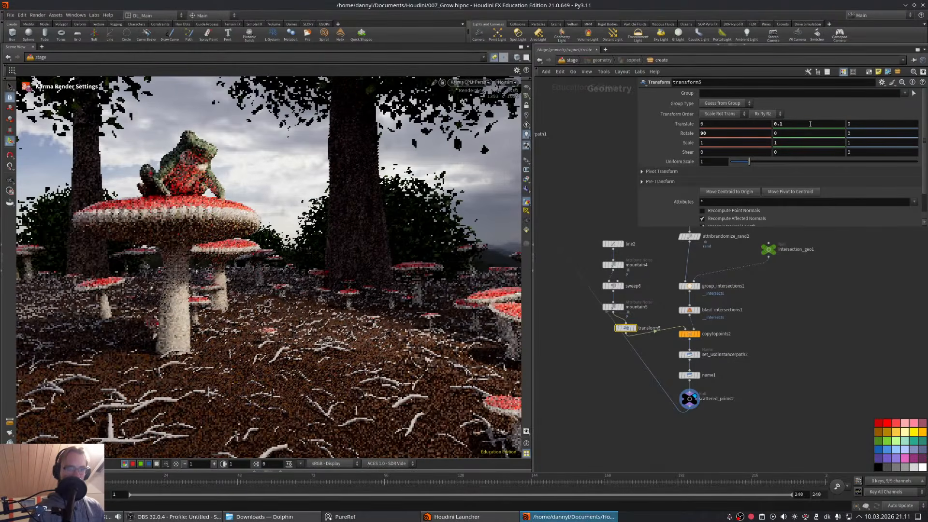
# - Look through camera1 in the viewport again and open the material library from the stage network
pyautogui.click(506, 82)
pyautogui.click(517, 100)
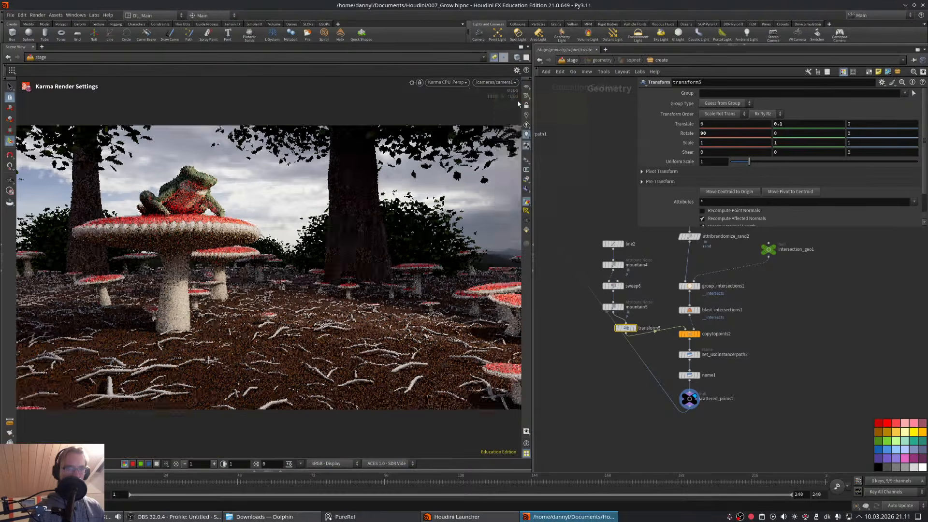
pyautogui.moveTo(598, 158); pyautogui.dragTo(593, 143, button='middle')
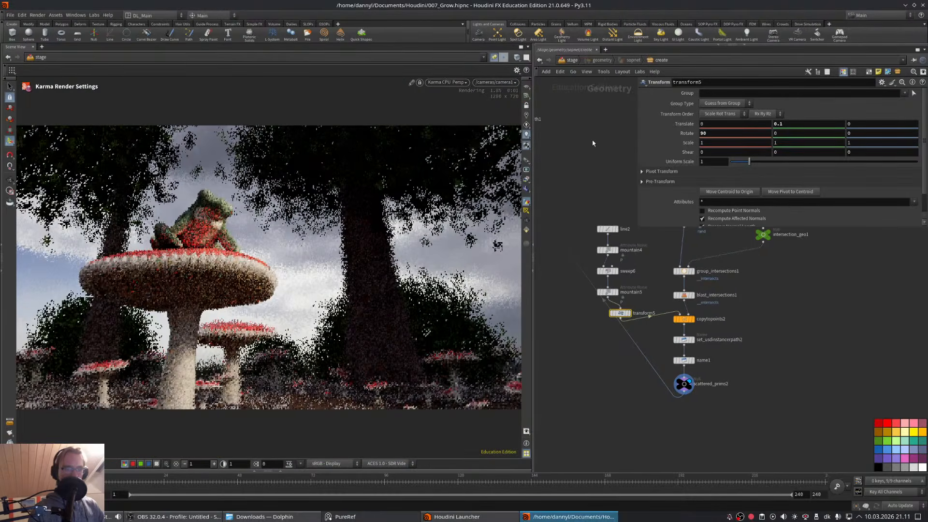
pyautogui.click(573, 60)
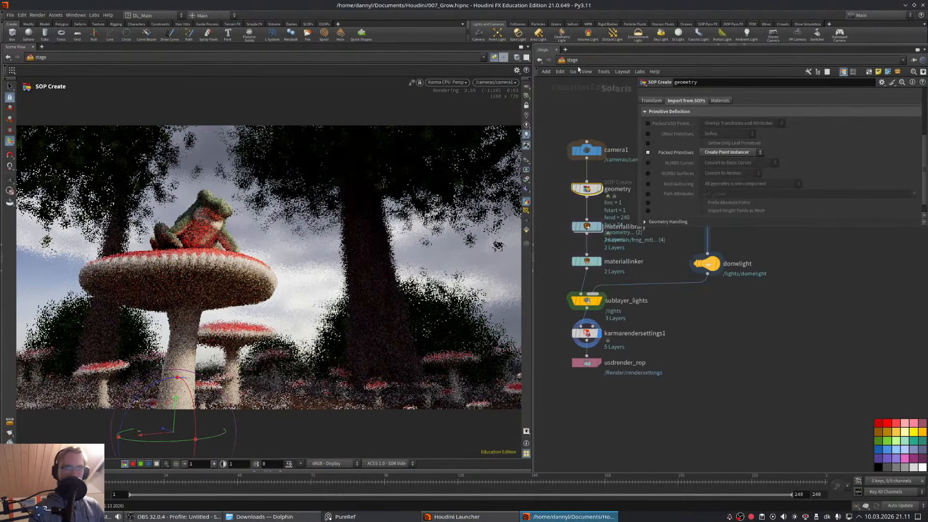
pyautogui.moveTo(673, 304); pyautogui.dragTo(721, 329, button='middle')
pyautogui.doubleClick(634, 252)
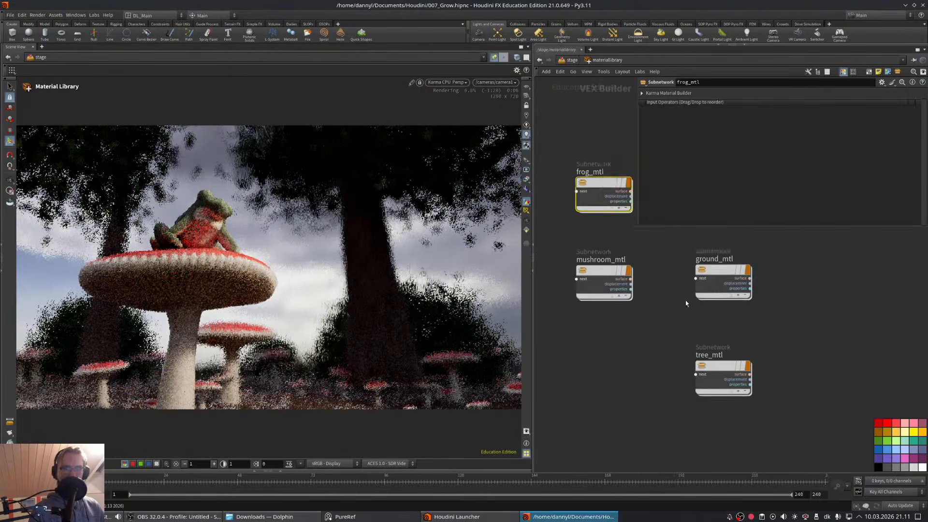
# - Add a new Karma material near mushroom_mtl and tree_mtl in the material library
pyautogui.moveTo(685, 300); pyautogui.dragTo(722, 272, button='middle')
pyautogui.press('Tab')
pyautogui.write('karma')
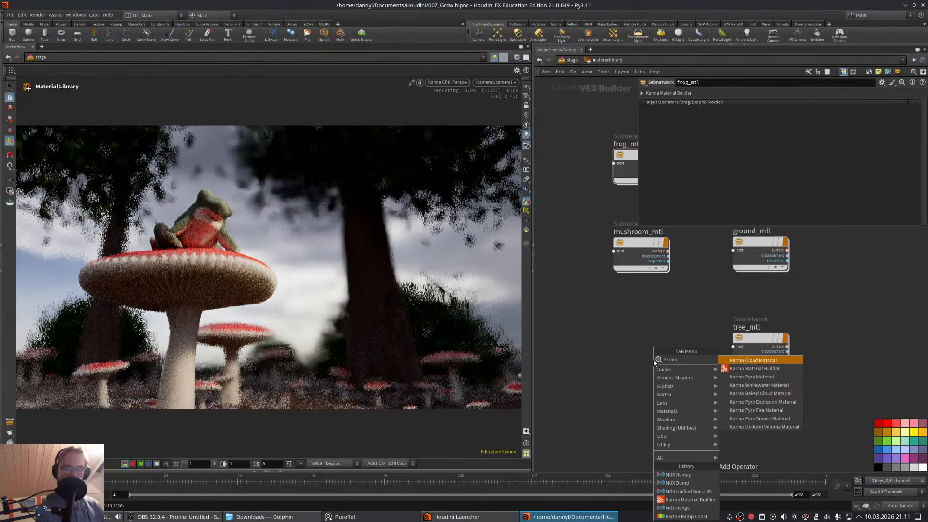
# - Add a Karma Material Builder named sticks_mtl to the material library and place it in line with tree_mtl
pyautogui.press('Return')
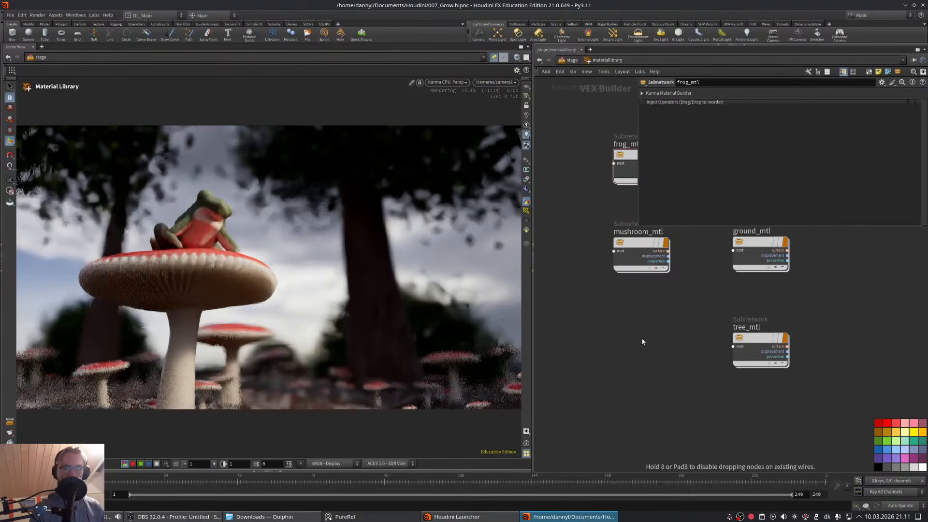
pyautogui.click(642, 341)
pyautogui.doubleClick(643, 339)
pyautogui.write('st')
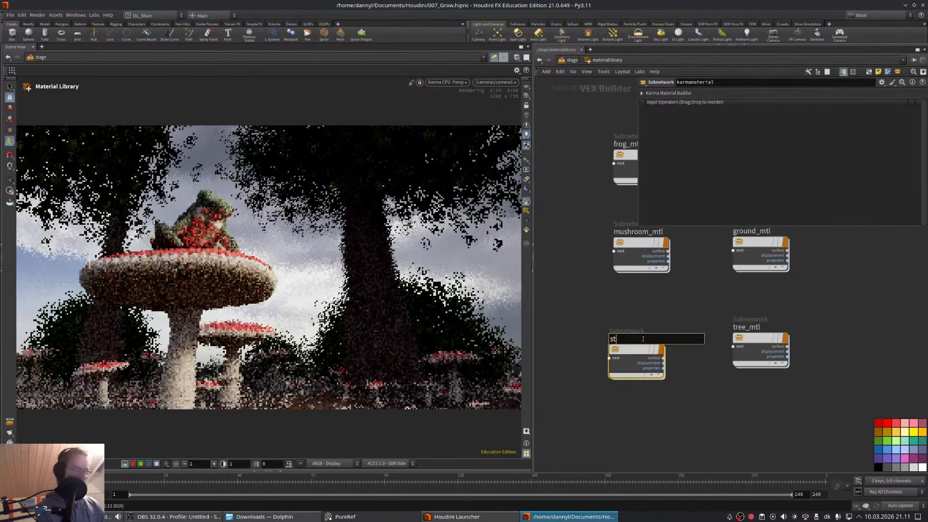
pyautogui.write('icks_mtl')
pyautogui.press('Return')
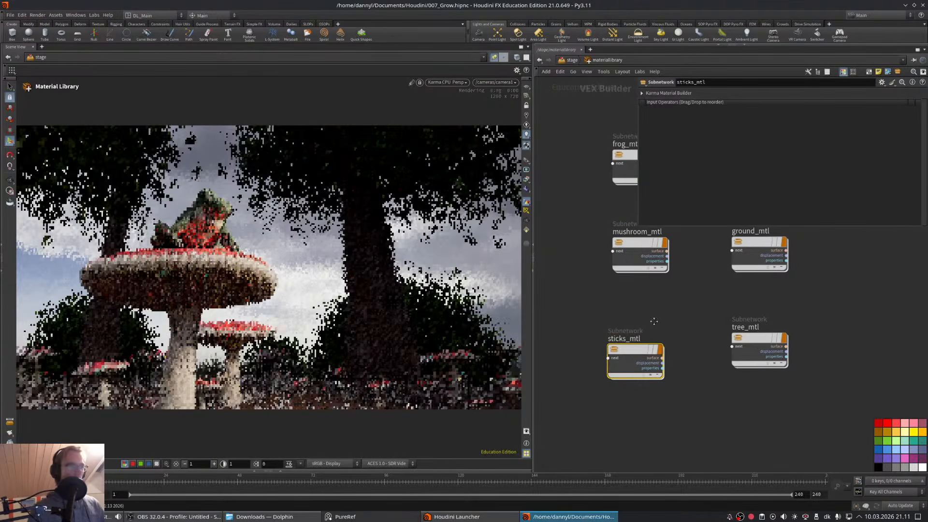
pyautogui.moveTo(654, 321); pyautogui.dragTo(644, 321, button='middle')
pyautogui.moveTo(632, 349); pyautogui.dragTo(633, 338)
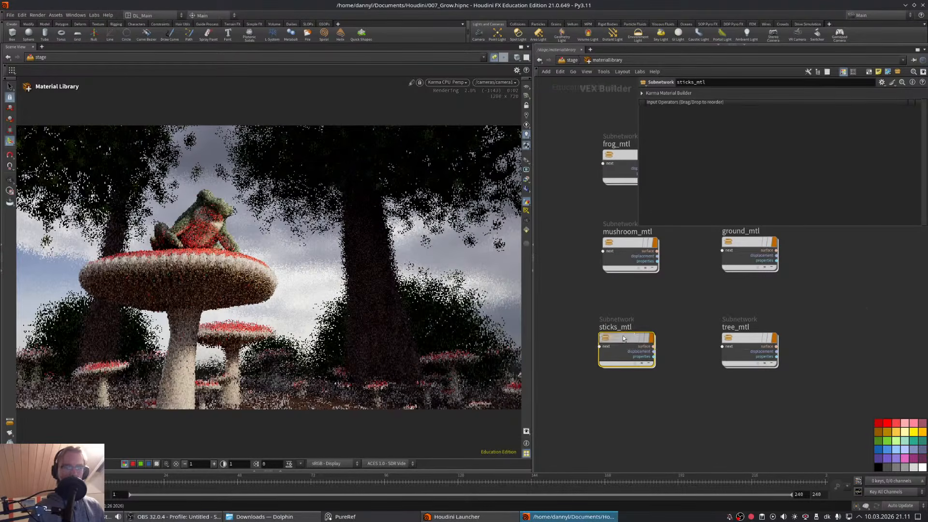
# - Inside sticks_mtl, add a MtlX Geometry Property Value node named rand with its Geomprop set to rand
pyautogui.doubleClick(622, 338)
pyautogui.press('Tab')
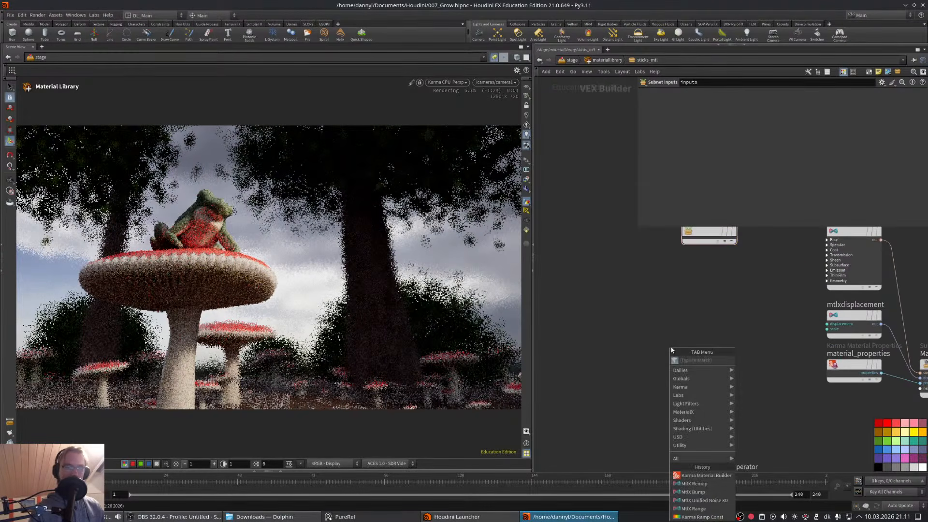
pyautogui.write('genpro')
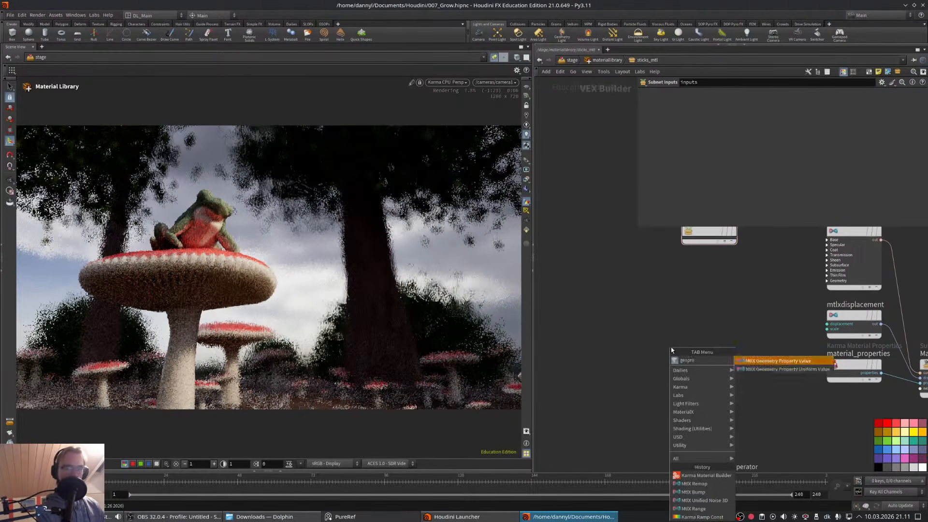
pyautogui.press('Return')
pyautogui.click(667, 343)
pyautogui.write('ra')
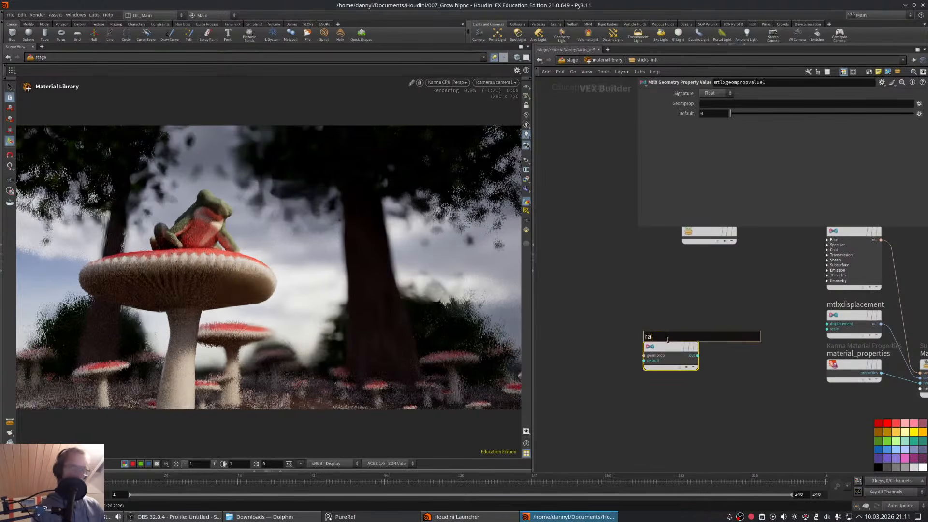
pyautogui.write('nd')
pyautogui.press('Return')
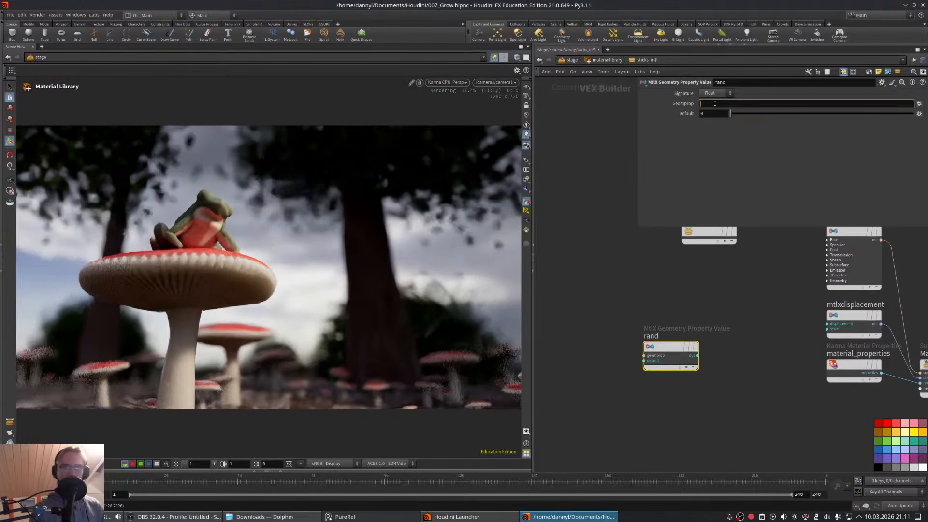
pyautogui.moveTo(715, 340); pyautogui.dragTo(676, 393, button='middle')
# - Feed the rand output through a new Karma Ramp Const into the standard surface's base color
pyautogui.click(658, 408)
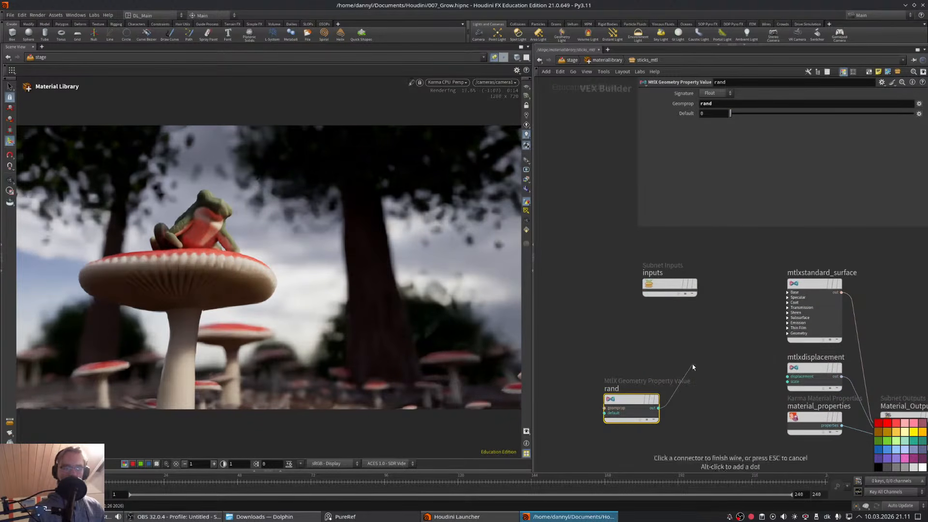
pyautogui.press('Tab')
pyautogui.write('ramp')
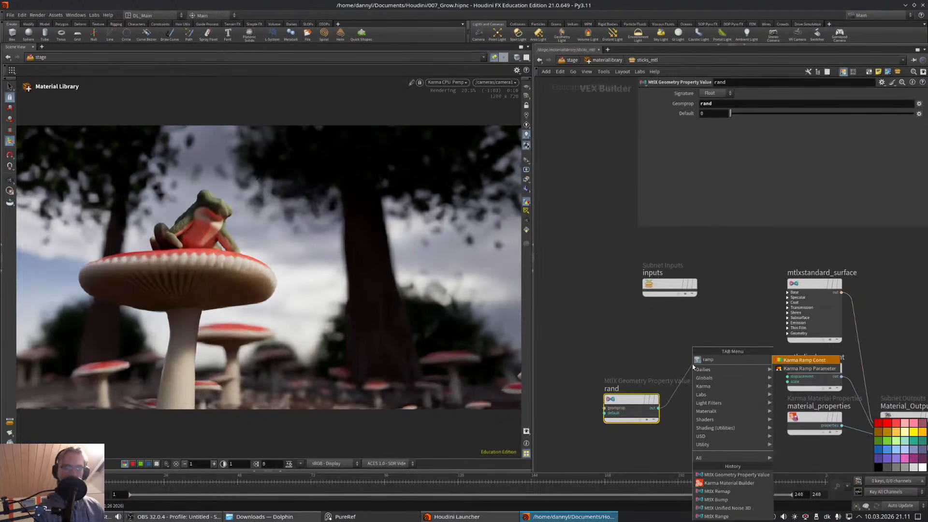
pyautogui.press('Return')
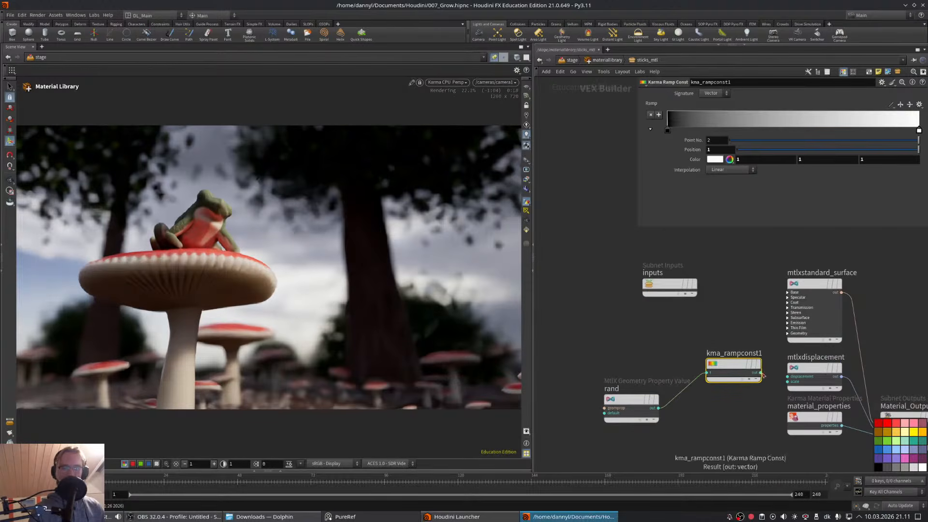
pyautogui.click(761, 373)
pyautogui.click(778, 294)
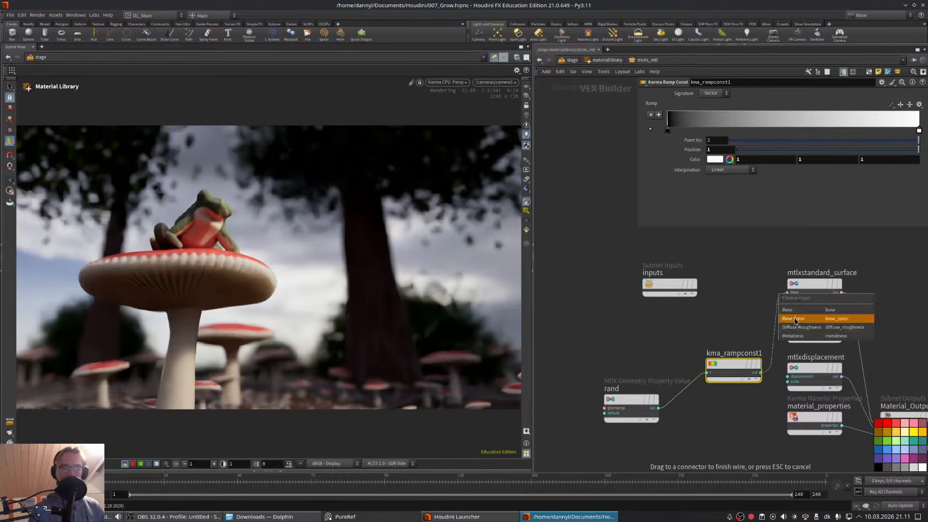
pyautogui.click(794, 319)
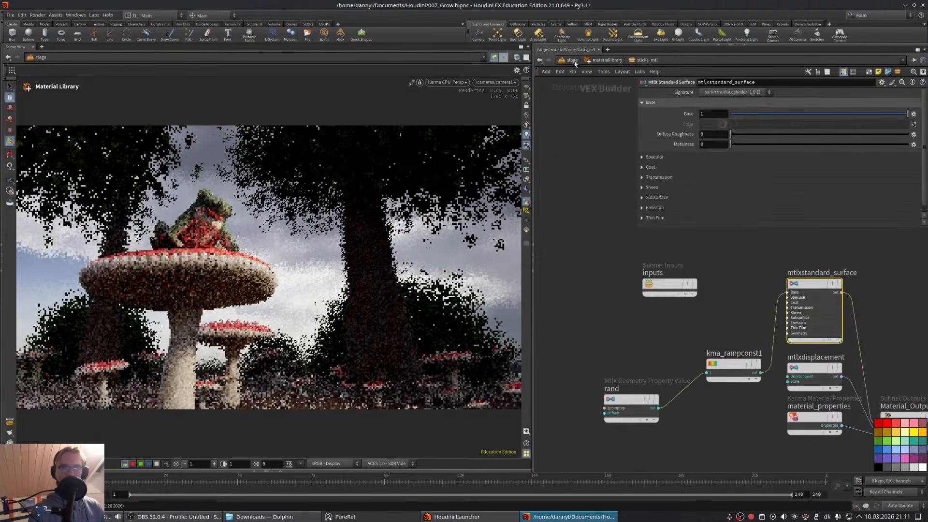
# - In the material linker, add a rule assigning sticks_mtl to the /instancers/sticks primitive
pyautogui.press('u')
pyautogui.click(650, 285)
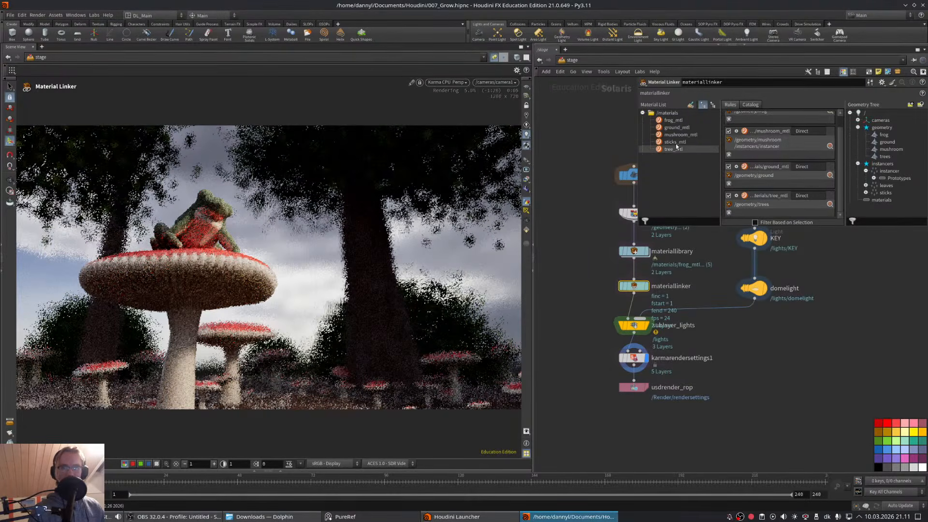
pyautogui.moveTo(674, 143); pyautogui.dragTo(782, 162)
pyautogui.moveTo(842, 146); pyautogui.dragTo(842, 168)
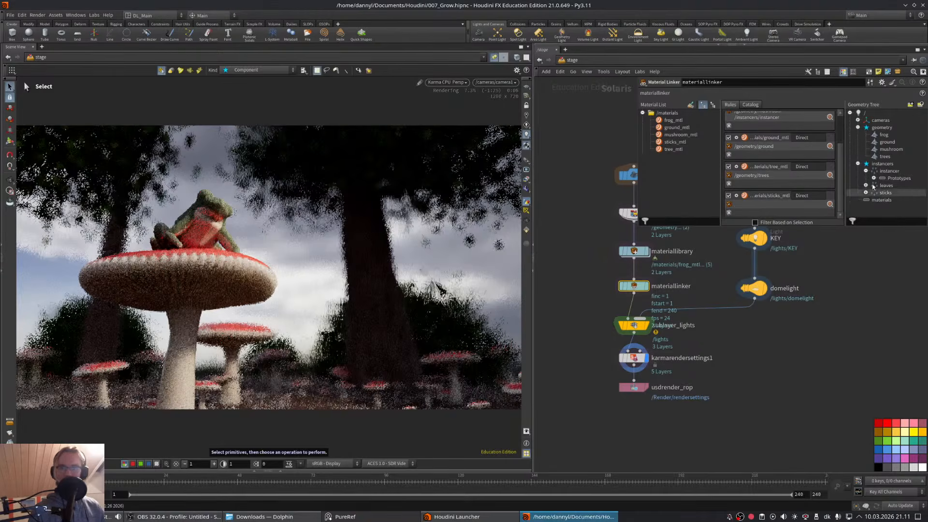
pyautogui.click(865, 193)
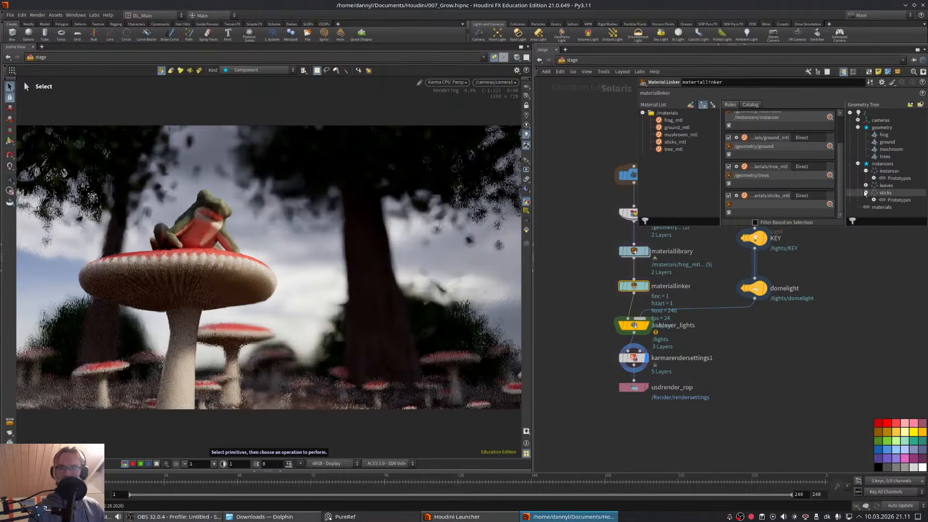
pyautogui.click(882, 194)
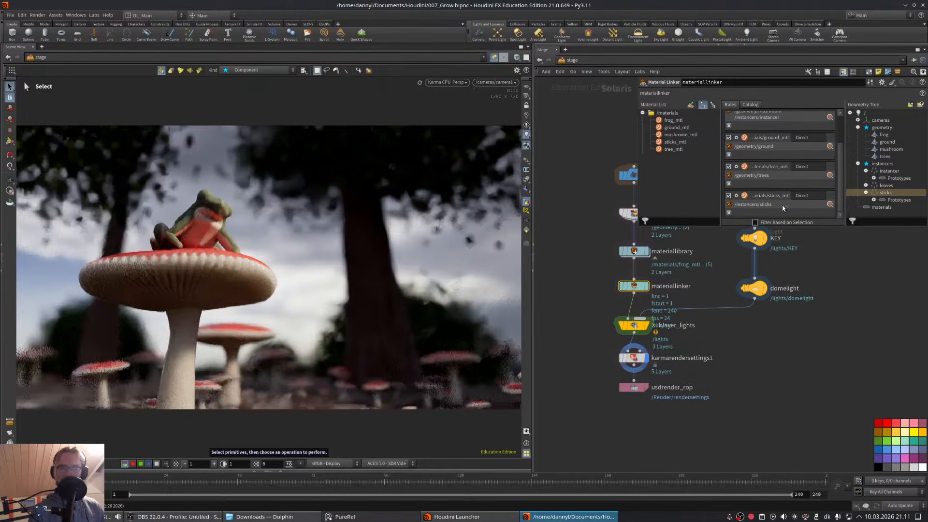
# - Set the start color of the ramp in sticks_mtl to a reddish brown of about 0.109, 0.051, 0.031
pyautogui.moveTo(601, 270); pyautogui.dragTo(618, 270, button='middle')
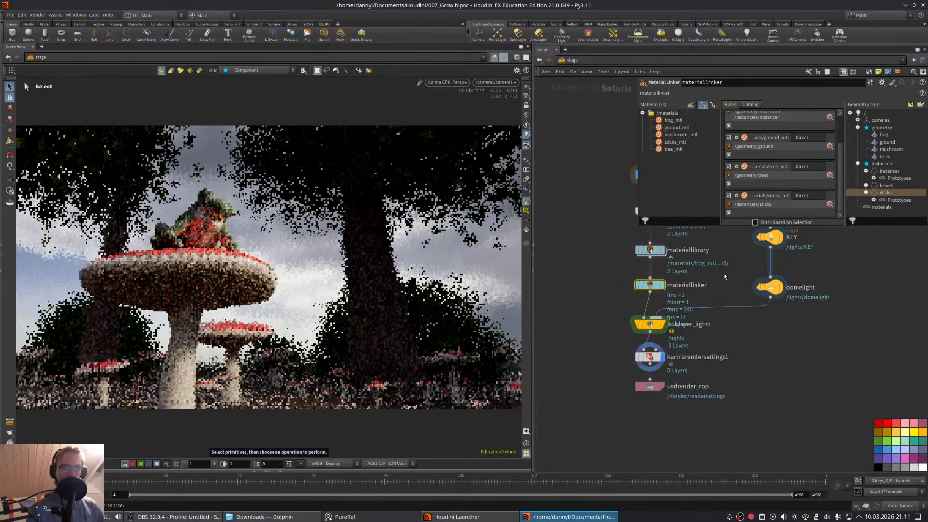
pyautogui.doubleClick(650, 250)
pyautogui.doubleClick(629, 339)
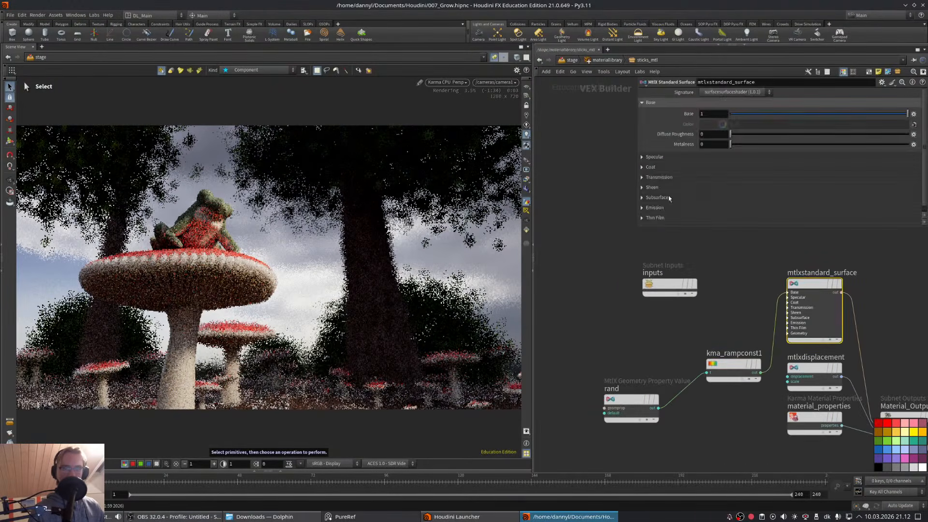
pyautogui.click(733, 364)
pyautogui.doubleClick(667, 130)
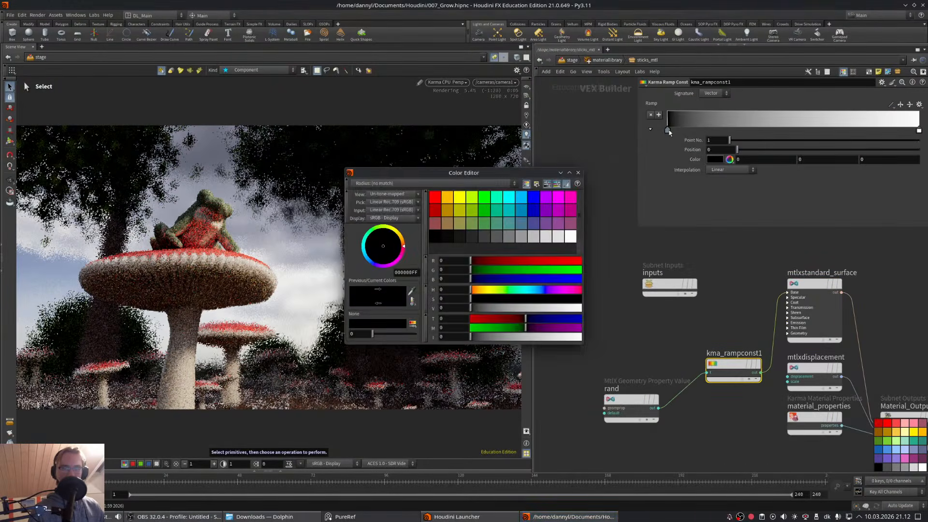
pyautogui.moveTo(472, 290); pyautogui.dragTo(563, 303)
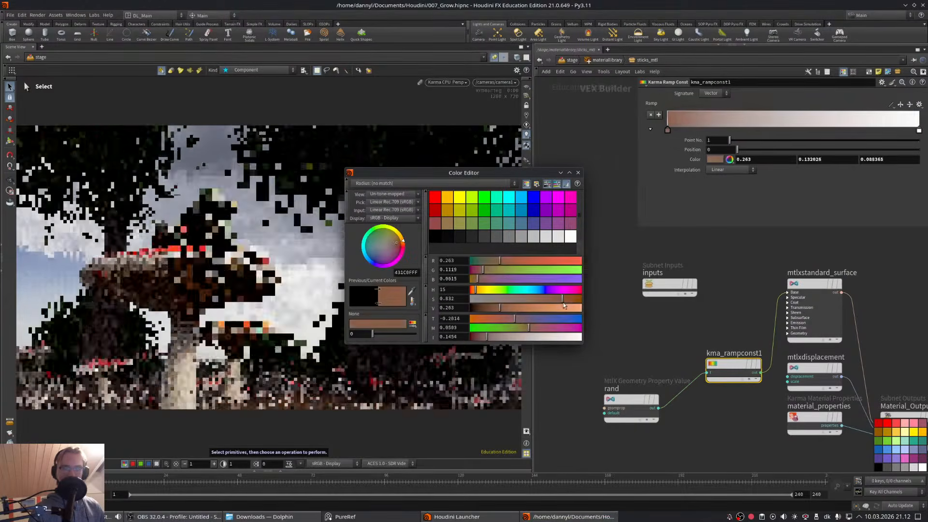
pyautogui.moveTo(499, 307); pyautogui.dragTo(482, 308)
pyautogui.moveTo(563, 298); pyautogui.dragTo(550, 301)
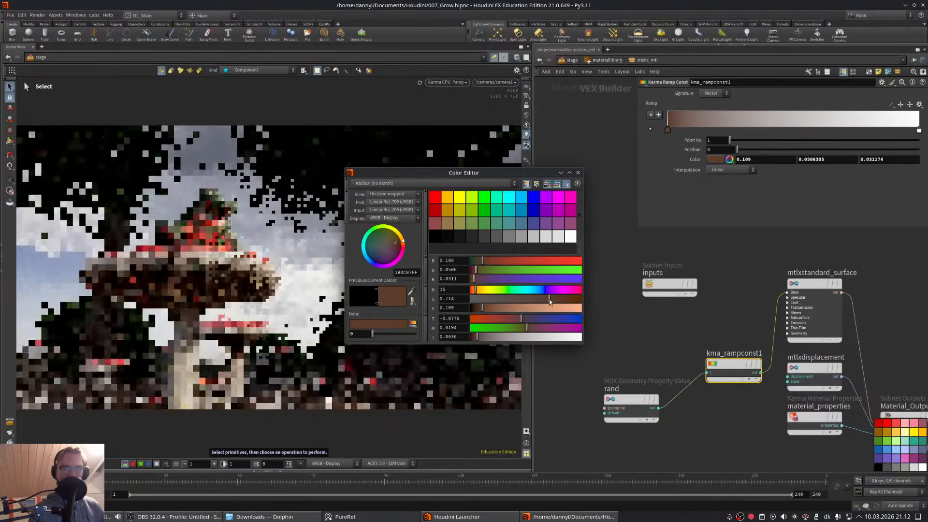
# - Set the ramp's end color to a dark brown of about 0.043, 0.027, 0.016
pyautogui.click(919, 130)
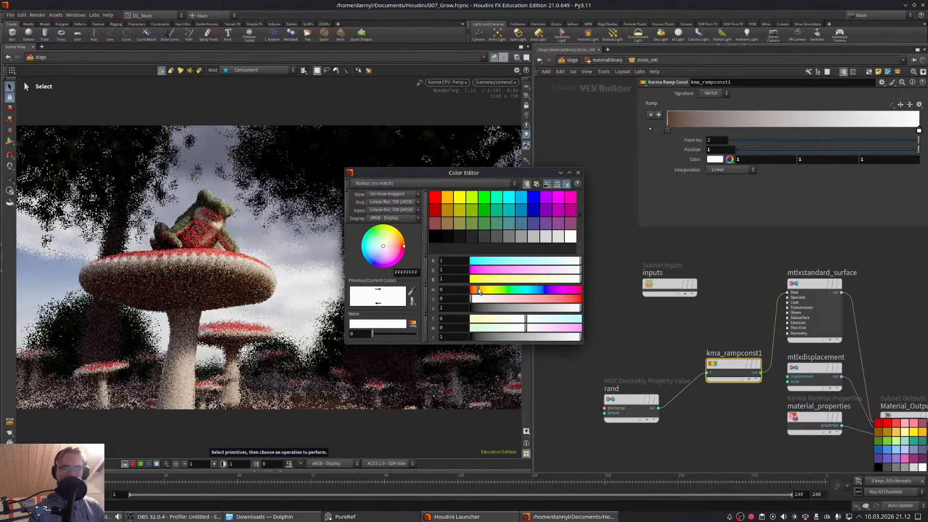
pyautogui.moveTo(498, 301); pyautogui.dragTo(476, 313)
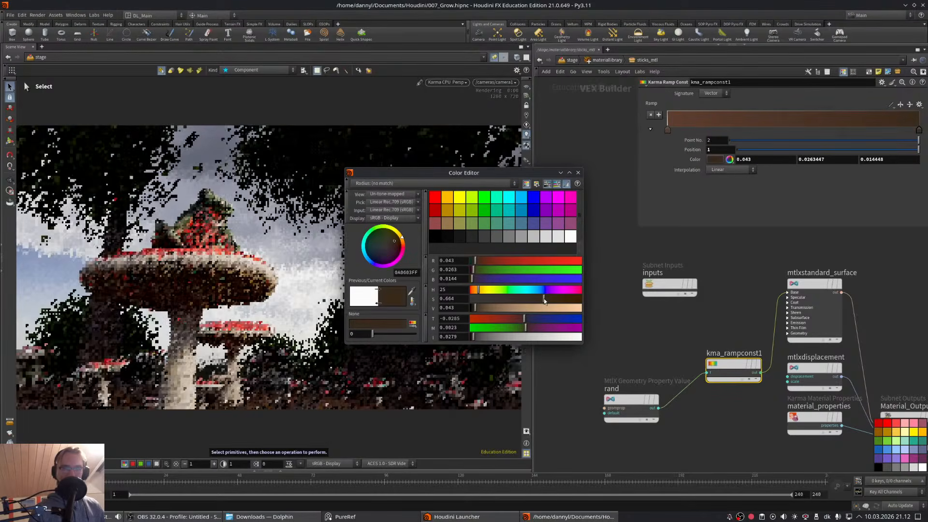
pyautogui.moveTo(543, 297); pyautogui.dragTo(540, 298)
pyautogui.click(579, 175)
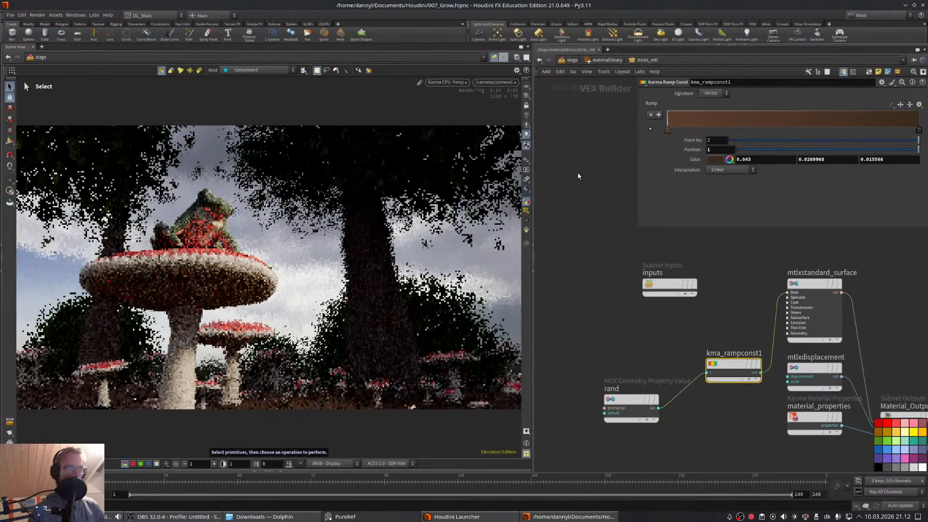
# - Add a ramp point at about 0.353 and color it a light greyish brown of about 0.191, 0.148, 0.131
pyautogui.click(756, 119)
pyautogui.click(715, 158)
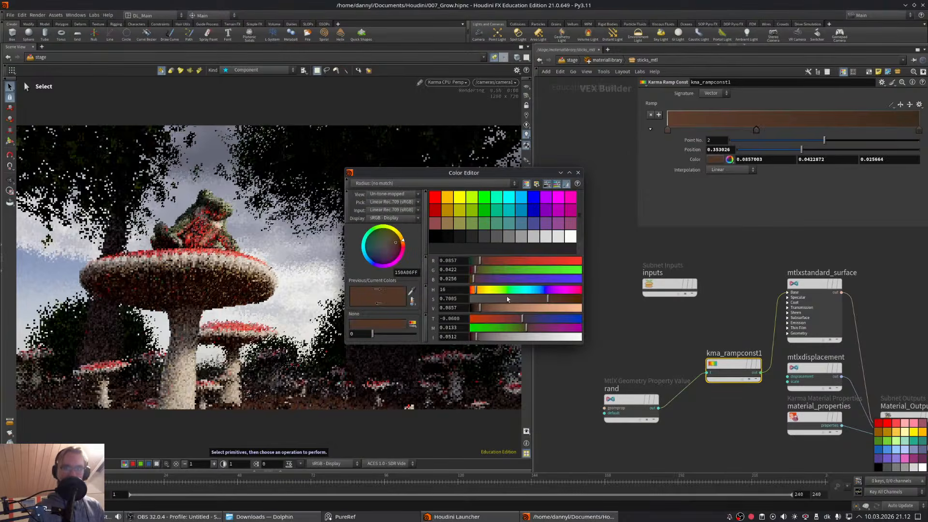
pyautogui.moveTo(480, 307)
pyautogui.mouseDown()
pyautogui.moveTo(501, 310)
pyautogui.moveTo(492, 309)
pyautogui.mouseUp()
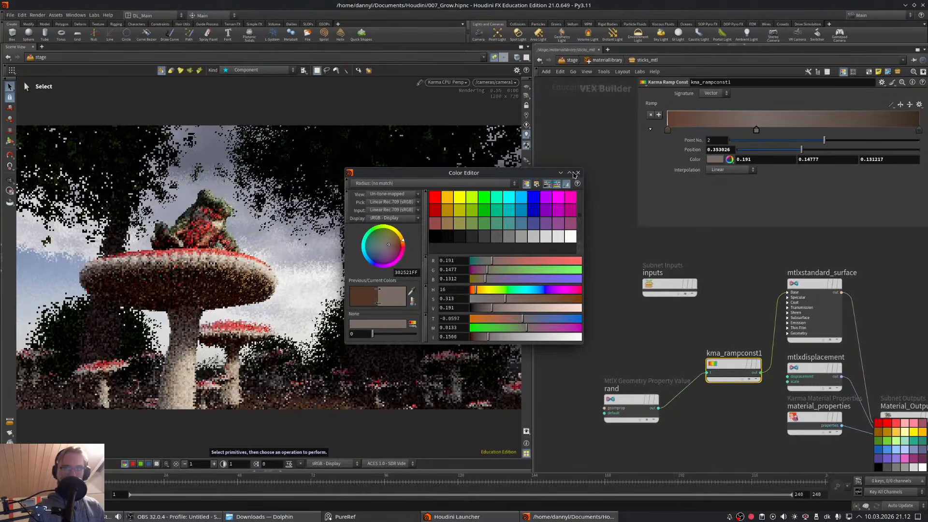
pyautogui.click(575, 173)
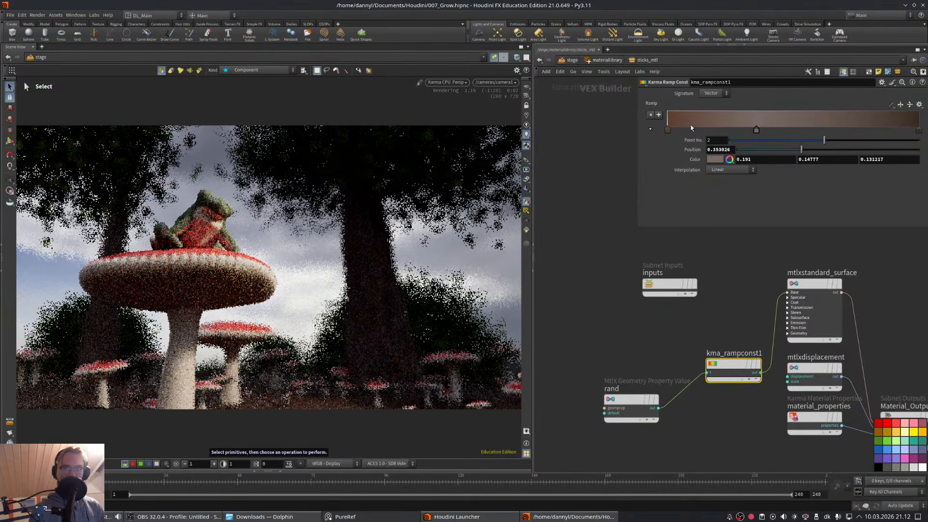
# - Add a ramp point slightly past the middle and another at about 0.193, keeping their interpolated brown colors
pyautogui.click(814, 129)
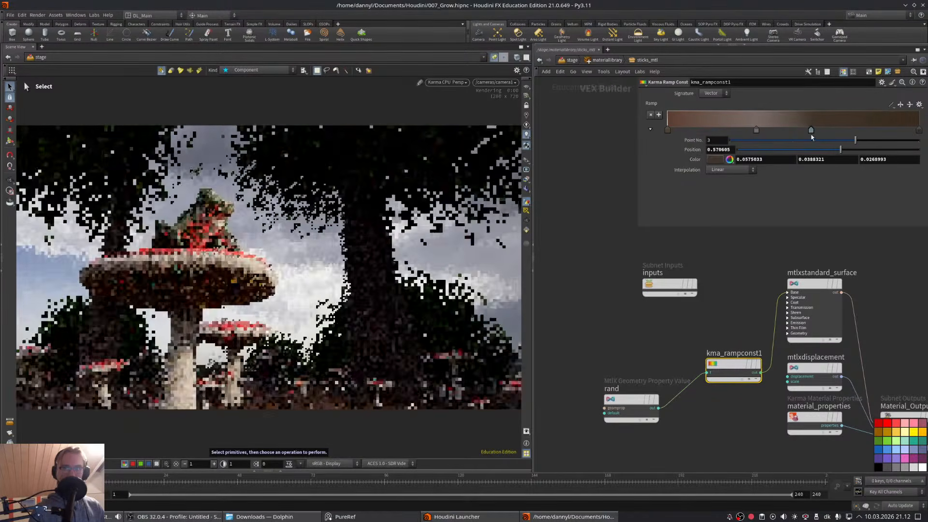
pyautogui.moveTo(812, 136); pyautogui.dragTo(804, 136)
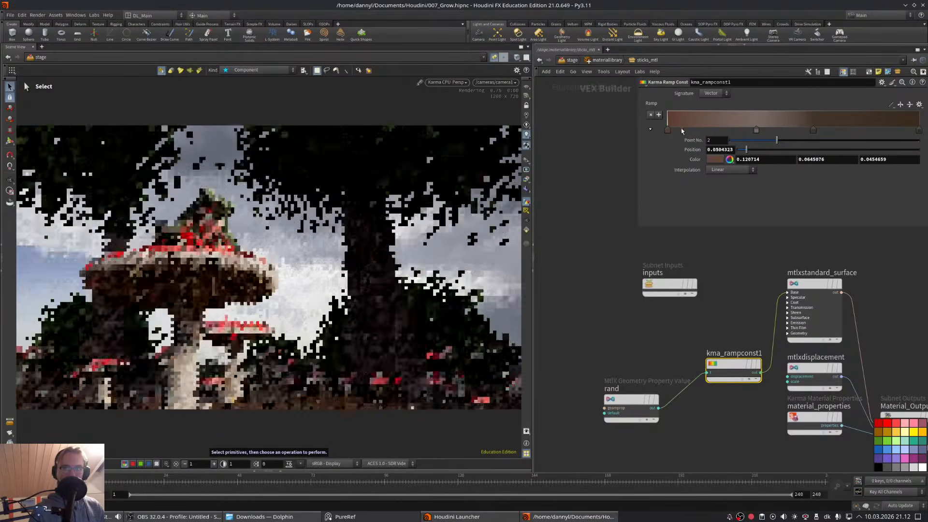
pyautogui.click(716, 131)
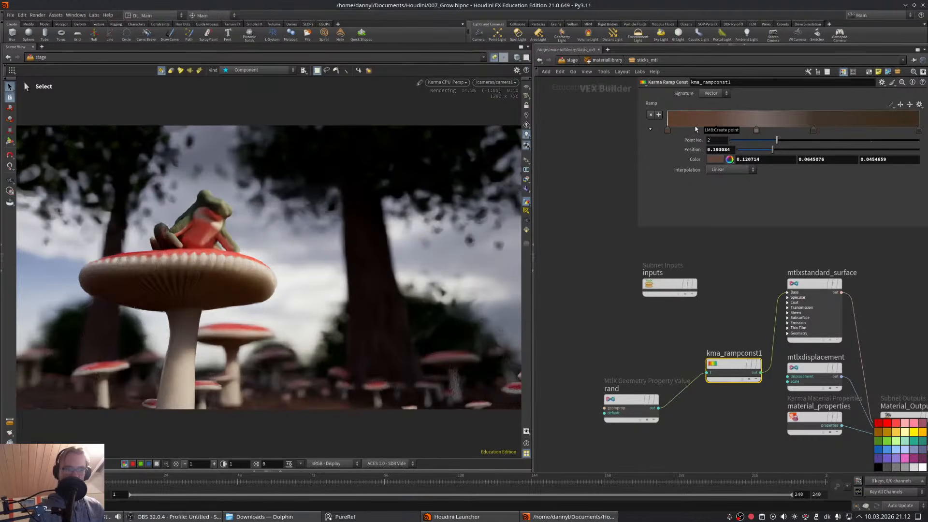
# - Add a ramp point at about 0.11 and color it a muted grey-brown of about 0.116, 0.099, 0.077
pyautogui.click(695, 129)
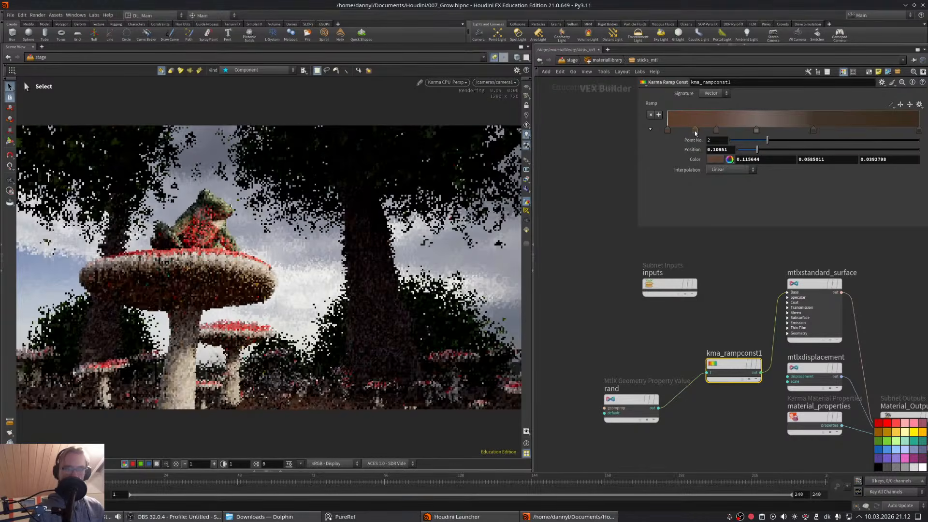
pyautogui.click(715, 159)
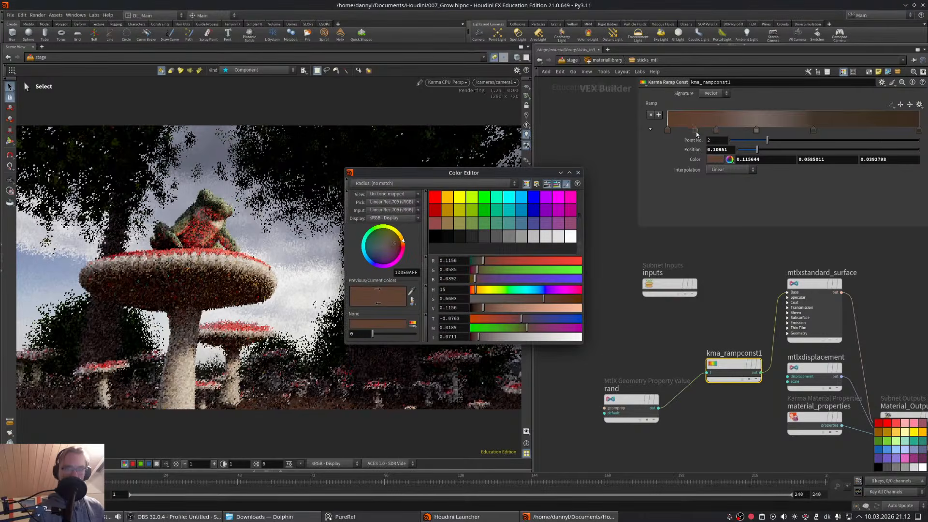
pyautogui.click(508, 300)
pyautogui.click(482, 289)
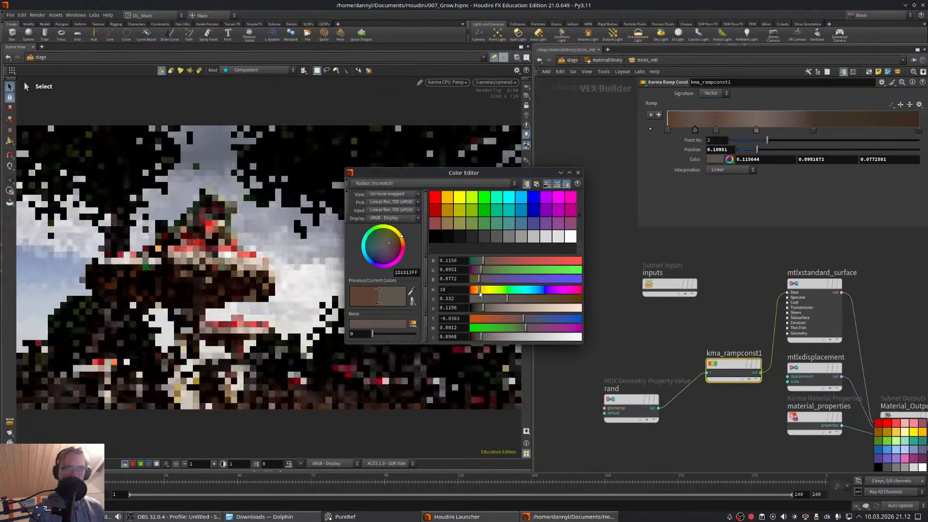
pyautogui.moveTo(481, 292); pyautogui.dragTo(482, 291)
pyautogui.click(578, 173)
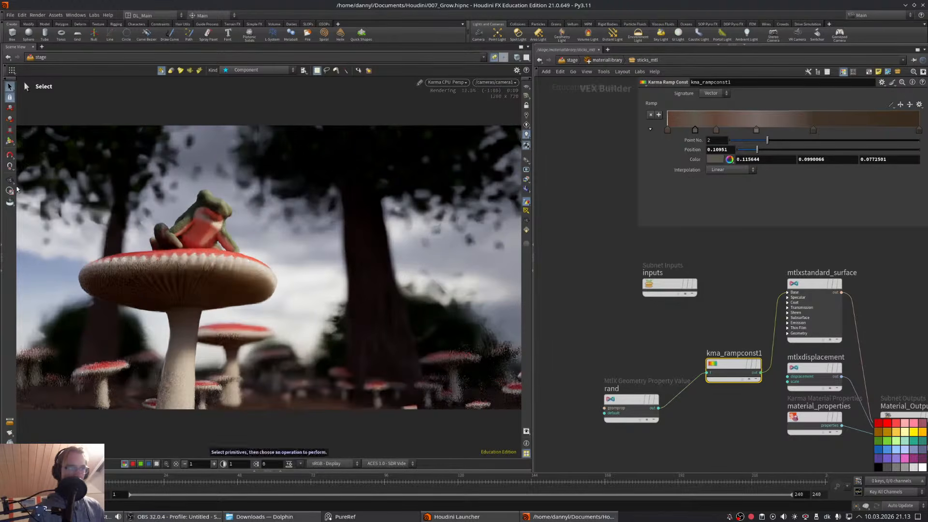
pyautogui.click(9, 190)
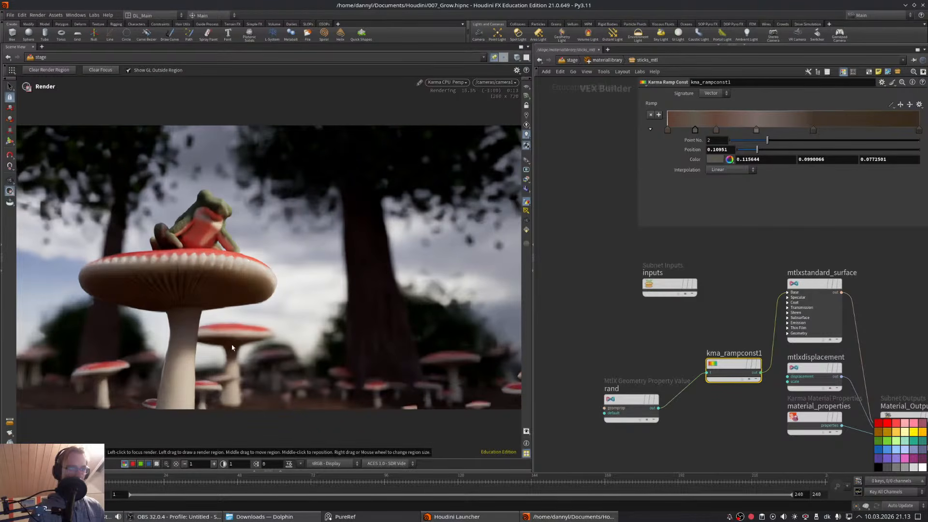
pyautogui.click(10, 180)
pyautogui.moveTo(596, 240); pyautogui.dragTo(590, 240, button='middle')
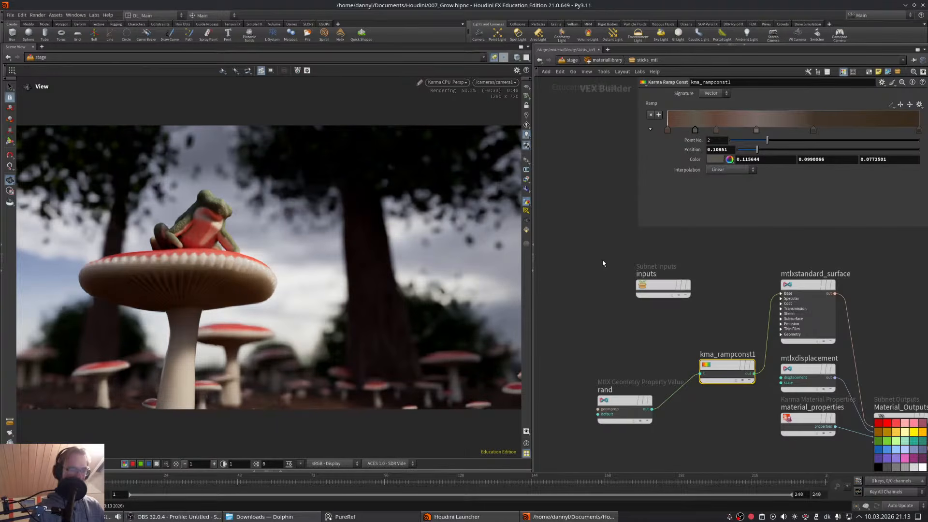
pyautogui.moveTo(601, 272); pyautogui.dragTo(590, 259, button='middle')
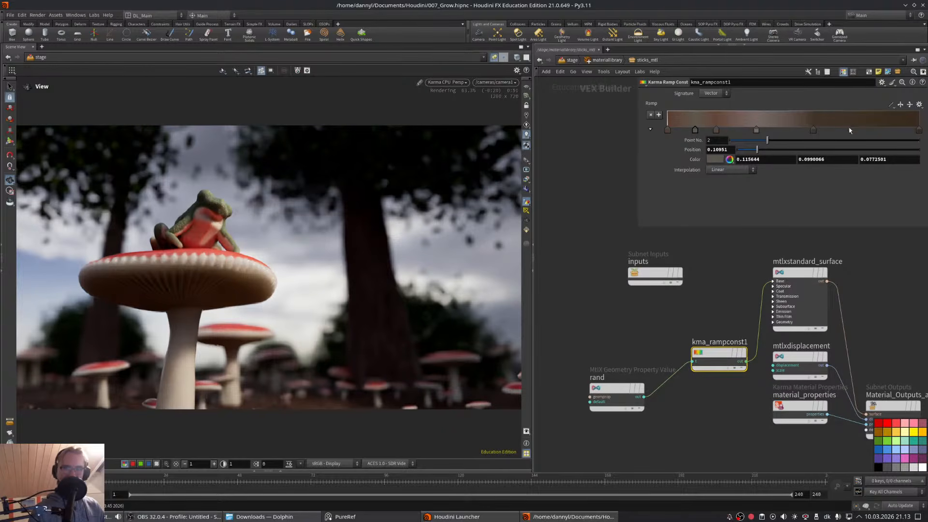
# - Add a ramp point at about 0.85 and color it a light tan of about 0.451, 0.292, 0.184
pyautogui.doubleClick(880, 130)
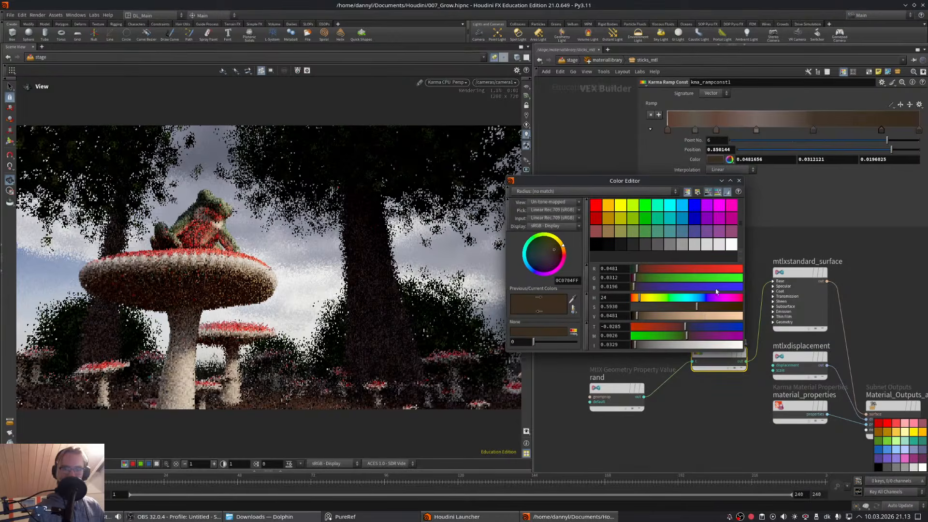
pyautogui.click(697, 316)
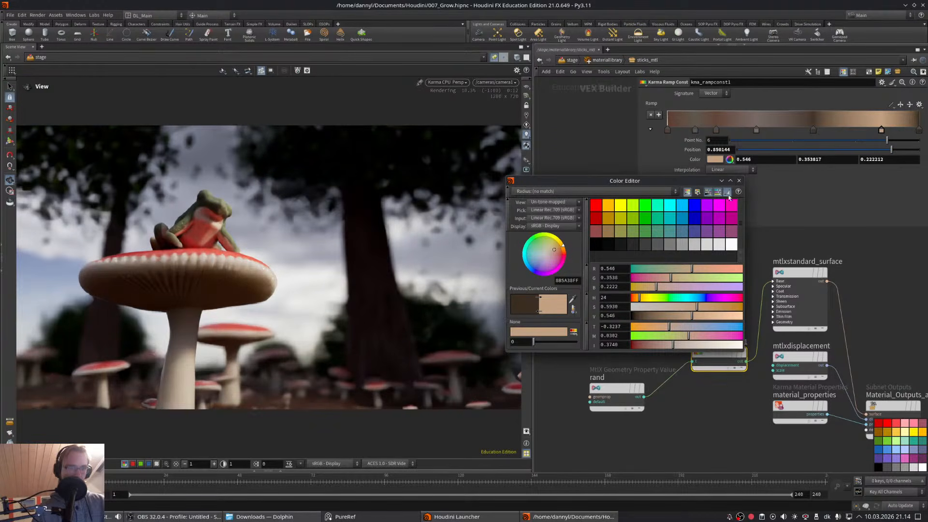
pyautogui.click(680, 315)
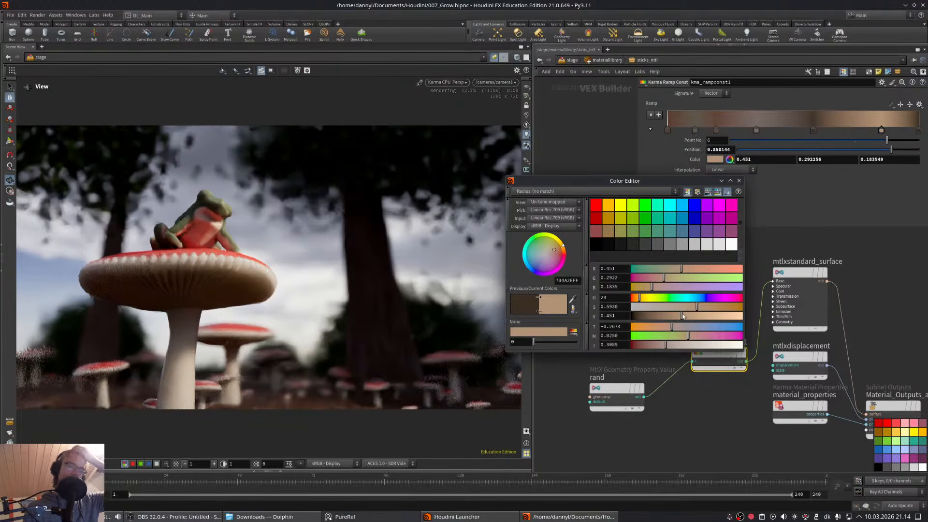
pyautogui.click(738, 181)
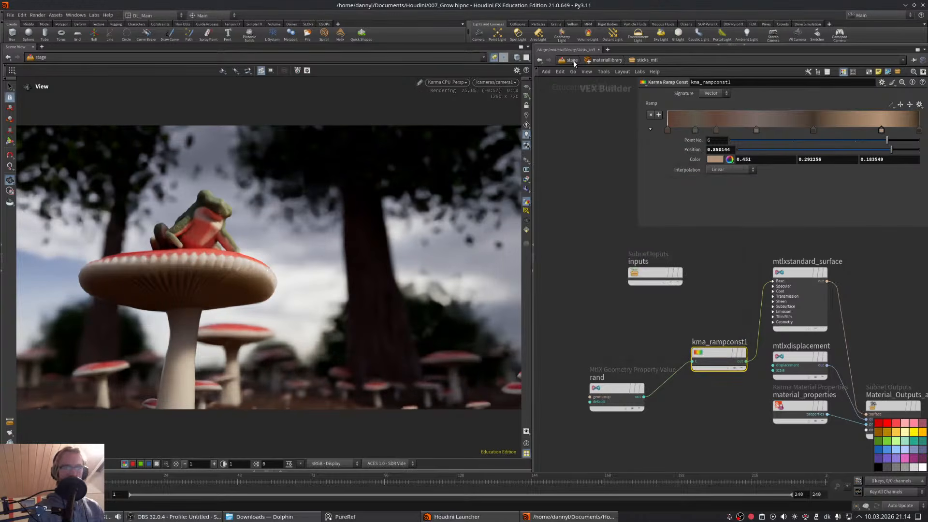
# - Return to the stage network and switch the viewport from the Karma render to the realtime display
pyautogui.click(572, 61)
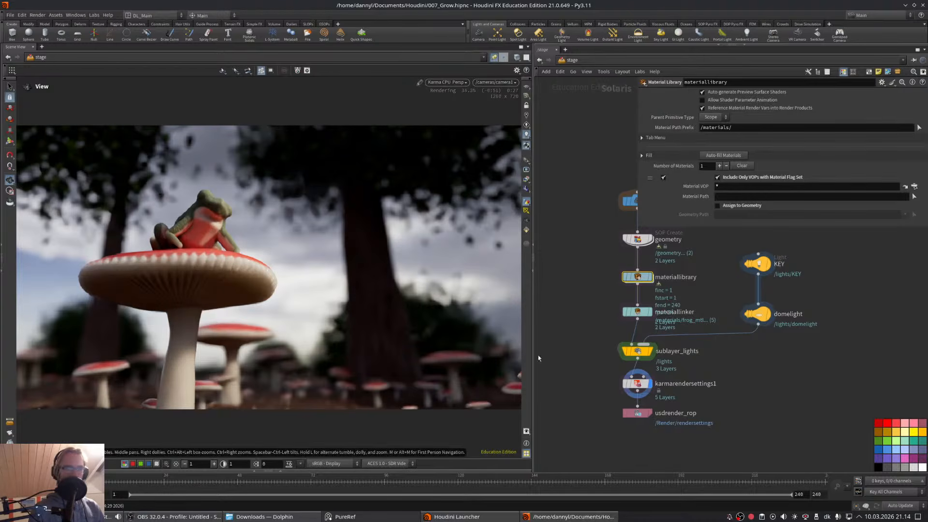
pyautogui.scroll(1, 538, 357)
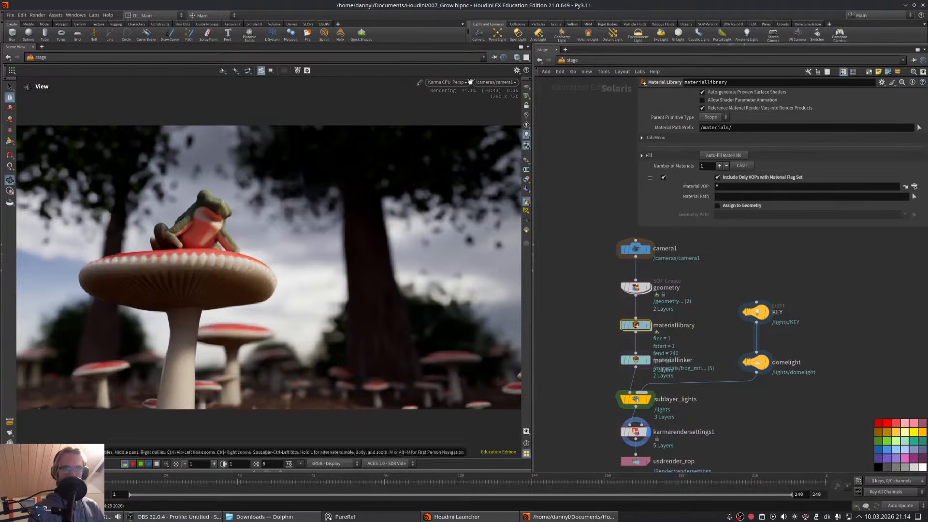
pyautogui.click(446, 83)
pyautogui.click(462, 122)
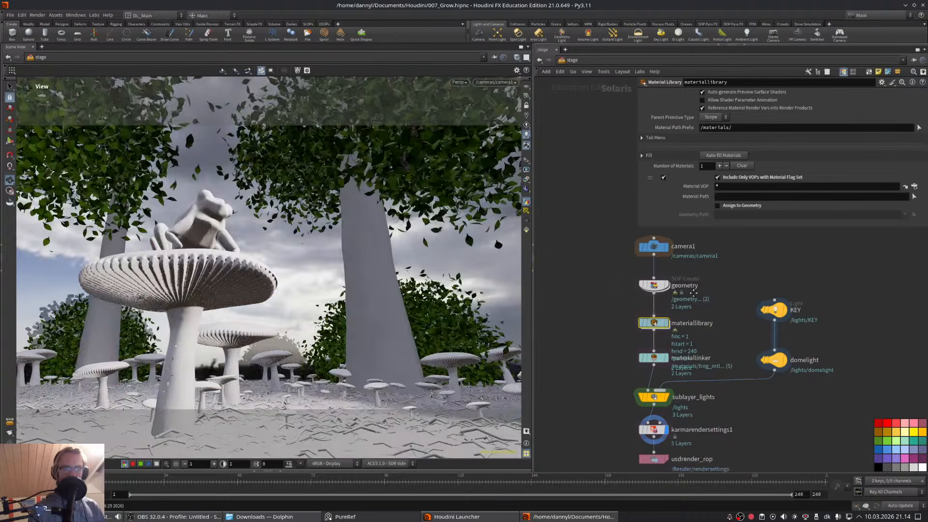
# - Enter the geometry network and set the uniform scale of the sticks' transform to about 2.21
pyautogui.doubleClick(647, 286)
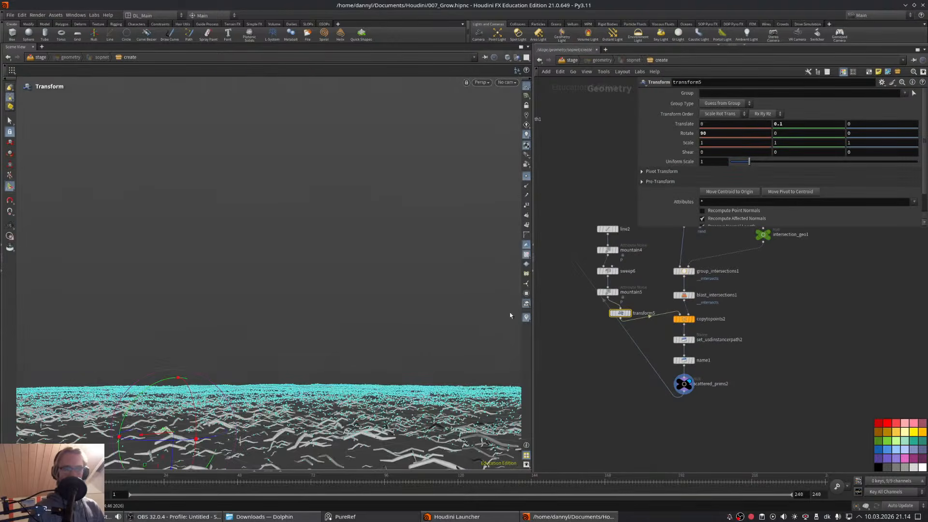
pyautogui.scroll(-3, 499, 243)
pyautogui.press('Escape')
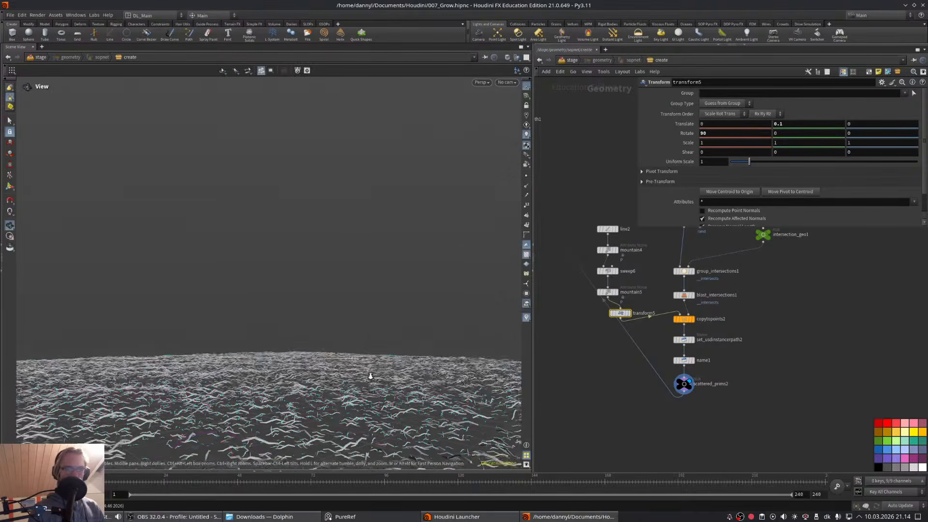
pyautogui.moveTo(328, 415); pyautogui.dragTo(306, 312)
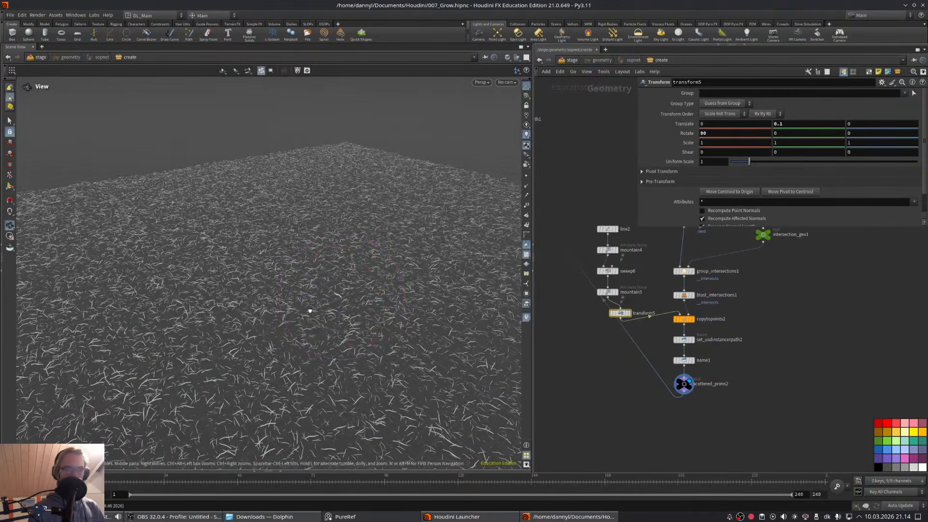
pyautogui.moveTo(624, 315)
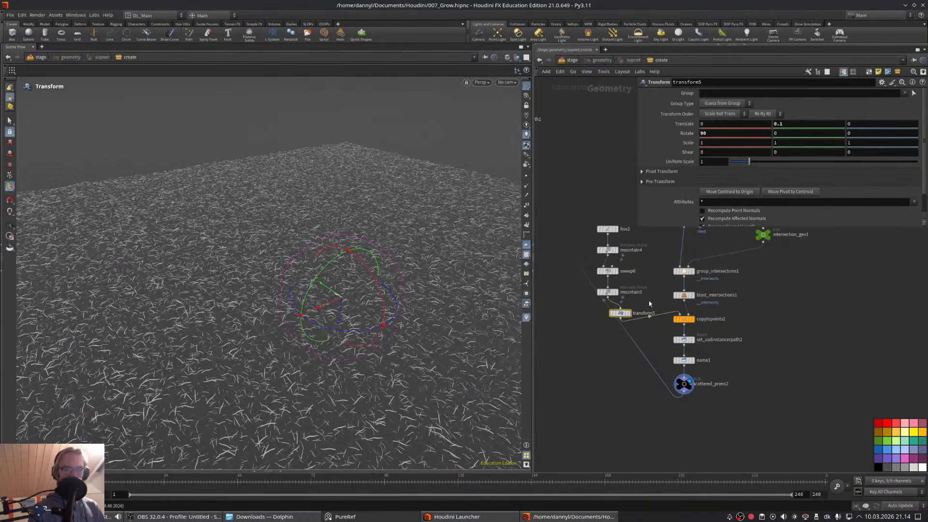
pyautogui.moveTo(751, 163); pyautogui.dragTo(771, 162)
pyautogui.keyDown('alt'); pyautogui.moveTo(411, 271); pyautogui.dragTo(408, 210); pyautogui.keyUp('alt')
pyautogui.moveTo(639, 265); pyautogui.dragTo(663, 306, button='middle')
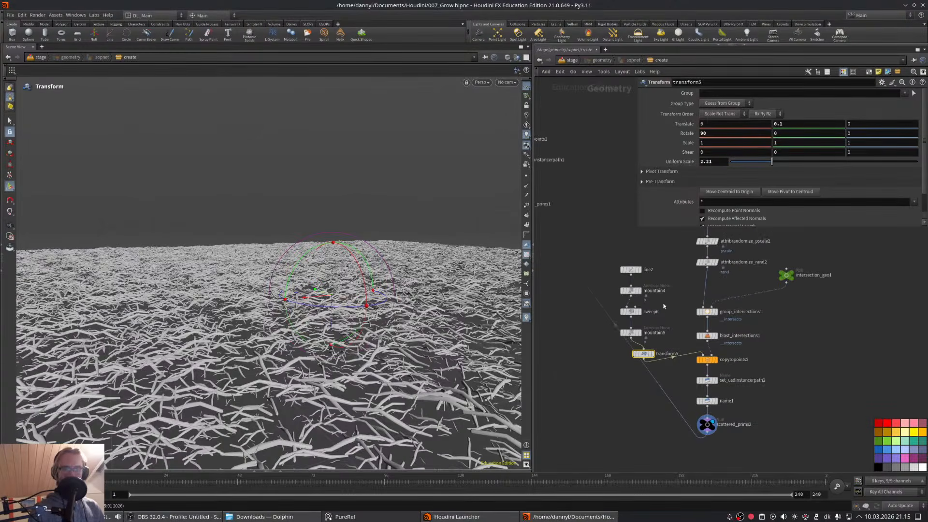
# - Lay out the stick-modelling nodes from the line through the transform in a tidy chain and reposition them
pyautogui.moveTo(607, 250); pyautogui.dragTo(647, 356)
pyautogui.press('l')
pyautogui.moveTo(642, 391); pyautogui.dragTo(662, 323)
# - Display the geometry network's output node and inspect the whole scene with the enlarged sticks
pyautogui.moveTo(630, 347); pyautogui.dragTo(779, 418, button='middle')
pyautogui.moveTo(554, 253); pyautogui.dragTo(741, 429, button='middle')
pyautogui.scroll(-3, 691, 374)
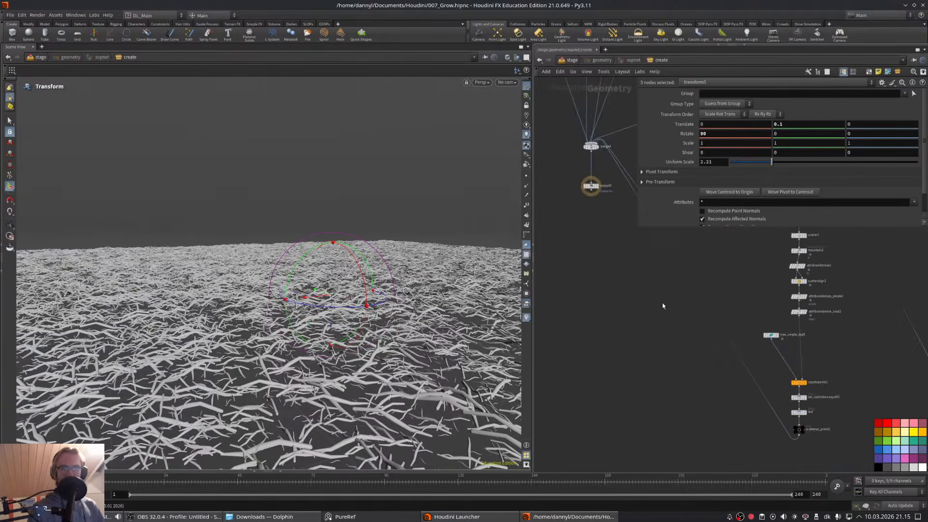
pyautogui.moveTo(662, 303); pyautogui.dragTo(700, 414, button='middle')
pyautogui.moveTo(653, 265); pyautogui.dragTo(637, 303, button='middle')
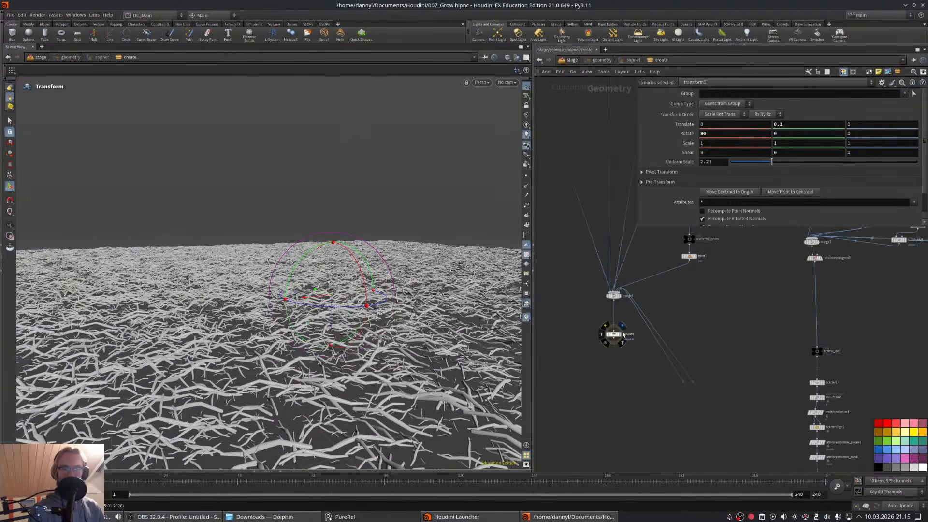
pyautogui.click(622, 325)
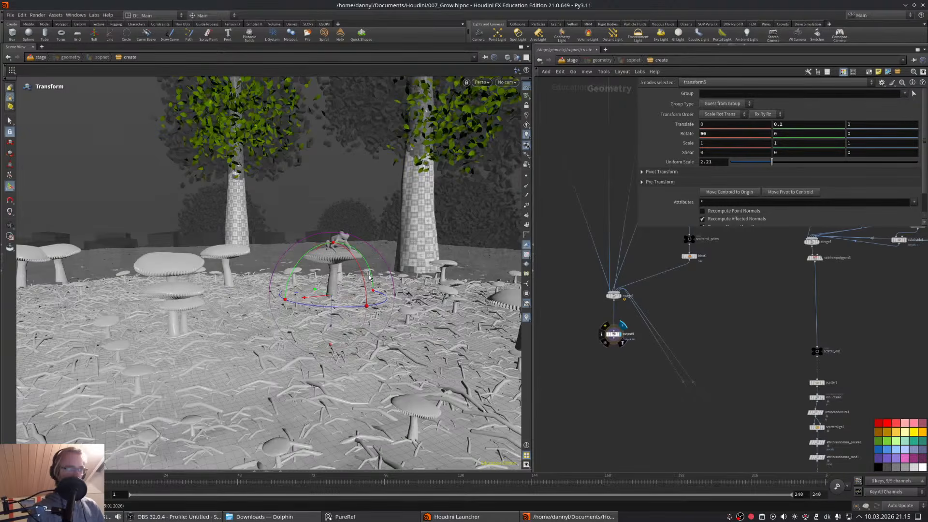
pyautogui.keyDown('alt'); pyautogui.moveTo(369, 277); pyautogui.dragTo(287, 331); pyautogui.keyUp('alt')
pyautogui.moveTo(723, 256); pyautogui.dragTo(673, 422, button='middle')
pyautogui.moveTo(715, 316)
pyautogui.mouseDown(button='middle')
pyautogui.moveTo(722, 374)
pyautogui.moveTo(696, 453)
pyautogui.mouseUp(button='middle')
pyautogui.moveTo(746, 348); pyautogui.dragTo(811, 411, button='middle')
pyautogui.moveTo(770, 313)
pyautogui.mouseDown(button='middle')
pyautogui.moveTo(783, 380)
pyautogui.moveTo(815, 414)
pyautogui.mouseUp(button='middle')
pyautogui.moveTo(621, 325); pyautogui.dragTo(636, 312, button='middle')
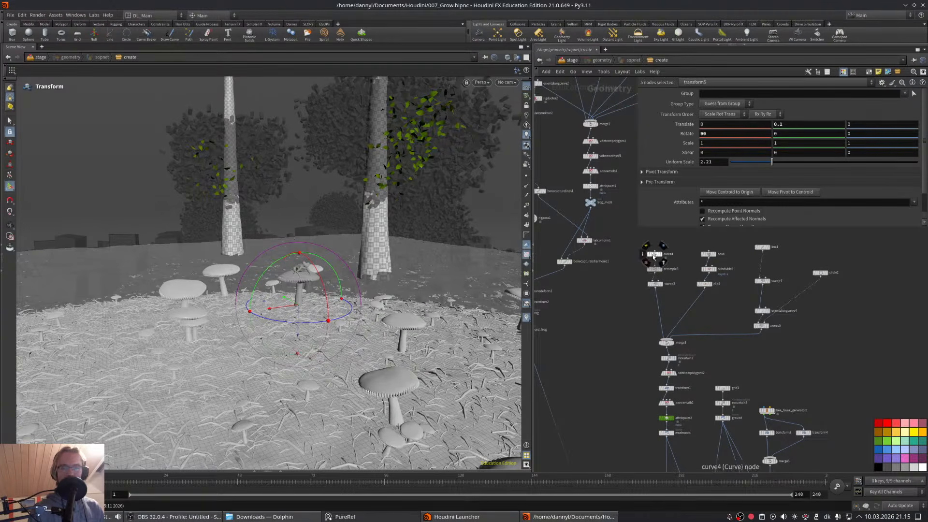
pyautogui.scroll(3, 681, 273)
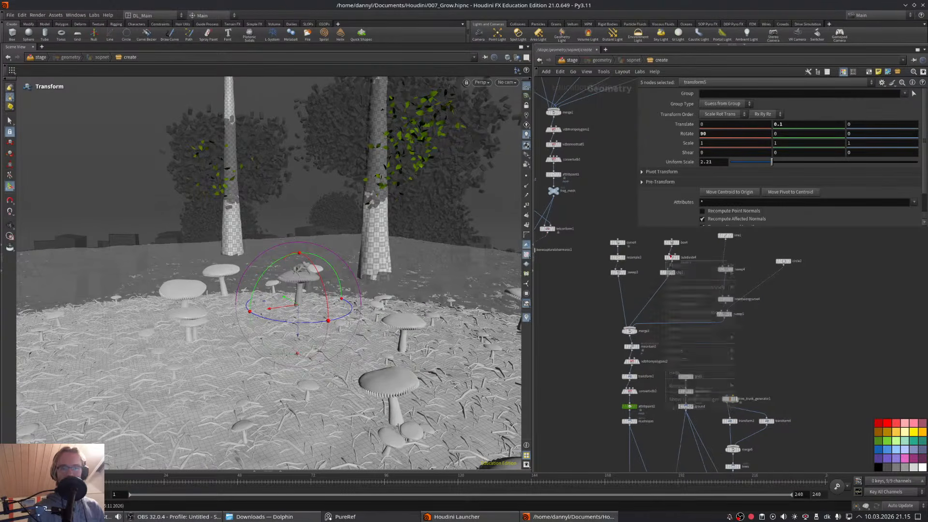
pyautogui.moveTo(665, 252); pyautogui.dragTo(647, 261, button='right')
pyautogui.moveTo(647, 261); pyautogui.dragTo(681, 305, button='middle')
pyautogui.keyDown('alt'); pyautogui.moveTo(633, 281); pyautogui.dragTo(594, 344); pyautogui.keyUp('alt')
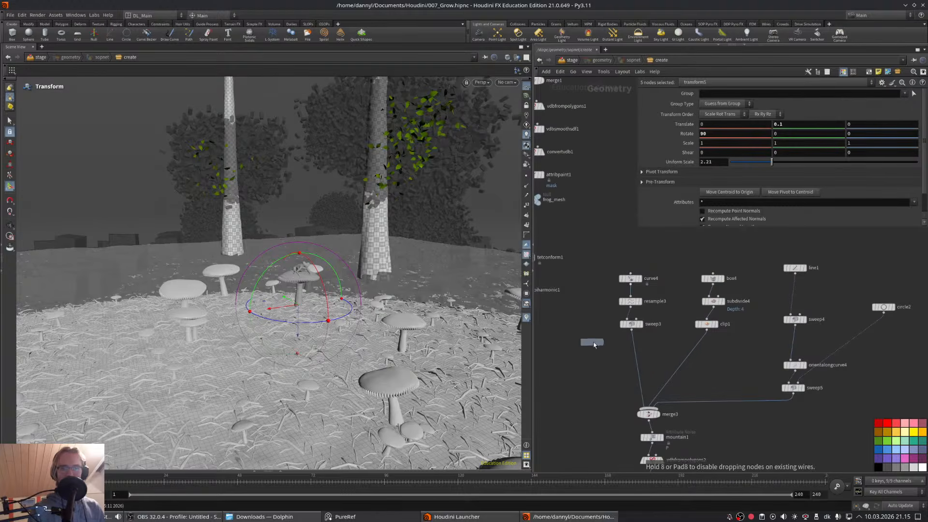
pyautogui.moveTo(598, 376); pyautogui.dragTo(618, 337, button='middle')
pyautogui.hotkey('ctrl', 'z')
# - Duplicate the box5 node that feeds merge6 as a separate, unconnected box
pyautogui.moveTo(675, 311); pyautogui.dragTo(611, 235, button='middle')
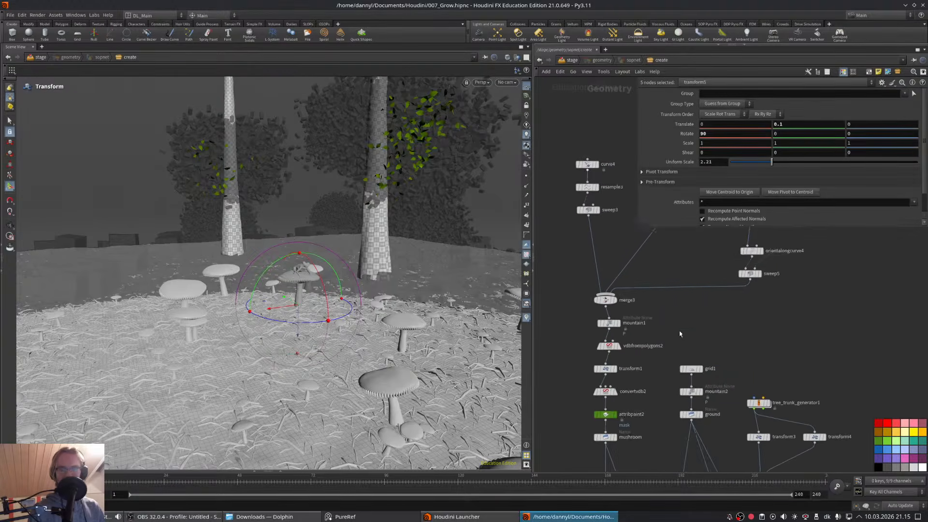
pyautogui.moveTo(659, 382); pyautogui.dragTo(582, 264, button='middle')
pyautogui.moveTo(646, 273); pyautogui.dragTo(570, 236, button='middle')
pyautogui.moveTo(689, 430); pyautogui.dragTo(806, 209, button='middle')
pyautogui.moveTo(777, 350); pyautogui.dragTo(749, 309, button='middle')
pyautogui.moveTo(749, 309); pyautogui.dragTo(742, 358, button='right')
pyautogui.moveTo(753, 329); pyautogui.dragTo(676, 271, button='middle')
pyautogui.moveTo(817, 331); pyautogui.dragTo(825, 291, button='right')
pyautogui.moveTo(812, 304); pyautogui.dragTo(812, 346, button='middle')
pyautogui.click(612, 260)
pyautogui.moveTo(614, 262); pyautogui.dragTo(686, 282, button='middle')
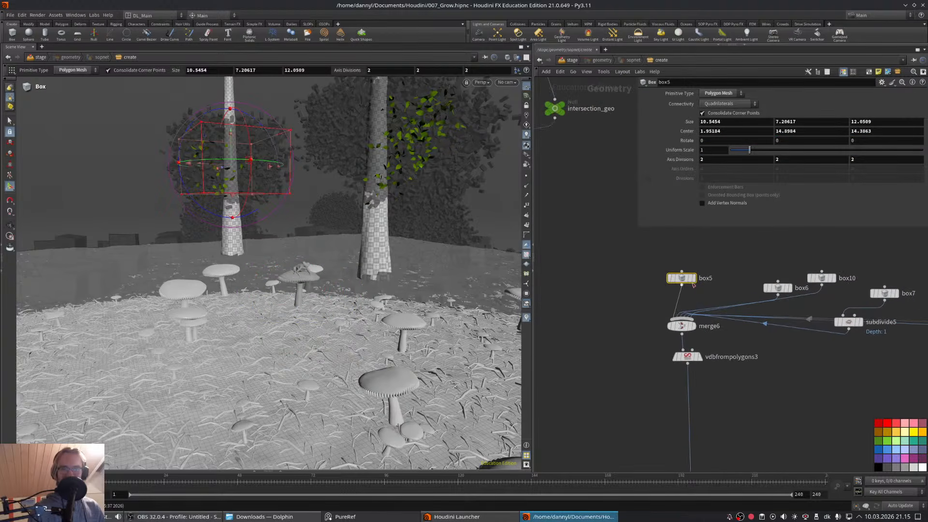
pyautogui.keyDown('alt'); pyautogui.moveTo(218, 164); pyautogui.dragTo(338, 186); pyautogui.keyUp('alt')
# - Look through camera1 and split the viewport into two side-by-side views
pyautogui.click(515, 84)
pyautogui.click(520, 139)
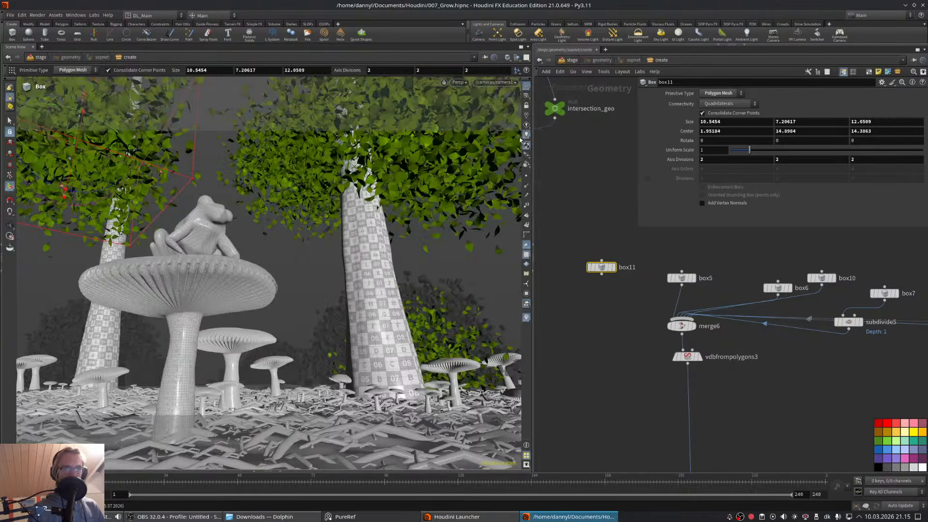
pyautogui.hotkey('ctrl', '4')
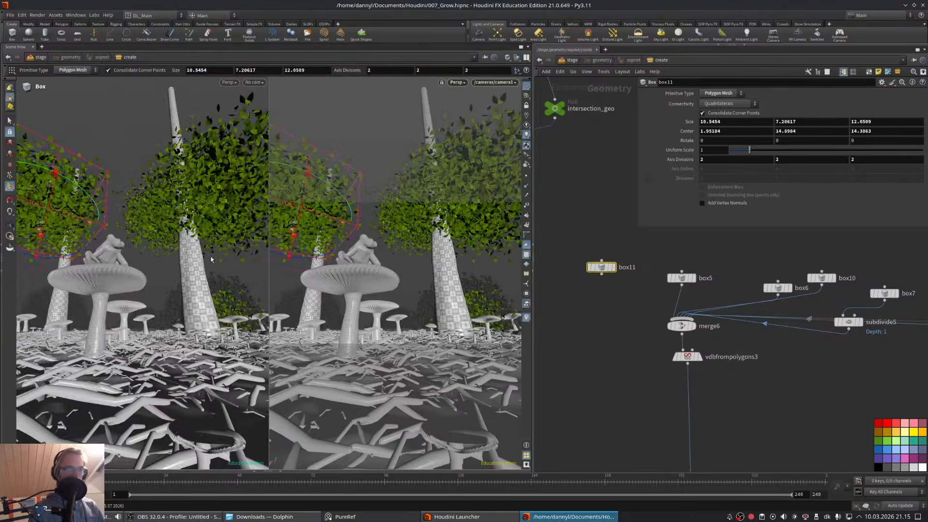
# - Reshape the duplicated box into a thin backdrop wall of about 182 × 70 × 2.5, rotated about -13.1 around Y, behind the trees
pyautogui.keyDown('alt'); pyautogui.moveTo(211, 257); pyautogui.dragTo(108, 337); pyautogui.keyUp('alt')
pyautogui.keyDown('alt'); pyautogui.moveTo(108, 338); pyautogui.dragTo(136, 322, button='right'); pyautogui.keyUp('alt')
pyautogui.keyDown('alt'); pyautogui.moveTo(137, 323); pyautogui.dragTo(2, 341); pyautogui.keyUp('alt')
pyautogui.keyDown('alt'); pyautogui.moveTo(29, 334); pyautogui.dragTo(69, 352); pyautogui.keyUp('alt')
pyautogui.moveTo(181, 294); pyautogui.dragTo(157, 287)
pyautogui.moveTo(170, 151); pyautogui.dragTo(169, 120)
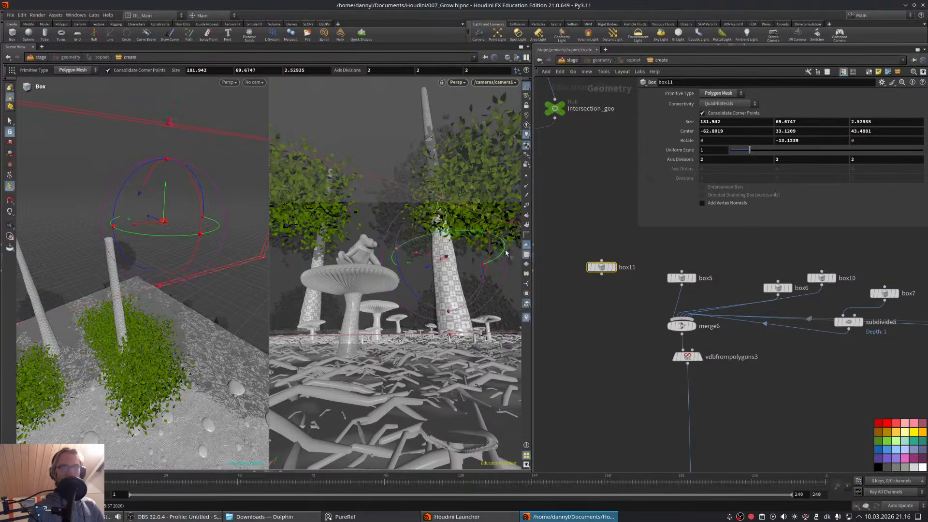
# - Shorten the backdrop wall's length to about 146.4
pyautogui.keyDown('alt'); pyautogui.moveTo(157, 212); pyautogui.dragTo(130, 215, button='right'); pyautogui.keyUp('alt')
pyautogui.keyDown('alt'); pyautogui.moveTo(131, 215); pyautogui.dragTo(161, 226); pyautogui.keyUp('alt')
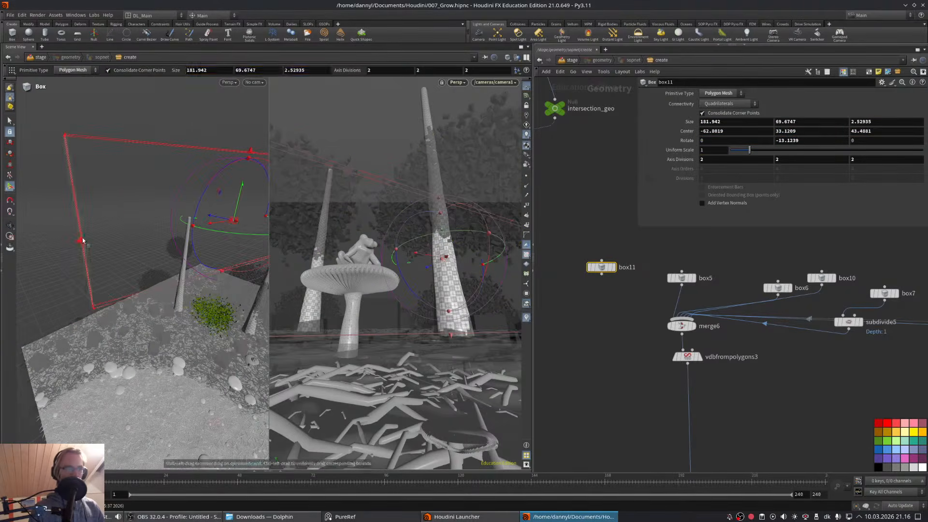
pyautogui.moveTo(82, 240); pyautogui.dragTo(120, 236)
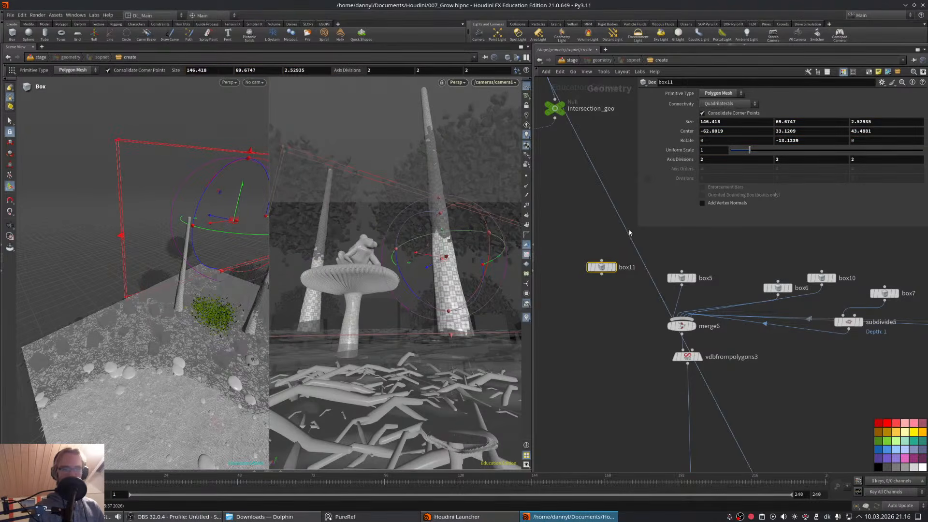
# - Set the backdrop box's axis divisions to 22 on all three axes
pyautogui.moveTo(645, 247); pyautogui.dragTo(625, 239, button='middle')
pyautogui.moveTo(581, 266); pyautogui.dragTo(586, 311)
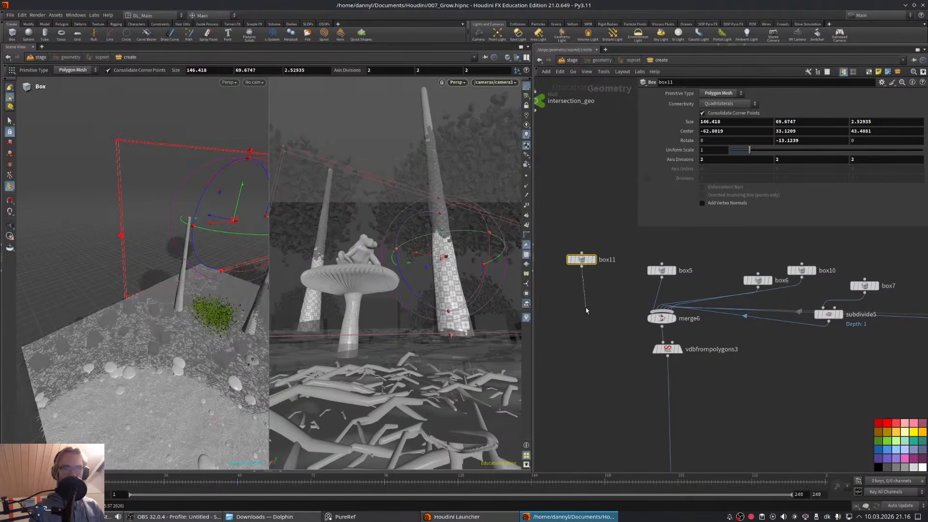
pyautogui.moveTo(689, 162); pyautogui.dragTo(735, 156, button='middle')
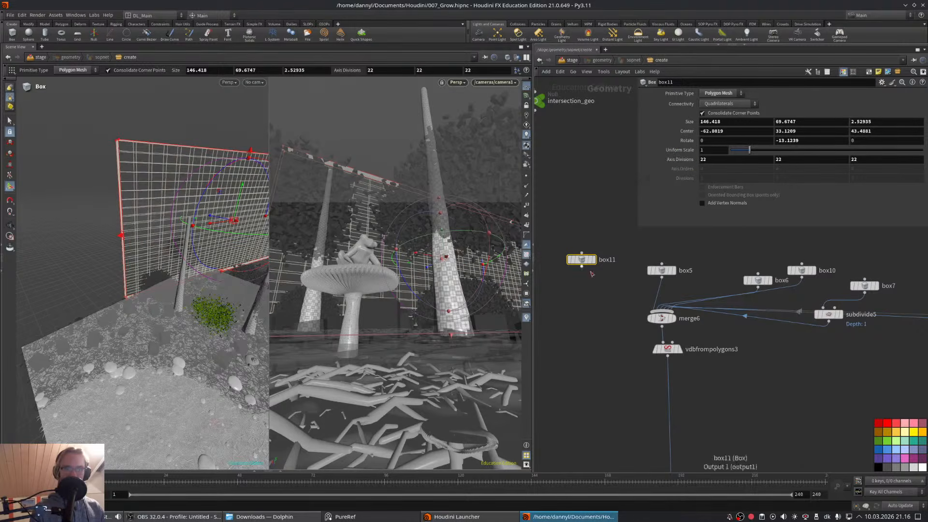
# - Add a Mountain node after the backdrop box and display it
pyautogui.press('Tab')
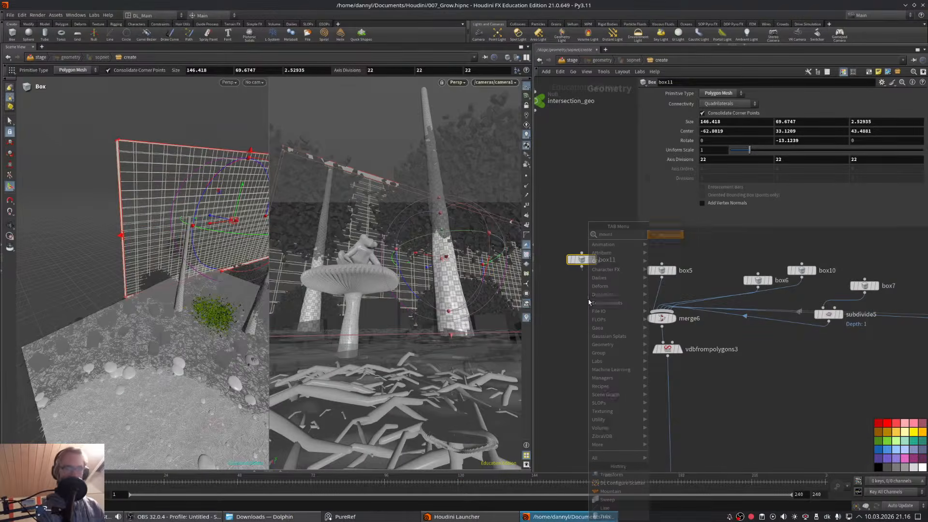
pyautogui.write('mount')
pyautogui.press('Return')
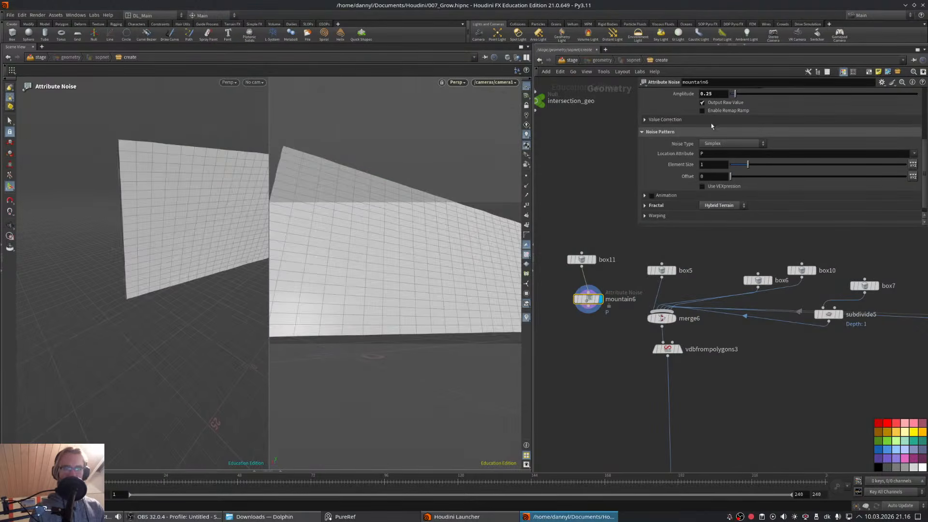
# - Turn off noise along vector on the backdrop's Mountain node and raise its amplitude to about 4.88
pyautogui.moveTo(747, 96); pyautogui.dragTo(814, 95)
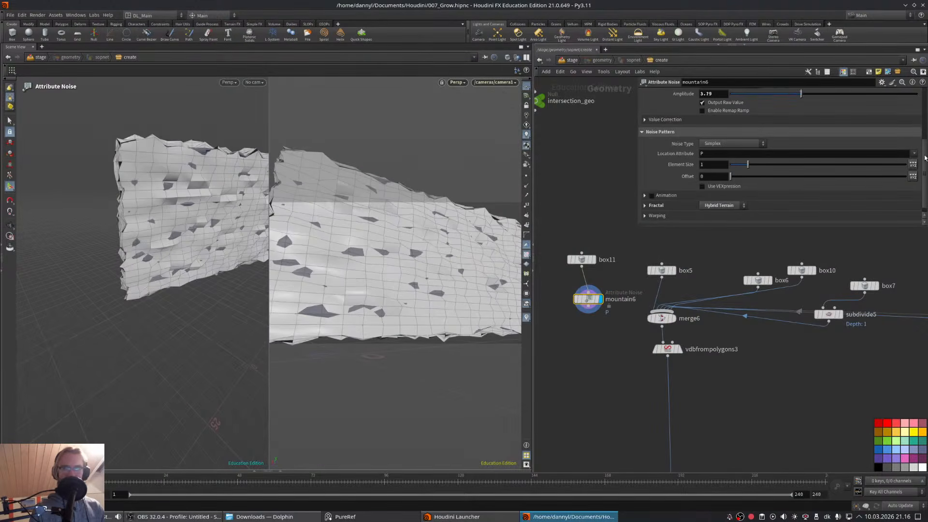
pyautogui.scroll(3, 820, 139)
pyautogui.click(702, 101)
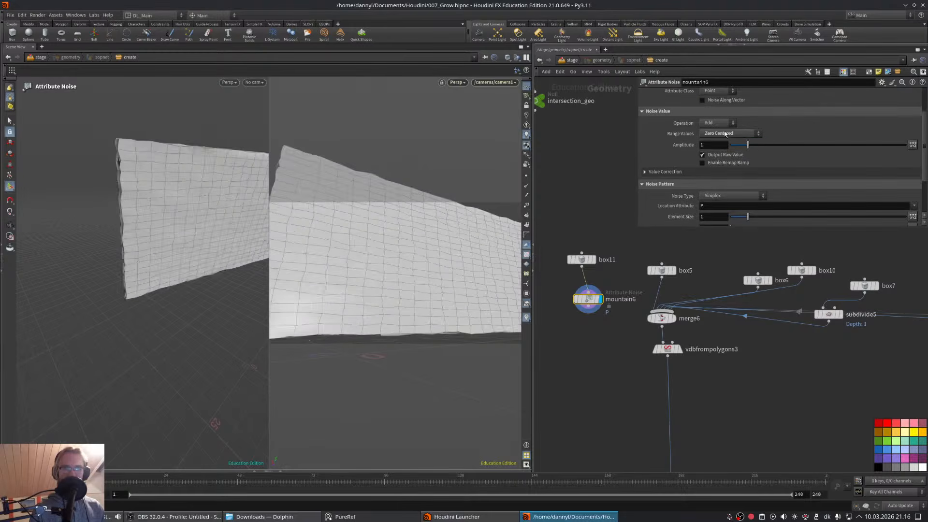
pyautogui.moveTo(762, 148); pyautogui.dragTo(815, 144)
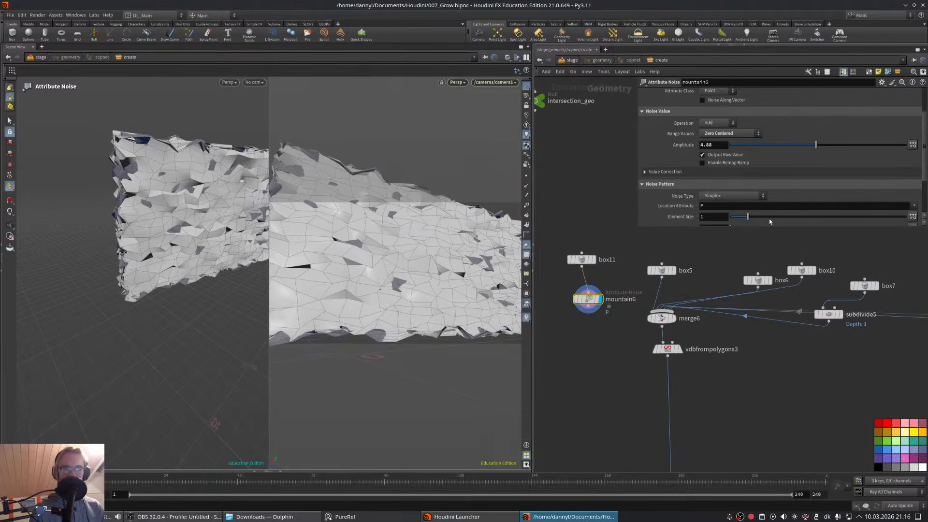
# - Set the backdrop Mountain node's noise element size to 10.5 and its amplitude to about 5.35
pyautogui.moveTo(769, 221); pyautogui.dragTo(907, 217)
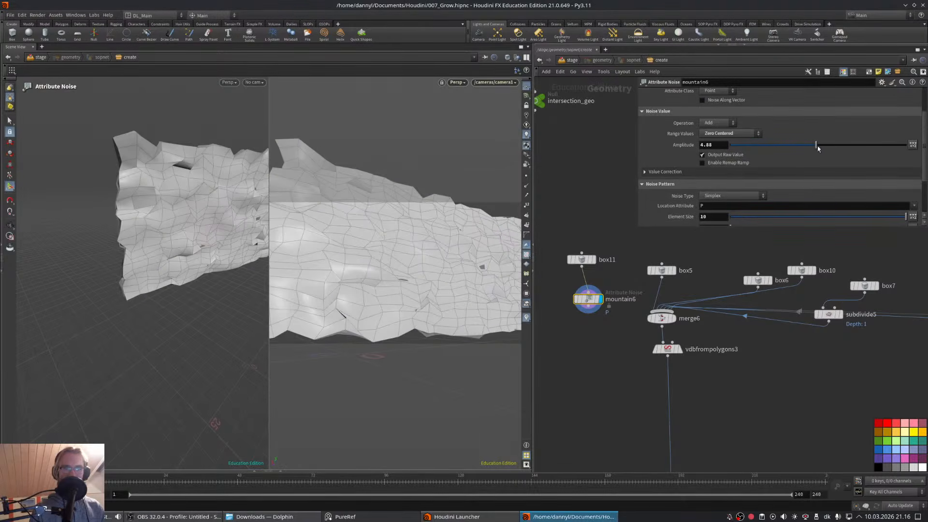
pyautogui.moveTo(816, 145); pyautogui.dragTo(824, 148)
pyautogui.moveTo(685, 216); pyautogui.dragTo(683, 240, button='middle')
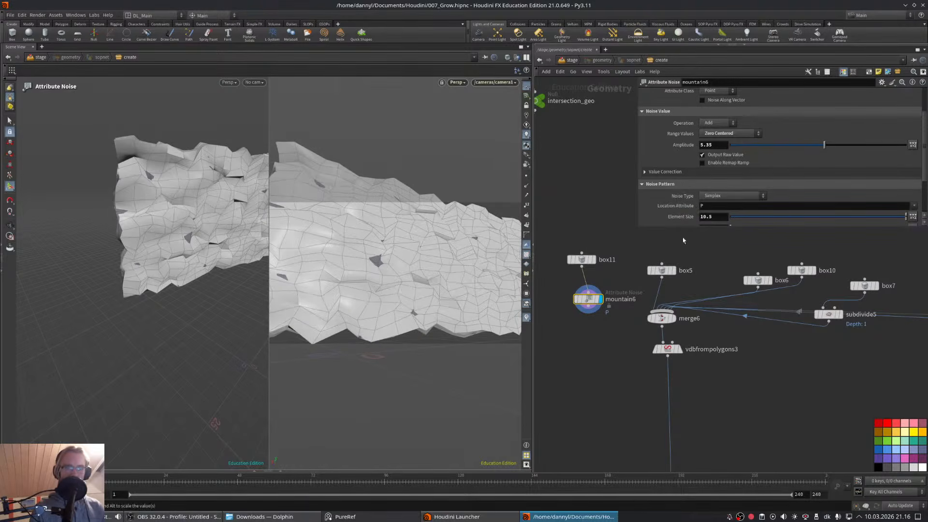
# - Connect the backdrop's mountain6 node into merge6 and display the scattered leaves at scattered_prims1
pyautogui.moveTo(588, 306); pyautogui.dragTo(660, 311)
pyautogui.moveTo(733, 466); pyautogui.dragTo(680, 224, button='middle')
pyautogui.click(622, 351)
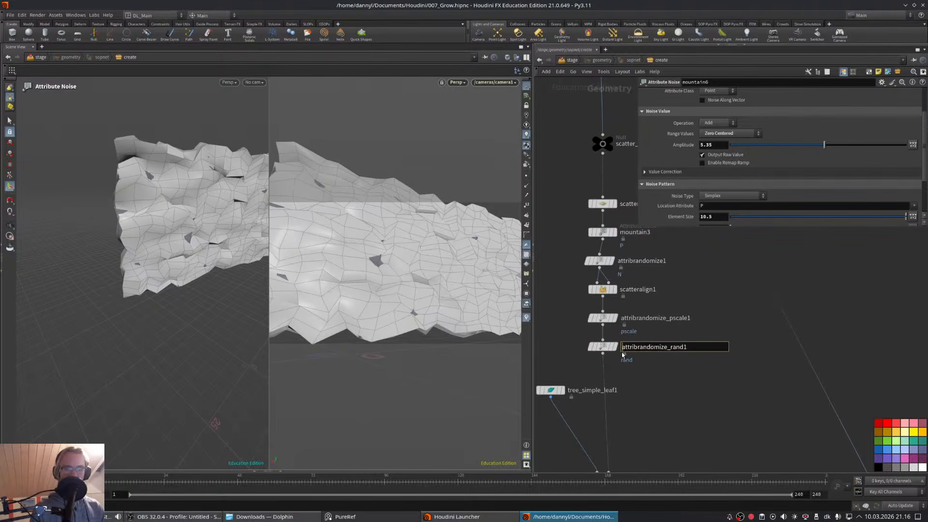
pyautogui.press('Escape')
pyautogui.moveTo(662, 406); pyautogui.dragTo(659, 285, button='middle')
pyautogui.moveTo(661, 368); pyautogui.dragTo(650, 261, button='middle')
pyautogui.click(596, 335)
pyautogui.moveTo(674, 312); pyautogui.dragTo(706, 446, button='middle')
pyautogui.moveTo(689, 232); pyautogui.dragTo(723, 381, button='middle')
pyautogui.moveTo(723, 290); pyautogui.dragTo(746, 452, button='middle')
pyautogui.moveTo(693, 246); pyautogui.dragTo(698, 352, button='middle')
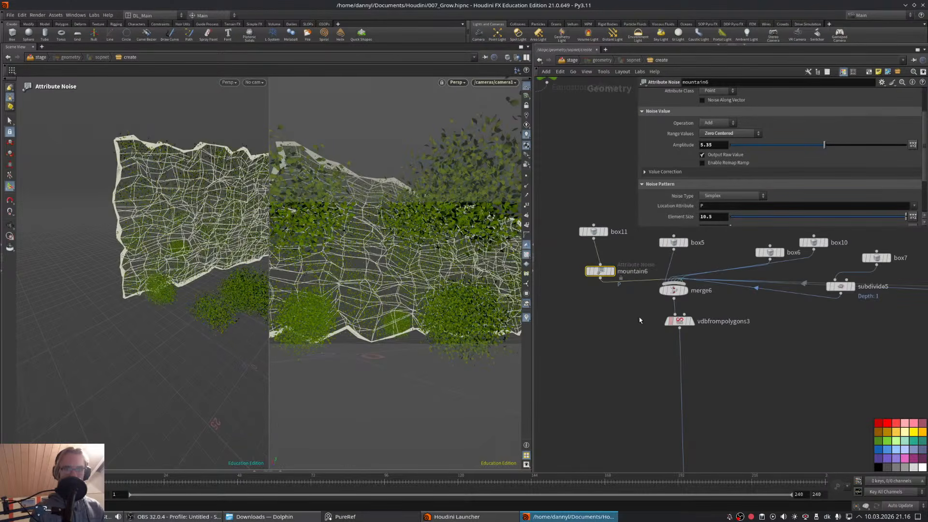
# - Check the voxel size on vdbfrompolygons3 and the noise settings of the backdrop's mountain6 node
pyautogui.click(719, 93)
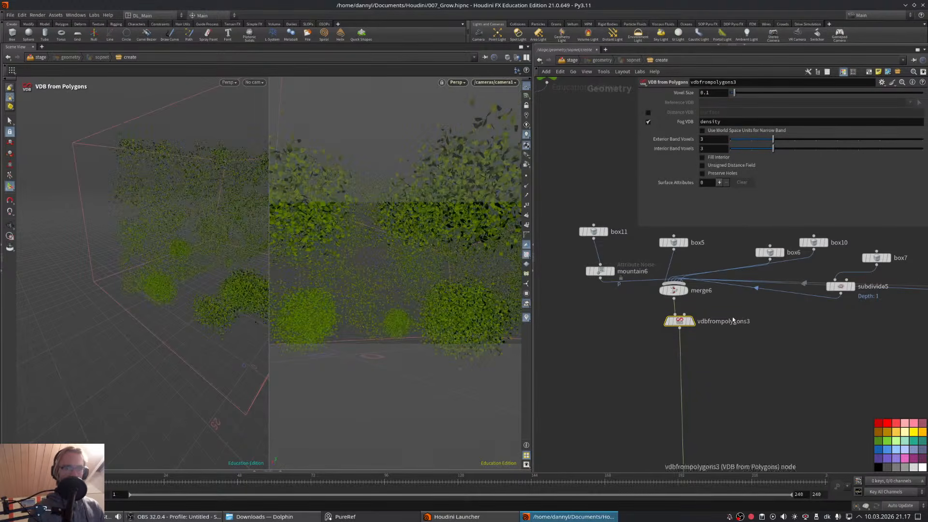
pyautogui.moveTo(732, 317); pyautogui.dragTo(749, 304, button='middle')
pyautogui.press('BackSpace')
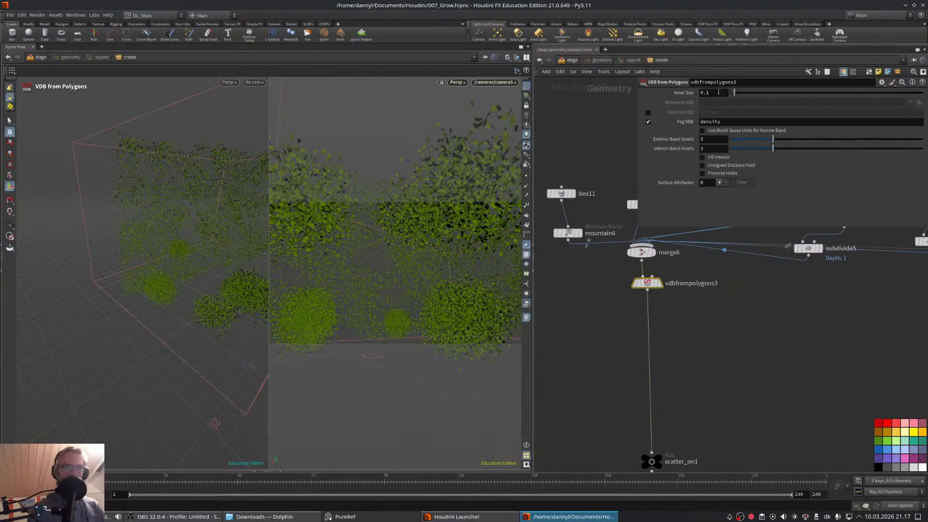
pyautogui.click(568, 233)
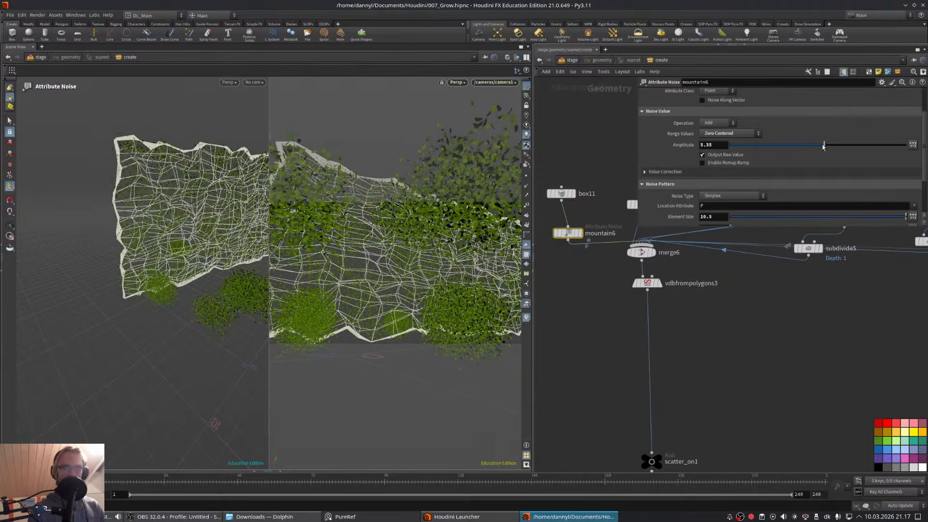
# - Thicken the backdrop box to a depth of about 9.55 using its viewport handle
pyautogui.keyDown('alt'); pyautogui.moveTo(140, 207); pyautogui.dragTo(242, 201); pyautogui.keyUp('alt')
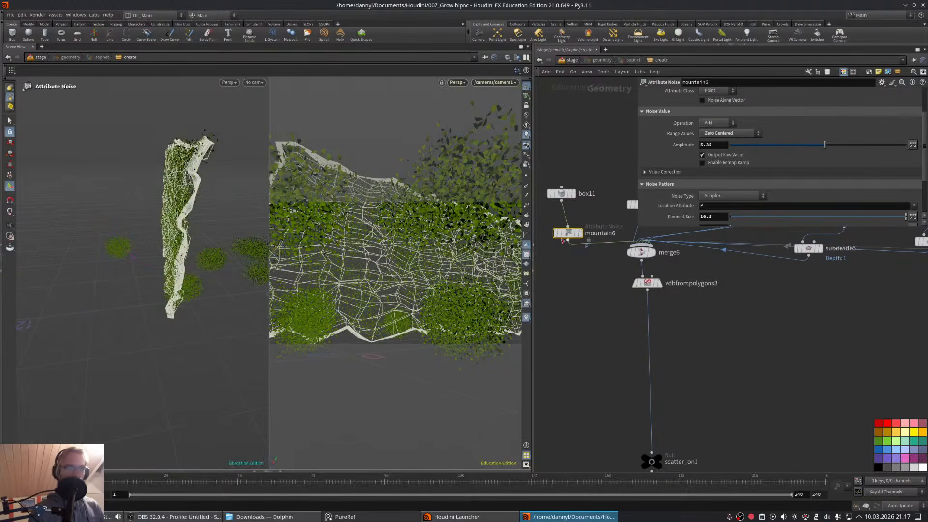
pyautogui.click(561, 195)
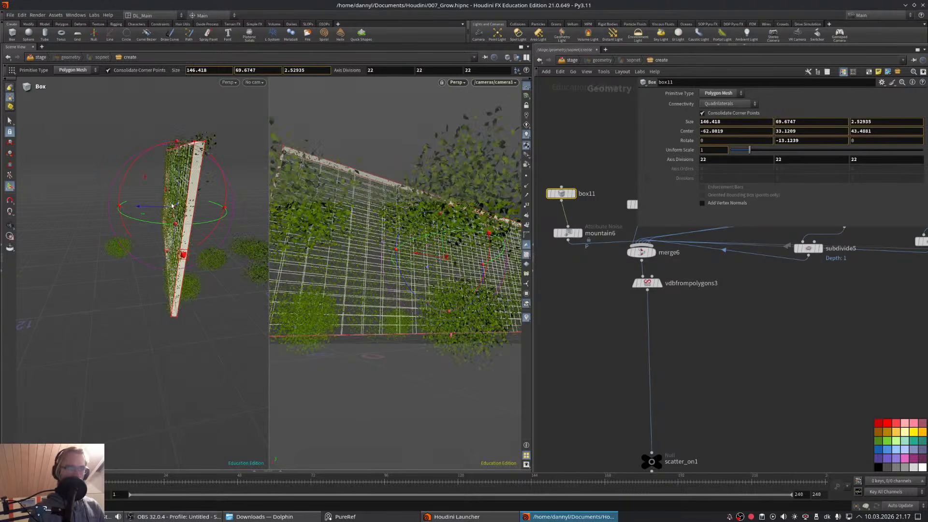
pyautogui.moveTo(172, 206); pyautogui.dragTo(125, 217)
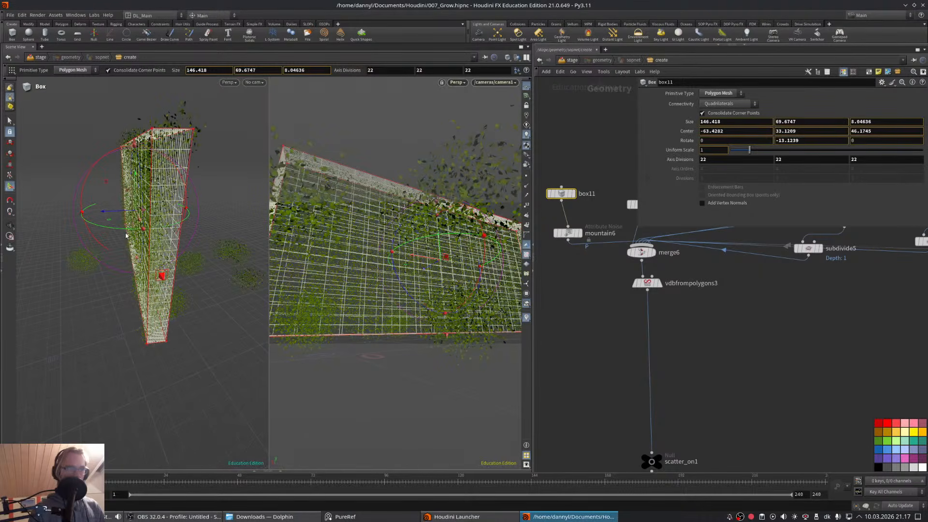
pyautogui.click(10, 225)
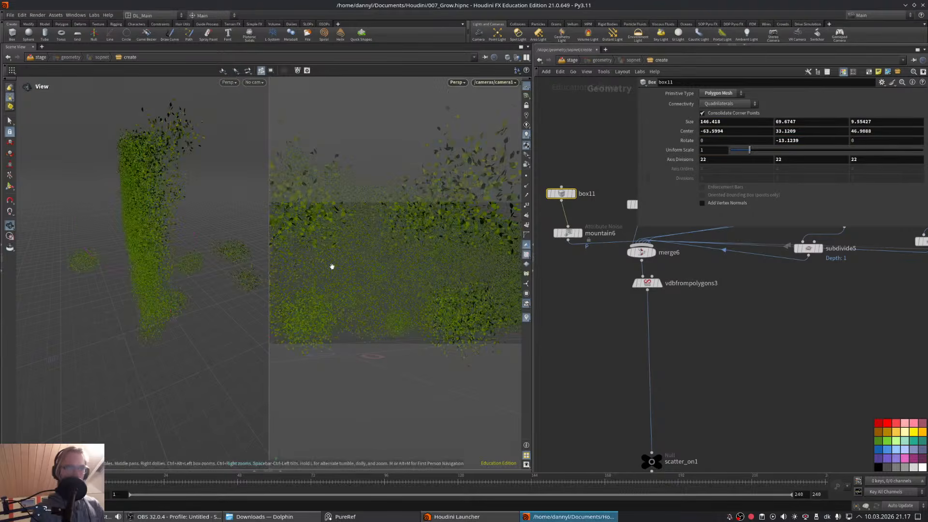
# - Raise the leaf scatter node scatter1's forced total count to 100000
pyautogui.moveTo(744, 381); pyautogui.dragTo(696, 223, button='middle')
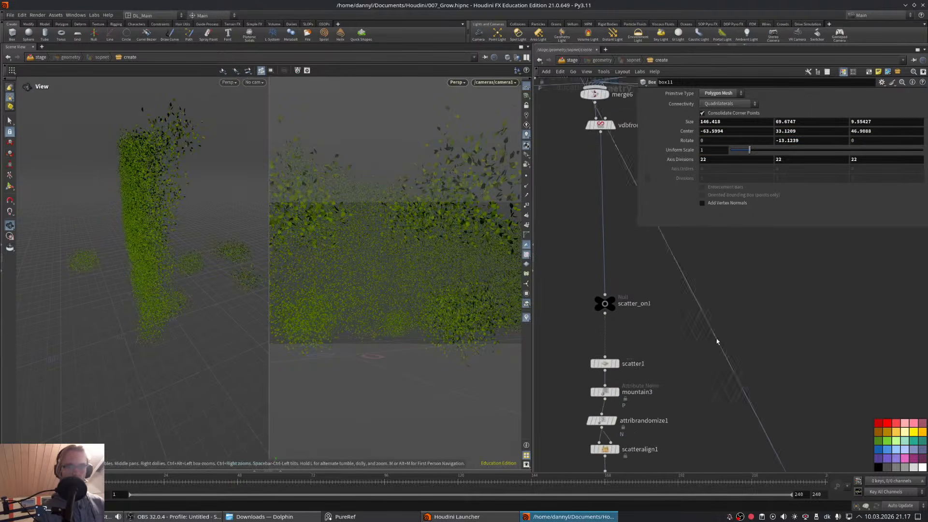
pyautogui.moveTo(717, 341); pyautogui.dragTo(714, 253, button='middle')
pyautogui.click(602, 276)
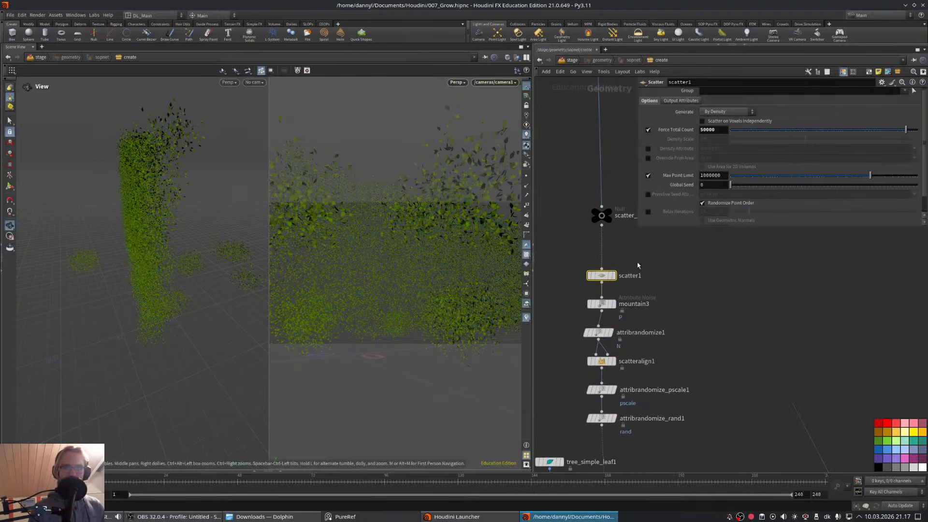
pyautogui.moveTo(638, 266); pyautogui.dragTo(675, 292, button='middle')
pyautogui.moveTo(586, 379); pyautogui.dragTo(616, 312, button='middle')
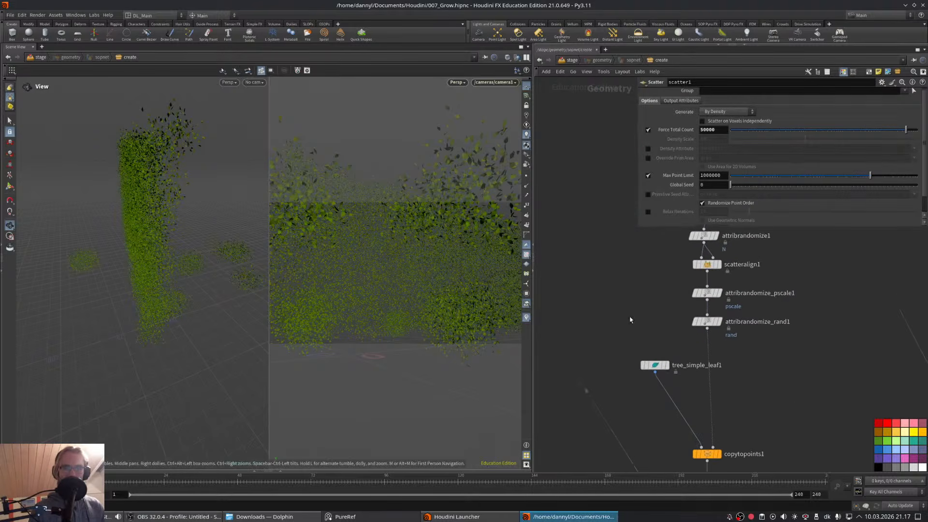
pyautogui.moveTo(629, 320); pyautogui.dragTo(630, 297, button='middle')
pyautogui.click(654, 342)
pyautogui.moveTo(636, 266); pyautogui.dragTo(611, 392, button='middle')
pyautogui.click(680, 283)
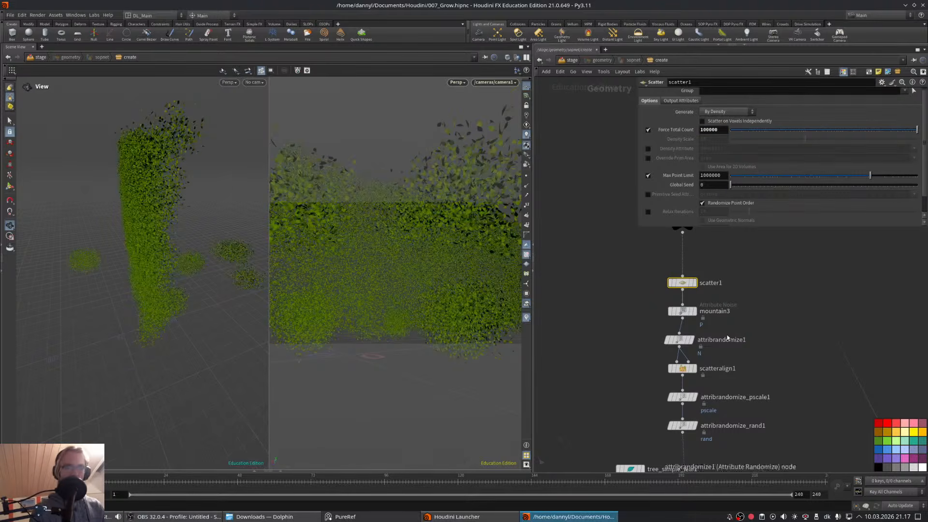
# - Return to the stage level, render the camera view with Karma CPU and pin the viewport there
pyautogui.moveTo(733, 324); pyautogui.dragTo(669, 63, button='middle')
pyautogui.click(571, 60)
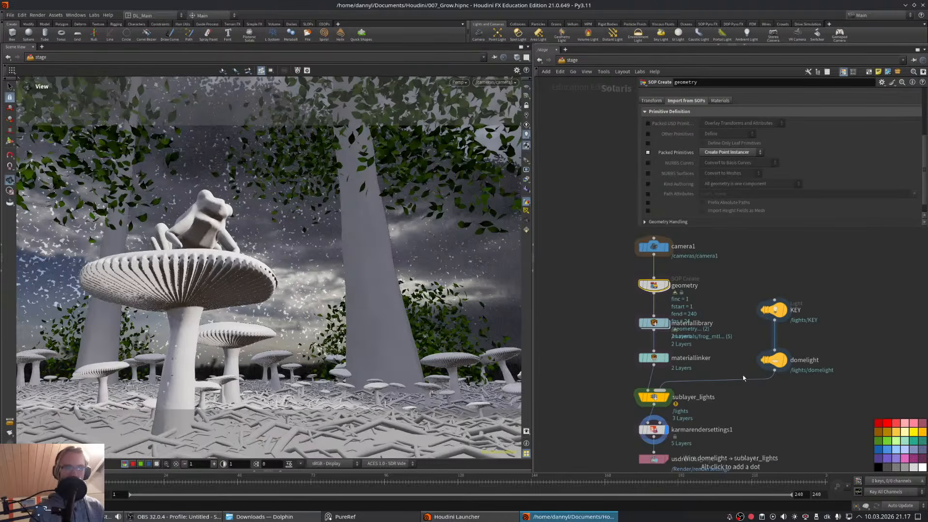
pyautogui.click(458, 82)
pyautogui.click(473, 121)
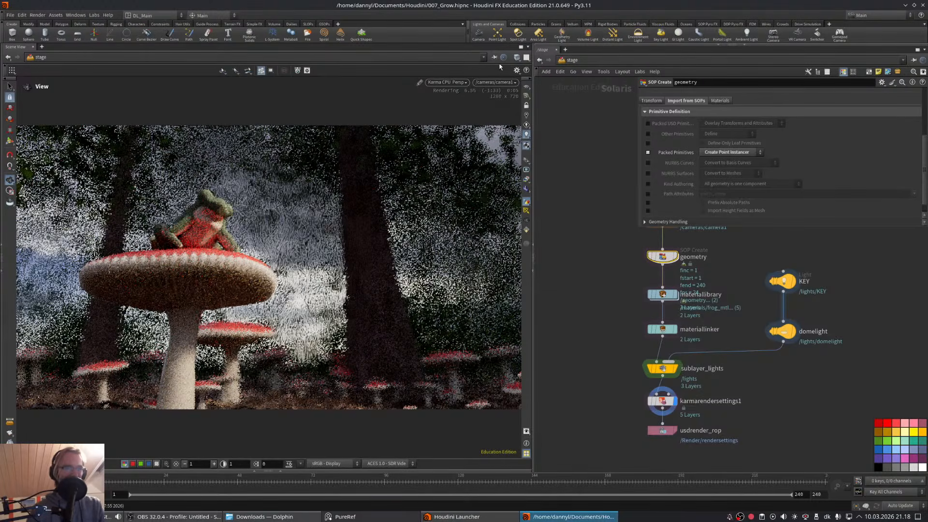
pyautogui.click(496, 58)
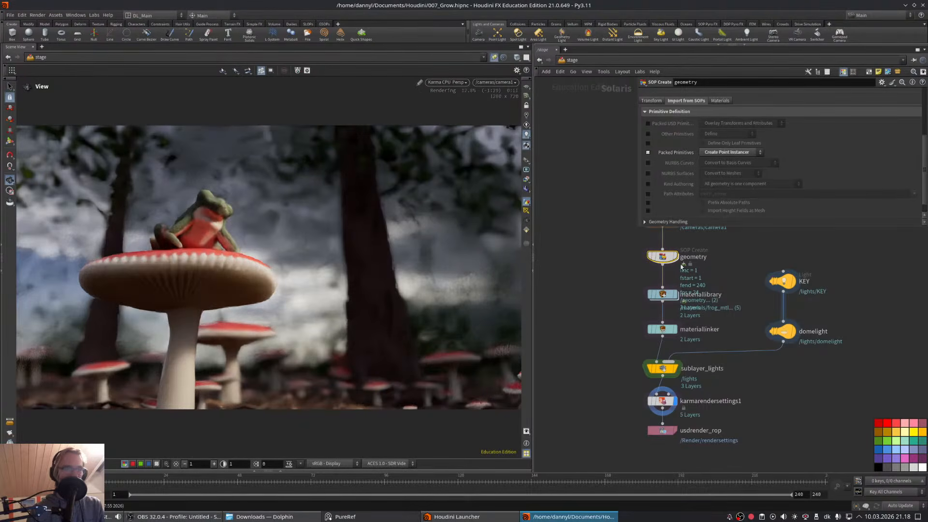
# - Go back into the geometry network's backdrop and leaf nodes and switch the viewport out of the Karma render
pyautogui.moveTo(619, 264); pyautogui.dragTo(613, 288, button='middle')
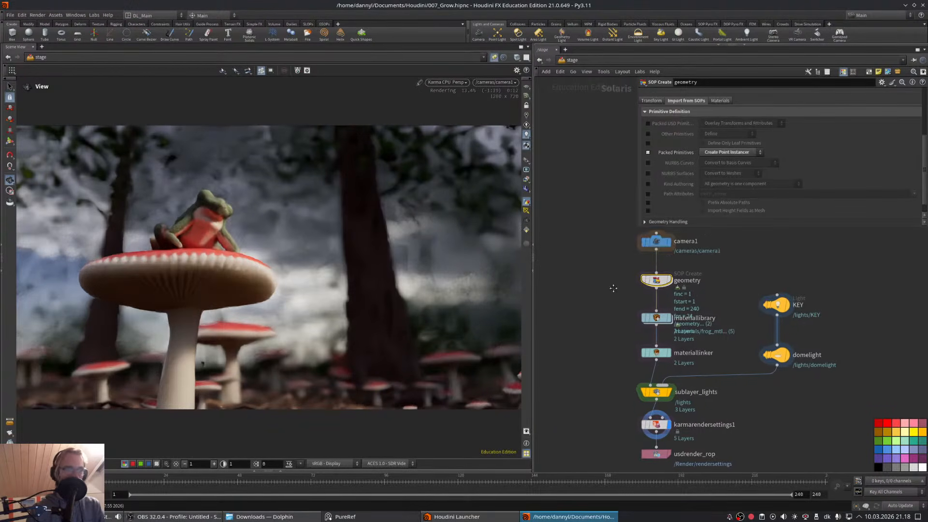
pyautogui.doubleClick(661, 283)
pyautogui.moveTo(735, 282); pyautogui.dragTo(766, 352, button='middle')
pyautogui.scroll(-3, 757, 347)
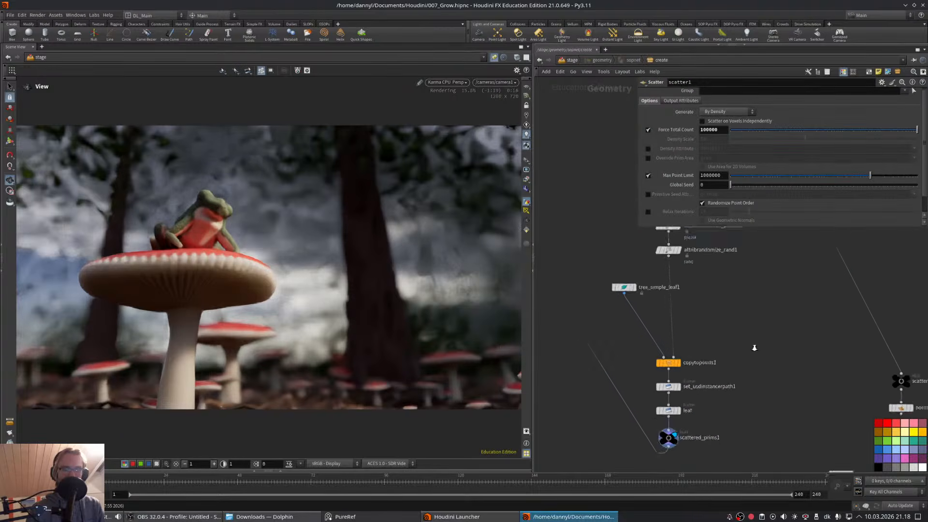
pyautogui.moveTo(728, 321); pyautogui.dragTo(772, 428, button='middle')
pyautogui.moveTo(646, 288); pyautogui.dragTo(662, 420, button='middle')
pyautogui.moveTo(683, 298); pyautogui.dragTo(673, 410, button='middle')
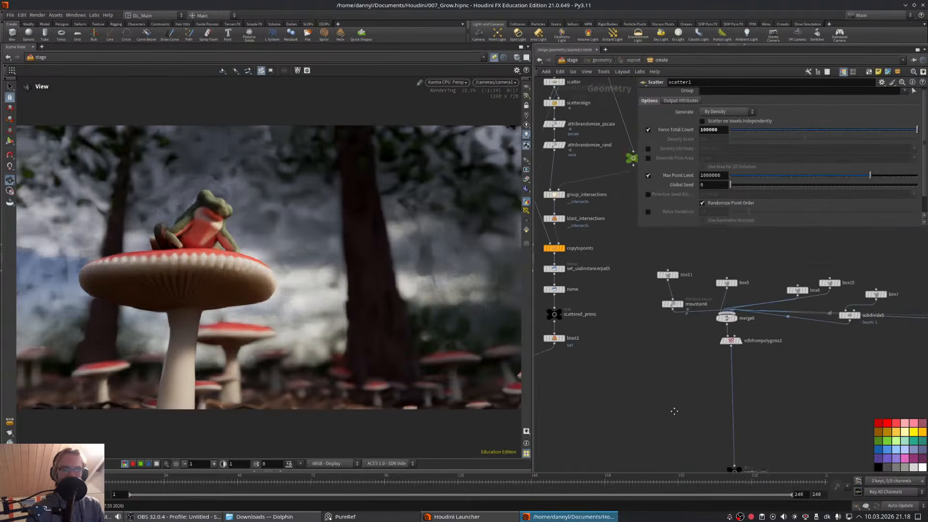
pyautogui.moveTo(652, 364); pyautogui.dragTo(654, 343, button='middle')
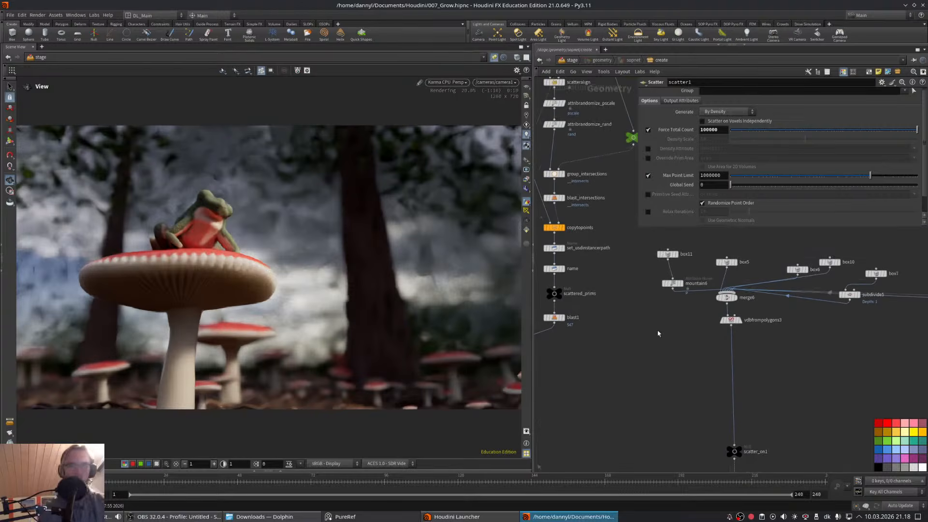
pyautogui.moveTo(678, 400); pyautogui.dragTo(644, 253, button='middle')
pyautogui.moveTo(678, 319); pyautogui.dragTo(697, 425, button='middle')
pyautogui.press('y')
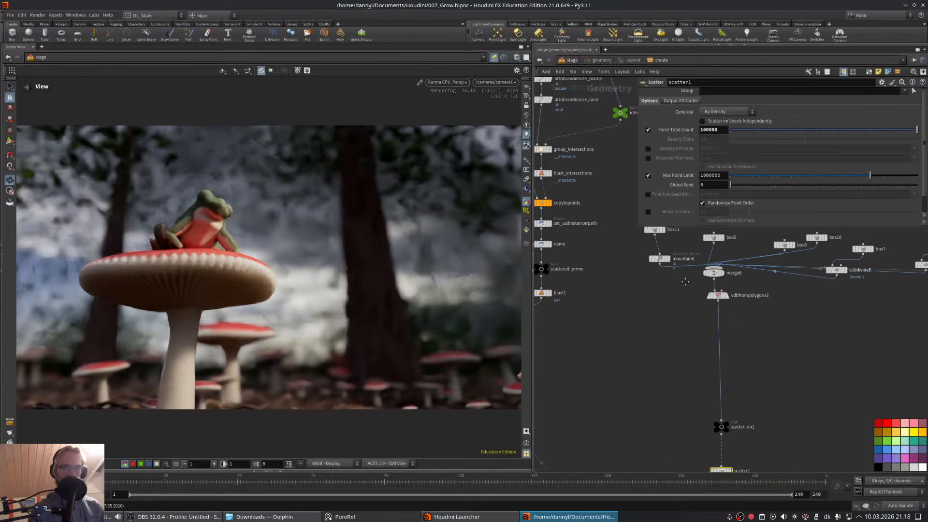
pyautogui.click(447, 82)
pyautogui.click(453, 114)
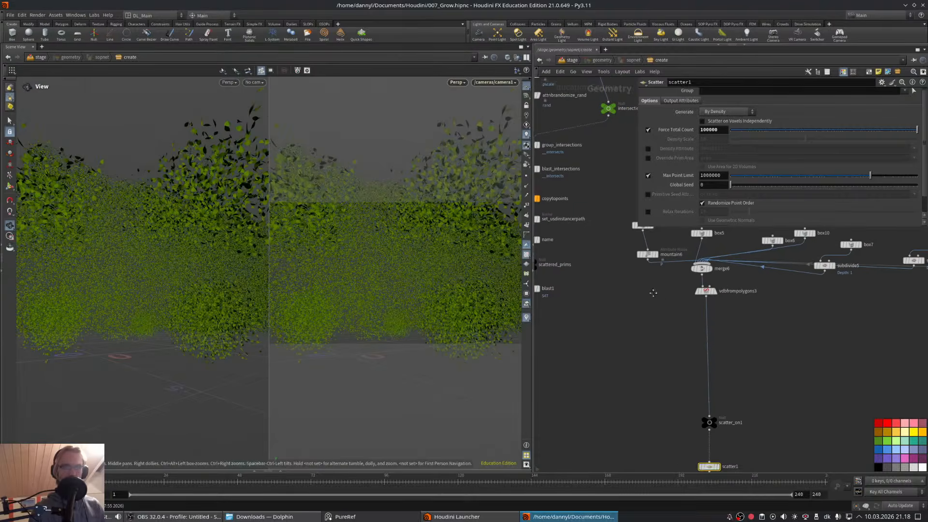
# - Cut the wire between mountain6 and merge6, and move box11 and mountain6 down beside the scatter chain
pyautogui.press('y')
pyautogui.moveTo(682, 251); pyautogui.dragTo(671, 290)
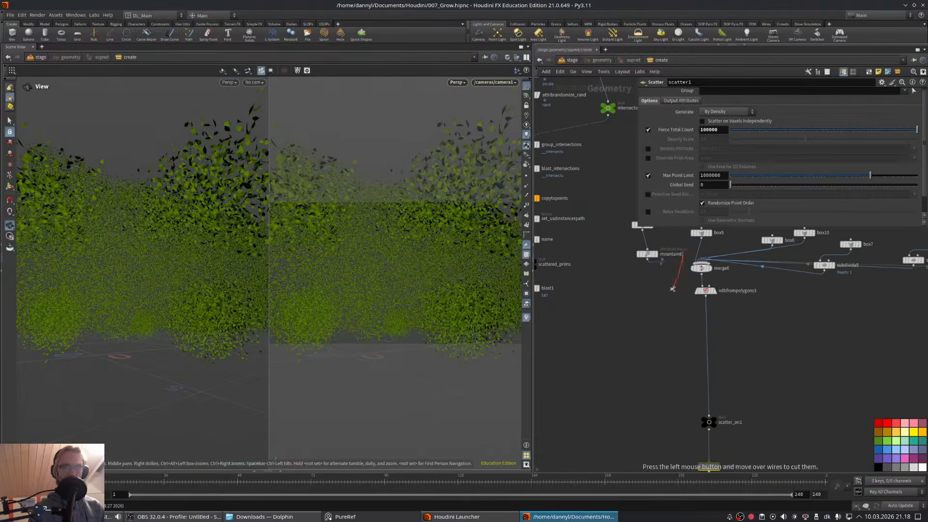
pyautogui.moveTo(666, 285); pyautogui.dragTo(673, 315, button='middle')
pyautogui.moveTo(630, 245); pyautogui.dragTo(648, 387)
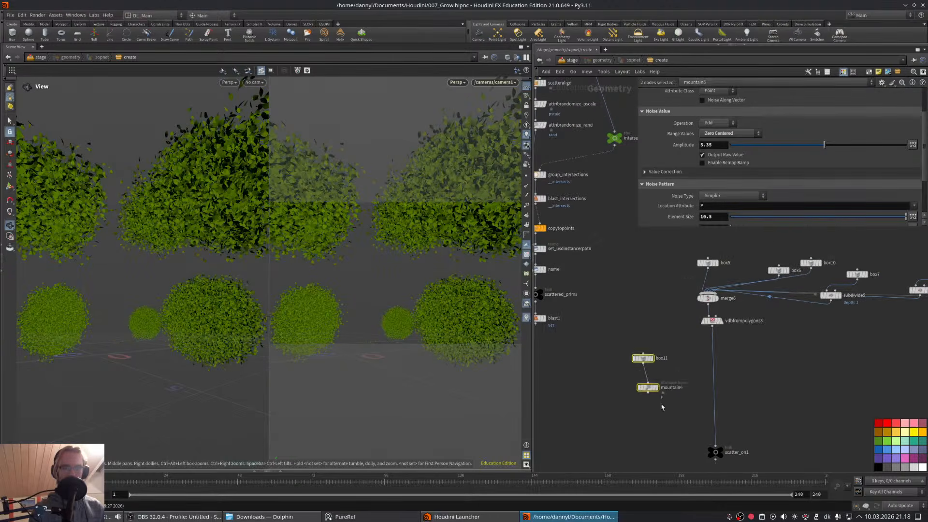
# - Duplicate the scatter1 node and wire the copy after the backdrop's mountain6 node
pyautogui.moveTo(662, 406); pyautogui.dragTo(653, 286, button='middle')
pyautogui.click(636, 356)
pyautogui.keyDown('alt'); pyautogui.moveTo(714, 381); pyautogui.dragTo(662, 323); pyautogui.keyUp('alt')
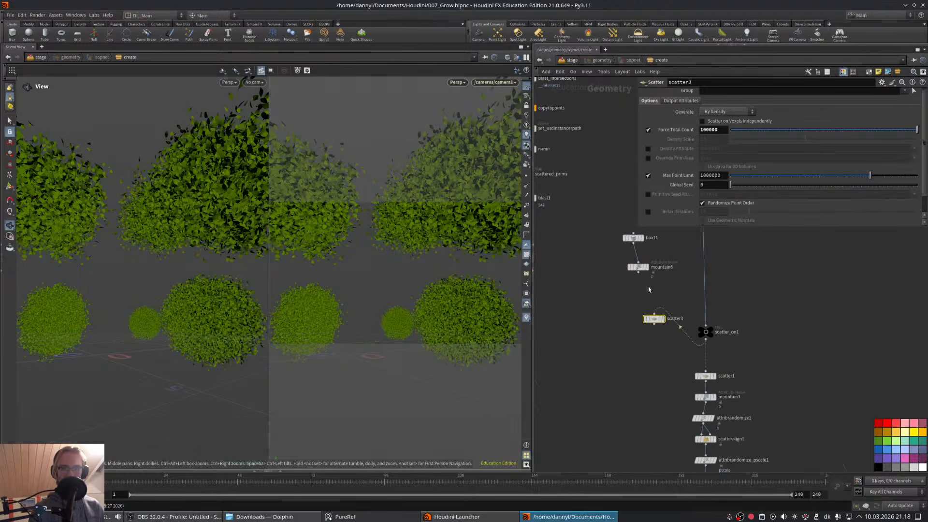
pyautogui.moveTo(641, 366); pyautogui.dragTo(627, 345, button='middle')
# - Insert a Merge node between scatter1 and mountain3 and connect the backdrop's scatter node into it
pyautogui.press('Tab')
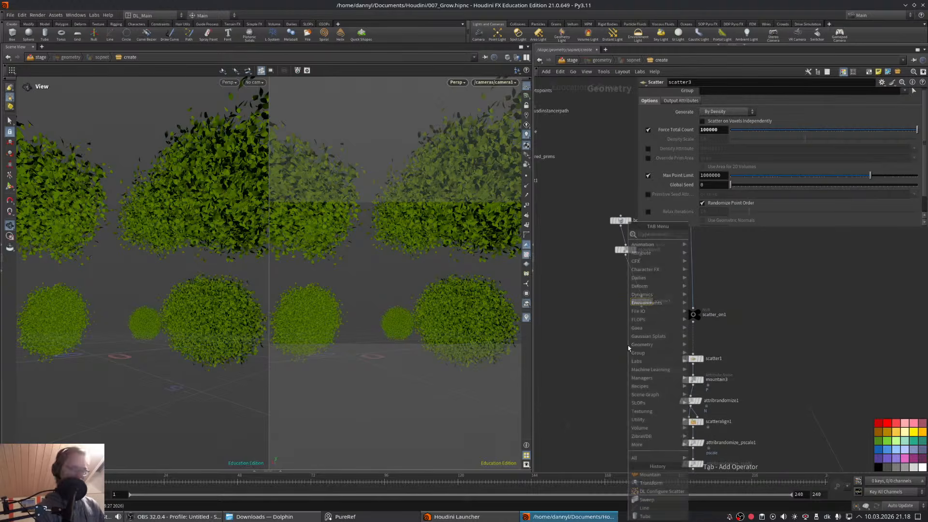
pyautogui.write('merge')
pyautogui.press('Return')
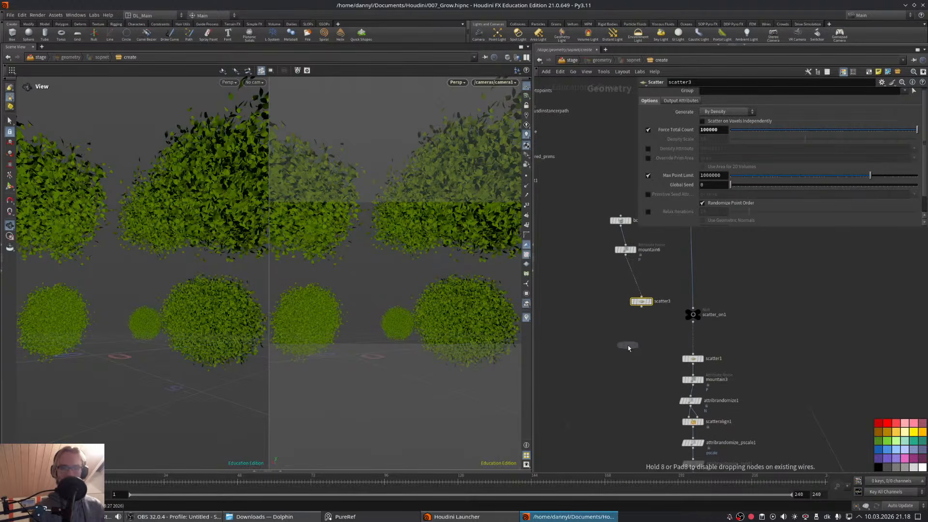
pyautogui.click(692, 369)
pyautogui.moveTo(641, 305); pyautogui.dragTo(661, 333)
pyautogui.moveTo(660, 289); pyautogui.dragTo(655, 307, button='middle')
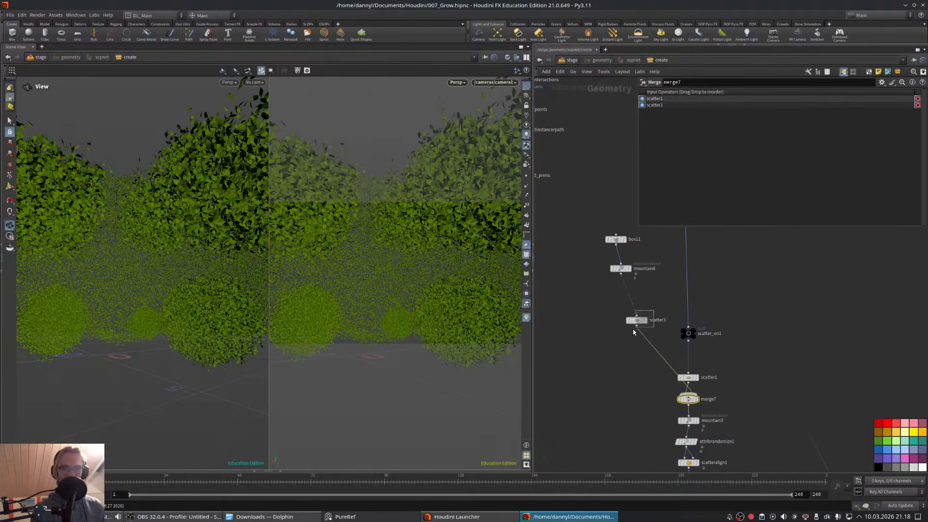
pyautogui.moveTo(634, 321); pyautogui.dragTo(623, 308)
pyautogui.moveTo(690, 327); pyautogui.dragTo(687, 349, button='middle')
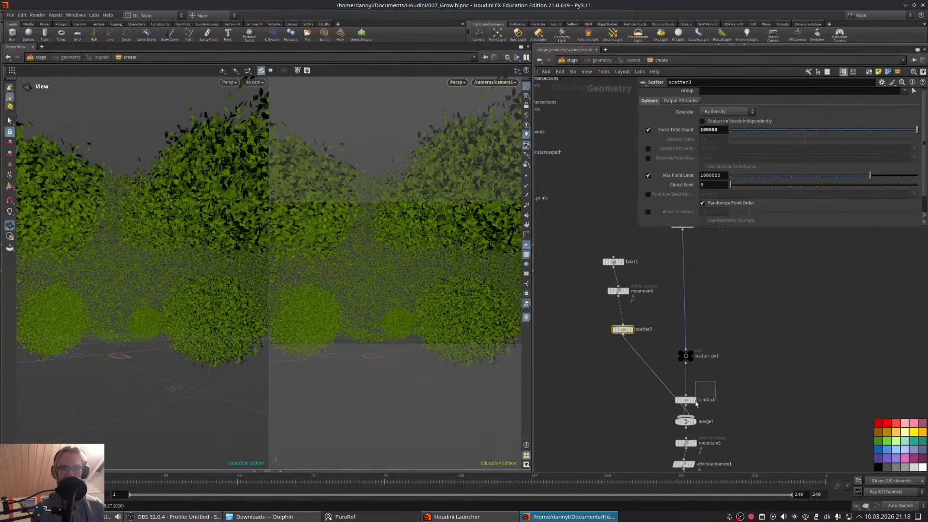
# - Move scatter1 aside from the merge and set its forced total count to 50000
pyautogui.moveTo(696, 404); pyautogui.dragTo(710, 388)
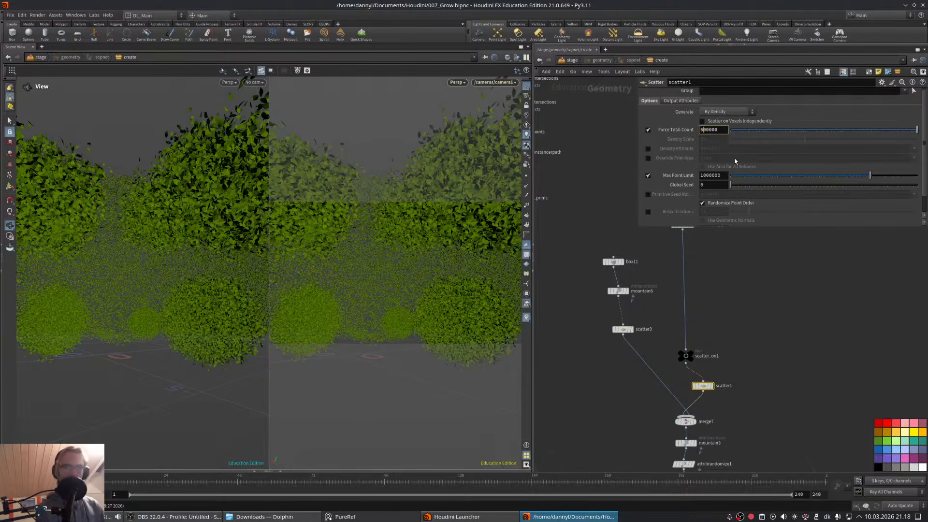
pyautogui.press('Return')
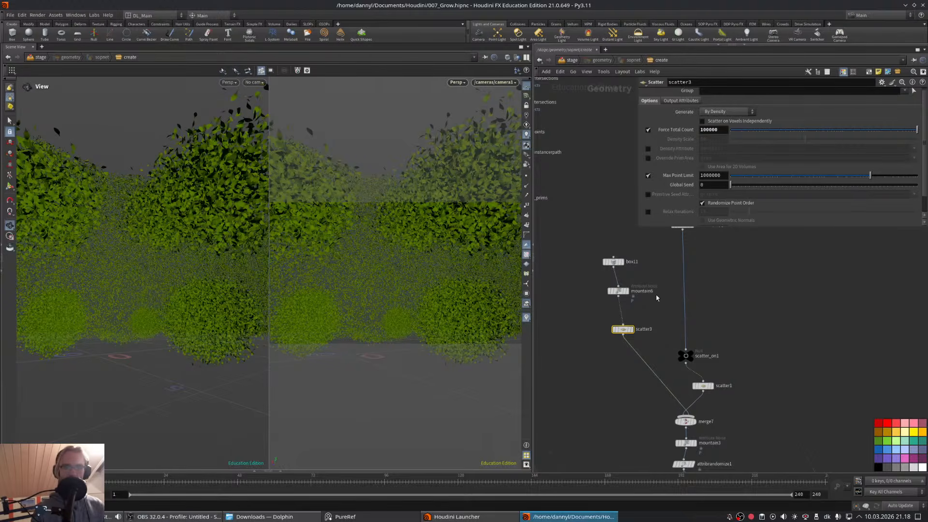
# - Insert a Group node between the backdrop's scatter3 and merge7
pyautogui.moveTo(656, 298); pyautogui.dragTo(618, 234, button='middle')
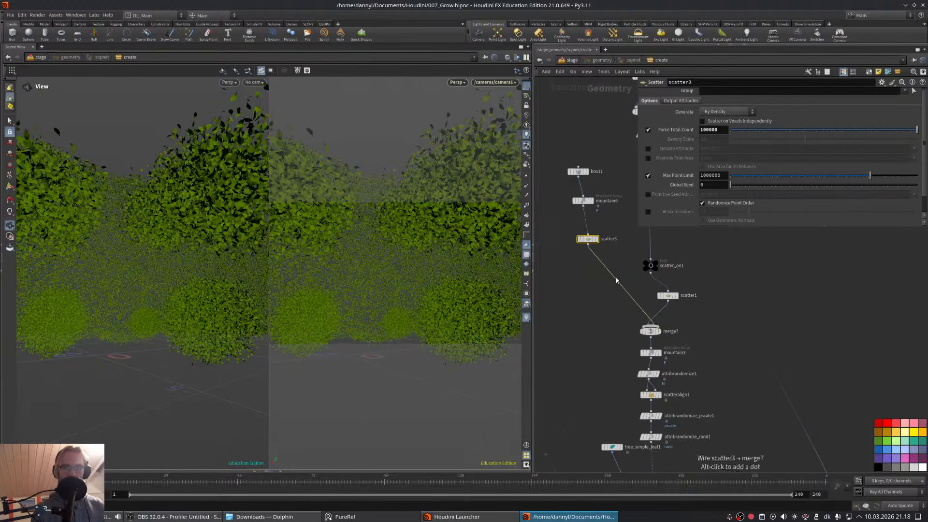
pyautogui.moveTo(604, 298); pyautogui.dragTo(616, 300, button='middle')
pyautogui.press('Tab')
pyautogui.write('group')
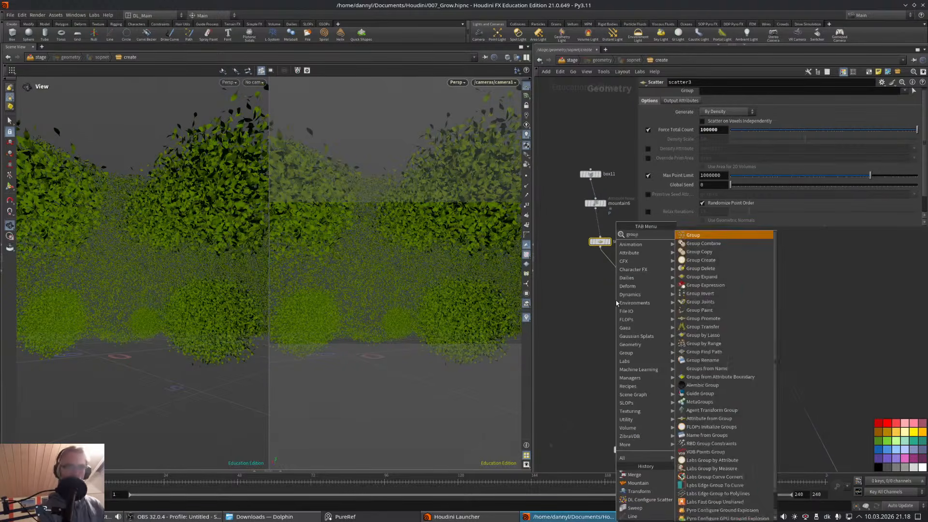
pyautogui.press('Return')
pyautogui.click(612, 261)
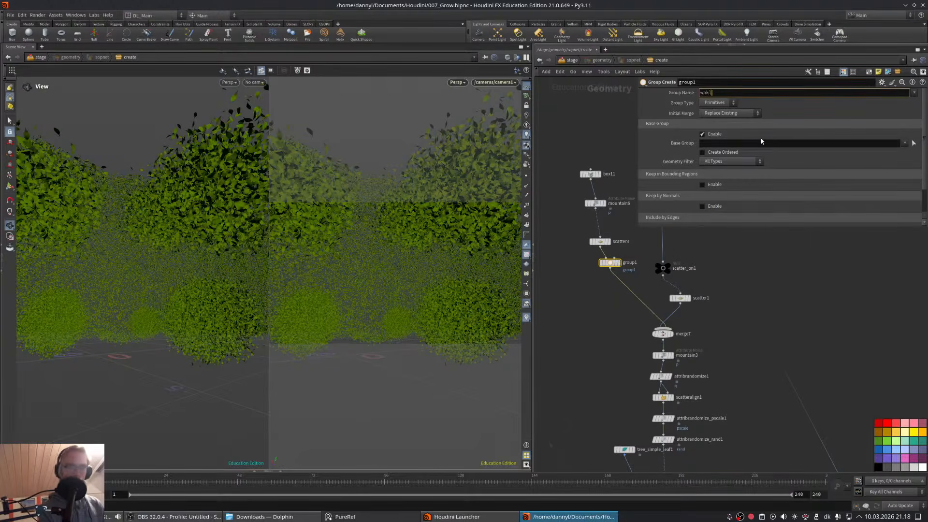
# - Name the new group wall and set its group type to Points
pyautogui.write('wall')
pyautogui.press('Return')
pyautogui.click(724, 109)
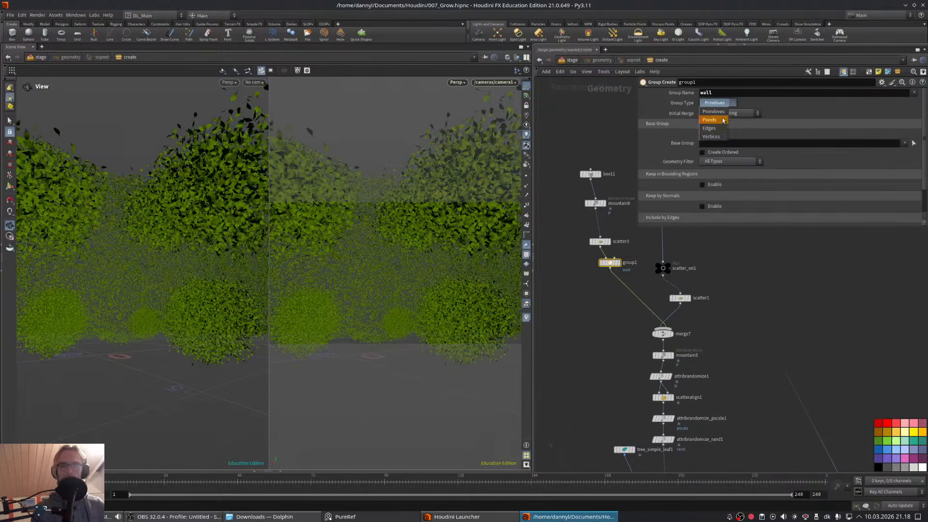
pyautogui.click(724, 122)
# - Insert an Attribute Adjust Float node between attribrandomize_rand1 and copytopoints1
pyautogui.moveTo(716, 390); pyautogui.dragTo(696, 303, button='middle')
pyautogui.press('Tab')
pyautogui.write('atadjust')
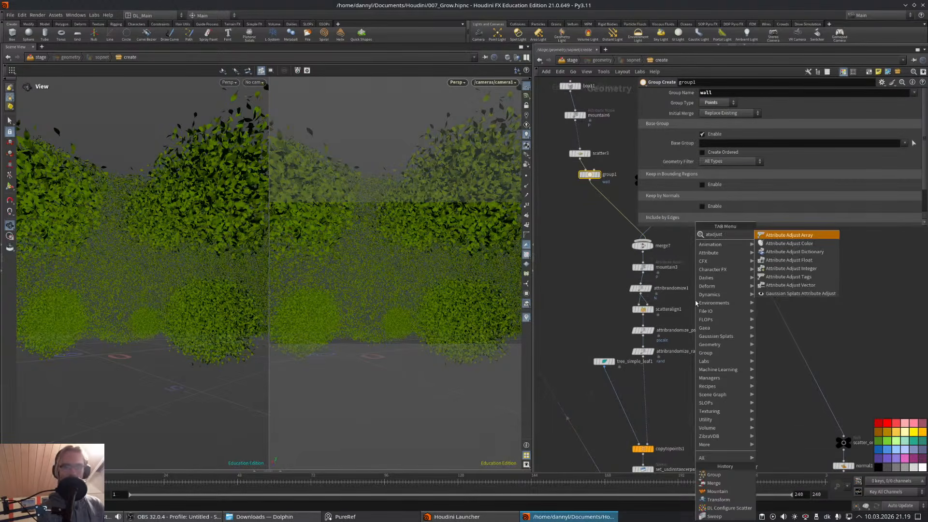
pyautogui.press('Down')
pyautogui.press('Down')
pyautogui.press('Down')
pyautogui.press('Return')
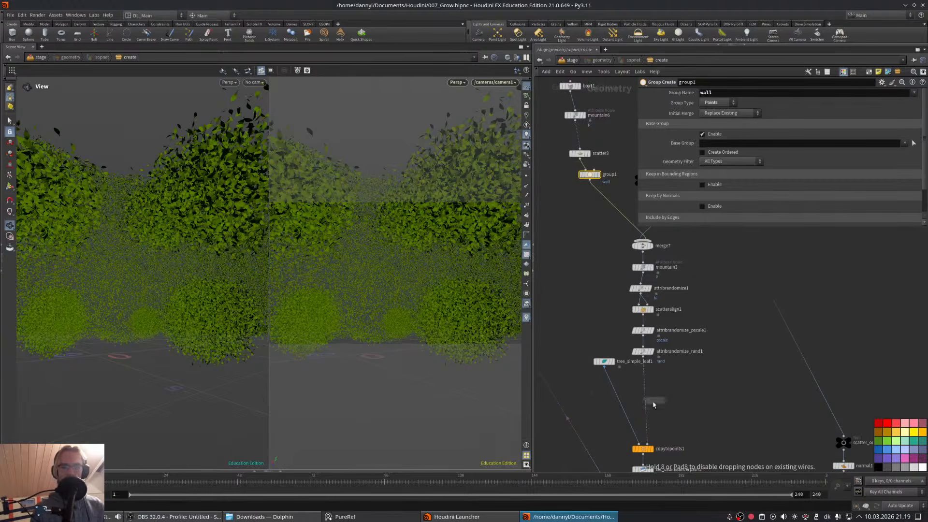
pyautogui.click(646, 384)
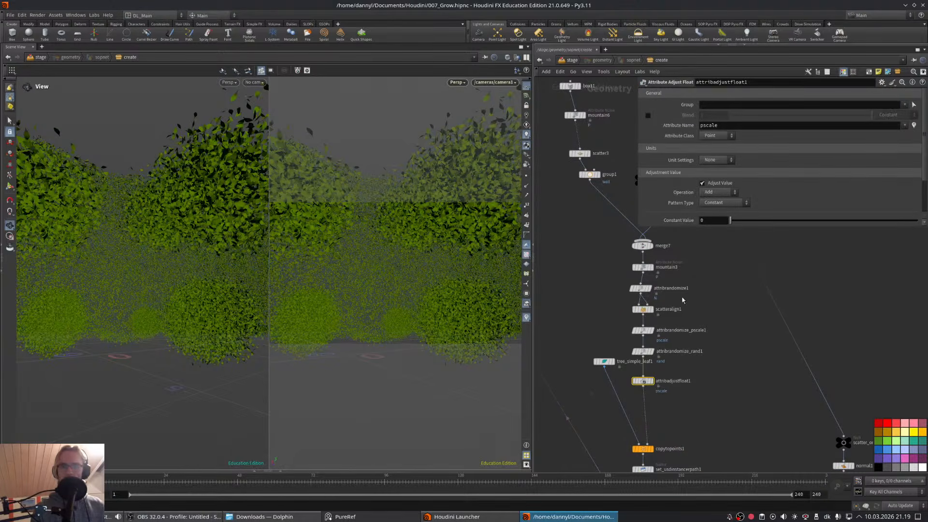
# - Inspect the node info of merge7 and the scatter nodes below it for the wall point group
pyautogui.moveTo(594, 203); pyautogui.dragTo(598, 213, button='middle')
pyautogui.moveTo(586, 200); pyautogui.dragTo(594, 170)
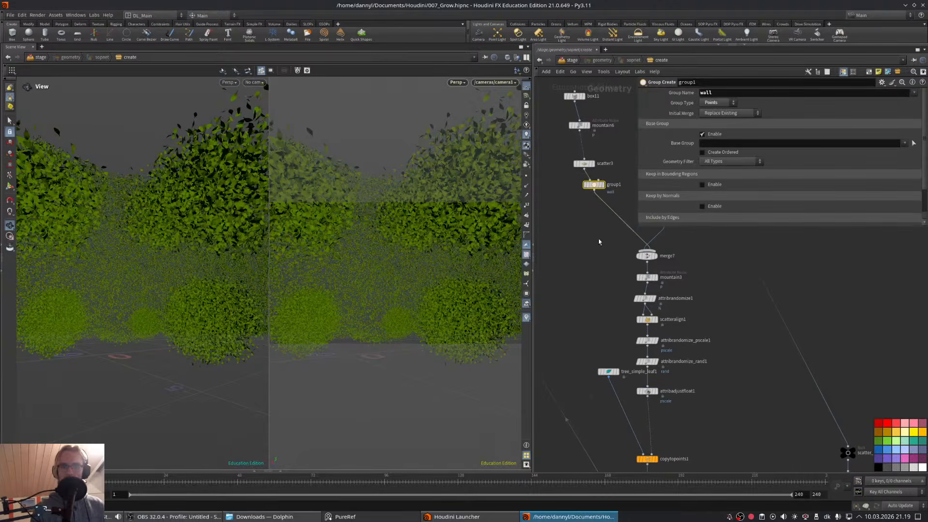
pyautogui.moveTo(628, 252); pyautogui.dragTo(604, 213, button='middle')
pyautogui.click(623, 217)
pyautogui.middleClick(626, 222)
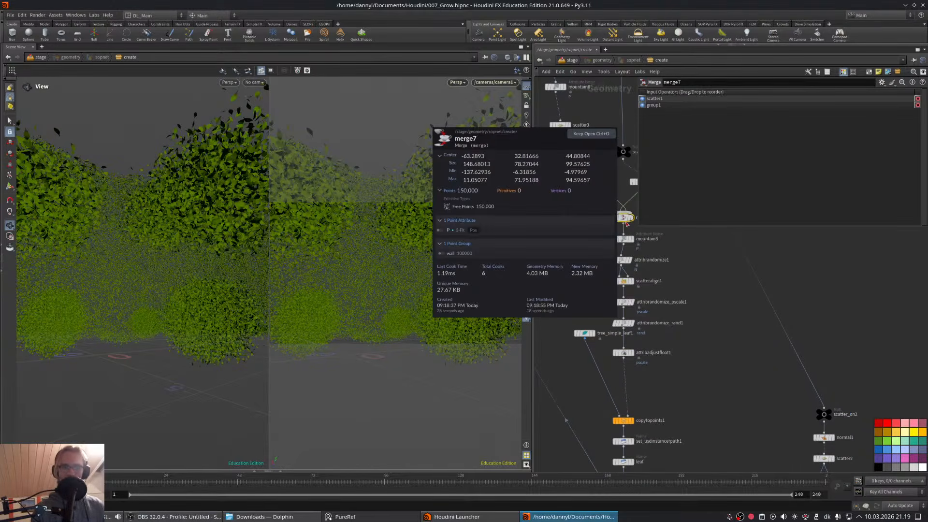
pyautogui.middleClick(627, 223)
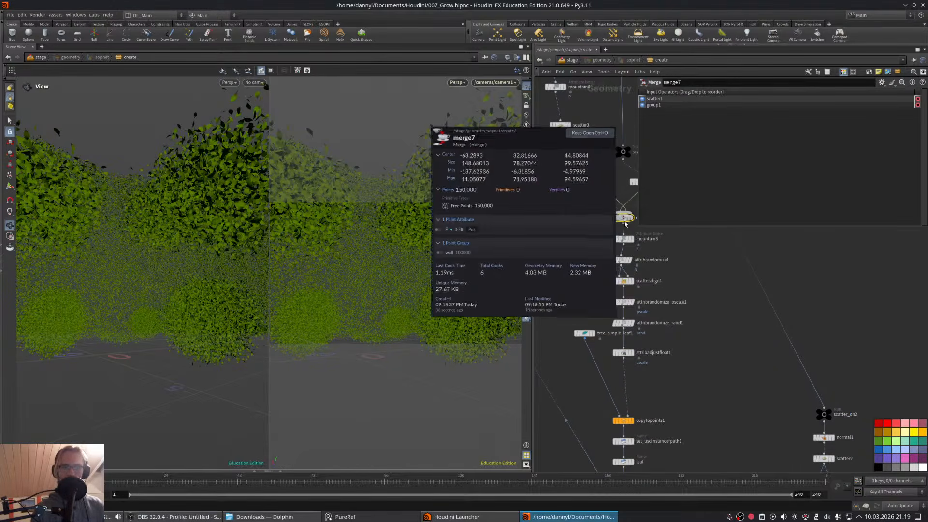
pyautogui.middleClick(624, 282)
pyautogui.middleClick(626, 303)
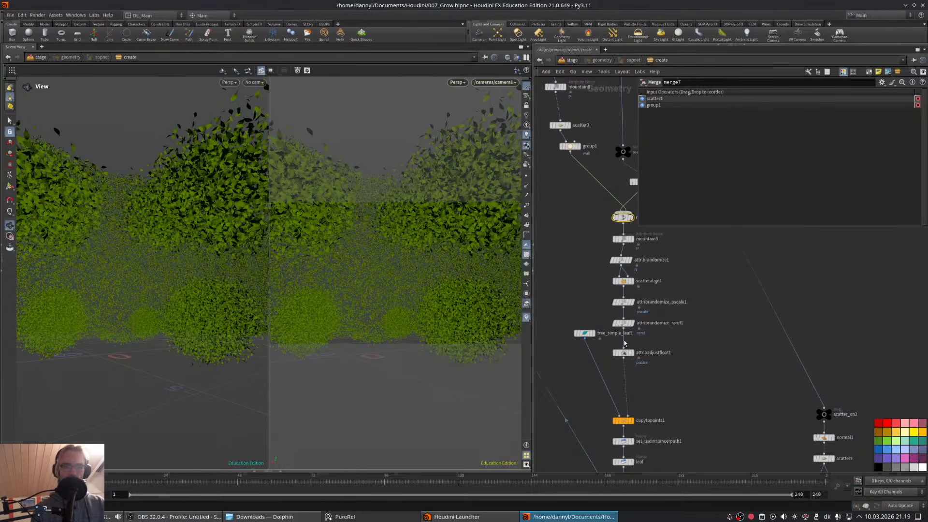
pyautogui.middleClick(624, 323)
# - Restrict attribadjustfloat1 to the wall group and set its added constant pscale value to 0.91
pyautogui.click(623, 352)
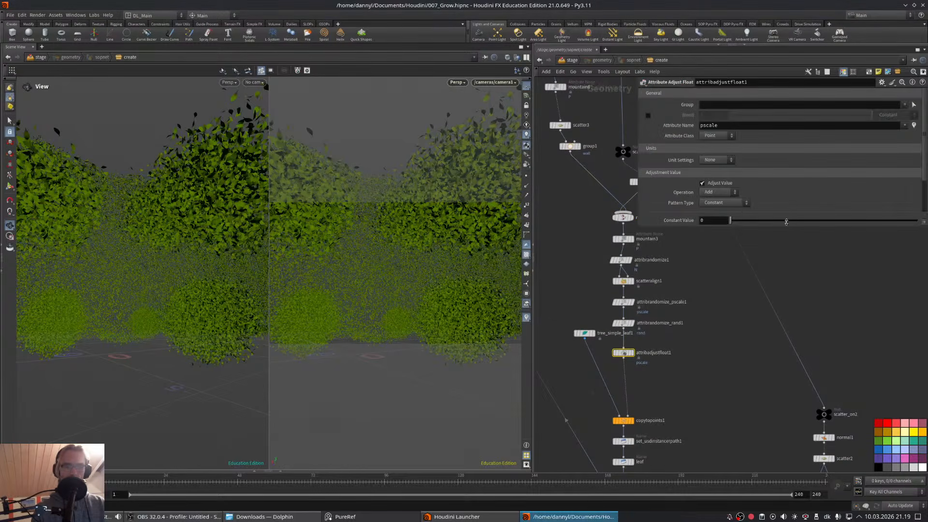
pyautogui.click(879, 105)
pyautogui.write('wa')
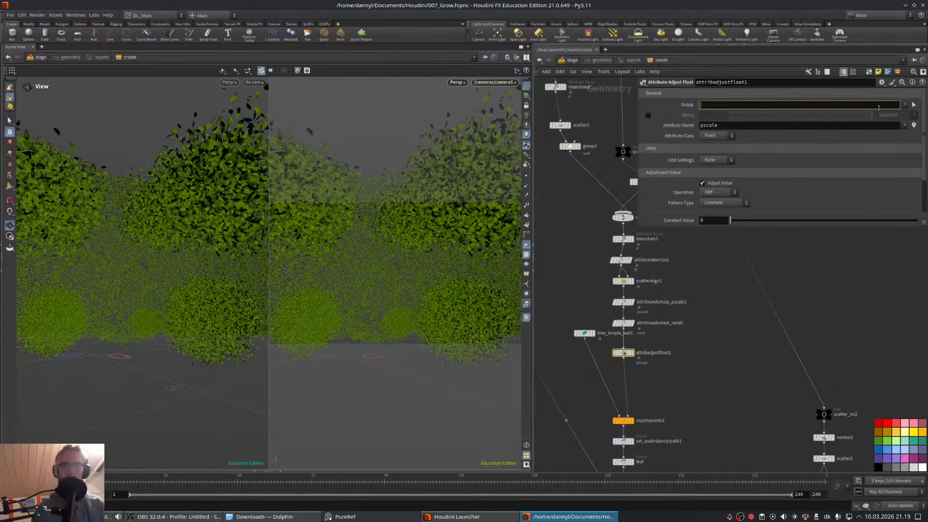
pyautogui.write('ll')
pyautogui.press('Return')
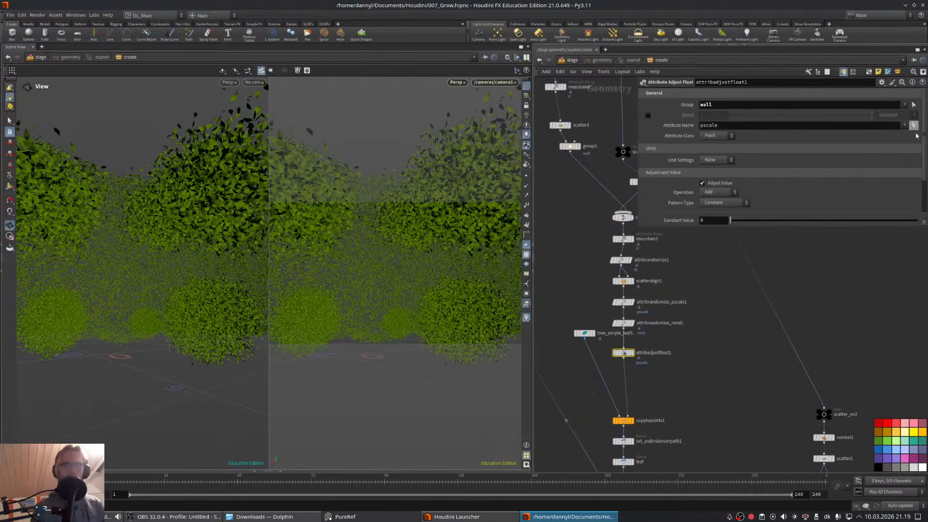
pyautogui.scroll(-3, 923, 165)
pyautogui.scroll(-2, 921, 167)
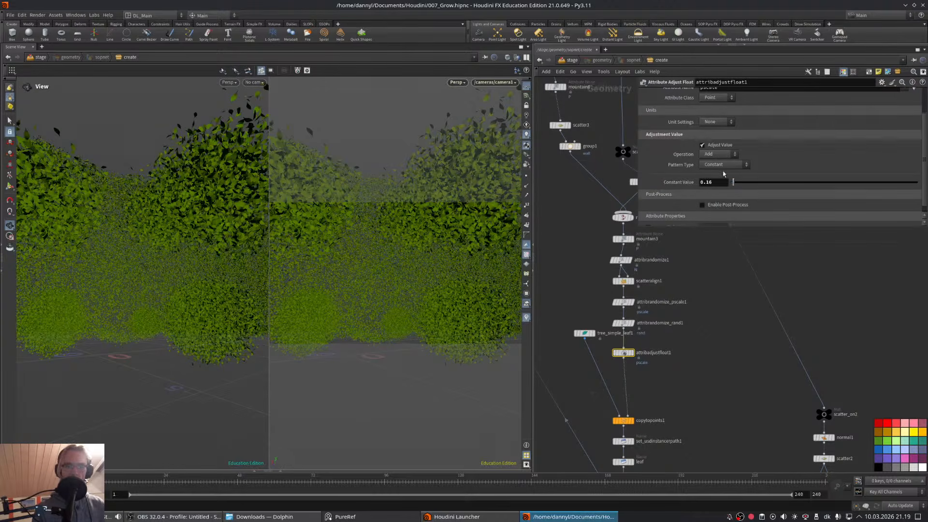
pyautogui.moveTo(733, 182); pyautogui.dragTo(752, 183)
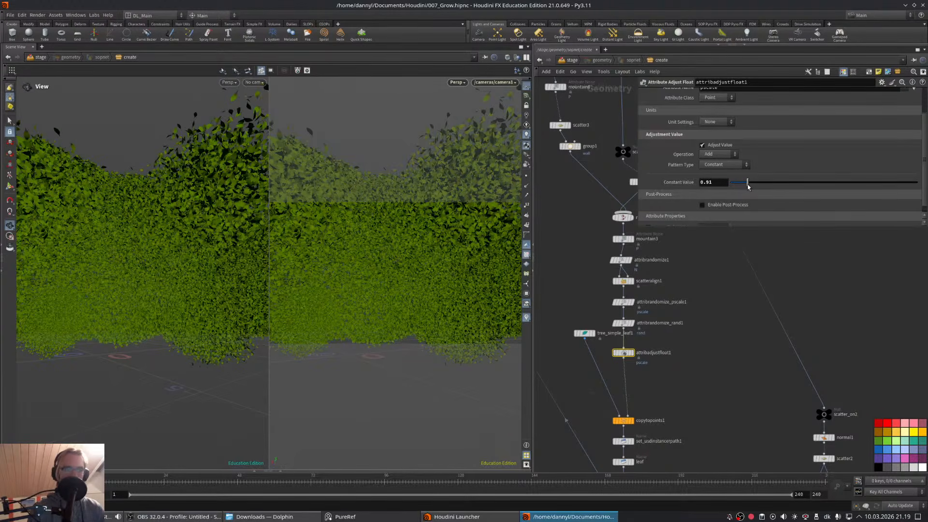
# - Set the display flag on the geometry network's end node and return to the stage level
pyautogui.moveTo(669, 369); pyautogui.dragTo(679, 251, button='middle')
pyautogui.moveTo(668, 335); pyautogui.dragTo(738, 364, button='middle')
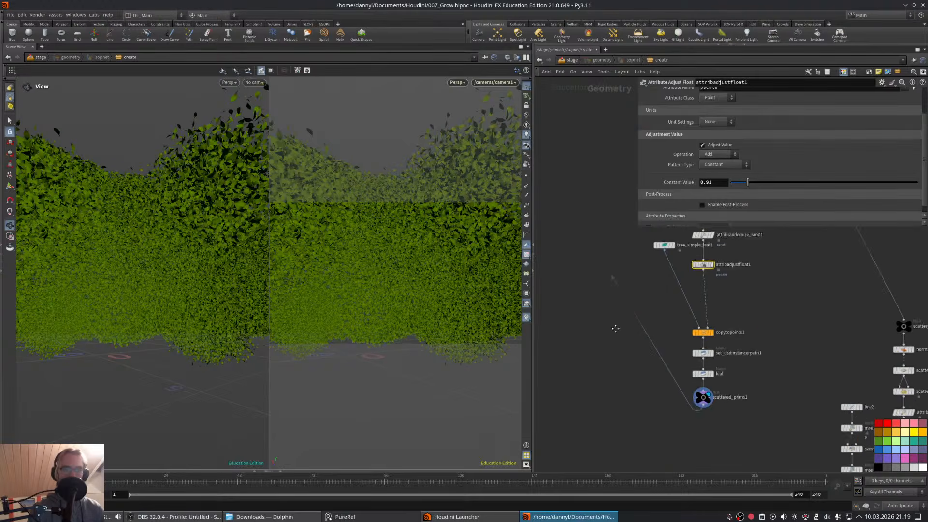
pyautogui.moveTo(601, 285); pyautogui.dragTo(669, 342, button='middle')
pyautogui.moveTo(669, 342); pyautogui.dragTo(637, 322, button='right')
pyautogui.moveTo(637, 323); pyautogui.dragTo(704, 353, button='middle')
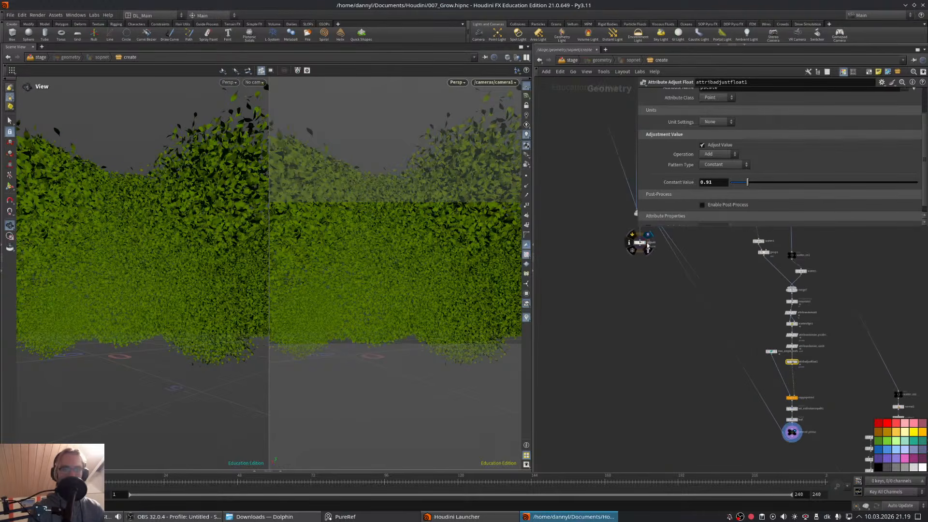
pyautogui.click(648, 246)
pyautogui.click(570, 60)
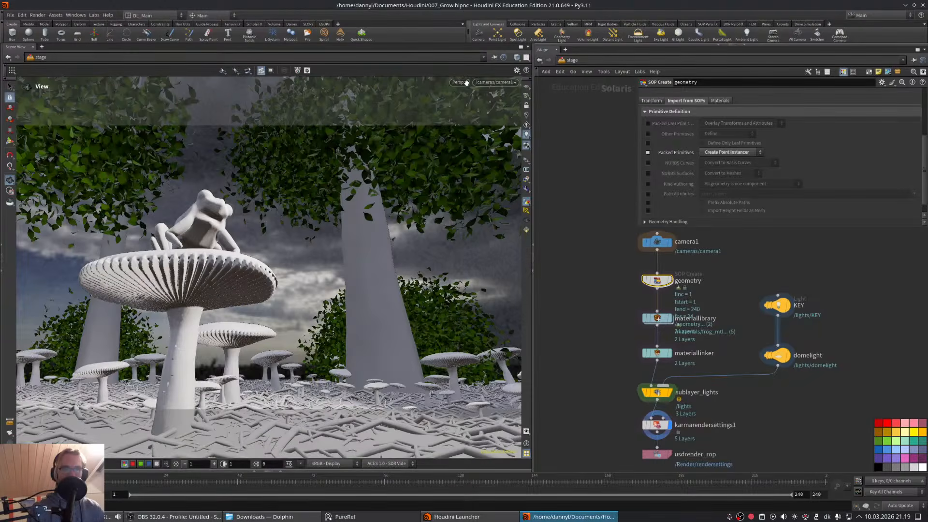
# - Switch the camera view's renderer to Karma CPU to render the leaf backdrop
pyautogui.click(466, 82)
pyautogui.click(485, 122)
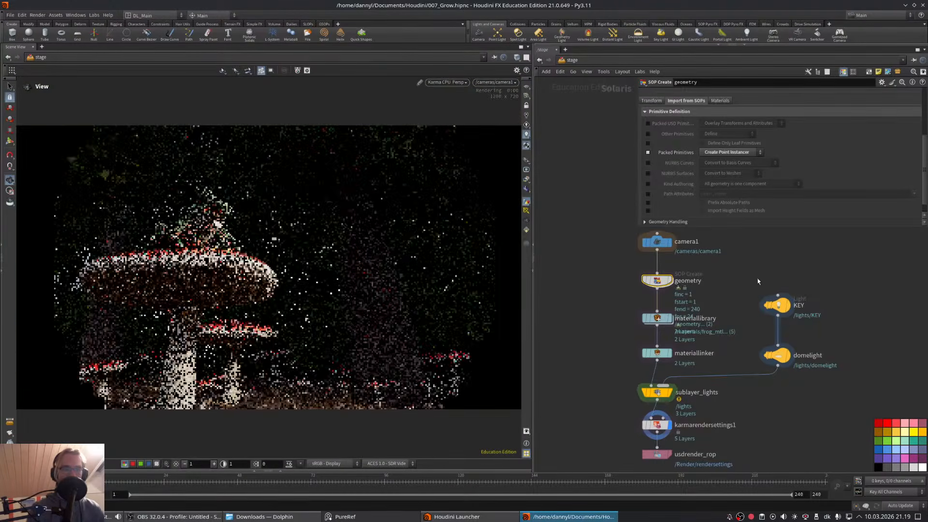
pyautogui.moveTo(755, 283); pyautogui.dragTo(730, 269, button='middle')
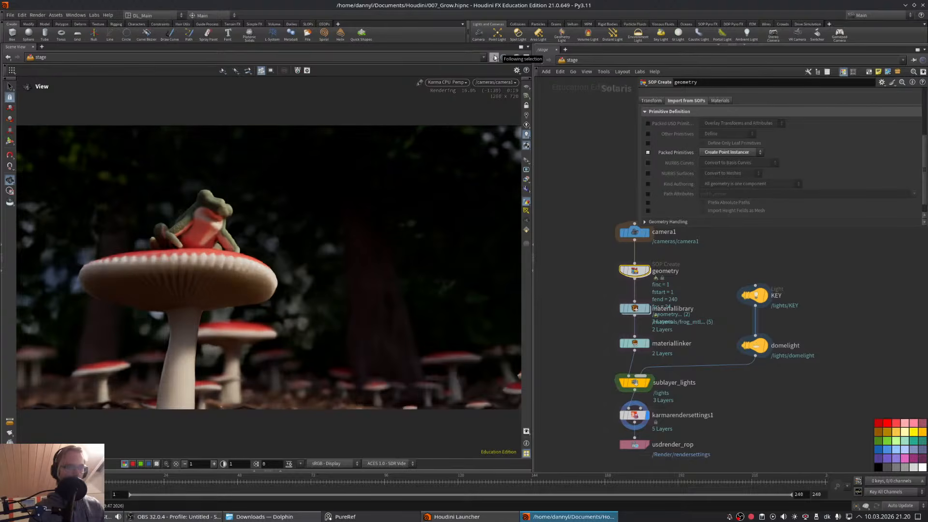
# - Set the KEY light's exposure to 10 and narrow its spotlight angle to 22.7
pyautogui.moveTo(706, 282); pyautogui.dragTo(687, 273, button='middle')
pyautogui.moveTo(758, 301); pyautogui.dragTo(758, 302)
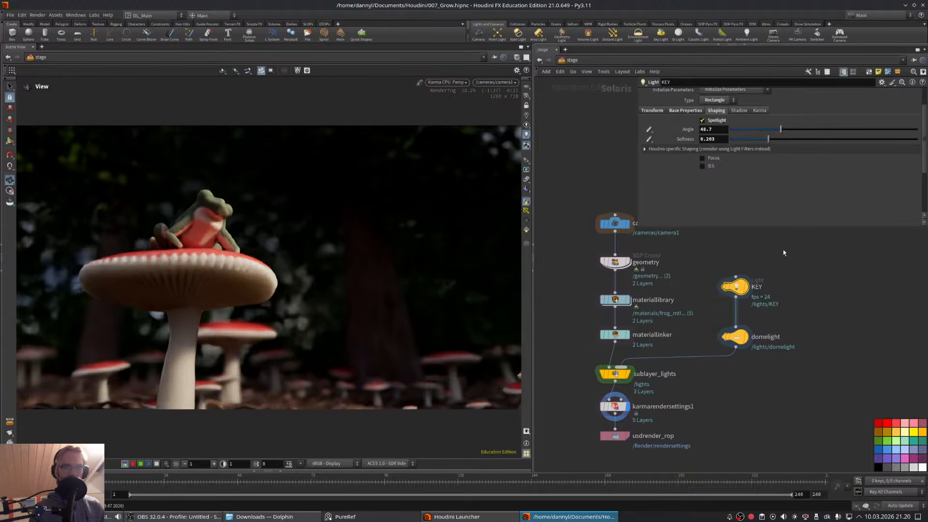
pyautogui.click(685, 110)
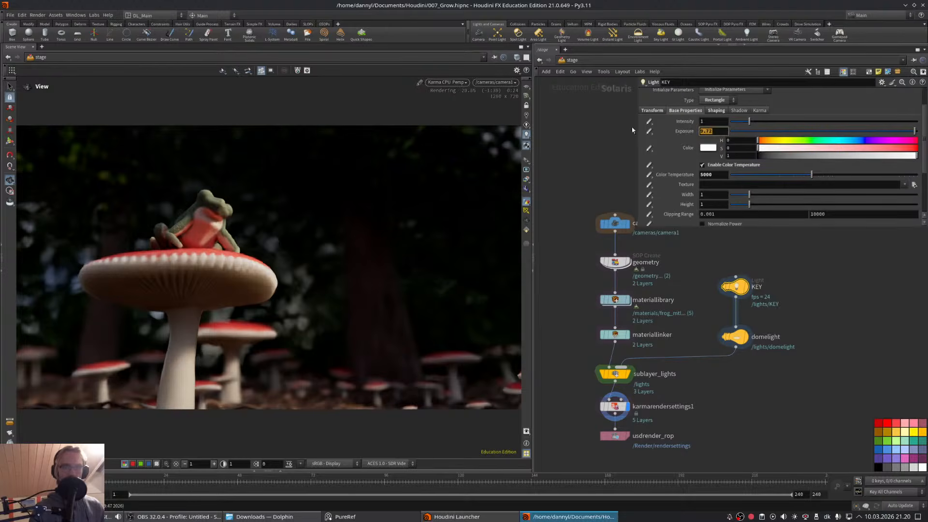
pyautogui.write('10')
pyautogui.press('Return')
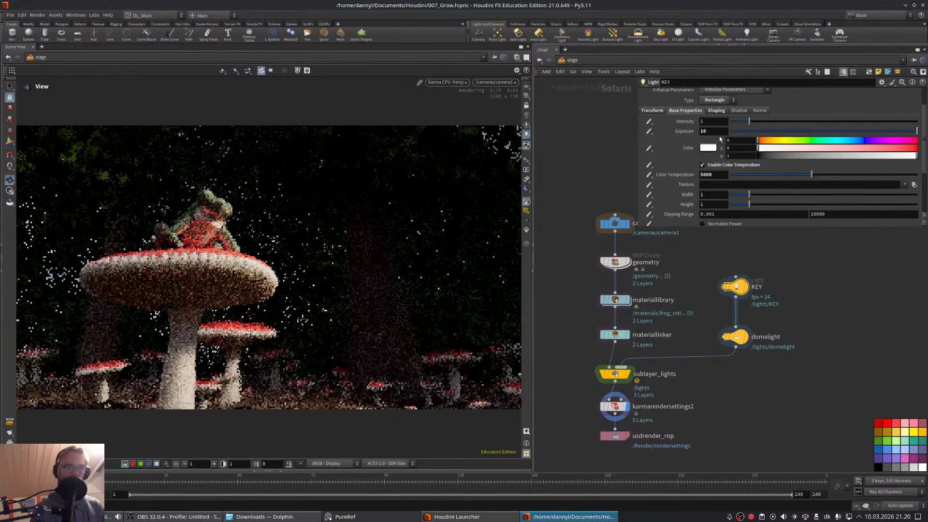
pyautogui.click(716, 110)
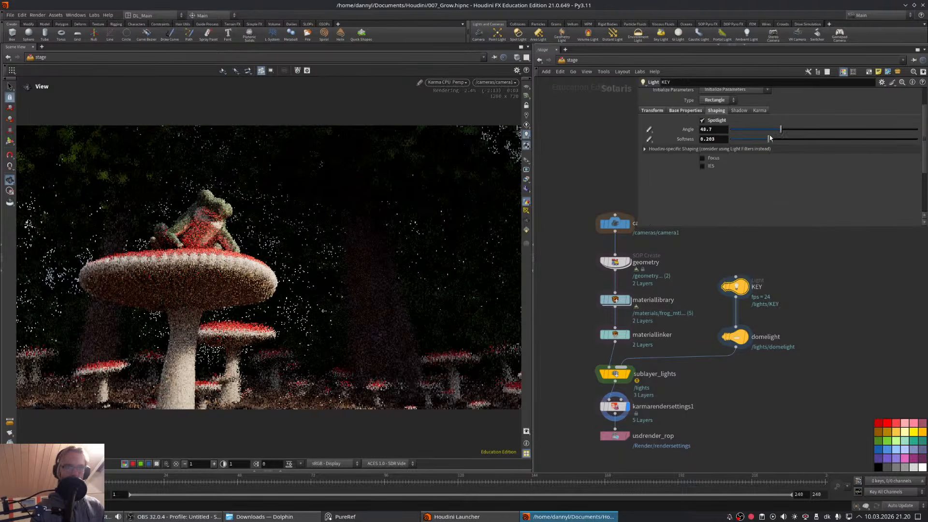
pyautogui.moveTo(764, 132); pyautogui.dragTo(754, 133)
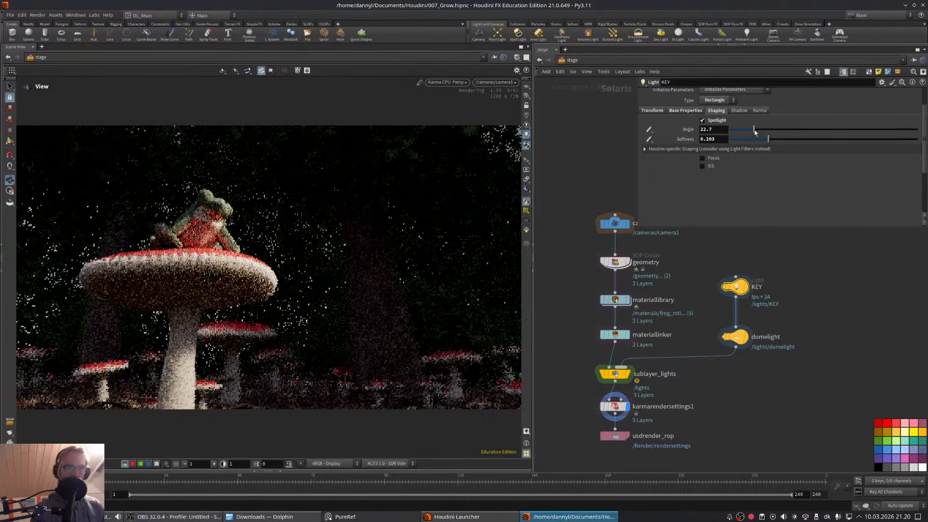
# - Duplicate the KEY light and wire the copy in above the original, keeping the name KEY1
pyautogui.moveTo(788, 290); pyautogui.dragTo(756, 287, button='middle')
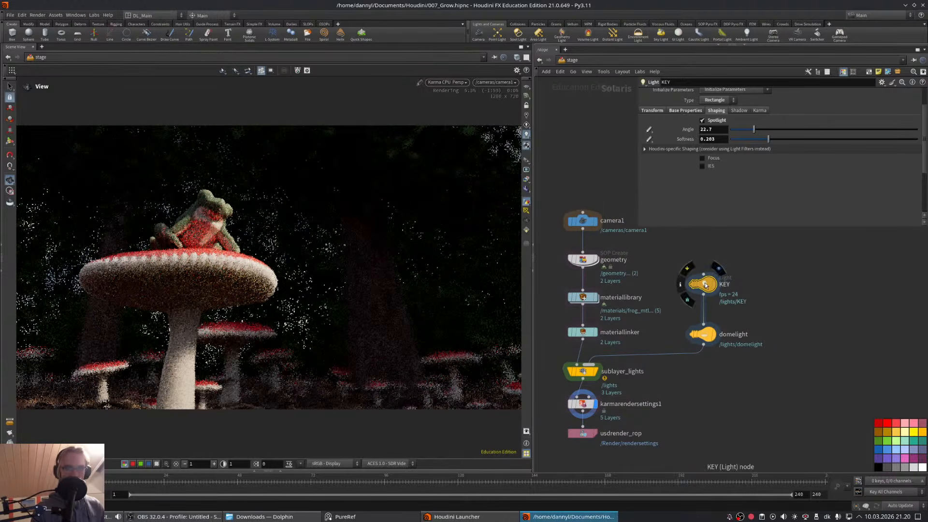
pyautogui.moveTo(705, 283)
pyautogui.keyDown('alt'); pyautogui.mouseDown()
pyautogui.moveTo(790, 260)
pyautogui.moveTo(703, 274)
pyautogui.mouseUp(); pyautogui.keyUp('alt')
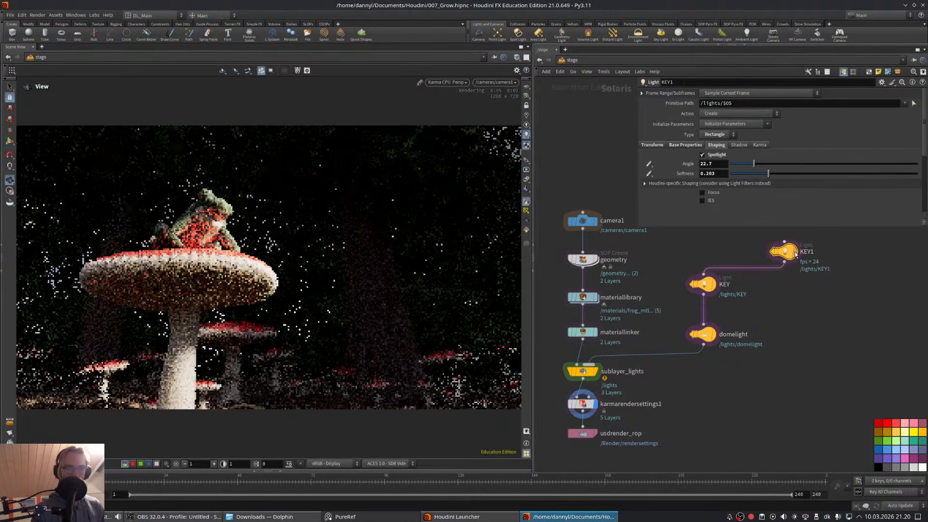
pyautogui.doubleClick(806, 255)
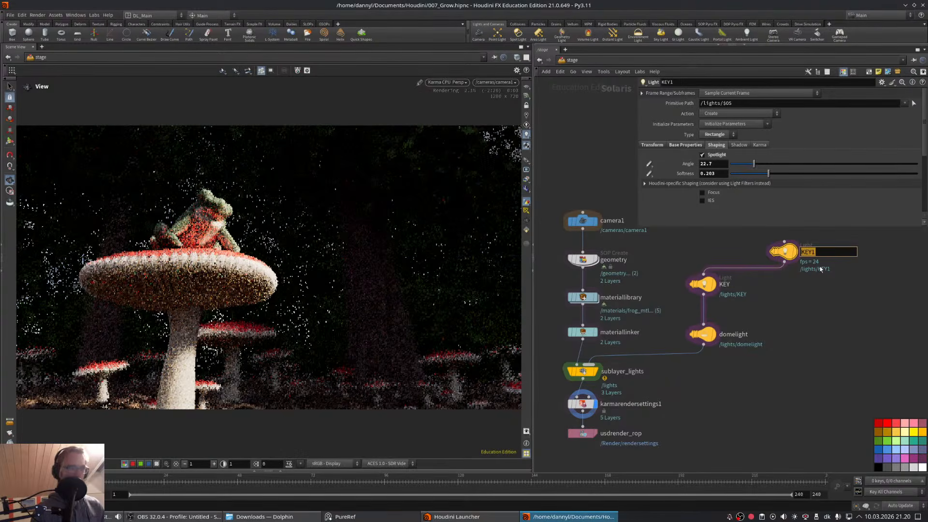
pyautogui.press('Return')
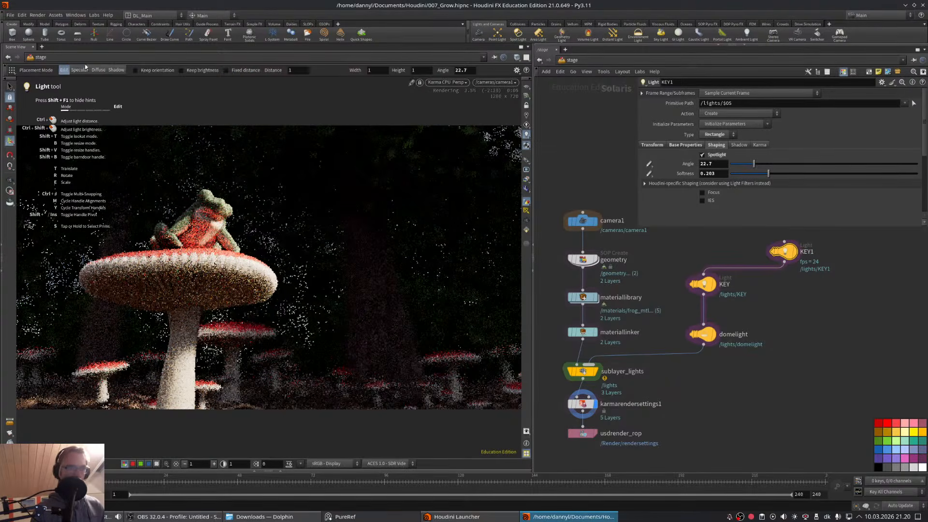
# - Place the KEY1 light on the background behind the frog using Specular placement, and reposition it in look-at mode so it shines from above
pyautogui.click(80, 70)
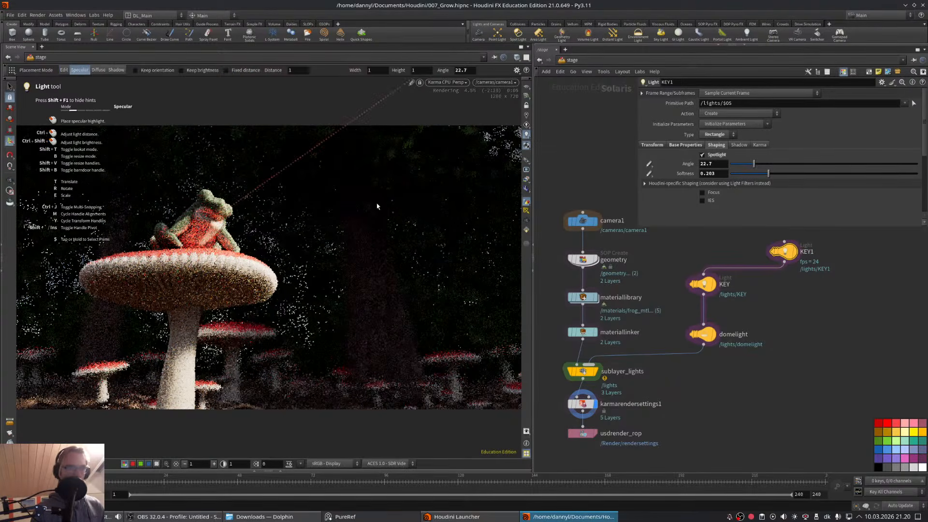
pyautogui.click(382, 228)
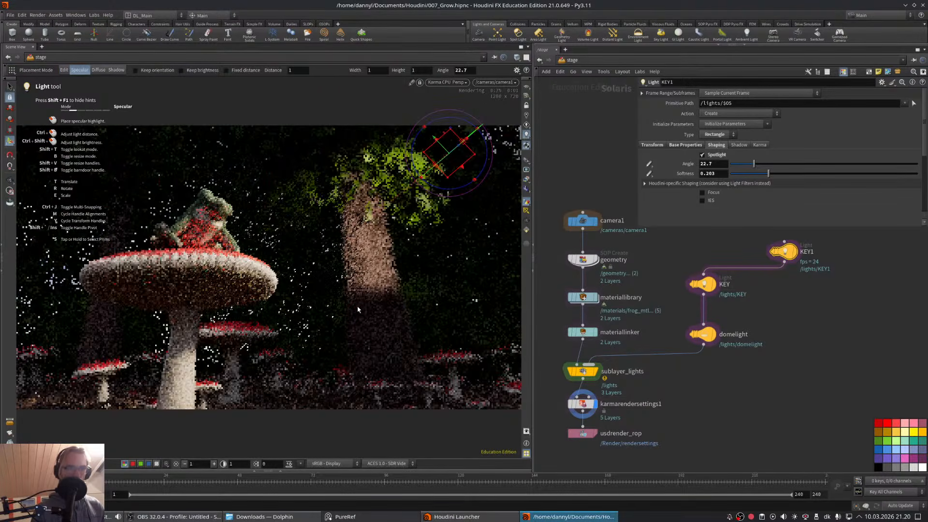
pyautogui.click(309, 381)
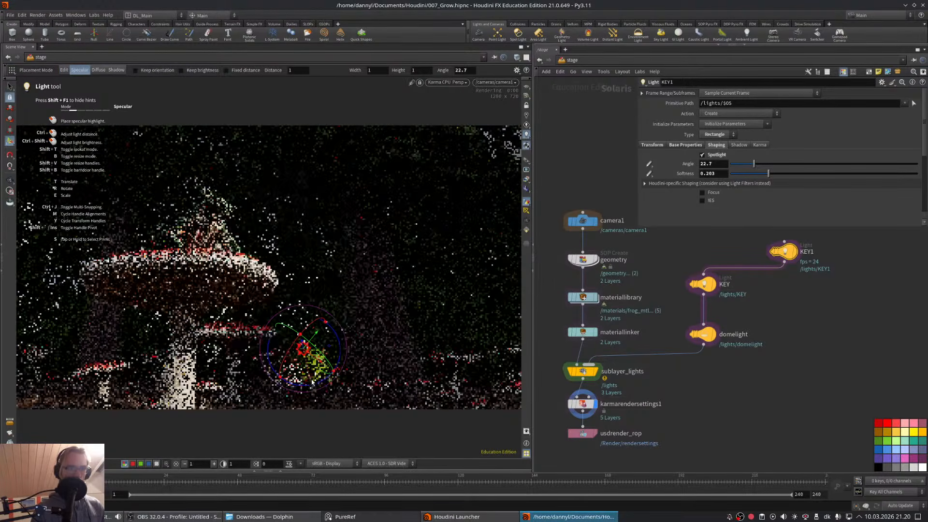
pyautogui.click(335, 400)
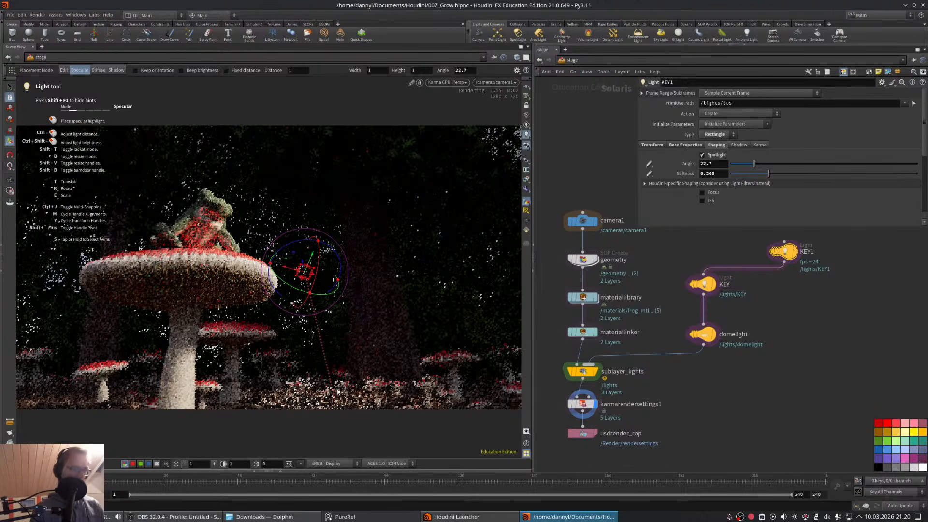
pyautogui.hotkey('shift', 't')
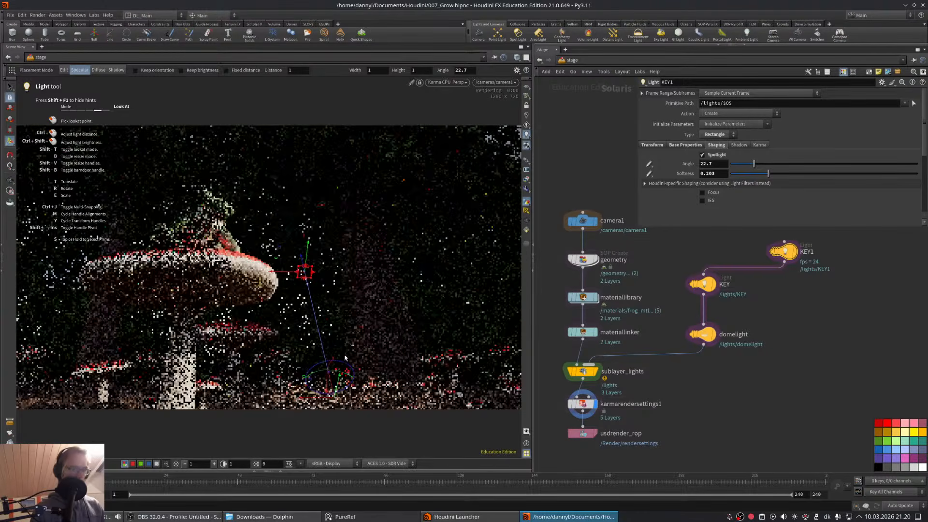
pyautogui.moveTo(332, 366); pyautogui.dragTo(469, 322)
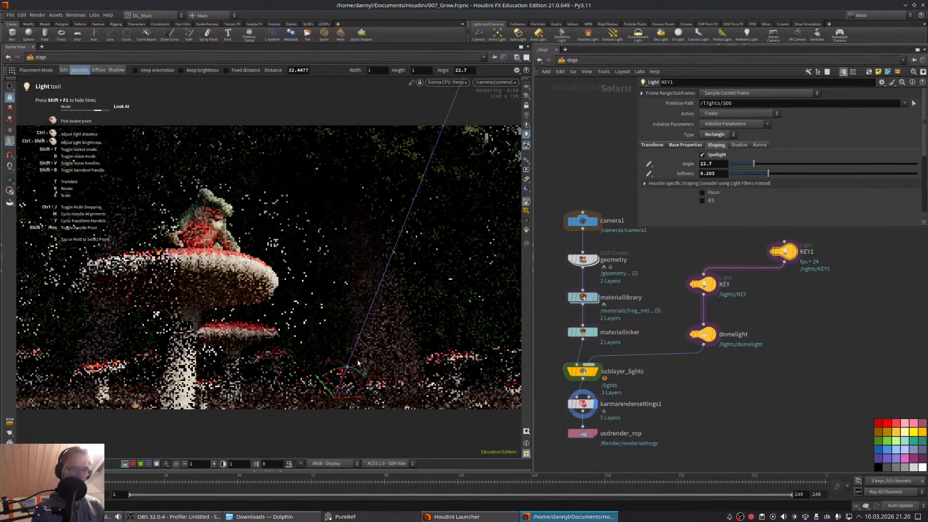
# - Set KEY1's width to 2.23 and height to 2.93, and shift the light closer to the small mushroom beside the frog's stem
pyautogui.click(684, 145)
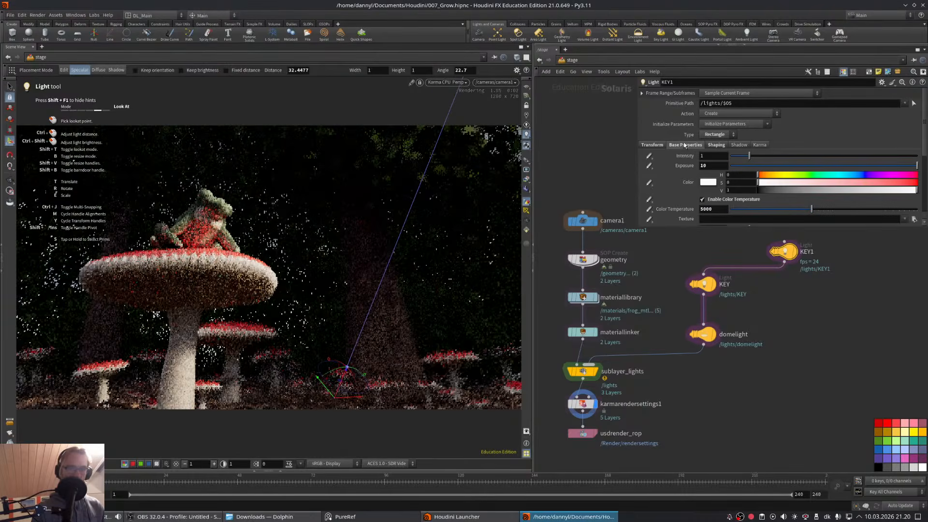
pyautogui.scroll(-5, 746, 177)
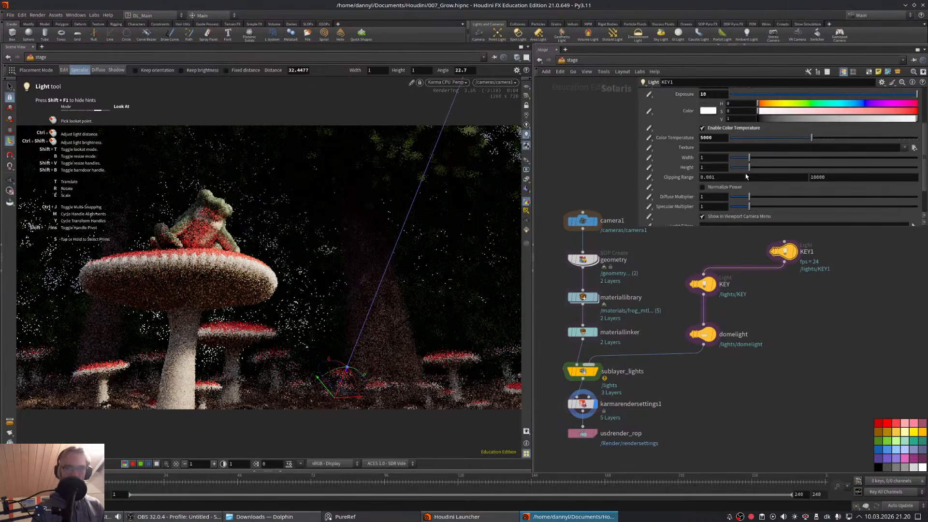
pyautogui.moveTo(770, 157); pyautogui.dragTo(784, 169)
pyautogui.scroll(2, 920, 146)
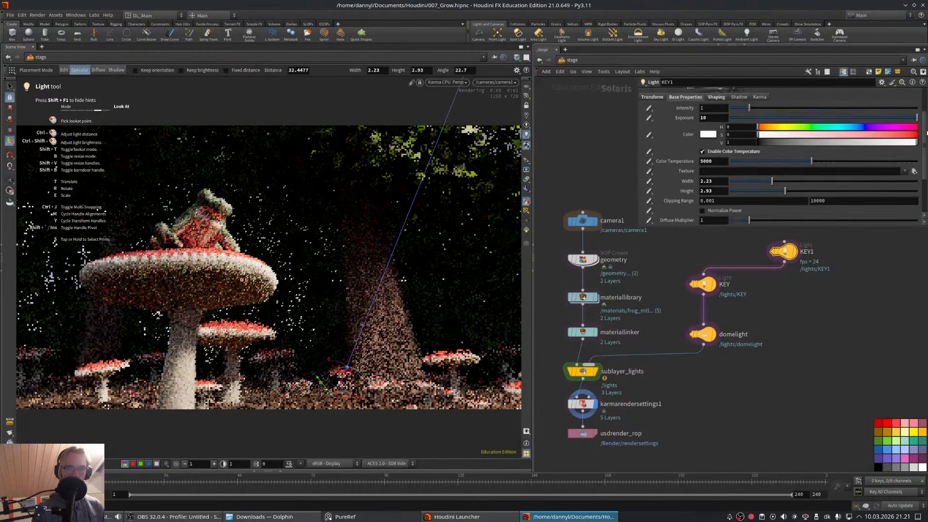
pyautogui.moveTo(856, 399); pyautogui.dragTo(841, 395, button='middle')
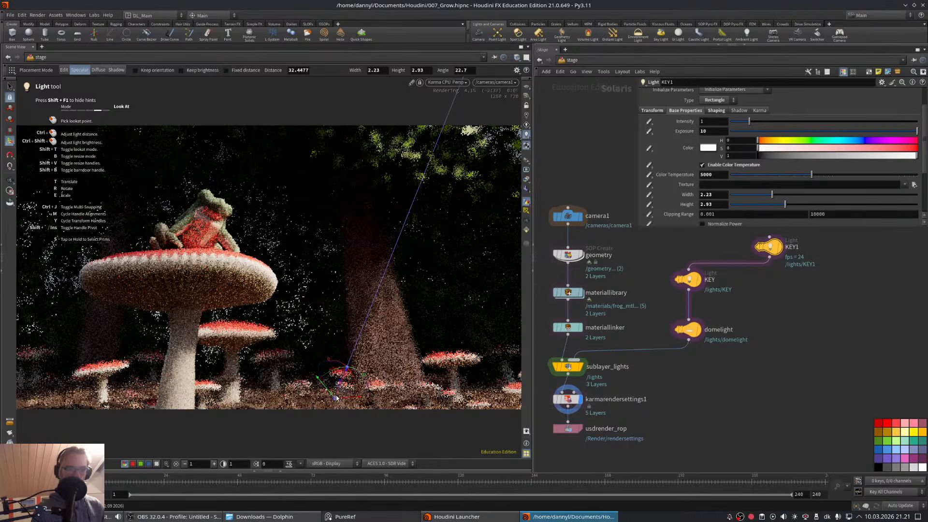
pyautogui.keyDown('alt'); pyautogui.moveTo(336, 397); pyautogui.dragTo(301, 309); pyautogui.keyUp('alt')
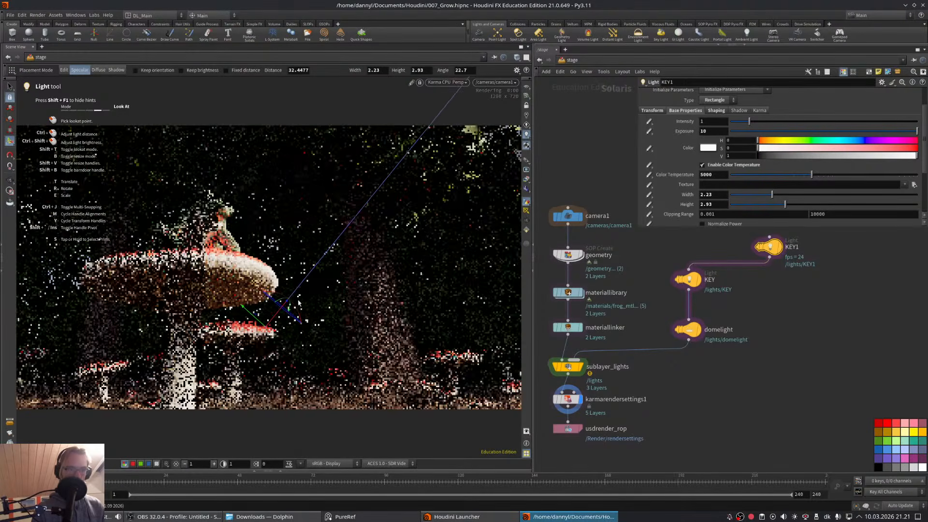
# - Inspect the light's location from outside the camera, using the non-Karma viewport renderer with simplified lighting
pyautogui.click(465, 84)
pyautogui.click(442, 94)
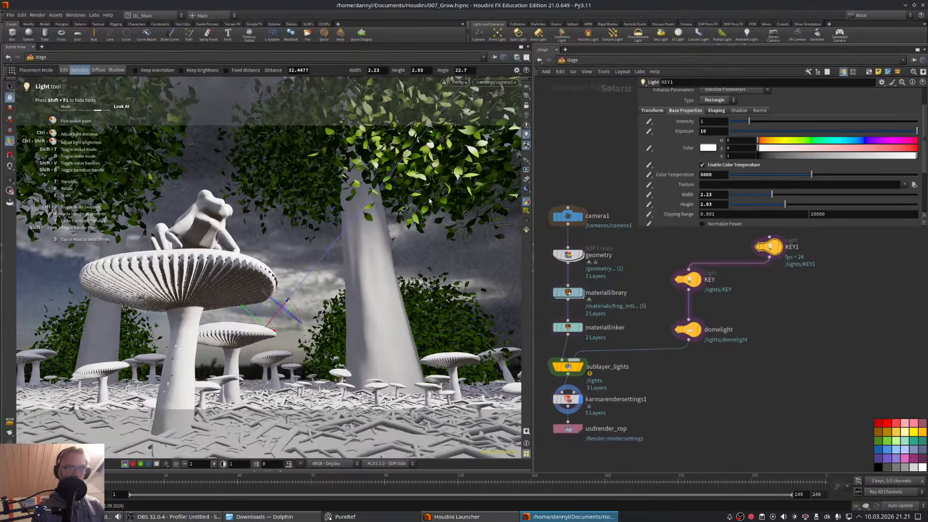
pyautogui.moveTo(374, 300); pyautogui.dragTo(286, 268)
pyautogui.press('Return')
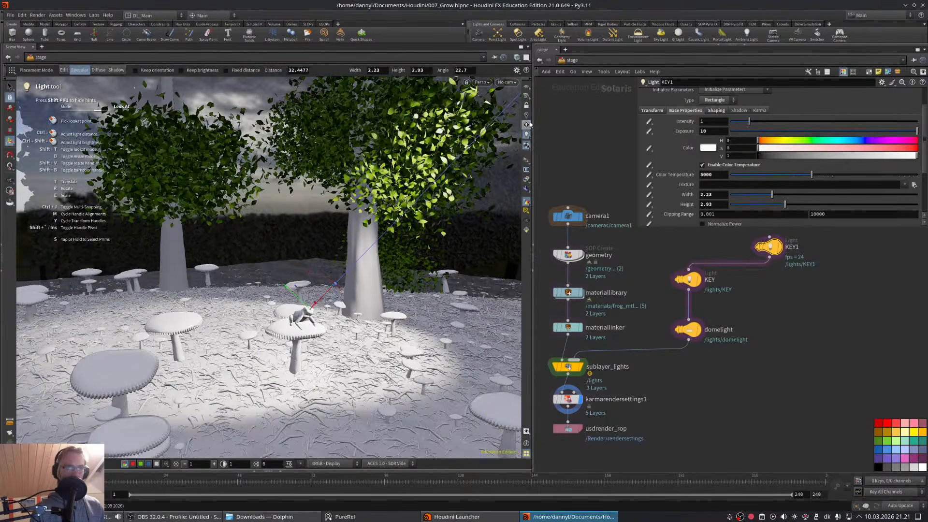
pyautogui.click(527, 124)
pyautogui.click(526, 115)
pyautogui.click(527, 124)
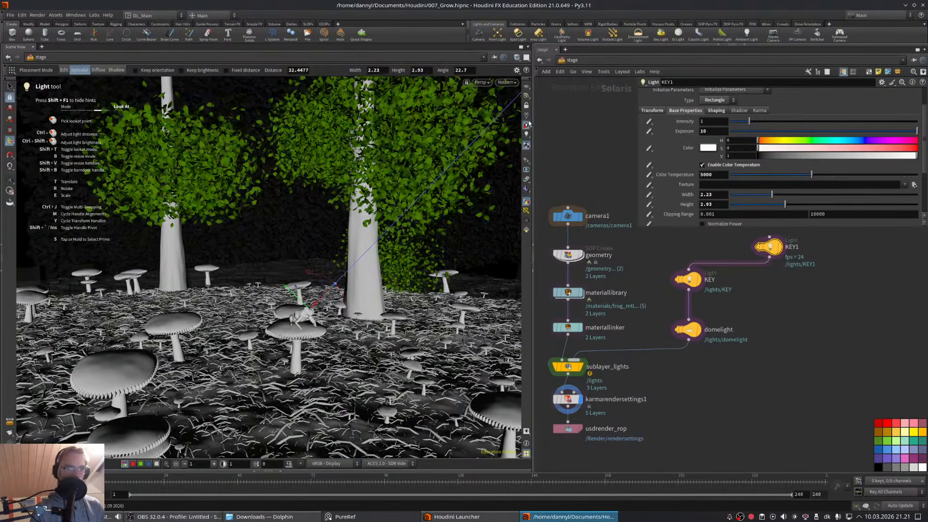
pyautogui.press('Escape')
pyautogui.moveTo(348, 294)
pyautogui.mouseDown()
pyautogui.moveTo(371, 311)
pyautogui.moveTo(355, 295)
pyautogui.mouseUp()
pyautogui.press('Return')
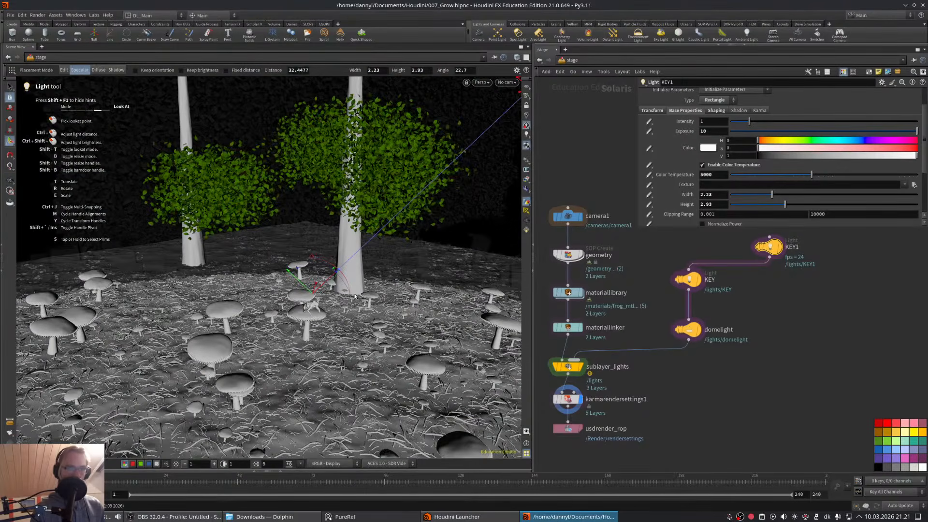
# - Render the free view in Karma CPU and move KEY1's handles to light the tree and the ground behind the frog's mushroom
pyautogui.click(482, 83)
pyautogui.click(491, 120)
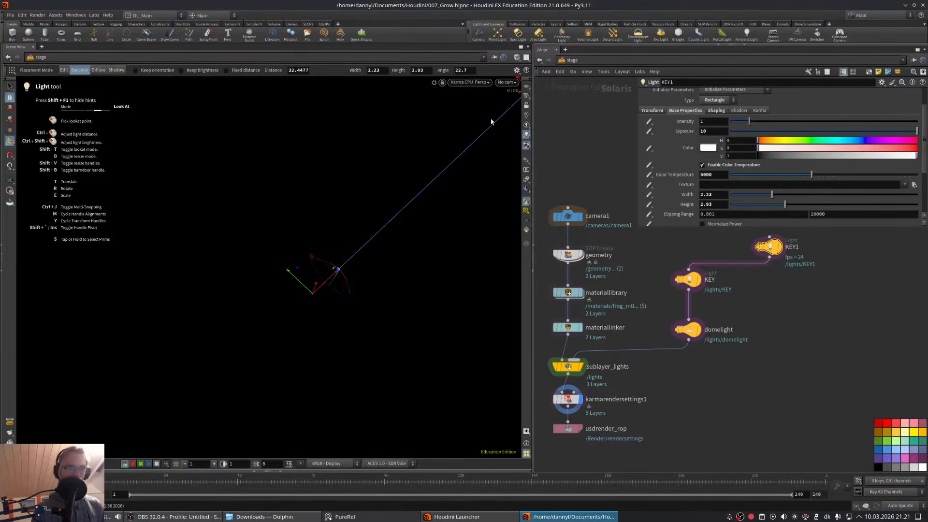
pyautogui.keyDown('alt'); pyautogui.moveTo(360, 283); pyautogui.dragTo(323, 334); pyautogui.keyUp('alt')
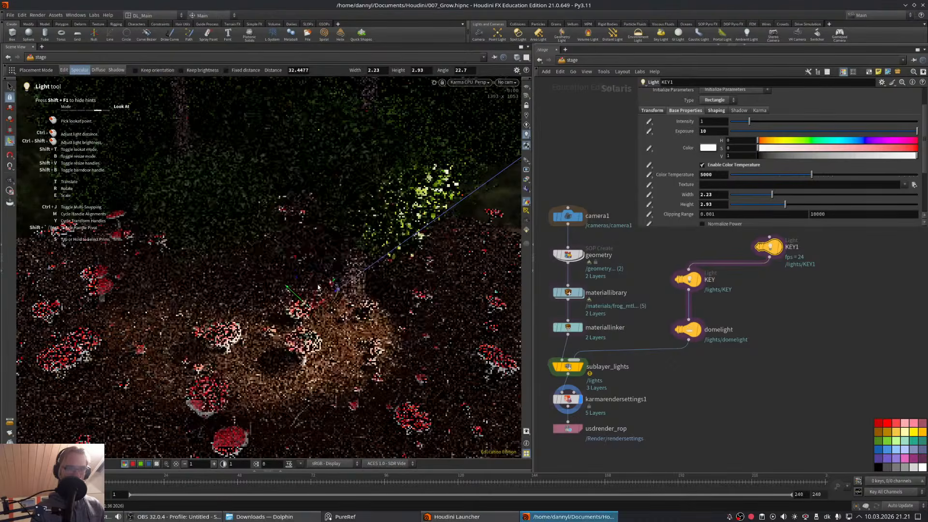
pyautogui.keyDown('alt'); pyautogui.moveTo(318, 287); pyautogui.dragTo(371, 295, button='right'); pyautogui.keyUp('alt')
pyautogui.keyDown('alt'); pyautogui.moveTo(331, 308); pyautogui.dragTo(313, 297, button='middle'); pyautogui.keyUp('alt')
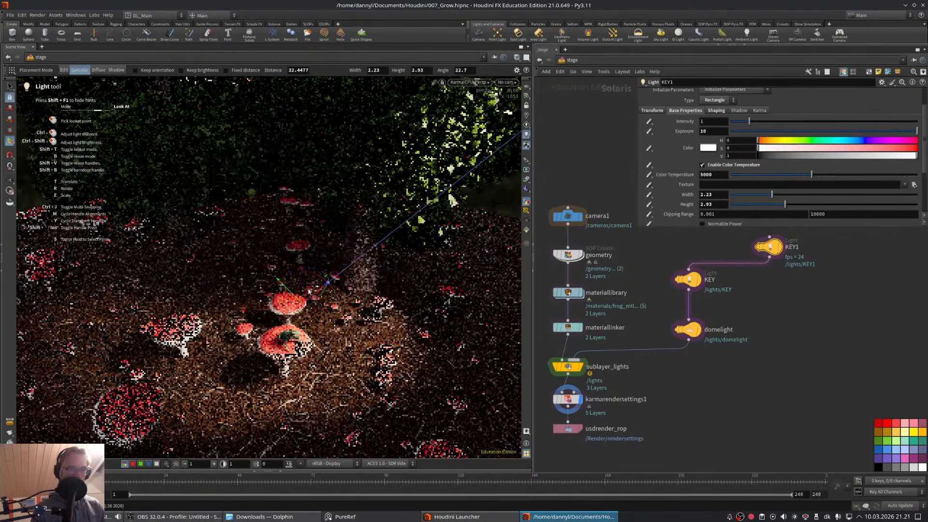
pyautogui.moveTo(313, 282); pyautogui.dragTo(334, 256)
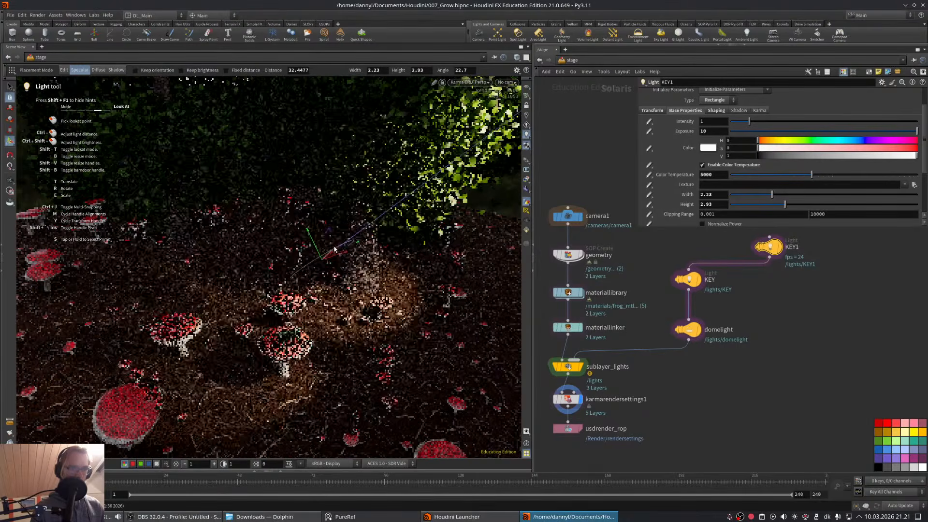
pyautogui.moveTo(337, 247); pyautogui.dragTo(347, 259)
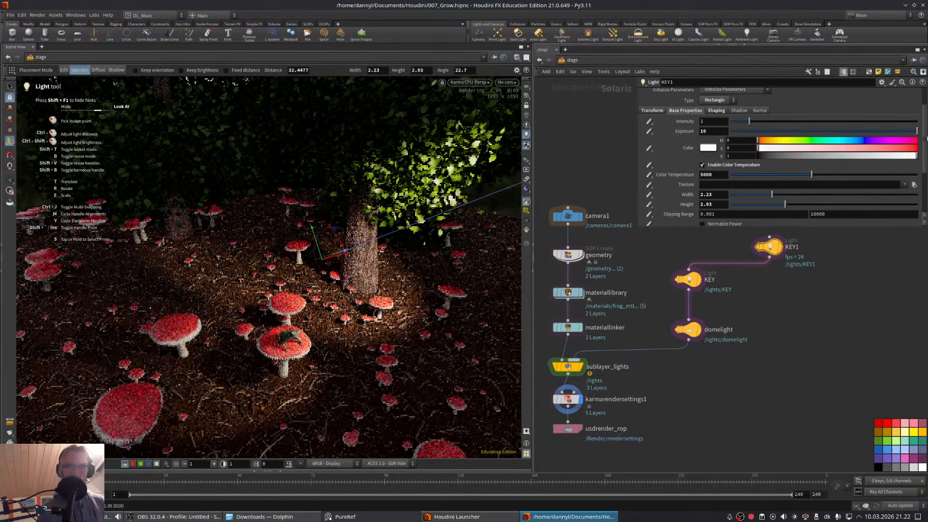
# - Return to the camera1 view, then warm KEY1's color temperature to 4036.25 and lower its exposure to 9.18
pyautogui.moveTo(925, 134); pyautogui.dragTo(924, 156)
pyautogui.moveTo(859, 331); pyautogui.dragTo(839, 335, button='middle')
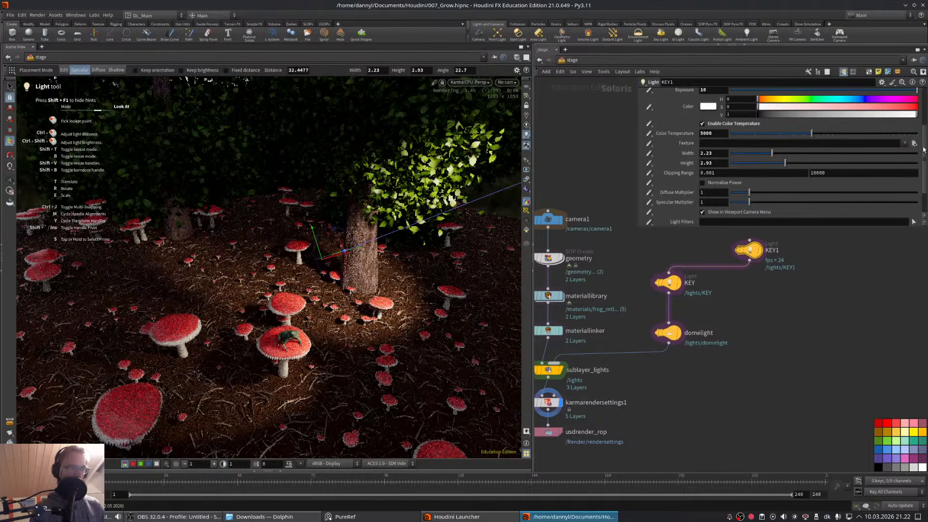
pyautogui.click(504, 82)
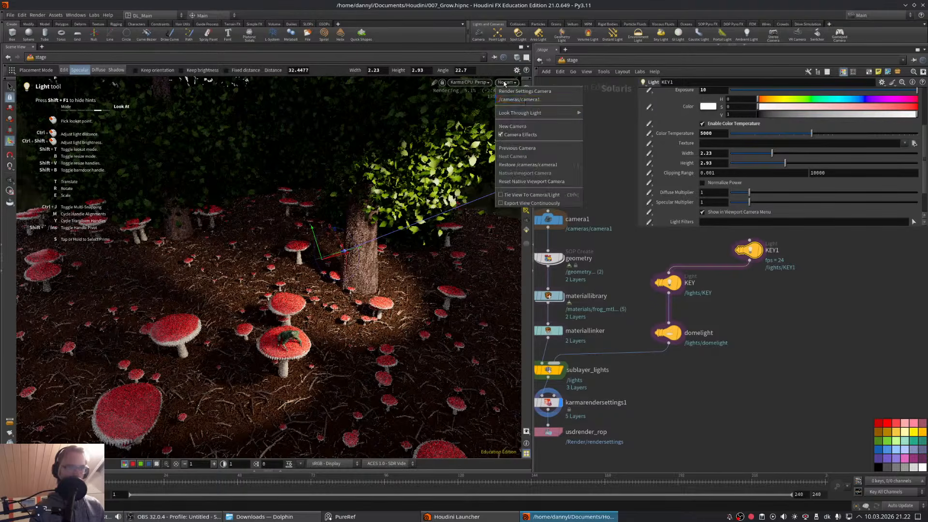
pyautogui.click(520, 99)
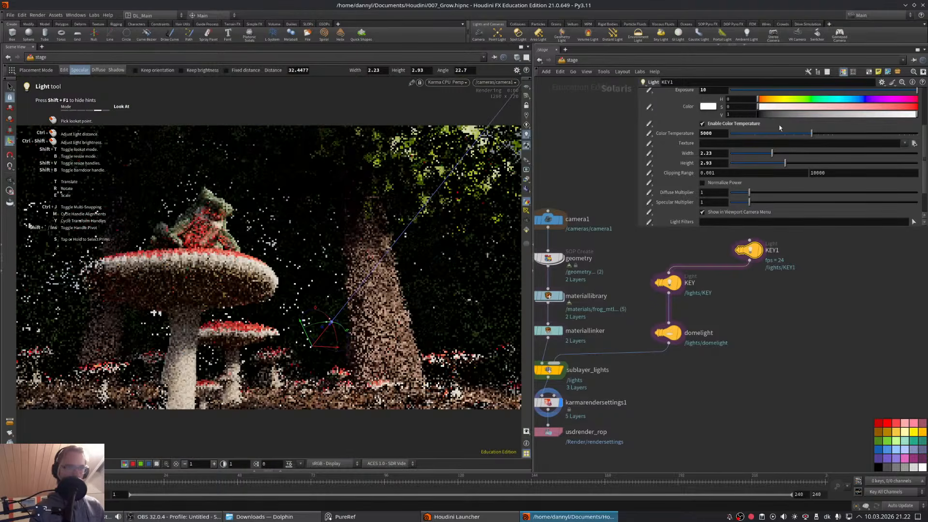
pyautogui.scroll(2, 776, 155)
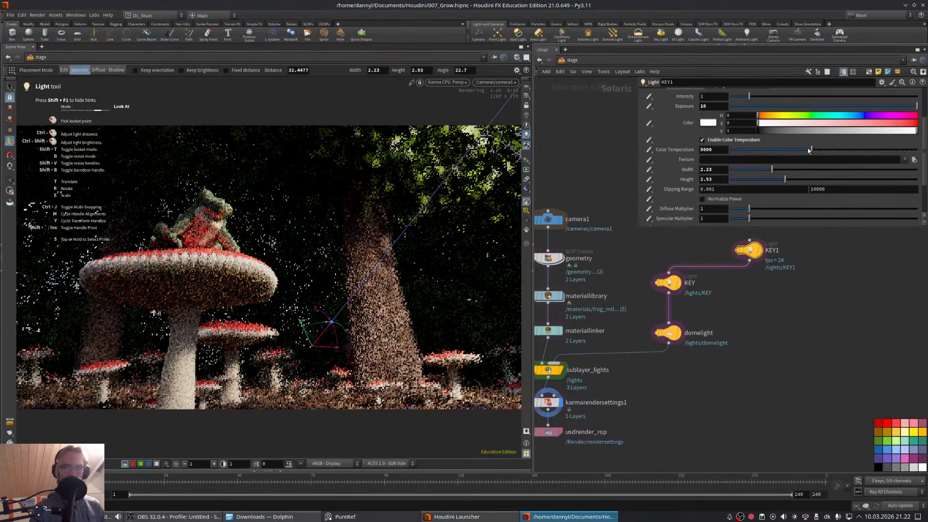
pyautogui.moveTo(811, 149); pyautogui.dragTo(803, 150)
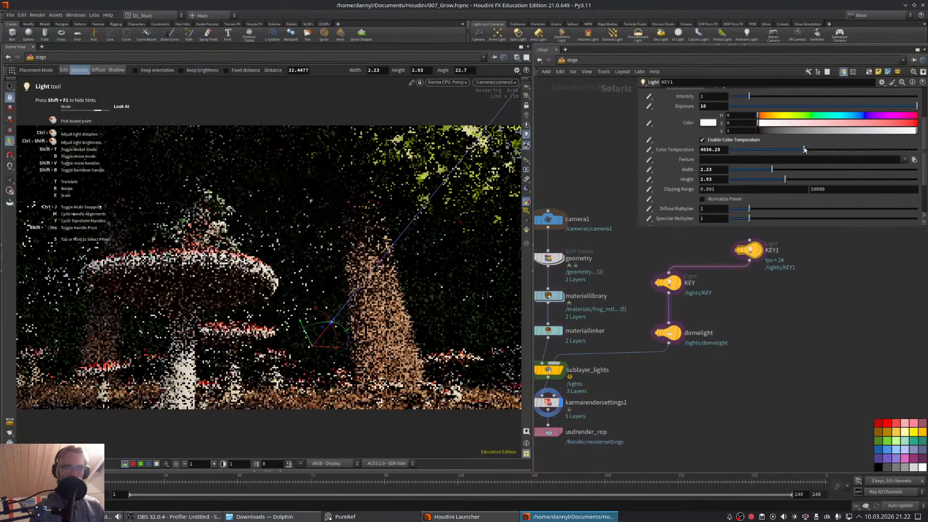
pyautogui.moveTo(916, 106); pyautogui.dragTo(908, 105)
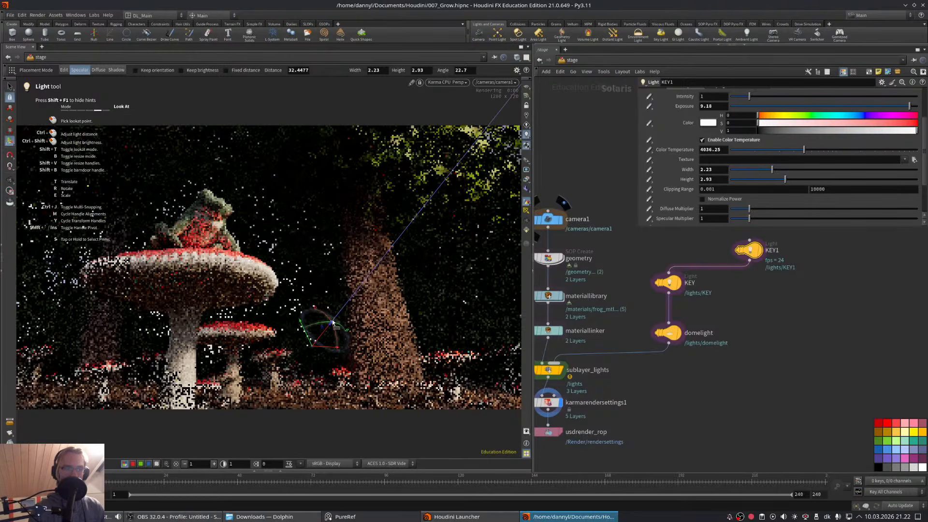
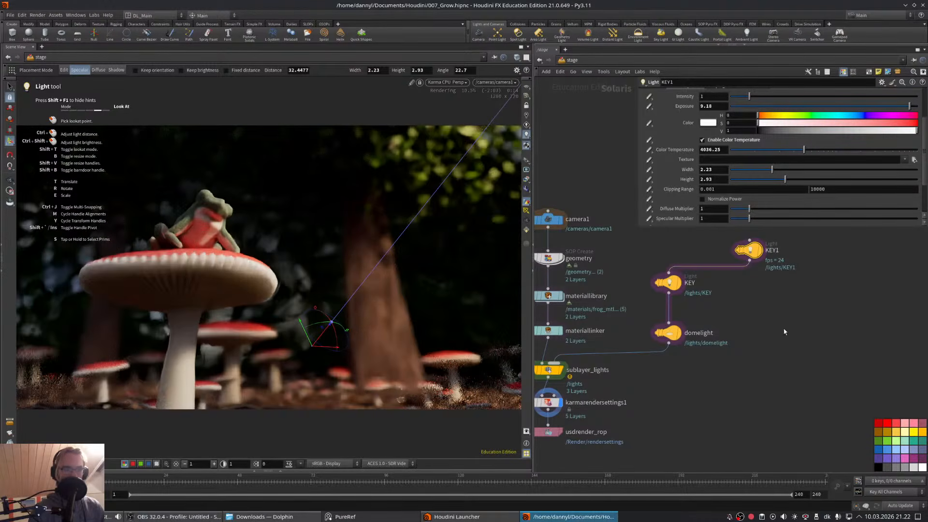
# - Disable KEY1's spotlight shaping and enable its Karma Spread setting with a value of 0.033
pyautogui.moveTo(792, 322); pyautogui.dragTo(740, 343, button='middle')
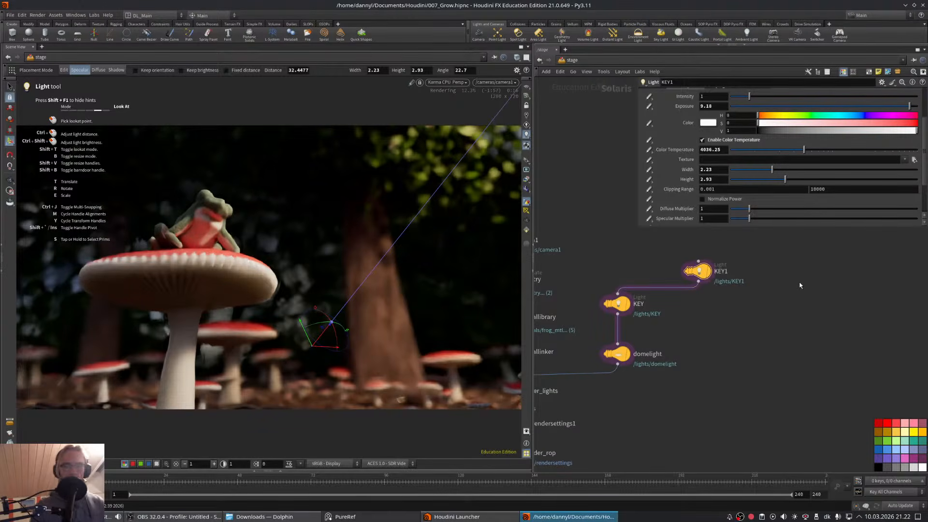
pyautogui.scroll(3, 854, 136)
pyautogui.click(717, 145)
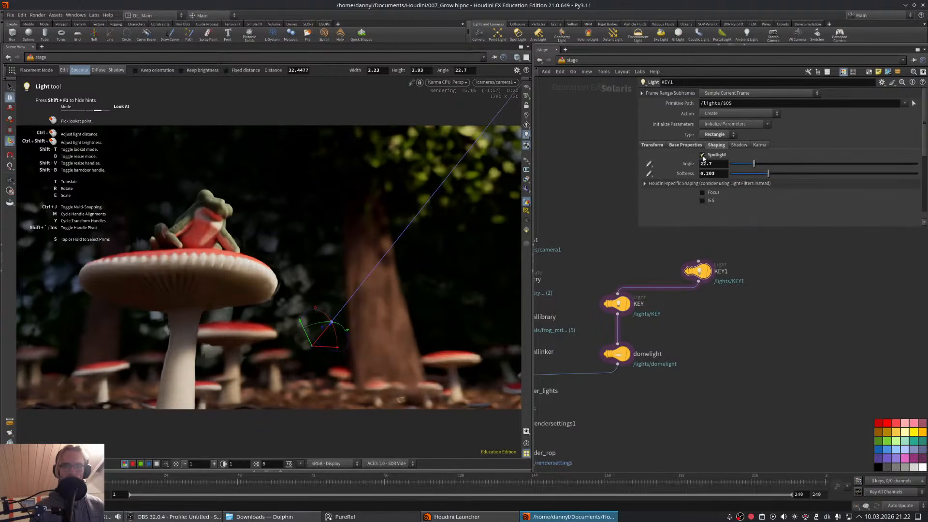
pyautogui.click(702, 155)
pyautogui.click(760, 145)
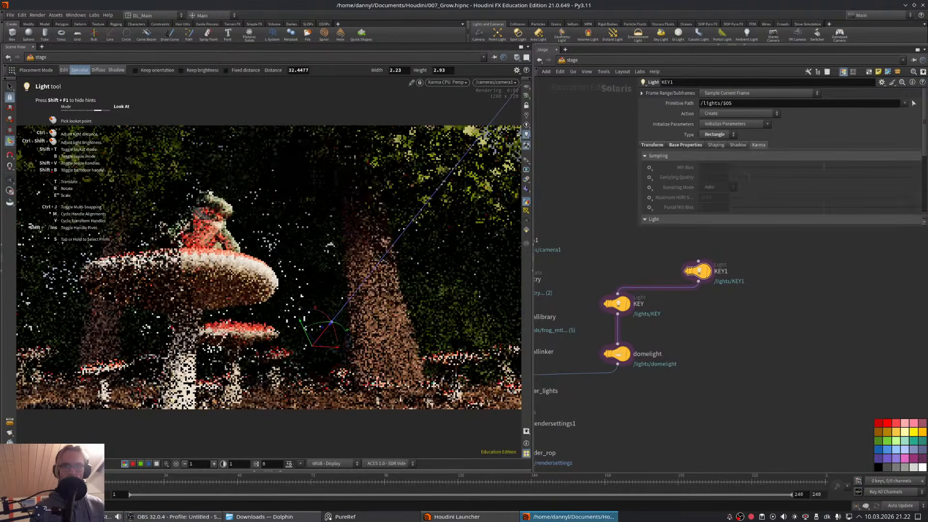
pyautogui.scroll(-2, 675, 222)
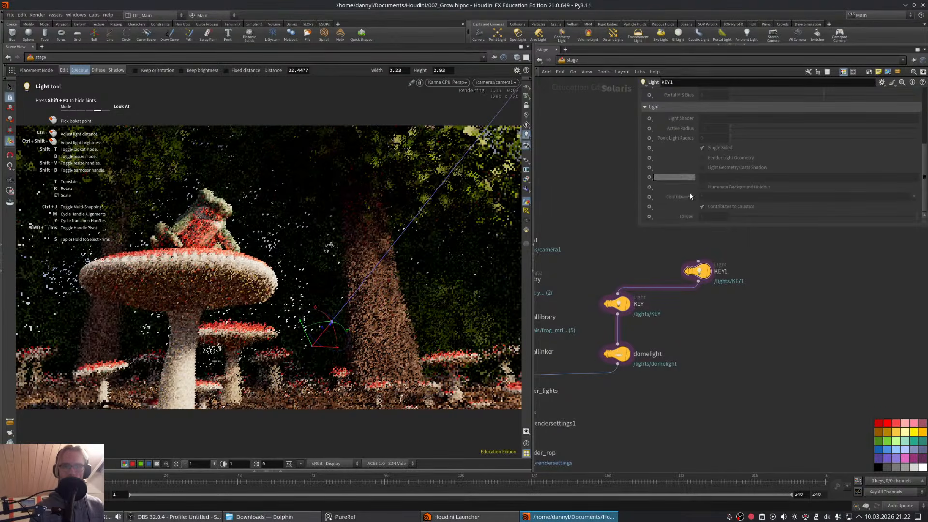
pyautogui.click(649, 216)
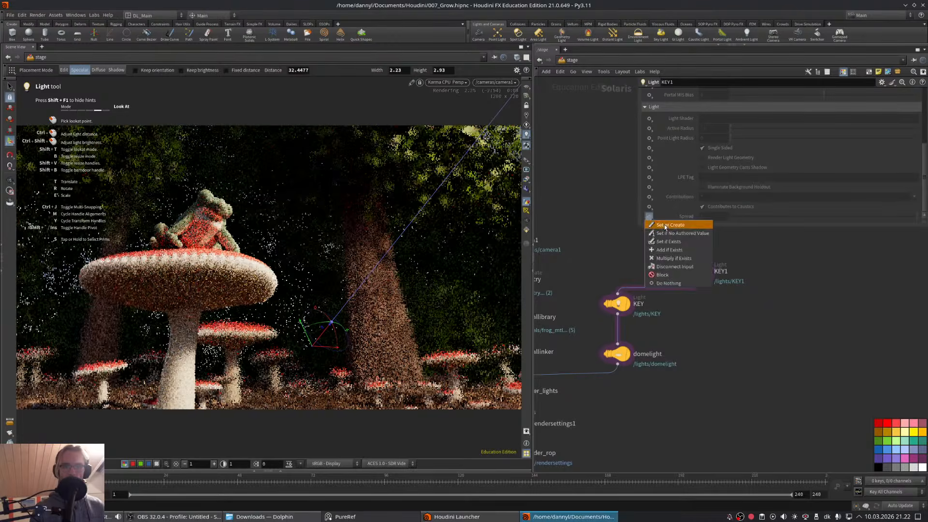
pyautogui.click(672, 221)
pyautogui.moveTo(743, 221); pyautogui.dragTo(746, 218)
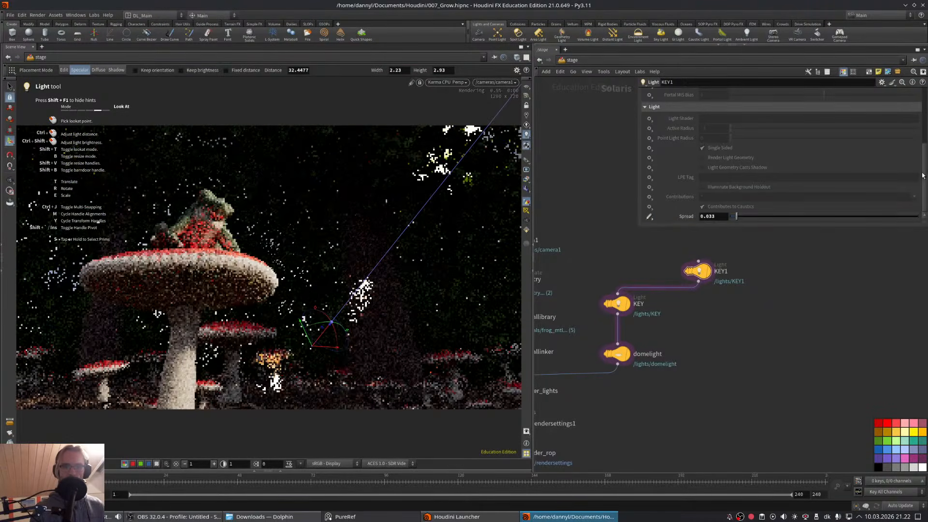
# - Reduce KEY1's exposure to 4.52 to tone down the narrow beam
pyautogui.scroll(5, 816, 214)
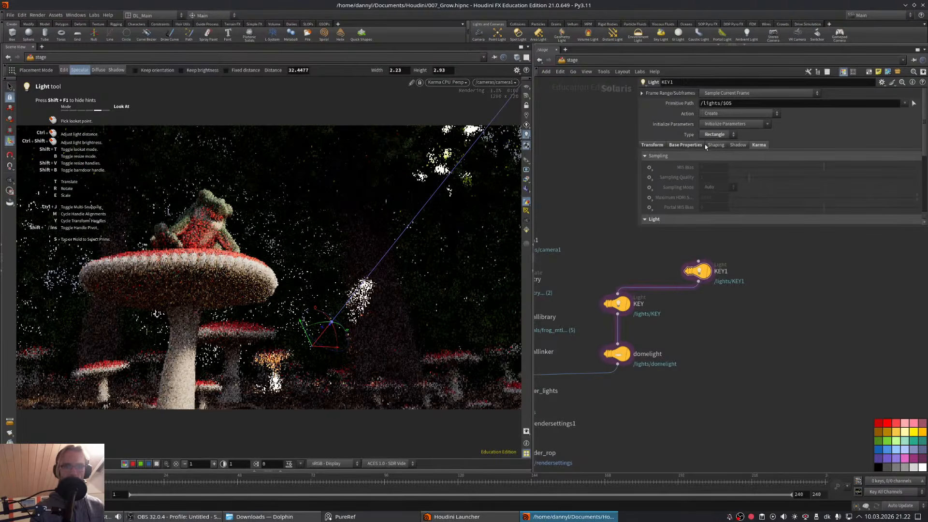
pyautogui.click(697, 146)
pyautogui.moveTo(896, 169); pyautogui.dragTo(876, 170)
pyautogui.scroll(-2, 914, 172)
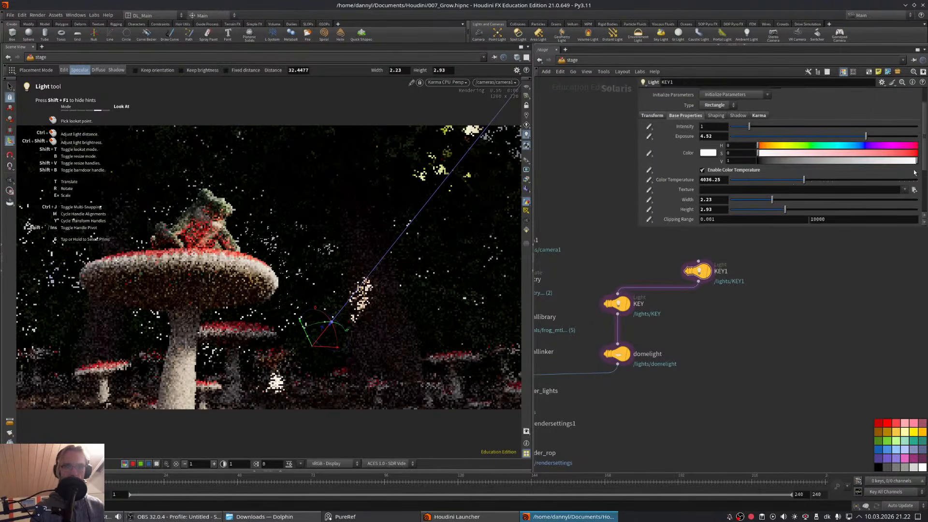
# - Enlarge KEY1 to a width of 10 and a height of 8.02, and lower its exposure to 1.61
pyautogui.moveTo(803, 200); pyautogui.dragTo(923, 205)
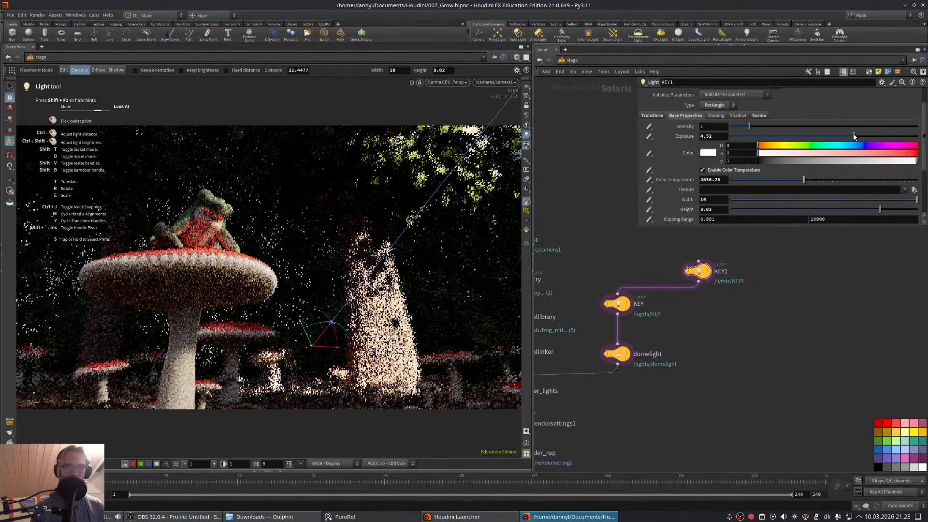
pyautogui.moveTo(866, 136); pyautogui.dragTo(839, 135)
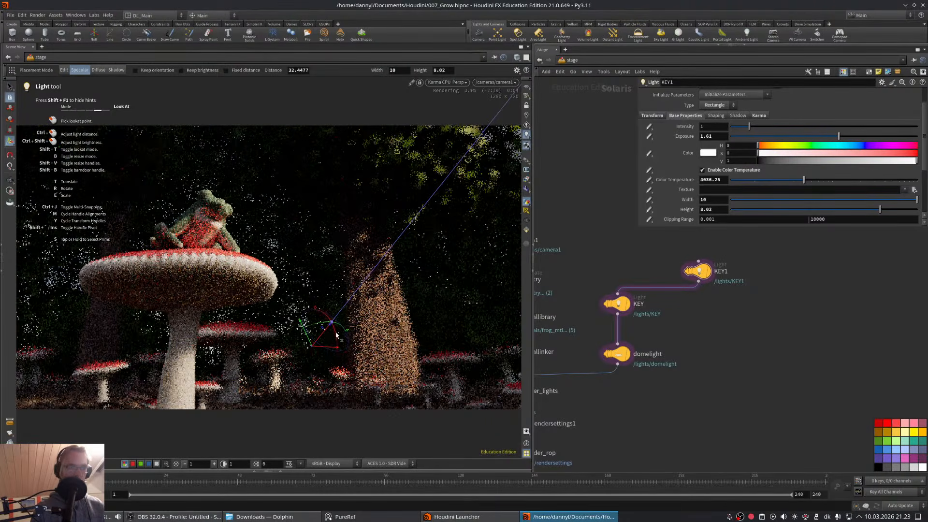
# - Re-aim KEY1 so its beam reaches the ground around the tree base, and set its Karma Spread to 0.064
pyautogui.moveTo(337, 334); pyautogui.dragTo(337, 325)
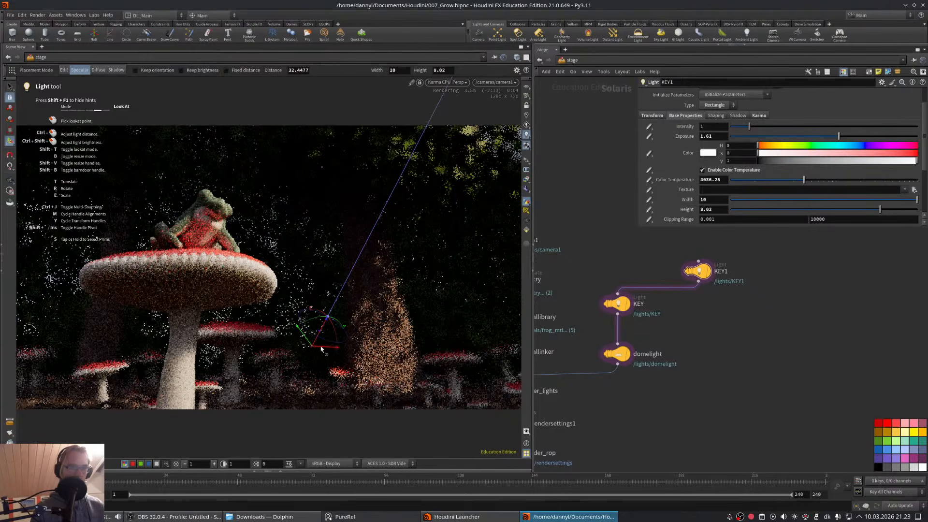
pyautogui.moveTo(316, 348); pyautogui.dragTo(303, 368)
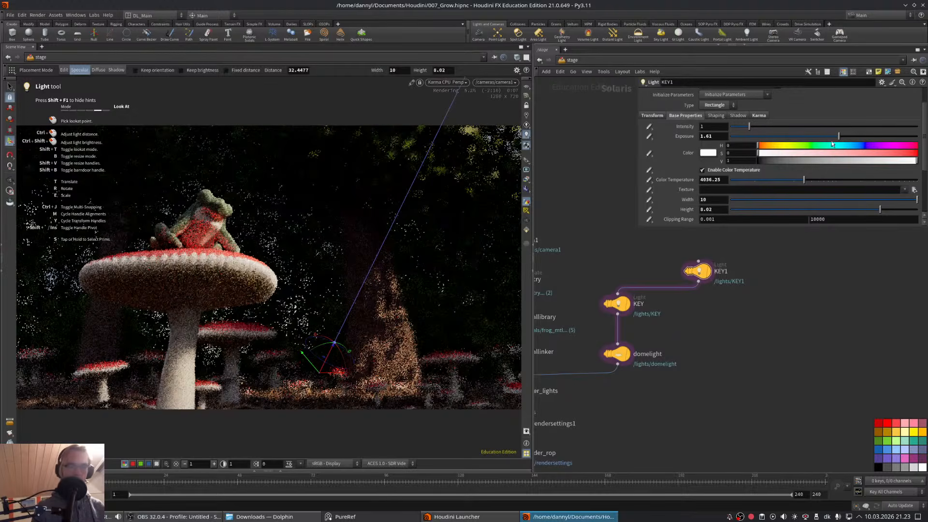
pyautogui.click(759, 116)
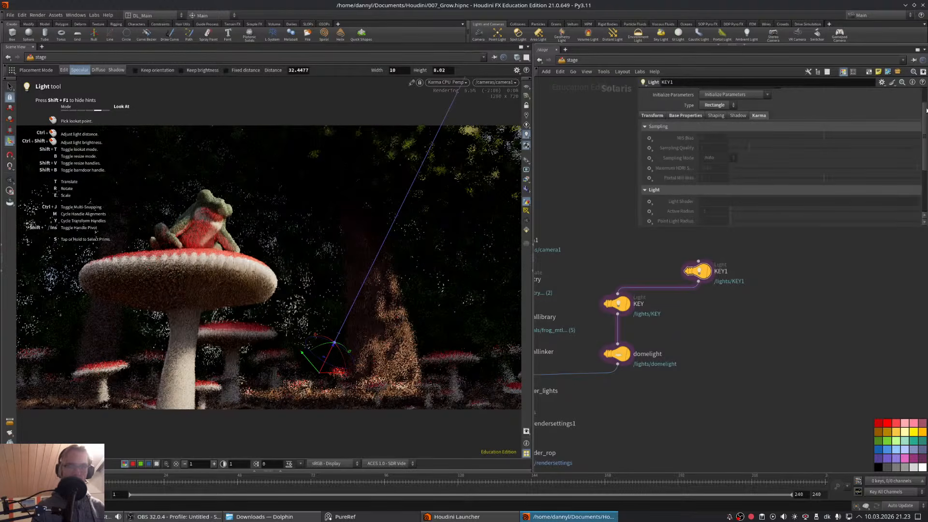
pyautogui.scroll(-3, 887, 190)
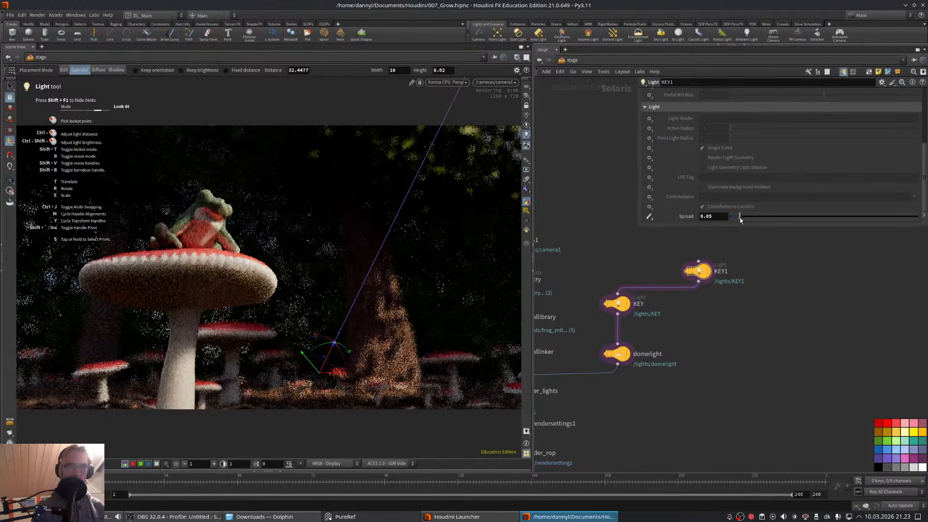
pyautogui.moveTo(738, 221); pyautogui.dragTo(741, 219)
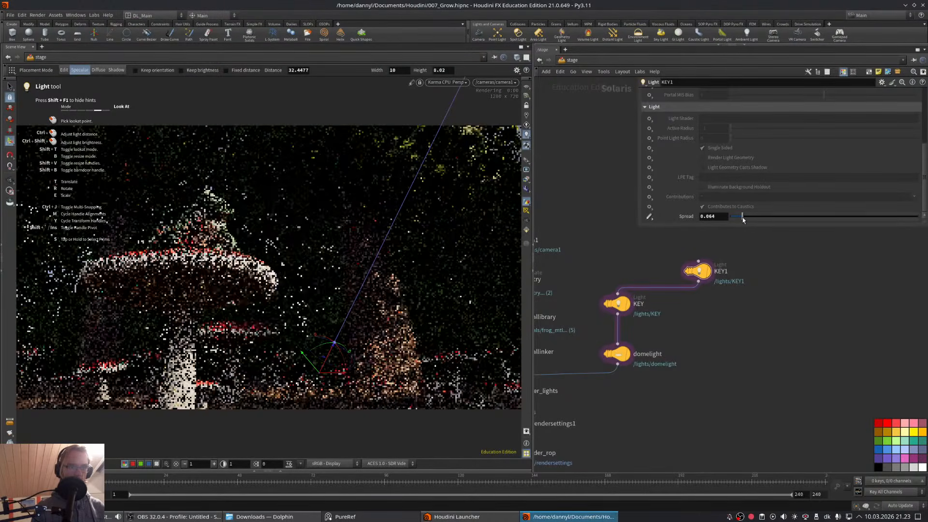
pyautogui.click(9, 182)
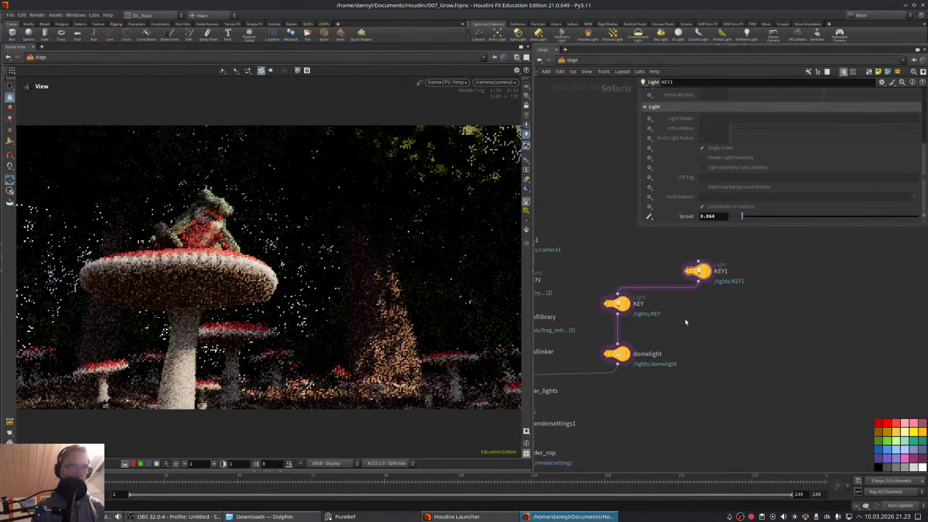
# - Shrink the parameter overlay above the node network and save the scene file
pyautogui.moveTo(711, 324); pyautogui.dragTo(703, 323, button='middle')
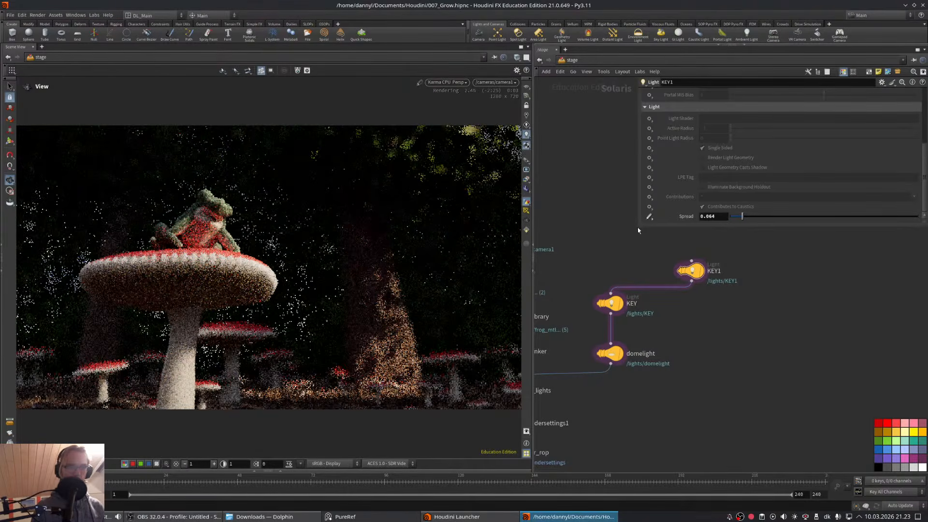
pyautogui.moveTo(638, 227); pyautogui.dragTo(692, 181)
pyautogui.moveTo(660, 211); pyautogui.dragTo(698, 213, button='middle')
pyautogui.hotkey('ctrl', 's')
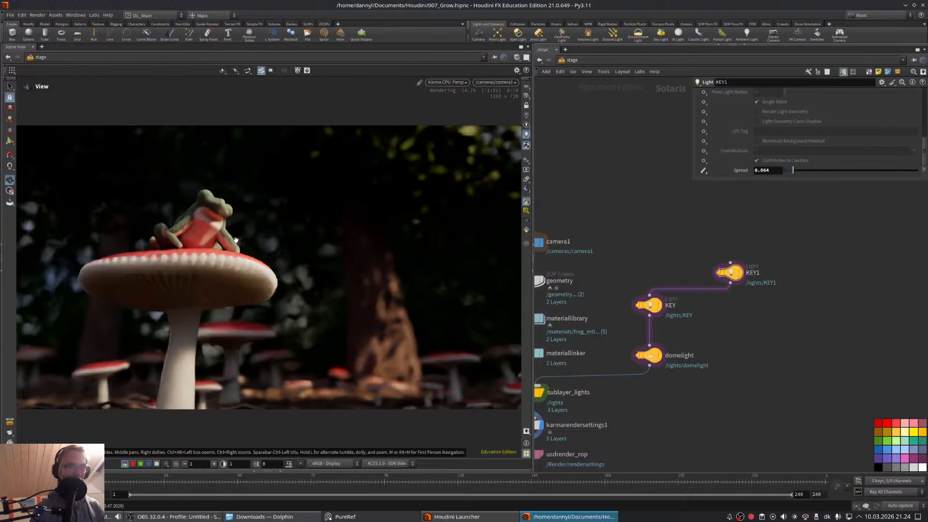
# - Duplicate the KEY1 light and connect the copy's output to KEY1's input
pyautogui.moveTo(671, 231); pyautogui.dragTo(696, 244, button='middle')
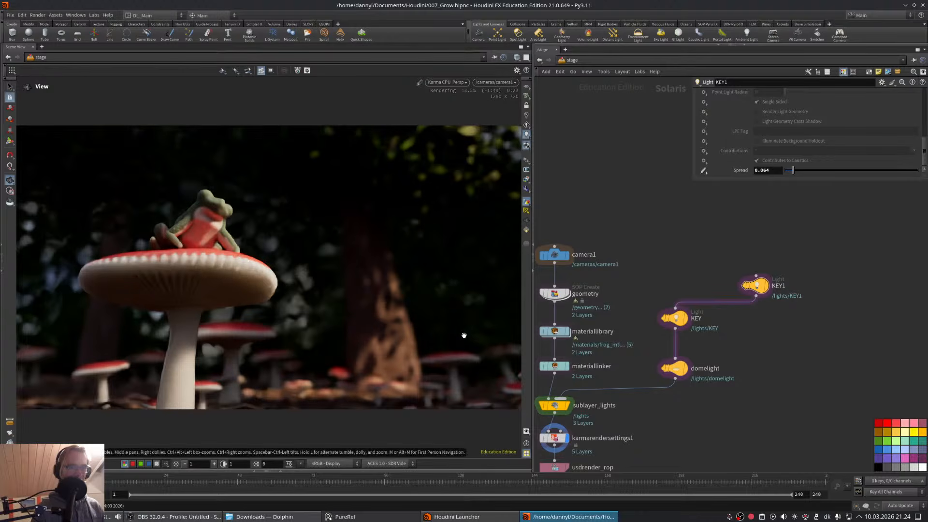
pyautogui.moveTo(734, 232); pyautogui.dragTo(706, 230, button='middle')
pyautogui.moveTo(729, 287); pyautogui.dragTo(797, 270)
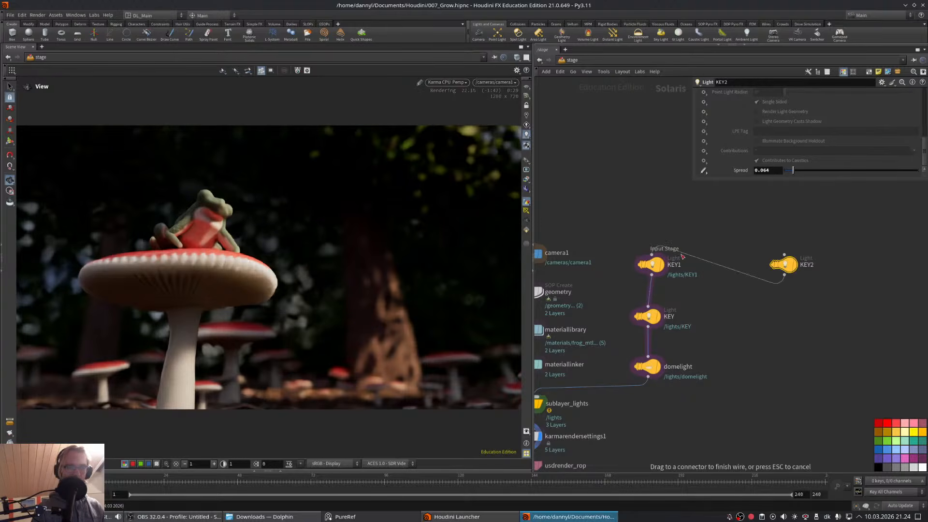
pyautogui.moveTo(676, 252); pyautogui.dragTo(652, 248)
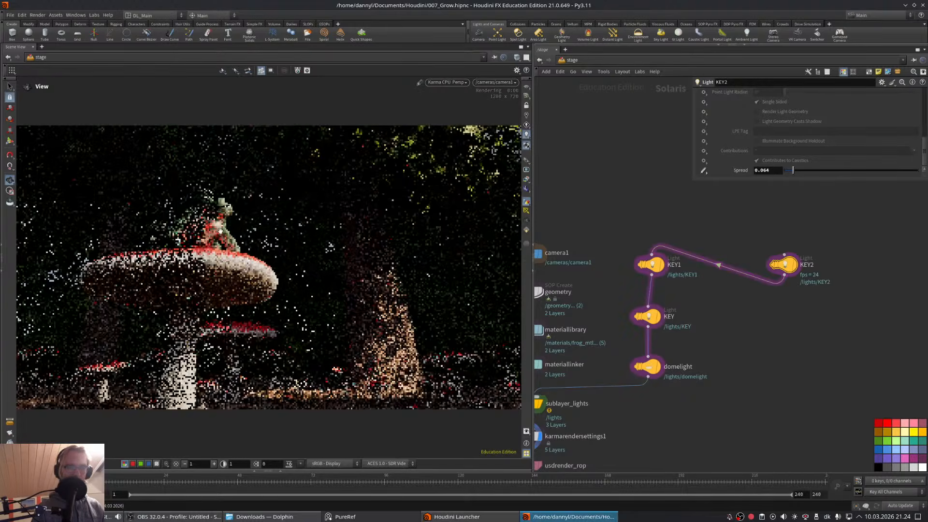
# - Place and aim KEY2 to light the forest floor behind the small mushroom beside the frog's mushroom stem
pyautogui.click(13, 140)
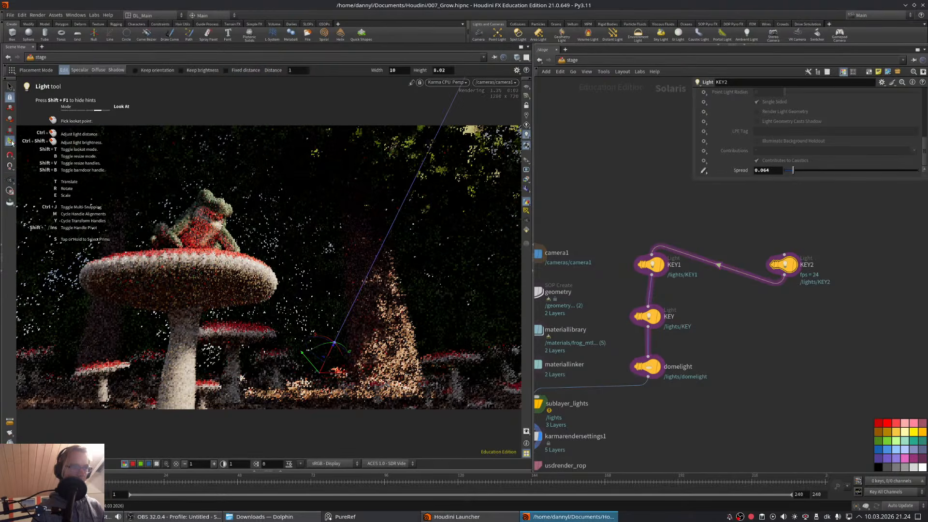
pyautogui.click(82, 389)
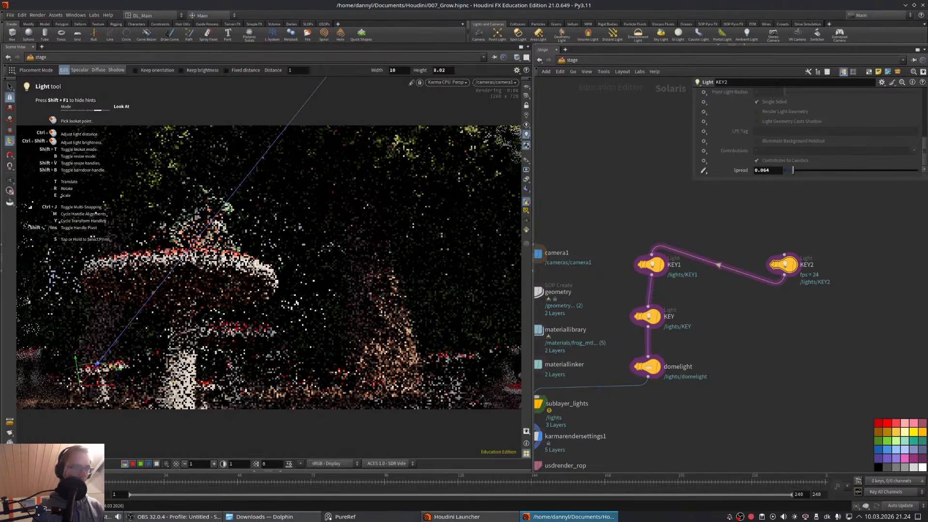
pyautogui.moveTo(91, 365); pyautogui.dragTo(109, 341)
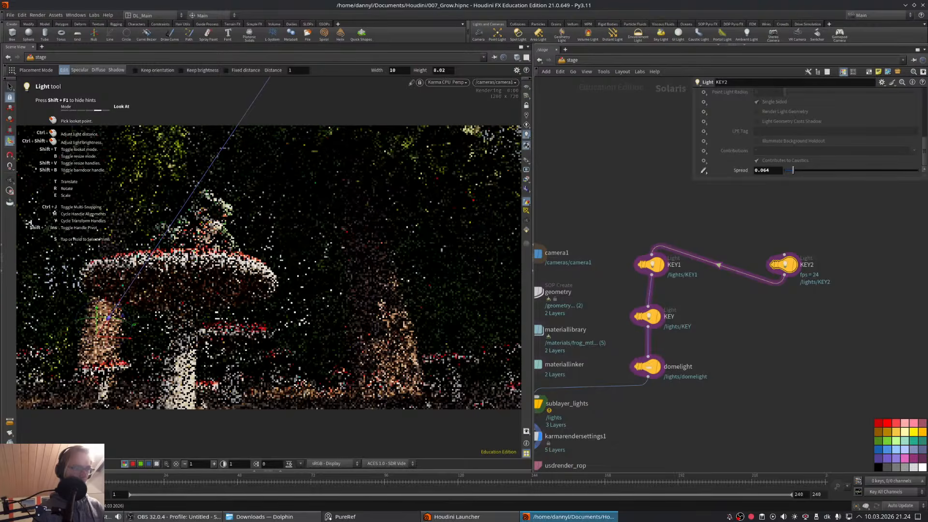
pyautogui.moveTo(92, 372); pyautogui.dragTo(100, 358)
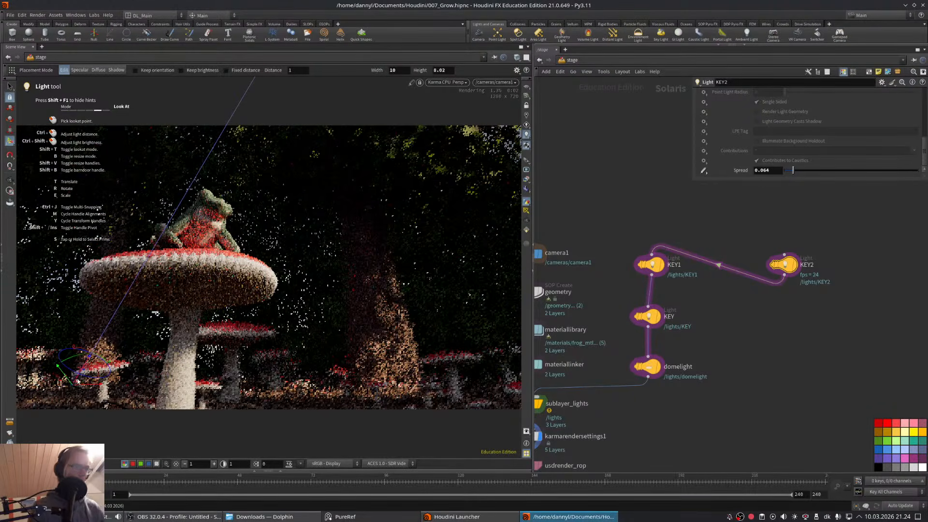
pyautogui.moveTo(75, 388); pyautogui.dragTo(120, 403)
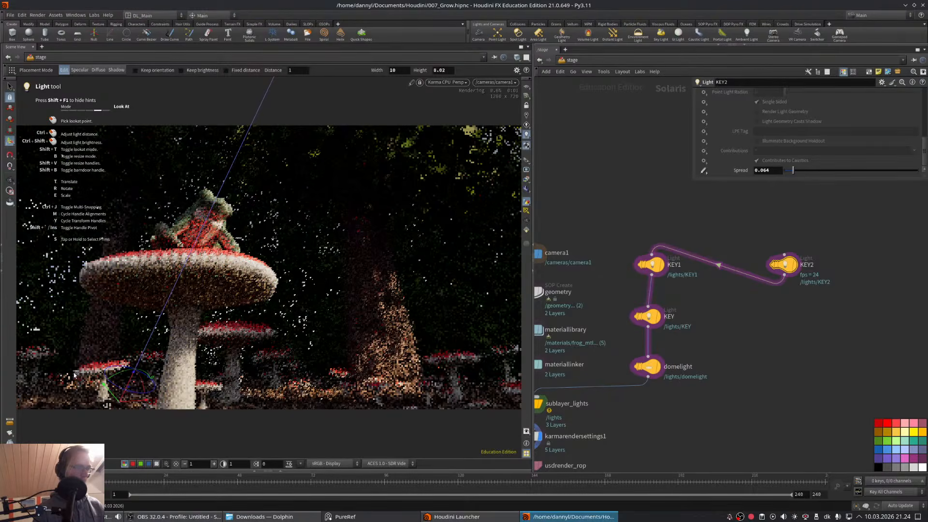
pyautogui.moveTo(70, 384); pyautogui.dragTo(71, 384)
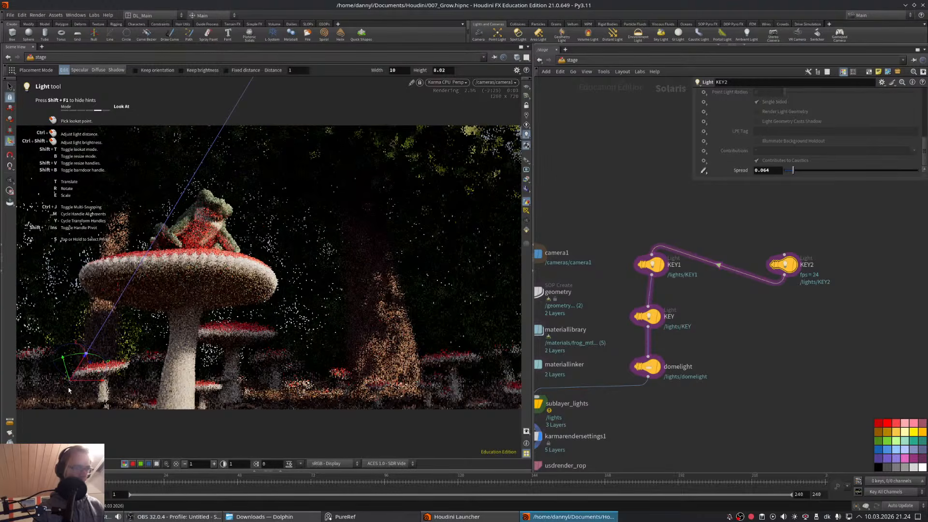
pyautogui.moveTo(66, 392); pyautogui.dragTo(66, 395)
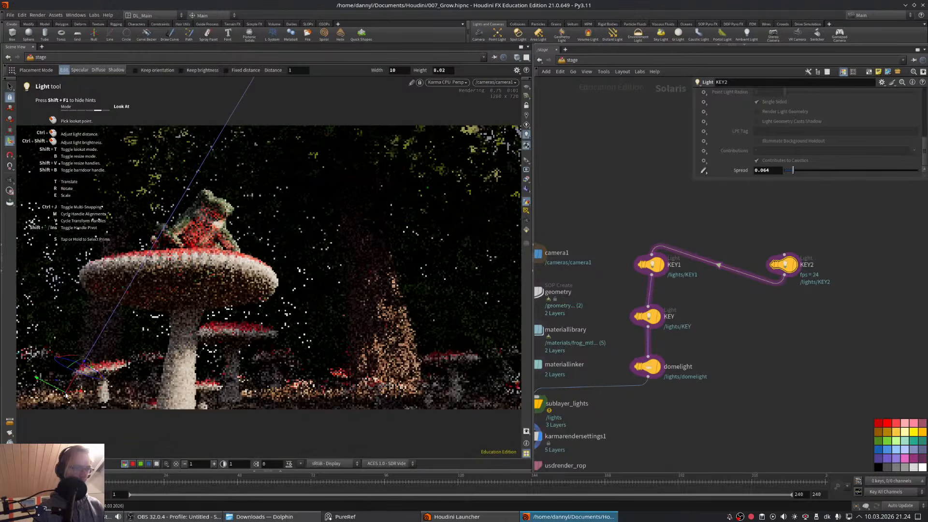
pyautogui.click(10, 182)
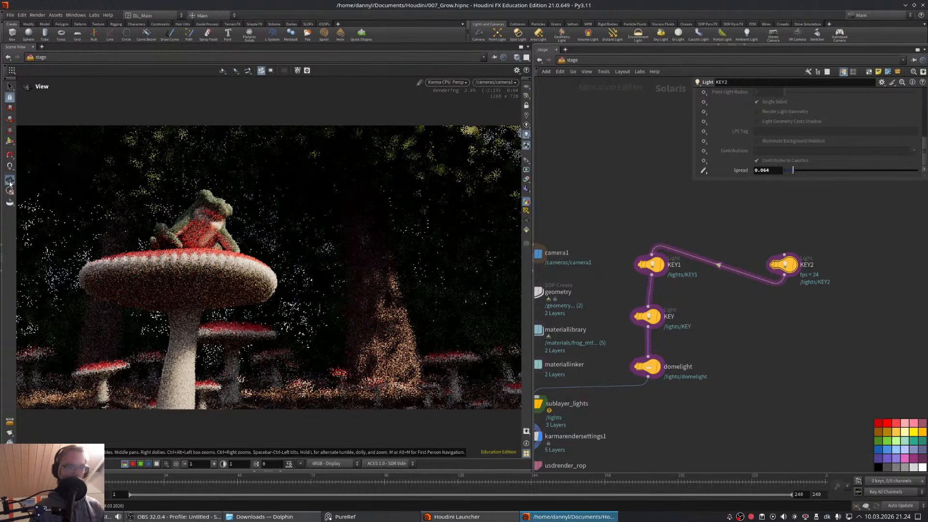
# - Set KEY1's height to 10 and width to 10.7, and reduce its exposure to 1.34
pyautogui.moveTo(613, 229); pyautogui.dragTo(626, 222, button='middle')
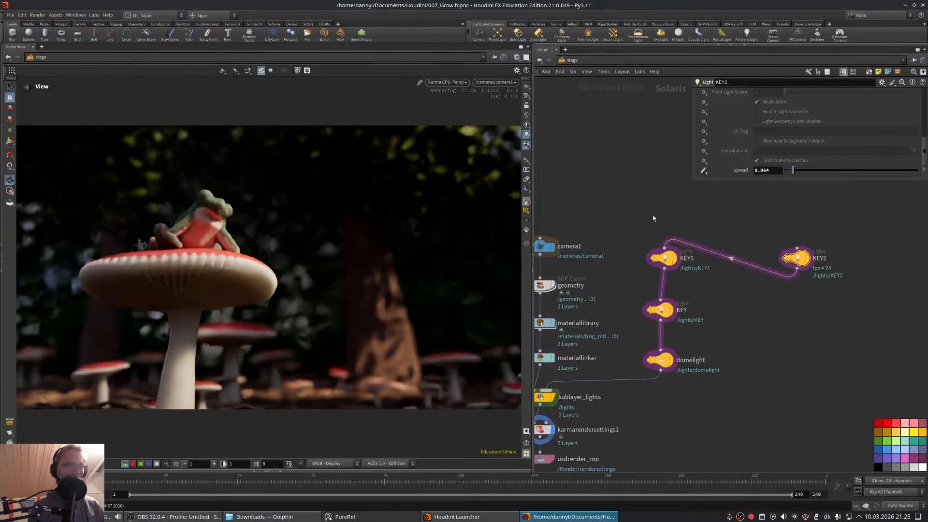
pyautogui.moveTo(653, 217); pyautogui.dragTo(729, 229, button='middle')
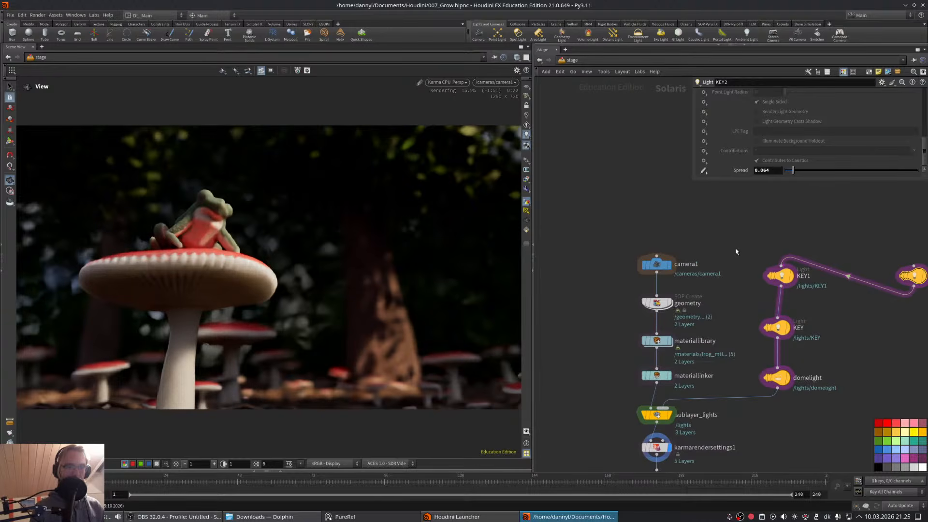
pyautogui.moveTo(742, 244); pyautogui.dragTo(601, 246, button='middle')
pyautogui.click(640, 275)
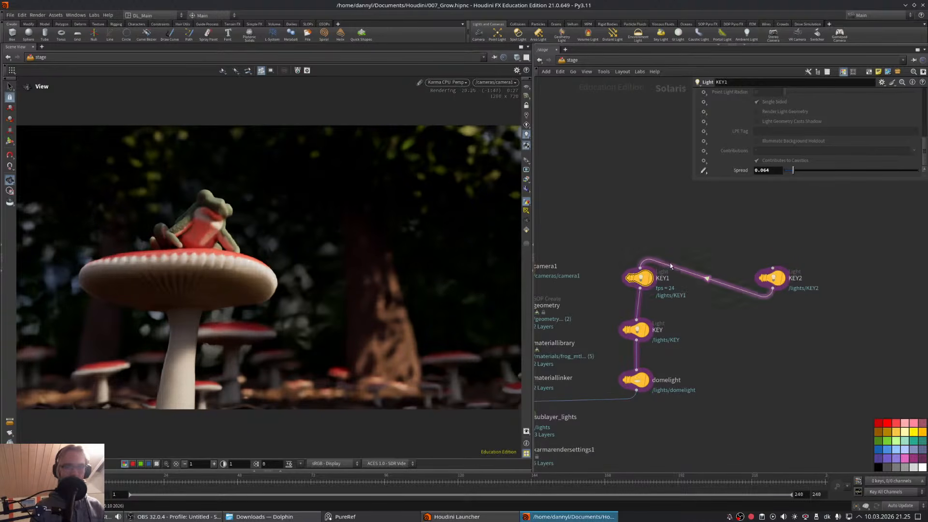
pyautogui.moveTo(926, 140)
pyautogui.mouseDown()
pyautogui.moveTo(925, 102)
pyautogui.moveTo(925, 130)
pyautogui.mouseUp()
pyautogui.click(740, 124)
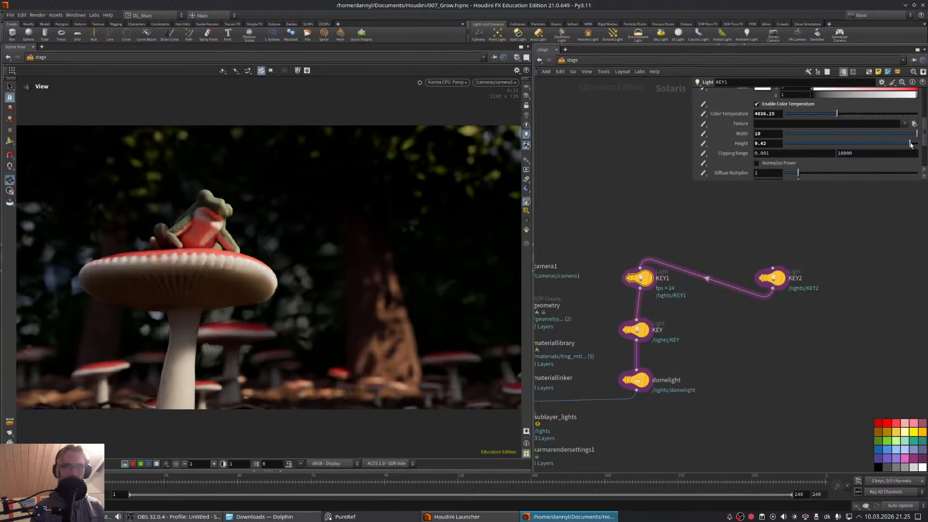
pyautogui.moveTo(910, 145); pyautogui.dragTo(918, 145)
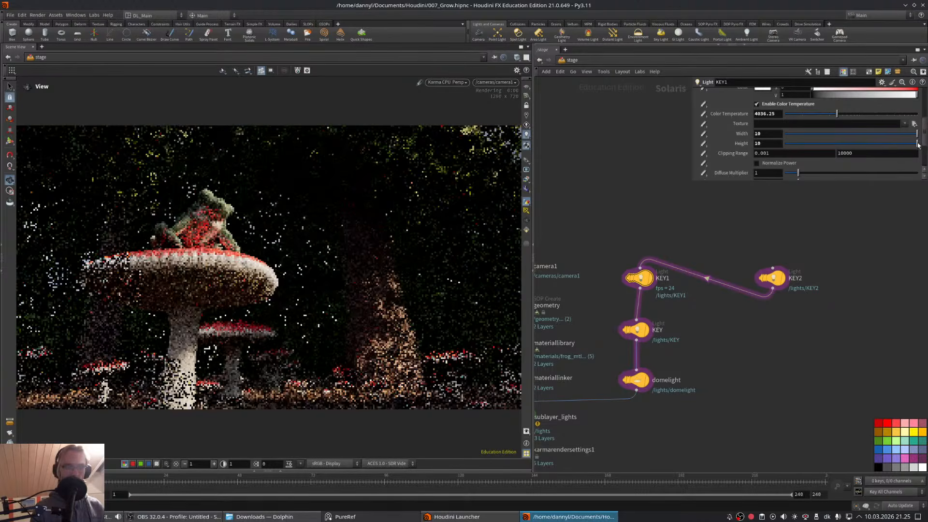
pyautogui.moveTo(744, 134); pyautogui.dragTo(776, 134, button='middle')
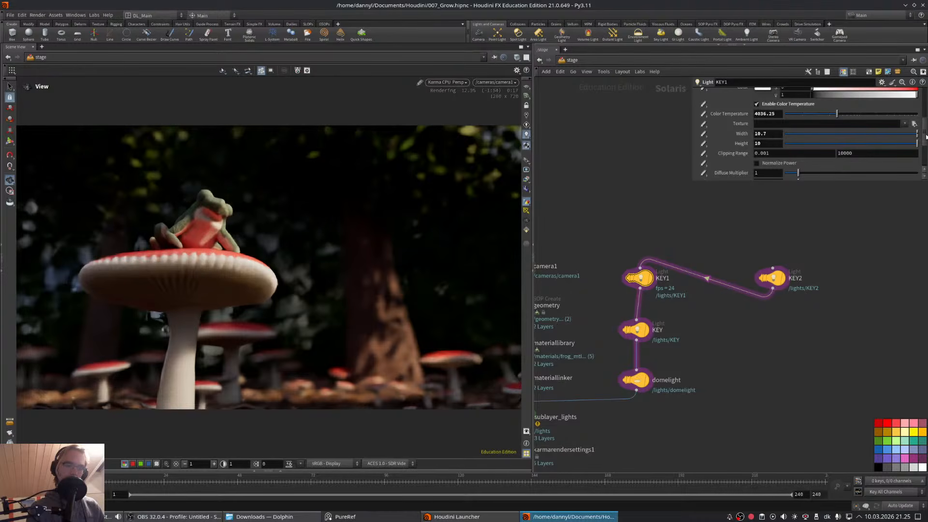
pyautogui.scroll(5, 902, 131)
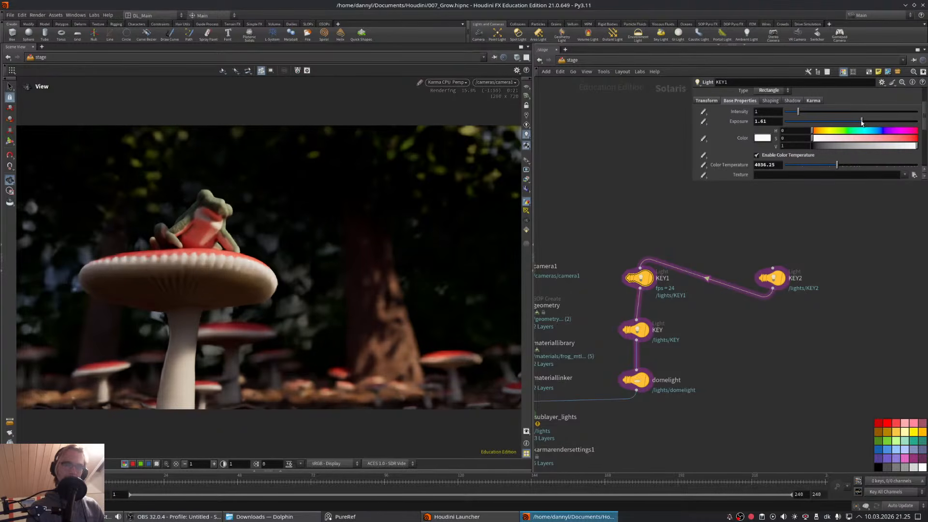
pyautogui.moveTo(860, 121); pyautogui.dragTo(859, 122)
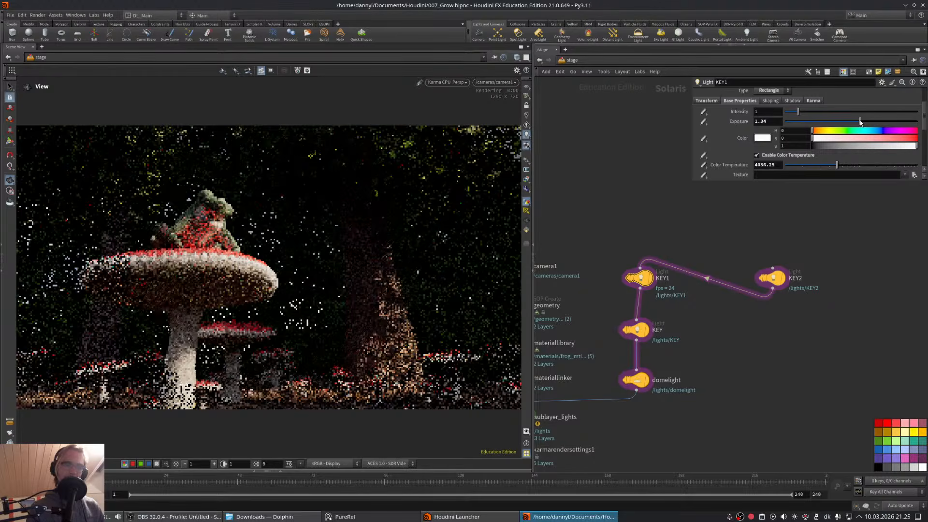
# - Move KEY2 above KEY1 and lay out the four light nodes in an evenly spaced vertical column
pyautogui.moveTo(853, 294); pyautogui.dragTo(836, 286, button='middle')
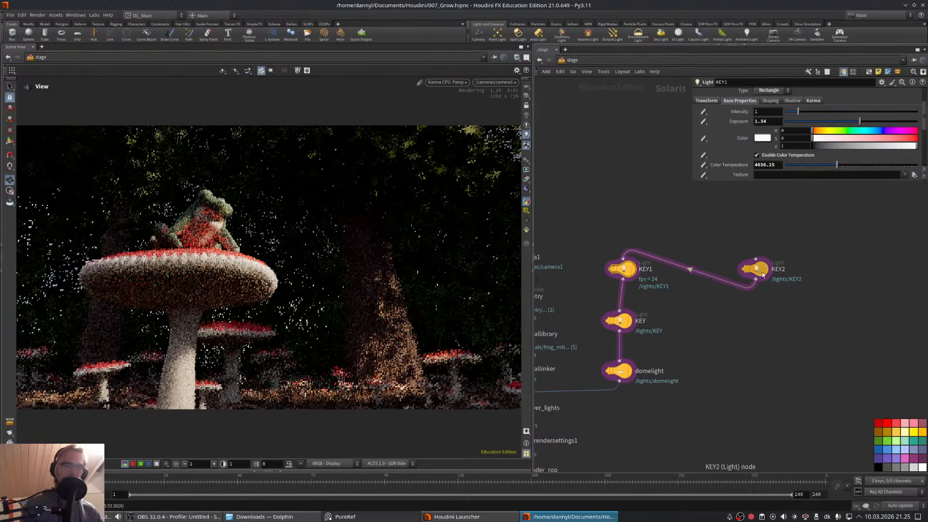
pyautogui.moveTo(762, 274); pyautogui.dragTo(627, 214)
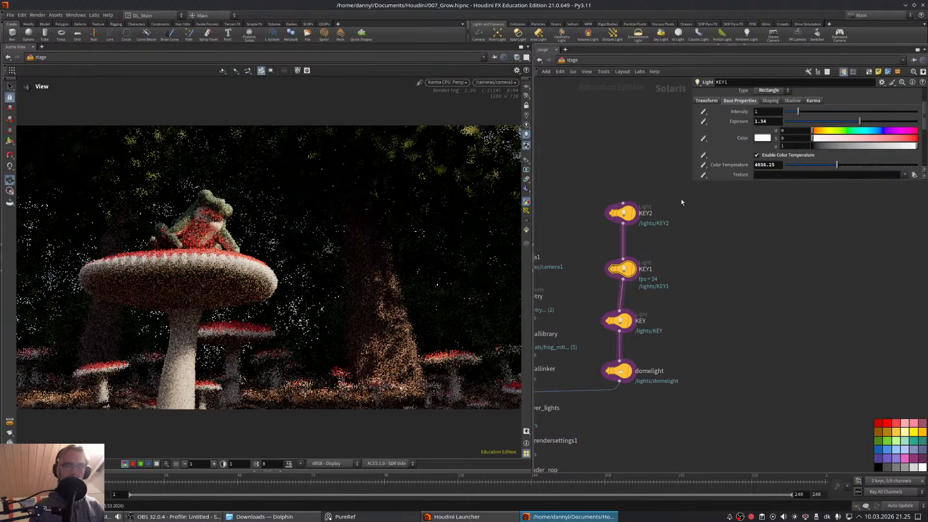
pyautogui.moveTo(681, 200); pyautogui.dragTo(597, 396)
pyautogui.press('l')
pyautogui.moveTo(666, 264); pyautogui.dragTo(625, 255)
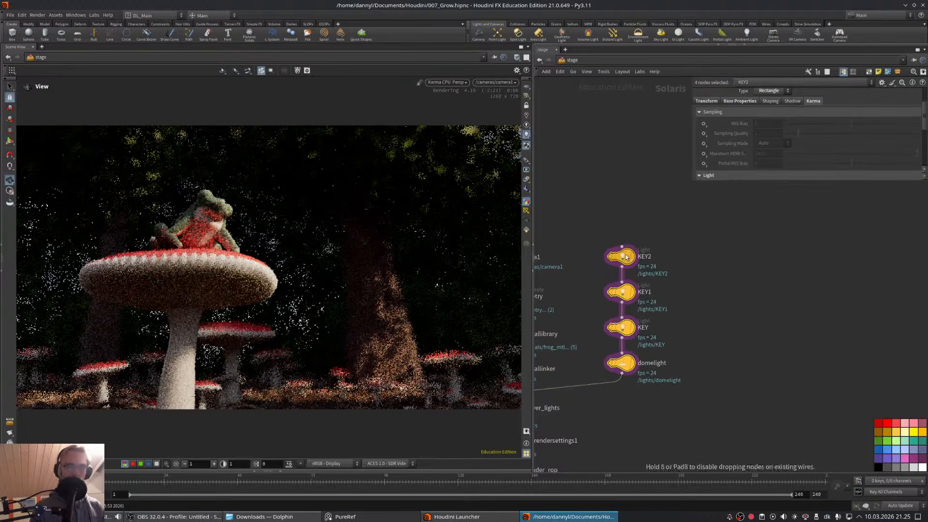
pyautogui.click(703, 316)
pyautogui.moveTo(732, 325); pyautogui.dragTo(759, 313, button='middle')
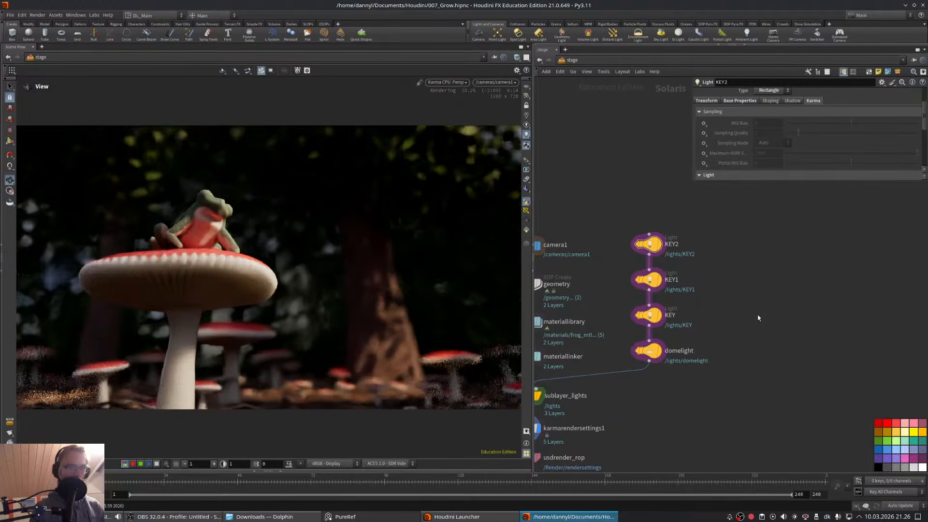
pyautogui.moveTo(758, 317); pyautogui.dragTo(826, 298, button='middle')
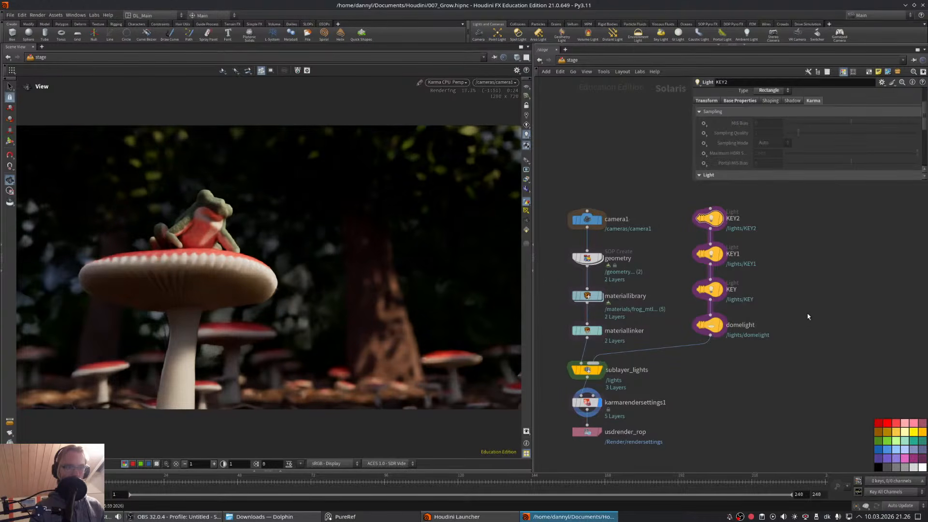
pyautogui.moveTo(807, 316); pyautogui.dragTo(749, 263, button='middle')
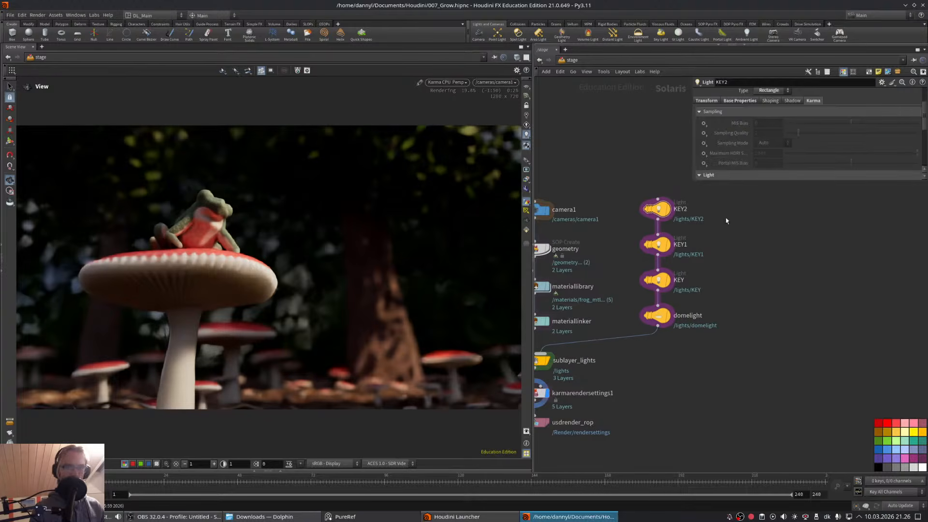
# - Open the create network inside the geometry node
pyautogui.moveTo(726, 220); pyautogui.dragTo(703, 314, button='middle')
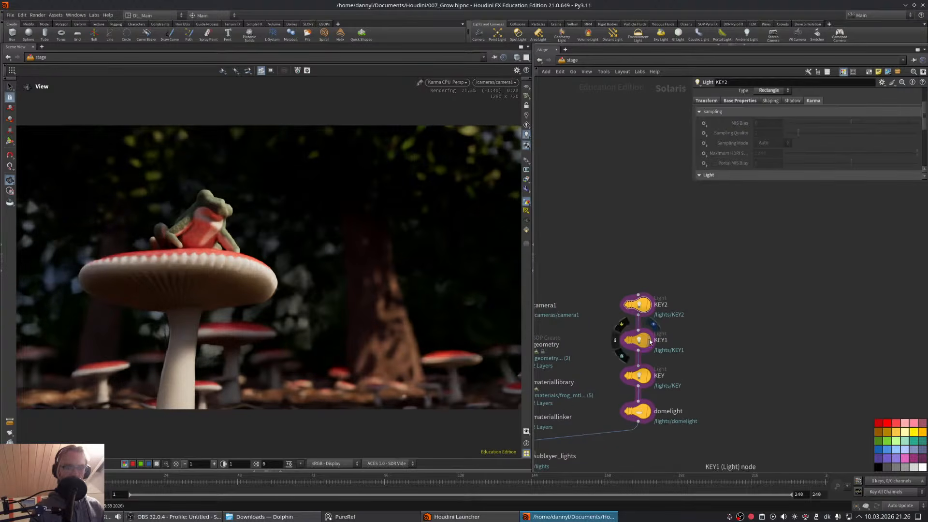
pyautogui.moveTo(691, 349)
pyautogui.mouseDown(button='middle')
pyautogui.moveTo(777, 310)
pyautogui.moveTo(868, 310)
pyautogui.moveTo(690, 262)
pyautogui.moveTo(652, 364)
pyautogui.mouseUp(button='middle')
pyautogui.doubleClick(693, 252)
pyautogui.moveTo(612, 222)
pyautogui.mouseDown(button='middle')
pyautogui.moveTo(623, 357)
pyautogui.moveTo(655, 353)
pyautogui.mouseUp(button='middle')
pyautogui.moveTo(642, 284); pyautogui.dragTo(655, 327, button='middle')
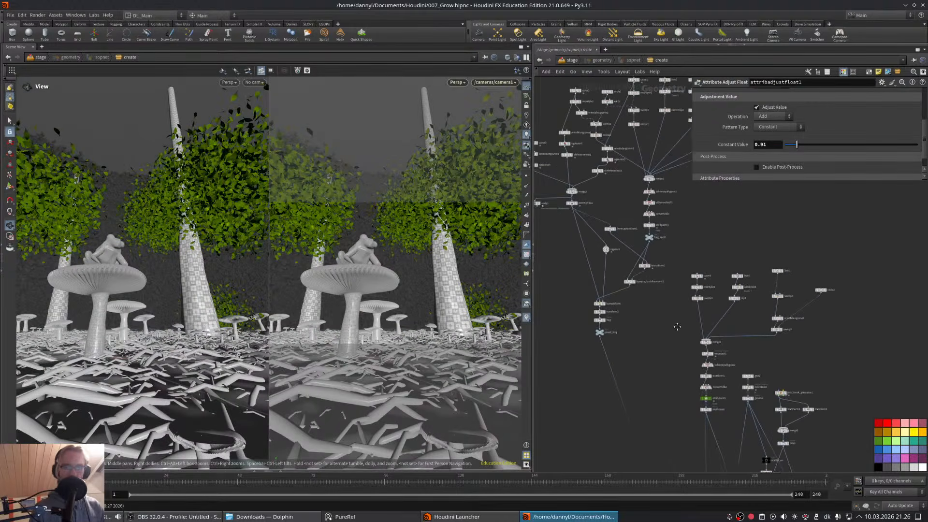
pyautogui.press('c')
pyautogui.moveTo(684, 193); pyautogui.dragTo(742, 236, button='middle')
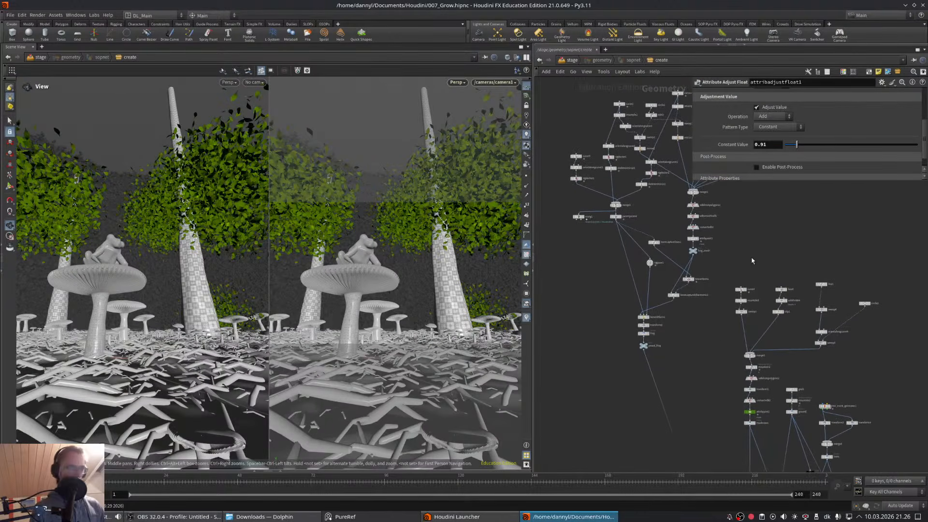
# - Display the frog_mesh node's output and inspect the unposed frog's head close up
pyautogui.scroll(4, 744, 263)
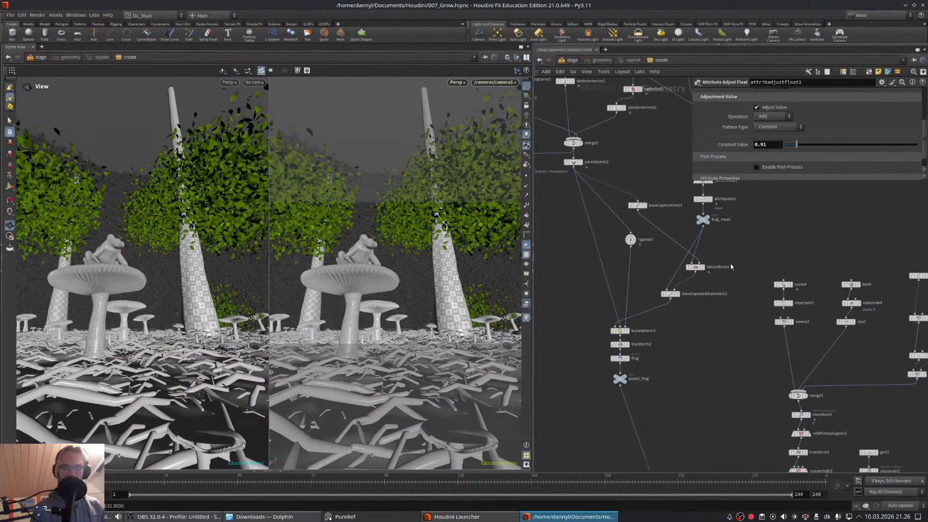
pyautogui.moveTo(731, 267); pyautogui.dragTo(780, 234, button='middle')
pyautogui.moveTo(663, 157); pyautogui.dragTo(666, 273, button='middle')
pyautogui.moveTo(694, 222); pyautogui.dragTo(626, 314, button='middle')
pyautogui.scroll(2, 682, 287)
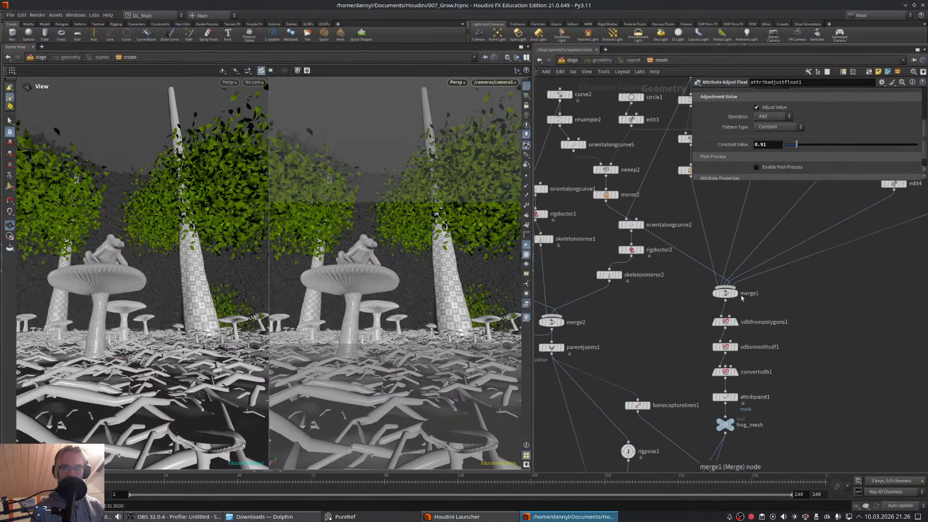
pyautogui.moveTo(742, 298); pyautogui.dragTo(718, 216, button='middle')
pyautogui.click(712, 341)
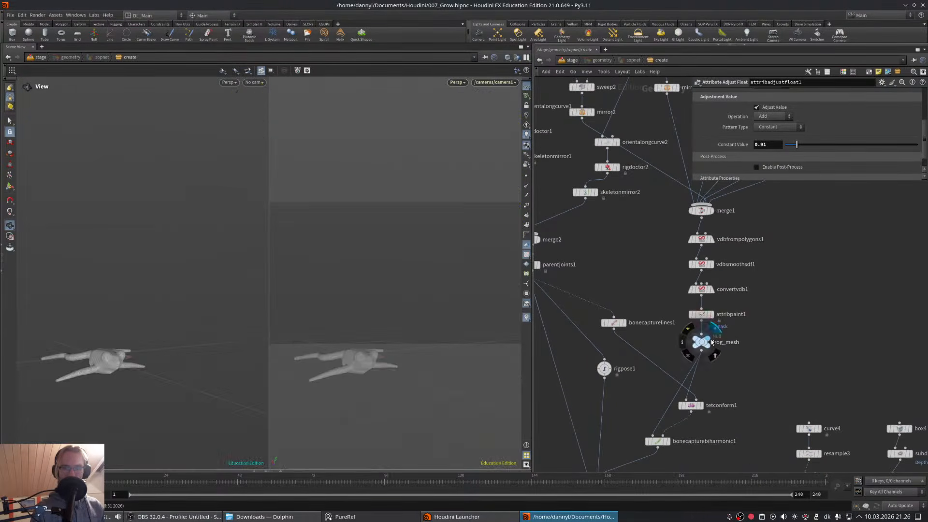
pyautogui.moveTo(121, 357); pyautogui.dragTo(142, 313, button='middle')
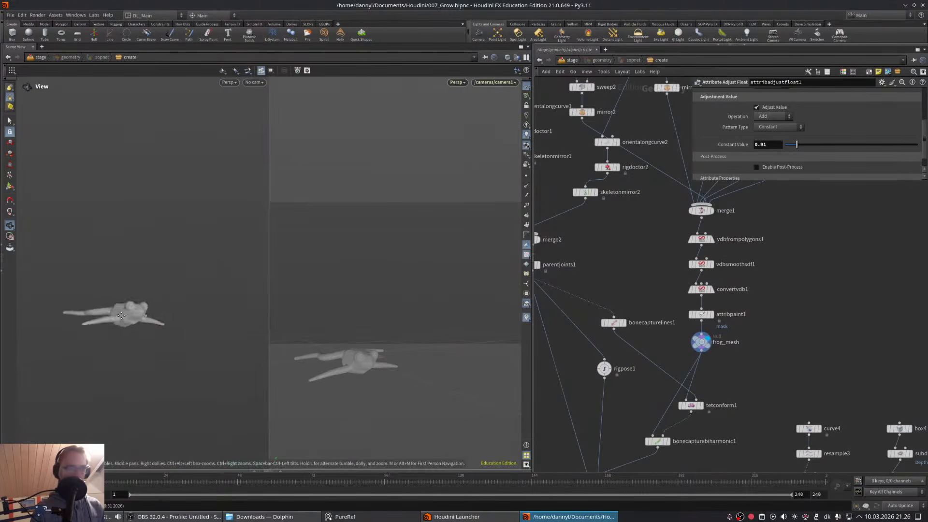
pyautogui.moveTo(143, 313)
pyautogui.mouseDown(button='right')
pyautogui.moveTo(180, 310)
pyautogui.moveTo(157, 310)
pyautogui.mouseUp(button='right')
pyautogui.moveTo(157, 310); pyautogui.dragTo(216, 305)
# - Switch to PureRef and examine the eyes in the frog reference photos
pyautogui.click(343, 516)
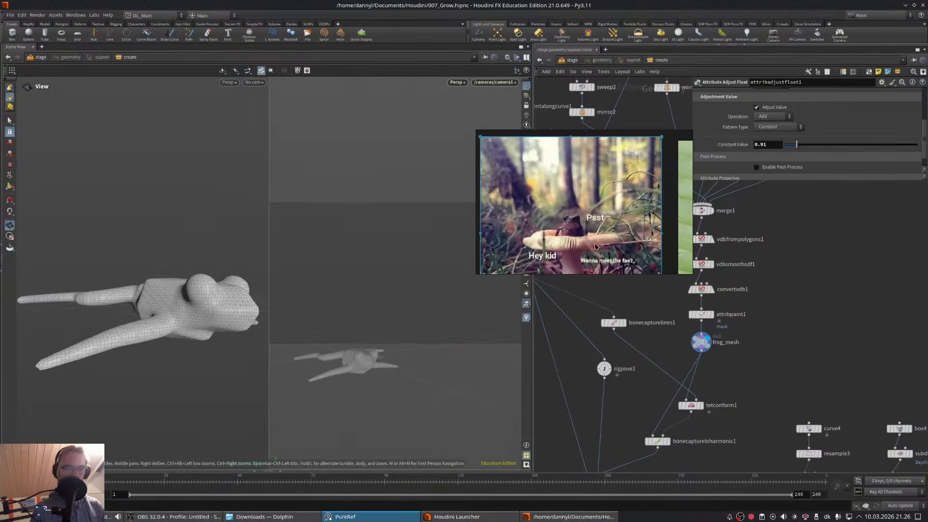
pyautogui.moveTo(669, 215); pyautogui.dragTo(488, 193, button='middle')
pyautogui.moveTo(669, 195); pyautogui.dragTo(486, 196, button='middle')
pyautogui.moveTo(677, 178); pyautogui.dragTo(582, 293, button='middle')
pyautogui.moveTo(603, 250); pyautogui.dragTo(596, 197, button='middle')
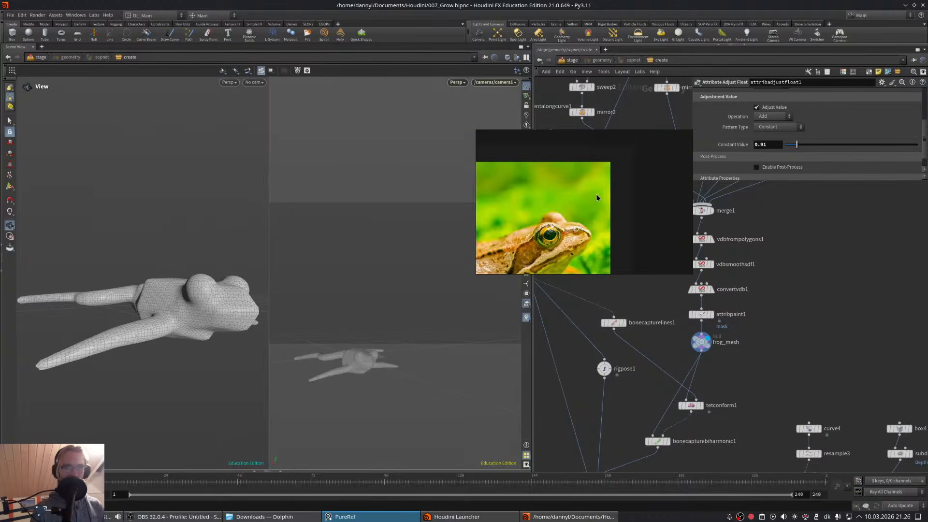
pyautogui.scroll(-6, 598, 198)
pyautogui.scroll(6, 568, 224)
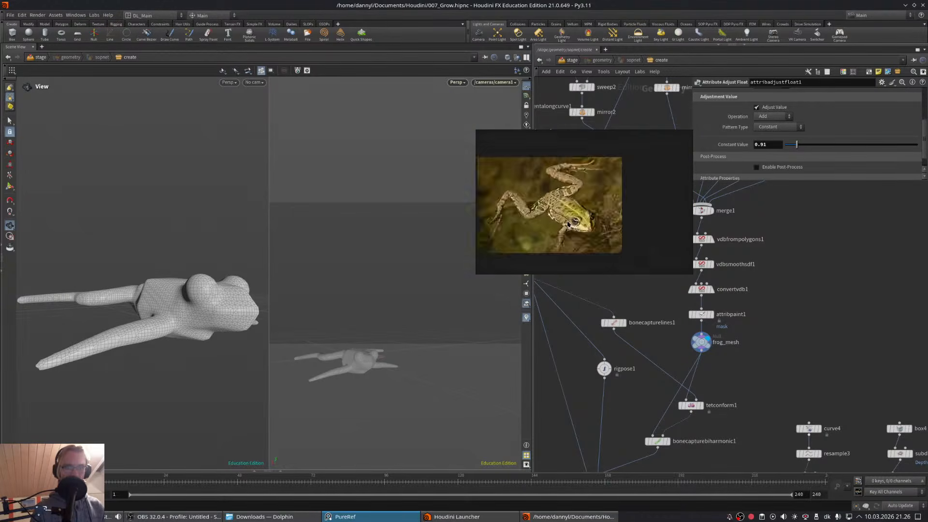
pyautogui.scroll(2, 568, 224)
pyautogui.scroll(1, 580, 225)
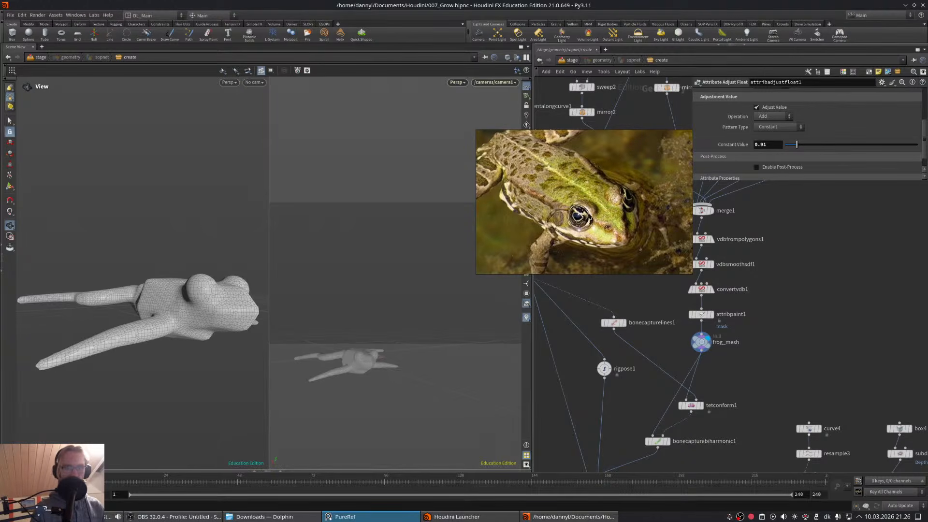
# - Return to Houdini and display the mirrored eye spheres from the mirrorclip4 node
pyautogui.moveTo(795, 283); pyautogui.dragTo(756, 314, button='middle')
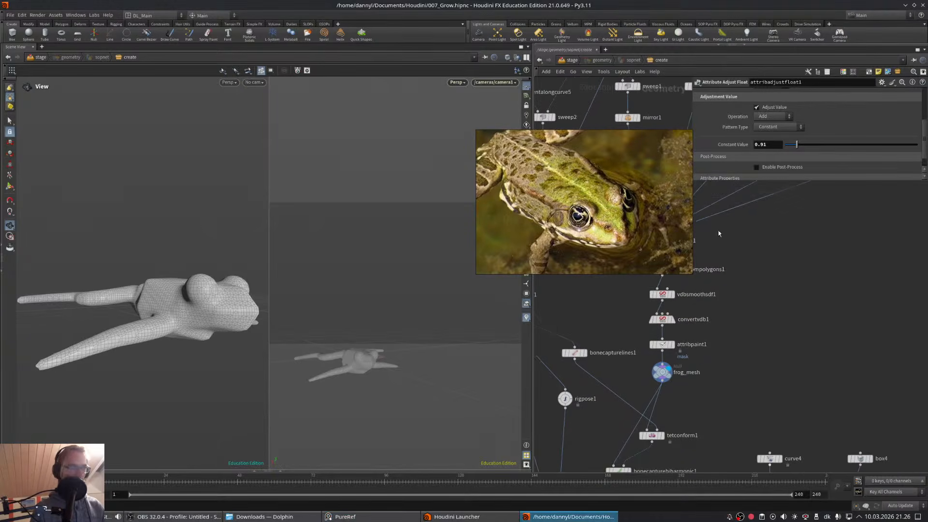
pyautogui.click(665, 134)
pyautogui.moveTo(687, 175); pyautogui.dragTo(680, 414, button='middle')
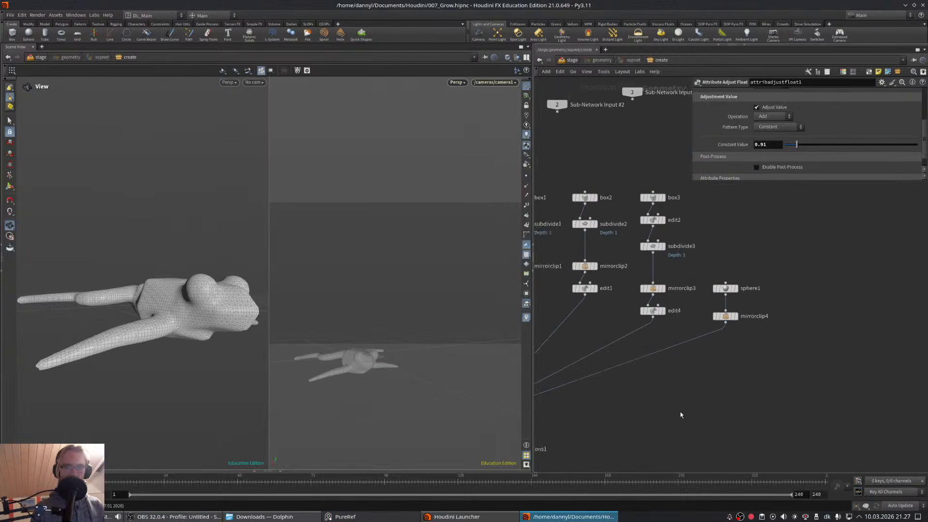
pyautogui.moveTo(724, 377); pyautogui.dragTo(741, 366, button='middle')
pyautogui.click(749, 305)
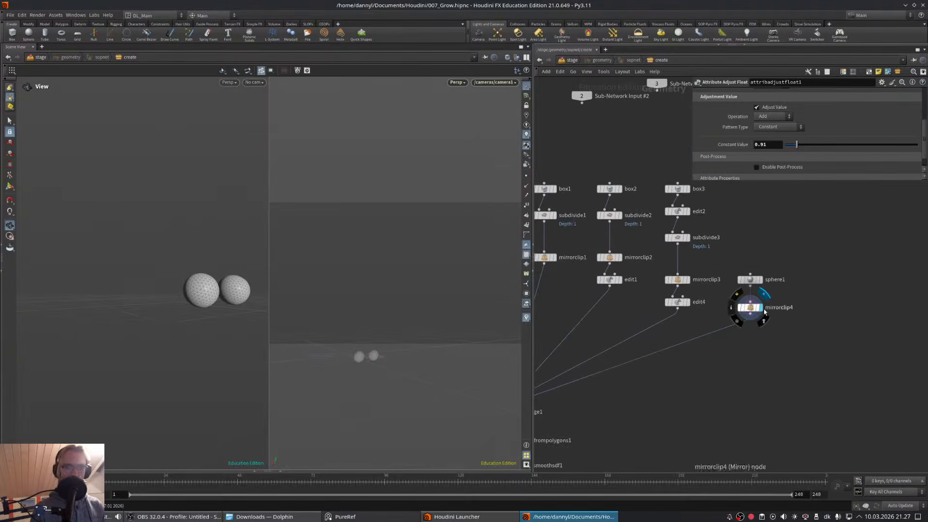
# - Duplicate the sphere1 and mirrorclip4 nodes and place the copies beside the originals
pyautogui.moveTo(800, 287); pyautogui.dragTo(793, 282, button='middle')
pyautogui.press('Tab')
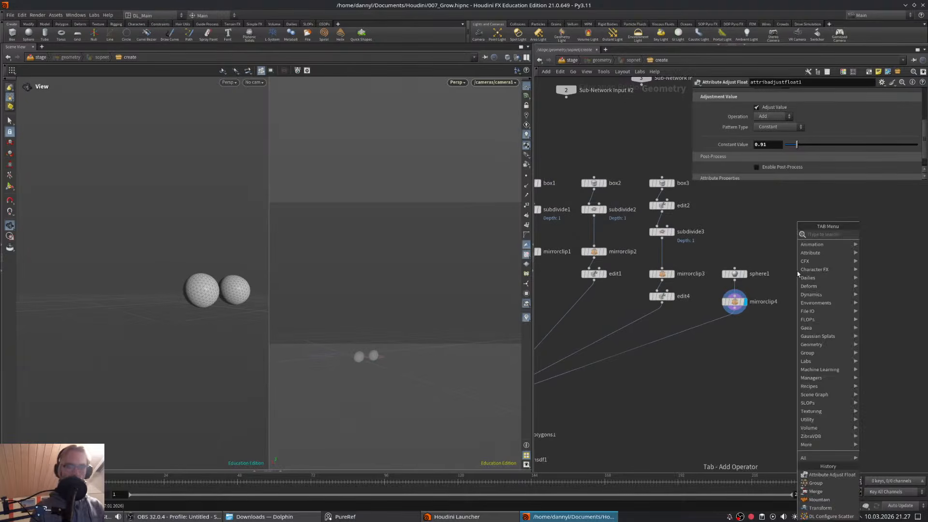
pyautogui.moveTo(772, 259); pyautogui.dragTo(808, 304)
pyautogui.scroll(-3, 821, 309)
pyautogui.moveTo(814, 319); pyautogui.dragTo(823, 299, button='middle')
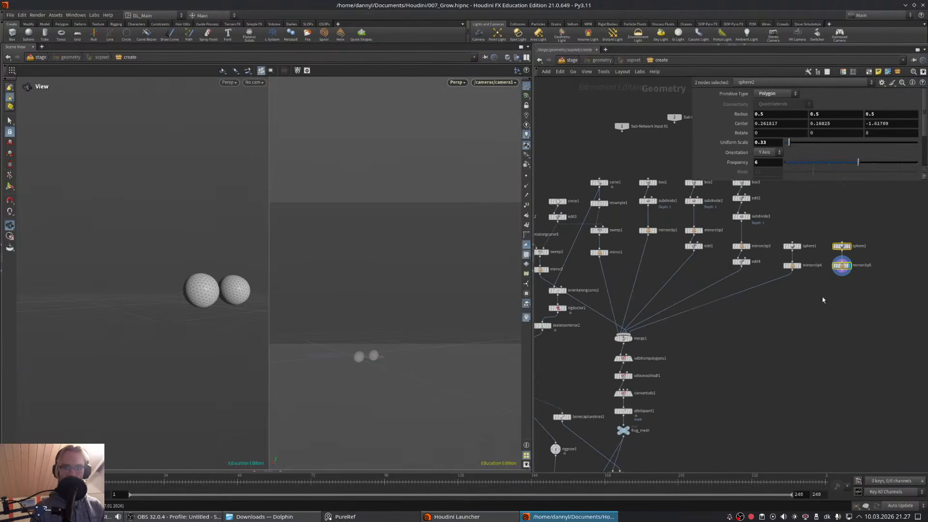
# - Insert a Merge node between attribpaint1 and frog_mesh
pyautogui.moveTo(719, 362); pyautogui.dragTo(717, 281, button='middle')
pyautogui.moveTo(718, 280); pyautogui.dragTo(677, 317, button='right')
pyautogui.moveTo(677, 316); pyautogui.dragTo(691, 308, button='middle')
pyautogui.press('Tab')
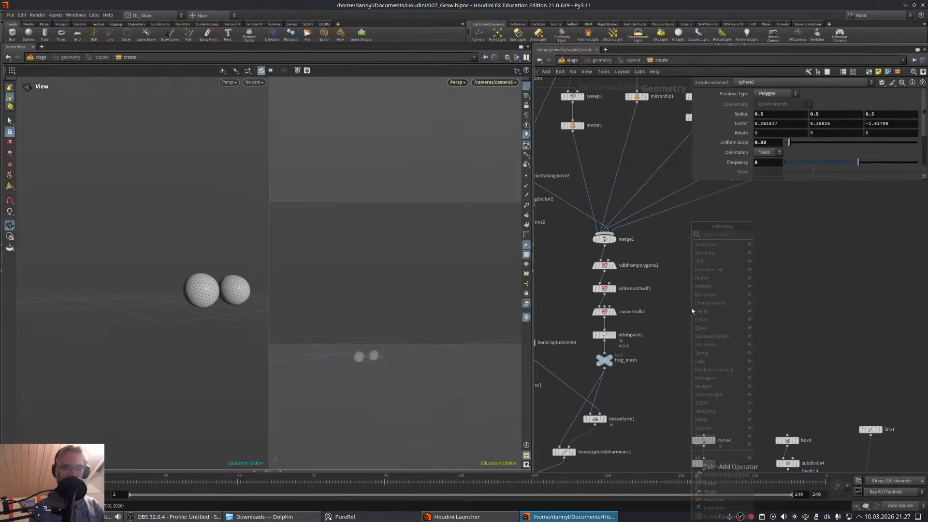
pyautogui.write('mer')
pyautogui.press('Return')
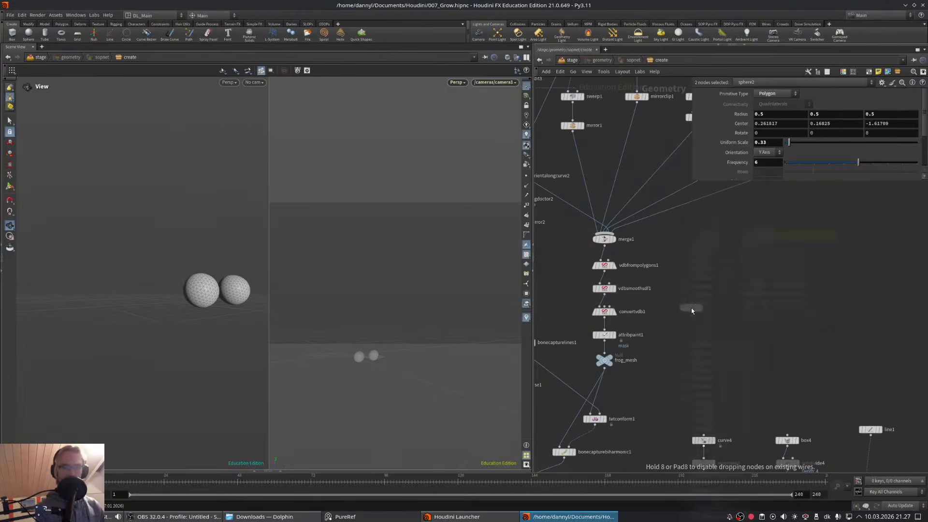
pyautogui.click(605, 328)
pyautogui.moveTo(603, 335); pyautogui.dragTo(604, 383)
# - Connect mirrorclip5 to the new Merge node after attribpaint1 and display the merged result
pyautogui.moveTo(702, 343); pyautogui.dragTo(598, 417, button='middle')
pyautogui.click(788, 230)
pyautogui.moveTo(666, 411); pyautogui.dragTo(803, 284, button='middle')
pyautogui.moveTo(705, 327); pyautogui.dragTo(758, 274, button='middle')
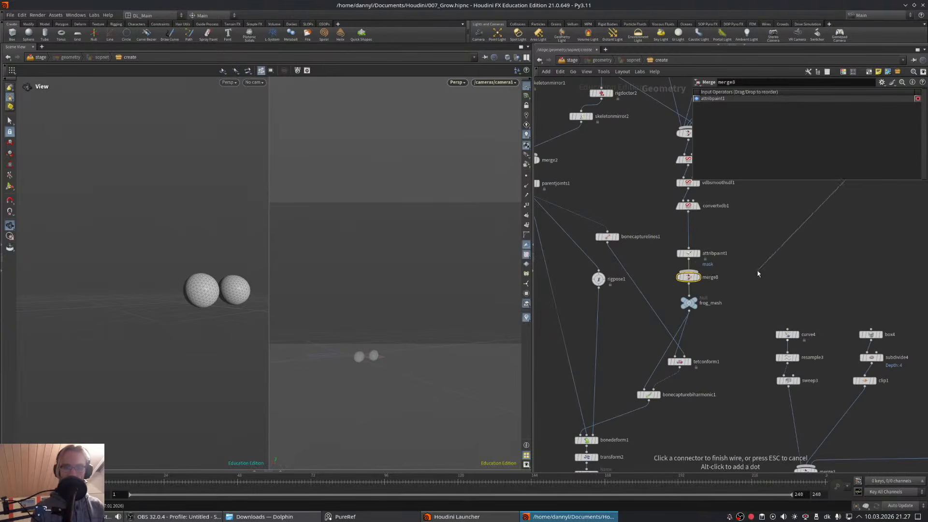
pyautogui.click(706, 274)
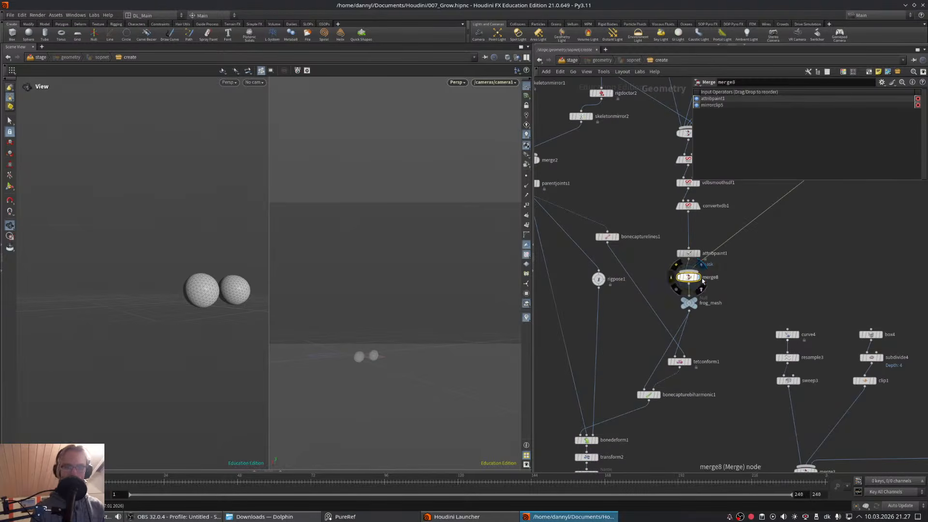
pyautogui.moveTo(213, 306); pyautogui.dragTo(145, 317)
# - Set sphere2's uniform scale to 0.3 and move its center to X about 0.304 and Z about -1.655
pyautogui.moveTo(773, 207); pyautogui.dragTo(630, 340, button='middle')
pyautogui.moveTo(821, 270); pyautogui.dragTo(669, 381, button='middle')
pyautogui.click(680, 261)
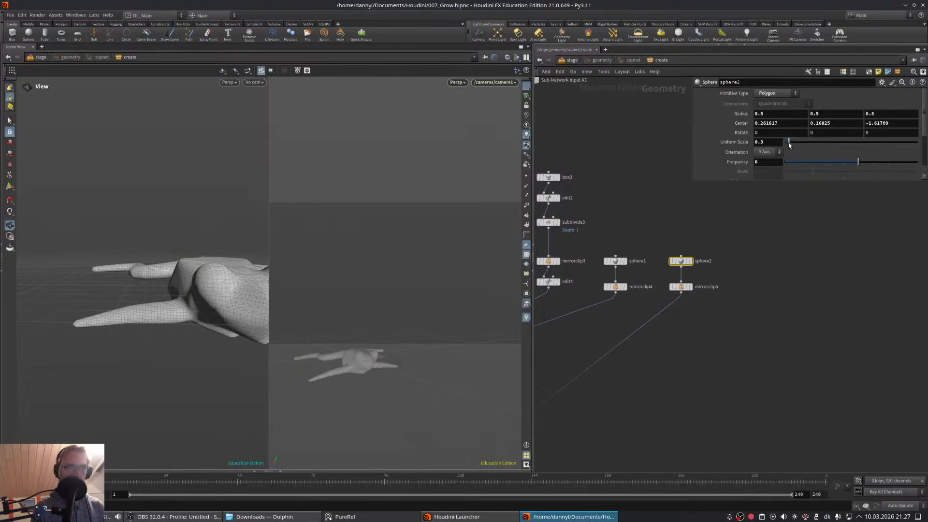
pyautogui.click(10, 187)
pyautogui.keyDown('alt'); pyautogui.moveTo(196, 269); pyautogui.dragTo(220, 289); pyautogui.keyUp('alt')
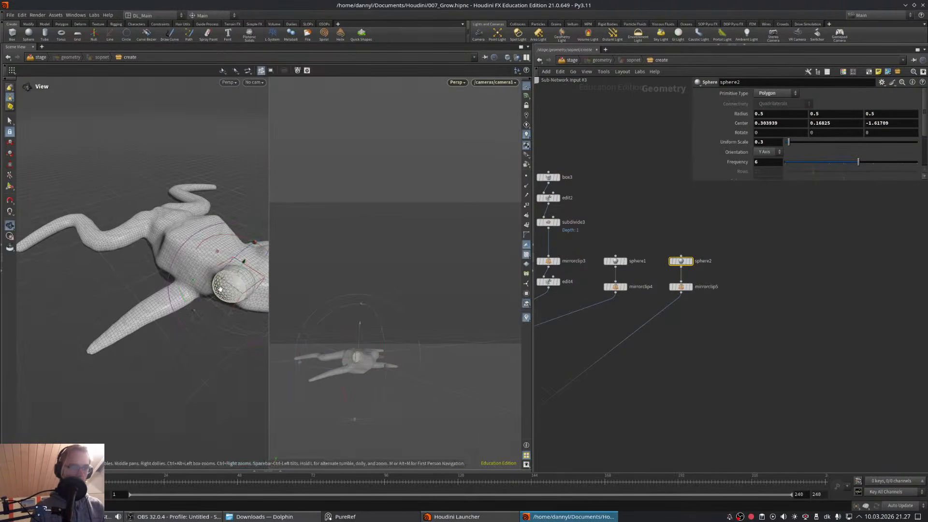
pyautogui.keyDown('alt'); pyautogui.moveTo(234, 291); pyautogui.dragTo(241, 272, button='right'); pyautogui.keyUp('alt')
pyautogui.keyDown('alt'); pyautogui.moveTo(240, 272); pyautogui.dragTo(184, 279, button='middle'); pyautogui.keyUp('alt')
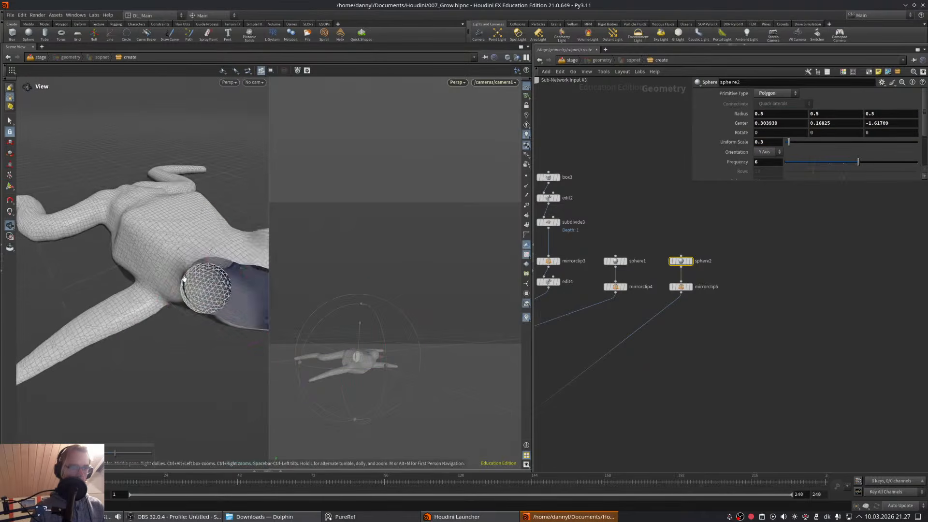
pyautogui.moveTo(184, 278)
pyautogui.keyDown('alt'); pyautogui.mouseDown()
pyautogui.moveTo(195, 289)
pyautogui.moveTo(179, 285)
pyautogui.mouseUp(); pyautogui.keyUp('alt')
pyautogui.moveTo(169, 289); pyautogui.dragTo(137, 266)
pyautogui.press('Escape')
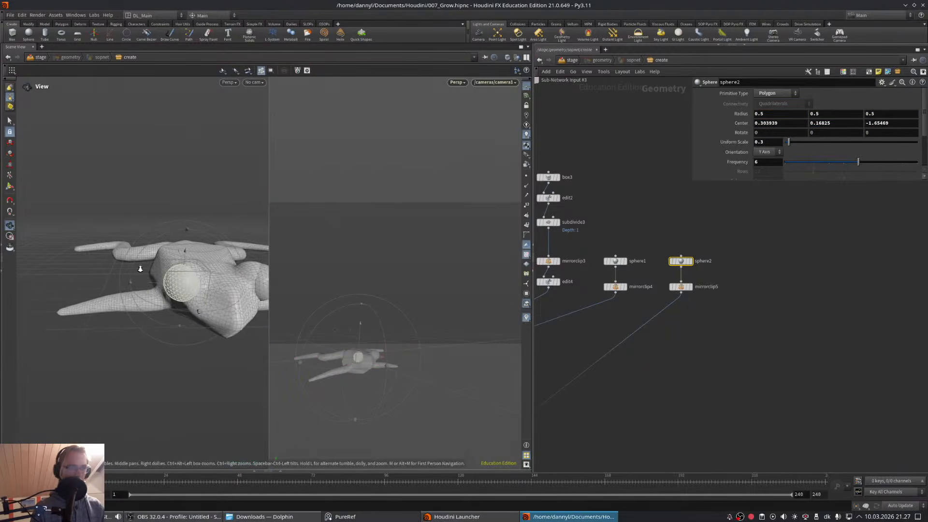
# - Reduce sphere2's uniform scale to 0.27 and turn off the wireframe overlay on the shaded frog
pyautogui.press('Return')
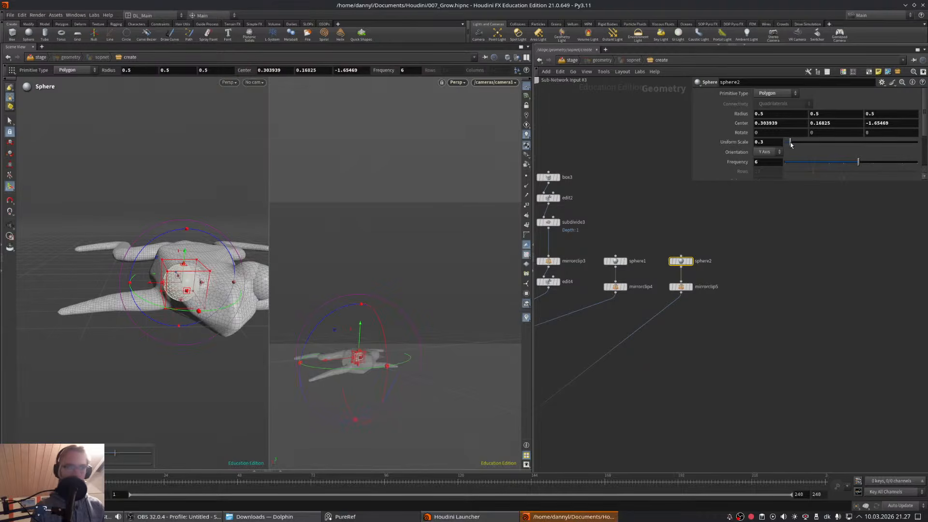
pyautogui.moveTo(791, 144); pyautogui.dragTo(788, 144)
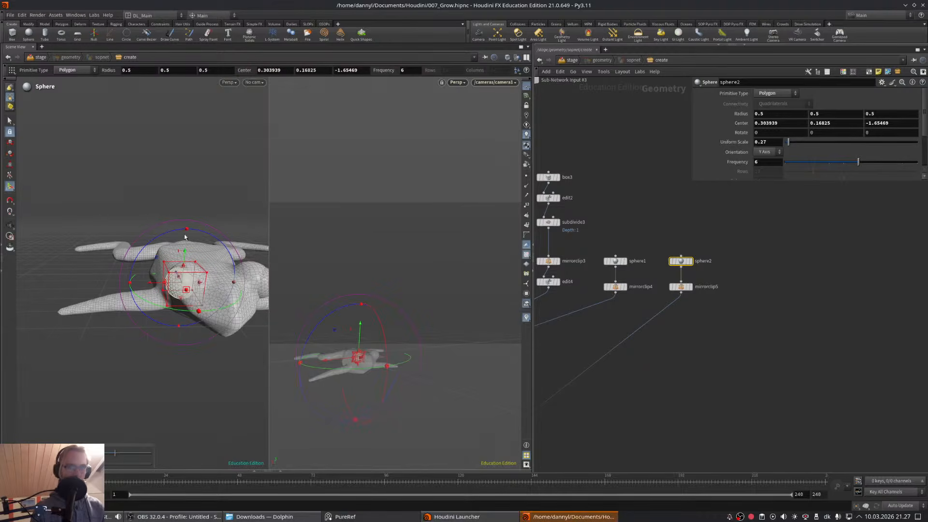
pyautogui.keyDown('alt'); pyautogui.moveTo(104, 239); pyautogui.dragTo(151, 263); pyautogui.keyUp('alt')
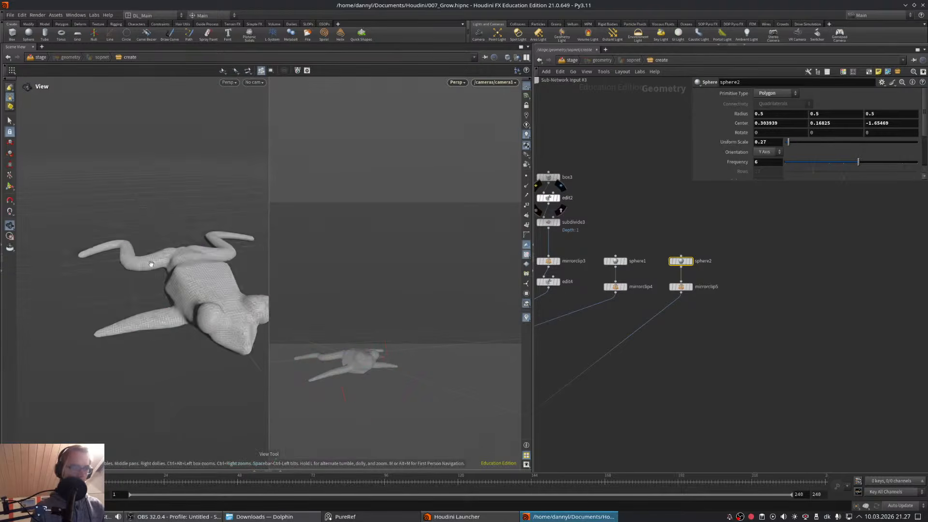
pyautogui.hotkey('shift', 'w')
pyautogui.moveTo(209, 273)
pyautogui.keyDown('alt'); pyautogui.mouseDown()
pyautogui.moveTo(159, 259)
pyautogui.moveTo(148, 244)
pyautogui.moveTo(166, 247)
pyautogui.moveTo(174, 265)
pyautogui.moveTo(52, 205)
pyautogui.mouseUp(); pyautogui.keyUp('alt')
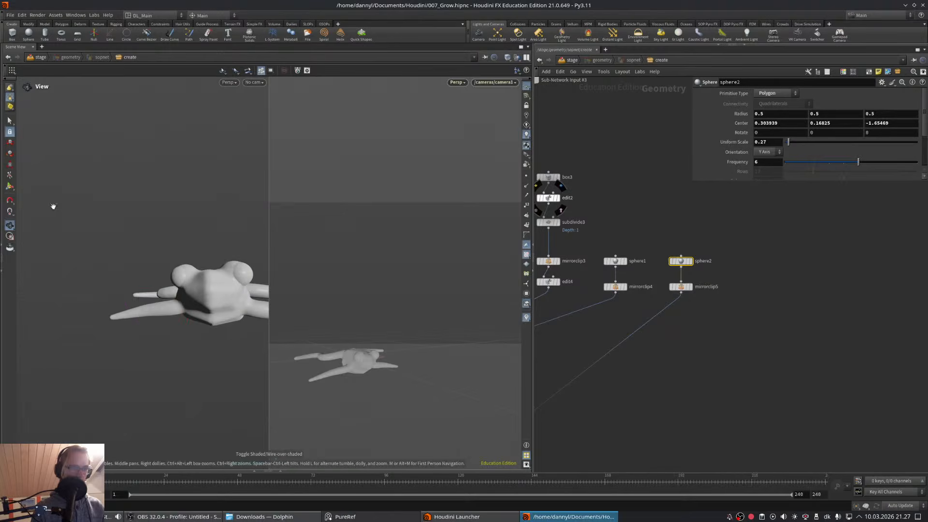
# - Lower sphere2's center to Y about 0.15 and set its uniform scale to 0.285
pyautogui.click(9, 185)
pyautogui.moveTo(181, 248); pyautogui.dragTo(181, 251)
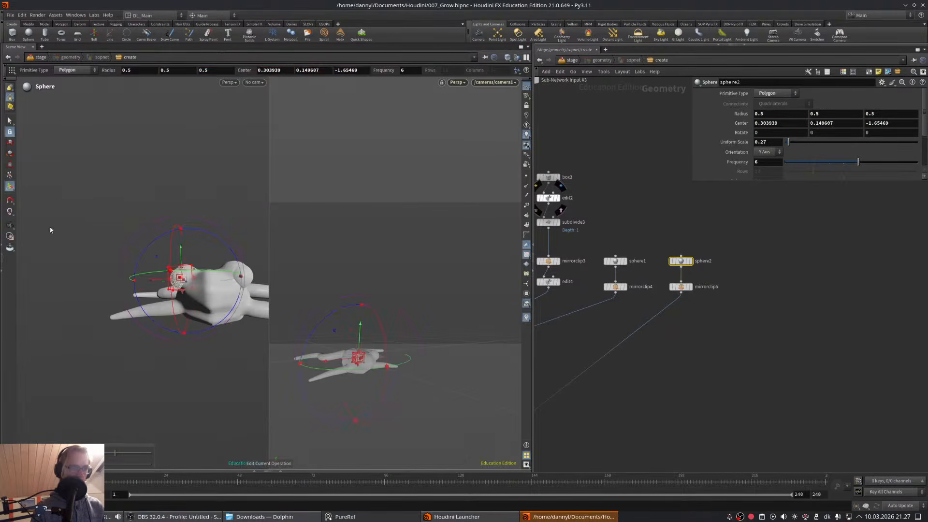
pyautogui.click(10, 225)
pyautogui.moveTo(147, 221); pyautogui.dragTo(128, 230)
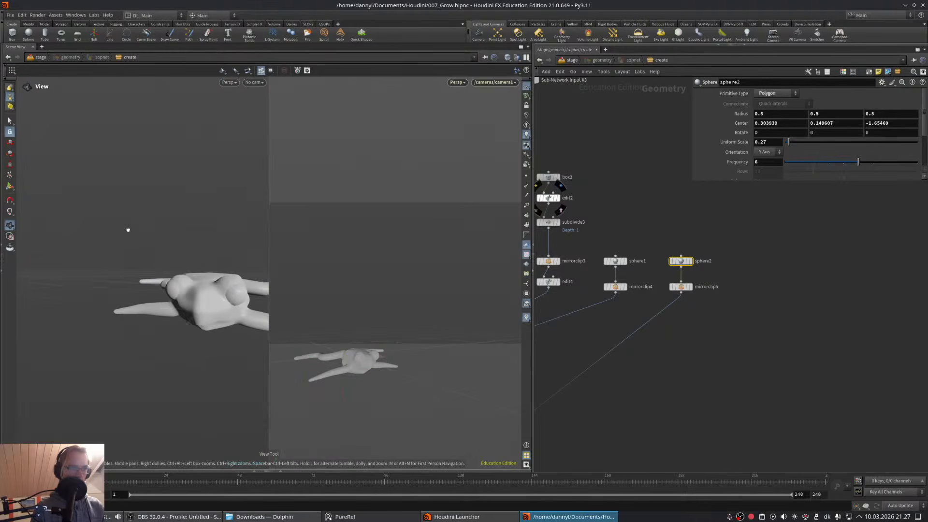
pyautogui.moveTo(212, 261); pyautogui.dragTo(161, 251)
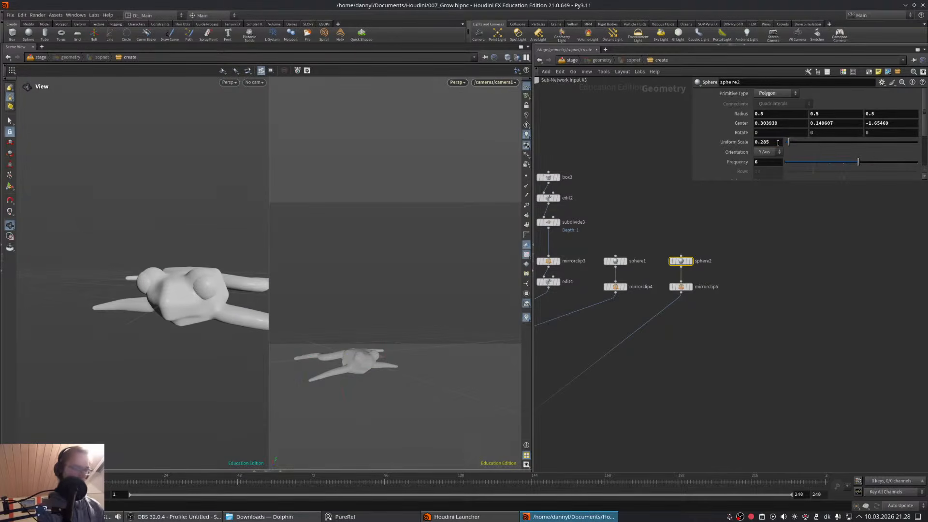
pyautogui.moveTo(194, 264); pyautogui.dragTo(222, 263)
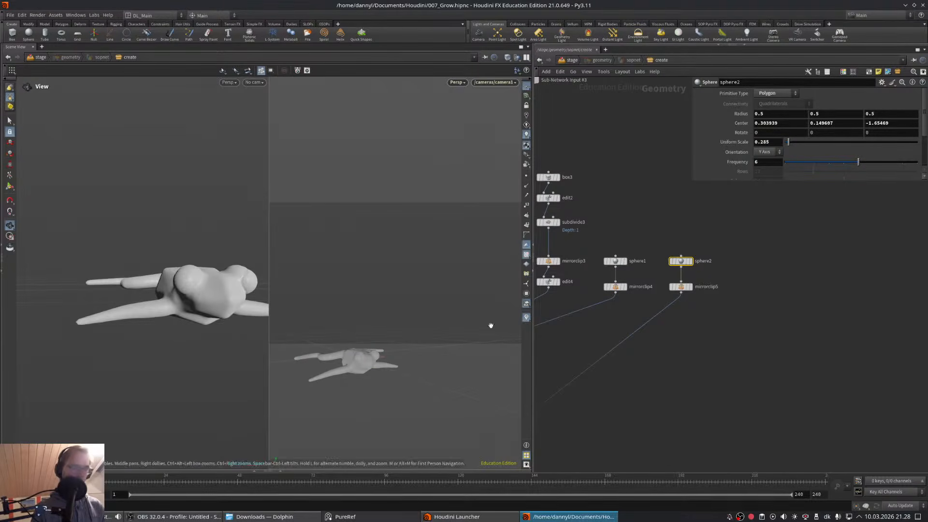
# - Add a Name node beside the wire running from mirrorclip5 to the frog's new Merge node
pyautogui.moveTo(669, 380); pyautogui.dragTo(699, 263, button='middle')
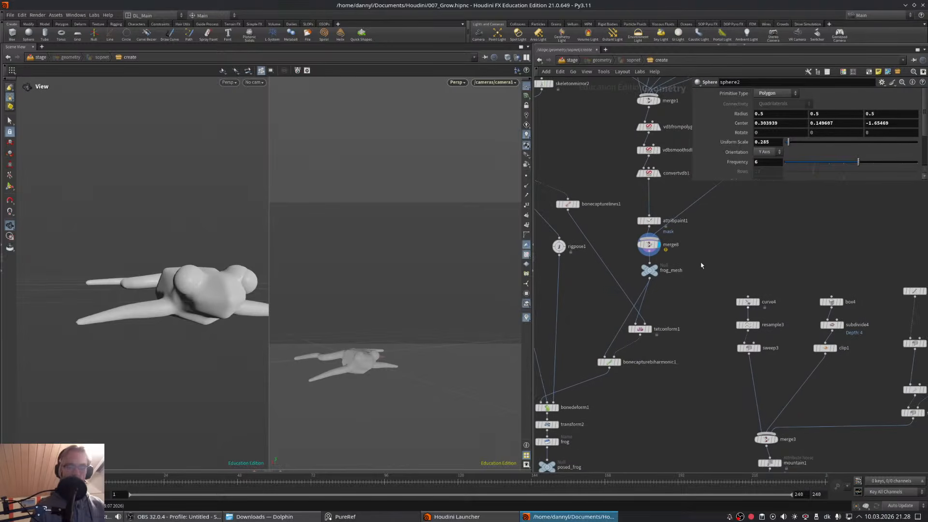
pyautogui.press('Tab')
pyautogui.write('name')
pyautogui.press('Return')
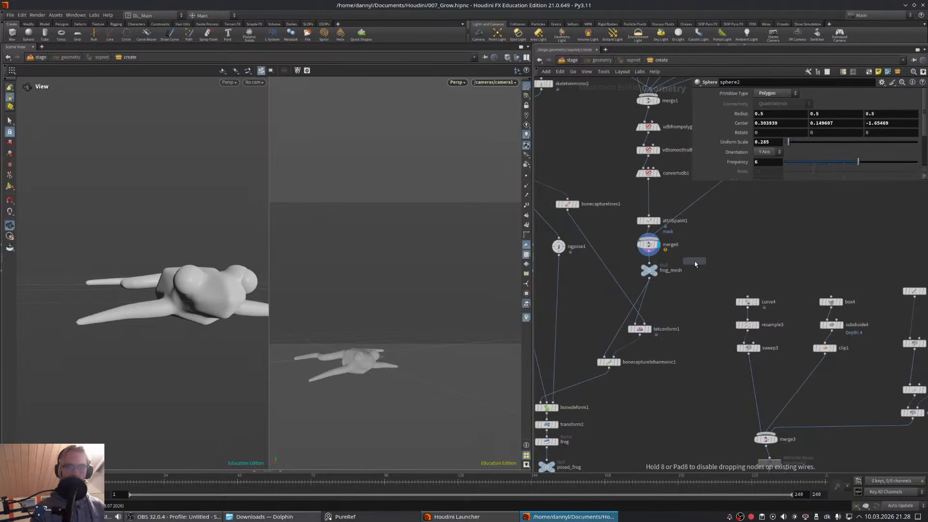
pyautogui.moveTo(735, 243); pyautogui.dragTo(640, 333, button='middle')
pyautogui.moveTo(647, 286); pyautogui.dragTo(754, 243, button='middle')
pyautogui.click(803, 260)
pyautogui.moveTo(922, 236); pyautogui.dragTo(806, 314, button='middle')
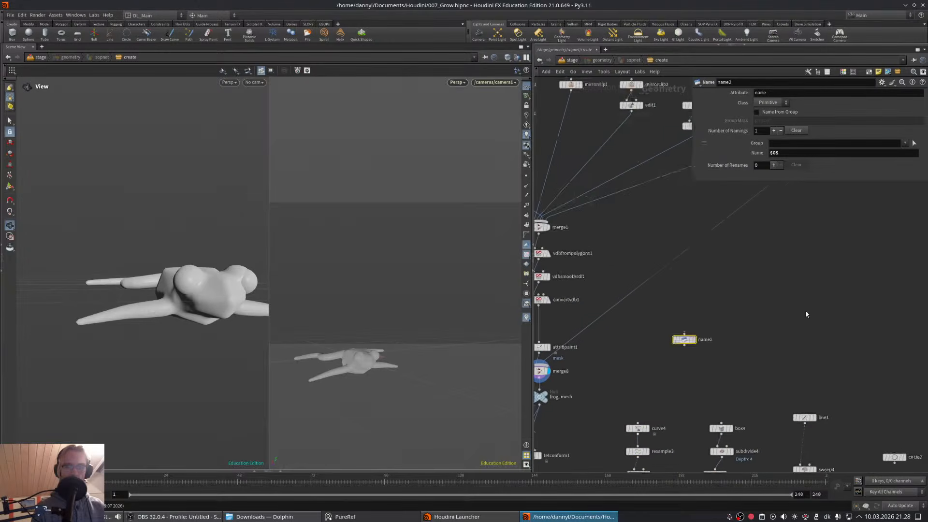
# - Insert the new Name node into the wire below mirrorclip5 and rename it frog_eyes
pyautogui.moveTo(805, 313); pyautogui.dragTo(767, 307, button='right')
pyautogui.scroll(2, 767, 307)
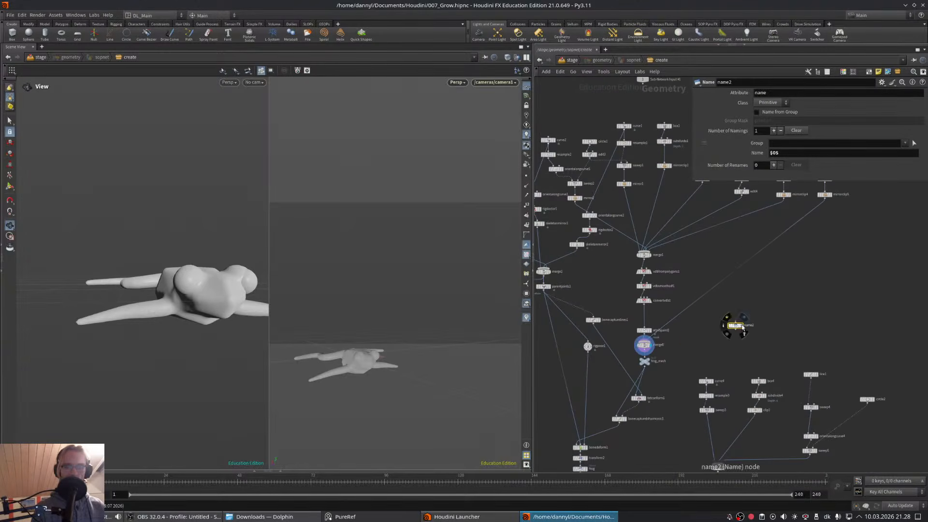
pyautogui.moveTo(736, 327); pyautogui.dragTo(809, 263)
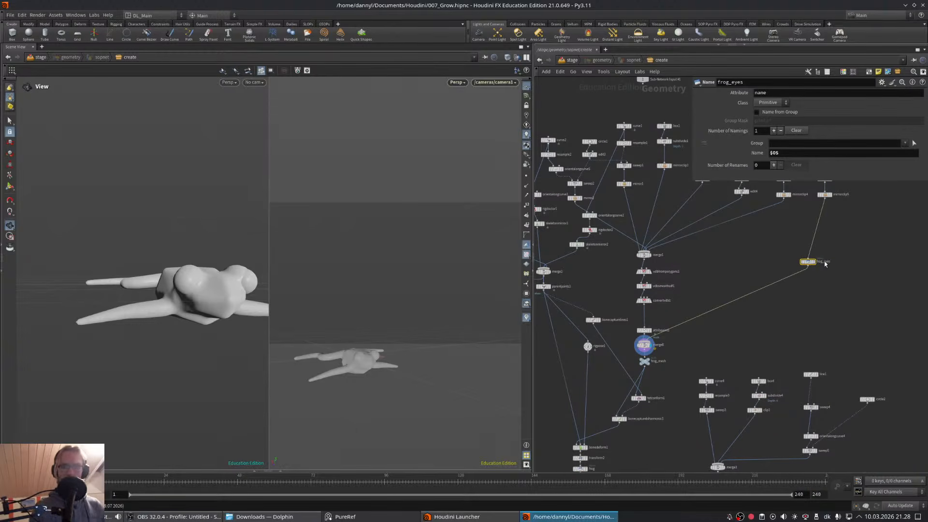
# - Move the frog Name node from below transform2 into the wire between convertvdb1 and attribpaint1
pyautogui.moveTo(790, 297); pyautogui.dragTo(780, 208, button='middle')
pyautogui.moveTo(597, 392); pyautogui.dragTo(606, 294, button='middle')
pyautogui.scroll(3, 608, 292)
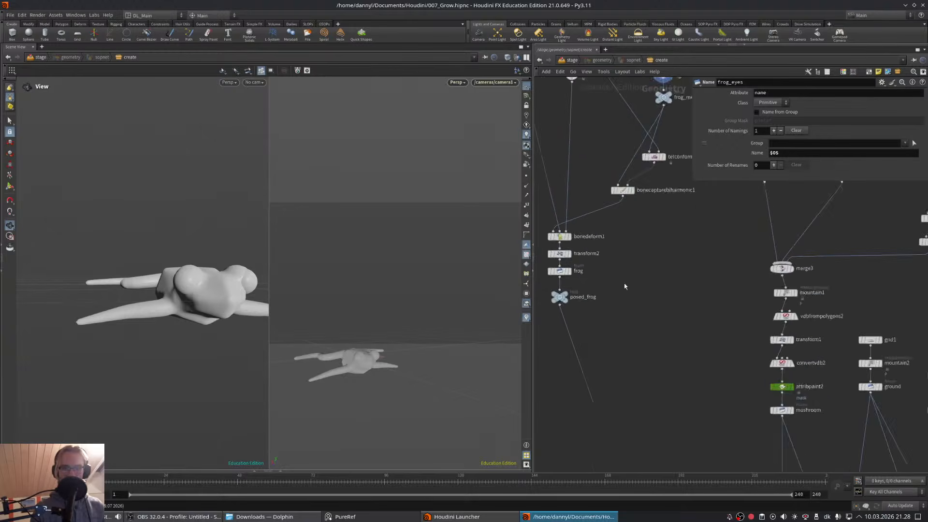
pyautogui.scroll(-5, 624, 286)
pyautogui.moveTo(607, 351); pyautogui.dragTo(675, 352)
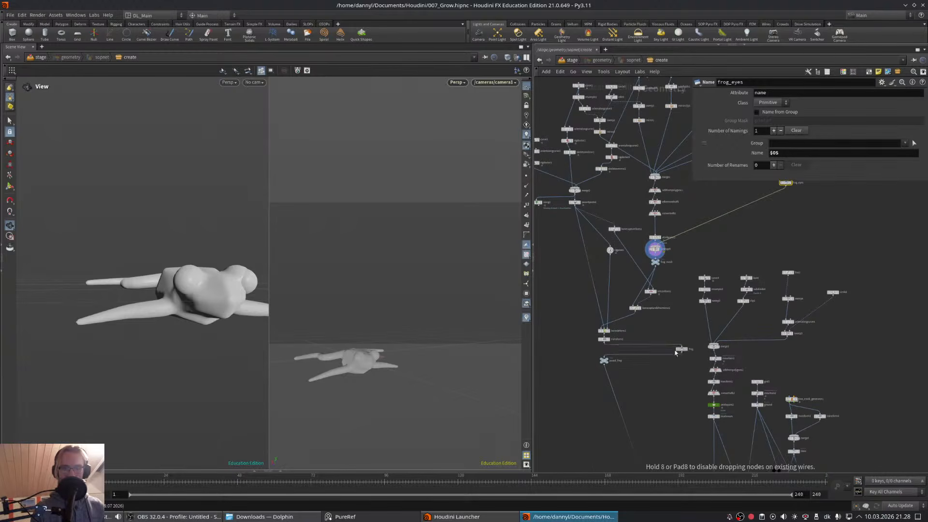
pyautogui.moveTo(657, 230); pyautogui.dragTo(658, 230)
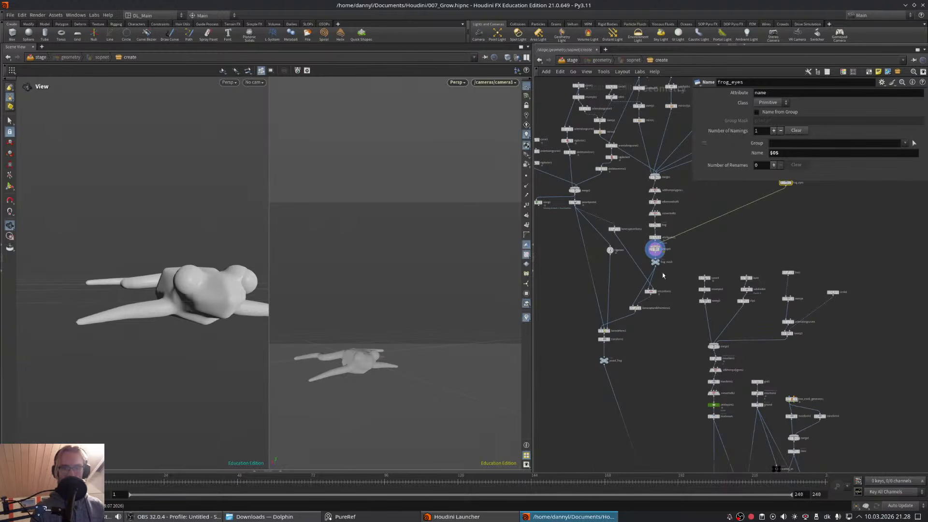
# - Return to the stage network and pin the viewport there to keep the Karma render in view
pyautogui.scroll(4, 664, 260)
pyautogui.moveTo(679, 333); pyautogui.dragTo(685, 248, button='middle')
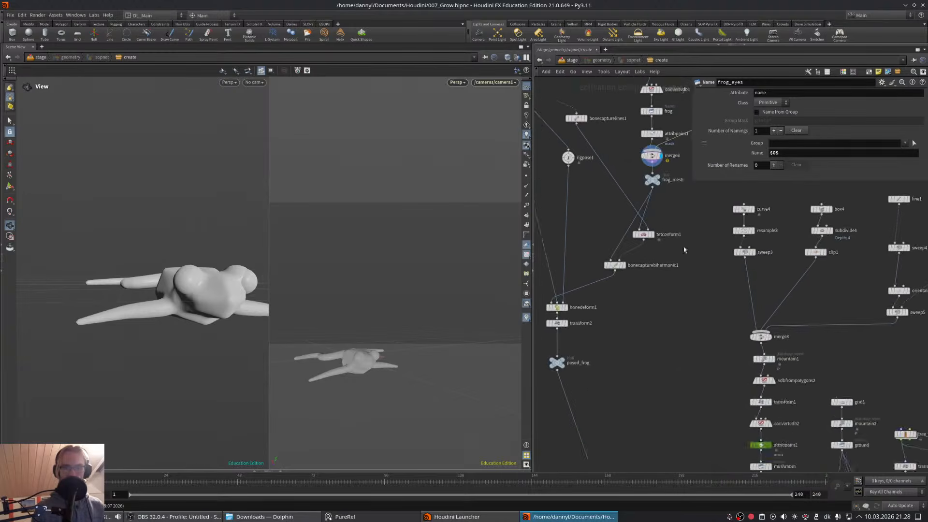
pyautogui.scroll(-7, 649, 384)
pyautogui.moveTo(639, 394); pyautogui.dragTo(624, 234, button='middle')
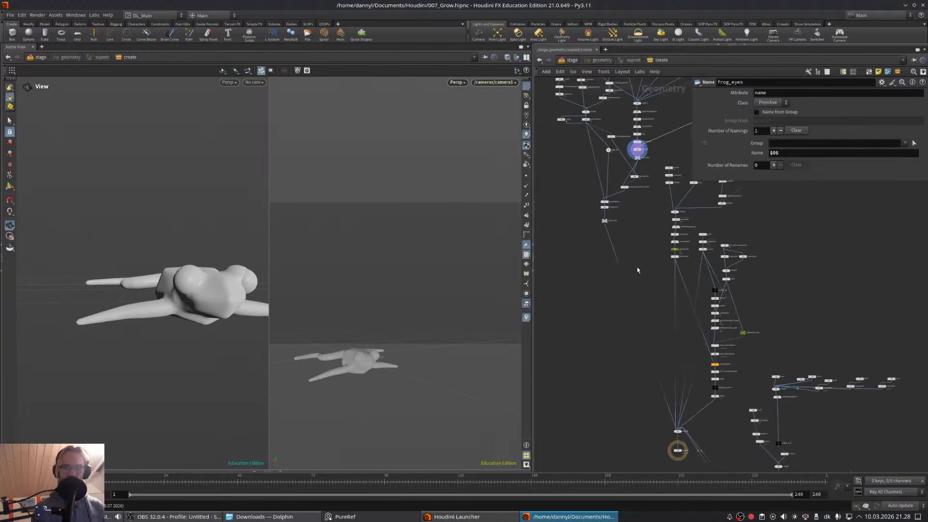
pyautogui.click(570, 60)
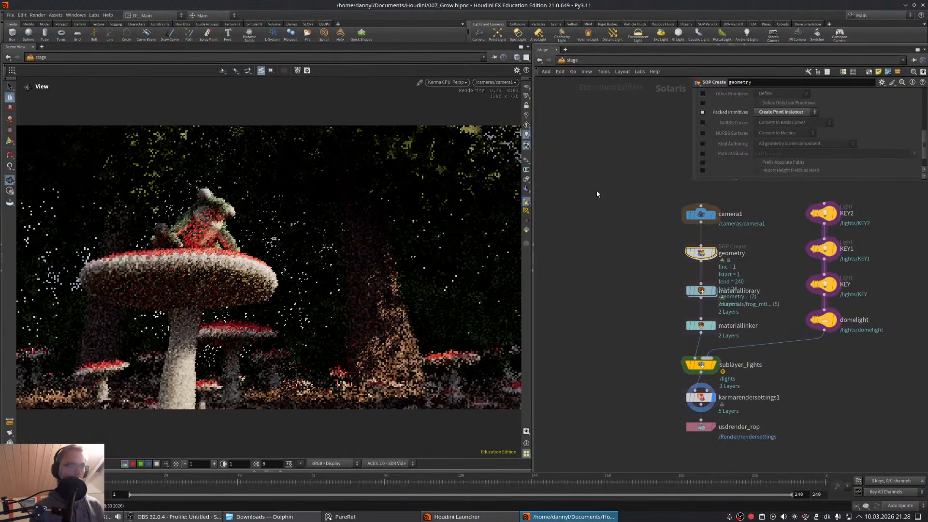
pyautogui.moveTo(619, 225); pyautogui.dragTo(603, 222, button='middle')
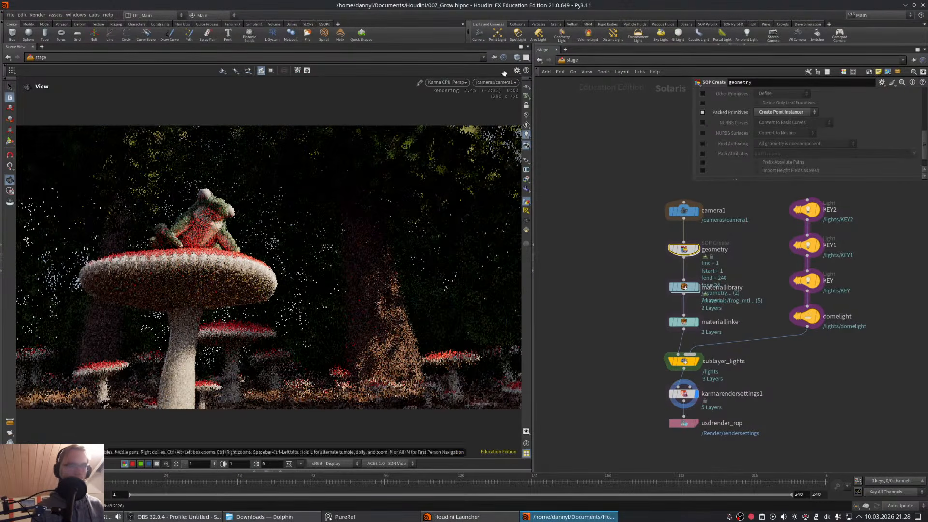
pyautogui.moveTo(662, 259); pyautogui.dragTo(661, 221, button='middle')
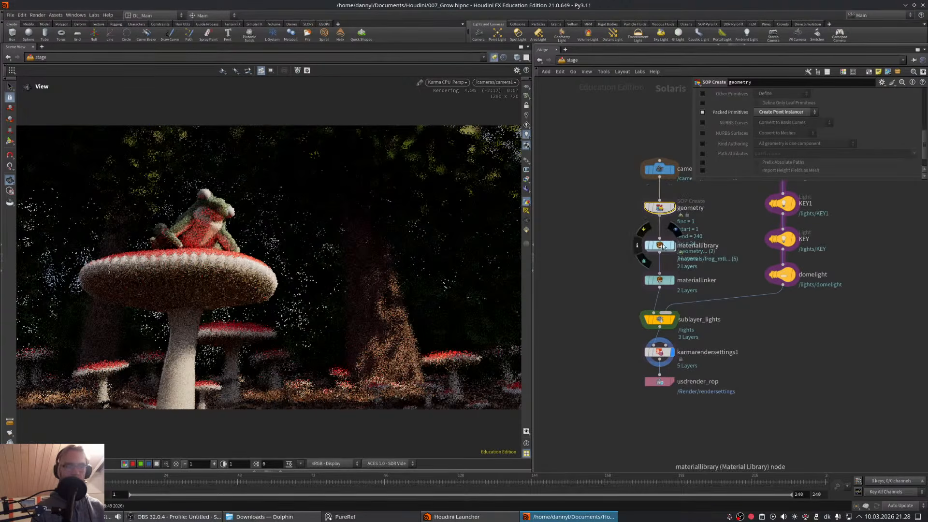
# - Add a Karma Material Builder inside the material library, name it eyes_mtl and place it below tree_mtl
pyautogui.doubleClick(660, 246)
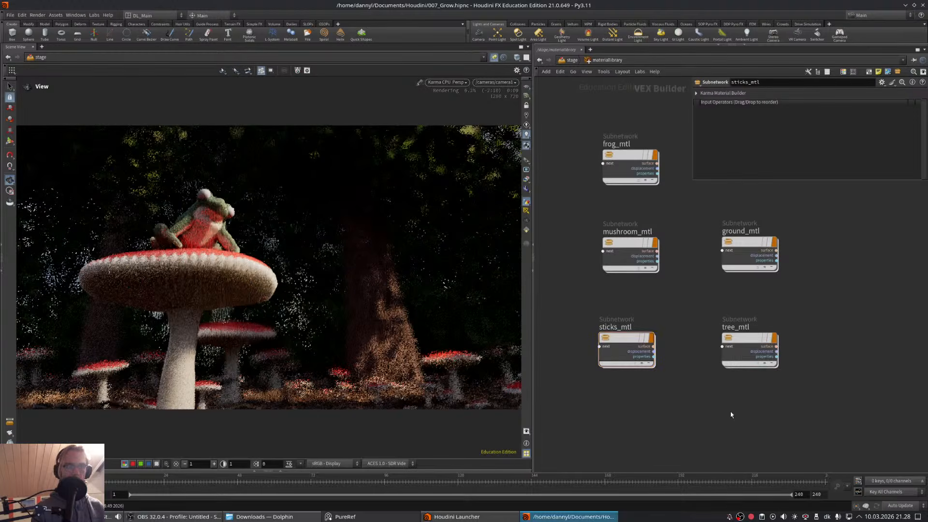
pyautogui.press('Tab')
pyautogui.write('karma')
pyautogui.press('Return')
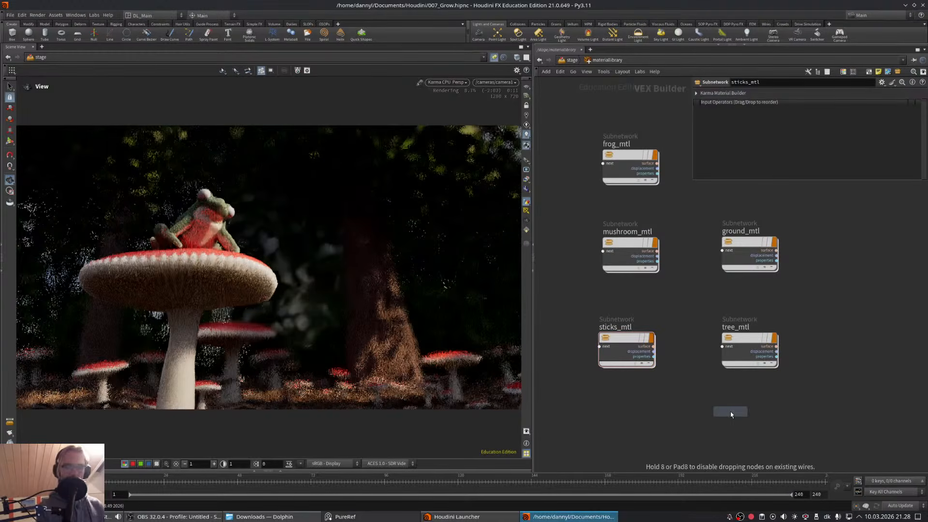
pyautogui.click(730, 411)
pyautogui.doubleClick(734, 399)
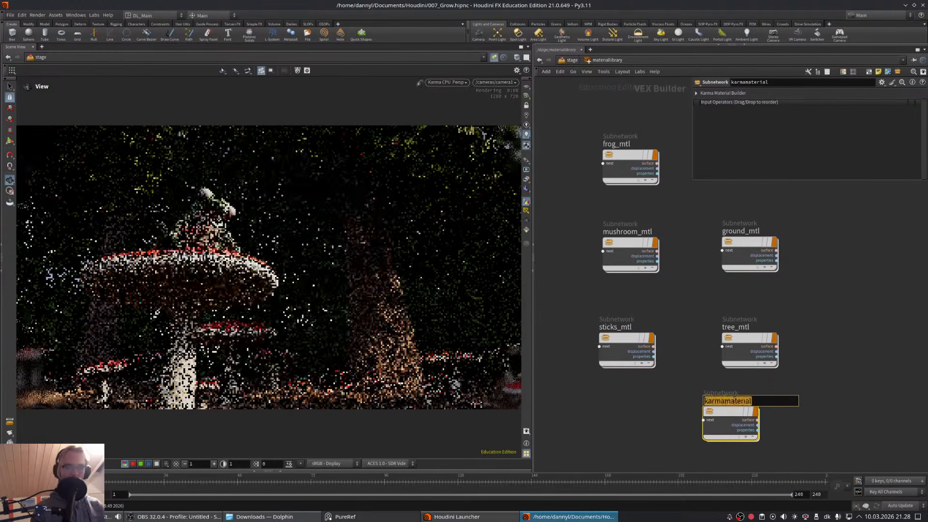
pyautogui.write('eyes_mtl')
pyautogui.press('Return')
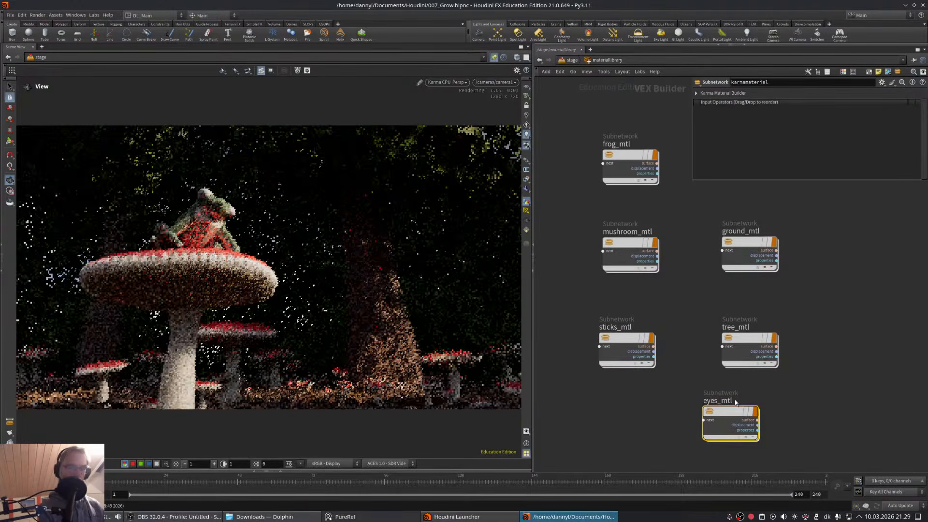
pyautogui.moveTo(735, 401); pyautogui.dragTo(754, 401)
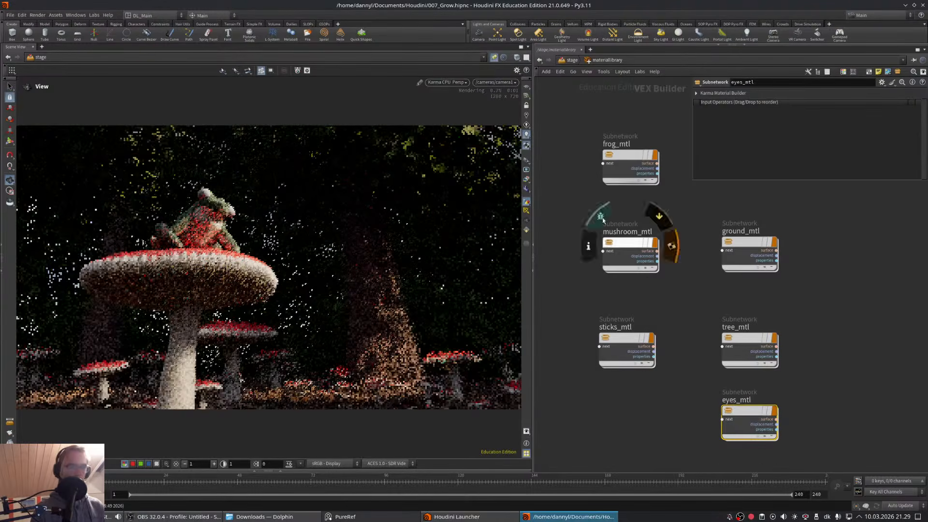
# - Add a rule in the materiallinker node that assigns eyes_mtl to /geometry/frog_eyes
pyautogui.press('u')
pyautogui.click(659, 279)
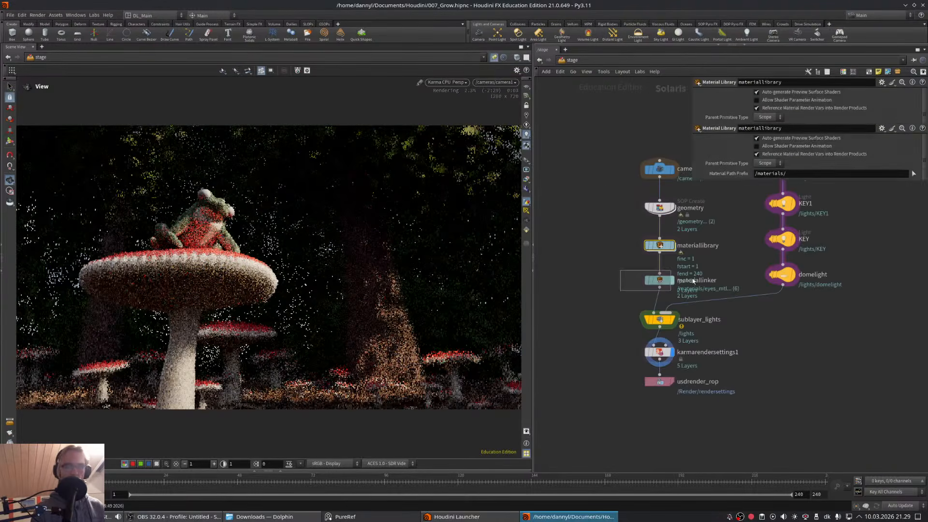
pyautogui.moveTo(693, 181); pyautogui.dragTo(595, 242)
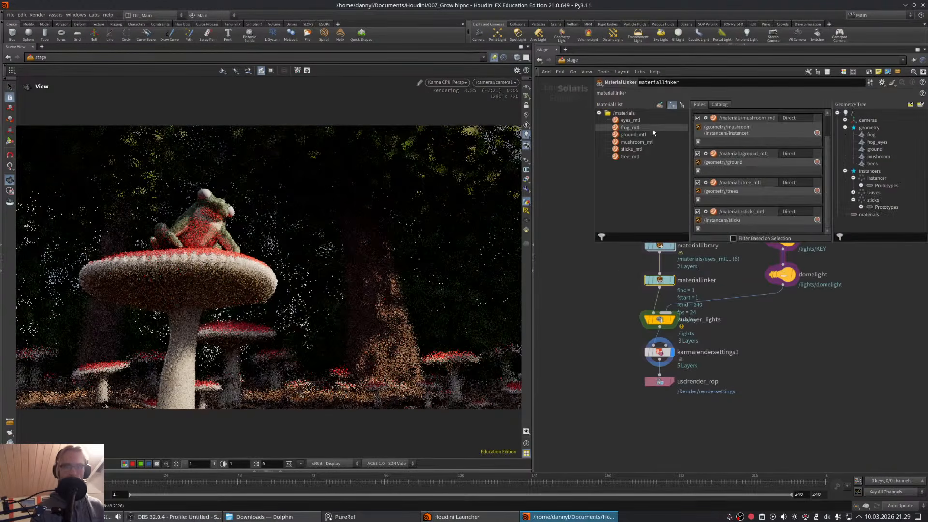
pyautogui.moveTo(629, 119); pyautogui.dragTo(764, 177)
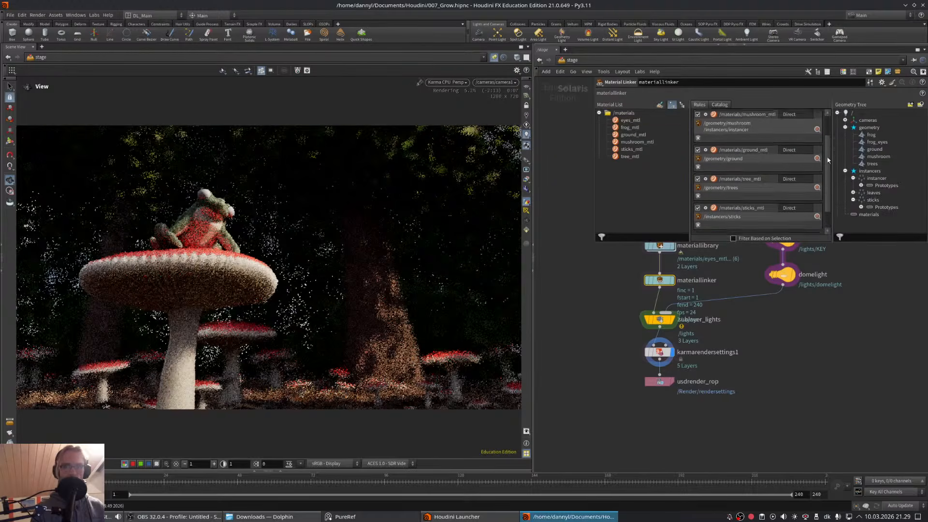
pyautogui.moveTo(877, 141); pyautogui.dragTo(755, 221)
pyautogui.moveTo(619, 264); pyautogui.dragTo(606, 316, button='middle')
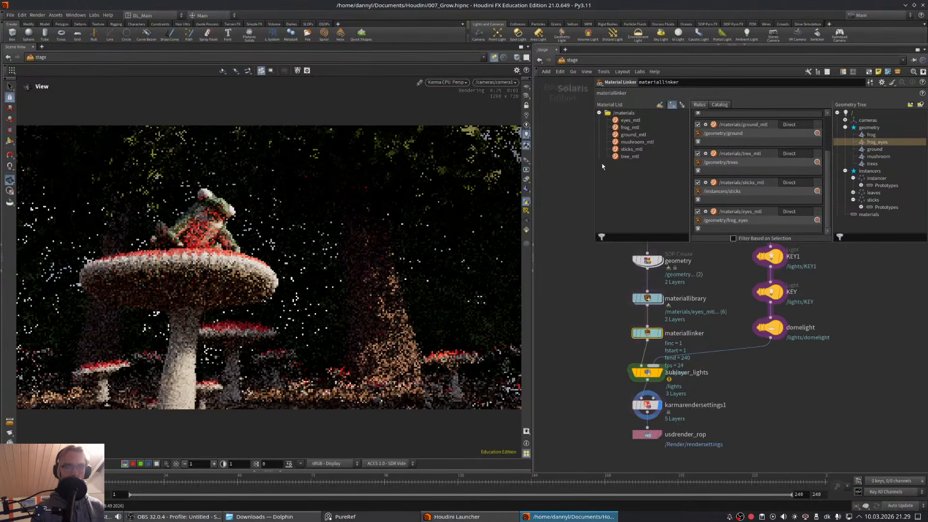
# - Set the base color of eyes_mtl's standard surface to a near-black gray of 0.02
pyautogui.doubleClick(648, 298)
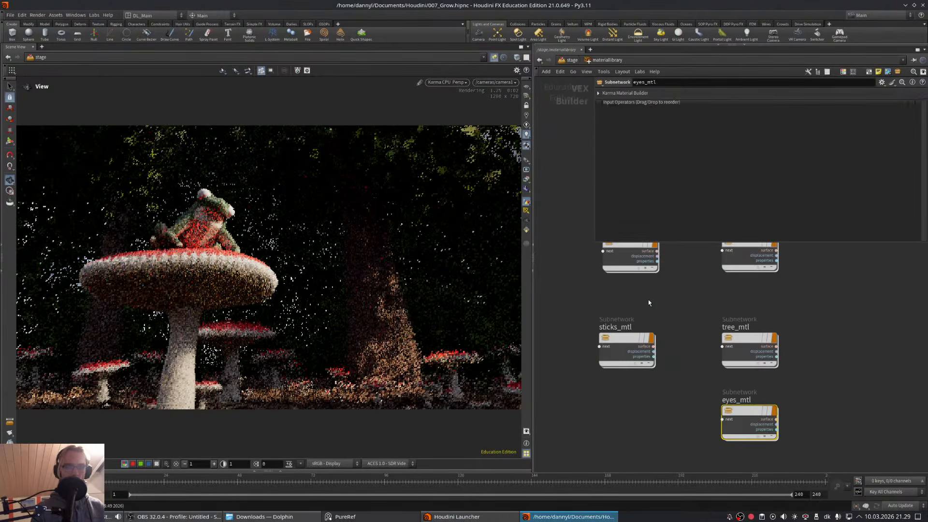
pyautogui.doubleClick(757, 415)
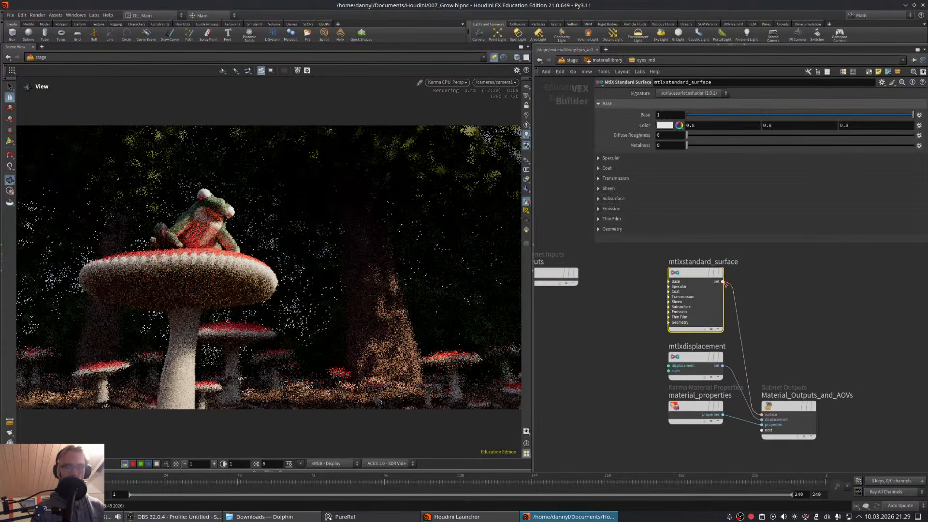
pyautogui.click(669, 126)
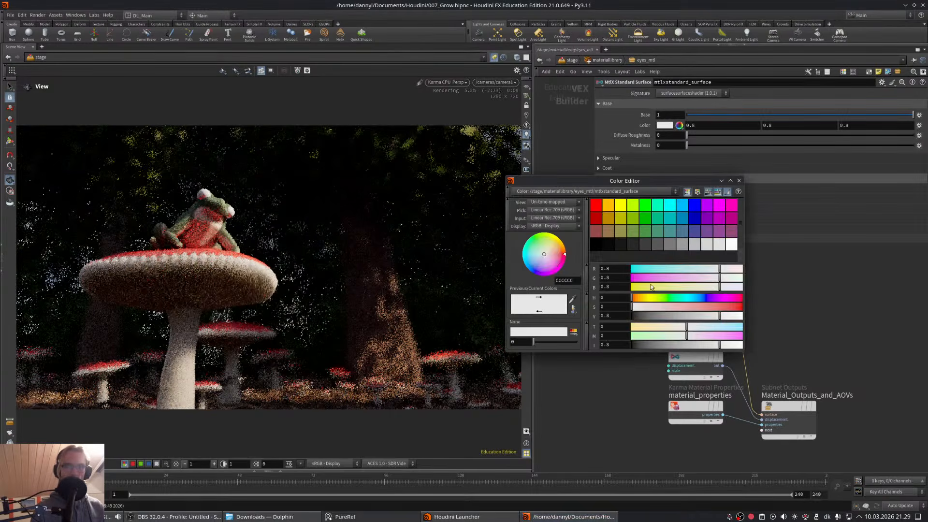
pyautogui.click(636, 317)
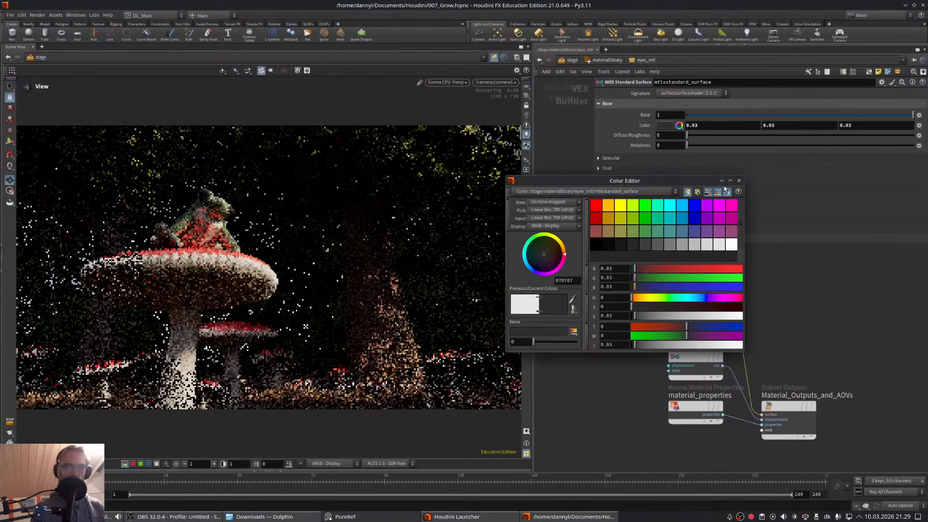
pyautogui.click(739, 180)
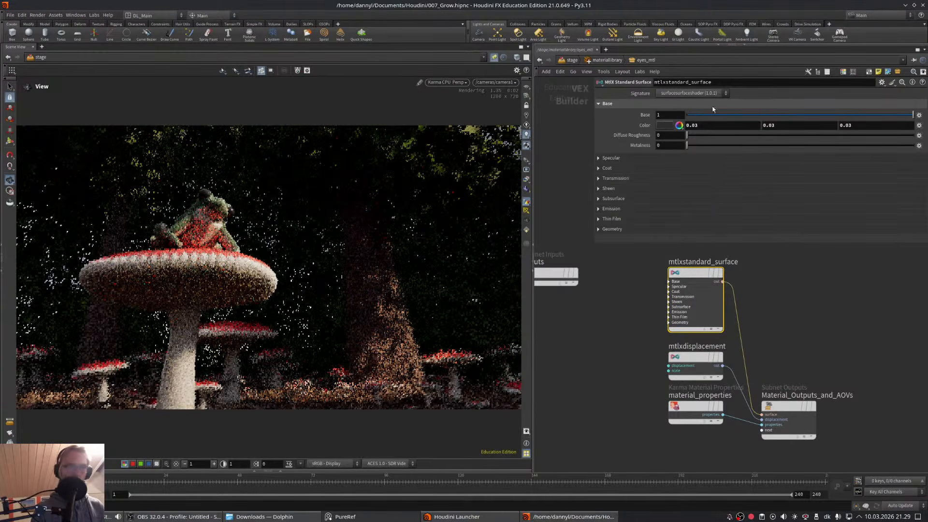
pyautogui.click(671, 125)
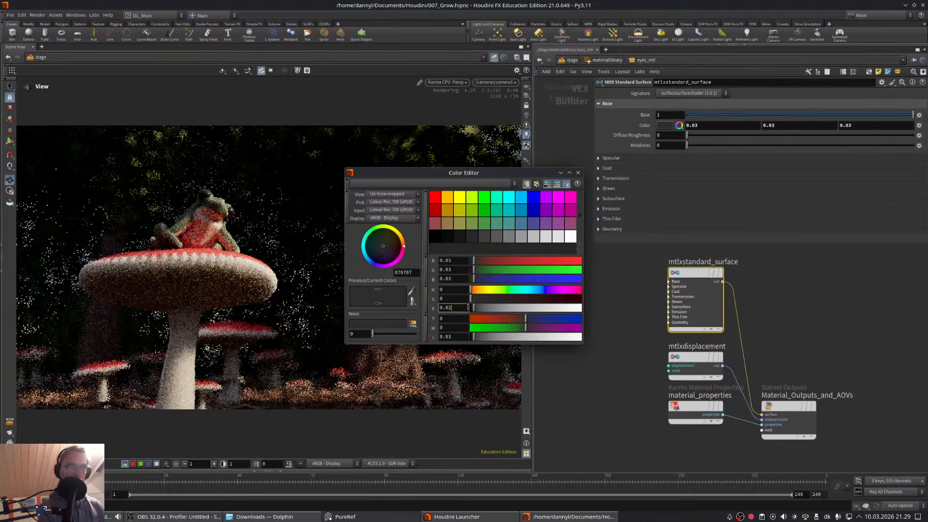
pyautogui.press('Return')
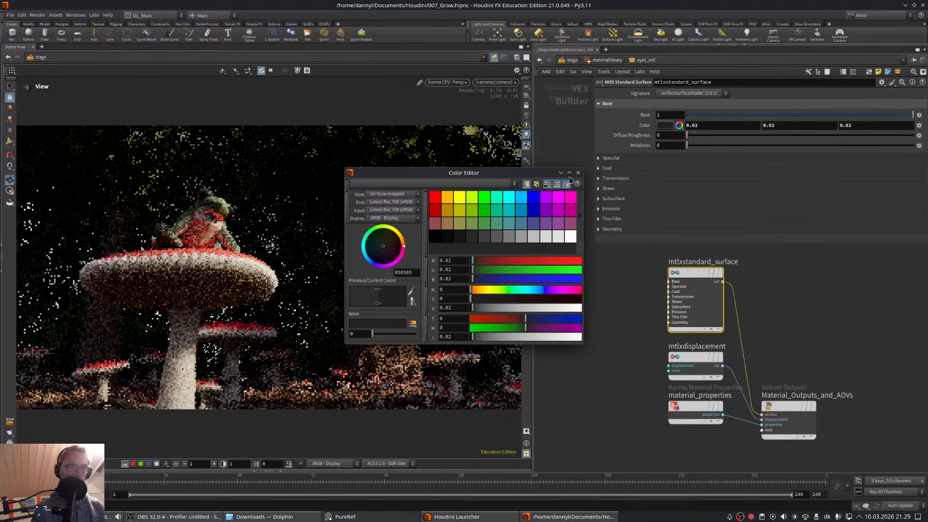
pyautogui.click(578, 172)
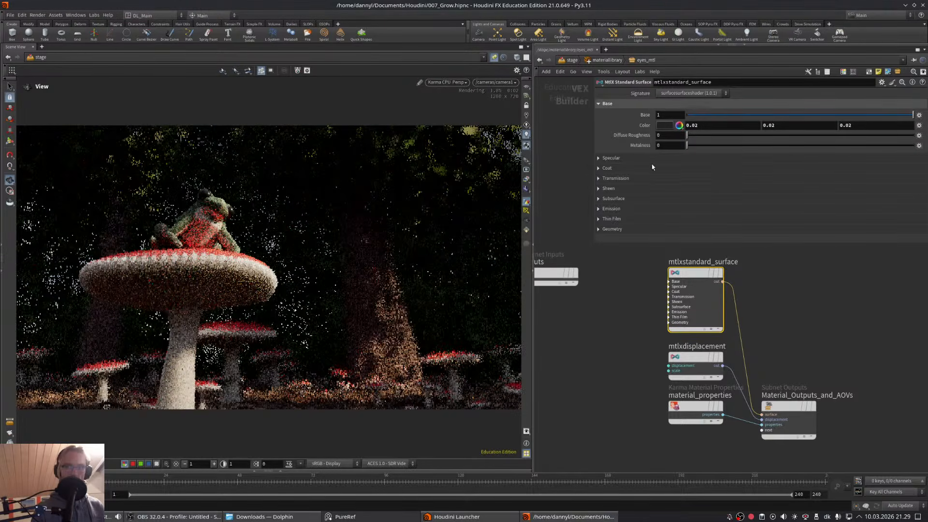
# - Give the eye material a coat of 1 with coat roughness about 0.049, and shrink the parameter area
pyautogui.click(611, 158)
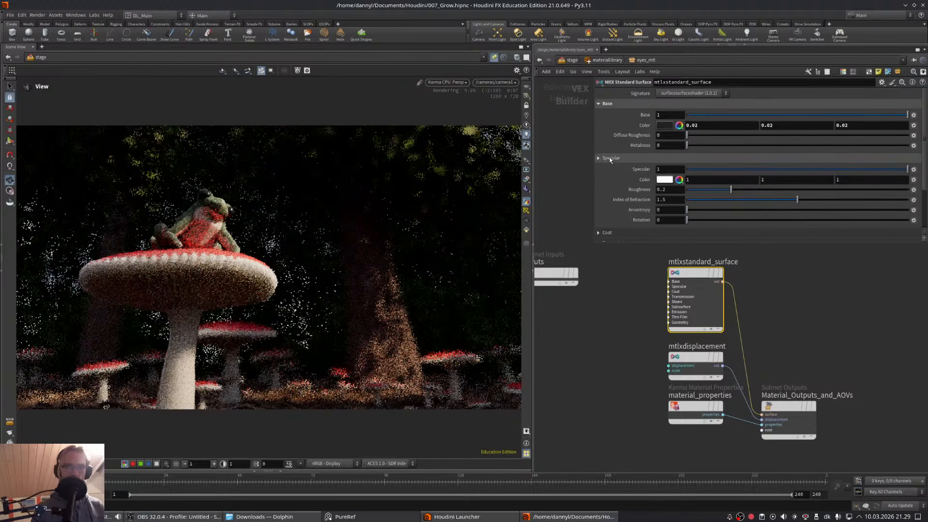
pyautogui.click(611, 158)
pyautogui.click(607, 167)
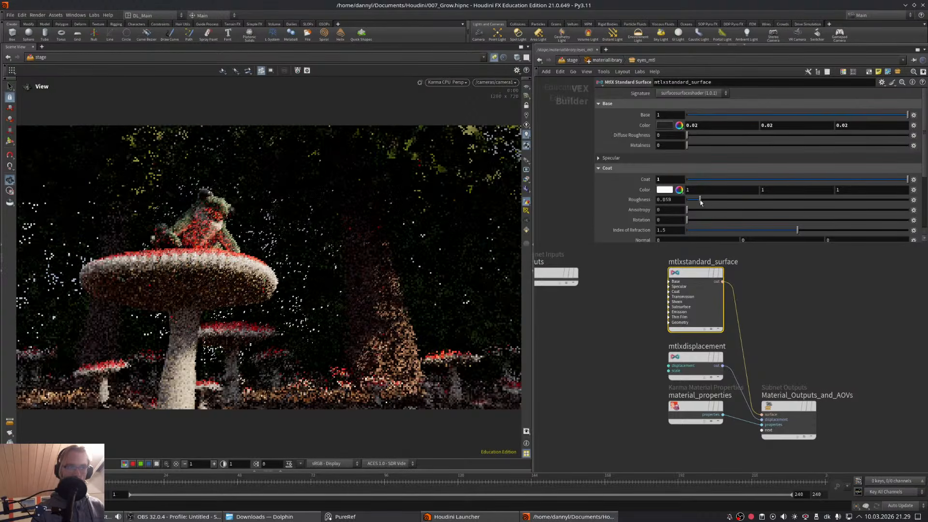
pyautogui.moveTo(700, 202); pyautogui.dragTo(697, 202)
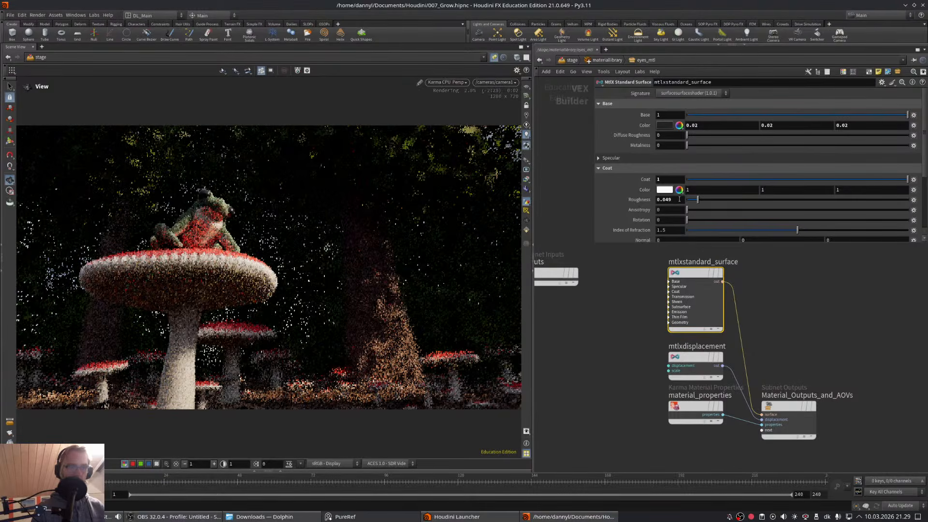
pyautogui.click(603, 169)
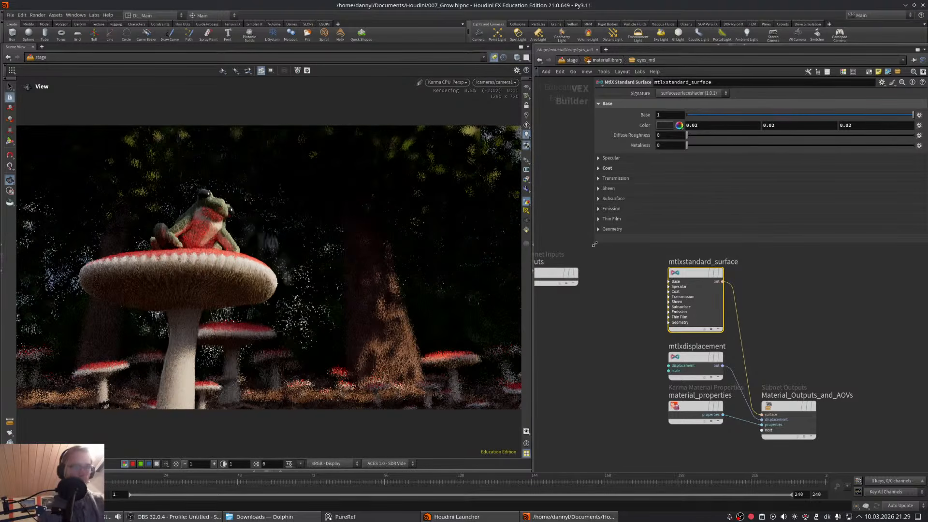
pyautogui.moveTo(593, 244); pyautogui.dragTo(613, 207)
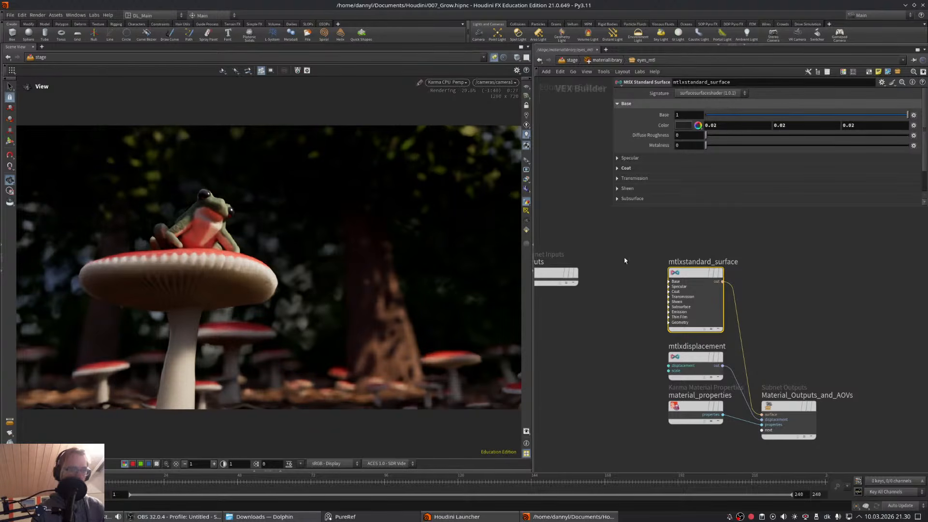
# - Add a Karma Fog Box in the stage network, insert it between sublayer_lights and karmarendersettings1, and display it
pyautogui.moveTo(629, 256); pyautogui.dragTo(619, 241, button='middle')
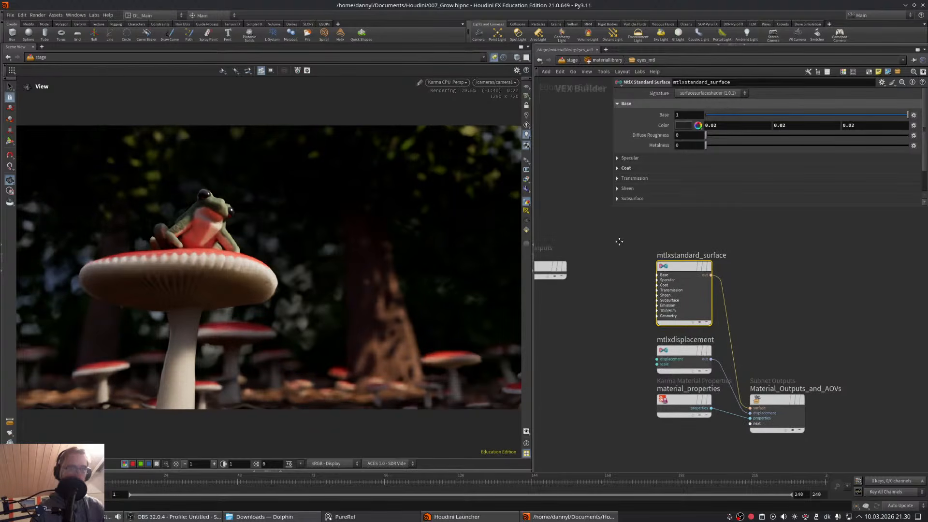
pyautogui.click(572, 60)
pyautogui.press('Tab')
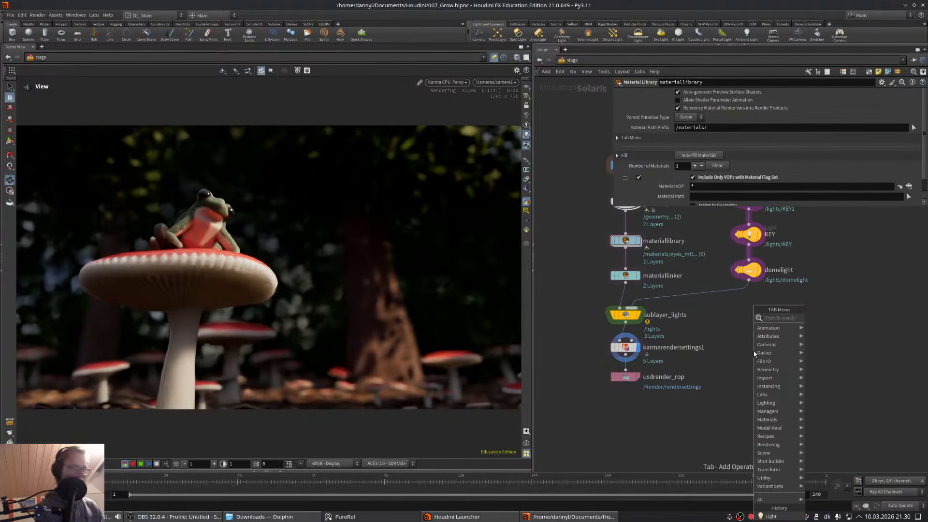
pyautogui.write('matlib')
pyautogui.press('Return')
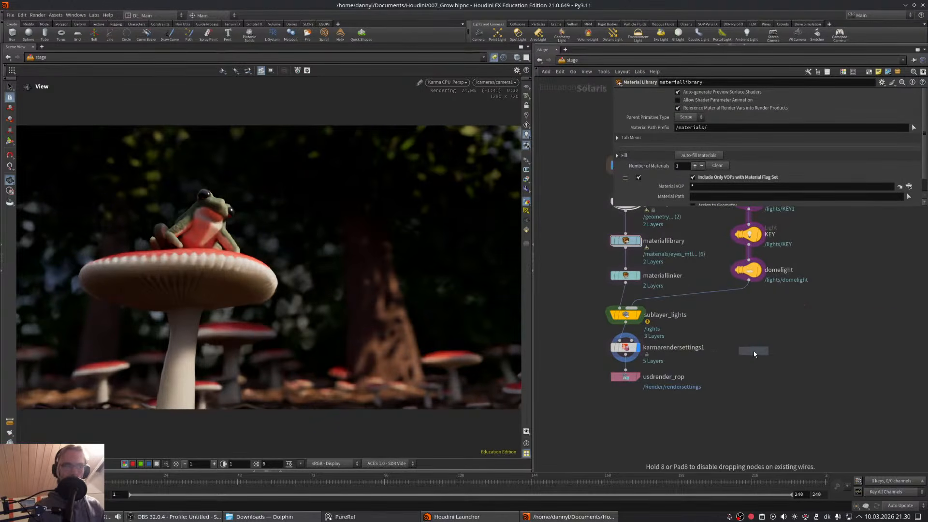
pyautogui.moveTo(752, 347); pyautogui.dragTo(784, 318, button='middle')
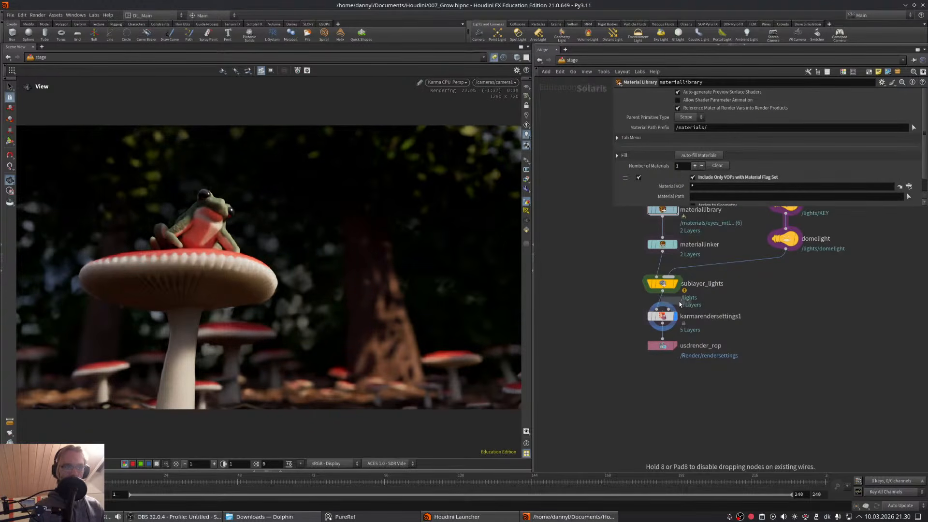
pyautogui.click(767, 304)
pyautogui.moveTo(767, 304); pyautogui.dragTo(736, 311, button='middle')
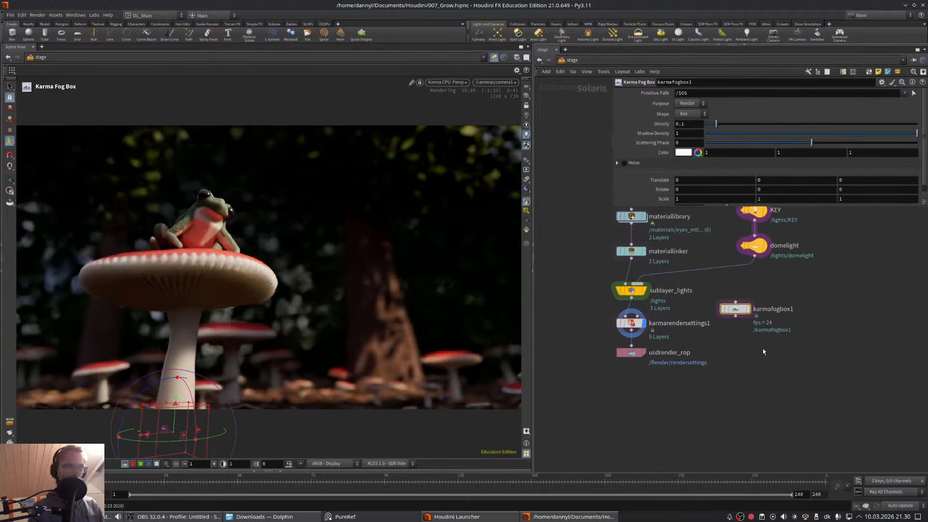
pyautogui.moveTo(732, 309); pyautogui.dragTo(633, 309)
pyautogui.click(643, 319)
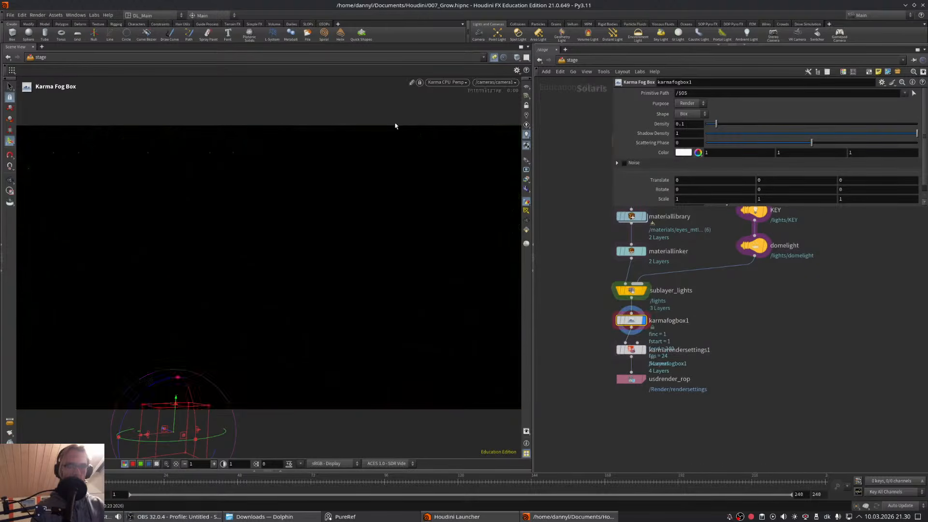
# - Switch the viewport out of Karma and enlarge the fog box around the forest to about 95 × 41 × 134, keeping its base on the ground
pyautogui.click(447, 82)
pyautogui.click(449, 112)
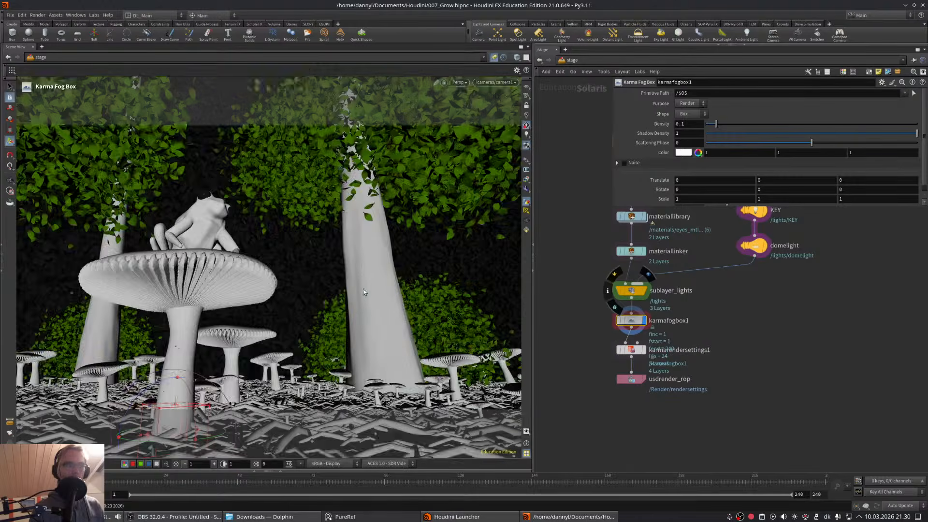
pyautogui.moveTo(374, 290)
pyautogui.keyDown('alt'); pyautogui.mouseDown()
pyautogui.moveTo(220, 329)
pyautogui.moveTo(309, 278)
pyautogui.moveTo(350, 149)
pyautogui.moveTo(351, 108)
pyautogui.mouseUp(); pyautogui.keyUp('alt')
pyautogui.keyDown('shift'); pyautogui.moveTo(344, 188); pyautogui.dragTo(339, 238); pyautogui.keyUp('shift')
pyautogui.press('Escape')
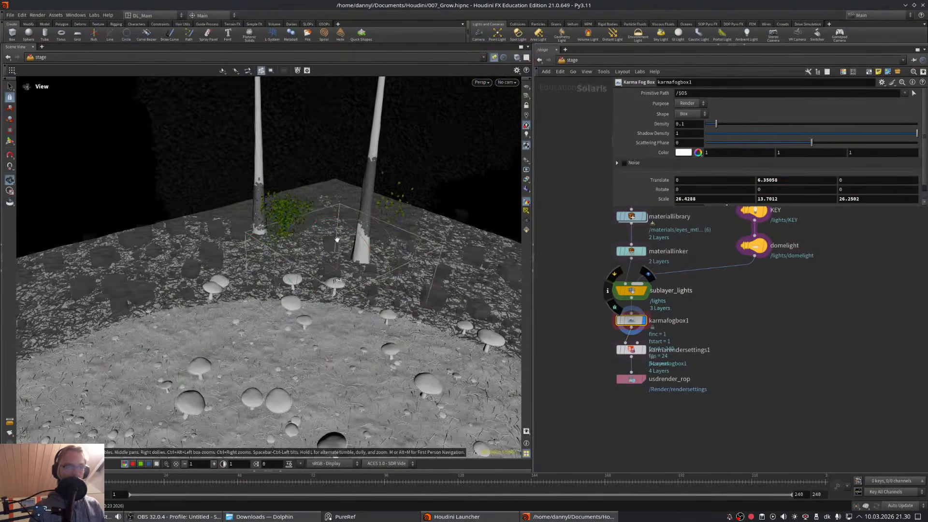
pyautogui.keyDown('shift'); pyautogui.moveTo(277, 243); pyautogui.dragTo(187, 192); pyautogui.keyUp('shift')
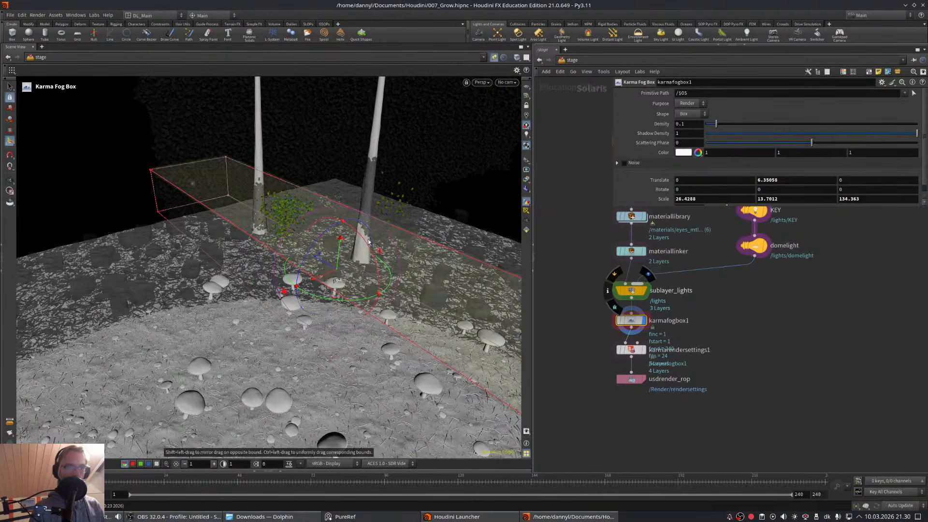
pyautogui.keyDown('shift'); pyautogui.moveTo(379, 251); pyautogui.dragTo(473, 208); pyautogui.keyUp('shift')
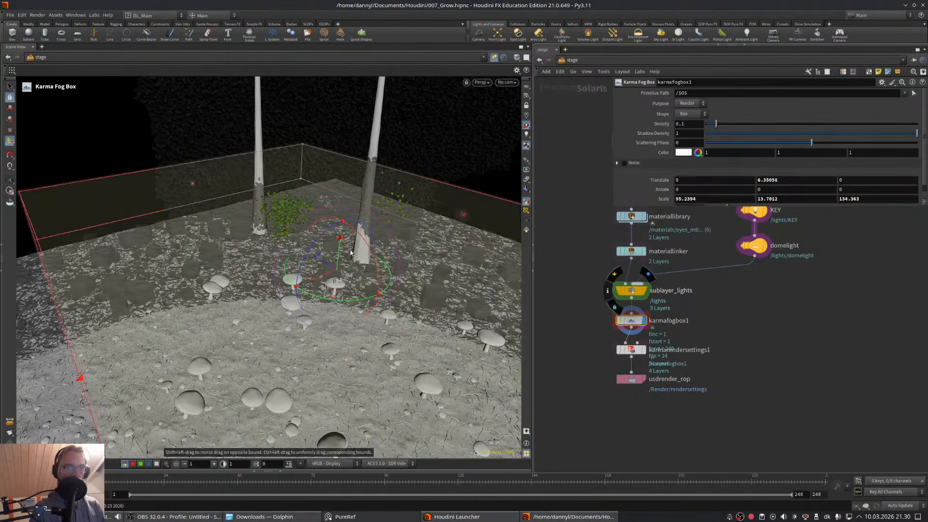
pyautogui.moveTo(341, 237); pyautogui.dragTo(356, 78)
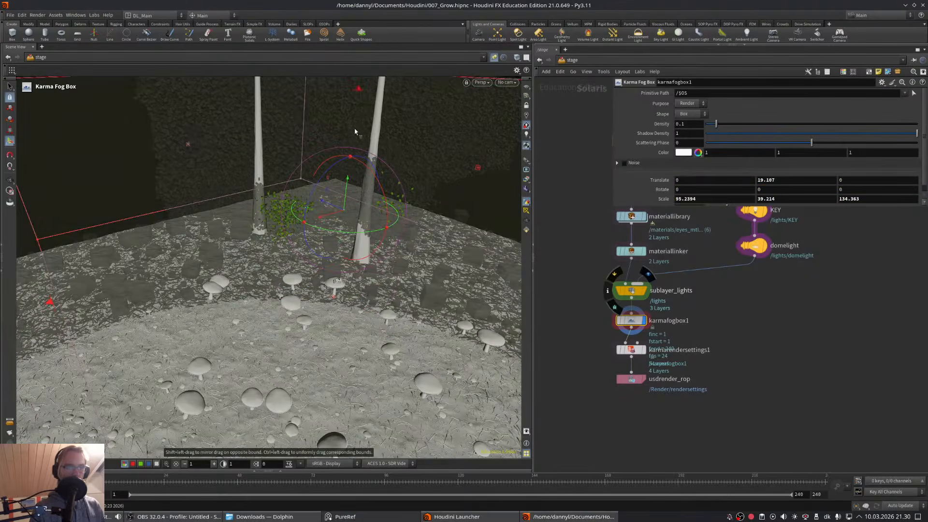
# - Look through /cameras/camera1 and extend the fog box upward and sideways to a scale of about 131 × 60 × 134
pyautogui.click(513, 84)
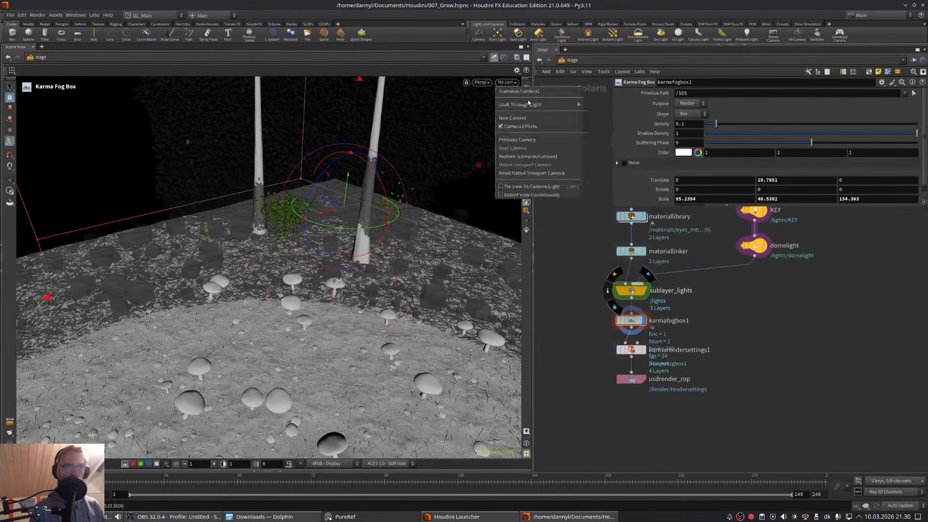
pyautogui.click(528, 99)
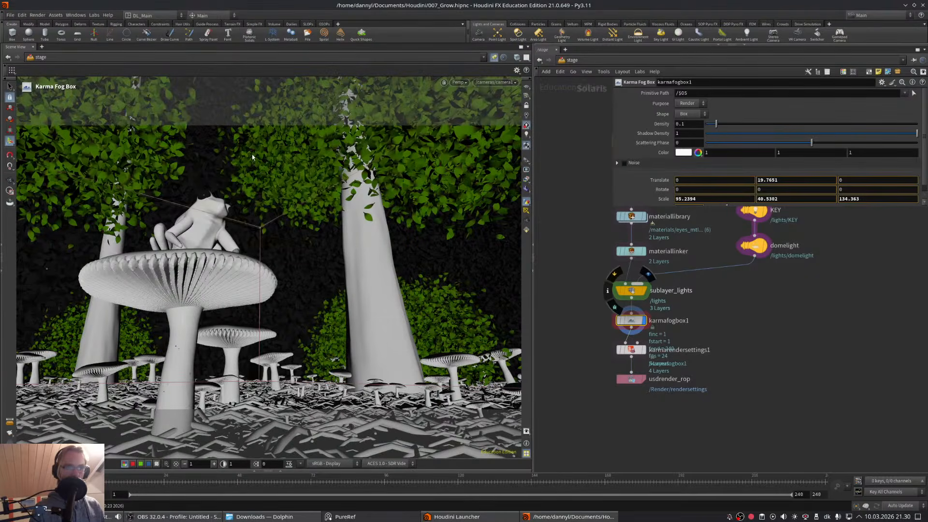
pyautogui.moveTo(263, 90); pyautogui.dragTo(265, 69)
pyautogui.moveTo(431, 279); pyautogui.dragTo(453, 280)
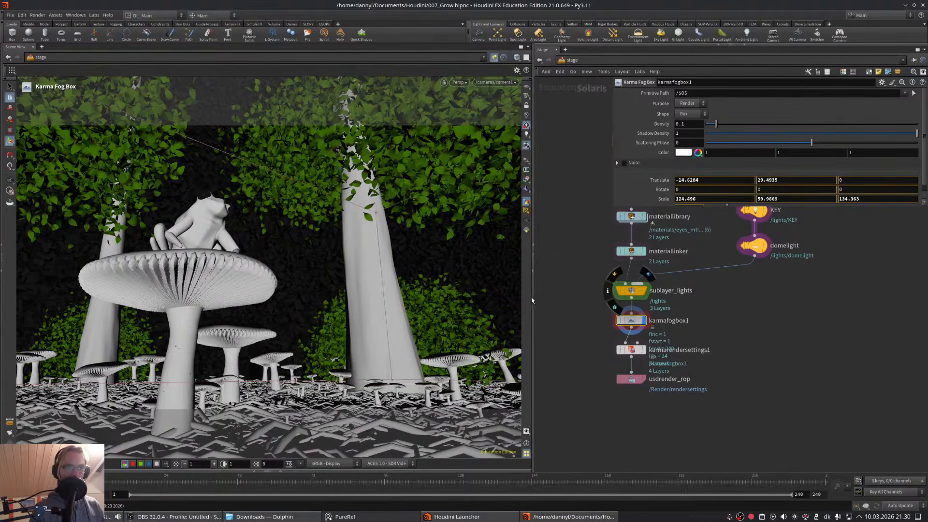
# - Render the viewport with Karma CPU, display karmarendersettings1 and return to the plain view tool
pyautogui.click(457, 82)
pyautogui.click(483, 121)
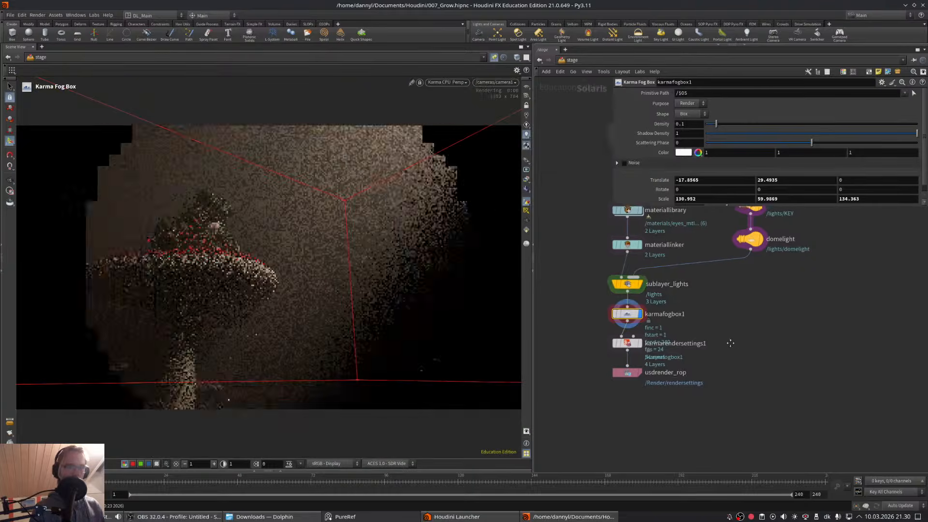
pyautogui.click(673, 336)
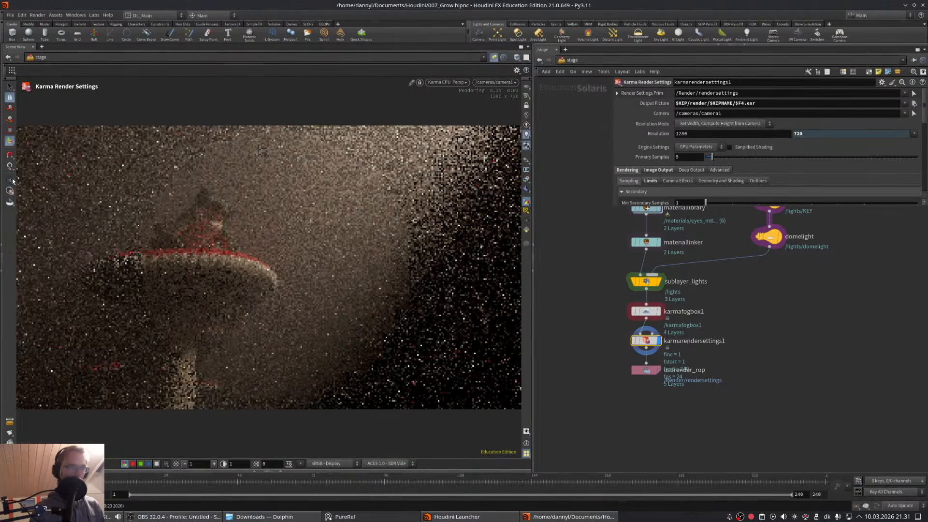
pyautogui.press('Escape')
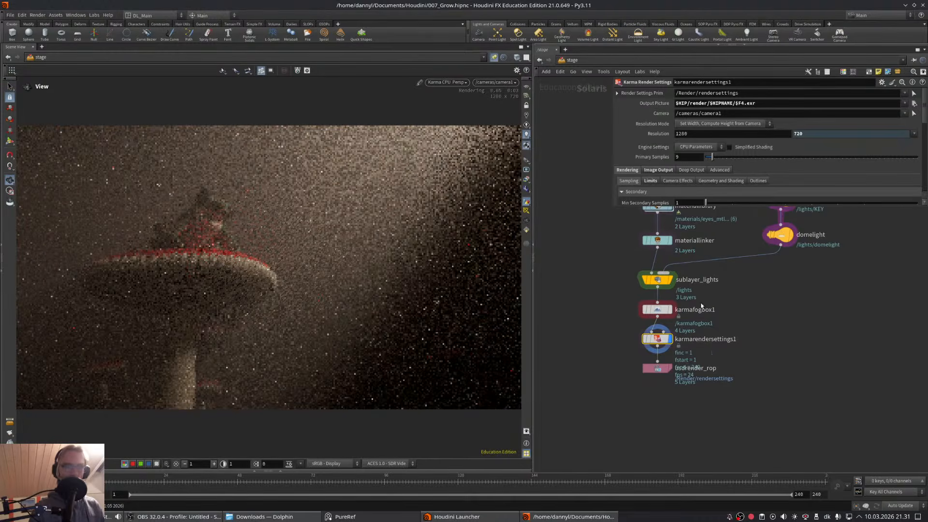
# - Set the shadow density of karmafogbox1 to 0
pyautogui.click(657, 309)
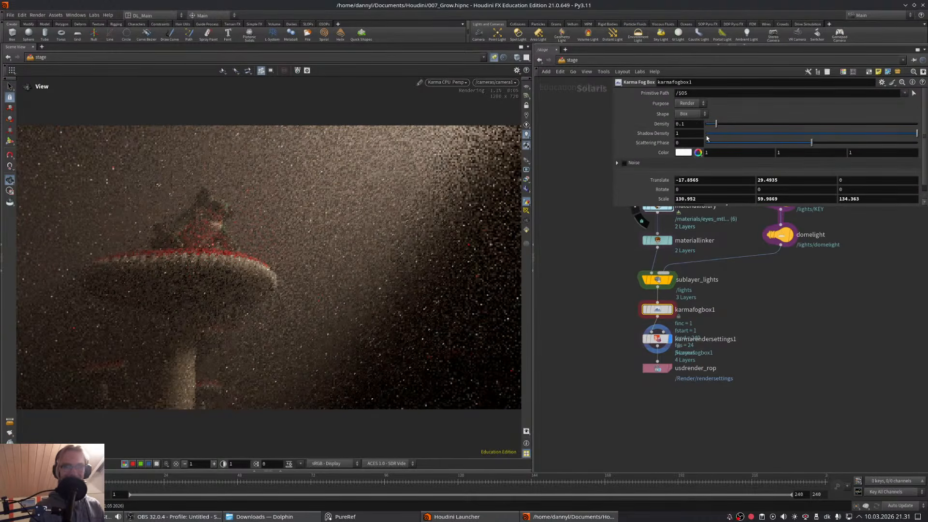
pyautogui.click(688, 133)
pyautogui.write('0')
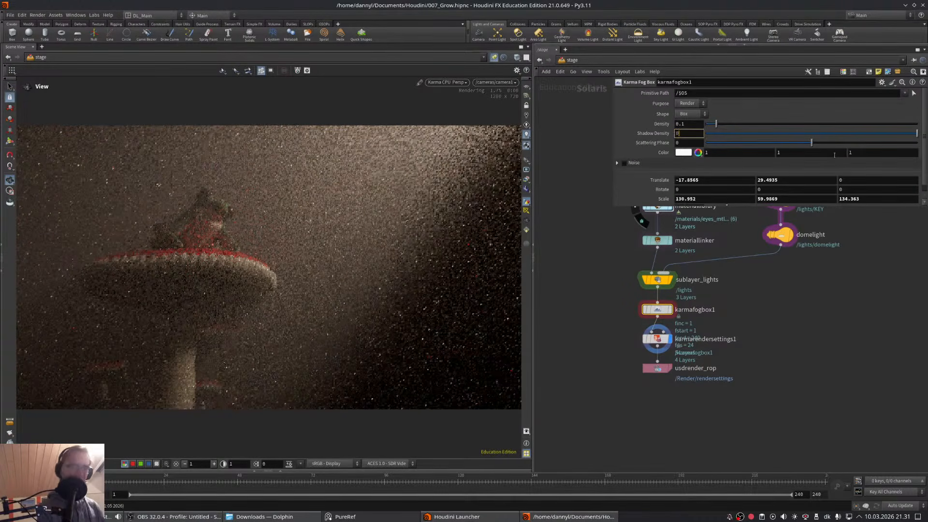
pyautogui.press('Return')
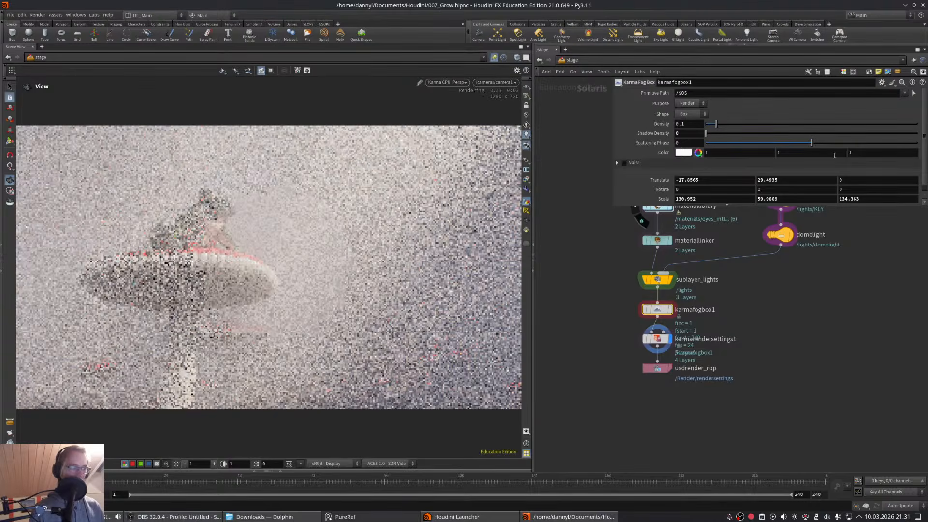
# - Lower the fog box's density to 0.01
pyautogui.moveTo(905, 328); pyautogui.dragTo(895, 326, button='middle')
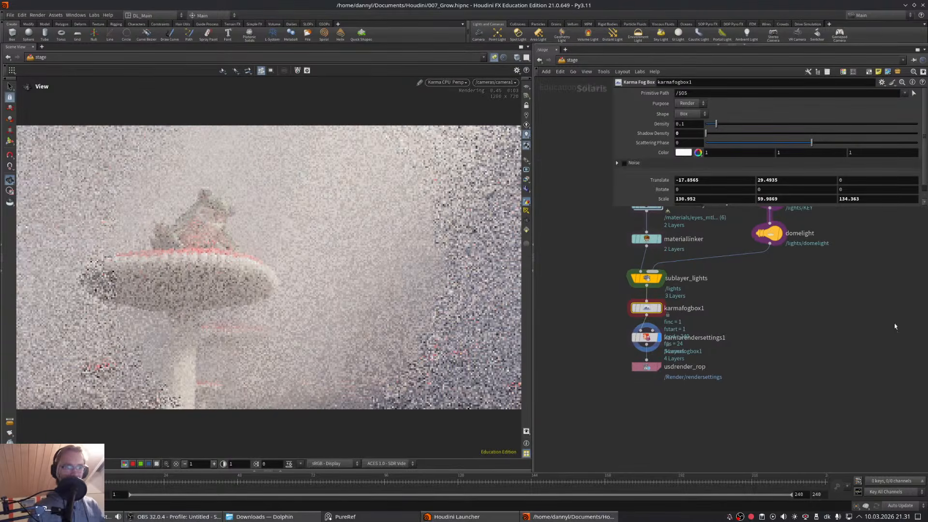
pyautogui.click(699, 124)
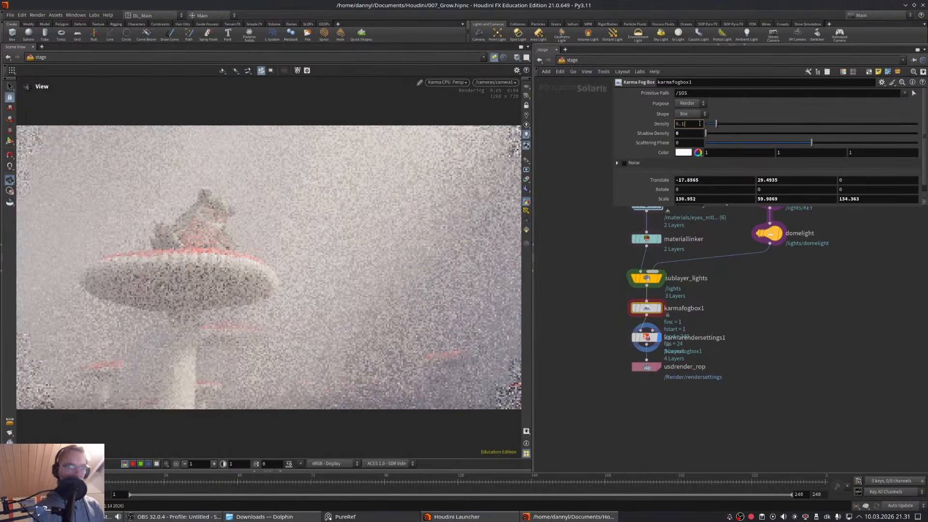
pyautogui.press('BackSpace')
pyautogui.write('01')
pyautogui.press('Return')
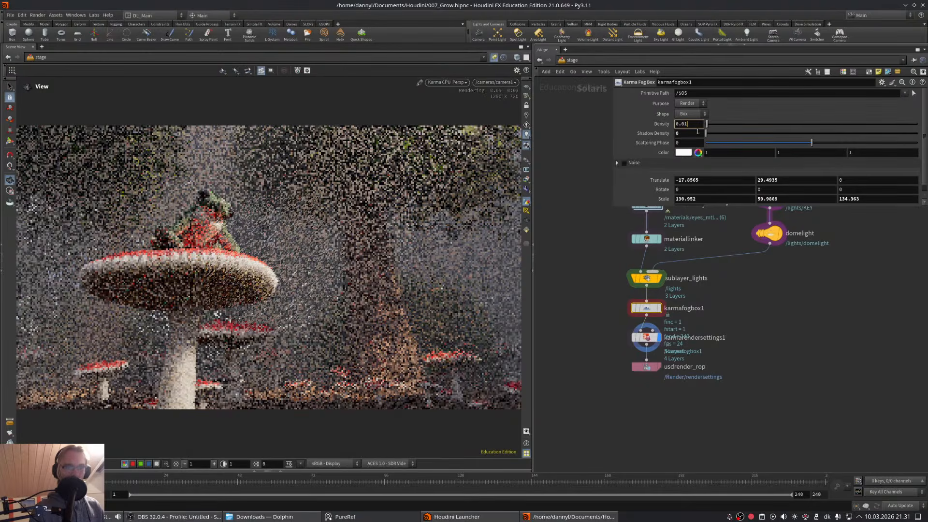
# - Set the fog box's density to 0.002 and resize the parameter area so the node network stays accessible
pyautogui.moveTo(611, 206); pyautogui.dragTo(576, 263)
pyautogui.press('BackSpace')
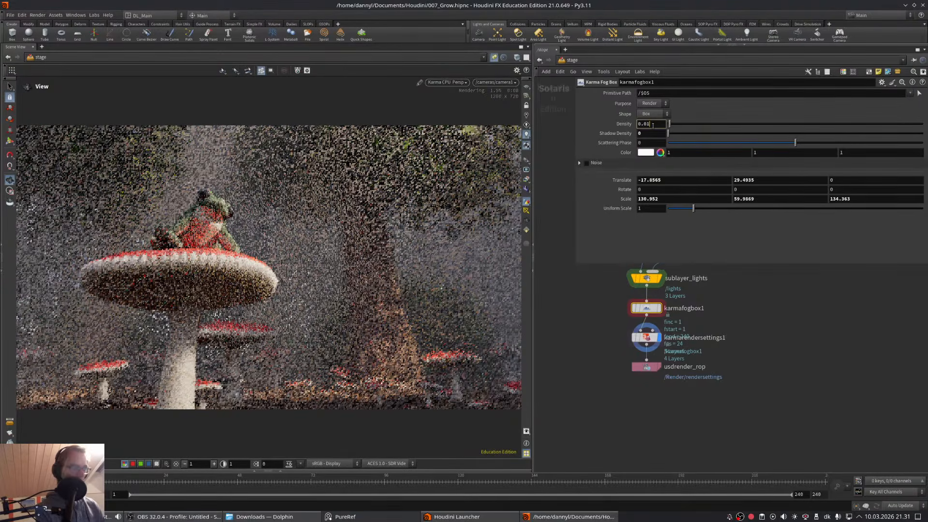
pyautogui.write('02')
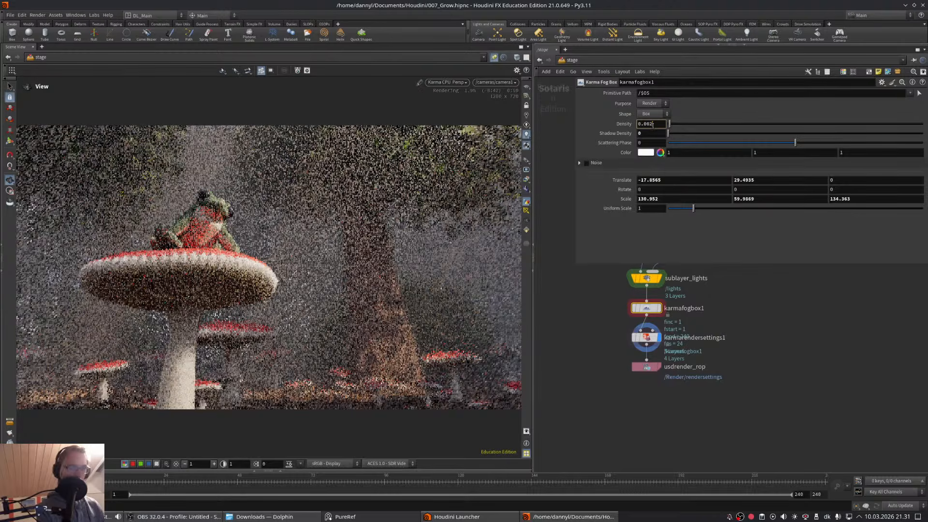
pyautogui.press('Return')
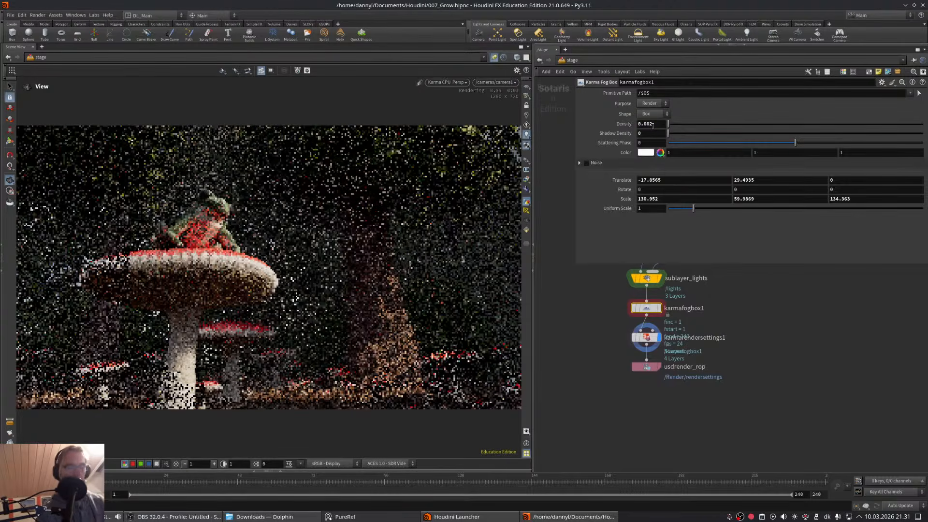
pyautogui.moveTo(573, 264); pyautogui.dragTo(646, 244)
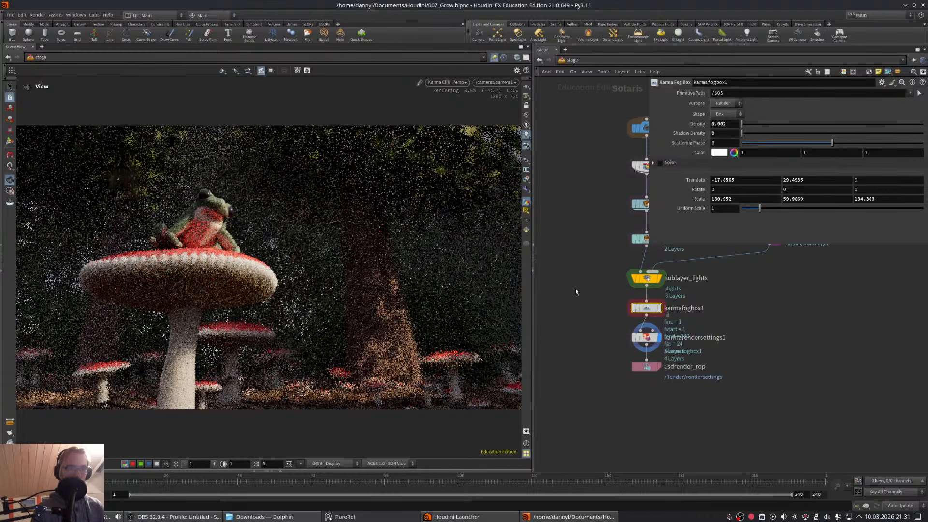
pyautogui.moveTo(715, 302); pyautogui.dragTo(703, 306, button='middle')
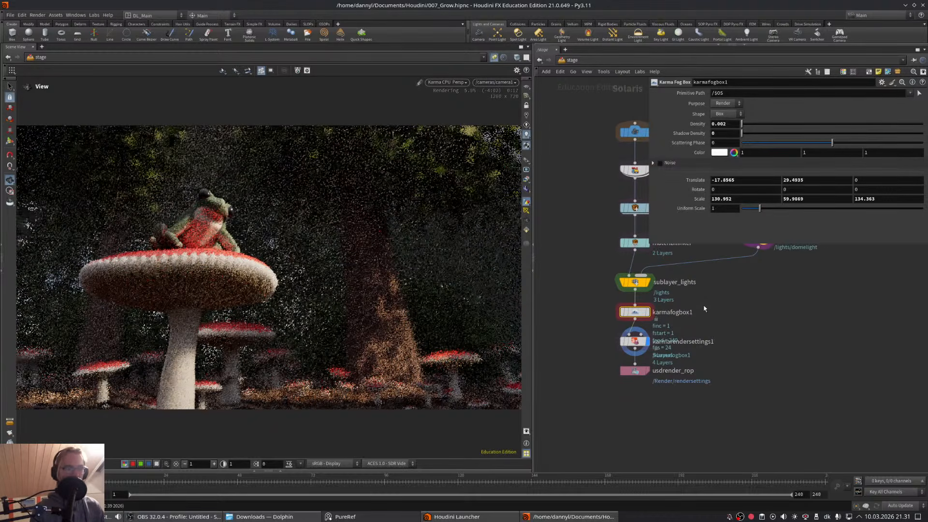
# - Tint the fog pale yellow-green with a hue of 70 and saturation of 0.309, and close the color editor
pyautogui.click(715, 154)
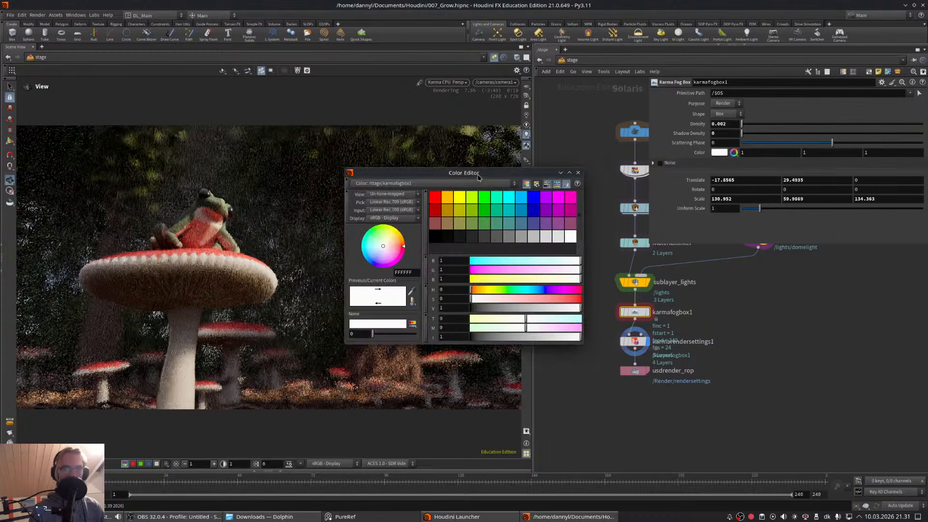
pyautogui.moveTo(486, 173); pyautogui.dragTo(618, 104)
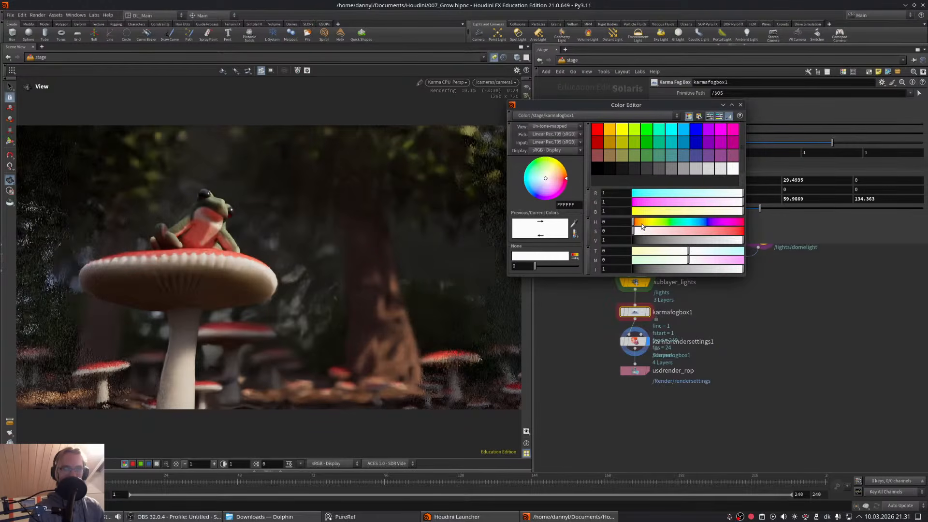
pyautogui.moveTo(642, 221); pyautogui.dragTo(653, 222)
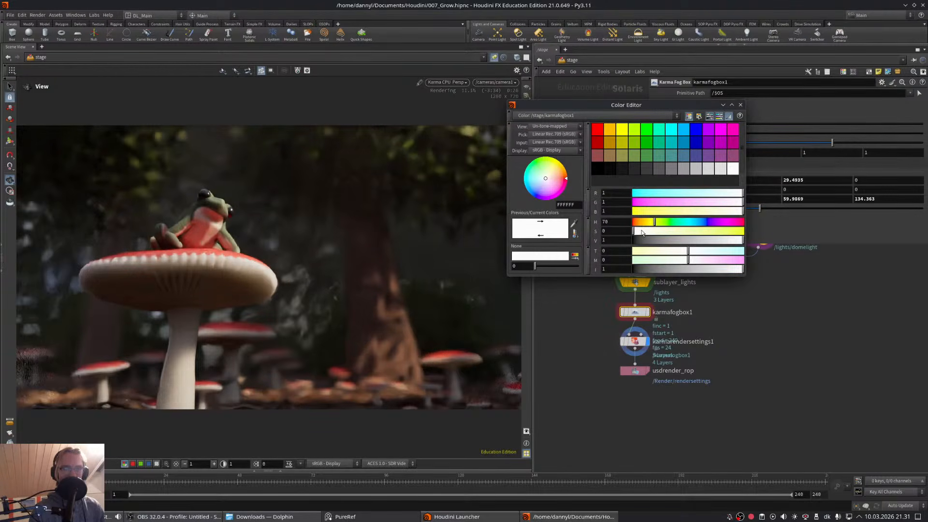
pyautogui.click(649, 230)
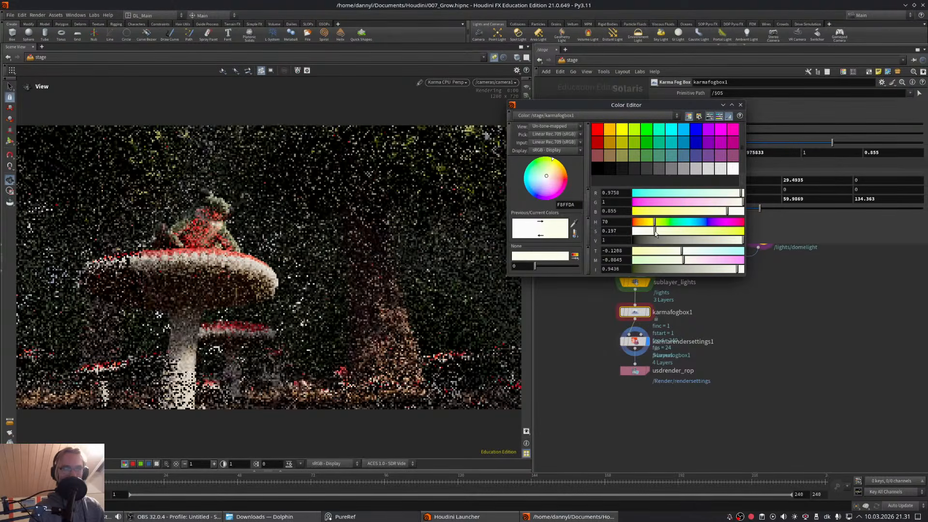
pyautogui.click(655, 231)
pyautogui.click(668, 231)
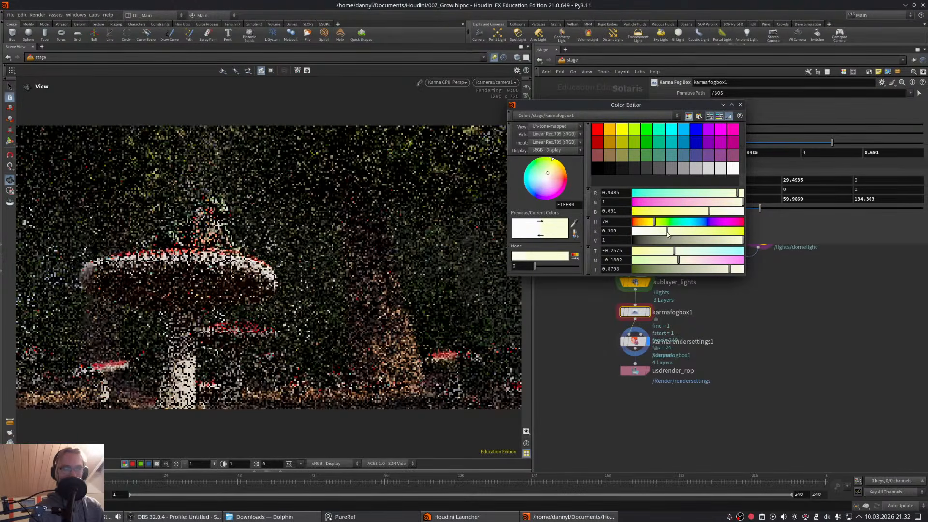
pyautogui.click(739, 105)
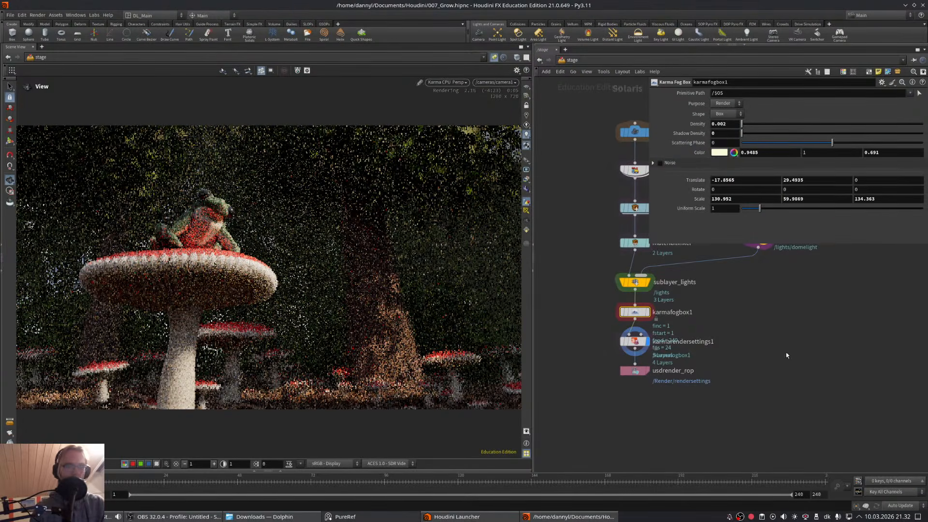
pyautogui.moveTo(787, 355); pyautogui.dragTo(777, 341, button='middle')
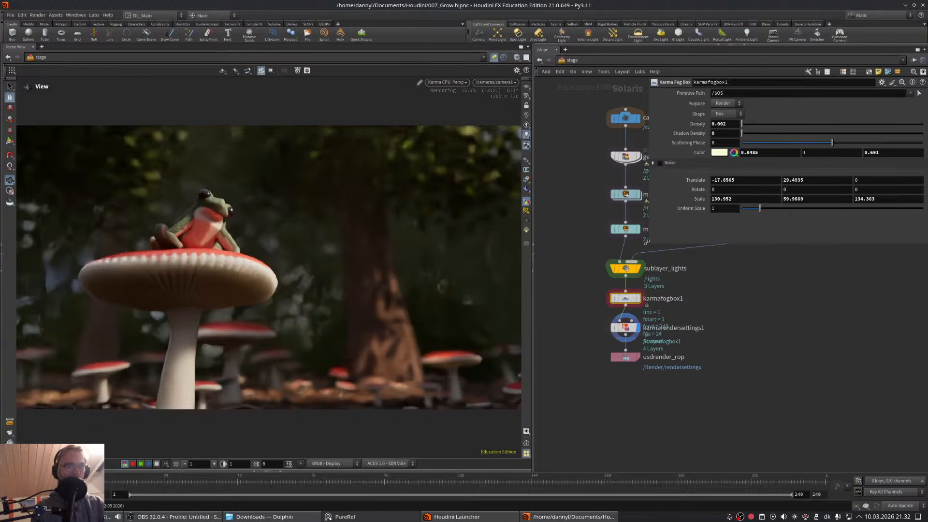
# - Narrow the floating parameter area so it covers less of the stage node network
pyautogui.moveTo(646, 242); pyautogui.dragTo(665, 240)
pyautogui.moveTo(699, 317); pyautogui.dragTo(684, 309, button='middle')
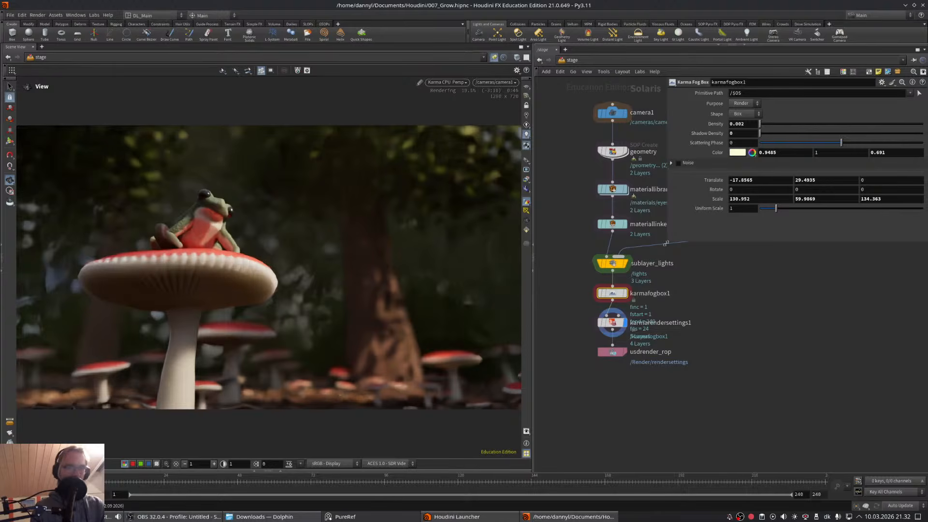
pyautogui.moveTo(667, 242); pyautogui.dragTo(671, 241)
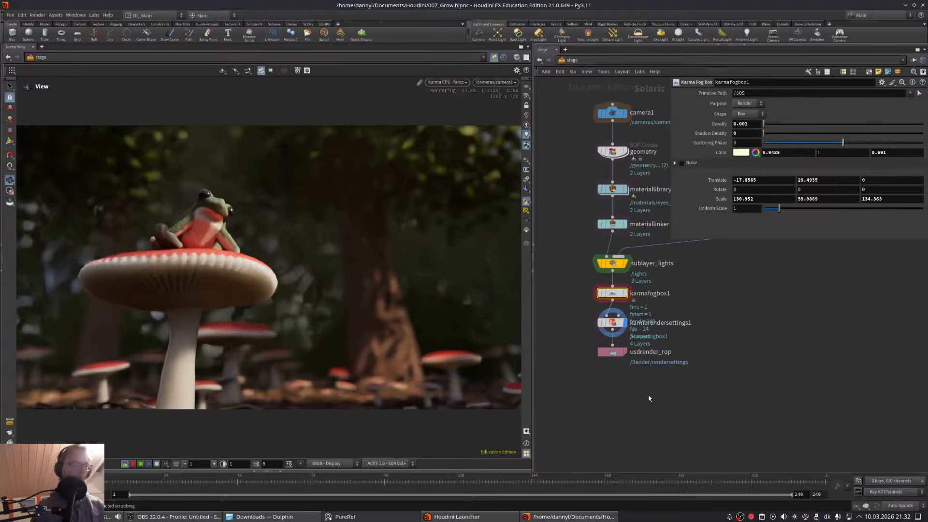
pyautogui.hotkey('ctrl', 'alt', 't')
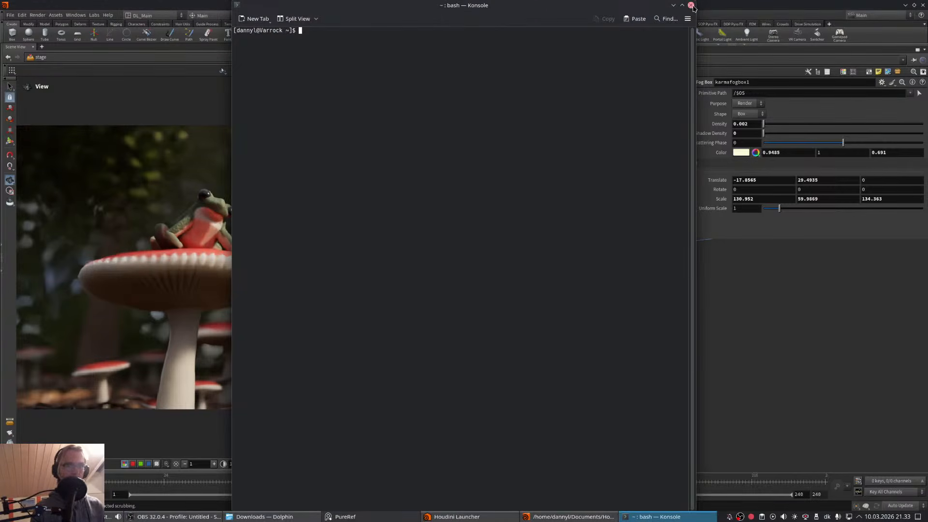
pyautogui.click(690, 5)
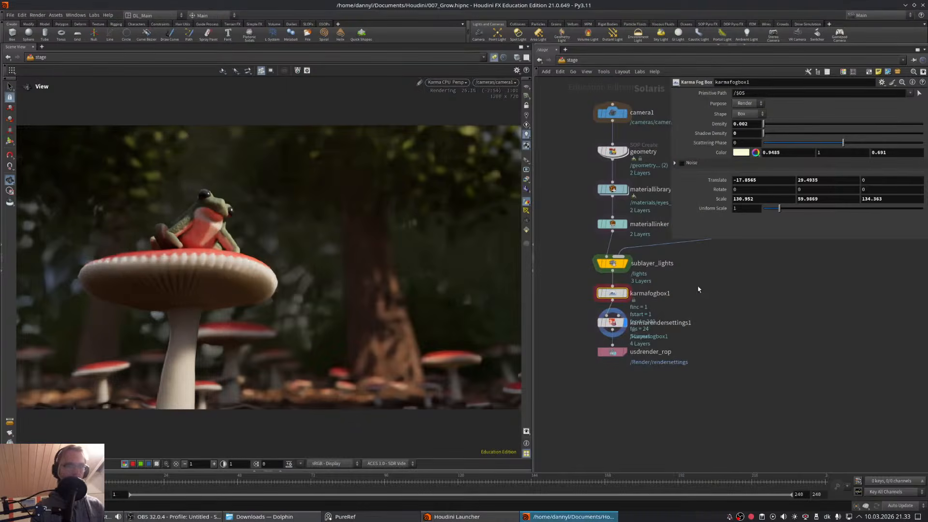
pyautogui.moveTo(700, 297); pyautogui.dragTo(699, 290, button='middle')
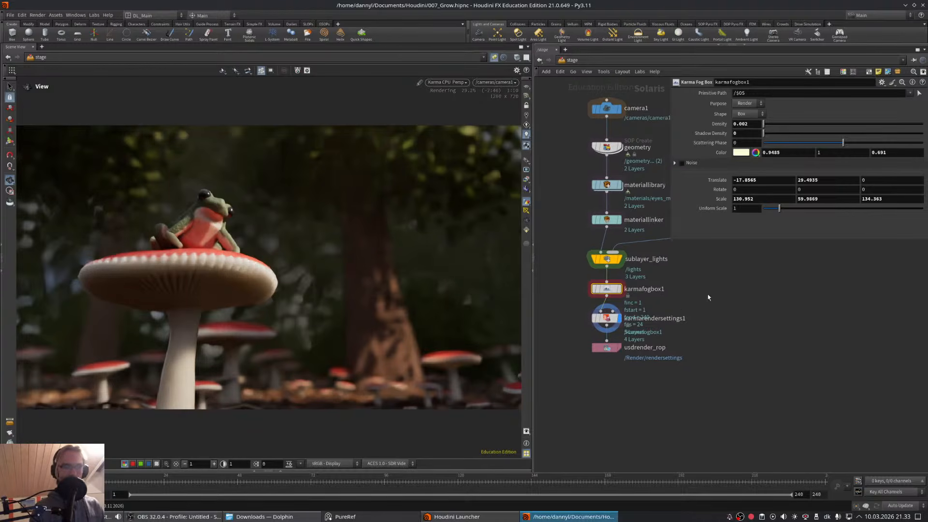
pyautogui.moveTo(707, 293); pyautogui.dragTo(708, 349, button='middle')
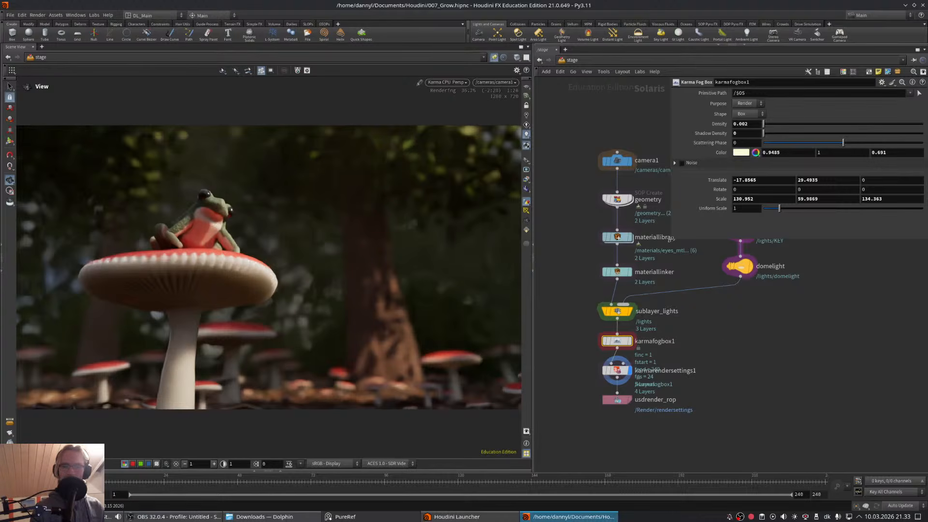
pyautogui.moveTo(755, 356); pyautogui.dragTo(743, 351, button='middle')
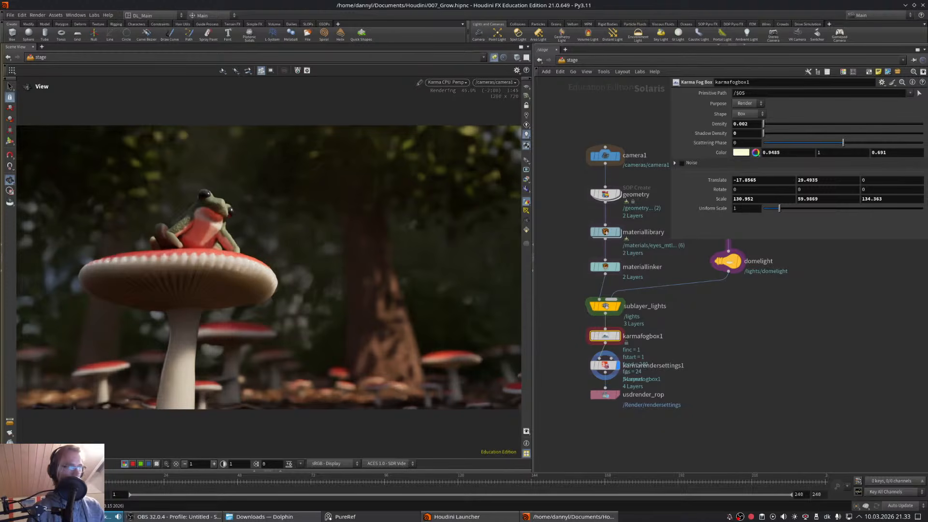
# - Switch to the web browser, view the AMD Ryzen 9 5900X processor page, and return to Houdini
pyautogui.moveTo(0, 290); pyautogui.dragTo(452, 0)
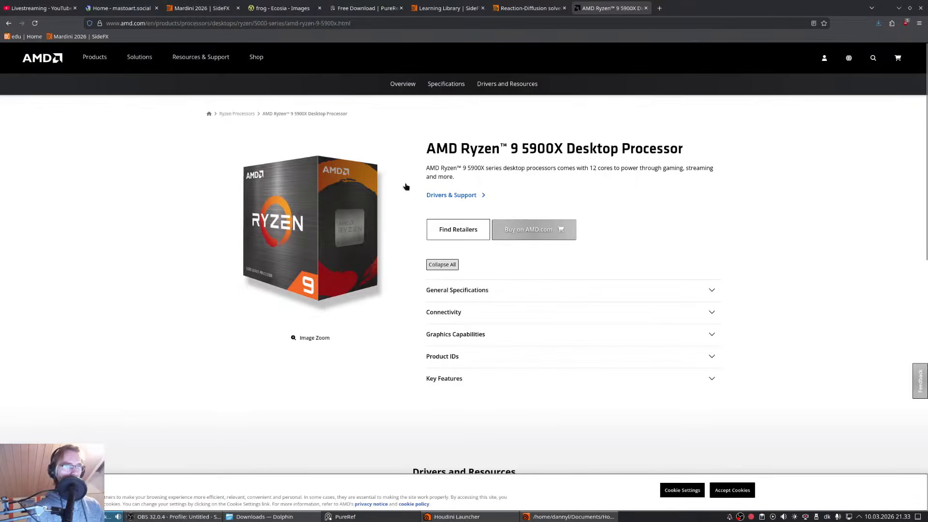
pyautogui.moveTo(737, 8); pyautogui.dragTo(587, 0)
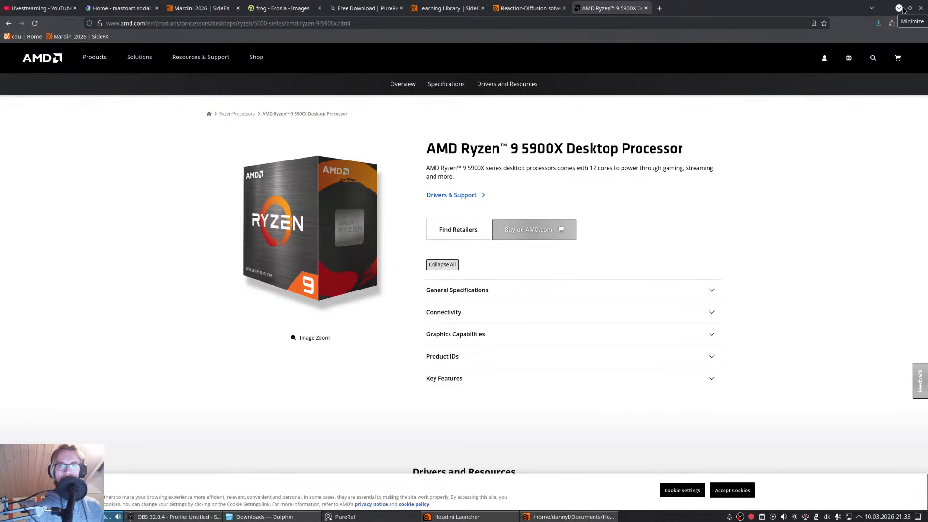
pyautogui.middleClick(792, 10)
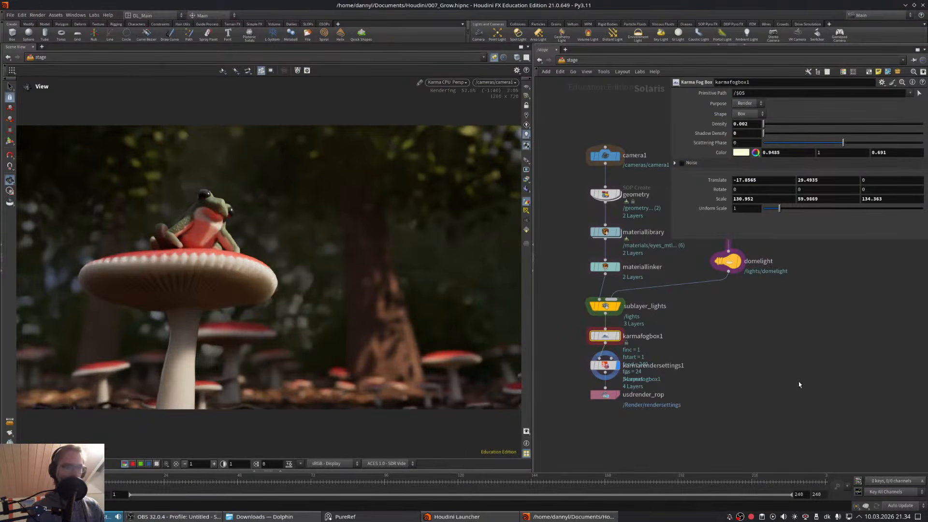
# - Examine the resolution, engine, sampling and preset options of karmarendersettings1
pyautogui.moveTo(798, 381); pyautogui.dragTo(751, 359, button='middle')
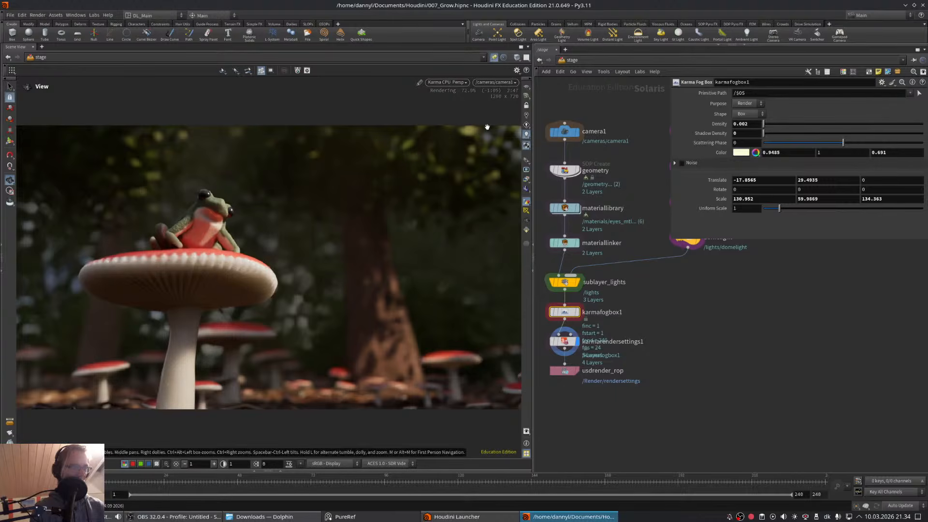
pyautogui.moveTo(582, 337); pyautogui.dragTo(607, 335, button='middle')
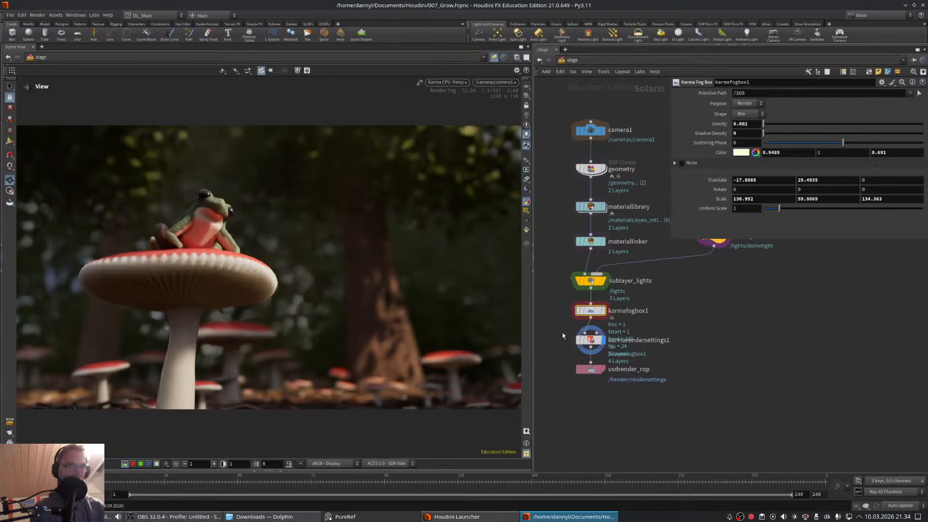
pyautogui.click(591, 339)
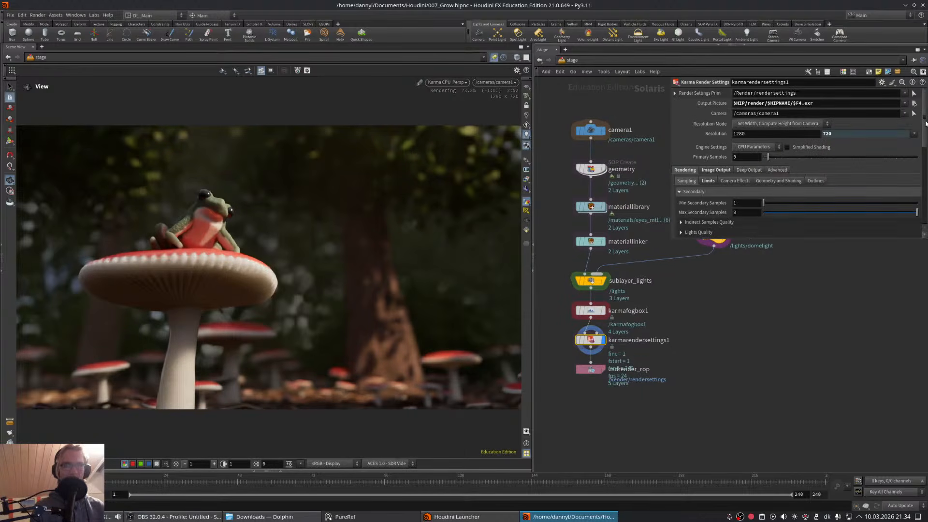
pyautogui.moveTo(926, 123); pyautogui.dragTo(926, 129)
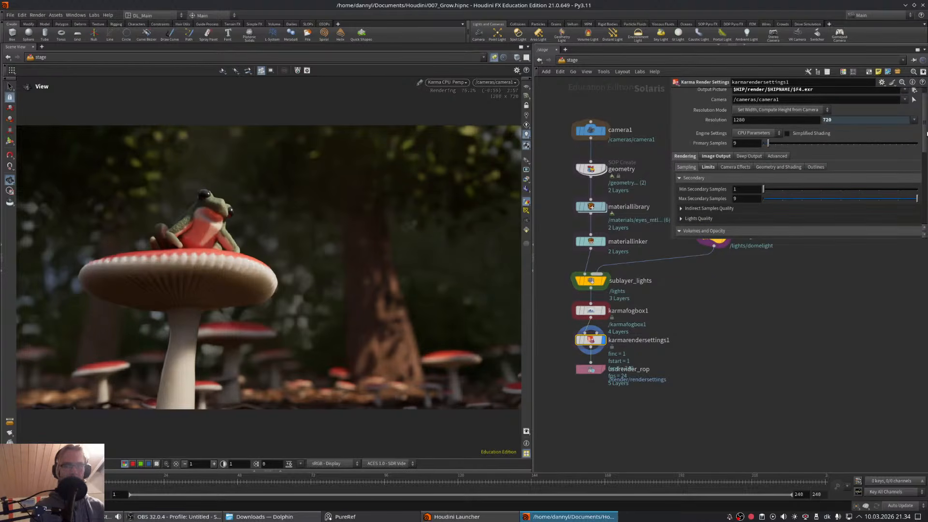
pyautogui.scroll(2, 926, 134)
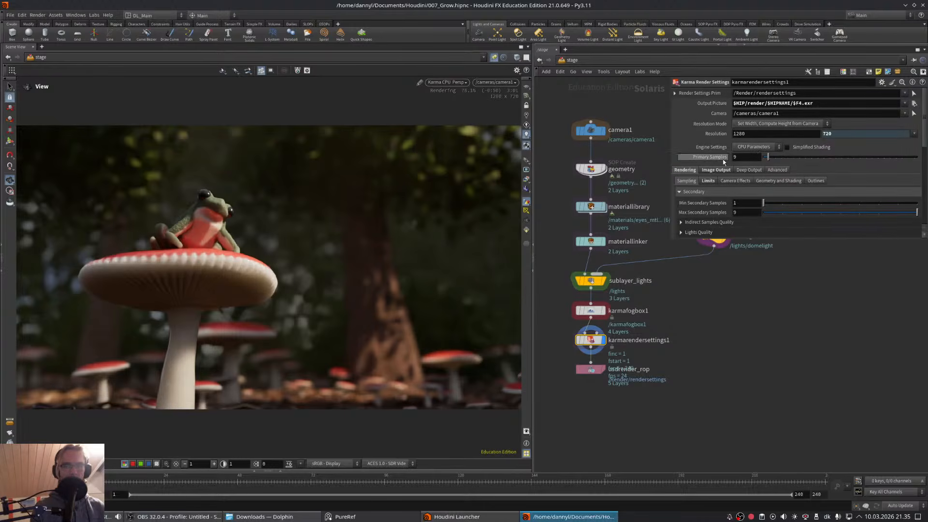
pyautogui.click(754, 147)
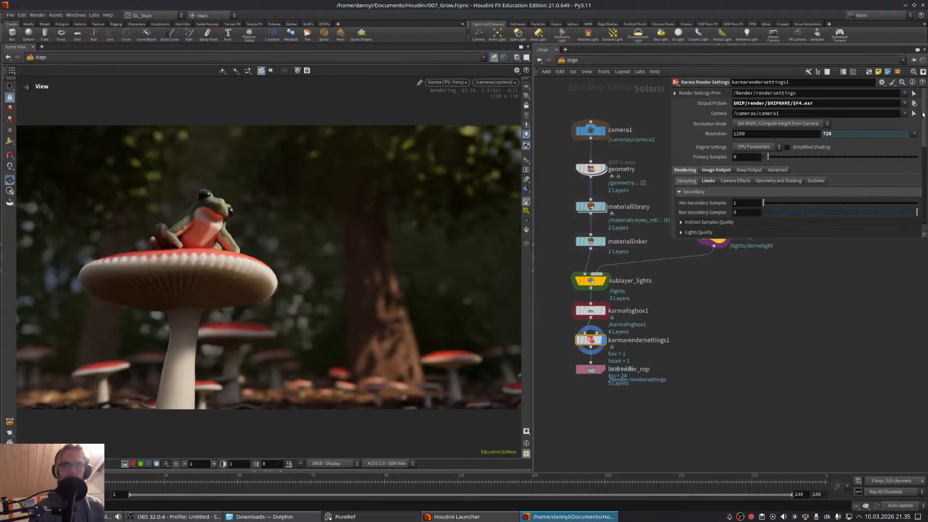
pyautogui.click(892, 83)
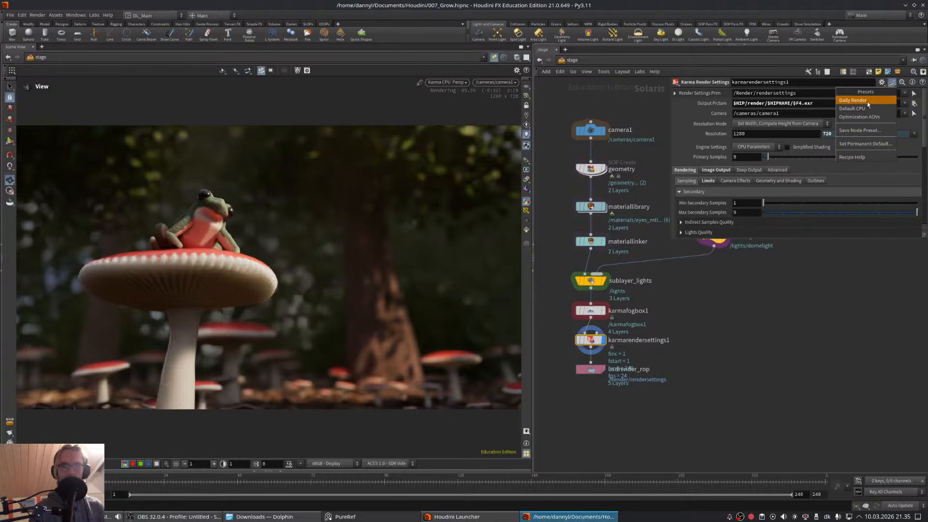
# - Switch the viewport renderer to Houdini VK and apply the Daily Render preset to karmarendersettings1
pyautogui.click(447, 82)
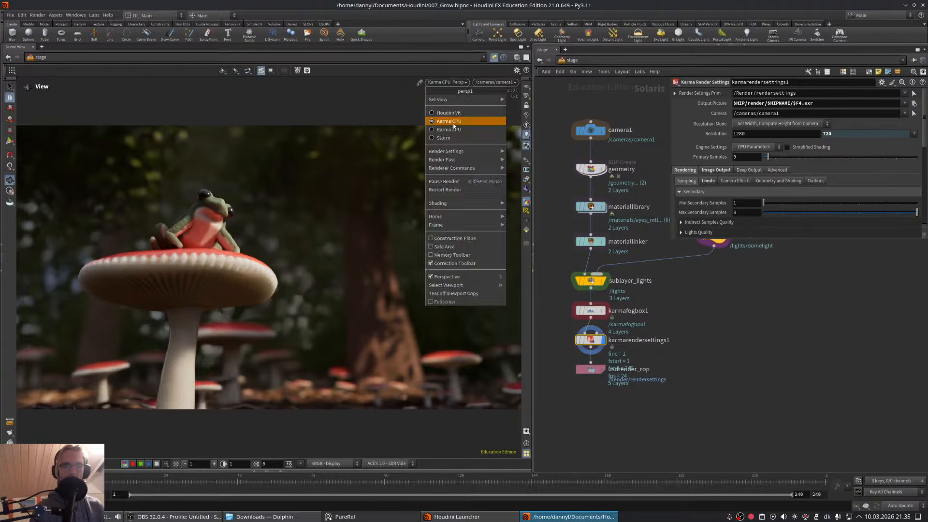
pyautogui.click(447, 112)
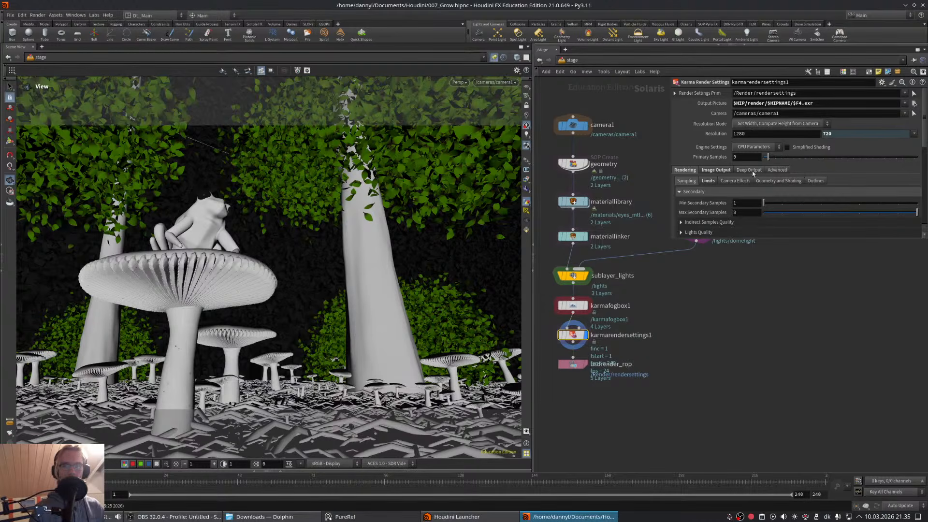
pyautogui.moveTo(924, 126); pyautogui.dragTo(925, 136)
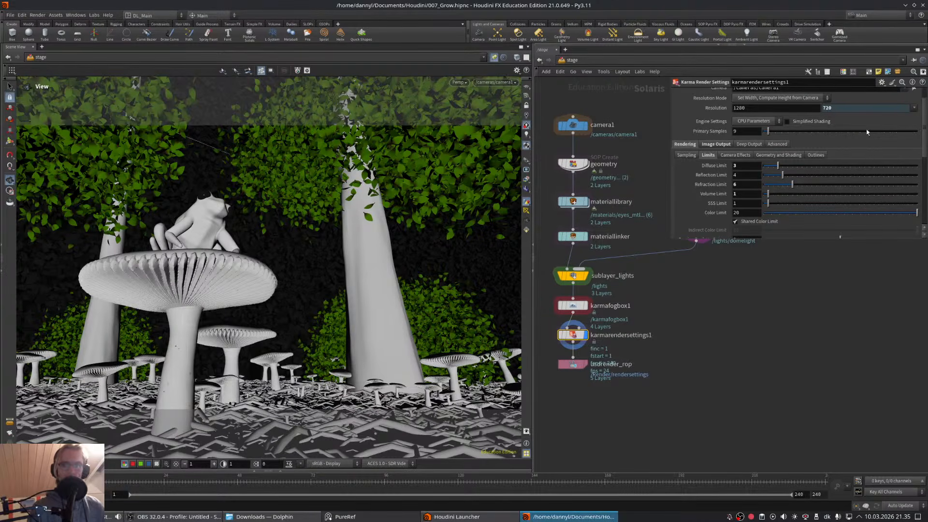
pyautogui.click(892, 83)
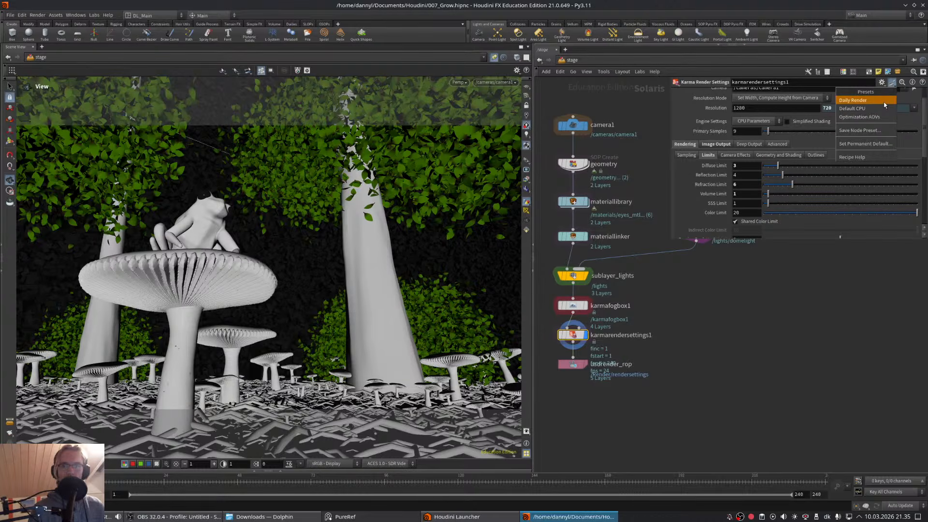
pyautogui.click(884, 105)
pyautogui.moveTo(924, 130); pyautogui.dragTo(924, 119)
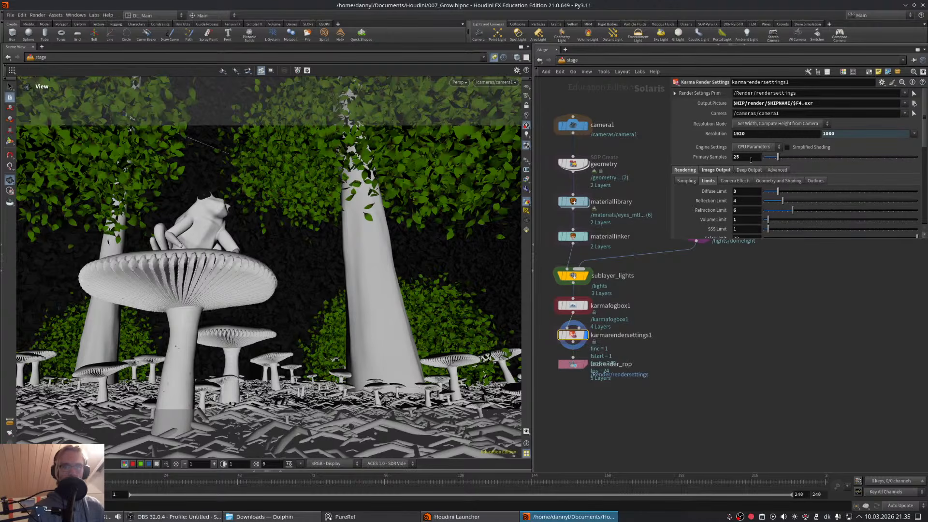
pyautogui.moveTo(745, 320); pyautogui.dragTo(768, 307, button='middle')
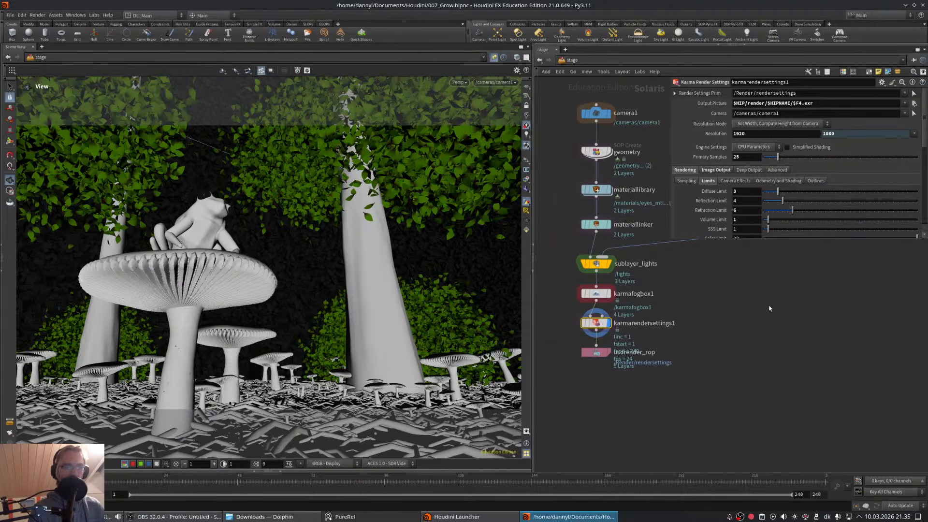
pyautogui.click(456, 82)
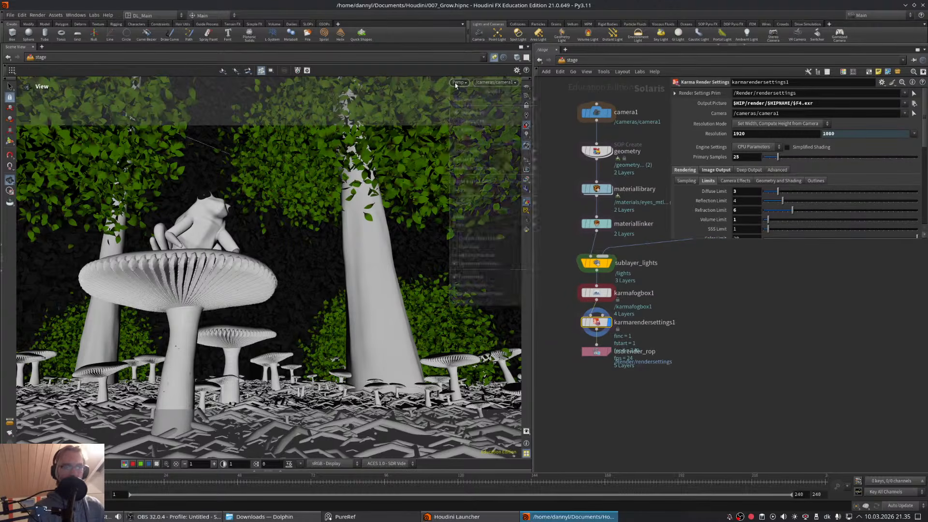
pyautogui.scroll(-3, 896, 154)
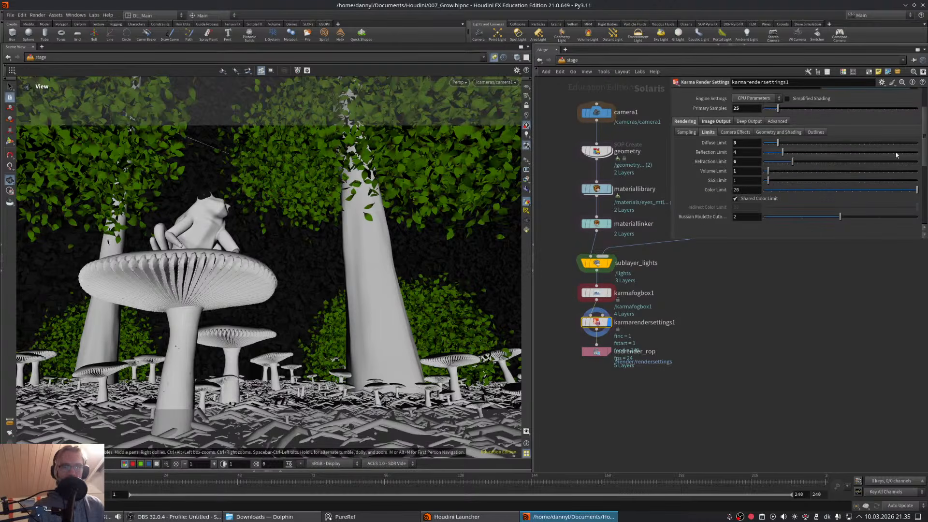
pyautogui.scroll(2, 904, 130)
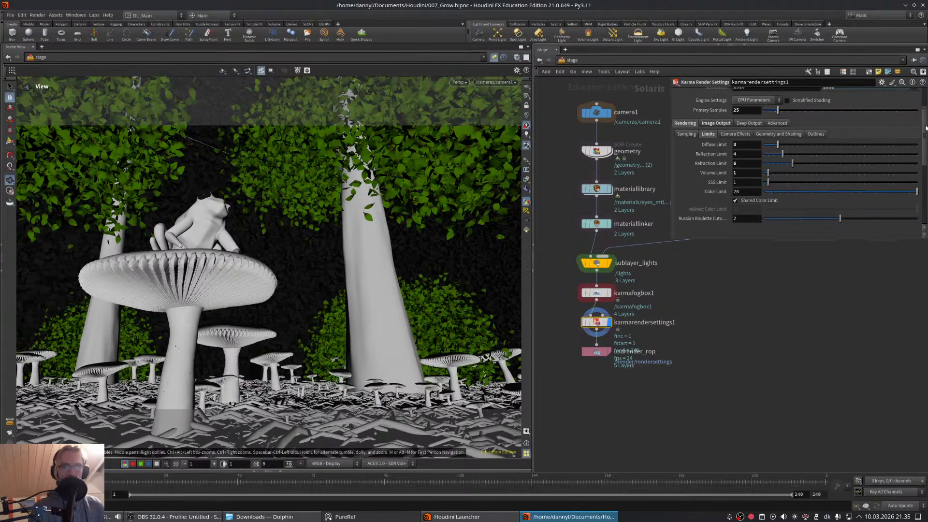
# - Apply the Default CPU preset to karmarendersettings1 and set its primary samples to 9
pyautogui.click(891, 82)
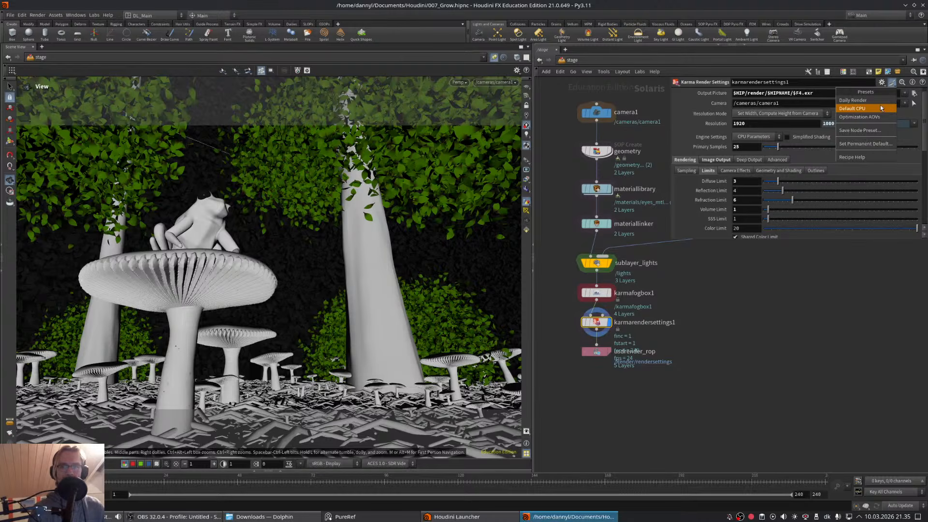
pyautogui.click(880, 106)
pyautogui.click(752, 148)
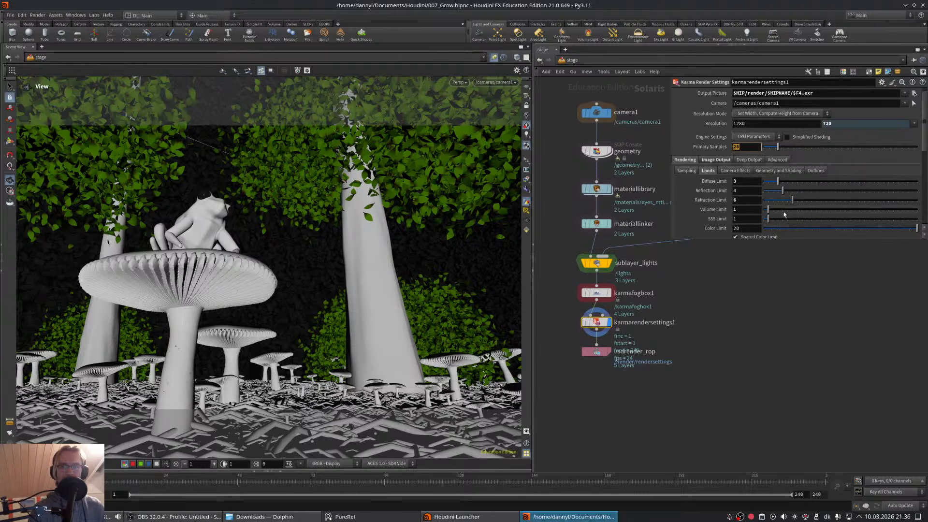
pyautogui.write('9')
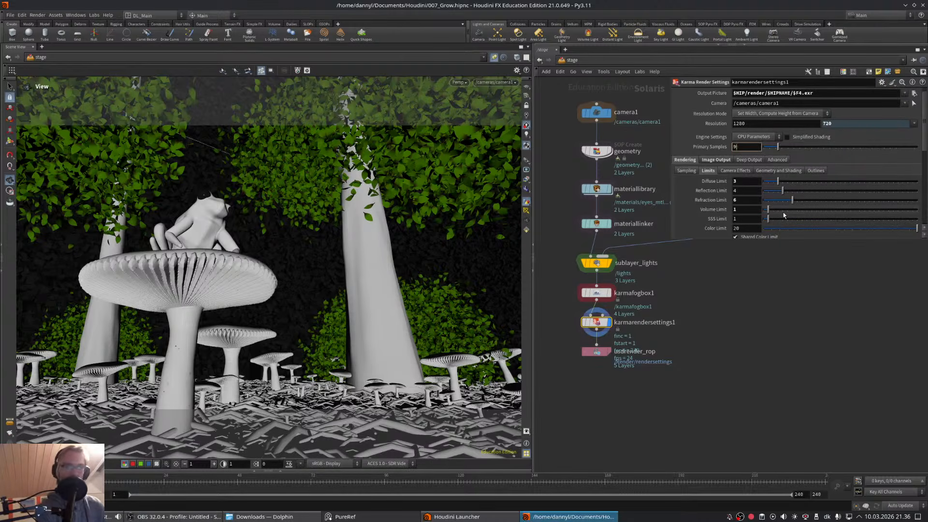
pyautogui.press('Return')
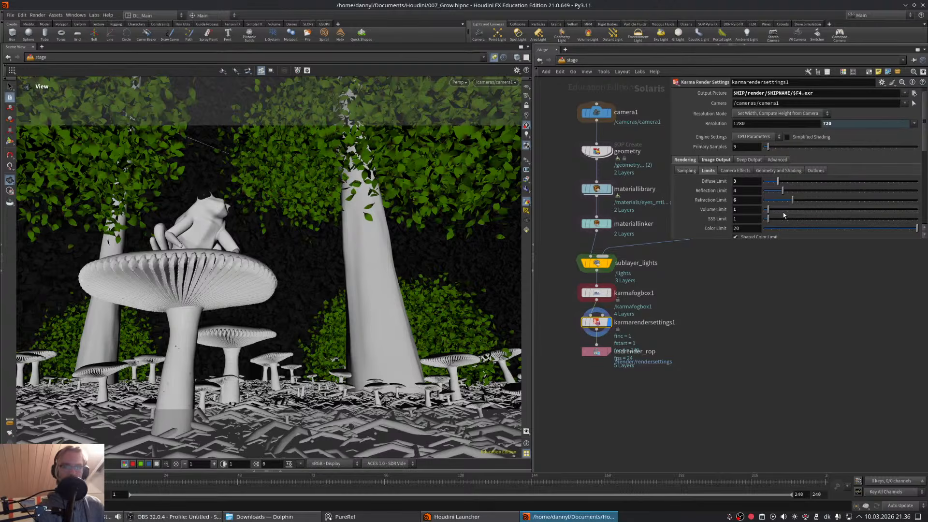
# - Switch the viewport renderer to Karma CPU
pyautogui.click(462, 83)
pyautogui.click(484, 122)
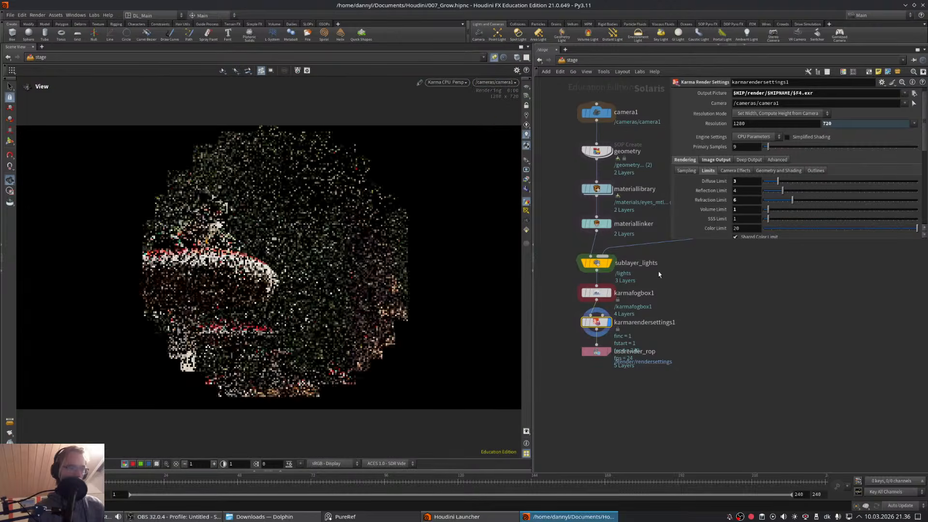
pyautogui.moveTo(712, 324); pyautogui.dragTo(730, 303, button='middle')
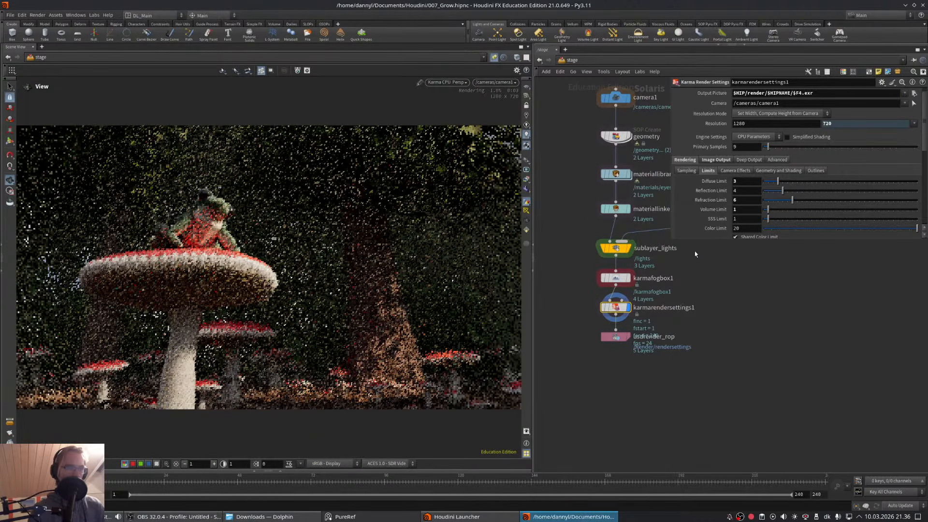
# - Open the materiallibrary node's network of materials
pyautogui.moveTo(709, 270); pyautogui.dragTo(716, 305, button='middle')
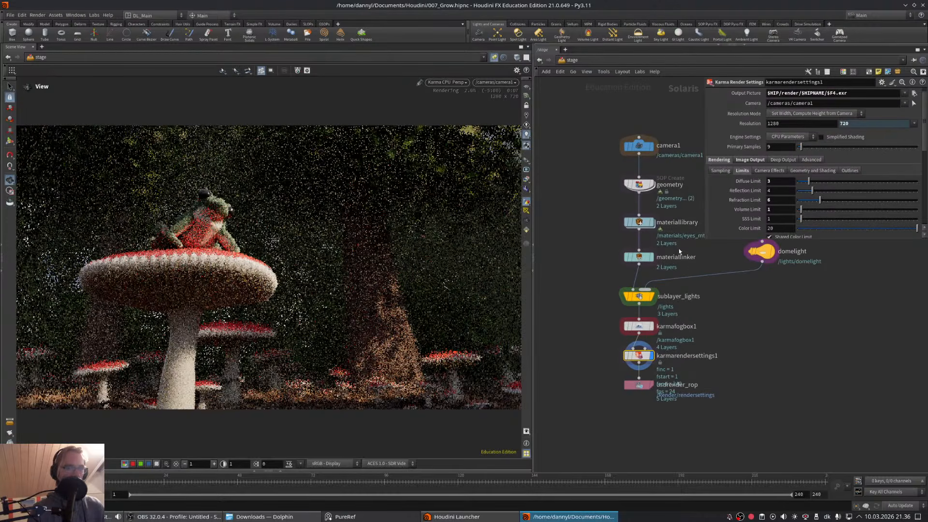
pyautogui.moveTo(639, 222)
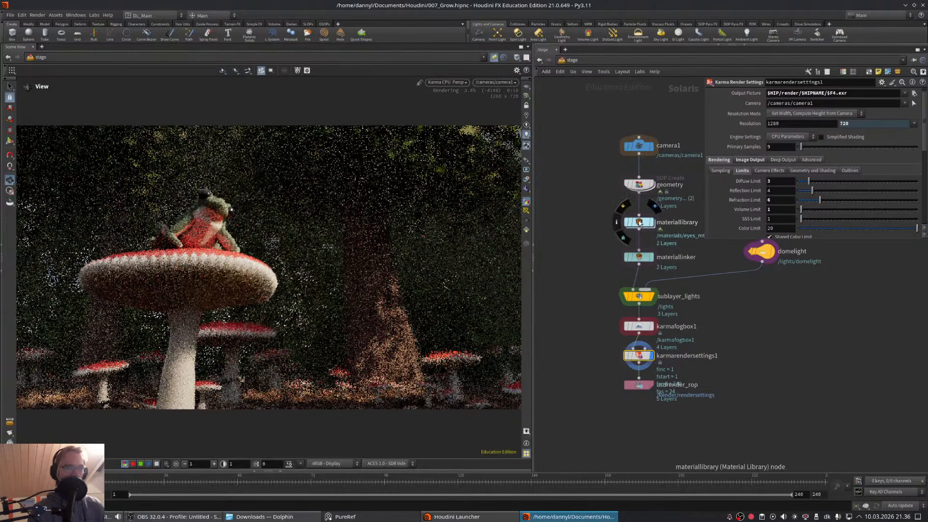
pyautogui.click(638, 221)
pyautogui.doubleClick(642, 223)
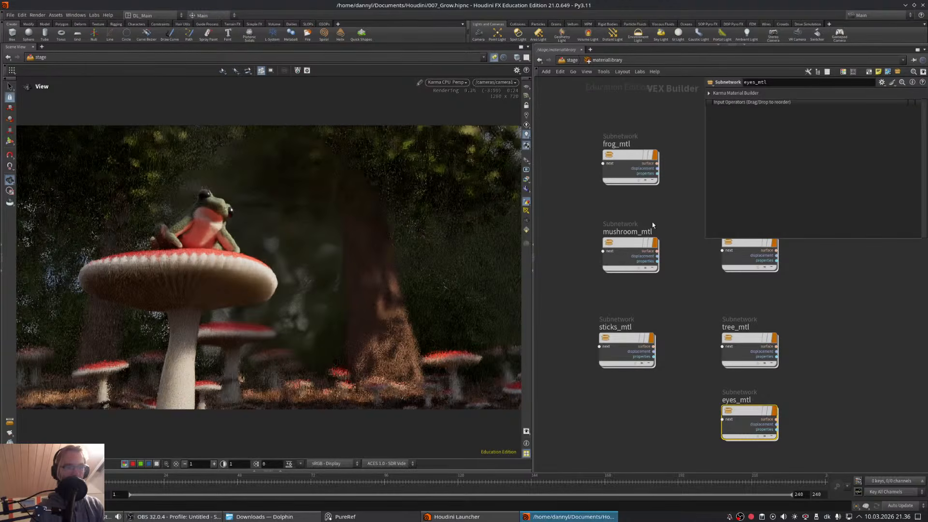
# - Set the KEY light's exposure to 10.5 in the stage network and widen the parameter overlay
pyautogui.click(570, 61)
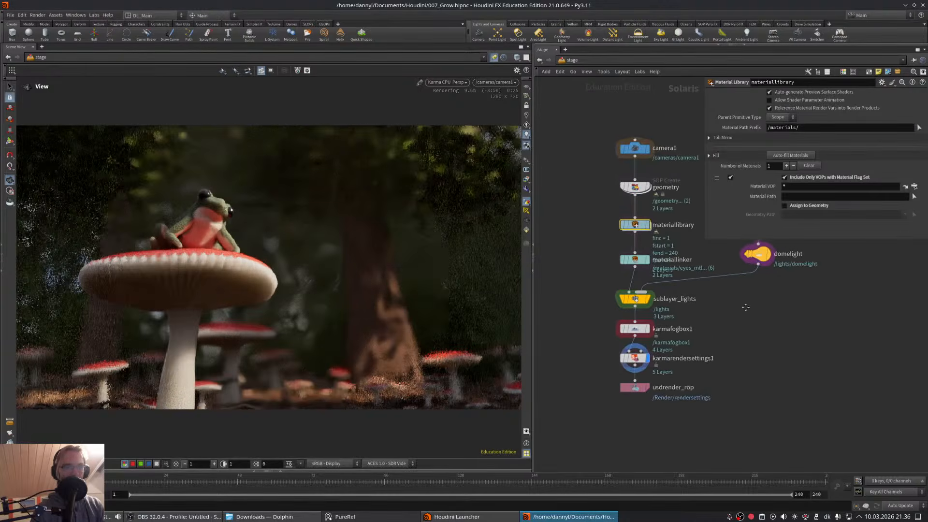
pyautogui.click(670, 335)
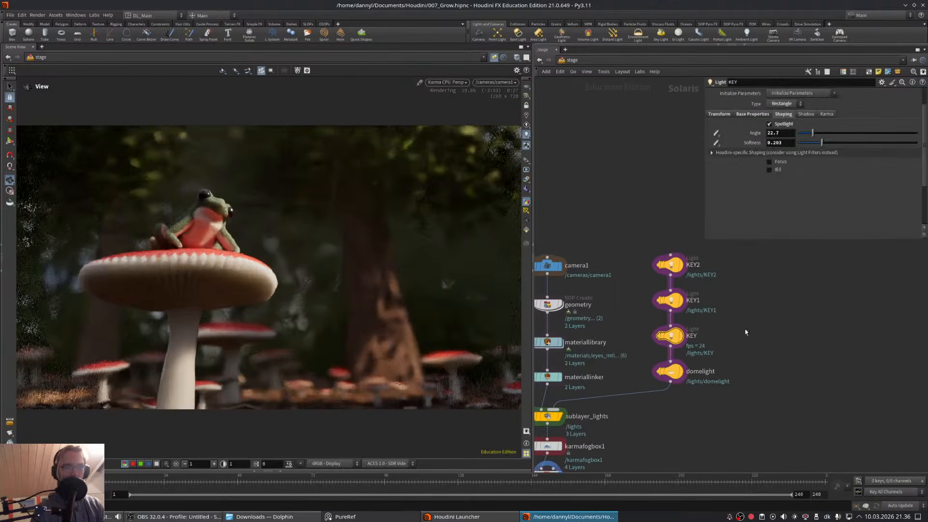
pyautogui.click(750, 114)
pyautogui.click(779, 134)
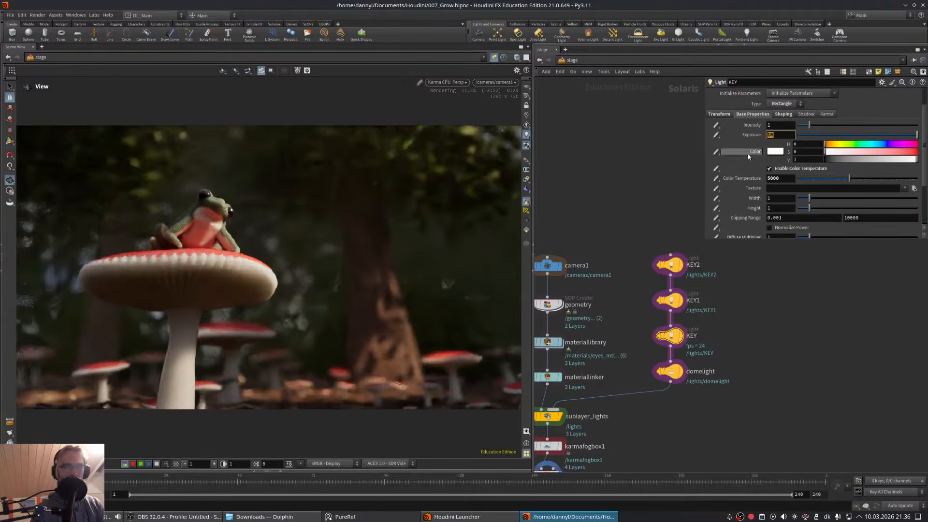
pyautogui.write('10.5')
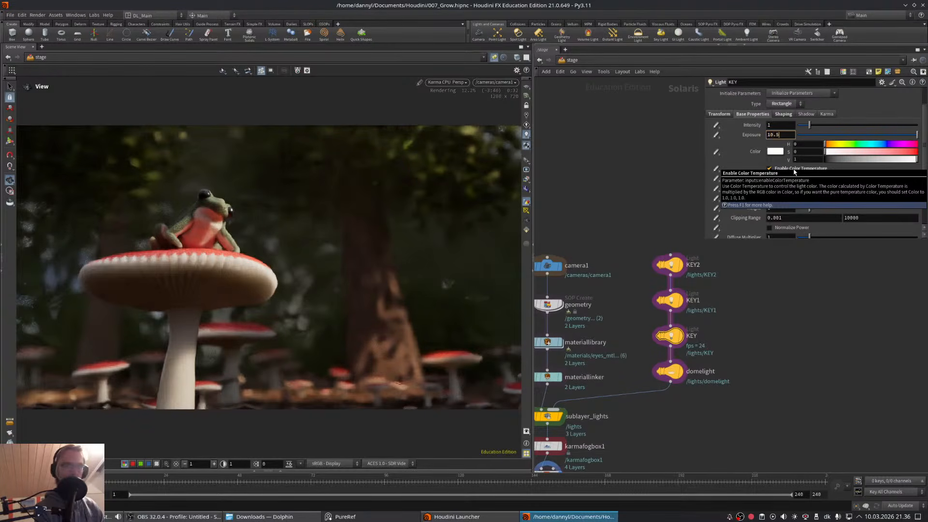
pyautogui.press('BackSpace')
pyautogui.press('Return')
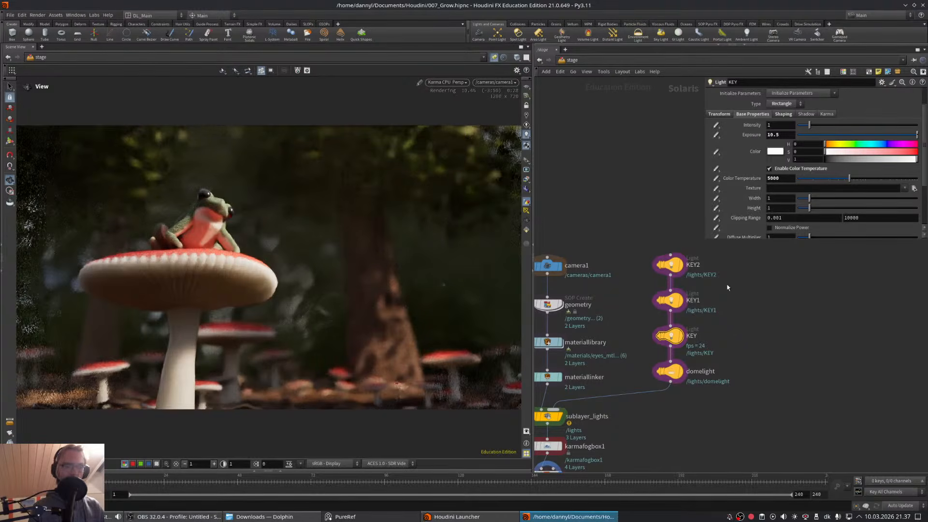
pyautogui.moveTo(705, 243); pyautogui.dragTo(657, 242)
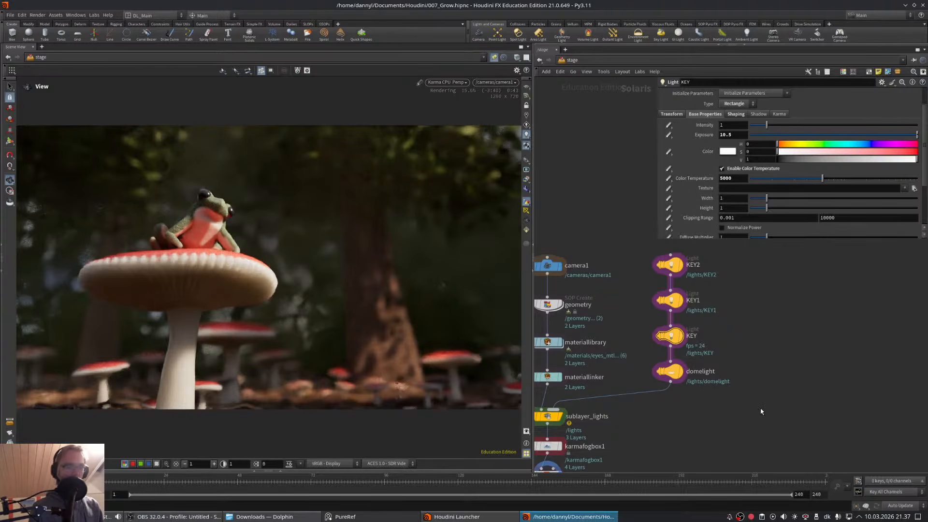
pyautogui.moveTo(760, 411); pyautogui.dragTo(765, 363, button='middle')
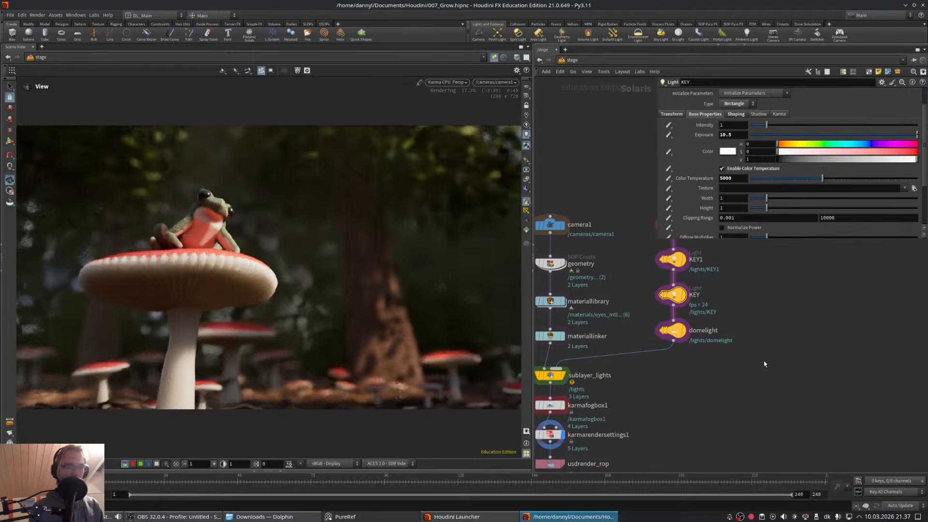